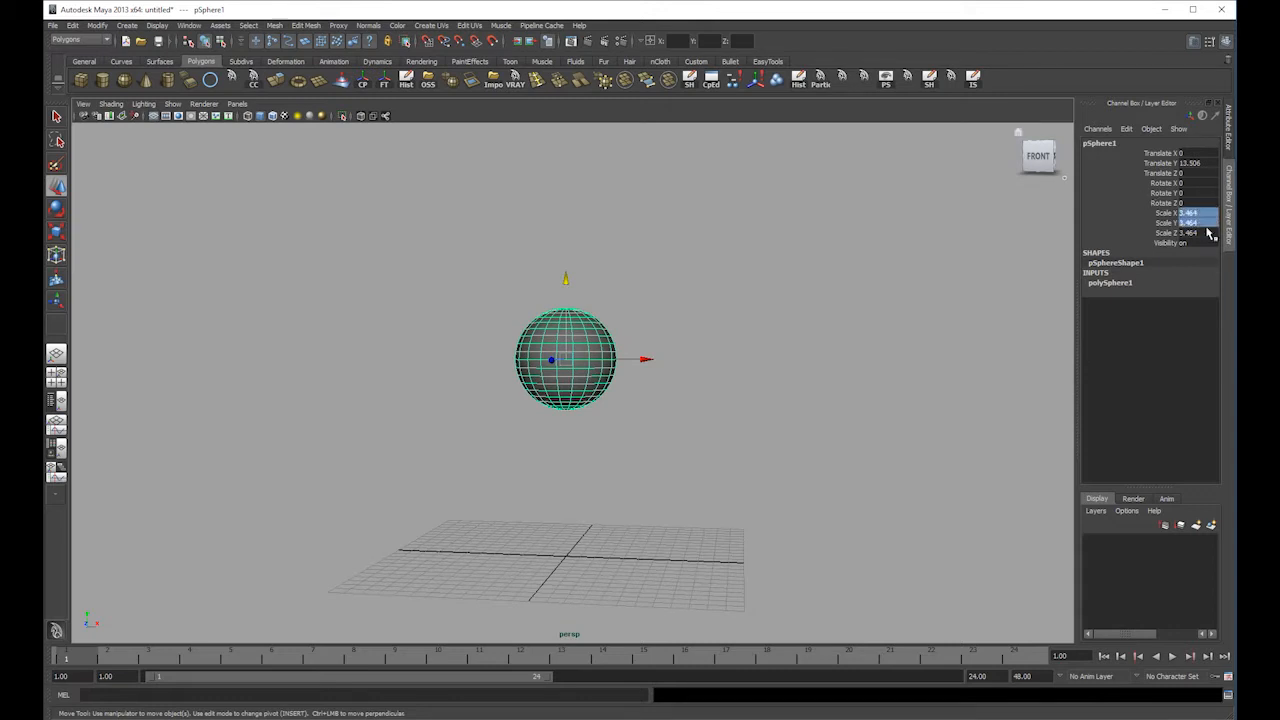
- Set the sphere's X, Y and Z scale to 5 and its Translate Y to 15
{"action": "type", "text": "5"}
{"action": "key", "text": "Return"}
{"action": "left_click", "coordinate": [660, 277]}
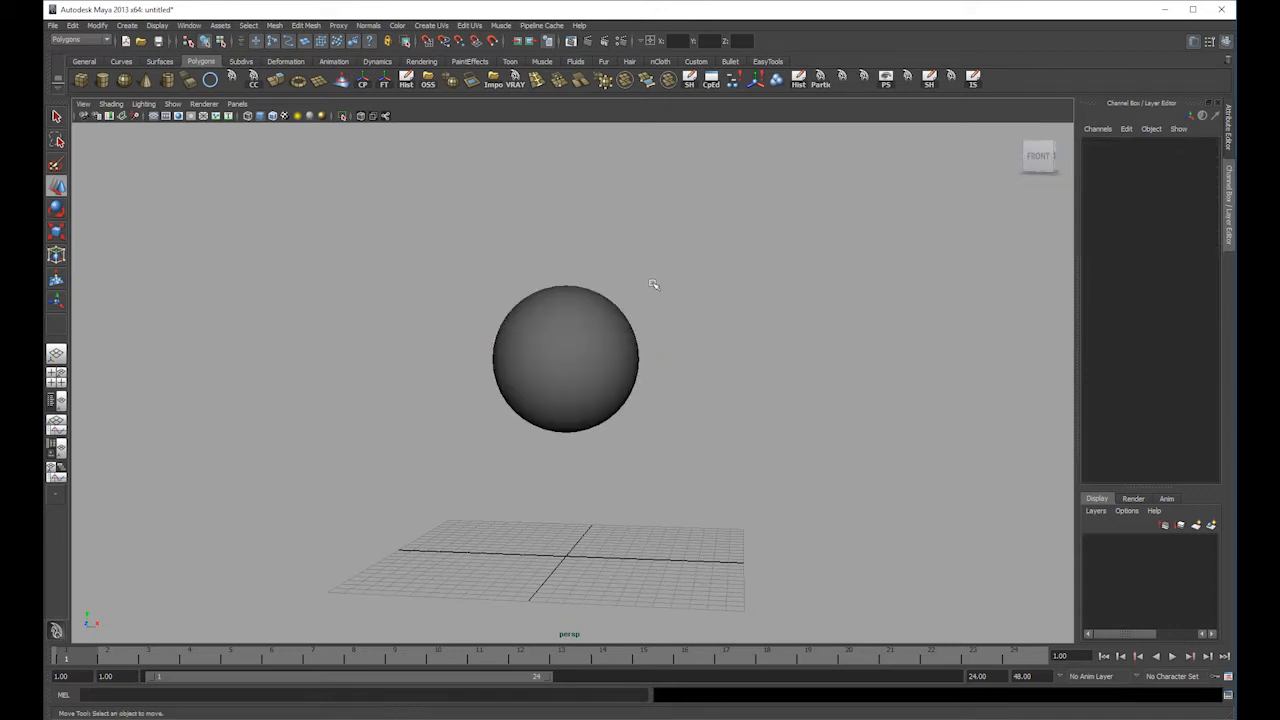
{"action": "left_click", "coordinate": [640, 318]}
{"action": "double_click", "coordinate": [1192, 163]}
{"action": "type", "text": "15"}
{"action": "key", "text": "Return"}
{"action": "right_click_drag", "start_coordinate": [749, 342], "coordinate": [700, 339], "text": "alt"}
{"action": "middle_click_drag", "start_coordinate": [700, 339], "coordinate": [743, 350], "text": "alt"}
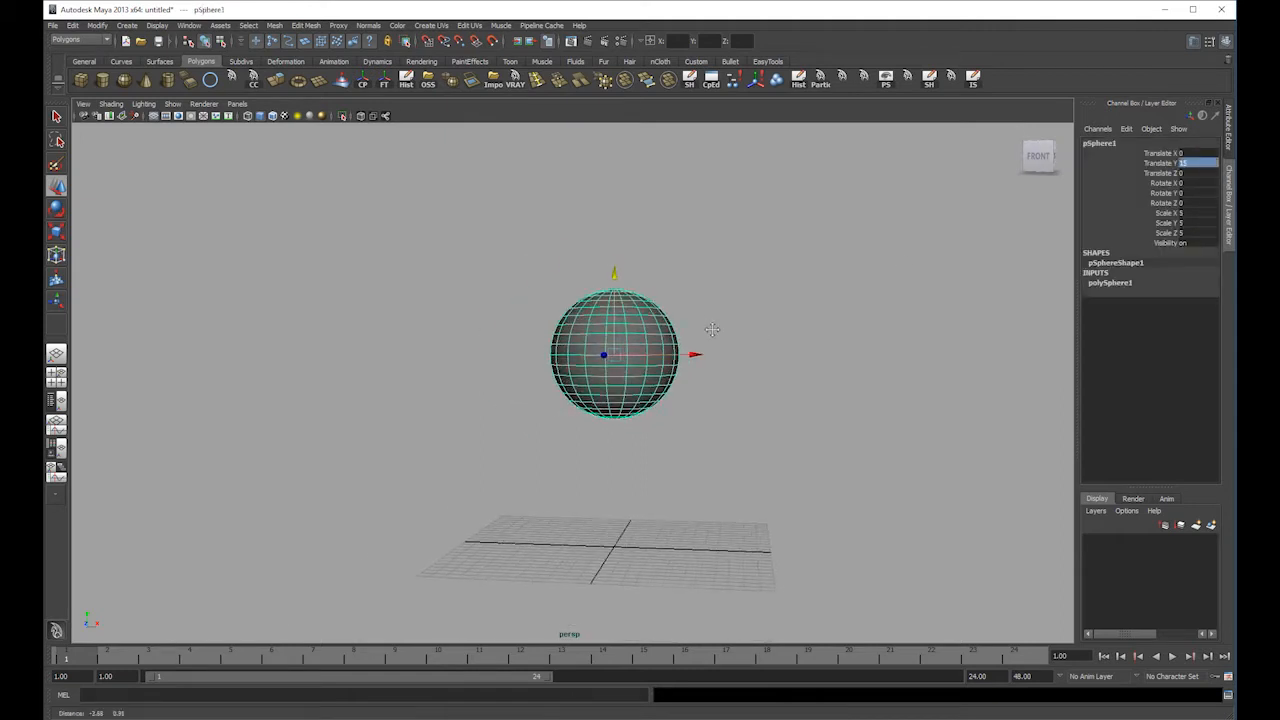
{"action": "left_click", "coordinate": [743, 350]}
- Create a polygon cylinder with 6 axis subdivisions and 6 height subdivisions
{"action": "left_click", "coordinate": [103, 82]}
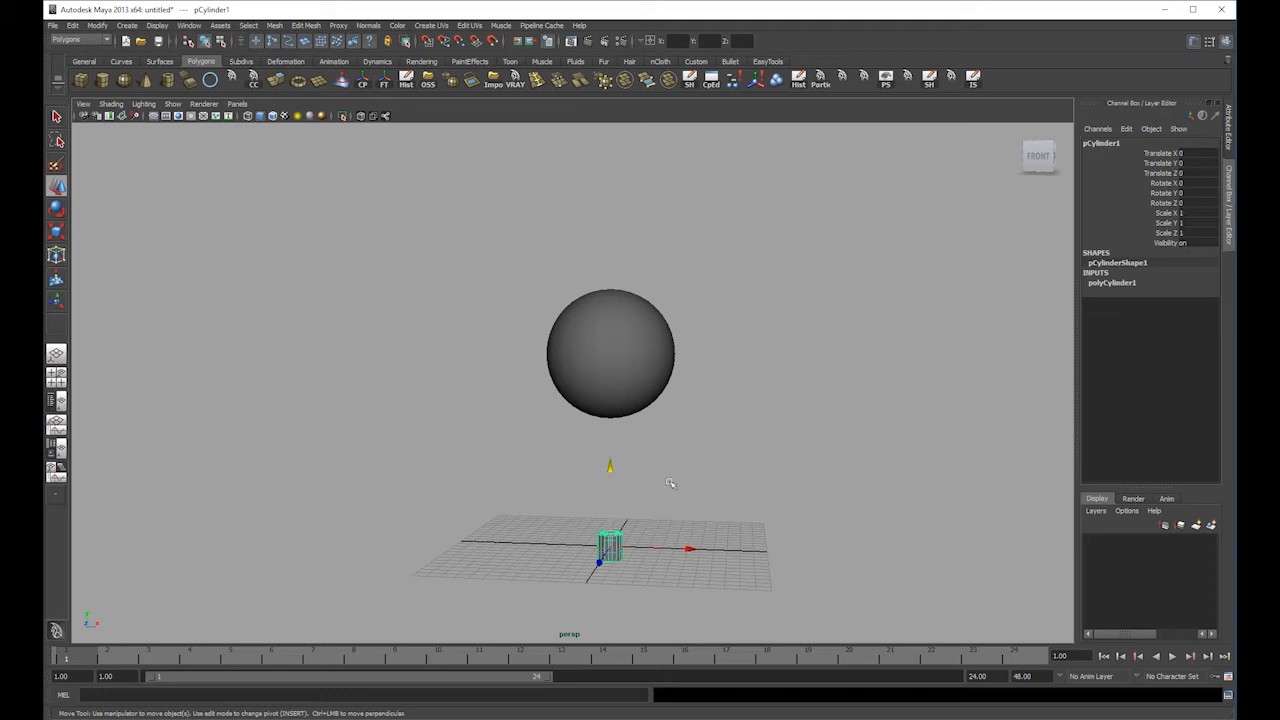
{"action": "key", "text": "r"}
{"action": "left_click", "coordinate": [1112, 283]}
{"action": "double_click", "coordinate": [1190, 312]}
{"action": "type", "text": "6"}
{"action": "key", "text": "Tab"}
{"action": "type", "text": "6"}
{"action": "key", "text": "Tab"}
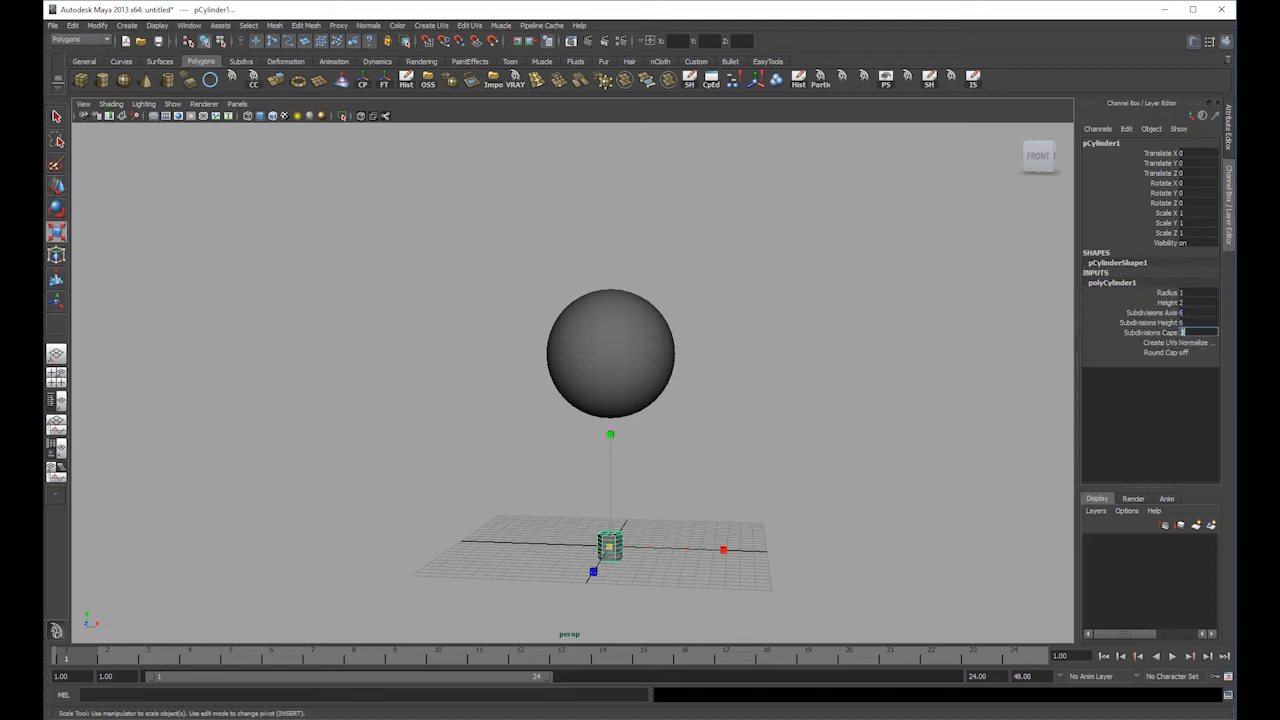
- Lengthen the cylinder by raising its height beyond 10
{"action": "double_click", "coordinate": [1190, 302]}
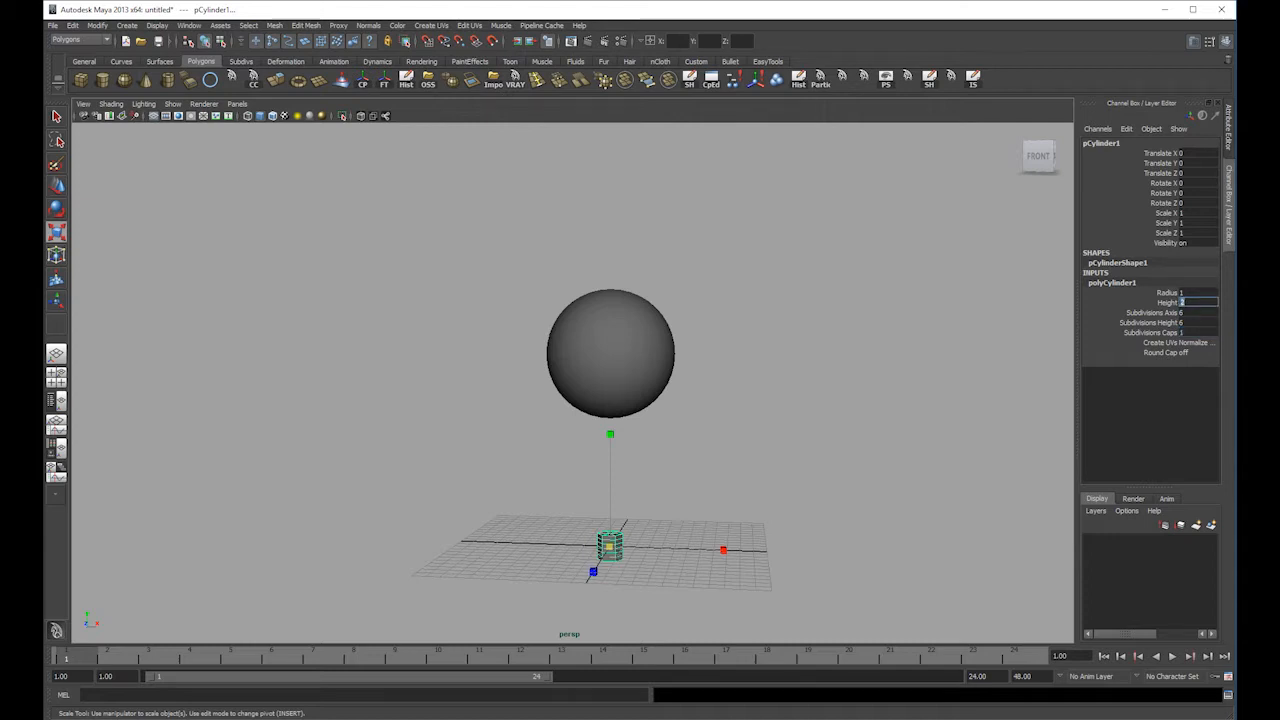
{"action": "type", "text": "6"}
{"action": "key", "text": "Return"}
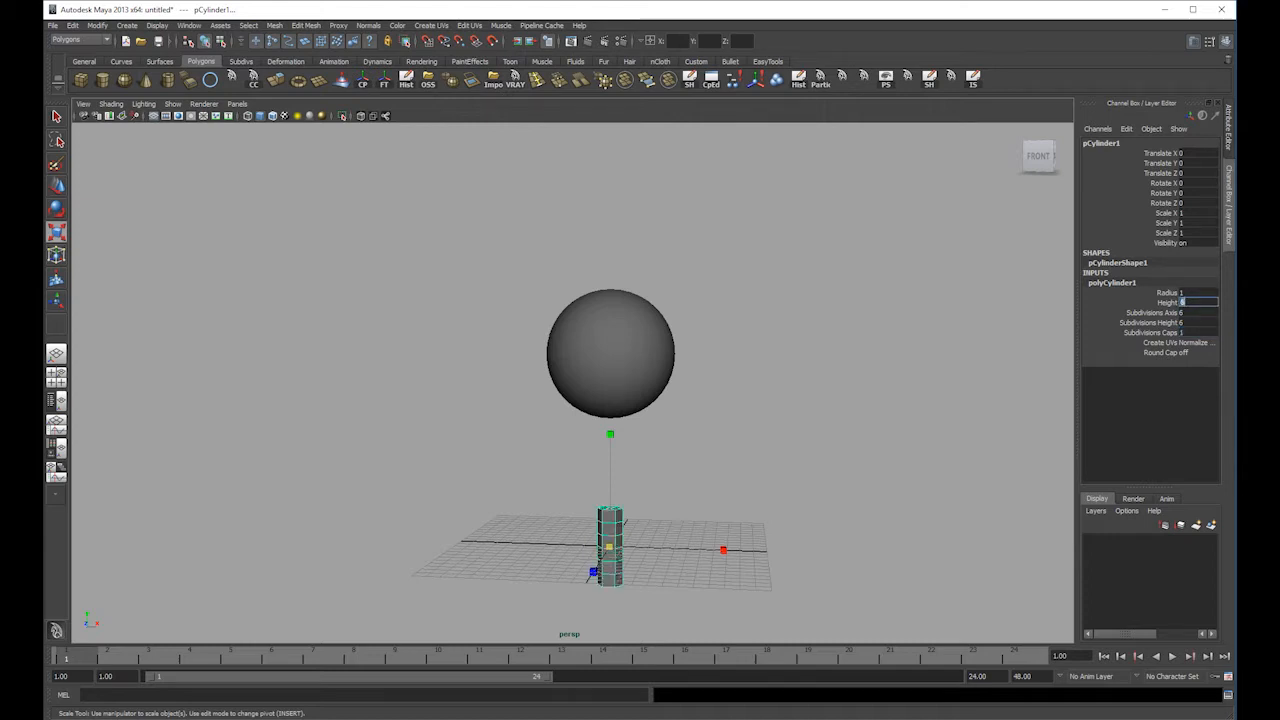
{"action": "type", "text": "10"}
{"action": "key", "text": "Return"}
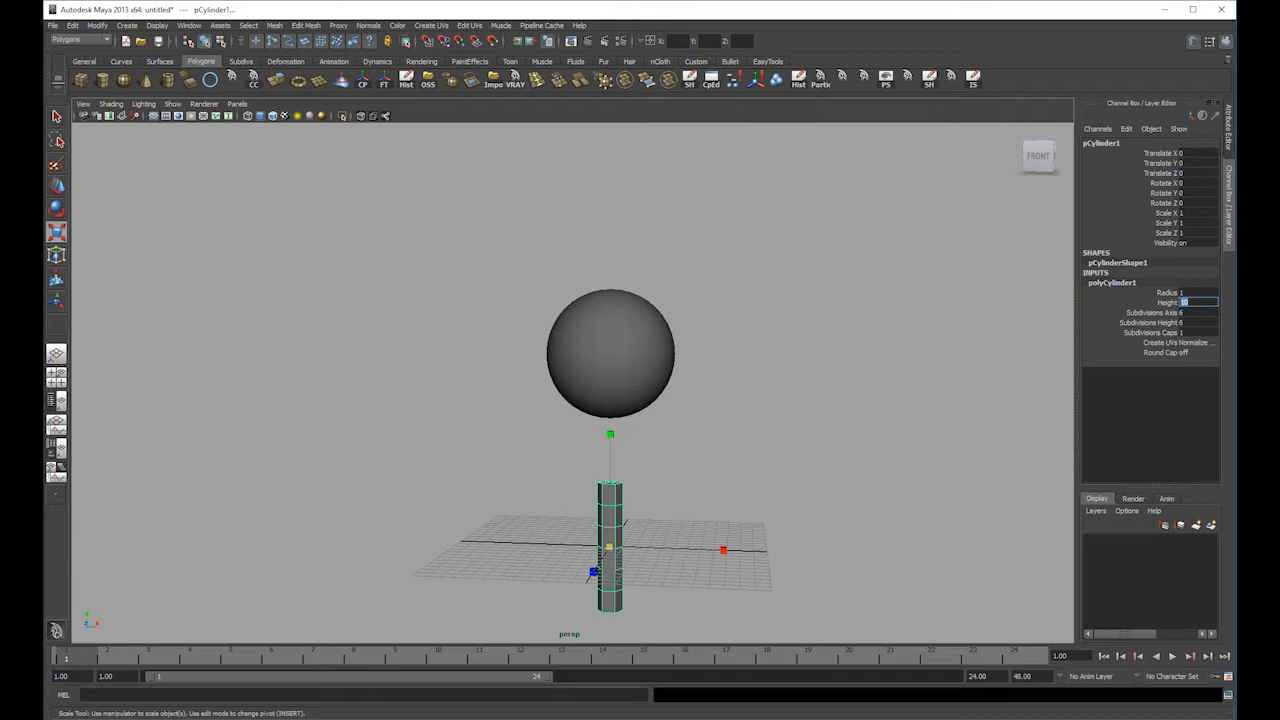
{"action": "key", "text": "Return"}
{"action": "left_click", "coordinate": [709, 454]}
{"action": "left_click", "coordinate": [608, 480]}
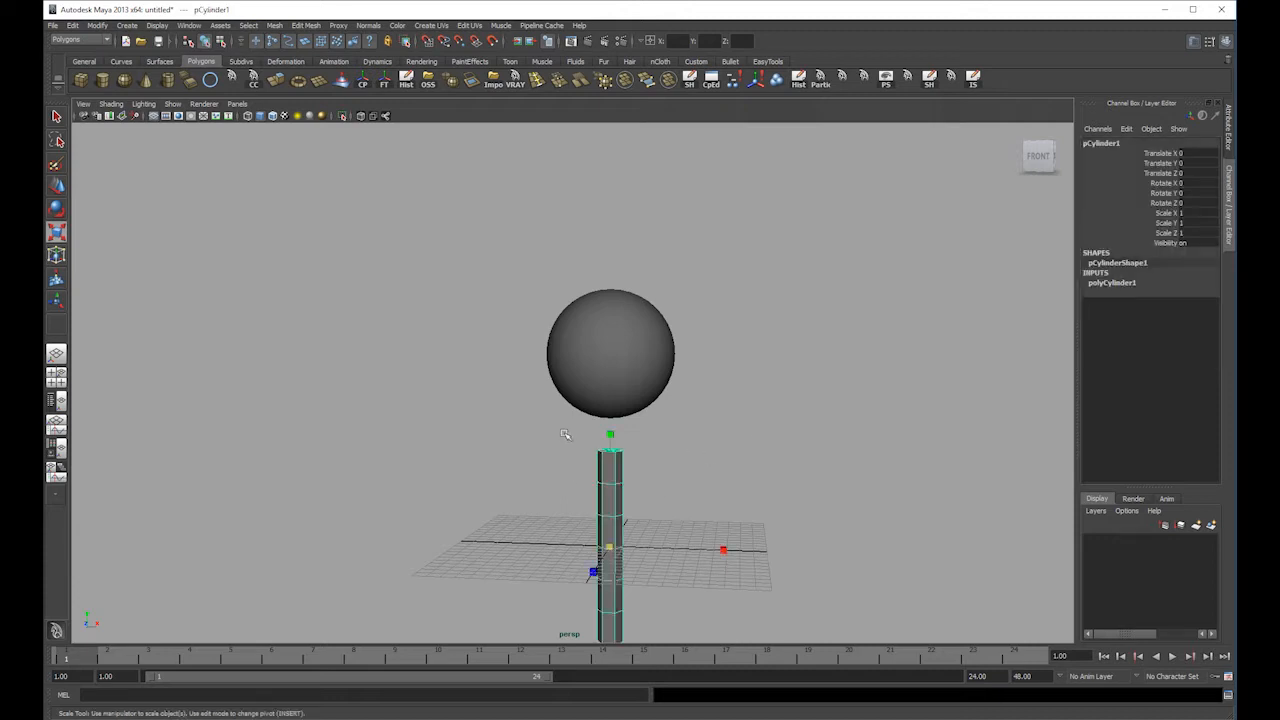
- Rotate the cylinder to 90 degrees on Z so that it lies horizontally
{"action": "key", "text": "e"}
{"action": "left_click_drag", "start_coordinate": [664, 432], "coordinate": [873, 532]}
{"action": "double_click", "coordinate": [1193, 204]}
{"action": "key", "text": "Return"}
{"action": "left_click", "coordinate": [880, 328]}
- Move the cylinder up and out beside the sphere as an arm, at about X 11, Y 15.3
{"action": "left_click", "coordinate": [613, 540]}
{"action": "key", "text": "w"}
{"action": "left_click_drag", "start_coordinate": [605, 464], "coordinate": [605, 284]}
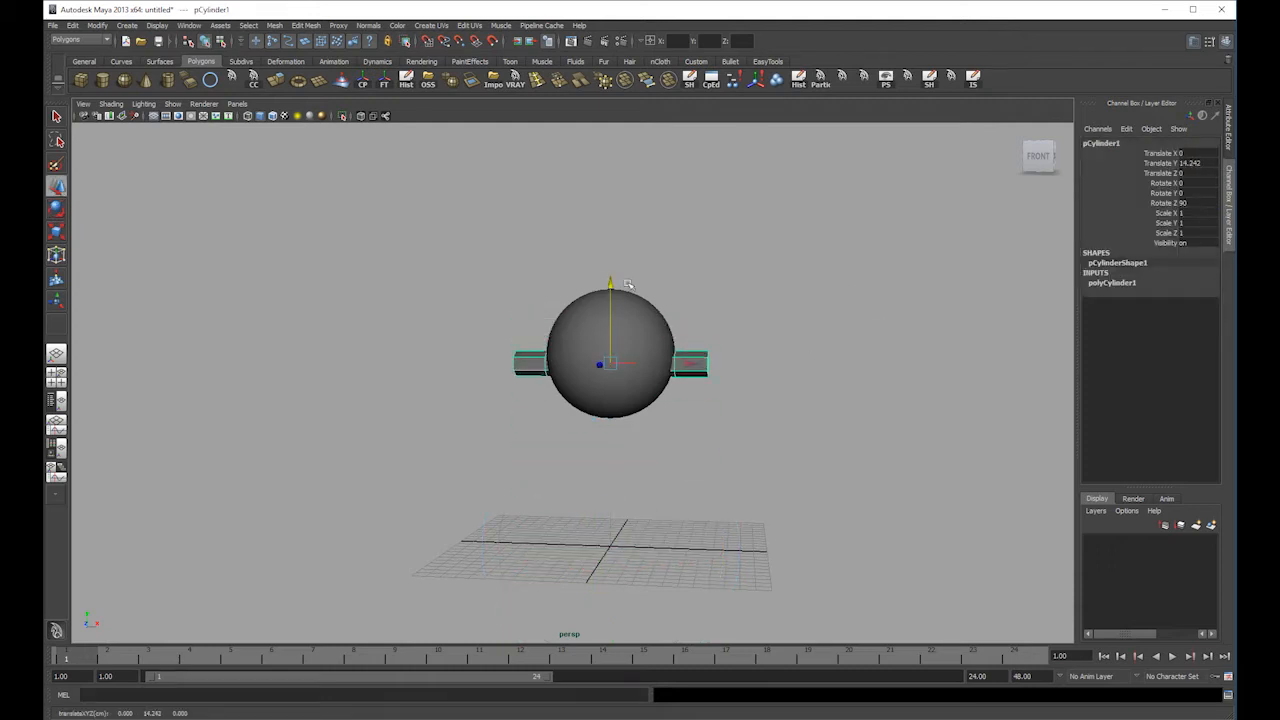
{"action": "left_click_drag", "start_coordinate": [687, 364], "coordinate": [854, 363]}
{"action": "left_click_drag", "start_coordinate": [777, 286], "coordinate": [778, 271]}
{"action": "left_click_drag", "start_coordinate": [856, 349], "coordinate": [832, 352]}
- Examine the arm cylinder in smooth preview from several angles and return it to the unsmoothed display
{"action": "key", "text": "3"}
{"action": "left_click", "coordinate": [817, 280]}
{"action": "middle_click_drag", "start_coordinate": [820, 318], "coordinate": [740, 407], "text": "alt"}
{"action": "right_click_drag", "start_coordinate": [740, 407], "coordinate": [860, 437], "text": "alt"}
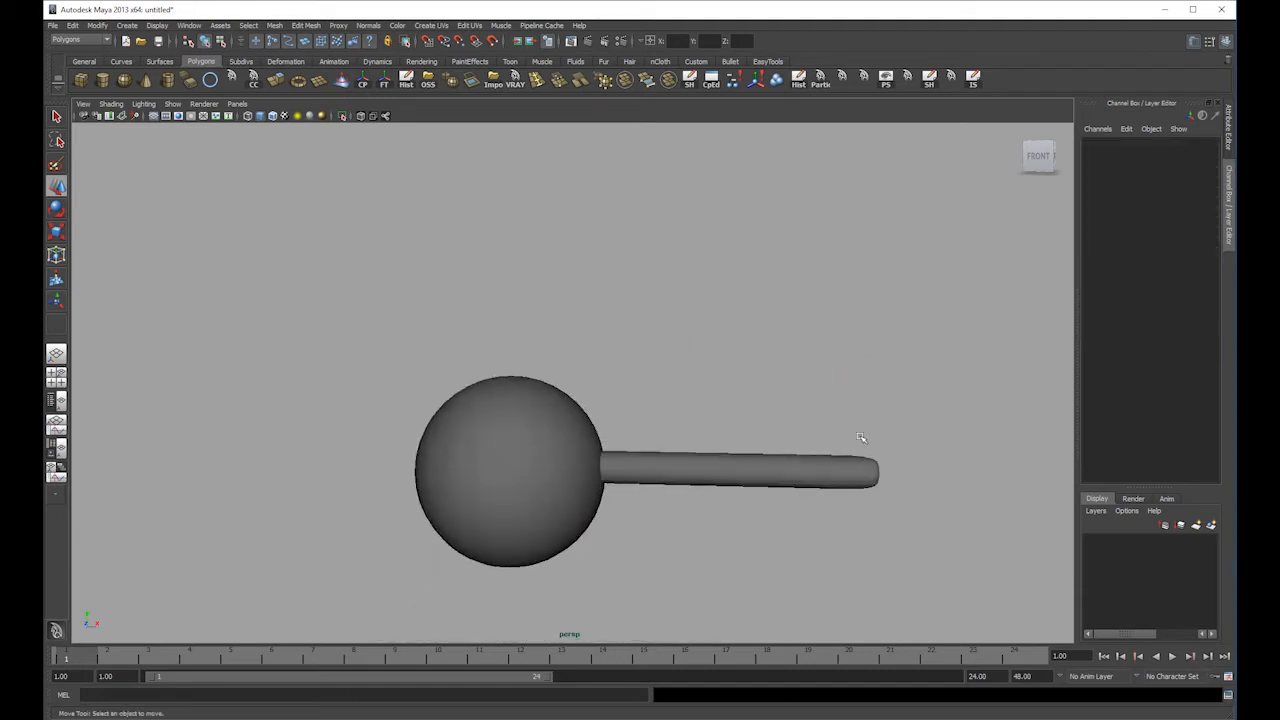
{"action": "middle_click_drag", "start_coordinate": [858, 472], "coordinate": [862, 409], "text": "alt"}
{"action": "left_click", "coordinate": [840, 408]}
{"action": "right_click_drag", "start_coordinate": [870, 404], "coordinate": [857, 388]}
{"action": "left_click_drag", "start_coordinate": [857, 391], "coordinate": [907, 383], "text": "alt"}
{"action": "left_click", "coordinate": [806, 402]}
{"action": "key", "text": "1"}
{"action": "right_click_drag", "start_coordinate": [904, 369], "coordinate": [830, 418], "text": "alt"}
{"action": "mouse_move", "coordinate": [830, 418]}
{"action": "middle_mouse_down", "text": "alt"}
{"action": "mouse_move", "coordinate": [725, 422]}
{"action": "mouse_move", "coordinate": [752, 402]}
{"action": "middle_mouse_up", "text": "alt"}
- Shorten the arm to a Scale Y of about 0.81 and move it closer to the sphere, at about X 10.3, Y 15.1
{"action": "left_click", "coordinate": [822, 339]}
{"action": "left_click", "coordinate": [753, 402]}
{"action": "key", "text": "r"}
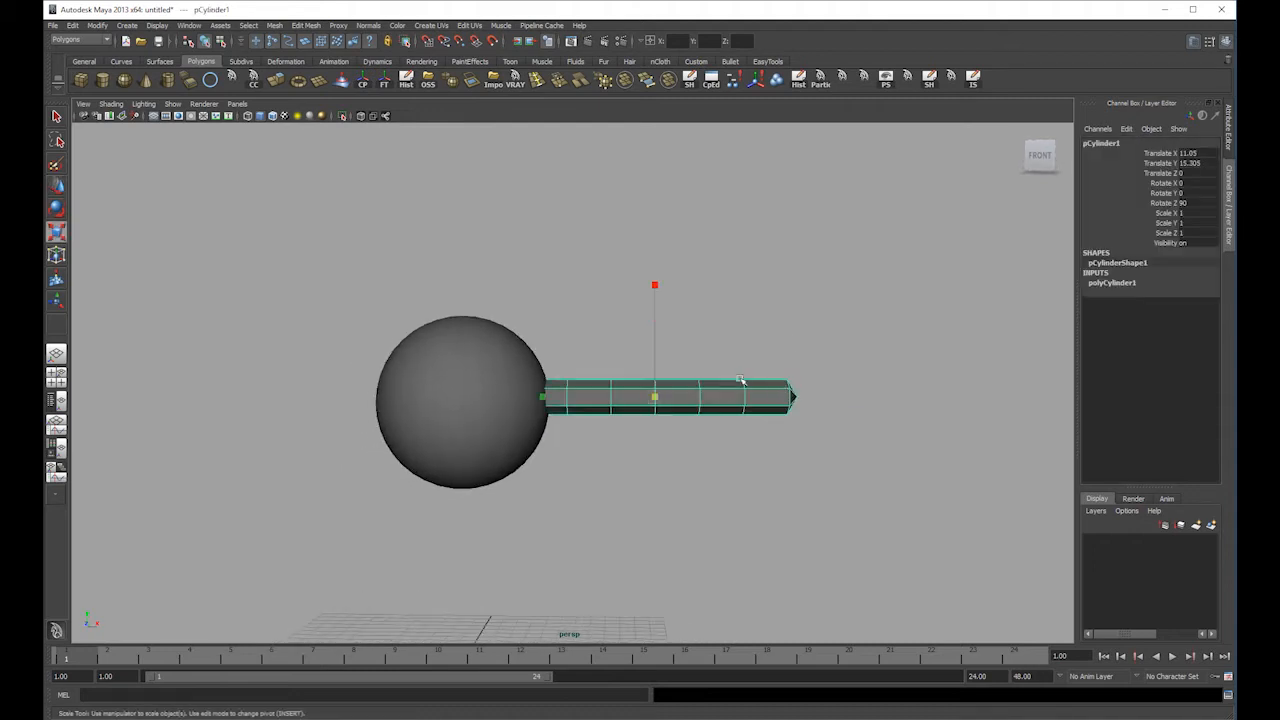
{"action": "left_click_drag", "start_coordinate": [541, 397], "coordinate": [562, 397]}
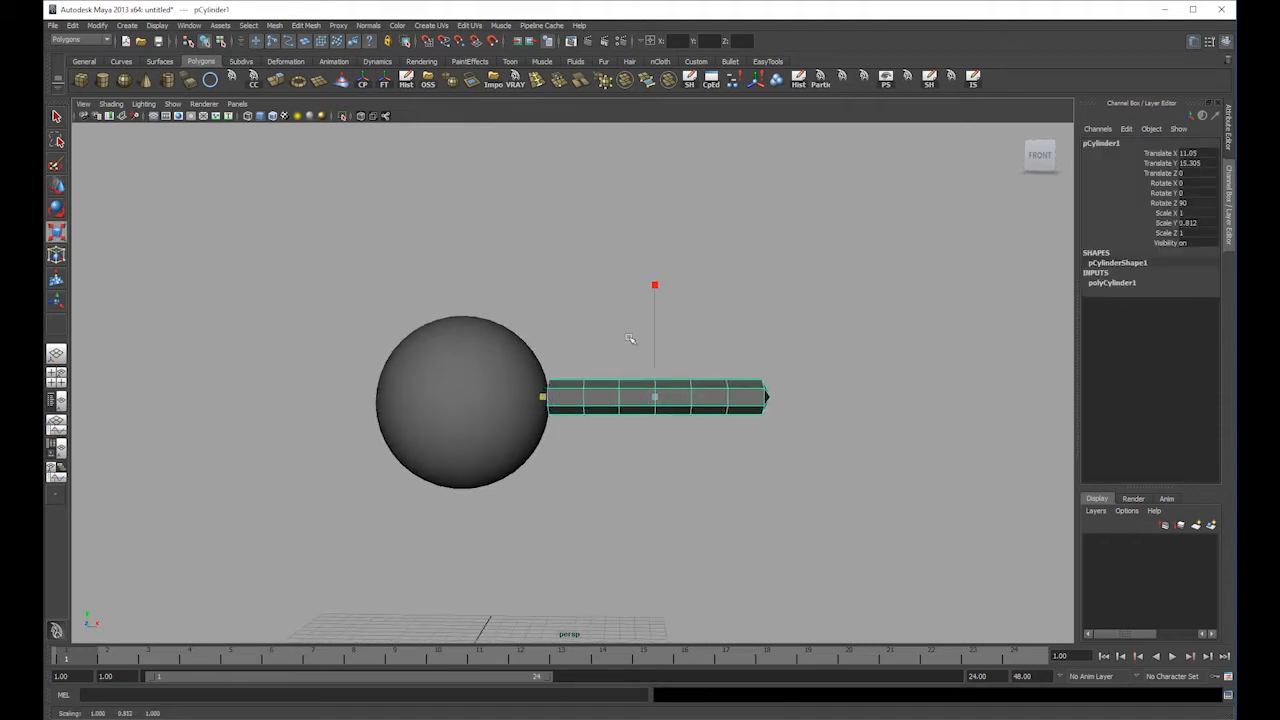
{"action": "key", "text": "w"}
{"action": "left_click_drag", "start_coordinate": [654, 318], "coordinate": [654, 322]}
{"action": "left_click_drag", "start_coordinate": [737, 400], "coordinate": [720, 401]}
{"action": "left_click", "coordinate": [742, 357]}
- Switch to the front view and turn on smooth preview for the arm cylinder
{"action": "key", "text": "space"}
{"action": "key", "text": "space"}
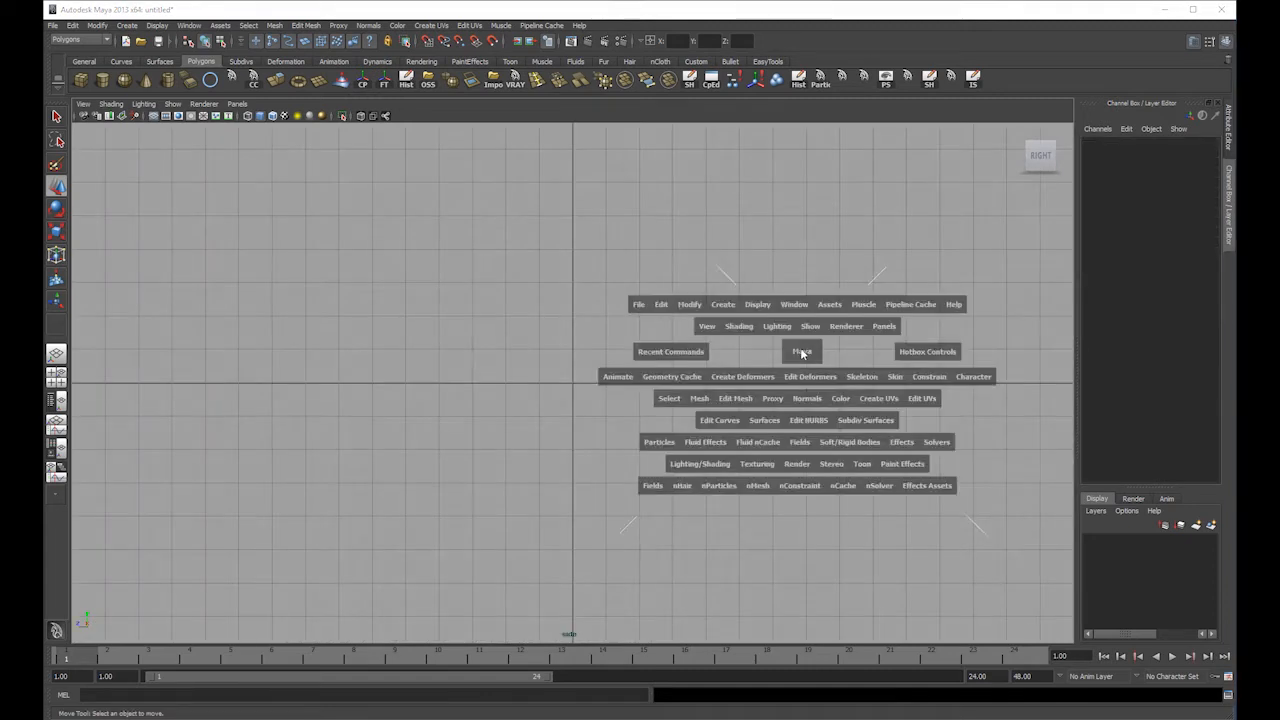
{"action": "key", "text": "space"}
{"action": "left_click_drag", "start_coordinate": [790, 345], "coordinate": [781, 372]}
{"action": "right_click_drag", "start_coordinate": [781, 372], "coordinate": [590, 338], "text": "alt"}
{"action": "middle_click_drag", "start_coordinate": [590, 338], "coordinate": [595, 363], "text": "alt"}
{"action": "left_click", "coordinate": [758, 368]}
{"action": "key", "text": "3"}
{"action": "left_click", "coordinate": [763, 385]}
- Move the vertices at the arm's inner end into the sphere, to about X 3
{"action": "left_click", "coordinate": [706, 370]}
{"action": "key", "text": "F9"}
{"action": "left_click_drag", "start_coordinate": [694, 346], "coordinate": [730, 371]}
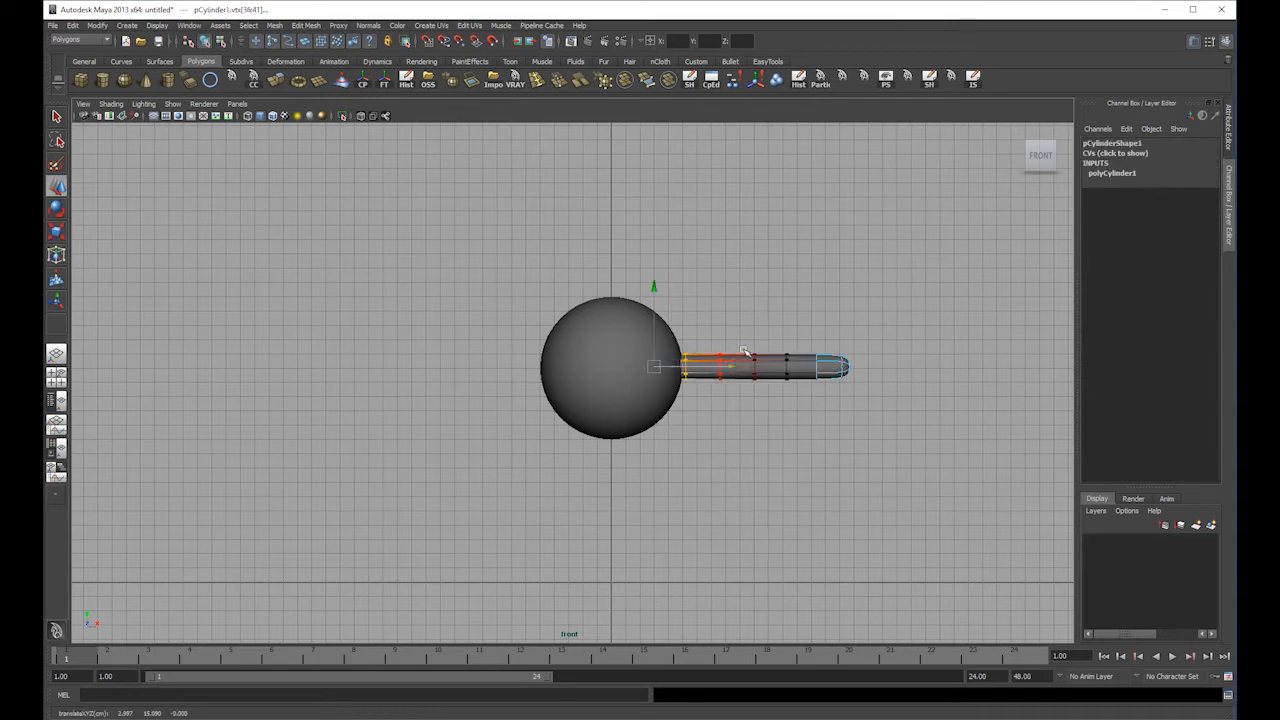
{"action": "key", "text": "F8"}
{"action": "left_click", "coordinate": [830, 362]}
- Snap the arm's pivot to the sphere's centre in wireframe display and duplicate the arm
{"action": "key", "text": "4"}
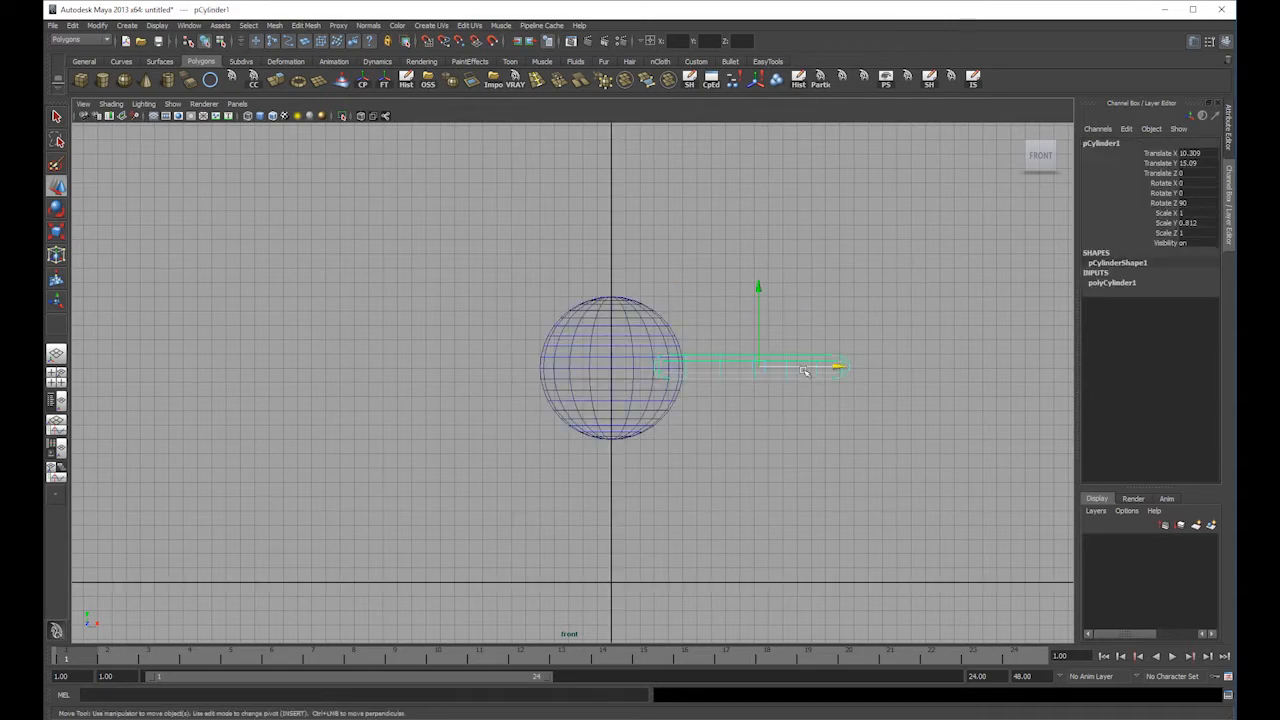
{"action": "key", "text": "Insert"}
{"action": "key", "text": "v"}
{"action": "left_click_drag", "start_coordinate": [758, 367], "coordinate": [611, 368]}
{"action": "key", "text": "Insert"}
{"action": "key", "text": "ctrl+d"}
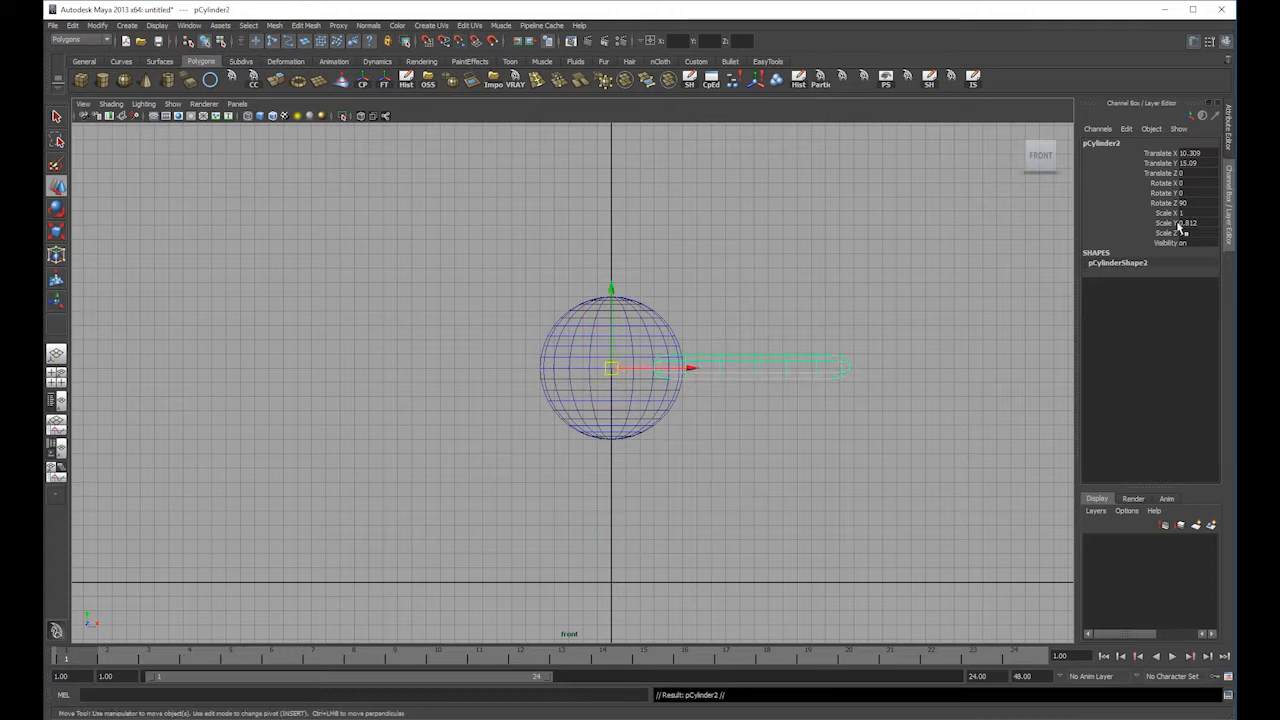
- Try to mirror the duplicate arm by setting its Scale X to -1
{"action": "double_click", "coordinate": [1186, 213]}
{"action": "type", "text": "-1"}
{"action": "key", "text": "Return"}
{"action": "type", "text": "1"}
{"action": "key", "text": "Tab"}
{"action": "key", "text": "Tab"}
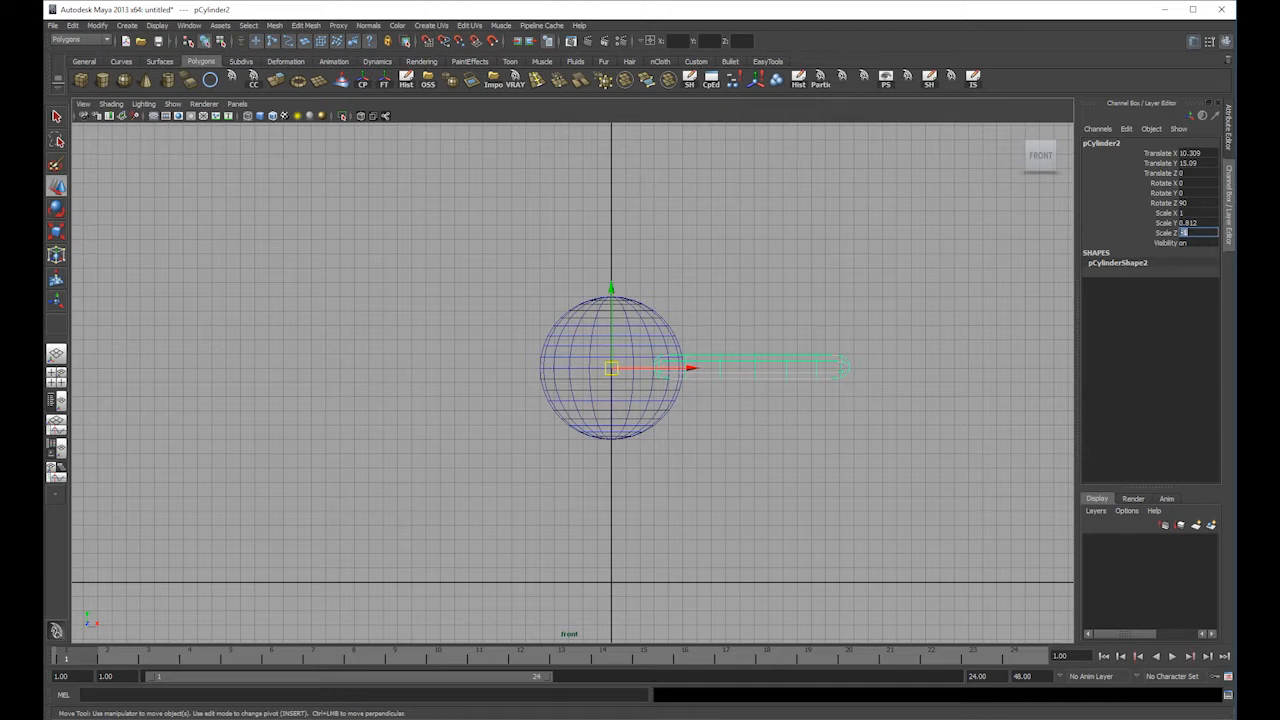
- Mirror the duplicate arm to the sphere's opposite side by making its Scale Y negative, and restore shaded display
{"action": "double_click", "coordinate": [1182, 223]}
{"action": "key", "text": "Return"}
{"action": "left_click", "coordinate": [523, 362]}
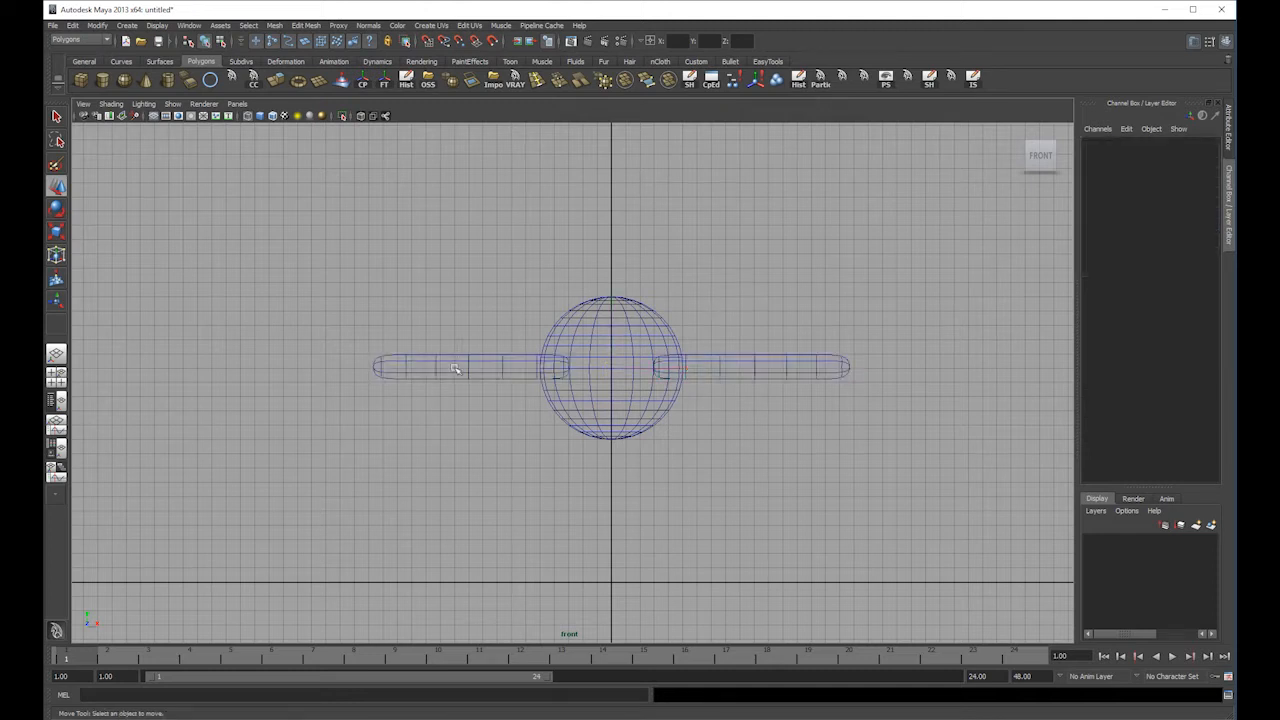
{"action": "left_click", "coordinate": [456, 368]}
{"action": "key", "text": "5"}
- Freeze the transformations of both arms
{"action": "left_click", "coordinate": [720, 367]}
{"action": "left_click", "coordinate": [470, 366], "text": "shift"}
{"action": "left_click", "coordinate": [97, 25]}
{"action": "left_click", "coordinate": [130, 68]}
{"action": "left_click_drag", "start_coordinate": [684, 270], "coordinate": [656, 360]}
{"action": "key", "text": "g"}
{"action": "left_click", "coordinate": [695, 298]}
- Duplicate the first arm and set the copy's Rotate Z to -90 so that it hangs below the sphere as a leg
{"action": "left_click", "coordinate": [712, 357]}
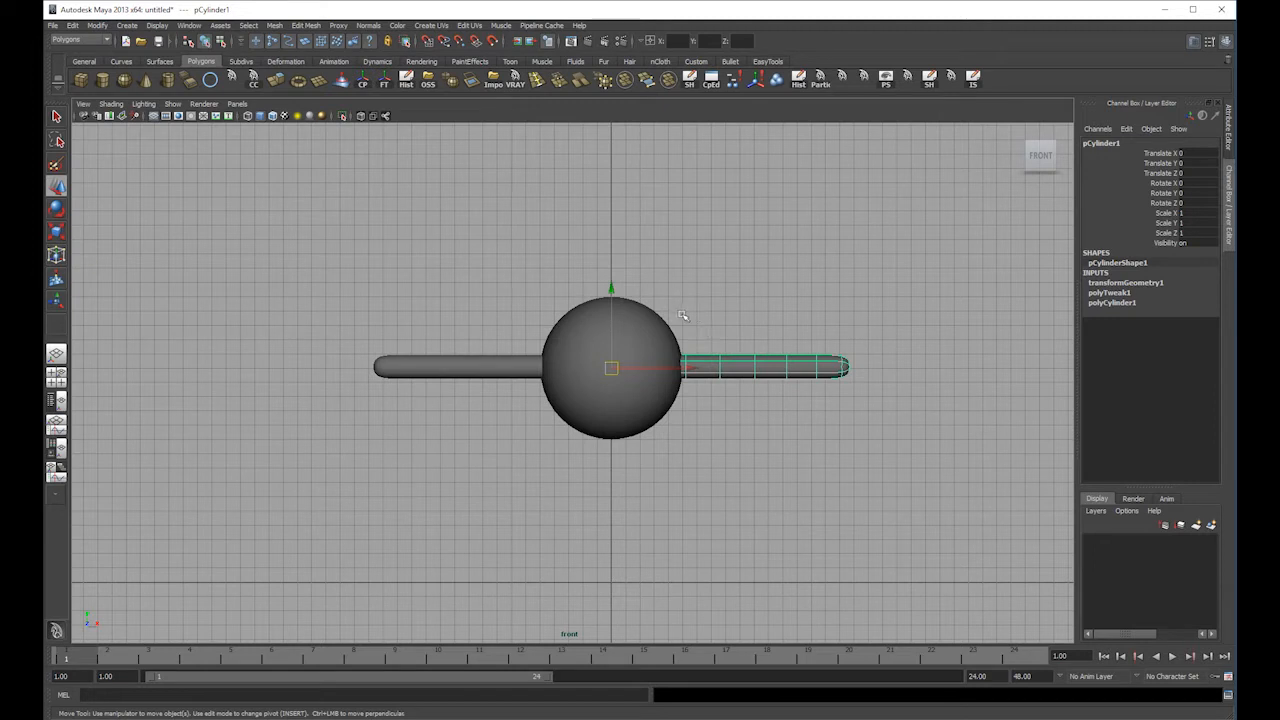
{"action": "key", "text": "ctrl+d"}
{"action": "key", "text": "e"}
{"action": "left_click_drag", "start_coordinate": [709, 286], "coordinate": [678, 450]}
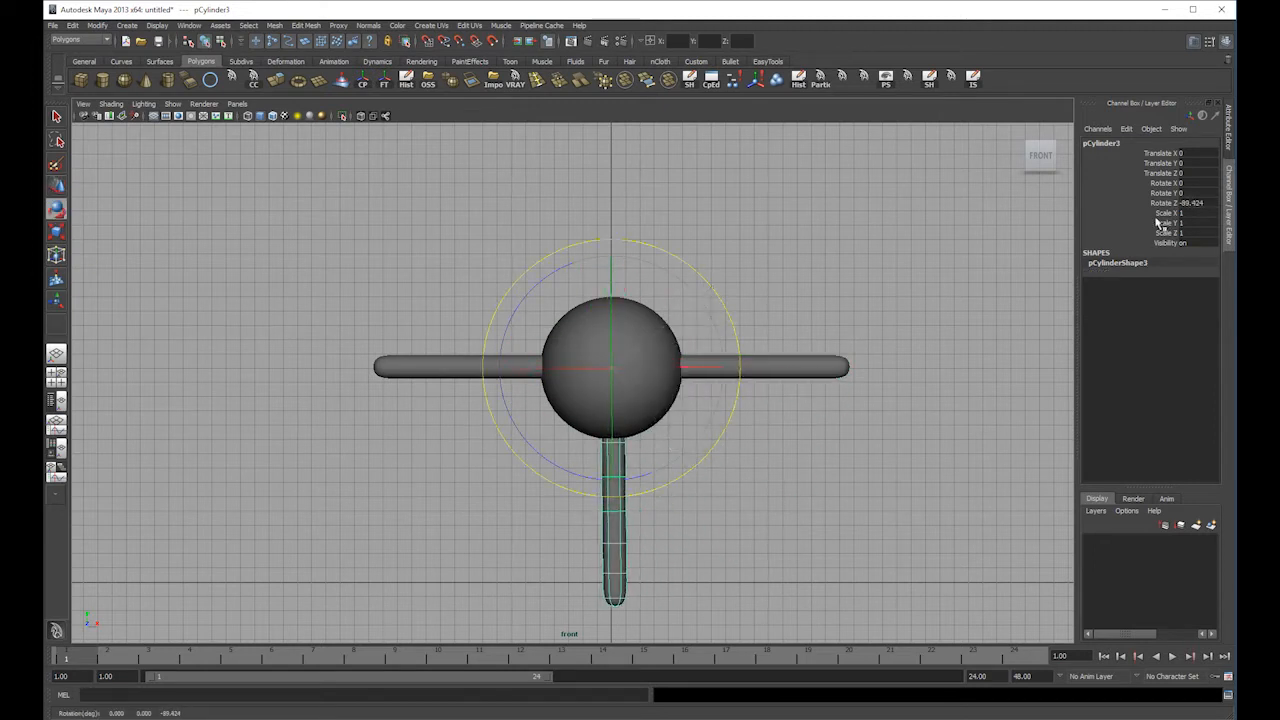
{"action": "type", "text": "-90"}
{"action": "key", "text": "Return"}
{"action": "left_click", "coordinate": [777, 508]}
- Shift the leg sideways from the sphere's centre line to a Translate X of 1.5
{"action": "left_click", "coordinate": [617, 520]}
{"action": "key", "text": "w"}
{"action": "mouse_move", "coordinate": [694, 360]}
{"action": "left_mouse_down"}
{"action": "mouse_move", "coordinate": [723, 366]}
{"action": "mouse_move", "coordinate": [710, 374]}
{"action": "left_mouse_up"}
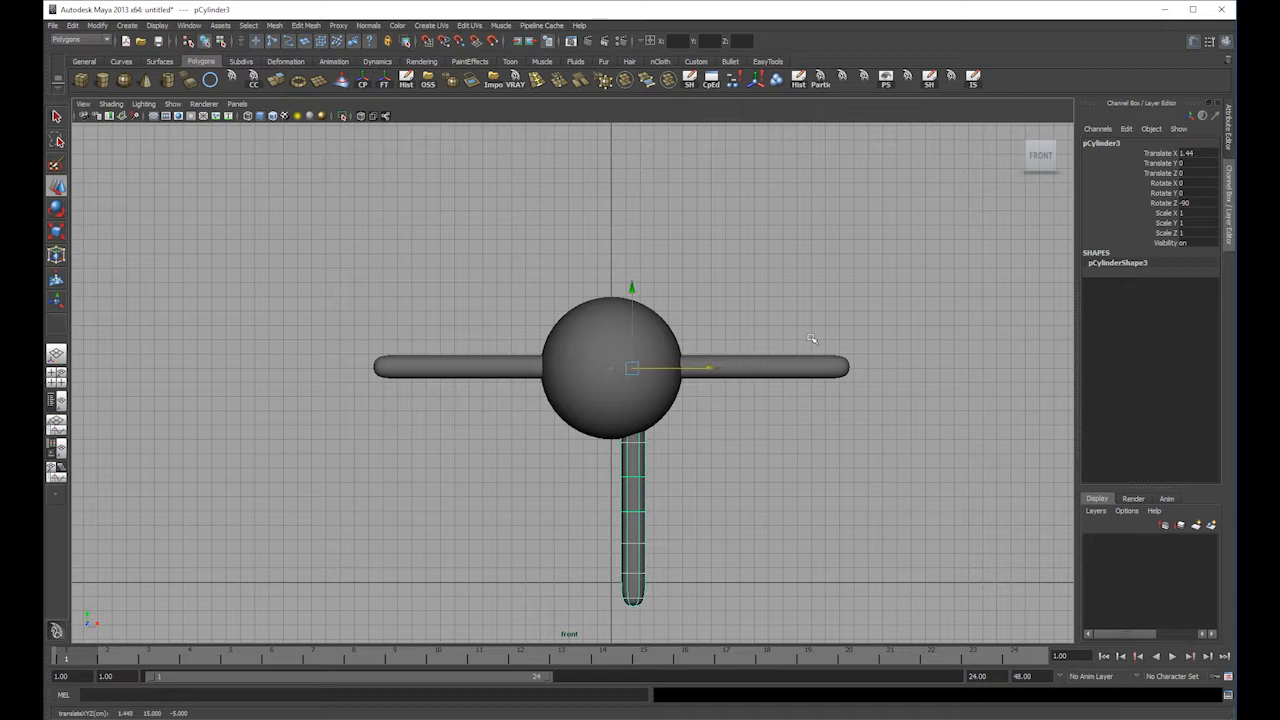
{"action": "left_click", "coordinate": [1188, 153]}
{"action": "type", "text": "1"}
{"action": "key", "text": "Return"}
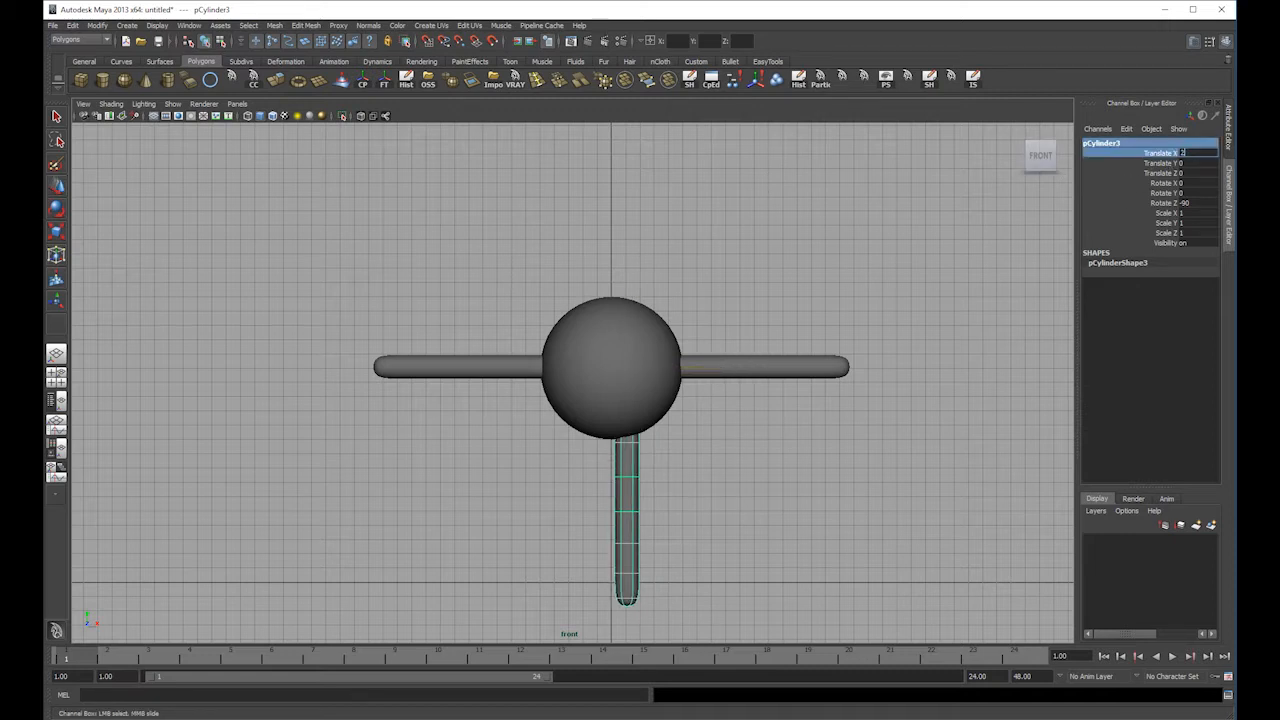
{"action": "key", "text": "Return"}
{"action": "type", "text": "1"}
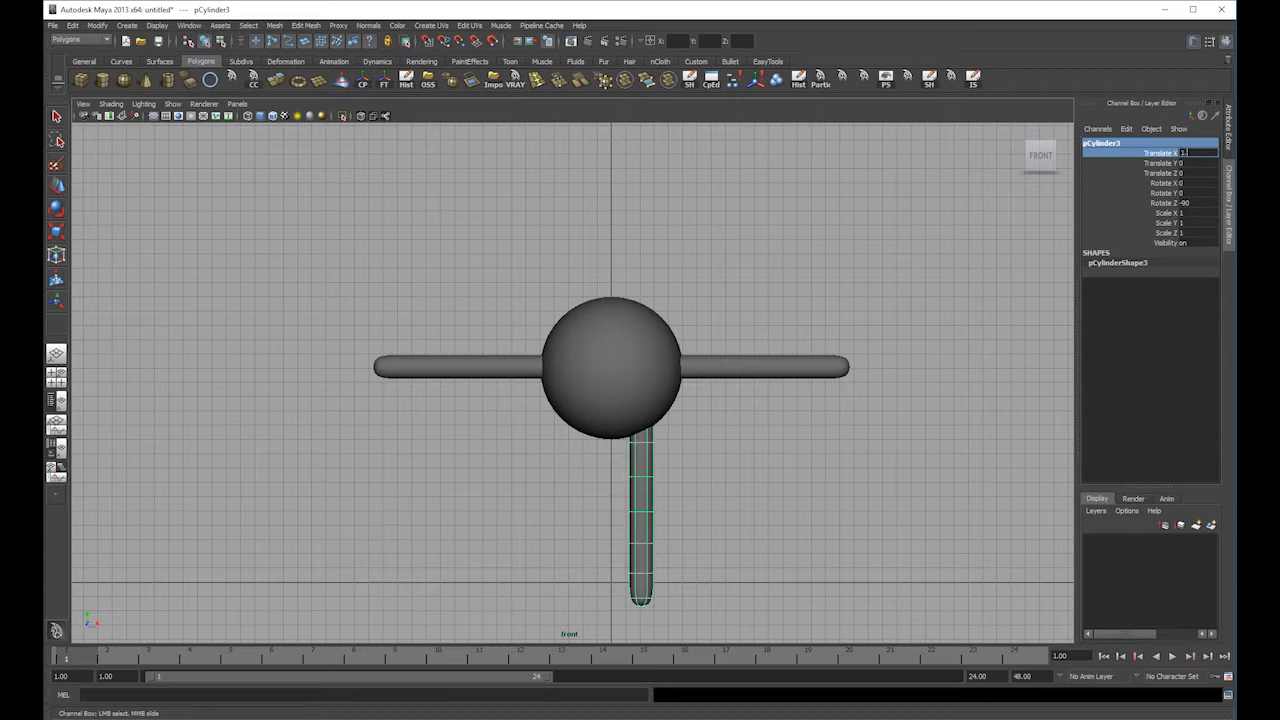
{"action": "type", "text": ".5"}
{"action": "key", "text": "Return"}
{"action": "key", "text": "ctrl+d"}
{"action": "key", "text": "w"}
{"action": "left_click_drag", "start_coordinate": [715, 357], "coordinate": [666, 366]}
{"action": "key", "text": "Delete"}
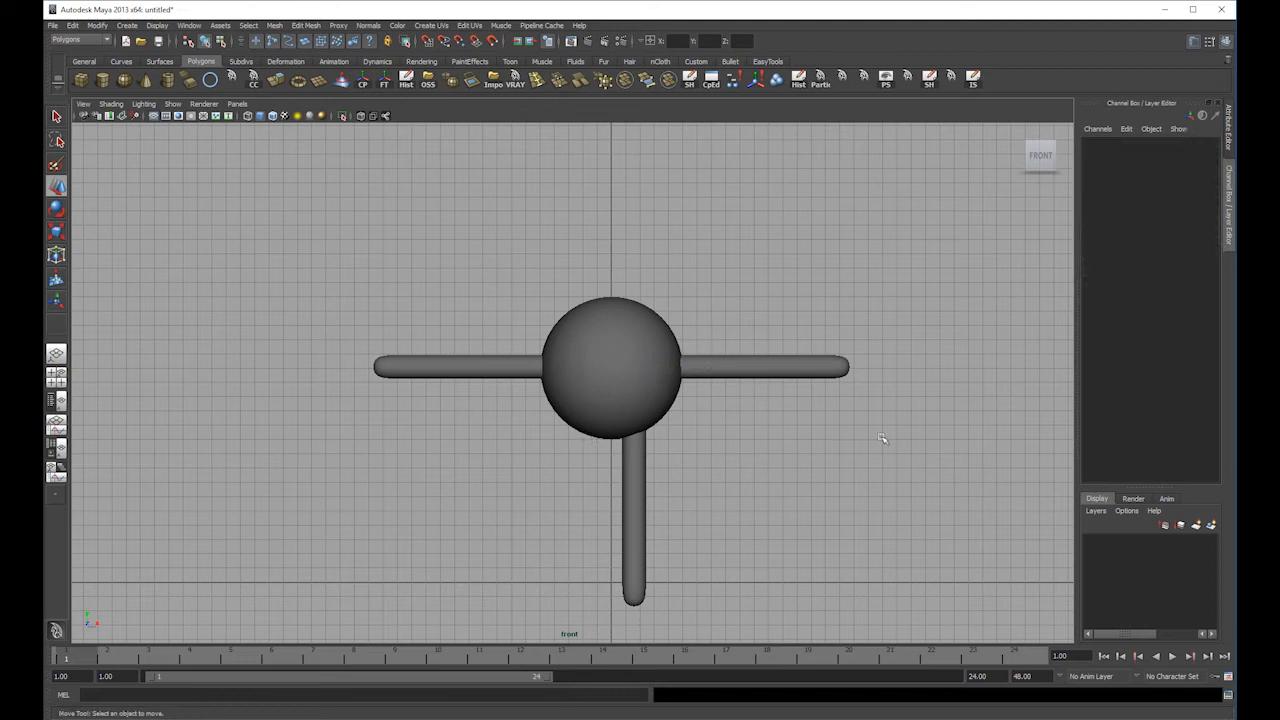
- Show the leg's lower end in the perspective view and turn off the leg's smooth preview
{"action": "key", "text": "space"}
{"action": "key", "text": "space"}
{"action": "left_click_drag", "start_coordinate": [891, 450], "coordinate": [830, 470], "text": "alt"}
{"action": "middle_click_drag", "start_coordinate": [830, 470], "coordinate": [934, 235], "text": "alt"}
{"action": "right_click_drag", "start_coordinate": [934, 235], "coordinate": [917, 524], "text": "alt"}
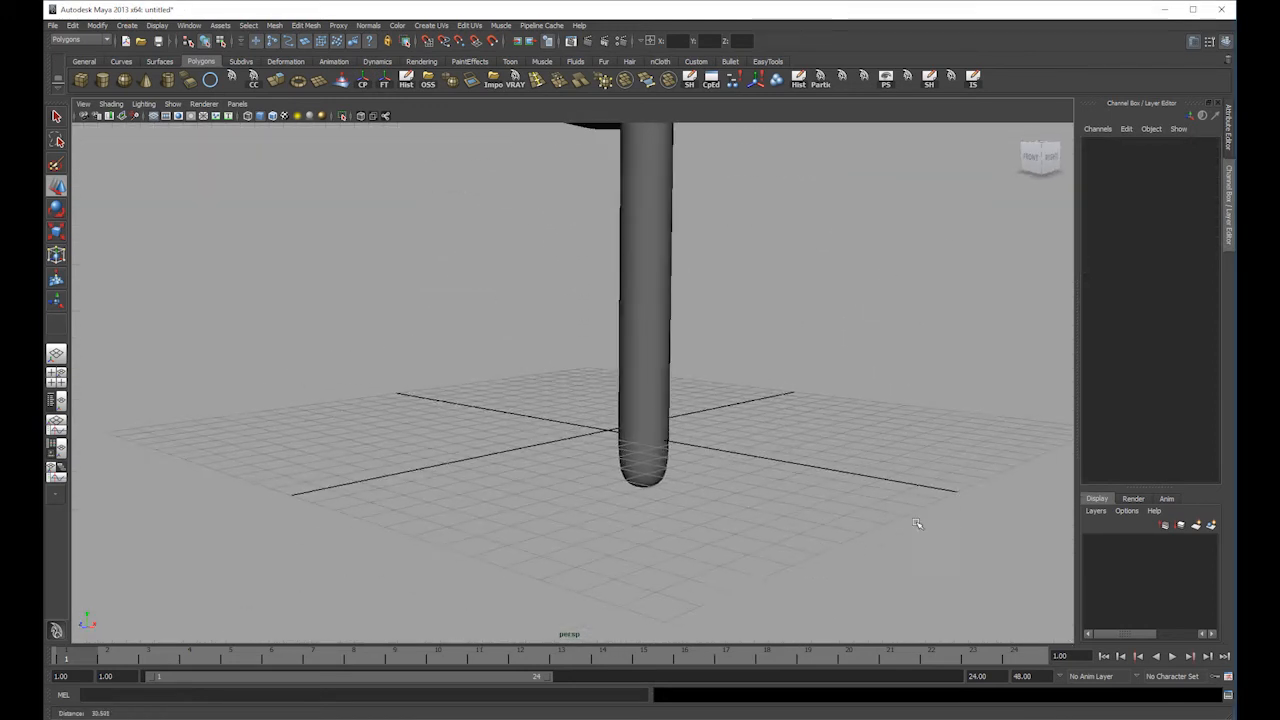
{"action": "left_click", "coordinate": [662, 428]}
{"action": "key", "text": "1"}
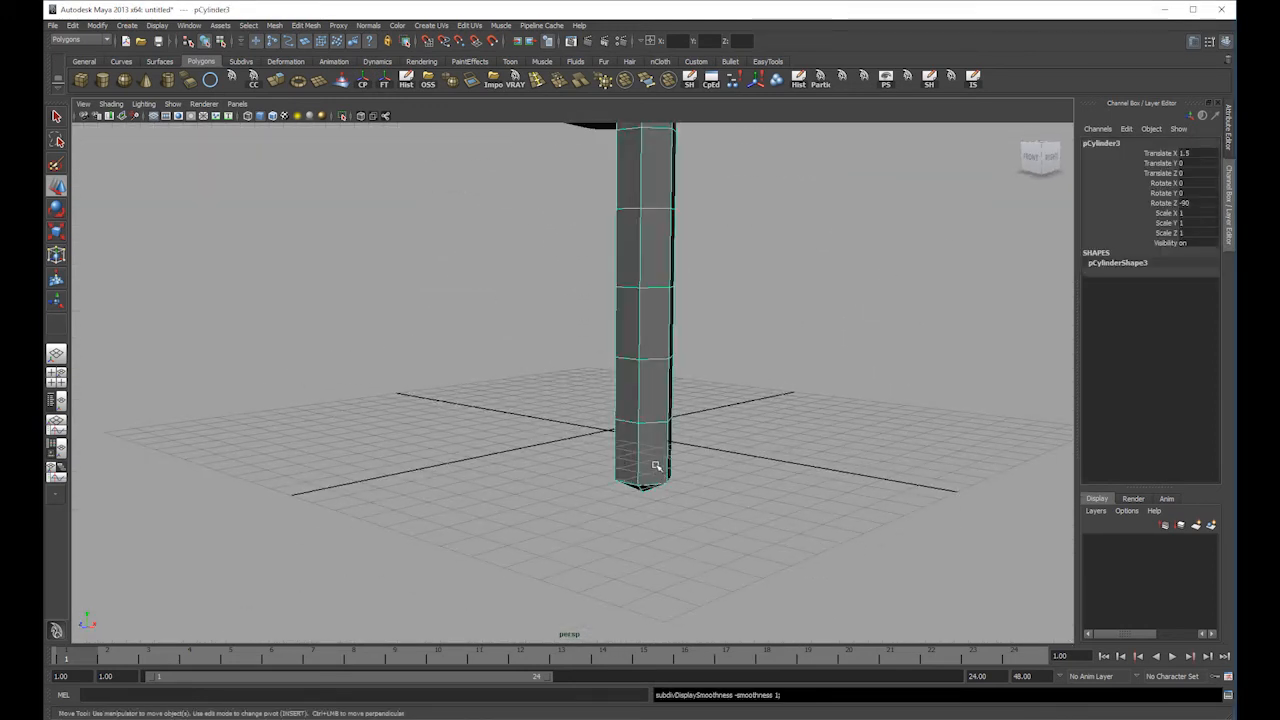
- In the side view, select the lowest front faces of the leg and turn its smooth preview back on
{"action": "right_click_drag", "start_coordinate": [656, 466], "coordinate": [566, 462]}
{"action": "left_click_drag", "start_coordinate": [566, 462], "coordinate": [626, 460], "text": "alt"}
{"action": "left_click_drag", "start_coordinate": [682, 506], "coordinate": [734, 527]}
{"action": "key", "text": "space"}
{"action": "key", "text": "b"}
{"action": "key", "text": "x"}
{"action": "left_click_drag", "start_coordinate": [572, 389], "coordinate": [575, 285]}
{"action": "left_click", "coordinate": [588, 436]}
{"action": "right_click_drag", "start_coordinate": [586, 392], "coordinate": [572, 404]}
{"action": "left_click_drag", "start_coordinate": [554, 418], "coordinate": [556, 421]}
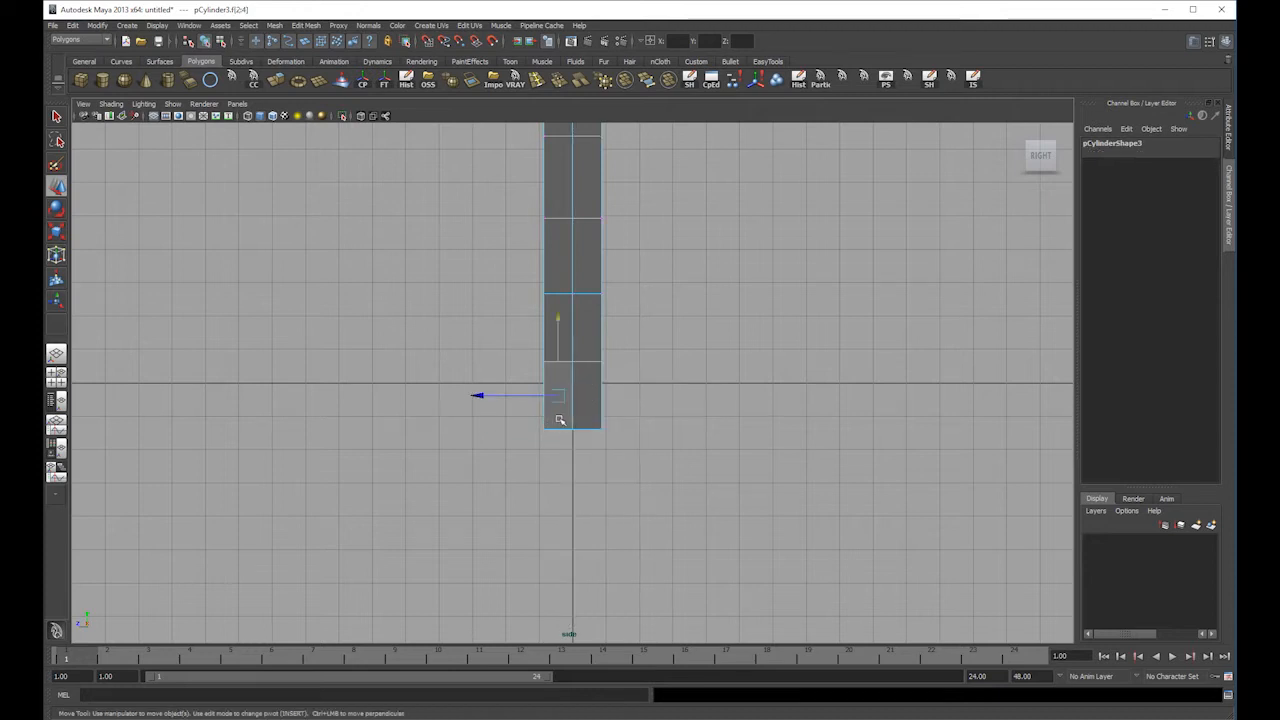
{"action": "key", "text": "3"}
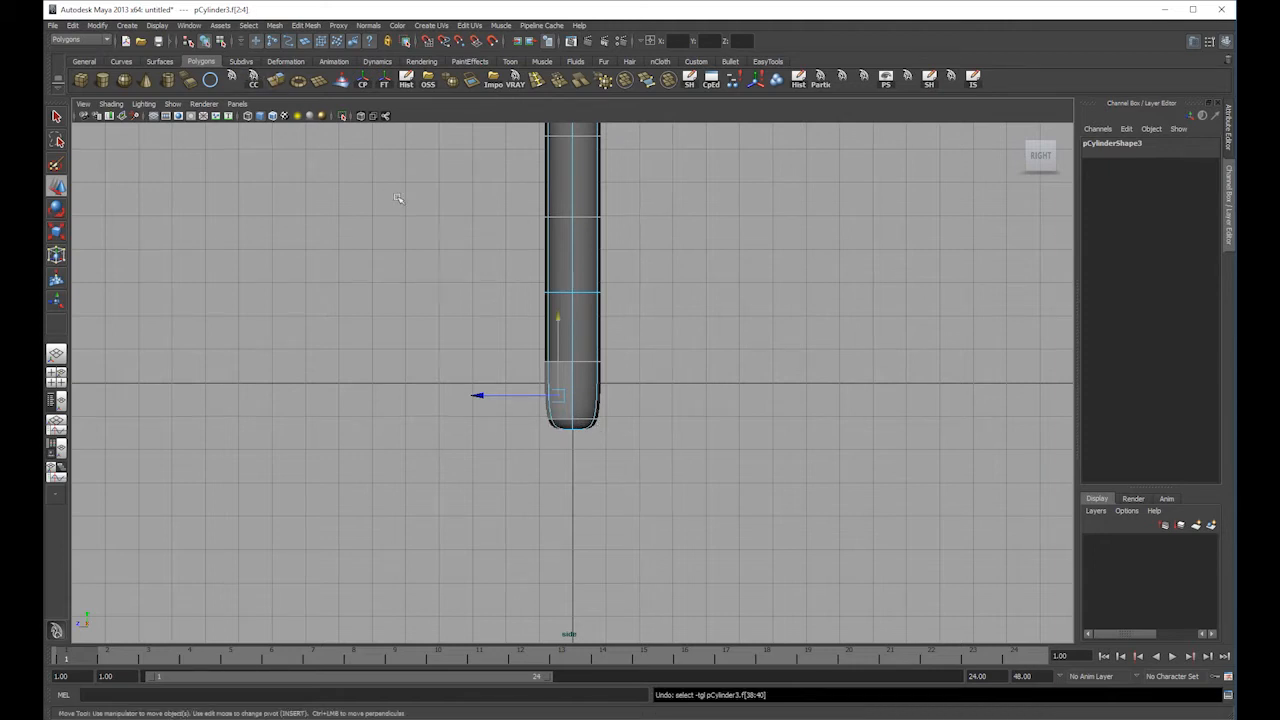
- Extrude the selected faces forward in two segments to form a foot
{"action": "key", "text": "ctrl+e"}
{"action": "left_click_drag", "start_coordinate": [499, 398], "coordinate": [440, 386]}
{"action": "key", "text": "ctrl+e"}
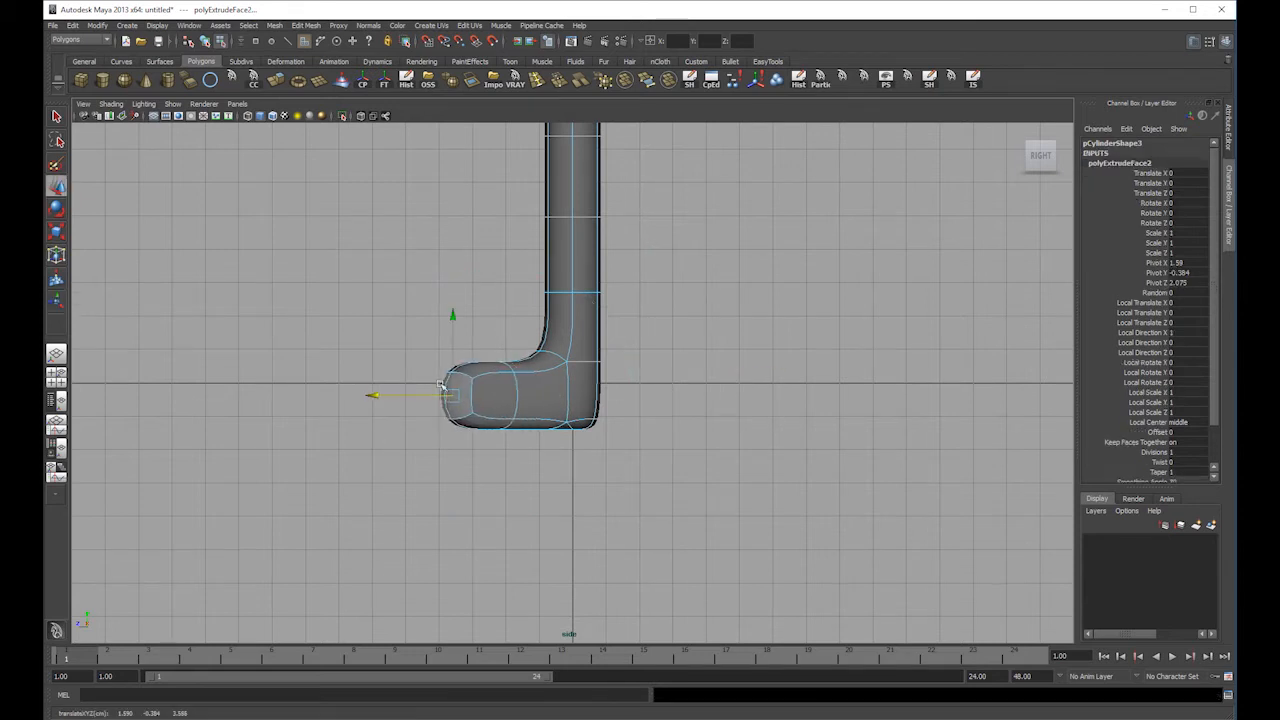
{"action": "key", "text": "r"}
- Lower the upper vertices of the toe and mid-foot so that the foot slopes down toward the toe
{"action": "right_click_drag", "start_coordinate": [512, 400], "coordinate": [379, 362]}
{"action": "left_click_drag", "start_coordinate": [413, 335], "coordinate": [482, 380]}
{"action": "key", "text": "w"}
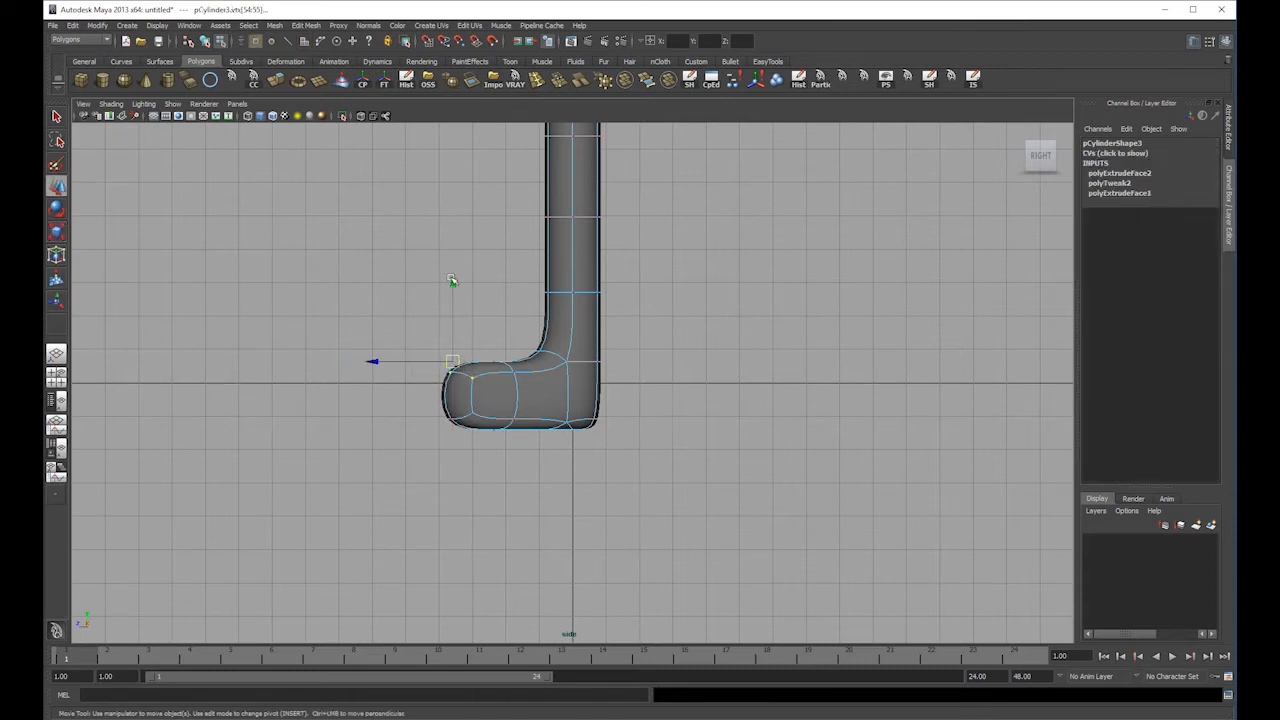
{"action": "left_click_drag", "start_coordinate": [452, 281], "coordinate": [451, 309]}
{"action": "left_click", "coordinate": [523, 386]}
{"action": "left_click", "coordinate": [495, 376], "text": "shift"}
- Extrude the faces of the foot's sole and scale the extrusion slightly in the perspective view
{"action": "right_click_drag", "start_coordinate": [593, 425], "coordinate": [594, 470]}
{"action": "left_click_drag", "start_coordinate": [389, 430], "coordinate": [458, 414]}
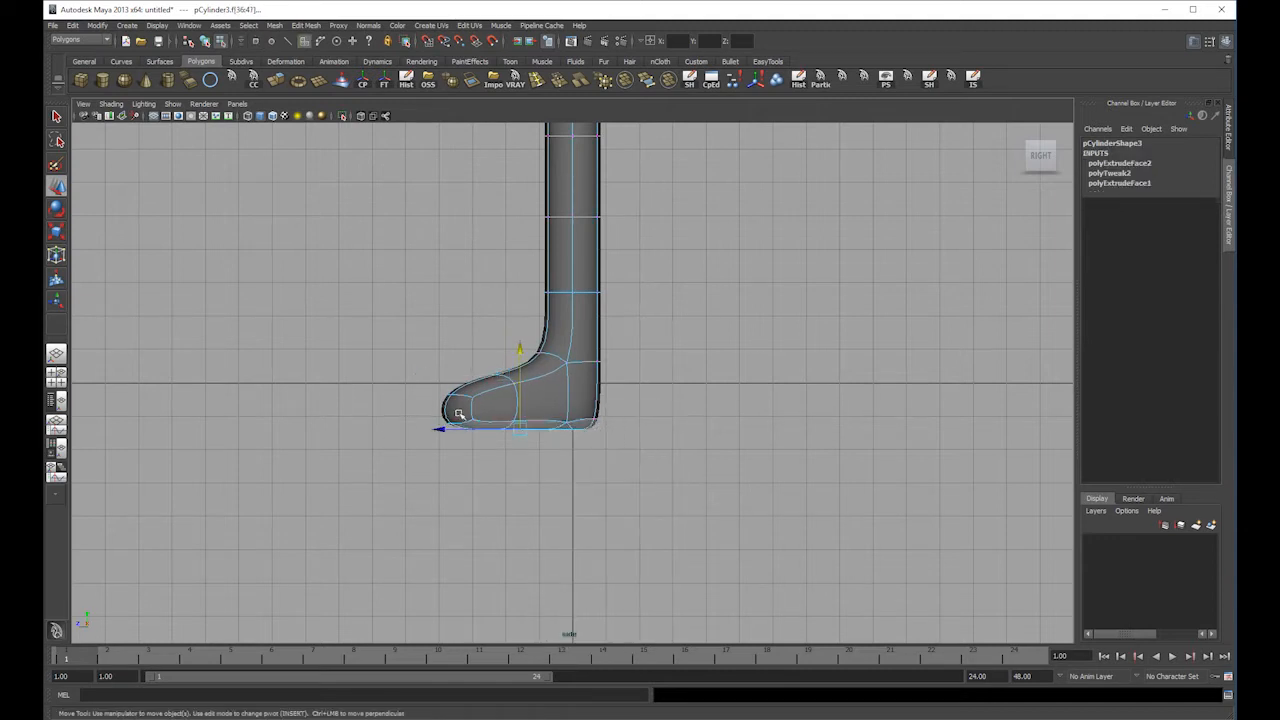
{"action": "key", "text": "ctrl+e"}
{"action": "key", "text": "space"}
{"action": "left_click_drag", "start_coordinate": [694, 343], "coordinate": [700, 300]}
{"action": "key", "text": "r"}
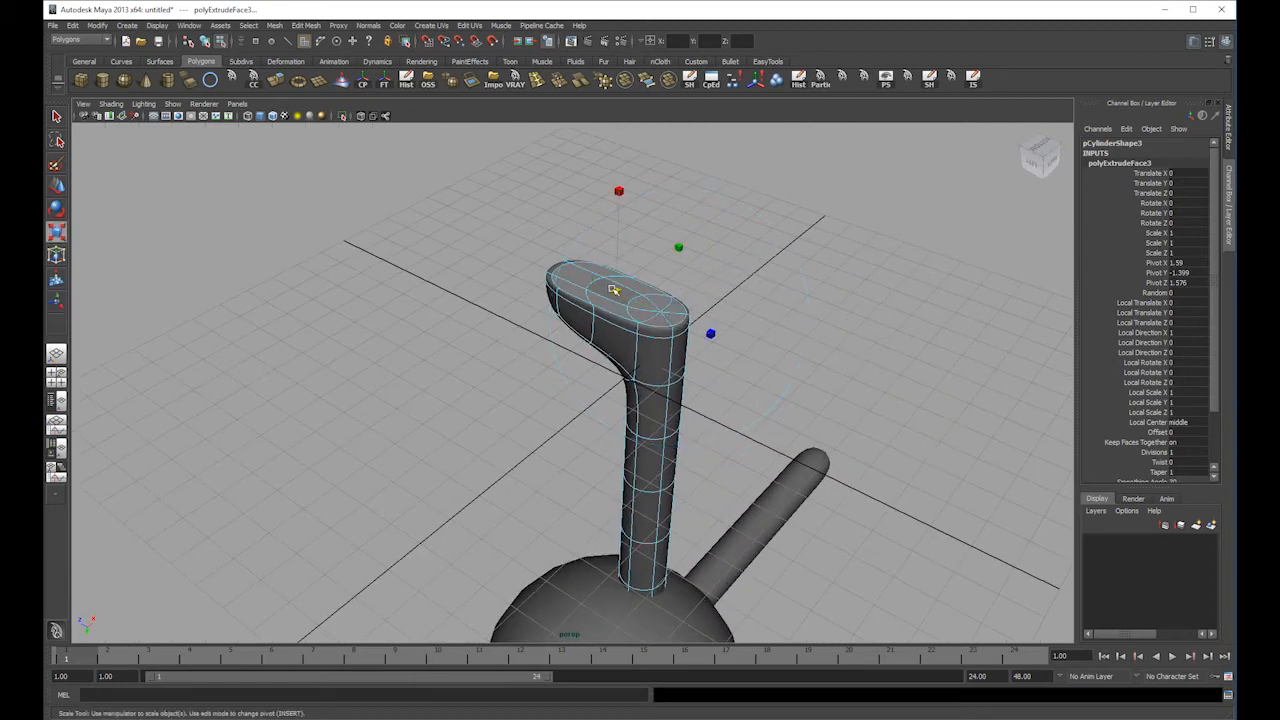
{"action": "left_click_drag", "start_coordinate": [684, 247], "coordinate": [680, 250]}
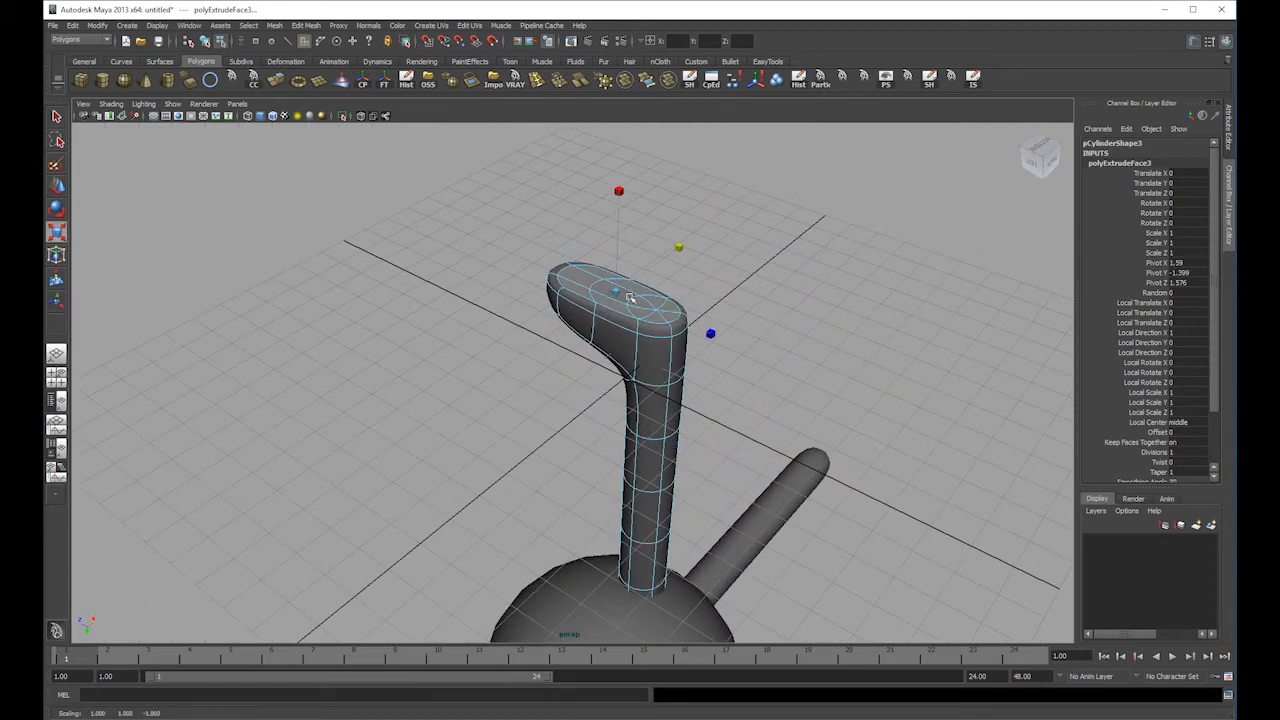
{"action": "left_click", "coordinate": [762, 262]}
- Duplicate the finished leg and move the copy along X to the opposite side of the body in the front view
{"action": "left_click_drag", "start_coordinate": [762, 262], "coordinate": [630, 430], "text": "alt"}
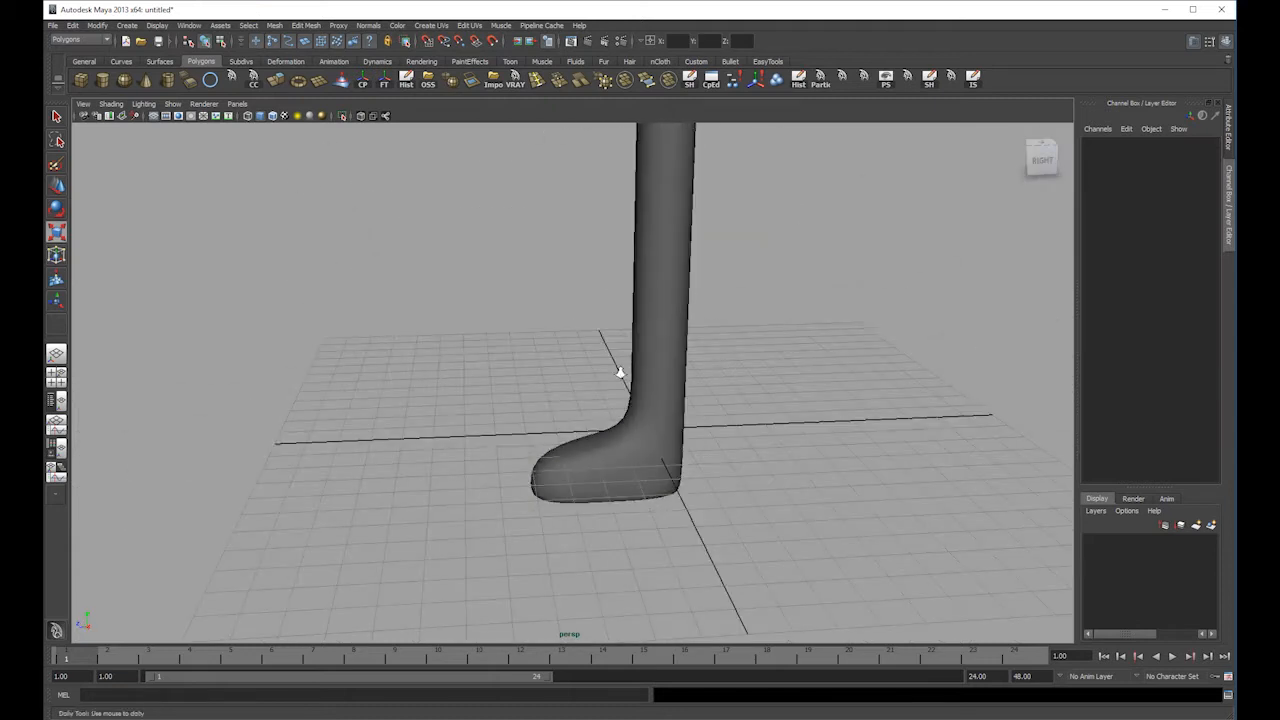
{"action": "right_click_drag", "start_coordinate": [617, 372], "coordinate": [584, 354], "text": "alt"}
{"action": "middle_click_drag", "start_coordinate": [584, 354], "coordinate": [594, 408], "text": "alt"}
{"action": "left_click", "coordinate": [622, 400]}
{"action": "left_click_drag", "start_coordinate": [594, 408], "coordinate": [635, 400], "text": "alt"}
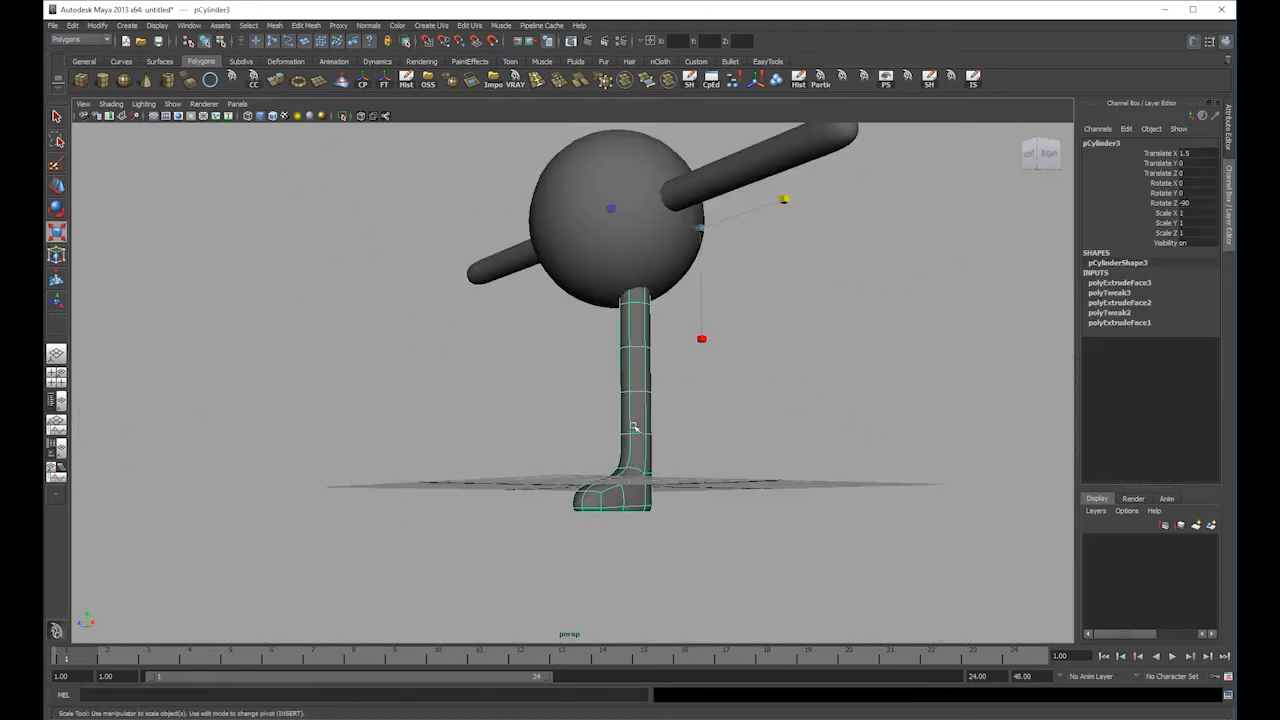
{"action": "key", "text": "ctrl+d"}
{"action": "key", "text": "w"}
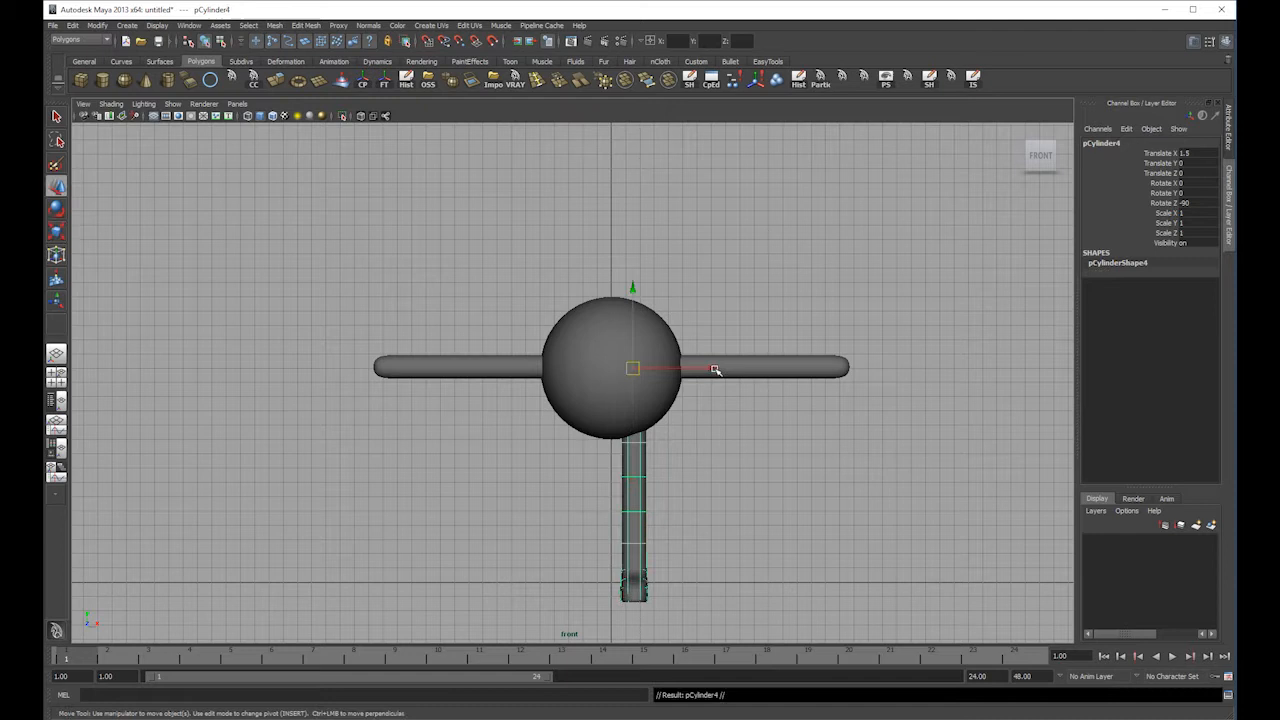
{"action": "left_click_drag", "start_coordinate": [705, 369], "coordinate": [583, 394]}
{"action": "left_click", "coordinate": [771, 432]}
- Set the duplicated leg's Translate X to -1.5 so that it mirrors the original leg
{"action": "left_click", "coordinate": [583, 497]}
{"action": "left_click", "coordinate": [642, 490]}
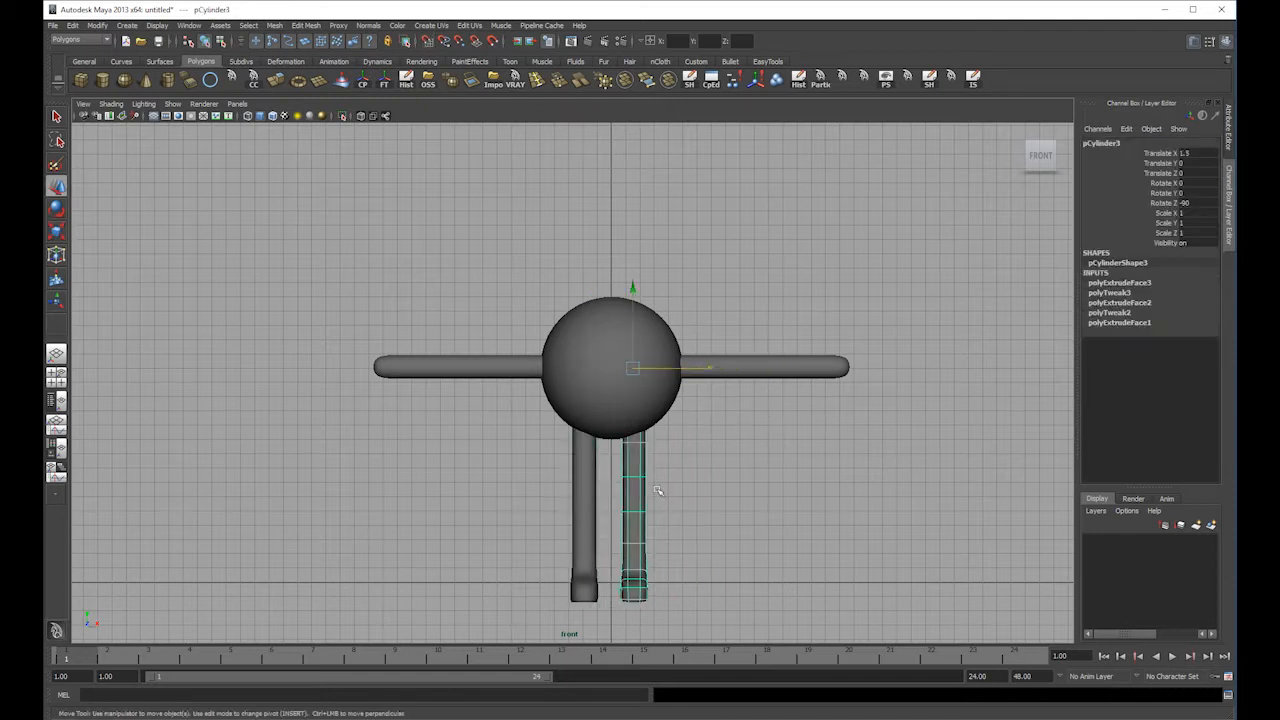
{"action": "left_click", "coordinate": [586, 489]}
{"action": "left_click", "coordinate": [1192, 150]}
{"action": "double_click", "coordinate": [1192, 152]}
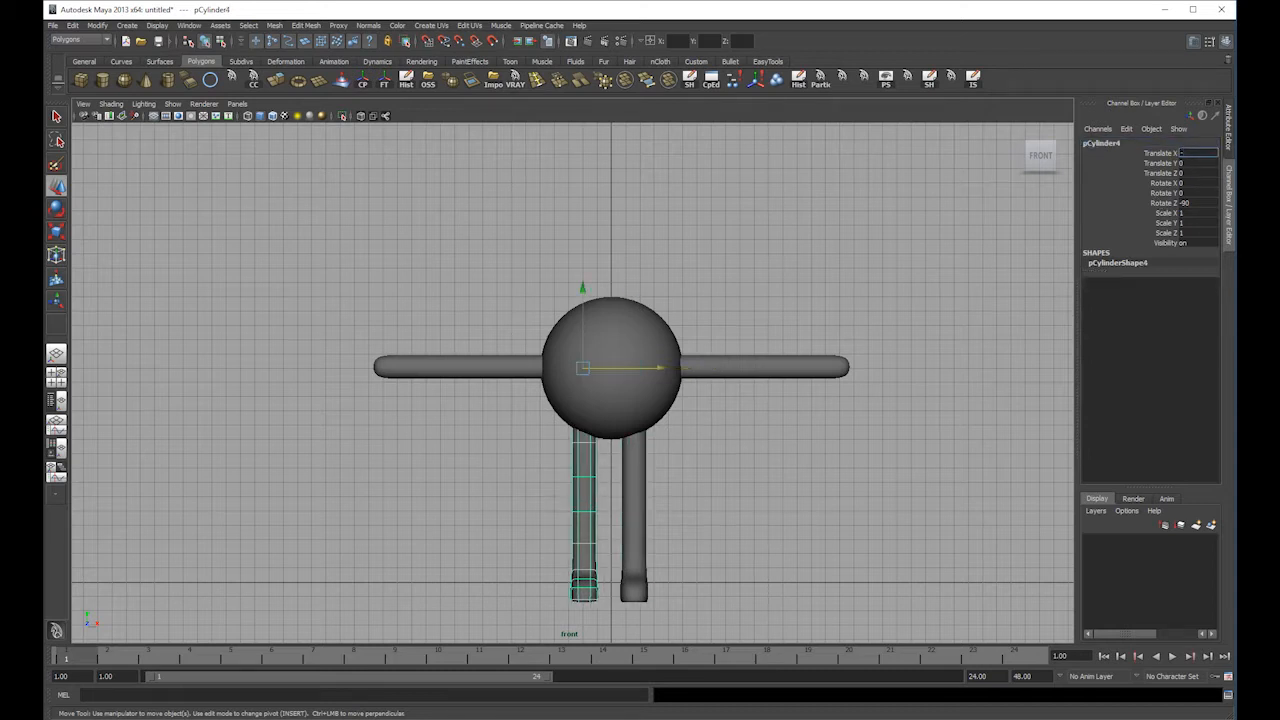
{"action": "type", "text": "-1.5"}
{"action": "key", "text": "Return"}
{"action": "left_click", "coordinate": [780, 254]}
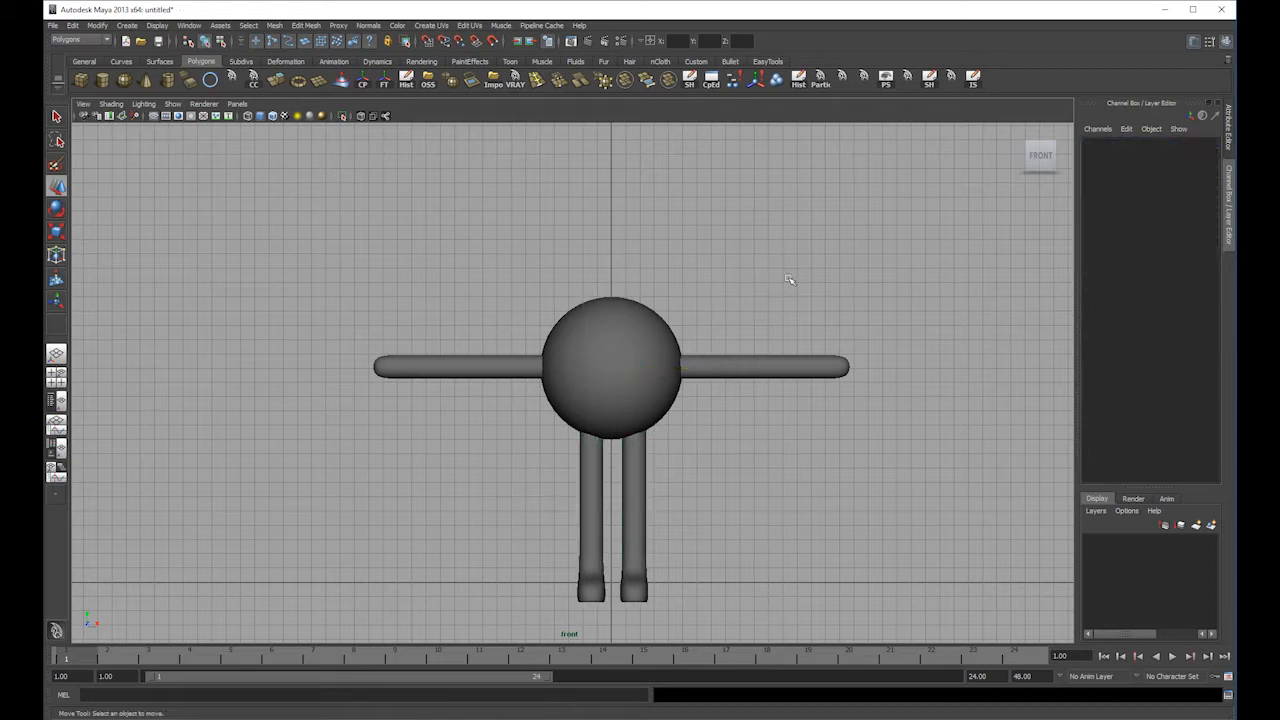
- Create a polygon sphere in the perspective view and raise it from the grid above the legs
{"action": "key", "text": "space"}
{"action": "key", "text": "space"}
{"action": "left_click_drag", "start_coordinate": [803, 297], "coordinate": [896, 318], "text": "alt"}
{"action": "right_click_drag", "start_coordinate": [896, 318], "coordinate": [622, 339], "text": "alt"}
{"action": "middle_click_drag", "start_coordinate": [622, 339], "coordinate": [686, 411], "text": "alt"}
{"action": "left_click_drag", "start_coordinate": [686, 411], "coordinate": [727, 401], "text": "alt"}
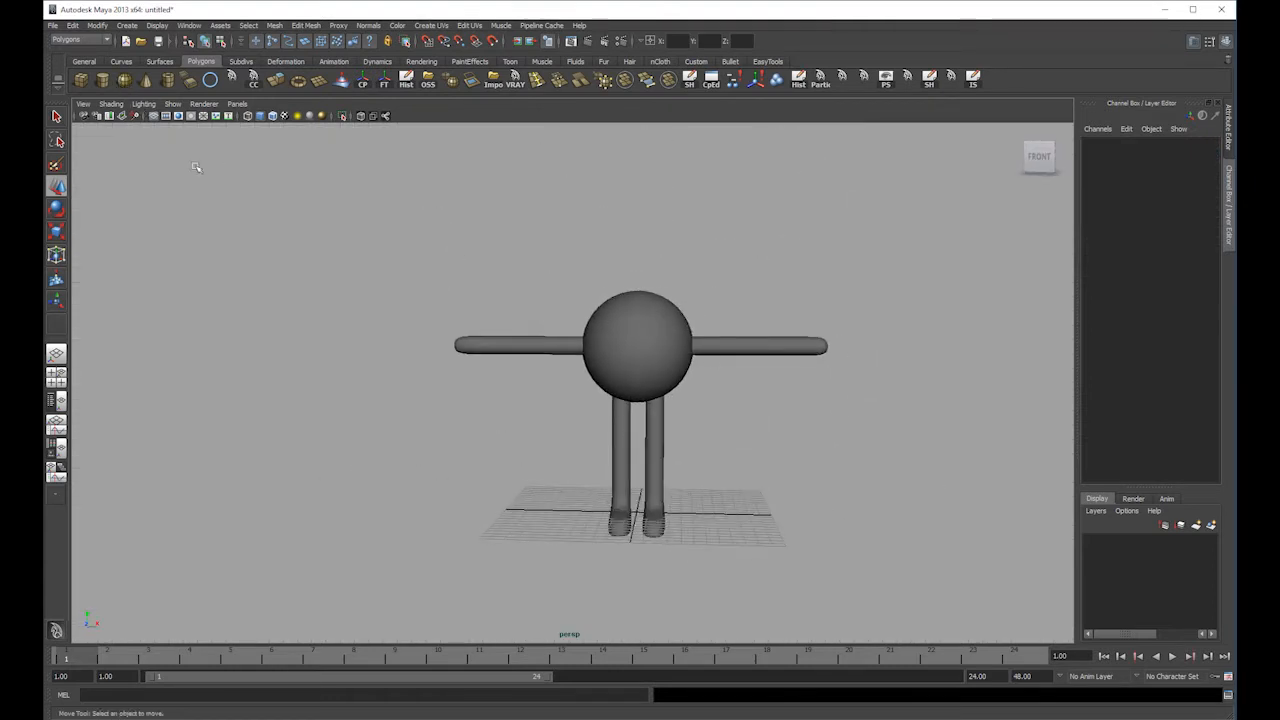
{"action": "left_click", "coordinate": [127, 88]}
{"action": "key", "text": "w"}
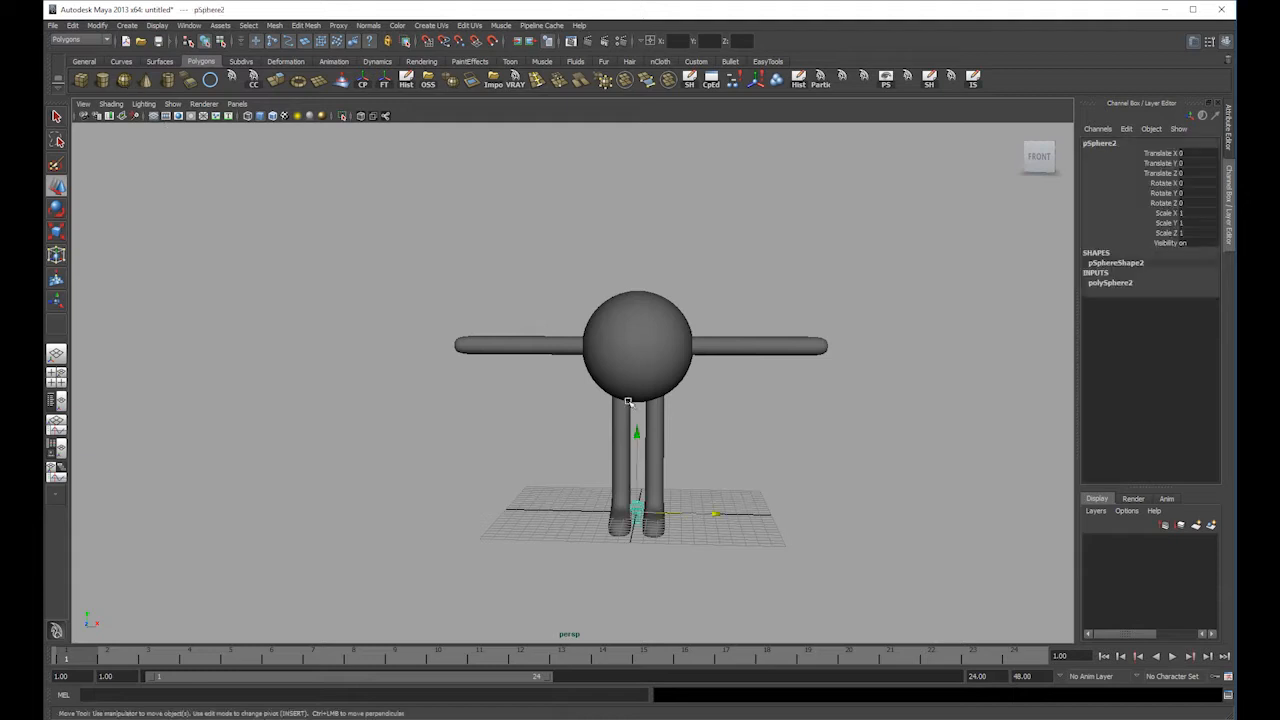
{"action": "left_click_drag", "start_coordinate": [645, 438], "coordinate": [641, 292]}
- Set the new sphere's Rotate X to 90
{"action": "key", "text": "e"}
{"action": "double_click", "coordinate": [1200, 163]}
{"action": "key", "text": "Tab"}
{"action": "key", "text": "Tab"}
{"action": "type", "text": "90"}
{"action": "key", "text": "Return"}
- Scale the small sphere to about 1.96 and place it on the body's front as an eye at about X -2.04
{"action": "left_click", "coordinate": [624, 238]}
{"action": "left_click", "coordinate": [644, 243]}
{"action": "left_click_drag", "start_coordinate": [657, 246], "coordinate": [606, 238], "text": "alt"}
{"action": "key", "text": "r"}
{"action": "key", "text": "w"}
{"action": "left_click_drag", "start_coordinate": [608, 162], "coordinate": [614, 250]}
{"action": "mouse_move", "coordinate": [569, 346]}
{"action": "left_mouse_down"}
{"action": "mouse_move", "coordinate": [612, 322]}
{"action": "mouse_move", "coordinate": [600, 318]}
{"action": "mouse_move", "coordinate": [620, 290]}
{"action": "mouse_move", "coordinate": [592, 356]}
{"action": "left_mouse_up"}
{"action": "left_click_drag", "start_coordinate": [592, 356], "coordinate": [686, 339], "text": "alt"}
{"action": "left_click_drag", "start_coordinate": [697, 287], "coordinate": [731, 280], "text": "alt"}
{"action": "left_click", "coordinate": [690, 300]}
- Duplicate the eye sphere and move the copy to the other side of the face, at about X 2
{"action": "left_click", "coordinate": [612, 340]}
{"action": "key", "text": "ctrl+d"}
{"action": "left_click_drag", "start_coordinate": [688, 338], "coordinate": [743, 310]}
{"action": "key", "text": "space"}
{"action": "right_click_drag", "start_coordinate": [727, 300], "coordinate": [731, 314], "text": "alt"}
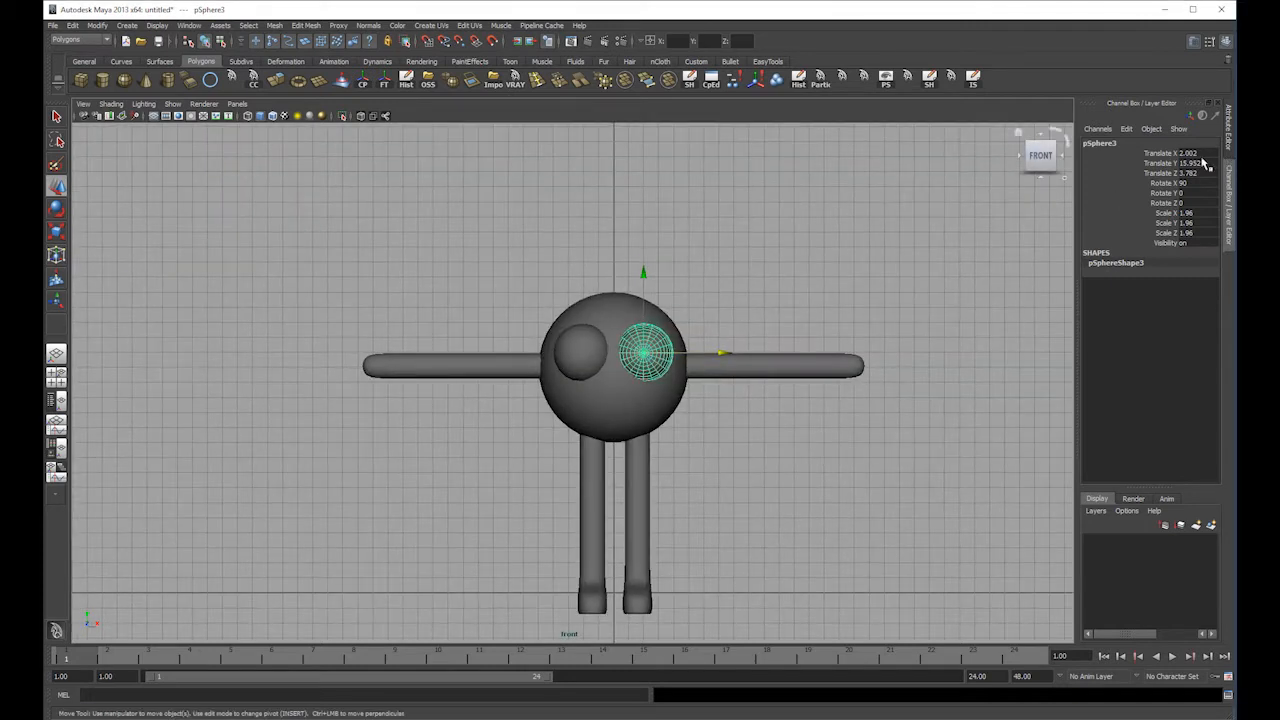
- Select both eye spheres and set their Translate Y to 16
{"action": "left_click", "coordinate": [575, 340], "text": "shift"}
{"action": "left_click", "coordinate": [1198, 163]}
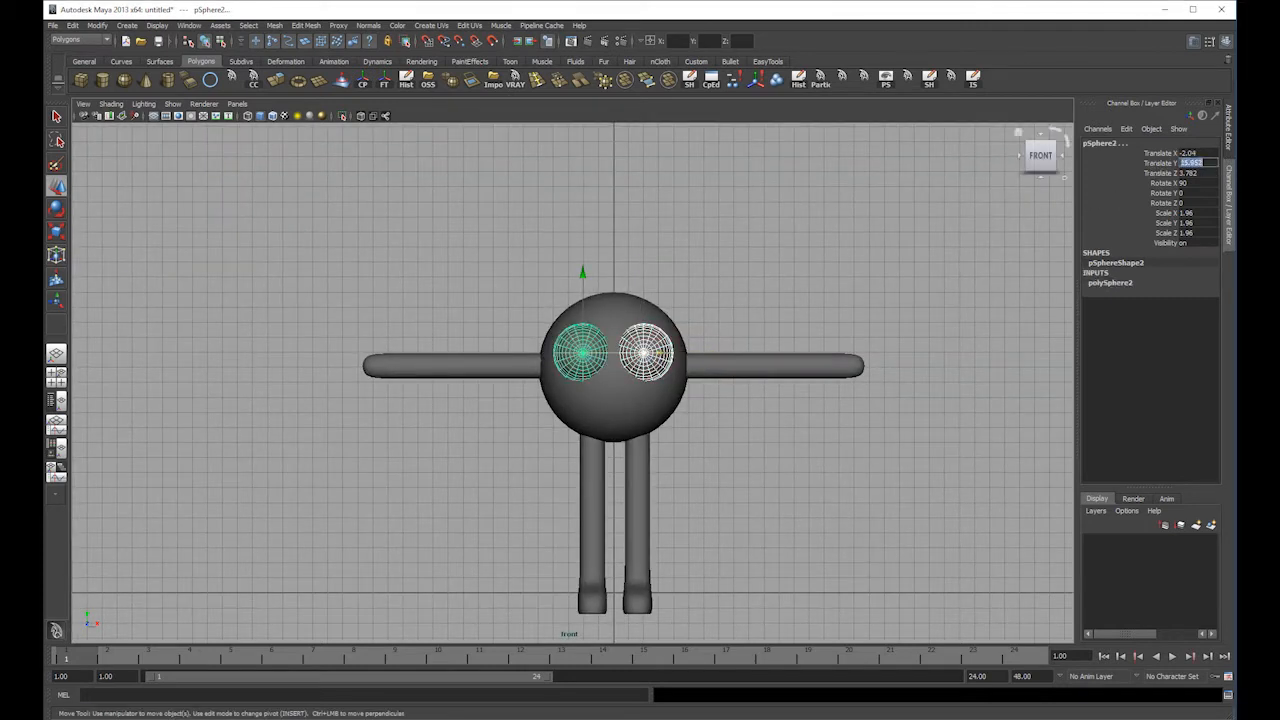
{"action": "key", "text": "Return"}
{"action": "left_click", "coordinate": [1206, 151]}
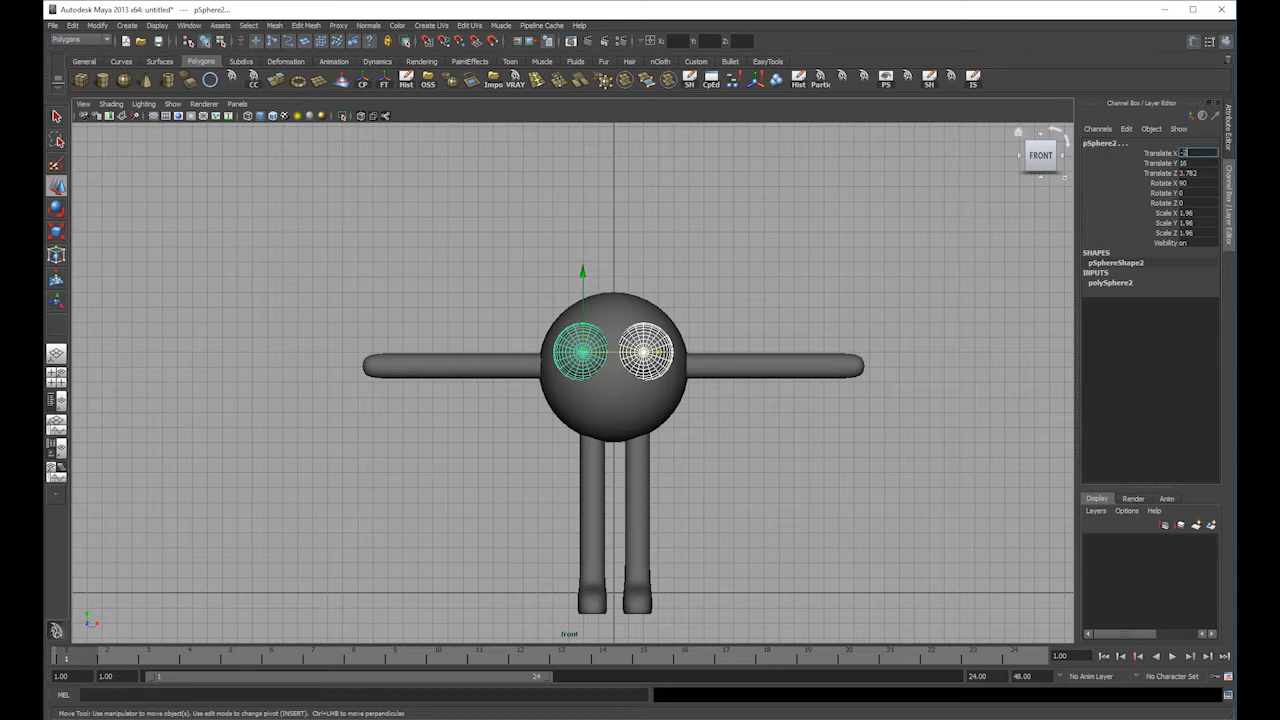
{"action": "key", "text": "Return"}
{"action": "key", "text": "ctrl+z"}
- Set the Translate Z of both eye spheres to 3.7
{"action": "left_click", "coordinate": [1187, 174]}
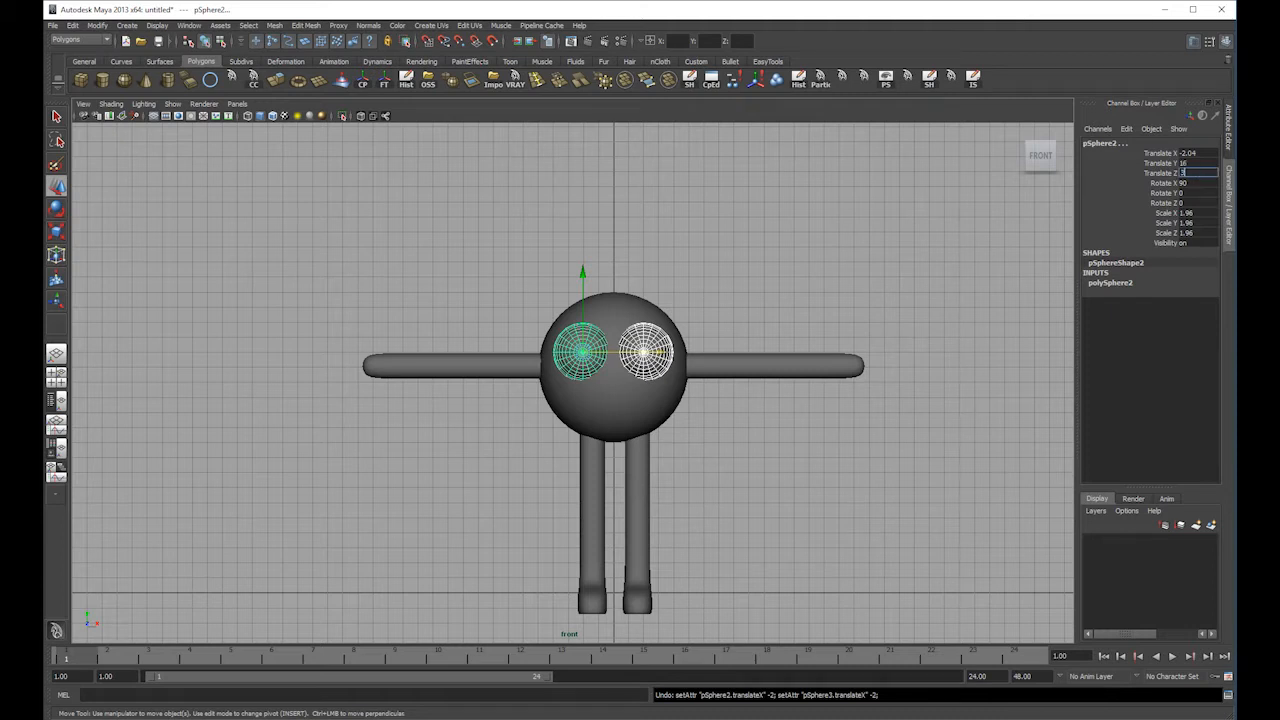
{"action": "key", "text": "Return"}
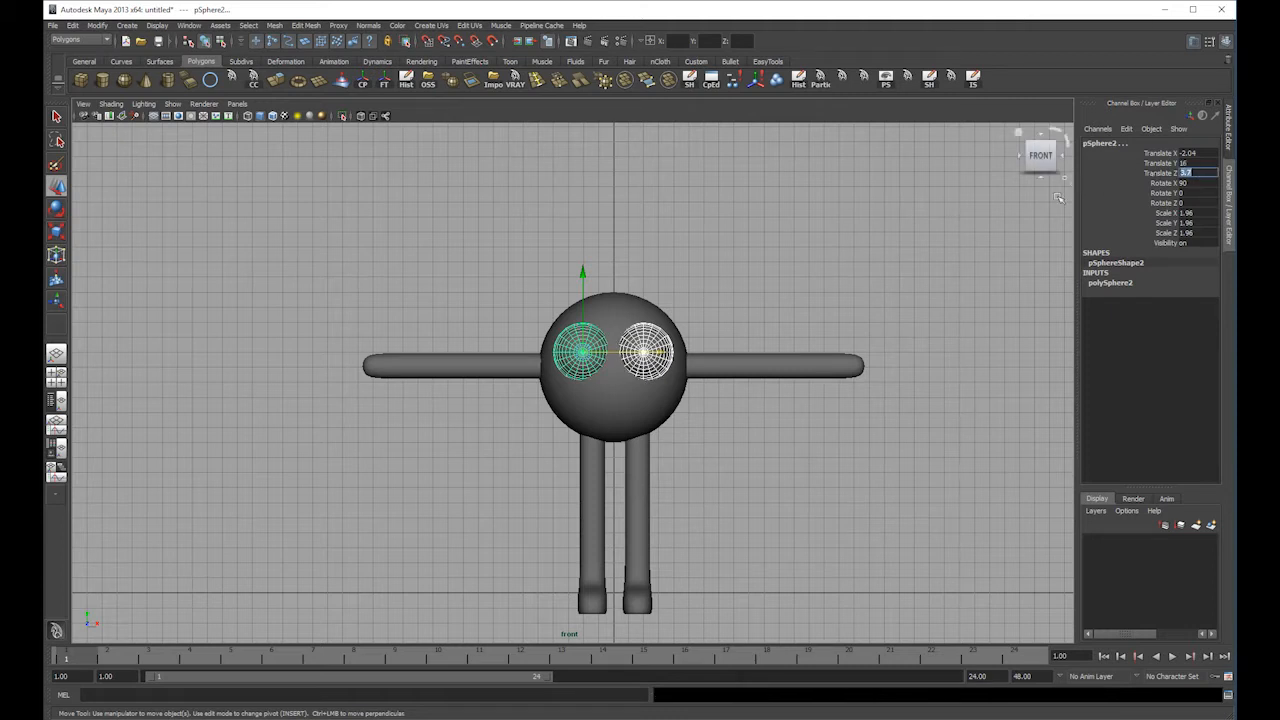
{"action": "left_click", "coordinate": [960, 250]}
- Set the duplicated eye's Translate X to 2 and the original eye's Translate X to -2
{"action": "left_click", "coordinate": [650, 334]}
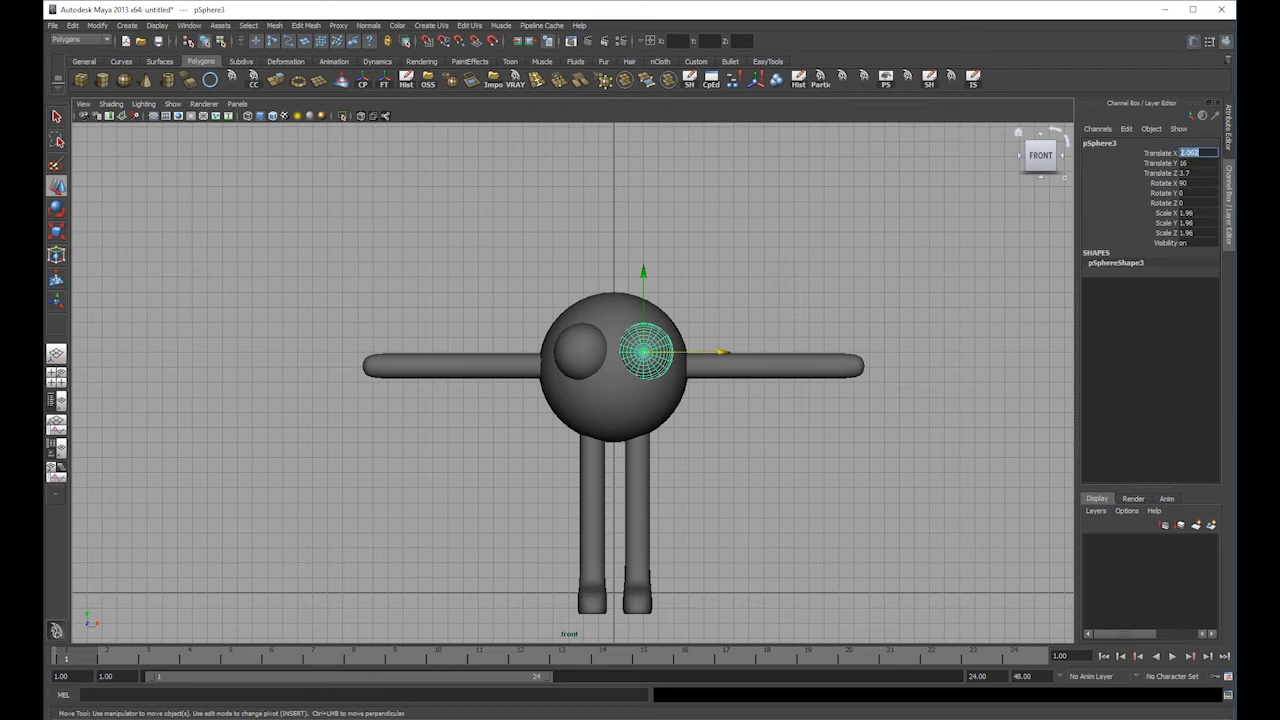
{"action": "left_click", "coordinate": [577, 357]}
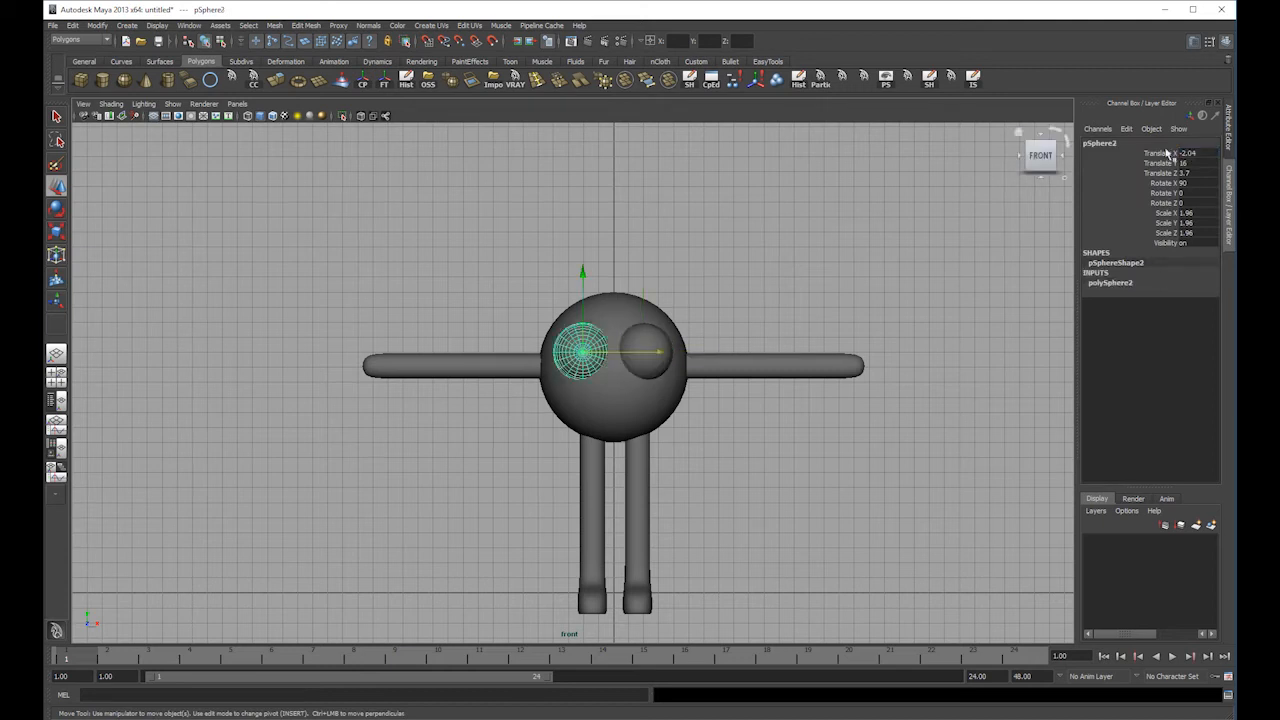
{"action": "type", "text": "-2"}
{"action": "key", "text": "Return"}
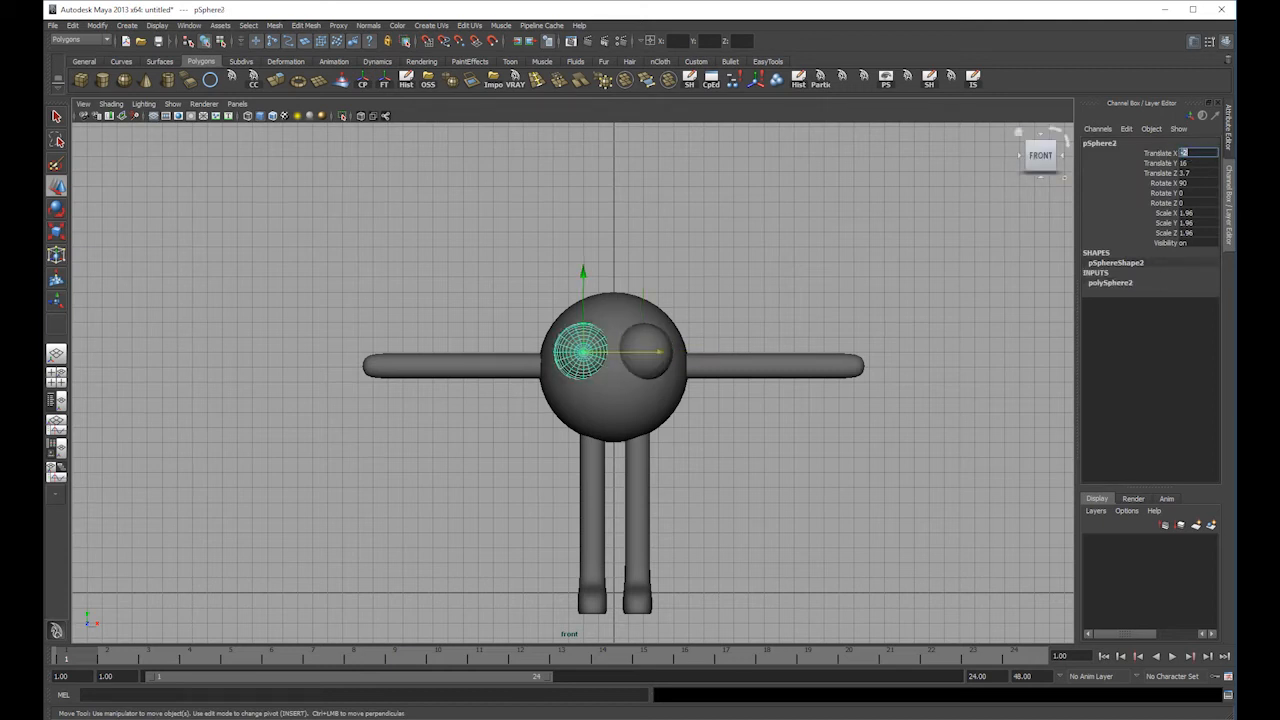
{"action": "left_click", "coordinate": [687, 288]}
- Scale down the eye on the positive X side uniformly so that it is slightly smaller than the other eye
{"action": "left_click", "coordinate": [646, 350]}
{"action": "key", "text": "r"}
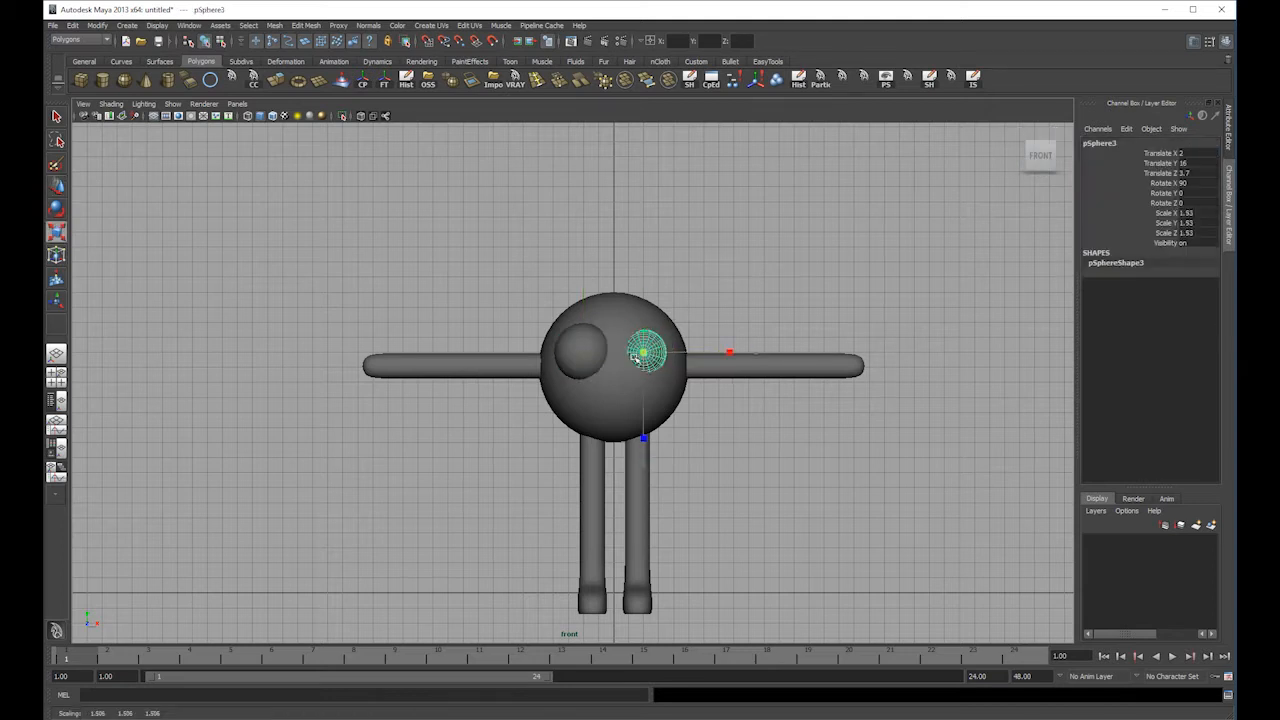
{"action": "left_click", "coordinate": [748, 264]}
- Create a polygon torus at the origin and rotate it upright about X in the perspective view
{"action": "middle_click_drag", "start_coordinate": [743, 289], "coordinate": [780, 279], "text": "alt"}
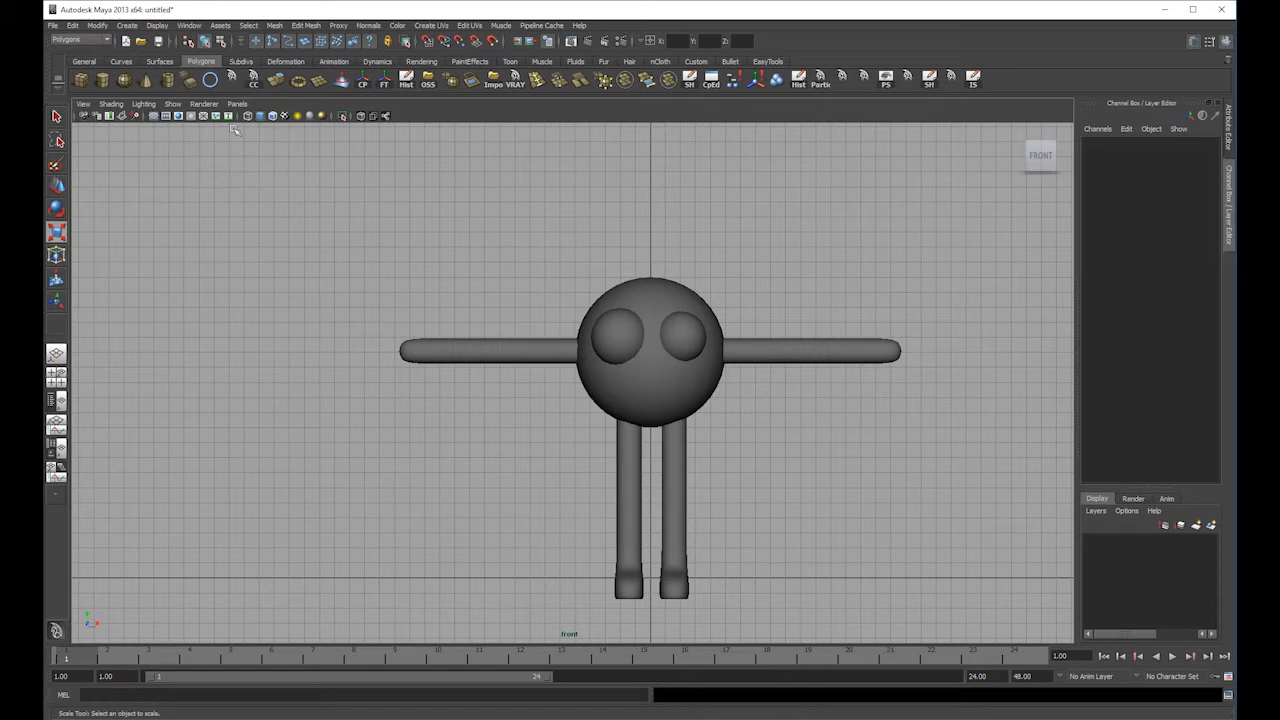
{"action": "left_click", "coordinate": [299, 82]}
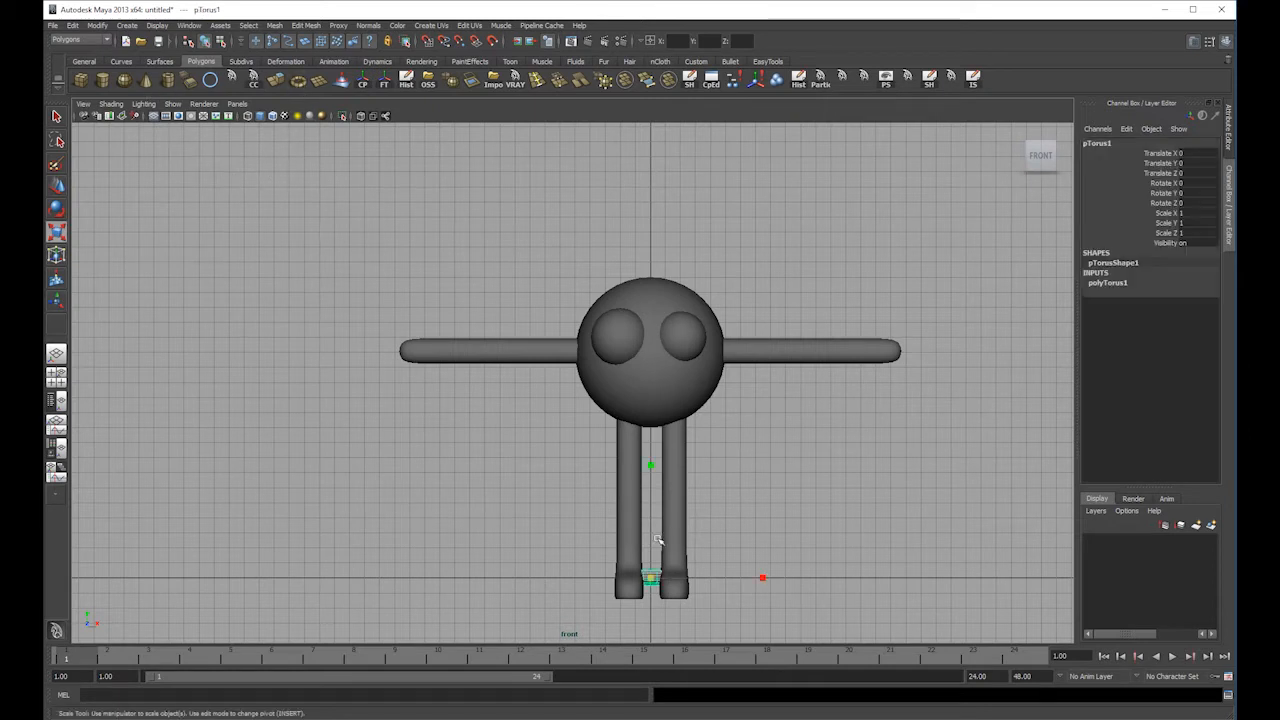
{"action": "key", "text": "e"}
{"action": "key", "text": "space"}
{"action": "left_click_drag", "start_coordinate": [734, 444], "coordinate": [680, 455], "text": "alt"}
{"action": "left_click_drag", "start_coordinate": [631, 414], "coordinate": [605, 470]}
- Move the torus forward, then set its Rotate X to 90 and its Translate Z to 5
{"action": "key", "text": "w"}
{"action": "left_click_drag", "start_coordinate": [617, 536], "coordinate": [598, 548]}
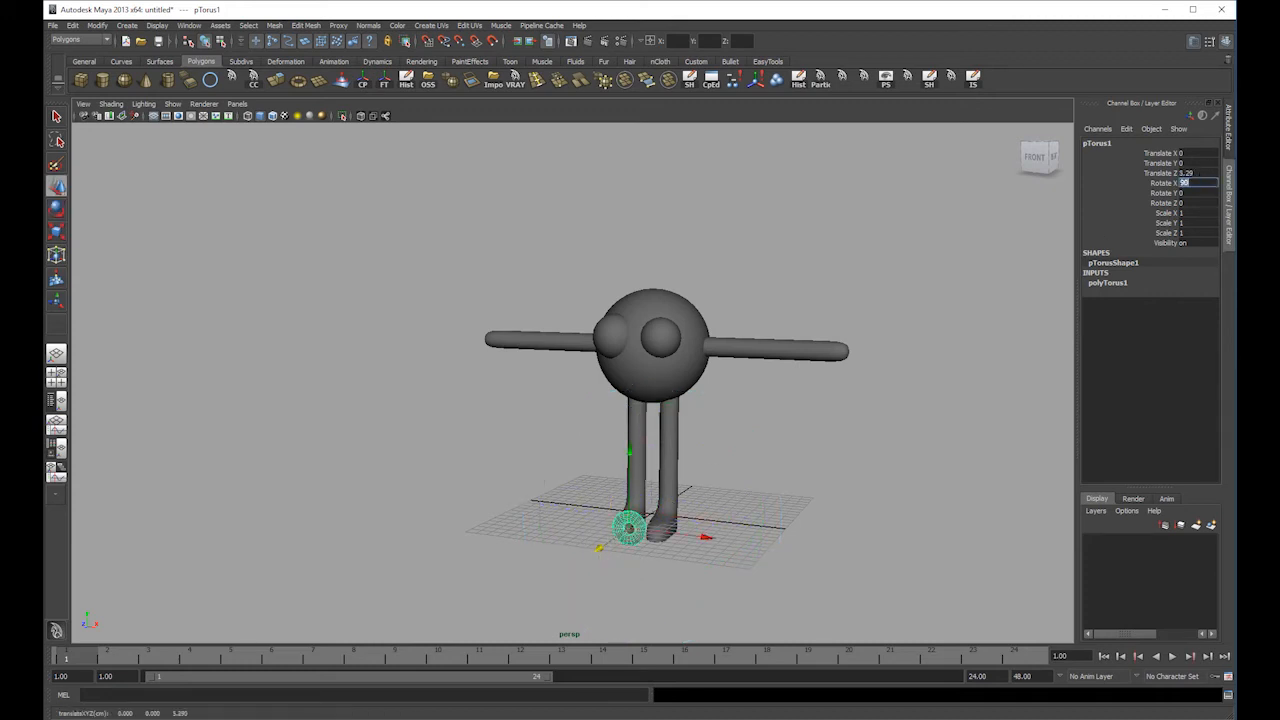
{"action": "key", "text": "shift+Tab"}
{"action": "key", "text": "Return"}
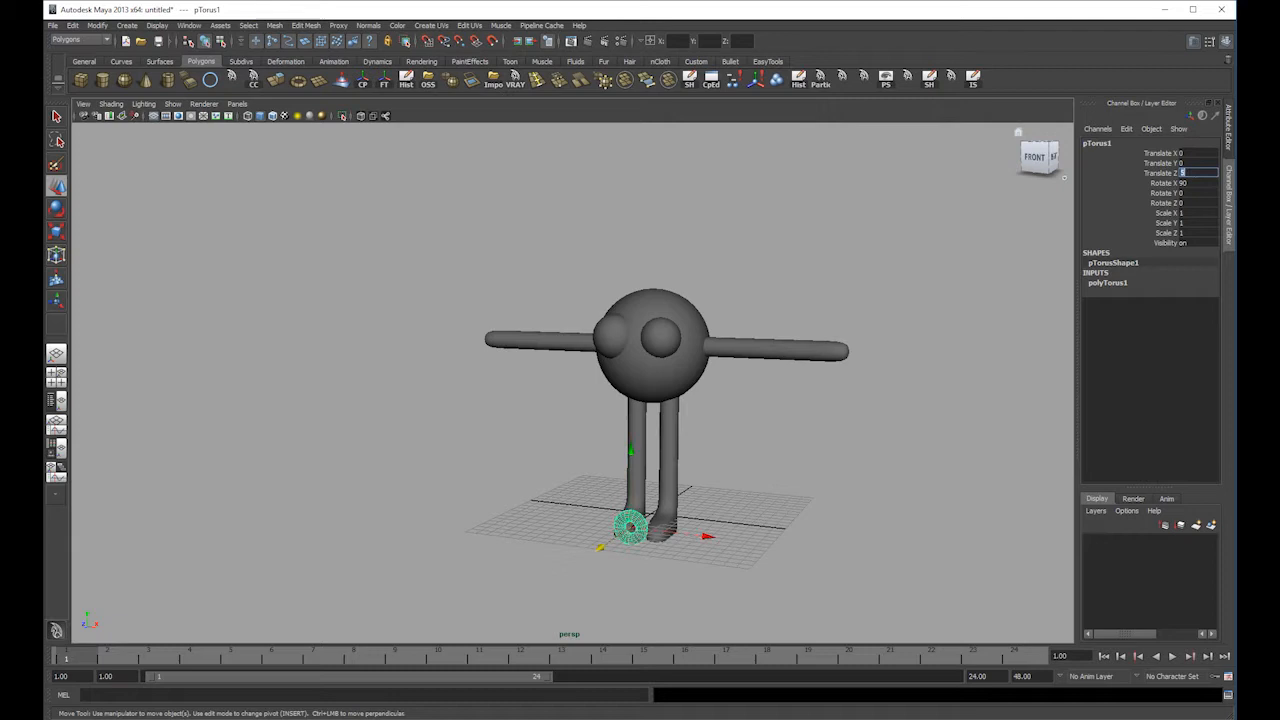
{"action": "left_click", "coordinate": [819, 393]}
- Raise the torus to mouth height at about Y 12.886 and set its Section Radius to 0.7
{"action": "left_click", "coordinate": [642, 514]}
{"action": "left_click_drag", "start_coordinate": [628, 458], "coordinate": [628, 302]}
{"action": "left_click", "coordinate": [1145, 281]}
{"action": "left_click", "coordinate": [1203, 302]}
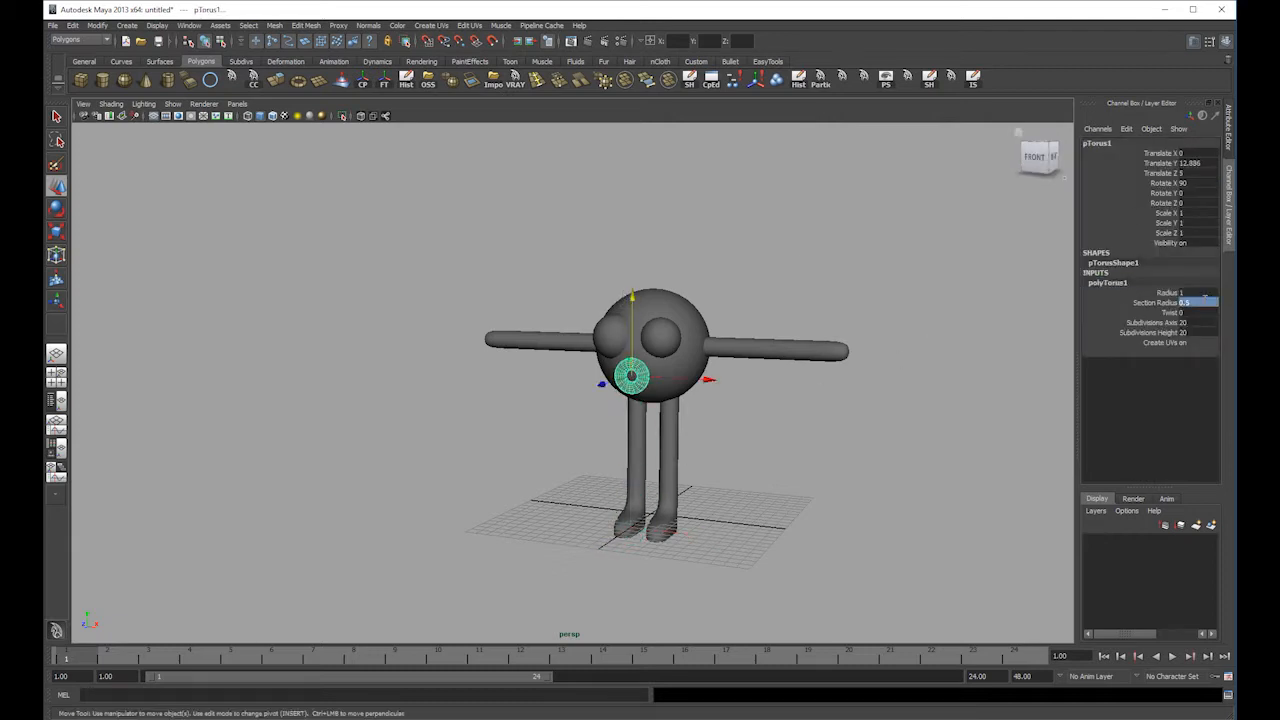
{"action": "type", "text": "0.2"}
{"action": "key", "text": "Return"}
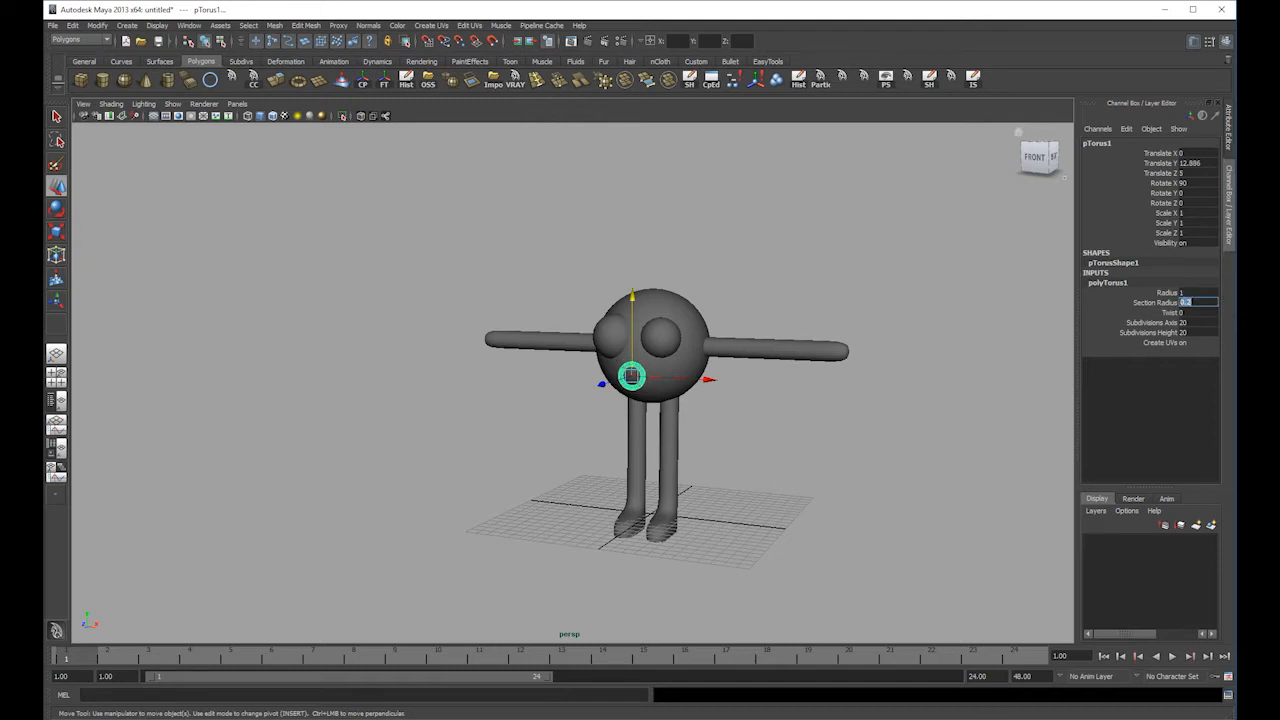
{"action": "key", "text": "Return"}
{"action": "type", "text": "0.7"}
{"action": "key", "text": "Return"}
- Select the body sphere and assign a new Lambert material to it
{"action": "left_click", "coordinate": [754, 446]}
{"action": "scroll", "coordinate": [826, 425], "scroll_direction": "up", "scroll_amount": 1}
{"action": "middle_click_drag", "start_coordinate": [826, 425], "coordinate": [911, 491], "text": "alt"}
{"action": "scroll", "coordinate": [911, 491], "scroll_direction": "up", "scroll_amount": 1}
{"action": "left_click_drag", "start_coordinate": [911, 491], "coordinate": [954, 446], "text": "alt"}
{"action": "middle_click_drag", "start_coordinate": [954, 446], "coordinate": [913, 431], "text": "alt"}
{"action": "left_click", "coordinate": [748, 386]}
{"action": "left_click", "coordinate": [694, 370]}
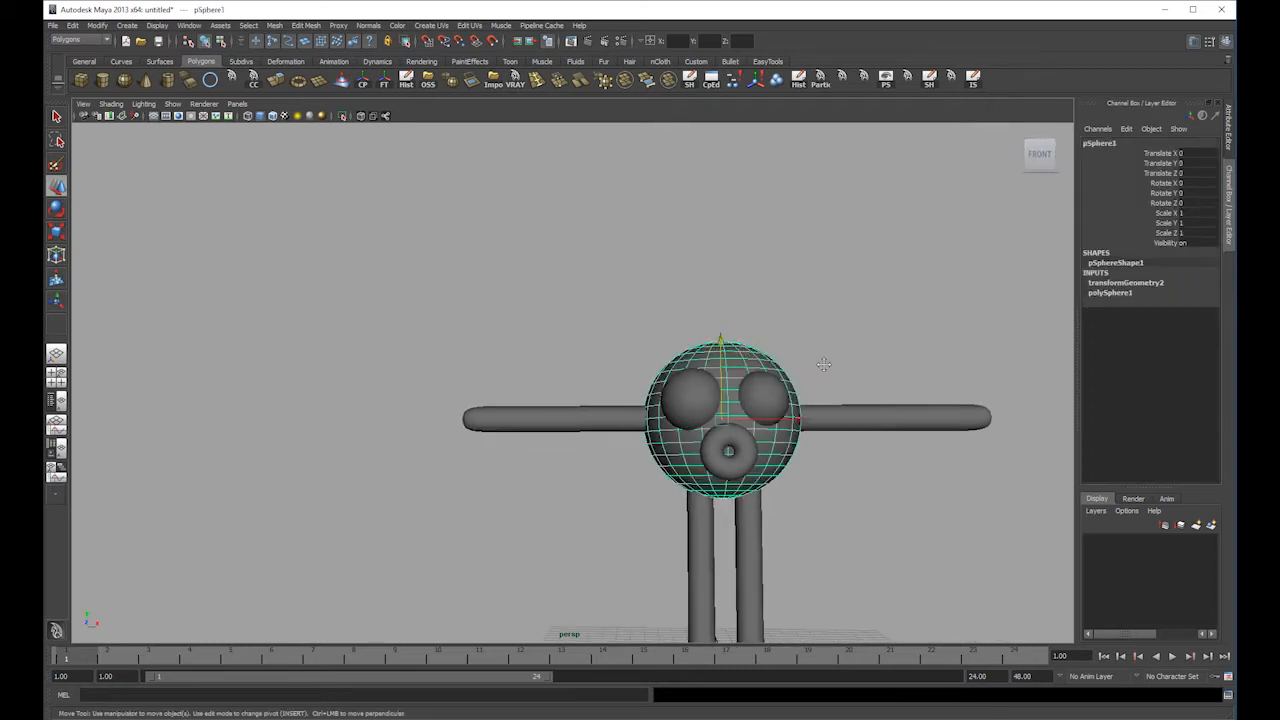
{"action": "left_click_drag", "start_coordinate": [694, 370], "coordinate": [772, 308], "text": "alt"}
{"action": "right_click_drag", "start_coordinate": [697, 272], "coordinate": [721, 457]}
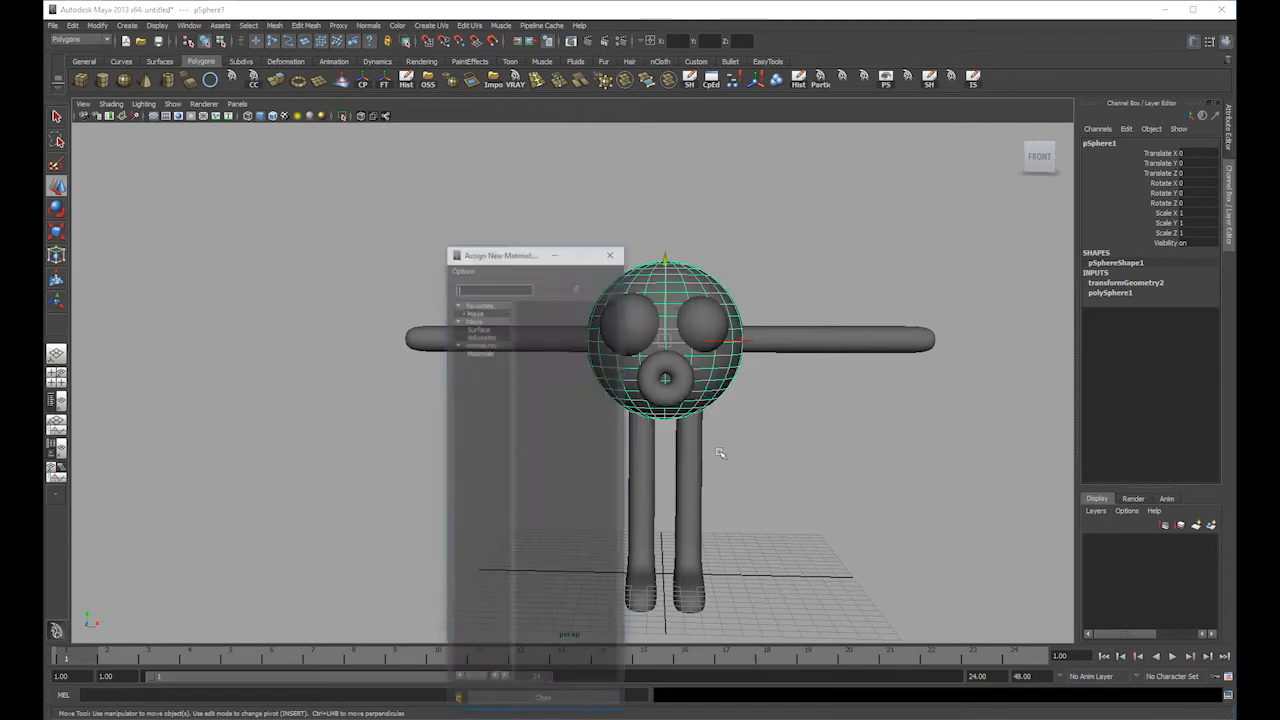
{"action": "left_click", "coordinate": [487, 317]}
{"action": "left_click", "coordinate": [568, 323]}
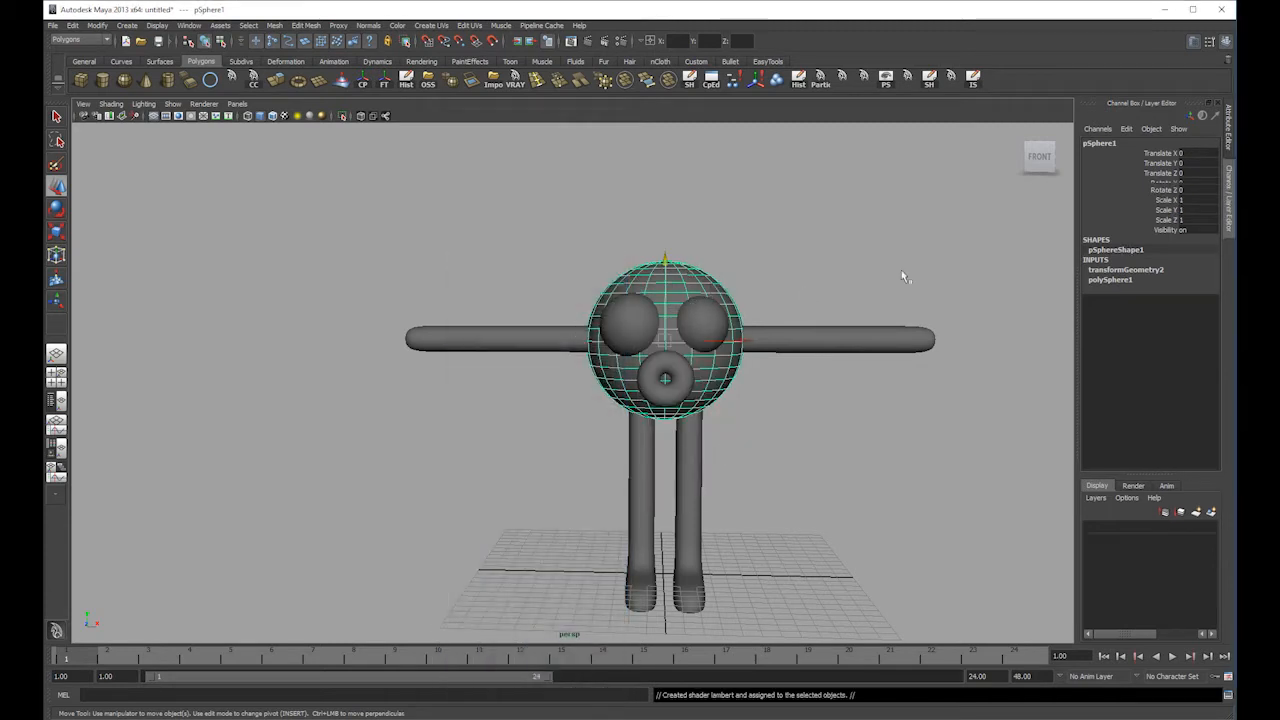
- Open the attributes of the body's Lambert material and set its color to orange
{"action": "right_click_drag", "start_coordinate": [588, 296], "coordinate": [613, 460]}
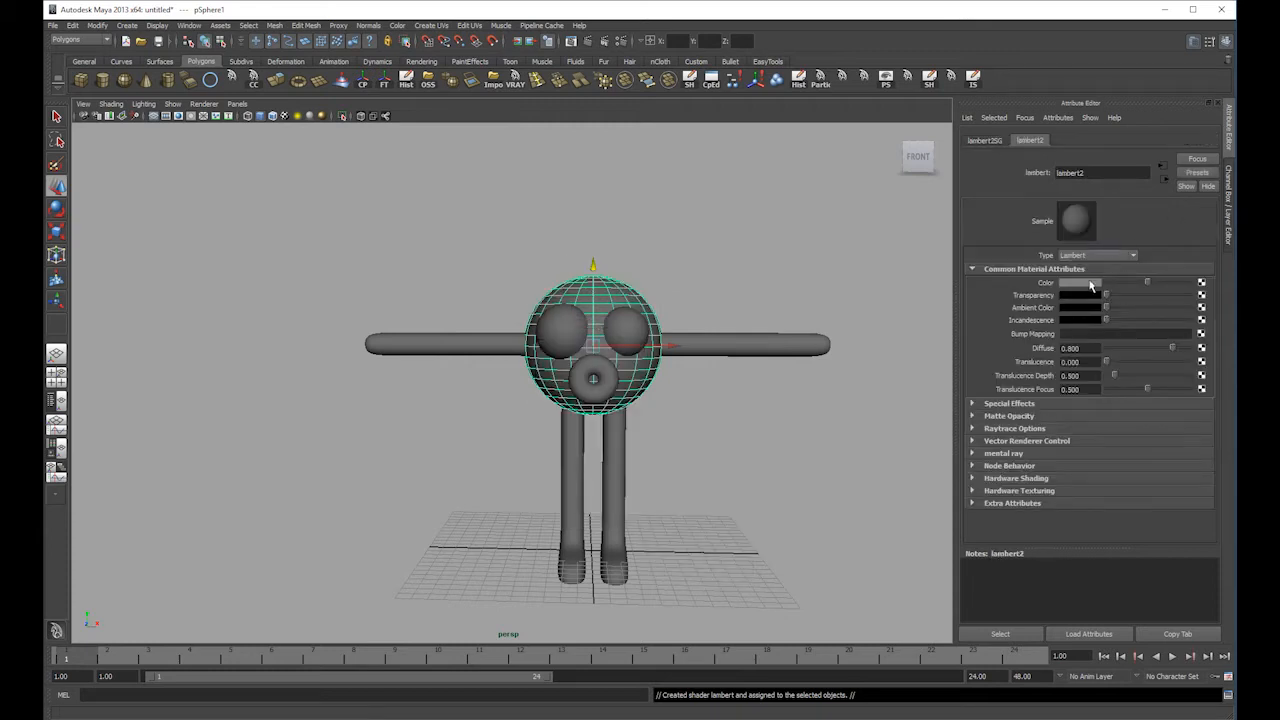
{"action": "left_click", "coordinate": [1089, 284]}
{"action": "mouse_move", "coordinate": [1008, 301]}
{"action": "left_mouse_down"}
{"action": "mouse_move", "coordinate": [1126, 313]}
{"action": "mouse_move", "coordinate": [1117, 329]}
{"action": "mouse_move", "coordinate": [1168, 318]}
{"action": "mouse_move", "coordinate": [1007, 302]}
{"action": "mouse_move", "coordinate": [1018, 302]}
{"action": "left_mouse_up"}
{"action": "left_click", "coordinate": [920, 298]}
- Assign a new Lambert material to both arms and both legs and darken its color to dark grey
{"action": "left_click", "coordinate": [730, 348]}
{"action": "left_click", "coordinate": [473, 352], "text": "shift"}
{"action": "left_click_drag", "start_coordinate": [700, 461], "coordinate": [569, 461], "text": "shift"}
{"action": "right_click_drag", "start_coordinate": [614, 441], "coordinate": [618, 610]}
{"action": "left_click", "coordinate": [493, 318]}
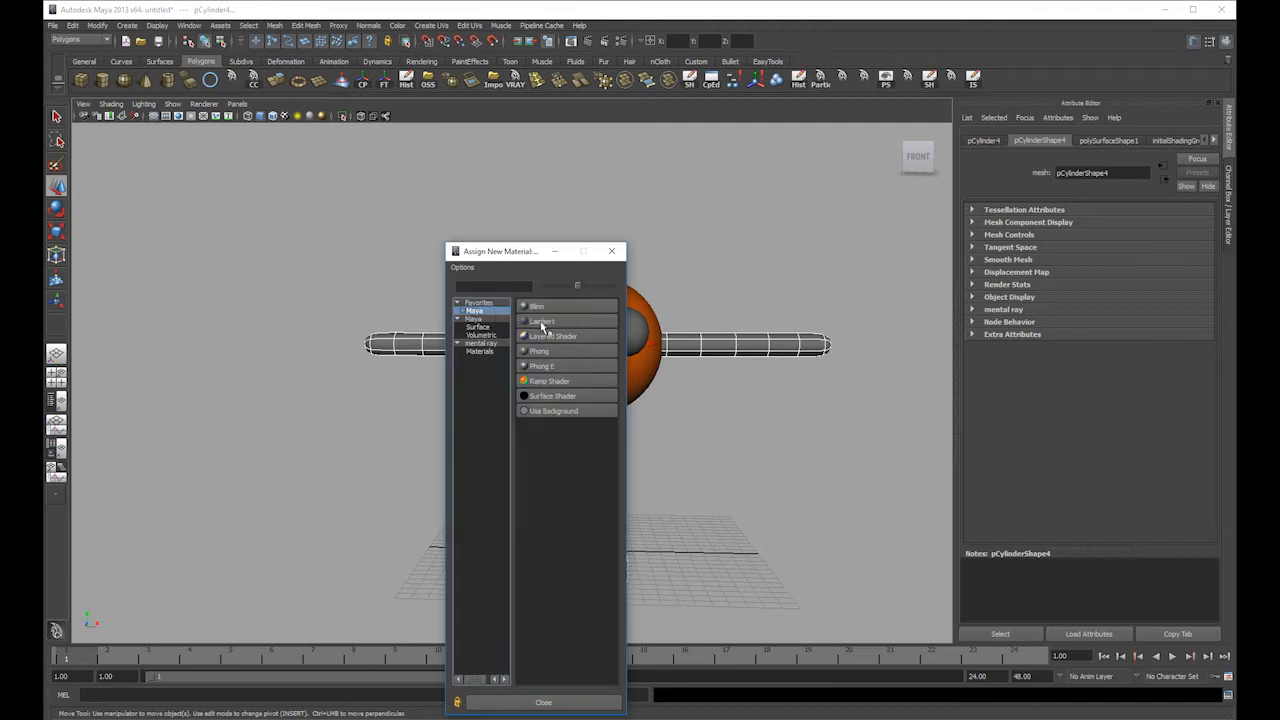
{"action": "left_click", "coordinate": [545, 350]}
{"action": "left_click_drag", "start_coordinate": [1130, 284], "coordinate": [1135, 283]}
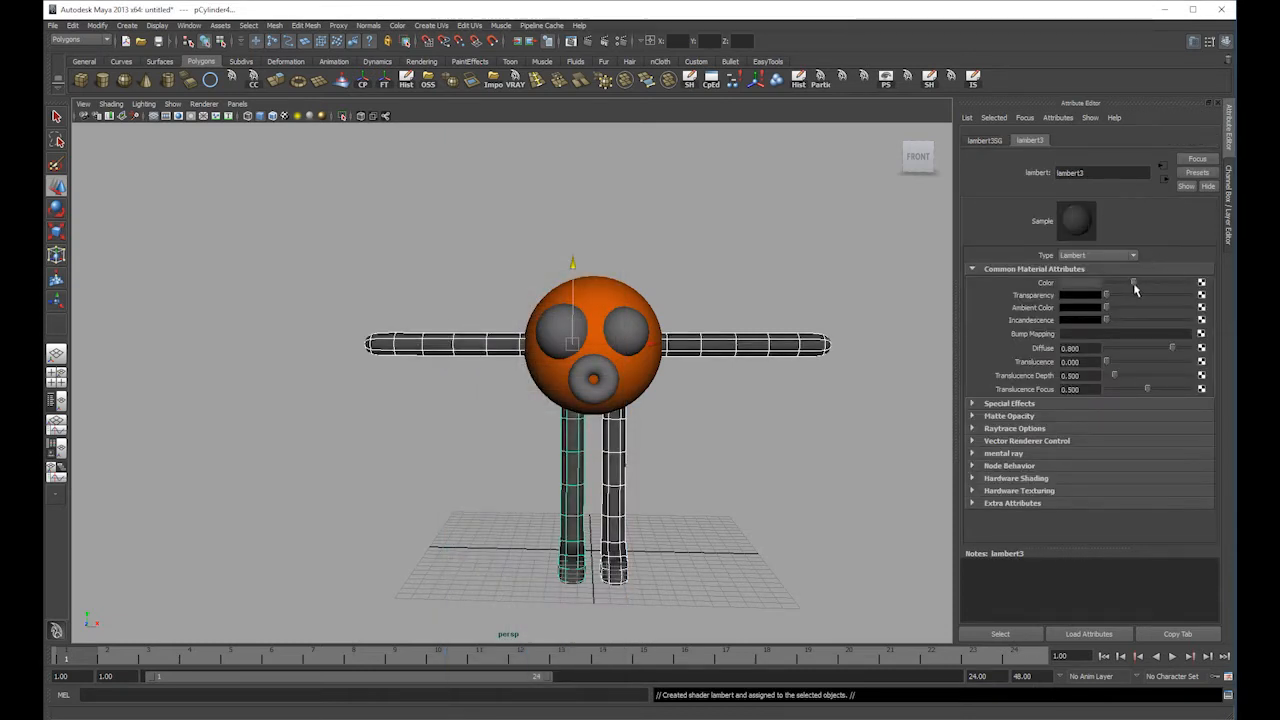
{"action": "left_click", "coordinate": [639, 286]}
- Select both eye spheres and assign a new Lambert material to them
{"action": "left_click_drag", "start_coordinate": [639, 287], "coordinate": [627, 282], "text": "alt"}
{"action": "left_click", "coordinate": [646, 336]}
{"action": "left_click", "coordinate": [562, 328], "text": "shift"}
{"action": "right_click_drag", "start_coordinate": [568, 318], "coordinate": [591, 498]}
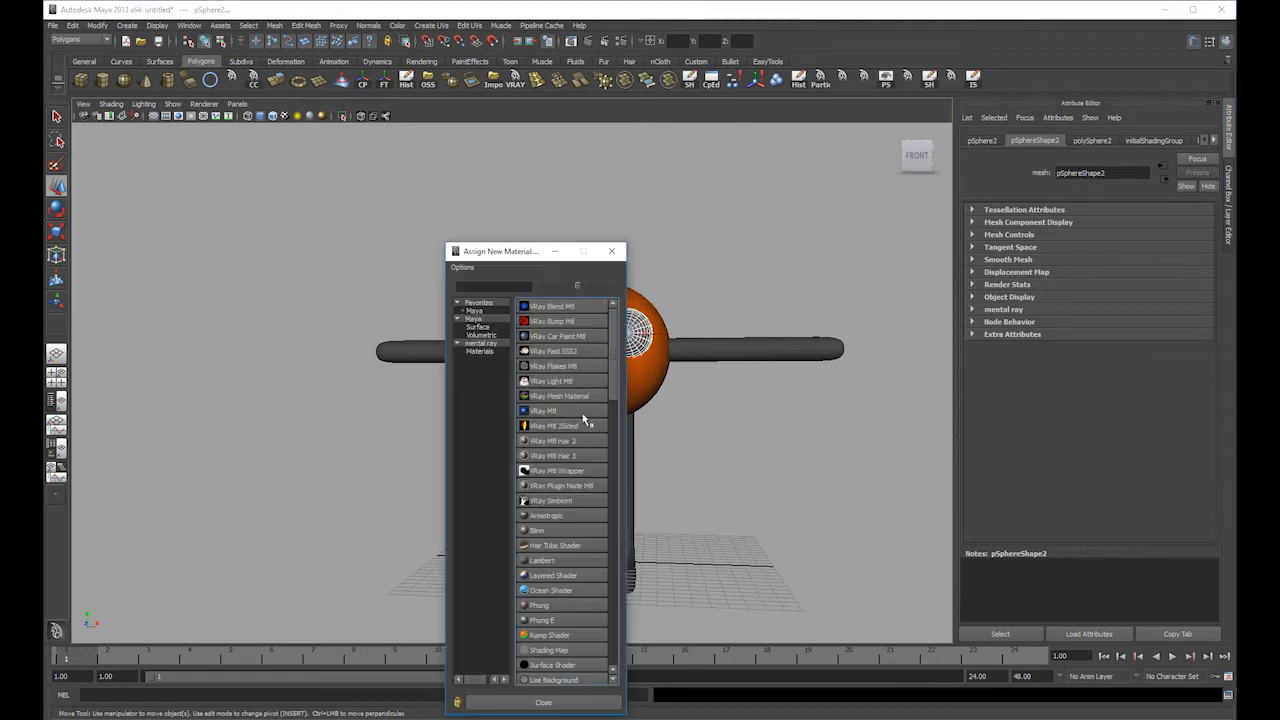
{"action": "left_click", "coordinate": [488, 316]}
{"action": "left_click", "coordinate": [571, 325]}
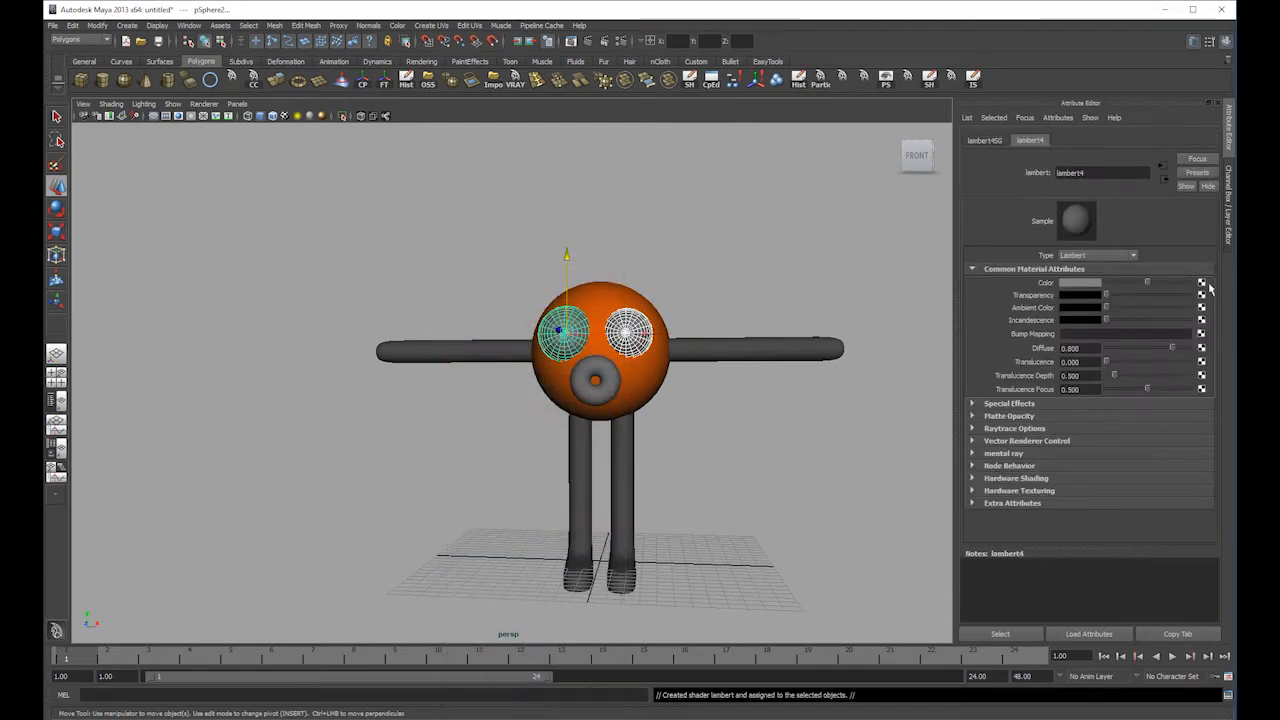
- Connect a Ramp texture to the color of the eyes' Lambert material
{"action": "left_click", "coordinate": [1201, 283]}
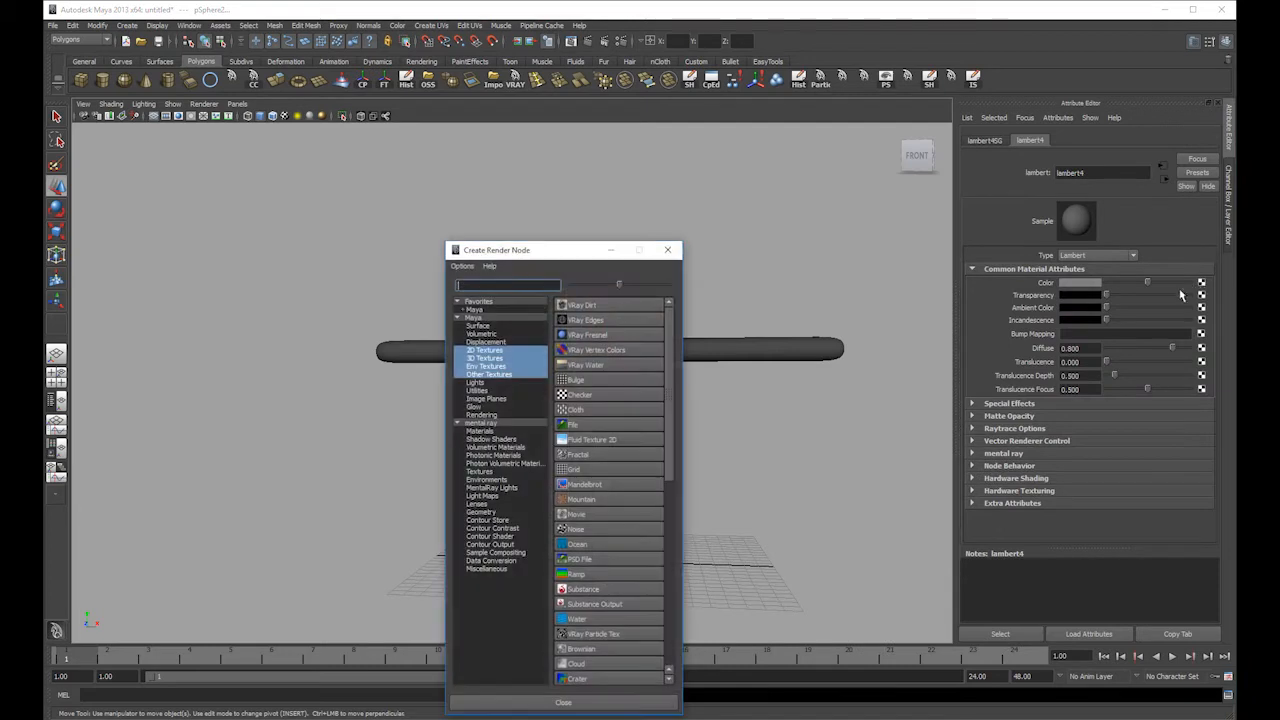
{"action": "left_click", "coordinate": [576, 574]}
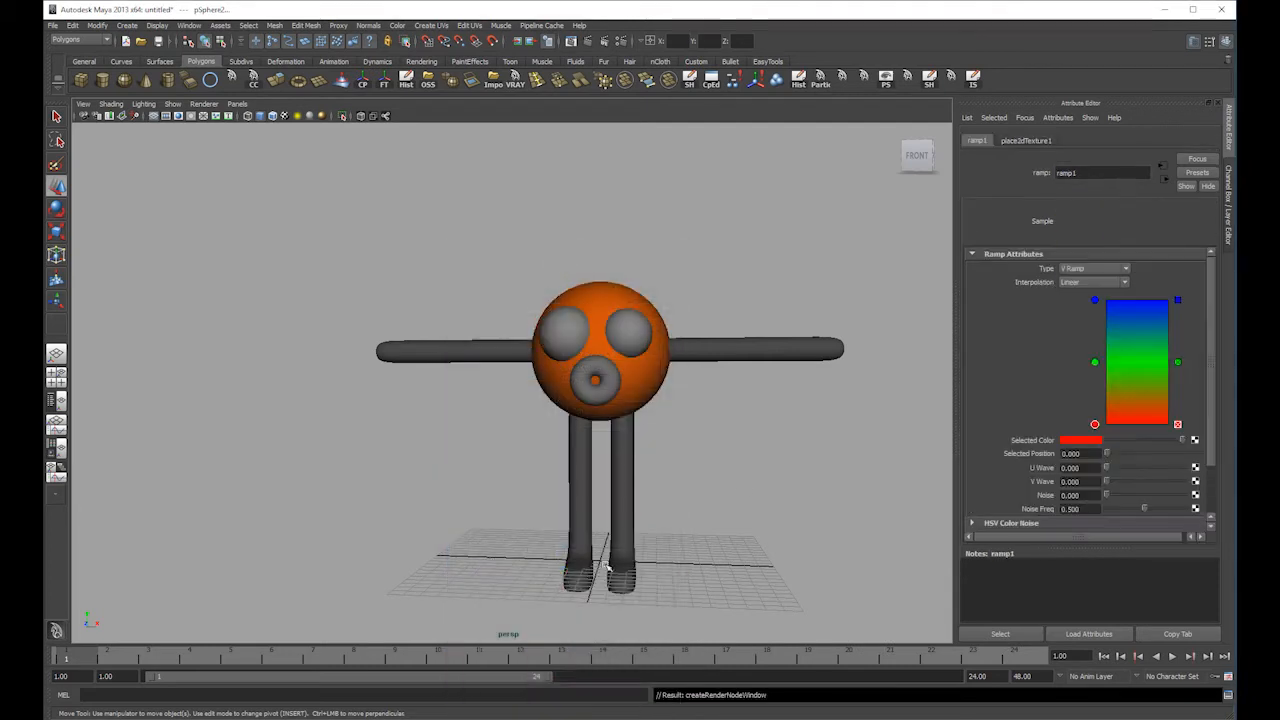
{"action": "left_click", "coordinate": [738, 284]}
{"action": "key", "text": "ctrl+z"}
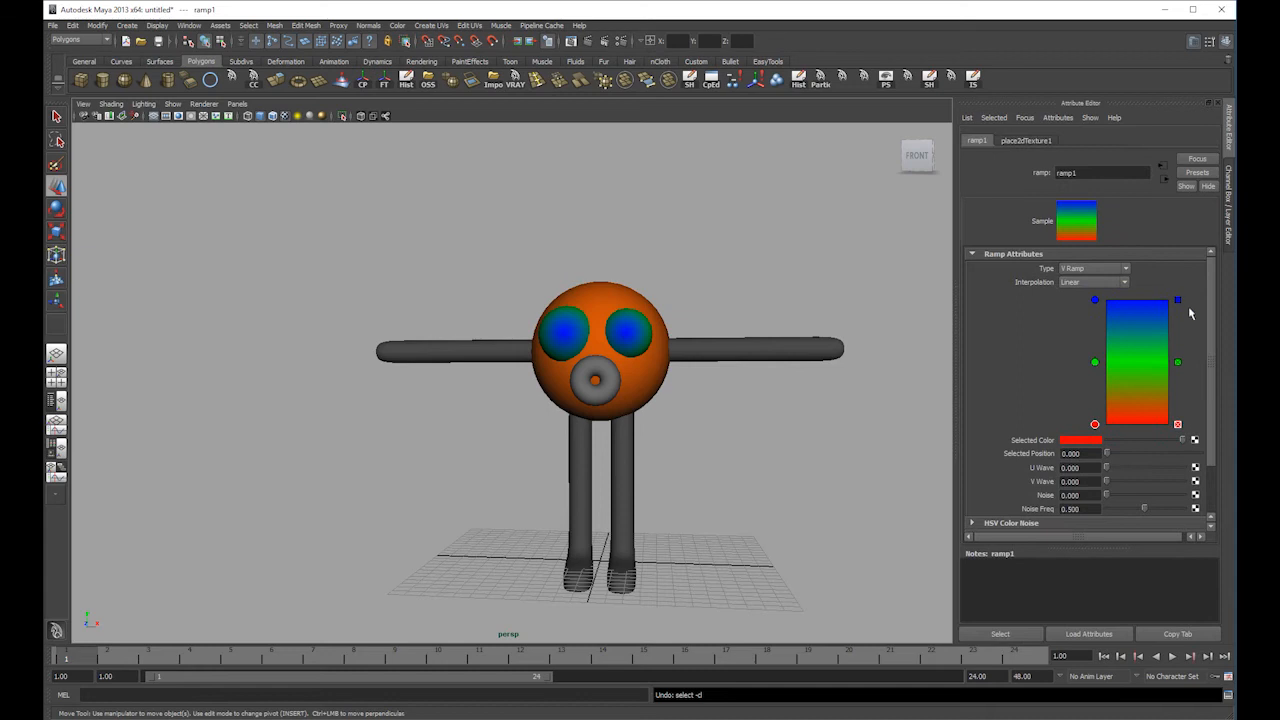
- Lower the eye ramp's blue marker and make it black, turn the green marker white, and remove the red marker
{"action": "left_click_drag", "start_coordinate": [1095, 300], "coordinate": [1095, 322]}
{"action": "left_click_drag", "start_coordinate": [1174, 442], "coordinate": [1106, 451]}
{"action": "left_click", "coordinate": [1095, 362]}
{"action": "mouse_move", "coordinate": [1181, 441]}
{"action": "left_mouse_down"}
{"action": "mouse_move", "coordinate": [1106, 441]}
{"action": "mouse_move", "coordinate": [1181, 441]}
{"action": "left_mouse_up"}
- Set the eye ramp's interpolation to None and move its white marker down to the ramp's base
{"action": "left_click", "coordinate": [1085, 284]}
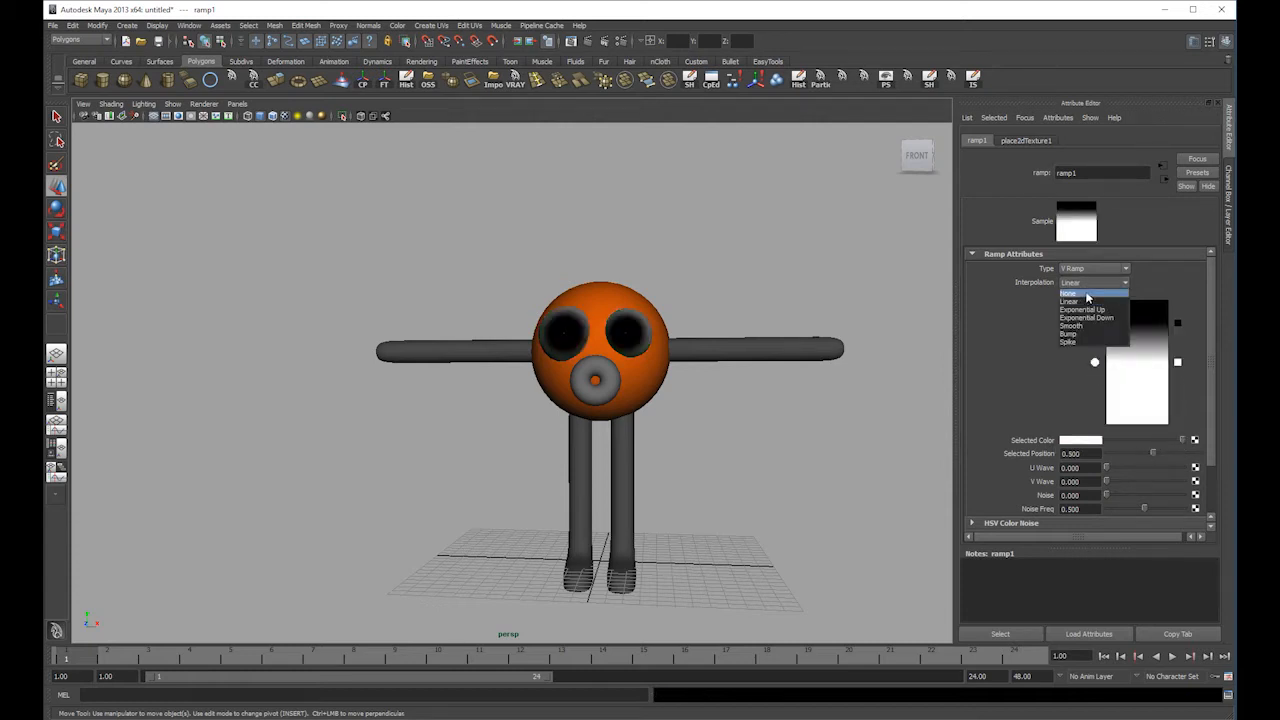
{"action": "left_click", "coordinate": [1075, 282]}
{"action": "left_click", "coordinate": [1094, 326]}
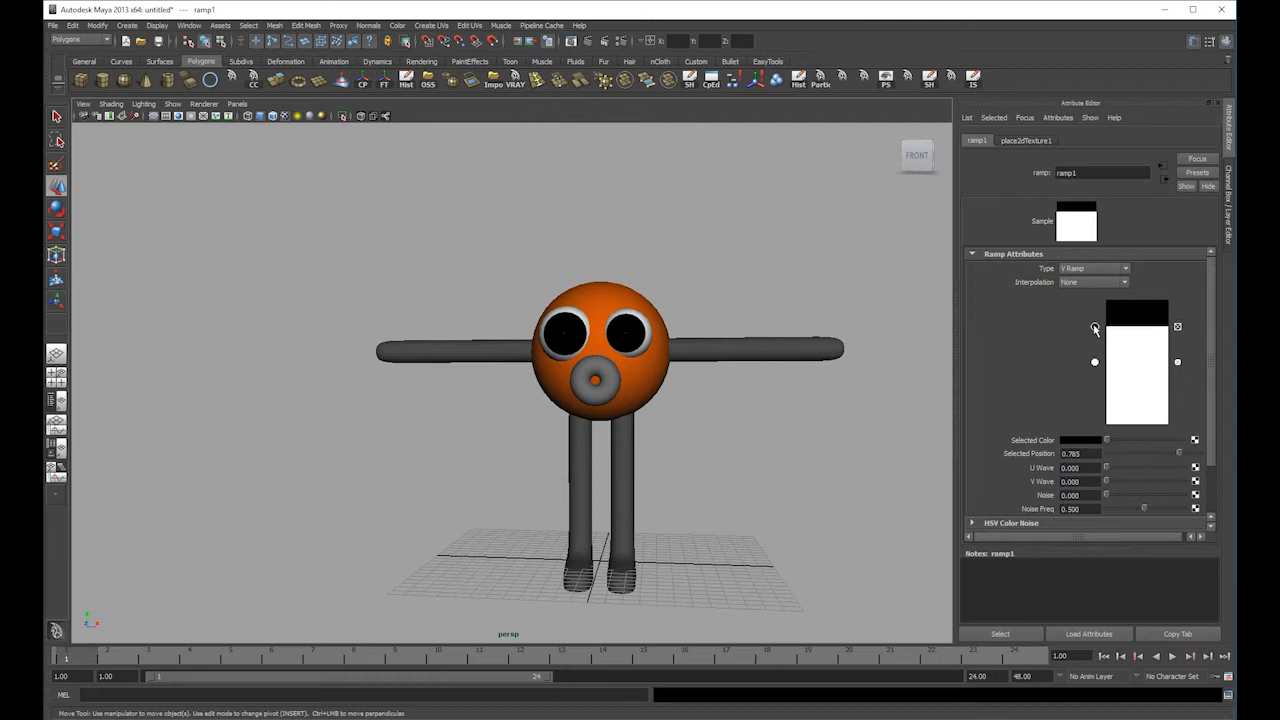
{"action": "left_click", "coordinate": [1153, 425]}
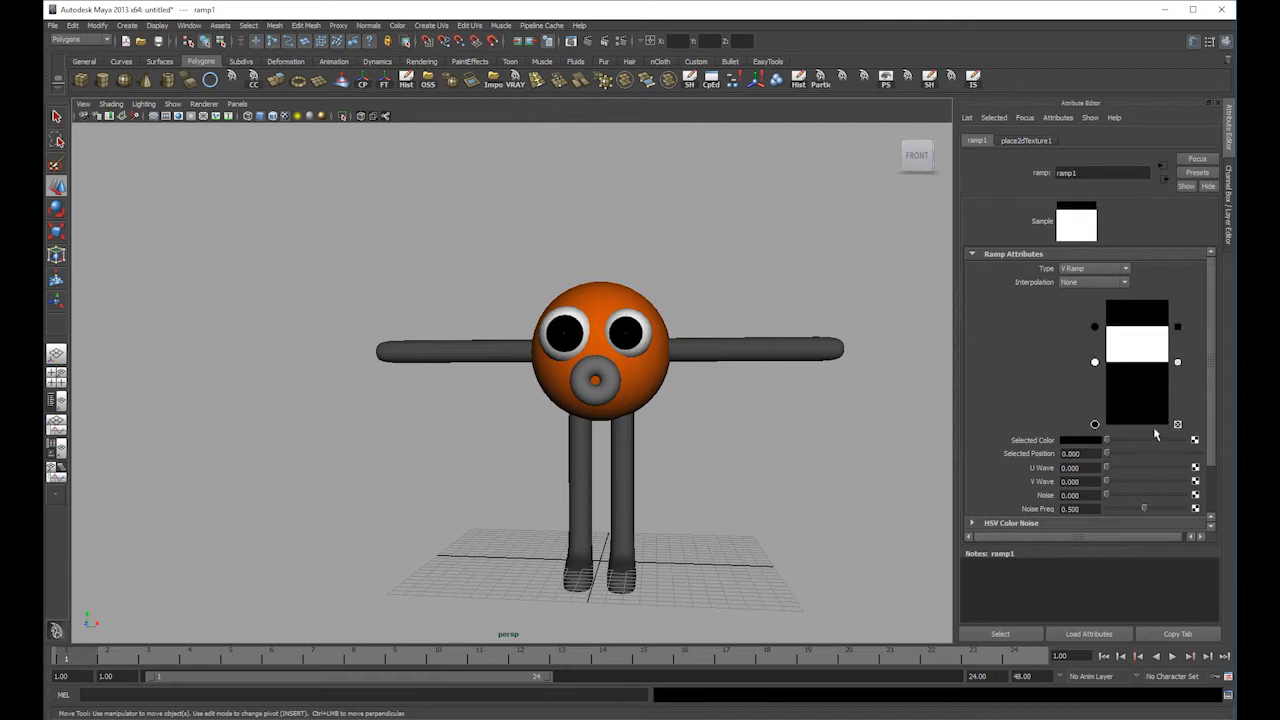
{"action": "left_click_drag", "start_coordinate": [1095, 362], "coordinate": [1094, 424]}
- Assign a new Lambert material to the torus mouth
{"action": "left_click", "coordinate": [607, 372]}
{"action": "right_click_drag", "start_coordinate": [604, 370], "coordinate": [605, 548]}
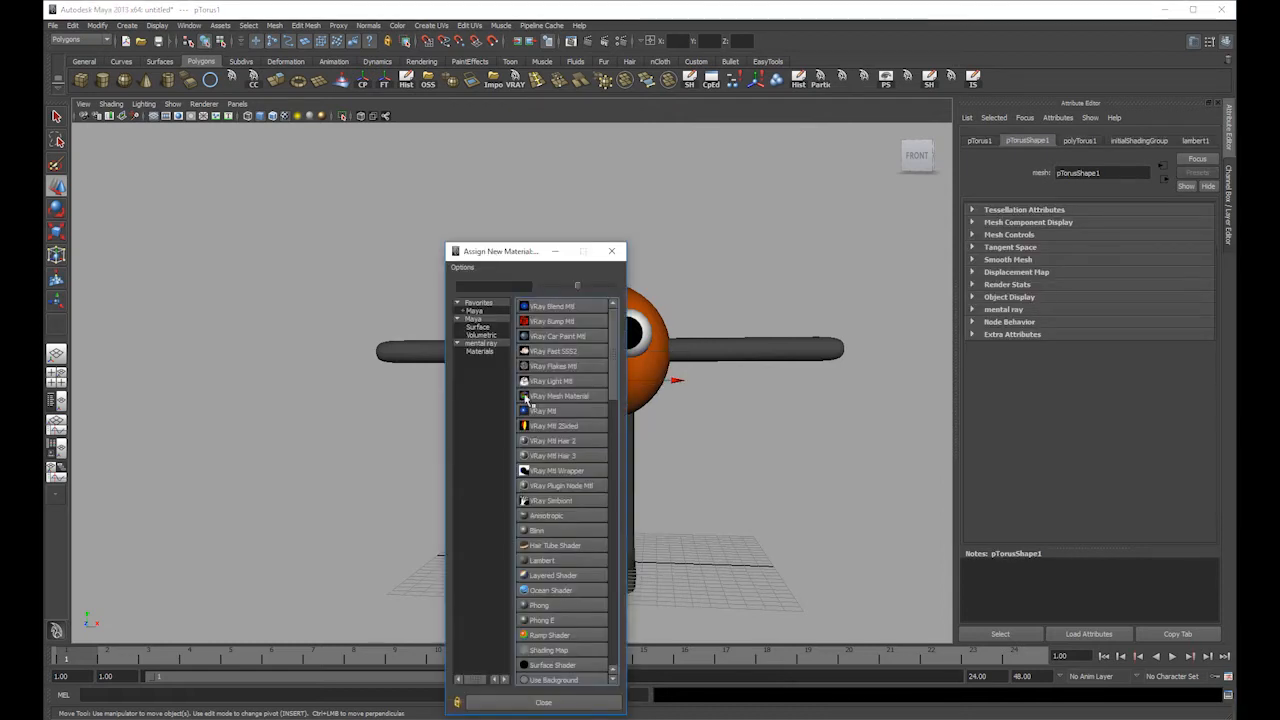
{"action": "left_click", "coordinate": [496, 310]}
{"action": "left_click", "coordinate": [560, 336]}
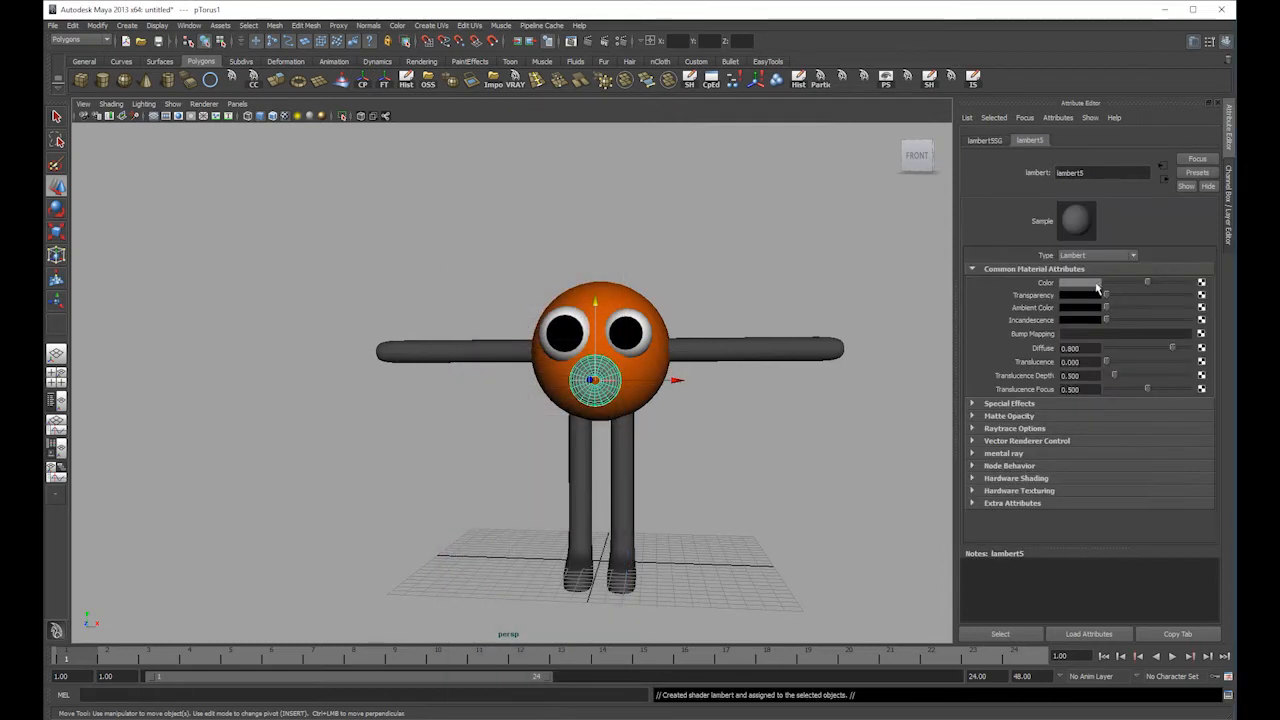
- Set the mouth material's color to dark yellow with hue 61, saturation 1.000 and value 0.685
{"action": "left_click", "coordinate": [1097, 285]}
{"action": "left_click", "coordinate": [1015, 277]}
{"action": "left_click_drag", "start_coordinate": [1032, 307], "coordinate": [1019, 301]}
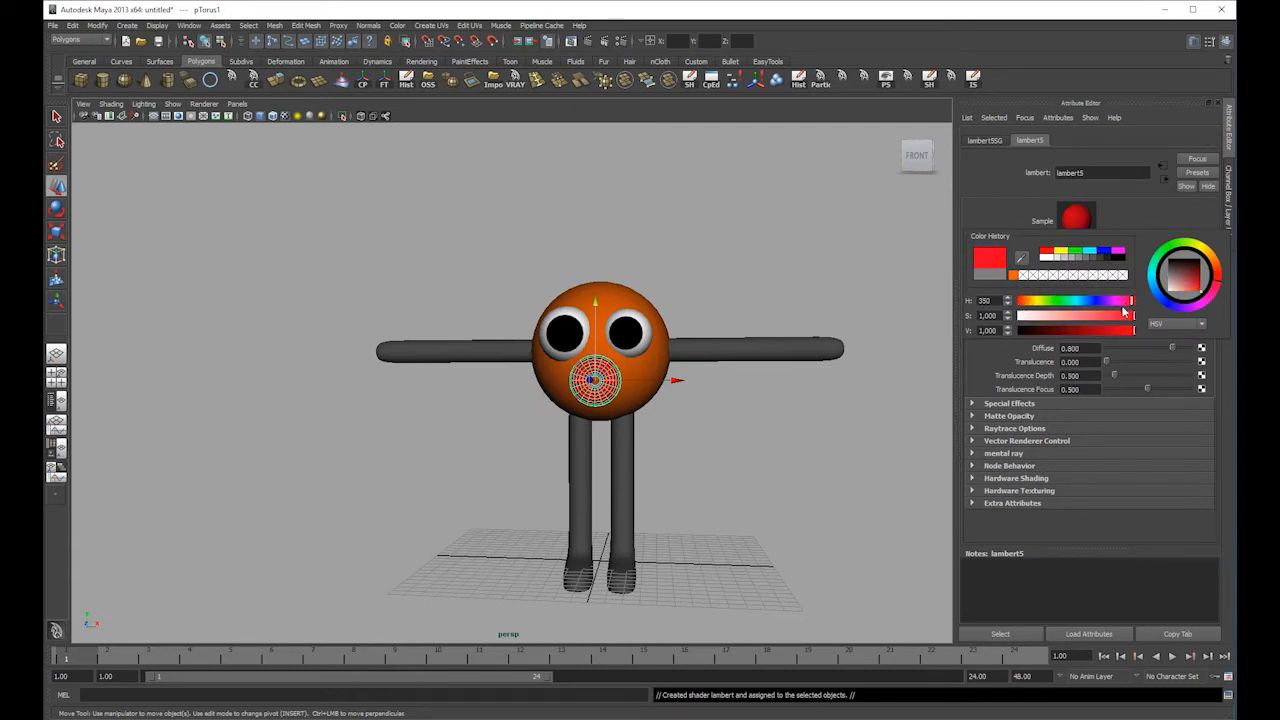
{"action": "left_click_drag", "start_coordinate": [1126, 332], "coordinate": [1041, 316]}
{"action": "left_click", "coordinate": [1069, 301]}
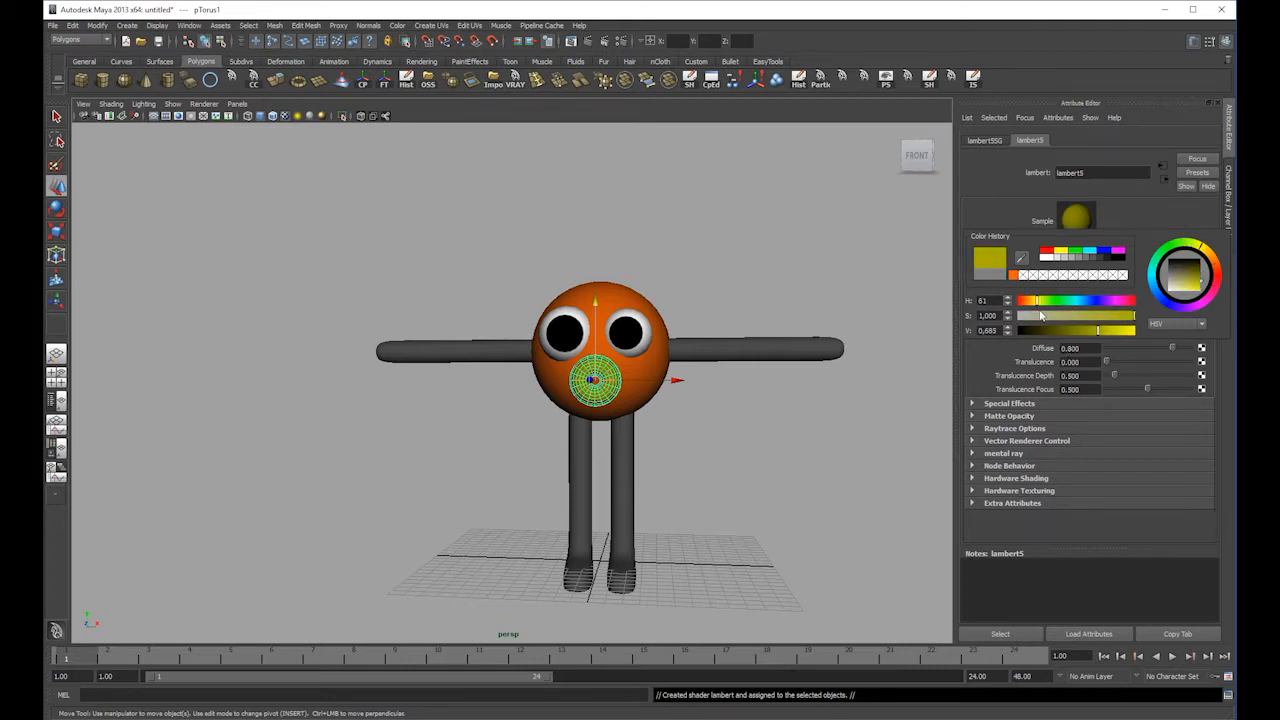
{"action": "left_click", "coordinate": [788, 266]}
{"action": "middle_click_drag", "start_coordinate": [661, 329], "coordinate": [712, 384], "text": "alt"}
{"action": "right_click_drag", "start_coordinate": [712, 384], "coordinate": [757, 421], "text": "alt"}
{"action": "middle_click_drag", "start_coordinate": [757, 421], "coordinate": [708, 341], "text": "alt"}
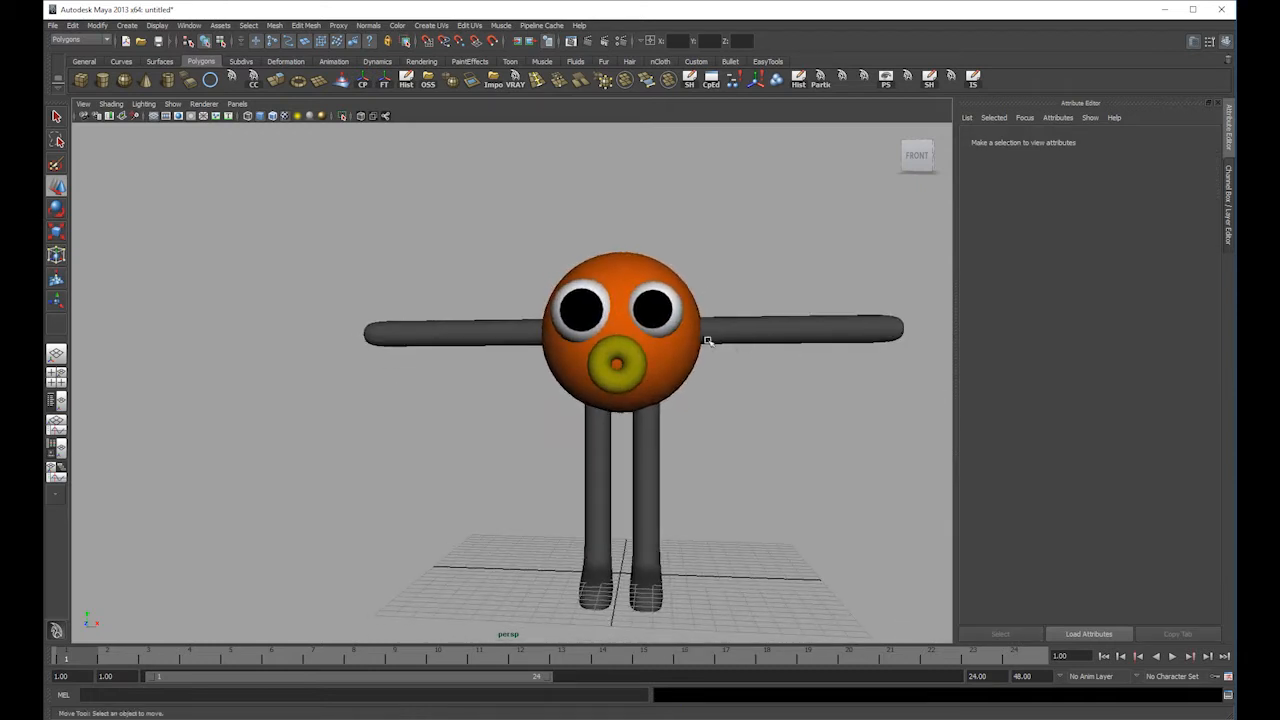
{"action": "left_click", "coordinate": [686, 338]}
{"action": "key", "text": "r"}
{"action": "left_click_drag", "start_coordinate": [619, 338], "coordinate": [684, 311]}
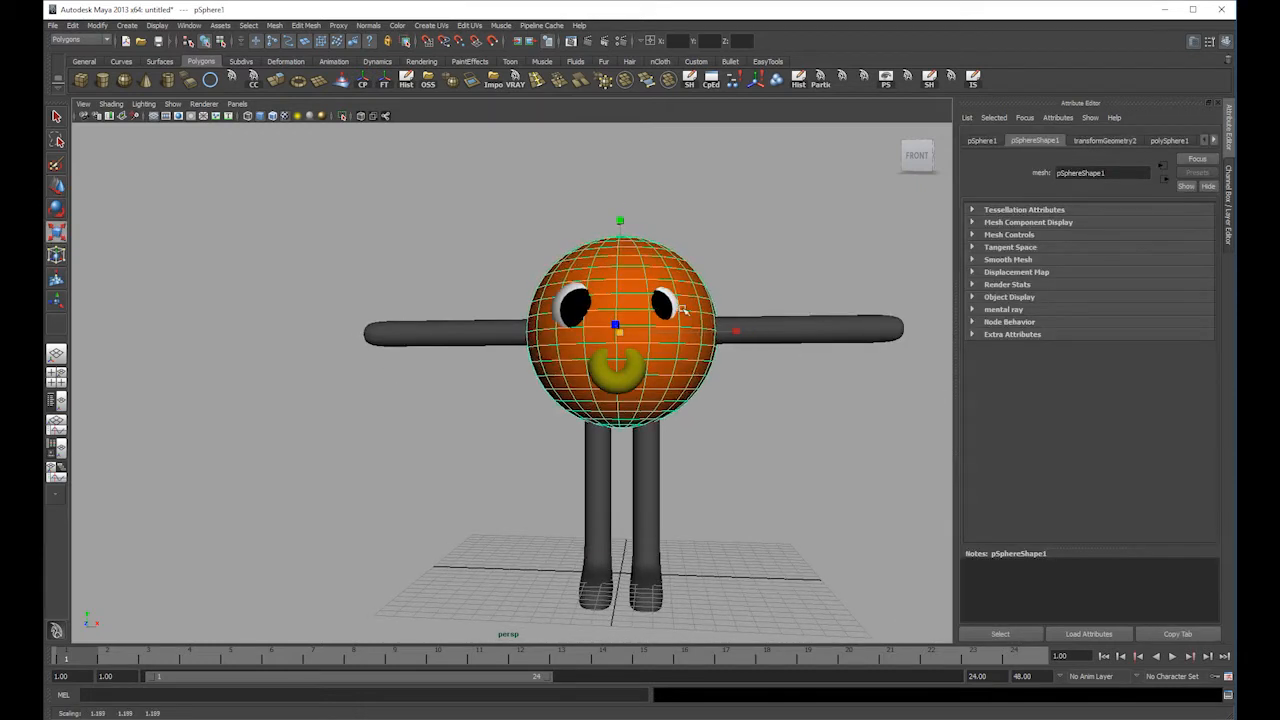
{"action": "key", "text": "ctrl+z"}
- Group the body, both eyes and the mouth and scale the group uniformly to about 1.148 from its centered pivot
{"action": "left_click", "coordinate": [662, 302]}
{"action": "left_click", "coordinate": [596, 303], "text": "shift"}
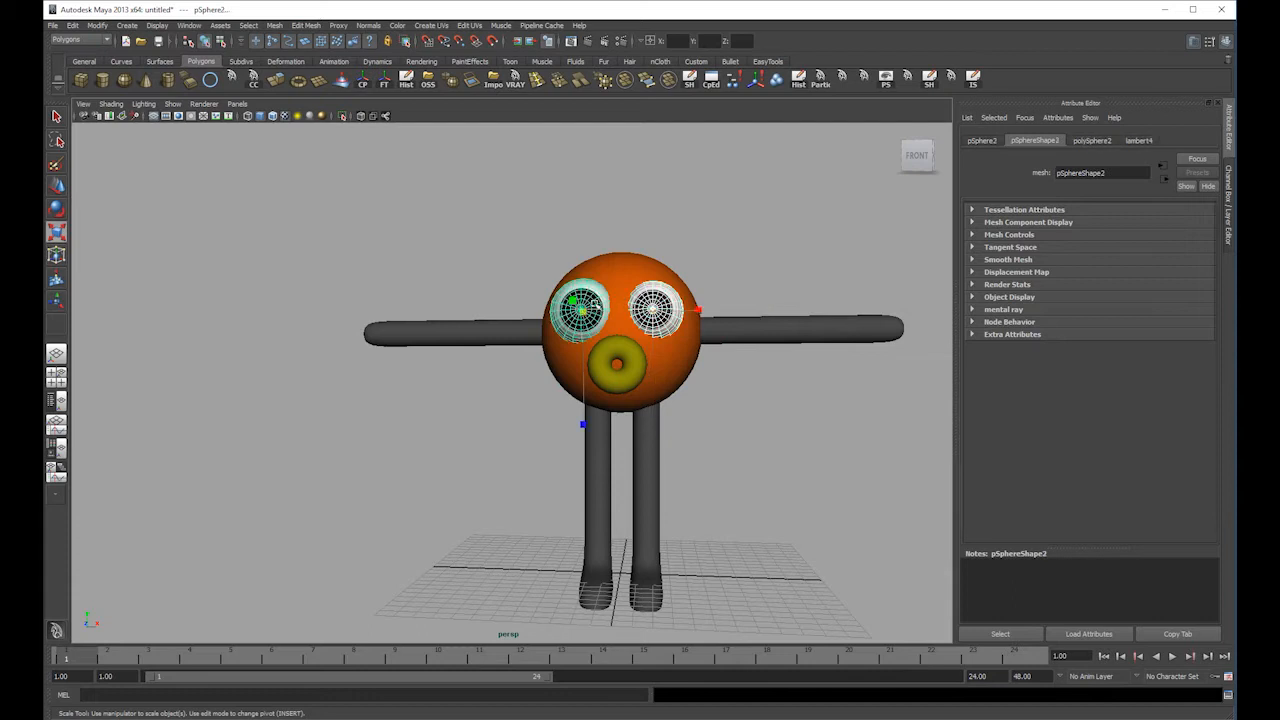
{"action": "left_click", "coordinate": [638, 360], "text": "shift"}
{"action": "left_click", "coordinate": [632, 284], "text": "shift"}
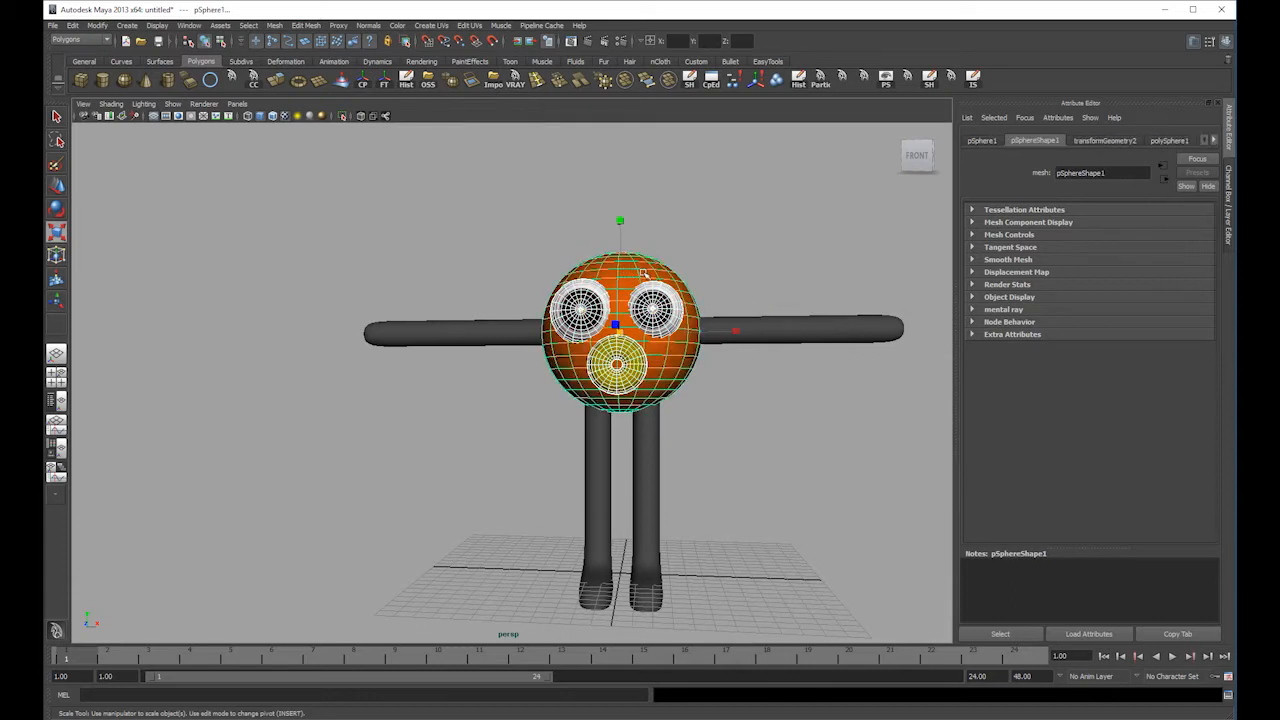
{"action": "key", "text": "ctrl+g"}
{"action": "left_click", "coordinate": [366, 83]}
{"action": "key", "text": "r"}
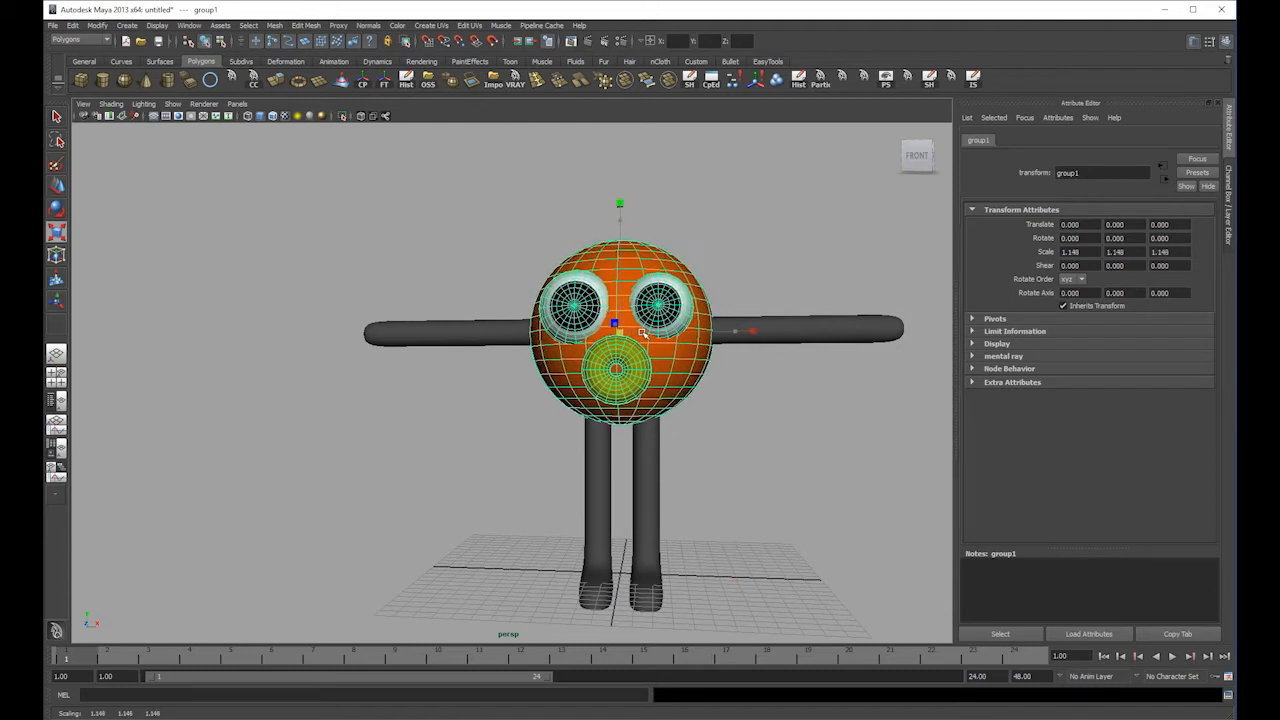
{"action": "left_click", "coordinate": [930, 240]}
- Turn off the smooth mesh preview on both arms and both legs
{"action": "left_click_drag", "start_coordinate": [930, 240], "coordinate": [720, 356], "text": "alt"}
{"action": "middle_click_drag", "start_coordinate": [720, 356], "coordinate": [705, 348], "text": "alt"}
{"action": "left_click_drag", "start_coordinate": [705, 348], "coordinate": [712, 348], "text": "alt"}
{"action": "key", "text": "r"}
{"action": "left_click", "coordinate": [709, 384]}
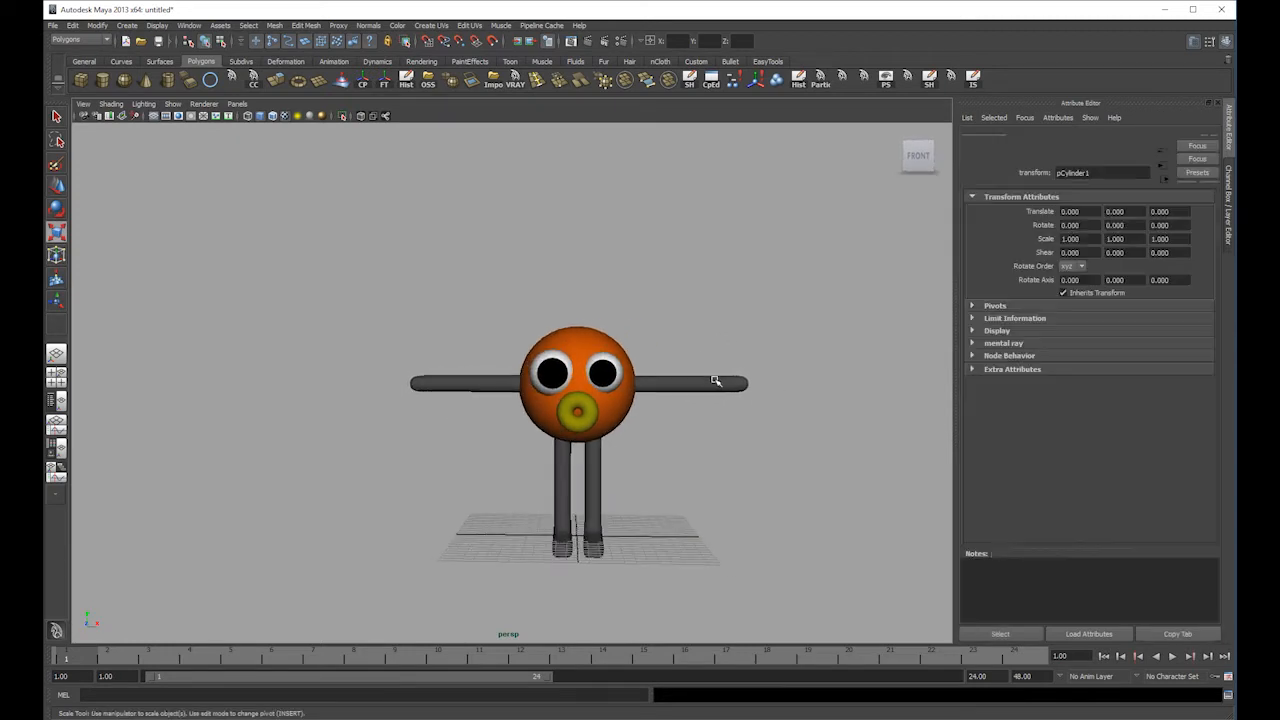
{"action": "left_click", "coordinate": [430, 383]}
{"action": "left_click_drag", "start_coordinate": [497, 580], "coordinate": [650, 492]}
{"action": "left_click", "coordinate": [746, 491]}
{"action": "left_click_drag", "start_coordinate": [746, 491], "coordinate": [672, 494], "text": "alt"}
{"action": "left_click_drag", "start_coordinate": [790, 300], "coordinate": [483, 466]}
{"action": "left_click", "coordinate": [711, 294]}
- Duplicate the eye on the character's left side and scale the copy uniformly to about 1.821
{"action": "left_click_drag", "start_coordinate": [711, 294], "coordinate": [671, 330], "text": "alt"}
{"action": "middle_click_drag", "start_coordinate": [671, 330], "coordinate": [580, 377], "text": "alt"}
{"action": "right_click_drag", "start_coordinate": [580, 377], "coordinate": [727, 419], "text": "alt"}
{"action": "left_click_drag", "start_coordinate": [727, 419], "coordinate": [714, 422], "text": "alt"}
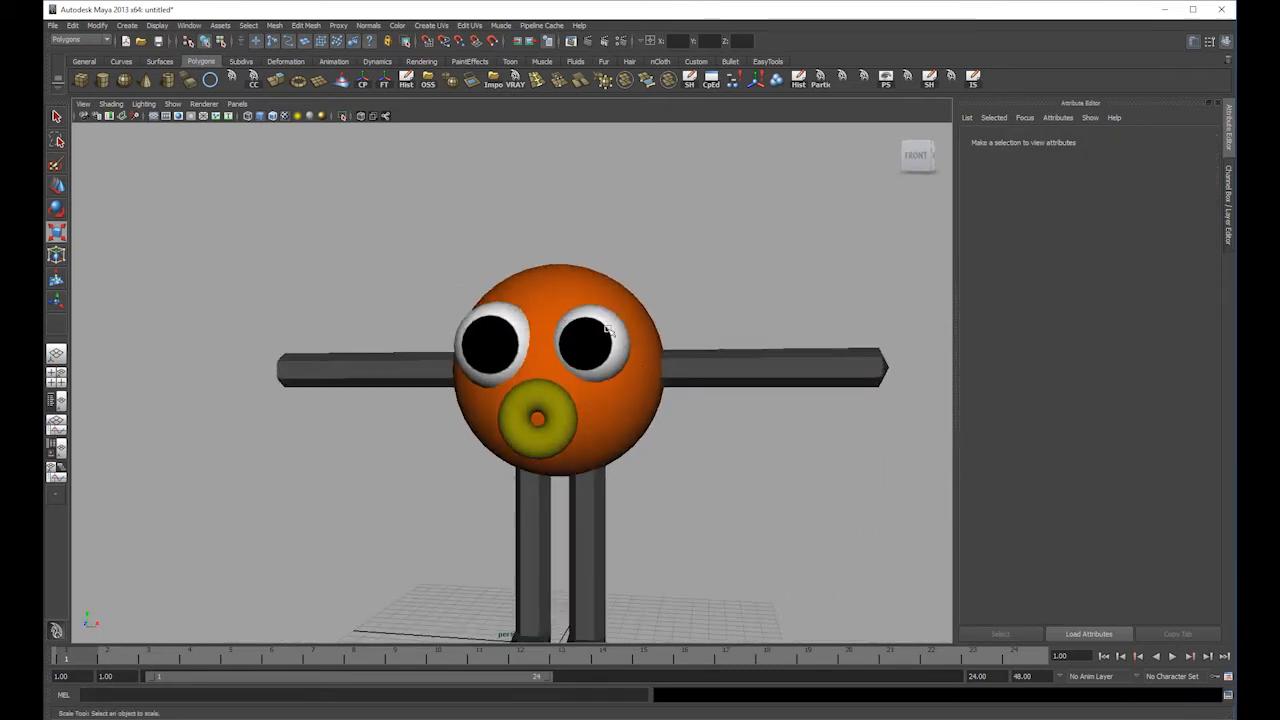
{"action": "left_click", "coordinate": [600, 345]}
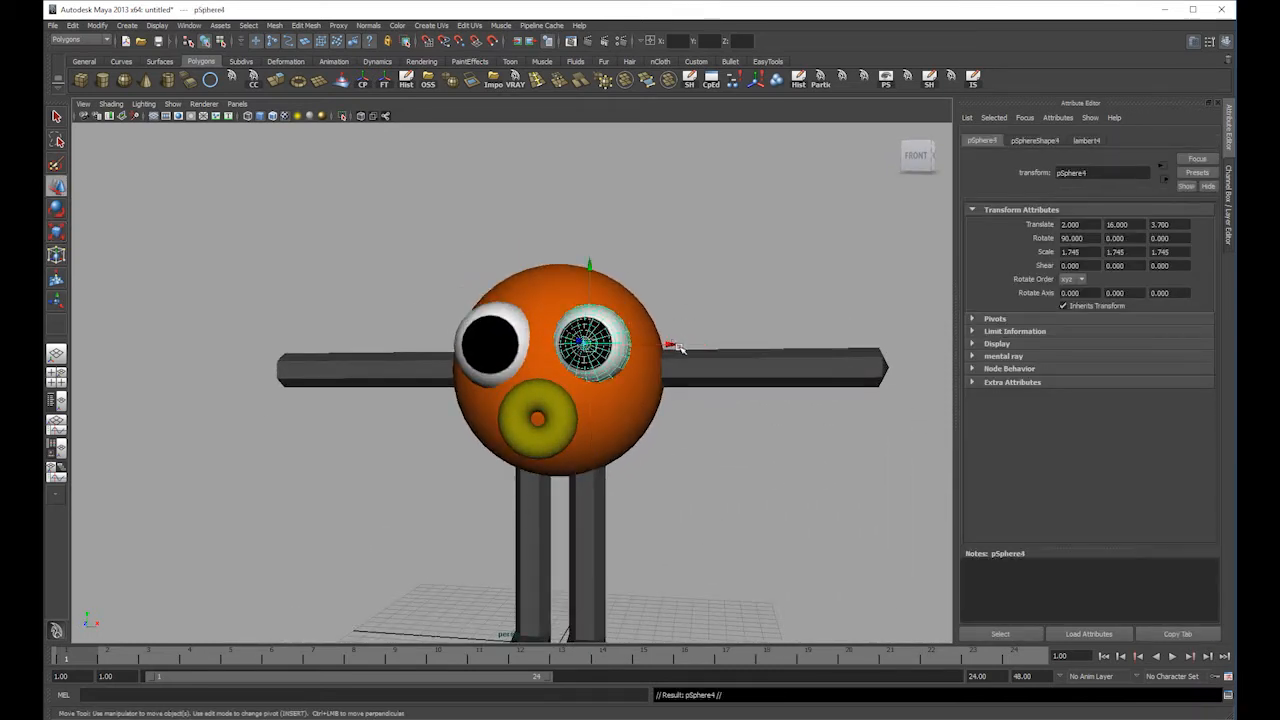
{"action": "left_click_drag", "start_coordinate": [588, 343], "coordinate": [598, 346]}
{"action": "key", "text": "ctrl+z"}
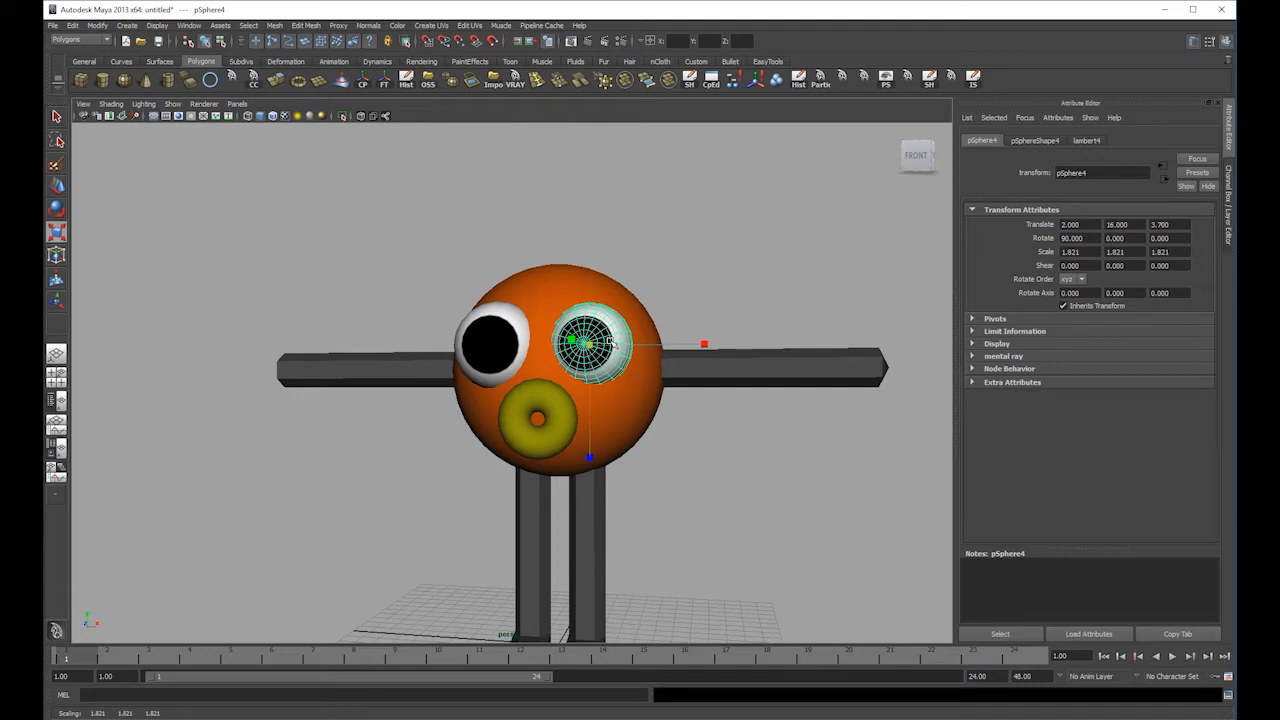
{"action": "key", "text": "ctrl+z"}
{"action": "left_click_drag", "start_coordinate": [591, 343], "coordinate": [597, 343]}
- Delete the lower half of the duplicated eye sphere's faces in the front view
{"action": "right_click_drag", "start_coordinate": [632, 350], "coordinate": [640, 375]}
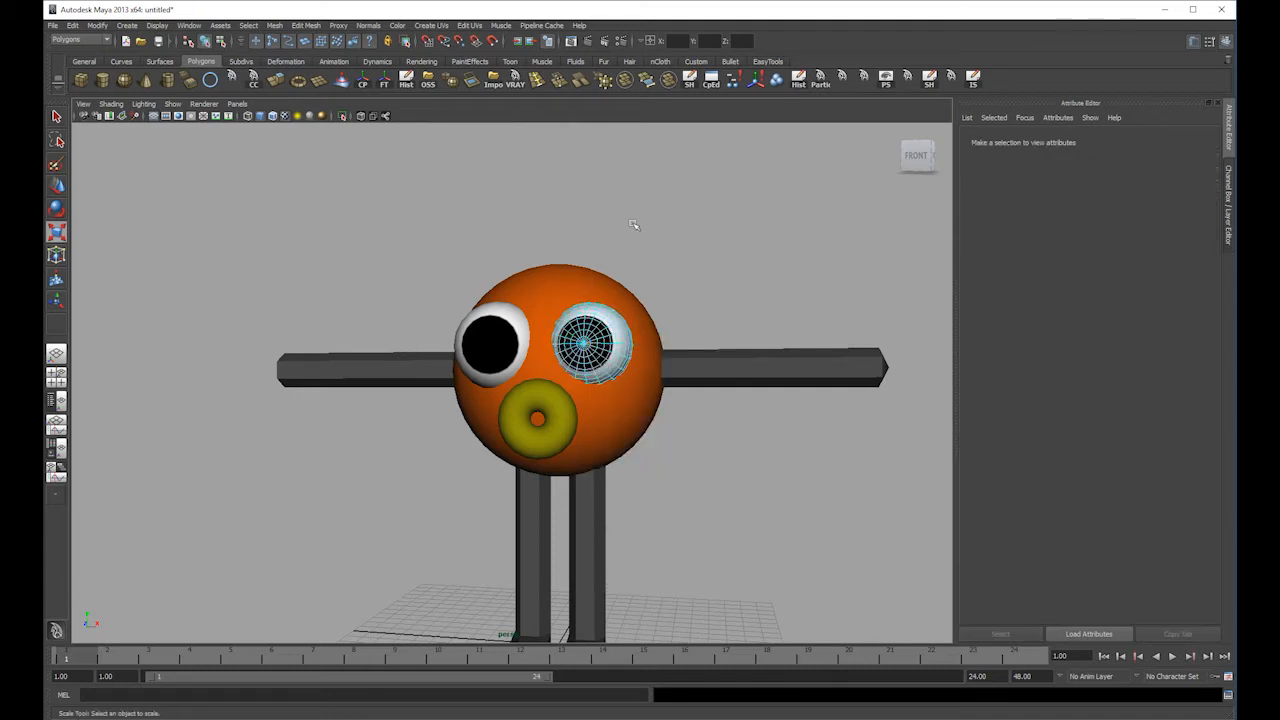
{"action": "key", "text": "alt+h"}
{"action": "key", "text": "ctrl+z"}
{"action": "key", "text": "space"}
{"action": "left_click_drag", "start_coordinate": [657, 377], "coordinate": [674, 404]}
{"action": "right_click_drag", "start_coordinate": [657, 365], "coordinate": [1034, 577], "text": "alt"}
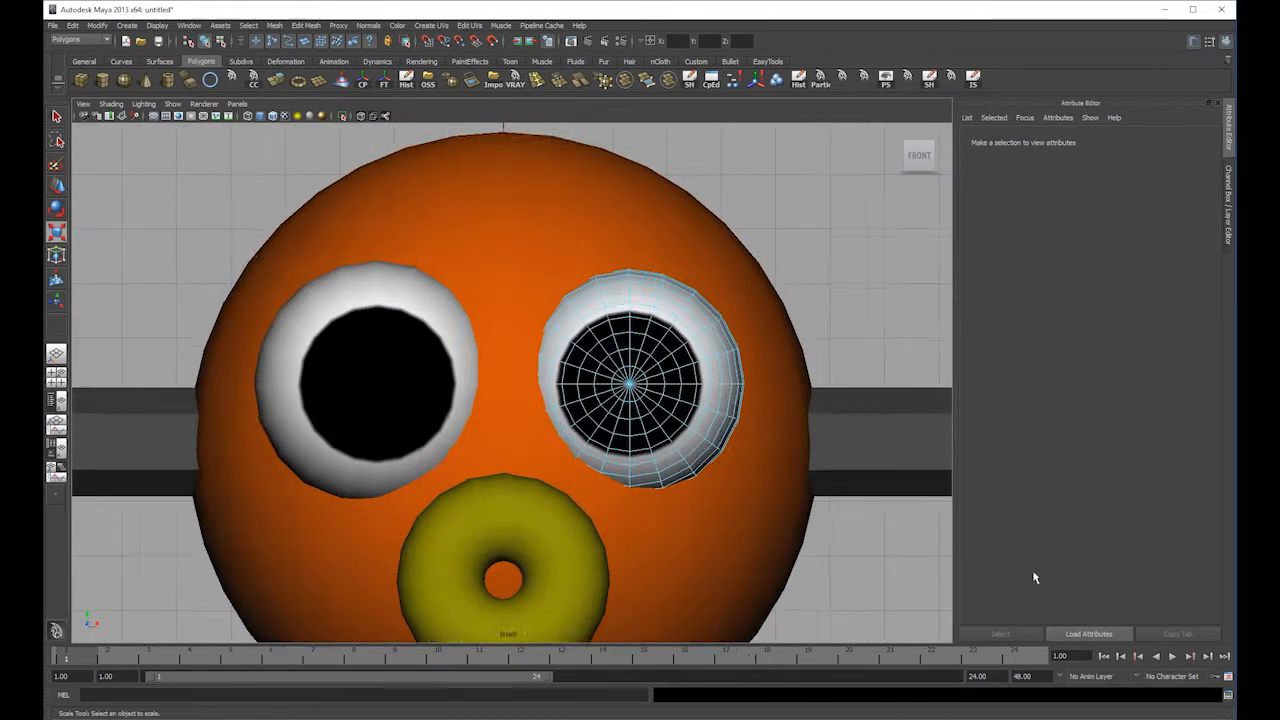
{"action": "key", "text": "4"}
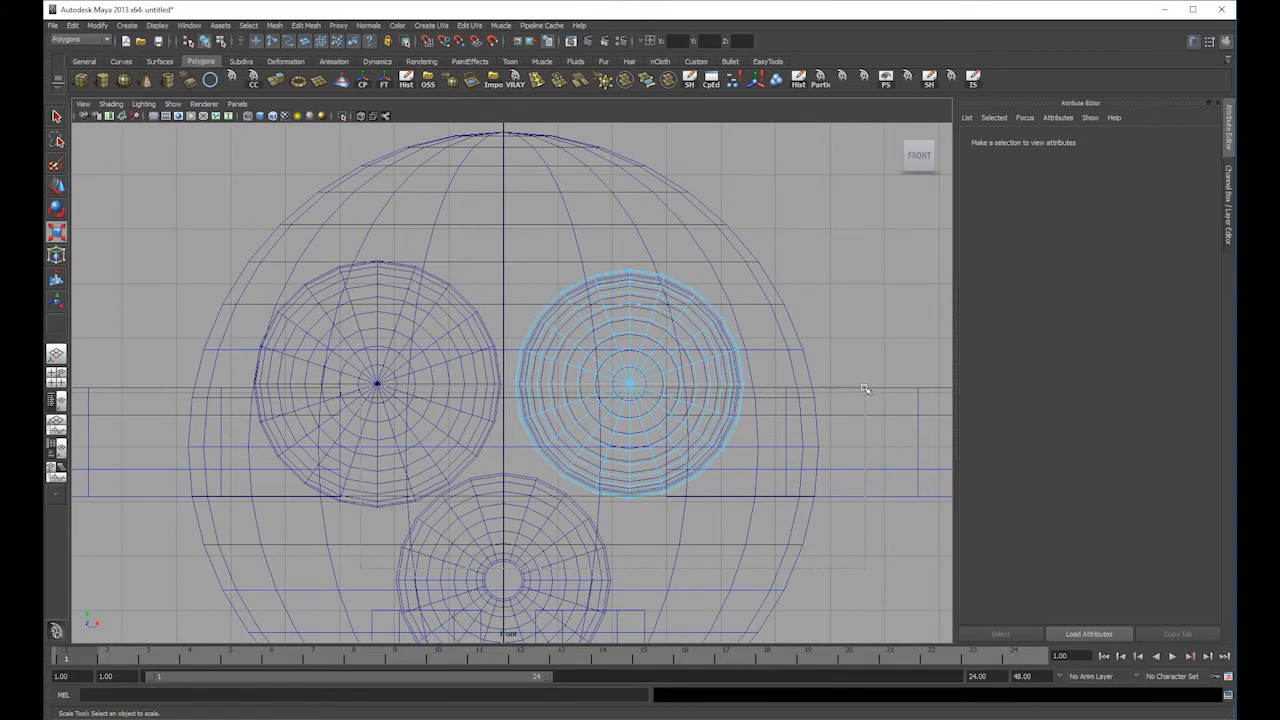
{"action": "key", "text": "5"}
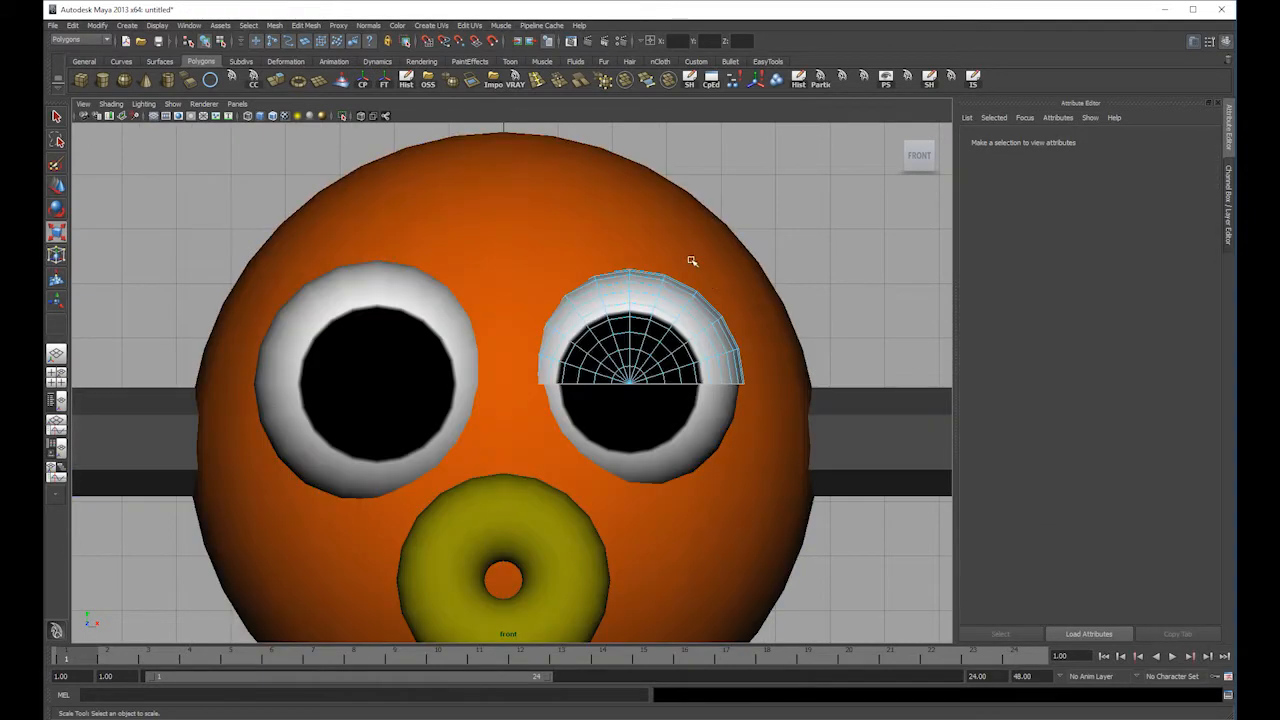
- Assign the orange lambert2 material to the upper half-sphere so it forms an eyelid
{"action": "left_click", "coordinate": [695, 315]}
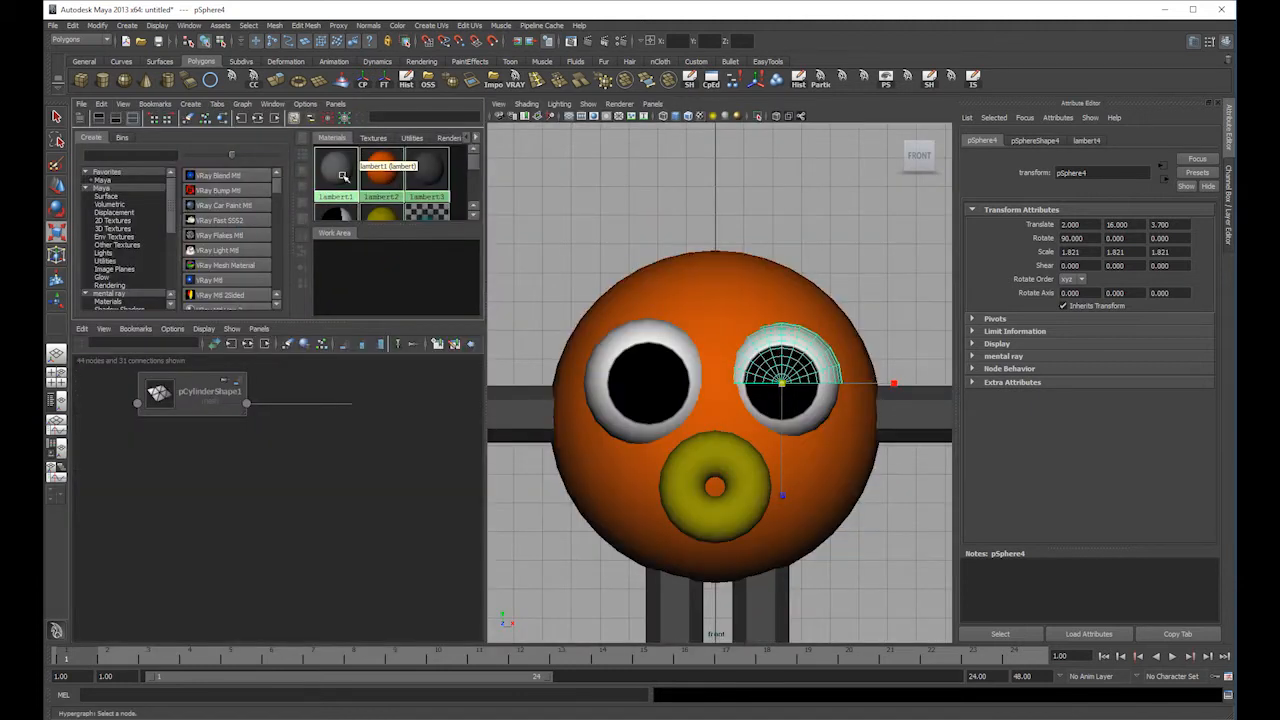
{"action": "right_click", "coordinate": [381, 168]}
{"action": "left_click", "coordinate": [380, 220]}
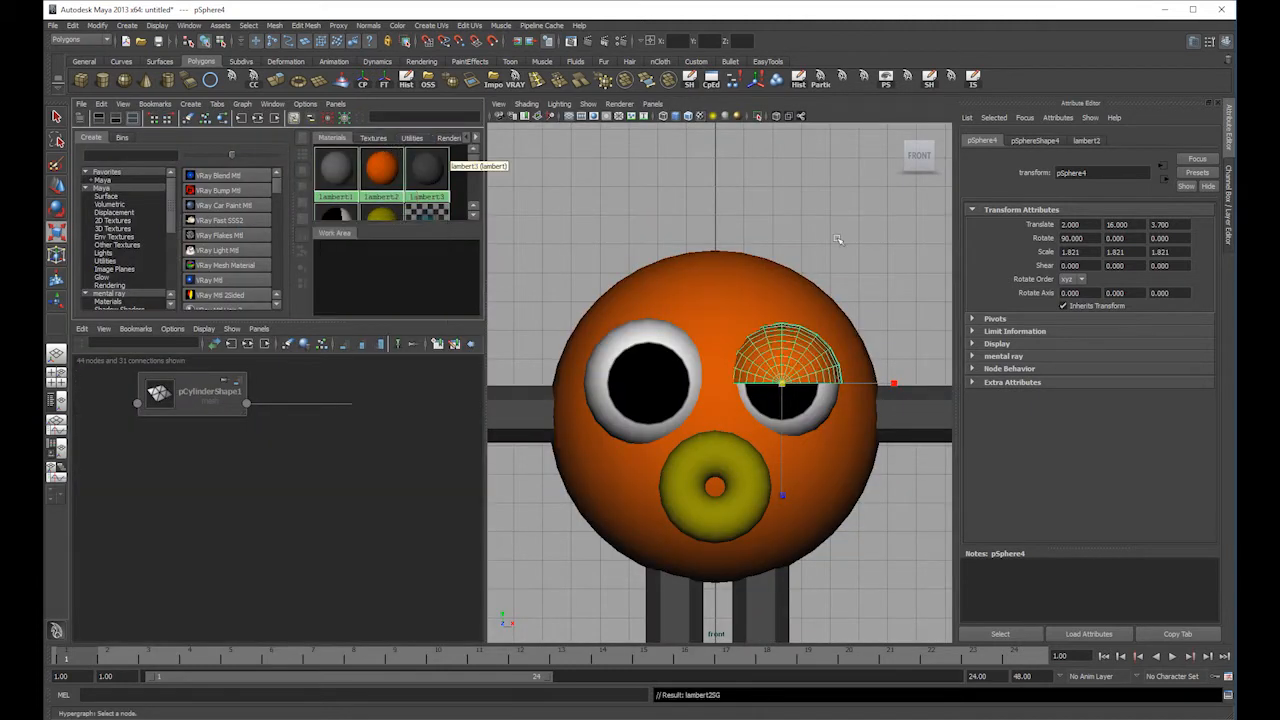
{"action": "left_click", "coordinate": [830, 354]}
{"action": "left_click", "coordinate": [830, 354]}
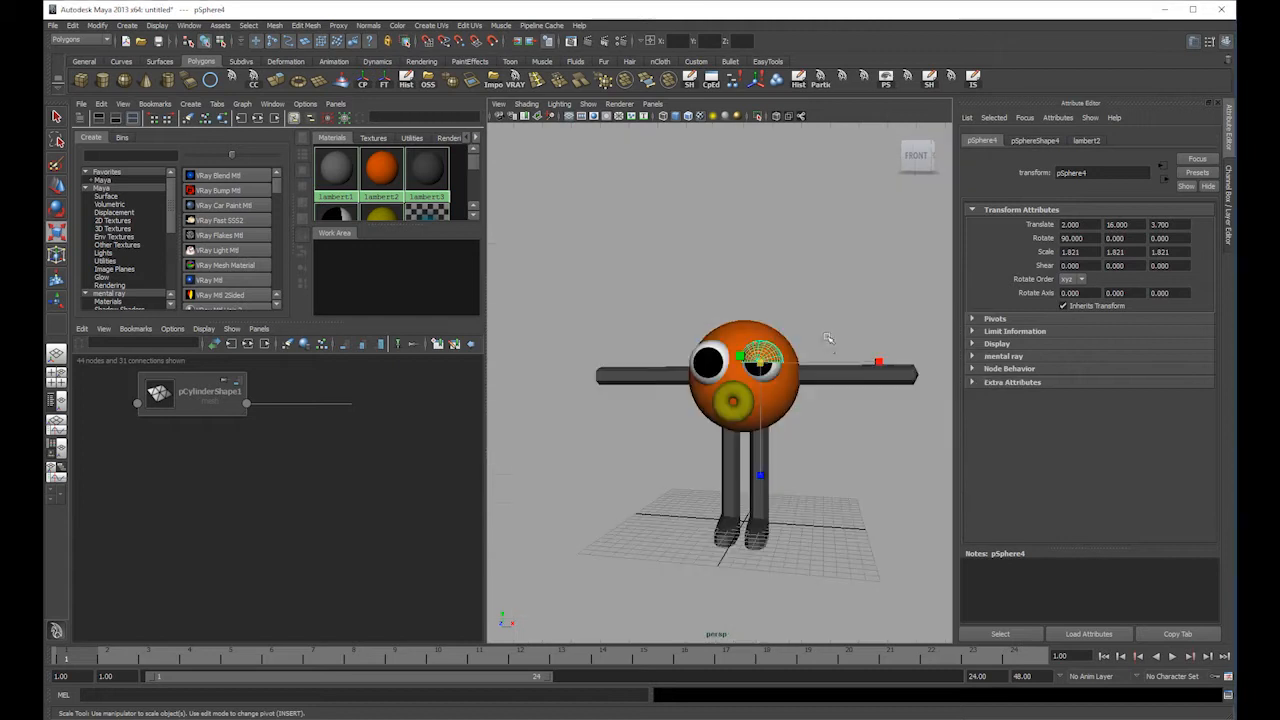
- Close the open border of the eyelid with Fill Hole
{"action": "key", "text": "space"}
{"action": "left_click_drag", "start_coordinate": [835, 345], "coordinate": [700, 330], "text": "alt"}
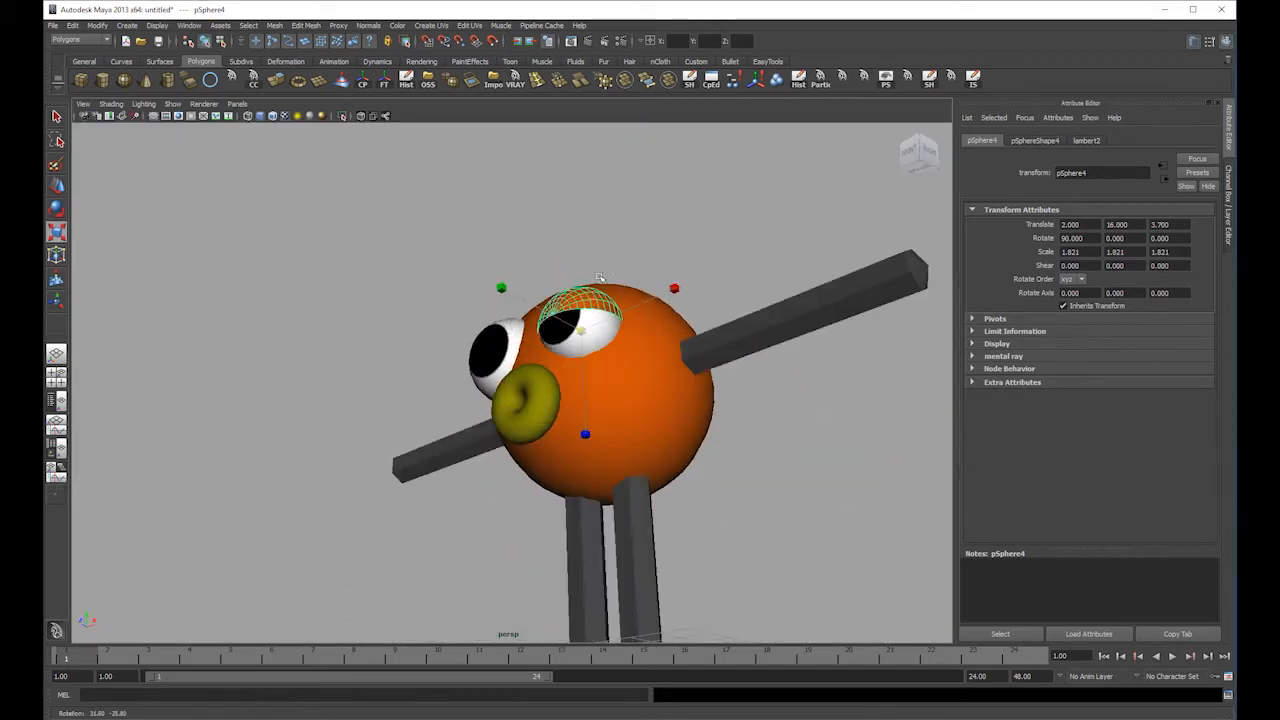
{"action": "scroll", "coordinate": [650, 320], "scroll_direction": "up", "scroll_amount": 5}
{"action": "left_click", "coordinate": [274, 25]}
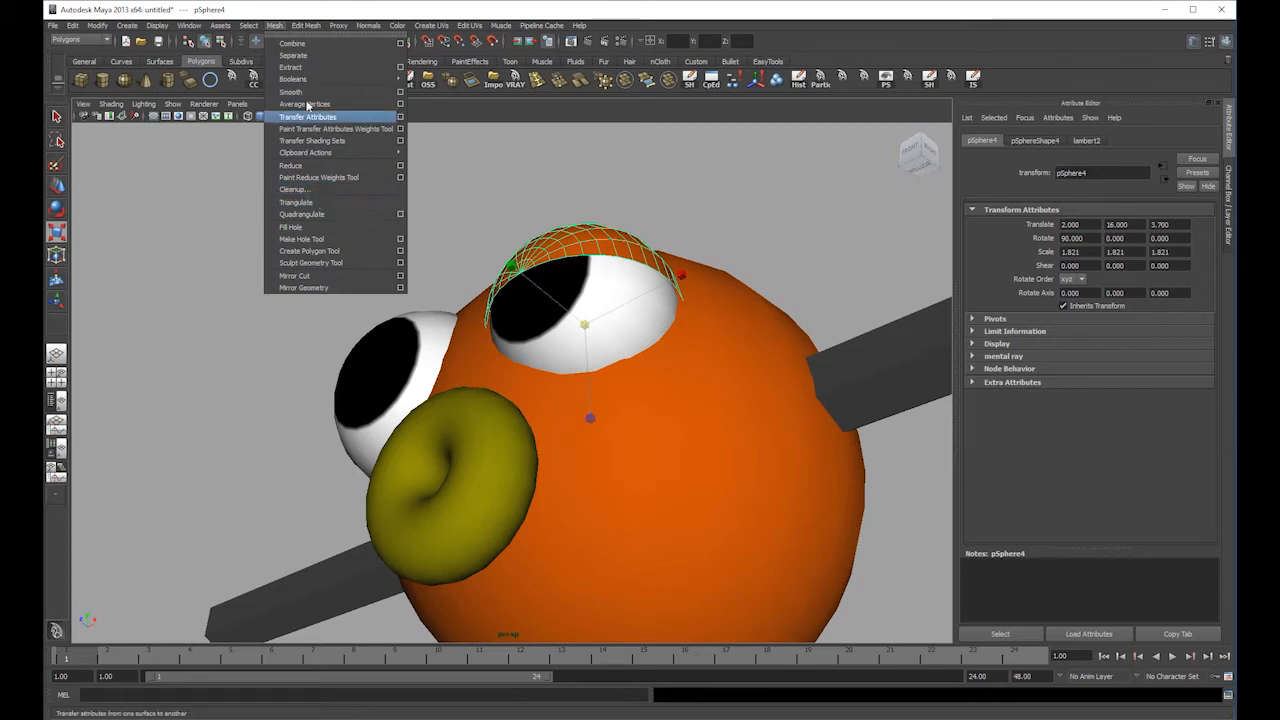
{"action": "mouse_move", "coordinate": [300, 30]}
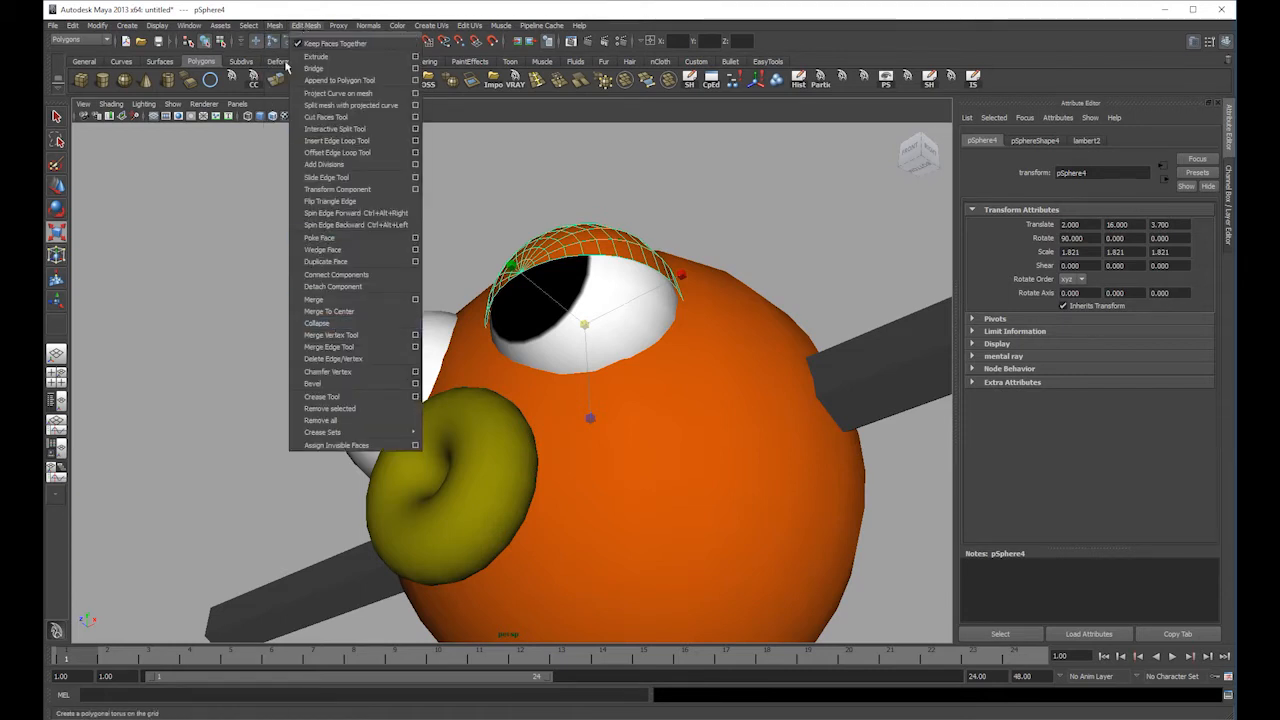
{"action": "left_click", "coordinate": [290, 227]}
{"action": "left_click", "coordinate": [702, 214]}
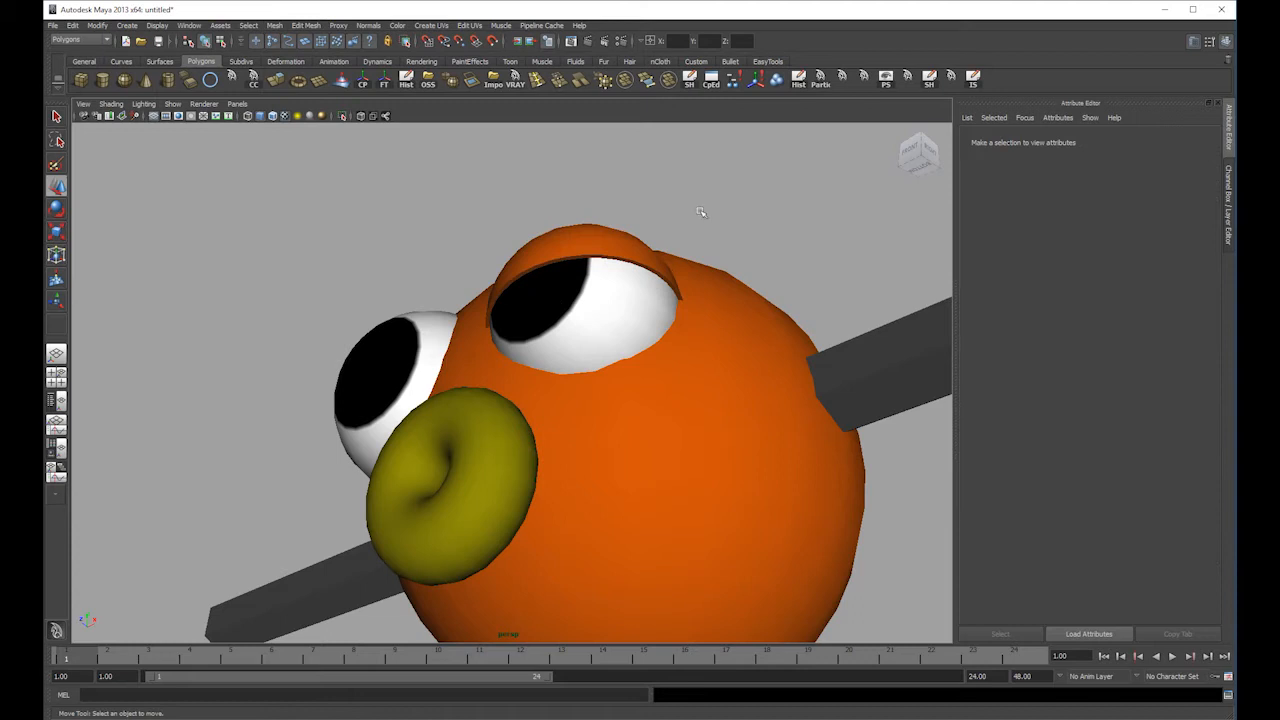
{"action": "left_click", "coordinate": [632, 256]}
{"action": "key", "text": "3"}
{"action": "left_click", "coordinate": [696, 193]}
{"action": "left_click_drag", "start_coordinate": [696, 193], "coordinate": [686, 257], "text": "alt"}
{"action": "left_click", "coordinate": [643, 297]}
{"action": "key", "text": "1"}
- Rotate the eyelid and set its Rotate Y to -90
{"action": "key", "text": "e"}
{"action": "left_click_drag", "start_coordinate": [689, 328], "coordinate": [604, 304]}
{"action": "left_click", "coordinate": [1228, 222]}
{"action": "double_click", "coordinate": [1195, 192]}
{"action": "type", "text": "-90"}
{"action": "key", "text": "Return"}
{"action": "left_click", "coordinate": [911, 224]}
- Extrude the eyelid's flat bottom face and scale the extruded face slightly inward
{"action": "left_click", "coordinate": [703, 310]}
{"action": "key", "text": "3"}
{"action": "key", "text": "1"}
{"action": "right_click_drag", "start_coordinate": [764, 313], "coordinate": [770, 338]}
{"action": "left_click", "coordinate": [770, 338]}
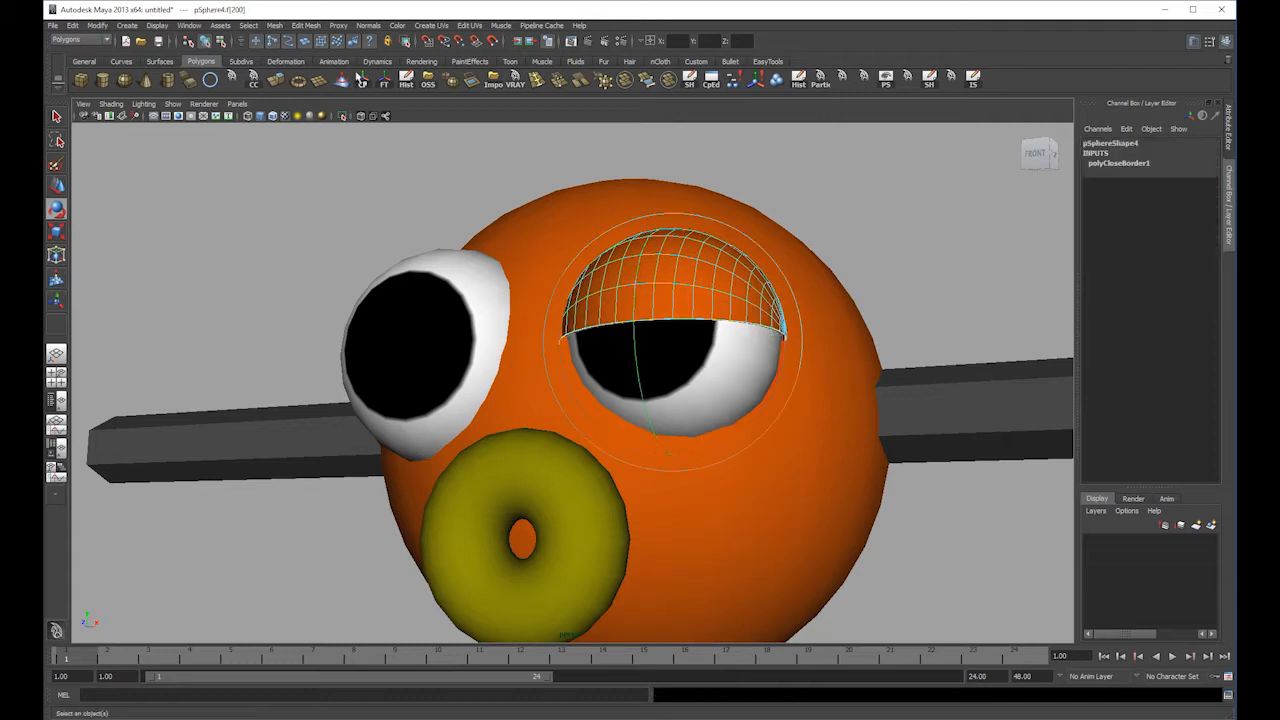
{"action": "left_click", "coordinate": [278, 80]}
{"action": "left_click_drag", "start_coordinate": [672, 342], "coordinate": [666, 346]}
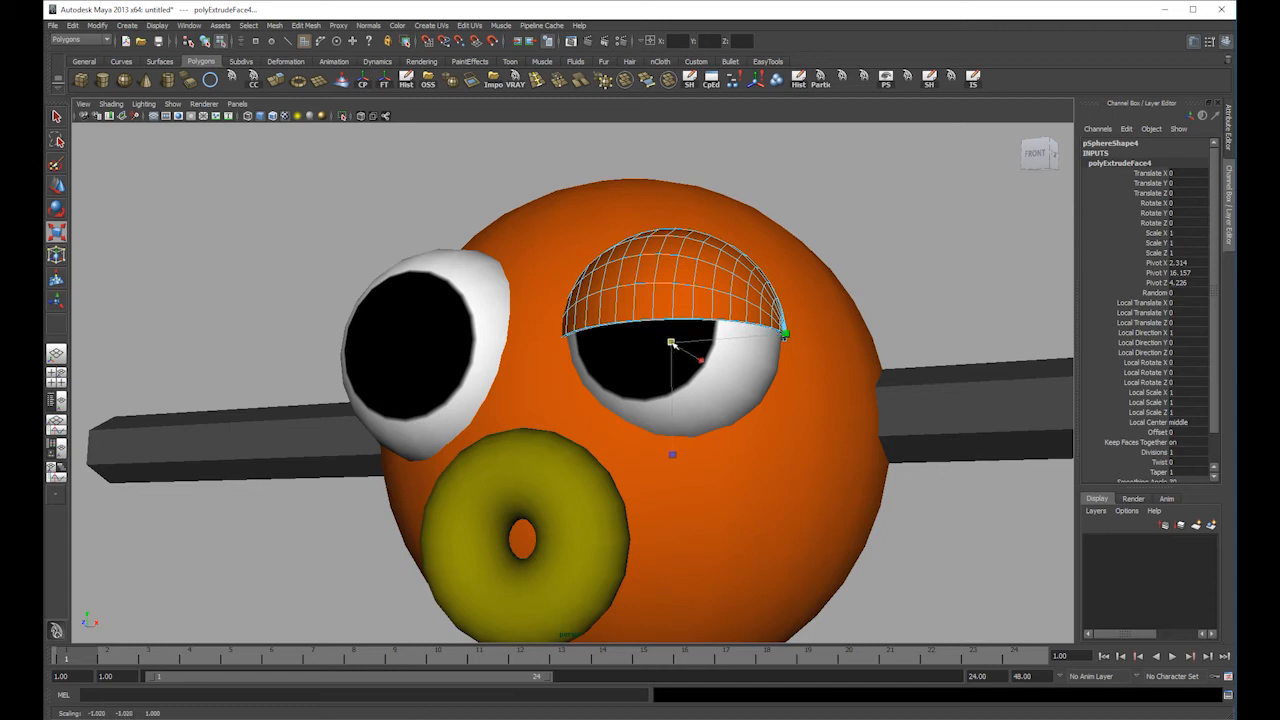
{"action": "left_click", "coordinate": [700, 305]}
{"action": "left_click_drag", "start_coordinate": [700, 305], "coordinate": [682, 304], "text": "alt"}
- Duplicate the upper eyelid and set the copy's Rotate Y to 90 to form the lower eyelid
{"action": "right_click_drag", "start_coordinate": [650, 310], "coordinate": [730, 250]}
{"action": "left_click", "coordinate": [1027, 157]}
{"action": "left_click", "coordinate": [663, 310]}
{"action": "key", "text": "e"}
{"action": "key", "text": "ctrl+d"}
{"action": "left_click_drag", "start_coordinate": [621, 254], "coordinate": [645, 406]}
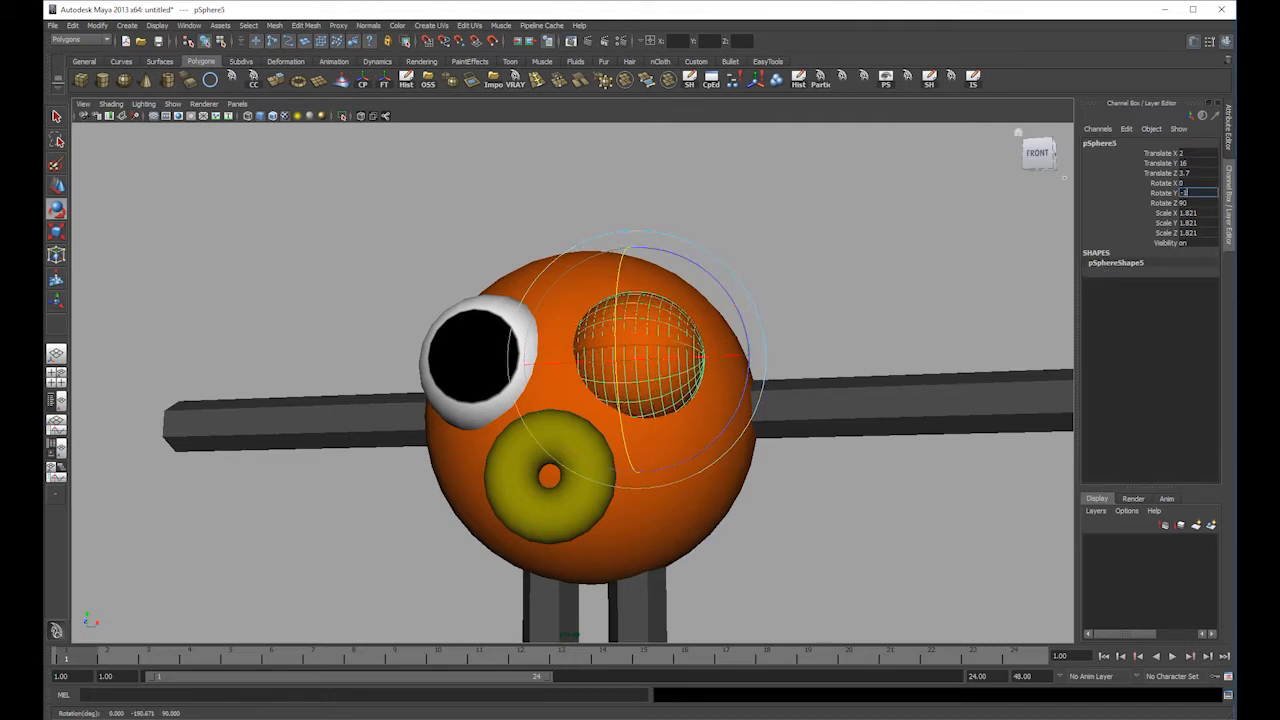
{"action": "type", "text": "0"}
{"action": "key", "text": "Return"}
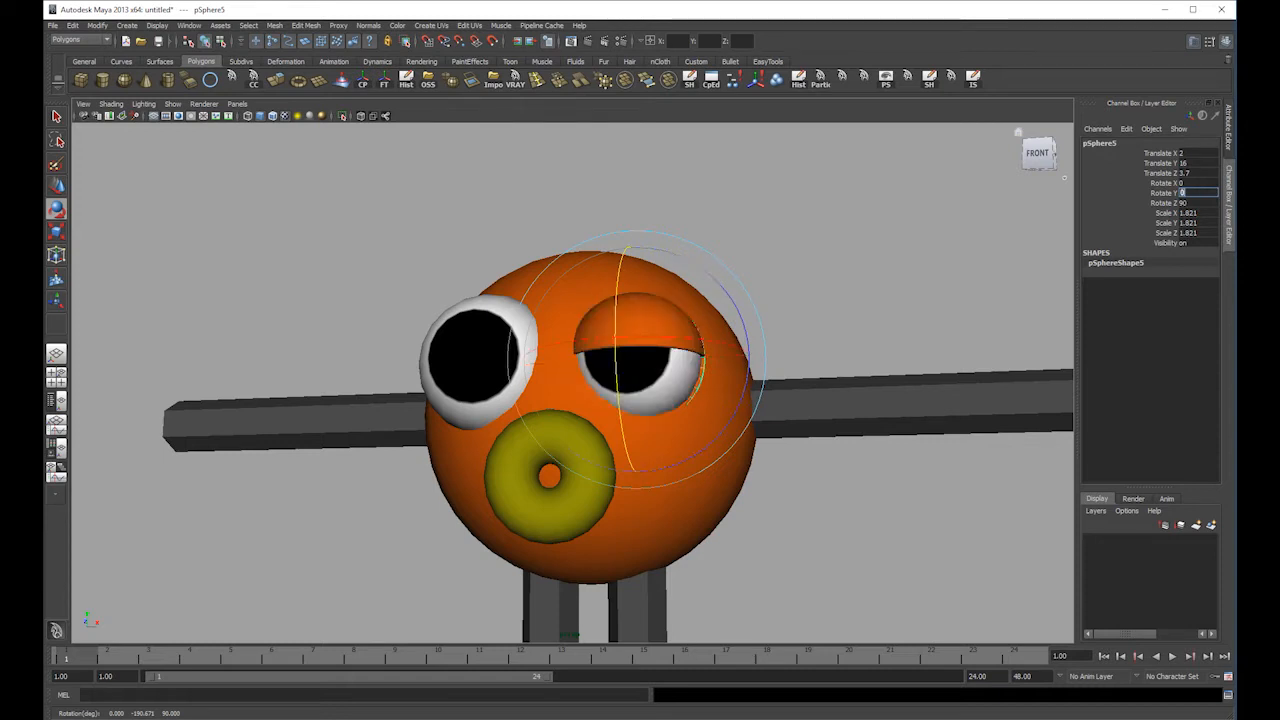
{"action": "type", "text": "-90"}
{"action": "key", "text": "Return"}
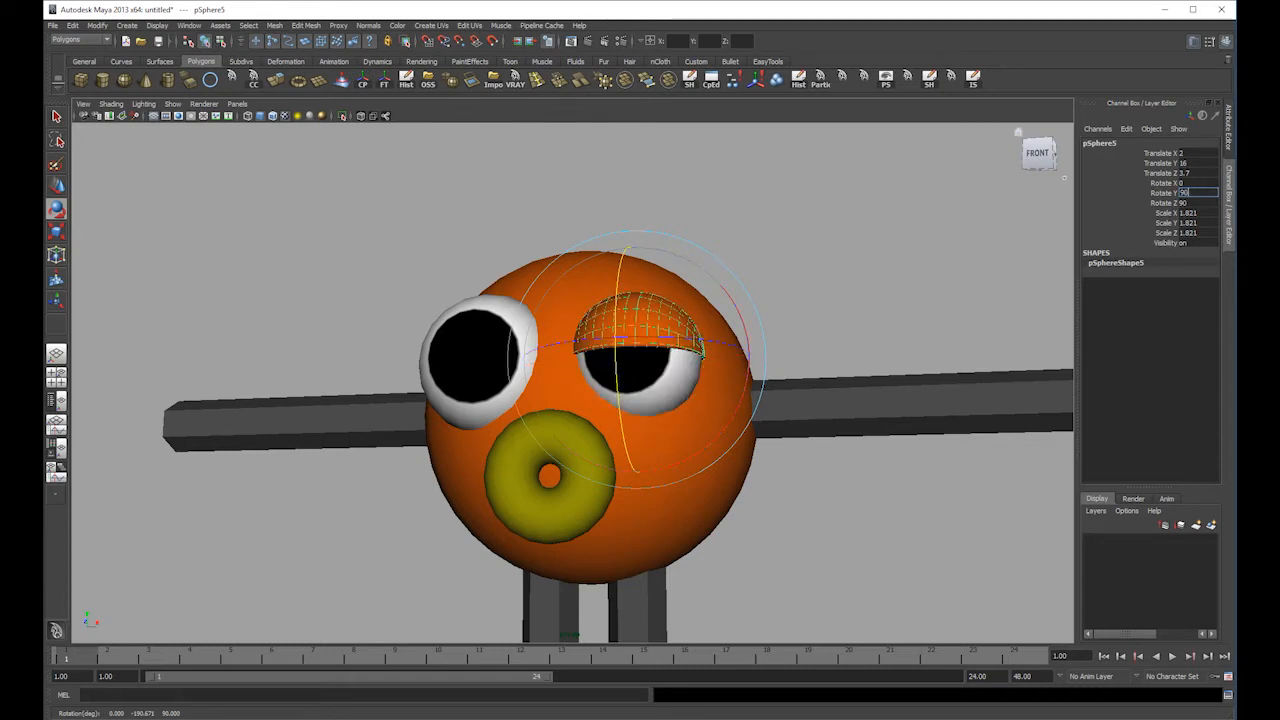
{"action": "key", "text": "Return"}
{"action": "left_click", "coordinate": [1003, 206]}
{"action": "left_click_drag", "start_coordinate": [946, 254], "coordinate": [946, 263], "text": "alt"}
{"action": "scroll", "coordinate": [634, 328], "scroll_direction": "down", "scroll_amount": 2}
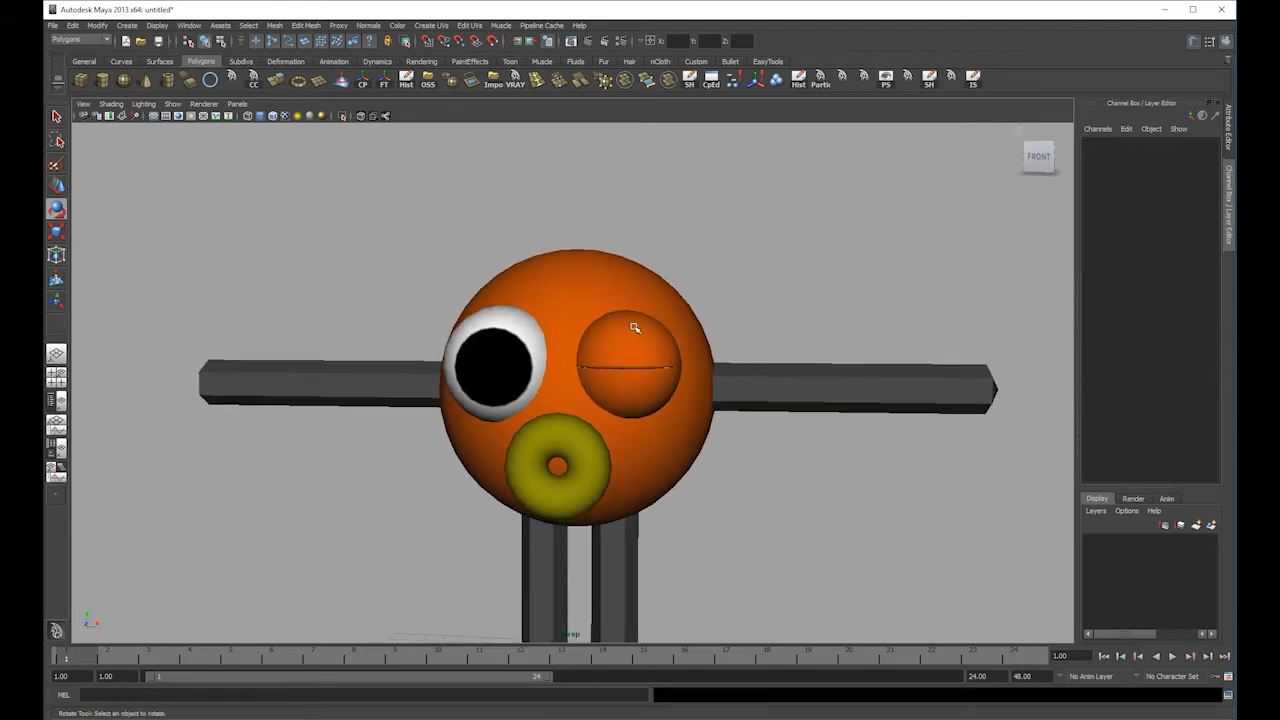
{"action": "left_click", "coordinate": [658, 345]}
{"action": "key", "text": "w"}
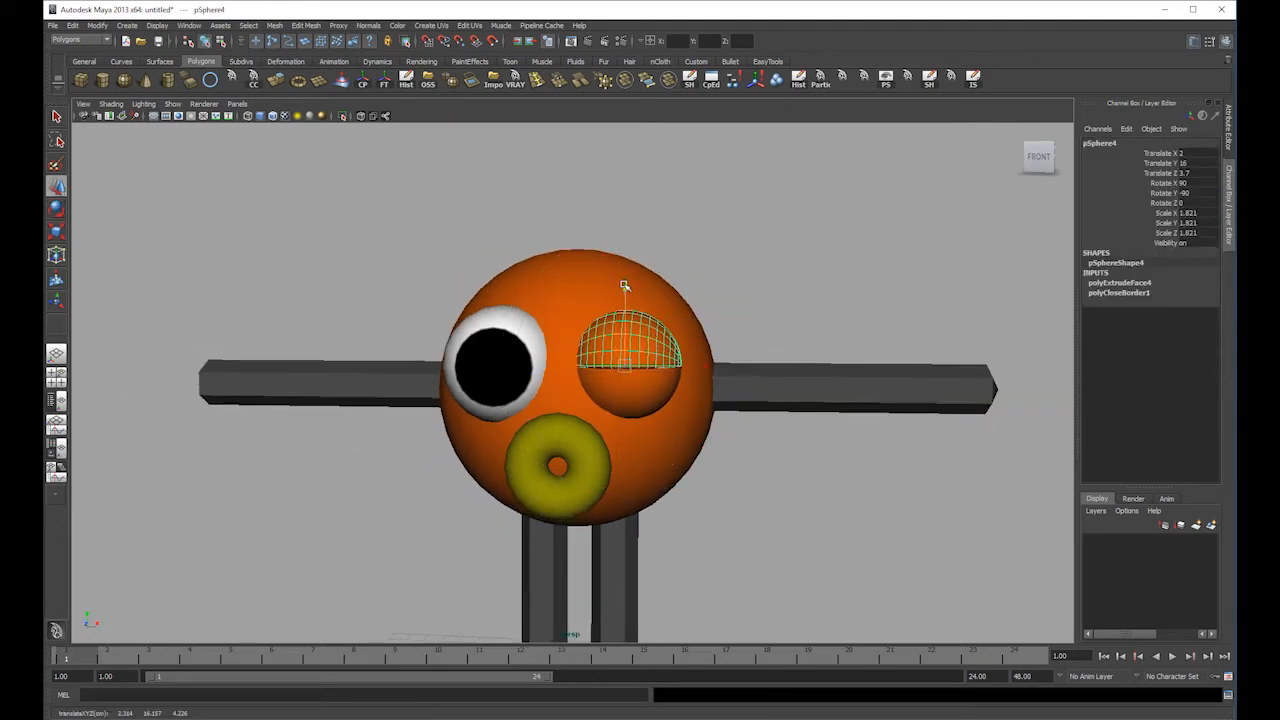
{"action": "left_click", "coordinate": [777, 243]}
{"action": "left_click_drag", "start_coordinate": [777, 243], "coordinate": [654, 306], "text": "alt"}
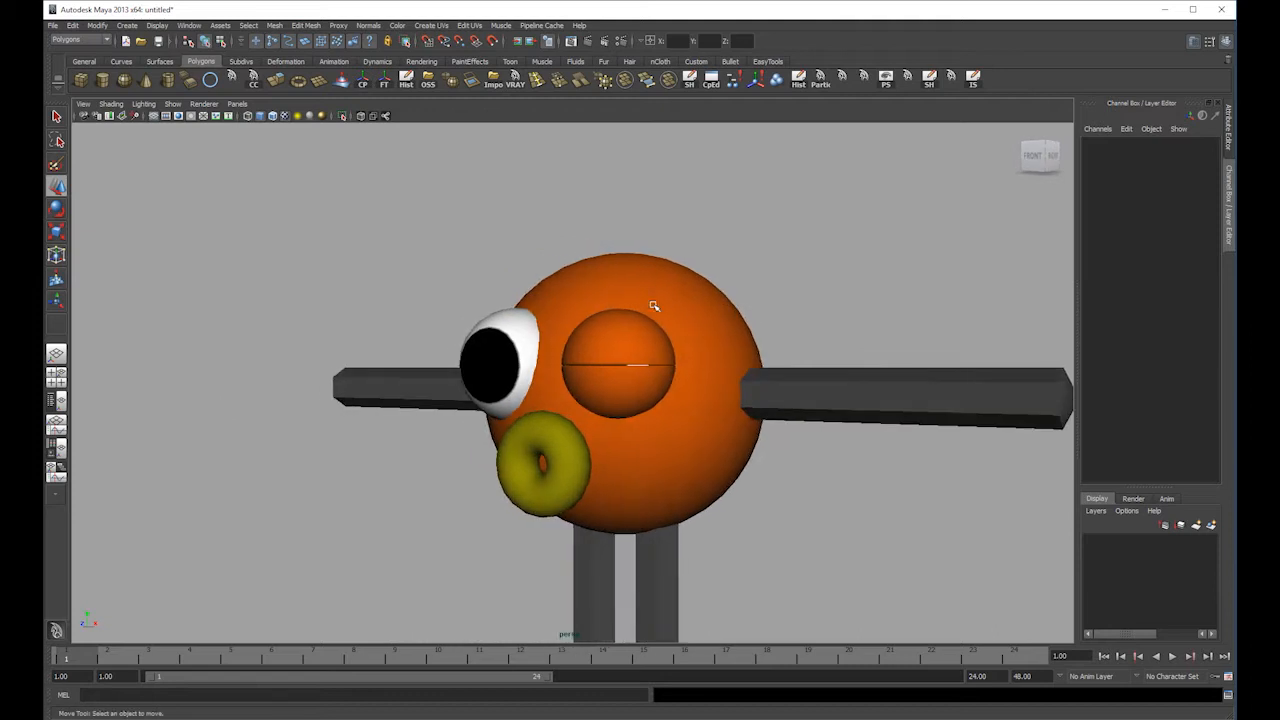
- Examine the lower eyelid's faces and inner side in wireframe and shaded display
{"action": "right_click_drag", "start_coordinate": [654, 306], "coordinate": [817, 346], "text": "alt"}
{"action": "left_click", "coordinate": [769, 337]}
{"action": "key", "text": "r"}
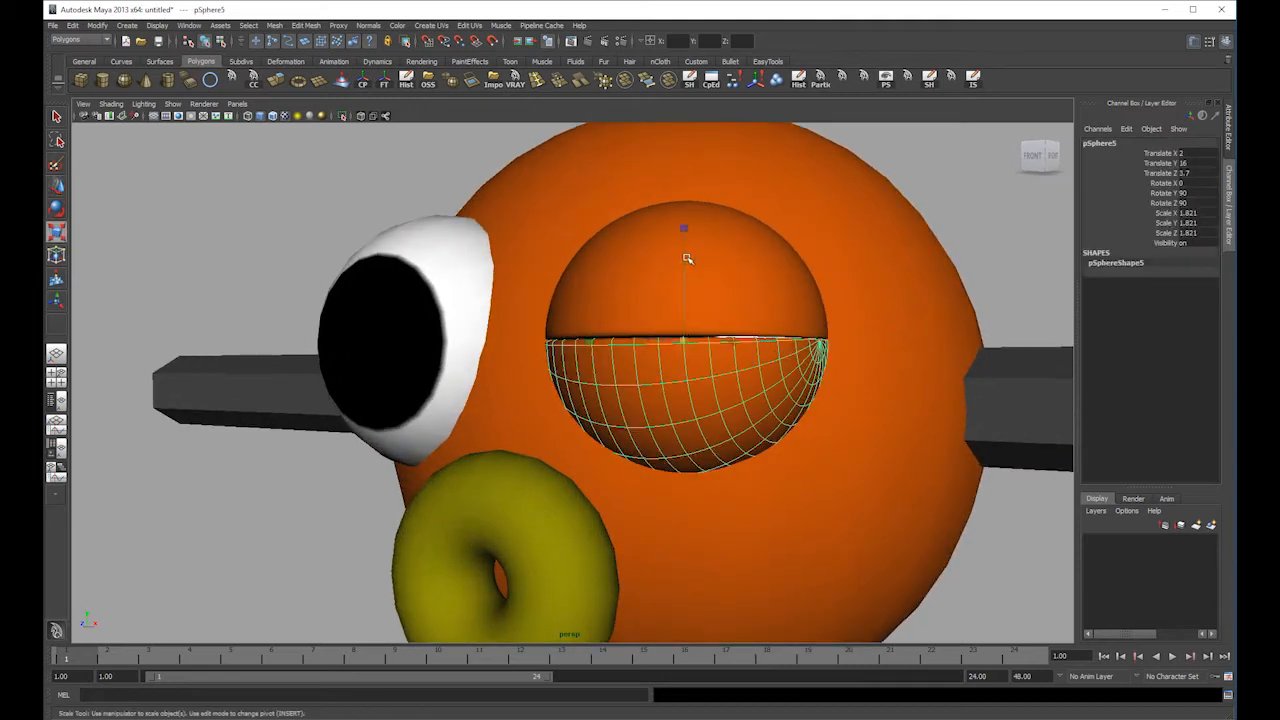
{"action": "key", "text": "4"}
{"action": "left_click_drag", "start_coordinate": [760, 362], "coordinate": [748, 366], "text": "alt"}
{"action": "key", "text": "1"}
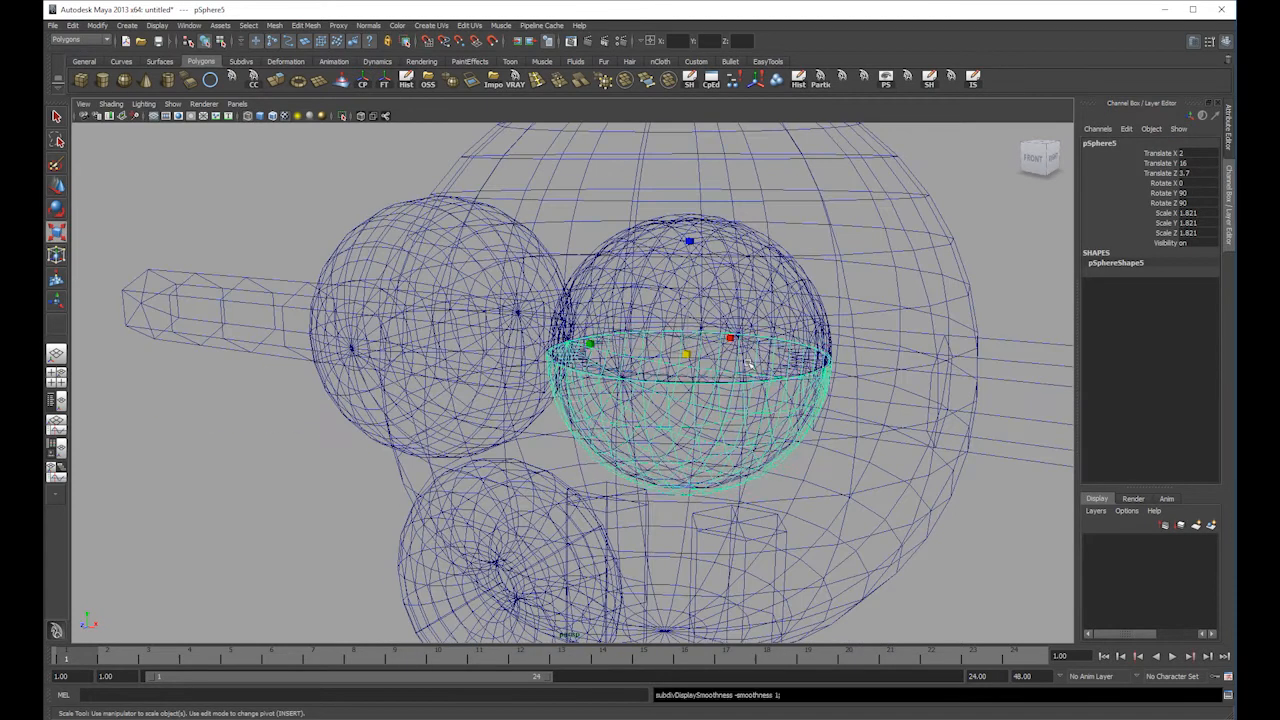
{"action": "left_click", "coordinate": [744, 368]}
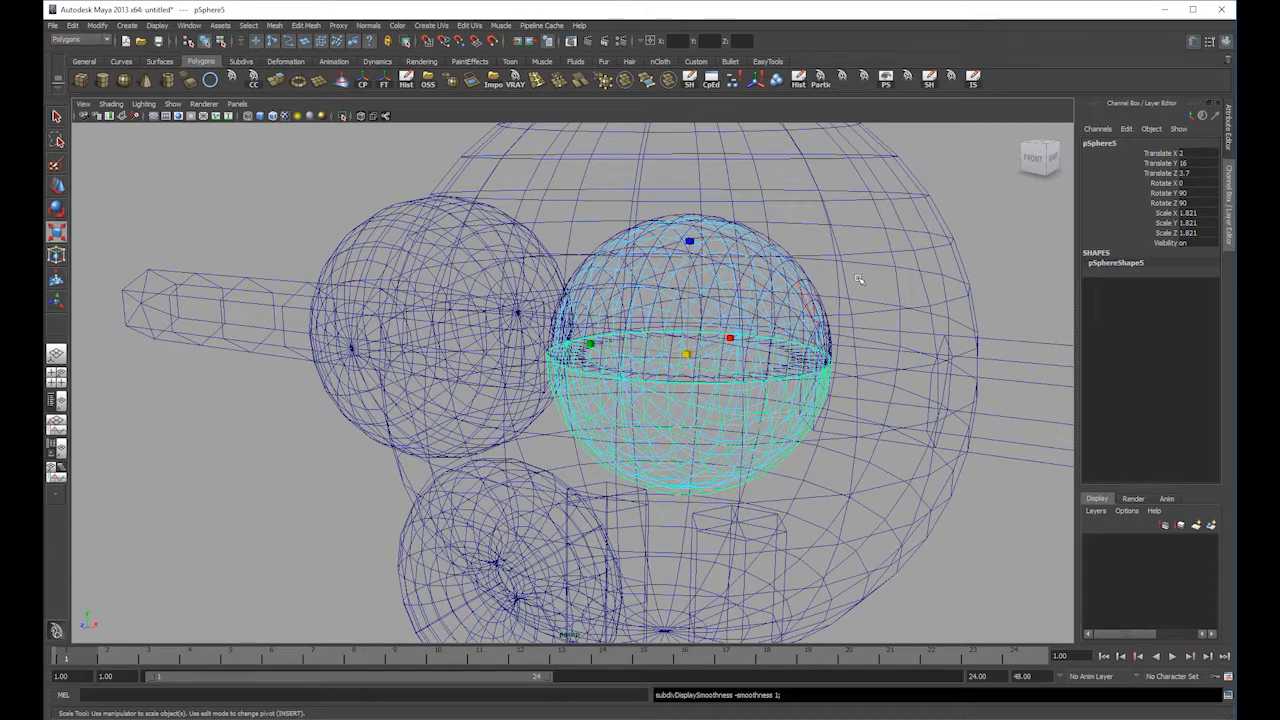
{"action": "left_click_drag", "start_coordinate": [762, 343], "coordinate": [857, 248], "text": "alt"}
{"action": "key", "text": "ctrl+z"}
{"action": "right_click_drag", "start_coordinate": [955, 205], "coordinate": [952, 236]}
{"action": "mouse_move", "coordinate": [734, 360]}
{"action": "left_mouse_down", "text": "alt"}
{"action": "mouse_move", "coordinate": [724, 418]}
{"action": "mouse_move", "coordinate": [692, 266]}
{"action": "left_mouse_up", "text": "alt"}
{"action": "left_click", "coordinate": [724, 418]}
{"action": "key", "text": "3"}
{"action": "key", "text": "5"}
{"action": "key", "text": "w"}
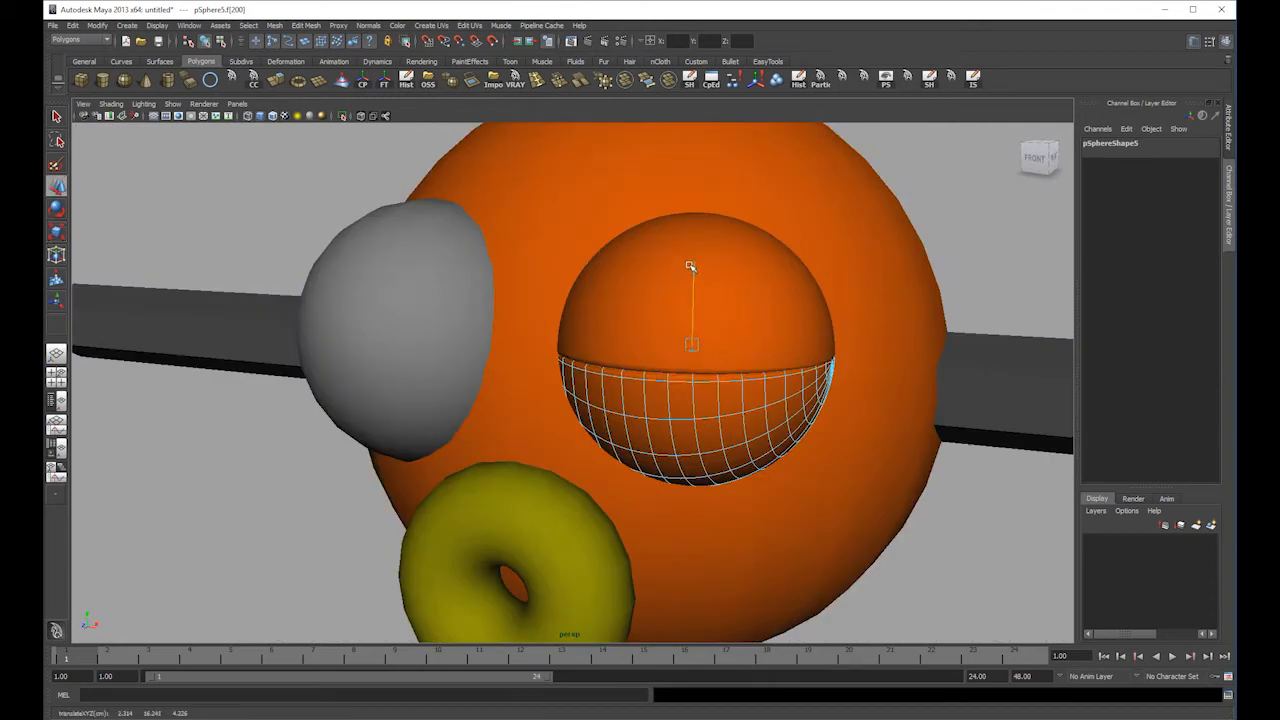
{"action": "left_click", "coordinate": [991, 174]}
- Select the upper and lower eyelids of the covered eye and group them
{"action": "left_click", "coordinate": [1040, 157]}
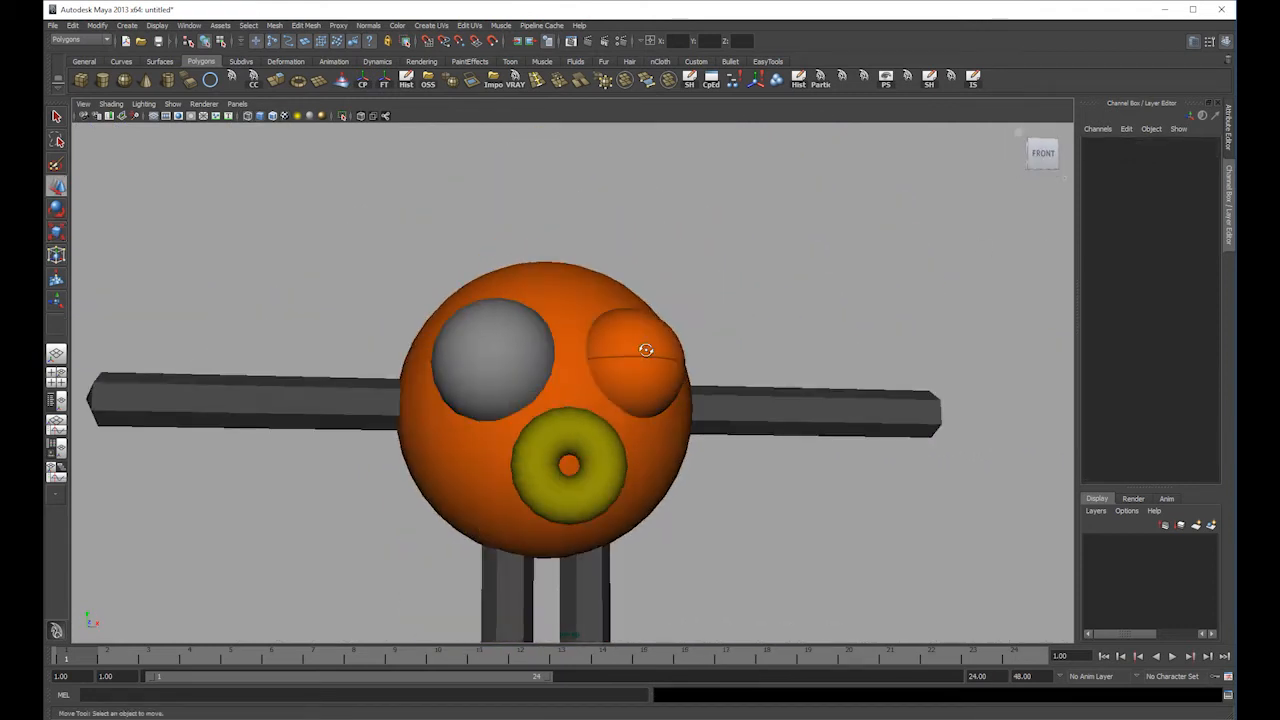
{"action": "left_click", "coordinate": [655, 350]}
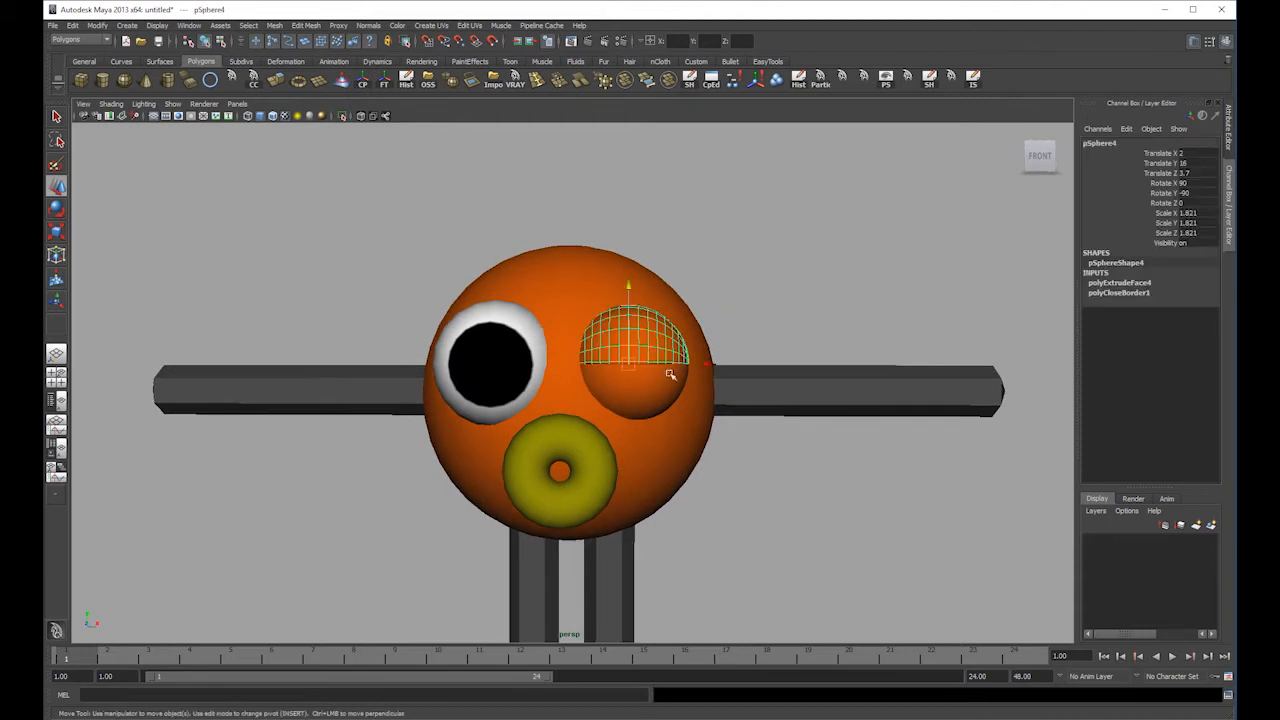
{"action": "left_click", "coordinate": [560, 287]}
{"action": "left_click", "coordinate": [551, 194]}
{"action": "left_click", "coordinate": [649, 333]}
{"action": "key", "text": "4"}
{"action": "left_click", "coordinate": [667, 387], "text": "shift"}
{"action": "left_click_drag", "start_coordinate": [672, 362], "coordinate": [687, 384], "text": "shift"}
{"action": "left_click", "coordinate": [672, 306], "text": "ctrl+shift"}
{"action": "left_click", "coordinate": [672, 298], "text": "shift"}
{"action": "scroll", "coordinate": [730, 279], "scroll_direction": "down", "scroll_amount": 2}
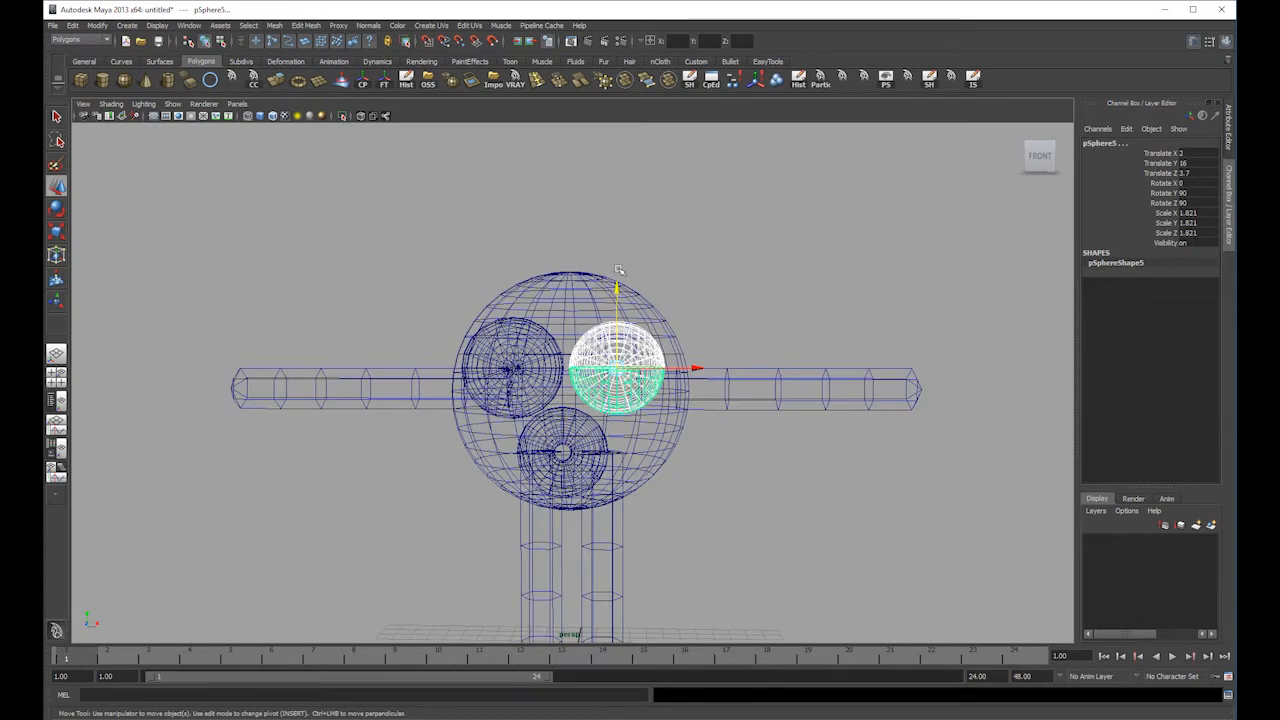
{"action": "key", "text": "ctrl+g"}
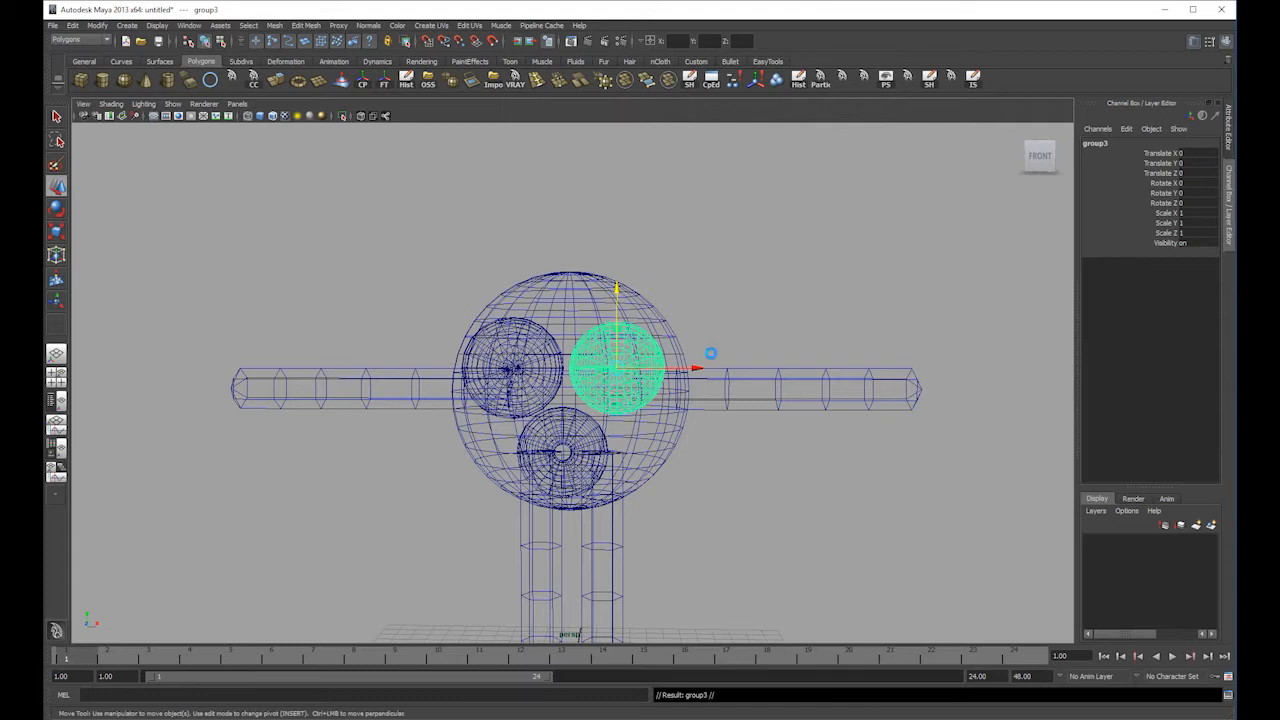
- Place a duplicate of the eyelid group over the other eye, shifted about -3.97 in X and scaled uniformly to about 1.076
{"action": "key", "text": "5"}
{"action": "key", "text": "ctrl+d"}
{"action": "left_click_drag", "start_coordinate": [697, 369], "coordinate": [517, 369]}
{"action": "key", "text": "r"}
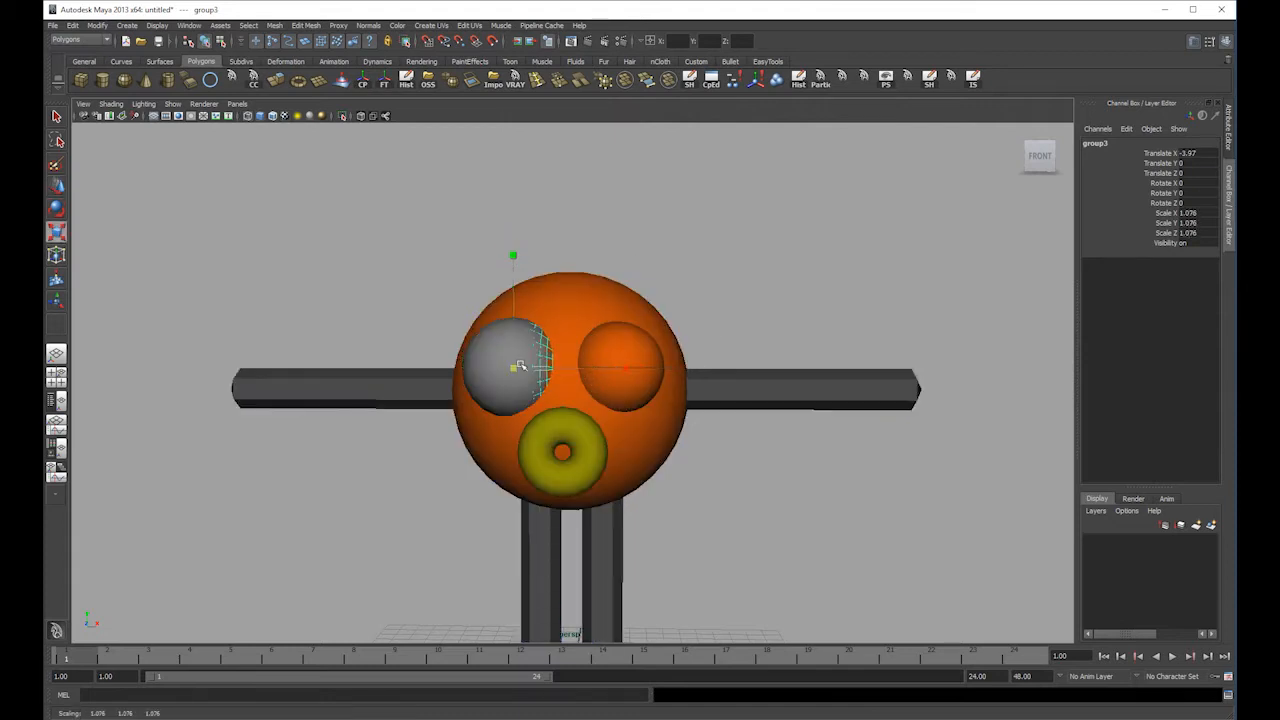
{"action": "double_click", "coordinate": [1198, 152]}
{"action": "type", "text": "-35"}
{"action": "key", "text": "Return"}
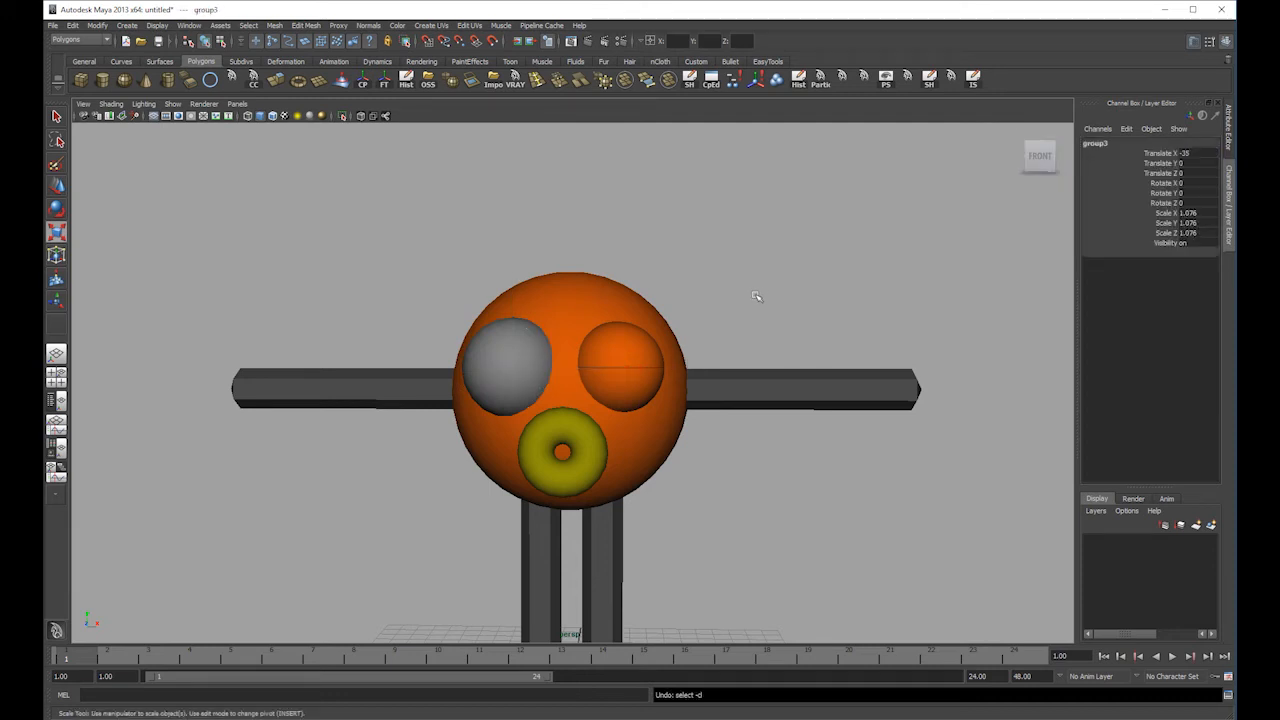
{"action": "key", "text": "4"}
{"action": "mouse_move", "coordinate": [756, 300]}
{"action": "left_mouse_down", "text": "alt"}
{"action": "mouse_move", "coordinate": [785, 323]}
{"action": "mouse_move", "coordinate": [746, 329]}
{"action": "left_mouse_up", "text": "alt"}
{"action": "key", "text": "ctrl+z"}
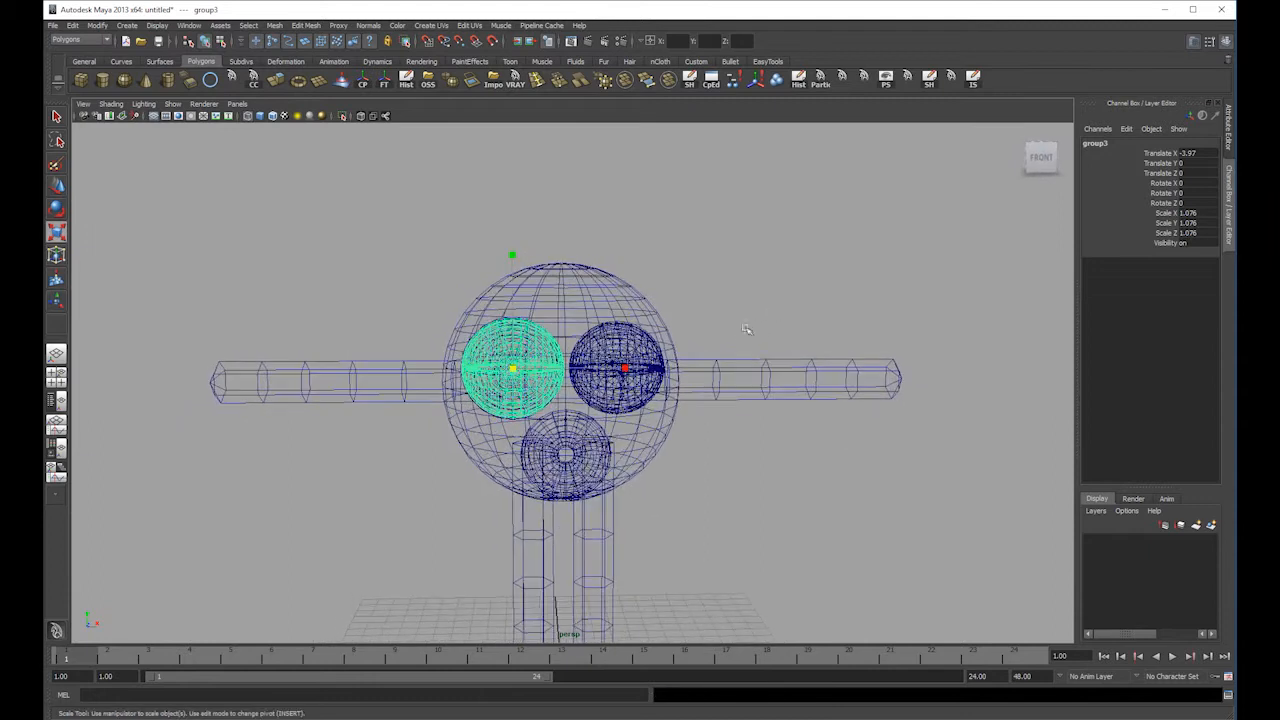
- Set the duplicated eyelid group's Translate X to -4 and make its lids cover the other eyeball
{"action": "key", "text": "w"}
{"action": "left_click_drag", "start_coordinate": [589, 368], "coordinate": [592, 369]}
{"action": "double_click", "coordinate": [1200, 153]}
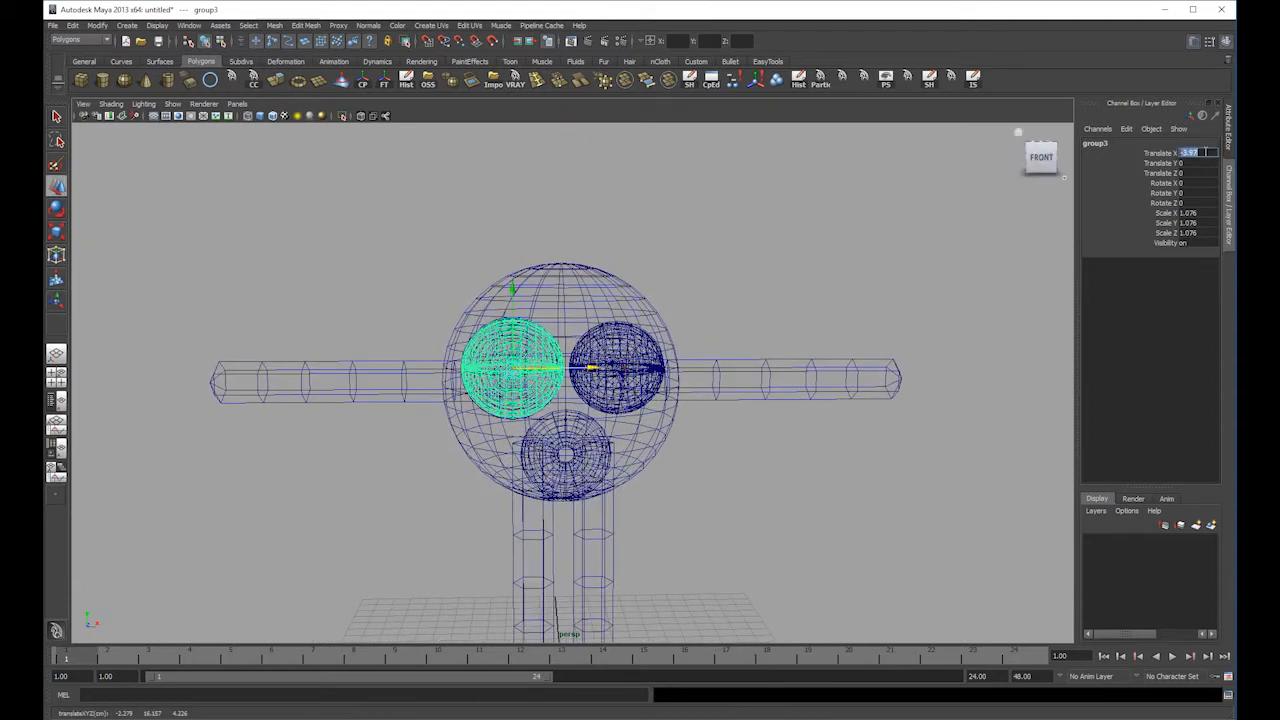
{"action": "left_click_drag", "start_coordinate": [1191, 155], "coordinate": [1182, 155]}
{"action": "type", "text": "4"}
{"action": "key", "text": "Return"}
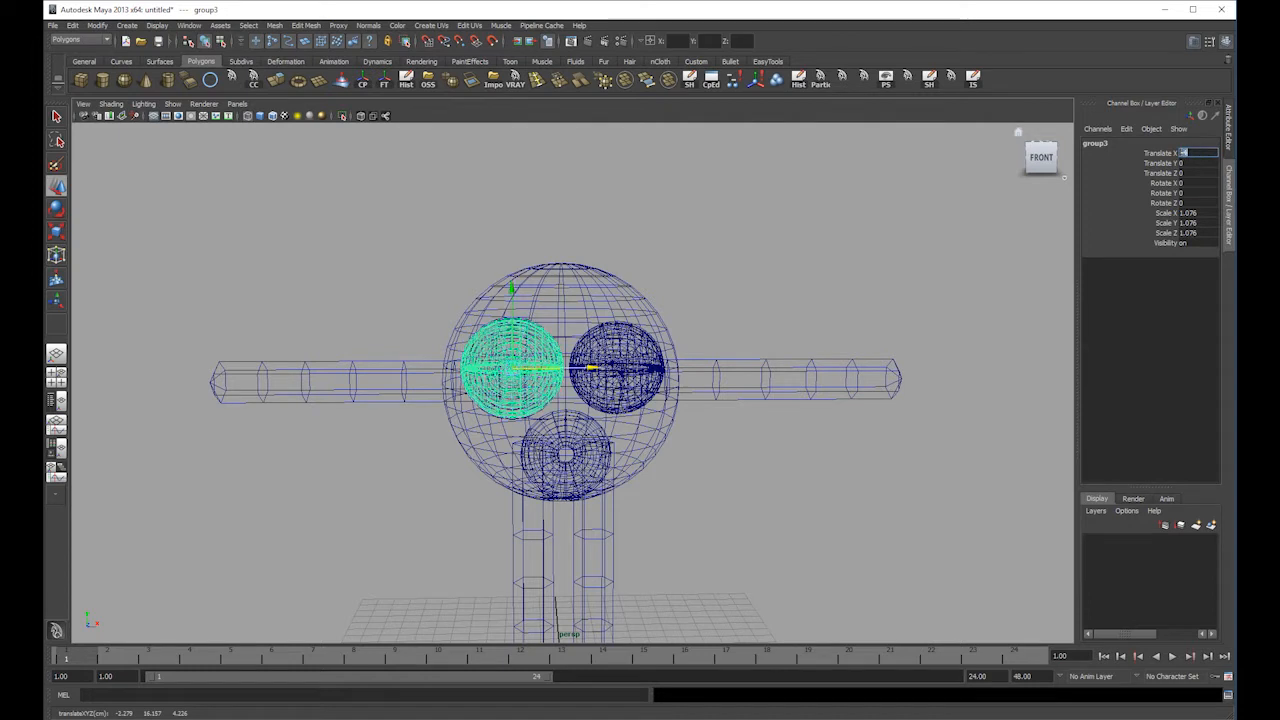
{"action": "left_click", "coordinate": [437, 253]}
{"action": "key", "text": "5"}
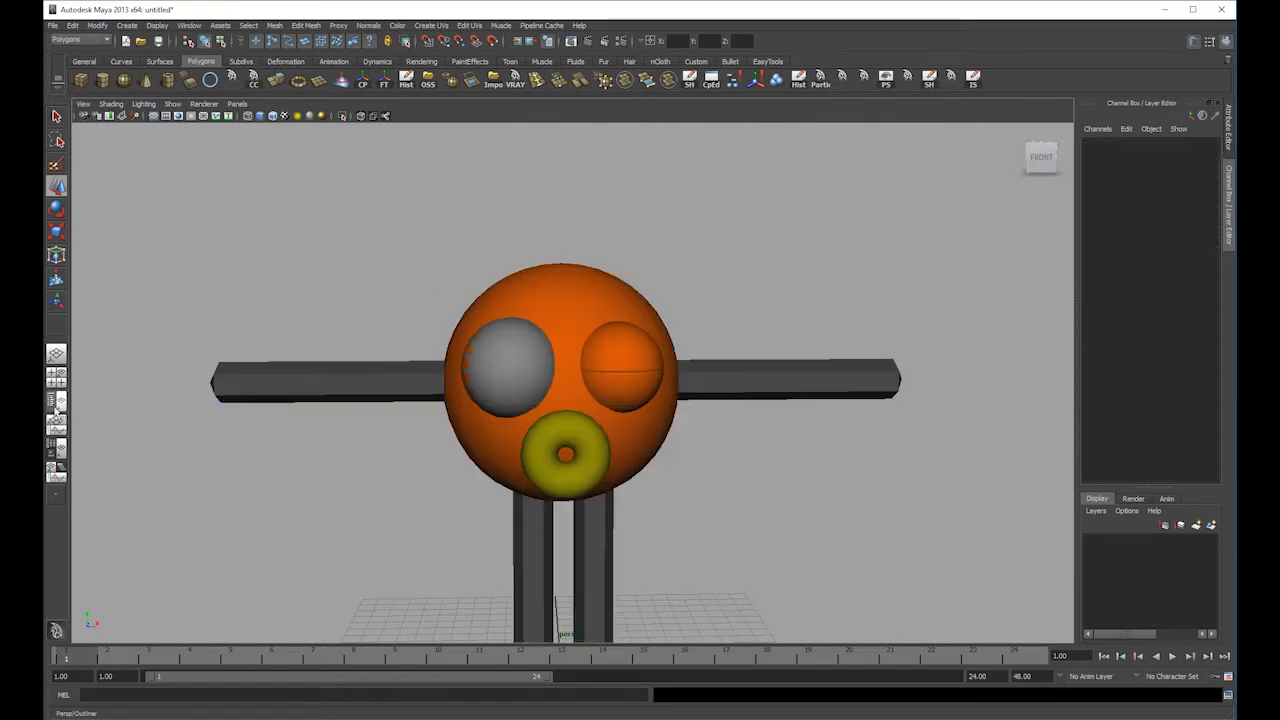
{"action": "left_click", "coordinate": [533, 325]}
{"action": "left_click", "coordinate": [606, 229]}
- Turn on smooth mesh preview for the character's arms and legs
{"action": "right_click_drag", "start_coordinate": [766, 274], "coordinate": [686, 342], "text": "alt"}
{"action": "left_click", "coordinate": [700, 390]}
{"action": "left_click", "coordinate": [391, 349]}
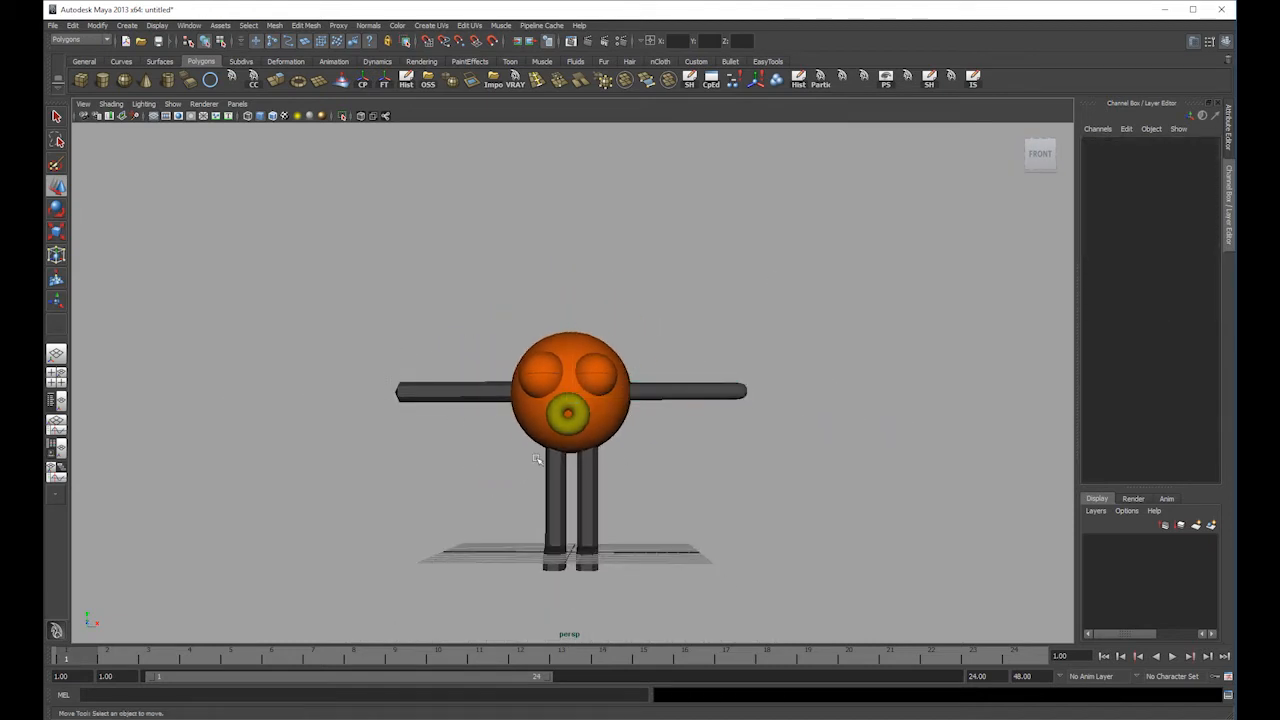
{"action": "left_click", "coordinate": [470, 389]}
{"action": "key", "text": "3"}
{"action": "key", "text": "3"}
{"action": "left_click_drag", "start_coordinate": [686, 469], "coordinate": [747, 516]}
{"action": "left_click", "coordinate": [697, 463]}
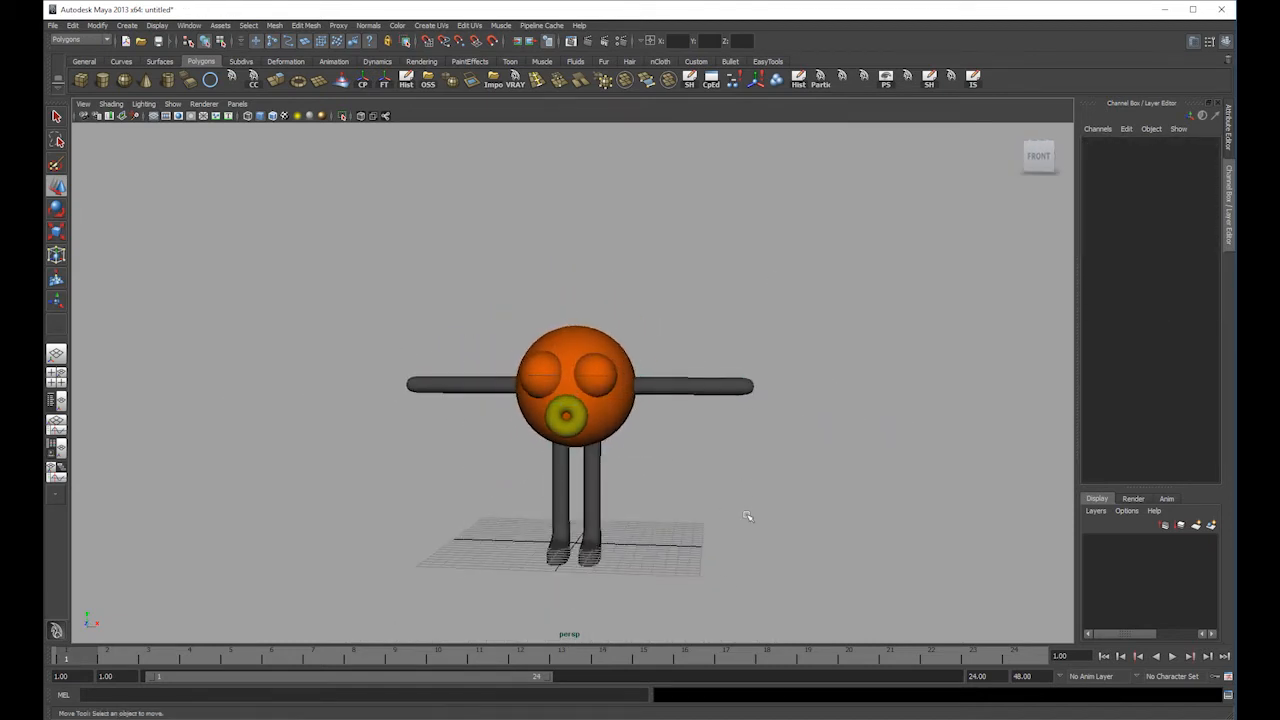
- Scale both arms together slightly thinner without changing their length
{"action": "left_click", "coordinate": [699, 371]}
{"action": "left_click", "coordinate": [432, 385], "text": "shift"}
{"action": "key", "text": "r"}
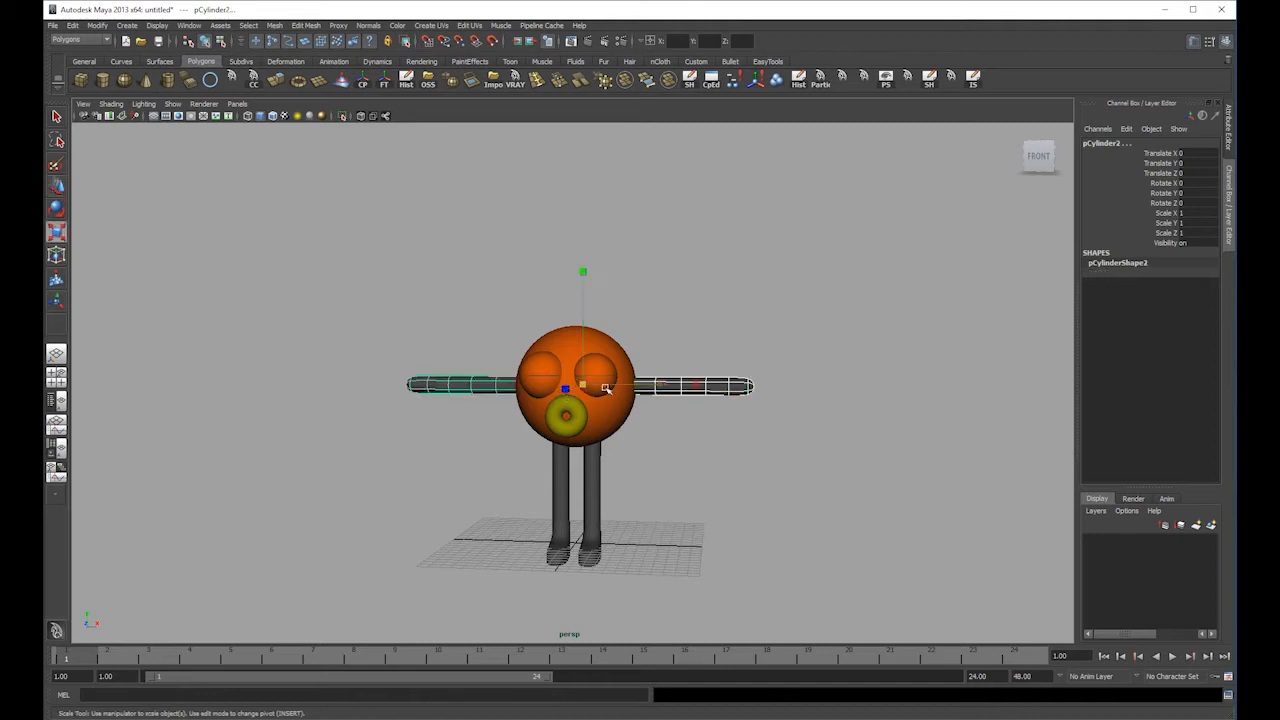
{"action": "left_click_drag", "start_coordinate": [697, 385], "coordinate": [683, 399], "text": "ctrl"}
- Scale both legs slightly thinner to about 0.916 in Y and Z, keeping their length
{"action": "left_click_drag", "start_coordinate": [628, 474], "coordinate": [521, 516]}
{"action": "left_click_drag", "start_coordinate": [682, 387], "coordinate": [668, 404], "text": "ctrl"}
{"action": "key", "text": "ctrl+z"}
{"action": "left_click_drag", "start_coordinate": [568, 497], "coordinate": [672, 440], "text": "ctrl"}
{"action": "left_click", "coordinate": [655, 448]}
- Change the color of the mouth torus's lambert5 material to dark red
{"action": "left_click", "coordinate": [574, 414]}
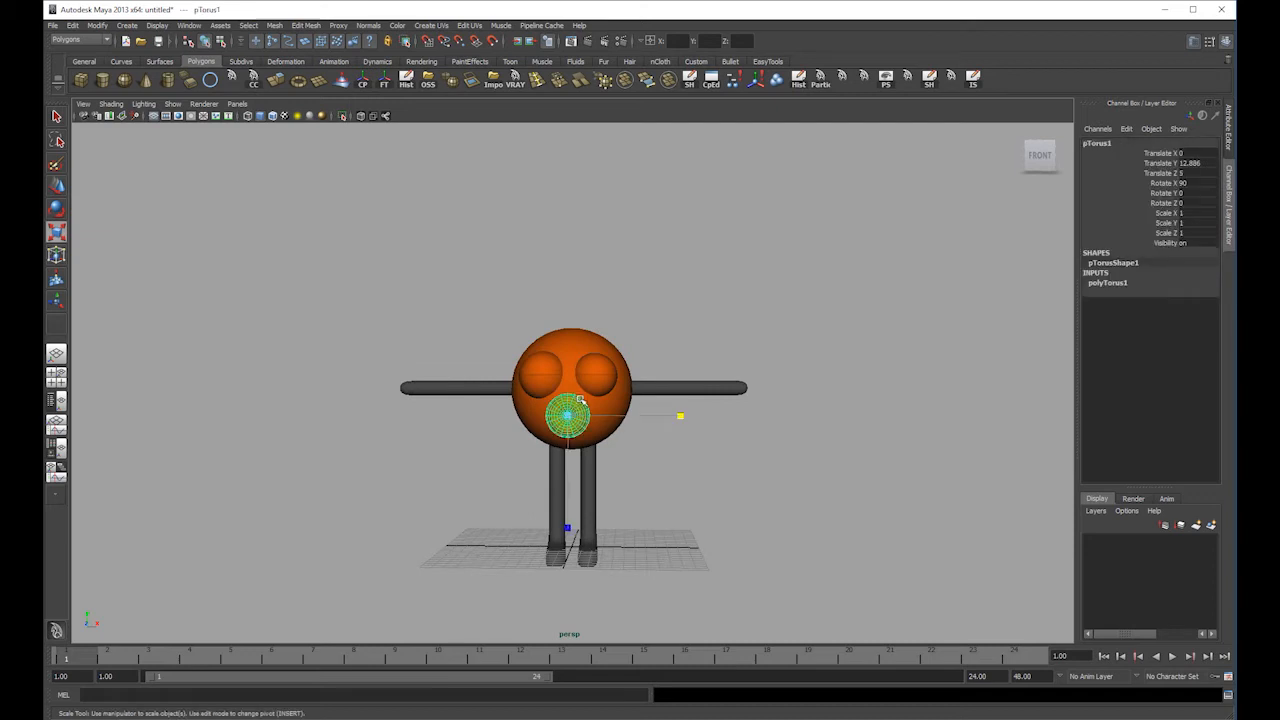
{"action": "right_click", "coordinate": [577, 399]}
{"action": "right_click_drag", "start_coordinate": [577, 399], "coordinate": [585, 566]}
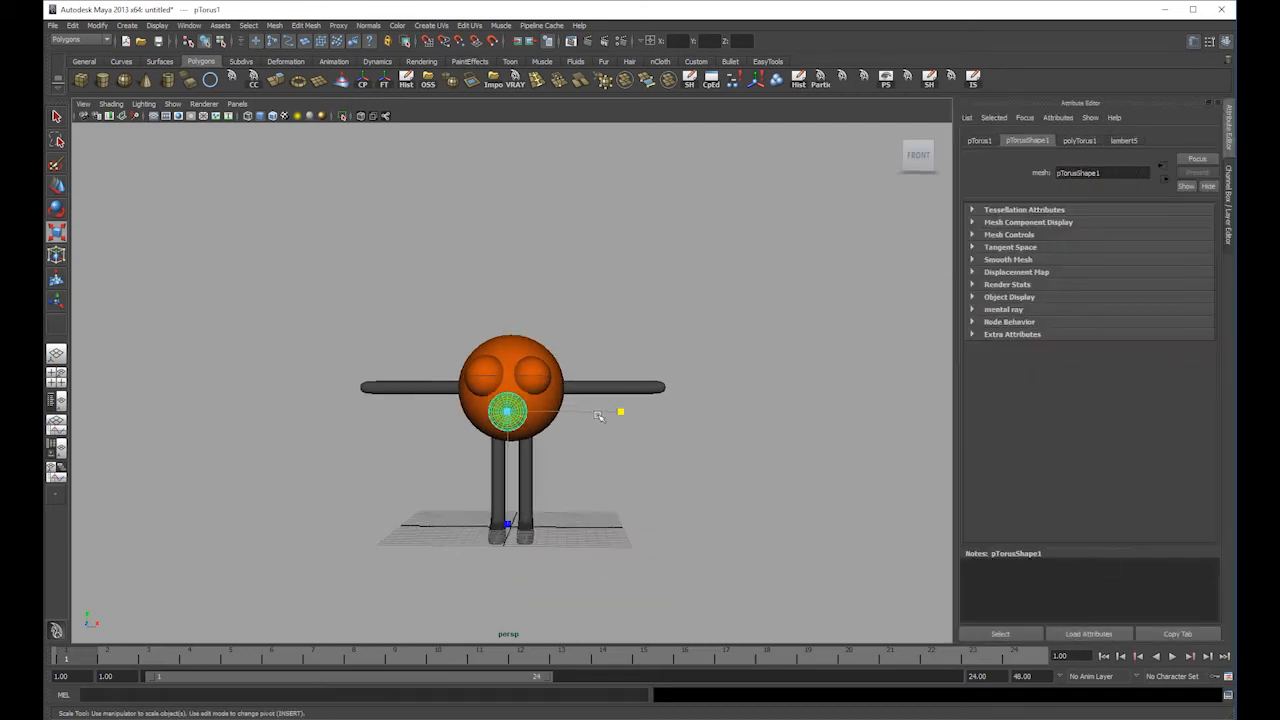
{"action": "left_click", "coordinate": [1123, 141]}
{"action": "left_click", "coordinate": [1088, 285]}
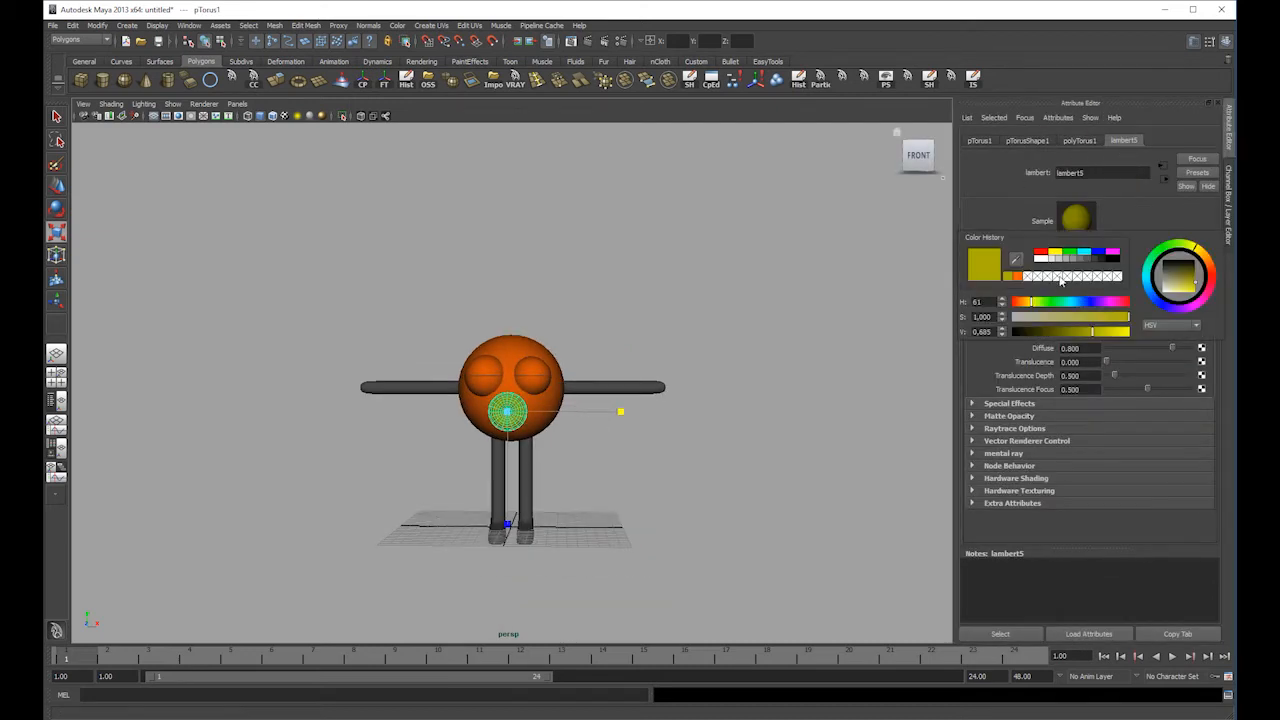
{"action": "left_click_drag", "start_coordinate": [1108, 334], "coordinate": [1019, 305]}
{"action": "left_click", "coordinate": [716, 272]}
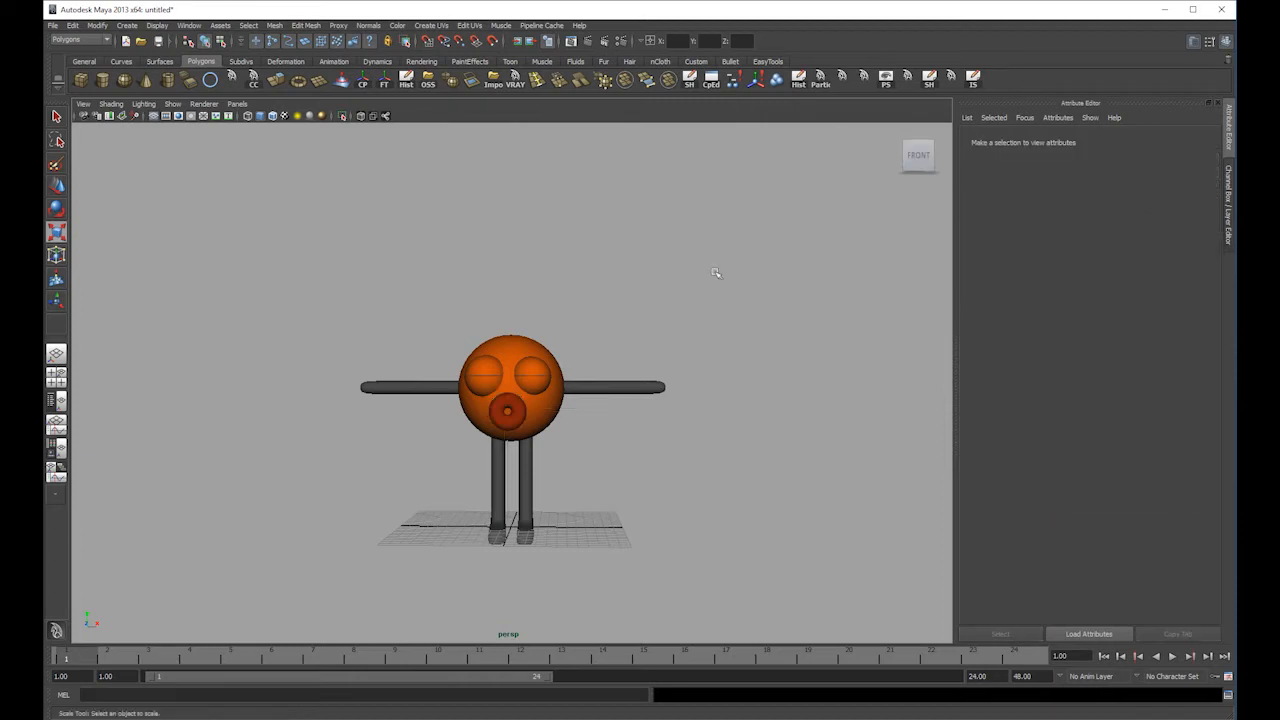
- Try opening the eyes by rotating both lower eyelids together
{"action": "middle_click_drag", "start_coordinate": [687, 317], "coordinate": [774, 326], "text": "alt"}
{"action": "right_click_drag", "start_coordinate": [774, 326], "coordinate": [690, 334], "text": "alt"}
{"action": "middle_click_drag", "start_coordinate": [690, 334], "coordinate": [597, 337], "text": "alt"}
{"action": "right_click_drag", "start_coordinate": [597, 337], "coordinate": [920, 418], "text": "alt"}
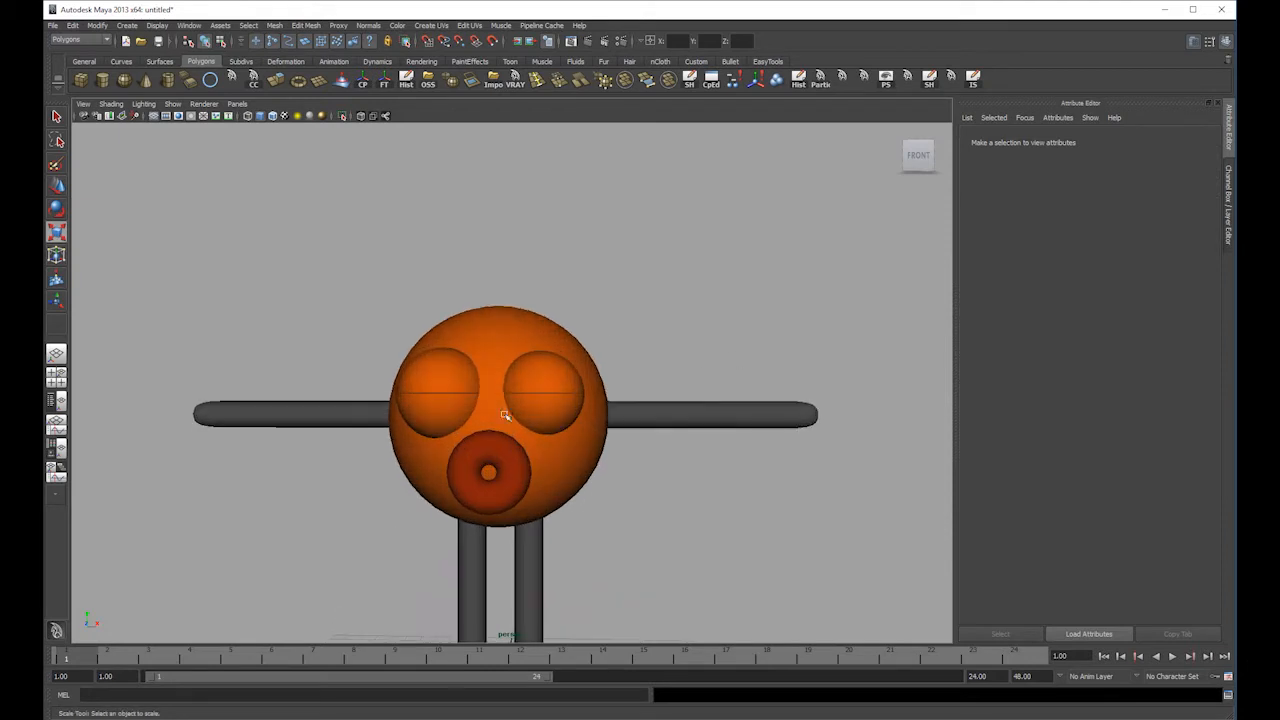
{"action": "left_click", "coordinate": [529, 408]}
{"action": "left_click", "coordinate": [420, 414], "text": "shift"}
{"action": "key", "text": "e"}
{"action": "left_click_drag", "start_coordinate": [432, 304], "coordinate": [435, 415]}
{"action": "left_click_drag", "start_coordinate": [434, 360], "coordinate": [434, 251]}
{"action": "key", "text": "ctrl+z"}
{"action": "key", "text": "ctrl+z"}
{"action": "left_click_drag", "start_coordinate": [436, 384], "coordinate": [438, 291]}
{"action": "left_click", "coordinate": [749, 257]}
- Start saving the scene under a new name and browse up to the D:\Dropbox\Tutorials folder
{"action": "scroll", "coordinate": [603, 294], "scroll_direction": "down", "scroll_amount": 3}
{"action": "left_click_drag", "start_coordinate": [603, 294], "coordinate": [667, 263], "text": "alt"}
{"action": "middle_click_drag", "start_coordinate": [667, 263], "coordinate": [687, 251], "text": "alt"}
{"action": "left_click", "coordinate": [52, 25]}
{"action": "left_click", "coordinate": [88, 80]}
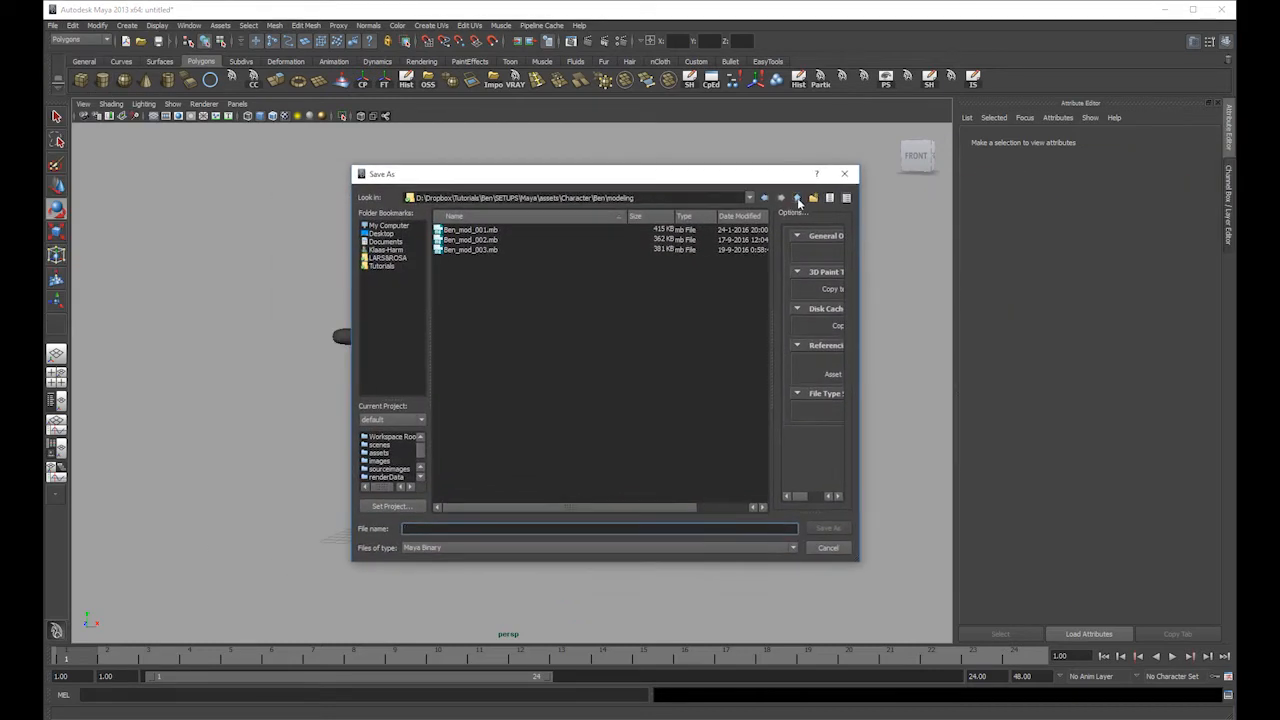
{"action": "left_click", "coordinate": [797, 199]}
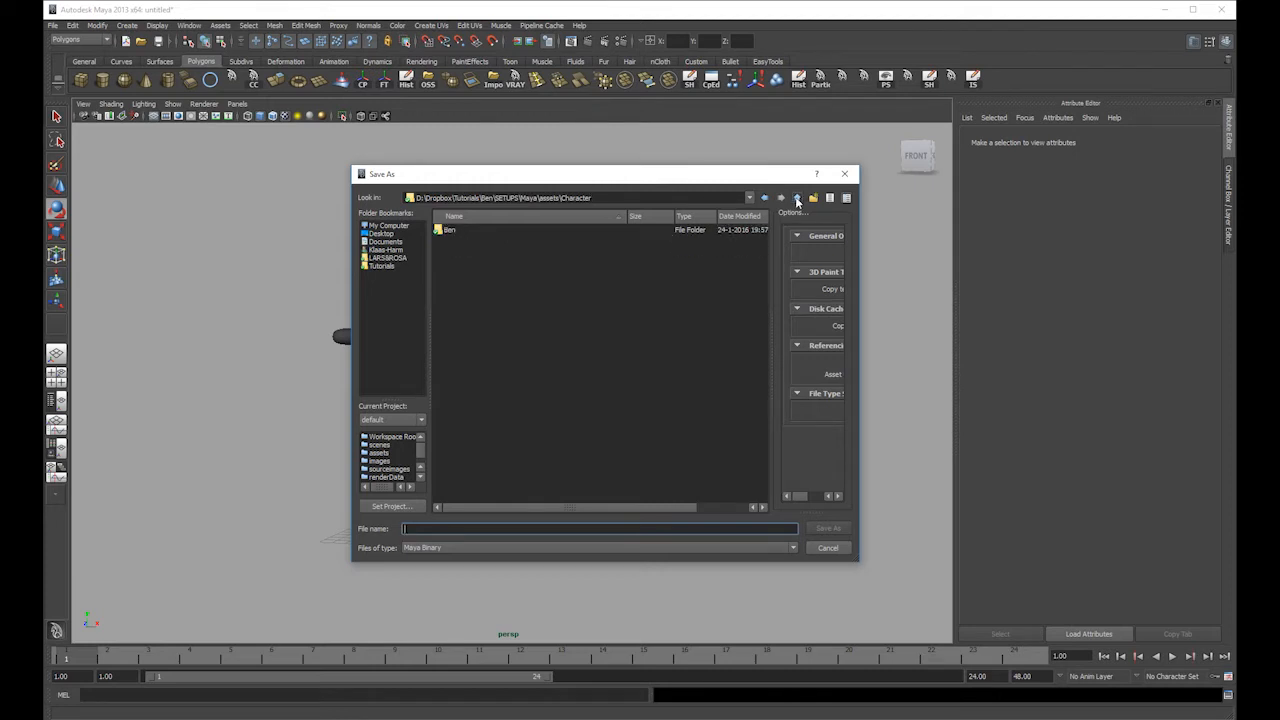
{"action": "left_click", "coordinate": [797, 199]}
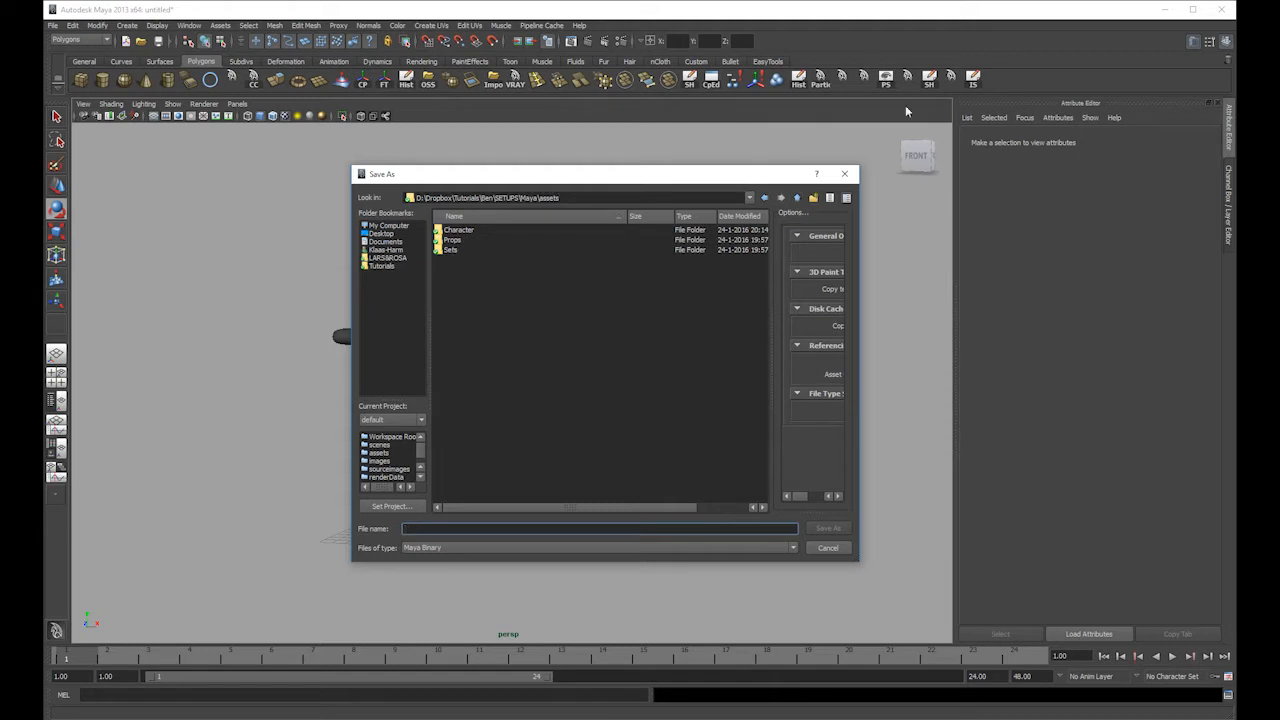
{"action": "left_click", "coordinate": [798, 199]}
{"action": "left_click", "coordinate": [798, 199]}
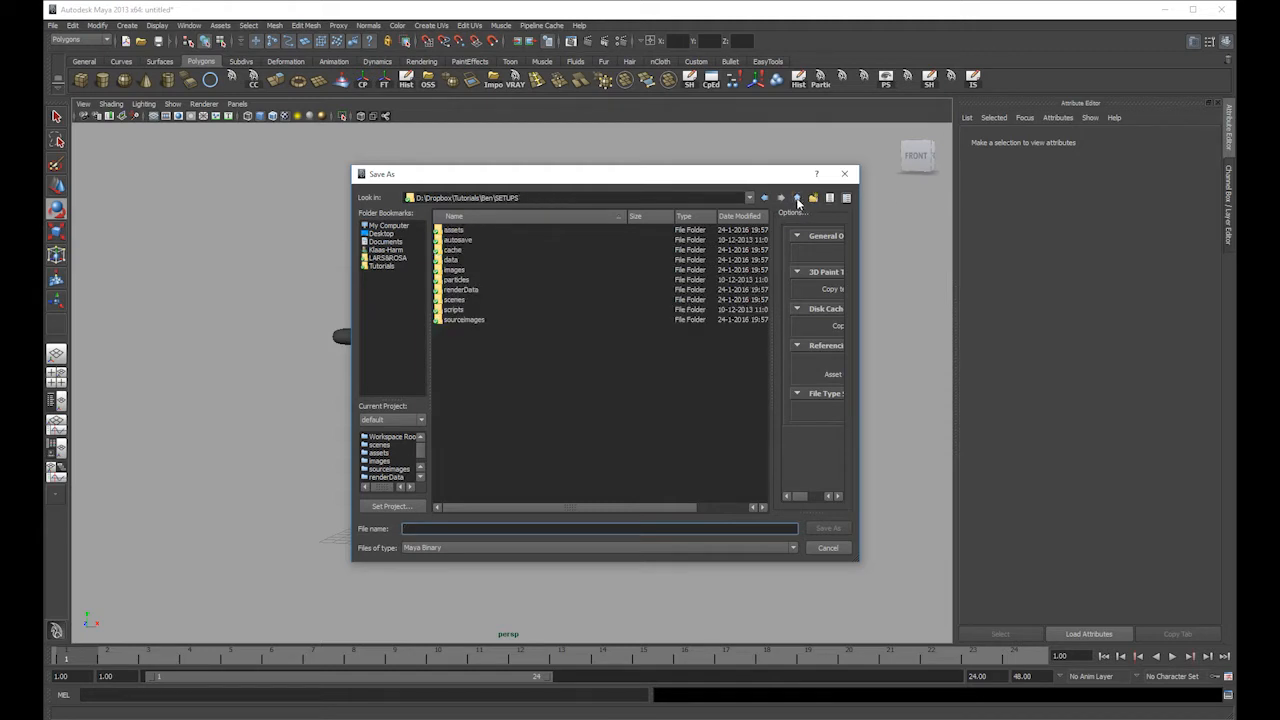
{"action": "left_click", "coordinate": [798, 200]}
{"action": "left_click", "coordinate": [798, 199]}
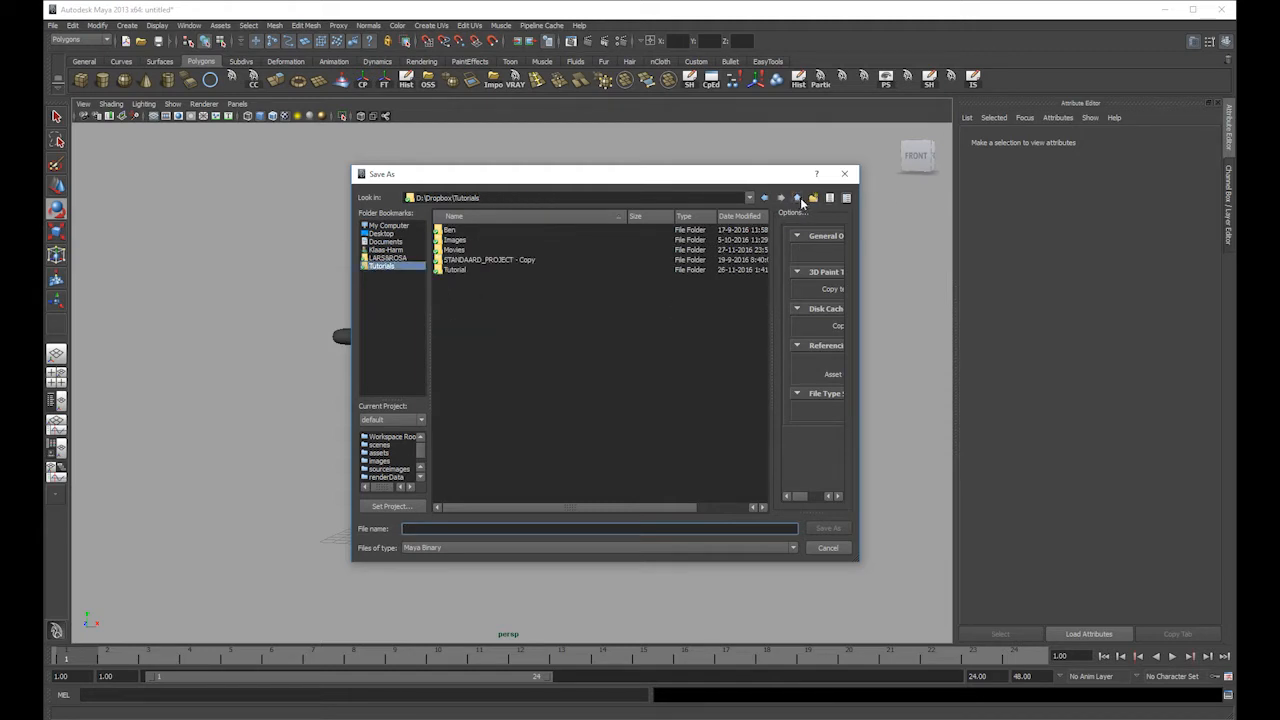
- Create a new folder named OrangeDude in Tutorials and open it
{"action": "left_click", "coordinate": [812, 198]}
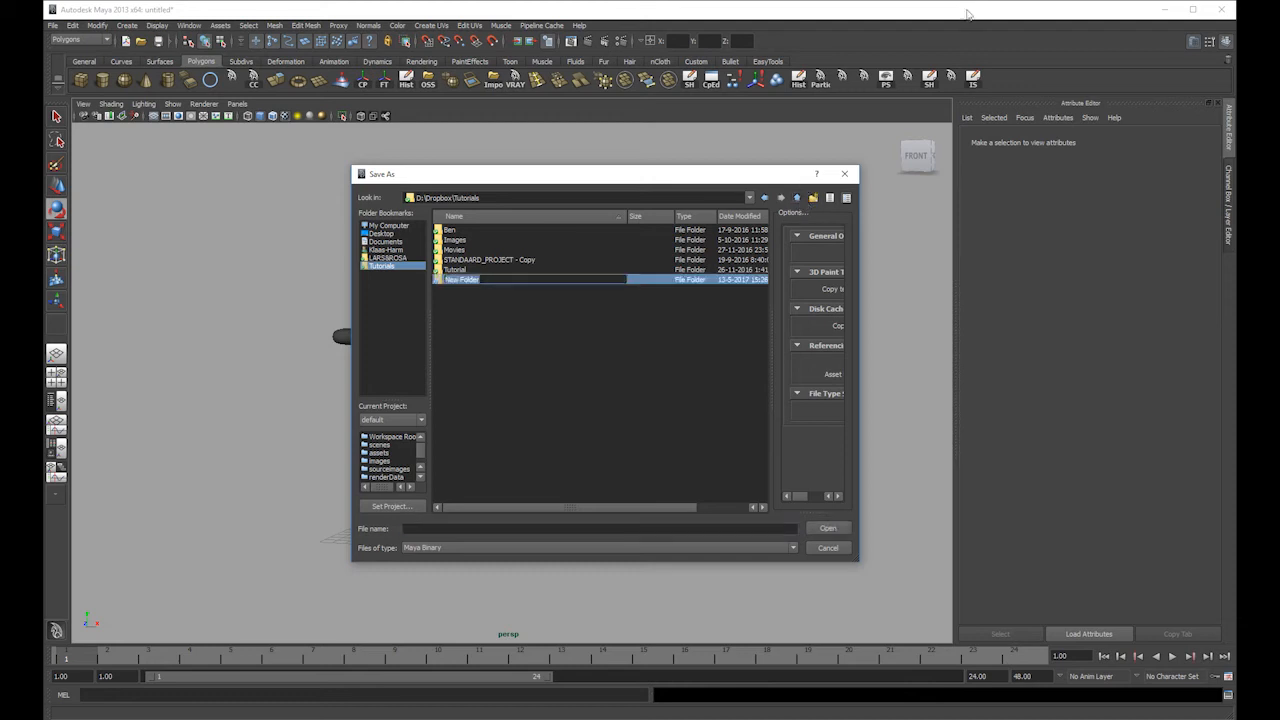
{"action": "type", "text": "OrangeDude"}
{"action": "key", "text": "Return"}
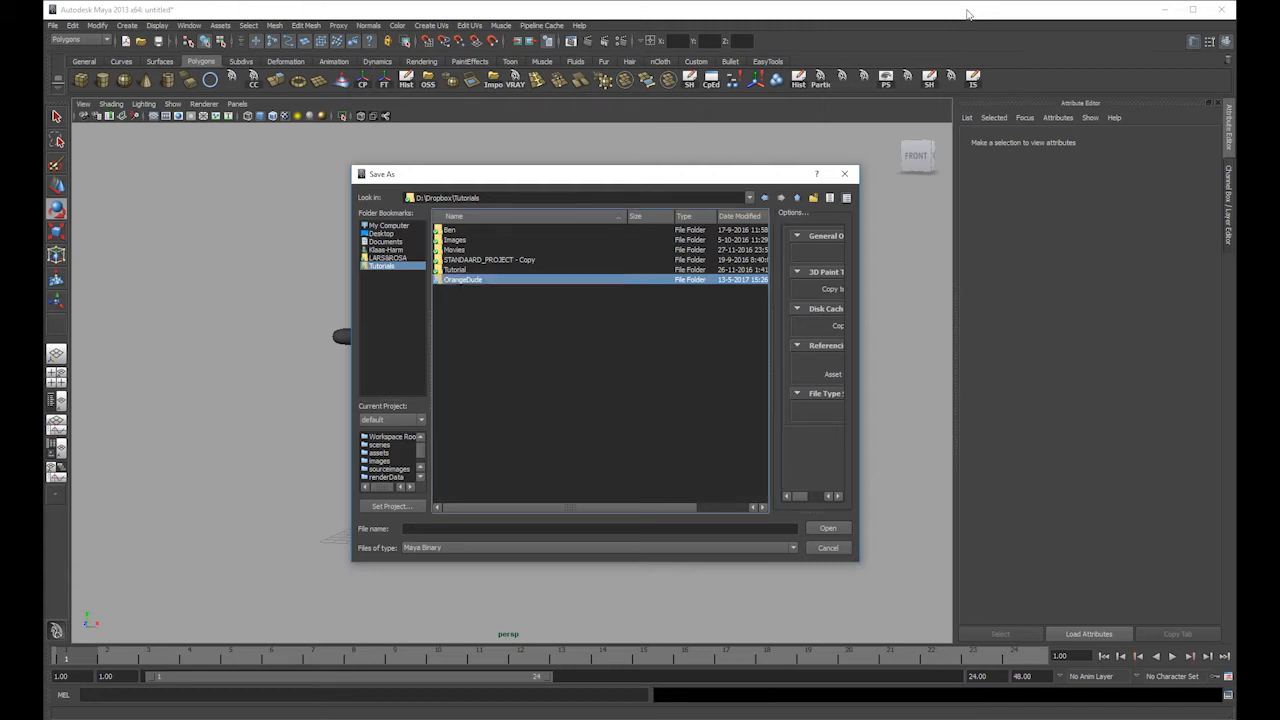
{"action": "double_click", "coordinate": [465, 280]}
- Save the scene as a Maya Binary file named OrangeDudeMod_001
{"action": "left_click", "coordinate": [443, 527]}
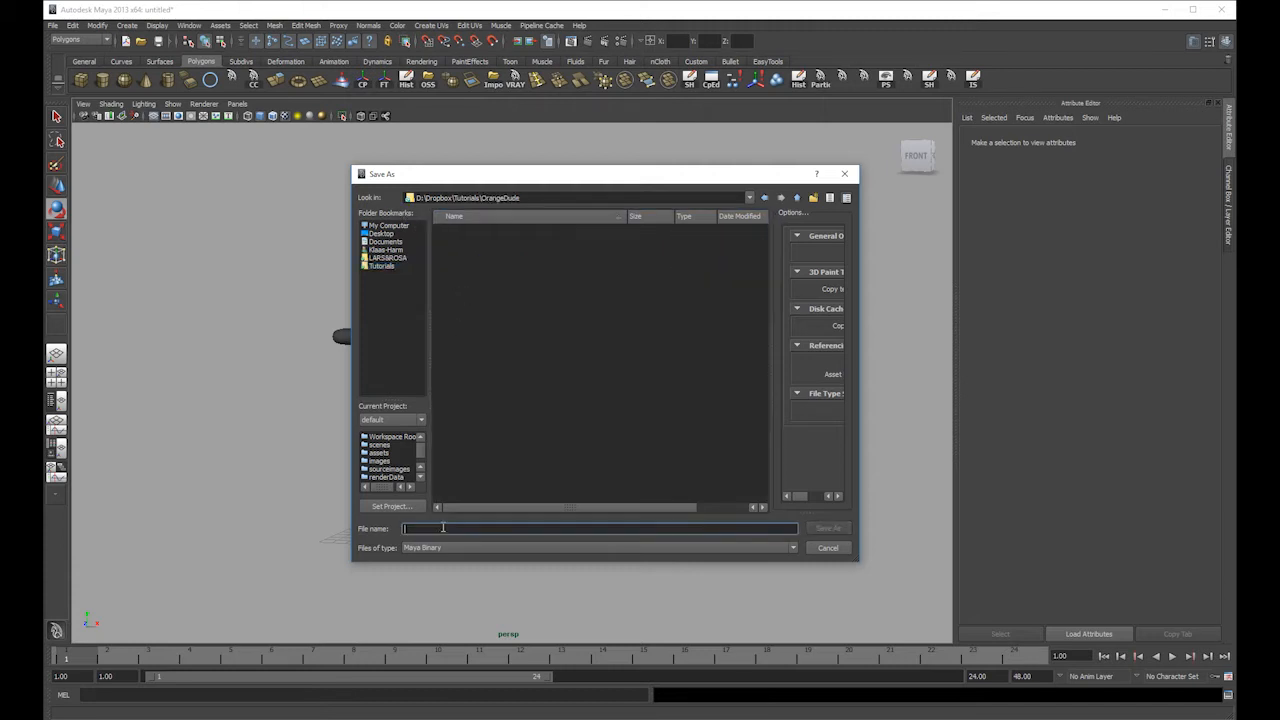
{"action": "type", "text": "OrangeDudeMod_001"}
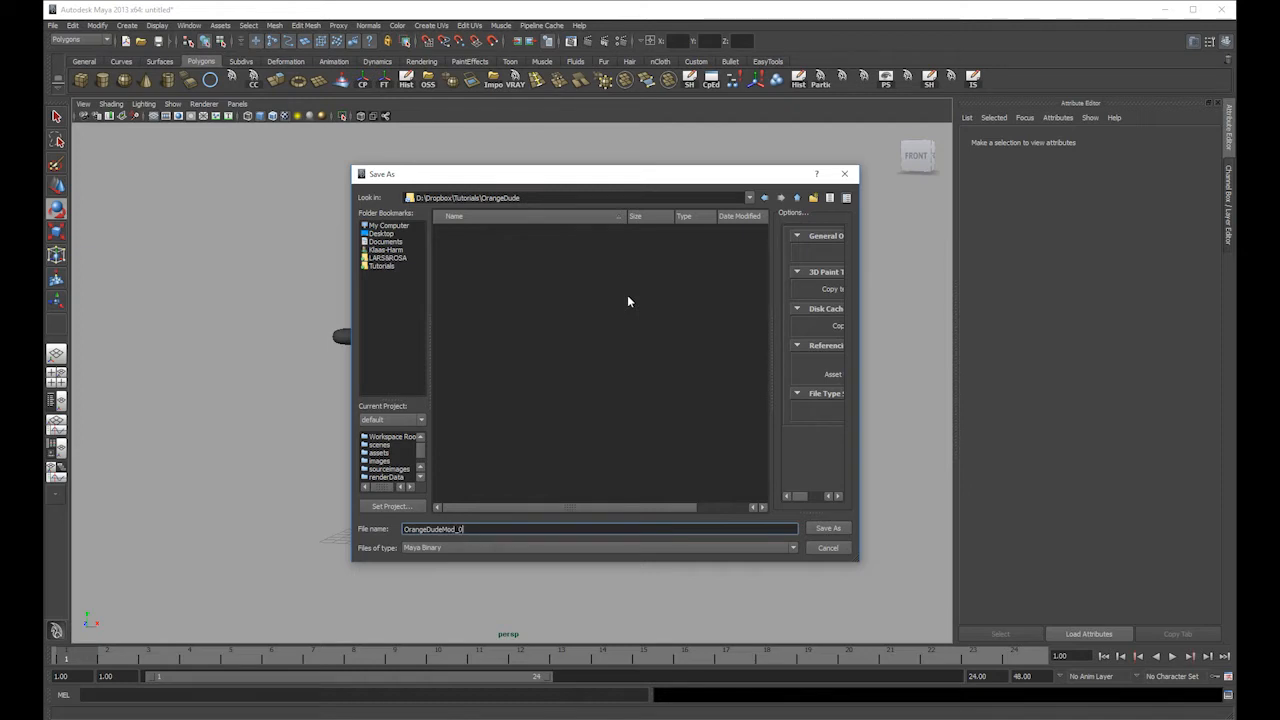
{"action": "key", "text": "Return"}
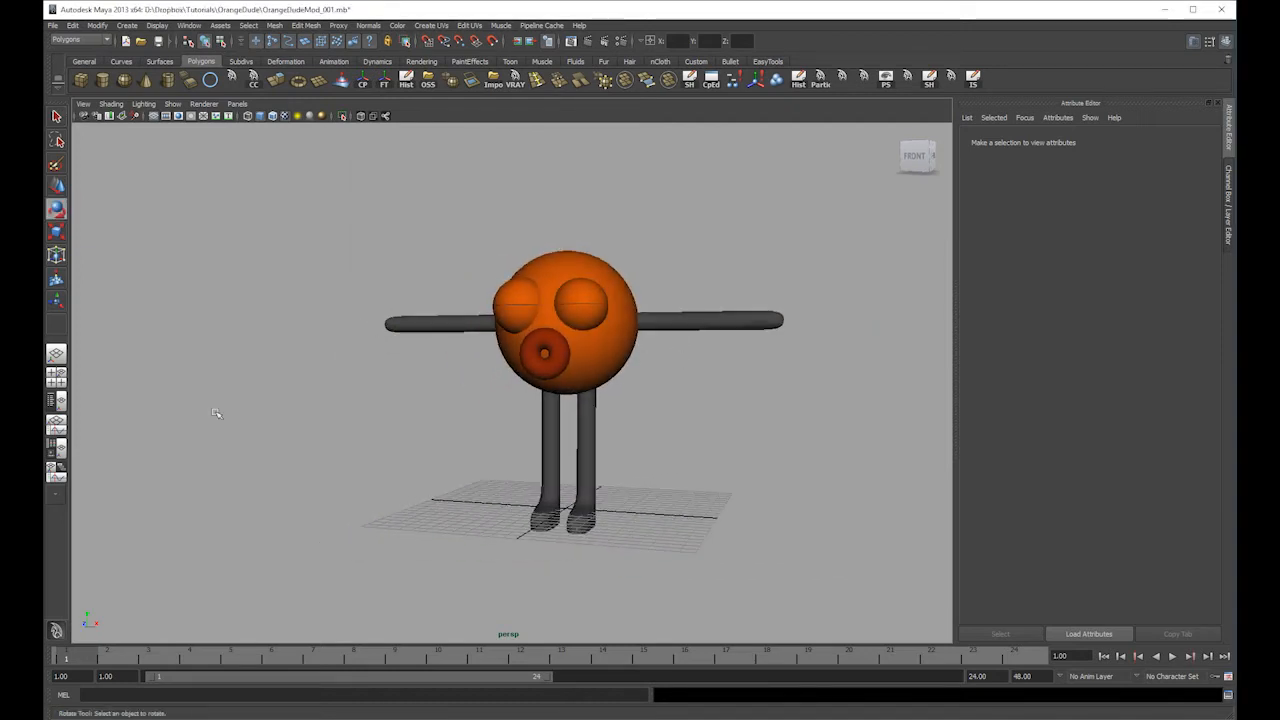
- Show the Outliner beside the perspective view and expand group1
{"action": "left_click", "coordinate": [56, 400]}
{"action": "left_click_drag", "start_coordinate": [130, 182], "coordinate": [123, 286]}
{"action": "left_click", "coordinate": [77, 232]}
- Rename the leg object pCylinder4 to r_Leg
{"action": "left_click", "coordinate": [145, 219]}
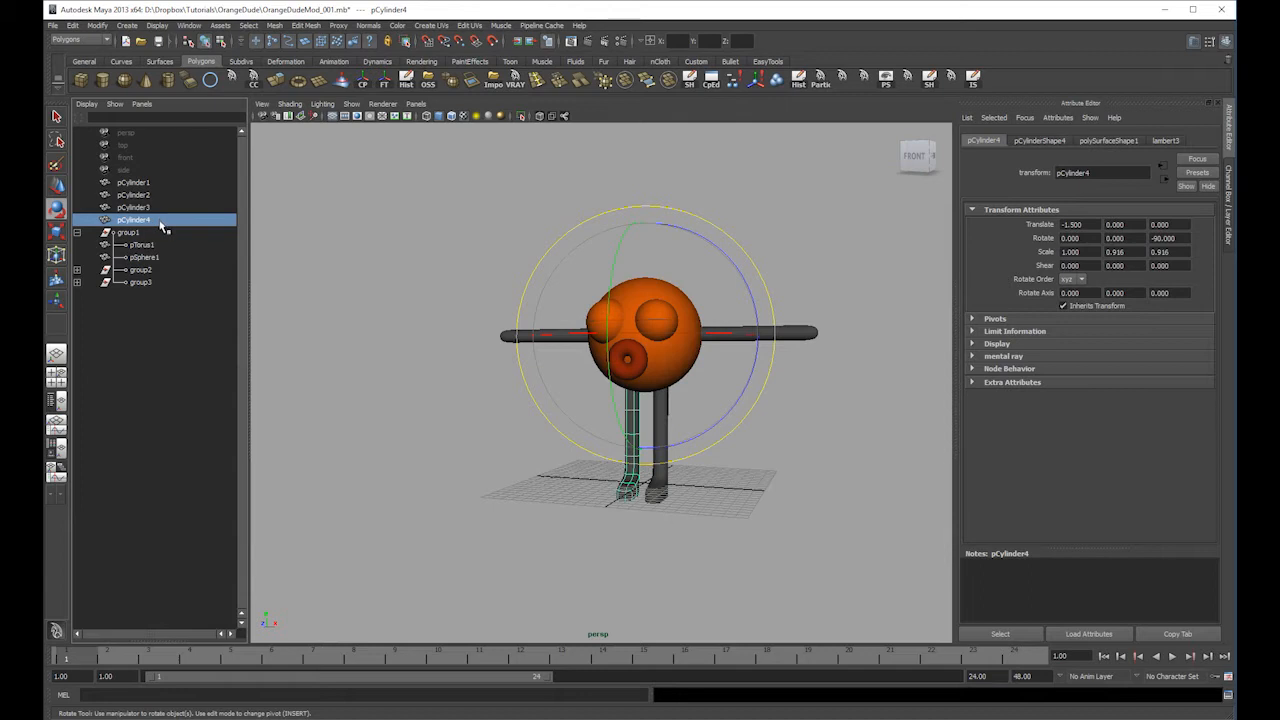
{"action": "double_click", "coordinate": [167, 220]}
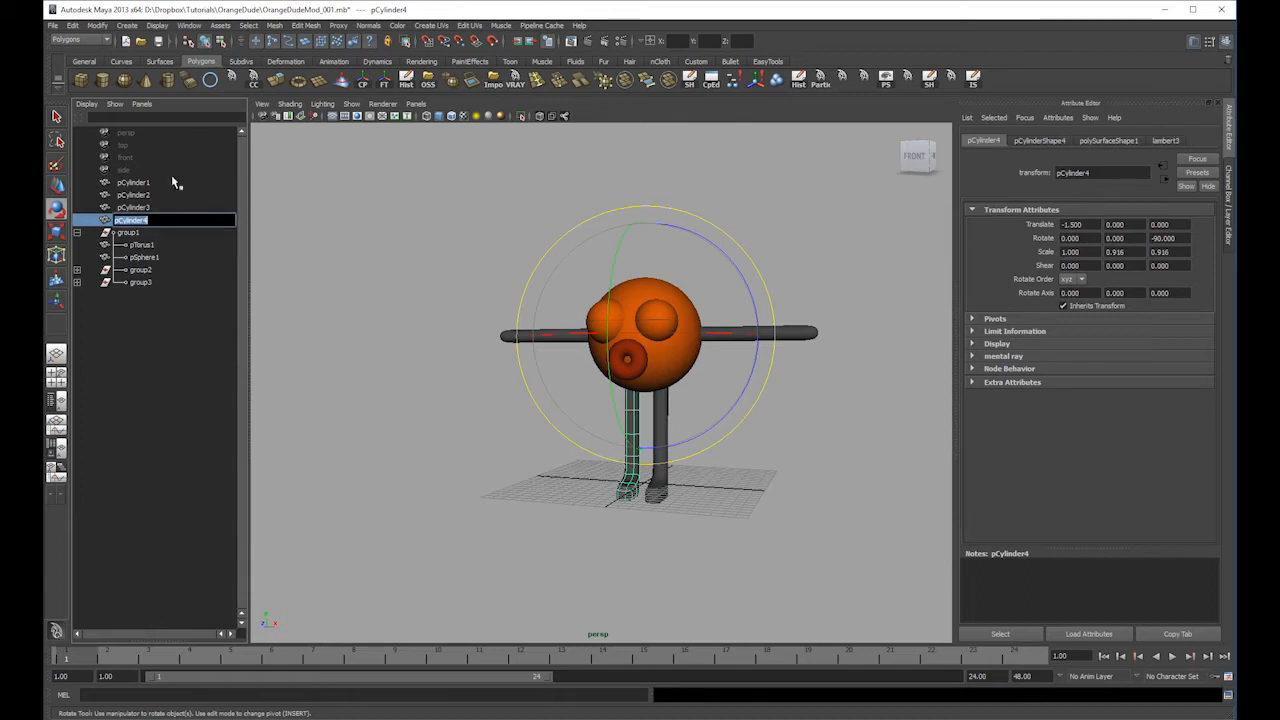
{"action": "type", "text": "Leg"}
{"action": "key", "text": "Return"}
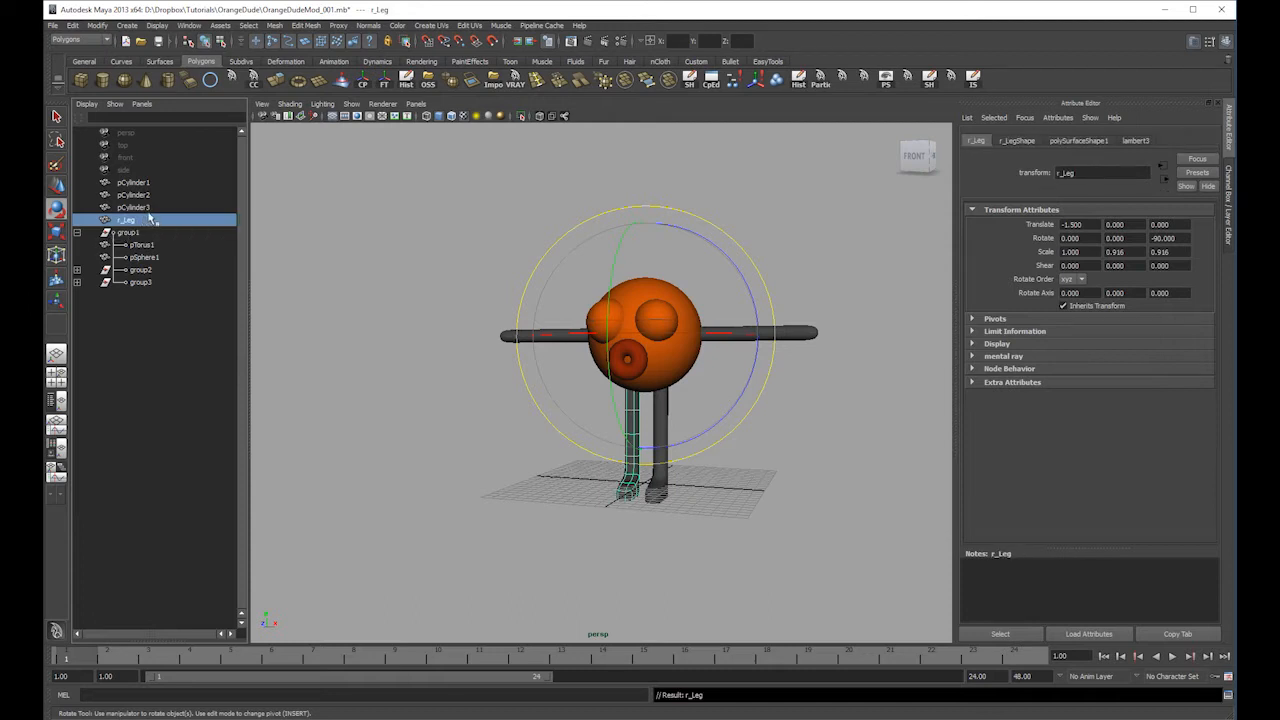
- Rename the other leg object, pCylinder3, to l_Leg with a capital L in Leg
{"action": "left_click", "coordinate": [153, 209]}
{"action": "double_click", "coordinate": [160, 209]}
{"action": "key", "text": "BackSpace"}
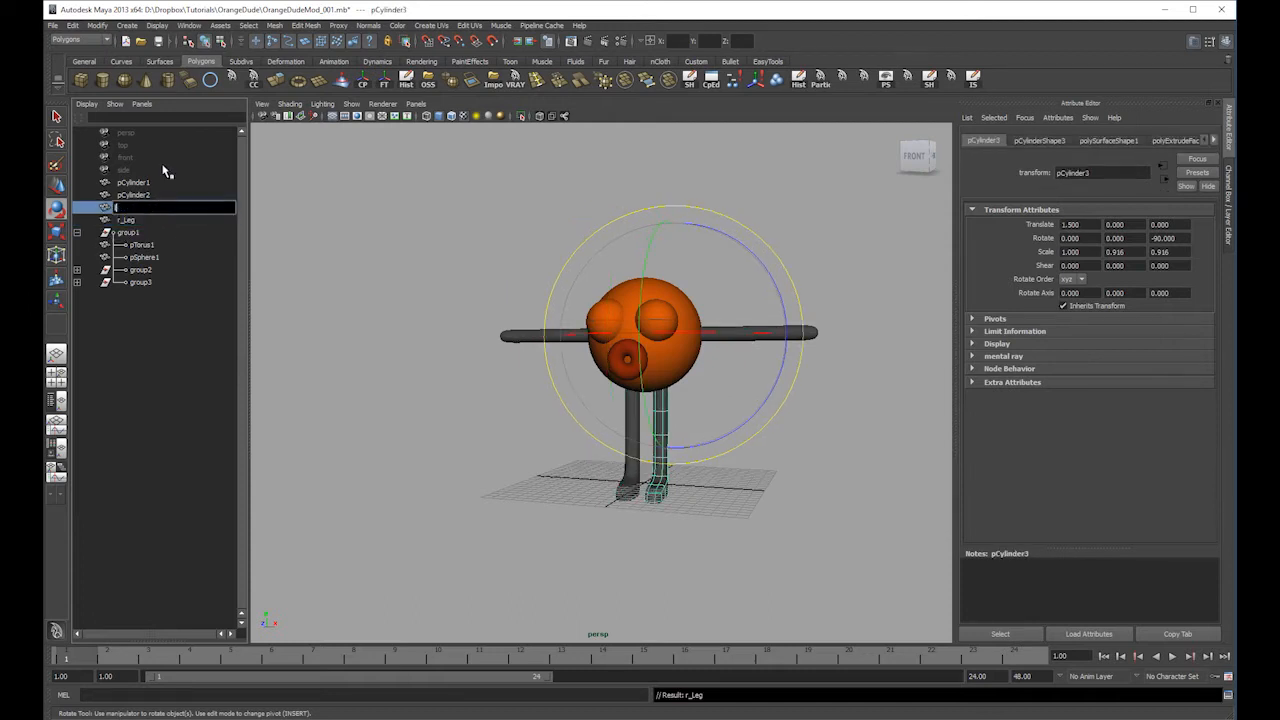
{"action": "type", "text": "l_leg"}
{"action": "key", "text": "Return"}
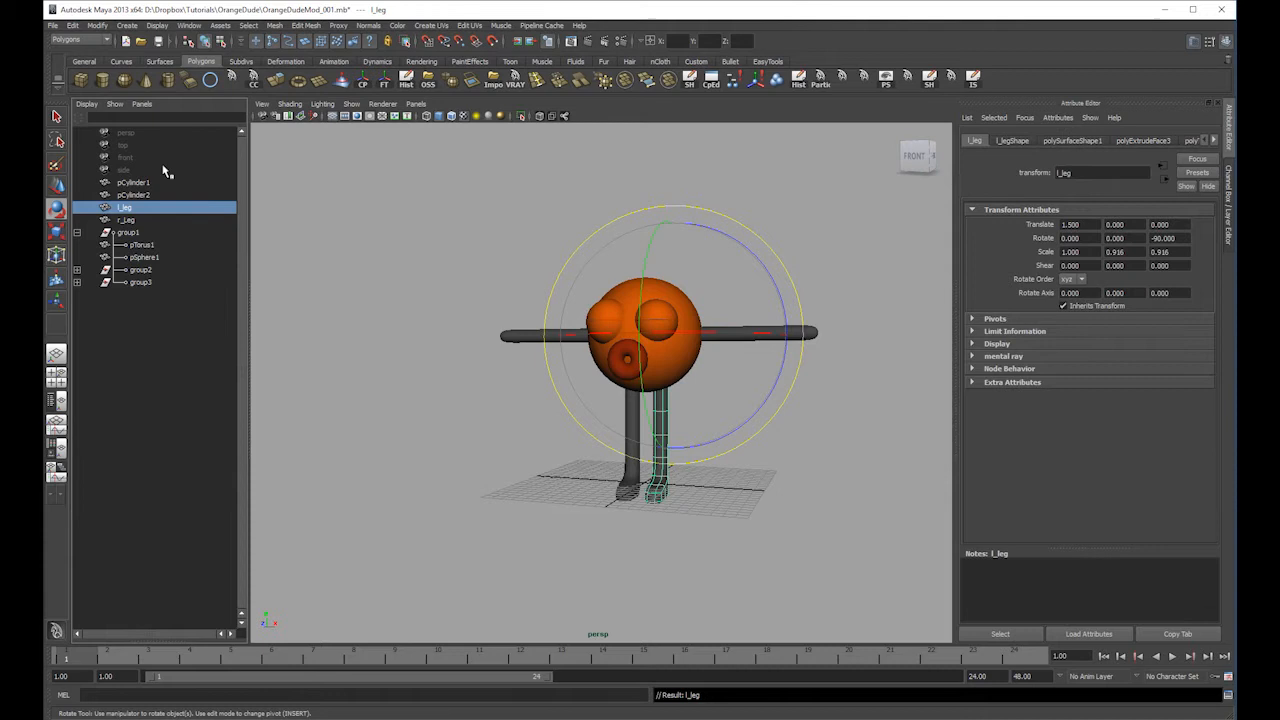
{"action": "double_click", "coordinate": [143, 208]}
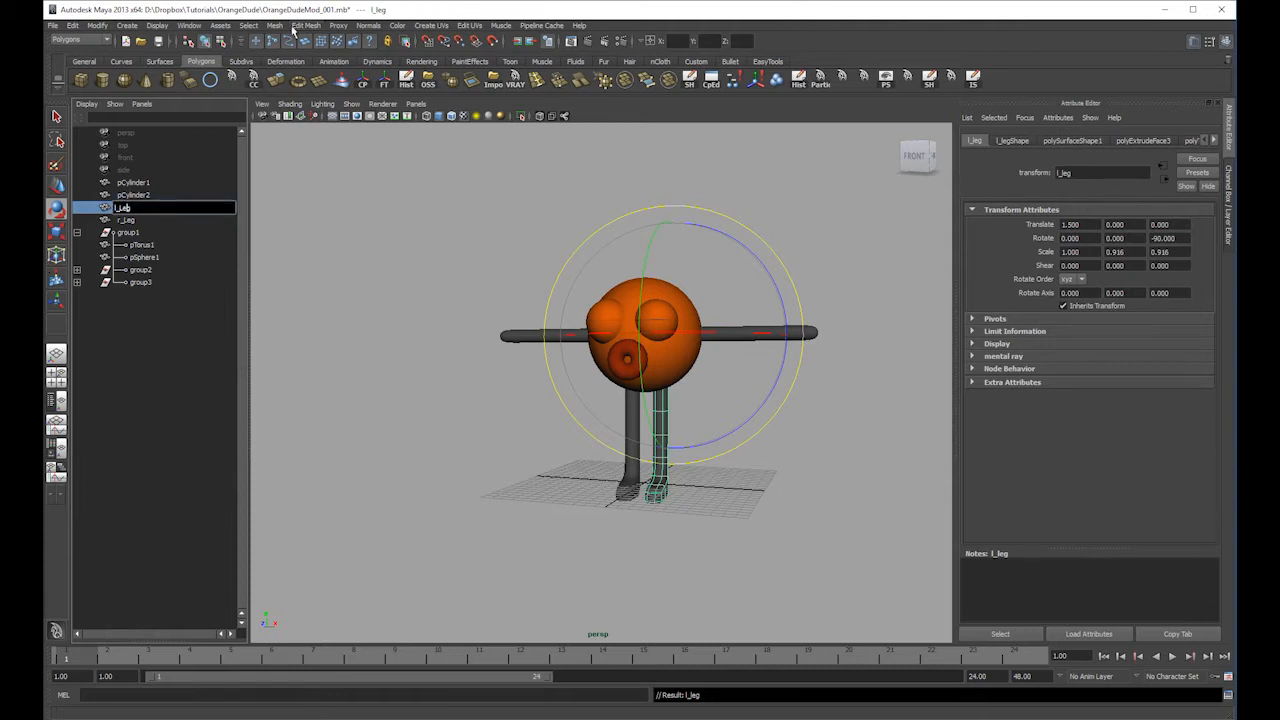
{"action": "key", "text": "Return"}
- Rename the arm objects pCylinder2 to r_Arm and pCylinder1 to l_Arm
{"action": "left_click", "coordinate": [135, 195]}
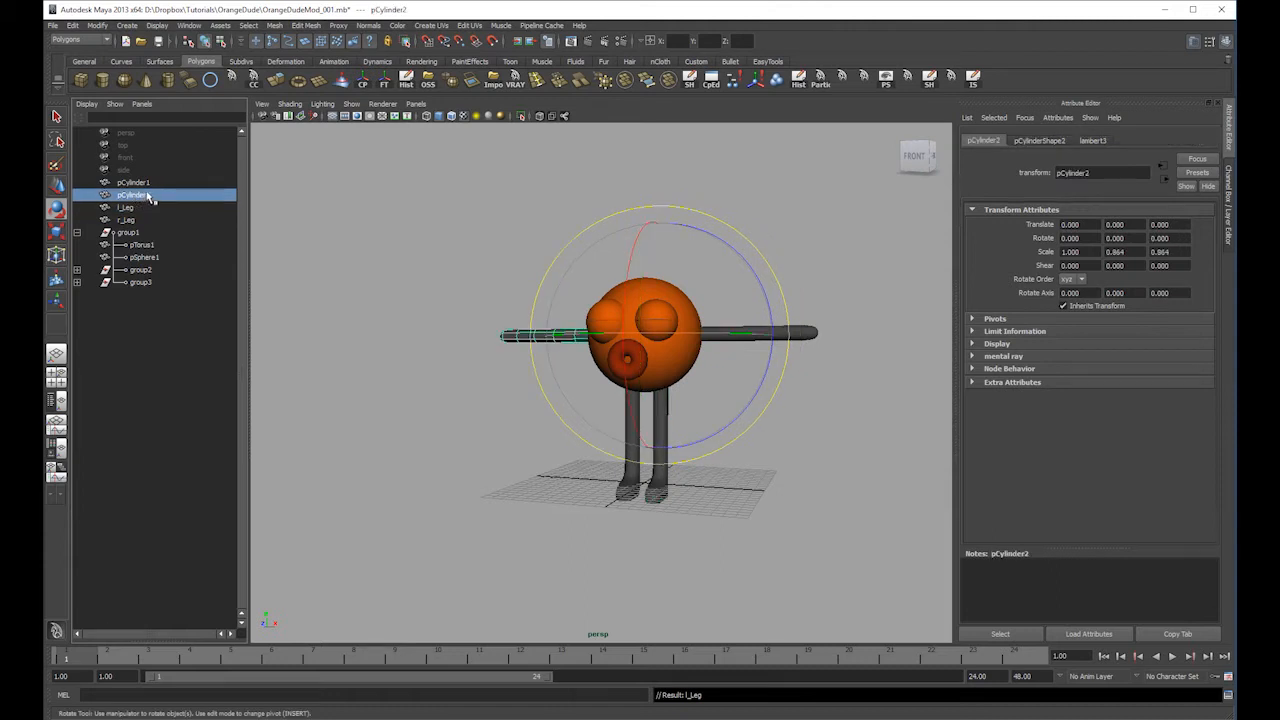
{"action": "double_click", "coordinate": [148, 197]}
{"action": "type", "text": "R"}
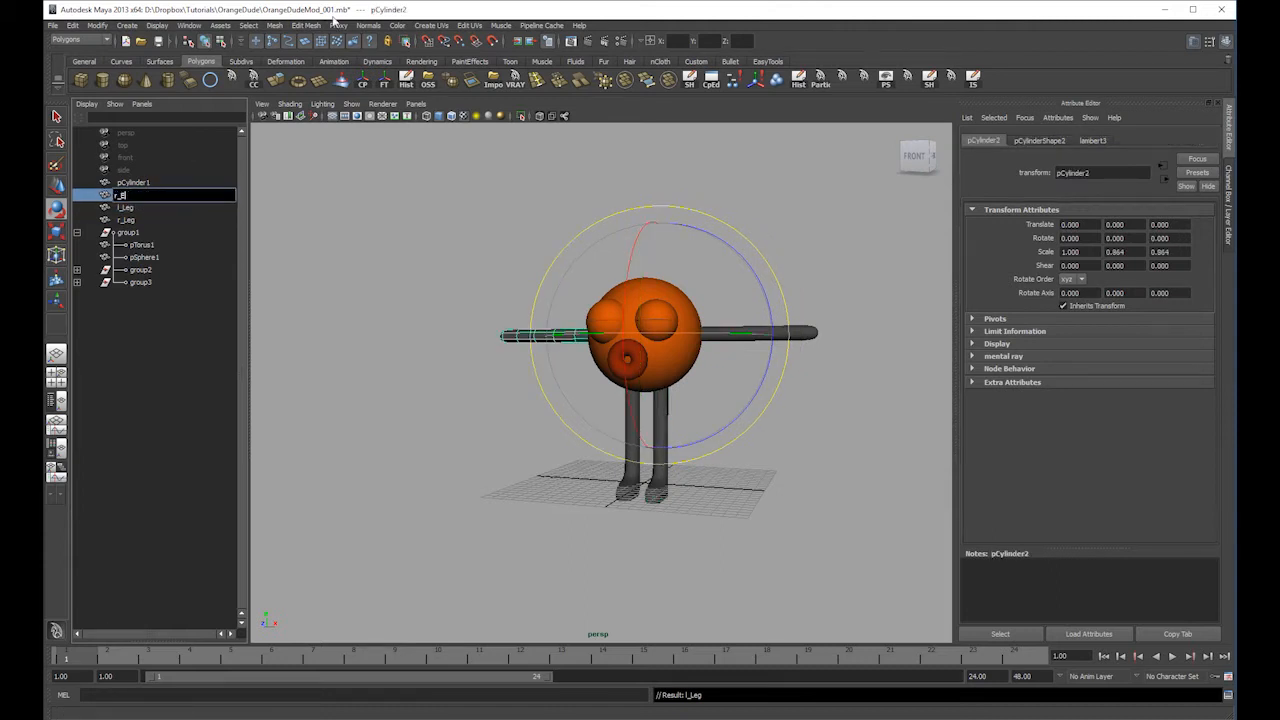
{"action": "type", "text": "_Arm"}
{"action": "key", "text": "Return"}
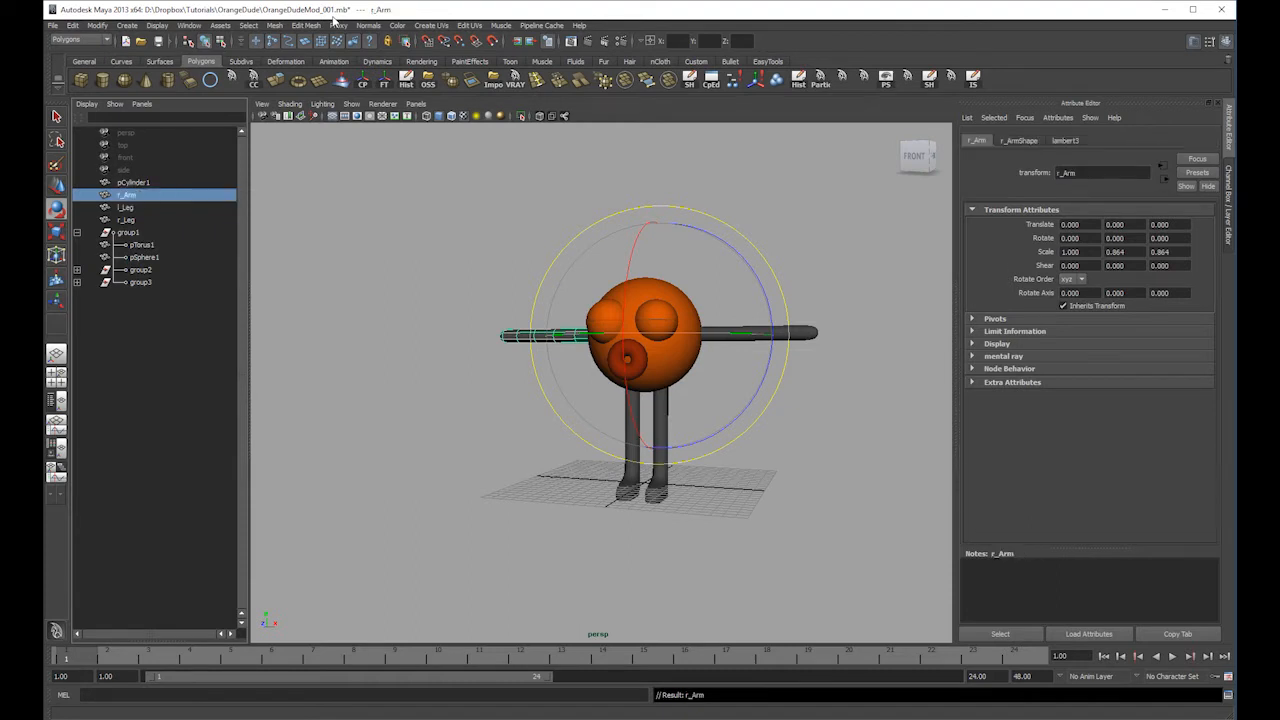
{"action": "double_click", "coordinate": [150, 182]}
{"action": "type", "text": "l_Arm"}
{"action": "key", "text": "Return"}
- Rename pTorus1 to Mouth and pSphere1 to Body inside group1
{"action": "left_click", "coordinate": [150, 245]}
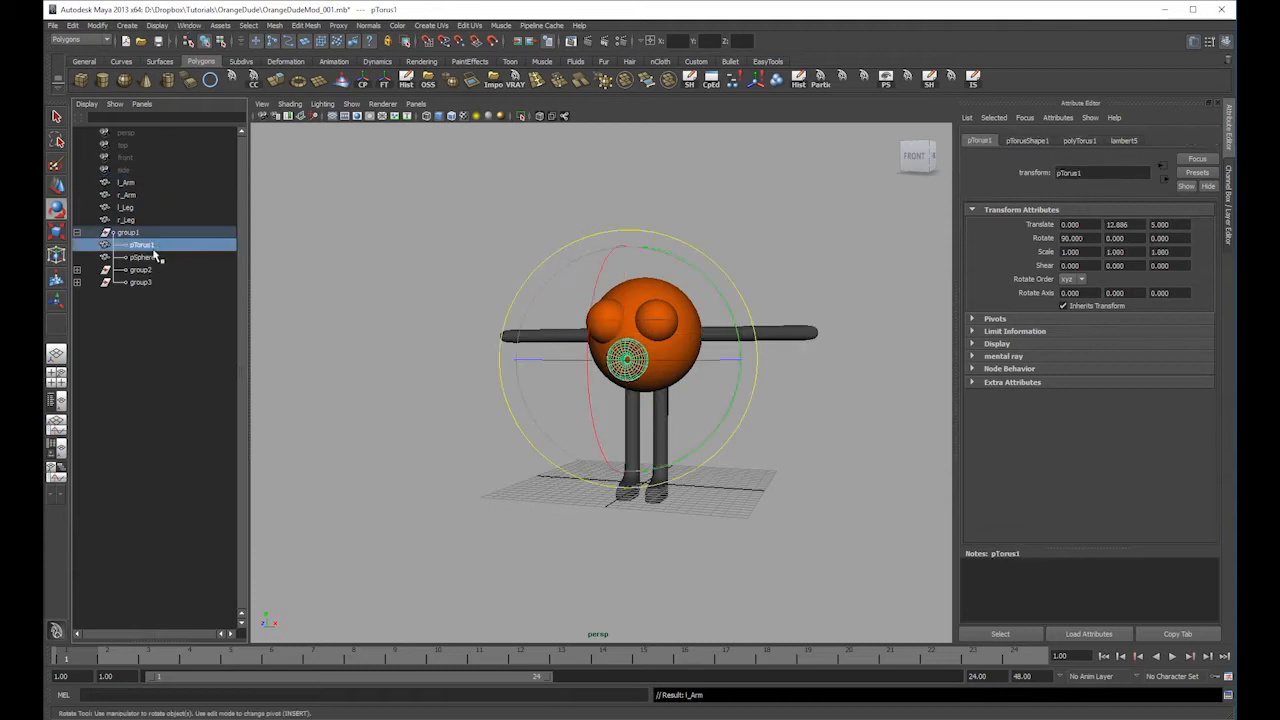
{"action": "double_click", "coordinate": [155, 245]}
{"action": "type", "text": "M"}
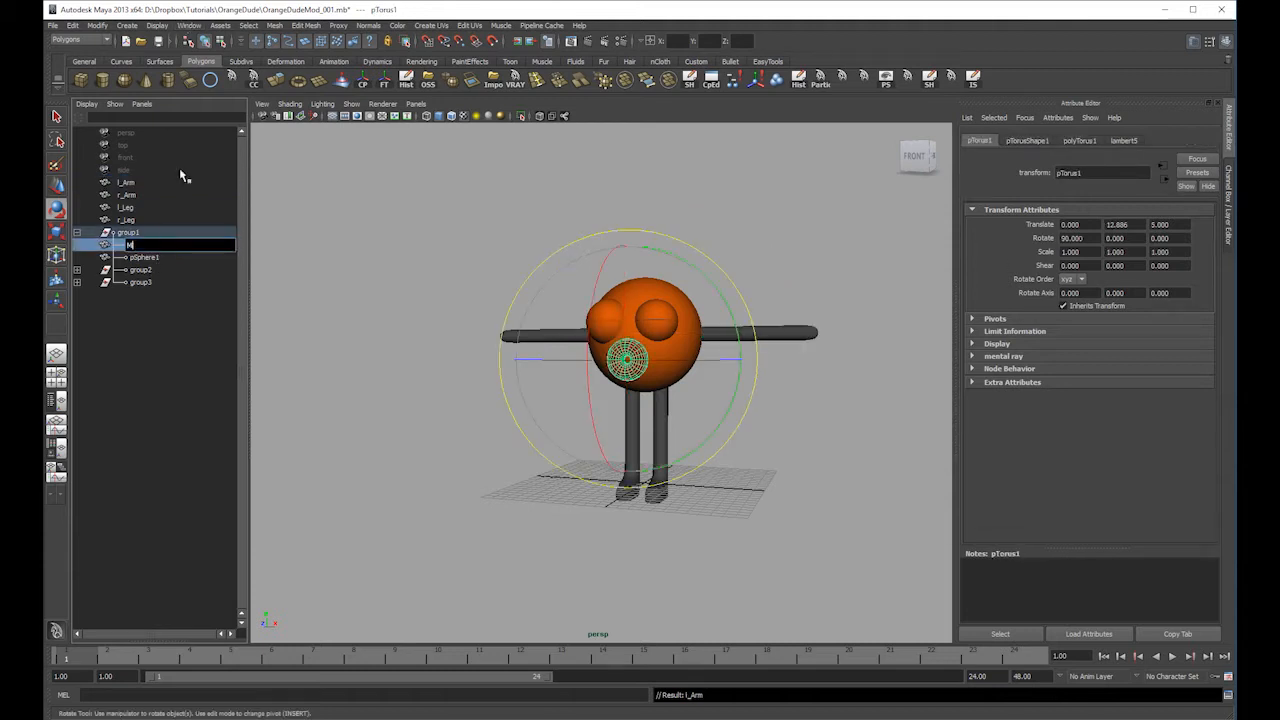
{"action": "type", "text": "outh"}
{"action": "key", "text": "Return"}
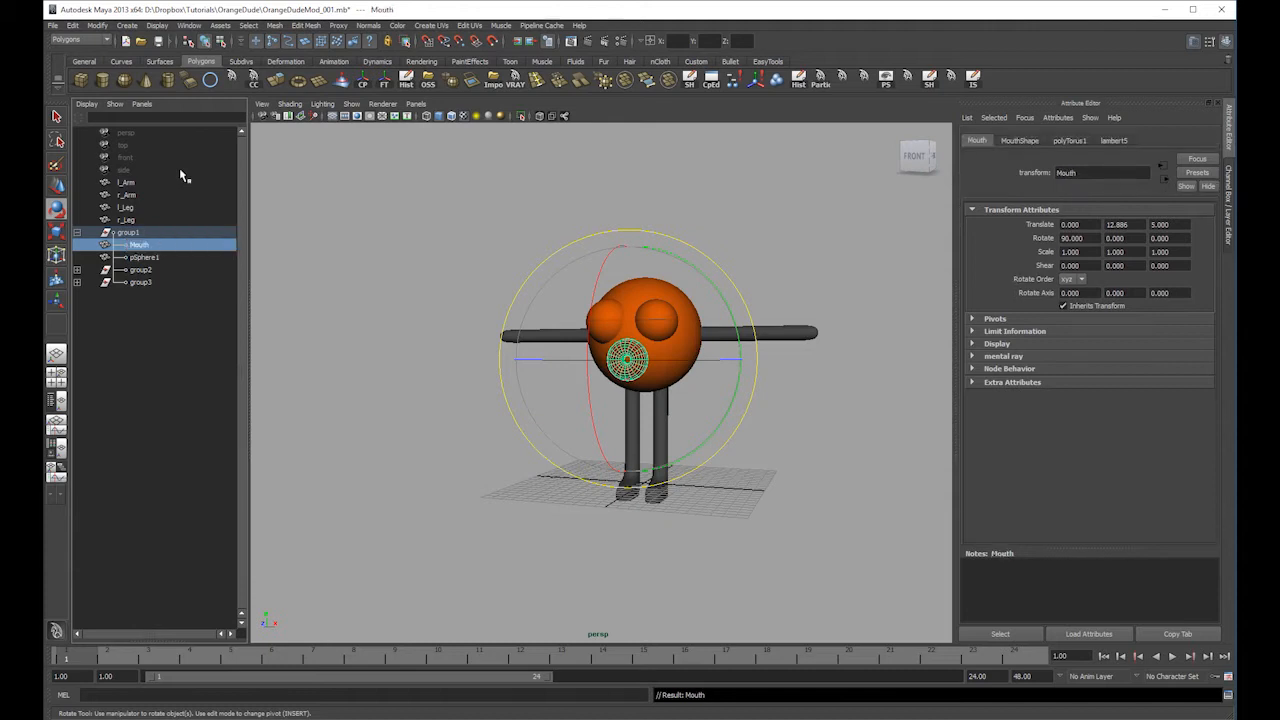
{"action": "left_click", "coordinate": [155, 258]}
{"action": "double_click", "coordinate": [165, 259]}
{"action": "type", "text": "B"}
{"action": "key", "text": "Return"}
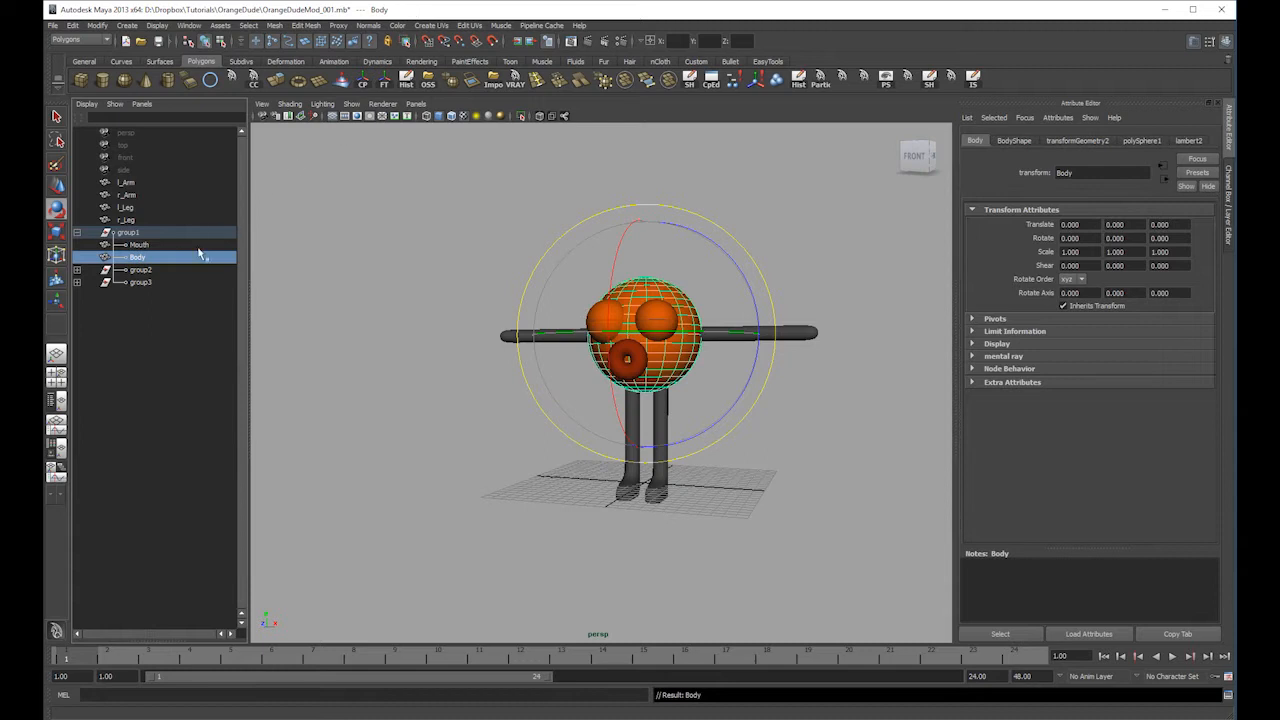
- Expand group2 and rename its upper eyelid object pSphere4 to r_upperEyeLid
{"action": "left_click", "coordinate": [78, 270]}
{"action": "left_click", "coordinate": [152, 282]}
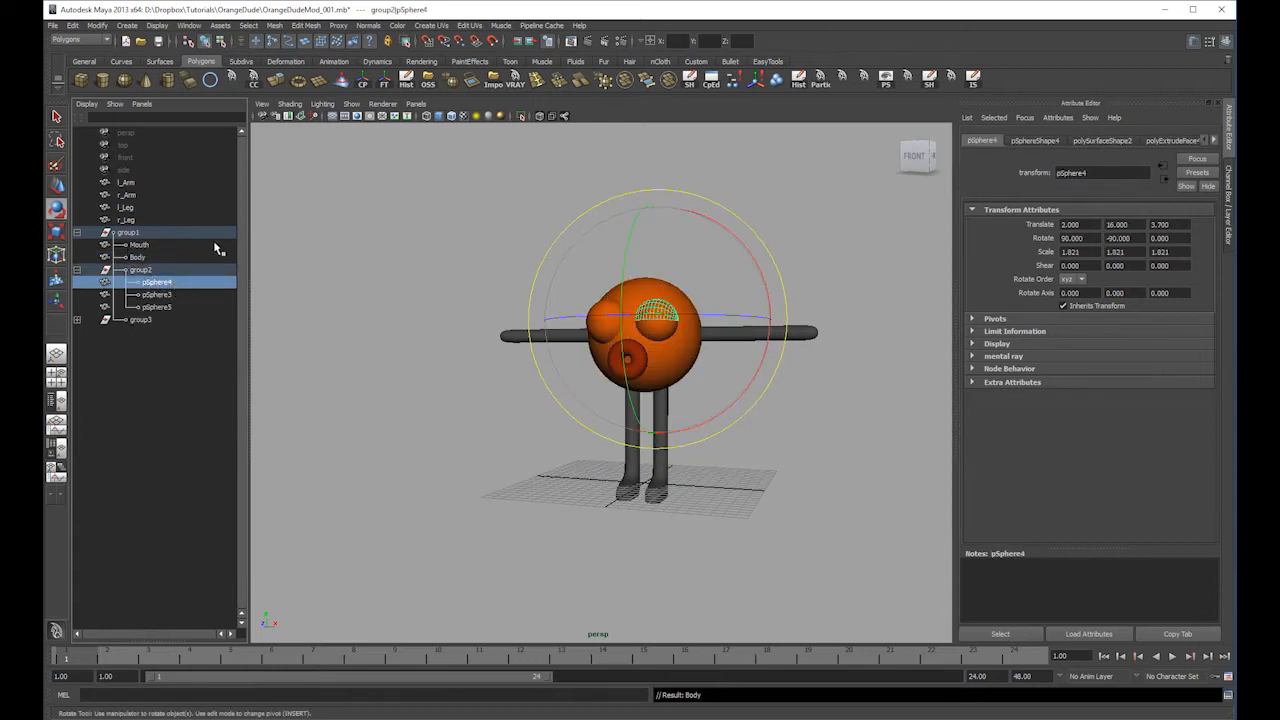
{"action": "double_click", "coordinate": [178, 284]}
{"action": "type", "text": "upper"}
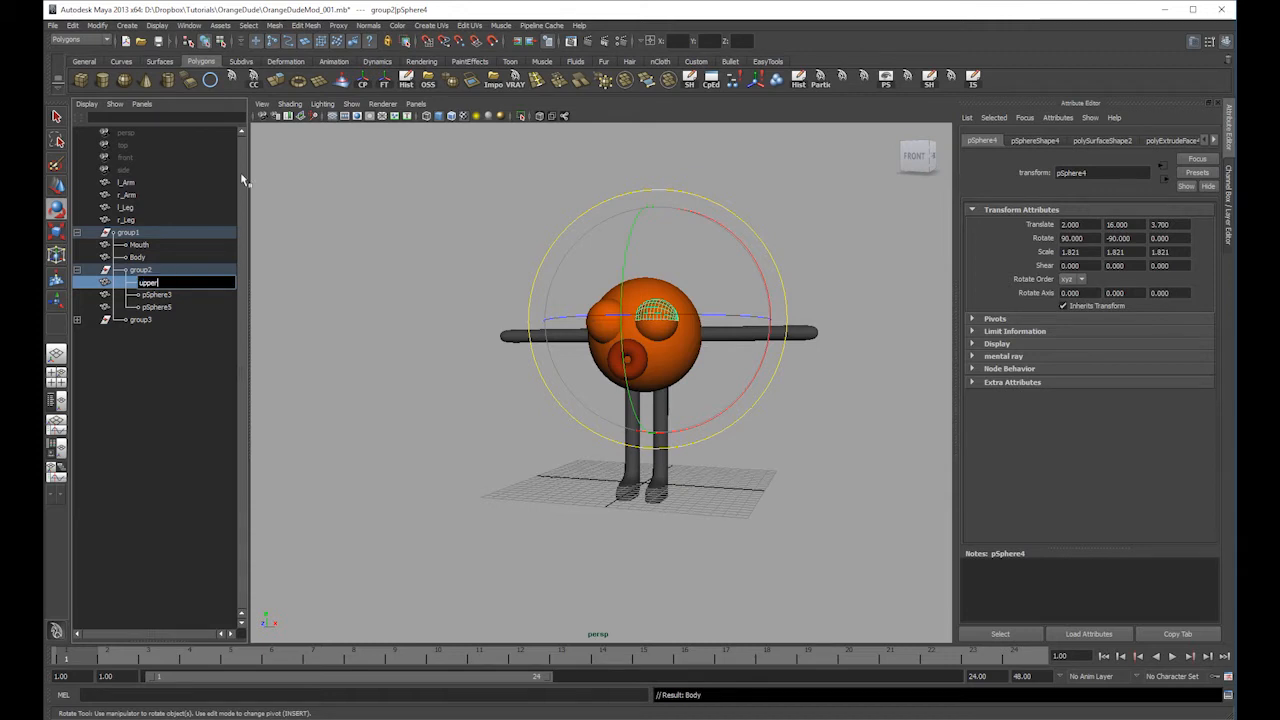
{"action": "key", "text": "BackSpace"}
{"action": "type", "text": "r_"}
{"action": "key", "text": "End"}
{"action": "type", "text": "EyeLid"}
{"action": "key", "text": "Return"}
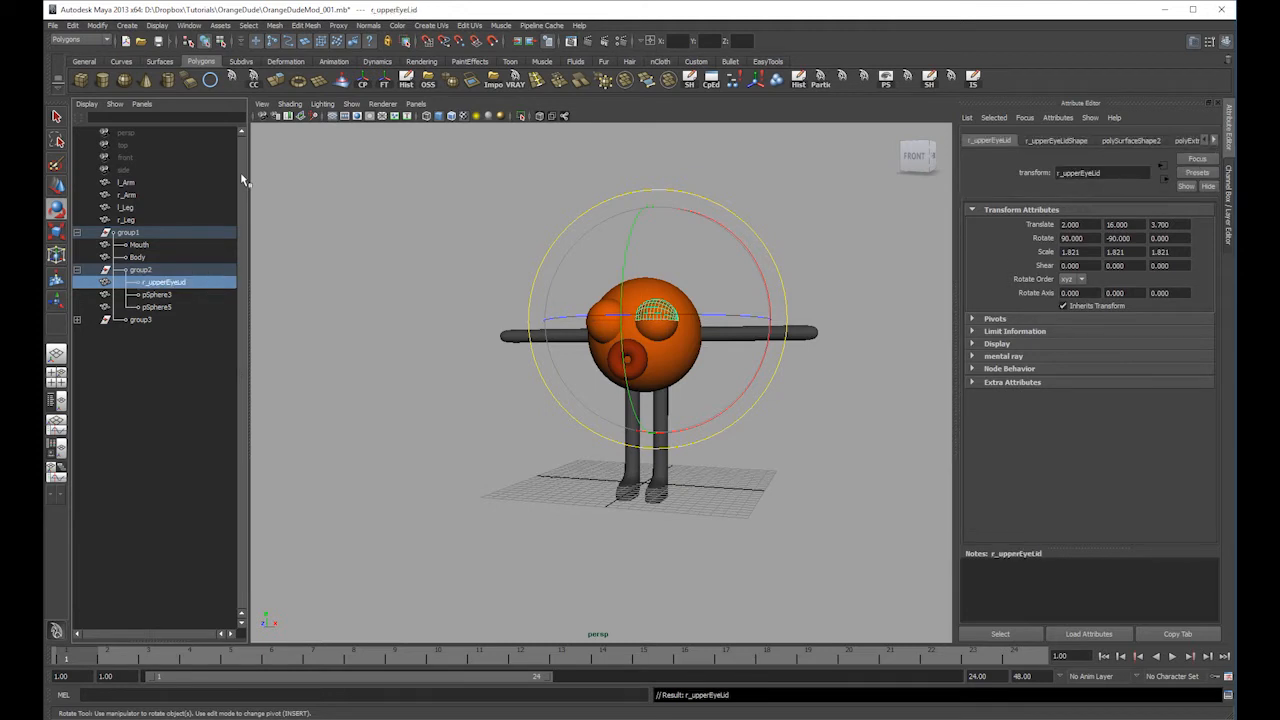
- Reuse the upper eyelid's copied name to rename pSphere5 in group2 to r_lowerEyeLid
{"action": "double_click", "coordinate": [174, 285]}
{"action": "key", "text": "ctrl+c"}
{"action": "left_click", "coordinate": [162, 296]}
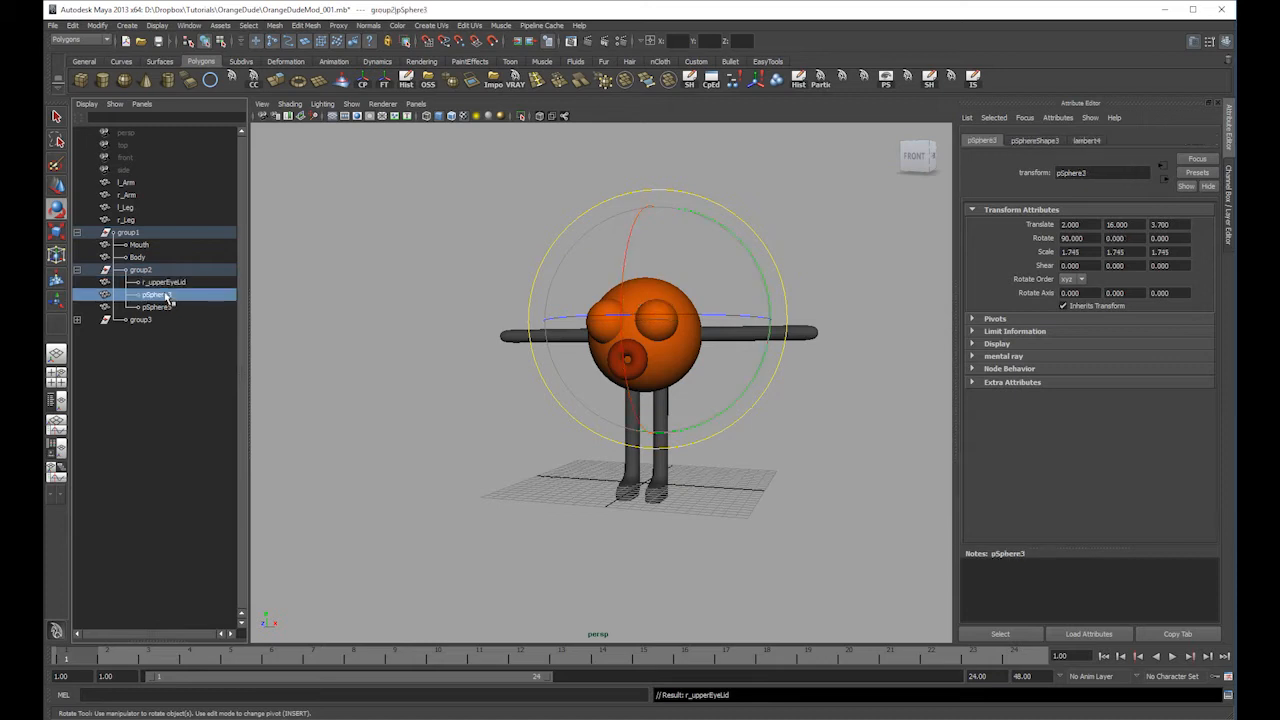
{"action": "left_click", "coordinate": [158, 307]}
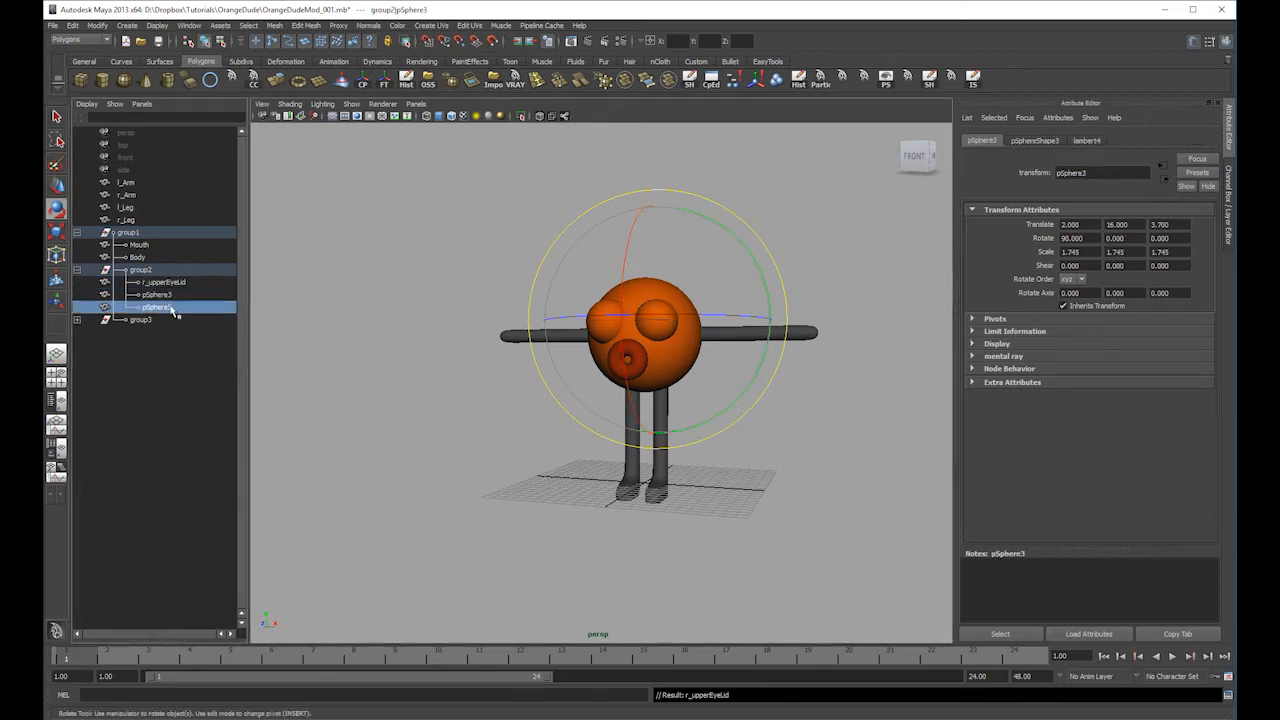
{"action": "double_click", "coordinate": [164, 307]}
{"action": "key", "text": "ctrl+v"}
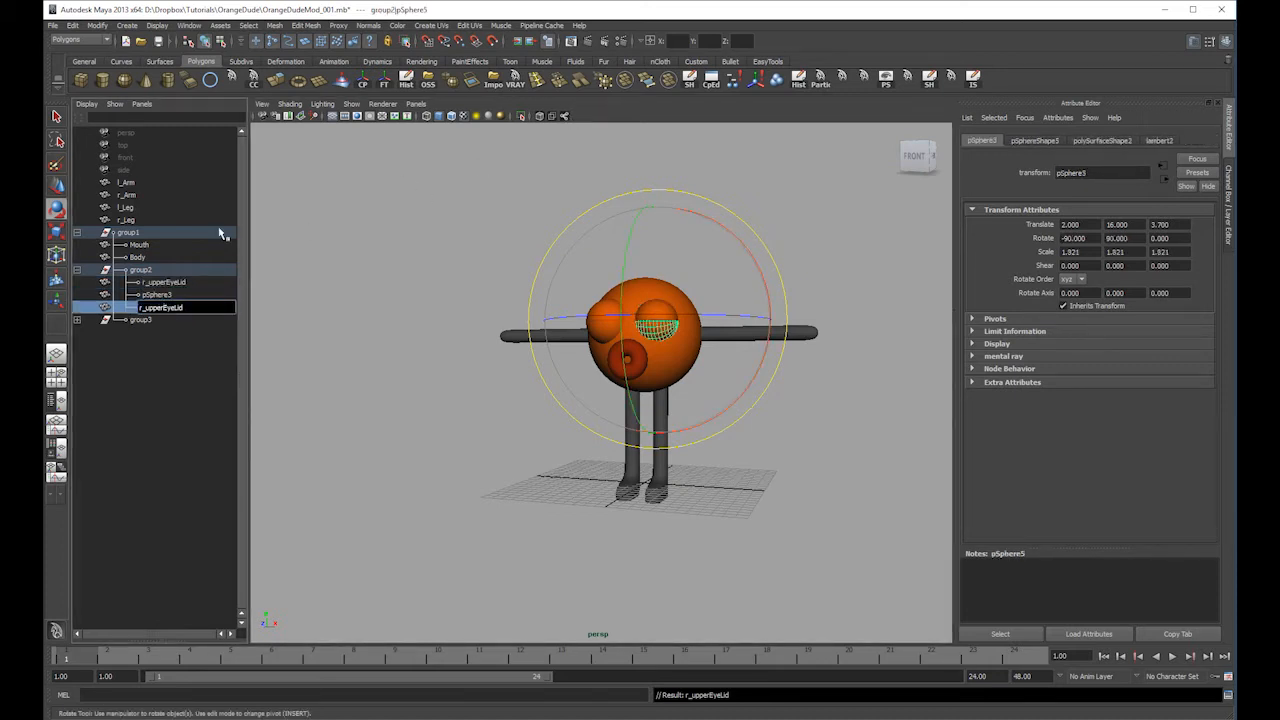
{"action": "type", "text": "lower"}
{"action": "key", "text": "Return"}
- Switch the viewport to wireframe display and rename the eyeball pSphere3 in group2 to r_Eye
{"action": "left_click", "coordinate": [168, 296]}
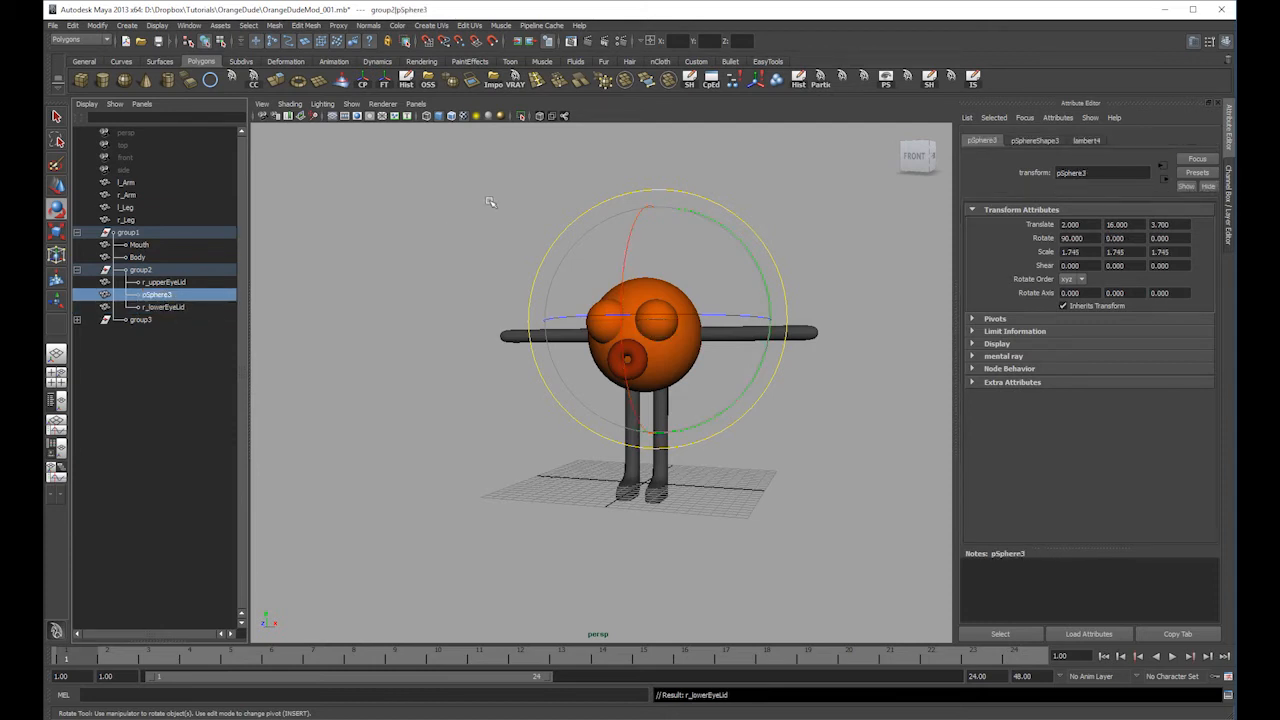
{"action": "key", "text": "4"}
{"action": "double_click", "coordinate": [160, 296]}
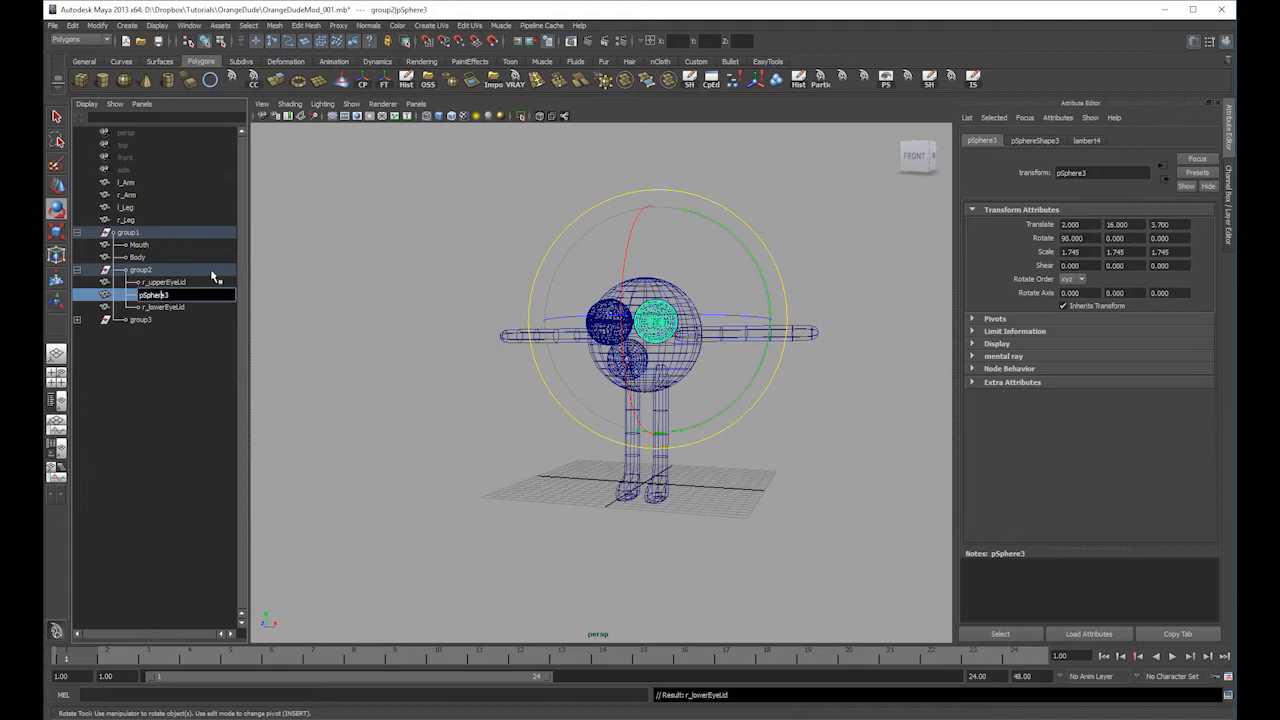
{"action": "type", "text": "E"}
{"action": "type", "text": "ye"}
{"action": "key", "text": "Return"}
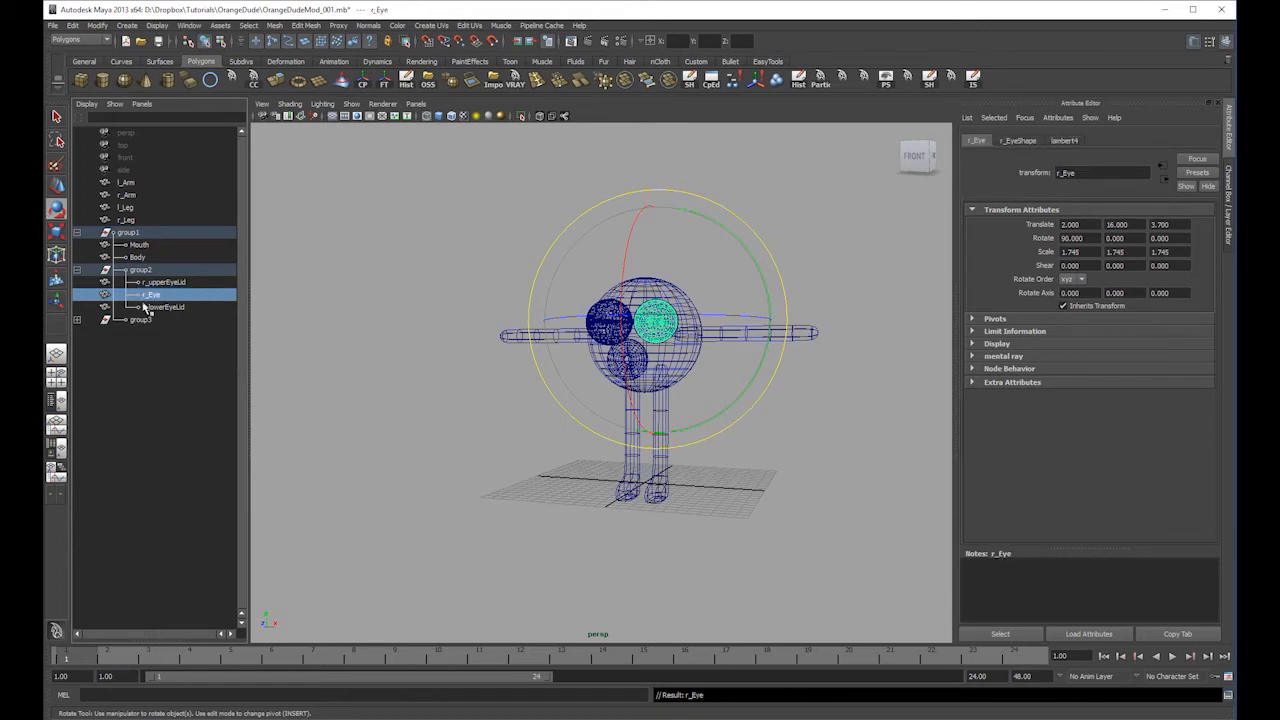
- Expand group3 and rename its upper eyelid object pSphere4 to l_upperEyeLid
{"action": "left_click", "coordinate": [77, 319]}
{"action": "left_click", "coordinate": [158, 331]}
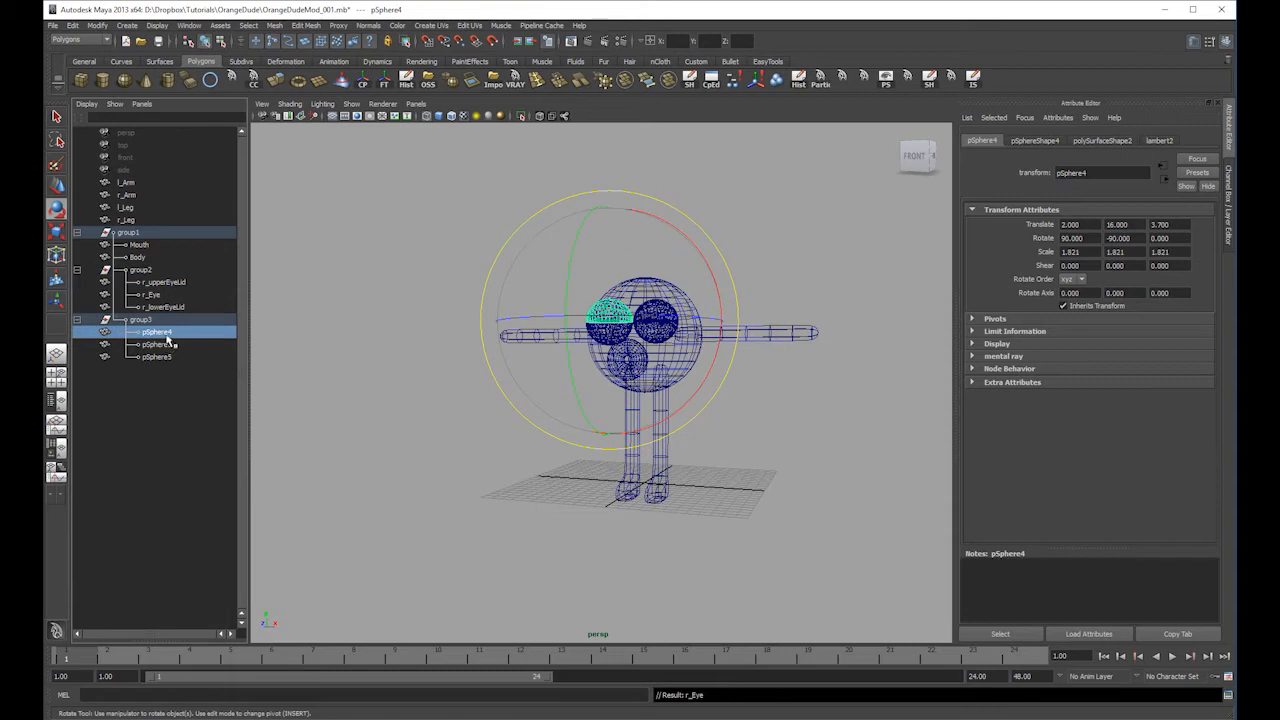
{"action": "double_click", "coordinate": [163, 332]}
{"action": "key", "text": "ctrl+v"}
{"action": "key", "text": "Home"}
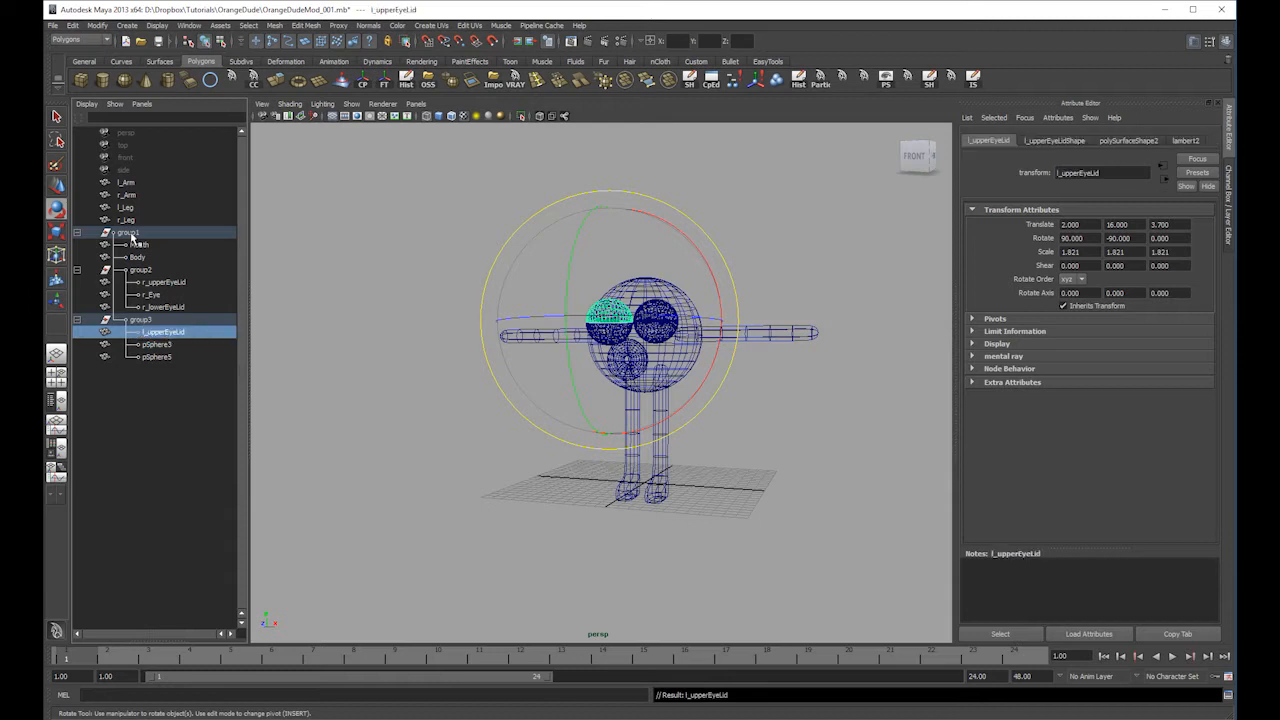
- Rename the lower eyelid object pSphere5 in group3 to l_lowerEyeLid
{"action": "left_click", "coordinate": [160, 357]}
{"action": "double_click", "coordinate": [157, 357]}
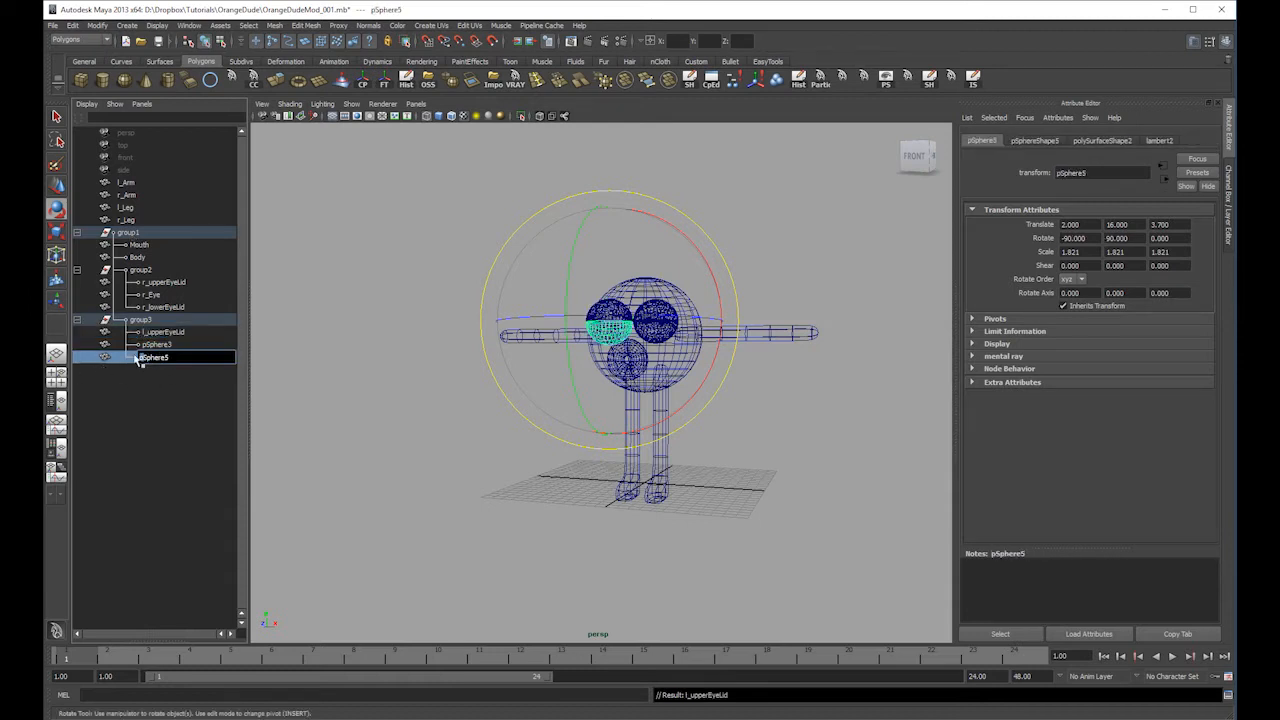
{"action": "type", "text": "l_upperEyeLid"}
{"action": "key", "text": "BackSpace"}
{"action": "key", "text": "BackSpace"}
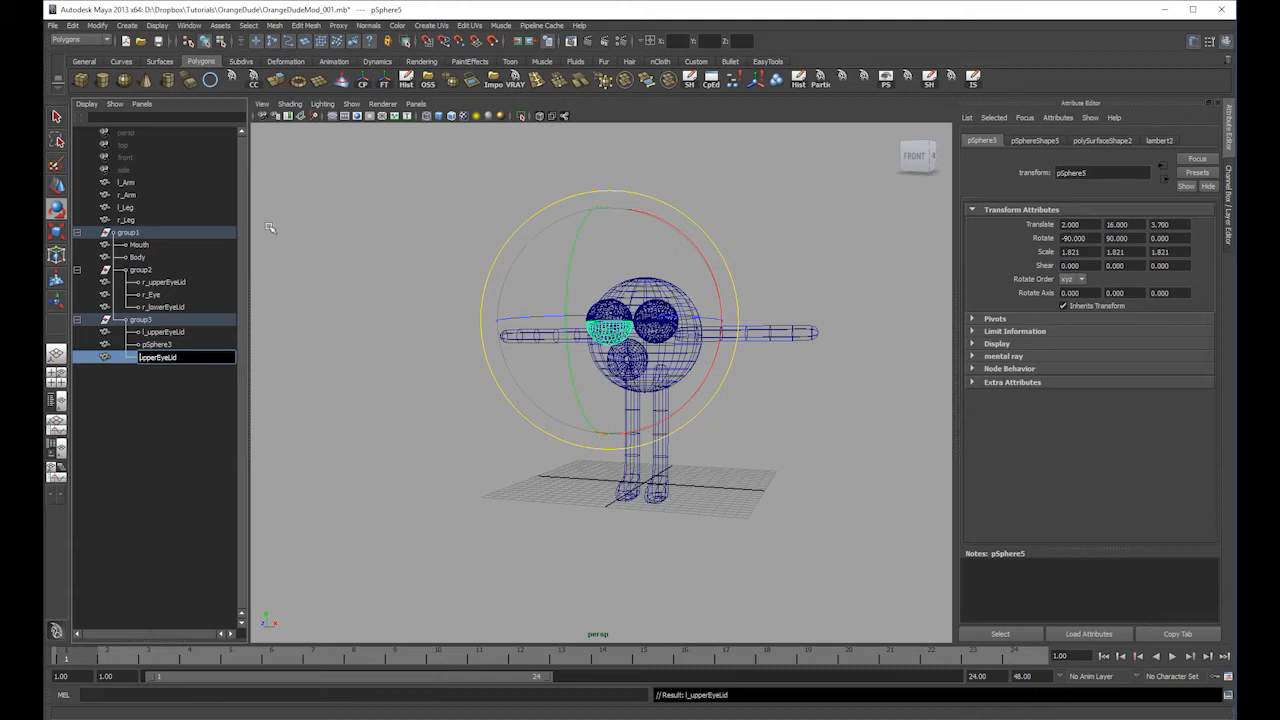
{"action": "type", "text": "l_"}
{"action": "key", "text": "Return"}
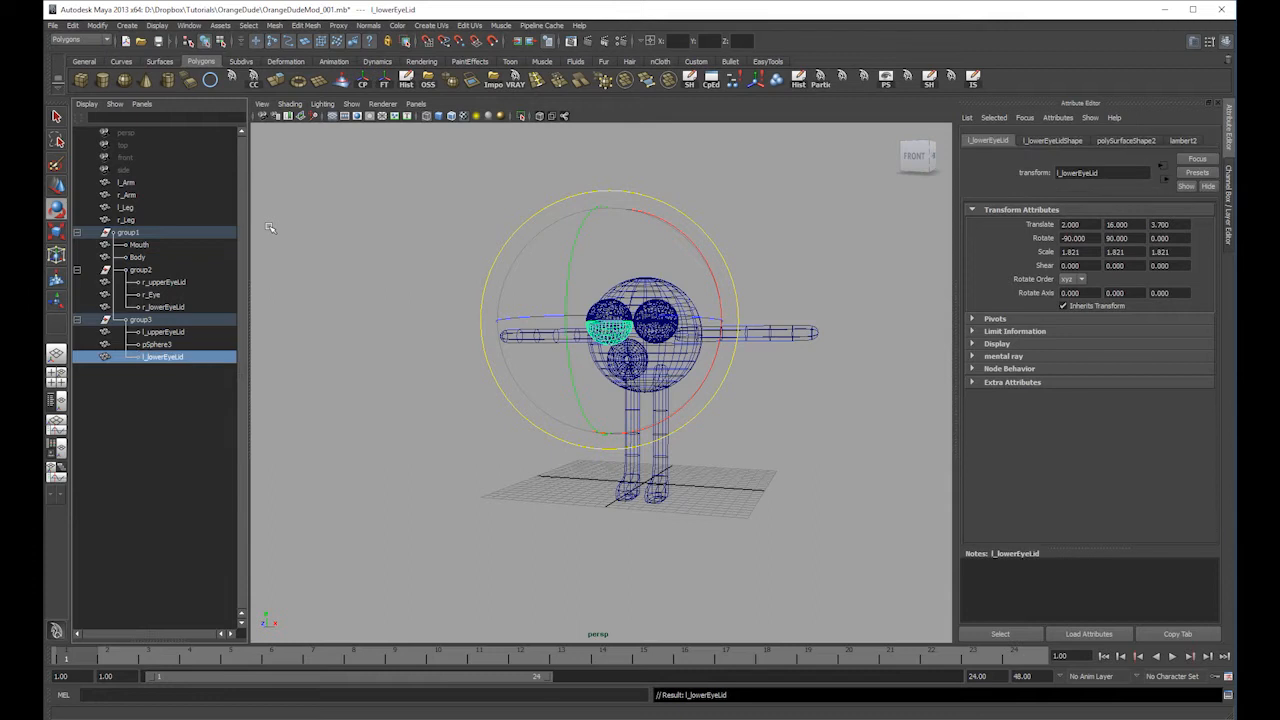
- Rename the eyeball pSphere3 in group3 to l_Eye and give group3 itself the same name, l_Eye
{"action": "left_click", "coordinate": [170, 345]}
{"action": "double_click", "coordinate": [170, 345]}
{"action": "type", "text": "l_Eye"}
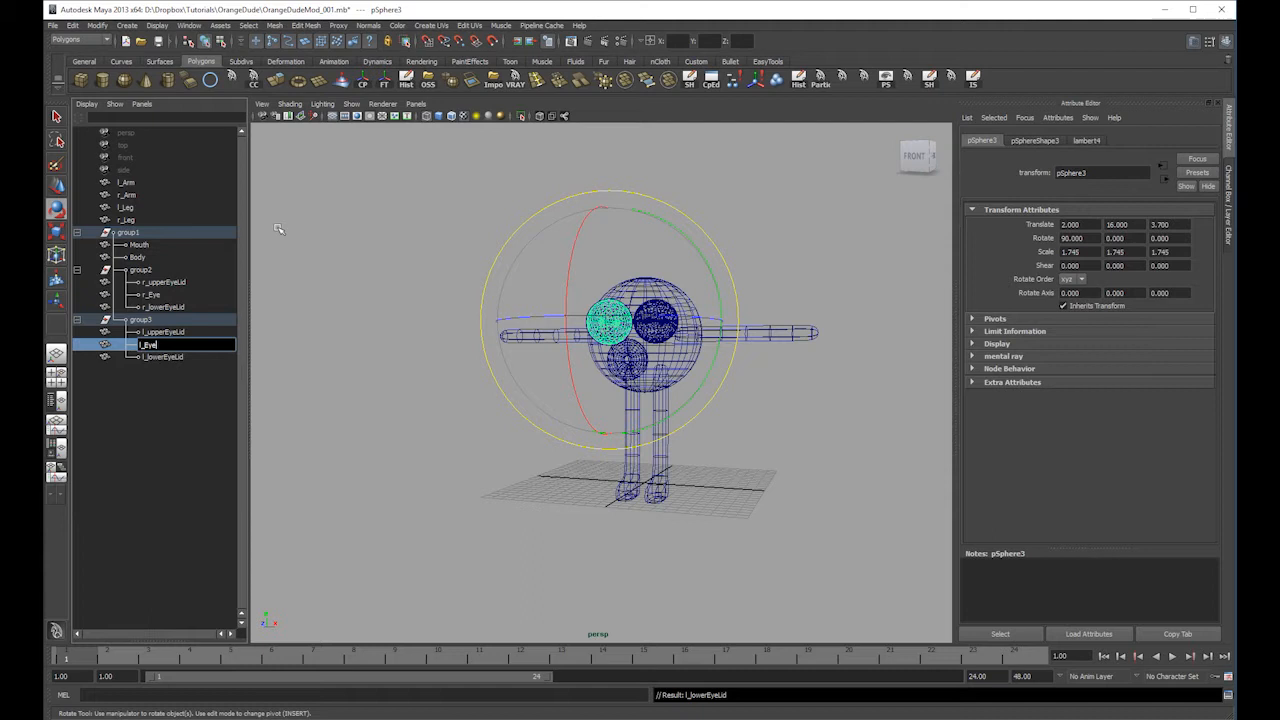
{"action": "key", "text": "Return"}
{"action": "double_click", "coordinate": [150, 320]}
{"action": "type", "text": "l_"}
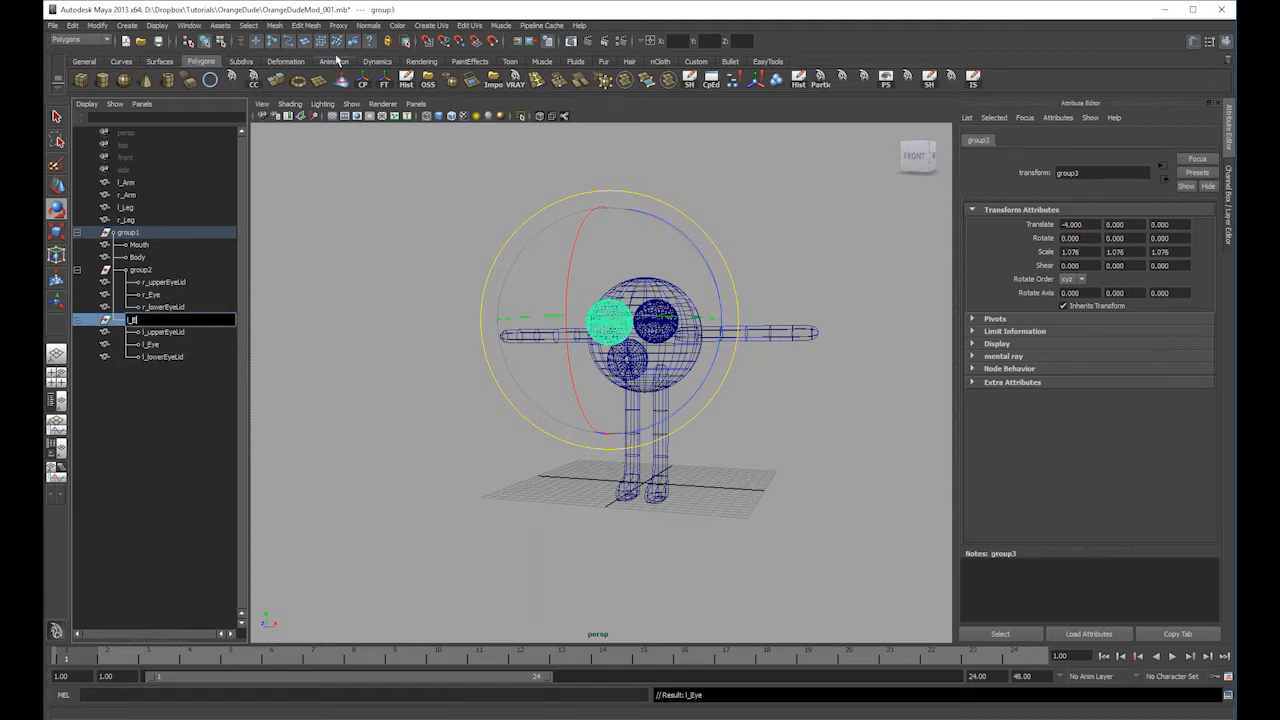
{"action": "type", "text": "Eye"}
{"action": "key", "text": "Return"}
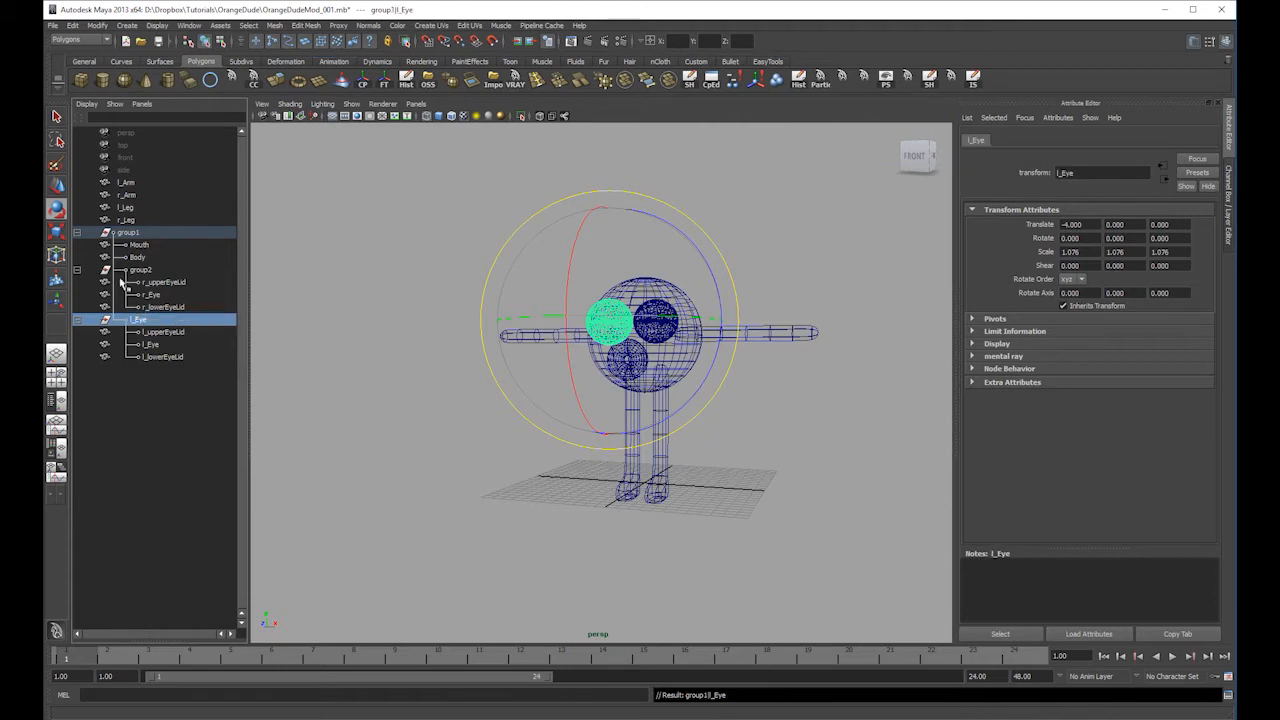
- Rename group2 to r_Eye and collapse both eye groups in the Outliner
{"action": "left_click", "coordinate": [141, 270]}
{"action": "double_click", "coordinate": [156, 270]}
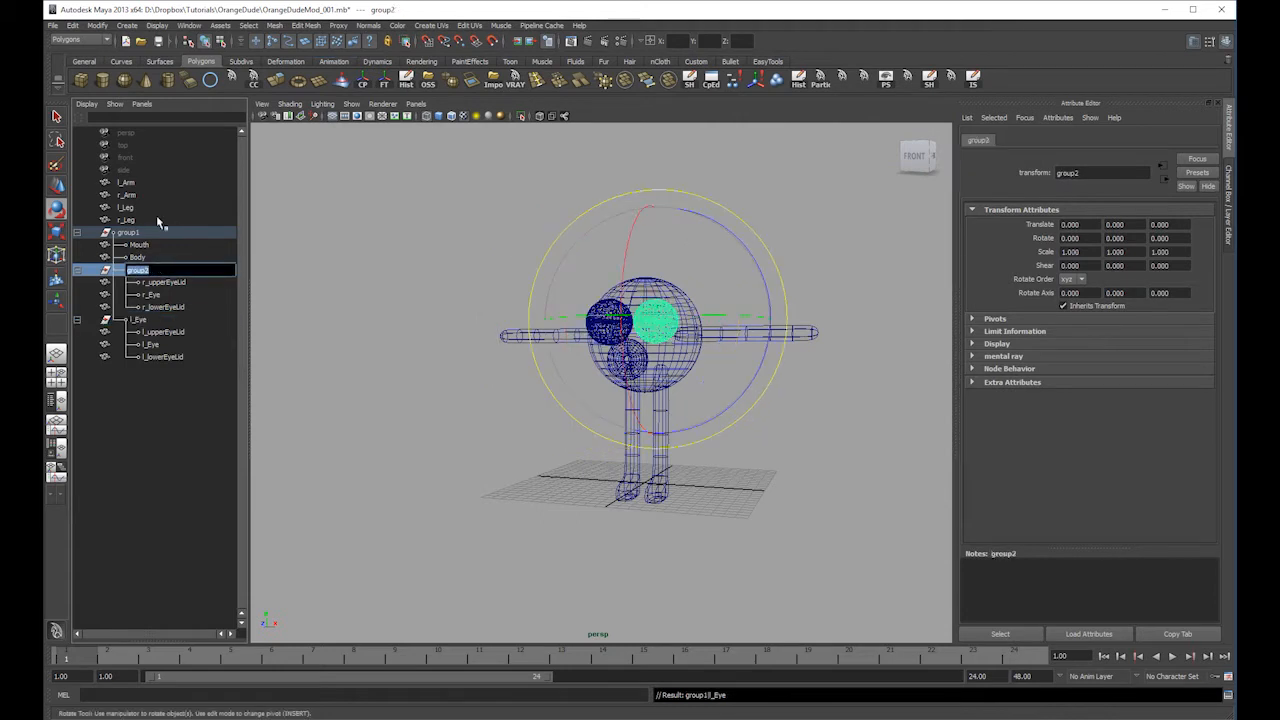
{"action": "type", "text": "r_Eye"}
{"action": "key", "text": "Return"}
{"action": "left_click", "coordinate": [78, 320]}
{"action": "left_click", "coordinate": [77, 270]}
- Select both arms and both legs in the Outliner and parent them under group1
{"action": "left_click_drag", "start_coordinate": [130, 192], "coordinate": [131, 226]}
{"action": "mouse_move", "coordinate": [124, 203]}
{"action": "right_mouse_down"}
{"action": "mouse_move", "coordinate": [128, 235]}
{"action": "mouse_move", "coordinate": [118, 212]}
{"action": "right_mouse_up"}
{"action": "middle_click_drag", "start_coordinate": [124, 212], "coordinate": [124, 233]}
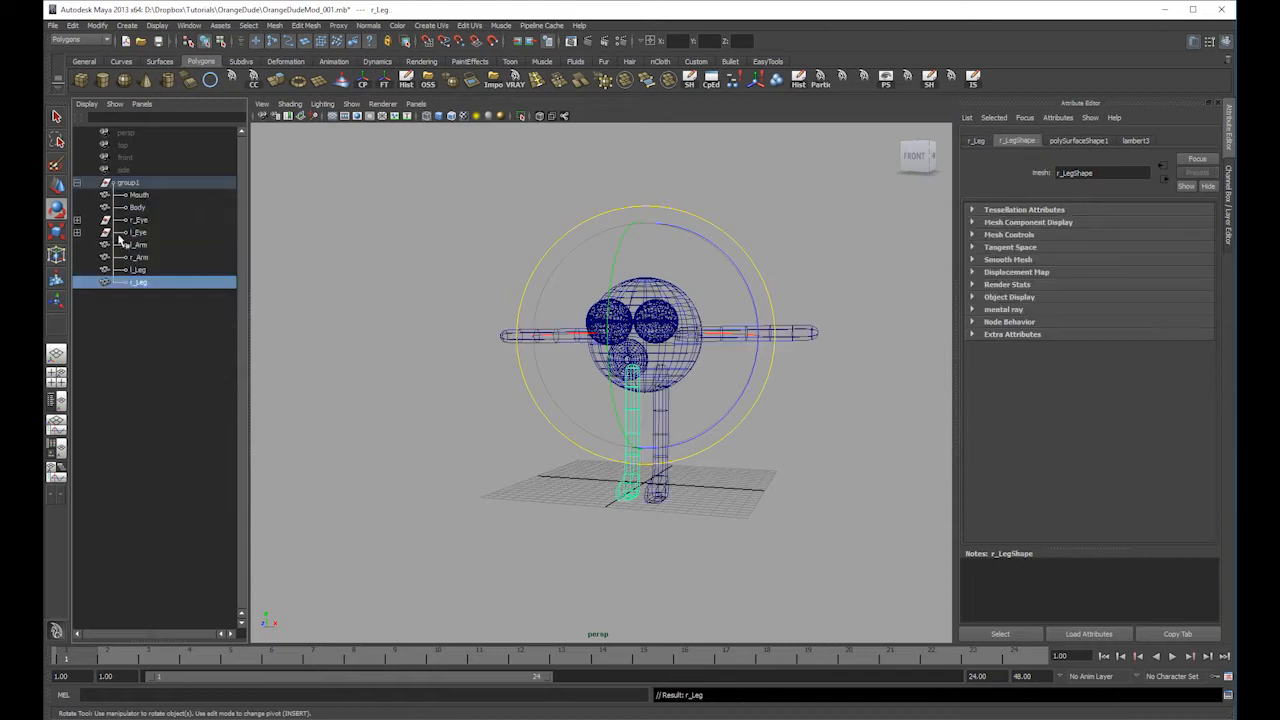
- Return the viewport to shaded display and rename the top-level group1 to OrangeDude_mod
{"action": "left_click", "coordinate": [128, 183]}
{"action": "key", "text": "5"}
{"action": "left_click", "coordinate": [721, 312]}
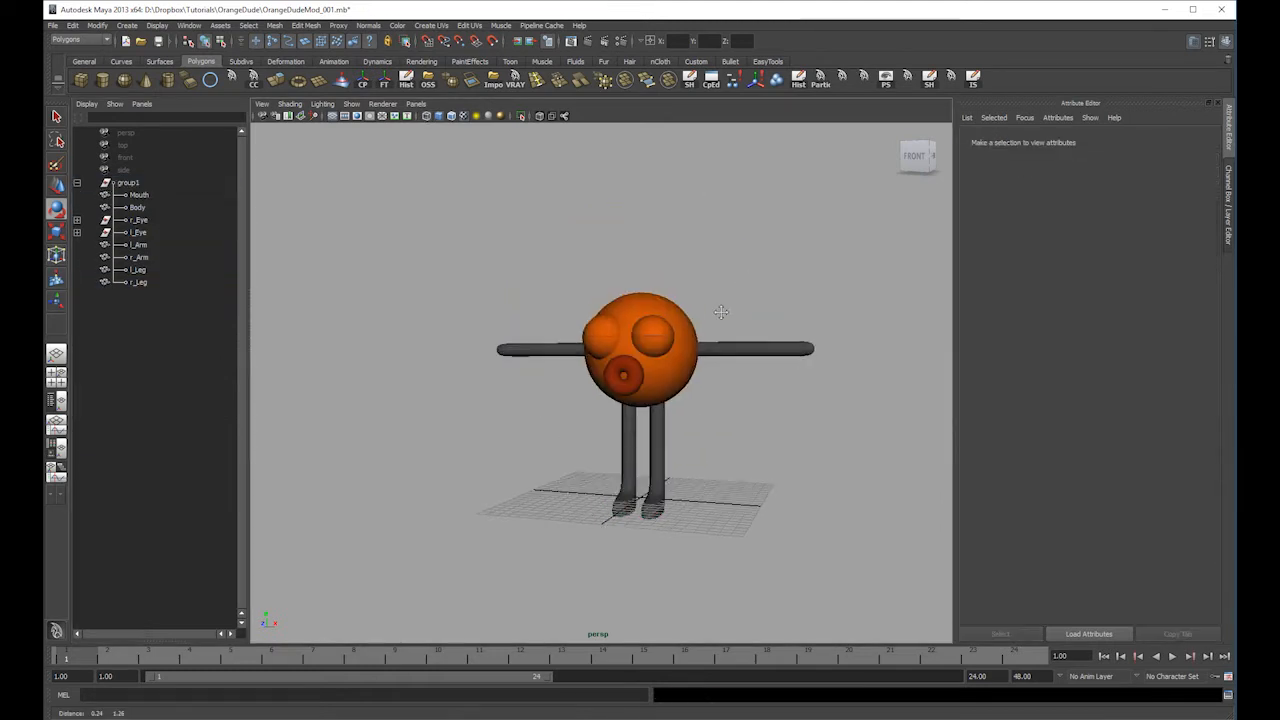
{"action": "middle_click_drag", "start_coordinate": [721, 312], "coordinate": [679, 335], "text": "alt"}
{"action": "right_click_drag", "start_coordinate": [679, 335], "coordinate": [768, 320], "text": "alt"}
{"action": "middle_click_drag", "start_coordinate": [768, 320], "coordinate": [800, 270], "text": "alt"}
{"action": "right_click_drag", "start_coordinate": [800, 270], "coordinate": [650, 294], "text": "alt"}
{"action": "left_click", "coordinate": [128, 183]}
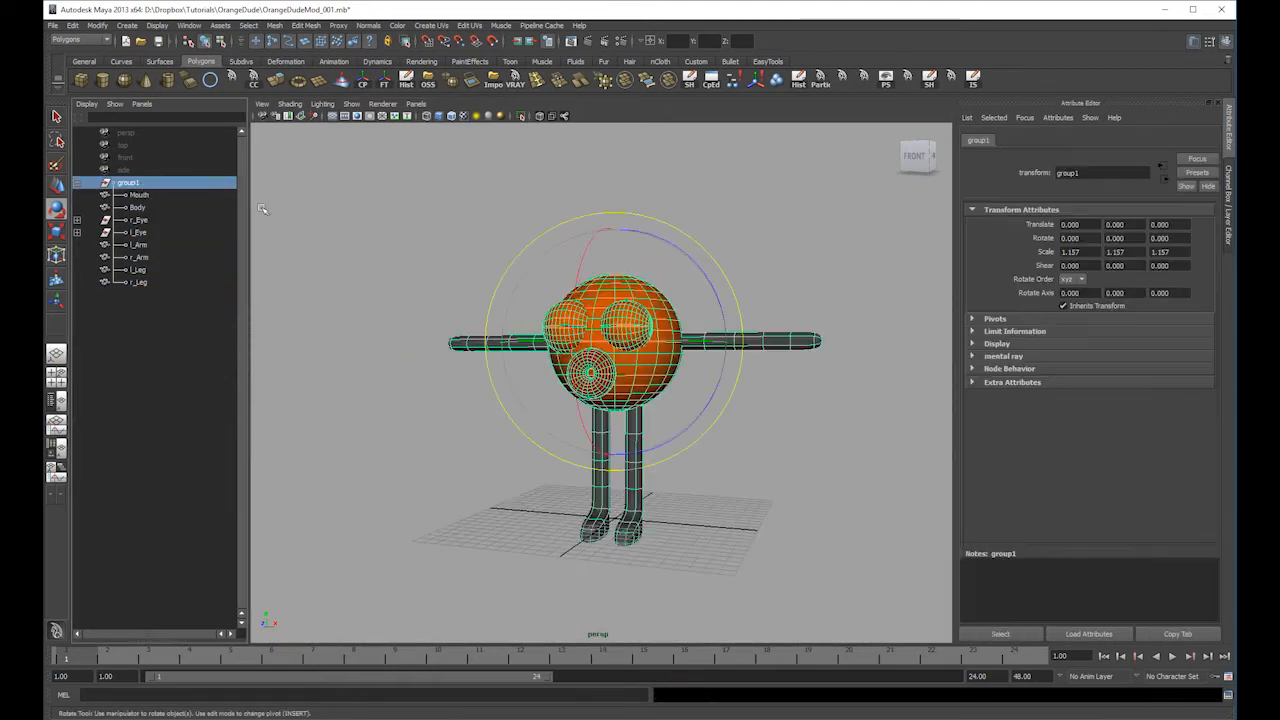
{"action": "double_click", "coordinate": [138, 185]}
{"action": "type", "text": "OrangeDude_"}
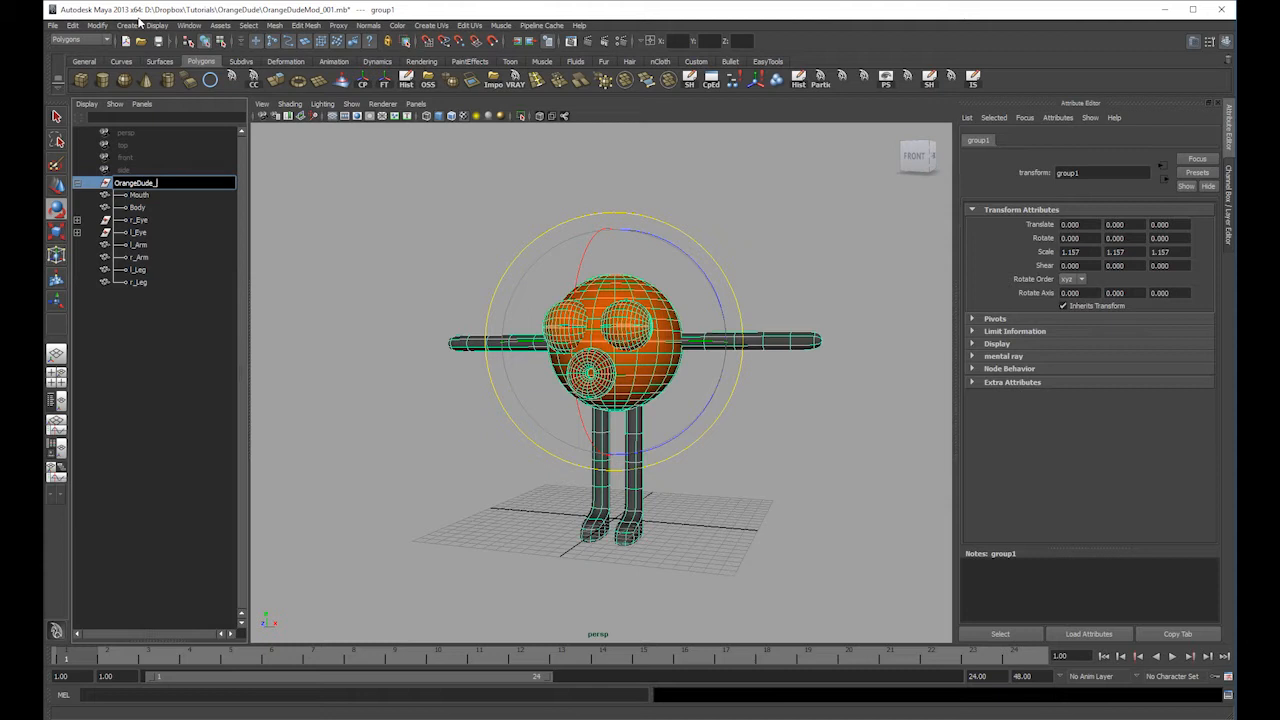
{"action": "key", "text": "Return"}
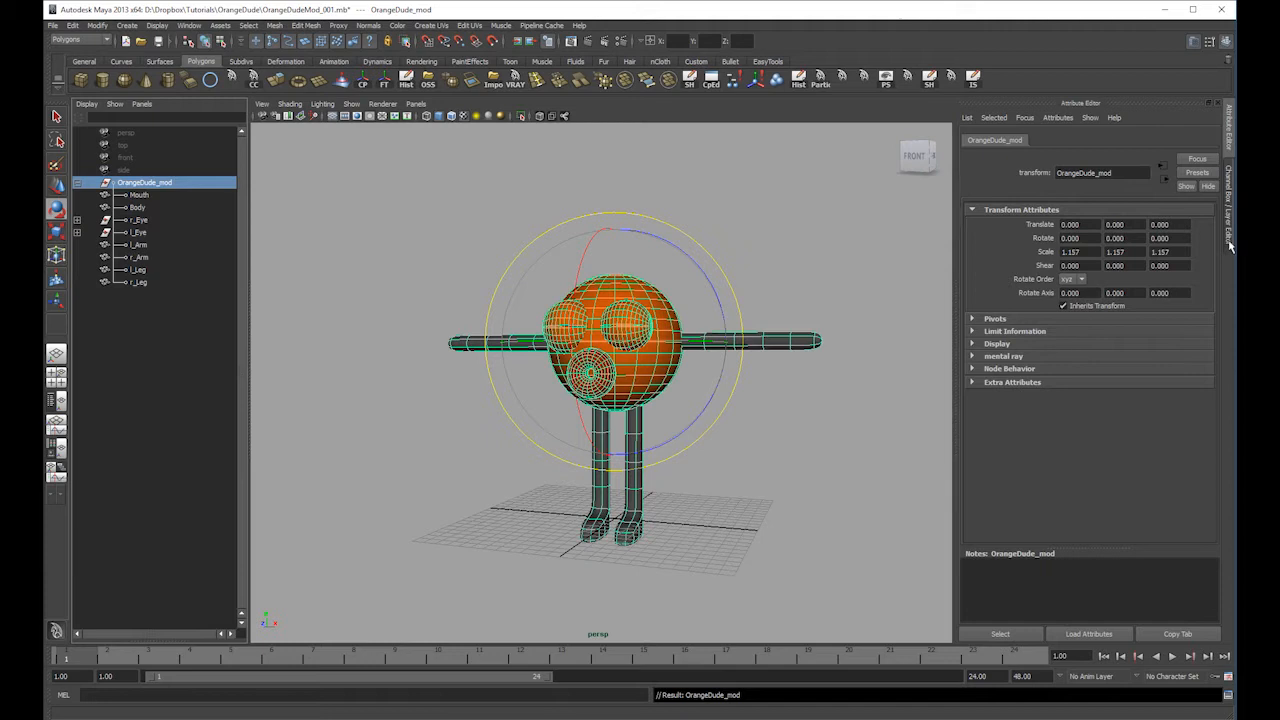
- Show the Channel Box and freeze the transformations of the OrangeDude_mod group
{"action": "left_click", "coordinate": [1230, 210]}
{"action": "left_click", "coordinate": [384, 79]}
- In the side view, move the OrangeDude_mod group up about 1.4 units so the feet rest on the ground line
{"action": "key", "text": "space"}
{"action": "key", "text": "space"}
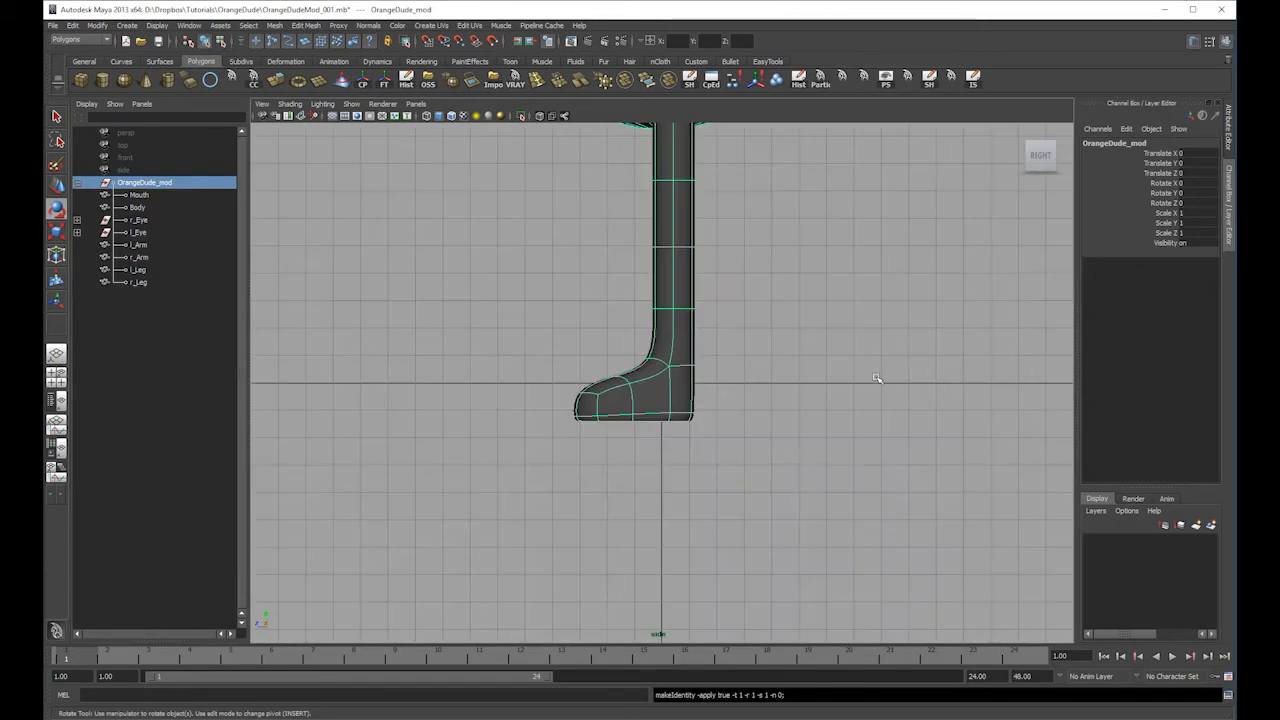
{"action": "key", "text": "f"}
{"action": "key", "text": "w"}
{"action": "left_click_drag", "start_coordinate": [693, 135], "coordinate": [686, 107]}
{"action": "scroll", "coordinate": [737, 296], "scroll_direction": "down", "scroll_amount": 1}
{"action": "middle_click_drag", "start_coordinate": [737, 296], "coordinate": [740, 331], "text": "alt"}
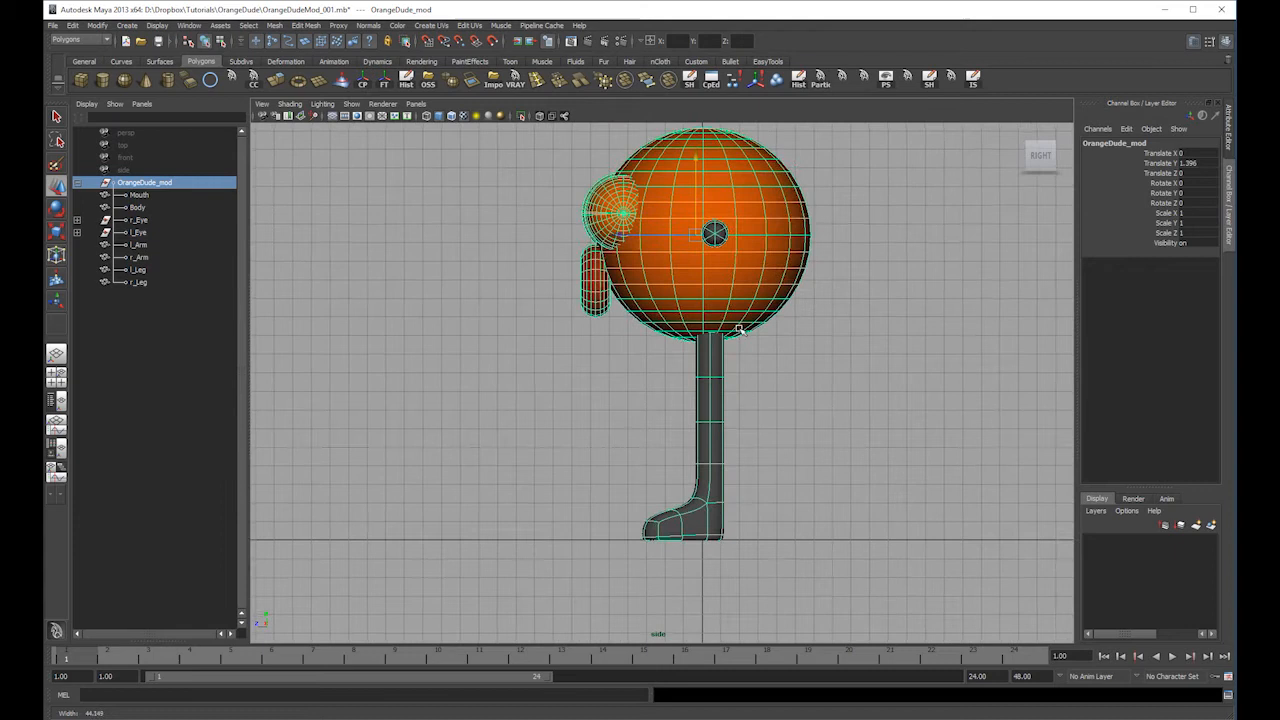
- Freeze the transformations of the OrangeDude_mod group and delete the construction history of the Mouth
{"action": "left_click", "coordinate": [384, 78]}
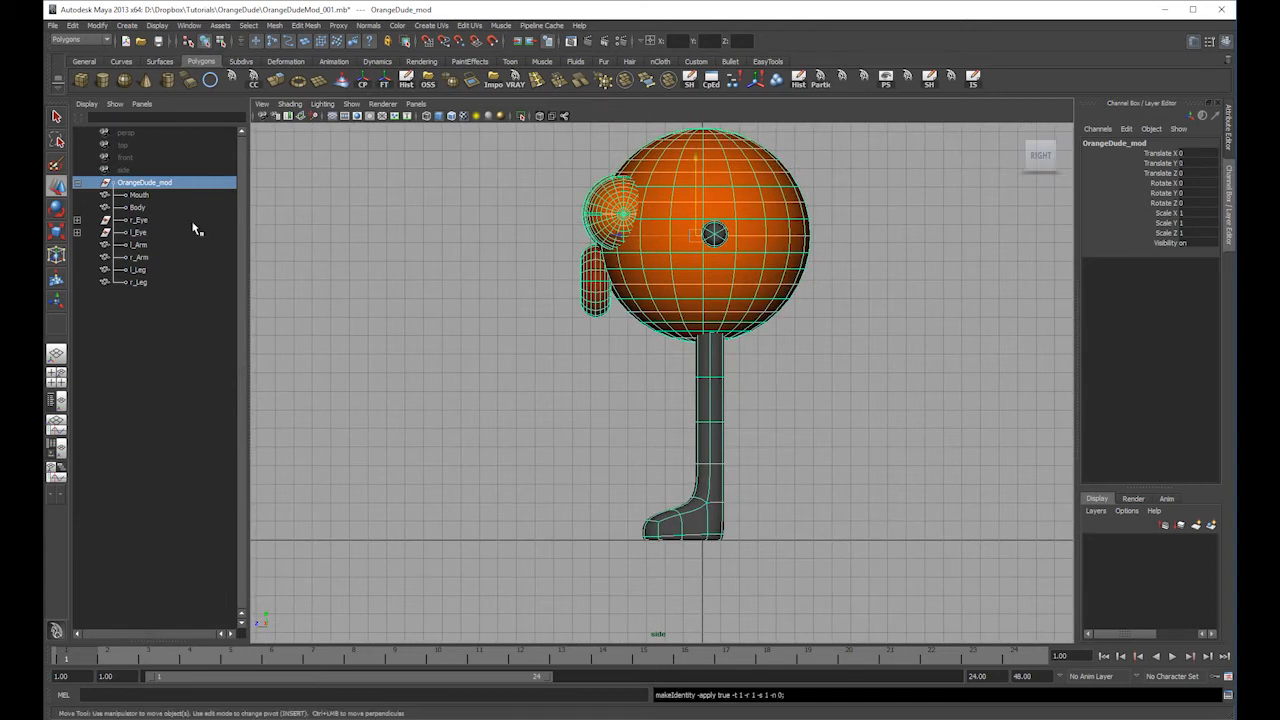
{"action": "left_click", "coordinate": [139, 195]}
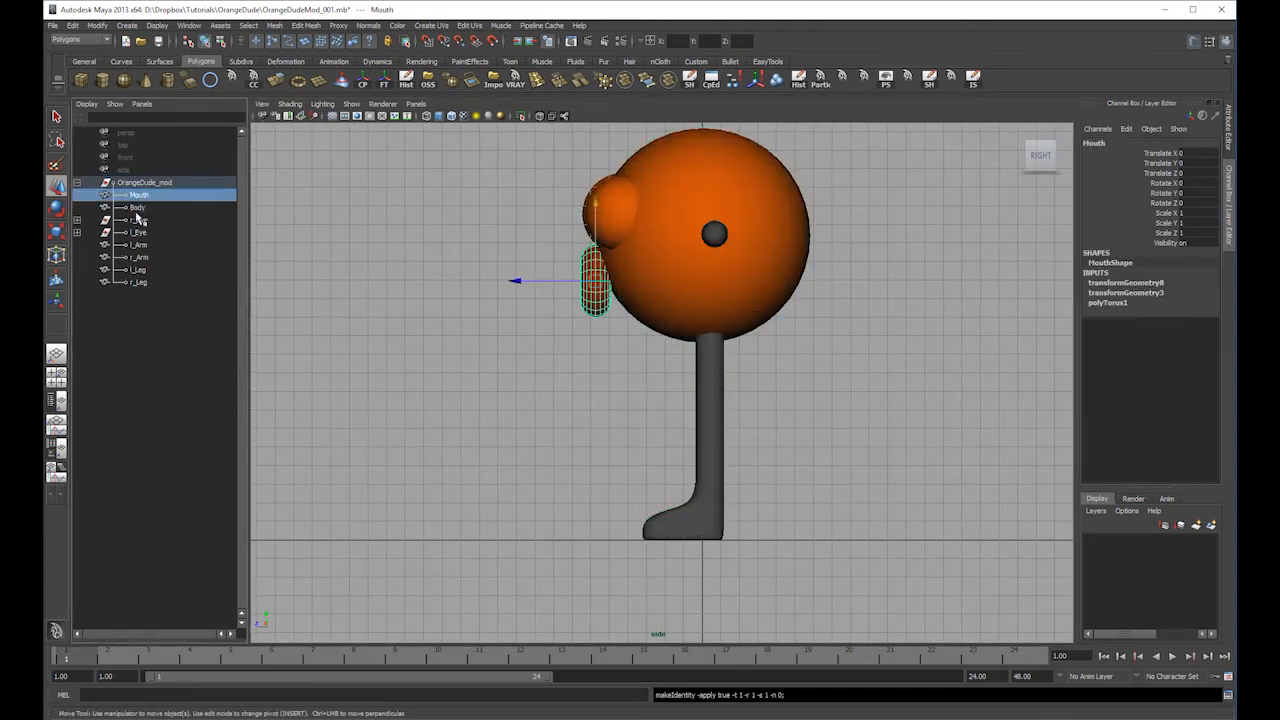
{"action": "left_click", "coordinate": [406, 78]}
- Check the Body, both eye groups, the arms and the legs one by one for leftover transform values and history
{"action": "left_click", "coordinate": [118, 207]}
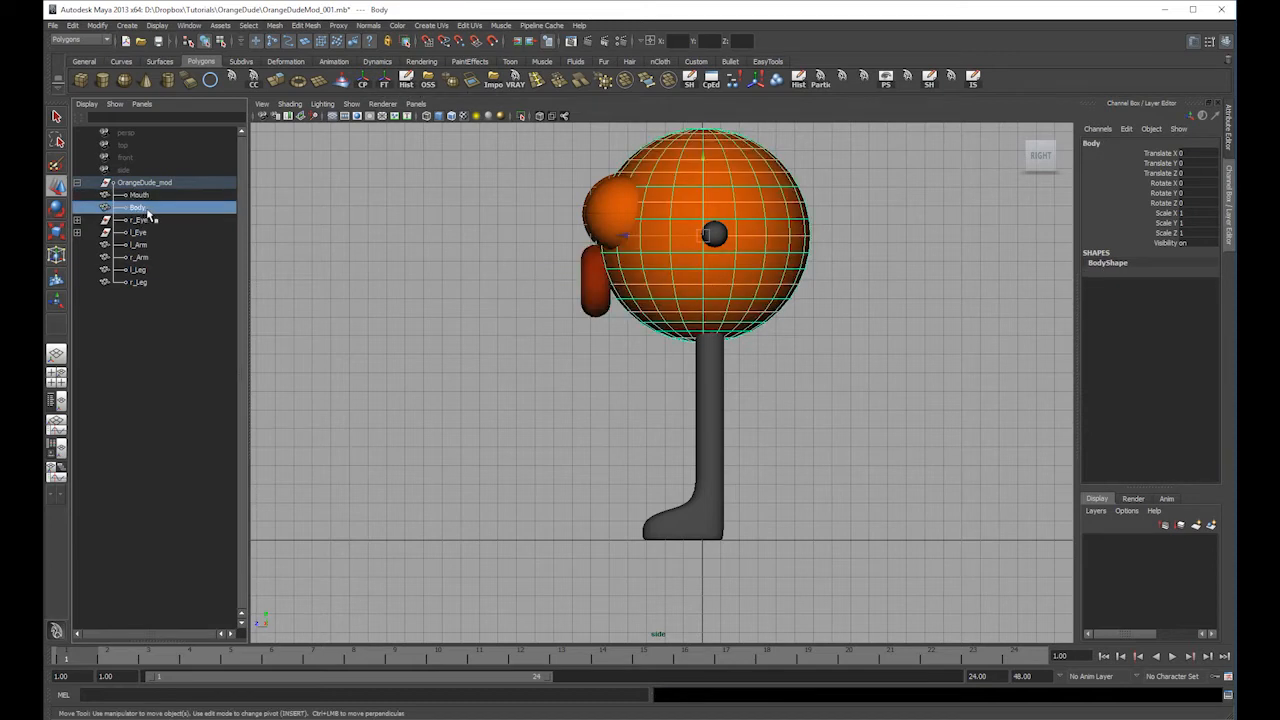
{"action": "left_click", "coordinate": [150, 219]}
{"action": "left_click", "coordinate": [150, 232]}
{"action": "left_click", "coordinate": [150, 244]}
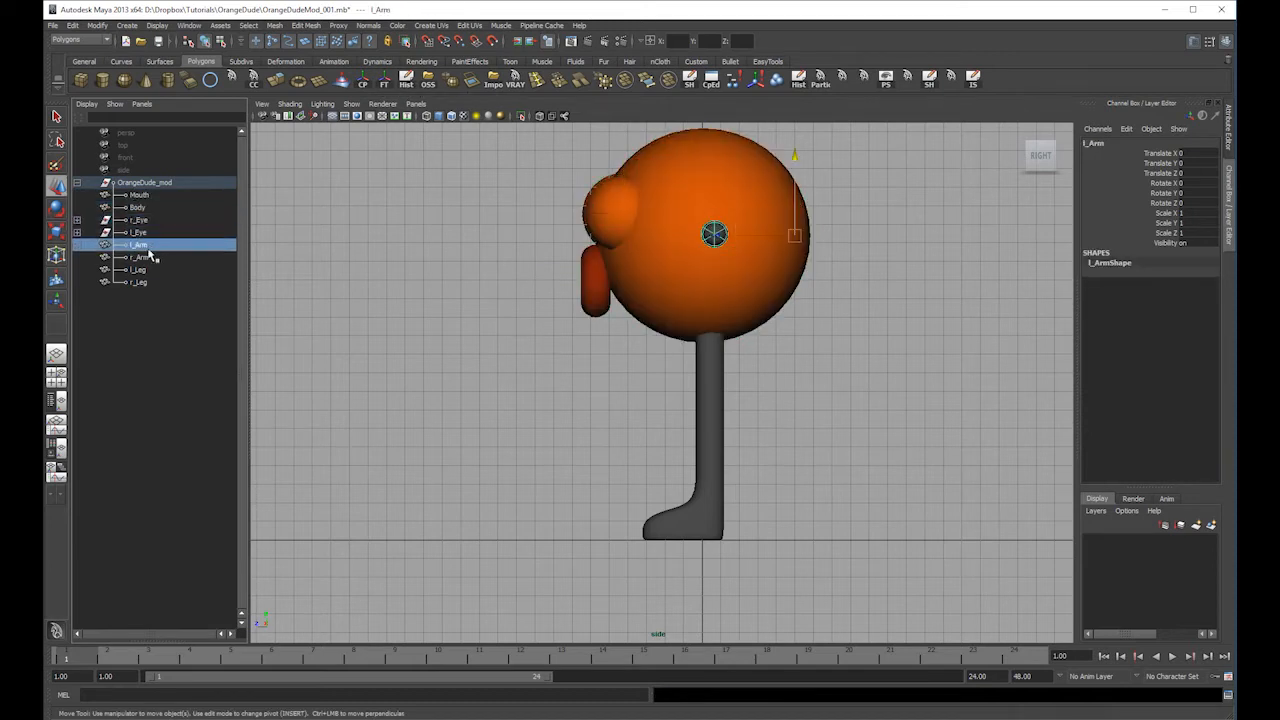
{"action": "left_click", "coordinate": [150, 257]}
{"action": "left_click", "coordinate": [156, 269]}
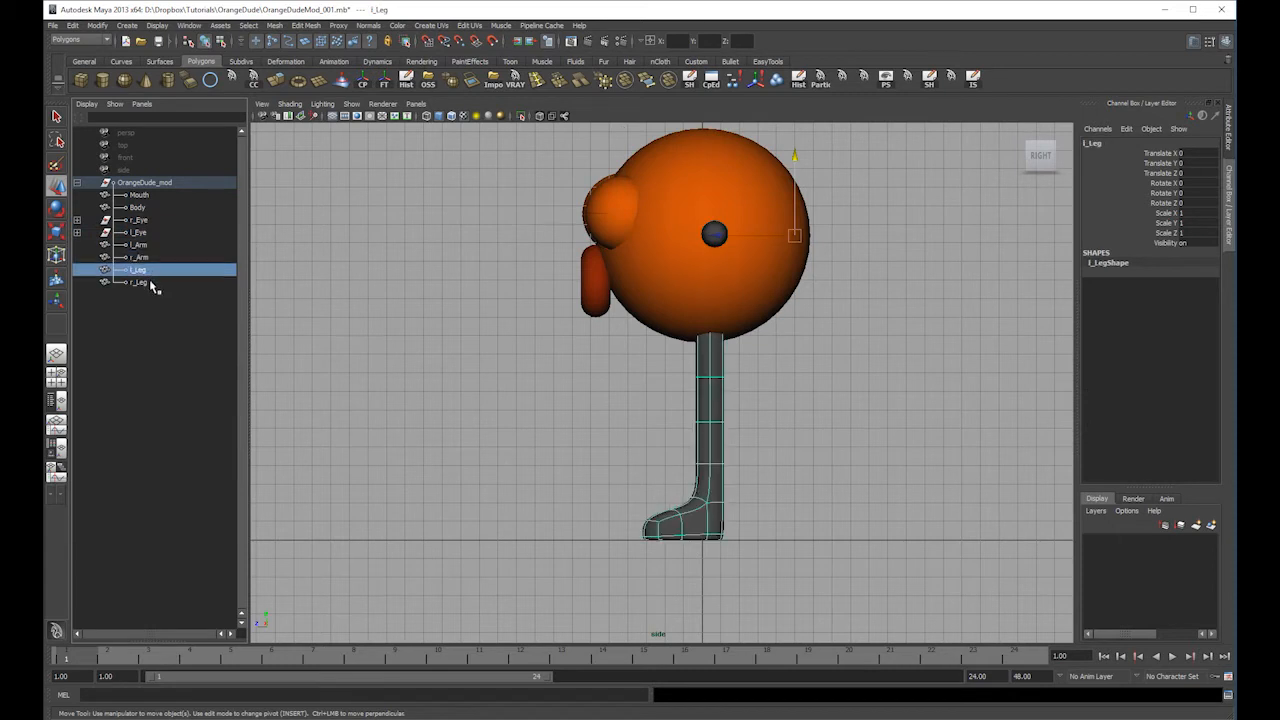
{"action": "left_click", "coordinate": [150, 282]}
- Examine the eyelids and eyeballs inside the r_Eye and l_Eye groups for leftover values and history, and collapse the hierarchy again
{"action": "left_click", "coordinate": [77, 219]}
{"action": "left_click", "coordinate": [160, 232]}
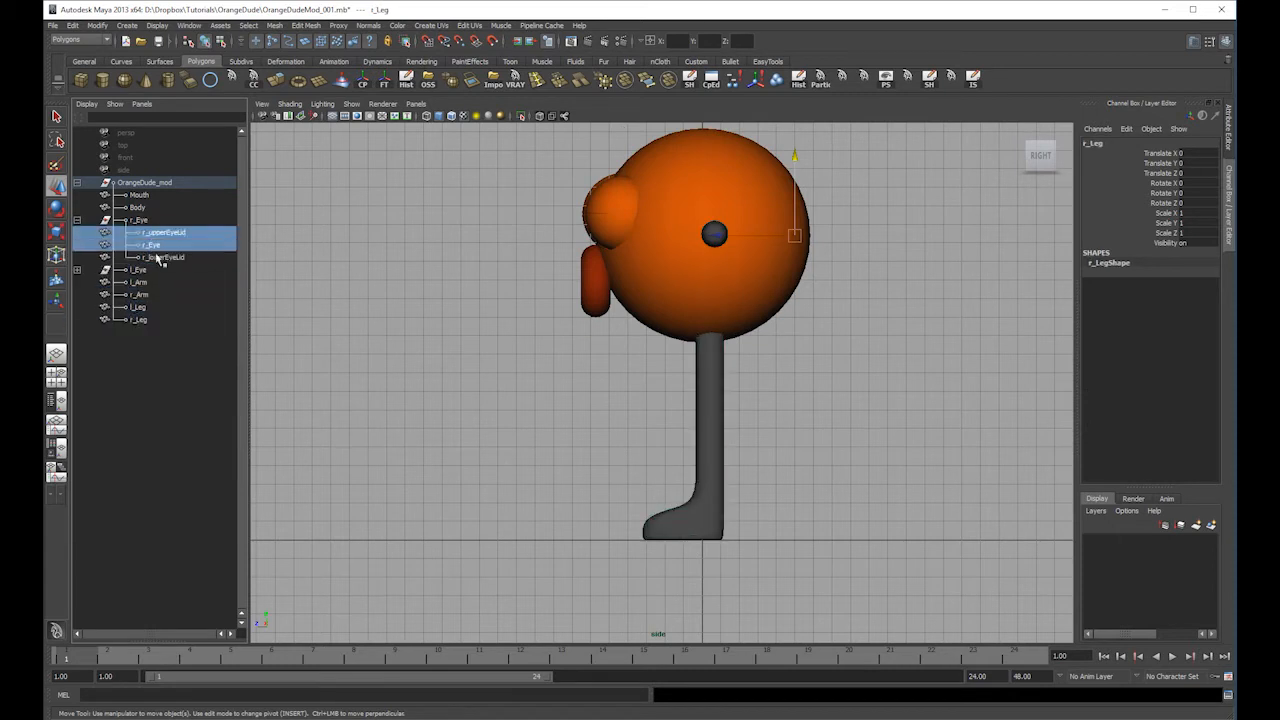
{"action": "left_click", "coordinate": [156, 245]}
{"action": "left_click", "coordinate": [155, 257]}
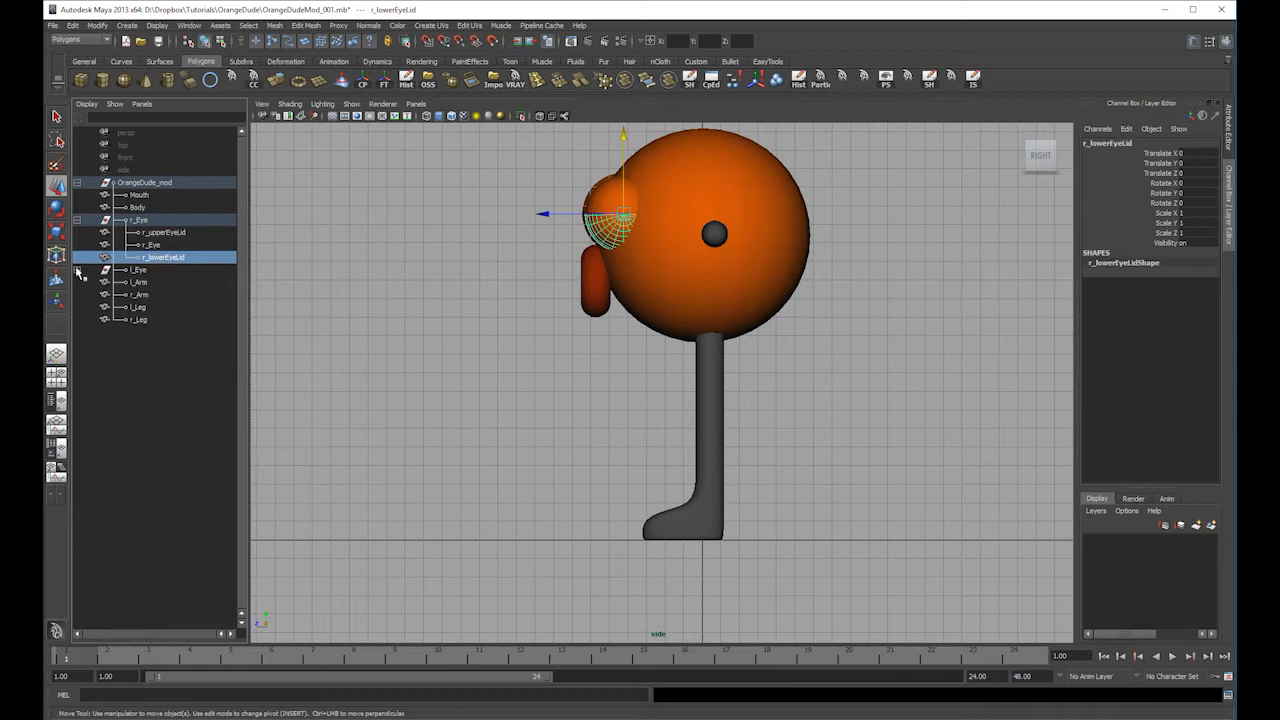
{"action": "left_click", "coordinate": [136, 271]}
{"action": "left_click", "coordinate": [77, 270]}
{"action": "left_click", "coordinate": [163, 283]}
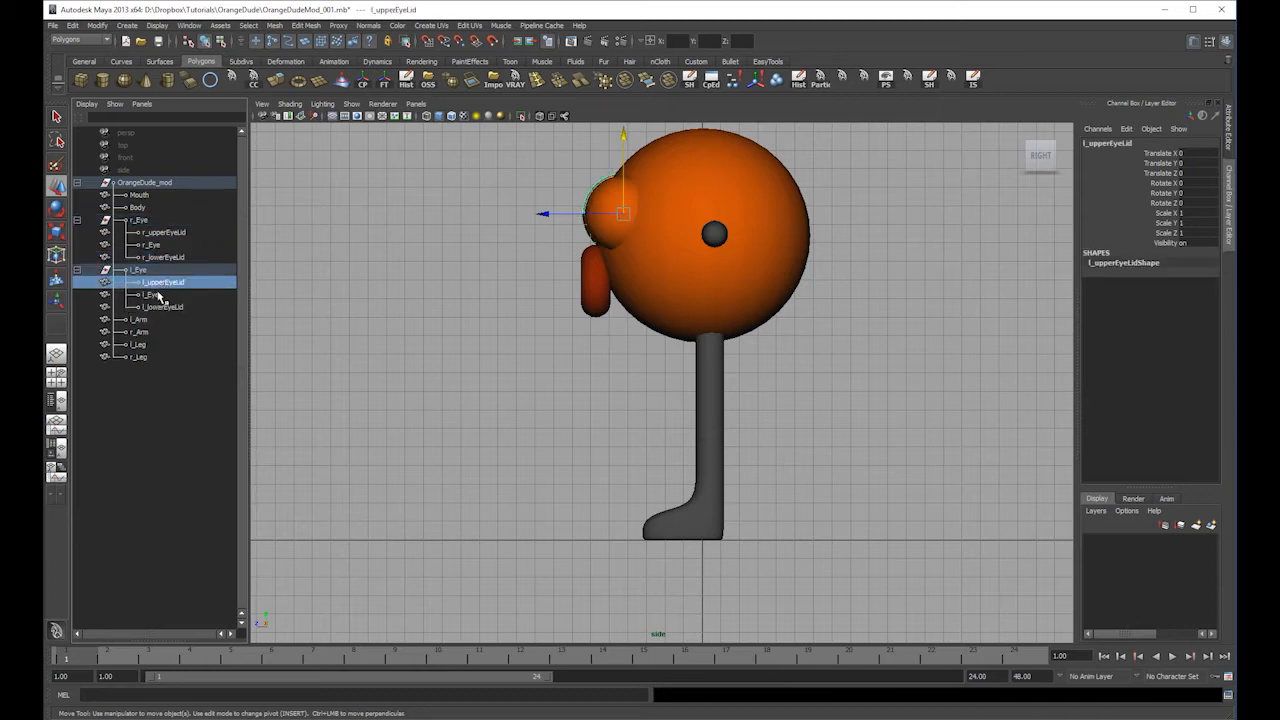
{"action": "left_click", "coordinate": [158, 295]}
{"action": "left_click", "coordinate": [168, 307]}
{"action": "left_click", "coordinate": [160, 283]}
{"action": "left_click", "coordinate": [77, 270]}
{"action": "left_click", "coordinate": [77, 220]}
{"action": "left_click", "coordinate": [77, 182]}
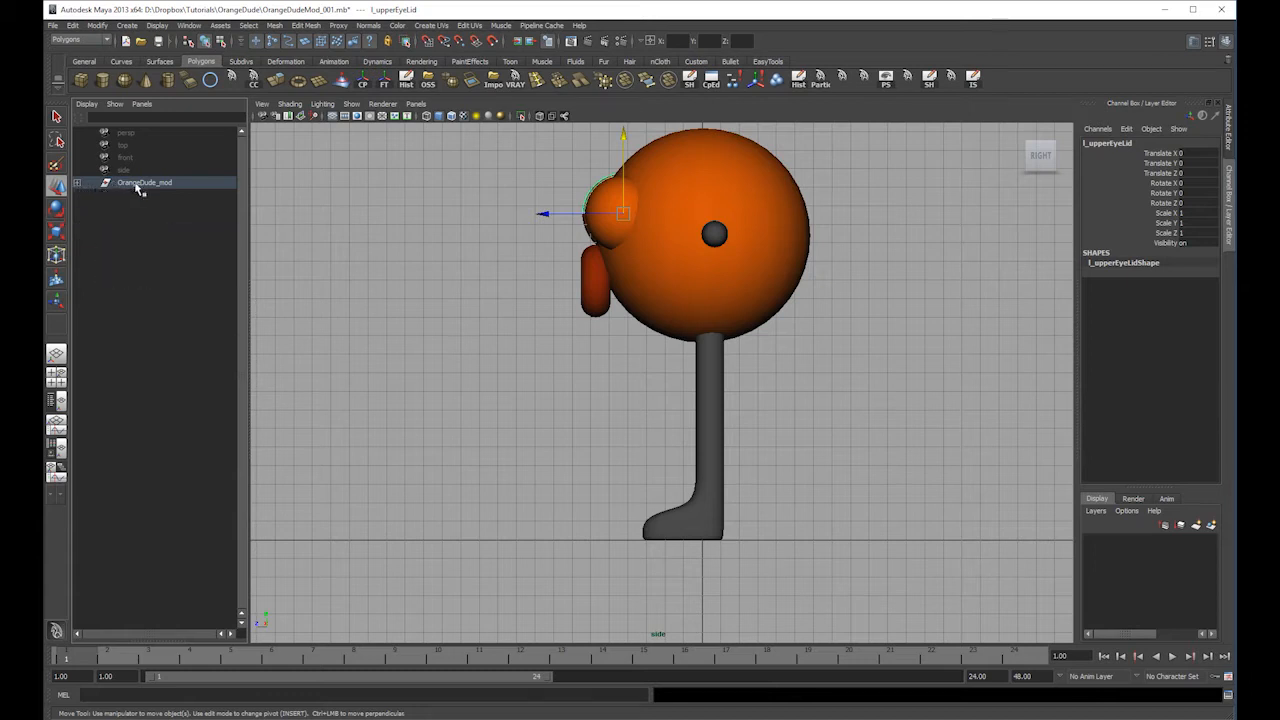
- Deselect everything, save the OrangeDudeMod_001 scene and return to the perspective view
{"action": "left_click", "coordinate": [144, 183]}
{"action": "left_click", "coordinate": [160, 260]}
{"action": "left_click", "coordinate": [52, 25]}
{"action": "left_click", "coordinate": [75, 57]}
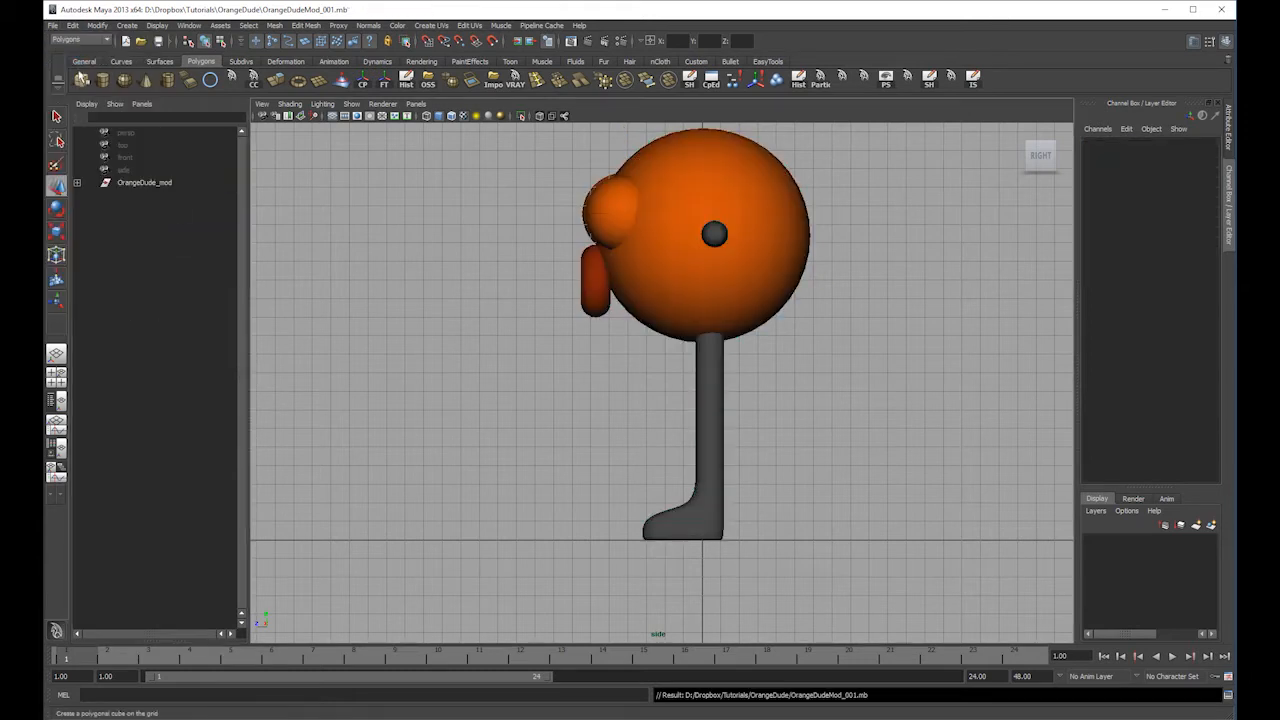
{"action": "key", "text": "space"}
{"action": "left_click_drag", "start_coordinate": [325, 213], "coordinate": [383, 217]}
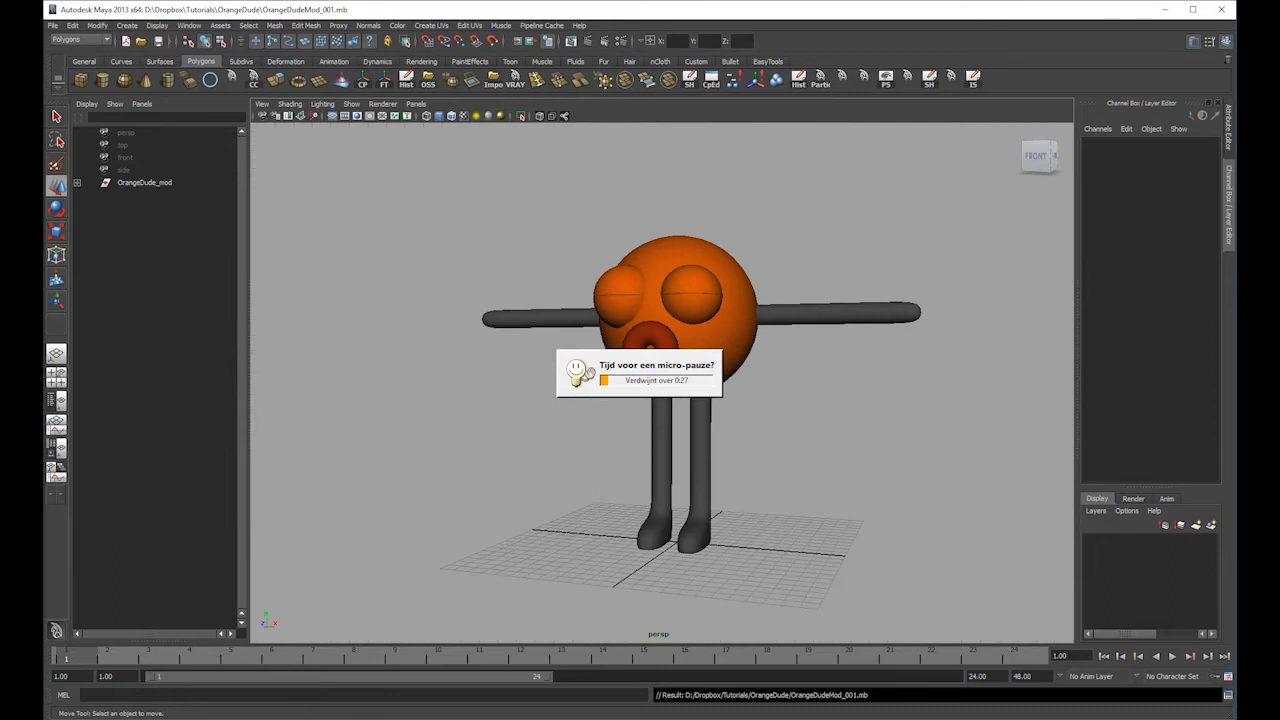
- Quit the break-reminder program running in the system tray
{"action": "left_click", "coordinate": [1080, 718]}
{"action": "right_click", "coordinate": [1041, 662]}
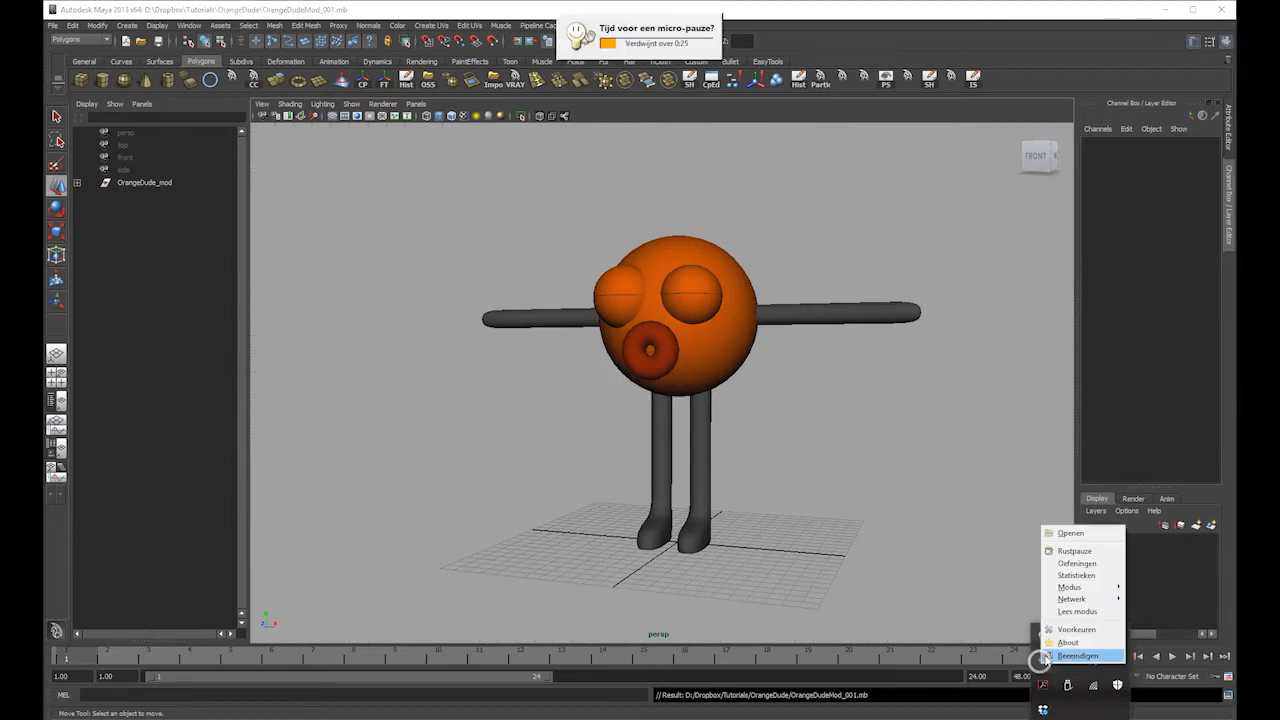
{"action": "left_click", "coordinate": [1077, 656]}
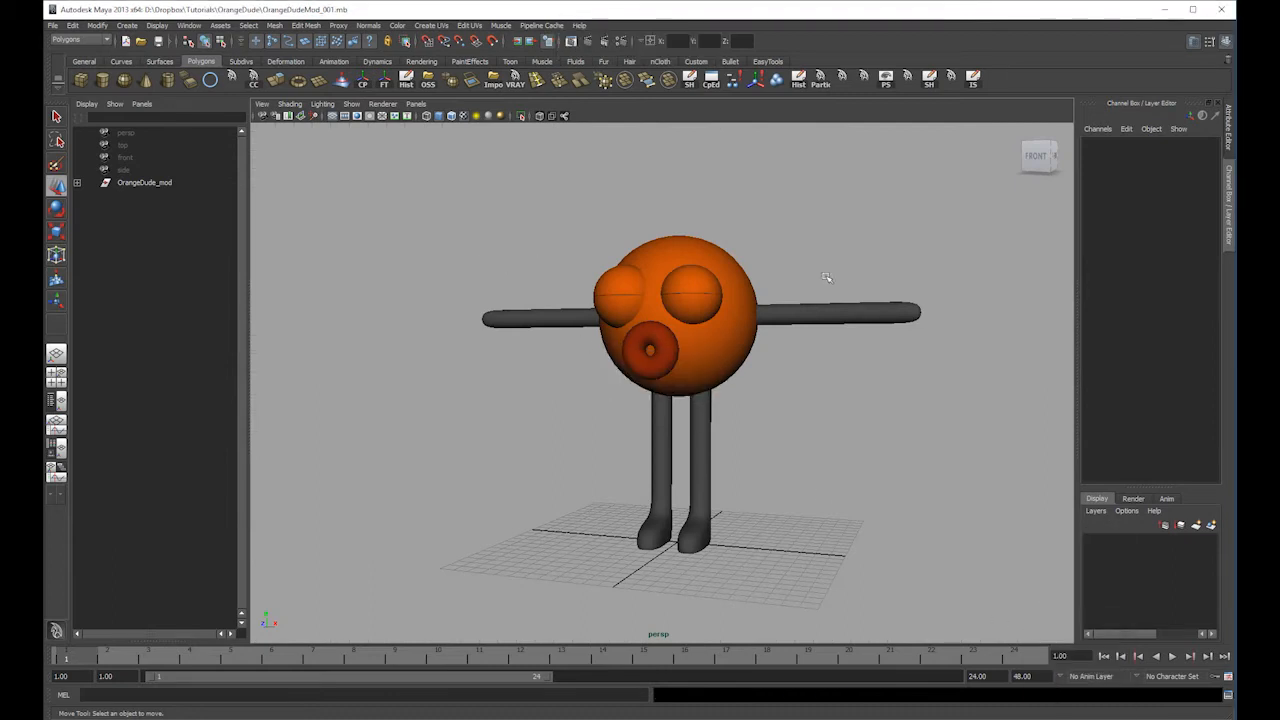
- Select the foot and ankle faces of both legs and assign a new Lambert material to them
{"action": "right_click_drag", "start_coordinate": [827, 279], "coordinate": [741, 306], "text": "alt"}
{"action": "middle_click_drag", "start_coordinate": [741, 306], "coordinate": [729, 295], "text": "alt"}
{"action": "right_click_drag", "start_coordinate": [610, 247], "coordinate": [586, 229], "text": "alt"}
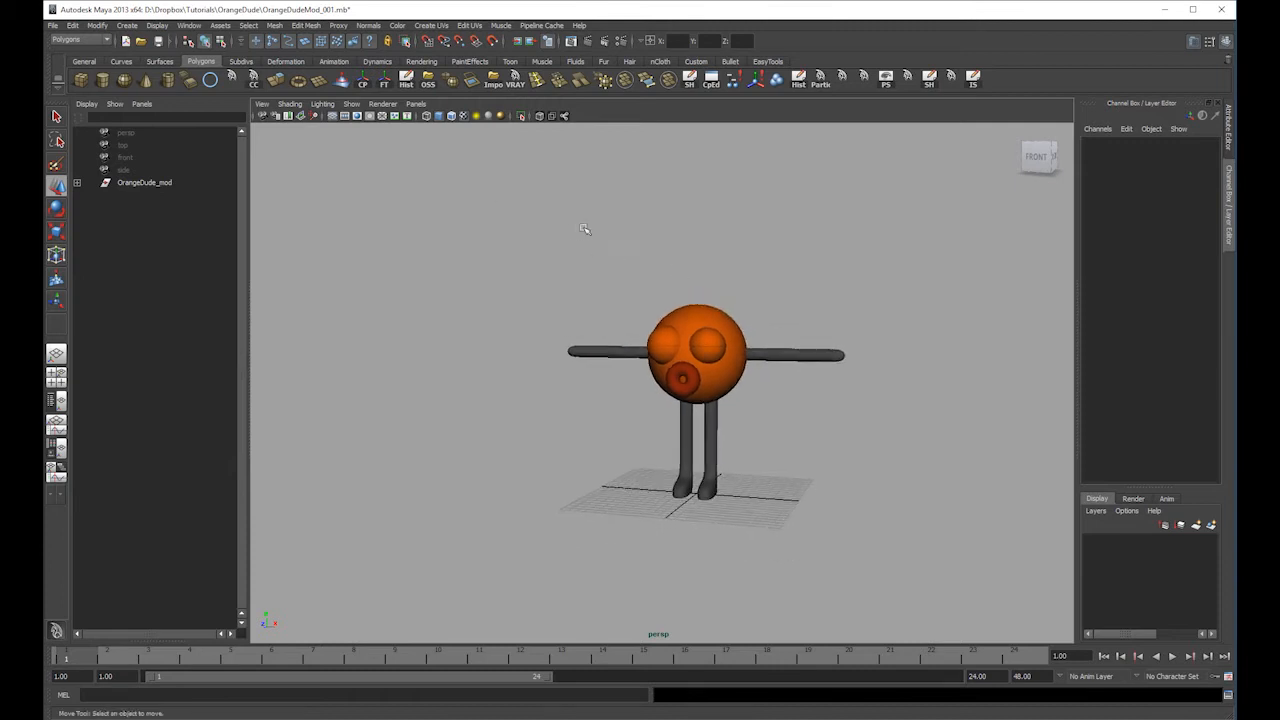
{"action": "middle_click_drag", "start_coordinate": [623, 228], "coordinate": [605, 209], "text": "alt"}
{"action": "right_click_drag", "start_coordinate": [605, 209], "coordinate": [723, 353], "text": "alt"}
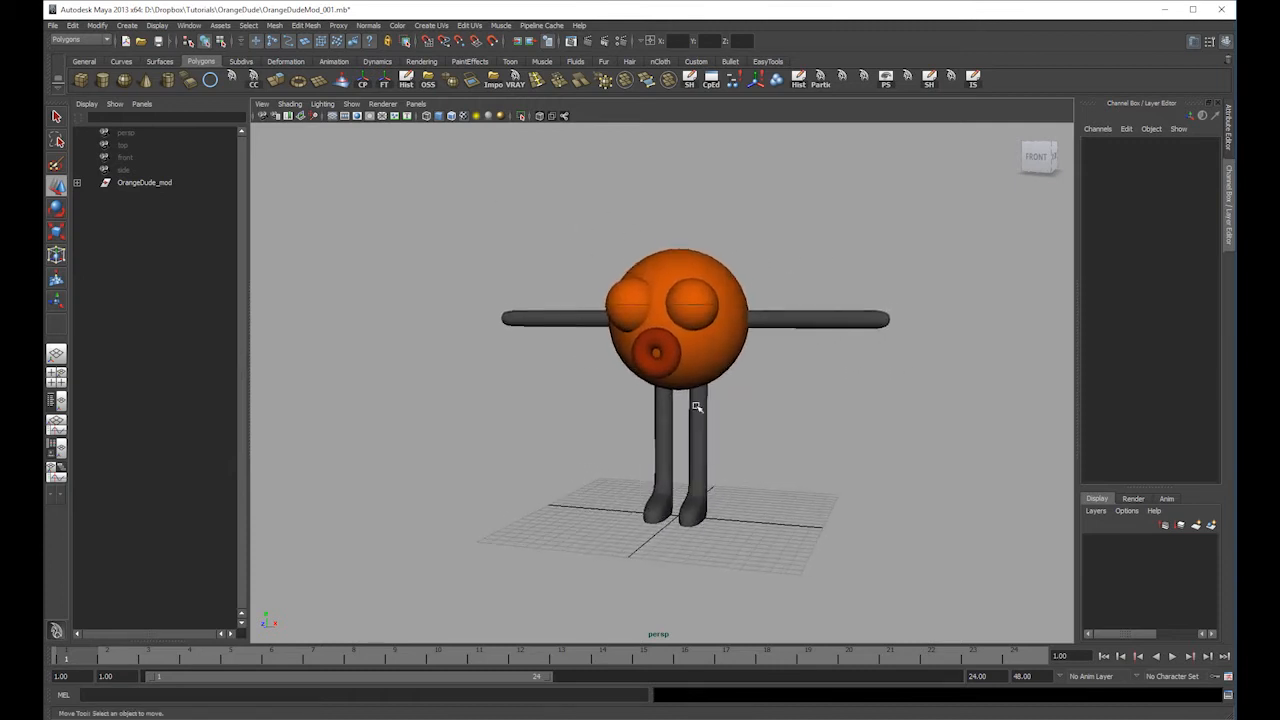
{"action": "left_click_drag", "start_coordinate": [749, 439], "coordinate": [743, 411], "text": "alt"}
{"action": "middle_click_drag", "start_coordinate": [743, 411], "coordinate": [733, 341], "text": "alt"}
{"action": "right_click_drag", "start_coordinate": [733, 341], "coordinate": [770, 412], "text": "alt"}
{"action": "right_click_drag", "start_coordinate": [697, 364], "coordinate": [707, 391]}
{"action": "left_click_drag", "start_coordinate": [760, 398], "coordinate": [732, 374], "text": "alt"}
{"action": "left_click_drag", "start_coordinate": [746, 431], "coordinate": [627, 539]}
{"action": "right_click_drag", "start_coordinate": [680, 414], "coordinate": [681, 445]}
{"action": "left_click_drag", "start_coordinate": [640, 437], "coordinate": [712, 442], "text": "alt"}
{"action": "left_click_drag", "start_coordinate": [596, 428], "coordinate": [654, 499], "text": "shift"}
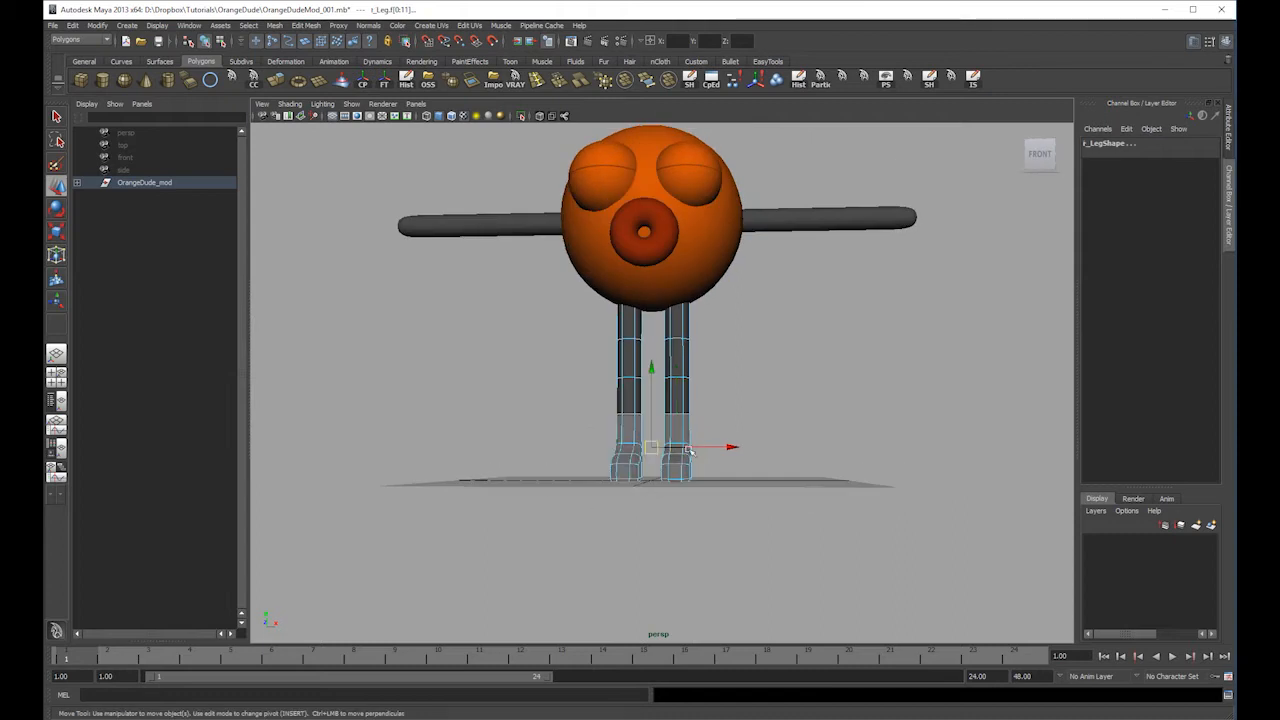
{"action": "right_click_drag", "start_coordinate": [684, 428], "coordinate": [680, 606]}
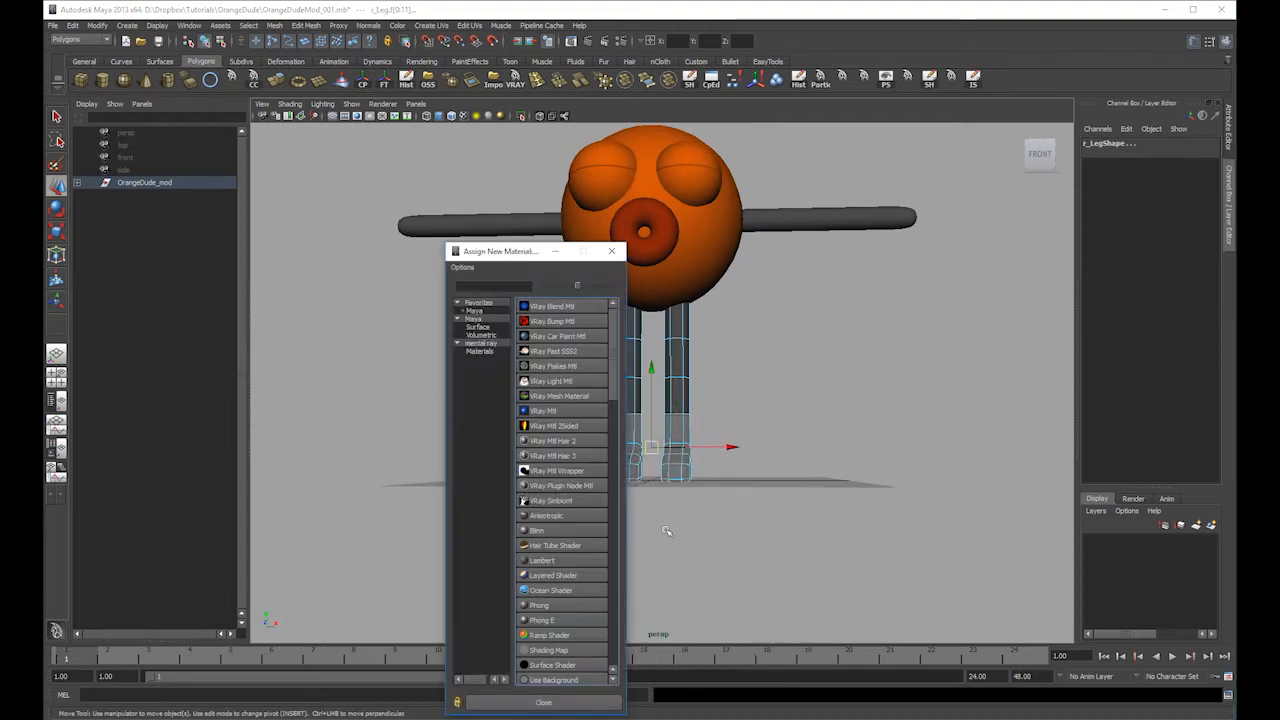
{"action": "left_click", "coordinate": [505, 320]}
{"action": "left_click", "coordinate": [545, 351]}
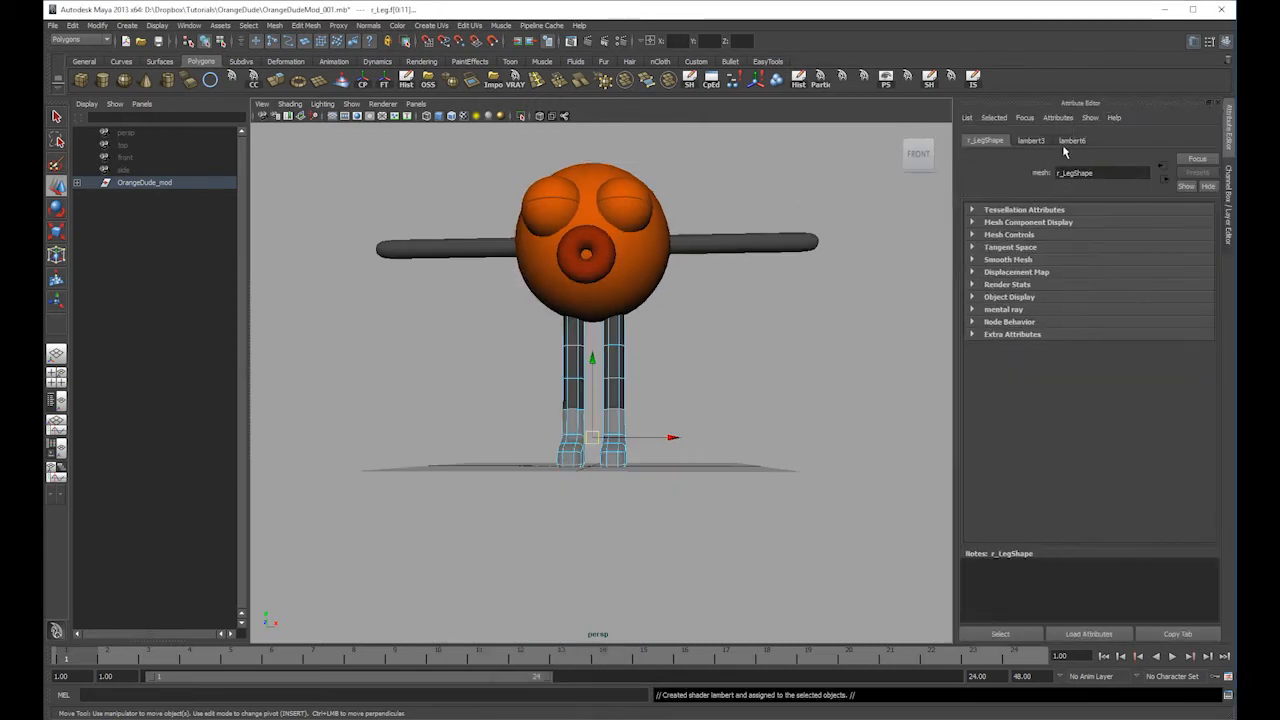
- Set the colour of the feet's new Lambert material to near white and return both legs to object mode
{"action": "left_click", "coordinate": [1070, 141]}
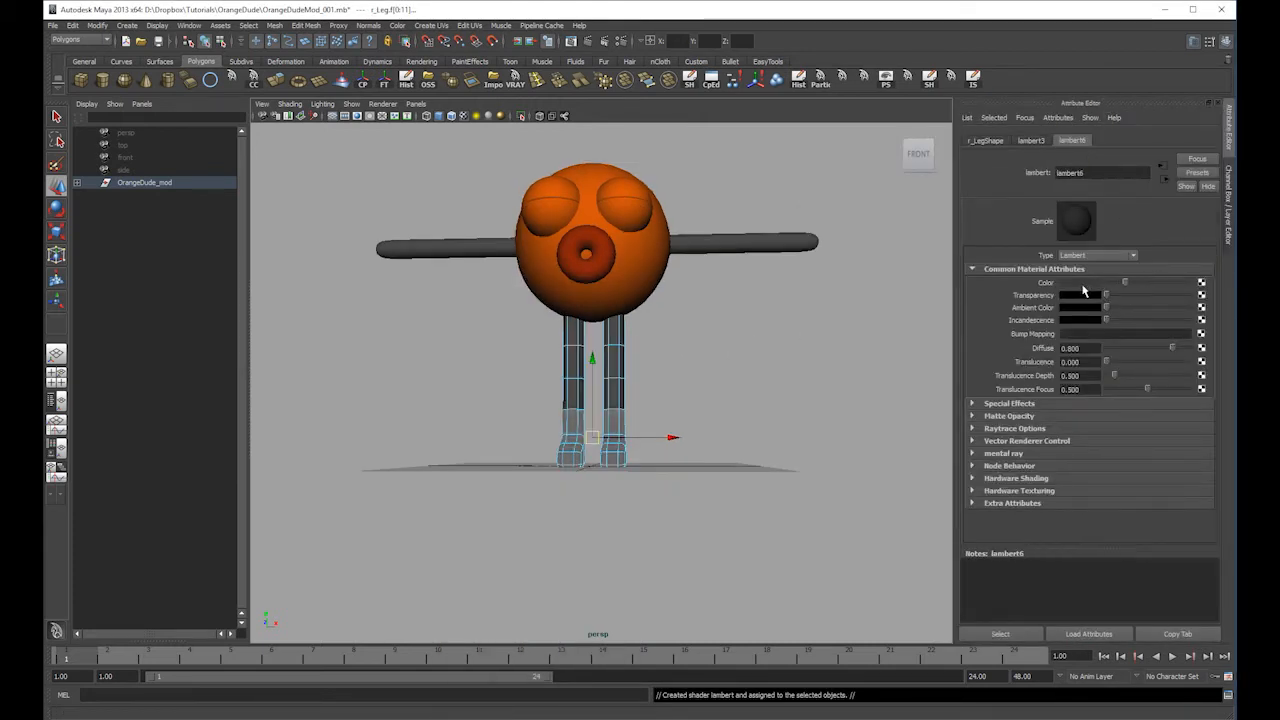
{"action": "left_click", "coordinate": [1083, 285]}
{"action": "left_click_drag", "start_coordinate": [1070, 333], "coordinate": [1108, 333]}
{"action": "left_click", "coordinate": [880, 408]}
{"action": "left_click_drag", "start_coordinate": [878, 410], "coordinate": [660, 348], "text": "alt"}
{"action": "right_click_drag", "start_coordinate": [659, 380], "coordinate": [735, 315]}
{"action": "right_click_drag", "start_coordinate": [613, 345], "coordinate": [722, 283]}
- Darken the colour of the lambert3 material used on the arms and upper legs
{"action": "right_click_drag", "start_coordinate": [752, 330], "coordinate": [680, 345], "text": "alt"}
{"action": "middle_click_drag", "start_coordinate": [680, 345], "coordinate": [680, 400], "text": "alt"}
{"action": "left_click_drag", "start_coordinate": [680, 400], "coordinate": [750, 350], "text": "alt"}
{"action": "left_click", "coordinate": [752, 340]}
{"action": "left_click", "coordinate": [1063, 140]}
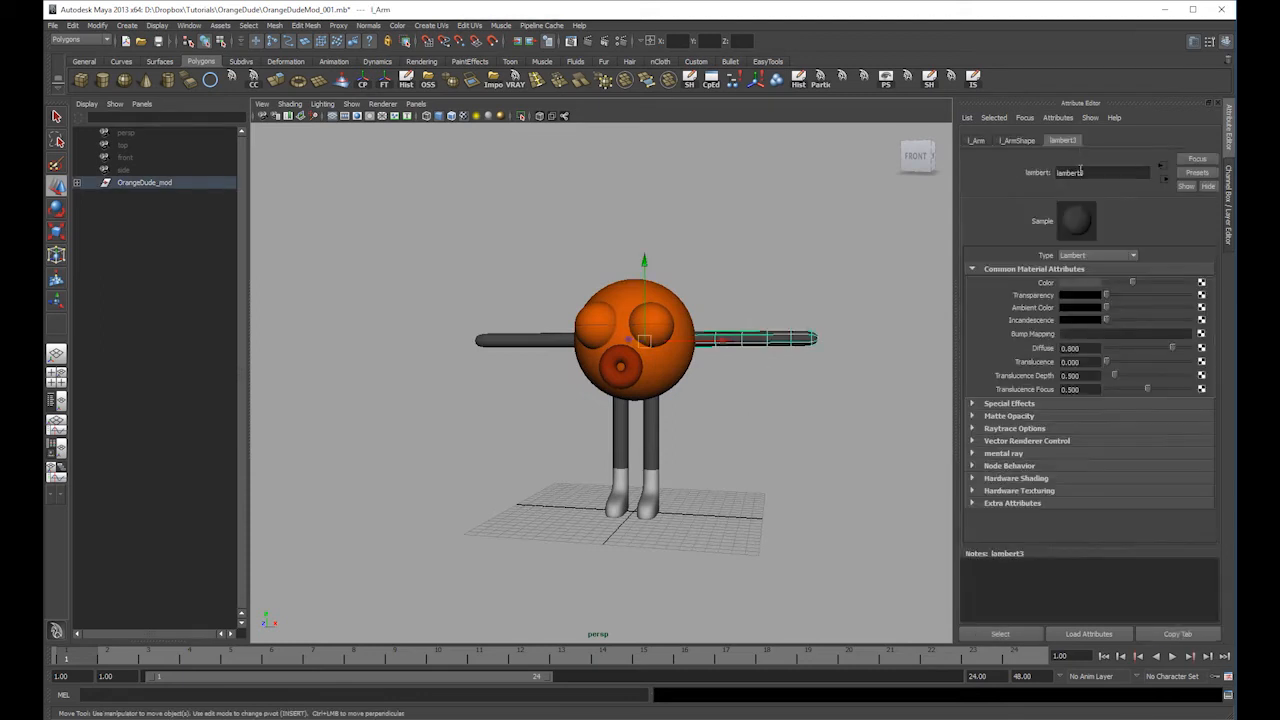
{"action": "left_click", "coordinate": [1095, 264]}
{"action": "left_click_drag", "start_coordinate": [1045, 333], "coordinate": [1023, 334]}
{"action": "left_click", "coordinate": [754, 392]}
- Save the recoloured character in the OrangeDudeMod_001 scene
{"action": "middle_click_drag", "start_coordinate": [754, 392], "coordinate": [771, 414], "text": "alt"}
{"action": "left_click_drag", "start_coordinate": [771, 414], "coordinate": [750, 388], "text": "alt"}
{"action": "middle_click_drag", "start_coordinate": [750, 388], "coordinate": [719, 340], "text": "alt"}
{"action": "right_click_drag", "start_coordinate": [719, 340], "coordinate": [771, 371], "text": "alt"}
{"action": "left_click_drag", "start_coordinate": [771, 371], "coordinate": [789, 377], "text": "alt"}
{"action": "right_click_drag", "start_coordinate": [789, 377], "coordinate": [723, 363], "text": "alt"}
{"action": "key", "text": "ctrl+s"}
{"action": "left_click", "coordinate": [52, 25]}
{"action": "left_click", "coordinate": [77, 66]}
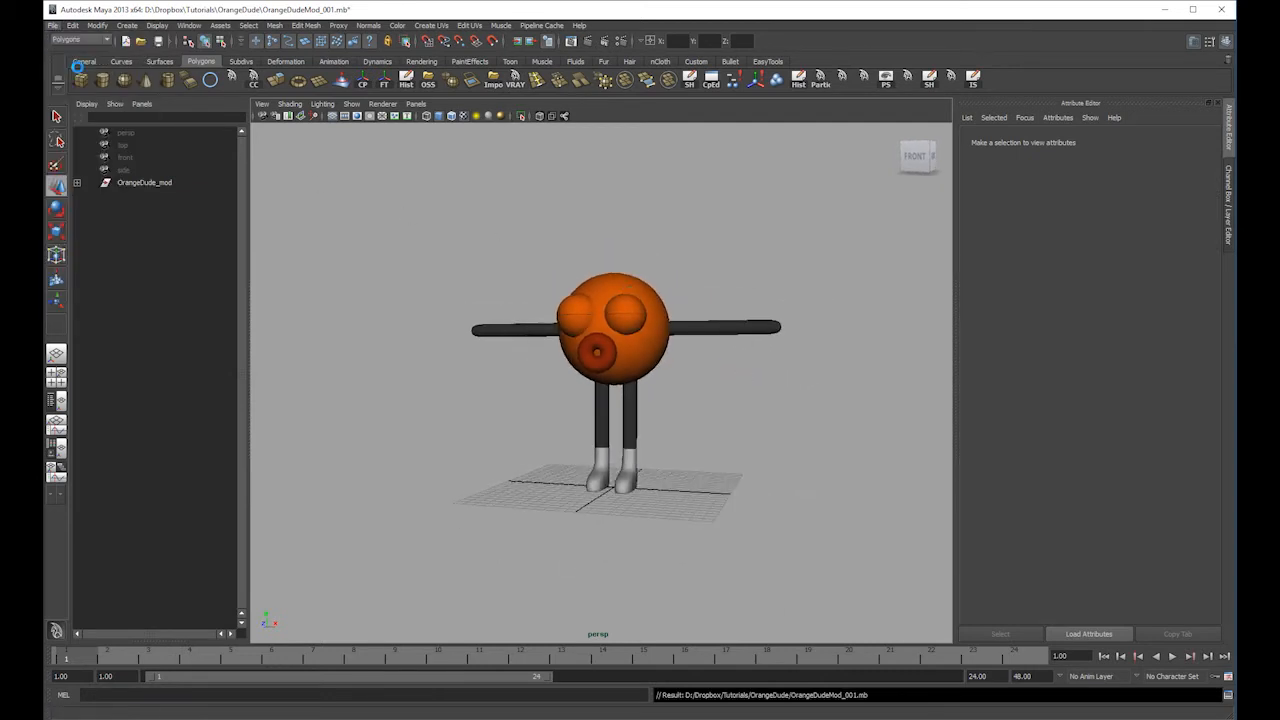
- Save the scene as a new file named OrangeDudeRig_001.mb in the OrangeDude folder
{"action": "left_click", "coordinate": [52, 25]}
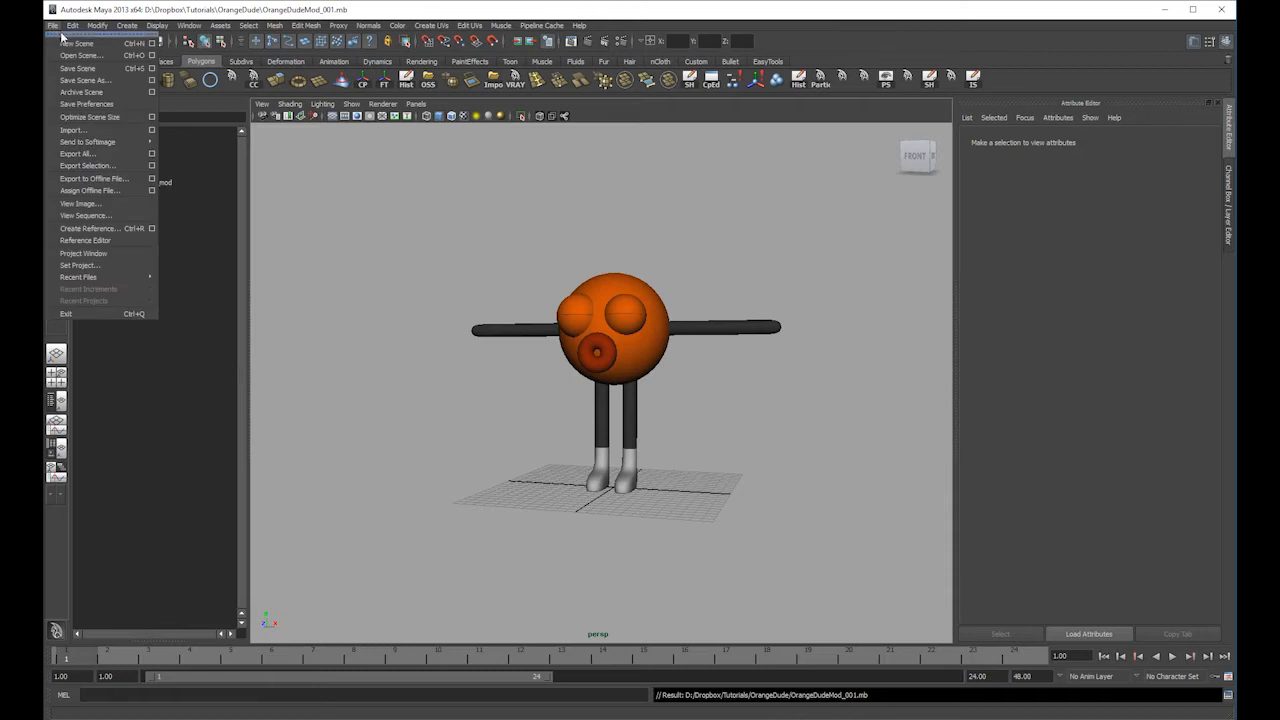
{"action": "left_click", "coordinate": [91, 81]}
{"action": "left_click", "coordinate": [485, 241]}
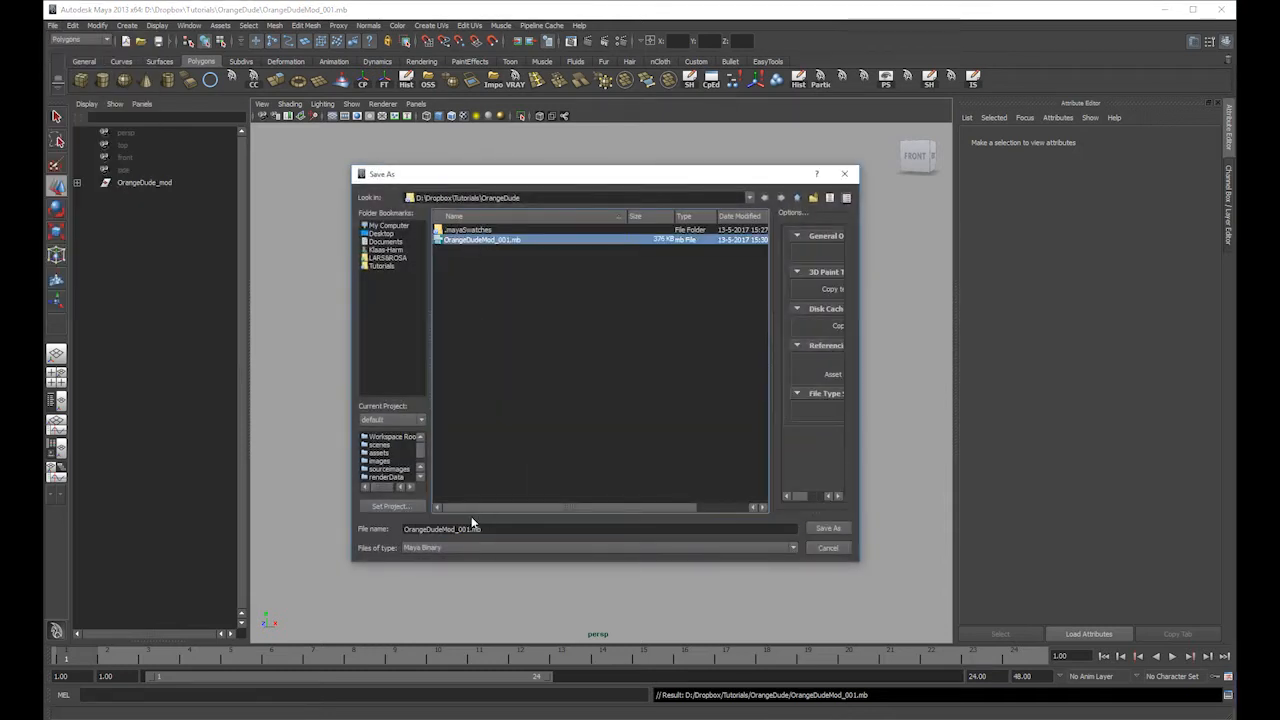
{"action": "left_click", "coordinate": [459, 529]}
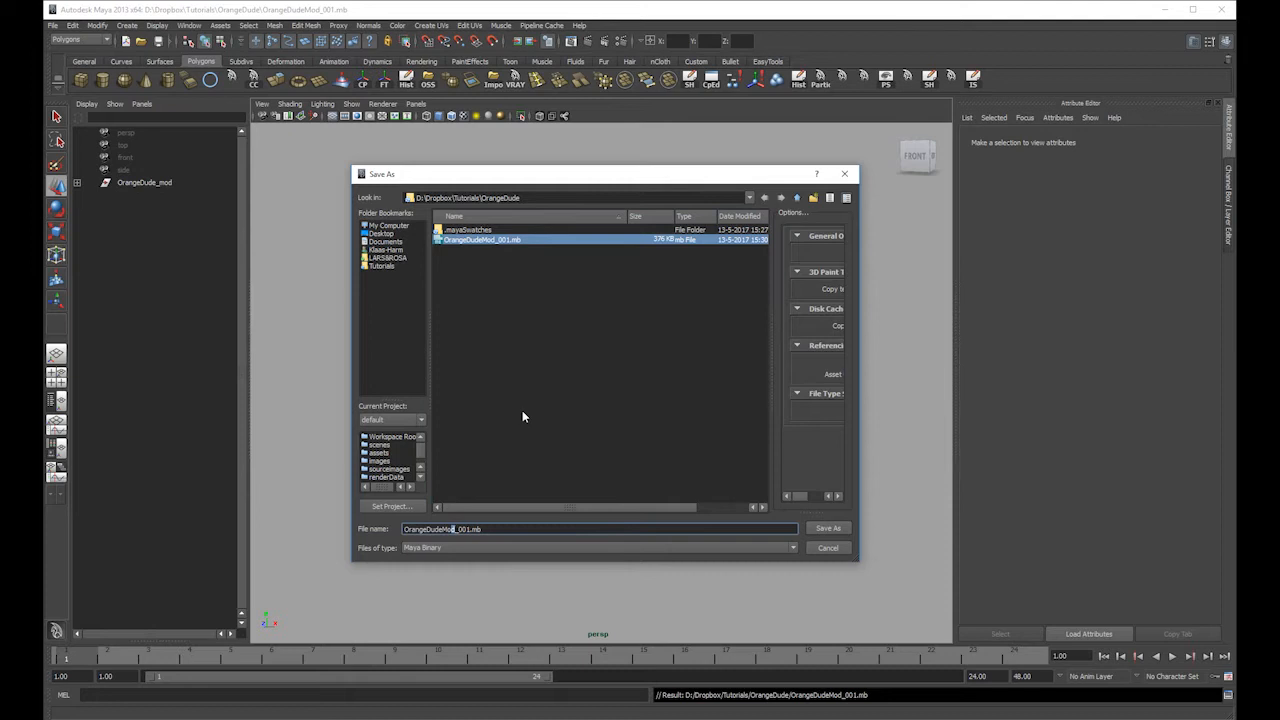
{"action": "key", "text": "BackSpace"}
{"action": "key", "text": "BackSpace"}
{"action": "key", "text": "BackSpace"}
{"action": "type", "text": "Rig"}
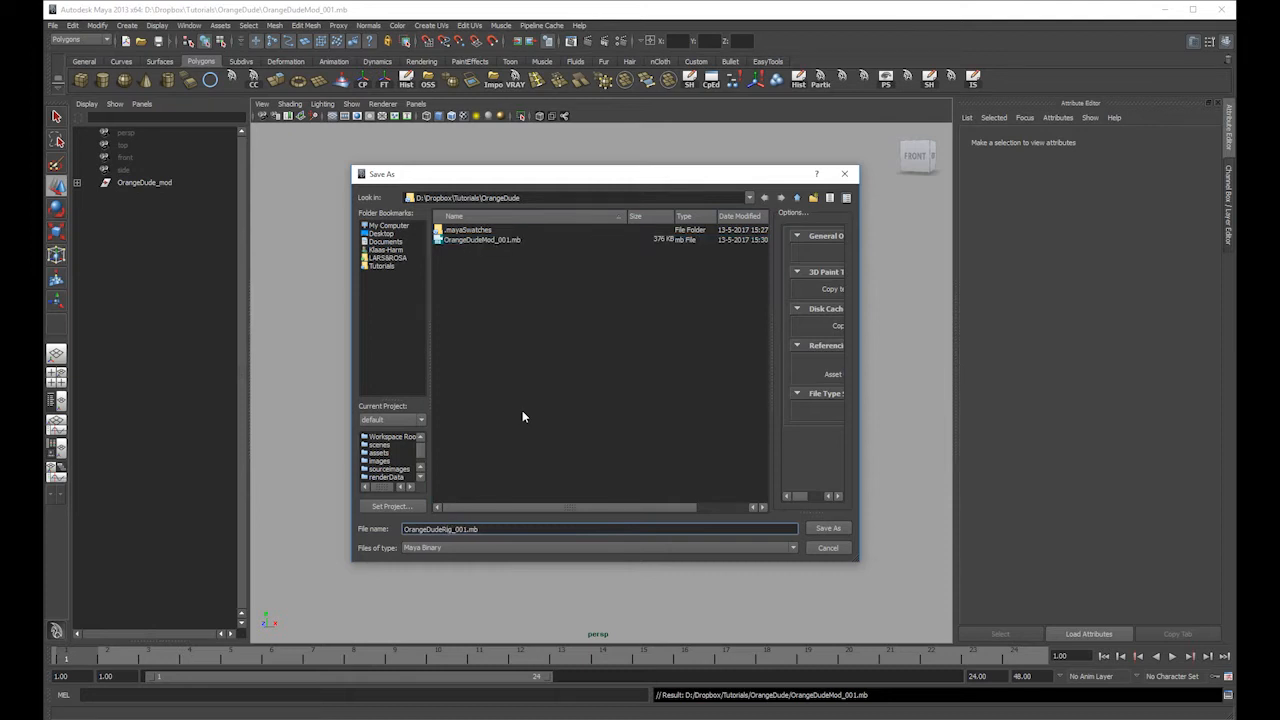
{"action": "key", "text": "Return"}
- In the front view, create a new display layer containing the r_Eye and l_Eye groups
{"action": "key", "text": "space"}
{"action": "left_click_drag", "start_coordinate": [682, 385], "coordinate": [692, 414]}
{"action": "right_click_drag", "start_coordinate": [822, 374], "coordinate": [578, 366], "text": "alt"}
{"action": "middle_click_drag", "start_coordinate": [659, 424], "coordinate": [654, 323], "text": "alt"}
{"action": "right_click_drag", "start_coordinate": [654, 323], "coordinate": [651, 294], "text": "alt"}
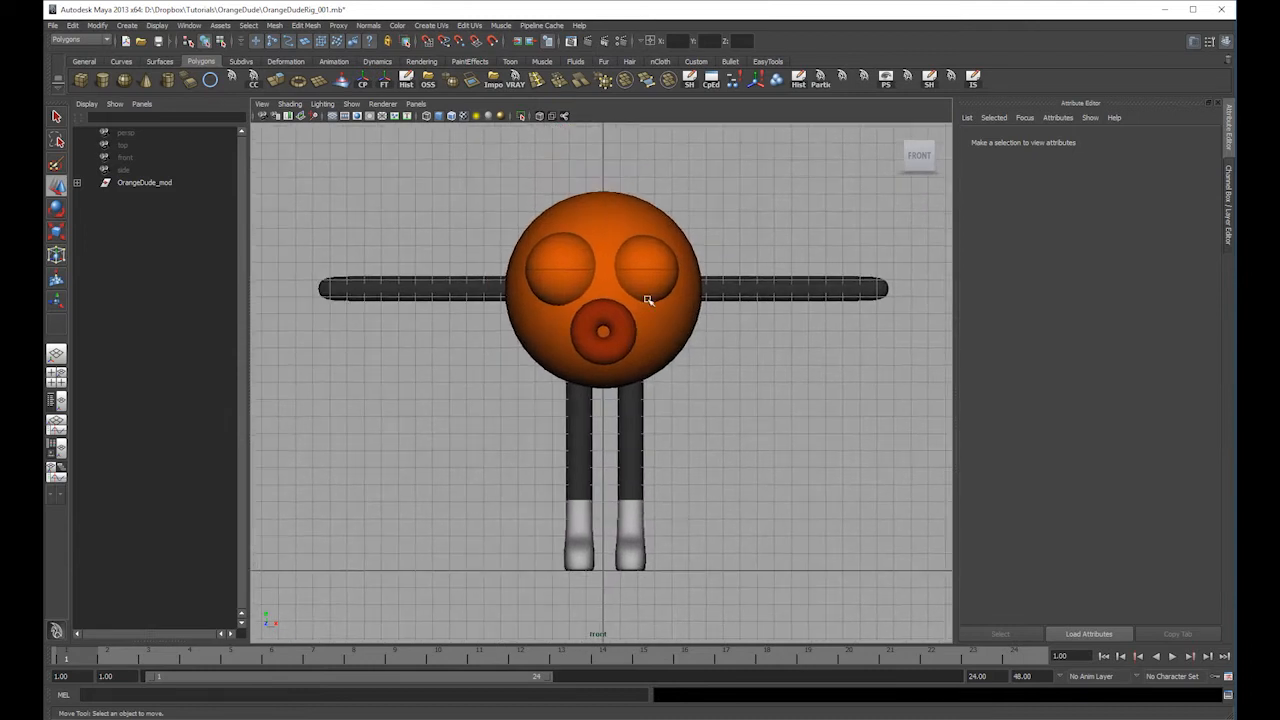
{"action": "left_click", "coordinate": [652, 288]}
{"action": "left_click", "coordinate": [77, 182]}
{"action": "left_click", "coordinate": [138, 219]}
{"action": "left_click", "coordinate": [138, 232], "text": "shift"}
{"action": "left_click", "coordinate": [1227, 222]}
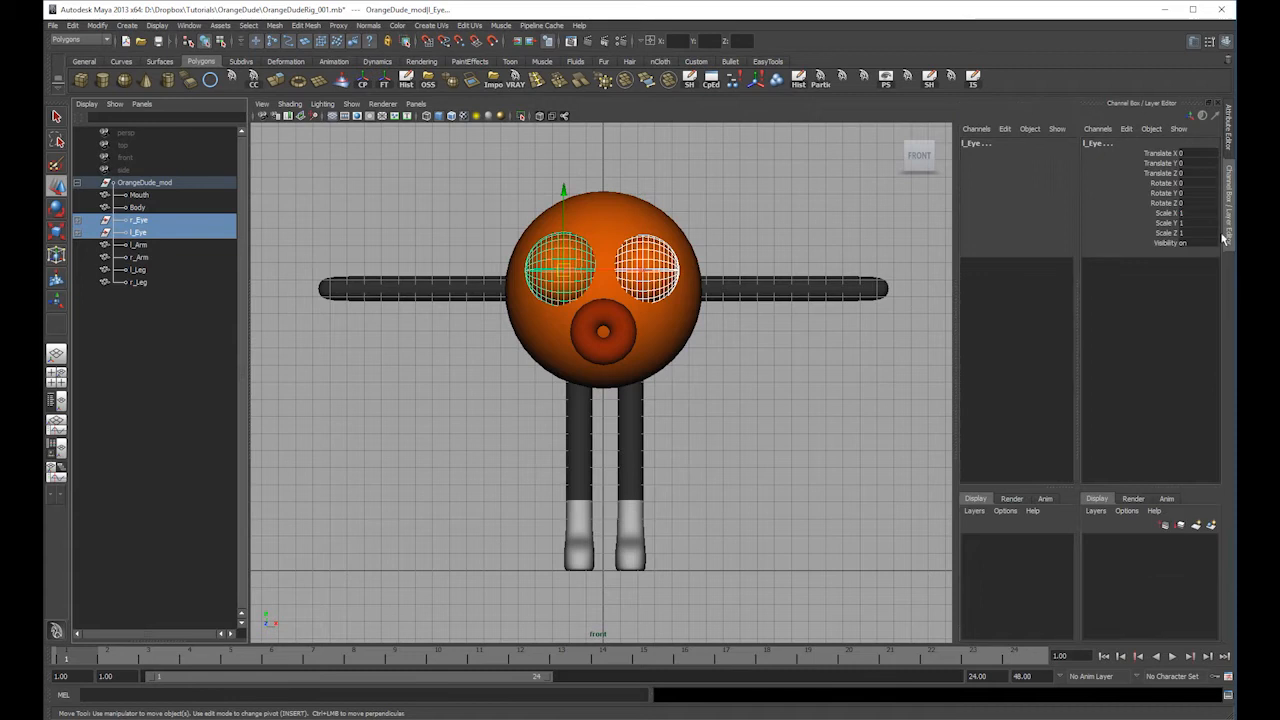
{"action": "left_click", "coordinate": [1211, 524]}
- Hide the new display layer and rename it Eyes
{"action": "left_click", "coordinate": [1106, 542]}
{"action": "double_click", "coordinate": [1135, 541]}
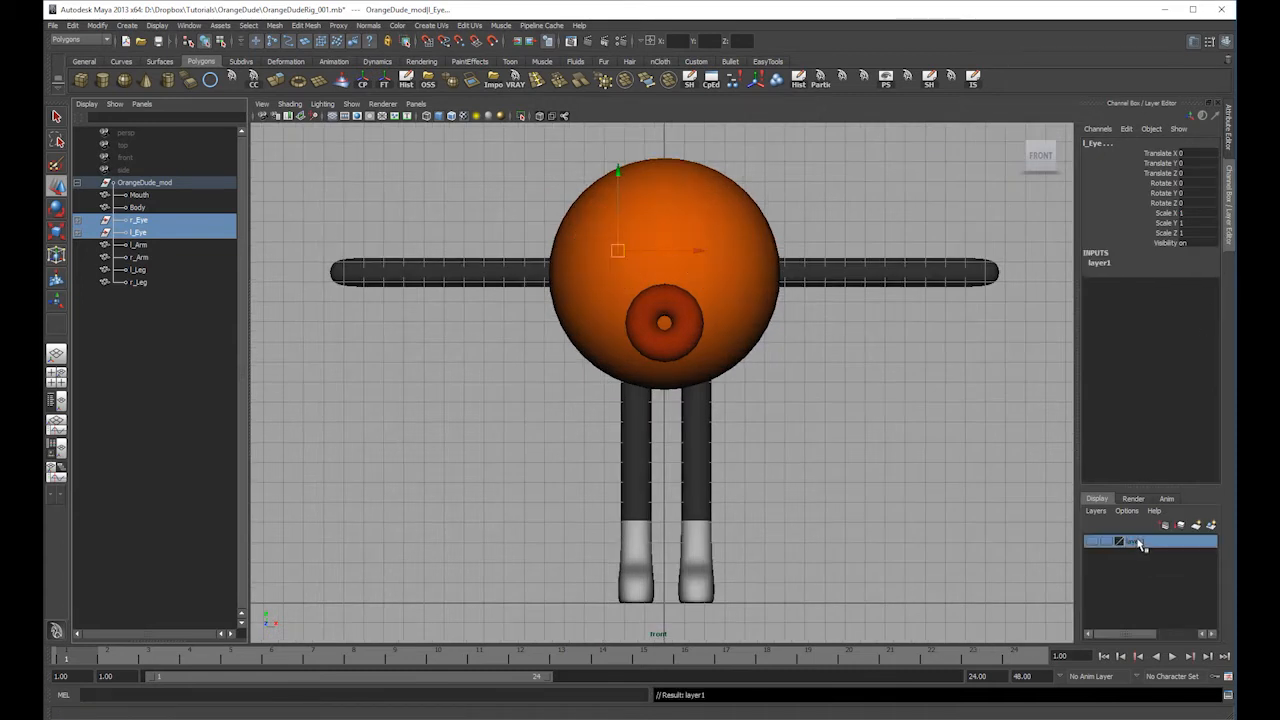
{"action": "type", "text": "Eye"}
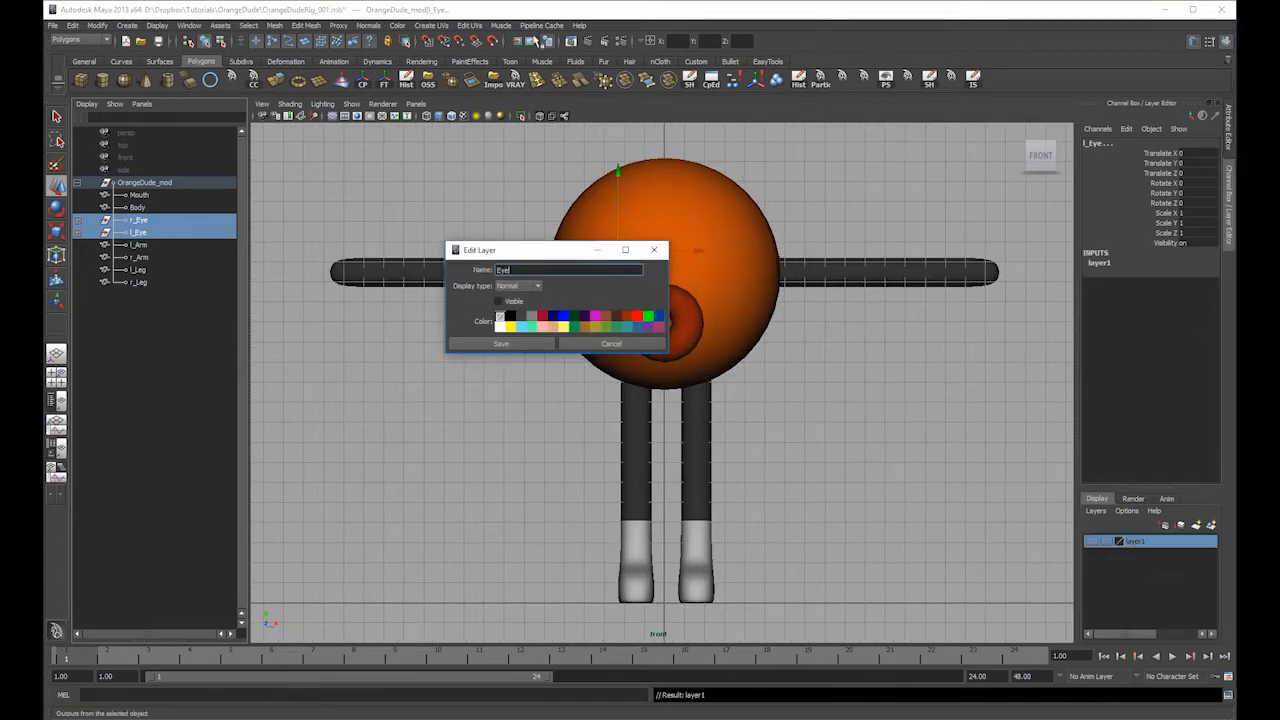
{"action": "type", "text": "s"}
{"action": "left_click", "coordinate": [499, 342]}
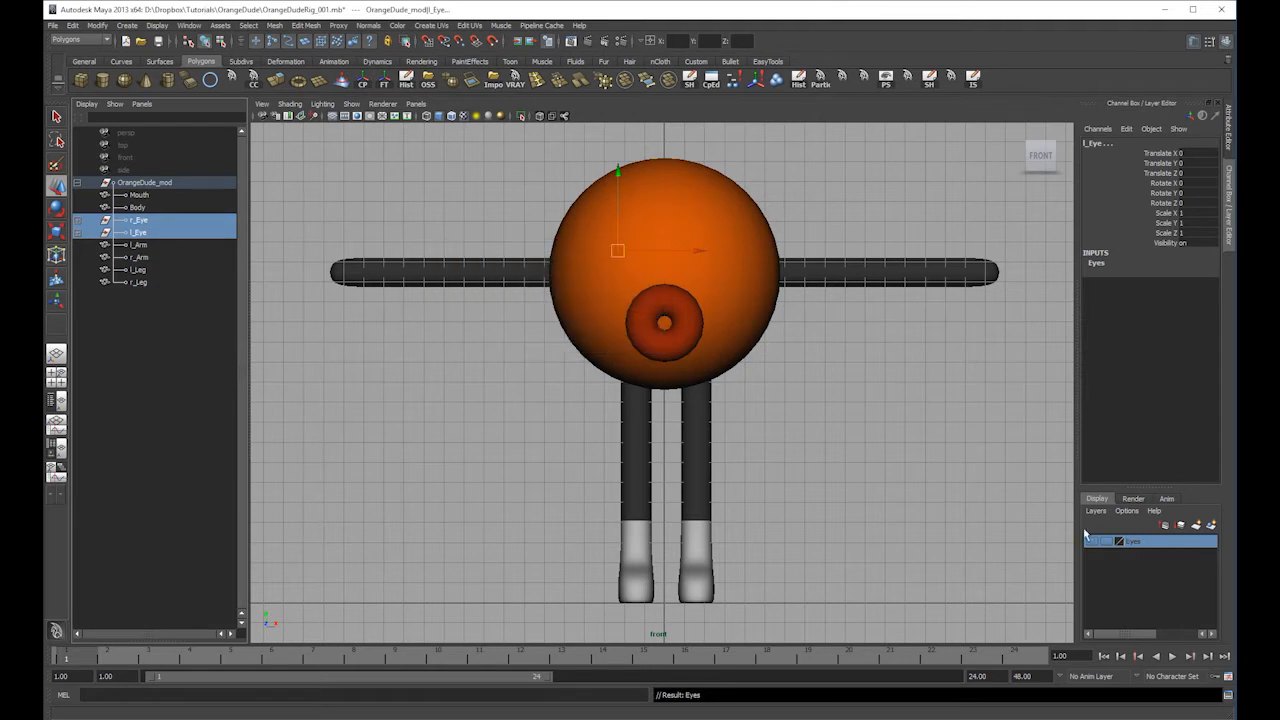
- Create a separate display layer containing the Mouth, name it MouthLayer and hide it
{"action": "left_click", "coordinate": [680, 334]}
{"action": "right_click", "coordinate": [1133, 540]}
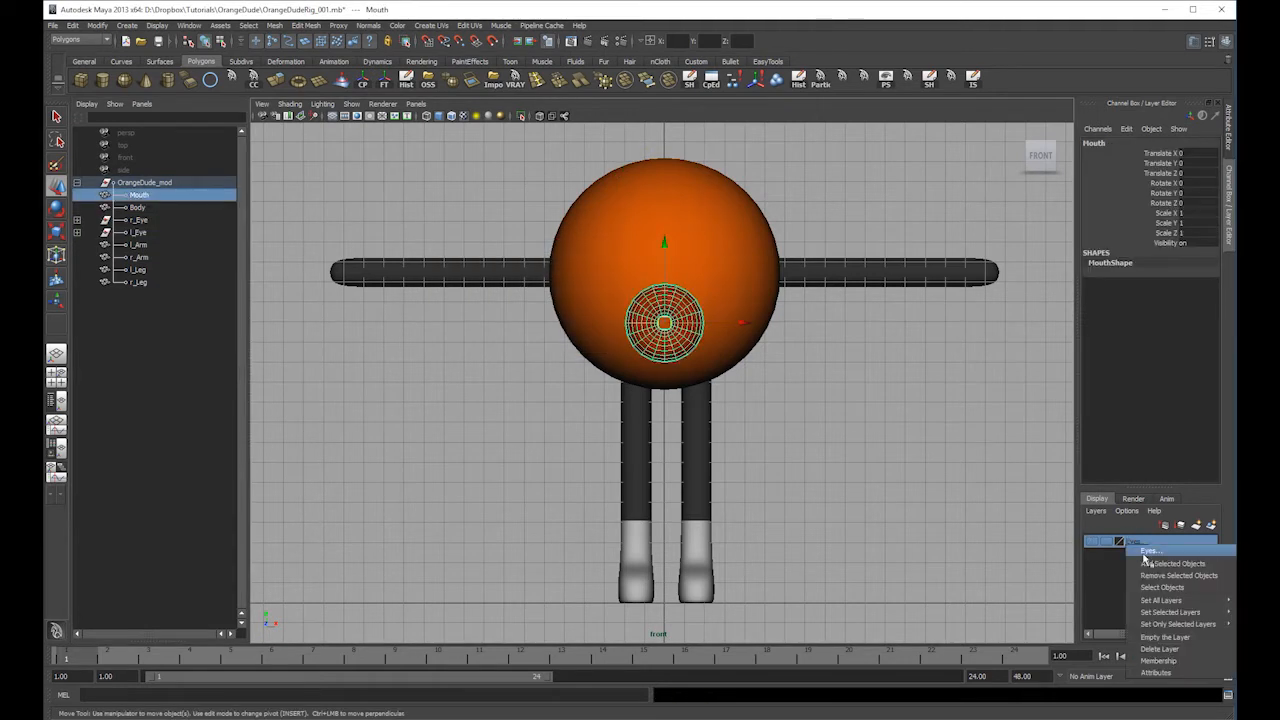
{"action": "left_click", "coordinate": [1138, 552]}
{"action": "left_click", "coordinate": [1211, 524]}
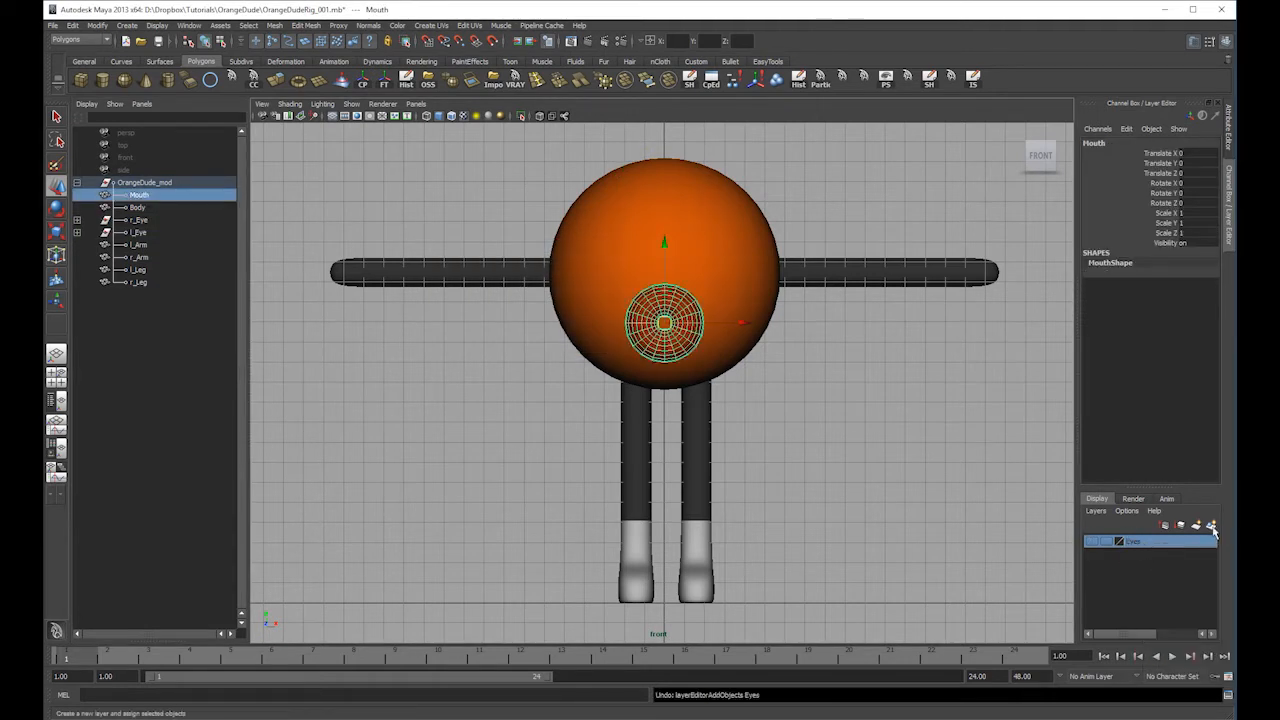
{"action": "double_click", "coordinate": [1138, 544]}
{"action": "type", "text": "Mouth"}
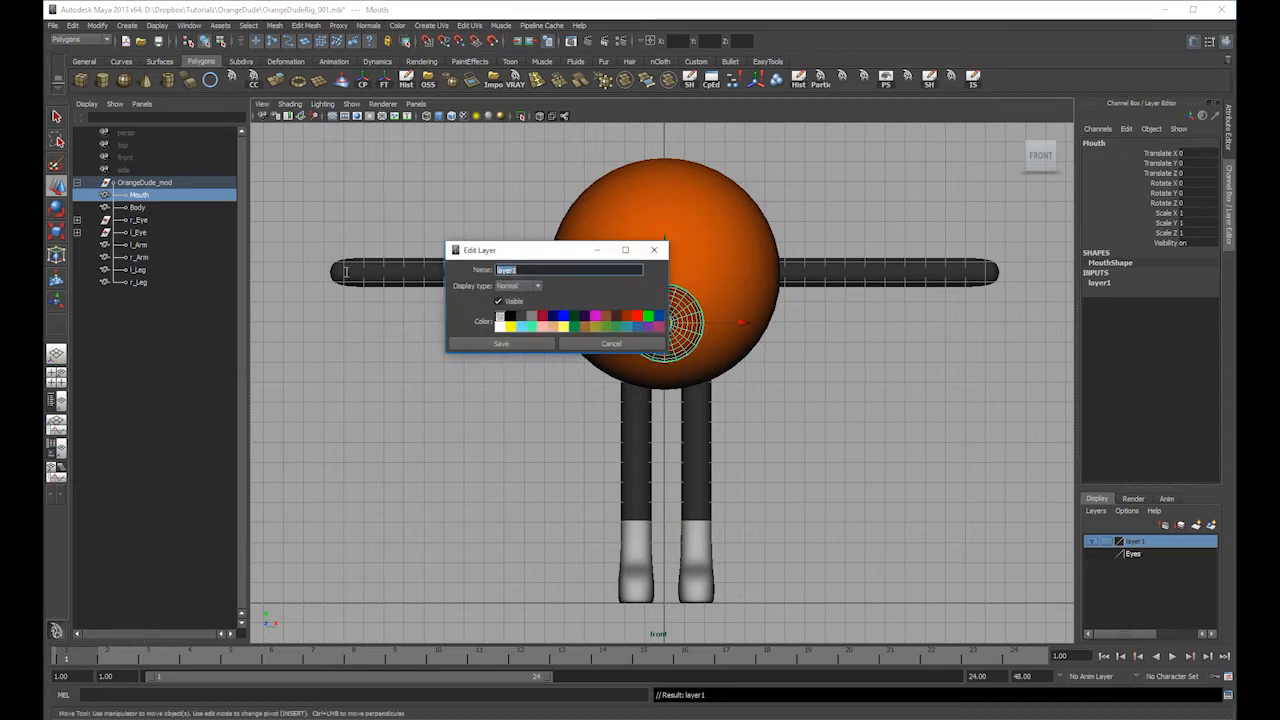
{"action": "left_click", "coordinate": [535, 343]}
{"action": "left_click", "coordinate": [561, 316]}
{"action": "type", "text": "Layer"}
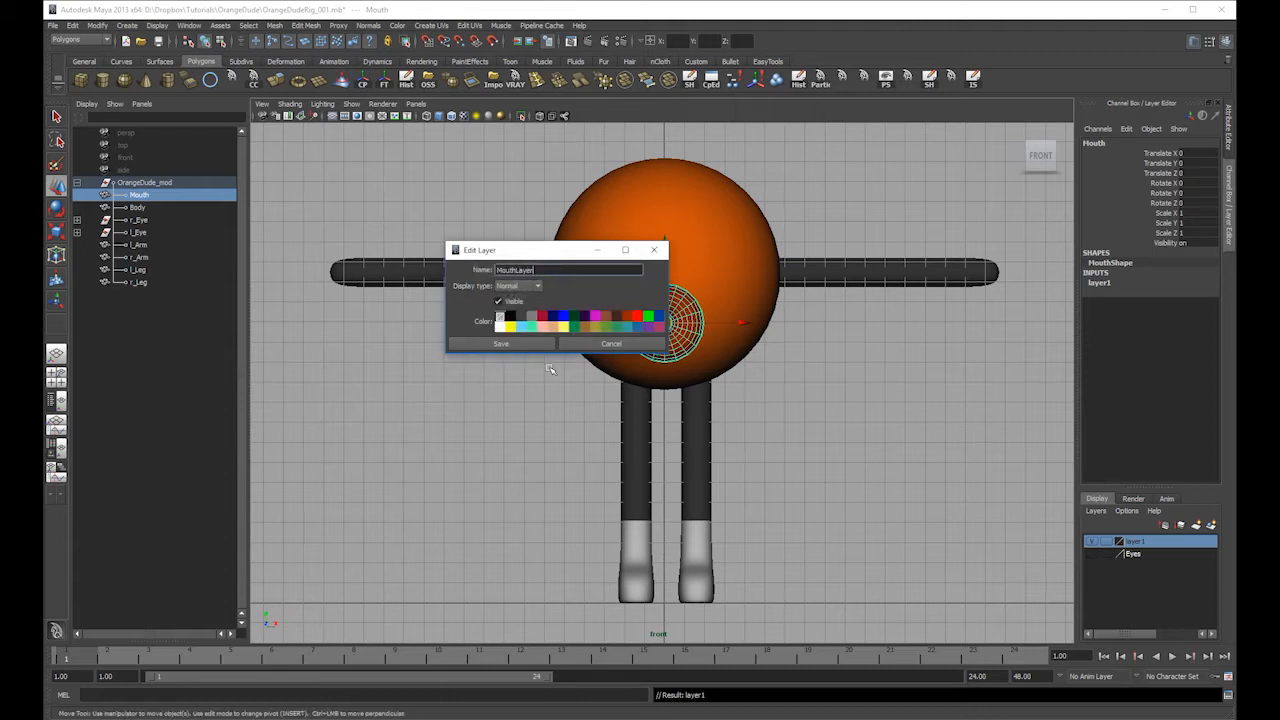
{"action": "left_click", "coordinate": [543, 344]}
{"action": "left_click", "coordinate": [1092, 540]}
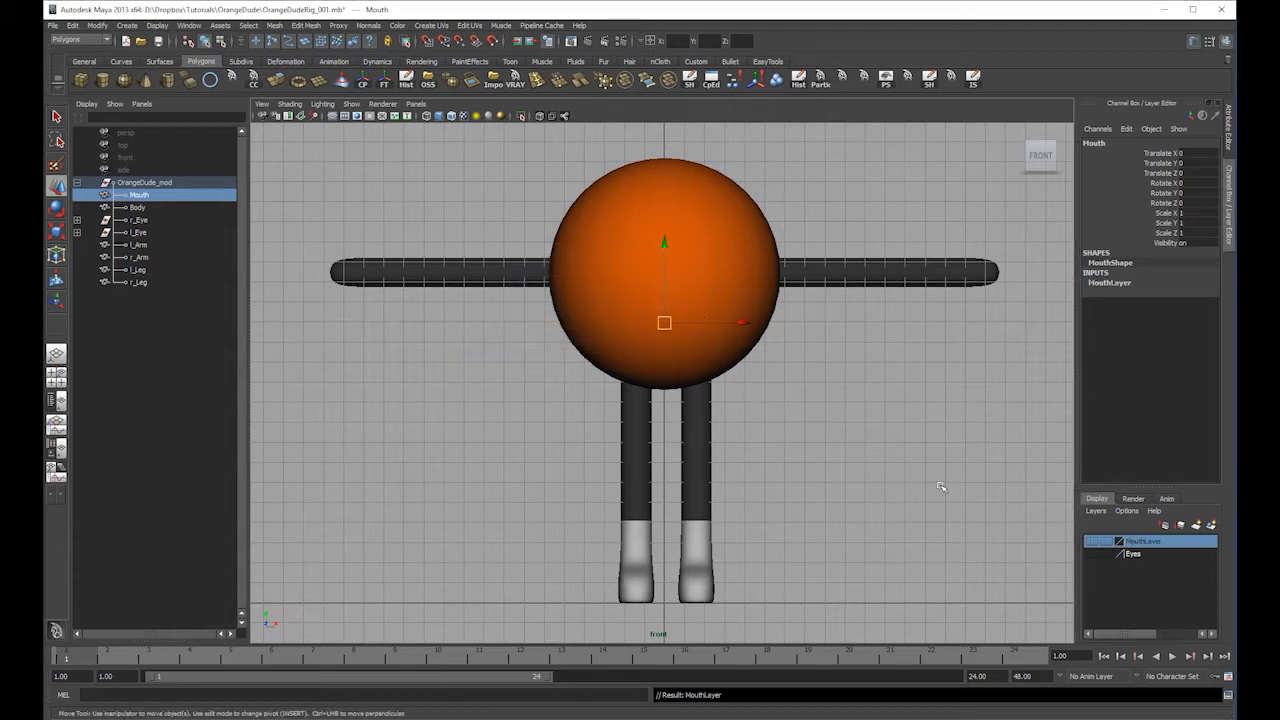
- Switch the body, arm and leg meshes to unsmoothed polygon display in the front view
{"action": "left_click", "coordinate": [771, 385]}
{"action": "key", "text": "4"}
{"action": "middle_click_drag", "start_coordinate": [686, 256], "coordinate": [695, 253], "text": "alt"}
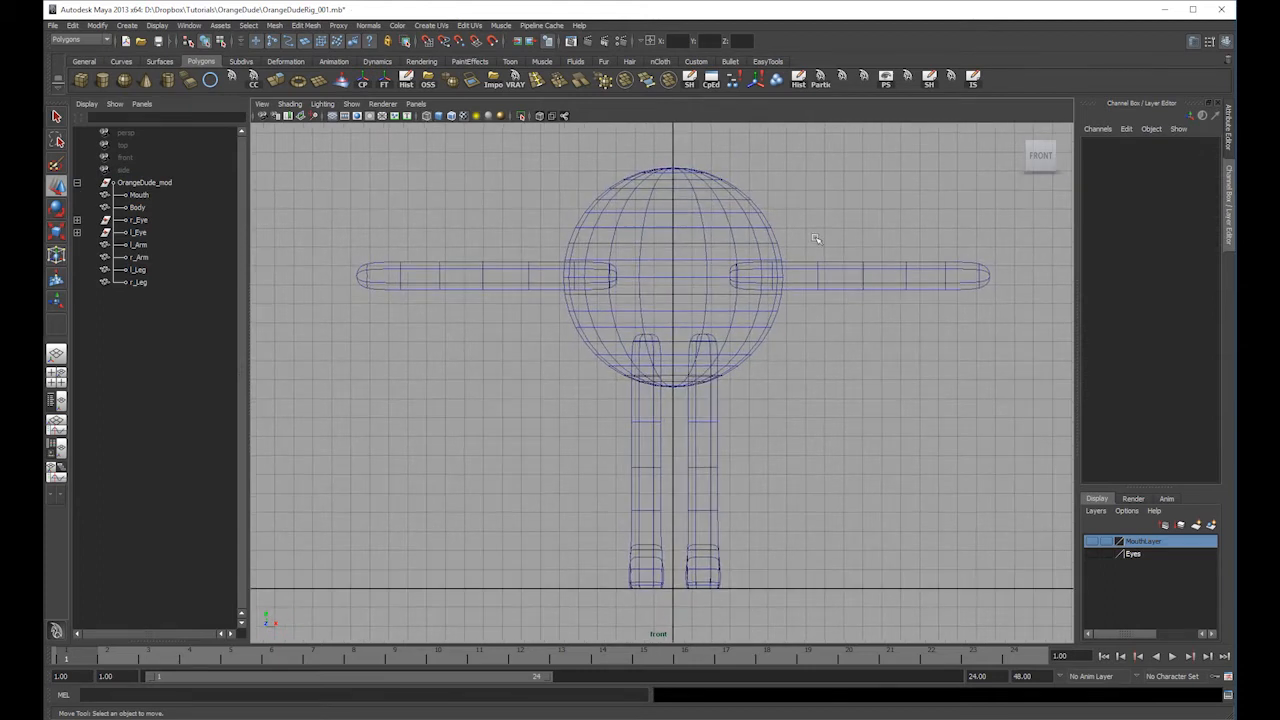
{"action": "left_click_drag", "start_coordinate": [817, 239], "coordinate": [467, 445]}
{"action": "key", "text": "1"}
{"action": "left_click", "coordinate": [897, 386]}
{"action": "mouse_move", "coordinate": [897, 386]}
{"action": "right_mouse_down", "text": "alt"}
{"action": "mouse_move", "coordinate": [851, 357]}
{"action": "mouse_move", "coordinate": [877, 420]}
{"action": "mouse_move", "coordinate": [823, 386]}
{"action": "mouse_move", "coordinate": [808, 394]}
{"action": "right_mouse_up", "text": "alt"}
{"action": "key", "text": "5"}
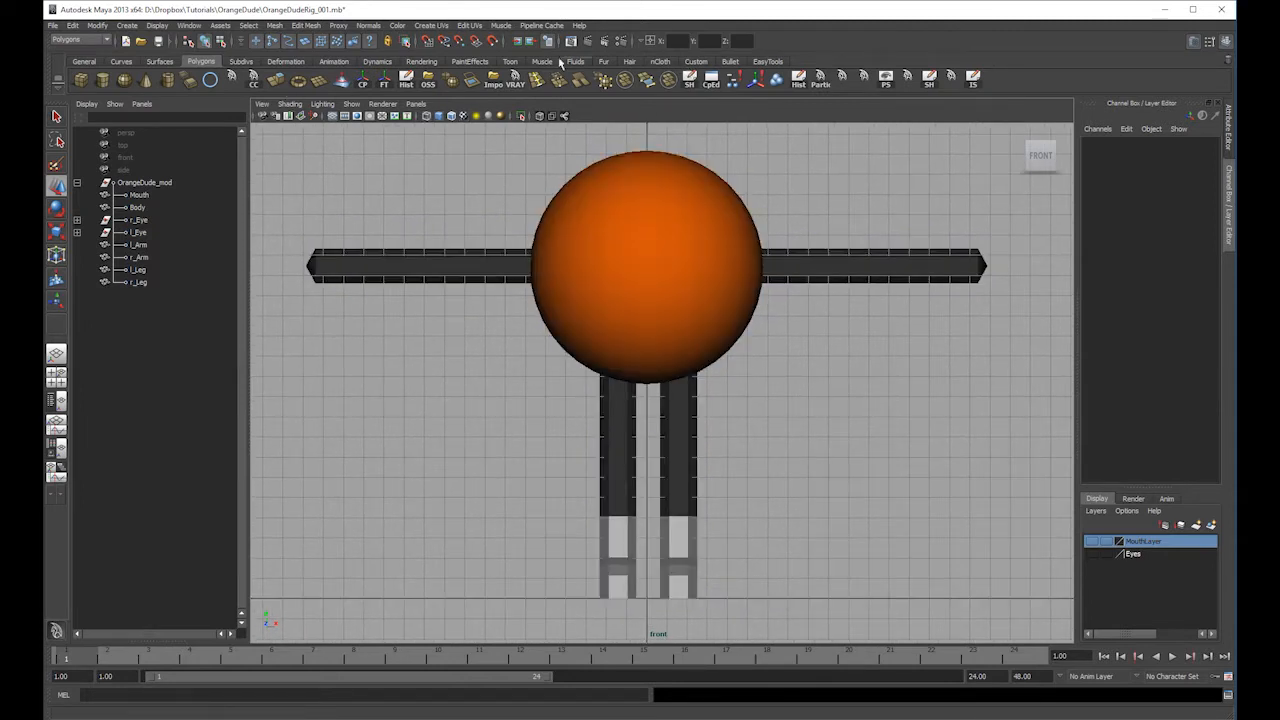
- Change to the Animation menu set and activate the Joint Tool
{"action": "left_click", "coordinate": [80, 40]}
{"action": "left_click", "coordinate": [75, 52]}
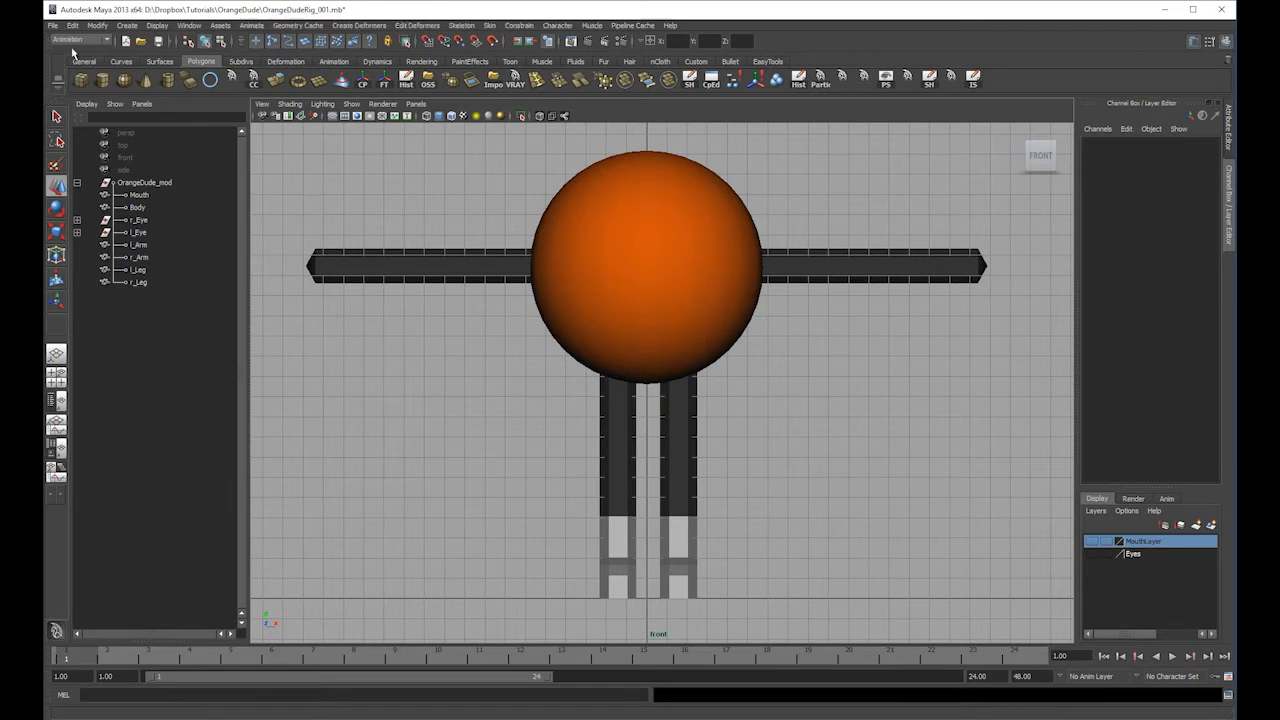
{"action": "left_click", "coordinate": [461, 25]}
{"action": "left_click", "coordinate": [480, 40]}
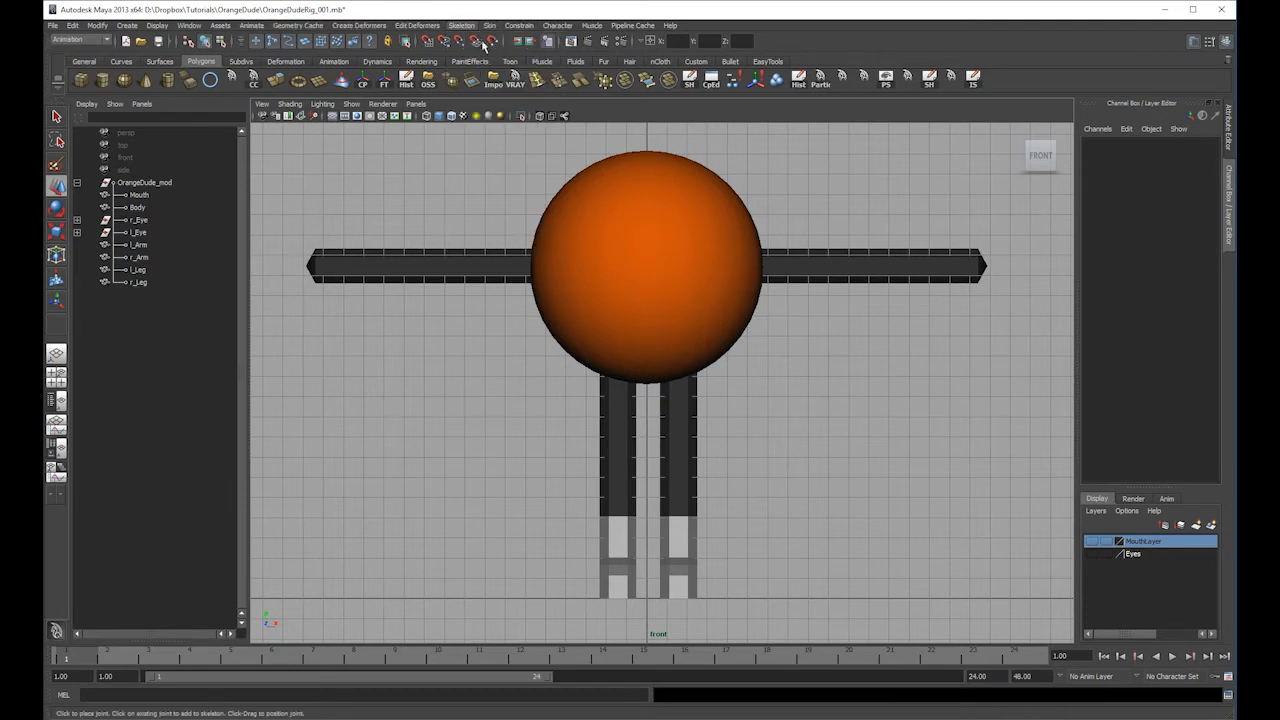
{"action": "left_click", "coordinate": [651, 342]}
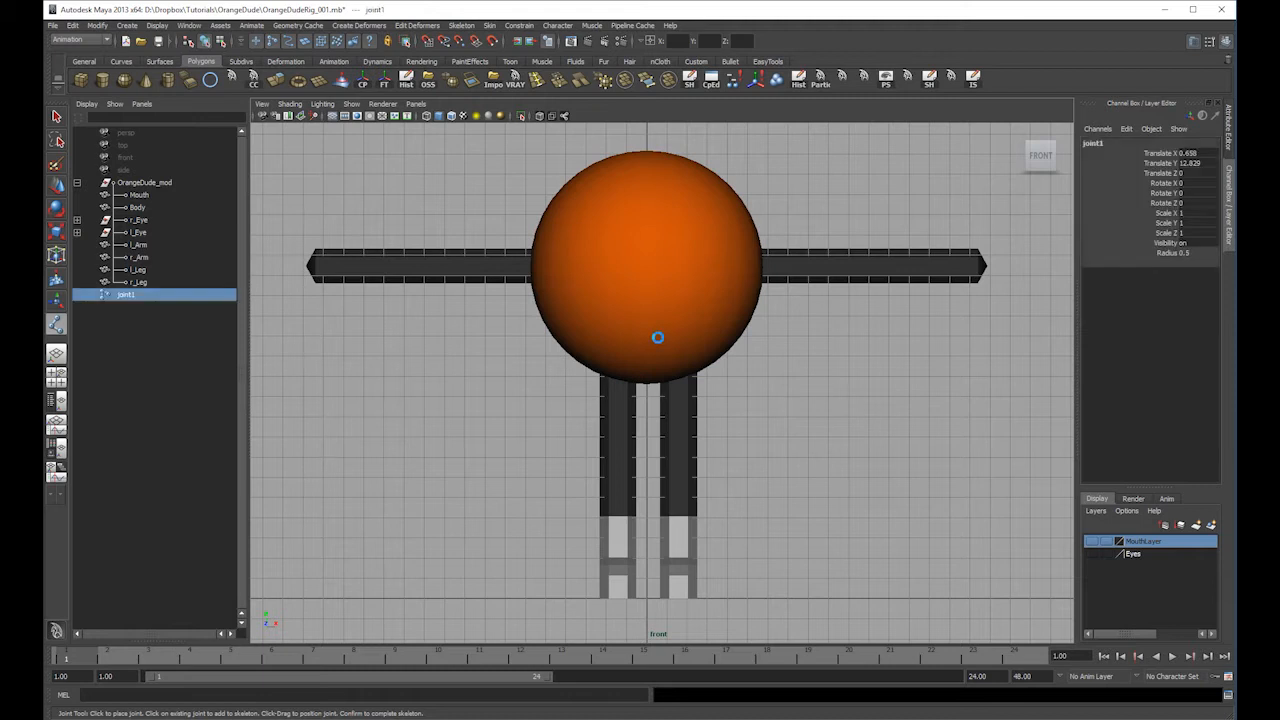
{"action": "key", "text": "4"}
{"action": "key", "text": "ctrl+z"}
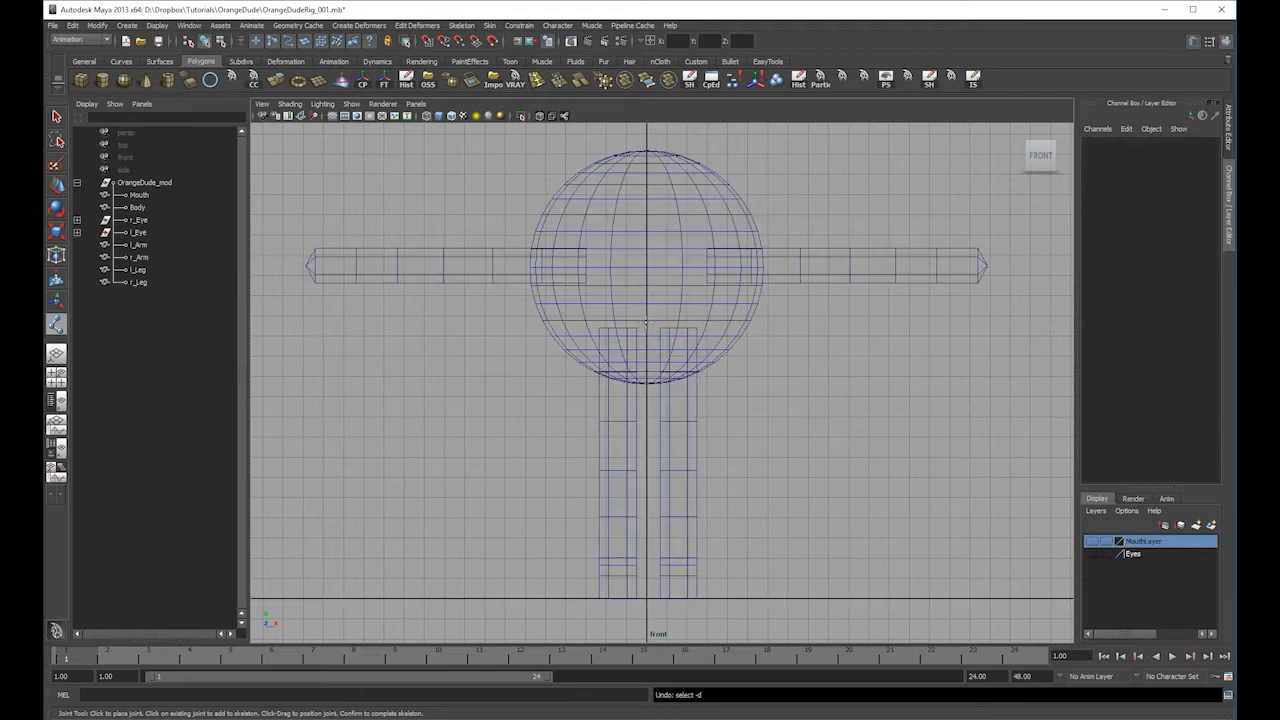
{"action": "left_click", "coordinate": [647, 319]}
{"action": "key", "text": "ctrl+z"}
{"action": "left_click", "coordinate": [650, 318]}
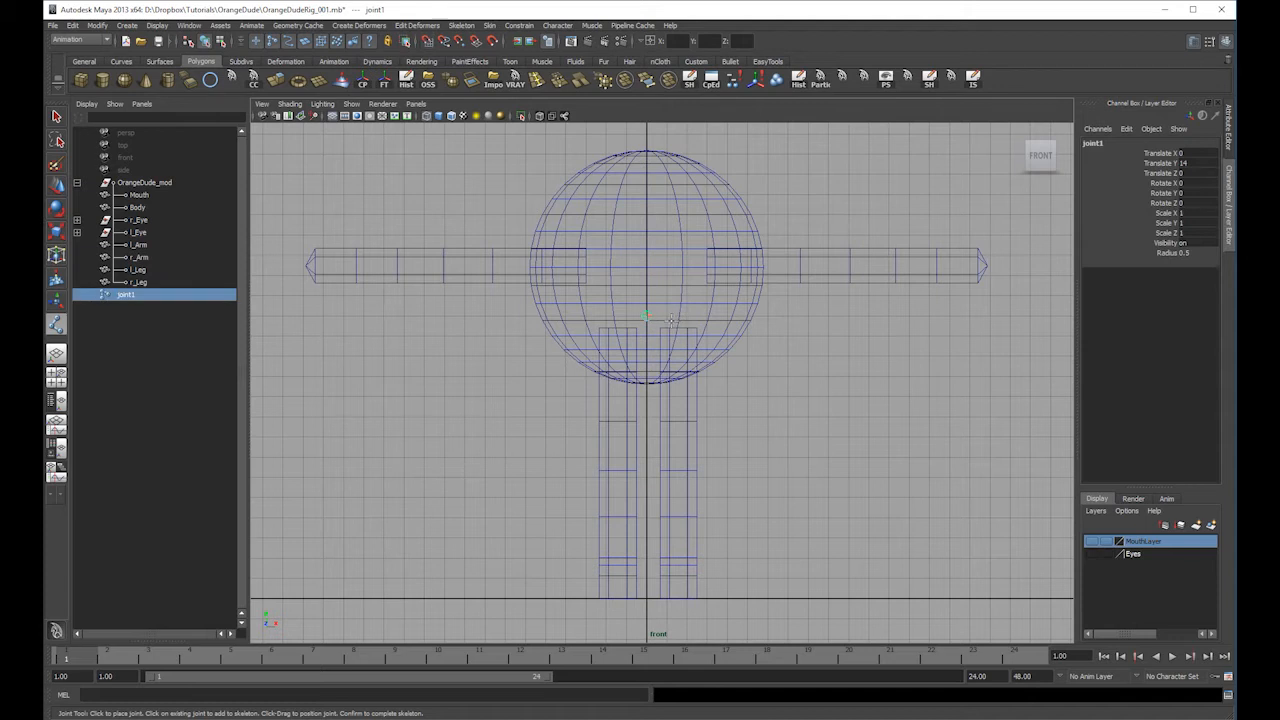
{"action": "right_click_drag", "start_coordinate": [632, 332], "coordinate": [880, 400], "text": "alt"}
{"action": "middle_click_drag", "start_coordinate": [666, 231], "coordinate": [693, 338], "text": "alt"}
{"action": "key", "text": "ctrl+z"}
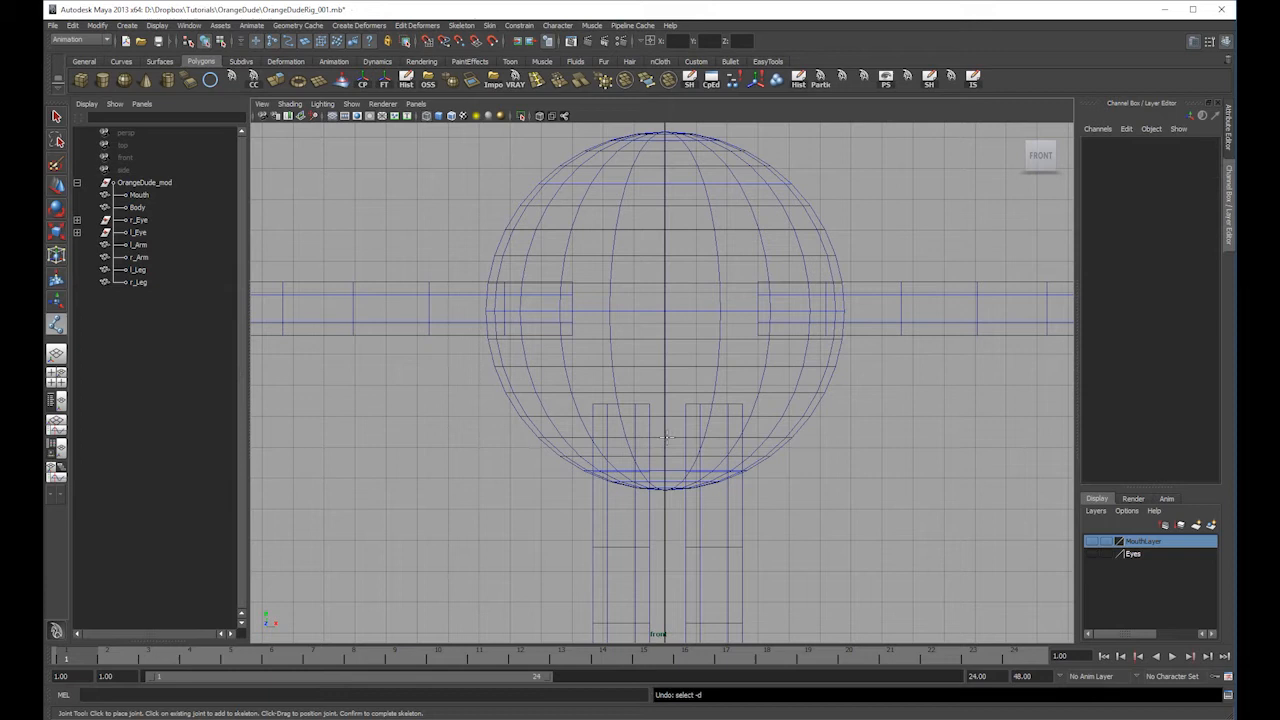
- Draw a vertical five-joint spine chain along the body's centre line in the front view, from near its base to near its top
{"action": "left_click", "coordinate": [665, 440]}
{"action": "left_click", "coordinate": [666, 387]}
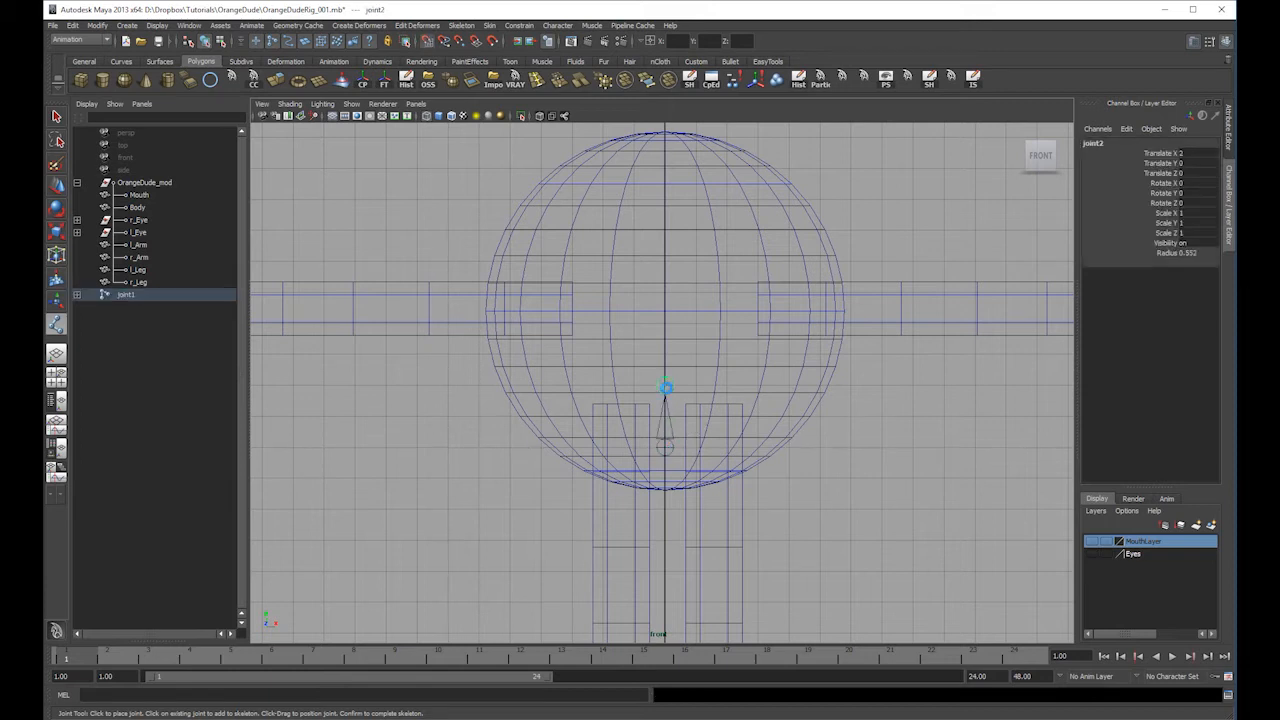
{"action": "left_click", "coordinate": [665, 323]}
{"action": "left_click", "coordinate": [665, 261]}
{"action": "left_click", "coordinate": [665, 198]}
{"action": "key", "text": "Return"}
{"action": "key", "text": "w"}
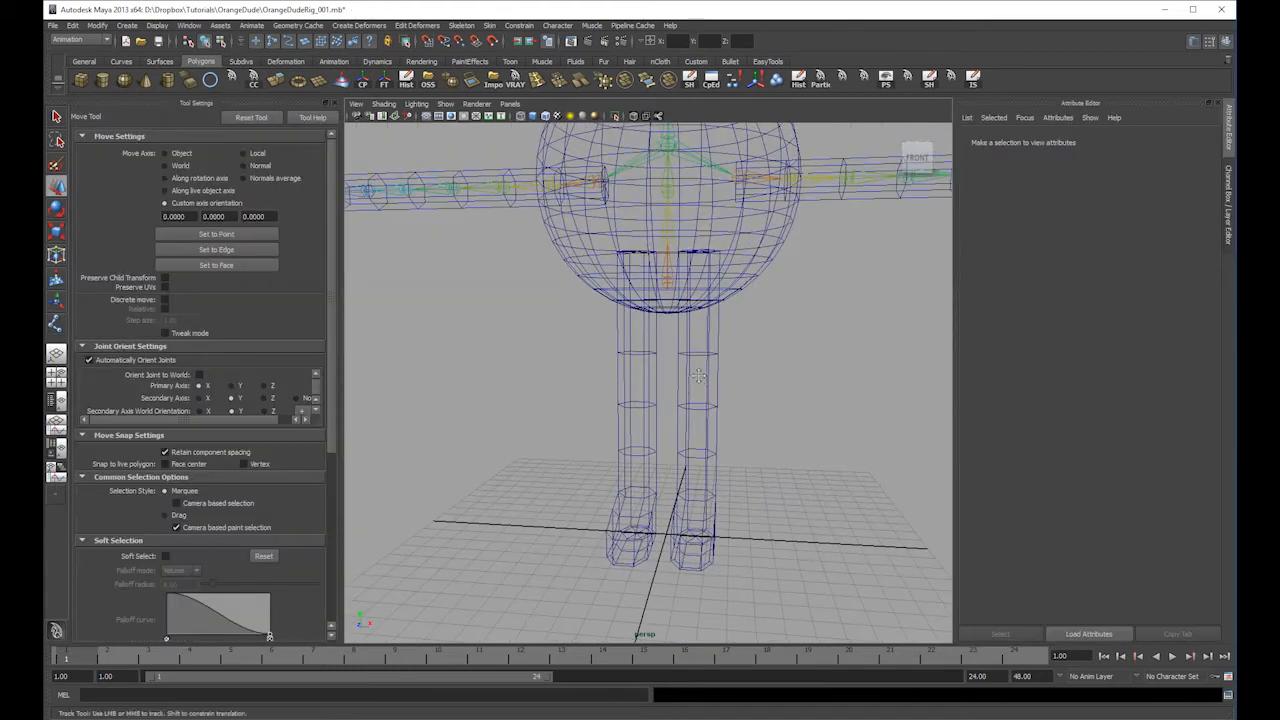
- With the Joint Tool, branch a new joint from the Hips joint to the top of the character's left leg in the front view
{"action": "left_click", "coordinate": [461, 25]}
{"action": "left_click", "coordinate": [475, 45]}
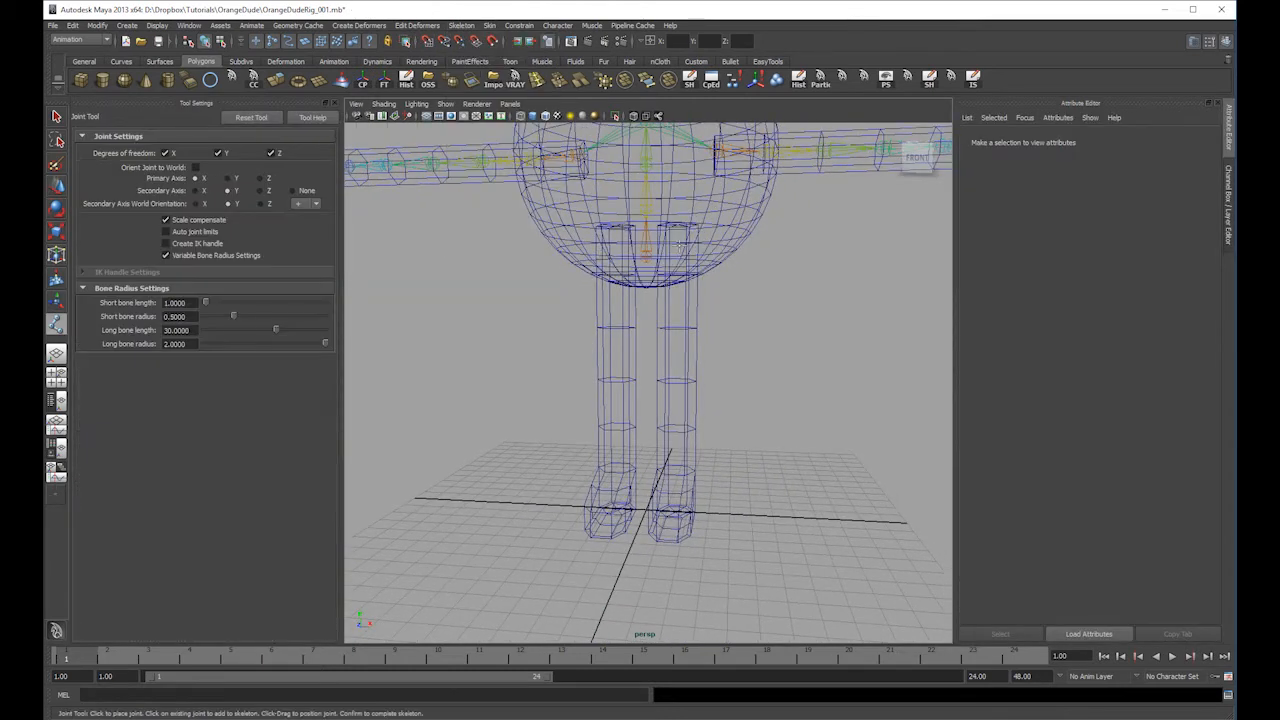
{"action": "key", "text": "space"}
{"action": "scroll", "coordinate": [752, 376], "scroll_direction": "up", "scroll_amount": 5}
{"action": "left_click", "coordinate": [608, 292]}
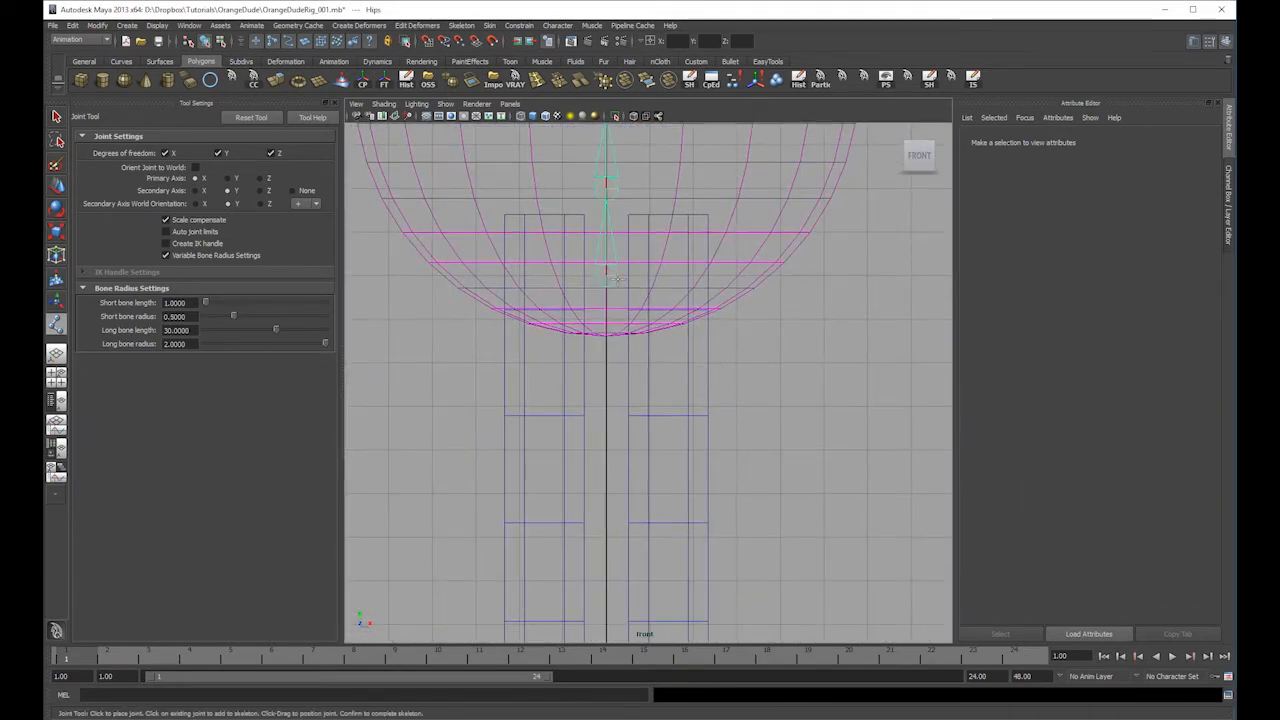
{"action": "left_click", "coordinate": [672, 274]}
- Continue the leg chain in the side view with joints at the upper leg, knee, ankle, ball of the foot and toe
{"action": "key", "text": "space"}
{"action": "left_click_drag", "start_coordinate": [672, 274], "coordinate": [745, 290]}
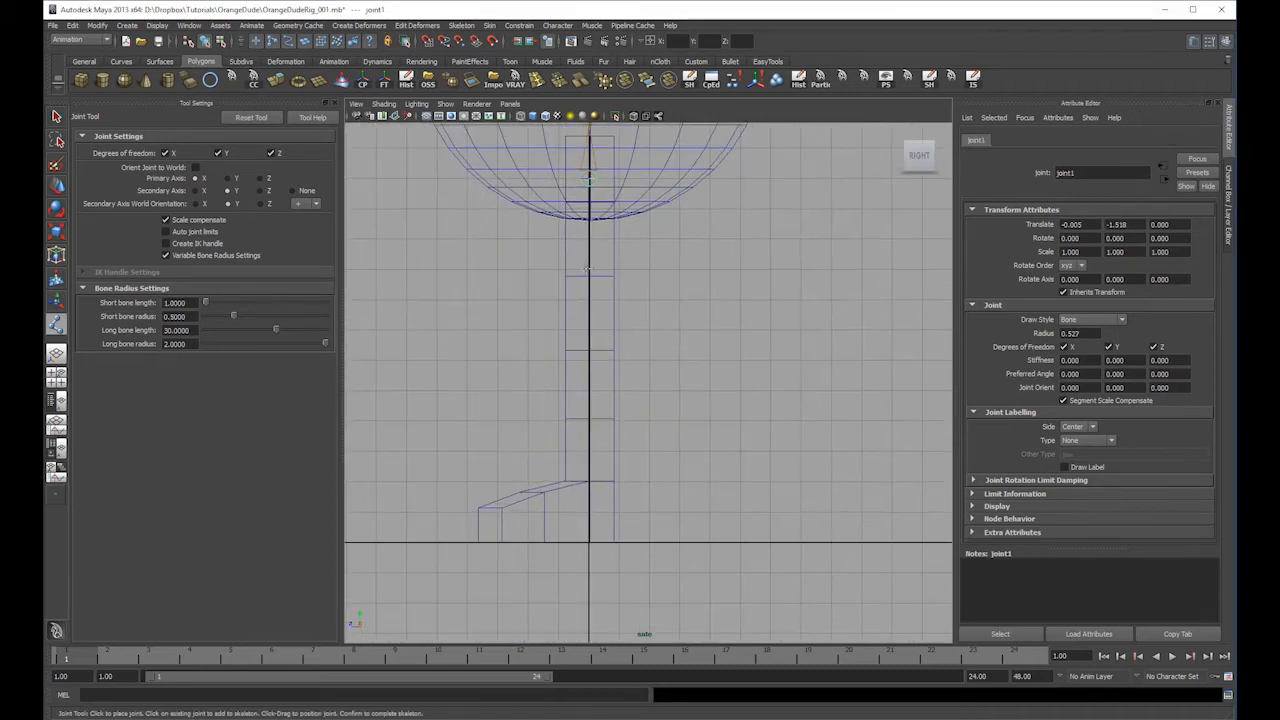
{"action": "left_click_drag", "start_coordinate": [585, 230], "coordinate": [569, 337]}
{"action": "left_click", "coordinate": [588, 516]}
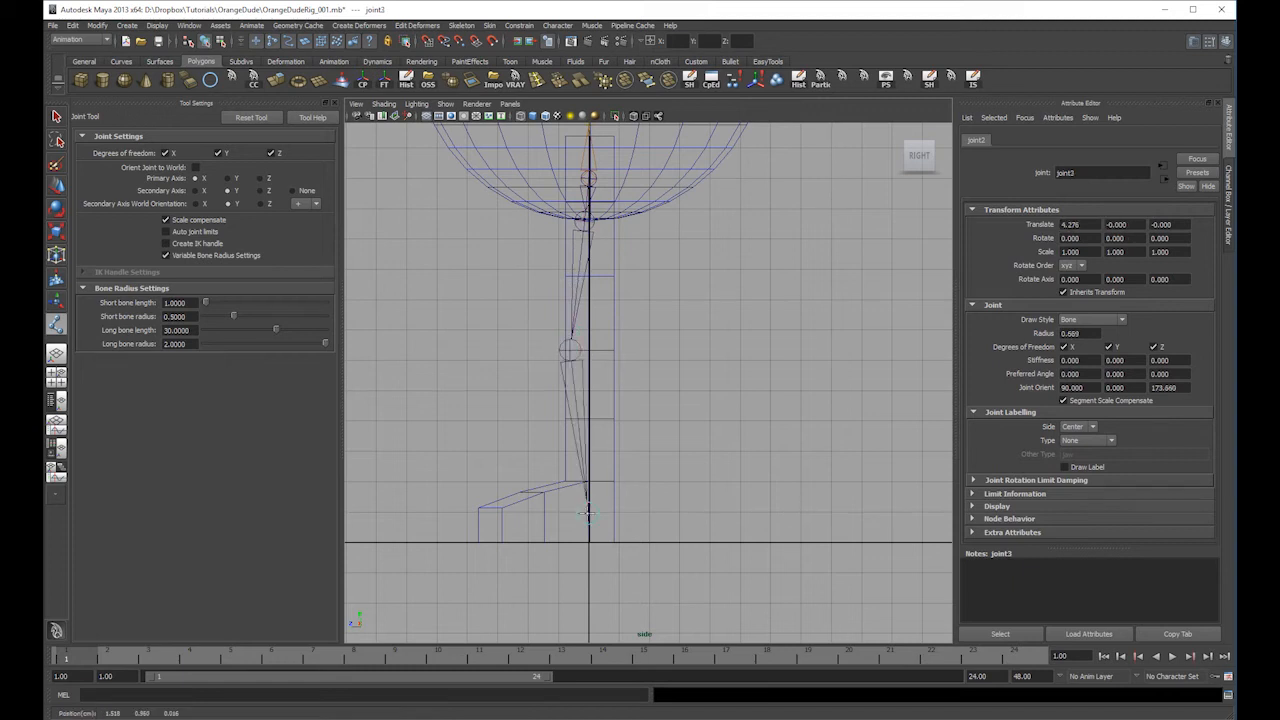
{"action": "left_click", "coordinate": [544, 523]}
{"action": "left_click", "coordinate": [490, 533]}
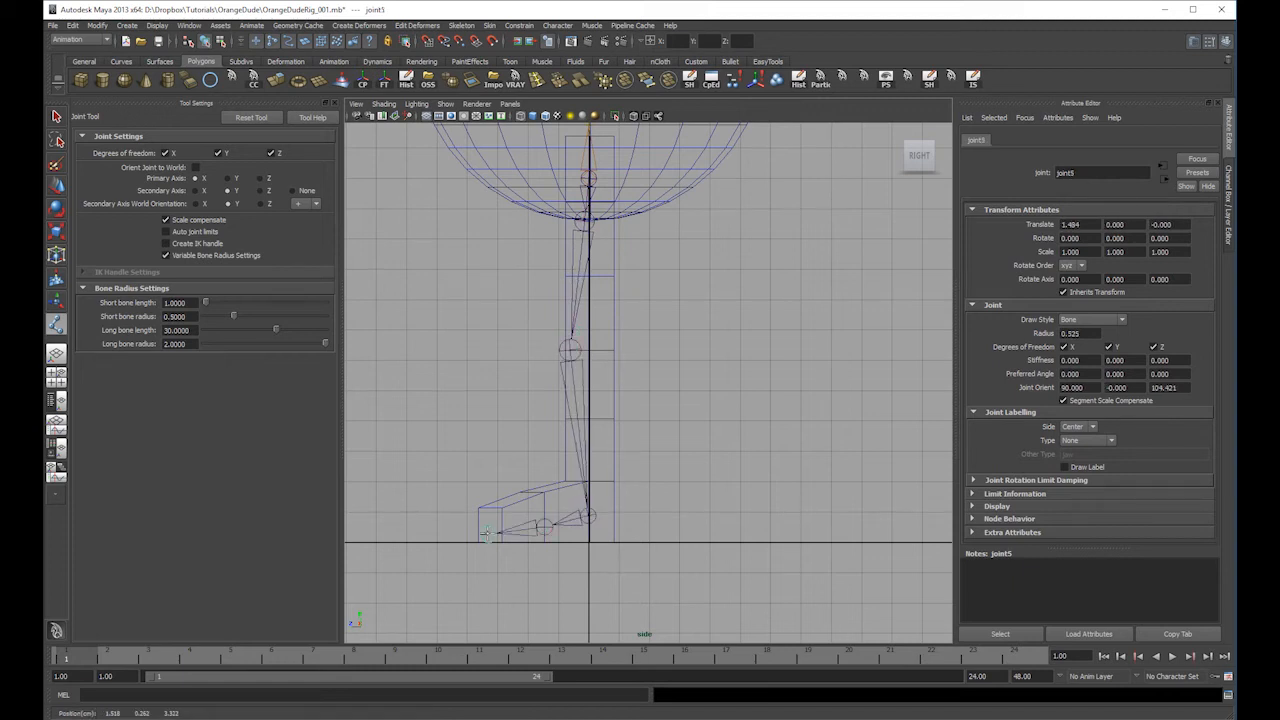
{"action": "left_click", "coordinate": [56, 116]}
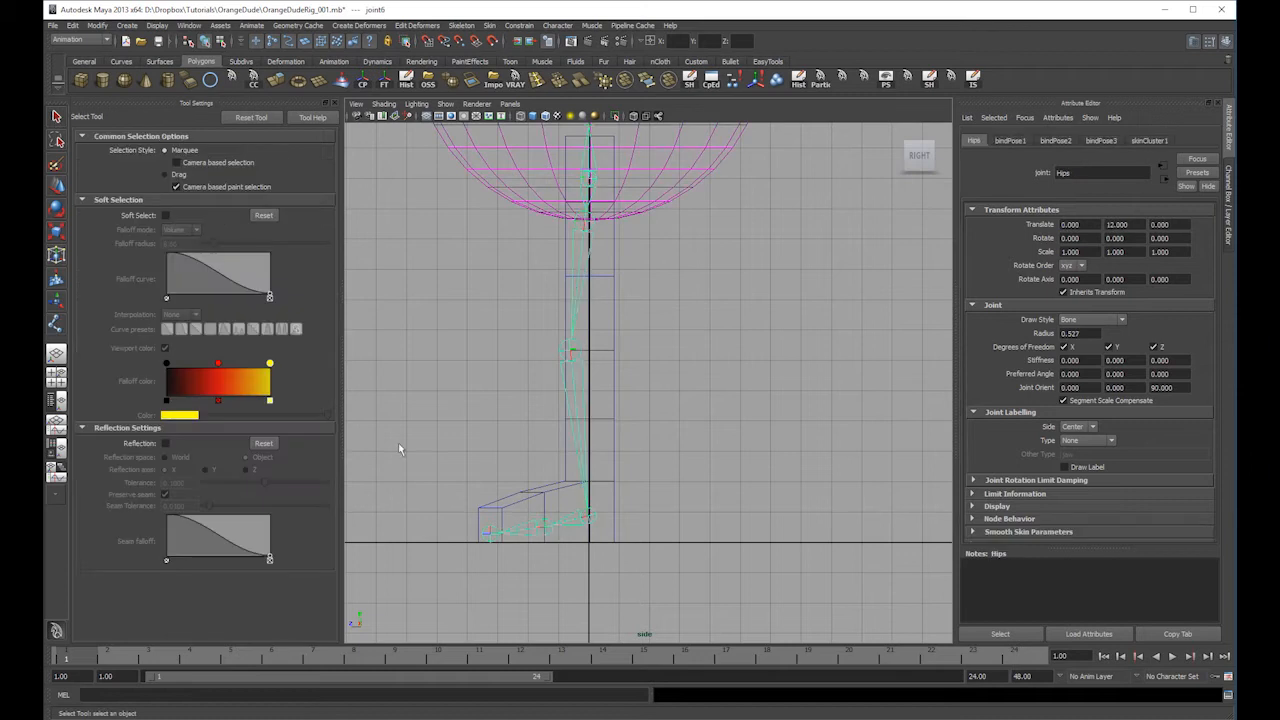
- Reposition the ankle, ball and toe joints inside the foot mesh in the side view
{"action": "left_click", "coordinate": [547, 545]}
{"action": "left_click", "coordinate": [543, 527]}
{"action": "key", "text": "w"}
{"action": "left_click_drag", "start_coordinate": [543, 527], "coordinate": [589, 508]}
{"action": "left_click", "coordinate": [587, 513]}
{"action": "left_click", "coordinate": [488, 540]}
{"action": "left_click_drag", "start_coordinate": [494, 548], "coordinate": [499, 527]}
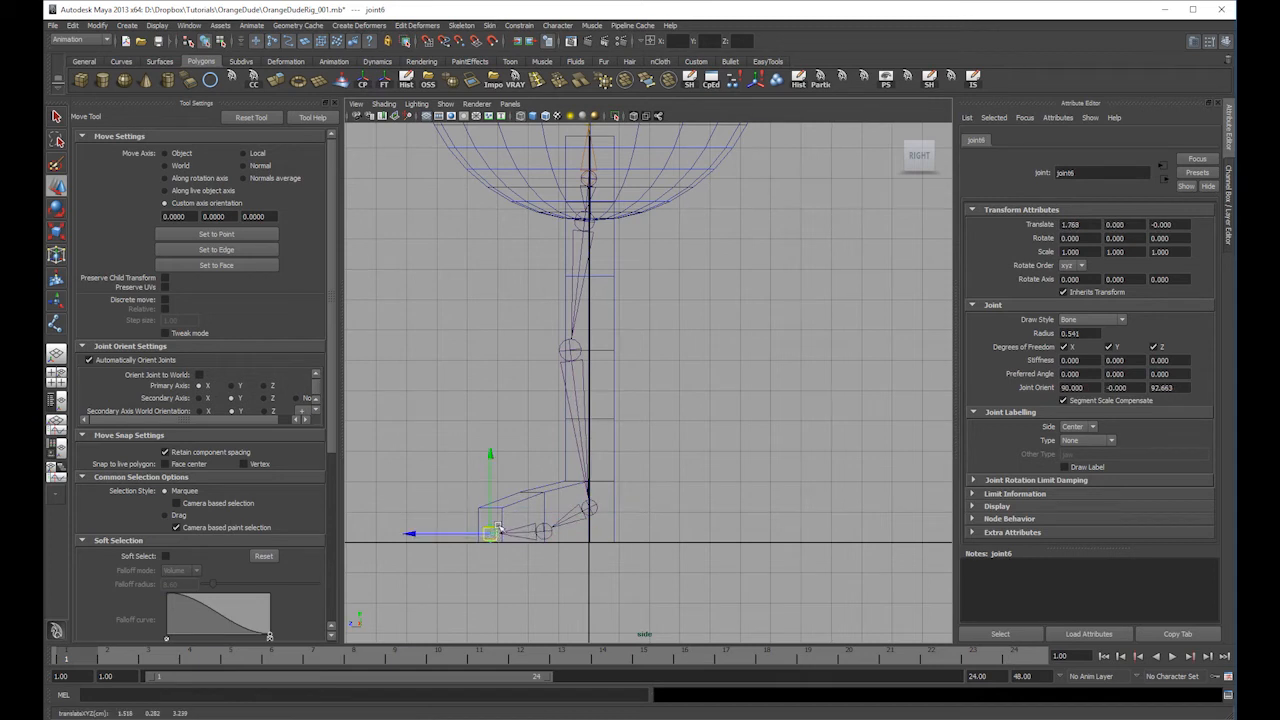
- Test-rotate the ankle joint of the new leg chain and undo the rotation
{"action": "left_click", "coordinate": [541, 315]}
{"action": "left_click", "coordinate": [588, 298]}
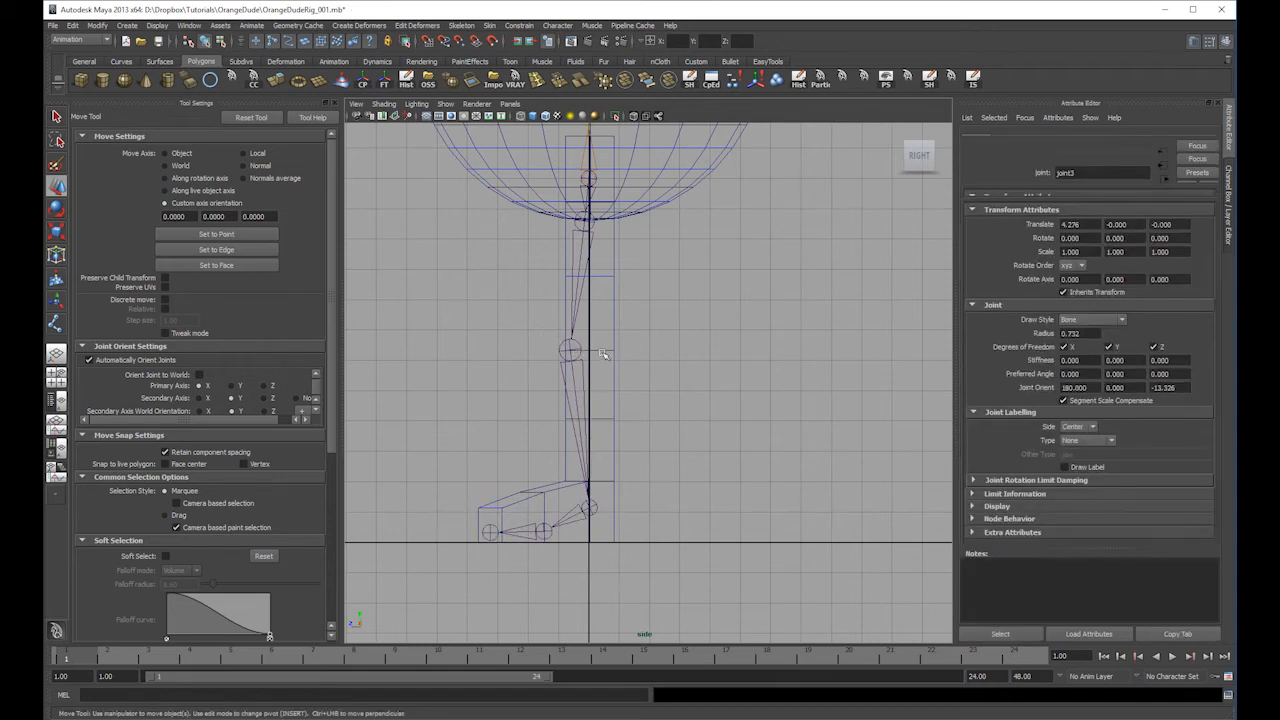
{"action": "left_click", "coordinate": [585, 246]}
{"action": "left_click", "coordinate": [580, 354]}
{"action": "left_click", "coordinate": [591, 246]}
{"action": "left_click", "coordinate": [587, 445]}
{"action": "left_click", "coordinate": [594, 508]}
{"action": "key", "text": "e"}
{"action": "left_click_drag", "start_coordinate": [666, 432], "coordinate": [587, 381]}
{"action": "key", "text": "ctrl+z"}
{"action": "key", "text": "ctrl+z"}
{"action": "key", "text": "ctrl+z"}
{"action": "key", "text": "ctrl+z"}
{"action": "key", "text": "ctrl+z"}
{"action": "key", "text": "ctrl+z"}
{"action": "key", "text": "ctrl+z"}
{"action": "key", "text": "ctrl+z"}
- Orient the knee joint and its child joints to the world, reorienting the local scale axes
{"action": "left_click", "coordinate": [569, 350]}
{"action": "key", "text": "w"}
{"action": "left_click", "coordinate": [461, 25]}
{"action": "mouse_move", "coordinate": [519, 164]}
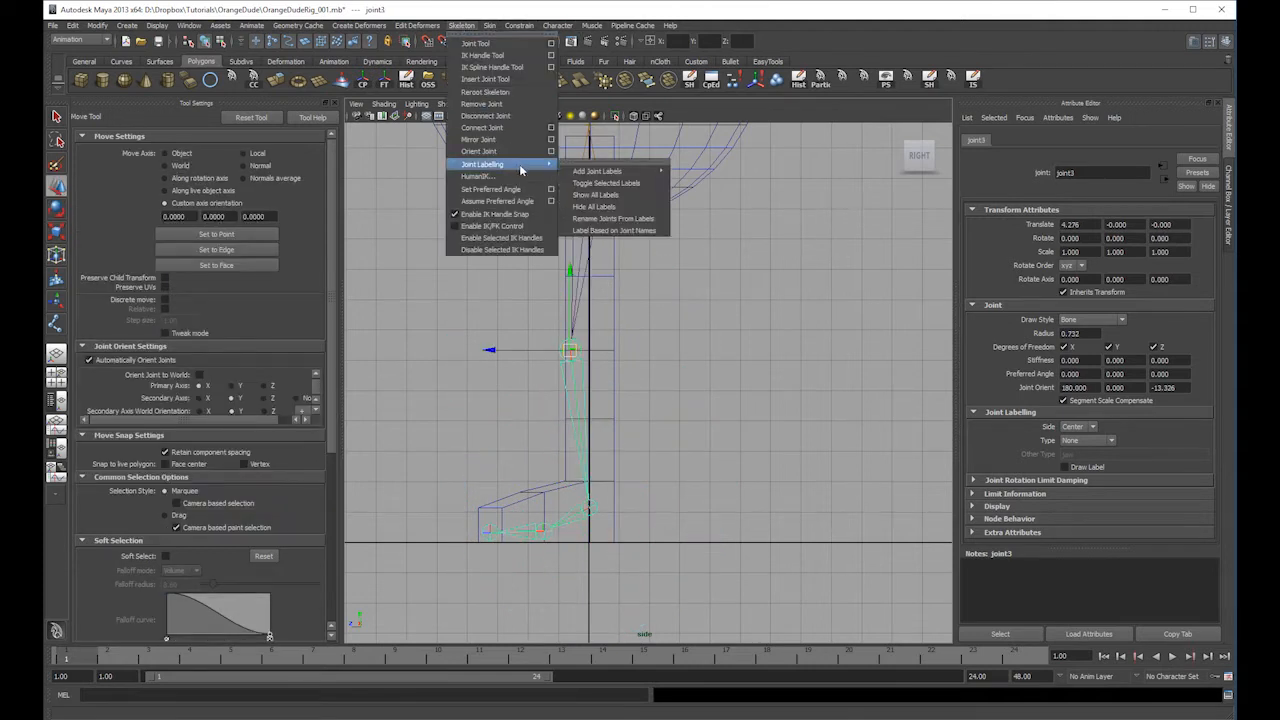
{"action": "left_click", "coordinate": [551, 151]}
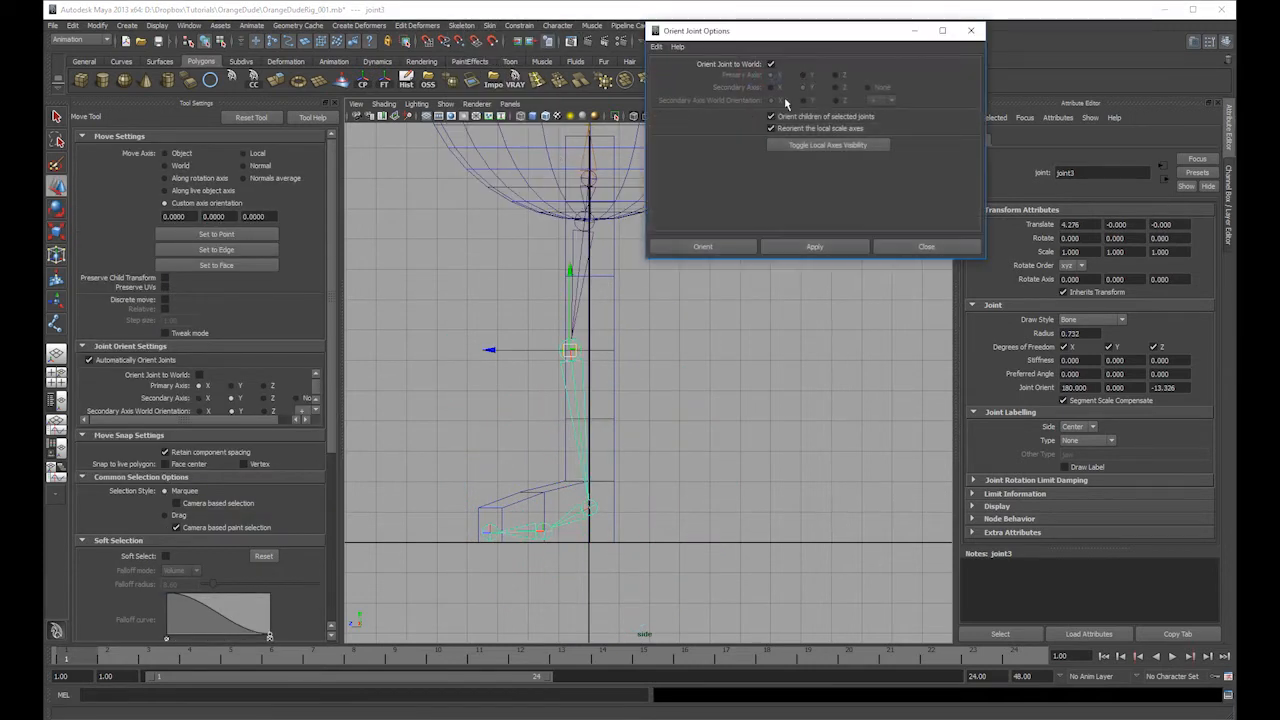
{"action": "left_click", "coordinate": [839, 248]}
{"action": "left_click", "coordinate": [620, 390]}
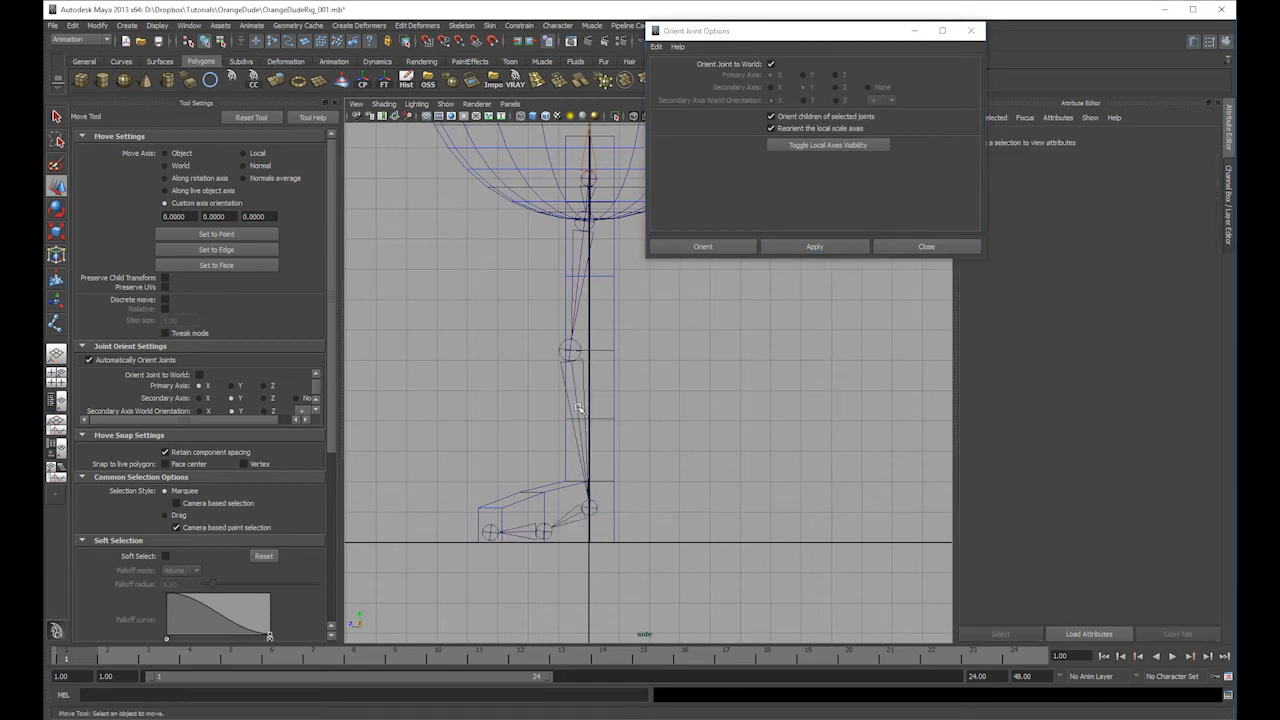
- Try moving and rotating the foot joints to test their orientation, and undo the changes
{"action": "left_click", "coordinate": [578, 408]}
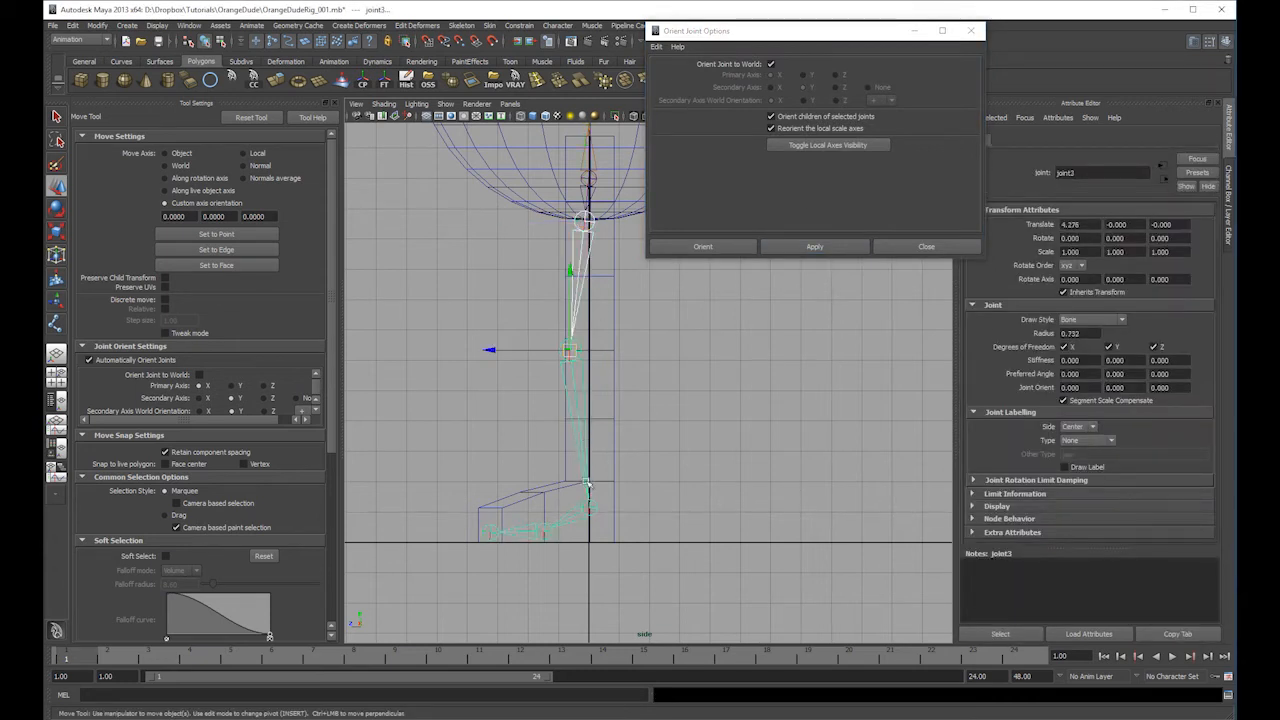
{"action": "left_click", "coordinate": [577, 519]}
{"action": "left_click_drag", "start_coordinate": [489, 533], "coordinate": [492, 533]}
{"action": "key", "text": "ctrl+z"}
{"action": "key", "text": "e"}
{"action": "left_click_drag", "start_coordinate": [627, 456], "coordinate": [577, 418]}
{"action": "key", "text": "ctrl+z"}
{"action": "key", "text": "ctrl+z"}
{"action": "key", "text": "ctrl+z"}
{"action": "key", "text": "ctrl+z"}
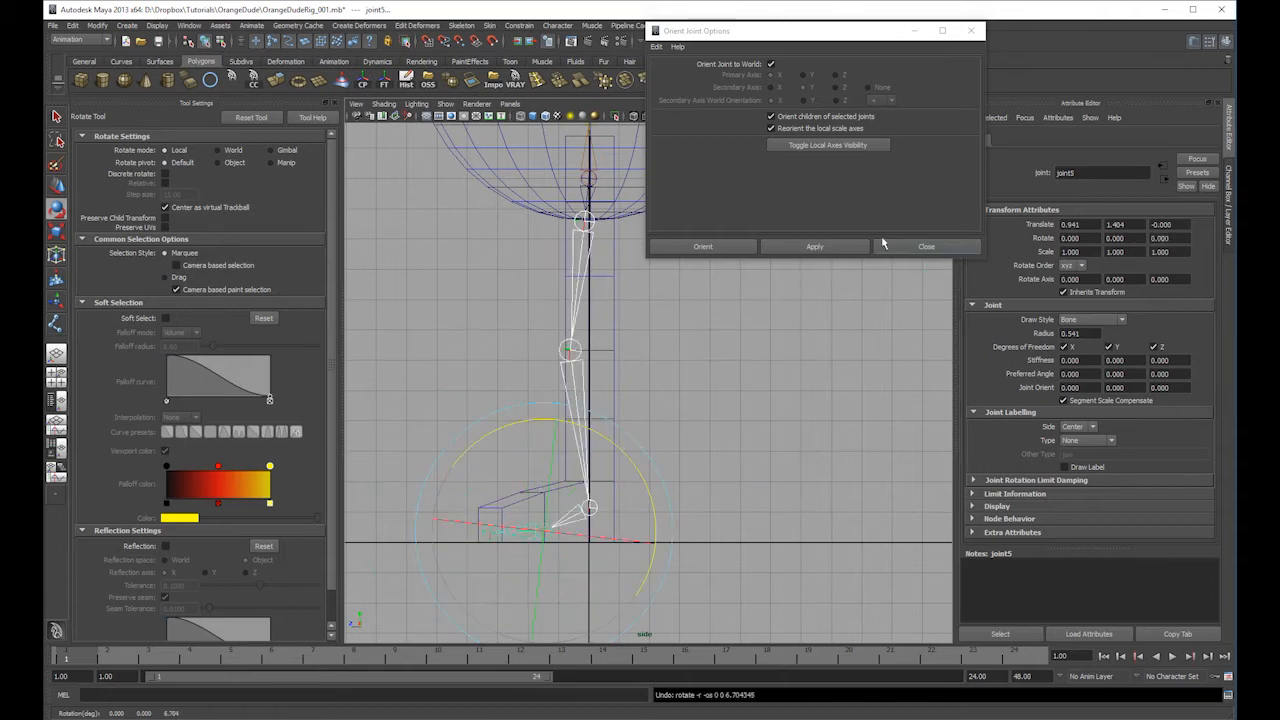
- Close the Orient Joint options and align the upper-leg joint with the leg's vertical centre line in the side view
{"action": "left_click", "coordinate": [883, 245]}
{"action": "left_click", "coordinate": [789, 327]}
{"action": "left_click_drag", "start_coordinate": [789, 327], "coordinate": [806, 358], "text": "alt"}
{"action": "key", "text": "space"}
{"action": "key", "text": "space"}
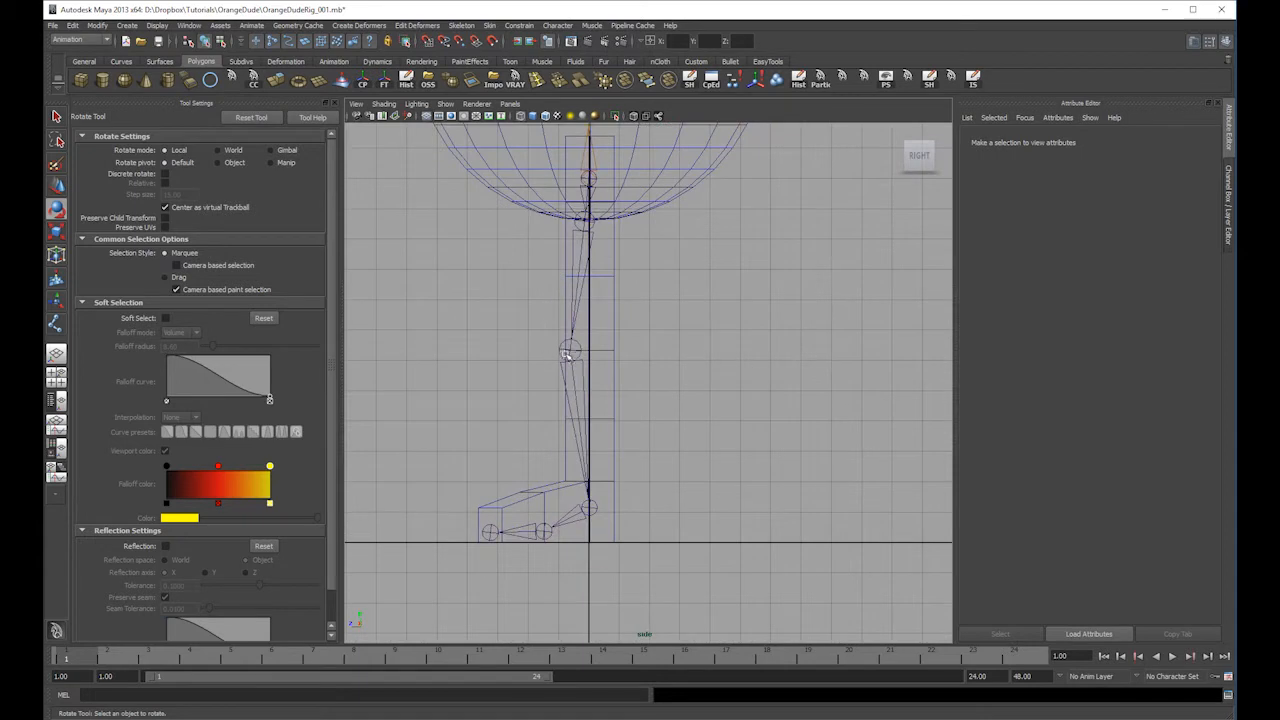
{"action": "left_click", "coordinate": [590, 220]}
{"action": "key", "text": "w"}
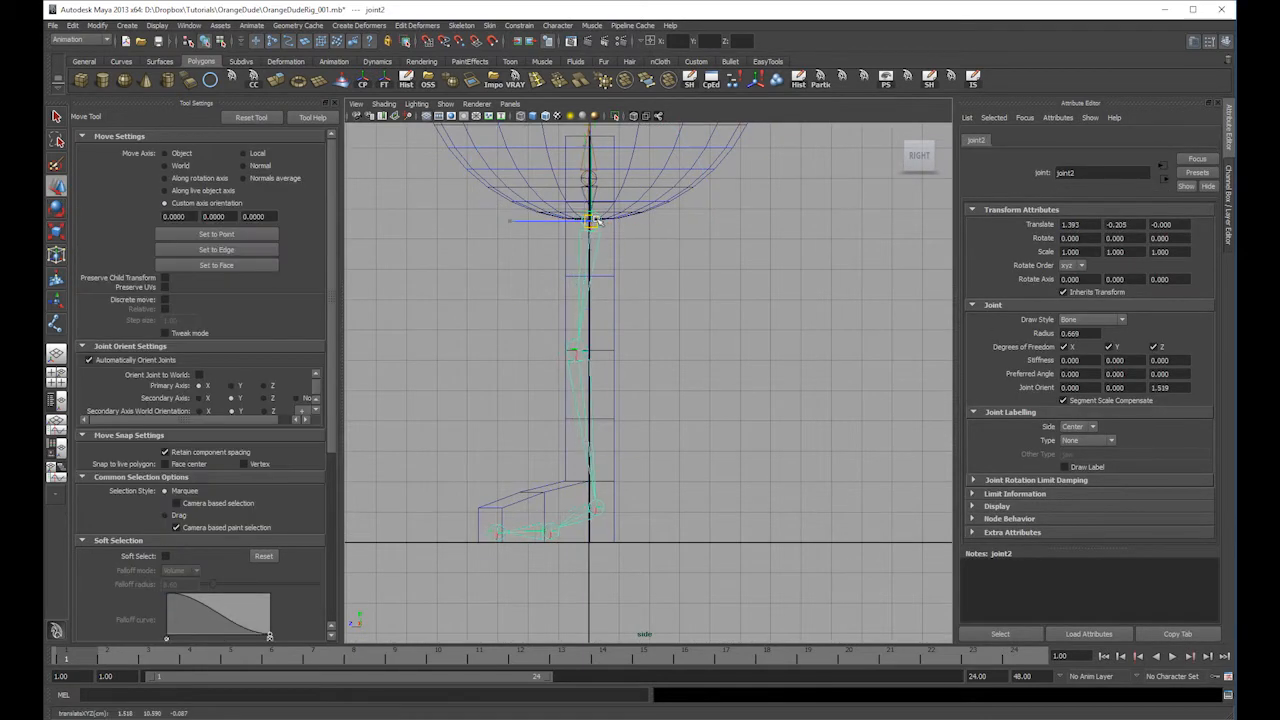
{"action": "left_click_drag", "start_coordinate": [597, 219], "coordinate": [591, 223]}
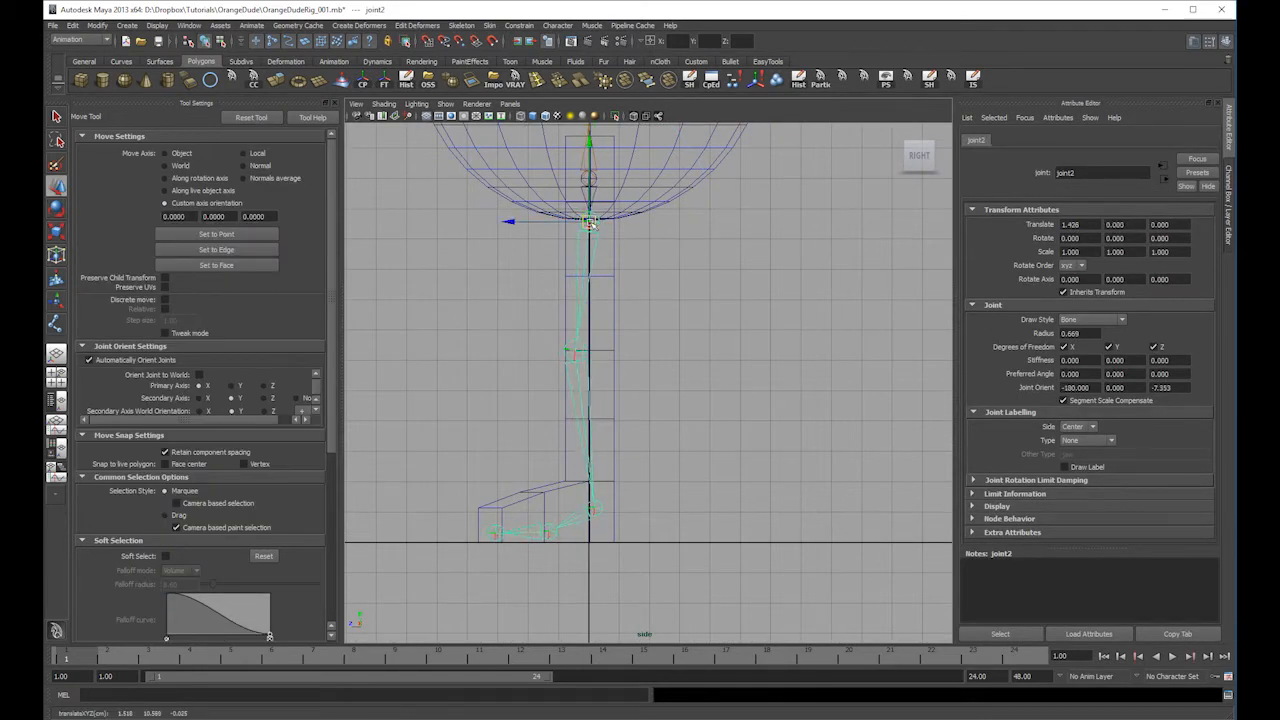
- Shift the upper-leg joint slightly toward the back of the leg and adjust the knee joint to match
{"action": "left_click", "coordinate": [501, 531]}
{"action": "key", "text": "space"}
{"action": "key", "text": "space"}
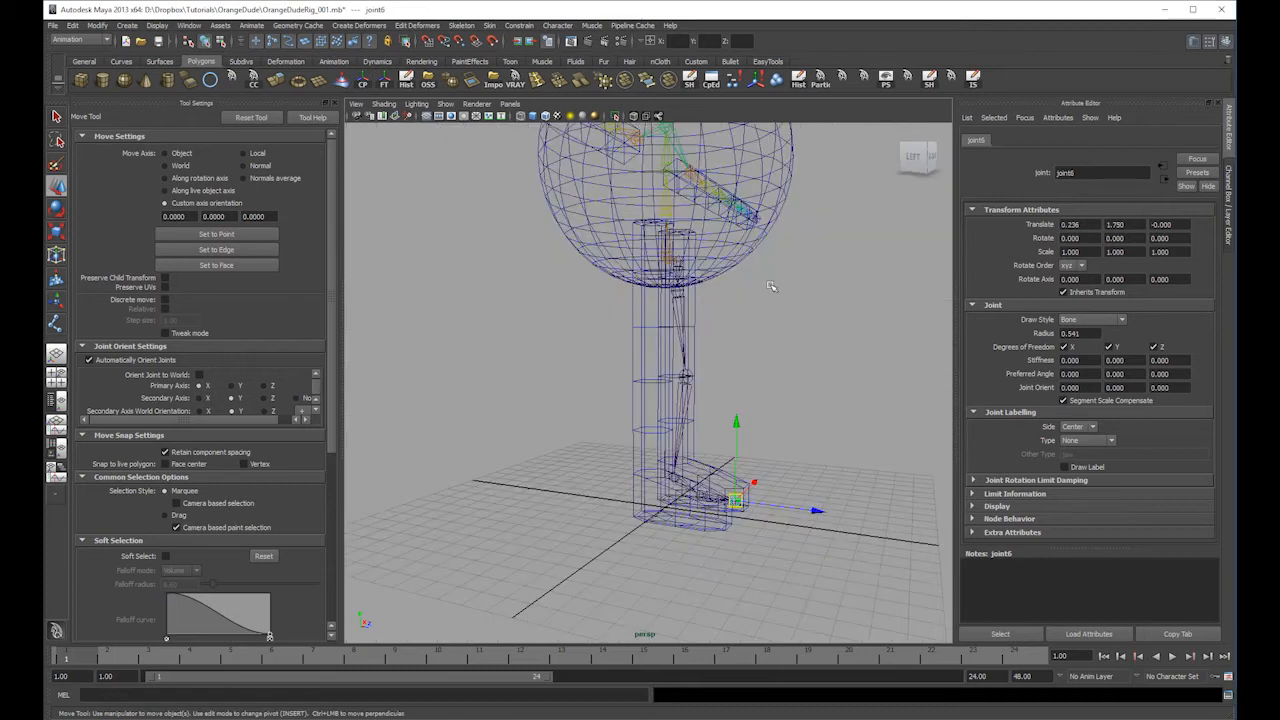
{"action": "key", "text": "space"}
{"action": "key", "text": "space"}
{"action": "left_click", "coordinate": [593, 214]}
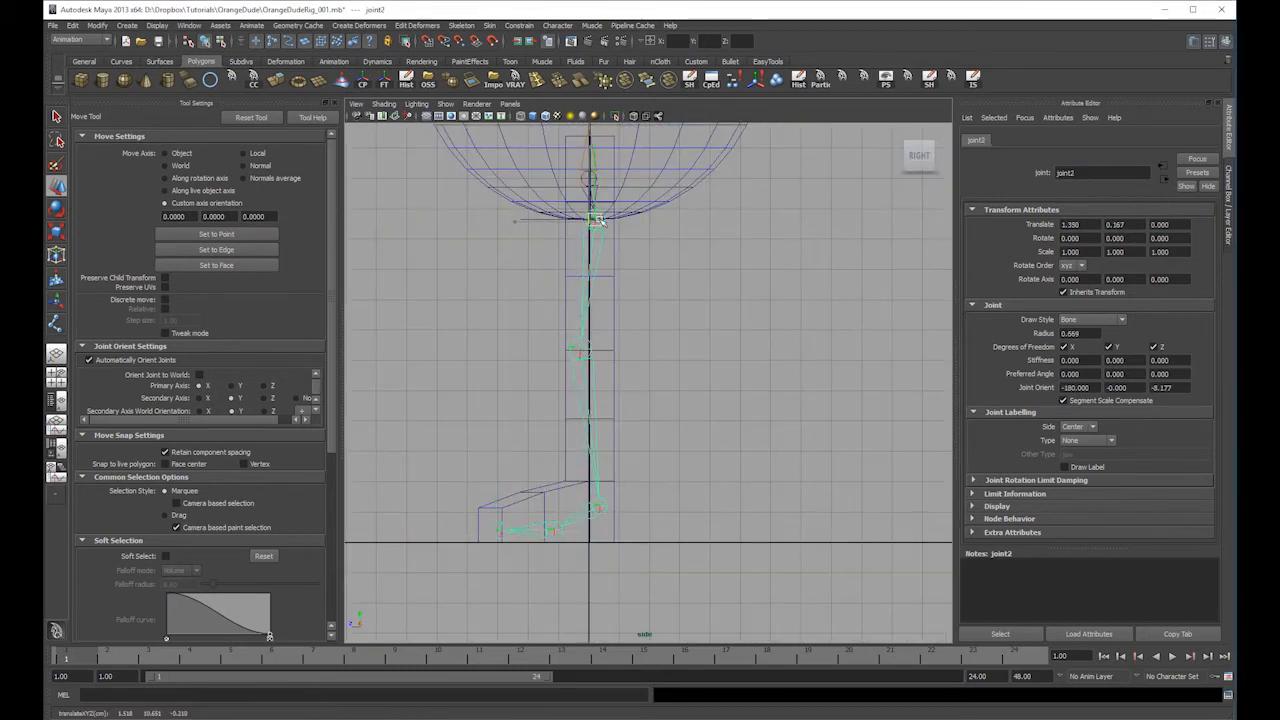
{"action": "left_click", "coordinate": [595, 507]}
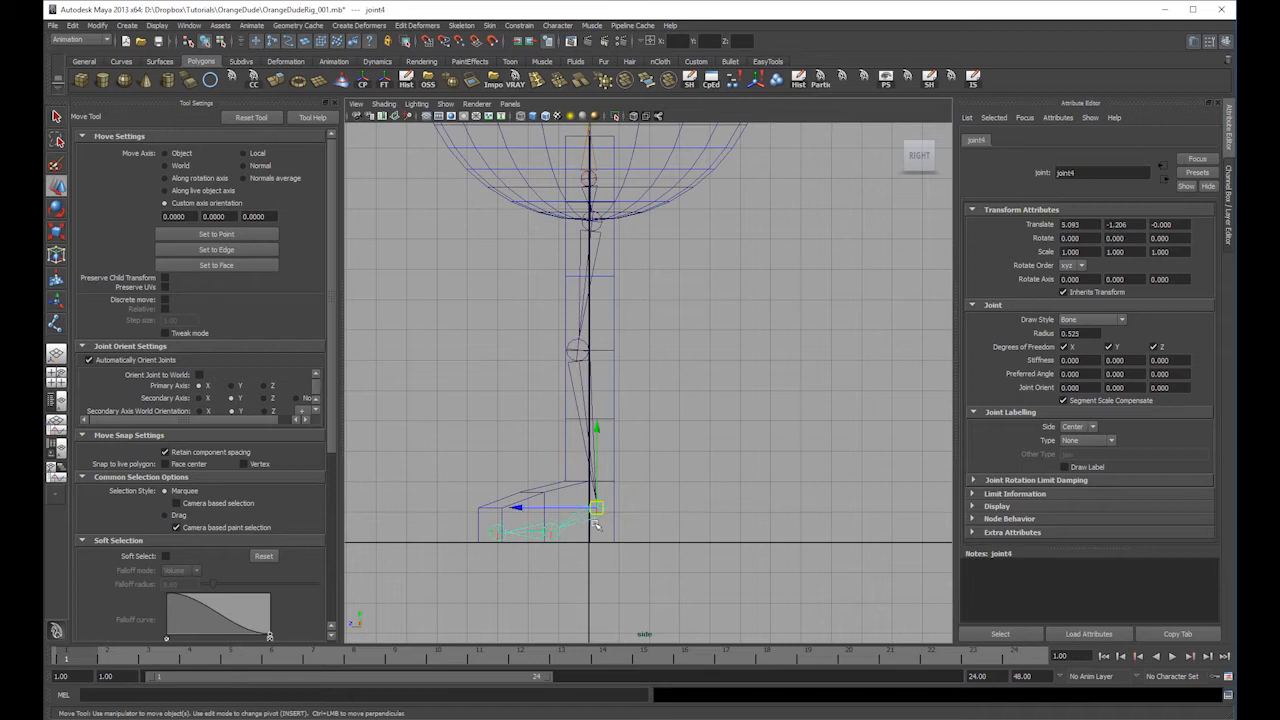
{"action": "left_click", "coordinate": [571, 374]}
{"action": "left_click", "coordinate": [584, 349]}
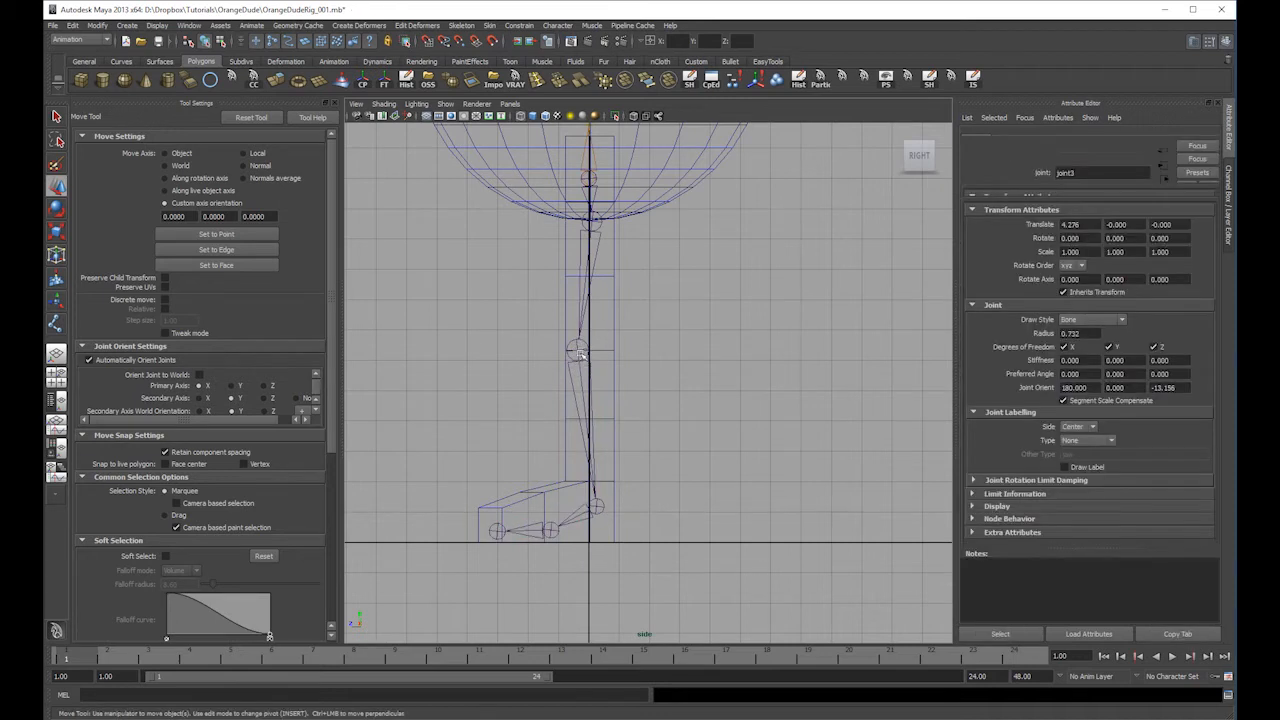
- Fine-tune the ankle, ball and toe joints so they sit slightly higher inside the foot mesh
{"action": "left_click", "coordinate": [596, 506]}
{"action": "left_click", "coordinate": [497, 532]}
{"action": "mouse_move", "coordinate": [497, 531]}
{"action": "left_mouse_down"}
{"action": "mouse_move", "coordinate": [550, 529]}
{"action": "mouse_move", "coordinate": [495, 529]}
{"action": "left_mouse_up"}
{"action": "left_click", "coordinate": [551, 530]}
{"action": "left_click", "coordinate": [498, 533]}
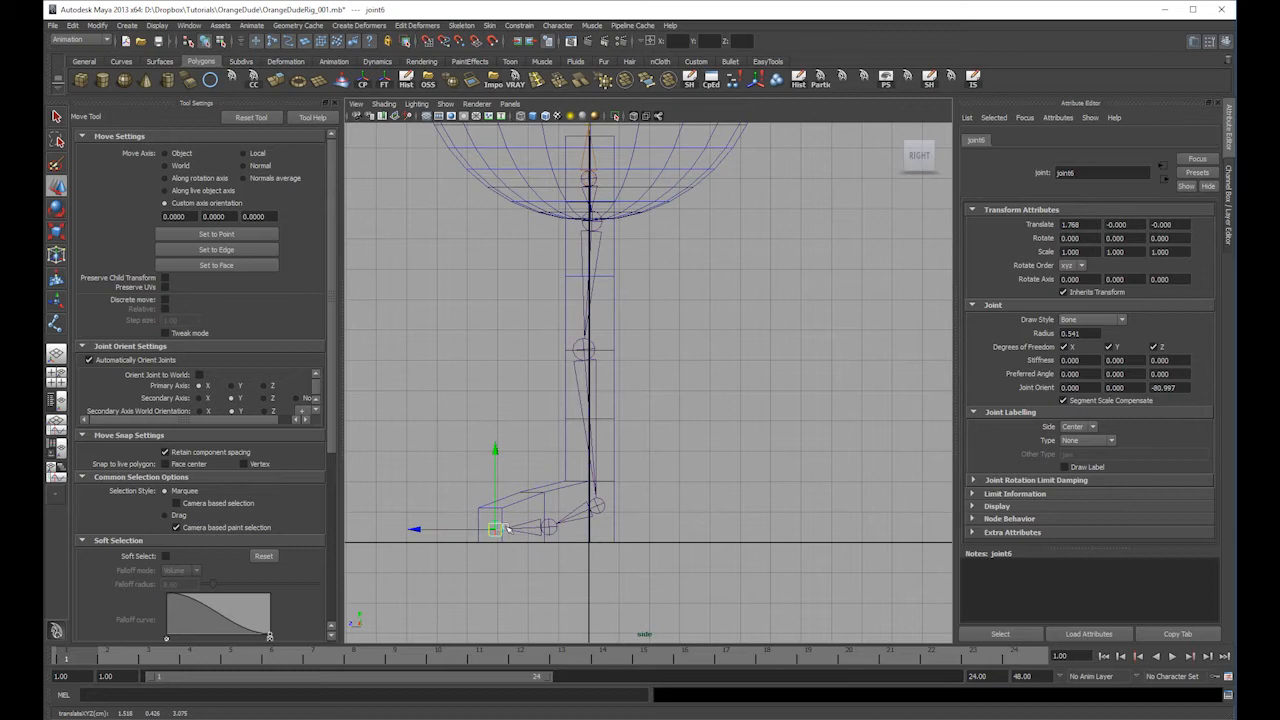
- Select the top joint of the leg chain and name it l_hip
{"action": "left_click", "coordinate": [636, 410]}
{"action": "key", "text": "space"}
{"action": "key", "text": "space"}
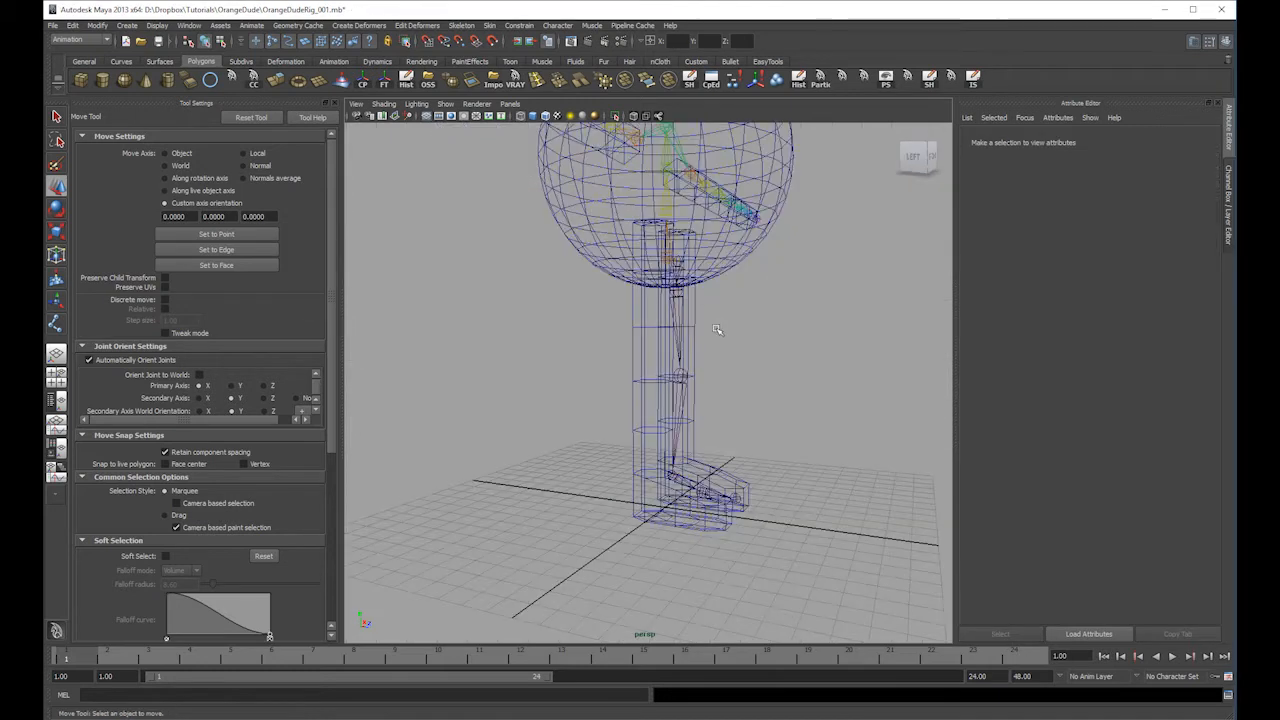
{"action": "left_click", "coordinate": [683, 268]}
{"action": "left_click", "coordinate": [684, 300]}
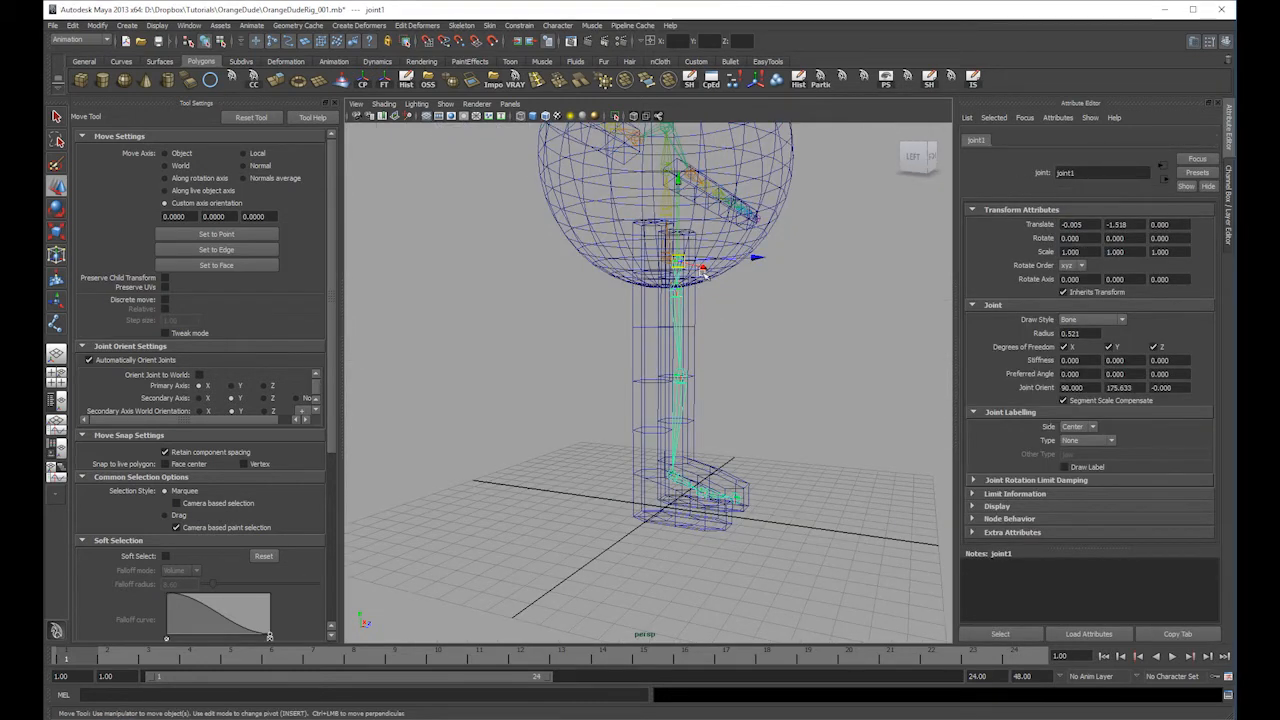
{"action": "key", "text": "space"}
{"action": "key", "text": "space"}
{"action": "key", "text": "space"}
{"action": "key", "text": "space"}
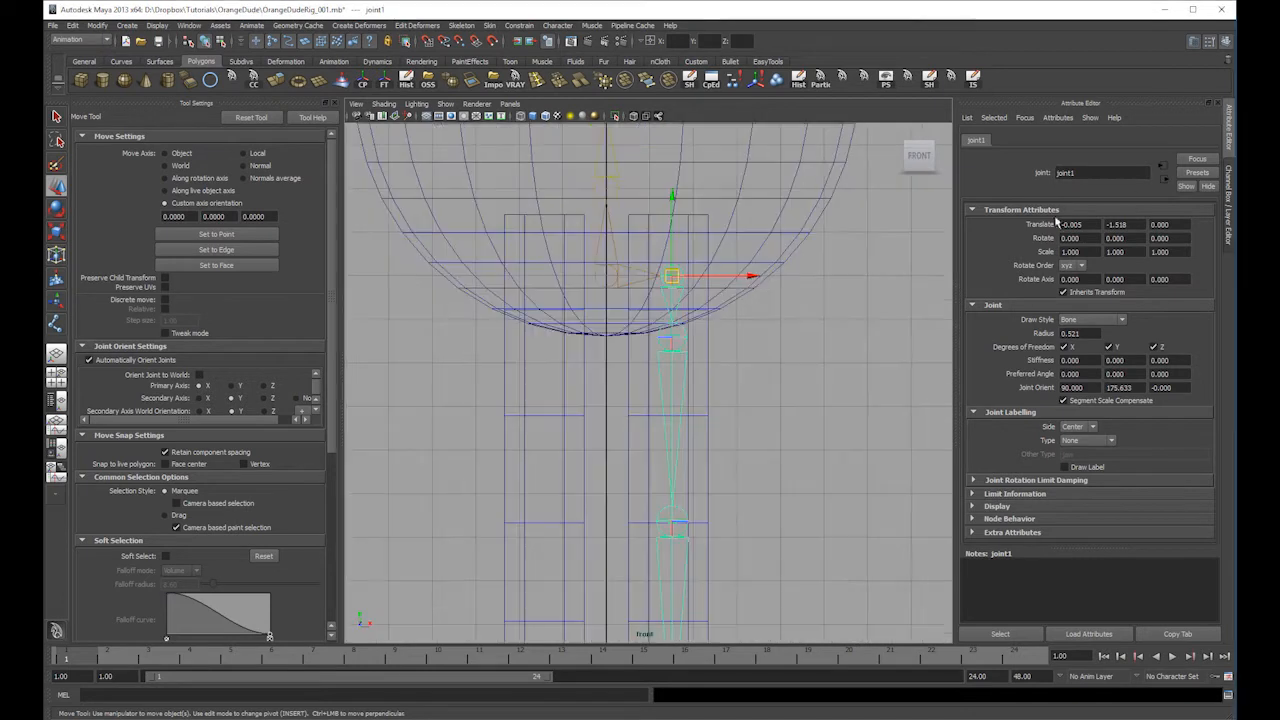
{"action": "left_click", "coordinate": [1229, 205]}
{"action": "left_click", "coordinate": [1138, 144]}
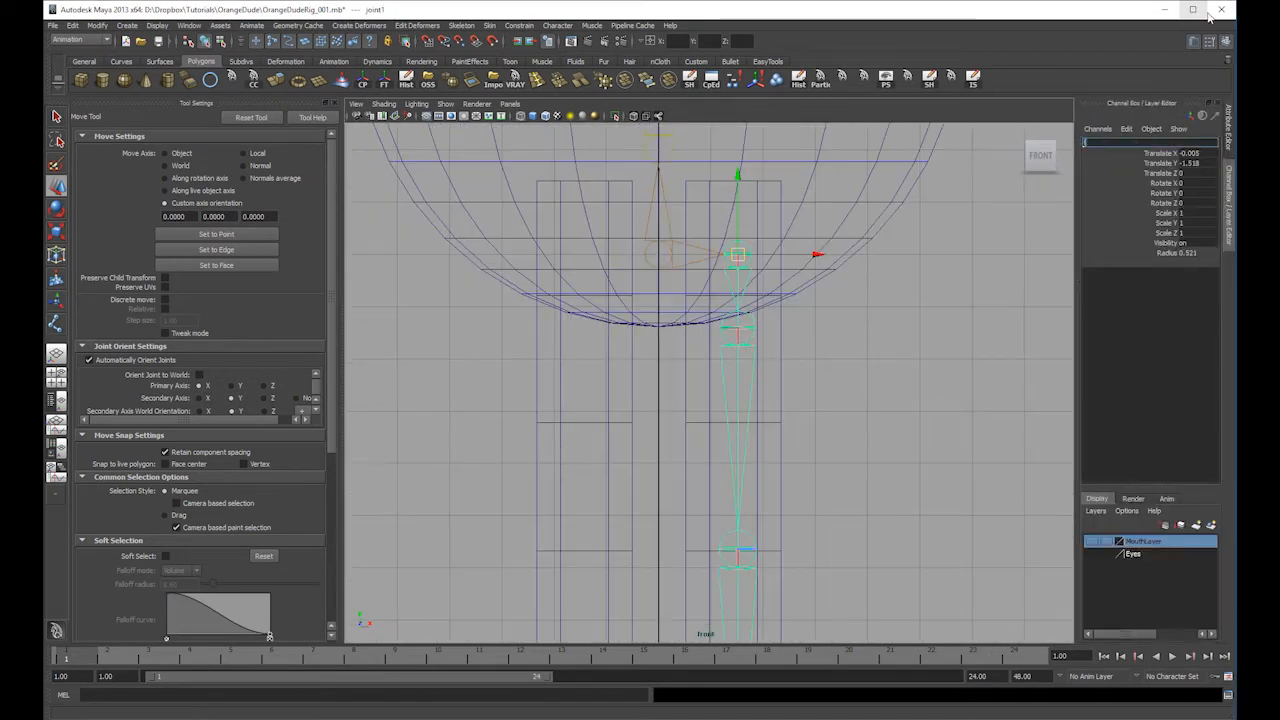
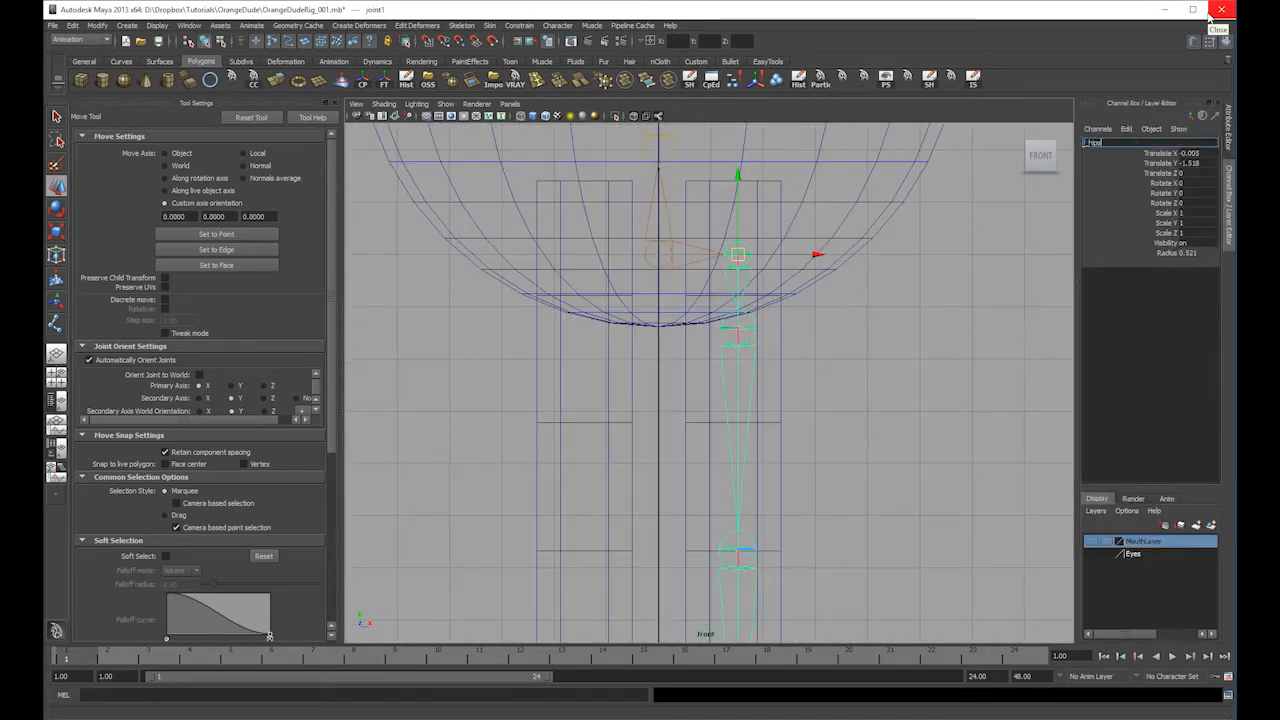
{"action": "type", "text": "l_hips"}
{"action": "key", "text": "Return"}
{"action": "key", "text": "BackSpace"}
{"action": "key", "text": "Return"}
- Rename the joint directly below the hip as l_upperLeg, undoing any accidental move of it
{"action": "left_click", "coordinate": [745, 326]}
{"action": "key", "text": "ctrl+z"}
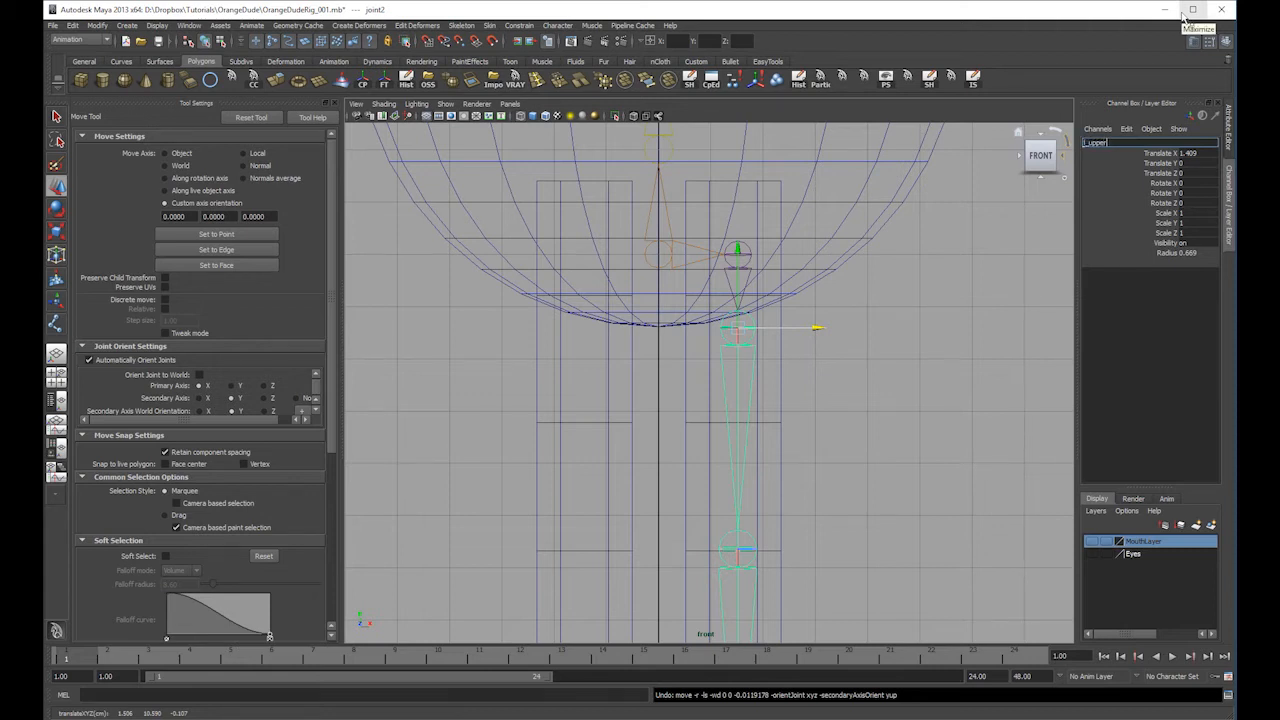
{"action": "key", "text": "Return"}
- Rename the joint in the middle of the leg as l_knee
{"action": "middle_click_drag", "start_coordinate": [827, 410], "coordinate": [786, 282], "text": "alt"}
{"action": "left_click", "coordinate": [698, 419]}
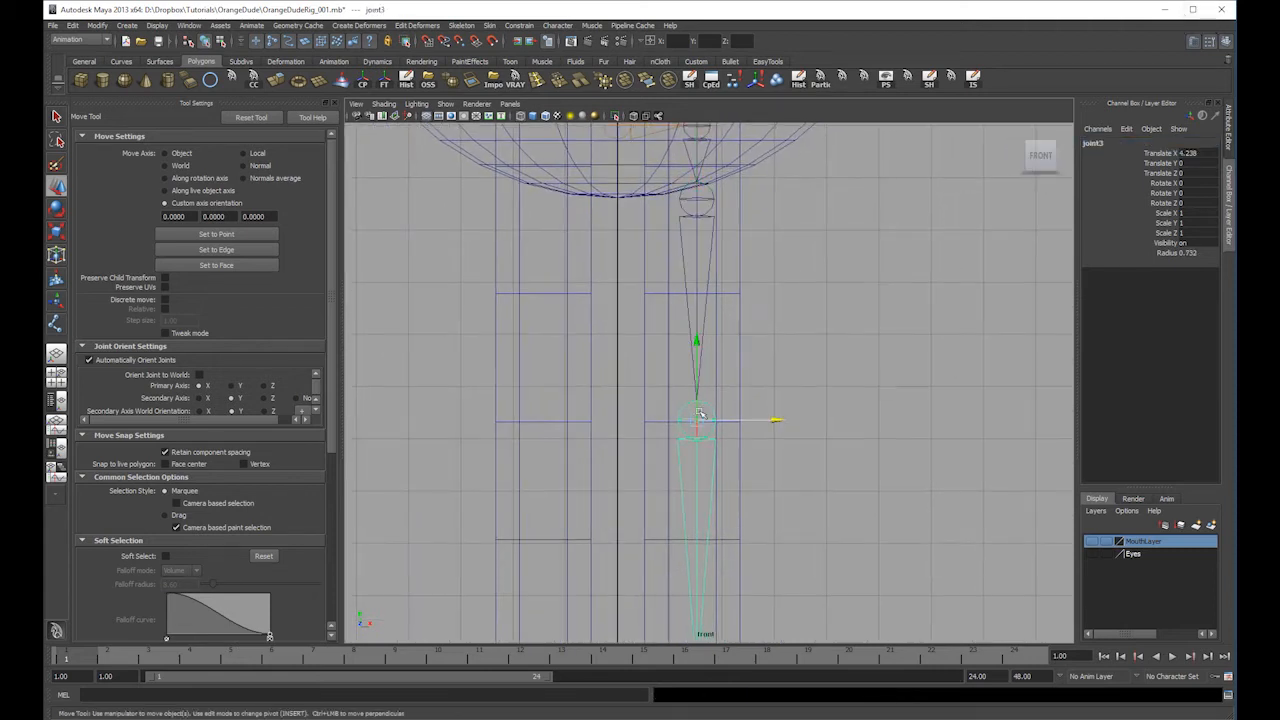
{"action": "double_click", "coordinate": [1094, 143]}
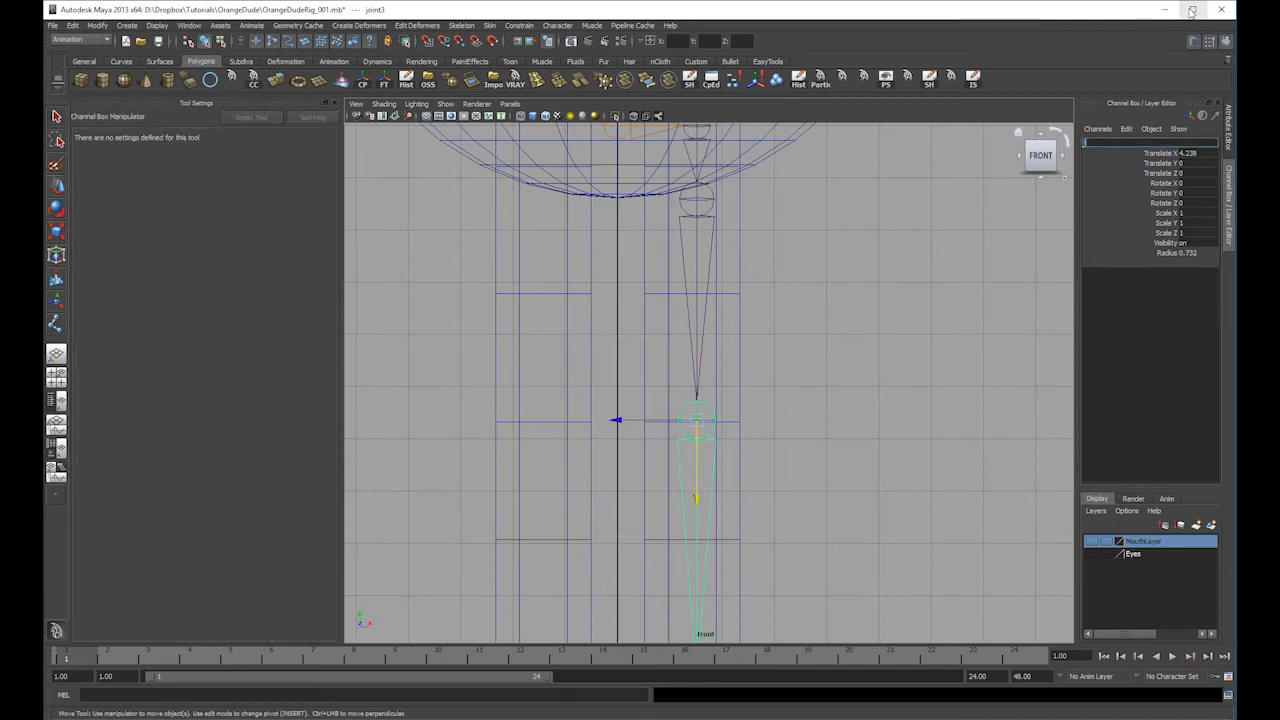
{"action": "type", "text": "l_kne"}
{"action": "key", "text": "Return"}
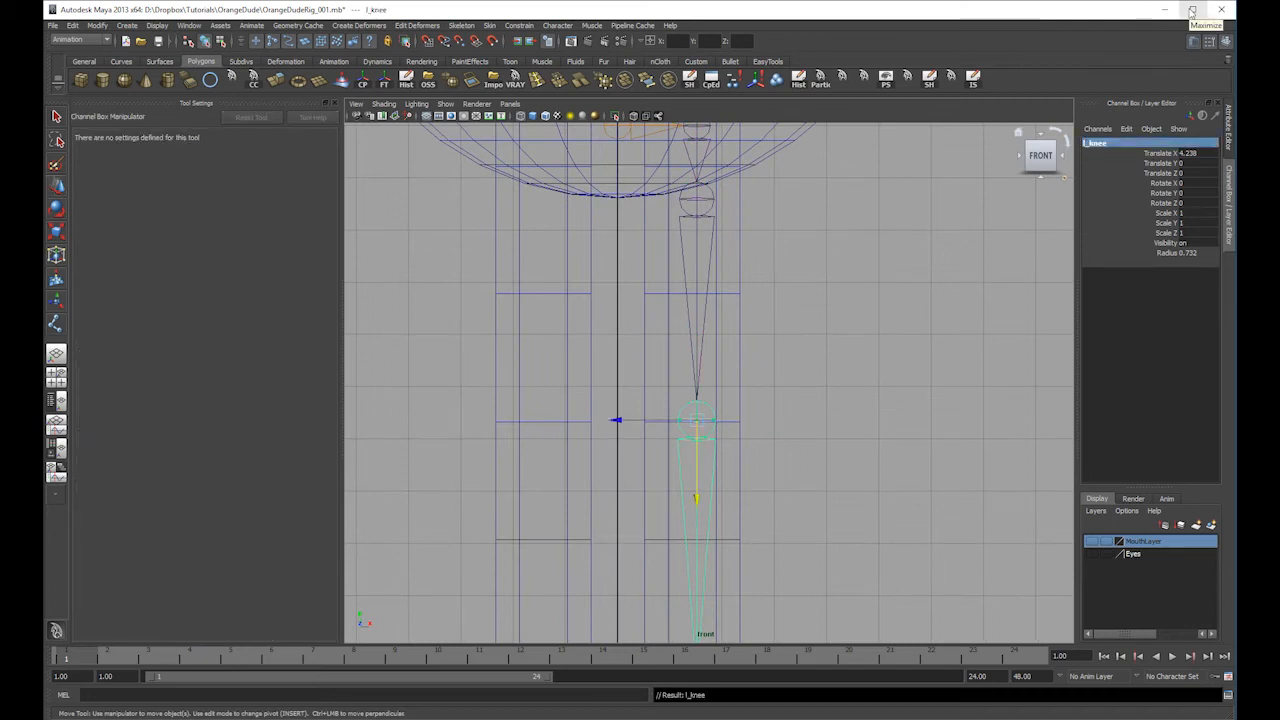
- Rename the joint at the lower end of the shin as l_ankle
{"action": "middle_click_drag", "start_coordinate": [697, 663], "coordinate": [697, 383], "text": "alt"}
{"action": "left_click", "coordinate": [708, 397]}
{"action": "double_click", "coordinate": [1094, 143]}
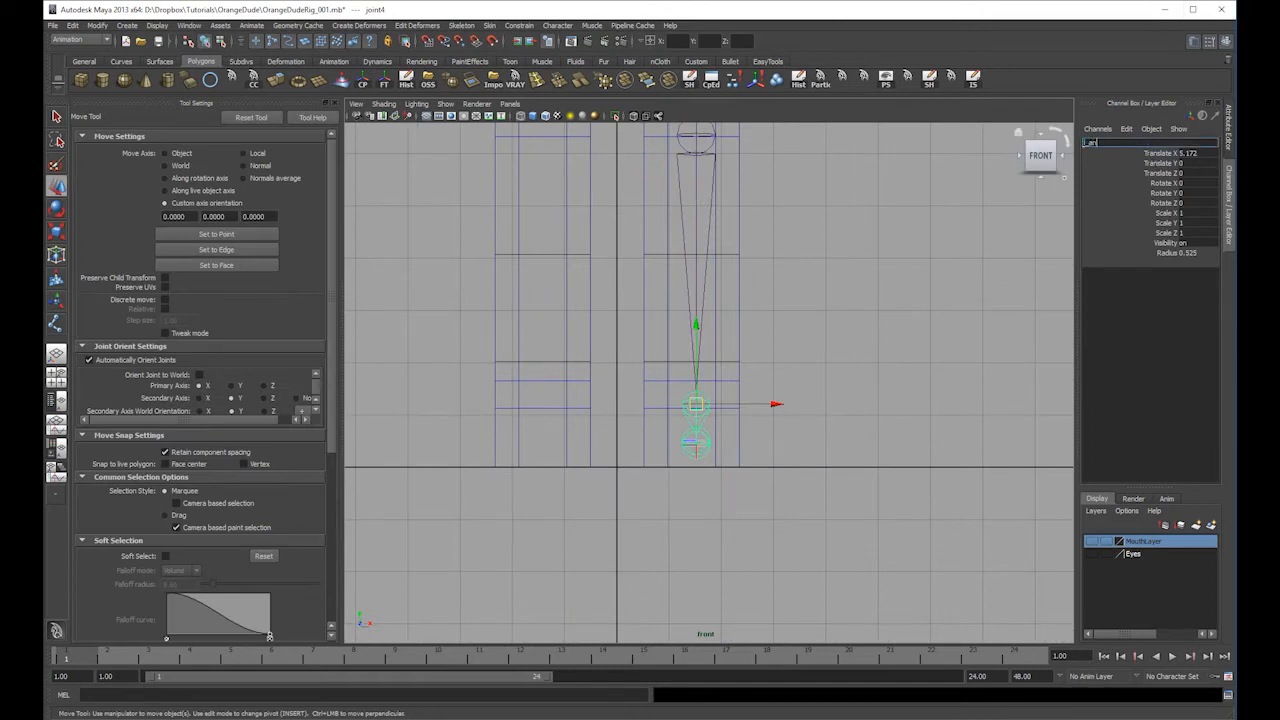
{"action": "type", "text": "l_ankle"}
{"action": "key", "text": "Return"}
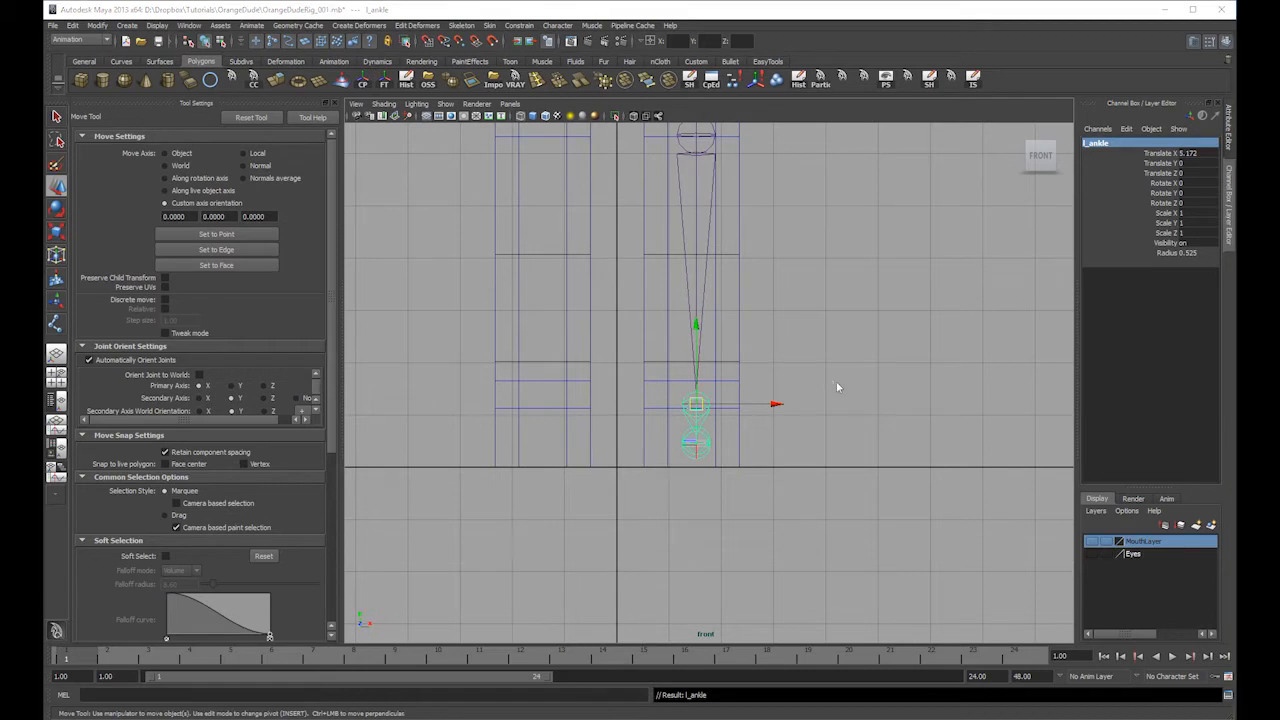
- In the side view, rename the foot joint between the ankle and the toe tip as l_heel
{"action": "key", "text": "space"}
{"action": "key", "text": "space"}
{"action": "middle_click_drag", "start_coordinate": [596, 543], "coordinate": [612, 496], "text": "alt"}
{"action": "left_click", "coordinate": [604, 504]}
{"action": "double_click", "coordinate": [1125, 146]}
{"action": "type", "text": "l_heel"}
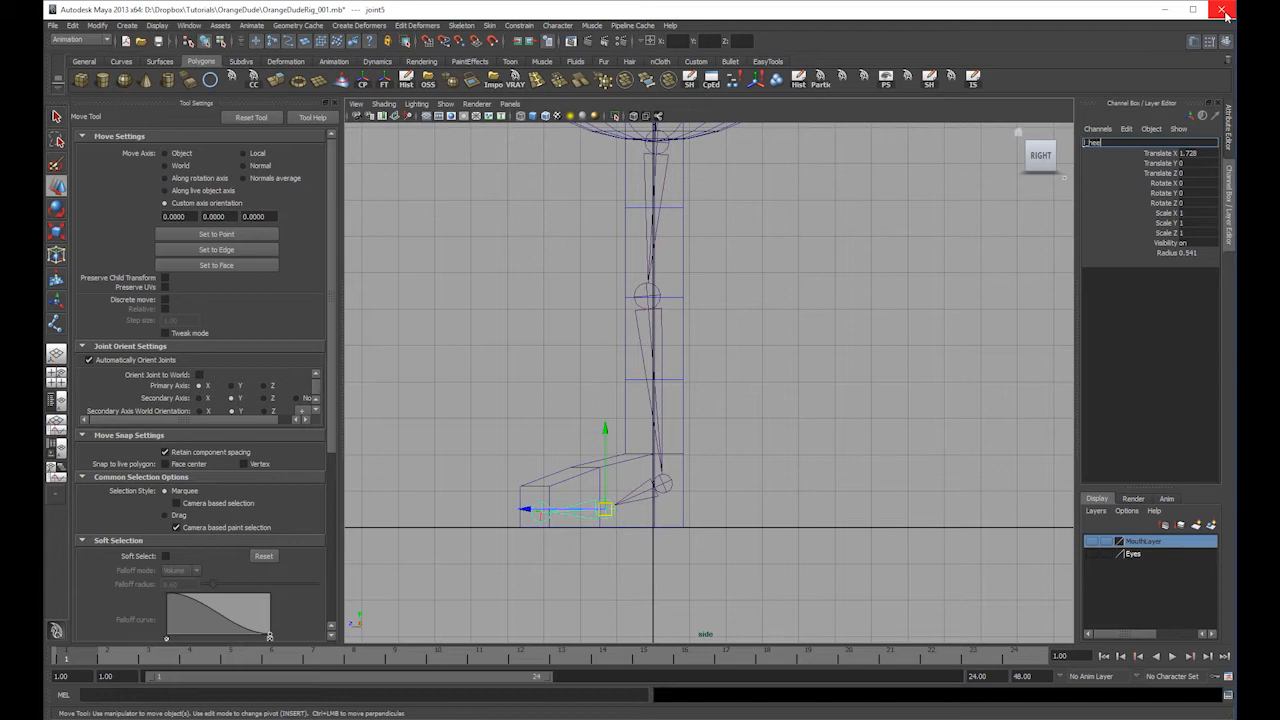
{"action": "key", "text": "Return"}
- Rename the last foot joint at the toe tip as L_too and clear the selection
{"action": "left_click", "coordinate": [540, 513]}
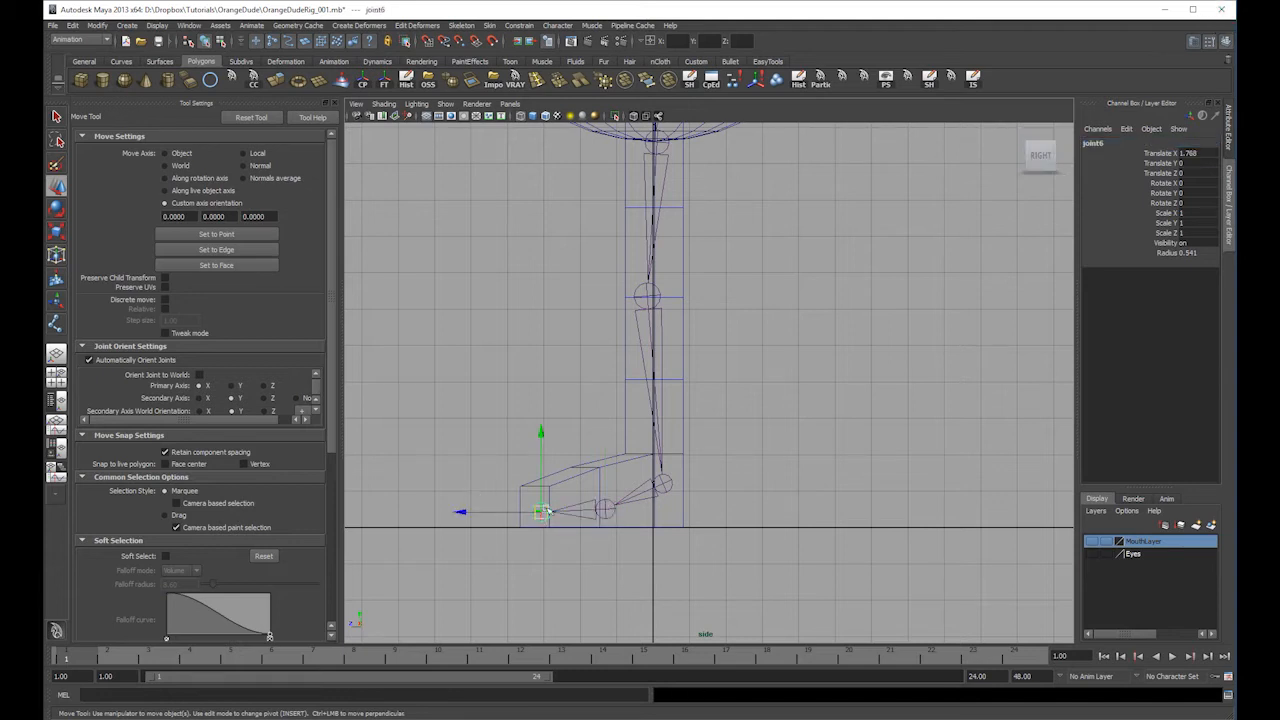
{"action": "double_click", "coordinate": [1100, 143]}
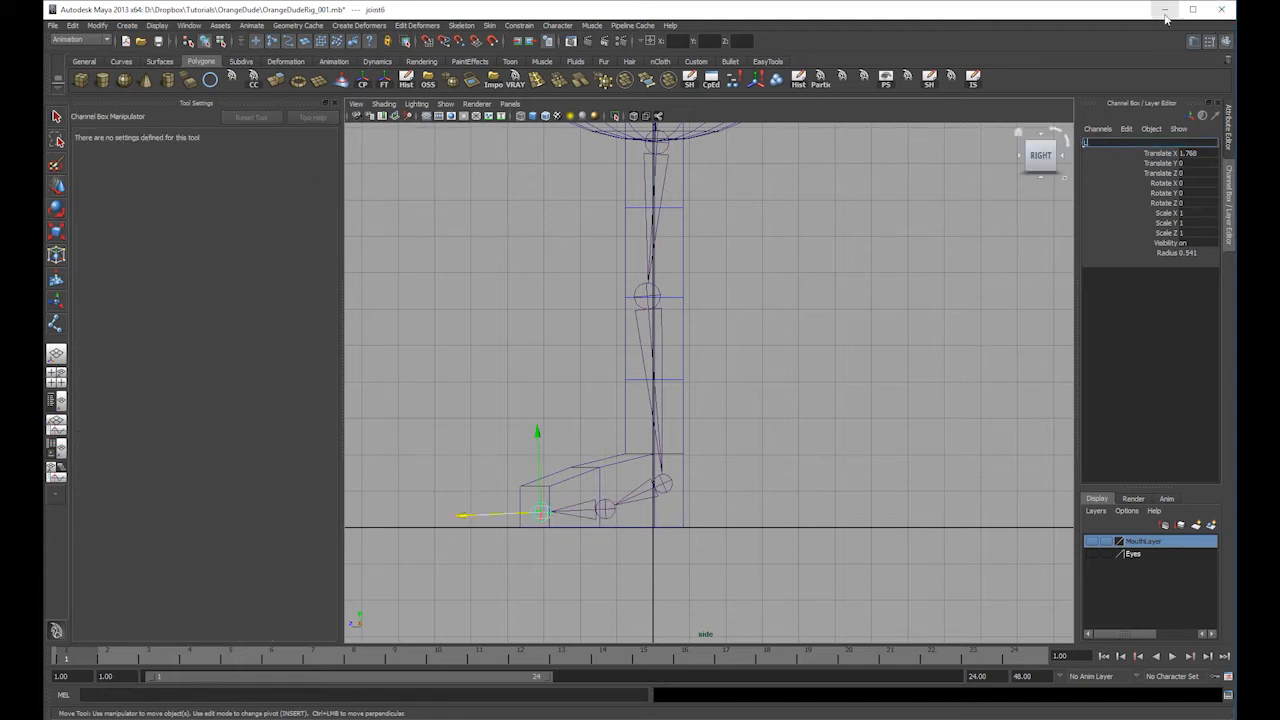
{"action": "type", "text": "l_too"}
{"action": "key", "text": "Return"}
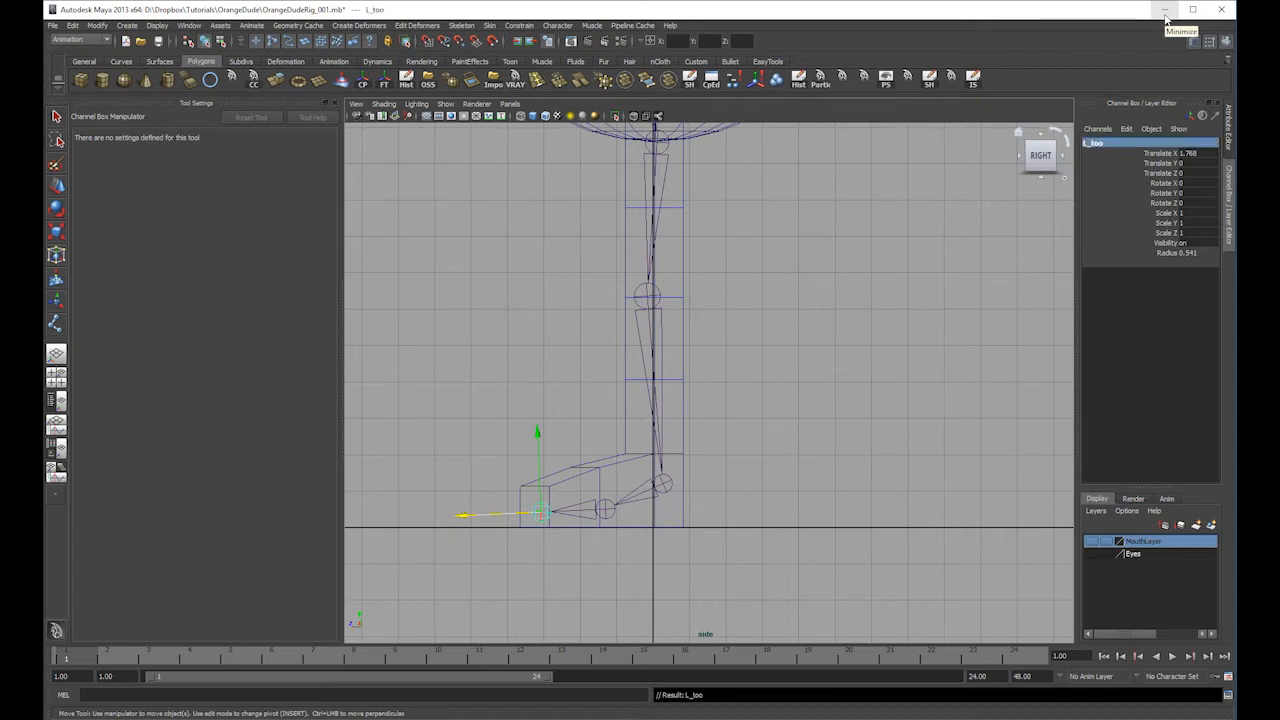
{"action": "left_click", "coordinate": [789, 427]}
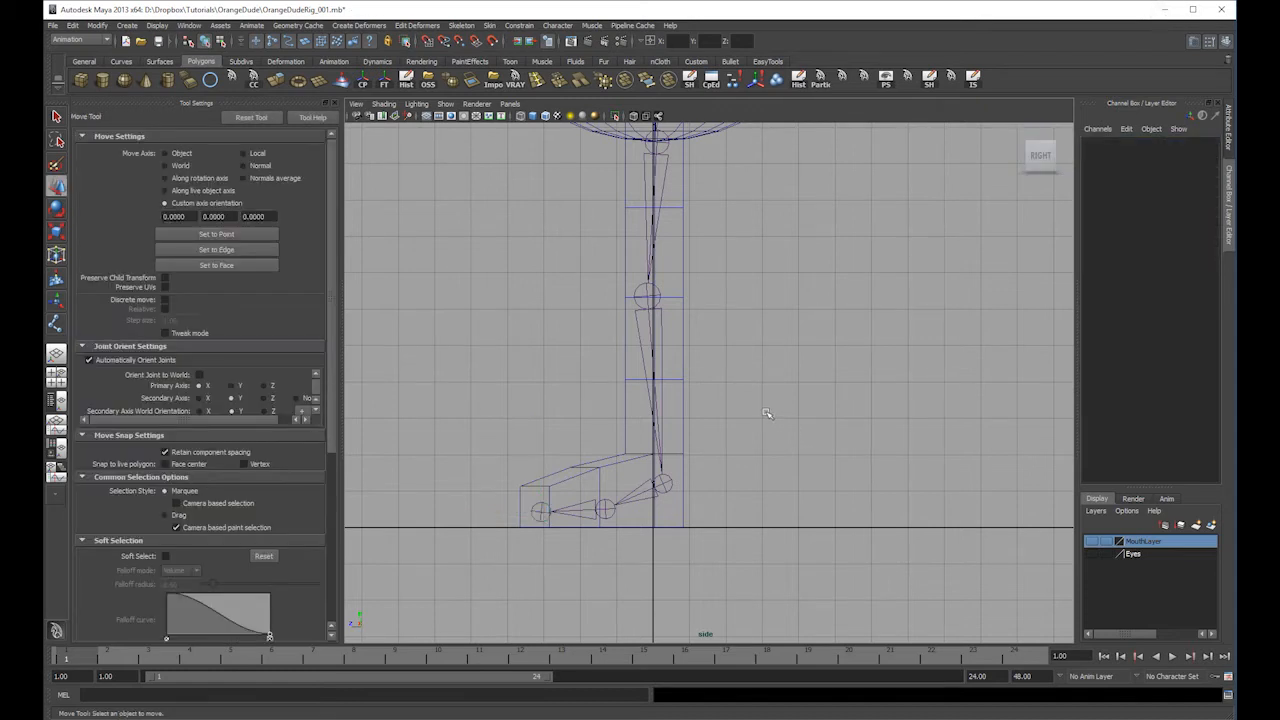
- Mirror the l_hip joint chain across YZ with the Behavior function, replacing l_ with r_ in the joint names
{"action": "key", "text": "space"}
{"action": "key", "text": "space"}
{"action": "scroll", "coordinate": [957, 340], "scroll_direction": "down", "scroll_amount": 3}
{"action": "left_click_drag", "start_coordinate": [957, 340], "coordinate": [764, 385], "text": "alt"}
{"action": "left_click", "coordinate": [757, 308]}
{"action": "left_click_drag", "start_coordinate": [757, 318], "coordinate": [685, 326], "text": "alt"}
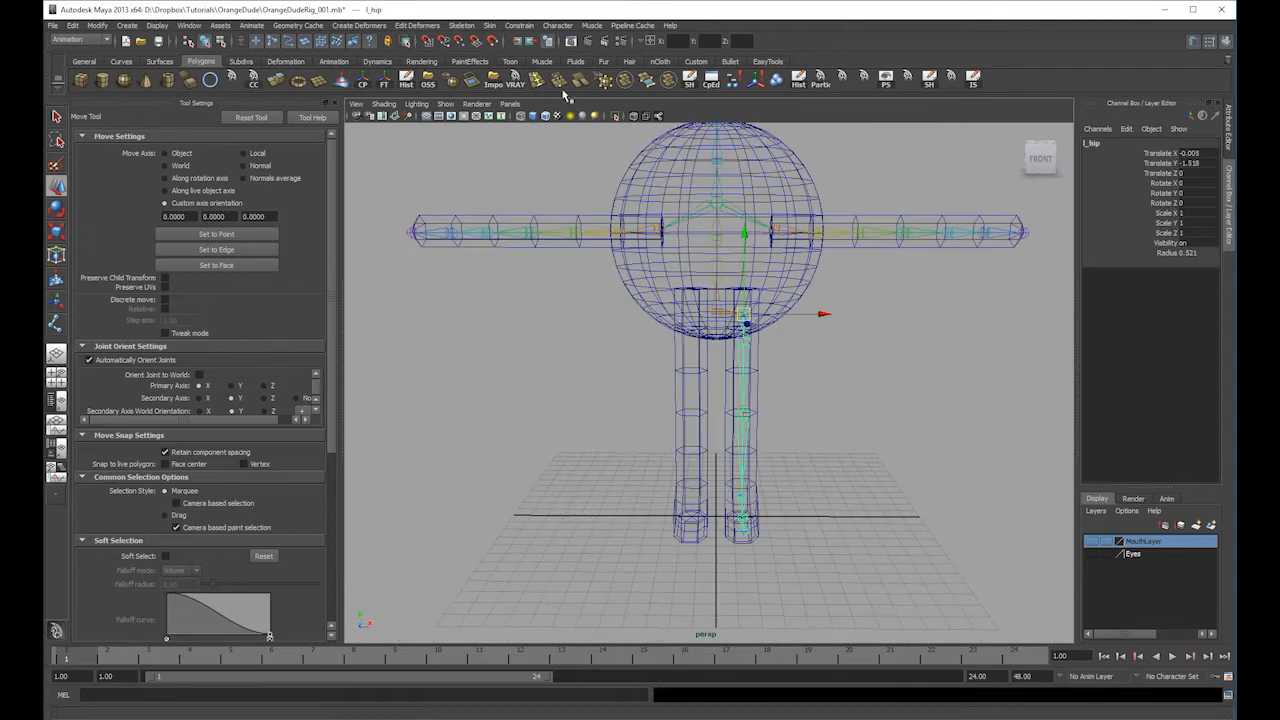
{"action": "left_click", "coordinate": [462, 25]}
{"action": "mouse_move", "coordinate": [526, 166]}
{"action": "left_click", "coordinate": [551, 139]}
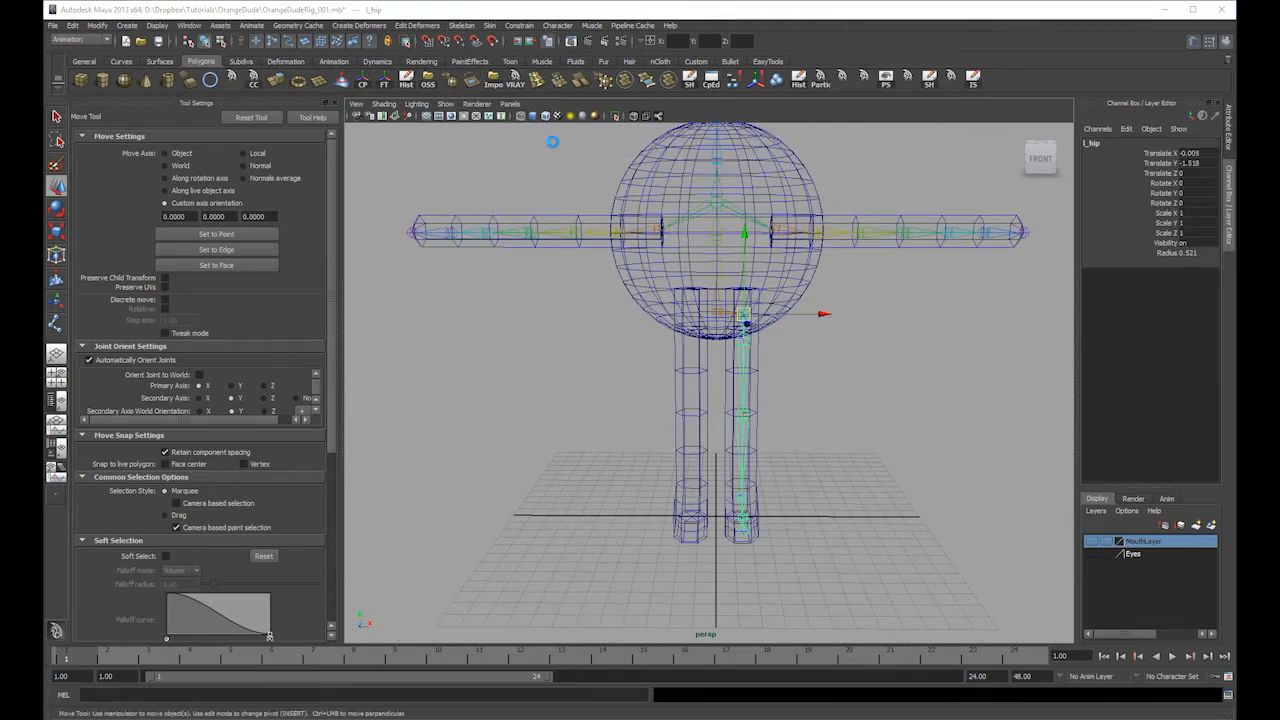
{"action": "left_click", "coordinate": [814, 246]}
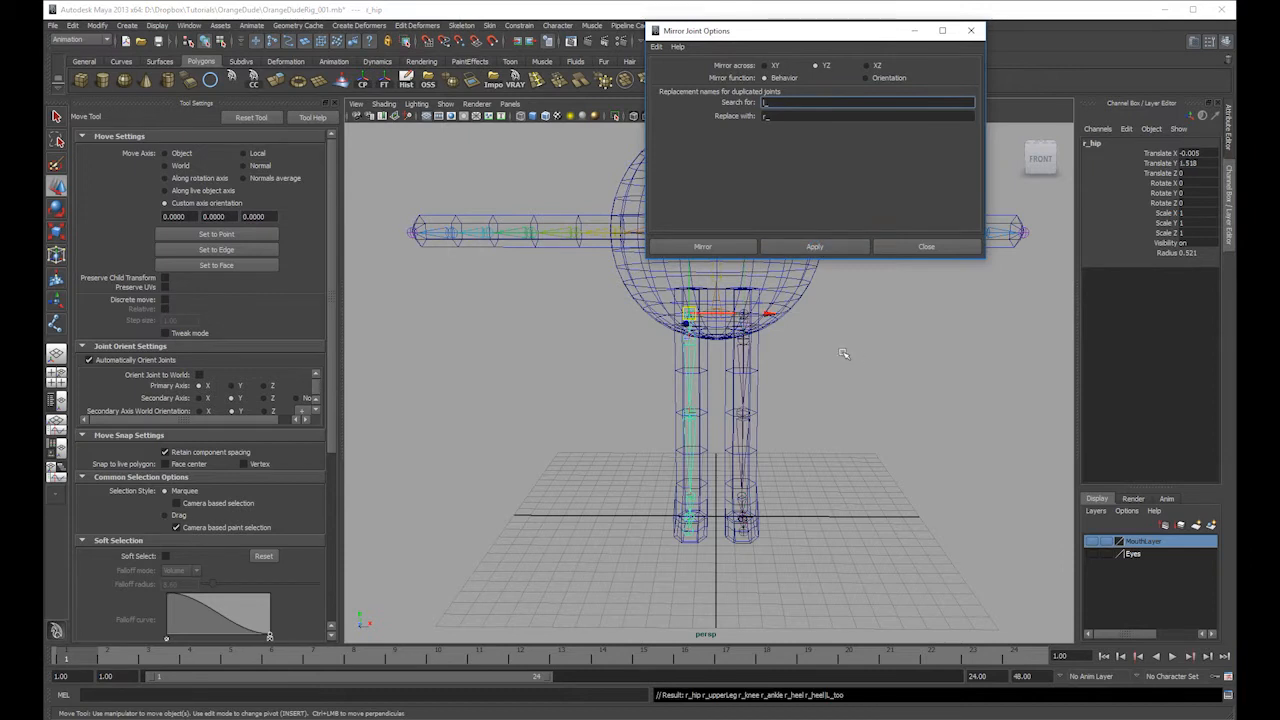
{"action": "left_click", "coordinate": [927, 246]}
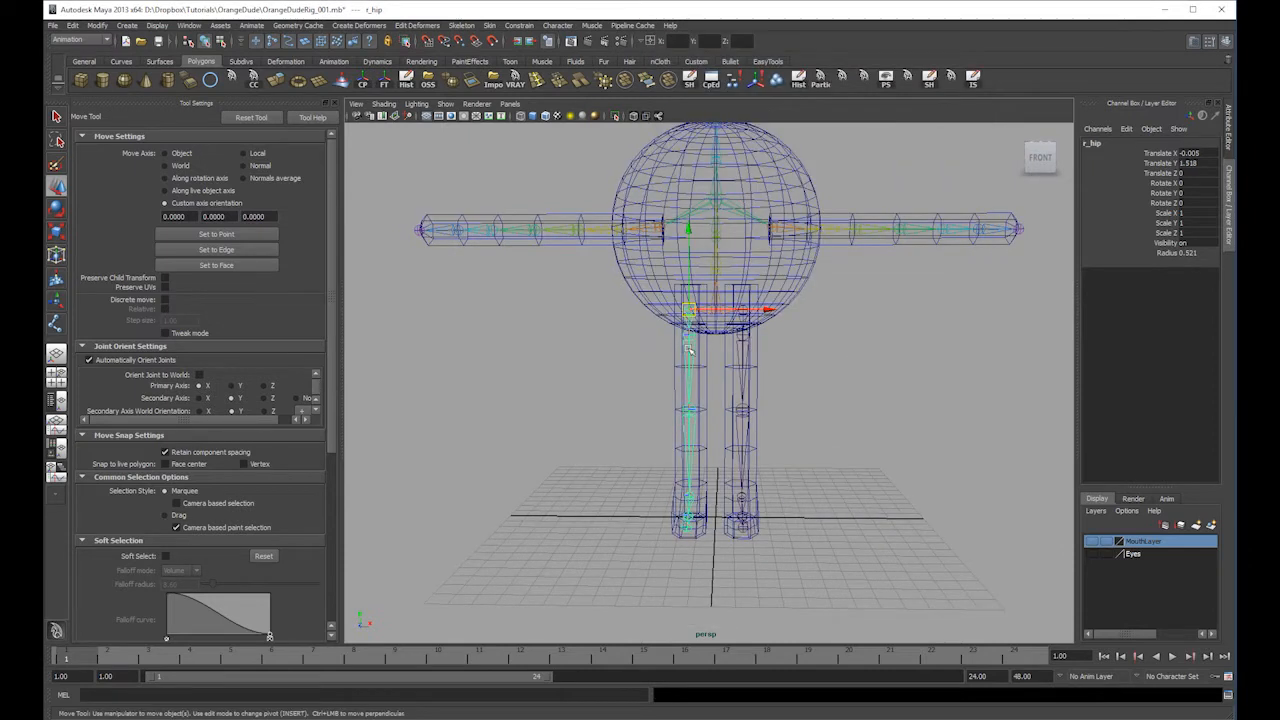
- Select the whole right-leg joint hierarchy from the hip together with the r_Leg mesh and smooth bind them
{"action": "left_click", "coordinate": [690, 410]}
{"action": "left_click", "coordinate": [72, 25]}
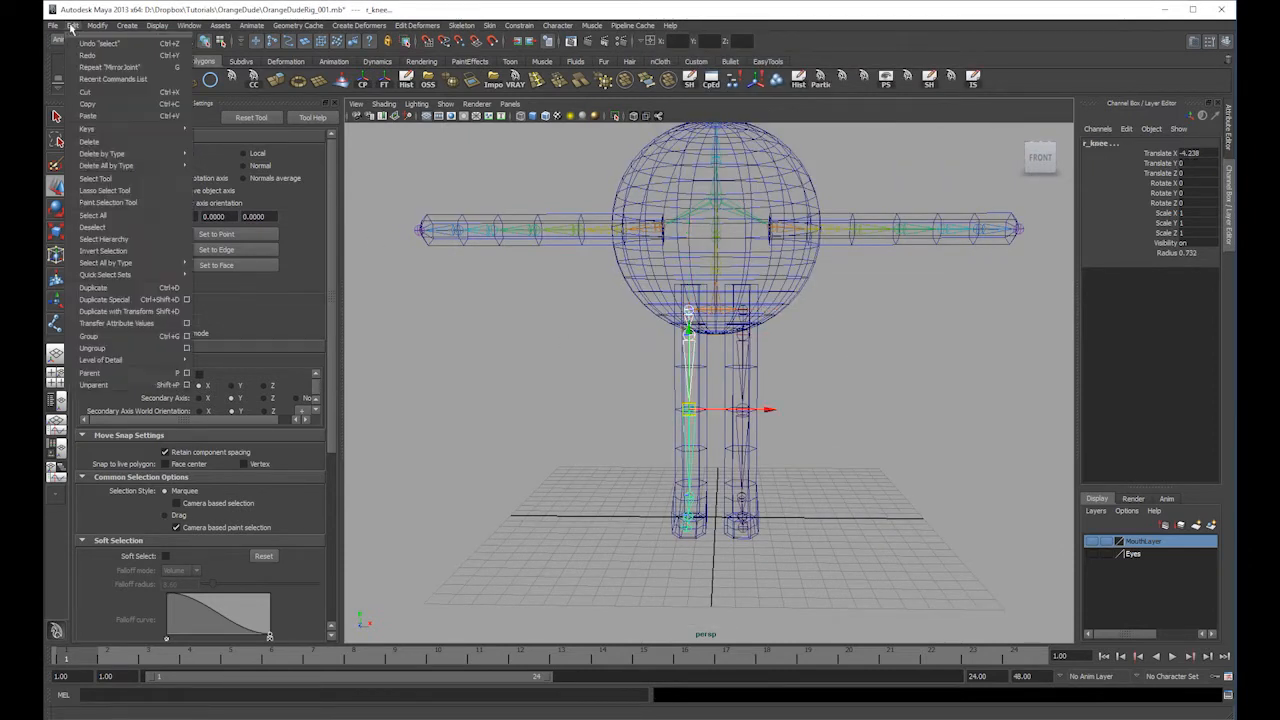
{"action": "left_click", "coordinate": [551, 384]}
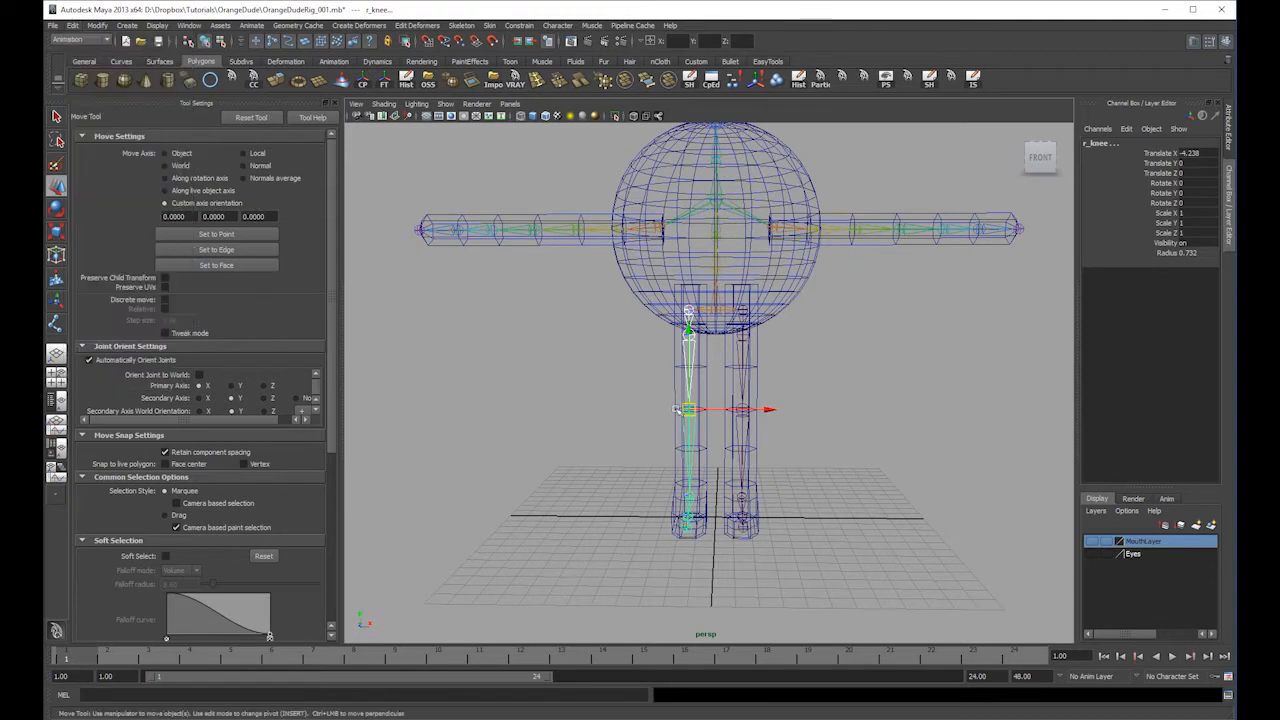
{"action": "left_click_drag", "start_coordinate": [637, 413], "coordinate": [611, 383], "text": "alt"}
{"action": "left_click", "coordinate": [72, 25]}
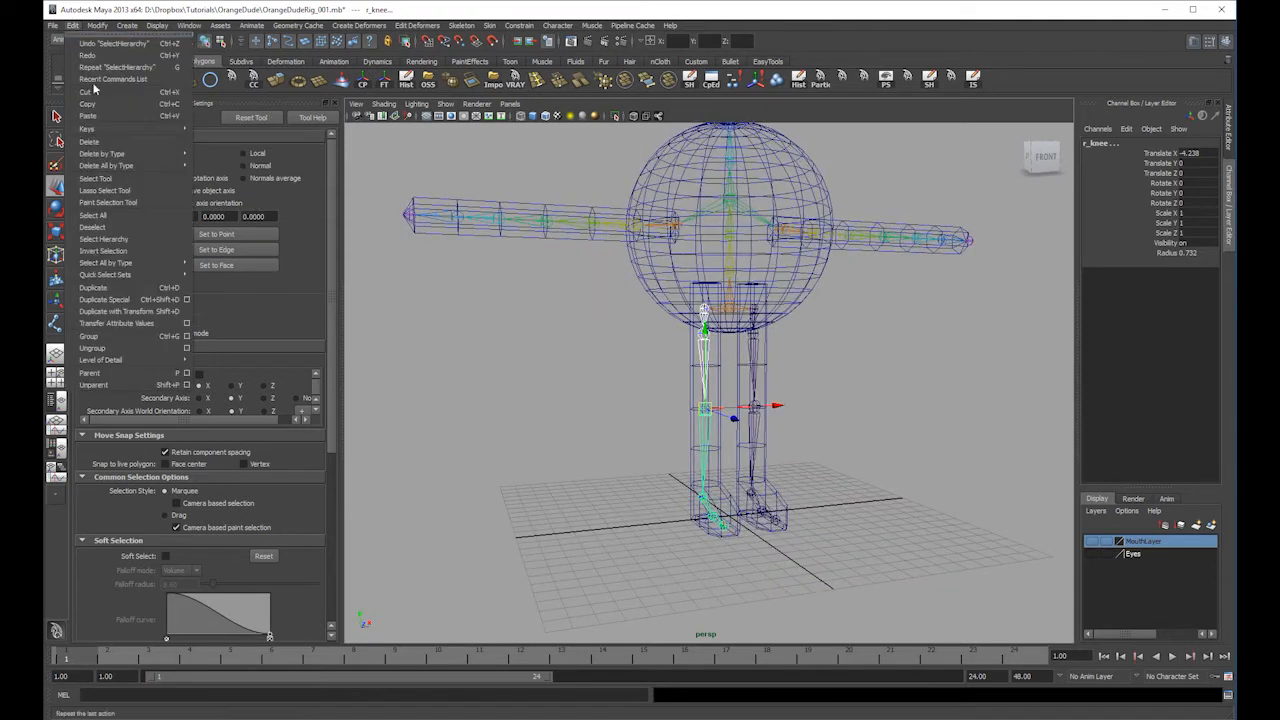
{"action": "left_click", "coordinate": [144, 243]}
{"action": "left_click", "coordinate": [705, 308]}
{"action": "left_click", "coordinate": [689, 351], "text": "shift"}
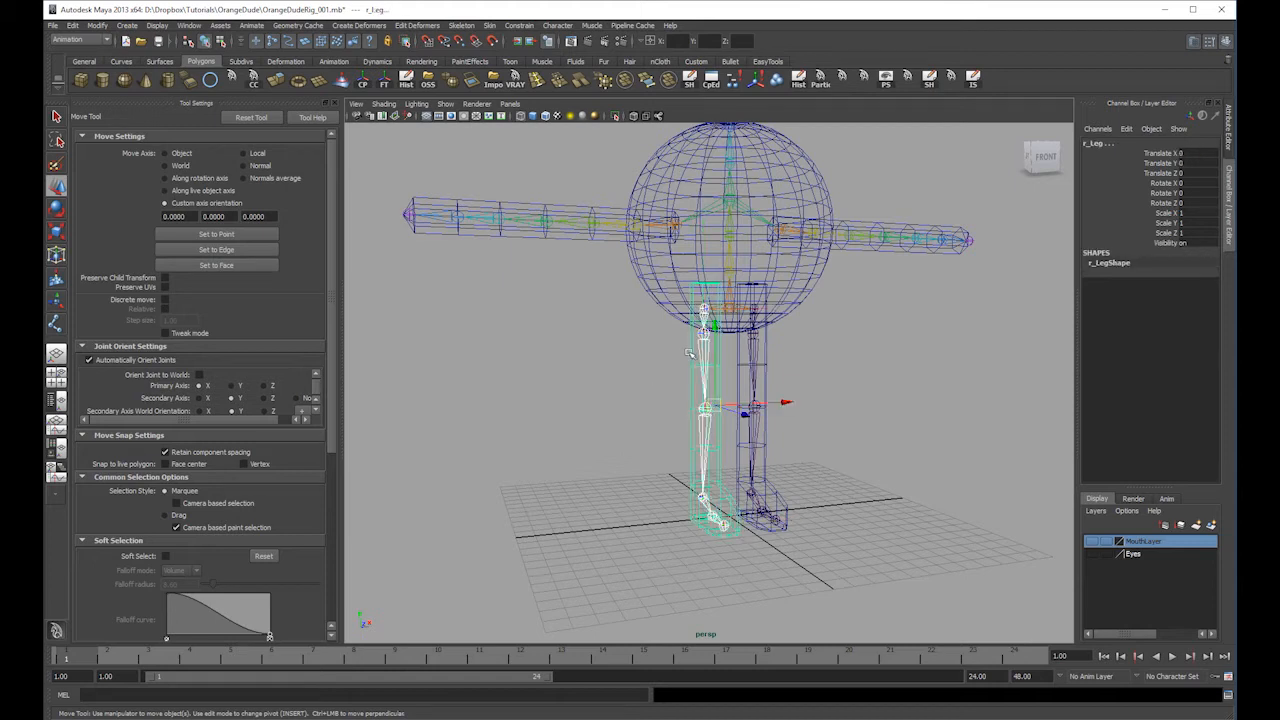
{"action": "left_click", "coordinate": [491, 25]}
{"action": "mouse_move", "coordinate": [510, 43]}
{"action": "left_click", "coordinate": [600, 44]}
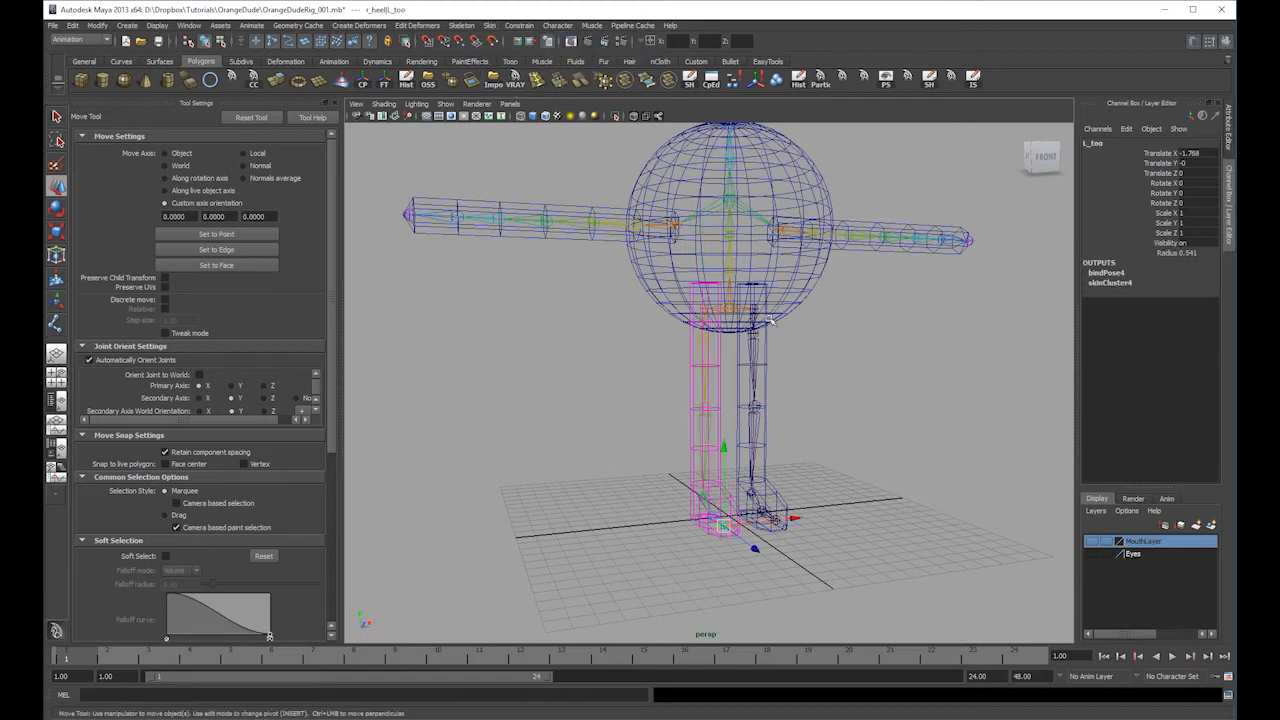
- Select the whole left-leg joint hierarchy from l_hip together with the l_Leg mesh and smooth bind them
{"action": "left_click", "coordinate": [758, 308]}
{"action": "left_click", "coordinate": [765, 288], "text": "shift"}
{"action": "key", "text": "ctrl+z"}
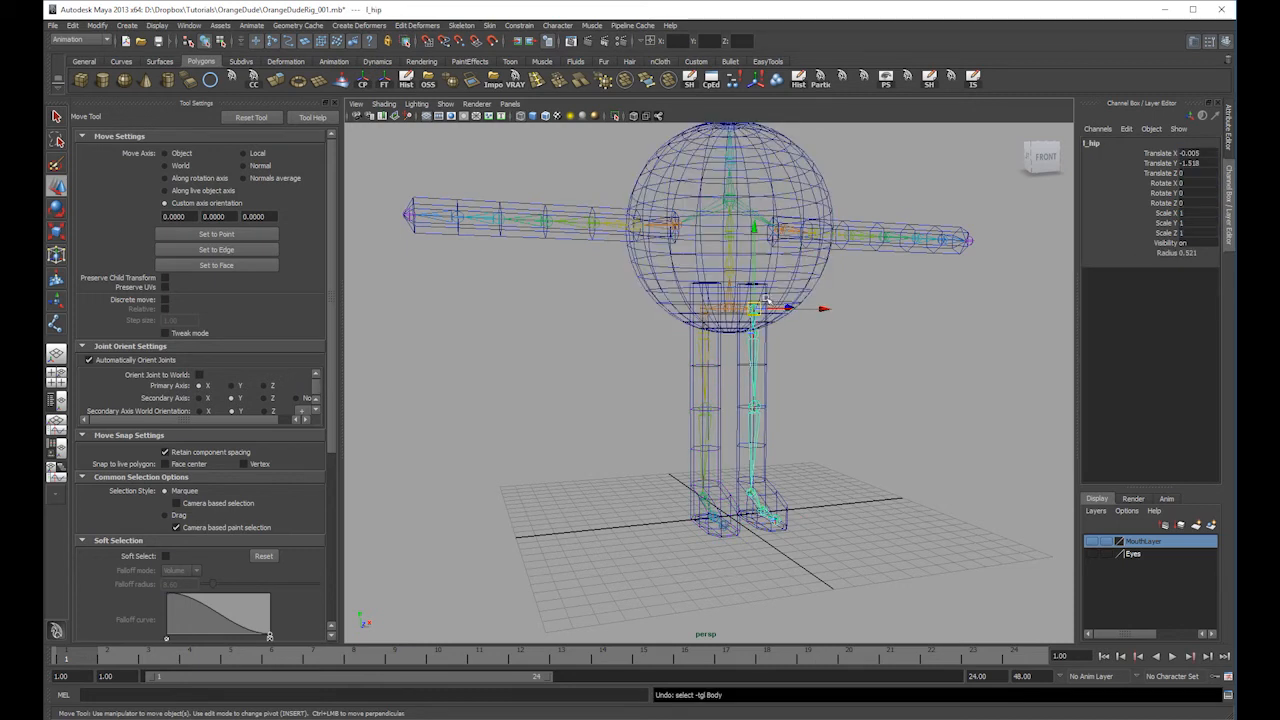
{"action": "key", "text": "g"}
{"action": "left_click", "coordinate": [72, 25]}
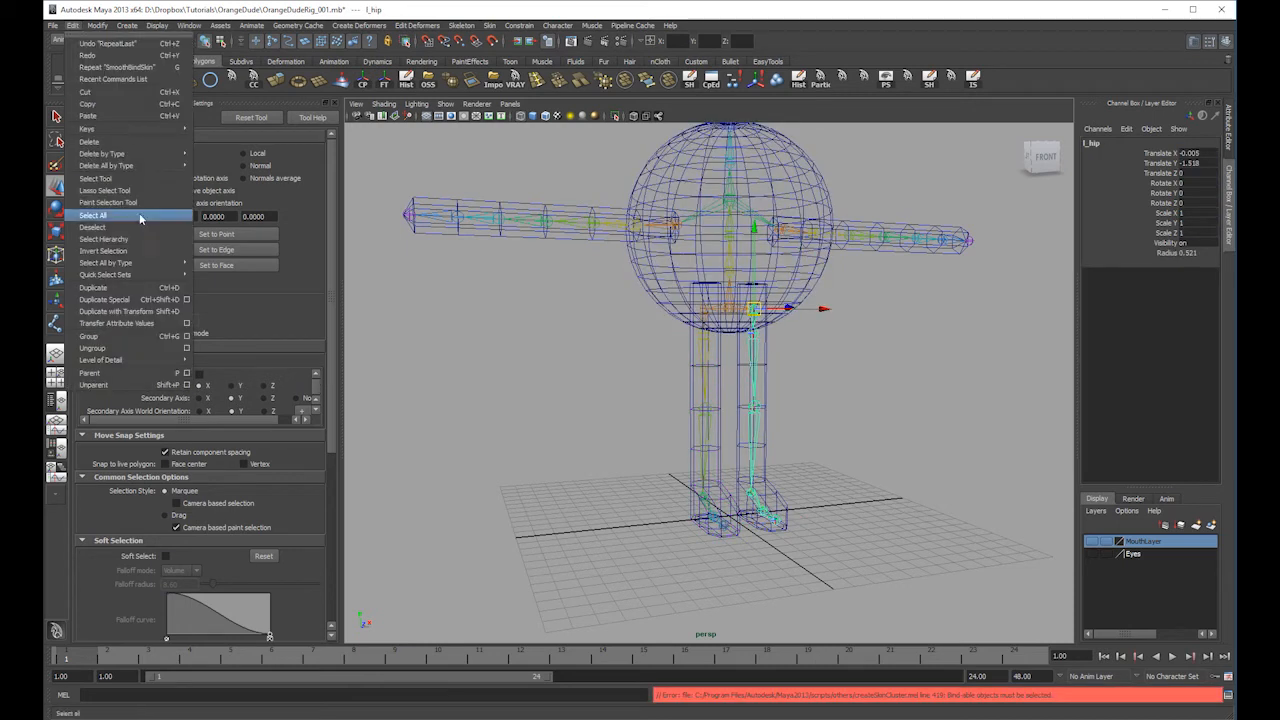
{"action": "left_click", "coordinate": [110, 234]}
{"action": "left_click", "coordinate": [765, 352], "text": "shift"}
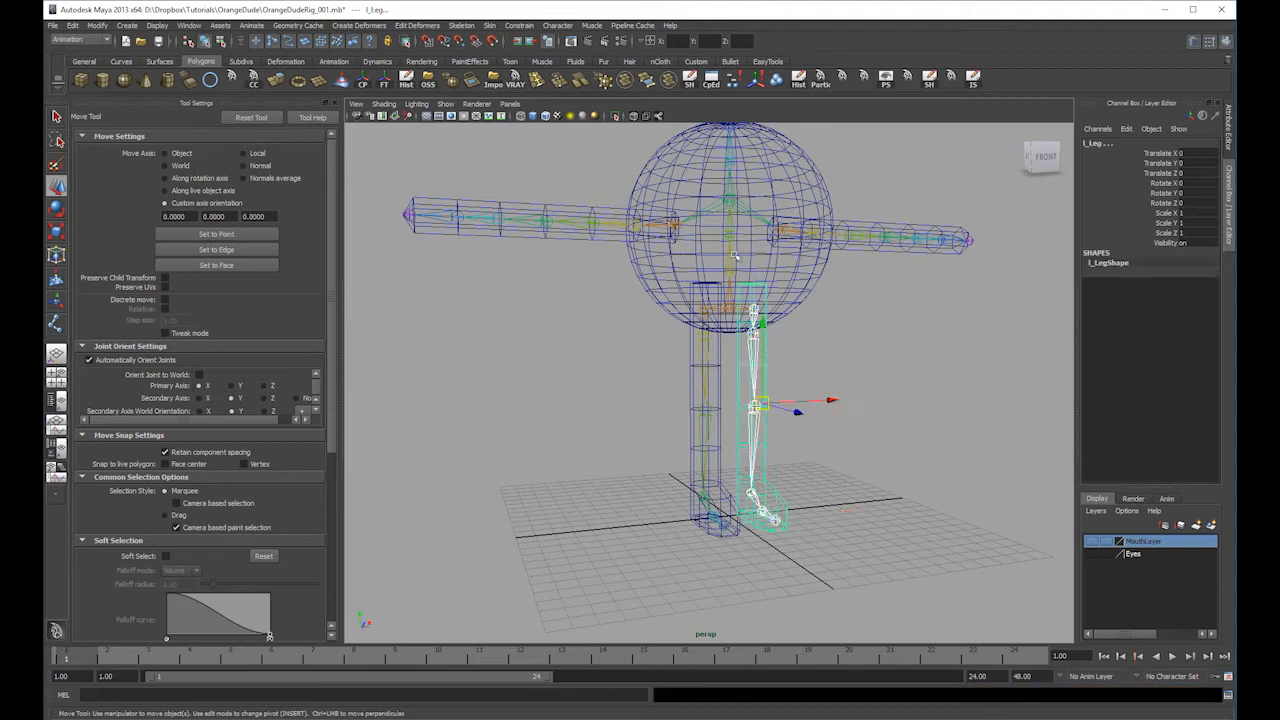
{"action": "left_click", "coordinate": [489, 25]}
{"action": "mouse_move", "coordinate": [510, 43]}
{"action": "left_click", "coordinate": [600, 46]}
- Try rotating the l_upperLeg joint hierarchy in shaded view to test the leg's deformation, and undo the rotation
{"action": "mouse_move", "coordinate": [840, 330]}
{"action": "left_mouse_down", "text": "alt"}
{"action": "mouse_move", "coordinate": [871, 346]}
{"action": "mouse_move", "coordinate": [855, 333]}
{"action": "mouse_move", "coordinate": [799, 338]}
{"action": "left_mouse_up", "text": "alt"}
{"action": "key", "text": "5"}
{"action": "key", "text": "4"}
{"action": "left_click", "coordinate": [690, 311]}
{"action": "key", "text": "Down"}
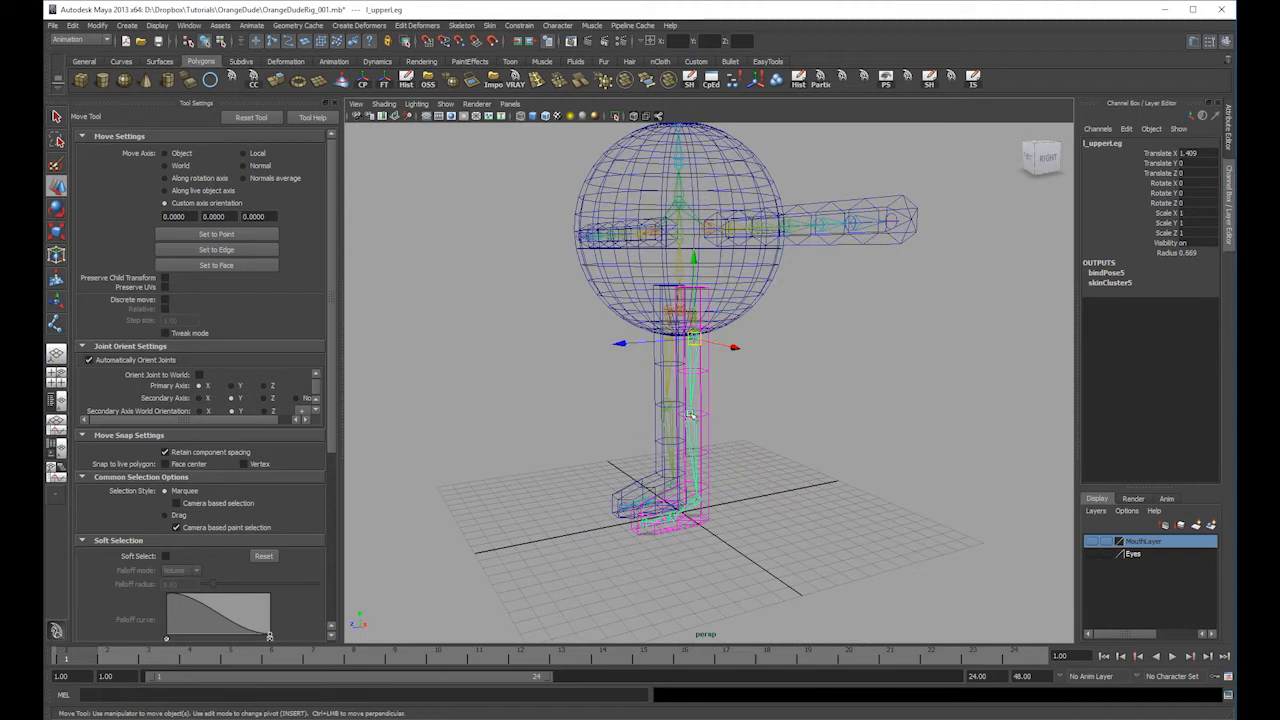
{"action": "key", "text": "5"}
{"action": "left_click", "coordinate": [72, 25]}
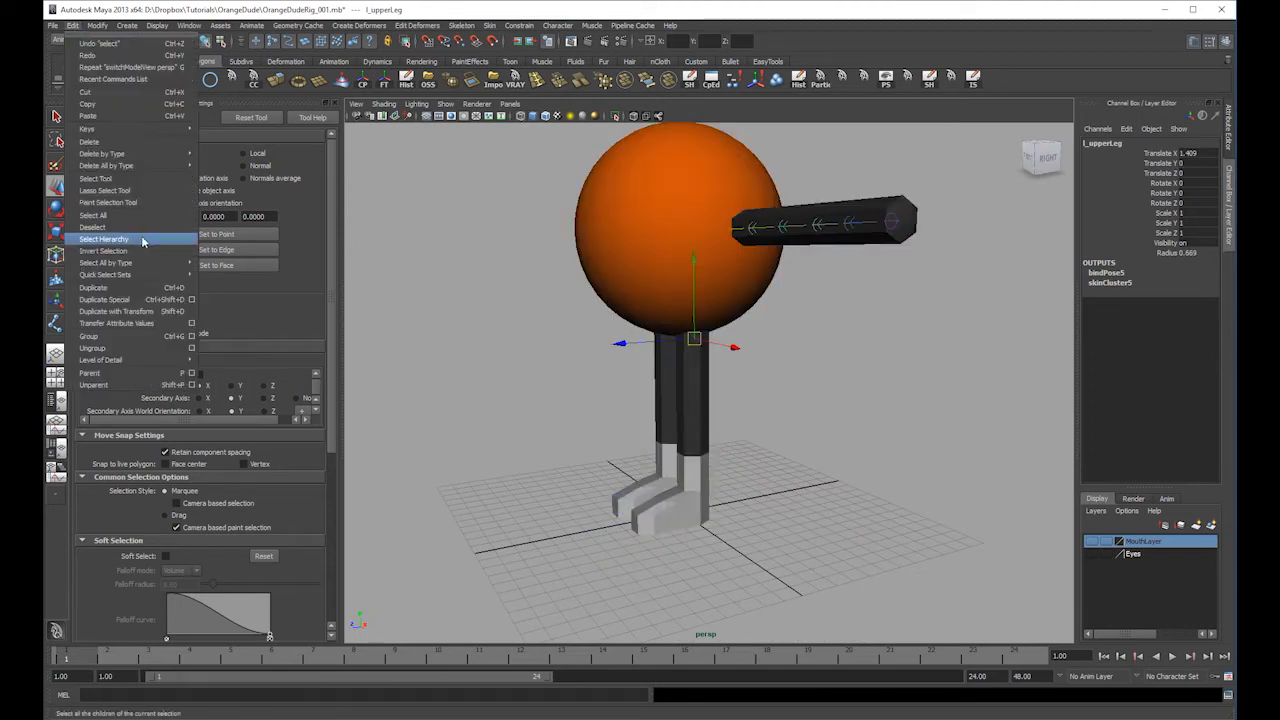
{"action": "left_click", "coordinate": [142, 241]}
{"action": "key", "text": "e"}
{"action": "left_click_drag", "start_coordinate": [622, 430], "coordinate": [587, 474]}
{"action": "key", "text": "ctrl+z"}
- Try rotating the l_knee joint to test how the lower leg bends, and undo the rotation
{"action": "key", "text": "4"}
{"action": "key", "text": "w"}
{"action": "left_click", "coordinate": [693, 413]}
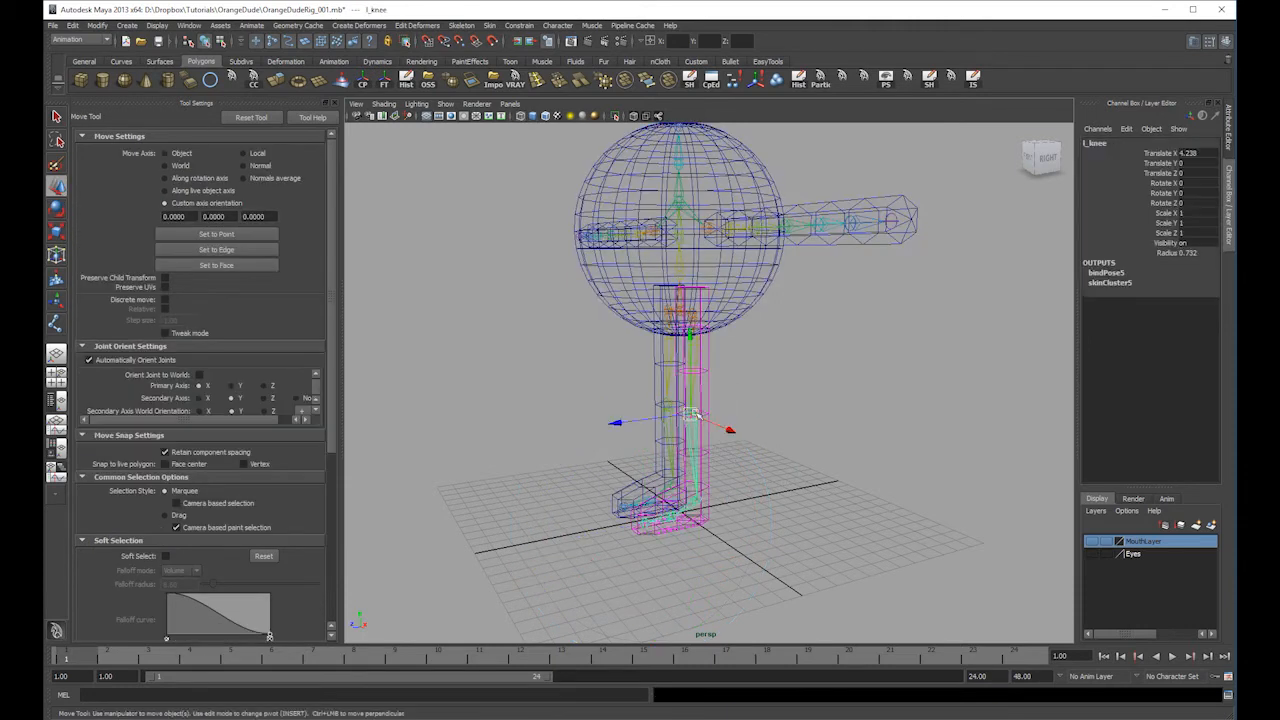
{"action": "key", "text": "e"}
{"action": "left_click_drag", "start_coordinate": [623, 343], "coordinate": [654, 334]}
{"action": "key", "text": "ctrl+z"}
{"action": "key", "text": "5"}
{"action": "key", "text": "ctrl+z"}
{"action": "left_click", "coordinate": [894, 351]}
- Try rotating the l_ankle joint in shaded view to test the foot's deformation, and undo the rotation
{"action": "key", "text": "4"}
{"action": "left_click", "coordinate": [689, 500]}
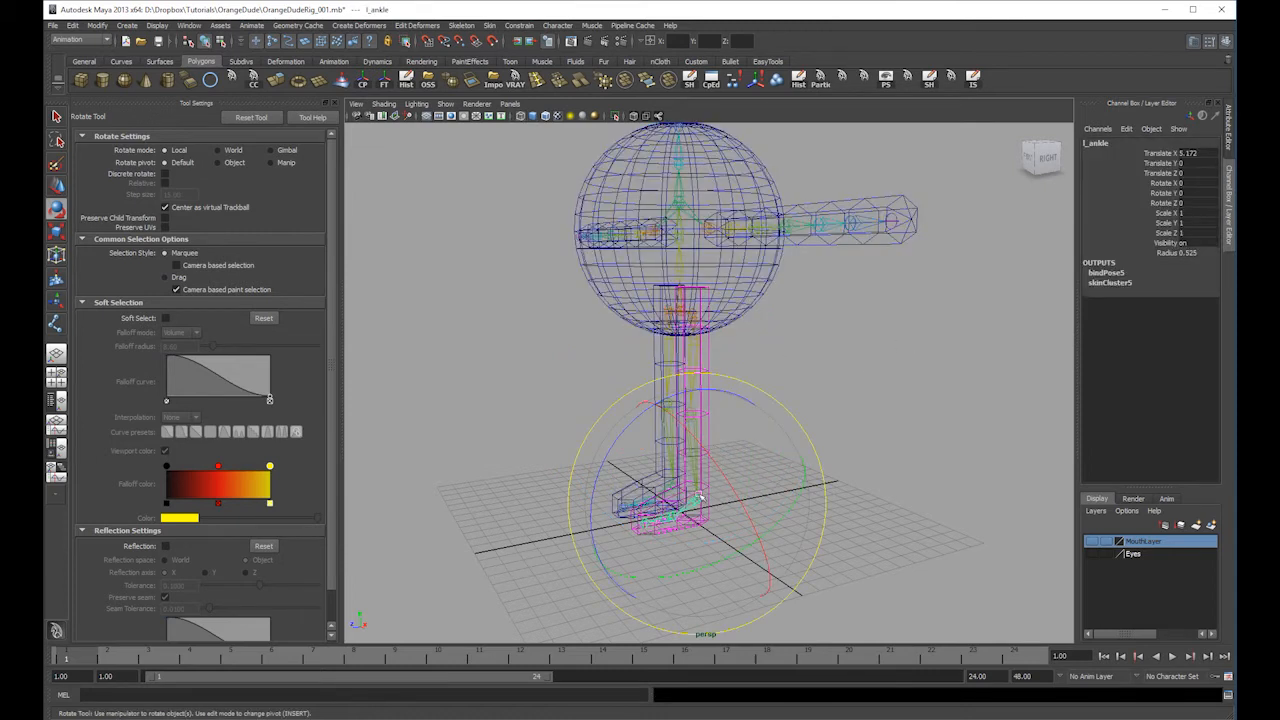
{"action": "key", "text": "5"}
{"action": "left_click_drag", "start_coordinate": [689, 500], "coordinate": [628, 486]}
{"action": "key", "text": "ctrl+z"}
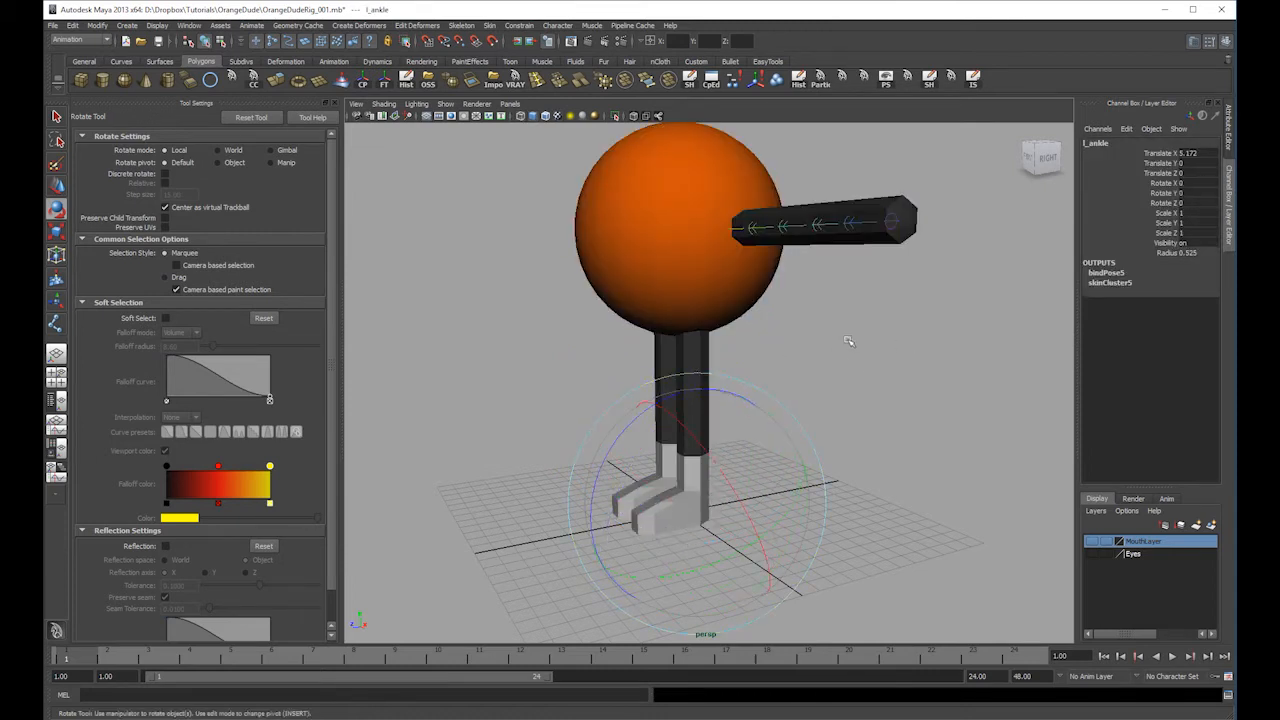
- Try rotating the left upper-leg, knee and ankle joints together to test the leg's curl, and undo the rotation
{"action": "key", "text": "4"}
{"action": "left_click", "coordinate": [697, 450]}
{"action": "key", "text": "w"}
{"action": "left_click", "coordinate": [693, 497]}
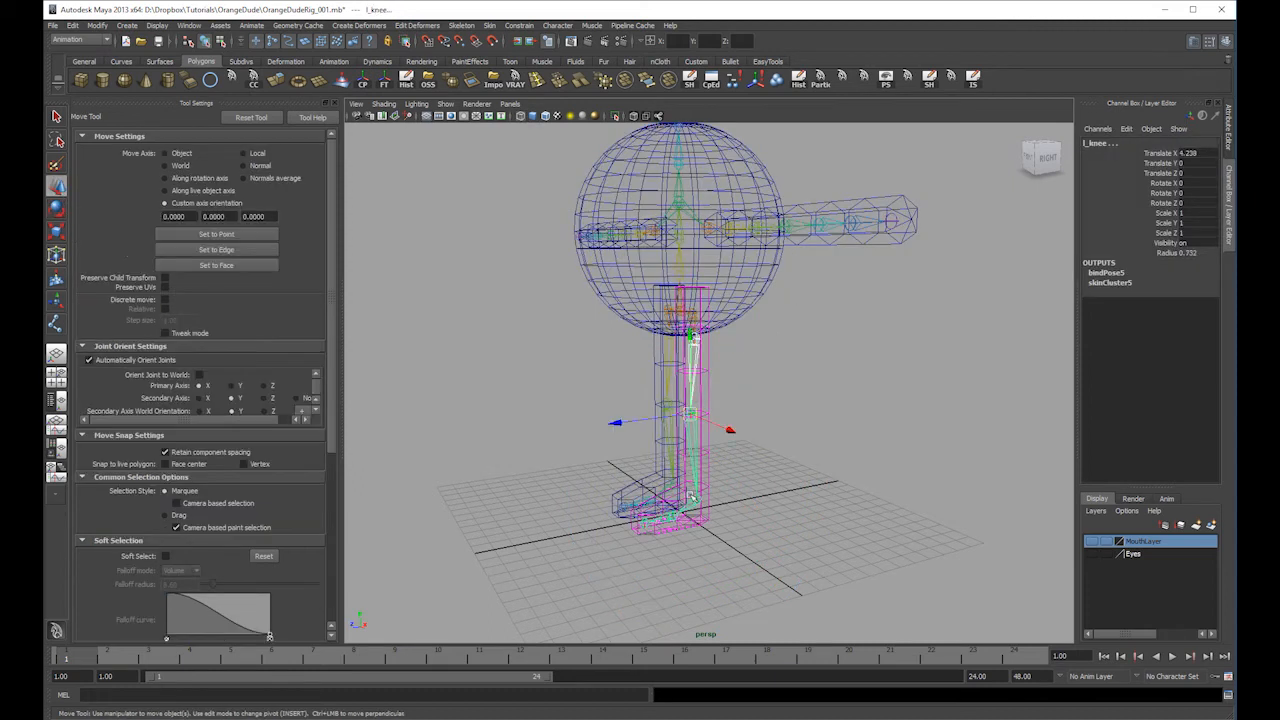
{"action": "key", "text": "5"}
{"action": "key", "text": "e"}
{"action": "left_click_drag", "start_coordinate": [642, 412], "coordinate": [752, 400]}
{"action": "key", "text": "ctrl+z"}
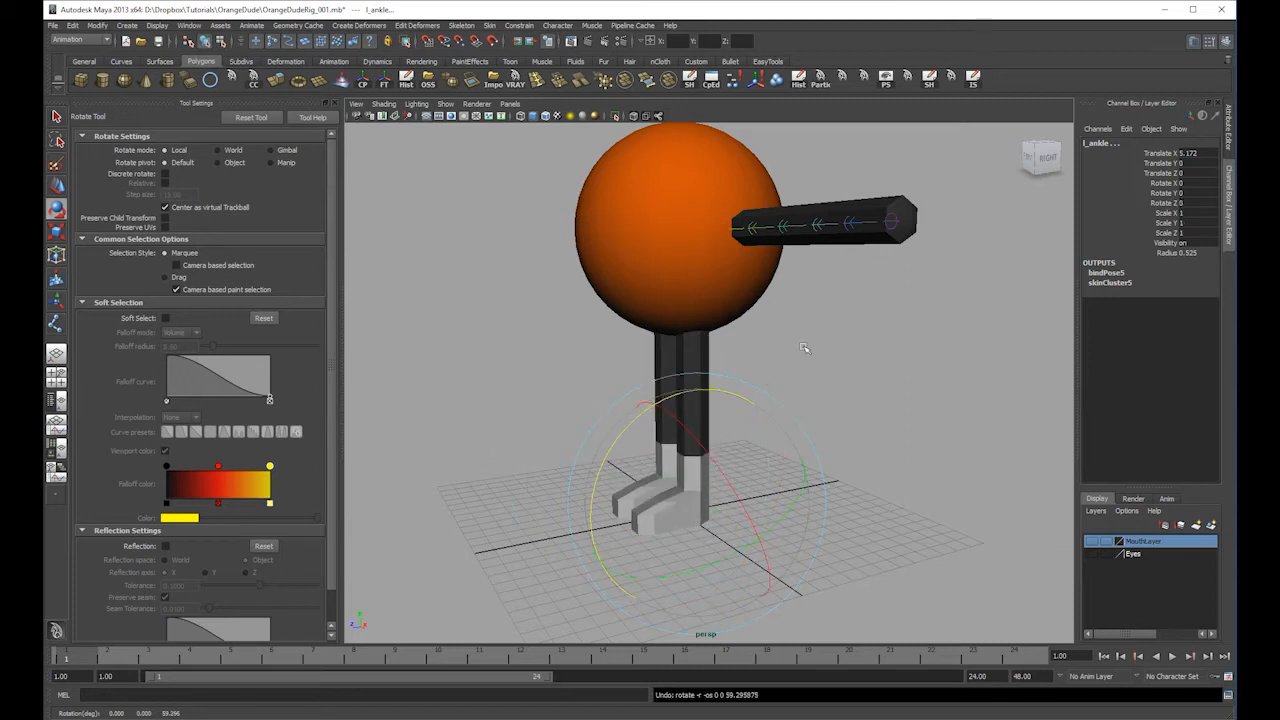
- Try orienting the l_knee joint and its children to world while the leg mesh is bound, and undo the reorientation
{"action": "key", "text": "4"}
{"action": "left_click", "coordinate": [697, 450]}
{"action": "key", "text": "w"}
{"action": "left_click", "coordinate": [694, 430]}
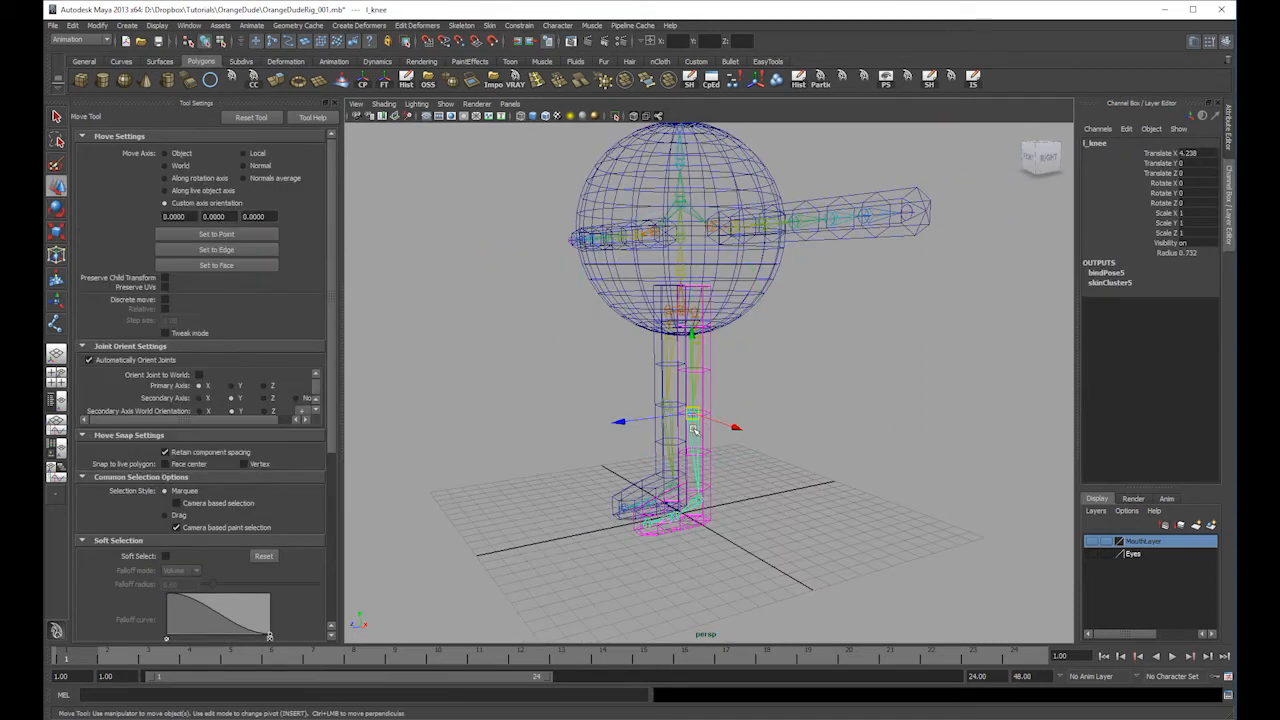
{"action": "scroll", "coordinate": [969, 420], "scroll_direction": "up", "scroll_amount": 6}
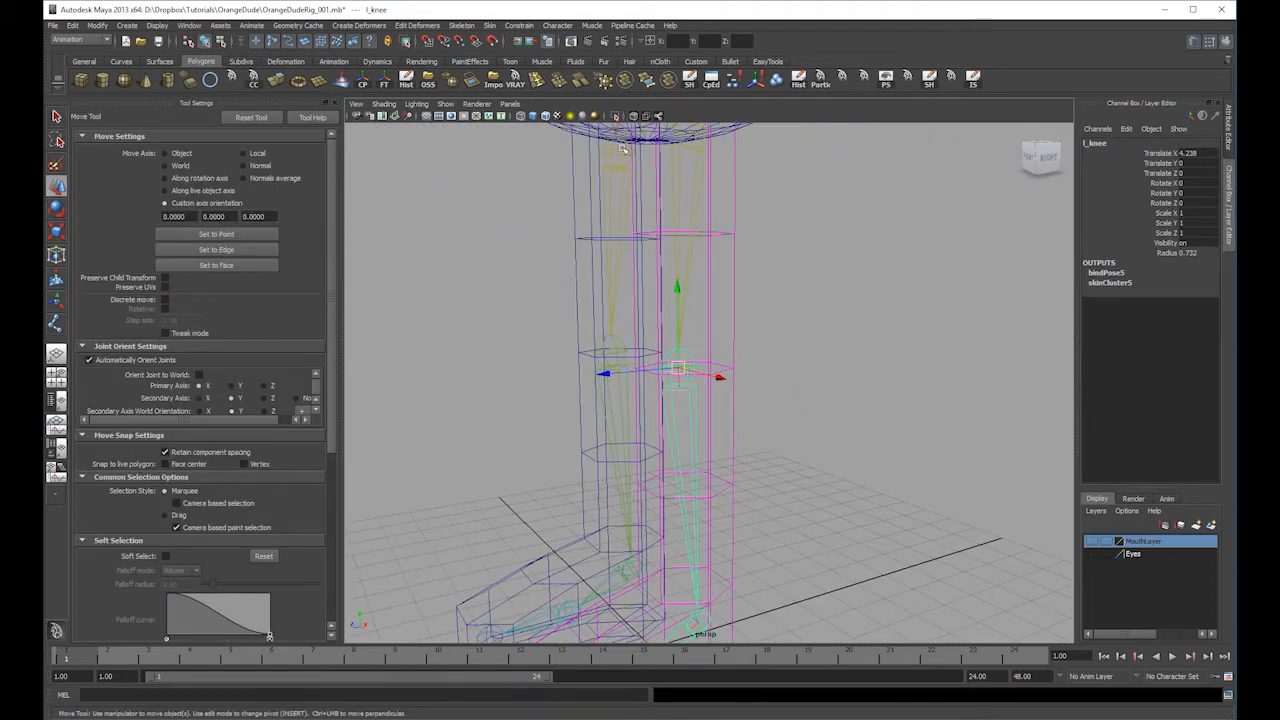
{"action": "left_click", "coordinate": [461, 25]}
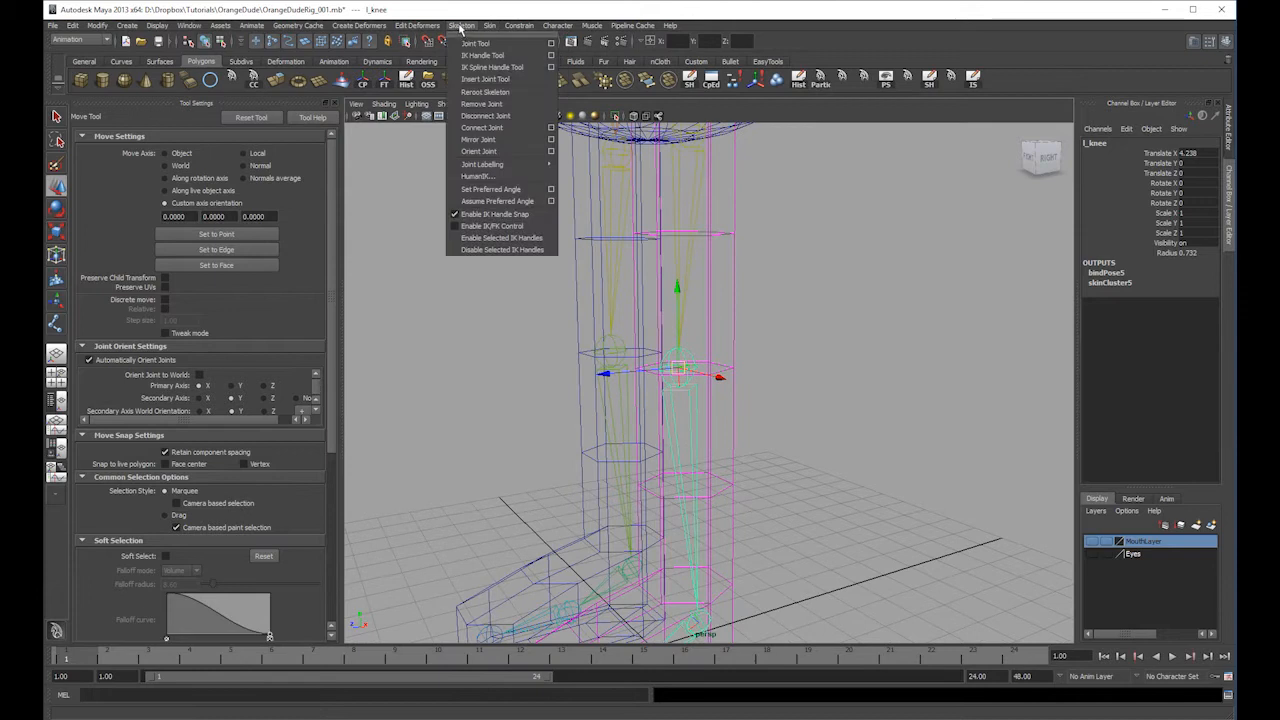
{"action": "left_click", "coordinate": [551, 151]}
{"action": "left_click", "coordinate": [815, 247]}
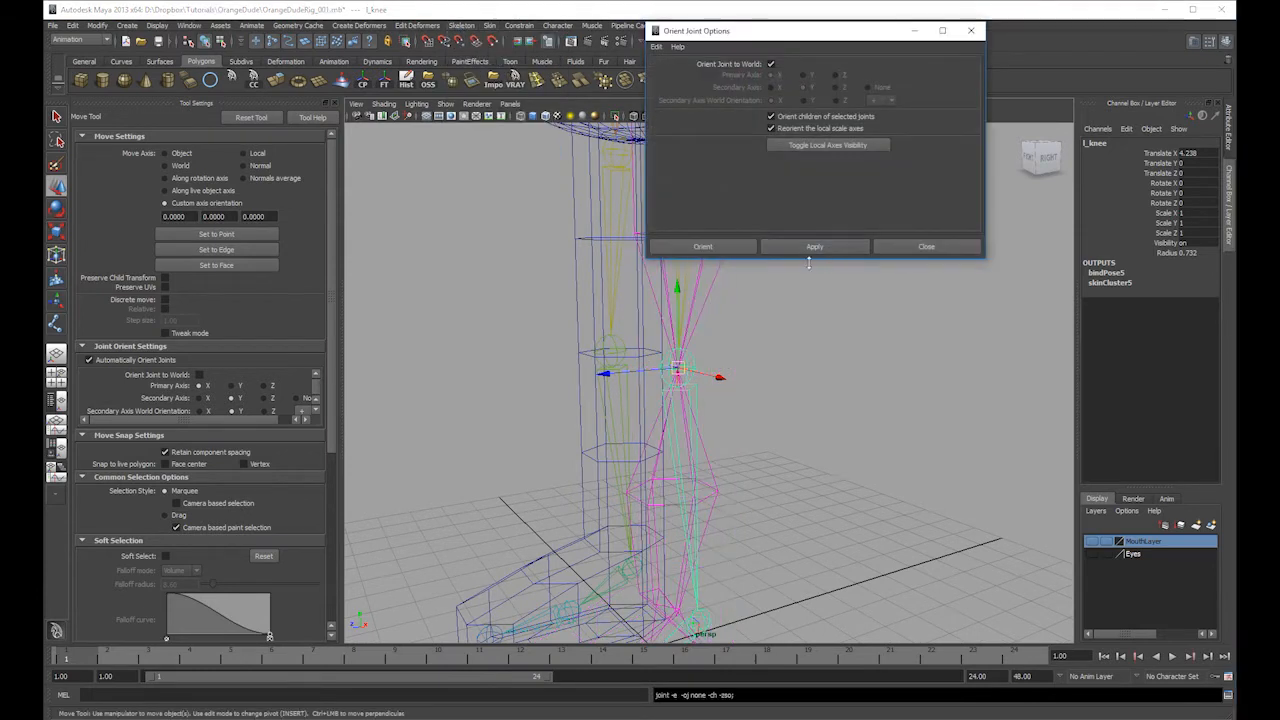
{"action": "scroll", "coordinate": [777, 394], "scroll_direction": "down", "scroll_amount": 3}
{"action": "middle_click_drag", "start_coordinate": [694, 442], "coordinate": [684, 408], "text": "alt"}
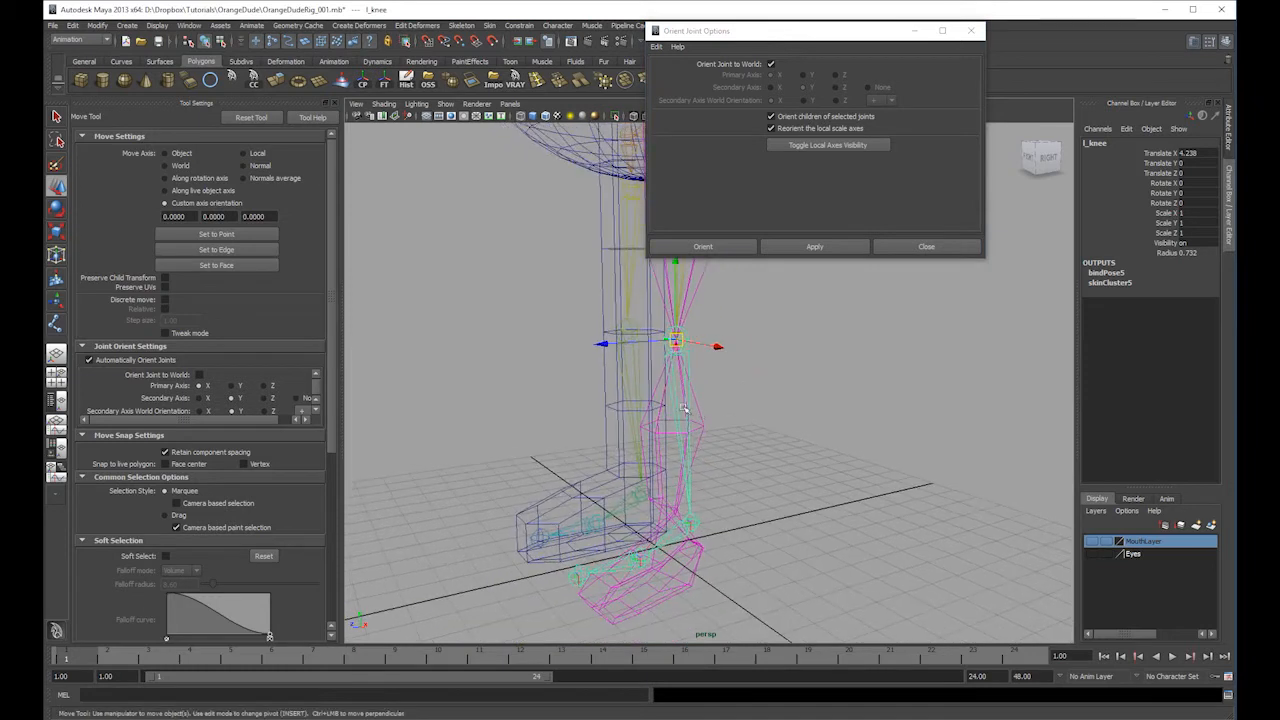
{"action": "left_click", "coordinate": [708, 392]}
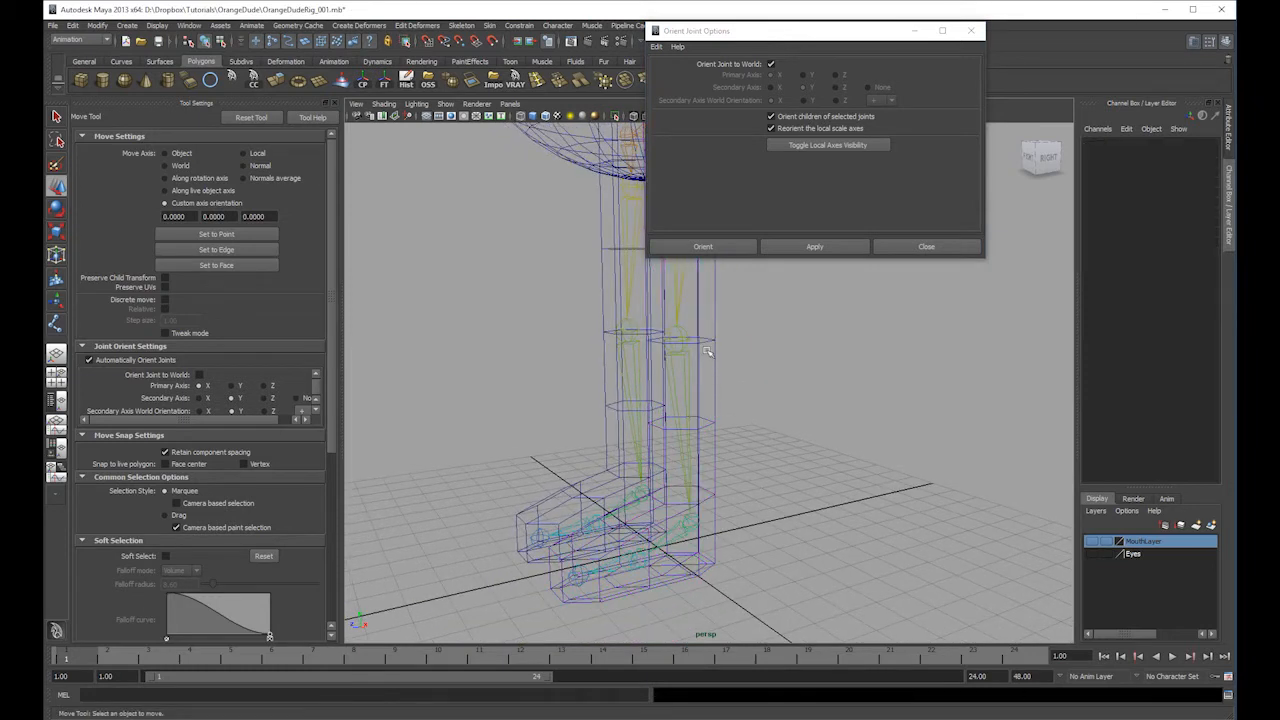
- Detach the skin from both the right and left leg meshes
{"action": "left_click", "coordinate": [641, 316]}
{"action": "left_click", "coordinate": [630, 337]}
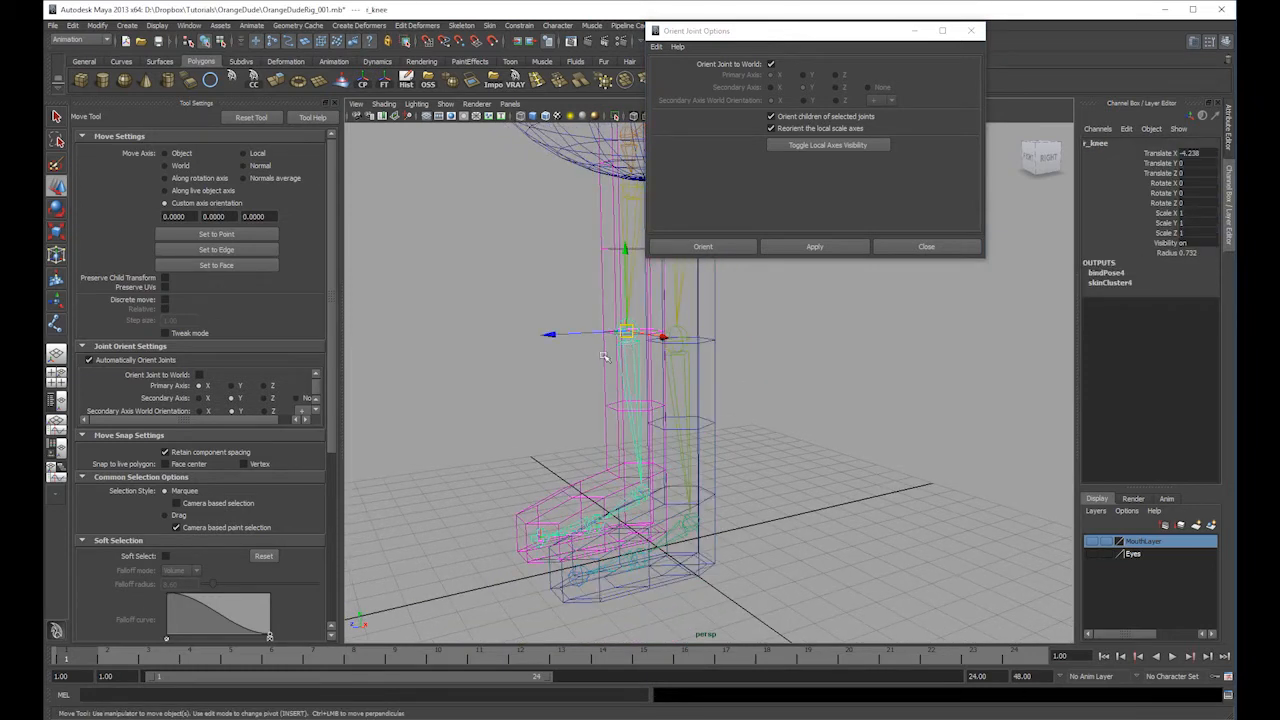
{"action": "left_click", "coordinate": [605, 356]}
{"action": "left_click", "coordinate": [715, 336], "text": "shift"}
{"action": "left_click", "coordinate": [487, 26]}
{"action": "left_click", "coordinate": [519, 56]}
- Orient the l_knee and r_knee joints, including their child joints, to world
{"action": "left_click_drag", "start_coordinate": [619, 287], "coordinate": [580, 420], "text": "alt"}
{"action": "left_click", "coordinate": [594, 416]}
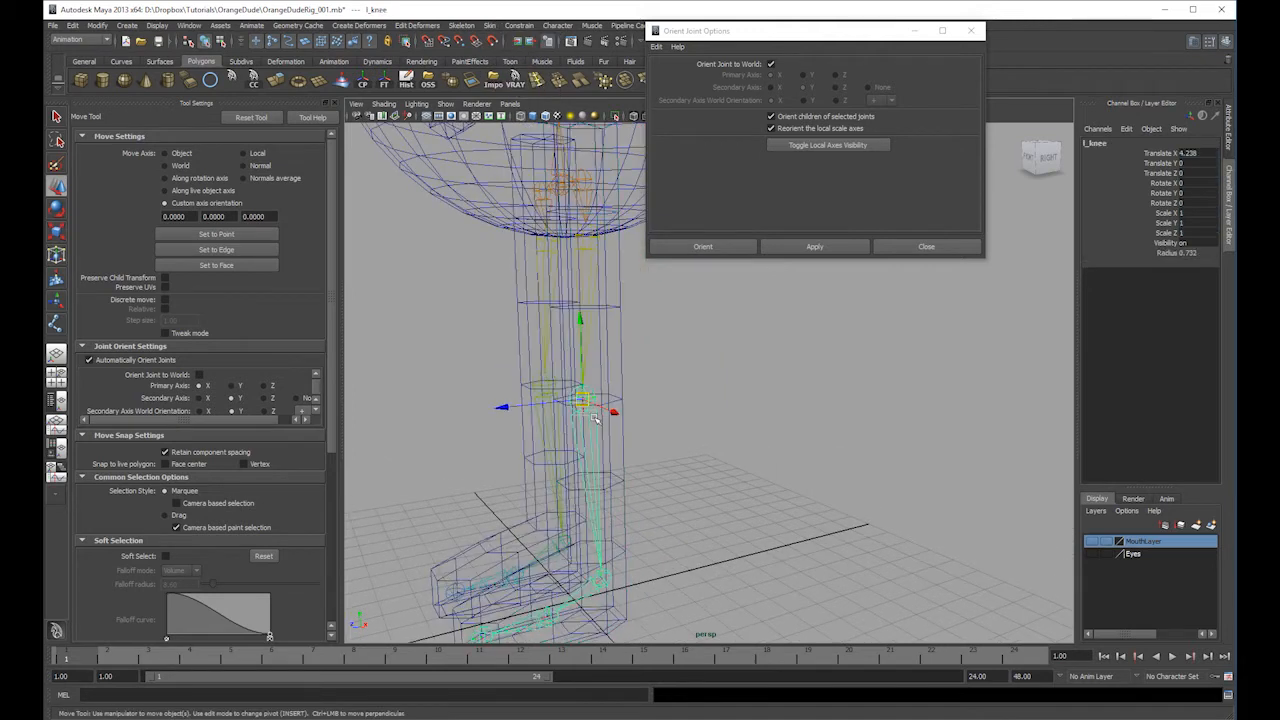
{"action": "left_click", "coordinate": [818, 247]}
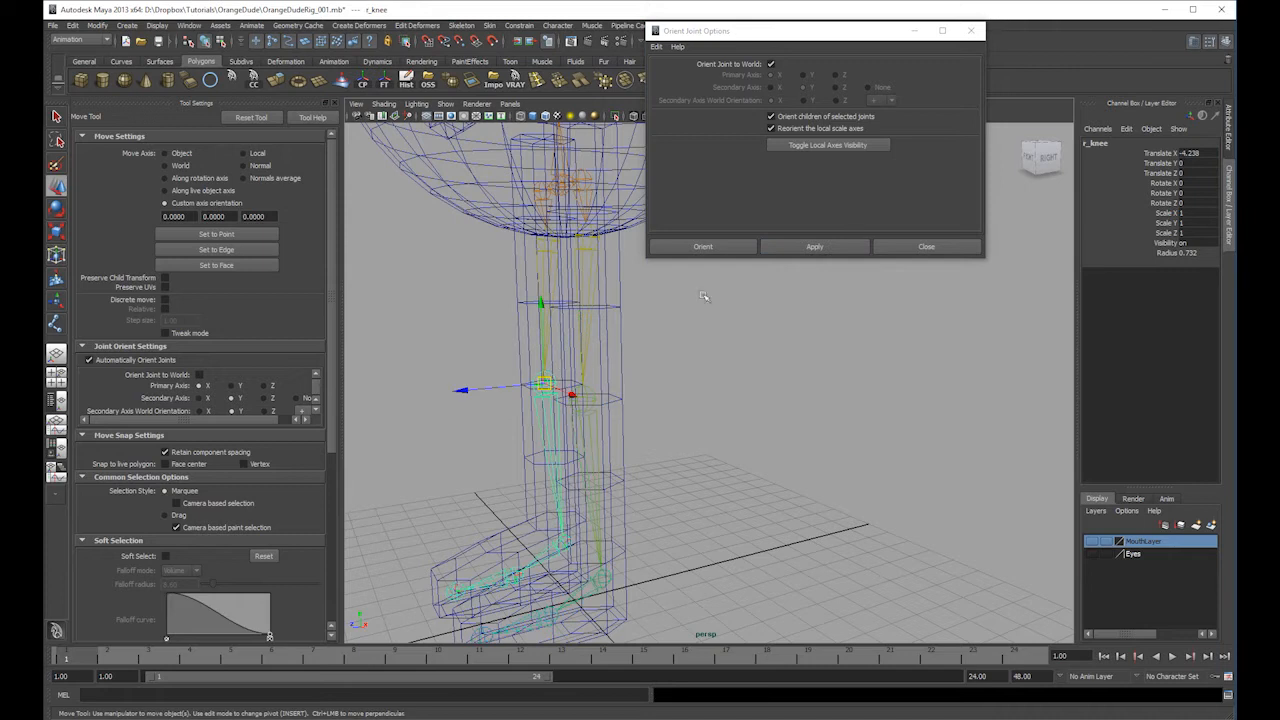
{"action": "left_click", "coordinate": [757, 280]}
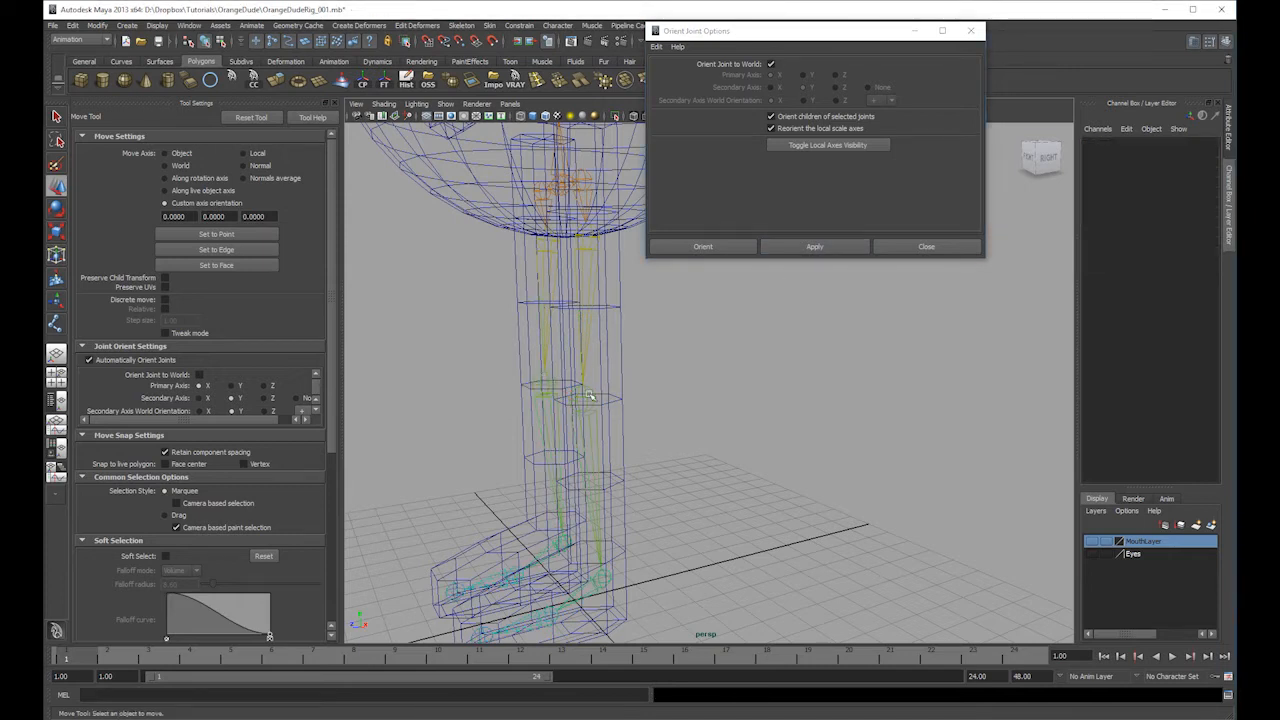
- Smooth bind the left leg mesh to the full joint hierarchy under l_hip
{"action": "left_click", "coordinate": [613, 304]}
{"action": "left_click", "coordinate": [592, 264]}
{"action": "left_click", "coordinate": [584, 184]}
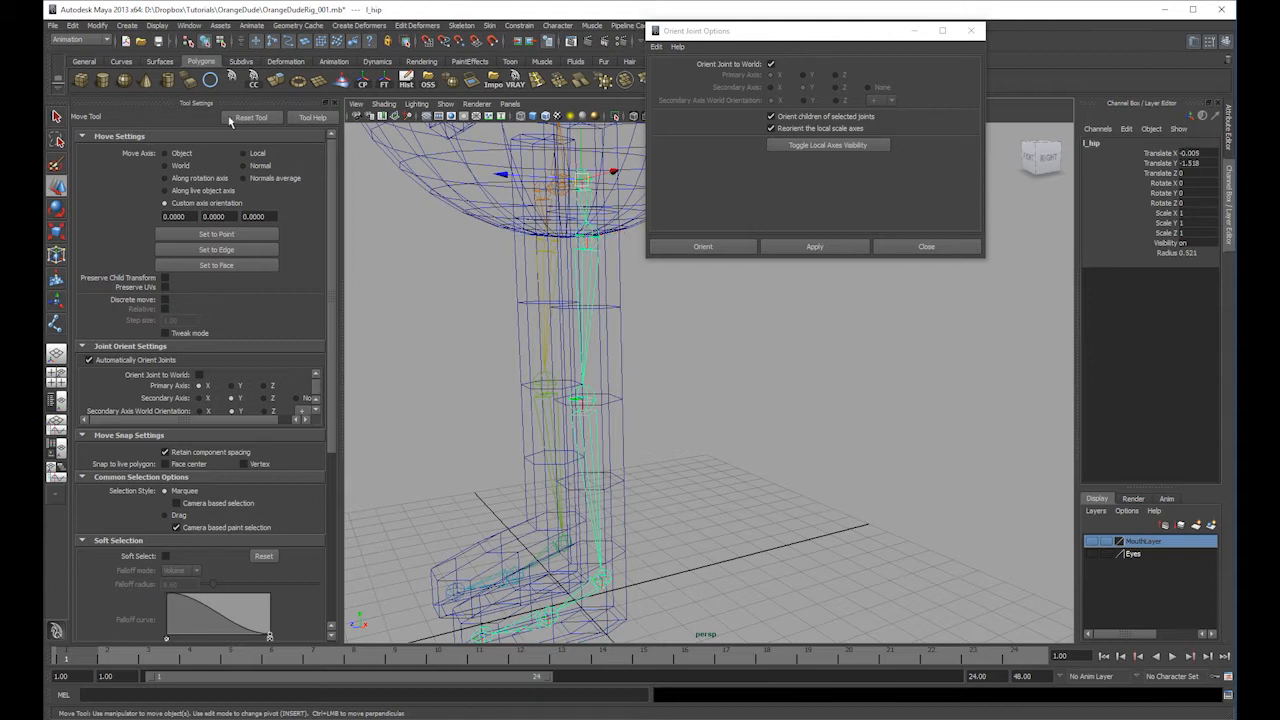
{"action": "left_click", "coordinate": [72, 25]}
{"action": "left_click", "coordinate": [160, 240]}
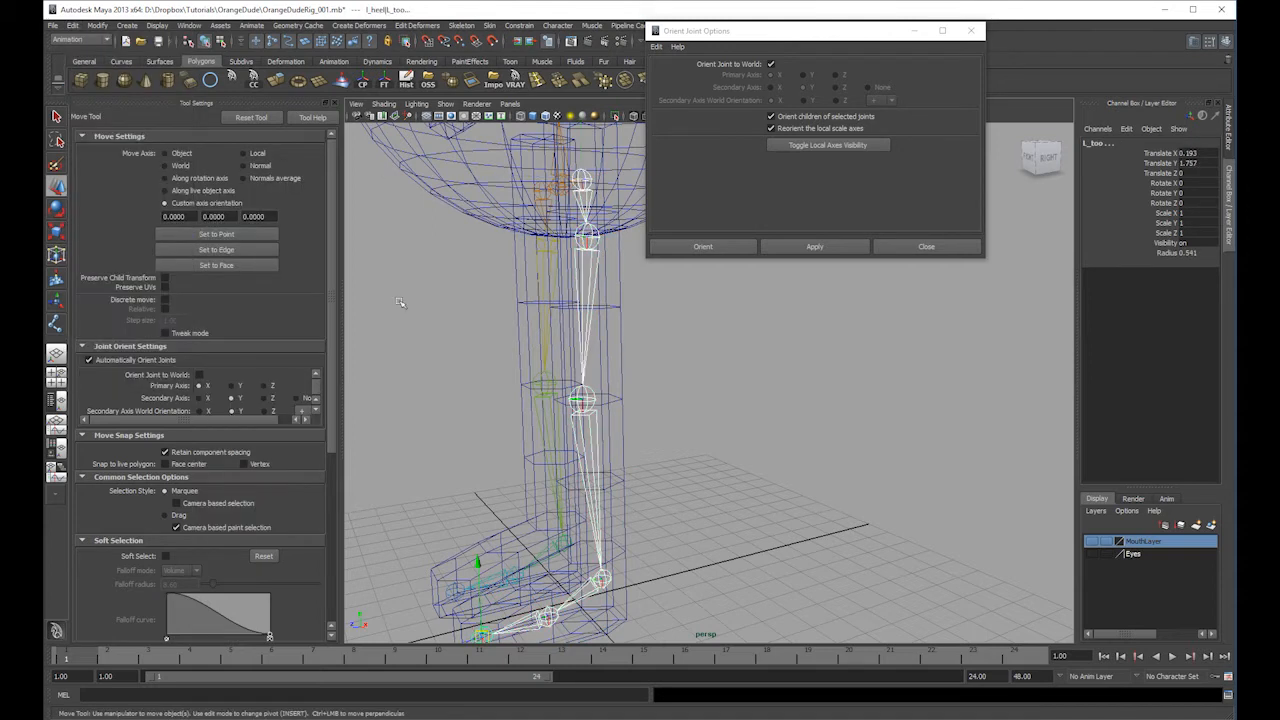
{"action": "left_click", "coordinate": [614, 312], "text": "shift"}
{"action": "left_click", "coordinate": [490, 25]}
{"action": "mouse_move", "coordinate": [520, 43]}
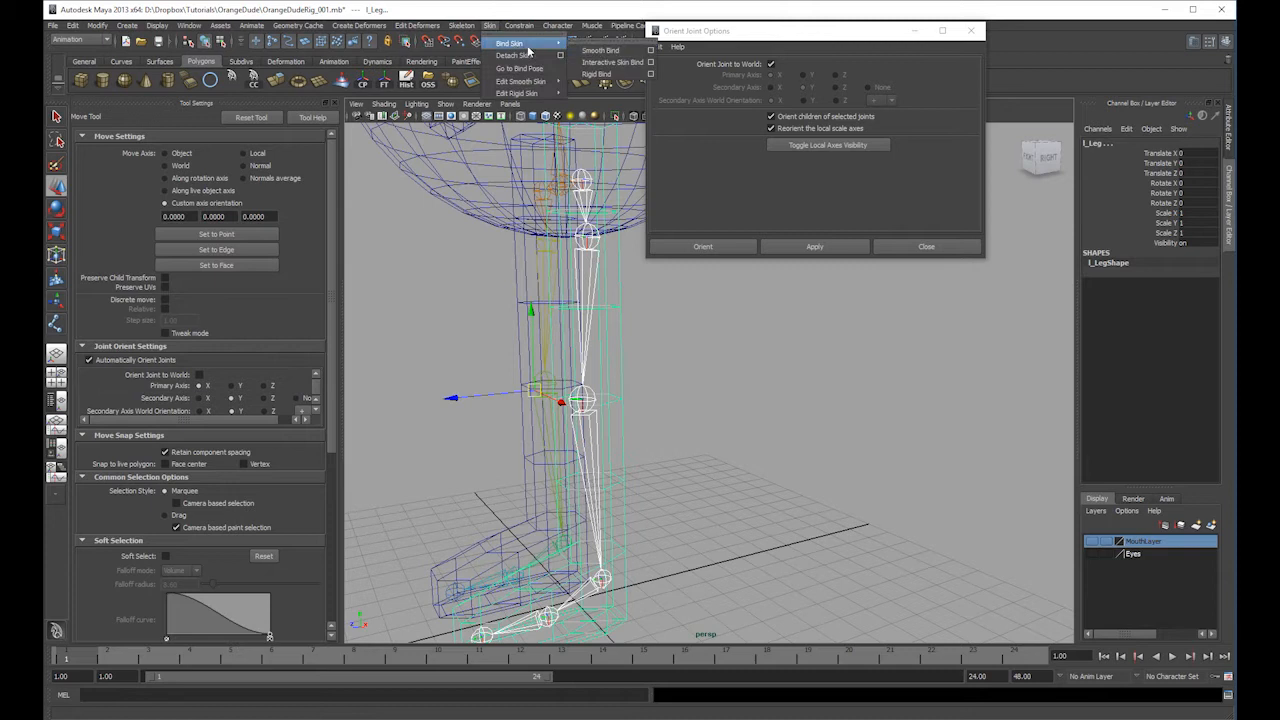
{"action": "left_click", "coordinate": [599, 51]}
- Try rotating the left upper-leg, knee and ankle joints together in shaded view to test the new bind, and undo the rotation
{"action": "left_click", "coordinate": [643, 296]}
{"action": "key", "text": "5"}
{"action": "key", "text": "4"}
{"action": "left_click", "coordinate": [636, 438]}
{"action": "left_click", "coordinate": [640, 497]}
{"action": "key", "text": "5"}
{"action": "key", "text": "e"}
{"action": "mouse_move", "coordinate": [603, 410]}
{"action": "left_mouse_down"}
{"action": "mouse_move", "coordinate": [583, 480]}
{"action": "mouse_move", "coordinate": [569, 447]}
{"action": "mouse_move", "coordinate": [756, 348]}
{"action": "left_mouse_up"}
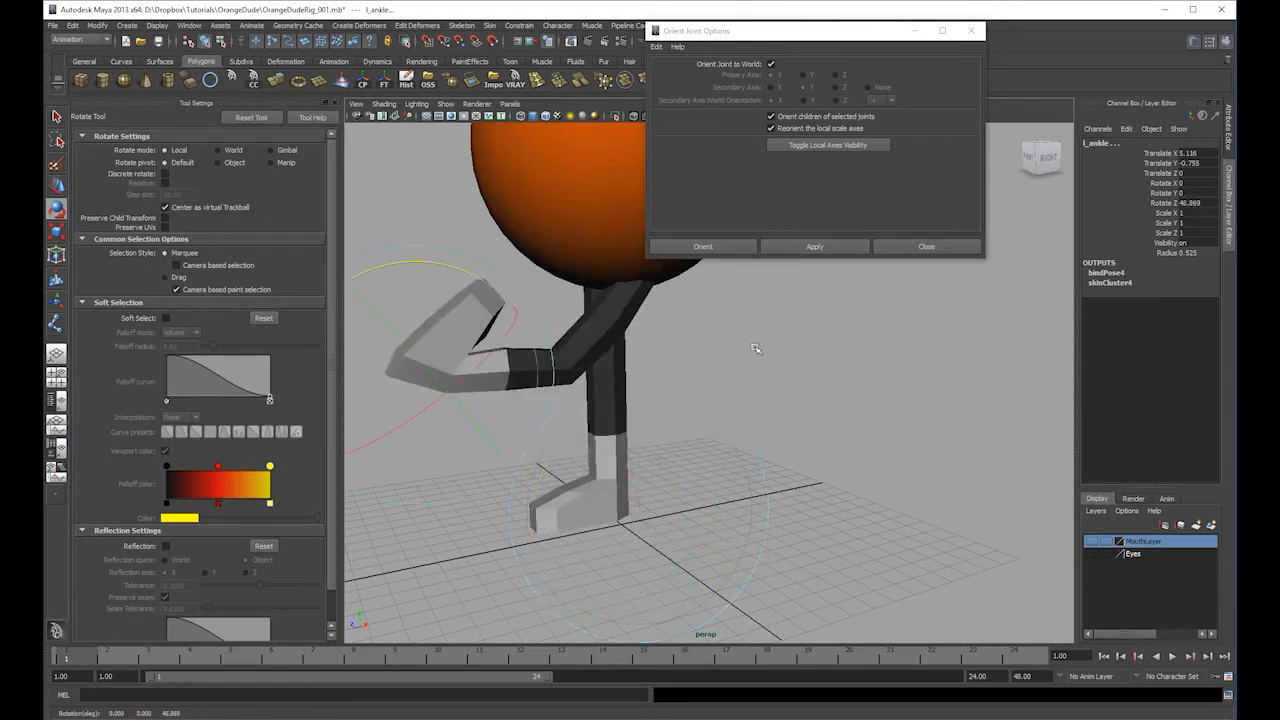
{"action": "key", "text": "ctrl+z"}
- Try rotating the right upper-leg, knee and ankle joints together in shaded view, and undo the rotation
{"action": "key", "text": "4"}
{"action": "left_click", "coordinate": [604, 319]}
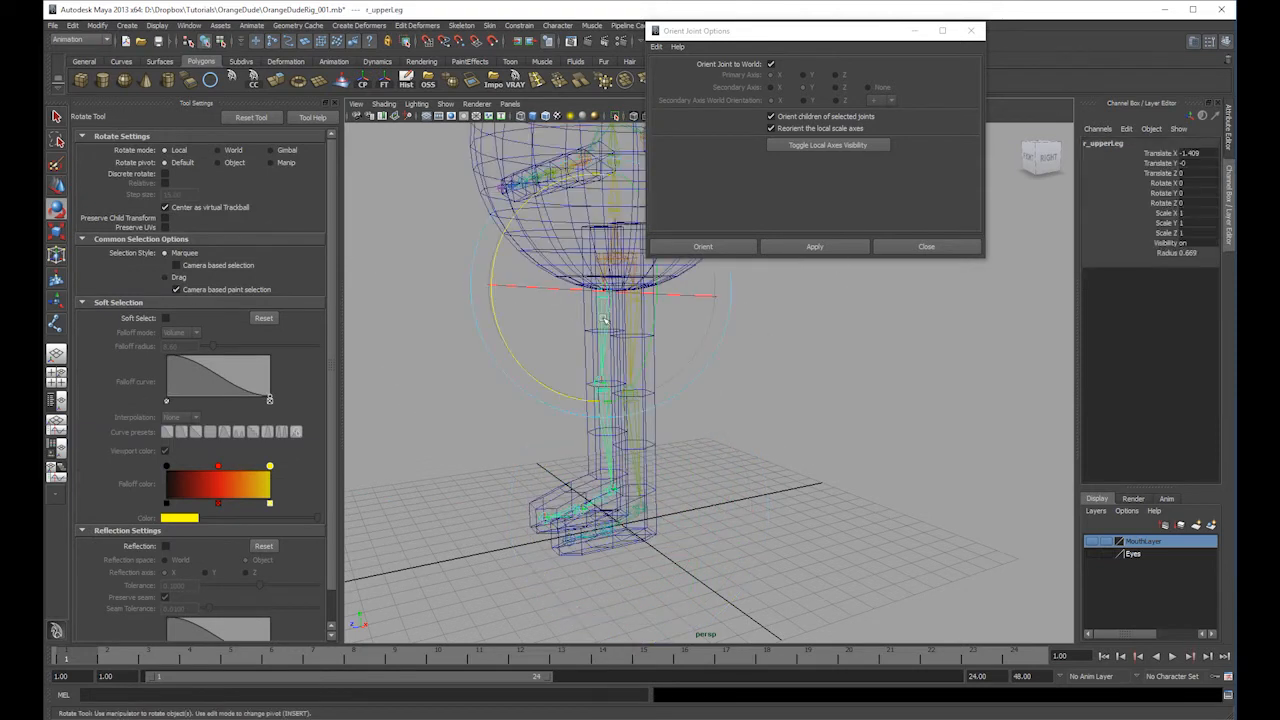
{"action": "key", "text": "w"}
{"action": "left_click", "coordinate": [598, 381]}
{"action": "left_click", "coordinate": [598, 500]}
{"action": "key", "text": "5"}
{"action": "key", "text": "e"}
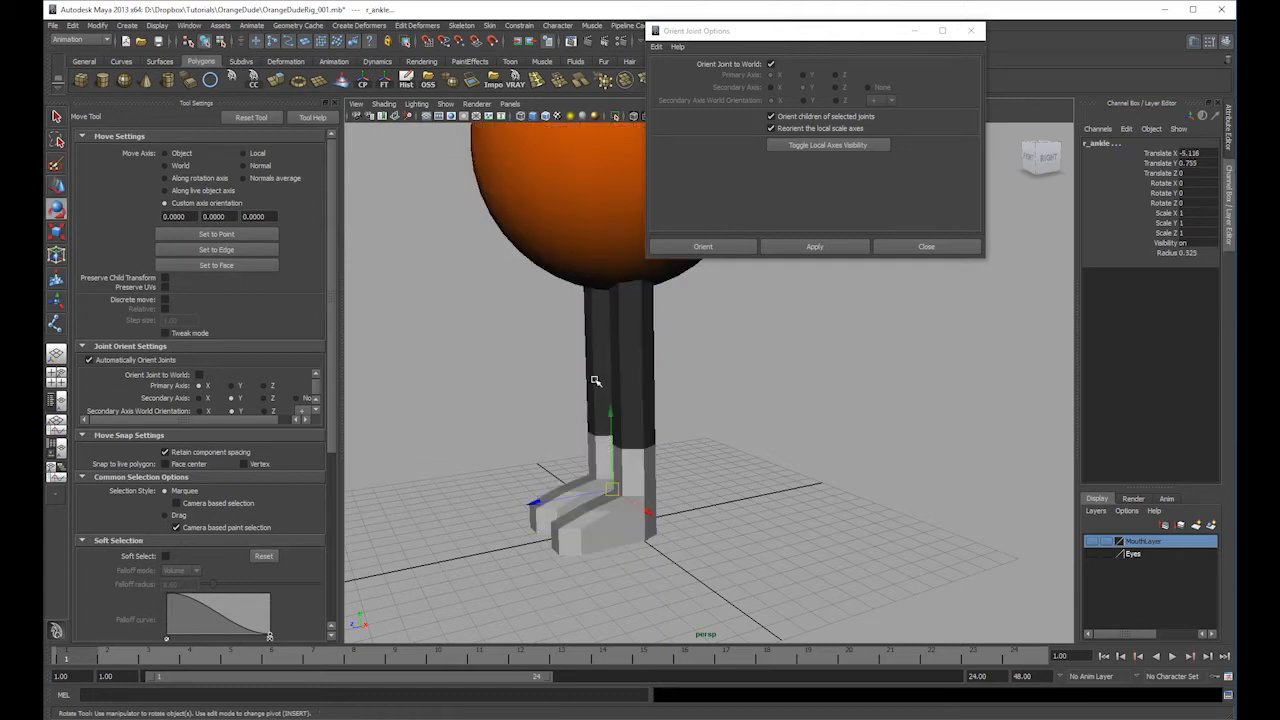
{"action": "key", "text": "ctrl+z"}
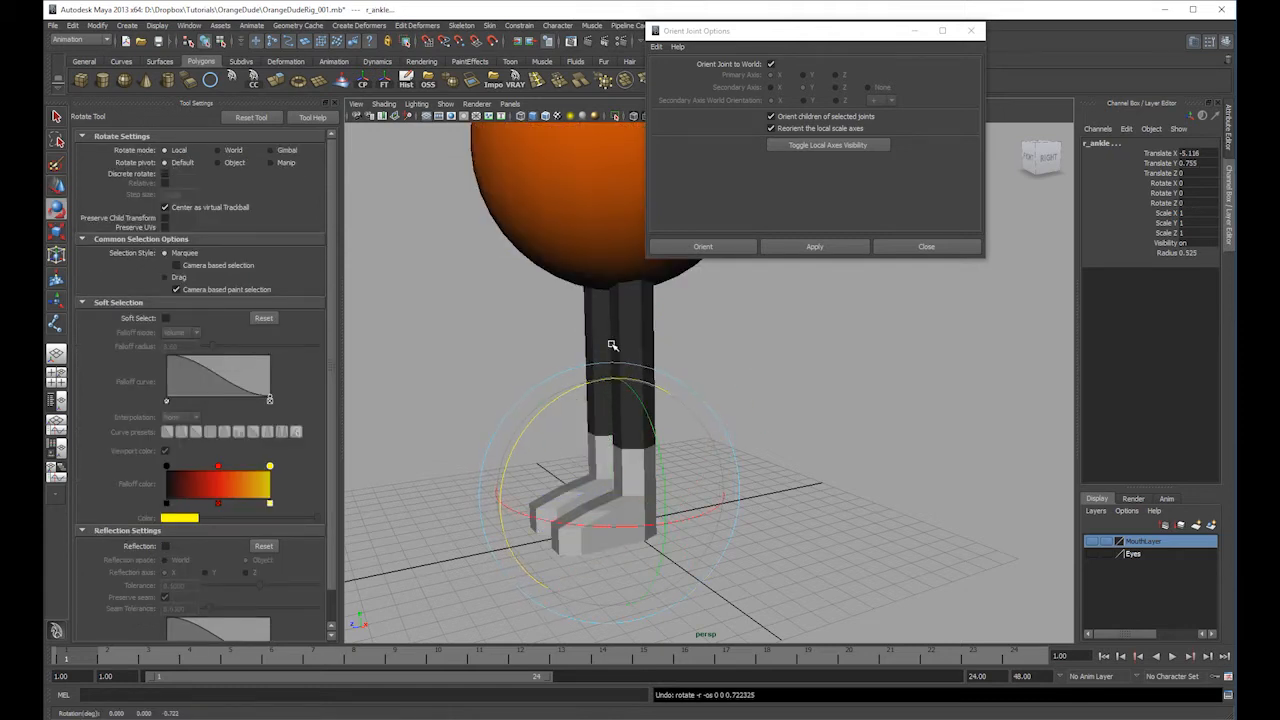
- Smooth bind the right leg mesh to the joint hierarchy under r_upperLeg
{"action": "key", "text": "4"}
{"action": "left_click", "coordinate": [604, 292]}
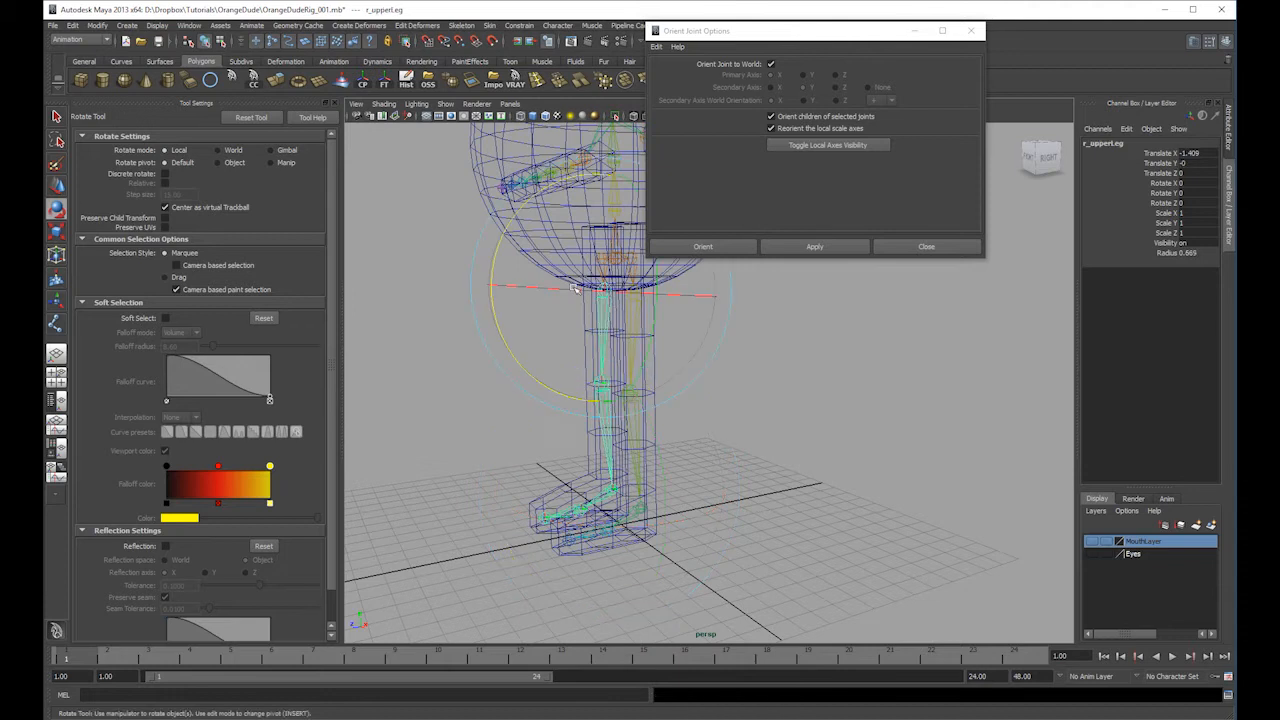
{"action": "key", "text": "w"}
{"action": "left_click", "coordinate": [73, 25]}
{"action": "left_click", "coordinate": [140, 239]}
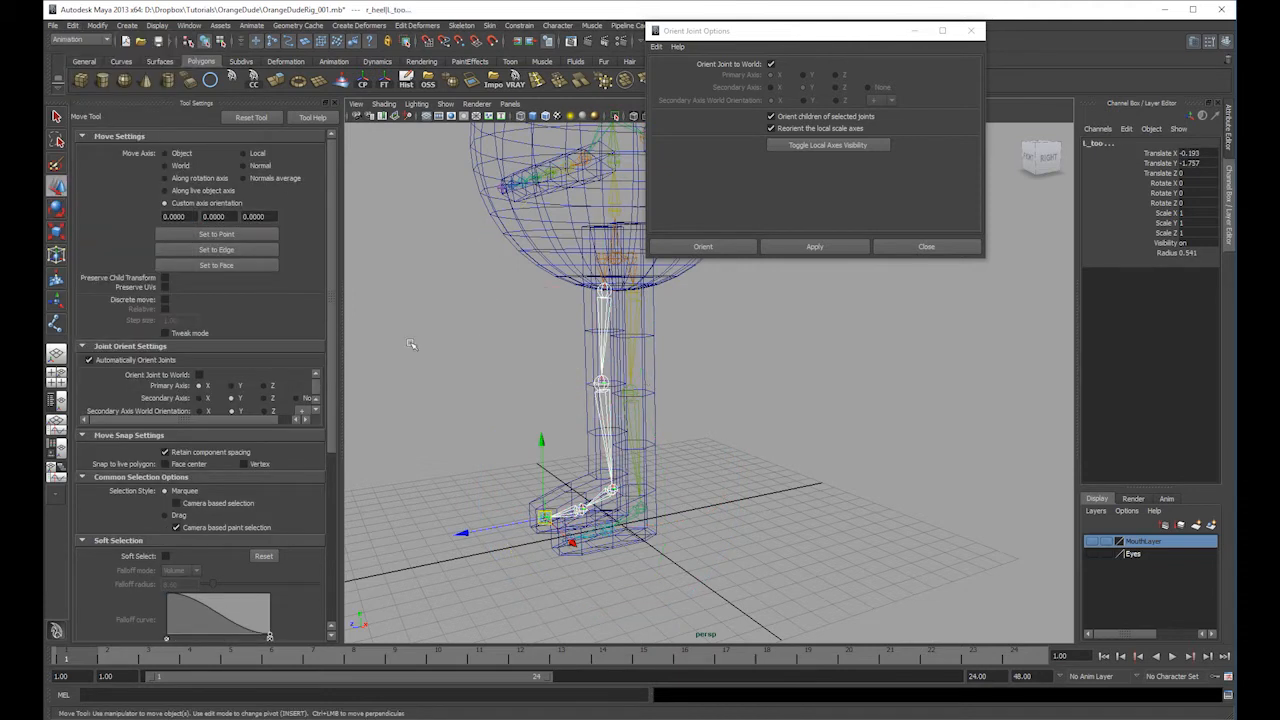
{"action": "left_click", "coordinate": [592, 355], "text": "shift"}
{"action": "left_click", "coordinate": [489, 25]}
{"action": "mouse_move", "coordinate": [512, 43]}
{"action": "left_click", "coordinate": [597, 51]}
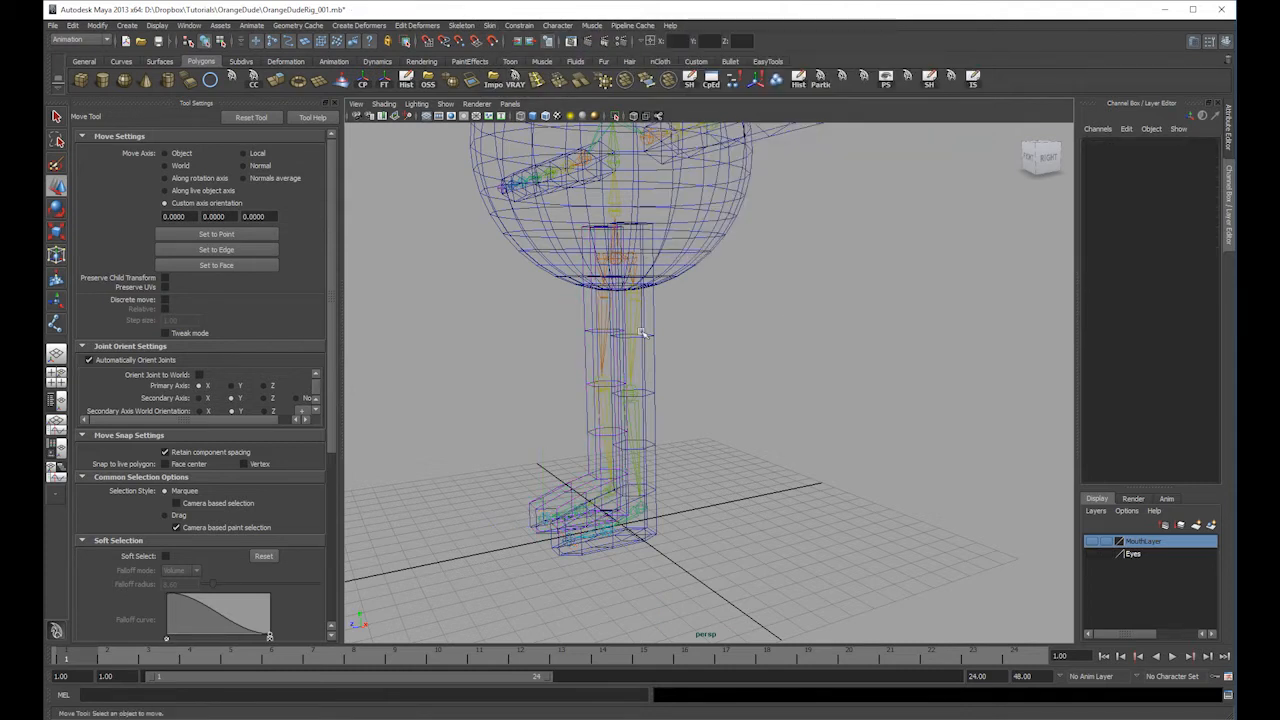
- Try rotating the bound right leg's upper-leg, knee and ankle joints together to test its curl, and undo the rotation
{"action": "left_click", "coordinate": [591, 334]}
{"action": "left_click", "coordinate": [601, 329]}
{"action": "left_click", "coordinate": [602, 407], "text": "shift"}
{"action": "left_click", "coordinate": [609, 496], "text": "shift"}
{"action": "key", "text": "5"}
{"action": "left_click_drag", "start_coordinate": [525, 402], "coordinate": [586, 400], "text": "alt"}
{"action": "right_click_drag", "start_coordinate": [586, 400], "coordinate": [510, 400], "text": "alt"}
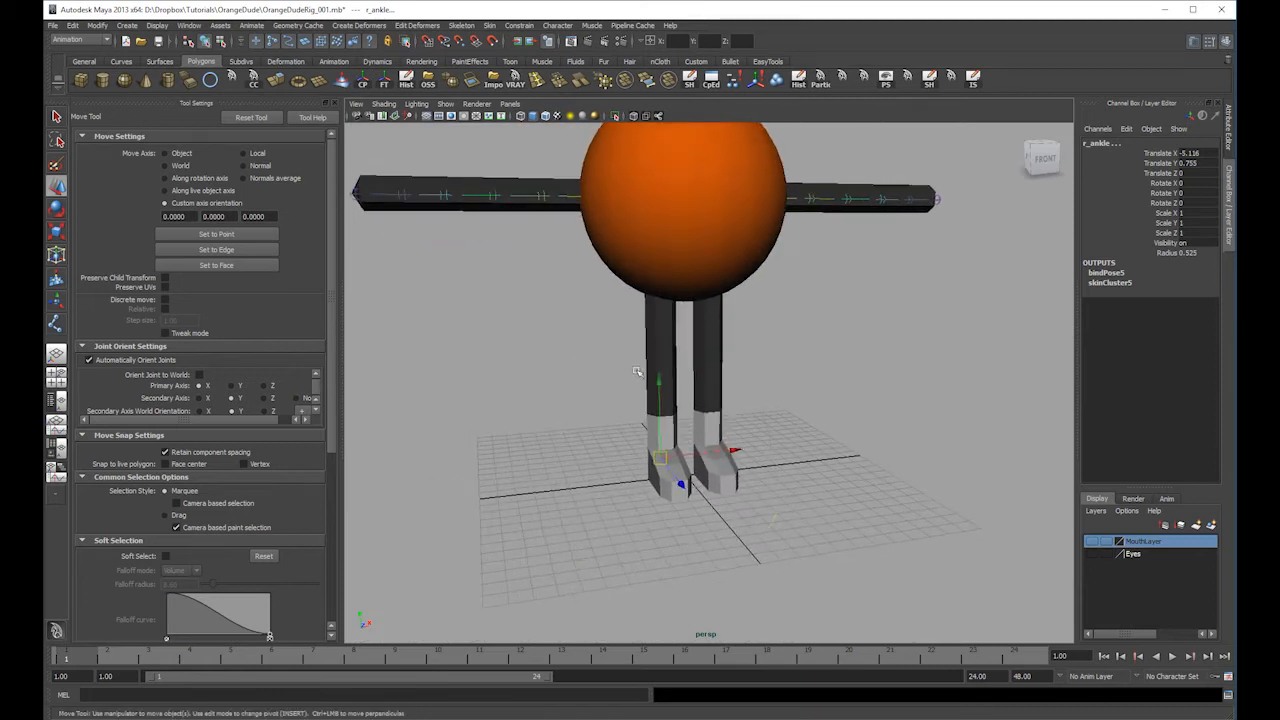
{"action": "key", "text": "e"}
{"action": "left_click_drag", "start_coordinate": [669, 374], "coordinate": [862, 326]}
{"action": "key", "text": "ctrl+z"}
{"action": "key", "text": "ctrl+z"}
- Try rotating the r_upperLeg joint in wireframe view to test how the top of the leg deforms, and undo the rotation
{"action": "left_click", "coordinate": [922, 323]}
{"action": "key", "text": "4"}
{"action": "left_click", "coordinate": [681, 276]}
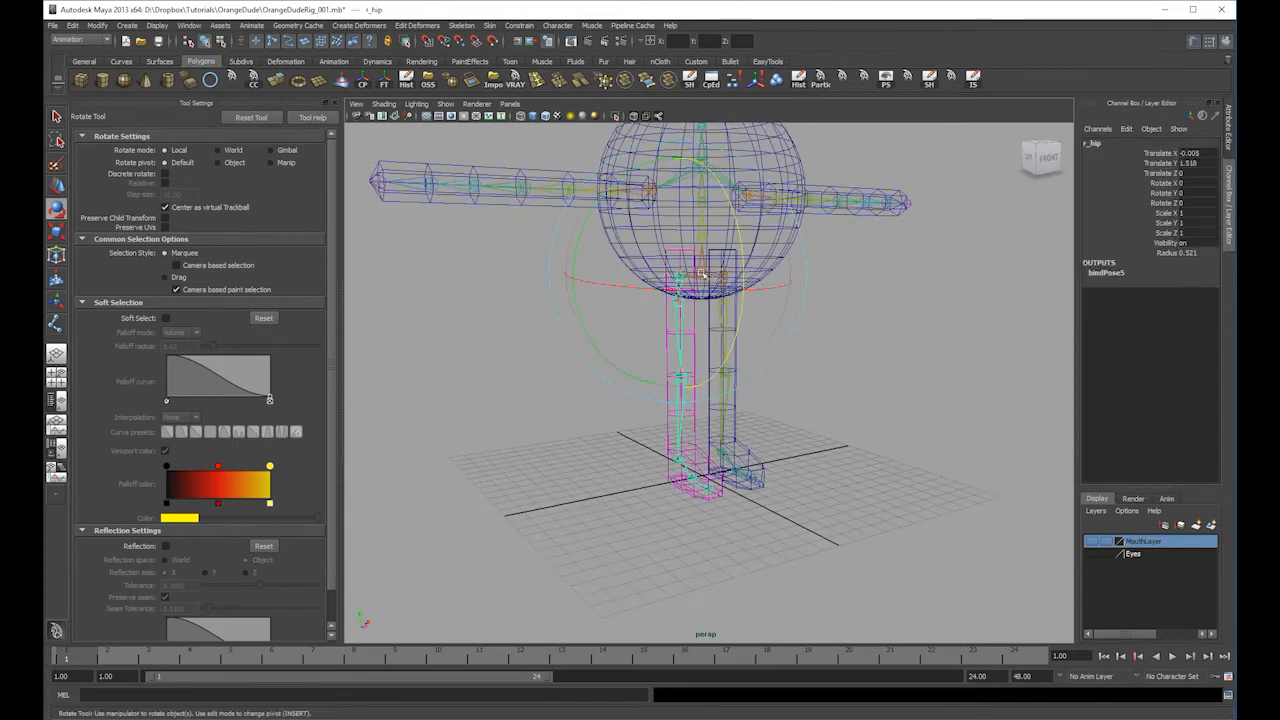
{"action": "key", "text": "w"}
{"action": "left_click", "coordinate": [686, 326]}
{"action": "key", "text": "e"}
{"action": "left_click_drag", "start_coordinate": [734, 264], "coordinate": [766, 402]}
{"action": "key", "text": "ctrl+z"}
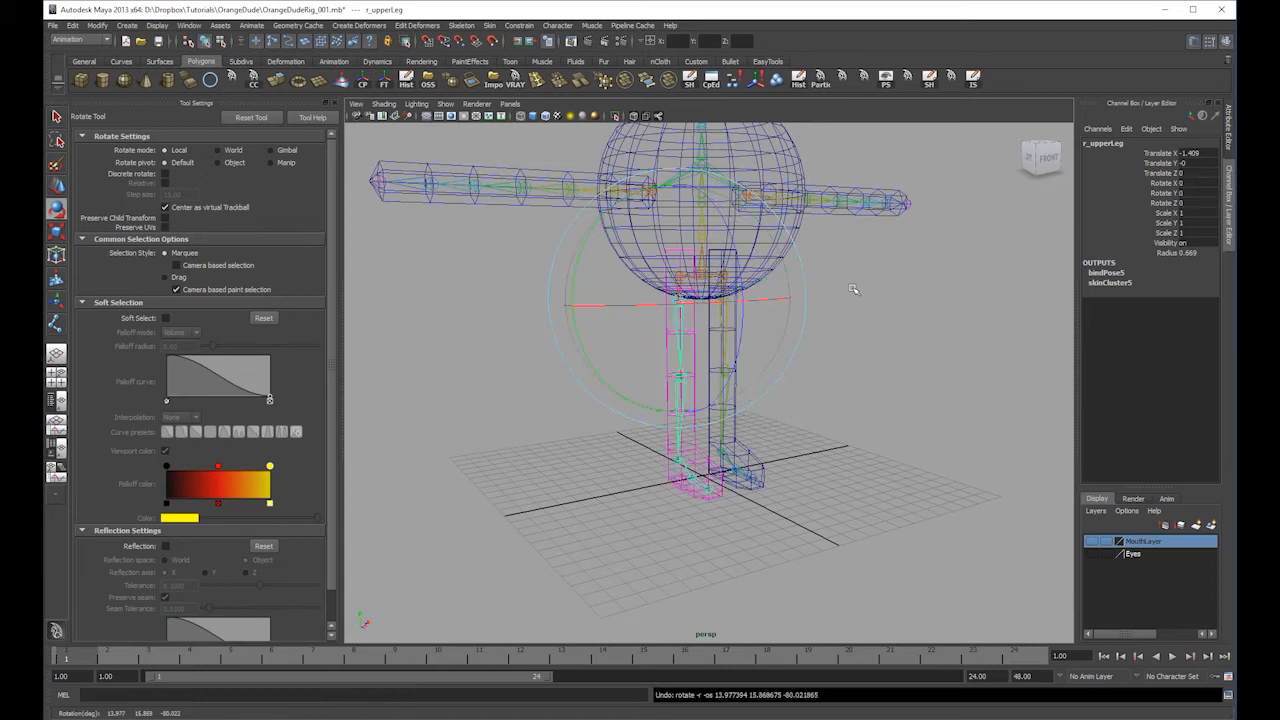
- Try rotating the r_hip joint to test whether the top of the right leg follows it, restoring the pose
{"action": "left_click", "coordinate": [788, 293]}
{"action": "left_click", "coordinate": [681, 262]}
{"action": "left_click_drag", "start_coordinate": [748, 222], "coordinate": [712, 355]}
{"action": "left_click", "coordinate": [895, 280]}
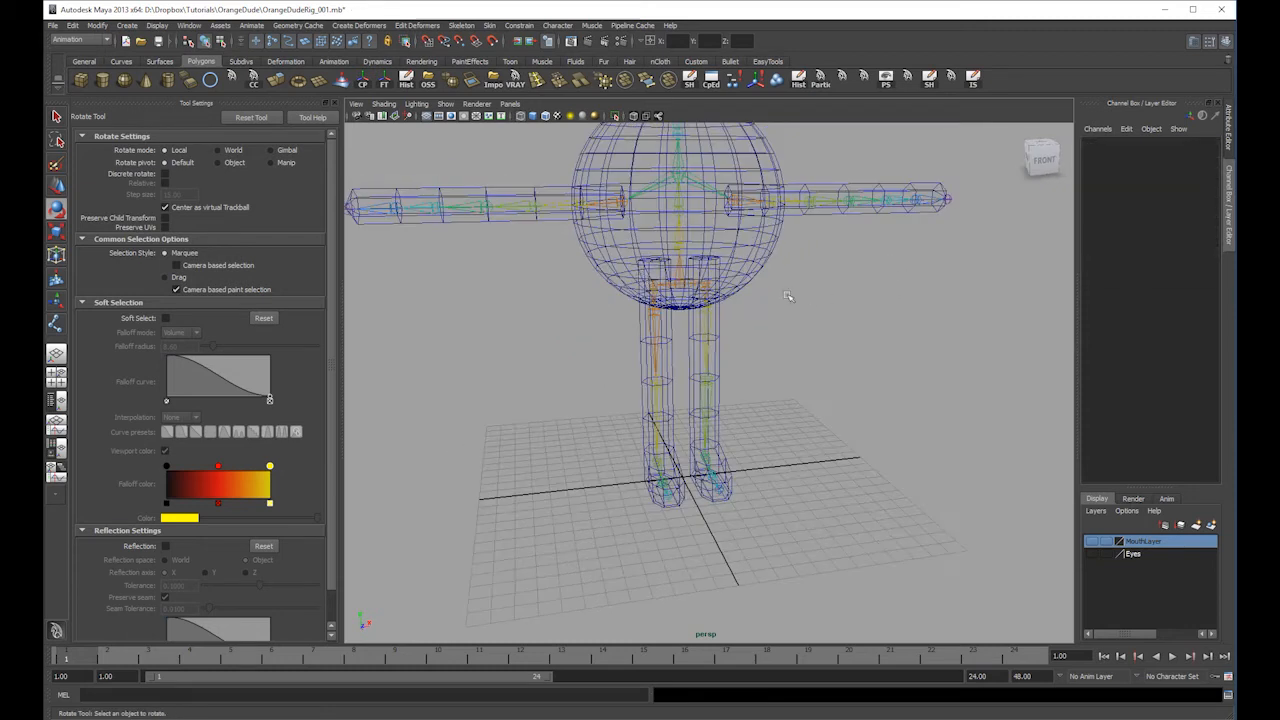
- Examine the smooth skin weights at the top of the right leg in the Component Editor
{"action": "left_click", "coordinate": [655, 260]}
{"action": "right_click_drag", "start_coordinate": [661, 263], "coordinate": [630, 269]}
{"action": "left_click", "coordinate": [668, 284]}
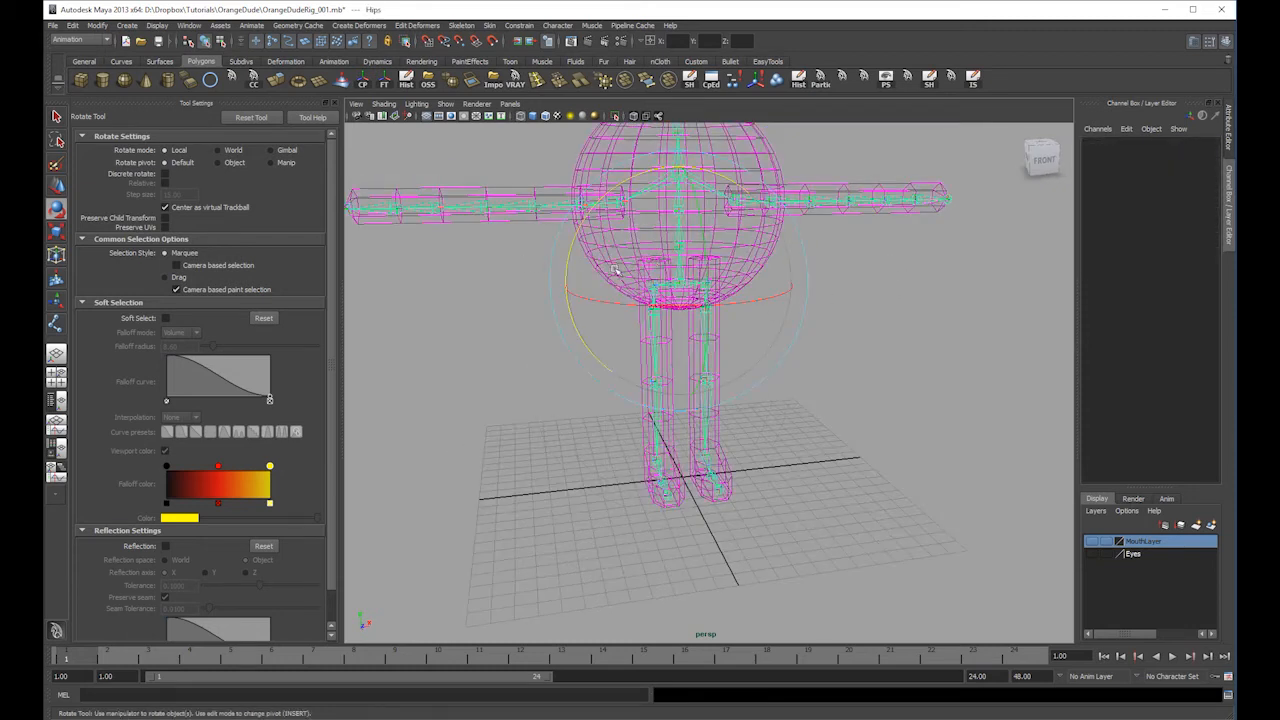
{"action": "key", "text": "w"}
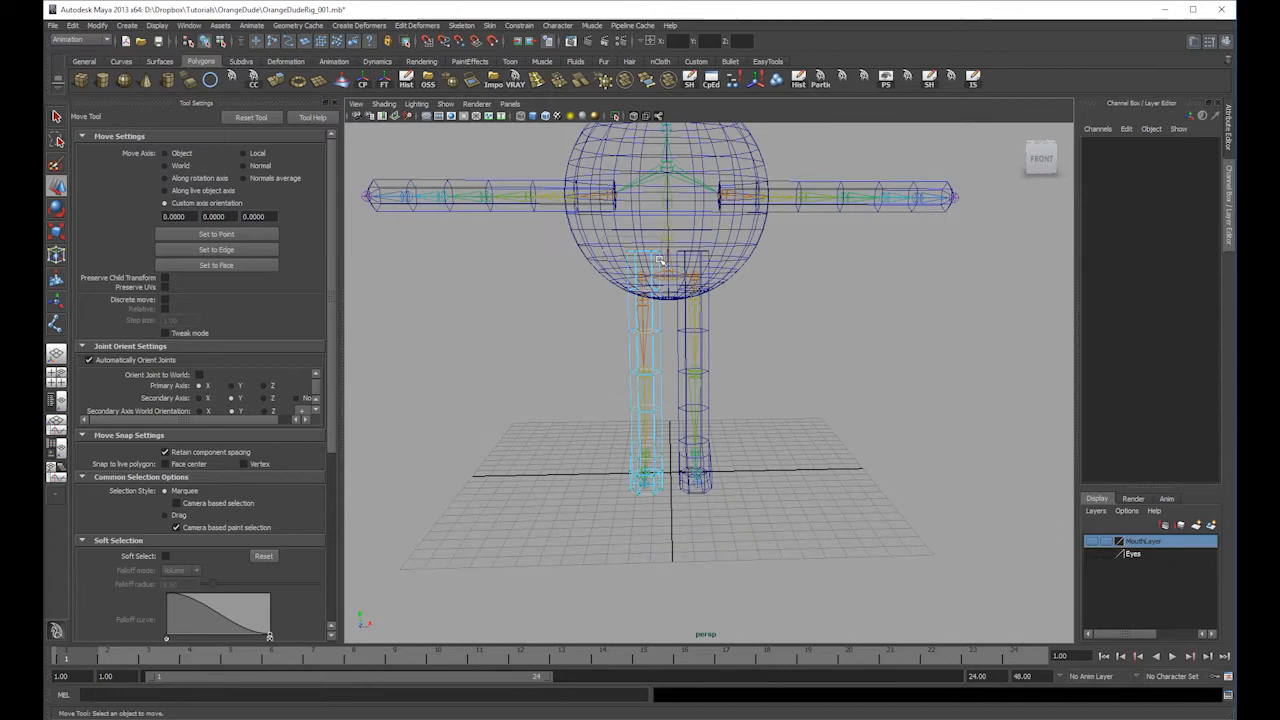
{"action": "left_click", "coordinate": [658, 254]}
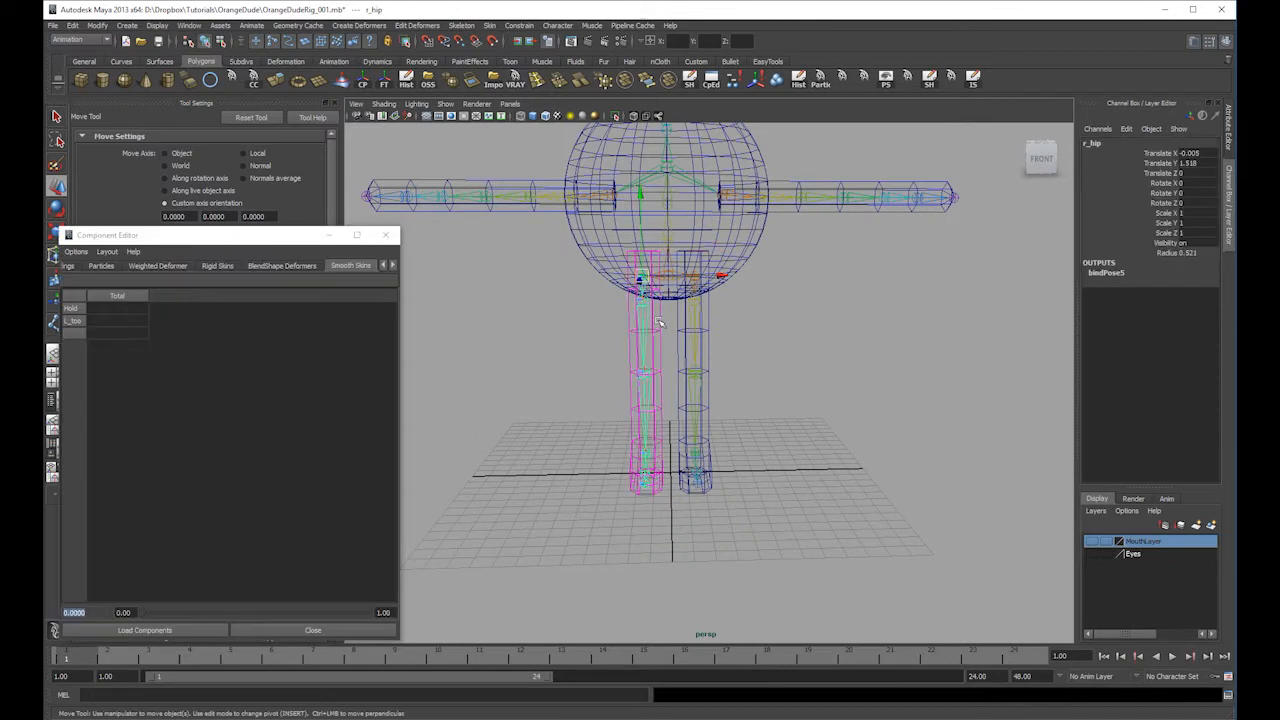
{"action": "left_click", "coordinate": [659, 320]}
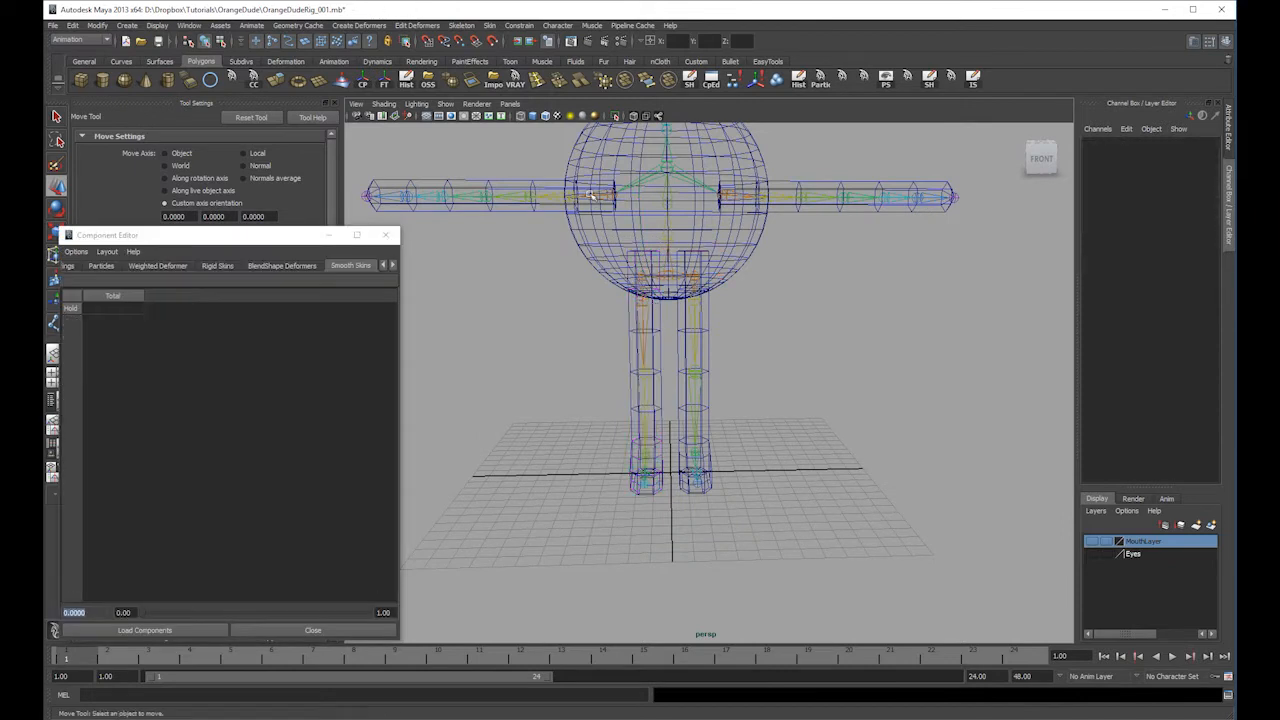
- Detach the right leg mesh's skin and smooth bind it again to the full joint hierarchy under r_hip
{"action": "left_click", "coordinate": [625, 347]}
{"action": "left_click", "coordinate": [489, 25]}
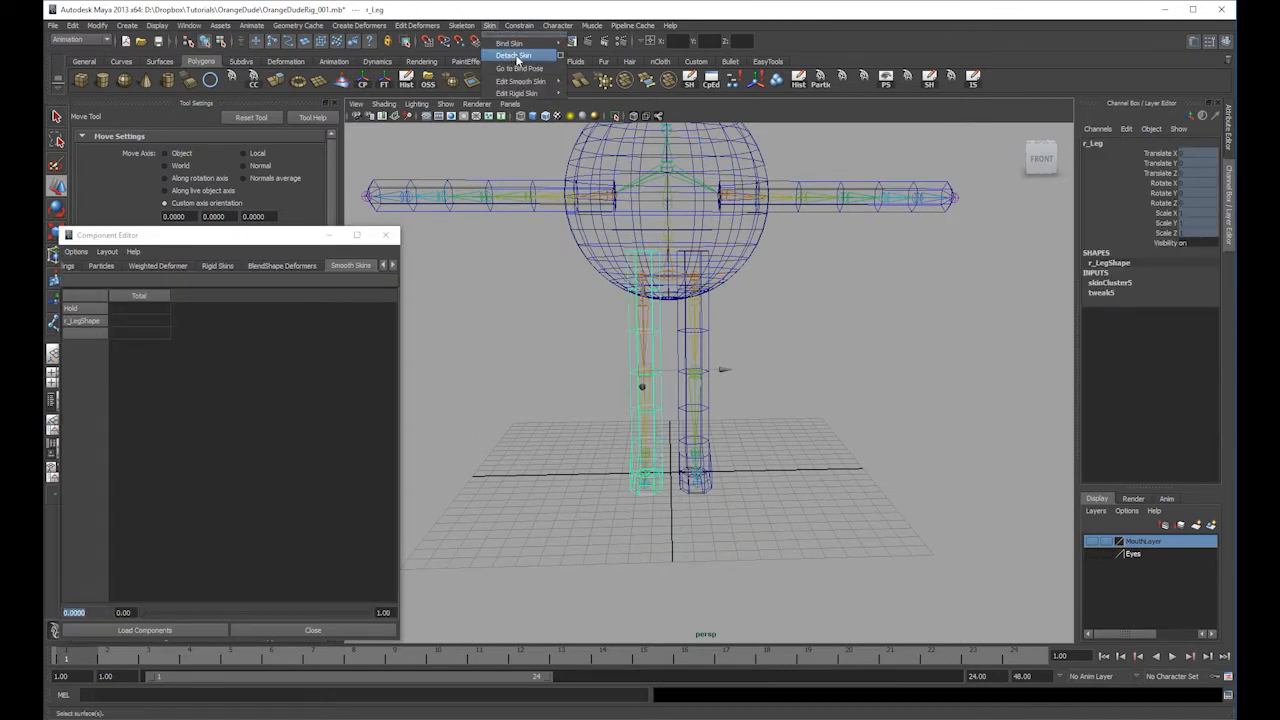
{"action": "left_click", "coordinate": [514, 55]}
{"action": "left_click", "coordinate": [643, 272]}
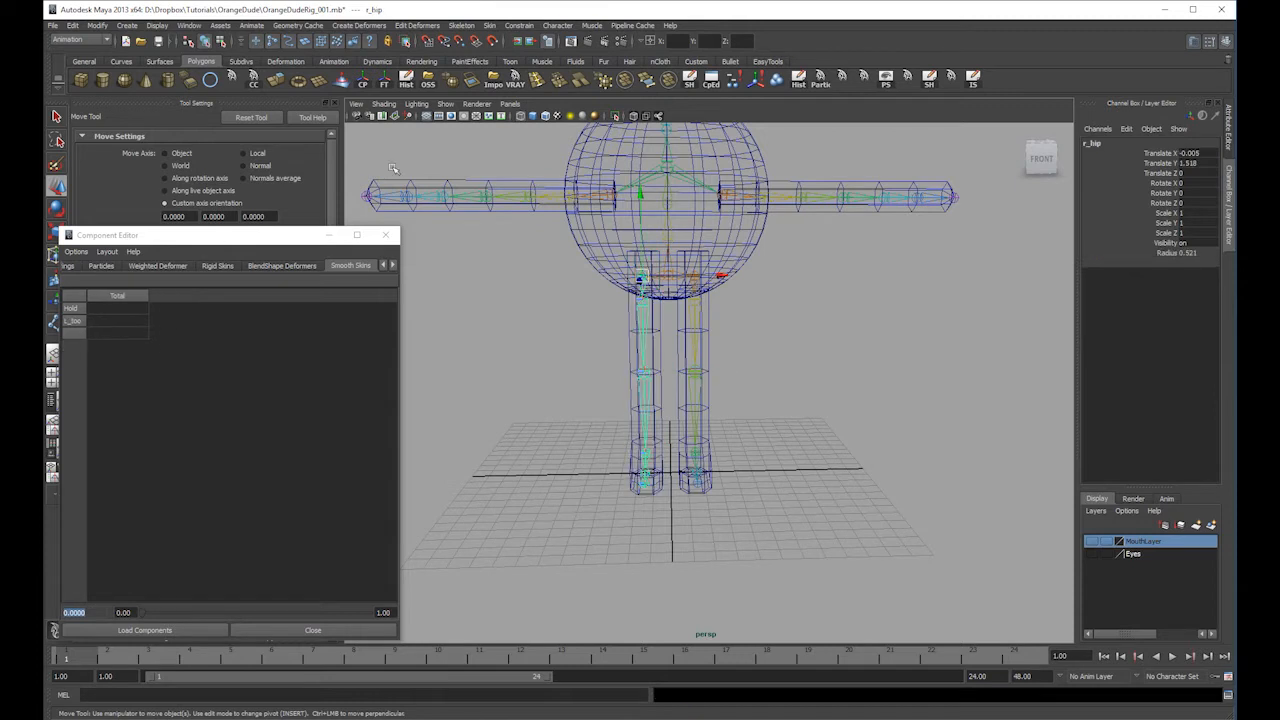
{"action": "left_click", "coordinate": [72, 25]}
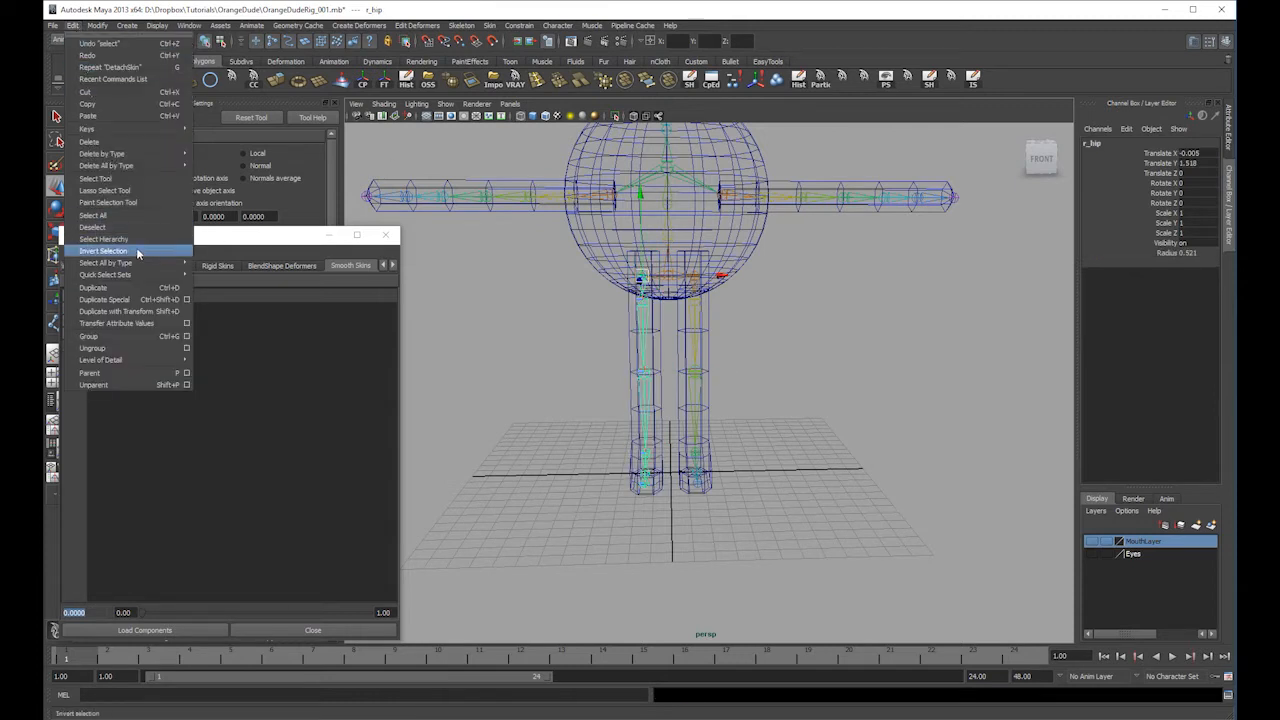
{"action": "left_click", "coordinate": [143, 240]}
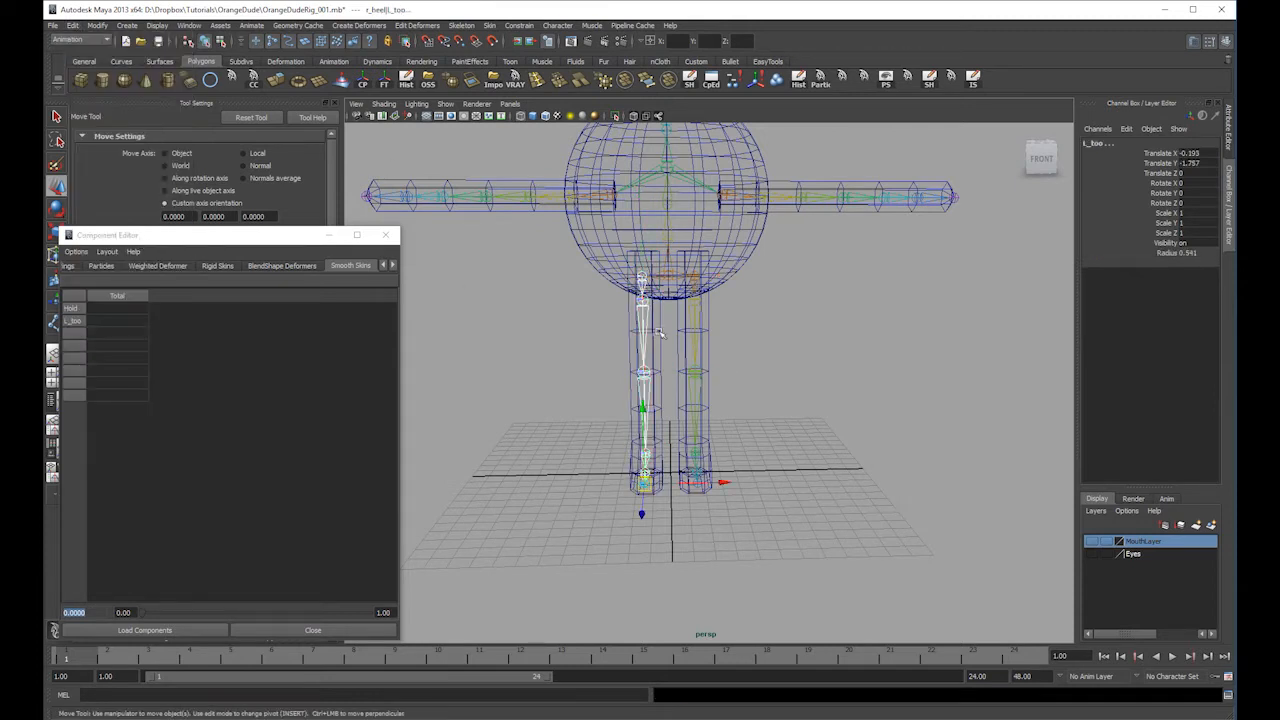
{"action": "left_click", "coordinate": [660, 333], "text": "shift"}
{"action": "left_click", "coordinate": [489, 25]}
{"action": "mouse_move", "coordinate": [557, 50]}
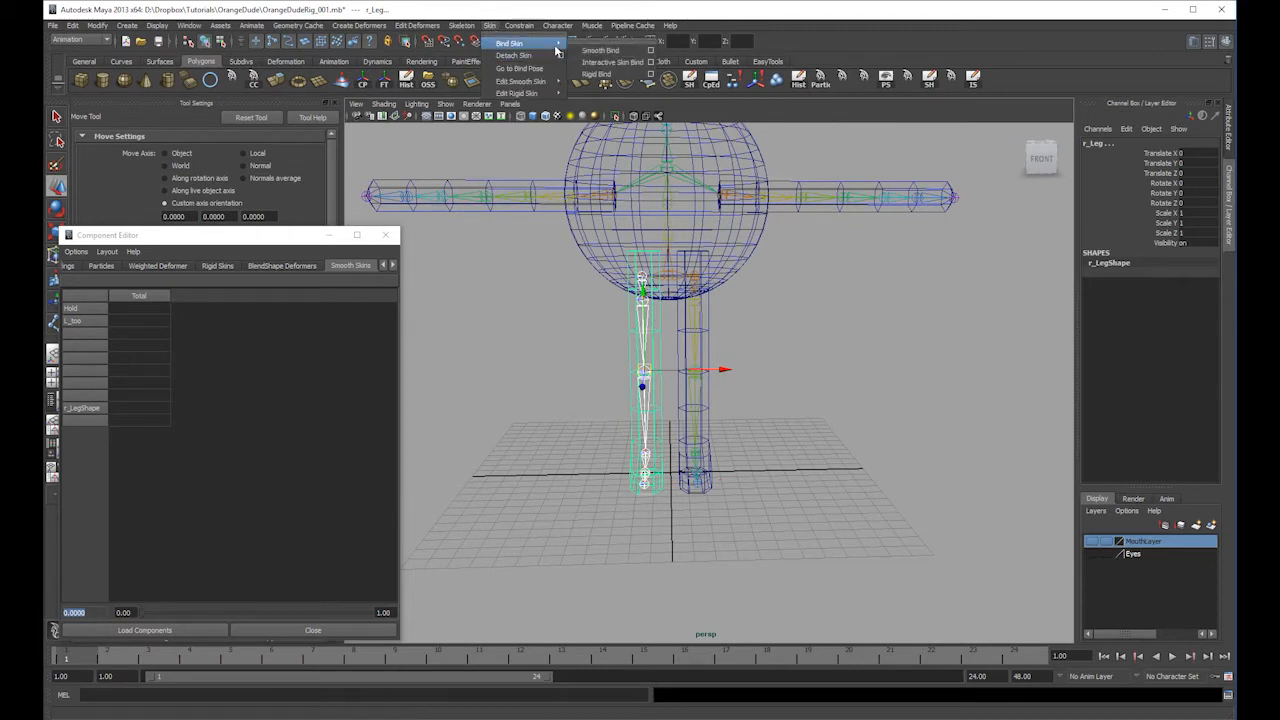
{"action": "left_click", "coordinate": [600, 50]}
- Try rotating the r_upperLeg joint to test the rebound right leg, undo the rotation and clear the selection
{"action": "left_click", "coordinate": [646, 305]}
{"action": "key", "text": "e"}
{"action": "left_click_drag", "start_coordinate": [700, 262], "coordinate": [720, 280]}
{"action": "key", "text": "ctrl+z"}
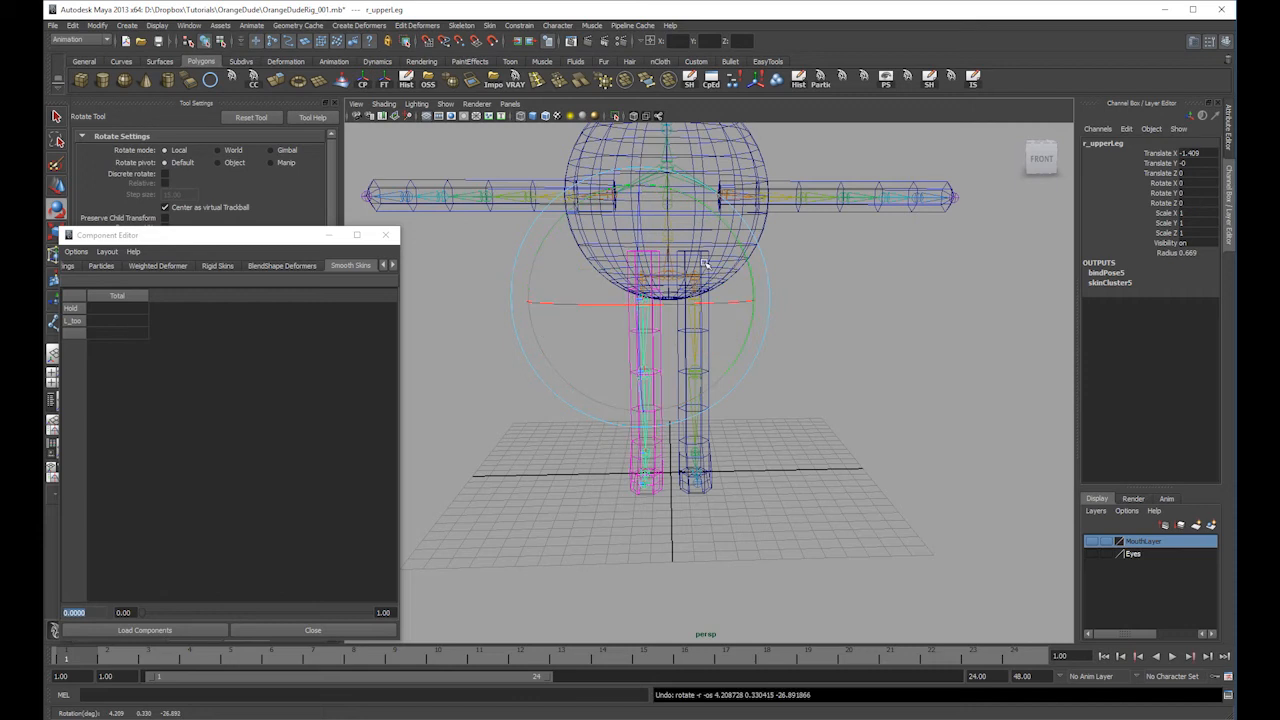
{"action": "key", "text": "w"}
{"action": "left_click", "coordinate": [707, 282]}
{"action": "left_click", "coordinate": [716, 292]}
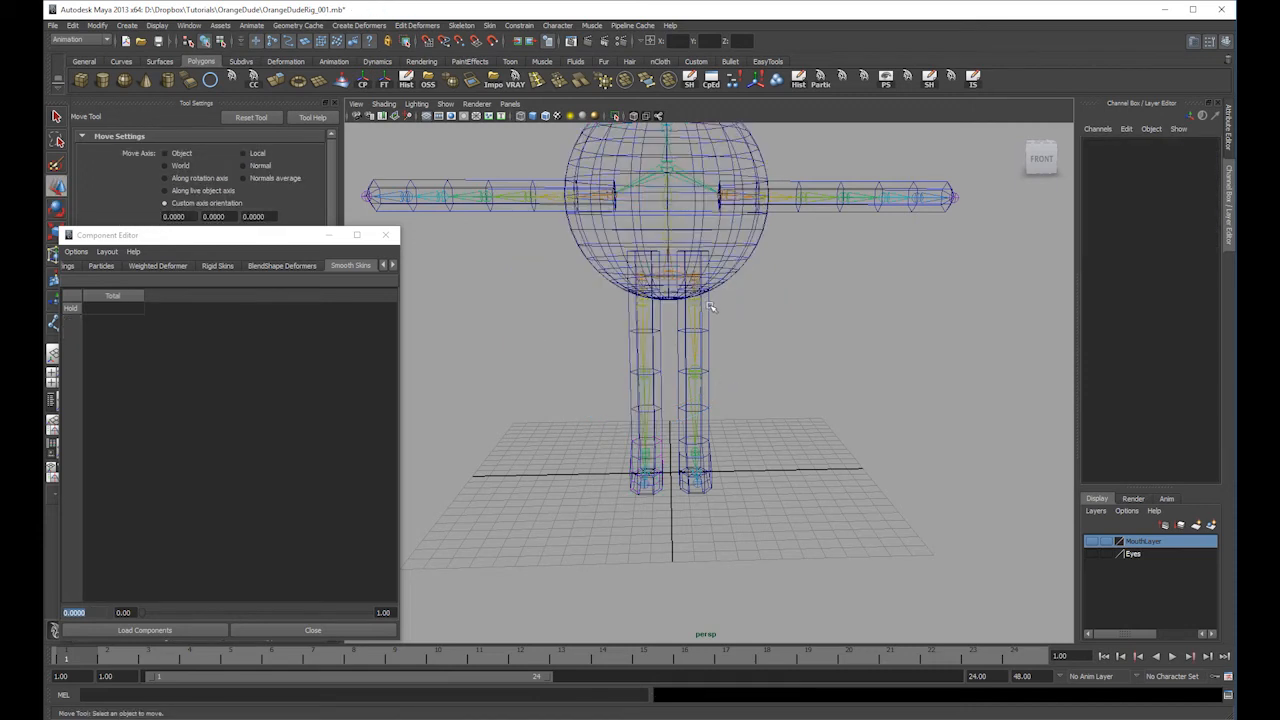
- Smooth bind the left leg mesh to the full joint hierarchy under l_hip and close the Component Editor
{"action": "left_click", "coordinate": [708, 305]}
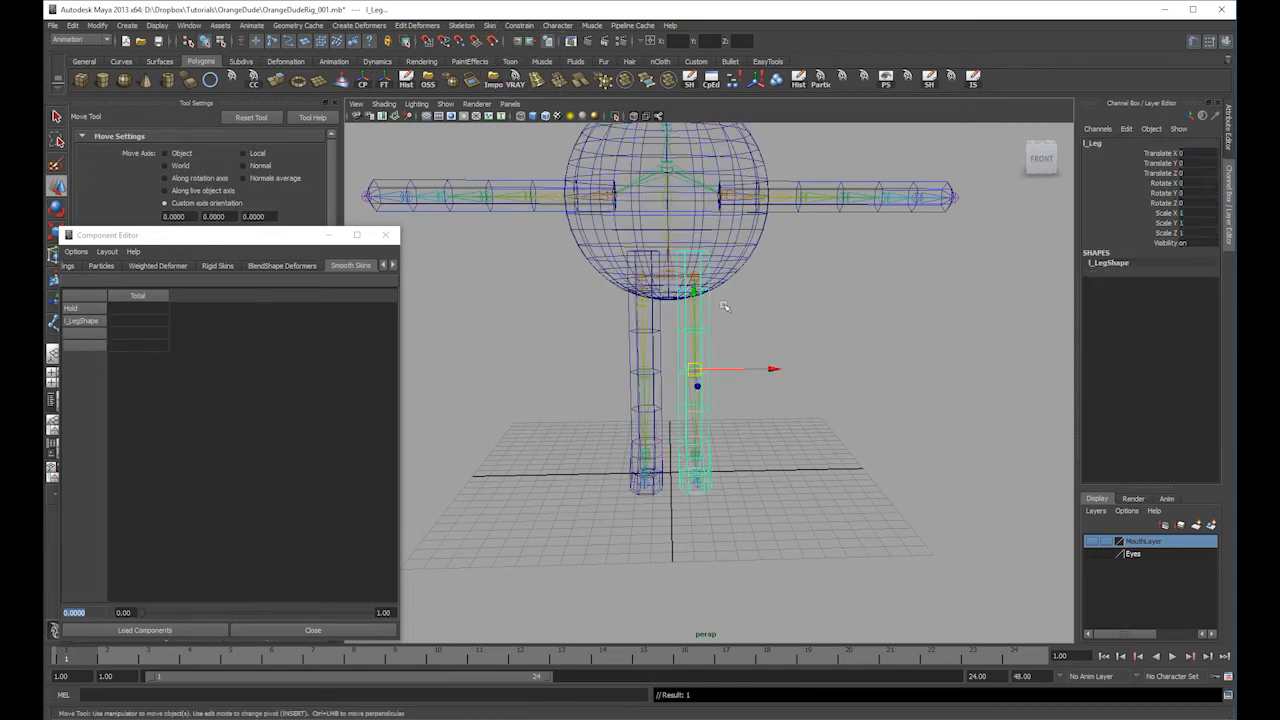
{"action": "left_click", "coordinate": [695, 276]}
{"action": "left_click", "coordinate": [73, 25]}
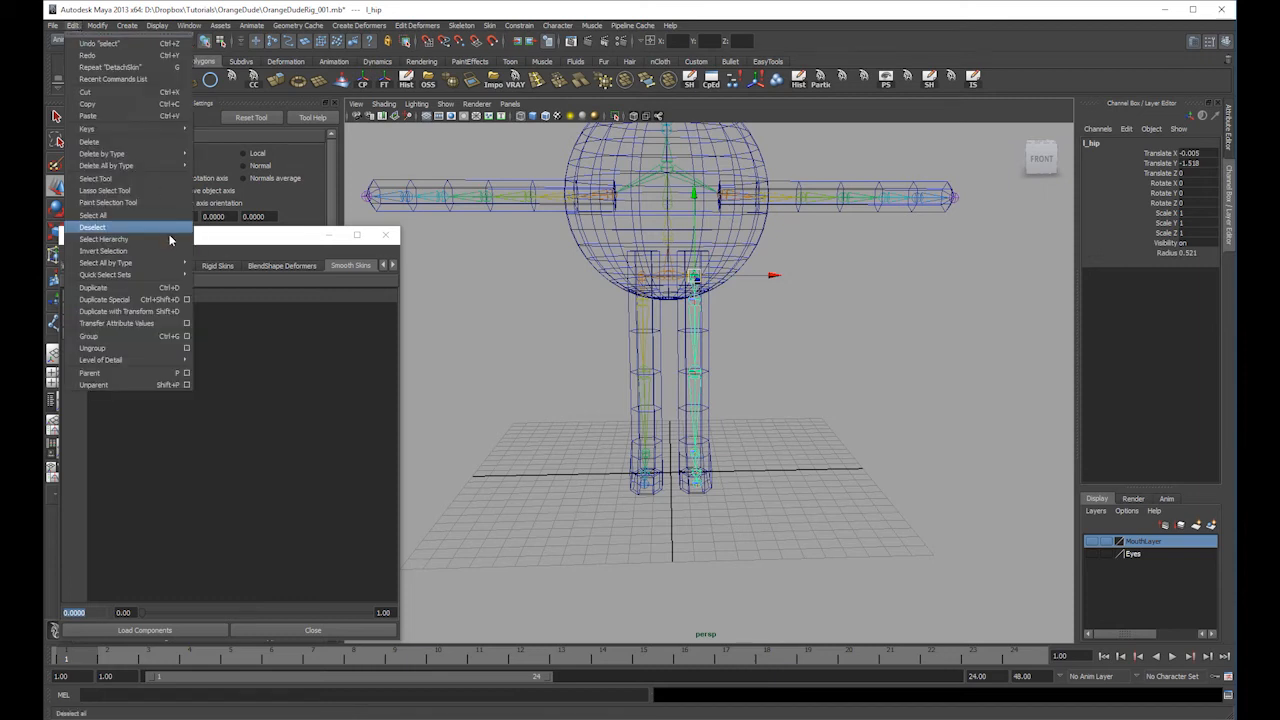
{"action": "left_click", "coordinate": [100, 232]}
{"action": "left_click", "coordinate": [699, 252], "text": "shift"}
{"action": "key", "text": "ctrl+z"}
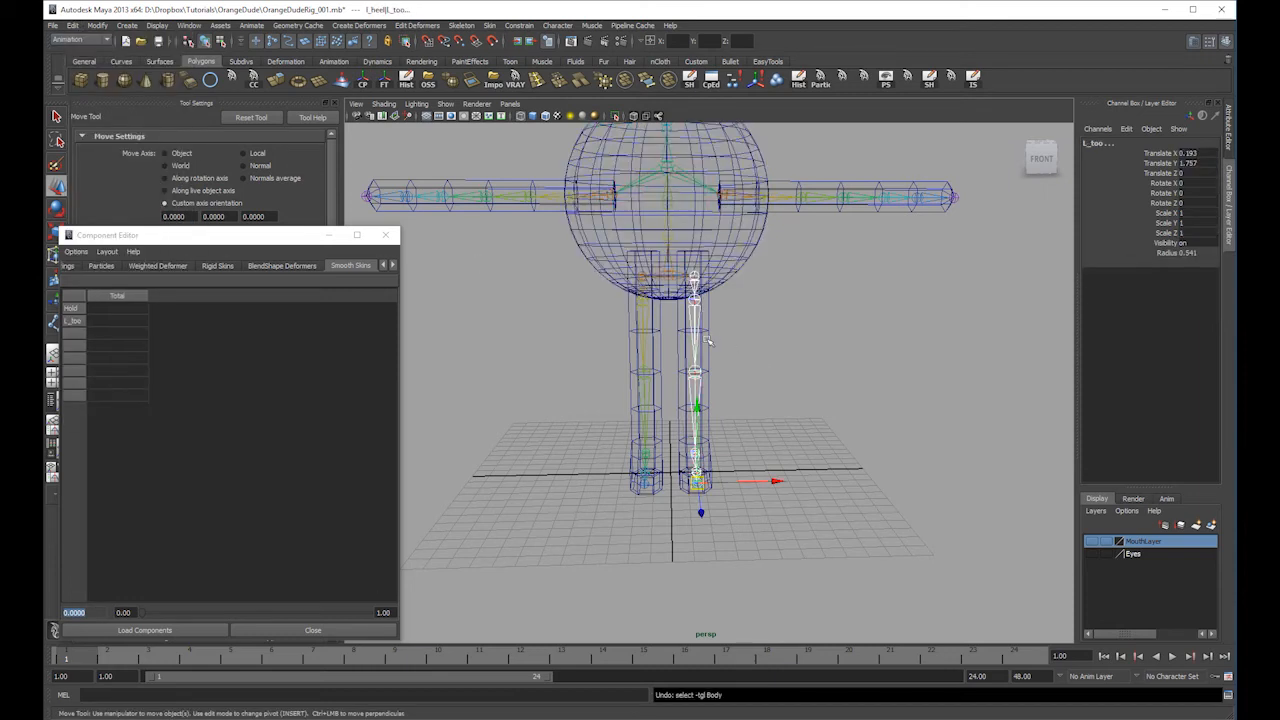
{"action": "left_click", "coordinate": [712, 338], "text": "shift"}
{"action": "left_click", "coordinate": [489, 25]}
{"action": "mouse_move", "coordinate": [522, 43]}
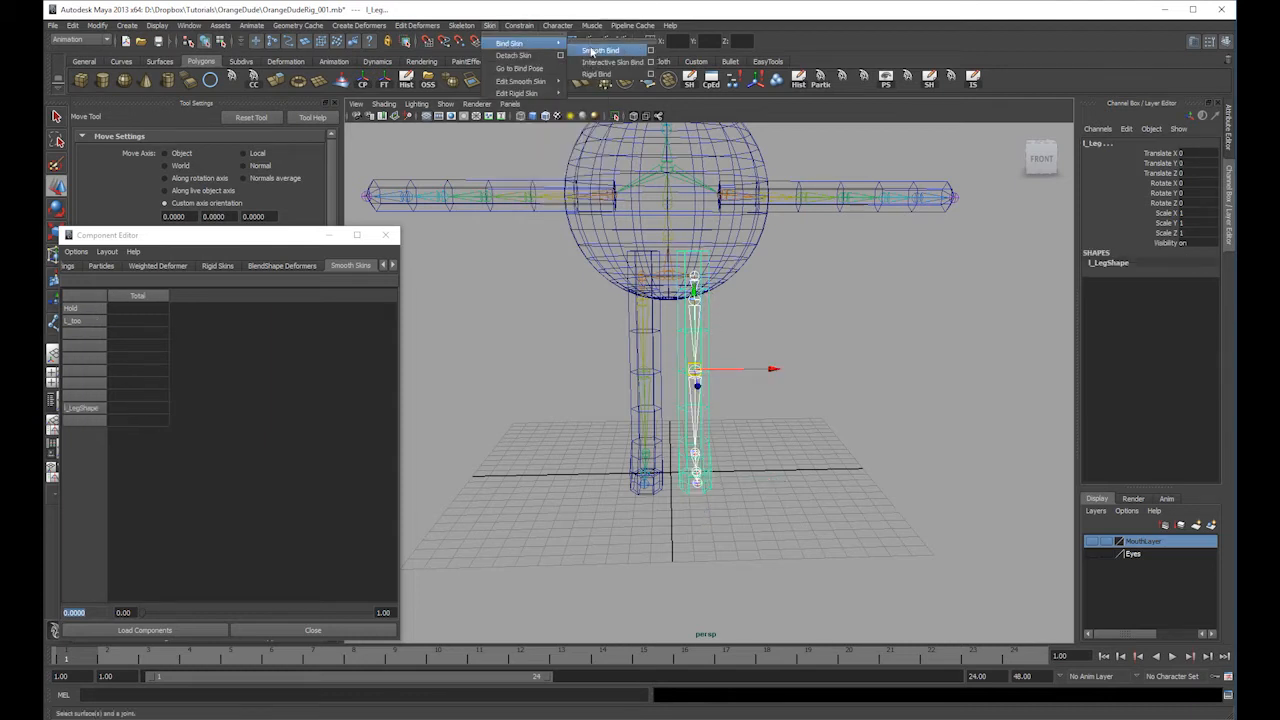
{"action": "left_click", "coordinate": [590, 50]}
{"action": "left_click", "coordinate": [386, 235]}
- Display the model shaded and show the Eyes layer
{"action": "mouse_move", "coordinate": [900, 295]}
{"action": "left_mouse_down", "text": "alt"}
{"action": "mouse_move", "coordinate": [809, 308]}
{"action": "mouse_move", "coordinate": [771, 354]}
{"action": "mouse_move", "coordinate": [1040, 492]}
{"action": "left_mouse_up", "text": "alt"}
{"action": "scroll", "coordinate": [803, 360], "scroll_direction": "down", "scroll_amount": 3}
{"action": "left_click", "coordinate": [797, 349]}
{"action": "key", "text": "5"}
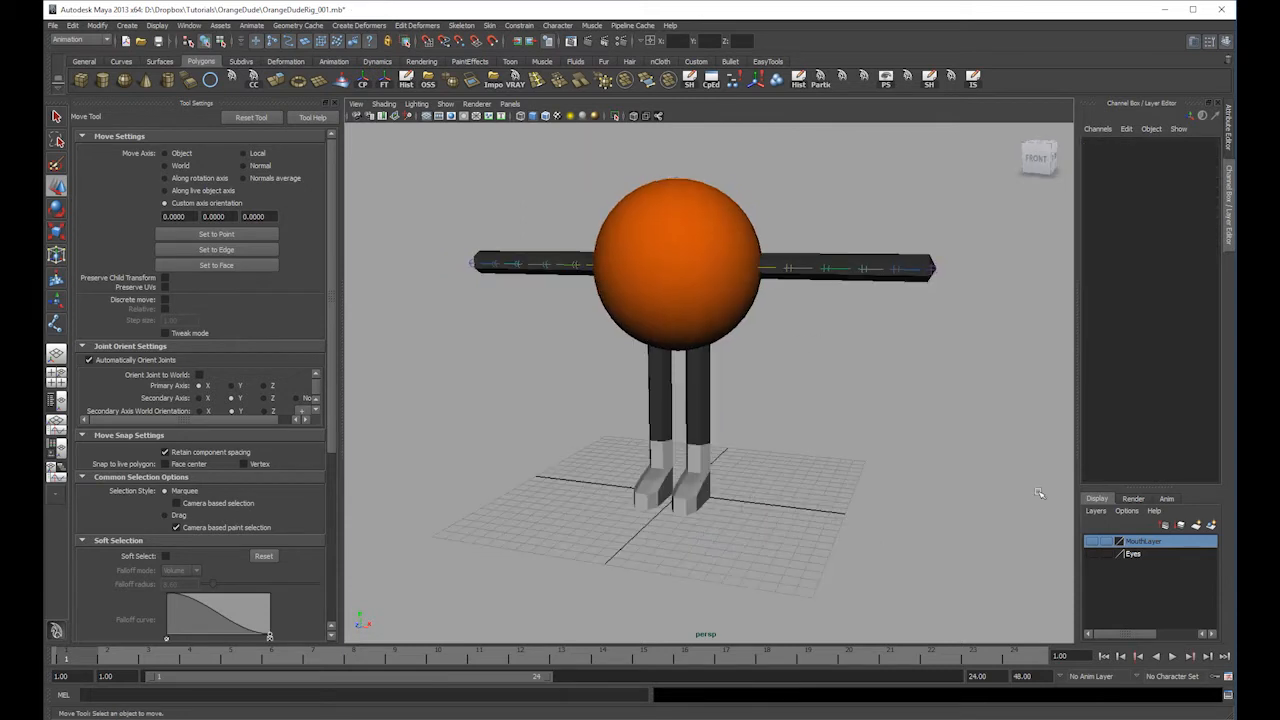
{"action": "left_click", "coordinate": [1092, 553]}
- Try moving the Hips joint in wireframe to test whether the meshes follow it, and undo the move
{"action": "left_click_drag", "start_coordinate": [850, 420], "coordinate": [887, 419], "text": "alt"}
{"action": "key", "text": "4"}
{"action": "left_click", "coordinate": [698, 314]}
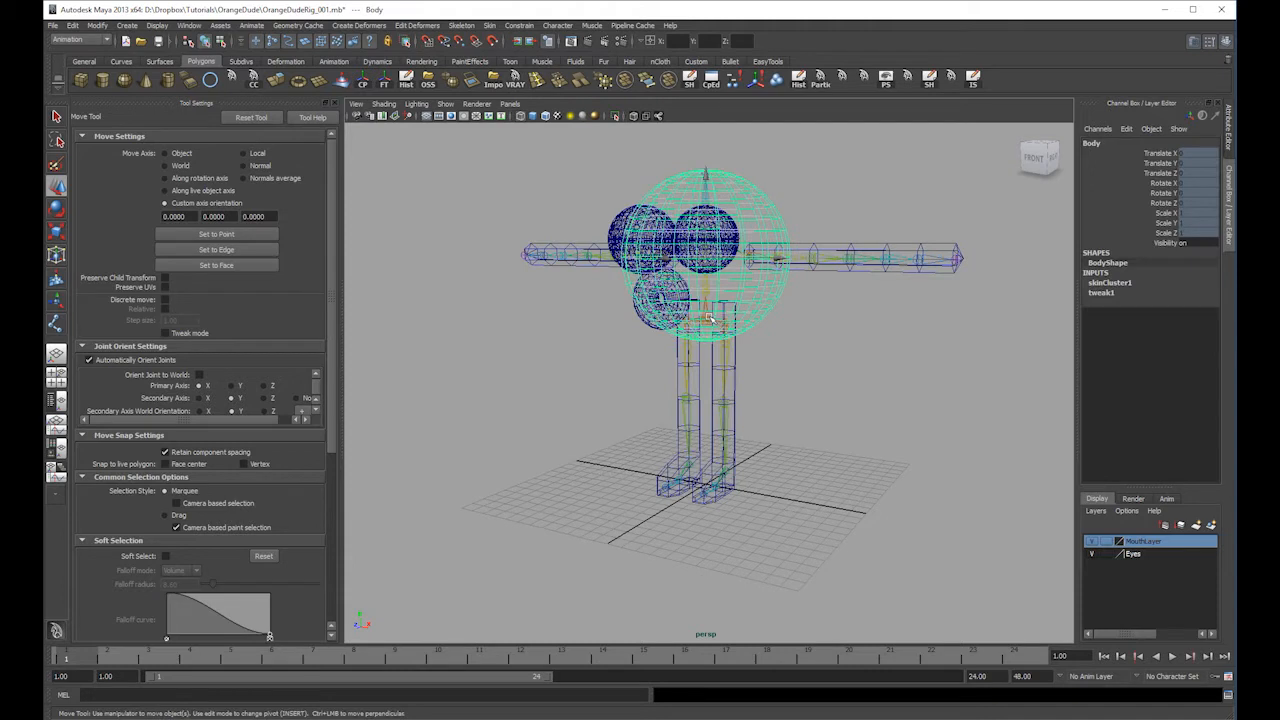
{"action": "left_click", "coordinate": [706, 319]}
{"action": "mouse_move", "coordinate": [708, 320]}
{"action": "left_mouse_down"}
{"action": "mouse_move", "coordinate": [728, 345]}
{"action": "mouse_move", "coordinate": [714, 341]}
{"action": "left_mouse_up"}
{"action": "key", "text": "ctrl+z"}
- Try rotating a joint with the model shaded to test the bound meshes, undo the rotation and clear the selection
{"action": "mouse_move", "coordinate": [810, 361]}
{"action": "left_mouse_down", "text": "alt"}
{"action": "mouse_move", "coordinate": [715, 407]}
{"action": "mouse_move", "coordinate": [670, 390]}
{"action": "mouse_move", "coordinate": [700, 400]}
{"action": "left_mouse_up", "text": "alt"}
{"action": "left_click", "coordinate": [713, 471]}
{"action": "key", "text": "5"}
{"action": "key", "text": "e"}
{"action": "key", "text": "ctrl+z"}
{"action": "left_click", "coordinate": [1053, 474]}
- Hide the Eyes and MouthLayer display layers
{"action": "left_click", "coordinate": [1091, 541]}
{"action": "left_click", "coordinate": [1092, 541]}
{"action": "left_click", "coordinate": [1092, 554]}
{"action": "left_click", "coordinate": [1092, 541]}
- Select the Hips joint in wireframe to examine which meshes it influences, and clear the selection
{"action": "mouse_move", "coordinate": [740, 440]}
{"action": "left_mouse_down", "text": "alt"}
{"action": "mouse_move", "coordinate": [843, 402]}
{"action": "mouse_move", "coordinate": [808, 392]}
{"action": "left_mouse_up", "text": "alt"}
{"action": "middle_click_drag", "start_coordinate": [808, 392], "coordinate": [800, 466], "text": "alt"}
{"action": "left_click_drag", "start_coordinate": [800, 466], "coordinate": [817, 442], "text": "alt"}
{"action": "key", "text": "4"}
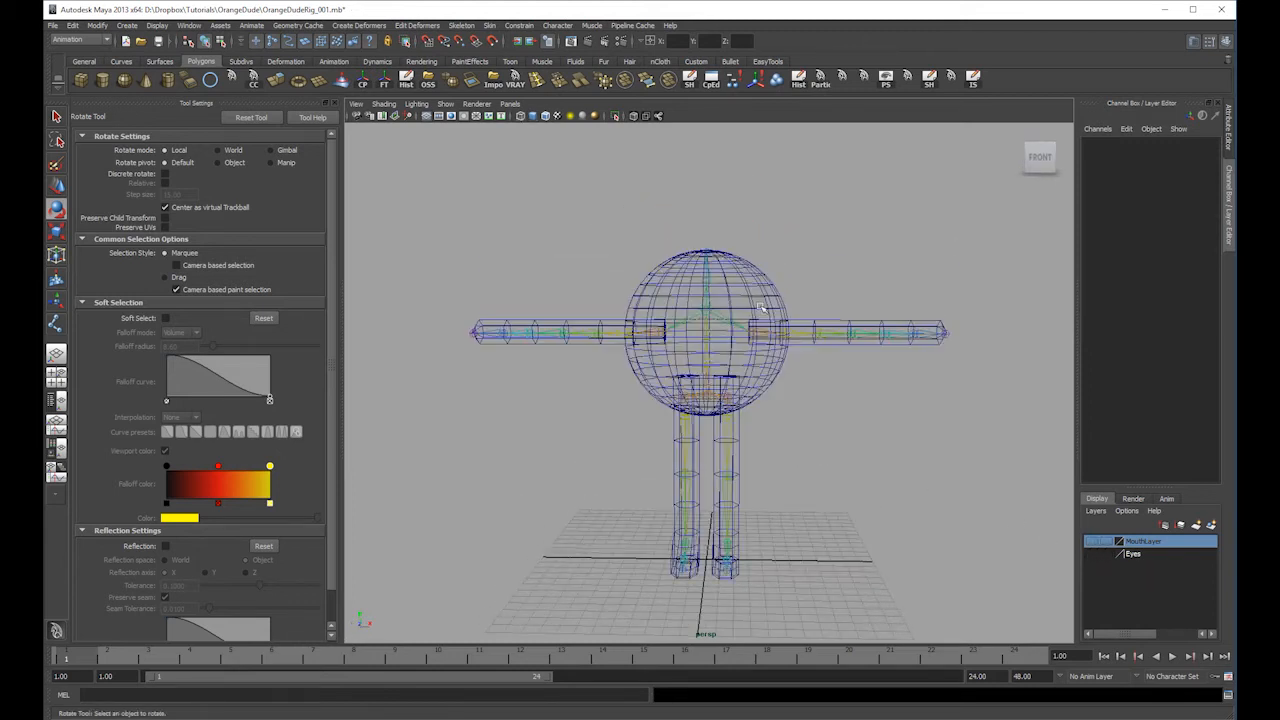
{"action": "left_click", "coordinate": [712, 390]}
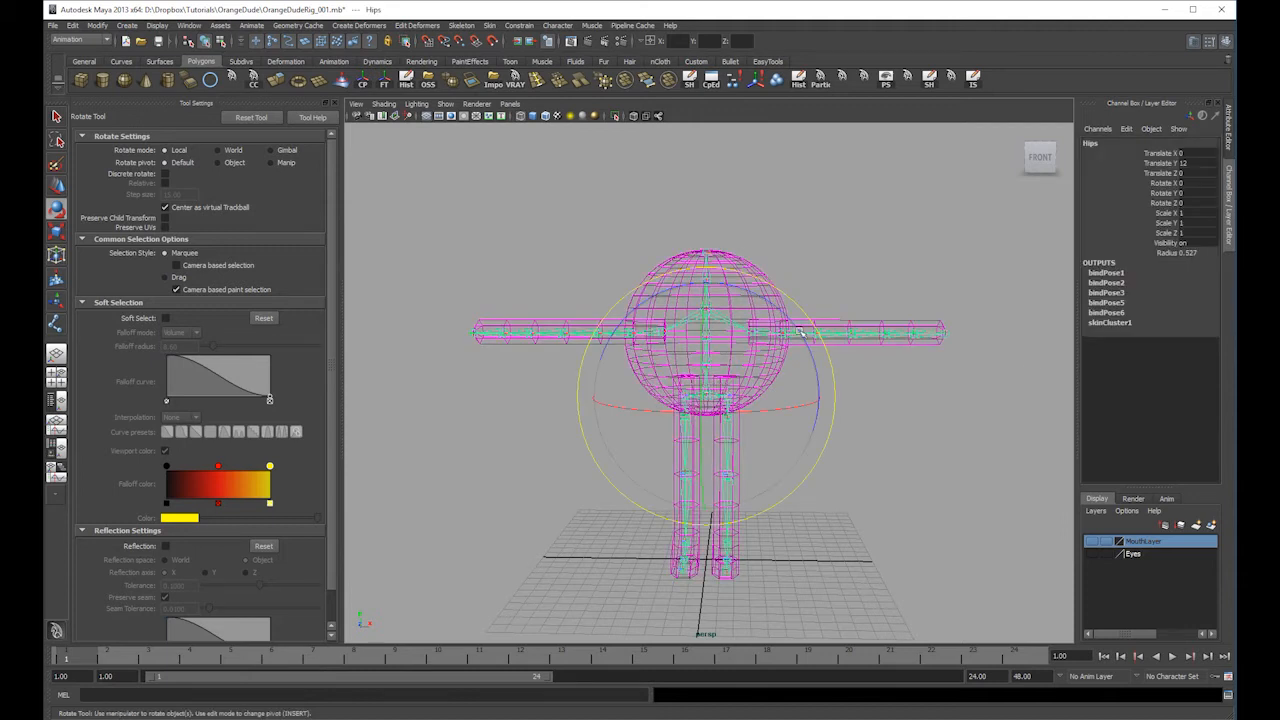
{"action": "key", "text": "w"}
{"action": "right_click_drag", "start_coordinate": [946, 257], "coordinate": [854, 197], "text": "alt"}
{"action": "middle_click_drag", "start_coordinate": [865, 238], "coordinate": [843, 200], "text": "alt"}
{"action": "right_click_drag", "start_coordinate": [843, 200], "coordinate": [917, 242], "text": "alt"}
{"action": "middle_click_drag", "start_coordinate": [917, 242], "coordinate": [910, 288], "text": "alt"}
{"action": "left_click", "coordinate": [937, 279]}
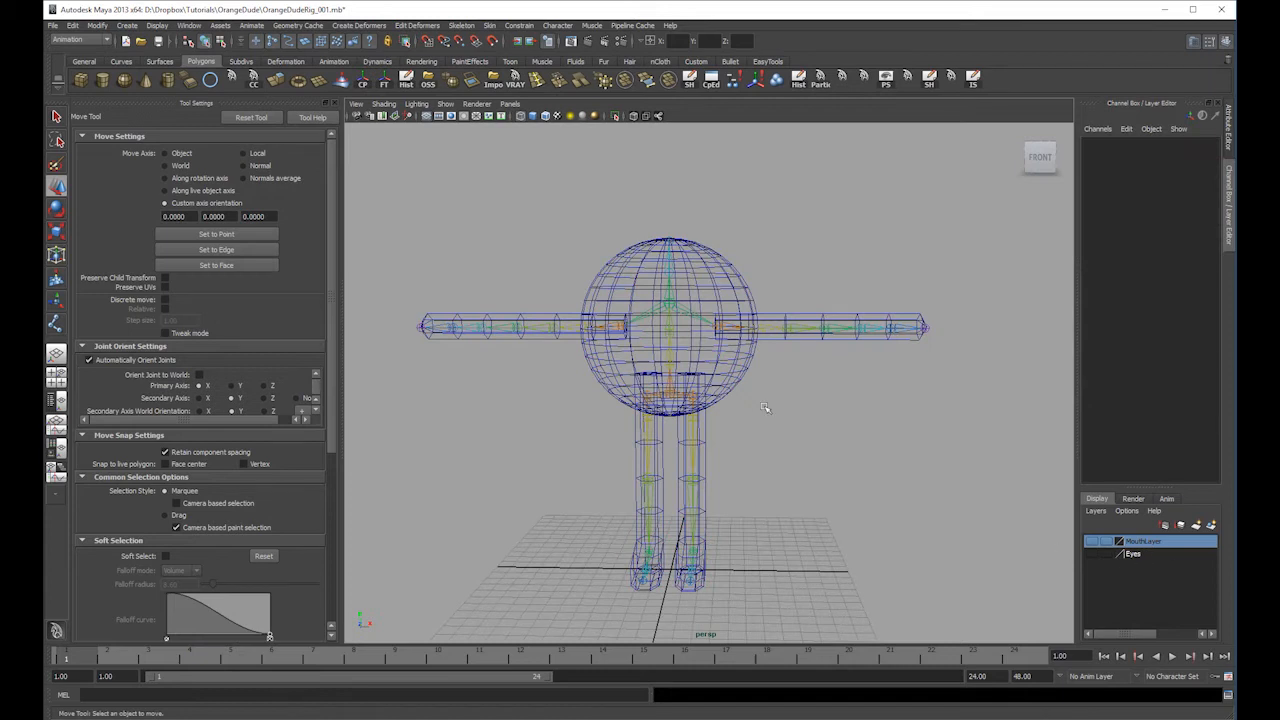
- Put the Body, both arm meshes and both leg meshes into a new display layer named BodyLayer
{"action": "left_click", "coordinate": [737, 386]}
{"action": "left_click", "coordinate": [56, 401]}
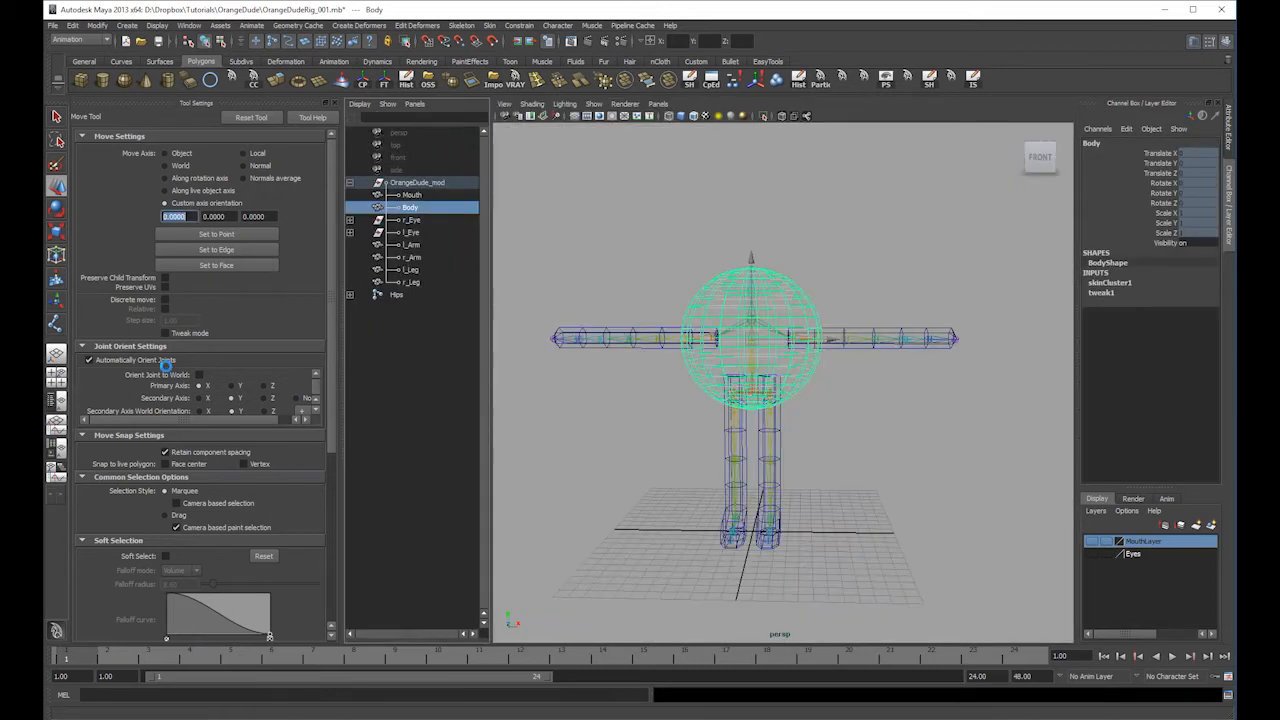
{"action": "left_click", "coordinate": [866, 332]}
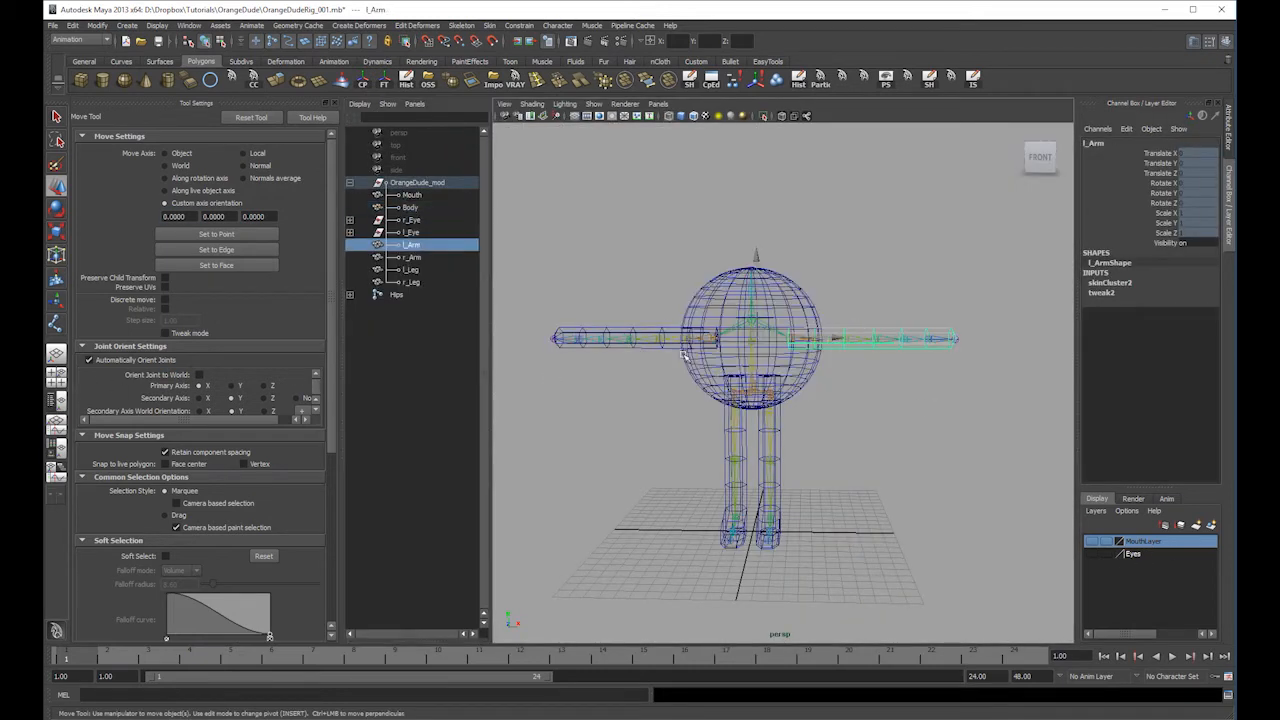
{"action": "left_click", "coordinate": [660, 328], "text": "shift"}
{"action": "left_click", "coordinate": [724, 320], "text": "shift"}
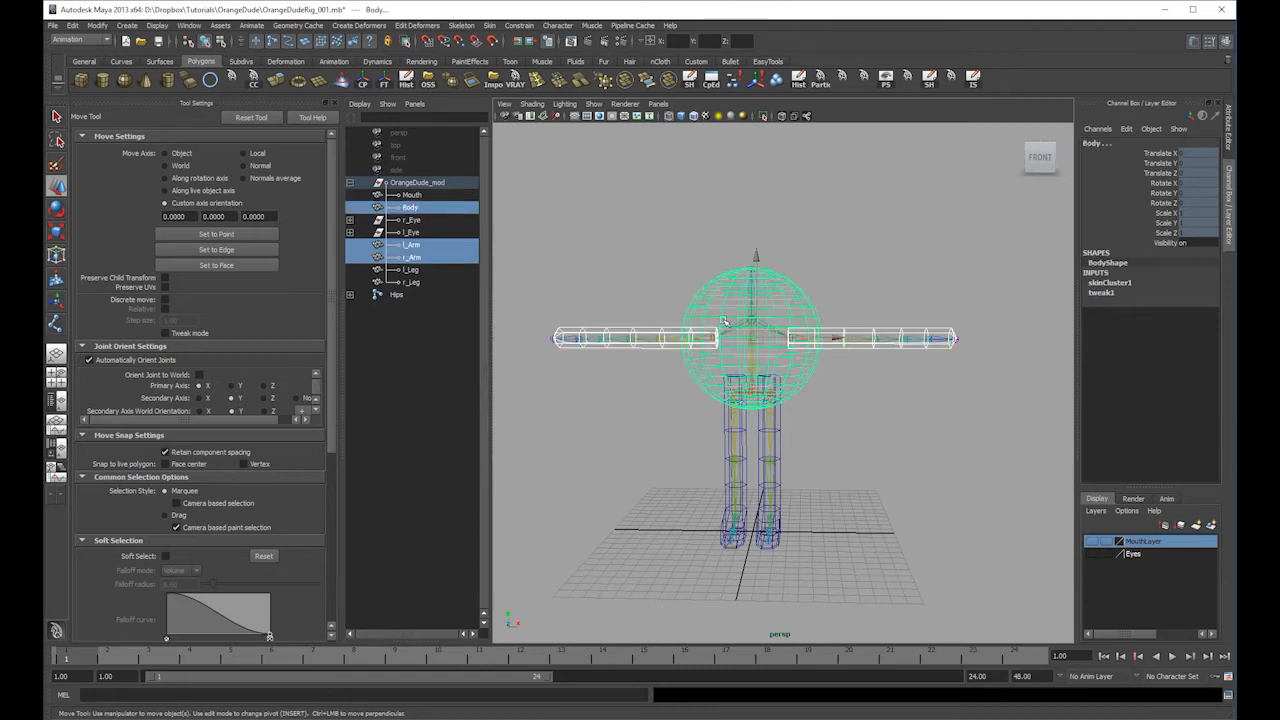
{"action": "left_click", "coordinate": [740, 436], "text": "shift"}
{"action": "left_click", "coordinate": [772, 430], "text": "shift"}
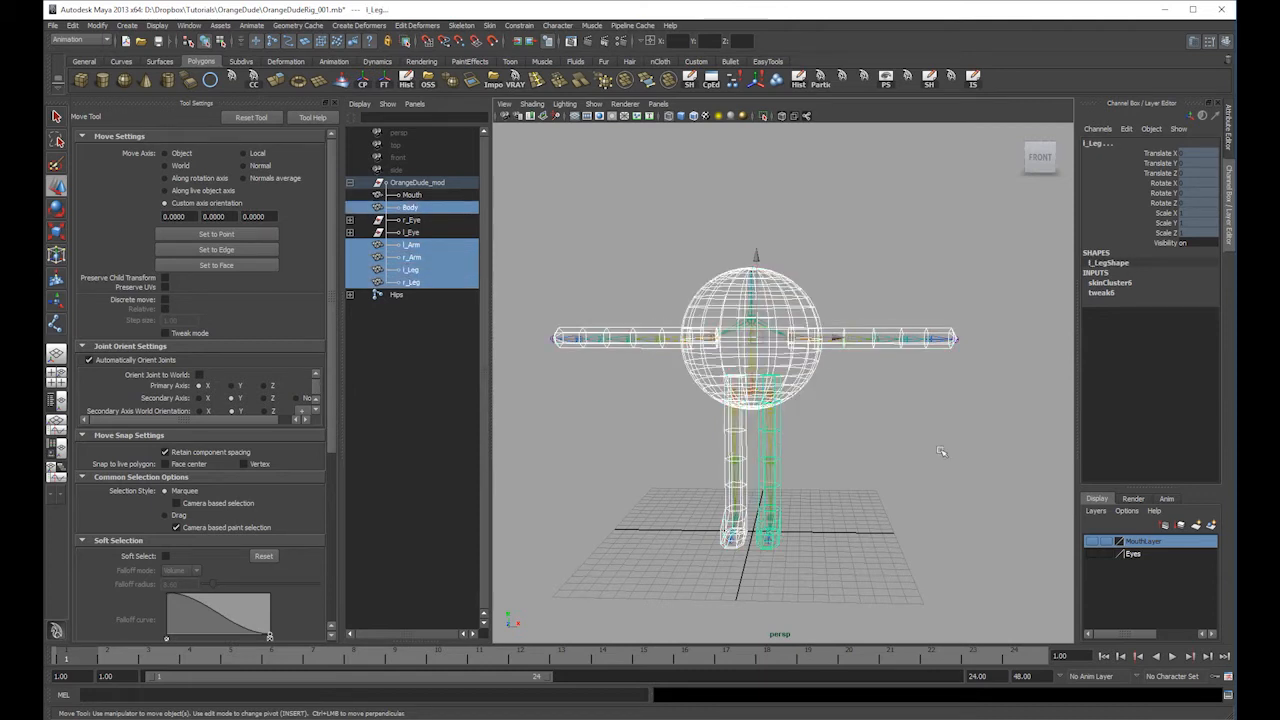
{"action": "left_click", "coordinate": [1211, 524]}
{"action": "double_click", "coordinate": [1134, 541]}
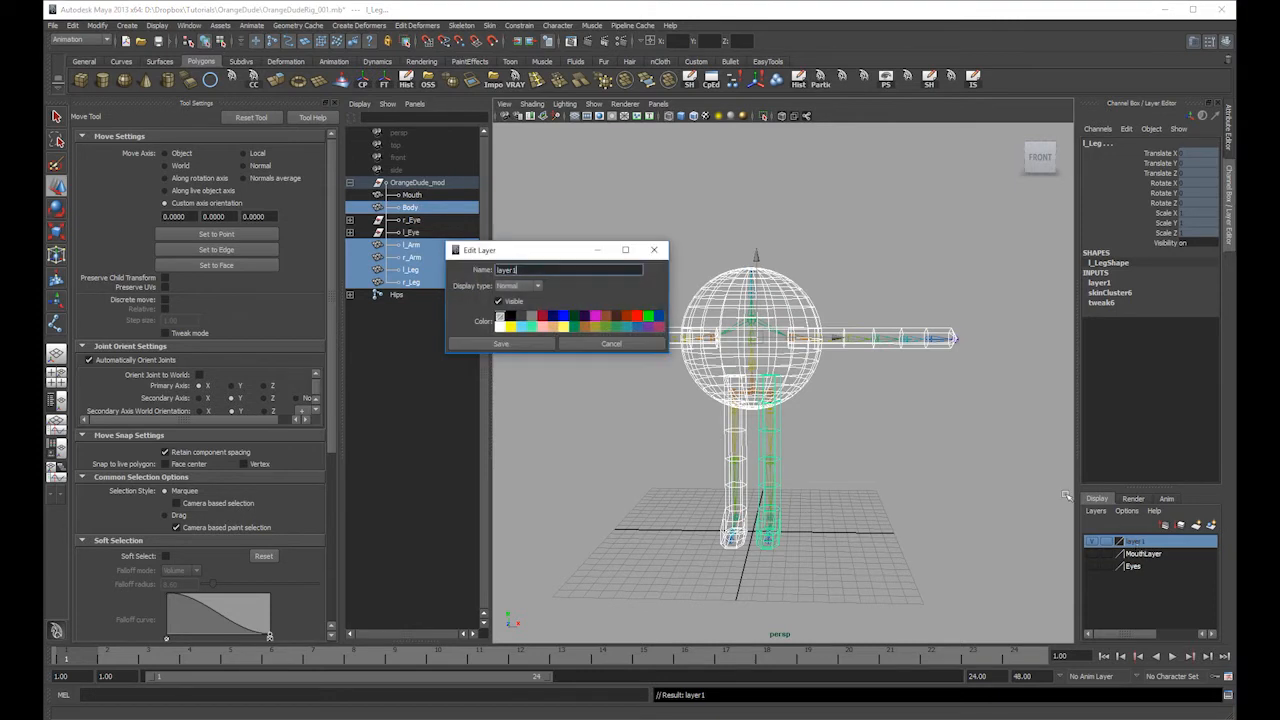
{"action": "double_click", "coordinate": [533, 270]}
{"action": "left_click", "coordinate": [530, 343]}
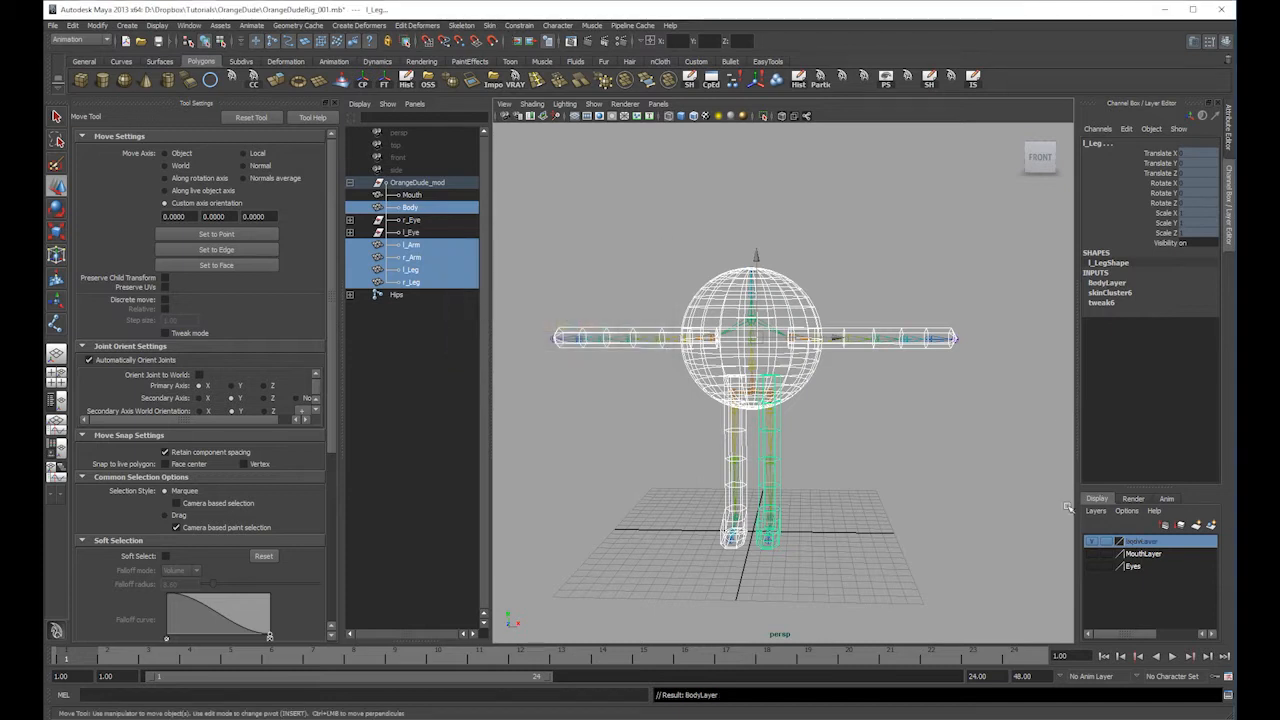
- Hide BodyLayer and put the Hips joint hierarchy into a new display layer named Rig
{"action": "left_click", "coordinate": [1093, 541]}
{"action": "left_click", "coordinate": [737, 402]}
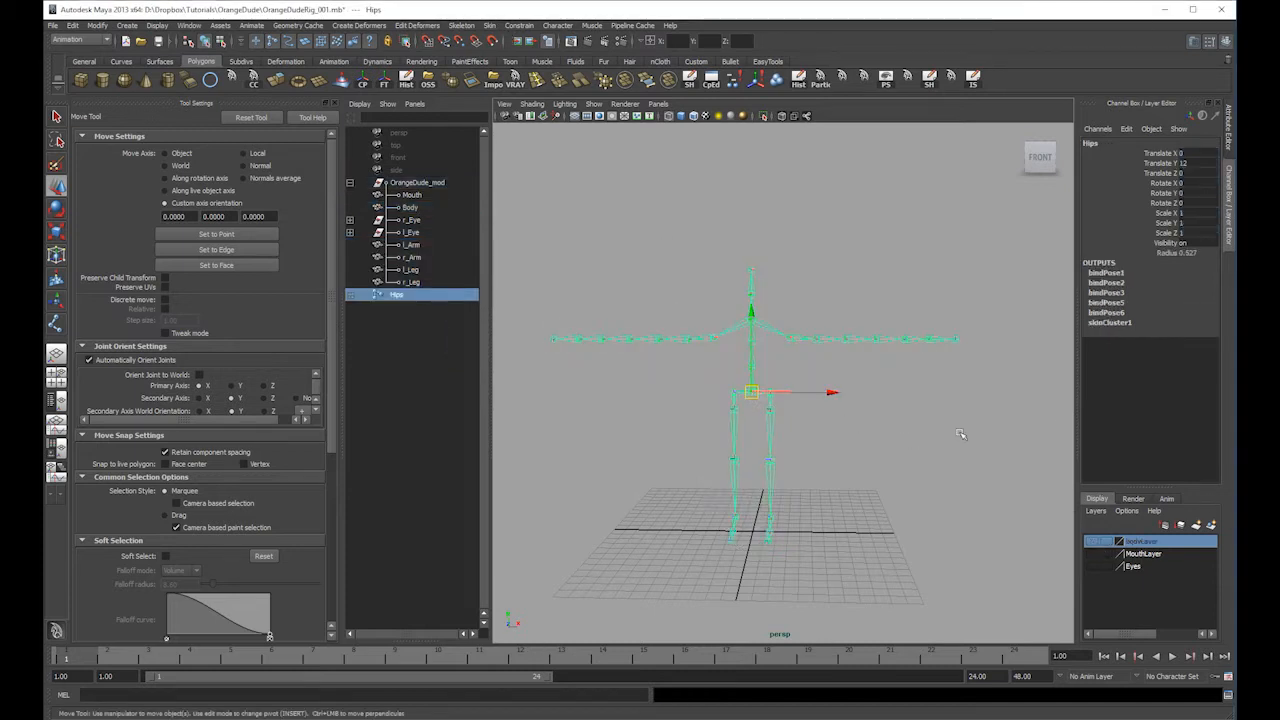
{"action": "left_click", "coordinate": [1211, 524]}
{"action": "double_click", "coordinate": [1134, 541]}
{"action": "double_click", "coordinate": [545, 270]}
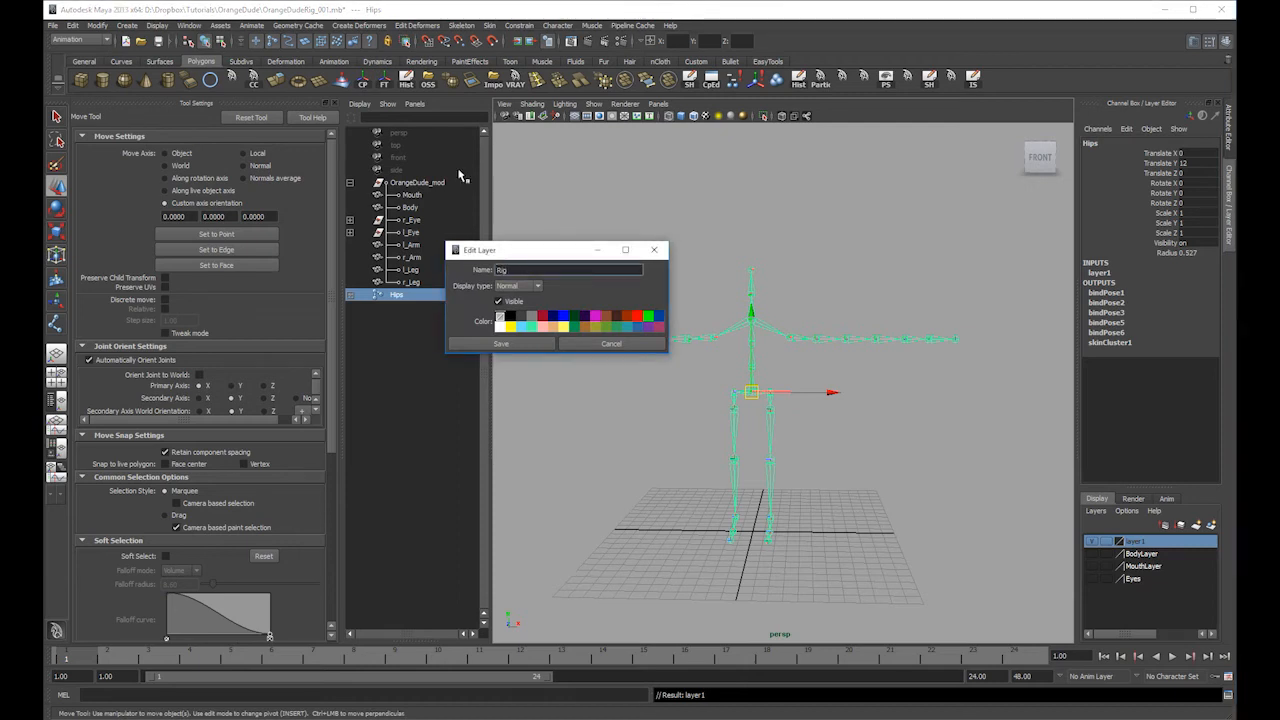
{"action": "key", "text": "Return"}
{"action": "left_click", "coordinate": [1002, 495]}
- Check the display layers by toggling them, leaving Rig, BodyLayer and MouthLayer hidden and only Eyes shown
{"action": "left_click", "coordinate": [1090, 542]}
{"action": "left_click", "coordinate": [1091, 554]}
{"action": "left_click", "coordinate": [1094, 555]}
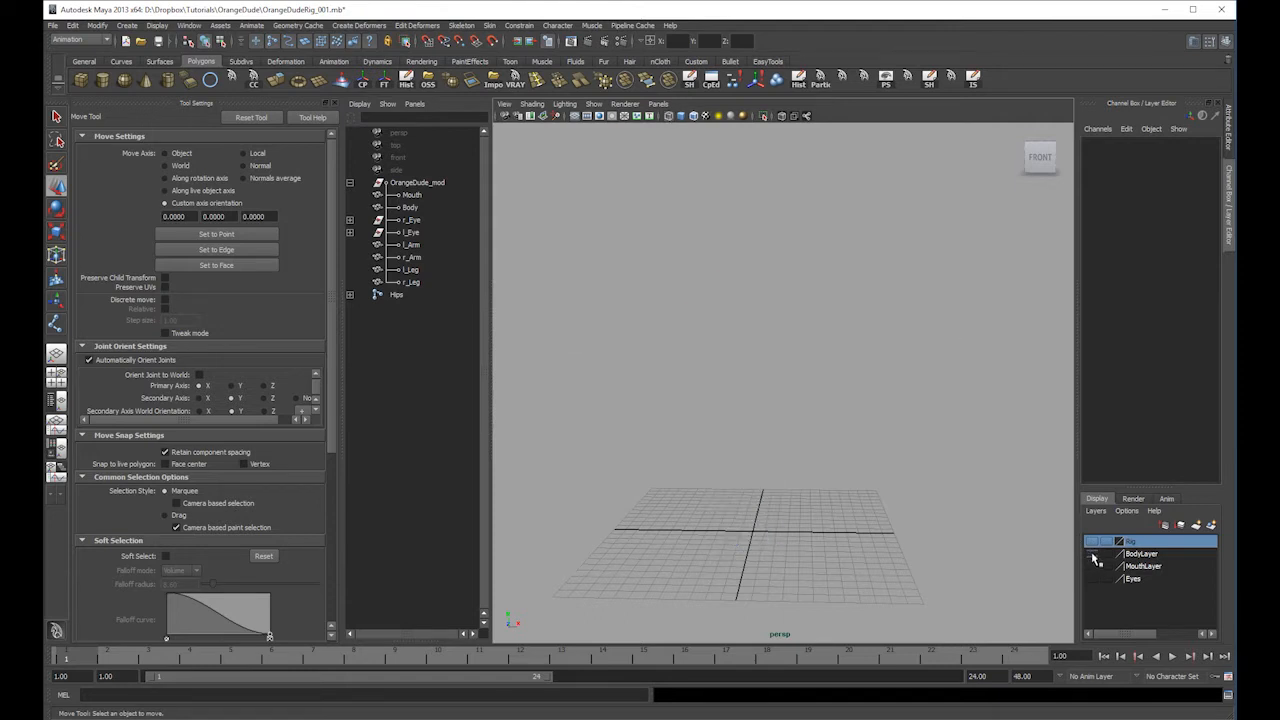
{"action": "left_click", "coordinate": [1093, 555]}
{"action": "left_click_drag", "start_coordinate": [982, 523], "coordinate": [946, 526], "text": "alt"}
{"action": "right_click_drag", "start_coordinate": [947, 527], "coordinate": [1020, 574], "text": "alt"}
{"action": "middle_click_drag", "start_coordinate": [1020, 574], "coordinate": [990, 490], "text": "alt"}
{"action": "right_click_drag", "start_coordinate": [990, 490], "coordinate": [902, 498], "text": "alt"}
{"action": "middle_click_drag", "start_coordinate": [902, 498], "coordinate": [1035, 508], "text": "alt"}
{"action": "left_click", "coordinate": [1092, 554]}
{"action": "left_click", "coordinate": [1092, 566]}
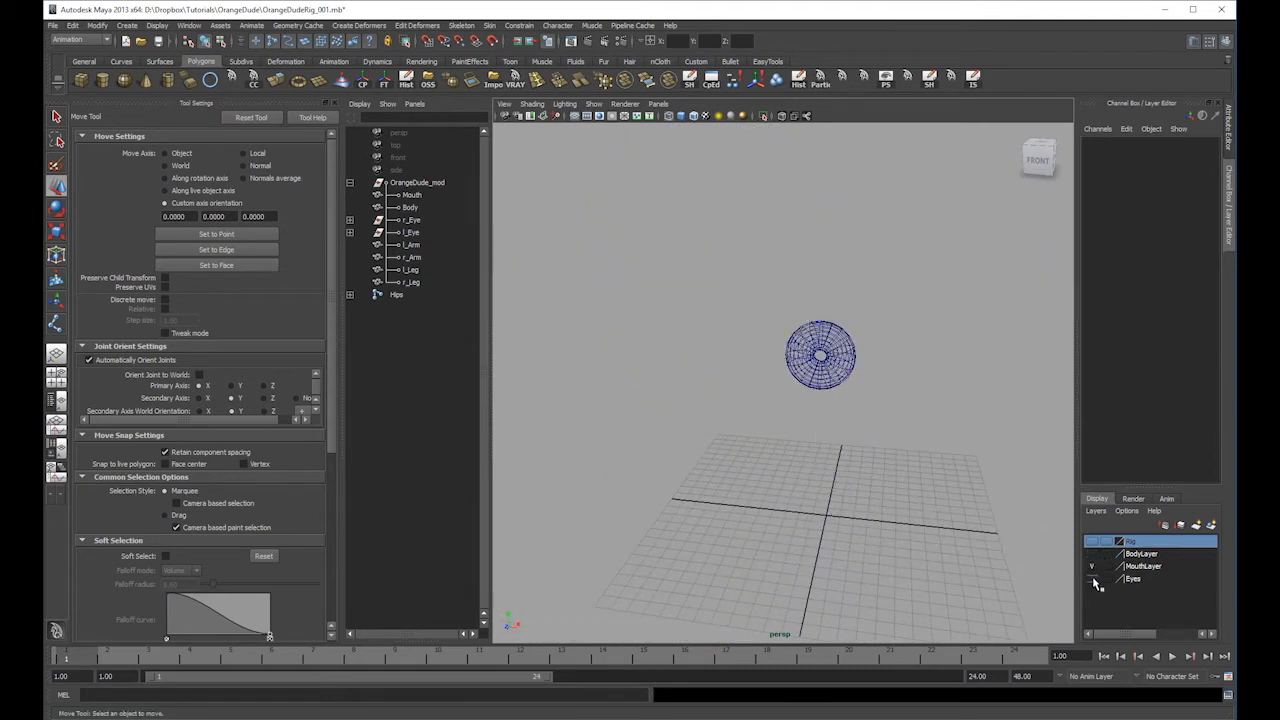
{"action": "left_click", "coordinate": [1092, 566]}
{"action": "left_click", "coordinate": [1092, 578]}
- Turn off the visibility of the right eye's upper and lower eyelids in shaded display
{"action": "key", "text": "5"}
{"action": "left_click_drag", "start_coordinate": [928, 343], "coordinate": [871, 340], "text": "alt"}
{"action": "right_click_drag", "start_coordinate": [871, 340], "coordinate": [816, 404], "text": "alt"}
{"action": "left_click_drag", "start_coordinate": [816, 404], "coordinate": [845, 293], "text": "alt"}
{"action": "left_click", "coordinate": [845, 293]}
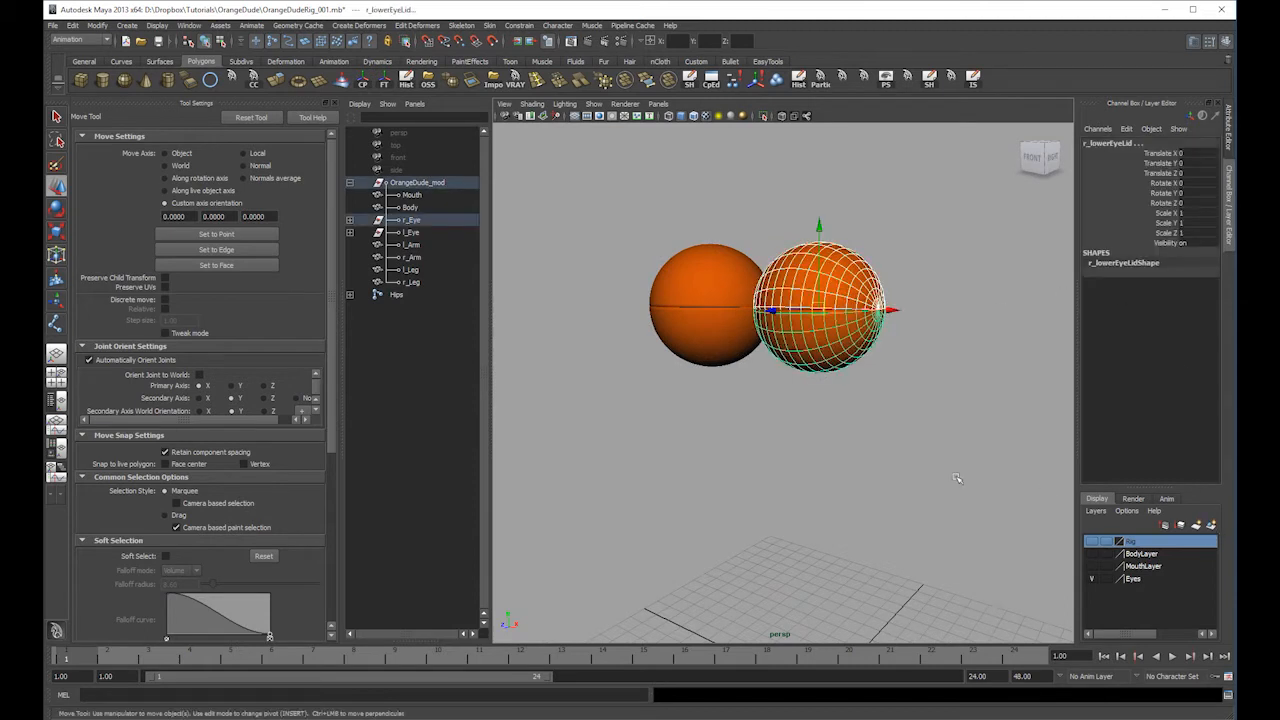
{"action": "left_click_drag", "start_coordinate": [1060, 370], "coordinate": [1024, 360], "text": "alt"}
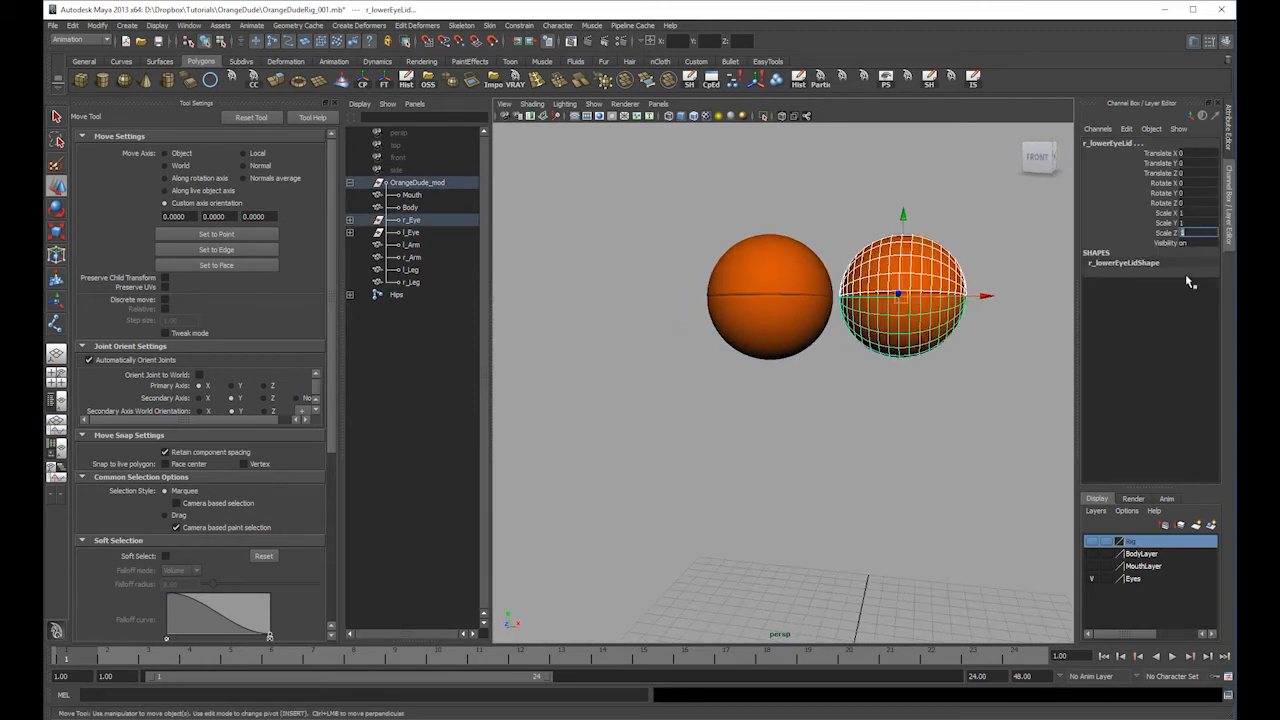
{"action": "type", "text": "0"}
{"action": "key", "text": "Return"}
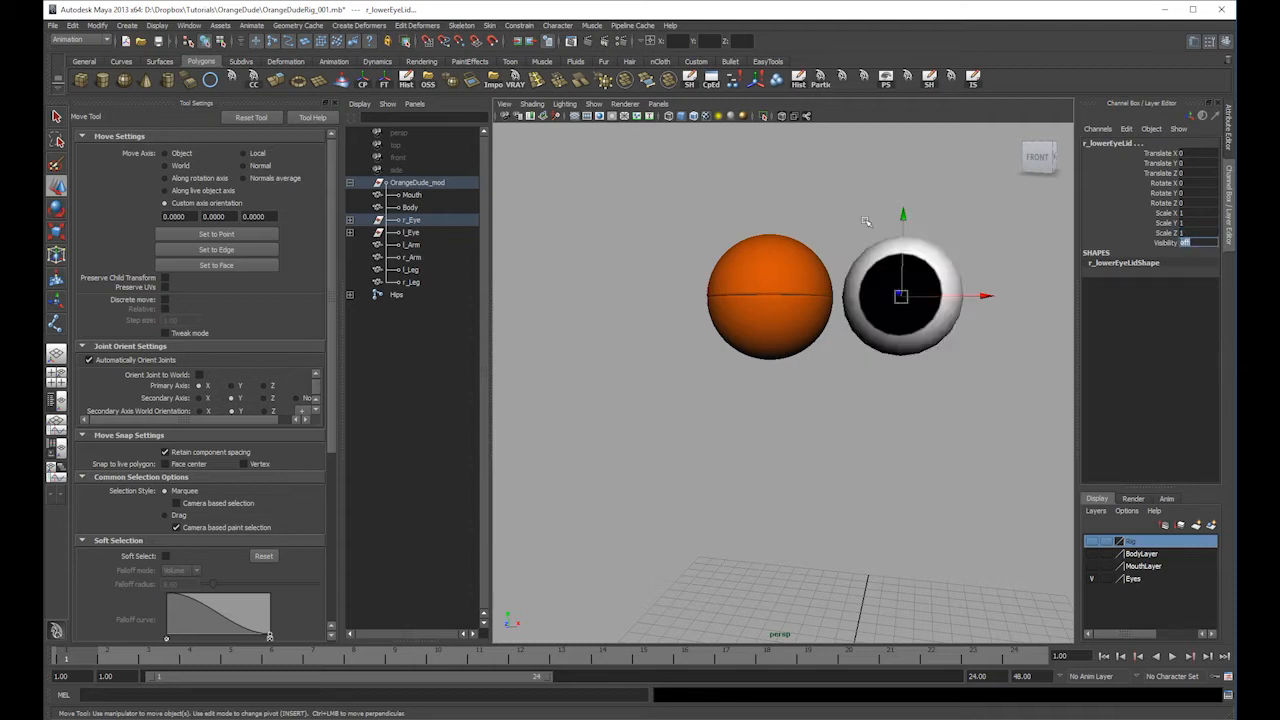
- Turn off the visibility of the left eye's upper and lower eyelids and clear the selection
{"action": "left_click", "coordinate": [782, 244]}
{"action": "left_click", "coordinate": [810, 318], "text": "shift"}
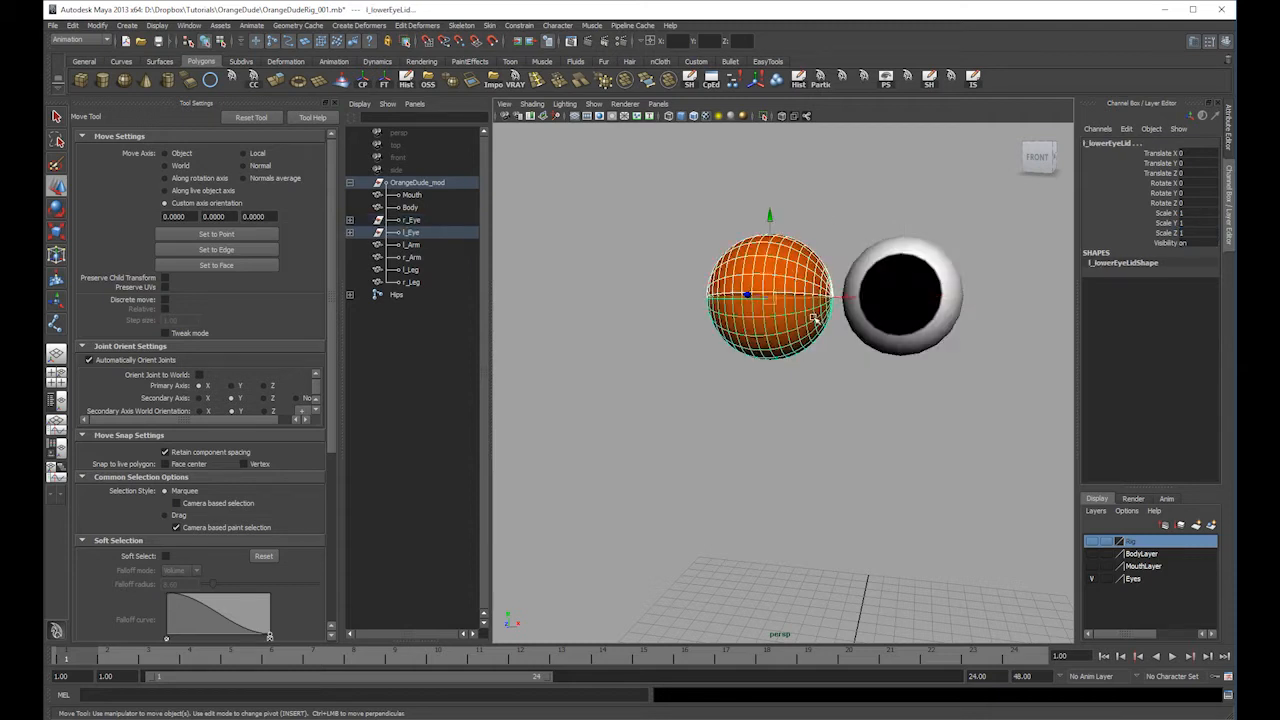
{"action": "type", "text": "0"}
{"action": "key", "text": "Return"}
{"action": "left_click", "coordinate": [757, 478]}
{"action": "mouse_move", "coordinate": [837, 469]}
{"action": "left_mouse_down", "text": "alt"}
{"action": "mouse_move", "coordinate": [690, 505]}
{"action": "mouse_move", "coordinate": [856, 466]}
{"action": "left_mouse_up", "text": "alt"}
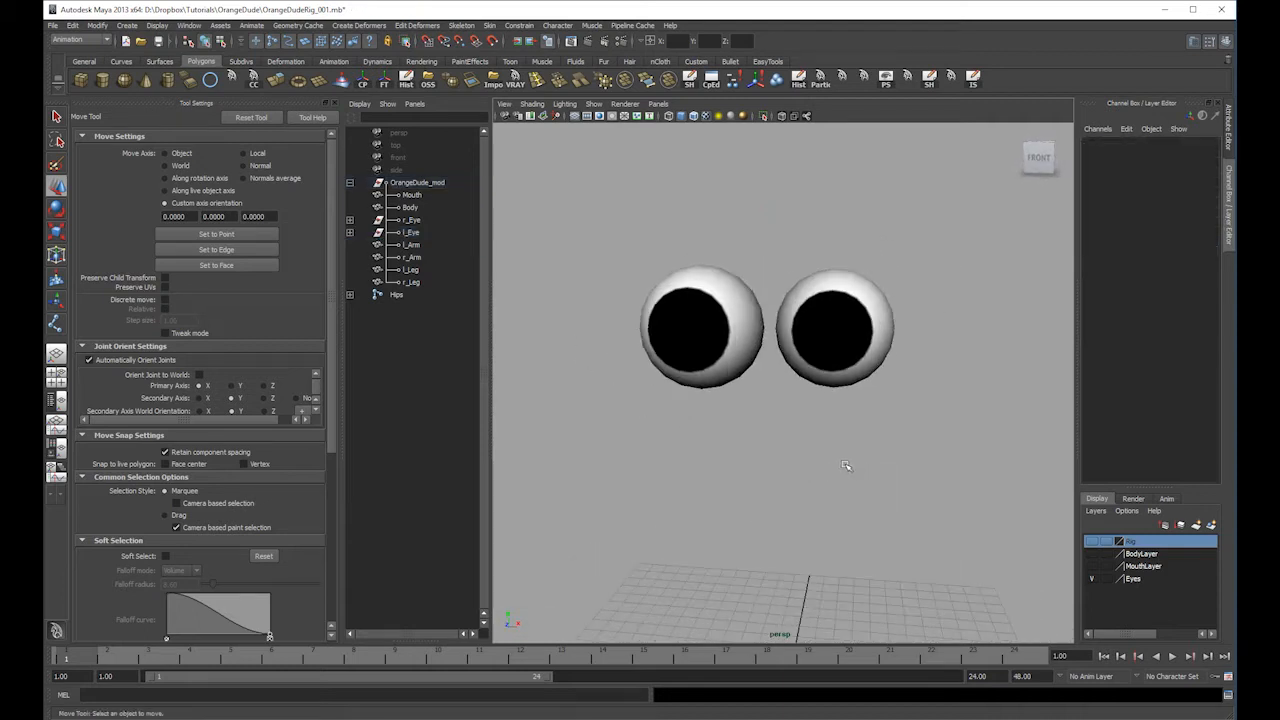
- Select the r_Eye and l_Eye meshes in the front view and display their scale pivots
{"action": "key", "text": "space"}
{"action": "key", "text": "a"}
{"action": "left_click", "coordinate": [815, 355]}
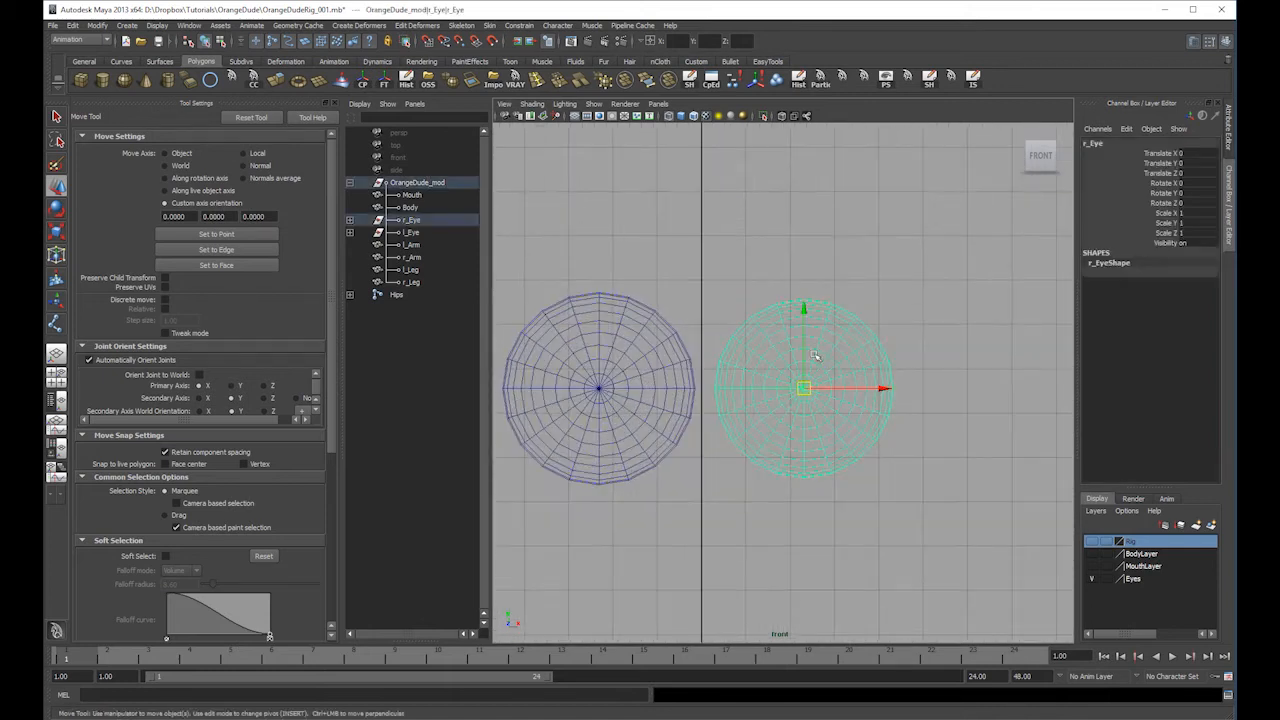
{"action": "left_click", "coordinate": [604, 308], "text": "shift"}
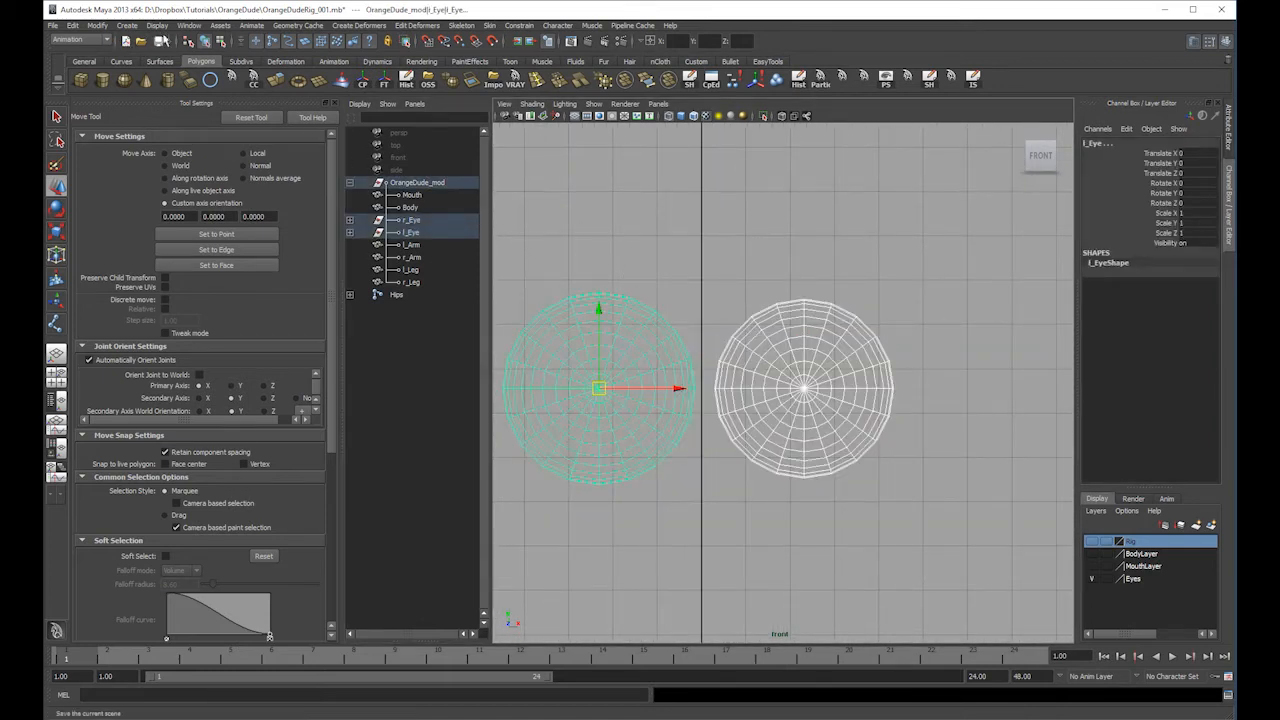
{"action": "left_click", "coordinate": [136, 27]}
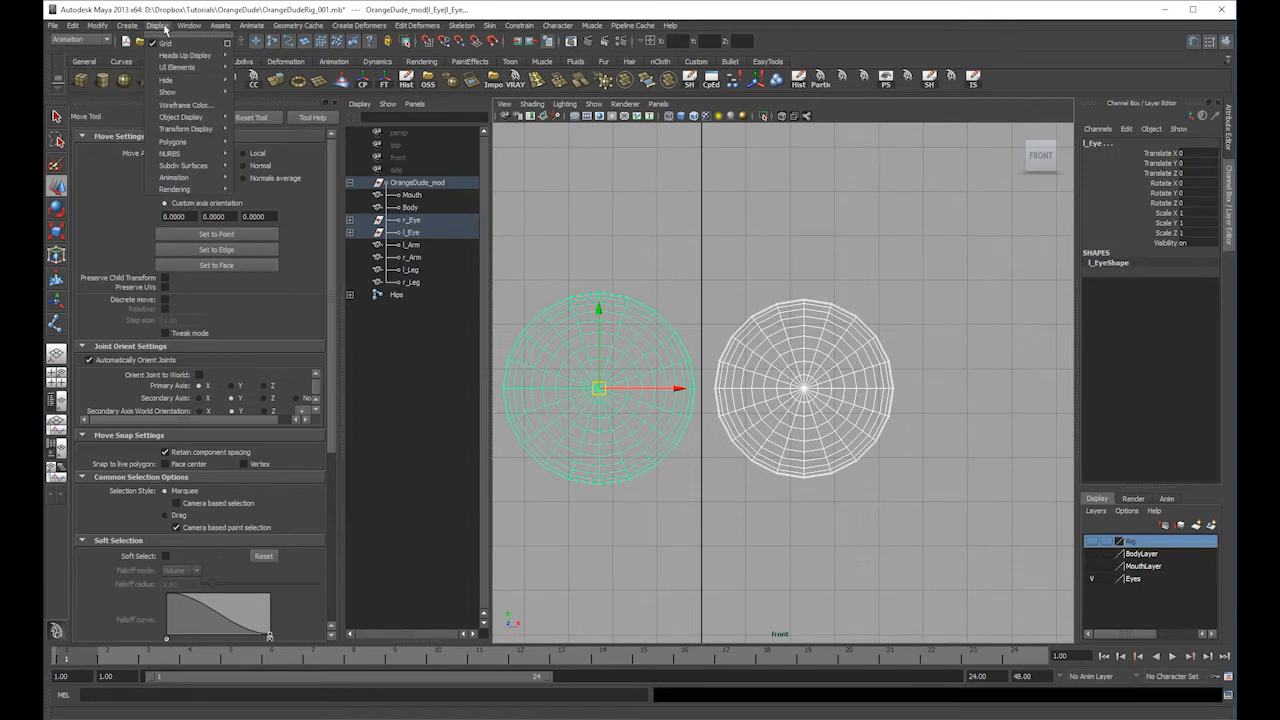
{"action": "mouse_move", "coordinate": [219, 119]}
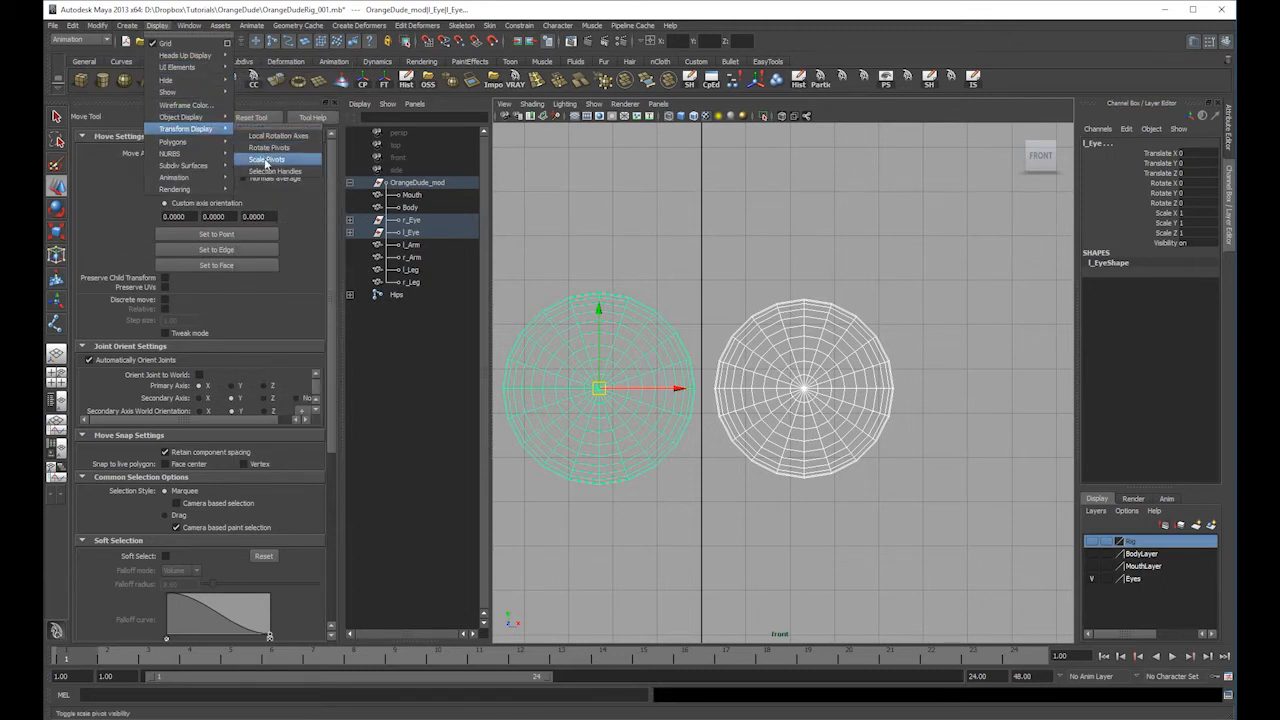
{"action": "left_click", "coordinate": [270, 163]}
- Return to the perspective view and examine the pivot points inside both eyeballs
{"action": "left_click", "coordinate": [804, 293]}
{"action": "key", "text": "space"}
{"action": "left_click_drag", "start_coordinate": [804, 295], "coordinate": [801, 262]}
{"action": "left_click_drag", "start_coordinate": [894, 316], "coordinate": [838, 338], "text": "alt"}
{"action": "right_click_drag", "start_coordinate": [838, 338], "coordinate": [929, 329], "text": "alt"}
{"action": "middle_click_drag", "start_coordinate": [801, 373], "coordinate": [882, 330], "text": "alt"}
- Toggle the scale pivot display of the r_Eye mesh off and back on, and clear the selection
{"action": "left_click", "coordinate": [831, 353]}
{"action": "left_click", "coordinate": [833, 345], "text": "ctrl"}
{"action": "left_click", "coordinate": [840, 342]}
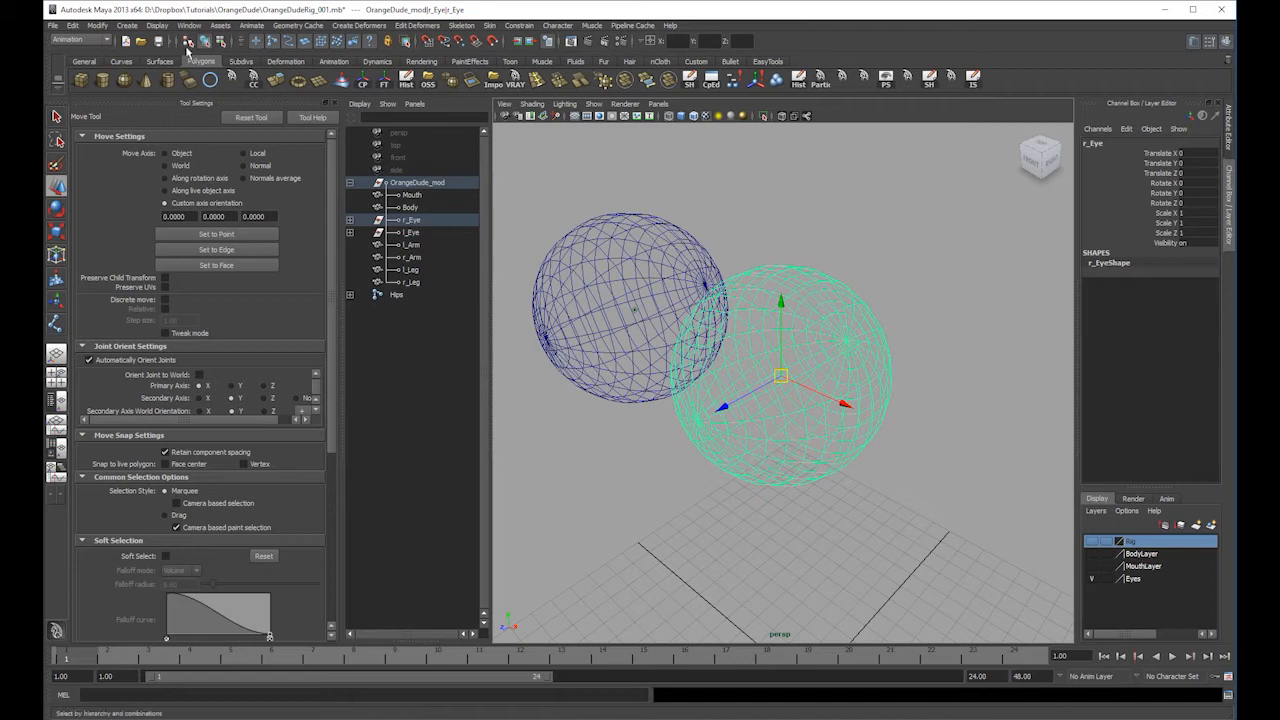
{"action": "left_click", "coordinate": [157, 25]}
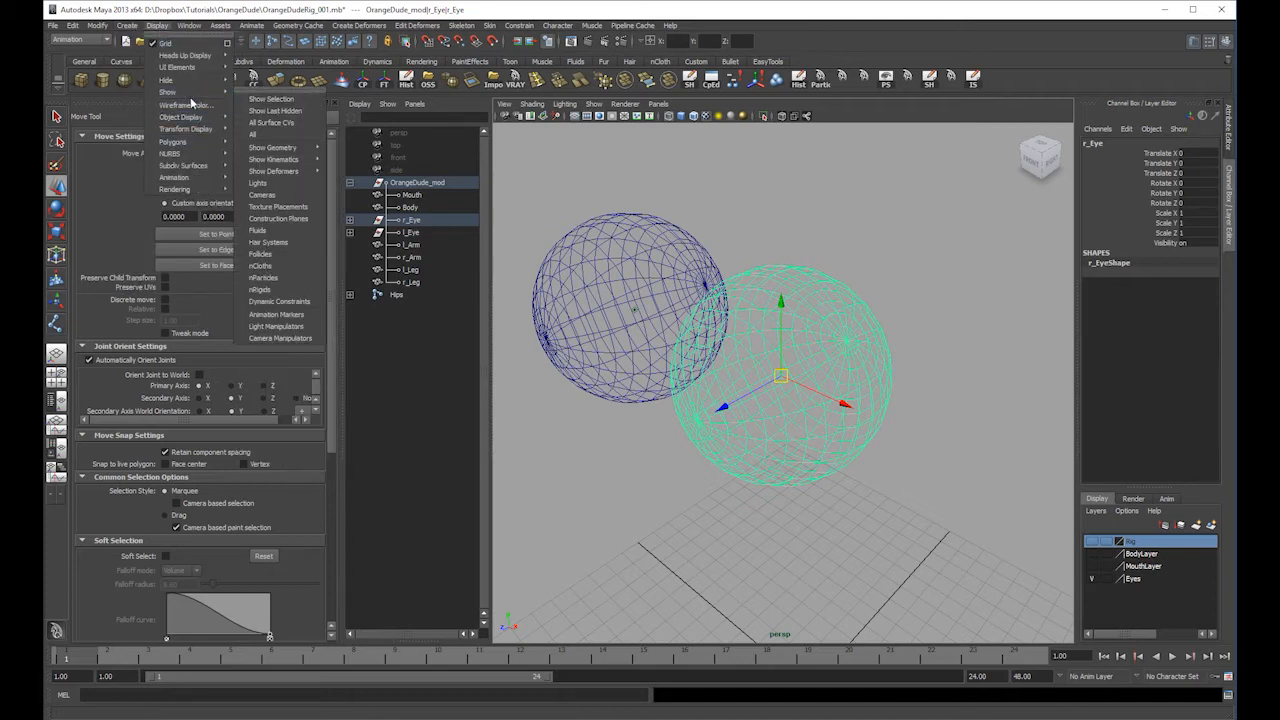
{"action": "left_click", "coordinate": [285, 159]}
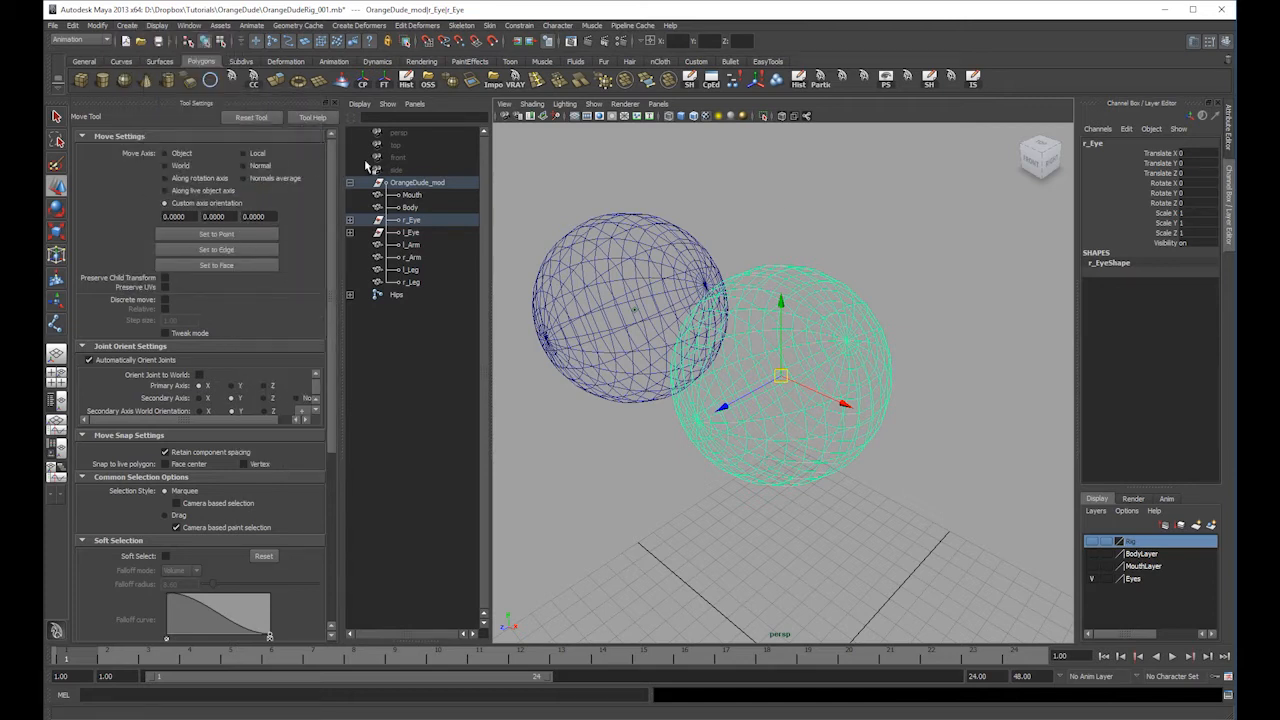
{"action": "left_click", "coordinate": [829, 393]}
{"action": "left_click", "coordinate": [763, 366]}
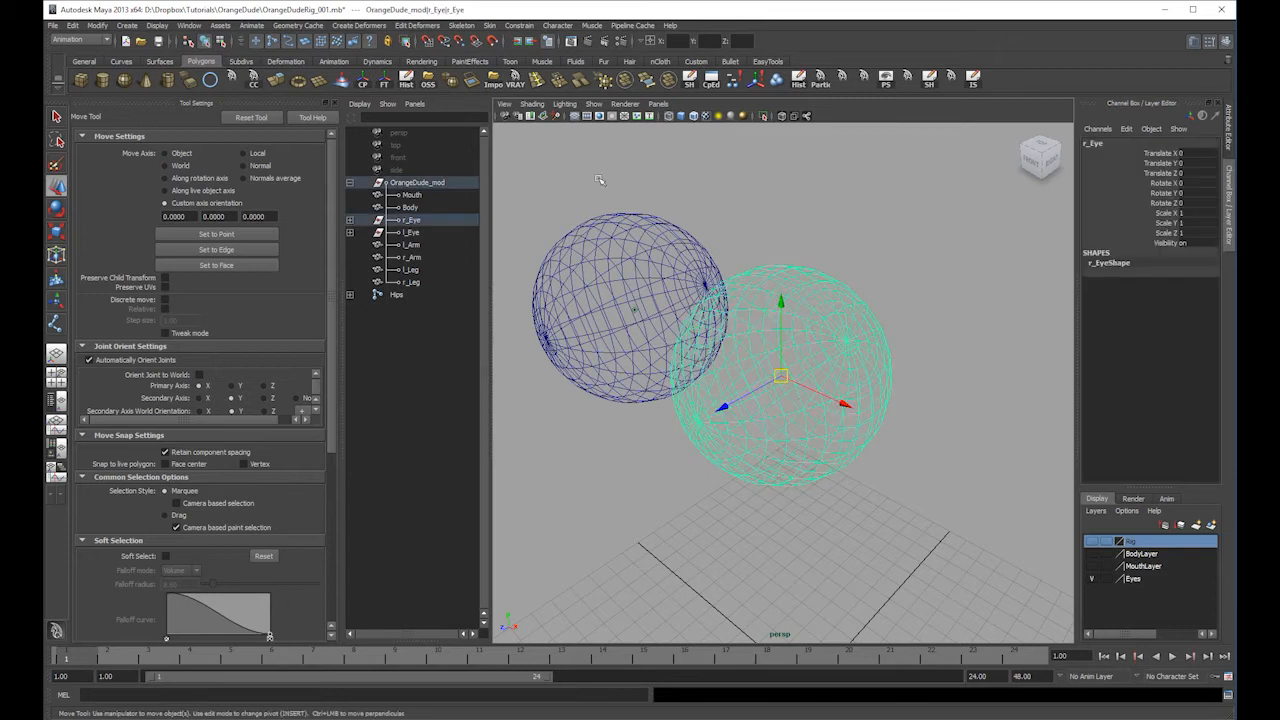
{"action": "left_click", "coordinate": [157, 25]}
{"action": "mouse_move", "coordinate": [212, 131]}
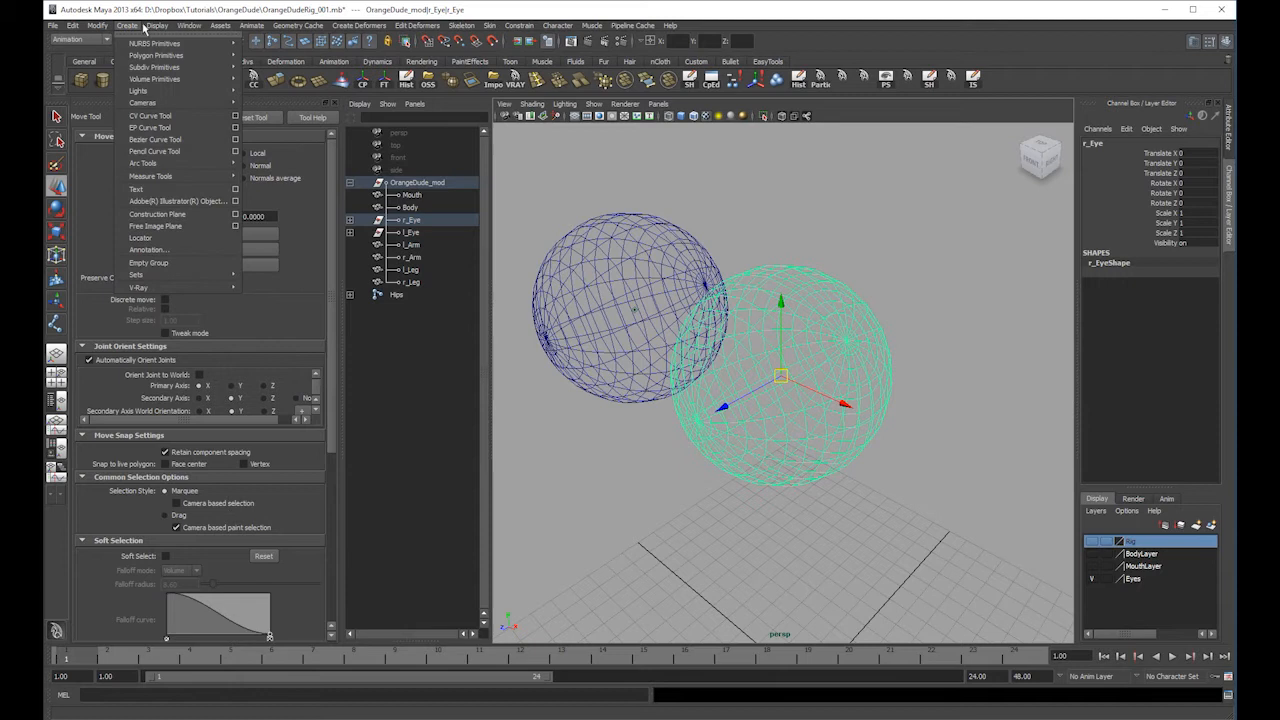
{"action": "mouse_move", "coordinate": [254, 131]}
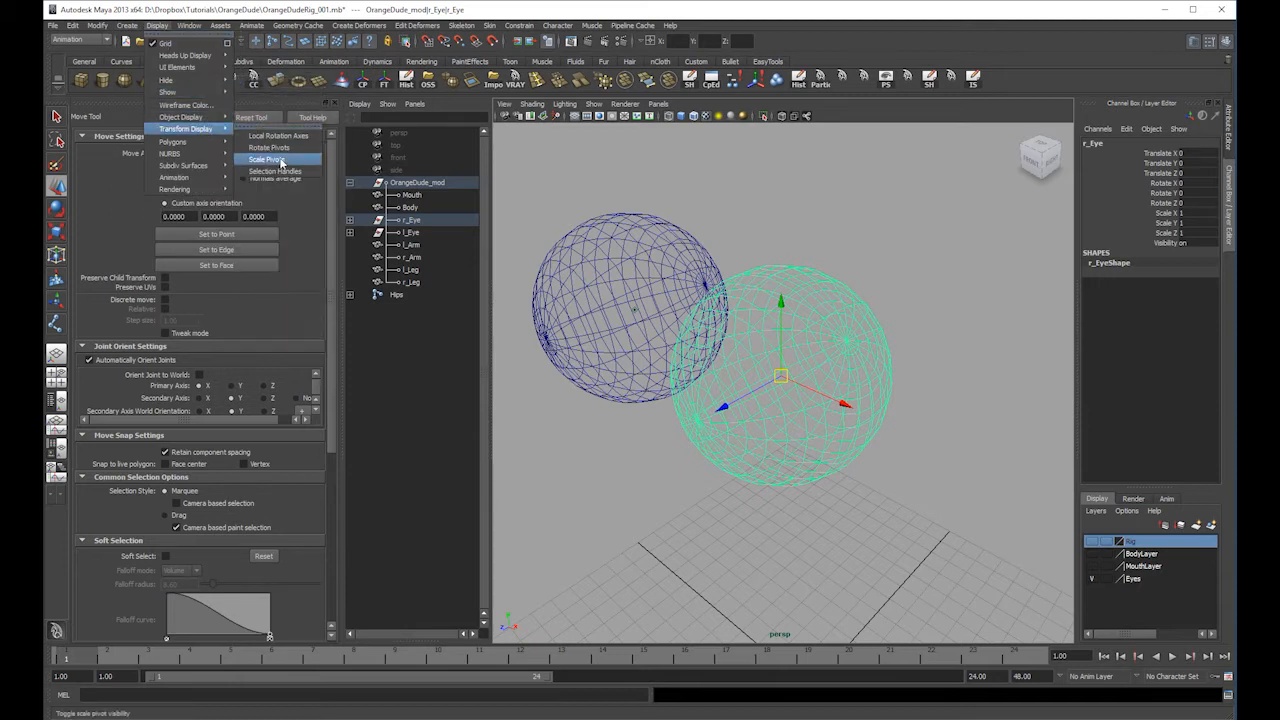
{"action": "left_click", "coordinate": [279, 160]}
{"action": "left_click", "coordinate": [853, 197]}
- Place a single joint at the pivot point of the eyeball on the character's left side with the Joint Tool
{"action": "left_click_drag", "start_coordinate": [853, 197], "coordinate": [872, 175], "text": "alt"}
{"action": "left_click", "coordinate": [460, 25]}
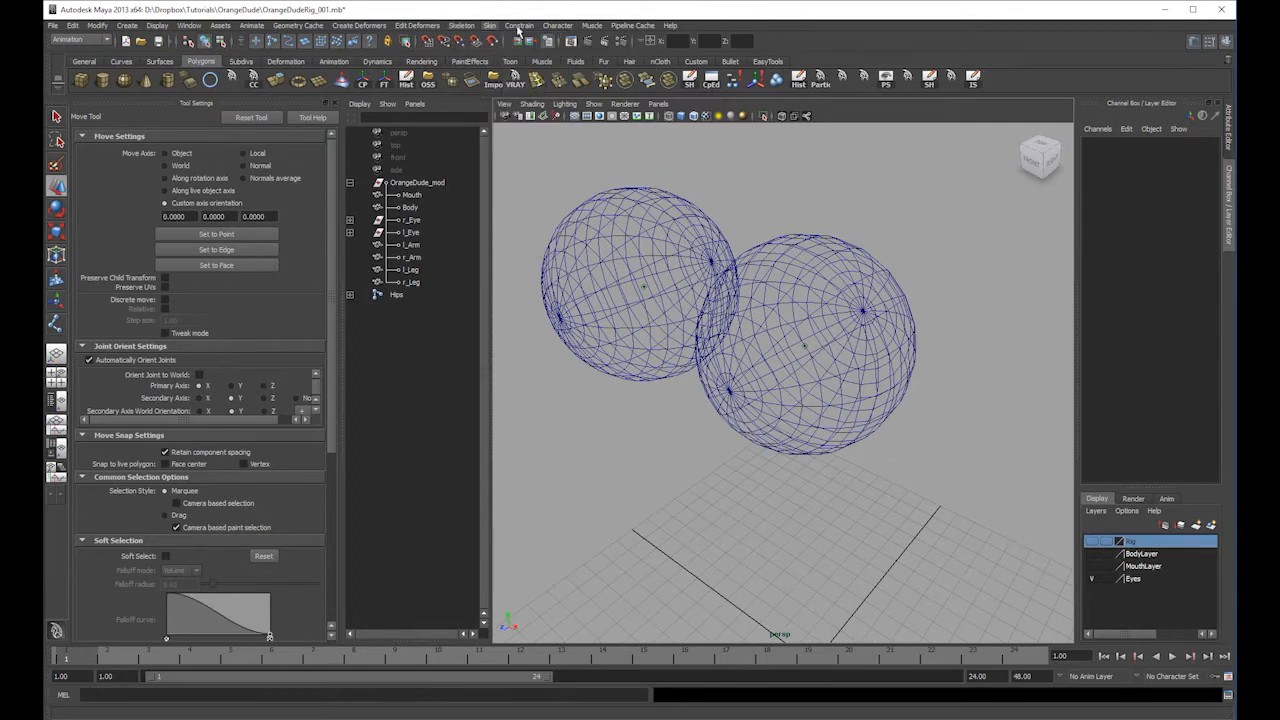
{"action": "left_click", "coordinate": [476, 44]}
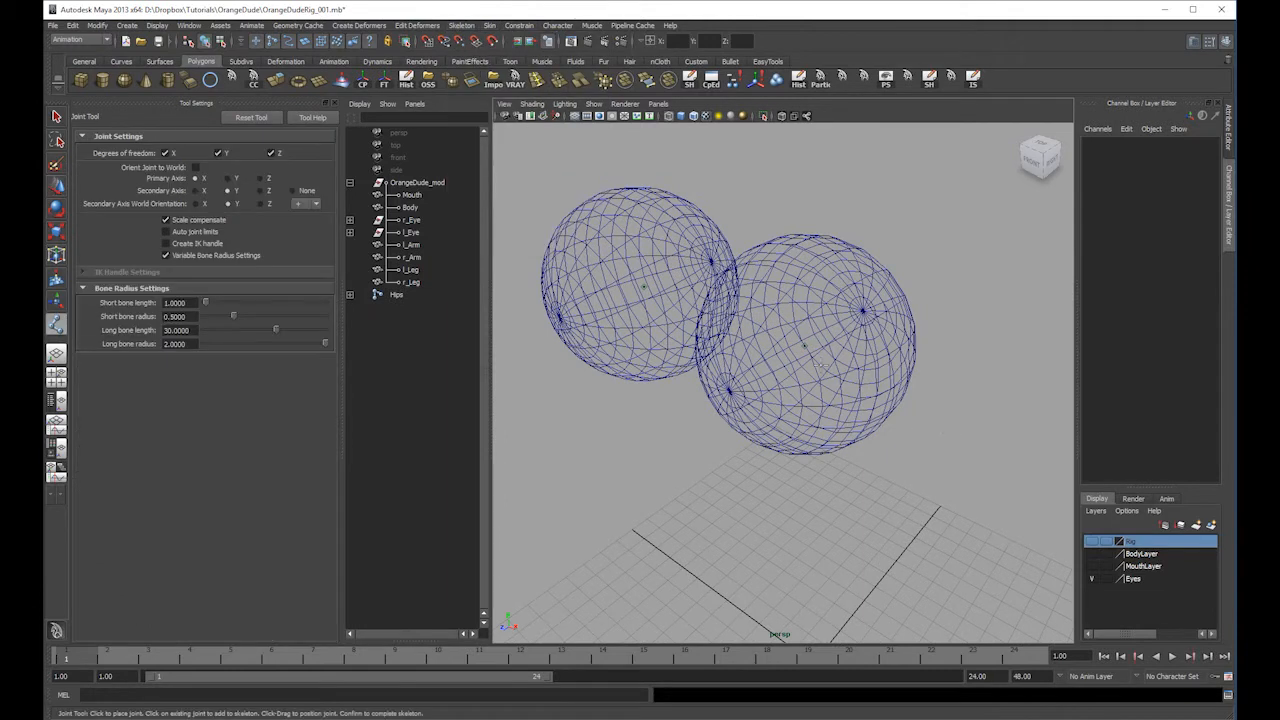
{"action": "left_click", "coordinate": [812, 352]}
{"action": "left_click_drag", "start_coordinate": [850, 345], "coordinate": [690, 322], "text": "alt"}
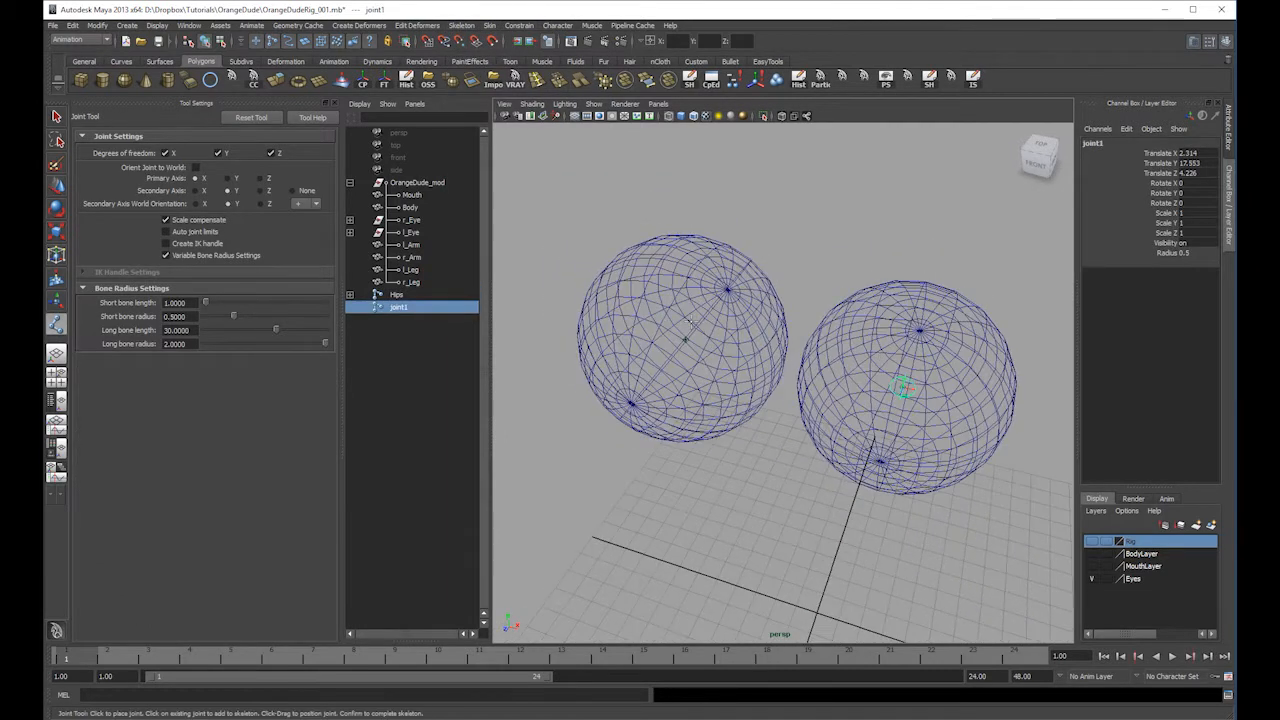
- Duplicate the new eye joint and parent the copy under the original
{"action": "key", "text": "w"}
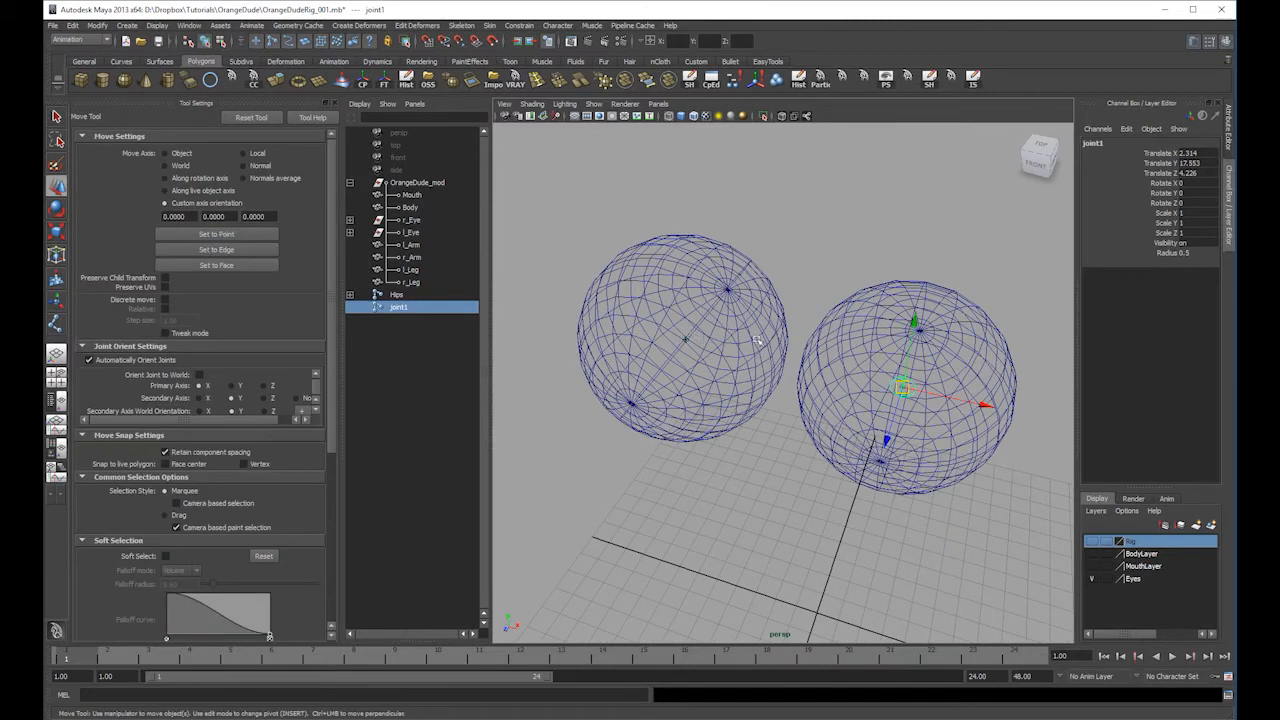
{"action": "left_click_drag", "start_coordinate": [757, 340], "coordinate": [712, 342], "text": "alt"}
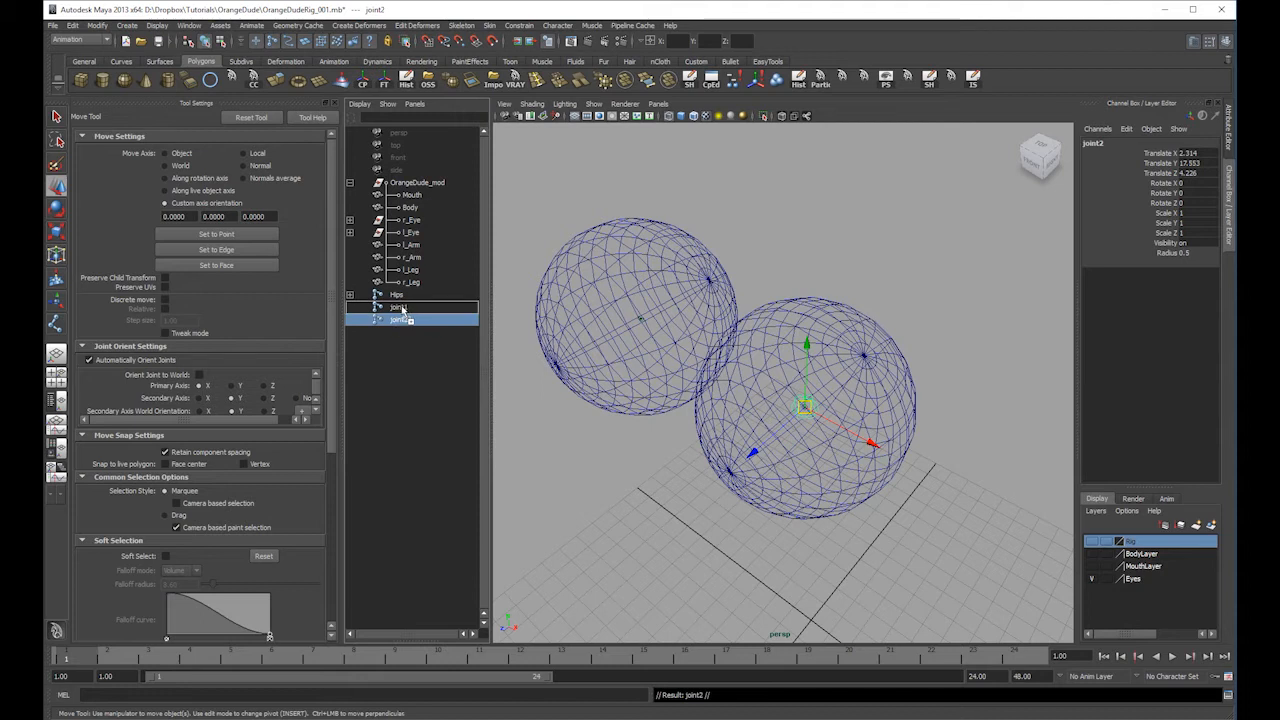
{"action": "key", "text": "ctrl+d"}
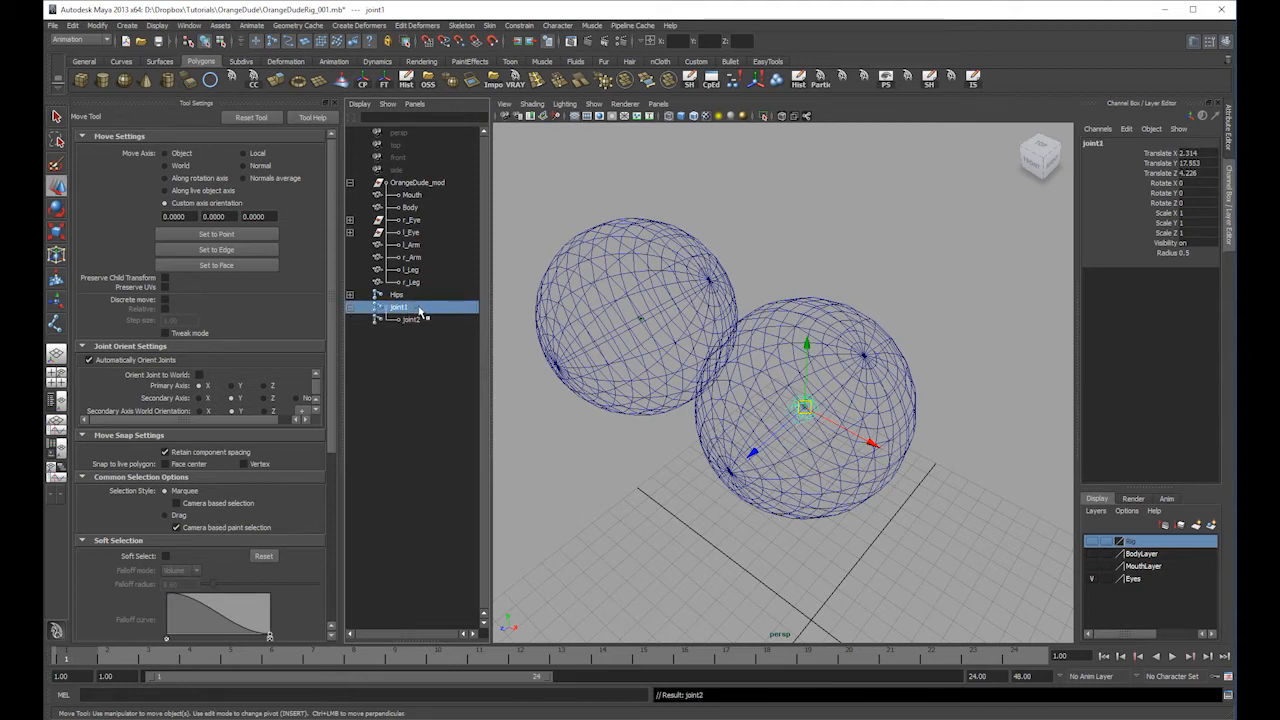
- Rename the parent eye joint as l_Eye and its child joint as l_EyeInner
{"action": "left_click_drag", "start_coordinate": [920, 380], "coordinate": [663, 250], "text": "alt"}
{"action": "middle_click_drag", "start_coordinate": [663, 250], "coordinate": [697, 393], "text": "alt"}
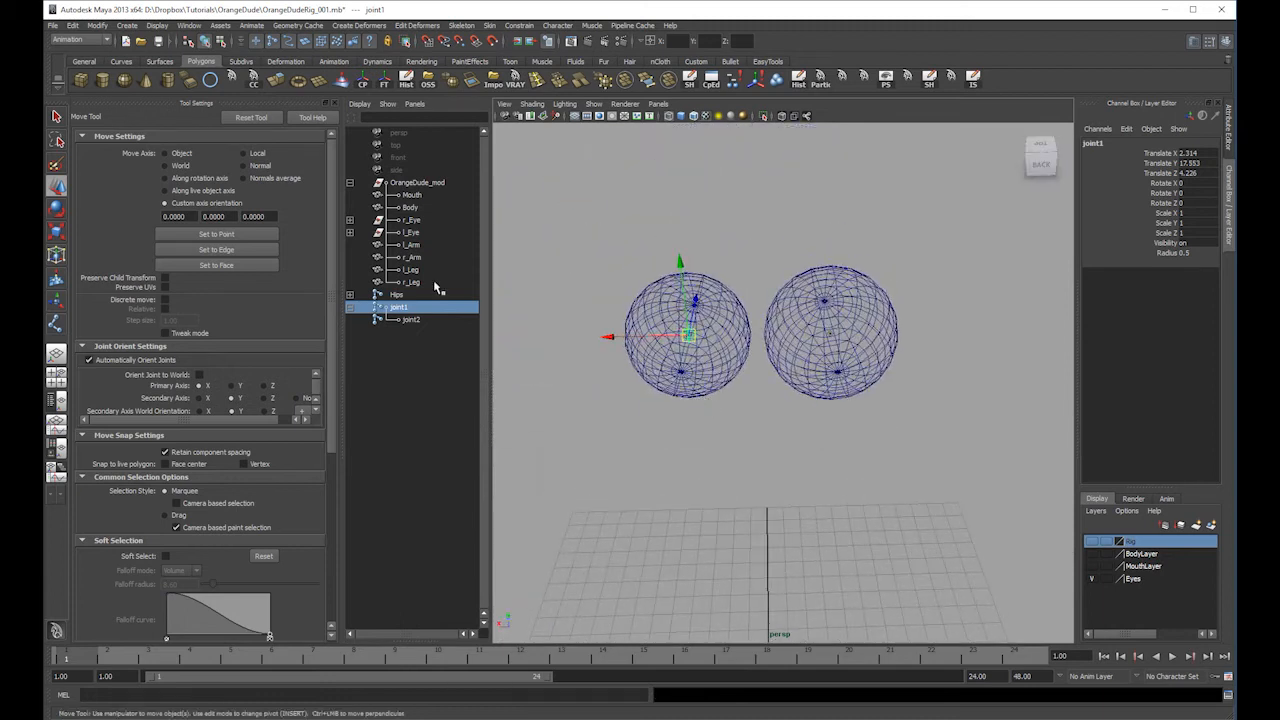
{"action": "double_click", "coordinate": [390, 308]}
{"action": "type", "text": "l_Eye"}
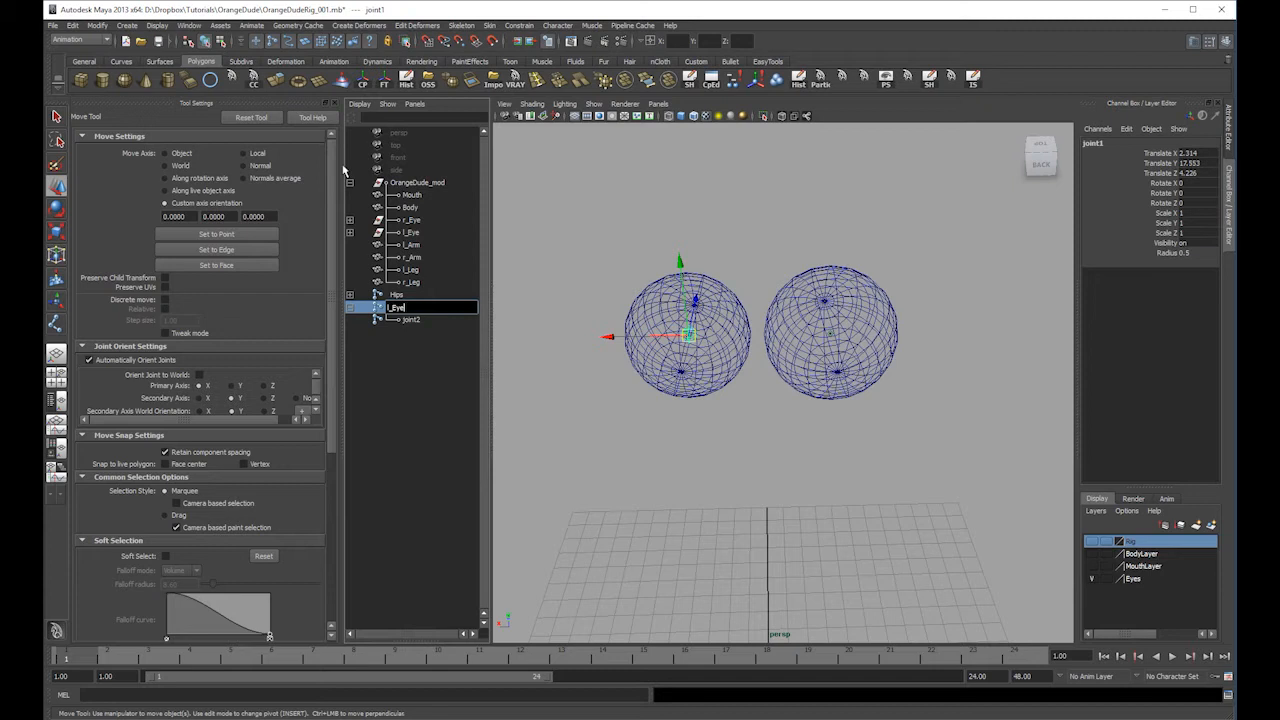
{"action": "key", "text": "Return"}
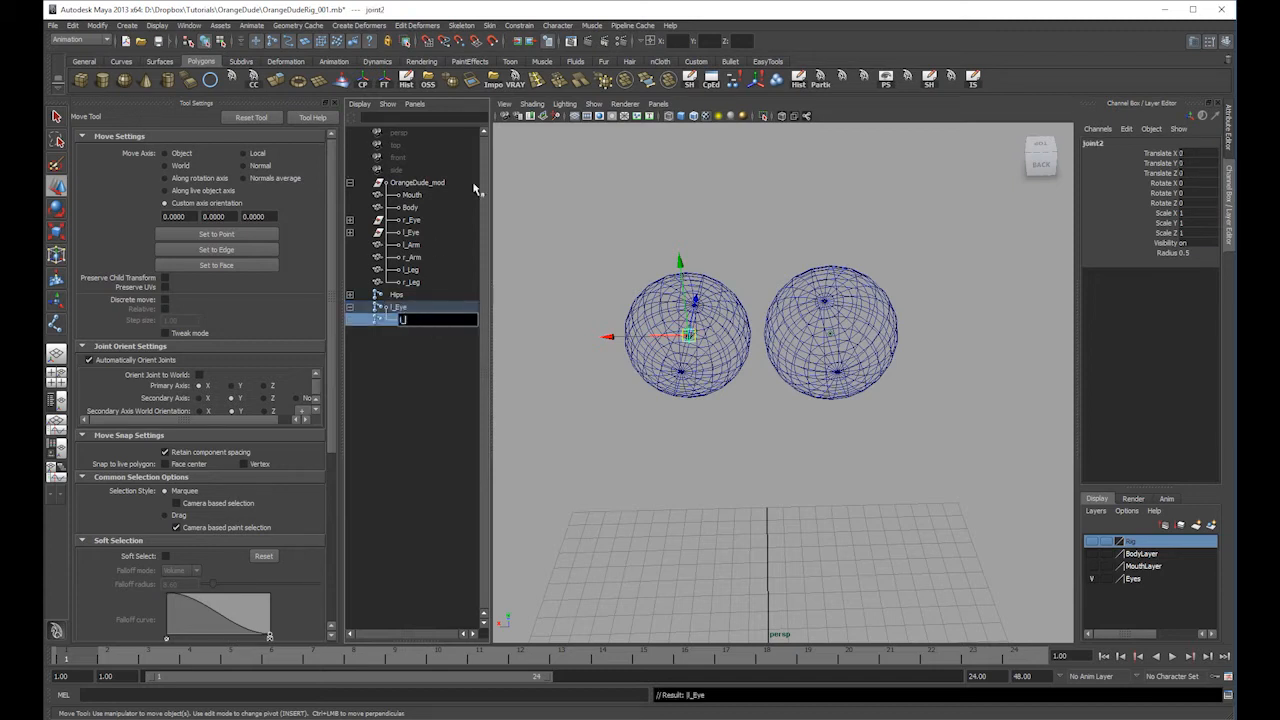
{"action": "type", "text": "Inner"}
{"action": "key", "text": "Return"}
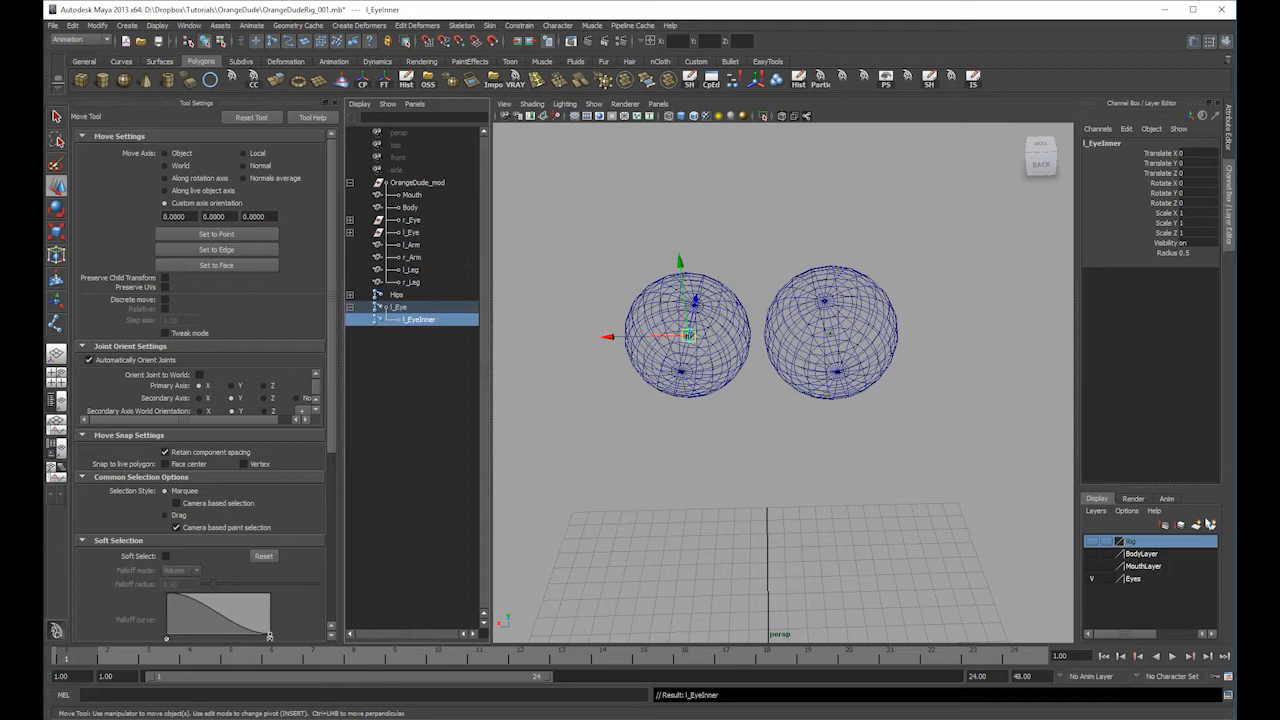
- Make the Rig layer visible and select the l_Eye parent joint
{"action": "left_click", "coordinate": [1091, 541]}
{"action": "left_click_drag", "start_coordinate": [790, 460], "coordinate": [965, 449], "text": "alt"}
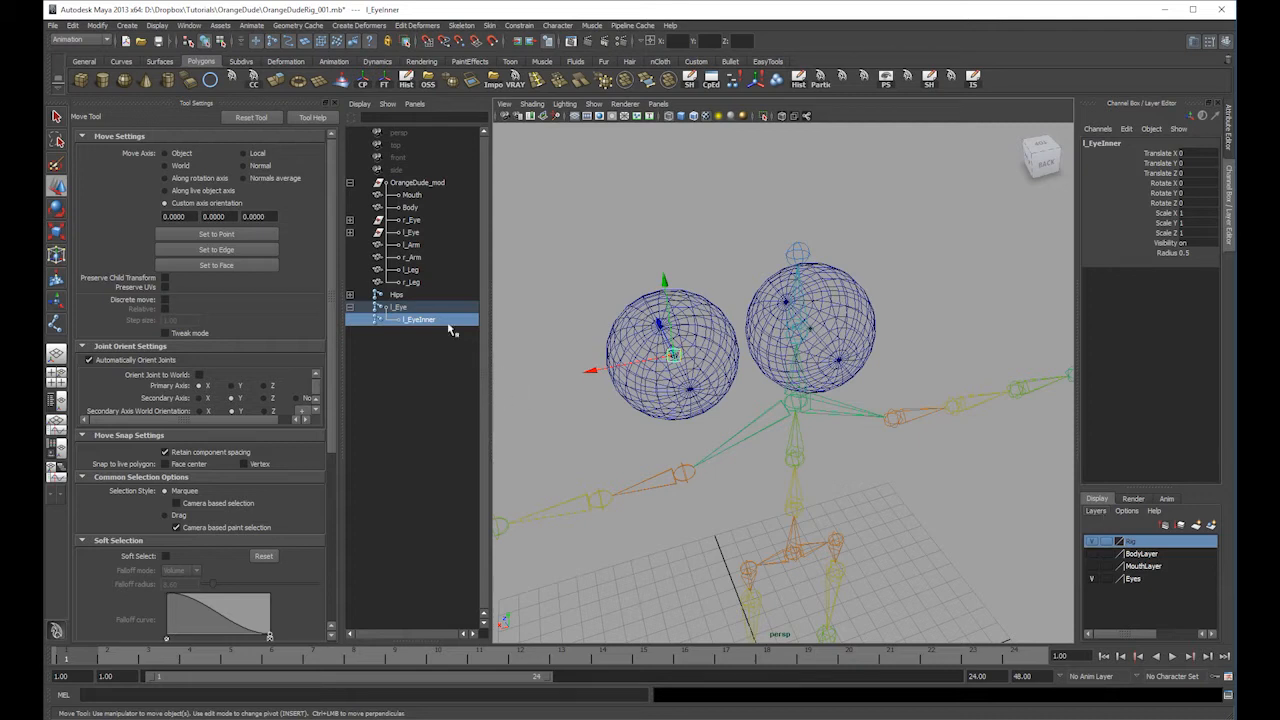
{"action": "key", "text": "Up"}
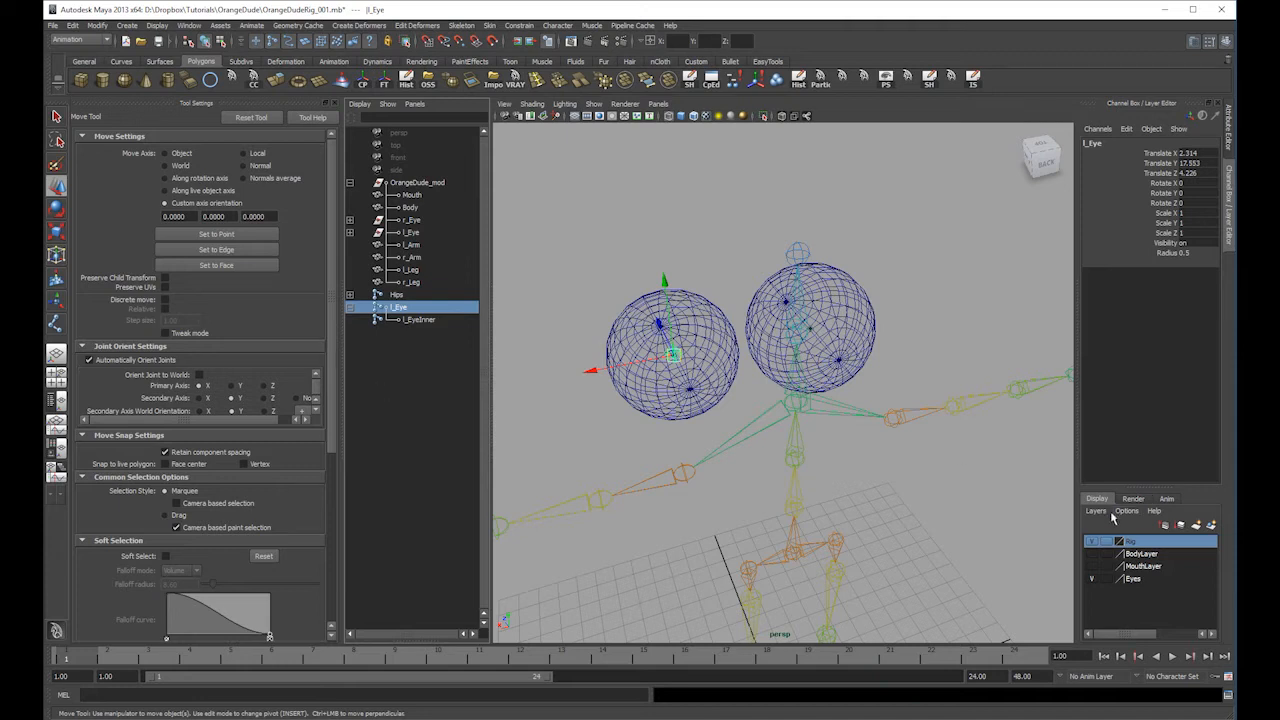
{"action": "left_click_drag", "start_coordinate": [985, 491], "coordinate": [927, 446], "text": "alt"}
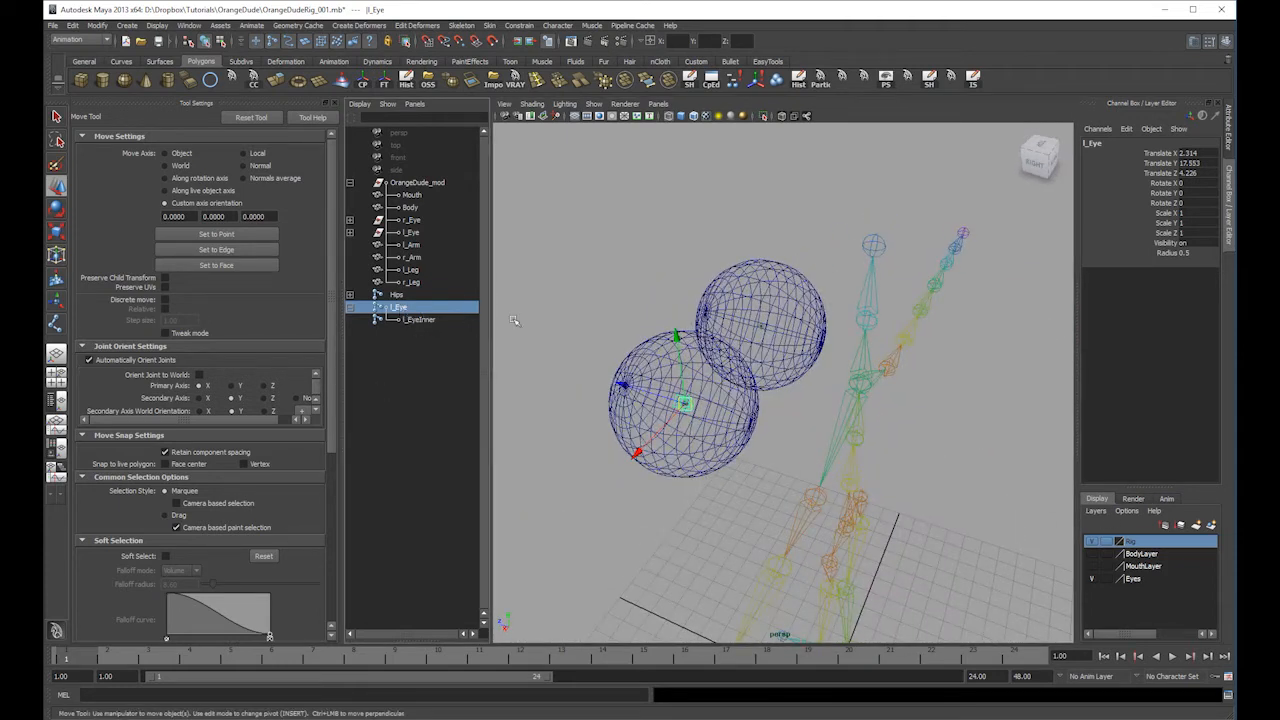
- Duplicate the l_Eye joint hierarchy and move the copy into the opposite eyeball at Translate X -2.314
{"action": "key", "text": "ctrl+d"}
{"action": "left_click_drag", "start_coordinate": [825, 311], "coordinate": [757, 338], "text": "alt"}
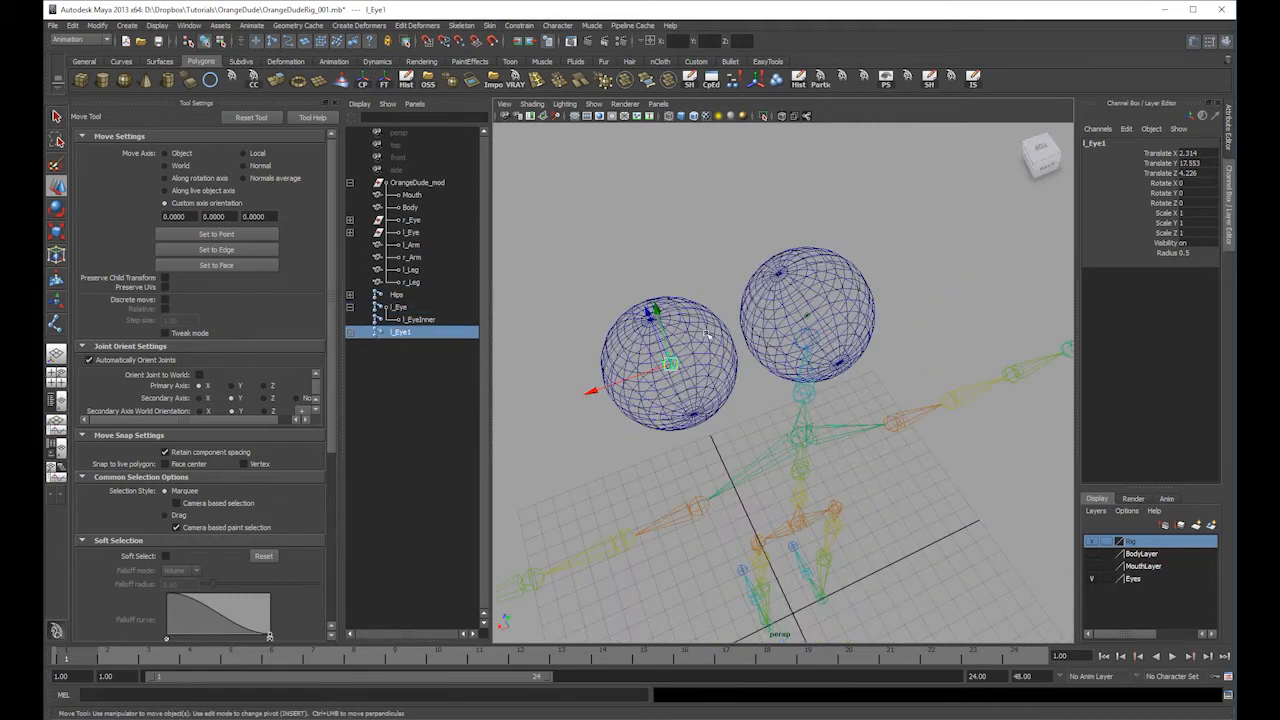
{"action": "left_click_drag", "start_coordinate": [670, 365], "coordinate": [577, 315]}
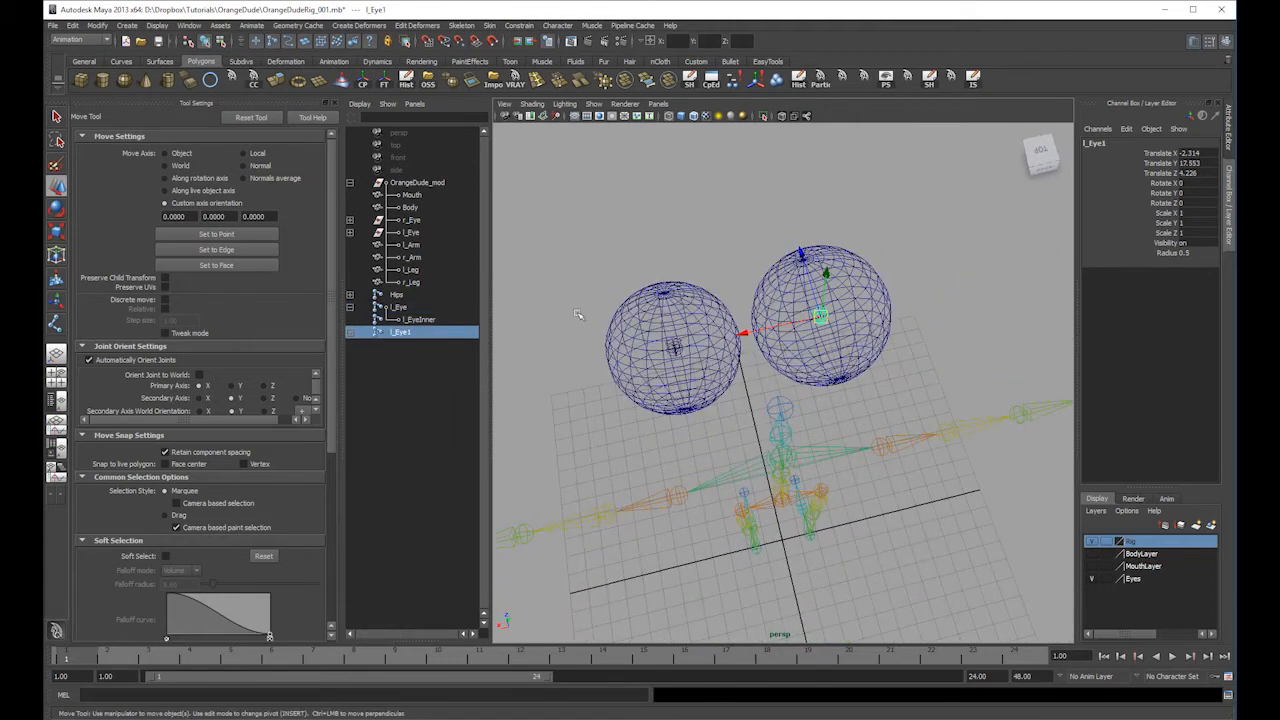
- Rename the duplicated eye joint as r_Eye and its child joint as r_EyeInner
{"action": "left_click", "coordinate": [352, 333]}
{"action": "double_click", "coordinate": [405, 333]}
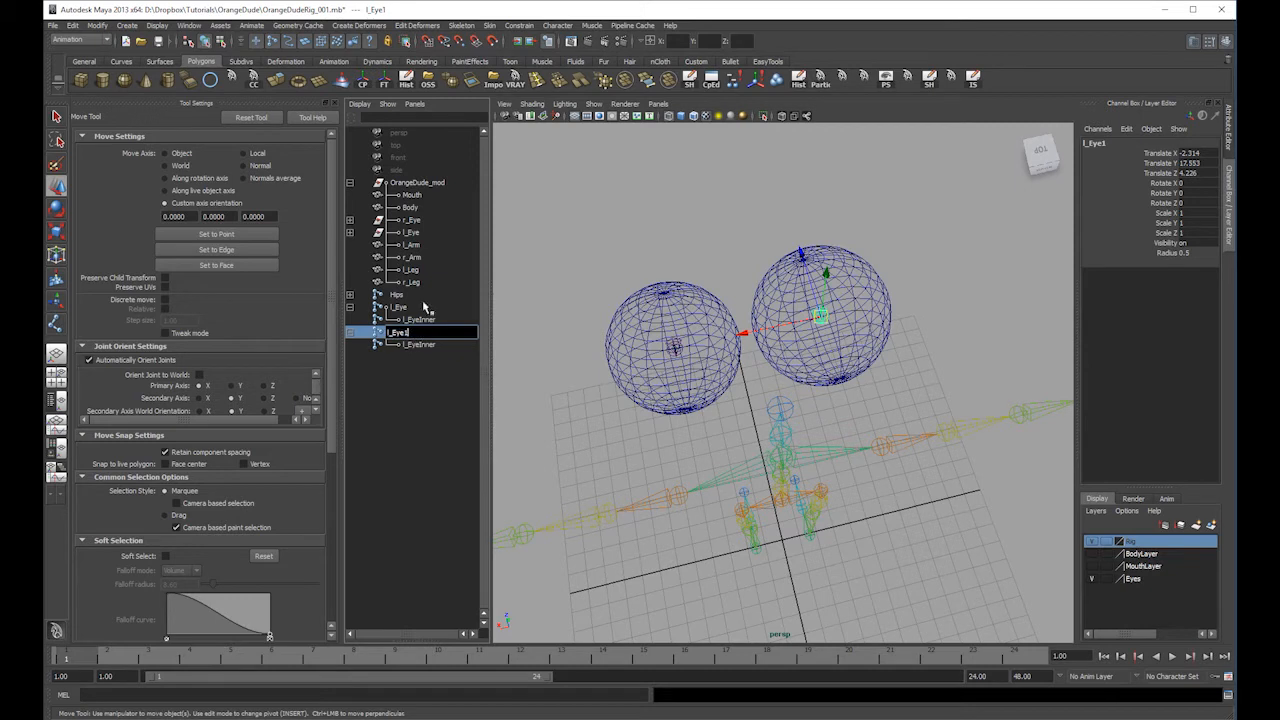
{"action": "key", "text": "BackSpace"}
{"action": "type", "text": "r"}
{"action": "key", "text": "Return"}
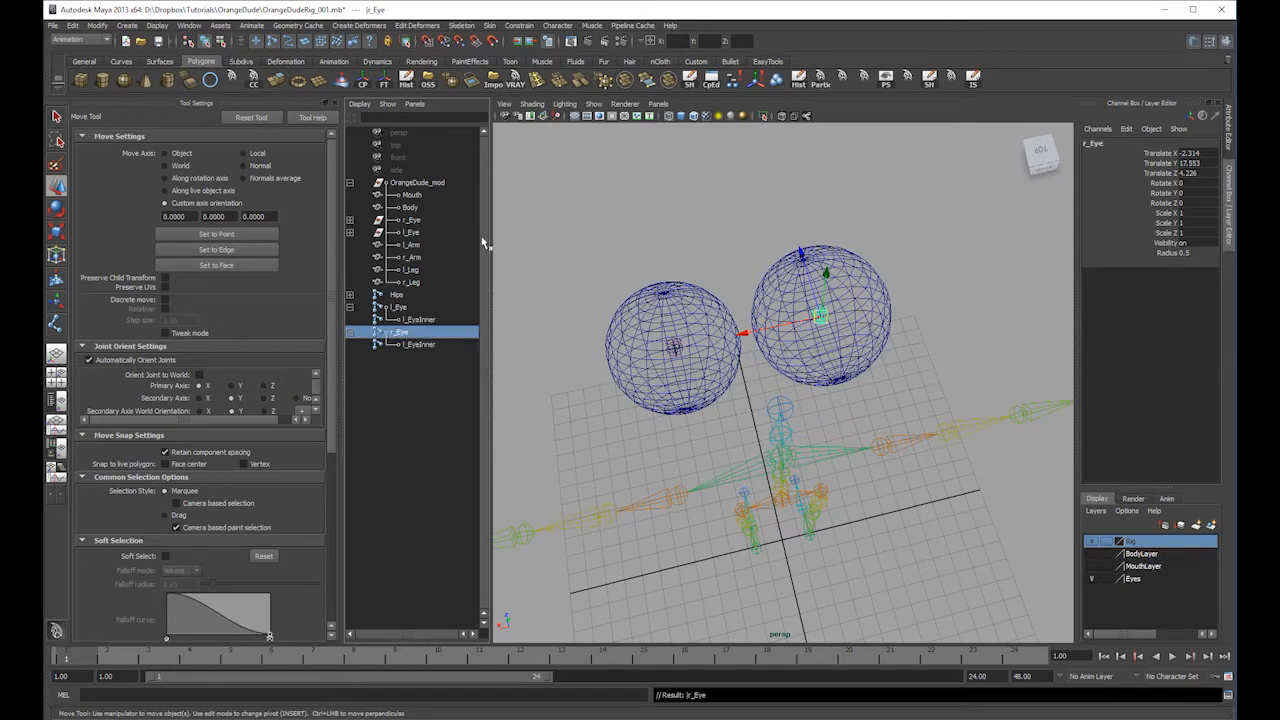
{"action": "left_click", "coordinate": [420, 345]}
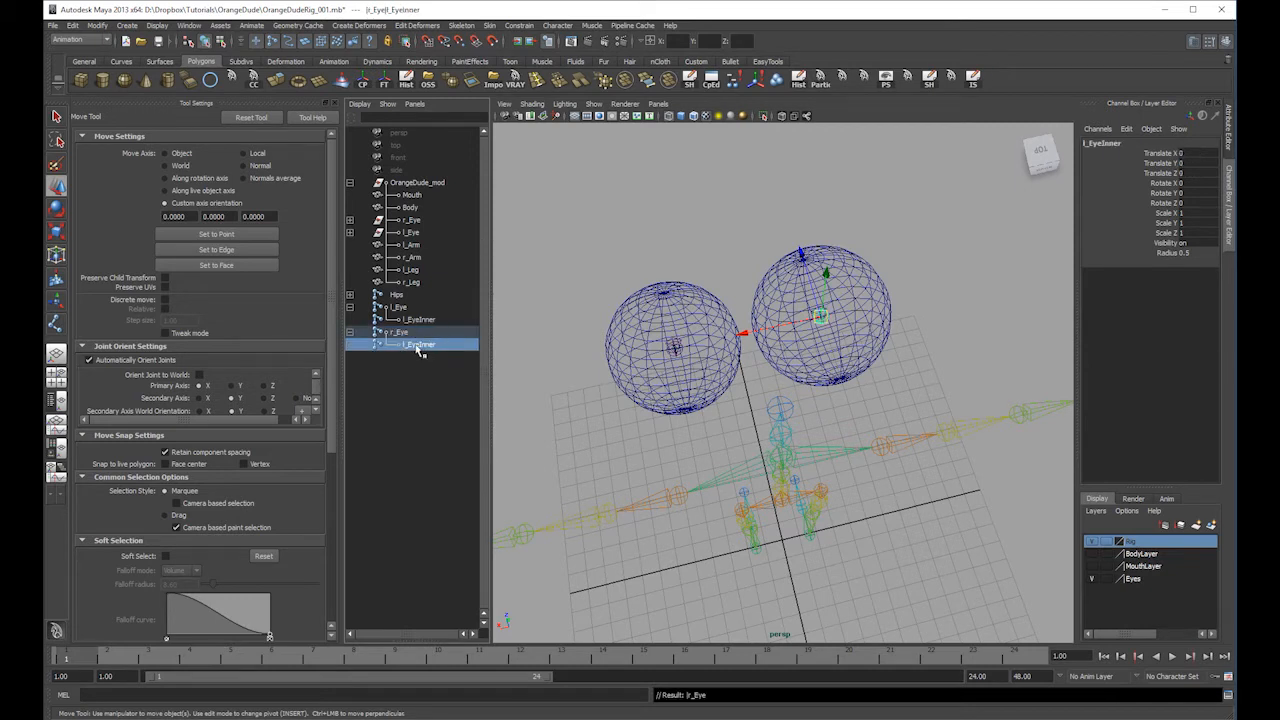
{"action": "double_click", "coordinate": [418, 345]}
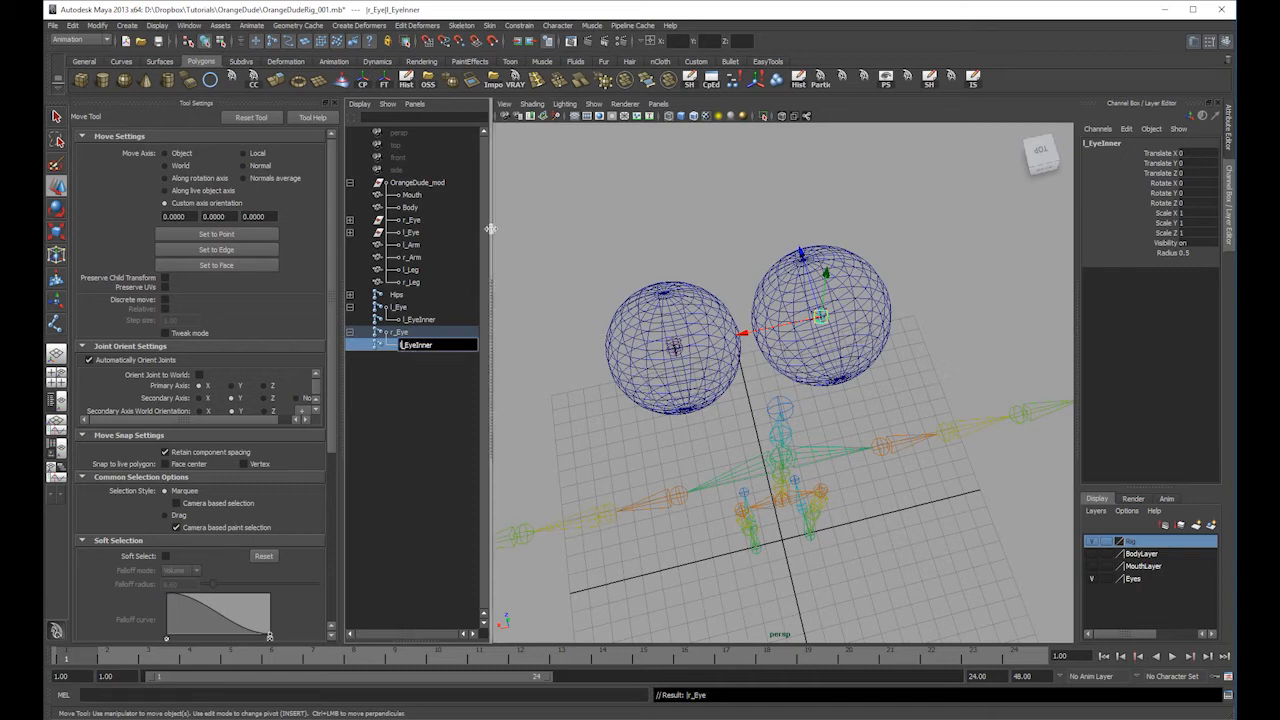
{"action": "type", "text": "r"}
{"action": "key", "text": "Return"}
- Check the parent and child joints in the l_Eye and r_Eye hierarchies
{"action": "left_click", "coordinate": [350, 331]}
{"action": "left_click", "coordinate": [350, 307]}
{"action": "left_click", "coordinate": [405, 308]}
{"action": "left_click", "coordinate": [350, 308]}
{"action": "left_click", "coordinate": [400, 320]}
{"action": "left_click", "coordinate": [351, 332]}
{"action": "left_click", "coordinate": [388, 342]}
- Select the l_Eye mesh together with the r_EyeInner joint inside it
{"action": "left_click", "coordinate": [791, 278]}
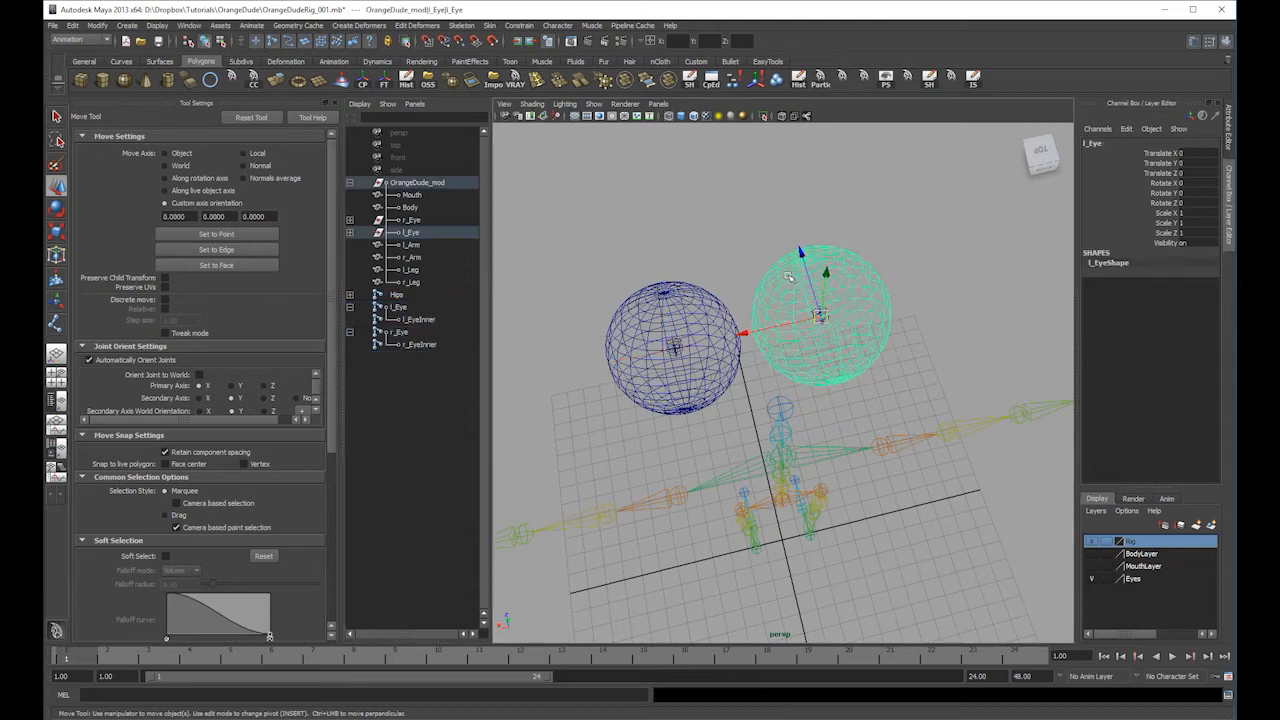
{"action": "left_click", "coordinate": [420, 319]}
{"action": "left_click", "coordinate": [418, 344]}
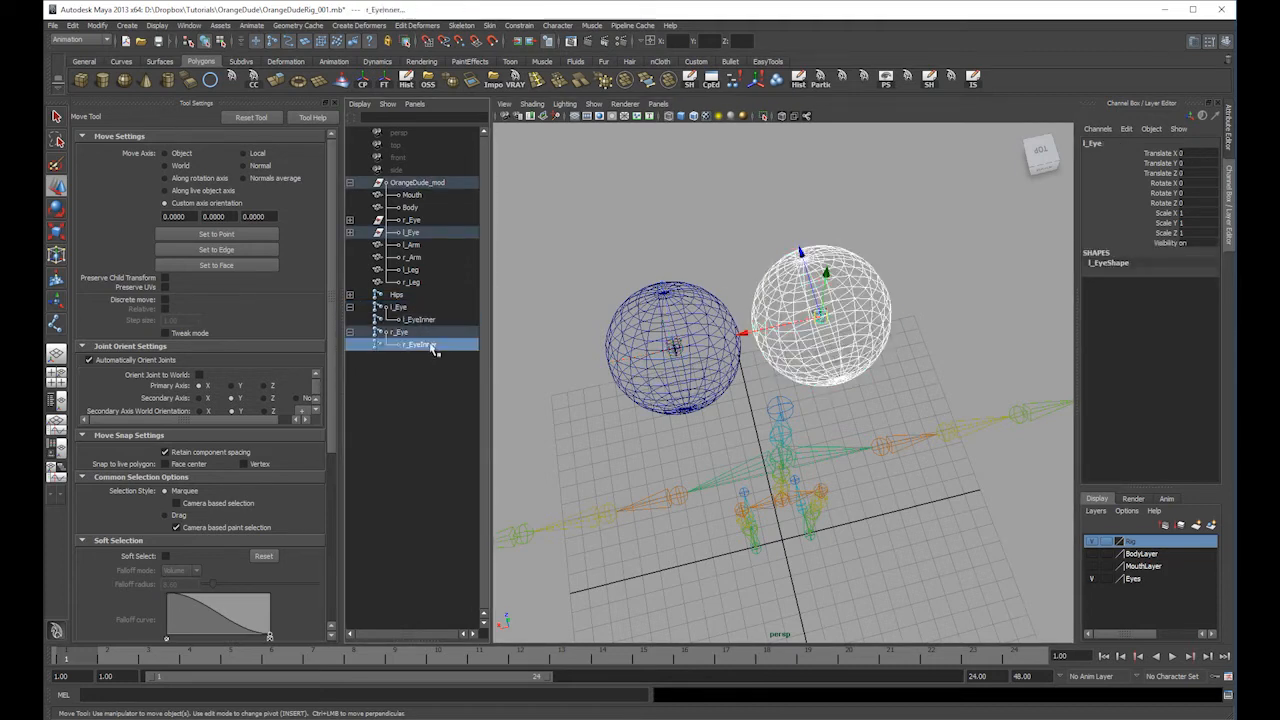
- Smooth Bind the l_Eye mesh to the selected r_EyeInner joint
{"action": "left_click", "coordinate": [489, 25]}
{"action": "mouse_move", "coordinate": [515, 43]}
{"action": "left_click", "coordinate": [603, 49]}
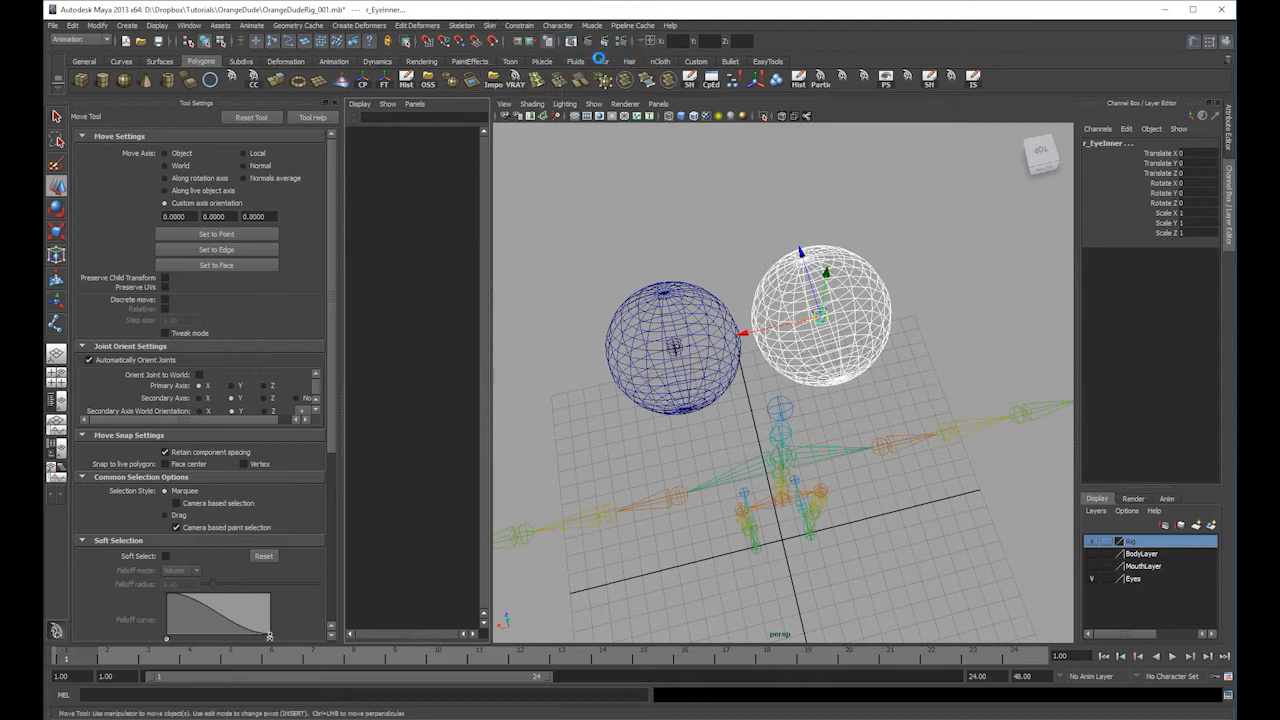
- Repeat the Smooth Bind to attach the r_Eye mesh to the l_EyeInner joint
{"action": "left_click", "coordinate": [677, 300]}
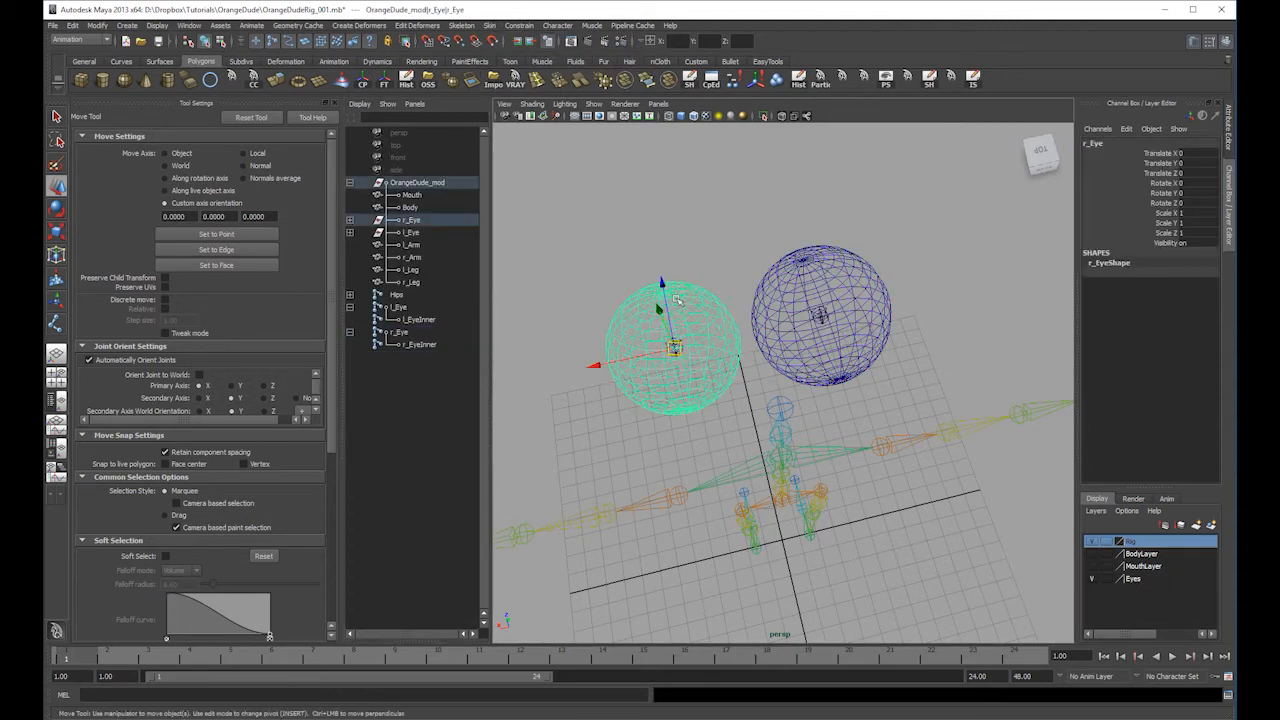
{"action": "left_click", "coordinate": [418, 320], "text": "ctrl"}
{"action": "key", "text": "g"}
{"action": "left_click", "coordinate": [730, 245]}
{"action": "key", "text": "space"}
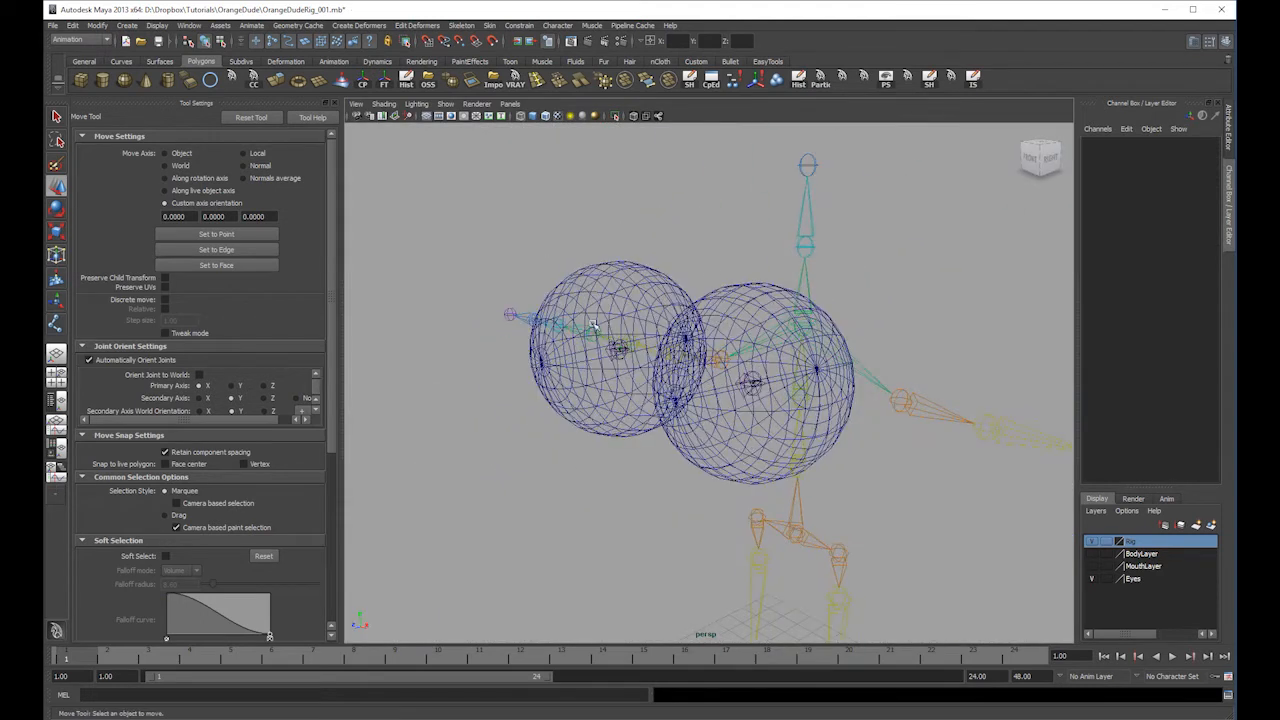
- Rotate the l_EyeInner and r_EyeInner joints together to test the eye binding, and undo the rotation
{"action": "left_click", "coordinate": [56, 404]}
{"action": "left_click", "coordinate": [418, 320]}
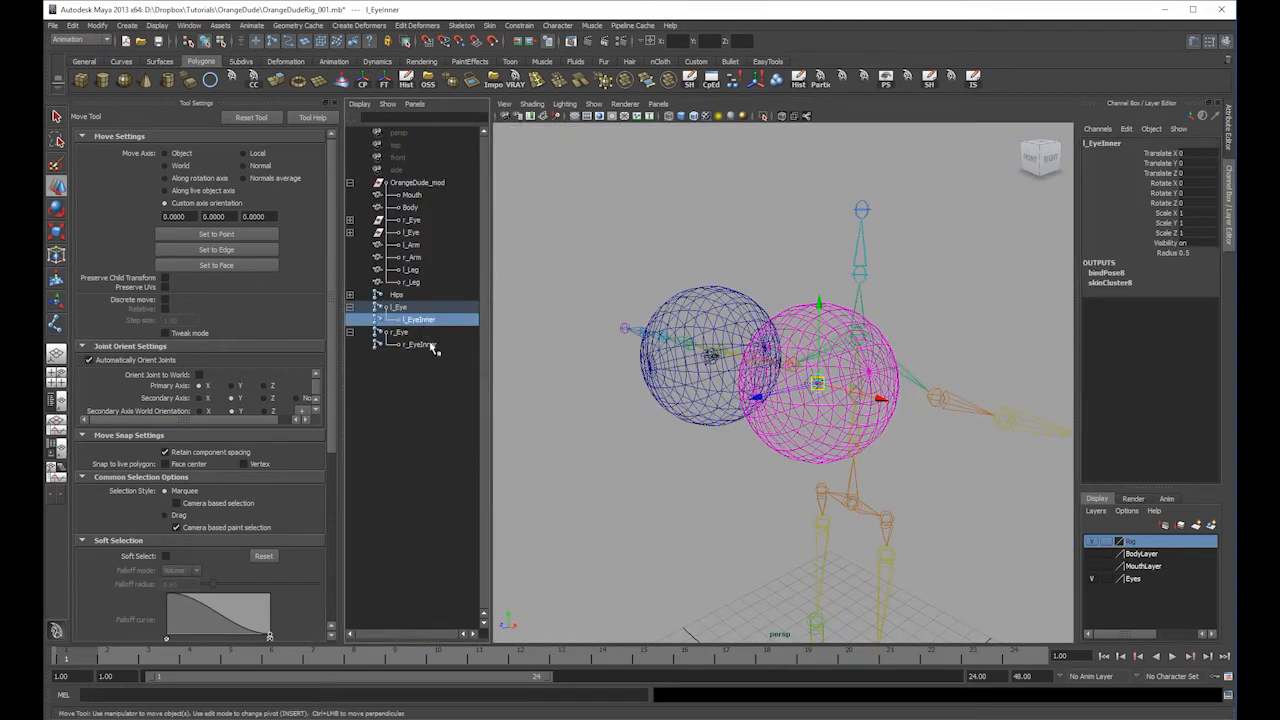
{"action": "left_click", "coordinate": [418, 344], "text": "ctrl"}
{"action": "key", "text": "5"}
{"action": "key", "text": "e"}
{"action": "key", "text": "6"}
{"action": "left_click_drag", "start_coordinate": [653, 342], "coordinate": [685, 408]}
{"action": "key", "text": "ctrl+z"}
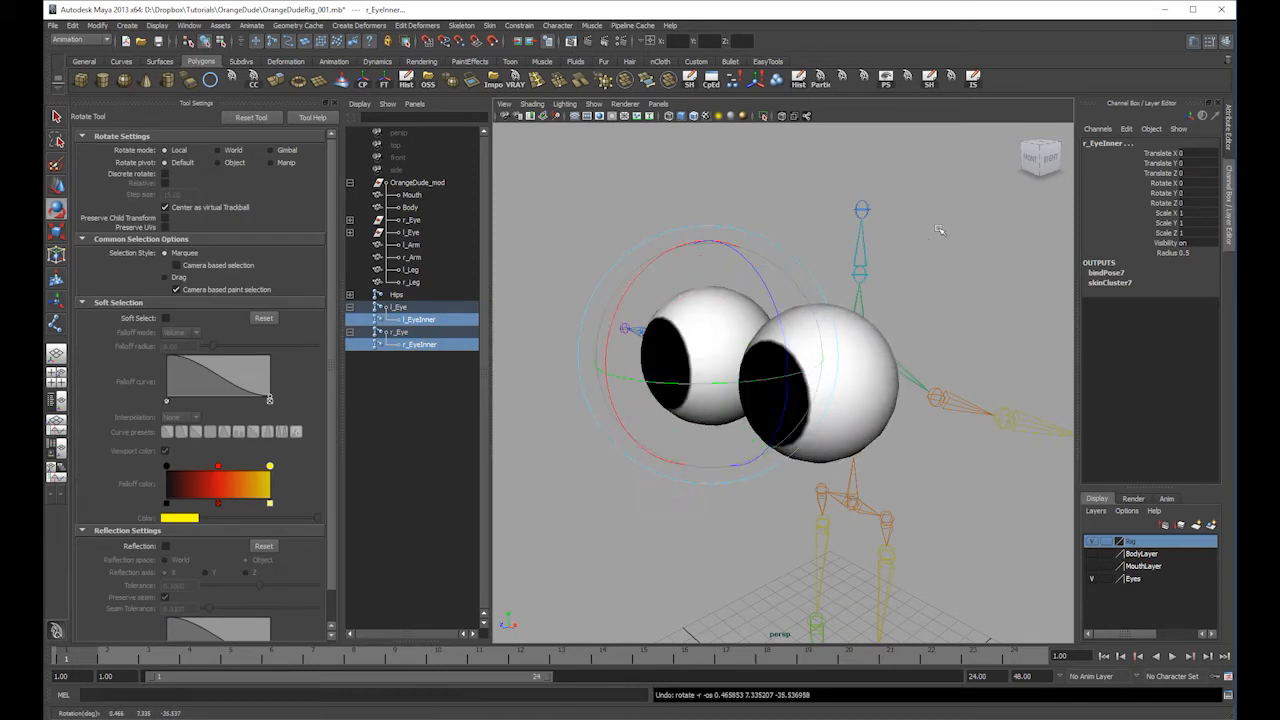
- Create a single joint on the centre line behind the eyes in the top view, grid-snapped at X 0, Z 2
{"action": "left_click", "coordinate": [938, 230]}
{"action": "key", "text": "5"}
{"action": "mouse_move", "coordinate": [928, 252]}
{"action": "left_mouse_down", "text": "alt"}
{"action": "mouse_move", "coordinate": [864, 287]}
{"action": "mouse_move", "coordinate": [851, 256]}
{"action": "mouse_move", "coordinate": [823, 321]}
{"action": "left_mouse_up", "text": "alt"}
{"action": "key", "text": "6"}
{"action": "key", "text": "4"}
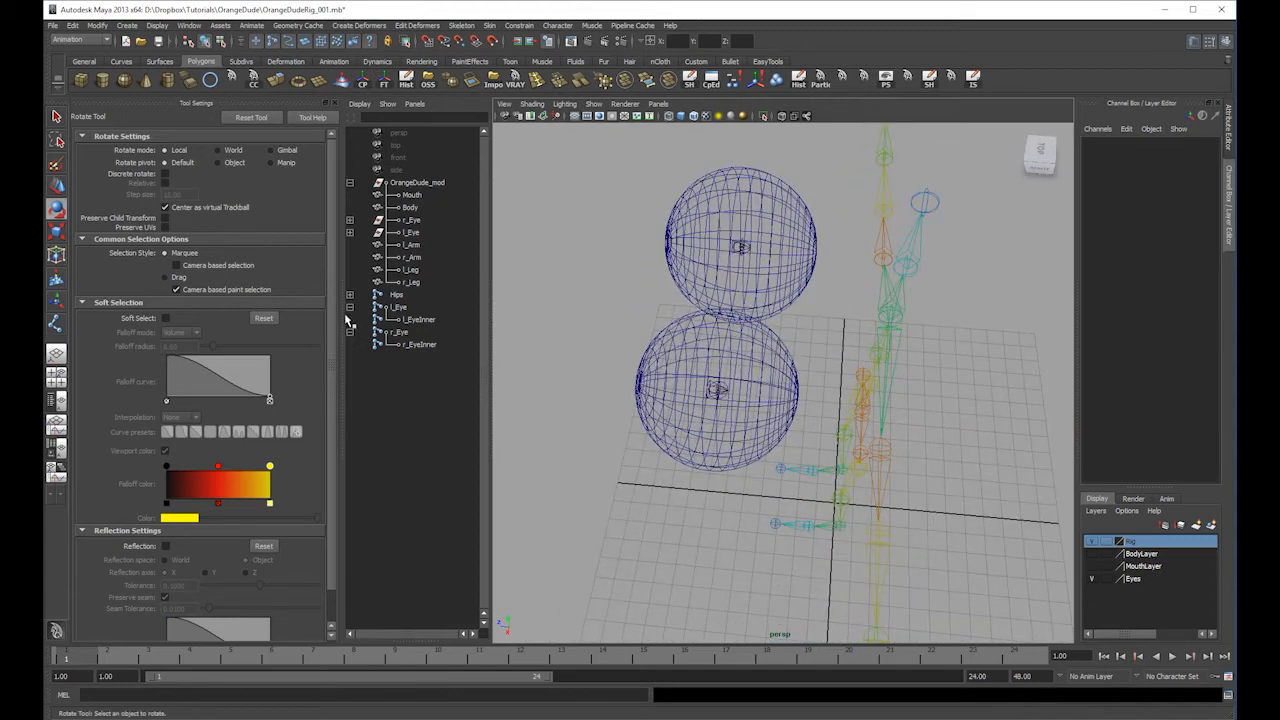
{"action": "left_click", "coordinate": [463, 26]}
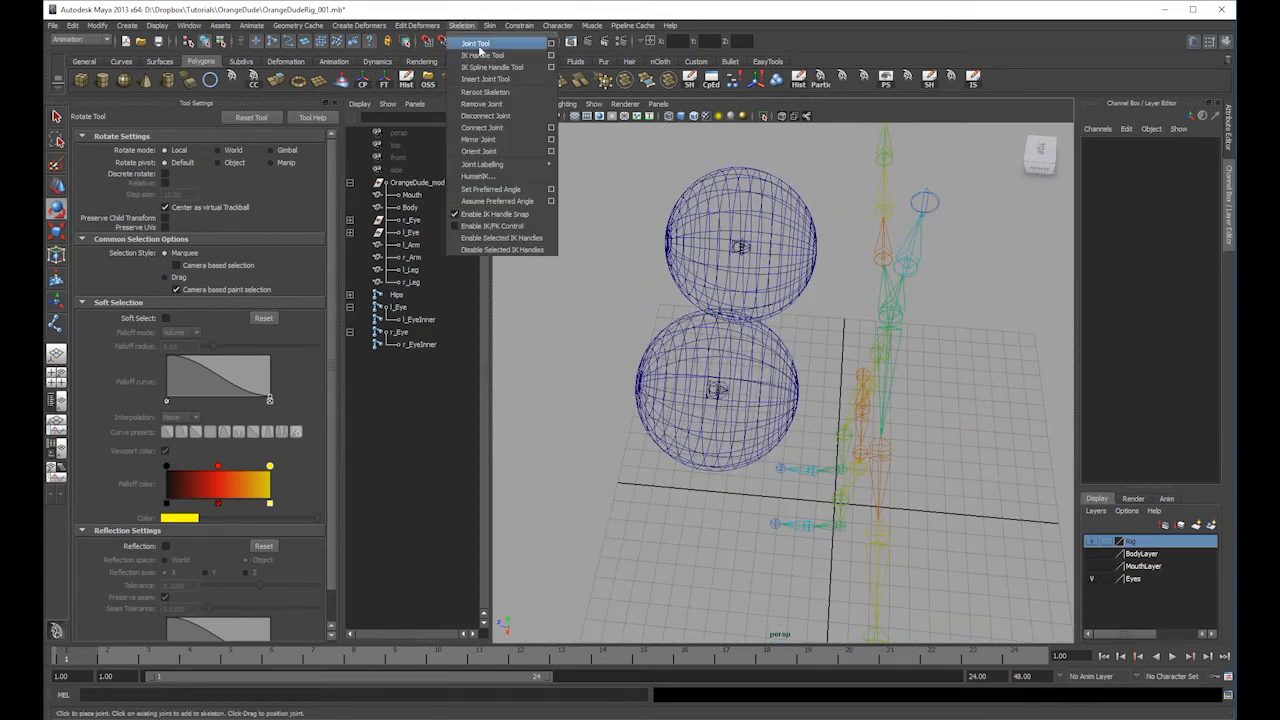
{"action": "left_click", "coordinate": [478, 50]}
{"action": "key", "text": "space"}
{"action": "left_click", "coordinate": [903, 278]}
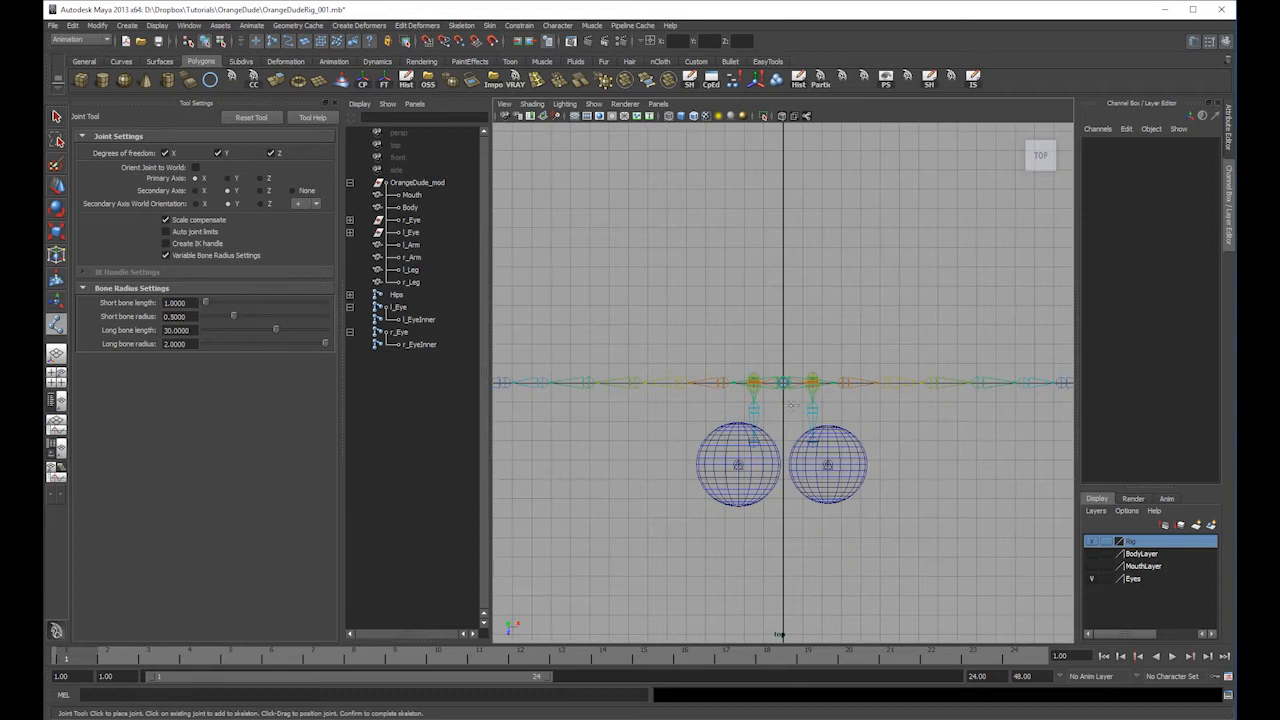
{"action": "left_click", "coordinate": [801, 414]}
{"action": "key", "text": "ctrl+z"}
{"action": "left_click", "coordinate": [801, 414]}
{"action": "key", "text": "ctrl+z"}
{"action": "key", "text": "x"}
{"action": "left_click", "coordinate": [784, 424]}
{"action": "key", "text": "q"}
- Raise the new joint to the eyes' centre height in the side view, at about Y 17.56
{"action": "key", "text": "space"}
{"action": "left_click_drag", "start_coordinate": [938, 271], "coordinate": [885, 275]}
{"action": "key", "text": "w"}
{"action": "left_click_drag", "start_coordinate": [800, 498], "coordinate": [820, 229]}
{"action": "key", "text": "space"}
{"action": "left_click_drag", "start_coordinate": [856, 178], "coordinate": [804, 177]}
{"action": "key", "text": "space"}
{"action": "left_click_drag", "start_coordinate": [882, 280], "coordinate": [934, 274]}
{"action": "middle_click_drag", "start_coordinate": [888, 258], "coordinate": [920, 492], "text": "alt"}
{"action": "right_click_drag", "start_coordinate": [920, 492], "coordinate": [1025, 486], "text": "alt"}
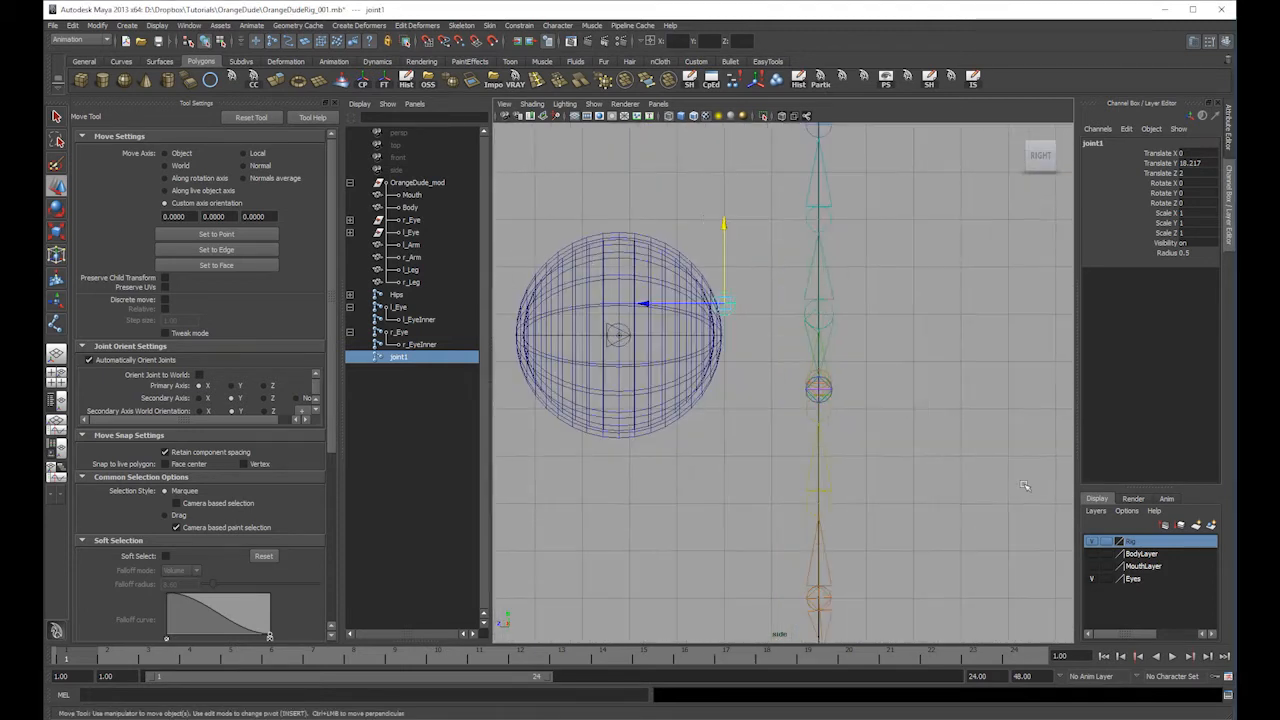
{"action": "left_click_drag", "start_coordinate": [724, 224], "coordinate": [725, 255]}
- Collapse the joint hierarchies and parent the l_Eye and r_Eye joints under the new centre joint
{"action": "left_click", "coordinate": [349, 331]}
{"action": "left_click", "coordinate": [349, 307]}
{"action": "left_click", "coordinate": [349, 294]}
{"action": "left_click", "coordinate": [349, 294]}
{"action": "left_click_drag", "start_coordinate": [398, 306], "coordinate": [400, 317]}
{"action": "middle_click_drag", "start_coordinate": [408, 306], "coordinate": [404, 333]}
- Rename the new parent joint of both eye joints as eyes
{"action": "left_click", "coordinate": [403, 308]}
{"action": "double_click", "coordinate": [400, 307]}
{"action": "type", "text": "eyes"}
{"action": "key", "text": "Return"}
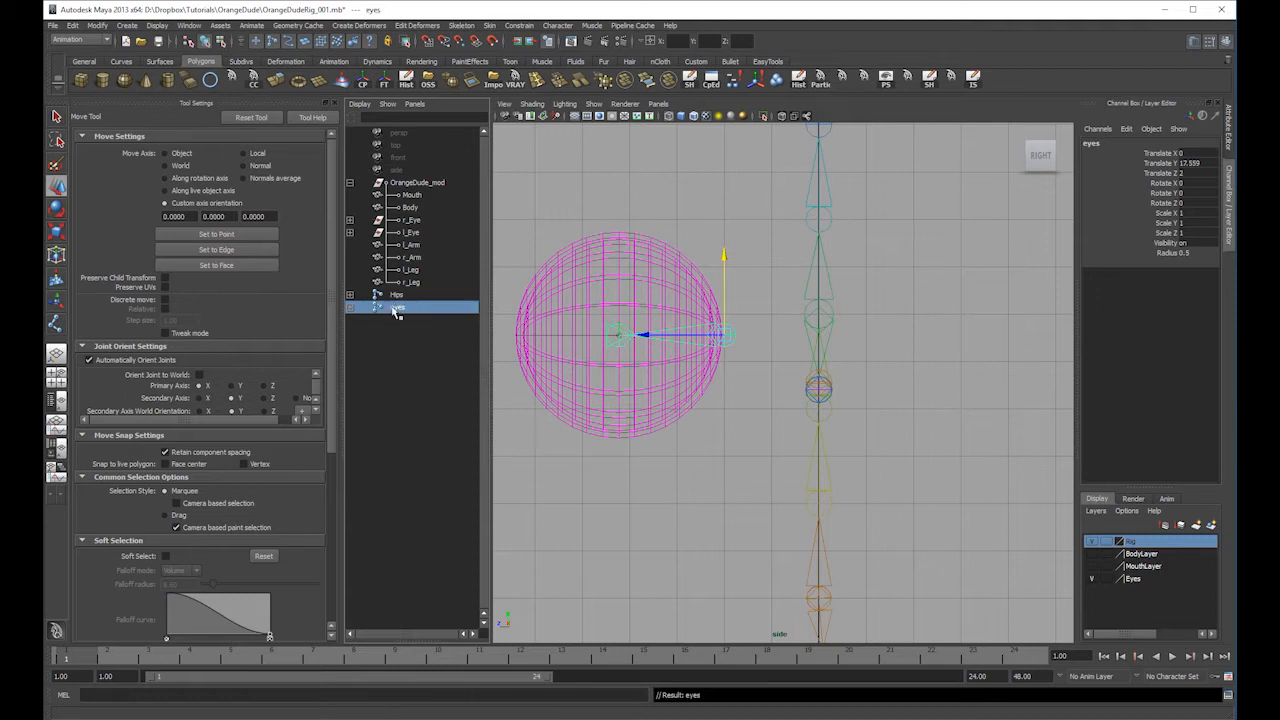
- Parent the eyes joint under the Neck joint of the Hips skeleton
{"action": "left_click", "coordinate": [350, 295]}
{"action": "key", "text": "space"}
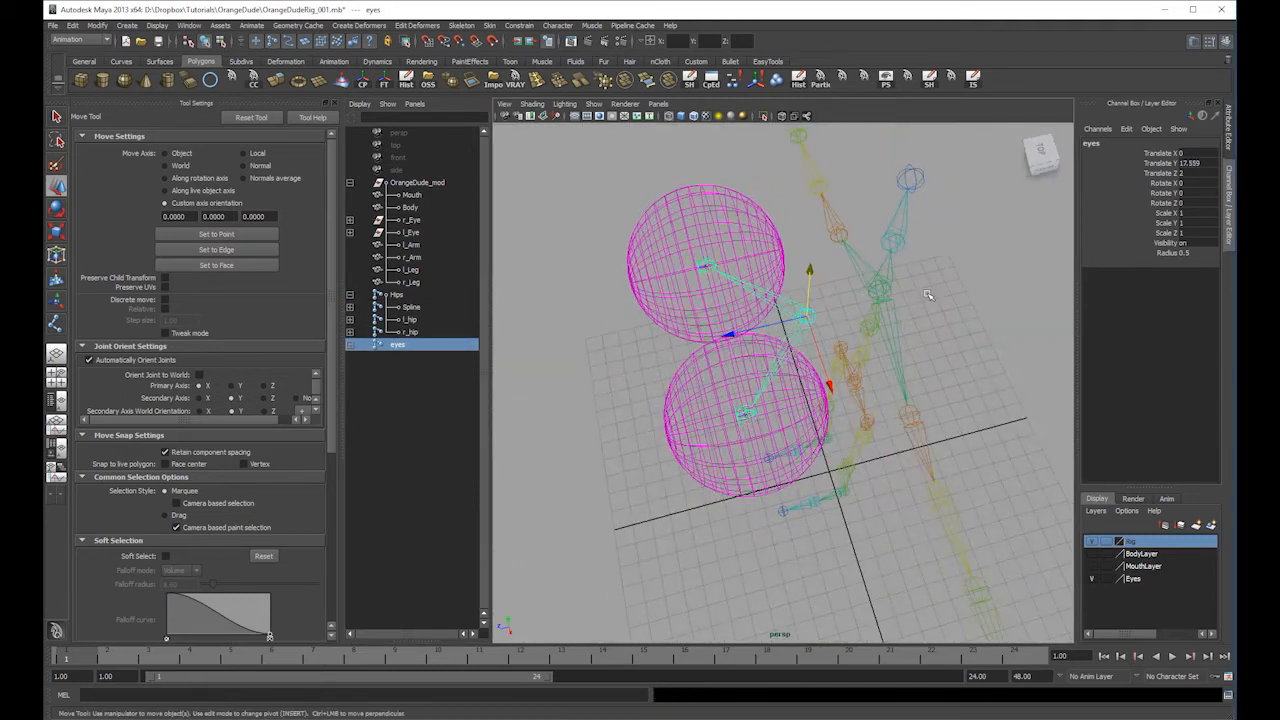
{"action": "left_click", "coordinate": [875, 294]}
{"action": "key", "text": "f"}
{"action": "middle_click_drag", "start_coordinate": [399, 371], "coordinate": [430, 335]}
{"action": "left_click", "coordinate": [1008, 259]}
{"action": "key", "text": "5"}
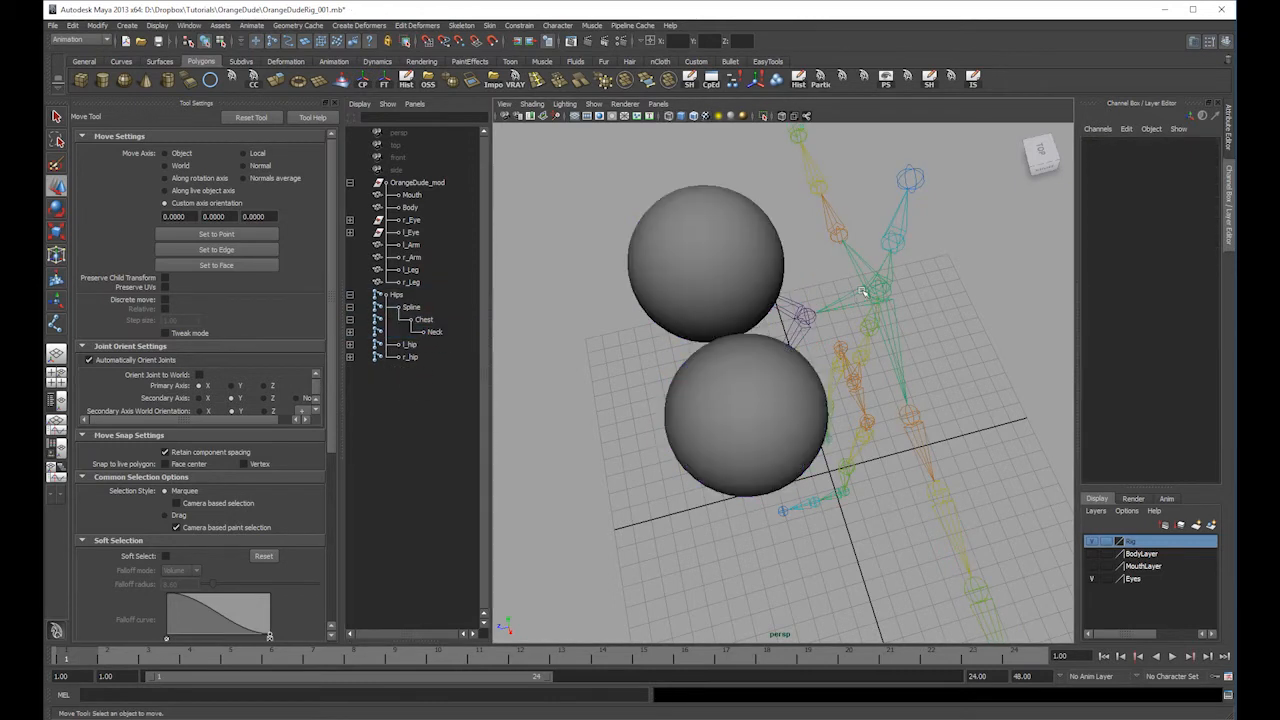
- Select the Neck joint to check its hierarchy, and show the BodyLayer
{"action": "left_click", "coordinate": [874, 290]}
{"action": "left_click_drag", "start_coordinate": [874, 290], "coordinate": [925, 275], "text": "alt"}
{"action": "right_click_drag", "start_coordinate": [925, 300], "coordinate": [800, 340], "text": "alt"}
{"action": "left_click_drag", "start_coordinate": [780, 395], "coordinate": [838, 365], "text": "alt"}
{"action": "key", "text": "4"}
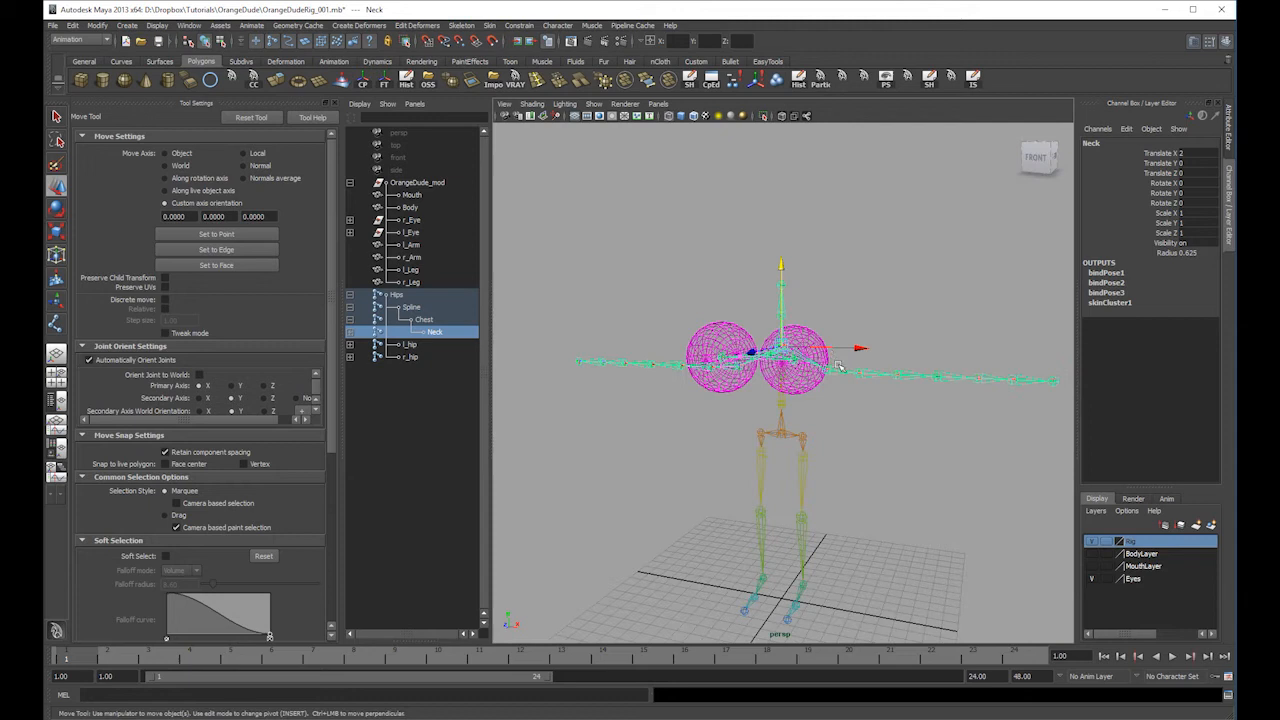
{"action": "left_click", "coordinate": [1091, 553]}
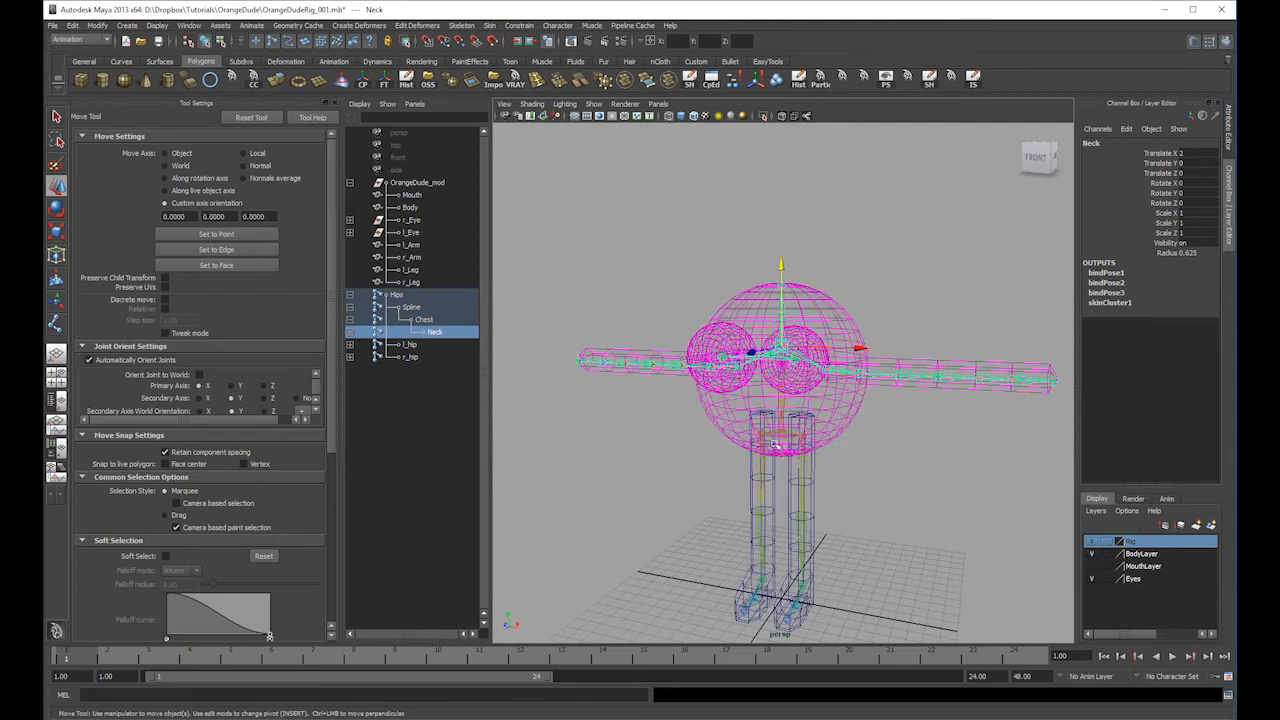
- Rotate the Spline joint to test how the body, arms and eyes follow, and undo the rotation
{"action": "left_click", "coordinate": [800, 432]}
{"action": "left_click", "coordinate": [790, 403]}
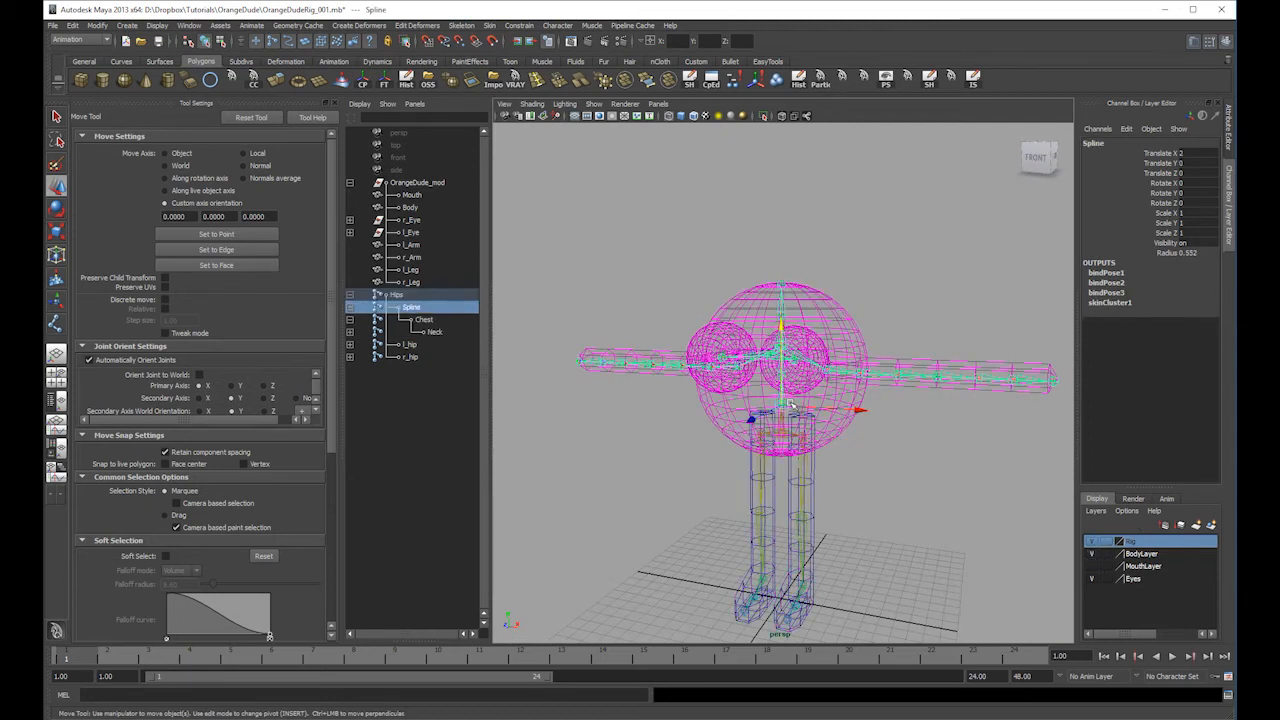
{"action": "key", "text": "5"}
{"action": "key", "text": "6"}
{"action": "key", "text": "e"}
{"action": "left_click_drag", "start_coordinate": [795, 401], "coordinate": [760, 405]}
{"action": "left_click", "coordinate": [936, 207]}
{"action": "key", "text": "ctrl+z"}
{"action": "key", "text": "ctrl+z"}
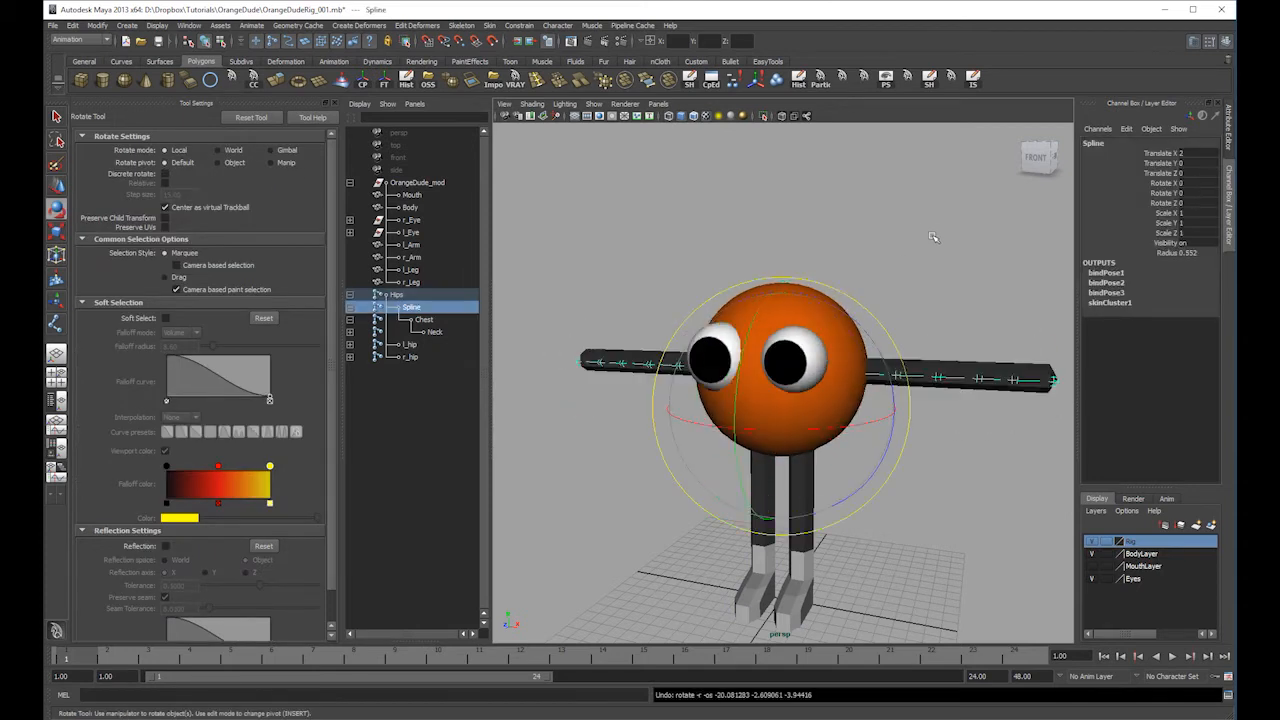
{"action": "key", "text": "4"}
{"action": "left_click", "coordinate": [940, 234]}
- Show the MouthLayer to check the mouth mesh, and hide it again
{"action": "left_click", "coordinate": [1092, 566]}
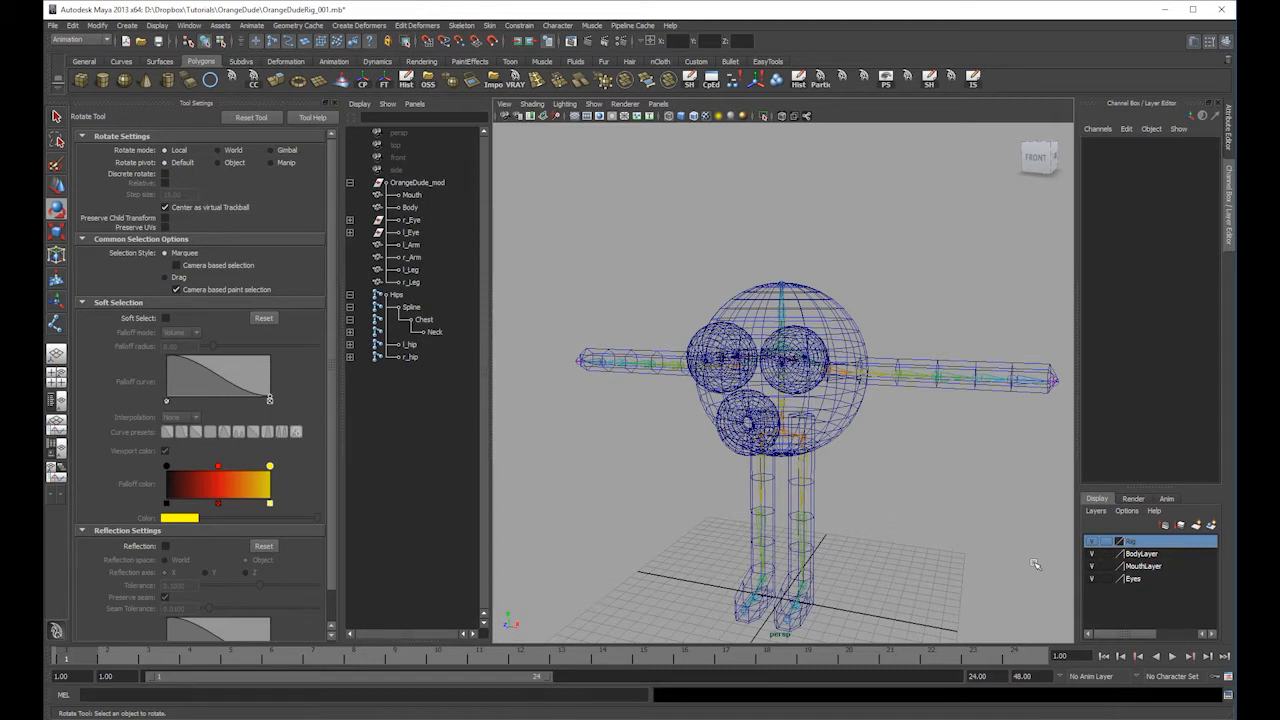
{"action": "left_click", "coordinate": [1091, 566]}
{"action": "key", "text": "5"}
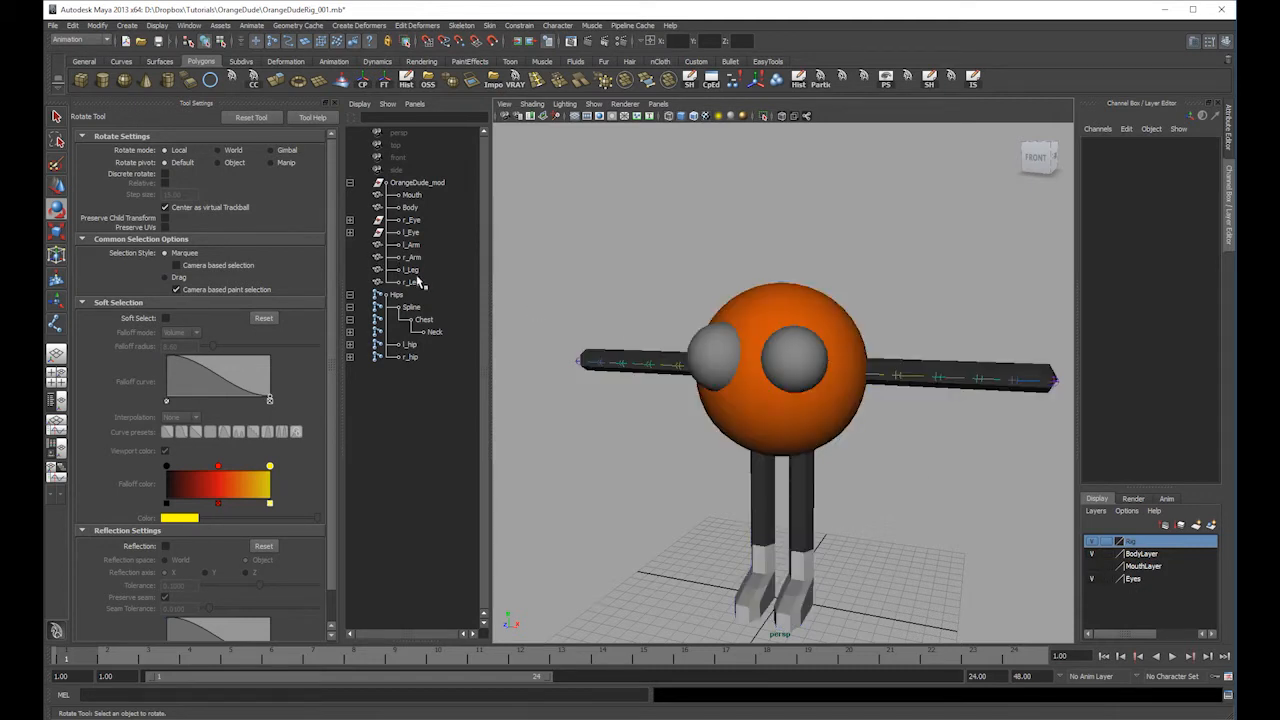
- Make the upper and lower eyelid meshes of both eyes visible by setting their Visibility to 1
{"action": "left_click", "coordinate": [356, 234]}
{"action": "left_click", "coordinate": [350, 232]}
{"action": "left_click", "coordinate": [350, 220]}
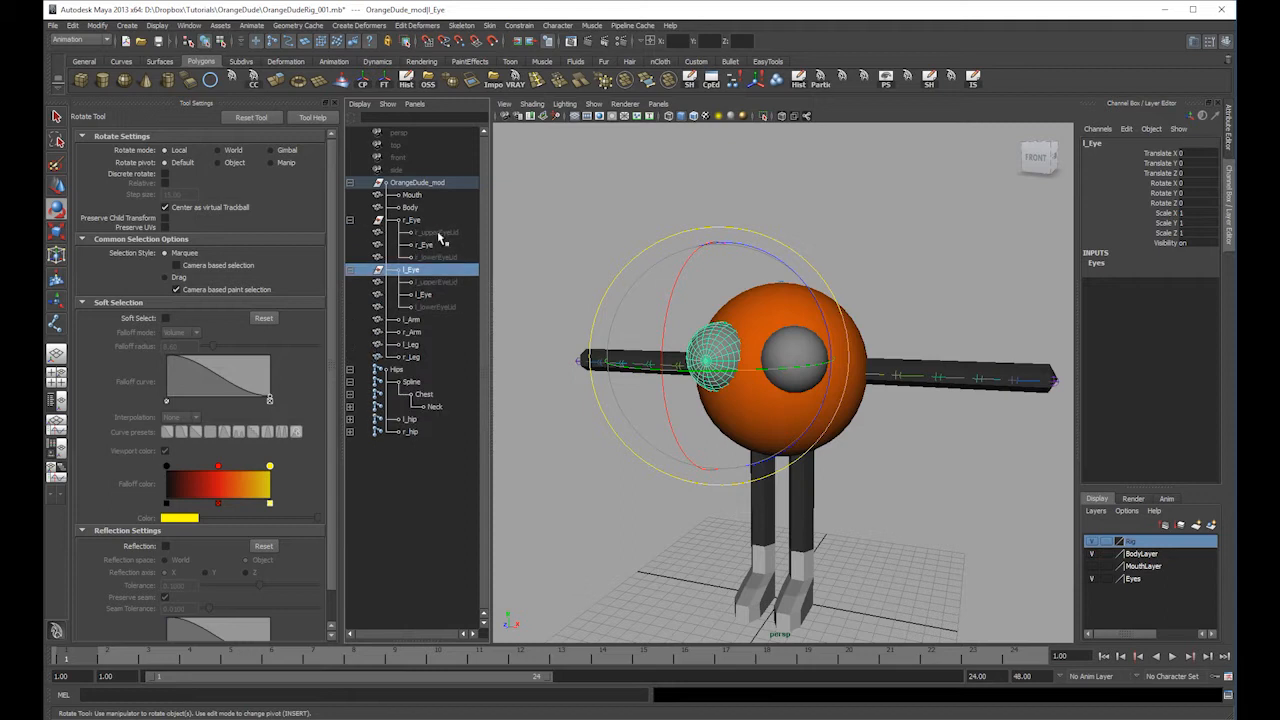
{"action": "left_click", "coordinate": [440, 234]}
{"action": "left_click", "coordinate": [448, 258], "text": "ctrl"}
{"action": "left_click", "coordinate": [448, 282], "text": "ctrl"}
{"action": "left_click", "coordinate": [448, 306], "text": "ctrl"}
{"action": "left_click", "coordinate": [1195, 238]}
{"action": "type", "text": "1"}
{"action": "key", "text": "Return"}
{"action": "left_click", "coordinate": [905, 217]}
- Examine the eyelids, arms and body of the character from several angles
{"action": "left_click_drag", "start_coordinate": [966, 253], "coordinate": [939, 265], "text": "alt"}
{"action": "right_click_drag", "start_coordinate": [988, 237], "coordinate": [963, 206], "text": "alt"}
{"action": "middle_click_drag", "start_coordinate": [963, 206], "coordinate": [969, 173], "text": "alt"}
{"action": "right_click_drag", "start_coordinate": [969, 173], "coordinate": [955, 238], "text": "alt"}
{"action": "middle_click_drag", "start_coordinate": [955, 238], "coordinate": [962, 223], "text": "alt"}
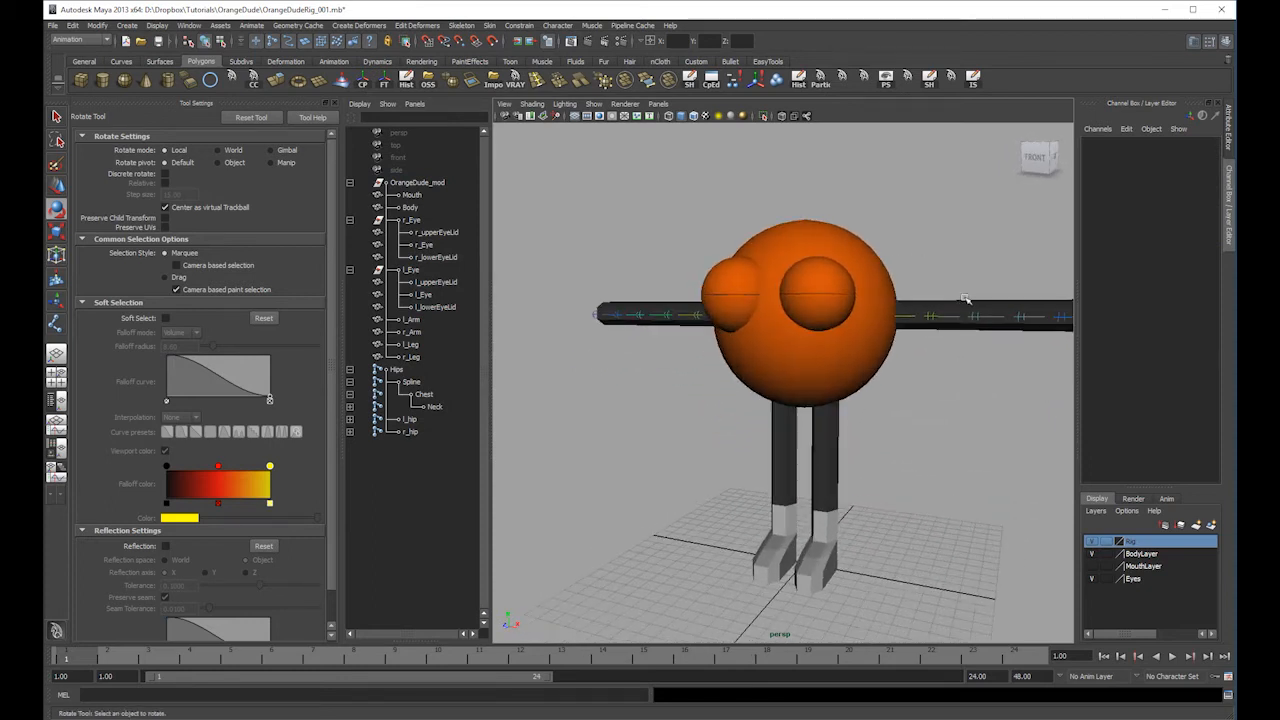
{"action": "left_click_drag", "start_coordinate": [994, 553], "coordinate": [1006, 557], "text": "alt"}
{"action": "middle_click_drag", "start_coordinate": [1006, 557], "coordinate": [998, 460], "text": "alt"}
{"action": "left_click_drag", "start_coordinate": [998, 460], "coordinate": [1017, 509], "text": "alt"}
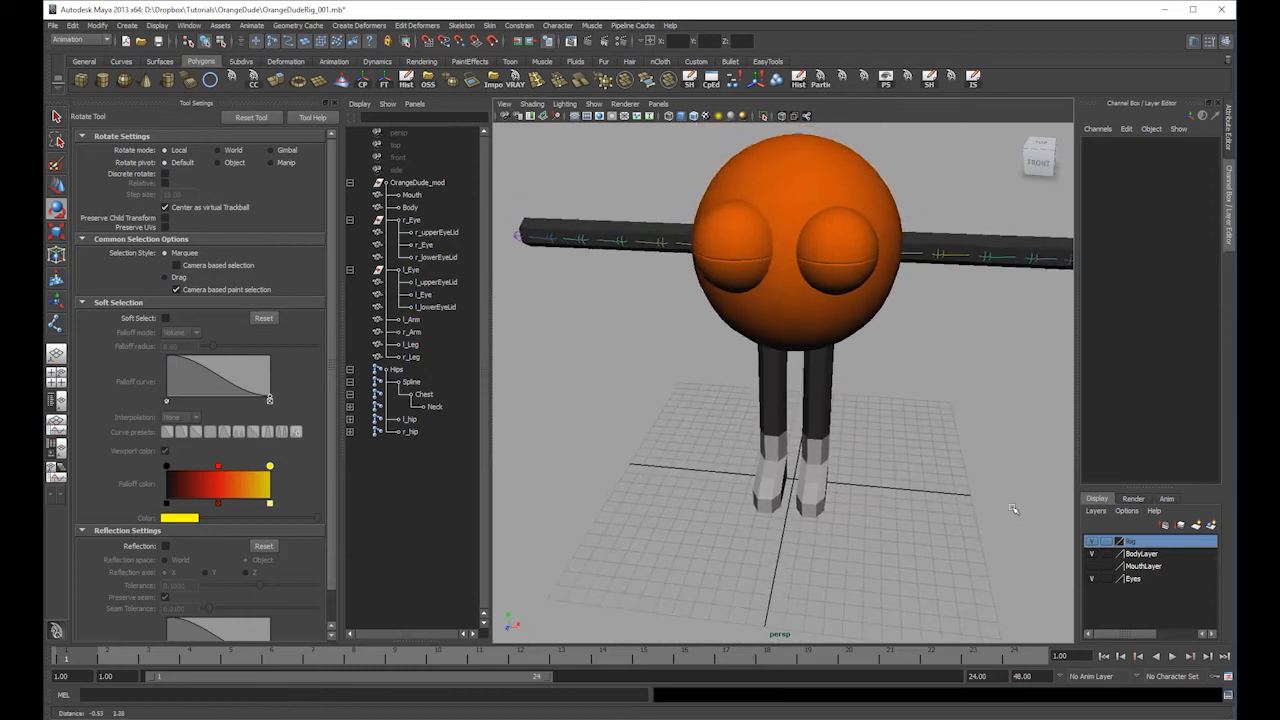
{"action": "right_click_drag", "start_coordinate": [1017, 509], "coordinate": [897, 427], "text": "alt"}
{"action": "middle_click_drag", "start_coordinate": [897, 427], "coordinate": [858, 484], "text": "alt"}
{"action": "mouse_move", "coordinate": [858, 484]}
{"action": "left_mouse_down", "text": "alt"}
{"action": "mouse_move", "coordinate": [923, 409]}
{"action": "mouse_move", "coordinate": [985, 407]}
{"action": "left_mouse_up", "text": "alt"}
- Detach the skin from the l_Arm and r_Arm meshes, and try shifting them along Z
{"action": "key", "text": "4"}
{"action": "key", "text": "space"}
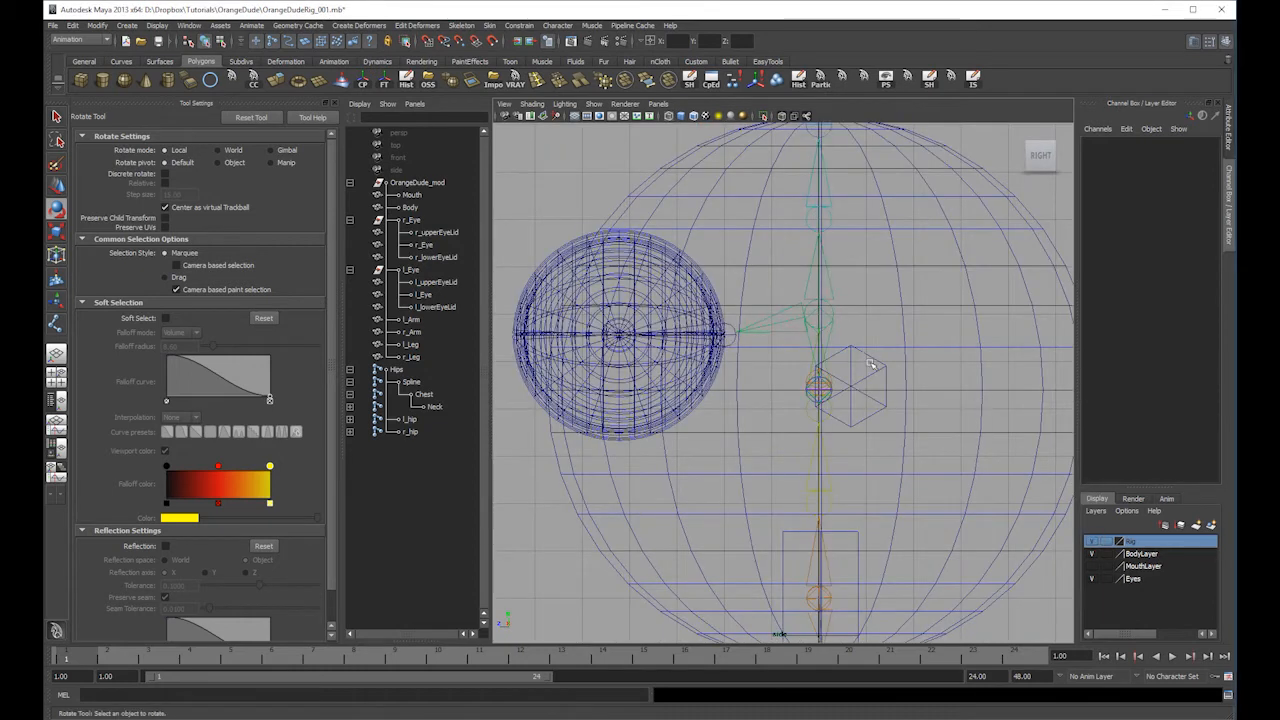
{"action": "left_click_drag", "start_coordinate": [872, 362], "coordinate": [895, 368]}
{"action": "key", "text": "w"}
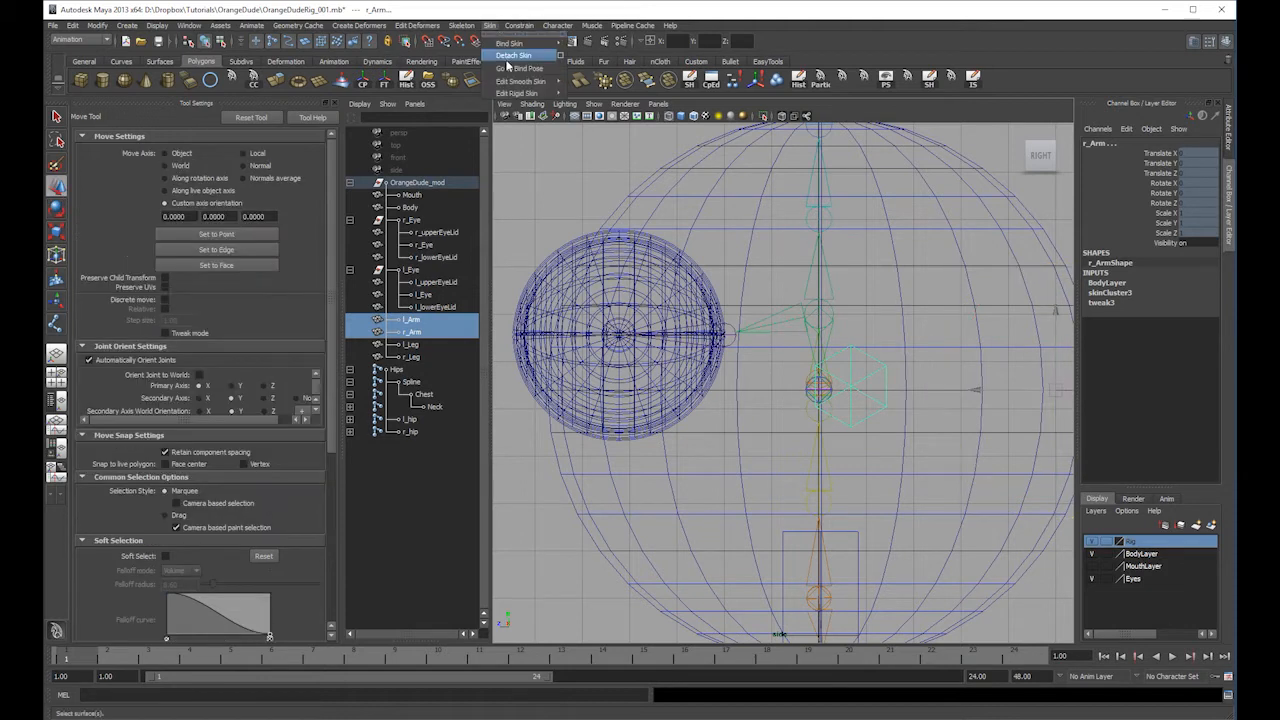
{"action": "left_click_drag", "start_coordinate": [975, 390], "coordinate": [953, 387]}
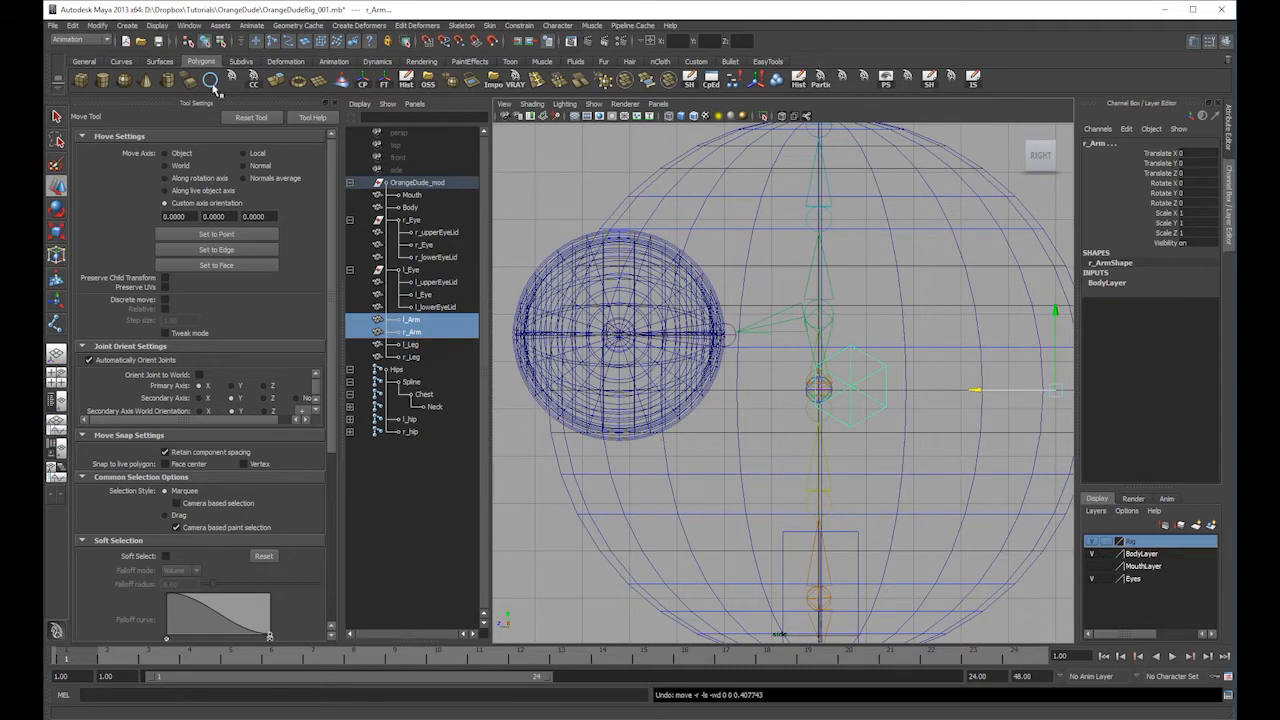
- Move both detached arm meshes about 0.67 units along Z to centre them on the arm joints
{"action": "left_click", "coordinate": [97, 25]}
{"action": "left_click", "coordinate": [130, 60]}
{"action": "left_click_drag", "start_coordinate": [975, 390], "coordinate": [947, 401]}
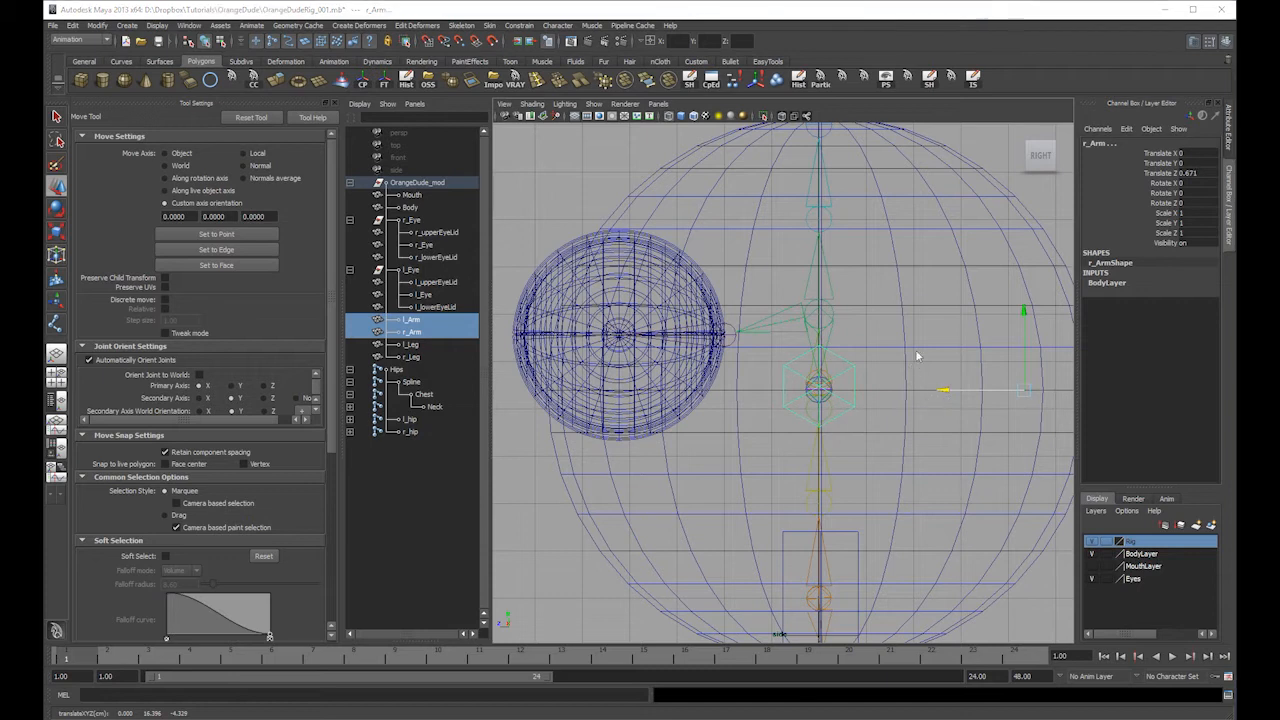
- Smooth Bind the l_Arm mesh to the complete joint hierarchy of l_clavacle
{"action": "key", "text": "space"}
{"action": "key", "text": "space"}
{"action": "left_click_drag", "start_coordinate": [800, 420], "coordinate": [906, 455], "text": "alt"}
{"action": "scroll", "coordinate": [906, 455], "scroll_direction": "up", "scroll_amount": 3}
{"action": "middle_click_drag", "start_coordinate": [906, 455], "coordinate": [843, 477], "text": "alt"}
{"action": "left_click_drag", "start_coordinate": [843, 477], "coordinate": [826, 415], "text": "alt"}
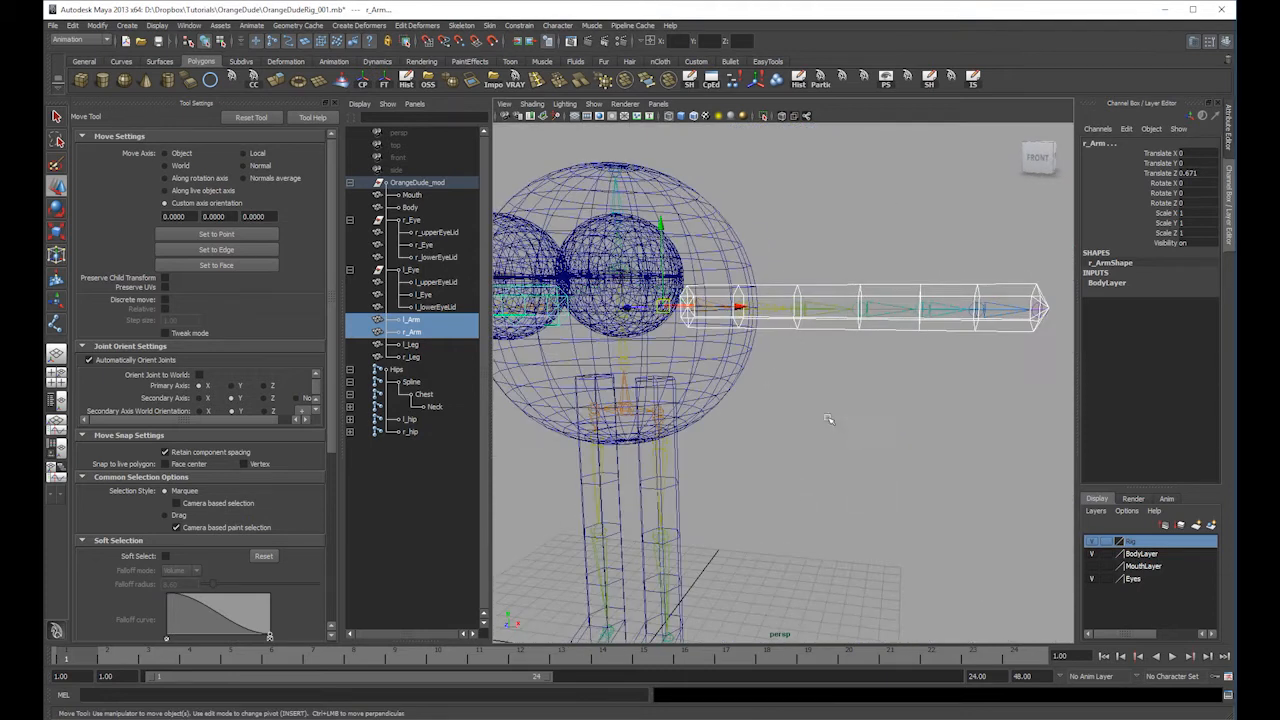
{"action": "left_click", "coordinate": [828, 416]}
{"action": "left_click", "coordinate": [708, 300]}
{"action": "left_click", "coordinate": [72, 25]}
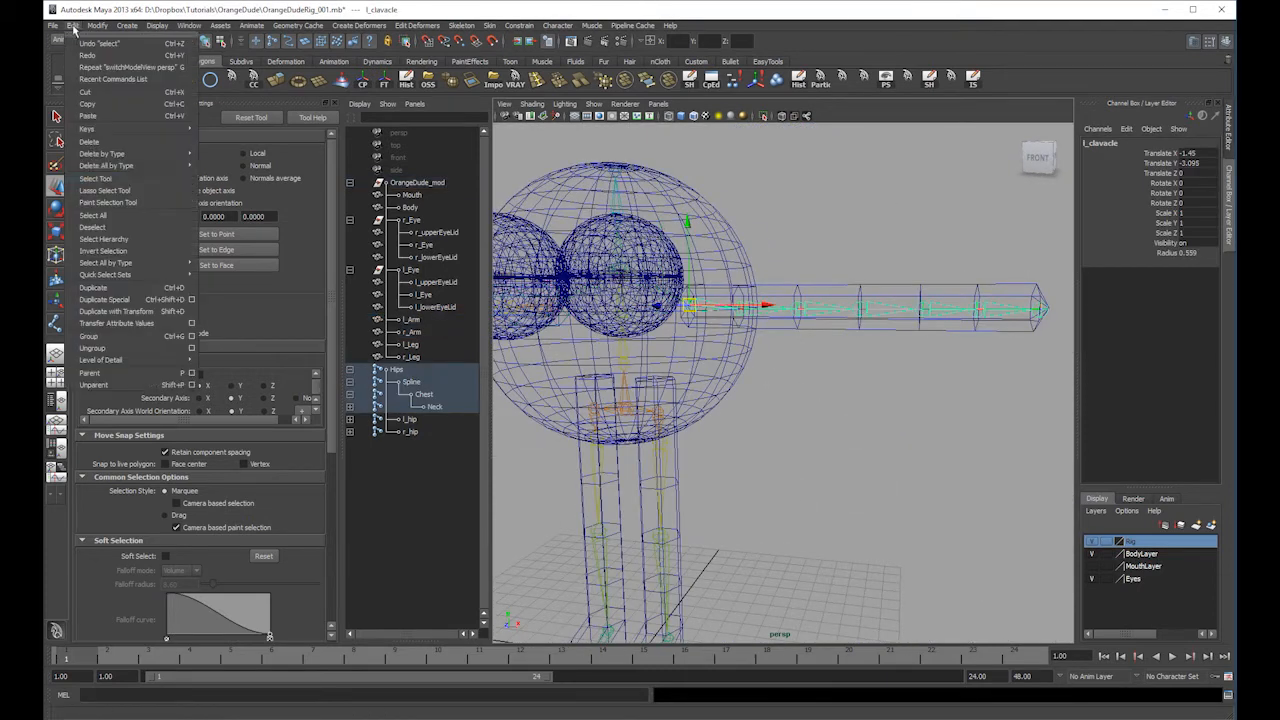
{"action": "left_click", "coordinate": [148, 245]}
{"action": "left_click", "coordinate": [905, 288], "text": "shift"}
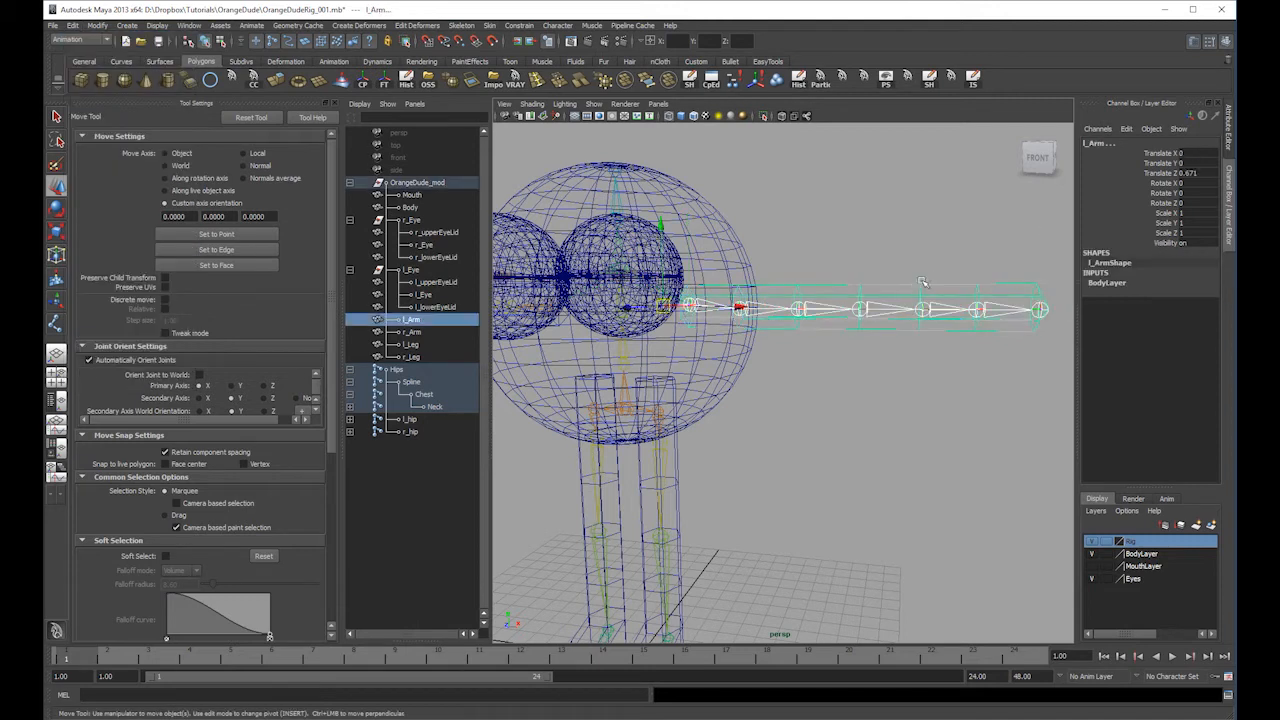
{"action": "left_click", "coordinate": [489, 25]}
{"action": "mouse_move", "coordinate": [517, 45]}
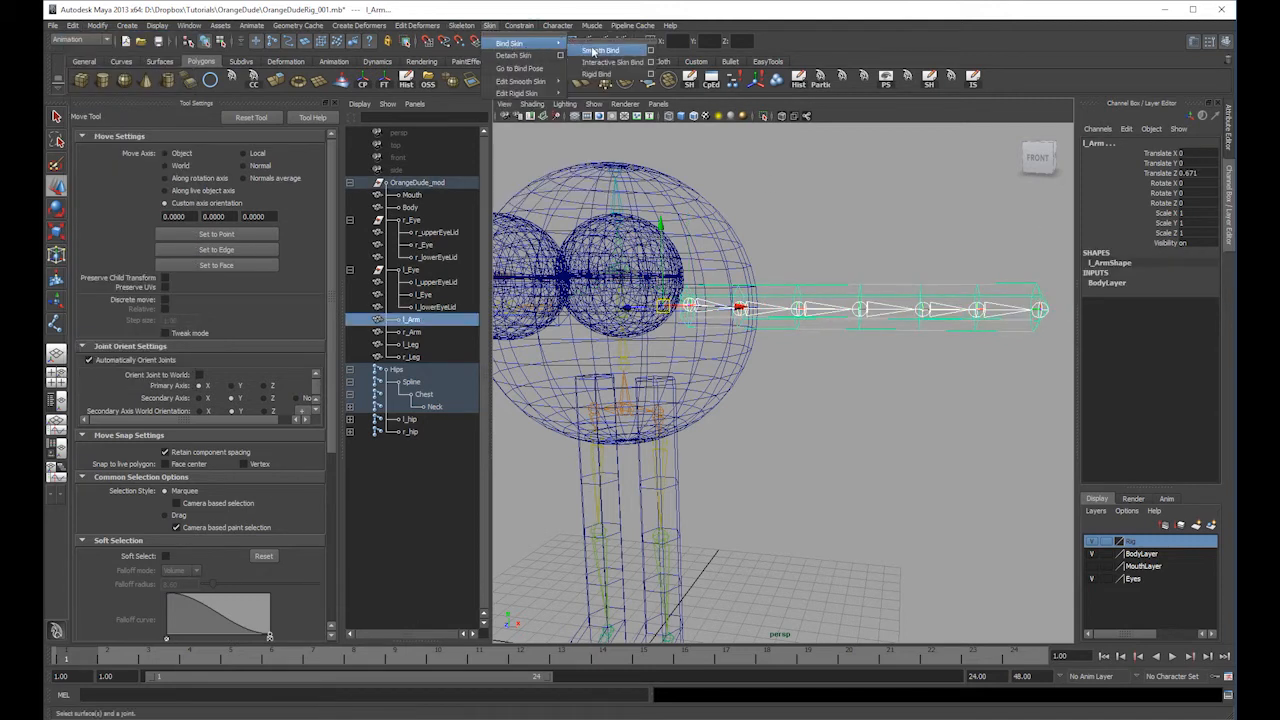
{"action": "left_click", "coordinate": [600, 45]}
- Smooth Bind the r_Arm mesh to the complete joint hierarchy of r_clavacle
{"action": "left_click_drag", "start_coordinate": [700, 300], "coordinate": [830, 300], "text": "alt"}
{"action": "left_click", "coordinate": [848, 300]}
{"action": "left_click", "coordinate": [72, 25]}
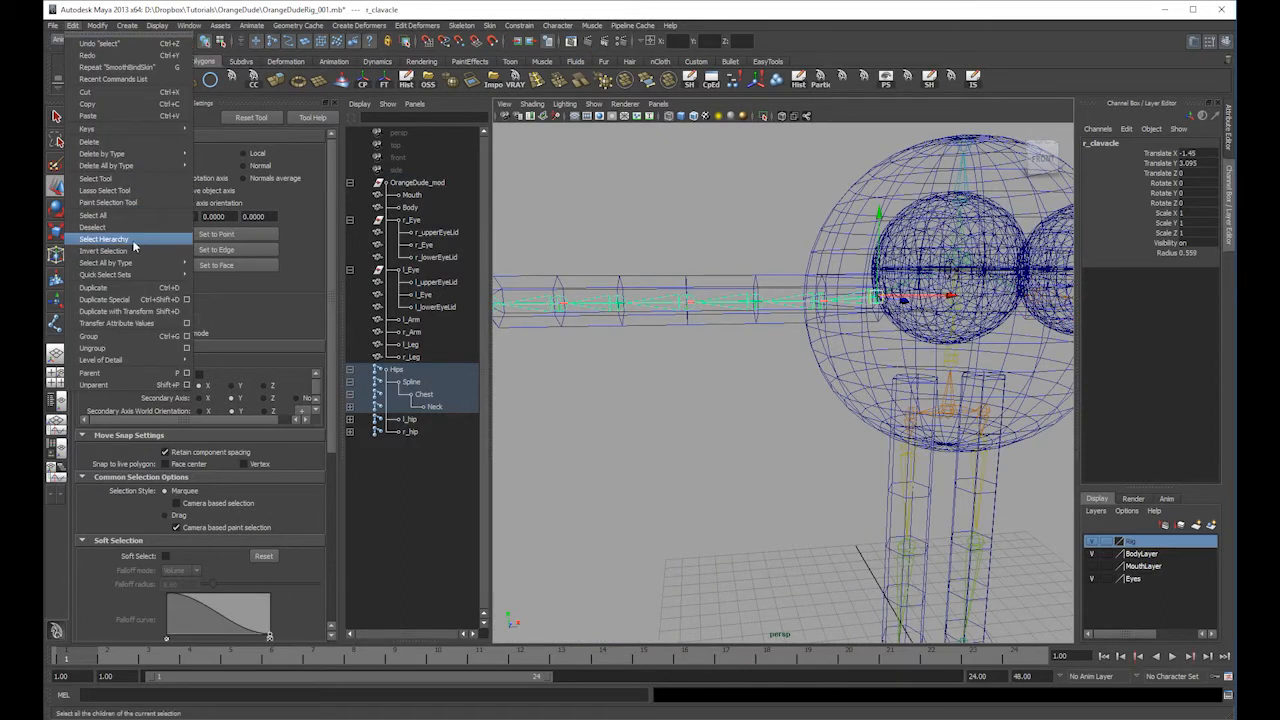
{"action": "left_click", "coordinate": [132, 240]}
{"action": "left_click", "coordinate": [759, 289], "text": "shift"}
{"action": "left_click", "coordinate": [490, 25]}
{"action": "mouse_move", "coordinate": [517, 45]}
{"action": "left_click", "coordinate": [600, 45]}
{"action": "key", "text": "a"}
{"action": "left_click", "coordinate": [905, 259]}
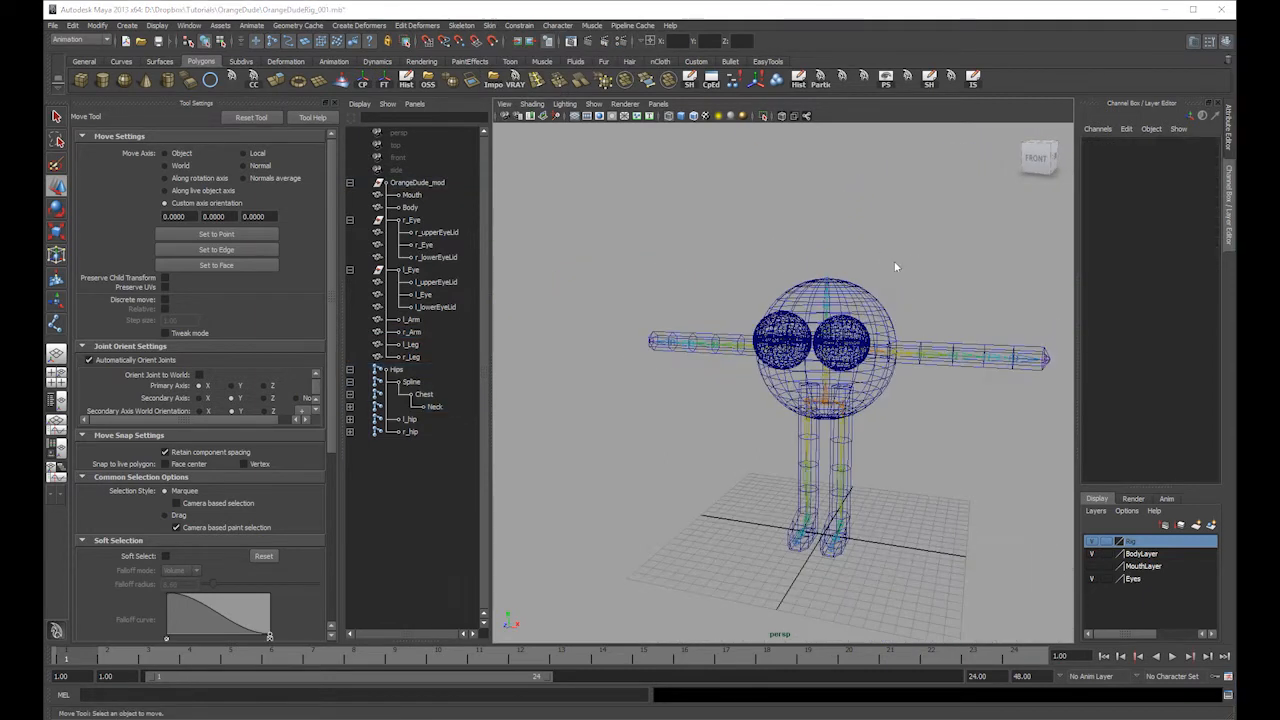
- Display both arm meshes with smooth mesh preview in the shaded perspective view
{"action": "key", "text": "space"}
{"action": "mouse_move", "coordinate": [920, 251]}
{"action": "left_mouse_down", "text": "alt"}
{"action": "mouse_move", "coordinate": [818, 212]}
{"action": "mouse_move", "coordinate": [866, 240]}
{"action": "left_mouse_up", "text": "alt"}
{"action": "key", "text": "5"}
{"action": "left_click", "coordinate": [869, 289]}
{"action": "key", "text": "3"}
{"action": "left_click", "coordinate": [556, 286]}
{"action": "key", "text": "3"}
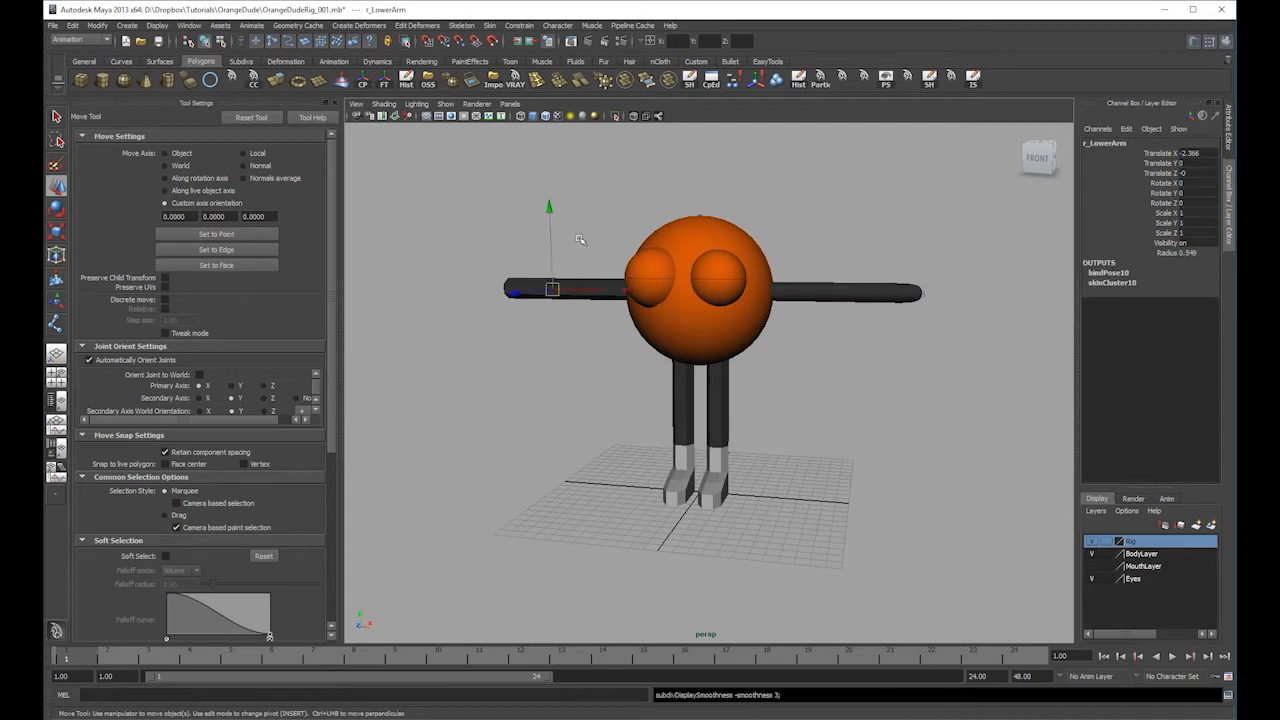
{"action": "left_click", "coordinate": [574, 283]}
{"action": "key", "text": "3"}
- Display both leg meshes with smooth mesh preview, and compare the character in wireframe and shaded display
{"action": "left_click", "coordinate": [587, 251]}
{"action": "middle_click_drag", "start_coordinate": [706, 383], "coordinate": [714, 345], "text": "alt"}
{"action": "left_click", "coordinate": [729, 367]}
{"action": "key", "text": "3"}
{"action": "left_click", "coordinate": [697, 358]}
{"action": "key", "text": "3"}
{"action": "left_click", "coordinate": [770, 330]}
{"action": "middle_click_drag", "start_coordinate": [773, 299], "coordinate": [785, 354], "text": "alt"}
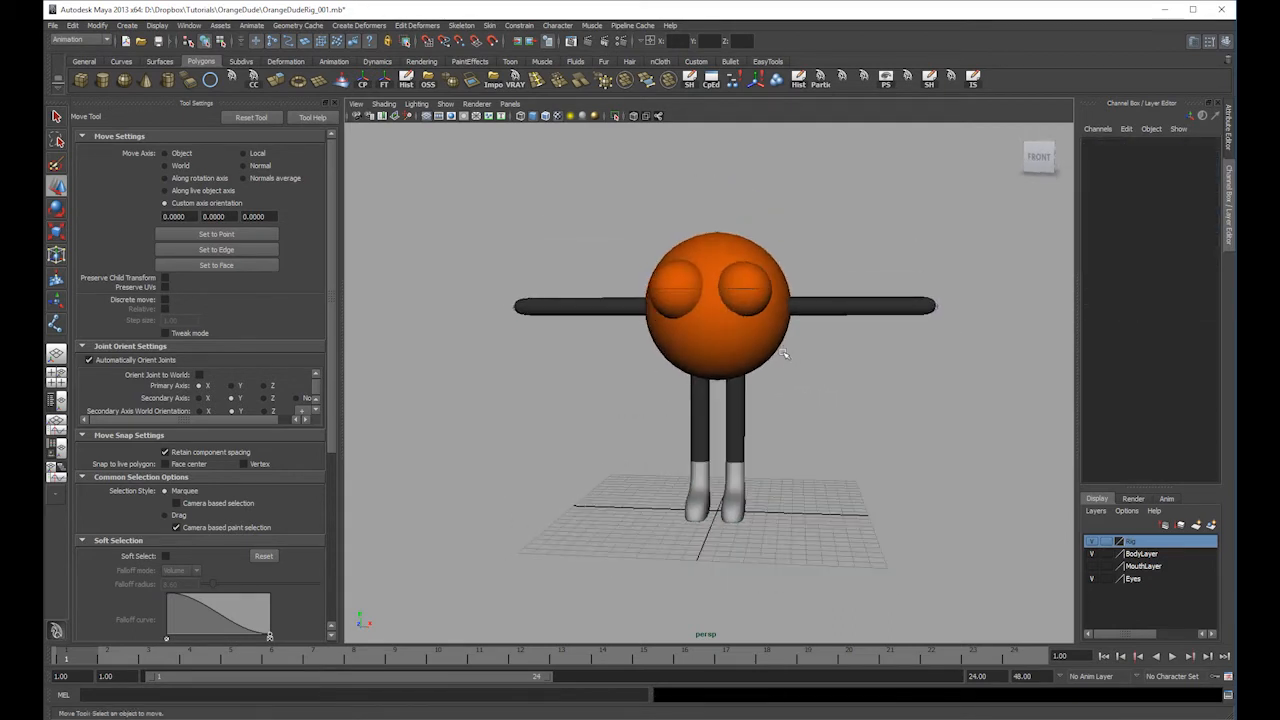
{"action": "key", "text": "4"}
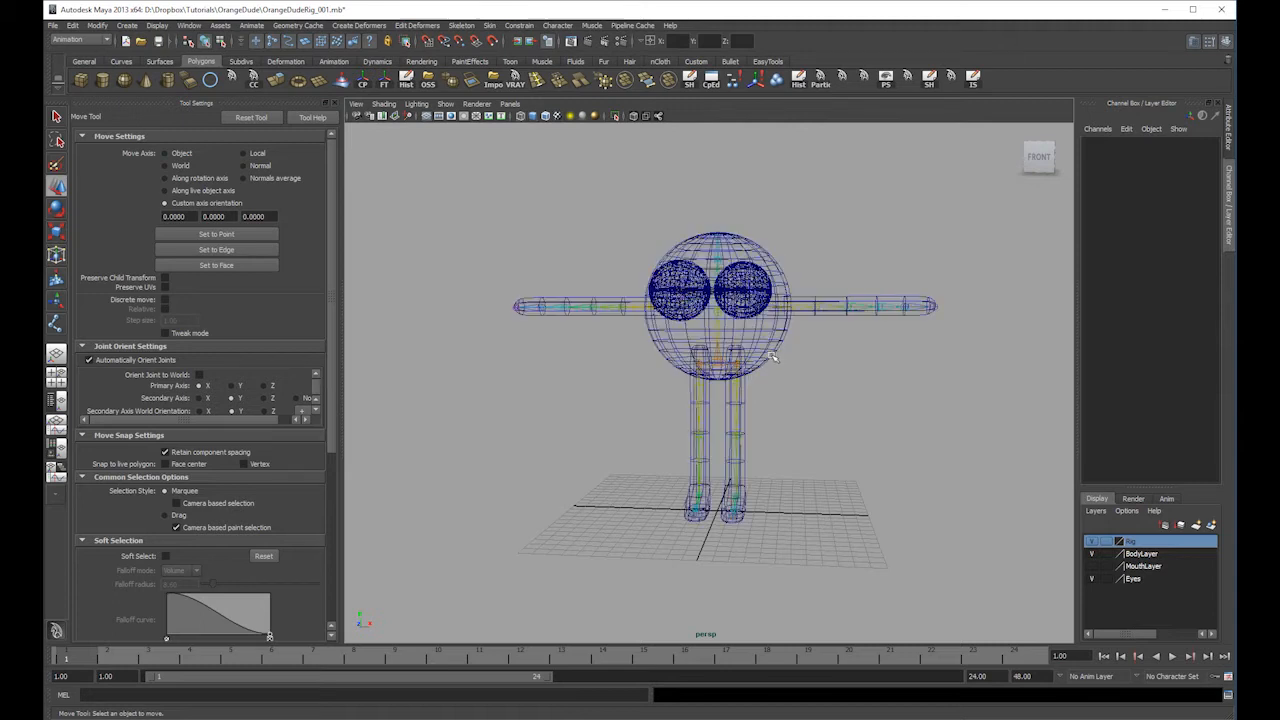
{"action": "key", "text": "5"}
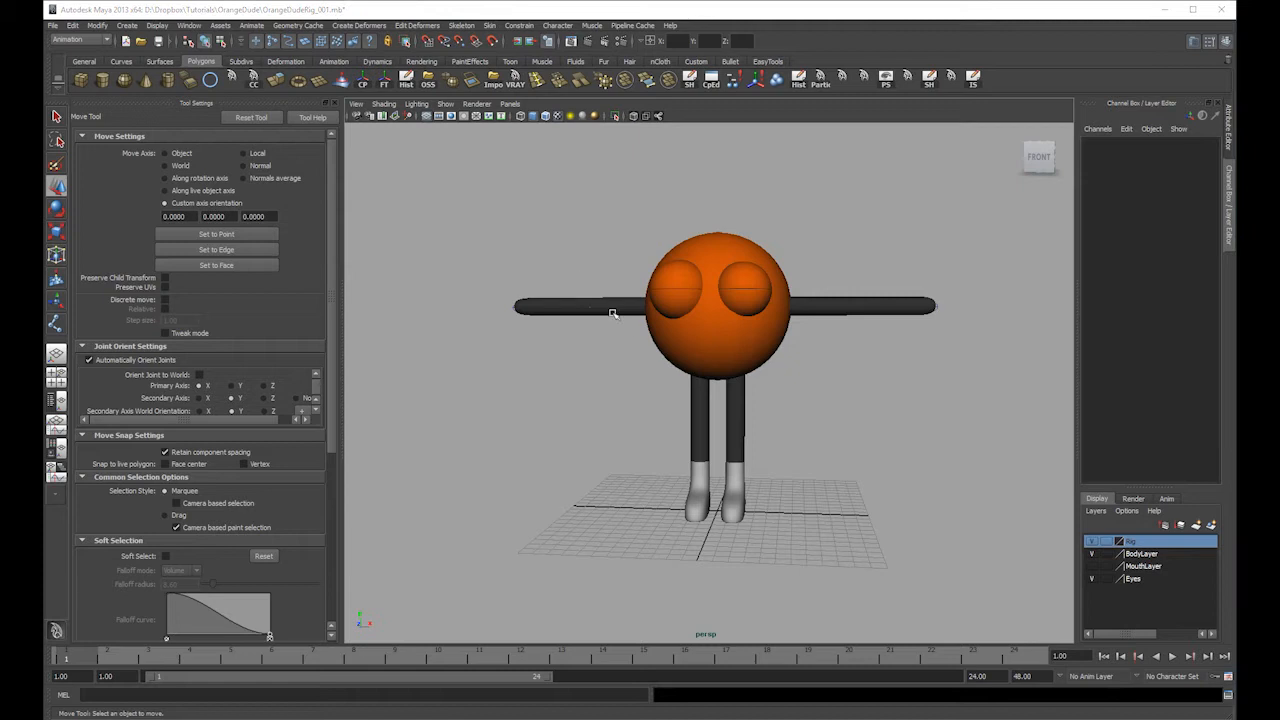
- Create a polygon cube on the grid's X axis beside the character's feet, at about X 8.275
{"action": "left_click_drag", "start_coordinate": [608, 308], "coordinate": [666, 349], "text": "alt"}
{"action": "right_click_drag", "start_coordinate": [666, 349], "coordinate": [443, 271], "text": "alt"}
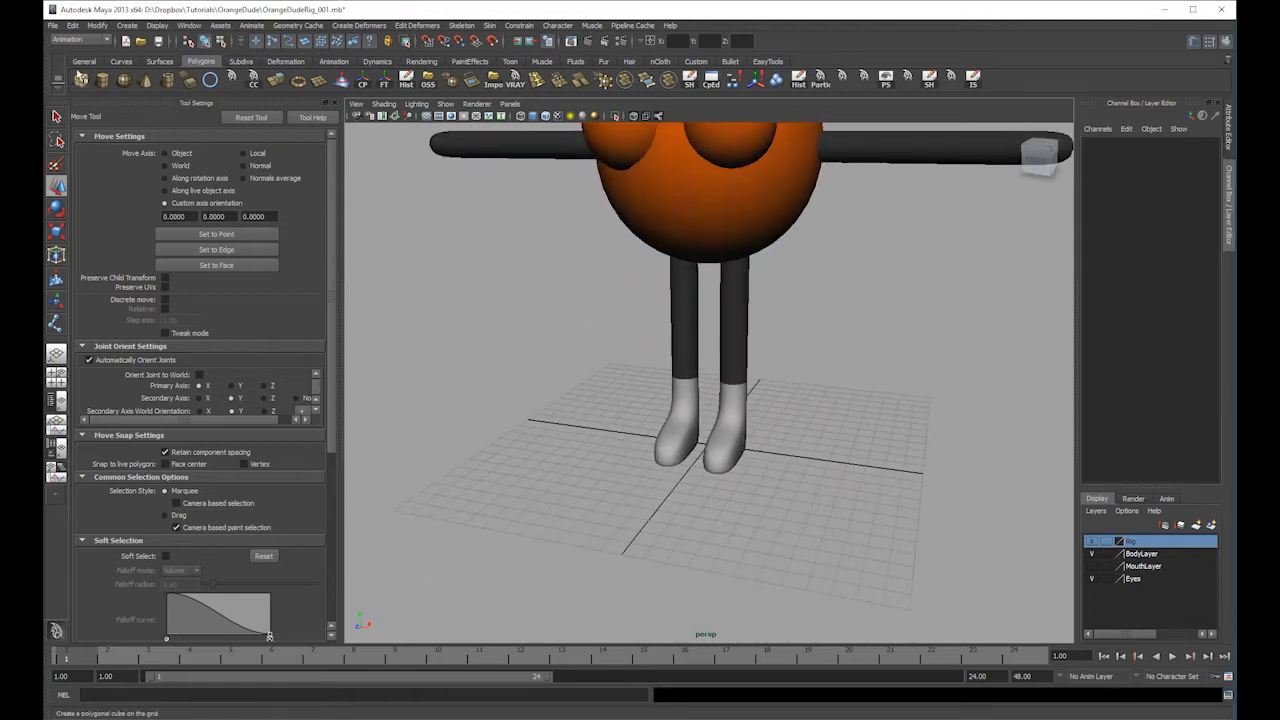
{"action": "left_click_drag", "start_coordinate": [549, 280], "coordinate": [925, 470]}
{"action": "key", "text": "f"}
{"action": "scroll", "coordinate": [662, 373], "scroll_direction": "down", "scroll_amount": 5}
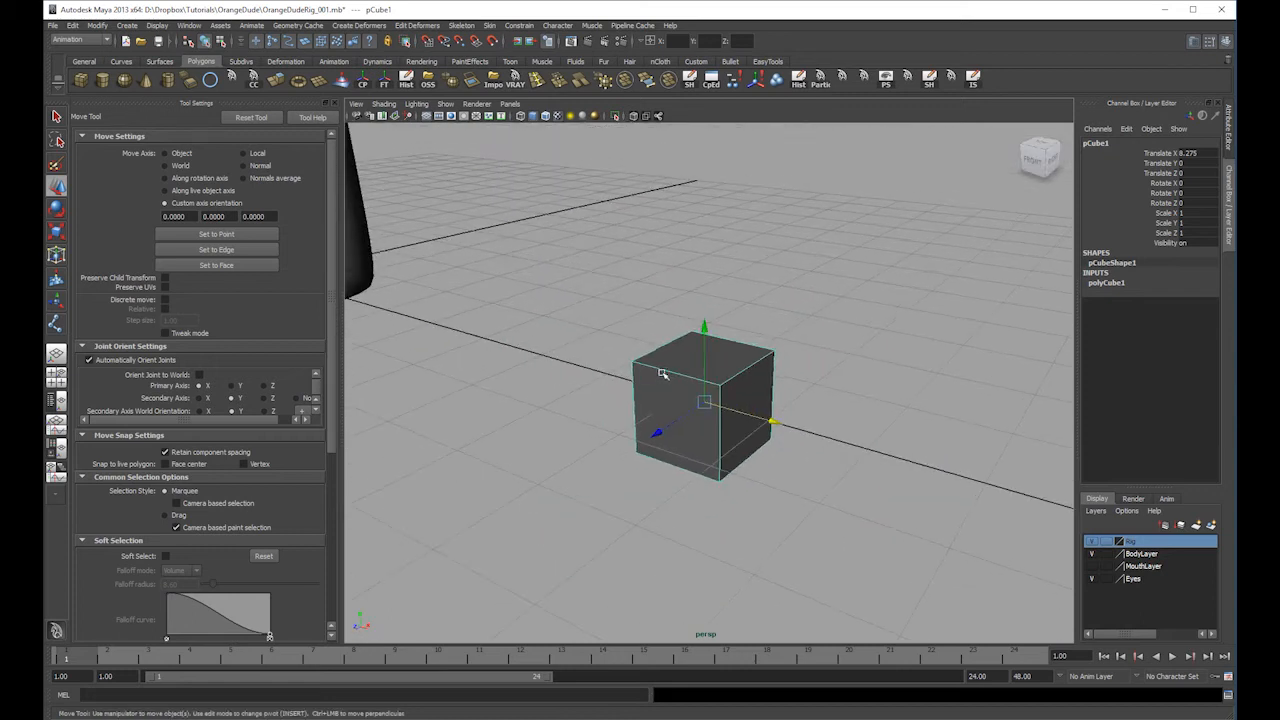
- Activate the EP Curve tool with point snapping and show the cube in wireframe
{"action": "left_click", "coordinate": [121, 61]}
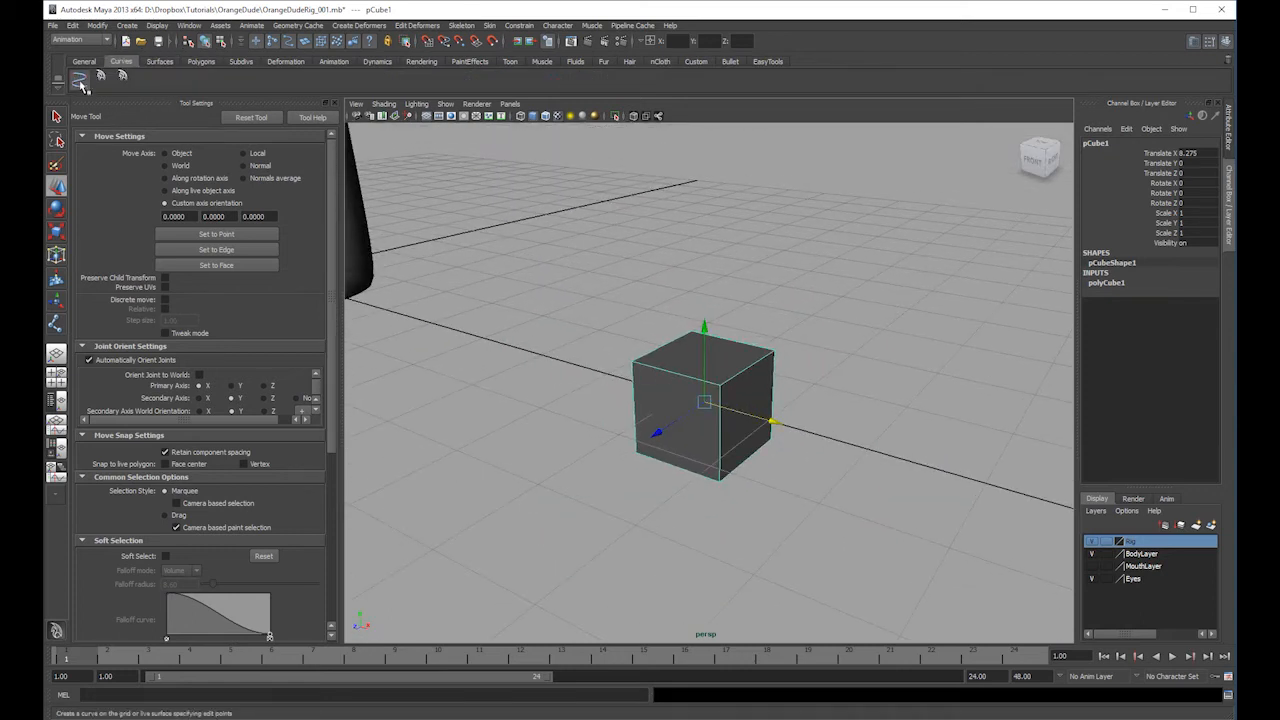
{"action": "left_click", "coordinate": [80, 78]}
{"action": "key", "text": "4"}
{"action": "left_click_drag", "start_coordinate": [699, 339], "coordinate": [700, 362], "text": "alt"}
{"action": "key", "text": "v"}
{"action": "left_click", "coordinate": [693, 327]}
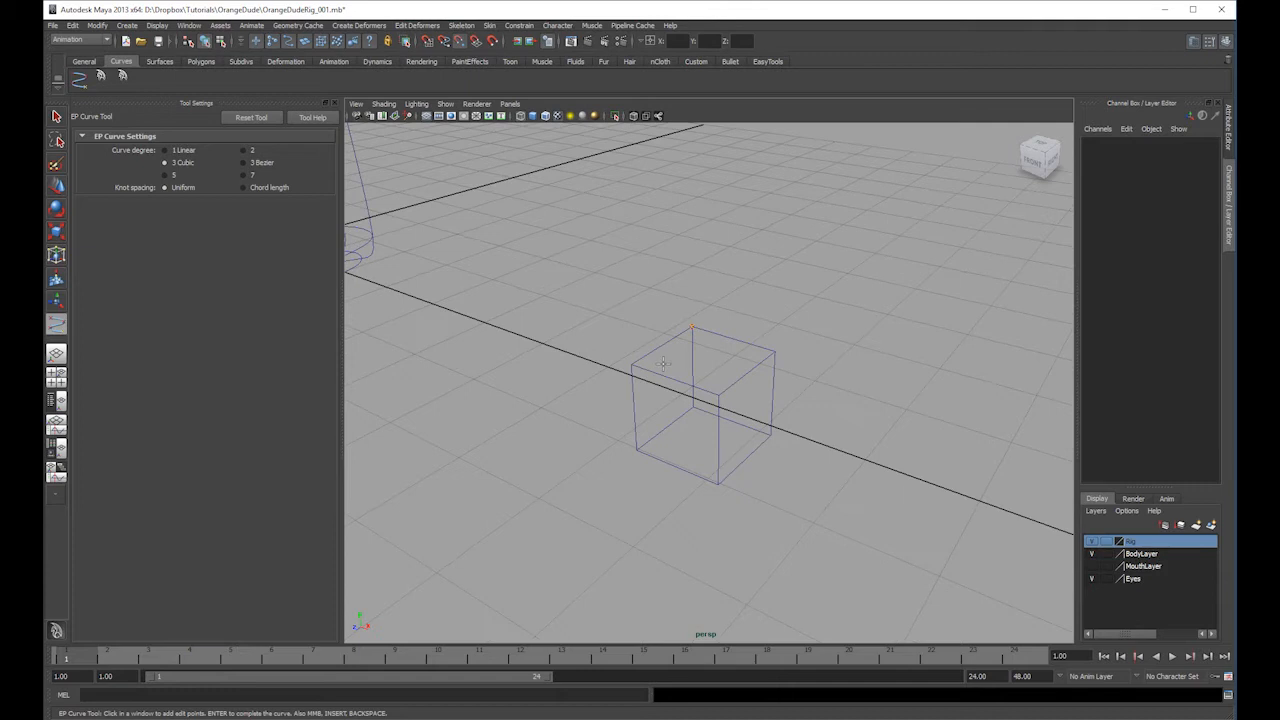
{"action": "left_click", "coordinate": [634, 363]}
{"action": "left_click", "coordinate": [722, 392]}
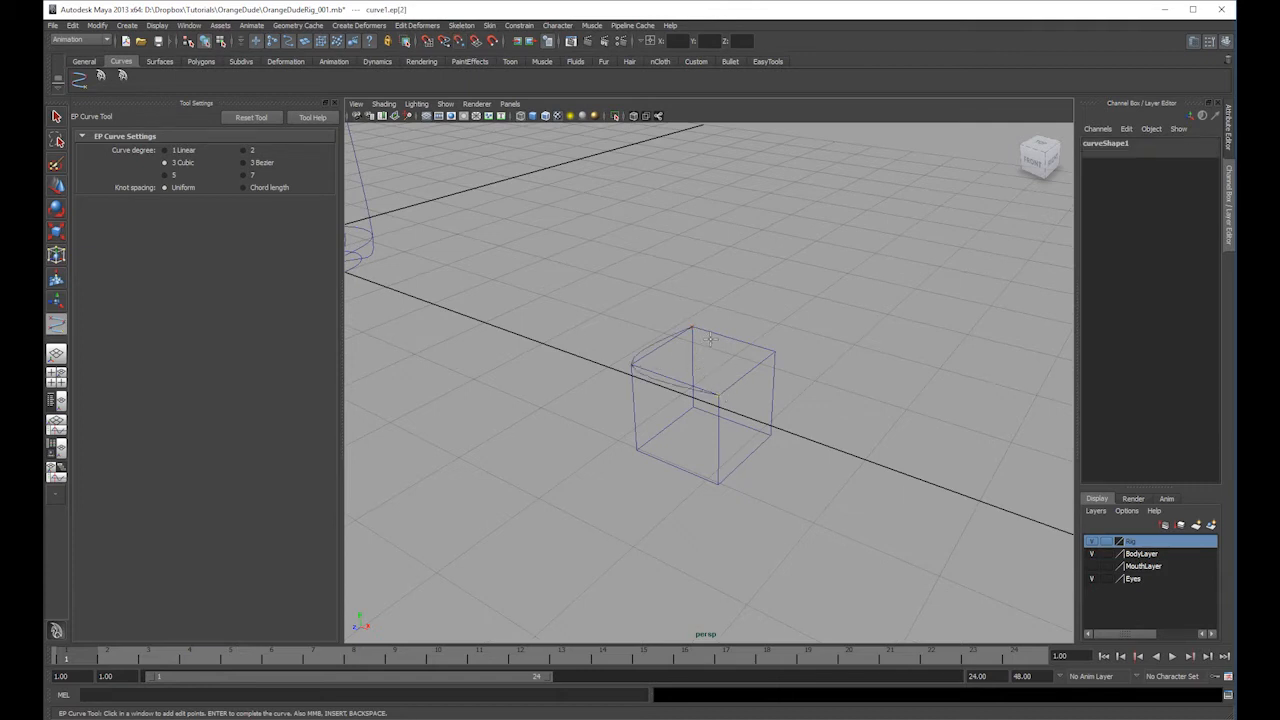
{"action": "key", "text": "ctrl+z"}
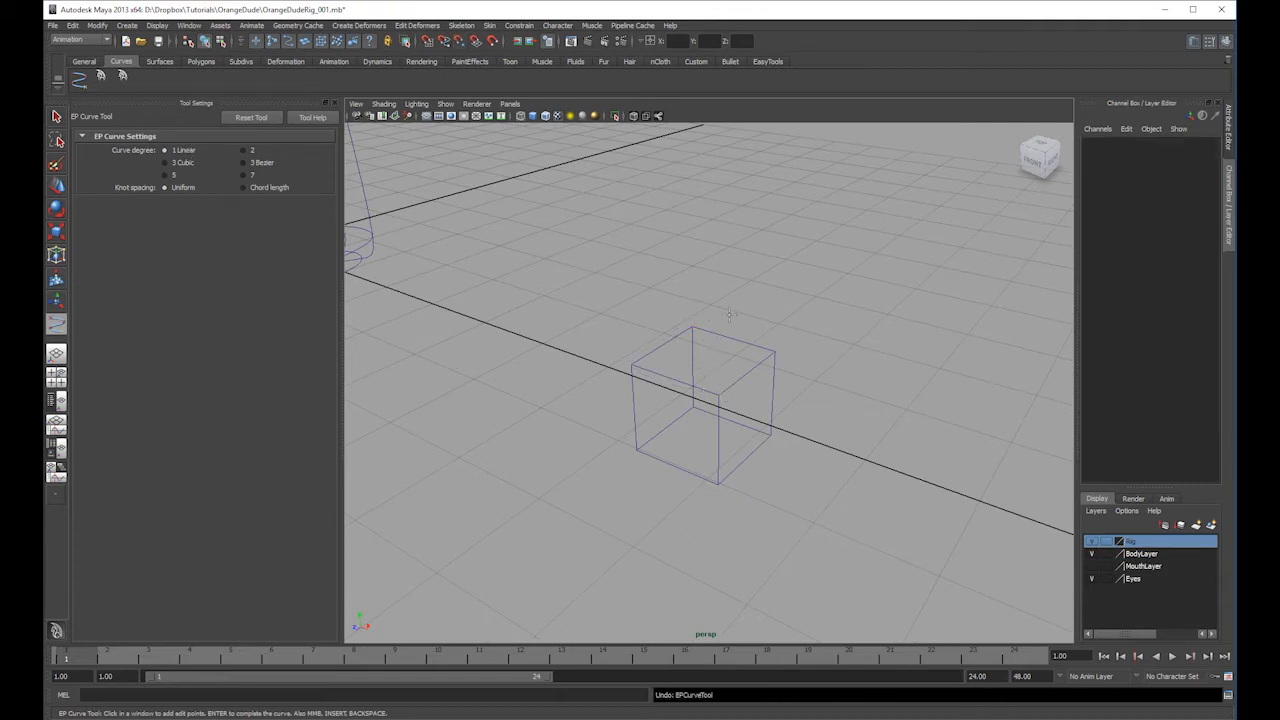
- Trace all edges of the cube with one linear EP curve snapped to the cube's vertices
{"action": "key", "text": "v"}
{"action": "left_click", "coordinate": [693, 327]}
{"action": "left_click", "coordinate": [725, 383]}
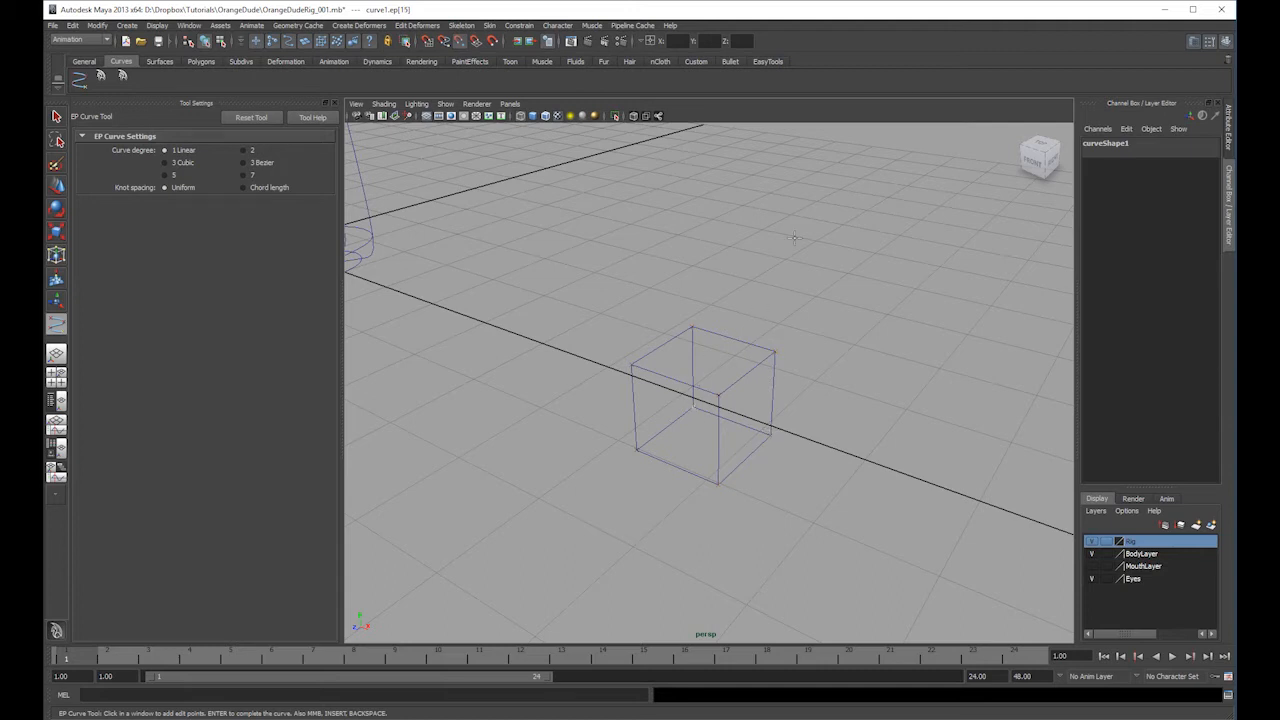
{"action": "key", "text": "Return"}
{"action": "key", "text": "w"}
- Delete the polygon cube pCube1 so that only the traced cube curve is kept
{"action": "left_click", "coordinate": [57, 400]}
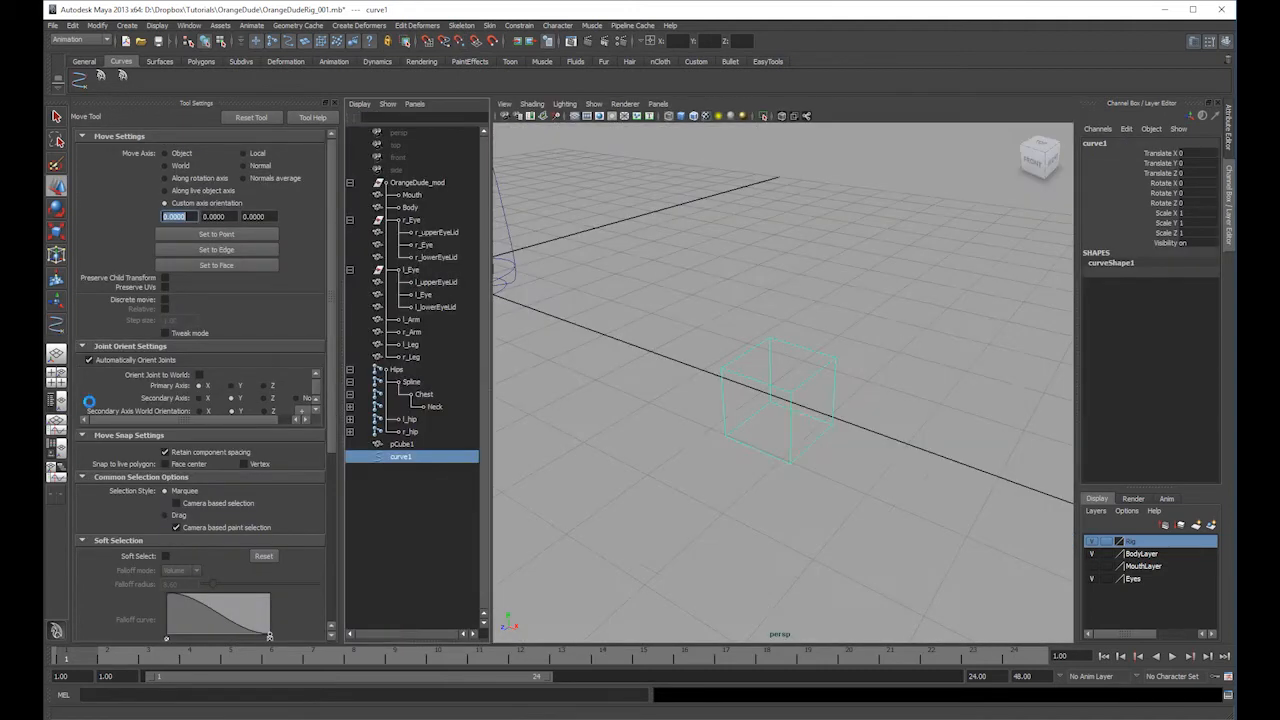
{"action": "left_click", "coordinate": [400, 444]}
{"action": "key", "text": "5"}
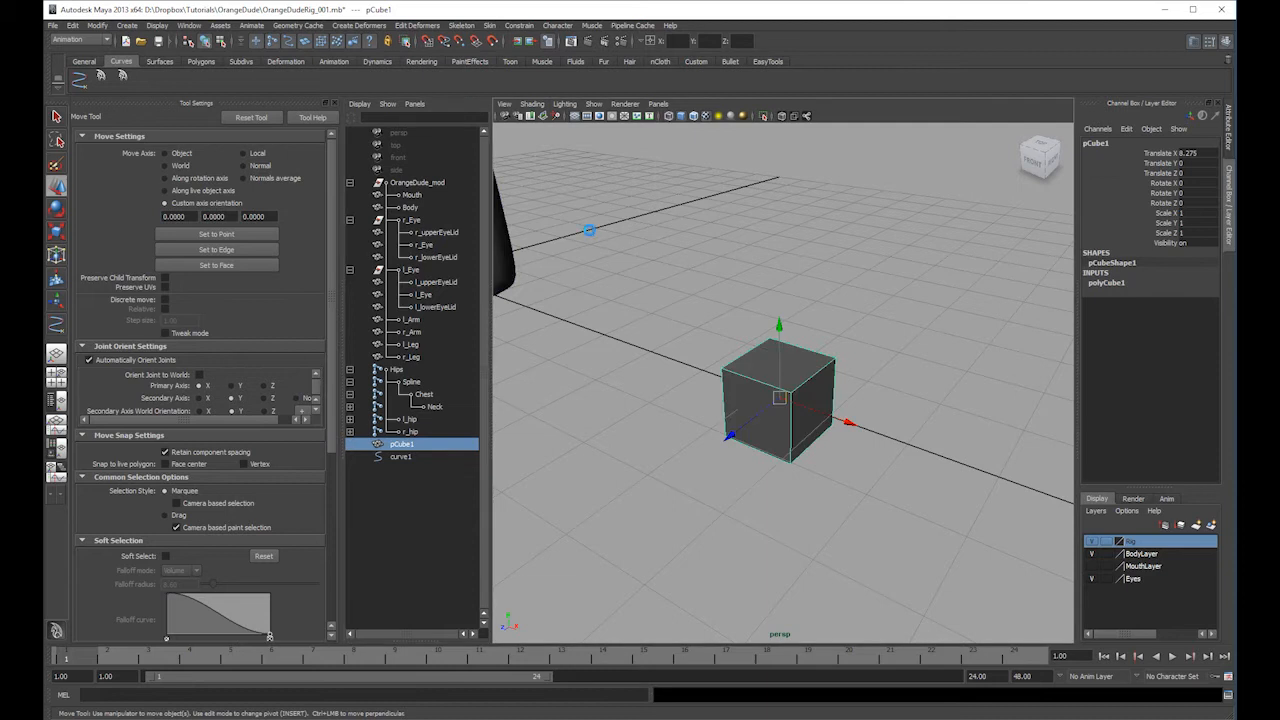
{"action": "left_click", "coordinate": [589, 230]}
{"action": "key", "text": "4"}
{"action": "key", "text": "space"}
{"action": "middle_click_drag", "start_coordinate": [887, 319], "coordinate": [930, 319], "text": "alt"}
{"action": "scroll", "coordinate": [930, 319], "scroll_direction": "down", "scroll_amount": 3}
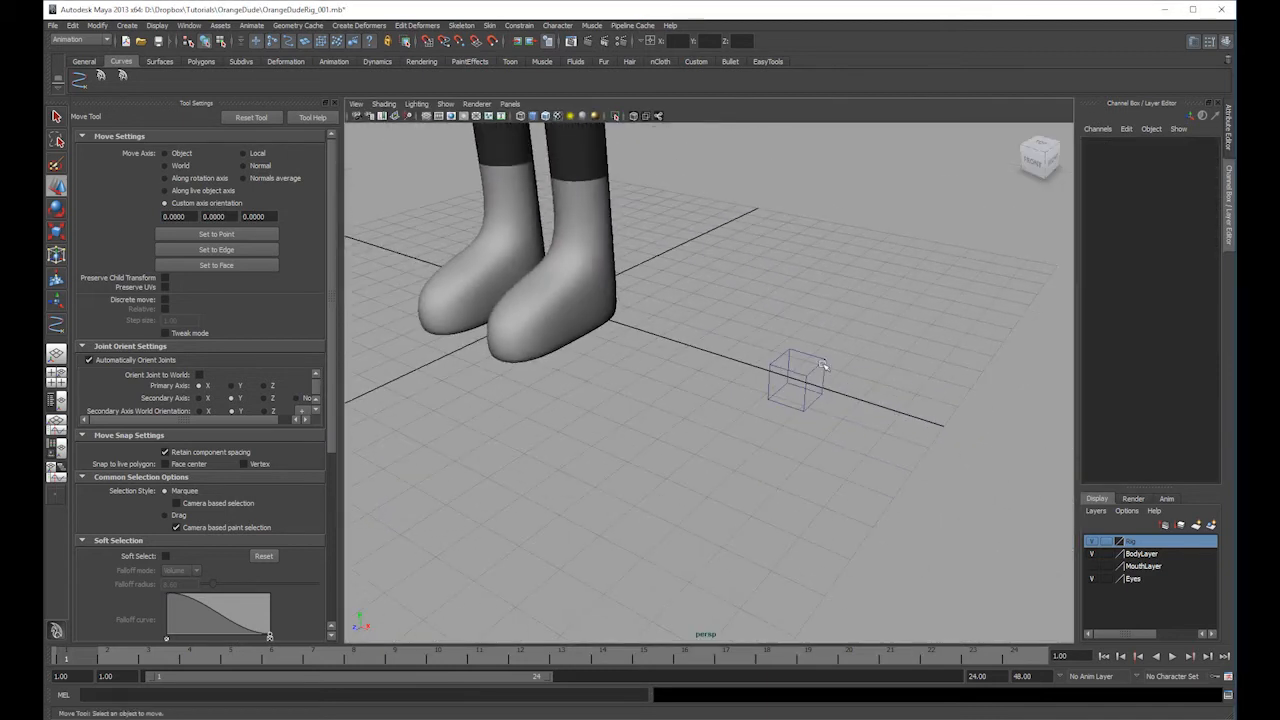
- Select the cube curve and close the tool settings to enlarge the viewport
{"action": "left_click", "coordinate": [779, 410]}
{"action": "left_click_drag", "start_coordinate": [822, 392], "coordinate": [830, 440], "text": "alt"}
{"action": "key", "text": "space"}
{"action": "key", "text": "space"}
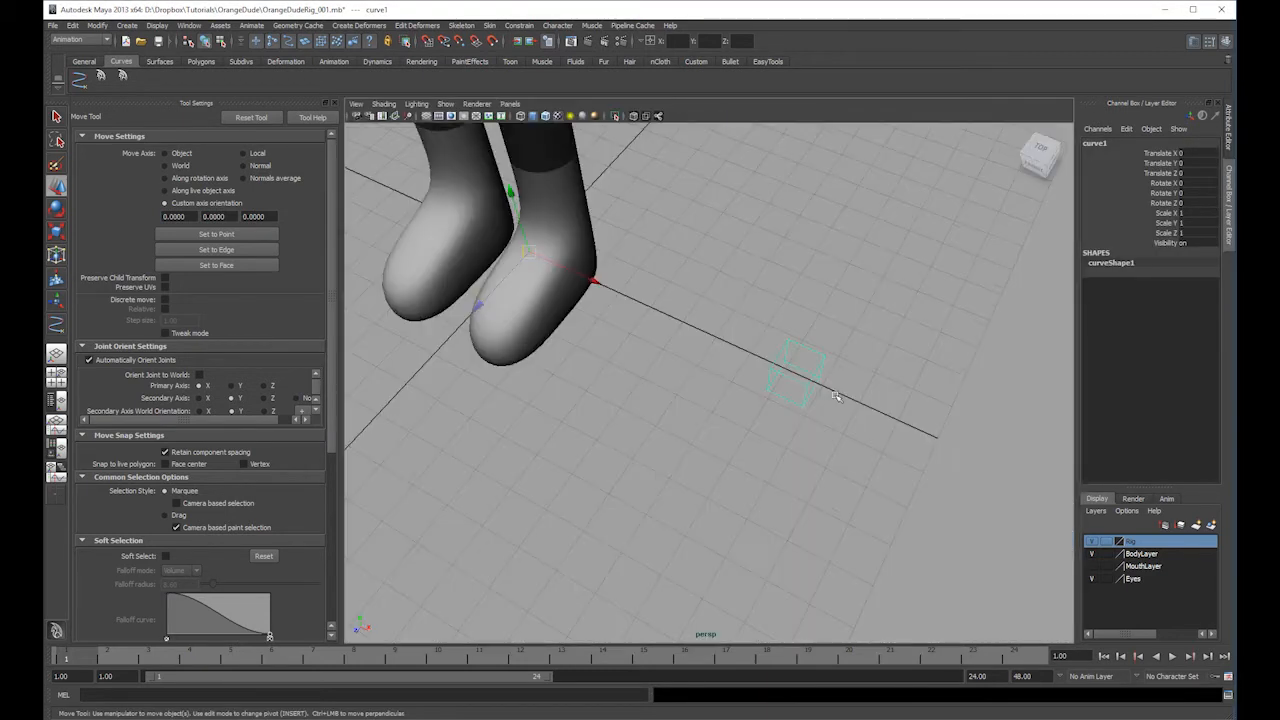
{"action": "key", "text": "space"}
{"action": "left_click", "coordinate": [335, 103]}
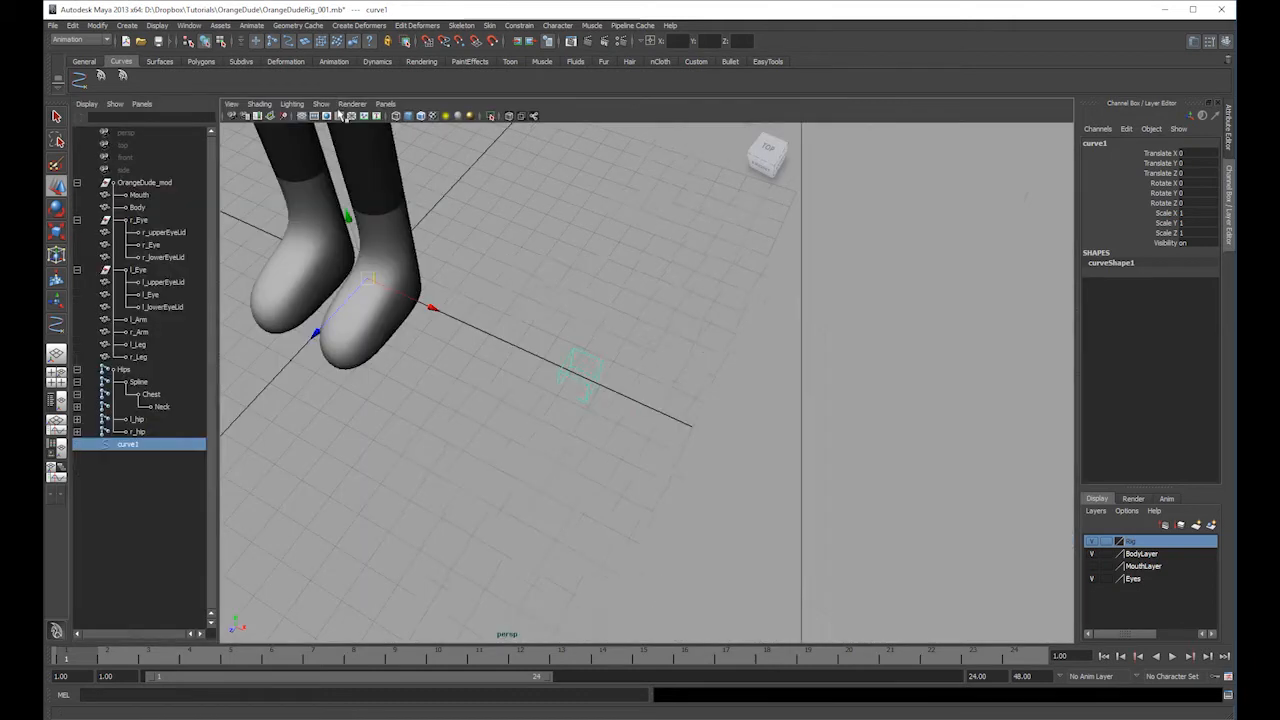
- Center the cube curve's pivot and snap the curve onto the left ankle joint
{"action": "key", "text": "space"}
{"action": "left_click_drag", "start_coordinate": [740, 336], "coordinate": [773, 312], "text": "alt"}
{"action": "key", "text": "space"}
{"action": "left_click_drag", "start_coordinate": [773, 312], "coordinate": [782, 342]}
{"action": "right_click_drag", "start_coordinate": [971, 374], "coordinate": [591, 368], "text": "alt"}
{"action": "middle_click_drag", "start_coordinate": [591, 368], "coordinate": [551, 151], "text": "alt"}
{"action": "right_click_drag", "start_coordinate": [551, 151], "coordinate": [660, 160], "text": "alt"}
{"action": "middle_click_drag", "start_coordinate": [582, 473], "coordinate": [724, 480], "text": "alt"}
{"action": "right_click_drag", "start_coordinate": [724, 480], "coordinate": [786, 449], "text": "alt"}
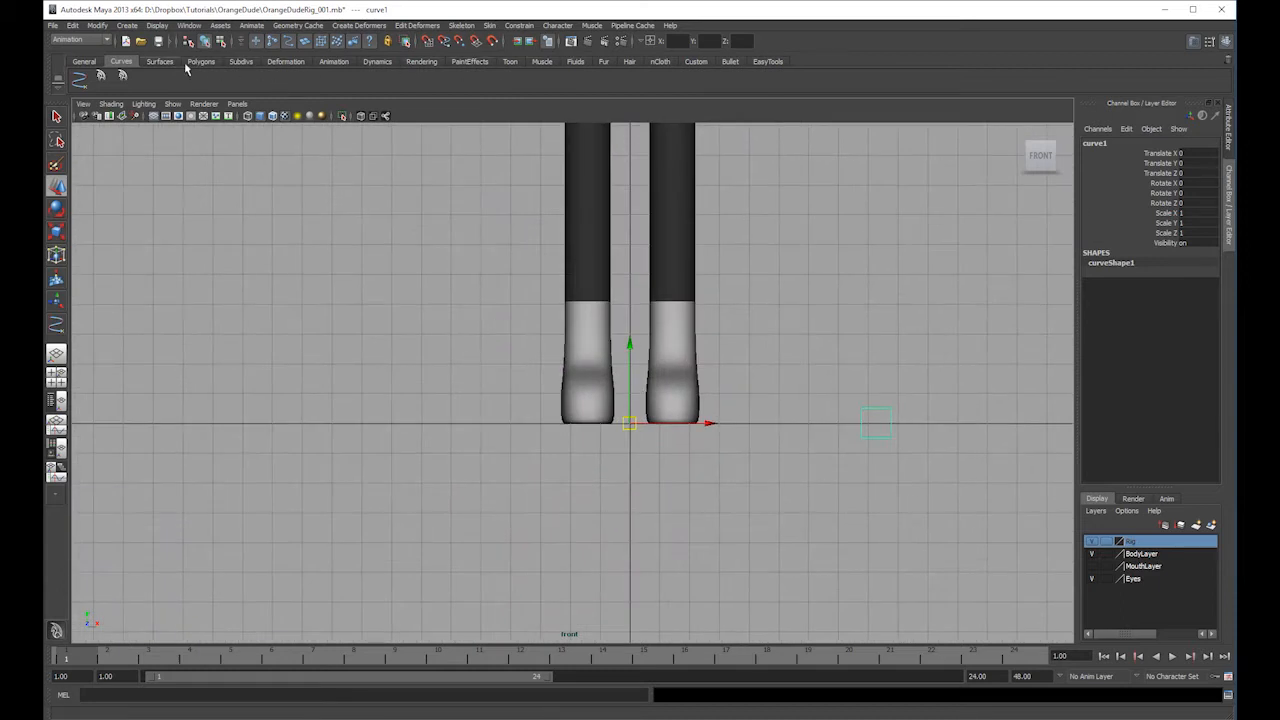
{"action": "left_click", "coordinate": [200, 61]}
{"action": "left_click", "coordinate": [362, 80]}
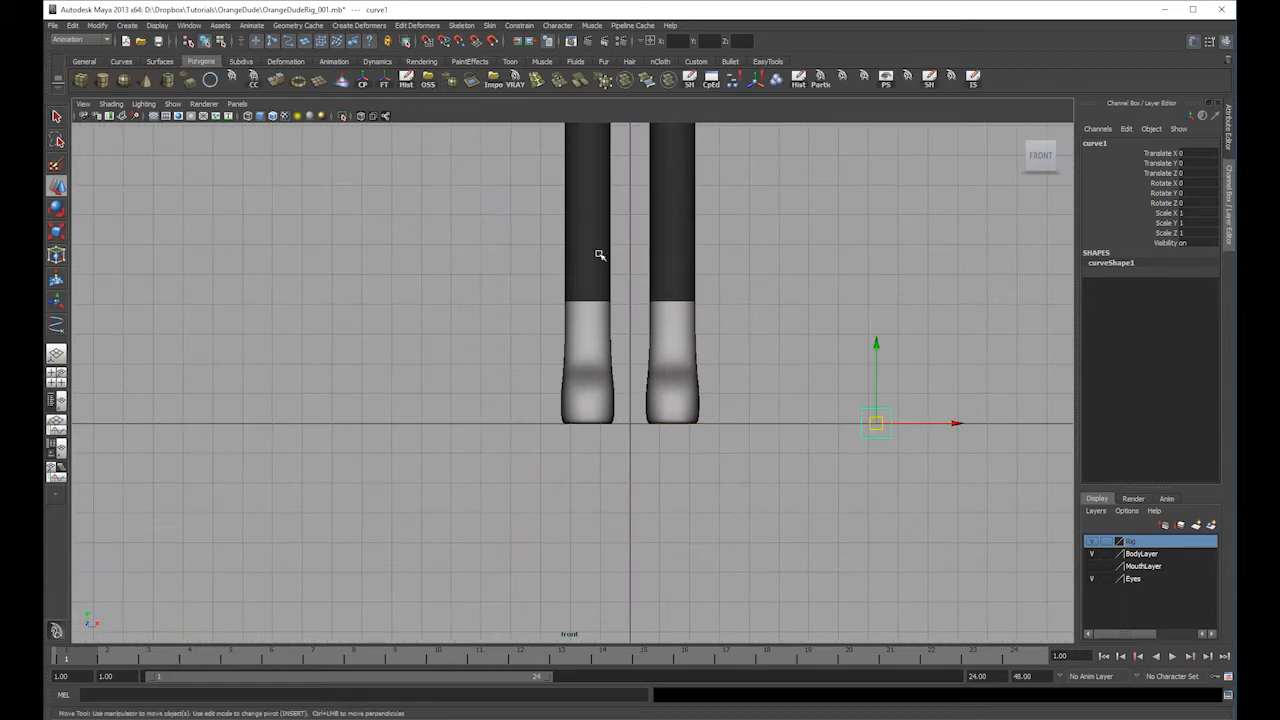
{"action": "key", "text": "4"}
{"action": "left_click_drag", "start_coordinate": [888, 423], "coordinate": [797, 370]}
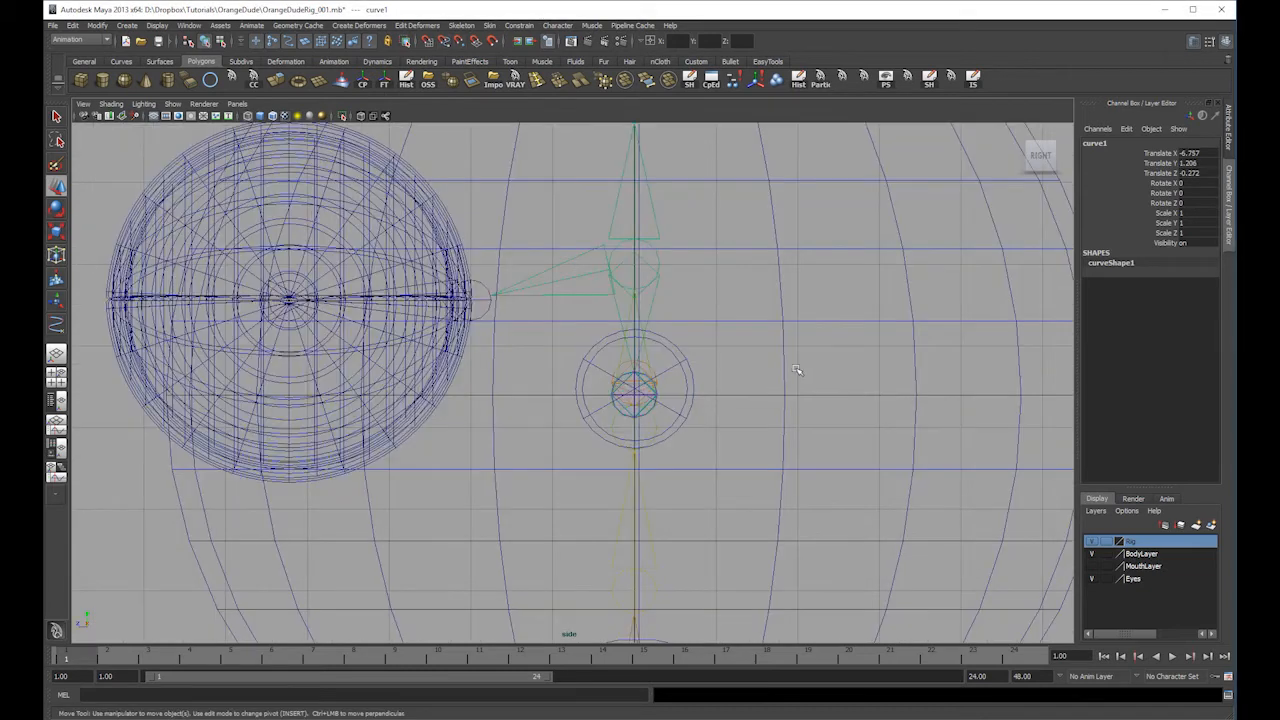
- Reshape the curve's control vertices in the side view into a tapered box enclosing the left foot from heel to toe
{"action": "right_click_drag", "start_coordinate": [816, 399], "coordinate": [674, 442], "text": "alt"}
{"action": "key", "text": "f"}
{"action": "right_click_drag", "start_coordinate": [810, 439], "coordinate": [616, 387], "text": "alt"}
{"action": "middle_click_drag", "start_coordinate": [629, 402], "coordinate": [700, 441], "text": "alt"}
{"action": "right_click_drag", "start_coordinate": [700, 441], "coordinate": [846, 446], "text": "alt"}
{"action": "right_click_drag", "start_coordinate": [806, 406], "coordinate": [709, 404]}
{"action": "left_click_drag", "start_coordinate": [610, 469], "coordinate": [801, 472]}
{"action": "key", "text": "ctrl+z"}
{"action": "left_click", "coordinate": [273, 41]}
{"action": "left_click_drag", "start_coordinate": [589, 381], "coordinate": [593, 409]}
{"action": "left_click_drag", "start_coordinate": [740, 395], "coordinate": [662, 538]}
{"action": "left_click_drag", "start_coordinate": [617, 452], "coordinate": [629, 452]}
{"action": "left_click_drag", "start_coordinate": [478, 432], "coordinate": [490, 373]}
{"action": "left_click", "coordinate": [707, 412]}
{"action": "left_click_drag", "start_coordinate": [706, 342], "coordinate": [707, 332]}
- Widen the foot curve in the front view by moving its side control vertices outward beyond both sides of the left foot
{"action": "key", "text": "space"}
{"action": "key", "text": "space"}
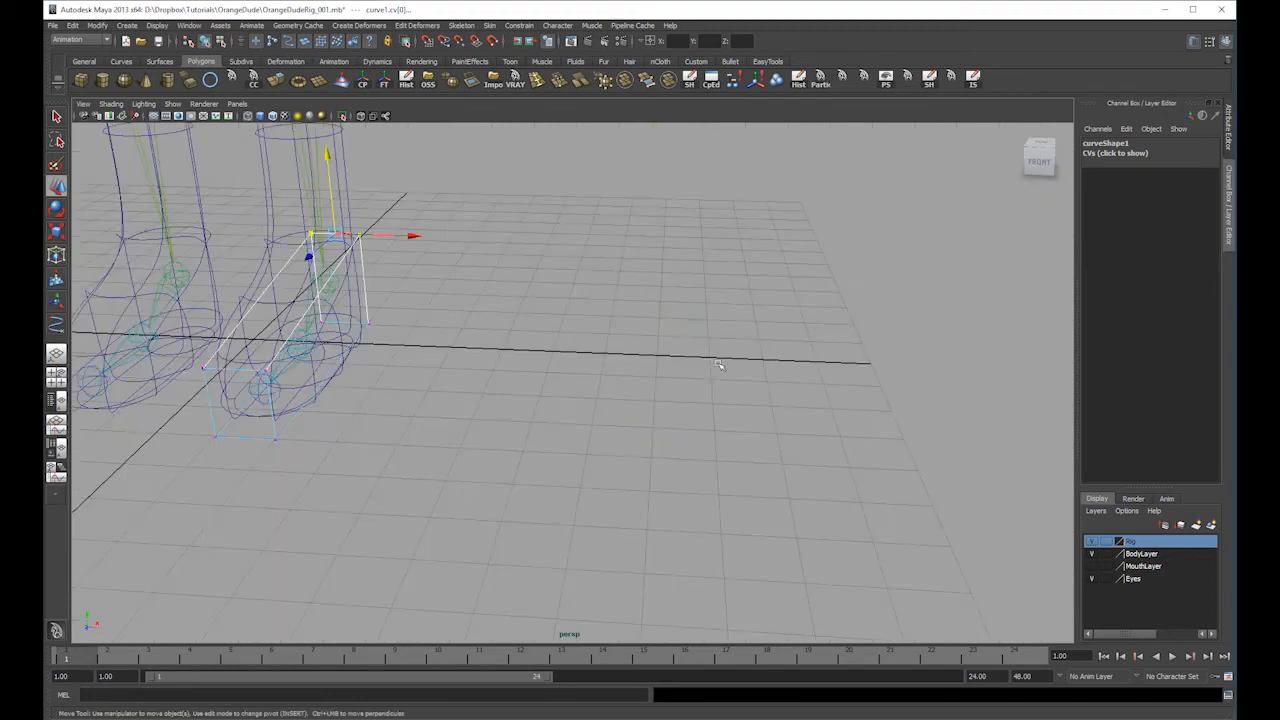
{"action": "middle_click_drag", "start_coordinate": [588, 416], "coordinate": [646, 369], "text": "alt"}
{"action": "left_click_drag", "start_coordinate": [646, 369], "coordinate": [620, 369], "text": "alt"}
{"action": "key", "text": "space"}
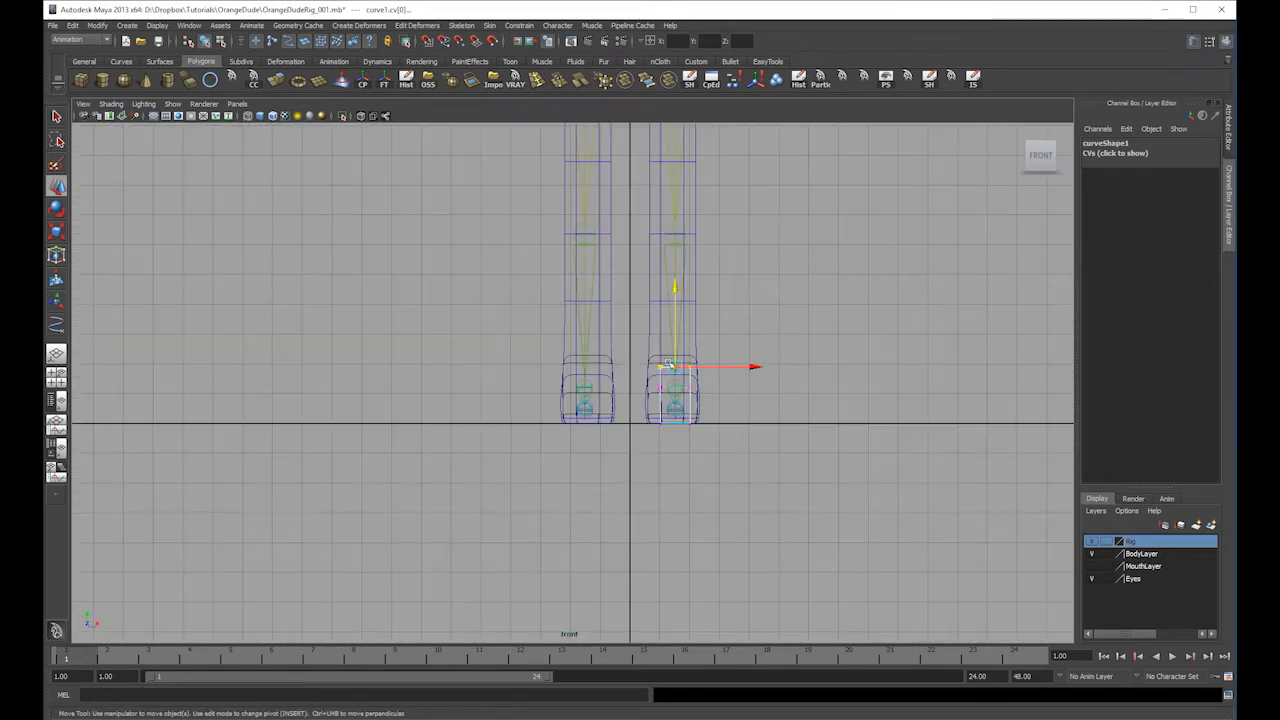
{"action": "left_click_drag", "start_coordinate": [663, 462], "coordinate": [662, 463]}
{"action": "left_click_drag", "start_coordinate": [770, 394], "coordinate": [786, 393]}
{"action": "left_click_drag", "start_coordinate": [684, 352], "coordinate": [637, 432]}
{"action": "left_click_drag", "start_coordinate": [735, 393], "coordinate": [720, 397]}
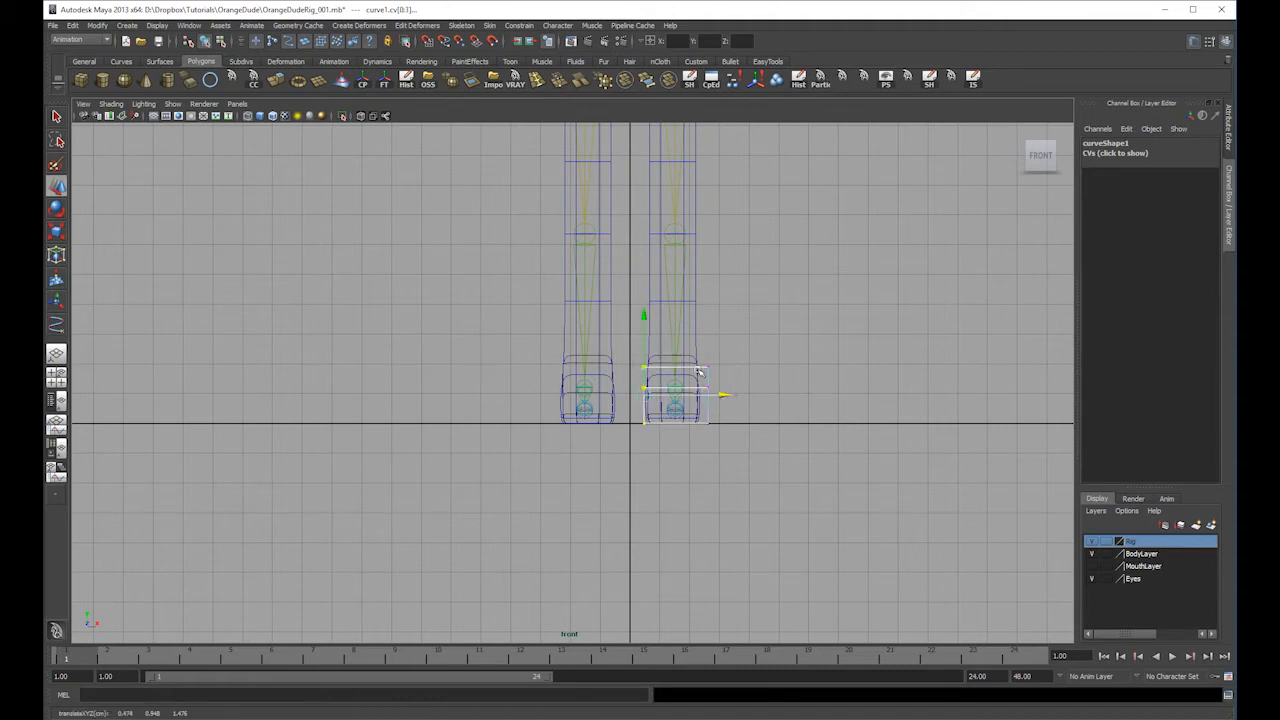
{"action": "right_click_drag", "start_coordinate": [705, 368], "coordinate": [742, 352]}
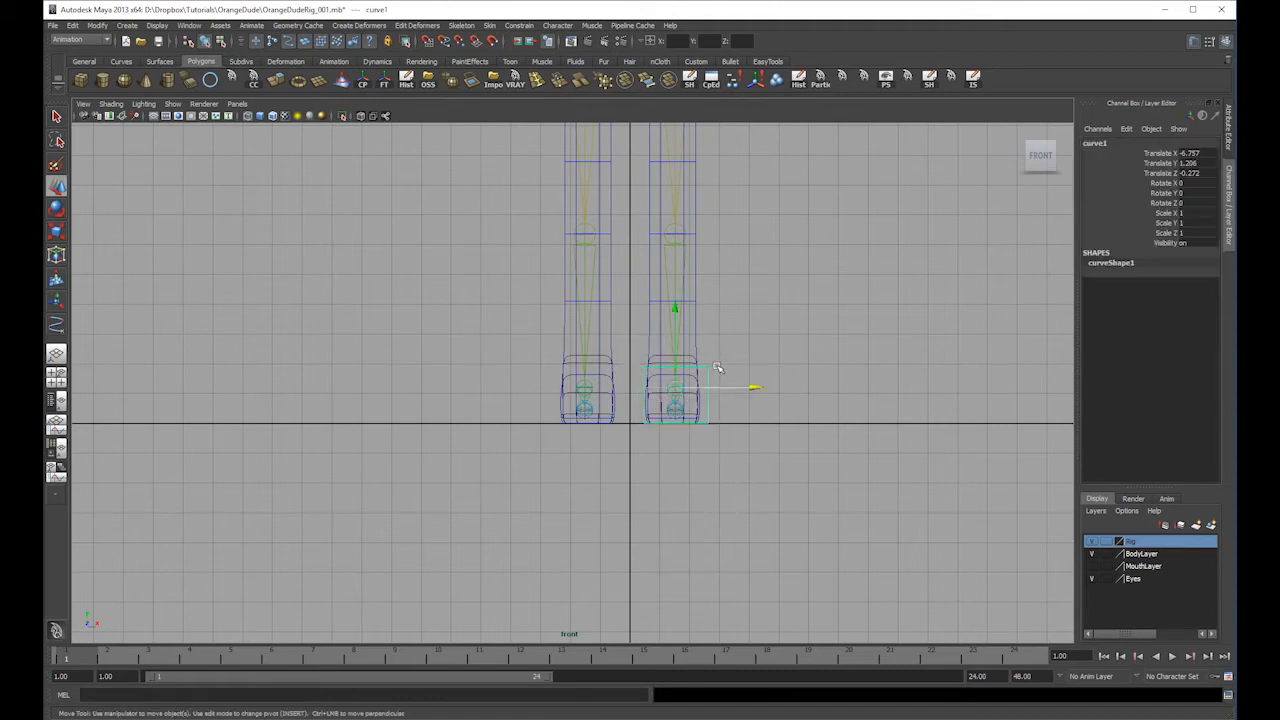
- Duplicate the foot curve, group the copy about the origin and set the group's Scale X to -1
{"action": "key", "text": "ctrl+g"}
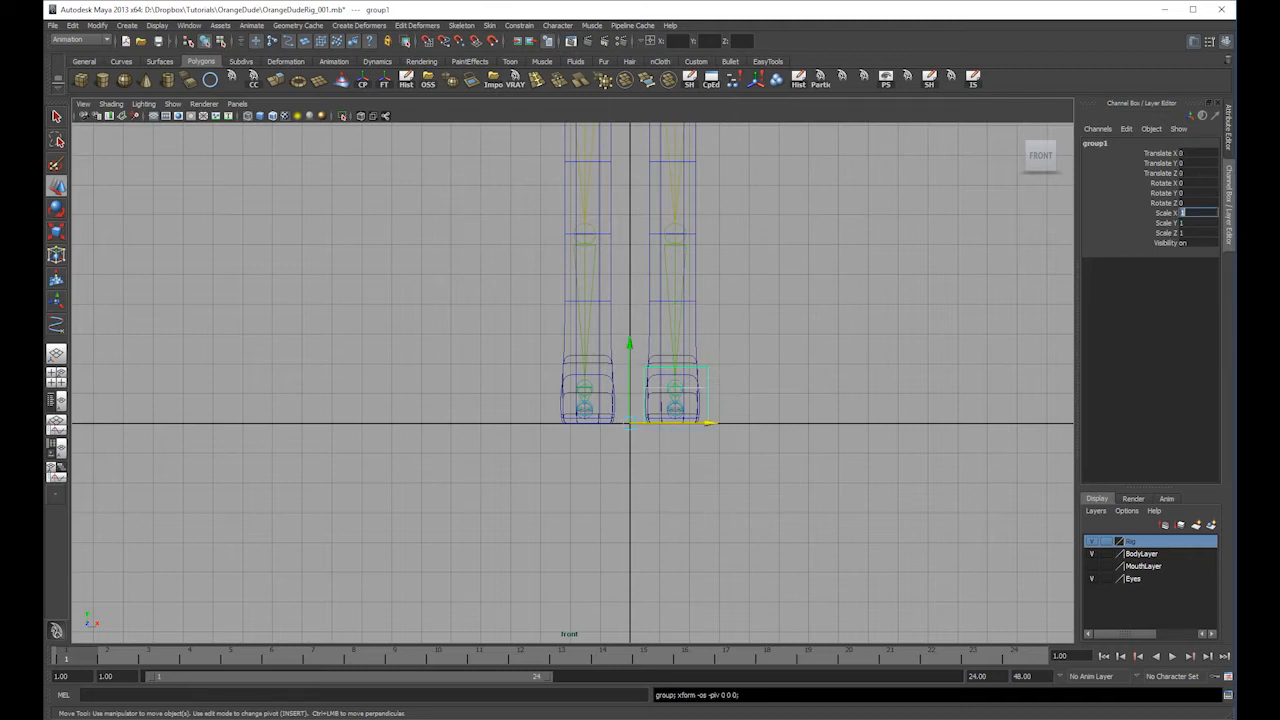
{"action": "type", "text": "-1"}
{"action": "key", "text": "Return"}
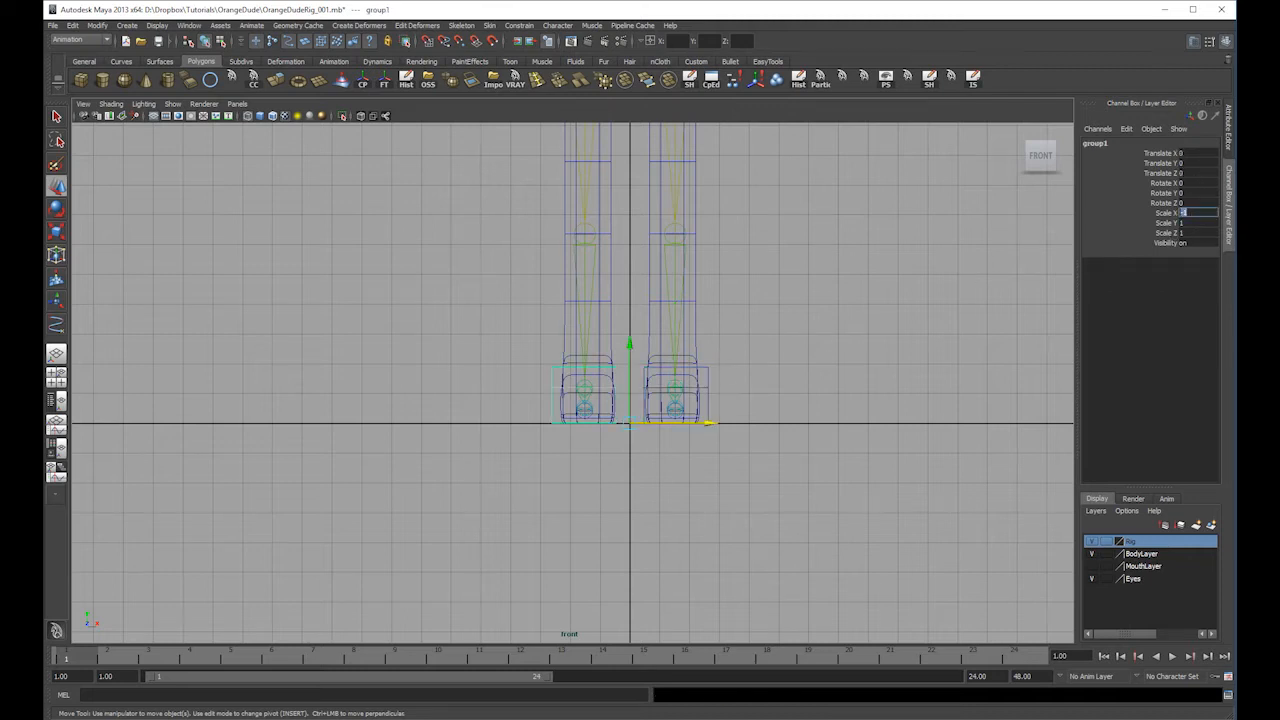
- Select the mirrored foot curve and snap it to the right ankle joint
{"action": "left_click", "coordinate": [884, 348]}
{"action": "left_click", "coordinate": [603, 378]}
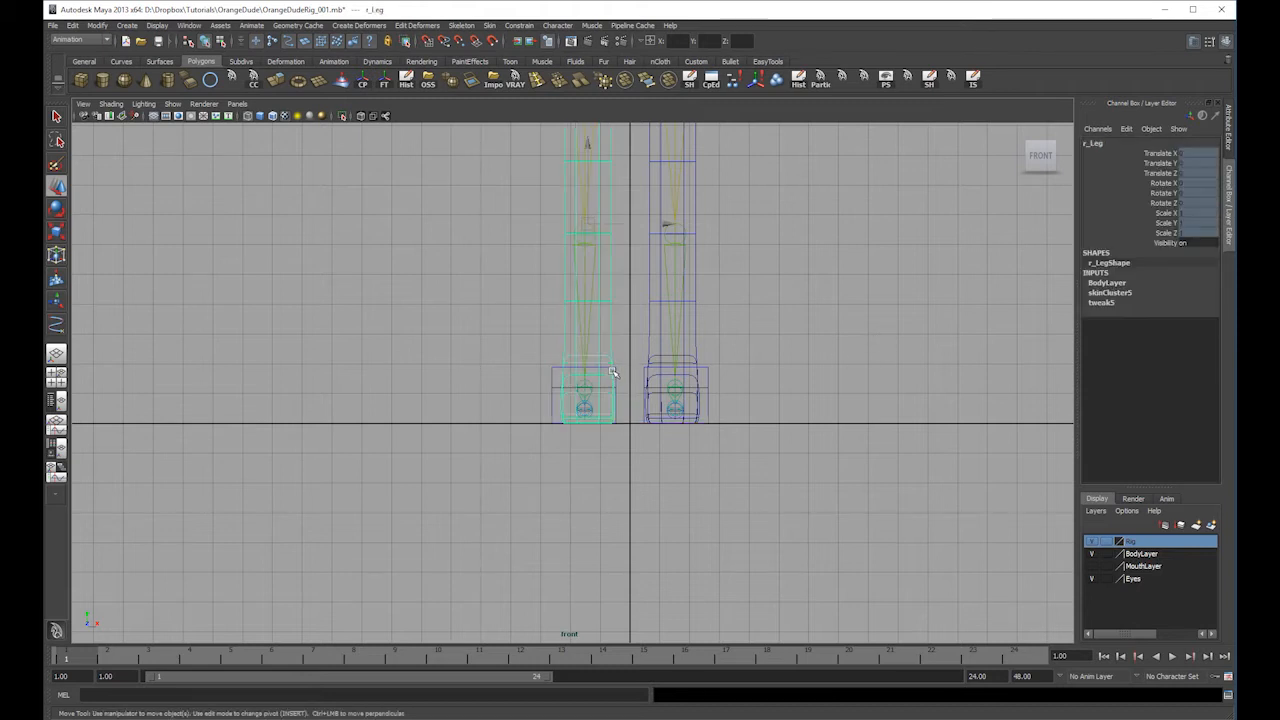
{"action": "left_click", "coordinate": [613, 366]}
{"action": "left_click", "coordinate": [614, 366]}
{"action": "key", "text": "v"}
{"action": "mouse_move", "coordinate": [587, 386]}
{"action": "left_mouse_down"}
{"action": "mouse_move", "coordinate": [598, 386]}
{"action": "mouse_move", "coordinate": [586, 385]}
{"action": "left_mouse_up"}
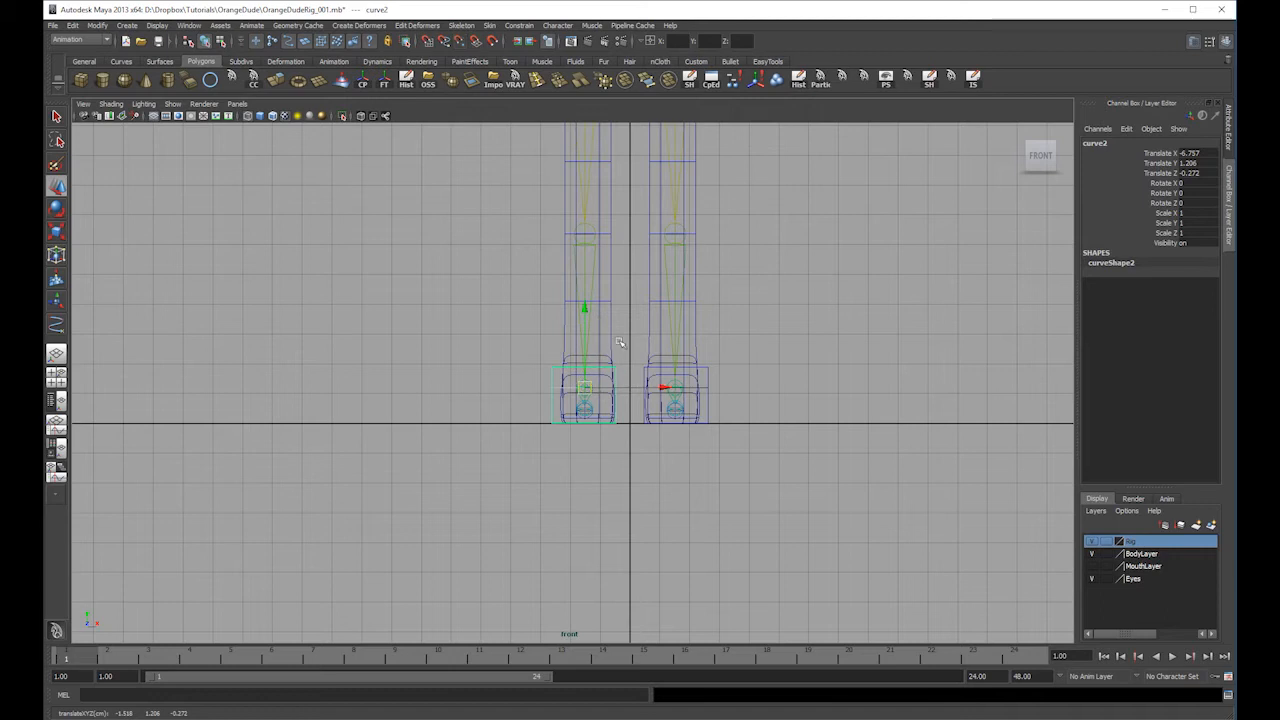
- Move the outer control vertices of both foot curves slightly inward, closer to the feet
{"action": "left_click", "coordinate": [688, 368]}
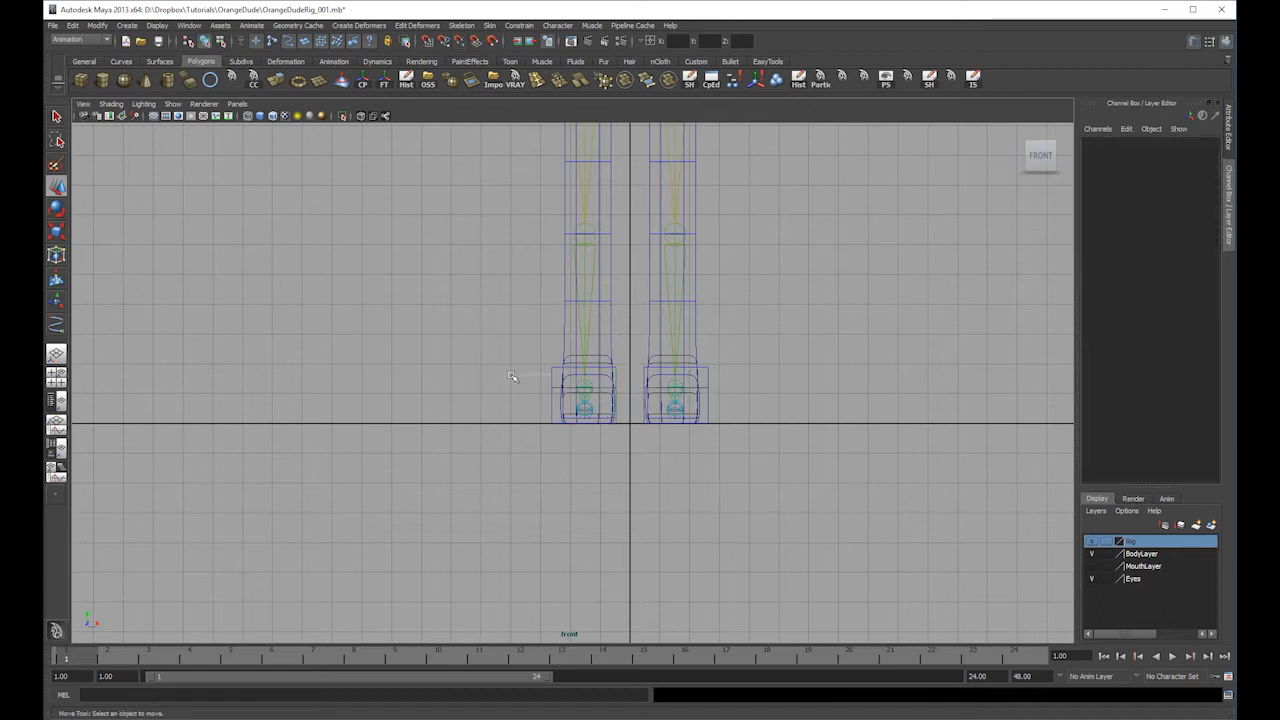
{"action": "left_click_drag", "start_coordinate": [557, 444], "coordinate": [559, 445]}
{"action": "right_click_drag", "start_coordinate": [552, 386], "coordinate": [482, 387]}
{"action": "left_click_drag", "start_coordinate": [494, 334], "coordinate": [507, 354]}
{"action": "left_click_drag", "start_coordinate": [557, 473], "coordinate": [558, 474]}
{"action": "left_click", "coordinate": [713, 371]}
{"action": "left_click", "coordinate": [709, 366]}
{"action": "right_click_drag", "start_coordinate": [708, 365], "coordinate": [605, 353]}
{"action": "left_click_drag", "start_coordinate": [741, 347], "coordinate": [693, 456]}
{"action": "left_click_drag", "start_coordinate": [777, 394], "coordinate": [782, 394]}
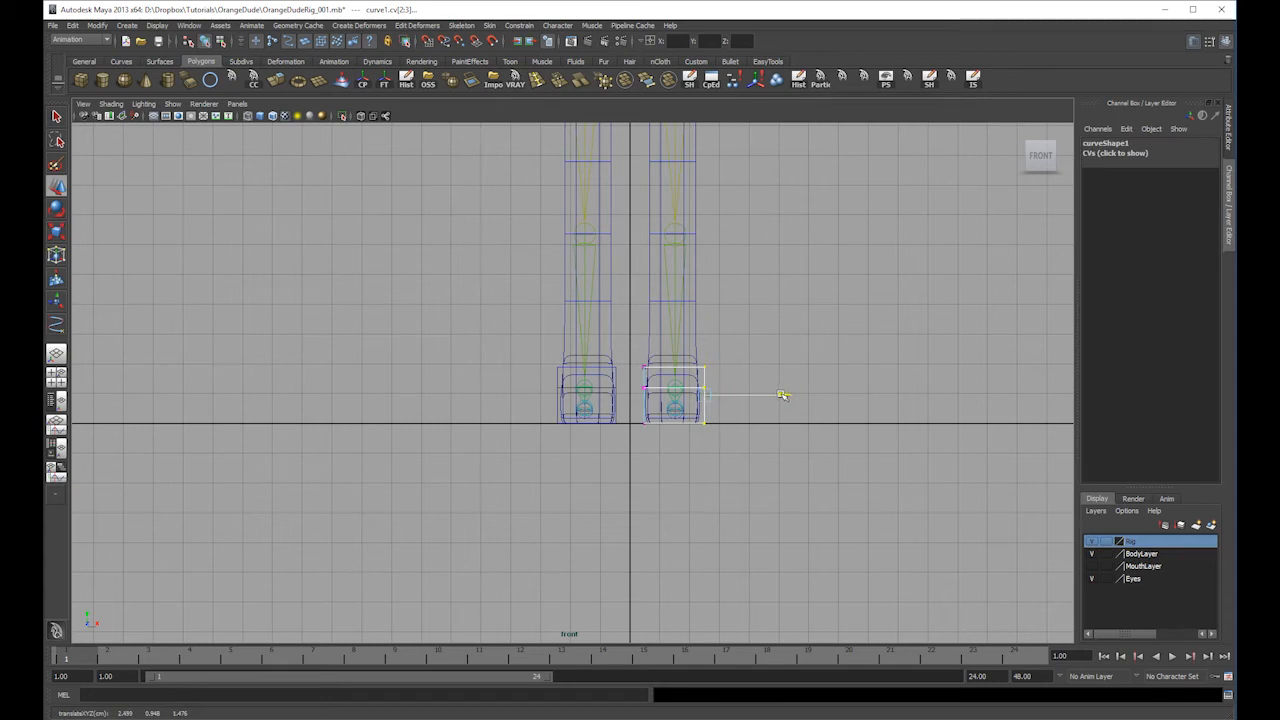
- Unparent curve2 from group1, delete the empty group and display the character shaded in the perspective view
{"action": "left_click", "coordinate": [52, 400]}
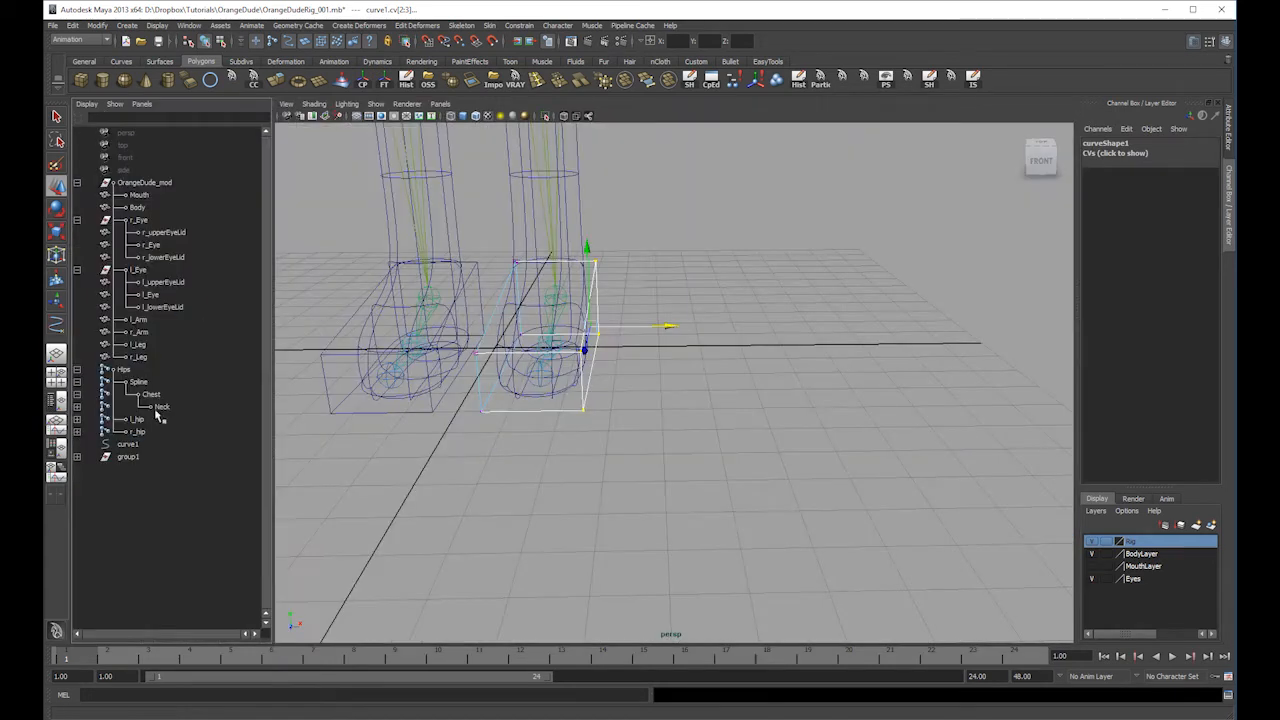
{"action": "left_click", "coordinate": [83, 457]}
{"action": "left_click", "coordinate": [134, 470]}
{"action": "key", "text": "shift+p"}
{"action": "left_click", "coordinate": [137, 457]}
{"action": "key", "text": "Delete"}
{"action": "key", "text": "5"}
{"action": "mouse_move", "coordinate": [752, 335]}
{"action": "left_mouse_down", "text": "alt"}
{"action": "mouse_move", "coordinate": [761, 408]}
{"action": "mouse_move", "coordinate": [752, 362]}
{"action": "left_mouse_up", "text": "alt"}
{"action": "left_click", "coordinate": [760, 370]}
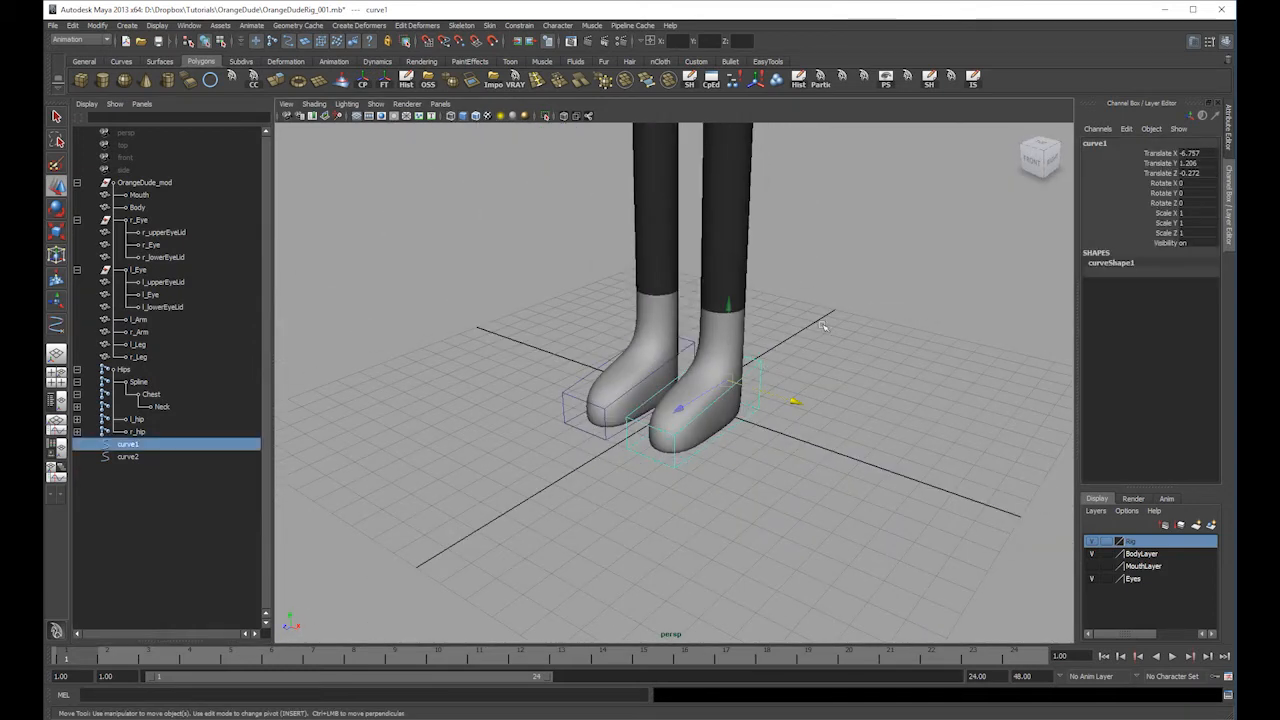
{"action": "left_click", "coordinate": [604, 410], "text": "shift"}
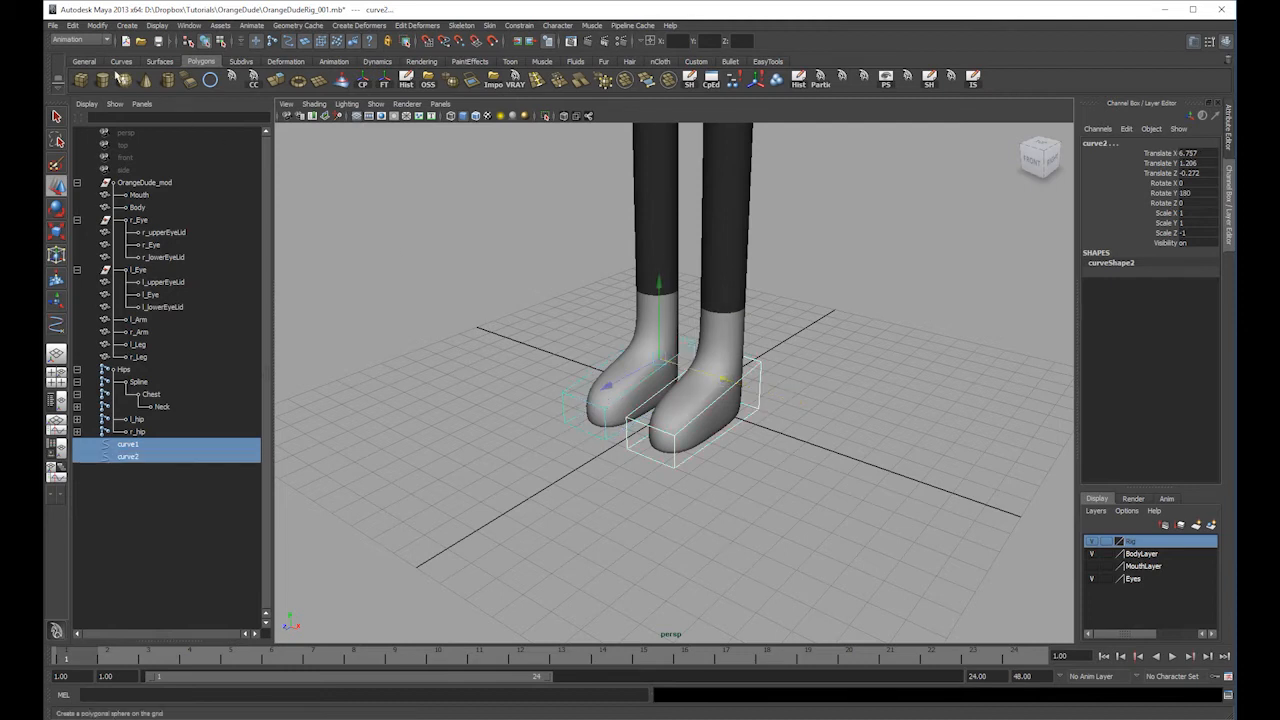
{"action": "left_click", "coordinate": [73, 25]}
{"action": "left_click", "coordinate": [225, 174]}
{"action": "left_click", "coordinate": [77, 25]}
{"action": "mouse_move", "coordinate": [130, 151]}
{"action": "left_click", "coordinate": [240, 152]}
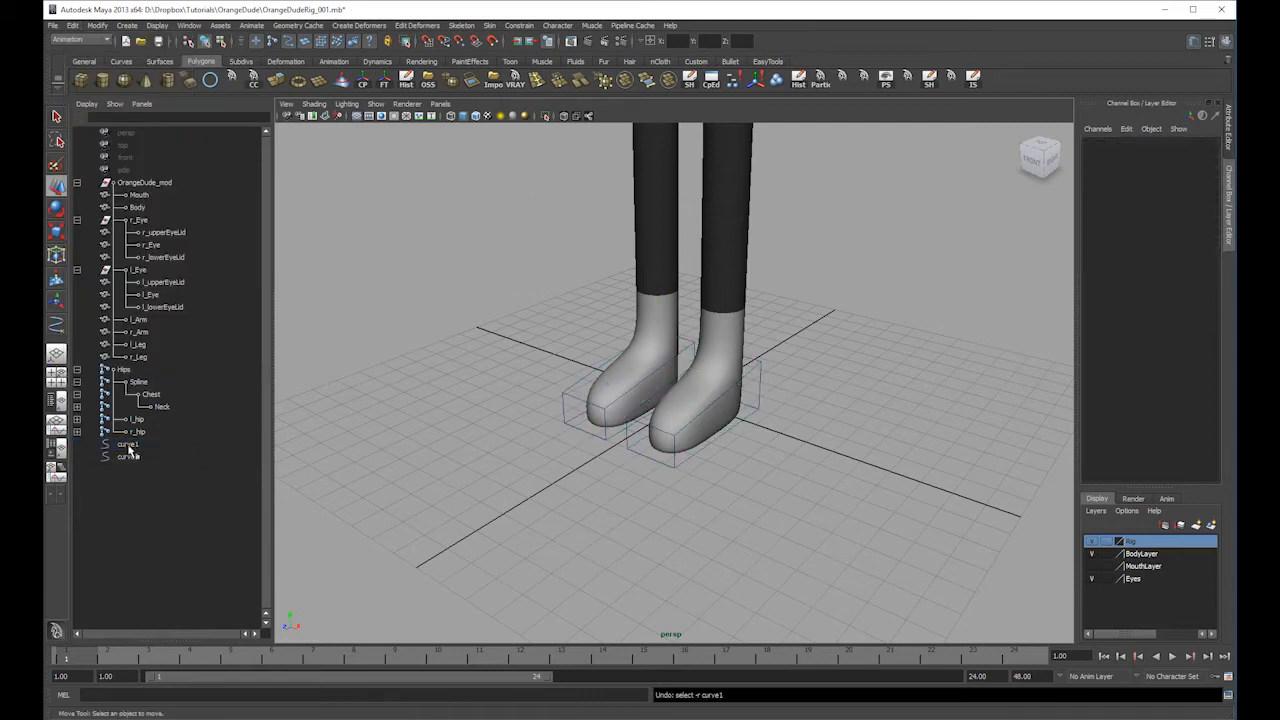
- Freeze the transformations of both foot curves, curve1 and curve2
{"action": "left_click_drag", "start_coordinate": [128, 444], "coordinate": [129, 456]}
{"action": "left_click", "coordinate": [384, 82]}
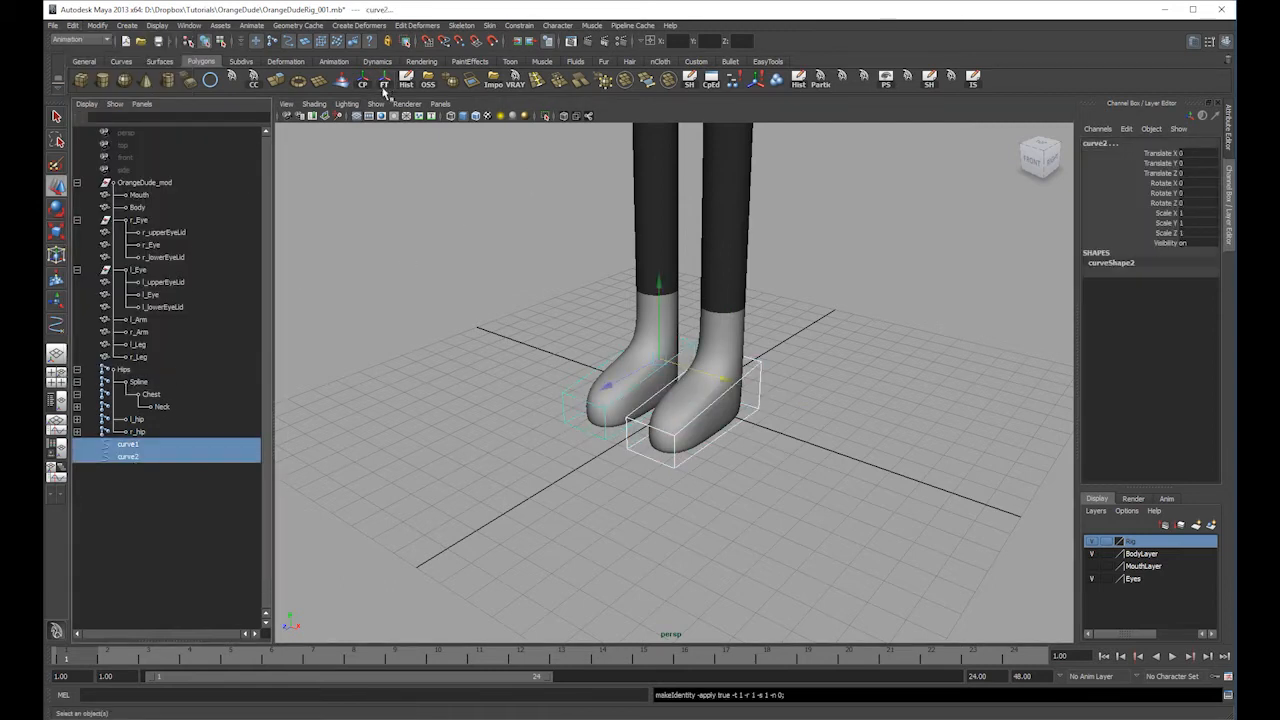
{"action": "left_click", "coordinate": [826, 283]}
- Create a NURBS circle at the origin with the whole character shown in wireframe
{"action": "right_click_drag", "start_coordinate": [923, 325], "coordinate": [666, 408], "text": "alt"}
{"action": "mouse_move", "coordinate": [666, 408]}
{"action": "left_mouse_down", "text": "alt"}
{"action": "mouse_move", "coordinate": [786, 391]}
{"action": "mouse_move", "coordinate": [767, 383]}
{"action": "mouse_move", "coordinate": [791, 371]}
{"action": "mouse_move", "coordinate": [759, 353]}
{"action": "mouse_move", "coordinate": [773, 391]}
{"action": "left_mouse_up", "text": "alt"}
{"action": "key", "text": "4"}
{"action": "key", "text": "5"}
{"action": "key", "text": "4"}
{"action": "left_click", "coordinate": [210, 82]}
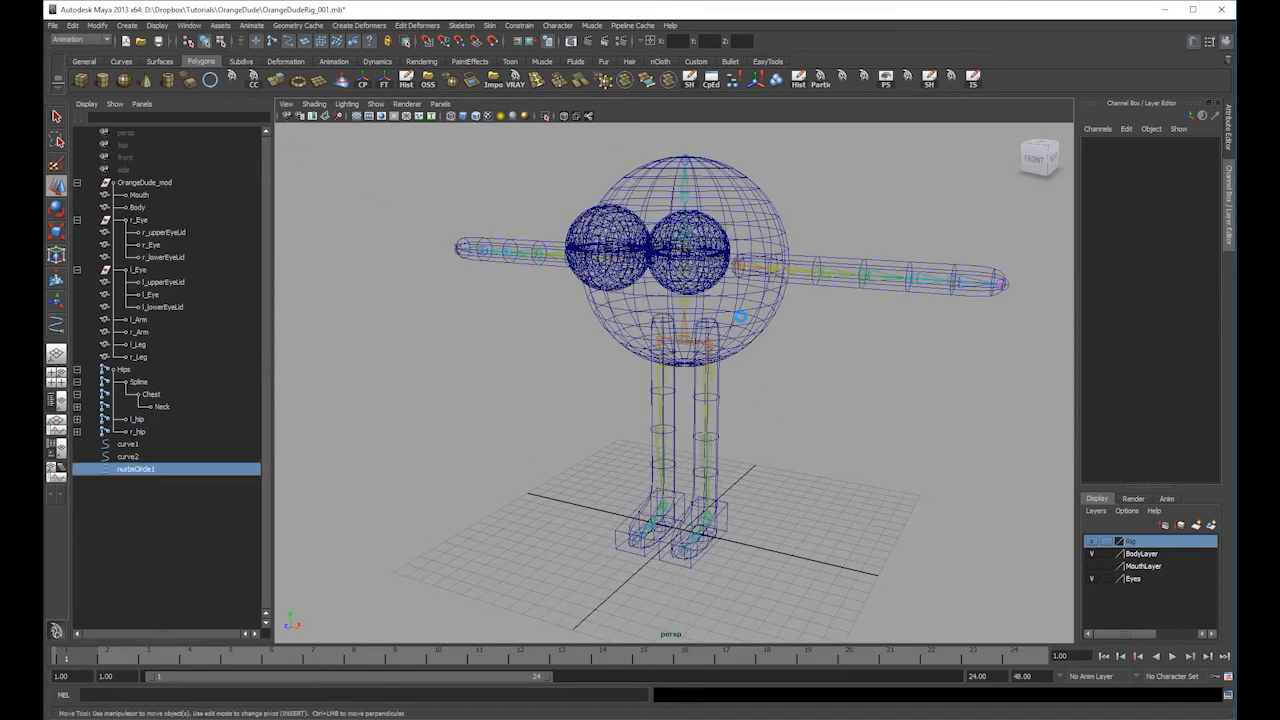
- Scale the NURBS circle uniformly to about 4.6 and raise it to about Y 5.07 around the legs
{"action": "right_click_drag", "start_coordinate": [920, 378], "coordinate": [860, 383], "text": "alt"}
{"action": "key", "text": "5"}
{"action": "key", "text": "r"}
{"action": "left_click_drag", "start_coordinate": [681, 486], "coordinate": [800, 480]}
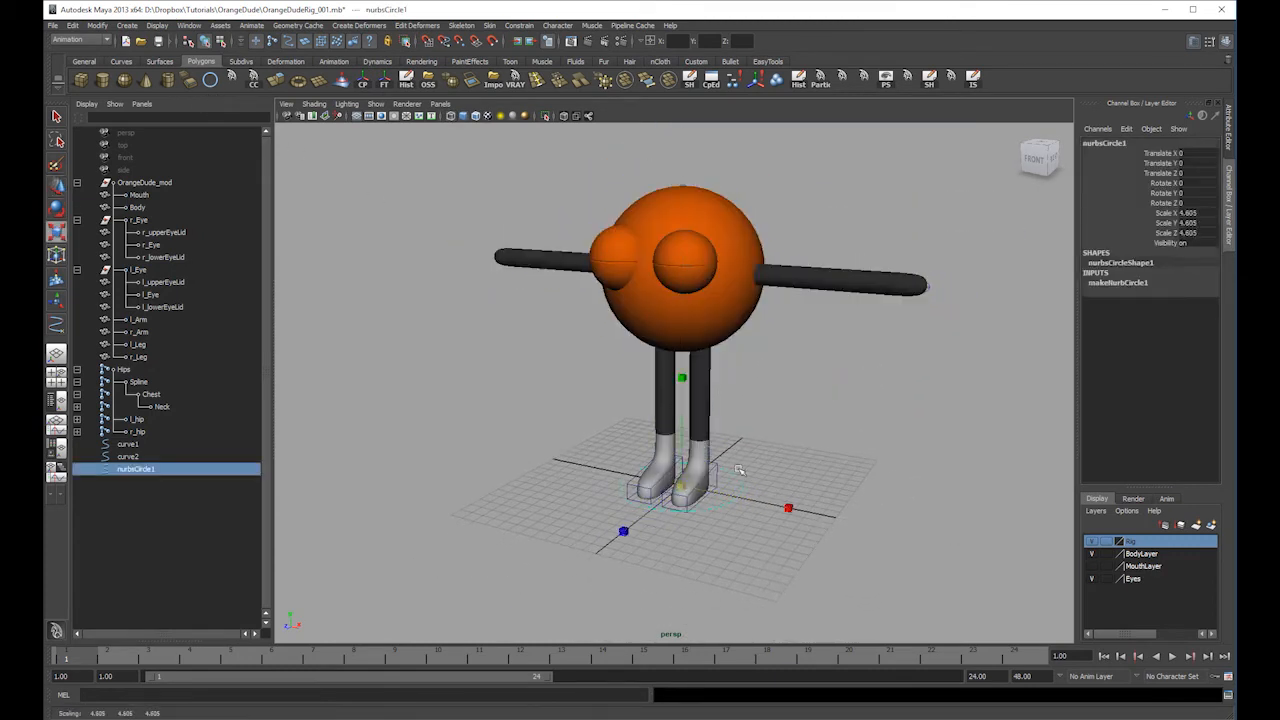
{"action": "key", "text": "w"}
{"action": "left_click_drag", "start_coordinate": [690, 465], "coordinate": [690, 415]}
- Set the degree of the NURBS circle to Linear in its creation inputs
{"action": "left_click", "coordinate": [1120, 282]}
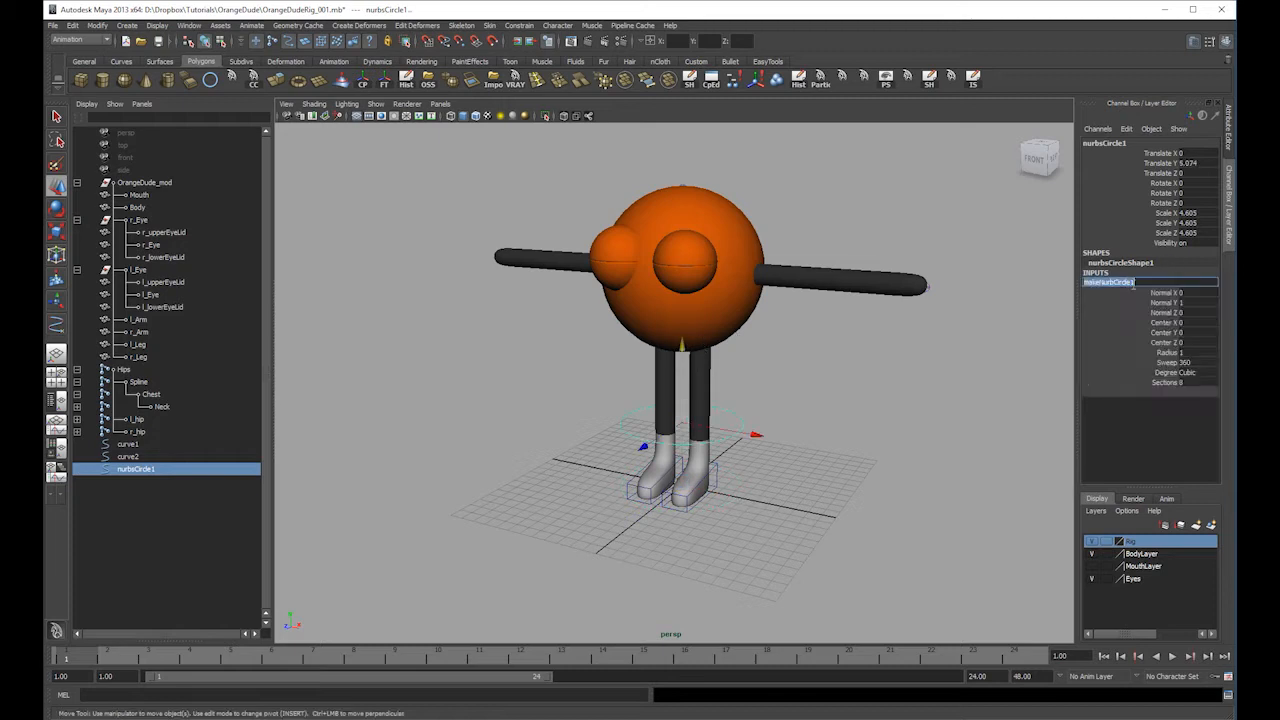
{"action": "left_click", "coordinate": [1188, 372]}
{"action": "left_click", "coordinate": [1200, 388]}
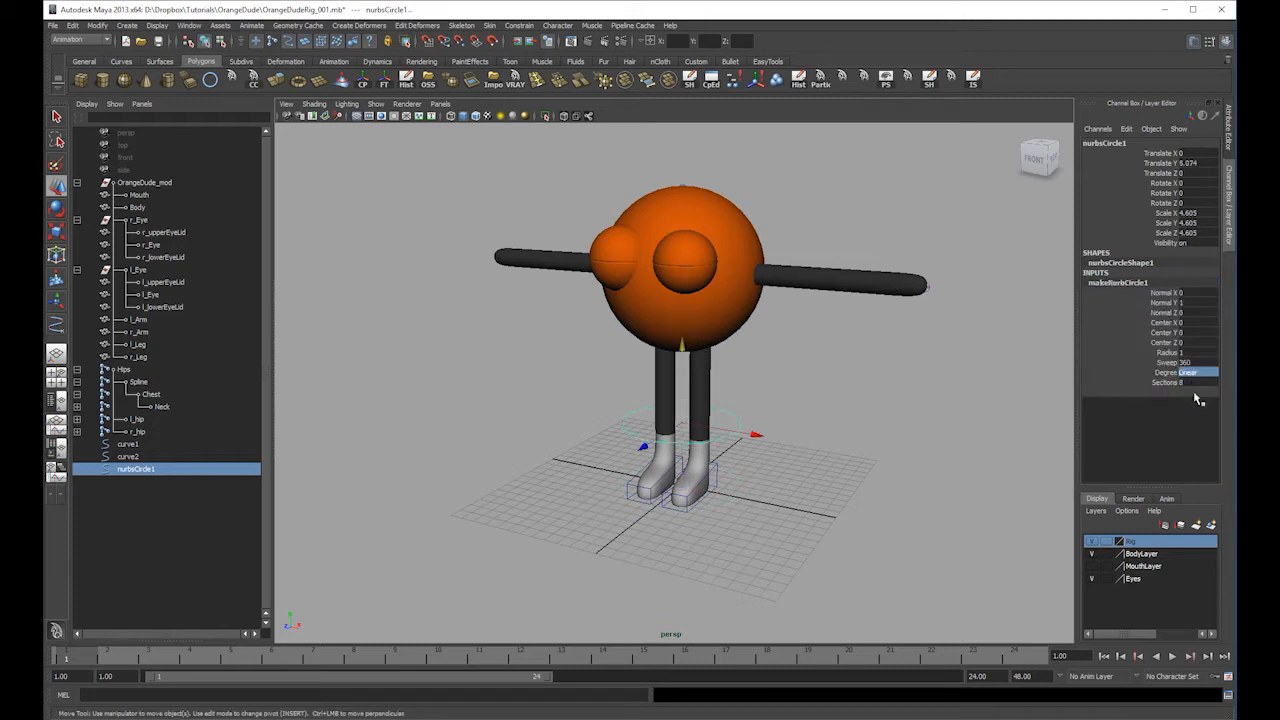
{"action": "left_click", "coordinate": [905, 409]}
- Raise the linear NURBS circle from the legs up to the hip joint using the front view
{"action": "left_click", "coordinate": [725, 426]}
{"action": "key", "text": "space"}
{"action": "left_click_drag", "start_coordinate": [749, 423], "coordinate": [785, 398]}
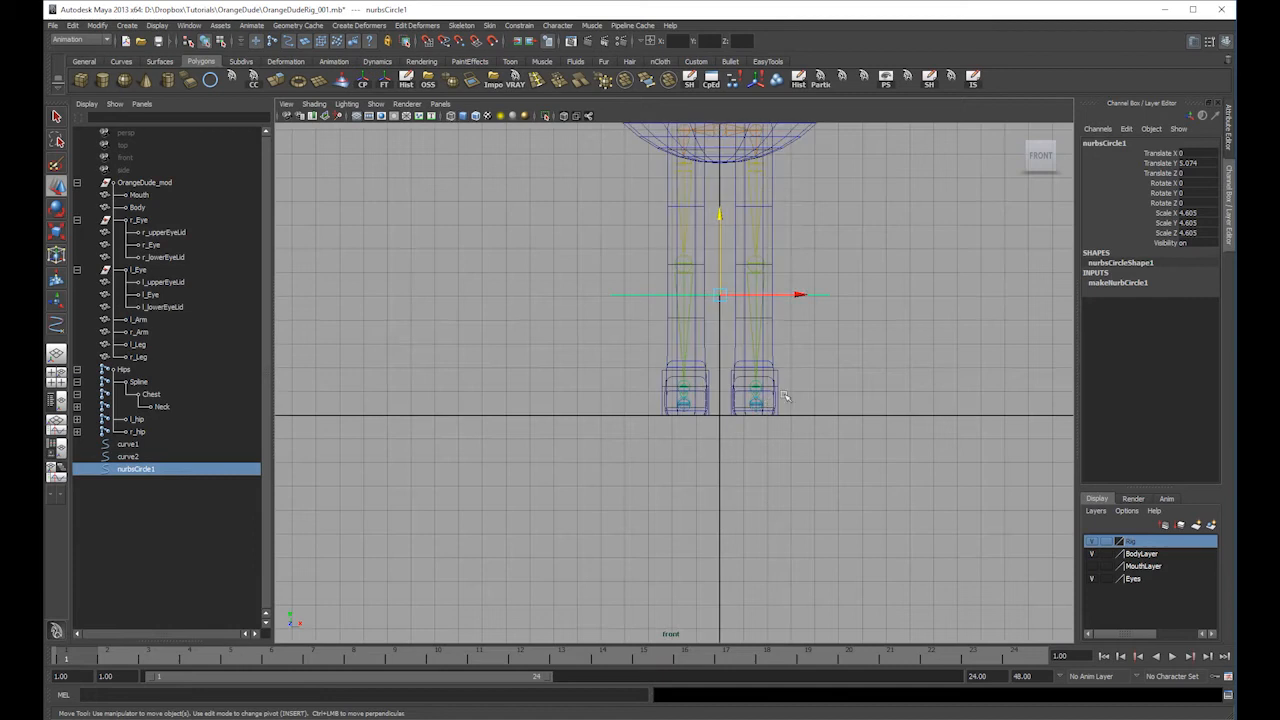
{"action": "middle_click_drag", "start_coordinate": [757, 288], "coordinate": [732, 468], "text": "alt"}
{"action": "mouse_move", "coordinate": [695, 470]}
{"action": "left_mouse_down"}
{"action": "mouse_move", "coordinate": [692, 302]}
{"action": "mouse_move", "coordinate": [693, 313]}
{"action": "mouse_move", "coordinate": [729, 265]}
{"action": "mouse_move", "coordinate": [690, 330]}
{"action": "mouse_move", "coordinate": [772, 301]}
{"action": "mouse_move", "coordinate": [736, 313]}
{"action": "mouse_move", "coordinate": [694, 262]}
{"action": "mouse_move", "coordinate": [742, 256]}
{"action": "left_mouse_up"}
{"action": "key", "text": "space"}
{"action": "key", "text": "5"}
{"action": "key", "text": "space"}
{"action": "key", "text": "4"}
- Duplicate the hip circle, place the copy at Y 14 and scale it uniformly to 6.2
{"action": "key", "text": "ctrl+d"}
{"action": "key", "text": "r"}
{"action": "middle_click_drag", "start_coordinate": [732, 209], "coordinate": [708, 314], "text": "alt"}
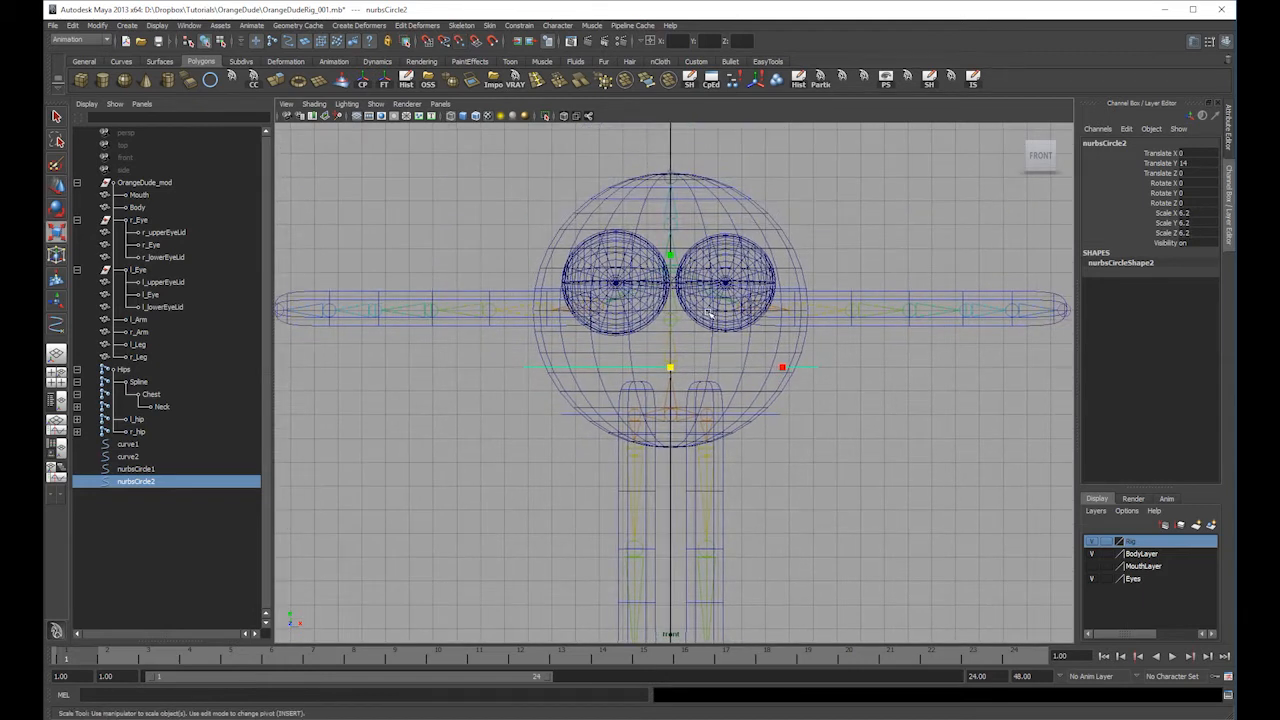
- Duplicate the larger circle twice and stack the copies above it around the body, the top one at Y 18
{"action": "key", "text": "ctrl+d"}
{"action": "key", "text": "w"}
{"action": "left_click_drag", "start_coordinate": [670, 367], "coordinate": [672, 267]}
{"action": "key", "text": "ctrl+d"}
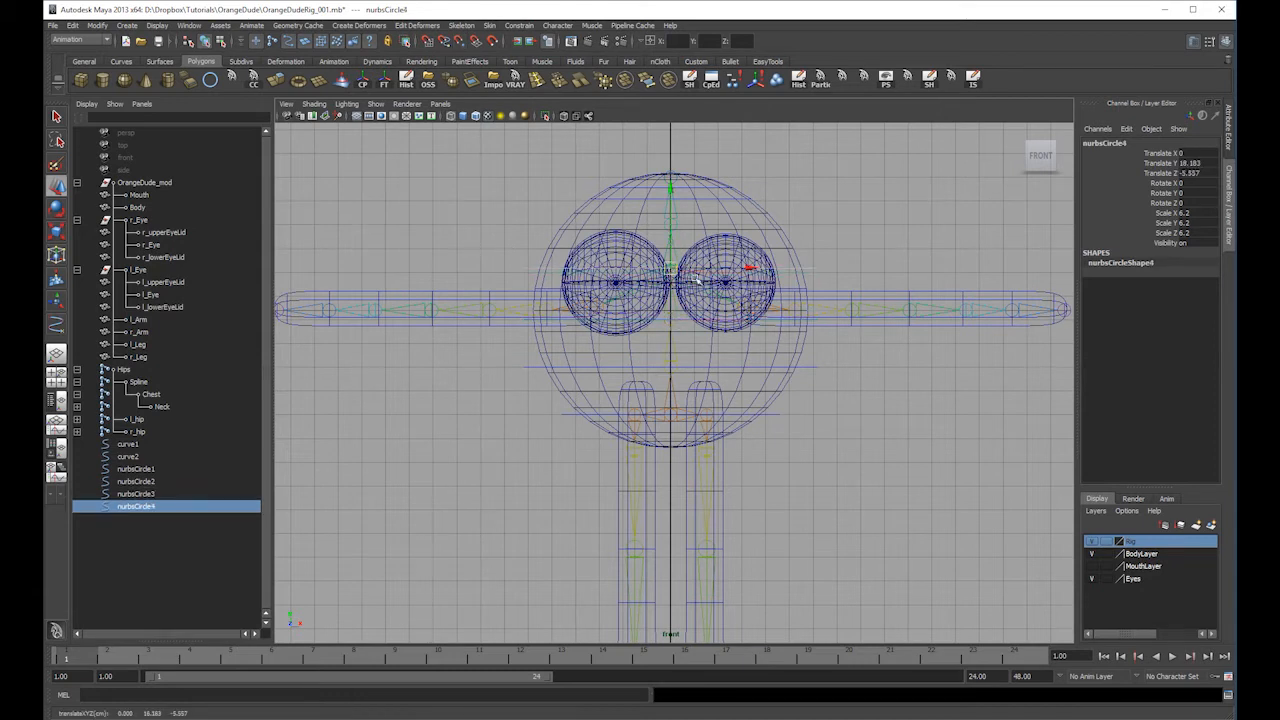
{"action": "key", "text": "space"}
{"action": "key", "text": "space"}
{"action": "left_click_drag", "start_coordinate": [756, 243], "coordinate": [738, 262], "text": "alt"}
{"action": "mouse_move", "coordinate": [738, 262]}
{"action": "middle_mouse_down", "text": "alt"}
{"action": "mouse_move", "coordinate": [746, 306]}
{"action": "mouse_move", "coordinate": [725, 326]}
{"action": "middle_mouse_up", "text": "alt"}
{"action": "key", "text": "5"}
- Enlarge nurbsCircle3 slightly so it extends beyond the body sphere
{"action": "left_click", "coordinate": [796, 242]}
{"action": "left_click_drag", "start_coordinate": [796, 340], "coordinate": [741, 343], "text": "alt"}
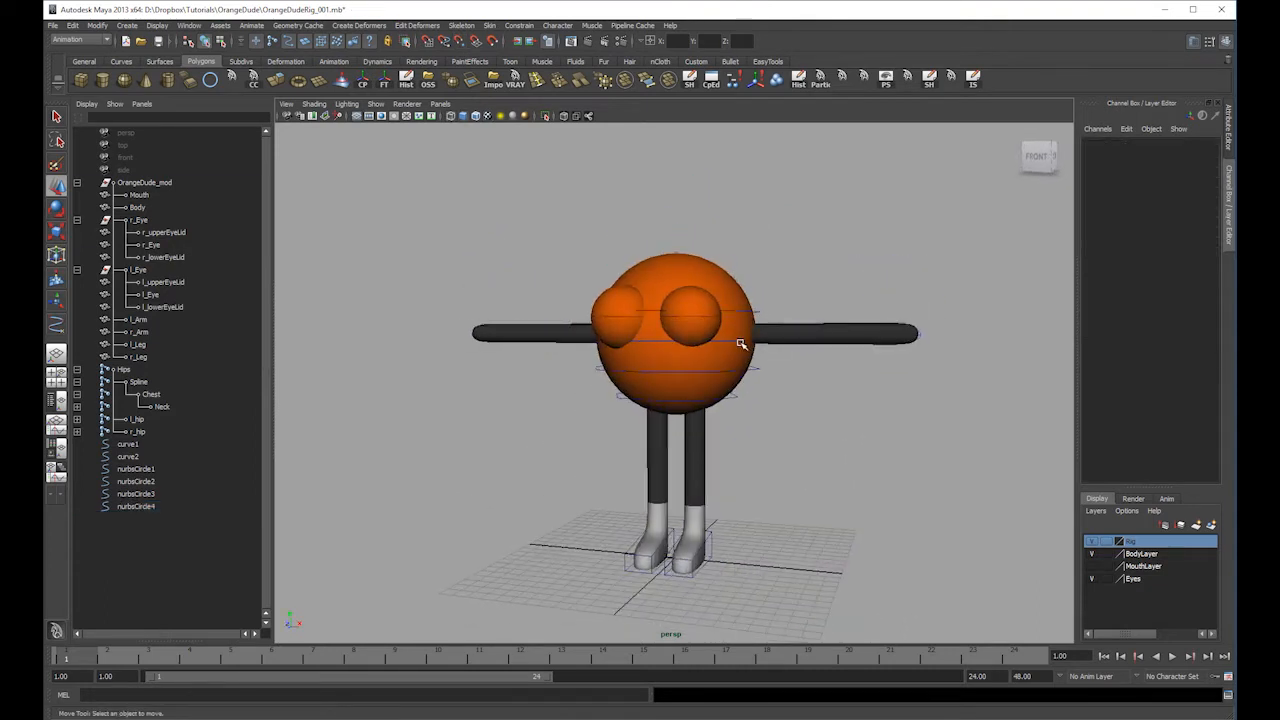
{"action": "left_click", "coordinate": [737, 342]}
{"action": "left_click", "coordinate": [766, 358]}
{"action": "left_click", "coordinate": [744, 342]}
{"action": "left_click_drag", "start_coordinate": [742, 355], "coordinate": [770, 352], "text": "alt"}
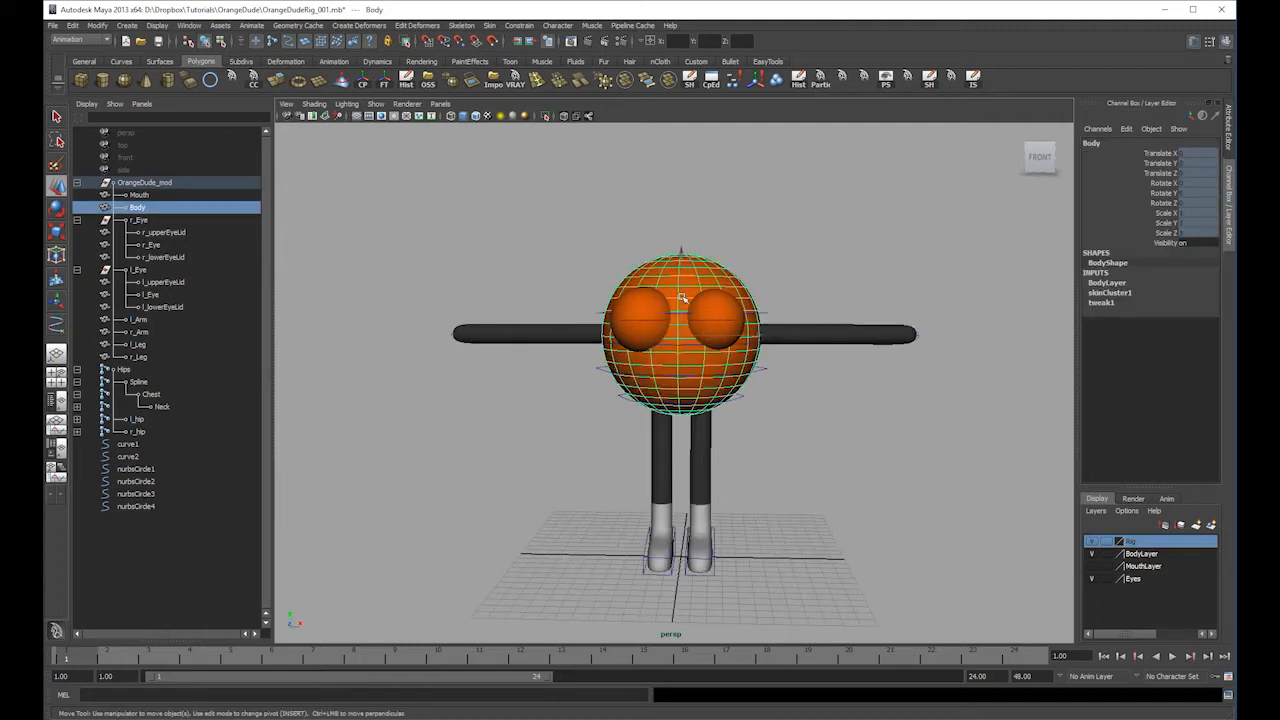
{"action": "left_click", "coordinate": [801, 191]}
{"action": "scroll", "coordinate": [801, 191], "scroll_direction": "up", "scroll_amount": 5}
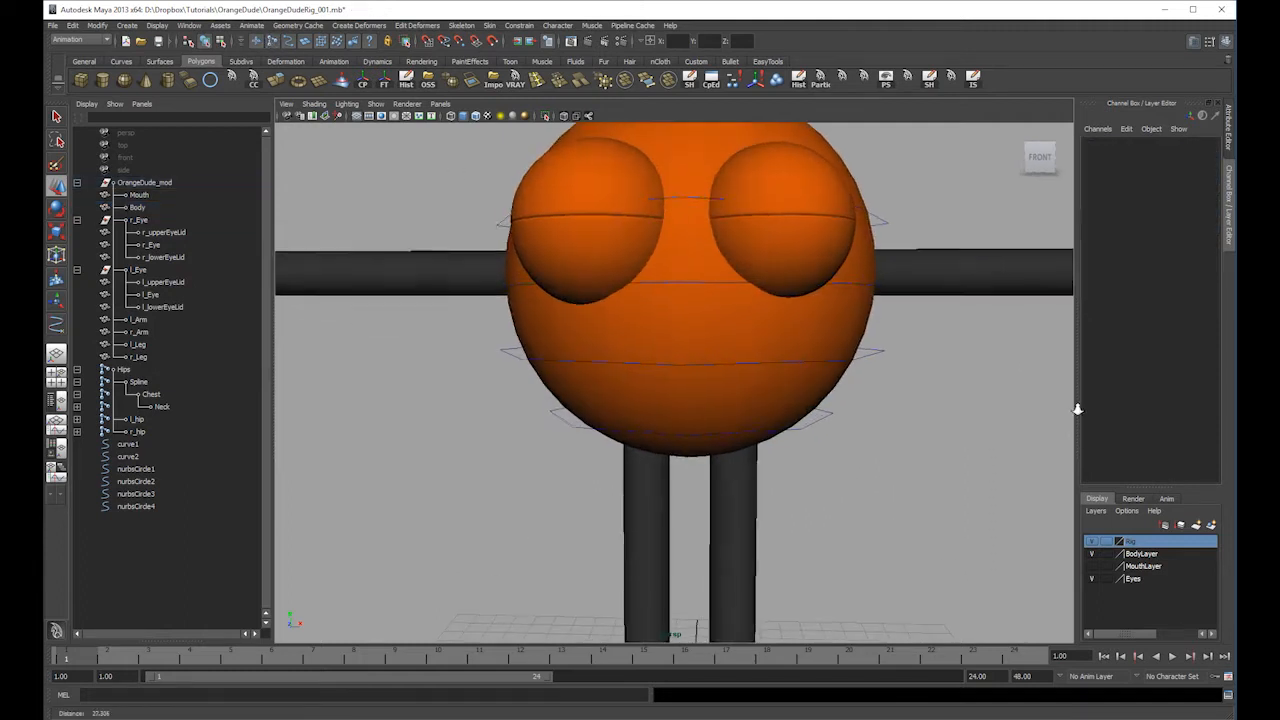
{"action": "left_click", "coordinate": [879, 286]}
{"action": "left_click", "coordinate": [891, 287]}
{"action": "key", "text": "r"}
{"action": "left_click_drag", "start_coordinate": [690, 286], "coordinate": [715, 284]}
- Freeze the transformations of all four body circles, nurbsCircle1 to nurbsCircle4
{"action": "left_click", "coordinate": [872, 355], "text": "shift"}
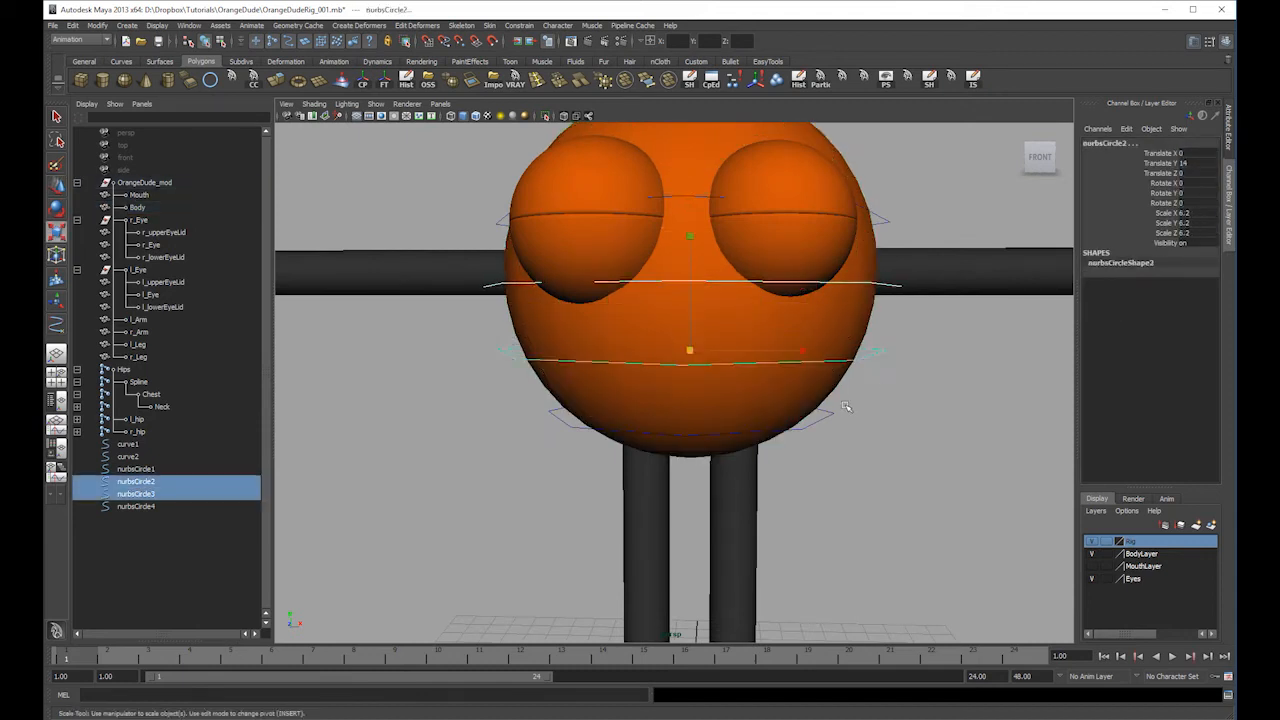
{"action": "left_click", "coordinate": [830, 412], "text": "shift"}
{"action": "left_click", "coordinate": [882, 218], "text": "shift"}
{"action": "scroll", "coordinate": [740, 207], "scroll_direction": "down", "scroll_amount": 3}
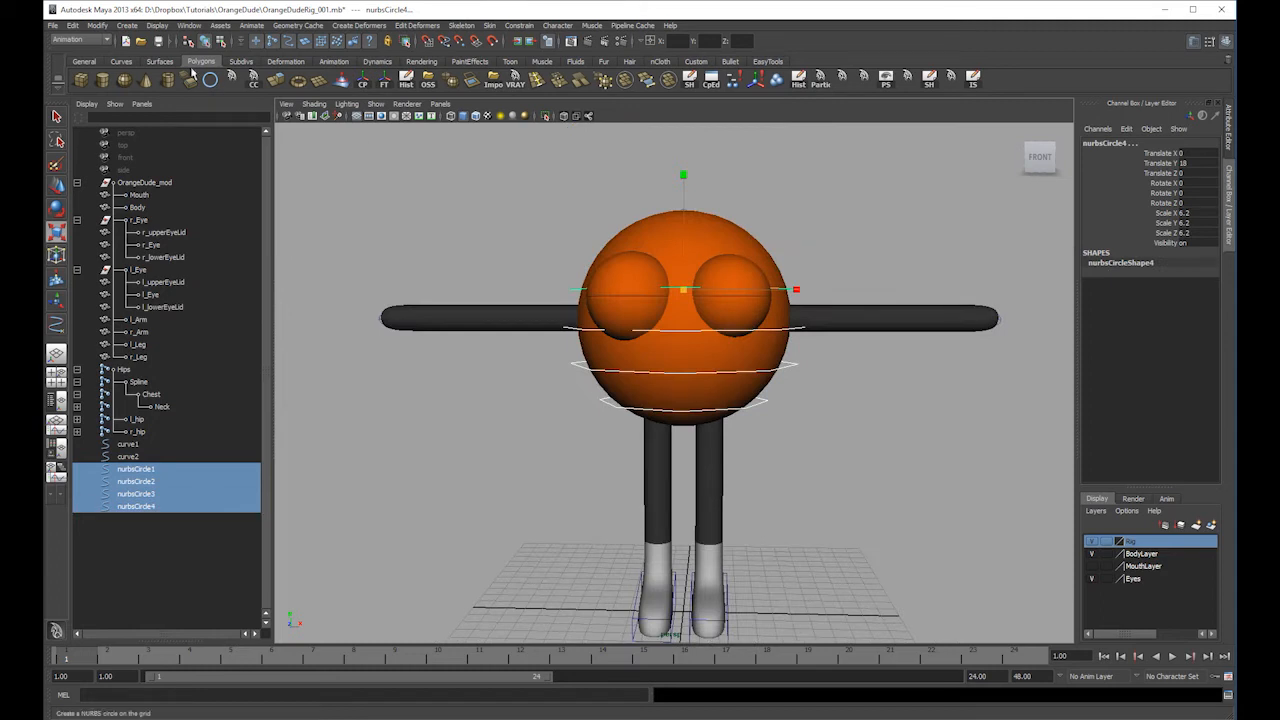
{"action": "left_click", "coordinate": [73, 29]}
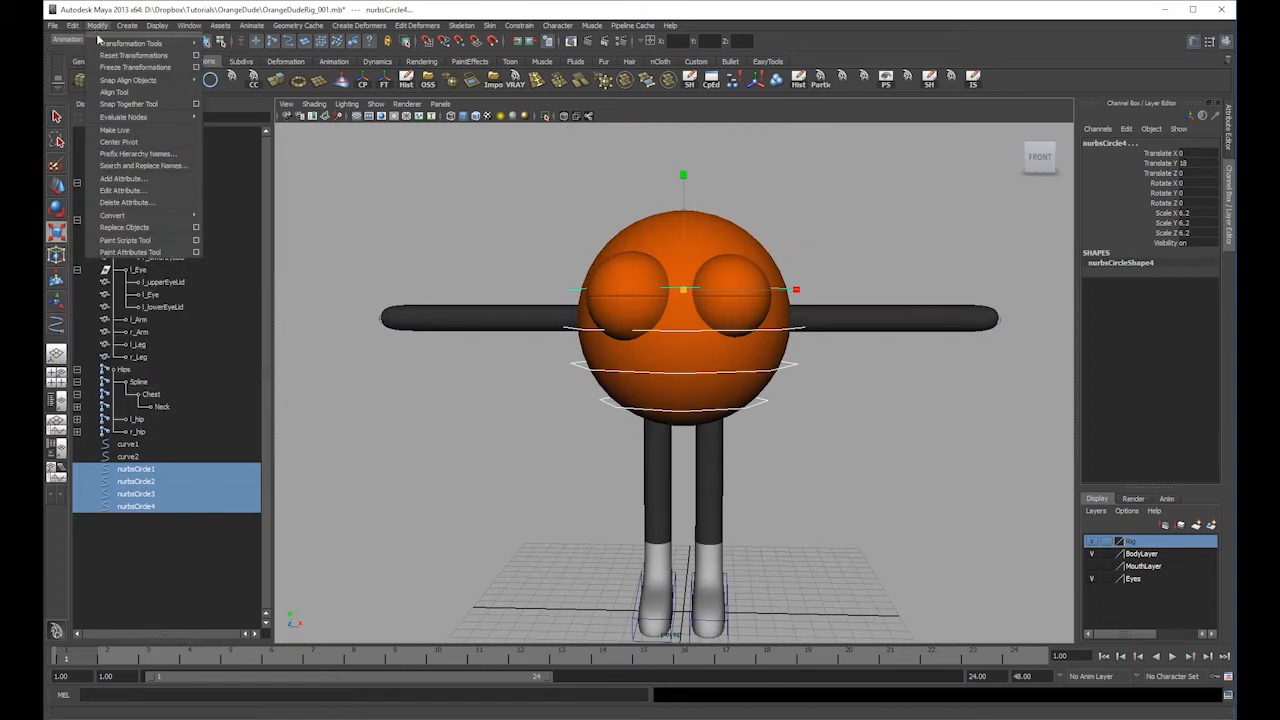
{"action": "left_click", "coordinate": [120, 60]}
{"action": "left_click", "coordinate": [832, 189]}
- Duplicate the hip circle and move the copy to the character's left shoulder, at about X 5.229 and Y 4.403
{"action": "scroll", "coordinate": [774, 243], "scroll_direction": "down", "scroll_amount": 4}
{"action": "key", "text": "4"}
{"action": "middle_click_drag", "start_coordinate": [774, 326], "coordinate": [684, 331], "text": "alt"}
{"action": "scroll", "coordinate": [690, 331], "scroll_direction": "up", "scroll_amount": 3}
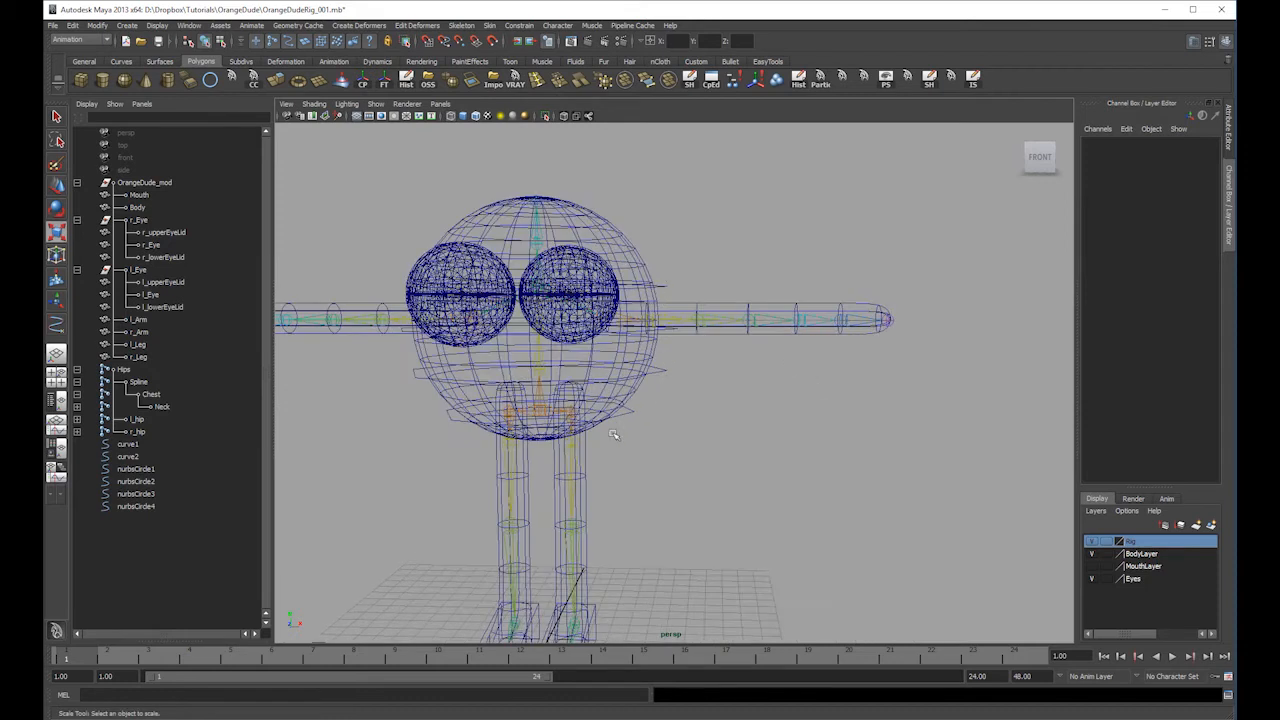
{"action": "left_click", "coordinate": [633, 414]}
{"action": "key", "text": "ctrl+d"}
{"action": "key", "text": "w"}
{"action": "left_click_drag", "start_coordinate": [540, 411], "coordinate": [647, 321]}
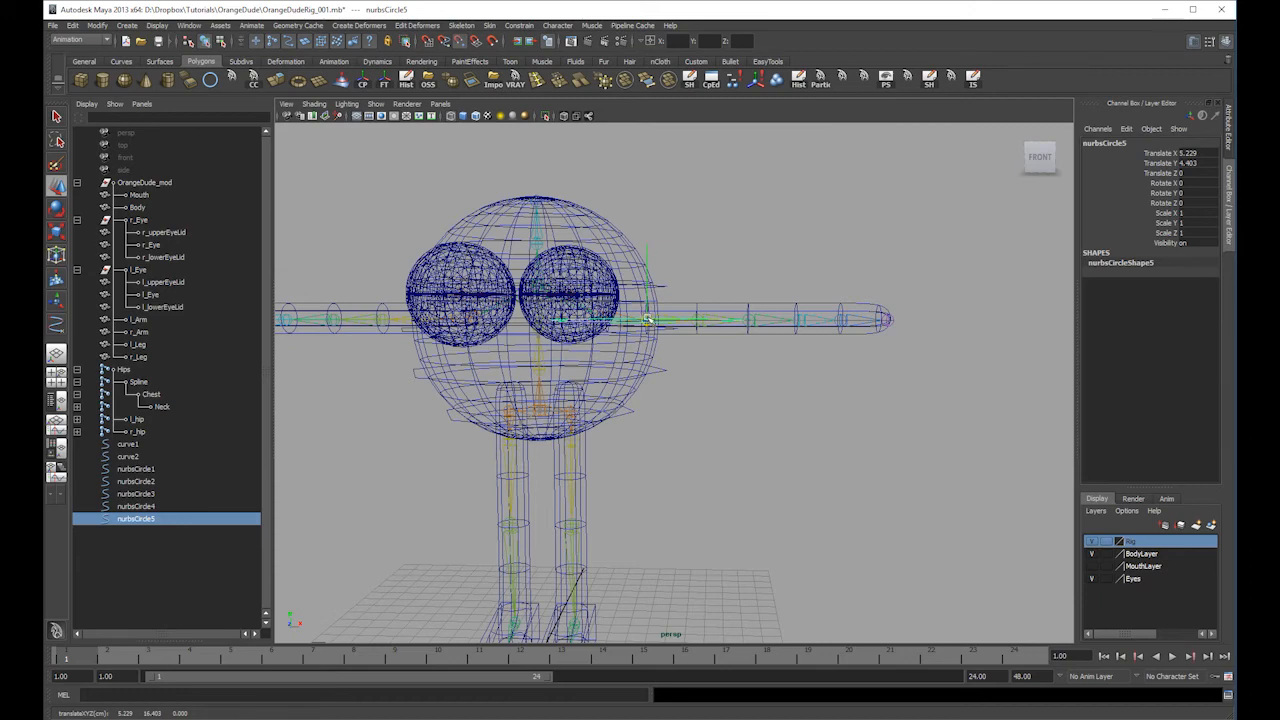
- Set the left shoulder circle's Z rotation to -90 and scale it uniformly to about 0.582
{"action": "scroll", "coordinate": [655, 330], "scroll_direction": "up", "scroll_amount": 5}
{"action": "key", "text": "e"}
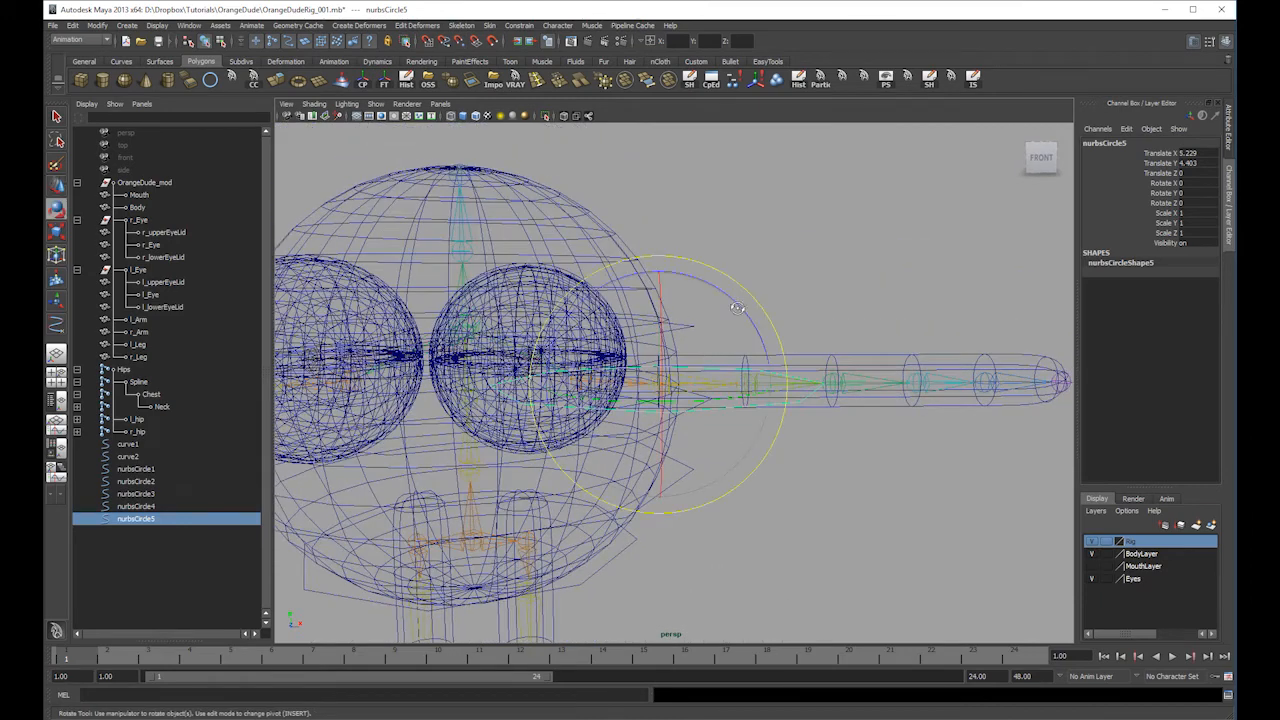
{"action": "left_click_drag", "start_coordinate": [730, 297], "coordinate": [727, 435]}
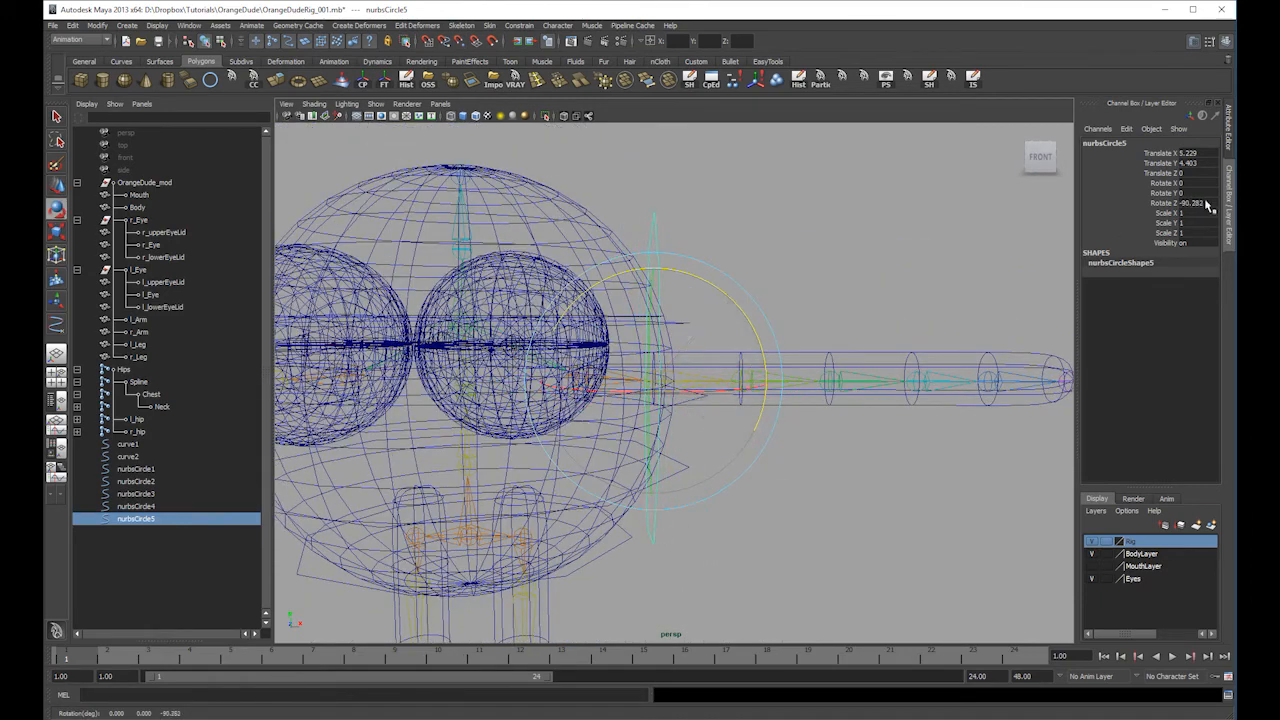
{"action": "key", "text": "Return"}
{"action": "left_click_drag", "start_coordinate": [986, 214], "coordinate": [737, 243], "text": "alt"}
{"action": "key", "text": "5"}
{"action": "key", "text": "r"}
{"action": "left_click_drag", "start_coordinate": [619, 384], "coordinate": [538, 466]}
- Duplicate the shoulder circle, move the copy to the next left arm joint and scale it to about 0.342
{"action": "key", "text": "ctrl+d"}
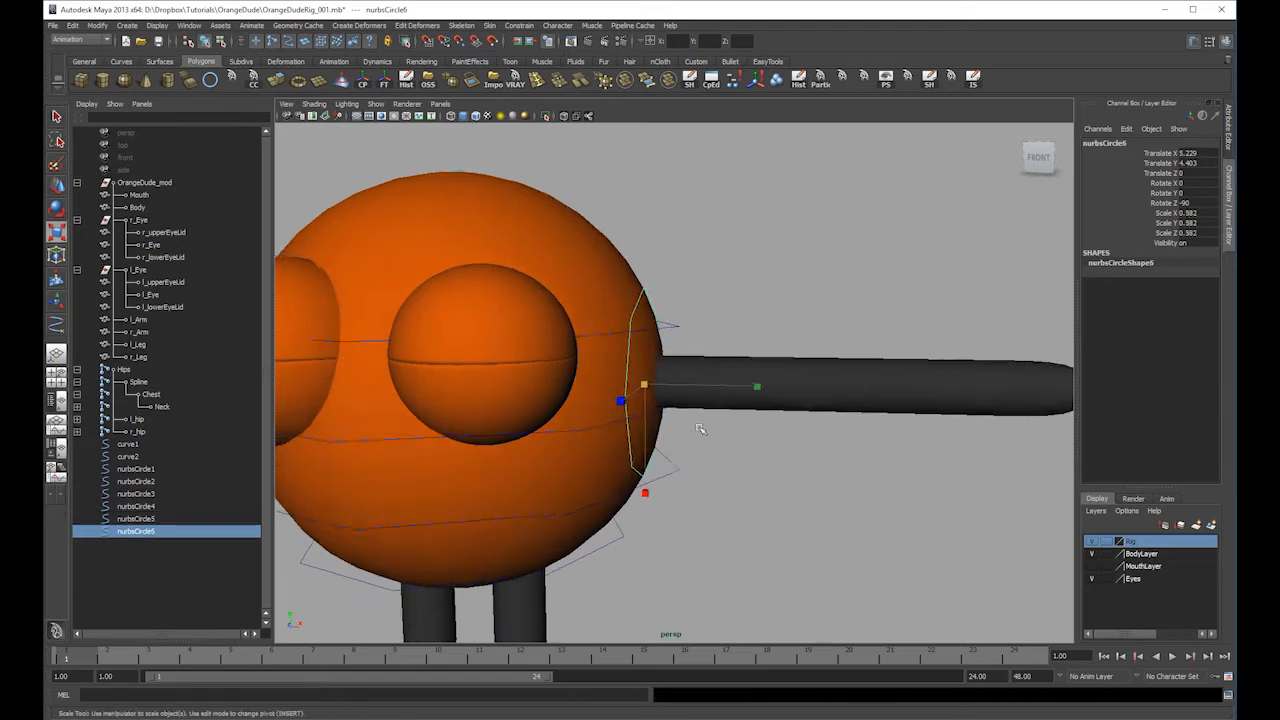
{"action": "key", "text": "4"}
{"action": "key", "text": "w"}
{"action": "left_click_drag", "start_coordinate": [655, 389], "coordinate": [672, 419]}
{"action": "key", "text": "r"}
- Duplicate the arm circle for the three remaining left arm joints and delete the surplus copy
{"action": "key", "text": "ctrl+d"}
{"action": "key", "text": "w"}
{"action": "left_click_drag", "start_coordinate": [807, 389], "coordinate": [735, 378]}
{"action": "key", "text": "ctrl+d"}
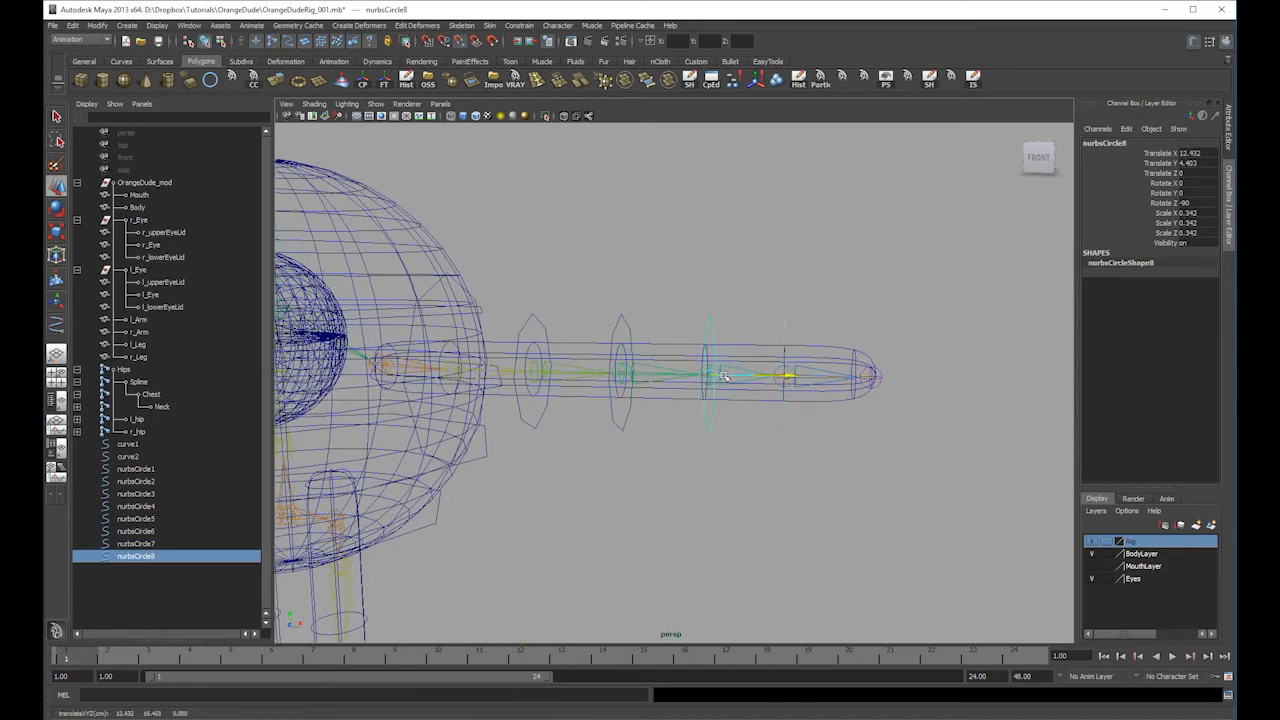
{"action": "left_click_drag", "start_coordinate": [745, 376], "coordinate": [890, 382], "text": "alt"}
{"action": "key", "text": "ctrl+d"}
{"action": "key", "text": "ctrl+d"}
{"action": "key", "text": "Delete"}
- Scale the four small left arm circles together to about 0.254
{"action": "right_click_drag", "start_coordinate": [940, 318], "coordinate": [669, 334], "text": "alt"}
{"action": "mouse_move", "coordinate": [669, 334]}
{"action": "left_mouse_down", "text": "alt"}
{"action": "mouse_move", "coordinate": [740, 342]}
{"action": "mouse_move", "coordinate": [685, 358]}
{"action": "left_mouse_up", "text": "alt"}
{"action": "key", "text": "5"}
{"action": "left_click_drag", "start_coordinate": [566, 356], "coordinate": [697, 393]}
{"action": "key", "text": "r"}
{"action": "left_click", "coordinate": [834, 306]}
- Duplicate the left shoulder circle and move the copy to the right shoulder, at X -5.229
{"action": "left_click_drag", "start_coordinate": [834, 306], "coordinate": [817, 322], "text": "alt"}
{"action": "key", "text": "4"}
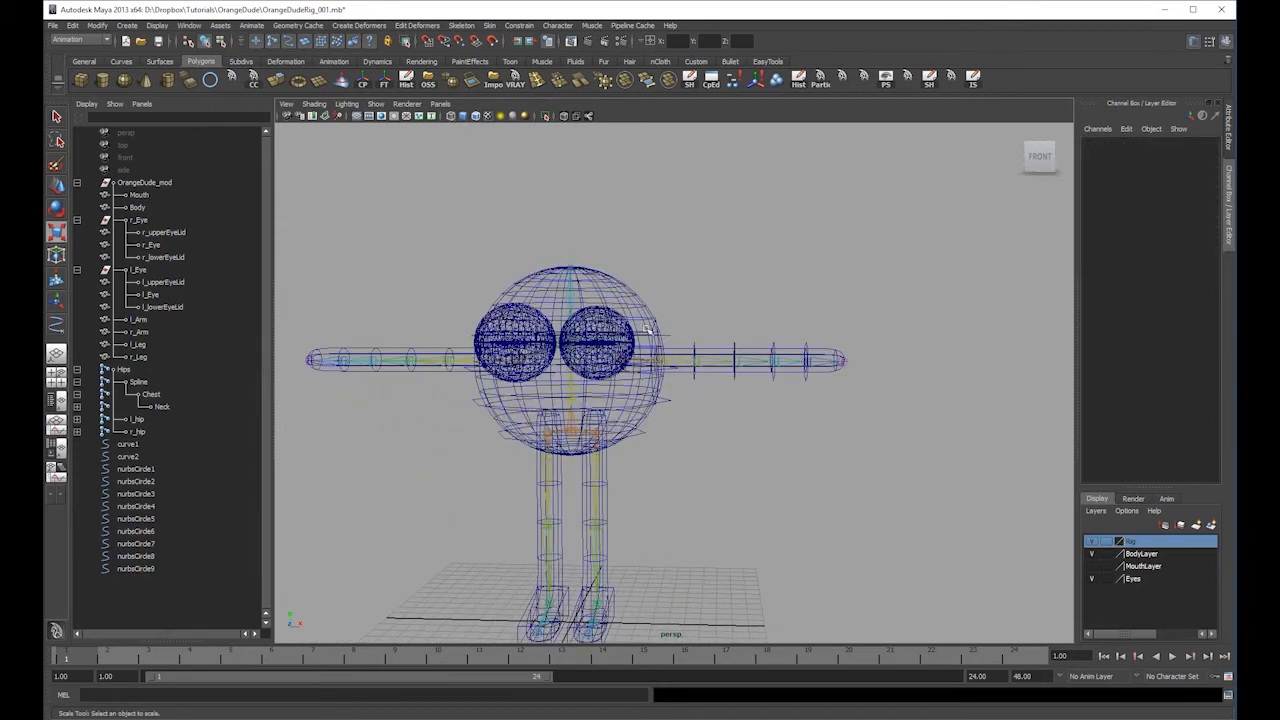
{"action": "left_click", "coordinate": [648, 330]}
{"action": "left_click", "coordinate": [652, 362]}
{"action": "left_click", "coordinate": [684, 322]}
{"action": "left_click_drag", "start_coordinate": [684, 322], "coordinate": [689, 329], "text": "alt"}
{"action": "left_click", "coordinate": [673, 380]}
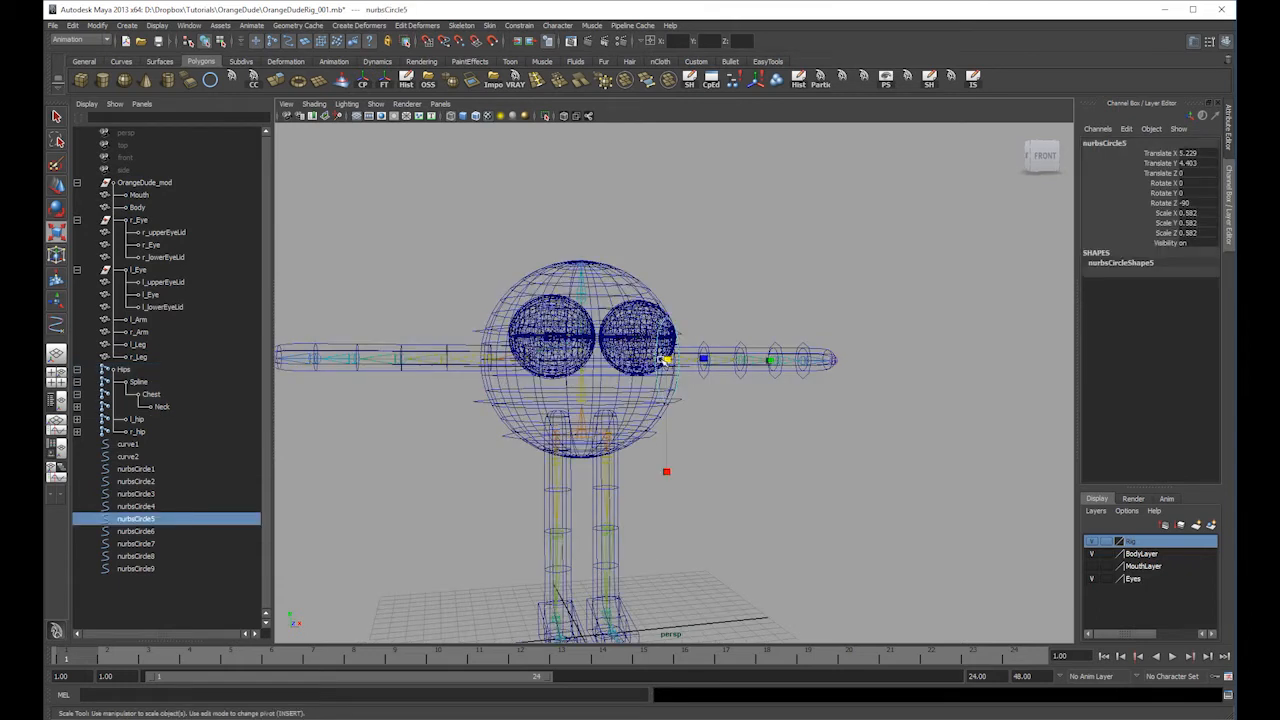
{"action": "key", "text": "ctrl+d"}
{"action": "key", "text": "w"}
{"action": "left_click_drag", "start_coordinate": [662, 358], "coordinate": [558, 371]}
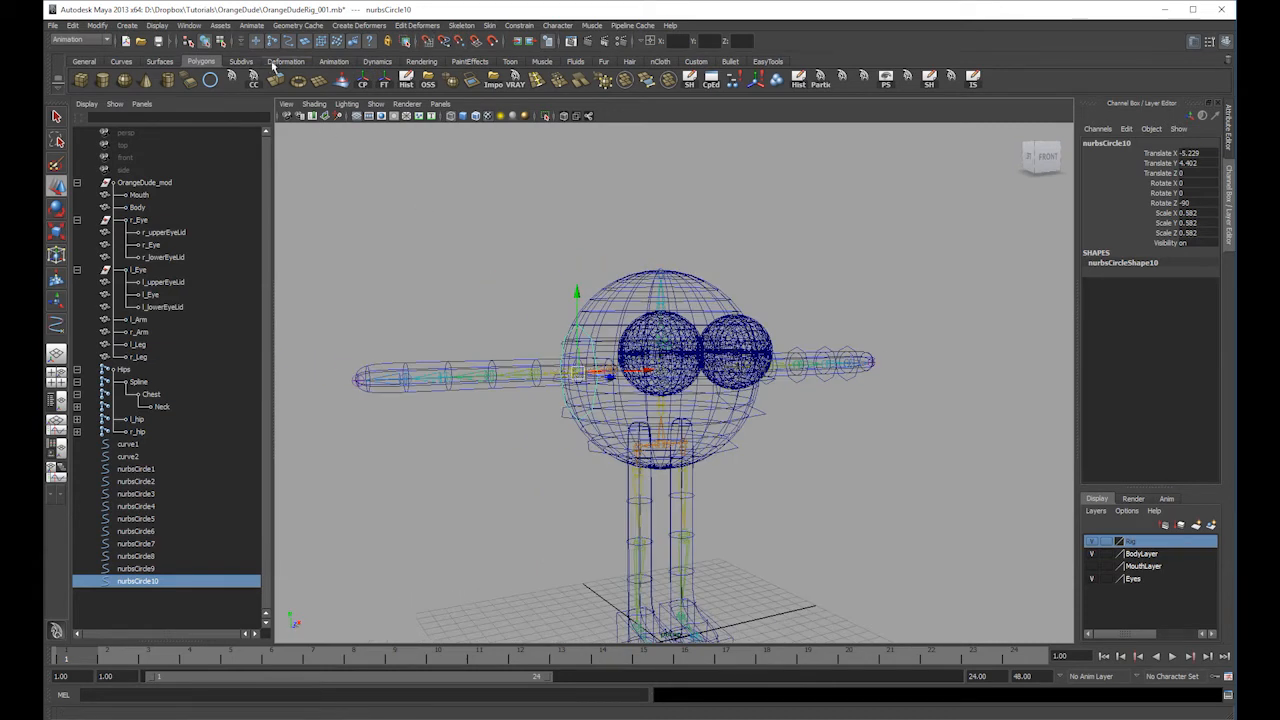
- Hide the polygon meshes in the perspective view so only joints and curves remain
{"action": "left_click", "coordinate": [376, 104]}
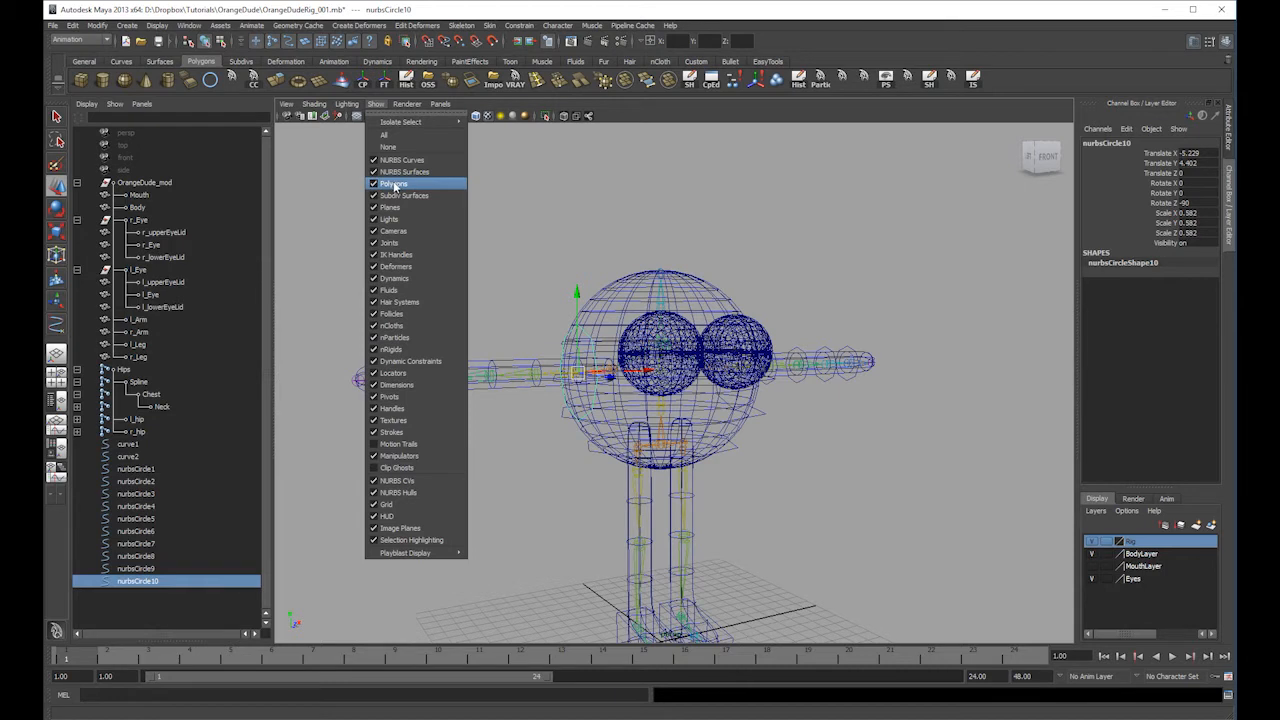
{"action": "left_click", "coordinate": [388, 183]}
{"action": "left_click_drag", "start_coordinate": [590, 366], "coordinate": [581, 404], "text": "alt"}
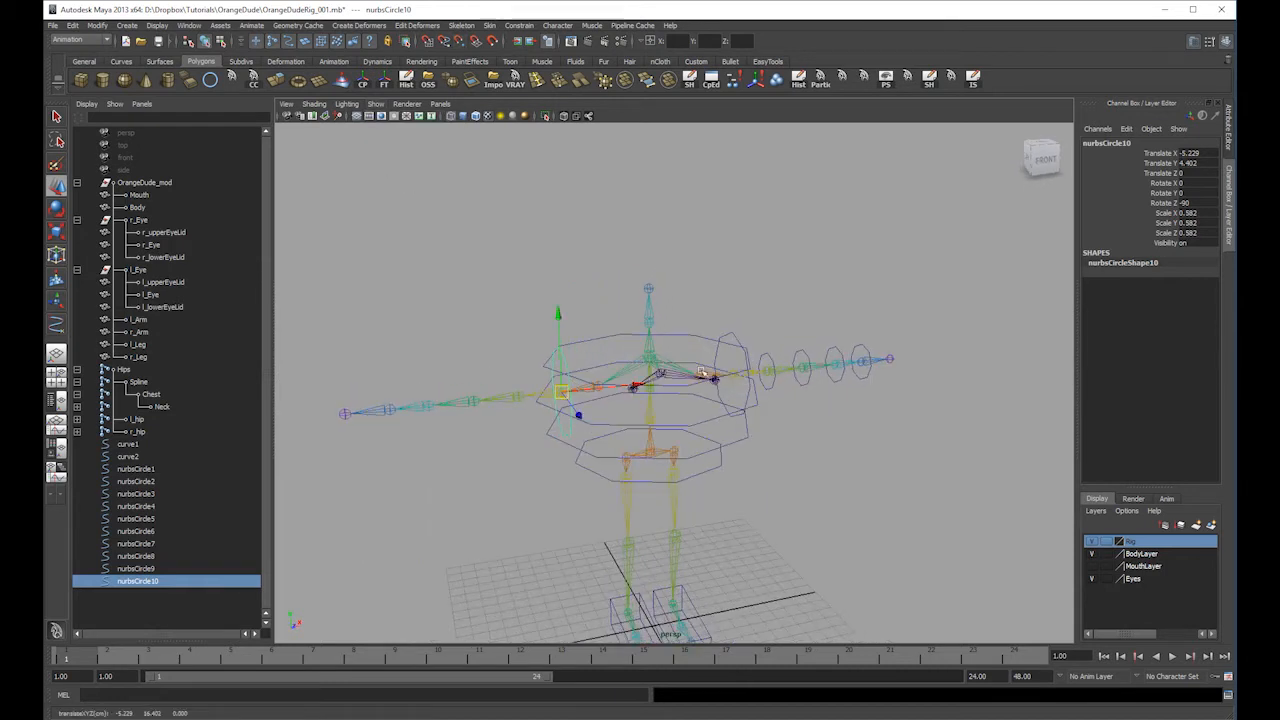
- Move the left arm circle nearest the shoulder to the right arm and duplicate it three times along the joints there, the outermost at about X -14.376
{"action": "left_click", "coordinate": [765, 370]}
{"action": "left_click_drag", "start_coordinate": [765, 370], "coordinate": [432, 404]}
{"action": "key", "text": "ctrl+d"}
{"action": "key", "text": "ctrl+d"}
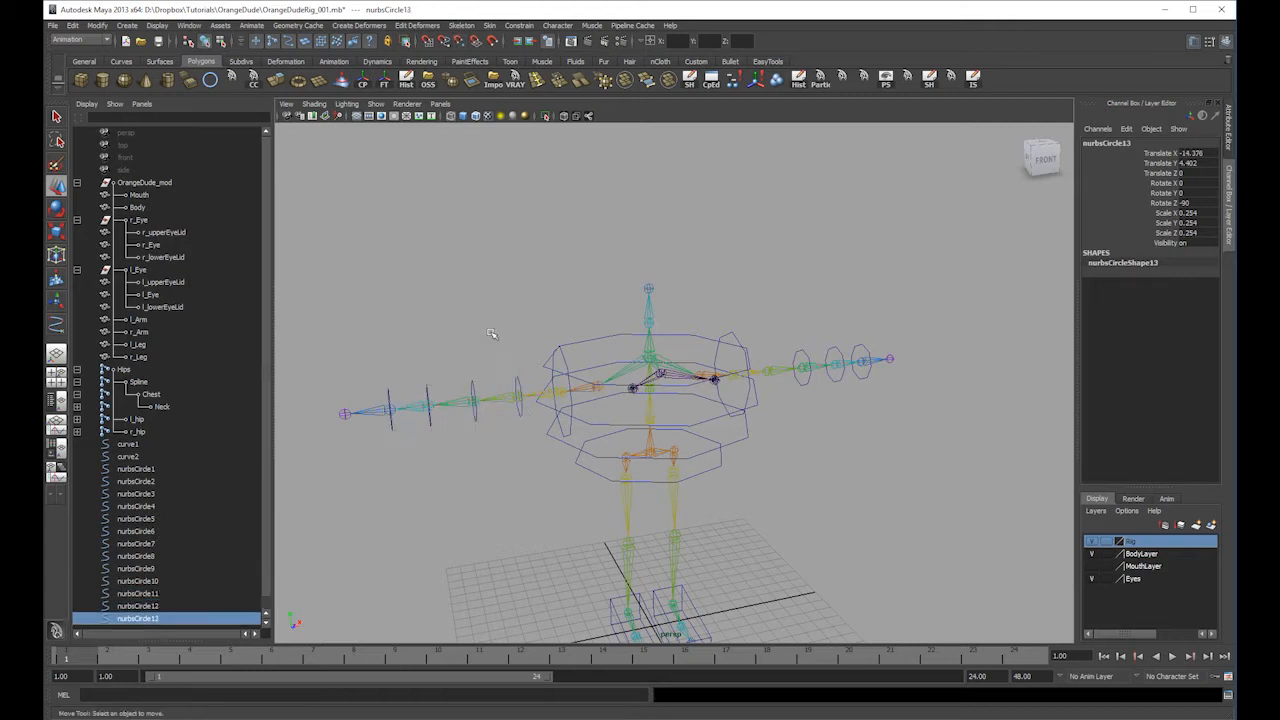
- Duplicate a left arm circle and move the copy to the empty joint beside the shoulder, at about X 7.637
{"action": "left_click", "coordinate": [491, 334]}
{"action": "left_click_drag", "start_coordinate": [491, 334], "coordinate": [717, 309], "text": "alt"}
{"action": "middle_click_drag", "start_coordinate": [660, 359], "coordinate": [634, 277], "text": "alt"}
{"action": "scroll", "coordinate": [634, 277], "scroll_direction": "down", "scroll_amount": 3}
{"action": "mouse_move", "coordinate": [757, 374]}
{"action": "middle_mouse_down", "text": "alt"}
{"action": "mouse_move", "coordinate": [769, 408]}
{"action": "mouse_move", "coordinate": [752, 372]}
{"action": "middle_mouse_up", "text": "alt"}
{"action": "scroll", "coordinate": [769, 400], "scroll_direction": "up", "scroll_amount": 1}
{"action": "left_click_drag", "start_coordinate": [752, 372], "coordinate": [759, 400], "text": "alt"}
{"action": "left_click", "coordinate": [764, 338]}
{"action": "key", "text": "ctrl+d"}
{"action": "left_click_drag", "start_coordinate": [764, 352], "coordinate": [733, 352]}
{"action": "left_click", "coordinate": [782, 312]}
{"action": "left_click_drag", "start_coordinate": [798, 308], "coordinate": [745, 328], "text": "alt"}
{"action": "left_click", "coordinate": [697, 332]}
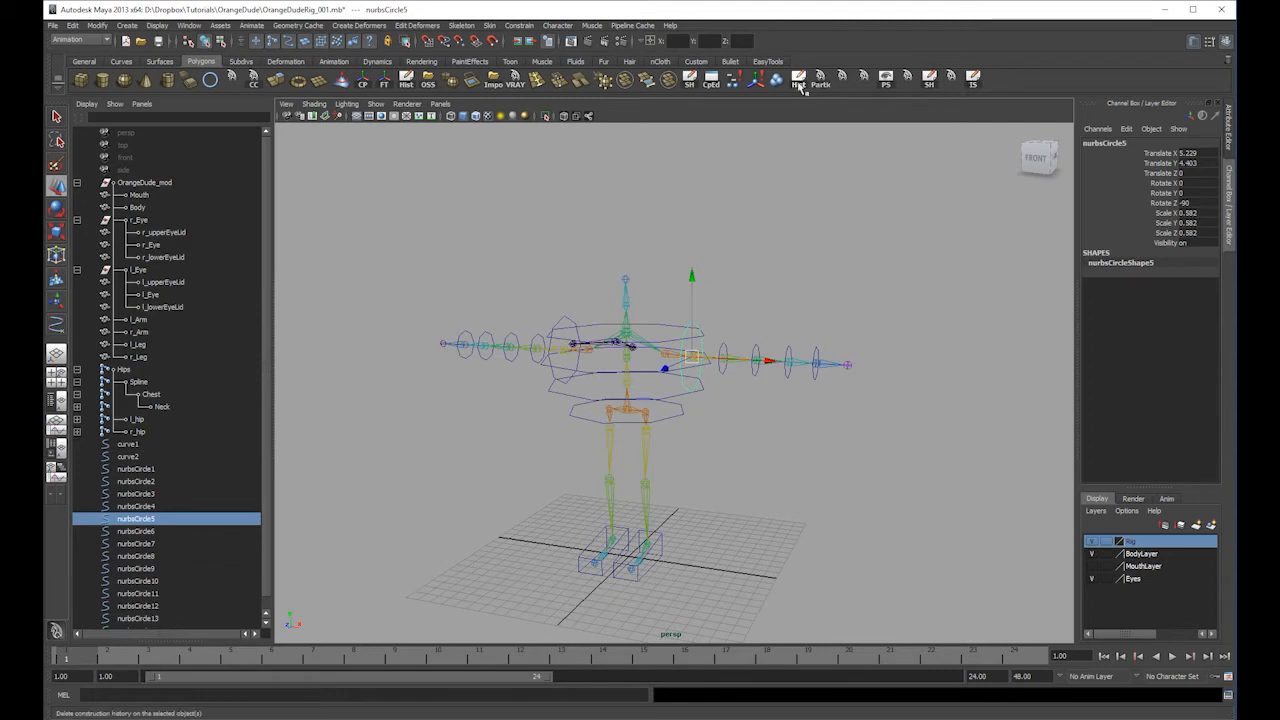
{"action": "left_click", "coordinate": [710, 79]}
{"action": "left_click", "coordinate": [385, 234]}
{"action": "left_click", "coordinate": [843, 79]}
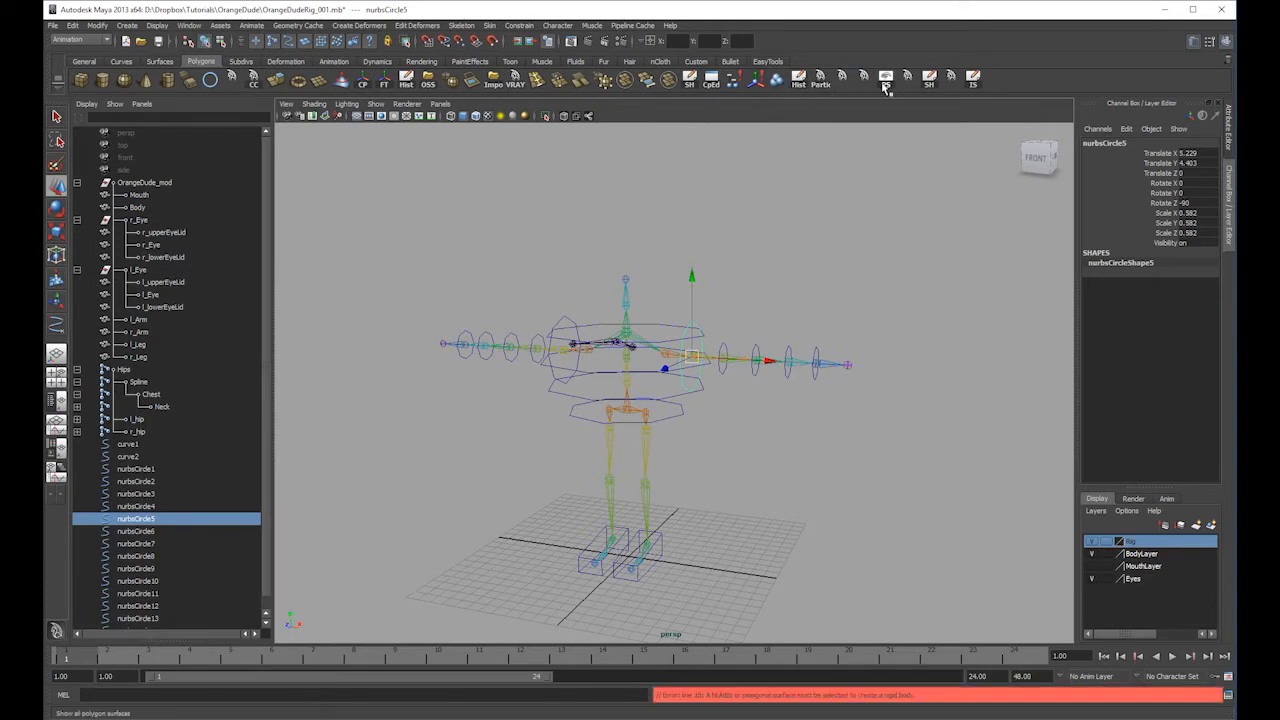
{"action": "left_click", "coordinate": [884, 83]}
{"action": "left_click", "coordinate": [907, 82]}
{"action": "left_click", "coordinate": [928, 84]}
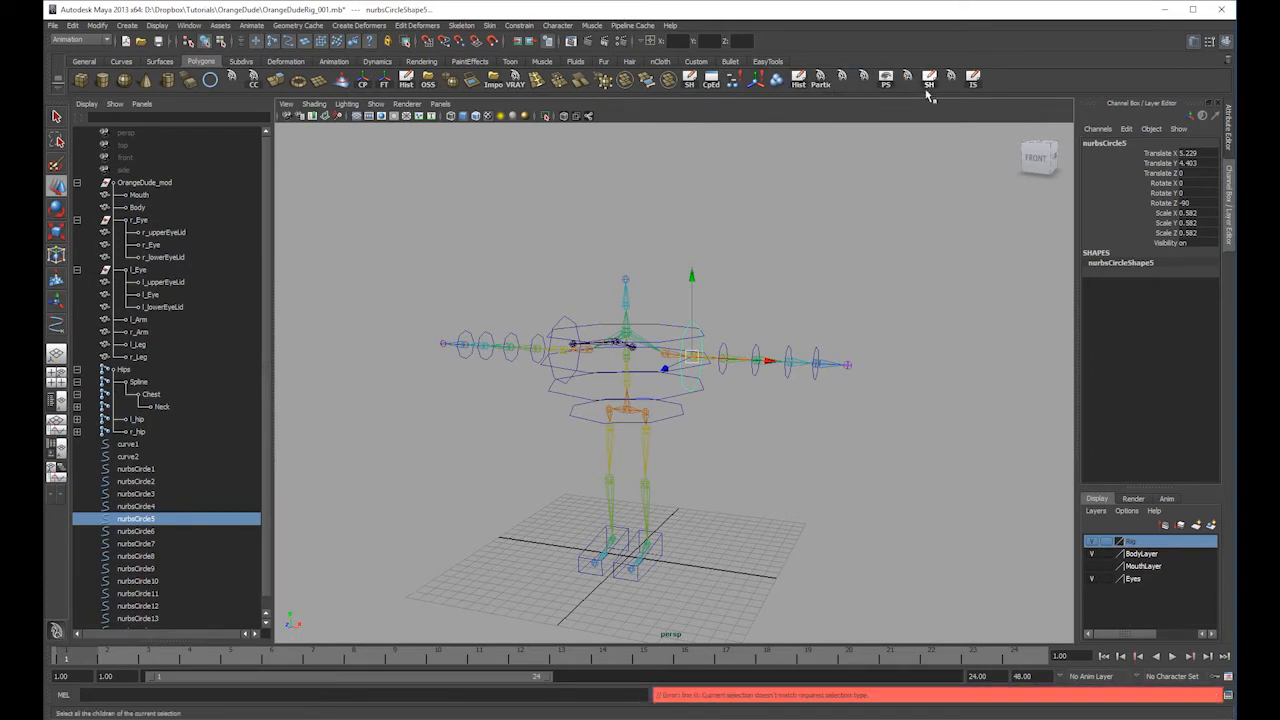
{"action": "left_click", "coordinate": [972, 82]}
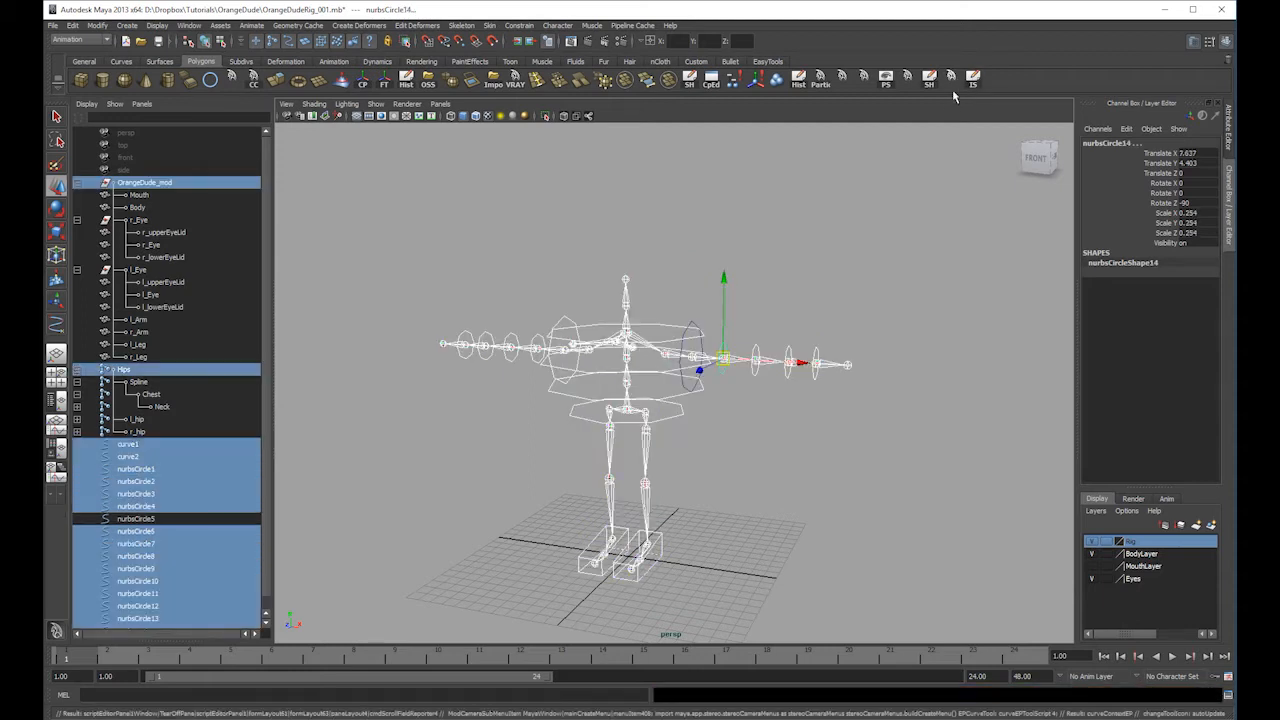
{"action": "key", "text": "ctrl+z"}
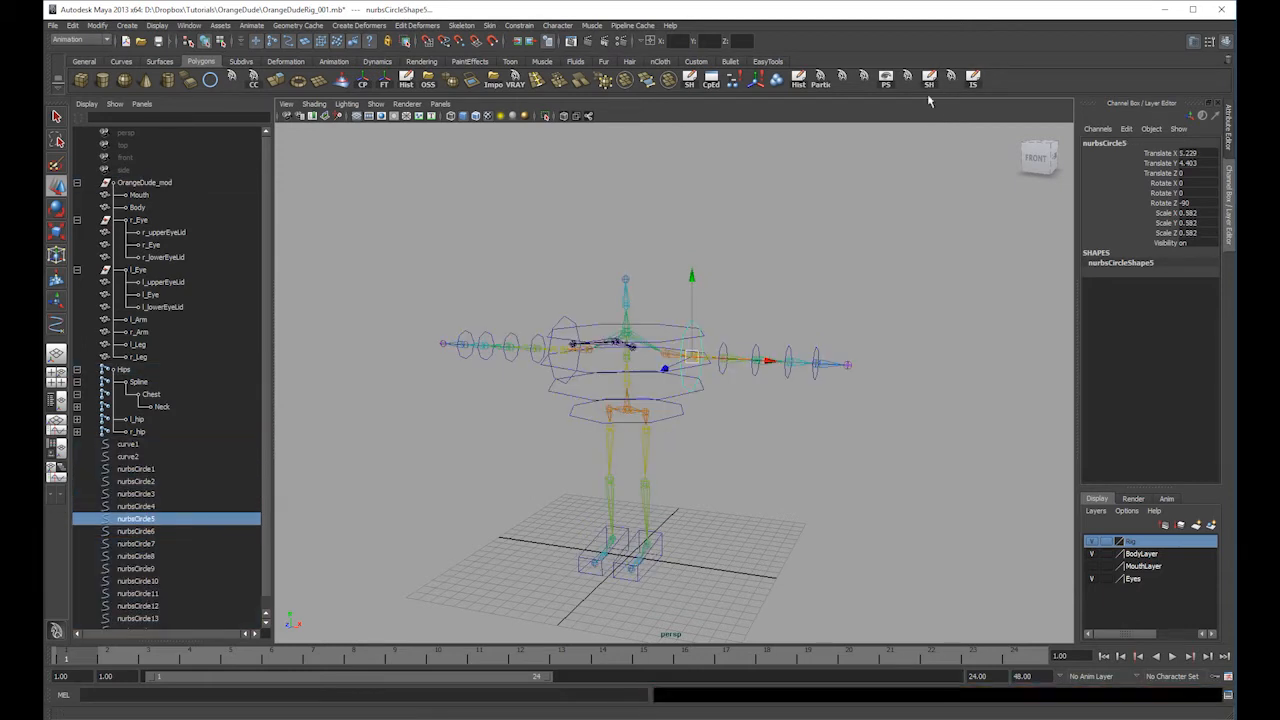
{"action": "left_click", "coordinate": [767, 61]}
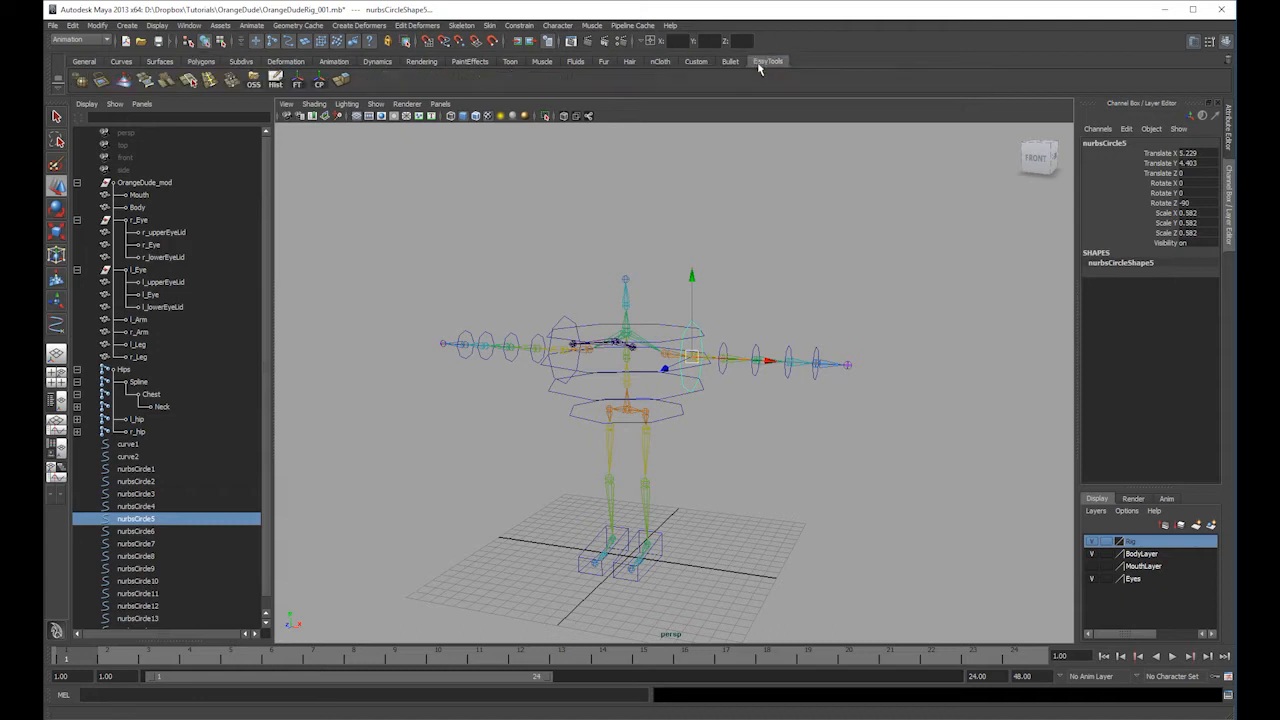
{"action": "left_click", "coordinate": [254, 82]}
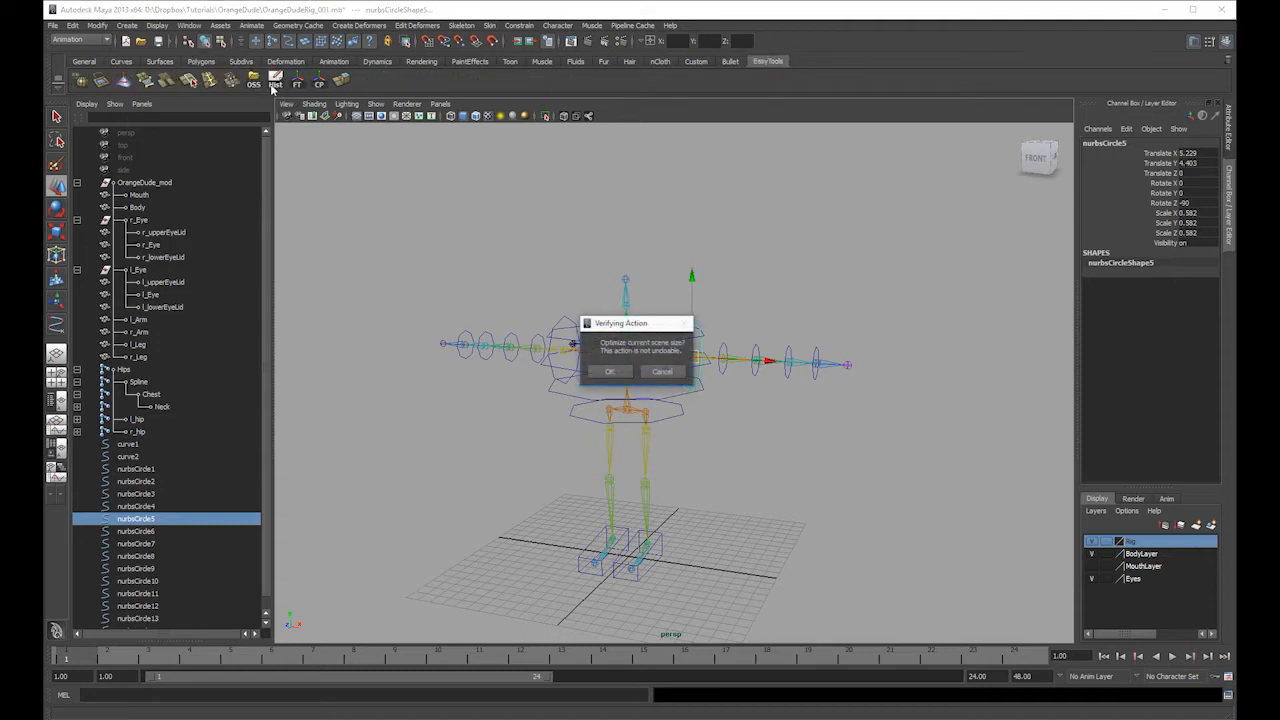
{"action": "left_click", "coordinate": [662, 370]}
- Save the OrangeDudeRig_001.mb scene
{"action": "key", "text": "ctrl+s"}
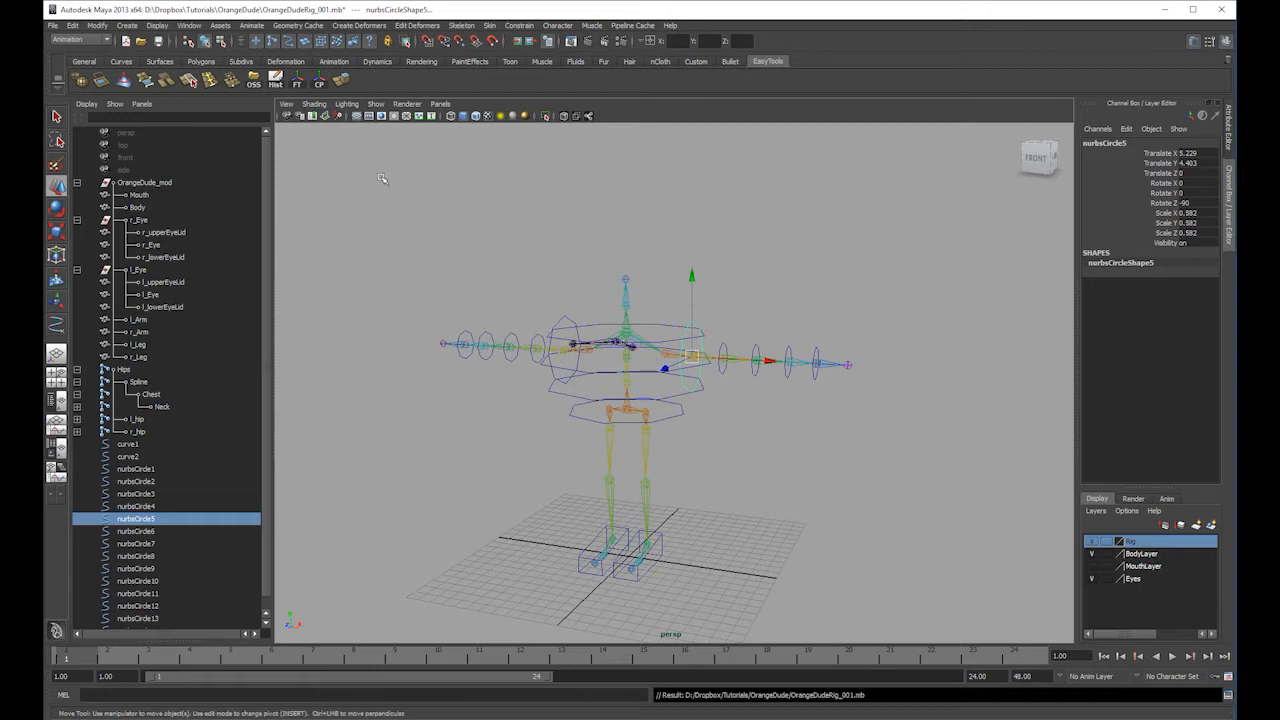
{"action": "left_click", "coordinate": [53, 26]}
{"action": "left_click", "coordinate": [89, 69]}
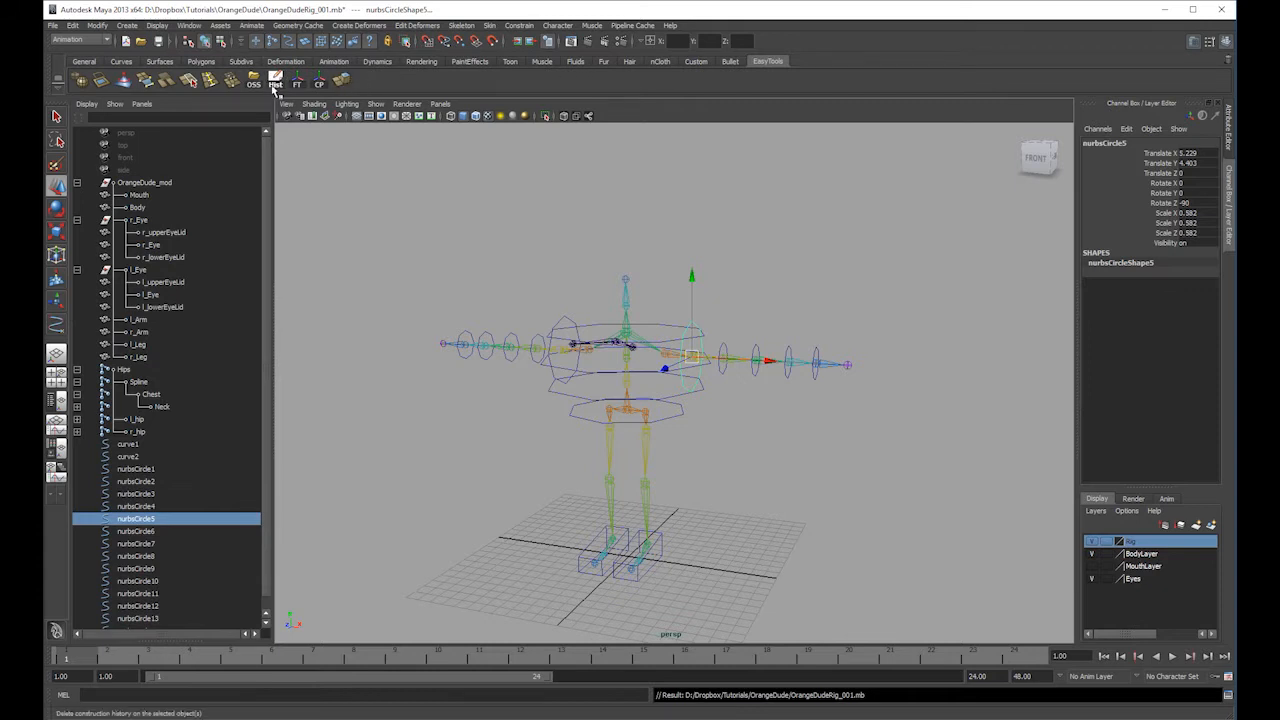
- Open the overrideColor script window from the custom tools
{"action": "left_click", "coordinate": [730, 62]}
{"action": "left_click", "coordinate": [697, 63]}
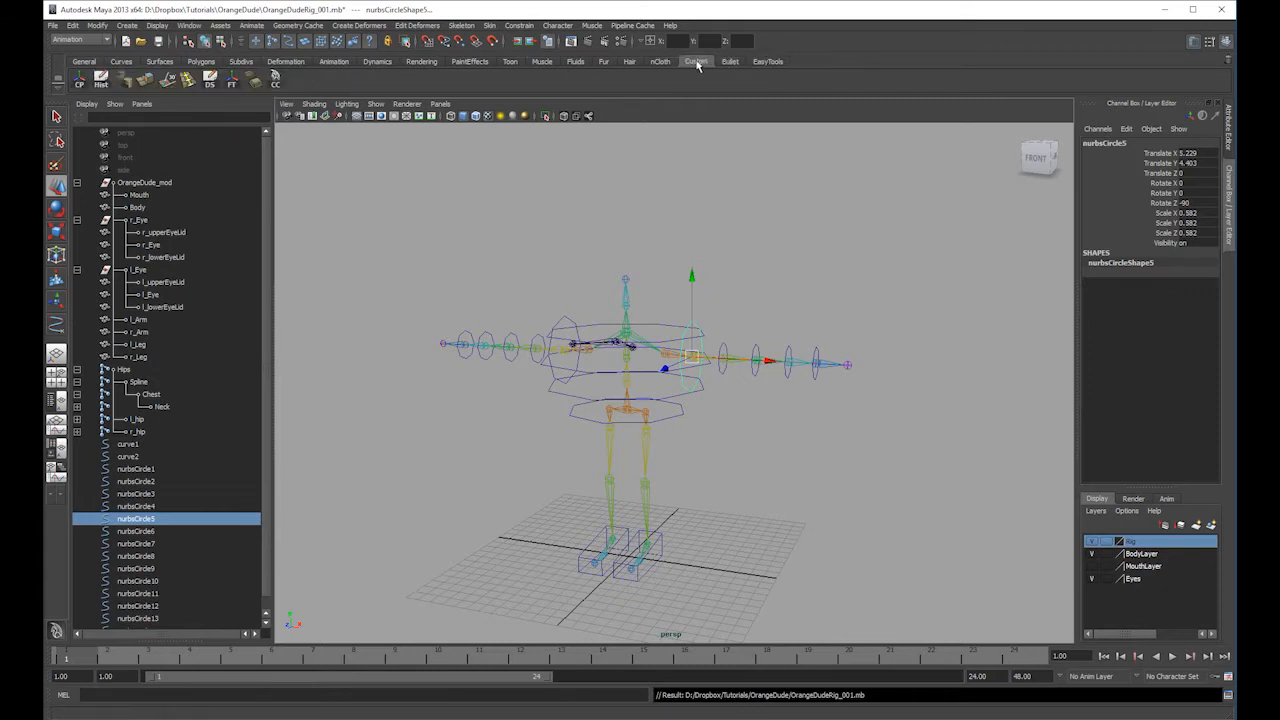
{"action": "left_click", "coordinate": [275, 78]}
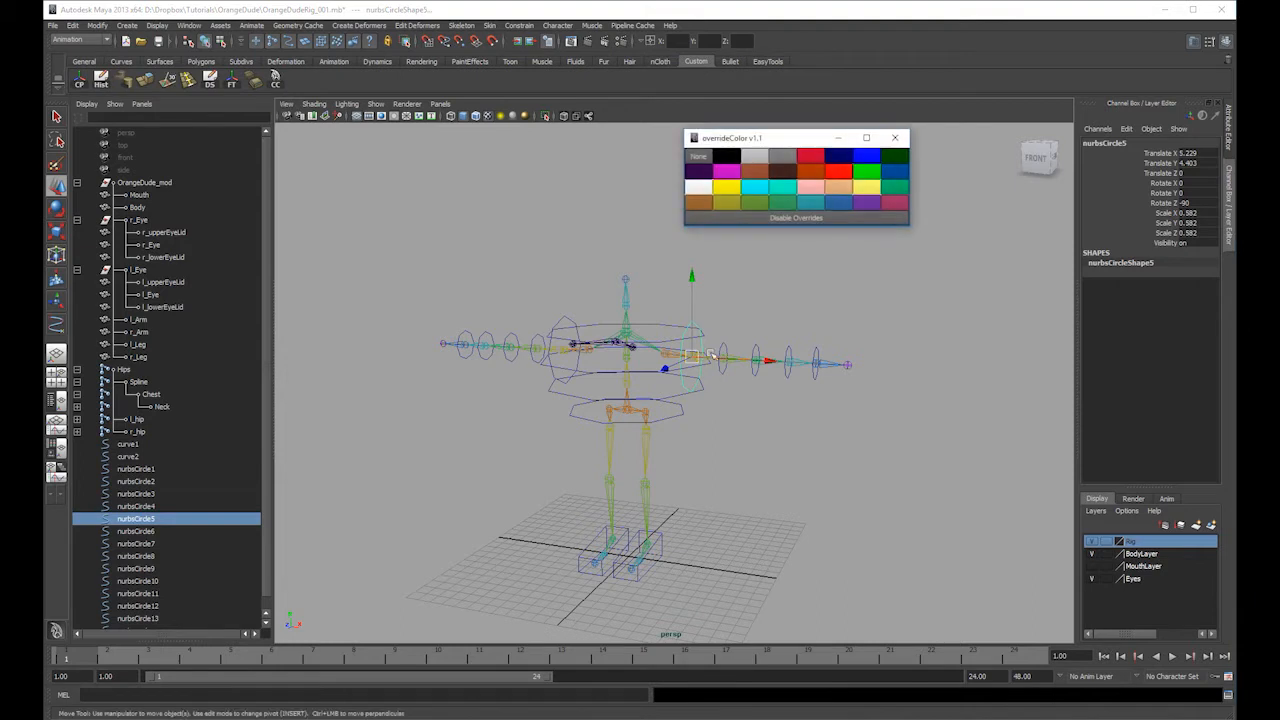
- Try to apply a red override color to the left shoulder circle and the four left arm circles
{"action": "left_click_drag", "start_coordinate": [763, 341], "coordinate": [808, 329], "text": "alt"}
{"action": "right_click_drag", "start_coordinate": [808, 329], "coordinate": [894, 383], "text": "alt"}
{"action": "left_click_drag", "start_coordinate": [894, 383], "coordinate": [842, 346], "text": "alt"}
{"action": "left_click", "coordinate": [771, 322], "text": "shift"}
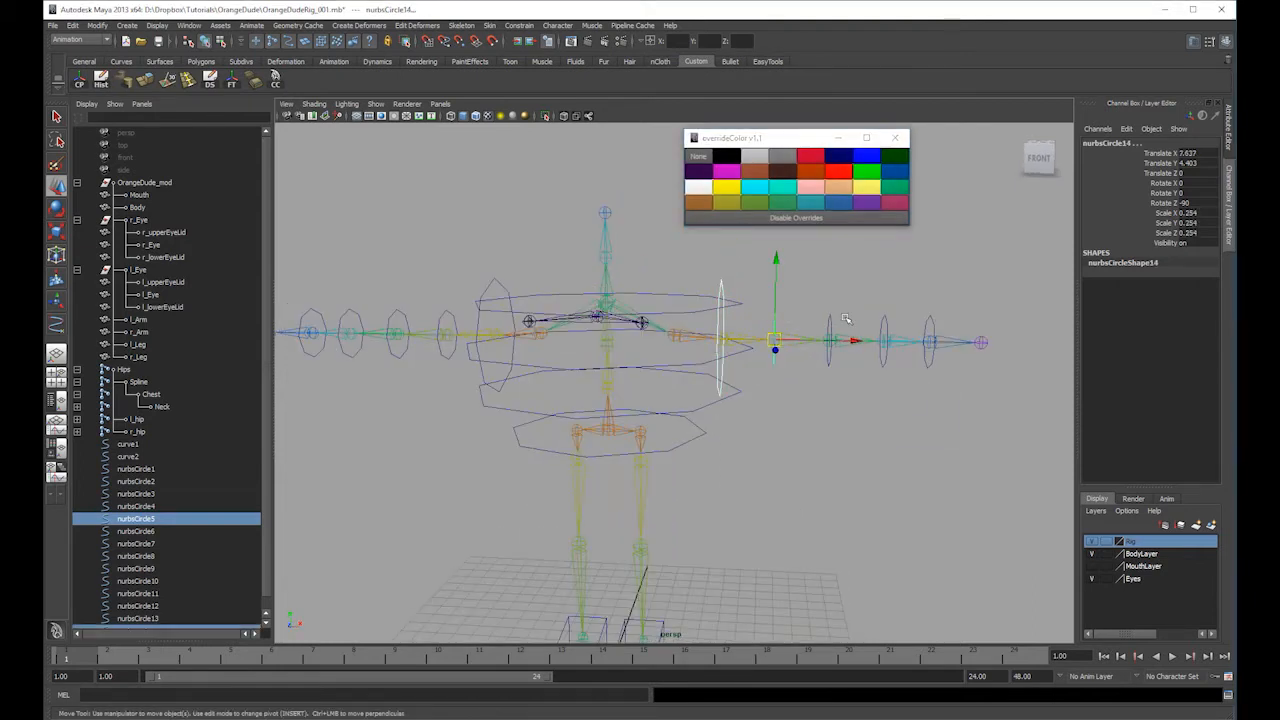
{"action": "left_click", "coordinate": [828, 322], "text": "shift"}
{"action": "left_click", "coordinate": [886, 318], "text": "shift"}
{"action": "left_click", "coordinate": [932, 320], "text": "shift"}
{"action": "left_click", "coordinate": [838, 173]}
{"action": "left_click", "coordinate": [862, 300]}
- Apply a red override color to the left shoulder circle and the four left arm circles
{"action": "right_click_drag", "start_coordinate": [862, 300], "coordinate": [804, 311], "text": "alt"}
{"action": "middle_click_drag", "start_coordinate": [804, 311], "coordinate": [693, 301], "text": "alt"}
{"action": "left_click", "coordinate": [682, 322]}
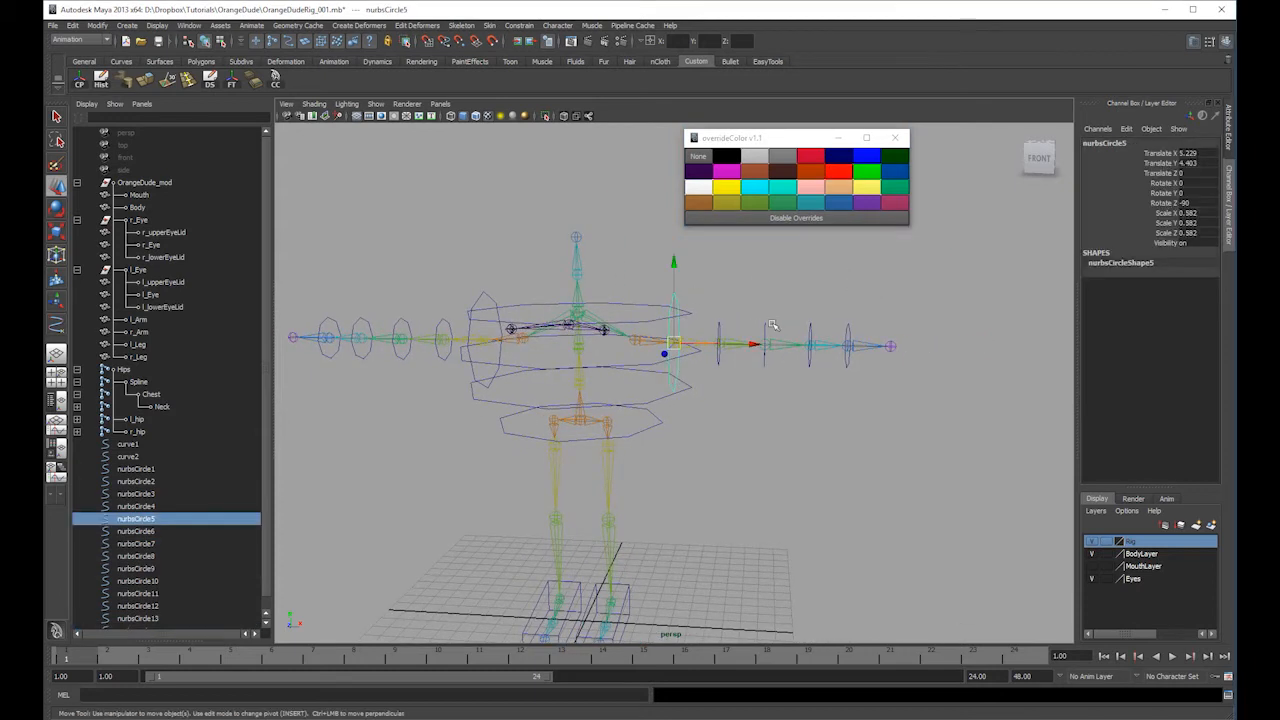
{"action": "left_click", "coordinate": [765, 328], "text": "shift"}
{"action": "left_click", "coordinate": [722, 325], "text": "shift"}
{"action": "left_click", "coordinate": [812, 322], "text": "shift"}
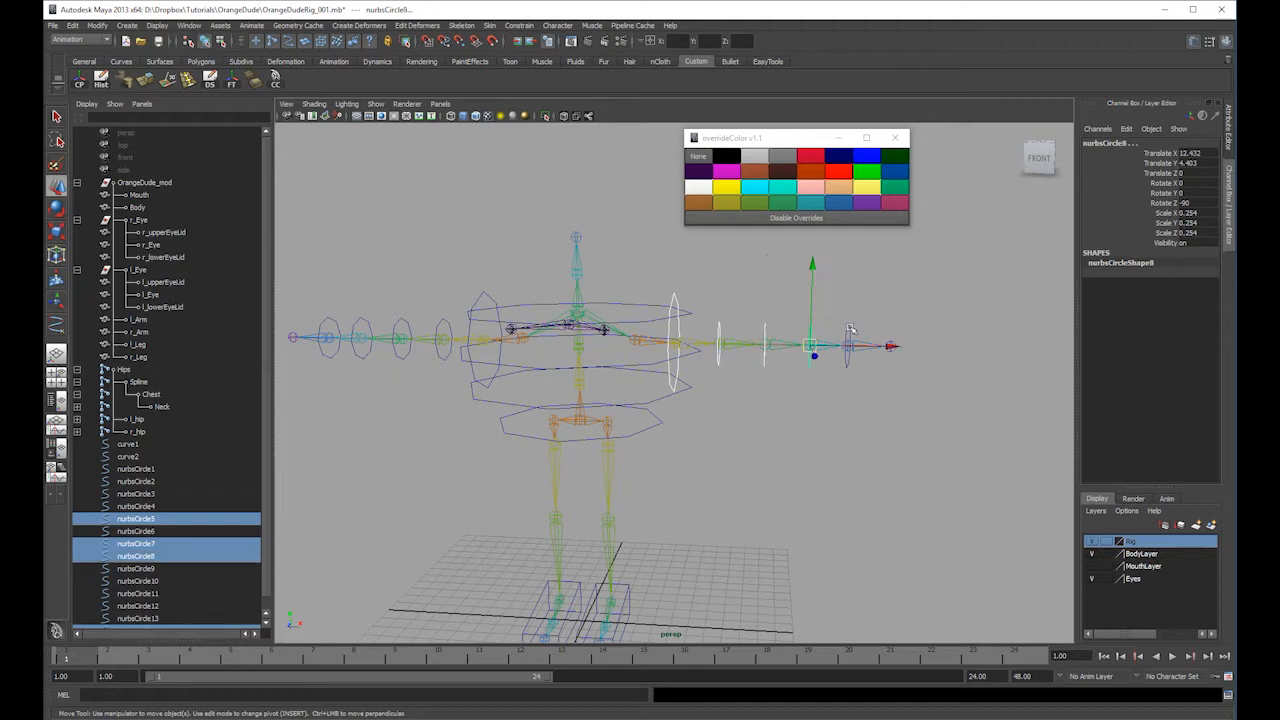
{"action": "left_click", "coordinate": [849, 329], "text": "shift"}
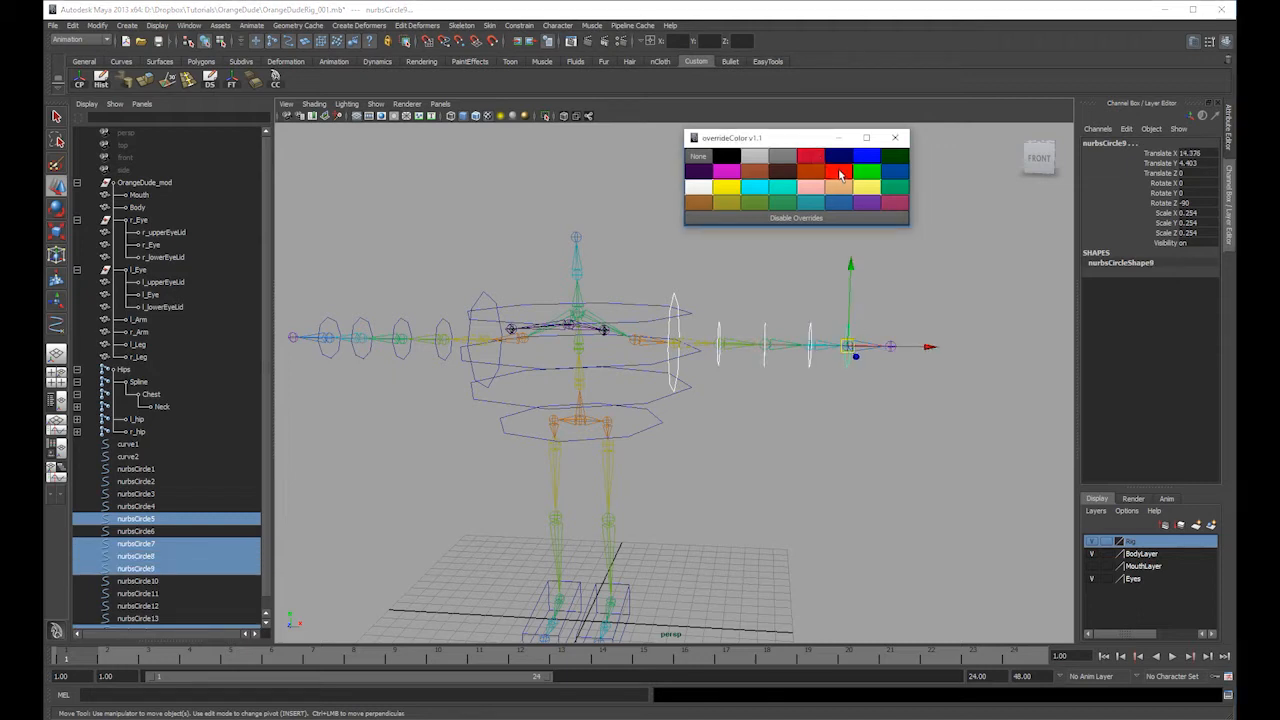
{"action": "left_click", "coordinate": [836, 173]}
{"action": "left_click", "coordinate": [812, 288]}
- Apply the same red override color to the left foot control curve
{"action": "left_click_drag", "start_coordinate": [812, 288], "coordinate": [624, 431], "text": "alt"}
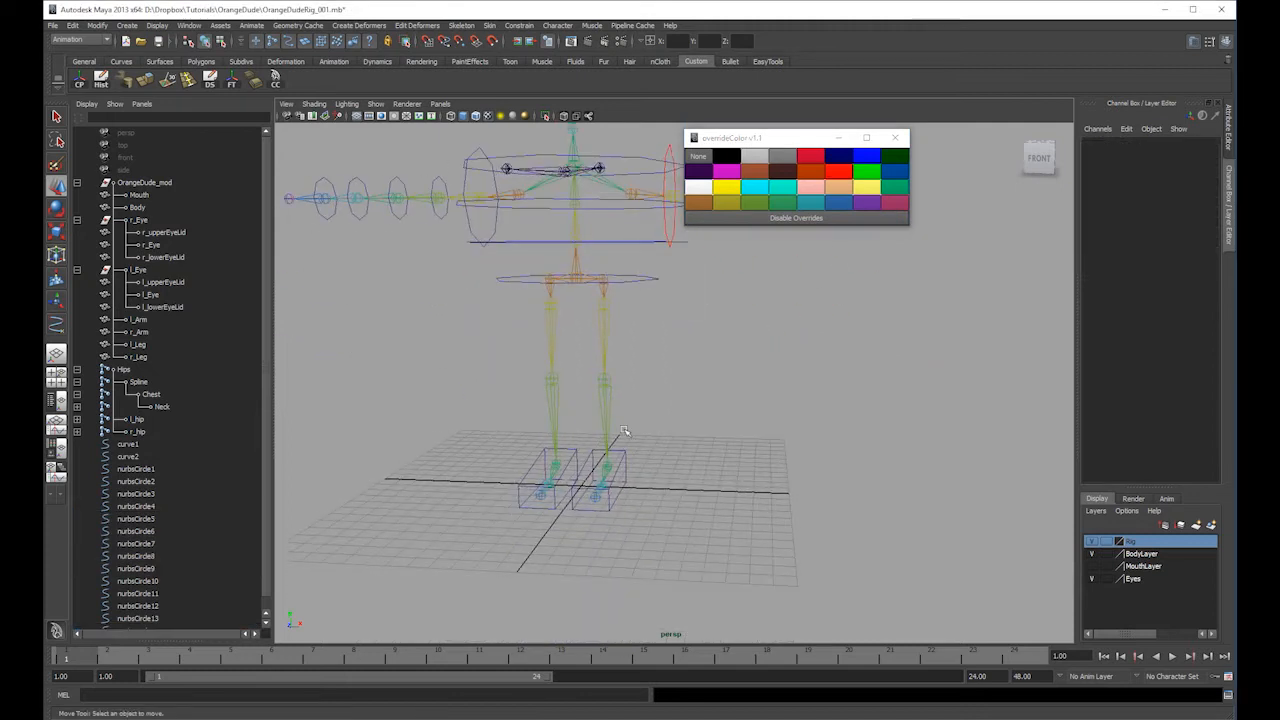
{"action": "left_click", "coordinate": [622, 459]}
{"action": "left_click", "coordinate": [838, 173]}
- Apply a blue override color to the right foot curve, the right shoulder circle and the four right arm circles
{"action": "left_click_drag", "start_coordinate": [800, 320], "coordinate": [659, 512], "text": "alt"}
{"action": "left_click", "coordinate": [643, 408]}
{"action": "left_click", "coordinate": [657, 516]}
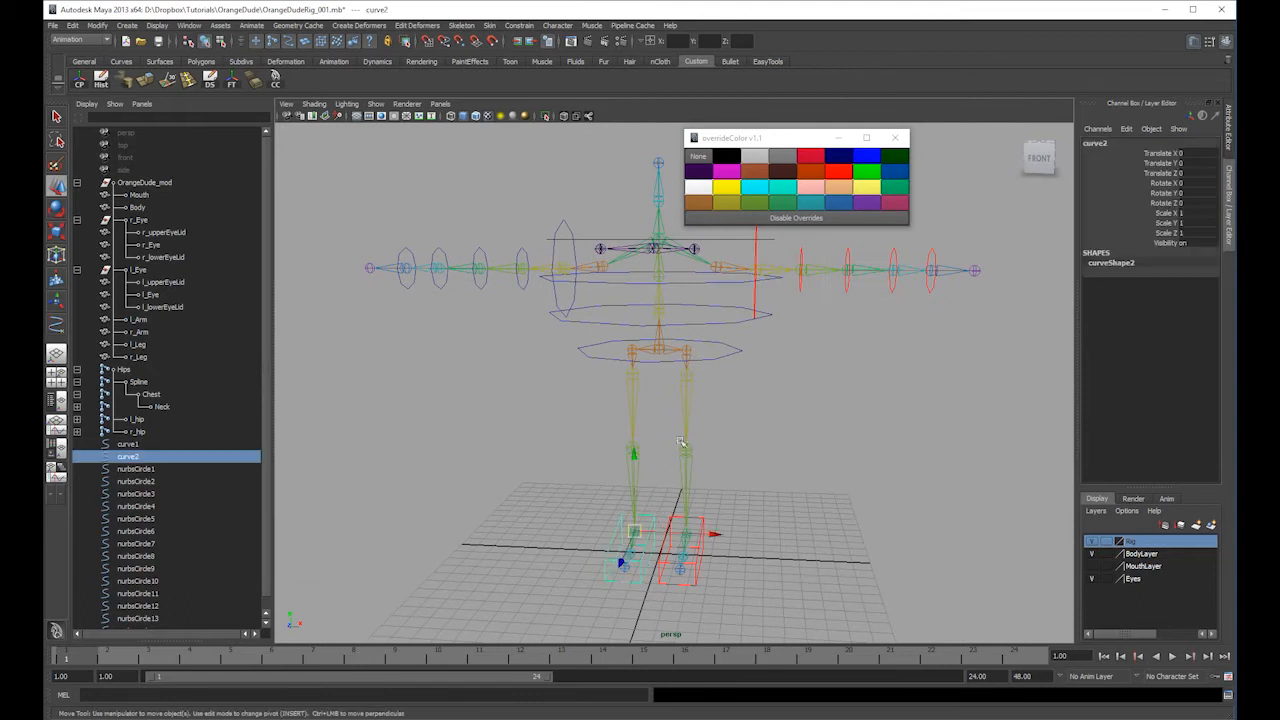
{"action": "left_click", "coordinate": [571, 247], "text": "shift"}
{"action": "left_click", "coordinate": [519, 252], "text": "shift"}
{"action": "left_click", "coordinate": [477, 249], "text": "shift"}
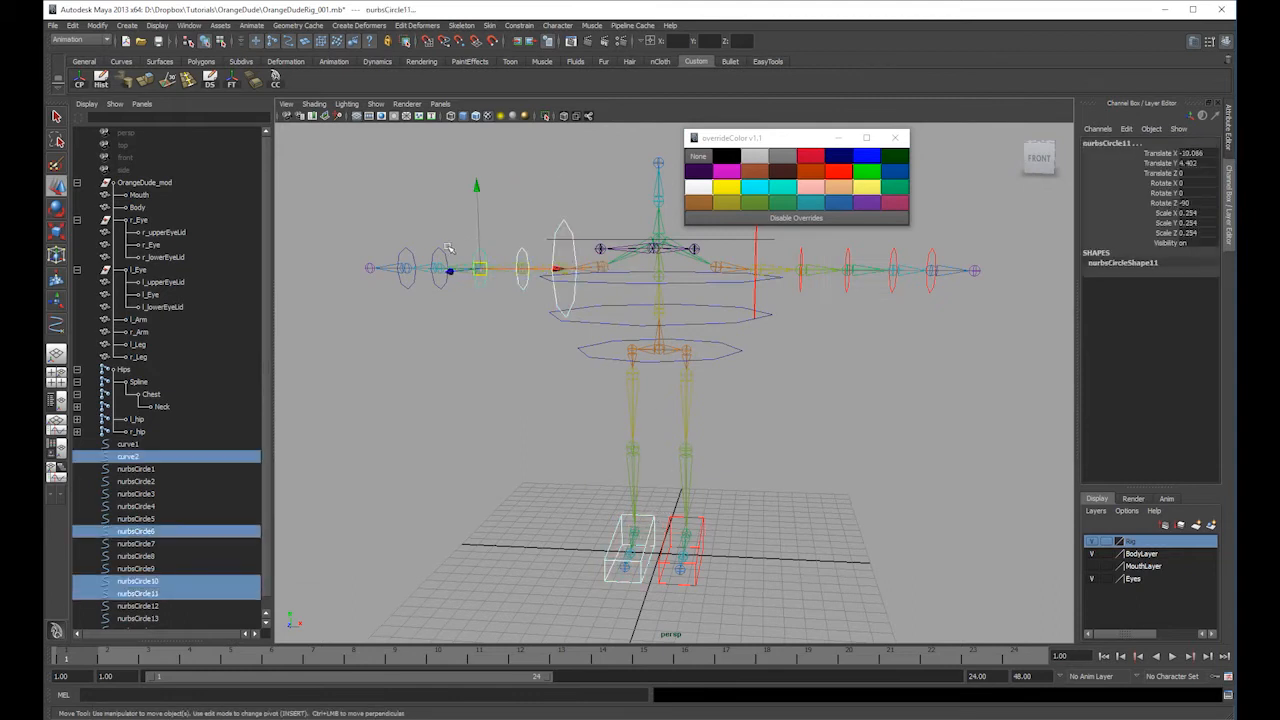
{"action": "left_click", "coordinate": [435, 250], "text": "shift"}
{"action": "left_click", "coordinate": [400, 248], "text": "shift"}
{"action": "left_click", "coordinate": [866, 160]}
{"action": "left_click", "coordinate": [803, 327]}
- Apply a bright green override color to the control circles around the hips and torso
{"action": "left_click_drag", "start_coordinate": [803, 327], "coordinate": [653, 357], "text": "alt"}
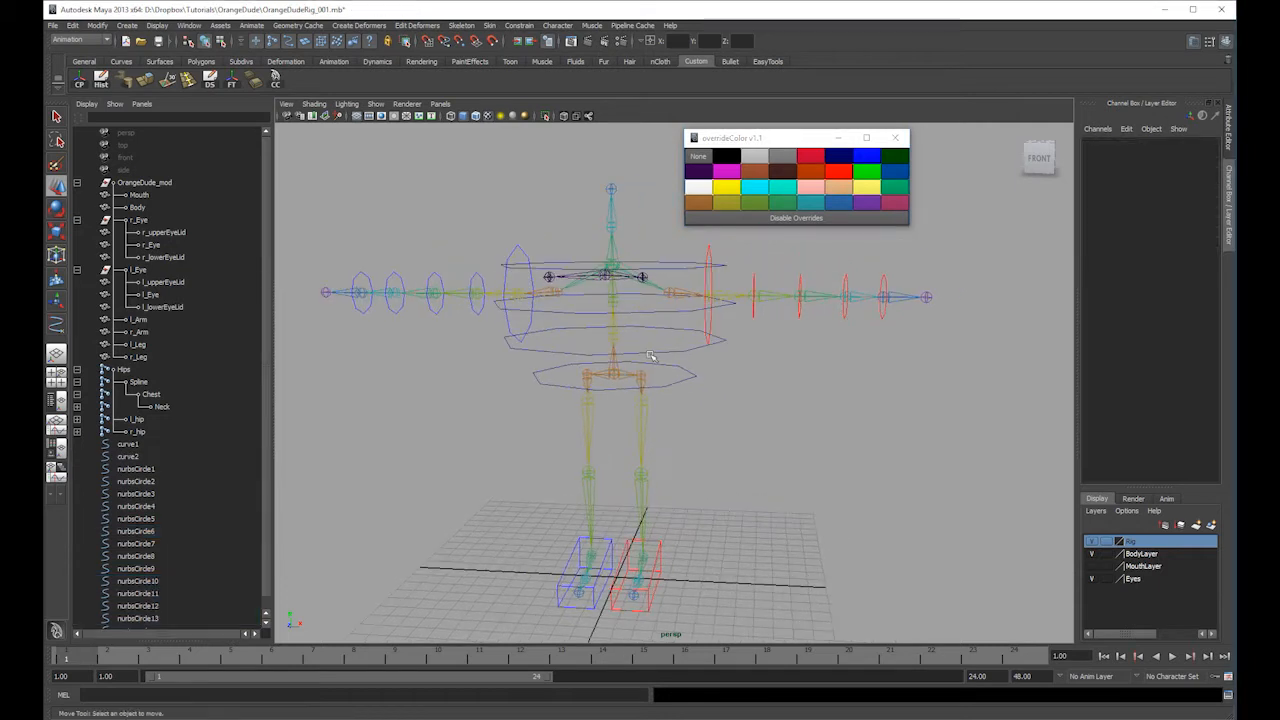
{"action": "left_click", "coordinate": [687, 376]}
{"action": "left_click", "coordinate": [688, 311], "text": "shift"}
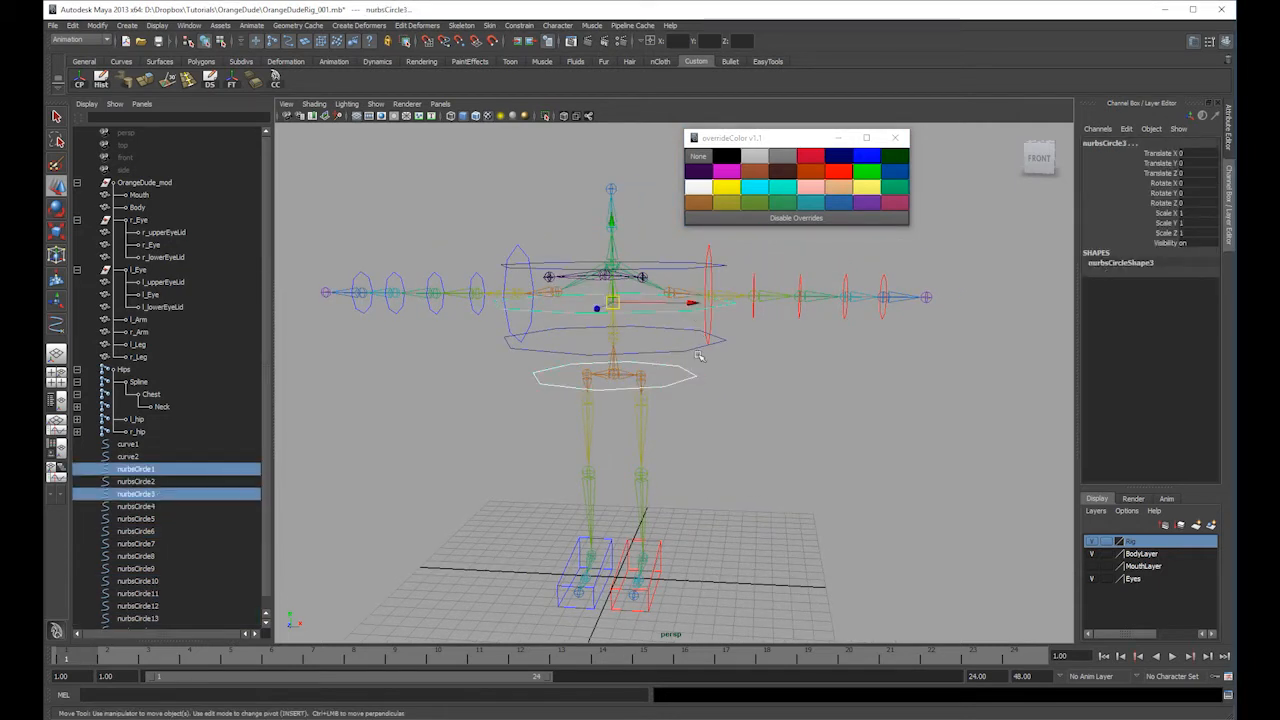
{"action": "left_click", "coordinate": [692, 326], "text": "shift"}
{"action": "left_click", "coordinate": [866, 171]}
{"action": "left_click", "coordinate": [792, 265]}
- Create a NURBS circle at the origin around the feet and scale it uniformly to about 7.562
{"action": "left_click_drag", "start_coordinate": [792, 265], "coordinate": [605, 310], "text": "alt"}
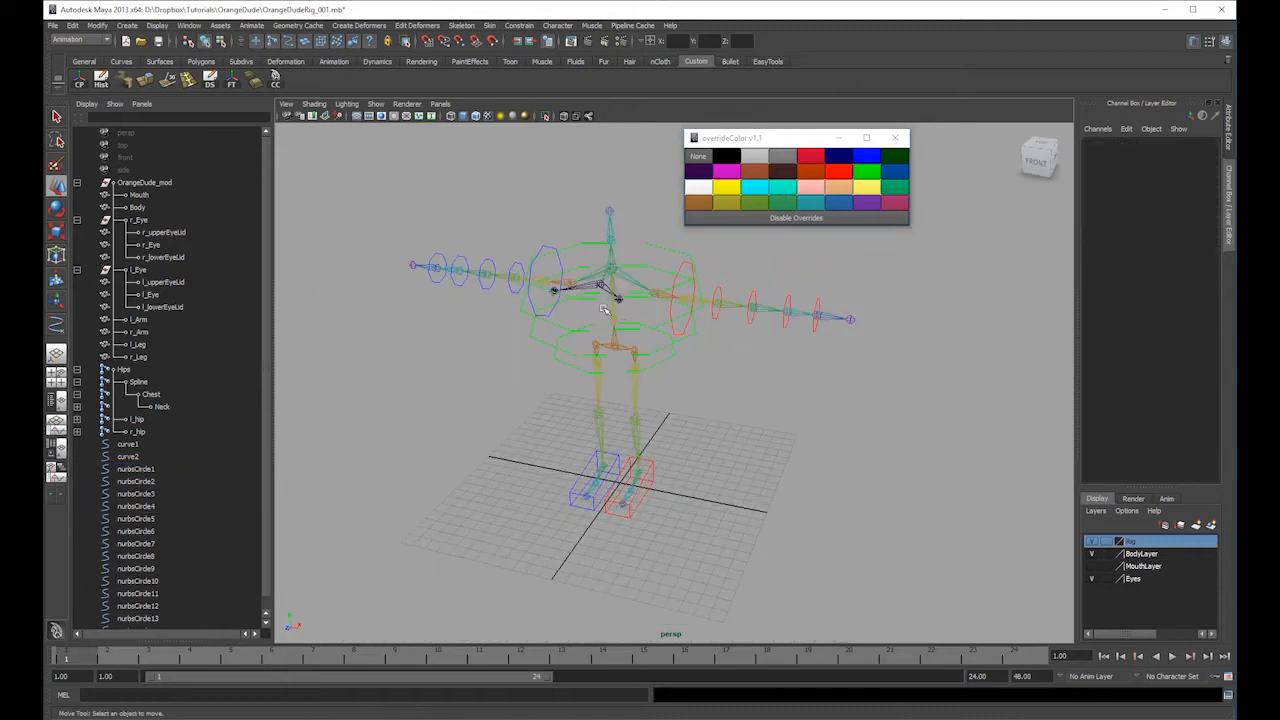
{"action": "left_click", "coordinate": [121, 62]}
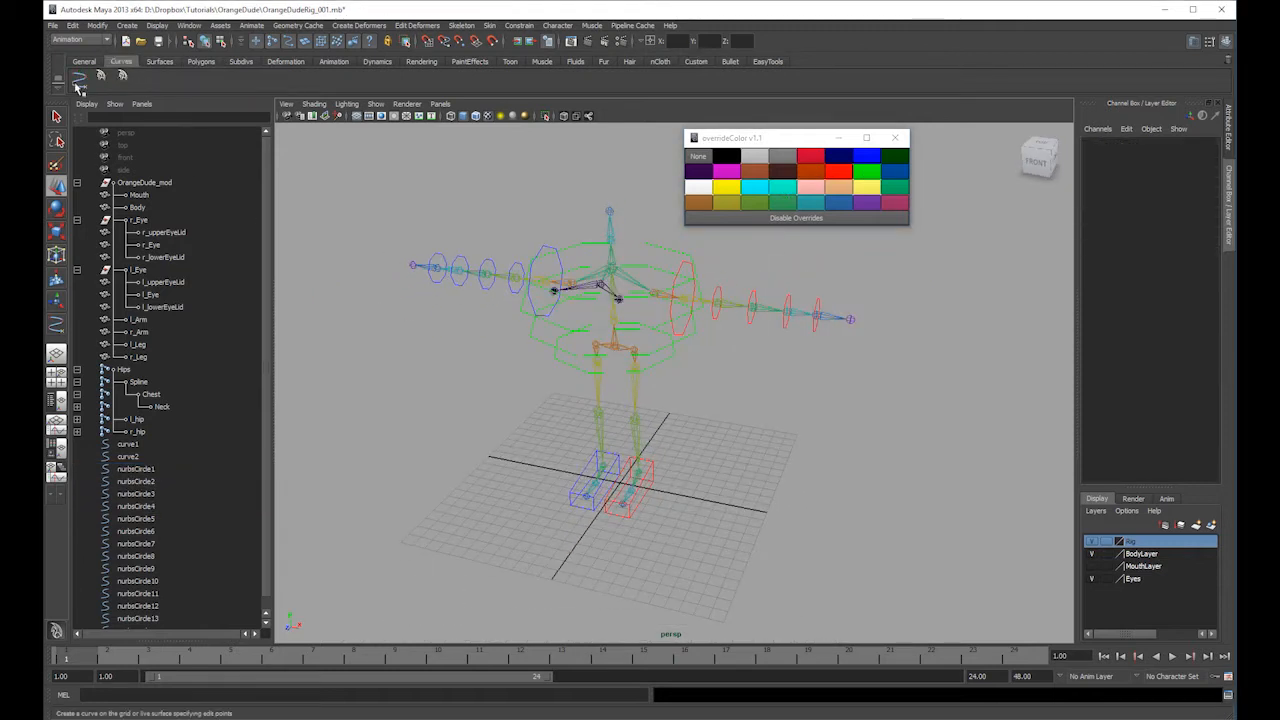
{"action": "left_click", "coordinate": [84, 63]}
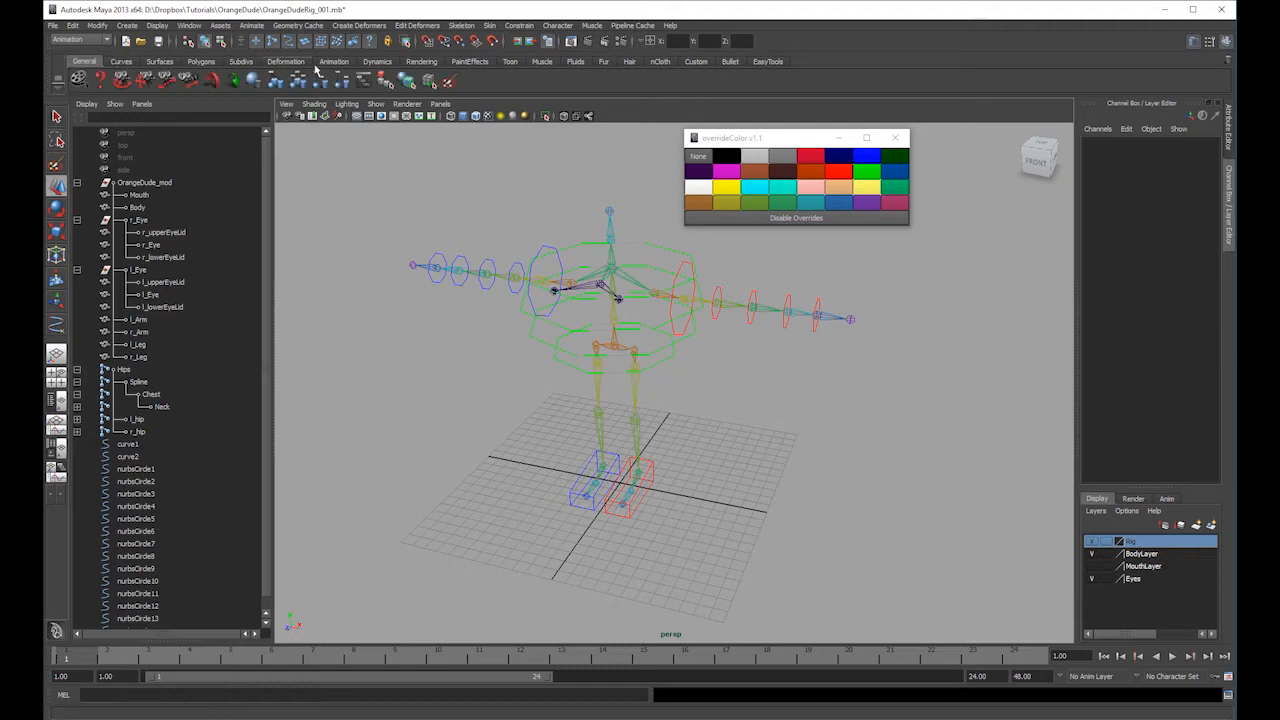
{"action": "left_click", "coordinate": [200, 60]}
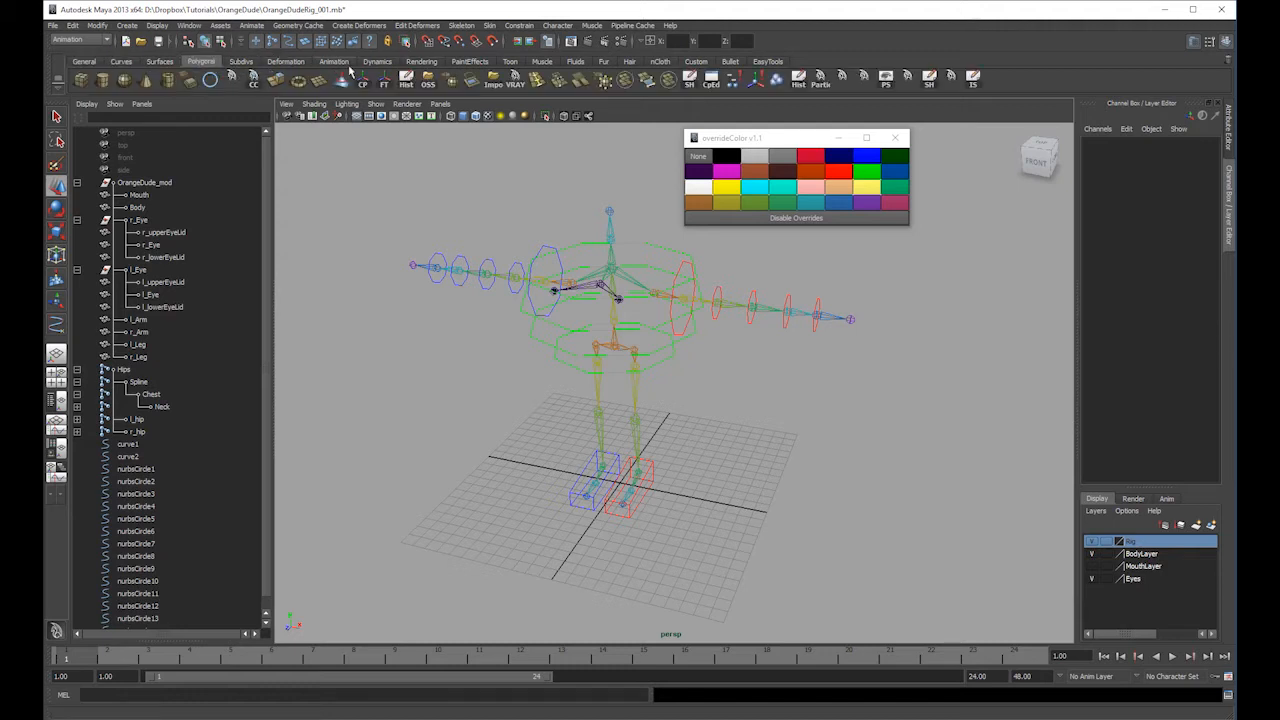
{"action": "left_click", "coordinate": [210, 80]}
{"action": "key", "text": "r"}
{"action": "left_click_drag", "start_coordinate": [620, 482], "coordinate": [751, 421]}
- Set the new ground circle's degree to Linear and increase its number of sections
{"action": "left_click", "coordinate": [1143, 283]}
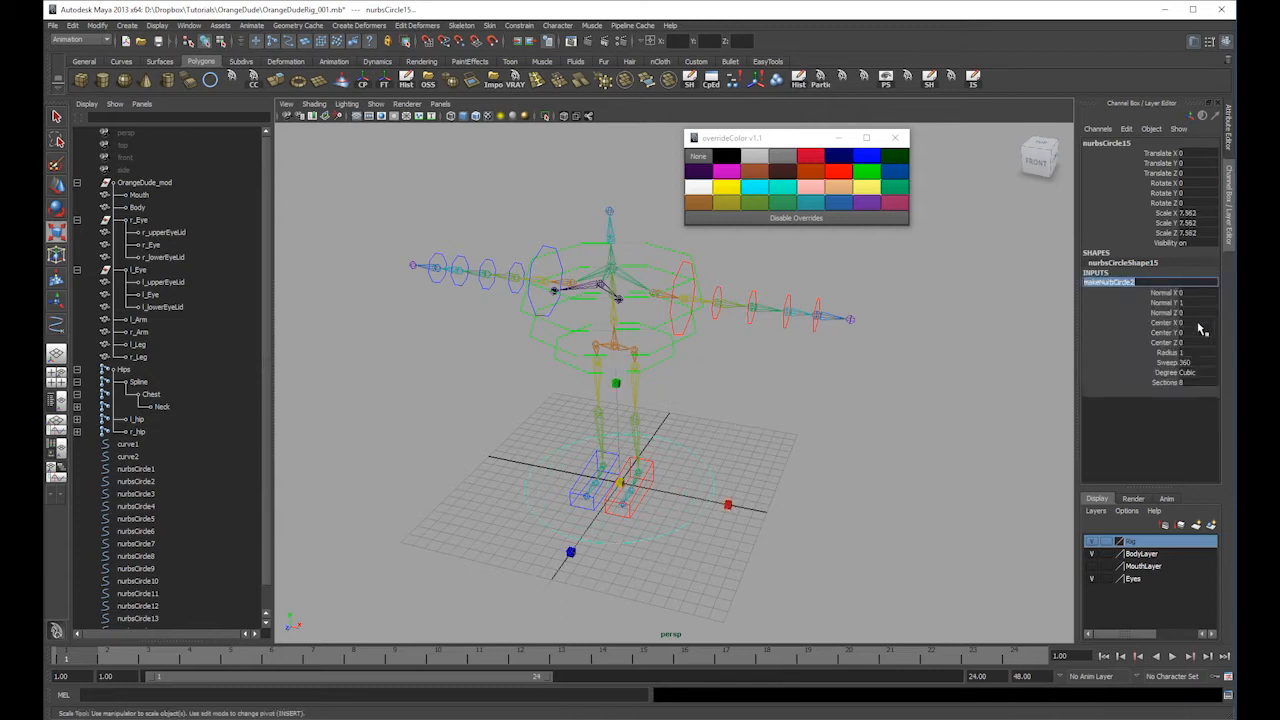
{"action": "left_click", "coordinate": [1195, 381]}
{"action": "left_click", "coordinate": [1205, 373]}
{"action": "left_click", "coordinate": [1206, 383]}
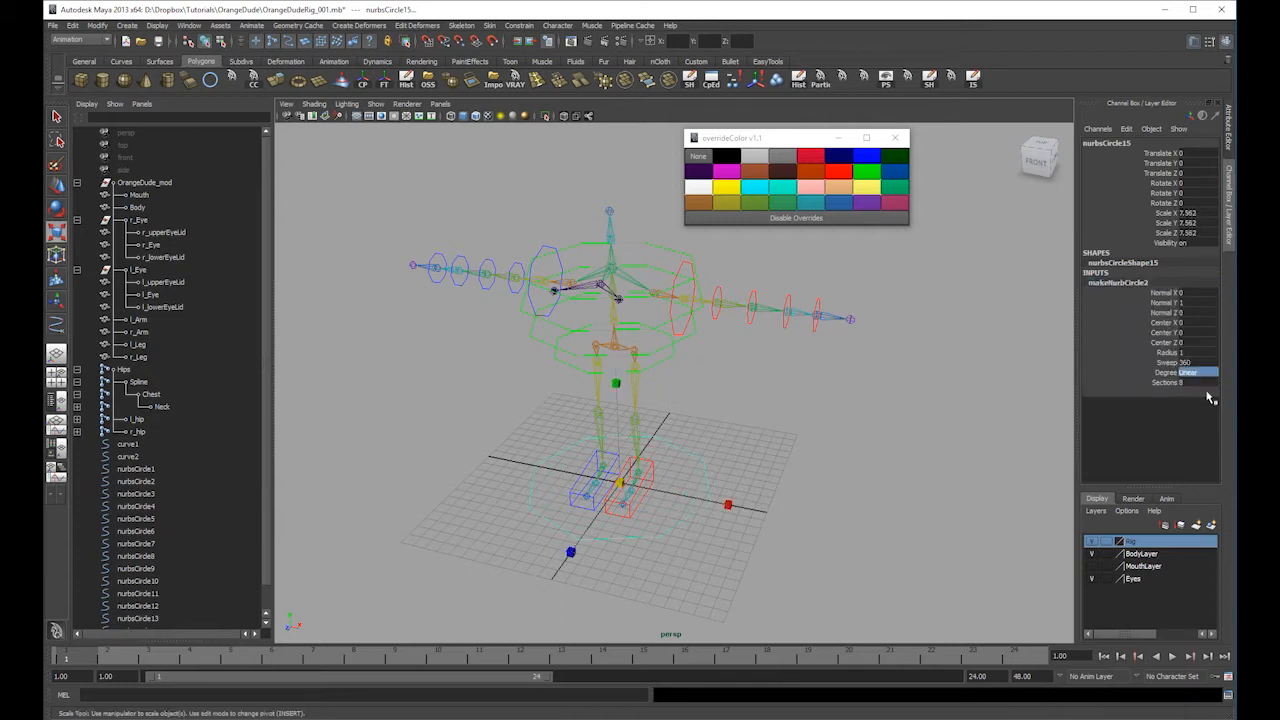
{"action": "left_click", "coordinate": [1195, 376]}
{"action": "left_click", "coordinate": [1199, 343]}
{"action": "left_click", "coordinate": [1197, 383]}
- Select every other control vertex of the ground circle and scale them inward to form a star shape
{"action": "right_click_drag", "start_coordinate": [671, 447], "coordinate": [630, 449]}
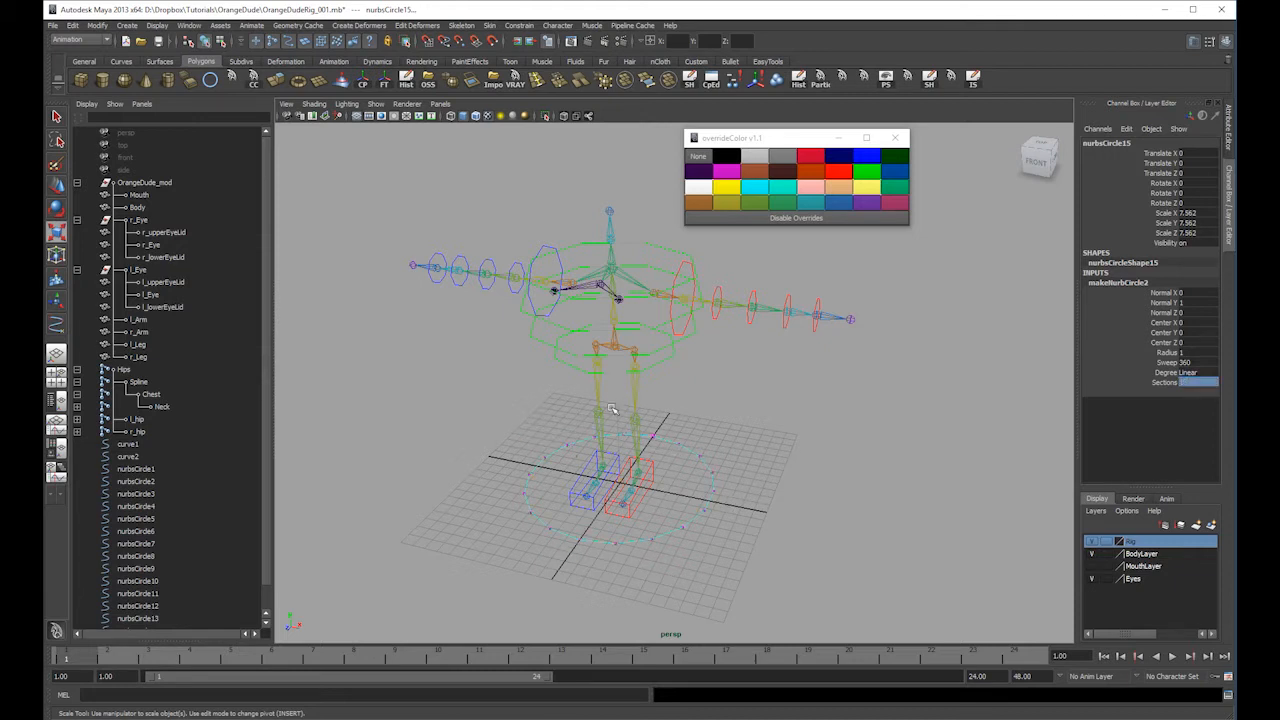
{"action": "left_click", "coordinate": [681, 440]}
{"action": "left_click", "coordinate": [568, 545]}
{"action": "left_click", "coordinate": [533, 470]}
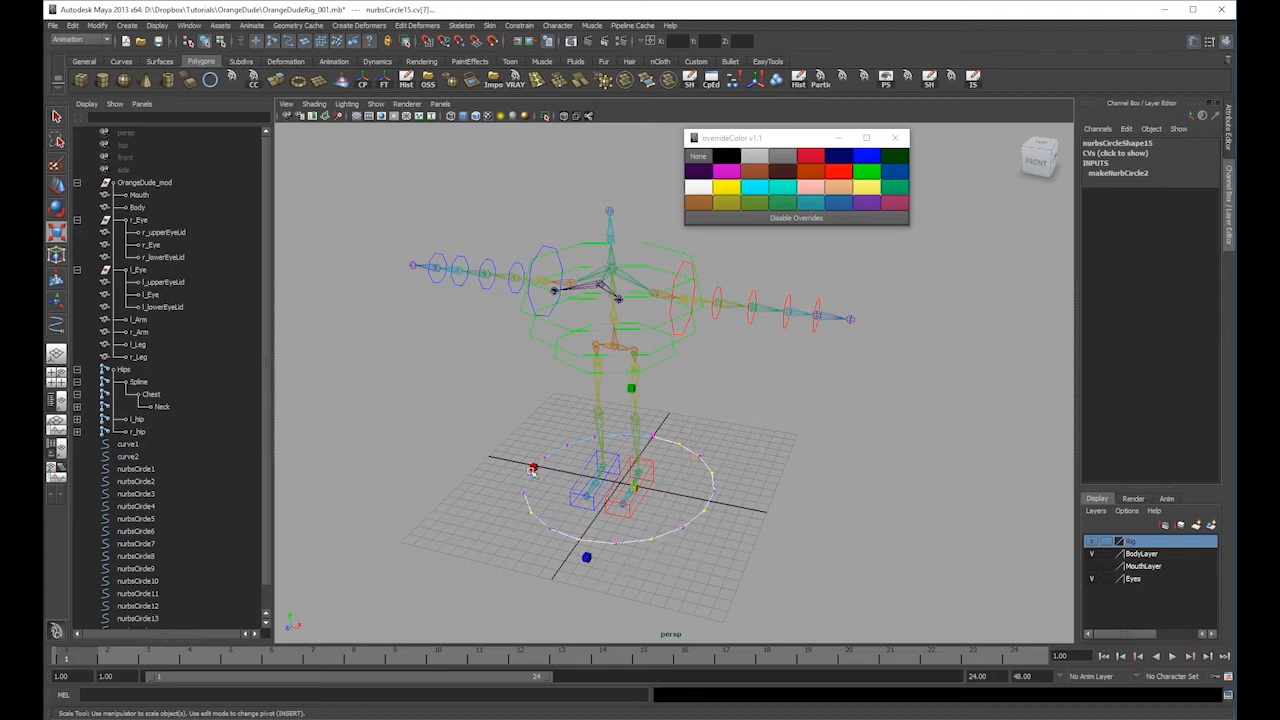
{"action": "left_click", "coordinate": [598, 440]}
{"action": "left_click_drag", "start_coordinate": [619, 482], "coordinate": [586, 496]}
{"action": "right_click_drag", "start_coordinate": [692, 454], "coordinate": [746, 396]}
{"action": "left_click", "coordinate": [720, 436]}
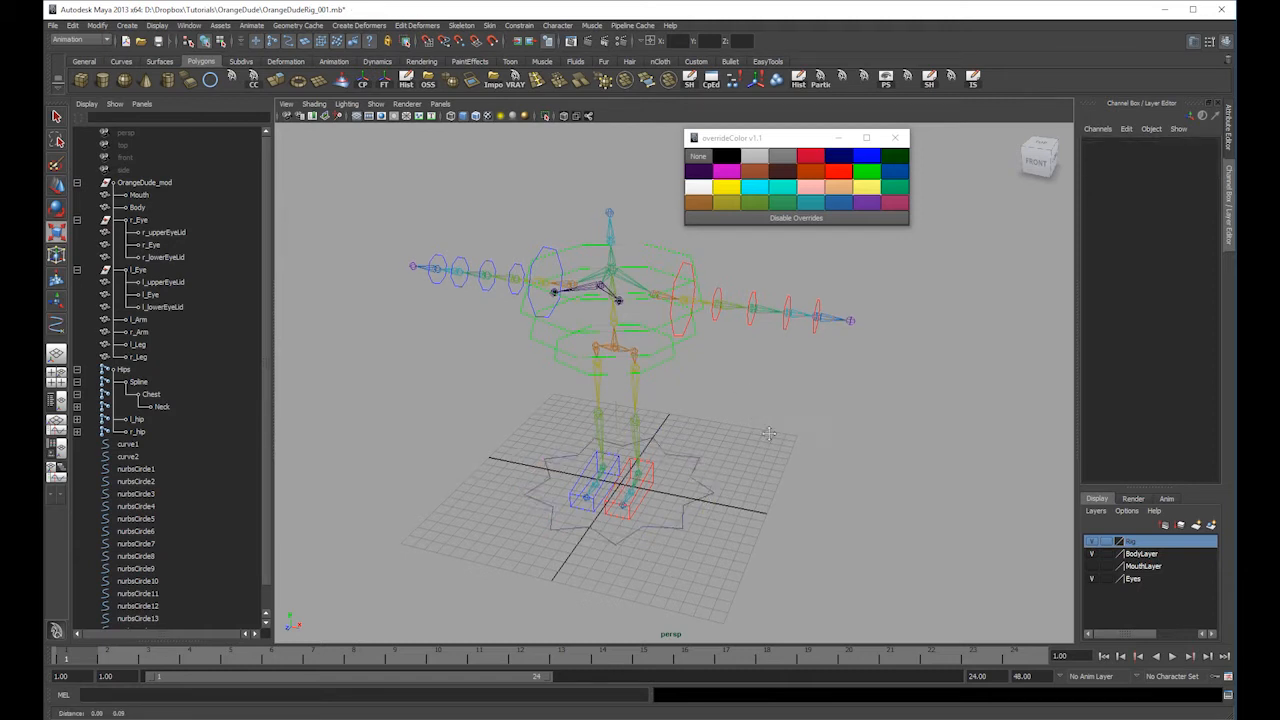
- Give the star curve a magenta override color and rename it Main
{"action": "middle_click_drag", "start_coordinate": [714, 440], "coordinate": [756, 429], "text": "alt"}
{"action": "left_click", "coordinate": [731, 450]}
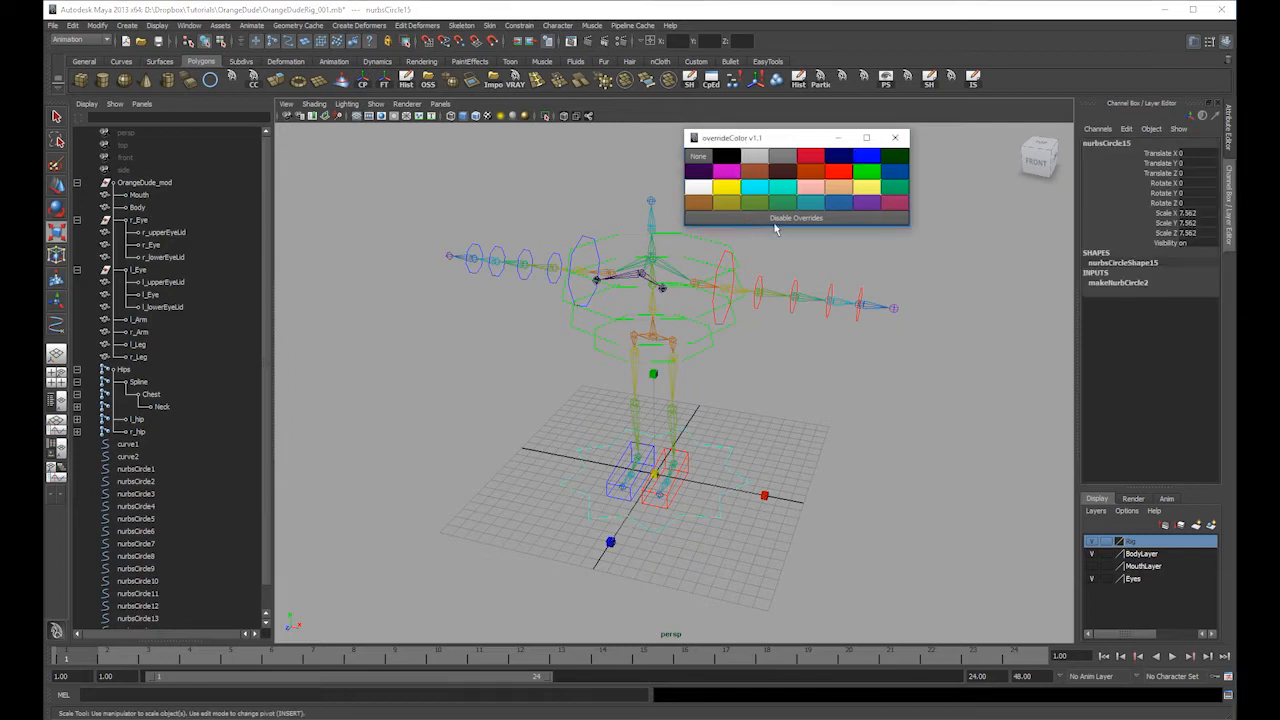
{"action": "left_click", "coordinate": [895, 137]}
{"action": "left_click_drag", "start_coordinate": [960, 170], "coordinate": [1000, 160], "text": "alt"}
{"action": "double_click", "coordinate": [1150, 143]}
{"action": "type", "text": "Main"}
{"action": "key", "text": "Return"}
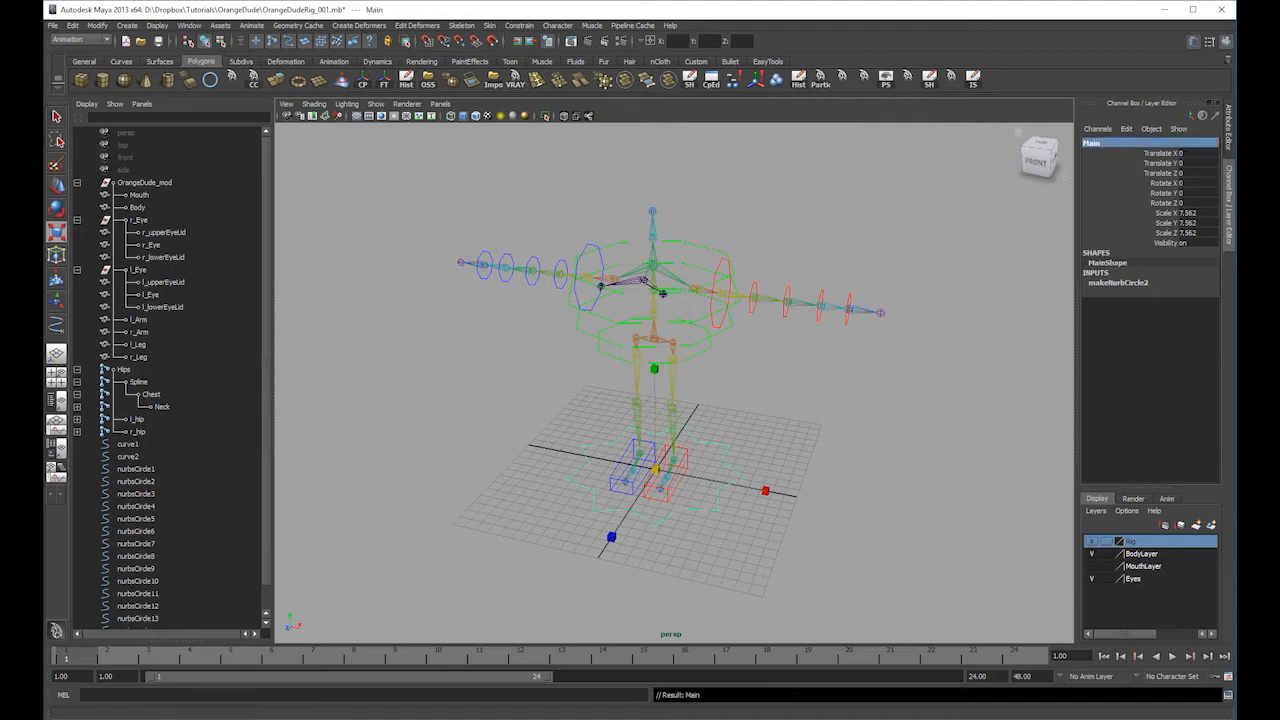
- Delete the construction history of all the body, arm and foot control curves
{"action": "left_click", "coordinate": [73, 25]}
{"action": "left_click", "coordinate": [120, 68]}
{"action": "left_click_drag", "start_coordinate": [660, 330], "coordinate": [704, 350], "text": "alt"}
{"action": "left_click", "coordinate": [716, 313], "text": "shift"}
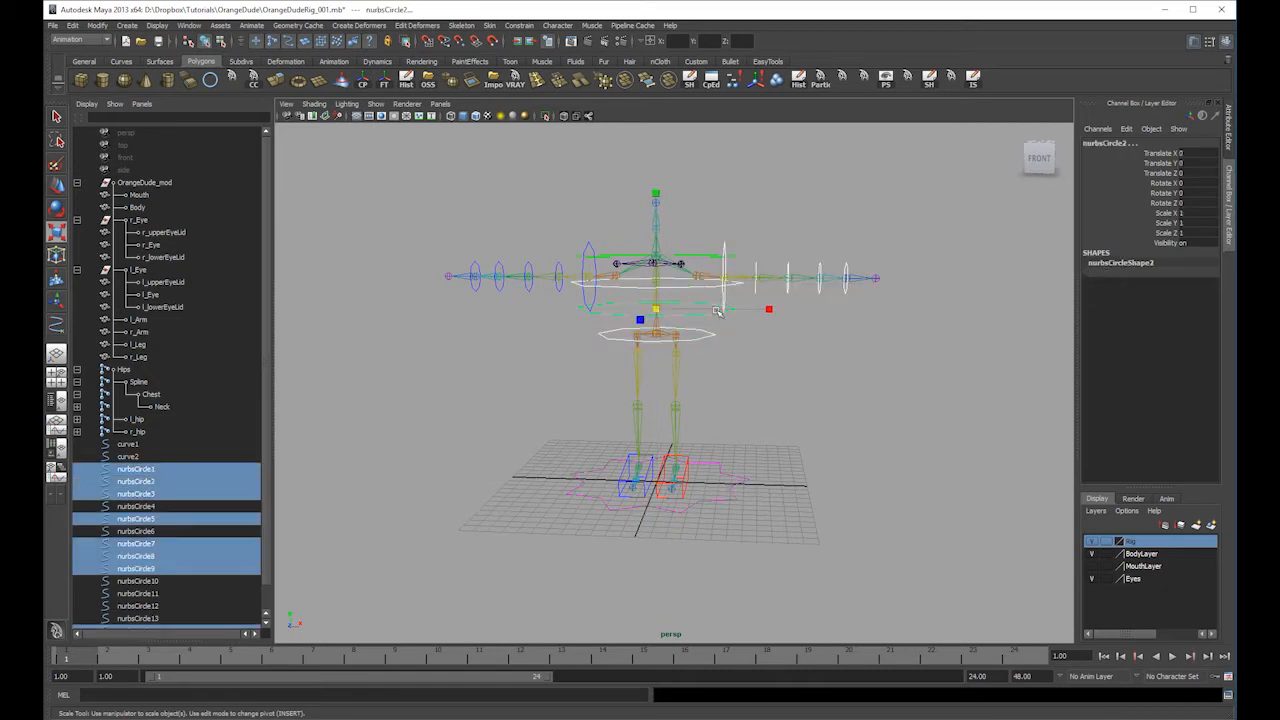
{"action": "left_click", "coordinate": [714, 258], "text": "shift"}
{"action": "left_click", "coordinate": [585, 304], "text": "shift"}
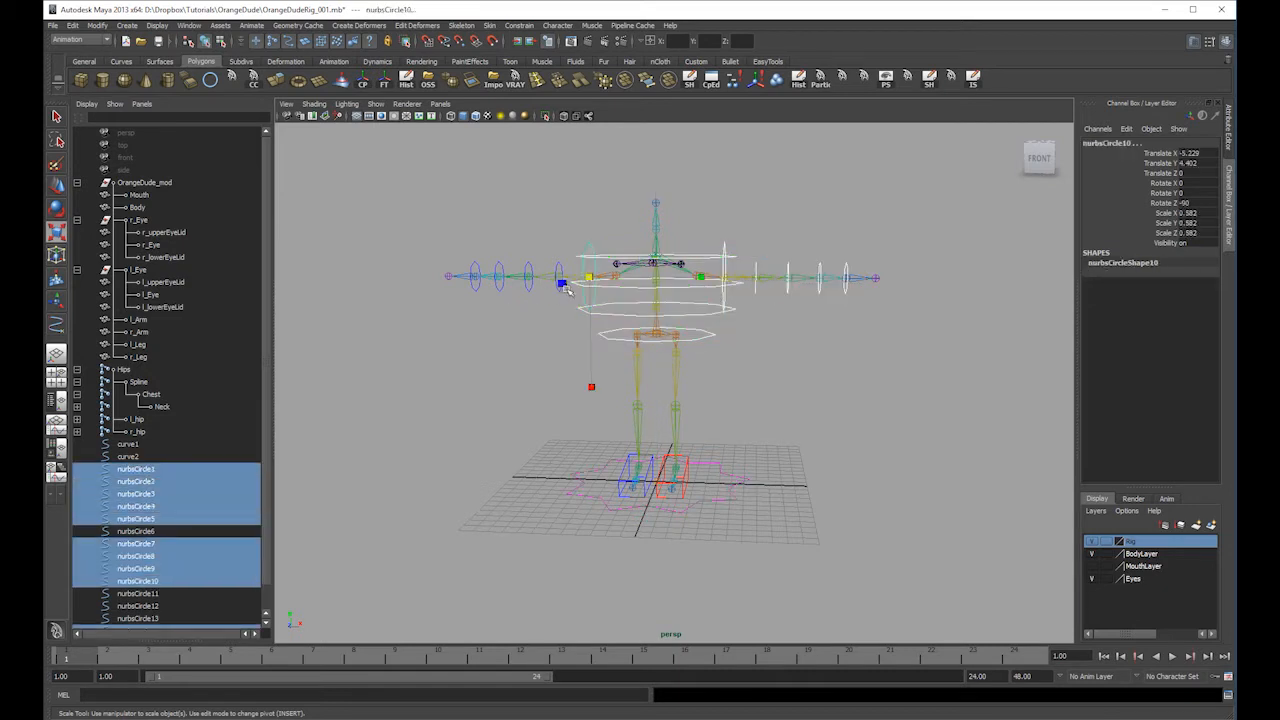
{"action": "left_click", "coordinate": [560, 288], "text": "shift"}
{"action": "left_click", "coordinate": [528, 291], "text": "shift"}
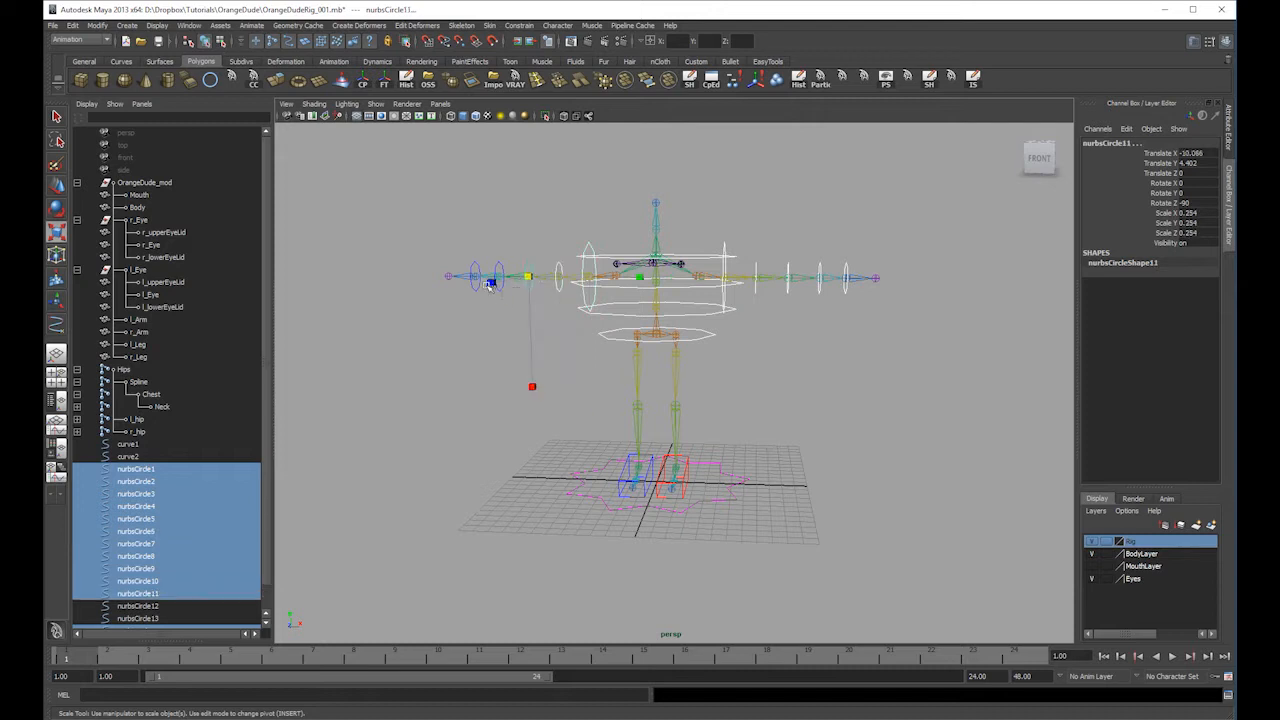
{"action": "left_click", "coordinate": [496, 290], "text": "shift"}
{"action": "left_click", "coordinate": [476, 292], "text": "shift"}
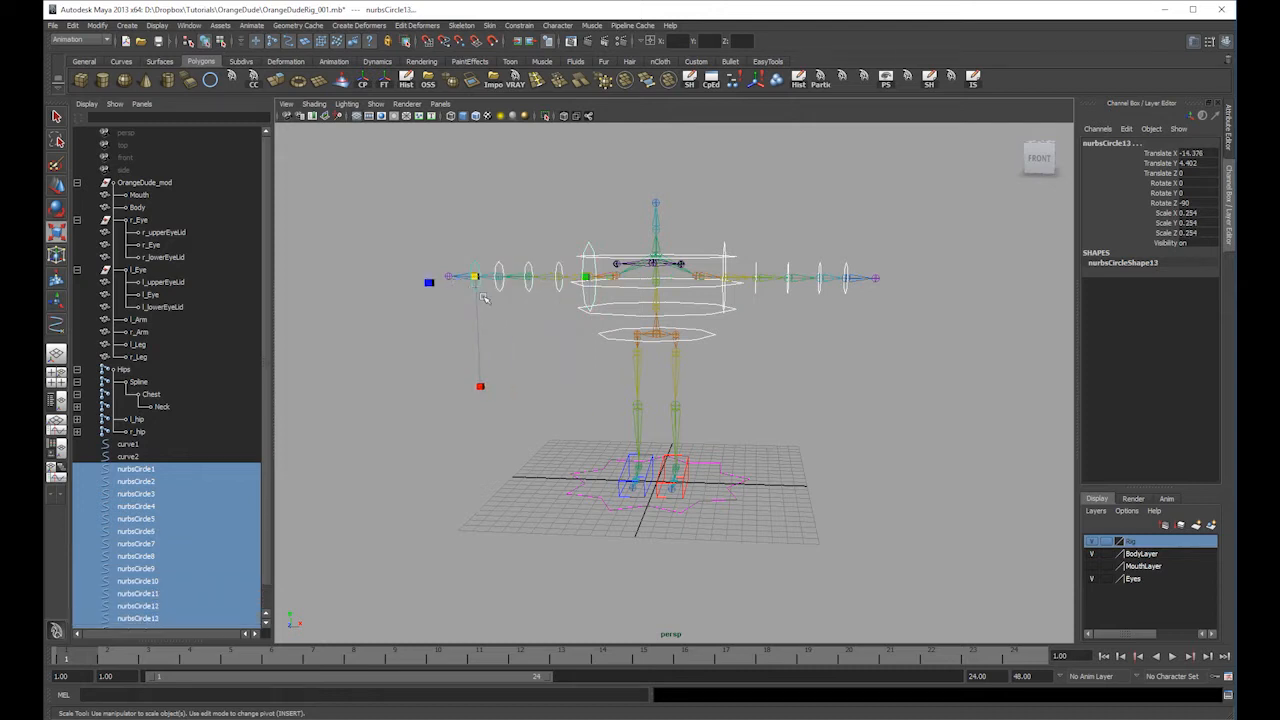
{"action": "left_click", "coordinate": [638, 482], "text": "shift"}
{"action": "left_click", "coordinate": [676, 468], "text": "shift"}
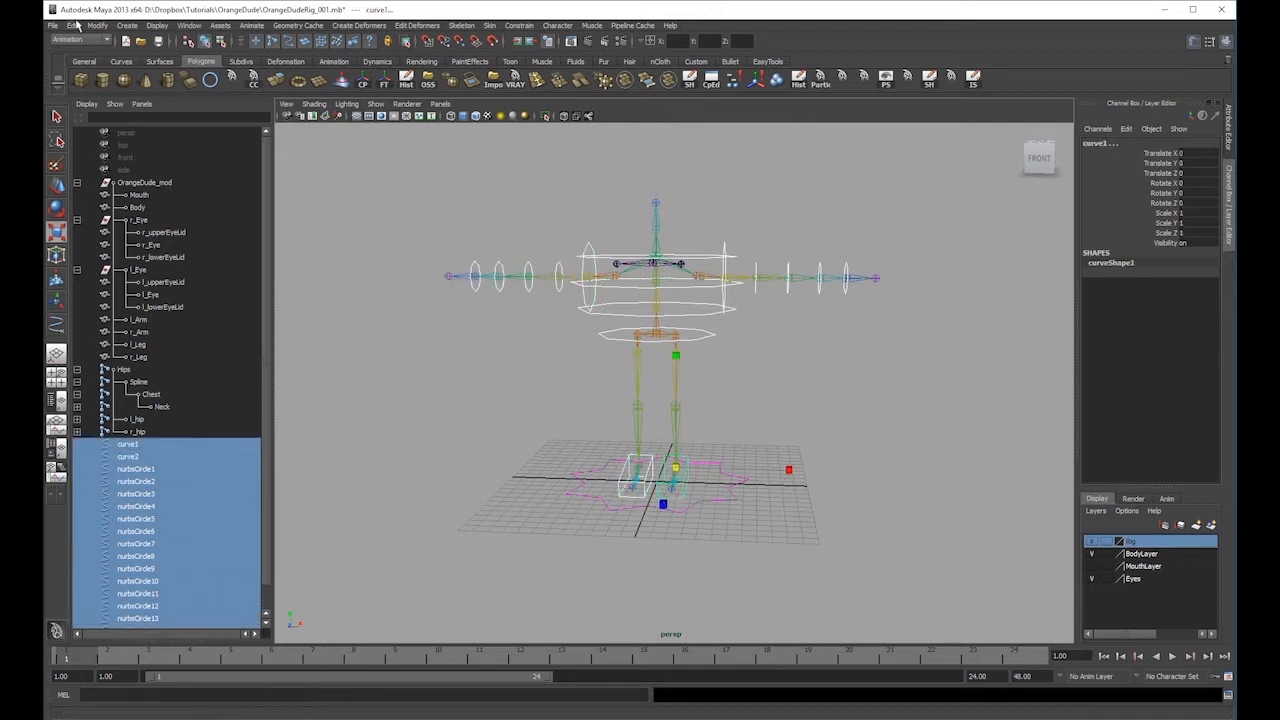
{"action": "left_click", "coordinate": [76, 24]}
{"action": "mouse_move", "coordinate": [120, 152]}
{"action": "left_click", "coordinate": [235, 165]}
- Freeze the transformations of the selected body, arm and foot control curves
{"action": "left_click", "coordinate": [97, 24]}
{"action": "left_click", "coordinate": [130, 63]}
{"action": "left_click", "coordinate": [828, 237]}
- Rename the red shoulder circle L_shouder and the first arm circle beside it L_upperArm
{"action": "left_click_drag", "start_coordinate": [828, 237], "coordinate": [770, 255], "text": "alt"}
{"action": "middle_click_drag", "start_coordinate": [770, 255], "coordinate": [694, 263], "text": "alt"}
{"action": "right_click_drag", "start_coordinate": [694, 263], "coordinate": [730, 293], "text": "alt"}
{"action": "middle_click_drag", "start_coordinate": [730, 293], "coordinate": [787, 342], "text": "alt"}
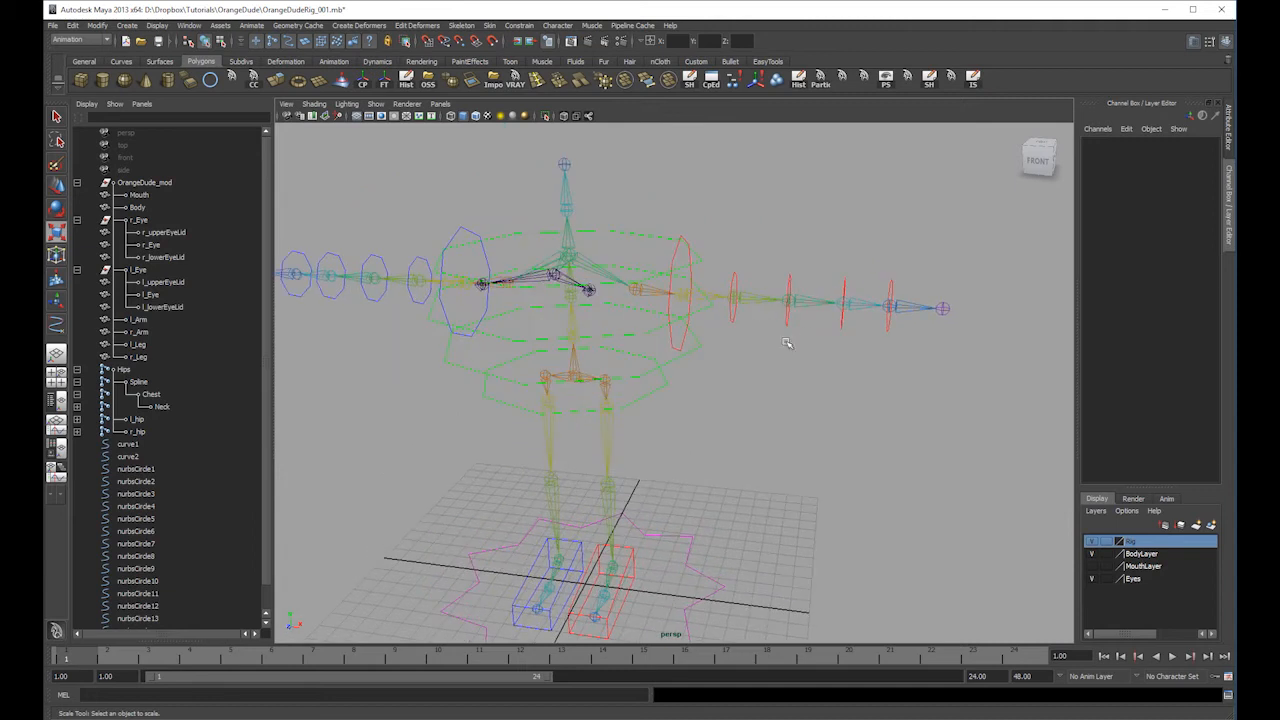
{"action": "left_click", "coordinate": [684, 337]}
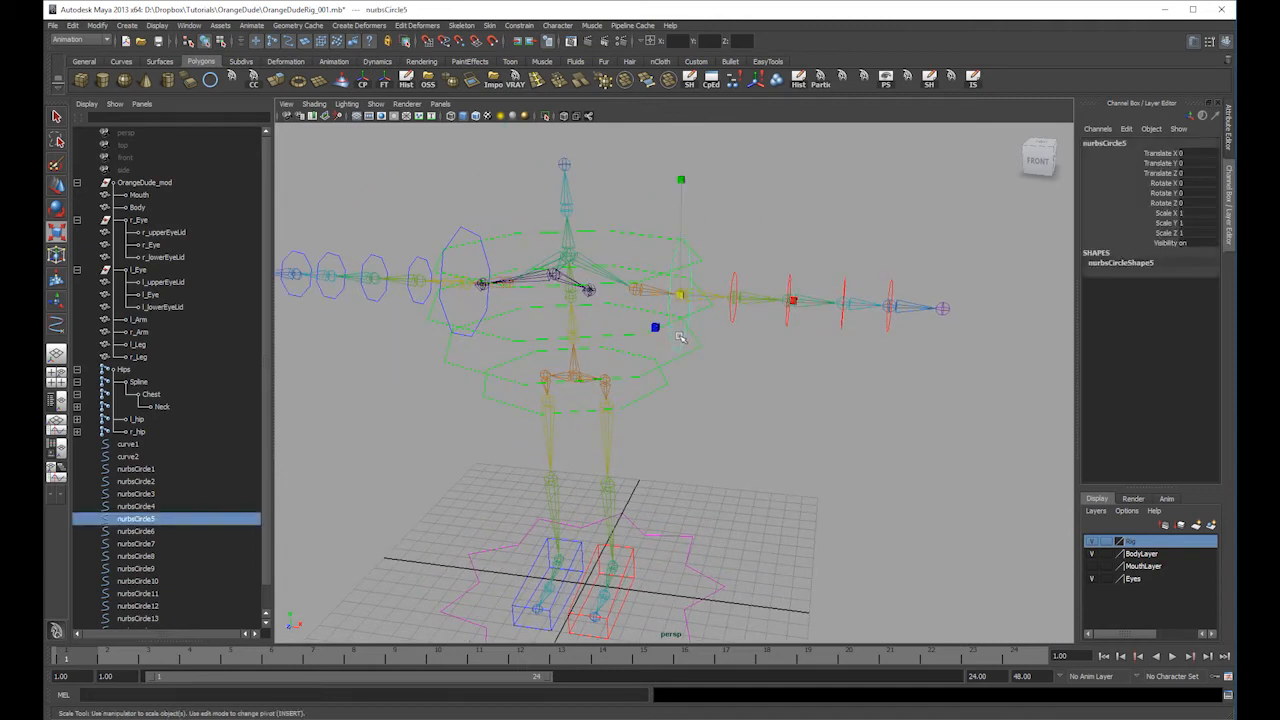
{"action": "left_click", "coordinate": [1108, 143]}
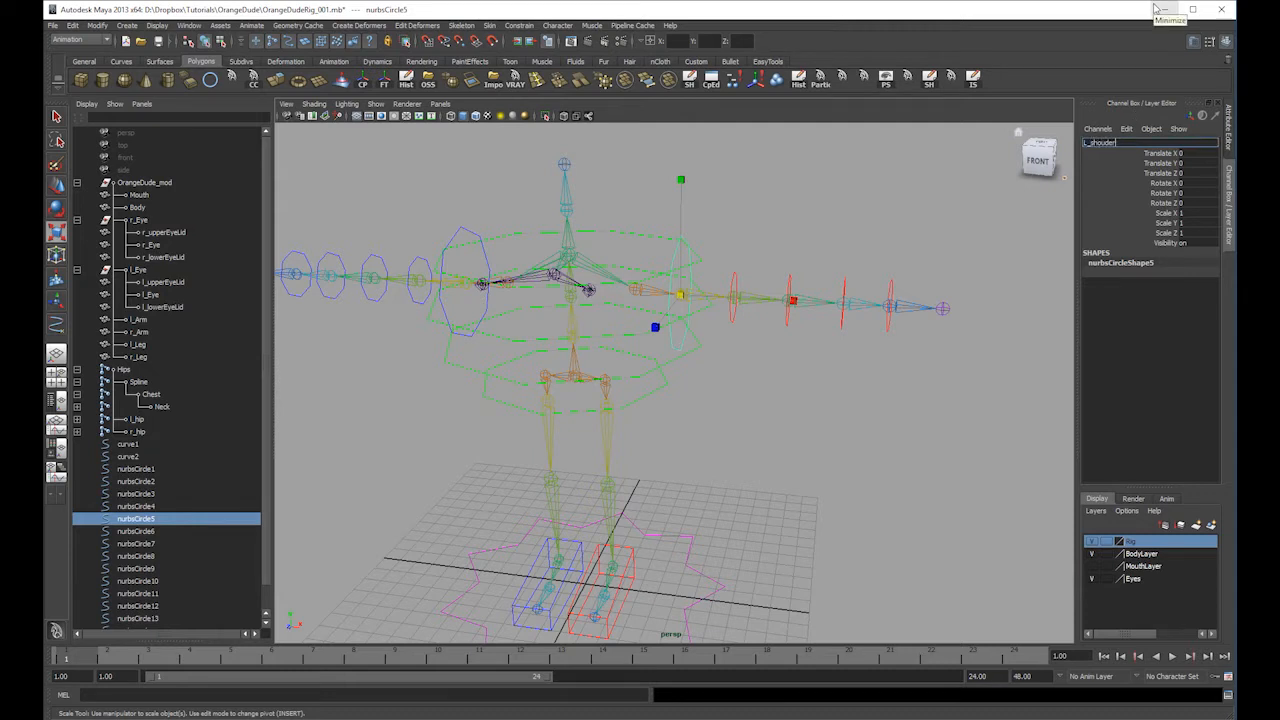
{"action": "key", "text": "Return"}
{"action": "left_click", "coordinate": [1120, 143]}
{"action": "type", "text": "l"}
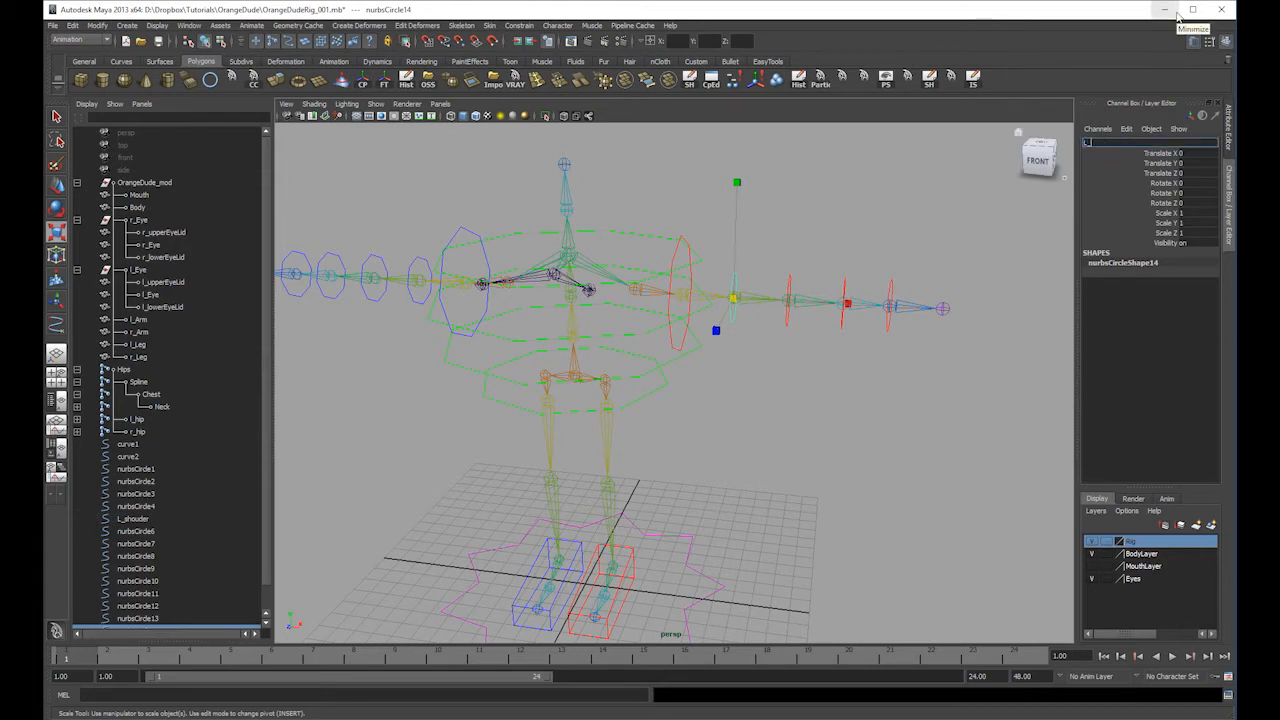
{"action": "type", "text": "_upperArm"}
{"action": "key", "text": "Return"}
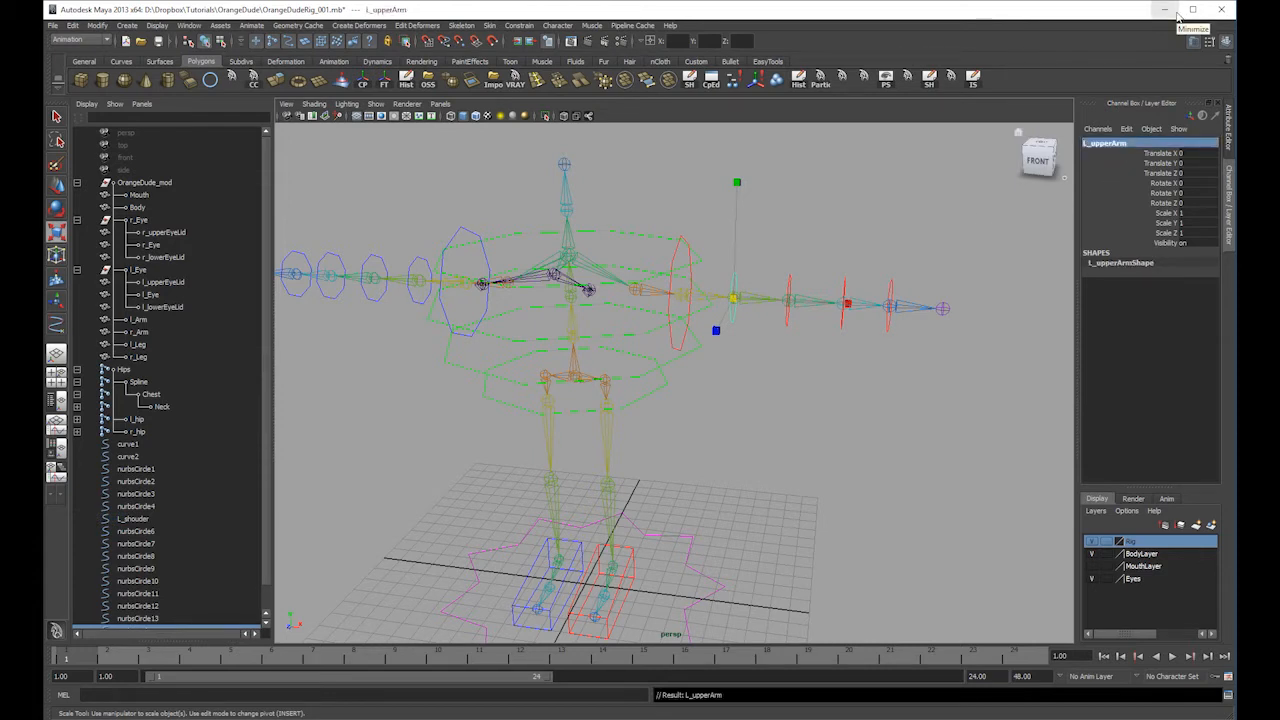
- Rename the second red arm circle L_Elbow and the third one L_lowerArm
{"action": "left_click", "coordinate": [789, 268]}
{"action": "left_click", "coordinate": [1118, 144]}
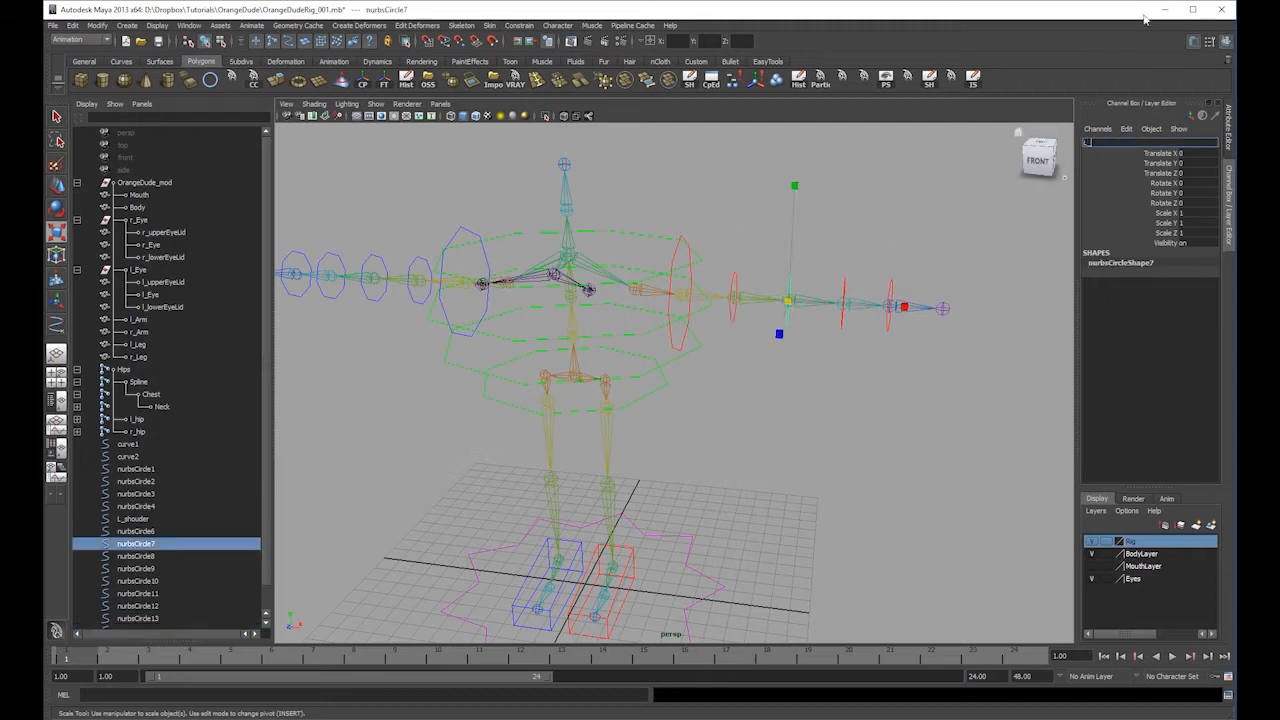
{"action": "type", "text": "l_Elbow"}
{"action": "key", "text": "Return"}
{"action": "left_click", "coordinate": [874, 271]}
{"action": "left_click", "coordinate": [1122, 145]}
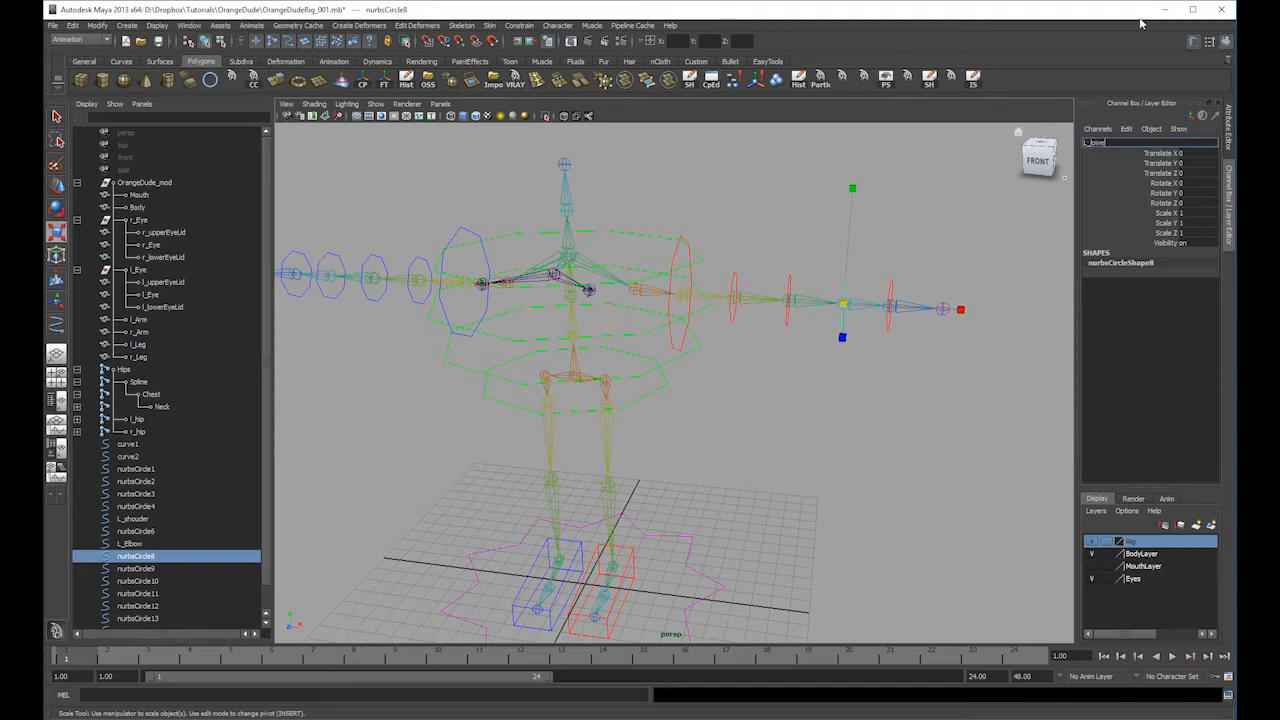
{"action": "key", "text": "Return"}
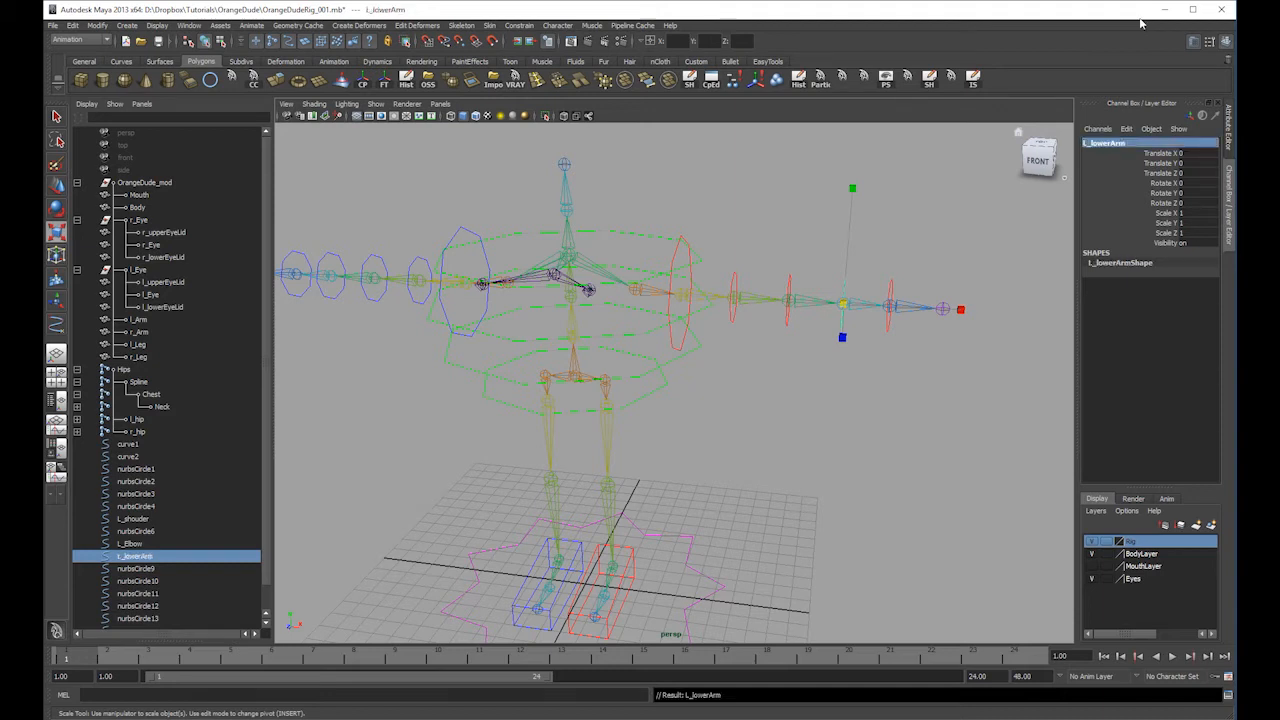
- Rename the outermost red arm circle L_Palm
{"action": "left_click", "coordinate": [904, 268]}
{"action": "left_click", "coordinate": [1135, 143]}
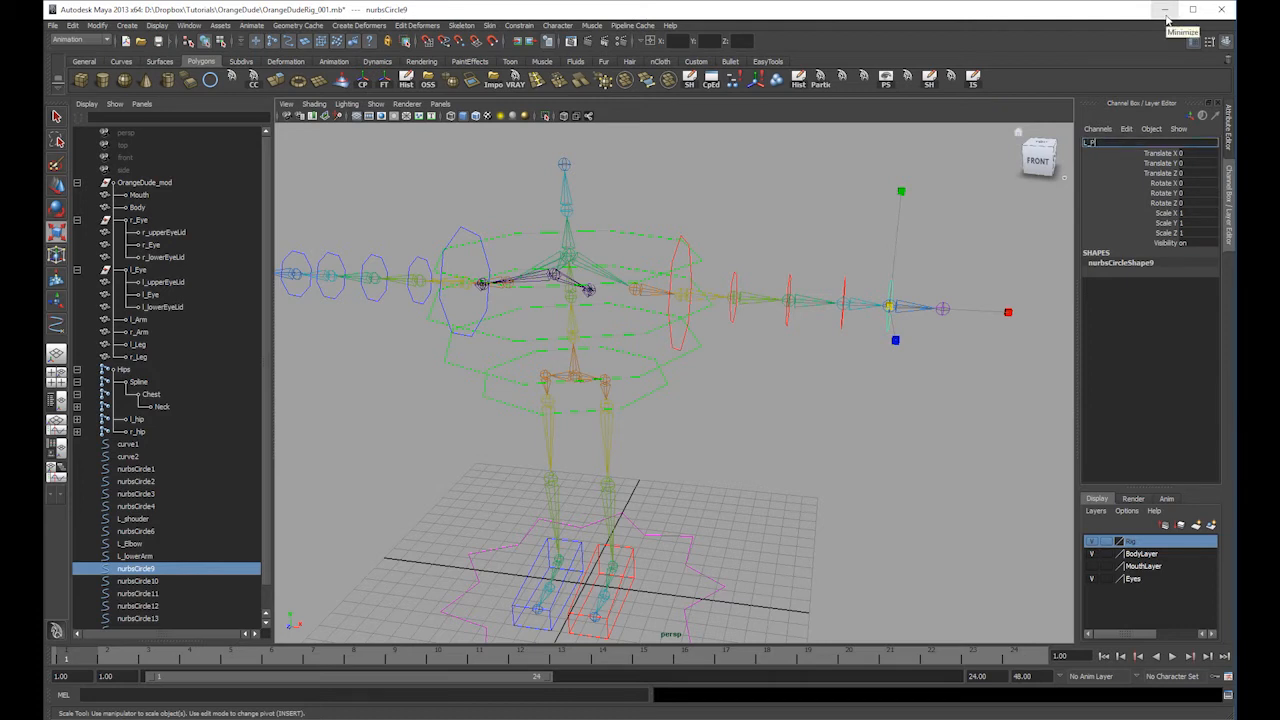
{"action": "type", "text": "L_Palm"}
{"action": "key", "text": "Return"}
- Rename the large blue shoulder circle r_Shoulder
{"action": "middle_click_drag", "start_coordinate": [462, 234], "coordinate": [691, 238], "text": "alt"}
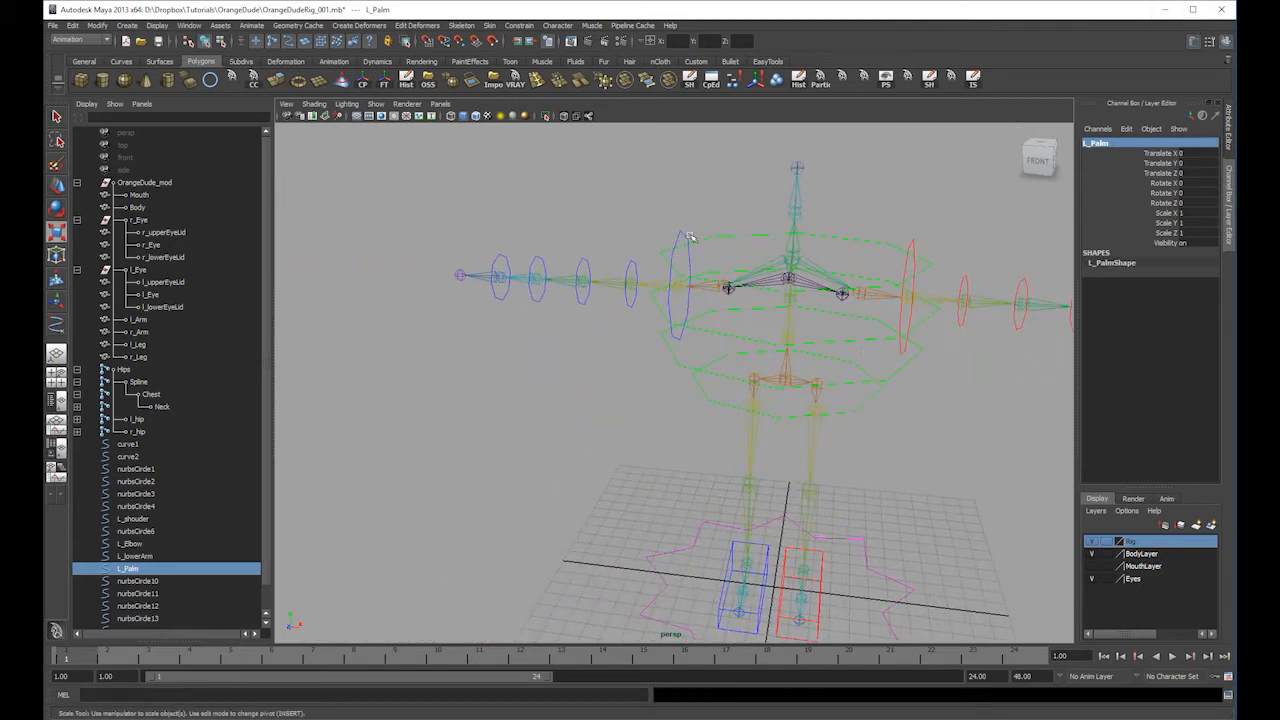
{"action": "left_click", "coordinate": [676, 236]}
{"action": "left_click", "coordinate": [1130, 142]}
{"action": "type", "text": "L_Should"}
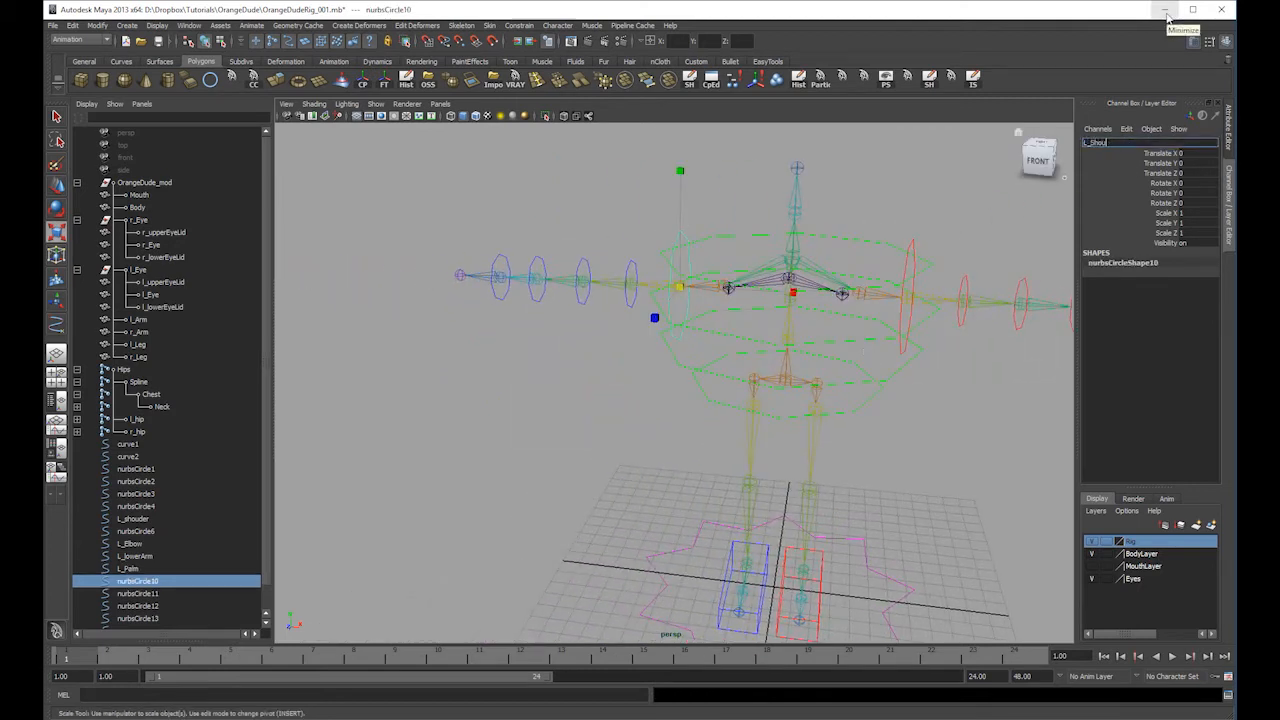
{"action": "type", "text": "er"}
{"action": "key", "text": "Return"}
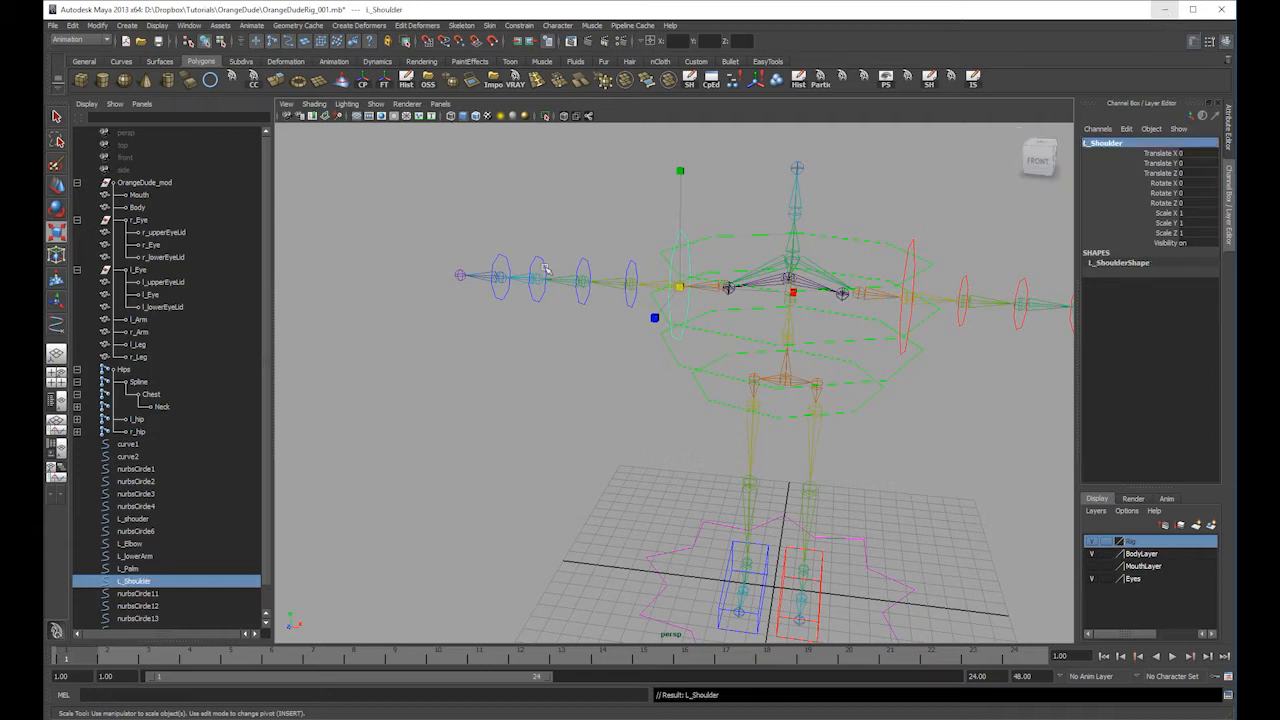
{"action": "left_click", "coordinate": [636, 266]}
{"action": "left_click", "coordinate": [1102, 142]}
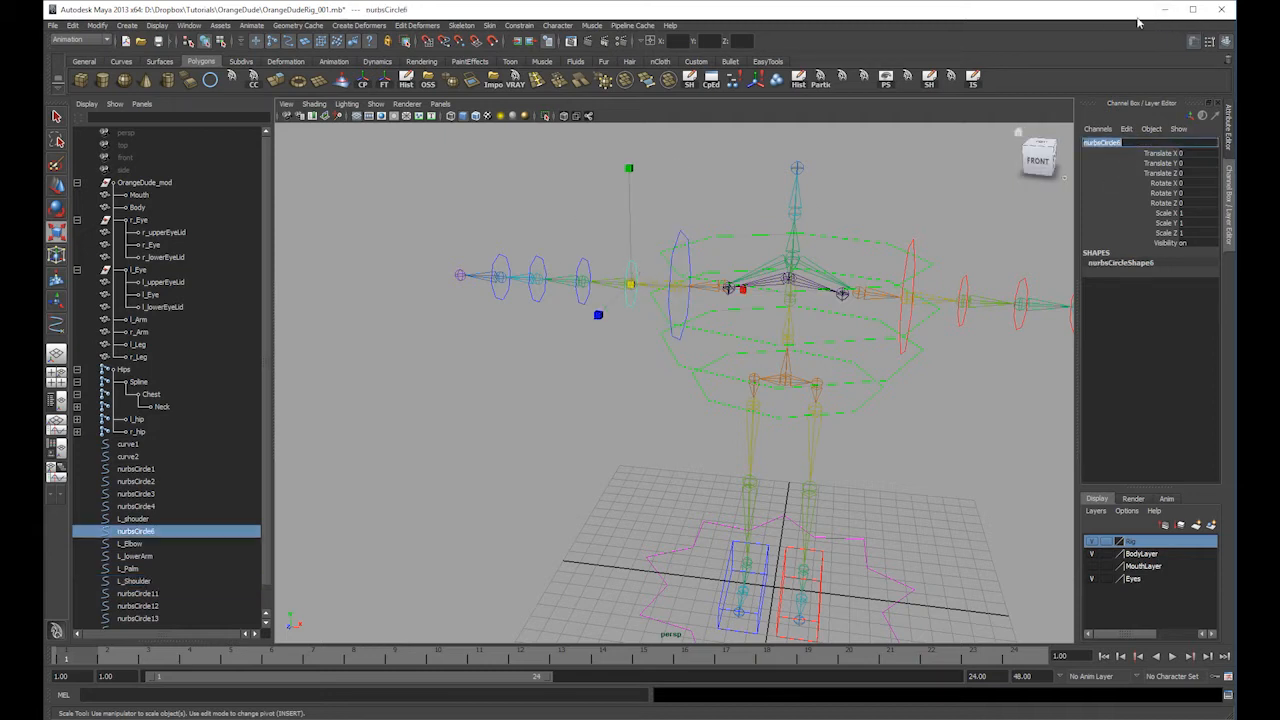
{"action": "left_click", "coordinate": [692, 225]}
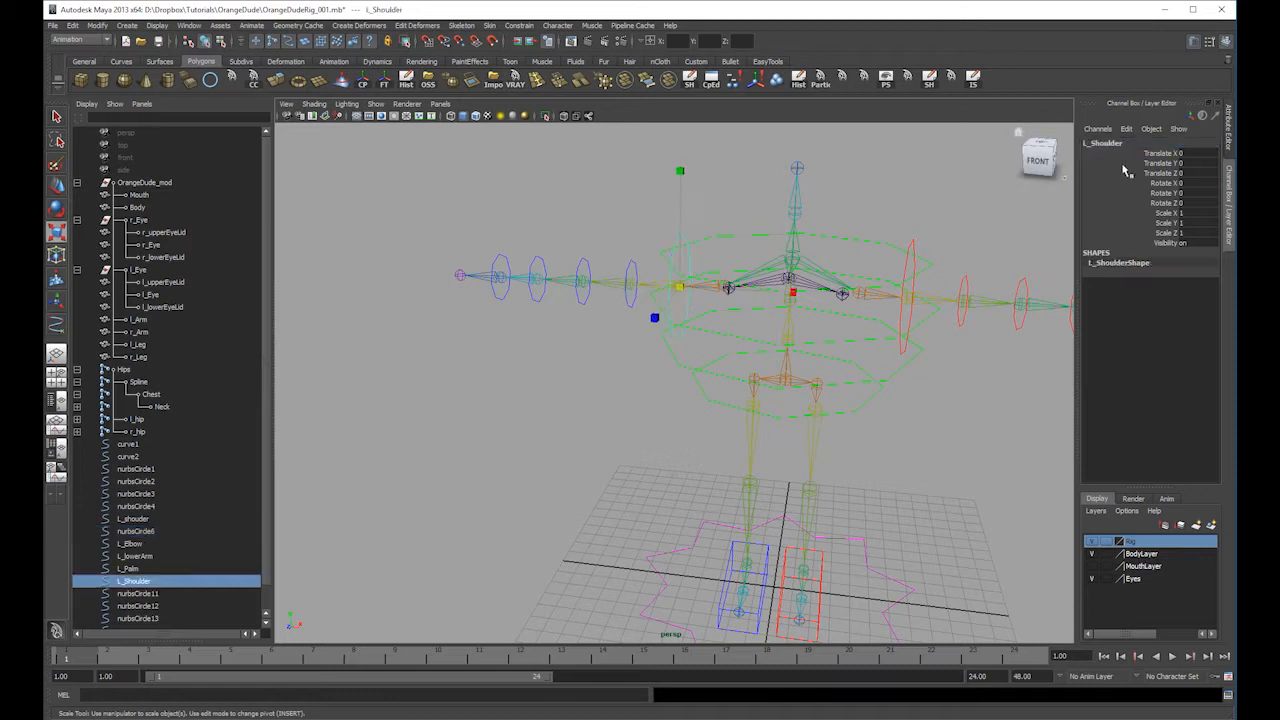
{"action": "key", "text": "BackSpace"}
{"action": "type", "text": "r"}
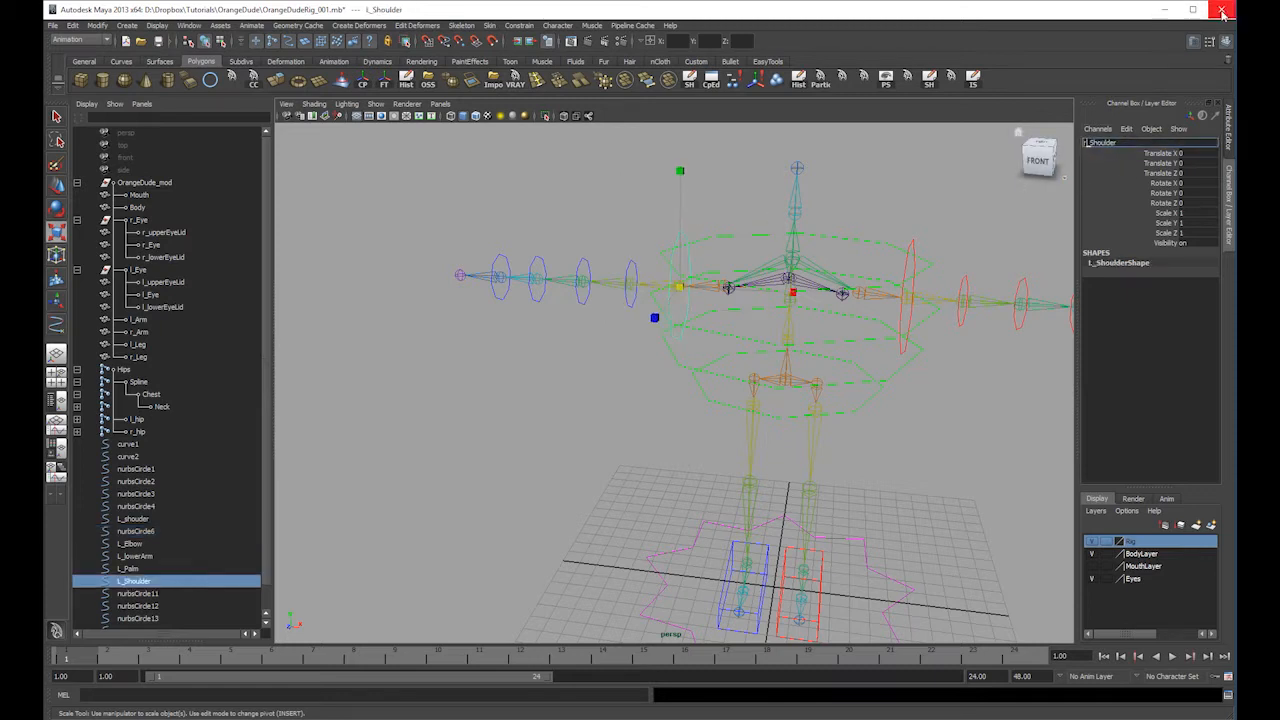
{"action": "key", "text": "Return"}
- Rename the first blue arm circle beside the shoulder r_upperArm and the second one r_Elbow
{"action": "left_click", "coordinate": [626, 258]}
{"action": "left_click", "coordinate": [1136, 141]}
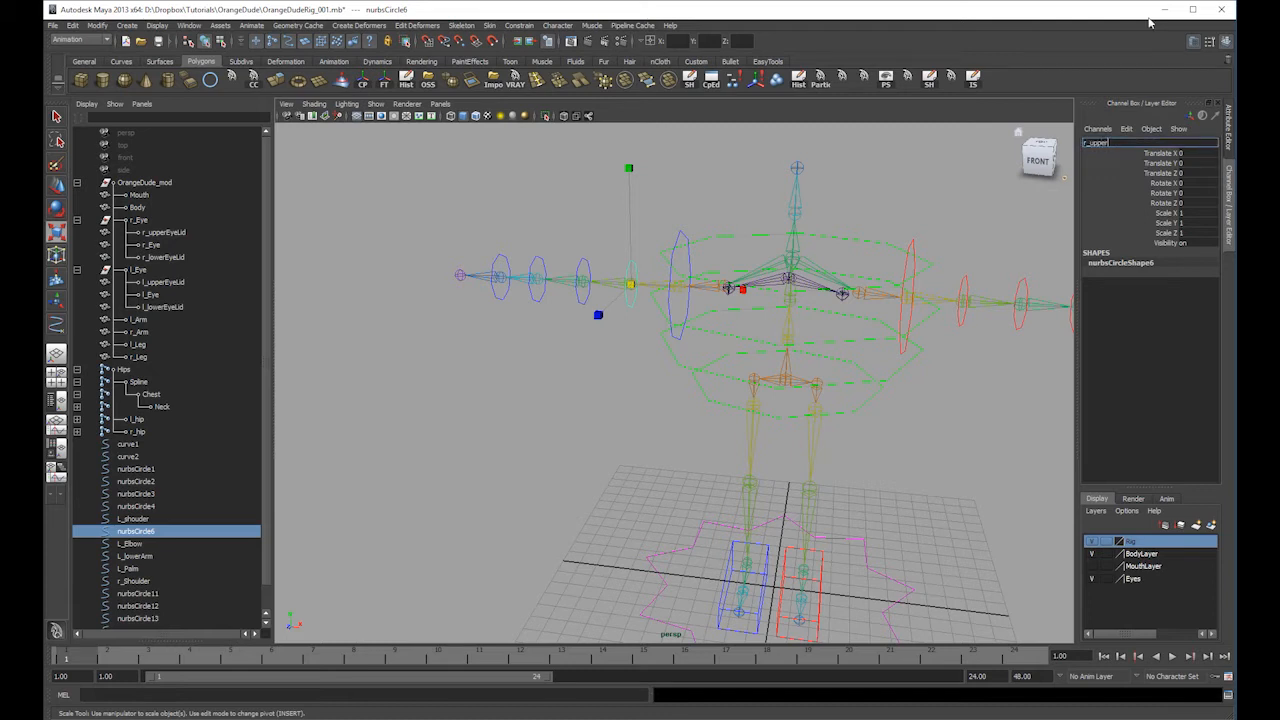
{"action": "type", "text": "r_upperArm"}
{"action": "key", "text": "Return"}
{"action": "left_click", "coordinate": [589, 263]}
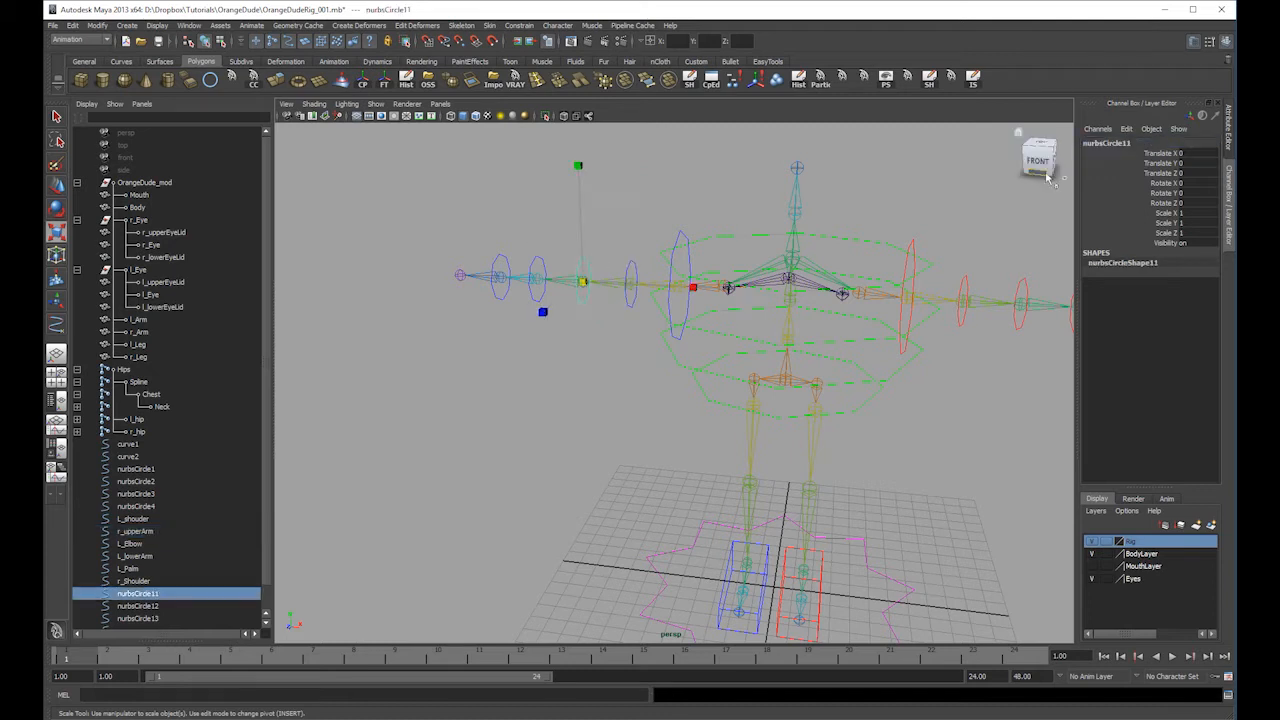
{"action": "key", "text": "BackSpace"}
{"action": "type", "text": "r_Elbow"}
{"action": "key", "text": "Return"}
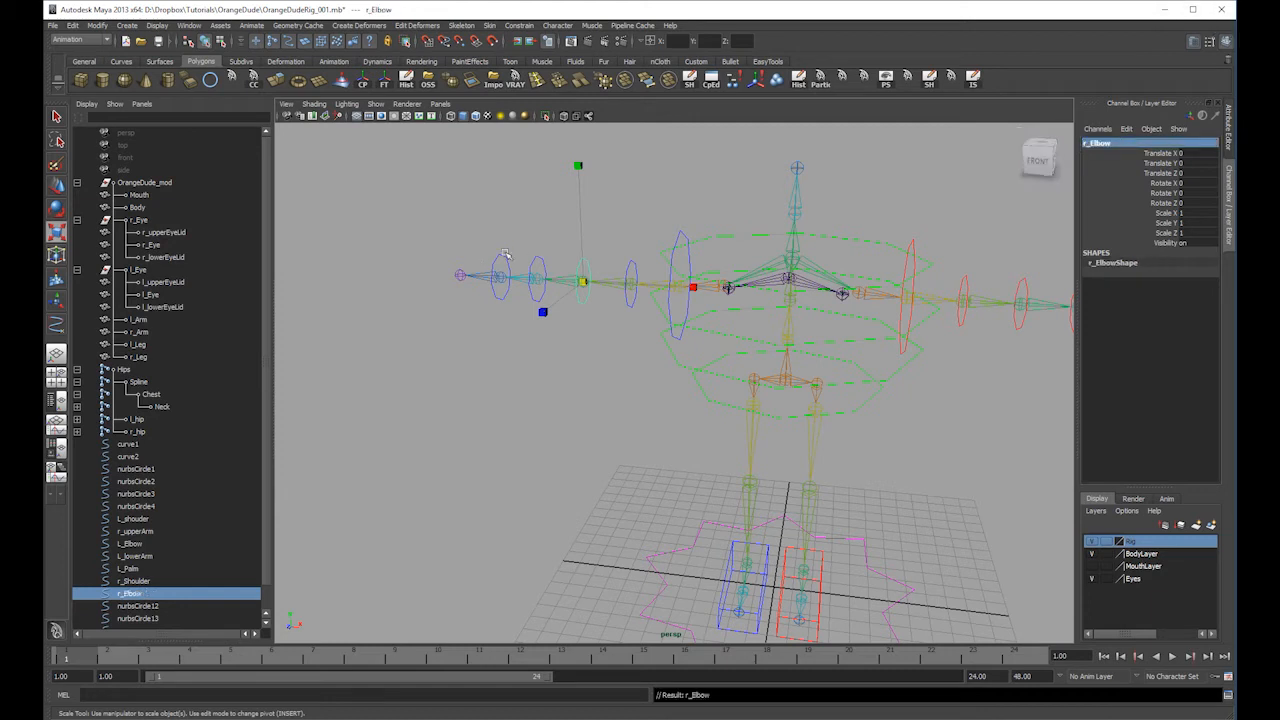
- Rename the third blue arm circle r_lowerArm and the outermost one r_Palm
{"action": "left_click", "coordinate": [531, 262]}
{"action": "double_click", "coordinate": [1133, 144]}
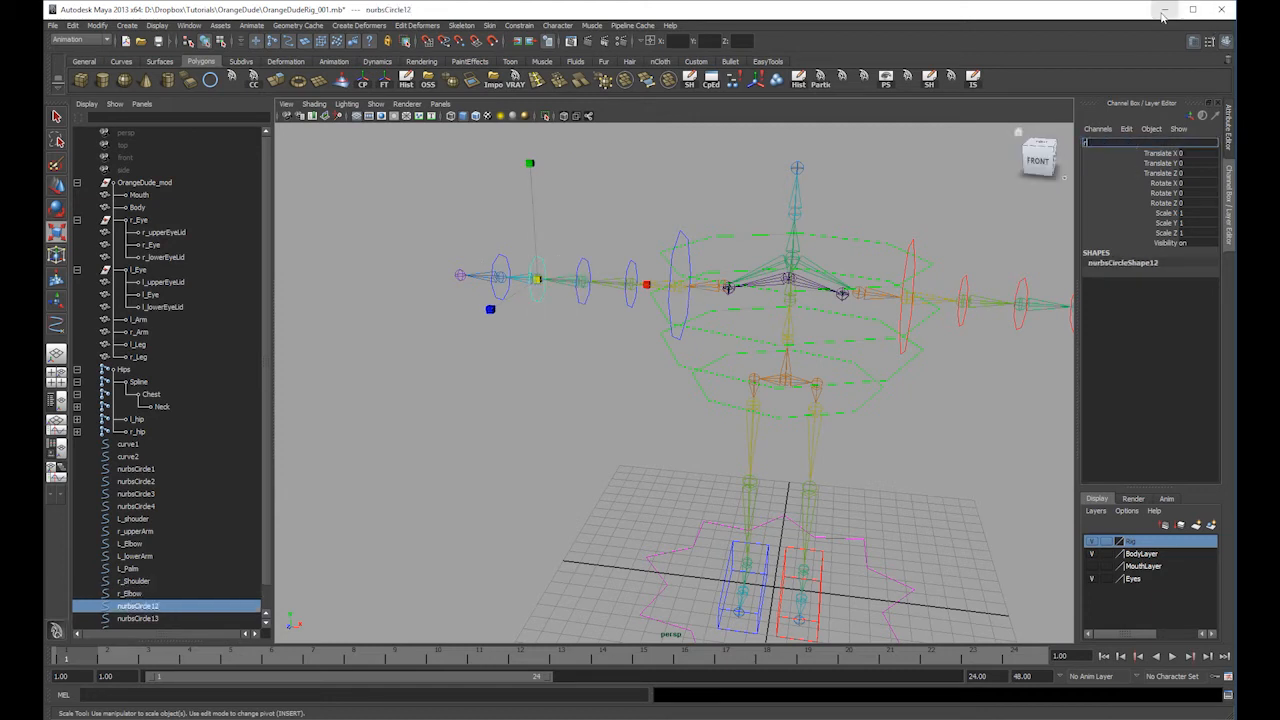
{"action": "type", "text": "r_"}
{"action": "type", "text": "m"}
{"action": "key", "text": "Return"}
{"action": "left_click", "coordinate": [472, 270]}
{"action": "double_click", "coordinate": [1120, 144]}
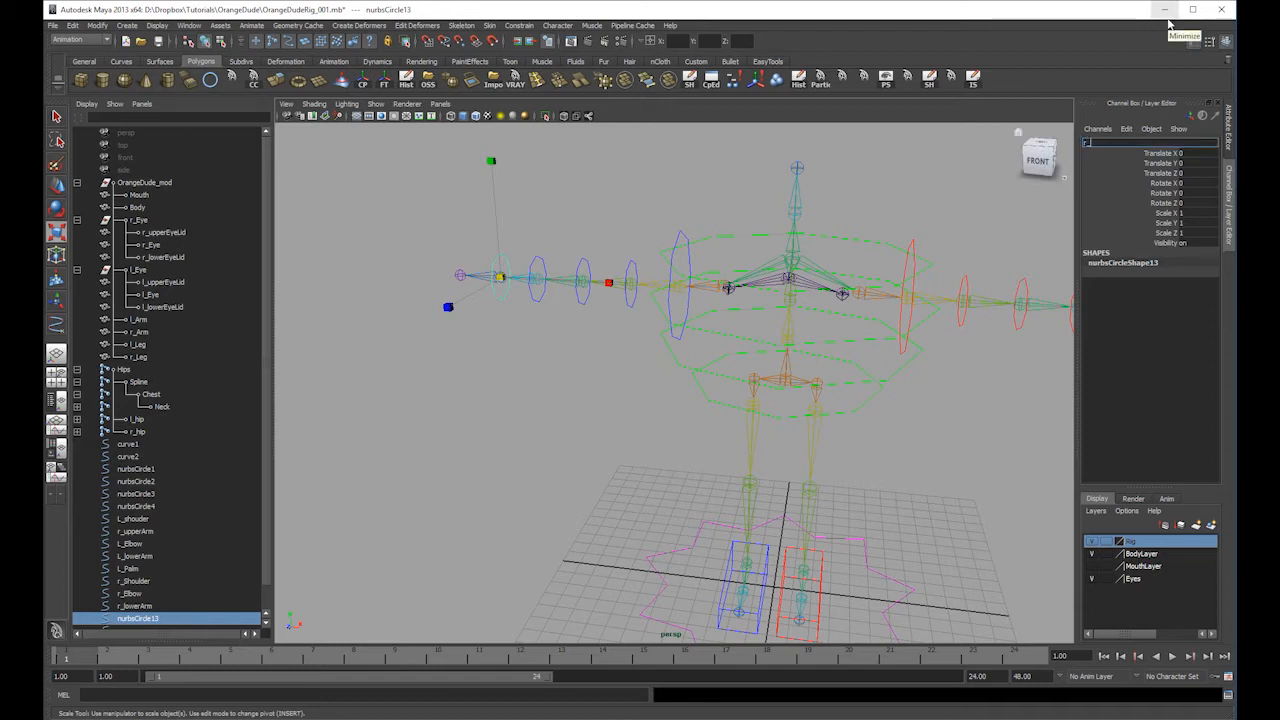
{"action": "type", "text": "r_Palm"}
{"action": "key", "text": "Return"}
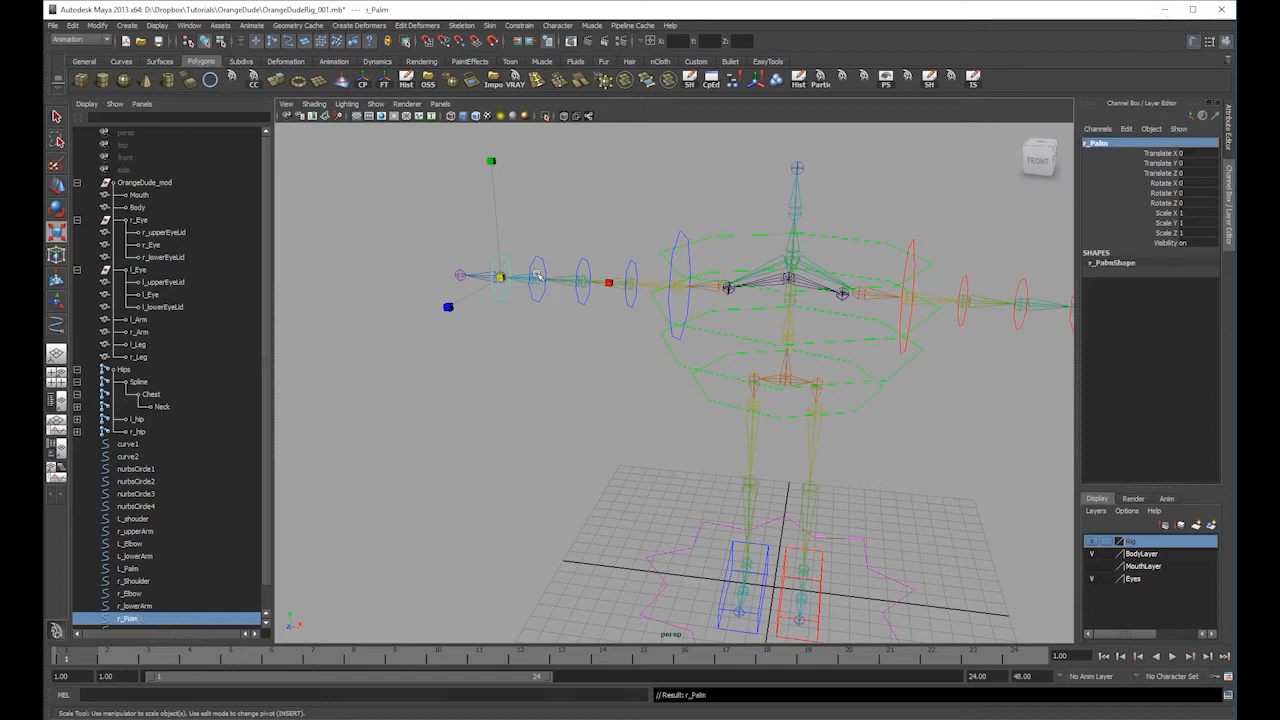
{"action": "left_click", "coordinate": [594, 257]}
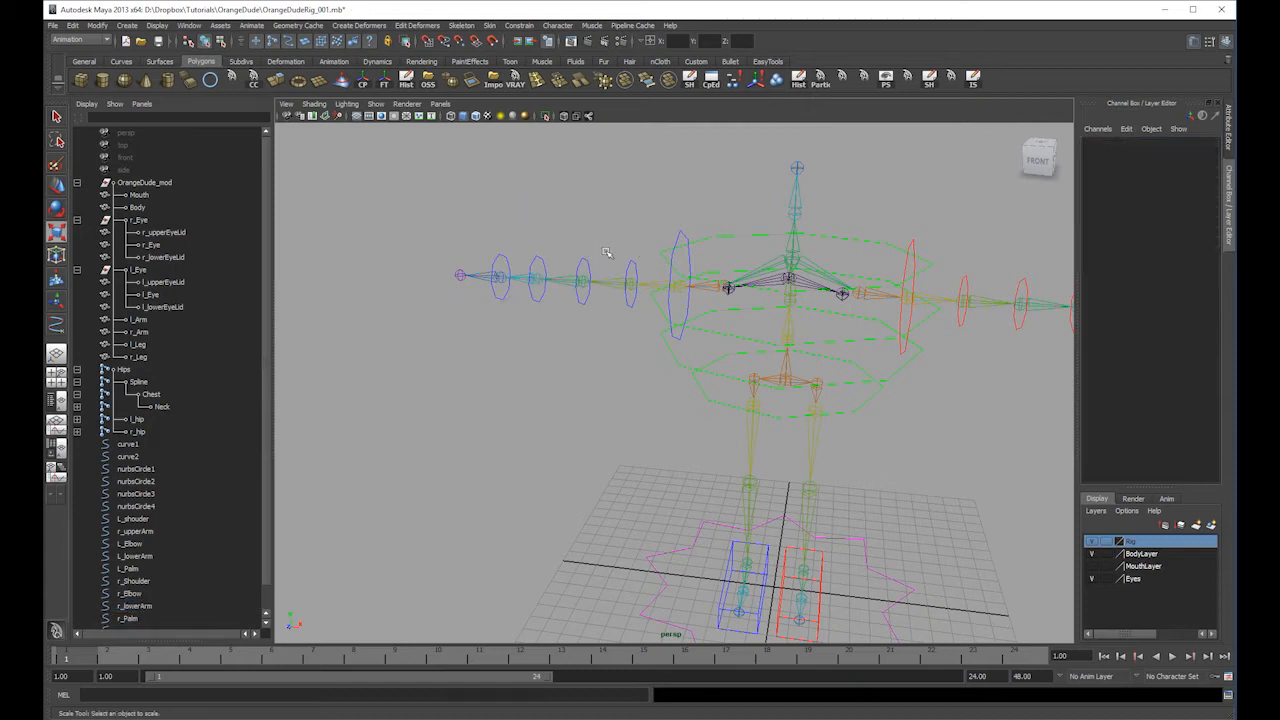
{"action": "left_click", "coordinate": [569, 262]}
{"action": "left_click_drag", "start_coordinate": [585, 260], "coordinate": [825, 268], "text": "alt"}
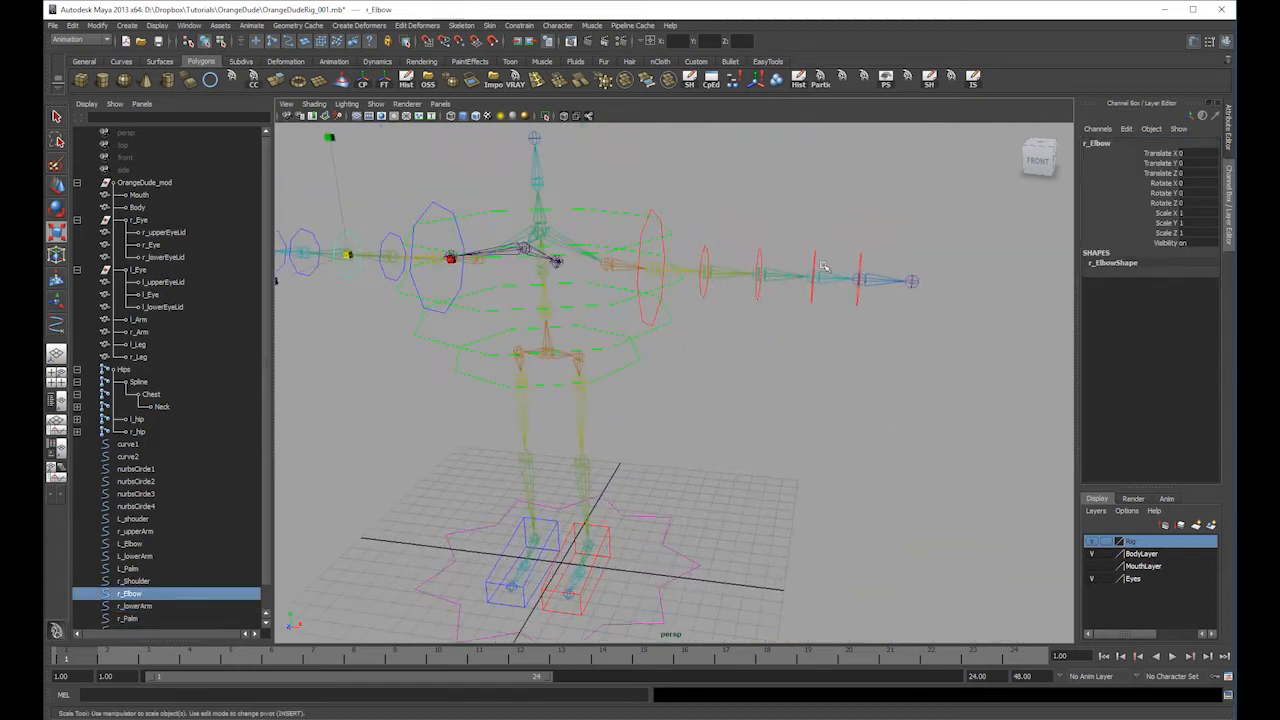
{"action": "left_click", "coordinate": [858, 262]}
- Rename the lowest green body circle hips and the green circle above it Belly
{"action": "middle_click_drag", "start_coordinate": [590, 416], "coordinate": [697, 277], "text": "alt"}
{"action": "left_click", "coordinate": [729, 213]}
{"action": "middle_click_drag", "start_coordinate": [746, 231], "coordinate": [738, 300], "text": "alt"}
{"action": "left_click", "coordinate": [1120, 143]}
{"action": "type", "text": "hips"}
{"action": "key", "text": "Return"}
{"action": "middle_click_drag", "start_coordinate": [730, 241], "coordinate": [749, 294], "text": "alt"}
{"action": "left_click", "coordinate": [779, 309]}
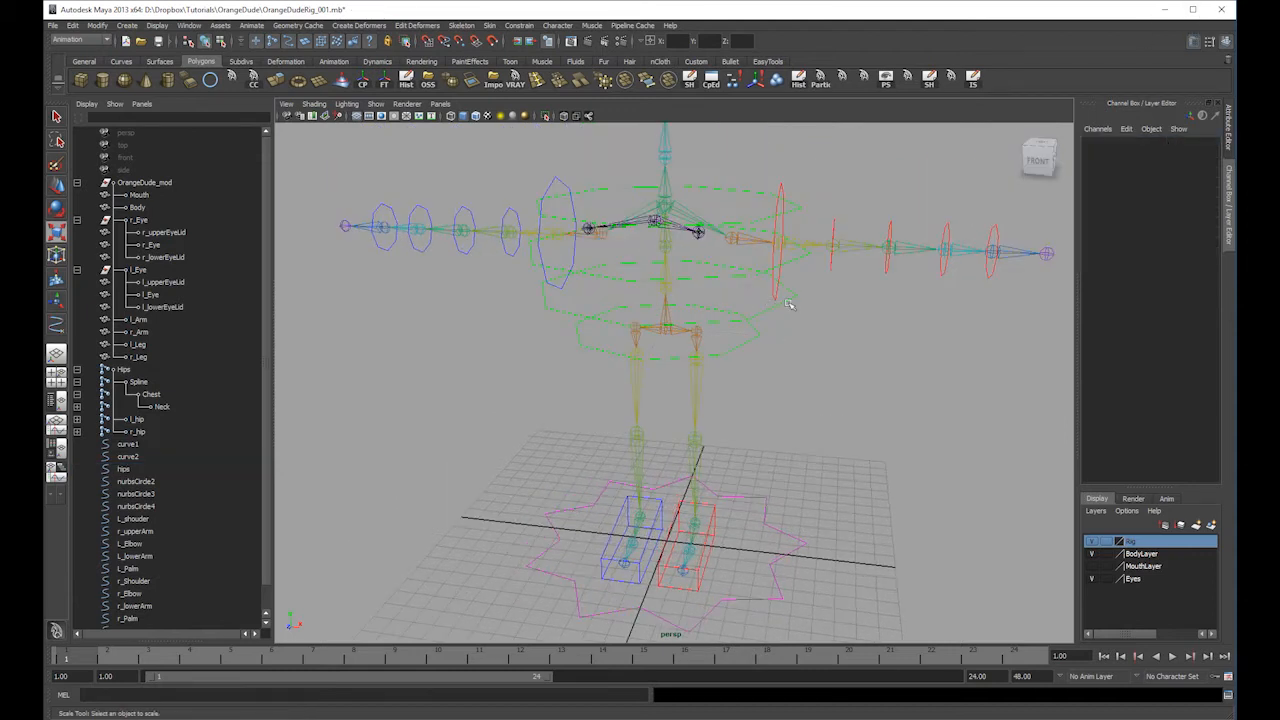
{"action": "left_click", "coordinate": [777, 313]}
{"action": "left_click", "coordinate": [1150, 143]}
{"action": "type", "text": "Belly"}
{"action": "key", "text": "Return"}
- Rename the third green body circle Chest and the topmost green circle Head
{"action": "left_click", "coordinate": [729, 273]}
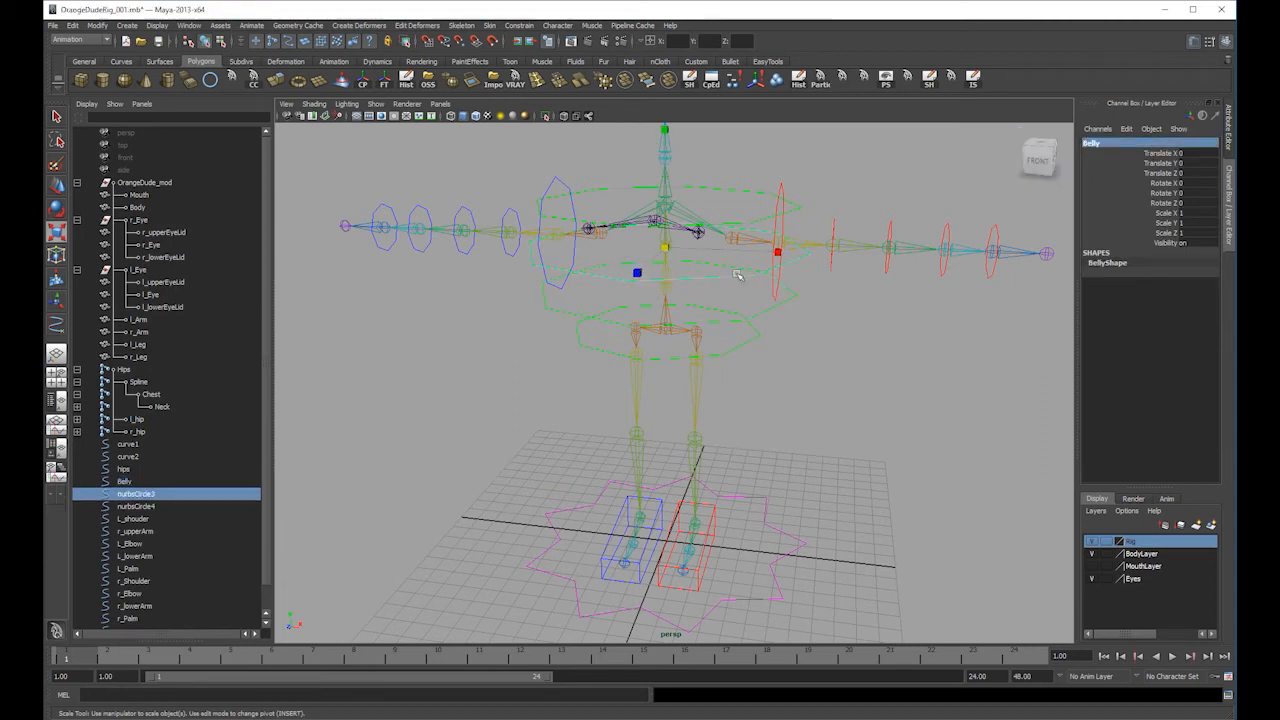
{"action": "left_click", "coordinate": [1118, 142]}
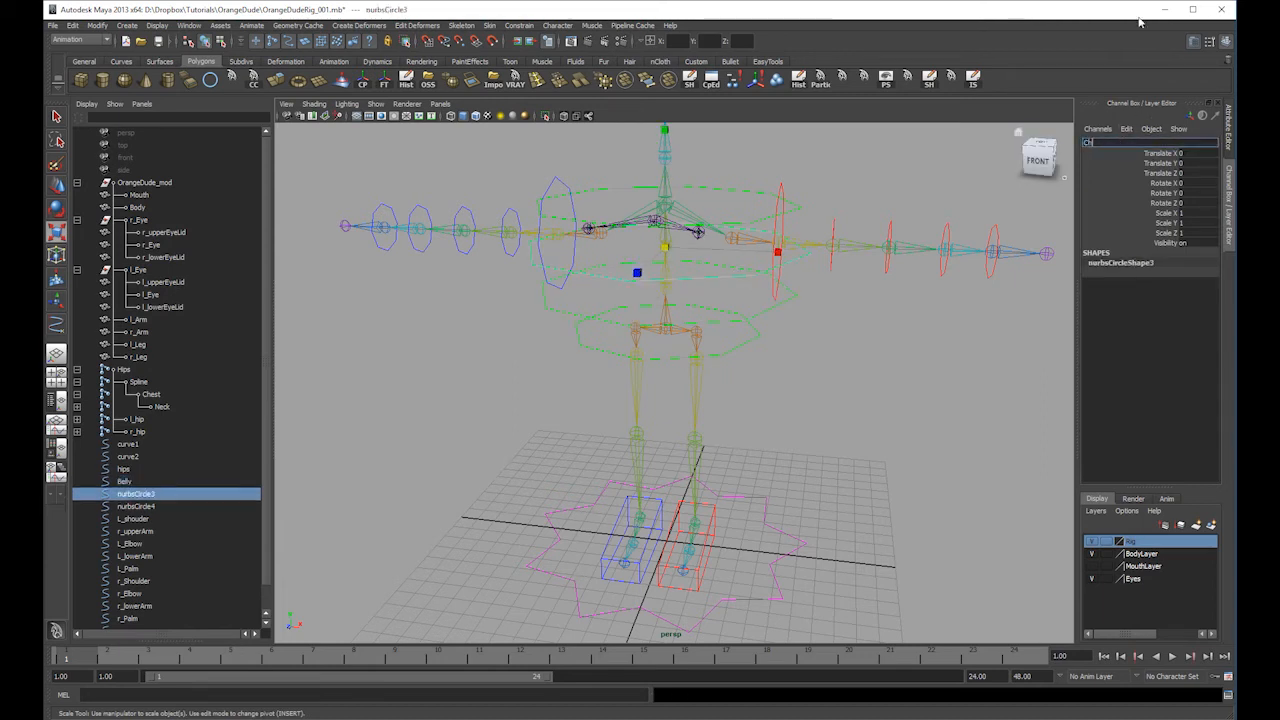
{"action": "key", "text": "Return"}
{"action": "left_click_drag", "start_coordinate": [690, 215], "coordinate": [752, 190], "text": "alt"}
{"action": "left_click", "coordinate": [752, 188]}
{"action": "left_click", "coordinate": [1124, 143]}
{"action": "type", "text": "Head"}
{"action": "key", "text": "Return"}
- Rename the red foot box curve l_foot and the blue foot box curve r_foot
{"action": "left_click_drag", "start_coordinate": [789, 366], "coordinate": [725, 465], "text": "alt"}
{"action": "left_click", "coordinate": [727, 455]}
{"action": "left_click", "coordinate": [1147, 145]}
{"action": "type", "text": "l_foot"}
{"action": "key", "text": "Return"}
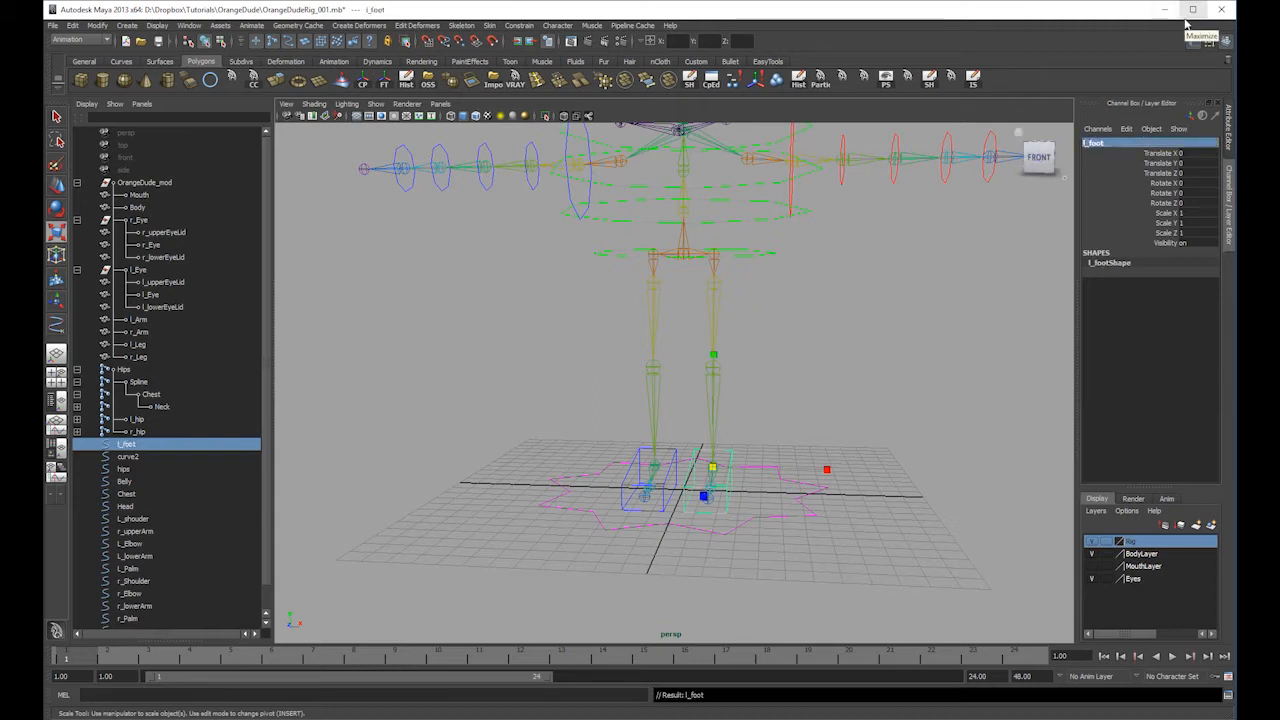
{"action": "left_click", "coordinate": [677, 447]}
{"action": "left_click", "coordinate": [1160, 143]}
{"action": "type", "text": "l"}
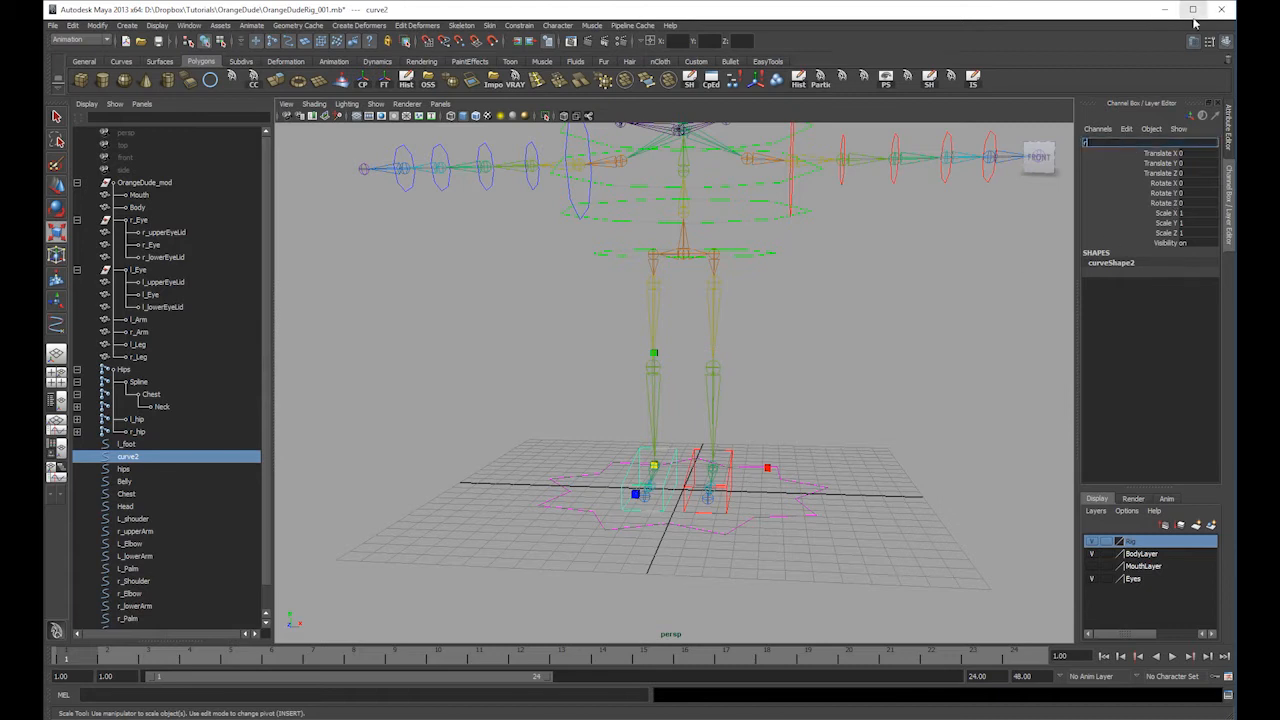
{"action": "type", "text": "_foot"}
{"action": "key", "text": "Return"}
- Show the character's polygon meshes in the perspective view again
{"action": "left_click_drag", "start_coordinate": [911, 403], "coordinate": [820, 389], "text": "alt"}
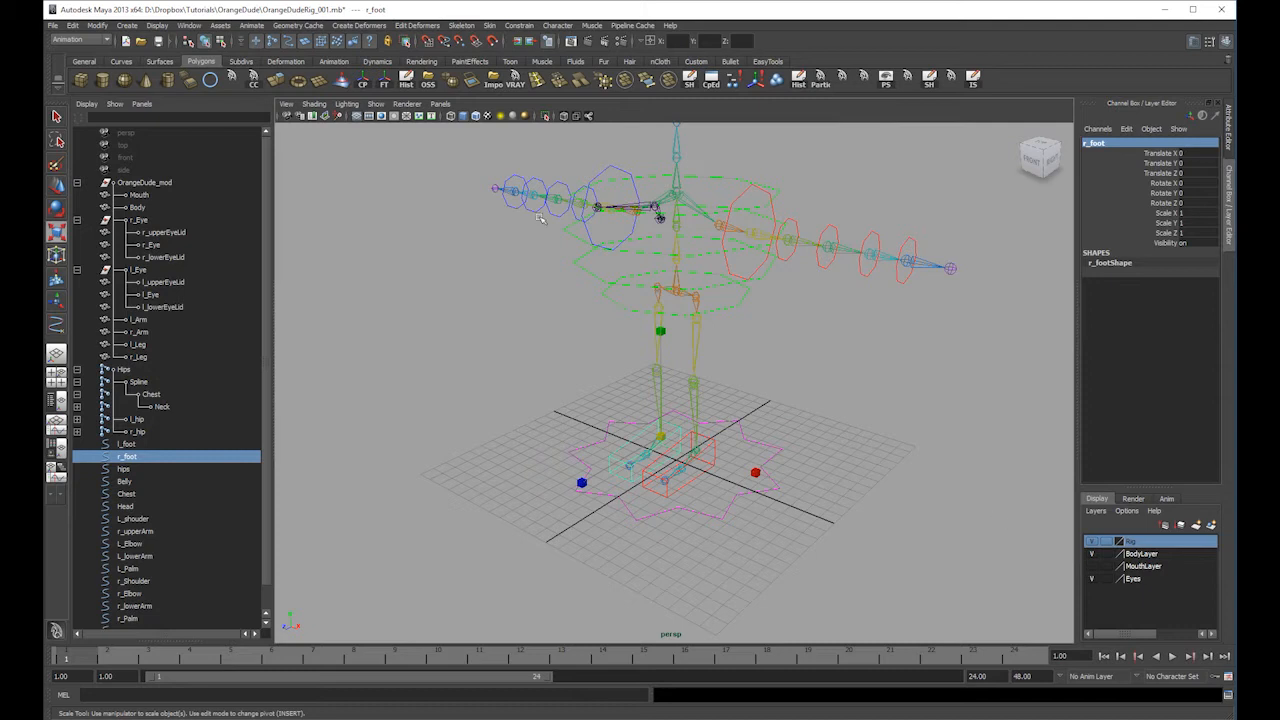
{"action": "left_click", "coordinate": [376, 104]}
{"action": "left_click", "coordinate": [403, 141]}
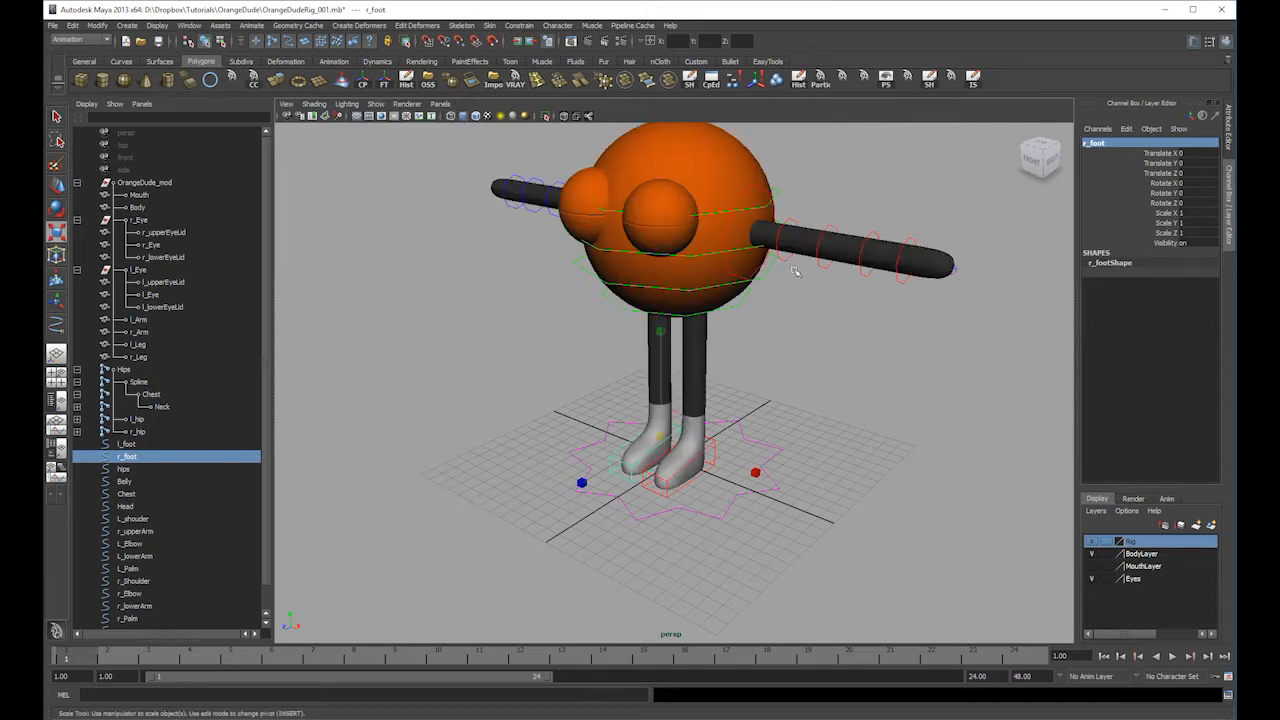
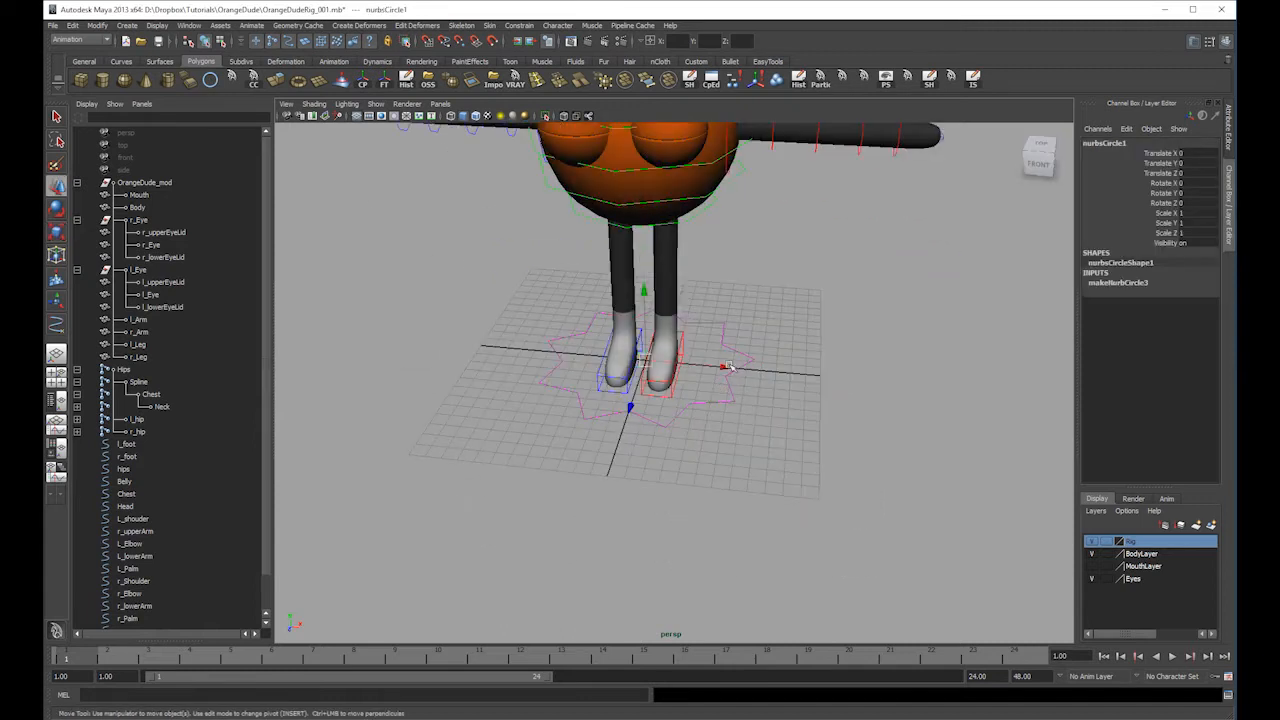
- Scale and move the three front control vertices of the small new circle inward to bend it into a crescent
{"action": "key", "text": "f"}
{"action": "left_click_drag", "start_coordinate": [921, 369], "coordinate": [898, 415], "text": "alt"}
{"action": "left_click_drag", "start_coordinate": [749, 391], "coordinate": [784, 408], "text": "alt"}
{"action": "middle_click_drag", "start_coordinate": [784, 408], "coordinate": [809, 420], "text": "alt"}
{"action": "key", "text": "F8"}
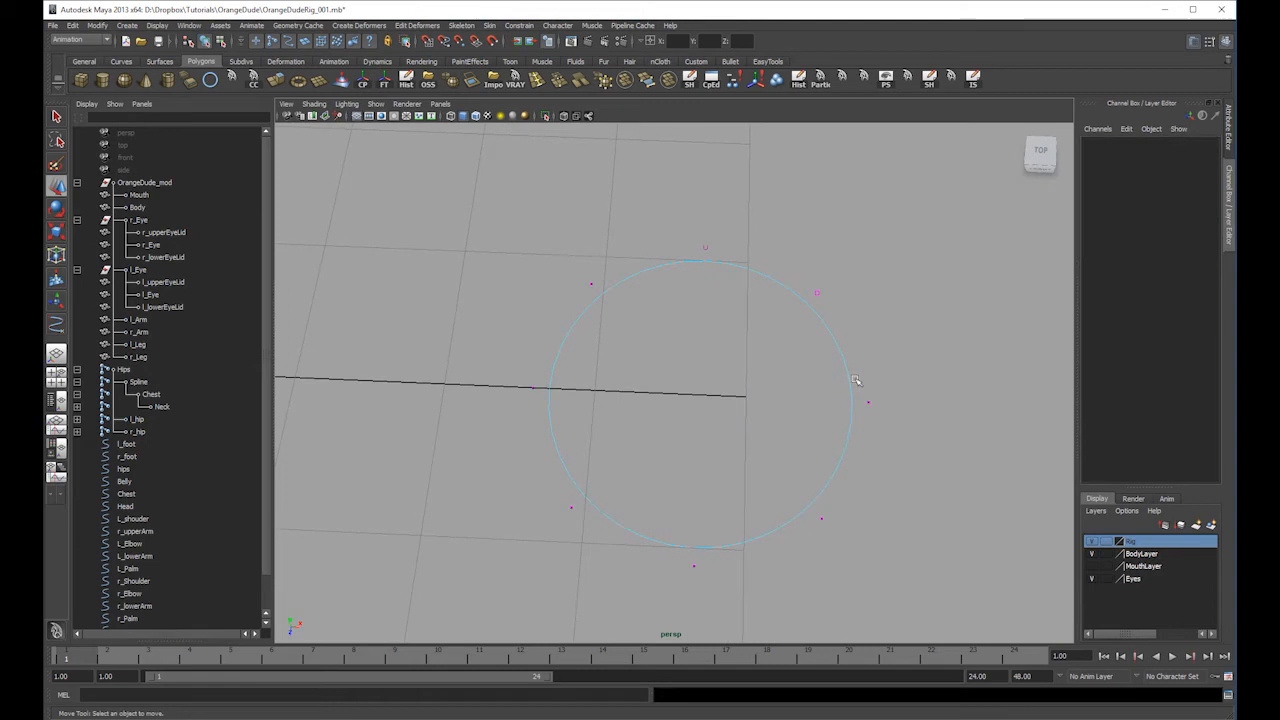
{"action": "left_click_drag", "start_coordinate": [435, 598], "coordinate": [436, 599]}
{"action": "key", "text": "r"}
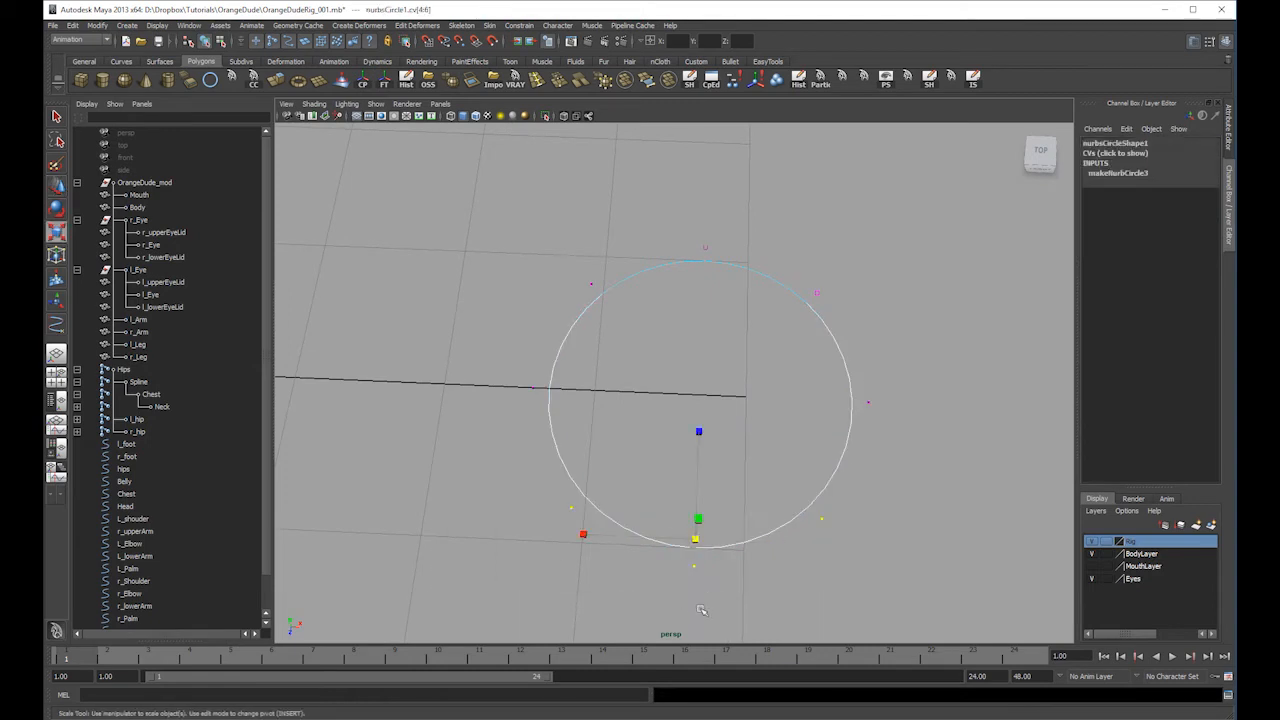
{"action": "left_click_drag", "start_coordinate": [699, 491], "coordinate": [697, 535]}
{"action": "key", "text": "w"}
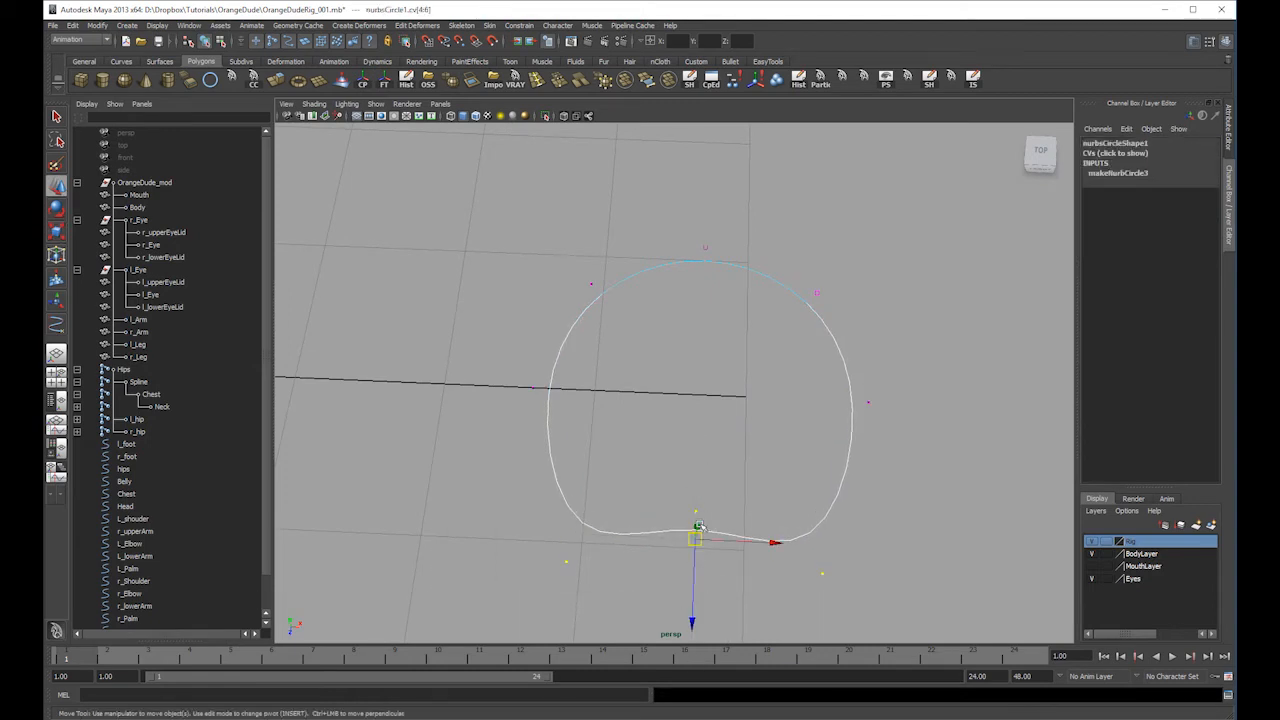
{"action": "left_click_drag", "start_coordinate": [695, 621], "coordinate": [698, 425]}
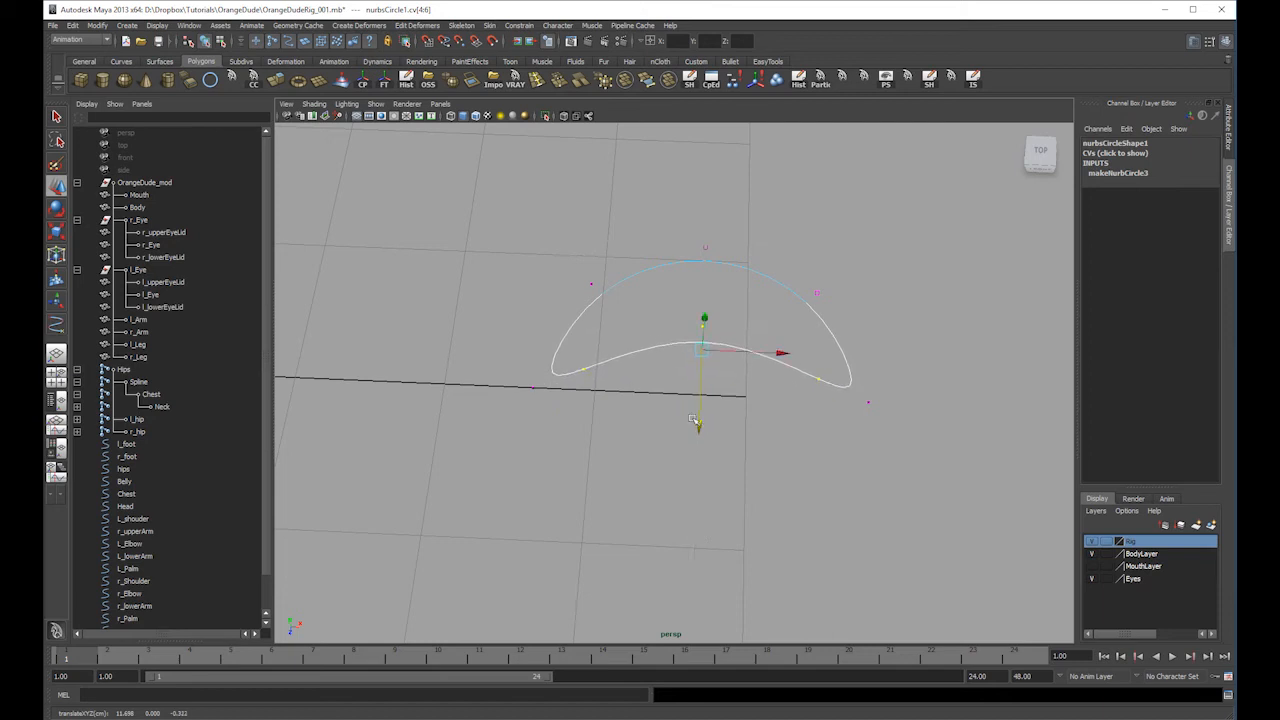
- Bring the crescent's inner control vertices closer together and move them nearer to the outer arc
{"action": "left_click_drag", "start_coordinate": [562, 392], "coordinate": [562, 393]}
{"action": "left_click_drag", "start_coordinate": [796, 392], "coordinate": [829, 360], "text": "shift"}
{"action": "key", "text": "r"}
{"action": "left_click_drag", "start_coordinate": [591, 369], "coordinate": [630, 371]}
{"action": "key", "text": "w"}
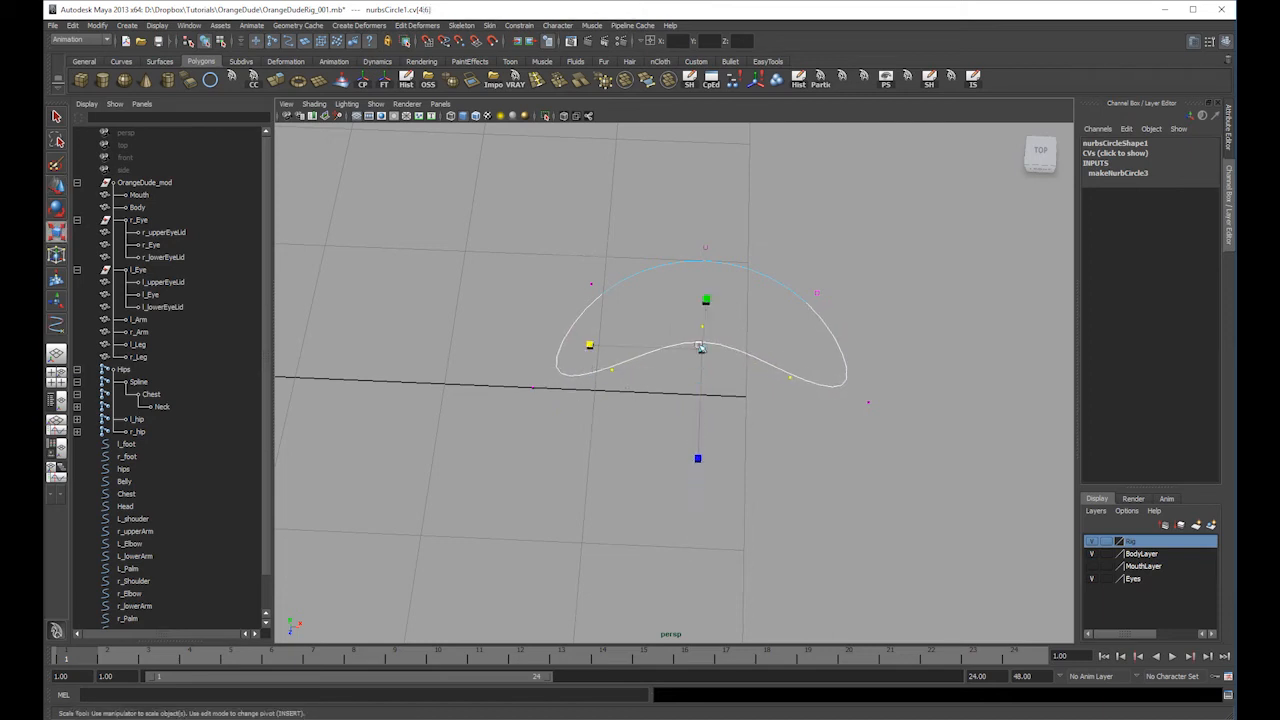
{"action": "left_click_drag", "start_coordinate": [696, 425], "coordinate": [703, 376]}
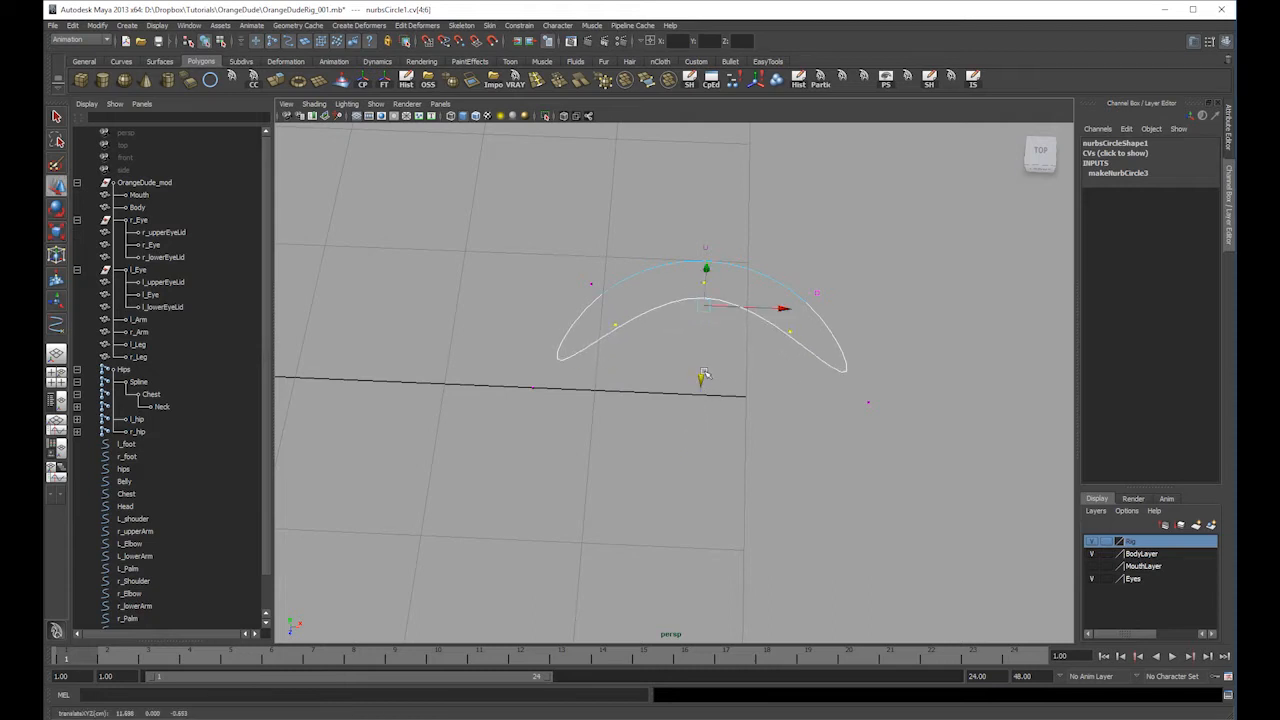
- Scale the crescent's two tip control vertices slightly toward each other and return to object mode
{"action": "left_click_drag", "start_coordinate": [550, 372], "coordinate": [508, 432]}
{"action": "left_click_drag", "start_coordinate": [898, 383], "coordinate": [738, 459], "text": "shift"}
{"action": "key", "text": "r"}
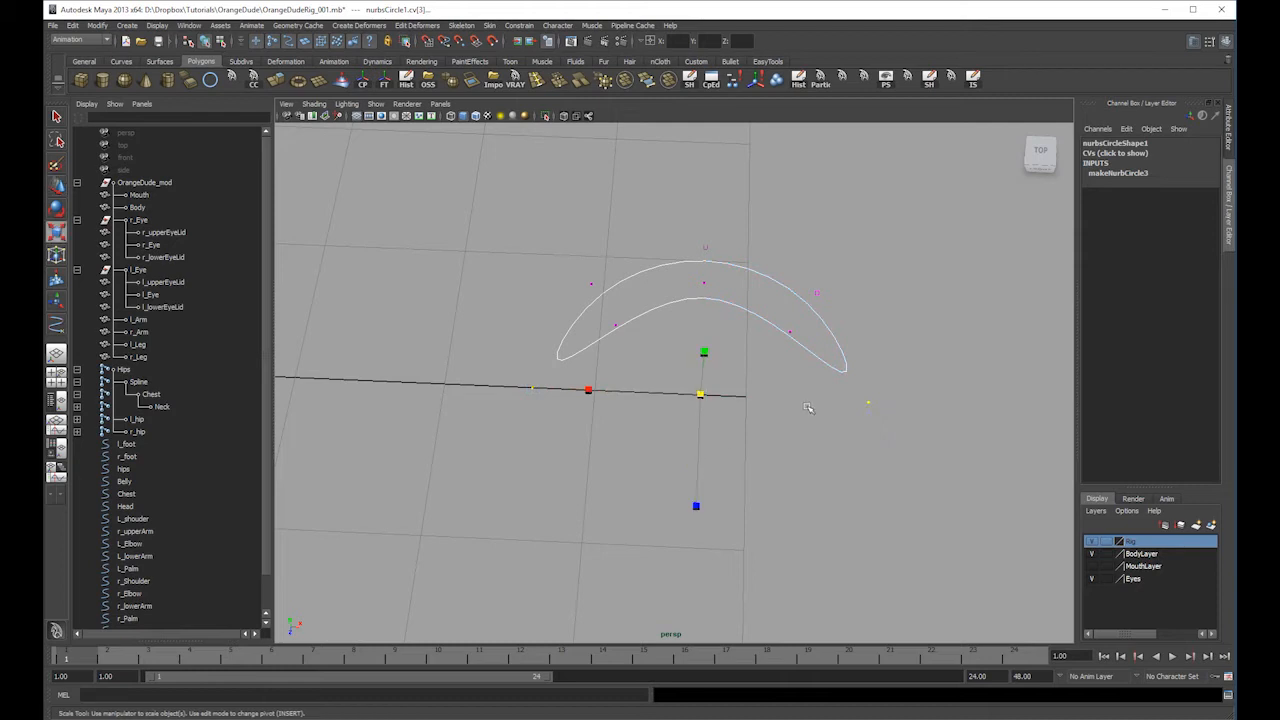
{"action": "mouse_move", "coordinate": [594, 388]}
{"action": "left_mouse_down"}
{"action": "mouse_move", "coordinate": [620, 392]}
{"action": "mouse_move", "coordinate": [607, 398]}
{"action": "left_mouse_up"}
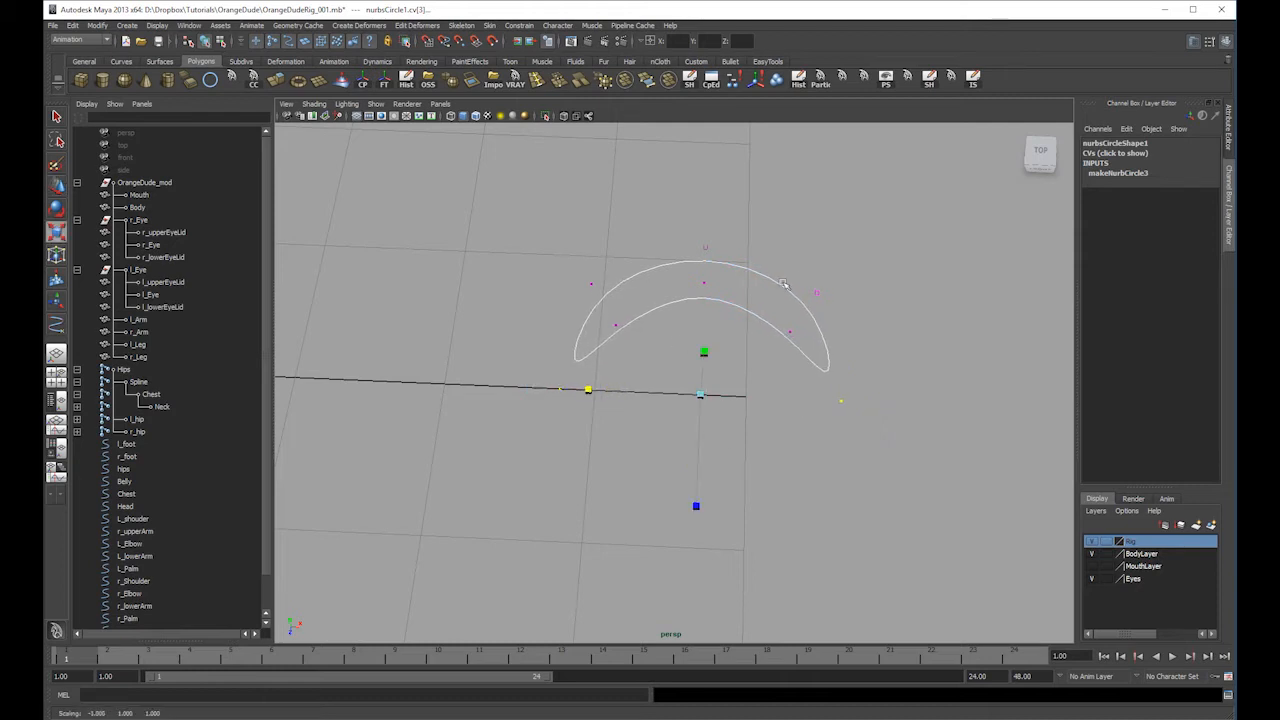
{"action": "left_click", "coordinate": [840, 278]}
{"action": "right_click", "coordinate": [771, 276]}
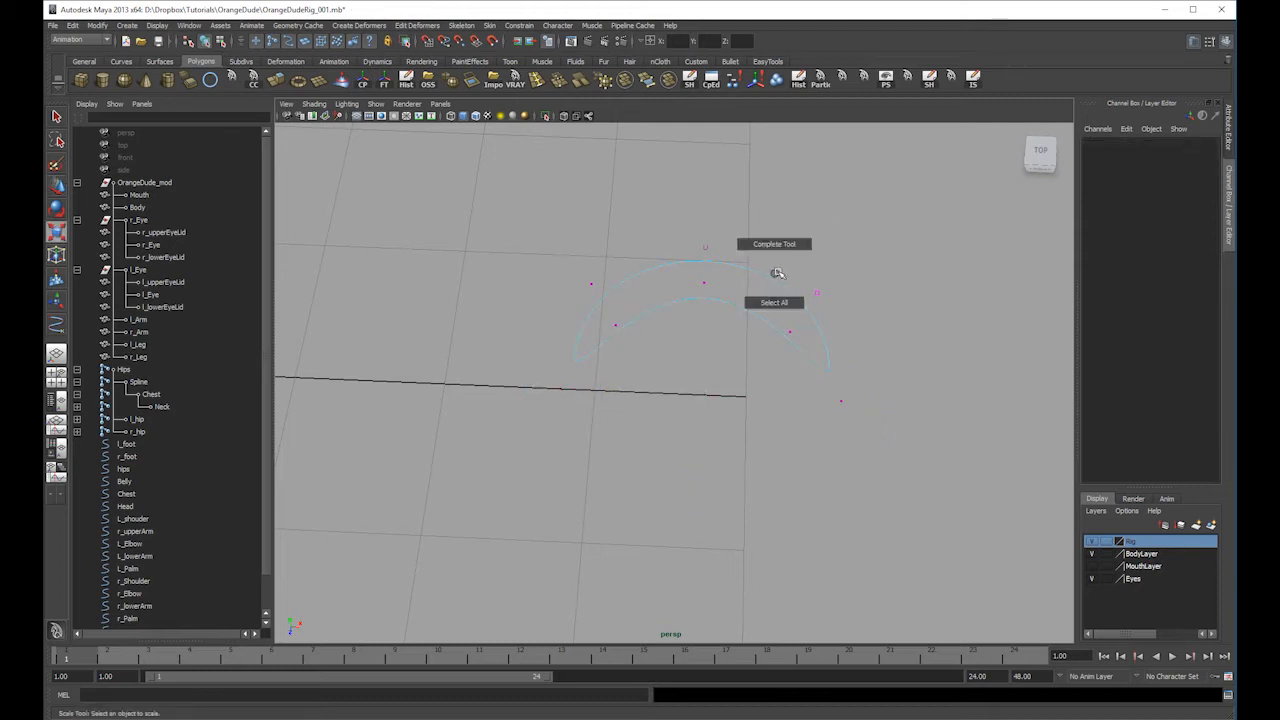
{"action": "right_click_drag", "start_coordinate": [771, 279], "coordinate": [825, 250]}
- Scale the crescent curve uniformly to 2.074
{"action": "scroll", "coordinate": [819, 293], "scroll_direction": "down", "scroll_amount": 5}
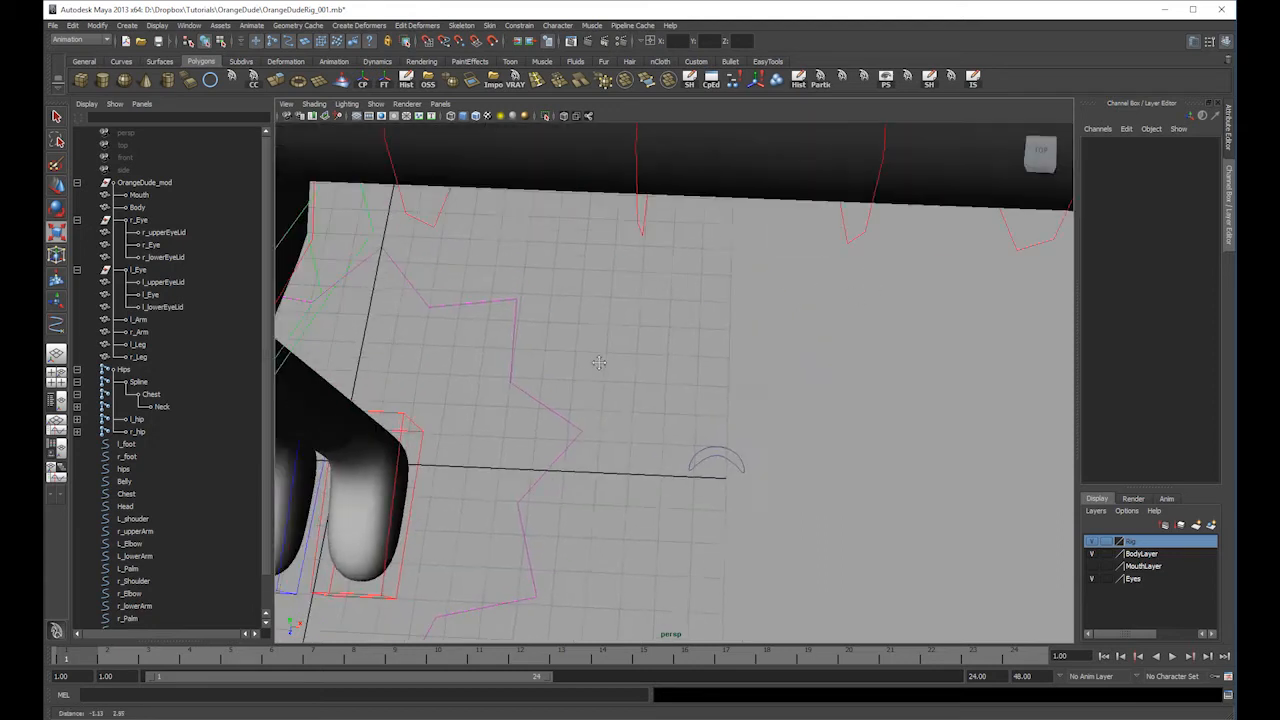
{"action": "left_click", "coordinate": [727, 474]}
{"action": "left_click_drag", "start_coordinate": [731, 481], "coordinate": [780, 478]}
{"action": "scroll", "coordinate": [886, 424], "scroll_direction": "down", "scroll_amount": 4}
- Switch the perspective view to wireframe and hide the BodyLayer and Rig layers
{"action": "left_click_drag", "start_coordinate": [880, 540], "coordinate": [796, 375], "text": "alt"}
{"action": "middle_click_drag", "start_coordinate": [796, 375], "coordinate": [785, 525], "text": "alt"}
{"action": "key", "text": "4"}
{"action": "mouse_move", "coordinate": [736, 474]}
{"action": "left_mouse_down", "text": "alt"}
{"action": "mouse_move", "coordinate": [690, 455]}
{"action": "mouse_move", "coordinate": [753, 450]}
{"action": "left_mouse_up", "text": "alt"}
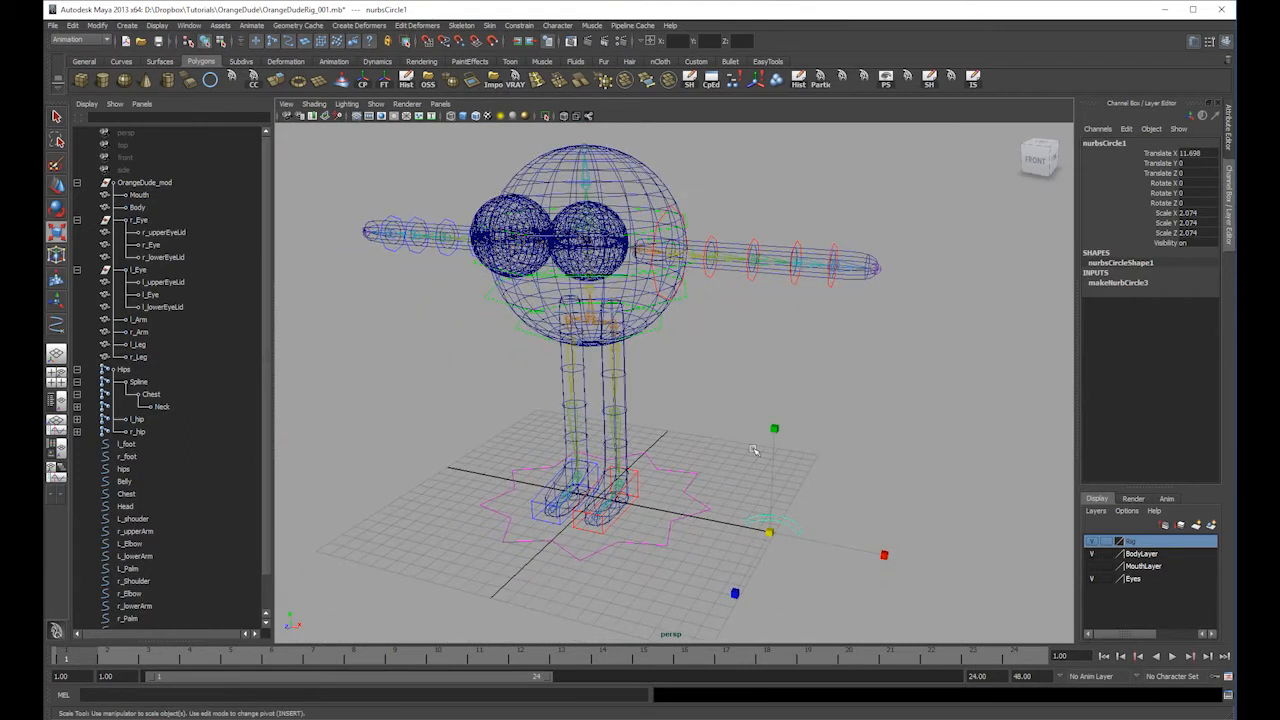
{"action": "left_click", "coordinate": [1093, 554]}
{"action": "left_click", "coordinate": [1094, 543]}
- Move the crescent curve onto the l_Eye mesh with point snapping, at Translate X 2.314, Y 17.553, Z 4.226
{"action": "middle_click_drag", "start_coordinate": [760, 515], "coordinate": [857, 510], "text": "alt"}
{"action": "key", "text": "w"}
{"action": "key", "text": "v"}
{"action": "left_click_drag", "start_coordinate": [866, 525], "coordinate": [720, 270]}
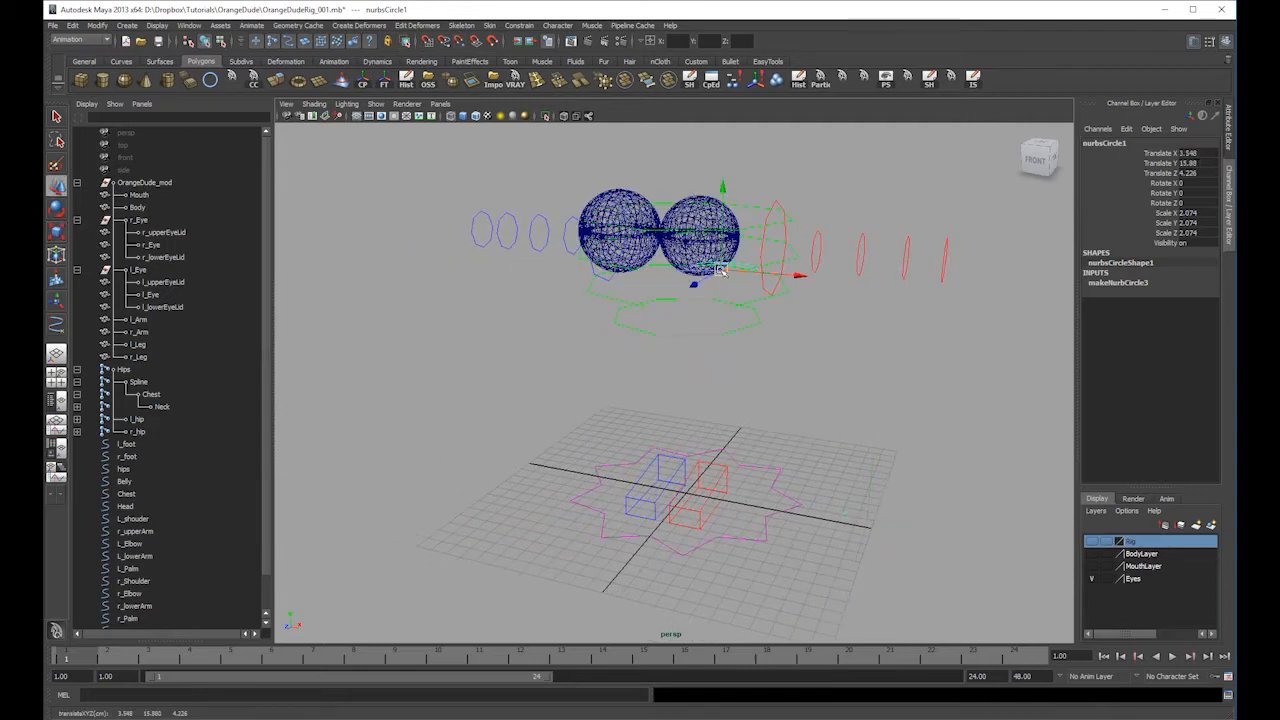
{"action": "scroll", "coordinate": [720, 270], "scroll_direction": "up", "scroll_amount": 6}
{"action": "left_click_drag", "start_coordinate": [761, 473], "coordinate": [659, 291]}
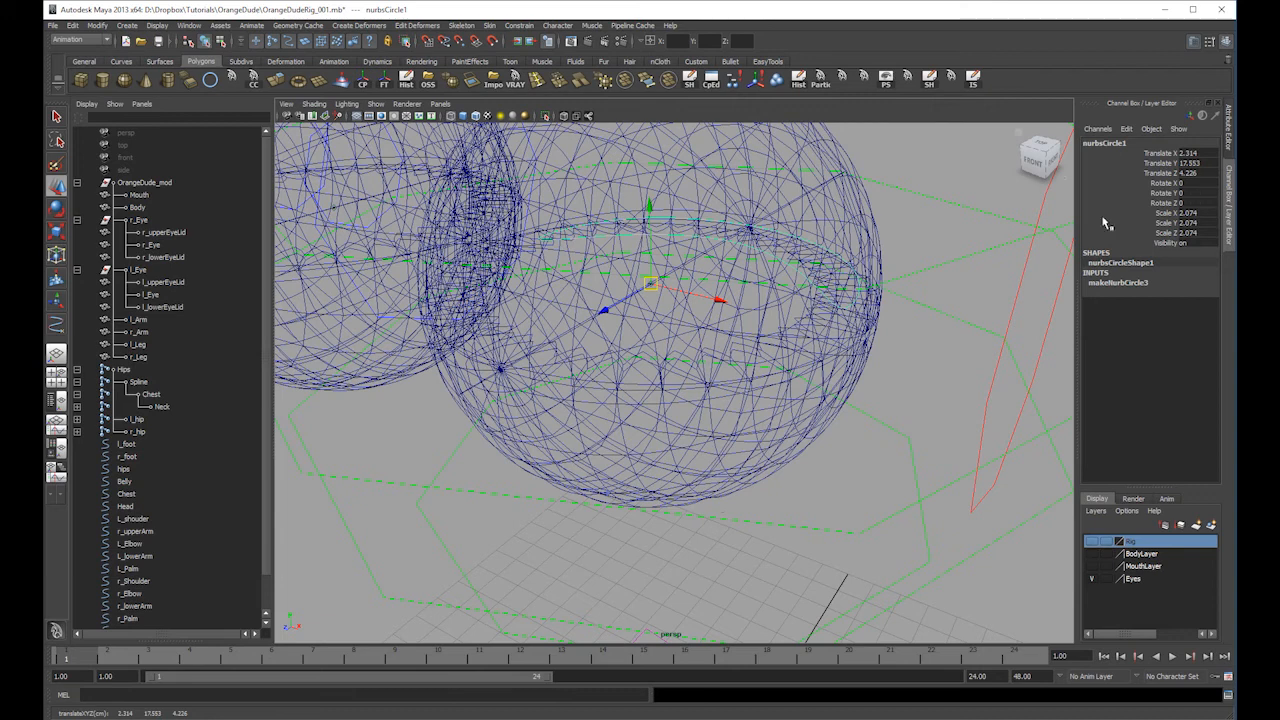
- Return to shaded view and rotate the crescent curve to Rotate X 90 and Rotate Y 90 around the left eye
{"action": "scroll", "coordinate": [655, 295], "scroll_direction": "down", "scroll_amount": 5}
{"action": "key", "text": "5"}
{"action": "key", "text": "e"}
{"action": "left_click_drag", "start_coordinate": [617, 380], "coordinate": [790, 362]}
{"action": "double_click", "coordinate": [1197, 193]}
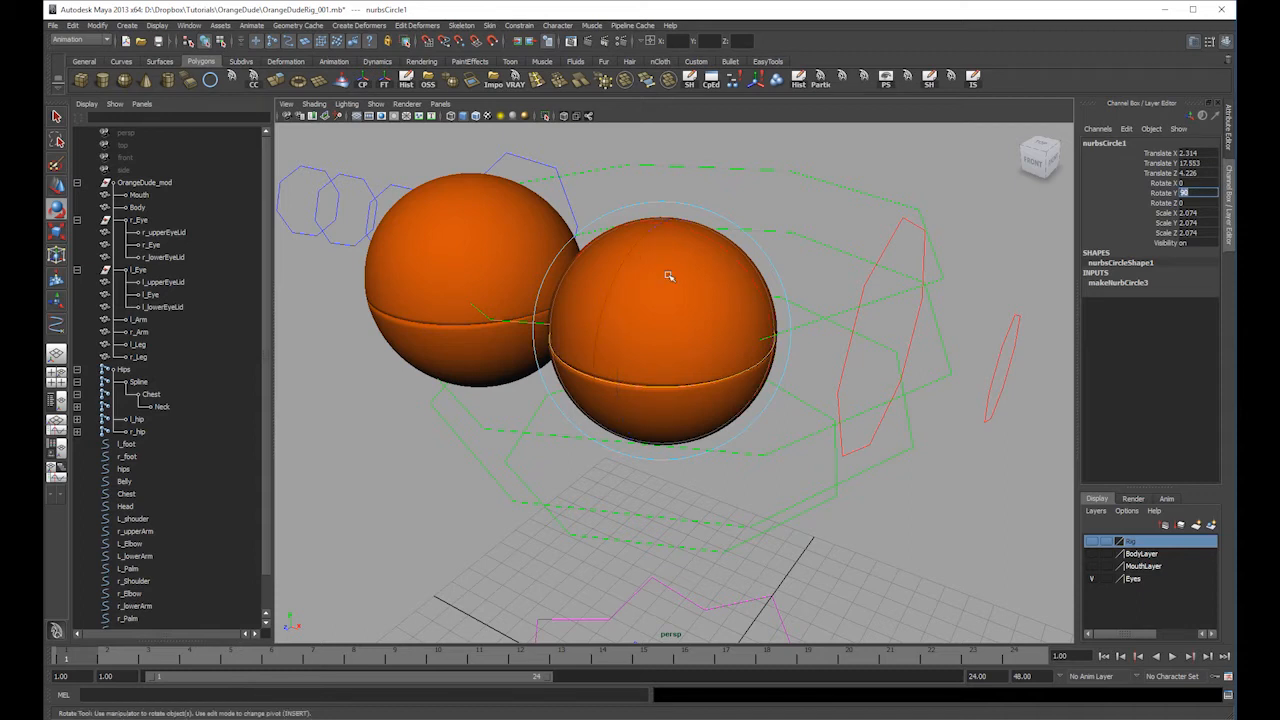
{"action": "left_click_drag", "start_coordinate": [692, 229], "coordinate": [760, 350]}
{"action": "left_click", "coordinate": [1194, 184]}
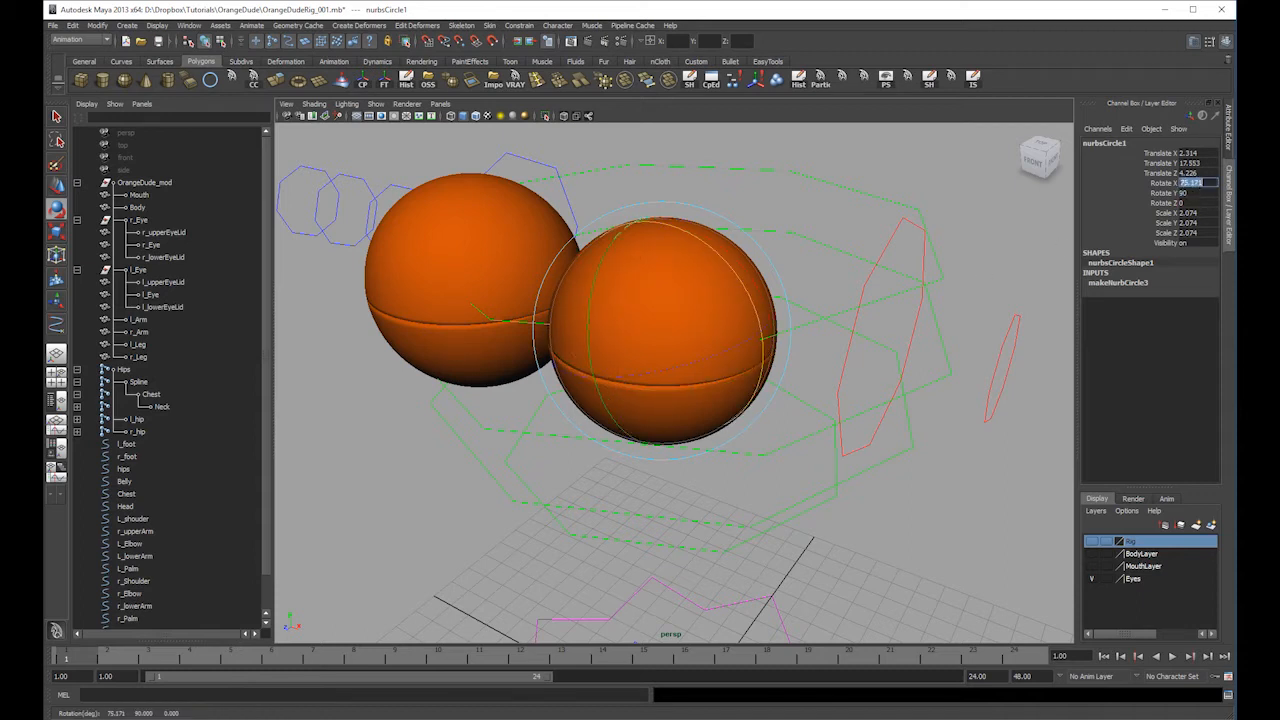
{"action": "left_click", "coordinate": [940, 177]}
- Scale the crescent curve uniformly to 2.62 so it clears the left eye
{"action": "key", "text": "ctrl+z"}
{"action": "key", "text": "r"}
{"action": "left_click", "coordinate": [662, 338]}
{"action": "key", "text": "ctrl+z"}
{"action": "mouse_move", "coordinate": [662, 338]}
{"action": "left_mouse_down"}
{"action": "mouse_move", "coordinate": [714, 318]}
{"action": "mouse_move", "coordinate": [705, 326]}
{"action": "mouse_move", "coordinate": [663, 297]}
{"action": "mouse_move", "coordinate": [700, 349]}
{"action": "mouse_move", "coordinate": [671, 357]}
{"action": "mouse_move", "coordinate": [647, 324]}
{"action": "mouse_move", "coordinate": [611, 391]}
{"action": "mouse_move", "coordinate": [606, 438]}
{"action": "mouse_move", "coordinate": [658, 351]}
{"action": "left_mouse_up"}
- Duplicate the crescent and rotate the copy to Rotate X 0, Y -90, Z -90 as the lower lid control
{"action": "key", "text": "ctrl+d"}
{"action": "key", "text": "e"}
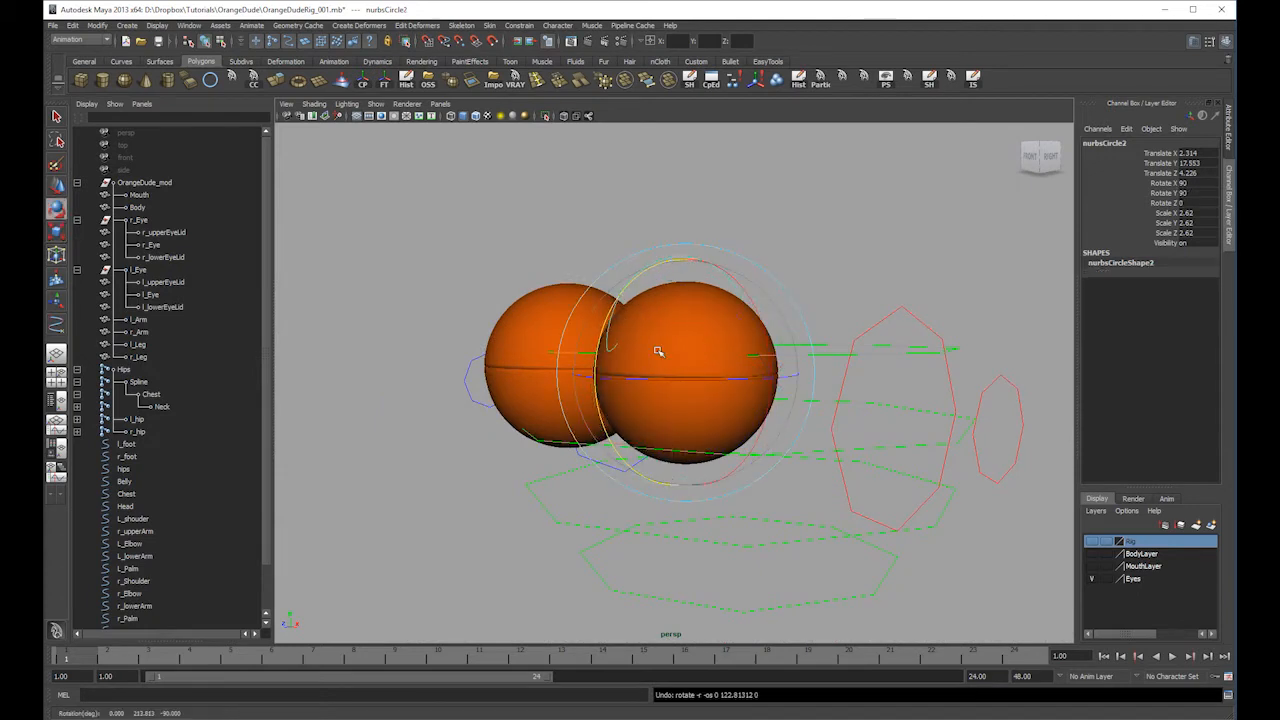
{"action": "left_click_drag", "start_coordinate": [632, 277], "coordinate": [749, 371]}
{"action": "left_click", "coordinate": [1198, 192]}
{"action": "type", "text": "180"}
{"action": "key", "text": "Return"}
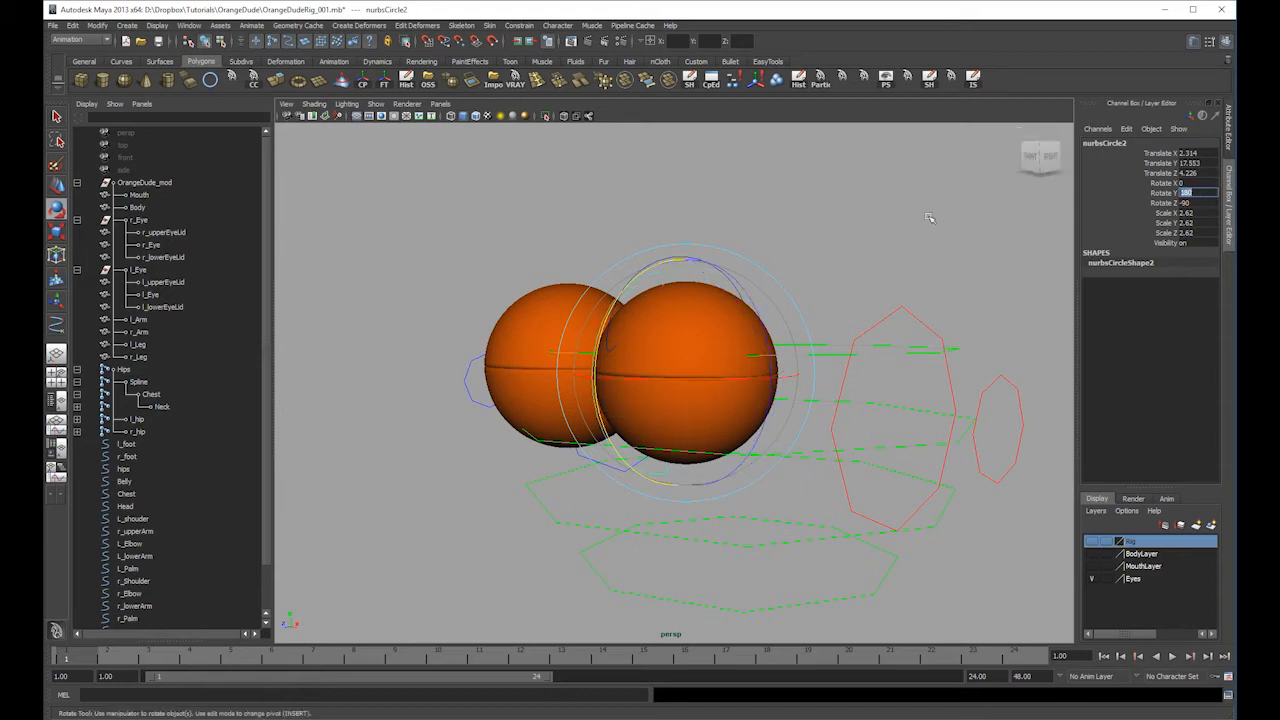
{"action": "type", "text": "90"}
{"action": "key", "text": "Return"}
{"action": "type", "text": "-90"}
{"action": "key", "text": "Return"}
{"action": "left_click", "coordinate": [969, 206]}
- Duplicate both left-eye crescents and move the copies onto the right eye at Translate X -2.314, Y 17.553, Z 4.226
{"action": "left_click_drag", "start_coordinate": [786, 309], "coordinate": [767, 309], "text": "alt"}
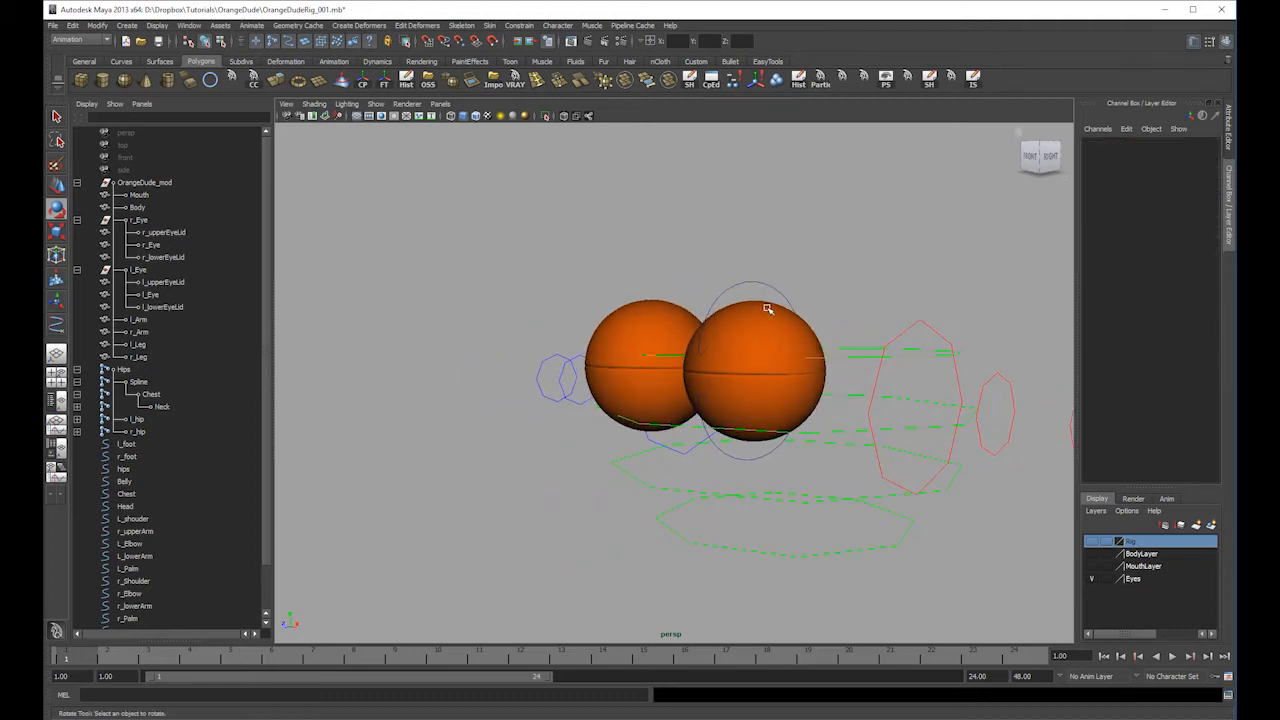
{"action": "left_click", "coordinate": [759, 305]}
{"action": "key", "text": "w"}
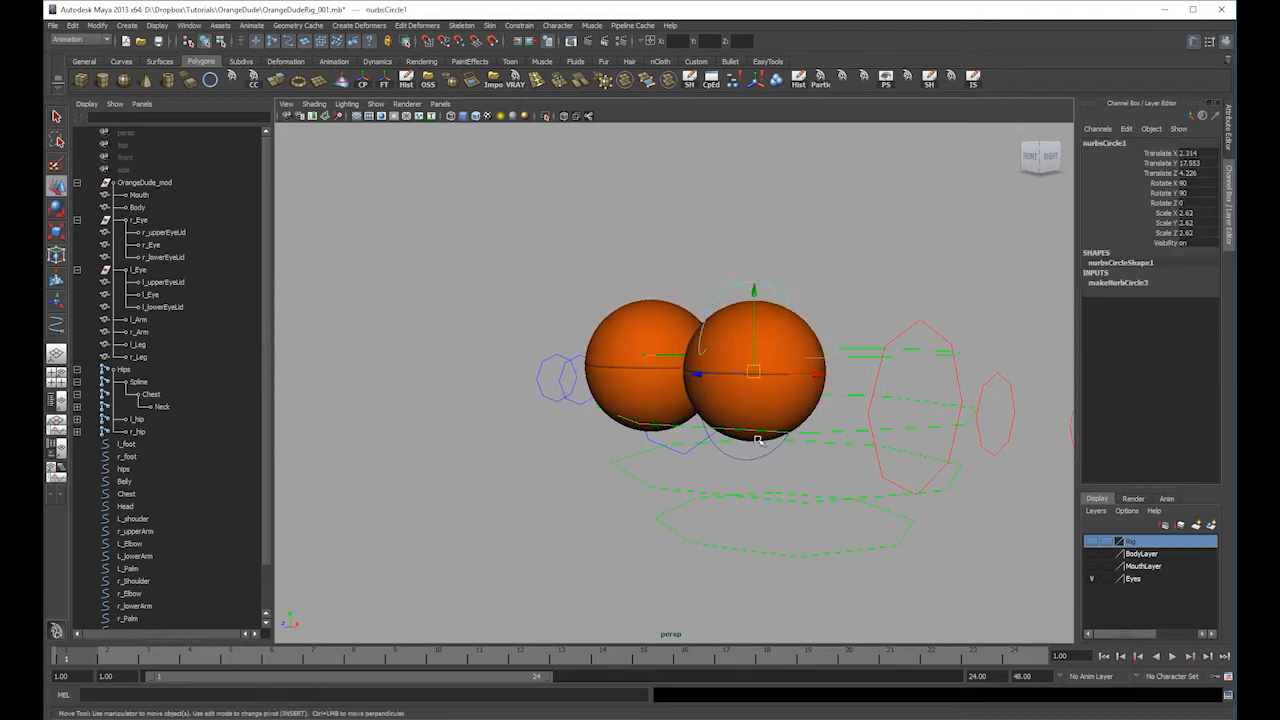
{"action": "left_click", "coordinate": [751, 456], "text": "shift"}
{"action": "left_click_drag", "start_coordinate": [760, 460], "coordinate": [812, 465], "text": "alt"}
{"action": "key", "text": "4"}
{"action": "right_click_drag", "start_coordinate": [812, 465], "coordinate": [857, 411], "text": "alt"}
{"action": "left_click", "coordinate": [876, 392]}
{"action": "left_click", "coordinate": [650, 371]}
{"action": "left_click_drag", "start_coordinate": [650, 371], "coordinate": [647, 369]}
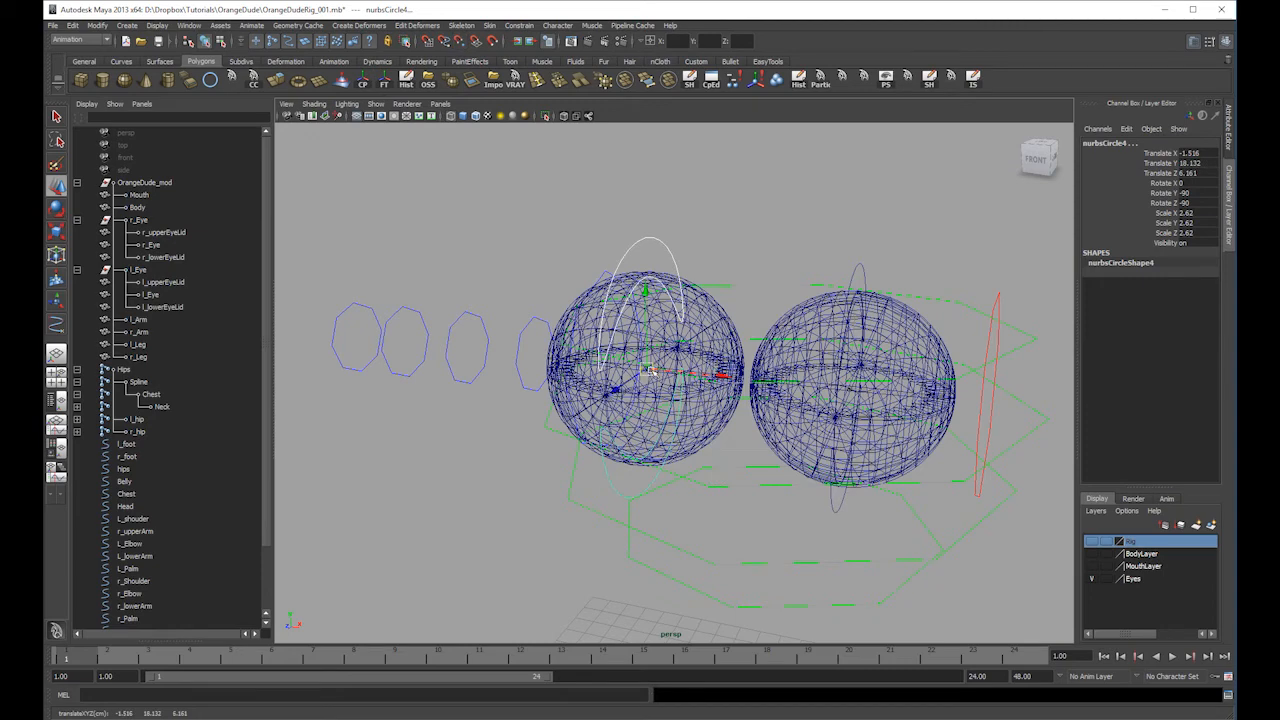
{"action": "right_click_drag", "start_coordinate": [650, 371], "coordinate": [909, 366], "text": "alt"}
{"action": "mouse_move", "coordinate": [575, 371]}
{"action": "left_mouse_down", "text": "alt"}
{"action": "mouse_move", "coordinate": [706, 364]}
{"action": "mouse_move", "coordinate": [550, 382]}
{"action": "mouse_move", "coordinate": [602, 379]}
{"action": "left_mouse_up", "text": "alt"}
- Scale the two right-eye crescents uniformly to 2.7 in shaded view
{"action": "key", "text": "5"}
{"action": "scroll", "coordinate": [603, 350], "scroll_direction": "down", "scroll_amount": 2}
{"action": "key", "text": "r"}
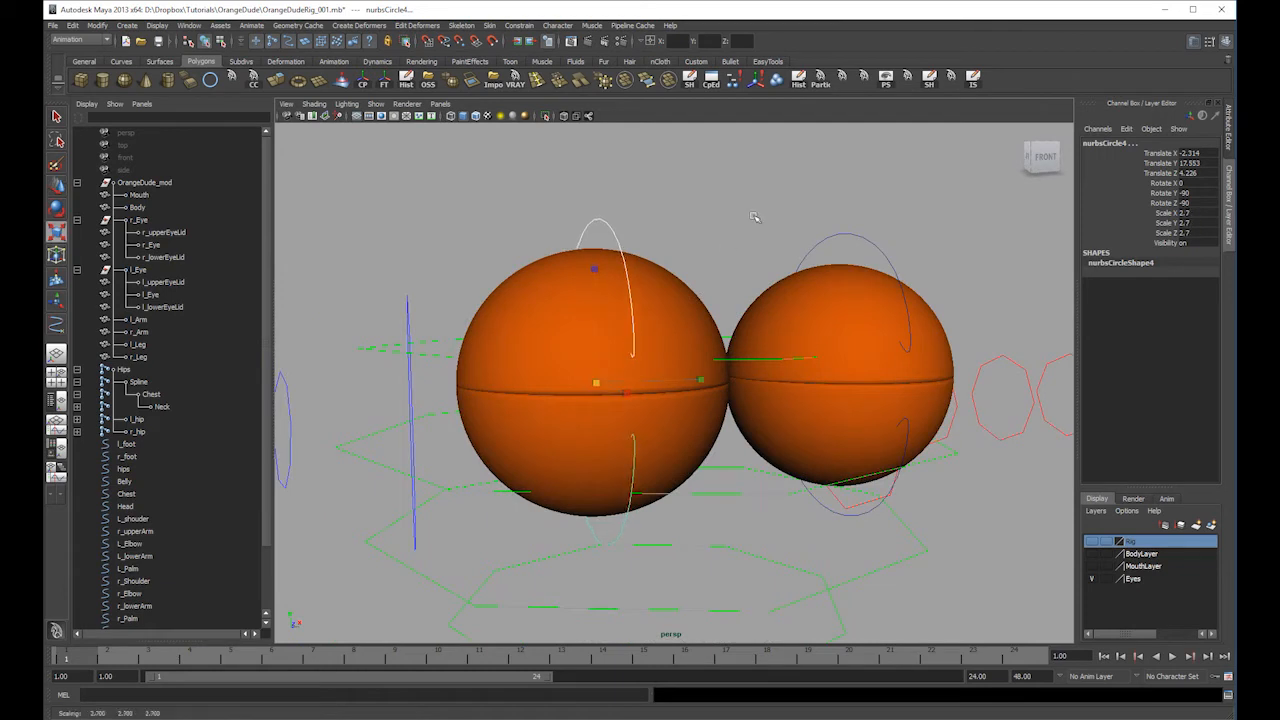
{"action": "left_click", "coordinate": [754, 216]}
- Color the upper and lower left-eye crescents red with the custom CC color tool
{"action": "middle_click_drag", "start_coordinate": [754, 216], "coordinate": [616, 198], "text": "alt"}
{"action": "scroll", "coordinate": [763, 237], "scroll_direction": "down", "scroll_amount": 4}
{"action": "left_click_drag", "start_coordinate": [763, 237], "coordinate": [703, 255], "text": "alt"}
{"action": "left_click", "coordinate": [748, 282]}
{"action": "key", "text": "w"}
{"action": "left_click_drag", "start_coordinate": [778, 448], "coordinate": [741, 454], "text": "alt"}
{"action": "left_click", "coordinate": [743, 455], "text": "shift"}
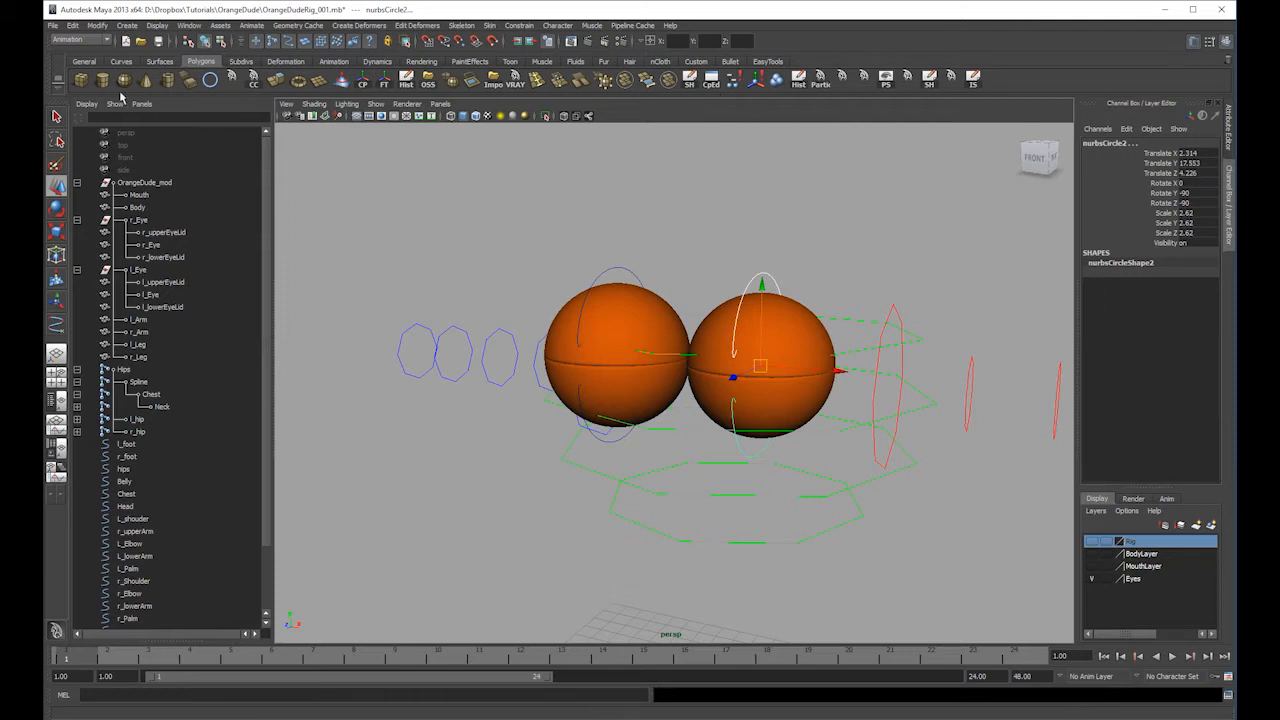
{"action": "left_click", "coordinate": [83, 62]}
{"action": "left_click", "coordinate": [121, 61]}
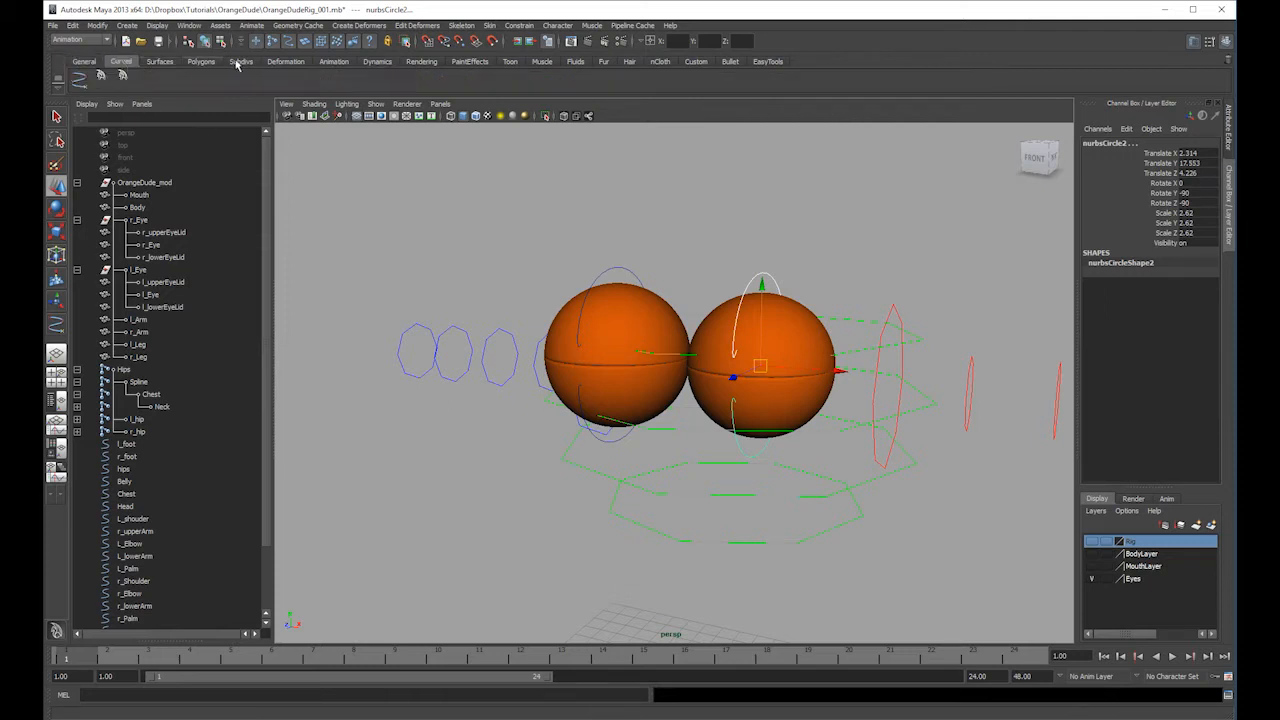
{"action": "left_click", "coordinate": [730, 62]}
{"action": "left_click", "coordinate": [697, 62]}
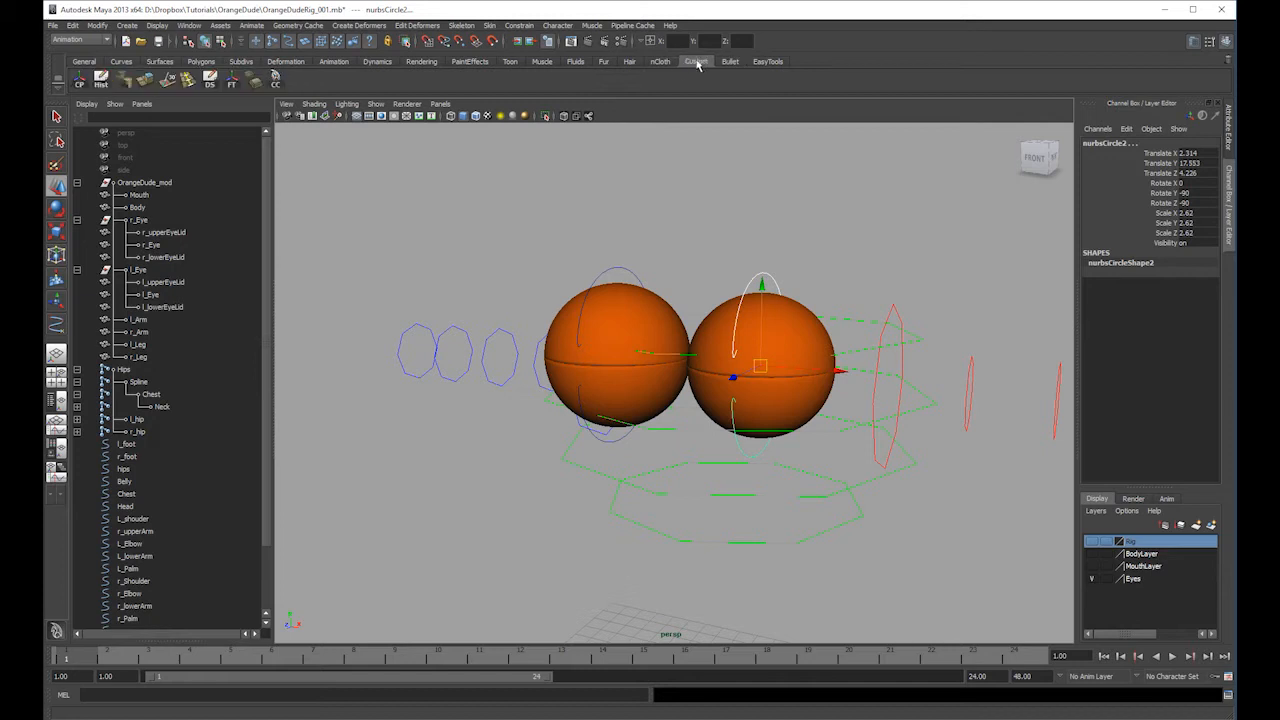
{"action": "left_click", "coordinate": [275, 80]}
- Color the upper and lower right-eye crescents blue and clear the selection
{"action": "left_click", "coordinate": [617, 272]}
{"action": "left_click", "coordinate": [602, 426]}
{"action": "left_click", "coordinate": [895, 137]}
{"action": "left_click", "coordinate": [928, 146]}
- Filter the perspective view to hide the polygon meshes and leave the control curves displayed
{"action": "scroll", "coordinate": [717, 240], "scroll_direction": "down", "scroll_amount": 5}
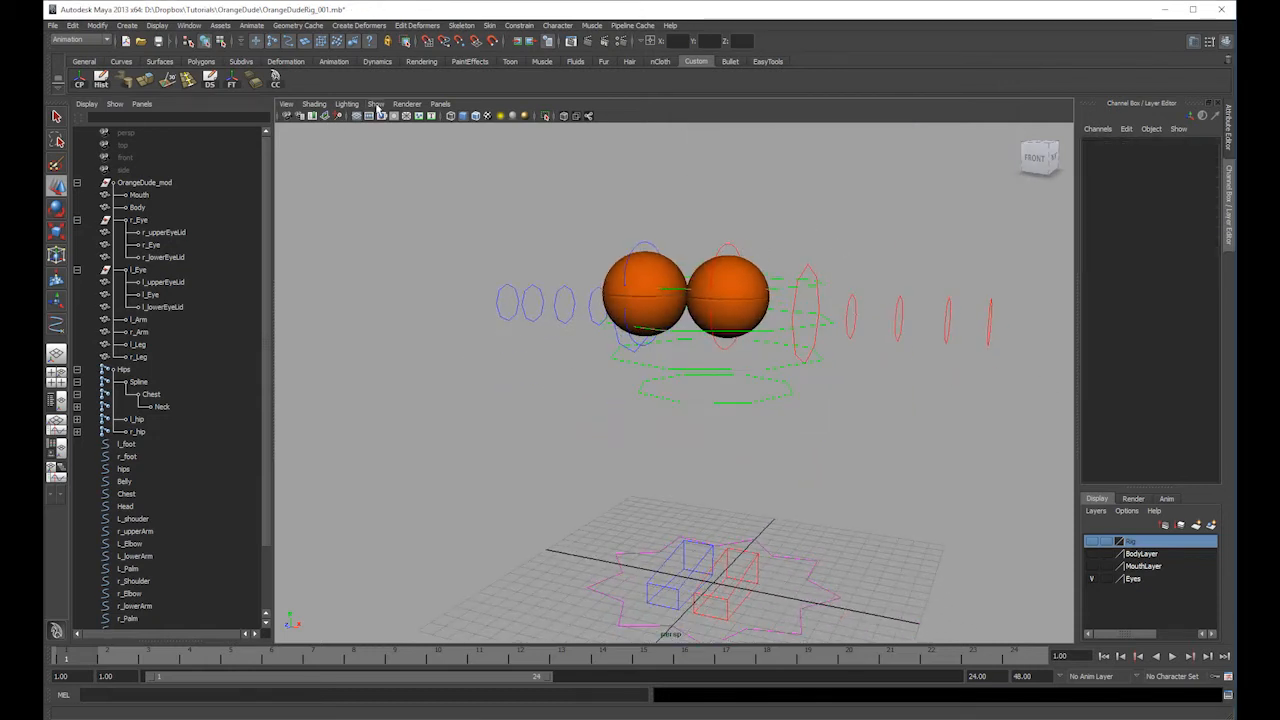
{"action": "left_click", "coordinate": [375, 104]}
{"action": "left_click", "coordinate": [388, 147]}
{"action": "left_click", "coordinate": [375, 104]}
{"action": "left_click", "coordinate": [394, 184]}
{"action": "left_click", "coordinate": [375, 104]}
{"action": "left_click", "coordinate": [394, 184]}
{"action": "left_click", "coordinate": [375, 104]}
{"action": "left_click", "coordinate": [401, 160]}
{"action": "scroll", "coordinate": [711, 194], "scroll_direction": "down", "scroll_amount": 5}
- Select all control curves, freeze their transformations and delete their construction history
{"action": "left_click_drag", "start_coordinate": [925, 234], "coordinate": [362, 619]}
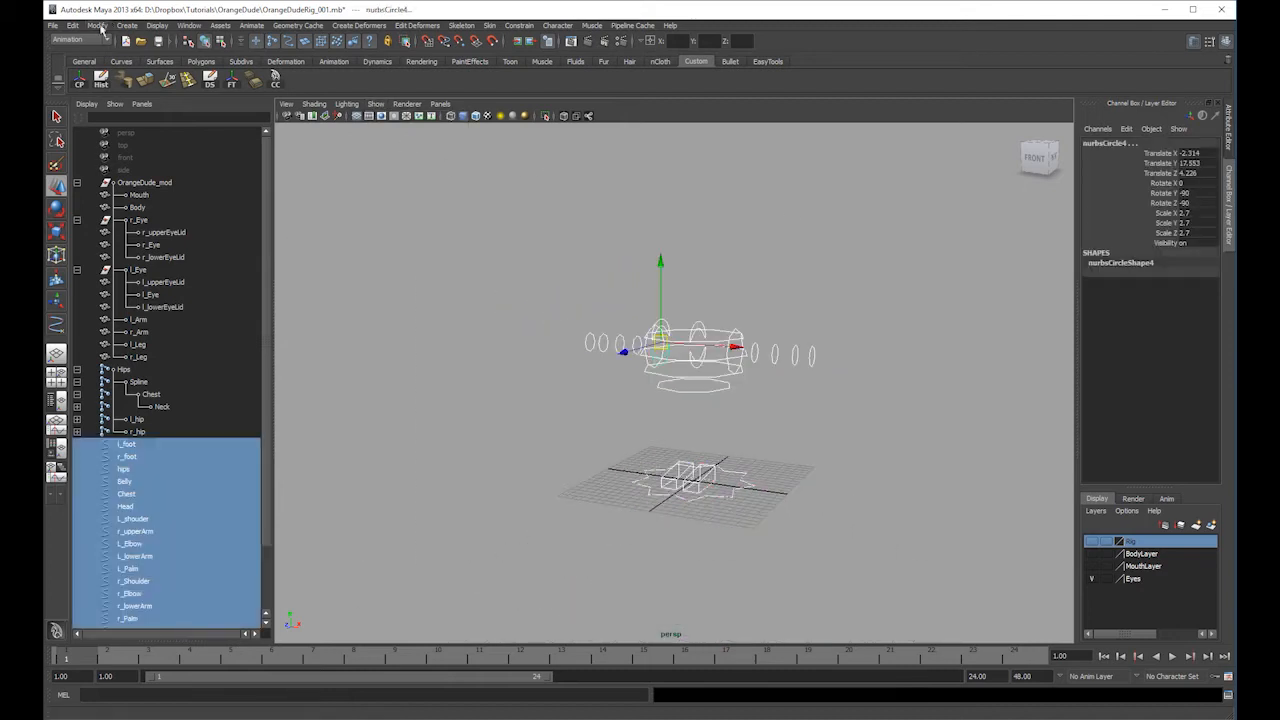
{"action": "left_click", "coordinate": [231, 79]}
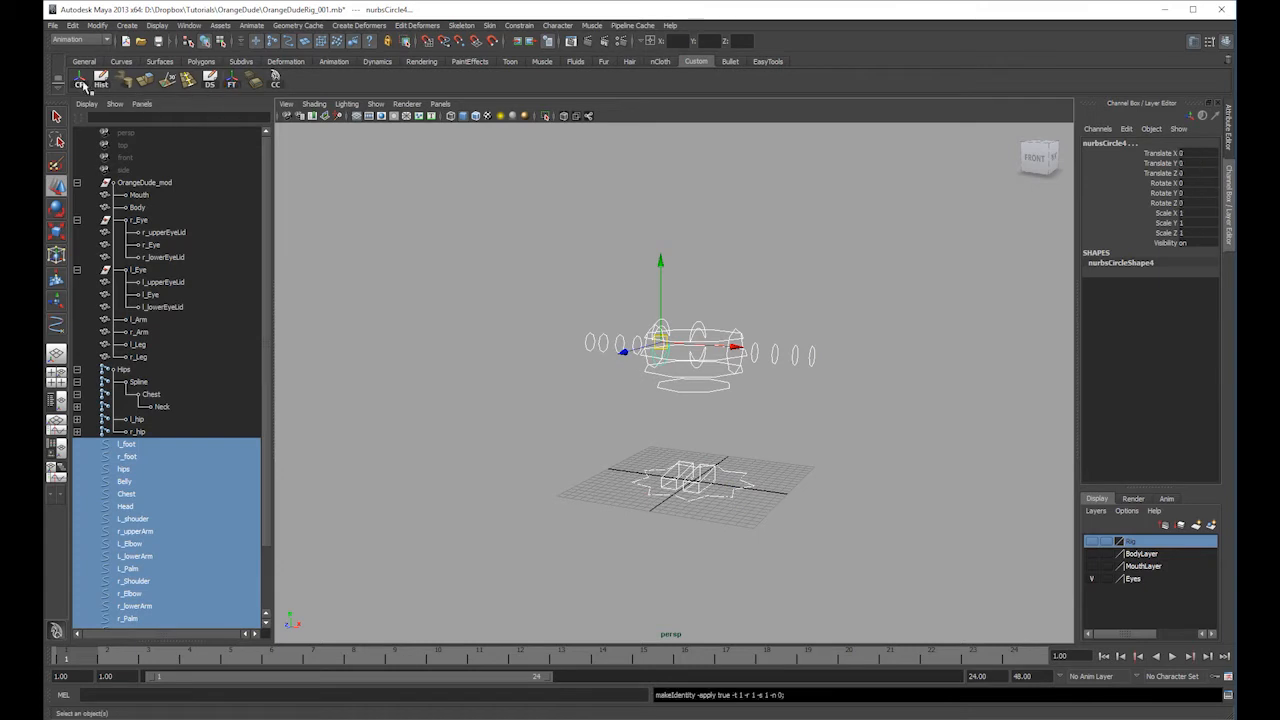
{"action": "left_click", "coordinate": [70, 26]}
{"action": "mouse_move", "coordinate": [150, 153]}
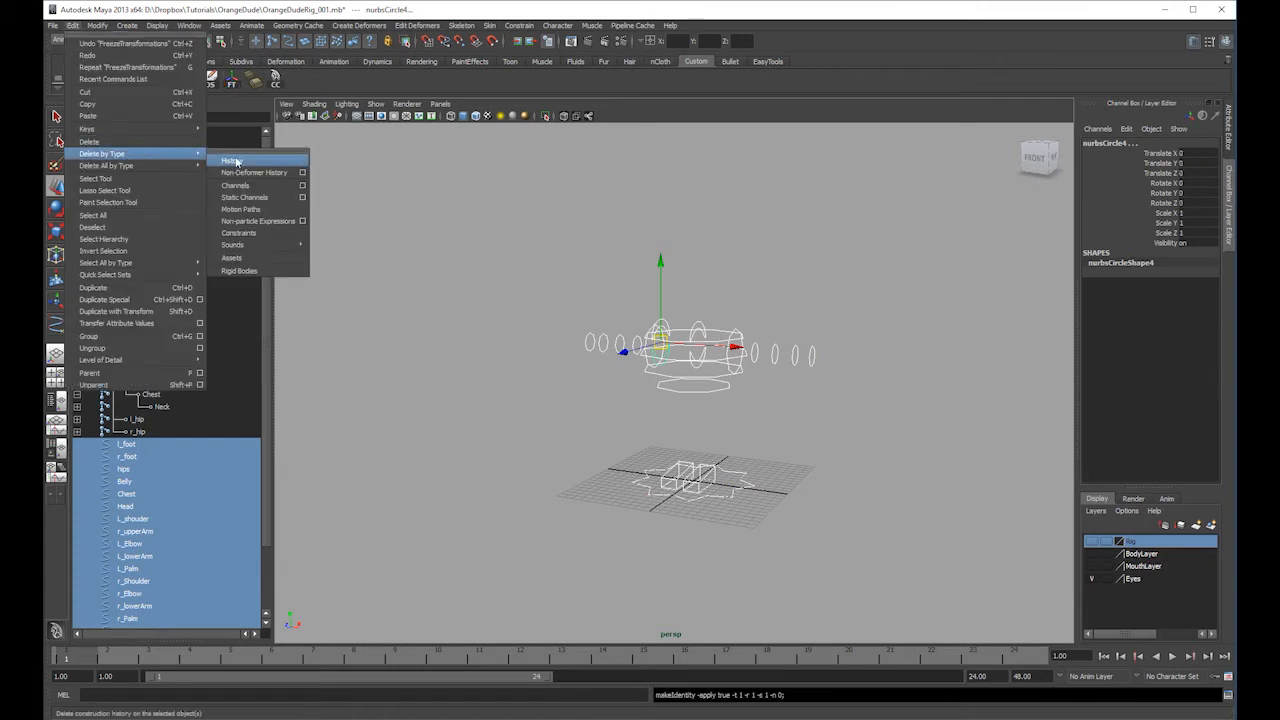
{"action": "left_click", "coordinate": [241, 163]}
{"action": "left_click", "coordinate": [380, 180]}
- Display the polygon meshes in the perspective view again
{"action": "left_click", "coordinate": [375, 104]}
{"action": "left_click", "coordinate": [404, 173]}
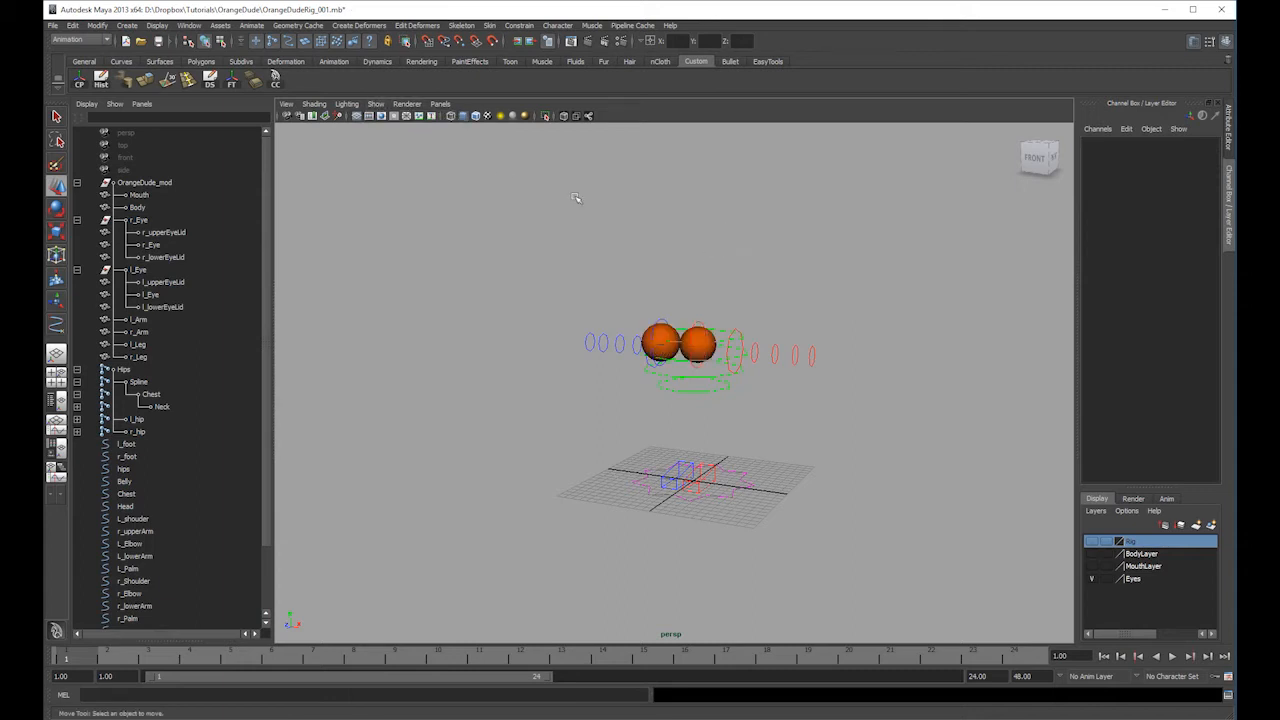
{"action": "left_click", "coordinate": [375, 104]}
{"action": "left_click", "coordinate": [689, 301]}
- Rename the upper crescent of the left eye as l_UpperLid
{"action": "left_click", "coordinate": [700, 318]}
{"action": "key", "text": "f"}
{"action": "left_click", "coordinate": [1105, 142]}
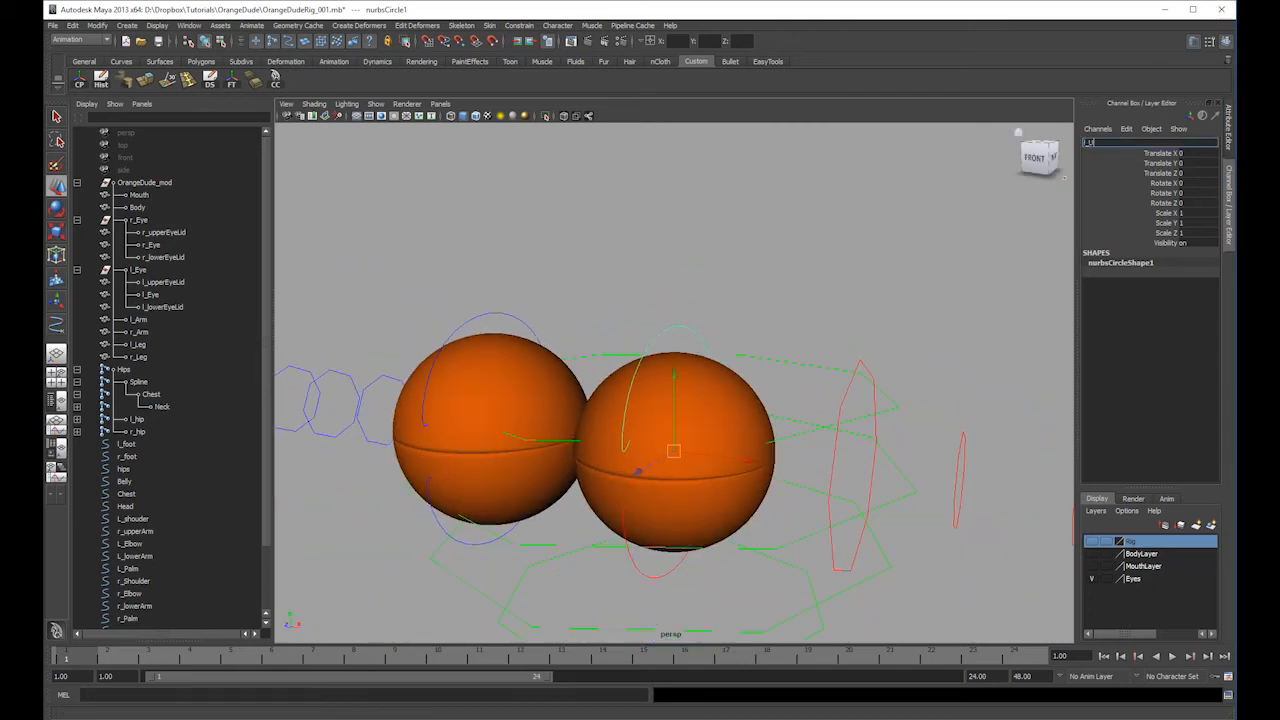
{"action": "type", "text": "l_UpperLid"}
{"action": "key", "text": "Return"}
- Rename the lower crescent of the left eye as l_lowerLid
{"action": "middle_click_drag", "start_coordinate": [800, 350], "coordinate": [800, 236], "text": "alt"}
{"action": "left_click", "coordinate": [653, 458]}
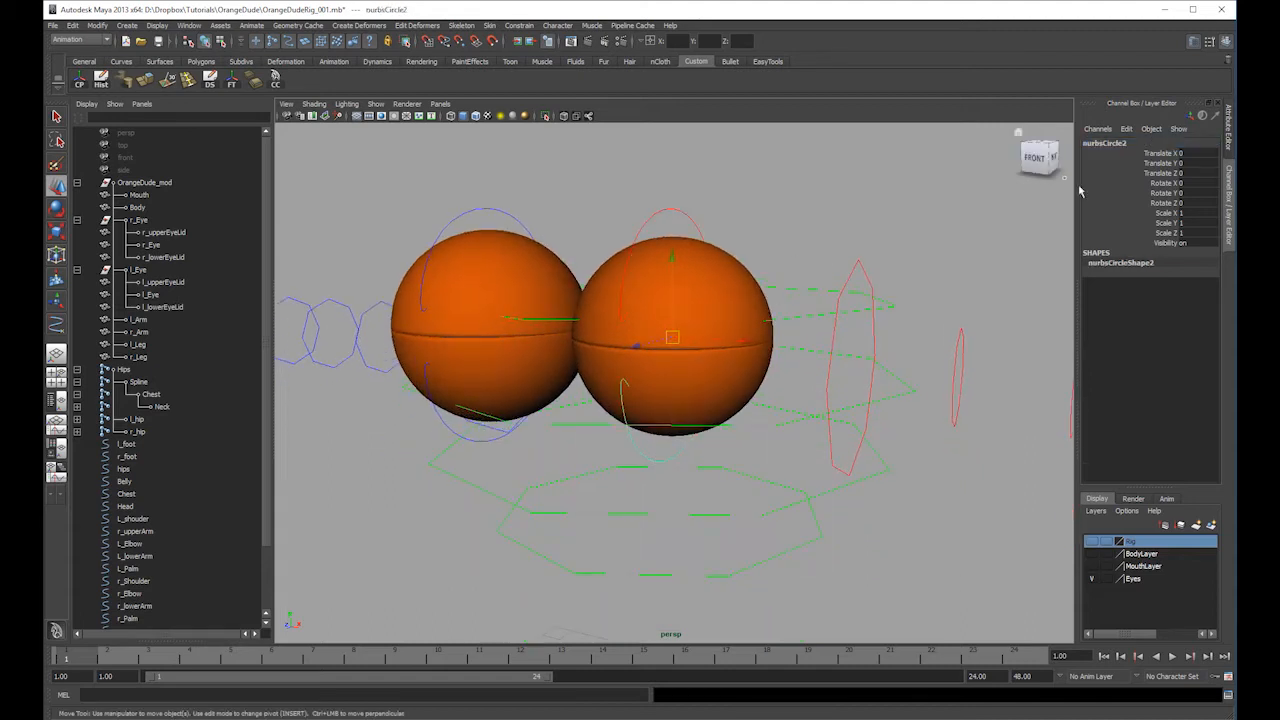
{"action": "left_click", "coordinate": [1126, 146]}
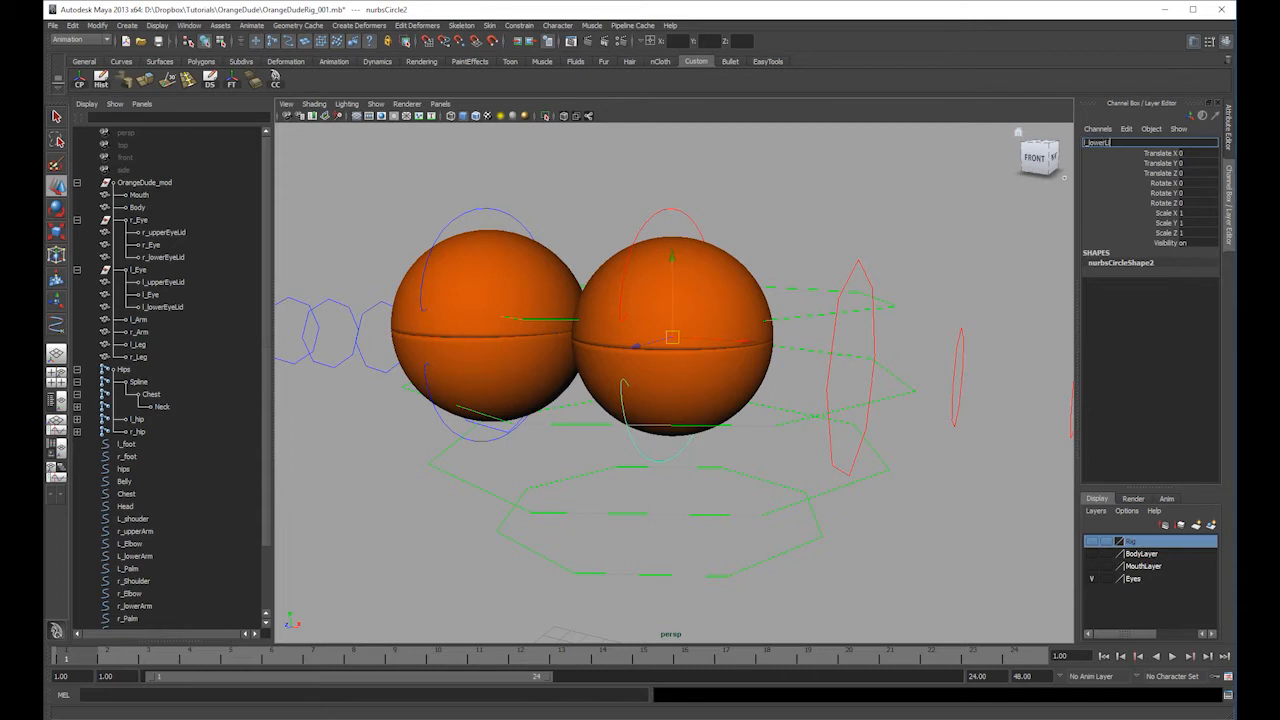
{"action": "key", "text": "Return"}
- Rename the upper crescent of the right eye as r_upperLid
{"action": "left_click", "coordinate": [470, 213]}
{"action": "left_click", "coordinate": [1100, 142]}
{"action": "type", "text": "r"}
{"action": "type", "text": "_upperEyeLid"}
{"action": "key", "text": "Return"}
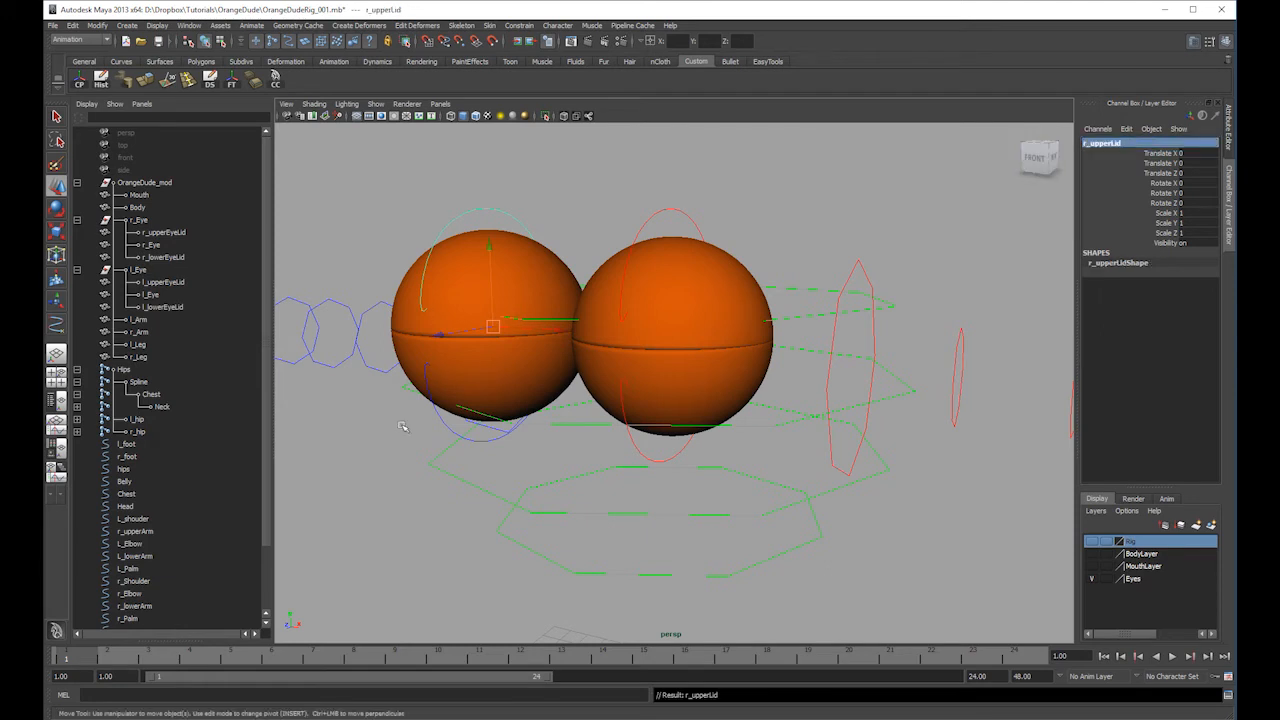
- Rename the lower crescent of the right eye as r_lowerLid
{"action": "middle_click_drag", "start_coordinate": [480, 440], "coordinate": [505, 400], "text": "alt"}
{"action": "left_click", "coordinate": [517, 395]}
{"action": "left_click_drag", "start_coordinate": [591, 388], "coordinate": [662, 370], "text": "alt"}
{"action": "left_click", "coordinate": [1100, 142]}
{"action": "type", "text": "r"}
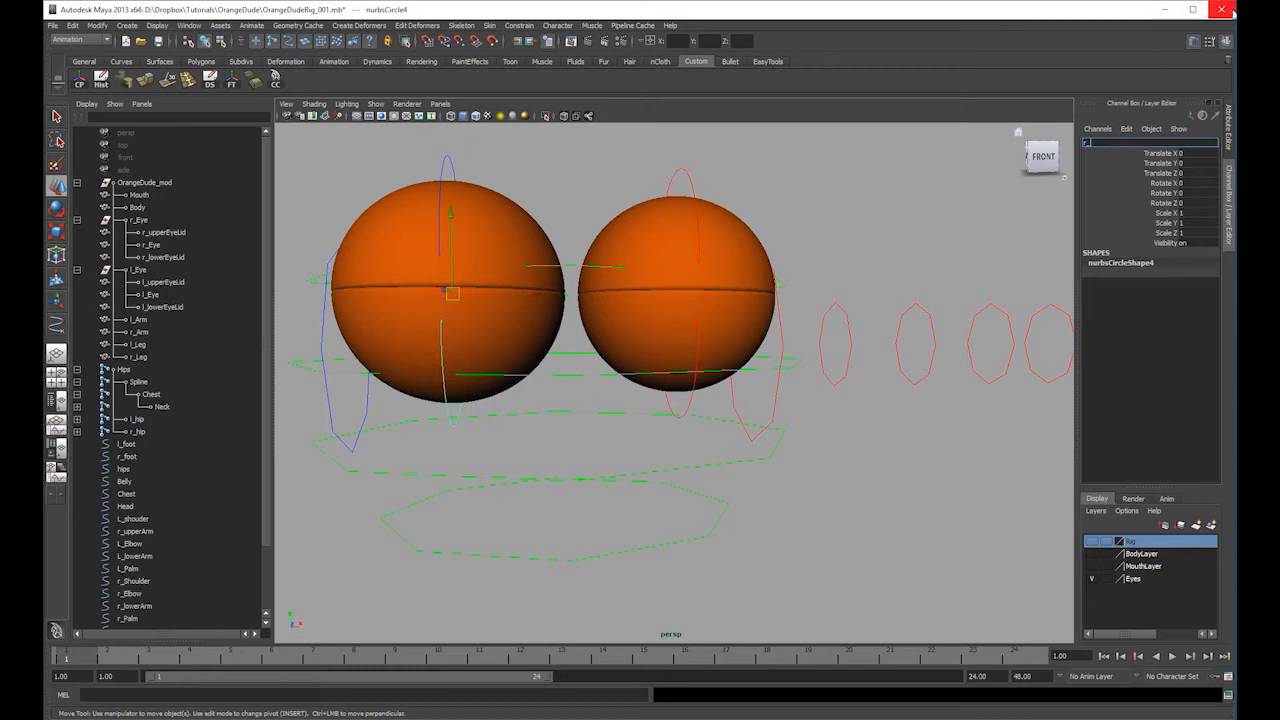
{"action": "type", "text": "_lowerLid"}
{"action": "key", "text": "Return"}
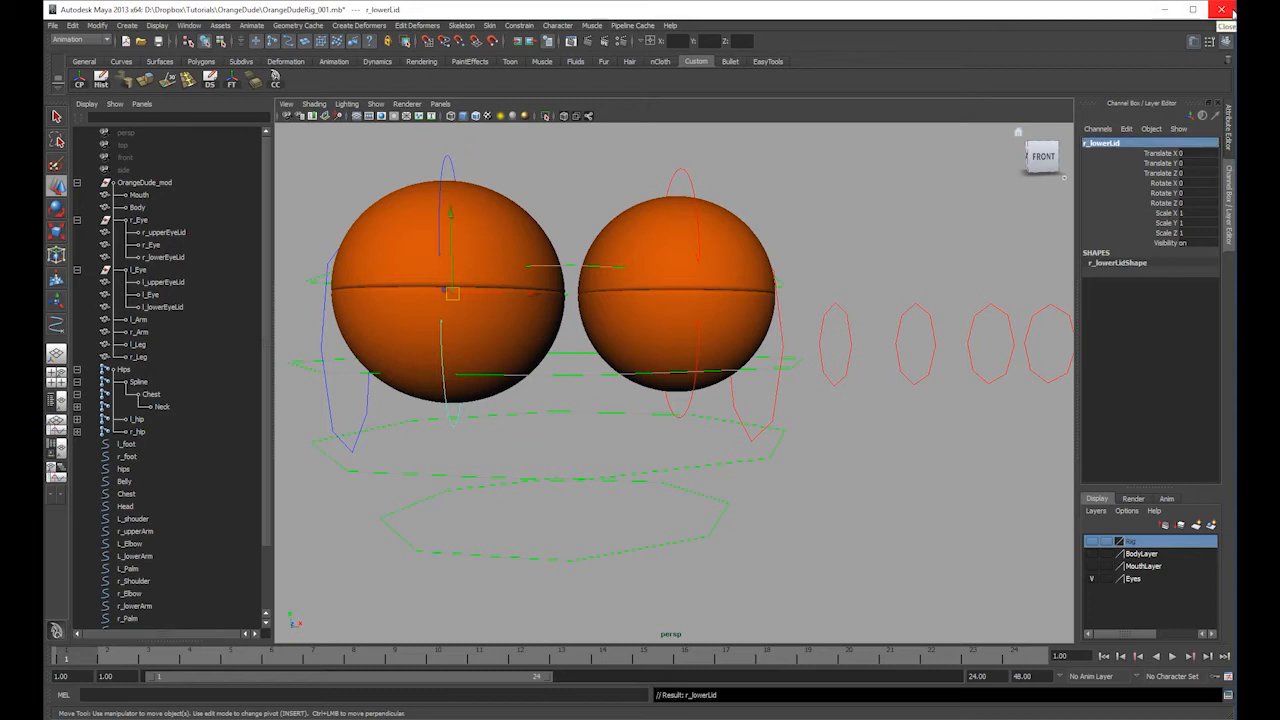
- Group the r_upperLid and r_lowerLid curves and center the group's pivot
{"action": "scroll", "coordinate": [486, 323], "scroll_direction": "down", "scroll_amount": 3}
{"action": "left_click_drag", "start_coordinate": [486, 323], "coordinate": [766, 360], "text": "alt"}
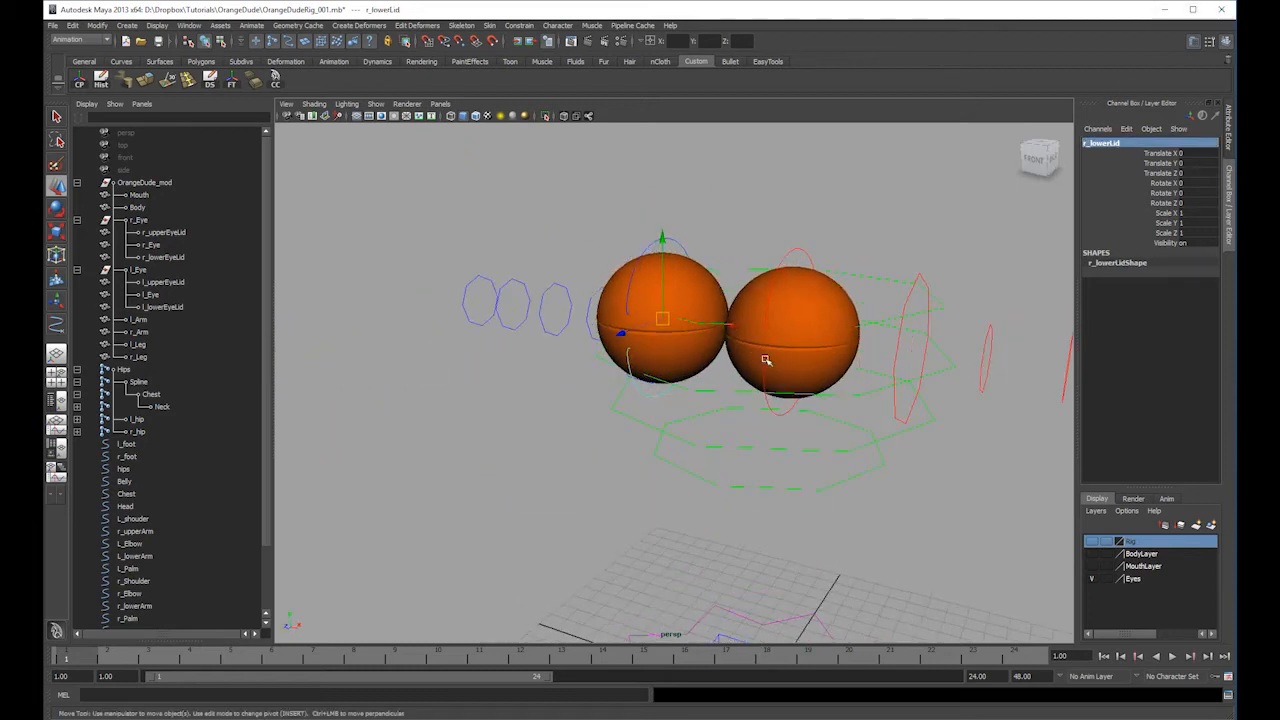
{"action": "left_click", "coordinate": [672, 247]}
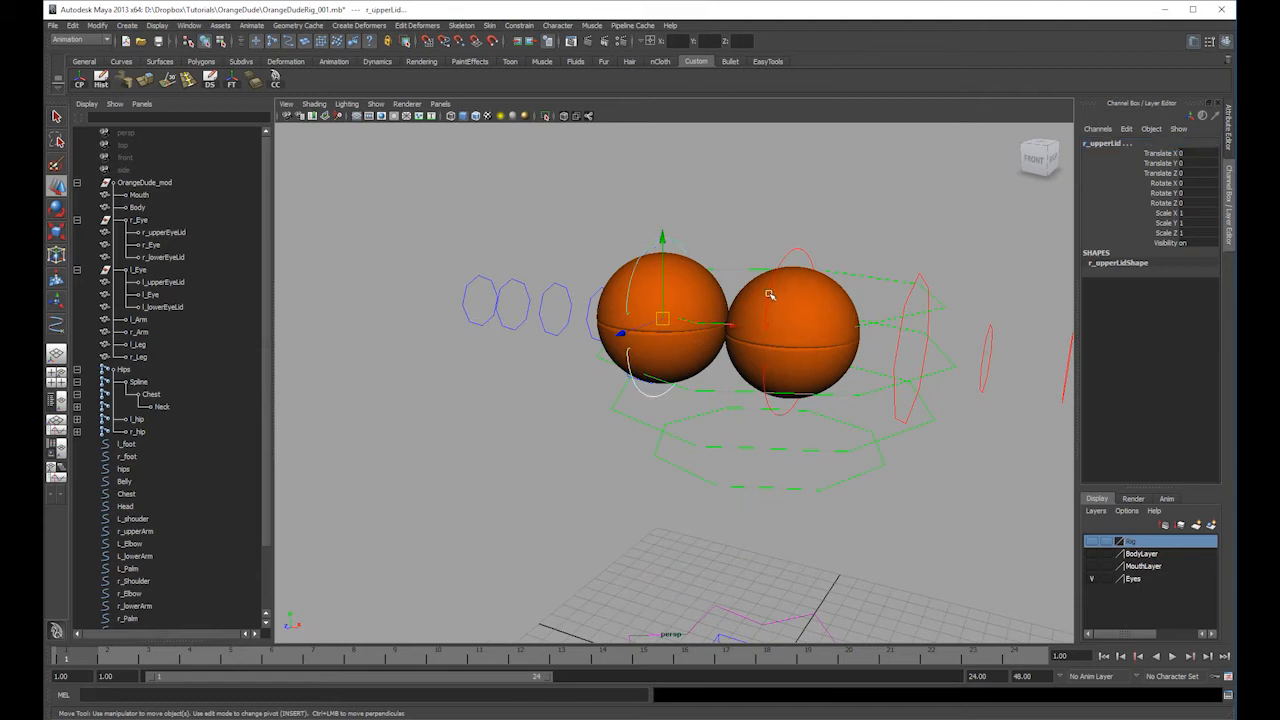
{"action": "key", "text": "ctrl+g"}
{"action": "left_click", "coordinate": [80, 80]}
- Reposition the right lid group's pivot at the center of the right eye in wireframe view
{"action": "right_click_drag", "start_coordinate": [678, 305], "coordinate": [773, 314], "text": "alt"}
{"action": "key", "text": "4"}
{"action": "left_click_drag", "start_coordinate": [773, 314], "coordinate": [669, 343], "text": "alt"}
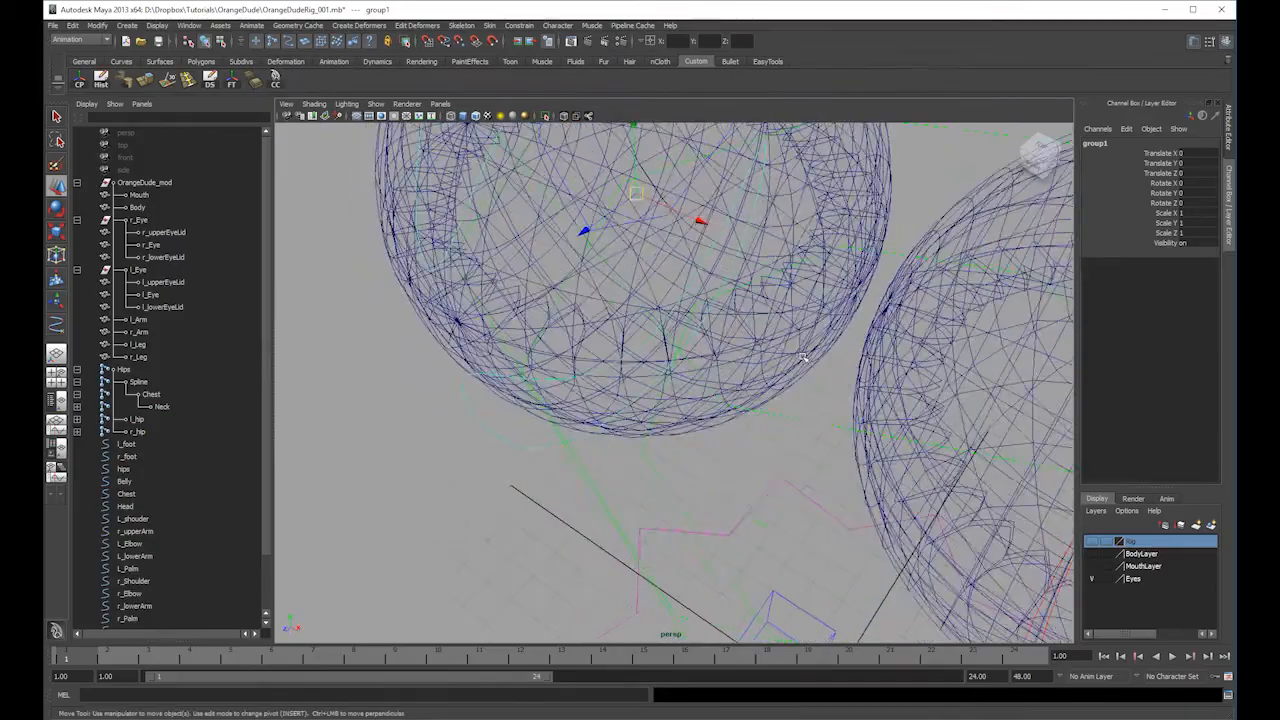
{"action": "right_click_drag", "start_coordinate": [669, 343], "coordinate": [794, 420], "text": "alt"}
{"action": "left_click_drag", "start_coordinate": [794, 420], "coordinate": [792, 383], "text": "alt"}
{"action": "left_click", "coordinate": [376, 104]}
{"action": "left_click", "coordinate": [668, 236]}
{"action": "left_click_drag", "start_coordinate": [666, 238], "coordinate": [722, 248]}
{"action": "left_click_drag", "start_coordinate": [920, 229], "coordinate": [686, 240]}
{"action": "key", "text": "Insert"}
- Group the two left-eye lid curves and center the group's pivot
{"action": "right_click_drag", "start_coordinate": [686, 240], "coordinate": [506, 213], "text": "alt"}
{"action": "left_click_drag", "start_coordinate": [506, 213], "coordinate": [735, 167], "text": "alt"}
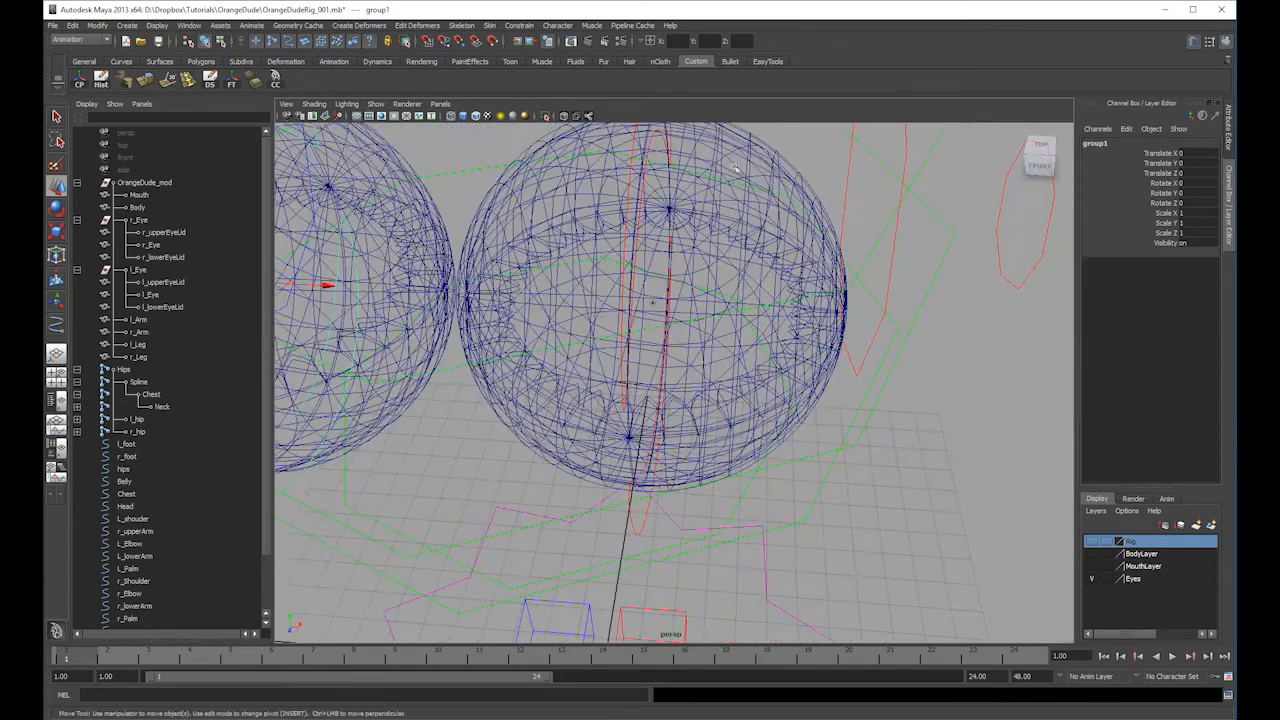
{"action": "left_click", "coordinate": [631, 131]}
{"action": "left_click_drag", "start_coordinate": [683, 332], "coordinate": [645, 372], "text": "alt"}
{"action": "key", "text": "ctrl+g"}
{"action": "left_click", "coordinate": [80, 79]}
{"action": "right_click_drag", "start_coordinate": [620, 312], "coordinate": [842, 187], "text": "alt"}
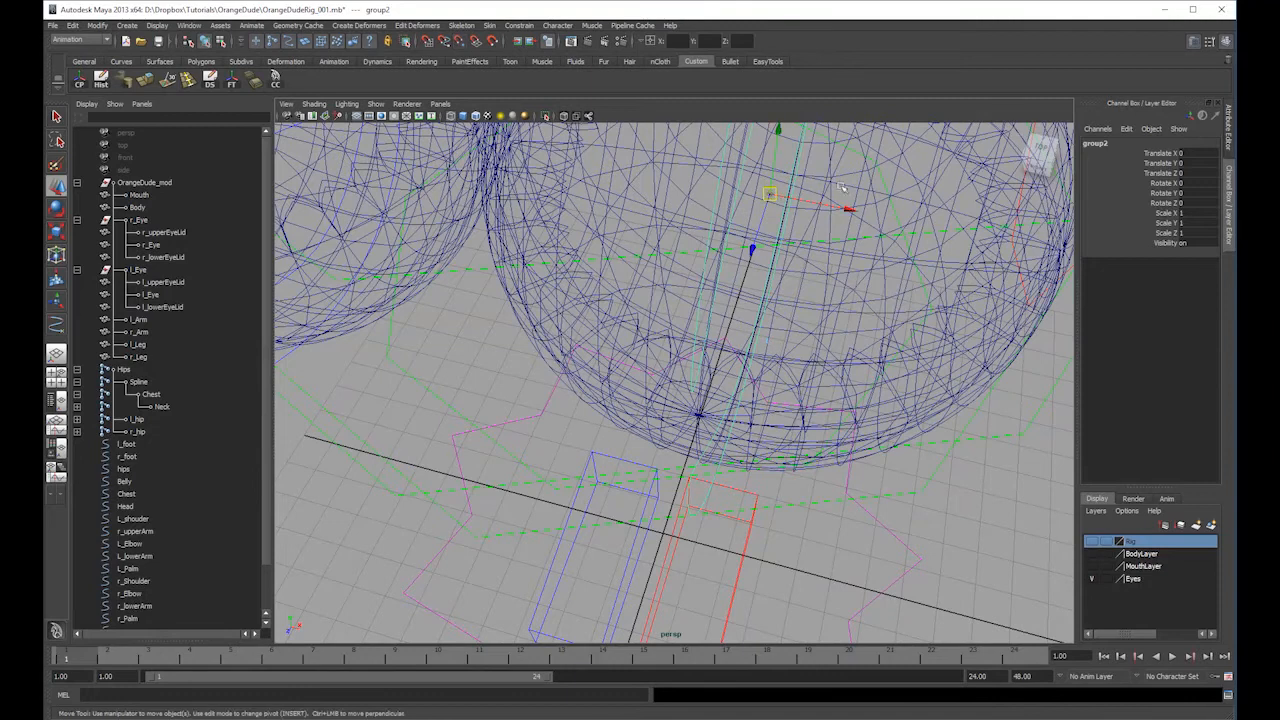
- Rename the group of left lid curves as L_Lids
{"action": "left_click", "coordinate": [1096, 143]}
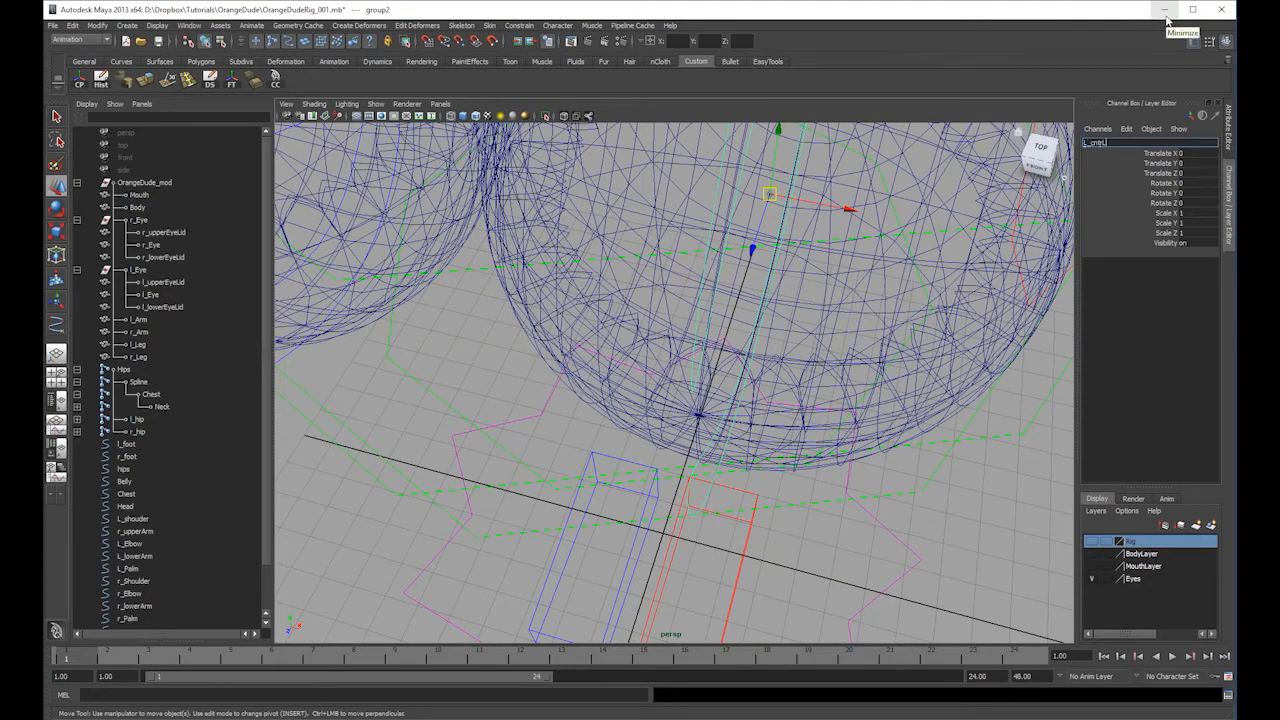
{"action": "key", "text": "BackSpace"}
{"action": "key", "text": "BackSpace"}
{"action": "key", "text": "BackSpace"}
{"action": "key", "text": "BackSpace"}
{"action": "key", "text": "Return"}
- Select the group holding the right lid curves and rename it as r_Lids
{"action": "left_click_drag", "start_coordinate": [590, 282], "coordinate": [884, 322], "text": "alt"}
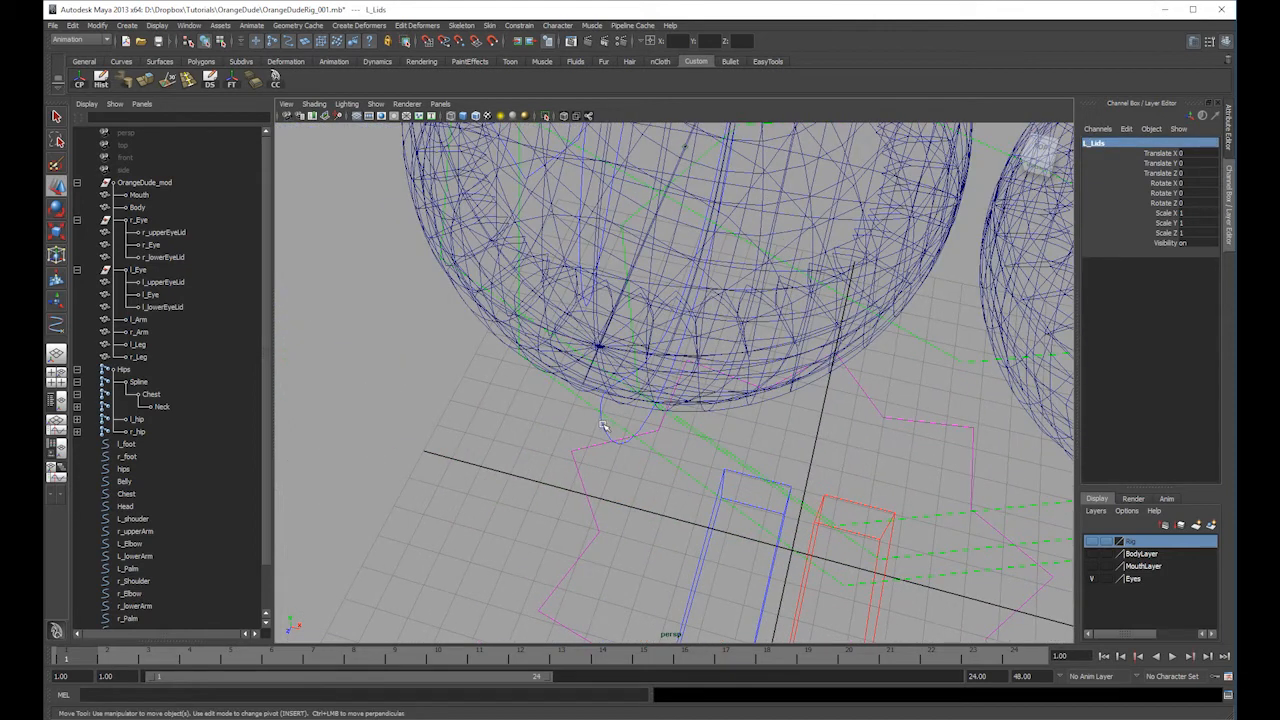
{"action": "left_click", "coordinate": [719, 292]}
{"action": "key", "text": "ctrl+g"}
{"action": "double_click", "coordinate": [1100, 143]}
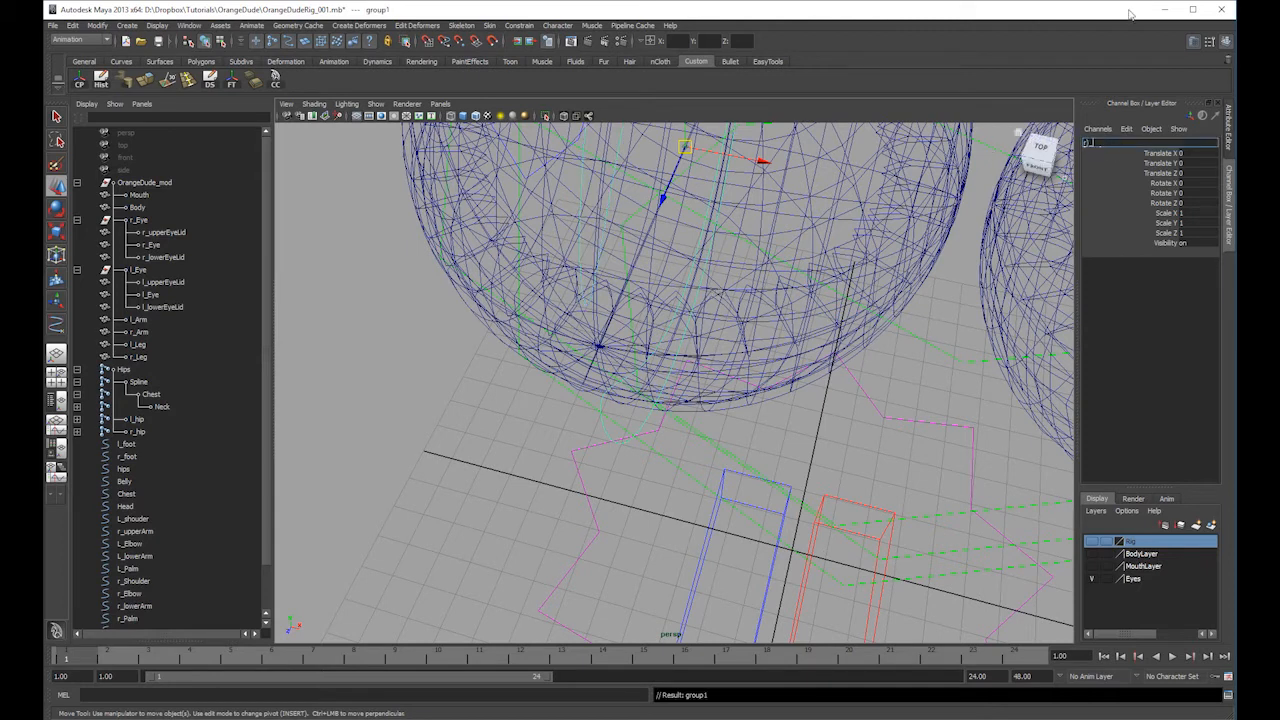
{"action": "type", "text": "r_Lids"}
{"action": "key", "text": "Return"}
- Parent the arm controls in a chain: L_Palm under L_lowerArm, L_Elbow, r_upperArm and L_shouder
{"action": "right_click_drag", "start_coordinate": [700, 363], "coordinate": [560, 350], "text": "alt"}
{"action": "right_click_drag", "start_coordinate": [660, 340], "coordinate": [600, 345], "text": "alt"}
{"action": "middle_click_drag", "start_coordinate": [600, 345], "coordinate": [525, 401], "text": "alt"}
{"action": "left_click_drag", "start_coordinate": [525, 401], "coordinate": [590, 285], "text": "alt"}
{"action": "left_click", "coordinate": [806, 360]}
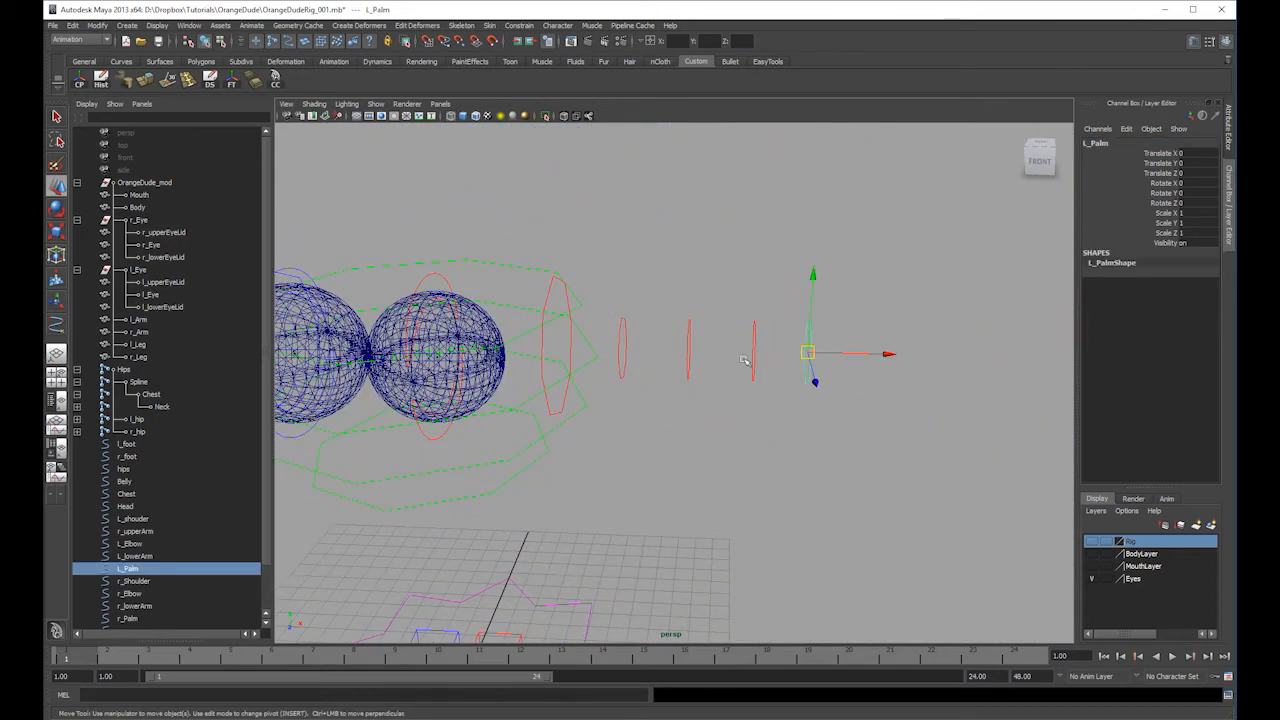
{"action": "left_click", "coordinate": [753, 358], "text": "shift"}
{"action": "middle_click_drag", "start_coordinate": [133, 569], "coordinate": [136, 543]}
{"action": "middle_click_drag", "start_coordinate": [138, 544], "coordinate": [135, 518]}
{"action": "left_click_drag", "start_coordinate": [135, 531], "coordinate": [187, 469]}
- Expand the L_shouder hierarchy and move the misplaced r_upperArm control out of it to the top level
{"action": "left_click", "coordinate": [135, 581]}
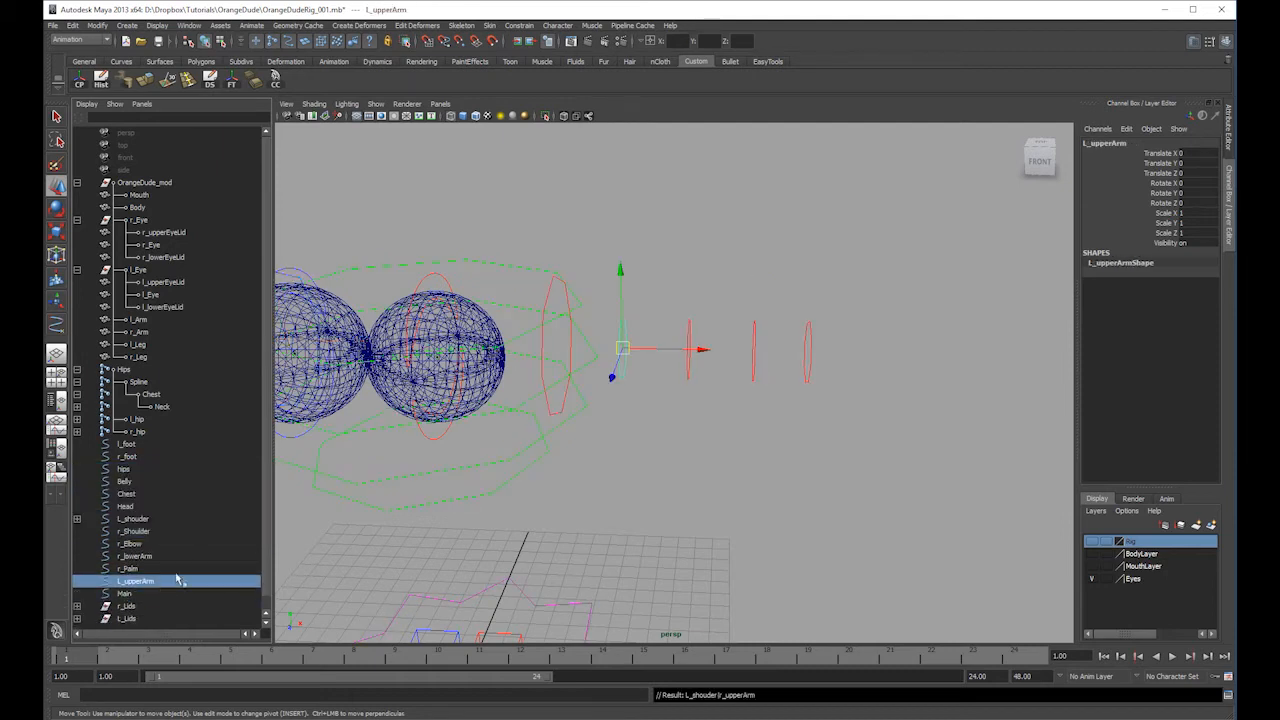
{"action": "middle_click_drag", "start_coordinate": [625, 376], "coordinate": [685, 346], "text": "alt"}
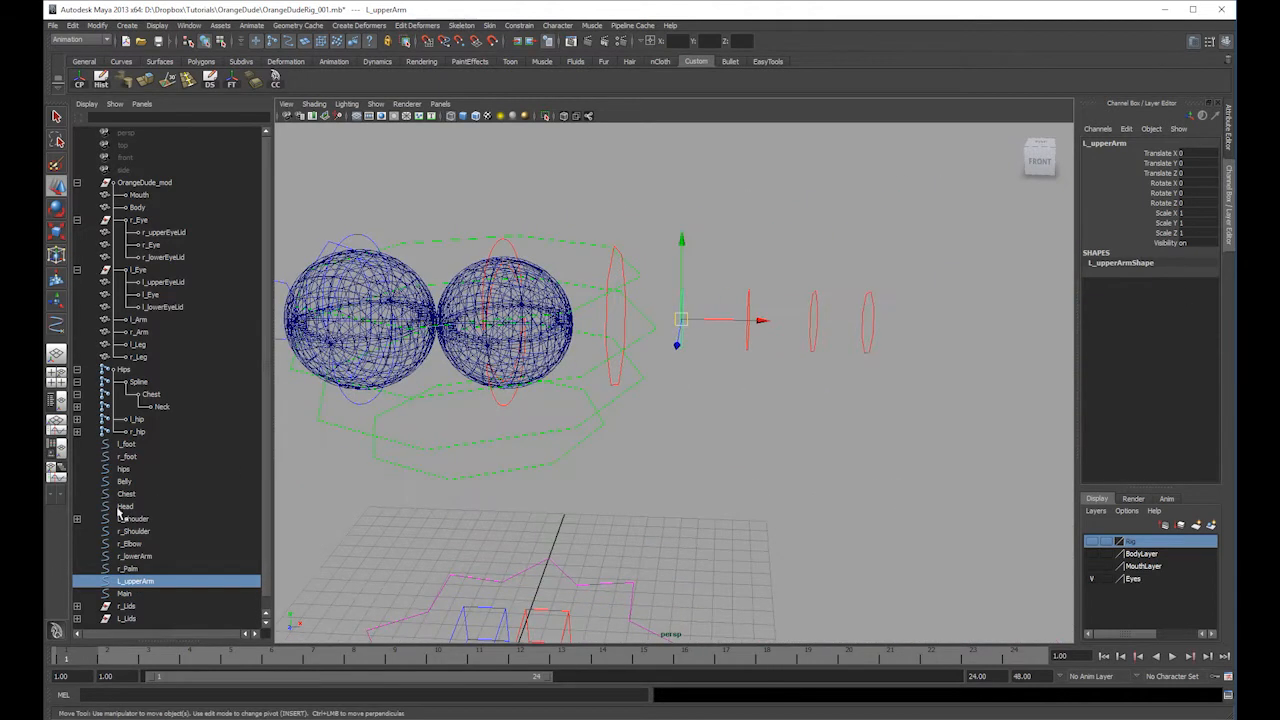
{"action": "left_click", "coordinate": [77, 519]}
{"action": "left_click", "coordinate": [77, 531]}
{"action": "left_click", "coordinate": [77, 543]}
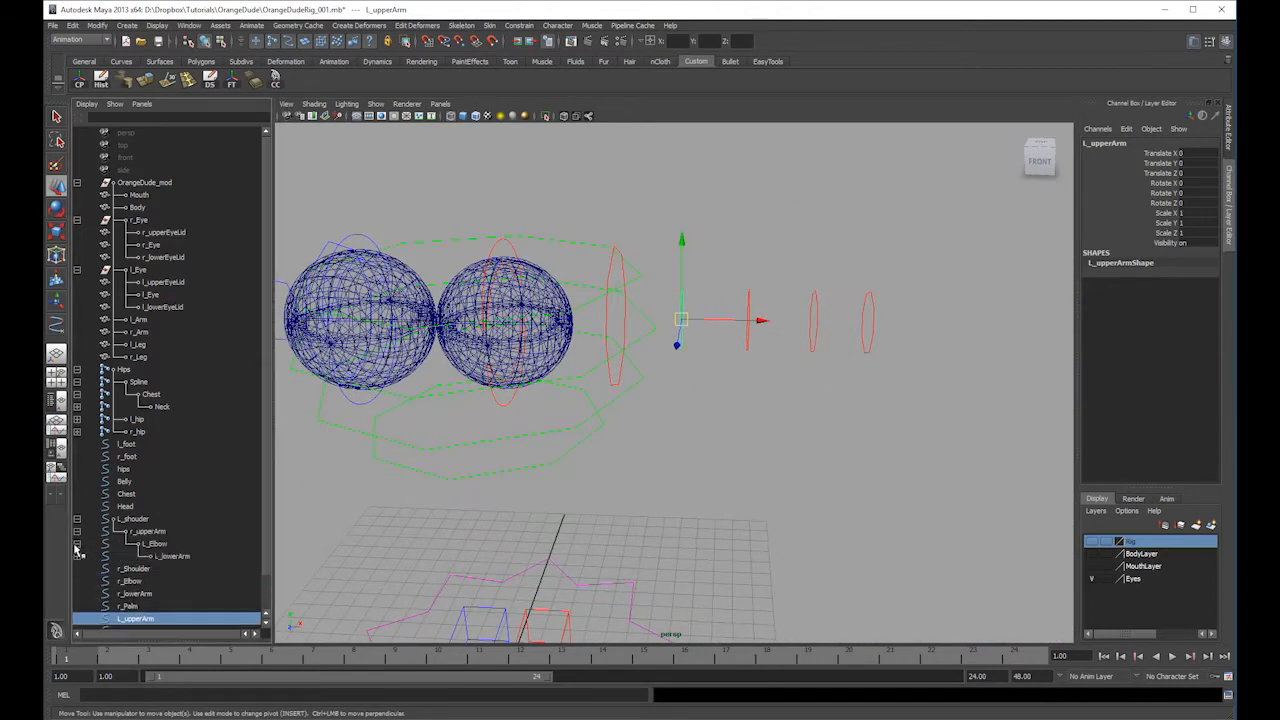
{"action": "scroll", "coordinate": [240, 518], "scroll_direction": "down", "scroll_amount": 2}
{"action": "left_click", "coordinate": [145, 494]}
{"action": "middle_click_drag", "start_coordinate": [145, 494], "coordinate": [138, 558]}
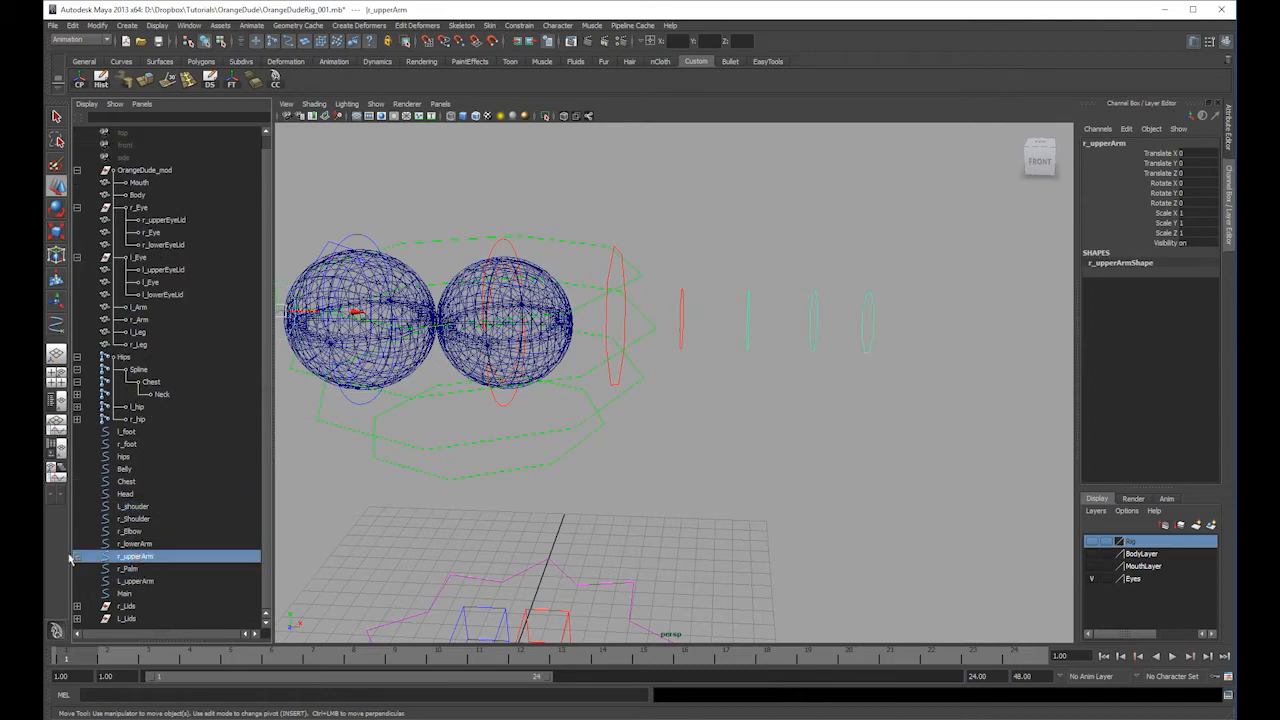
- Undo the arm parenting operations back to the state before L_Palm was placed under L_lowerArm
{"action": "key", "text": "ctrl+z"}
{"action": "key", "text": "ctrl+z"}
{"action": "key", "text": "ctrl+z"}
{"action": "key", "text": "ctrl+z"}
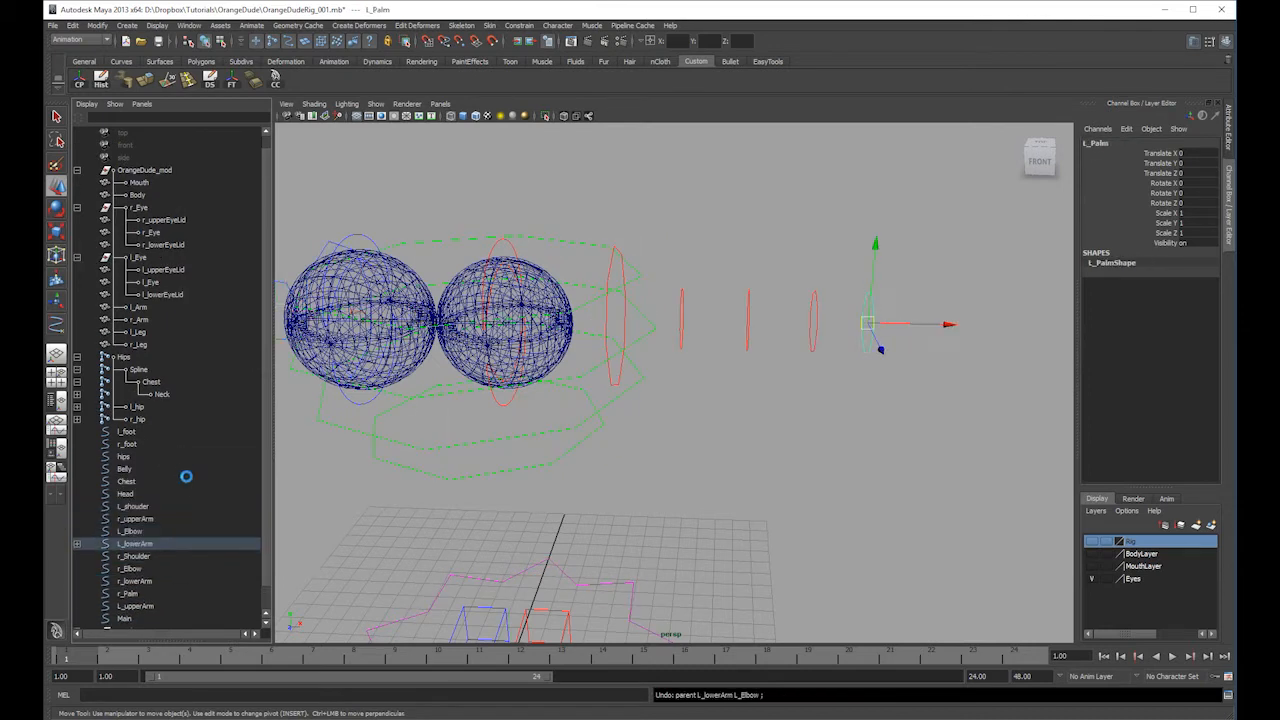
{"action": "key", "text": "ctrl+z"}
{"action": "scroll", "coordinate": [268, 617], "scroll_direction": "down", "scroll_amount": 1}
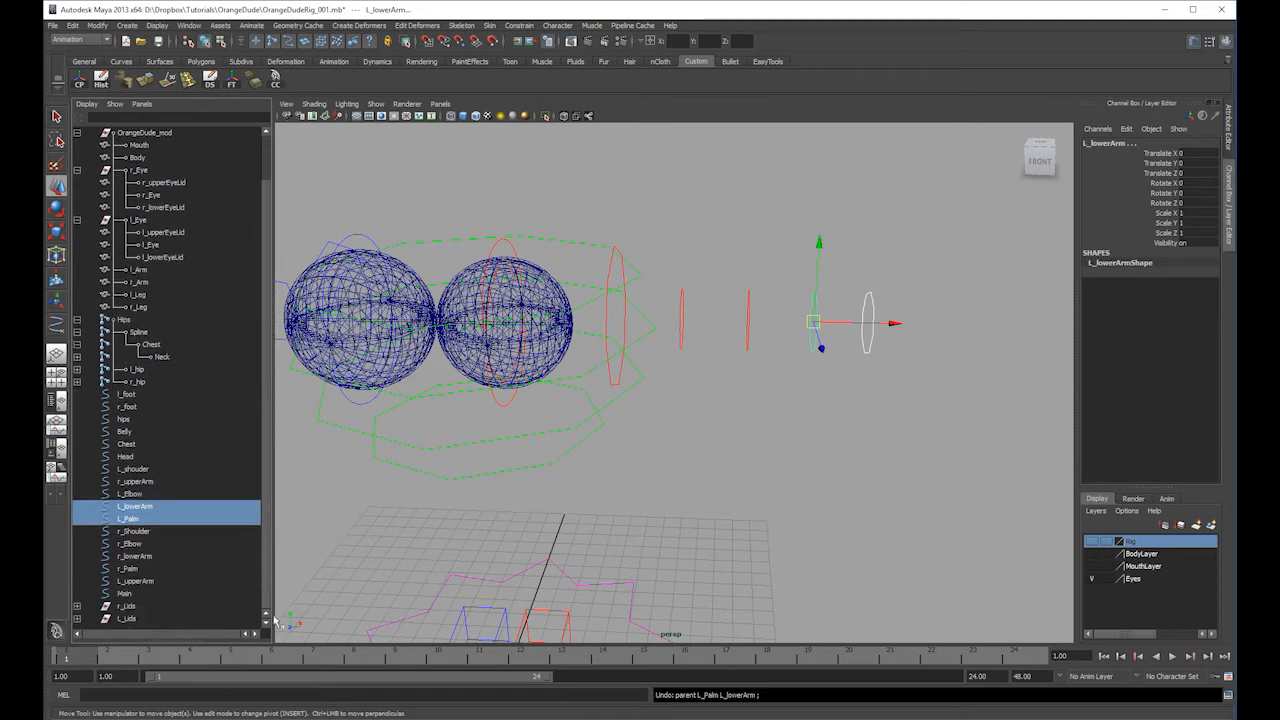
- Parent the left arm controls in a chain: L_Palm under L_lowerArm, L_Elbow, L_upperArm and L_shouder
{"action": "left_click", "coordinate": [130, 520]}
{"action": "mouse_move", "coordinate": [130, 520]}
{"action": "middle_mouse_down"}
{"action": "mouse_move", "coordinate": [150, 512]}
{"action": "mouse_move", "coordinate": [133, 508]}
{"action": "middle_mouse_up"}
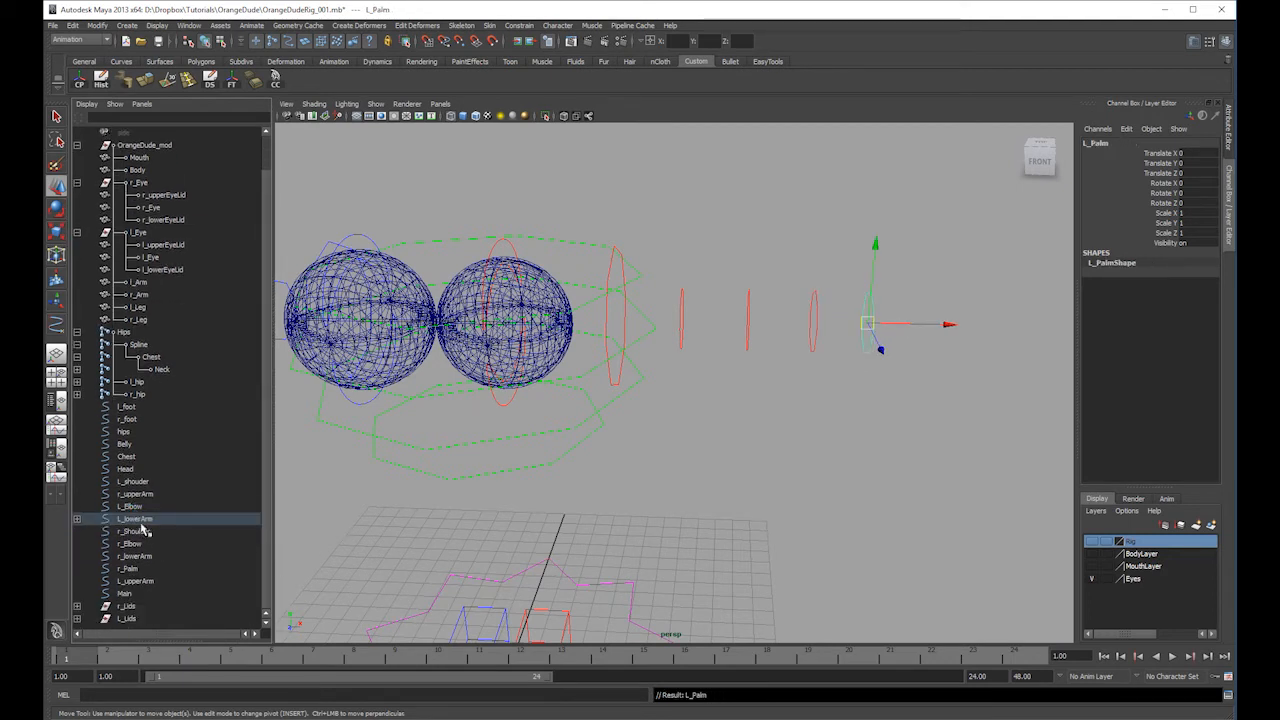
{"action": "left_click", "coordinate": [143, 584]}
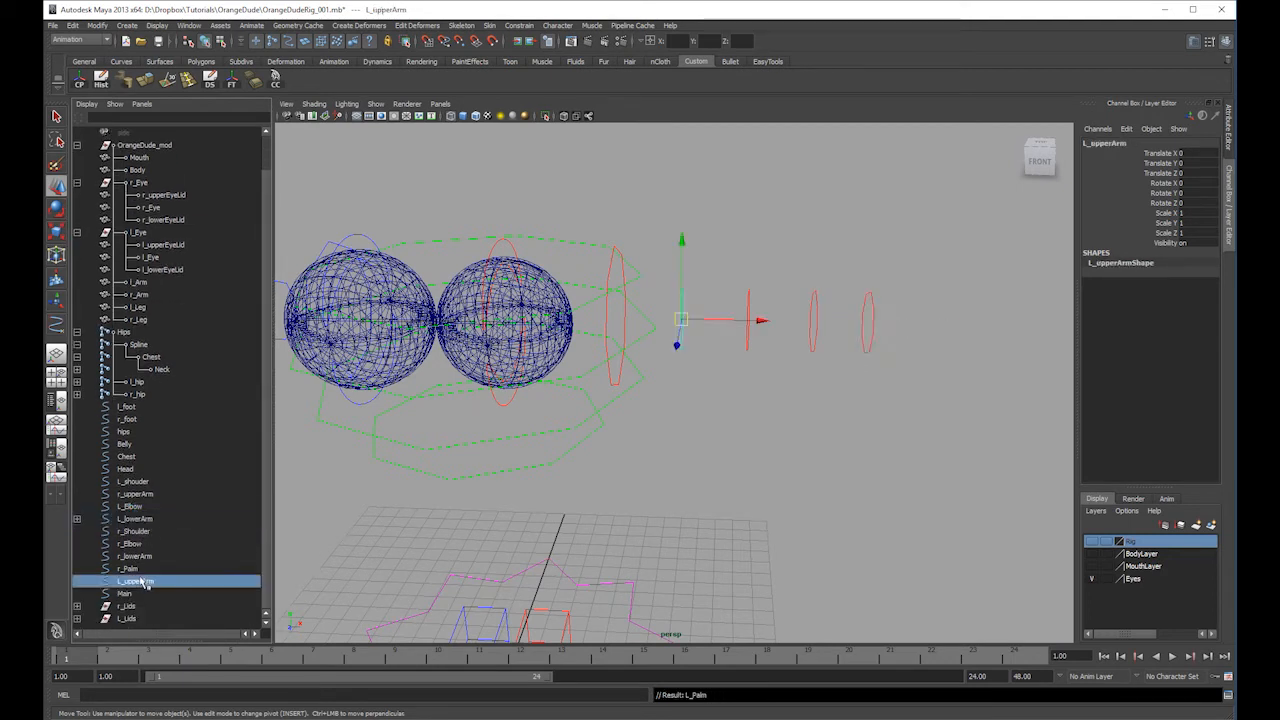
{"action": "left_click", "coordinate": [141, 520]}
{"action": "mouse_move", "coordinate": [141, 520]}
{"action": "middle_mouse_down"}
{"action": "mouse_move", "coordinate": [132, 509]}
{"action": "mouse_move", "coordinate": [150, 583]}
{"action": "mouse_move", "coordinate": [148, 516]}
{"action": "mouse_move", "coordinate": [135, 508]}
{"action": "middle_mouse_up"}
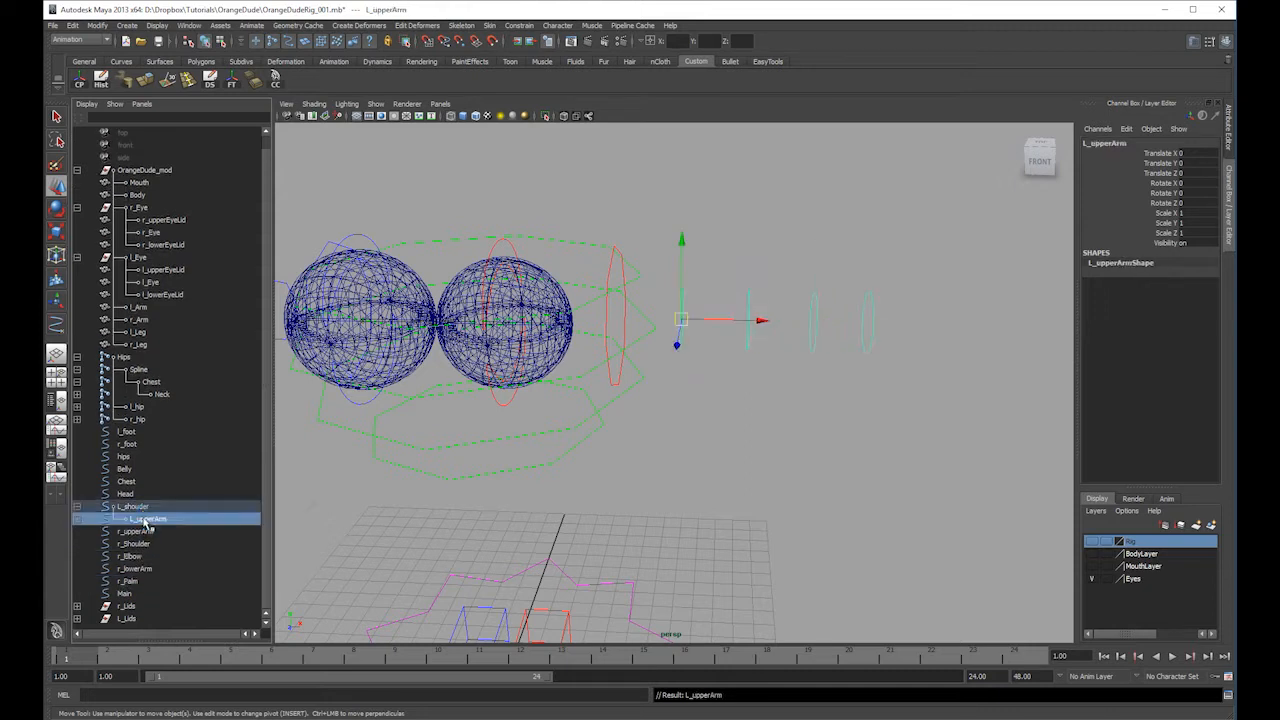
- Parent the right arm controls in a chain: r_Palm under r_lowerArm, r_Elbow, r_Shoulder and r_upperArm
{"action": "left_click", "coordinate": [138, 533]}
{"action": "middle_click_drag", "start_coordinate": [330, 425], "coordinate": [900, 399], "text": "alt"}
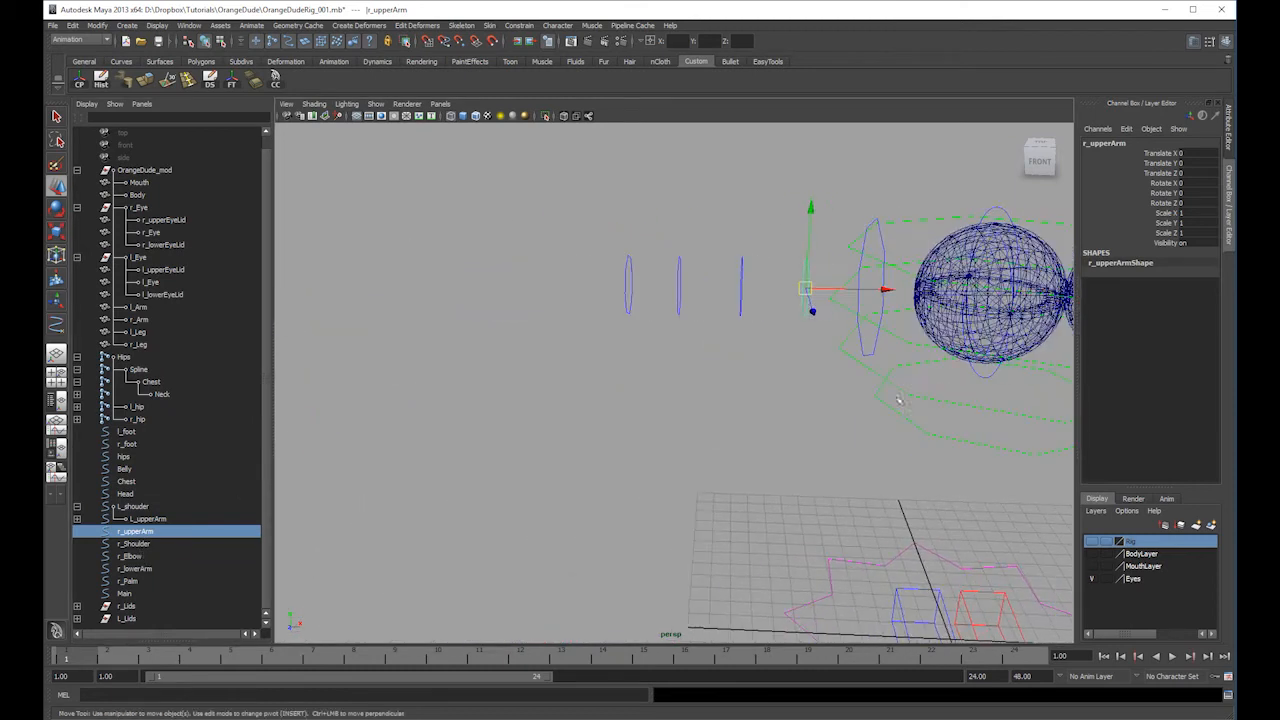
{"action": "left_click", "coordinate": [627, 305]}
{"action": "middle_click_drag", "start_coordinate": [597, 313], "coordinate": [367, 340], "text": "alt"}
{"action": "middle_click_drag", "start_coordinate": [130, 581], "coordinate": [142, 543]}
{"action": "left_click", "coordinate": [136, 581]}
{"action": "left_click", "coordinate": [142, 543]}
- Examine the parenting order of the right arm controls from r_upperArm down to r_Palm
{"action": "left_click", "coordinate": [627, 245]}
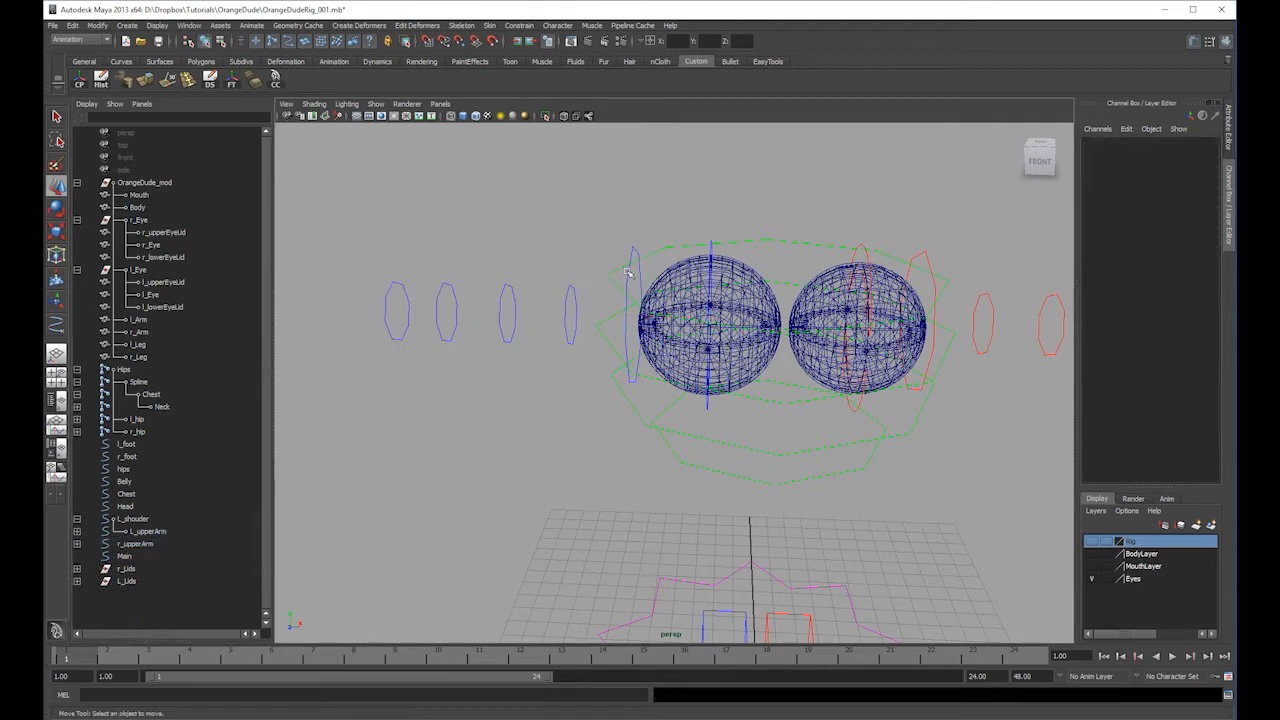
{"action": "left_click", "coordinate": [630, 278]}
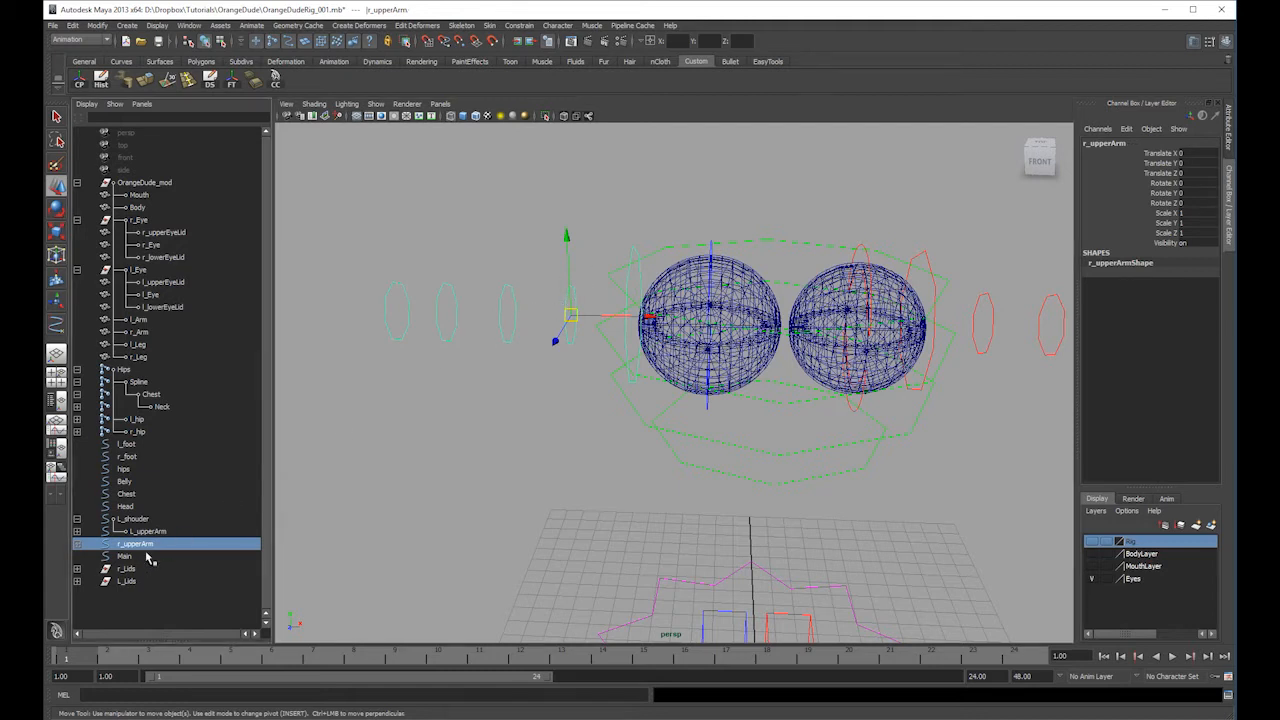
{"action": "left_click", "coordinate": [607, 281]}
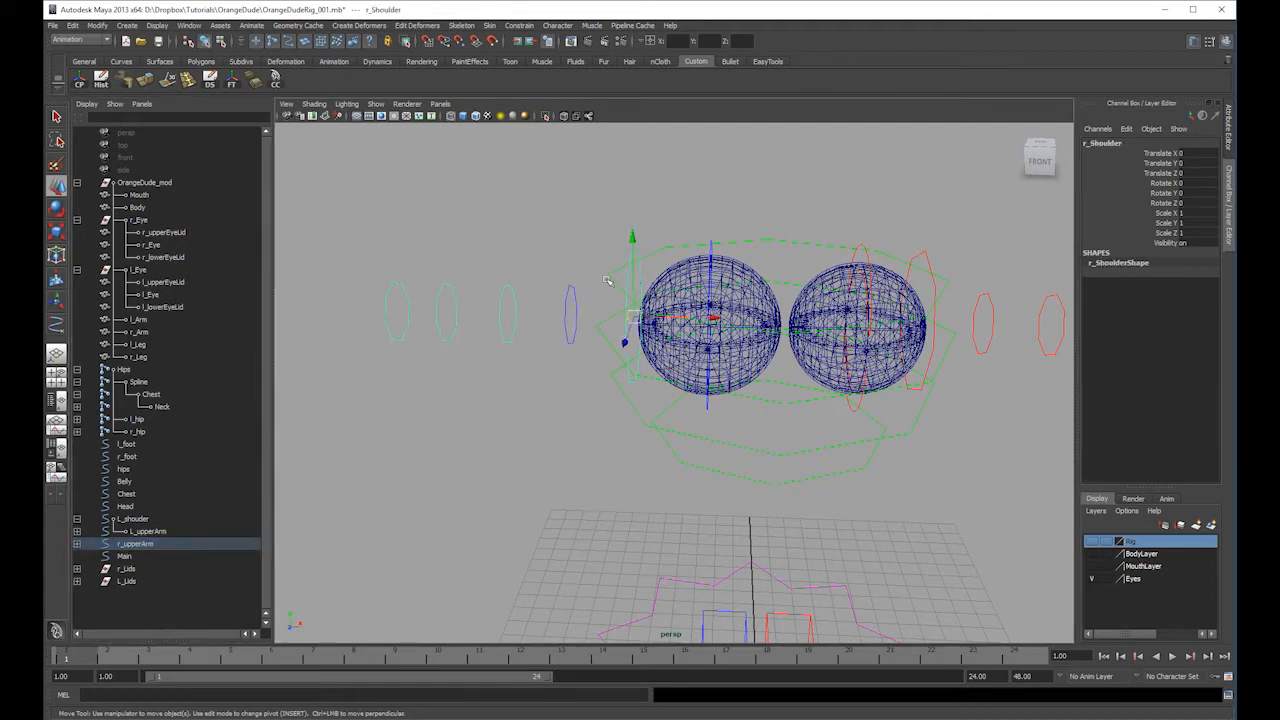
{"action": "left_click", "coordinate": [77, 544]}
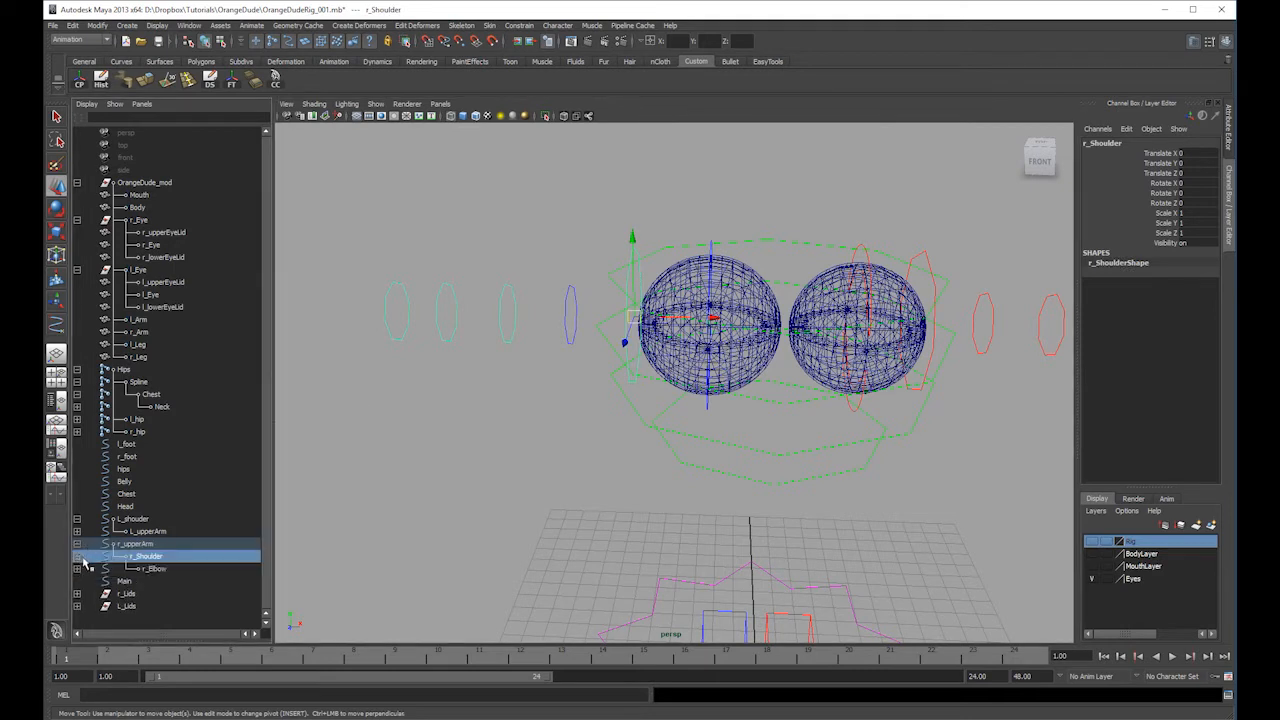
{"action": "left_click", "coordinate": [78, 569]}
{"action": "left_click", "coordinate": [186, 584]}
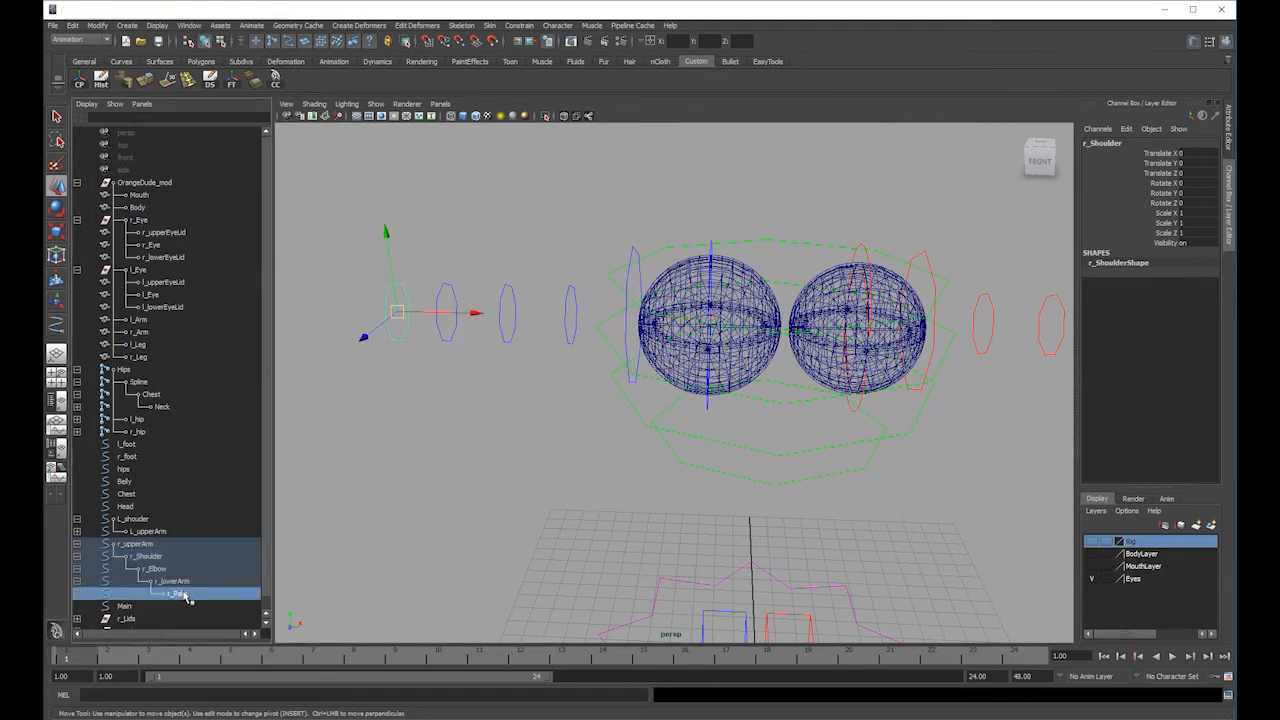
{"action": "left_click", "coordinate": [158, 568]}
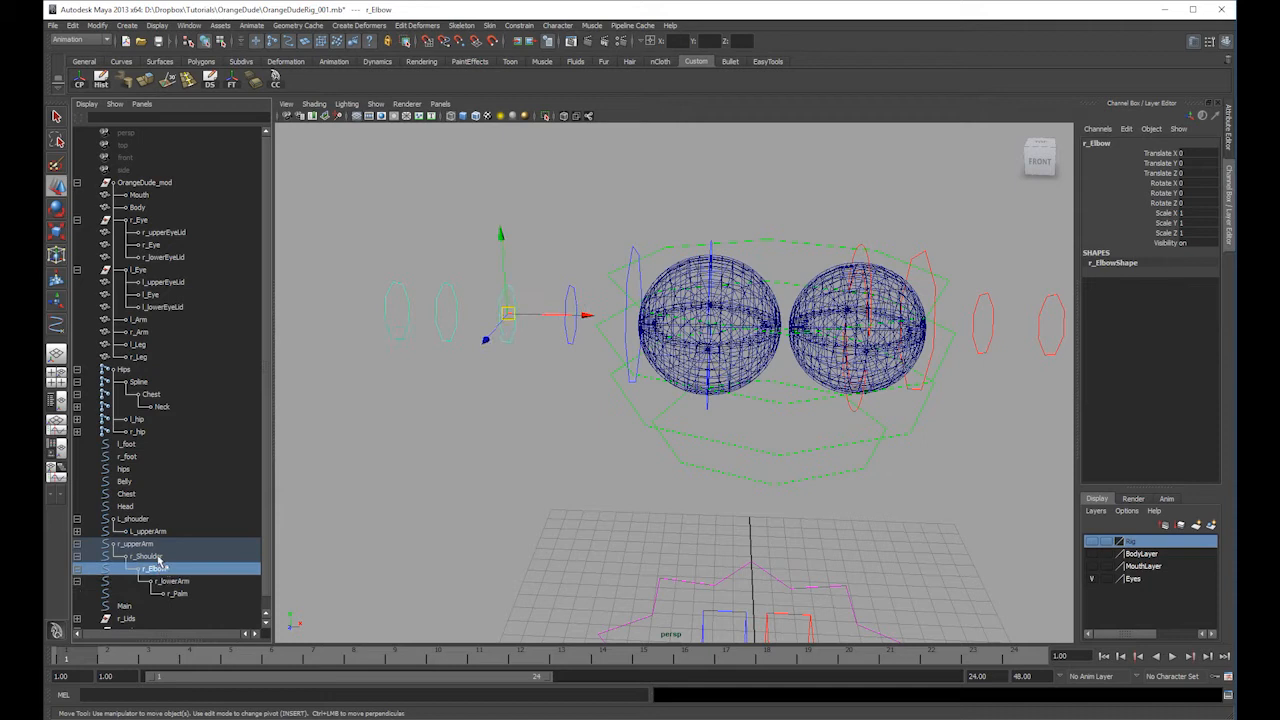
{"action": "left_click", "coordinate": [158, 557]}
{"action": "left_click", "coordinate": [140, 544]}
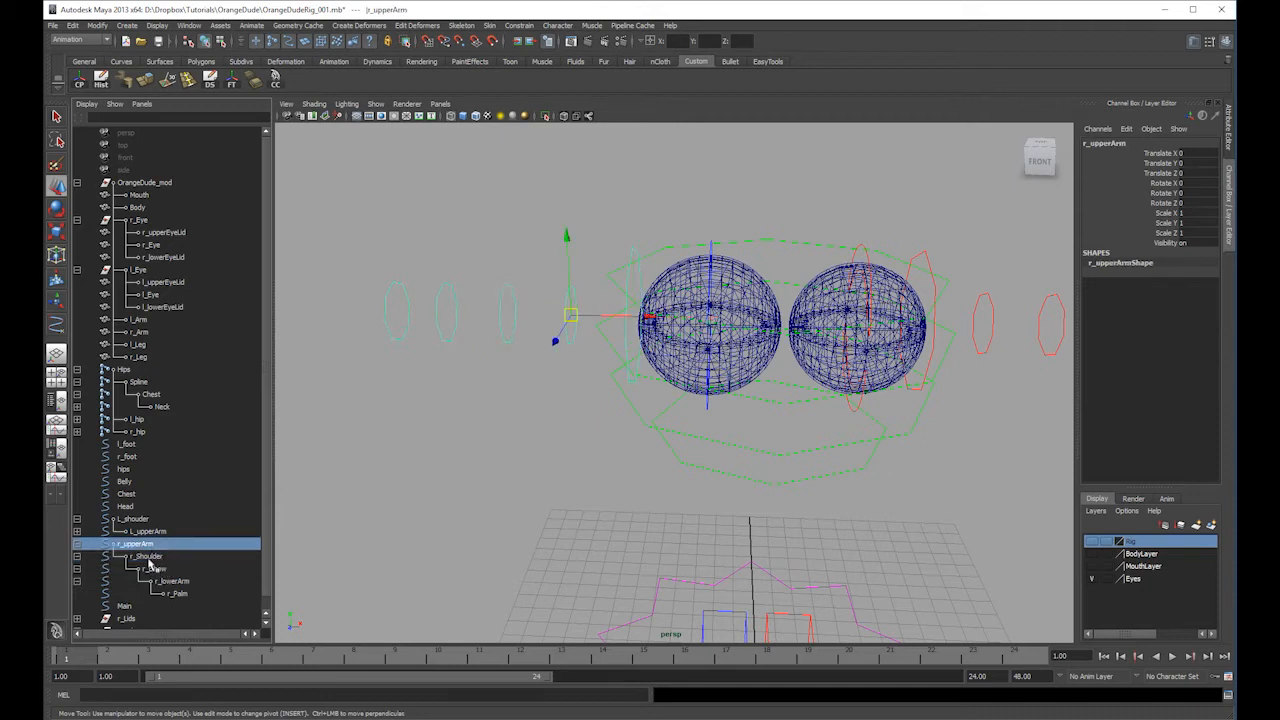
- Reorder the right arm hierarchy with r_Elbow under r_upperArm and r_upperArm under r_Shoulder, and parent both shoulder controls under Main
{"action": "middle_click_drag", "start_coordinate": [149, 542], "coordinate": [146, 521]}
{"action": "key", "text": "ctrl+z"}
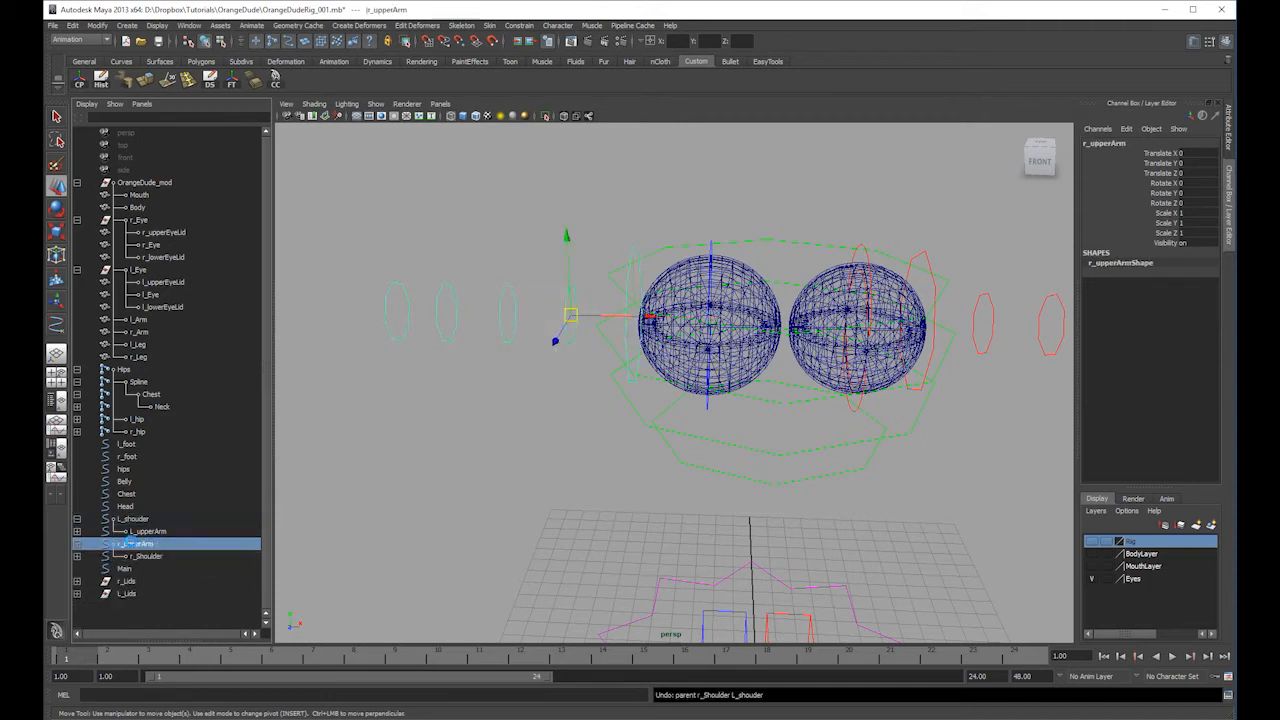
{"action": "left_click", "coordinate": [77, 556]}
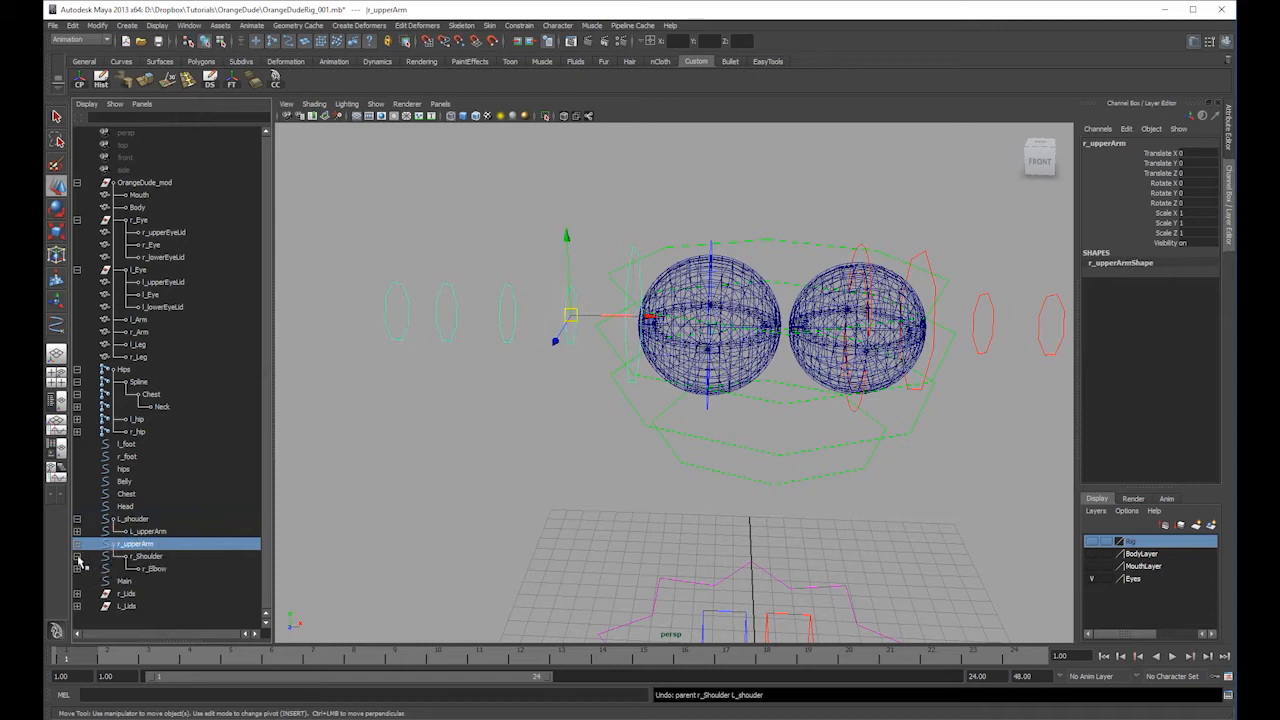
{"action": "left_click", "coordinate": [78, 568]}
{"action": "left_click", "coordinate": [172, 581]}
{"action": "left_click", "coordinate": [154, 569]}
{"action": "middle_click_drag", "start_coordinate": [154, 569], "coordinate": [124, 545]}
{"action": "left_click", "coordinate": [146, 556]}
{"action": "left_click", "coordinate": [146, 556]}
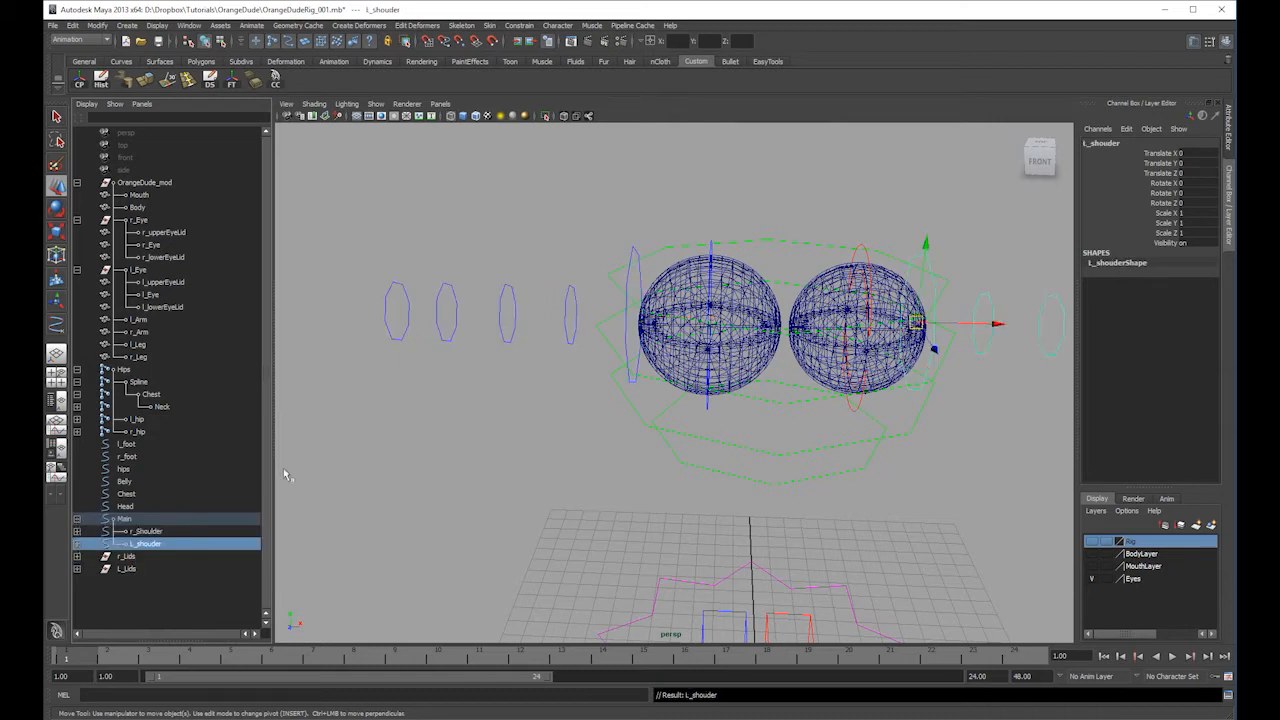
- Parent the shoulder, Head, Chest and Belly controls into a body hierarchy under the hips control
{"action": "scroll", "coordinate": [749, 327], "scroll_direction": "down", "scroll_amount": 3}
{"action": "left_click", "coordinate": [766, 279]}
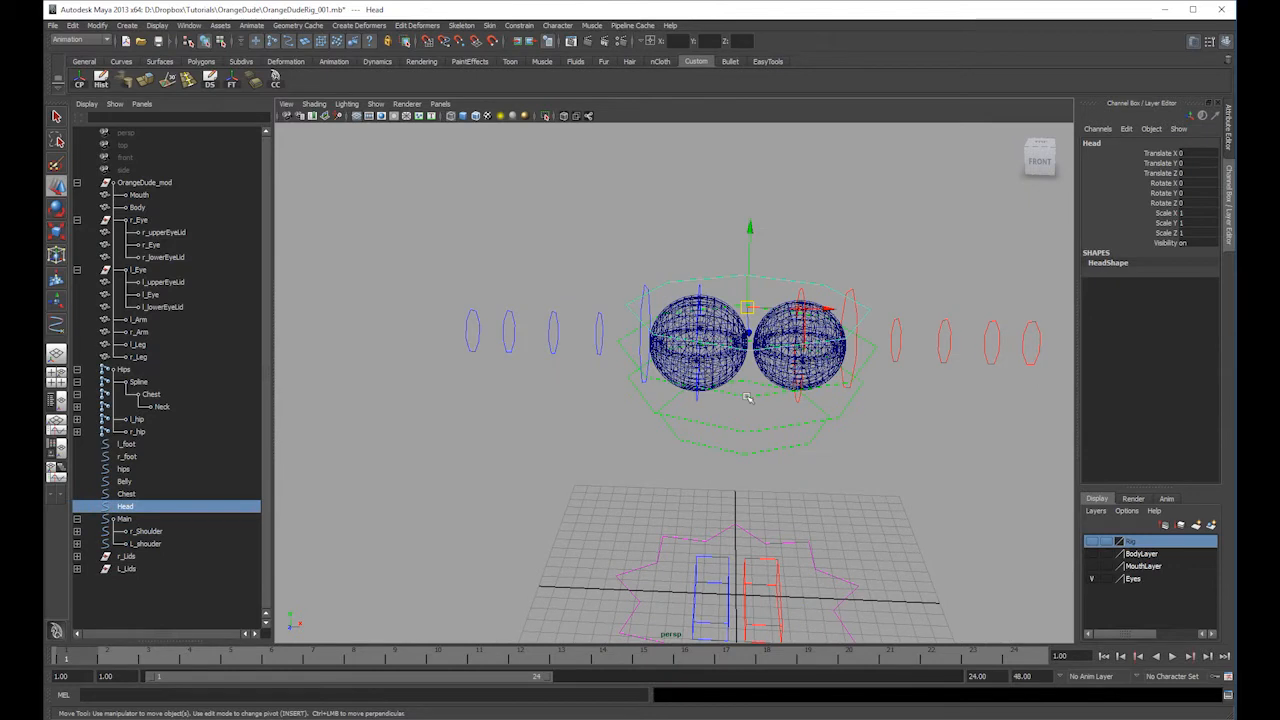
{"action": "left_click", "coordinate": [744, 397]}
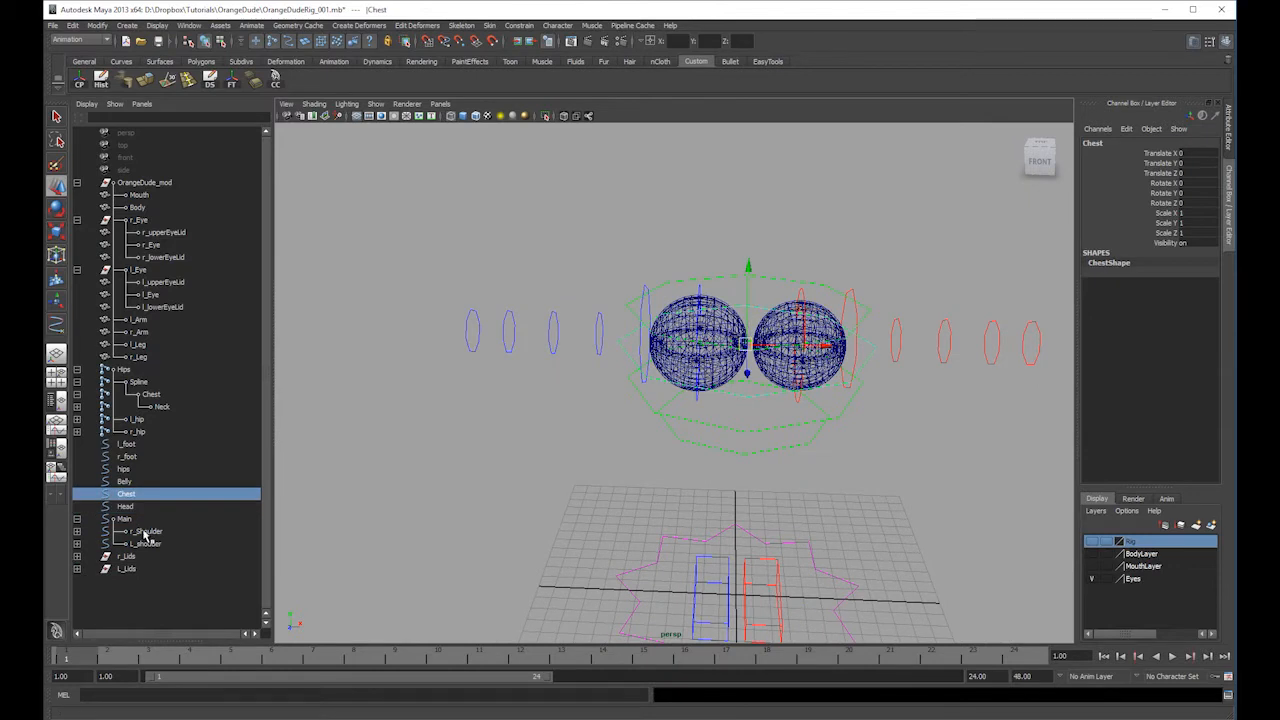
{"action": "left_click_drag", "start_coordinate": [144, 532], "coordinate": [146, 543]}
{"action": "middle_click_drag", "start_coordinate": [146, 537], "coordinate": [130, 457]}
{"action": "left_click", "coordinate": [127, 470]}
{"action": "left_click", "coordinate": [127, 506]}
- Parent l_foot, r_foot and hips under the Main control and rename the hips control as Hips
{"action": "left_click", "coordinate": [126, 443]}
{"action": "left_click", "coordinate": [127, 456], "text": "ctrl"}
{"action": "left_click", "coordinate": [130, 445]}
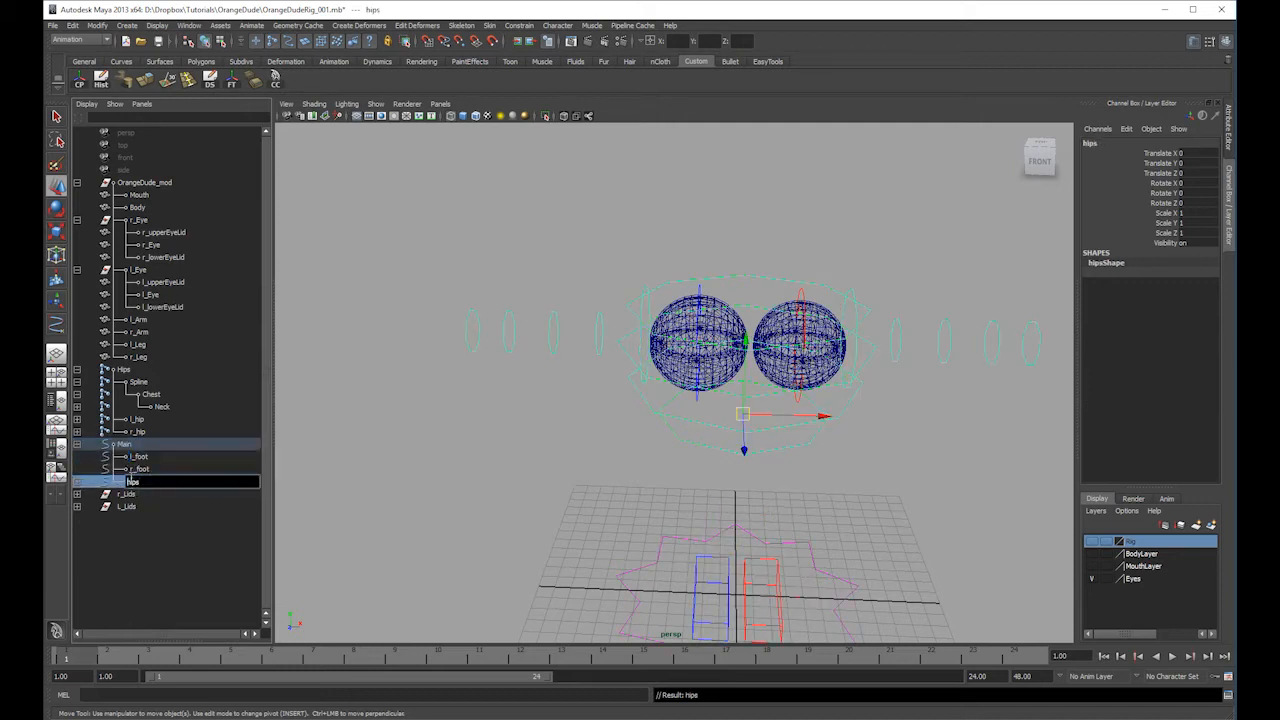
{"action": "key", "text": "Return"}
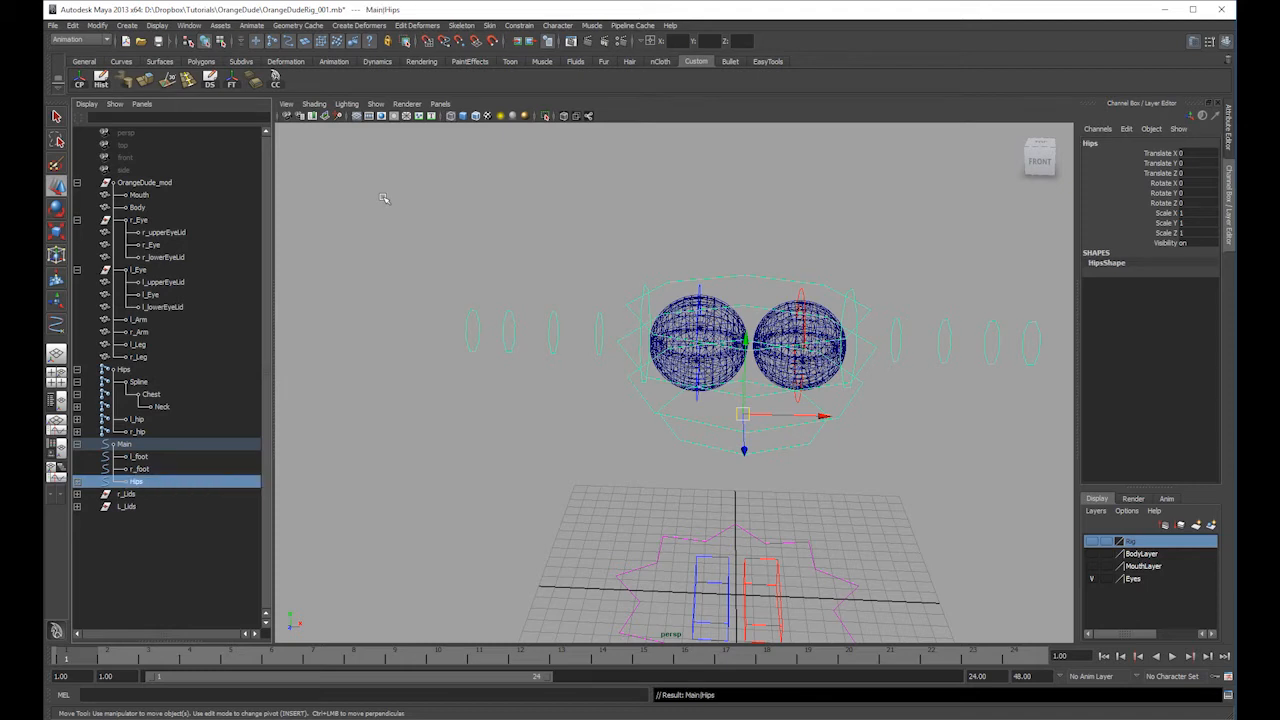
- Parent the r_Lids and L_Lids groups under the Main control
{"action": "scroll", "coordinate": [760, 300], "scroll_direction": "down", "scroll_amount": 3}
{"action": "left_click_drag", "start_coordinate": [790, 290], "coordinate": [710, 243], "text": "alt"}
{"action": "left_click", "coordinate": [694, 218]}
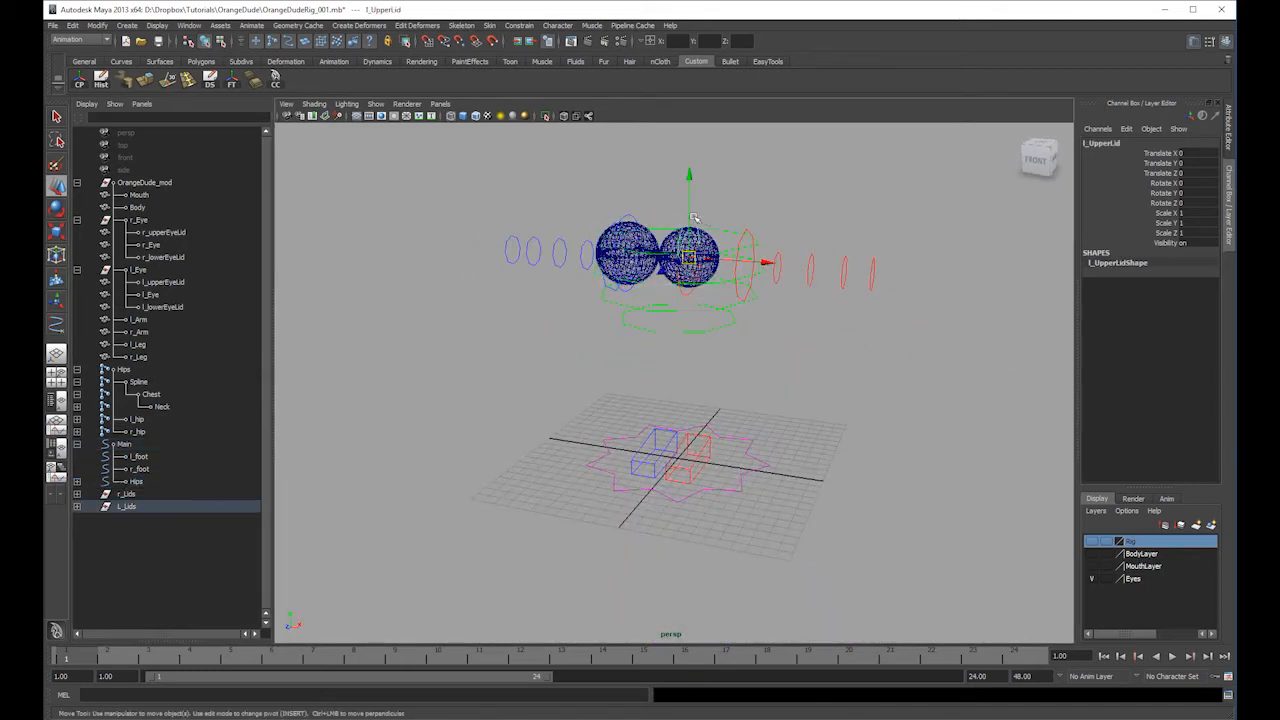
{"action": "left_click", "coordinate": [136, 504]}
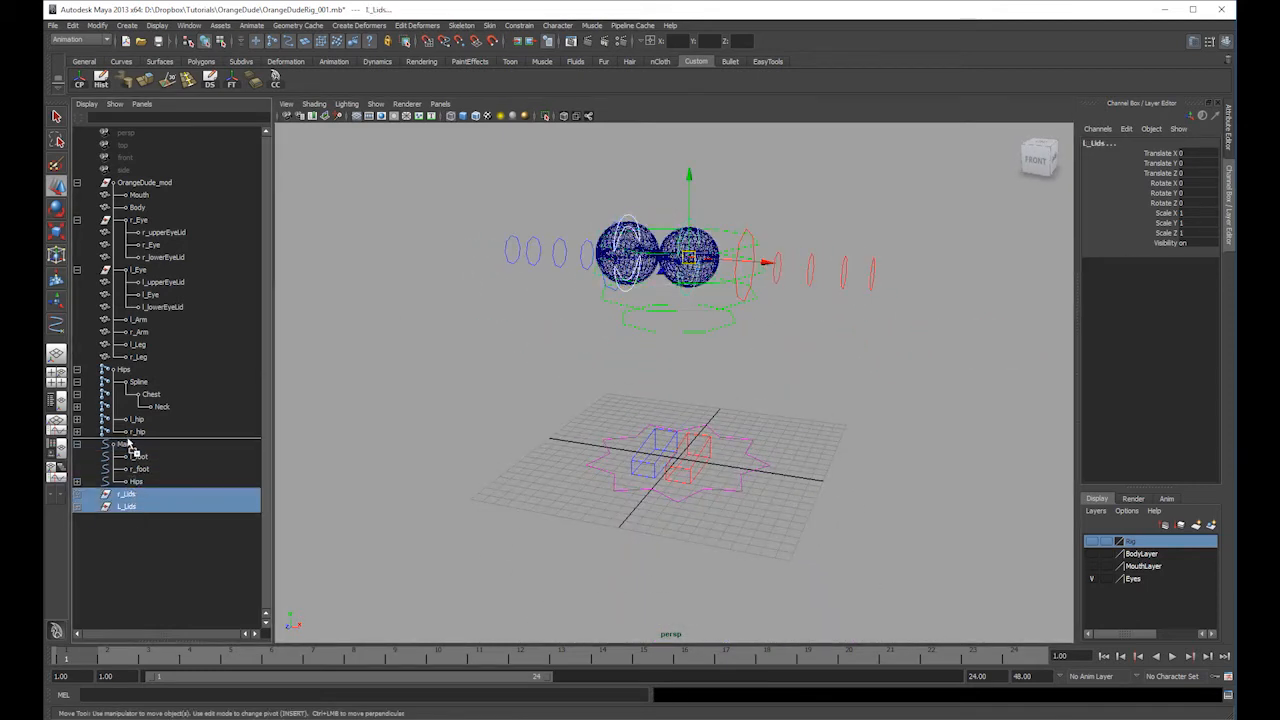
- Display the model shaded and parent-constrain the r_upperEyeLid mesh to the l_UpperLid control curve
{"action": "left_click_drag", "start_coordinate": [652, 300], "coordinate": [601, 292], "text": "alt"}
{"action": "left_click", "coordinate": [654, 306]}
{"action": "key", "text": "5"}
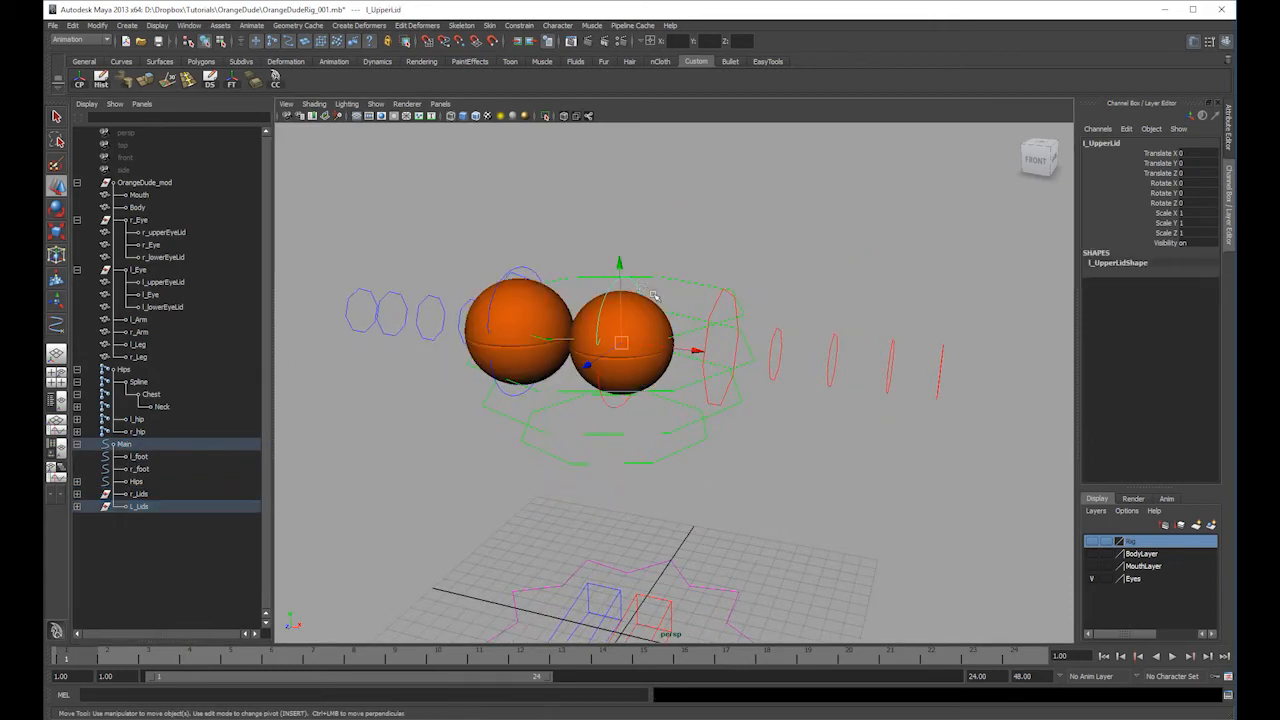
{"action": "left_click", "coordinate": [656, 302]}
{"action": "left_click", "coordinate": [519, 25]}
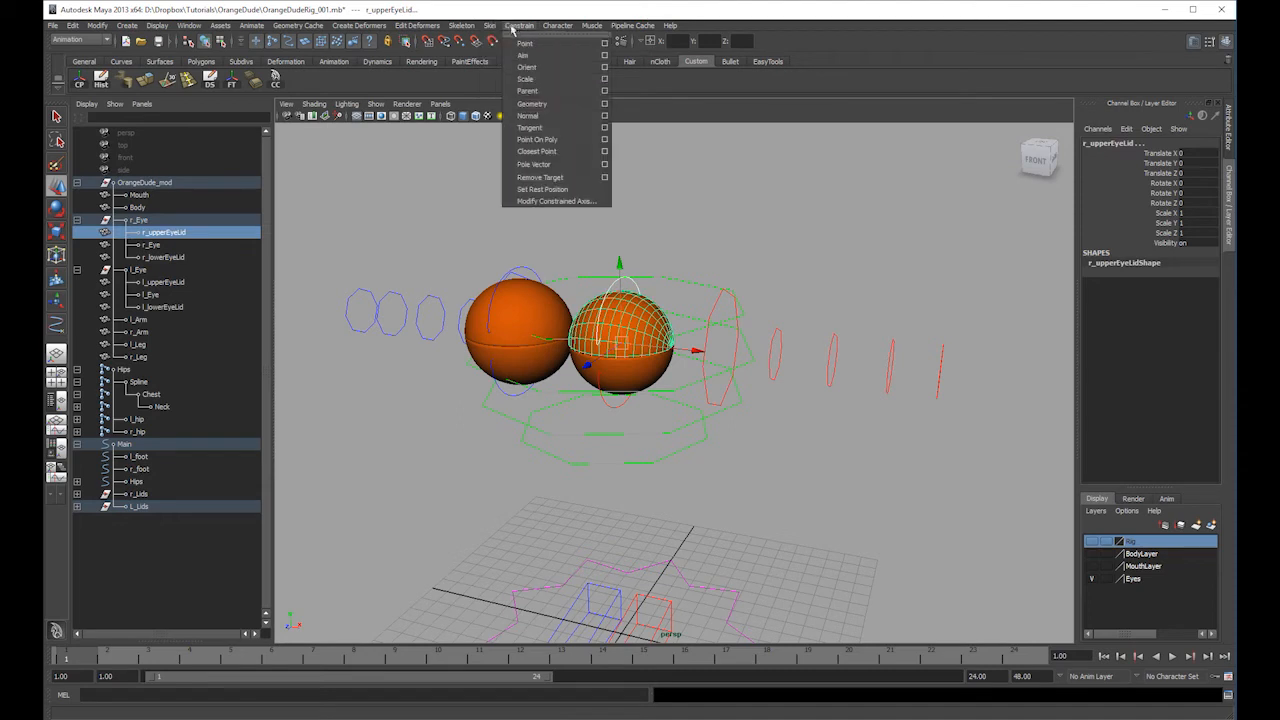
{"action": "left_click", "coordinate": [545, 92]}
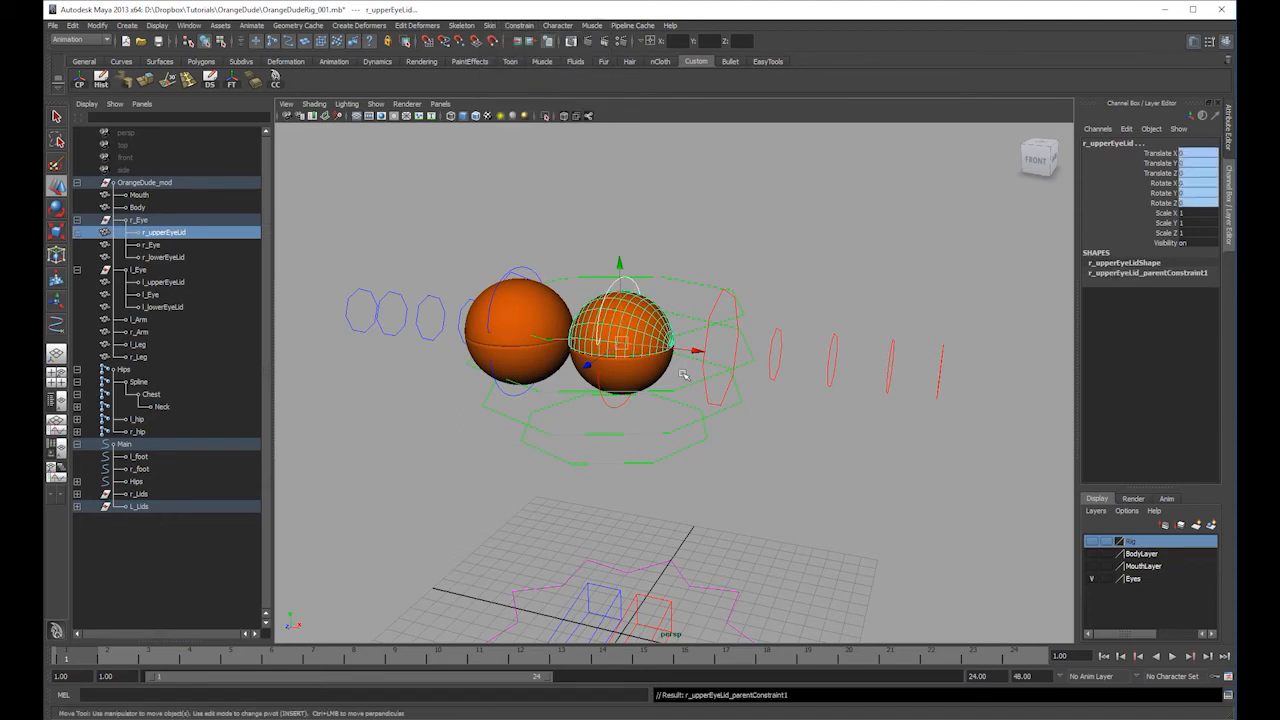
- Parent-constrain the r_lowerEyeLid mesh to the red lower lid control curve around the same eye
{"action": "left_click_drag", "start_coordinate": [681, 371], "coordinate": [631, 377], "text": "alt"}
{"action": "left_click", "coordinate": [606, 398]}
{"action": "left_click", "coordinate": [621, 386]}
{"action": "left_click", "coordinate": [650, 360], "text": "shift"}
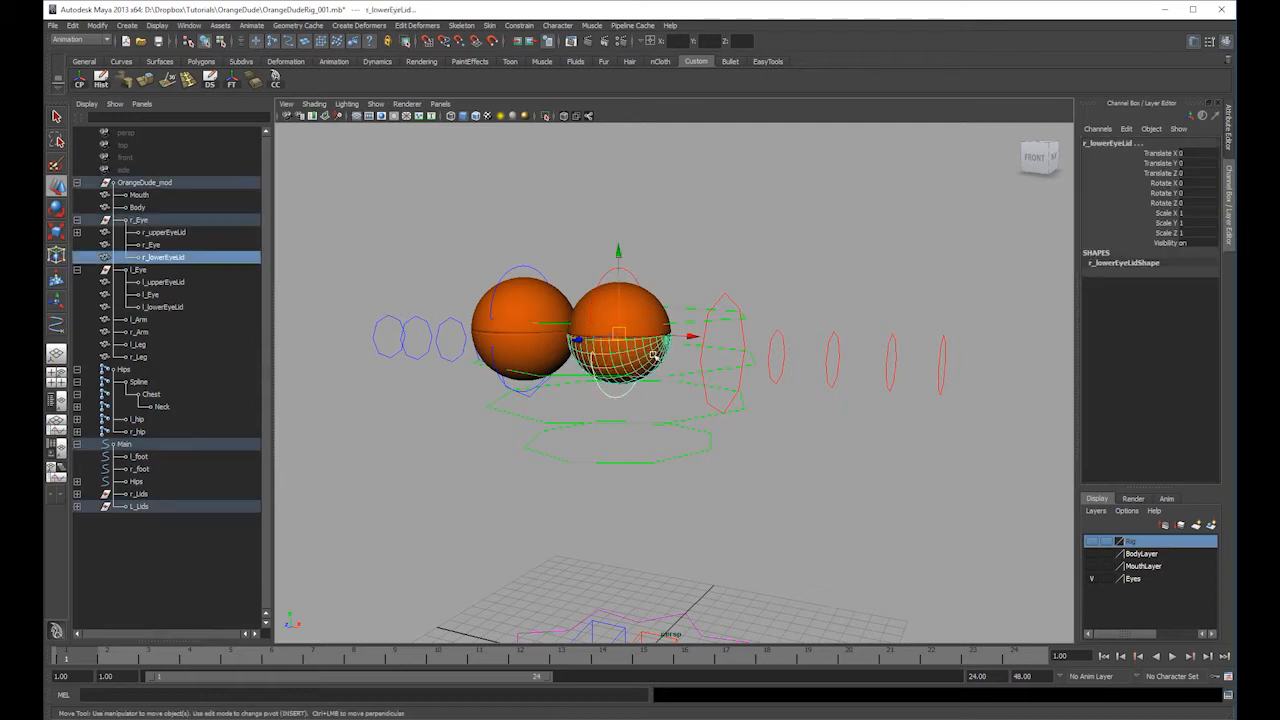
{"action": "key", "text": "g"}
- Parent-constrain the l_lowerEyeLid mesh to the blue lower lid control curve
{"action": "left_click", "coordinate": [525, 391]}
{"action": "left_click_drag", "start_coordinate": [525, 391], "coordinate": [530, 395], "text": "alt"}
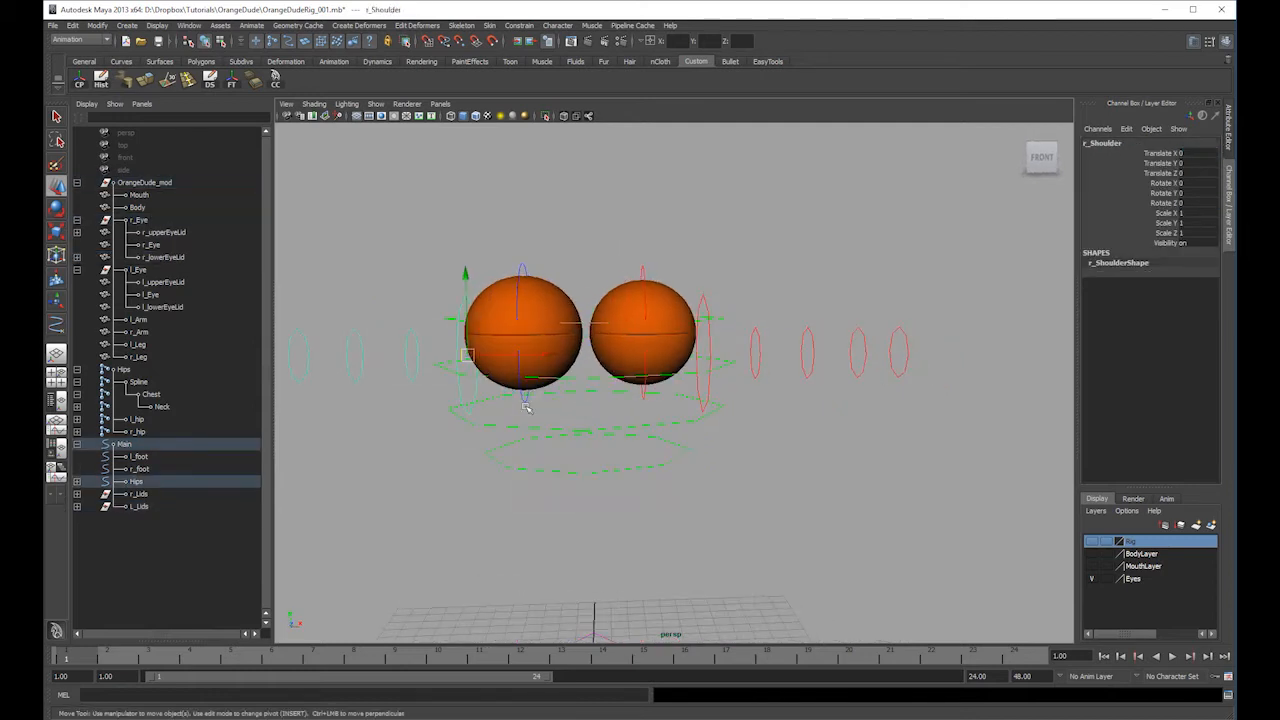
{"action": "left_click", "coordinate": [528, 397]}
{"action": "left_click", "coordinate": [565, 362], "text": "shift"}
{"action": "key", "text": "g"}
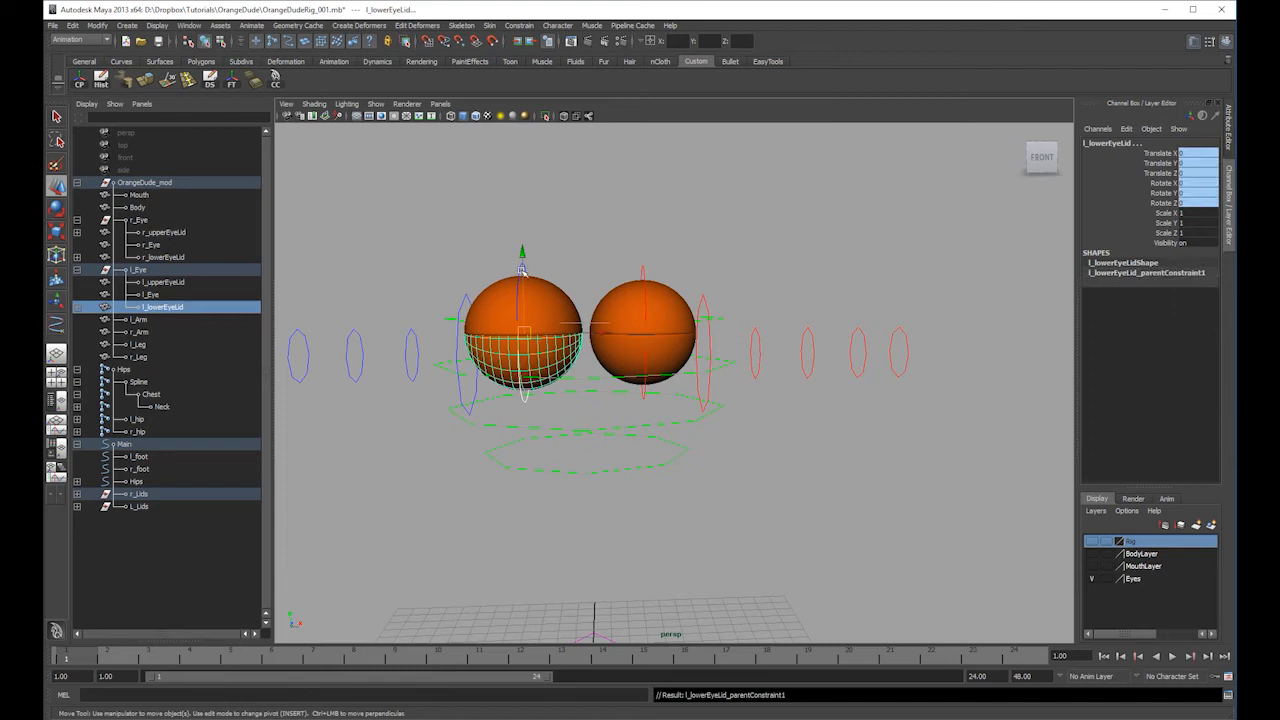
- Parent-constrain the l_upperEyeLid mesh to the blue upper lid control curve
{"action": "left_click", "coordinate": [522, 272]}
{"action": "left_click", "coordinate": [535, 279]}
{"action": "left_click", "coordinate": [560, 288], "text": "shift"}
{"action": "key", "text": "g"}
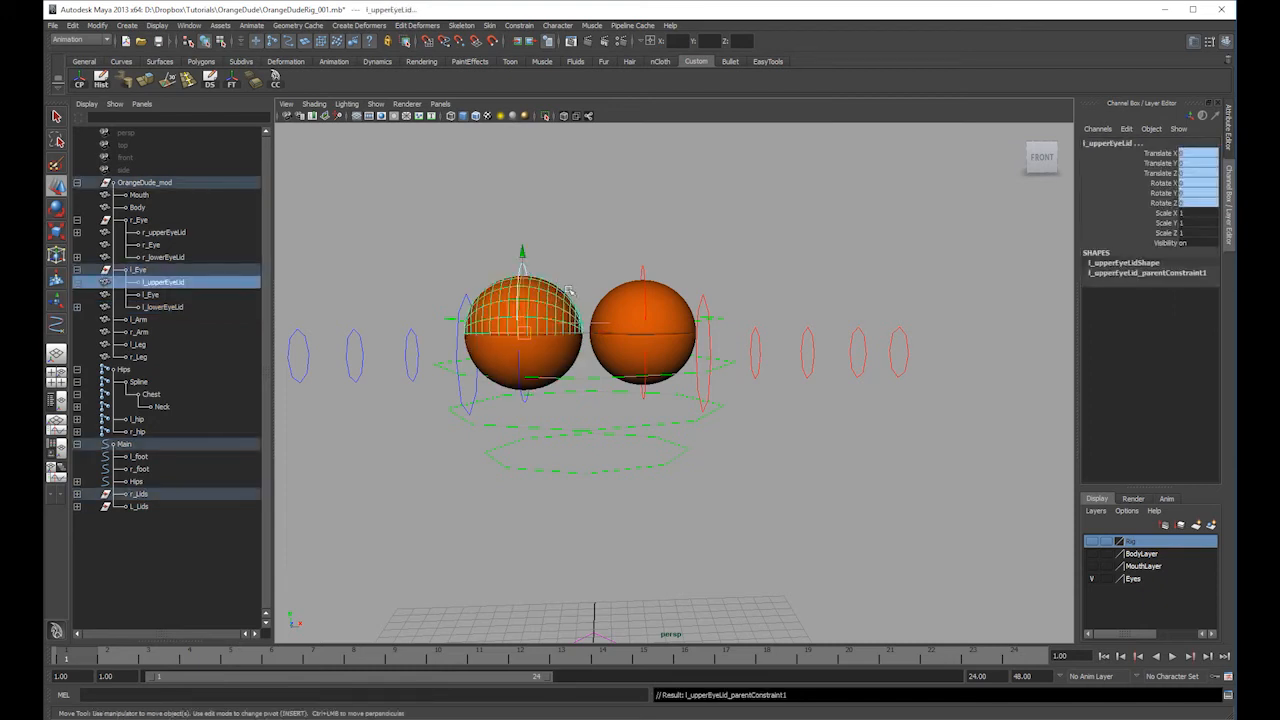
- Select the r_Lids and L_Lids groups under Main and display the scene in wireframe
{"action": "left_click_drag", "start_coordinate": [565, 288], "coordinate": [598, 278], "text": "alt"}
{"action": "left_click", "coordinate": [117, 445]}
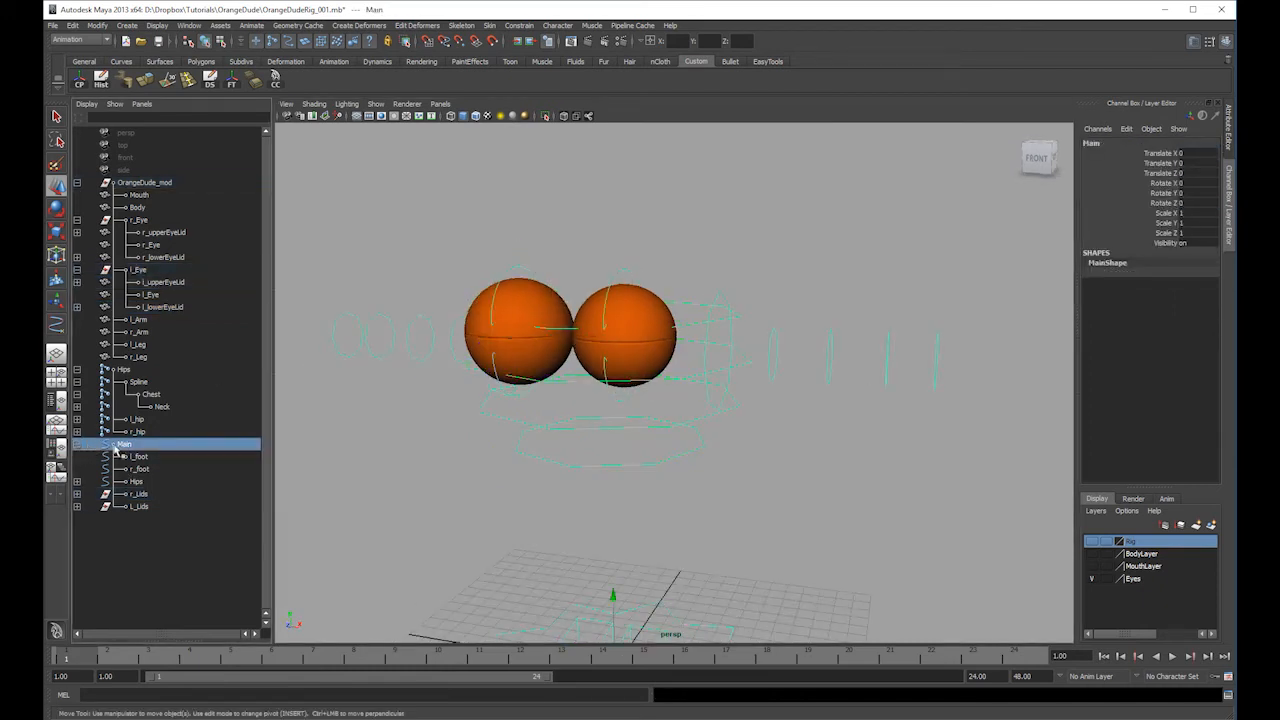
{"action": "left_click_drag", "start_coordinate": [146, 494], "coordinate": [150, 505]}
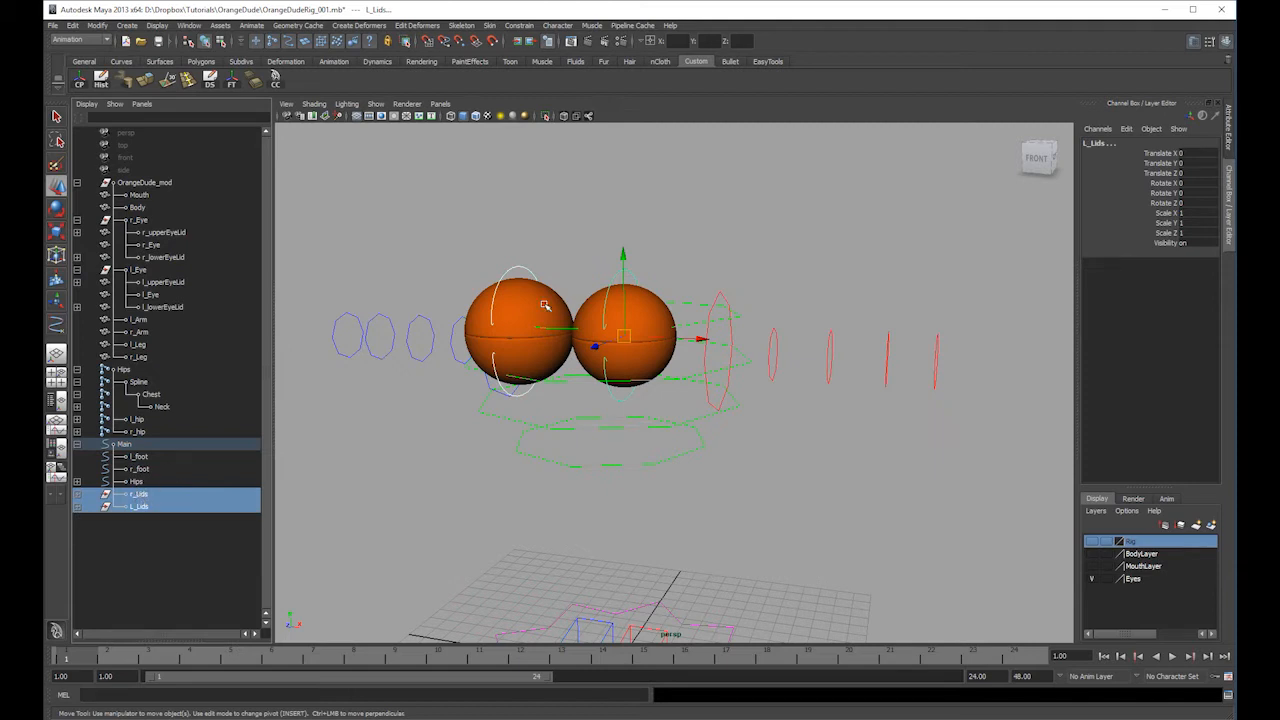
{"action": "key", "text": "4"}
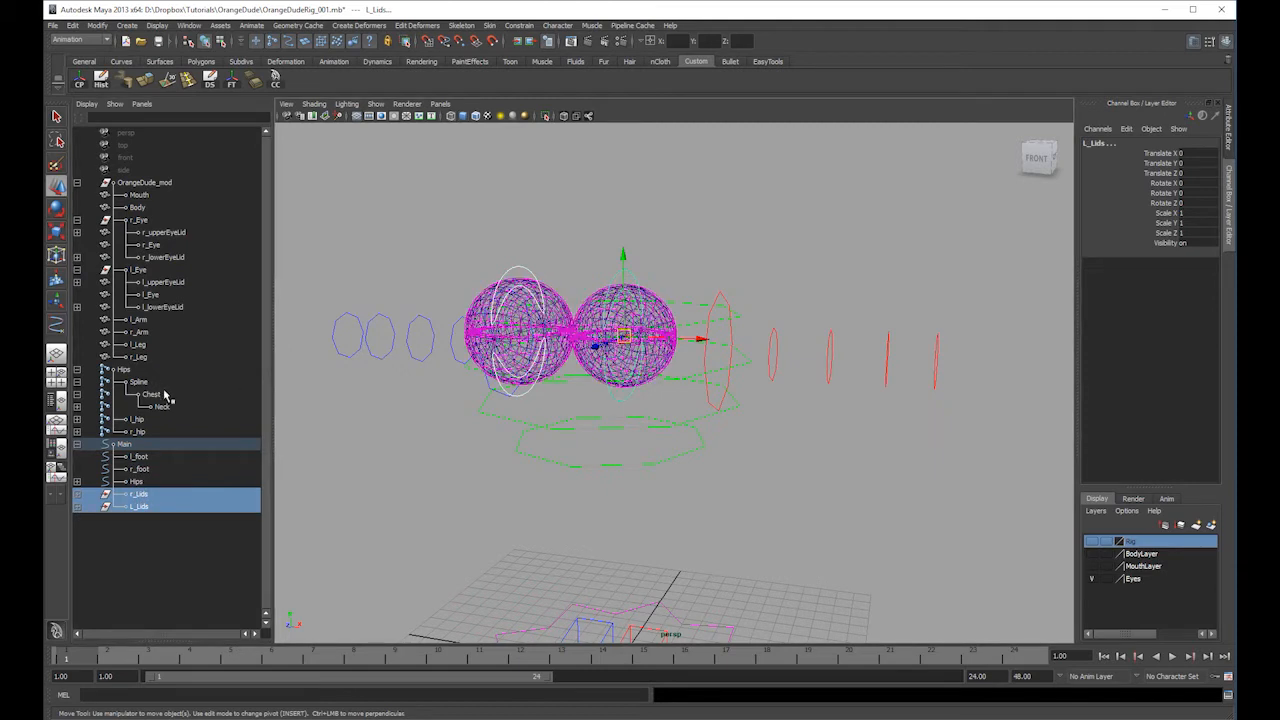
- Expand the Hips joint hierarchy through Neck and eyes and select the l_Eye joint
{"action": "left_click", "coordinate": [78, 382]}
{"action": "left_click", "coordinate": [78, 382]}
{"action": "left_click", "coordinate": [77, 407]}
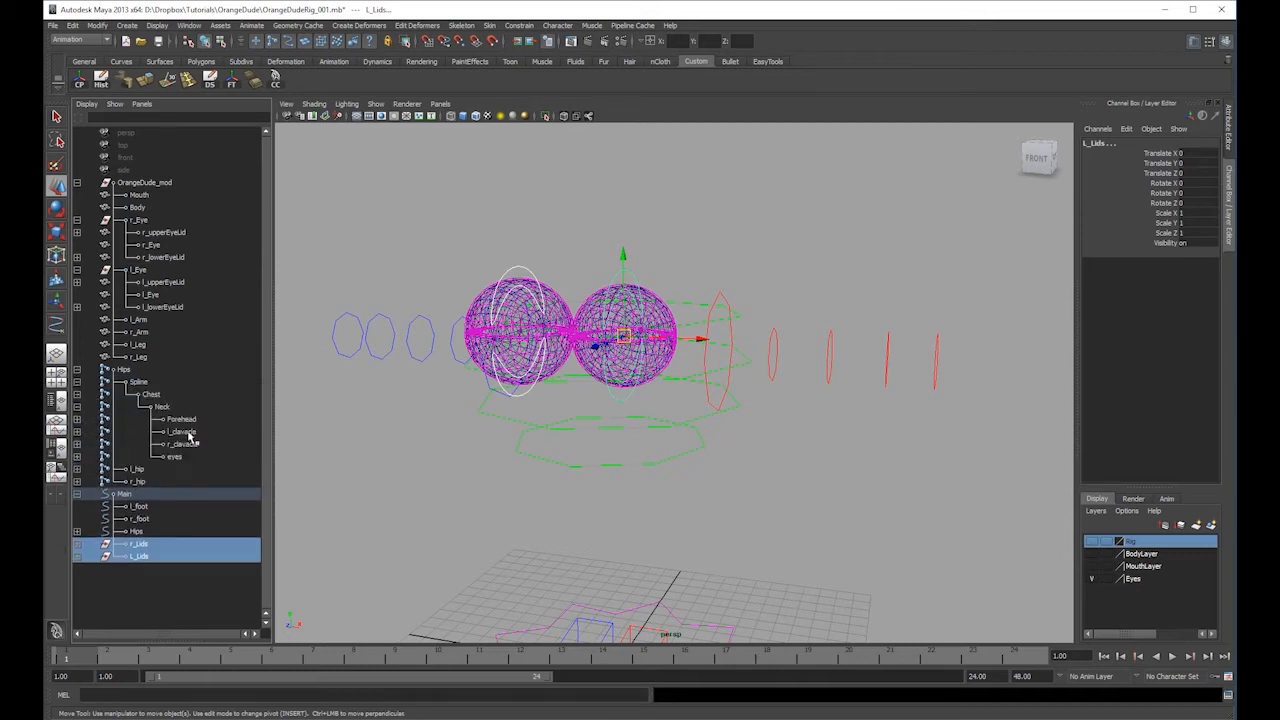
{"action": "left_click", "coordinate": [190, 421]}
{"action": "left_click", "coordinate": [77, 419]}
{"action": "left_click", "coordinate": [172, 469]}
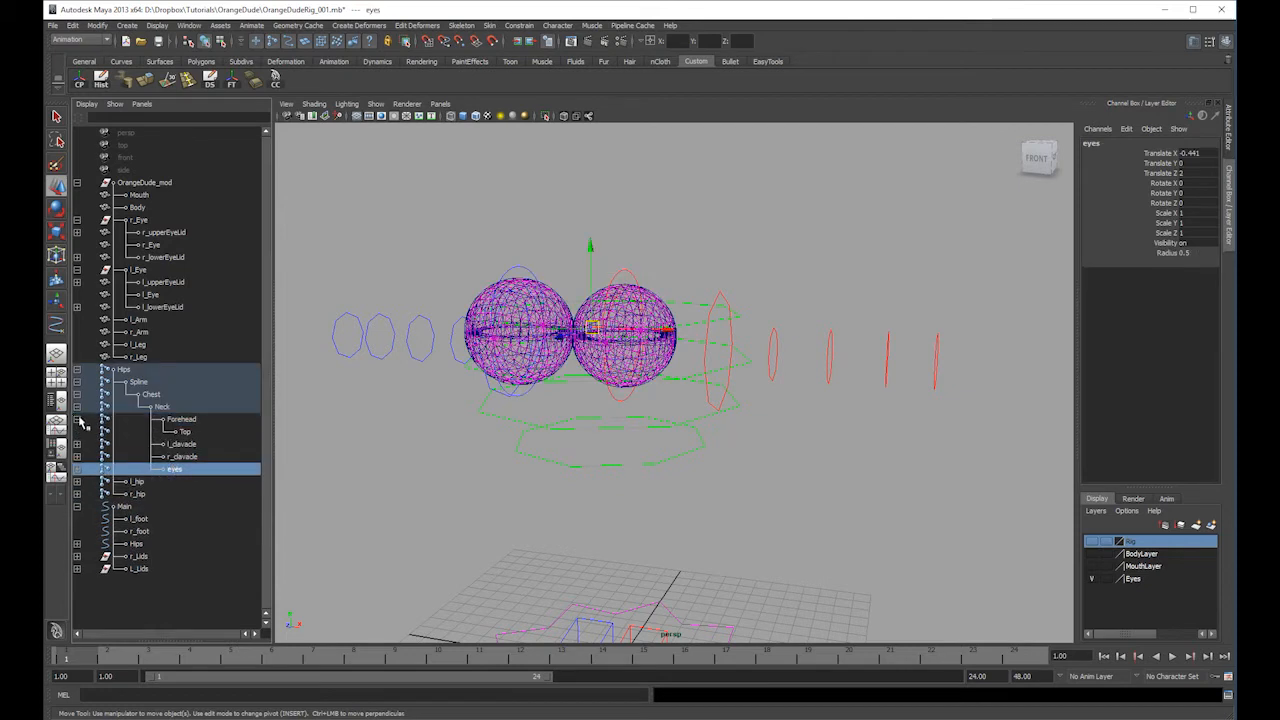
{"action": "left_click", "coordinate": [78, 419]}
{"action": "left_click", "coordinate": [77, 456]}
{"action": "left_click", "coordinate": [190, 469]}
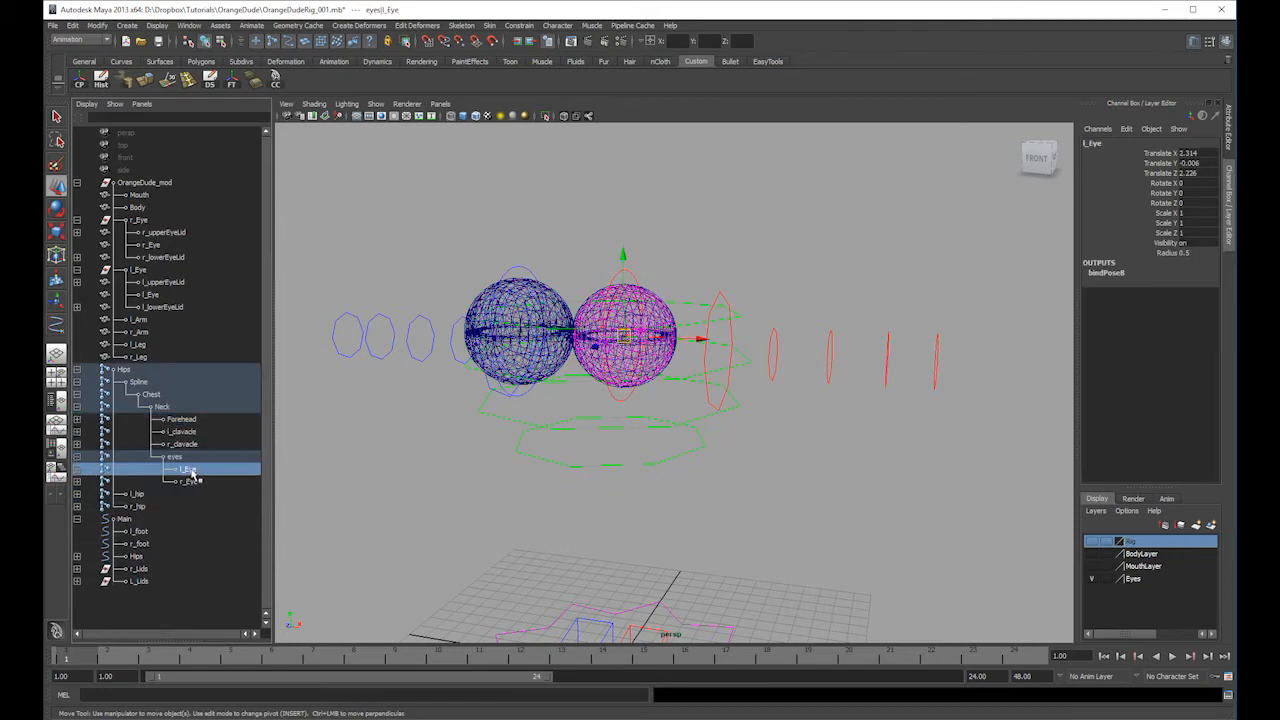
- Parent-constrain the L_Lids group to the l_Eye joint
{"action": "left_click", "coordinate": [145, 569]}
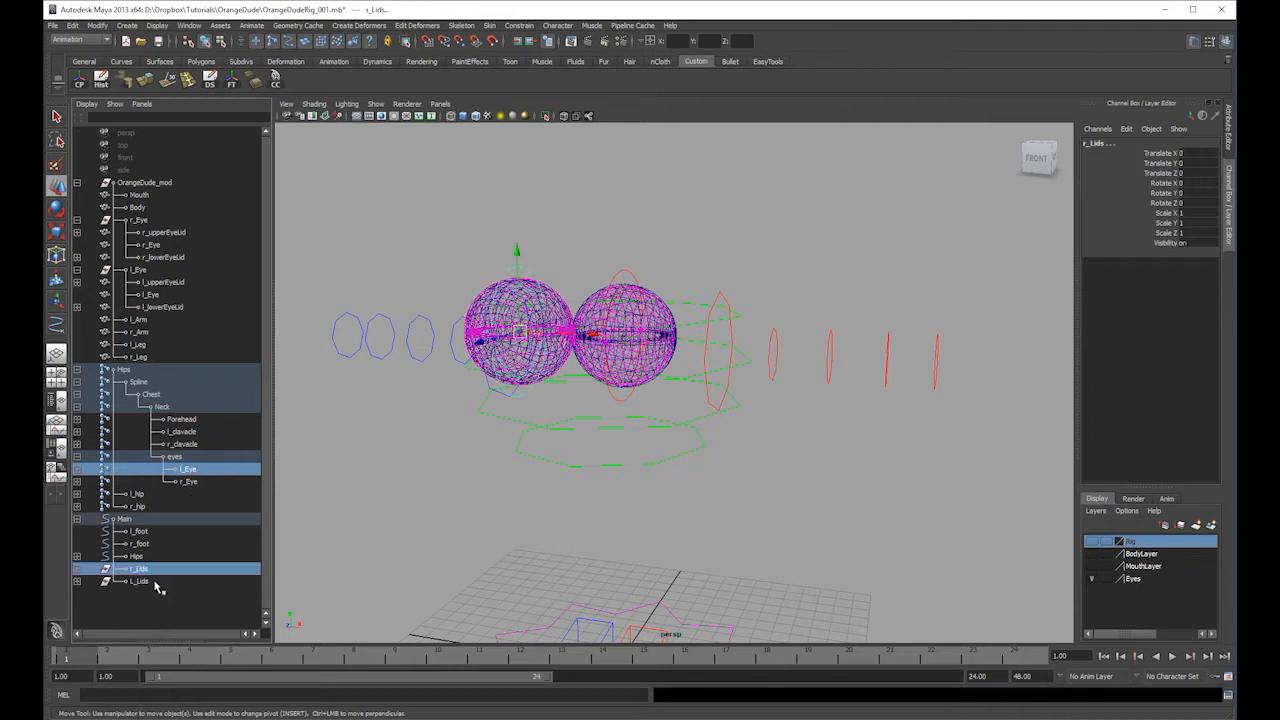
{"action": "left_click", "coordinate": [200, 471], "text": "ctrl"}
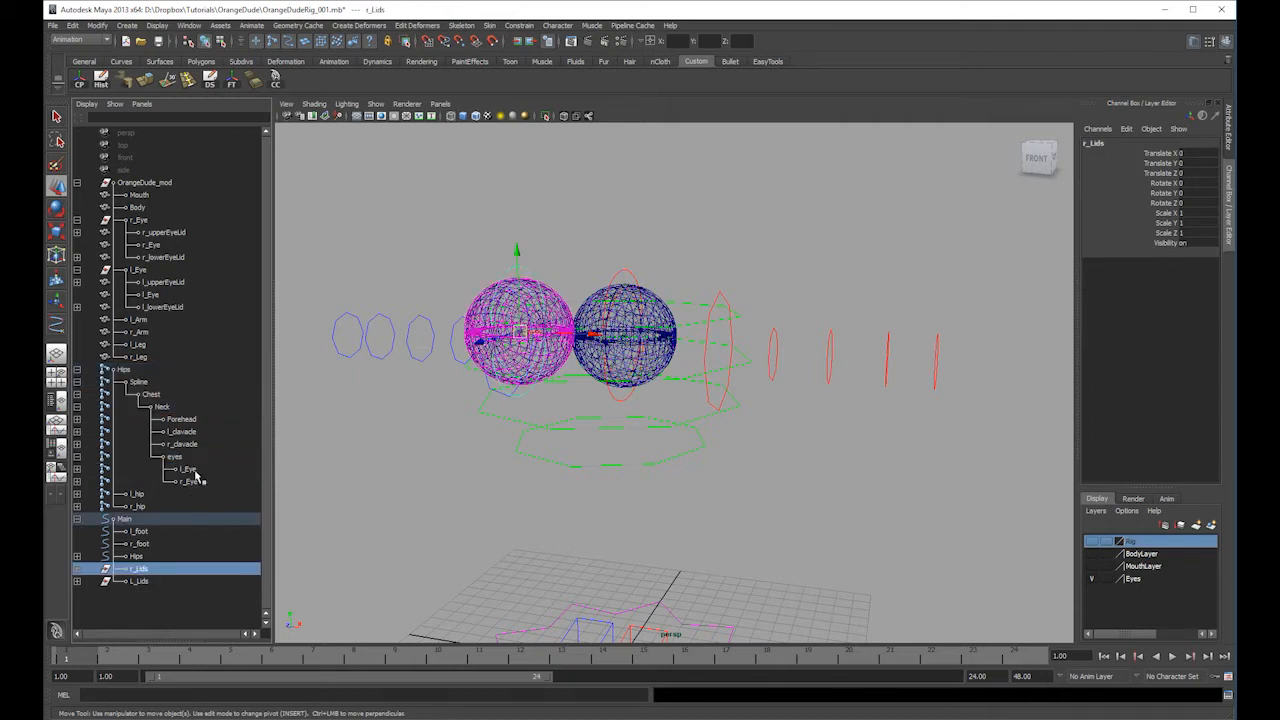
{"action": "left_click", "coordinate": [142, 582], "text": "ctrl"}
{"action": "left_click", "coordinate": [188, 469]}
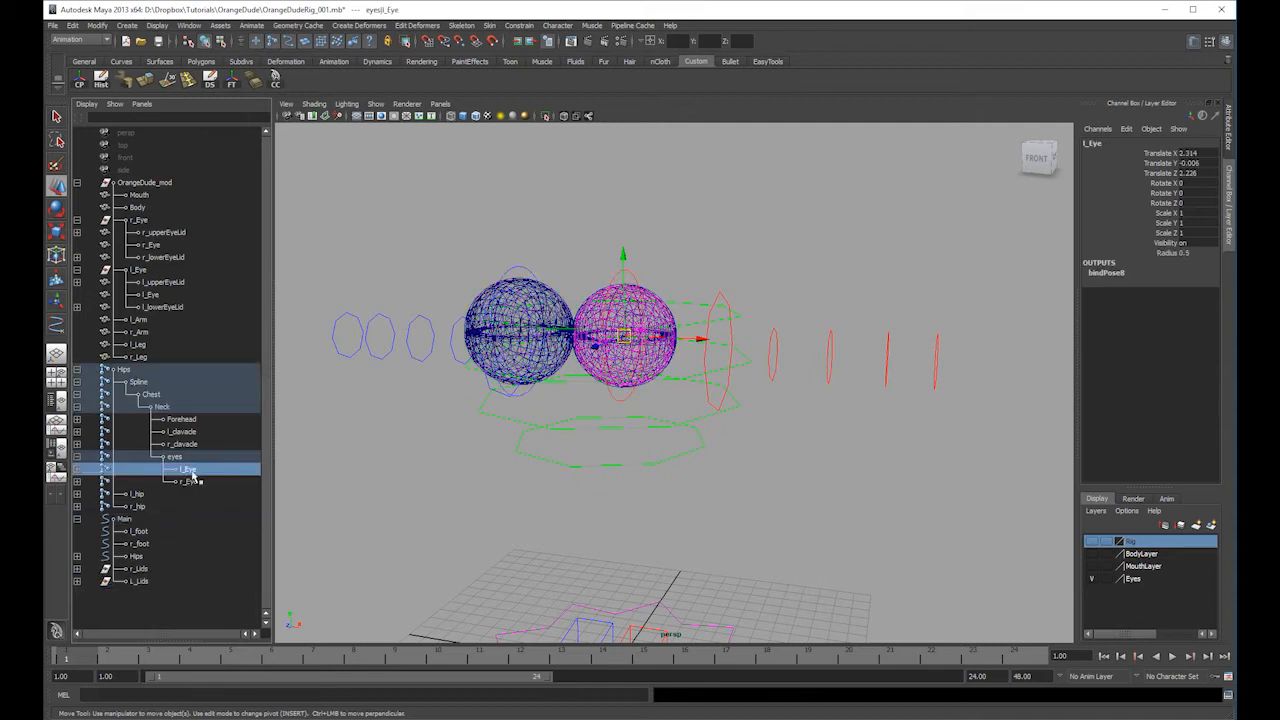
{"action": "left_click", "coordinate": [140, 582], "text": "ctrl"}
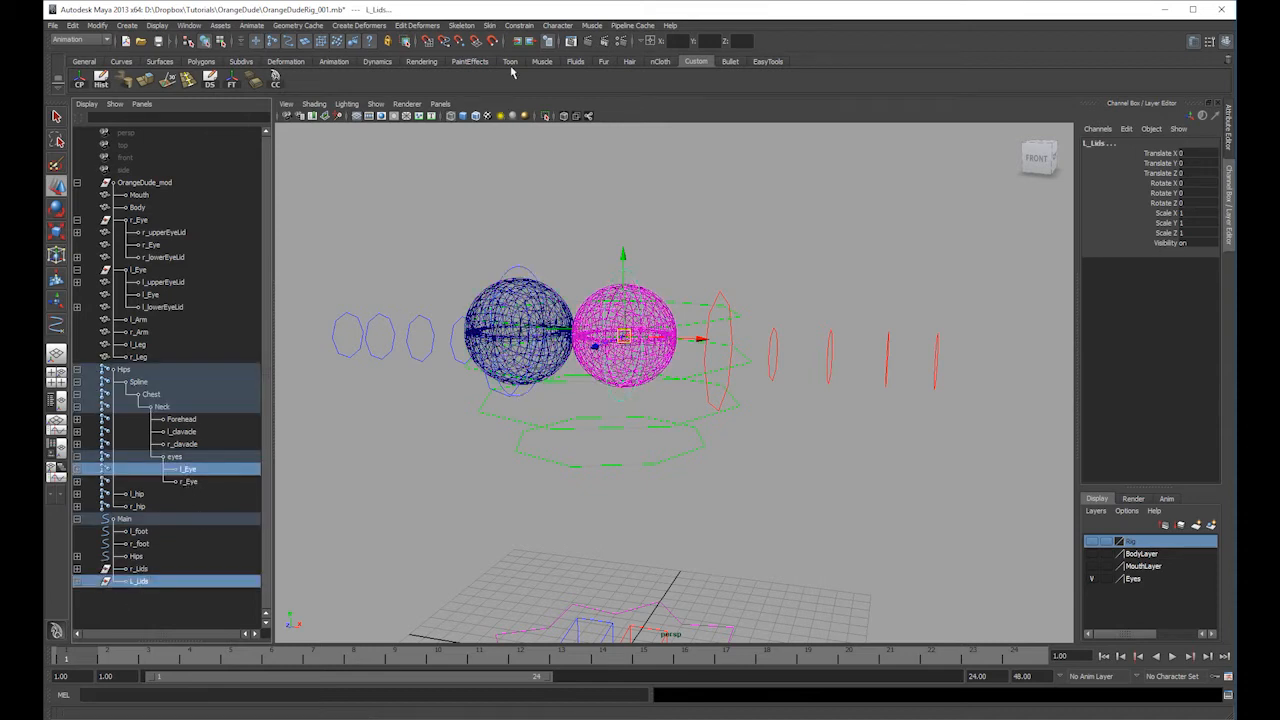
{"action": "left_click", "coordinate": [519, 25]}
{"action": "left_click", "coordinate": [535, 90]}
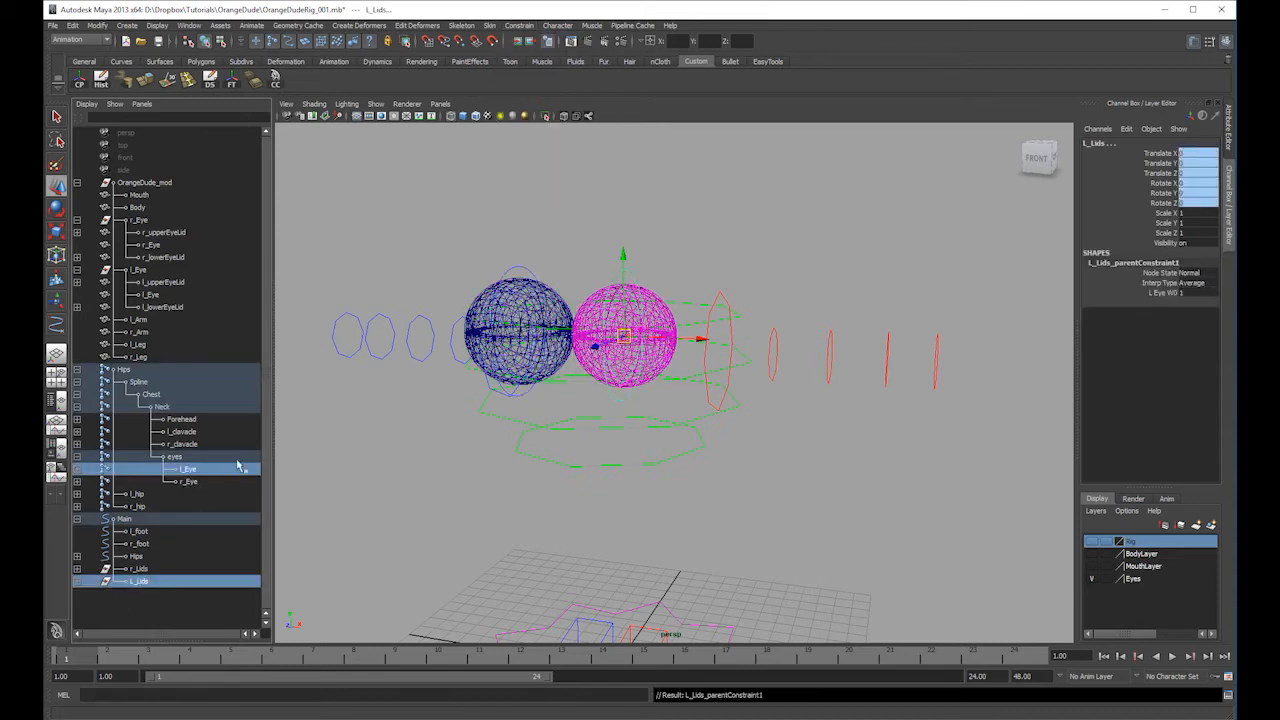
- Parent-constrain the r_Lids group to the r_Eye joint
{"action": "left_click", "coordinate": [190, 482]}
{"action": "left_click", "coordinate": [147, 569], "text": "ctrl"}
{"action": "key", "text": "g"}
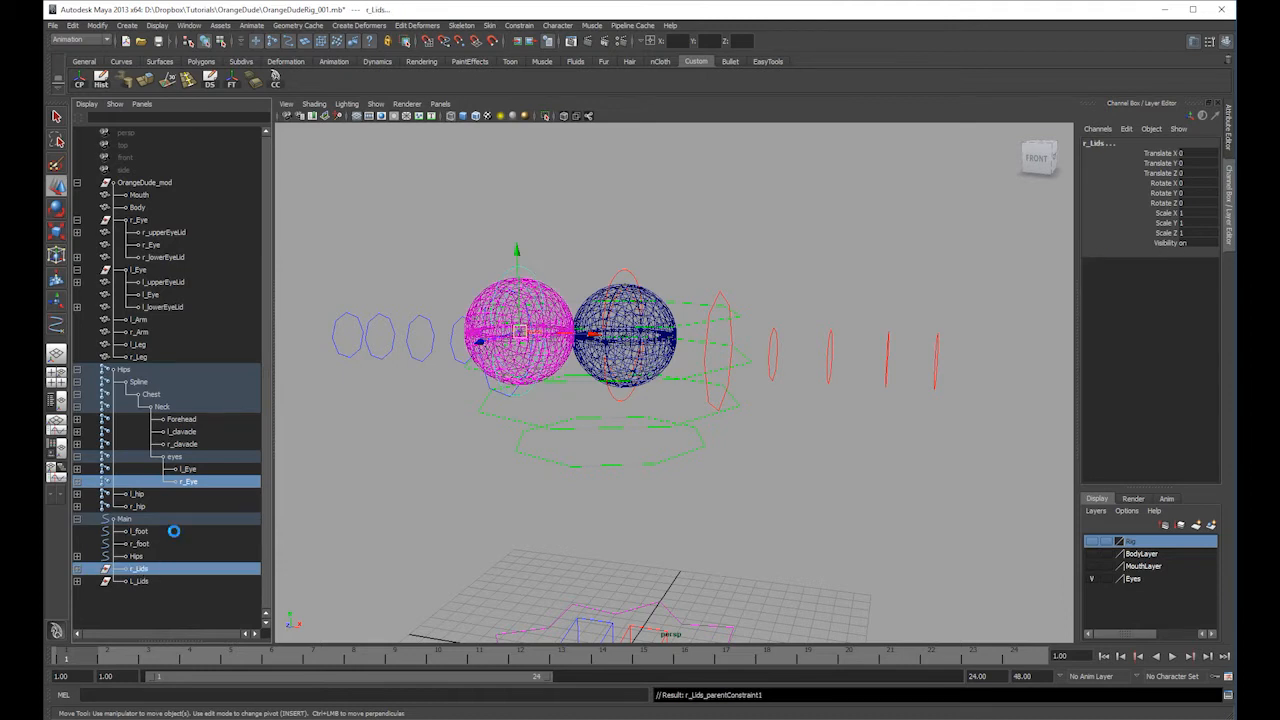
- Display the scene shaded and select the Main control curve
{"action": "scroll", "coordinate": [672, 262], "scroll_direction": "down", "scroll_amount": 3}
{"action": "middle_click_drag", "start_coordinate": [672, 262], "coordinate": [672, 189], "text": "alt"}
{"action": "key", "text": "5"}
{"action": "left_click", "coordinate": [706, 549]}
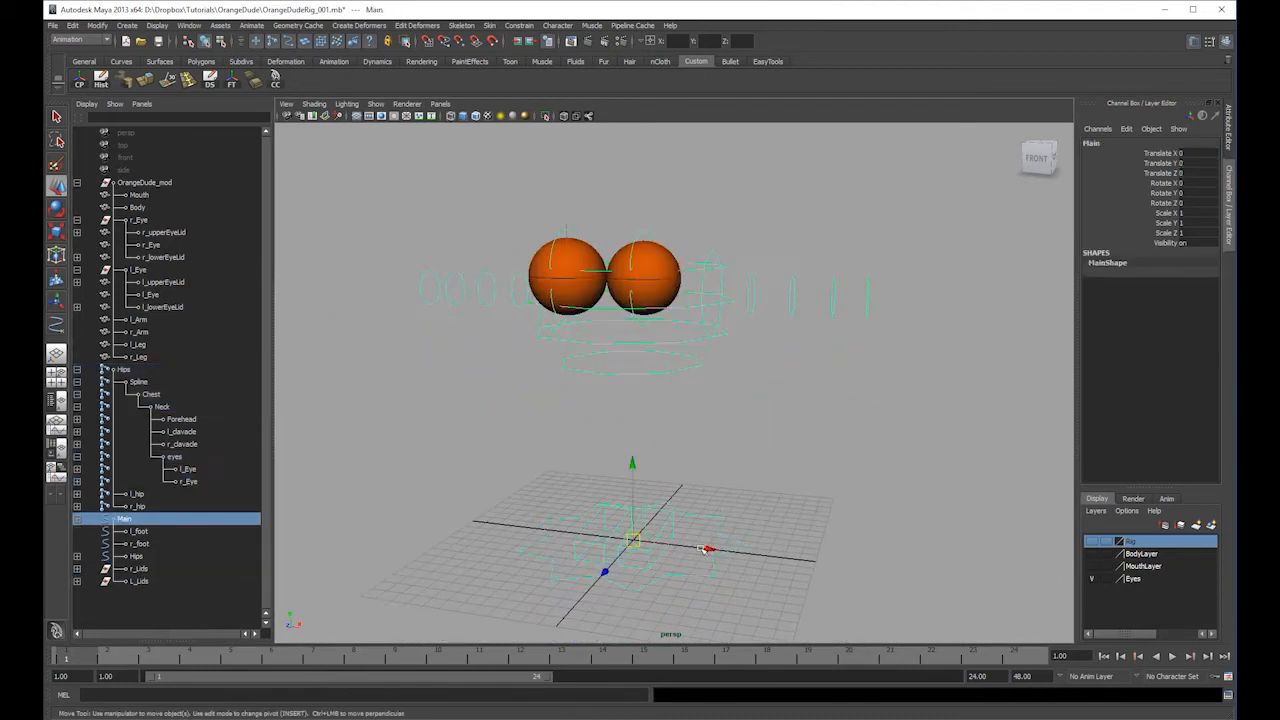
- Test-rotate the Hips control curve and undo the rotation
{"action": "left_click", "coordinate": [655, 224]}
{"action": "left_click", "coordinate": [665, 380]}
{"action": "left_click", "coordinate": [673, 373]}
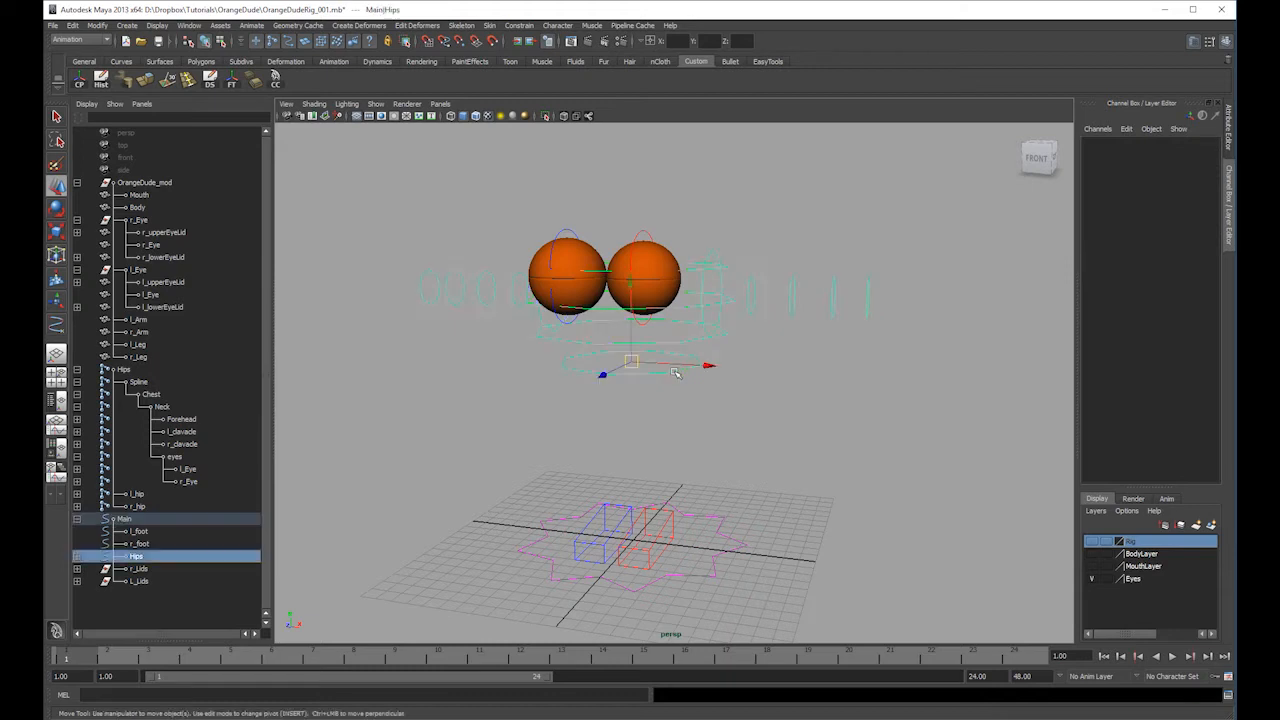
{"action": "key", "text": "e"}
{"action": "left_click_drag", "start_coordinate": [690, 315], "coordinate": [724, 266]}
{"action": "key", "text": "ctrl+z"}
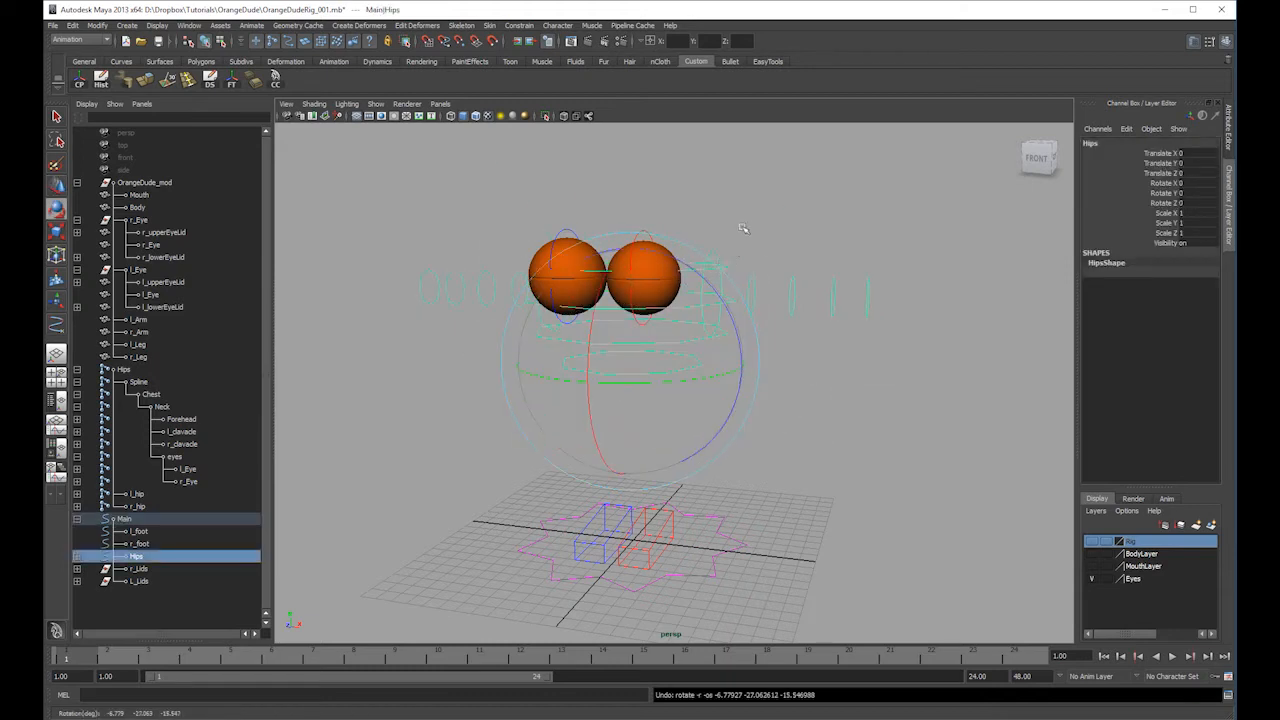
- Test-rotate the eyes joint and the Neck joint, undoing each rotation
{"action": "left_click", "coordinate": [176, 457]}
{"action": "left_click_drag", "start_coordinate": [650, 307], "coordinate": [665, 305]}
{"action": "key", "text": "ctrl+z"}
{"action": "left_click", "coordinate": [165, 407]}
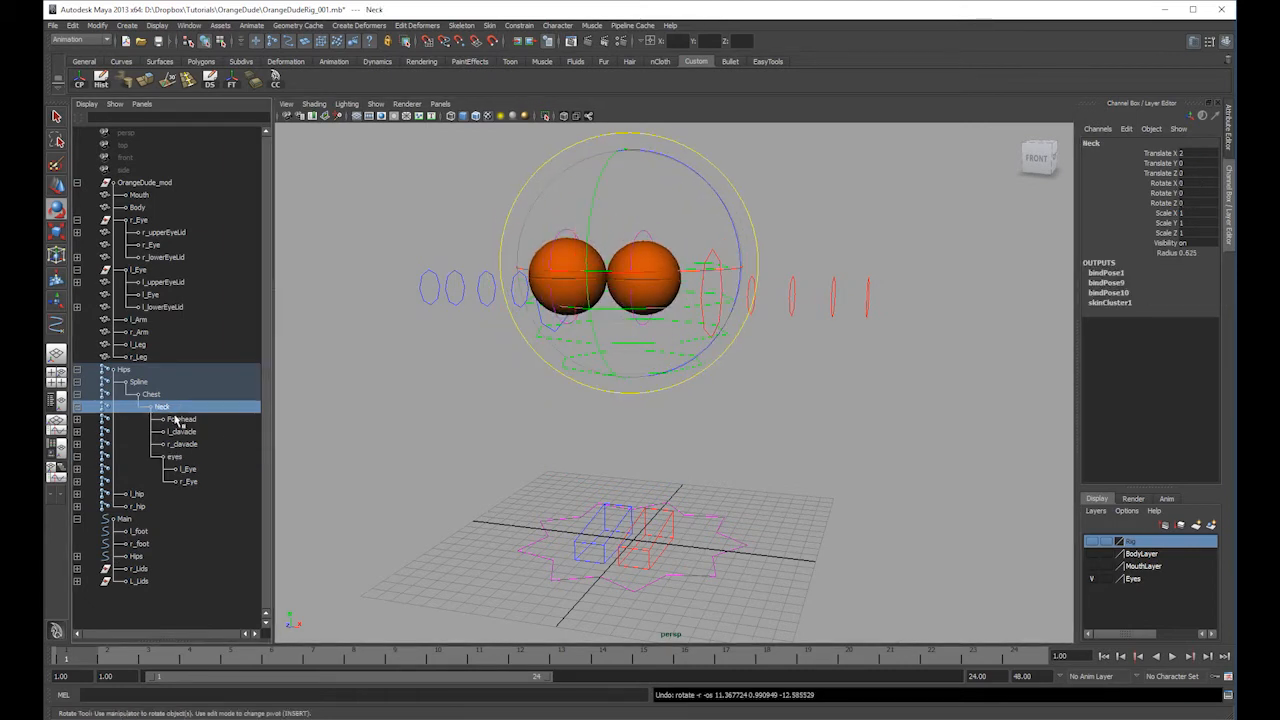
{"action": "left_click_drag", "start_coordinate": [635, 318], "coordinate": [715, 240]}
{"action": "key", "text": "ctrl+z"}
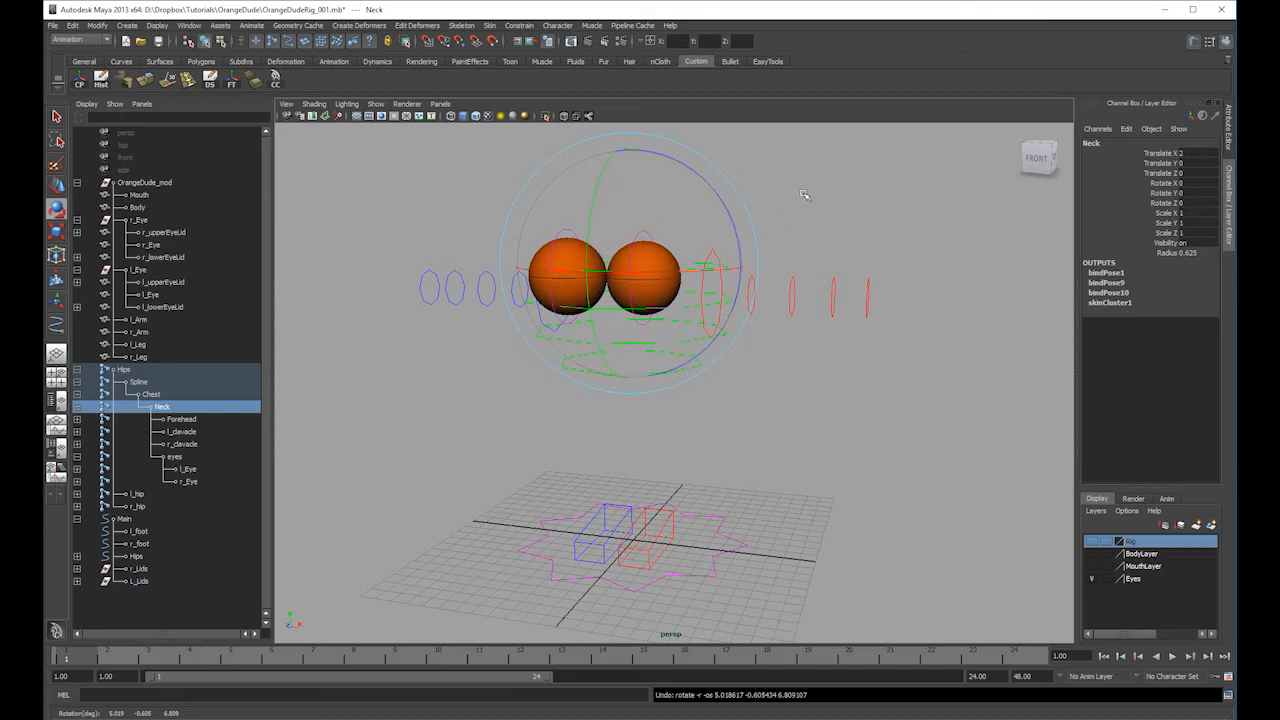
- Make the Rig layer visible and parent-constrain the Hips joint to the Hips control curve
{"action": "left_click", "coordinate": [806, 193]}
{"action": "left_click_drag", "start_coordinate": [806, 193], "coordinate": [723, 250], "text": "alt"}
{"action": "left_click", "coordinate": [667, 371]}
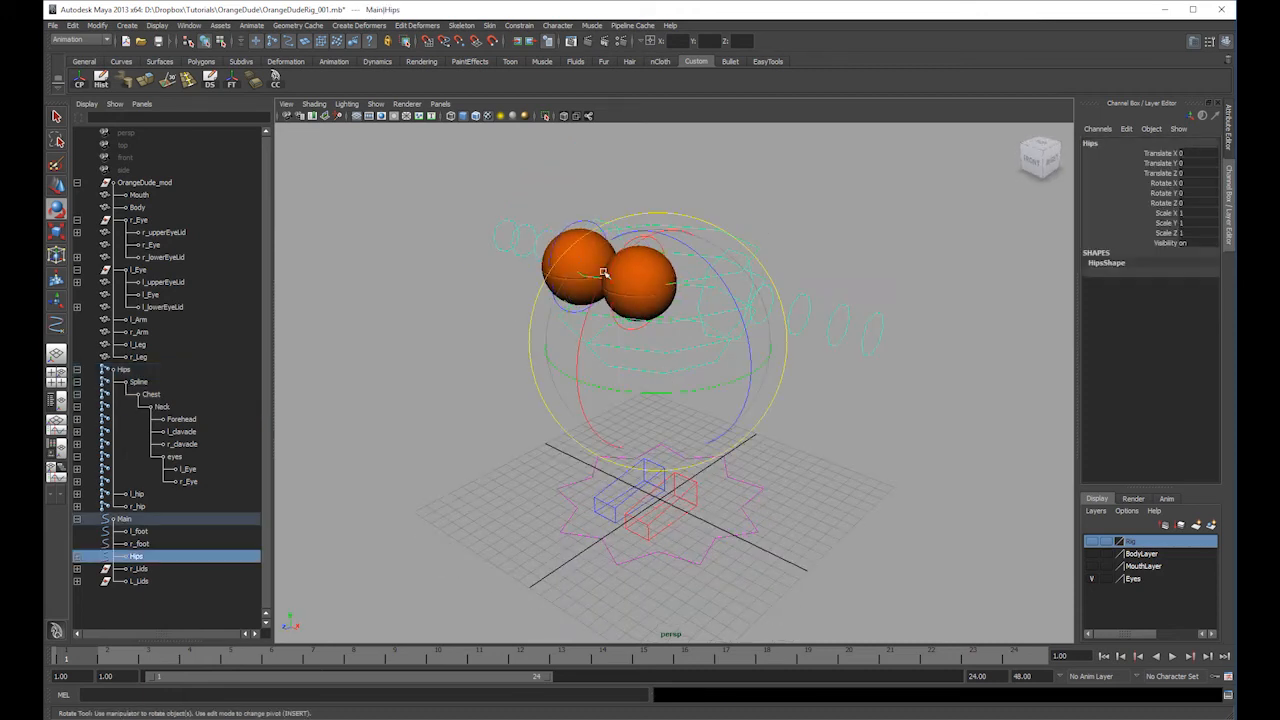
{"action": "left_click", "coordinate": [1105, 541]}
{"action": "key", "text": "w"}
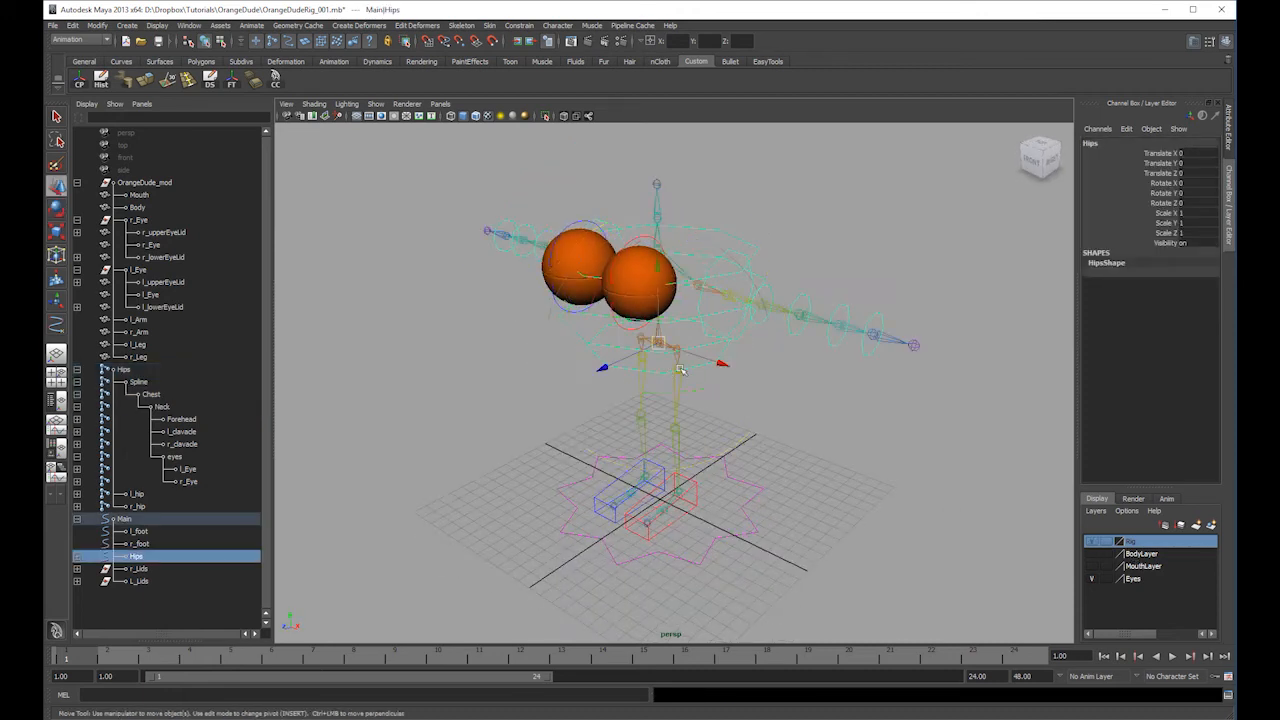
{"action": "left_click_drag", "start_coordinate": [640, 380], "coordinate": [690, 350], "text": "alt"}
{"action": "left_click", "coordinate": [674, 350]}
{"action": "left_click", "coordinate": [519, 25]}
{"action": "mouse_move", "coordinate": [489, 27]}
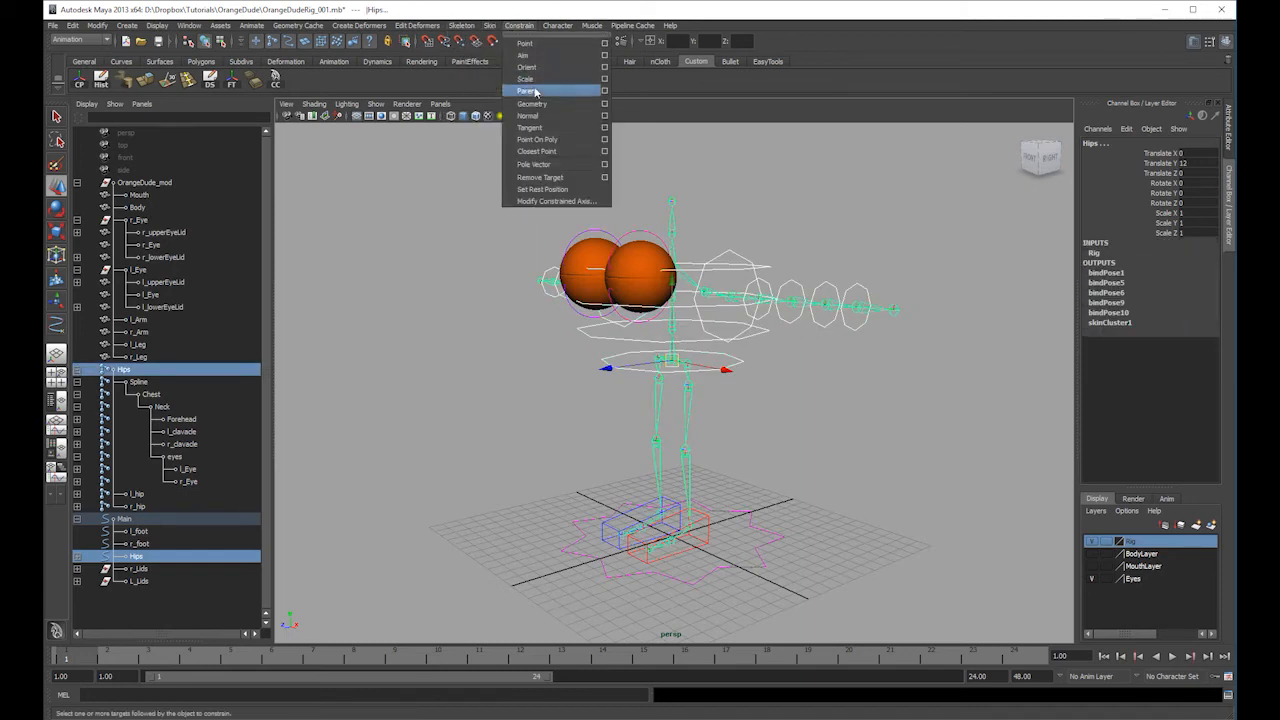
{"action": "left_click", "coordinate": [522, 88]}
- Parent-constrain the Spline joint to the Belly control curve just above the Hips control
{"action": "left_click", "coordinate": [690, 337]}
{"action": "left_click", "coordinate": [675, 314], "text": "shift"}
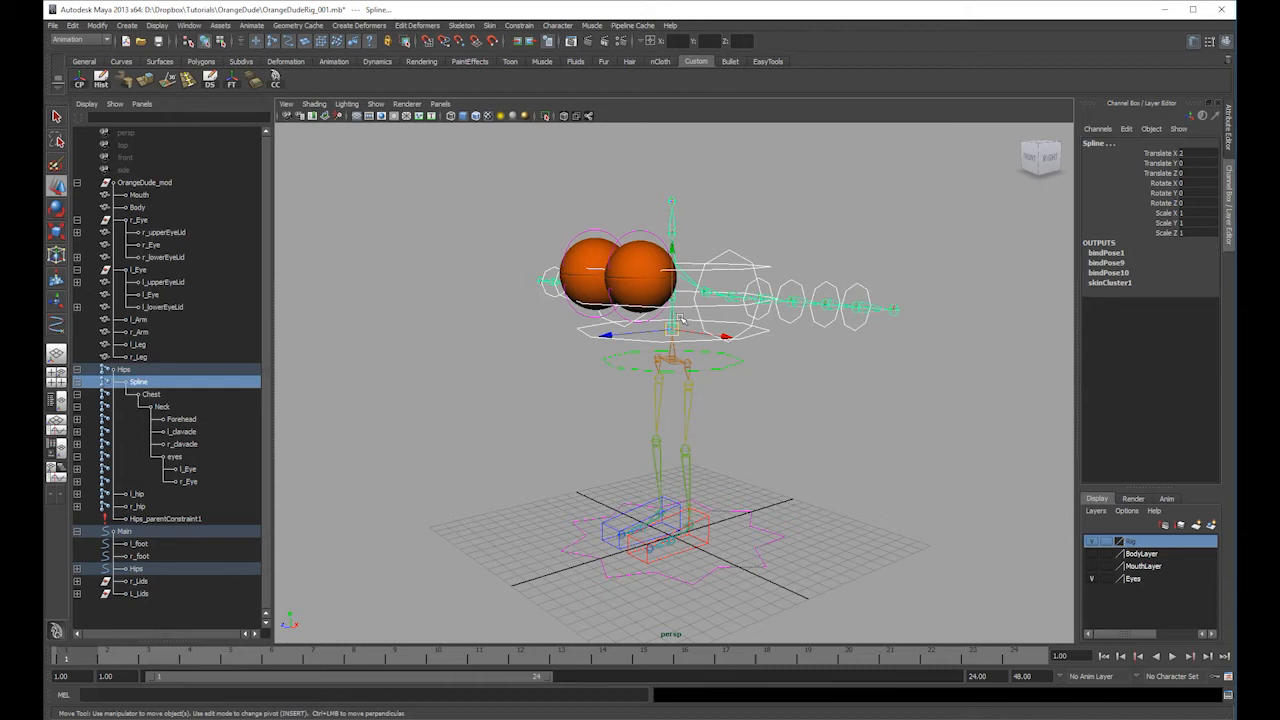
{"action": "key", "text": "g"}
- Parent-constrain the Chest joint to the Chest control curve
{"action": "left_click", "coordinate": [681, 302]}
{"action": "left_click_drag", "start_coordinate": [681, 302], "coordinate": [770, 245], "text": "alt"}
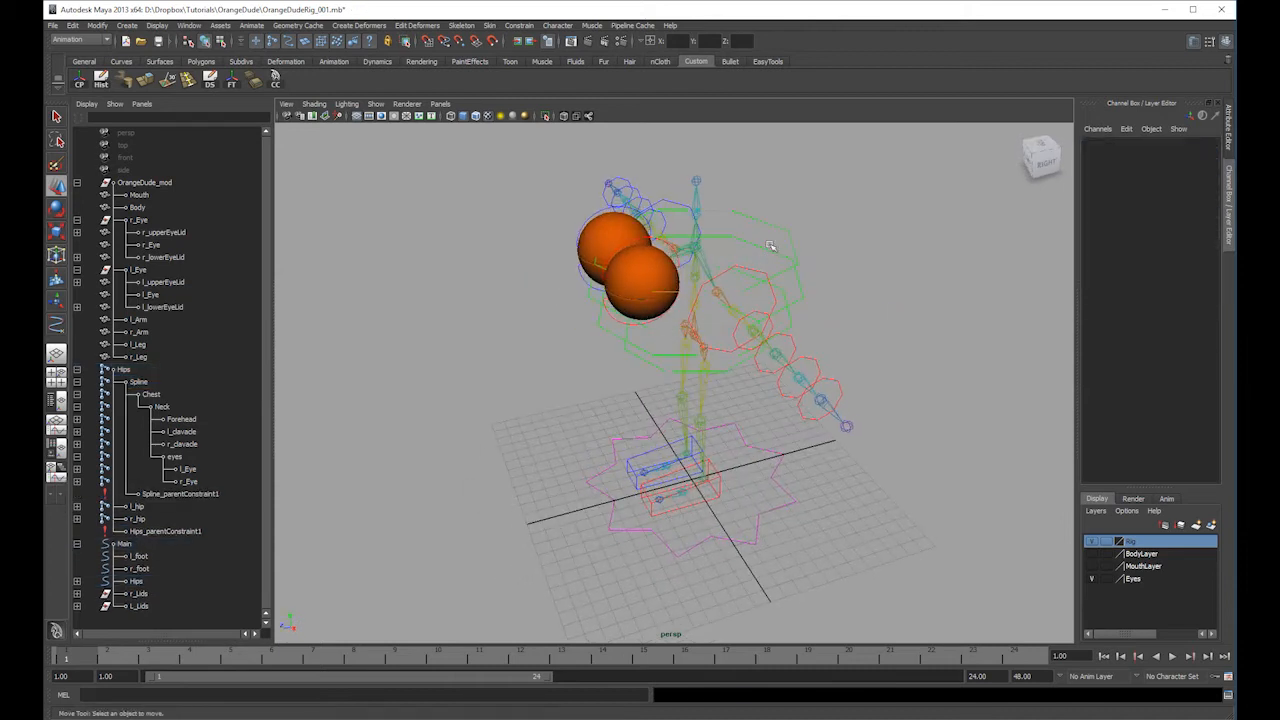
{"action": "left_click", "coordinate": [697, 267], "text": "shift"}
{"action": "middle_click_drag", "start_coordinate": [697, 267], "coordinate": [708, 288], "text": "alt"}
{"action": "scroll", "coordinate": [708, 288], "scroll_direction": "down", "scroll_amount": 2}
{"action": "key", "text": "g"}
- Parent-constrain the Neck joint to the Head control curve
{"action": "left_click_drag", "start_coordinate": [708, 288], "coordinate": [928, 337], "text": "alt"}
{"action": "scroll", "coordinate": [928, 337], "scroll_direction": "up", "scroll_amount": 5}
{"action": "left_click", "coordinate": [740, 327]}
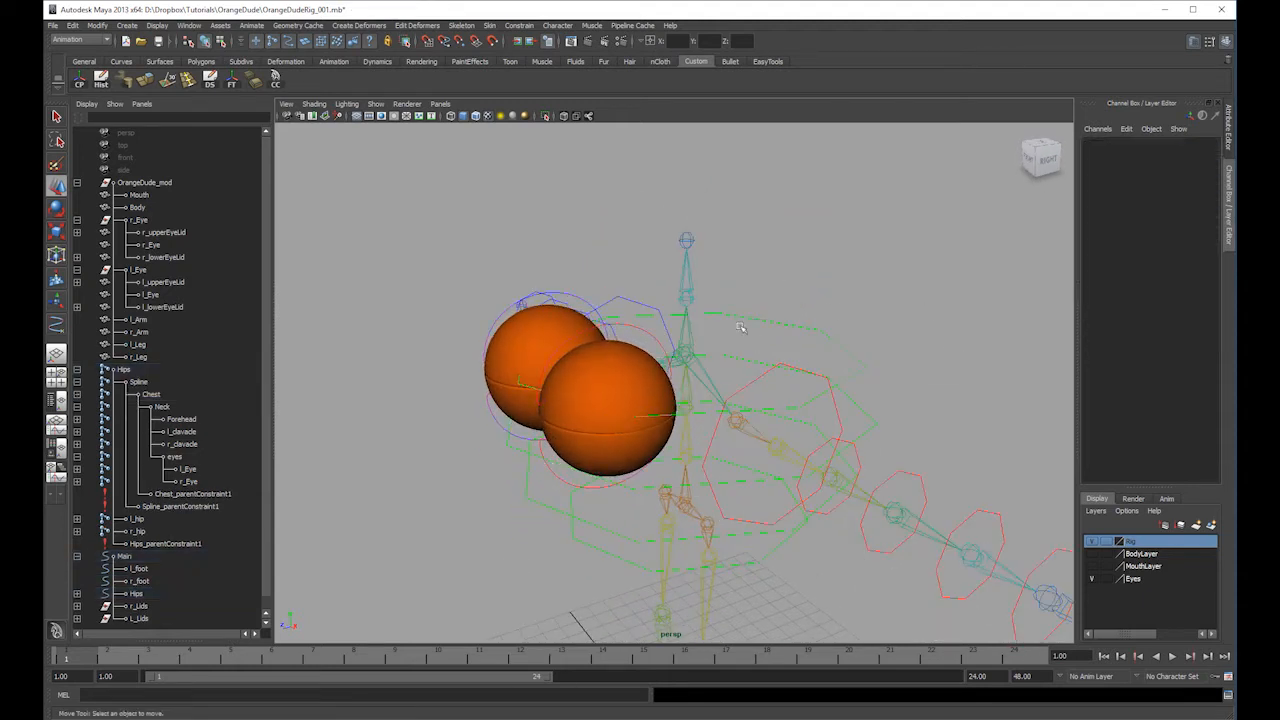
{"action": "left_click", "coordinate": [740, 319]}
{"action": "left_click_drag", "start_coordinate": [740, 319], "coordinate": [700, 334], "text": "alt"}
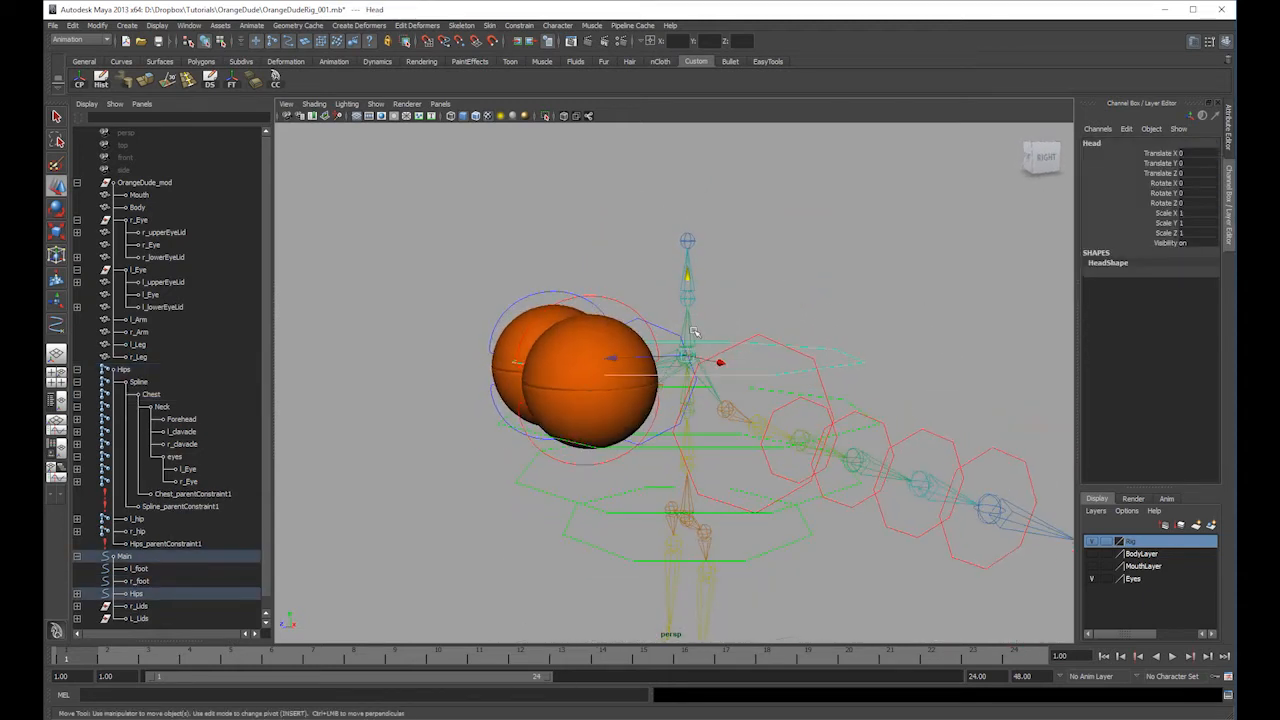
{"action": "left_click", "coordinate": [692, 331], "text": "shift"}
{"action": "key", "text": "g"}
- Test-rotate the Head and Chest control curves, undoing each rotation
{"action": "left_click", "coordinate": [728, 342]}
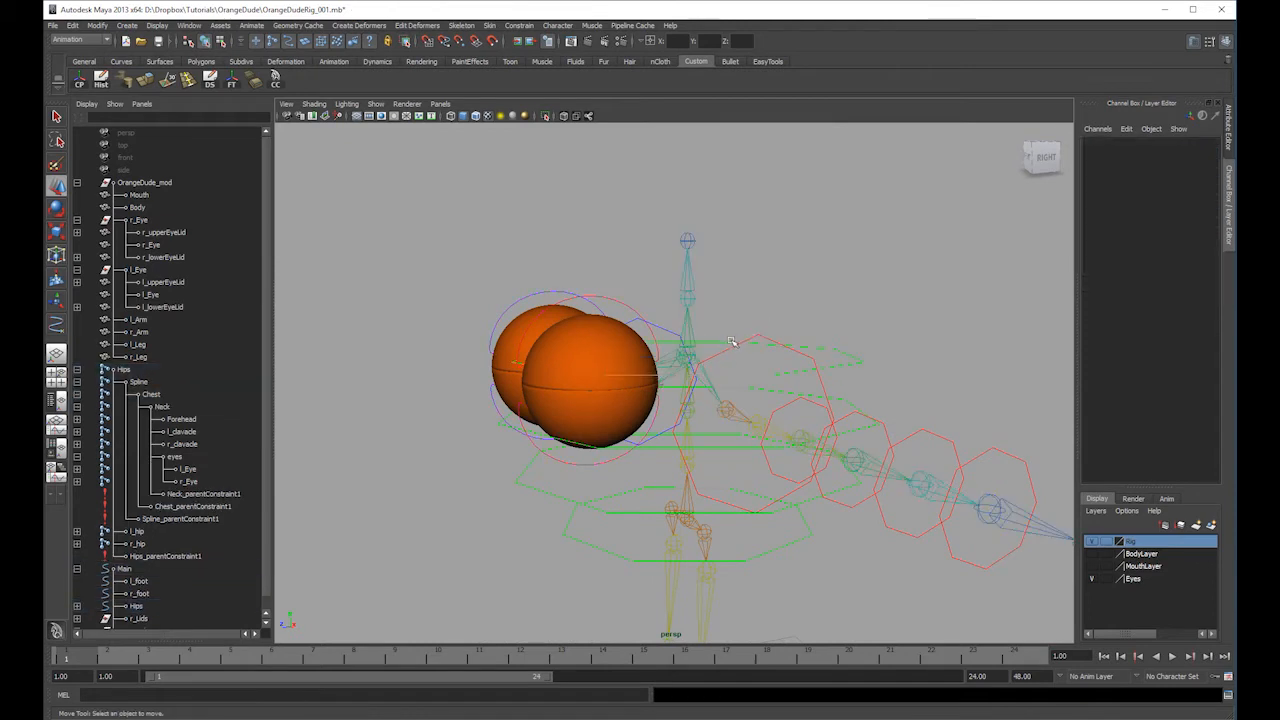
{"action": "left_click", "coordinate": [719, 346]}
{"action": "key", "text": "e"}
{"action": "left_click_drag", "start_coordinate": [705, 401], "coordinate": [810, 372]}
{"action": "key", "text": "ctrl+z"}
{"action": "key", "text": "w"}
{"action": "left_click", "coordinate": [713, 446]}
{"action": "key", "text": "e"}
{"action": "key", "text": "ctrl+z"}
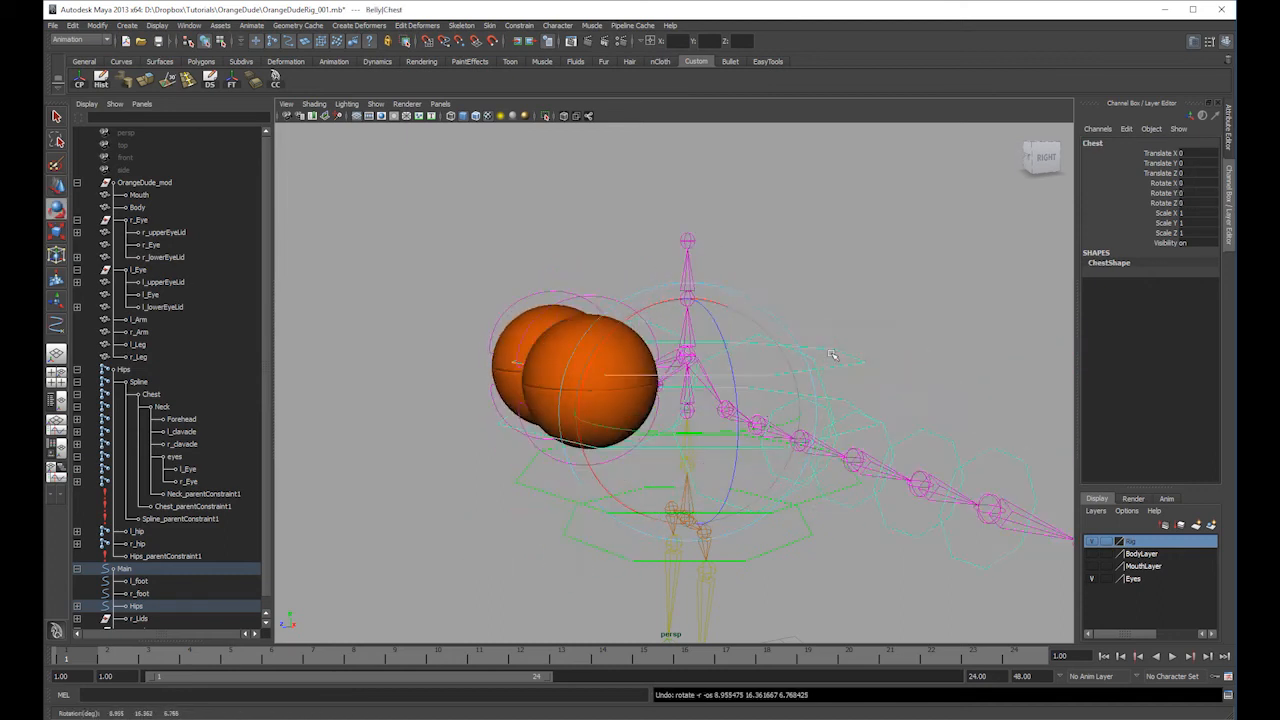
- Make the BodyLayer visible so the body, arms and legs show with the controls
{"action": "right_click_drag", "start_coordinate": [831, 353], "coordinate": [714, 300], "text": "alt"}
{"action": "middle_click_drag", "start_coordinate": [714, 300], "coordinate": [806, 263], "text": "alt"}
{"action": "left_click", "coordinate": [834, 229]}
{"action": "left_click_drag", "start_coordinate": [837, 290], "coordinate": [900, 252], "text": "alt"}
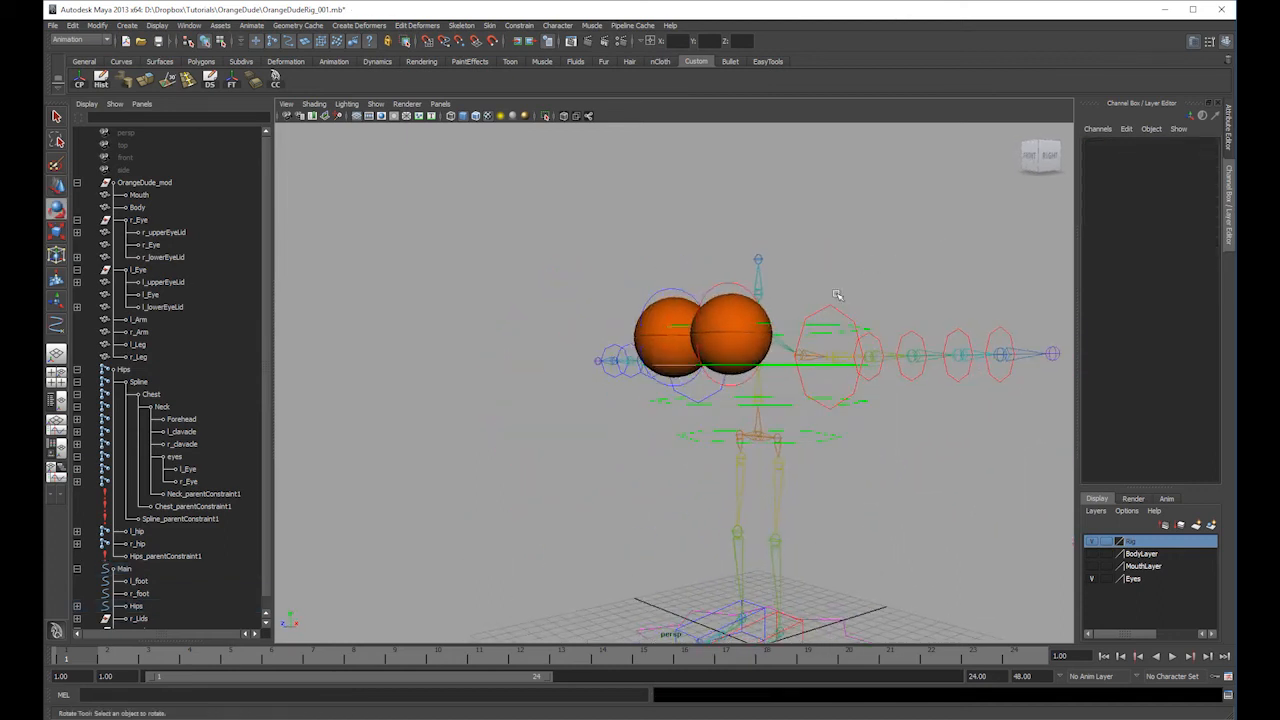
{"action": "left_click", "coordinate": [1093, 554]}
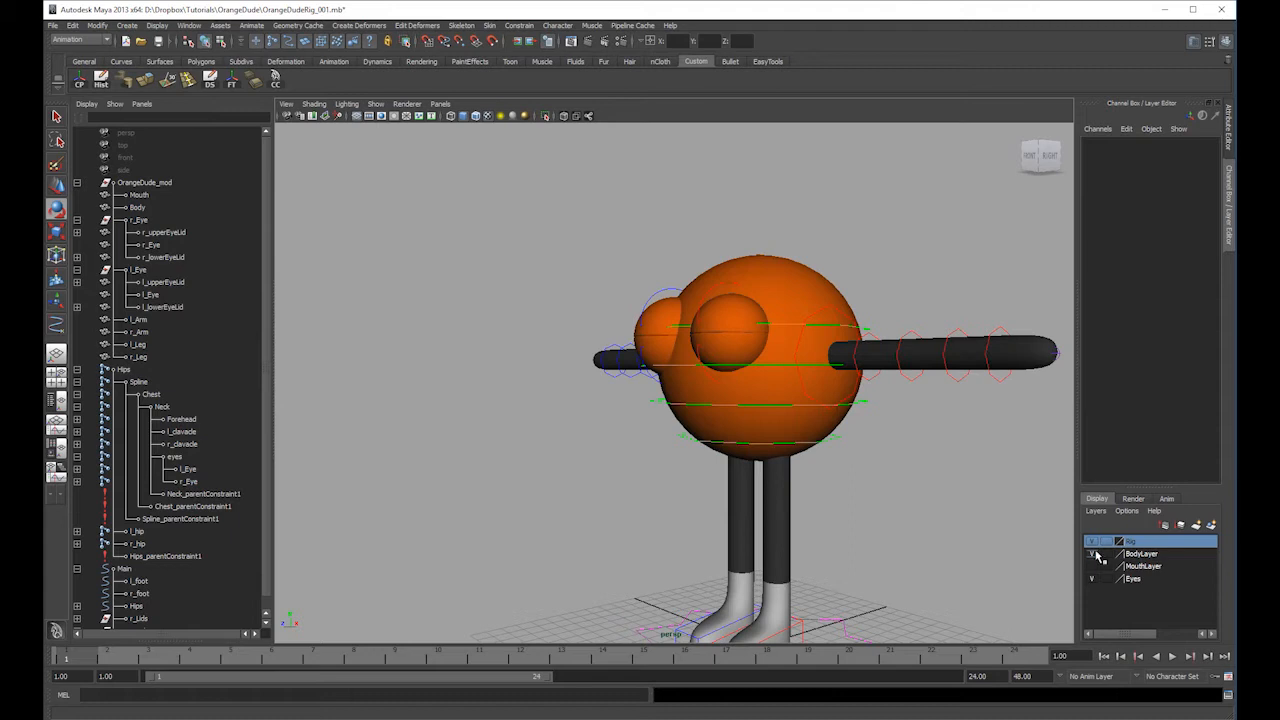
- Test-rotate the Belly control curve with the body mesh shown and undo the rotation
{"action": "left_click", "coordinate": [780, 405]}
{"action": "key", "text": "w"}
{"action": "left_click", "coordinate": [835, 440]}
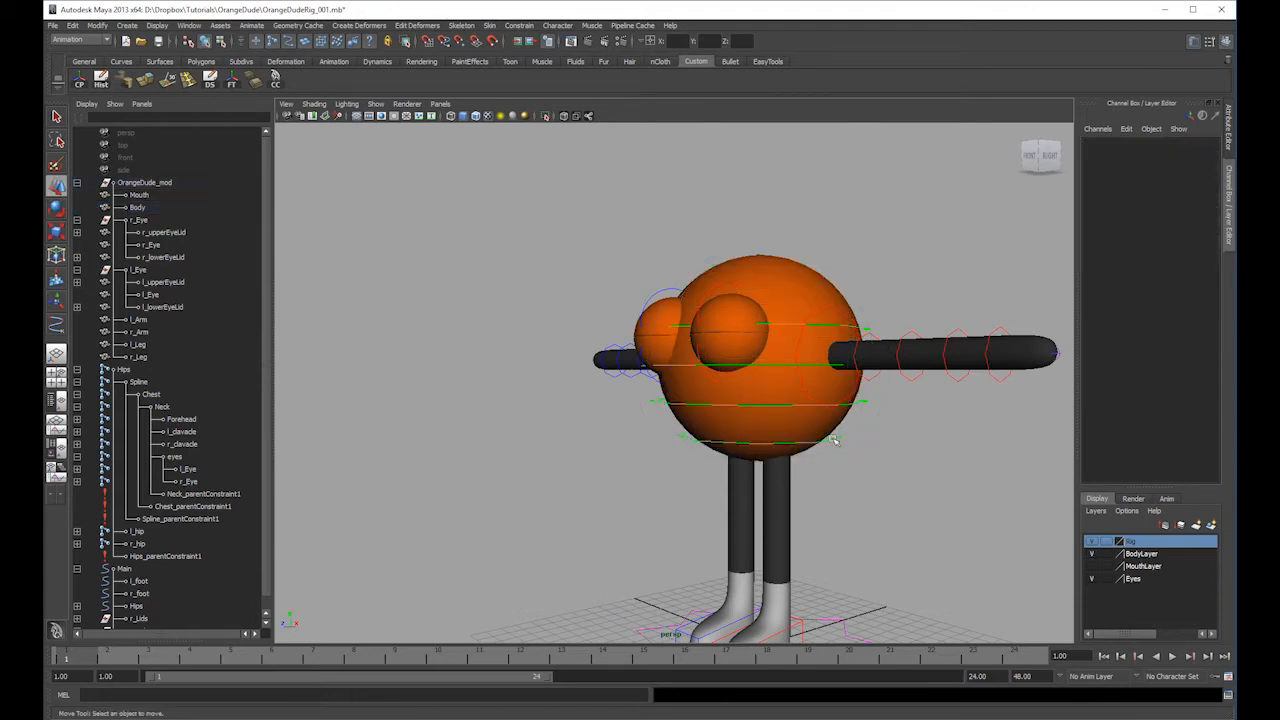
{"action": "left_click", "coordinate": [799, 408]}
{"action": "left_click", "coordinate": [797, 405]}
{"action": "left_click_drag", "start_coordinate": [800, 437], "coordinate": [850, 440], "text": "alt"}
{"action": "key", "text": "e"}
{"action": "left_click_drag", "start_coordinate": [723, 443], "coordinate": [734, 417]}
{"action": "key", "text": "ctrl+z"}
{"action": "key", "text": "w"}
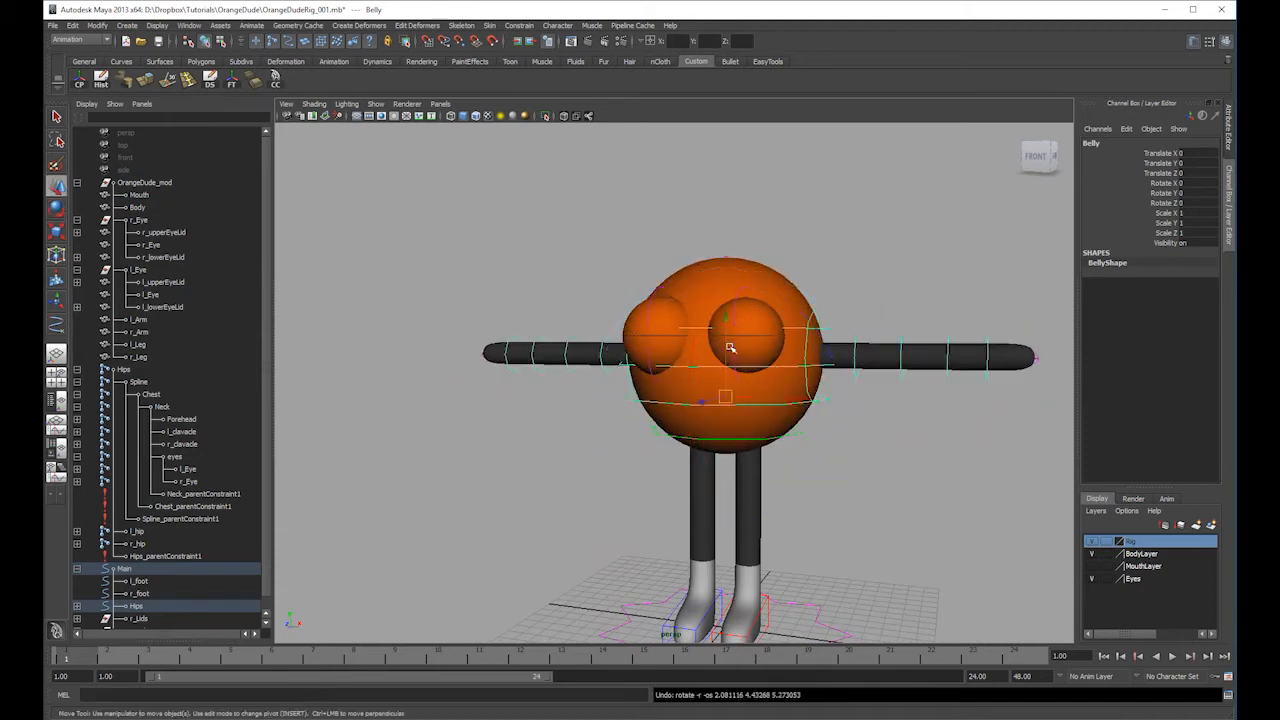
- Rotate the l_lowerLid control open, test-rotate the Belly control with it, and undo both rotations
{"action": "left_click", "coordinate": [736, 357]}
{"action": "key", "text": "e"}
{"action": "left_click_drag", "start_coordinate": [747, 356], "coordinate": [776, 390]}
{"action": "key", "text": "w"}
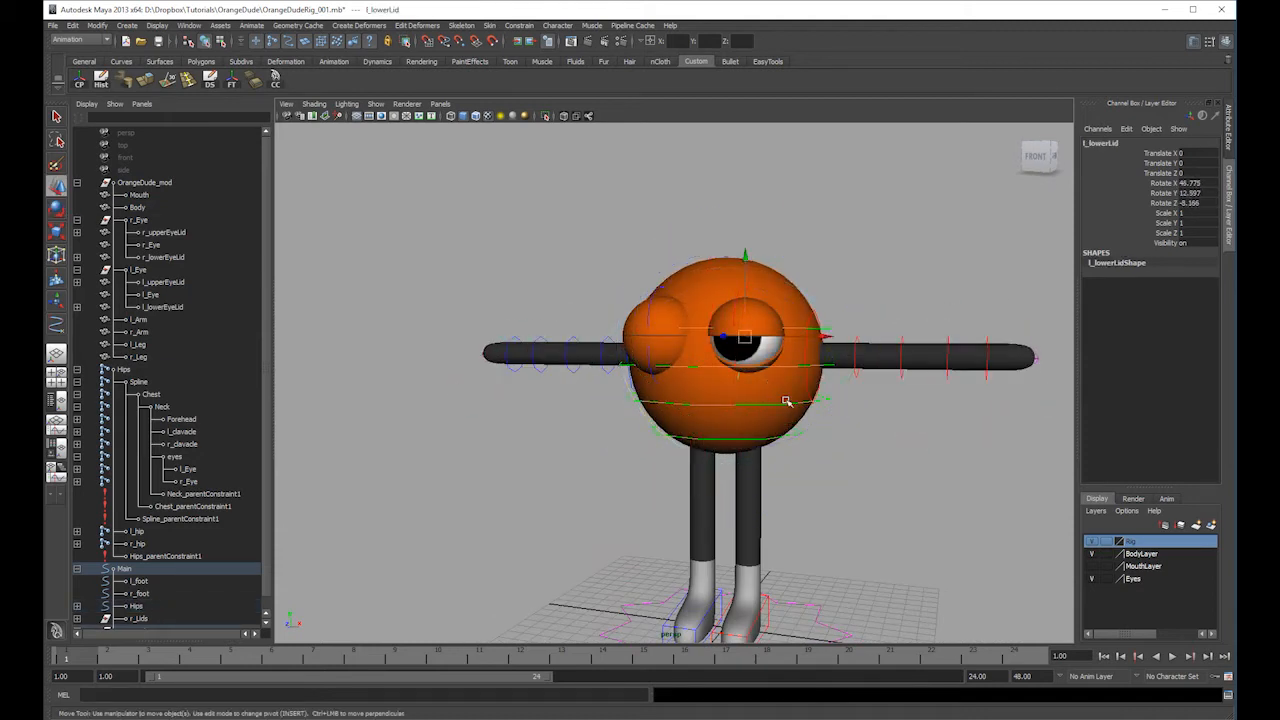
{"action": "left_click", "coordinate": [779, 405]}
{"action": "key", "text": "e"}
{"action": "left_click_drag", "start_coordinate": [754, 443], "coordinate": [760, 406]}
{"action": "key", "text": "ctrl+z"}
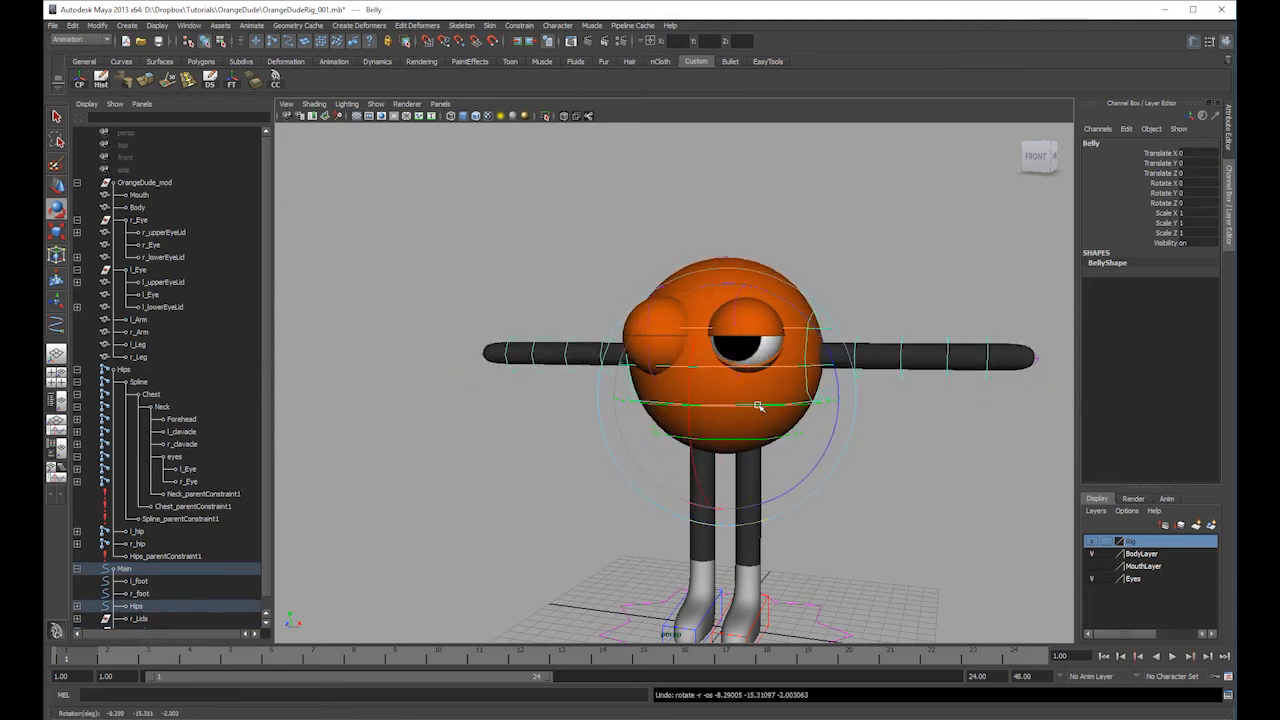
{"action": "key", "text": "ctrl+z"}
{"action": "key", "text": "ctrl+z"}
- Frame the whole character from the front and save the scene
{"action": "left_click", "coordinate": [911, 268]}
{"action": "right_click_drag", "start_coordinate": [911, 268], "coordinate": [811, 277], "text": "alt"}
{"action": "left_click_drag", "start_coordinate": [811, 277], "coordinate": [841, 281], "text": "alt"}
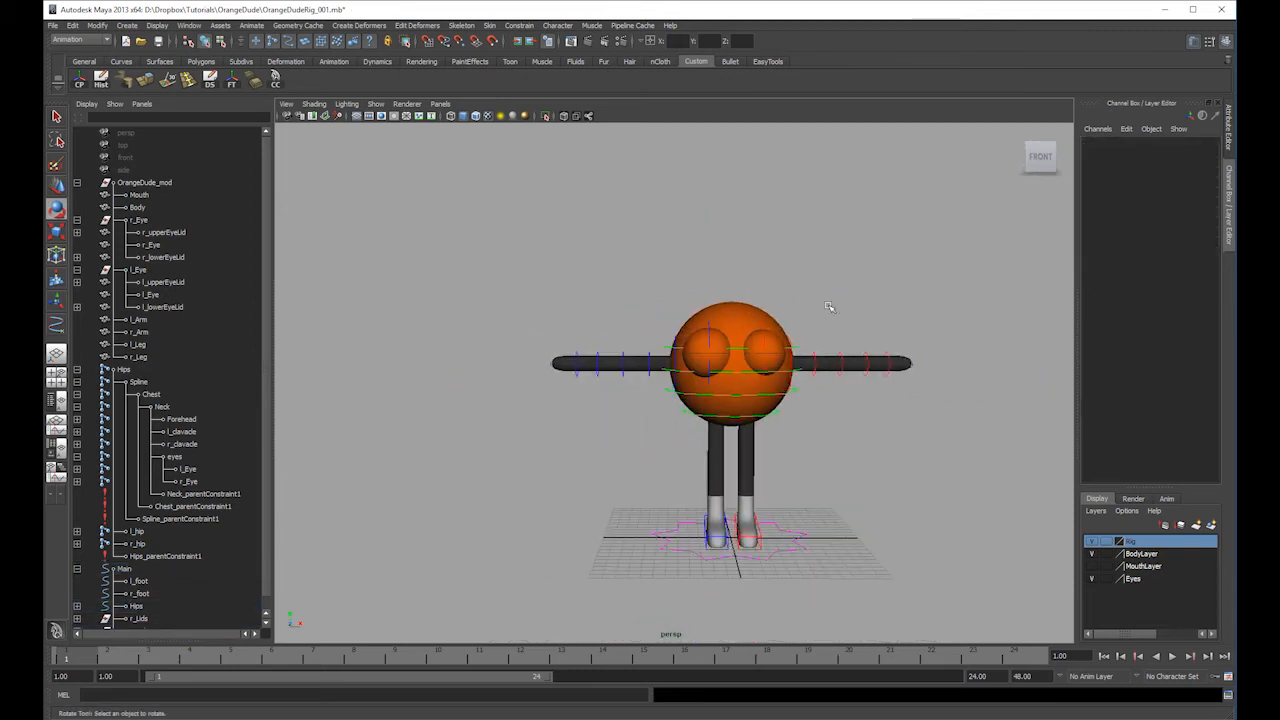
{"action": "middle_click_drag", "start_coordinate": [822, 304], "coordinate": [696, 287], "text": "alt"}
{"action": "right_click_drag", "start_coordinate": [696, 287], "coordinate": [849, 326], "text": "alt"}
{"action": "middle_click_drag", "start_coordinate": [849, 326], "coordinate": [908, 308], "text": "alt"}
{"action": "right_click_drag", "start_coordinate": [871, 312], "coordinate": [803, 317], "text": "alt"}
{"action": "middle_click_drag", "start_coordinate": [803, 317], "coordinate": [783, 327], "text": "alt"}
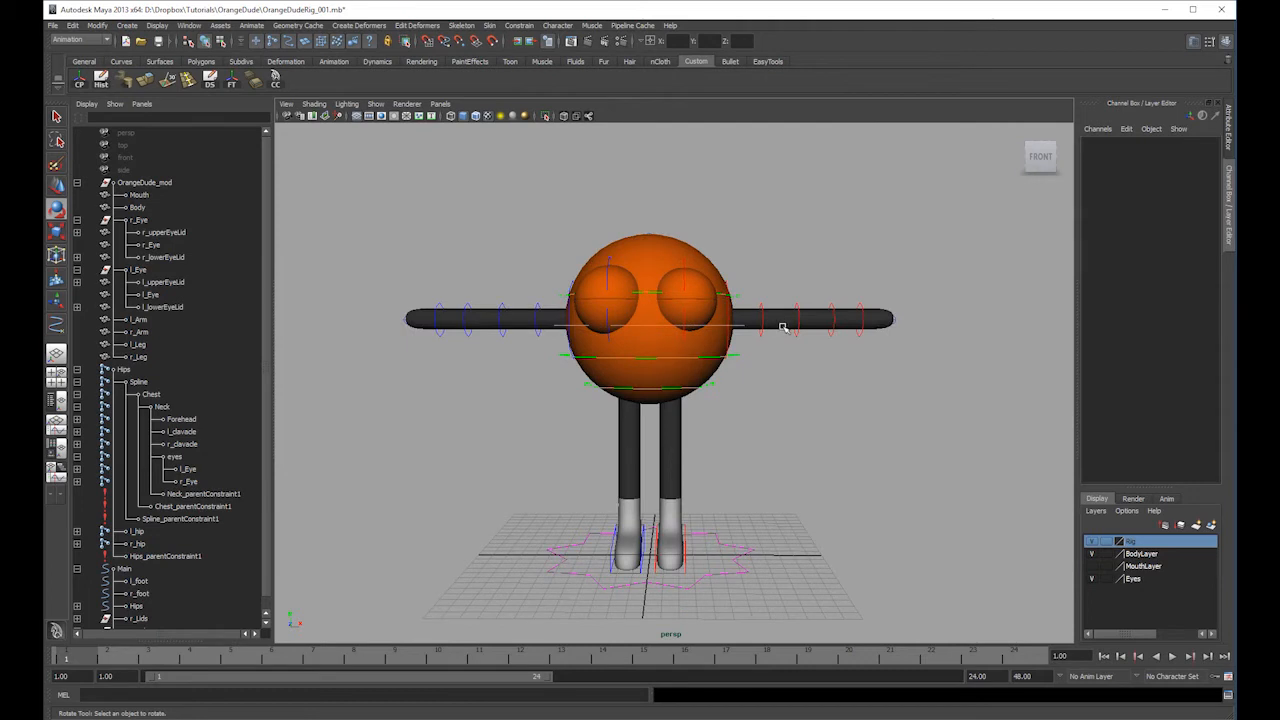
{"action": "left_click", "coordinate": [54, 26]}
{"action": "left_click", "coordinate": [105, 69]}
{"action": "middle_click_drag", "start_coordinate": [849, 326], "coordinate": [843, 342], "text": "alt"}
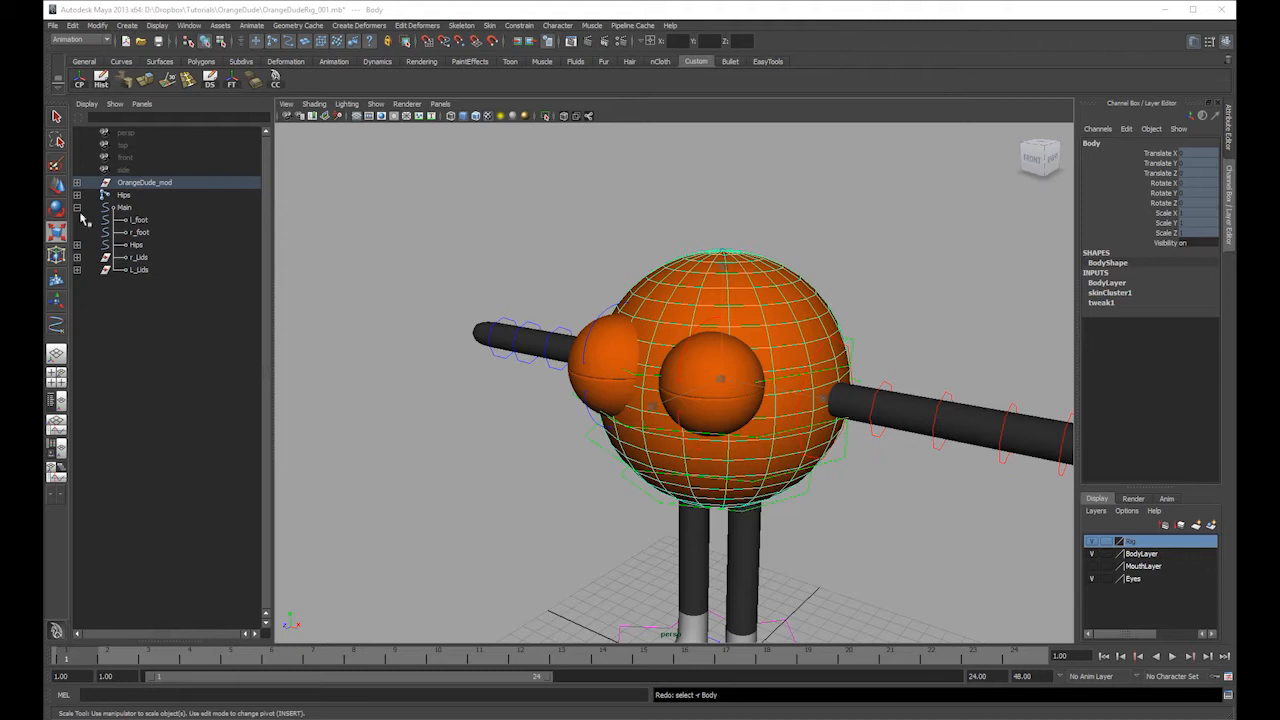
- Collapse the Main hierarchy and parent the Hips joint hierarchy under the Main control
{"action": "left_click", "coordinate": [90, 195]}
{"action": "left_click", "coordinate": [77, 207]}
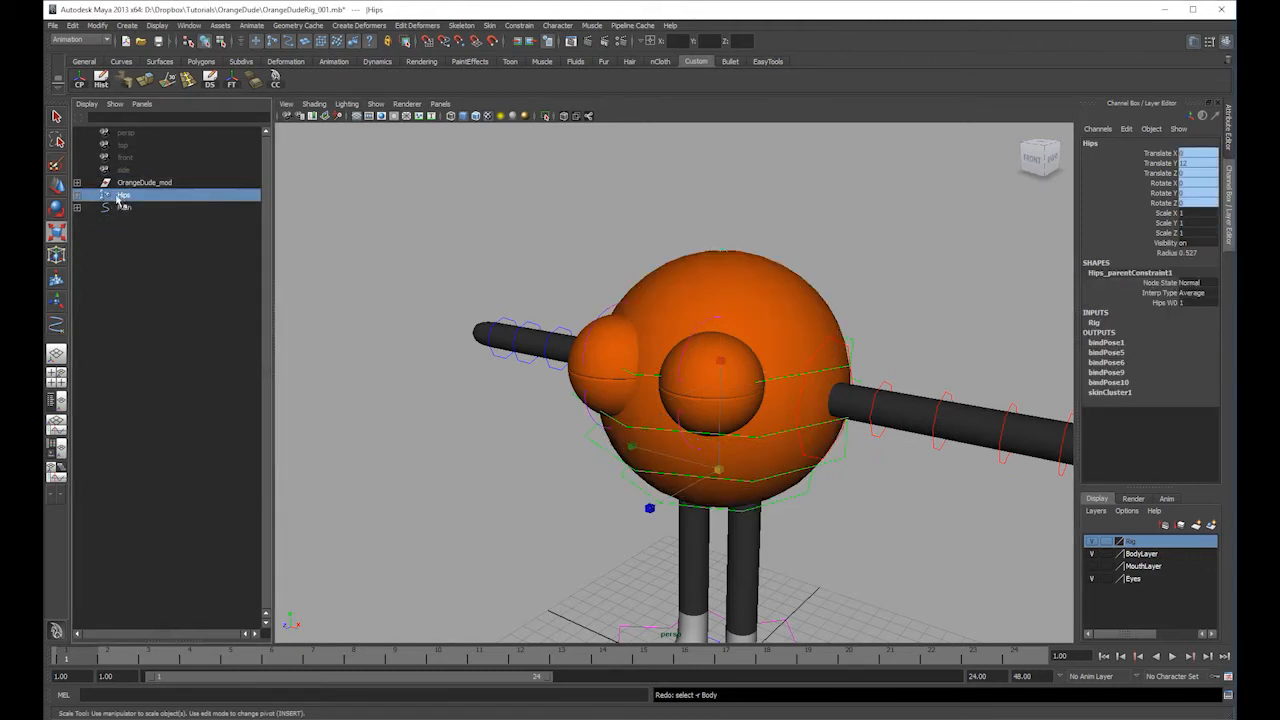
{"action": "left_click", "coordinate": [506, 176]}
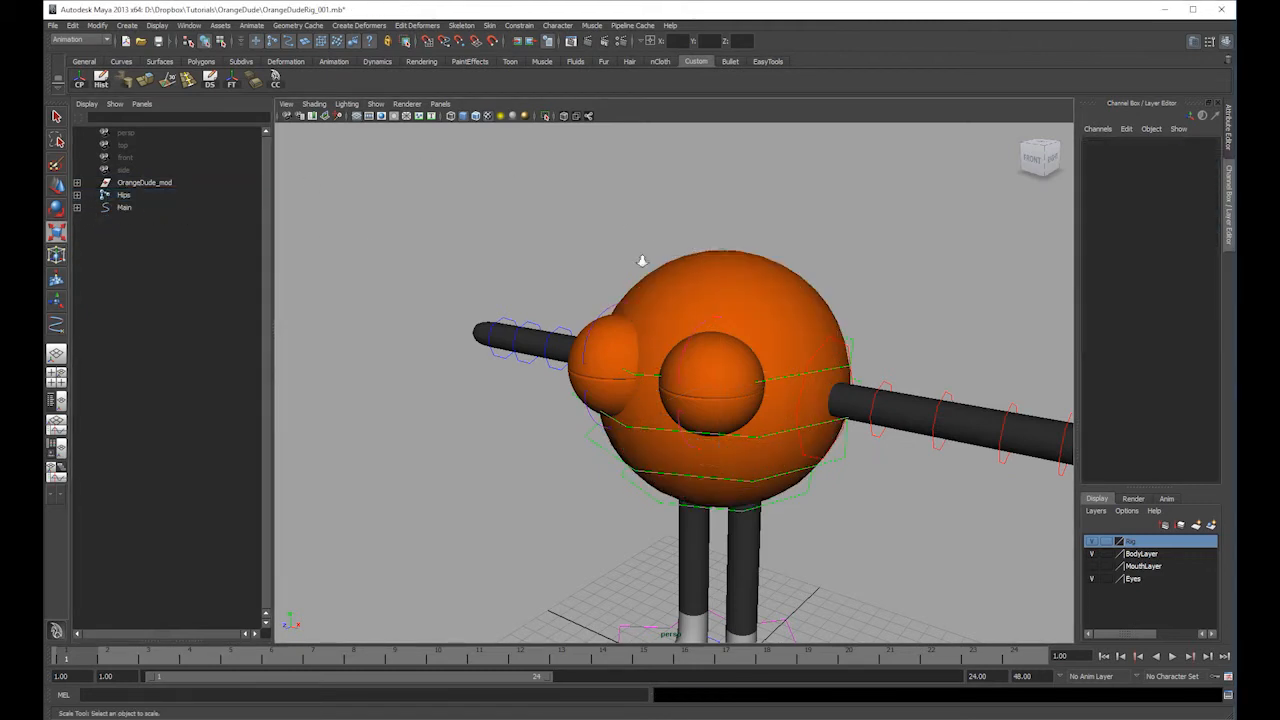
{"action": "right_click_drag", "start_coordinate": [640, 260], "coordinate": [574, 237], "text": "alt"}
{"action": "left_click_drag", "start_coordinate": [574, 237], "coordinate": [605, 235], "text": "alt"}
{"action": "middle_click_drag", "start_coordinate": [116, 198], "coordinate": [120, 207]}
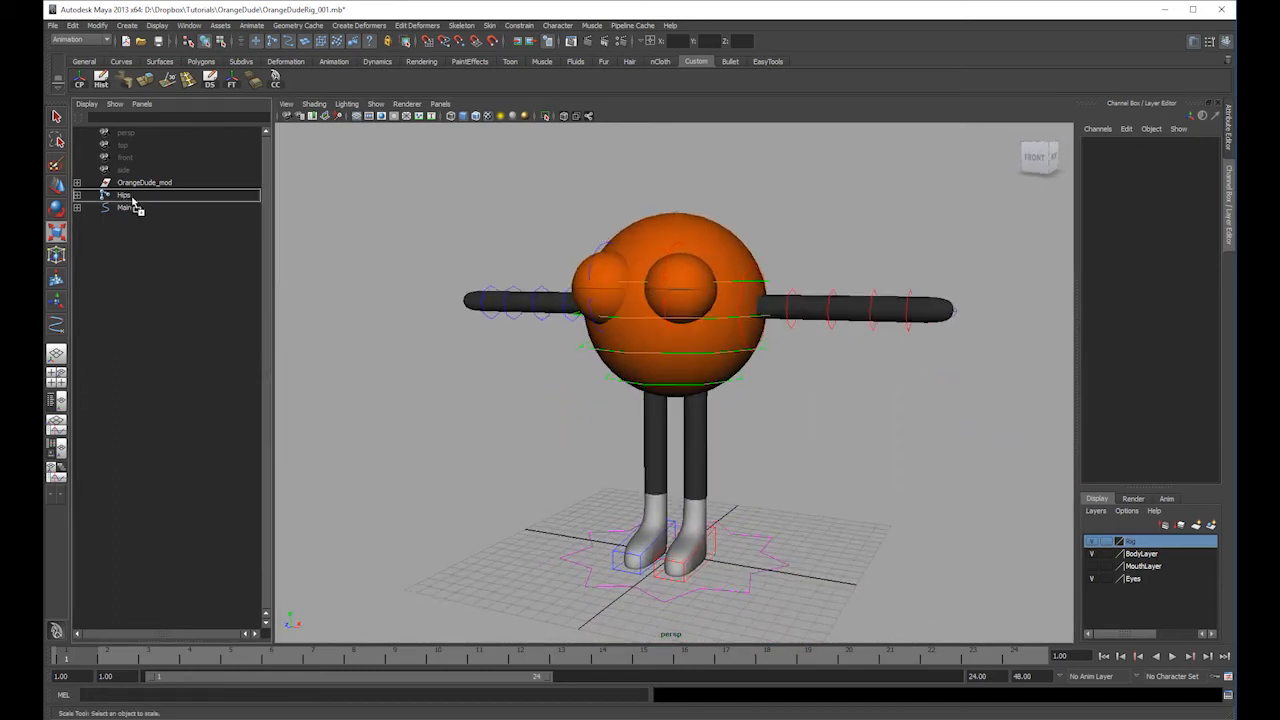
- Test-scale the Main control uniformly and undo the scaling
{"action": "left_click", "coordinate": [130, 196]}
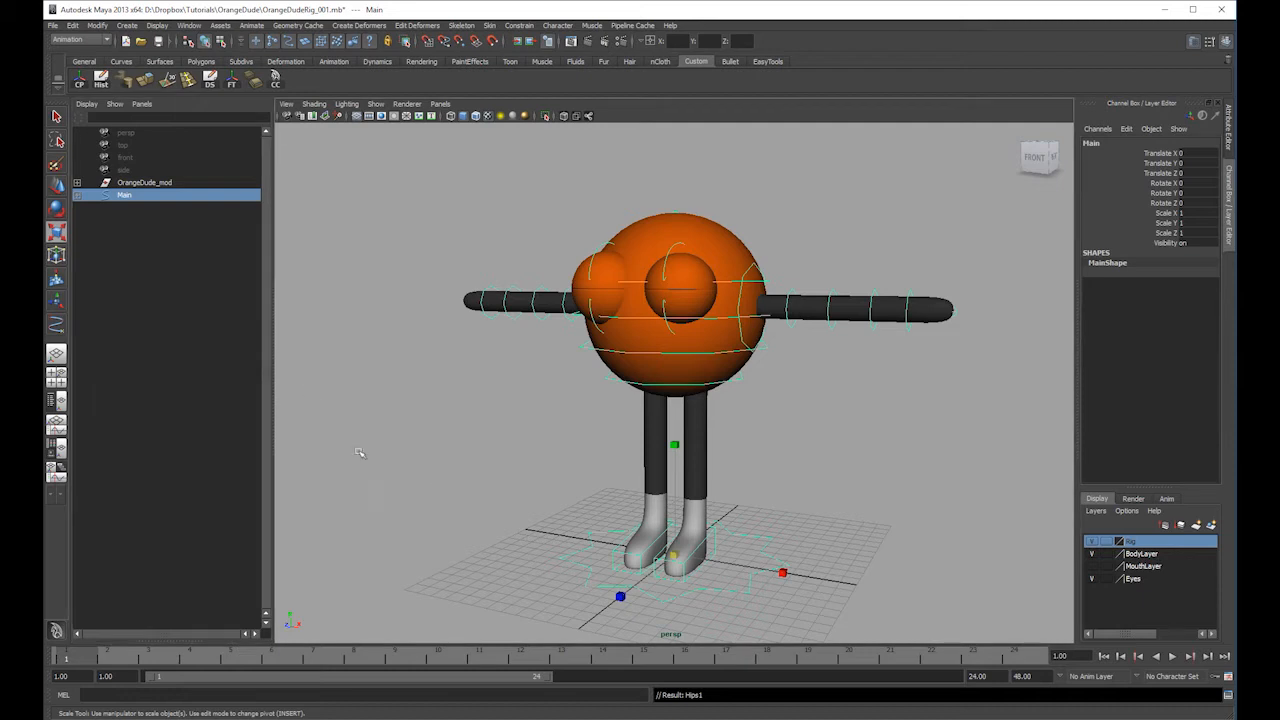
{"action": "left_click_drag", "start_coordinate": [670, 566], "coordinate": [625, 560]}
{"action": "key", "text": "z"}
{"action": "middle_click_drag", "start_coordinate": [699, 267], "coordinate": [704, 288], "text": "alt"}
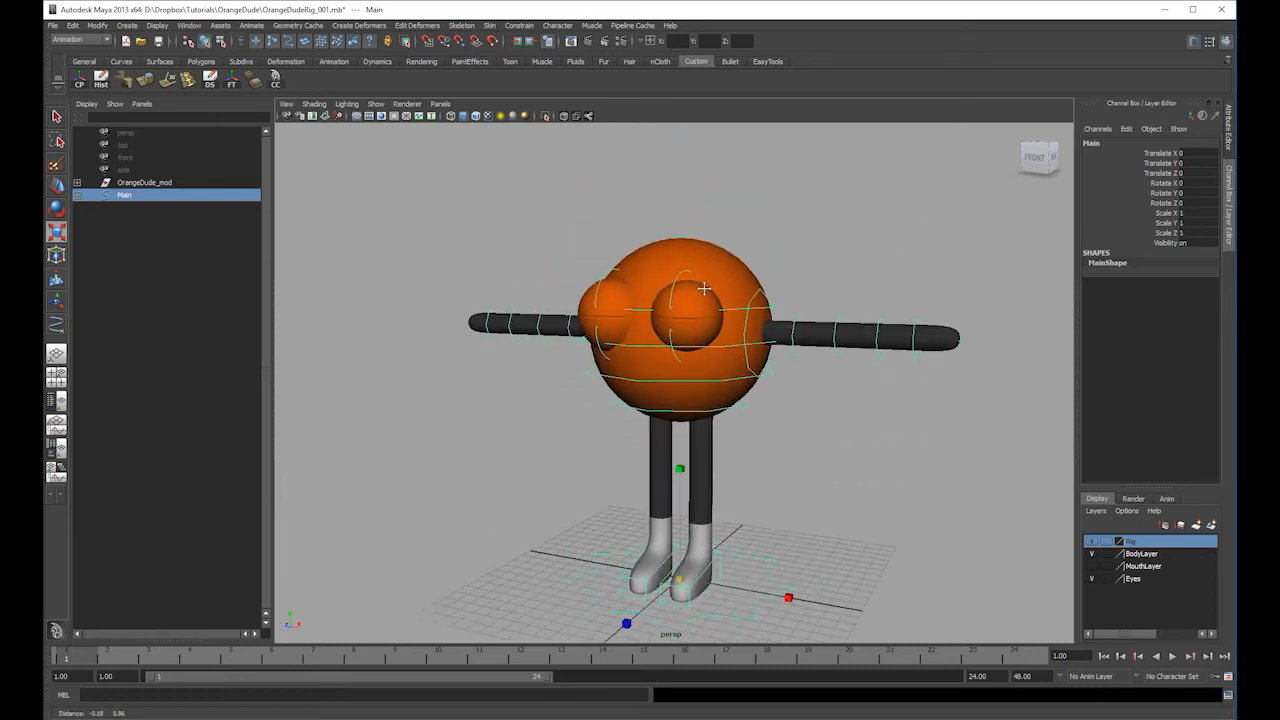
- Scale-constrain the r_upperEyeLid mesh to the l_upperLid control curve
{"action": "right_click_drag", "start_coordinate": [704, 288], "coordinate": [704, 333], "text": "alt"}
{"action": "left_click", "coordinate": [575, 287]}
{"action": "left_click", "coordinate": [620, 320], "text": "shift"}
{"action": "left_click", "coordinate": [520, 25]}
{"action": "left_click", "coordinate": [527, 79]}
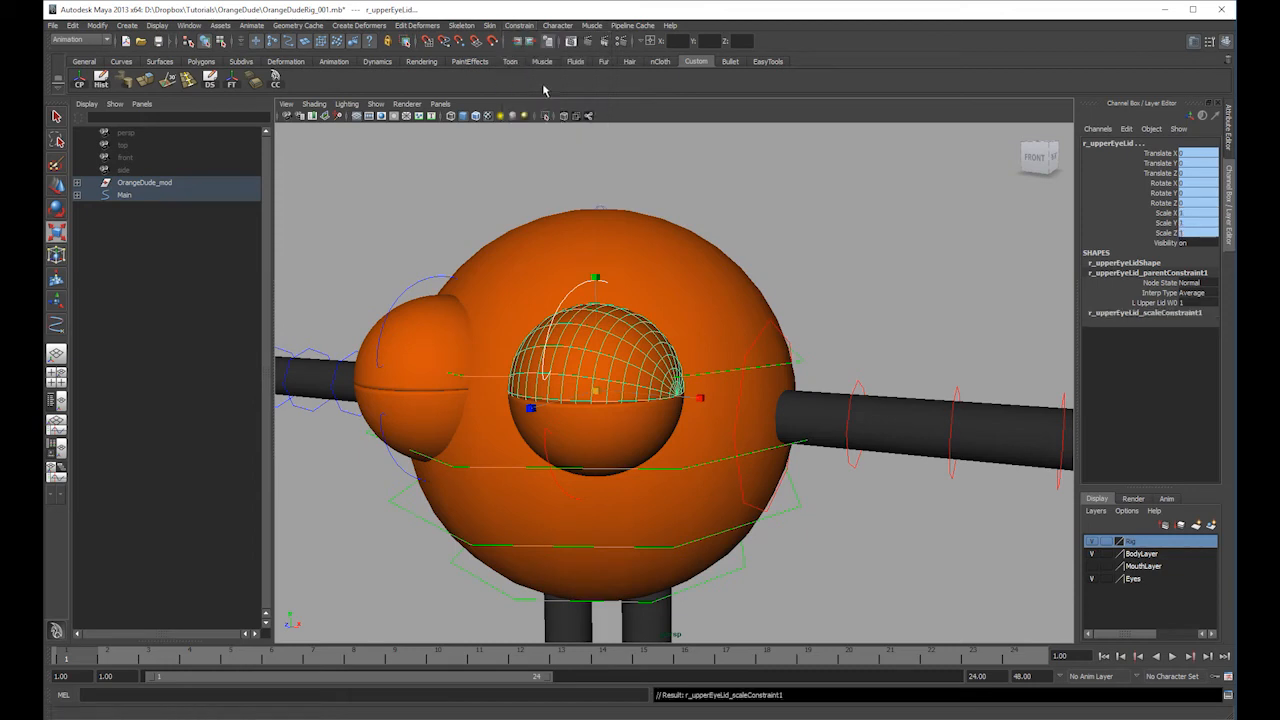
- Scale-constrain the remaining three eyelid meshes, both lower lids and l_upperEyeLid, to their matching lid control curves
{"action": "left_click", "coordinate": [594, 422]}
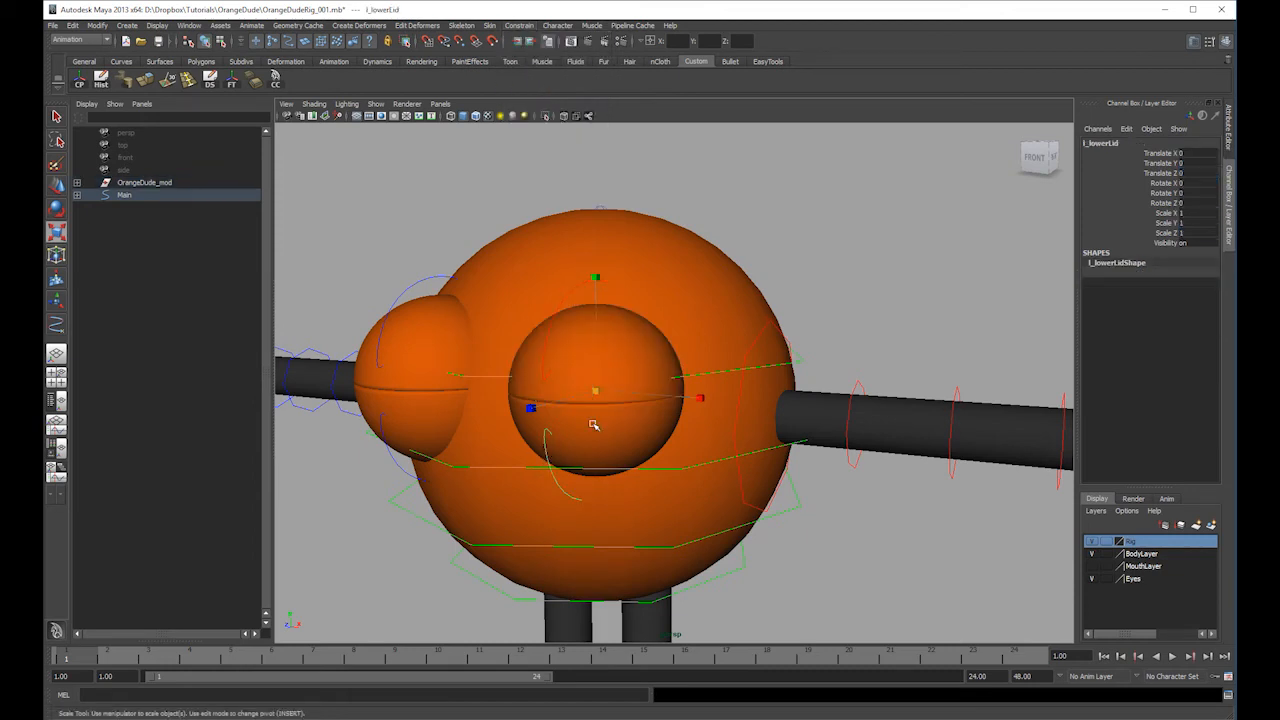
{"action": "key", "text": "g"}
{"action": "left_click", "coordinate": [376, 418]}
{"action": "left_click", "coordinate": [413, 399], "text": "shift"}
{"action": "key", "text": "g"}
{"action": "left_click", "coordinate": [400, 287]}
{"action": "left_click", "coordinate": [418, 289]}
{"action": "left_click", "coordinate": [437, 317], "text": "shift"}
{"action": "key", "text": "g"}
- Test-scale the Main control uniformly to check the eyelids scale with the character, and undo the scaling
{"action": "right_click_drag", "start_coordinate": [909, 297], "coordinate": [683, 309], "text": "alt"}
{"action": "left_click_drag", "start_coordinate": [683, 309], "coordinate": [760, 370], "text": "alt"}
{"action": "right_click_drag", "start_coordinate": [760, 385], "coordinate": [560, 420], "text": "alt"}
{"action": "middle_click_drag", "start_coordinate": [585, 460], "coordinate": [592, 320], "text": "alt"}
{"action": "left_click_drag", "start_coordinate": [592, 320], "coordinate": [548, 322], "text": "alt"}
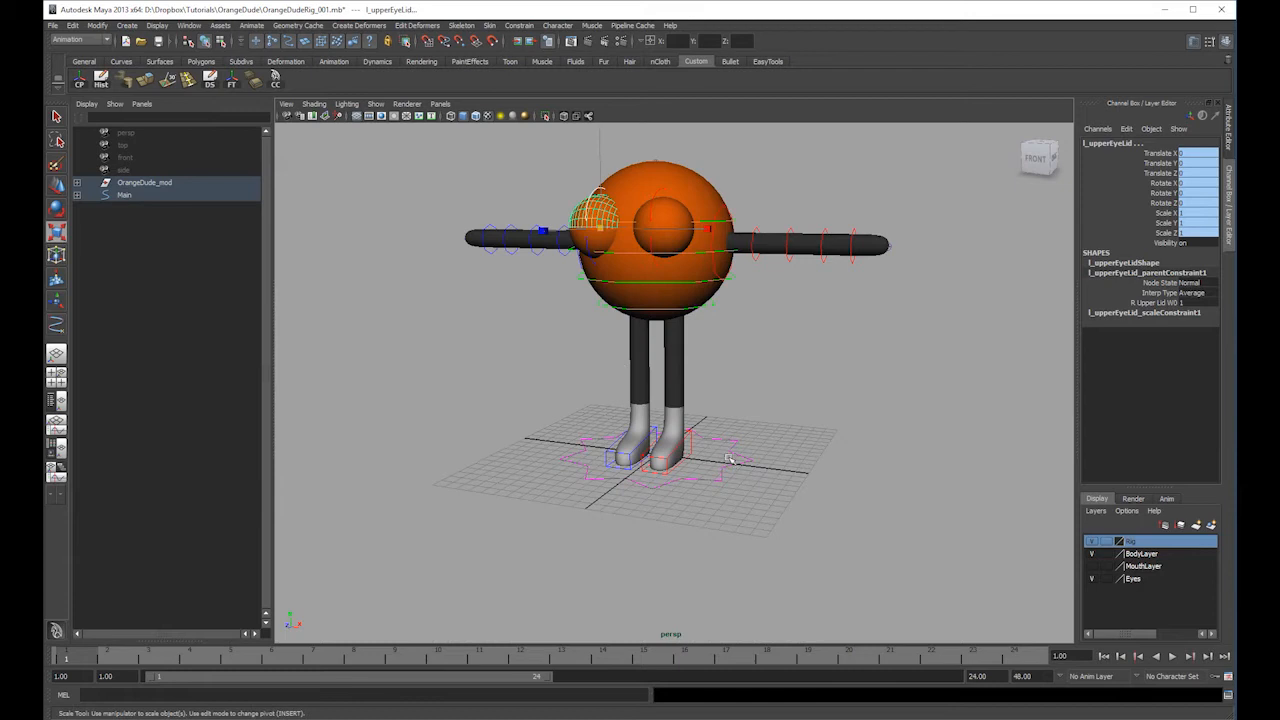
{"action": "left_click", "coordinate": [716, 468]}
{"action": "left_click_drag", "start_coordinate": [652, 455], "coordinate": [582, 500]}
{"action": "key", "text": "z"}
- Save the scene and rename the Main control to OrangeDude_rig
{"action": "middle_click_drag", "start_coordinate": [744, 325], "coordinate": [739, 399], "text": "alt"}
{"action": "key", "text": "ctrl+s"}
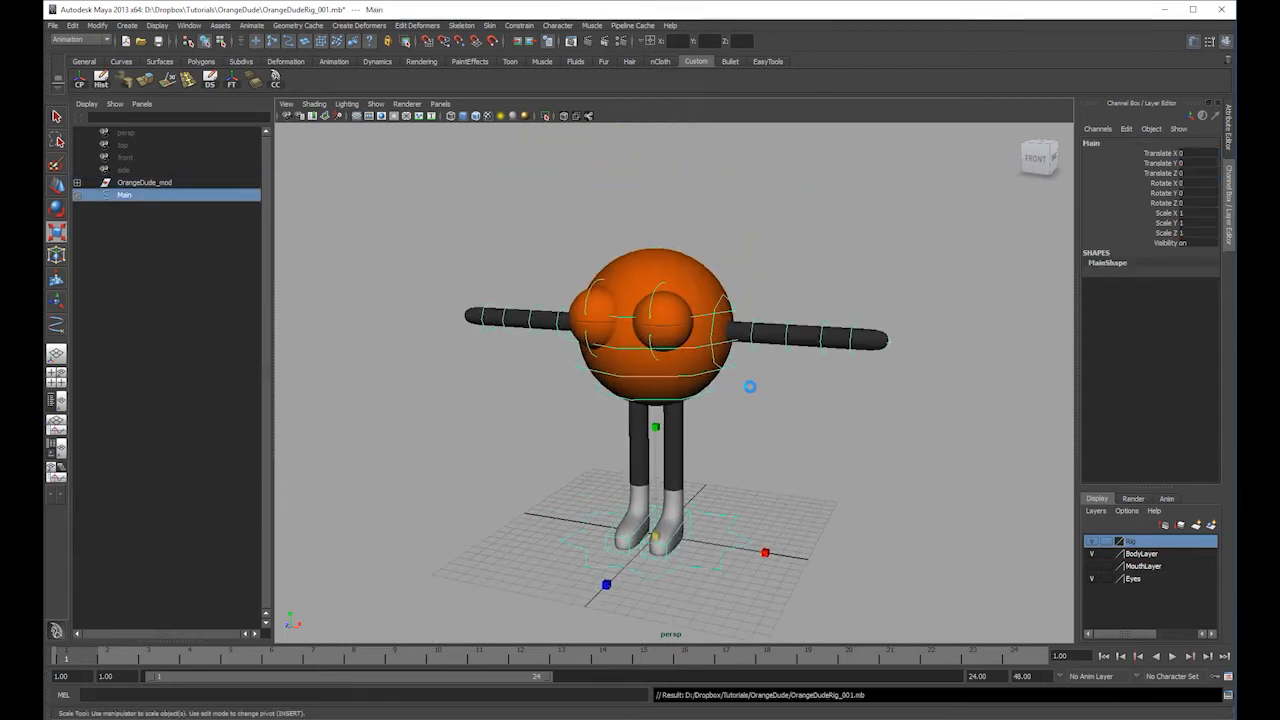
{"action": "double_click", "coordinate": [206, 195]}
{"action": "type", "text": "OrangeDude"}
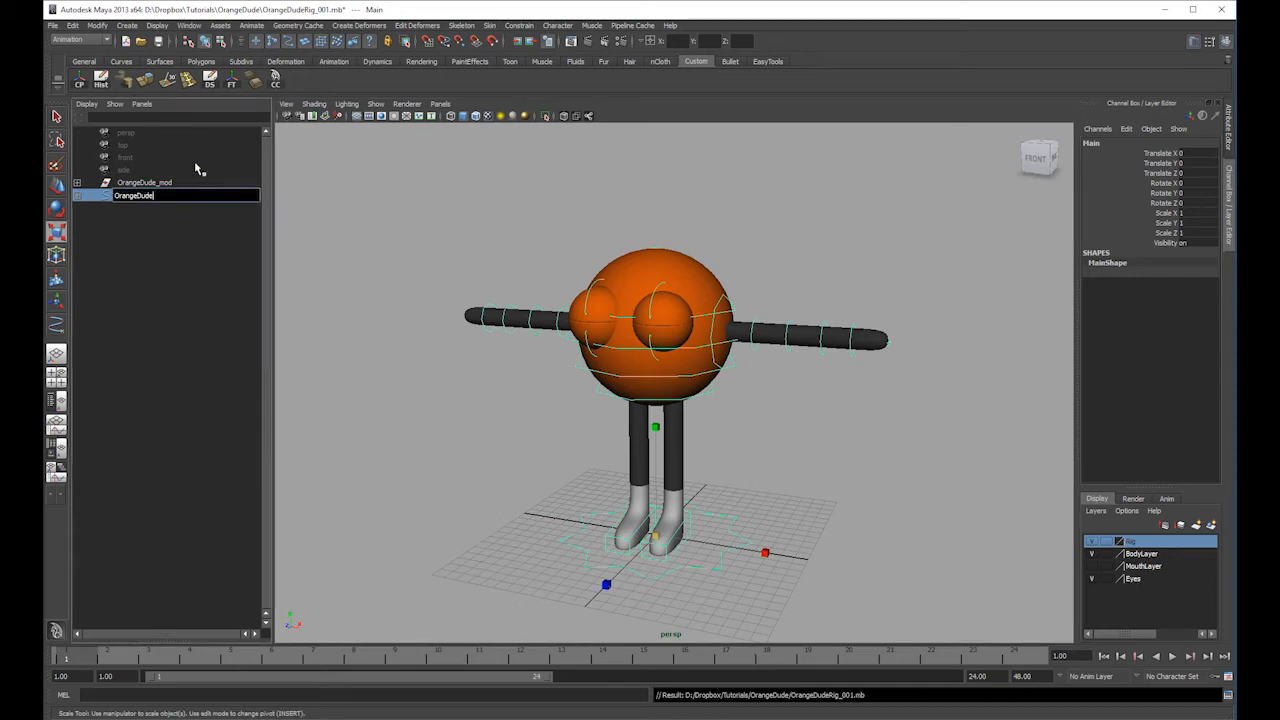
{"action": "type", "text": "_rig"}
{"action": "key", "text": "Return"}
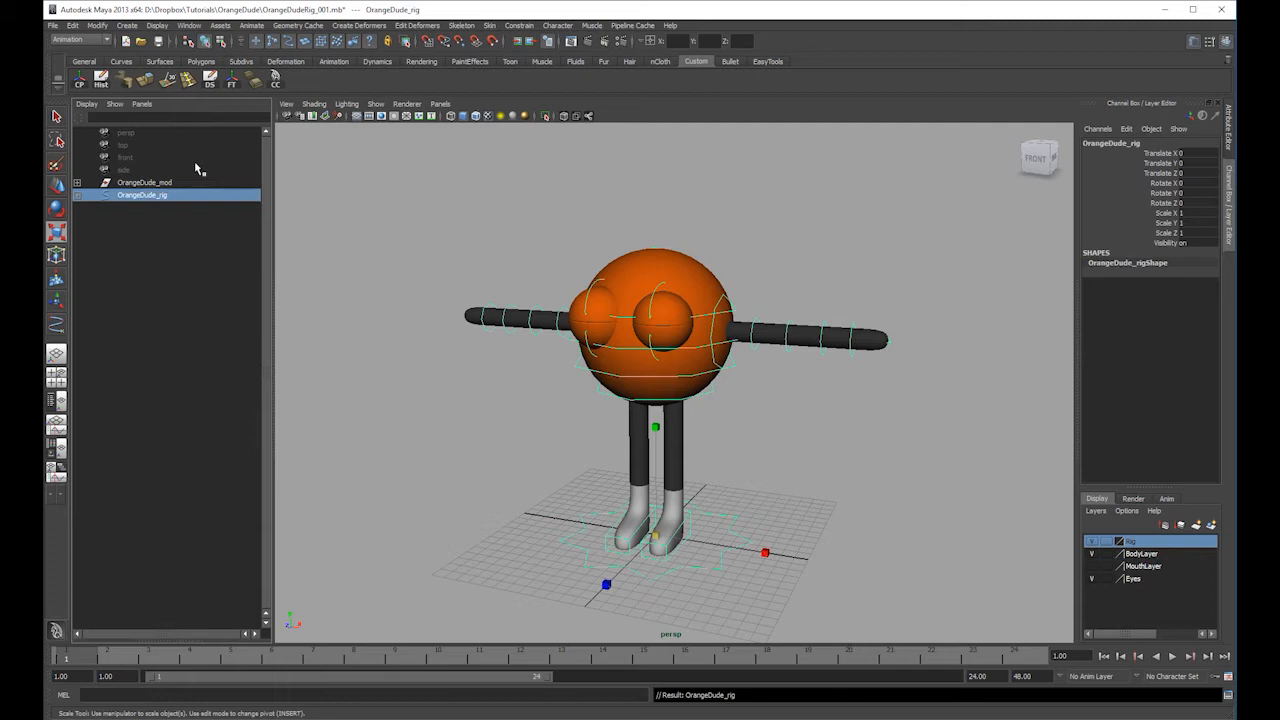
- Delete all four display layers: Rig, BodyLayer, MouthLayer and Eyes
{"action": "left_click_drag", "start_coordinate": [943, 389], "coordinate": [930, 405], "text": "alt"}
{"action": "right_click", "coordinate": [1135, 543]}
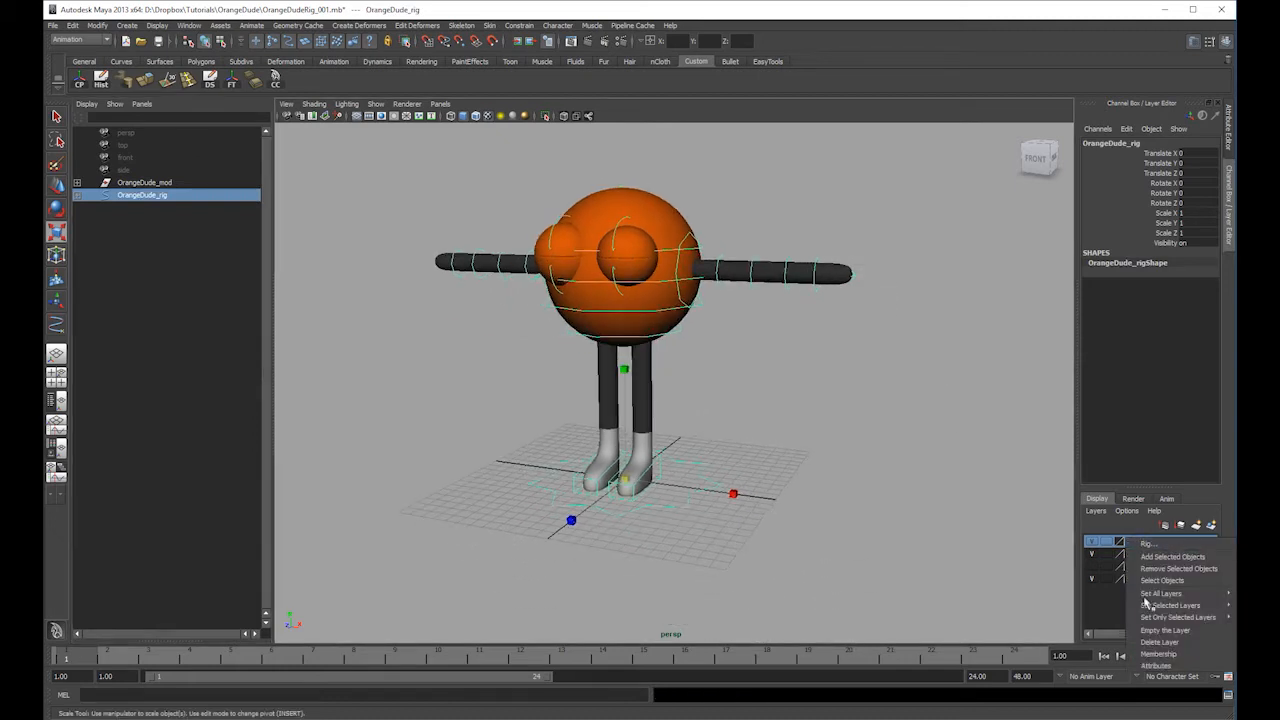
{"action": "left_click", "coordinate": [1165, 645]}
{"action": "right_click", "coordinate": [1145, 548]}
{"action": "left_click", "coordinate": [1160, 651]}
{"action": "right_click", "coordinate": [1142, 543]}
{"action": "left_click", "coordinate": [1162, 647]}
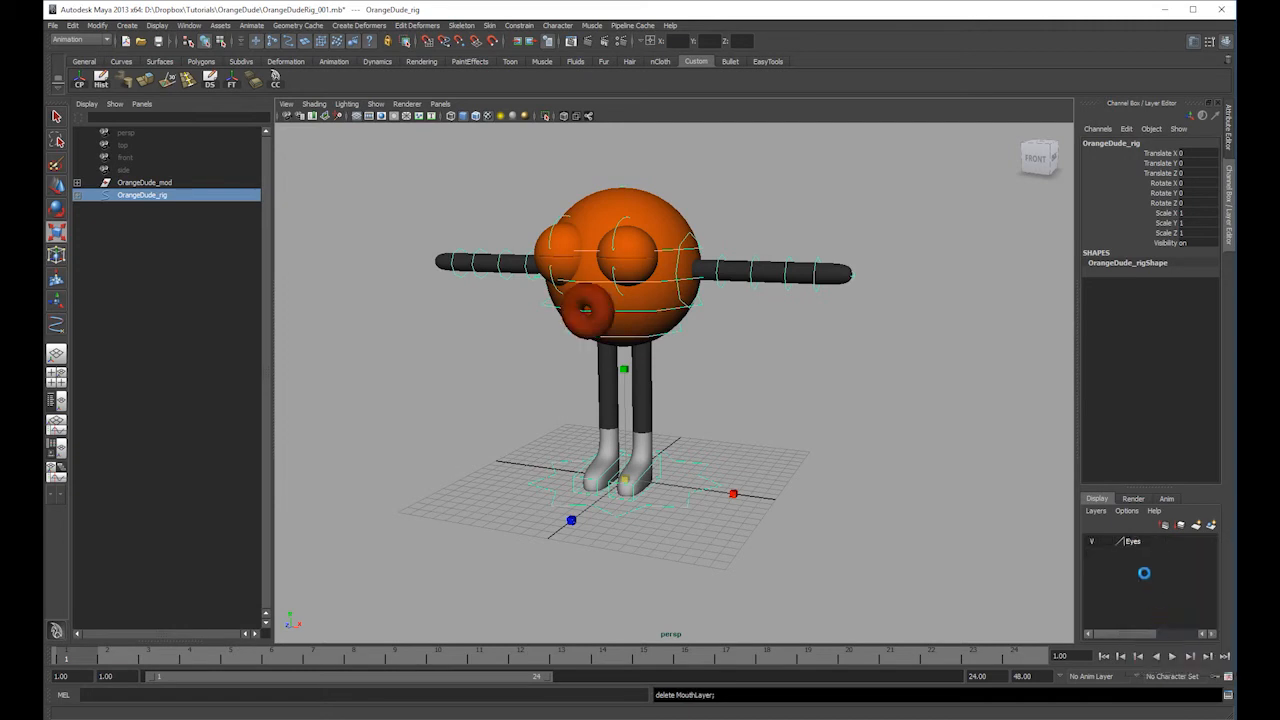
{"action": "right_click", "coordinate": [1133, 543]}
{"action": "left_click", "coordinate": [1162, 648]}
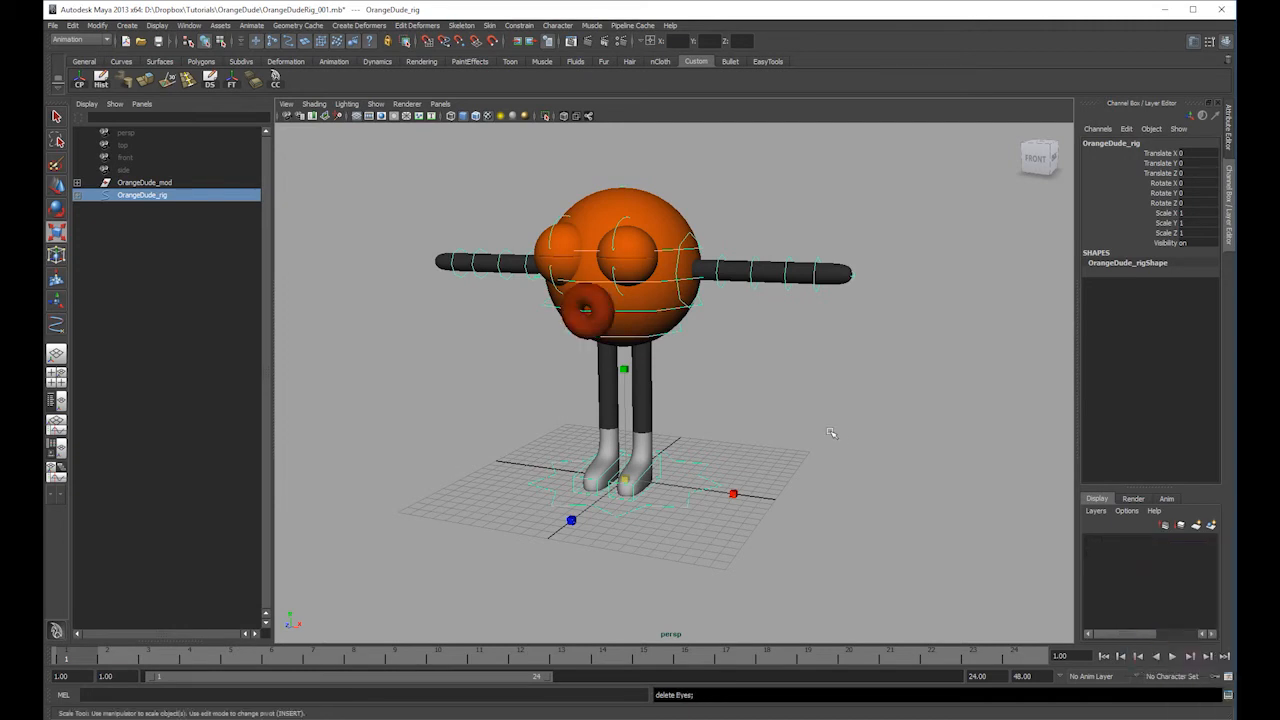
- Examine the mouth mesh on the character and the two top-level groups OrangeDude_mod and OrangeDude_rig
{"action": "left_click", "coordinate": [832, 436]}
{"action": "middle_click_drag", "start_coordinate": [605, 330], "coordinate": [667, 387], "text": "alt"}
{"action": "right_click_drag", "start_coordinate": [667, 387], "coordinate": [747, 423], "text": "alt"}
{"action": "left_click", "coordinate": [672, 350]}
{"action": "left_click_drag", "start_coordinate": [672, 350], "coordinate": [704, 352], "text": "alt"}
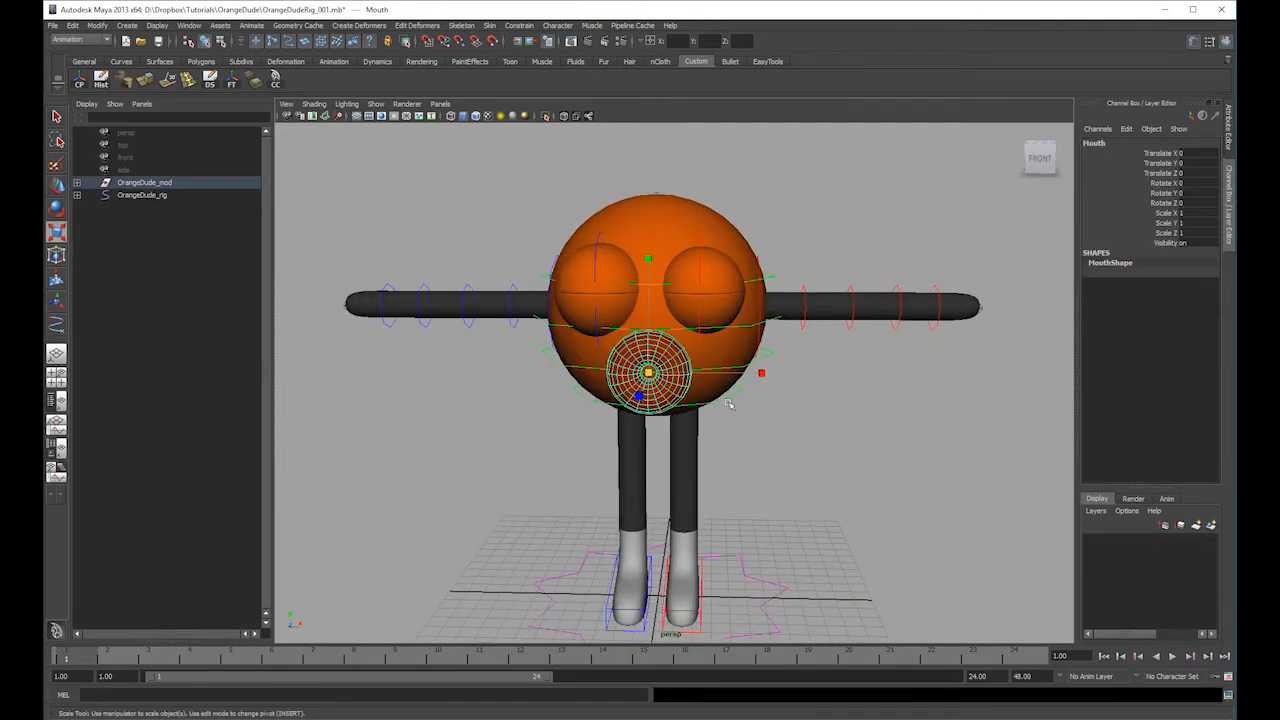
{"action": "left_click", "coordinate": [771, 442]}
{"action": "left_click_drag", "start_coordinate": [775, 445], "coordinate": [749, 447], "text": "alt"}
{"action": "middle_click_drag", "start_coordinate": [750, 447], "coordinate": [733, 411], "text": "alt"}
{"action": "left_click_drag", "start_coordinate": [160, 182], "coordinate": [150, 208]}
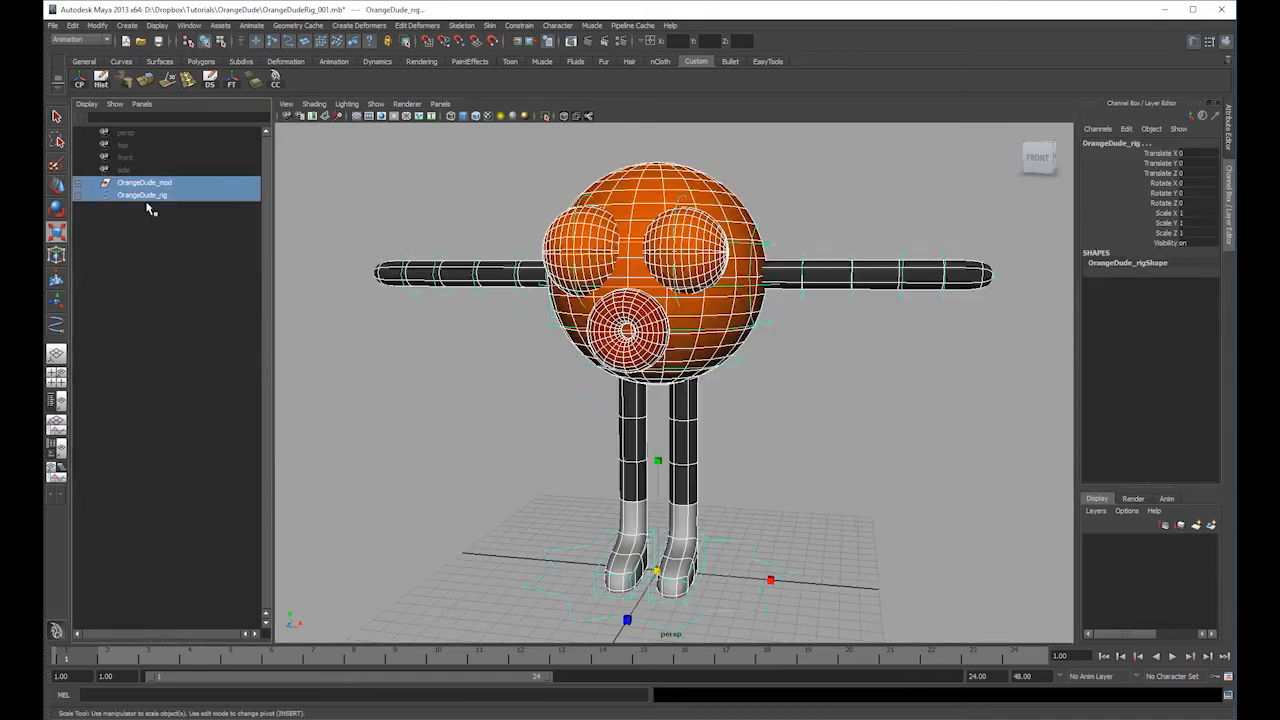
{"action": "left_click", "coordinate": [689, 376]}
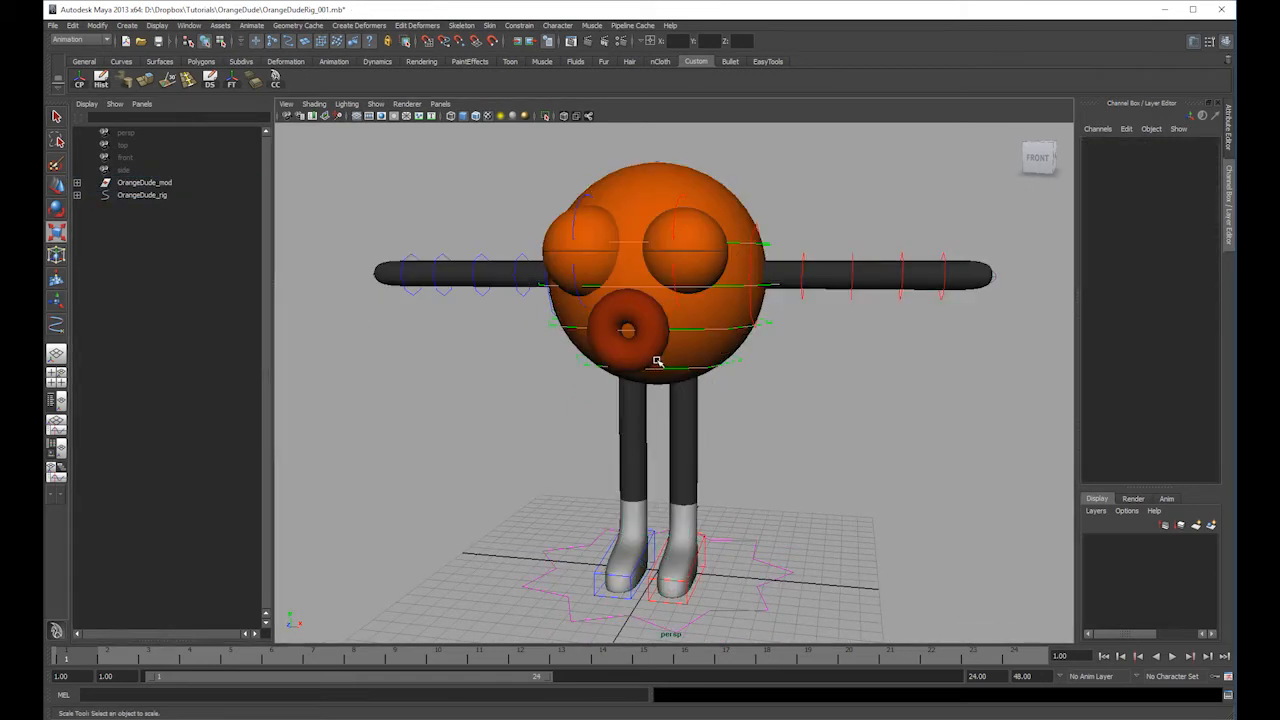
- Expand OrangeDude_mod, hide everything except the Mouth mesh, and show it in wireframe in the front view
{"action": "left_click", "coordinate": [77, 183]}
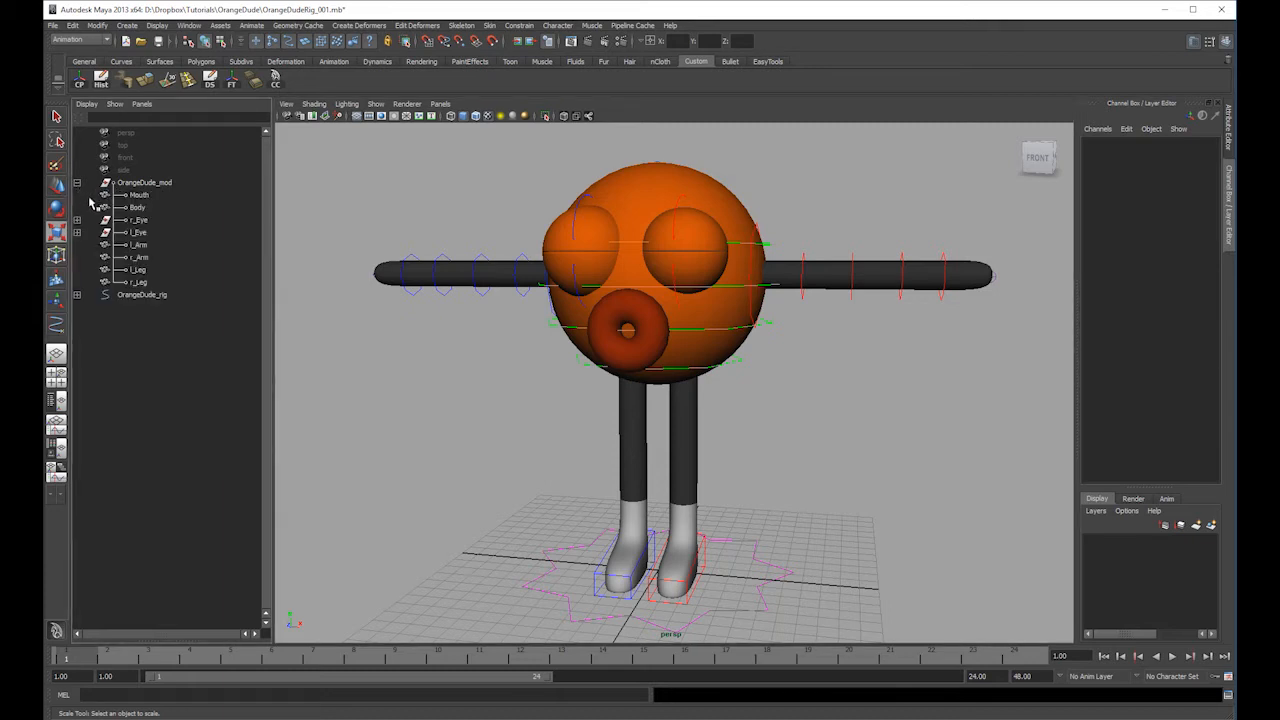
{"action": "left_click", "coordinate": [134, 184]}
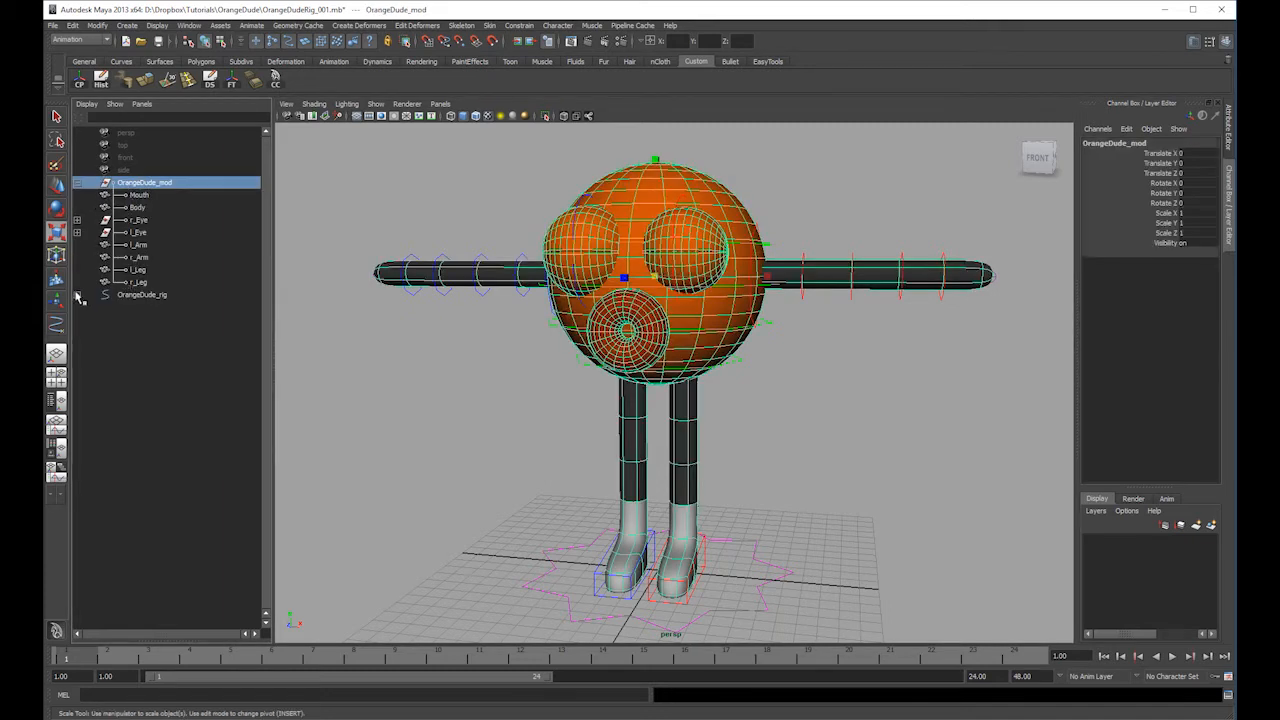
{"action": "left_click", "coordinate": [141, 196]}
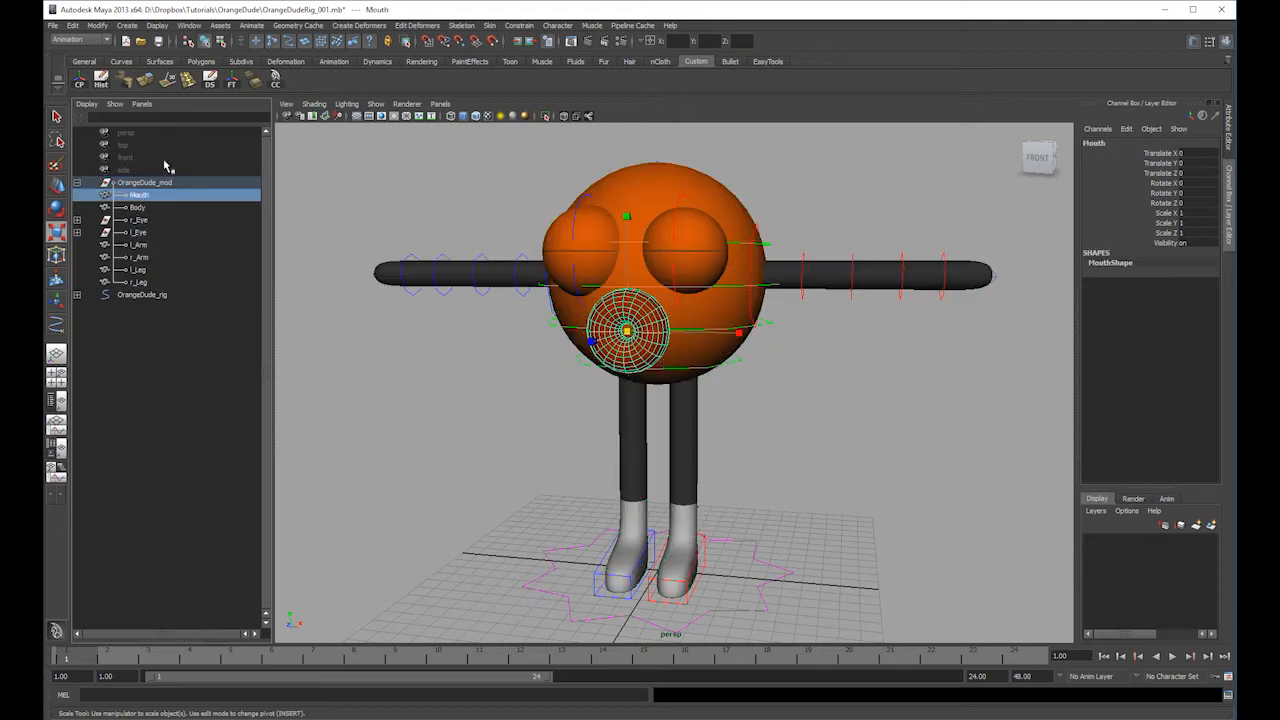
{"action": "key", "text": "alt+h"}
{"action": "left_click", "coordinate": [840, 257]}
{"action": "key", "text": "space"}
{"action": "left_click_drag", "start_coordinate": [830, 270], "coordinate": [829, 297]}
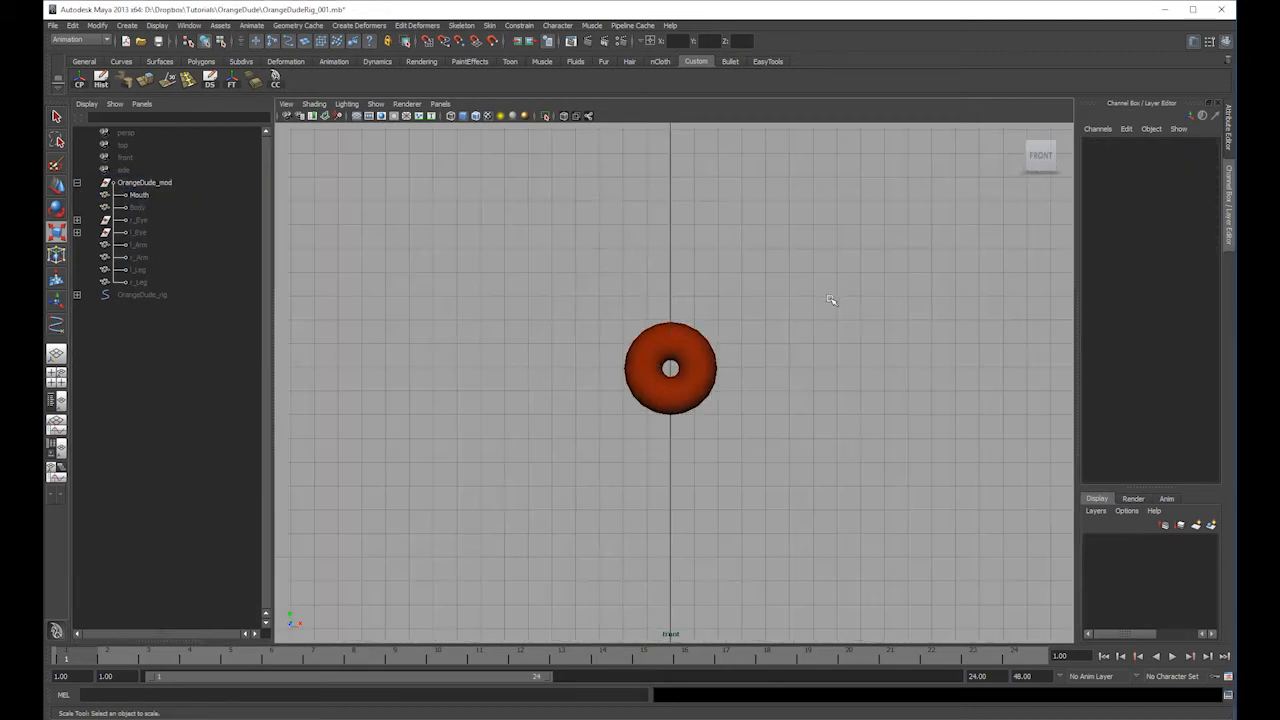
{"action": "key", "text": "4"}
{"action": "right_click_drag", "start_coordinate": [743, 317], "coordinate": [895, 414], "text": "alt"}
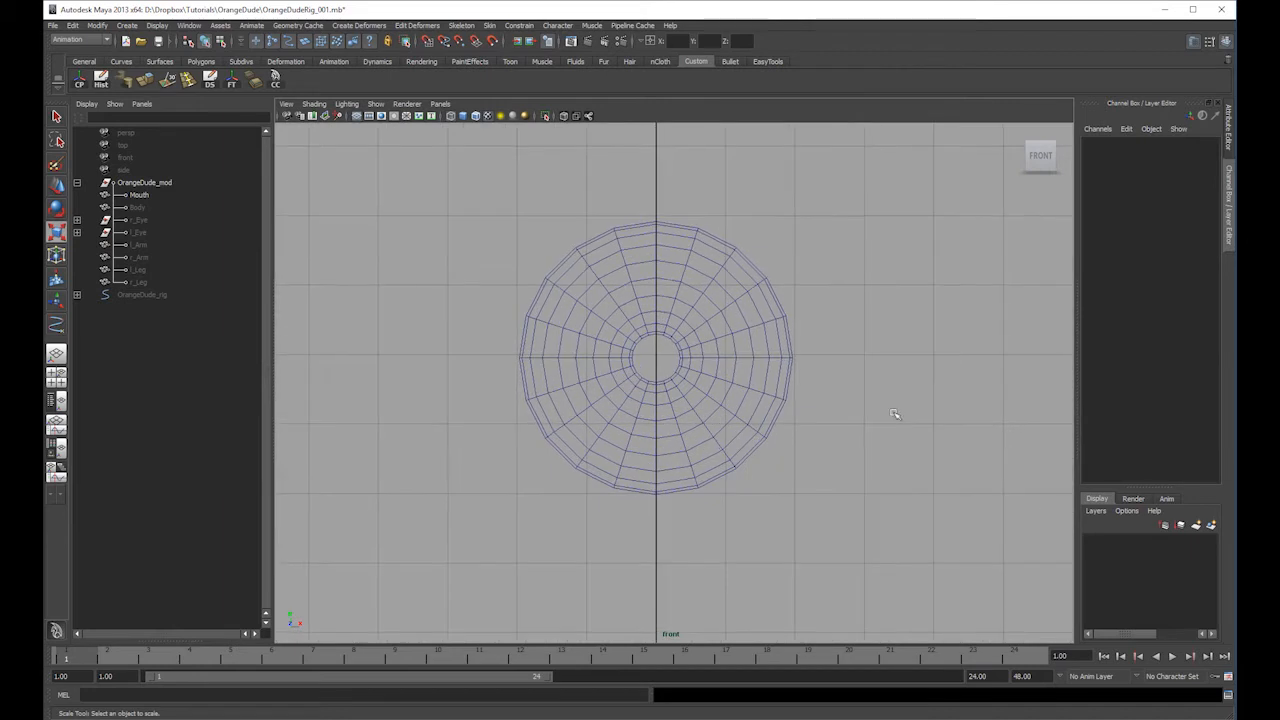
- Select every other radial edge loop around the Mouth mesh and delete them
{"action": "left_click", "coordinate": [717, 299]}
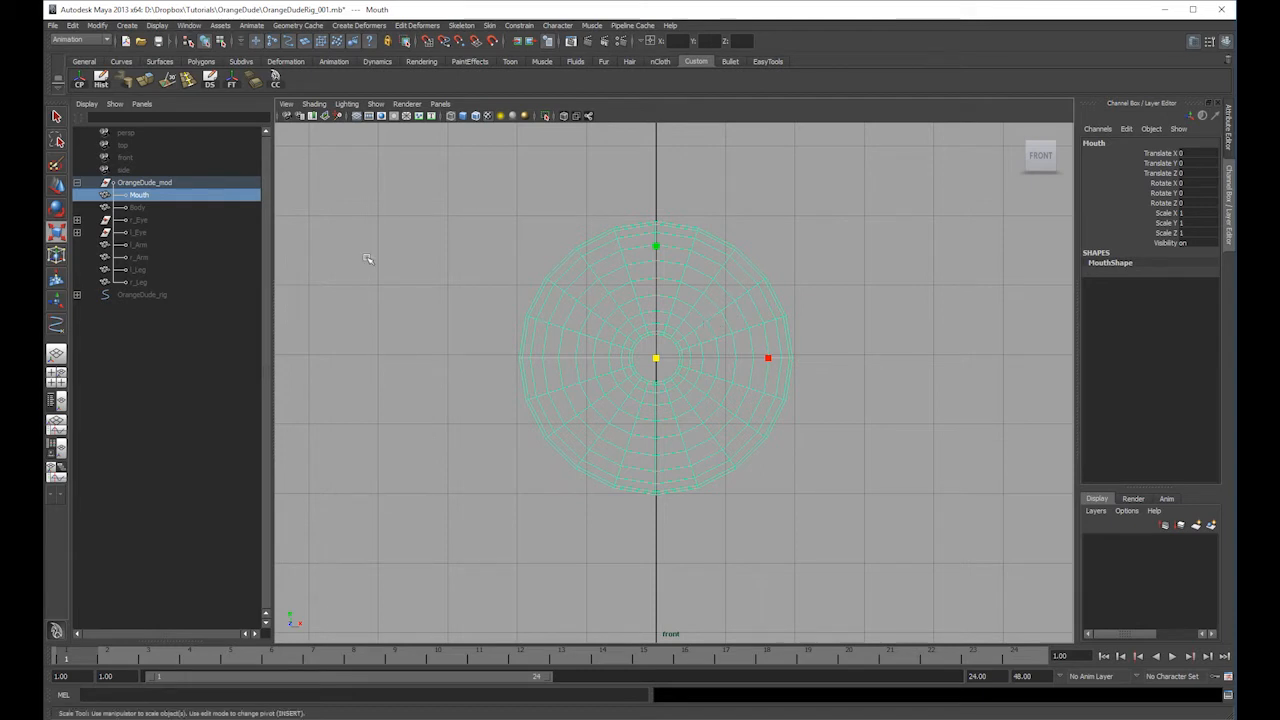
{"action": "key", "text": "F10"}
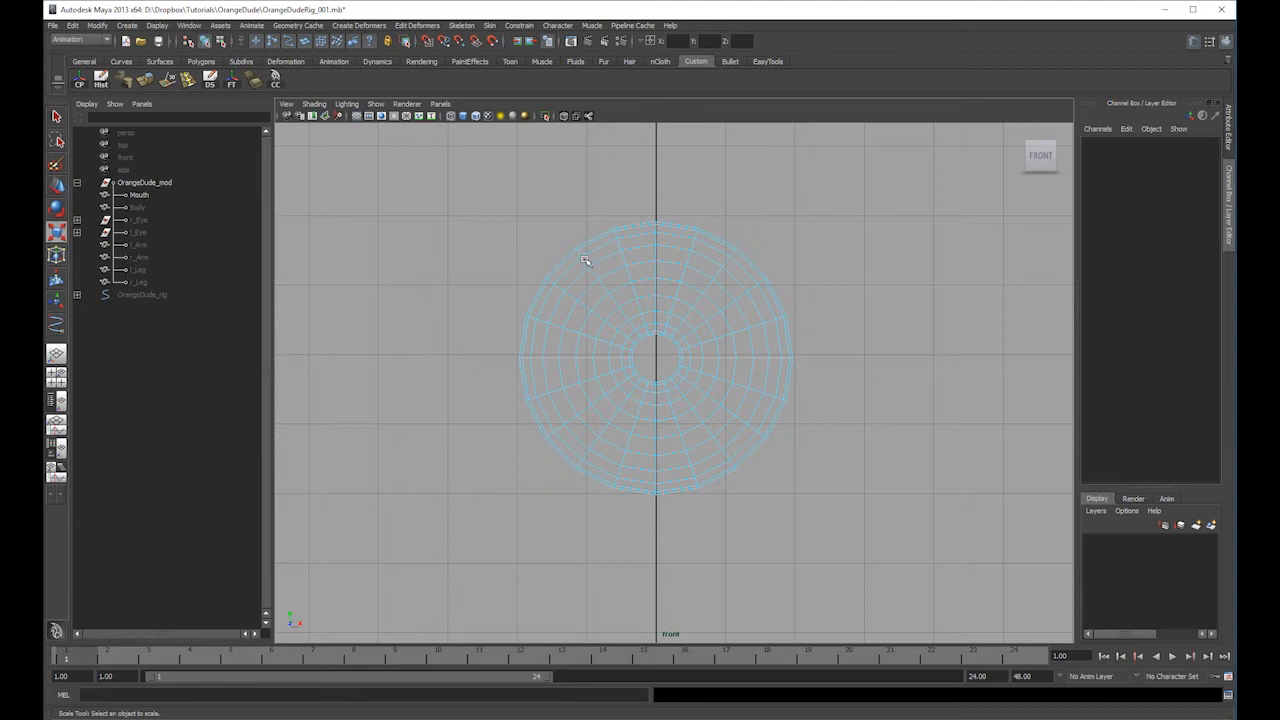
{"action": "left_click", "coordinate": [588, 253]}
{"action": "left_click", "coordinate": [588, 260]}
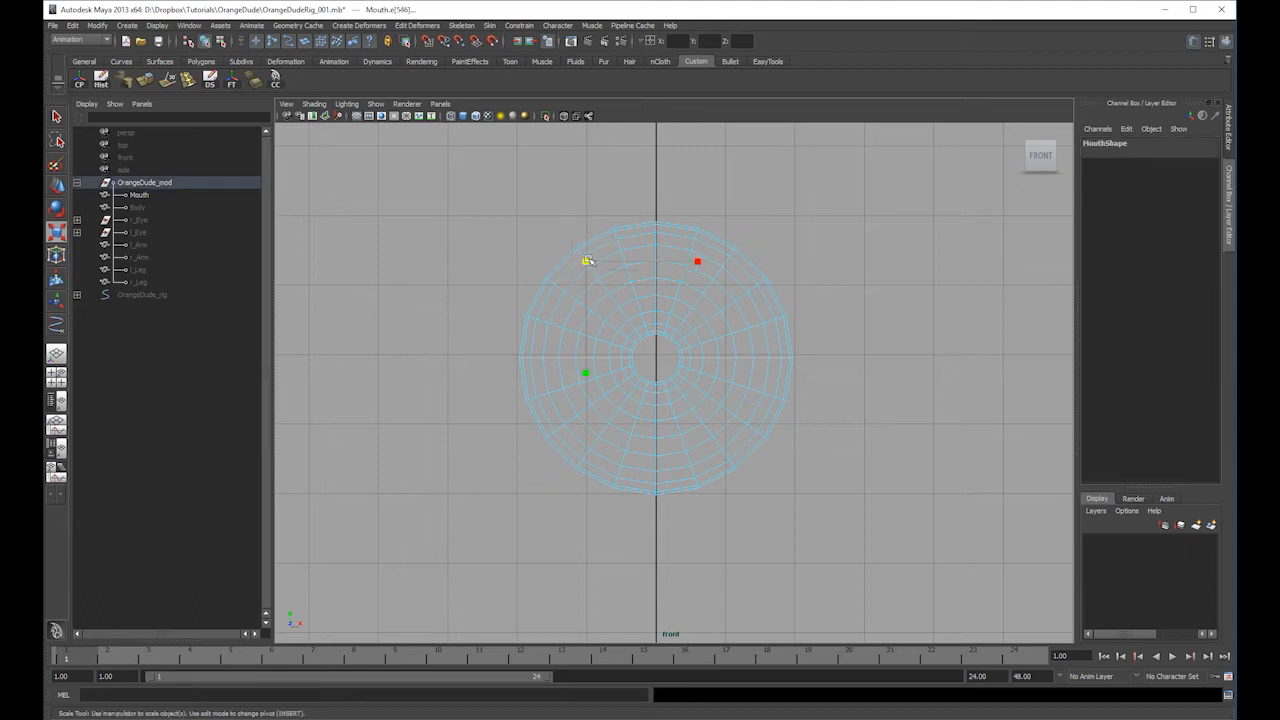
{"action": "left_click", "coordinate": [556, 326]}
{"action": "left_click", "coordinate": [555, 385], "text": "shift"}
{"action": "left_click", "coordinate": [599, 448], "text": "shift"}
{"action": "left_click", "coordinate": [659, 462], "text": "shift"}
{"action": "left_click", "coordinate": [742, 432], "text": "shift"}
{"action": "left_click", "coordinate": [754, 397], "text": "shift"}
{"action": "left_click", "coordinate": [764, 304], "text": "shift"}
{"action": "left_click", "coordinate": [655, 249]}
{"action": "right_click_drag", "start_coordinate": [669, 251], "coordinate": [783, 251], "text": "ctrl"}
- Scale the Mouth mesh up slightly and uniformly, and freeze its transformations
{"action": "key", "text": "e"}
{"action": "right_click_drag", "start_coordinate": [706, 272], "coordinate": [786, 197]}
{"action": "key", "text": "1"}
{"action": "left_click", "coordinate": [789, 244]}
{"action": "left_click", "coordinate": [702, 323]}
{"action": "key", "text": "1"}
{"action": "key", "text": "r"}
{"action": "left_click", "coordinate": [664, 356]}
{"action": "left_click", "coordinate": [678, 352]}
{"action": "left_click_drag", "start_coordinate": [656, 357], "coordinate": [668, 356]}
{"action": "left_click", "coordinate": [255, 78]}
- Select every other concentric edge loop on the Mouth mesh and delete them
{"action": "left_click", "coordinate": [713, 227]}
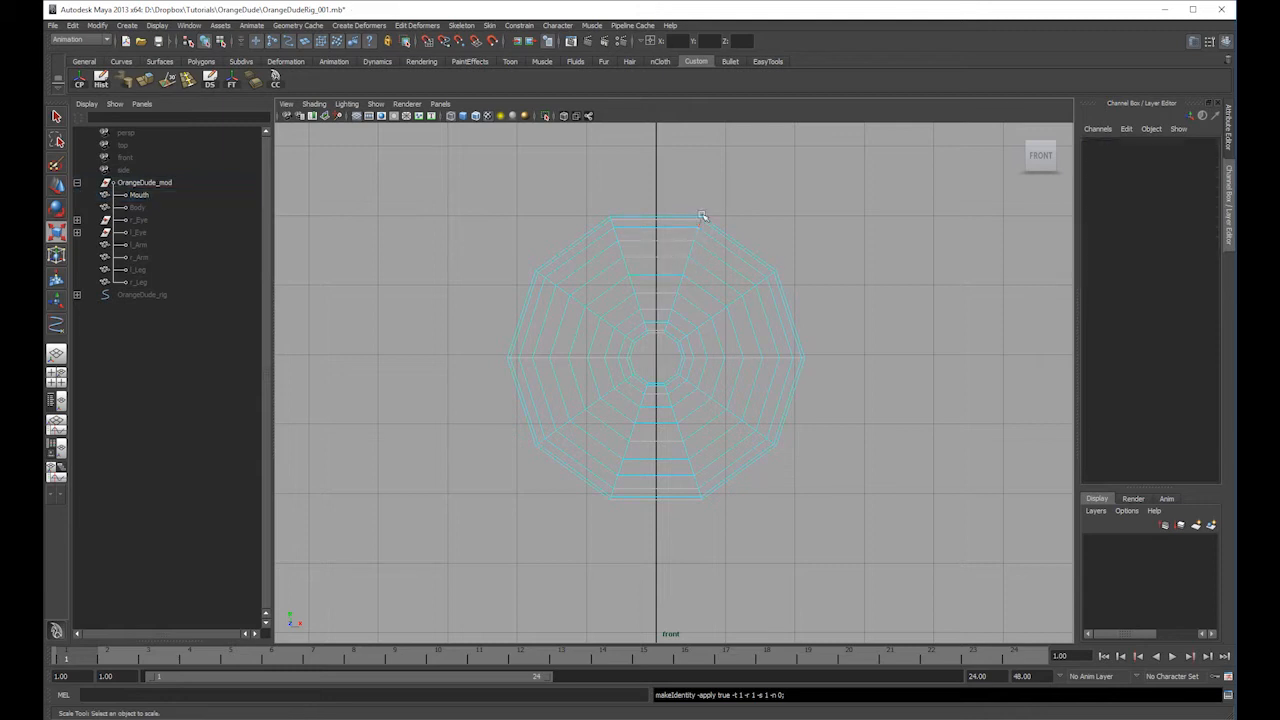
{"action": "left_click_drag", "start_coordinate": [755, 285], "coordinate": [714, 254]}
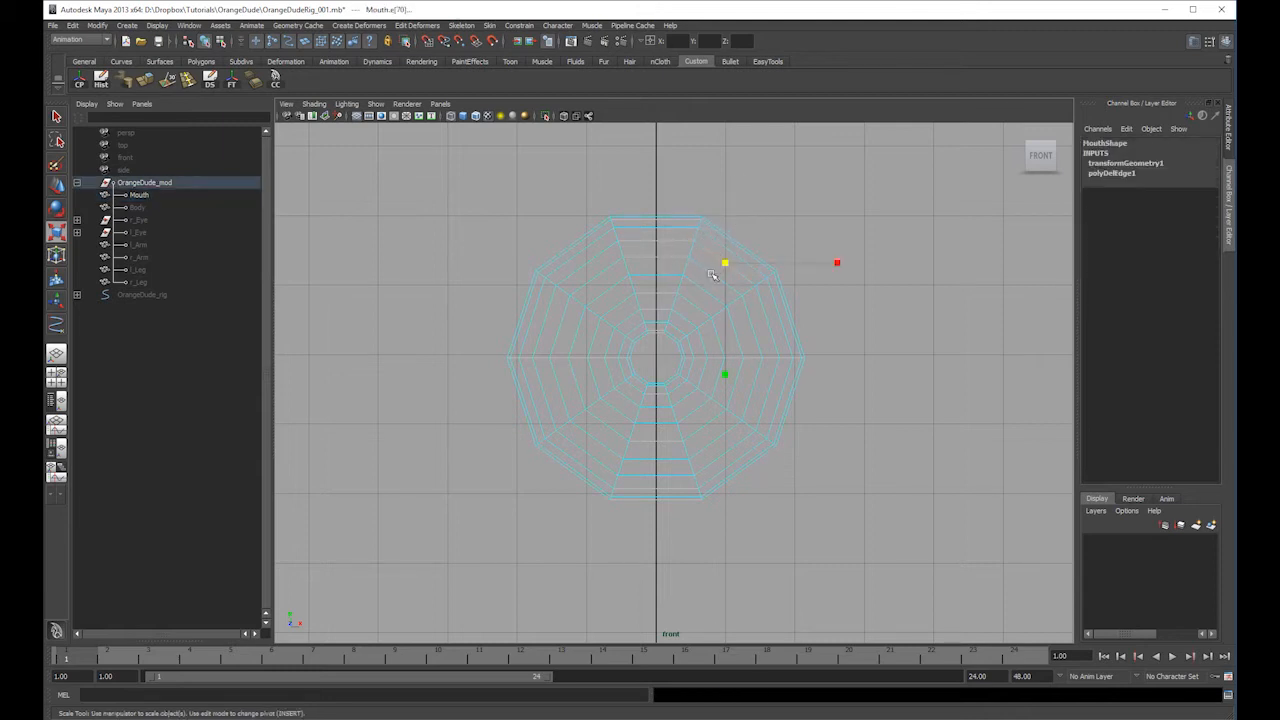
{"action": "left_click", "coordinate": [684, 318], "text": "shift"}
{"action": "left_click", "coordinate": [675, 333], "text": "shift"}
{"action": "left_click", "coordinate": [737, 244], "text": "shift"}
{"action": "right_click_drag", "start_coordinate": [736, 246], "coordinate": [810, 247], "text": "ctrl"}
- Check the reduced Mouth mesh shaded and smoothed in perspective, and return it to unsmoothed display in the front view
{"action": "key", "text": "5"}
{"action": "mouse_move", "coordinate": [795, 237]}
{"action": "left_mouse_down", "text": "alt"}
{"action": "mouse_move", "coordinate": [498, 269]}
{"action": "mouse_move", "coordinate": [814, 271]}
{"action": "mouse_move", "coordinate": [743, 386]}
{"action": "left_mouse_up", "text": "alt"}
{"action": "scroll", "coordinate": [743, 386], "scroll_direction": "up", "scroll_amount": 3}
{"action": "key", "text": "3"}
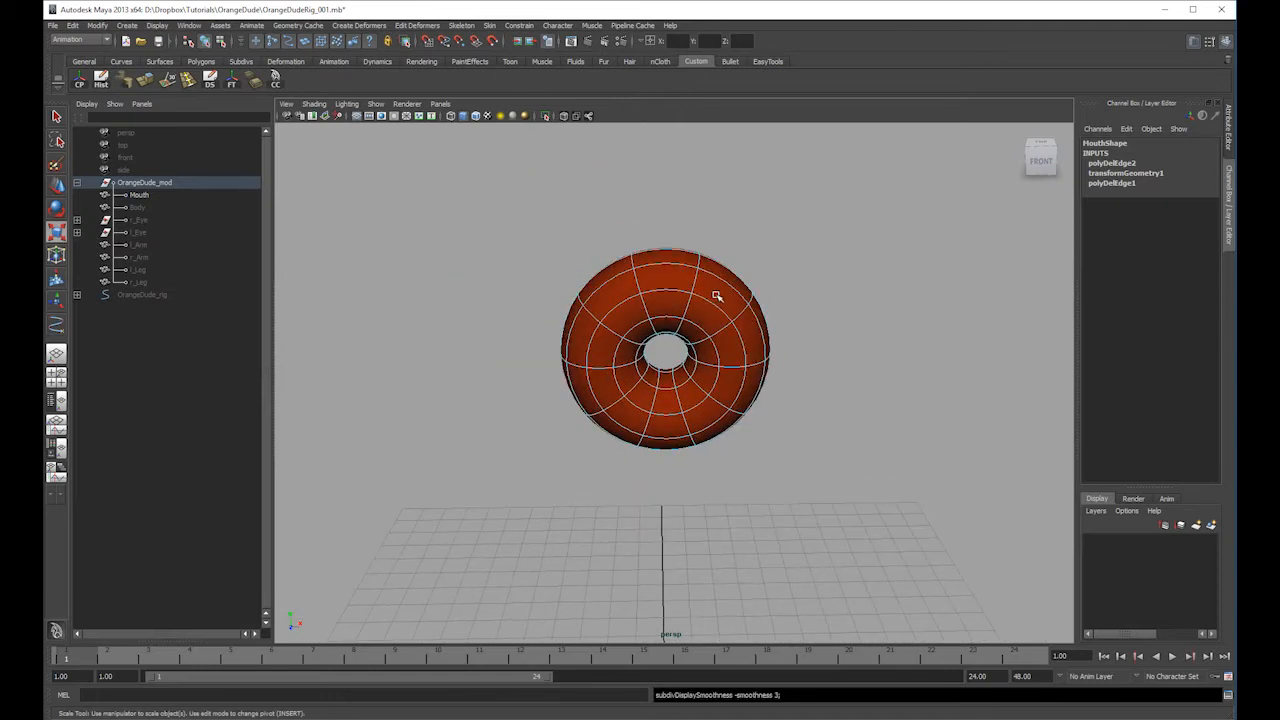
{"action": "mouse_move", "coordinate": [714, 311]}
{"action": "left_mouse_down", "text": "alt"}
{"action": "mouse_move", "coordinate": [709, 300]}
{"action": "mouse_move", "coordinate": [722, 305]}
{"action": "left_mouse_up", "text": "alt"}
{"action": "key", "text": "1"}
{"action": "key", "text": "space"}
{"action": "left_click_drag", "start_coordinate": [722, 305], "coordinate": [721, 314]}
{"action": "left_click", "coordinate": [720, 276]}
{"action": "key", "text": "1"}
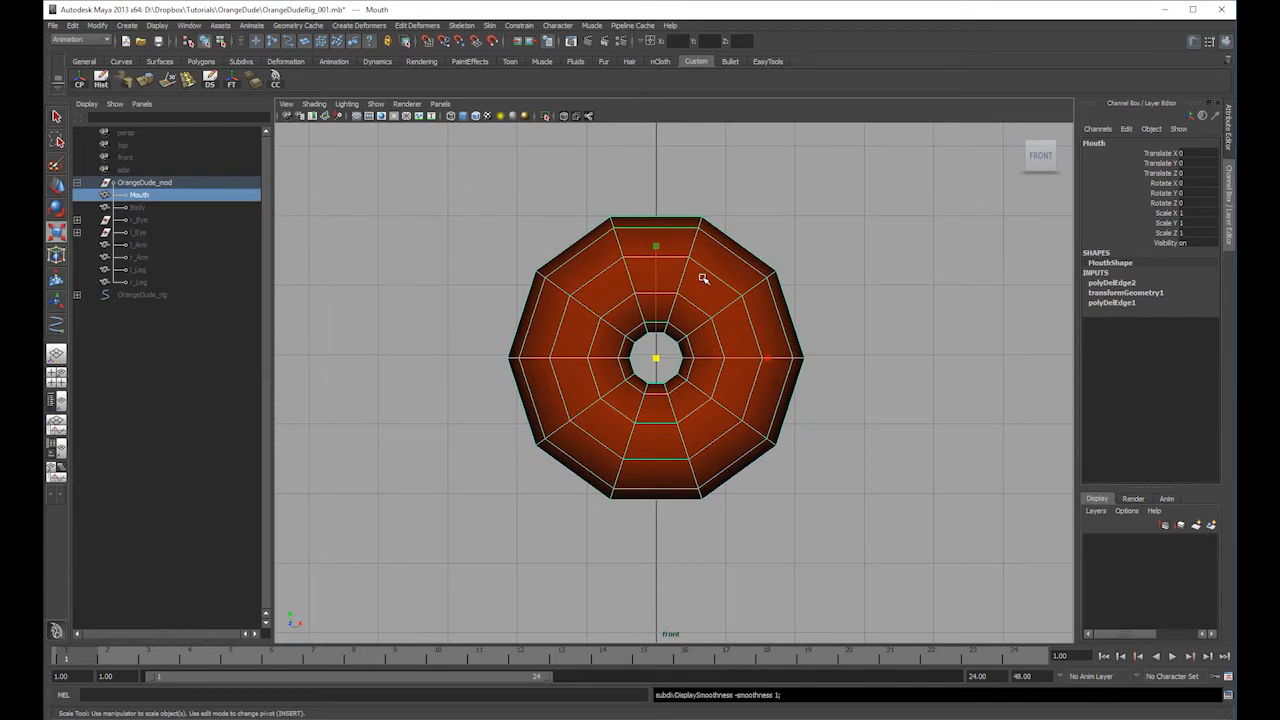
- Create a cluster on the mouth's radial vertex row just to the right of the top centre line in front view
{"action": "key", "text": "4"}
{"action": "left_click", "coordinate": [644, 256]}
{"action": "left_click_drag", "start_coordinate": [712, 204], "coordinate": [652, 342]}
{"action": "left_click", "coordinate": [711, 318], "text": "ctrl"}
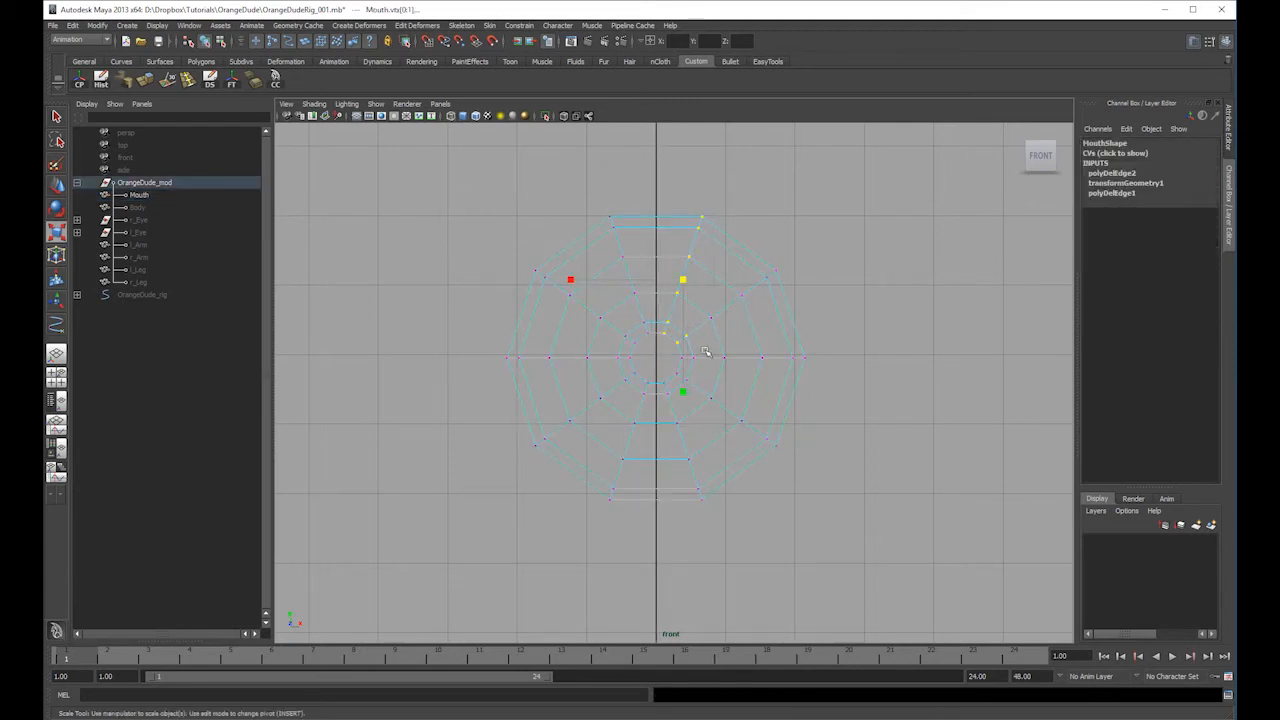
{"action": "key", "text": "space"}
{"action": "left_click", "coordinate": [690, 280]}
{"action": "left_click_drag", "start_coordinate": [690, 280], "coordinate": [771, 280], "text": "alt"}
{"action": "key", "text": "space"}
{"action": "left_click", "coordinate": [738, 267]}
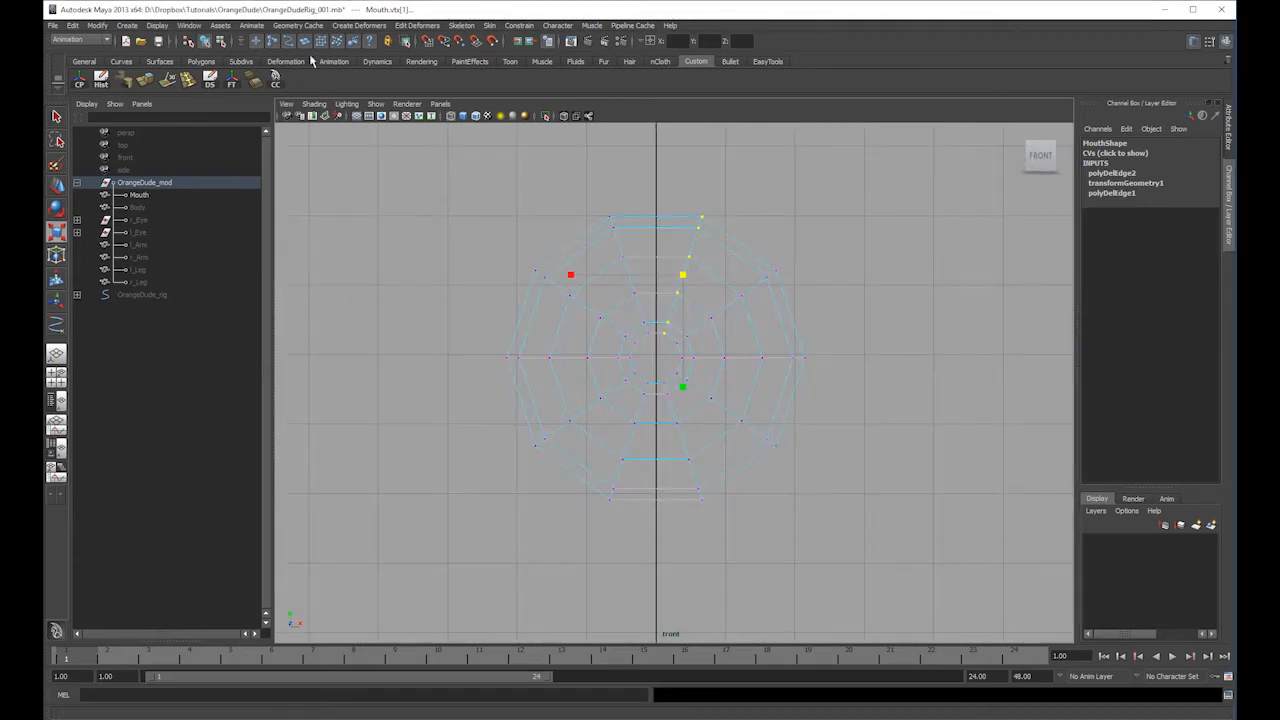
{"action": "left_click", "coordinate": [345, 26]}
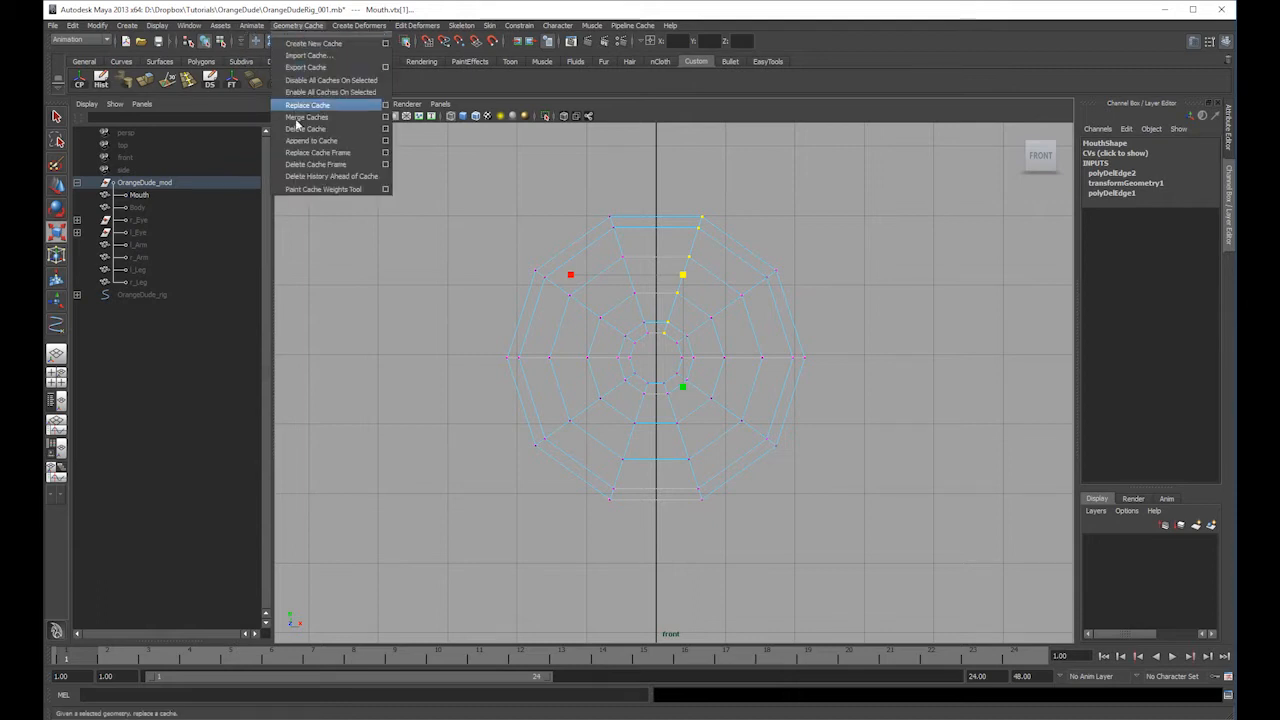
{"action": "left_click", "coordinate": [356, 81]}
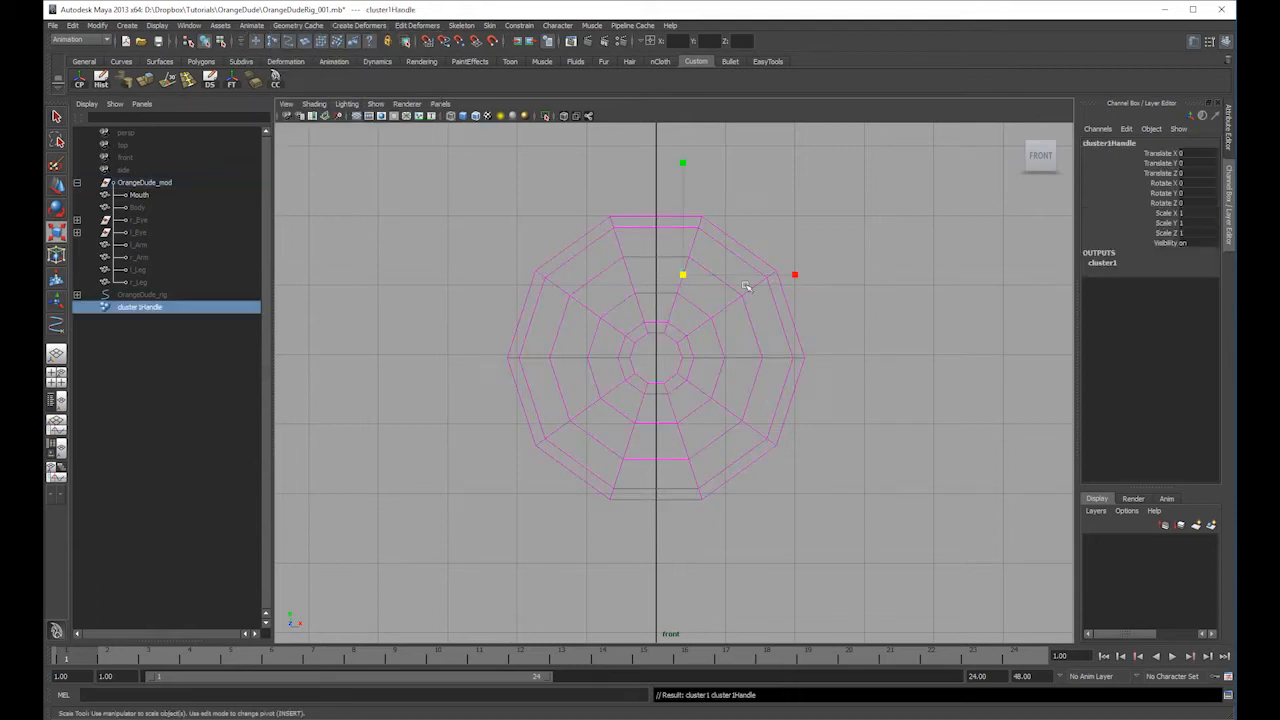
- Create separate clusters on the mouth's upper-right diagonal vertex row and its right horizontal vertex row
{"action": "right_click_drag", "start_coordinate": [741, 296], "coordinate": [708, 295]}
{"action": "left_click_drag", "start_coordinate": [809, 260], "coordinate": [733, 307]}
{"action": "left_click", "coordinate": [711, 319], "text": "shift"}
{"action": "left_click", "coordinate": [684, 337], "text": "shift"}
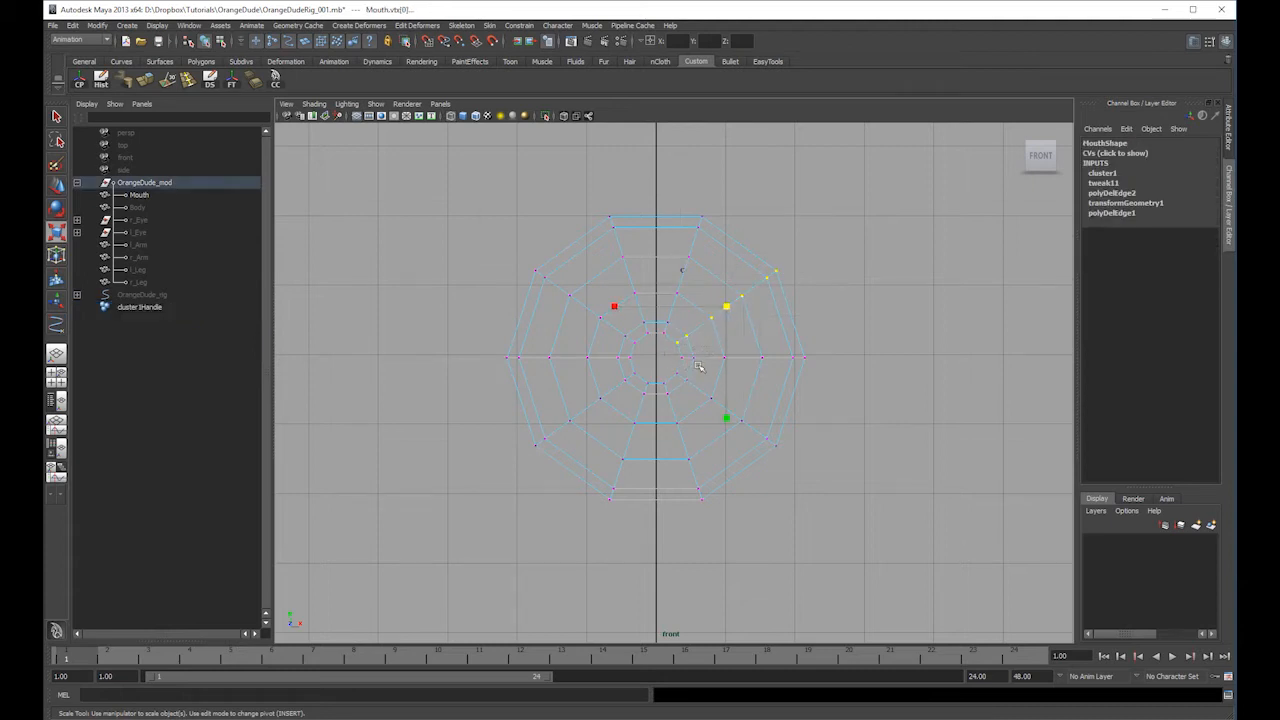
{"action": "key", "text": "g"}
{"action": "right_click_drag", "start_coordinate": [792, 365], "coordinate": [748, 358]}
{"action": "left_click_drag", "start_coordinate": [670, 367], "coordinate": [717, 377]}
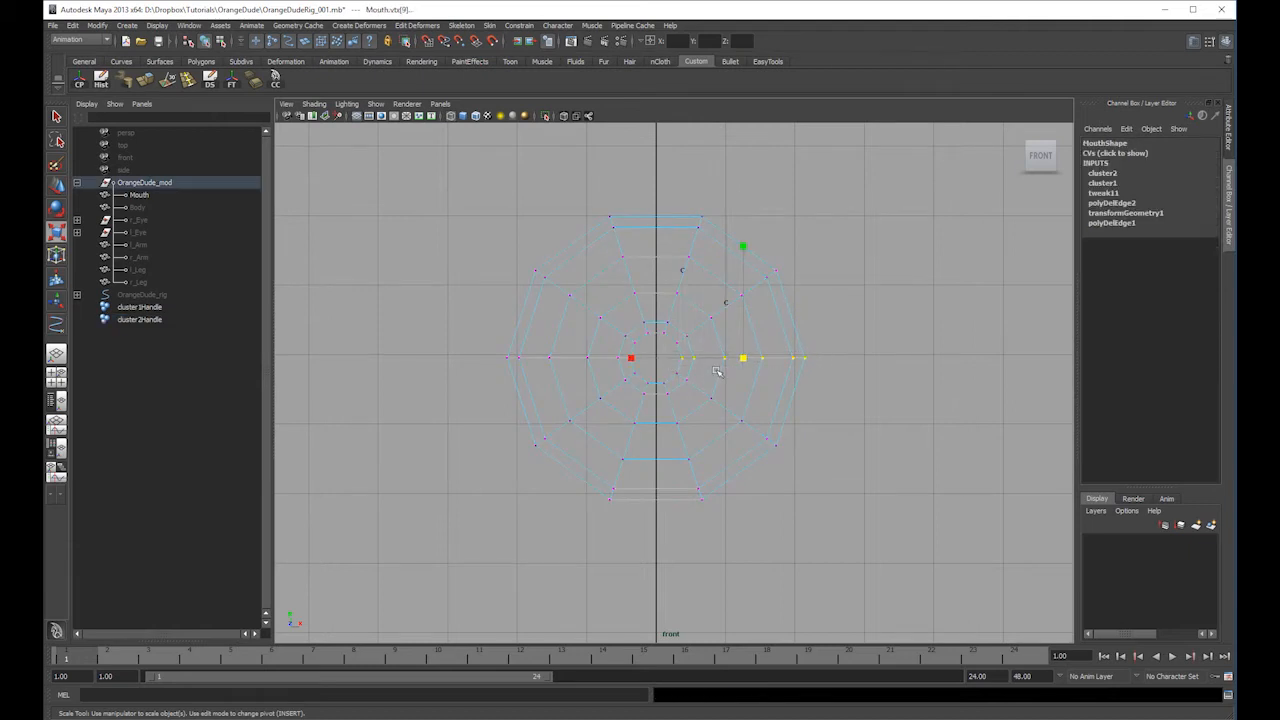
{"action": "key", "text": "g"}
- Create a cluster on the vertex row just left of the mouth's top centre line, then test-move it and undo the move
{"action": "right_click_drag", "start_coordinate": [640, 303], "coordinate": [582, 240]}
{"action": "left_click_drag", "start_coordinate": [642, 212], "coordinate": [606, 258]}
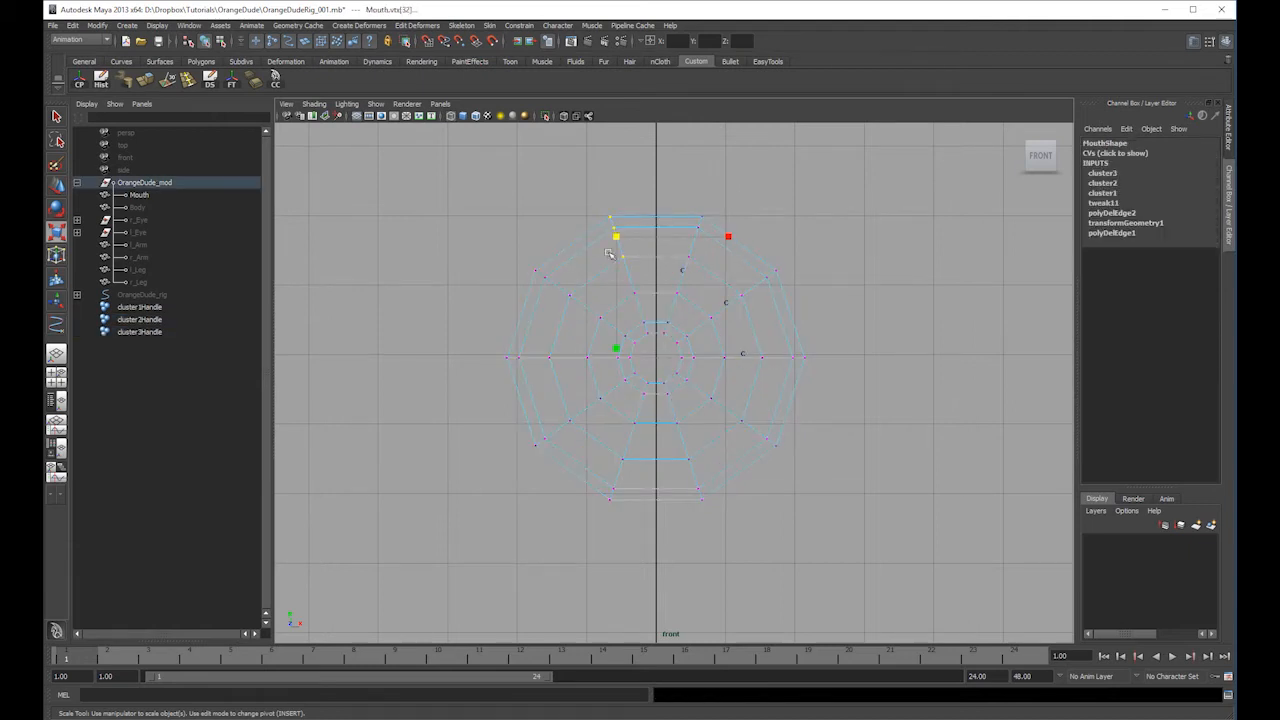
{"action": "key", "text": "g"}
{"action": "key", "text": "w"}
{"action": "left_click_drag", "start_coordinate": [622, 281], "coordinate": [622, 280]}
{"action": "key", "text": "ctrl+z"}
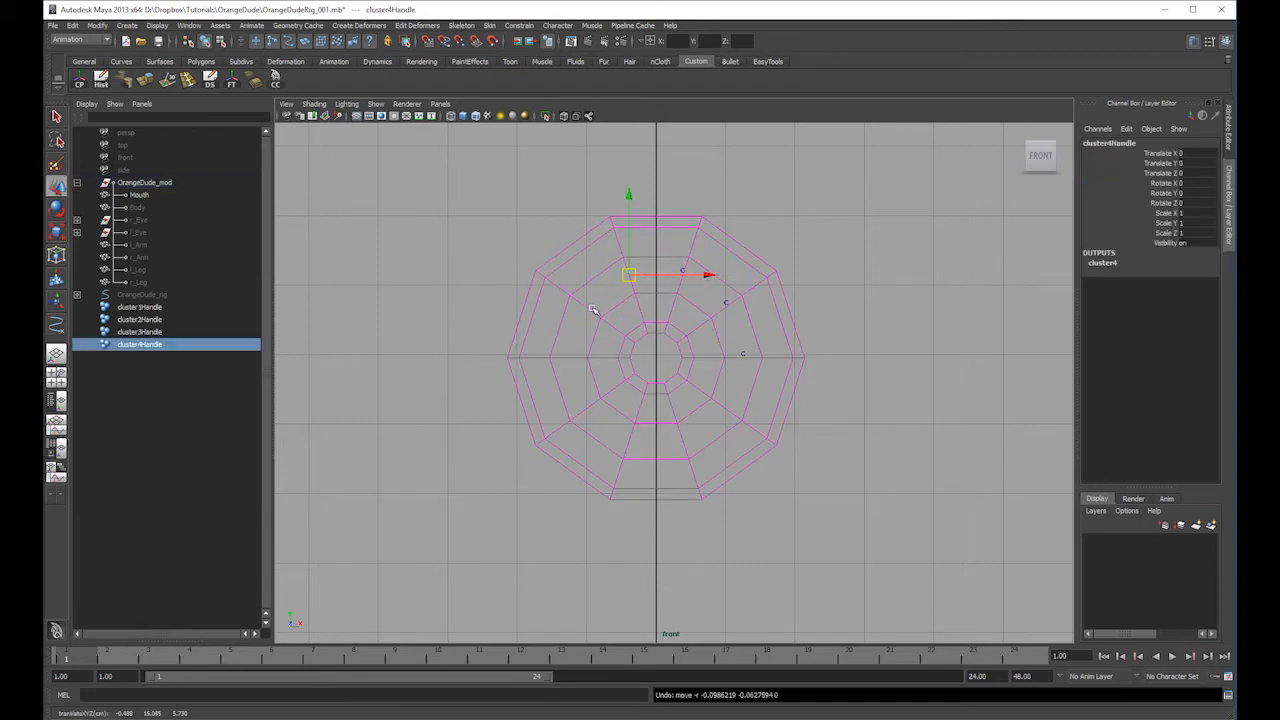
- Create separate clusters on the mouth's upper-left diagonal vertex row and its left horizontal vertex row
{"action": "right_click_drag", "start_coordinate": [544, 288], "coordinate": [490, 290]}
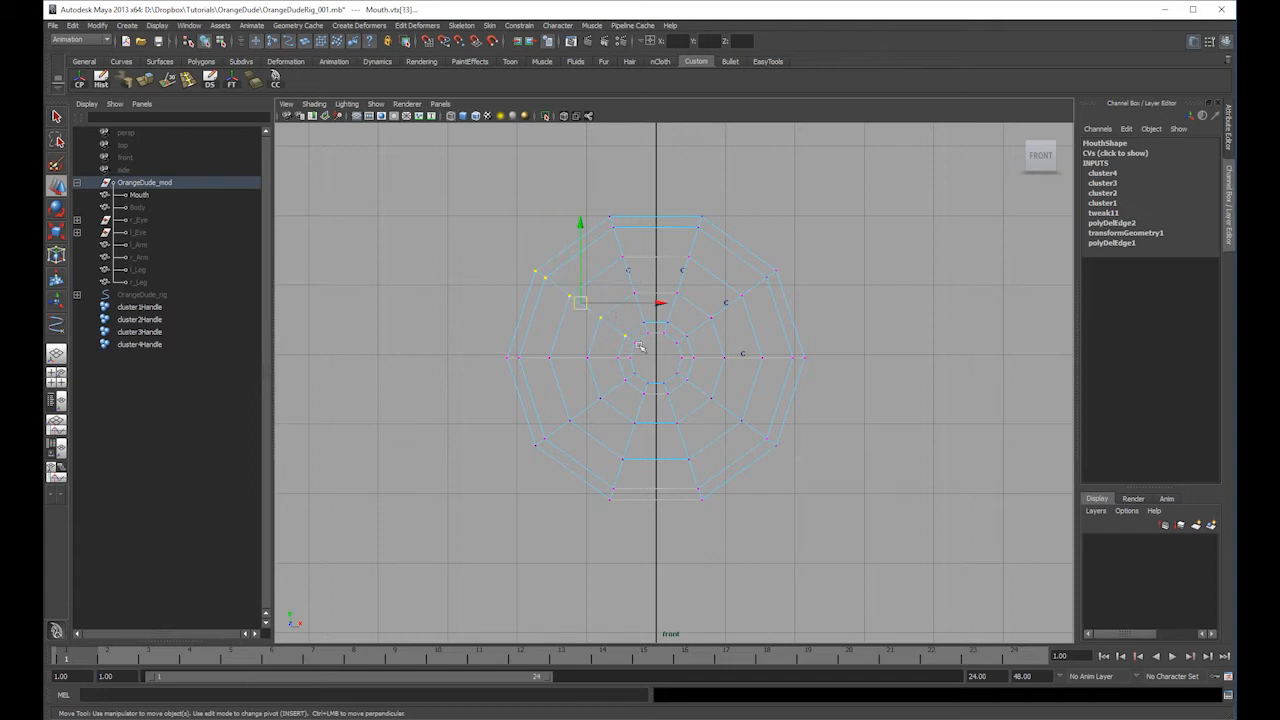
{"action": "key", "text": "g"}
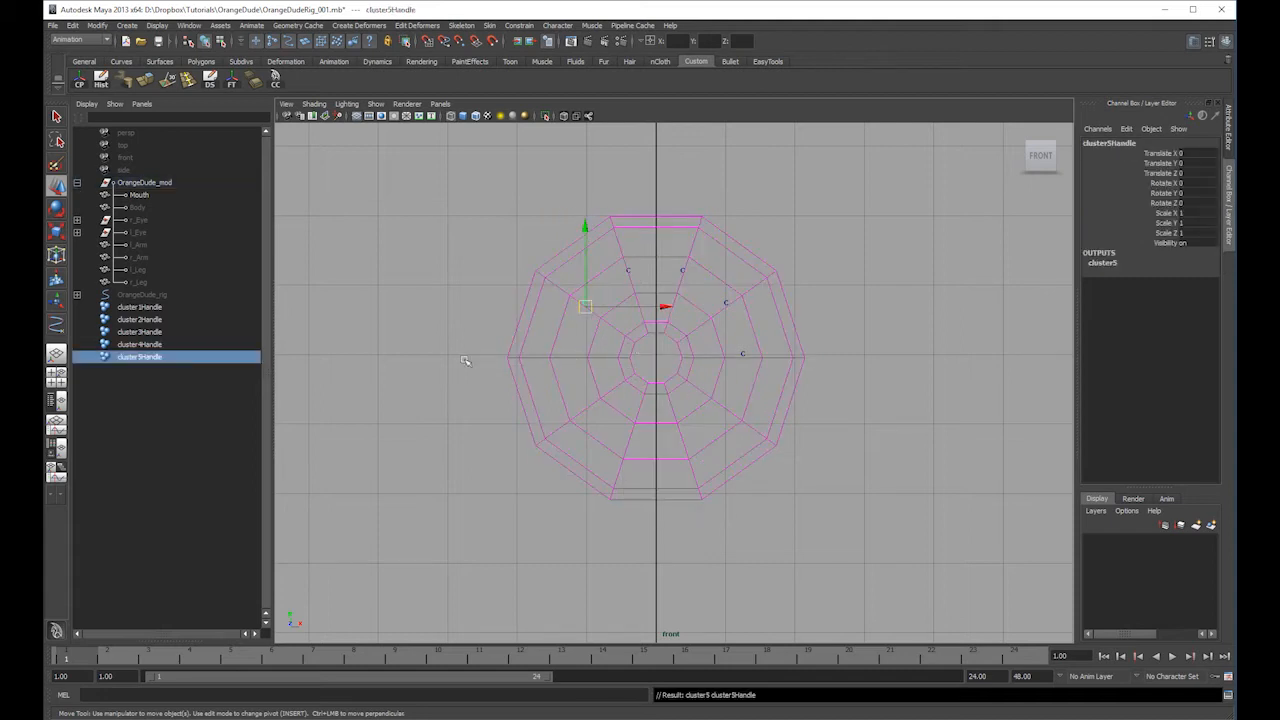
{"action": "right_click_drag", "start_coordinate": [622, 360], "coordinate": [566, 358]}
{"action": "left_click_drag", "start_coordinate": [652, 350], "coordinate": [478, 367]}
{"action": "key", "text": "g"}
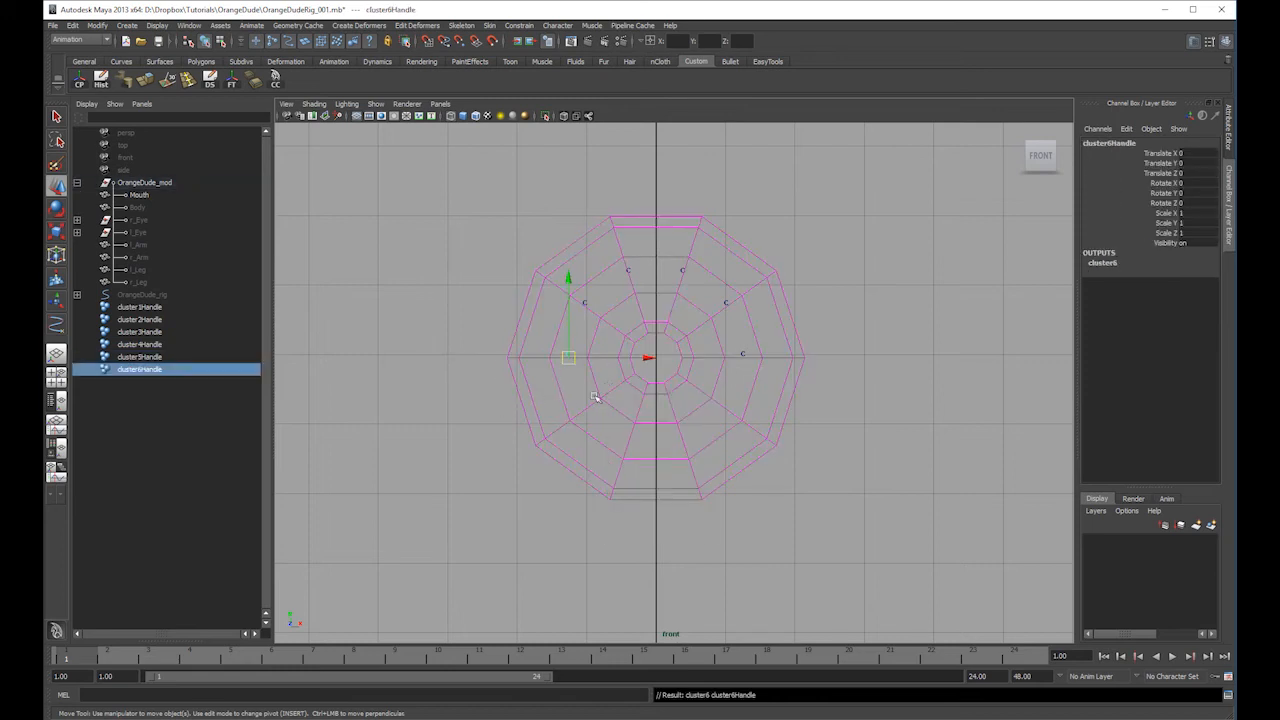
- Create a cluster on the mouth's lower-left diagonal vertex row in the front view
{"action": "right_click_drag", "start_coordinate": [553, 409], "coordinate": [553, 409]}
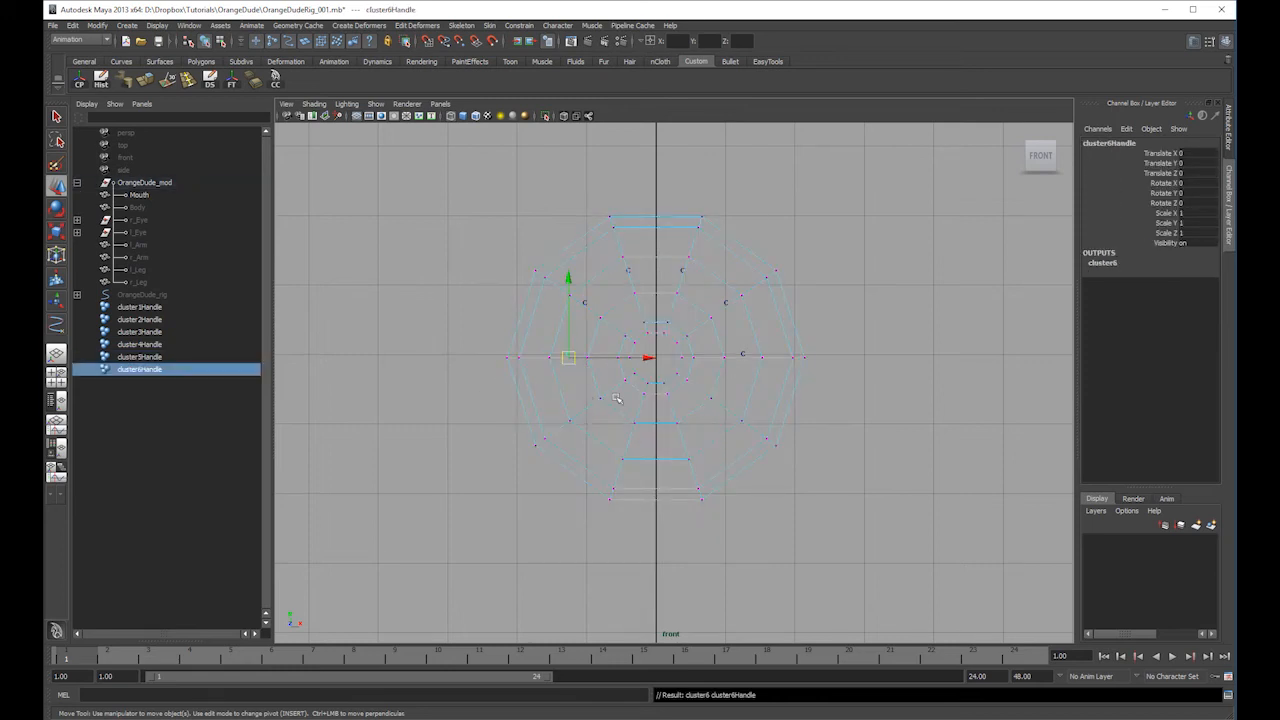
{"action": "left_click", "coordinate": [605, 388]}
{"action": "left_click_drag", "start_coordinate": [491, 450], "coordinate": [511, 464], "text": "shift"}
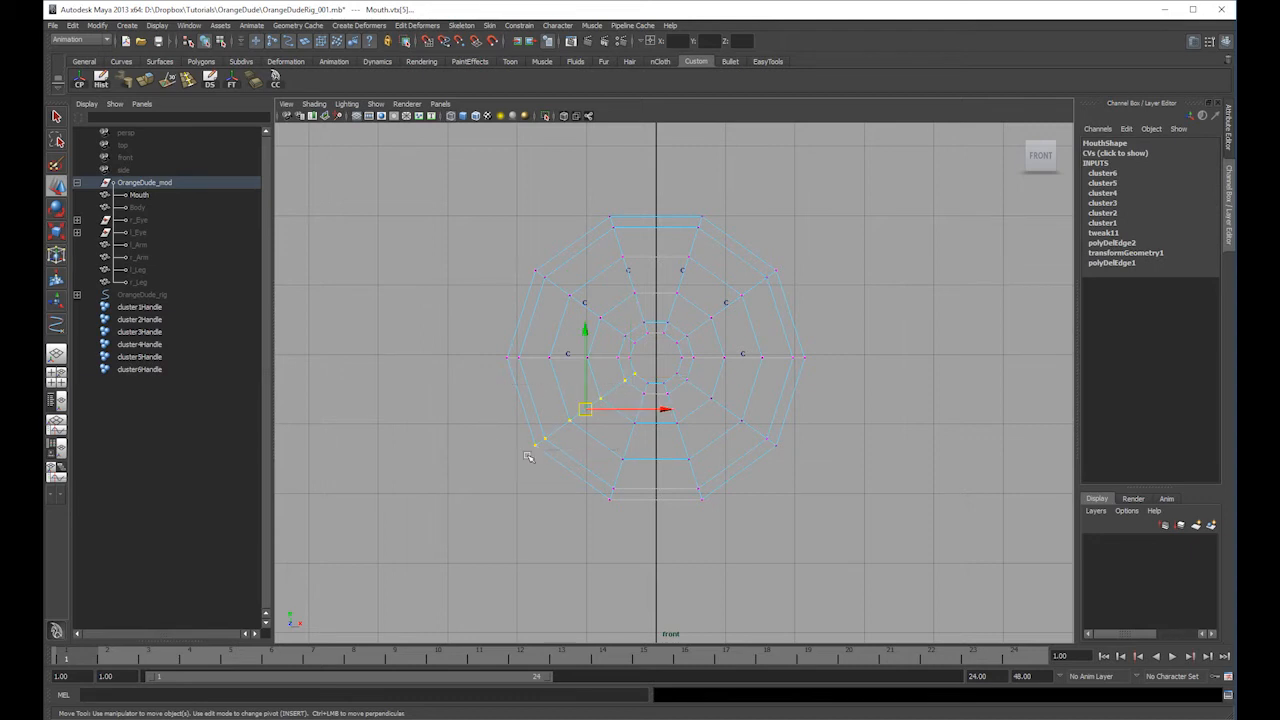
{"action": "key", "text": "g"}
- Create a cluster on the radial vertex row just left of the mouth's bottom centre line
{"action": "middle_click_drag", "start_coordinate": [591, 425], "coordinate": [561, 363], "text": "alt"}
{"action": "right_click_drag", "start_coordinate": [598, 406], "coordinate": [547, 395]}
{"action": "left_click_drag", "start_coordinate": [594, 397], "coordinate": [547, 451]}
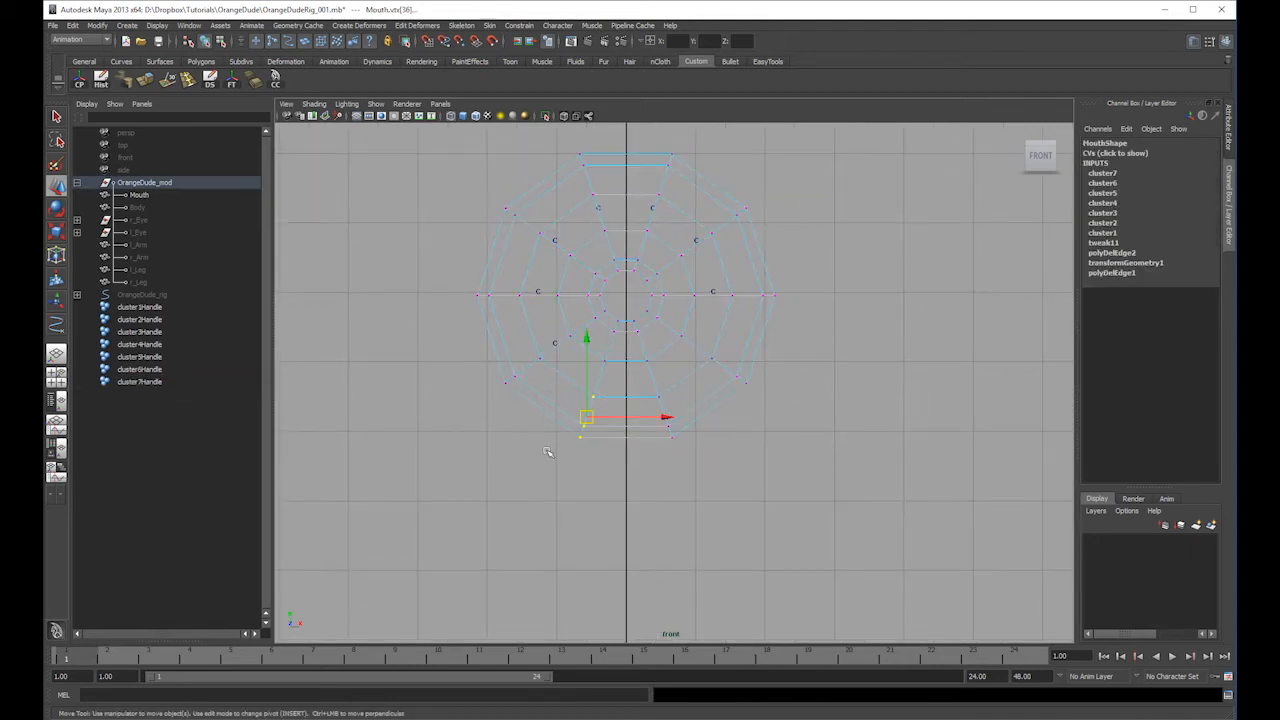
{"action": "left_click", "coordinate": [603, 361], "text": "shift"}
{"action": "left_click_drag", "start_coordinate": [626, 316], "coordinate": [608, 338], "text": "shift"}
{"action": "key", "text": "g"}
- Create separate clusters on the vertex row just right of the mouth's bottom centre line and on the lower-right diagonal row
{"action": "right_click_drag", "start_coordinate": [632, 332], "coordinate": [602, 327]}
{"action": "left_click", "coordinate": [628, 333]}
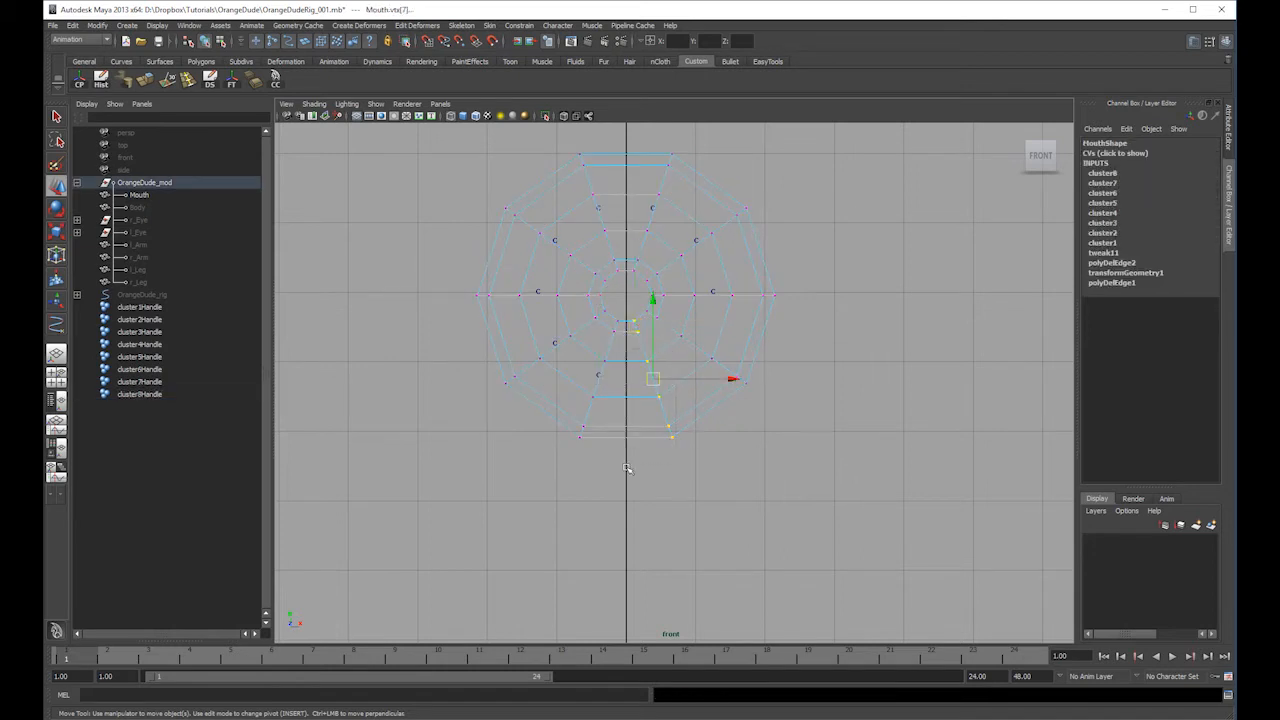
{"action": "key", "text": "g"}
{"action": "right_click_drag", "start_coordinate": [672, 306], "coordinate": [636, 311]}
{"action": "left_click", "coordinate": [651, 316]}
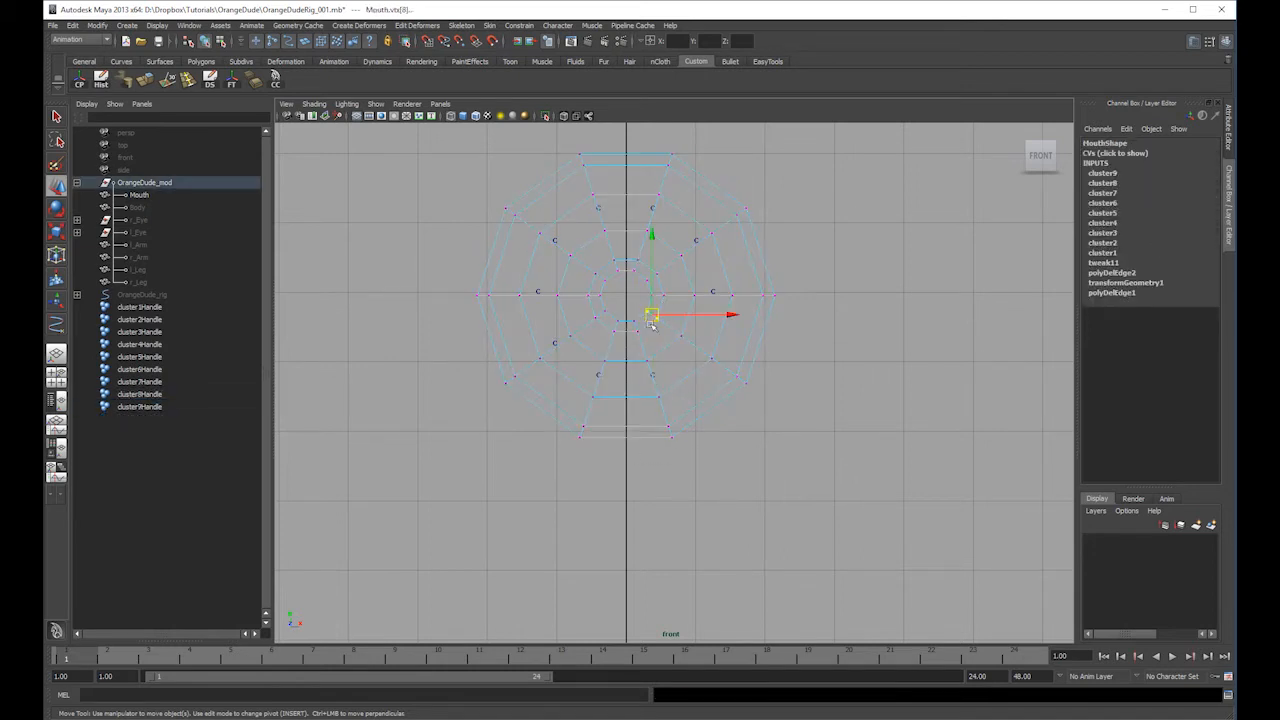
{"action": "key", "text": "g"}
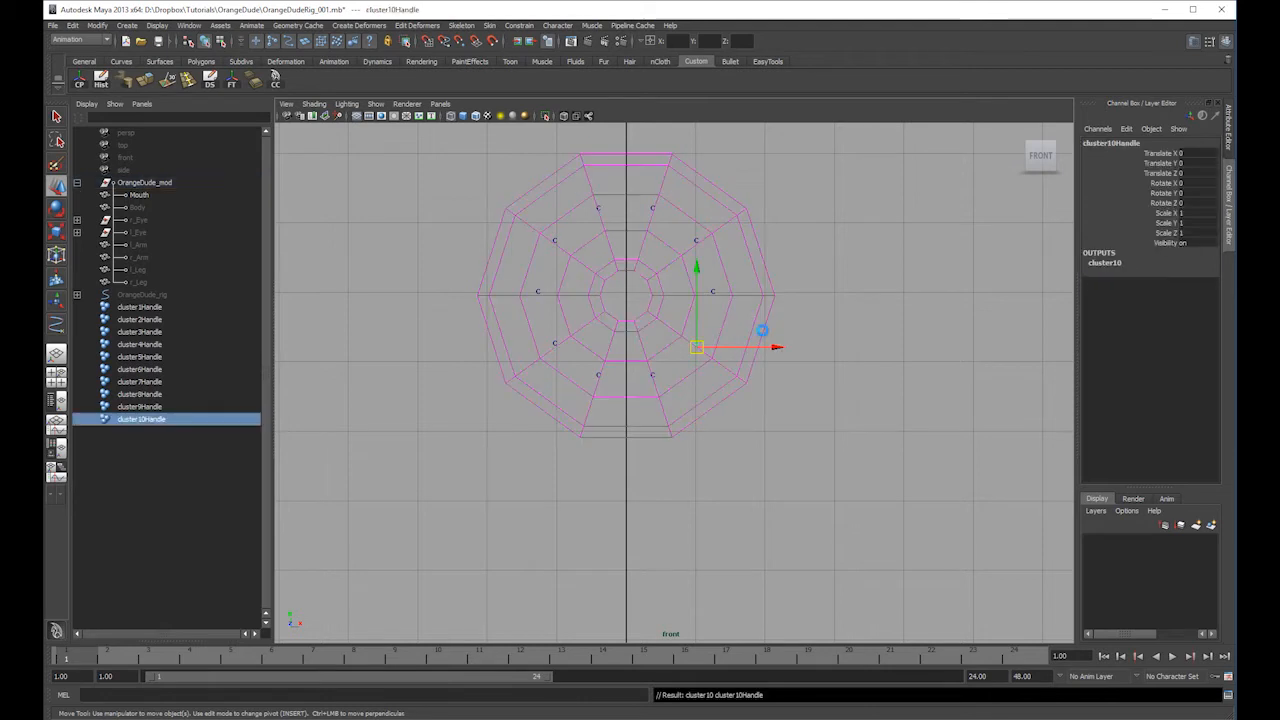
- Examine the clustered Mouth mesh shaded in the perspective view from several angles
{"action": "mouse_move", "coordinate": [760, 334]}
{"action": "left_mouse_down", "text": "alt"}
{"action": "mouse_move", "coordinate": [649, 409]}
{"action": "mouse_move", "coordinate": [700, 380]}
{"action": "left_mouse_up", "text": "alt"}
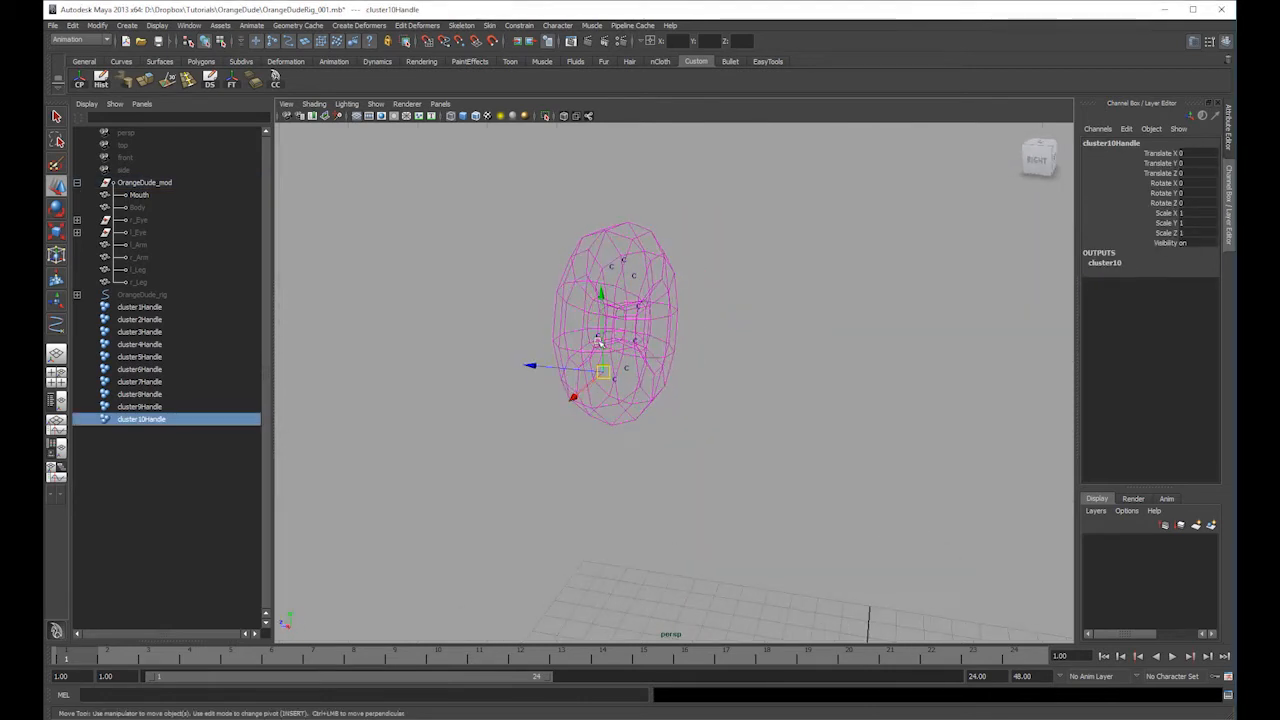
{"action": "key", "text": "5"}
{"action": "left_click", "coordinate": [656, 269]}
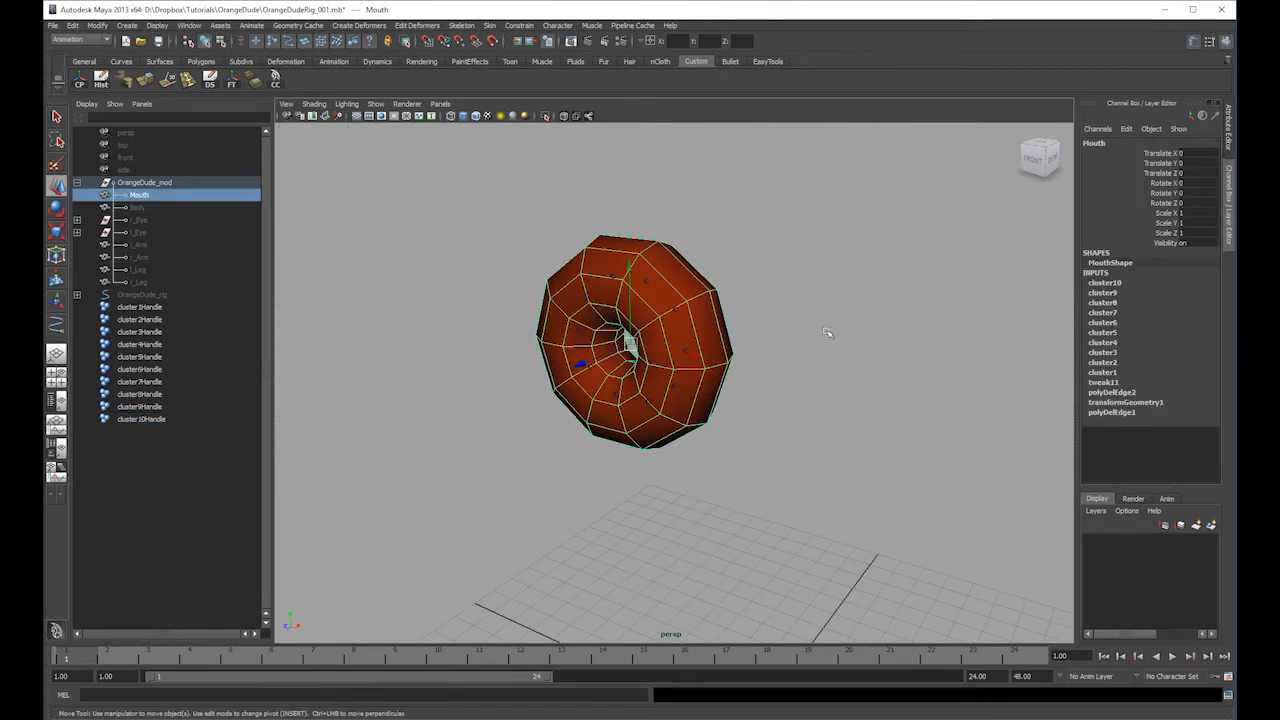
{"action": "right_click_drag", "start_coordinate": [903, 301], "coordinate": [823, 299], "text": "alt"}
{"action": "left_click_drag", "start_coordinate": [823, 299], "coordinate": [914, 311], "text": "alt"}
{"action": "right_click_drag", "start_coordinate": [914, 311], "coordinate": [846, 314], "text": "alt"}
{"action": "left_click_drag", "start_coordinate": [846, 314], "coordinate": [799, 339], "text": "alt"}
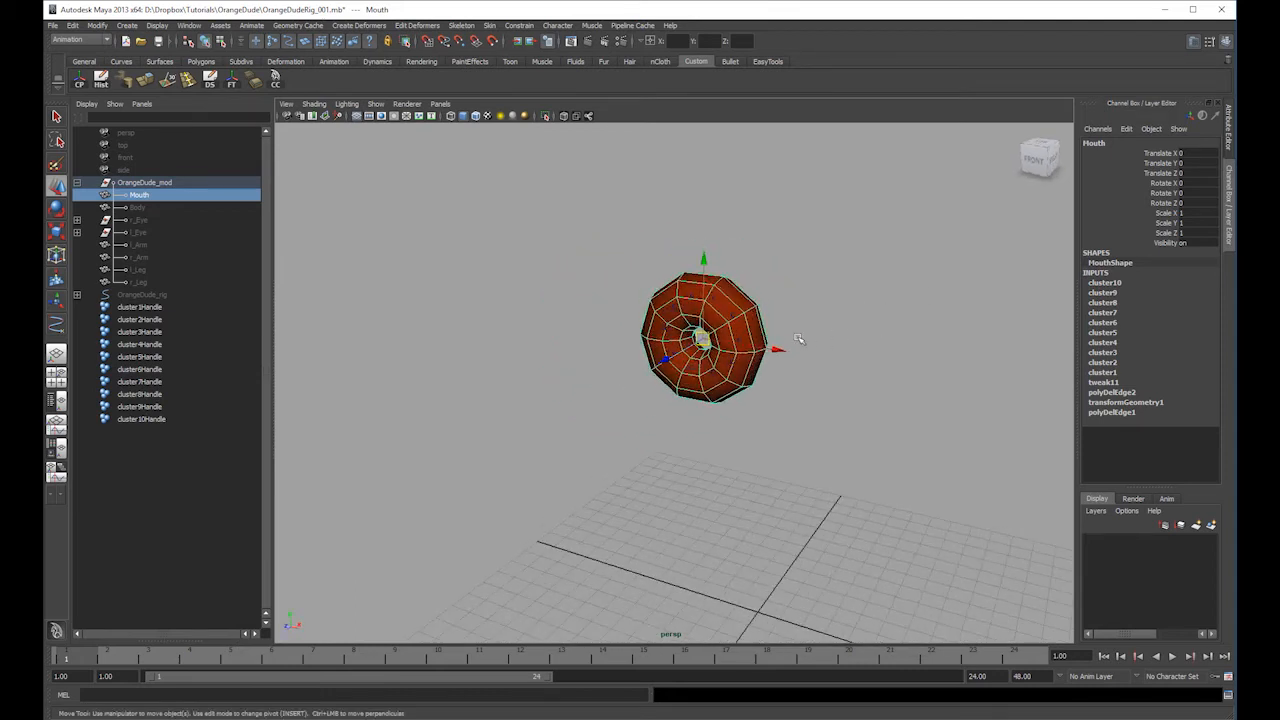
- Create a polygon cube at the origin and display it in wireframe
{"action": "left_click", "coordinate": [201, 61]}
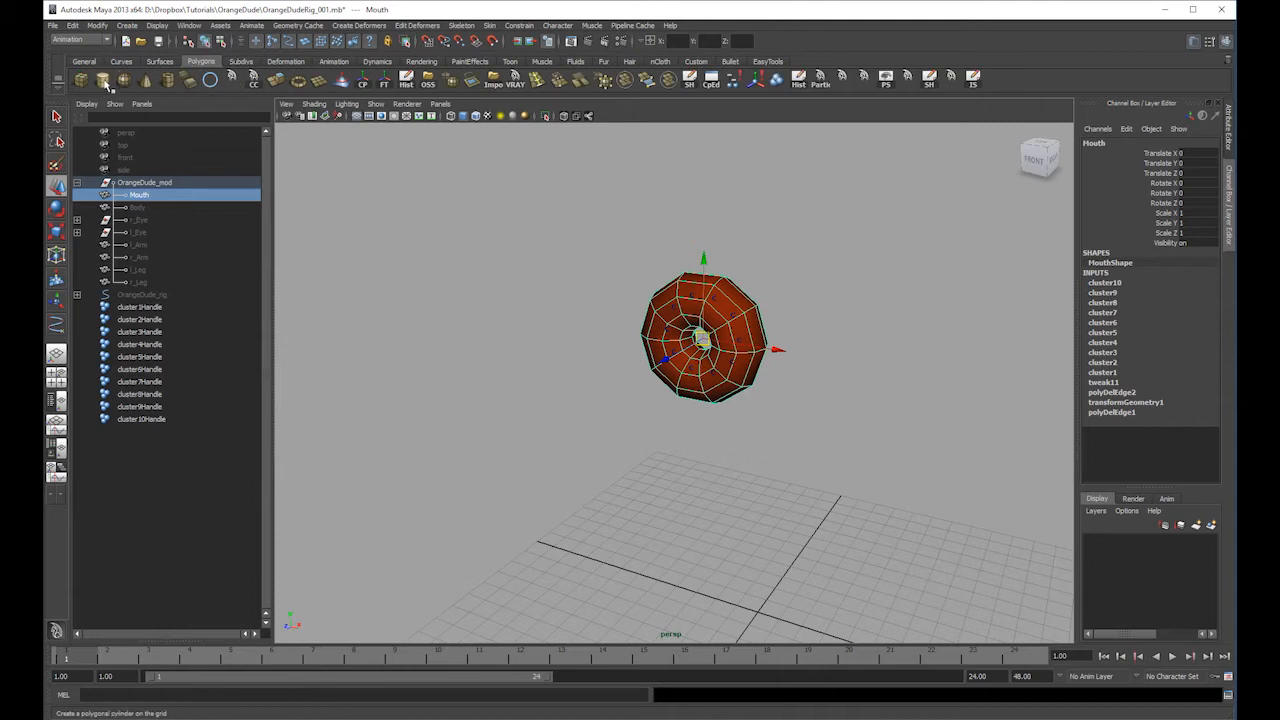
{"action": "left_click", "coordinate": [103, 80]}
{"action": "key", "text": "Delete"}
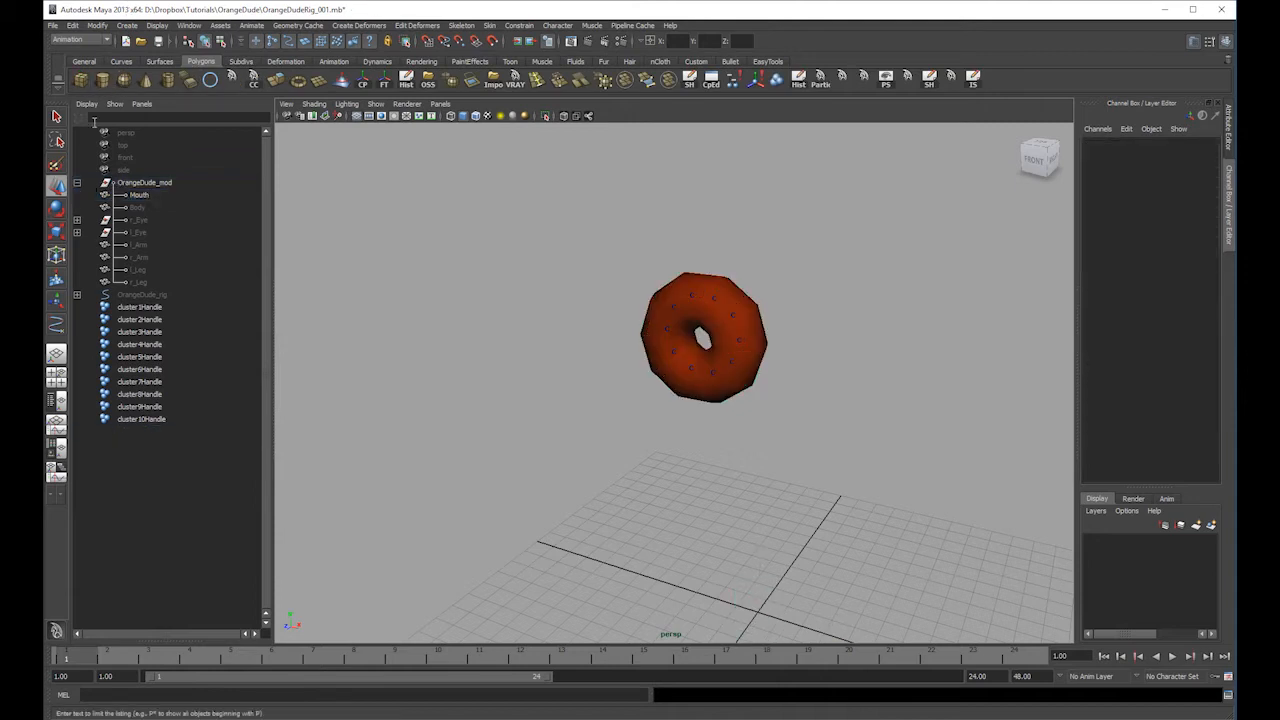
{"action": "left_click", "coordinate": [80, 80]}
{"action": "key", "text": "f"}
{"action": "key", "text": "4"}
{"action": "scroll", "coordinate": [755, 410], "scroll_direction": "down", "scroll_amount": 5}
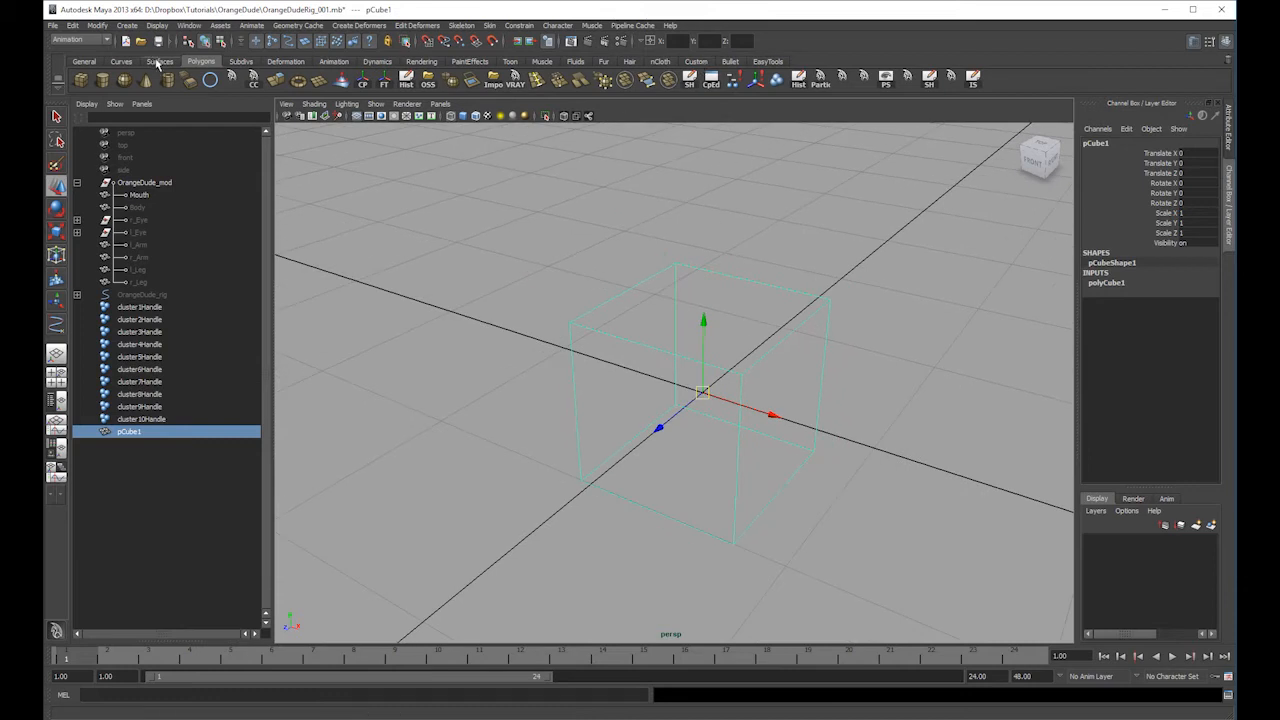
- Trace the cube's edges with a single EP curve snapped to its corners, and delete the polygon cube
{"action": "left_click", "coordinate": [121, 61]}
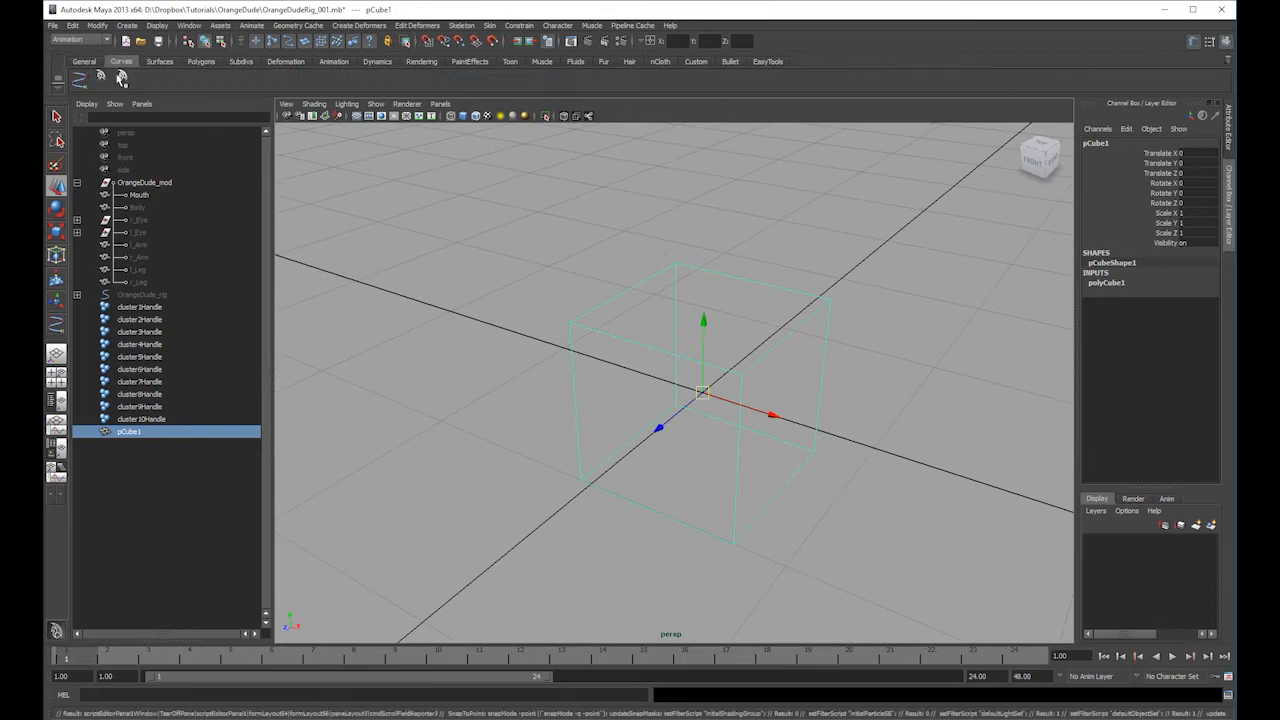
{"action": "left_click", "coordinate": [100, 76]}
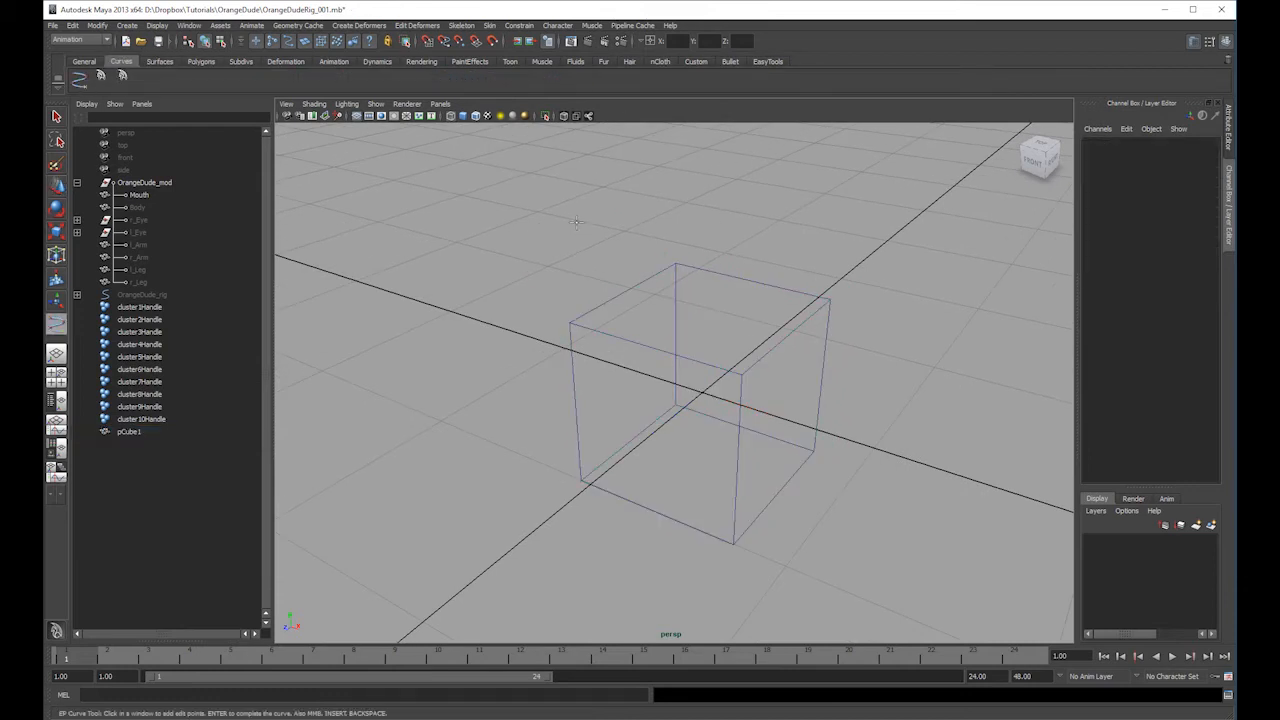
{"action": "left_click", "coordinate": [585, 316]}
{"action": "left_click", "coordinate": [677, 266]}
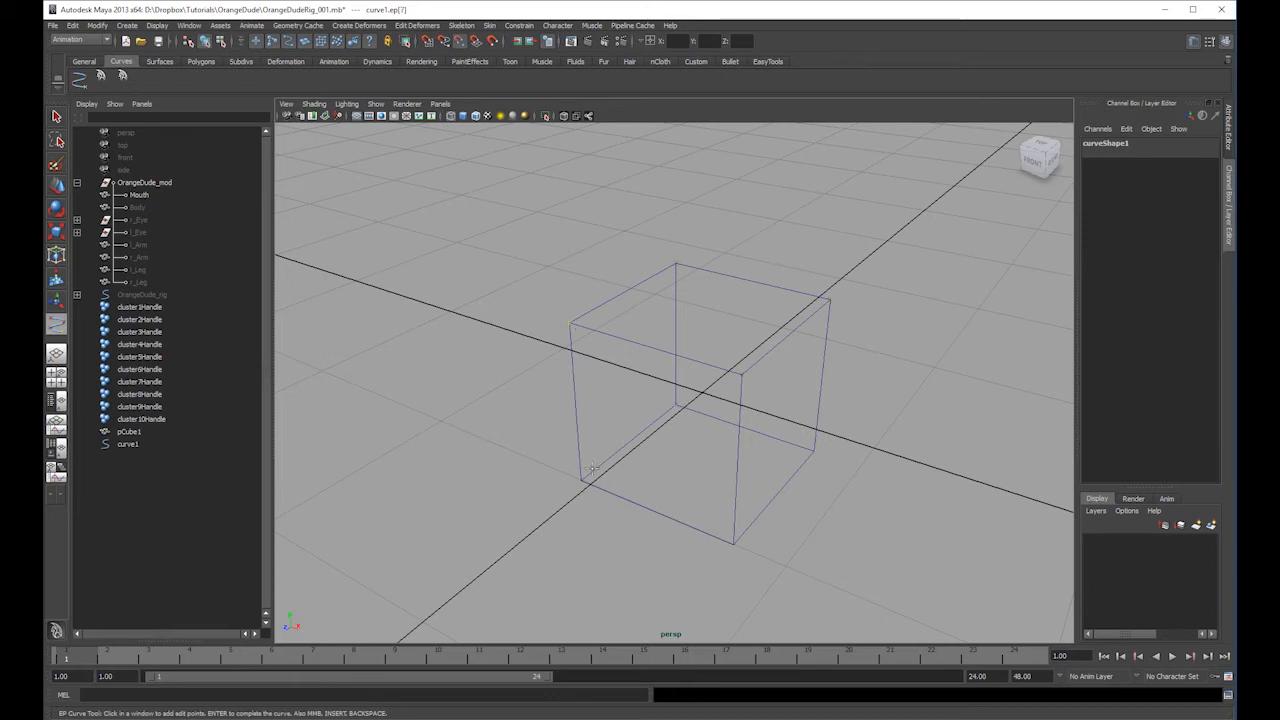
{"action": "left_click", "coordinate": [815, 447]}
{"action": "key", "text": "w"}
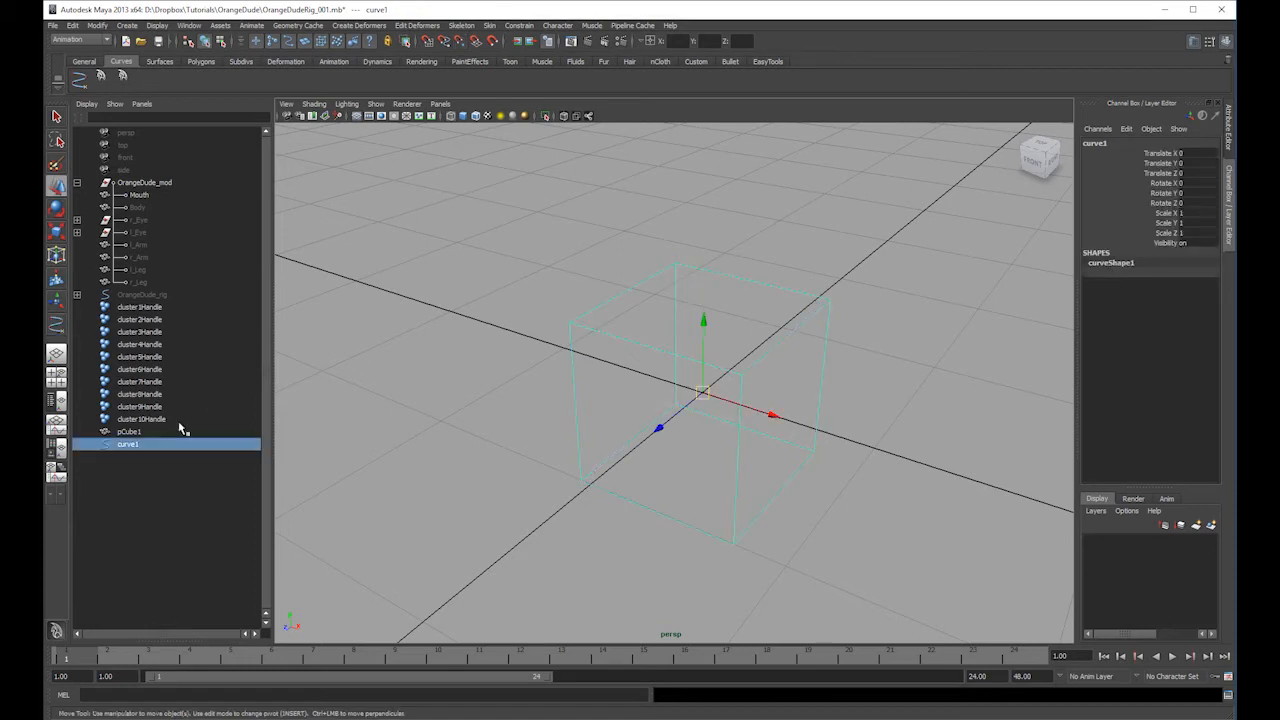
{"action": "left_click_drag", "start_coordinate": [180, 428], "coordinate": [212, 348]}
{"action": "left_click", "coordinate": [155, 434]}
{"action": "key", "text": "Delete"}
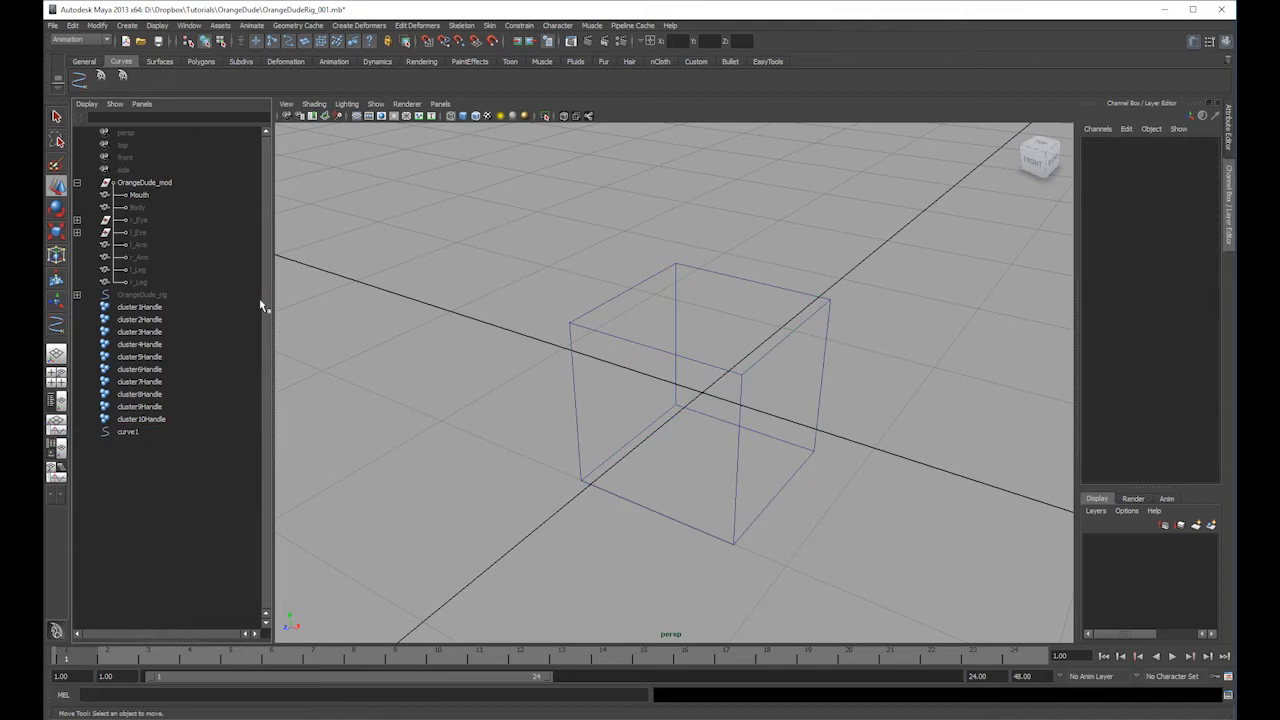
- Hide polygons in the perspective view and move the cube-shaped curve onto the cluster right of the mouth's top centre
{"action": "left_click", "coordinate": [160, 433]}
{"action": "left_click_drag", "start_coordinate": [651, 289], "coordinate": [486, 379], "text": "alt"}
{"action": "left_click", "coordinate": [375, 104]}
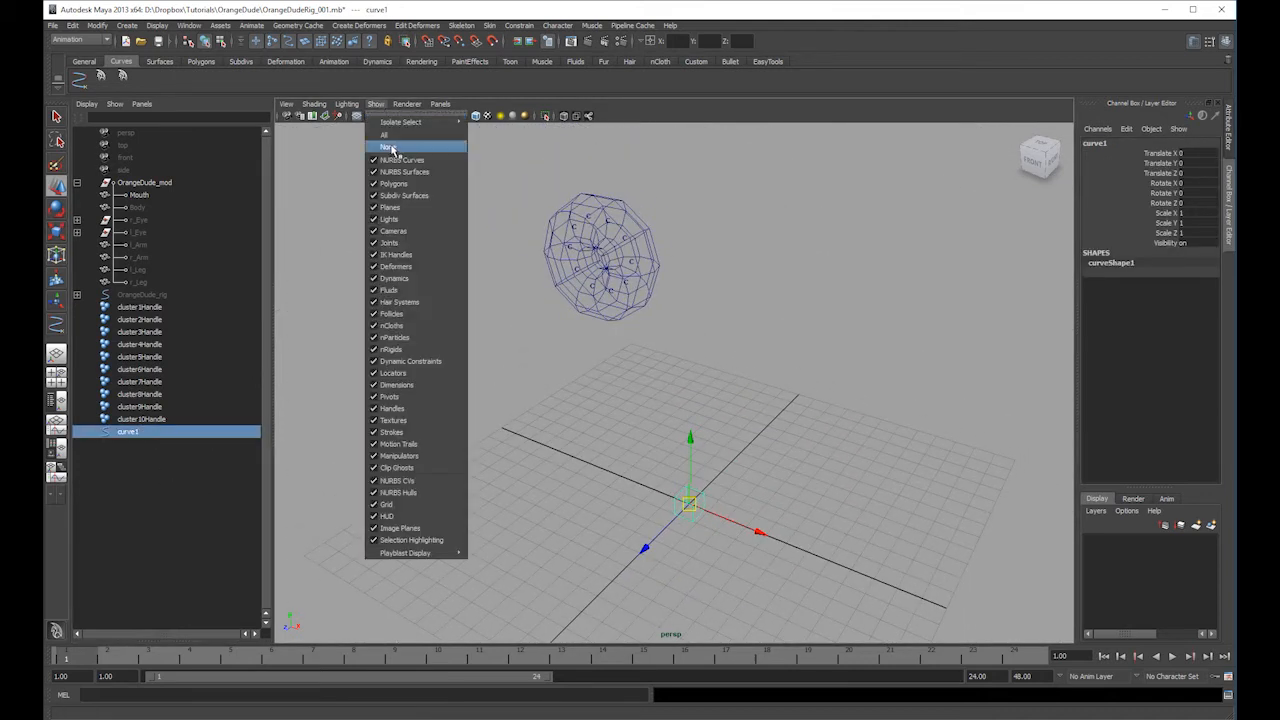
{"action": "left_click", "coordinate": [403, 185]}
{"action": "left_click_drag", "start_coordinate": [687, 503], "coordinate": [600, 229]}
- Scale the cube-shaped curve down uniformly around its cluster
{"action": "key", "text": "f"}
{"action": "scroll", "coordinate": [958, 288], "scroll_direction": "down", "scroll_amount": 3}
{"action": "key", "text": "r"}
{"action": "left_click_drag", "start_coordinate": [674, 384], "coordinate": [643, 403]}
{"action": "left_click_drag", "start_coordinate": [742, 354], "coordinate": [744, 345], "text": "alt"}
- Duplicate the cube curve, enlarge the copy to a uniform scale of about 0.637, and parent the original curve1 under curve2
{"action": "key", "text": "ctrl+d"}
{"action": "left_click_drag", "start_coordinate": [688, 378], "coordinate": [688, 382]}
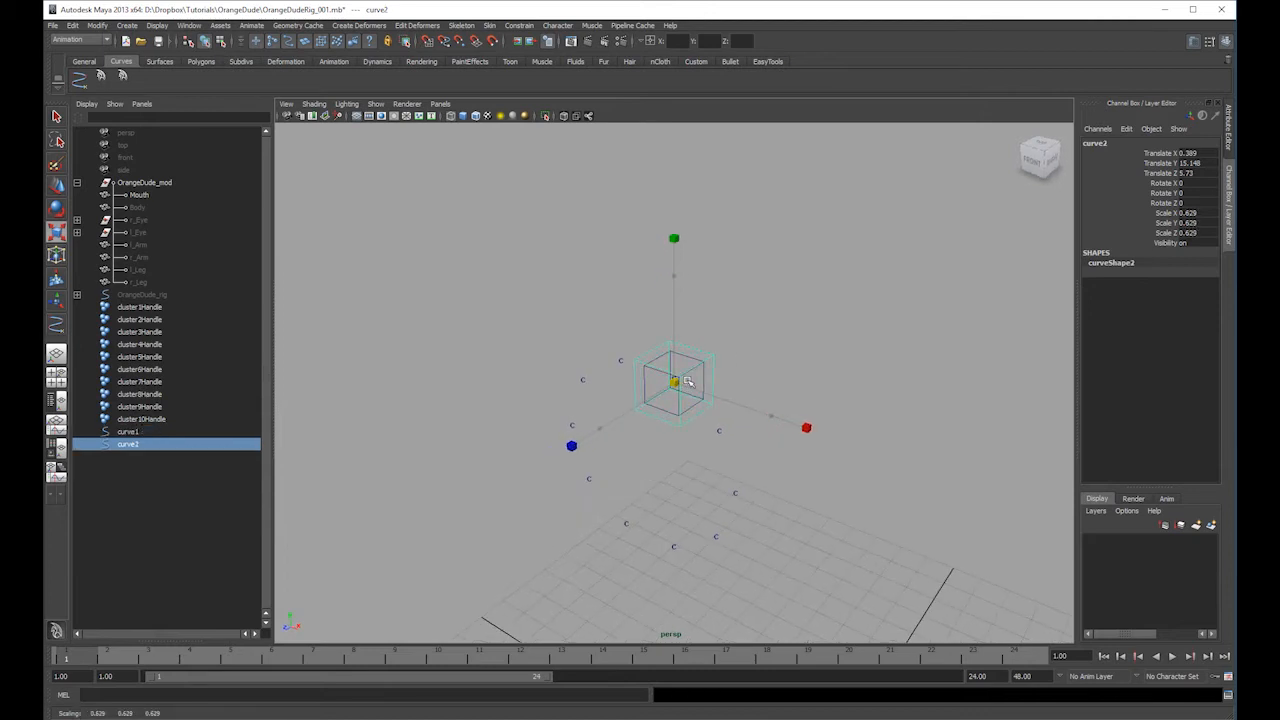
{"action": "left_click", "coordinate": [114, 430]}
{"action": "middle_click_drag", "start_coordinate": [136, 437], "coordinate": [129, 447]}
{"action": "left_click", "coordinate": [128, 435]}
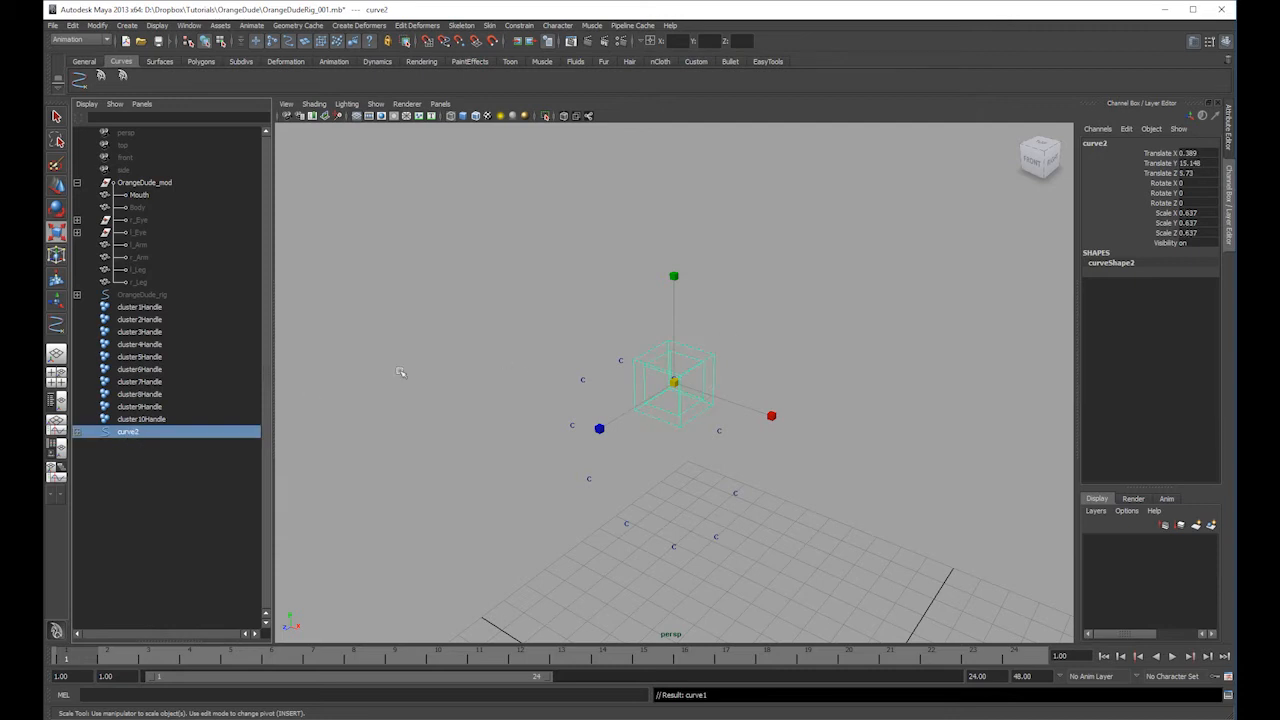
- Freeze the nested control's transformations, and scale outer curve2 to about 0.506 and inner curve1 to about 0.731
{"action": "left_click", "coordinate": [97, 25]}
{"action": "left_click", "coordinate": [140, 64]}
{"action": "left_click_drag", "start_coordinate": [775, 314], "coordinate": [700, 314], "text": "alt"}
{"action": "middle_click_drag", "start_coordinate": [700, 366], "coordinate": [743, 323], "text": "alt"}
{"action": "key", "text": "w"}
{"action": "key", "text": "r"}
{"action": "mouse_move", "coordinate": [719, 342]}
{"action": "left_mouse_down"}
{"action": "mouse_move", "coordinate": [680, 356]}
{"action": "mouse_move", "coordinate": [696, 363]}
{"action": "mouse_move", "coordinate": [716, 345]}
{"action": "left_mouse_up"}
{"action": "left_click", "coordinate": [77, 431]}
{"action": "left_click", "coordinate": [145, 444]}
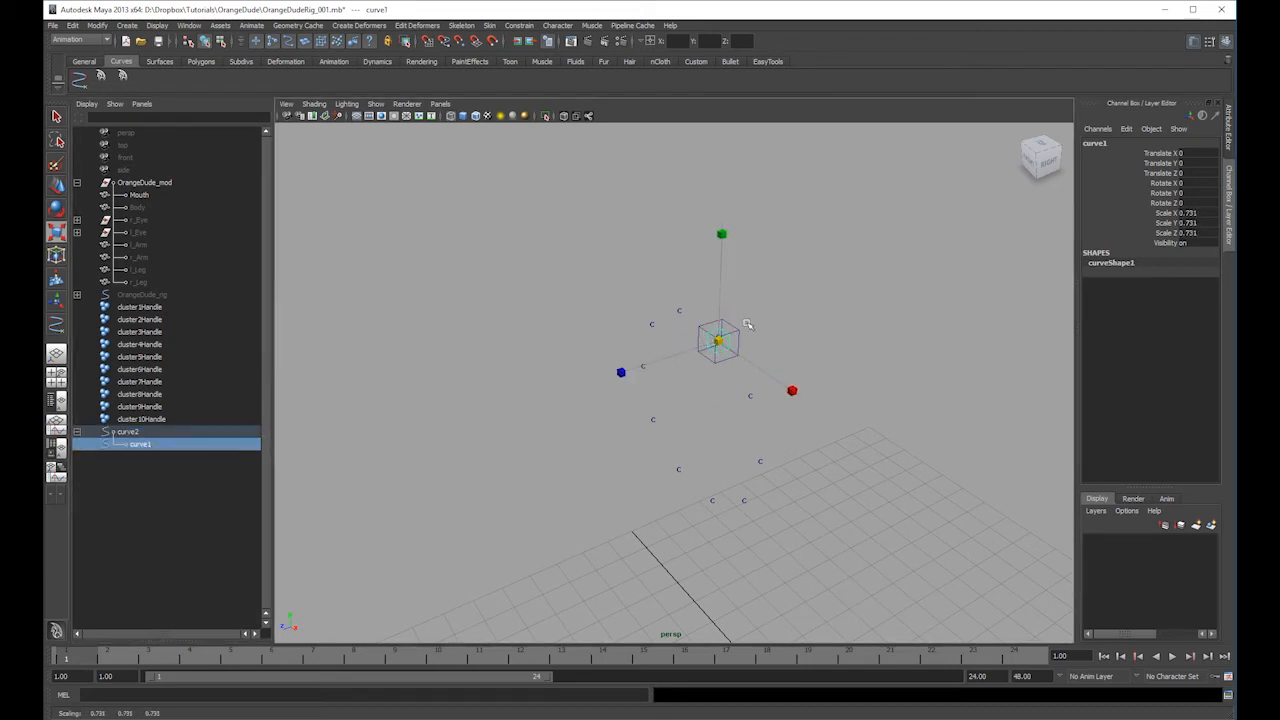
- Try to freeze the transformations of curve2 and curve1 selected together
{"action": "key", "text": "Up"}
{"action": "left_click", "coordinate": [97, 25]}
{"action": "left_click", "coordinate": [140, 62]}
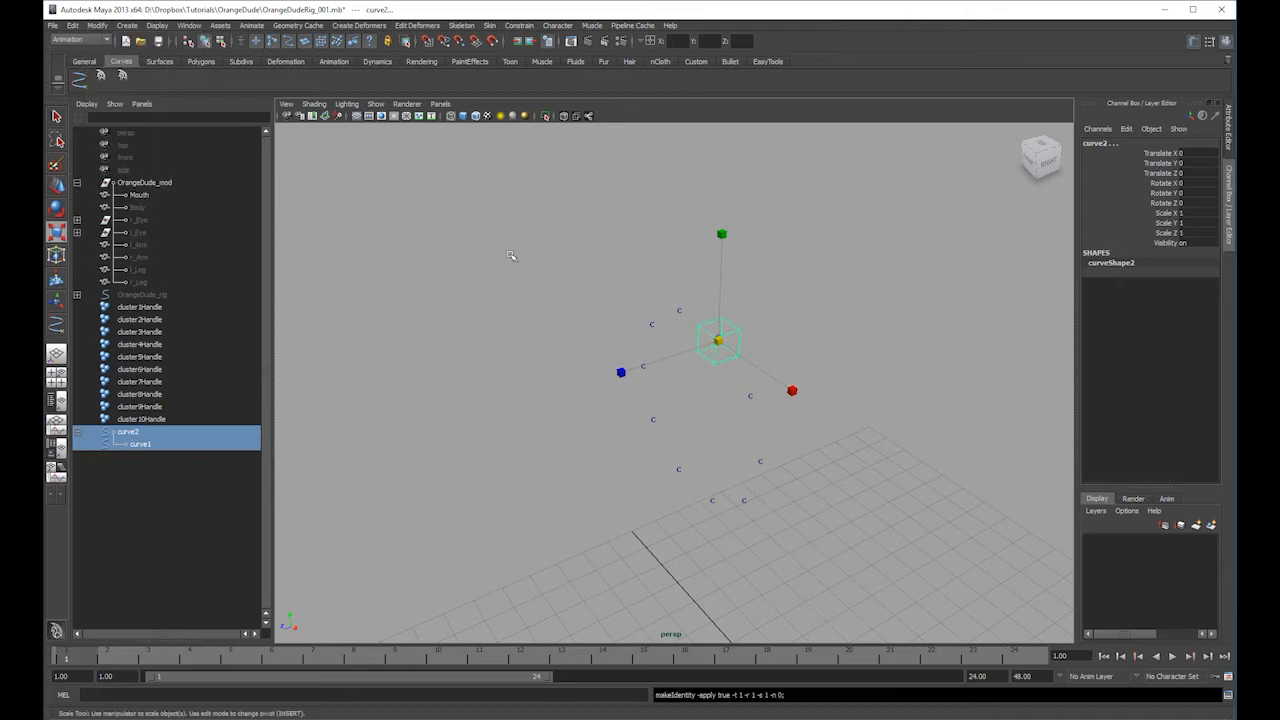
{"action": "key", "text": "ctrl+z"}
- Freeze the transformations of outer curve2 alone and check the channel values of its child curve1
{"action": "left_click", "coordinate": [780, 327]}
{"action": "left_click", "coordinate": [740, 331]}
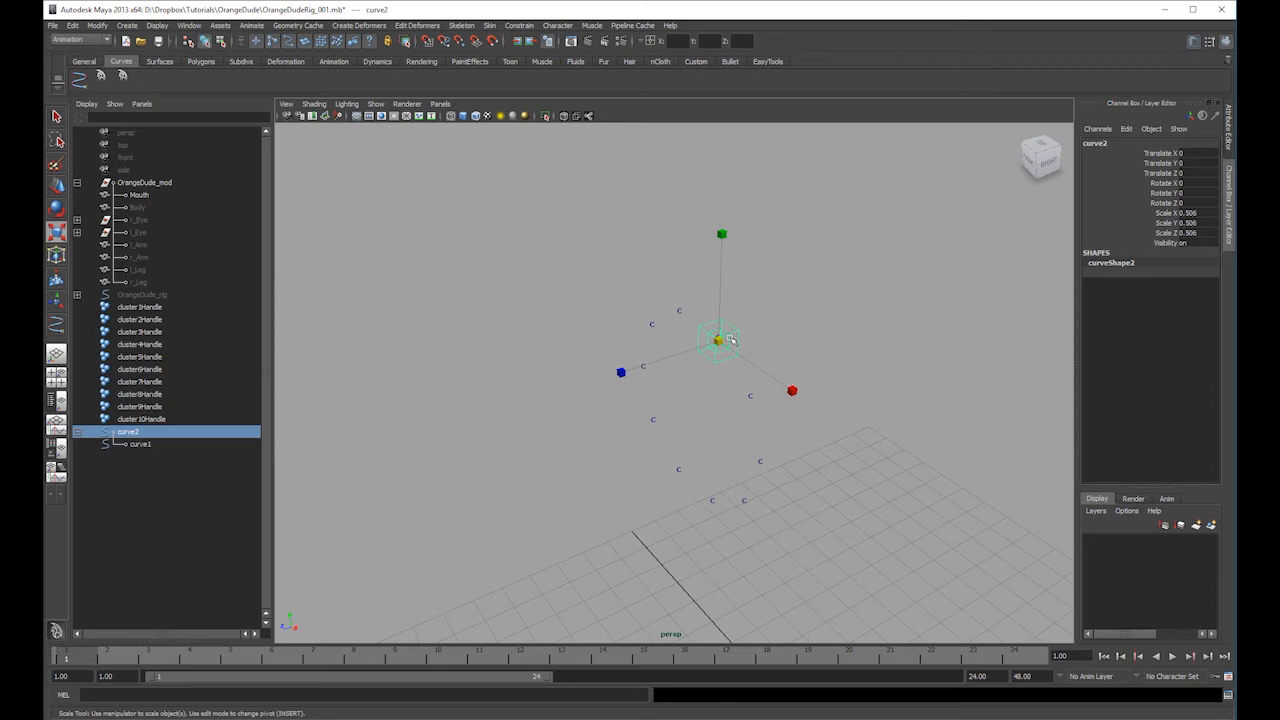
{"action": "left_click", "coordinate": [72, 25]}
{"action": "mouse_move", "coordinate": [97, 25]}
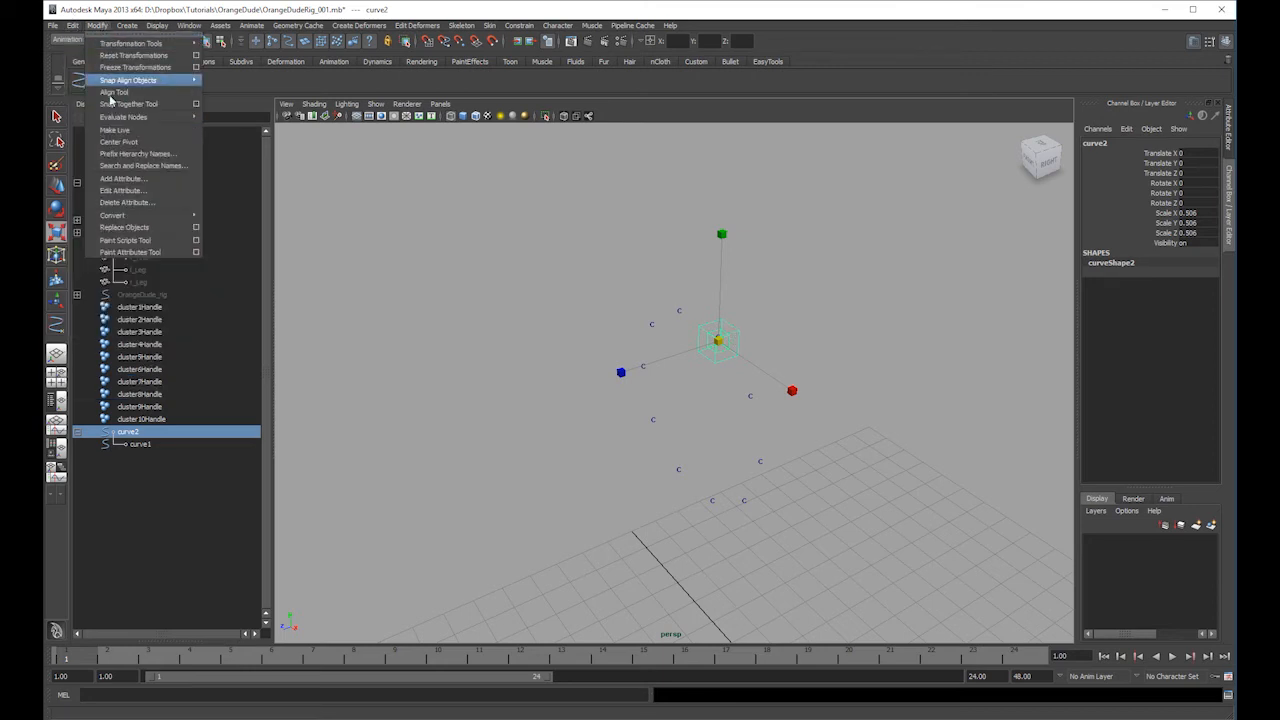
{"action": "left_click", "coordinate": [135, 67]}
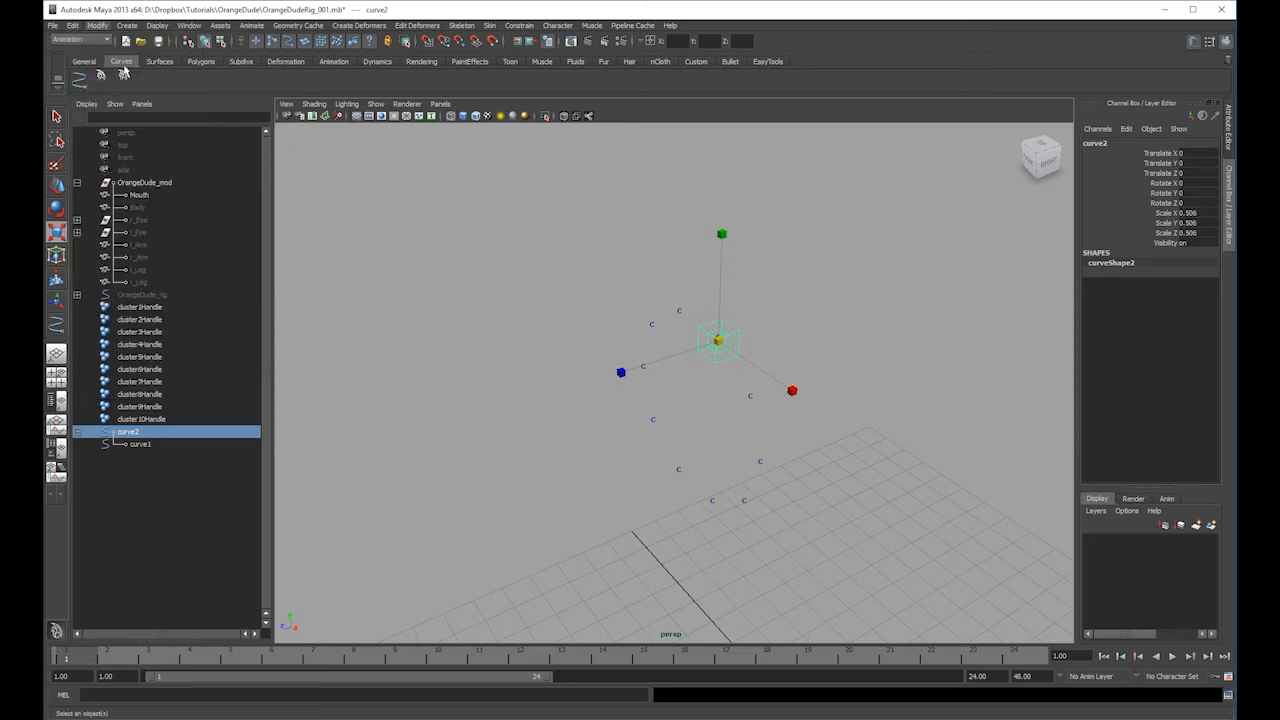
{"action": "left_click", "coordinate": [141, 444]}
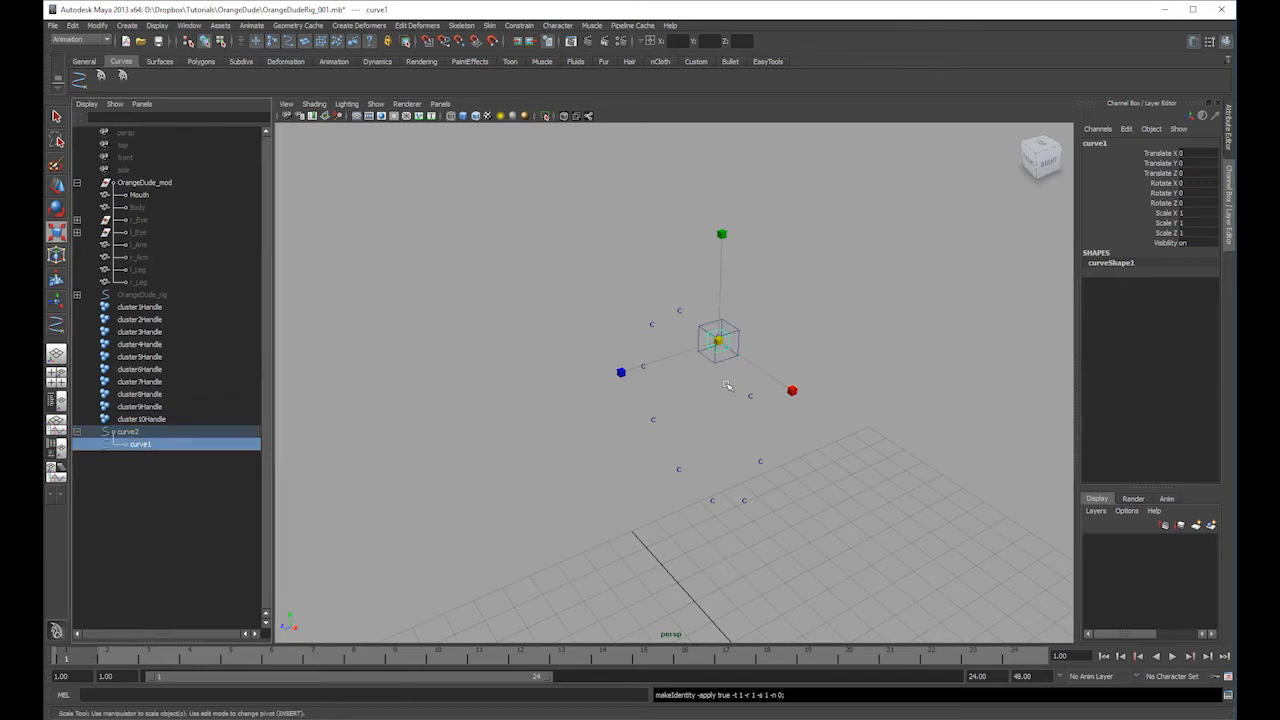
- Duplicate the nested cube control nine times and place one copy on each of the mouth's remaining clusters
{"action": "key", "text": "Up"}
{"action": "key", "text": "ctrl+d"}
{"action": "key", "text": "w"}
{"action": "left_click_drag", "start_coordinate": [720, 341], "coordinate": [630, 336]}
{"action": "key", "text": "ctrl+d"}
{"action": "key", "text": "ctrl+d"}
{"action": "key", "text": "ctrl+d"}
{"action": "key", "text": "ctrl+d"}
{"action": "key", "text": "ctrl+d"}
{"action": "key", "text": "ctrl+d"}
{"action": "key", "text": "ctrl+d"}
{"action": "key", "text": "ctrl+d"}
{"action": "left_click", "coordinate": [78, 432]}
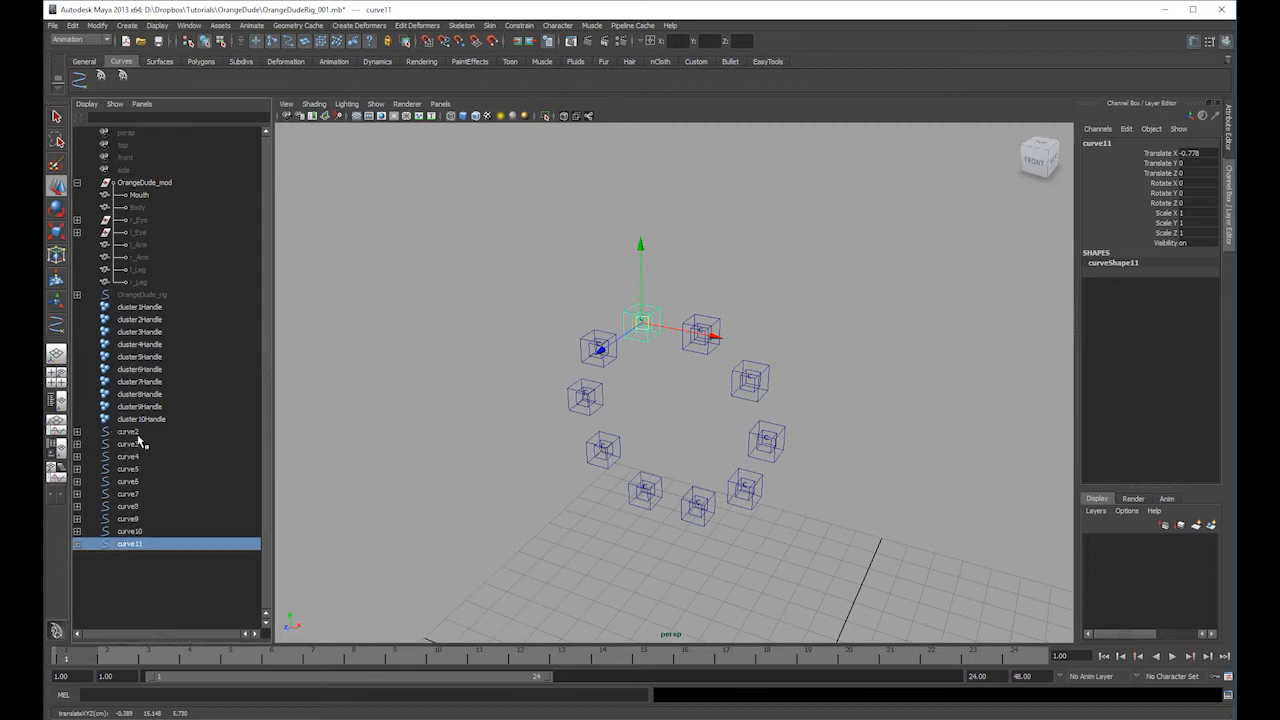
- Freeze the transformations of all ten cube controls, curve2 through curve11
{"action": "left_click_drag", "start_coordinate": [128, 432], "coordinate": [130, 545]}
{"action": "left_click", "coordinate": [97, 27]}
{"action": "left_click", "coordinate": [135, 67]}
- Show polygons in the perspective view again and move all ten controls forward along Z in front of the mouth
{"action": "left_click_drag", "start_coordinate": [647, 418], "coordinate": [661, 376], "text": "alt"}
{"action": "left_click", "coordinate": [375, 104]}
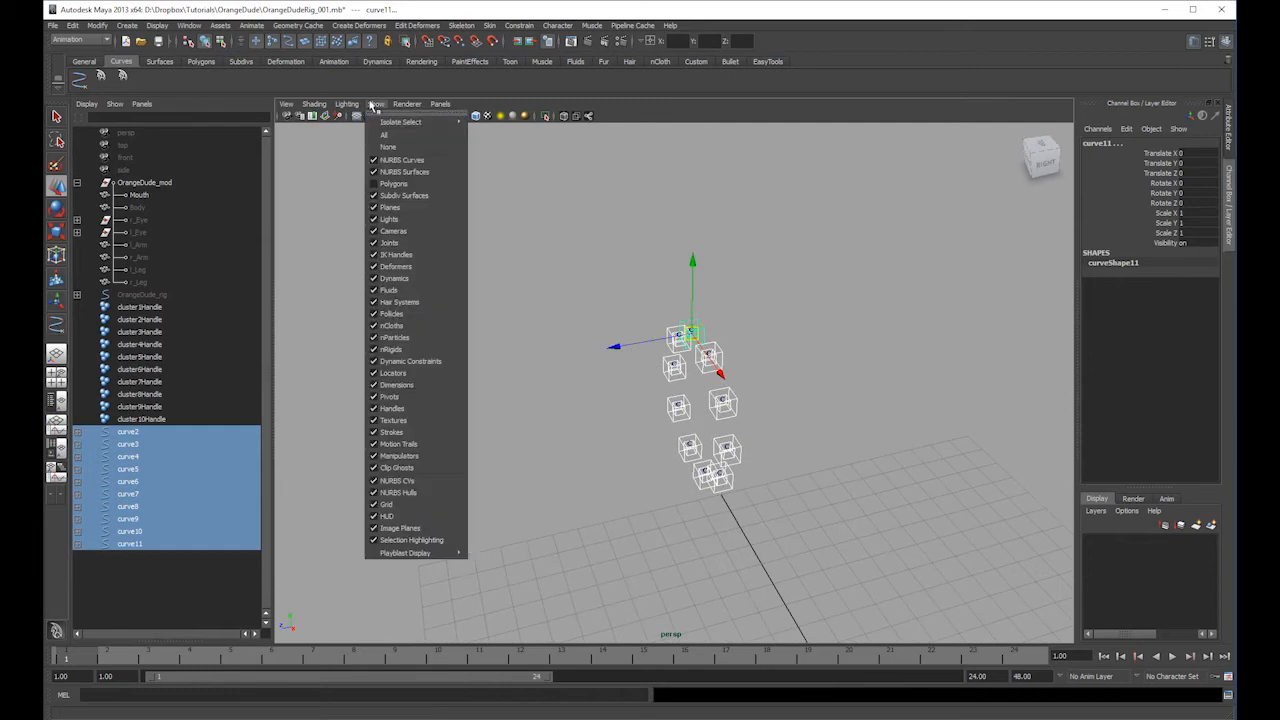
{"action": "left_click", "coordinate": [400, 172]}
{"action": "left_click_drag", "start_coordinate": [614, 345], "coordinate": [540, 360]}
- Freeze the transformations of the ten moved controls, deselect them, and check their placement against the shaded mouth
{"action": "left_click", "coordinate": [76, 26]}
{"action": "mouse_move", "coordinate": [98, 28]}
{"action": "left_click", "coordinate": [154, 69]}
{"action": "left_click_drag", "start_coordinate": [730, 250], "coordinate": [824, 234], "text": "alt"}
{"action": "left_click", "coordinate": [824, 234]}
{"action": "left_click_drag", "start_coordinate": [725, 324], "coordinate": [671, 366], "text": "alt"}
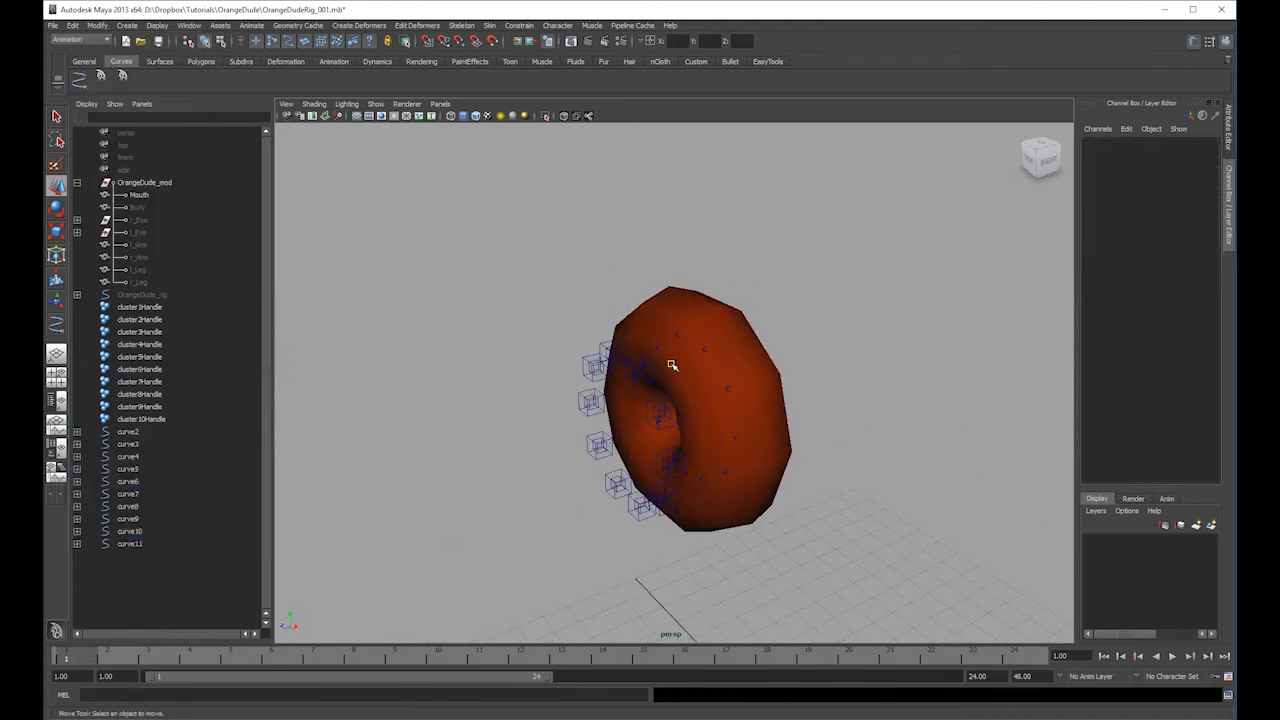
{"action": "left_click", "coordinate": [333, 24]}
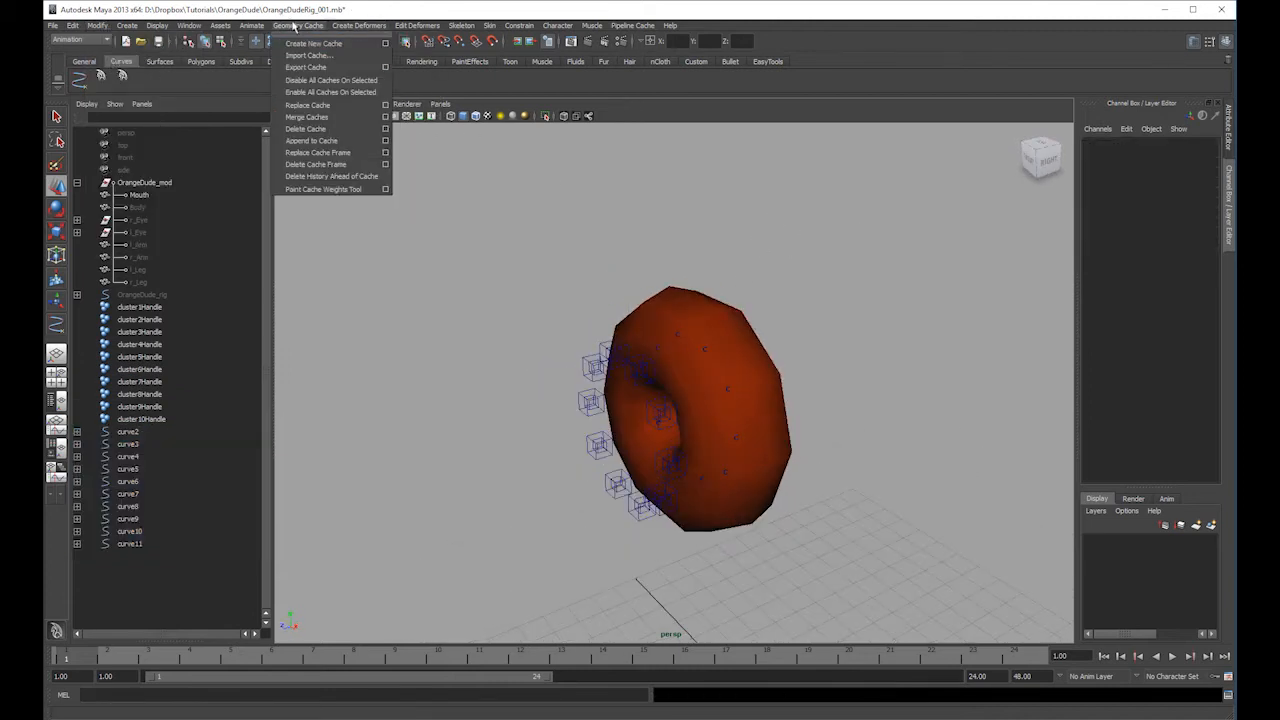
{"action": "left_click", "coordinate": [90, 41]}
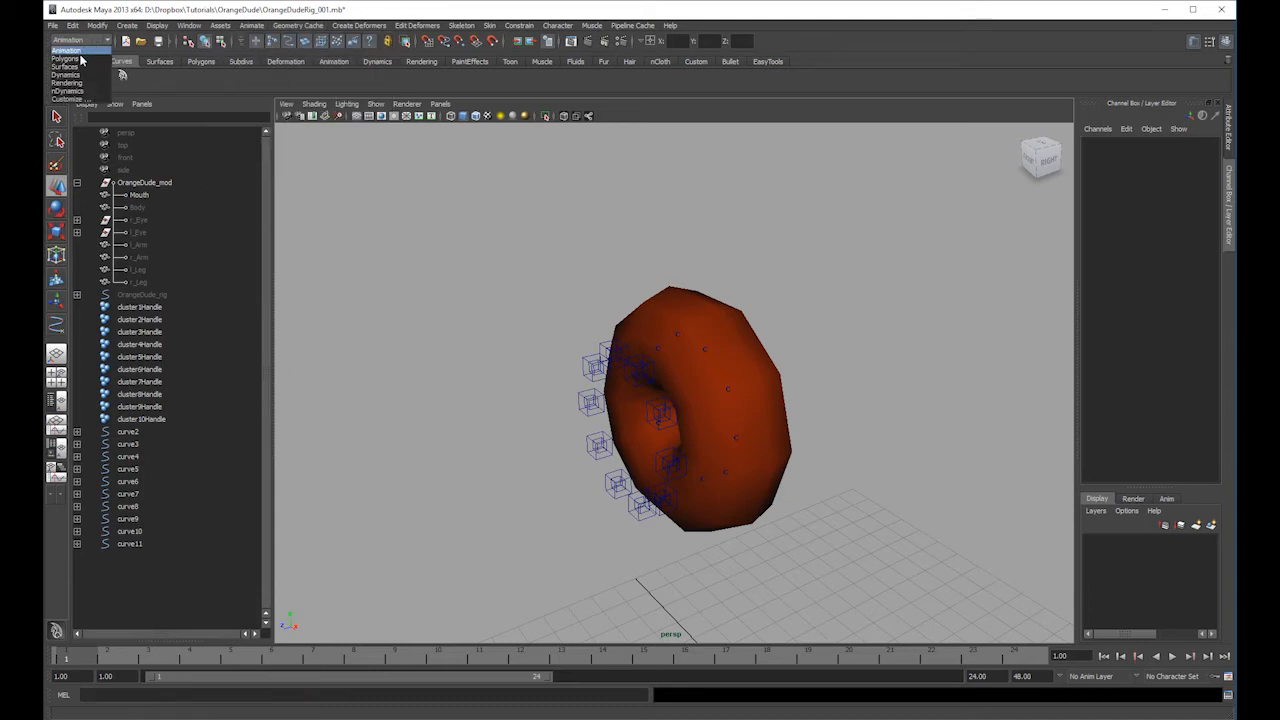
{"action": "left_click", "coordinate": [340, 27]}
{"action": "mouse_move", "coordinate": [289, 29]}
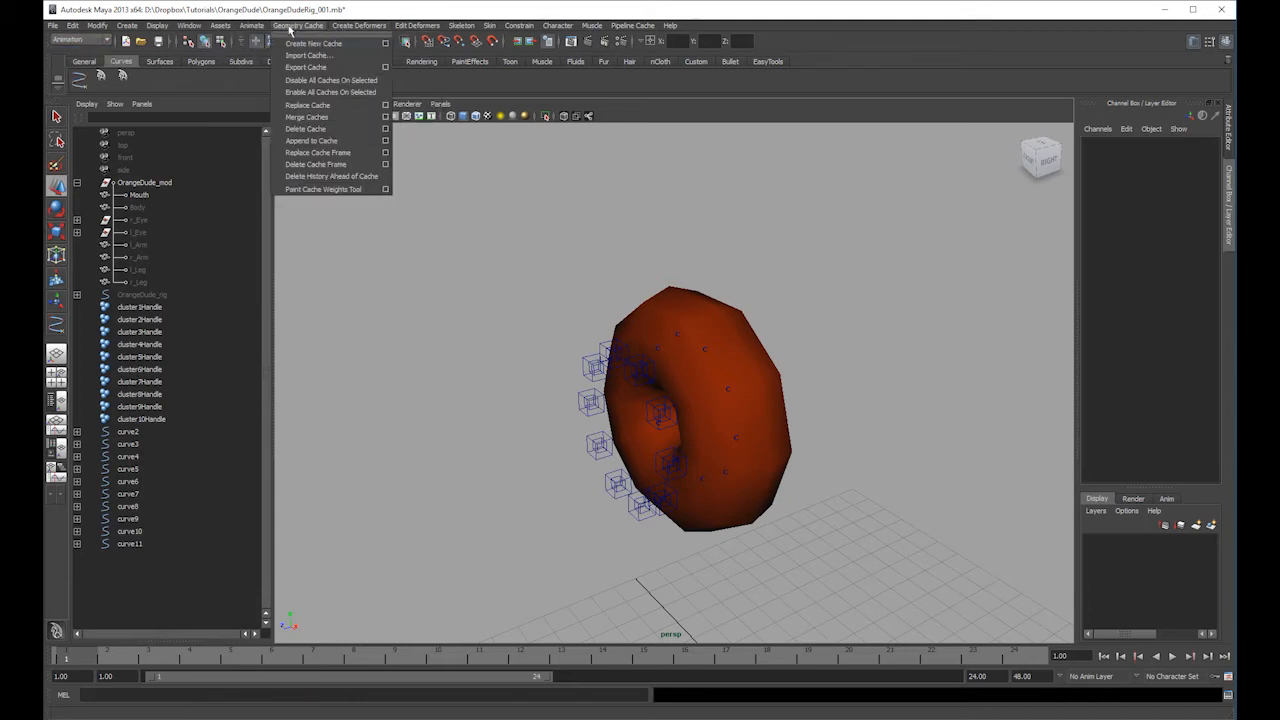
- Hide polygons in the perspective view and parent-constrain cluster1Handle to the inner cube of the curve2 control
{"action": "left_click", "coordinate": [374, 104]}
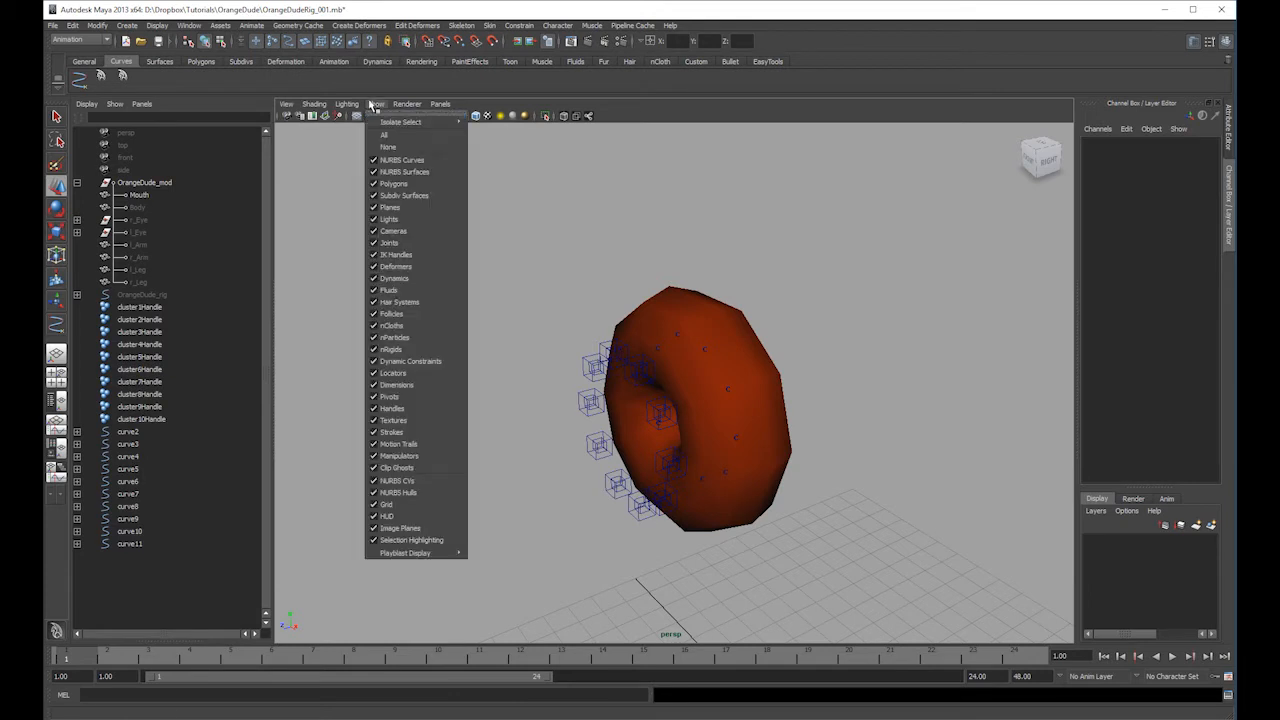
{"action": "left_click", "coordinate": [393, 184]}
{"action": "left_click", "coordinate": [642, 372]}
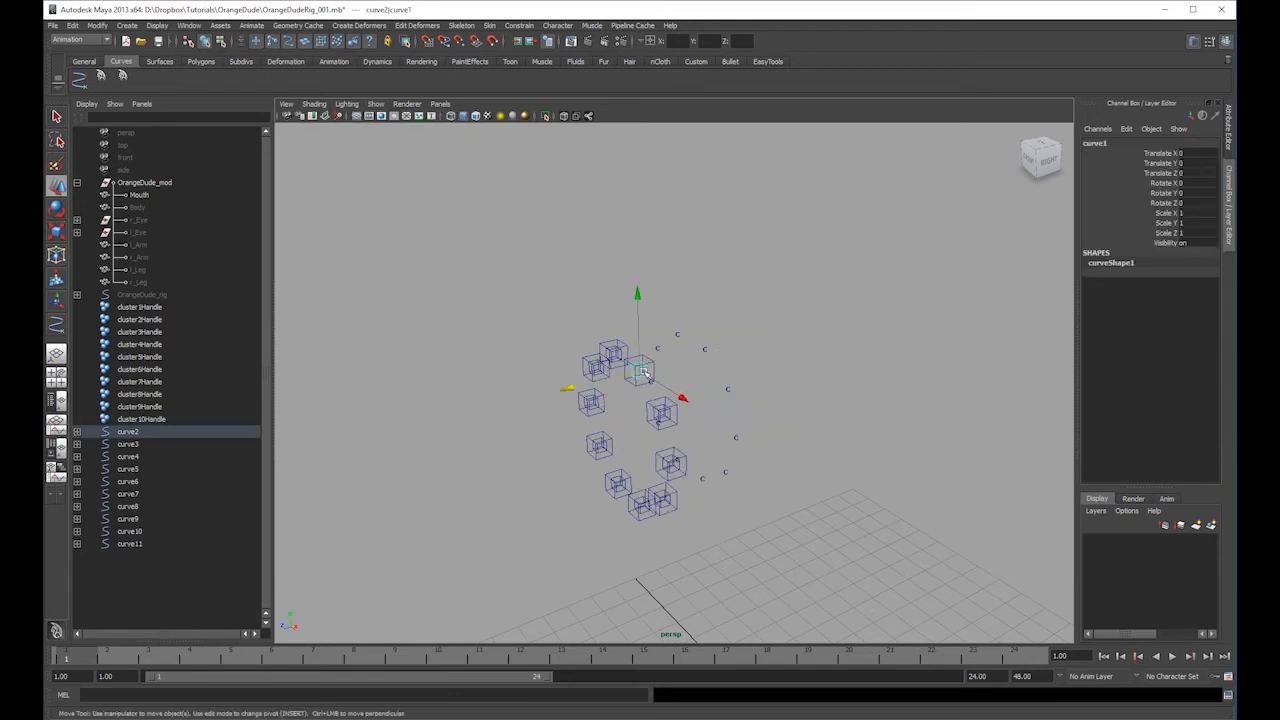
{"action": "left_click", "coordinate": [706, 349], "text": "shift"}
{"action": "left_click", "coordinate": [519, 25]}
{"action": "left_click", "coordinate": [552, 86]}
{"action": "scroll", "coordinate": [734, 303], "scroll_direction": "up", "scroll_amount": 5}
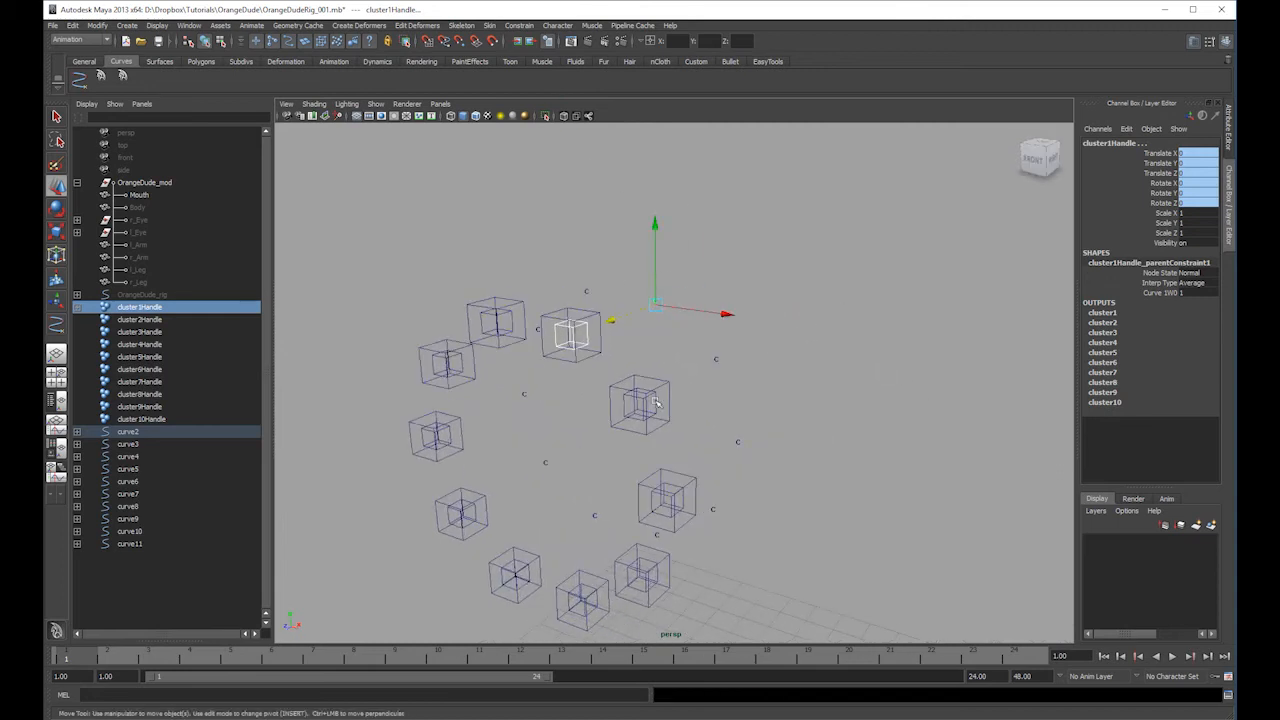
- Parent-constrain cluster2Handle and cluster3Handle to the inner cubes of the curve3 and curve4 controls
{"action": "left_click", "coordinate": [660, 398]}
{"action": "left_click", "coordinate": [657, 400]}
{"action": "left_click", "coordinate": [716, 358], "text": "shift"}
{"action": "key", "text": "g"}
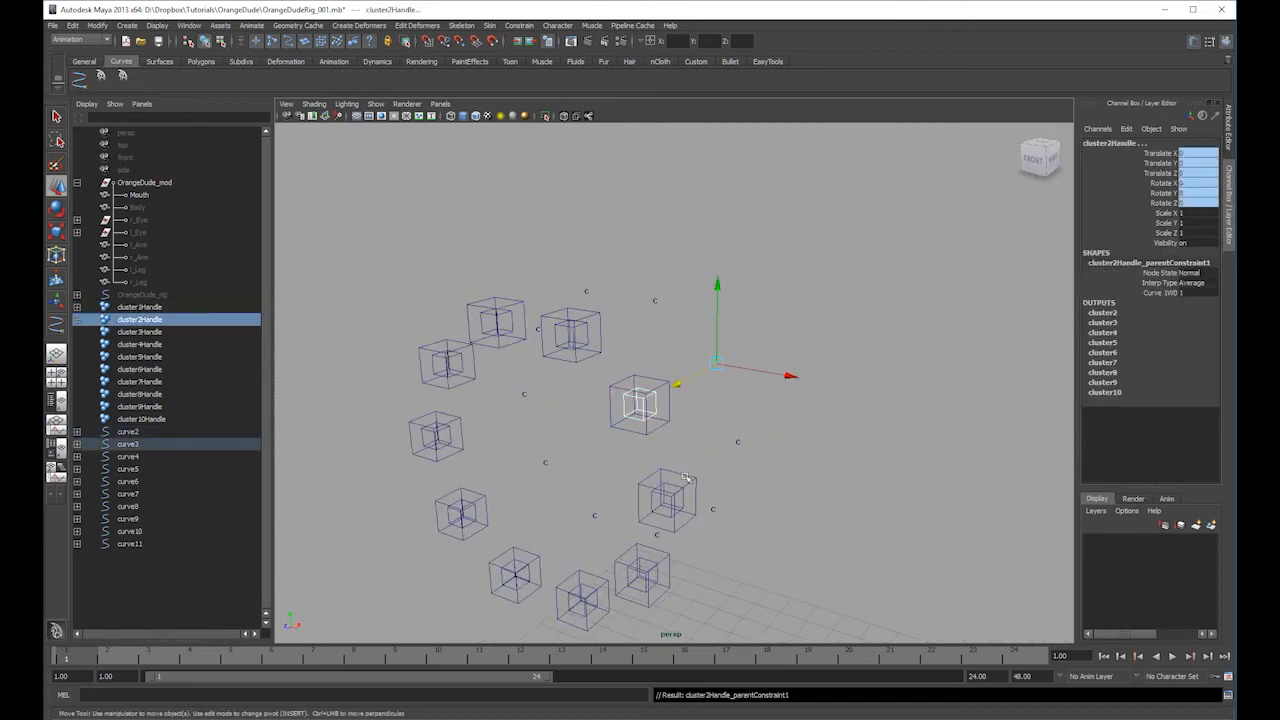
{"action": "left_click", "coordinate": [686, 484]}
{"action": "left_click", "coordinate": [678, 522]}
{"action": "middle_click_drag", "start_coordinate": [678, 522], "coordinate": [668, 425], "text": "alt"}
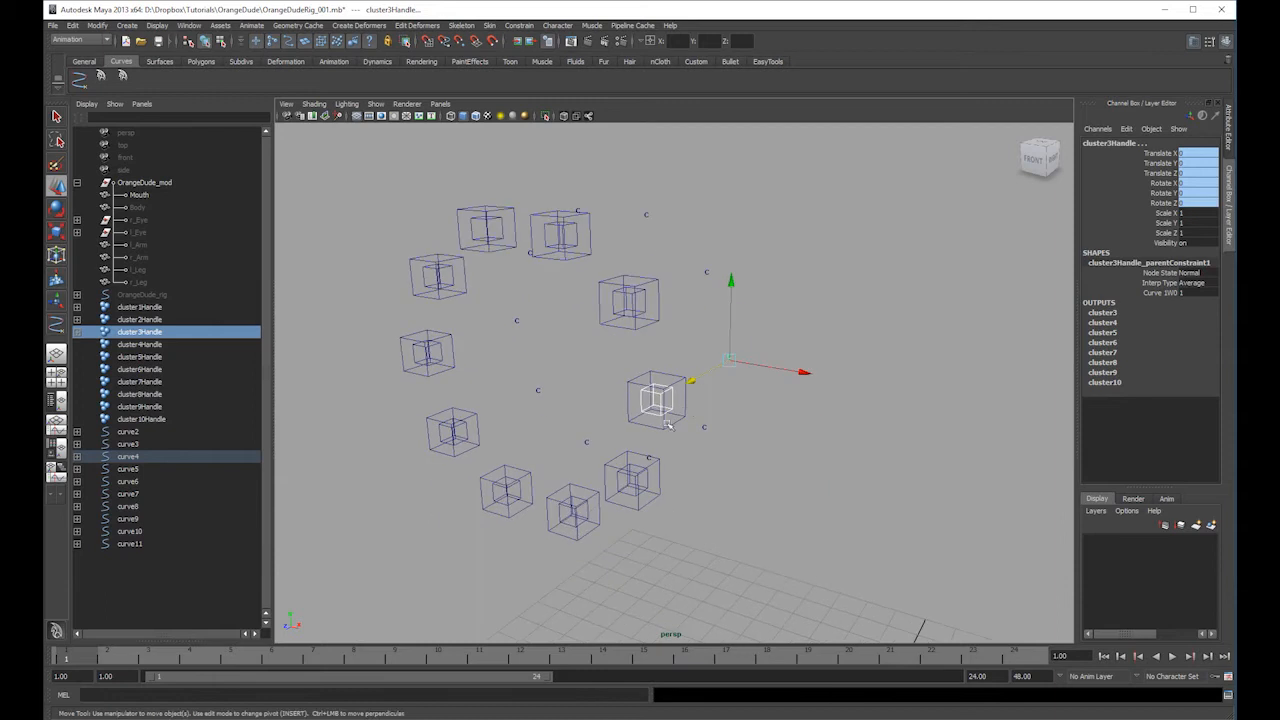
- Parent-constrain the next two clusters down the mouth ring to the inner cubes of the curve5 and curve6 controls
{"action": "left_click", "coordinate": [651, 475]}
{"action": "left_click", "coordinate": [705, 430], "text": "shift"}
{"action": "key", "text": "g"}
{"action": "left_click_drag", "start_coordinate": [654, 454], "coordinate": [686, 380], "text": "alt"}
{"action": "left_click", "coordinate": [665, 435]}
{"action": "left_click", "coordinate": [661, 377], "text": "shift"}
{"action": "key", "text": "g"}
- Parent-constrain the clusters behind the curve7 and curve8 controls to those controls' inner cubes
{"action": "left_click", "coordinate": [563, 435]}
{"action": "left_click", "coordinate": [585, 377], "text": "shift"}
{"action": "key", "text": "g"}
{"action": "left_click", "coordinate": [510, 361]}
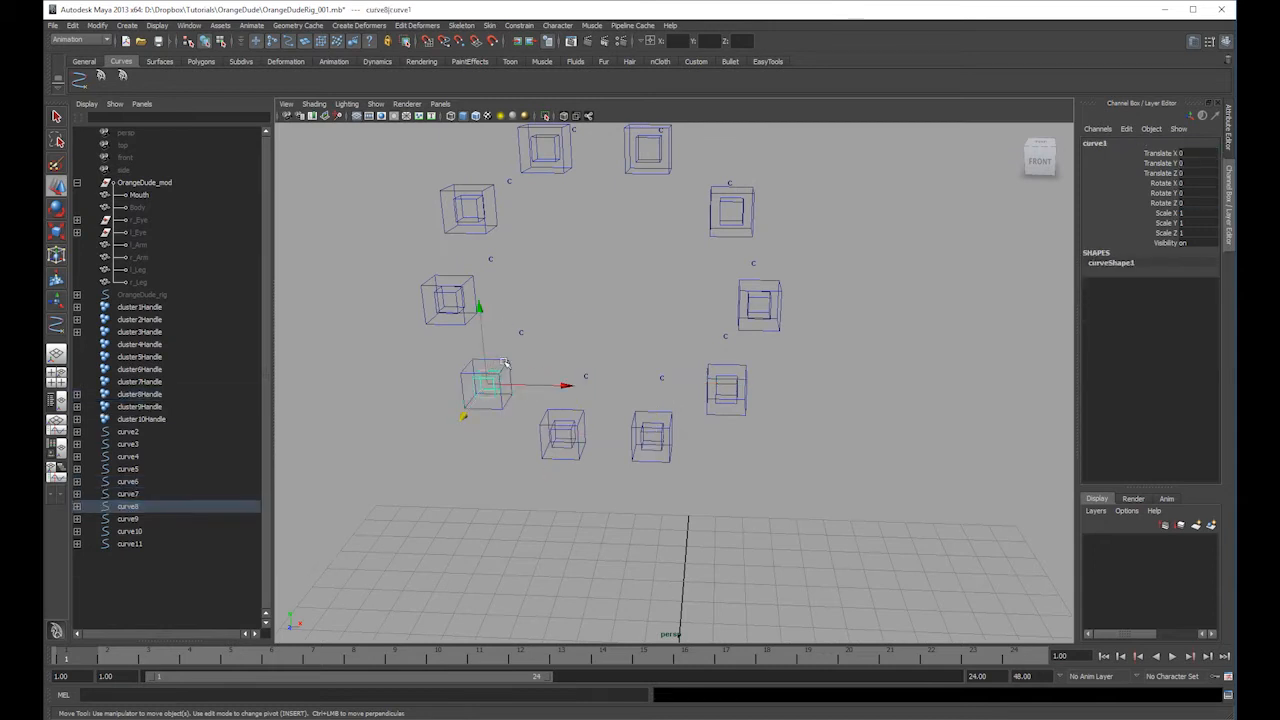
{"action": "left_click", "coordinate": [521, 332], "text": "shift"}
{"action": "key", "text": "g"}
- Parent-constrain the last three clusters to the curve9, curve10 and curve11 controls, with cluster4Handle on curve11
{"action": "left_click", "coordinate": [460, 292]}
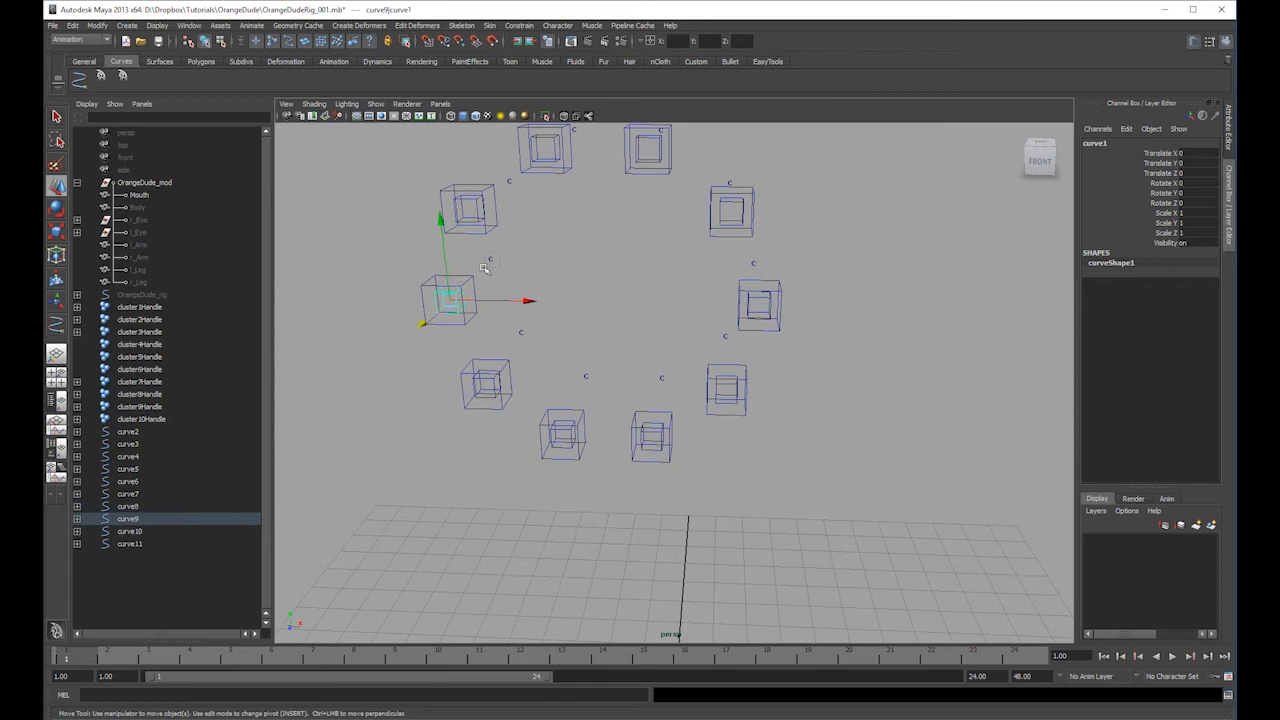
{"action": "left_click", "coordinate": [490, 259], "text": "shift"}
{"action": "key", "text": "g"}
{"action": "middle_click_drag", "start_coordinate": [490, 259], "coordinate": [490, 364], "text": "alt"}
{"action": "left_click", "coordinate": [480, 307]}
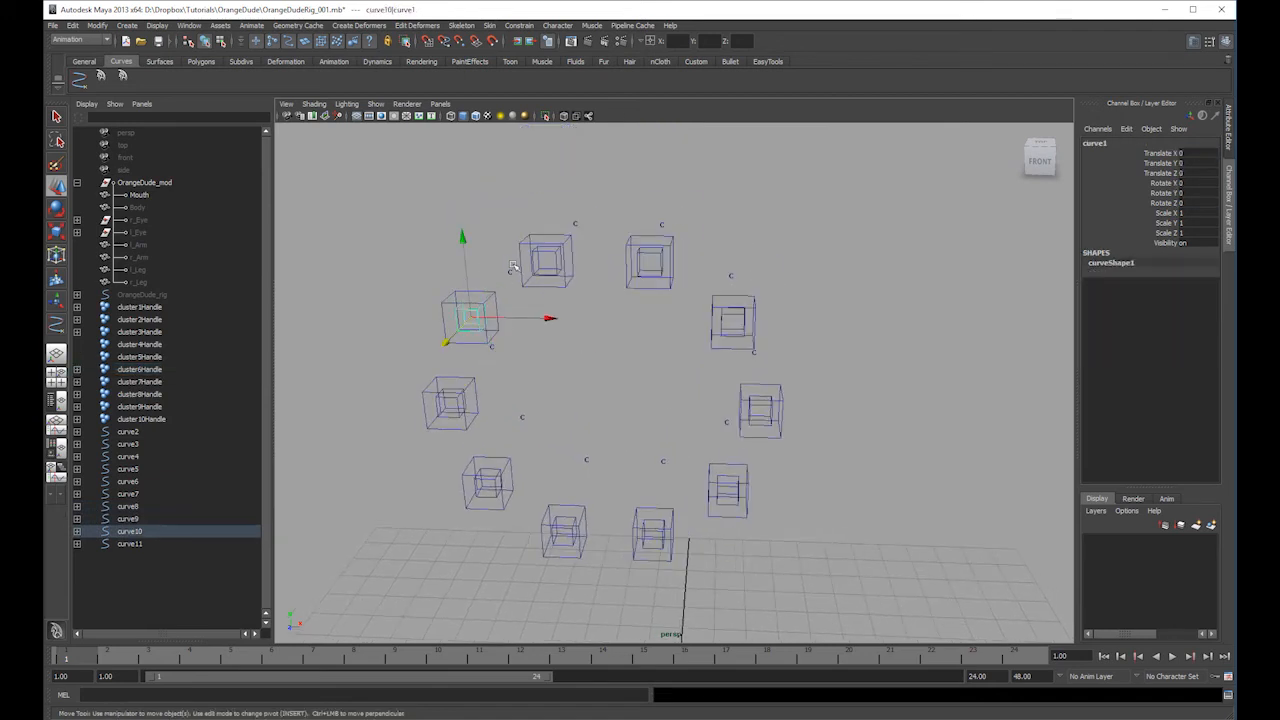
{"action": "left_click", "coordinate": [512, 267], "text": "shift"}
{"action": "key", "text": "g"}
{"action": "left_click", "coordinate": [556, 244]}
{"action": "left_click", "coordinate": [576, 224], "text": "shift"}
{"action": "key", "text": "g"}
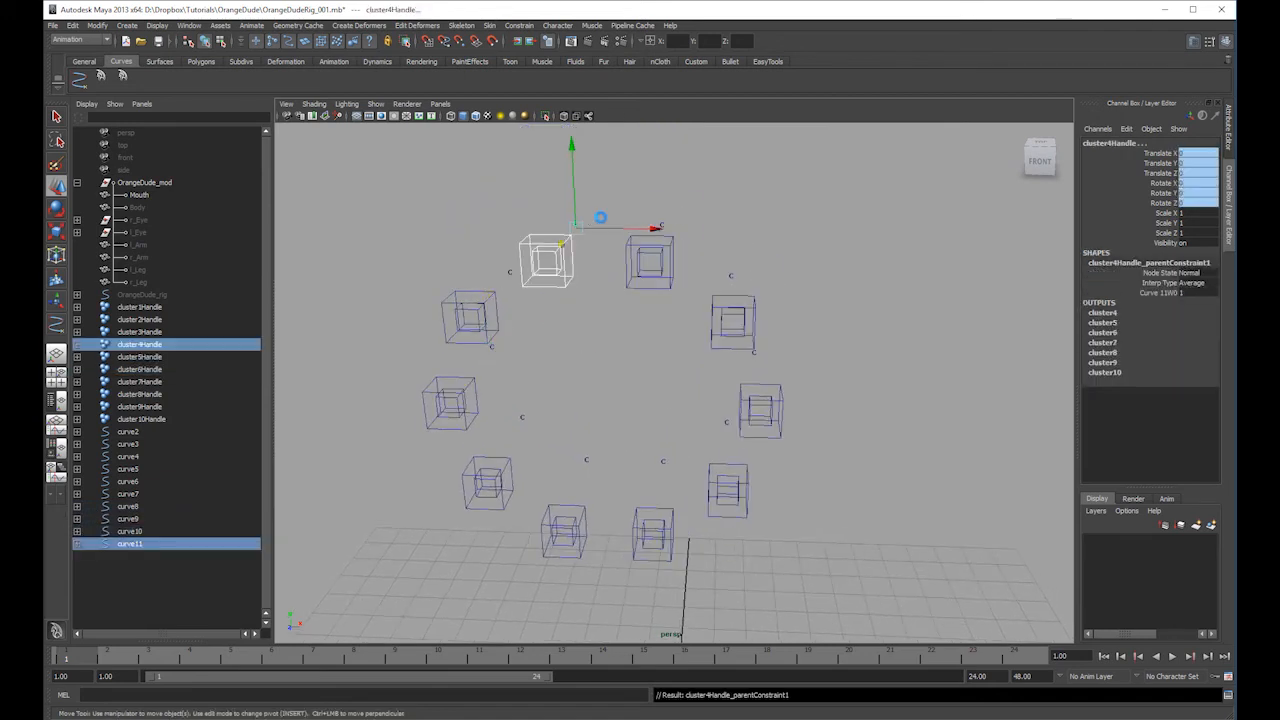
- Show polygons again, check the constrained controls against the mouth from the side, and undo the test changes
{"action": "left_click_drag", "start_coordinate": [709, 198], "coordinate": [670, 215], "text": "alt"}
{"action": "left_click", "coordinate": [820, 225]}
{"action": "scroll", "coordinate": [820, 225], "scroll_direction": "down", "scroll_amount": 4}
{"action": "left_click_drag", "start_coordinate": [820, 225], "coordinate": [761, 488], "text": "alt"}
{"action": "left_click", "coordinate": [651, 290]}
{"action": "left_click", "coordinate": [376, 104]}
{"action": "left_click", "coordinate": [393, 183]}
{"action": "key", "text": "ctrl+z"}
{"action": "left_click", "coordinate": [727, 318]}
{"action": "key", "text": "ctrl+z"}
- Give the ten selected cube controls, curve2 through curve11, a yellow override color and deselect them
{"action": "left_click", "coordinate": [518, 27]}
{"action": "left_click", "coordinate": [519, 25]}
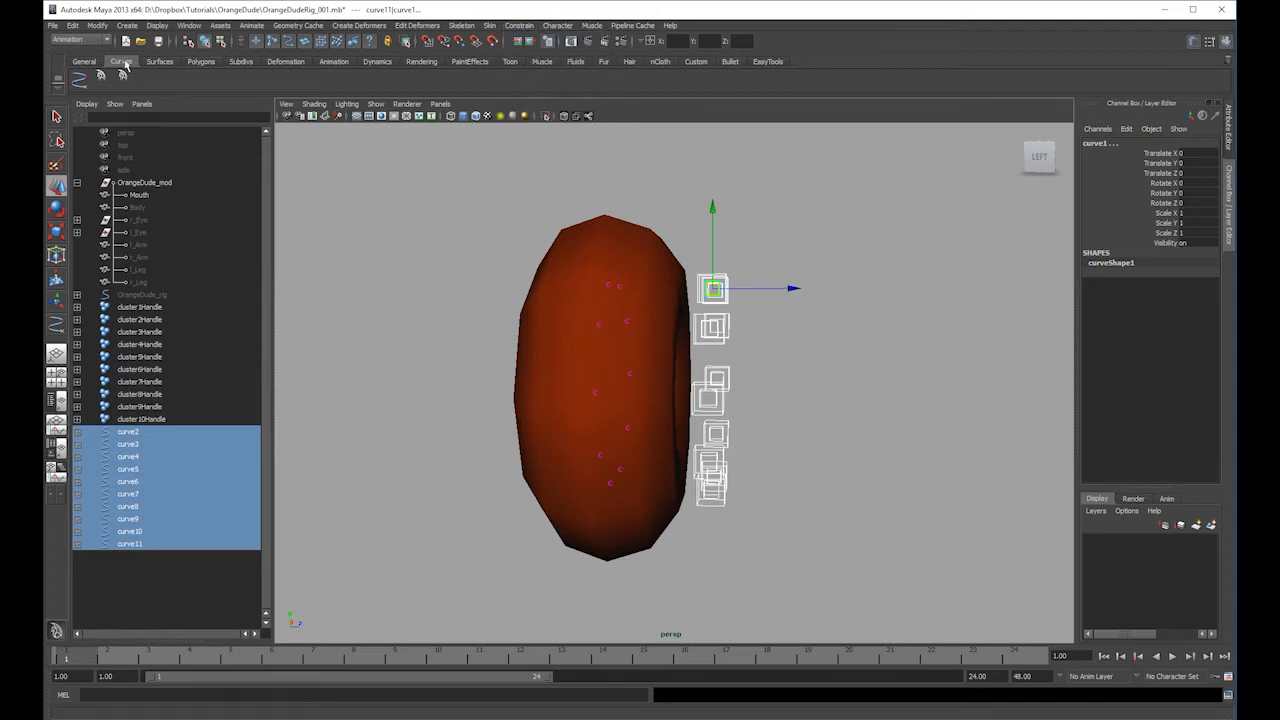
{"action": "left_click", "coordinate": [195, 64]}
{"action": "left_click", "coordinate": [85, 62]}
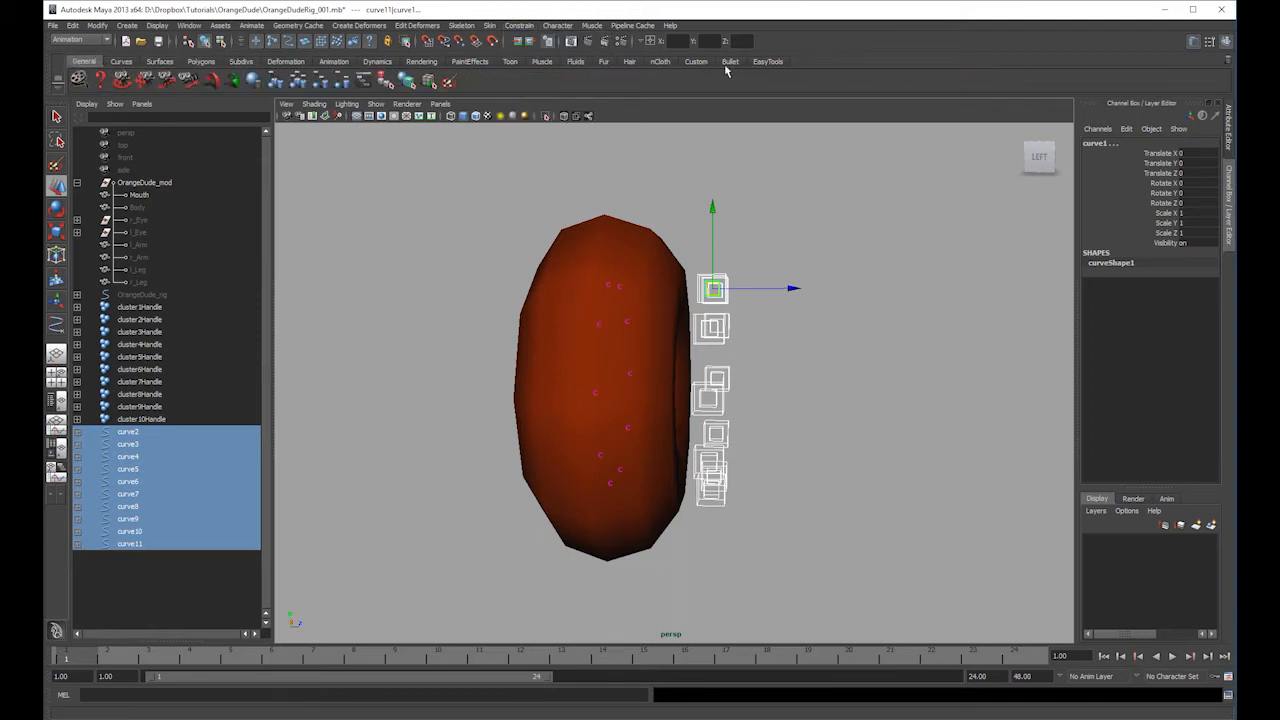
{"action": "left_click", "coordinate": [697, 62]}
{"action": "left_click", "coordinate": [221, 80]}
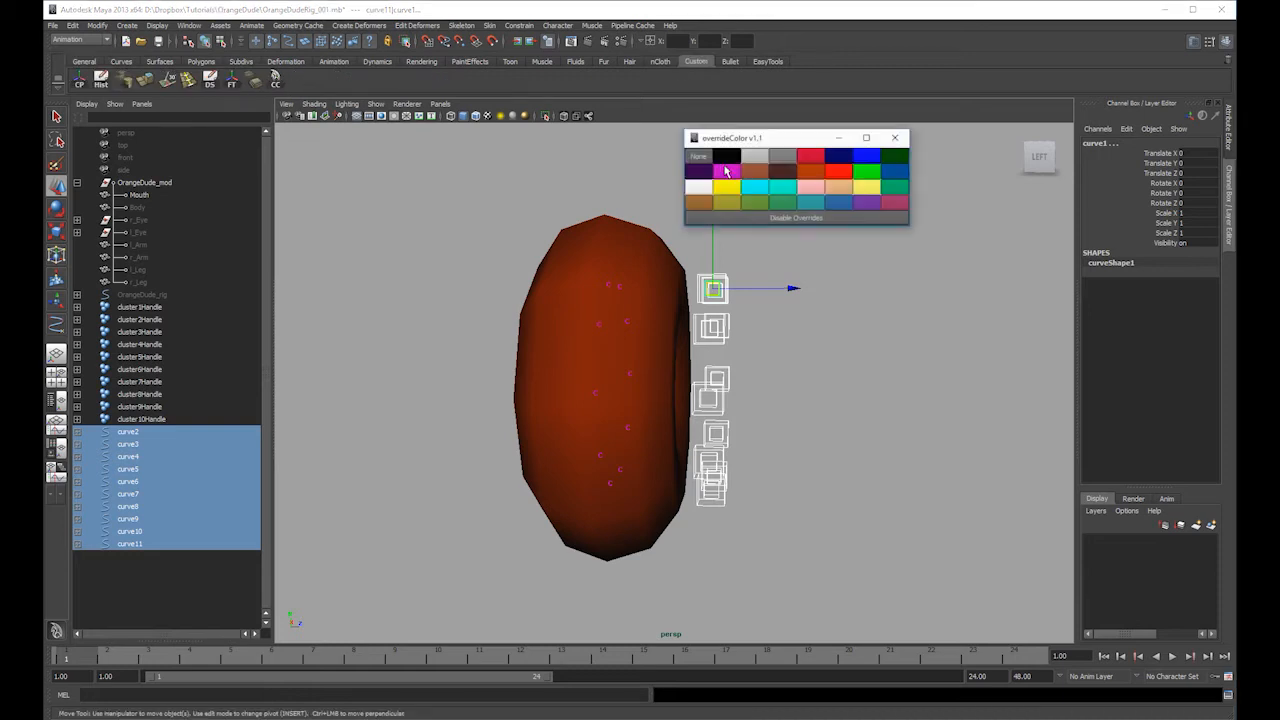
{"action": "left_click", "coordinate": [740, 188]}
{"action": "left_click", "coordinate": [834, 314]}
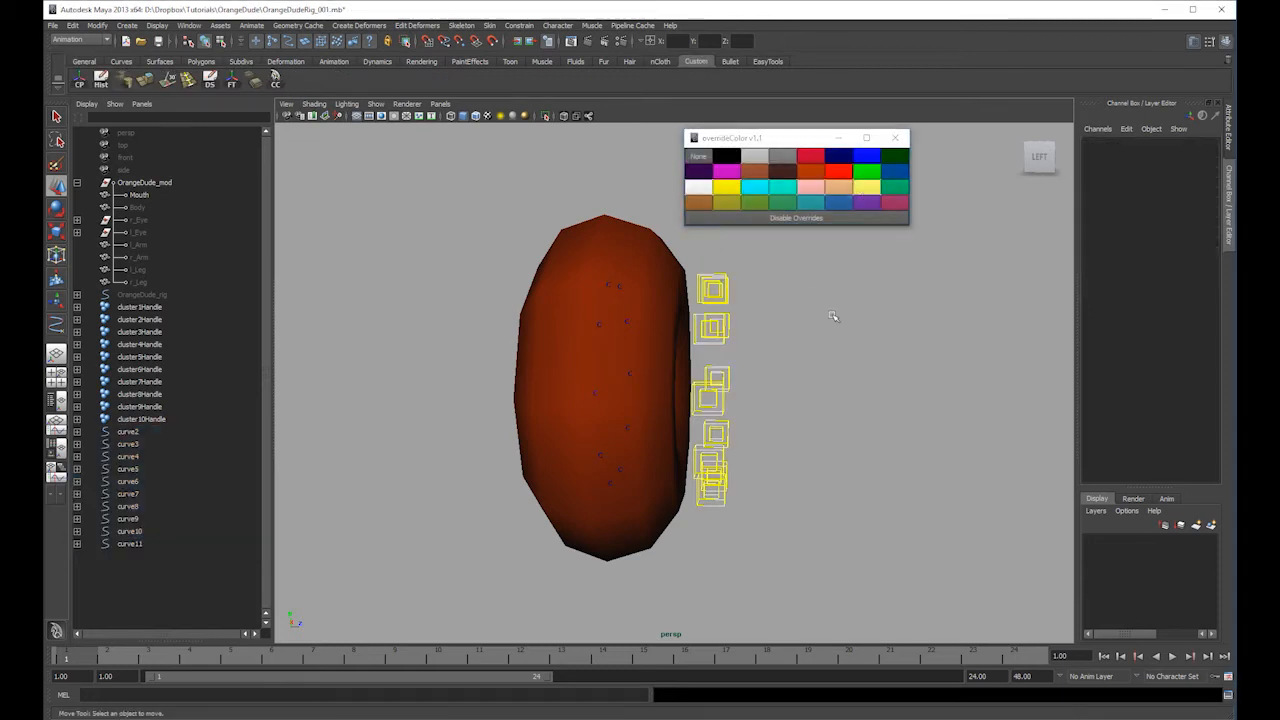
- Select the inner cubes of all ten controls, give them a green override color, and check them from the front
{"action": "left_click", "coordinate": [716, 290]}
{"action": "left_click_drag", "start_coordinate": [716, 290], "coordinate": [718, 305], "text": "alt"}
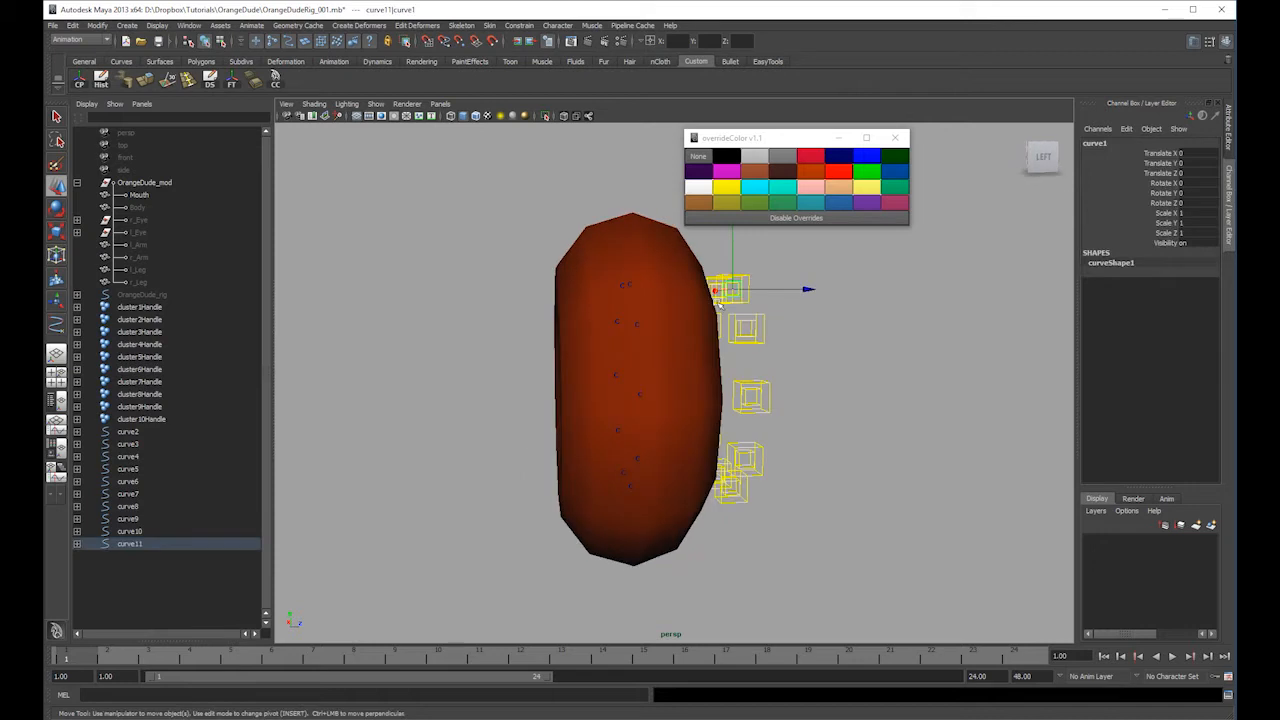
{"action": "key", "text": "ctrl+z"}
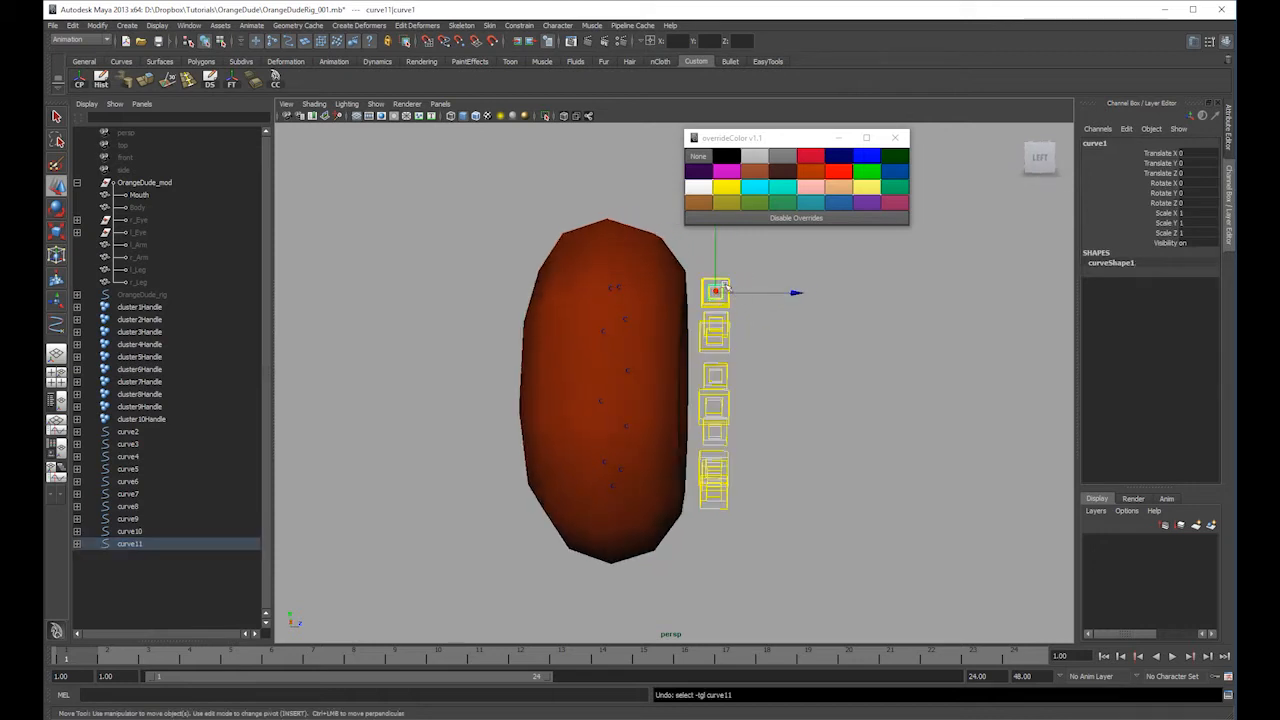
{"action": "left_click_drag", "start_coordinate": [726, 287], "coordinate": [752, 277], "text": "alt"}
{"action": "middle_click_drag", "start_coordinate": [741, 302], "coordinate": [731, 284], "text": "alt"}
{"action": "left_click_drag", "start_coordinate": [760, 273], "coordinate": [705, 300], "text": "shift"}
{"action": "left_click_drag", "start_coordinate": [779, 266], "coordinate": [691, 308], "text": "alt"}
{"action": "left_click", "coordinate": [730, 286], "text": "shift"}
{"action": "left_click", "coordinate": [710, 287], "text": "shift"}
{"action": "left_click", "coordinate": [722, 276], "text": "shift"}
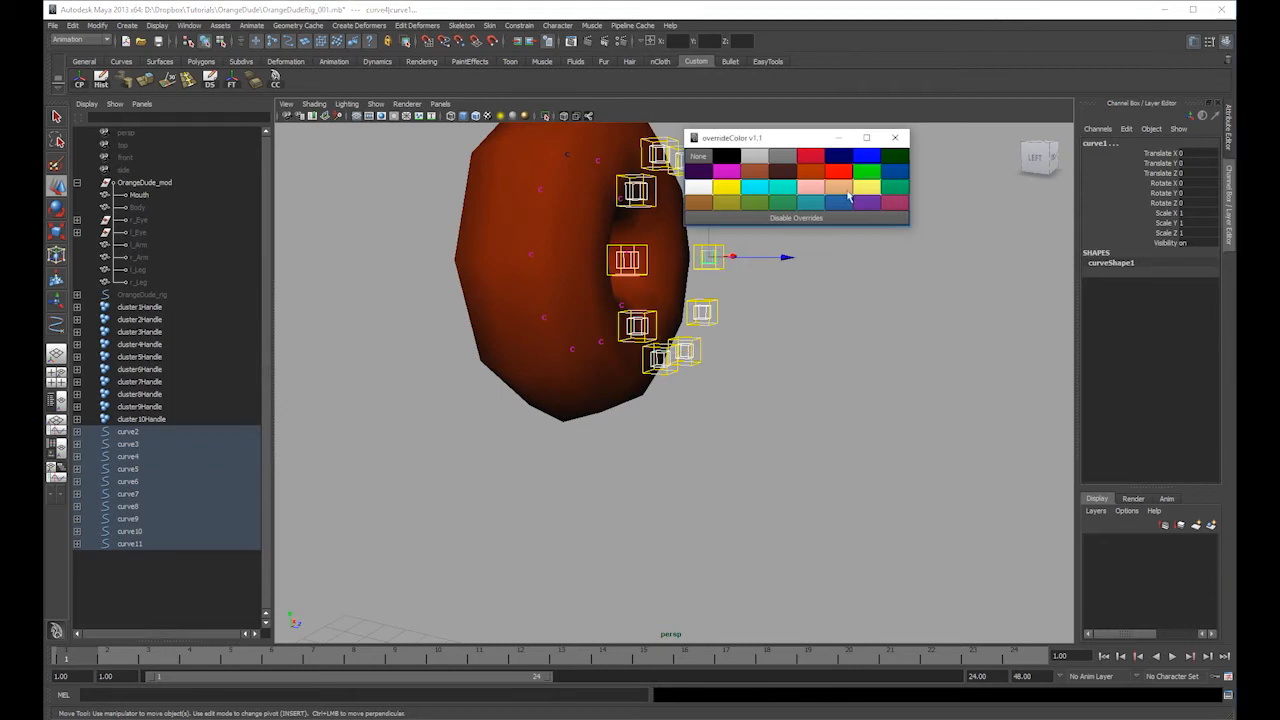
{"action": "left_click", "coordinate": [862, 245]}
{"action": "left_click_drag", "start_coordinate": [856, 241], "coordinate": [744, 313], "text": "alt"}
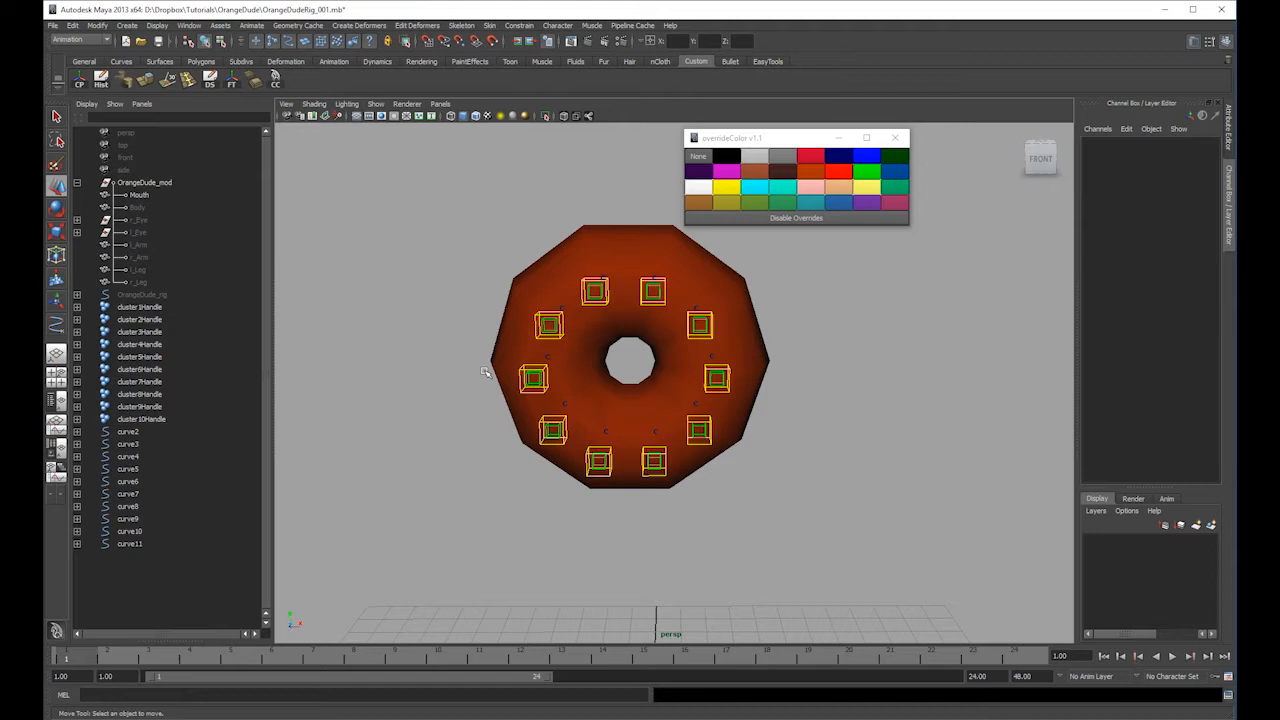
- Create a NURBS circle, scale it uniformly to about 3.486, and set its X rotation to 90
{"action": "left_click", "coordinate": [121, 61]}
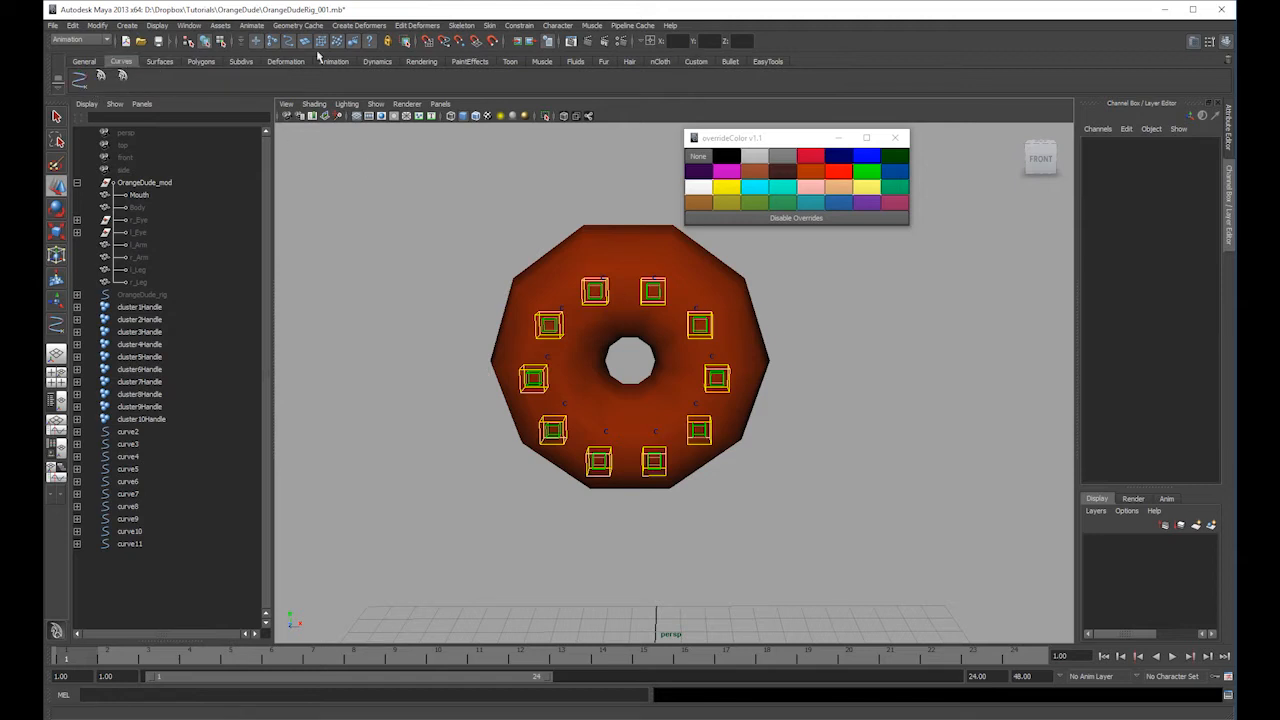
{"action": "left_click", "coordinate": [160, 61]}
{"action": "left_click", "coordinate": [201, 61]}
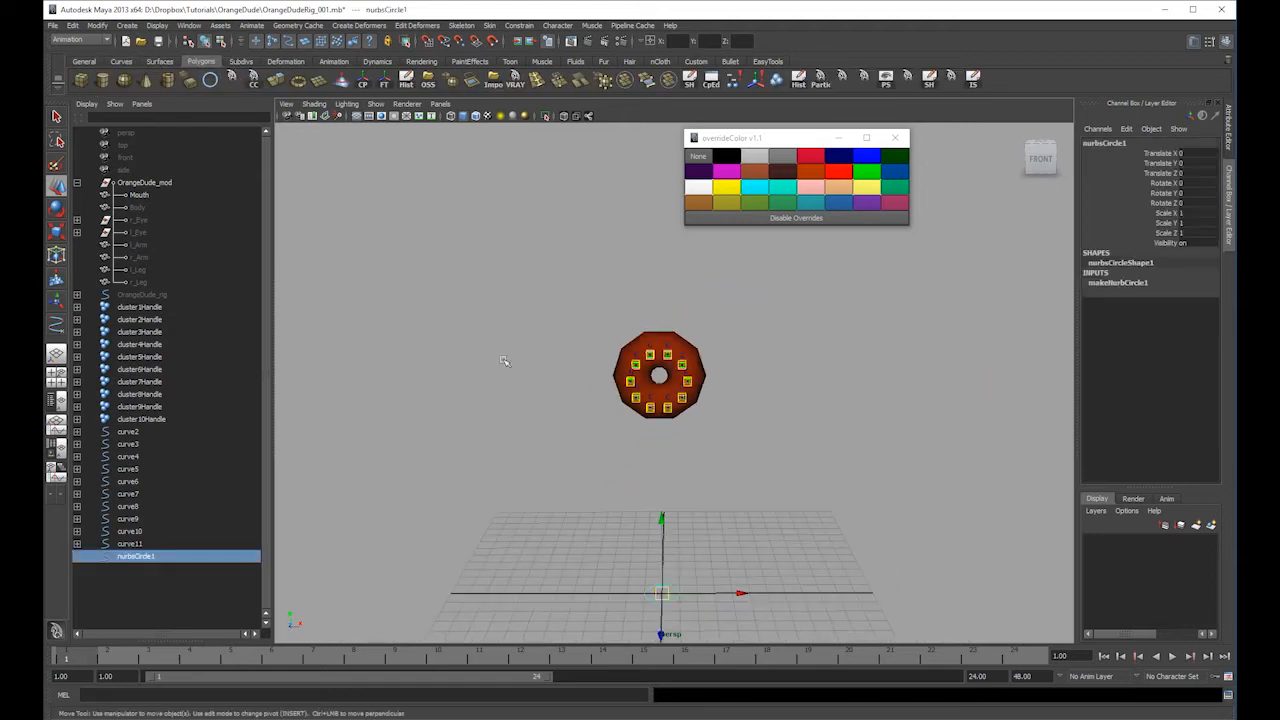
{"action": "left_click_drag", "start_coordinate": [620, 400], "coordinate": [773, 423], "text": "alt"}
{"action": "key", "text": "r"}
{"action": "key", "text": "e"}
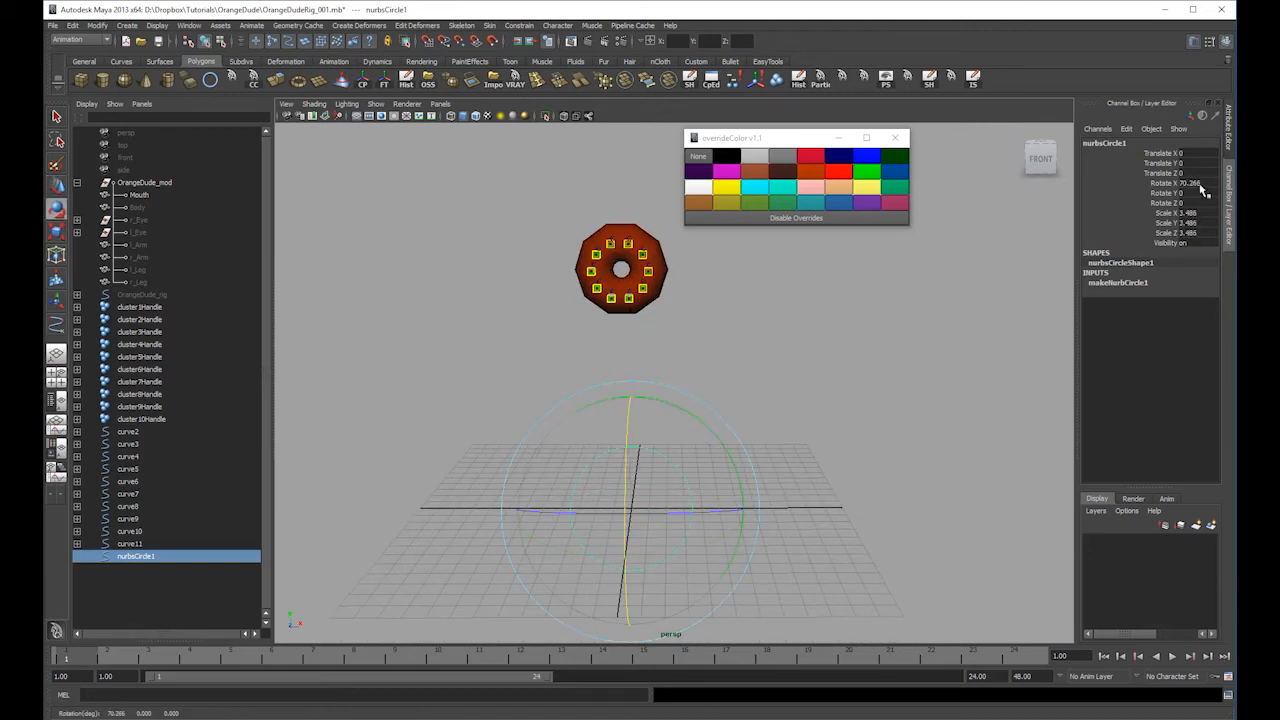
{"action": "type", "text": "90"}
{"action": "key", "text": "Return"}
- Switch to an orthographic view and move the NURBS circle up to the mouth
{"action": "left_click", "coordinate": [994, 371]}
{"action": "key", "text": "space"}
{"action": "left_click_drag", "start_coordinate": [857, 402], "coordinate": [851, 430]}
{"action": "right_click_drag", "start_coordinate": [851, 426], "coordinate": [690, 520], "text": "alt"}
{"action": "key", "text": "w"}
{"action": "left_click", "coordinate": [688, 527]}
{"action": "left_click_drag", "start_coordinate": [671, 524], "coordinate": [667, 362]}
{"action": "right_click_drag", "start_coordinate": [800, 434], "coordinate": [905, 434], "text": "alt"}
- Show the front view in wireframe and center the circle on the mouth at Translate X 0 and about Y 13.9
{"action": "middle_click_drag", "start_coordinate": [798, 342], "coordinate": [740, 394], "text": "alt"}
{"action": "right_click_drag", "start_coordinate": [740, 394], "coordinate": [800, 405], "text": "alt"}
{"action": "middle_click_drag", "start_coordinate": [625, 410], "coordinate": [694, 403], "text": "alt"}
{"action": "key", "text": "4"}
{"action": "left_click_drag", "start_coordinate": [591, 373], "coordinate": [593, 393]}
{"action": "right_click_drag", "start_coordinate": [598, 392], "coordinate": [769, 450], "text": "alt"}
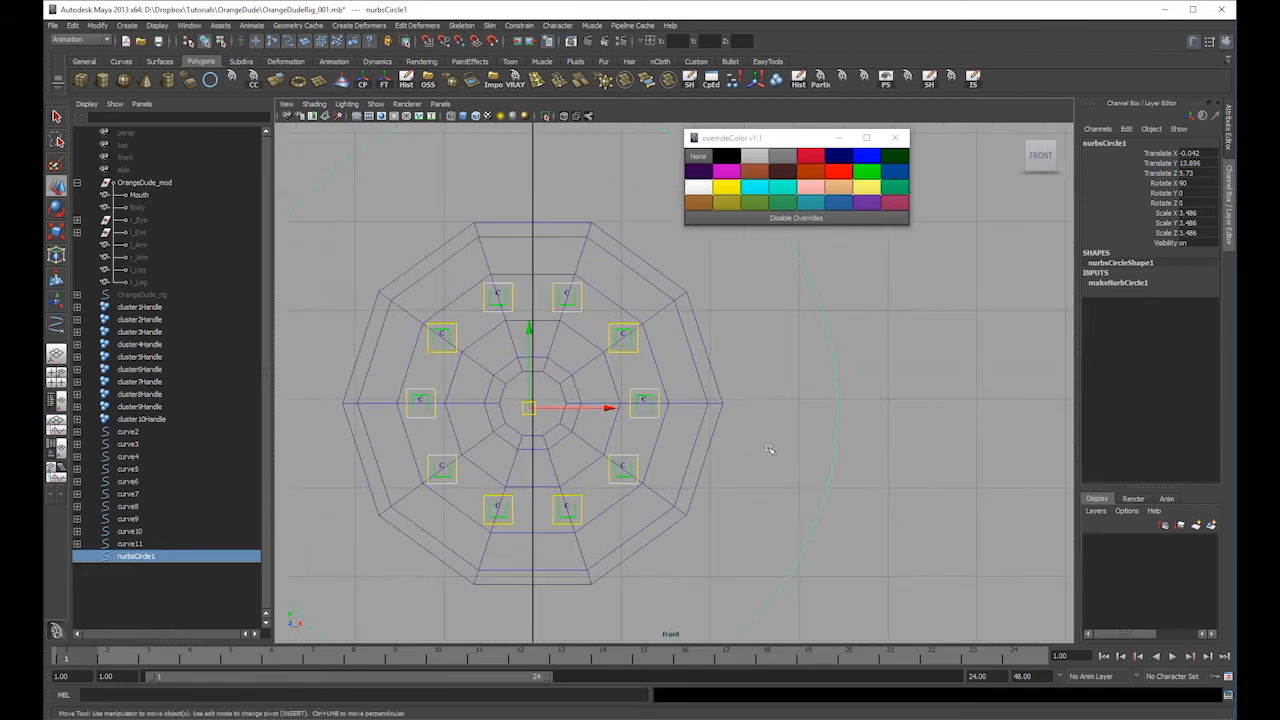
{"action": "left_click_drag", "start_coordinate": [609, 408], "coordinate": [613, 407]}
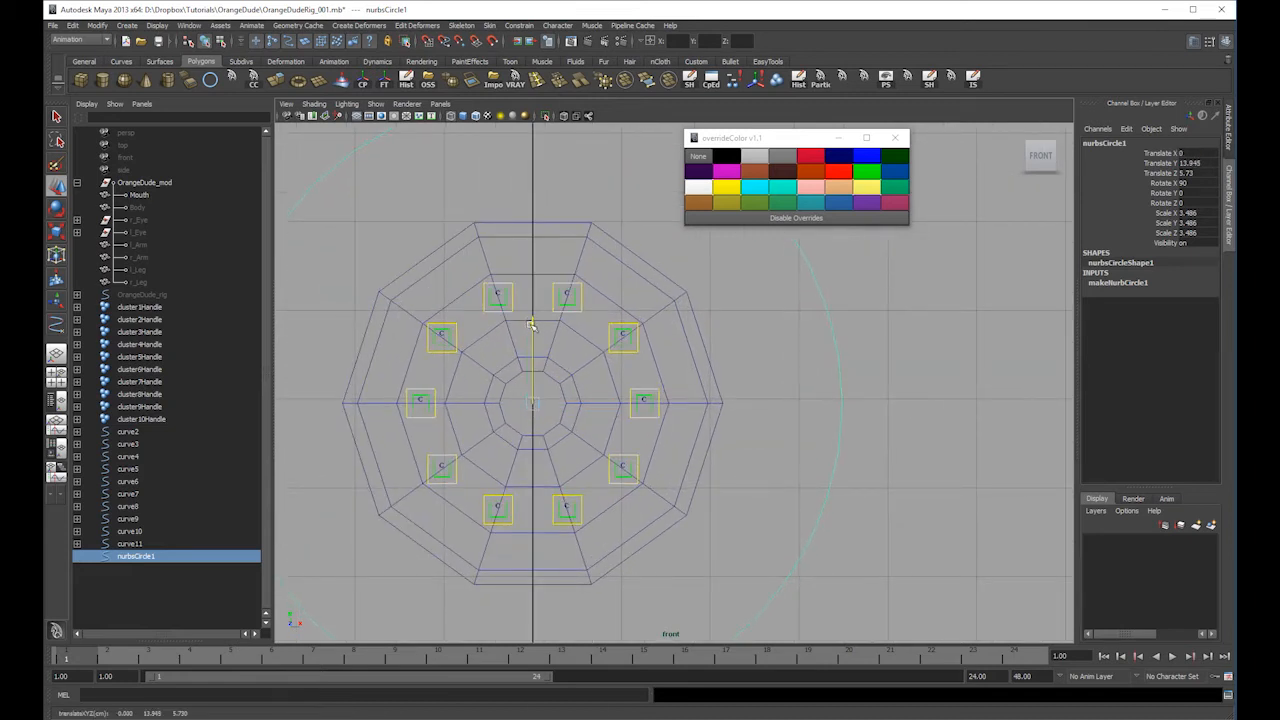
- Position the NURBS circle over the centre of the mouth in the front view
{"action": "left_click", "coordinate": [600, 402]}
{"action": "key", "text": "ctrl+z"}
{"action": "left_click_drag", "start_coordinate": [601, 402], "coordinate": [603, 402]}
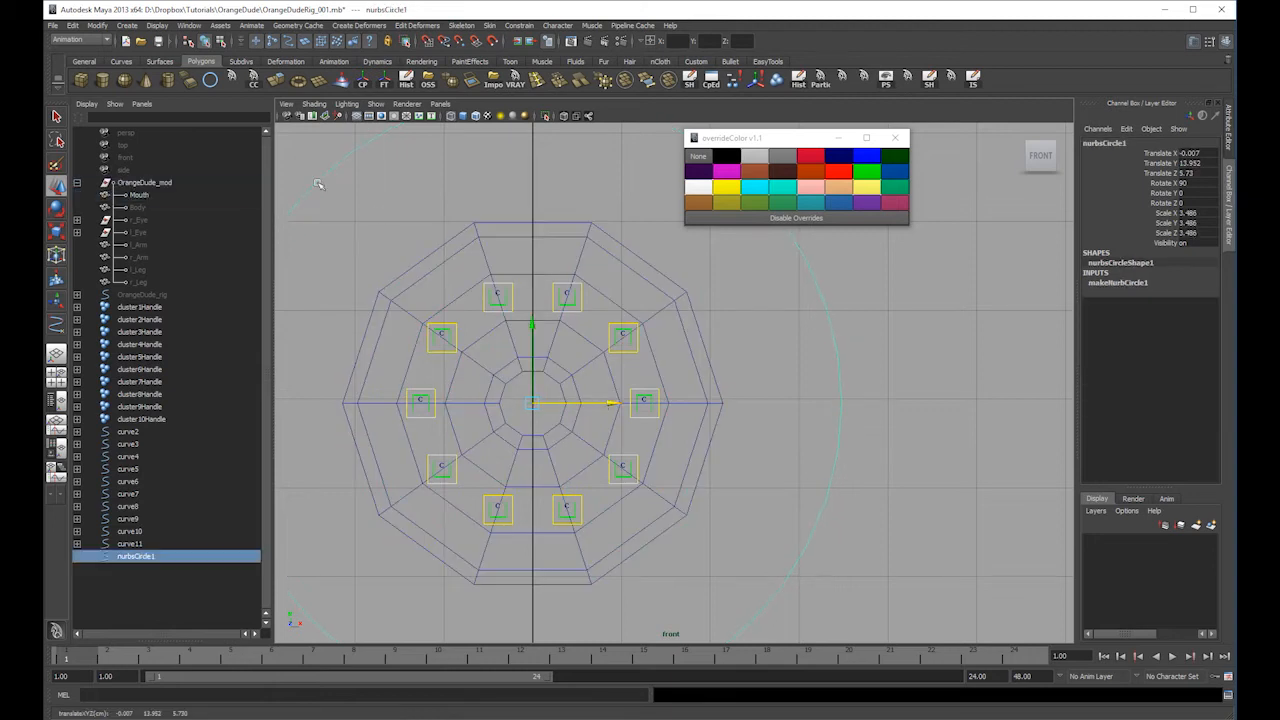
{"action": "left_click", "coordinate": [127, 25]}
{"action": "left_click", "coordinate": [930, 312]}
- In the shaded perspective view, place the circle in front of the box controls and scale it down slightly
{"action": "key", "text": "space"}
{"action": "key", "text": "space"}
{"action": "mouse_move", "coordinate": [830, 306]}
{"action": "left_mouse_down", "text": "alt"}
{"action": "mouse_move", "coordinate": [723, 292]}
{"action": "mouse_move", "coordinate": [705, 262]}
{"action": "left_mouse_up", "text": "alt"}
{"action": "key", "text": "5"}
{"action": "left_click", "coordinate": [713, 254]}
{"action": "left_click_drag", "start_coordinate": [630, 302], "coordinate": [605, 307]}
{"action": "key", "text": "r"}
{"action": "left_click_drag", "start_coordinate": [688, 303], "coordinate": [660, 304]}
{"action": "key", "text": "w"}
- Freeze the circle's transformations, give it a teal override color and close the color palette
{"action": "left_click", "coordinate": [97, 25]}
{"action": "left_click", "coordinate": [133, 64]}
{"action": "left_click", "coordinate": [784, 210]}
{"action": "left_click", "coordinate": [895, 137]}
{"action": "left_click", "coordinate": [760, 331]}
- Rename nurbsCircle1 to Mouth
{"action": "middle_click_drag", "start_coordinate": [740, 331], "coordinate": [737, 428], "text": "alt"}
{"action": "right_click_drag", "start_coordinate": [737, 428], "coordinate": [895, 454], "text": "alt"}
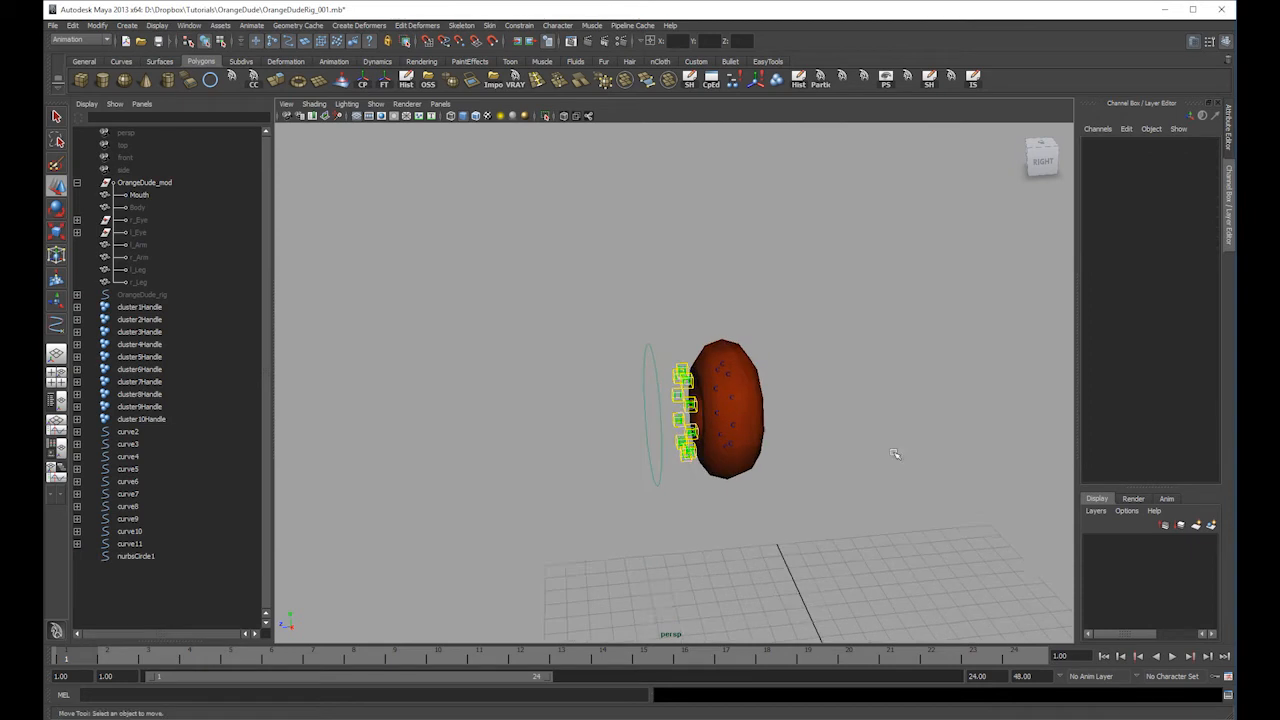
{"action": "left_click_drag", "start_coordinate": [895, 454], "coordinate": [929, 376], "text": "alt"}
{"action": "right_click_drag", "start_coordinate": [929, 376], "coordinate": [955, 436], "text": "alt"}
{"action": "left_click", "coordinate": [146, 557]}
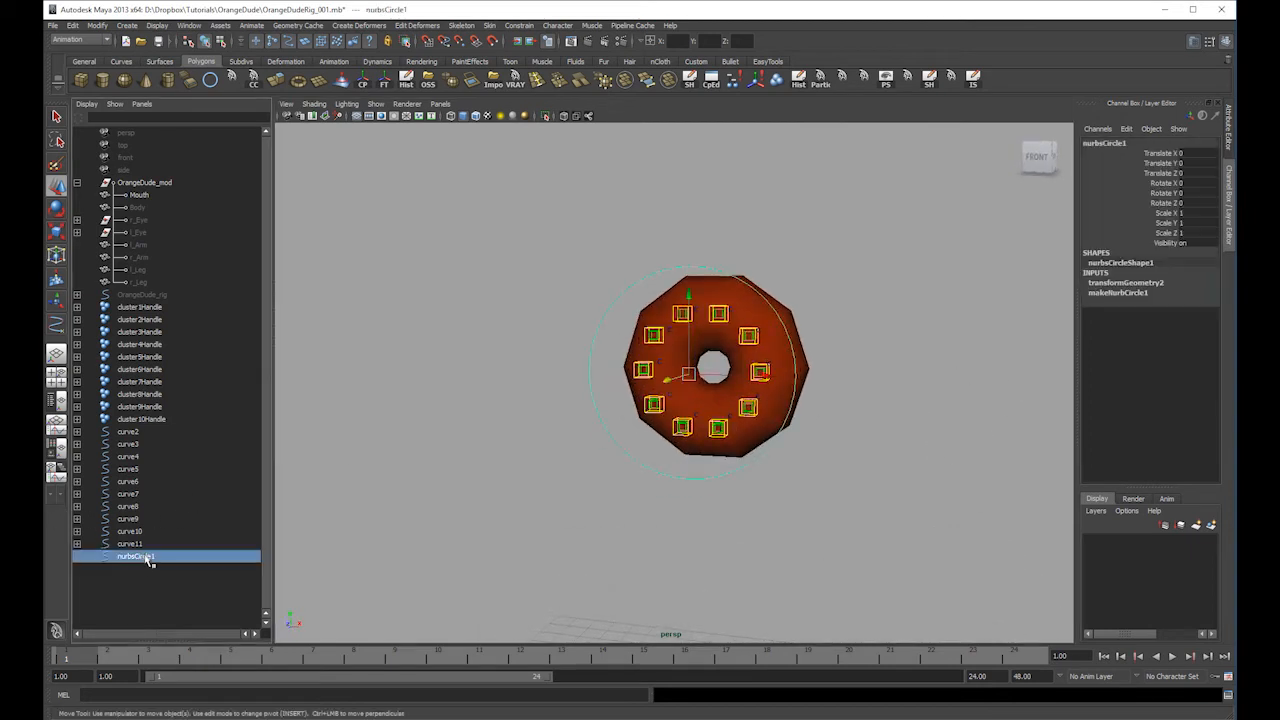
{"action": "double_click", "coordinate": [153, 560]}
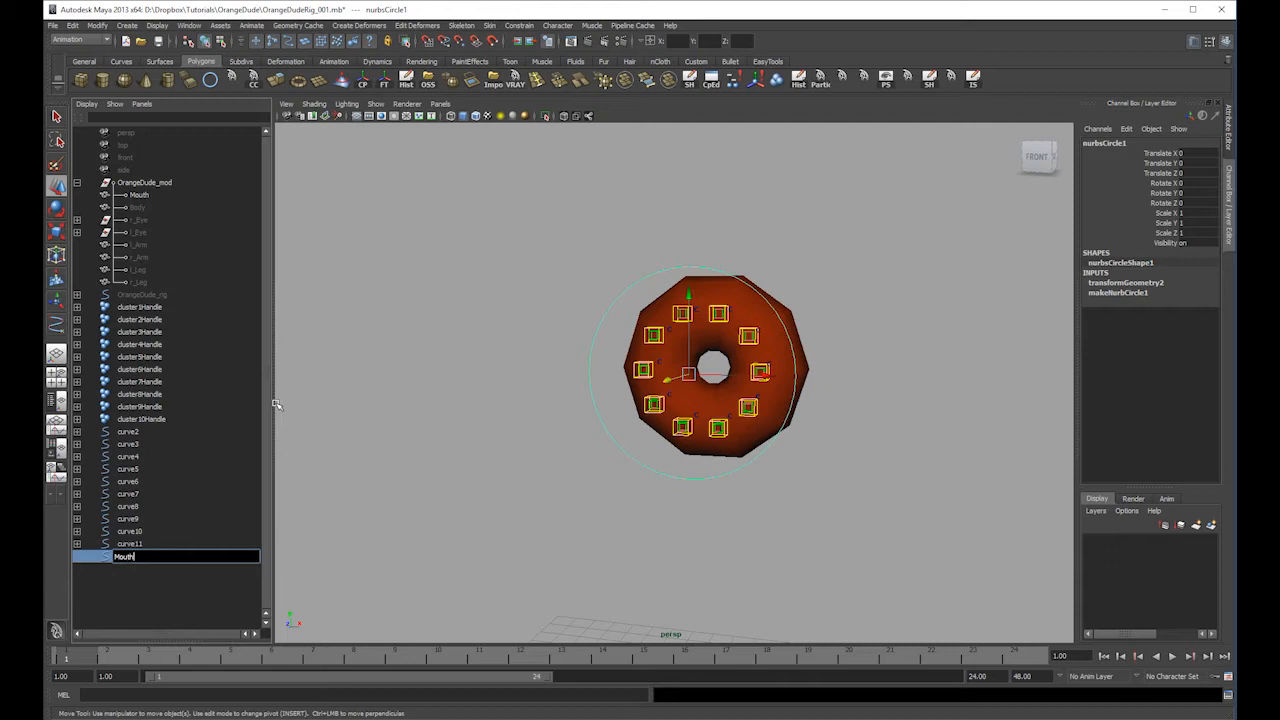
{"action": "key", "text": "Return"}
- Parent curve2 through curve11 under the Mouth circle
{"action": "left_click", "coordinate": [134, 434]}
{"action": "left_click", "coordinate": [137, 543], "text": "shift"}
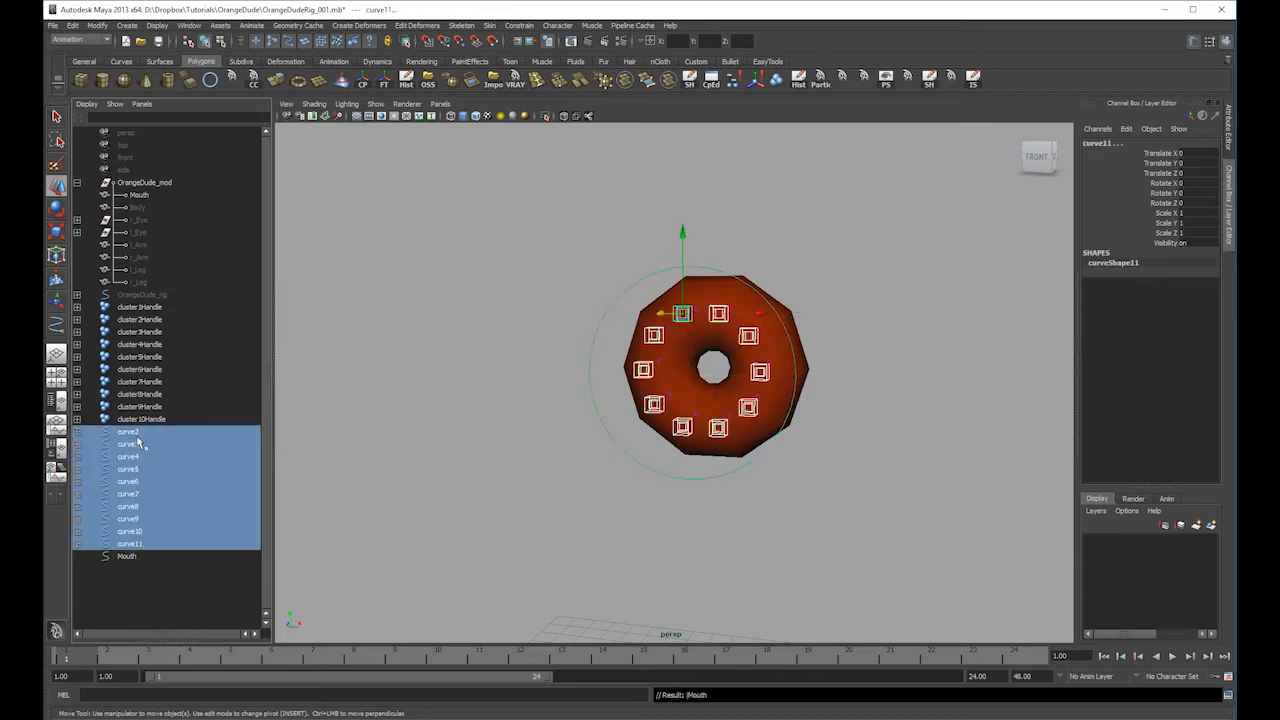
{"action": "middle_click_drag", "start_coordinate": [134, 559], "coordinate": [134, 557]}
{"action": "left_click", "coordinate": [449, 314]}
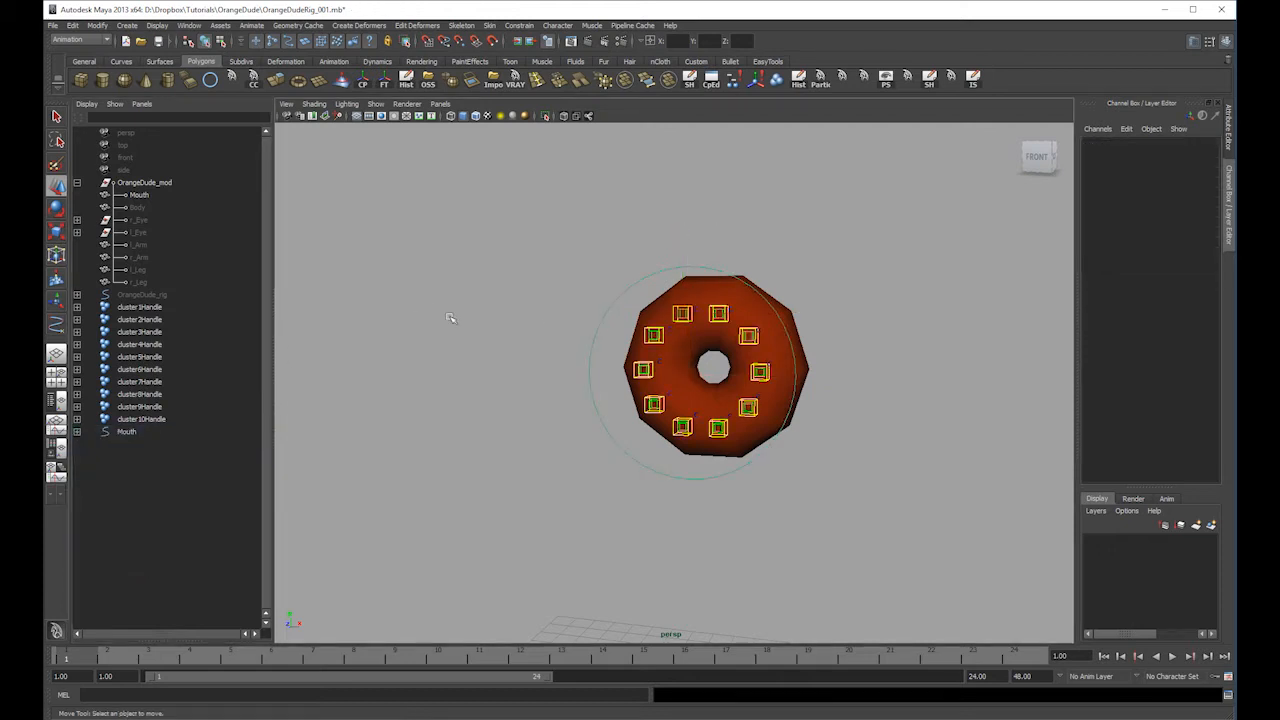
- Start adding a keyable float attribute named Happy to the Mouth control circle
{"action": "middle_click_drag", "start_coordinate": [888, 334], "coordinate": [806, 354], "text": "alt"}
{"action": "right_click_drag", "start_coordinate": [806, 354], "coordinate": [693, 295], "text": "alt"}
{"action": "left_click_drag", "start_coordinate": [695, 297], "coordinate": [594, 286], "text": "alt"}
{"action": "left_click", "coordinate": [594, 286]}
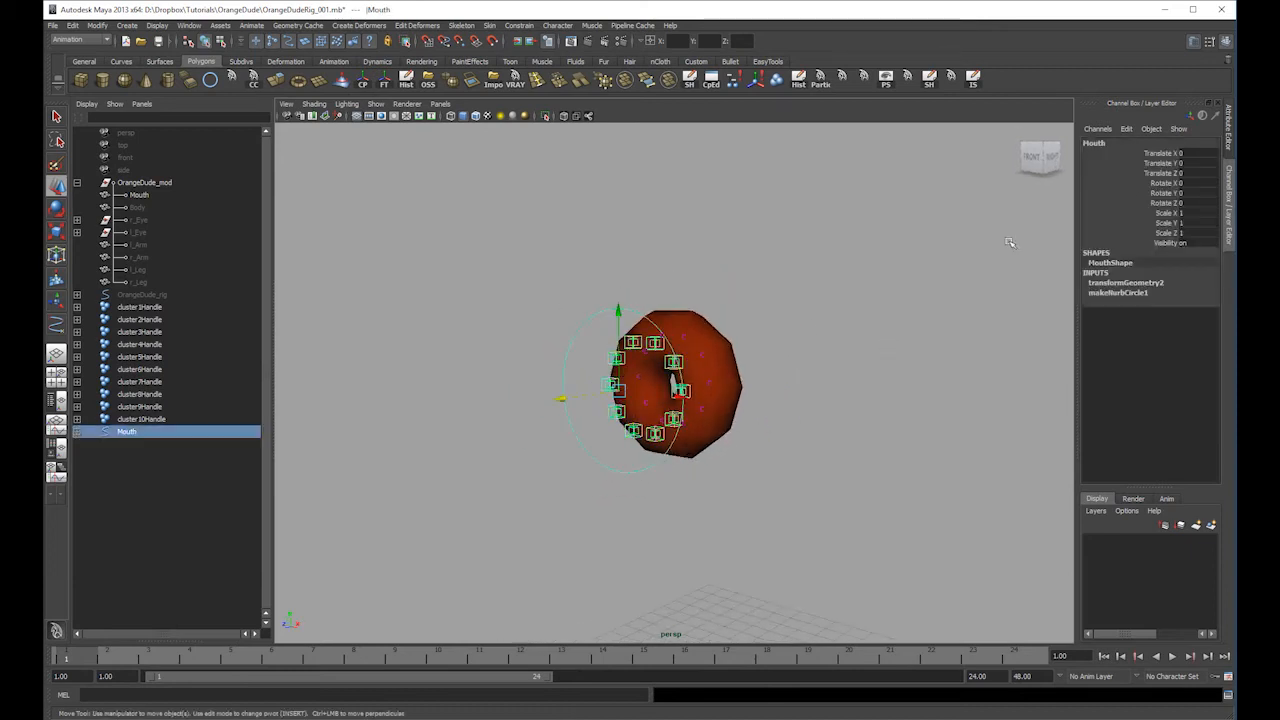
{"action": "left_click", "coordinate": [1130, 172]}
{"action": "left_click", "coordinate": [1126, 129]}
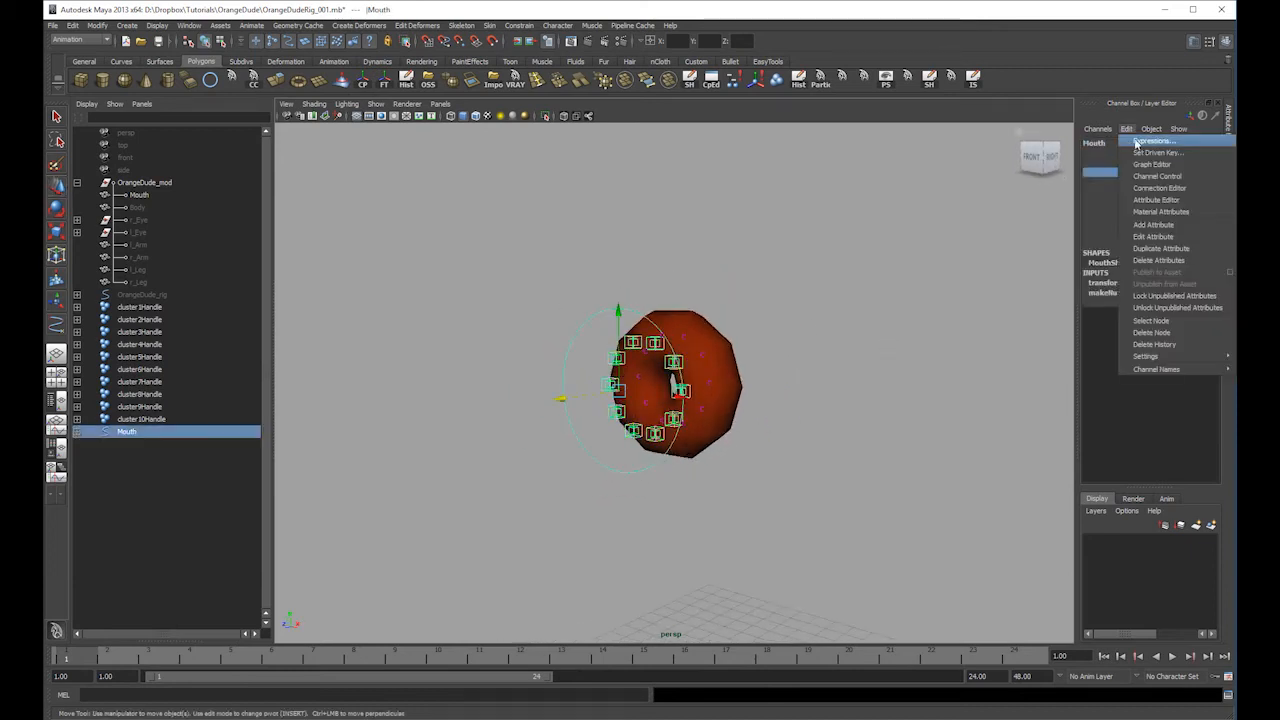
{"action": "left_click", "coordinate": [1153, 224]}
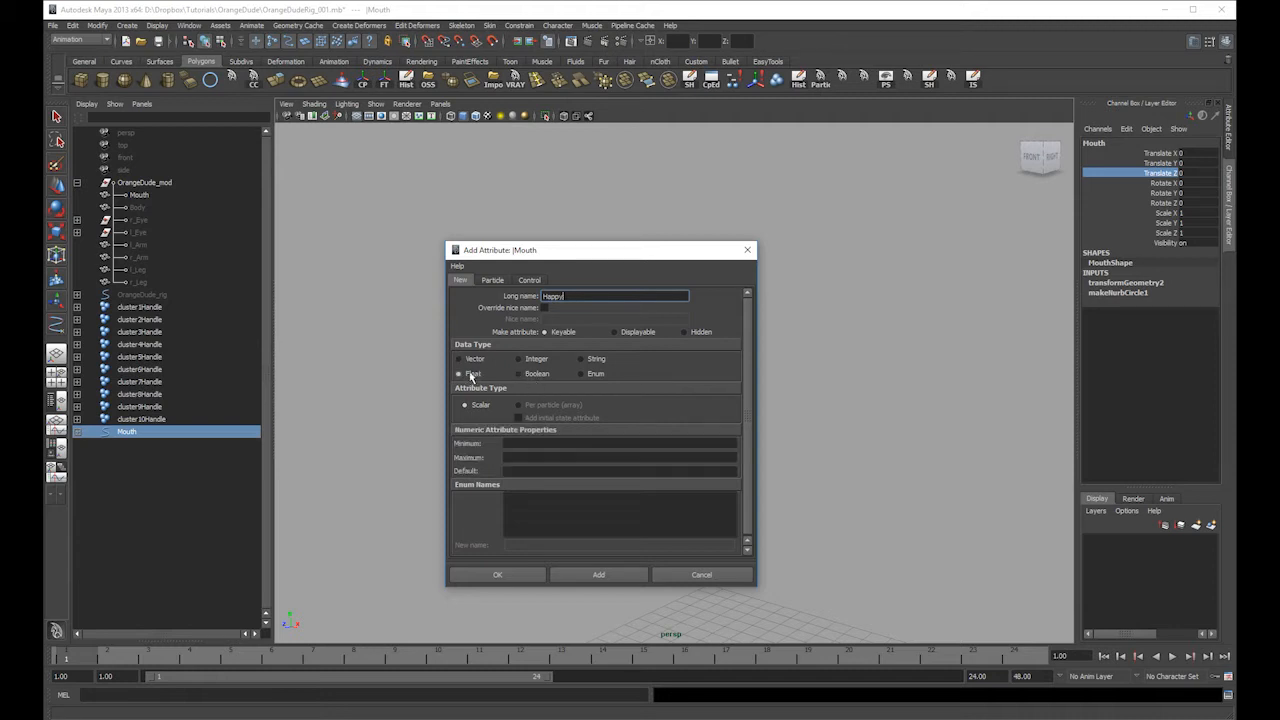
- Give the Happy attribute a minimum of 0, maximum of 5 and default of 0, and add it to the control
{"action": "left_click", "coordinate": [549, 443]}
{"action": "type", "text": "0"}
{"action": "key", "text": "Tab"}
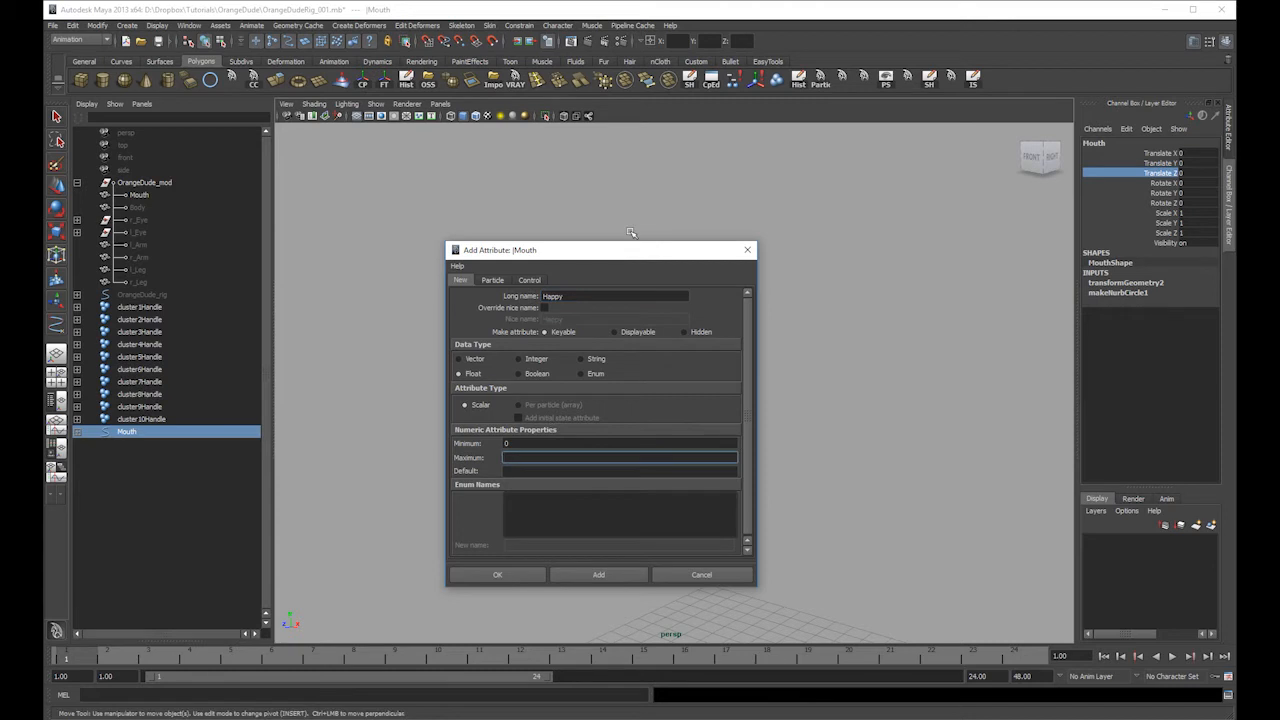
{"action": "key", "text": "Tab"}
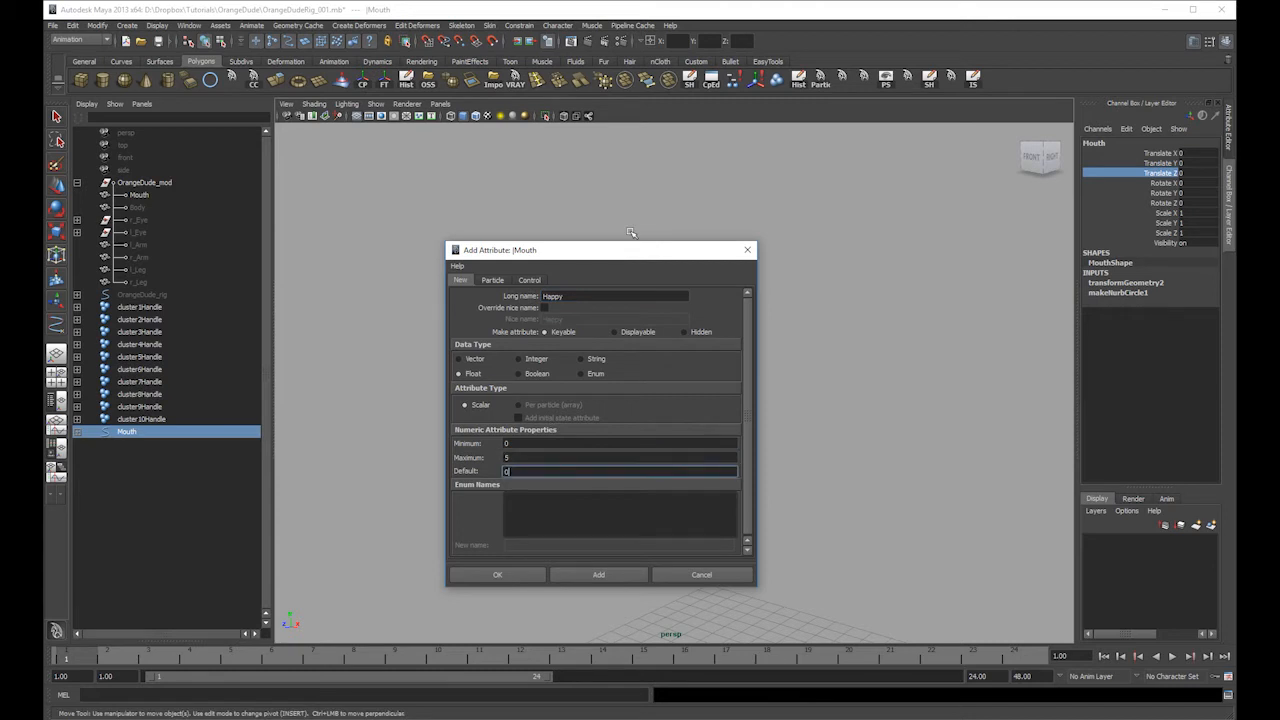
{"action": "left_click", "coordinate": [600, 575]}
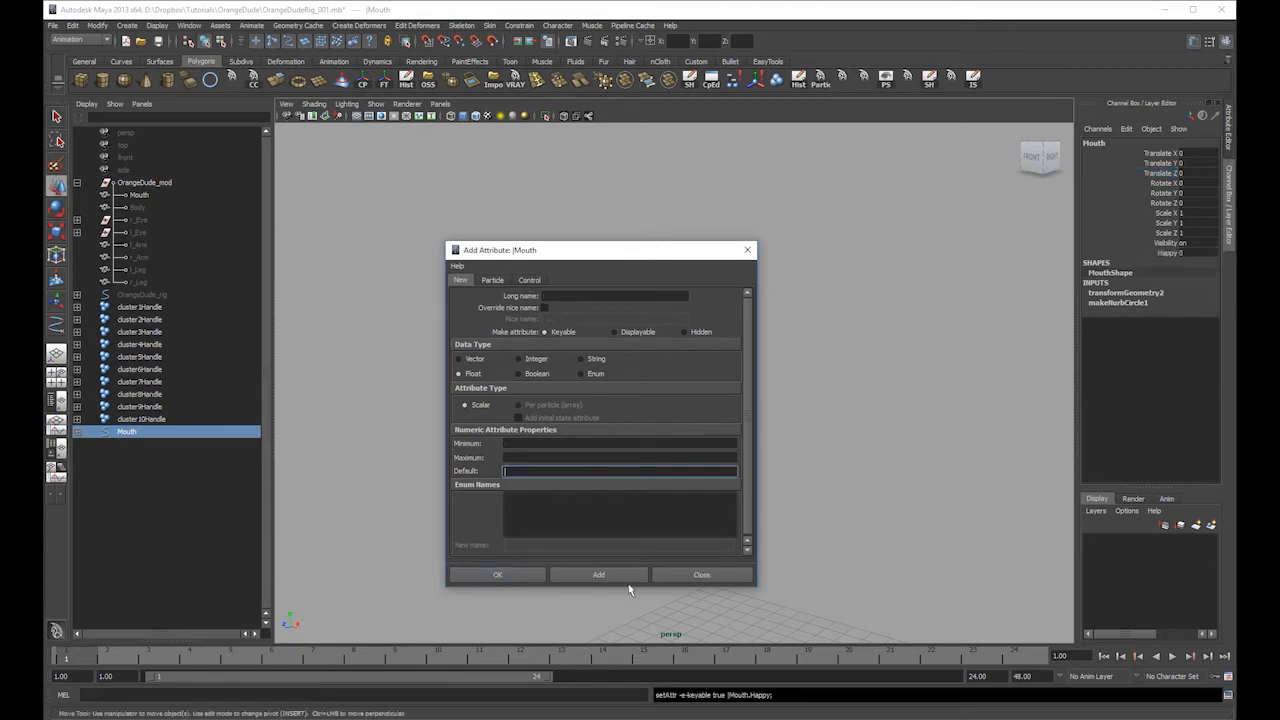
{"action": "left_click", "coordinate": [706, 576]}
- Group all ten cluster handles and name the group clusters
{"action": "left_click_drag", "start_coordinate": [714, 588], "coordinate": [890, 403], "text": "alt"}
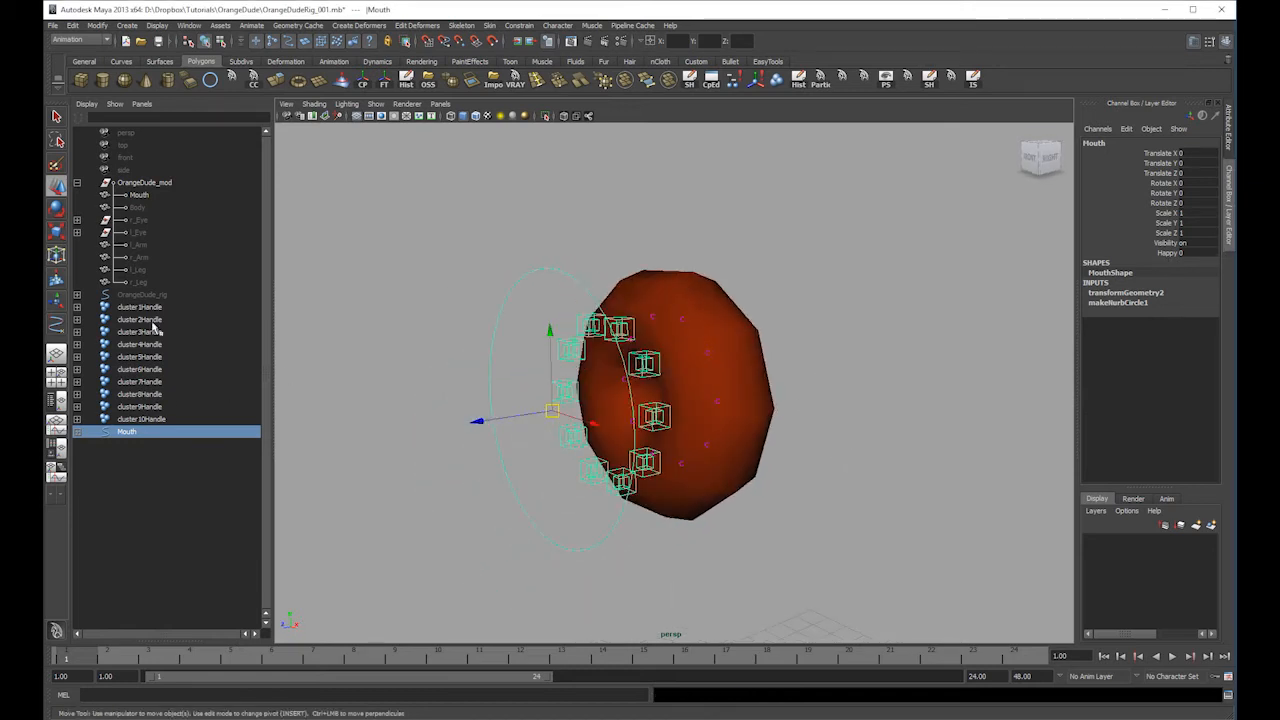
{"action": "left_click", "coordinate": [77, 431]}
{"action": "left_click_drag", "start_coordinate": [150, 420], "coordinate": [148, 320]}
{"action": "key", "text": "ctrl+g"}
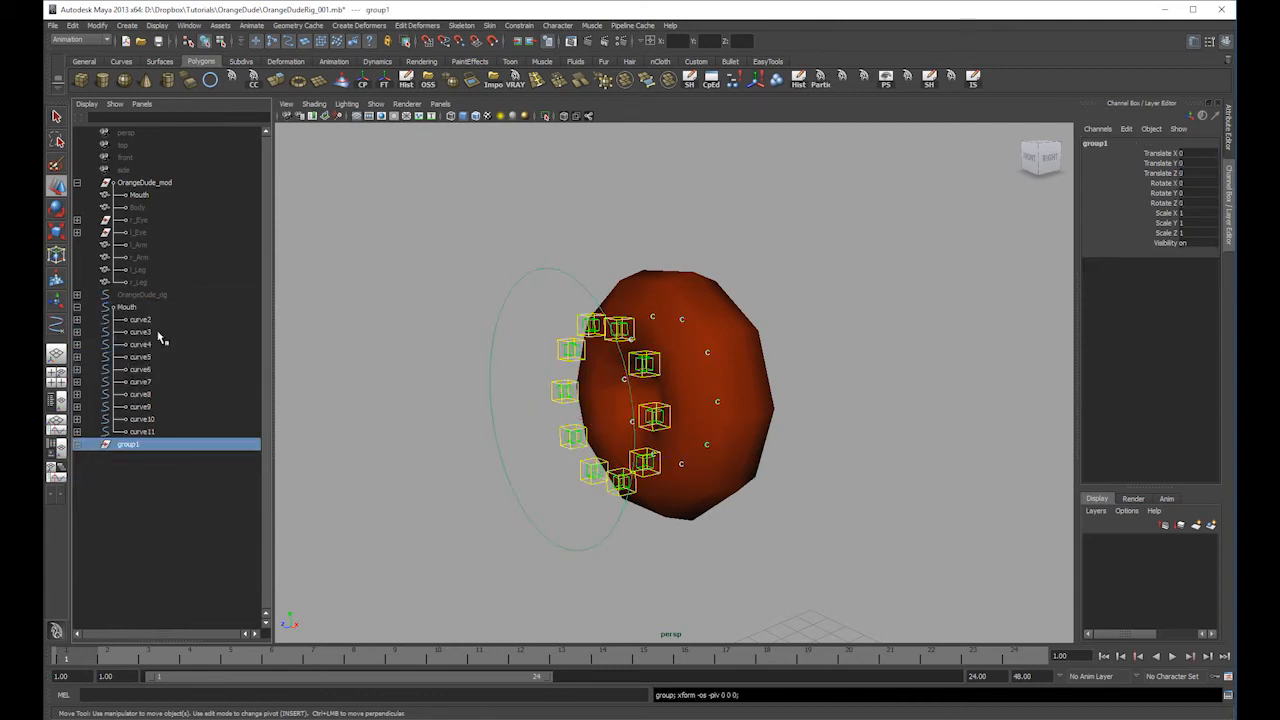
{"action": "double_click", "coordinate": [148, 444]}
{"action": "type", "text": "clusters"}
{"action": "key", "text": "Return"}
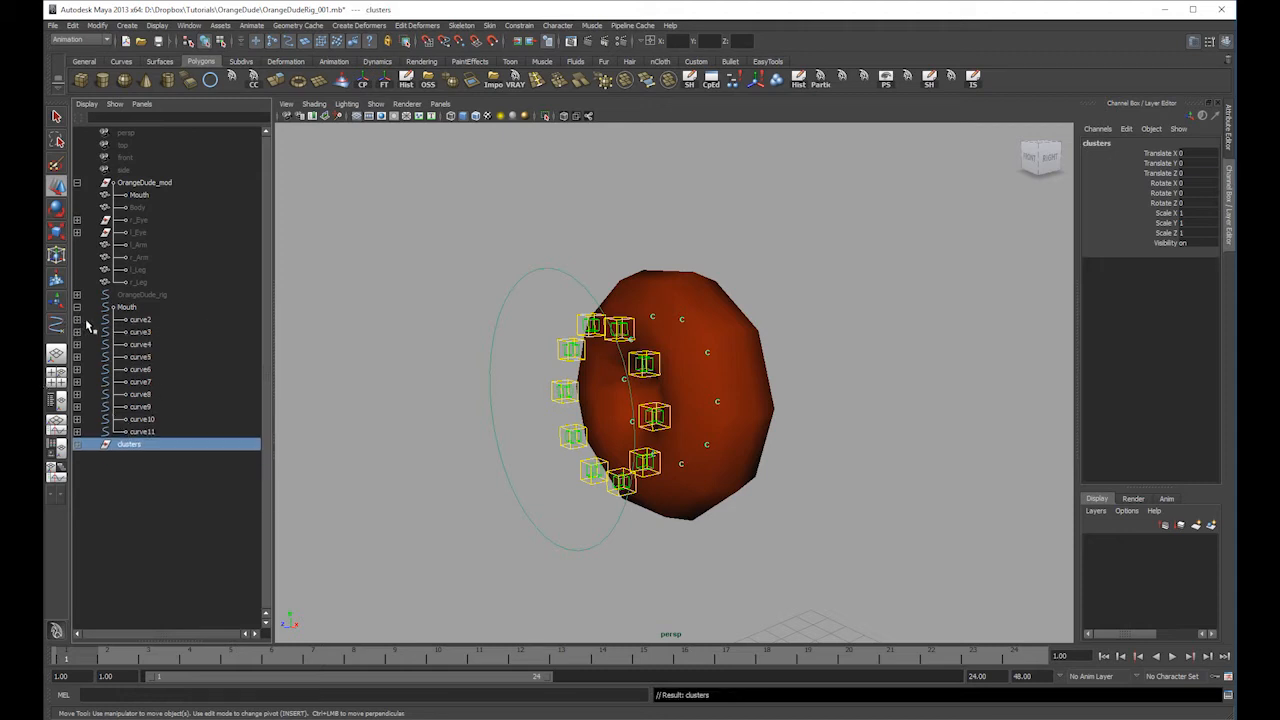
- Open Set Driven Key with curve2 through curve11 loaded as the driven objects
{"action": "left_click", "coordinate": [140, 320]}
{"action": "left_click_drag", "start_coordinate": [152, 341], "coordinate": [158, 437]}
{"action": "left_click", "coordinate": [378, 27]}
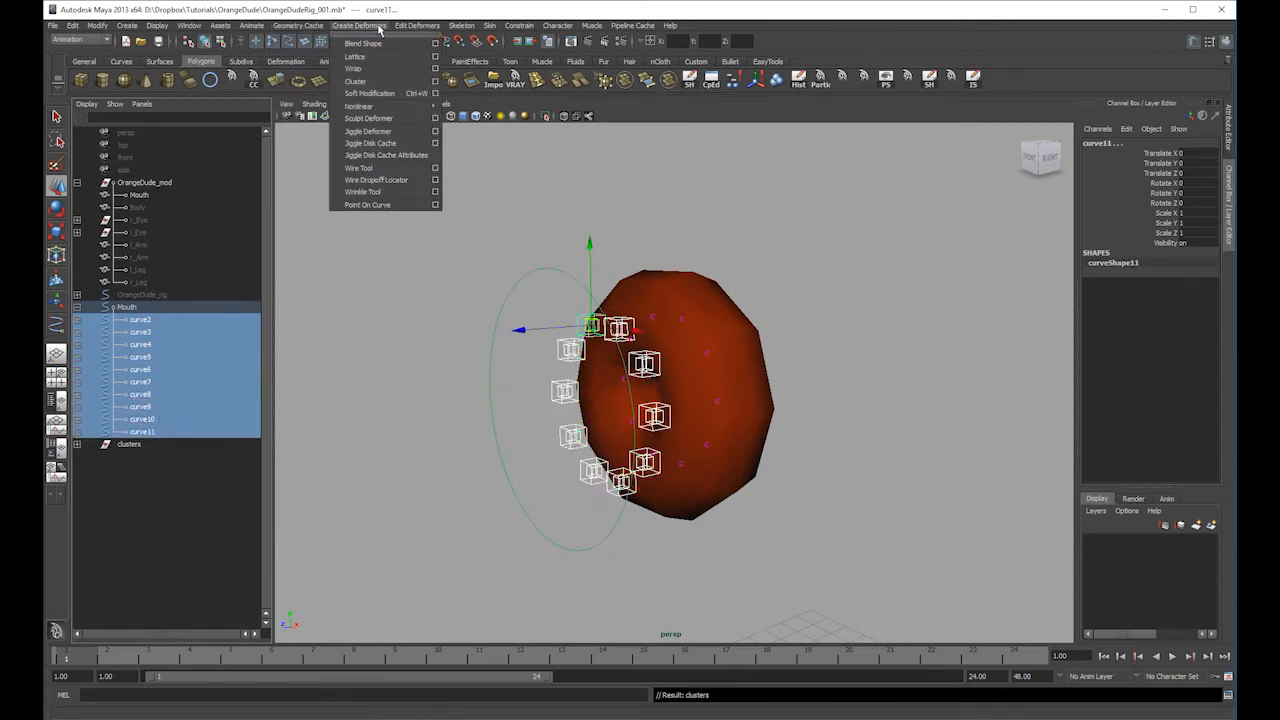
{"action": "mouse_move", "coordinate": [318, 27]}
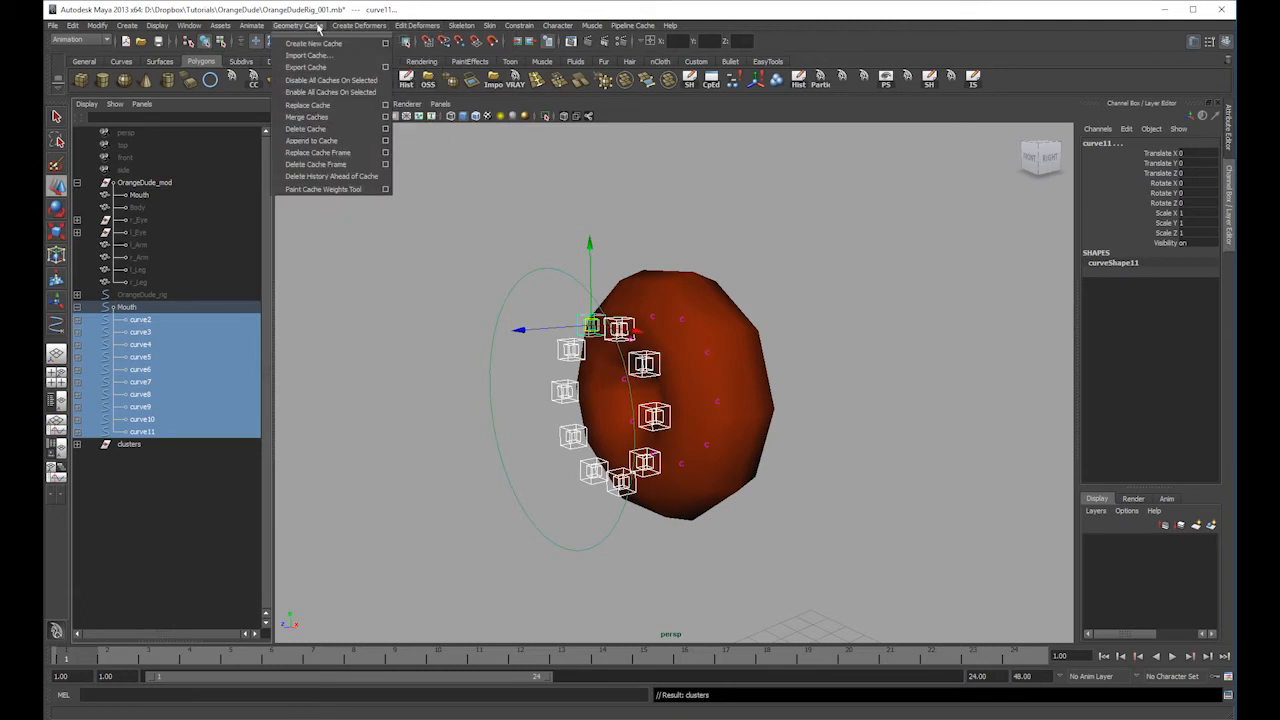
{"action": "mouse_move", "coordinate": [251, 26]}
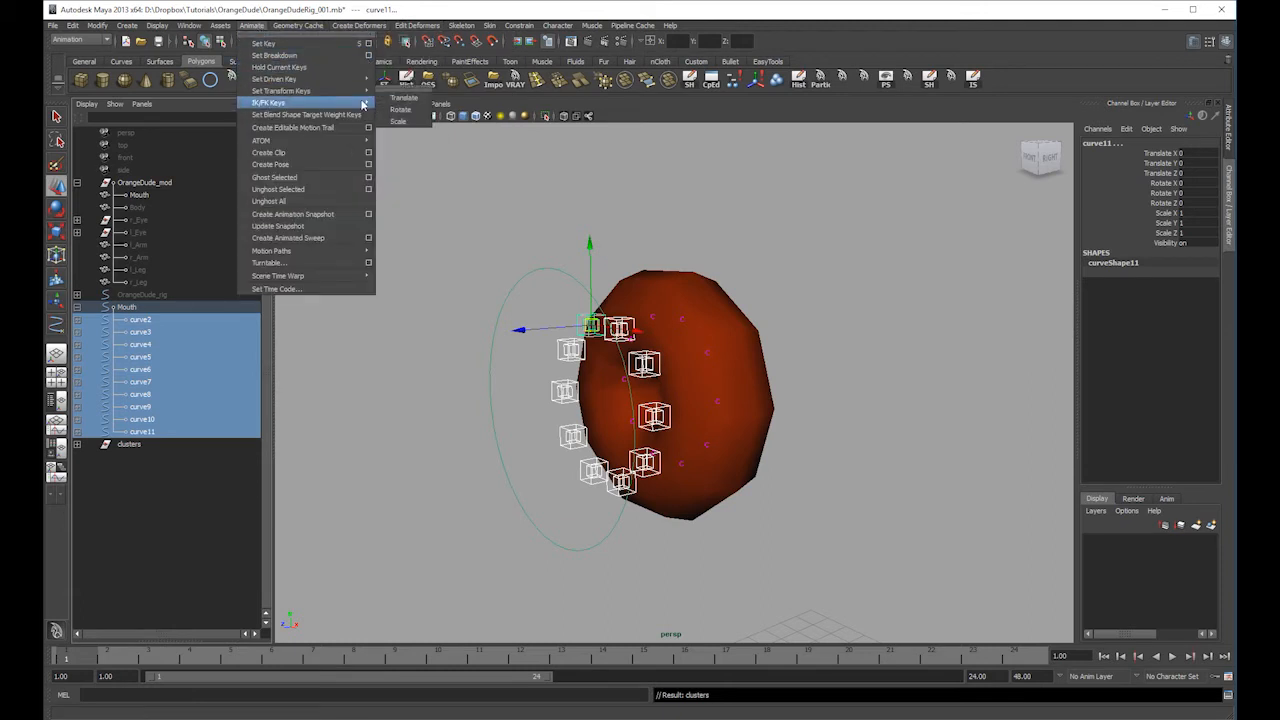
{"action": "mouse_move", "coordinate": [367, 87]}
{"action": "left_click", "coordinate": [408, 88]}
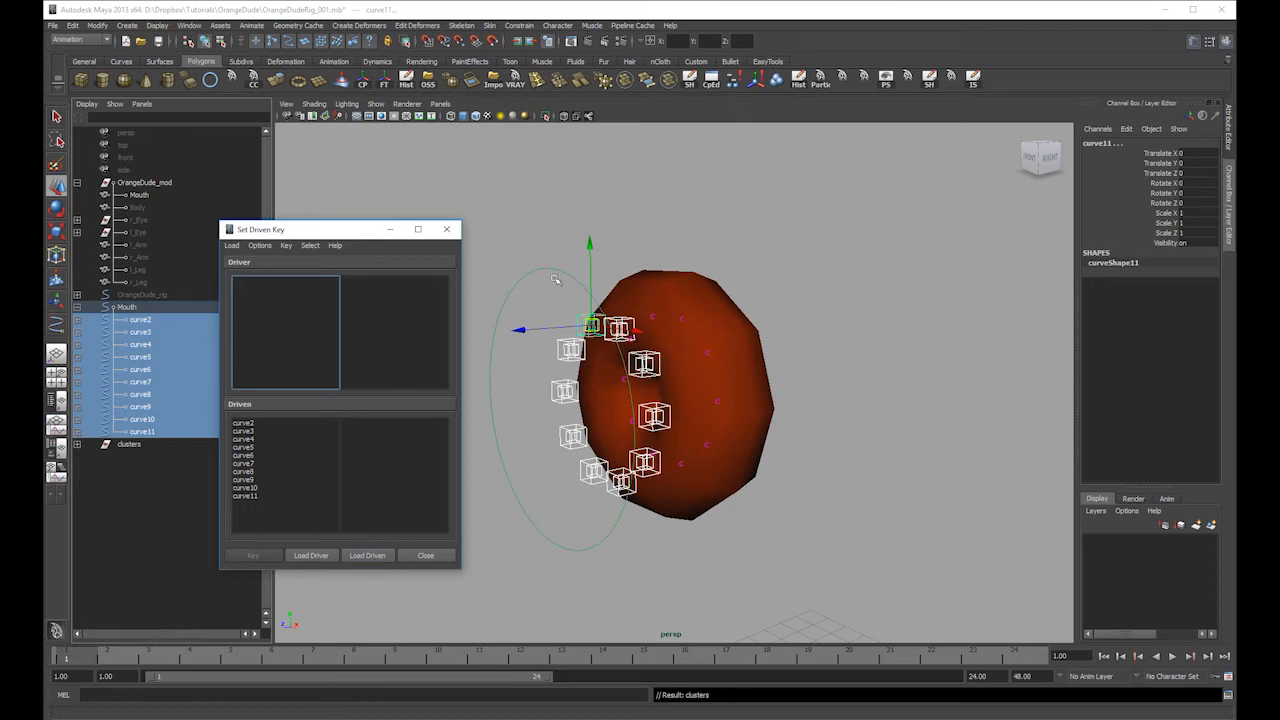
- Load the Mouth circle as driver and pair its Happy attribute with the translate and rotate channels of all ten curves
{"action": "left_click", "coordinate": [555, 280]}
{"action": "left_click", "coordinate": [309, 555]}
{"action": "left_click_drag", "start_coordinate": [250, 425], "coordinate": [252, 499]}
{"action": "left_click", "coordinate": [355, 361]}
{"action": "left_click_drag", "start_coordinate": [373, 433], "coordinate": [375, 471]}
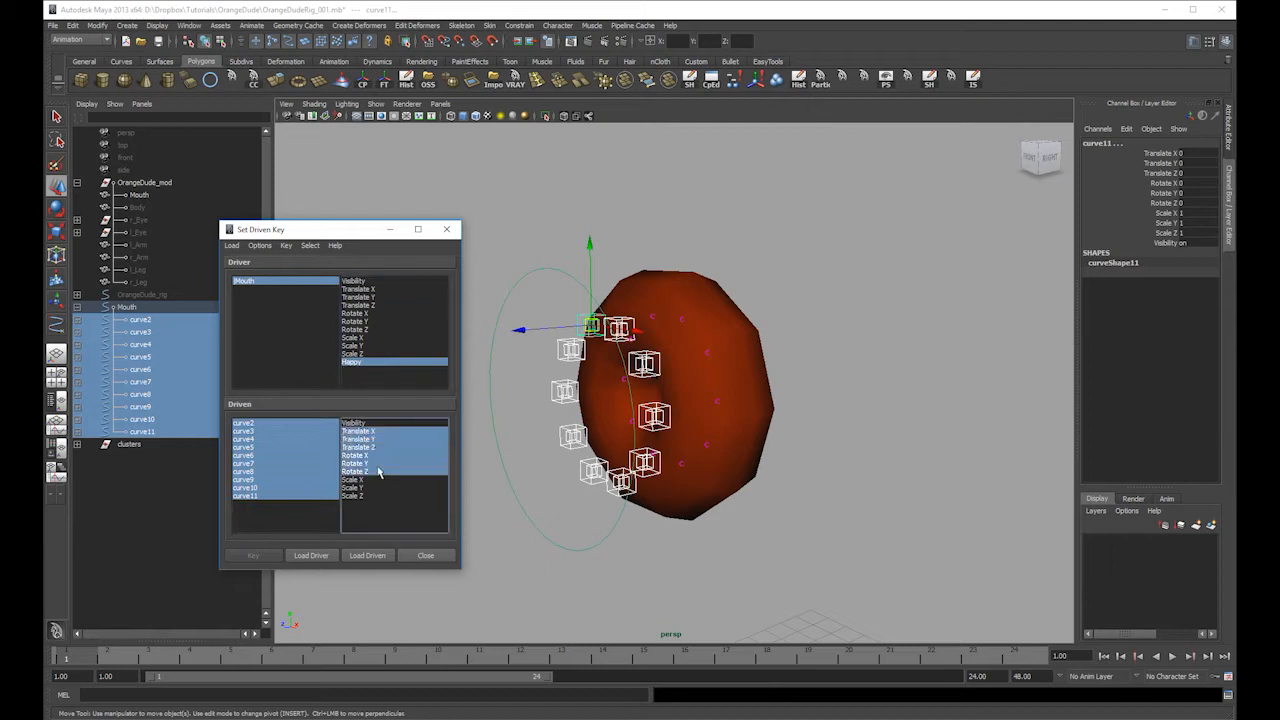
- Set a driven key for the curves' neutral pose with Happy at 0
{"action": "right_click_drag", "start_coordinate": [1022, 365], "coordinate": [940, 374], "text": "alt"}
{"action": "left_click_drag", "start_coordinate": [820, 377], "coordinate": [923, 377], "text": "alt"}
{"action": "mouse_move", "coordinate": [643, 400]}
{"action": "right_mouse_down", "text": "alt"}
{"action": "mouse_move", "coordinate": [691, 383]}
{"action": "mouse_move", "coordinate": [655, 384]}
{"action": "right_mouse_up", "text": "alt"}
{"action": "middle_click_drag", "start_coordinate": [655, 384], "coordinate": [806, 358], "text": "alt"}
{"action": "left_click_drag", "start_coordinate": [806, 358], "coordinate": [629, 404], "text": "alt"}
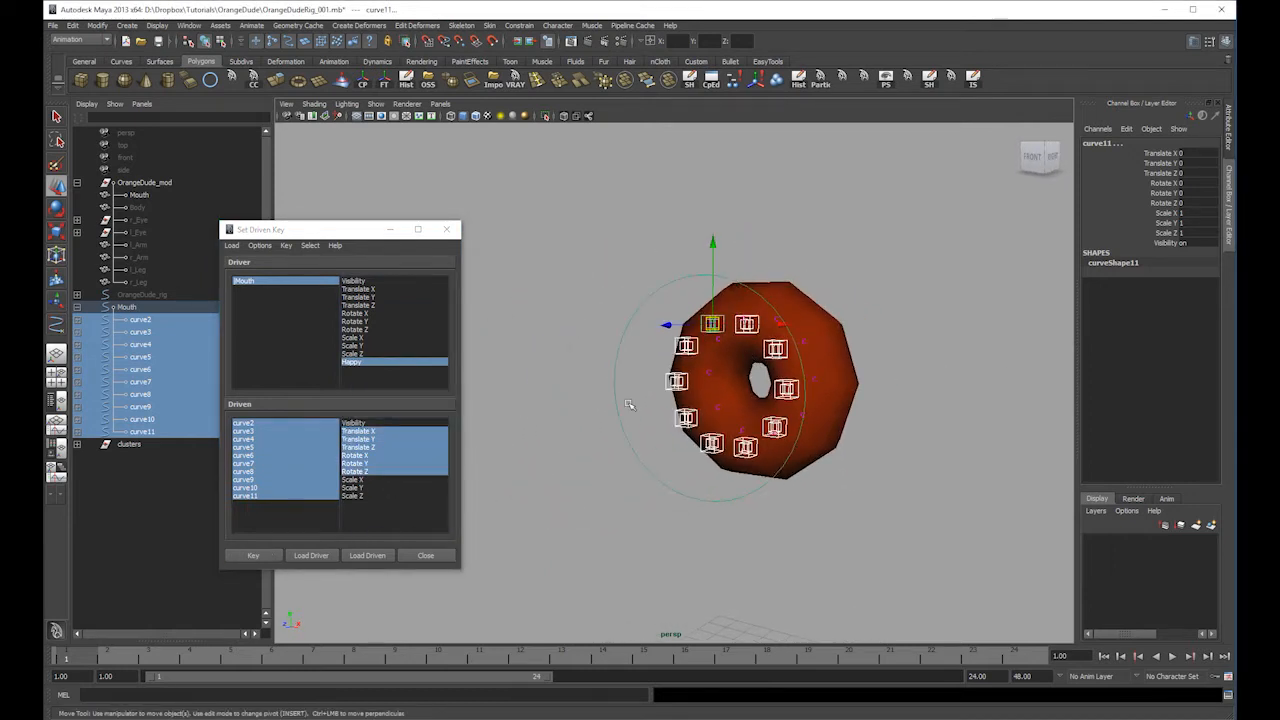
{"action": "left_click", "coordinate": [254, 555]}
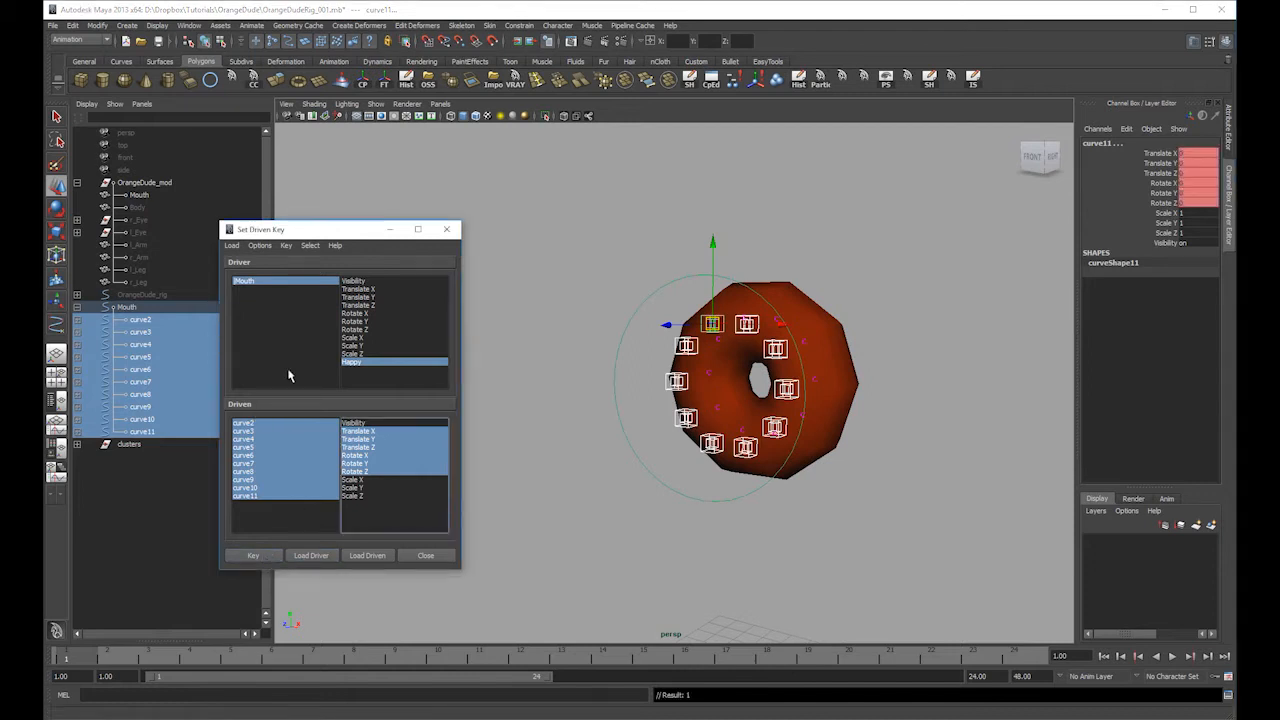
- Set the Happy attribute of the Mouth control to 5
{"action": "left_click", "coordinate": [295, 285]}
{"action": "left_click", "coordinate": [1207, 252]}
{"action": "left_click_drag", "start_coordinate": [737, 330], "coordinate": [791, 306], "text": "alt"}
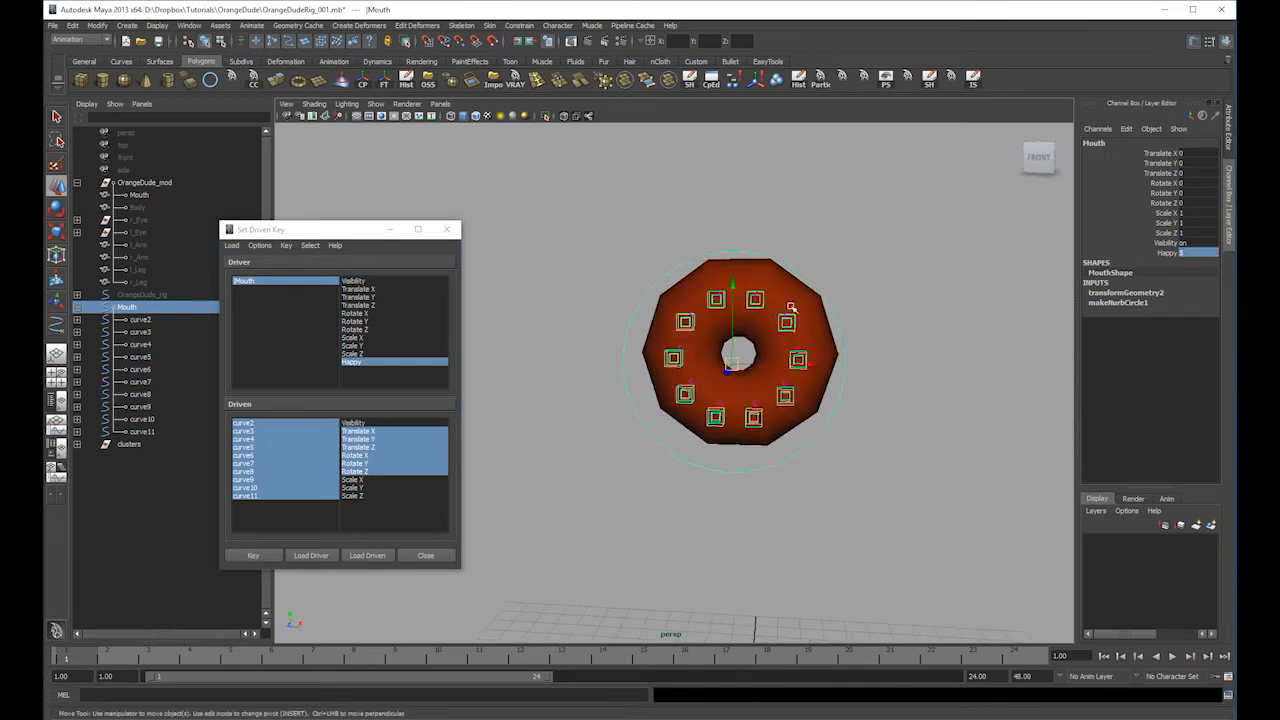
- In the front view, move curve10 at the mouth's upper left about -0.38 in X and 0.32 in Y, and rotate it clockwise
{"action": "left_click", "coordinate": [680, 316]}
{"action": "left_click_drag", "start_coordinate": [694, 323], "coordinate": [706, 385], "text": "alt"}
{"action": "key", "text": "space"}
{"action": "middle_click_drag", "start_coordinate": [697, 324], "coordinate": [890, 325], "text": "alt"}
{"action": "right_click_drag", "start_coordinate": [890, 325], "coordinate": [737, 334], "text": "alt"}
{"action": "middle_click_drag", "start_coordinate": [737, 334], "coordinate": [712, 336], "text": "alt"}
{"action": "left_click", "coordinate": [553, 331]}
{"action": "right_click_drag", "start_coordinate": [587, 325], "coordinate": [660, 347], "text": "alt"}
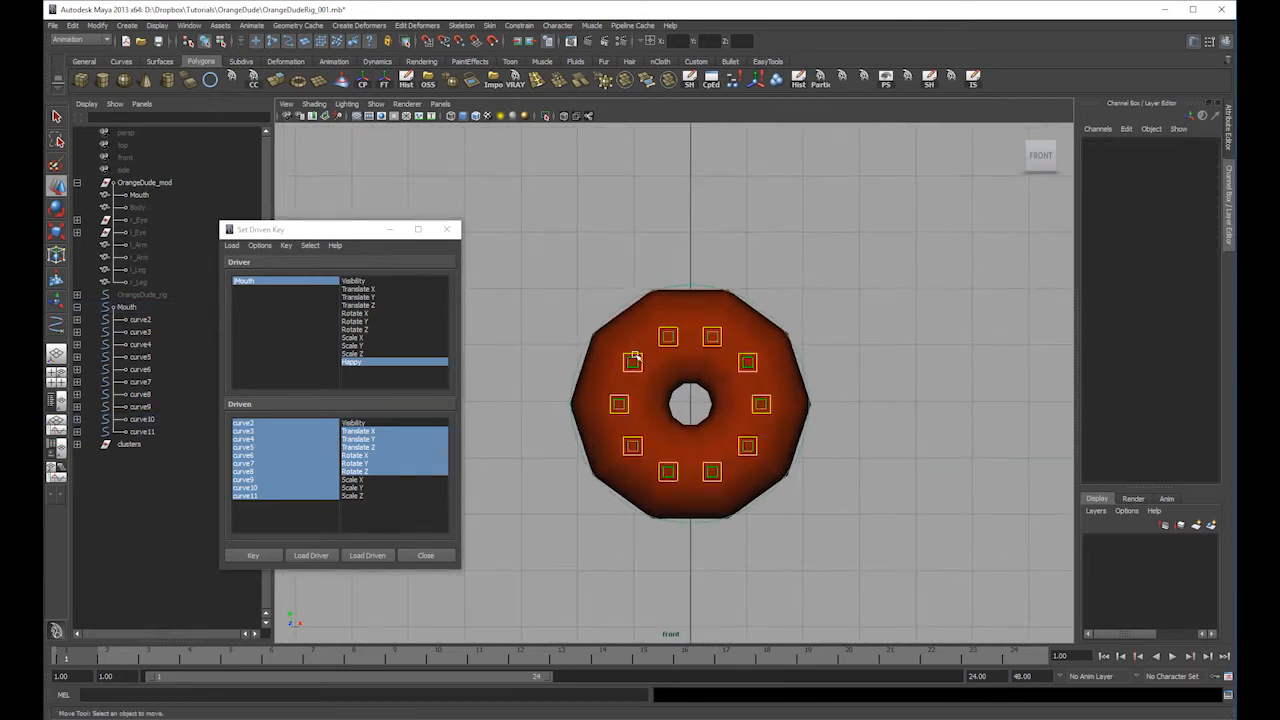
{"action": "left_click", "coordinate": [630, 355]}
{"action": "left_click_drag", "start_coordinate": [632, 361], "coordinate": [611, 344]}
{"action": "key", "text": "e"}
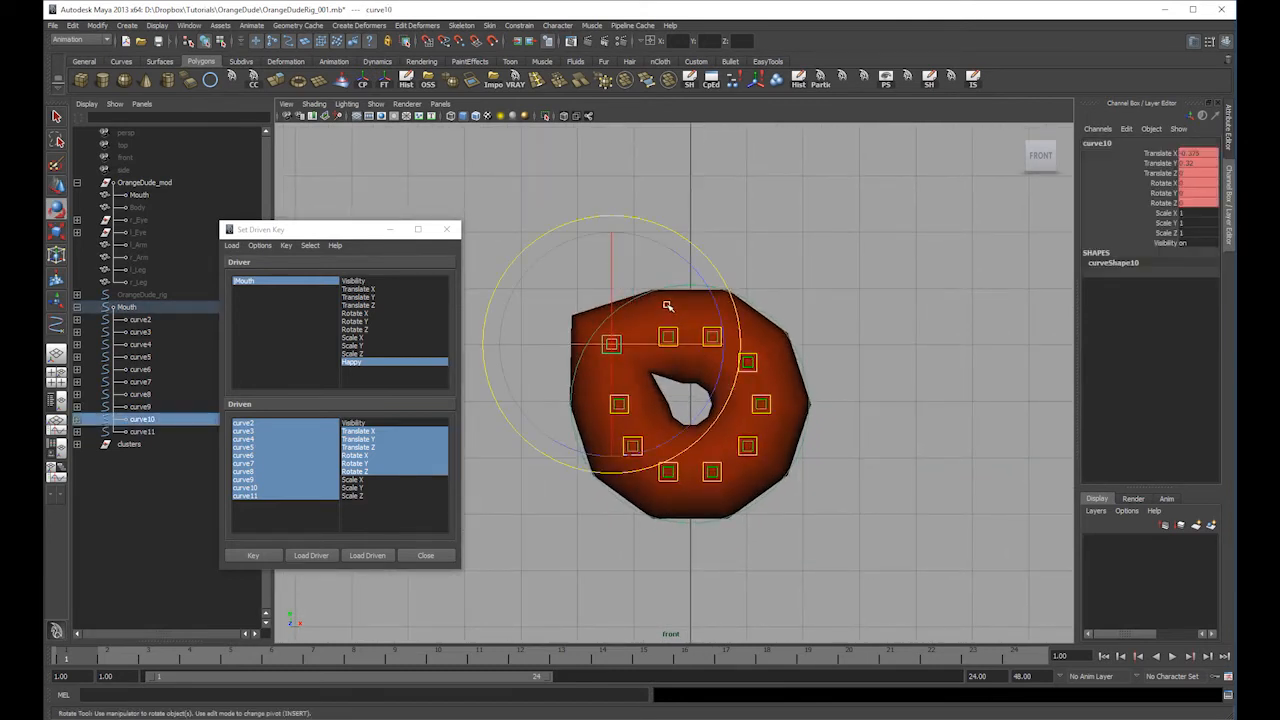
{"action": "left_click_drag", "start_coordinate": [698, 272], "coordinate": [706, 324]}
- Turn on smooth mesh preview for the mouth model
{"action": "left_click", "coordinate": [752, 315]}
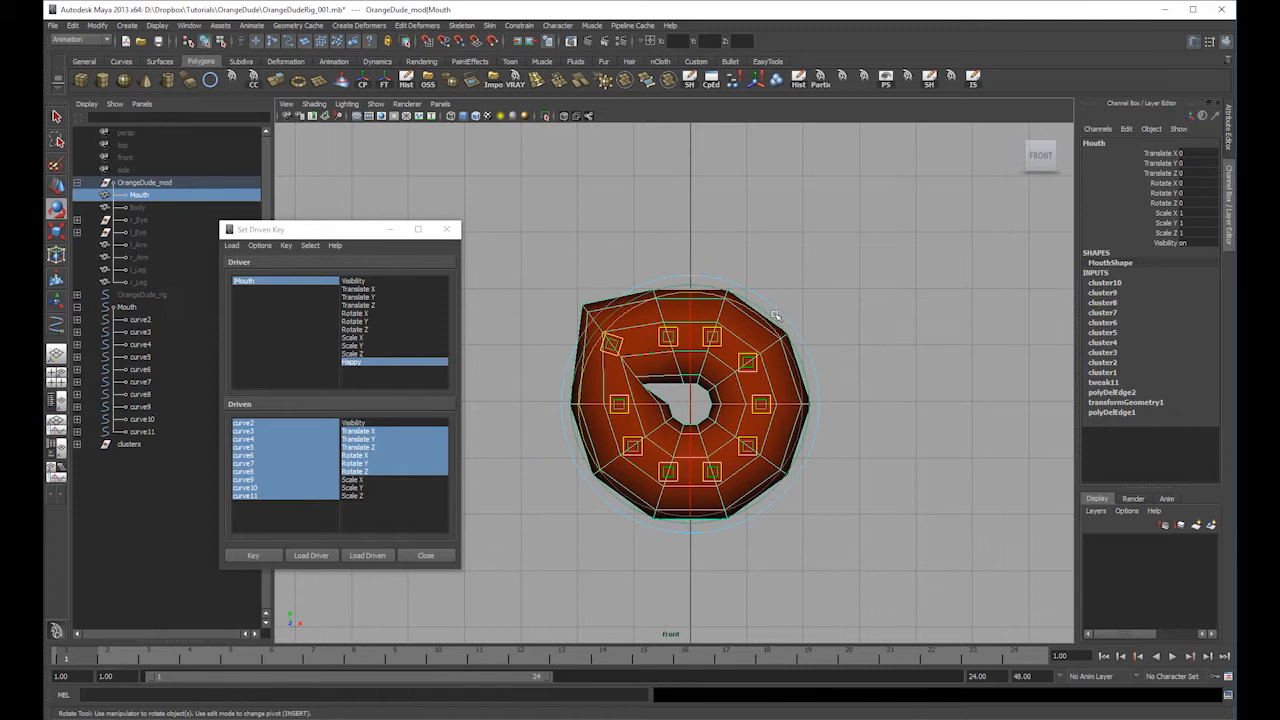
{"action": "key", "text": "3"}
{"action": "left_click", "coordinate": [781, 318]}
- Move curve9 outward at the mouth's left side and curve8 slightly down and outward at the lower left
{"action": "left_click", "coordinate": [620, 402]}
{"action": "key", "text": "w"}
{"action": "left_click_drag", "start_coordinate": [618, 400], "coordinate": [586, 401]}
{"action": "left_click", "coordinate": [632, 444]}
{"action": "left_click_drag", "start_coordinate": [632, 444], "coordinate": [622, 458]}
- Rotate curve10 further clockwise and move it higher to shape the upper left lip
{"action": "left_click", "coordinate": [611, 343]}
{"action": "key", "text": "e"}
{"action": "left_click_drag", "start_coordinate": [694, 268], "coordinate": [704, 291]}
{"action": "key", "text": "w"}
{"action": "left_click_drag", "start_coordinate": [611, 343], "coordinate": [688, 375]}
- Rotate curve9 to follow the lip and move it up and outward to form the left mouth corner
{"action": "left_click", "coordinate": [585, 401]}
{"action": "key", "text": "e"}
{"action": "key", "text": "w"}
{"action": "left_click_drag", "start_coordinate": [585, 398], "coordinate": [565, 370]}
- Rotate curve3 at the mouth's upper right counterclockwise and move it up and outward
{"action": "left_click", "coordinate": [713, 335]}
{"action": "left_click", "coordinate": [748, 362]}
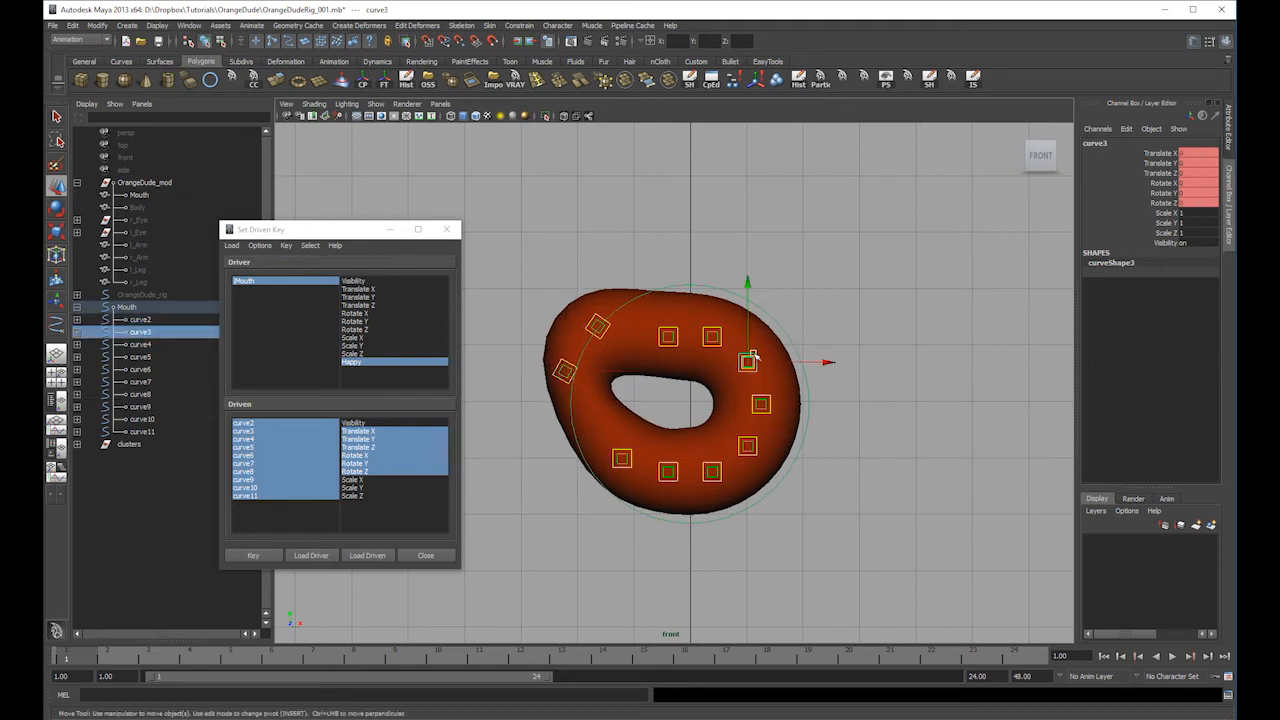
{"action": "middle_click_drag", "start_coordinate": [762, 346], "coordinate": [736, 334], "text": "alt"}
{"action": "key", "text": "e"}
{"action": "left_click_drag", "start_coordinate": [648, 275], "coordinate": [624, 307]}
{"action": "key", "text": "w"}
{"action": "left_click_drag", "start_coordinate": [719, 354], "coordinate": [740, 329]}
- Rotate curve4 counterclockwise and move it up and outward to form the right mouth corner
{"action": "left_click", "coordinate": [737, 391]}
{"action": "key", "text": "e"}
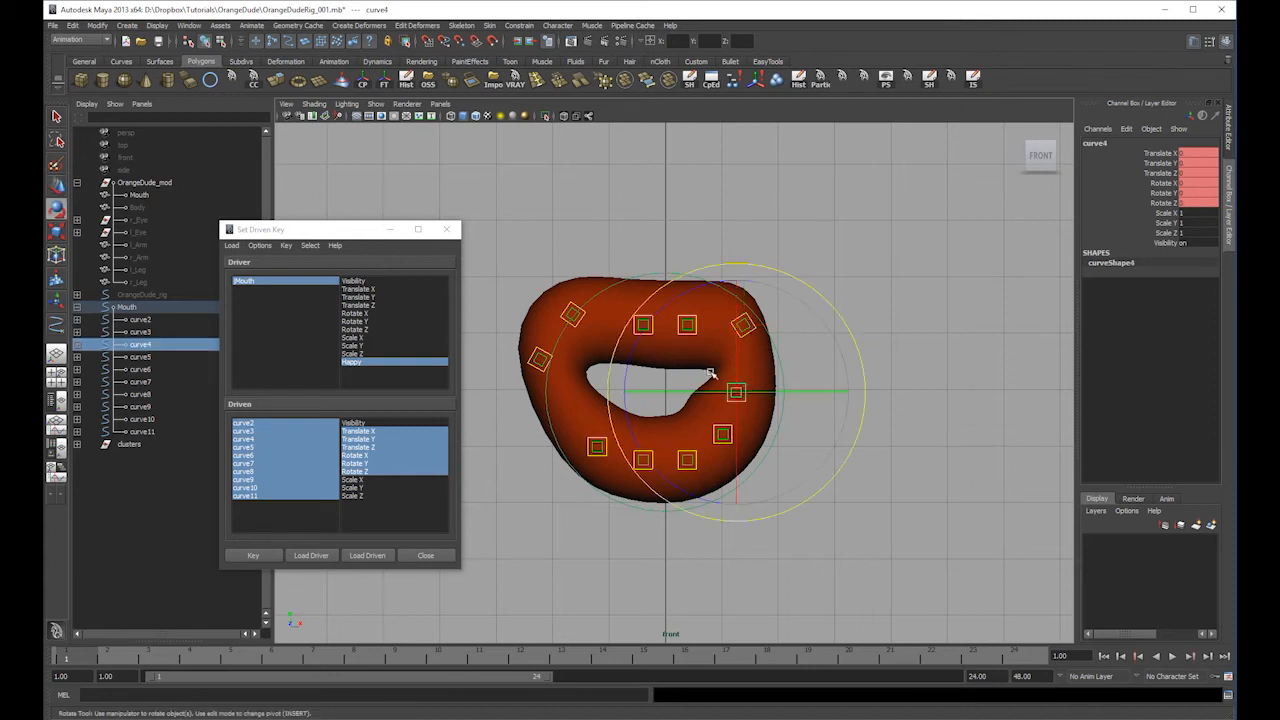
{"action": "key", "text": "w"}
{"action": "key", "text": "e"}
{"action": "left_click_drag", "start_coordinate": [634, 348], "coordinate": [638, 398]}
{"action": "key", "text": "w"}
{"action": "left_click_drag", "start_coordinate": [737, 393], "coordinate": [767, 370]}
- Move the lower lip controls curve5, curve6 and curve7 slightly down and outward
{"action": "left_click", "coordinate": [724, 435]}
{"action": "left_click_drag", "start_coordinate": [726, 437], "coordinate": [643, 478]}
{"action": "left_click", "coordinate": [688, 458]}
{"action": "left_click", "coordinate": [643, 460]}
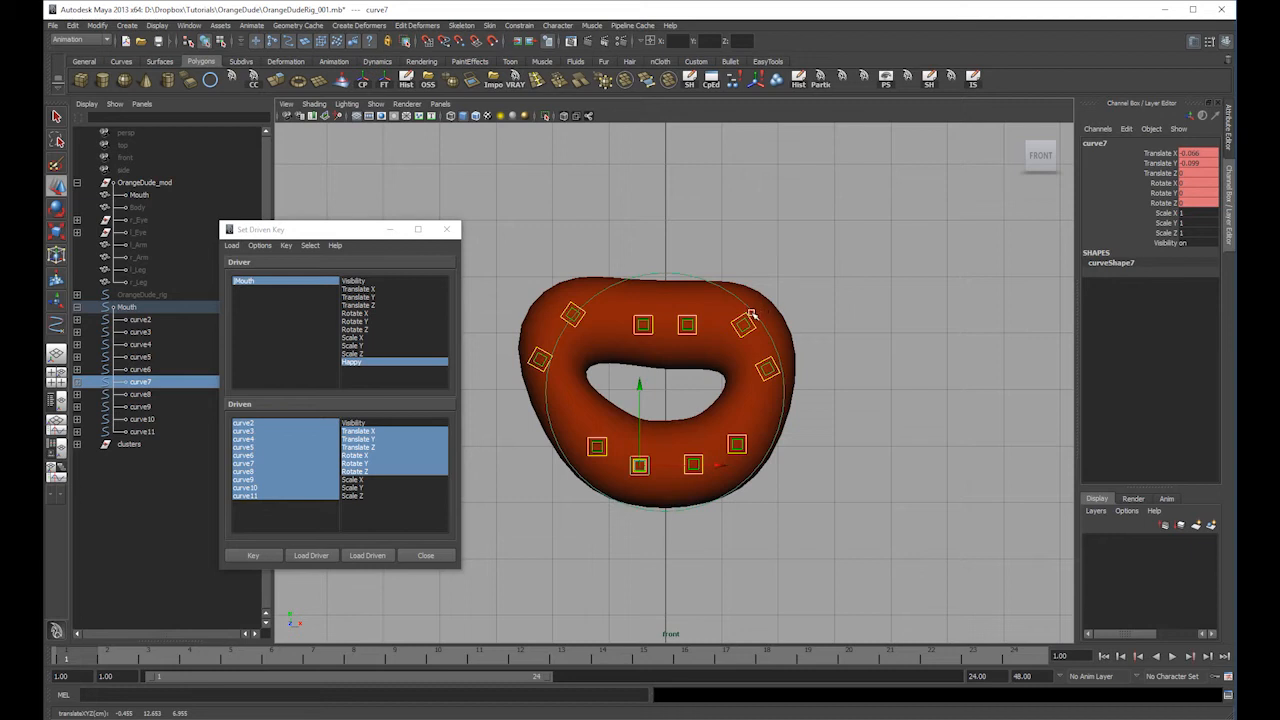
- Move curve3 further up and outward and rotate it to about 46.8 degrees in Z
{"action": "left_click", "coordinate": [752, 314]}
{"action": "left_click", "coordinate": [688, 322]}
{"action": "left_click", "coordinate": [755, 315]}
{"action": "left_click_drag", "start_coordinate": [745, 325], "coordinate": [763, 313]}
{"action": "key", "text": "e"}
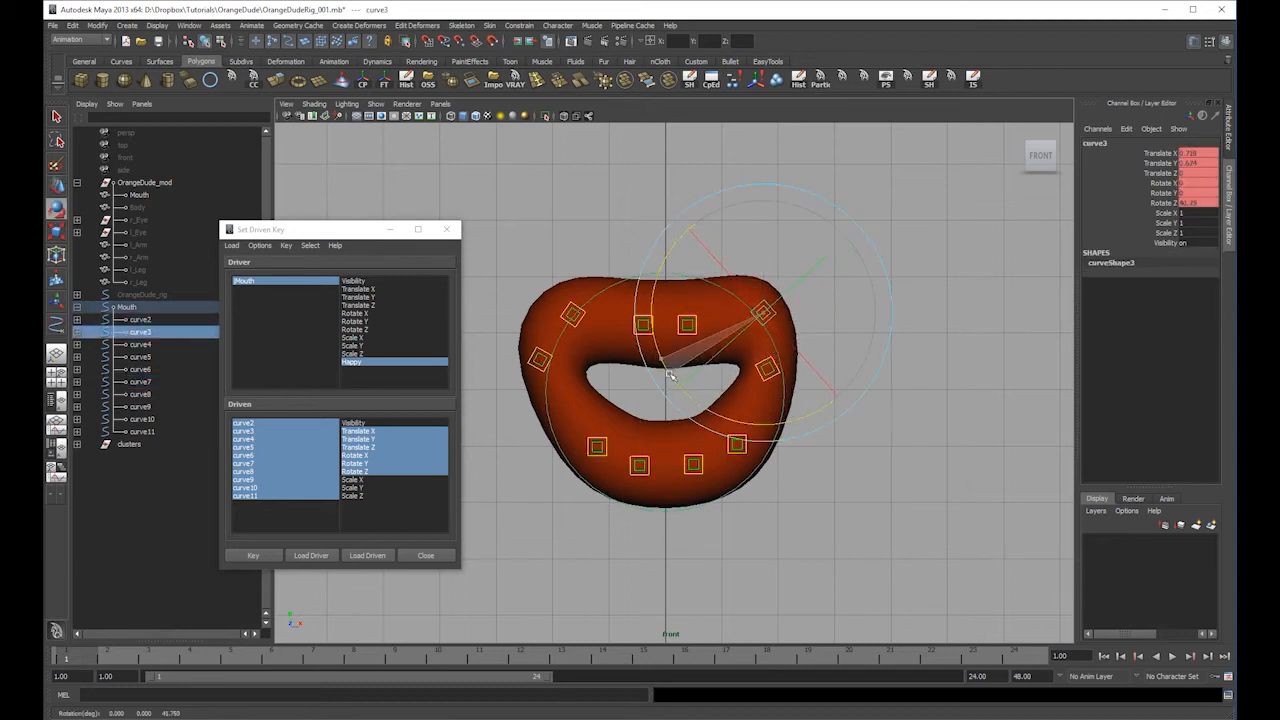
- Move curve4 further up and outward and fine-tune its rotation to widen the right mouth corner
{"action": "key", "text": "w"}
{"action": "left_click", "coordinate": [768, 368]}
{"action": "left_click_drag", "start_coordinate": [776, 370], "coordinate": [813, 351]}
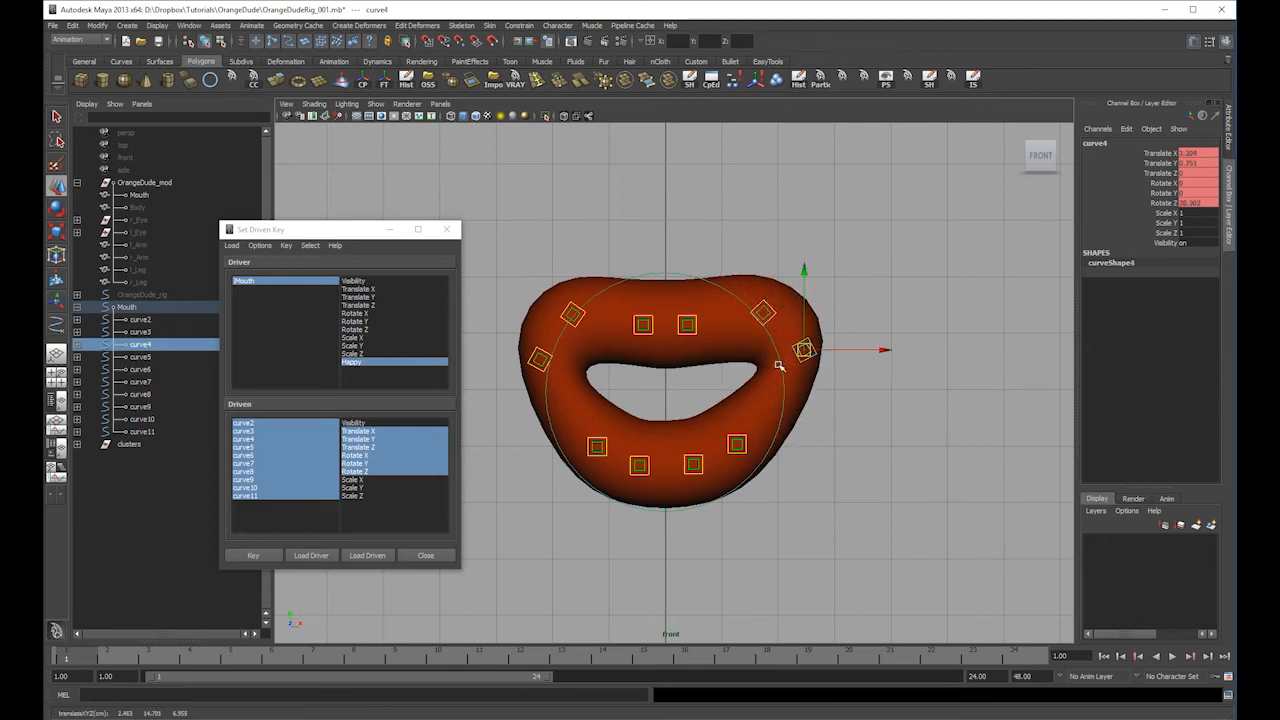
{"action": "key", "text": "e"}
{"action": "key", "text": "w"}
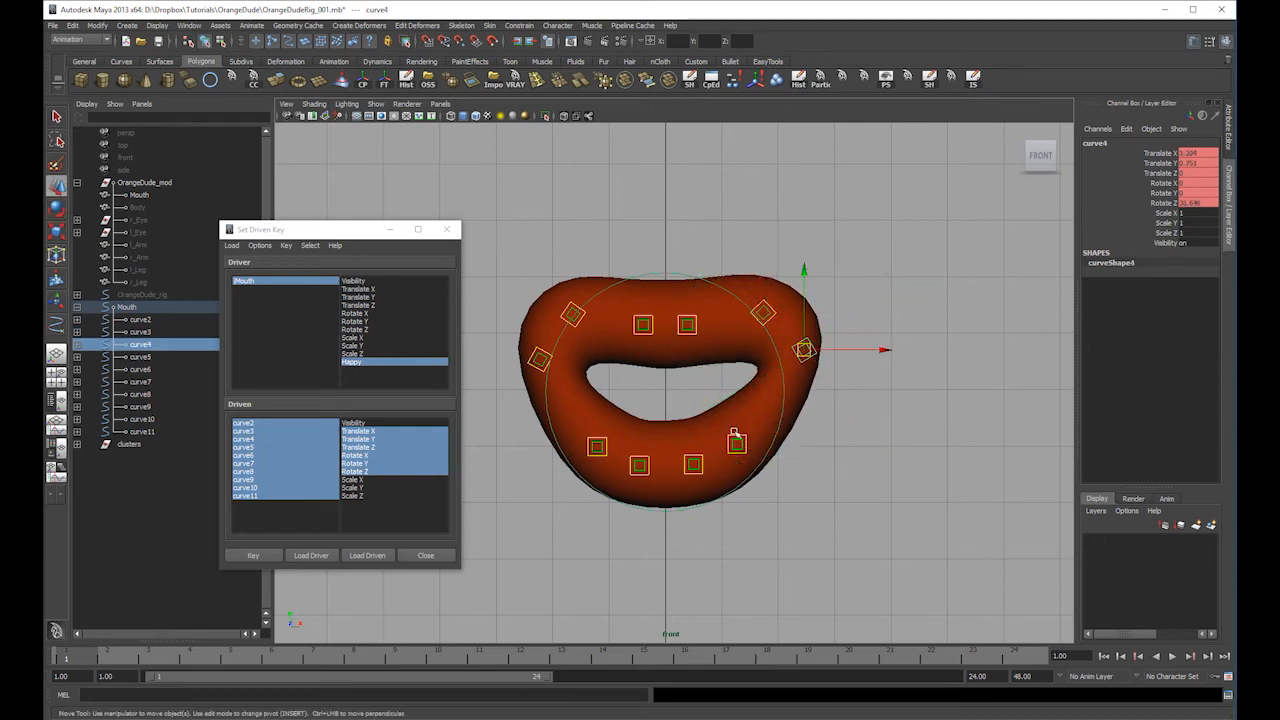
- Spread the lower lip by moving curve5 and curve8 up and outward and curve6 and curve7 down and outward
{"action": "left_click", "coordinate": [737, 444]}
{"action": "left_click_drag", "start_coordinate": [737, 444], "coordinate": [783, 430]}
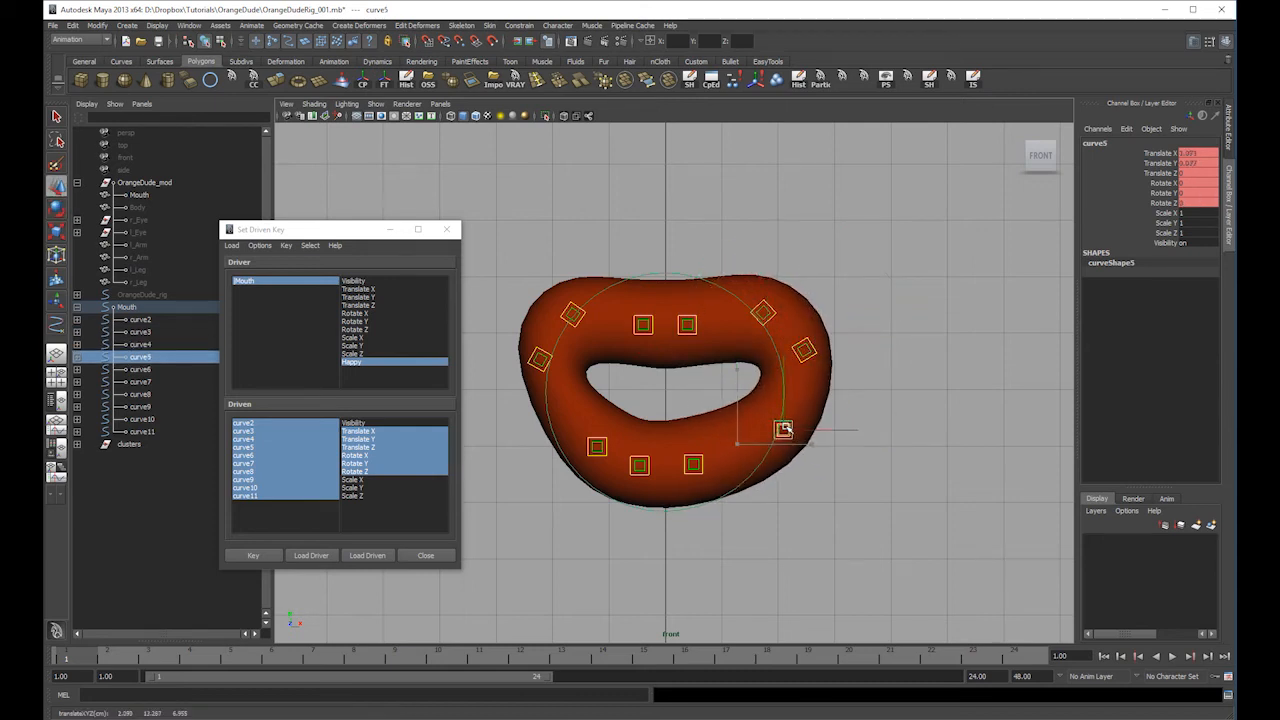
{"action": "left_click", "coordinate": [694, 466]}
{"action": "left_click_drag", "start_coordinate": [694, 466], "coordinate": [561, 434]}
{"action": "left_click", "coordinate": [639, 465]}
{"action": "left_click", "coordinate": [597, 446]}
- Move curve9 further up and outward, and adjust the rotation of curve9 and curve10 to raise that mouth corner
{"action": "left_click", "coordinate": [539, 357]}
{"action": "left_click_drag", "start_coordinate": [539, 357], "coordinate": [526, 346]}
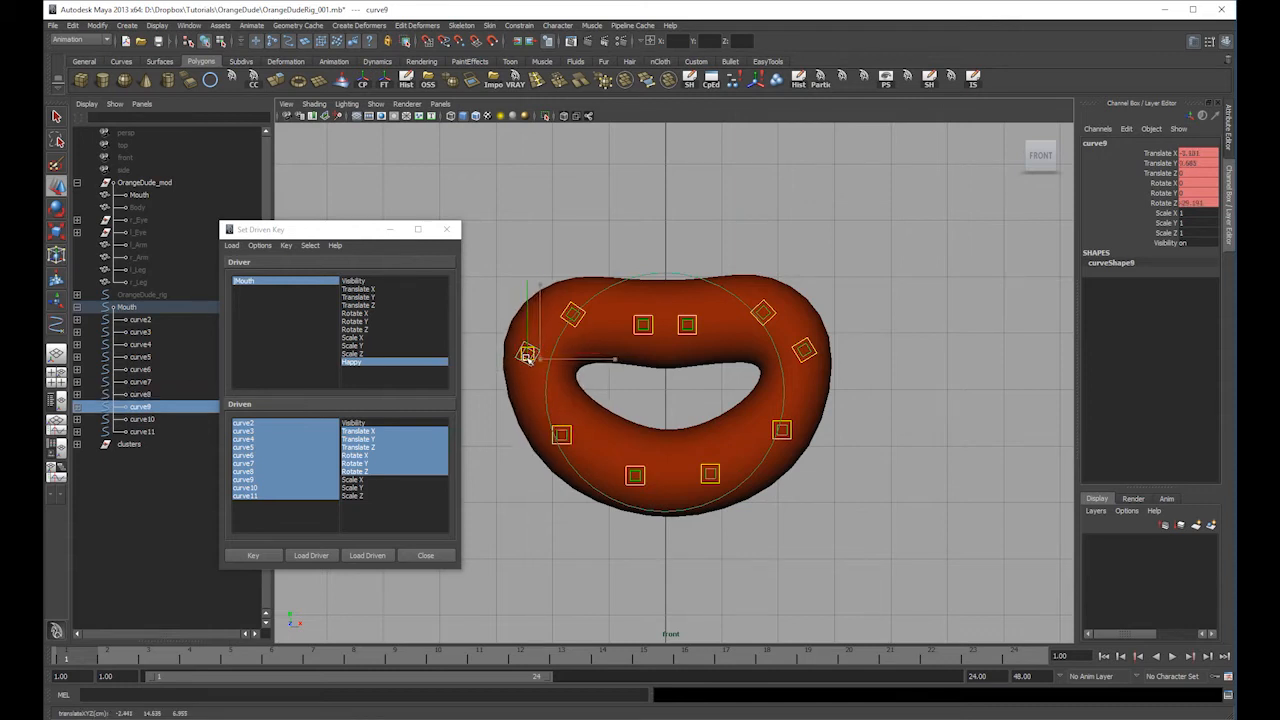
{"action": "key", "text": "e"}
{"action": "left_click_drag", "start_coordinate": [604, 257], "coordinate": [624, 281]}
{"action": "key", "text": "w"}
{"action": "left_click", "coordinate": [576, 310]}
{"action": "key", "text": "e"}
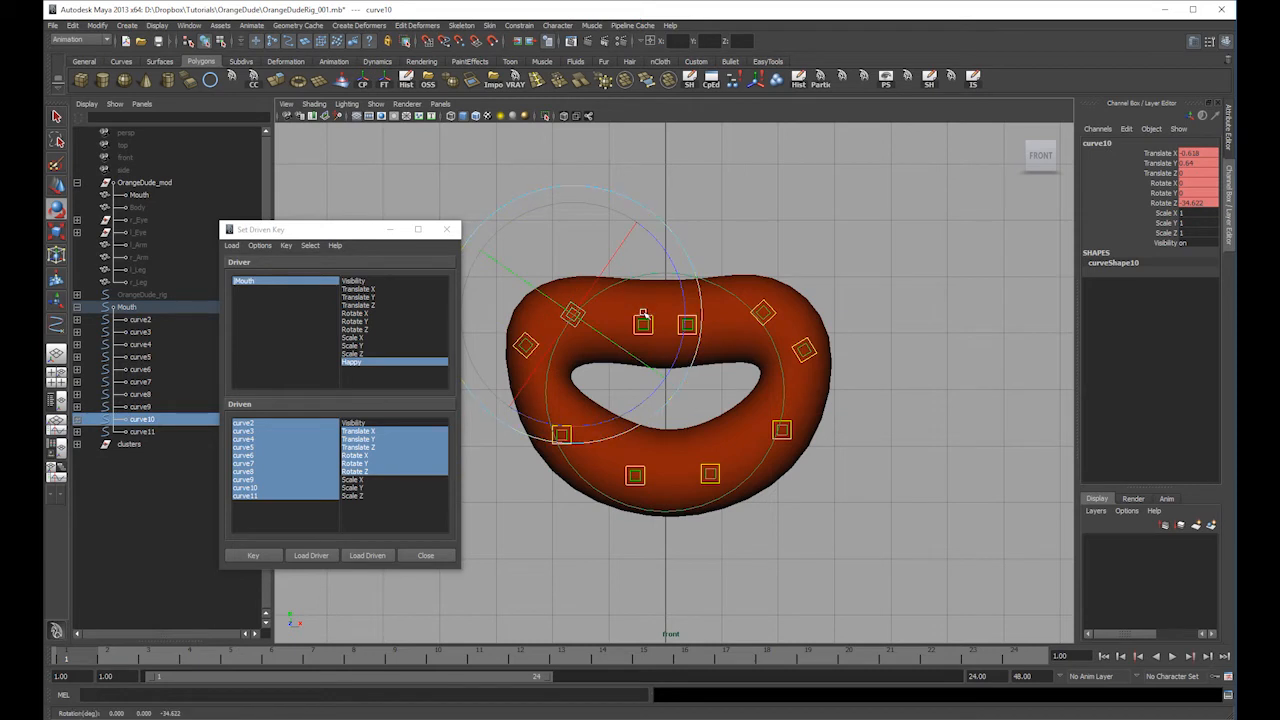
- Move curve11 slightly down and outward and rotate it to about -12.8 degrees in Z
{"action": "key", "text": "w"}
{"action": "left_click", "coordinate": [644, 324]}
{"action": "left_click_drag", "start_coordinate": [644, 324], "coordinate": [624, 331]}
{"action": "key", "text": "e"}
{"action": "left_click_drag", "start_coordinate": [698, 246], "coordinate": [723, 286]}
{"action": "key", "text": "w"}
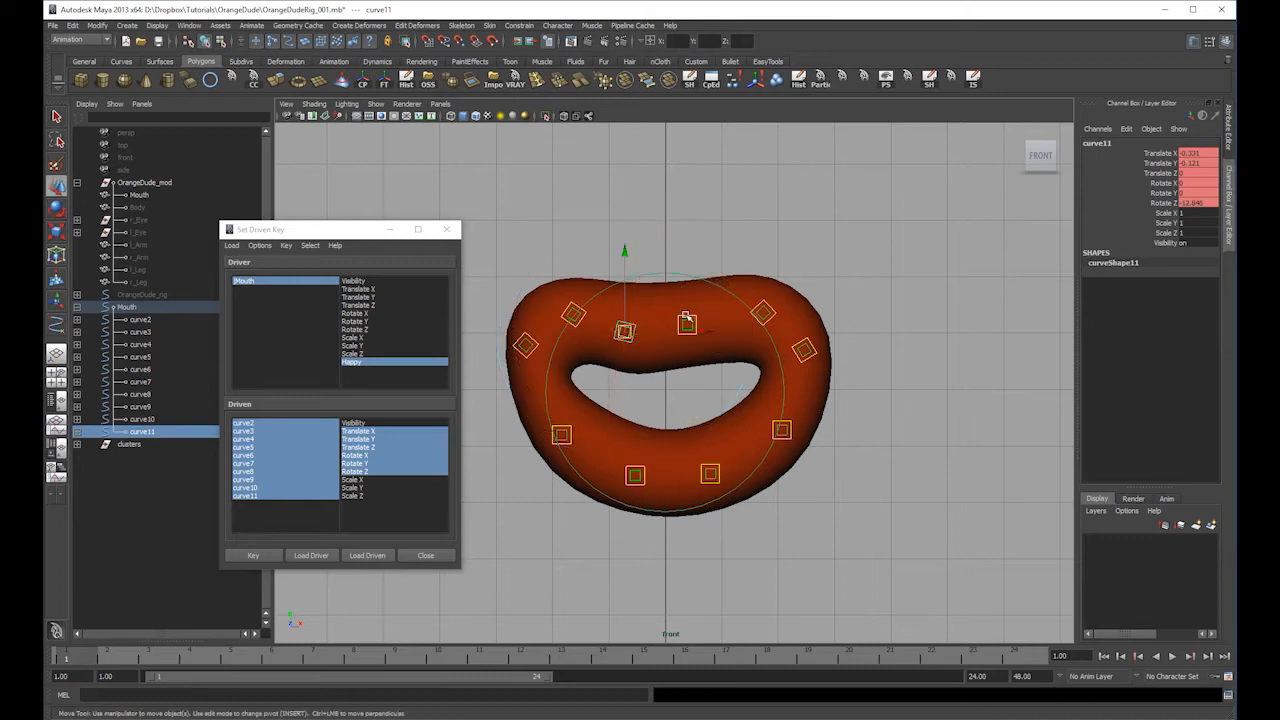
- Rotate curve2 to follow the upper lip's dip and move it slightly down and outward
{"action": "left_click", "coordinate": [687, 321]}
{"action": "key", "text": "e"}
{"action": "left_click_drag", "start_coordinate": [581, 382], "coordinate": [603, 408]}
{"action": "key", "text": "w"}
{"action": "left_click_drag", "start_coordinate": [687, 325], "coordinate": [700, 334]}
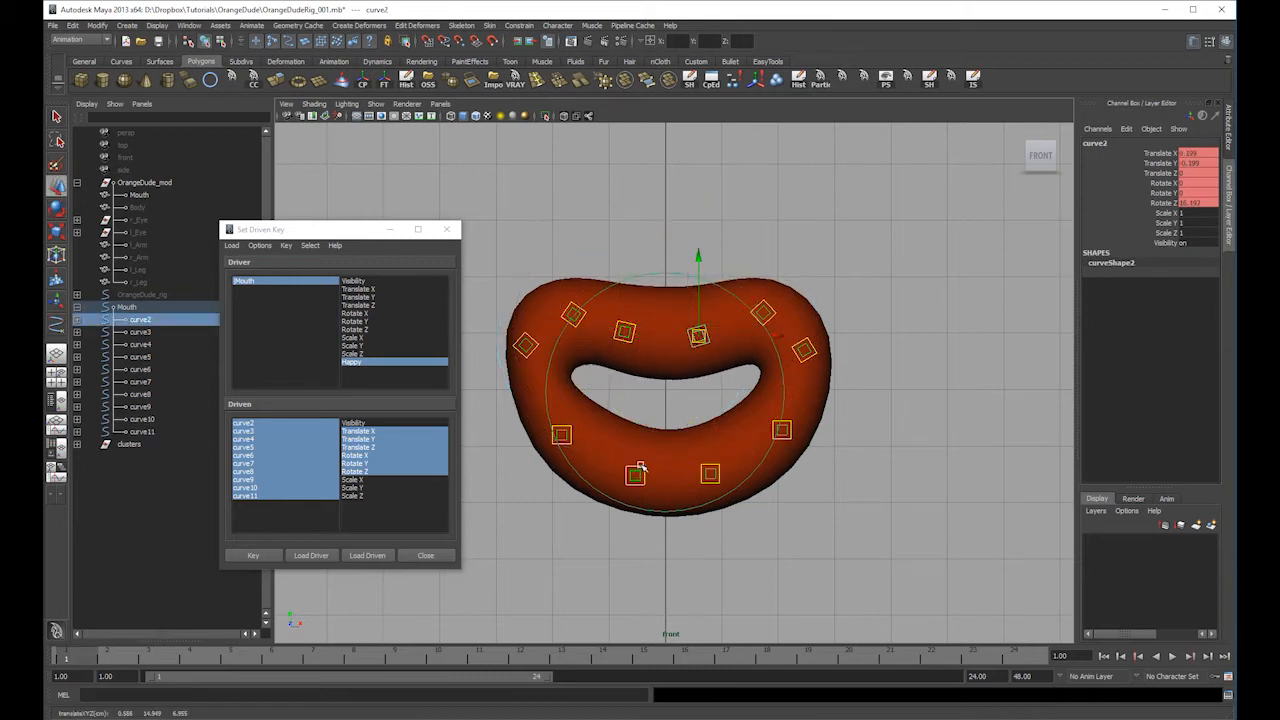
- Move curve7 outward along the lower lip, then rotate curve8 and shift it up and outward
{"action": "left_click", "coordinate": [640, 467]}
{"action": "left_click_drag", "start_coordinate": [640, 467], "coordinate": [623, 464]}
{"action": "left_click", "coordinate": [563, 433]}
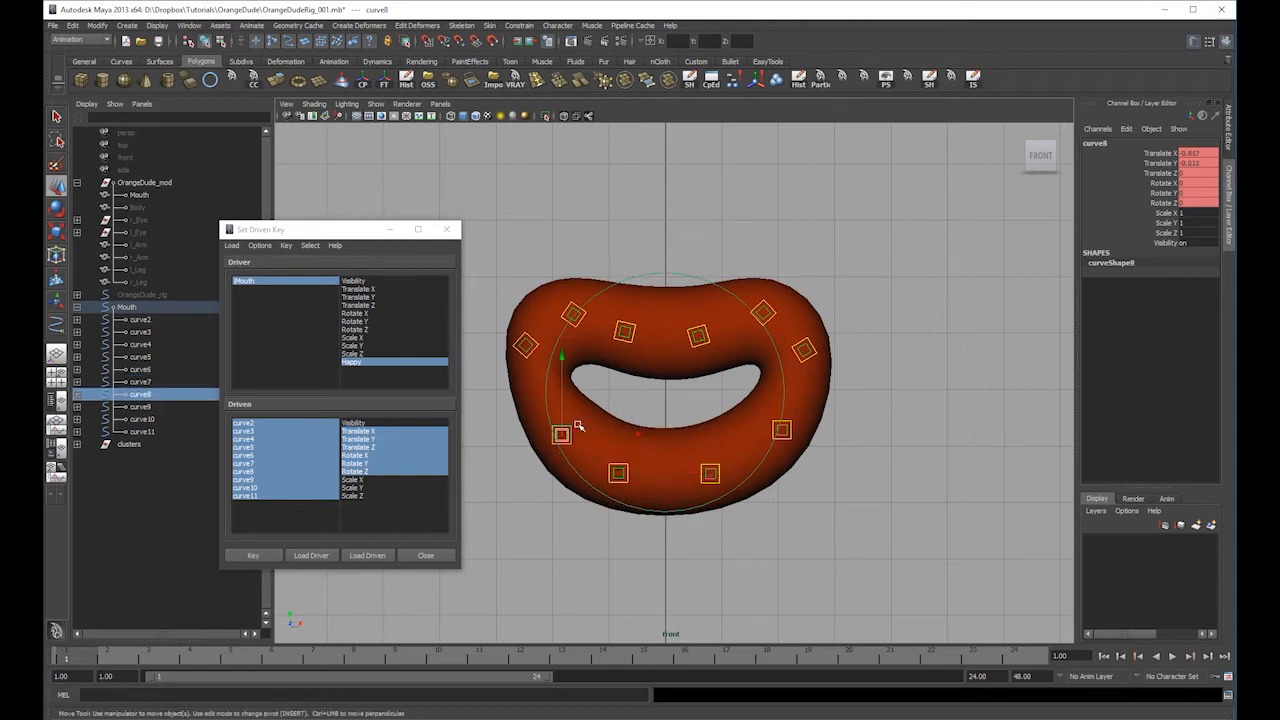
{"action": "key", "text": "e"}
{"action": "left_click_drag", "start_coordinate": [658, 374], "coordinate": [645, 420]}
{"action": "key", "text": "w"}
{"action": "left_click_drag", "start_coordinate": [563, 435], "coordinate": [548, 430]}
- Rotate curve5 and move it slightly outward so it mirrors curve8 on the lower lip
{"action": "left_click", "coordinate": [782, 430]}
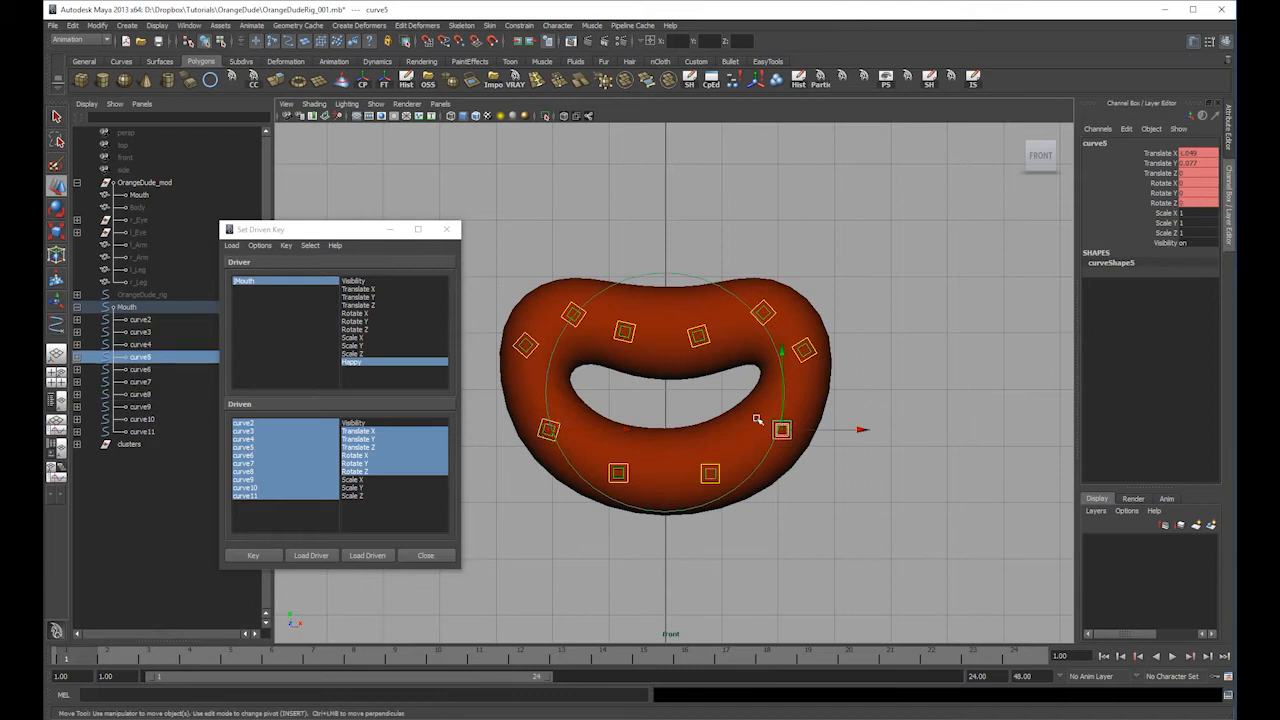
{"action": "key", "text": "e"}
{"action": "left_click_drag", "start_coordinate": [760, 440], "coordinate": [688, 486]}
{"action": "key", "text": "w"}
{"action": "left_click_drag", "start_coordinate": [810, 424], "coordinate": [794, 432]}
{"action": "key", "text": "e"}
{"action": "left_click_drag", "start_coordinate": [868, 356], "coordinate": [880, 349]}
{"action": "key", "text": "w"}
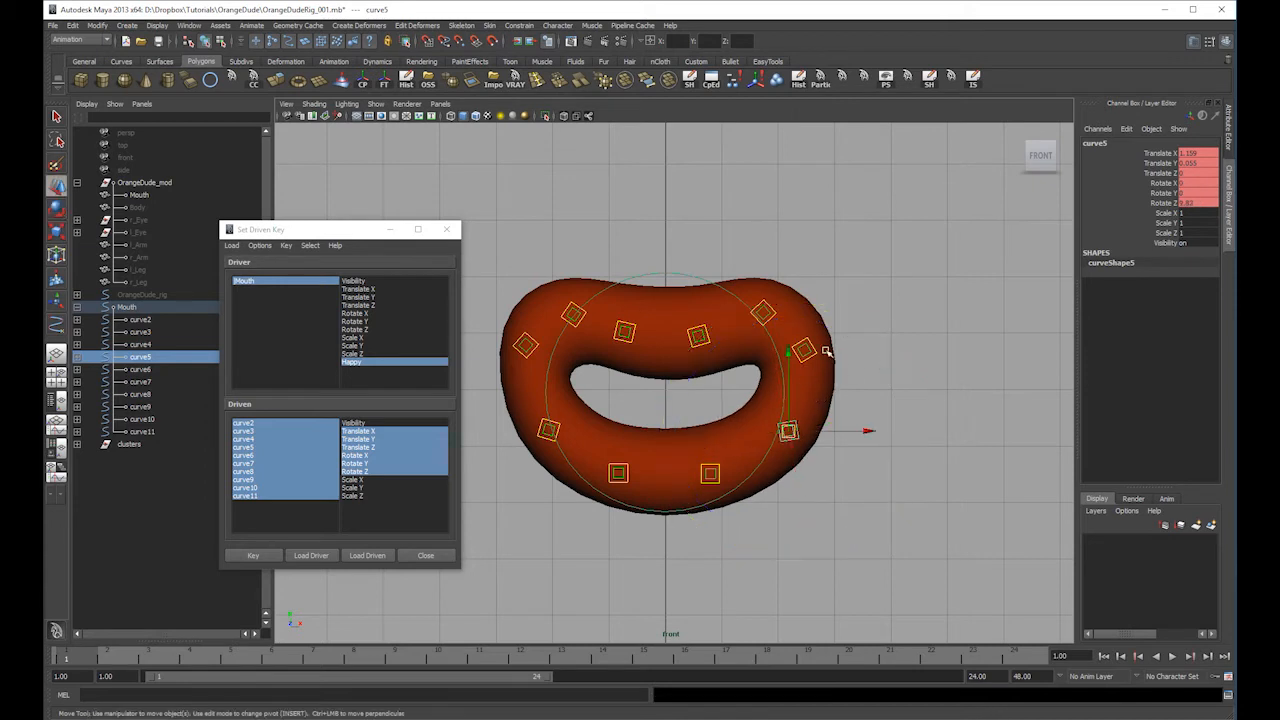
- Move curve4 slightly up and outward and fine-tune its rotation to match the opposite mouth corner
{"action": "left_click", "coordinate": [826, 350]}
{"action": "left_click", "coordinate": [810, 340]}
{"action": "left_click_drag", "start_coordinate": [803, 349], "coordinate": [811, 341]}
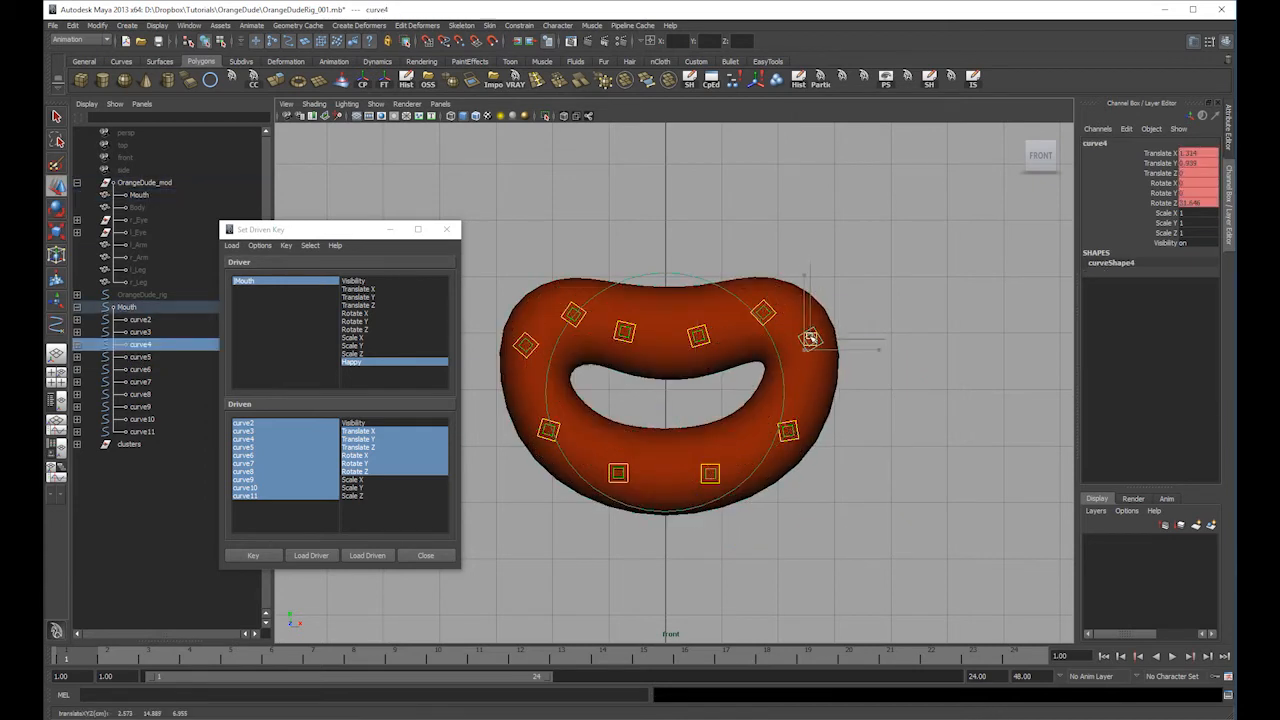
{"action": "key", "text": "e"}
{"action": "left_click_drag", "start_coordinate": [710, 391], "coordinate": [716, 412]}
{"action": "key", "text": "w"}
{"action": "left_click_drag", "start_coordinate": [812, 343], "coordinate": [813, 346]}
- Reduce curve3's Z rotation to smooth the curve of the upper lip
{"action": "left_click", "coordinate": [768, 309]}
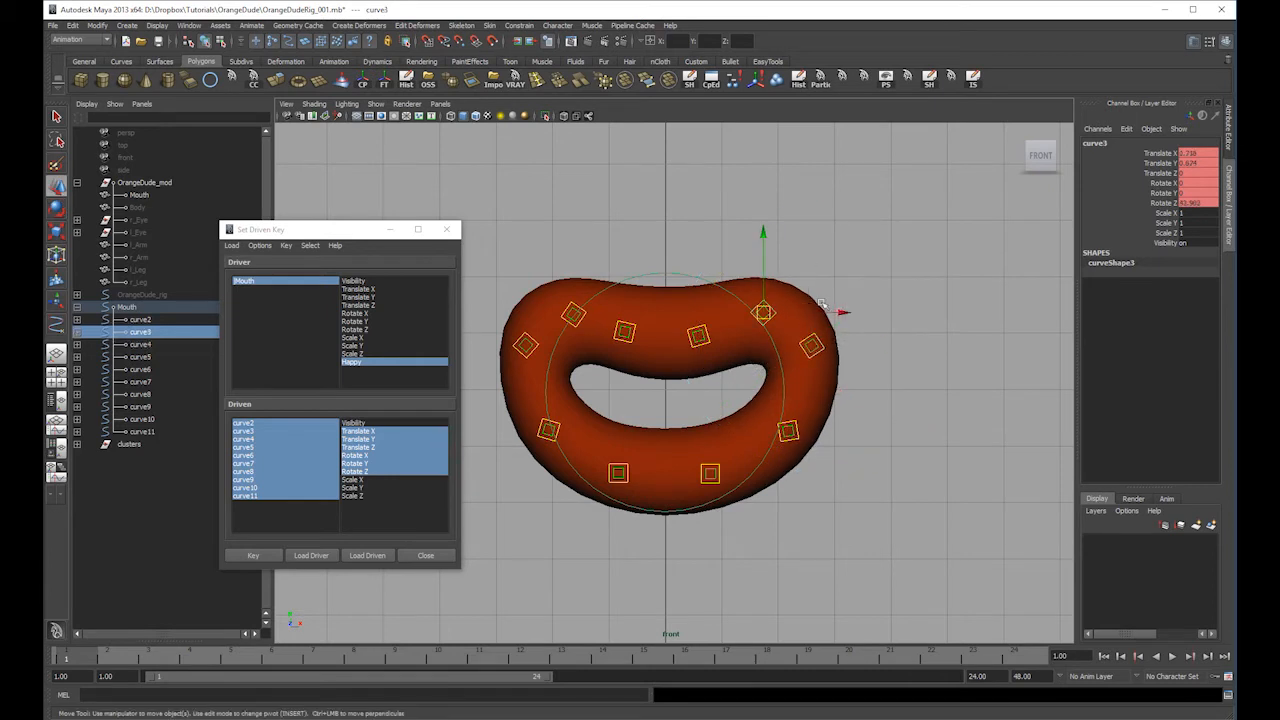
{"action": "key", "text": "e"}
{"action": "left_click_drag", "start_coordinate": [878, 260], "coordinate": [880, 277]}
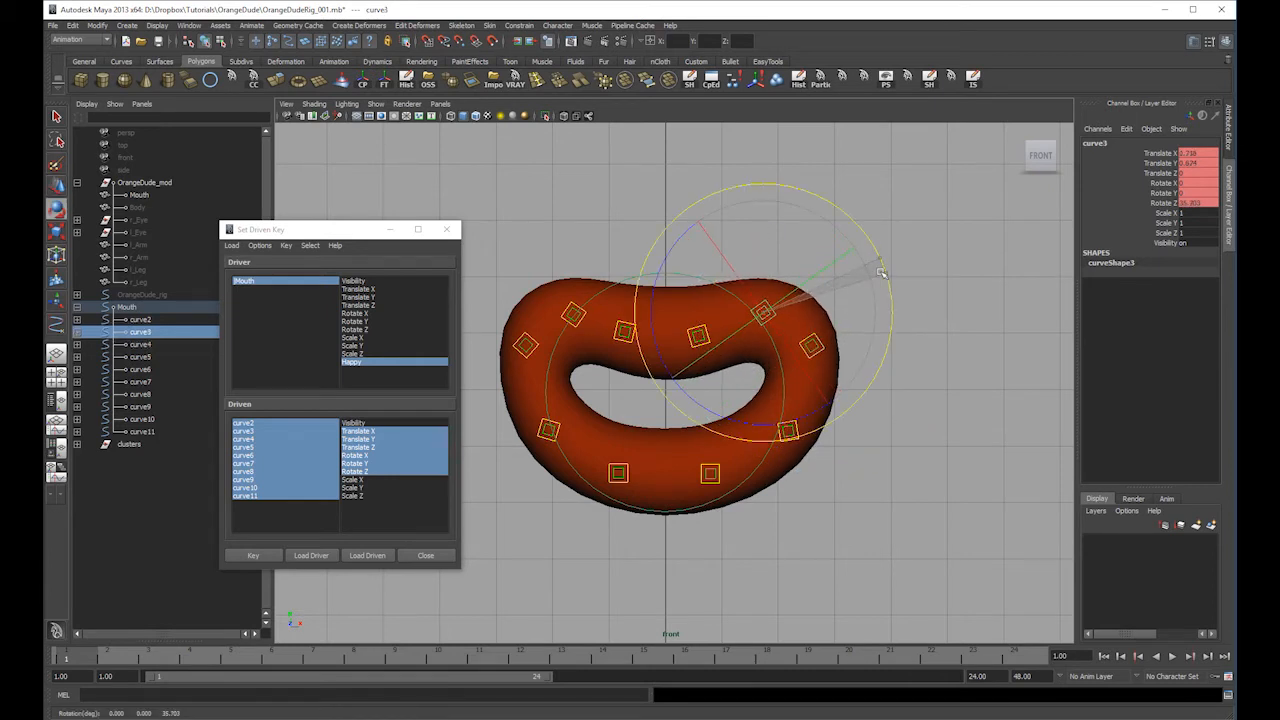
{"action": "left_click", "coordinate": [889, 260]}
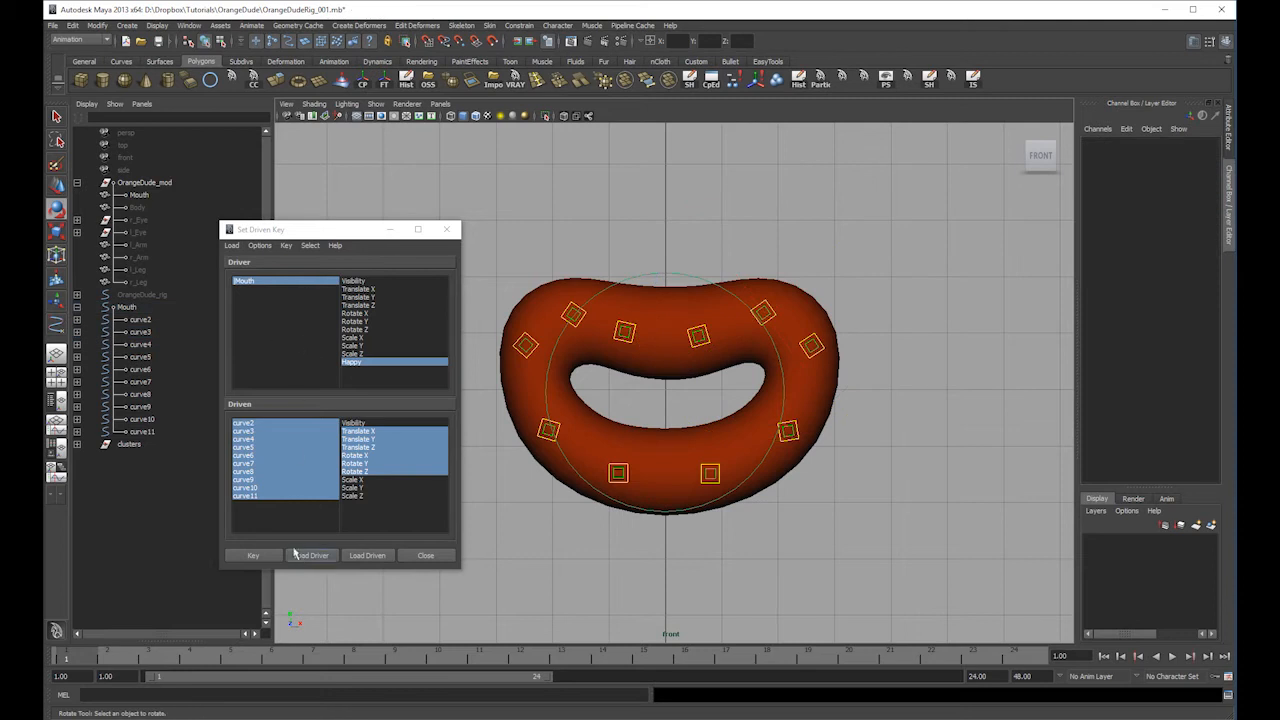
- Key the translate and rotate channels of curve2 to curve11 against Mouth's Happy for the smile pose, and close Set Driven Key
{"action": "left_click", "coordinate": [253, 555]}
{"action": "left_click", "coordinate": [359, 362]}
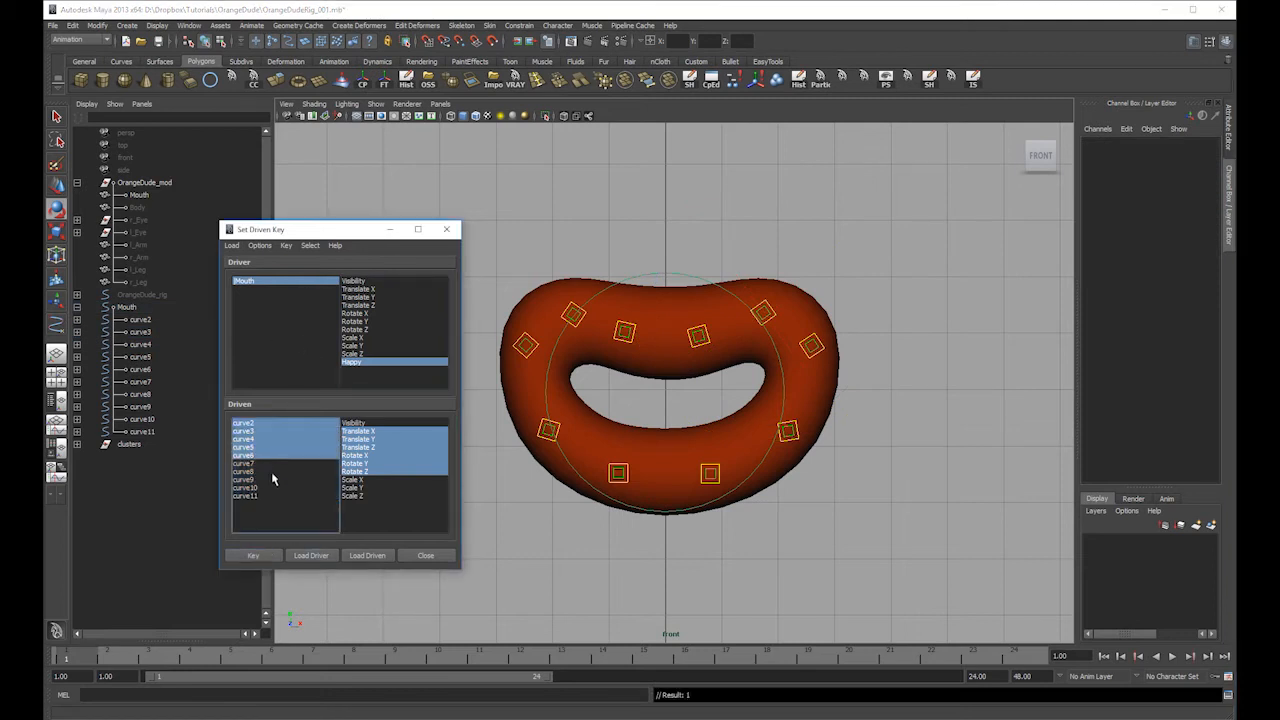
{"action": "left_click", "coordinate": [366, 362]}
{"action": "left_click", "coordinate": [253, 555]}
{"action": "left_click", "coordinate": [425, 555]}
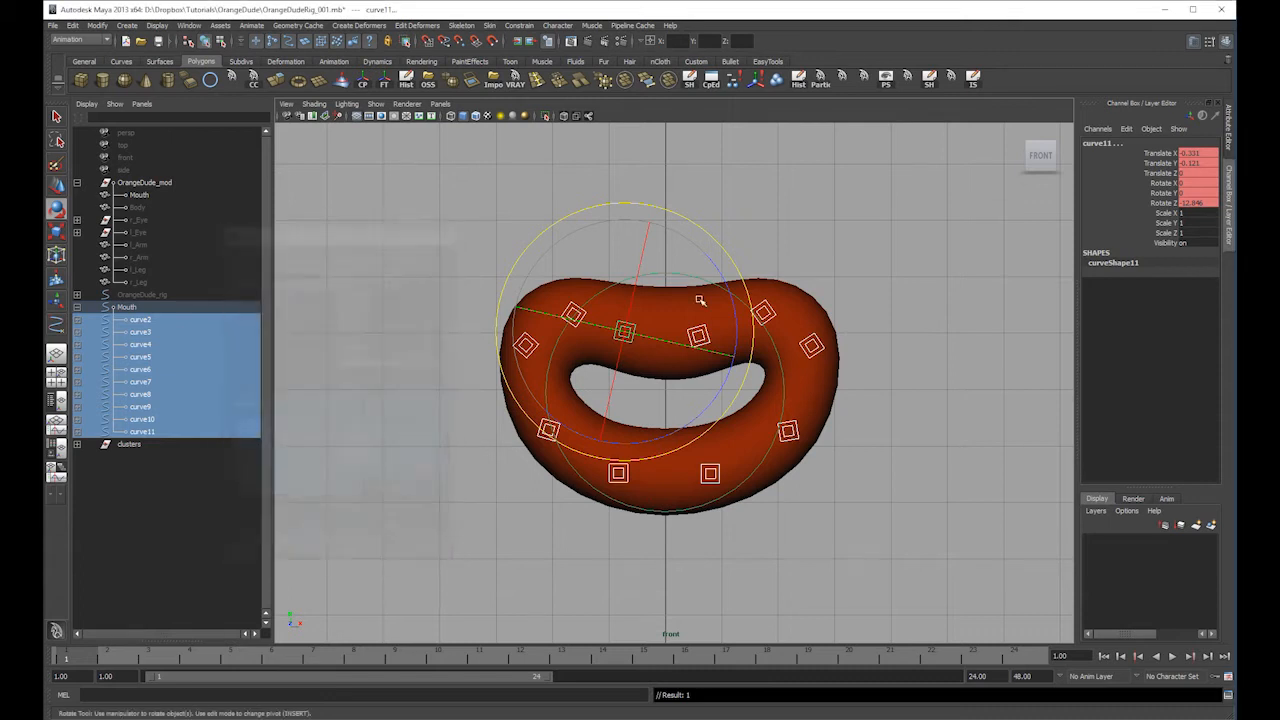
- Test the smile by switching the Mouth control's Happy attribute between 0 and 5
{"action": "key", "text": "w"}
{"action": "left_click_drag", "start_coordinate": [700, 300], "coordinate": [760, 268]}
{"action": "left_click", "coordinate": [1198, 252]}
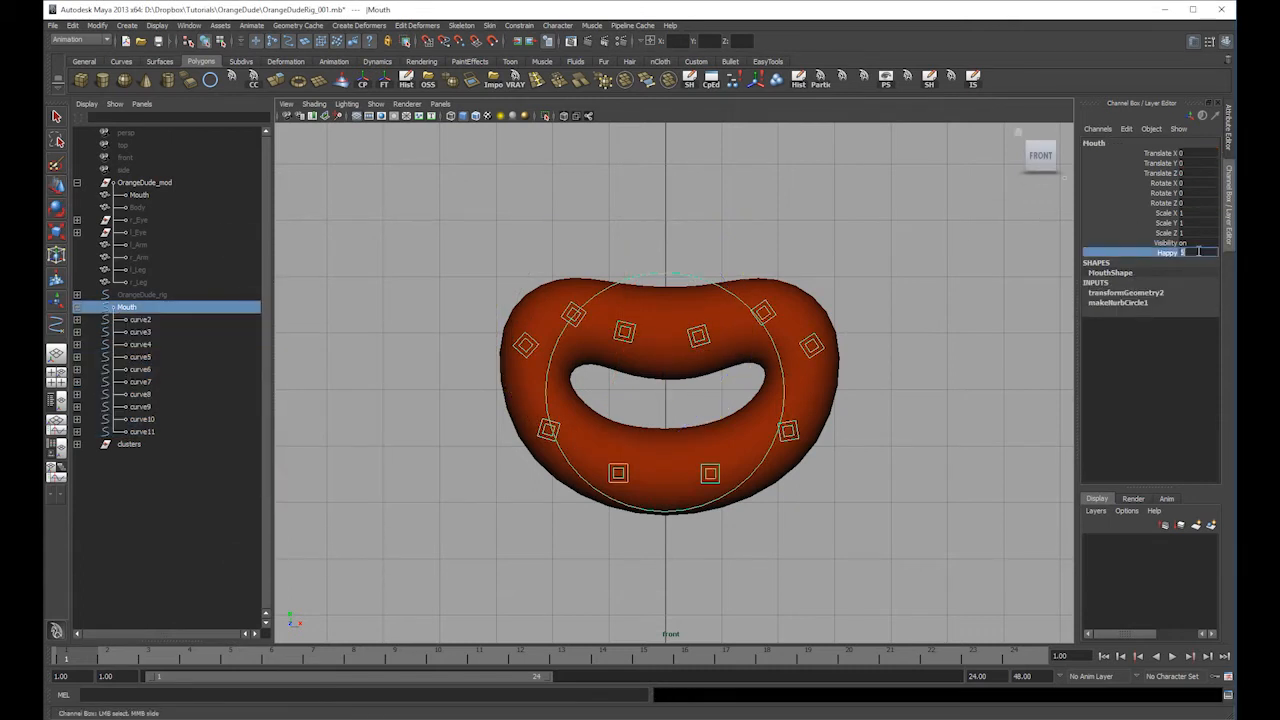
{"action": "type", "text": "0"}
{"action": "key", "text": "Return"}
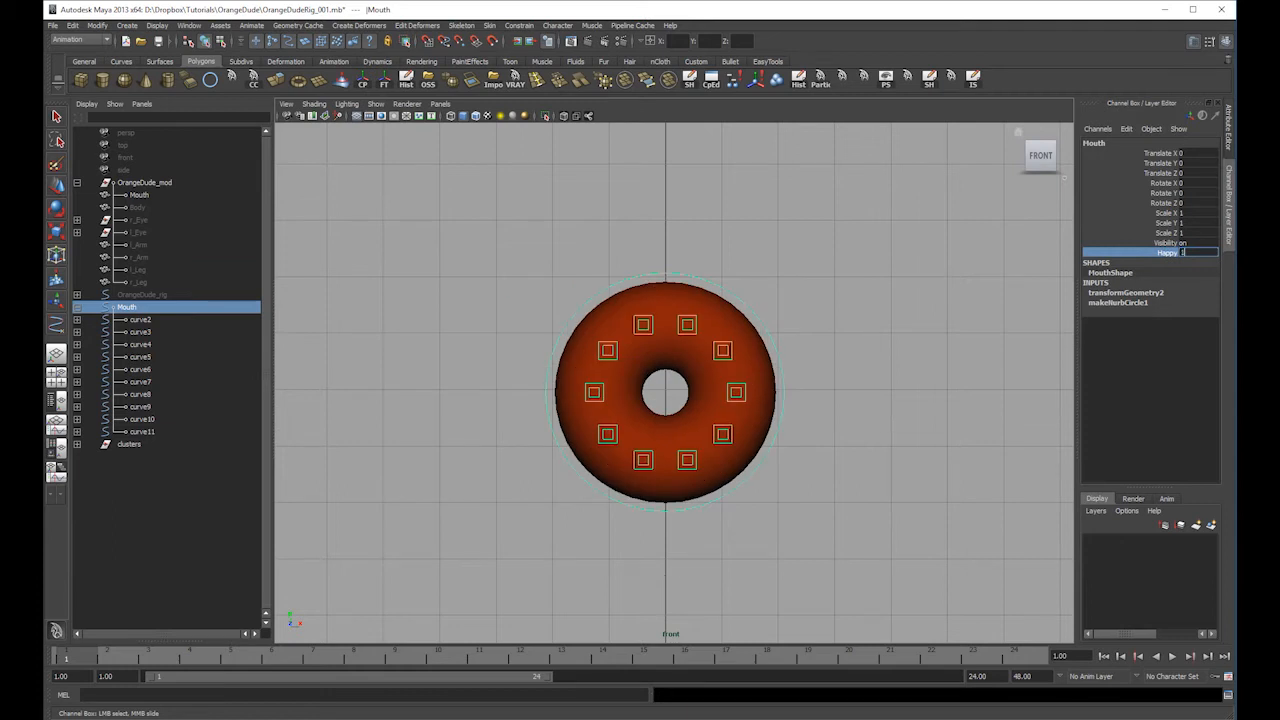
{"action": "type", "text": "5"}
{"action": "key", "text": "Return"}
{"action": "key", "text": "Return"}
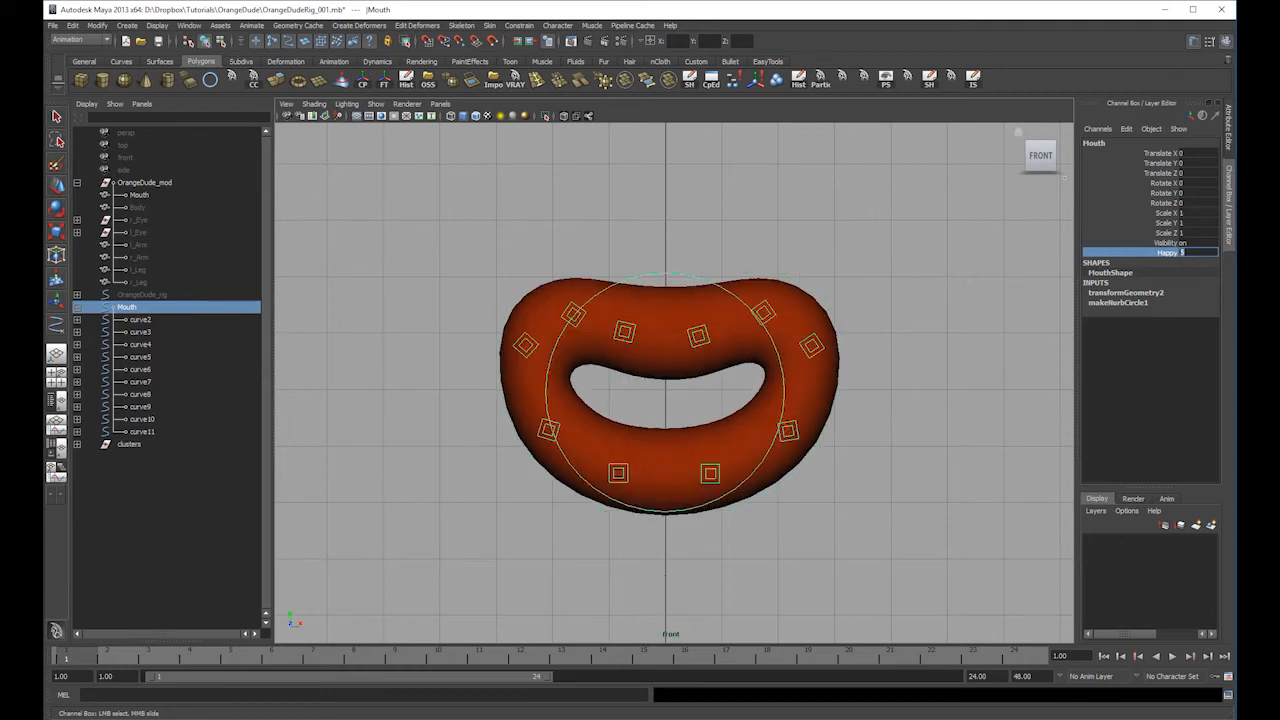
{"action": "type", "text": "0"}
{"action": "key", "text": "Return"}
{"action": "type", "text": "5"}
{"action": "key", "text": "Return"}
- Switch to the perspective view and scrub the Mouth control's Happy attribute to check the mouth's deformation
{"action": "left_click", "coordinate": [877, 282]}
{"action": "key", "text": "w"}
{"action": "key", "text": "space"}
{"action": "left_click_drag", "start_coordinate": [886, 310], "coordinate": [888, 244]}
{"action": "left_click_drag", "start_coordinate": [948, 291], "coordinate": [746, 282], "text": "alt"}
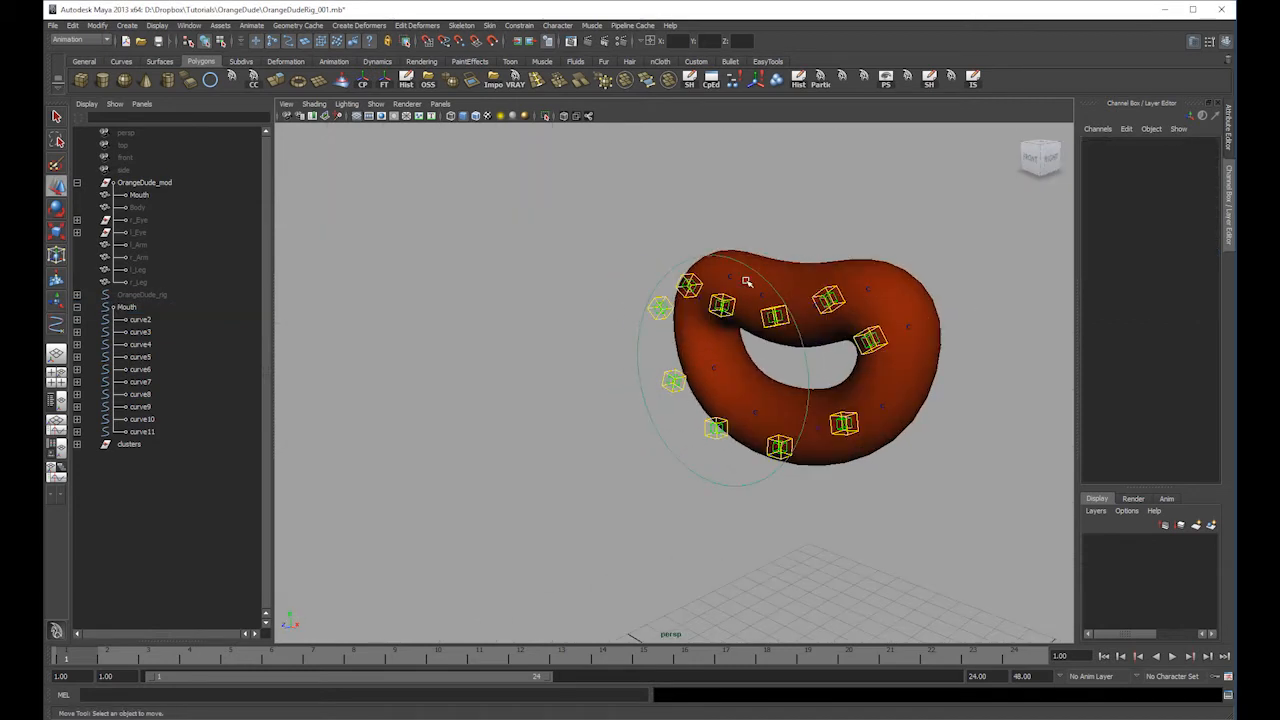
{"action": "left_click", "coordinate": [716, 256]}
{"action": "left_click", "coordinate": [1167, 253]}
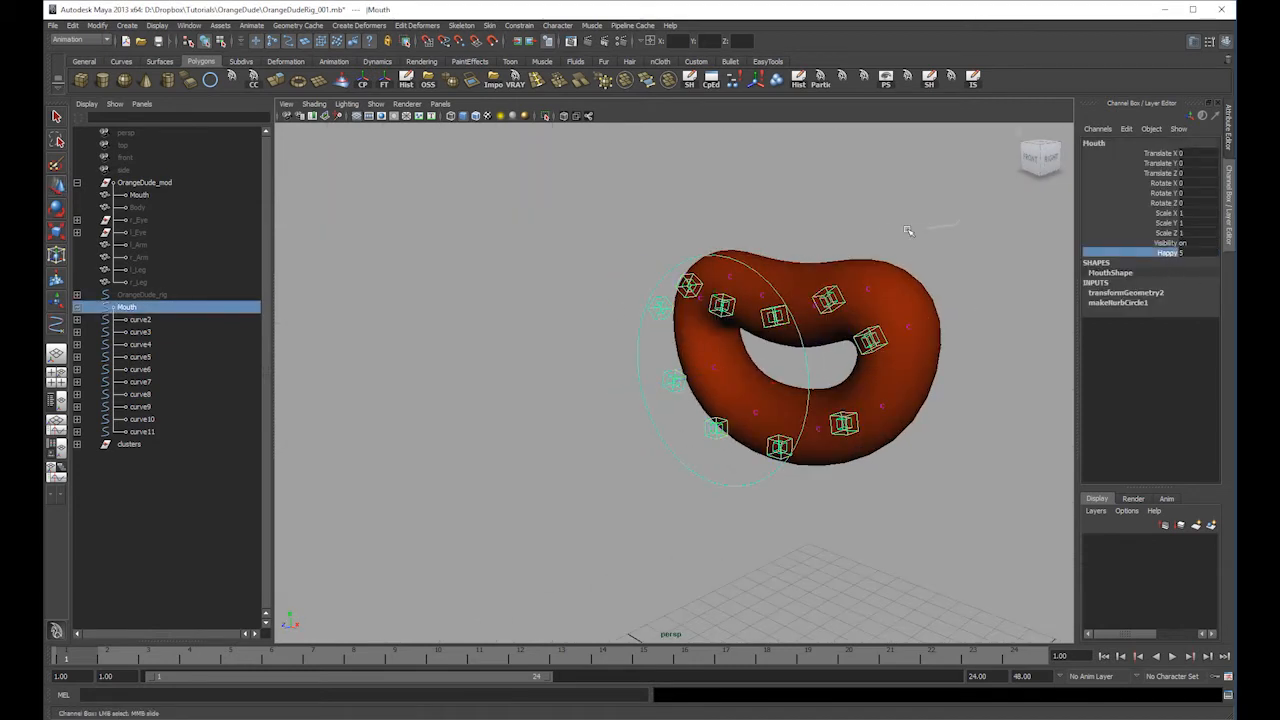
{"action": "right_click_drag", "start_coordinate": [1005, 224], "coordinate": [960, 221]}
{"action": "mouse_move", "coordinate": [972, 219]}
{"action": "middle_mouse_down"}
{"action": "mouse_move", "coordinate": [940, 223]}
{"action": "mouse_move", "coordinate": [966, 224]}
{"action": "mouse_move", "coordinate": [955, 233]}
{"action": "middle_mouse_up"}
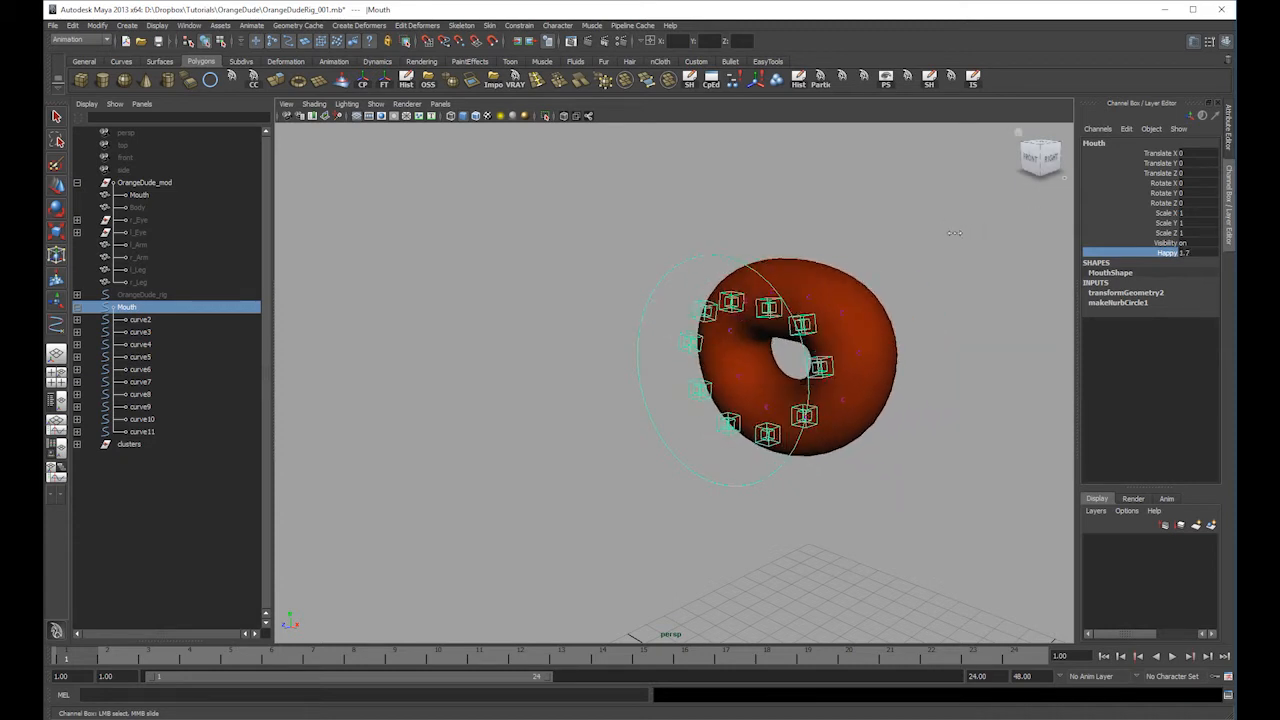
{"action": "middle_click_drag", "start_coordinate": [959, 238], "coordinate": [985, 238]}
{"action": "right_click_drag", "start_coordinate": [989, 243], "coordinate": [890, 244], "text": "alt"}
{"action": "middle_click_drag", "start_coordinate": [890, 244], "coordinate": [834, 246], "text": "alt"}
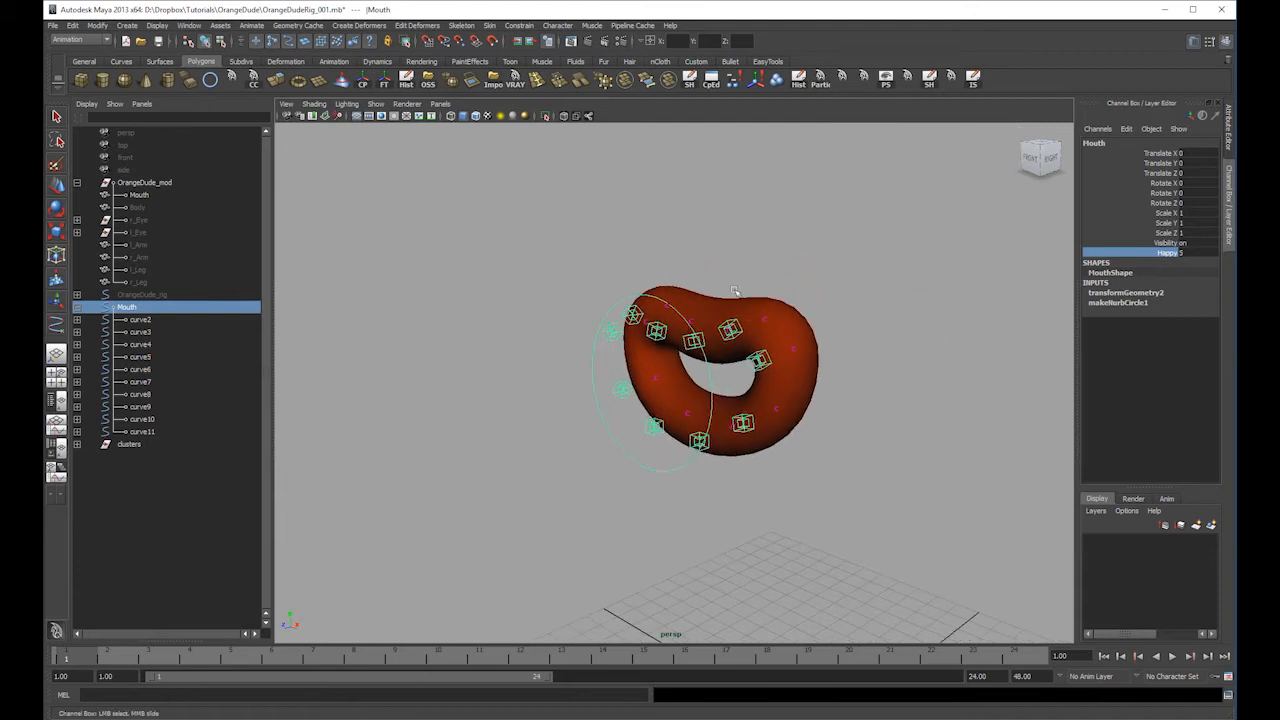
- Hide the cluster handles by setting the clusters group's Visibility to off
{"action": "left_click", "coordinate": [78, 444]}
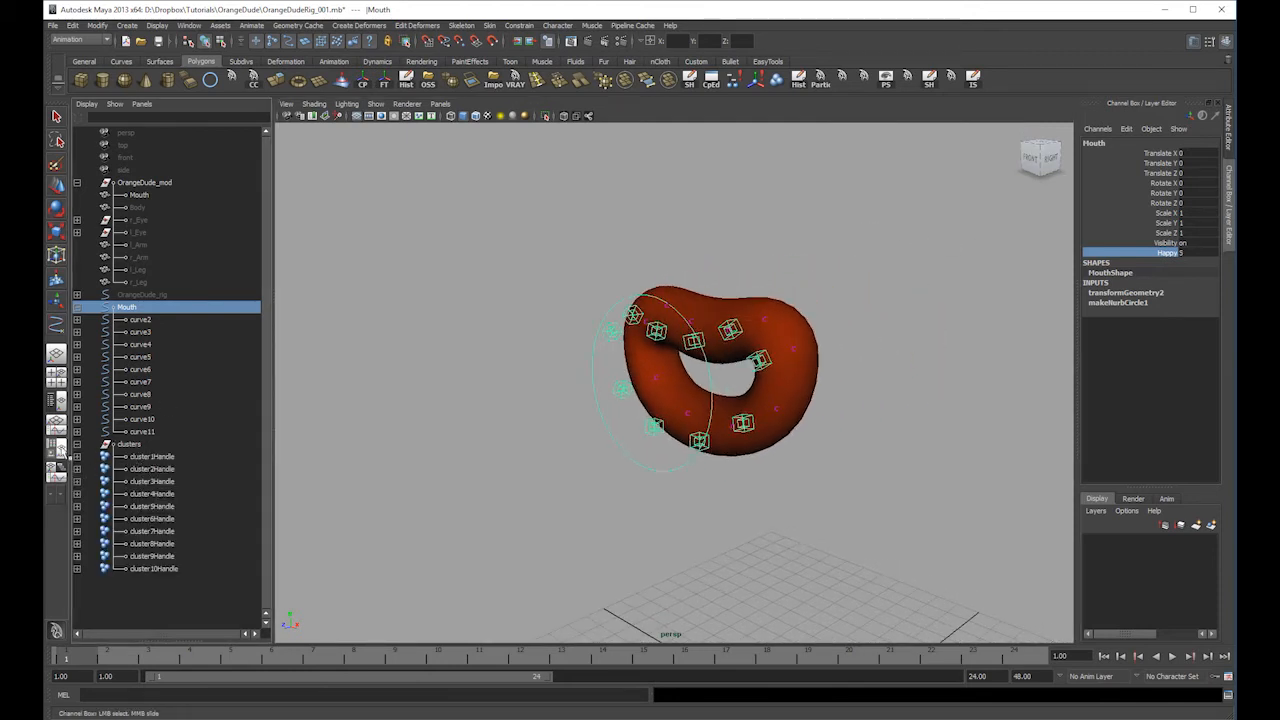
{"action": "left_click", "coordinate": [129, 444]}
{"action": "left_click", "coordinate": [1200, 243]}
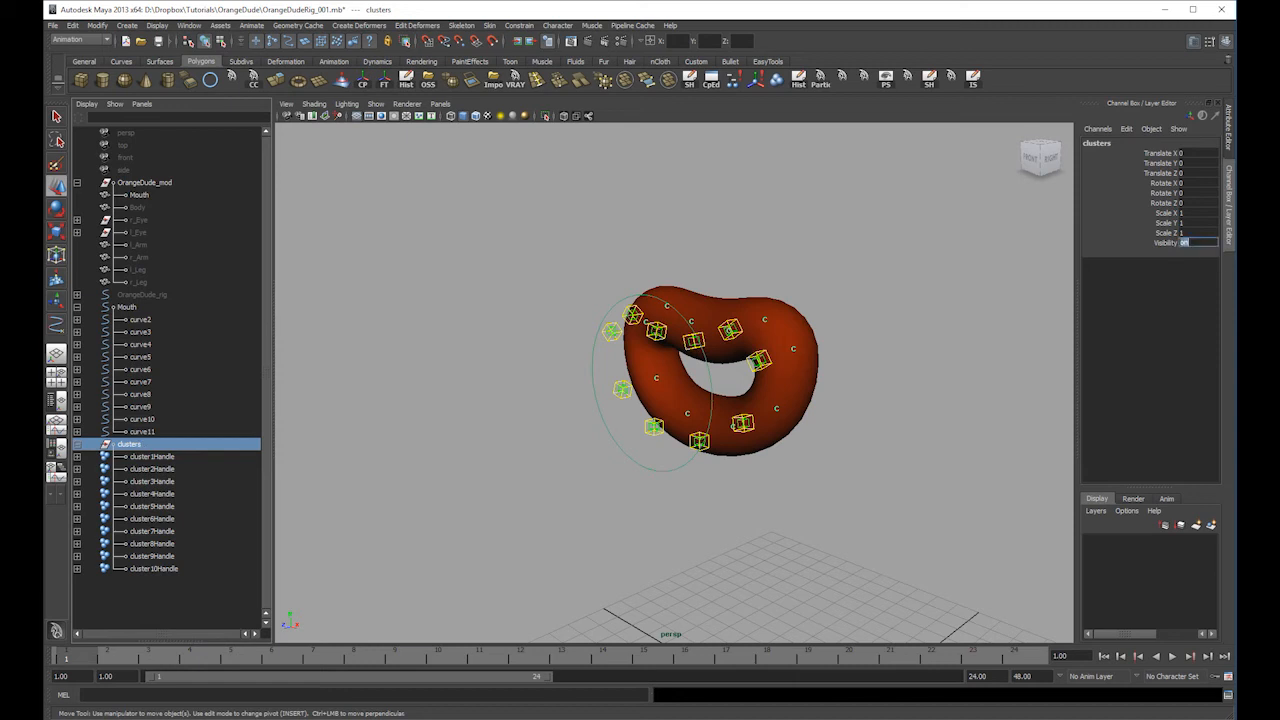
{"action": "type", "text": "off"}
{"action": "right_click_drag", "start_coordinate": [622, 352], "coordinate": [717, 376], "text": "alt"}
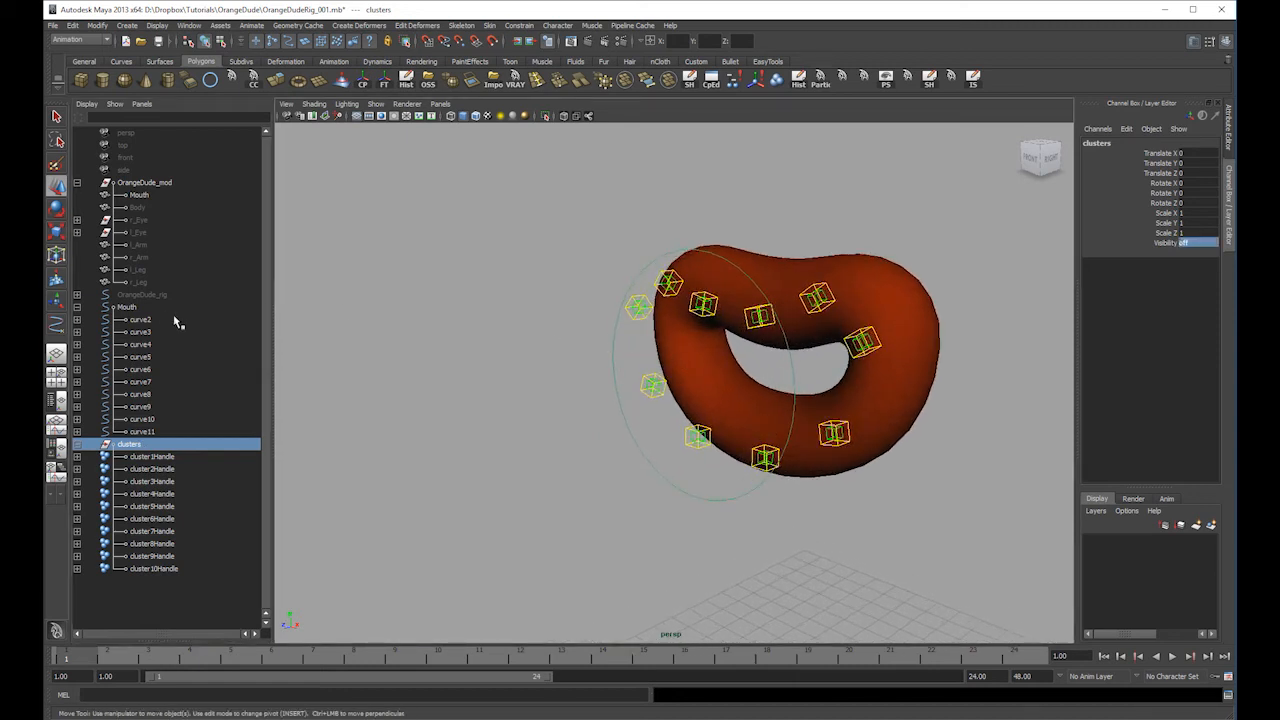
- Expand curve2 through curve11 in the hierarchy to expose the curve1 control nested under each
{"action": "left_click_drag", "start_coordinate": [131, 320], "coordinate": [148, 432]}
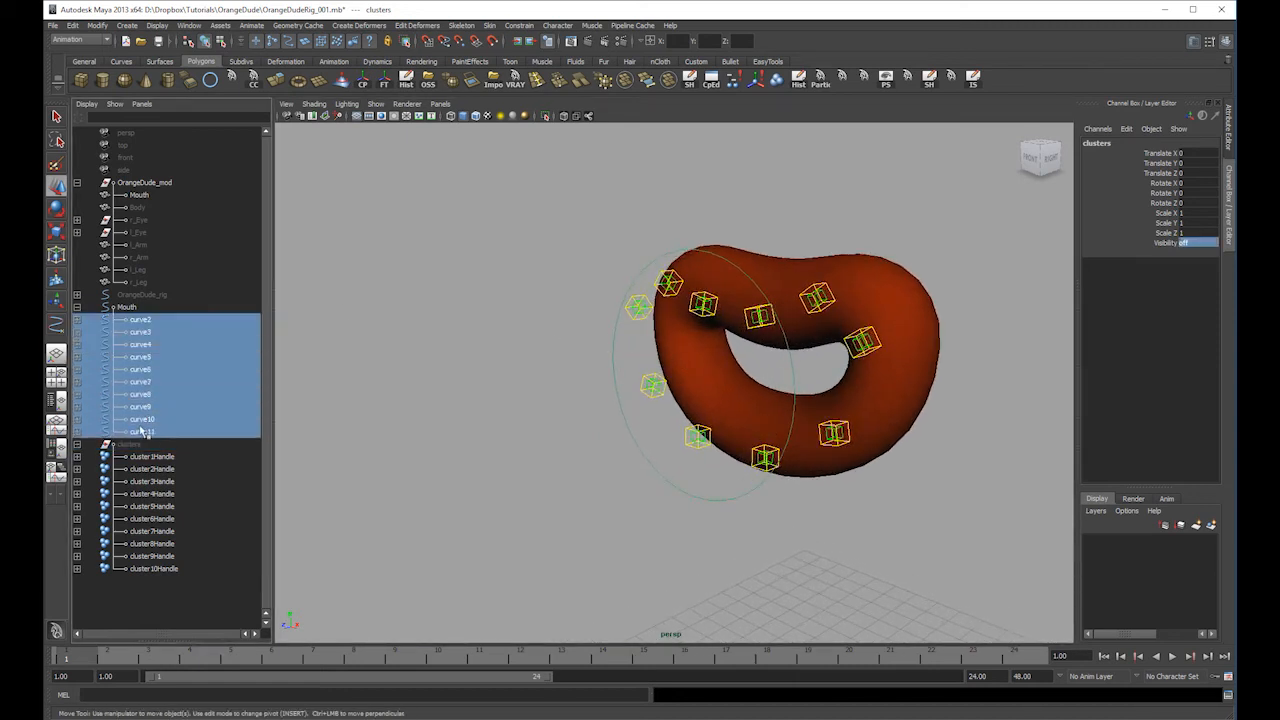
{"action": "left_click", "coordinate": [77, 320]}
{"action": "left_click", "coordinate": [77, 344]}
{"action": "left_click", "coordinate": [77, 369]}
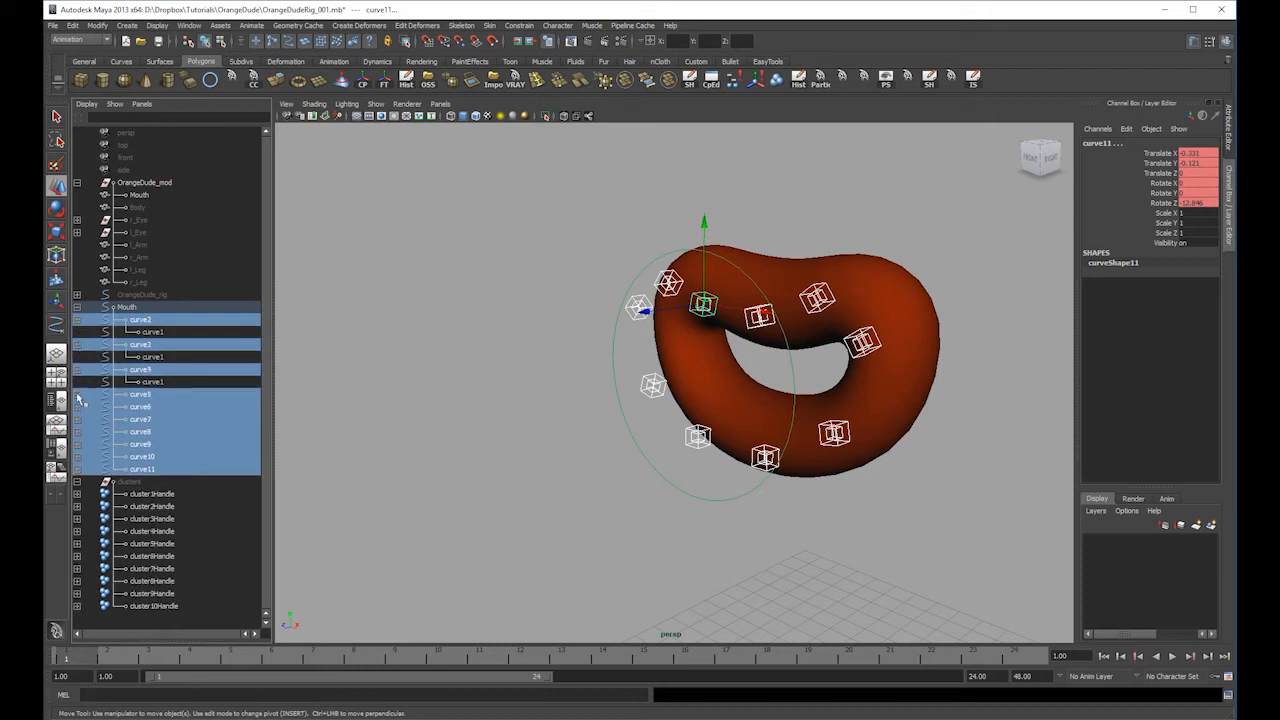
{"action": "left_click", "coordinate": [77, 394]}
{"action": "left_click", "coordinate": [77, 419]}
{"action": "left_click", "coordinate": [77, 444]}
{"action": "left_click", "coordinate": [77, 469]}
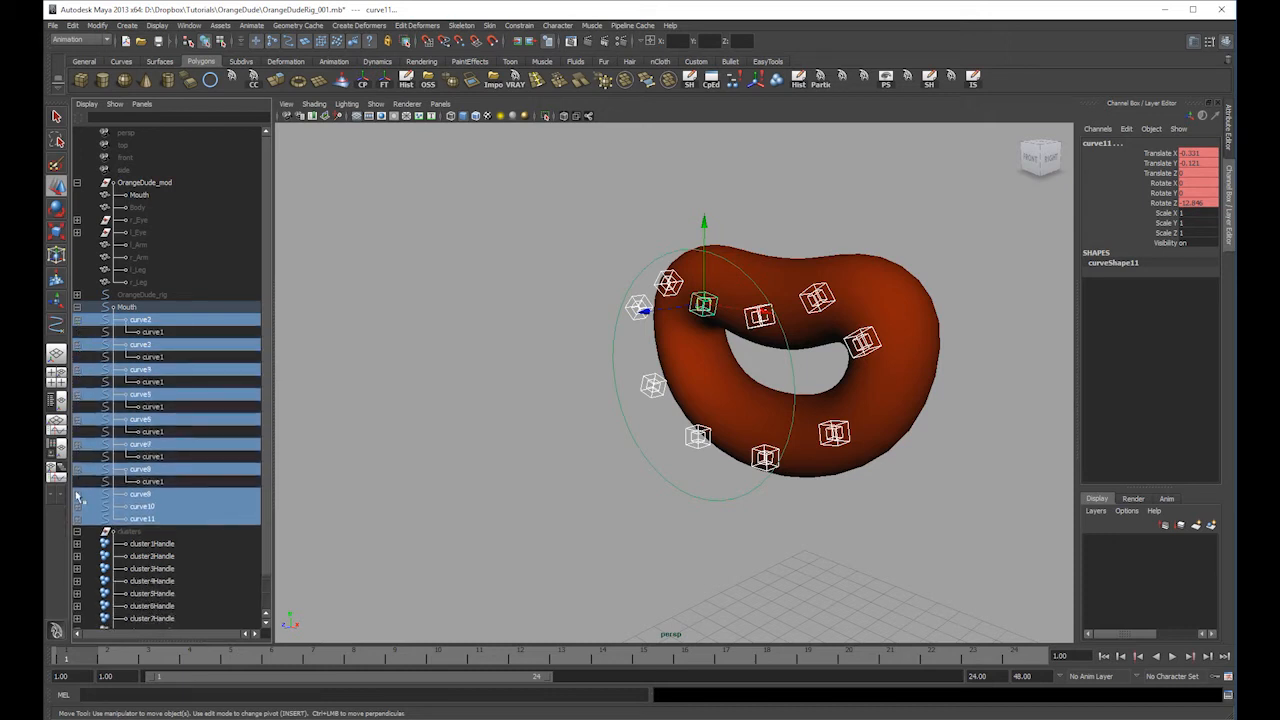
{"action": "left_click", "coordinate": [77, 494]}
{"action": "left_click", "coordinate": [77, 519]}
{"action": "left_click", "coordinate": [77, 543]}
{"action": "middle_click_drag", "start_coordinate": [929, 255], "coordinate": [905, 194], "text": "alt"}
{"action": "left_click_drag", "start_coordinate": [943, 202], "coordinate": [903, 196], "text": "alt"}
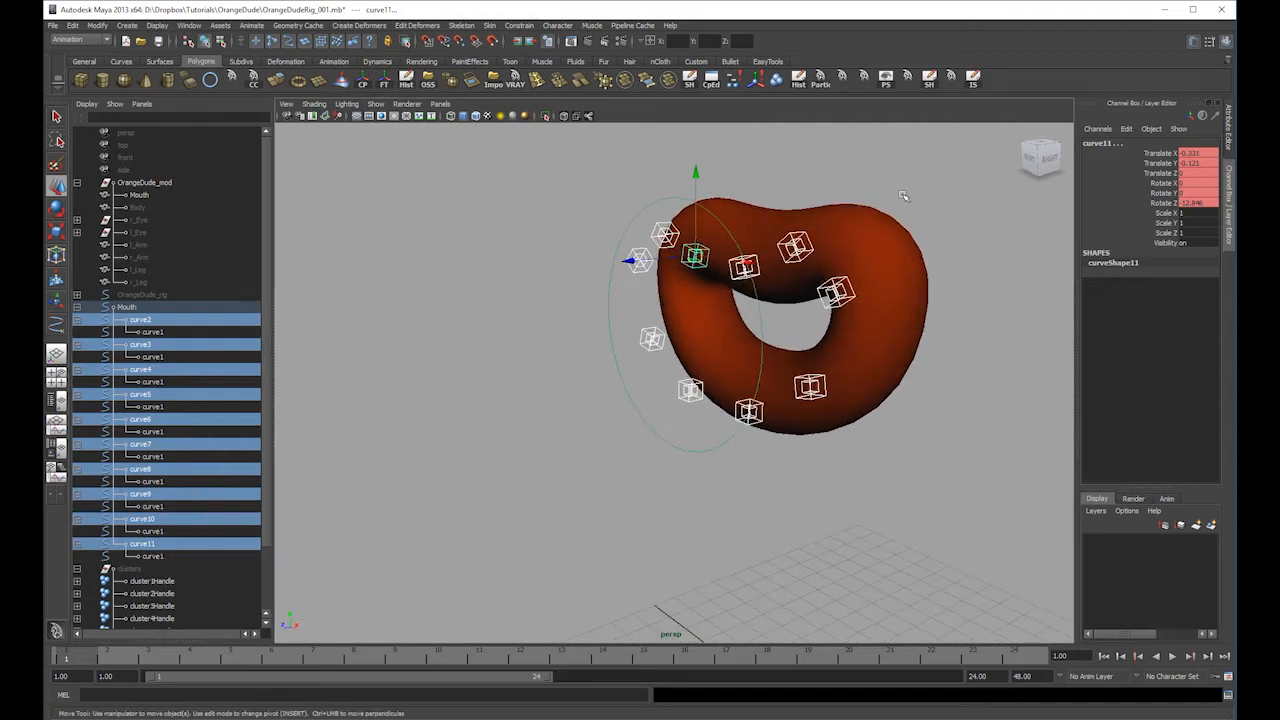
- Return the Mouth control's Happy attribute to the neutral pose and group the ten nested curve1 controls together
{"action": "left_click", "coordinate": [149, 331]}
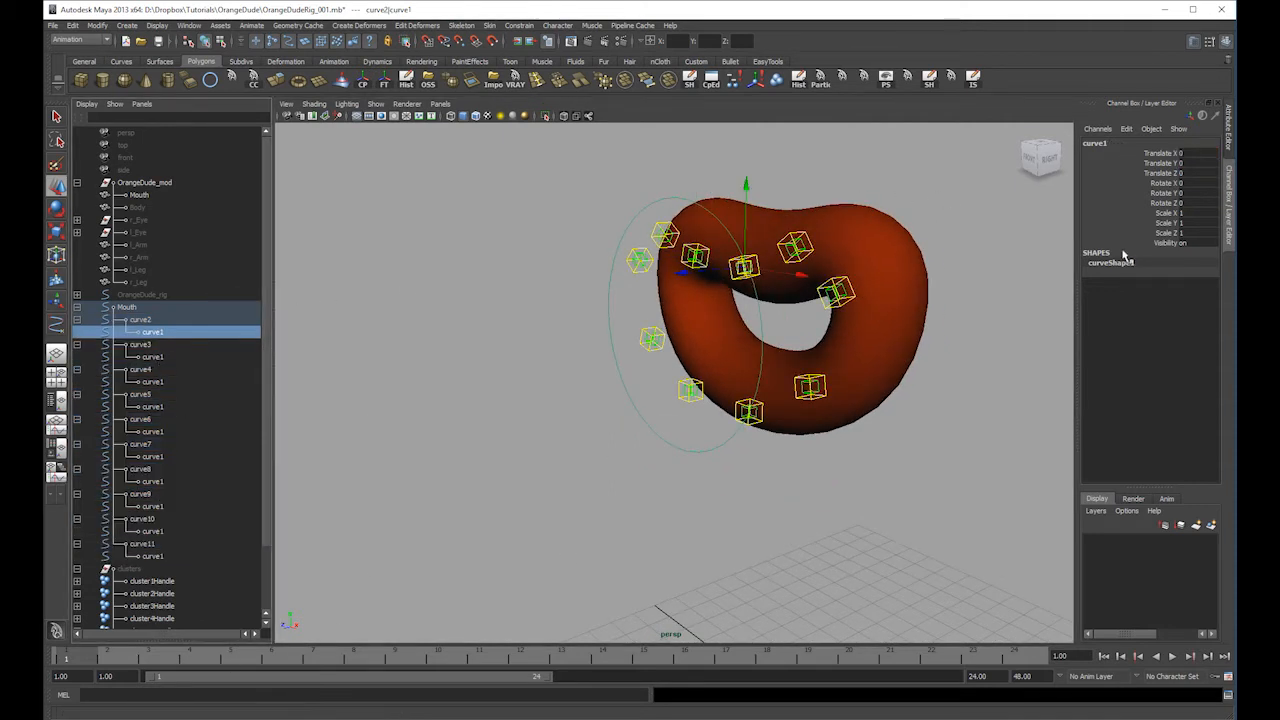
{"action": "left_click", "coordinate": [665, 190]}
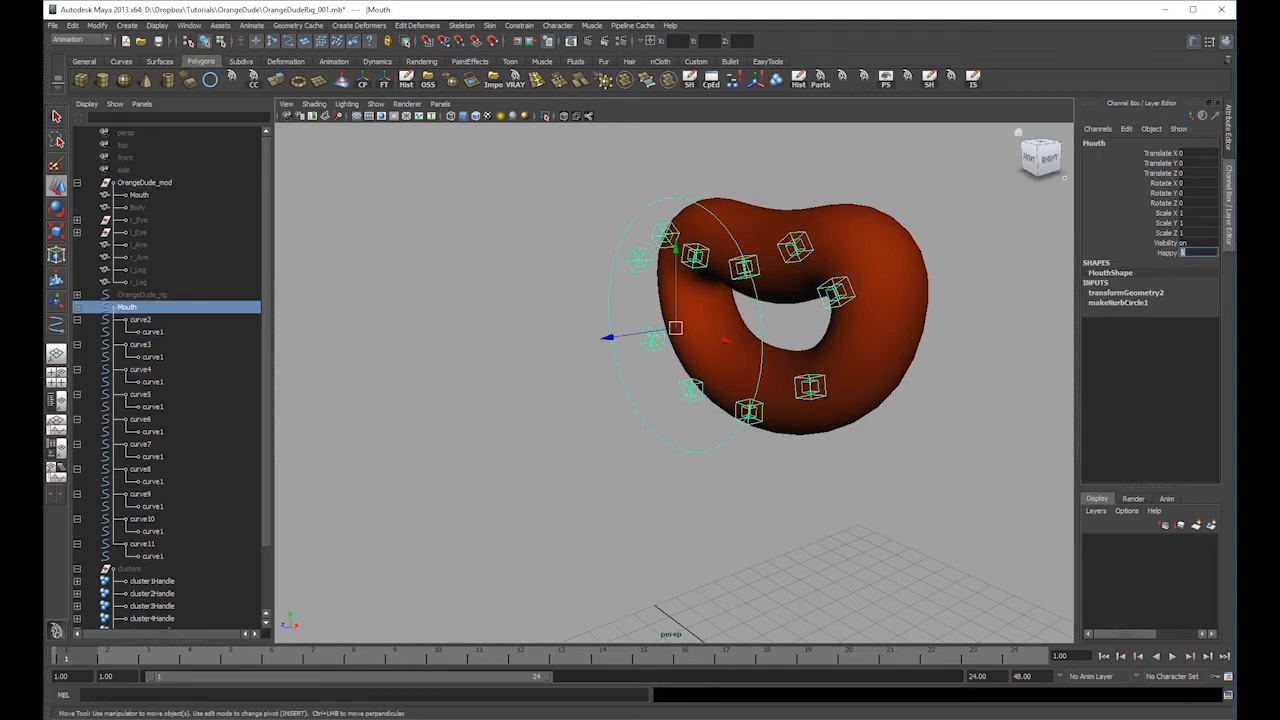
{"action": "left_click", "coordinate": [150, 331]}
{"action": "left_click", "coordinate": [152, 357], "text": "ctrl"}
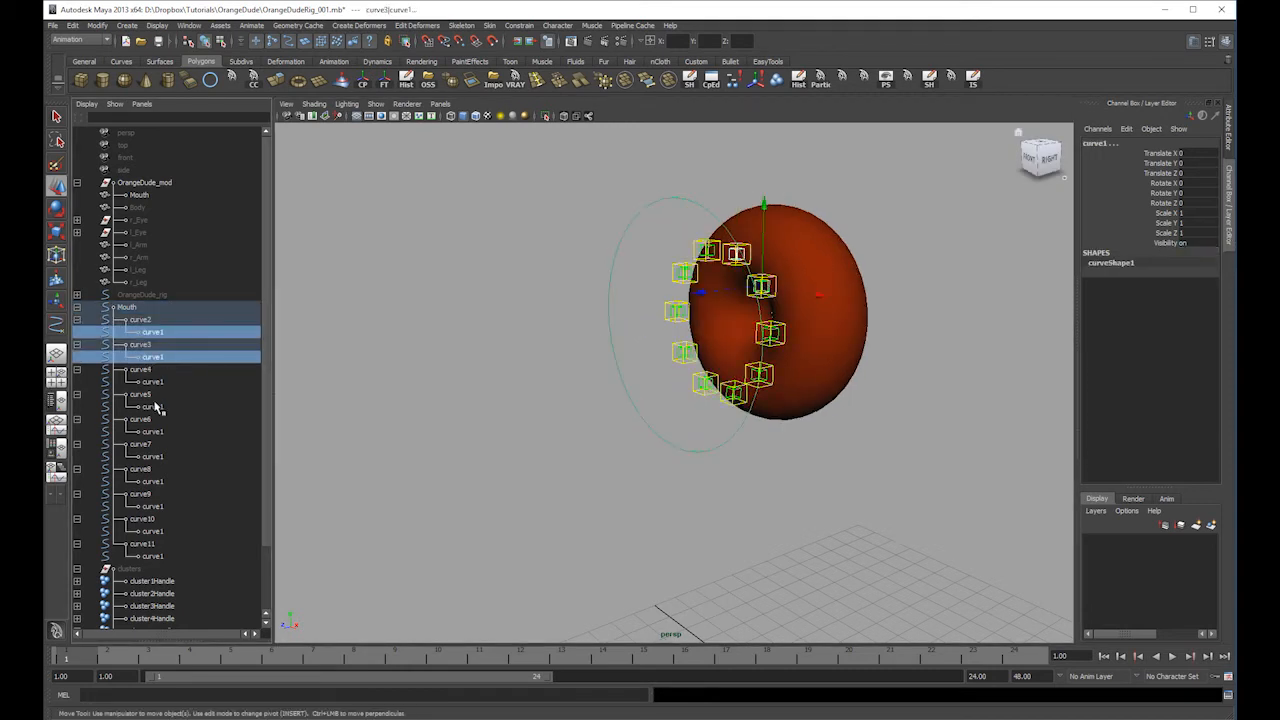
{"action": "left_click", "coordinate": [153, 382], "text": "ctrl"}
{"action": "left_click", "coordinate": [153, 407], "text": "ctrl"}
{"action": "left_click", "coordinate": [155, 432], "text": "ctrl"}
{"action": "left_click", "coordinate": [155, 457], "text": "ctrl"}
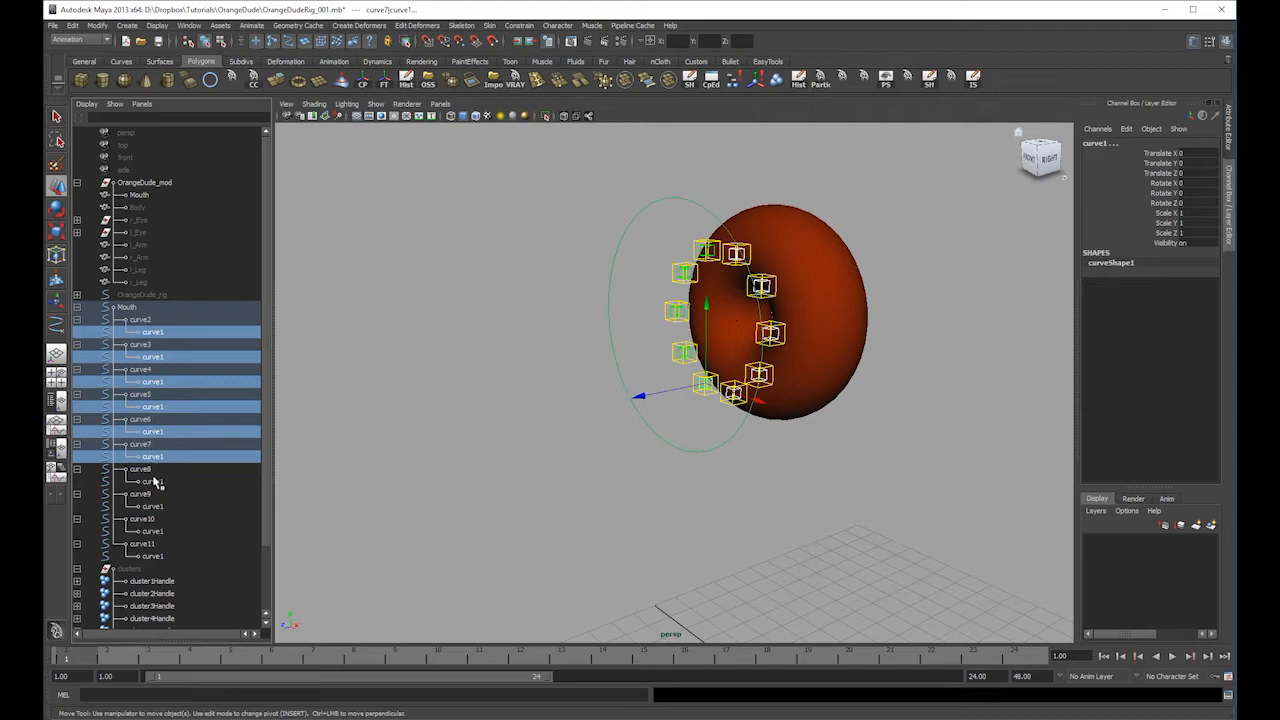
{"action": "left_click", "coordinate": [154, 481], "text": "ctrl"}
{"action": "left_click", "coordinate": [155, 506], "text": "ctrl"}
{"action": "left_click", "coordinate": [157, 531], "text": "ctrl"}
{"action": "left_click", "coordinate": [158, 556], "text": "ctrl"}
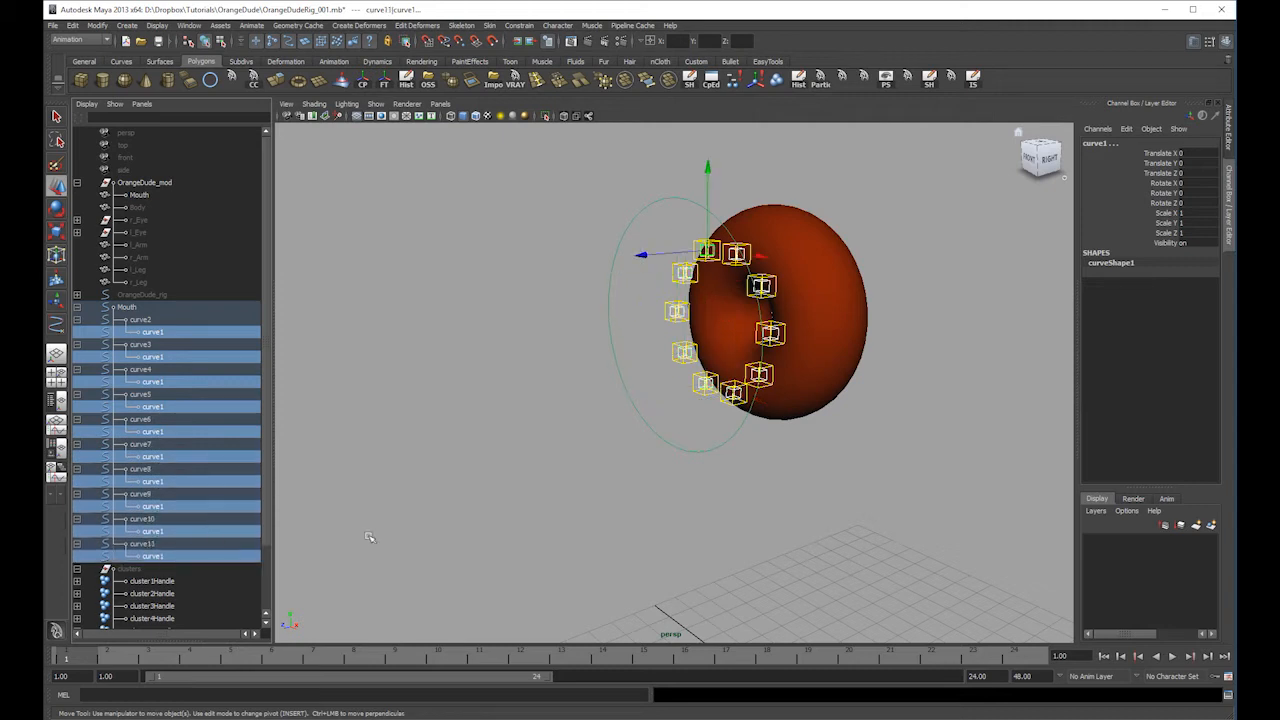
{"action": "key", "text": "ctrl+g"}
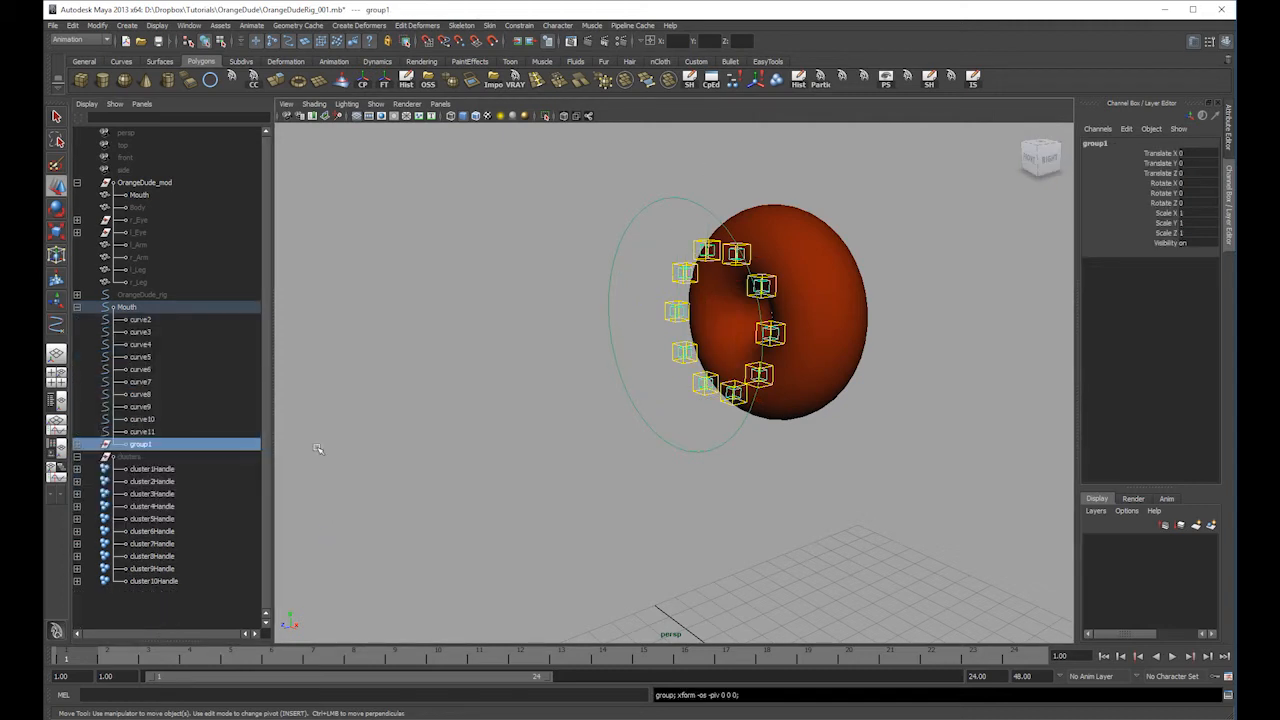
- Group each of the ten curves inside group1 individually so every curve sits in its own parent group
{"action": "left_click", "coordinate": [78, 444]}
{"action": "left_click", "coordinate": [162, 456]}
{"action": "key", "text": "ctrl+g"}
{"action": "left_click", "coordinate": [166, 469]}
{"action": "key", "text": "ctrl+g"}
{"action": "key", "text": "ctrl+g"}
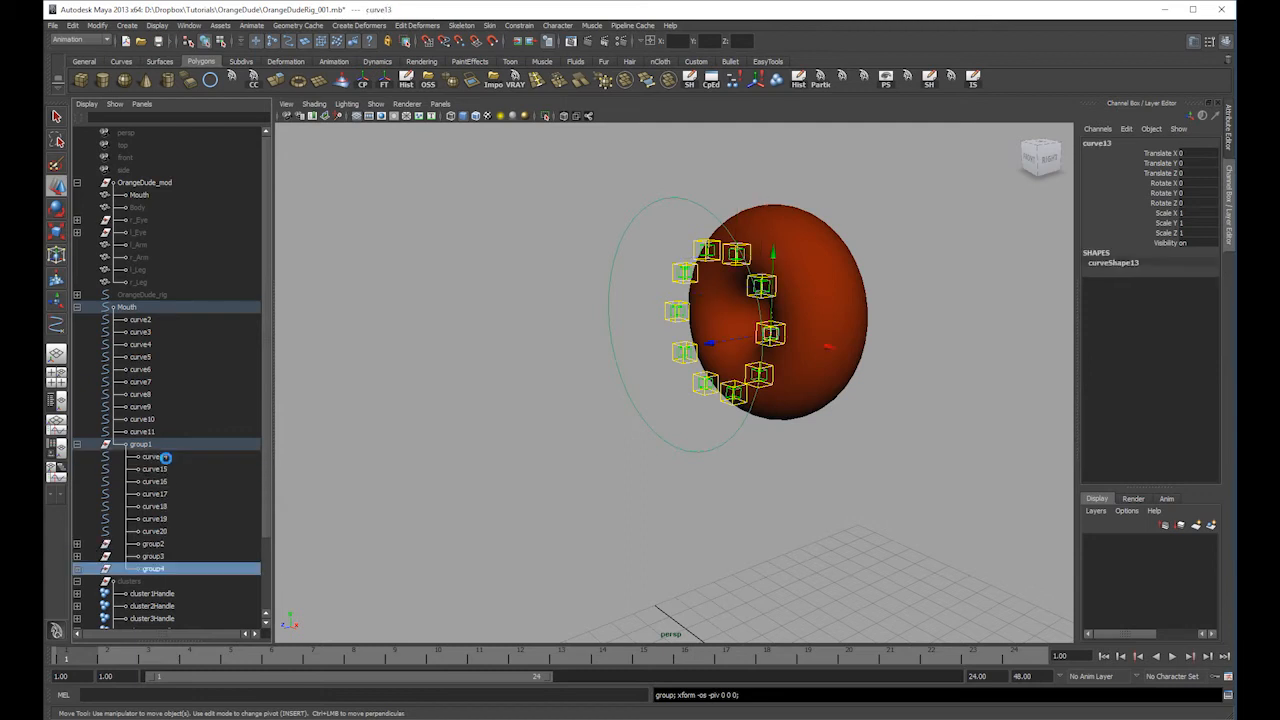
{"action": "left_click", "coordinate": [166, 458]}
{"action": "key", "text": "ctrl+g"}
{"action": "left_click", "coordinate": [166, 458]}
{"action": "key", "text": "ctrl+g"}
{"action": "left_click", "coordinate": [167, 459]}
{"action": "key", "text": "ctrl+g"}
{"action": "left_click", "coordinate": [166, 458]}
{"action": "key", "text": "ctrl+g"}
{"action": "left_click", "coordinate": [166, 458]}
{"action": "key", "text": "ctrl+g"}
{"action": "left_click", "coordinate": [166, 458]}
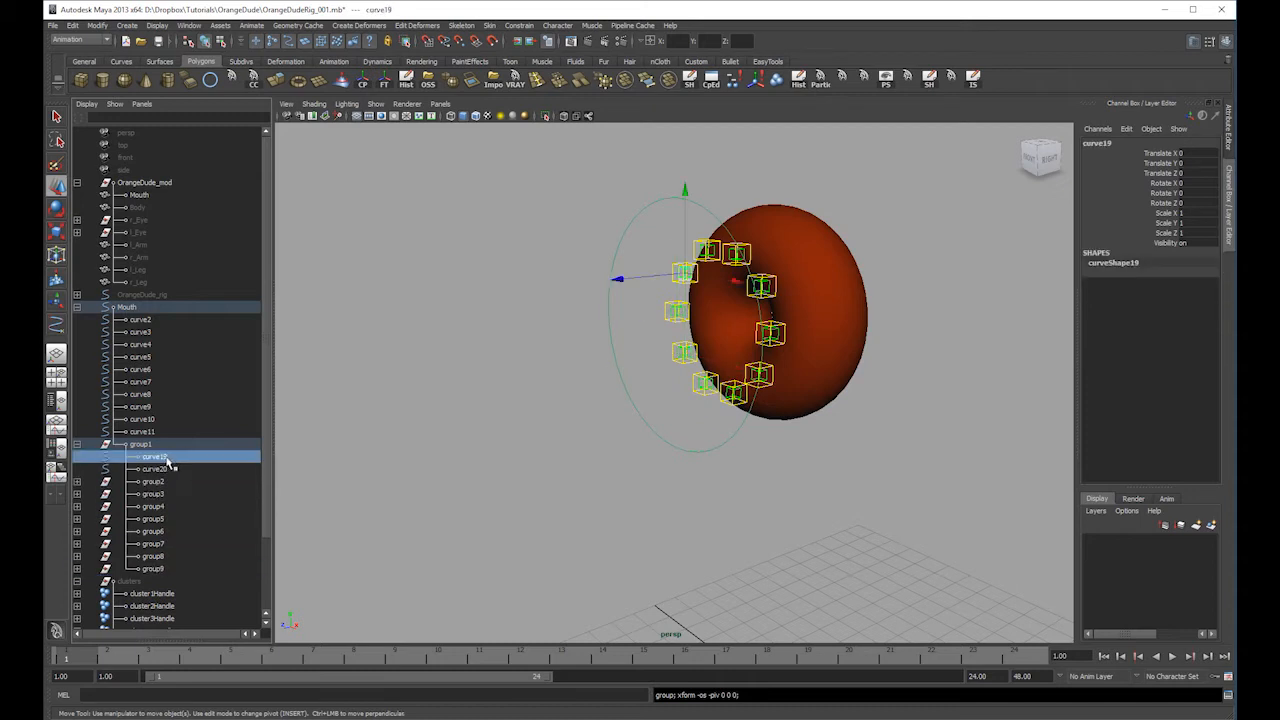
{"action": "key", "text": "ctrl+g"}
{"action": "left_click", "coordinate": [166, 458]}
{"action": "key", "text": "ctrl+g"}
{"action": "left_click", "coordinate": [166, 458]}
- Group curve2 through curve11 under the Mouth control and name the group Ghosts
{"action": "left_click_drag", "start_coordinate": [140, 319], "coordinate": [160, 440]}
{"action": "key", "text": "ctrl+g"}
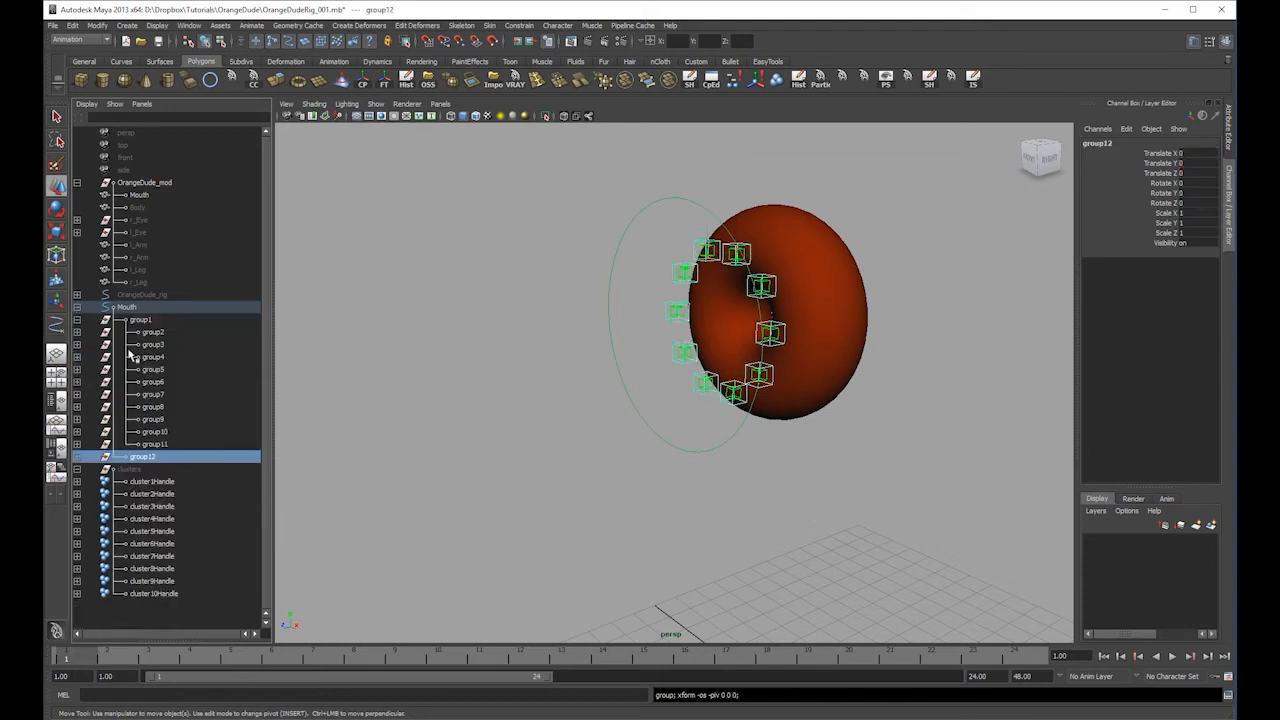
{"action": "double_click", "coordinate": [166, 458]}
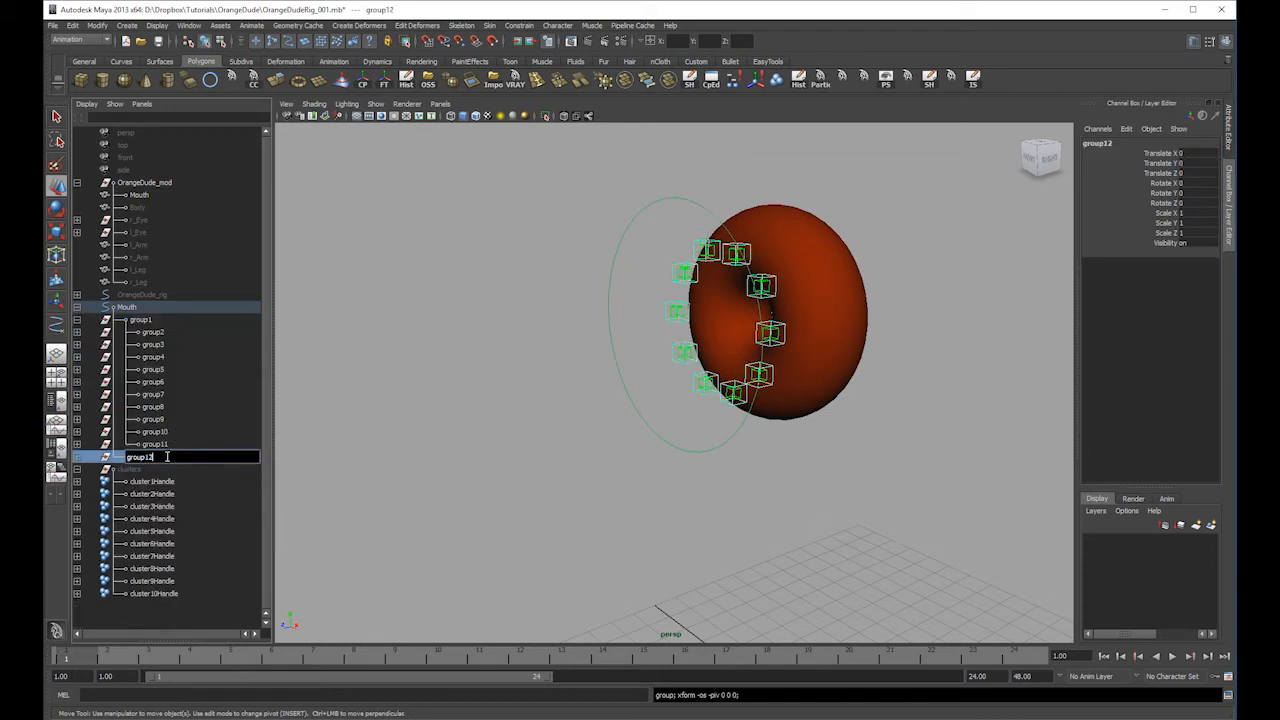
{"action": "type", "text": "c"}
{"action": "type", "text": "hosts"}
{"action": "key", "text": "Return"}
- Rename group1, which holds the individually grouped curves, as Real
{"action": "left_click", "coordinate": [140, 320]}
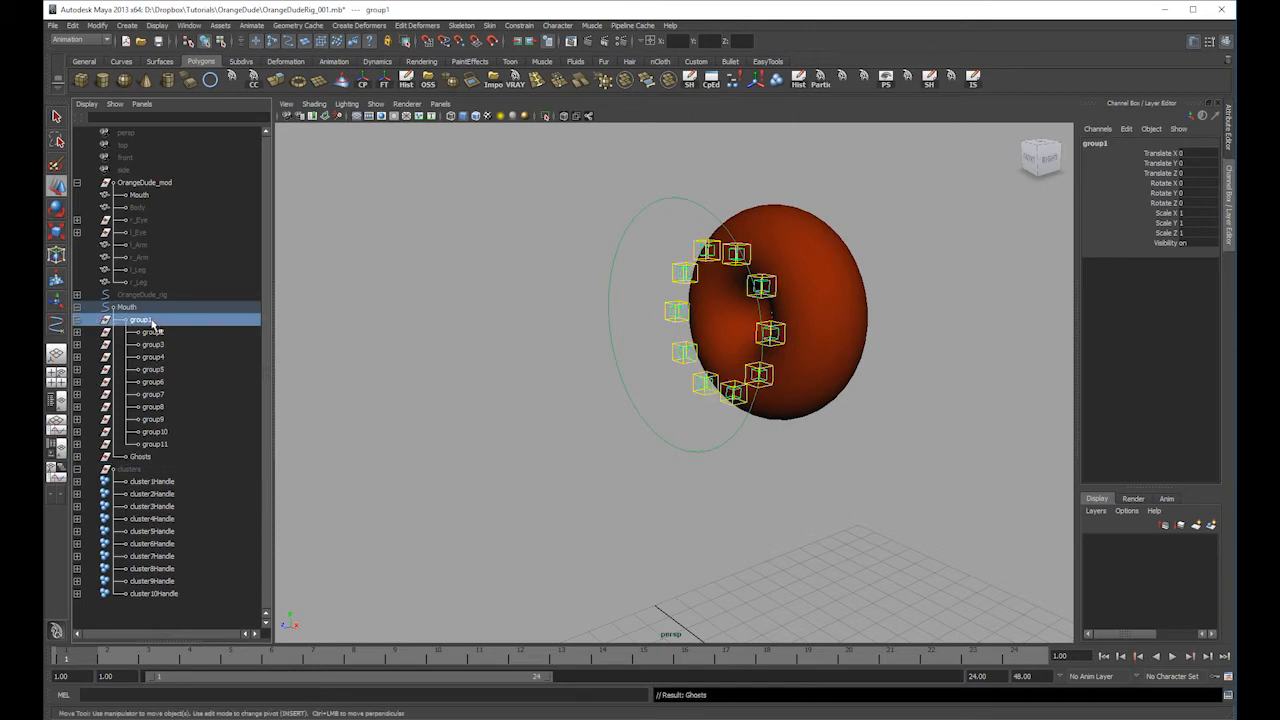
{"action": "double_click", "coordinate": [160, 320]}
{"action": "type", "text": "Real"}
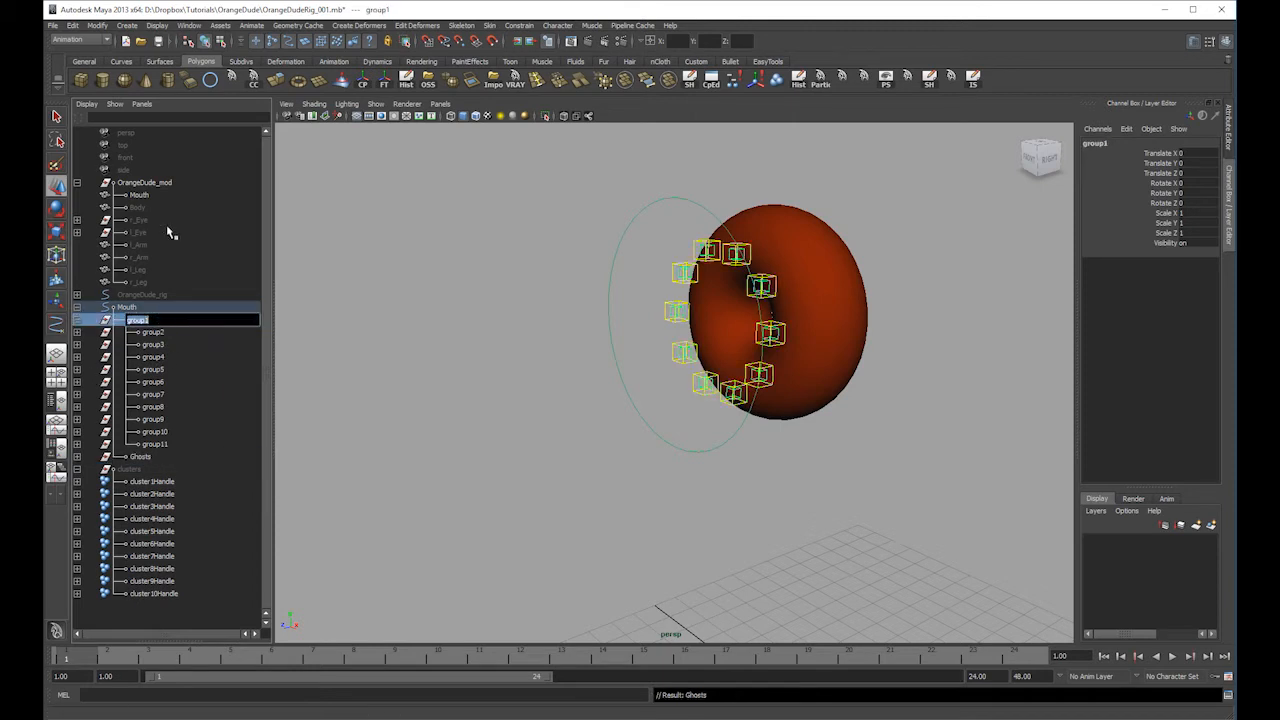
{"action": "key", "text": "Return"}
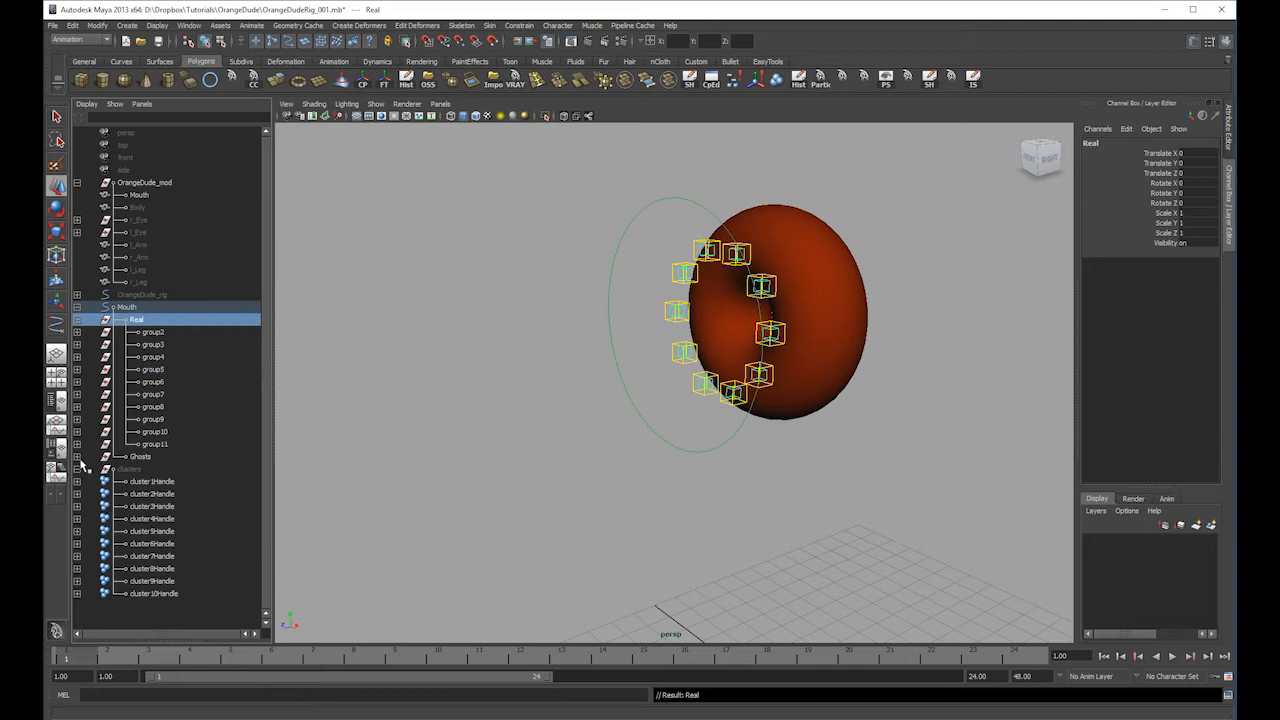
- Expand the Ghosts group and parent-constrain group2 in Real to curve2
{"action": "left_click", "coordinate": [77, 456]}
{"action": "left_click", "coordinate": [158, 470]}
{"action": "left_click", "coordinate": [170, 333], "text": "ctrl"}
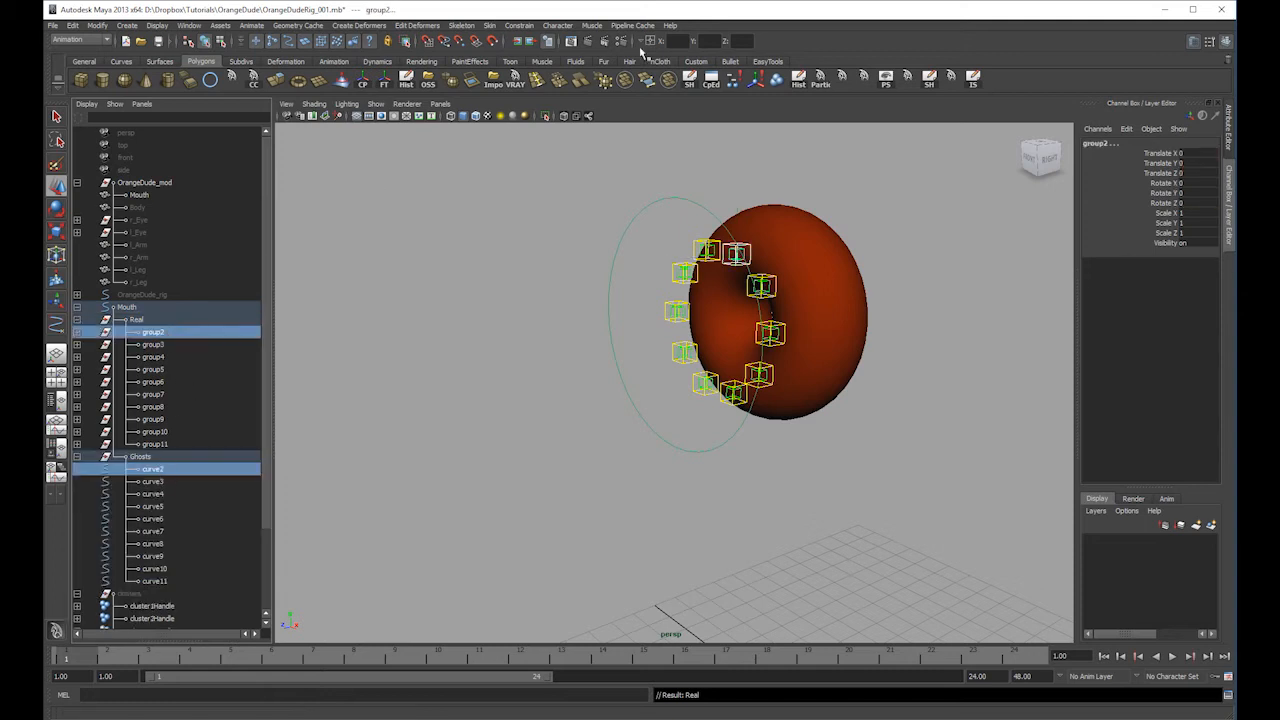
{"action": "left_click", "coordinate": [519, 25]}
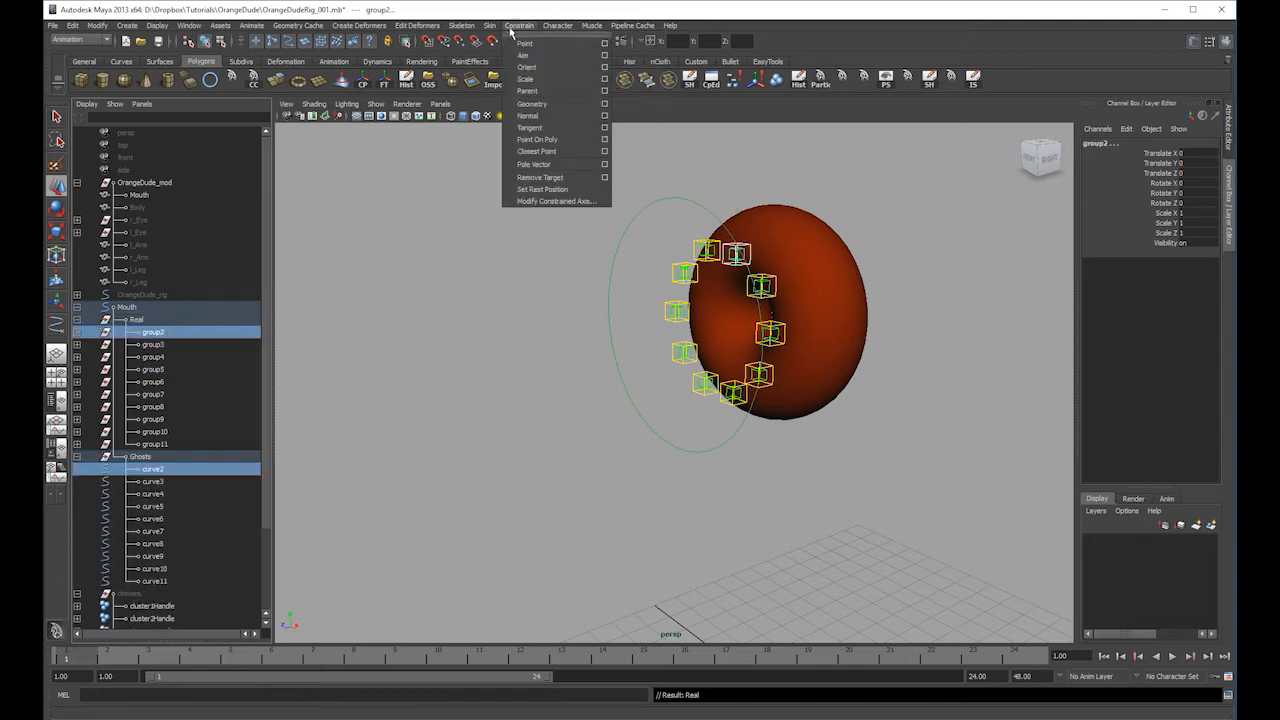
{"action": "left_click", "coordinate": [550, 90]}
- Parent-constrain group3, group4 and group5 in Real to curve3, curve4 and curve5 in Ghosts respectively
{"action": "left_click", "coordinate": [160, 482]}
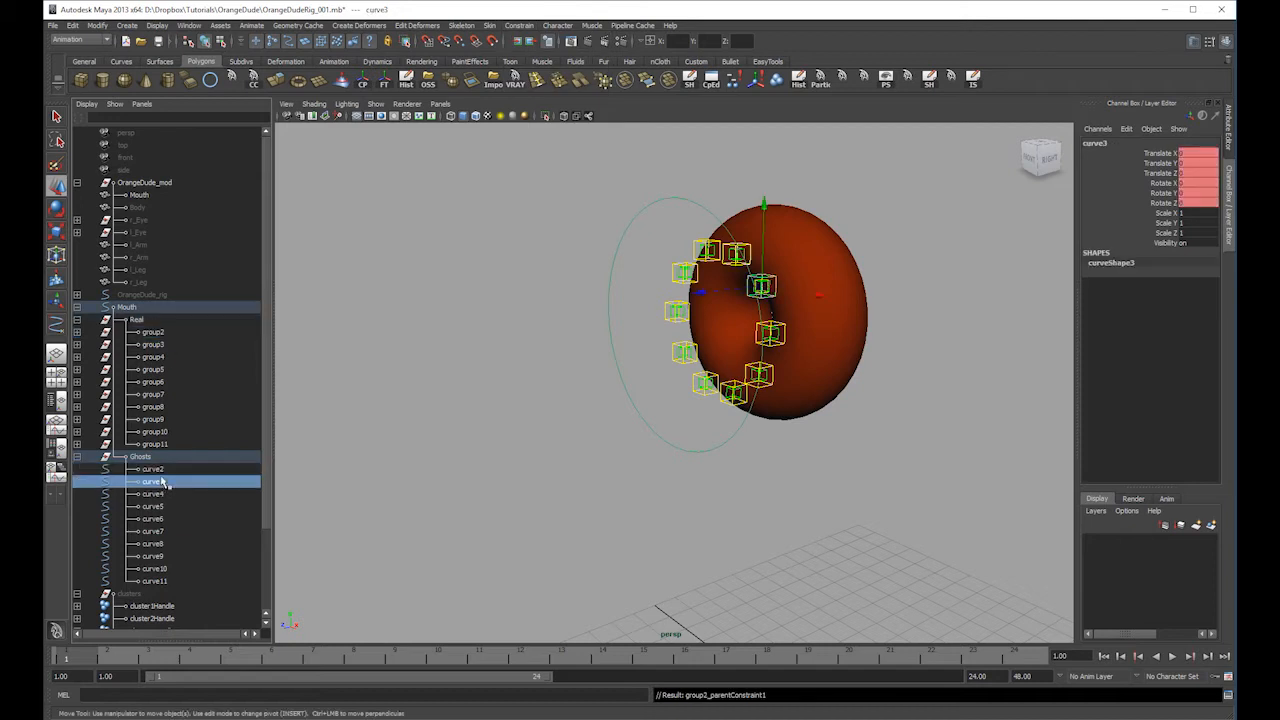
{"action": "left_click", "coordinate": [168, 345], "text": "ctrl"}
{"action": "key", "text": "g"}
{"action": "left_click", "coordinate": [160, 494]}
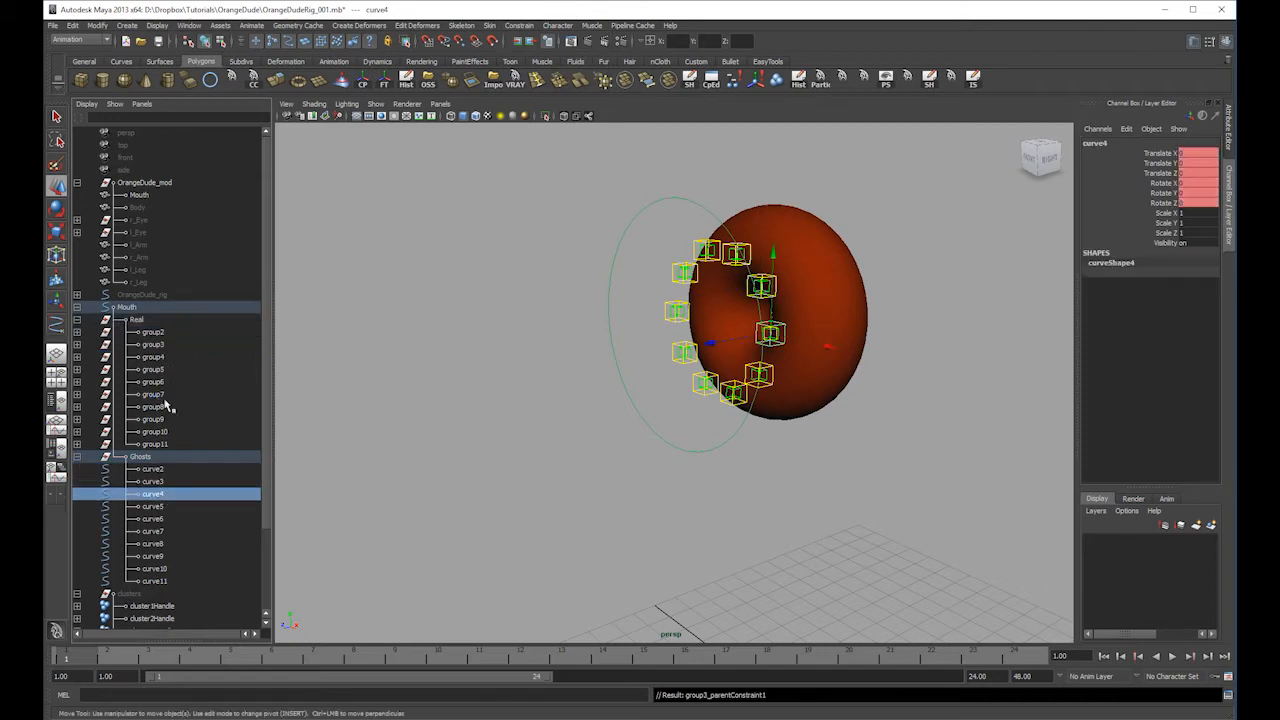
{"action": "left_click", "coordinate": [165, 357], "text": "ctrl"}
{"action": "key", "text": "g"}
{"action": "left_click", "coordinate": [160, 506]}
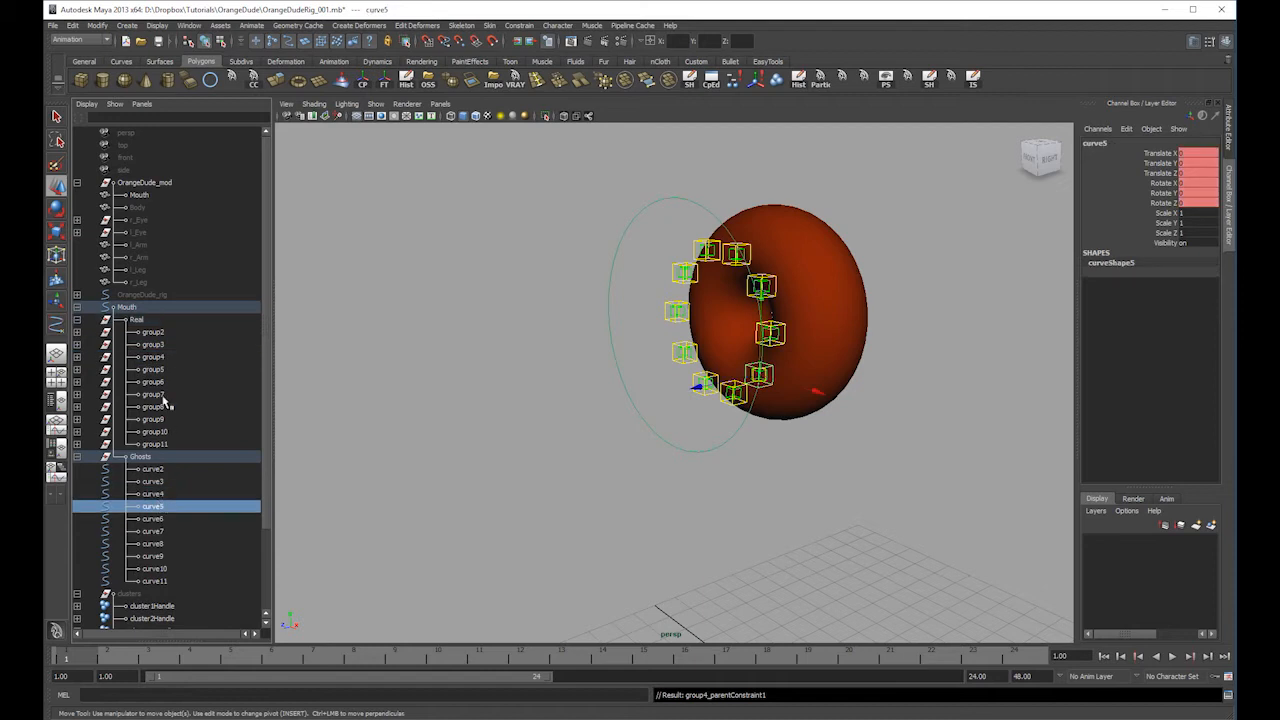
{"action": "left_click", "coordinate": [160, 370], "text": "ctrl"}
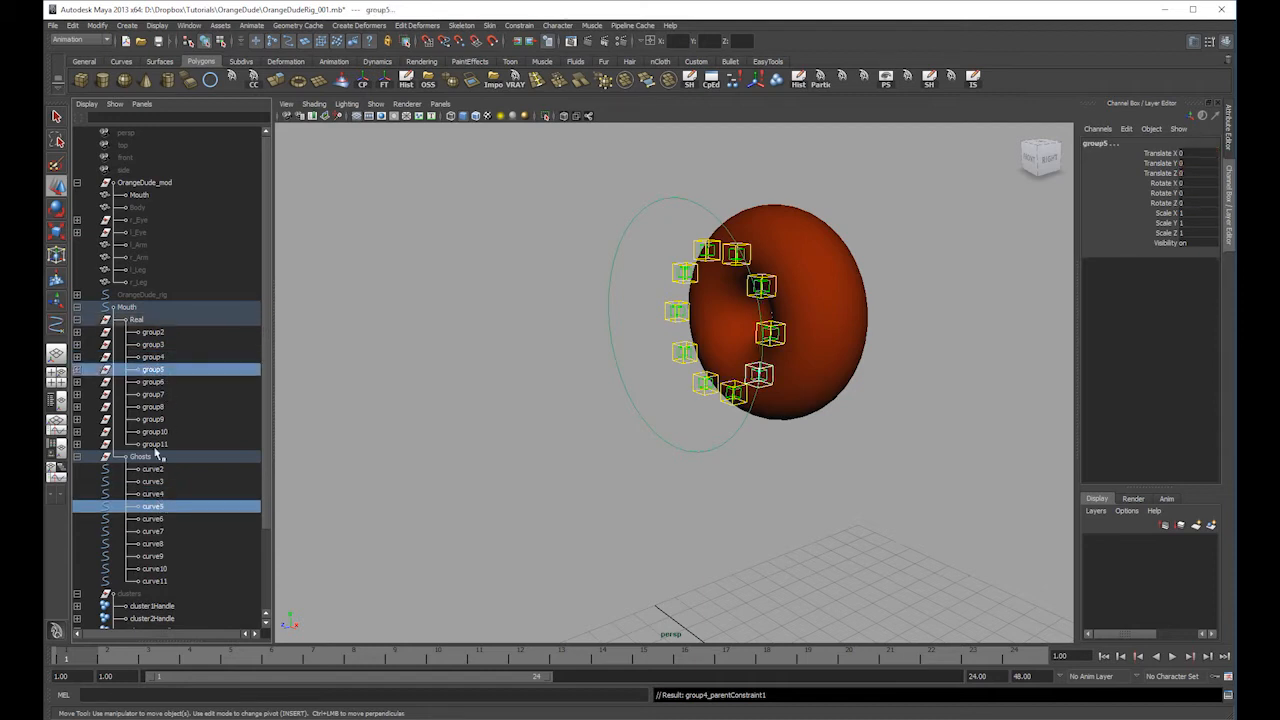
{"action": "key", "text": "g"}
- Parent-constrain group6, group7 and group8 in Real to curve6, curve7 and curve8 in Ghosts respectively
{"action": "left_click", "coordinate": [160, 519]}
{"action": "left_click", "coordinate": [160, 382], "text": "ctrl"}
{"action": "key", "text": "g"}
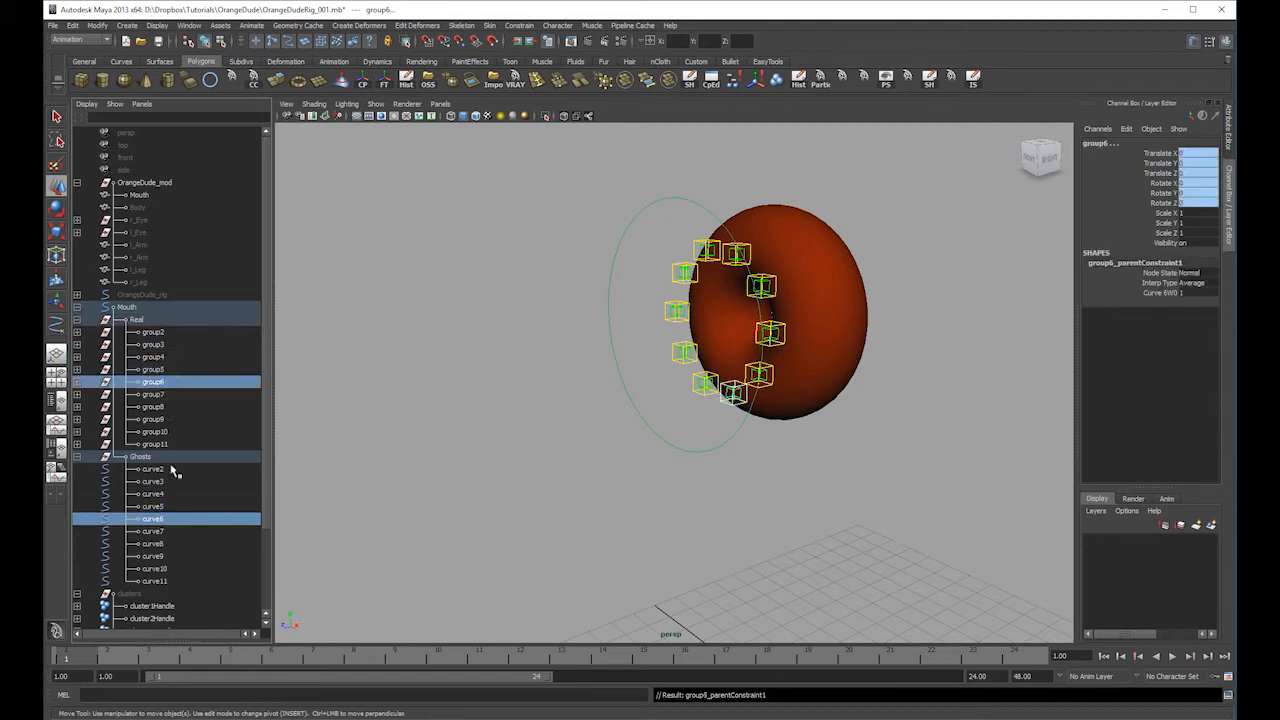
{"action": "left_click", "coordinate": [155, 531]}
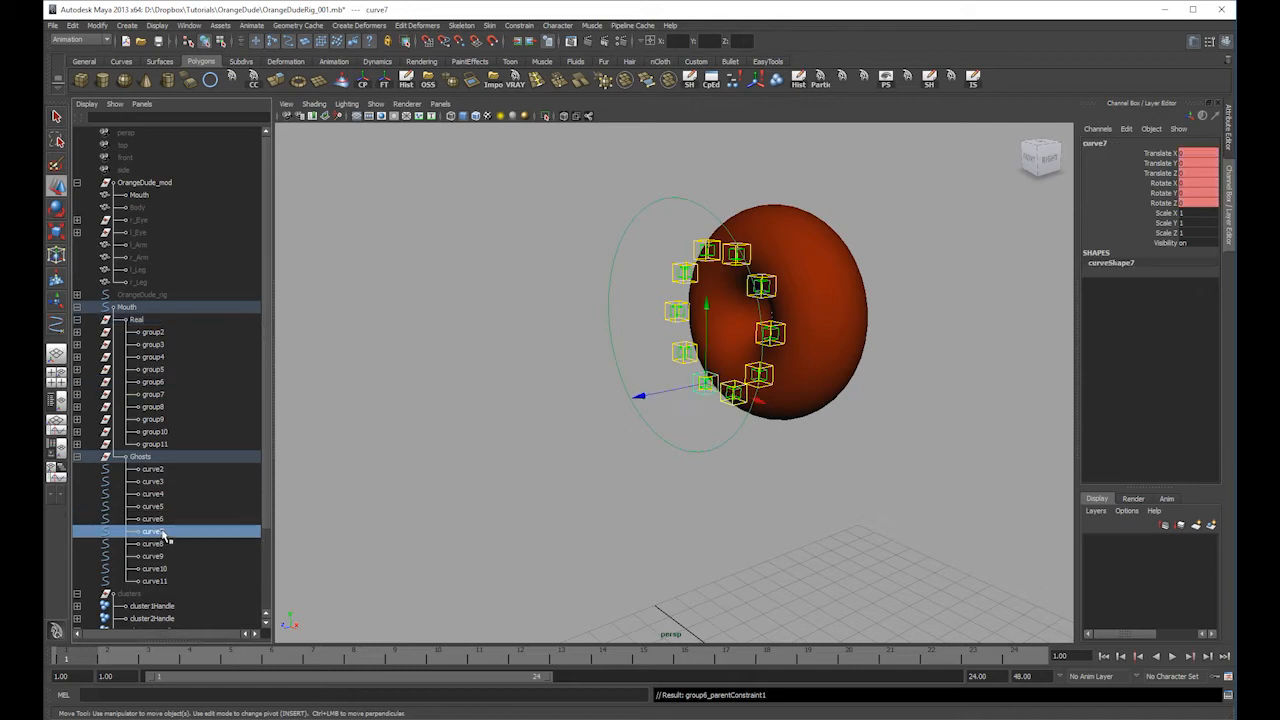
{"action": "left_click", "coordinate": [163, 396], "text": "ctrl"}
{"action": "key", "text": "g"}
{"action": "left_click", "coordinate": [158, 543]}
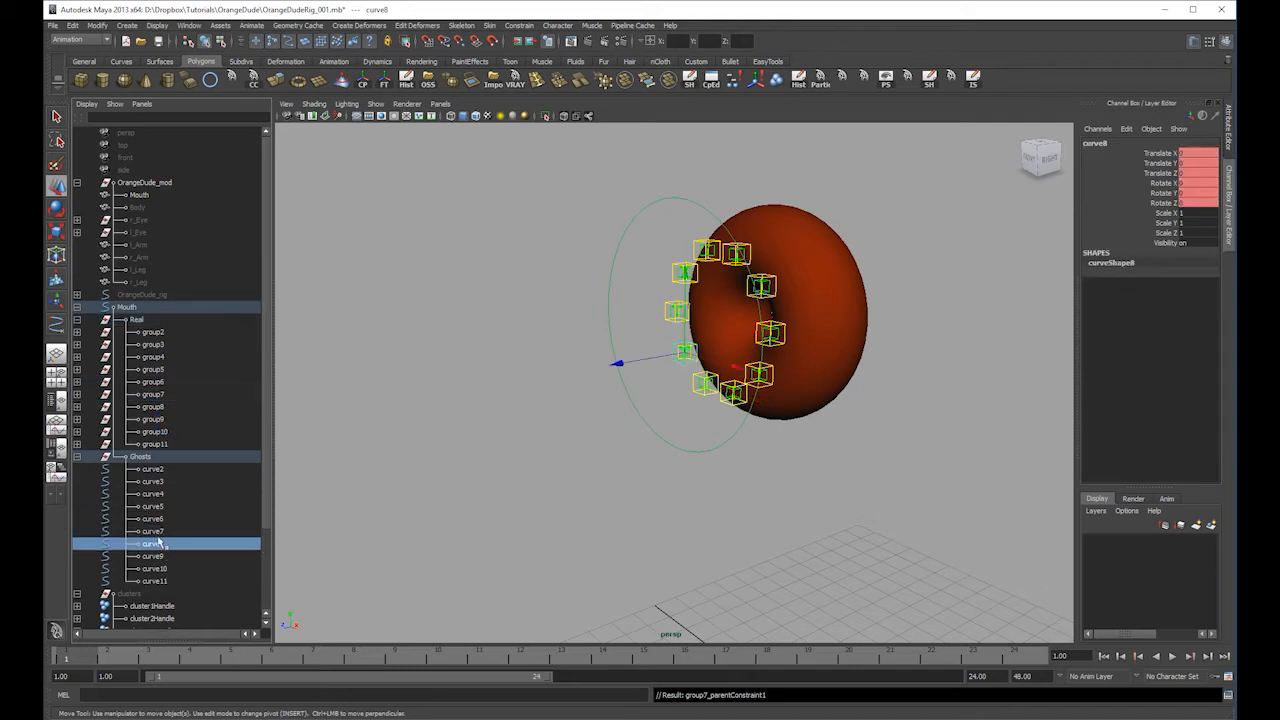
{"action": "left_click", "coordinate": [158, 408], "text": "ctrl"}
{"action": "key", "text": "g"}
- Parent-constrain group8 in Real to curve9 in Ghosts
{"action": "left_click", "coordinate": [155, 556]}
{"action": "left_click", "coordinate": [160, 410], "text": "ctrl"}
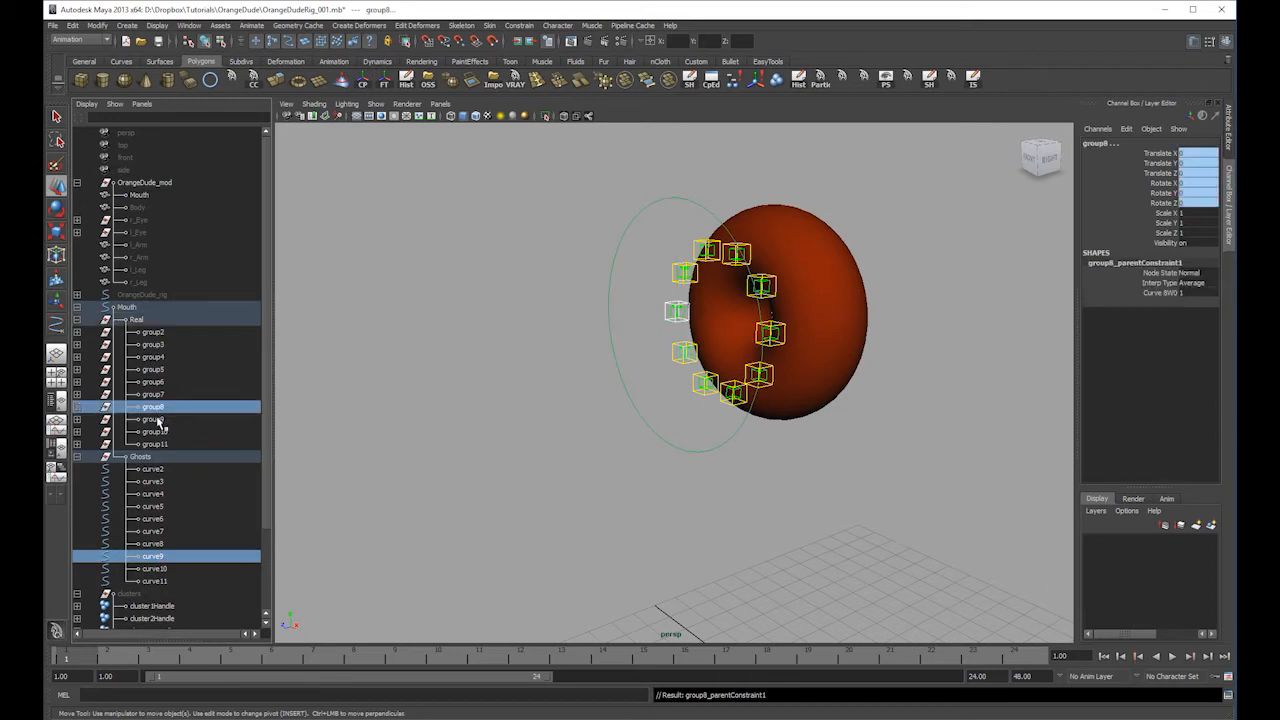
{"action": "key", "text": "g"}
- Parent-constrain group10 to curve10 and group11 to curve11
{"action": "left_click", "coordinate": [158, 568]}
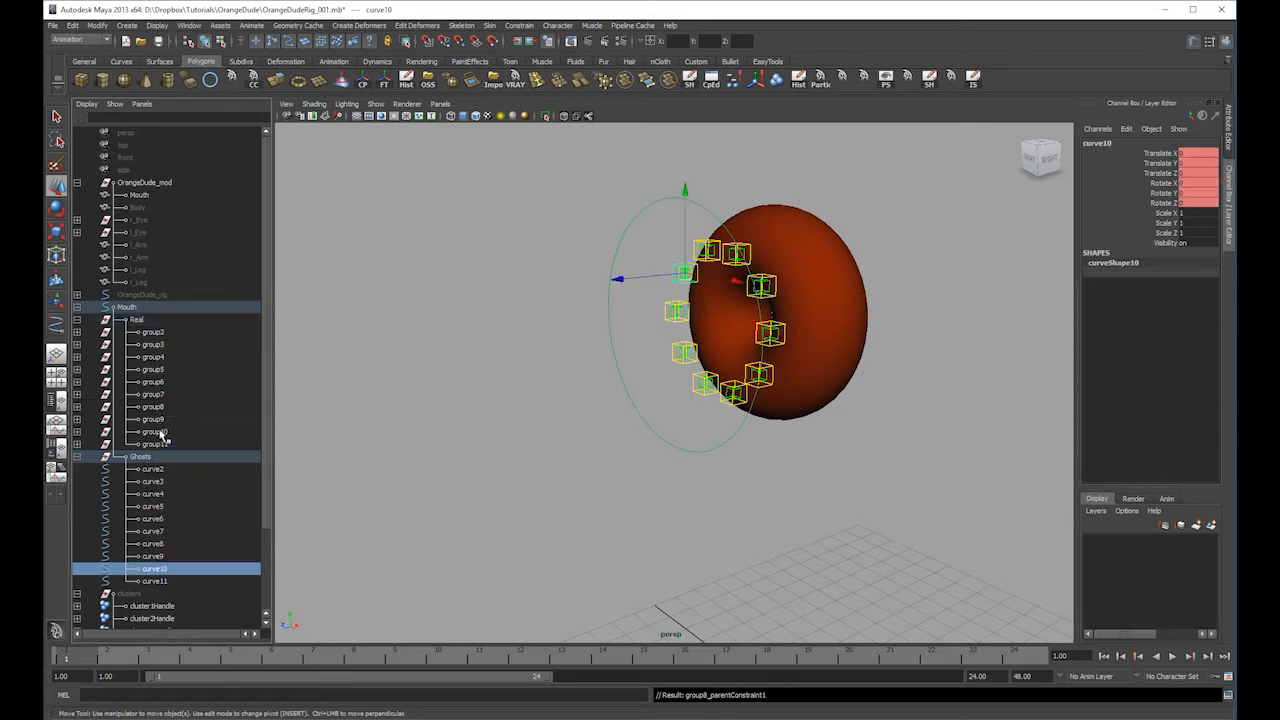
{"action": "left_click", "coordinate": [160, 432], "text": "ctrl"}
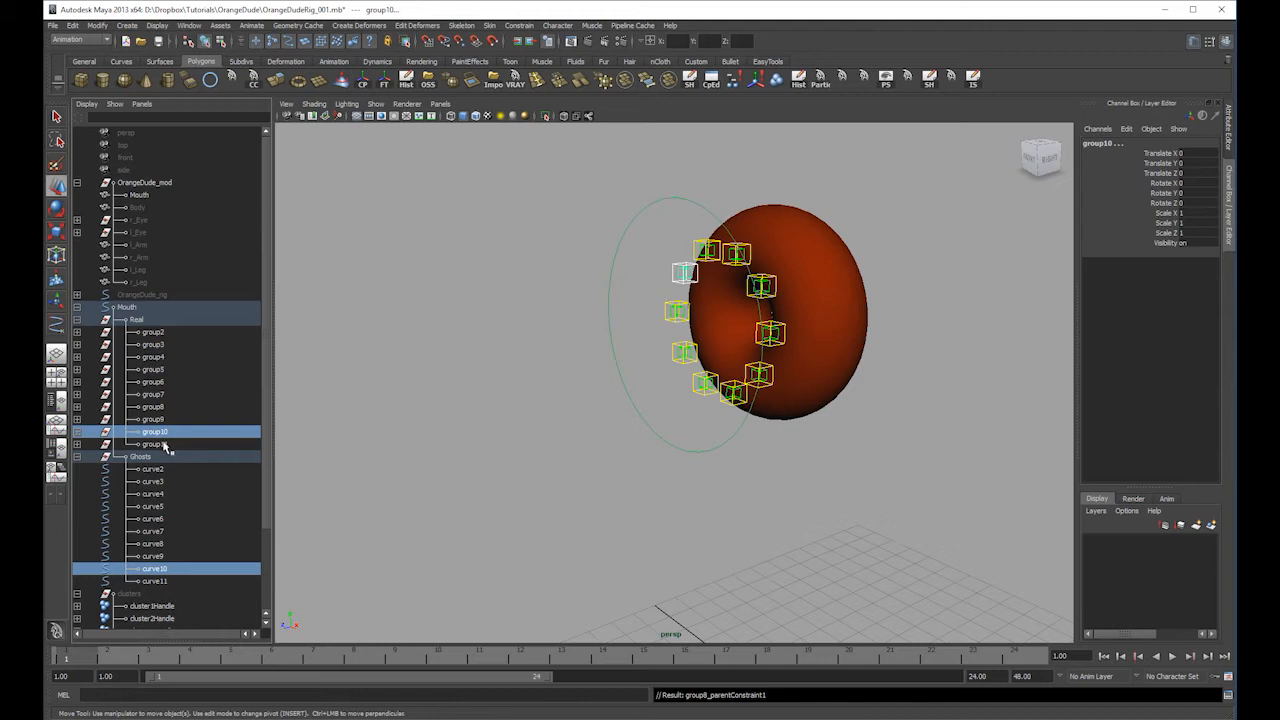
{"action": "key", "text": "g"}
{"action": "left_click", "coordinate": [155, 581]}
{"action": "left_click", "coordinate": [157, 444], "text": "ctrl"}
{"action": "key", "text": "g"}
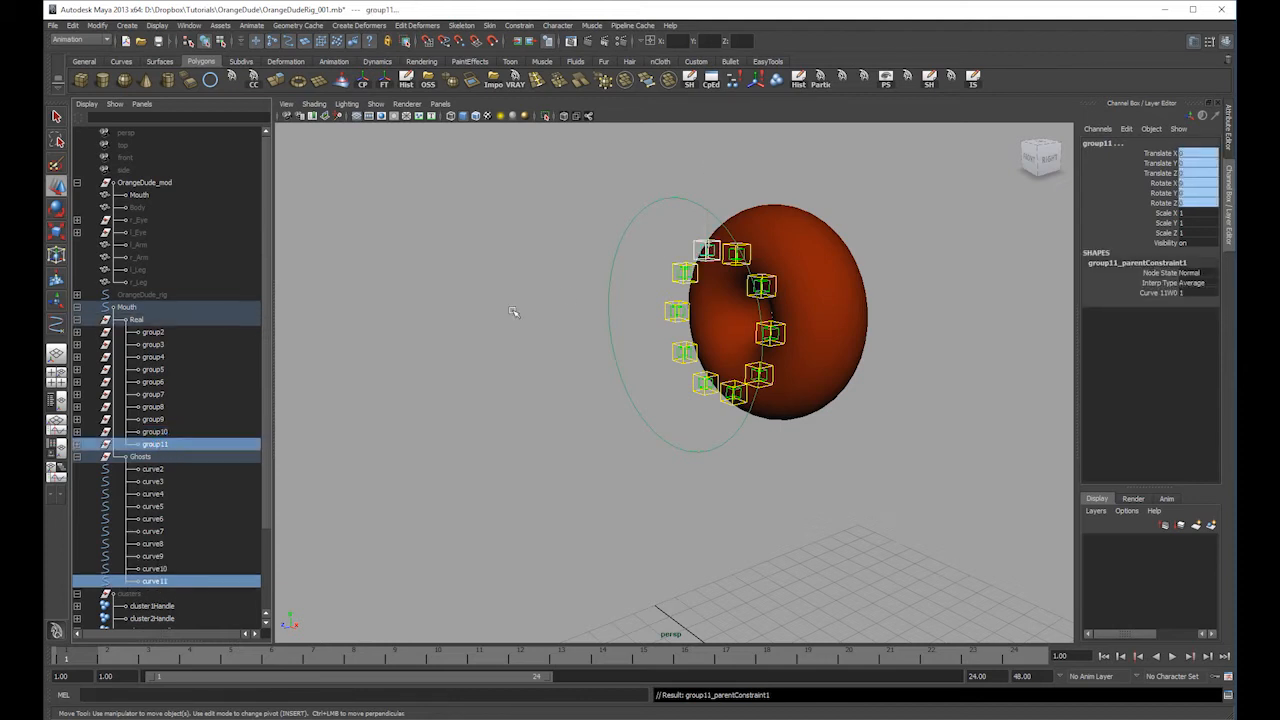
- Scrub the Mouth control's Happy attribute and view the mouth from the front to check how the controls follow
{"action": "left_click", "coordinate": [727, 243]}
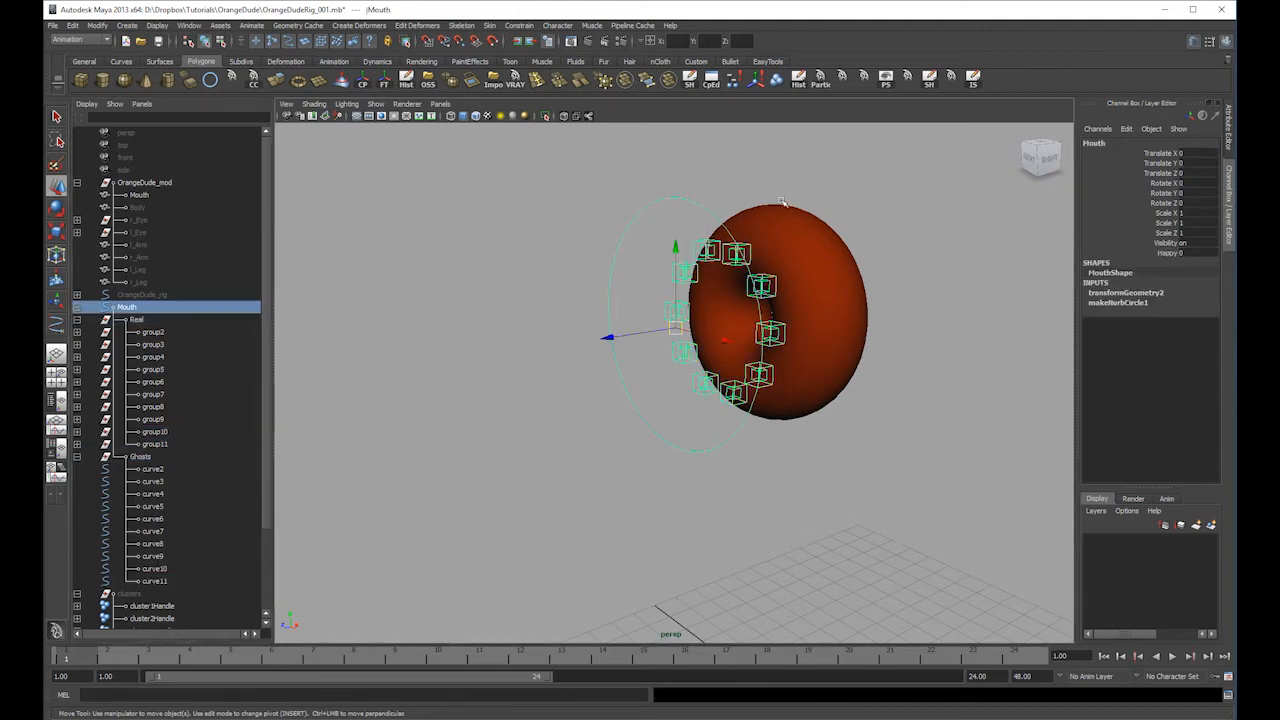
{"action": "left_click", "coordinate": [1170, 253]}
{"action": "right_click_drag", "start_coordinate": [1056, 219], "coordinate": [882, 243]}
{"action": "middle_click_drag", "start_coordinate": [885, 243], "coordinate": [848, 240]}
{"action": "left_click_drag", "start_coordinate": [920, 227], "coordinate": [890, 272], "text": "alt"}
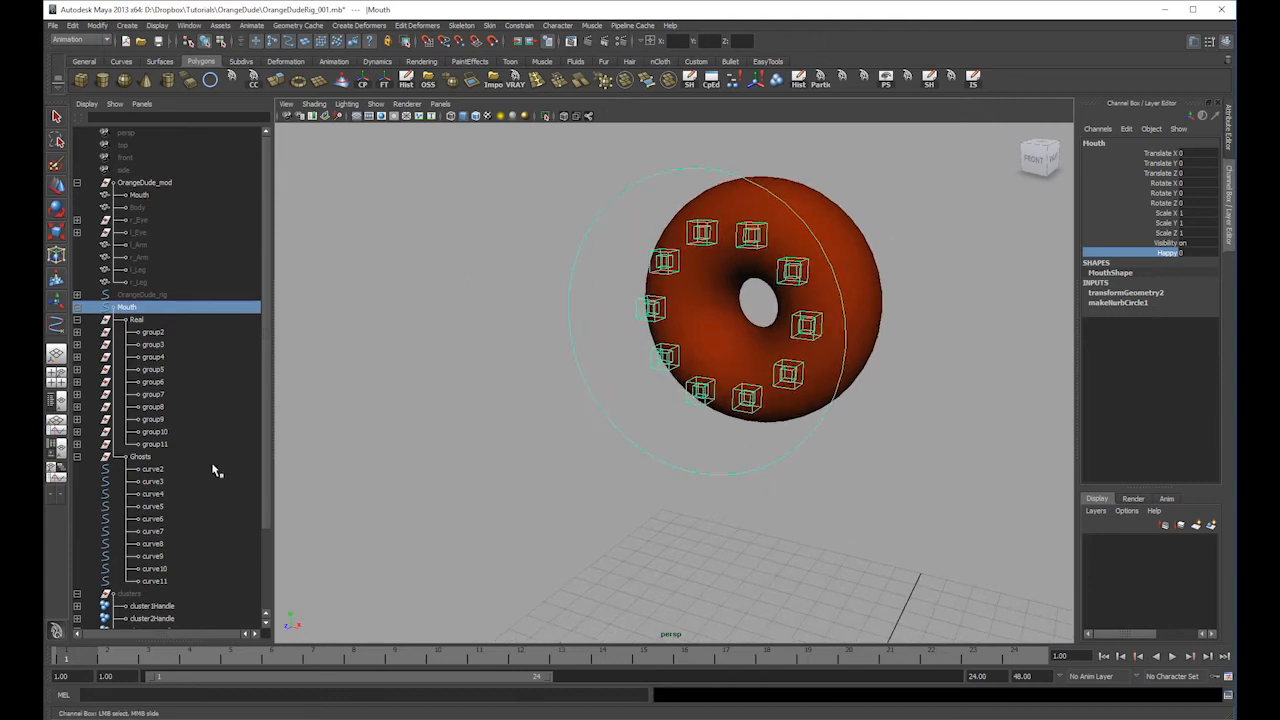
- Examine the Ghosts curves and group8 through group10 in Real for a mismatched or missing parent constraint
{"action": "left_click_drag", "start_coordinate": [162, 472], "coordinate": [171, 580]}
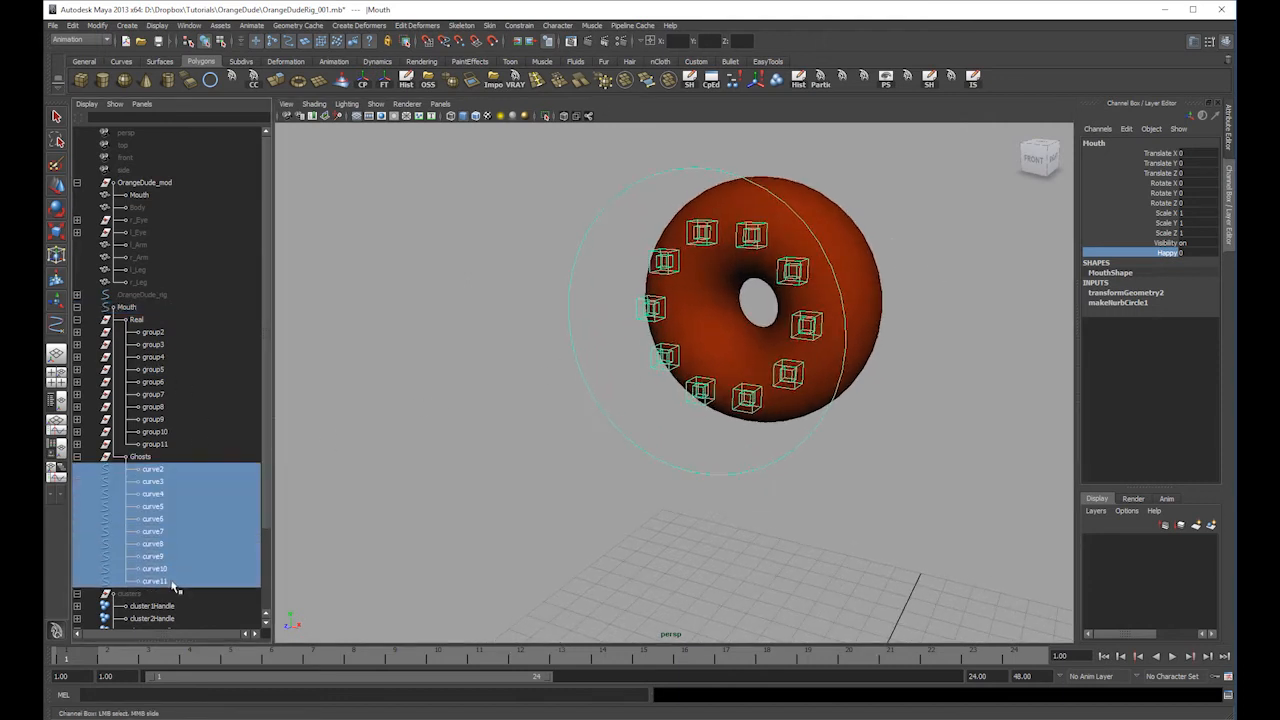
{"action": "left_click", "coordinate": [155, 556]}
{"action": "key", "text": "w"}
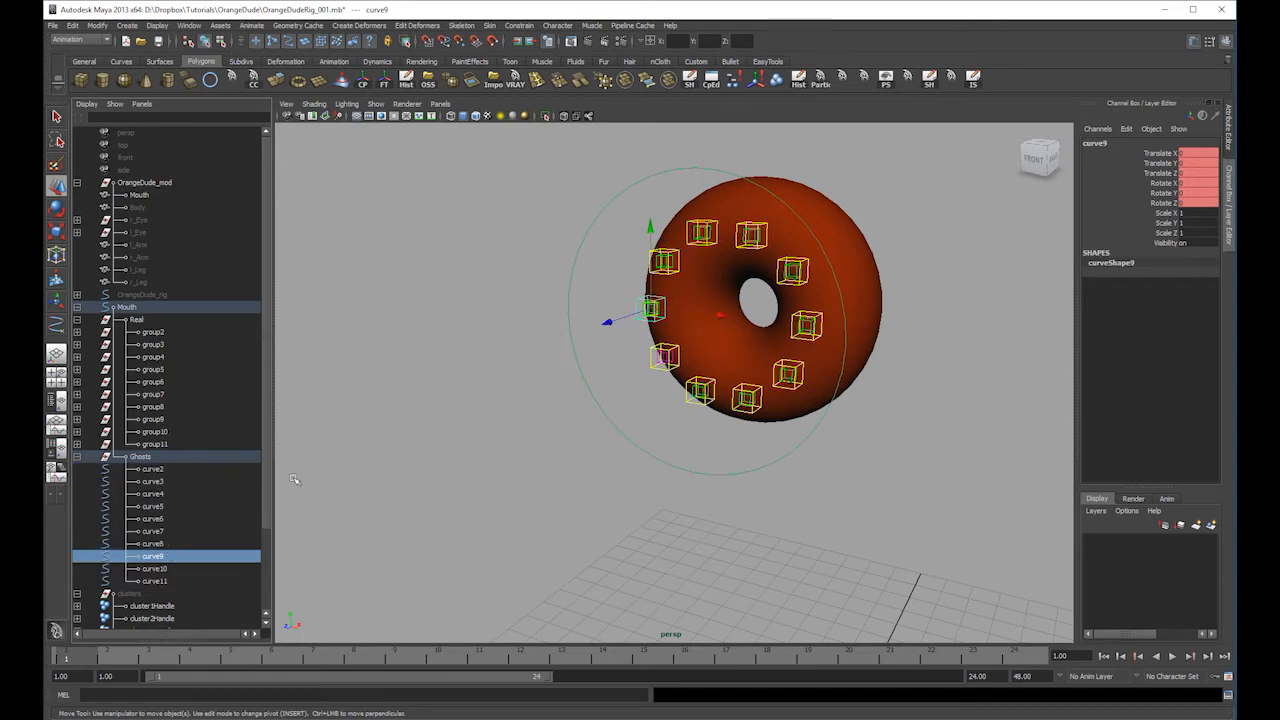
{"action": "left_click", "coordinate": [157, 456]}
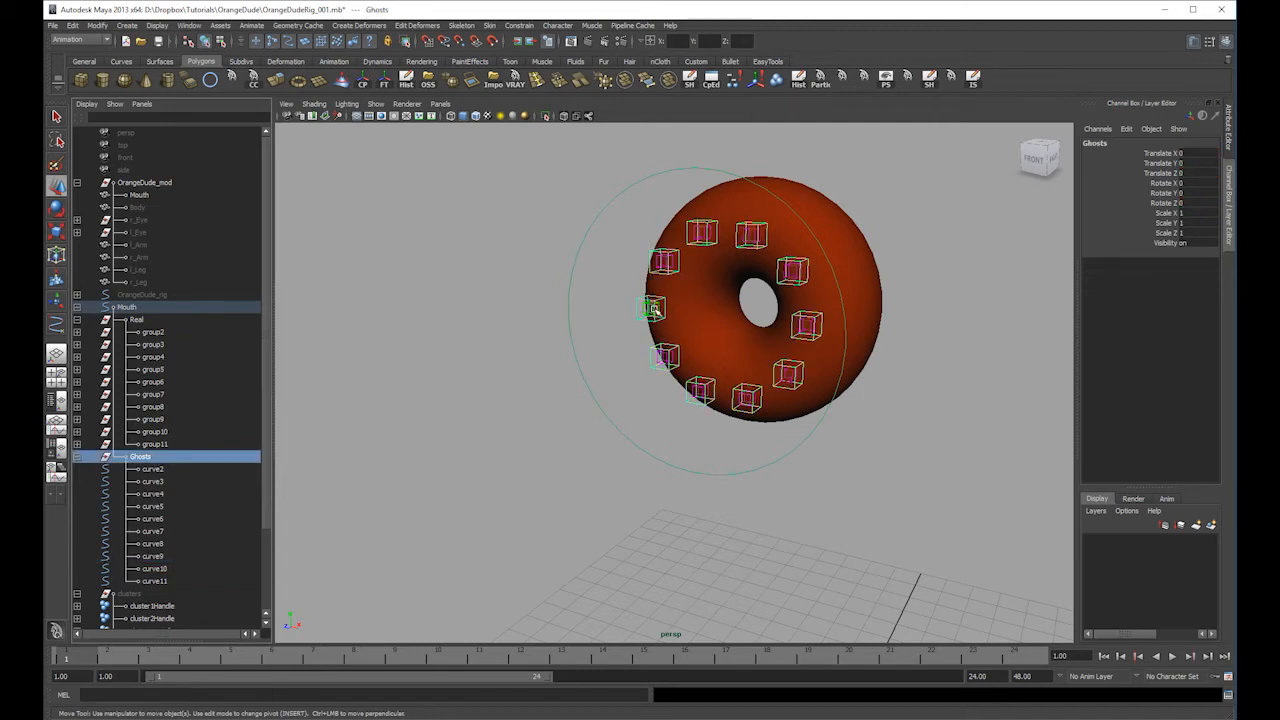
{"action": "left_click", "coordinate": [156, 432]}
{"action": "left_click", "coordinate": [161, 420]}
{"action": "left_click", "coordinate": [160, 407]}
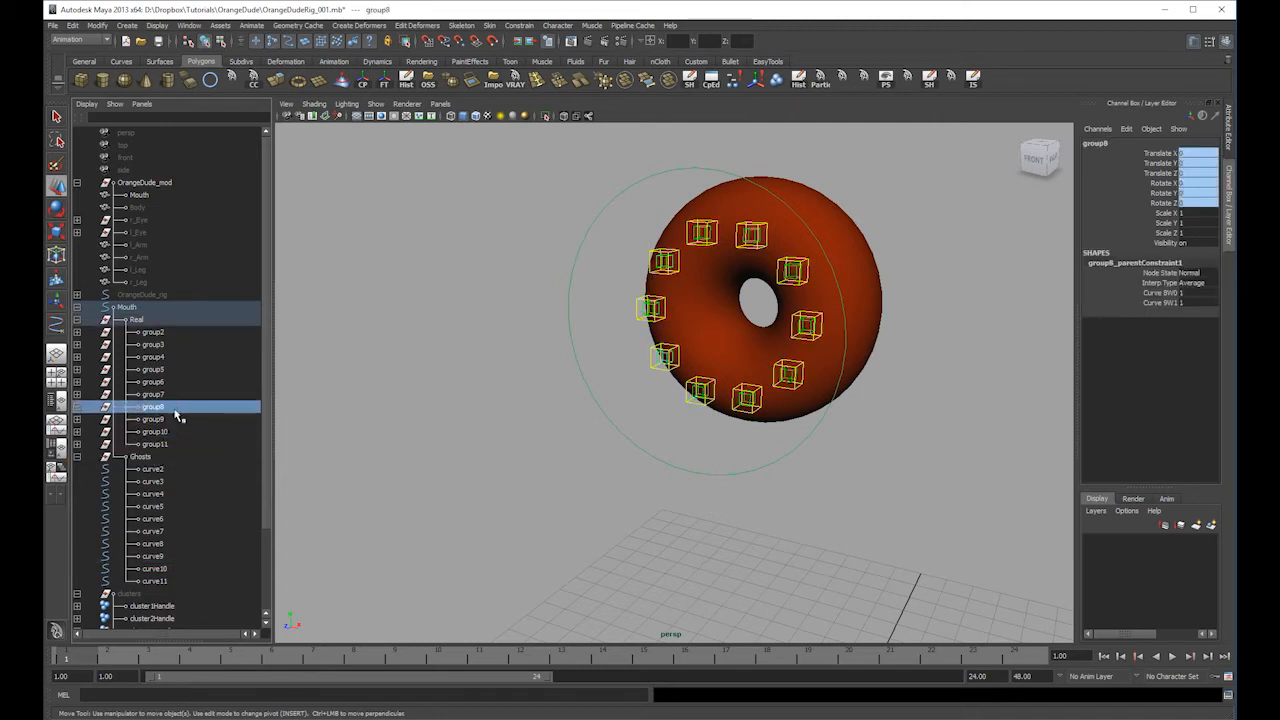
{"action": "left_click", "coordinate": [647, 308]}
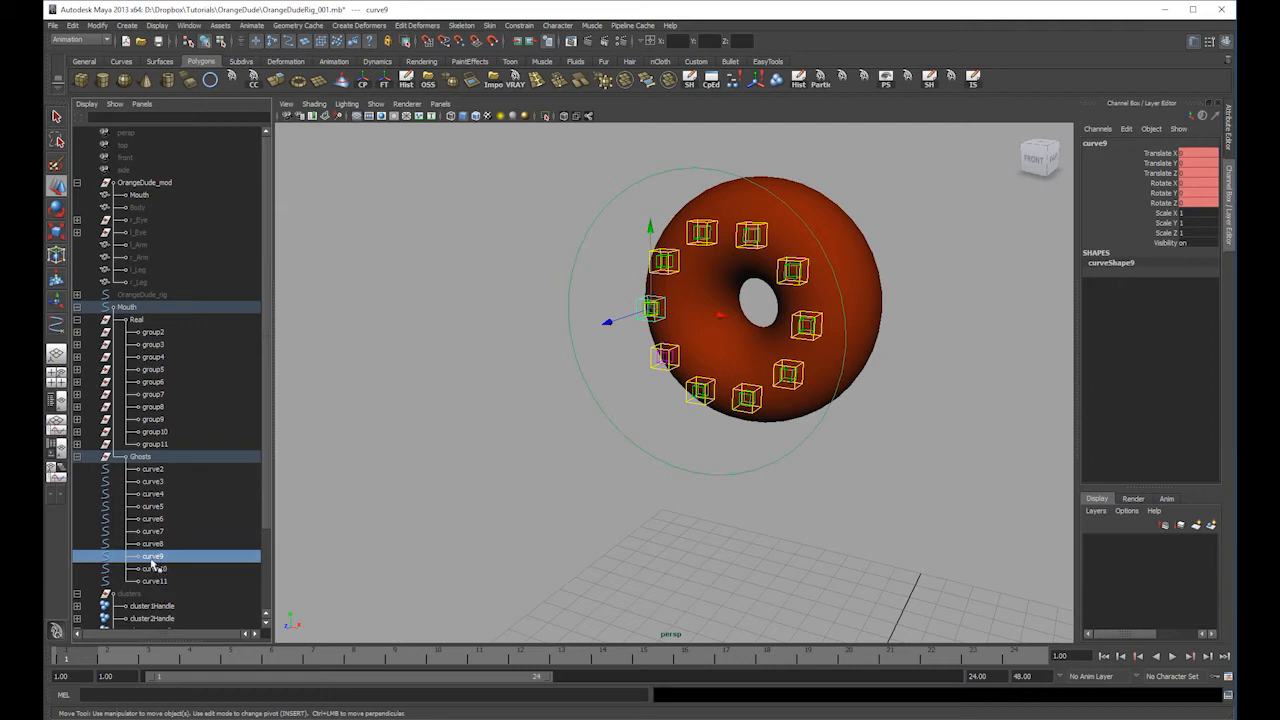
{"action": "left_click", "coordinate": [165, 419]}
{"action": "left_click", "coordinate": [161, 408]}
{"action": "left_click", "coordinate": [162, 421]}
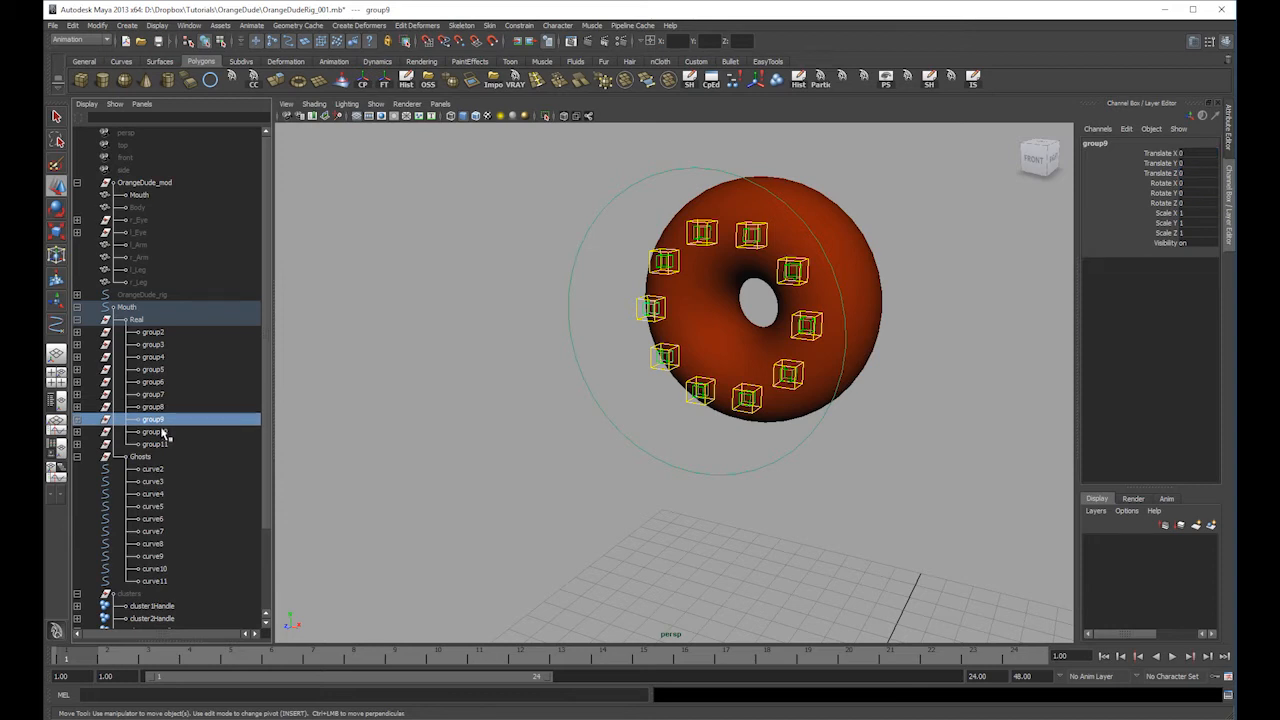
- Break the connections on group10's translate and rotate channels
{"action": "left_click", "coordinate": [166, 432]}
{"action": "left_click_drag", "start_coordinate": [1168, 155], "coordinate": [1168, 205]}
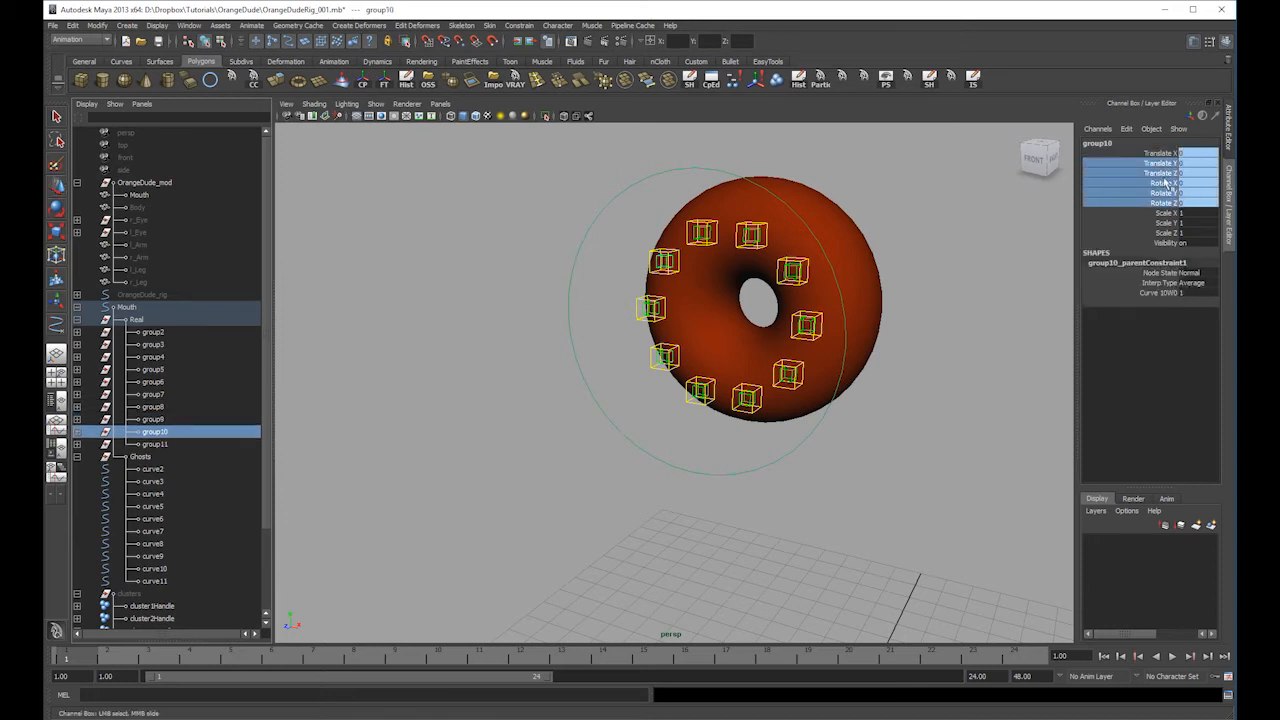
{"action": "right_click", "coordinate": [1170, 183]}
{"action": "left_click", "coordinate": [1198, 395]}
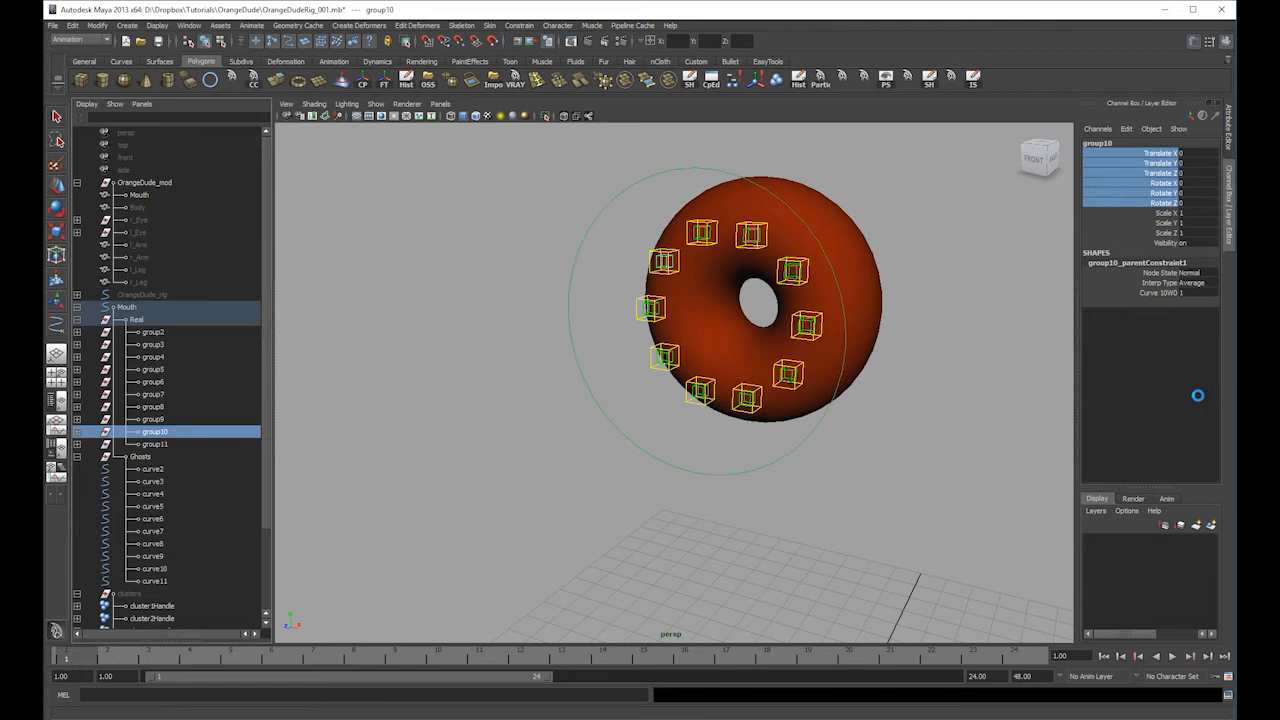
- Break the connections on the translate and rotate channels of group8 through group11 together
{"action": "left_click", "coordinate": [157, 444]}
{"action": "key", "text": "w"}
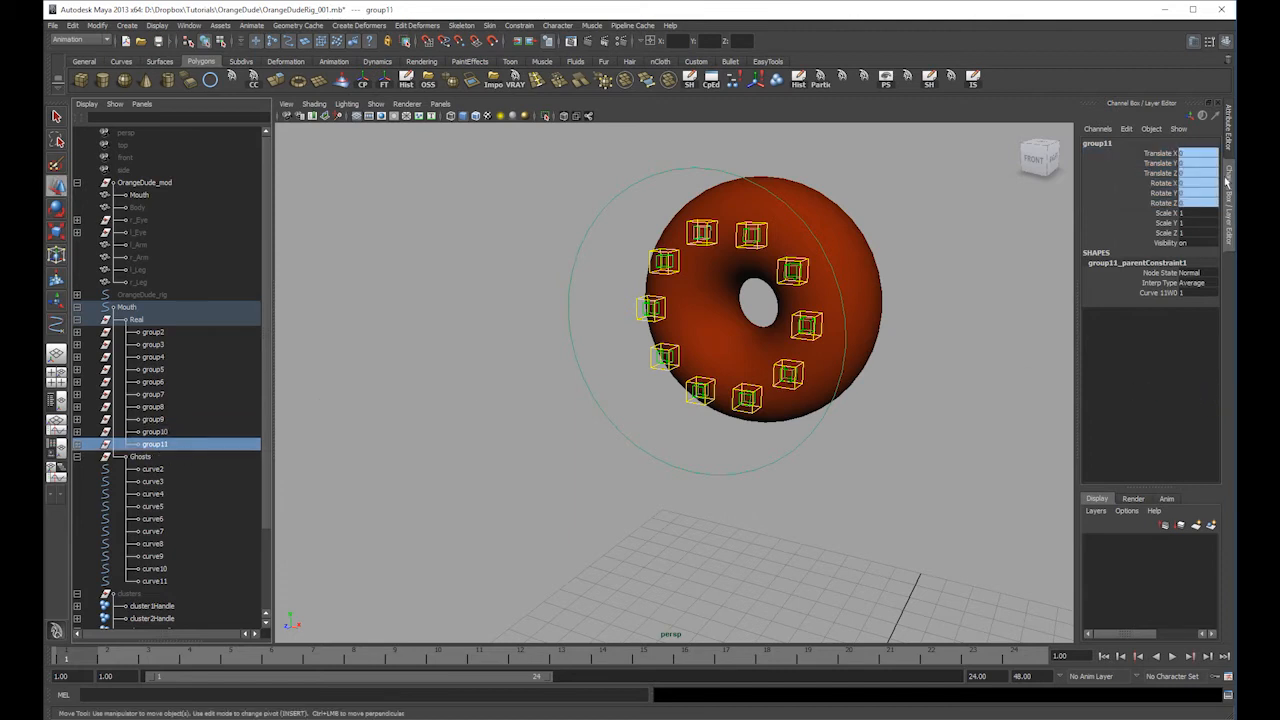
{"action": "left_click", "coordinate": [168, 406], "text": "shift"}
{"action": "mouse_move", "coordinate": [1162, 154]}
{"action": "left_mouse_down"}
{"action": "mouse_move", "coordinate": [1167, 198]}
{"action": "mouse_move", "coordinate": [1165, 156]}
{"action": "left_mouse_up"}
{"action": "right_click", "coordinate": [1161, 160]}
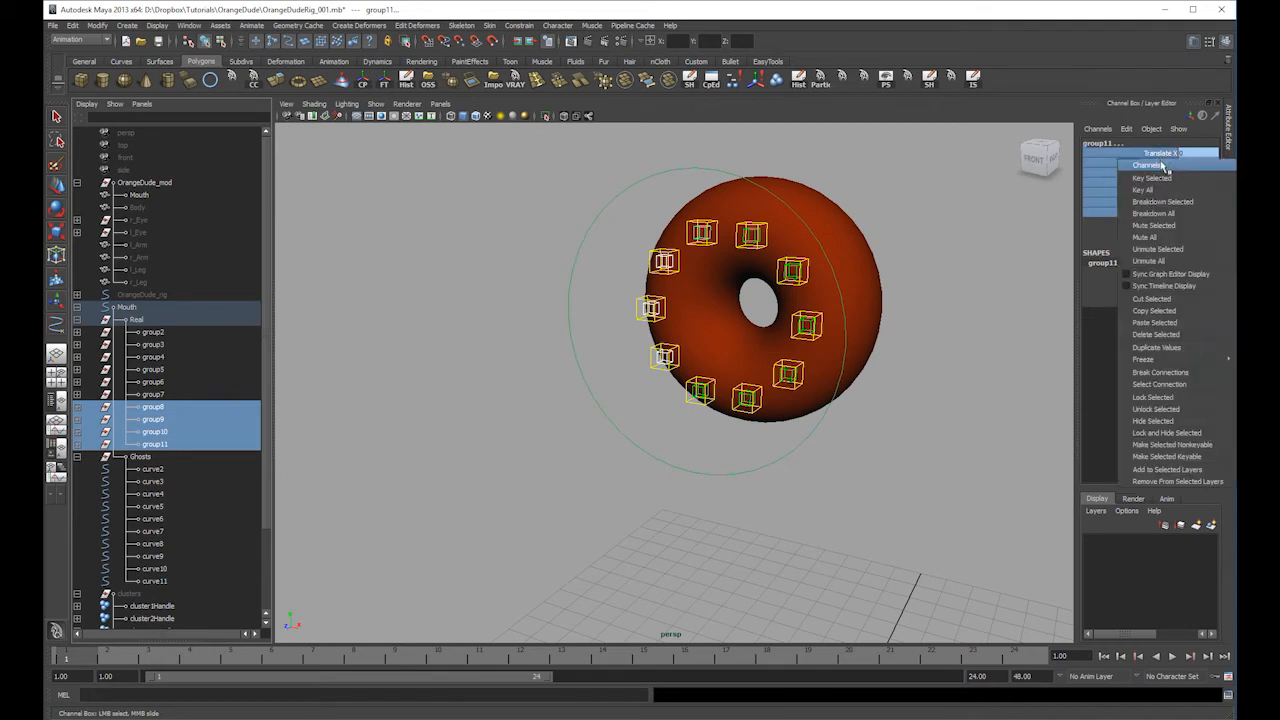
{"action": "left_click", "coordinate": [1162, 372]}
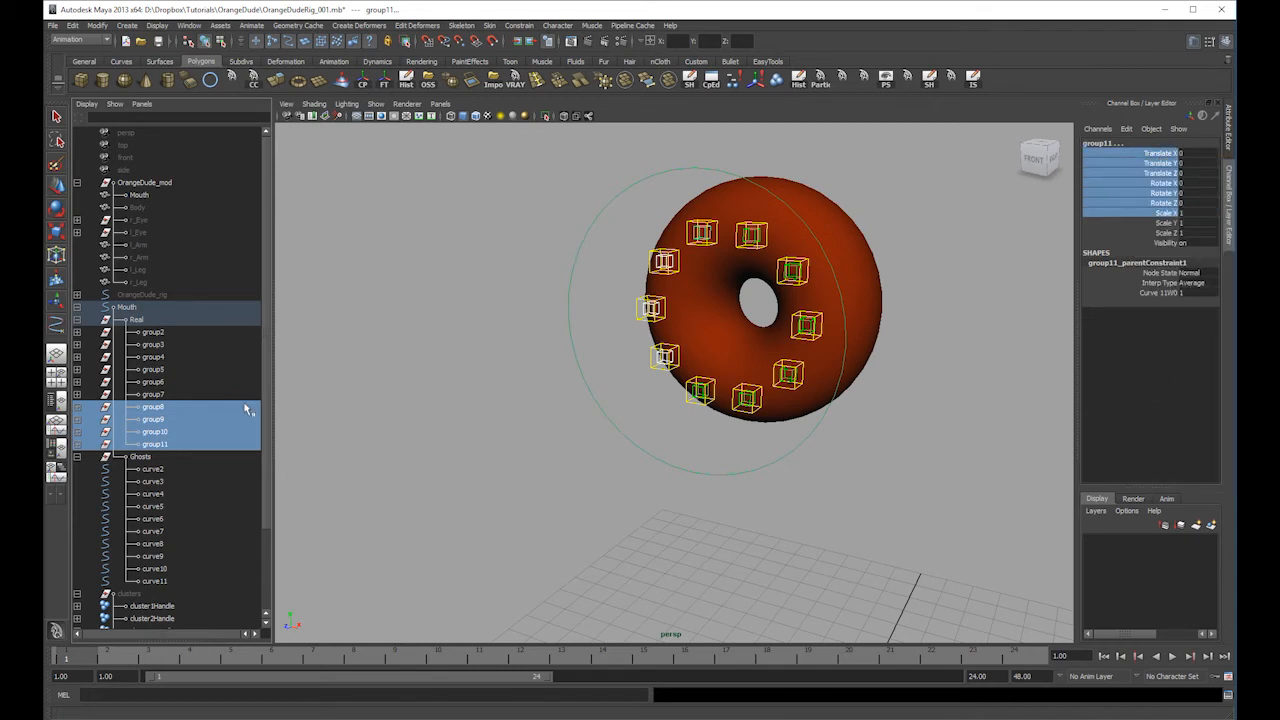
- Parent-constrain group11 to the curve11 ghost and group10 to the curve10 ghost
{"action": "left_click", "coordinate": [153, 580]}
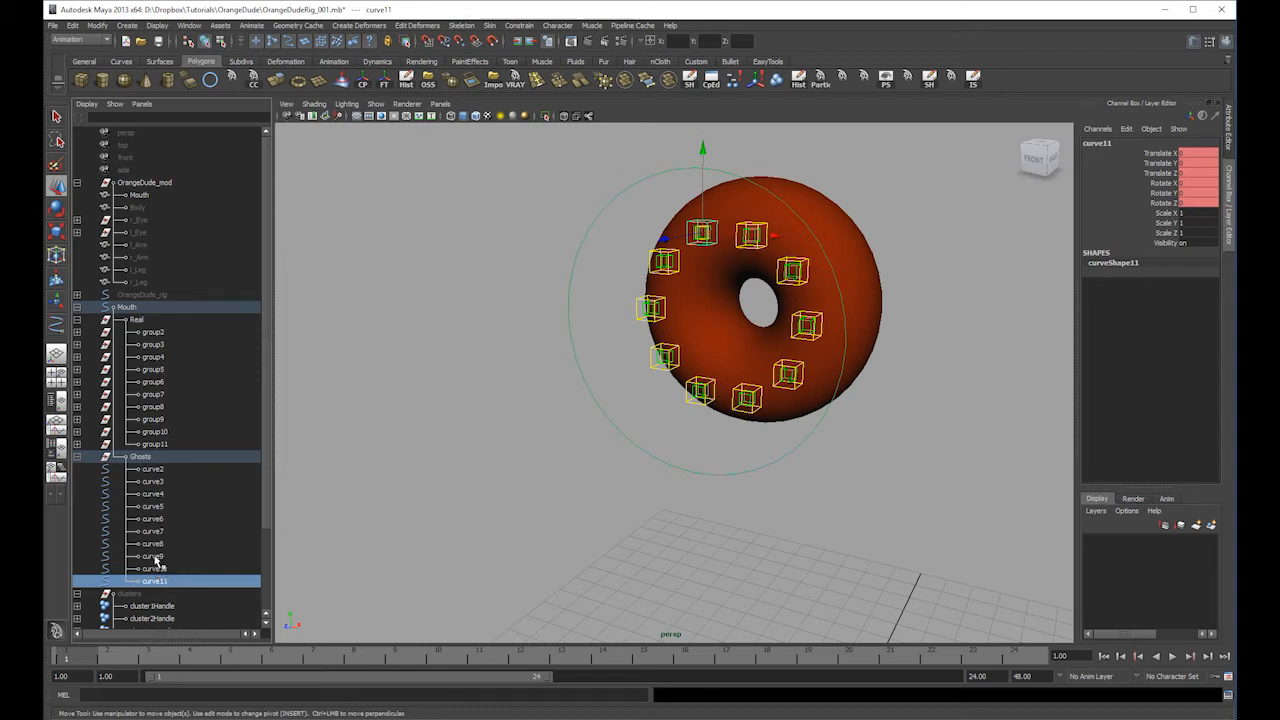
{"action": "left_click", "coordinate": [155, 444], "text": "ctrl"}
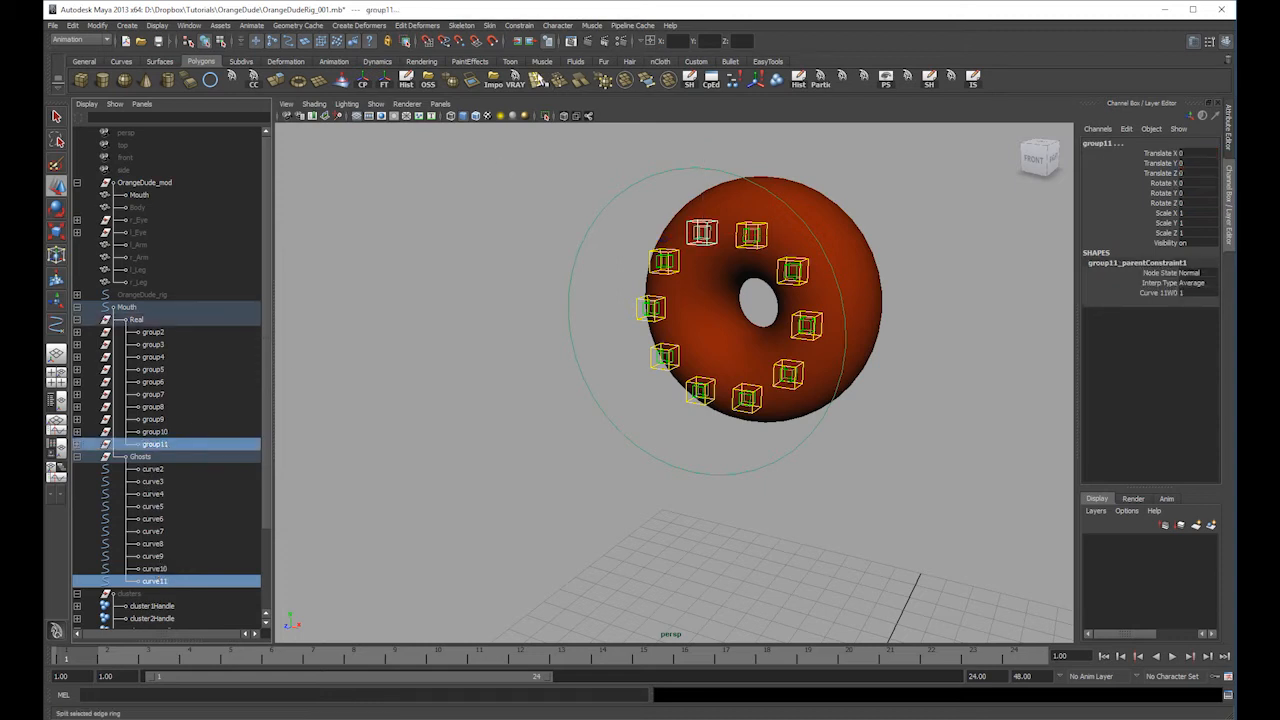
{"action": "left_click", "coordinate": [519, 25]}
{"action": "left_click", "coordinate": [566, 92]}
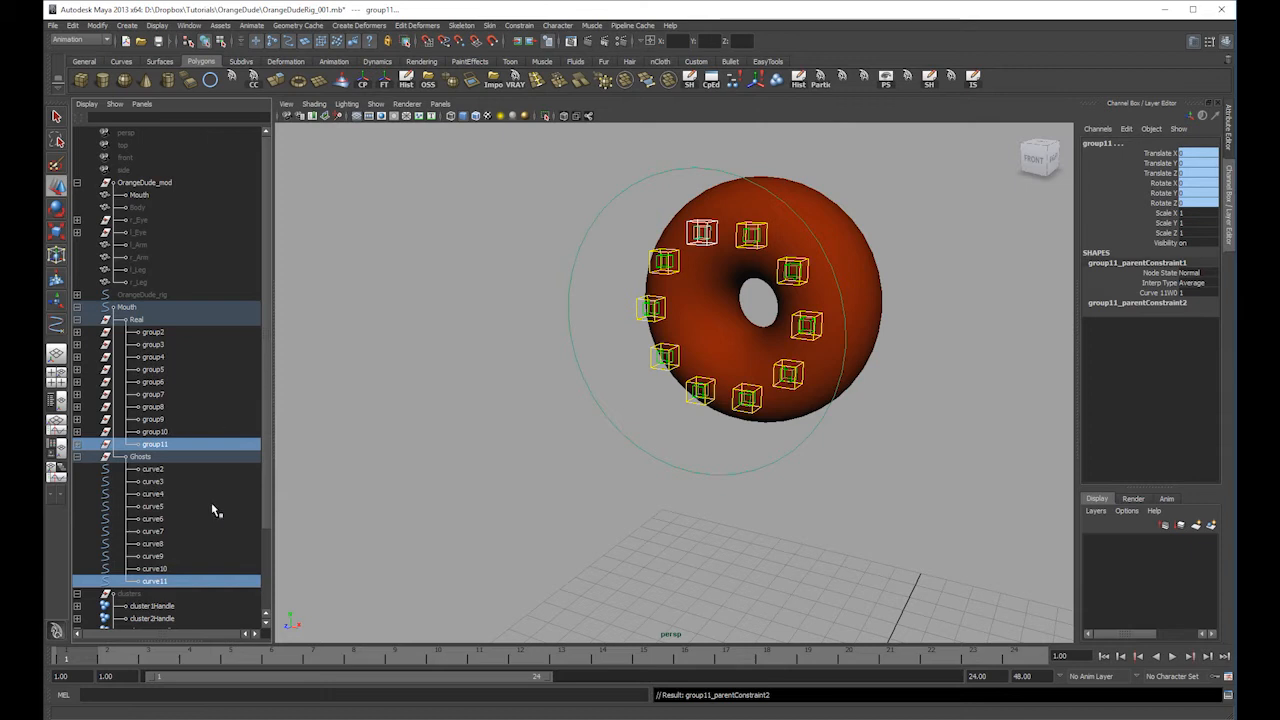
{"action": "left_click", "coordinate": [168, 568]}
{"action": "left_click", "coordinate": [175, 432], "text": "ctrl"}
{"action": "left_click", "coordinate": [519, 25]}
{"action": "left_click", "coordinate": [524, 94]}
- Parent-constrain group9 to the curve9 ghost and group8 to the curve8 ghost
{"action": "left_click", "coordinate": [160, 556]}
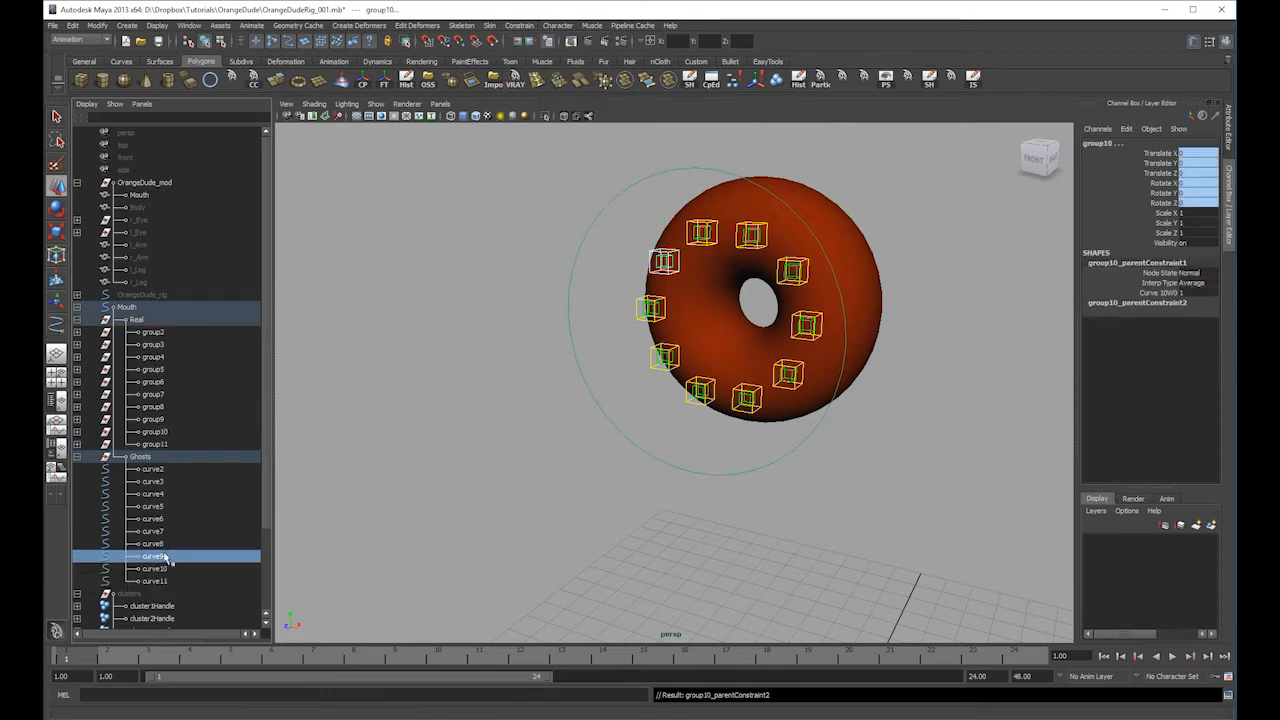
{"action": "left_click", "coordinate": [160, 419], "text": "ctrl"}
{"action": "left_click", "coordinate": [530, 26]}
{"action": "left_click", "coordinate": [524, 92]}
{"action": "left_click", "coordinate": [158, 544]}
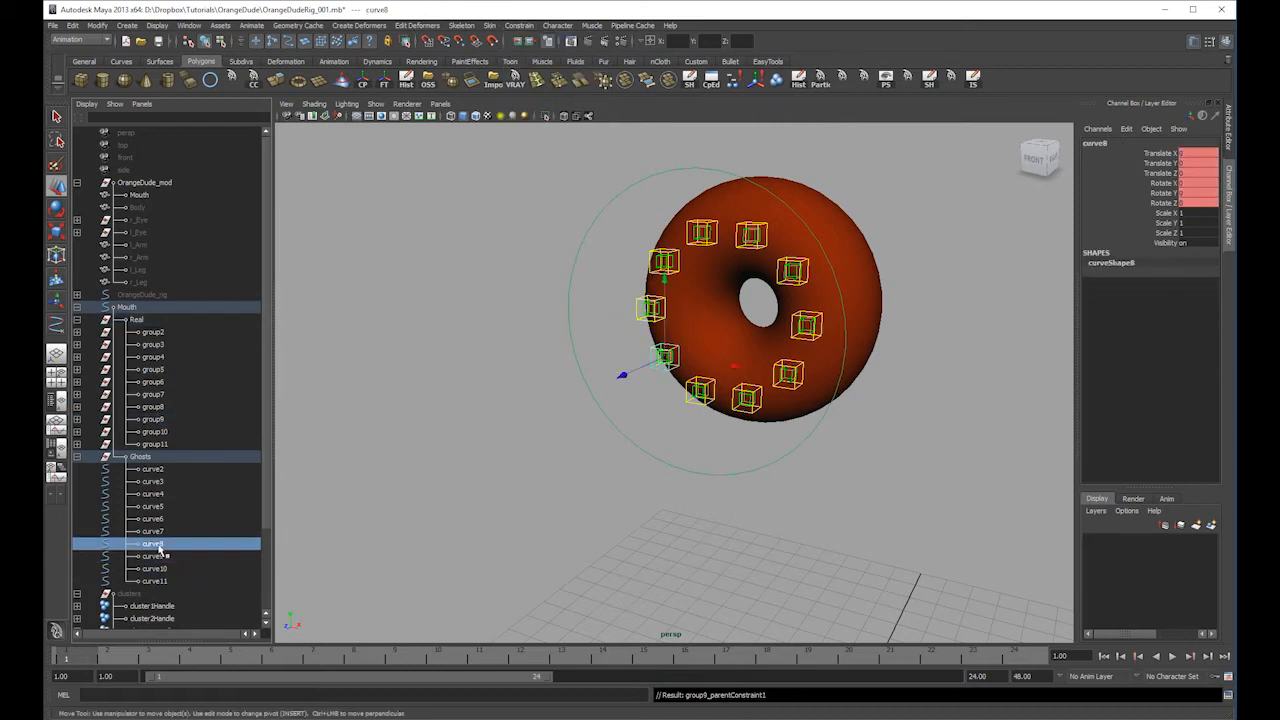
{"action": "left_click", "coordinate": [153, 407], "text": "ctrl"}
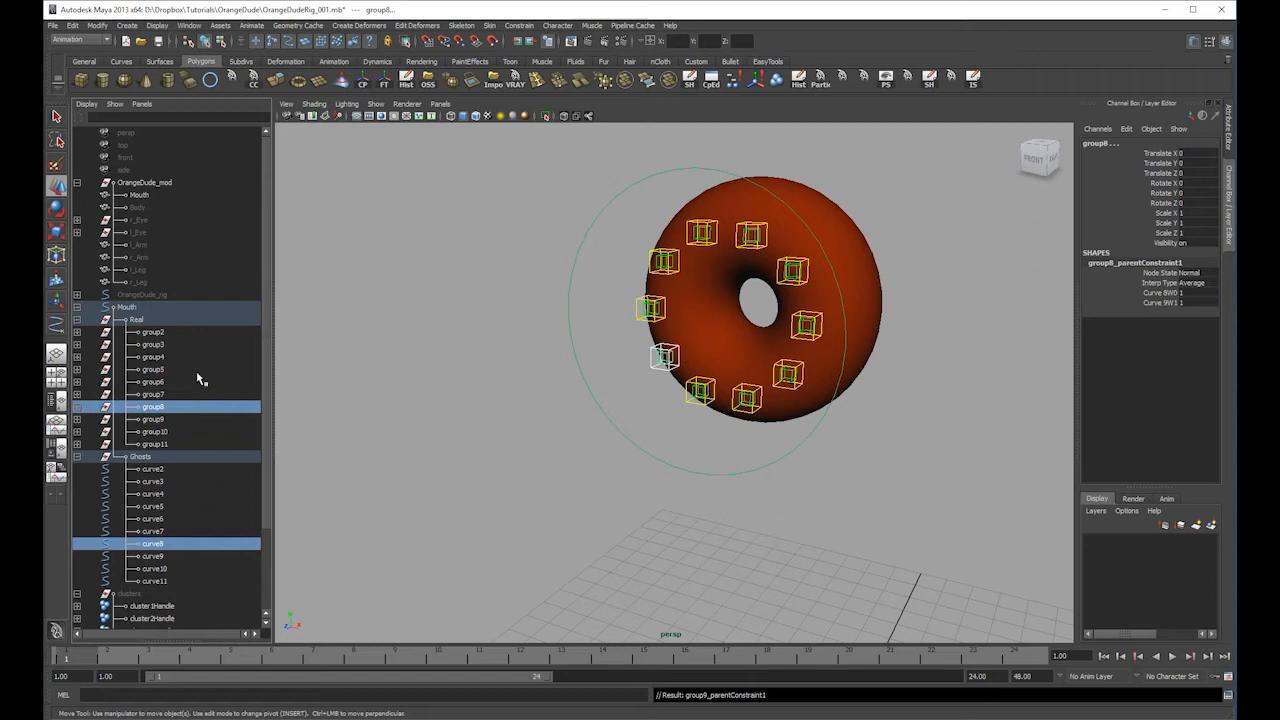
{"action": "left_click", "coordinate": [519, 25]}
{"action": "left_click", "coordinate": [549, 92]}
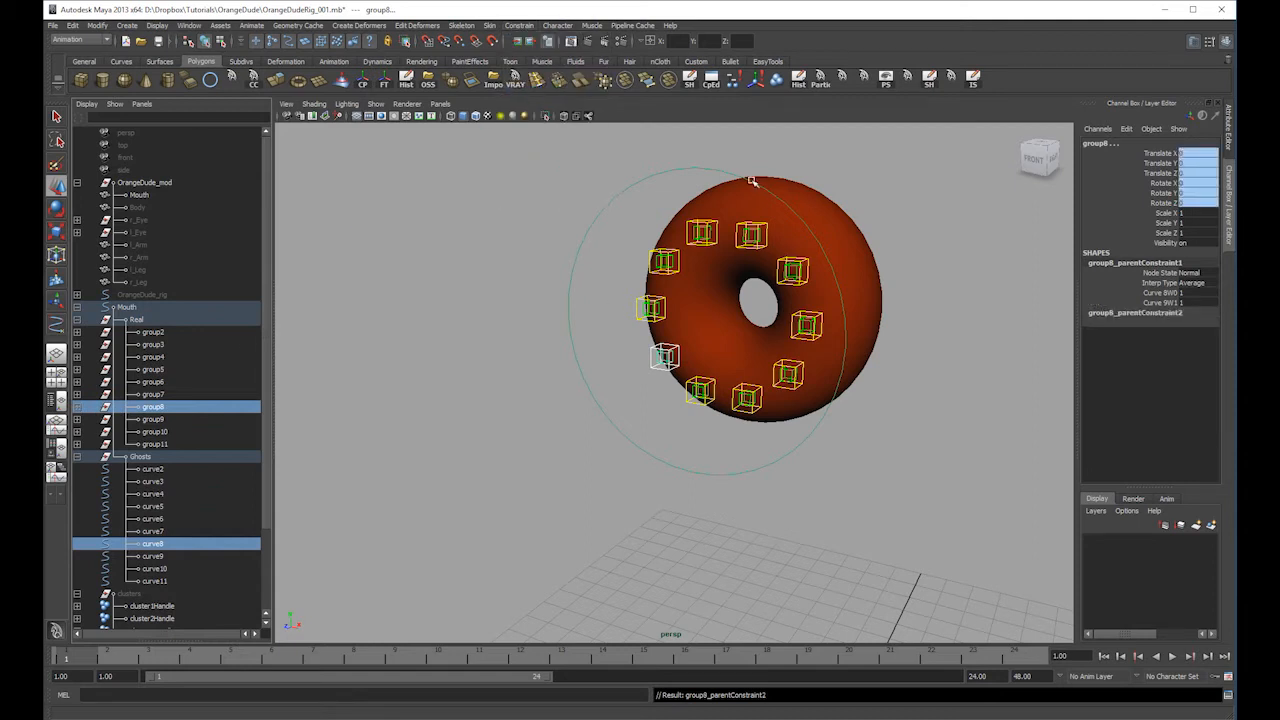
- Inspect the constraint on group7 against curve7, and scrub the Mouth control's Happy attribute to test the mouth
{"action": "left_click", "coordinate": [153, 408]}
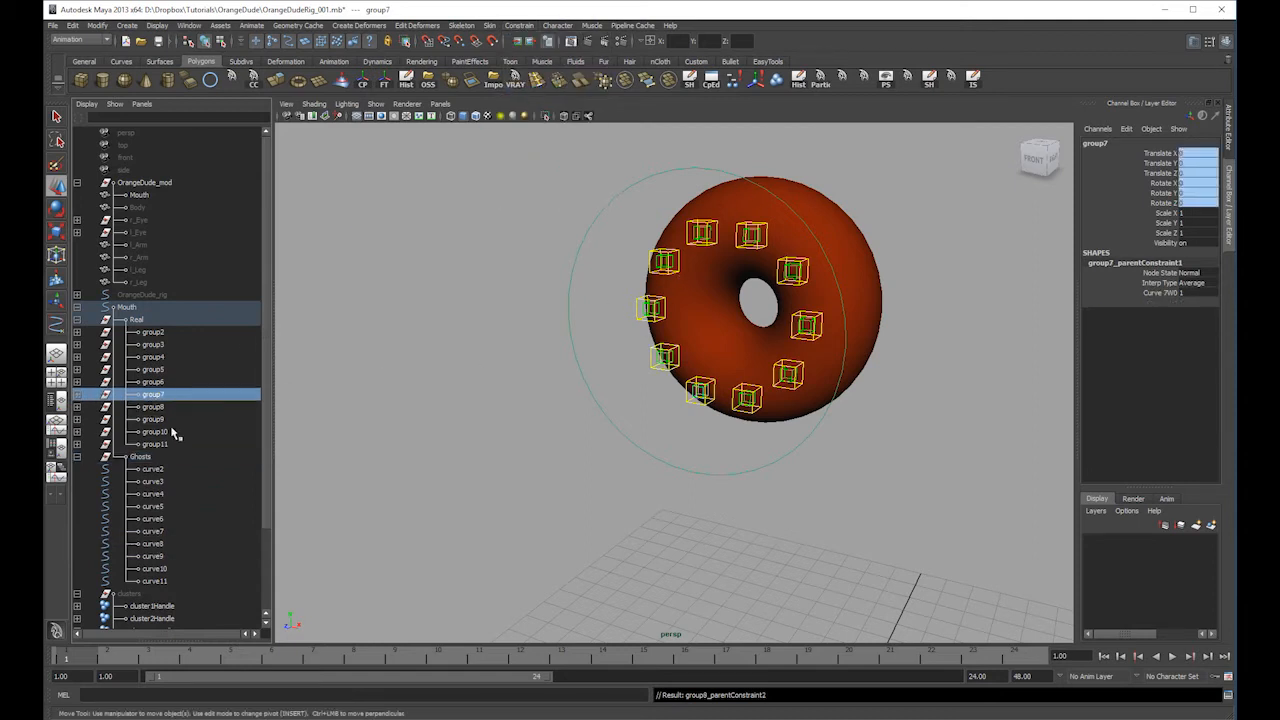
{"action": "left_click", "coordinate": [173, 532]}
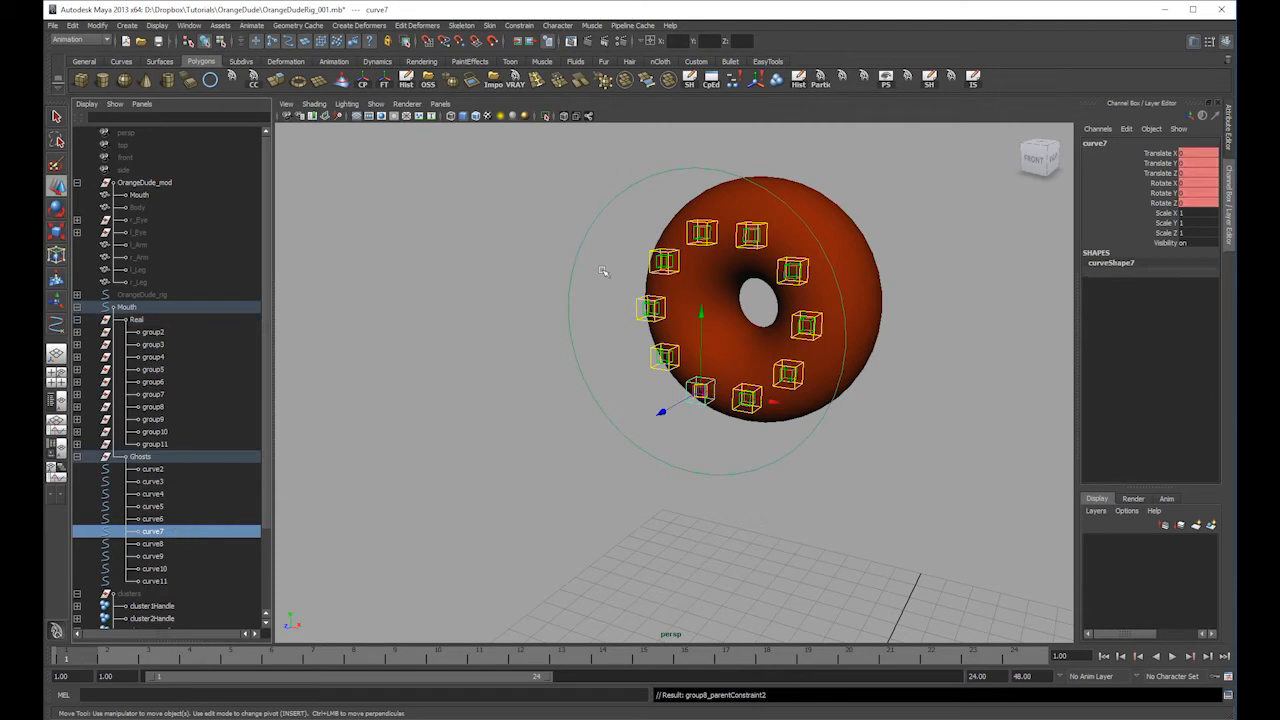
{"action": "left_click", "coordinate": [624, 186]}
{"action": "left_click", "coordinate": [1164, 255]}
{"action": "right_click_drag", "start_coordinate": [977, 263], "coordinate": [920, 268]}
{"action": "middle_click_drag", "start_coordinate": [913, 268], "coordinate": [860, 270]}
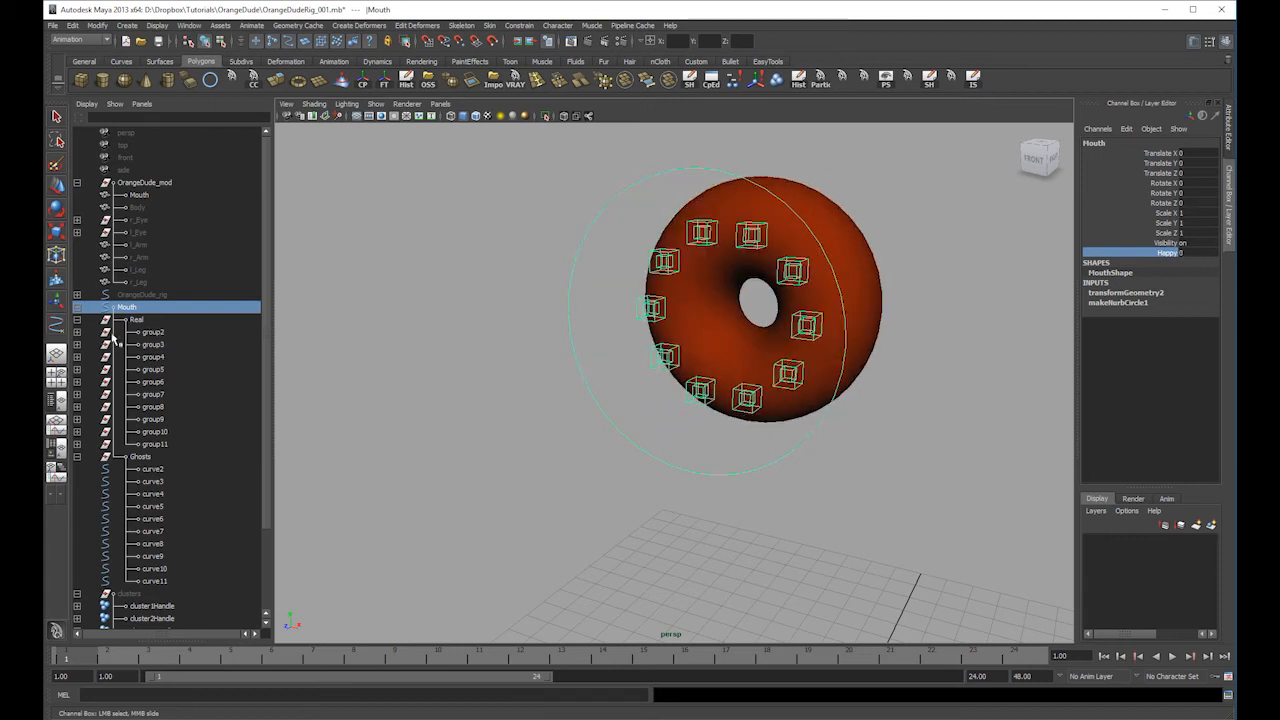
- Collapse the Ghosts group and hide it by setting its Visibility to 0
{"action": "left_click", "coordinate": [78, 457]}
{"action": "left_click", "coordinate": [148, 457]}
{"action": "left_click", "coordinate": [1190, 243]}
{"action": "type", "text": "0"}
{"action": "key", "text": "Return"}
- View the mouth from the side and scrub the Mouth control's Happy attribute to check the deformation with the ghosts hidden
{"action": "middle_click_drag", "start_coordinate": [827, 322], "coordinate": [731, 340], "text": "alt"}
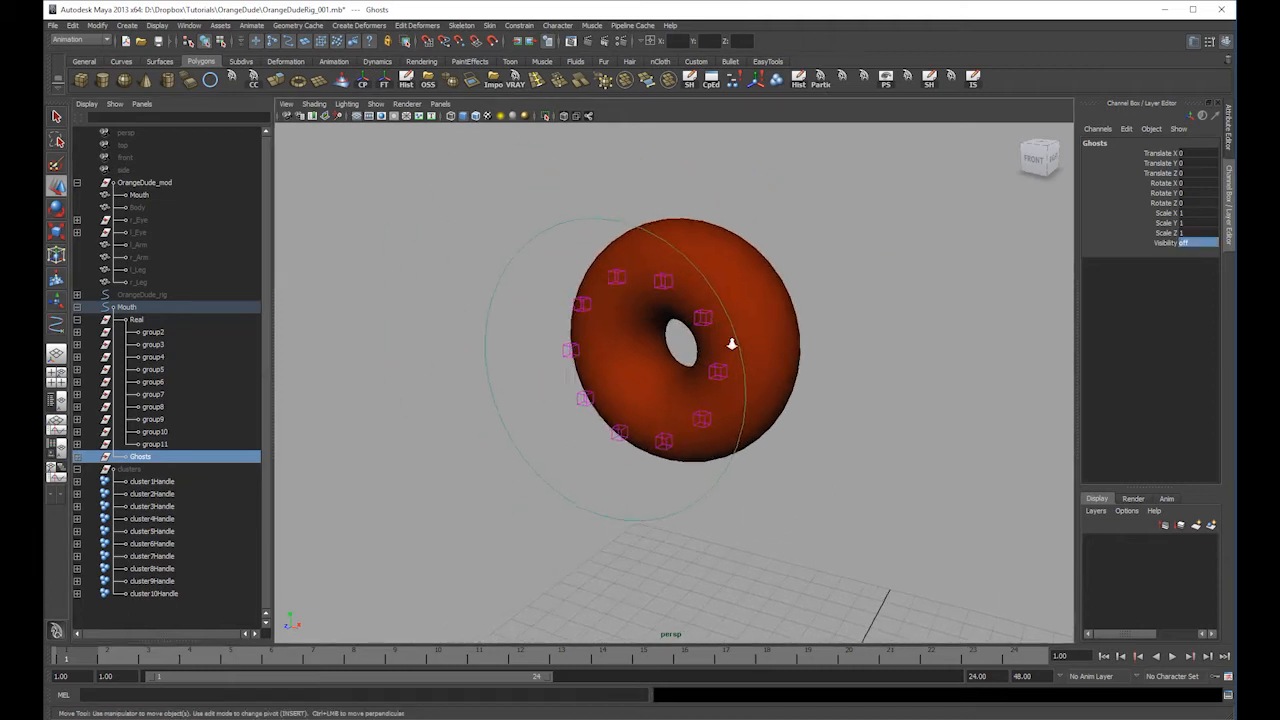
{"action": "right_click_drag", "start_coordinate": [731, 340], "coordinate": [599, 318], "text": "alt"}
{"action": "left_click", "coordinate": [598, 308]}
{"action": "left_click", "coordinate": [755, 300]}
{"action": "left_click_drag", "start_coordinate": [755, 305], "coordinate": [612, 319], "text": "alt"}
{"action": "left_click", "coordinate": [610, 319]}
{"action": "left_click", "coordinate": [1168, 253]}
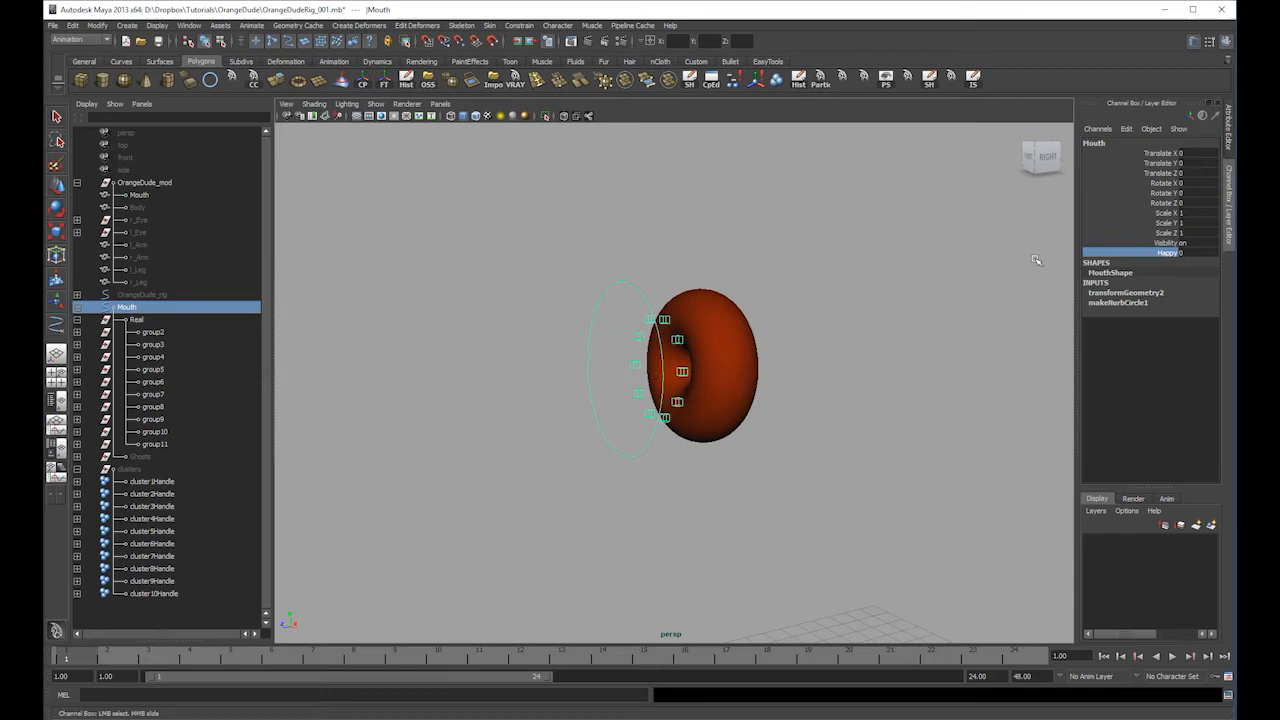
{"action": "right_click", "coordinate": [887, 260]}
{"action": "middle_click_drag", "start_coordinate": [887, 263], "coordinate": [905, 264]}
- Offset the control under group3 by about 0.47 in X, 0.65 in Y and -0.08 in Z, and scrub Happy to 5
{"action": "left_click_drag", "start_coordinate": [570, 295], "coordinate": [738, 276], "text": "alt"}
{"action": "key", "text": "w"}
{"action": "left_click", "coordinate": [723, 311]}
{"action": "left_click", "coordinate": [651, 282]}
{"action": "left_click", "coordinate": [1168, 252]}
{"action": "middle_click_drag", "start_coordinate": [1039, 243], "coordinate": [916, 258]}
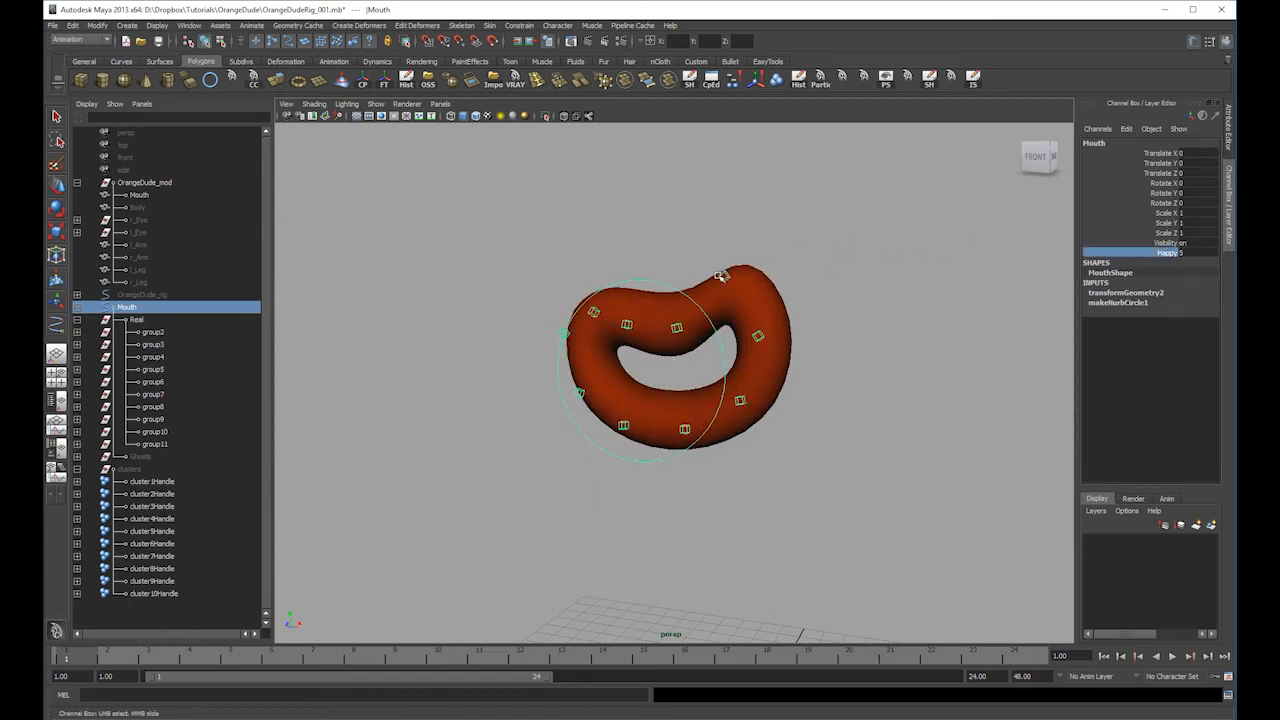
- Reset the Mouth control's Happy to 0 and the offset group3 control's Translate X, Y and Z to 0
{"action": "left_click", "coordinate": [1203, 252]}
{"action": "type", "text": "0"}
{"action": "key", "text": "Return"}
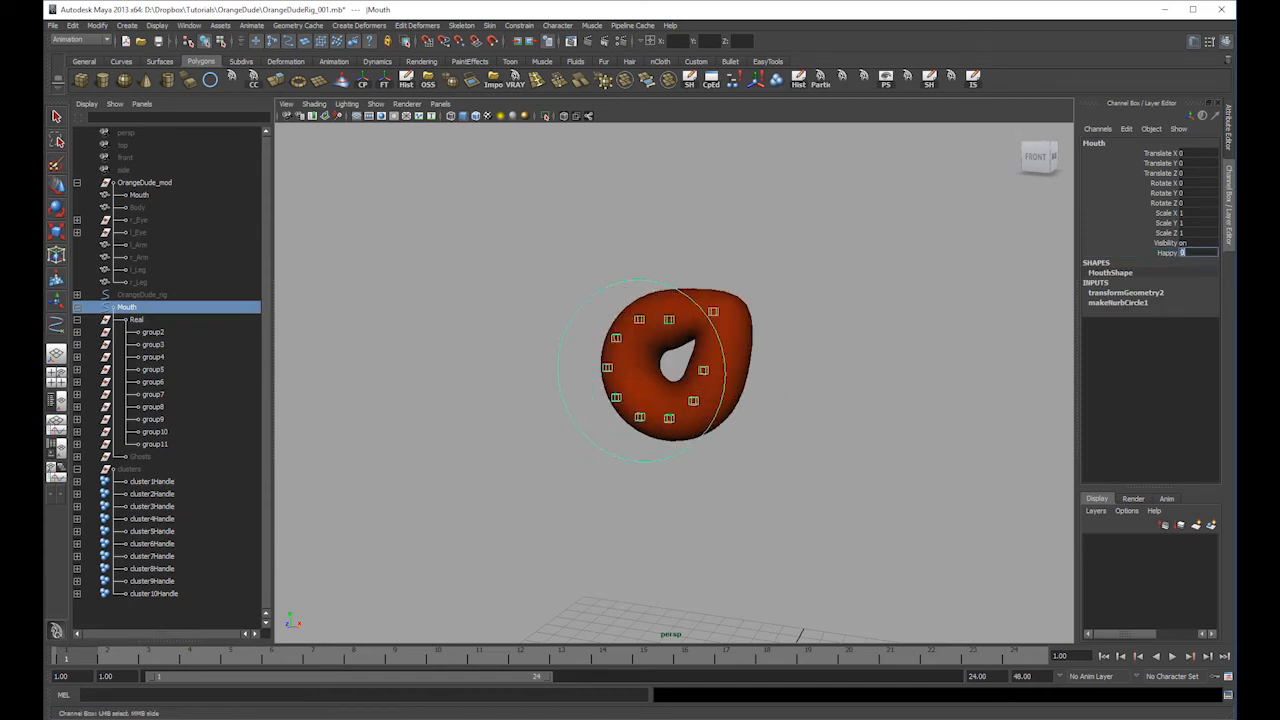
{"action": "left_click", "coordinate": [714, 309]}
{"action": "key", "text": "w"}
{"action": "left_click_drag", "start_coordinate": [1190, 153], "coordinate": [1204, 172]}
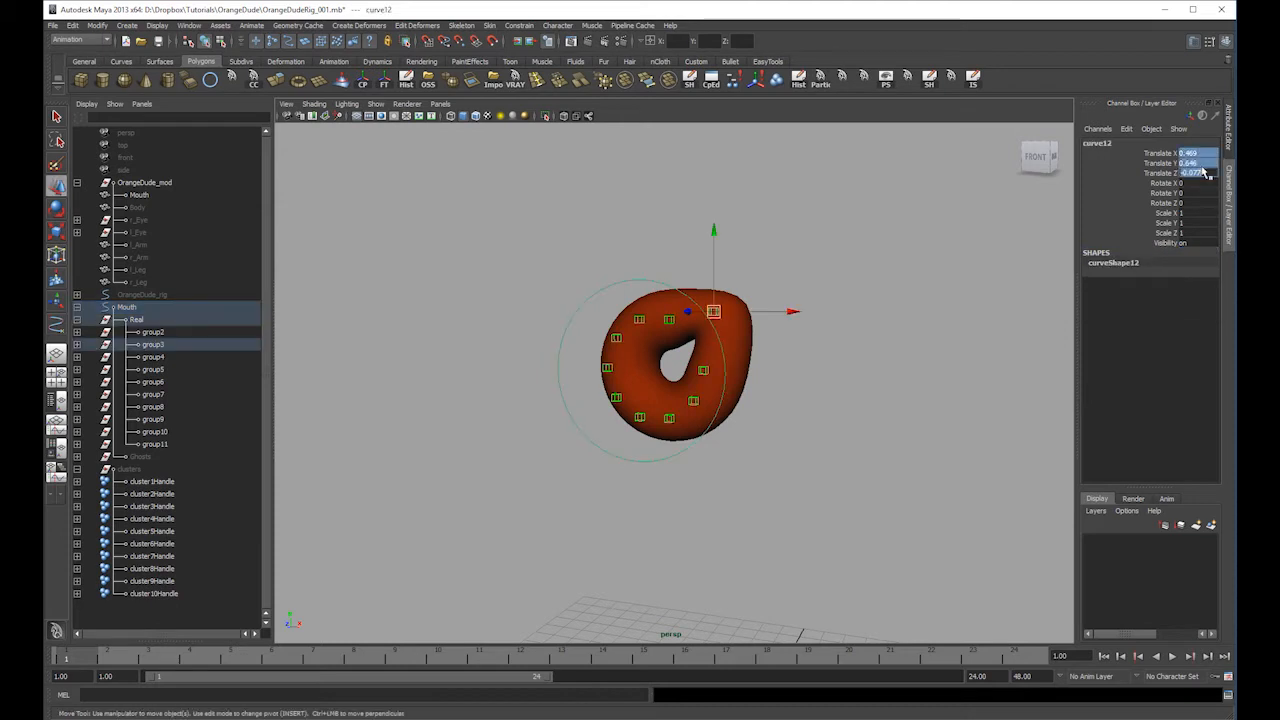
{"action": "type", "text": "0"}
{"action": "key", "text": "Return"}
- Give the Mouth control's circle a yellow override color and close the overrideColor window
{"action": "left_click", "coordinate": [805, 251]}
{"action": "left_click", "coordinate": [598, 292]}
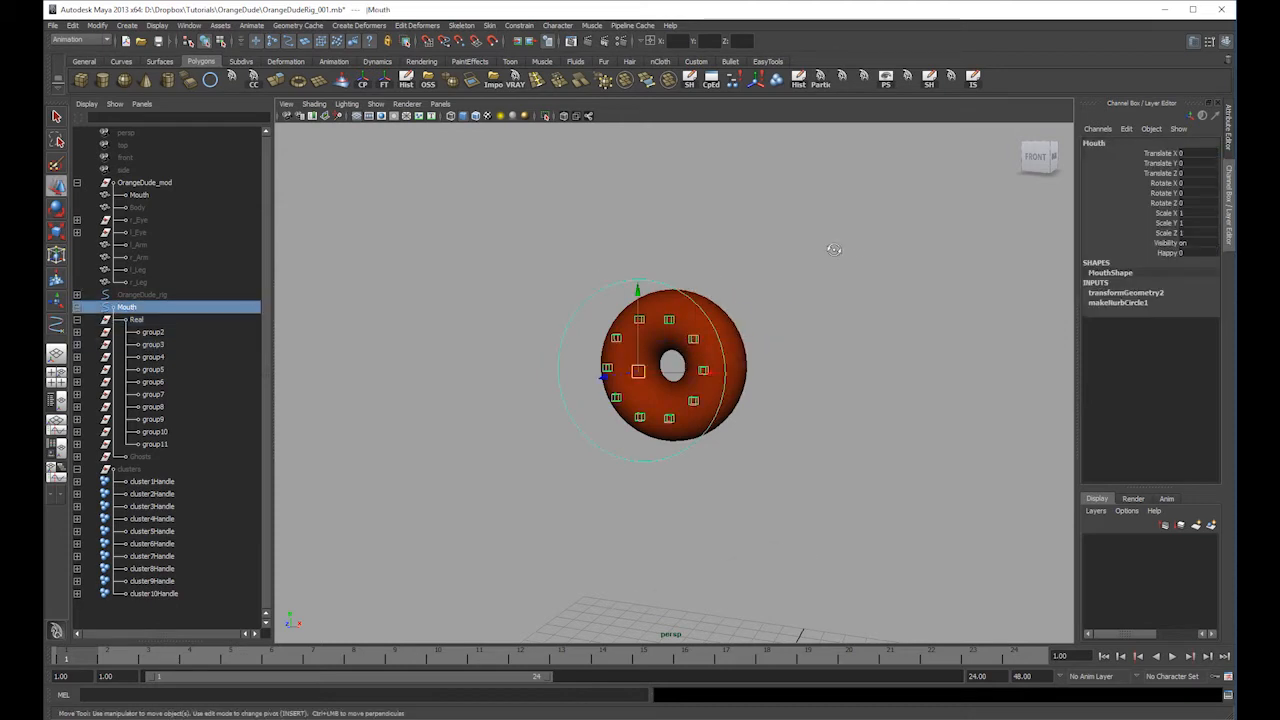
{"action": "left_click_drag", "start_coordinate": [834, 248], "coordinate": [740, 250], "text": "alt"}
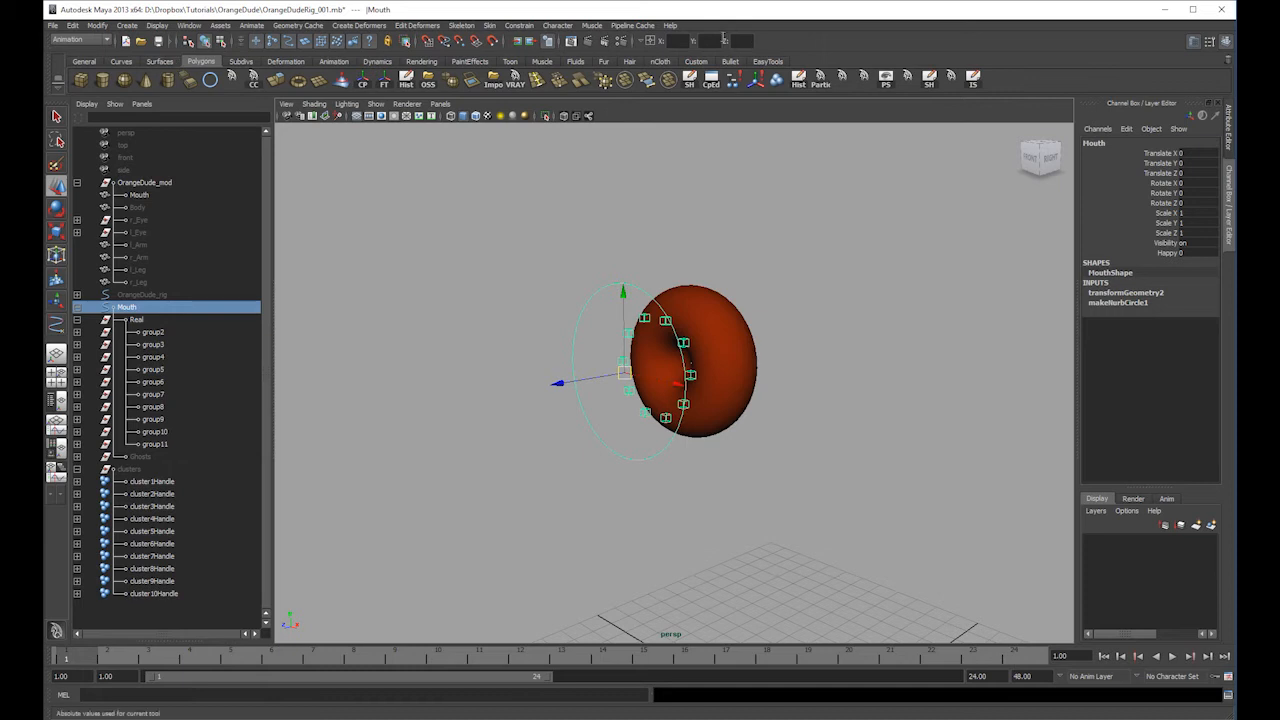
{"action": "left_click", "coordinate": [682, 61]}
{"action": "left_click", "coordinate": [276, 78]}
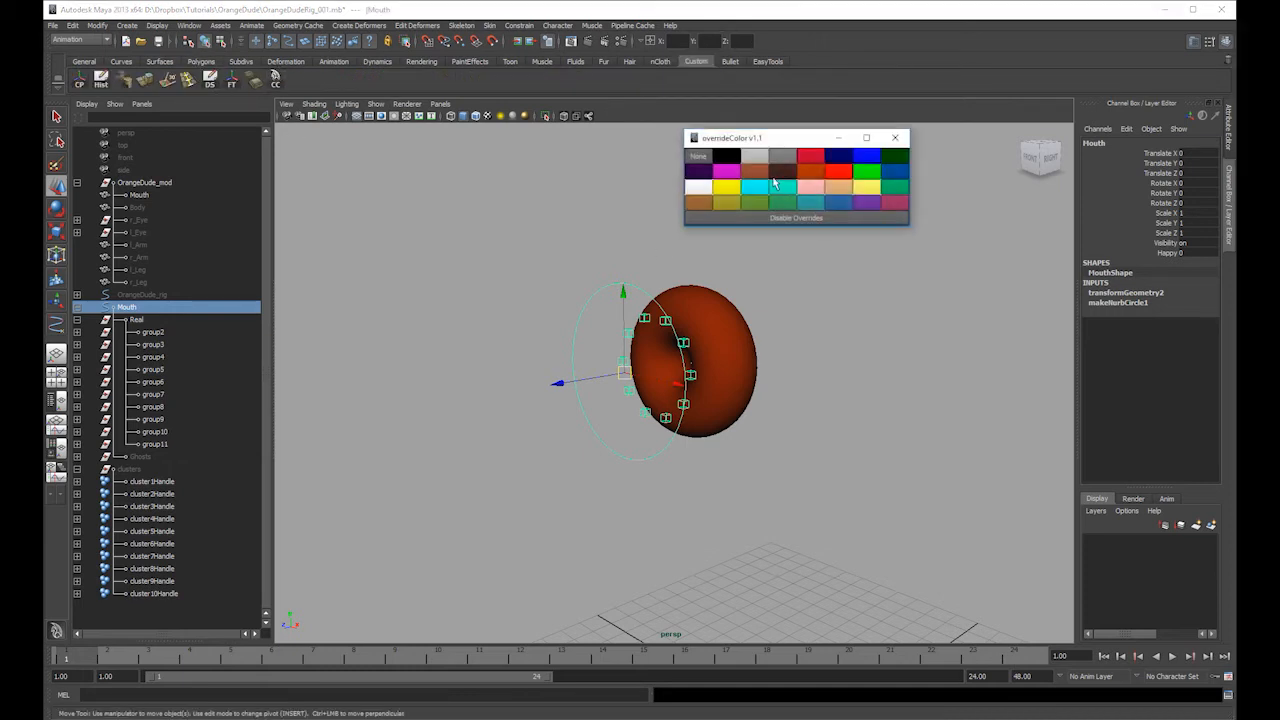
{"action": "left_click", "coordinate": [839, 264]}
{"action": "left_click_drag", "start_coordinate": [871, 255], "coordinate": [721, 295], "text": "alt"}
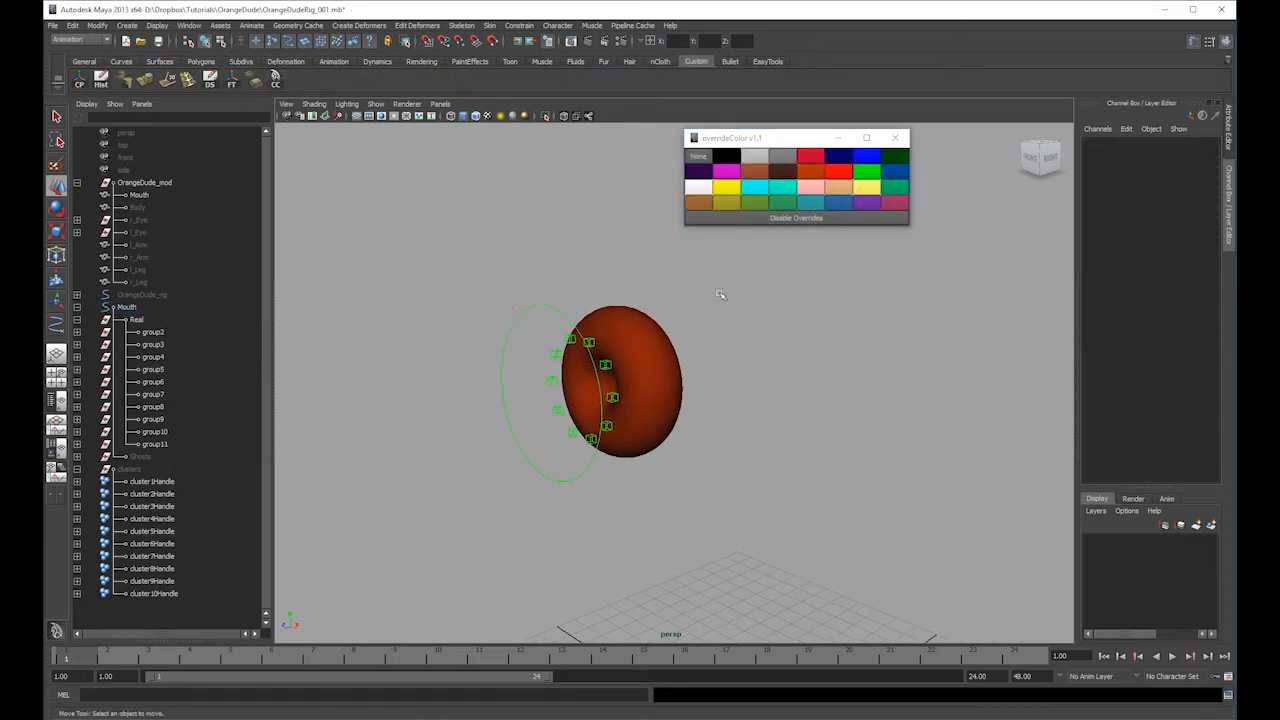
{"action": "left_click", "coordinate": [497, 321]}
{"action": "left_click", "coordinate": [740, 193]}
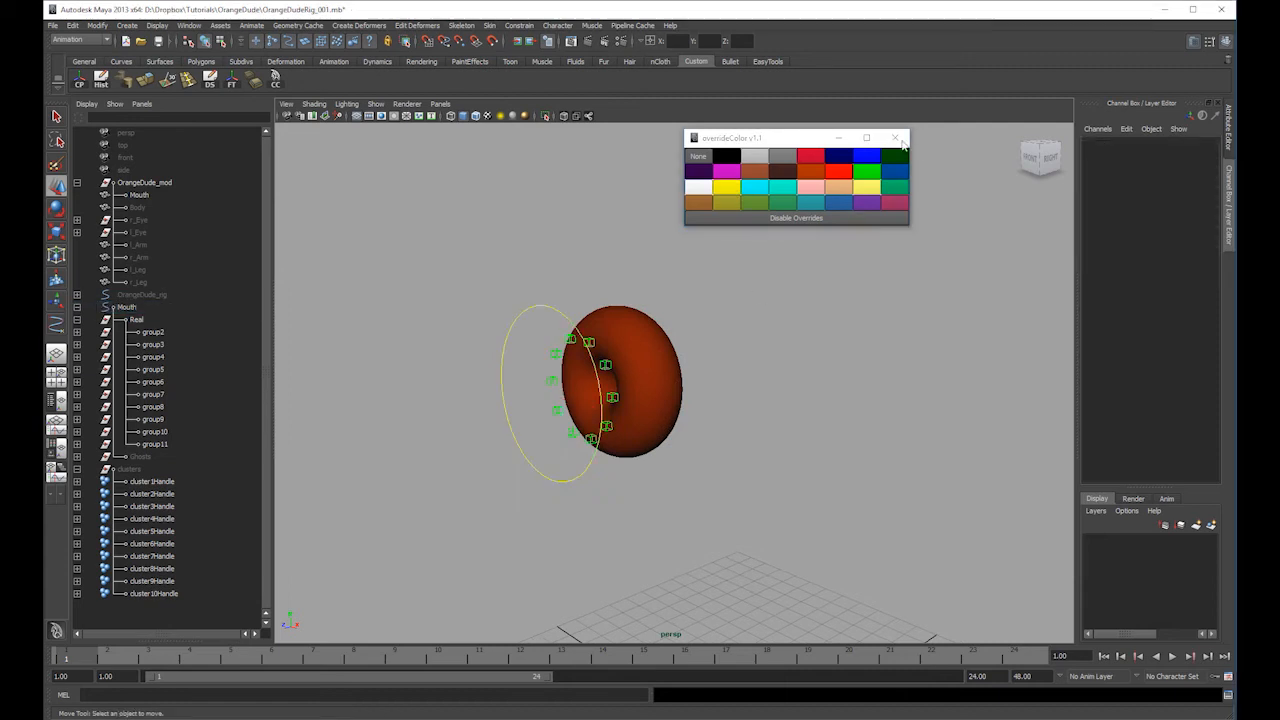
{"action": "left_click", "coordinate": [894, 137]}
- Save the OrangeDudeRig_001.mb scene
{"action": "right_click_drag", "start_coordinate": [814, 286], "coordinate": [348, 316], "text": "alt"}
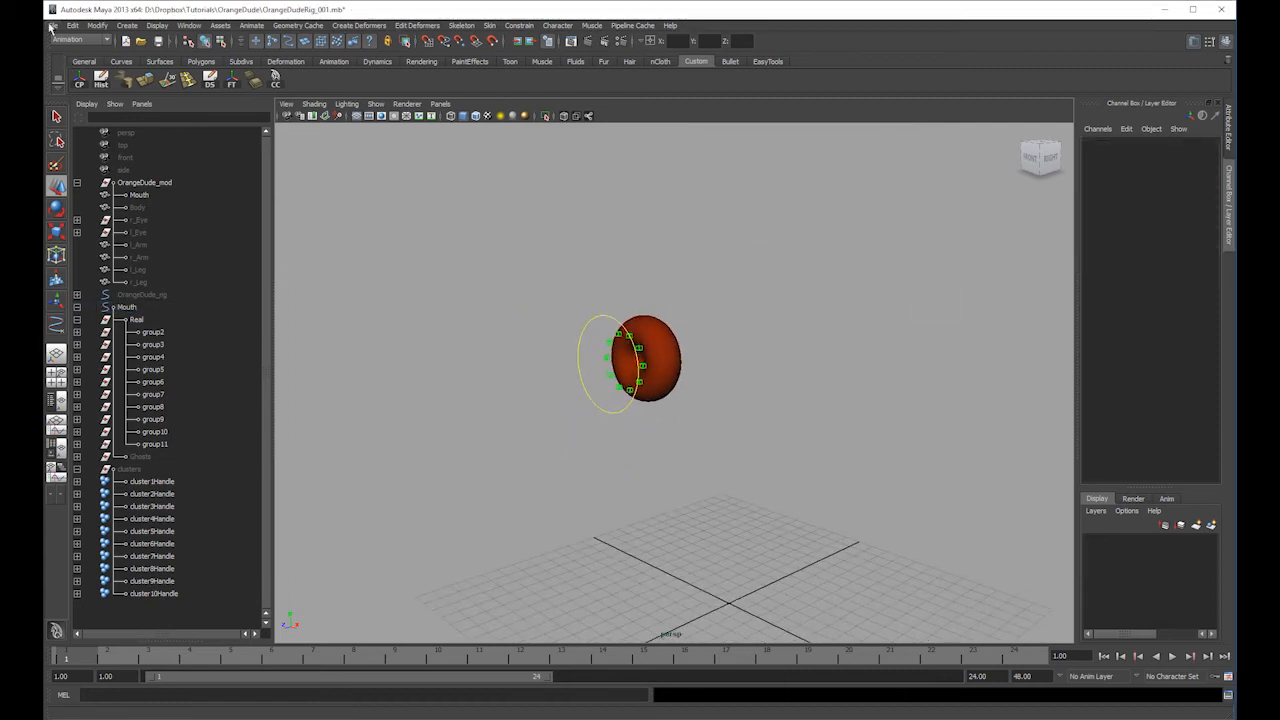
{"action": "left_click", "coordinate": [52, 25]}
{"action": "left_click", "coordinate": [77, 68]}
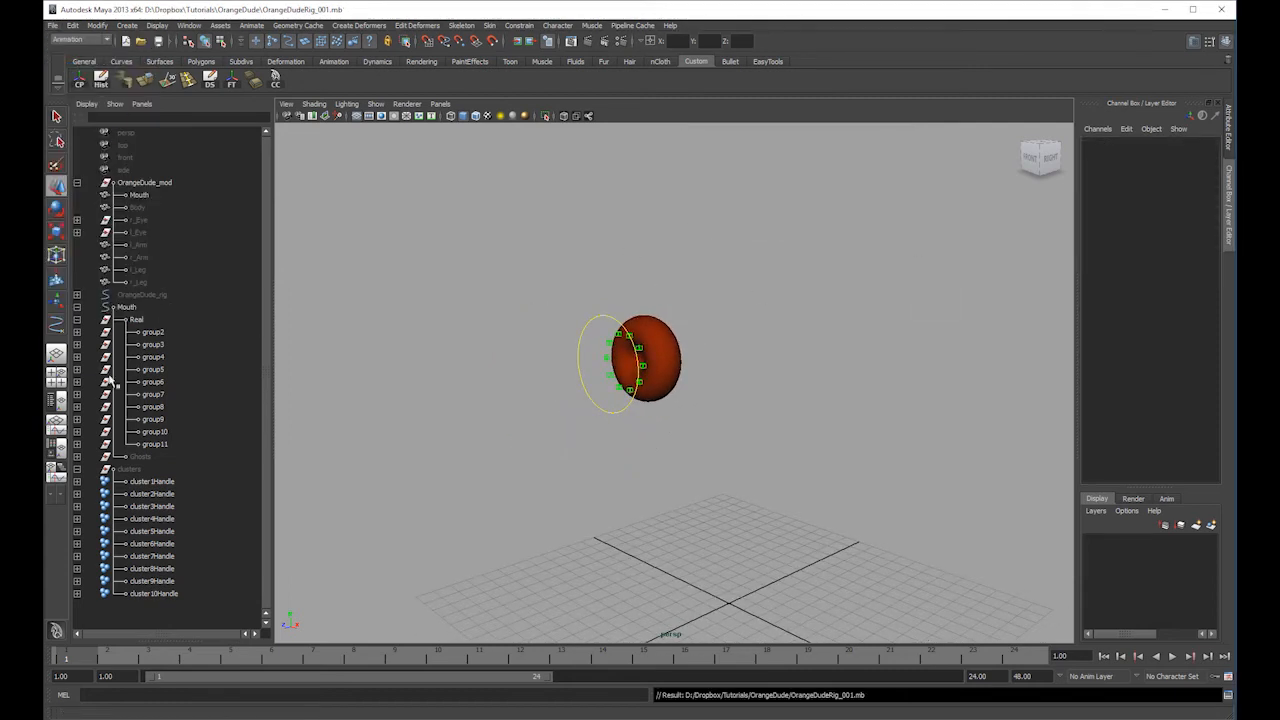
- Collapse the Mouth, clusters and OrangeDude_mod hierarchies in the outliner
{"action": "left_click", "coordinate": [77, 307]}
{"action": "left_click", "coordinate": [77, 319]}
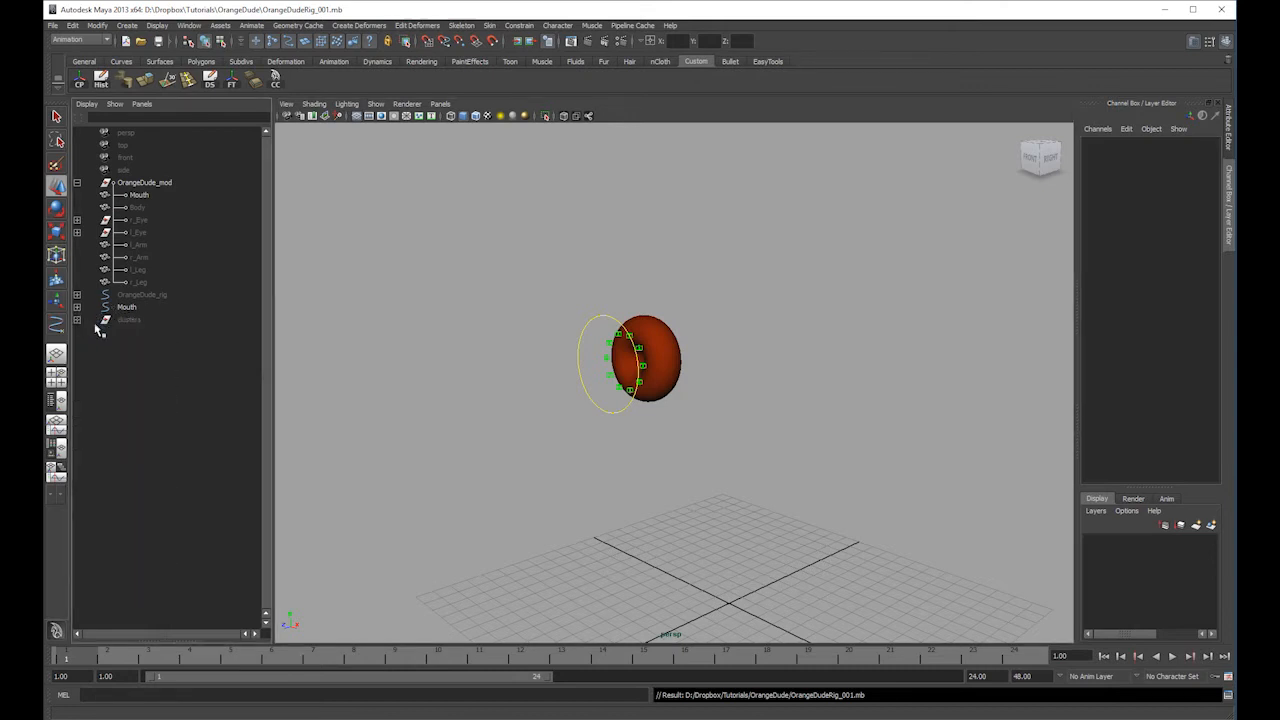
{"action": "left_click", "coordinate": [100, 319]}
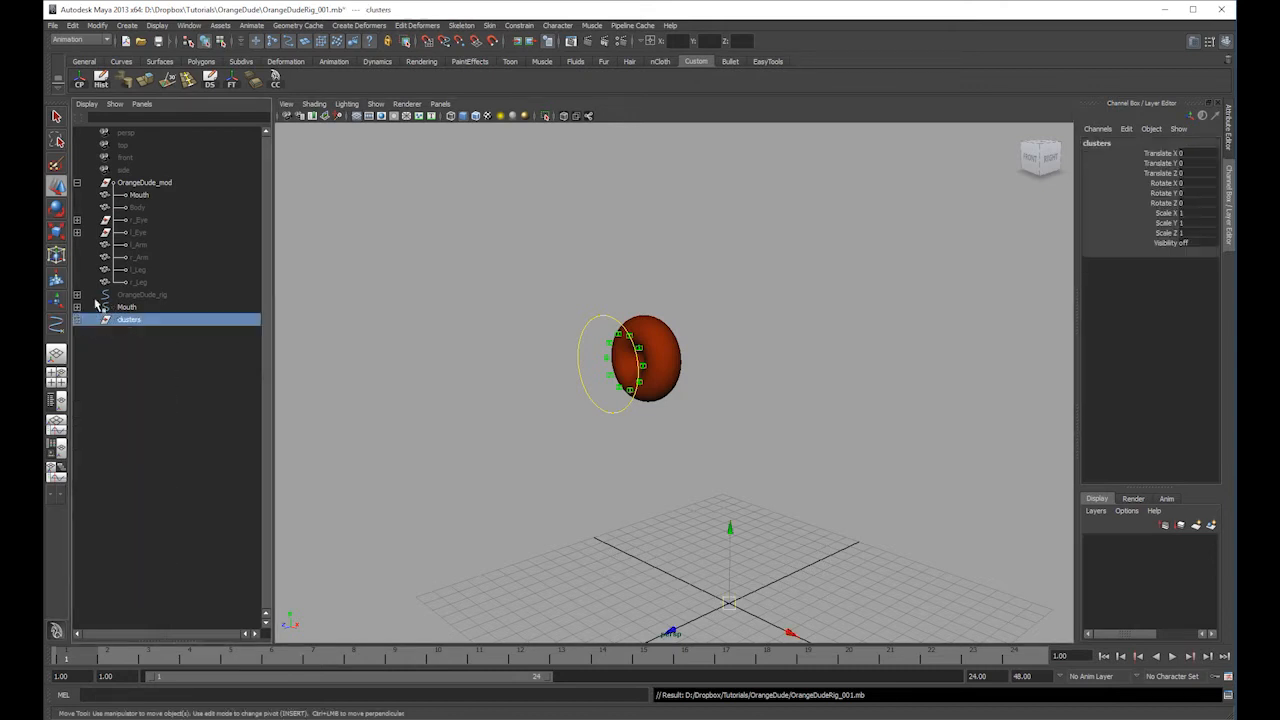
{"action": "left_click", "coordinate": [77, 183]}
- Expand OrangeDude_rig and show it by setting its Visibility to 1
{"action": "left_click", "coordinate": [136, 198]}
{"action": "left_click", "coordinate": [124, 220]}
{"action": "left_click", "coordinate": [141, 197]}
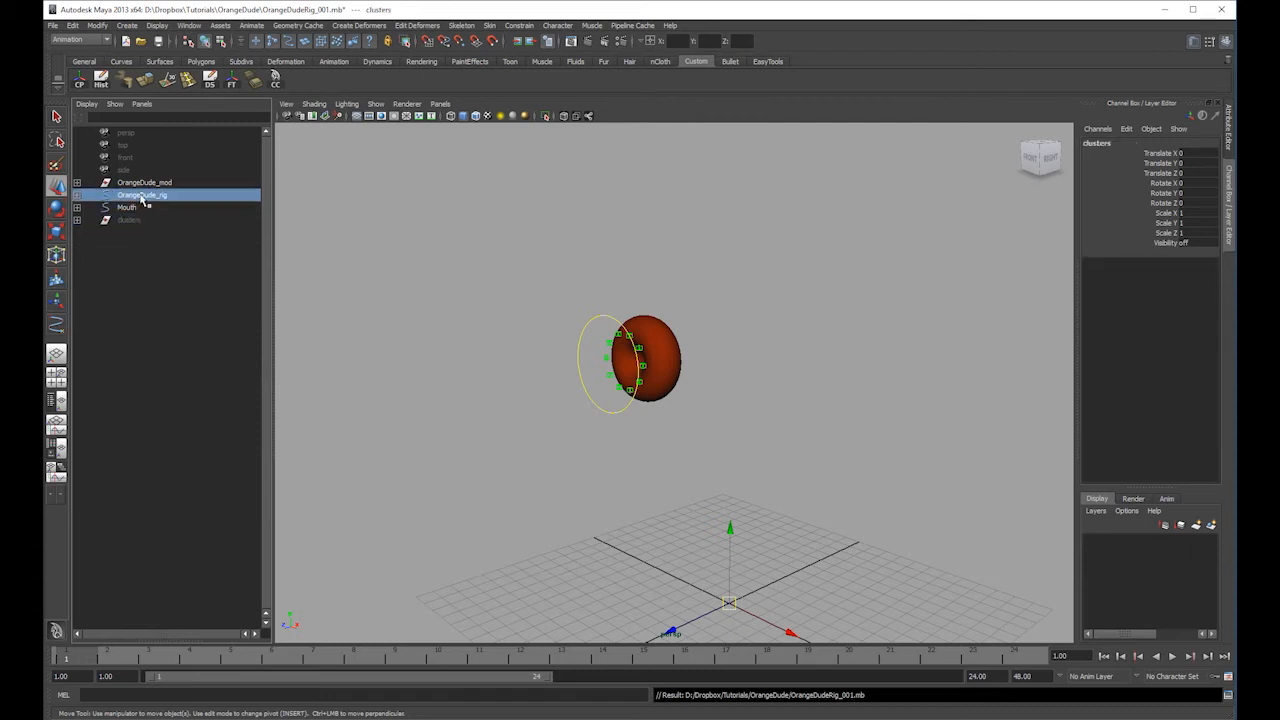
{"action": "left_click", "coordinate": [124, 208]}
{"action": "left_click", "coordinate": [130, 196]}
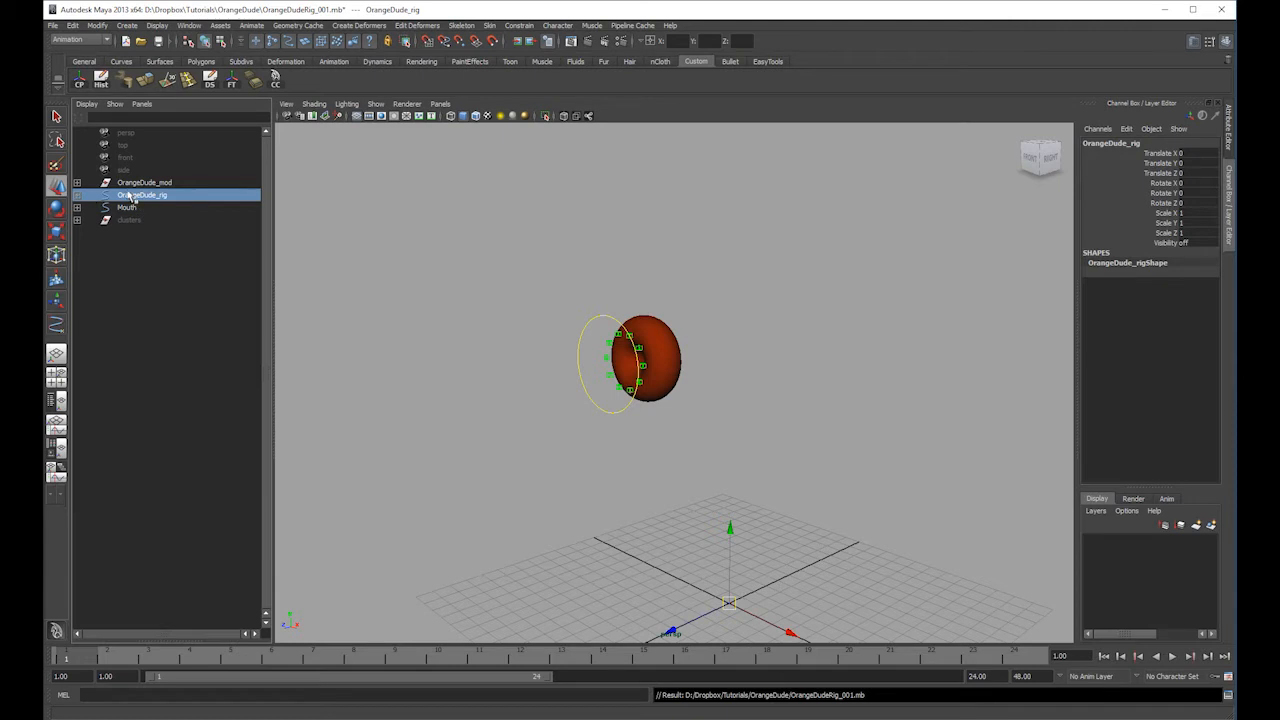
{"action": "left_click", "coordinate": [77, 195]}
{"action": "left_click", "coordinate": [145, 185]}
{"action": "left_click", "coordinate": [180, 194]}
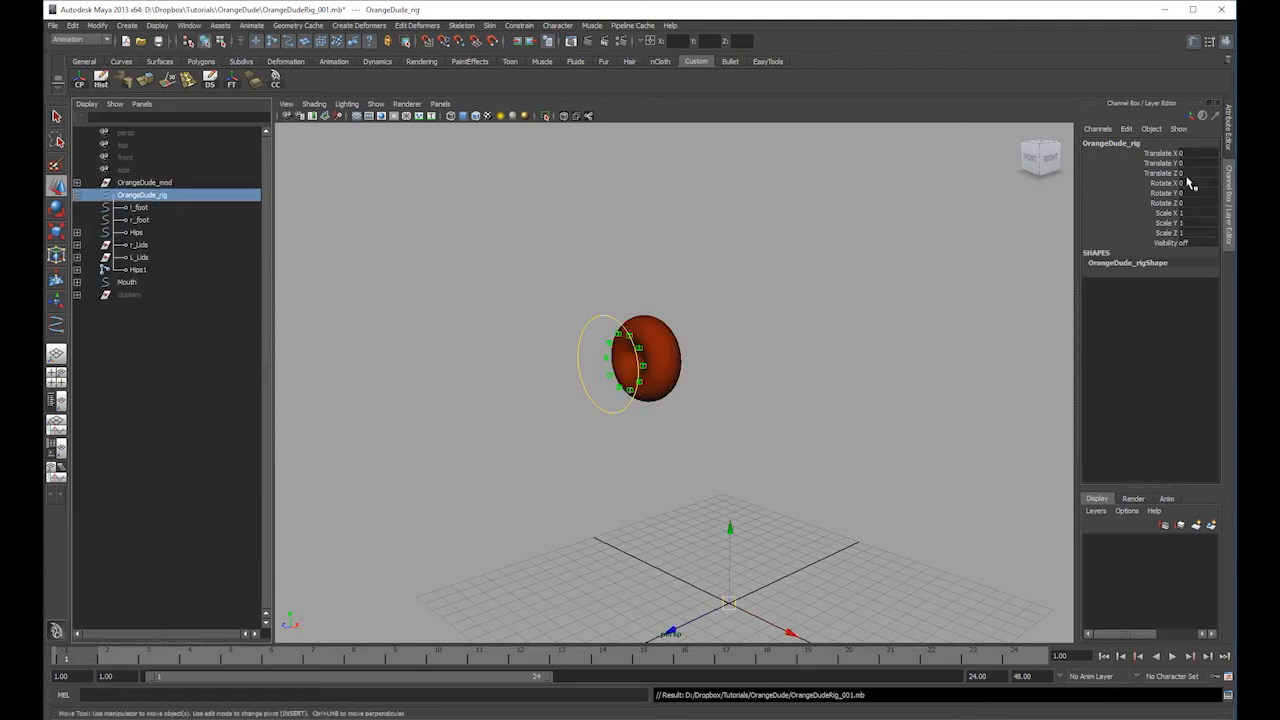
{"action": "type", "text": "1"}
{"action": "key", "text": "Return"}
- Group the Mouth control on its own and rename the new group Mouth
{"action": "left_click_drag", "start_coordinate": [871, 295], "coordinate": [846, 312], "text": "alt"}
{"action": "left_click", "coordinate": [908, 224]}
{"action": "mouse_move", "coordinate": [750, 298]}
{"action": "left_mouse_down", "text": "alt"}
{"action": "mouse_move", "coordinate": [768, 262]}
{"action": "mouse_move", "coordinate": [752, 276]}
{"action": "left_mouse_up", "text": "alt"}
{"action": "left_click", "coordinate": [763, 274]}
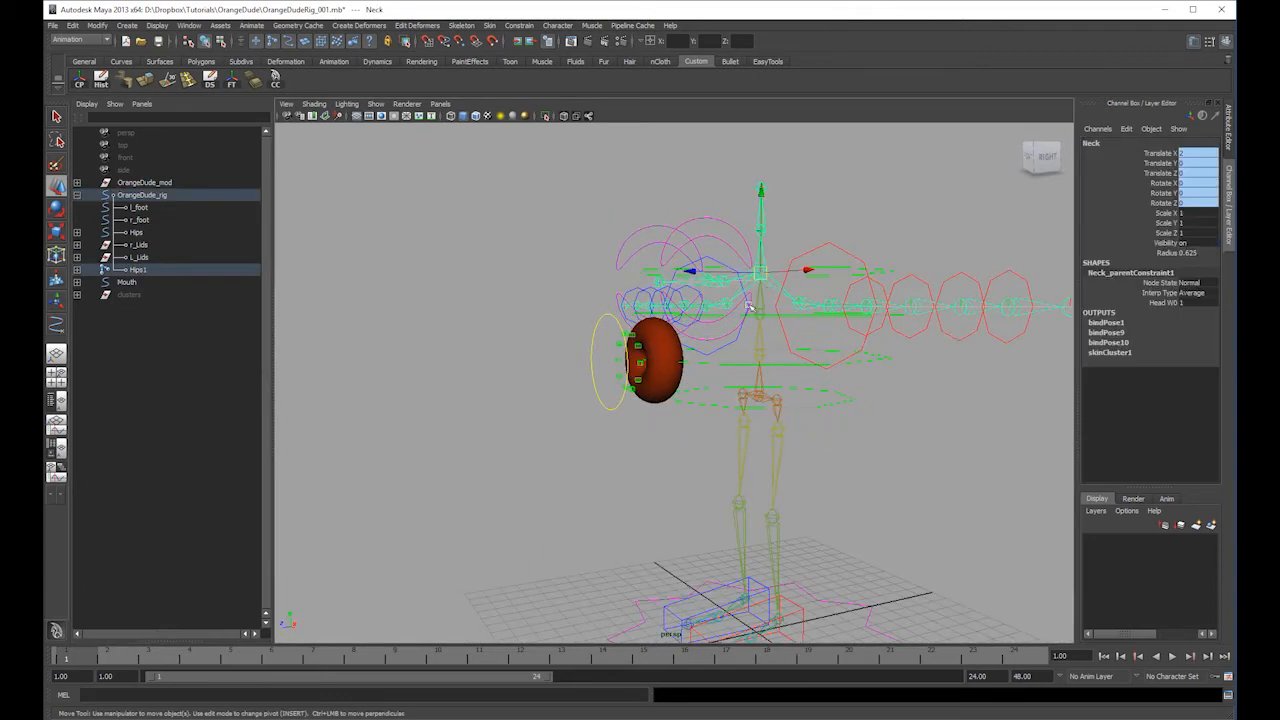
{"action": "left_click", "coordinate": [618, 314]}
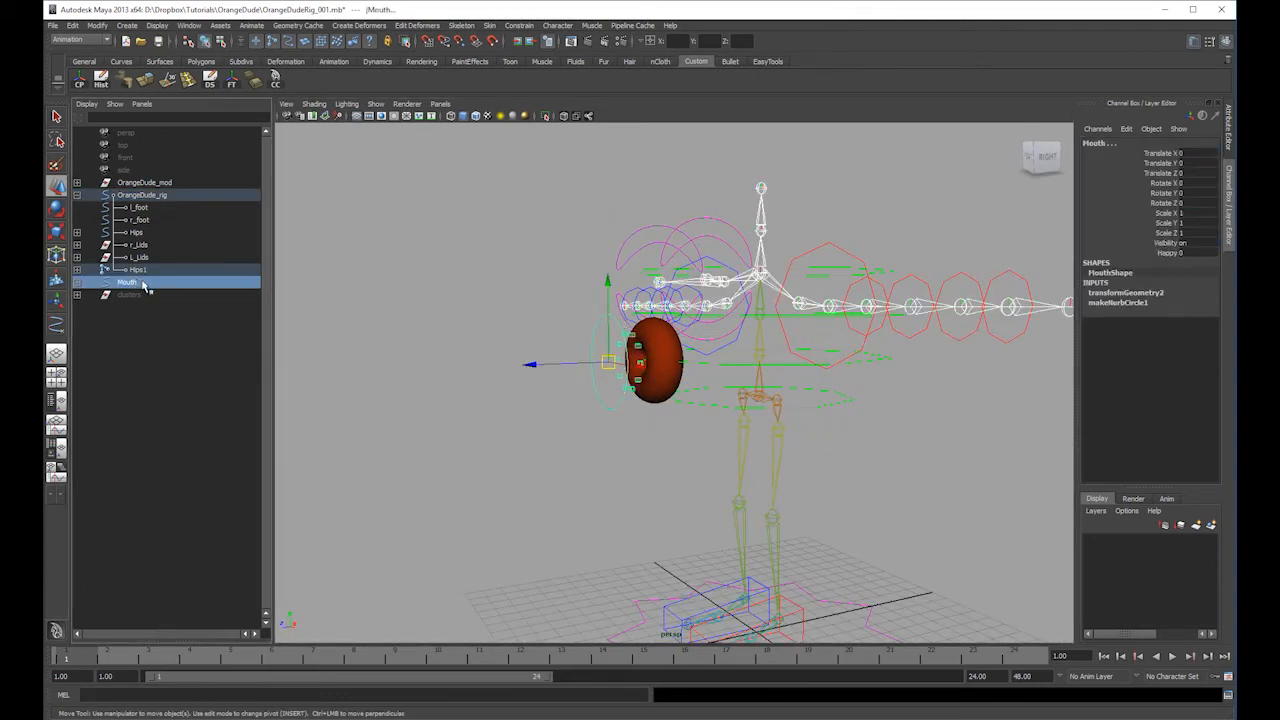
{"action": "key", "text": "ctrl+g"}
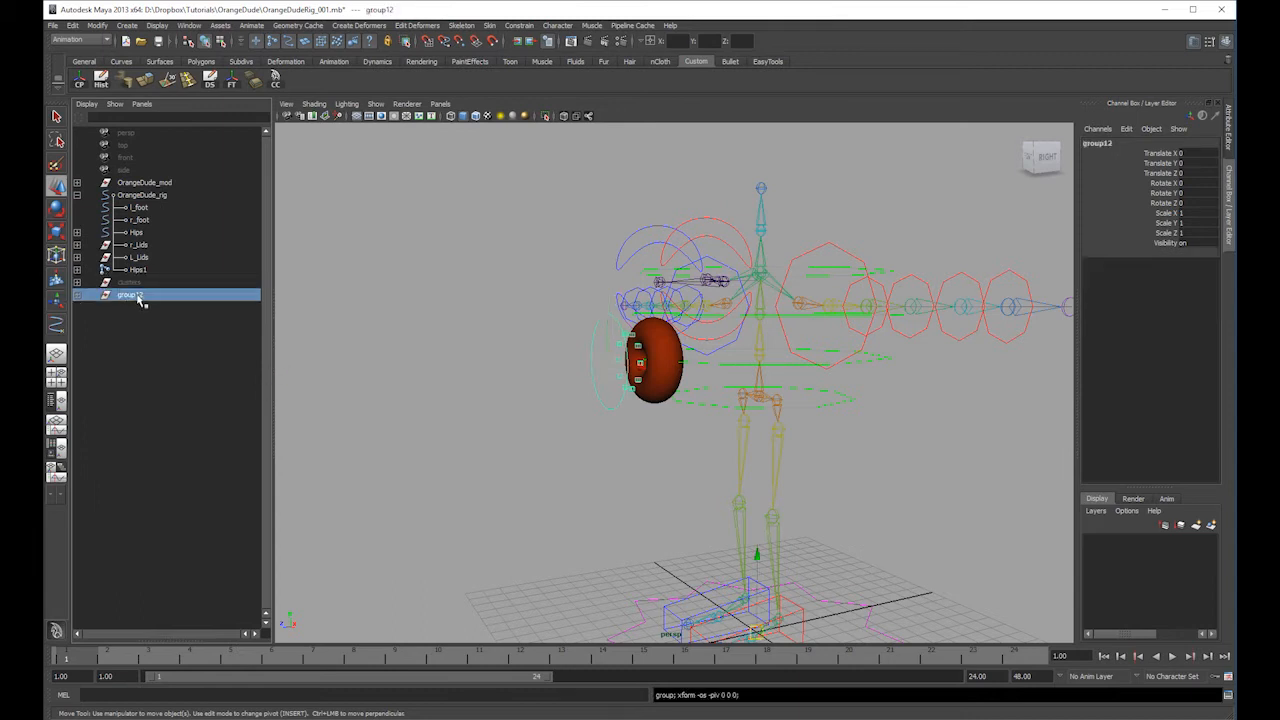
{"action": "double_click", "coordinate": [140, 298]}
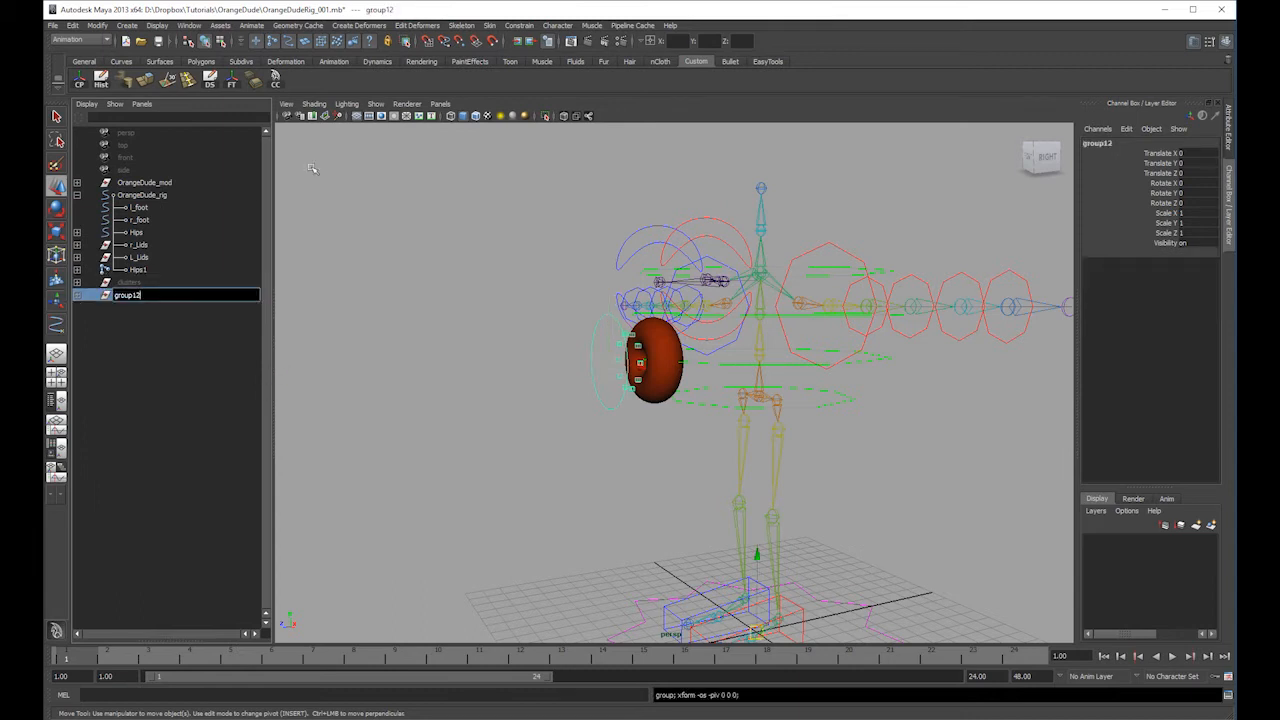
{"action": "key", "text": "Return"}
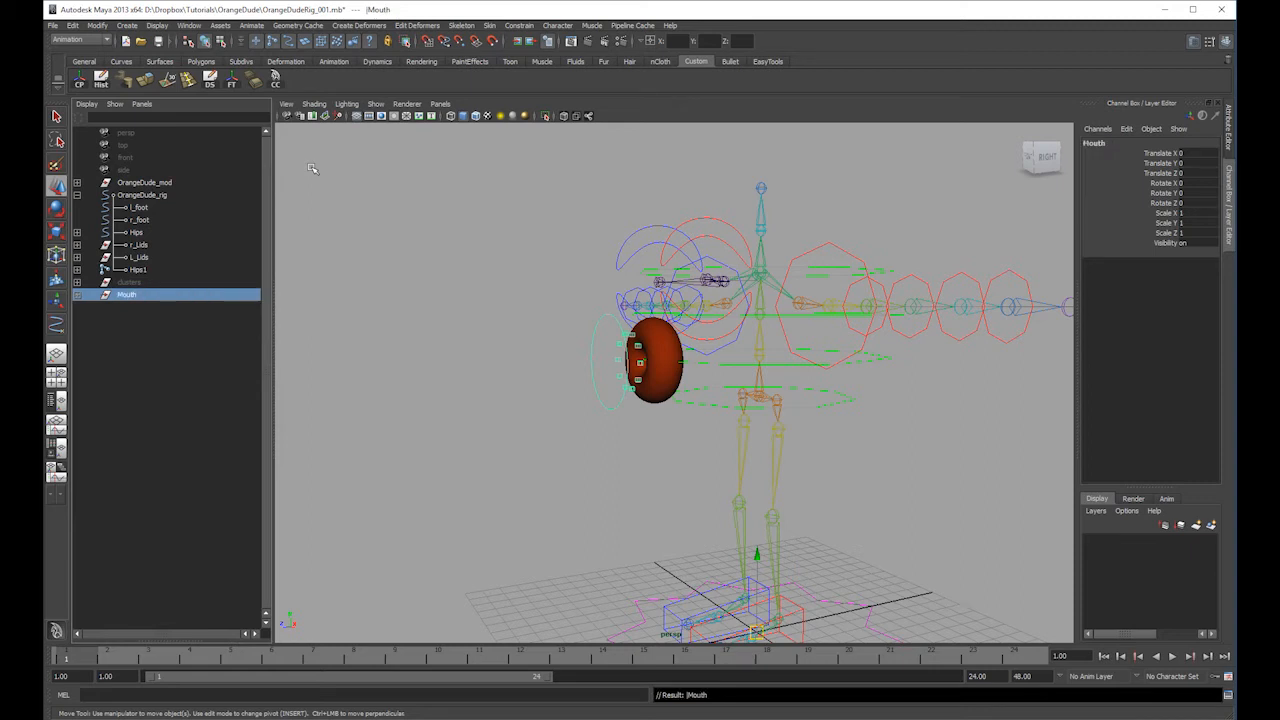
- Parent-constrain the Mouth group to the Neck joint
{"action": "left_click", "coordinate": [764, 274]}
{"action": "left_click", "coordinate": [127, 292]}
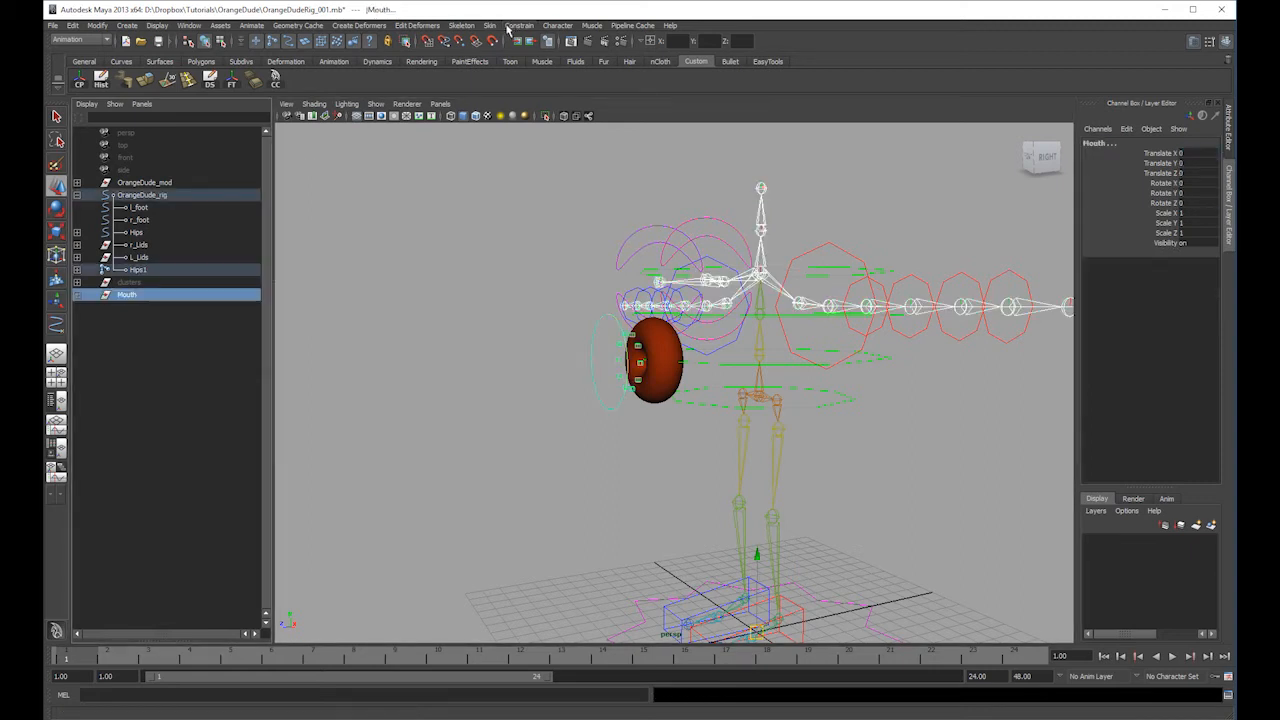
{"action": "left_click", "coordinate": [519, 25]}
{"action": "left_click", "coordinate": [535, 97]}
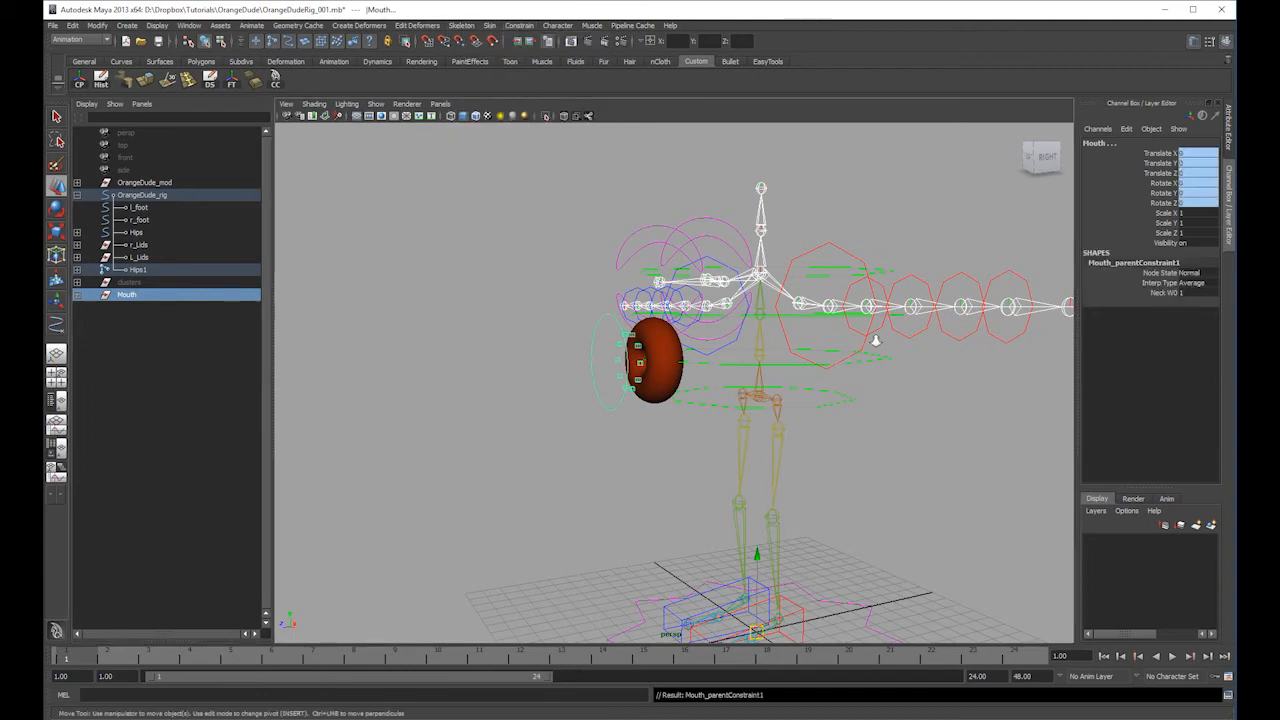
{"action": "right_click_drag", "start_coordinate": [876, 341], "coordinate": [540, 297], "text": "alt"}
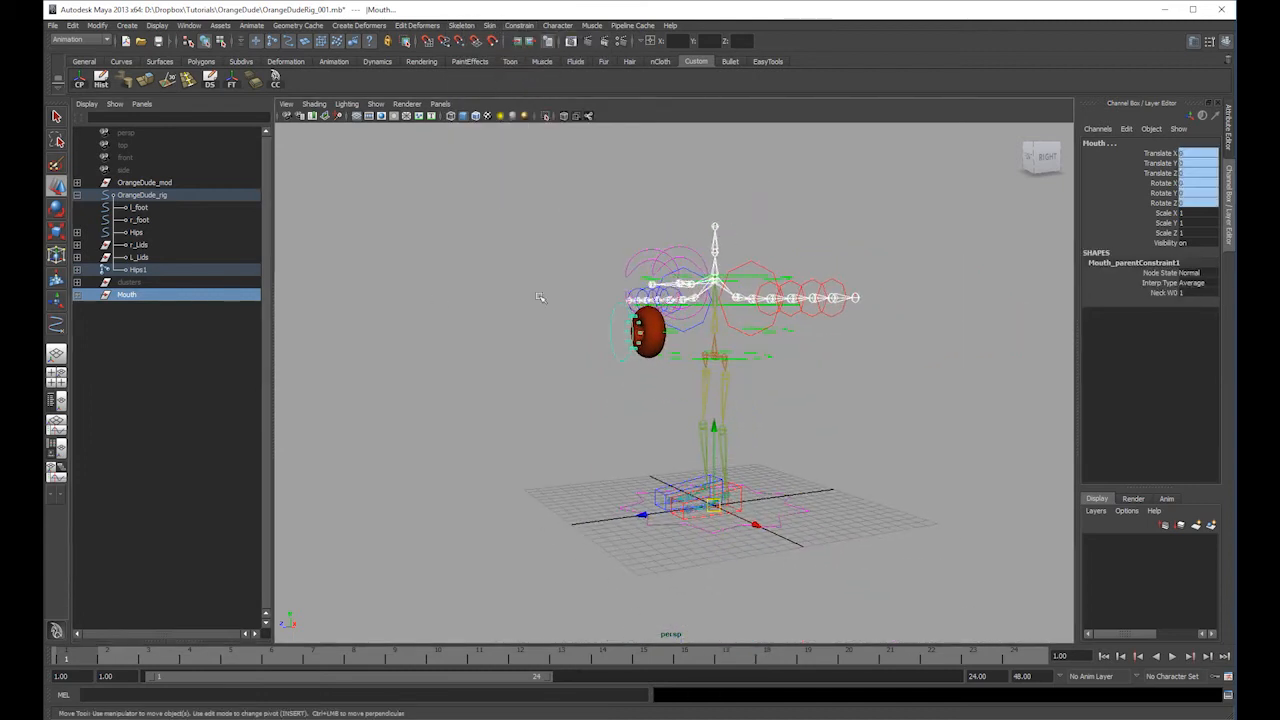
- Parent the Mouth and clusters groups under OrangeDude_rig in the hierarchy
{"action": "double_click", "coordinate": [127, 295]}
{"action": "left_click", "coordinate": [106, 318]}
{"action": "middle_click_drag", "start_coordinate": [106, 296], "coordinate": [135, 195]}
{"action": "middle_click_drag", "start_coordinate": [131, 298], "coordinate": [145, 200]}
{"action": "left_click", "coordinate": [145, 196]}
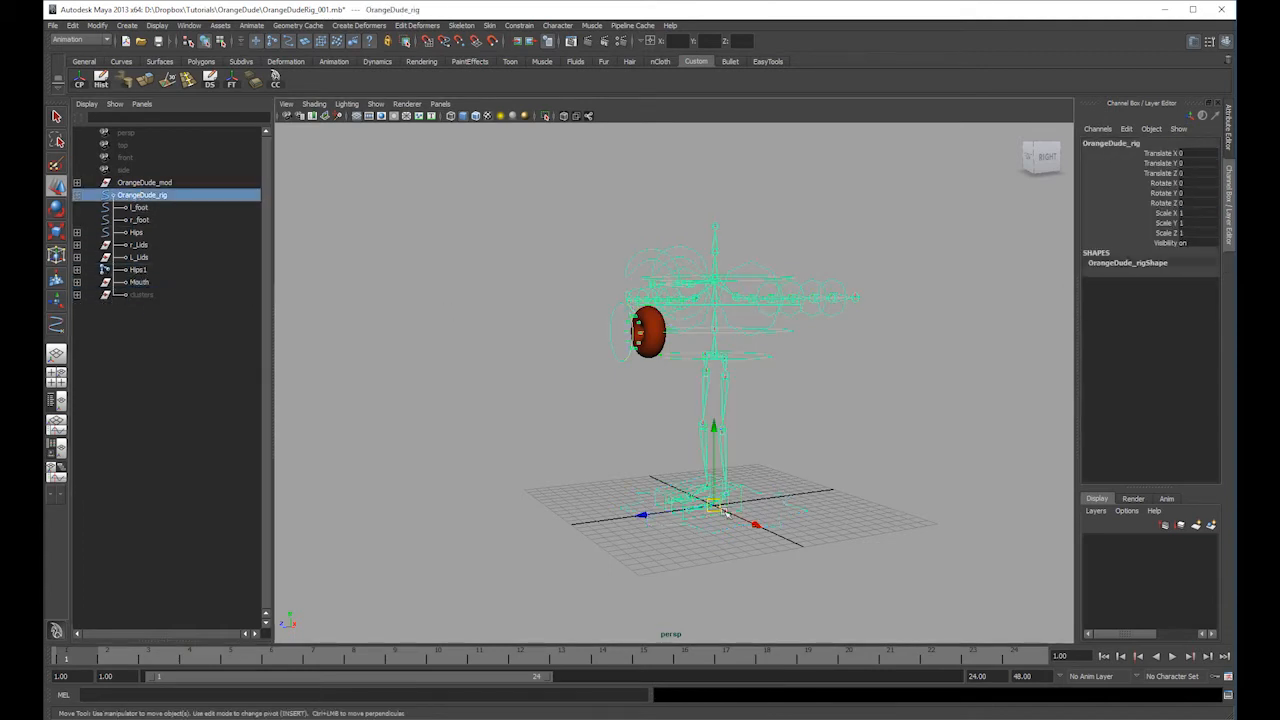
- Test-scale the whole rig from OrangeDude_rig and undo the scaling
{"action": "key", "text": "r"}
{"action": "left_click_drag", "start_coordinate": [715, 508], "coordinate": [676, 531]}
{"action": "key", "text": "ctrl+z"}
{"action": "left_click", "coordinate": [785, 462]}
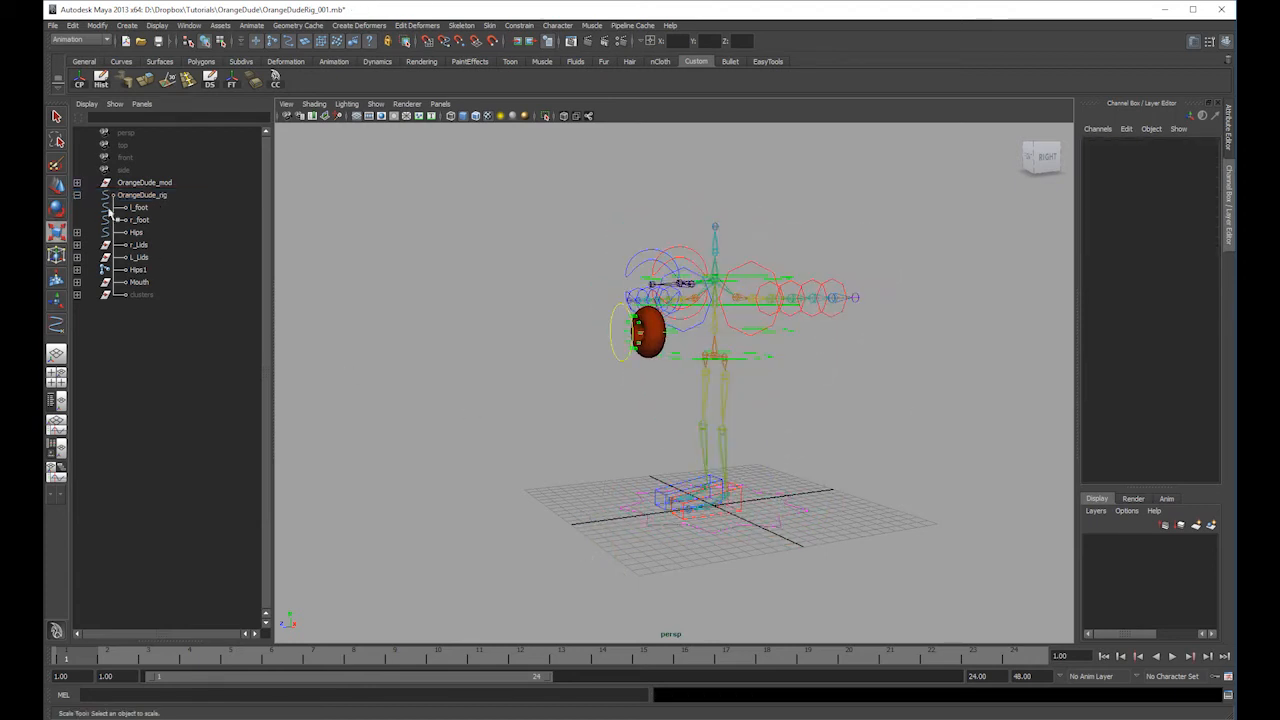
- Expand OrangeDude_mod and show all its body part meshes by setting their Visibility to 1
{"action": "left_click", "coordinate": [77, 183]}
{"action": "left_click_drag", "start_coordinate": [148, 196], "coordinate": [152, 283]}
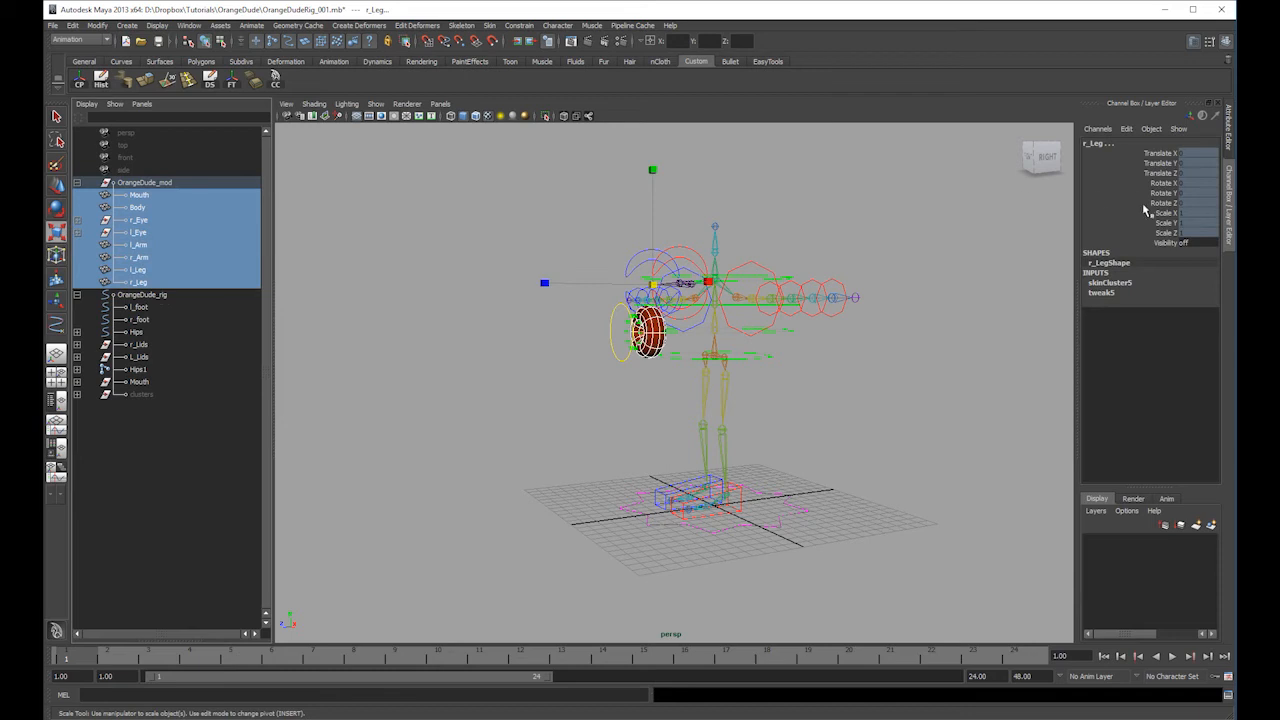
{"action": "type", "text": "1"}
{"action": "key", "text": "Return"}
{"action": "left_click", "coordinate": [923, 347]}
{"action": "left_click_drag", "start_coordinate": [914, 357], "coordinate": [973, 381], "text": "alt"}
{"action": "middle_click_drag", "start_coordinate": [848, 360], "coordinate": [880, 398], "text": "alt"}
{"action": "right_click_drag", "start_coordinate": [770, 440], "coordinate": [860, 420], "text": "alt"}
{"action": "middle_click_drag", "start_coordinate": [857, 389], "coordinate": [801, 283], "text": "alt"}
{"action": "right_click_drag", "start_coordinate": [760, 240], "coordinate": [658, 239], "text": "alt"}
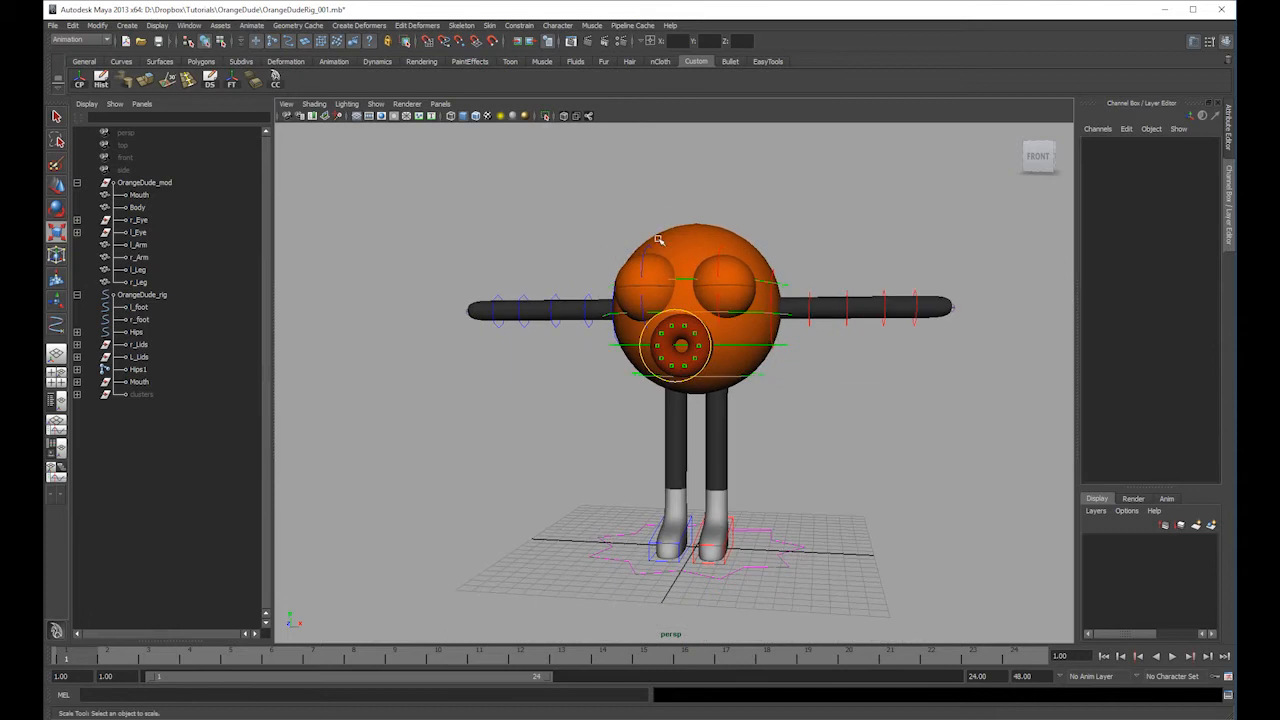
- Test the master control on the visible character, undo the change and clear the selection
{"action": "left_click", "coordinate": [776, 570]}
{"action": "left_click_drag", "start_coordinate": [696, 546], "coordinate": [725, 322]}
{"action": "key", "text": "ctrl+z"}
{"action": "key", "text": "e"}
{"action": "key", "text": "w"}
{"action": "left_click", "coordinate": [724, 324]}
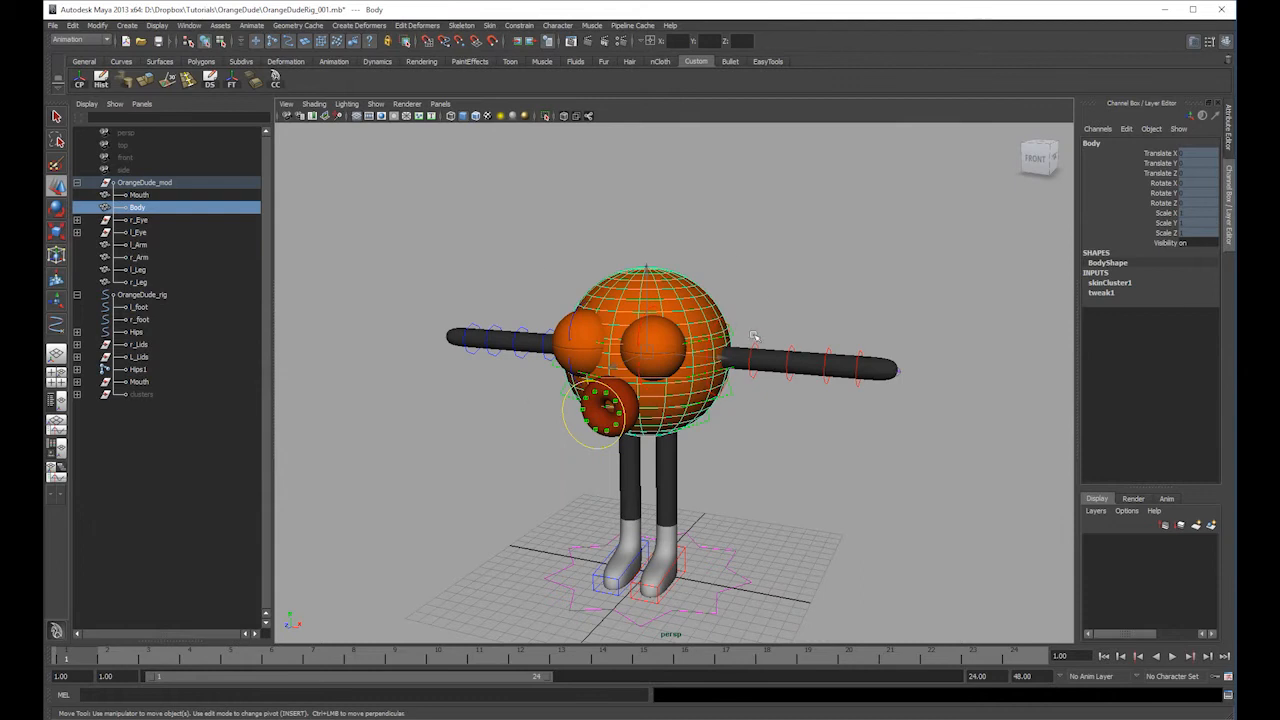
{"action": "left_click", "coordinate": [735, 274]}
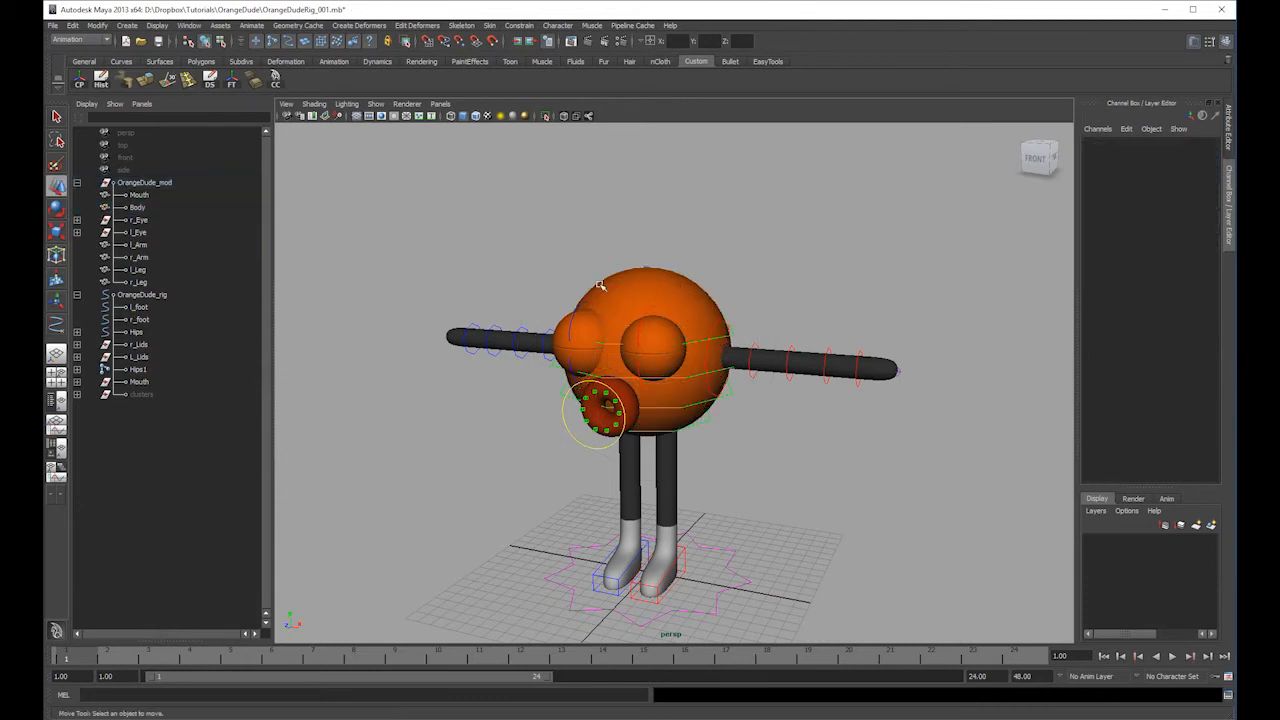
- Put all the meshes under OrangeDude_mod on a new display layer set to Reference
{"action": "left_click_drag", "start_coordinate": [118, 193], "coordinate": [135, 282]}
{"action": "left_click", "coordinate": [1211, 524]}
{"action": "left_click", "coordinate": [728, 366]}
- Test-rotate a body control and the left lower eyelid control, and undo the rotation
{"action": "left_click", "coordinate": [722, 322]}
{"action": "key", "text": "e"}
{"action": "left_click_drag", "start_coordinate": [789, 281], "coordinate": [791, 284]}
{"action": "left_click", "coordinate": [977, 370]}
{"action": "left_click_drag", "start_coordinate": [695, 432], "coordinate": [632, 410], "text": "alt"}
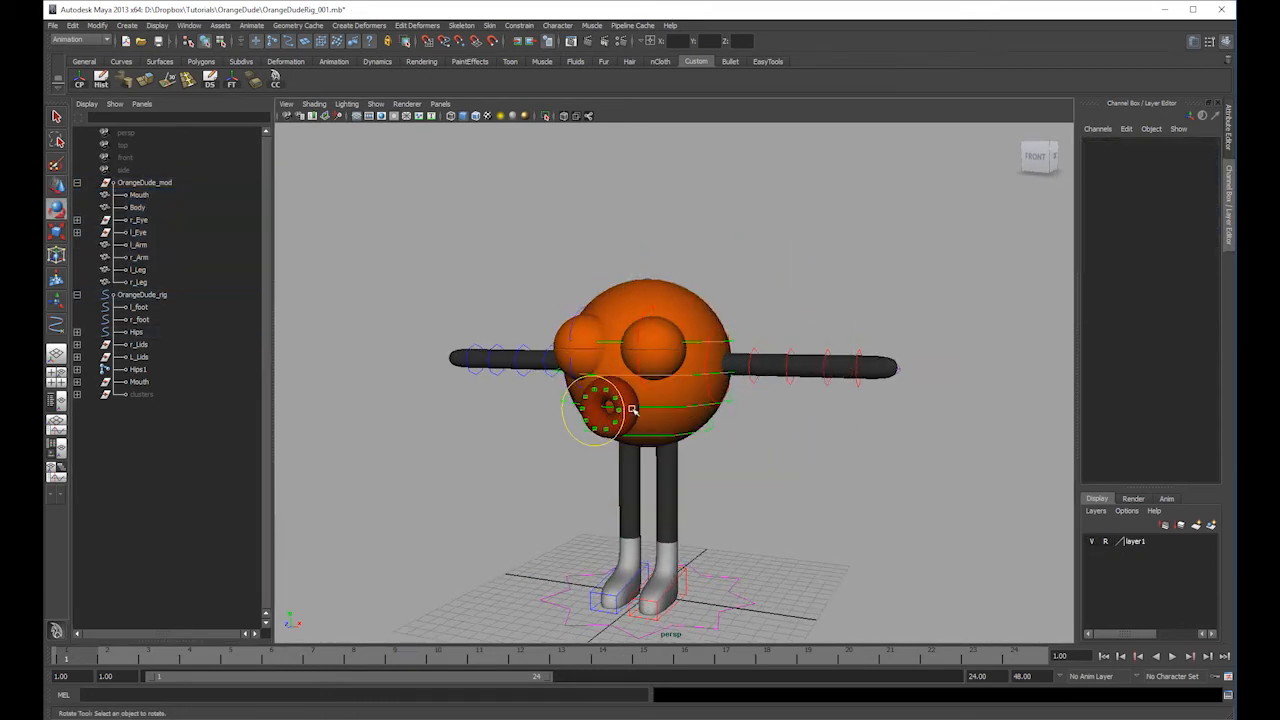
{"action": "mouse_move", "coordinate": [645, 355]}
{"action": "left_mouse_down"}
{"action": "mouse_move", "coordinate": [628, 368]}
{"action": "mouse_move", "coordinate": [644, 404]}
{"action": "mouse_move", "coordinate": [663, 311]}
{"action": "mouse_move", "coordinate": [660, 338]}
{"action": "left_mouse_up"}
{"action": "key", "text": "ctrl+z"}
{"action": "left_click", "coordinate": [877, 234]}
{"action": "left_click", "coordinate": [637, 358]}
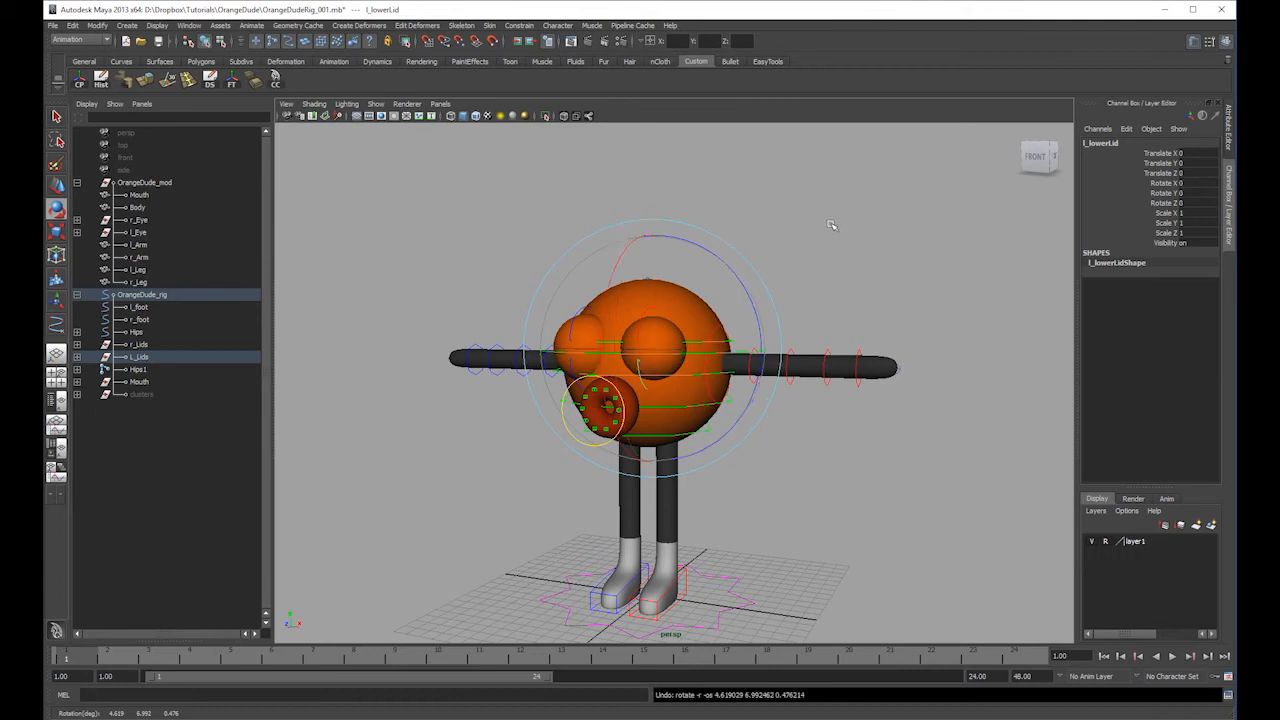
- Clear the selection and switch the viewport to wireframe display
{"action": "left_click", "coordinate": [865, 234]}
{"action": "key", "text": "4"}
{"action": "key", "text": "5"}
{"action": "key", "text": "4"}
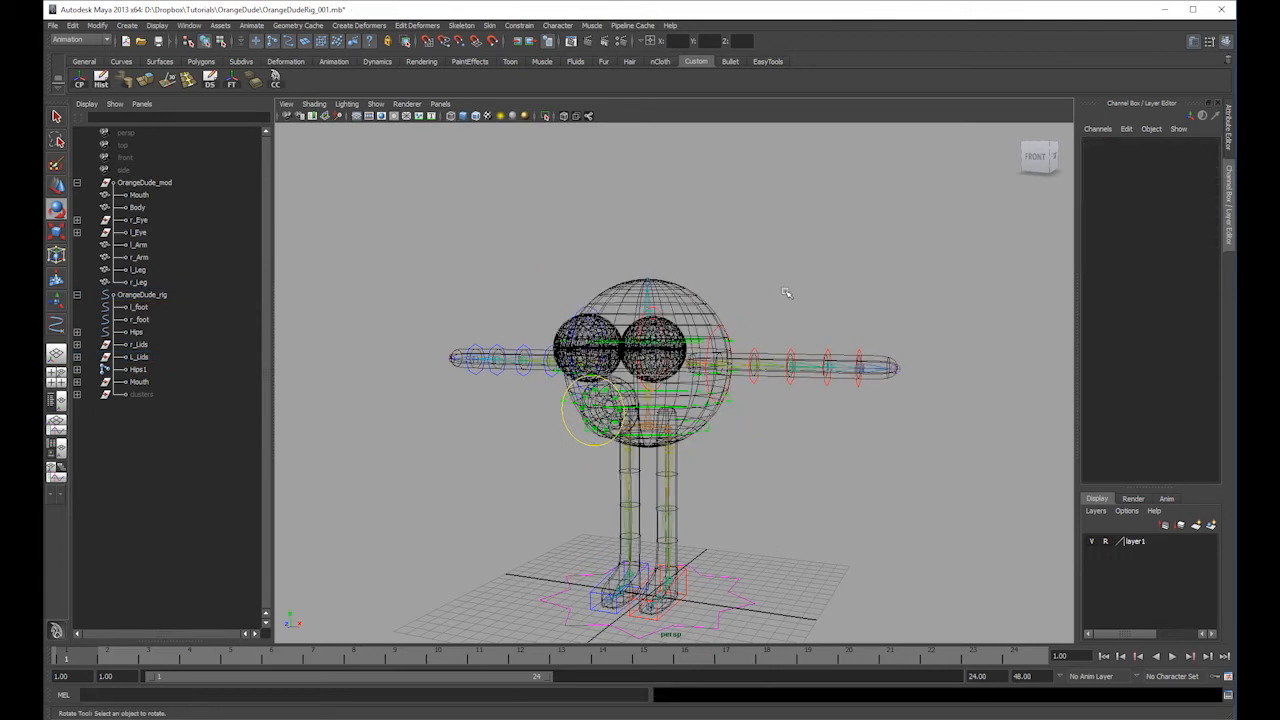
{"action": "left_click", "coordinate": [690, 364]}
{"action": "key", "text": "w"}
{"action": "left_click", "coordinate": [730, 368], "text": "shift"}
{"action": "key", "text": "ctrl+z"}
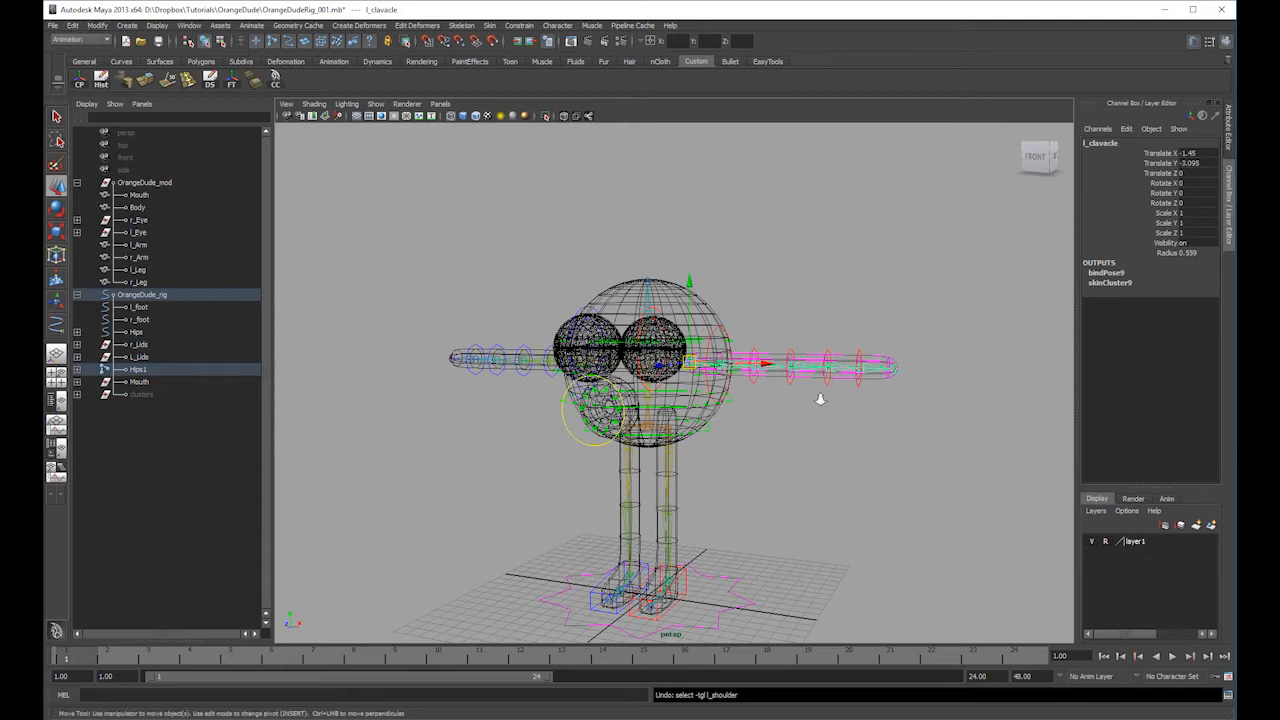
- Parent-constrain the left shoulder joint to the left shoulder control
{"action": "right_click_drag", "start_coordinate": [820, 400], "coordinate": [982, 478], "text": "alt"}
{"action": "middle_click_drag", "start_coordinate": [982, 478], "coordinate": [680, 466], "text": "alt"}
{"action": "right_click_drag", "start_coordinate": [680, 466], "coordinate": [742, 474], "text": "alt"}
{"action": "left_click", "coordinate": [523, 290]}
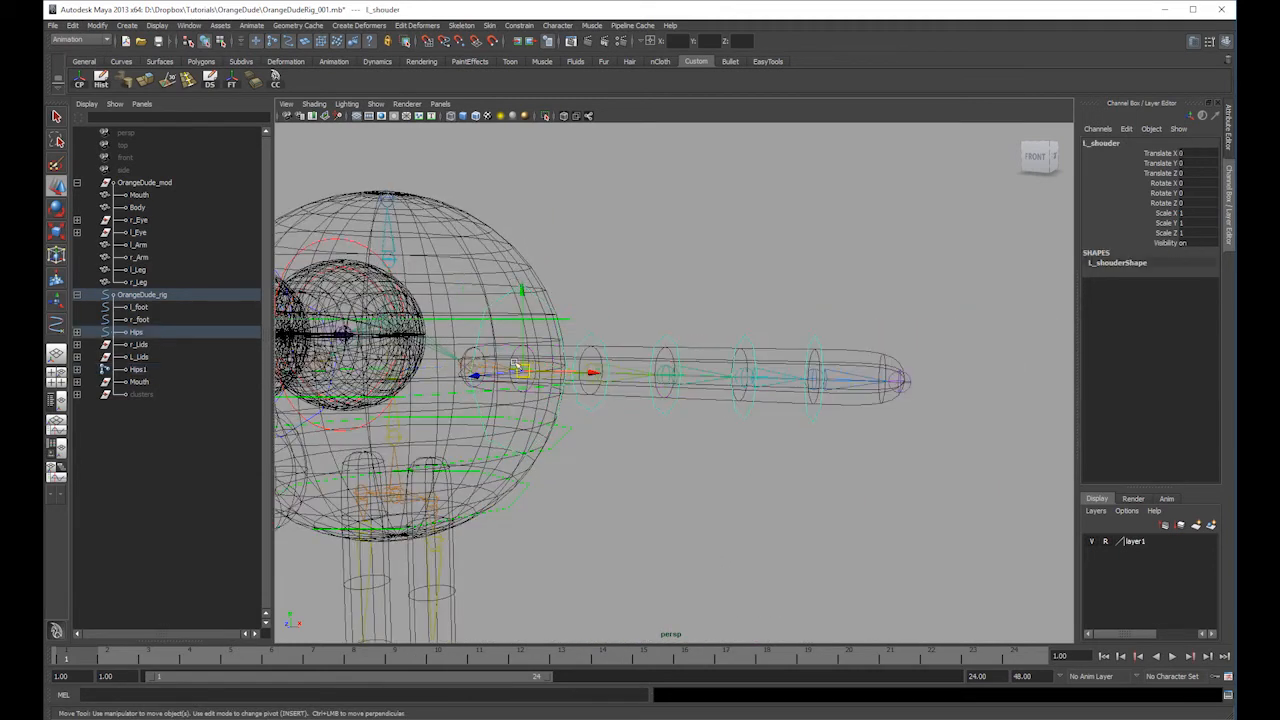
{"action": "left_click", "coordinate": [551, 366], "text": "shift"}
{"action": "left_click", "coordinate": [645, 125]}
{"action": "key", "text": "ctrl+z"}
{"action": "left_click", "coordinate": [521, 28]}
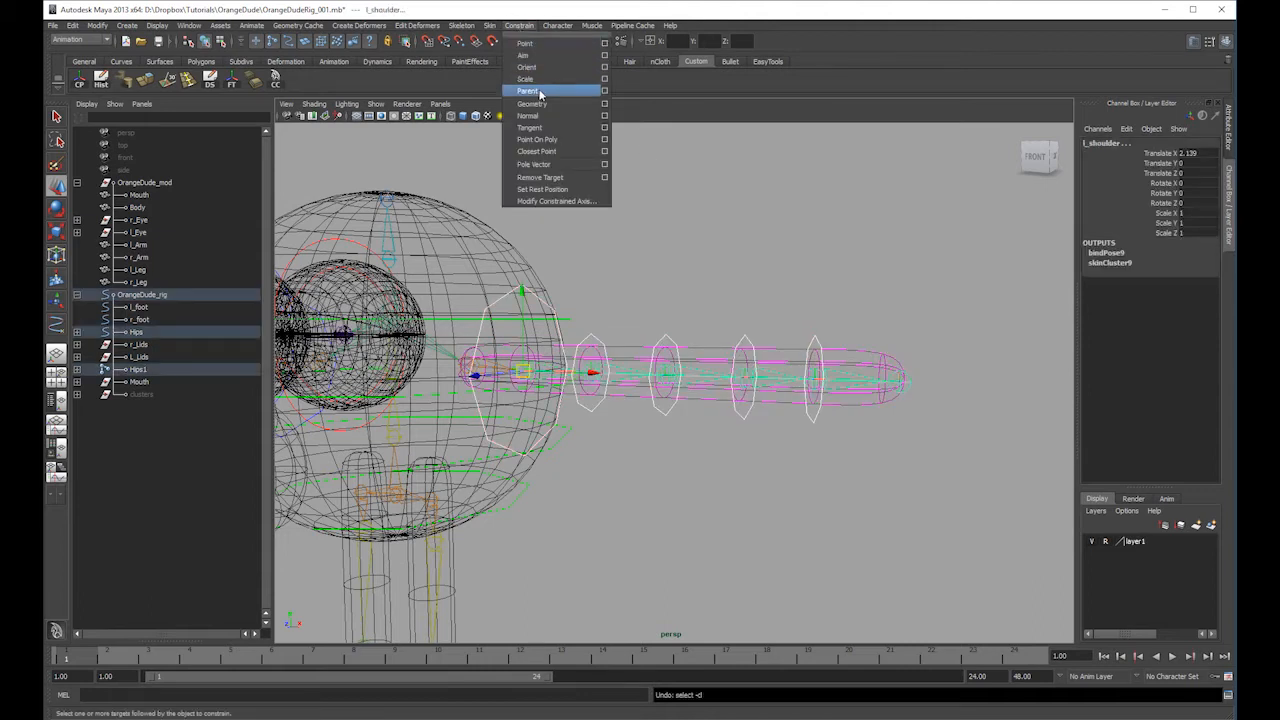
{"action": "left_click", "coordinate": [541, 92]}
- Parent-constrain the remaining left arm joints, from upper arm to palm, to their matching controls
{"action": "left_click", "coordinate": [598, 336]}
{"action": "left_click", "coordinate": [591, 348]}
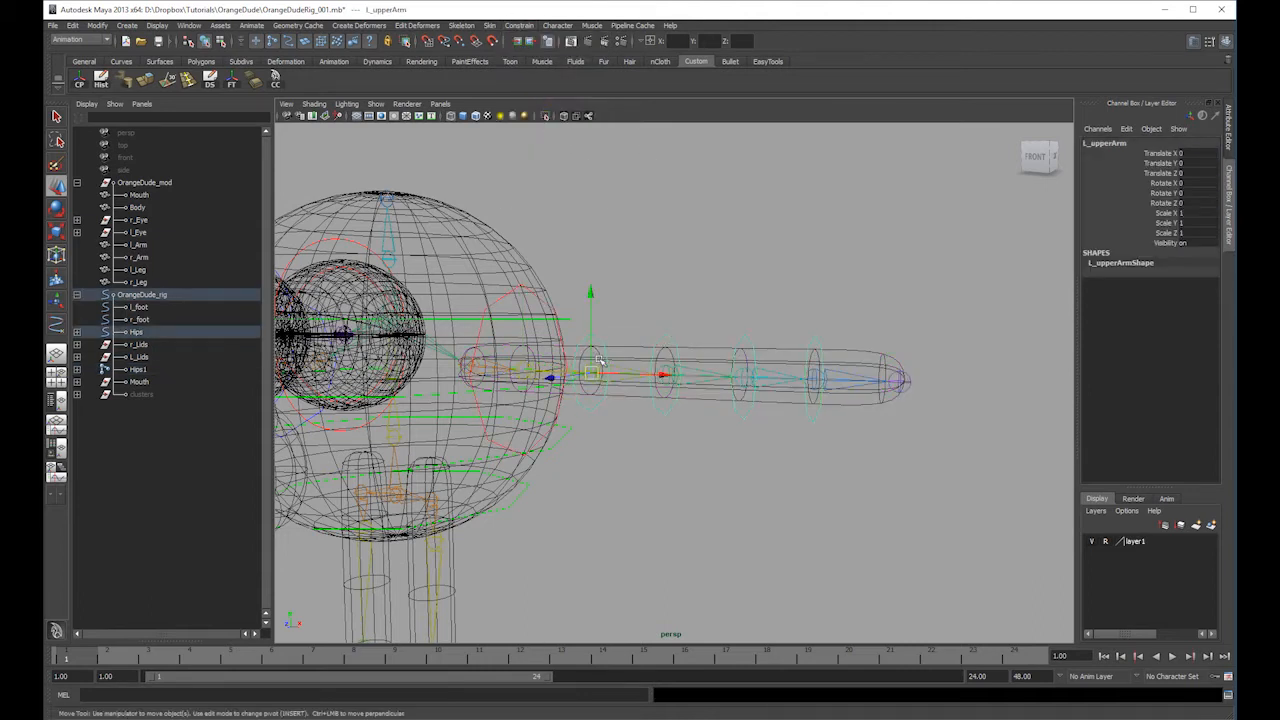
{"action": "left_click", "coordinate": [640, 365]}
{"action": "left_click", "coordinate": [760, 362]}
{"action": "left_click", "coordinate": [818, 352]}
{"action": "left_click", "coordinate": [862, 370]}
- Parent-constrain the right shoulder and right upper arm joints to their matching controls
{"action": "left_click_drag", "start_coordinate": [856, 354], "coordinate": [689, 303], "text": "alt"}
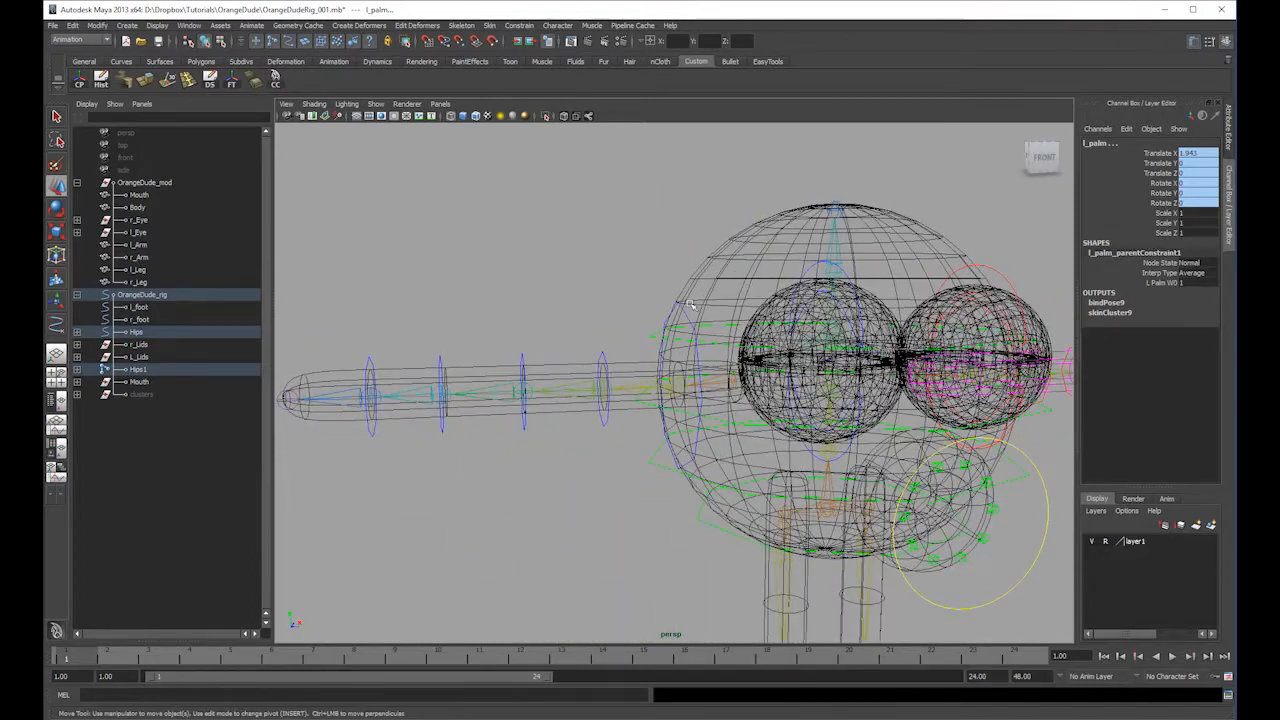
{"action": "left_click", "coordinate": [668, 354]}
{"action": "left_click", "coordinate": [641, 385]}
{"action": "key", "text": "g"}
{"action": "left_click", "coordinate": [601, 362]}
{"action": "left_click", "coordinate": [578, 385], "text": "shift"}
{"action": "key", "text": "g"}
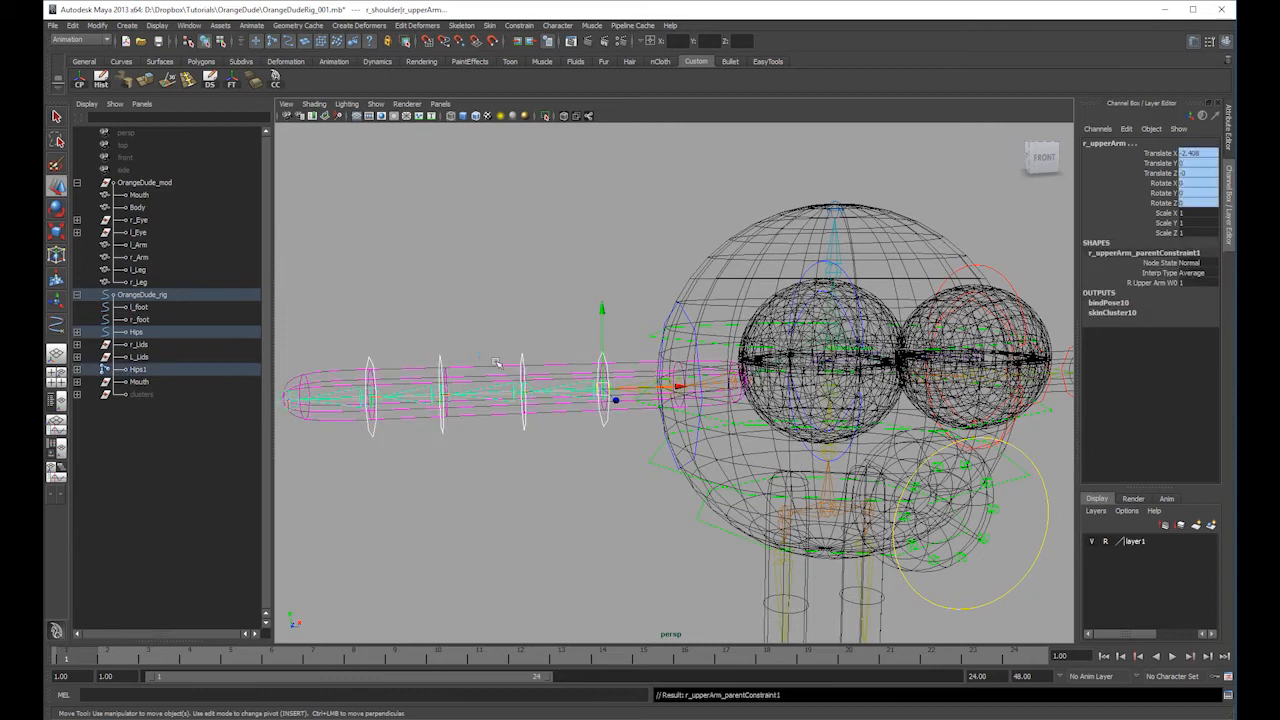
- Parent-constrain the right elbow joint and the remaining joints toward the hand to their matching controls
{"action": "left_click", "coordinate": [520, 360]}
{"action": "left_click", "coordinate": [495, 387], "text": "shift"}
{"action": "key", "text": "g"}
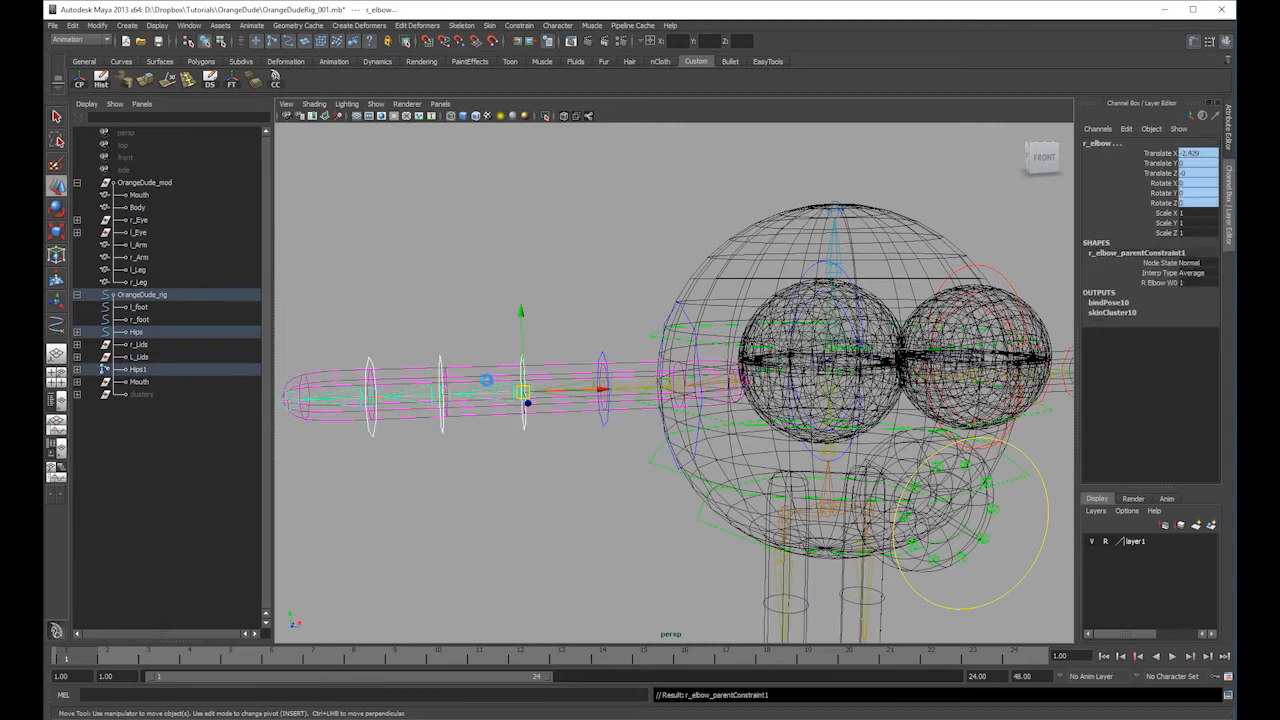
{"action": "middle_click_drag", "start_coordinate": [470, 380], "coordinate": [545, 382], "text": "alt"}
{"action": "left_click", "coordinate": [535, 362]}
{"action": "left_click", "coordinate": [520, 391], "text": "shift"}
{"action": "key", "text": "g"}
{"action": "left_click", "coordinate": [470, 375]}
{"action": "left_click", "coordinate": [447, 391], "text": "shift"}
{"action": "key", "text": "g"}
- Switch the viewport back to shaded display
{"action": "scroll", "coordinate": [657, 243], "scroll_direction": "down", "scroll_amount": 5}
{"action": "left_click", "coordinate": [657, 243]}
{"action": "key", "text": "5"}
{"action": "left_click_drag", "start_coordinate": [893, 394], "coordinate": [790, 373], "text": "alt"}
{"action": "middle_click_drag", "start_coordinate": [790, 373], "coordinate": [677, 273], "text": "alt"}
{"action": "left_click_drag", "start_coordinate": [543, 263], "coordinate": [617, 299], "text": "alt"}
- Test-rotate one of the character's controls with the arms constrained, and undo the rotation
{"action": "left_click", "coordinate": [614, 310]}
{"action": "middle_click_drag", "start_coordinate": [638, 272], "coordinate": [605, 332], "text": "alt"}
{"action": "key", "text": "e"}
{"action": "left_click_drag", "start_coordinate": [562, 226], "coordinate": [689, 246]}
{"action": "key", "text": "ctrl+z"}
{"action": "left_click_drag", "start_coordinate": [955, 253], "coordinate": [926, 258], "text": "alt"}
{"action": "middle_click_drag", "start_coordinate": [926, 258], "coordinate": [966, 197], "text": "alt"}
{"action": "right_click_drag", "start_coordinate": [966, 197], "coordinate": [760, 300], "text": "alt"}
- Select the Hips1 joint and examine its parent constraint
{"action": "key", "text": "w"}
{"action": "left_click", "coordinate": [692, 315]}
{"action": "key", "text": "e"}
{"action": "left_click", "coordinate": [838, 205]}
{"action": "middle_click_drag", "start_coordinate": [838, 205], "coordinate": [822, 188], "text": "alt"}
{"action": "left_click_drag", "start_coordinate": [822, 188], "coordinate": [812, 188], "text": "alt"}
{"action": "left_click", "coordinate": [138, 369]}
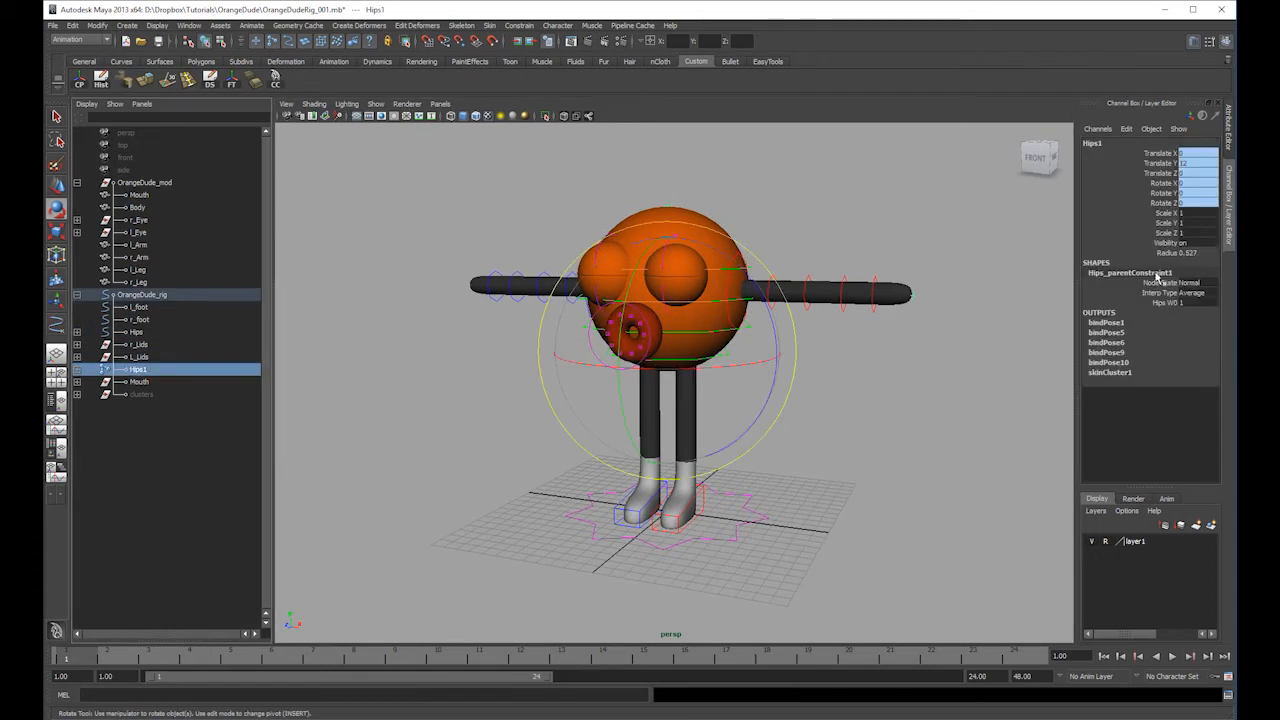
- Hide layer1 with the meshes, clear the selection and save the scene
{"action": "middle_click_drag", "start_coordinate": [845, 402], "coordinate": [884, 387], "text": "alt"}
{"action": "left_click", "coordinate": [1091, 541]}
{"action": "left_click_drag", "start_coordinate": [930, 500], "coordinate": [925, 456], "text": "alt"}
{"action": "left_click", "coordinate": [869, 455]}
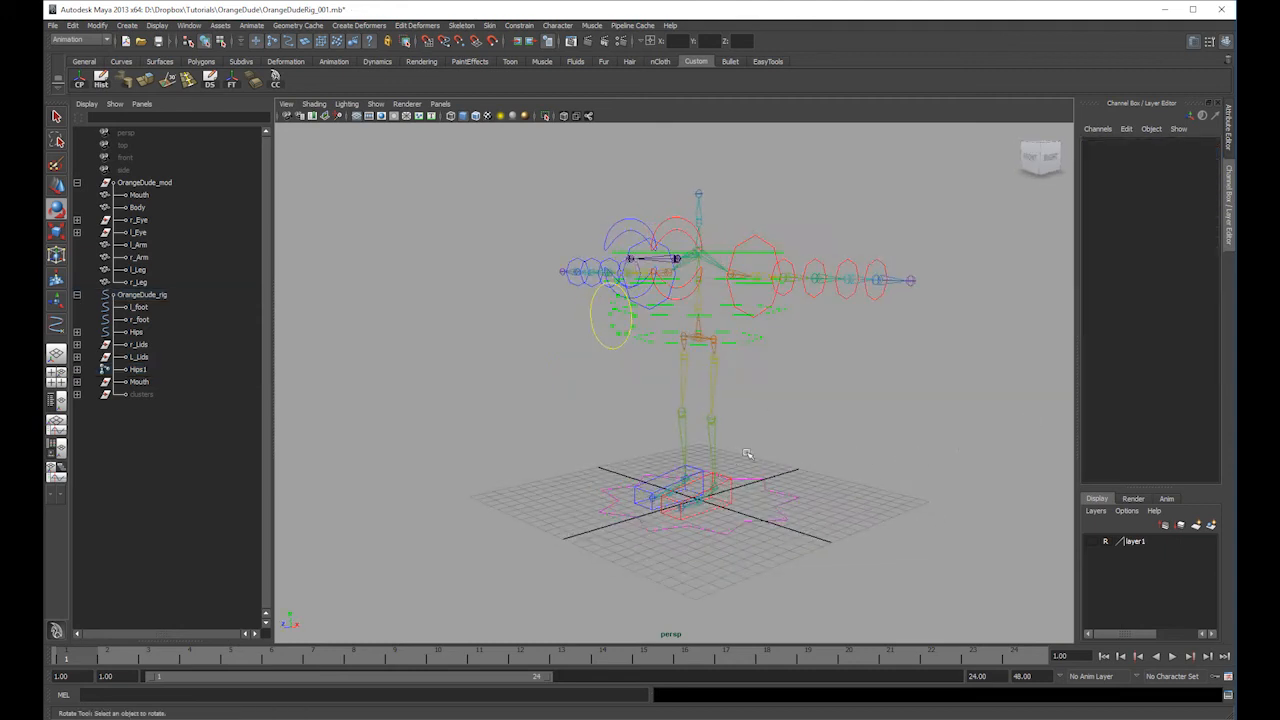
{"action": "key", "text": "ctrl+s"}
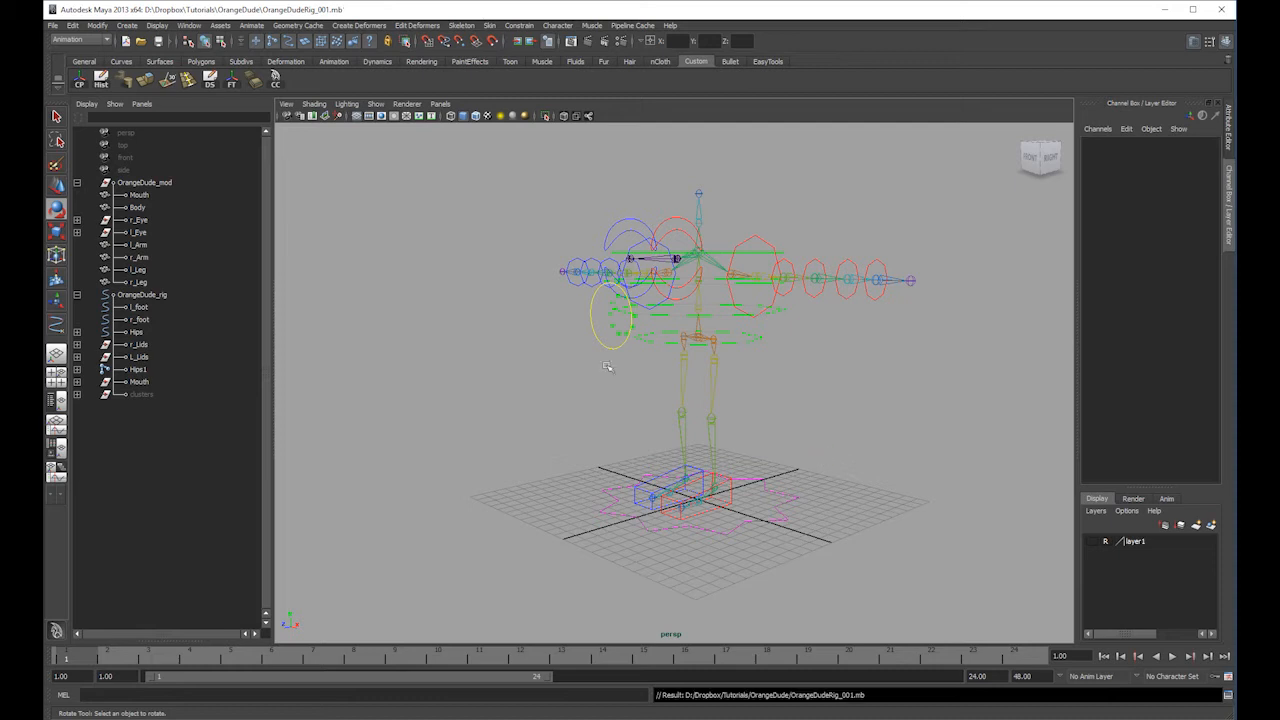
- Duplicate curve13 from the mouth's Real group and unparent the copy to the top level
{"action": "left_click", "coordinate": [636, 318]}
{"action": "key", "text": "f"}
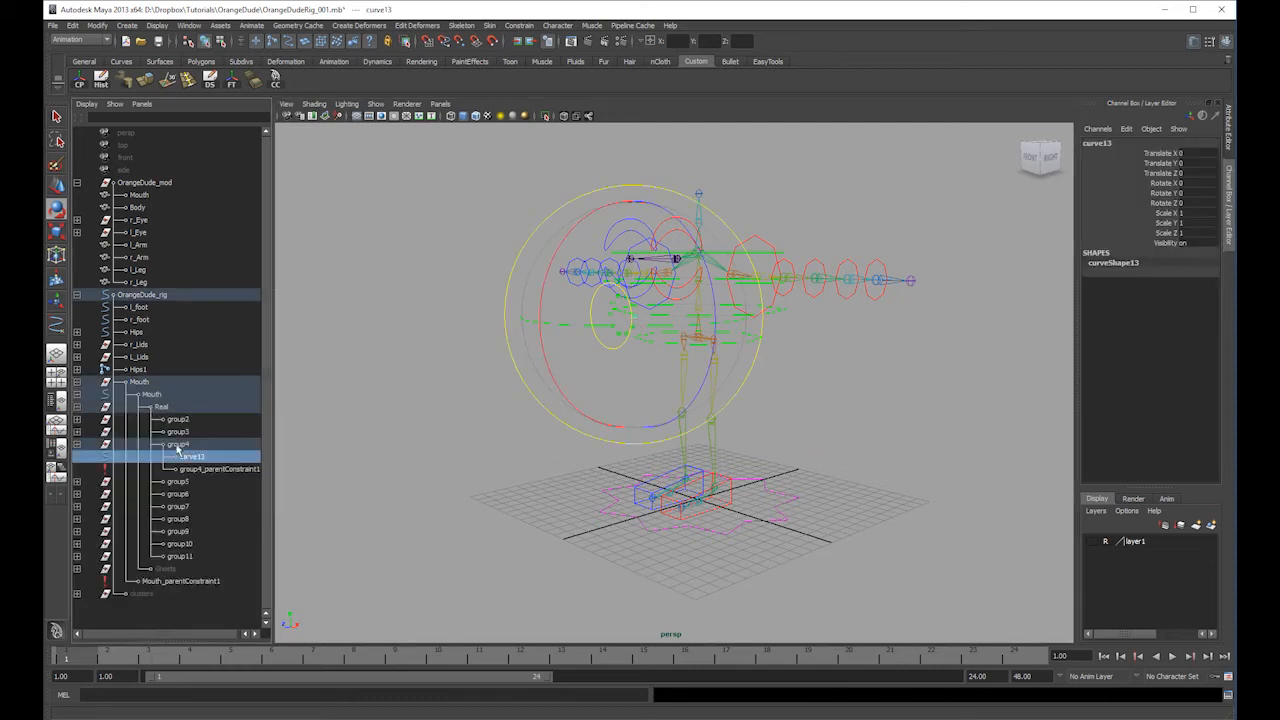
{"action": "key", "text": "ctrl+d"}
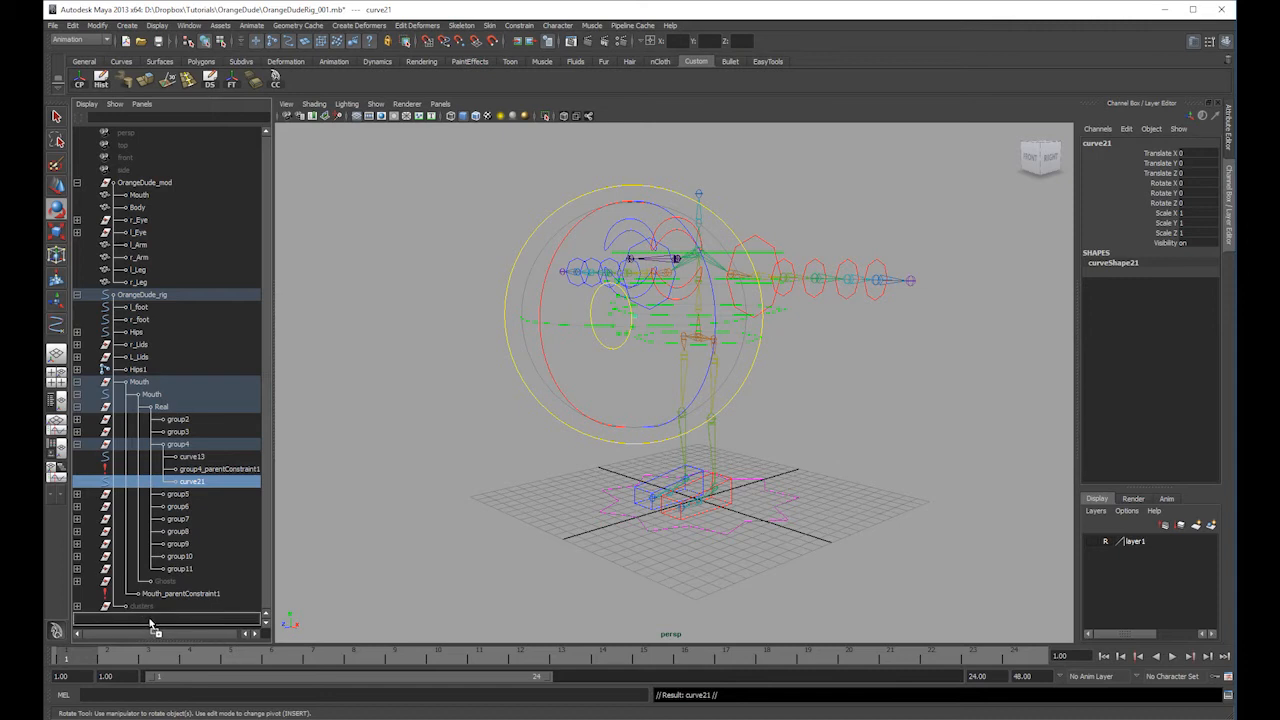
{"action": "key", "text": "shift+p"}
{"action": "left_click", "coordinate": [77, 382]}
- Position the copied curve in front of the left knee at Translate X 0.258, Y -7.59 and Z -3.5
{"action": "left_click_drag", "start_coordinate": [782, 411], "coordinate": [712, 398], "text": "alt"}
{"action": "key", "text": "w"}
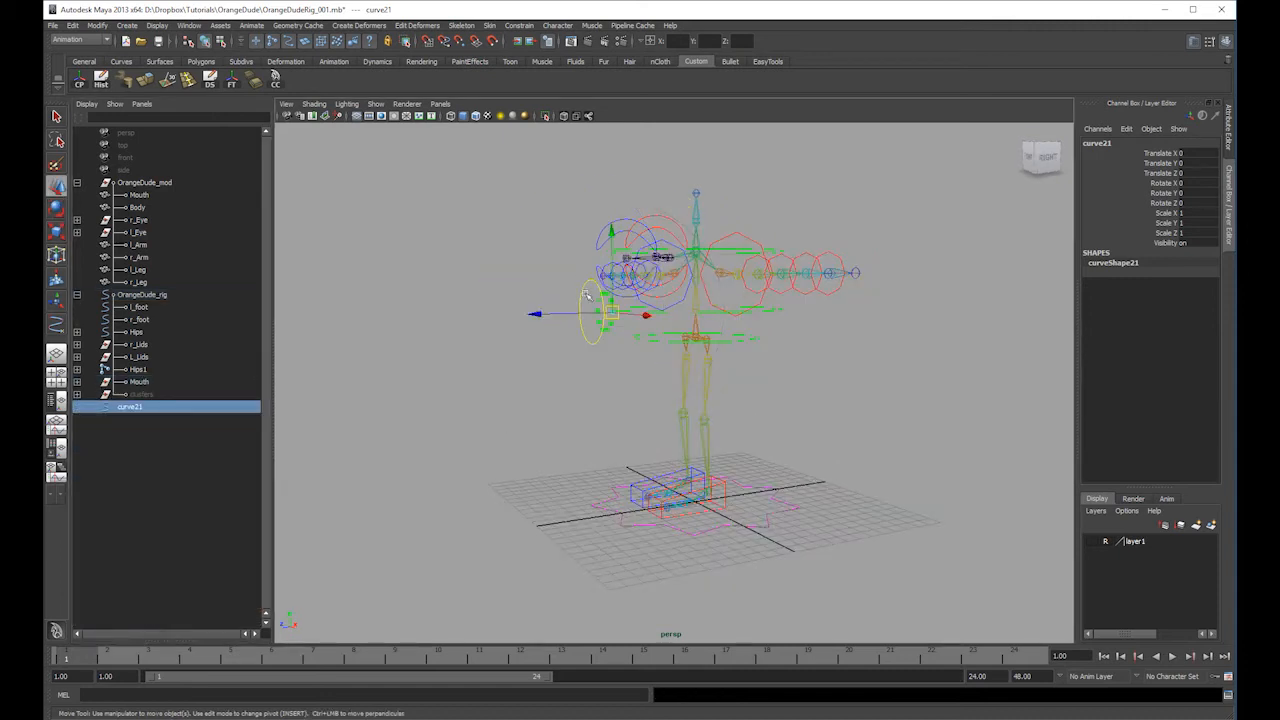
{"action": "left_click_drag", "start_coordinate": [614, 228], "coordinate": [612, 349]}
{"action": "key", "text": "space"}
{"action": "right_click_drag", "start_coordinate": [891, 429], "coordinate": [470, 432], "text": "alt"}
{"action": "middle_click_drag", "start_coordinate": [660, 570], "coordinate": [618, 419], "text": "alt"}
{"action": "right_click_drag", "start_coordinate": [618, 419], "coordinate": [796, 419], "text": "alt"}
{"action": "left_click_drag", "start_coordinate": [648, 405], "coordinate": [660, 405]}
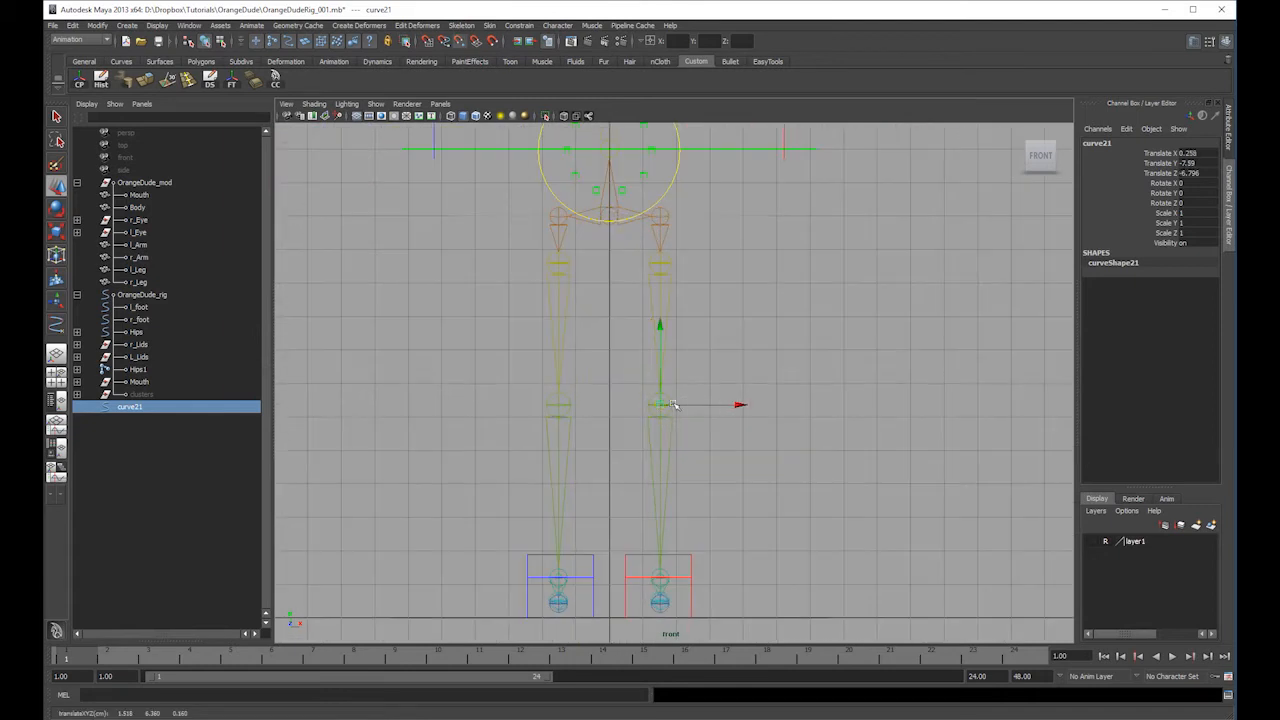
{"action": "key", "text": "space"}
{"action": "left_click_drag", "start_coordinate": [789, 384], "coordinate": [708, 390], "text": "alt"}
{"action": "left_click_drag", "start_coordinate": [634, 424], "coordinate": [589, 428]}
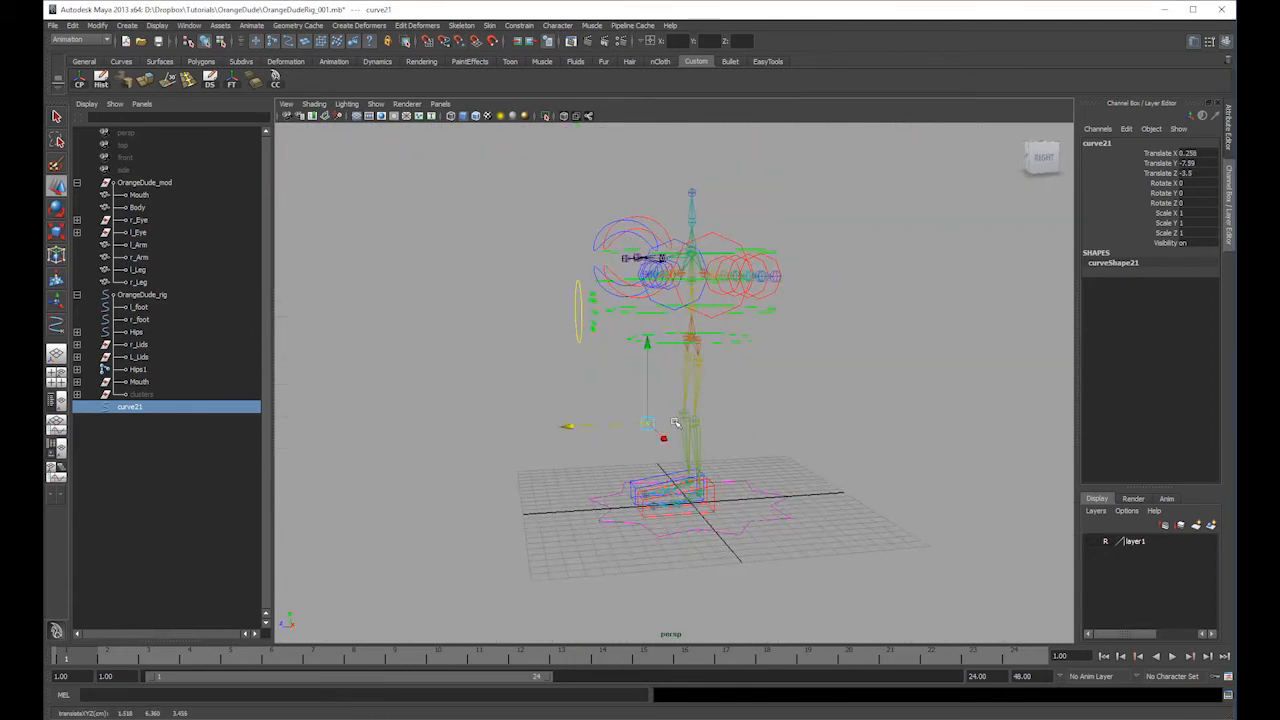
- Duplicate the left knee curve and align the copy with the right knee at Translate X -2.777
{"action": "key", "text": "space"}
{"action": "key", "text": "space"}
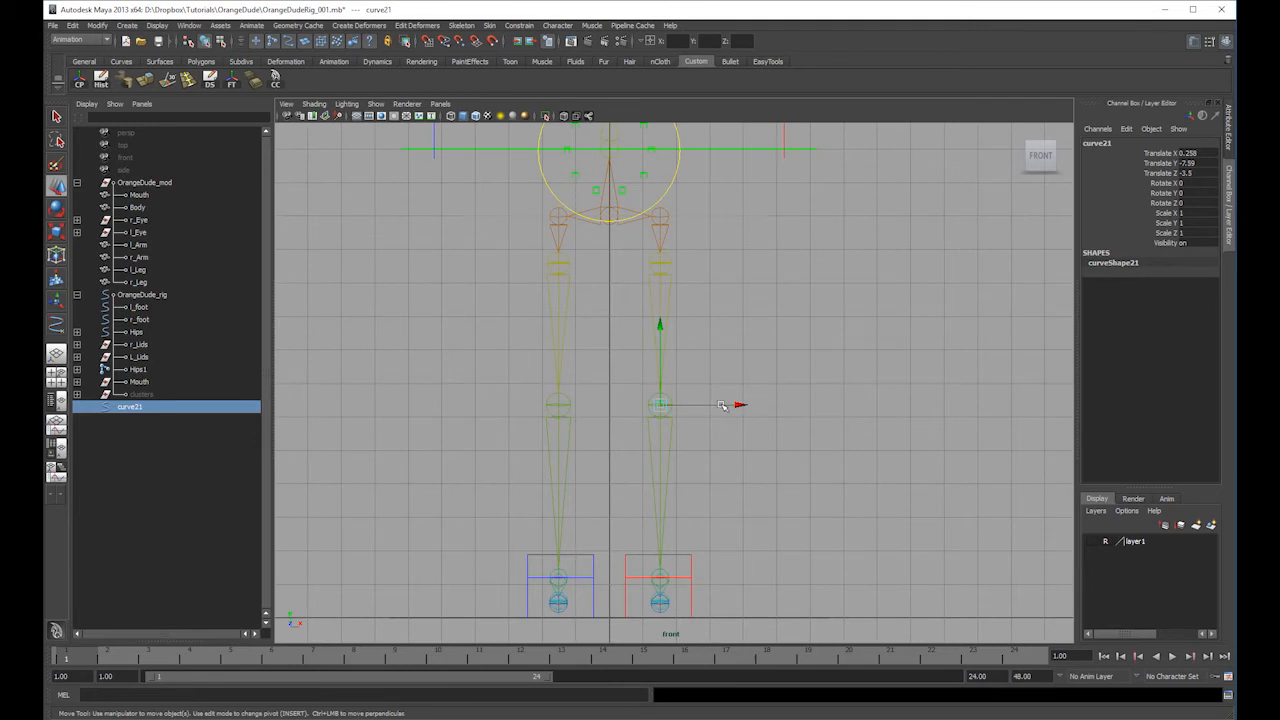
{"action": "key", "text": "ctrl+d"}
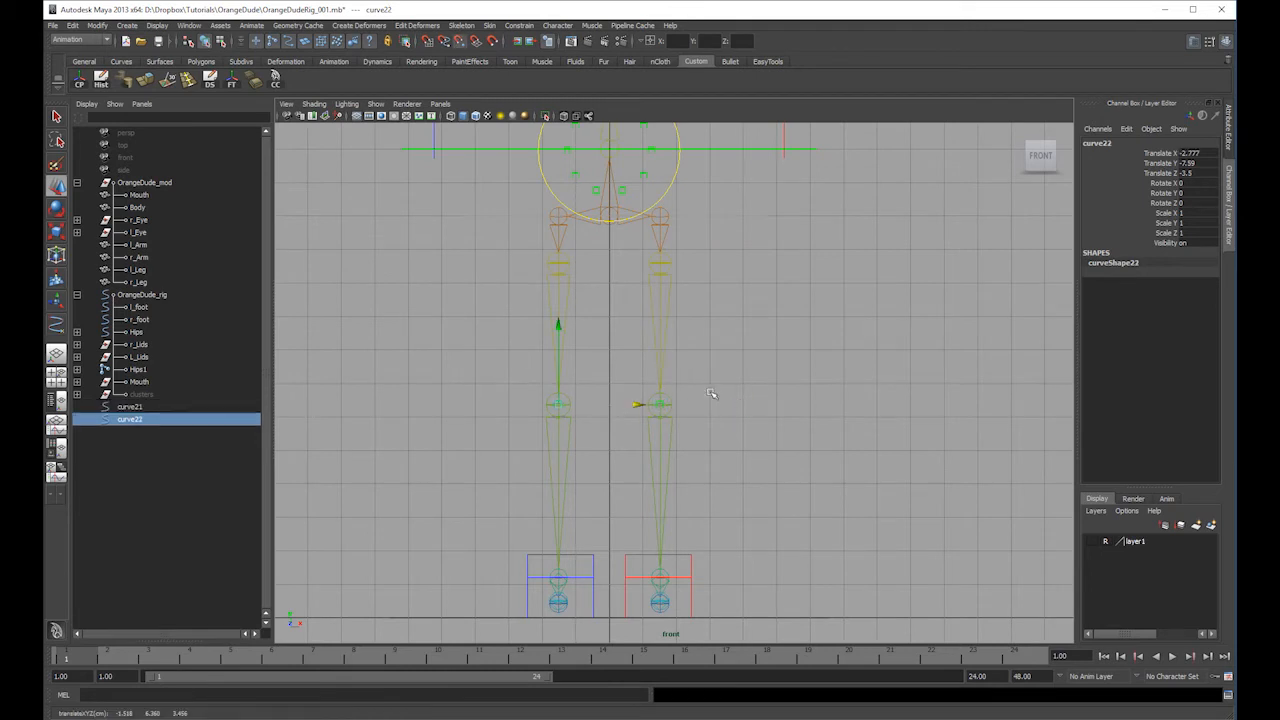
{"action": "left_click", "coordinate": [710, 393]}
{"action": "key", "text": "space"}
{"action": "key", "text": "space"}
- Select both knee curves and freeze their transformations
{"action": "left_click_drag", "start_coordinate": [840, 370], "coordinate": [732, 383], "text": "alt"}
{"action": "left_click_drag", "start_coordinate": [650, 389], "coordinate": [632, 408]}
{"action": "mouse_move", "coordinate": [632, 405]}
{"action": "left_mouse_down", "text": "alt"}
{"action": "mouse_move", "coordinate": [668, 400]}
{"action": "mouse_move", "coordinate": [652, 415]}
{"action": "left_mouse_up", "text": "alt"}
{"action": "left_click", "coordinate": [668, 385]}
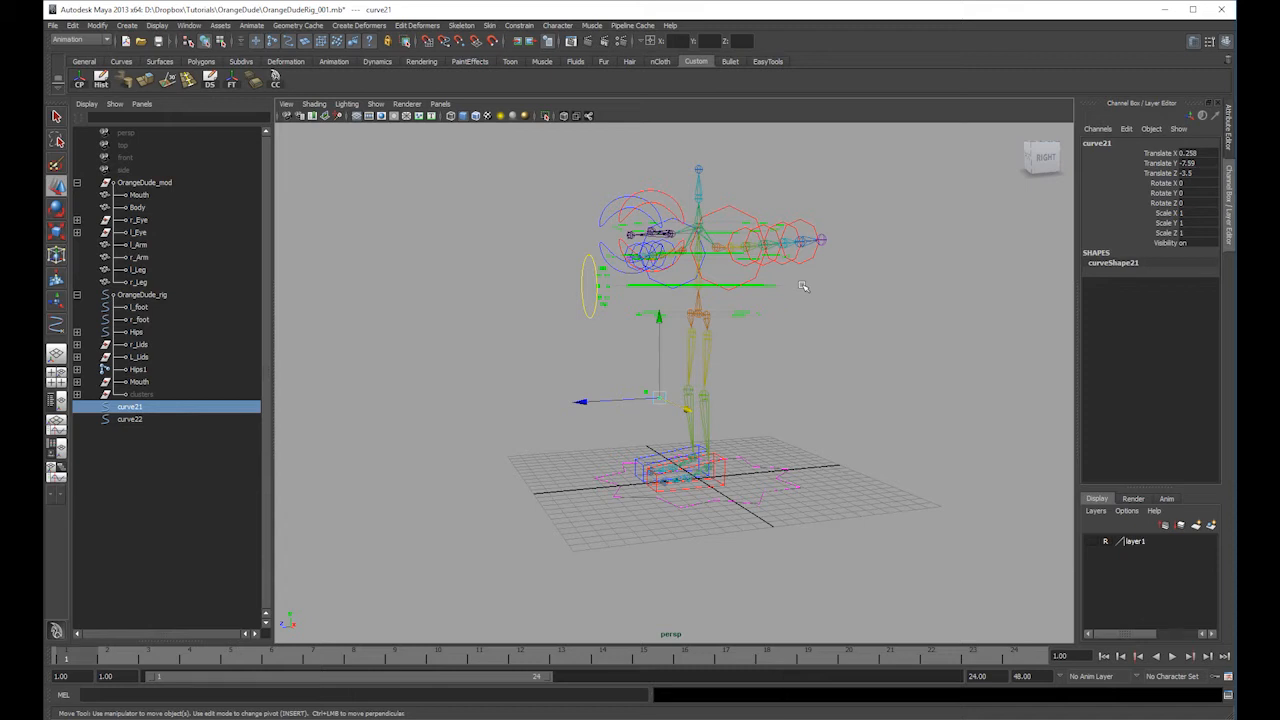
{"action": "scroll", "coordinate": [655, 417], "scroll_direction": "up", "scroll_amount": 4}
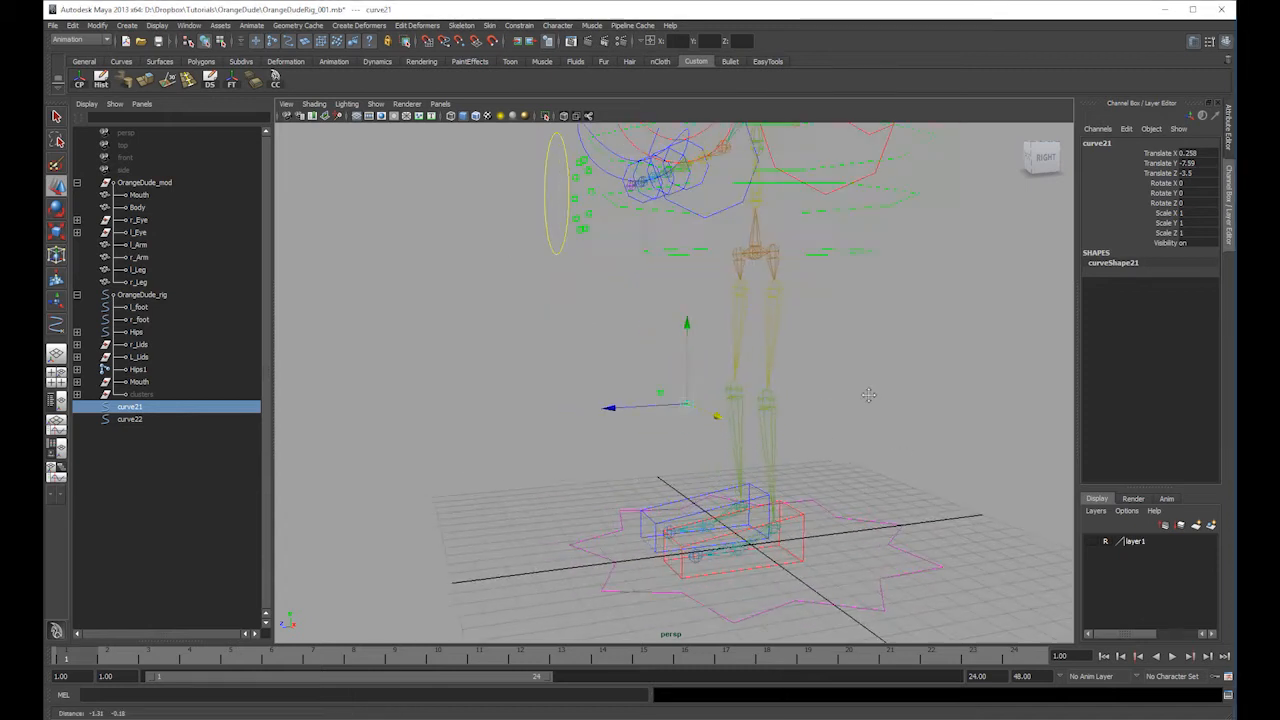
{"action": "left_click", "coordinate": [699, 391], "text": "shift"}
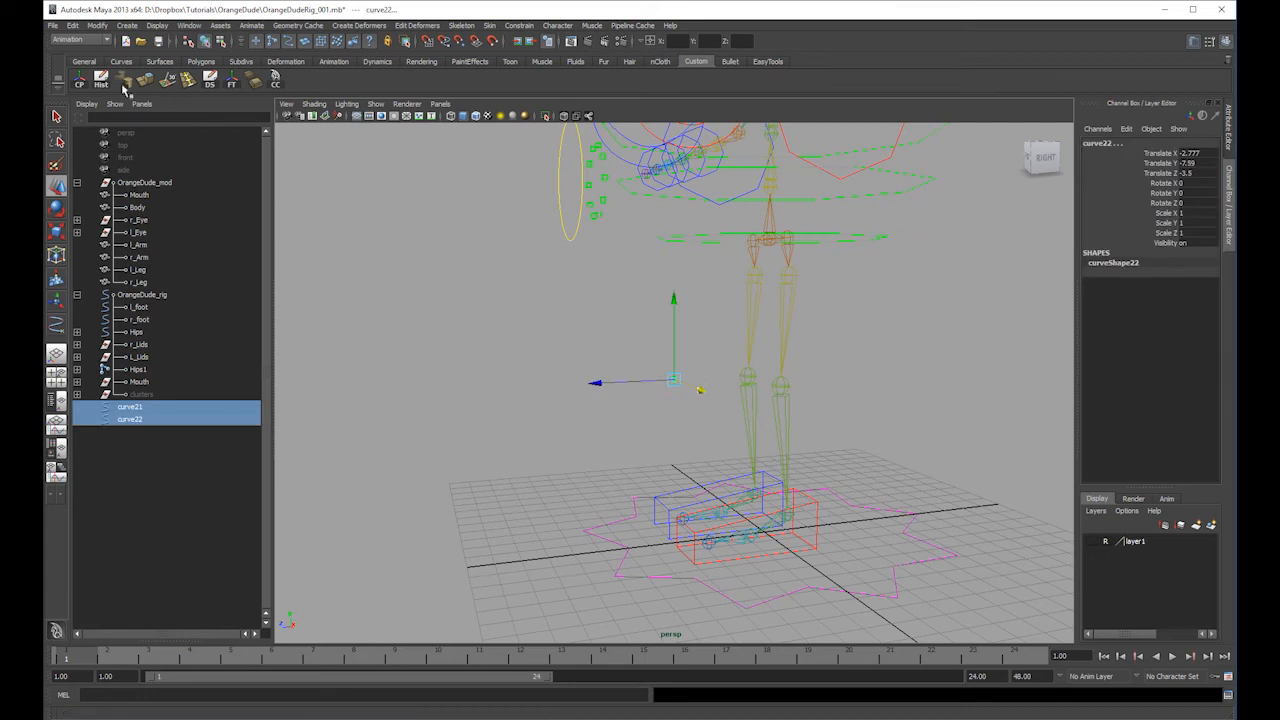
{"action": "left_click", "coordinate": [97, 25]}
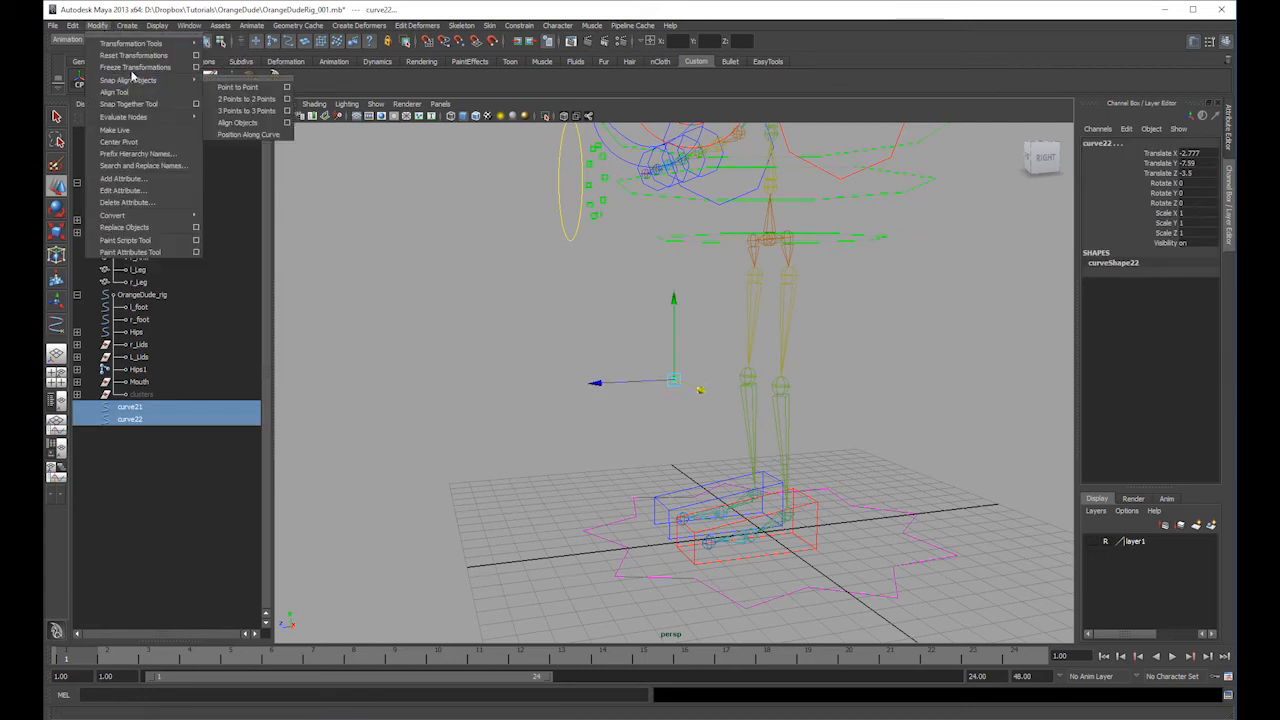
{"action": "left_click", "coordinate": [135, 67]}
{"action": "left_click", "coordinate": [823, 357]}
- Override the left knee curve's color to red and the right knee curve's color to blue
{"action": "left_click", "coordinate": [700, 391]}
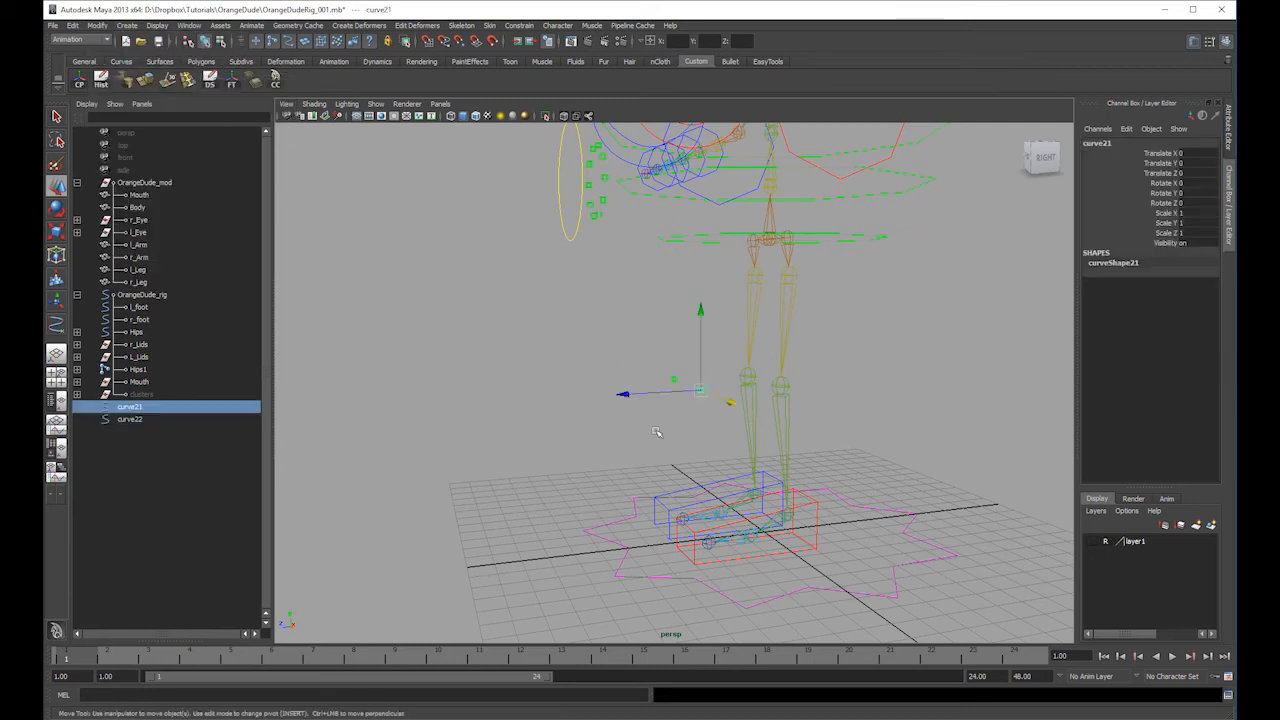
{"action": "left_click", "coordinate": [275, 78]}
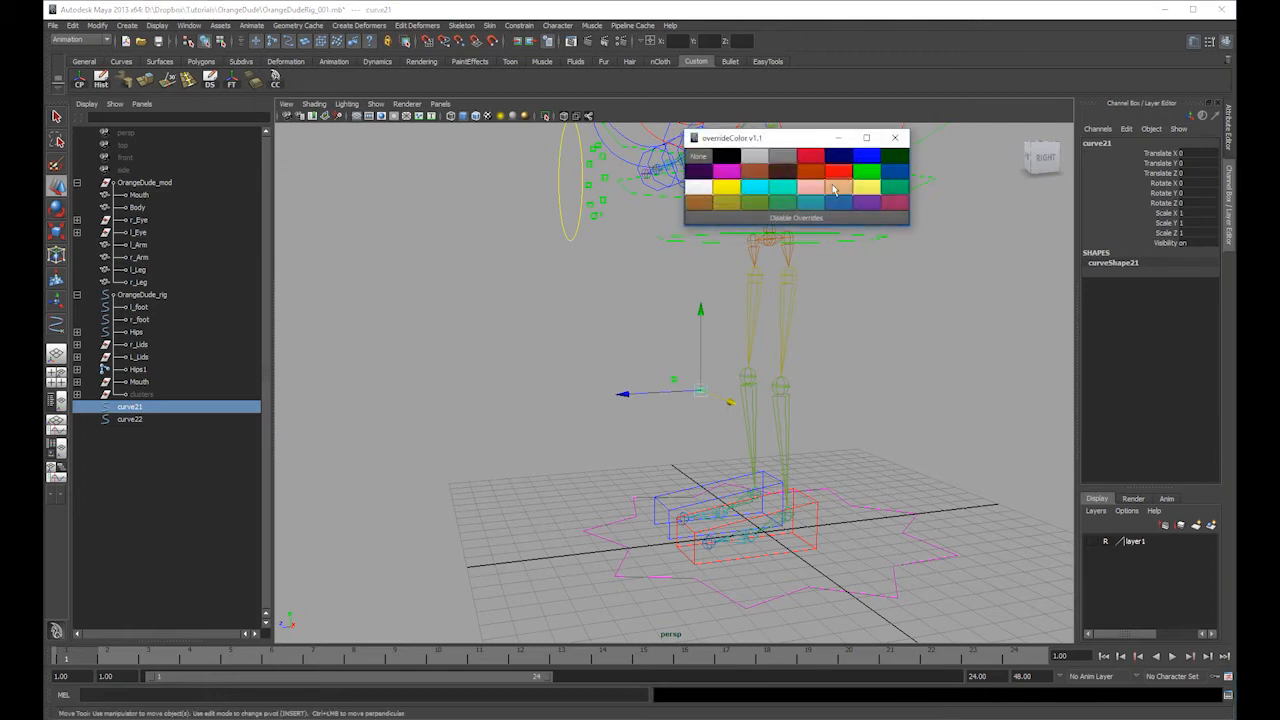
{"action": "left_click", "coordinate": [686, 414]}
{"action": "left_click", "coordinate": [850, 155]}
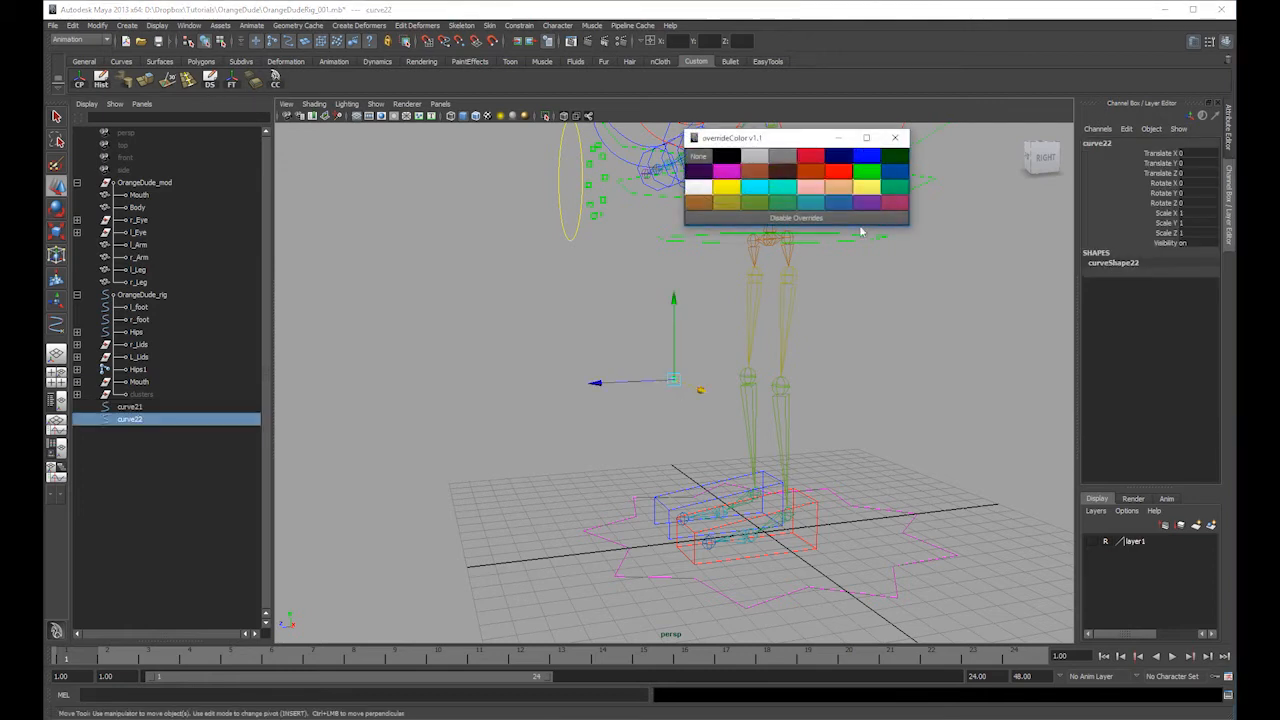
{"action": "left_click", "coordinate": [899, 285]}
{"action": "left_click", "coordinate": [894, 138]}
{"action": "left_click_drag", "start_coordinate": [885, 290], "coordinate": [906, 375], "text": "alt"}
- Create an IK handle from the left upper leg joint to the left ankle, test-move it and undo the move
{"action": "left_click", "coordinate": [358, 25]}
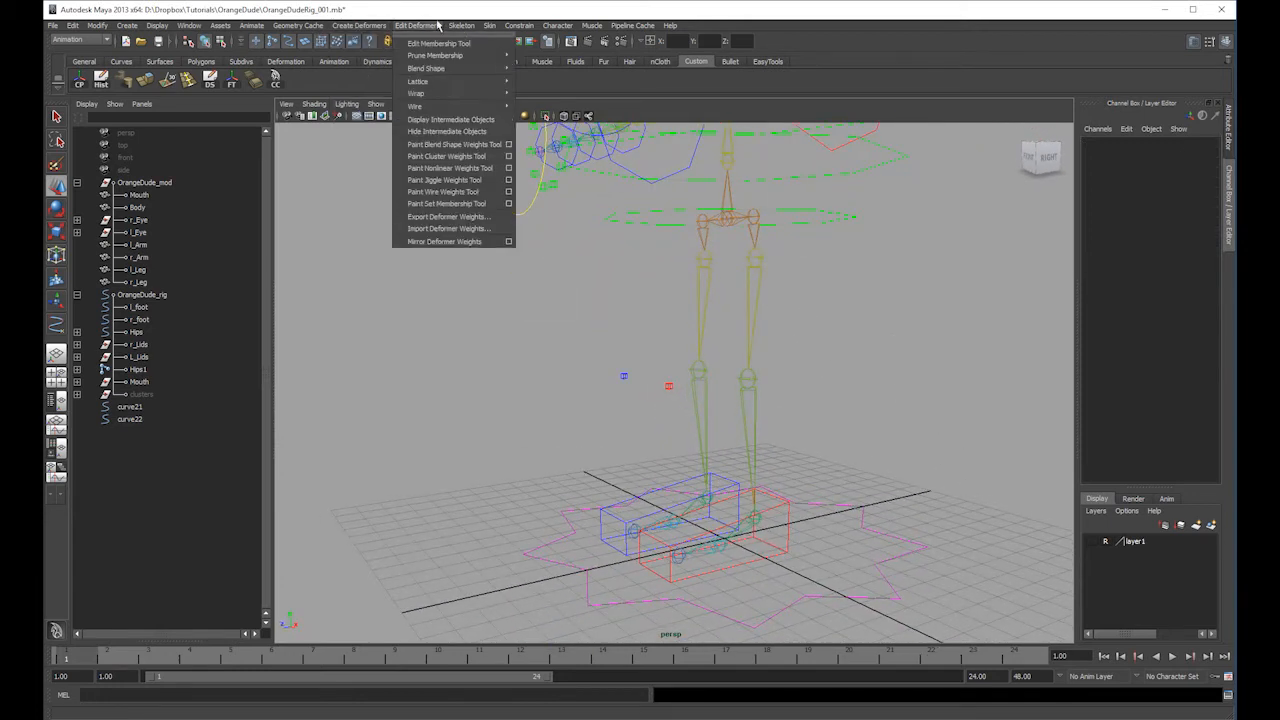
{"action": "left_click", "coordinate": [474, 56]}
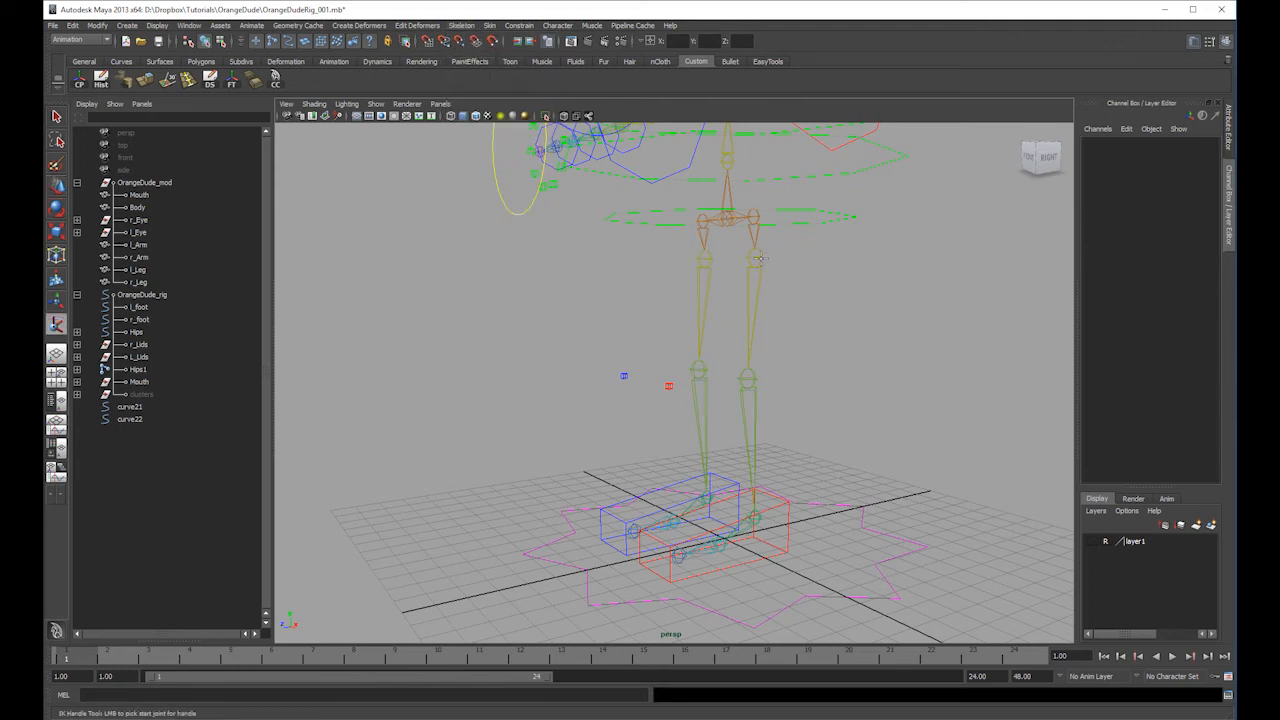
{"action": "left_click", "coordinate": [758, 259]}
{"action": "left_click", "coordinate": [756, 521]}
{"action": "left_click_drag", "start_coordinate": [756, 521], "coordinate": [708, 525], "text": "alt"}
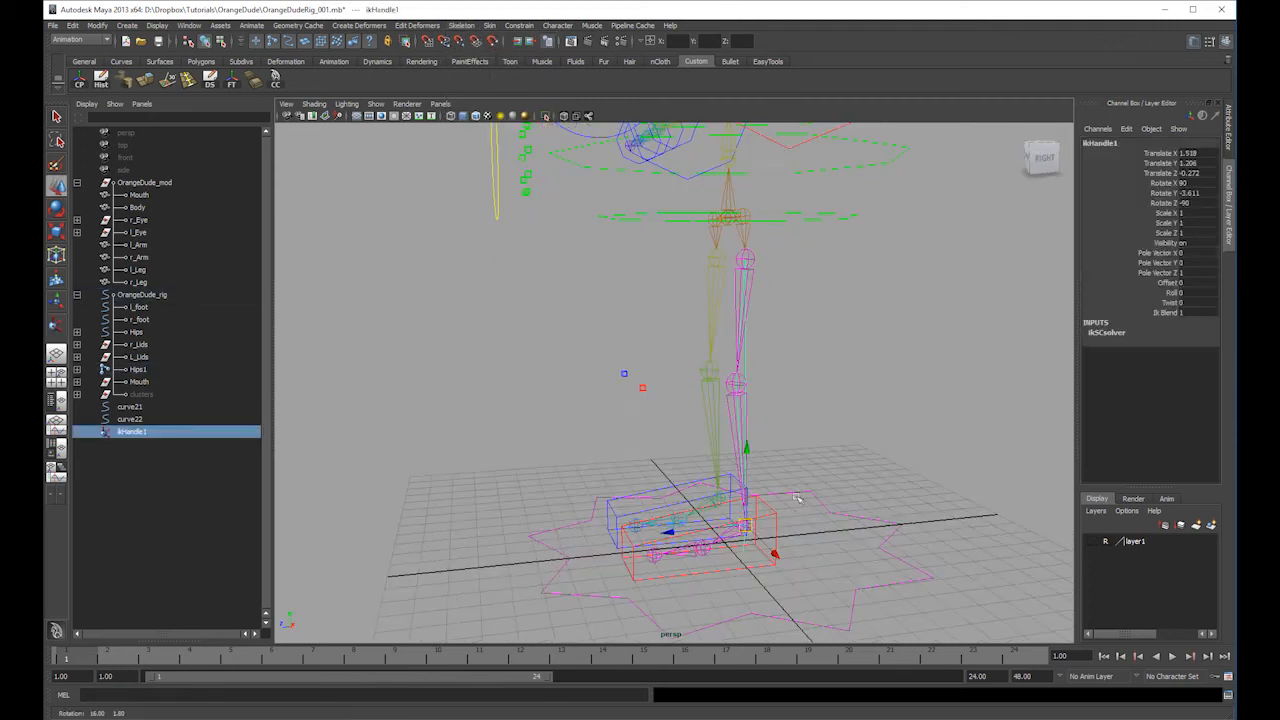
{"action": "mouse_move", "coordinate": [746, 449]}
{"action": "left_mouse_down"}
{"action": "mouse_move", "coordinate": [734, 337]}
{"action": "mouse_move", "coordinate": [734, 450]}
{"action": "left_mouse_up"}
{"action": "key", "text": "z"}
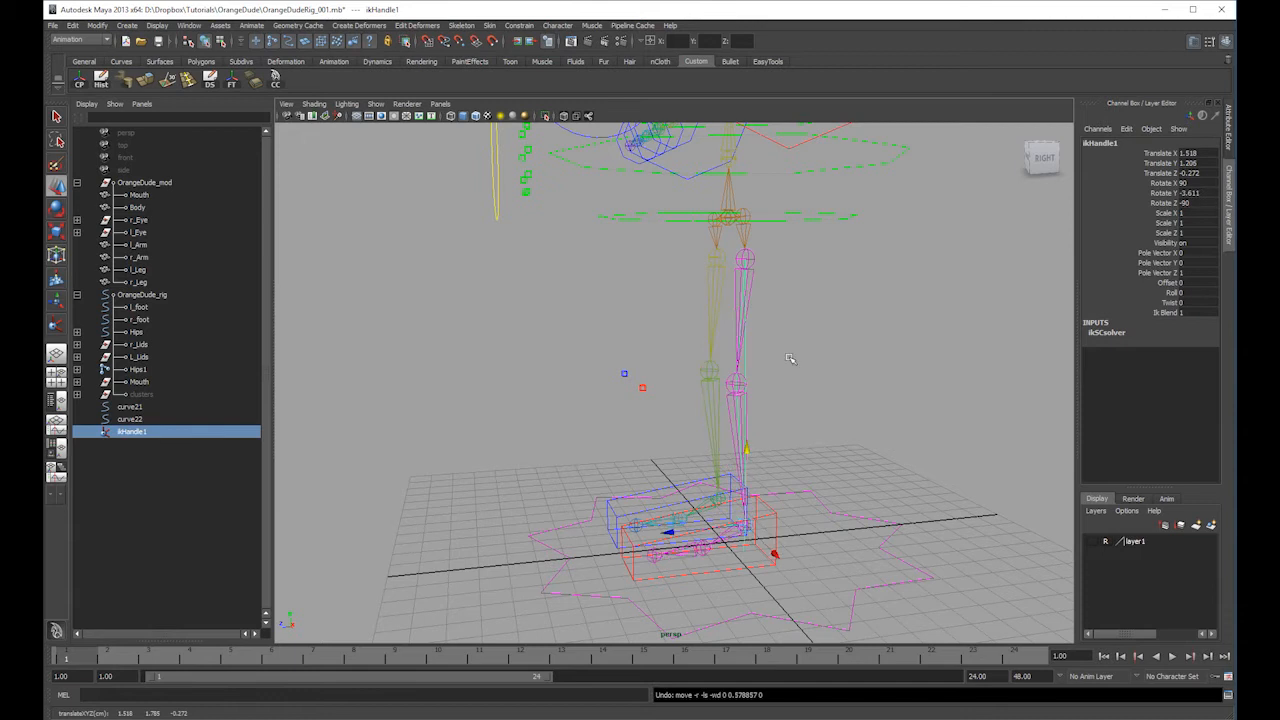
- Create an IK handle from the right upper leg joint to the right ankle joint
{"action": "left_click_drag", "start_coordinate": [789, 360], "coordinate": [846, 357], "text": "alt"}
{"action": "left_click", "coordinate": [846, 357]}
{"action": "key", "text": "y"}
{"action": "left_click", "coordinate": [704, 258]}
{"action": "left_click", "coordinate": [706, 495]}
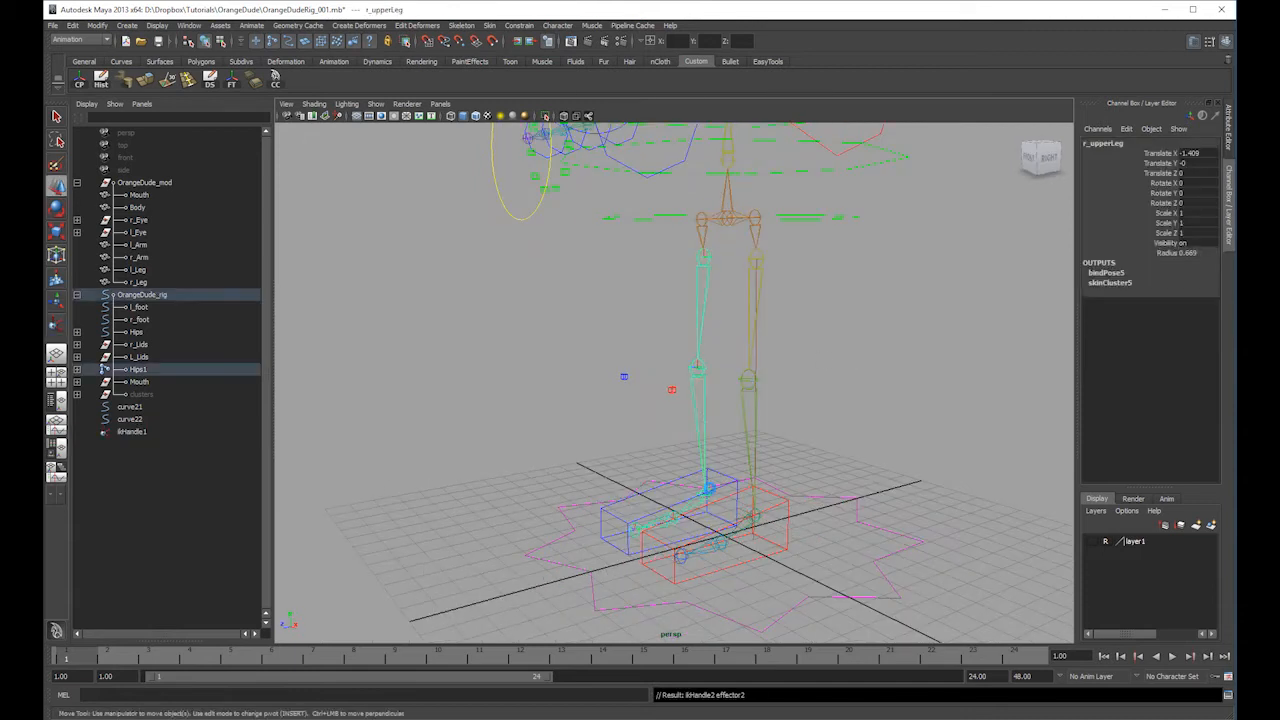
{"action": "left_click_drag", "start_coordinate": [728, 461], "coordinate": [716, 424], "text": "alt"}
{"action": "key", "text": "z"}
{"action": "right_click_drag", "start_coordinate": [832, 350], "coordinate": [898, 345], "text": "alt"}
{"action": "left_click", "coordinate": [898, 345]}
- Try to parent-constrain the left leg's IK handle to the left foot control
{"action": "left_click_drag", "start_coordinate": [746, 420], "coordinate": [748, 470], "text": "alt"}
{"action": "left_click", "coordinate": [748, 470]}
{"action": "left_click", "coordinate": [707, 522], "text": "shift"}
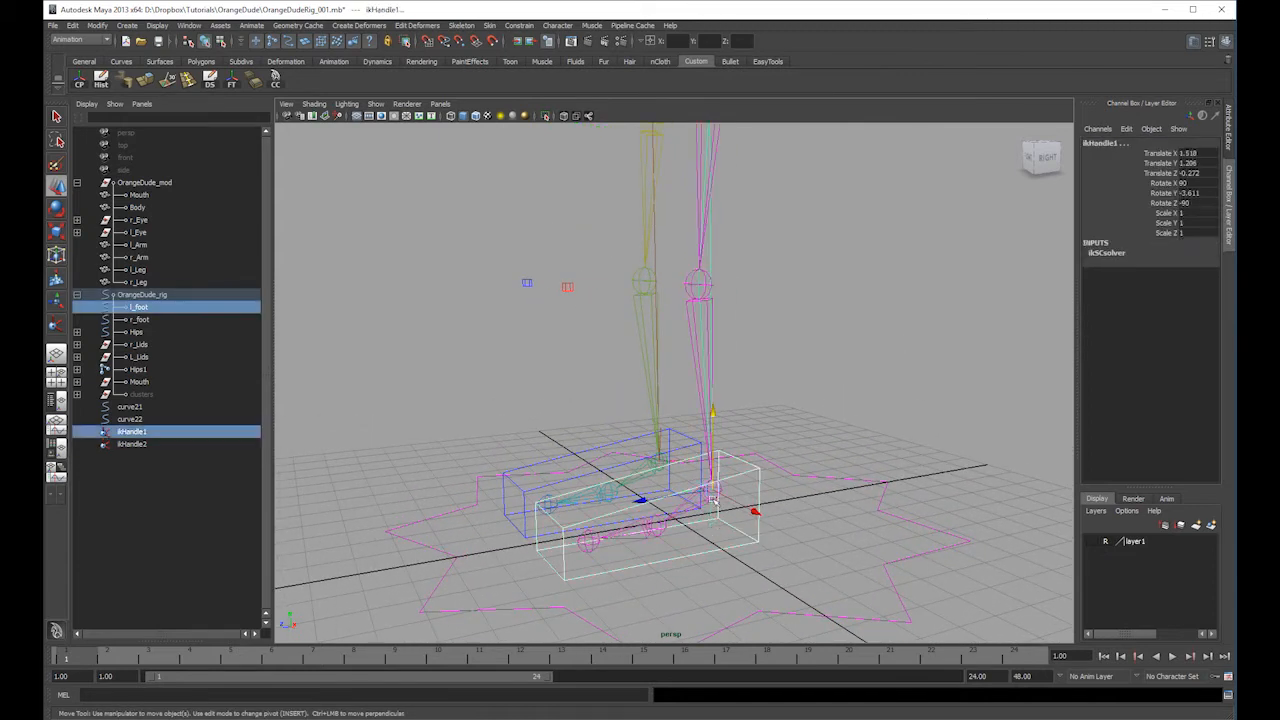
{"action": "left_click", "coordinate": [518, 25]}
{"action": "left_click", "coordinate": [545, 92]}
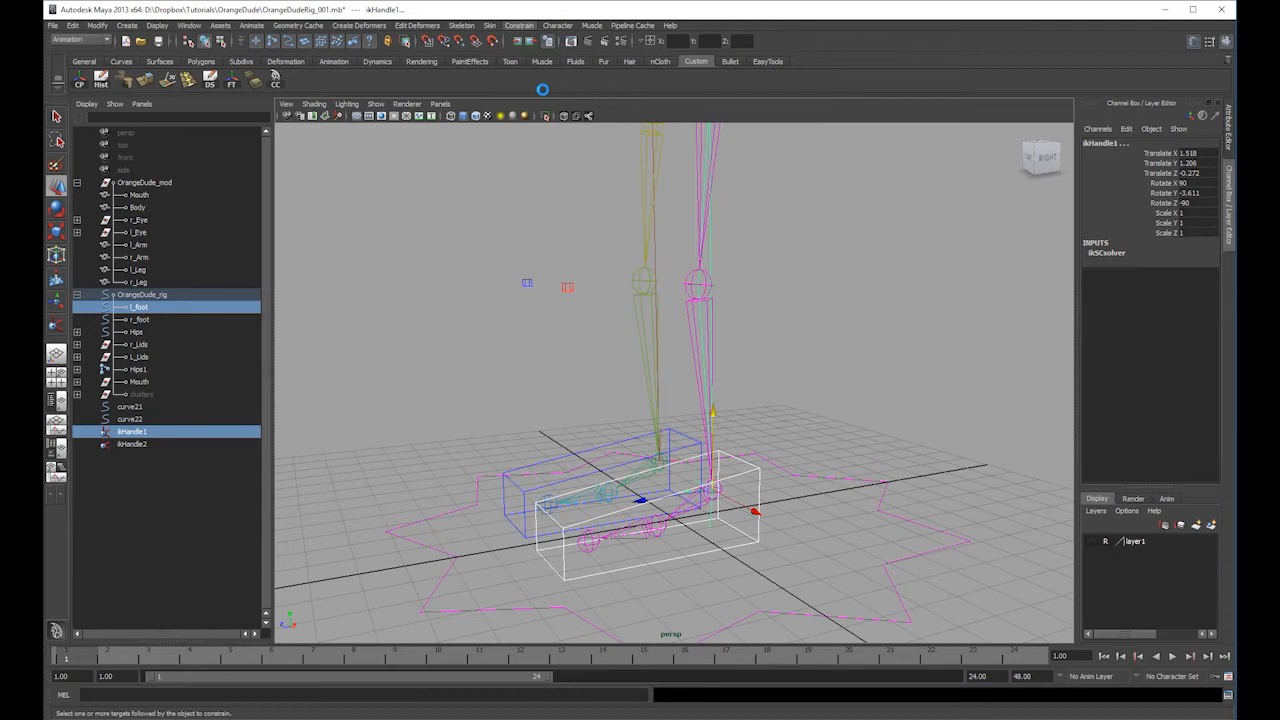
{"action": "left_click_drag", "start_coordinate": [661, 467], "coordinate": [667, 473], "text": "alt"}
{"action": "key", "text": "ctrl+z"}
- Point-constrain the left and right leg IK handles to their matching foot controls
{"action": "left_click", "coordinate": [518, 25]}
{"action": "left_click", "coordinate": [540, 44]}
{"action": "left_click_drag", "start_coordinate": [653, 346], "coordinate": [676, 410], "text": "alt"}
{"action": "left_click", "coordinate": [668, 450]}
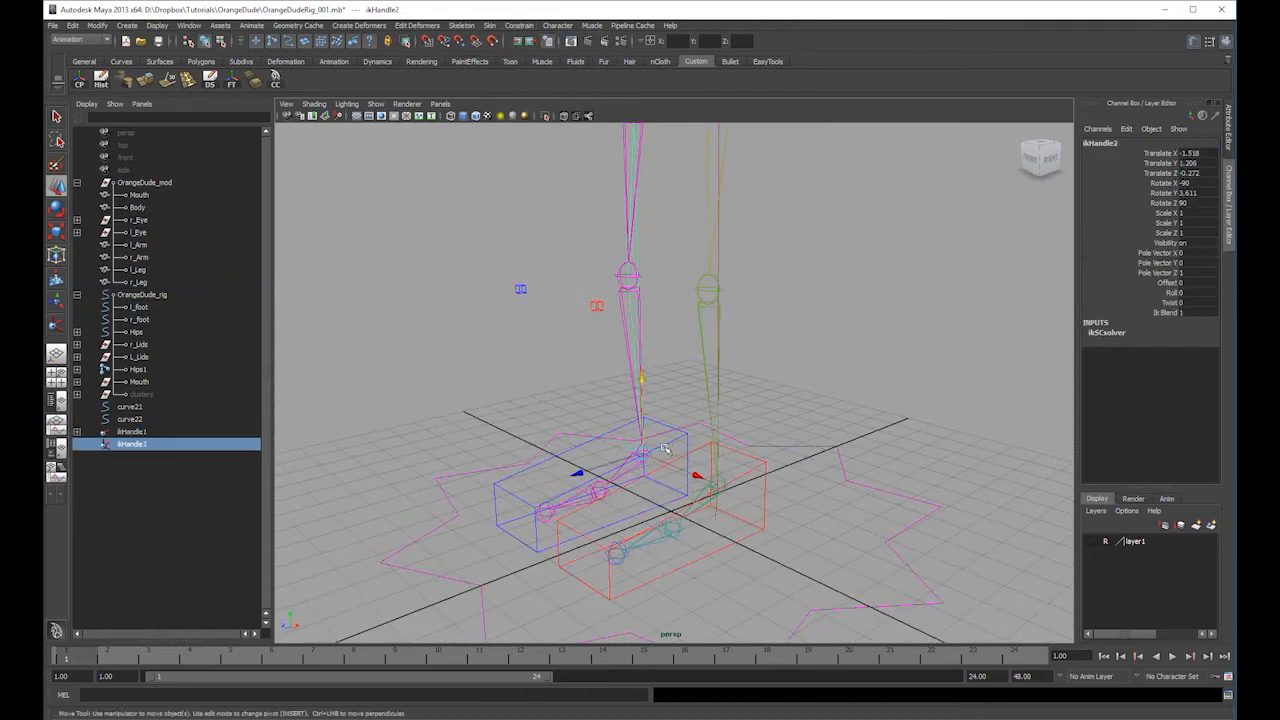
{"action": "left_click", "coordinate": [673, 450], "text": "shift"}
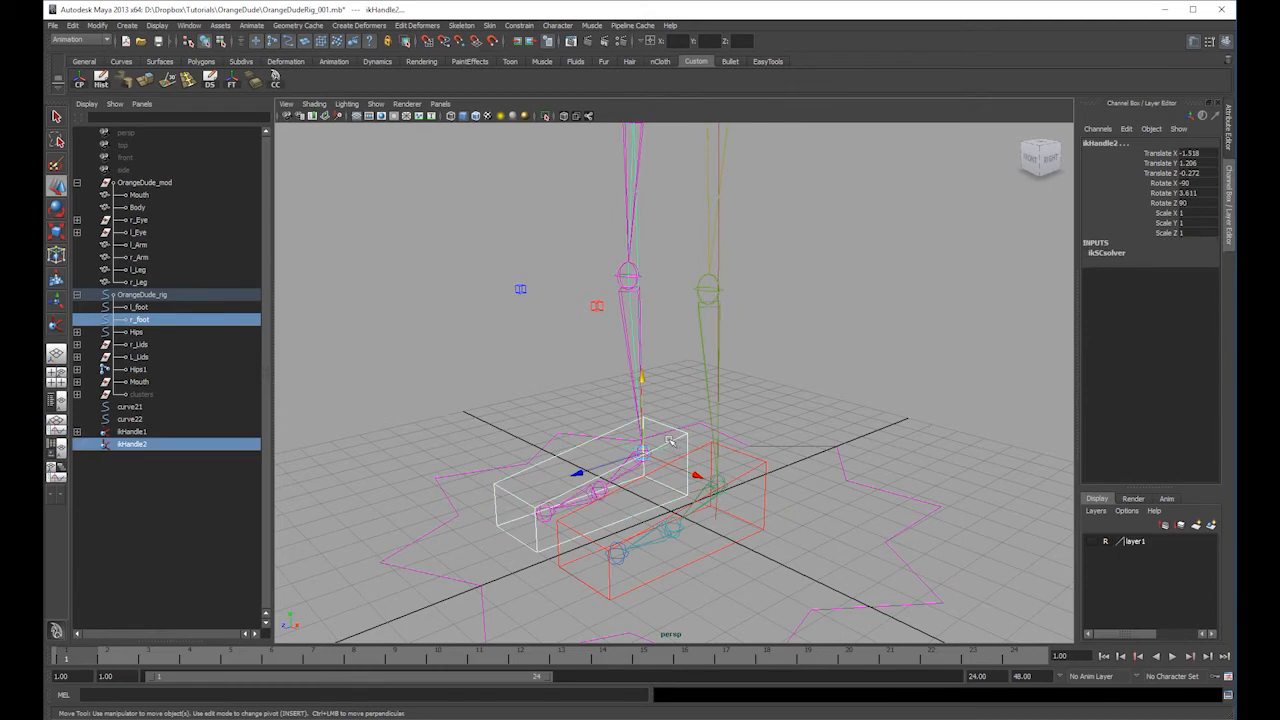
{"action": "key", "text": "g"}
- Try to add a pole vector constraint from the red left knee curve to the left leg's IK handle
{"action": "left_click_drag", "start_coordinate": [716, 393], "coordinate": [615, 383], "text": "alt"}
{"action": "left_click", "coordinate": [645, 373]}
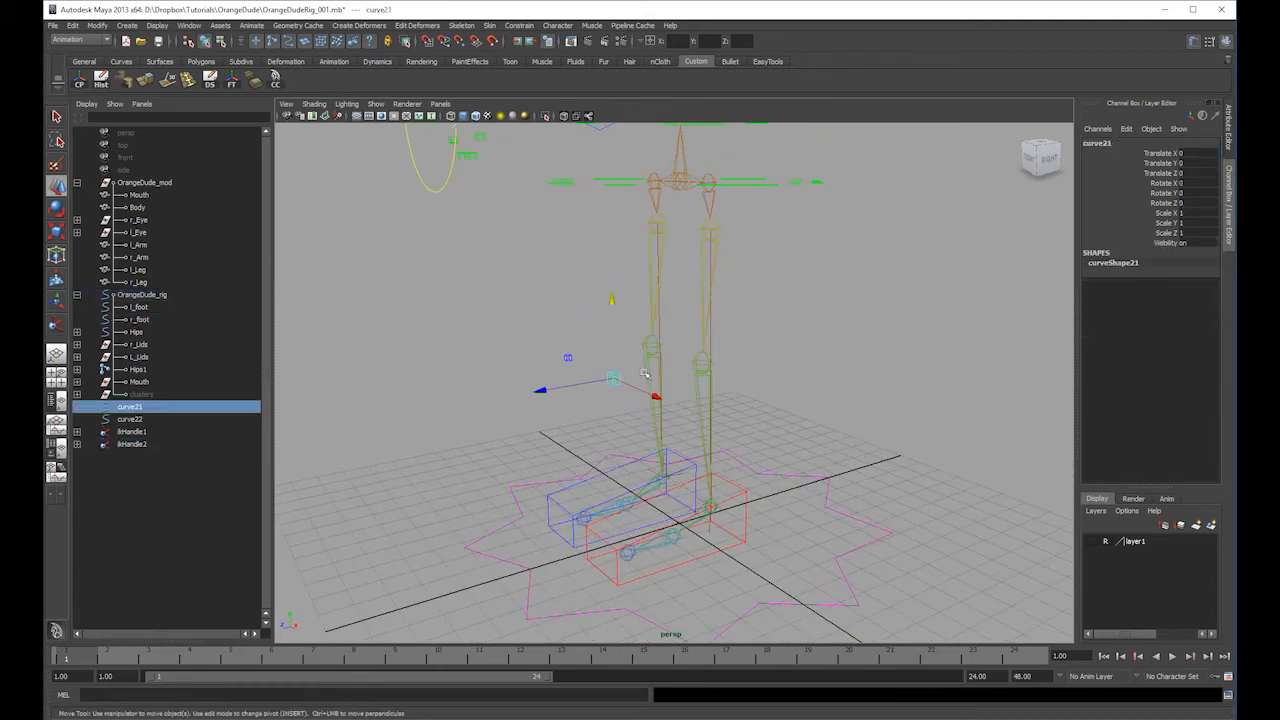
{"action": "left_click", "coordinate": [709, 523], "text": "shift"}
{"action": "left_click", "coordinate": [519, 25]}
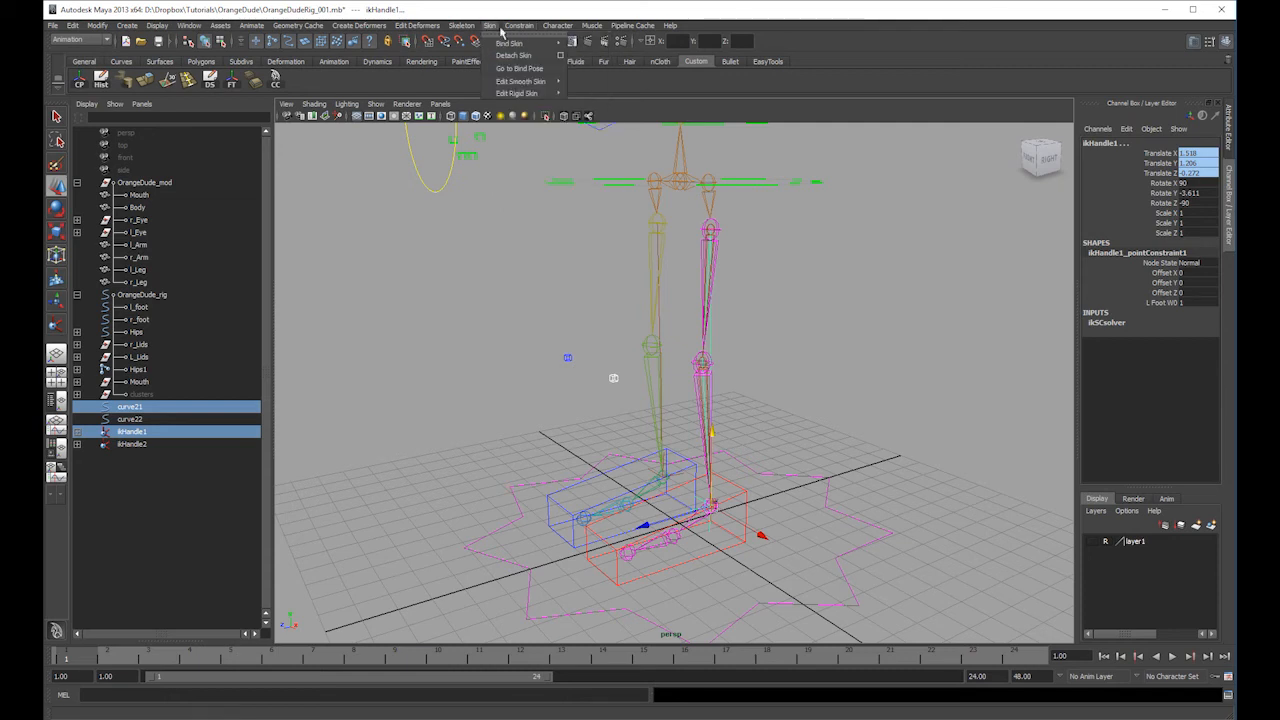
{"action": "left_click", "coordinate": [553, 163]}
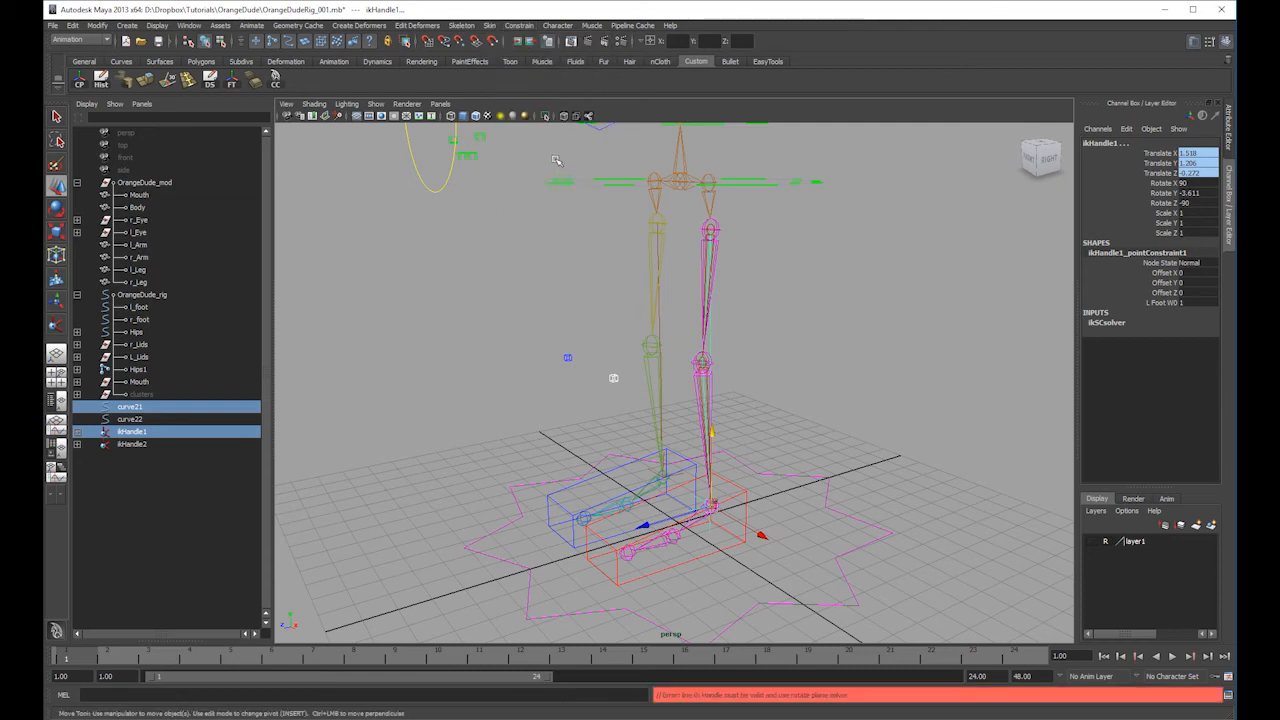
- Delete both leg IK handles
{"action": "left_click", "coordinate": [813, 338]}
{"action": "left_click", "coordinate": [150, 444], "text": "shift"}
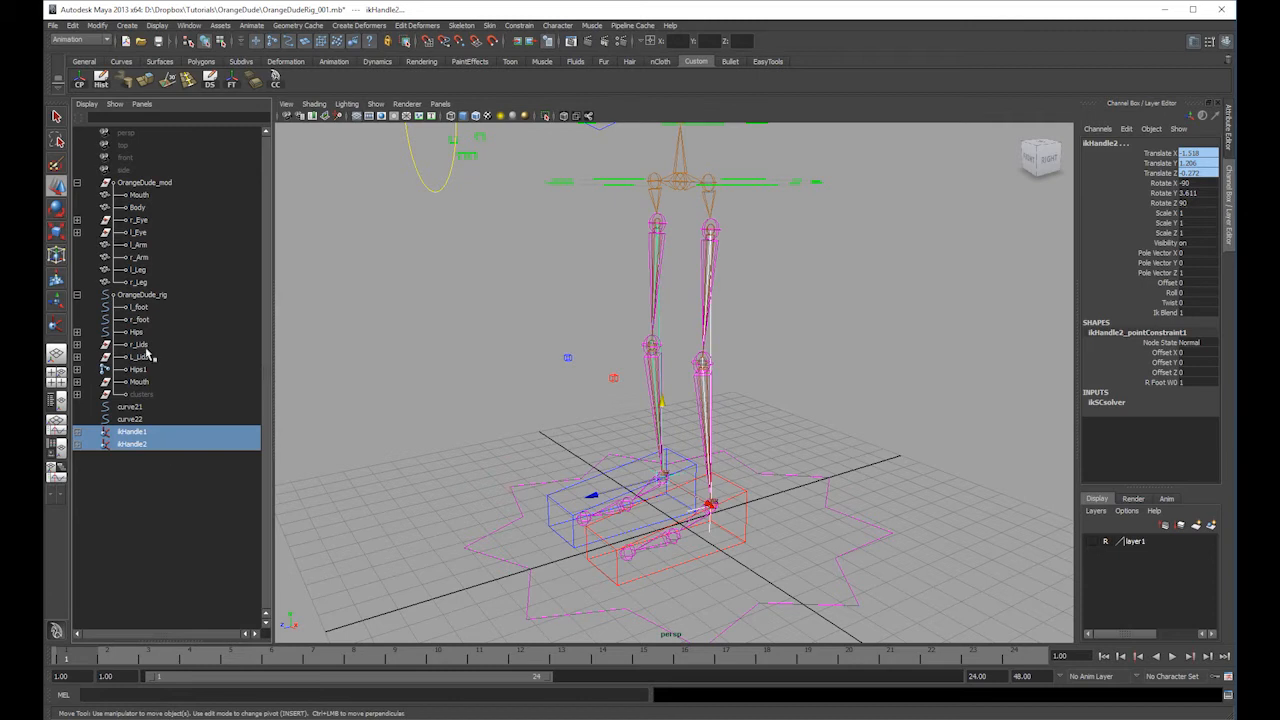
{"action": "key", "text": "Delete"}
- Set the IK Handle Tool's solver to ikRPsolver and create a handle from the left upper leg joint to the left ankle
{"action": "left_click", "coordinate": [494, 27]}
{"action": "mouse_move", "coordinate": [465, 27]}
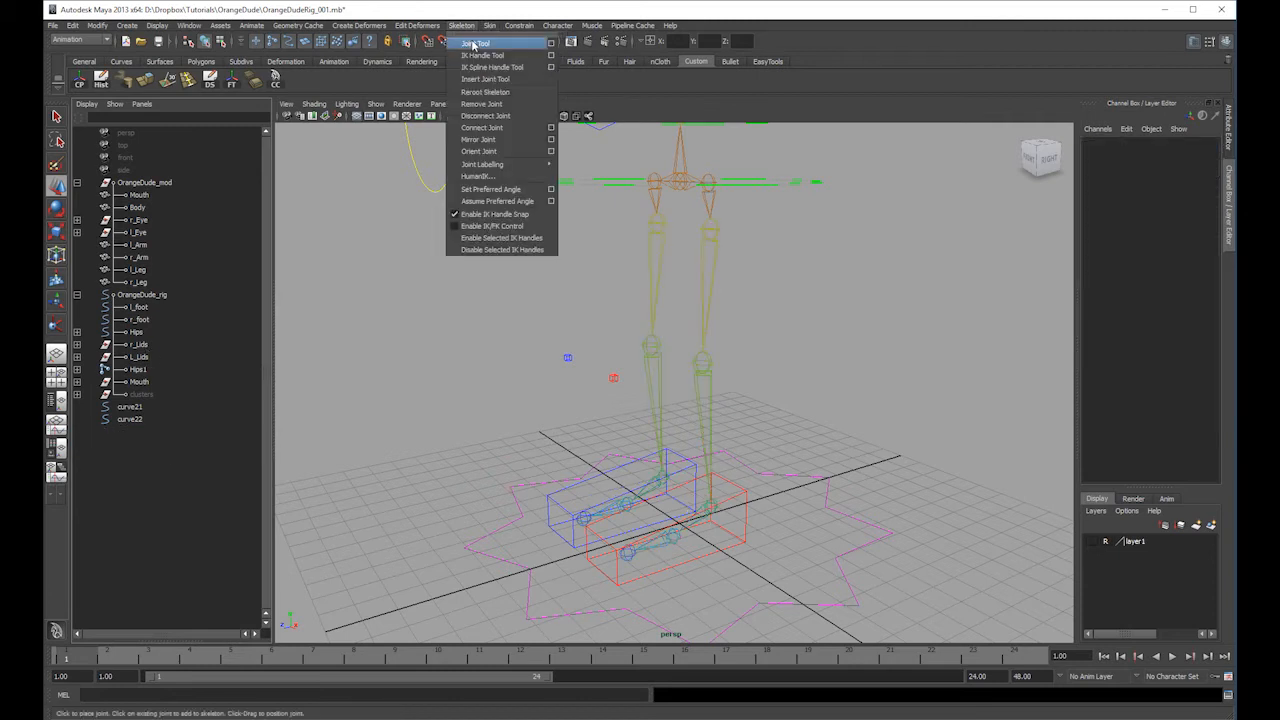
{"action": "left_click", "coordinate": [550, 56]}
{"action": "left_click", "coordinate": [203, 155]}
{"action": "left_click", "coordinate": [180, 173]}
{"action": "left_click", "coordinate": [835, 276]}
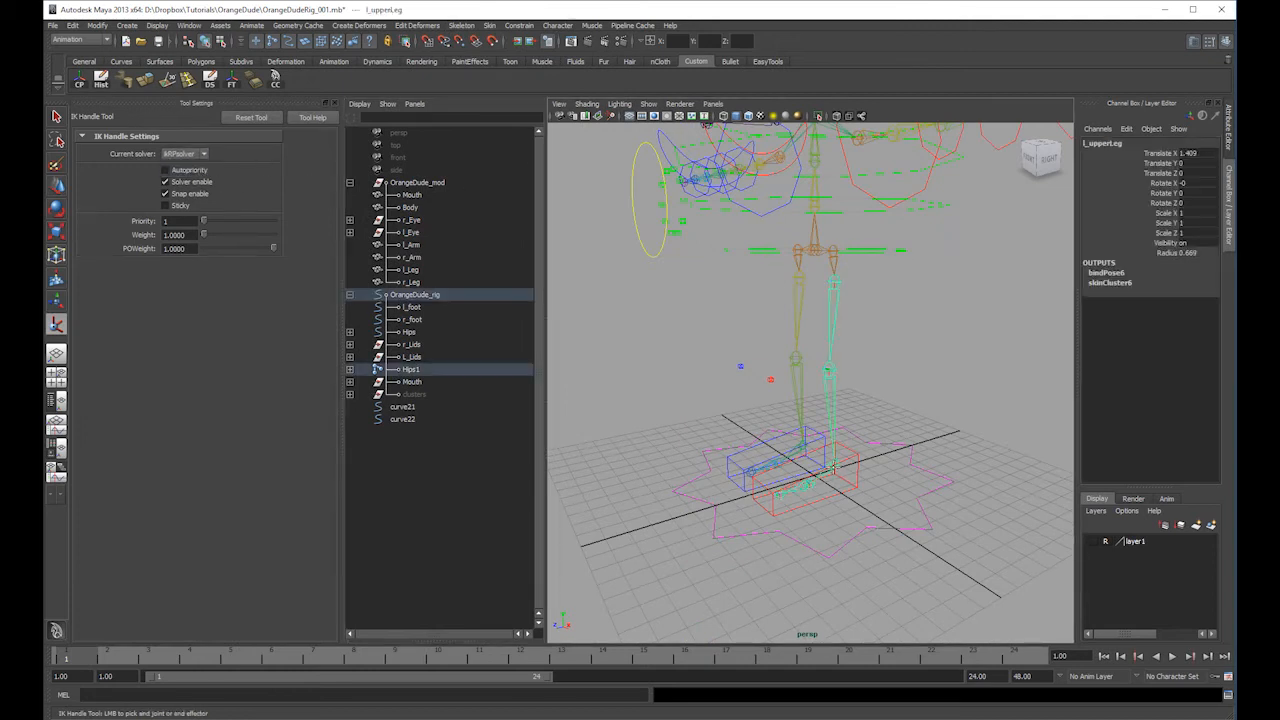
{"action": "left_click", "coordinate": [835, 467]}
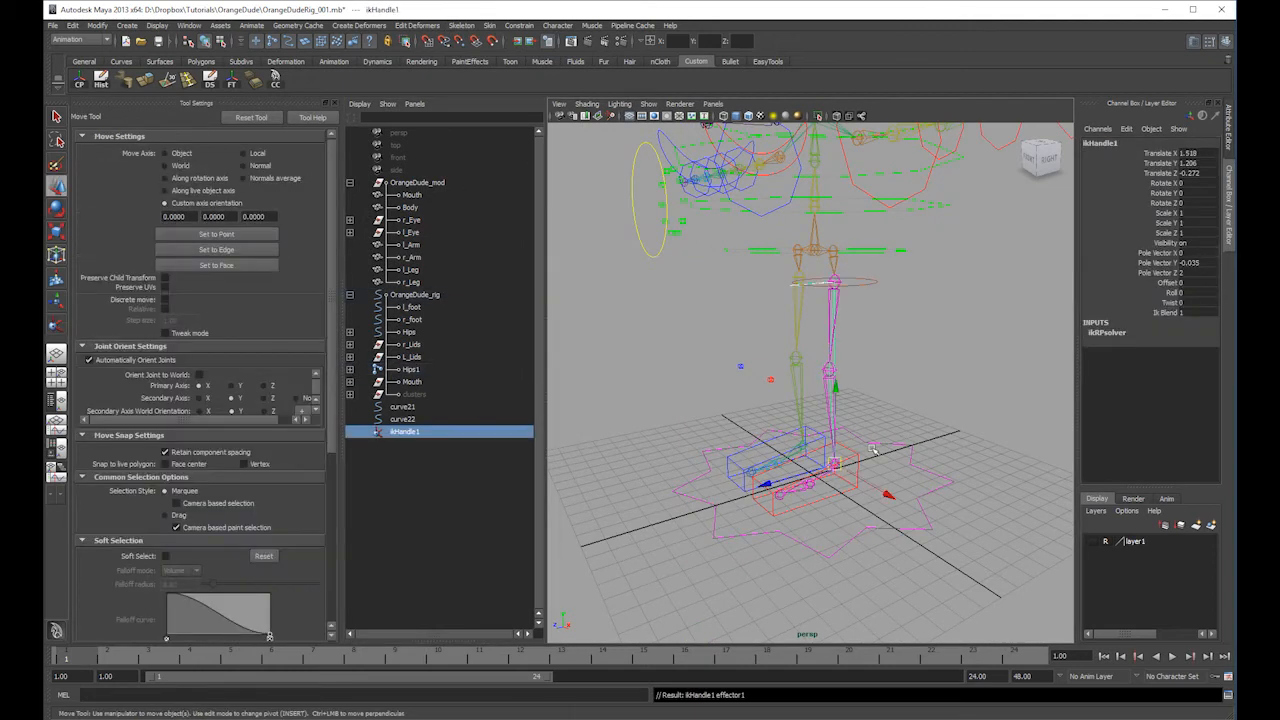
{"action": "left_click", "coordinate": [922, 336]}
- Create an ikRPsolver IK handle from the right upper leg joint to the right ankle joint
{"action": "right_click_drag", "start_coordinate": [922, 336], "coordinate": [988, 383], "text": "alt"}
{"action": "middle_click_drag", "start_coordinate": [988, 383], "coordinate": [911, 403], "text": "alt"}
{"action": "key", "text": "shift+p"}
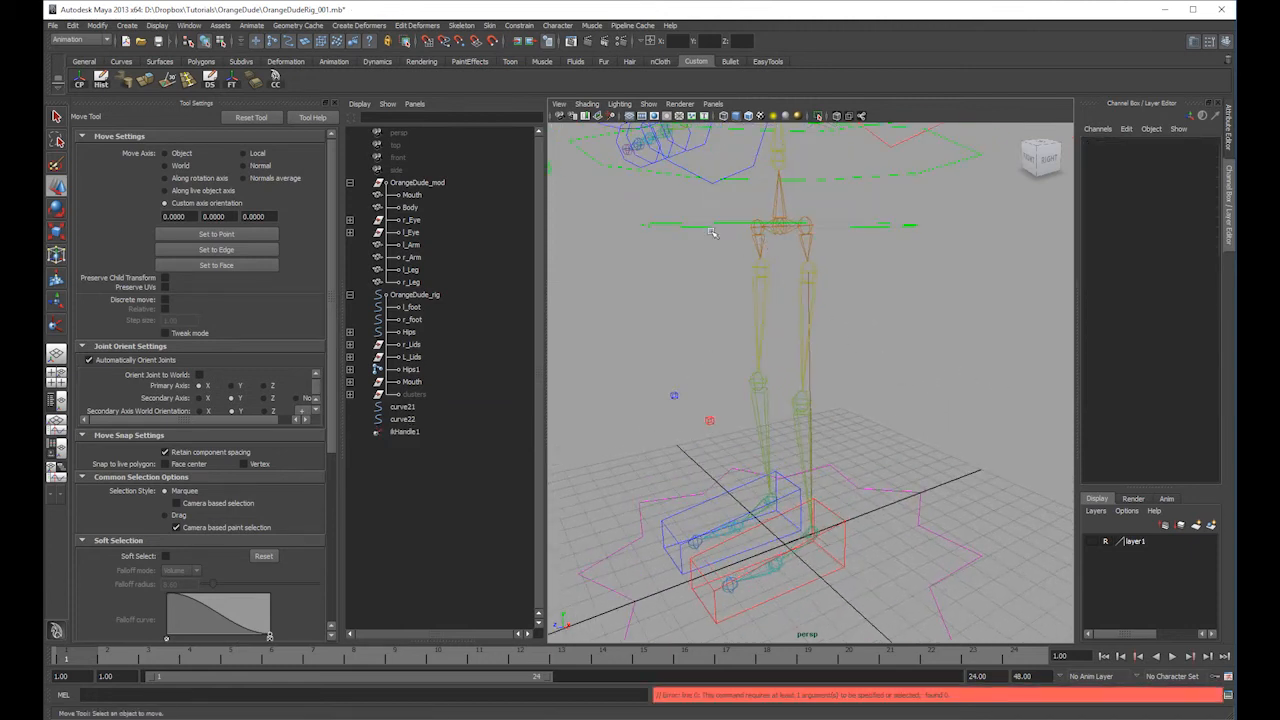
{"action": "left_click", "coordinate": [461, 25]}
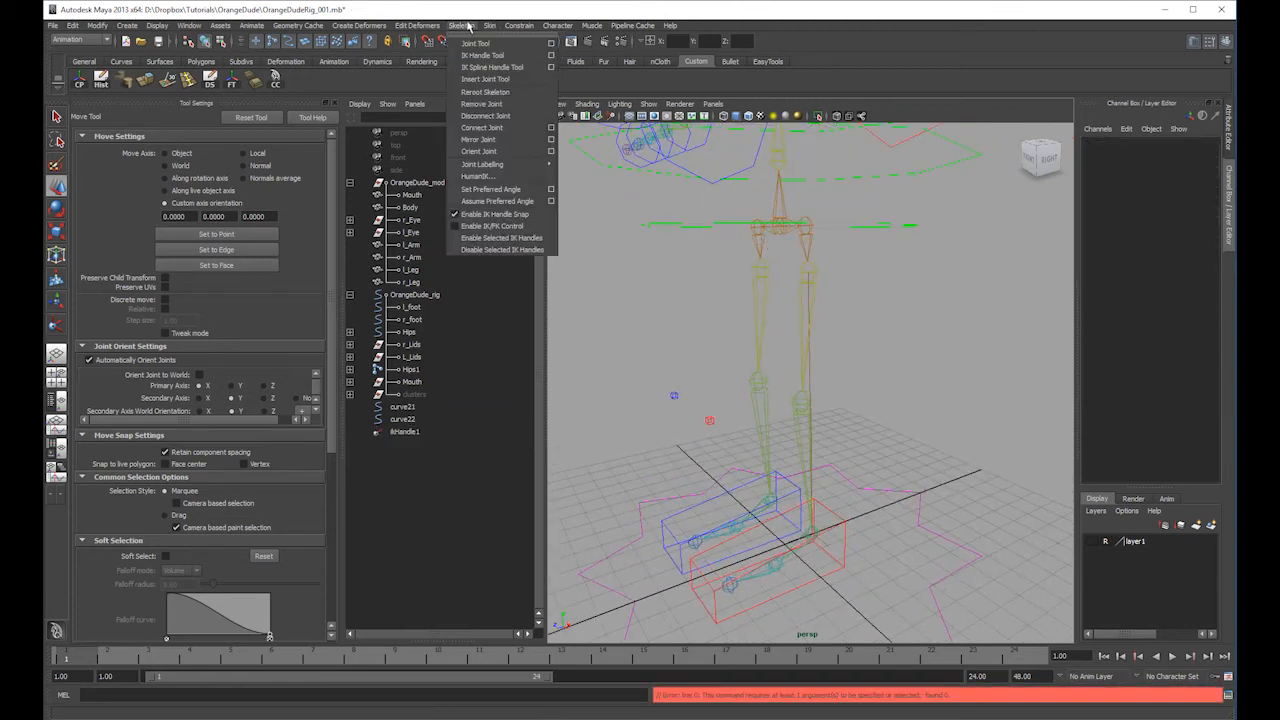
{"action": "left_click", "coordinate": [533, 57]}
{"action": "left_click", "coordinate": [769, 300]}
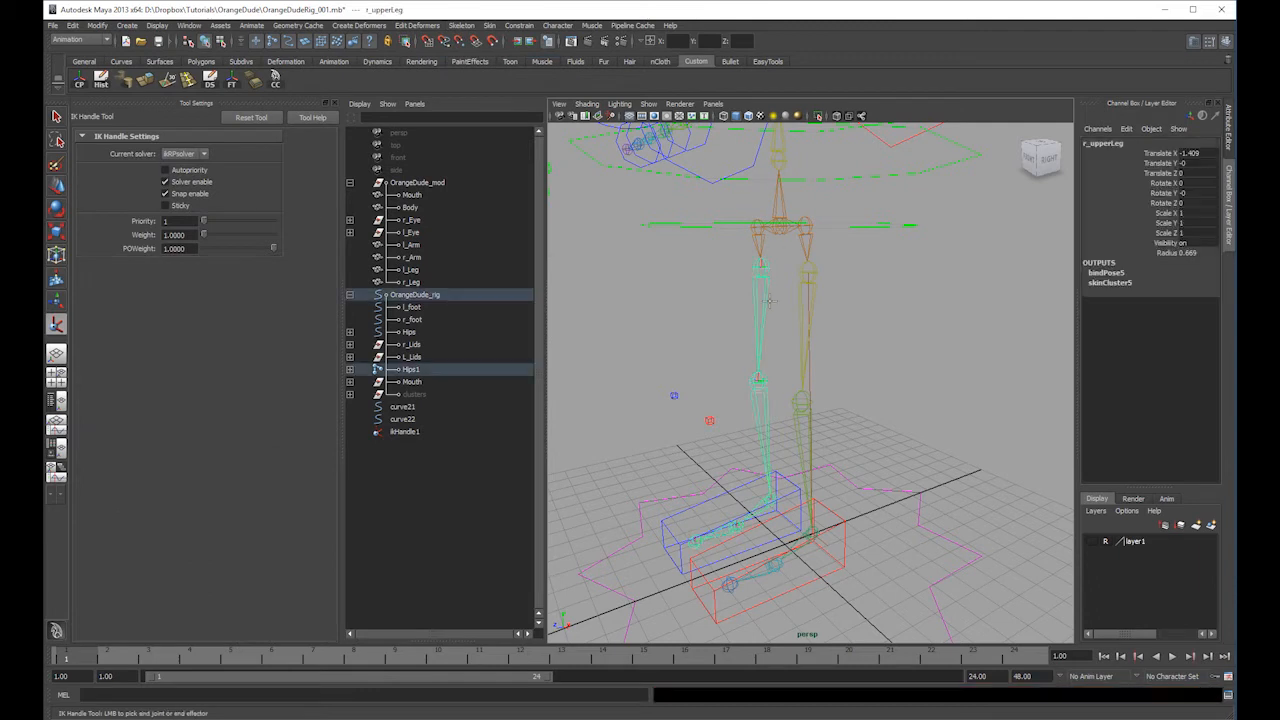
{"action": "left_click", "coordinate": [774, 500]}
{"action": "key", "text": "w"}
{"action": "left_click", "coordinate": [873, 437]}
- Pole-vector-constrain the right leg's IK handle to the blue right knee curve
{"action": "middle_click_drag", "start_coordinate": [927, 398], "coordinate": [843, 358], "text": "alt"}
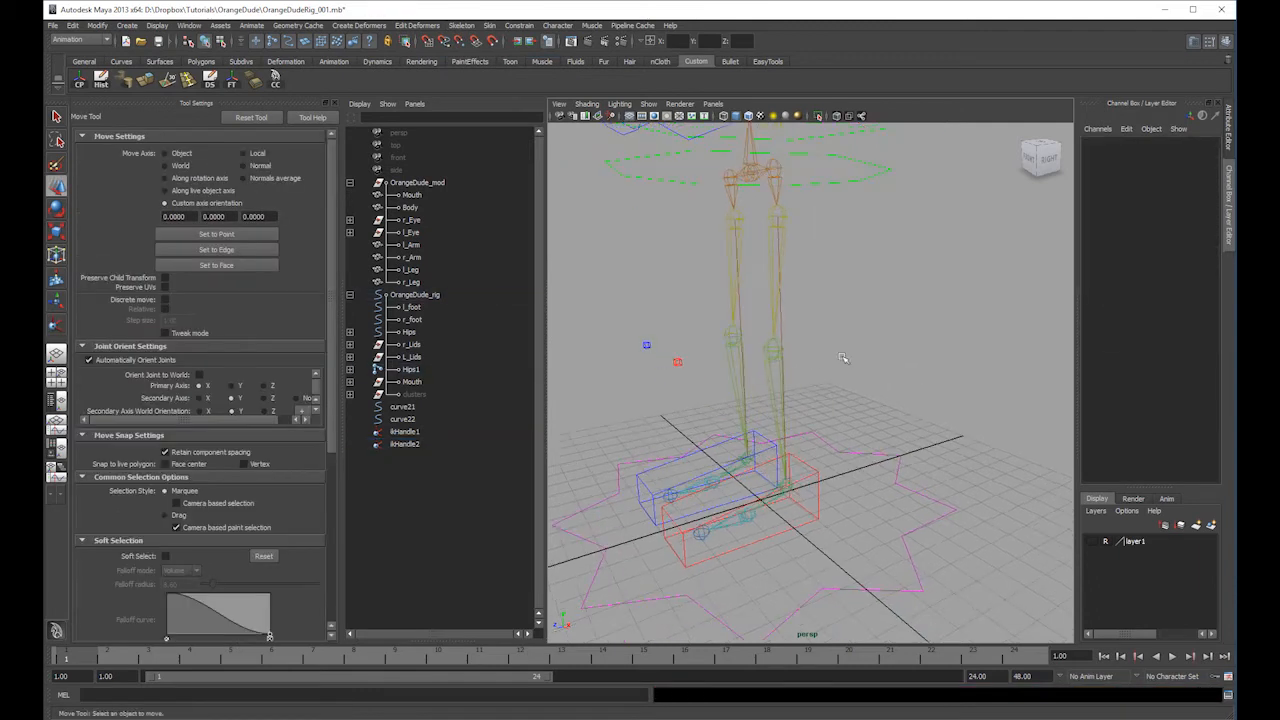
{"action": "left_click", "coordinate": [645, 347]}
{"action": "left_click", "coordinate": [760, 463], "text": "shift"}
{"action": "right_click_drag", "start_coordinate": [770, 304], "coordinate": [865, 300], "text": "alt"}
{"action": "left_click", "coordinate": [492, 24]}
{"action": "mouse_move", "coordinate": [519, 25]}
{"action": "left_click", "coordinate": [531, 162]}
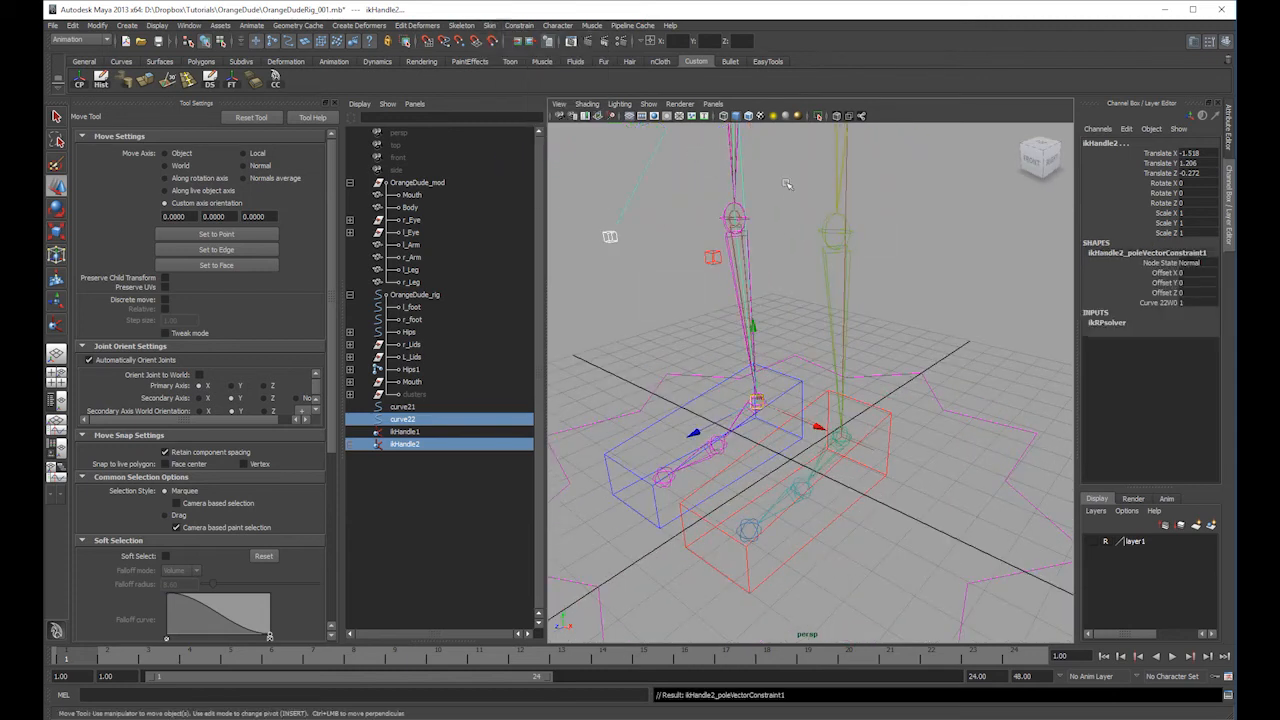
- Pole-vector-constrain the left leg's IK handle to the red left knee curve
{"action": "left_click_drag", "start_coordinate": [997, 333], "coordinate": [923, 386], "text": "alt"}
{"action": "left_click", "coordinate": [832, 545]}
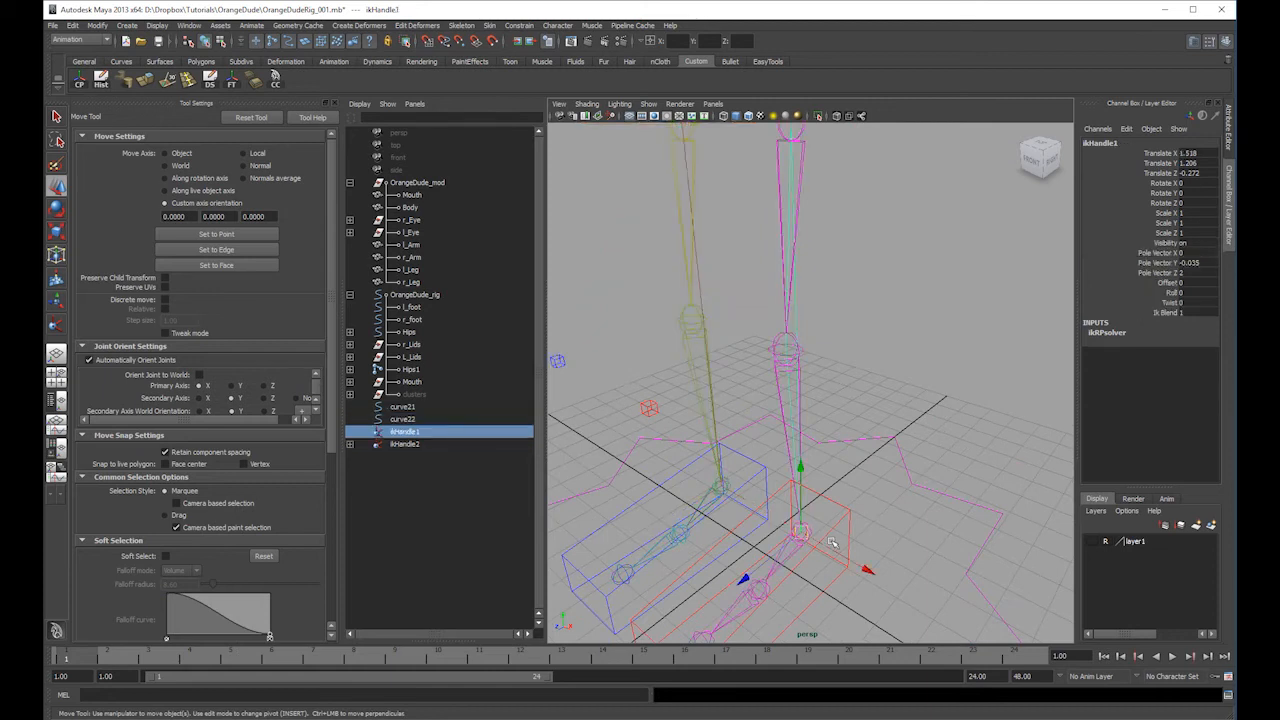
{"action": "left_click", "coordinate": [659, 413]}
{"action": "left_click", "coordinate": [833, 548], "text": "shift"}
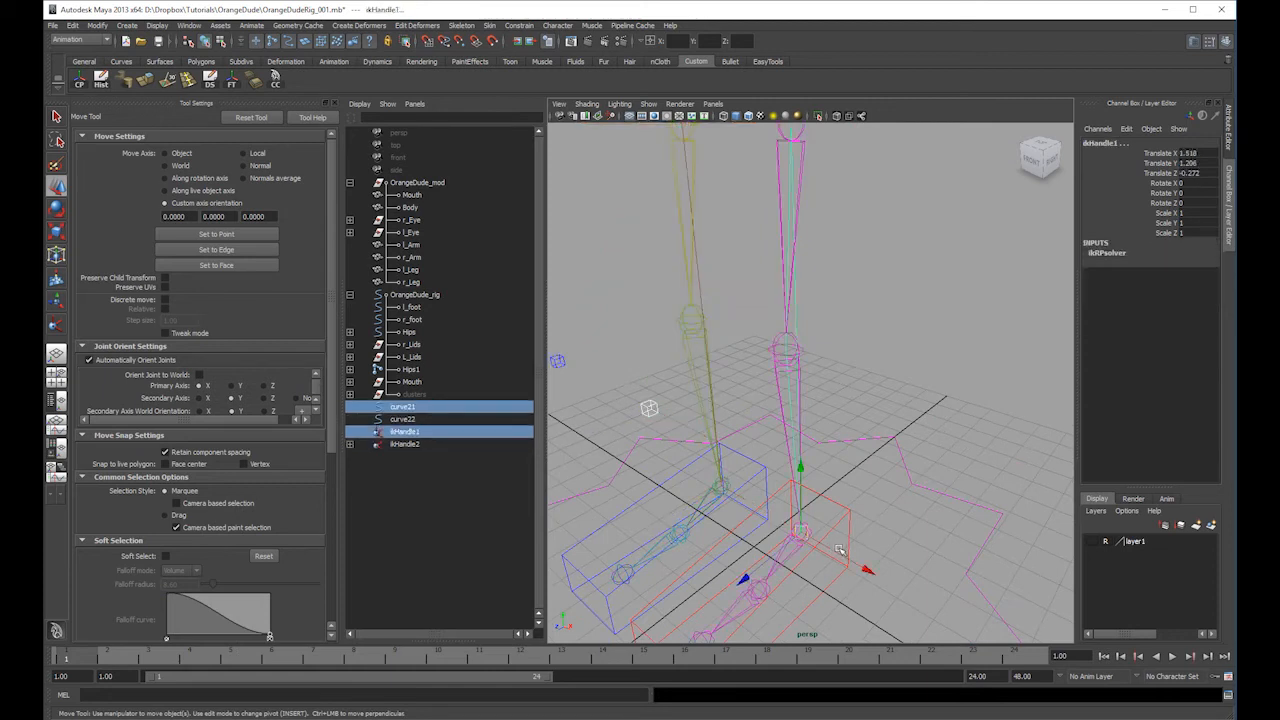
{"action": "key", "text": "g"}
- Try to orient-constrain the left ankle joint to the left foot control without maintaining offset
{"action": "middle_click_drag", "start_coordinate": [880, 517], "coordinate": [898, 371], "text": "alt"}
{"action": "left_click", "coordinate": [847, 392]}
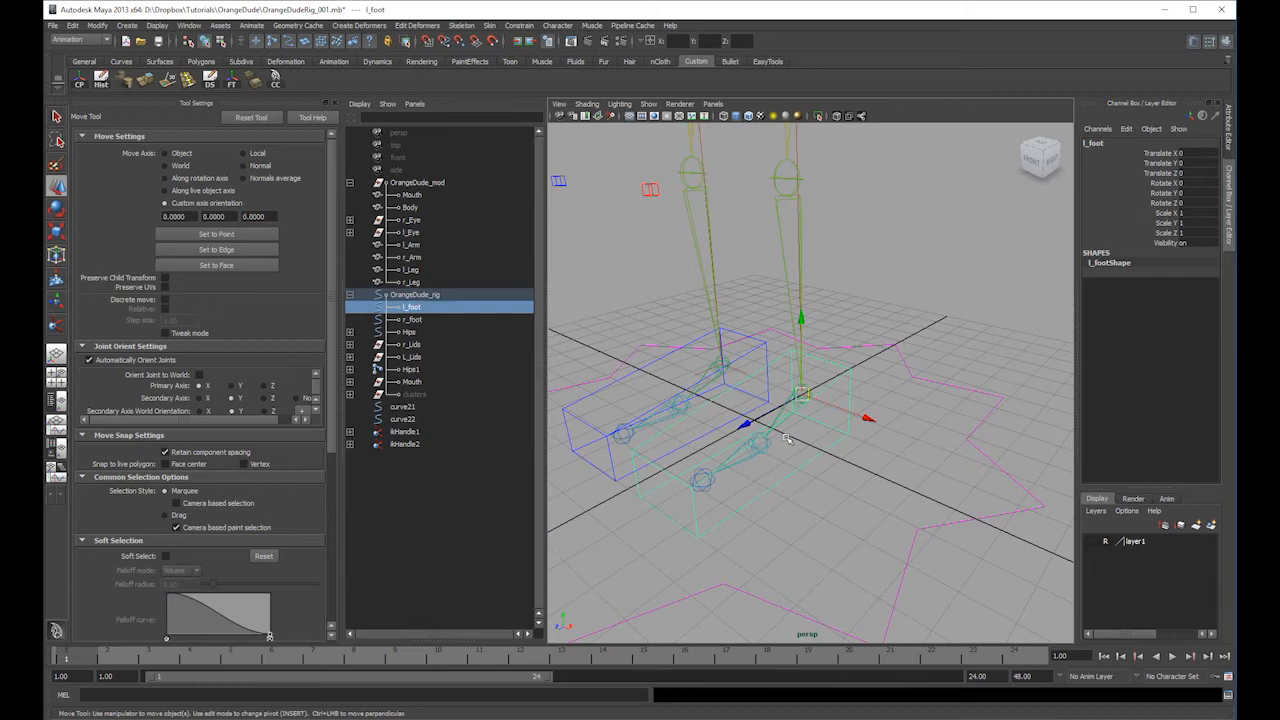
{"action": "left_click", "coordinate": [771, 437], "text": "shift"}
{"action": "key", "text": "ctrl+z"}
{"action": "left_click", "coordinate": [786, 397]}
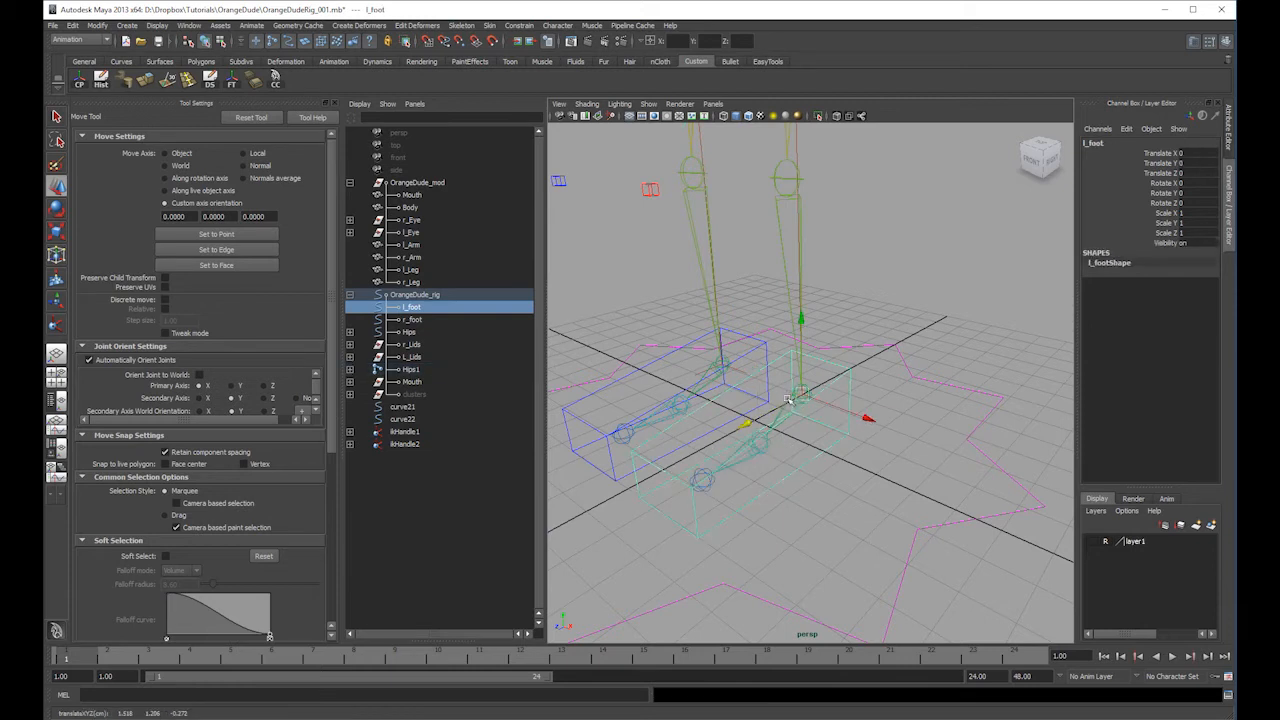
{"action": "left_click_drag", "start_coordinate": [803, 419], "coordinate": [787, 418], "text": "alt"}
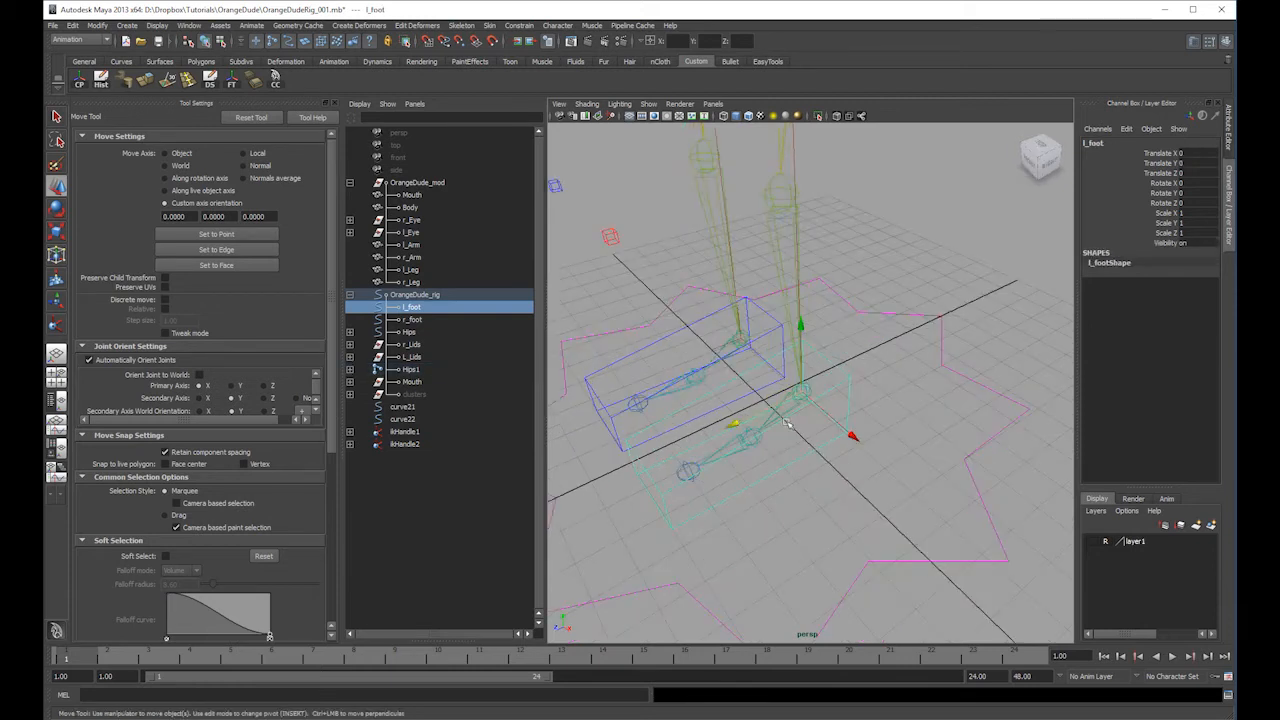
{"action": "left_click", "coordinate": [800, 392], "text": "shift"}
{"action": "left_click", "coordinate": [490, 25]}
{"action": "mouse_move", "coordinate": [519, 25]}
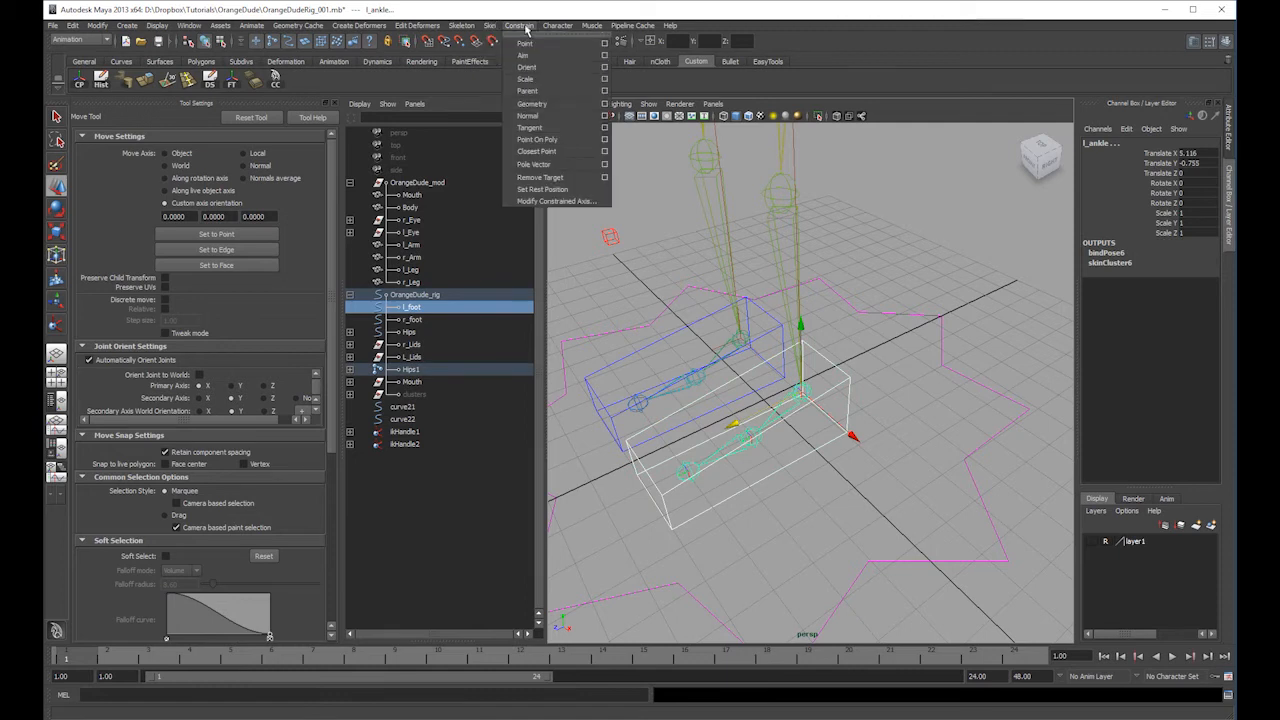
{"action": "left_click", "coordinate": [520, 76]}
{"action": "mouse_move", "coordinate": [800, 320]}
{"action": "left_mouse_down", "text": "alt"}
{"action": "mouse_move", "coordinate": [818, 323]}
{"action": "mouse_move", "coordinate": [801, 303]}
{"action": "left_mouse_up", "text": "alt"}
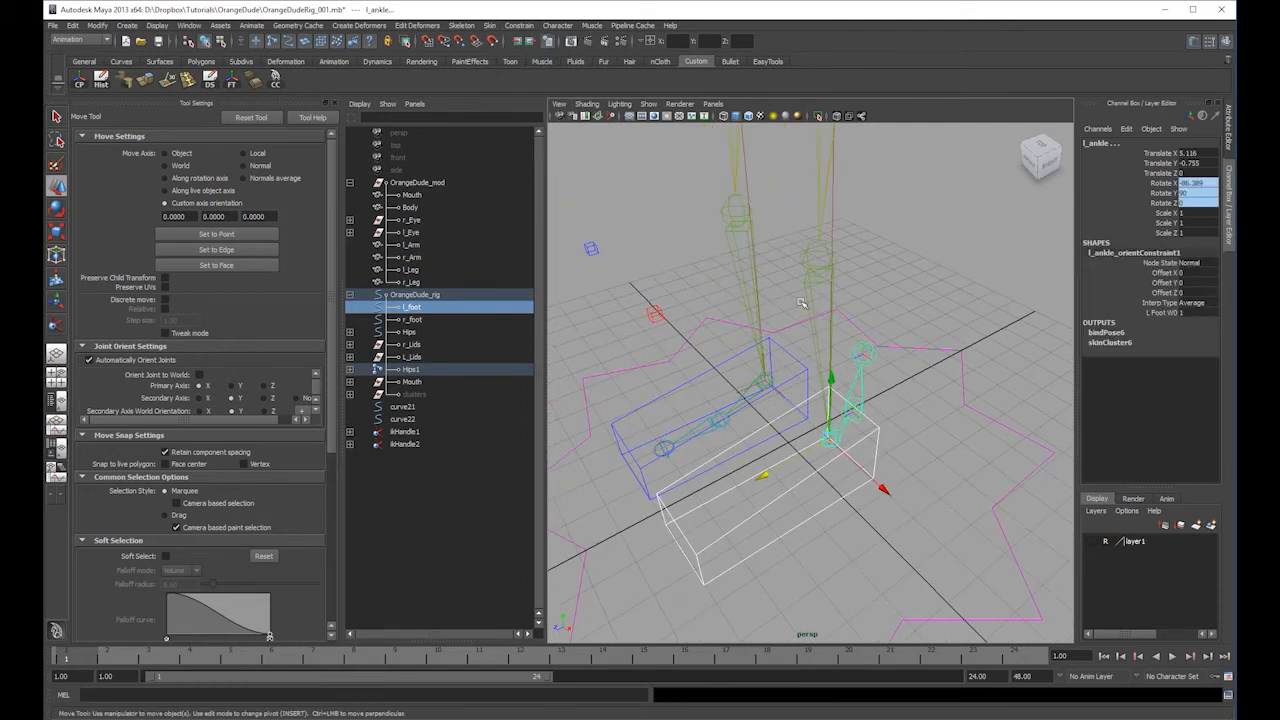
{"action": "key", "text": "ctrl+z"}
- Orient-constrain the left ankle joint to the left foot control with Maintain offset enabled
{"action": "left_click", "coordinate": [519, 25]}
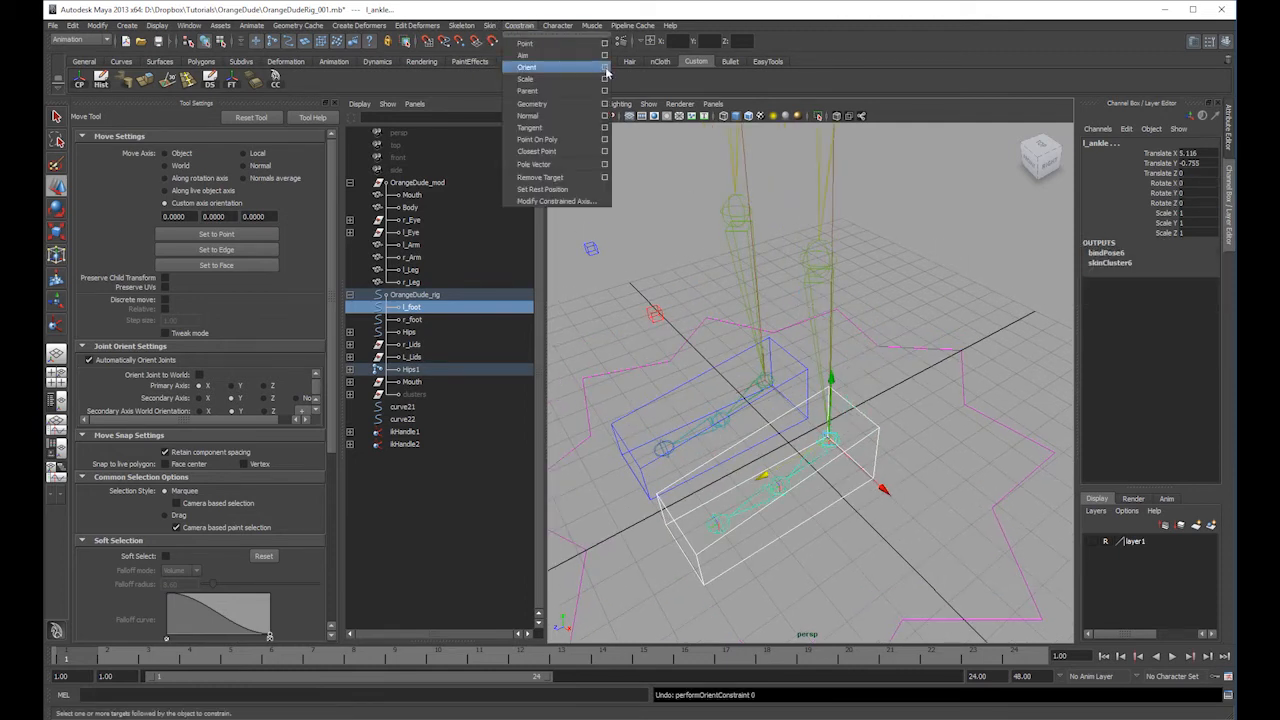
{"action": "left_click", "coordinate": [606, 76]}
{"action": "left_click", "coordinate": [765, 65]}
{"action": "left_click", "coordinate": [830, 246]}
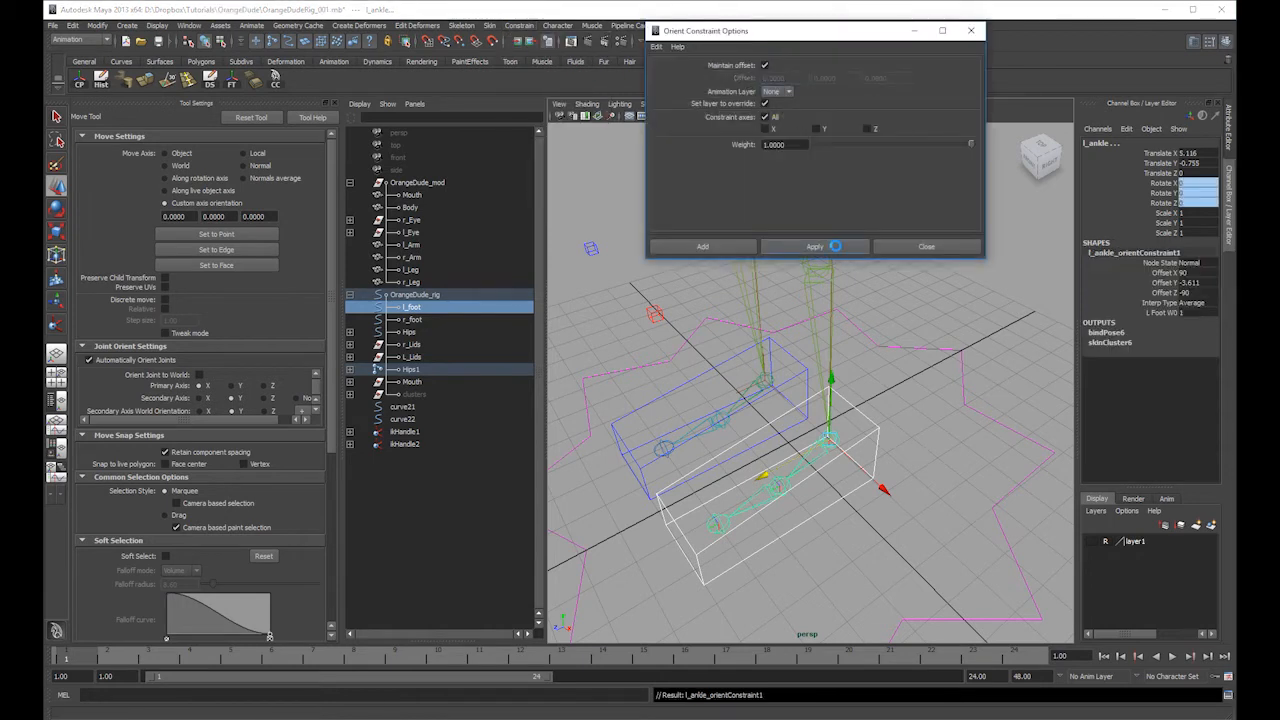
- Orient-constrain the right ankle joint to the right foot control, keeping Maintain offset enabled, and close the constraint options
{"action": "left_click", "coordinate": [764, 398]}
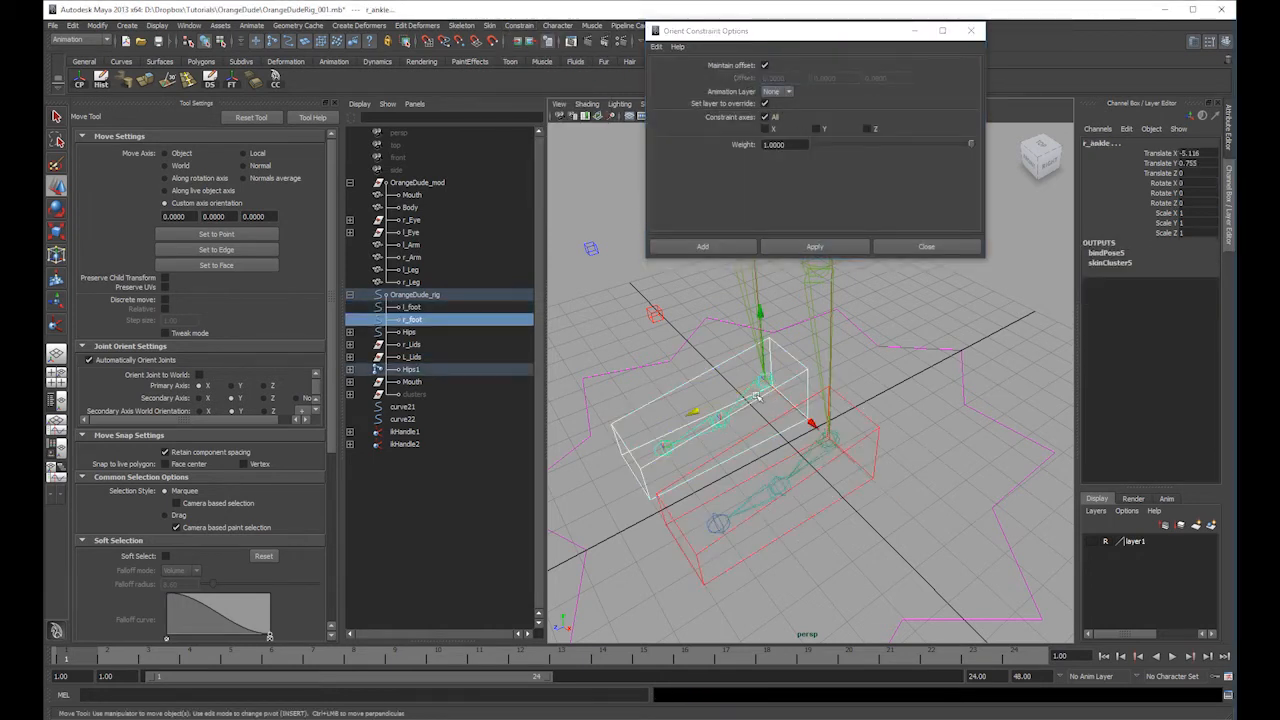
{"action": "left_click", "coordinate": [815, 246]}
{"action": "left_click", "coordinate": [926, 246]}
{"action": "left_click_drag", "start_coordinate": [926, 246], "coordinate": [828, 334], "text": "alt"}
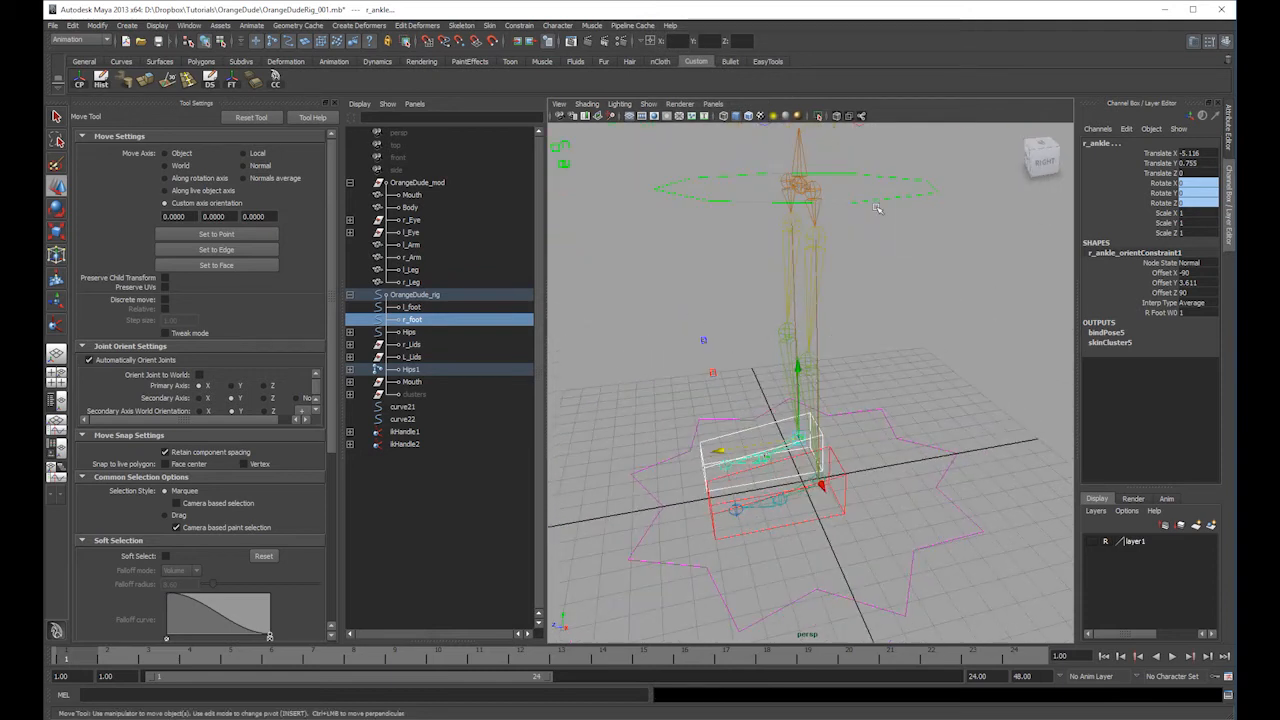
- Hide both leg IK handles by setting their Visibility to 0
{"action": "left_click", "coordinate": [958, 312]}
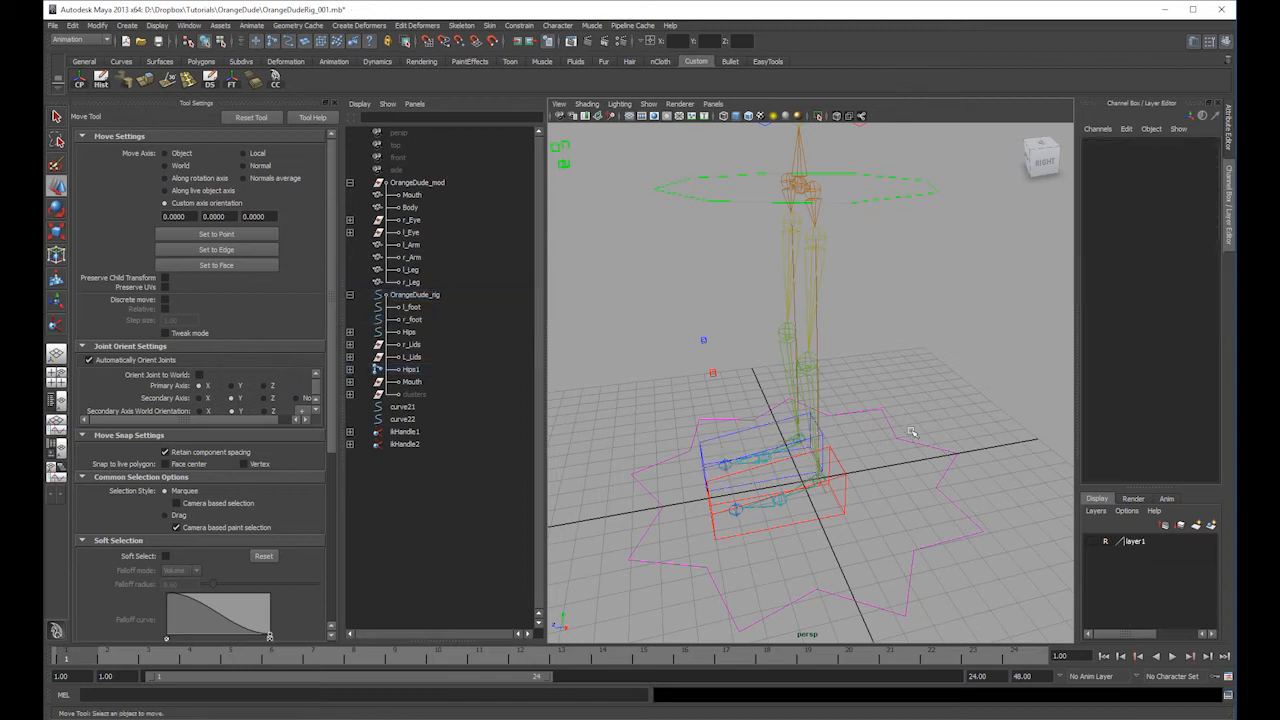
{"action": "left_click_drag", "start_coordinate": [410, 432], "coordinate": [410, 444]}
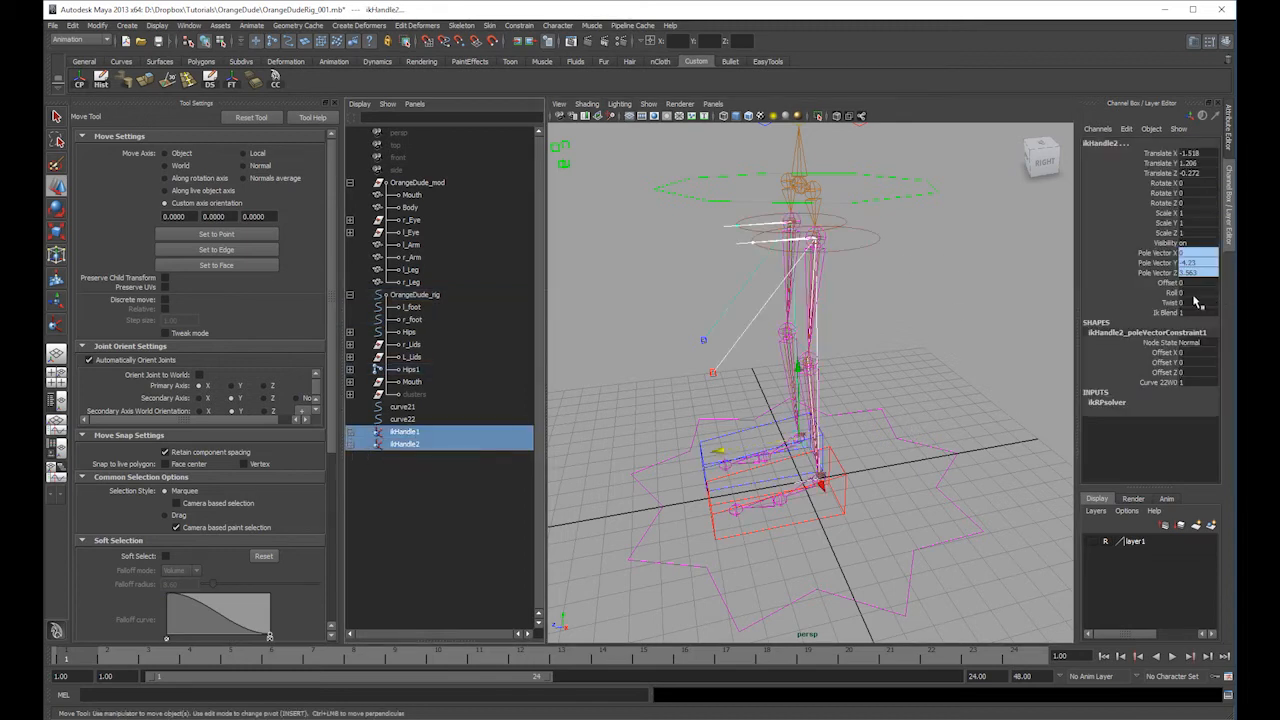
{"action": "left_click", "coordinate": [1198, 243]}
{"action": "type", "text": "0"}
{"action": "key", "text": "Return"}
- Parent both leg IK handles under OrangeDude_rig, collapse that group and select curve21 and curve22
{"action": "middle_click_drag", "start_coordinate": [393, 452], "coordinate": [420, 300]}
{"action": "left_click", "coordinate": [350, 295]}
{"action": "left_click_drag", "start_coordinate": [400, 308], "coordinate": [423, 327]}
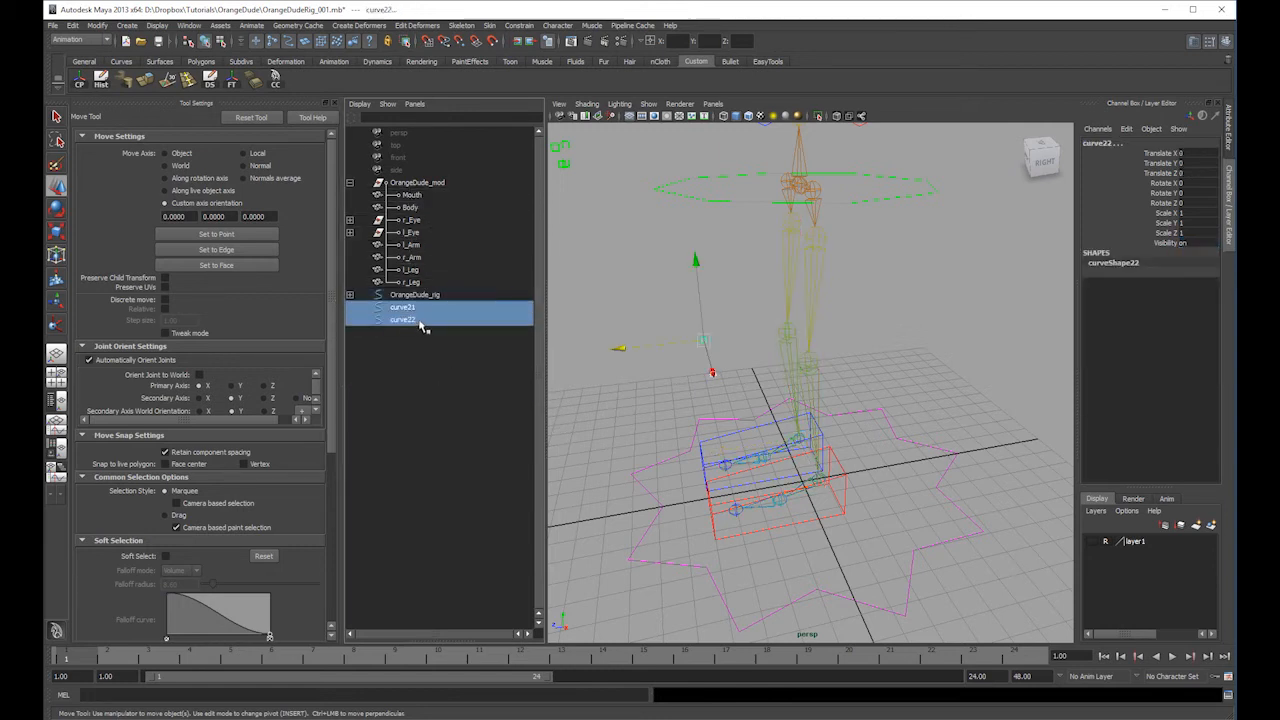
- Rename curve21 to l_pivot and curve22 to r_pivot
{"action": "left_click", "coordinate": [421, 307]}
{"action": "left_click_drag", "start_coordinate": [635, 309], "coordinate": [779, 346], "text": "alt"}
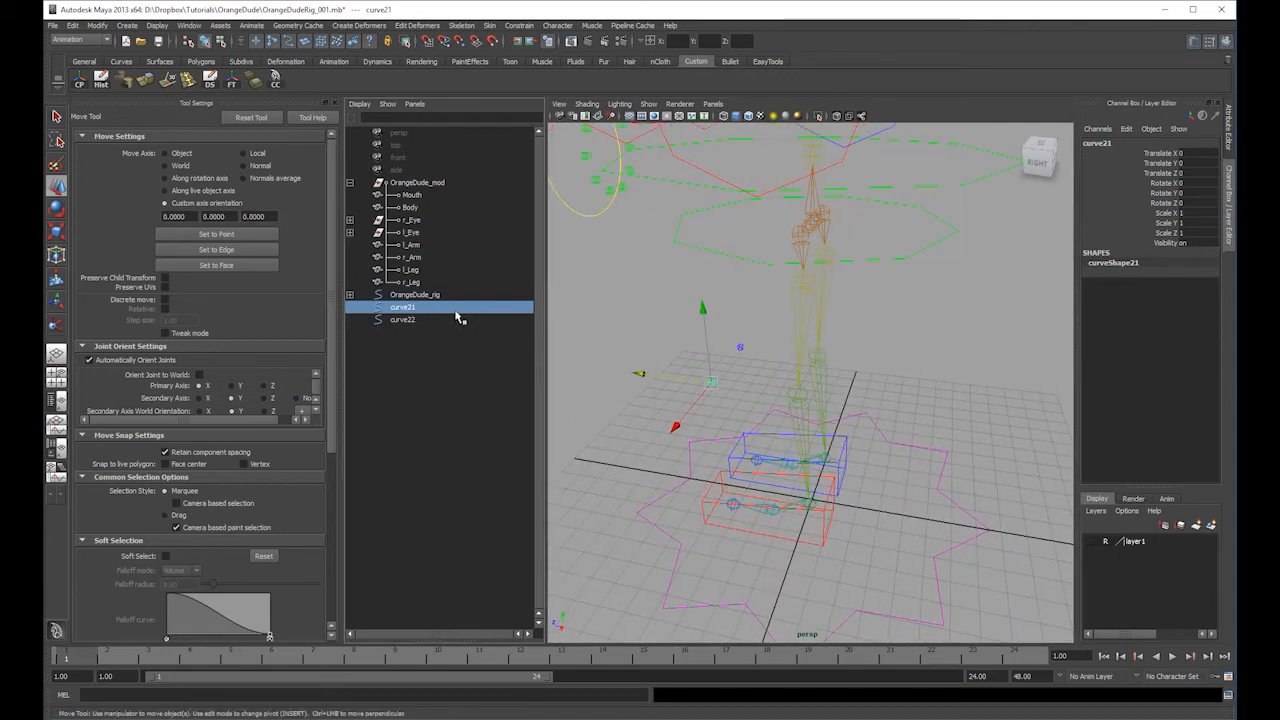
{"action": "double_click", "coordinate": [405, 308]}
{"action": "type", "text": "l"}
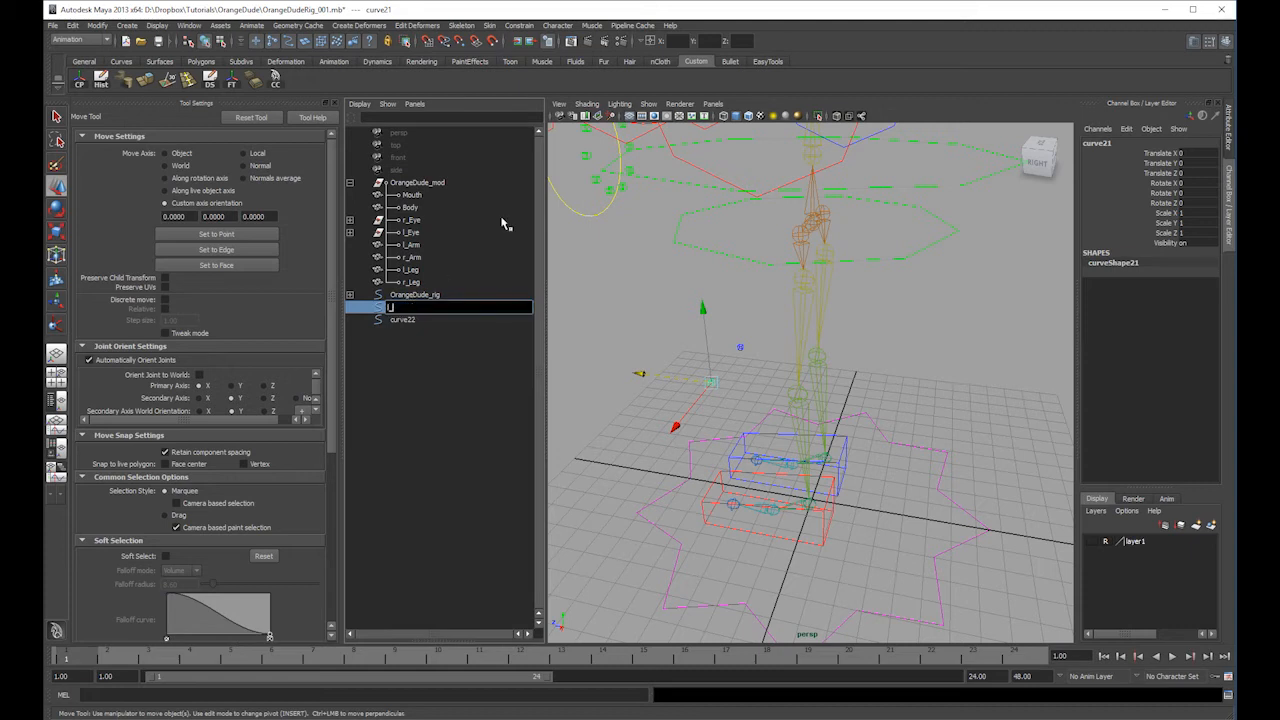
{"action": "type", "text": "_pivot"}
{"action": "key", "text": "Return"}
{"action": "double_click", "coordinate": [400, 320]}
{"action": "type", "text": "r_pi"}
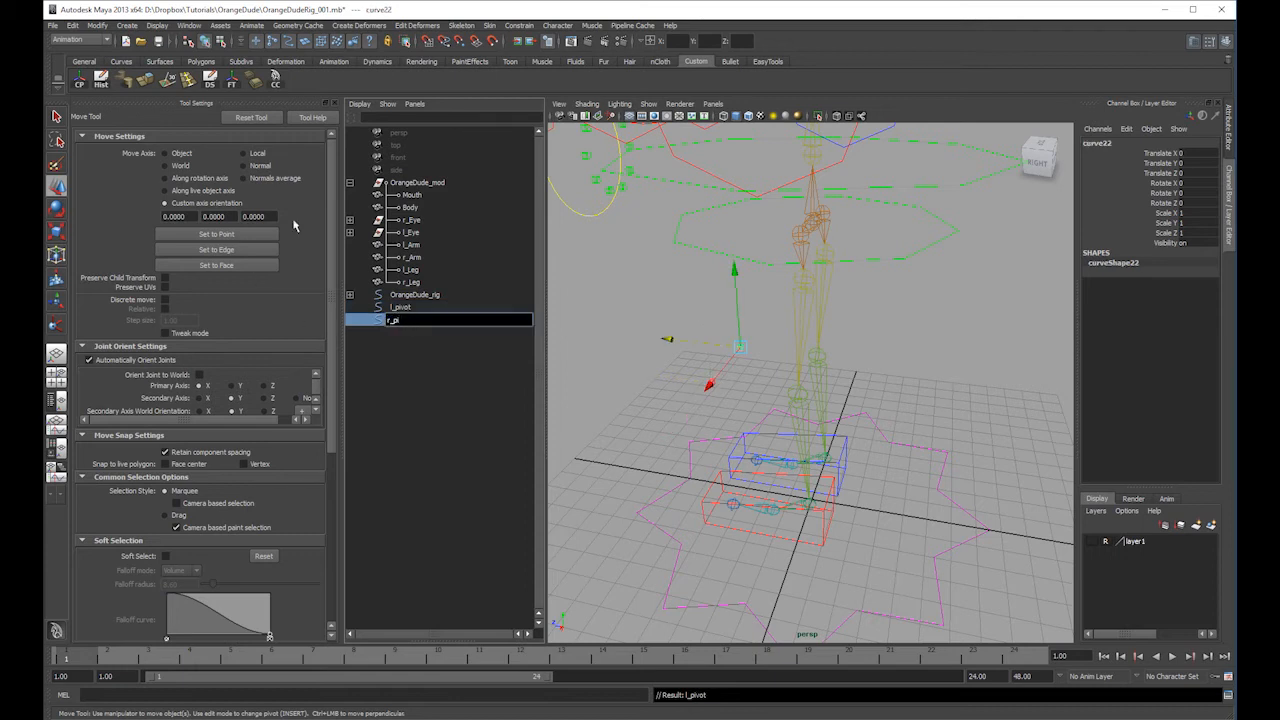
{"action": "type", "text": "vot"}
{"action": "key", "text": "Return"}
- Parent both knee pivot curves, l_pivot and r_pivot, under OrangeDude_rig
{"action": "left_click_drag", "start_coordinate": [392, 322], "coordinate": [399, 308]}
{"action": "middle_click_drag", "start_coordinate": [399, 308], "coordinate": [425, 297]}
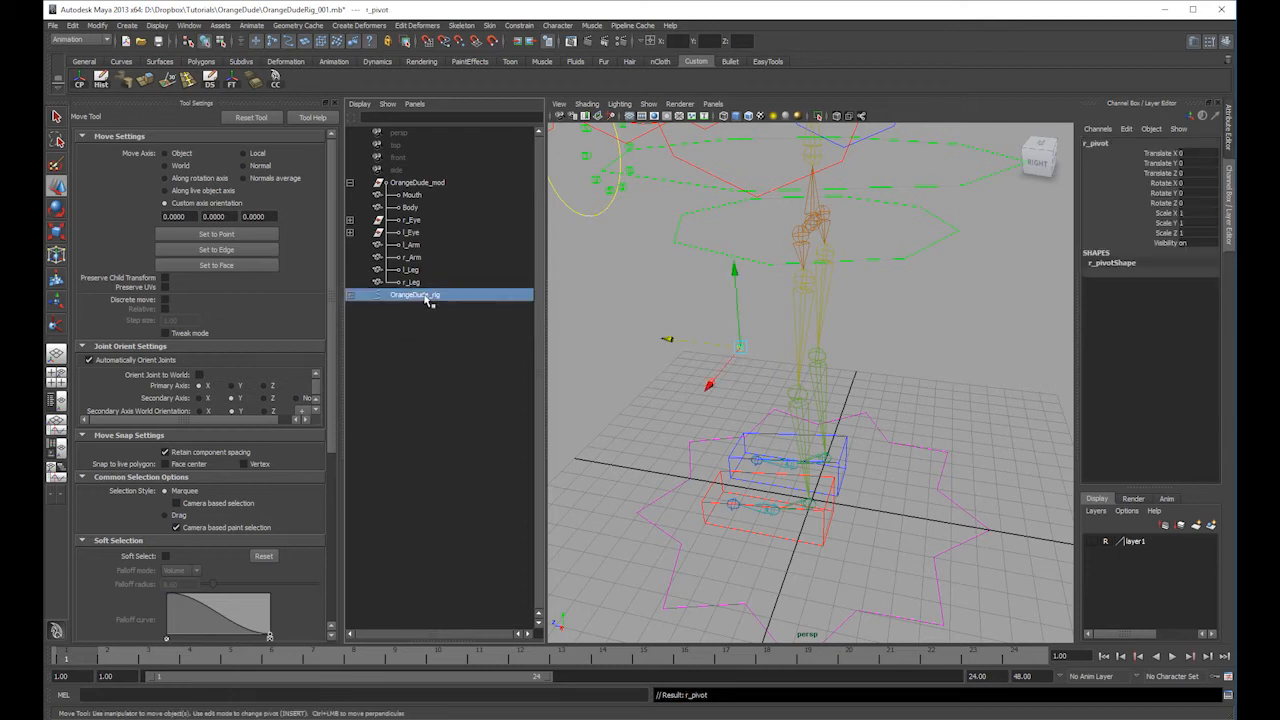
{"action": "left_click", "coordinate": [425, 297]}
- Turn on layer1's visibility to show the character model, and save the scene
{"action": "scroll", "coordinate": [940, 366], "scroll_direction": "down", "scroll_amount": 5}
{"action": "left_click_drag", "start_coordinate": [840, 420], "coordinate": [920, 485], "text": "alt"}
{"action": "left_click", "coordinate": [868, 386]}
{"action": "left_click", "coordinate": [1120, 541]}
{"action": "left_click", "coordinate": [1092, 541]}
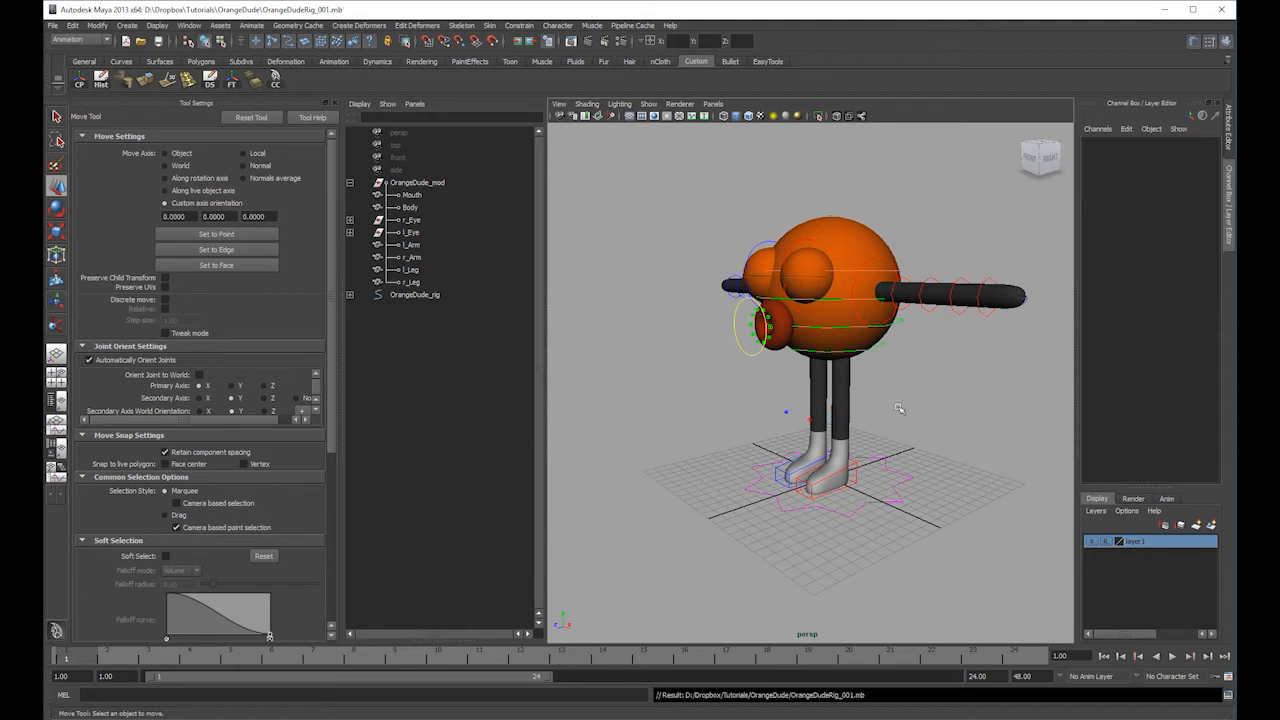
{"action": "left_click_drag", "start_coordinate": [848, 418], "coordinate": [856, 426], "text": "alt"}
- Move the Hips control to test how the body and legs follow, and undo the move
{"action": "left_click", "coordinate": [868, 346]}
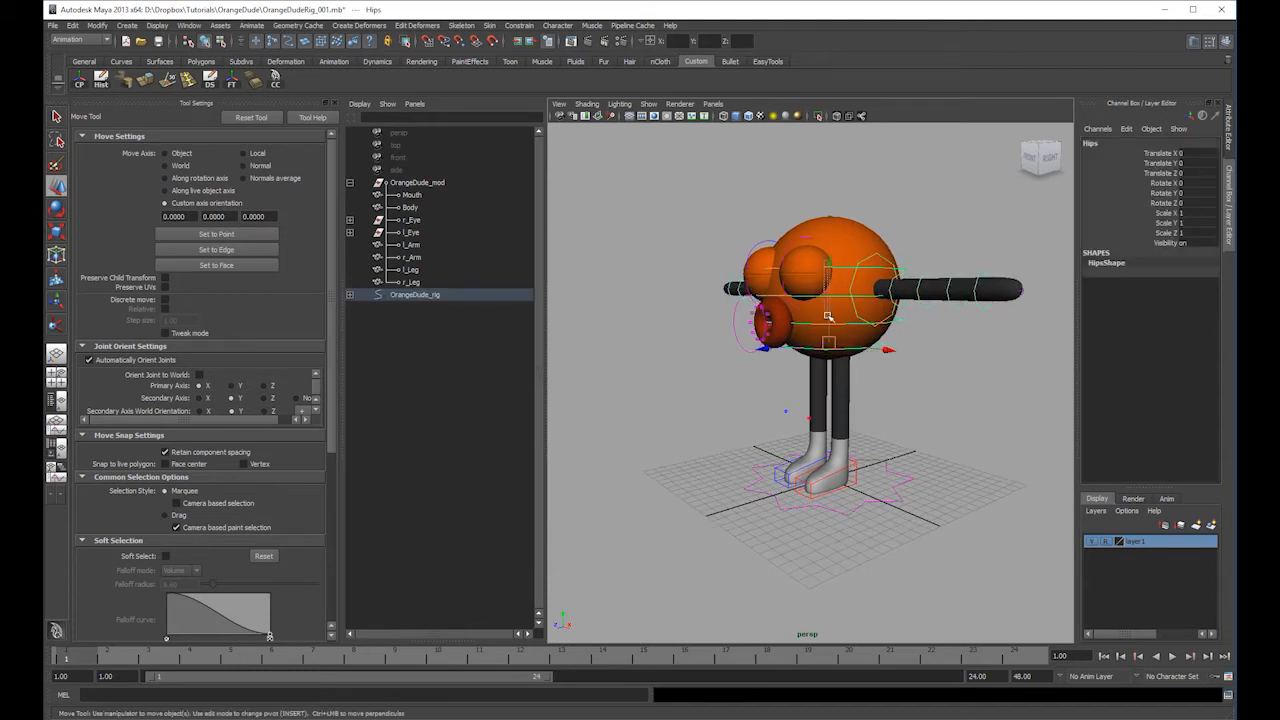
{"action": "left_click_drag", "start_coordinate": [835, 266], "coordinate": [840, 465]}
{"action": "key", "text": "ctrl+z"}
{"action": "key", "text": "e"}
{"action": "key", "text": "w"}
- Test the l_foot control, undo its movement and examine the left ankle and foot in wireframe display
{"action": "left_click", "coordinate": [841, 479]}
{"action": "key", "text": "ctrl+z"}
{"action": "right_click_drag", "start_coordinate": [809, 433], "coordinate": [1064, 384], "text": "alt"}
{"action": "right_click_drag", "start_coordinate": [919, 441], "coordinate": [750, 480], "text": "alt"}
{"action": "mouse_move", "coordinate": [850, 400]}
{"action": "left_mouse_down"}
{"action": "mouse_move", "coordinate": [835, 312]}
{"action": "mouse_move", "coordinate": [852, 368]}
{"action": "left_mouse_up"}
{"action": "key", "text": "4"}
{"action": "middle_click_drag", "start_coordinate": [904, 352], "coordinate": [857, 262], "text": "alt"}
{"action": "right_click_drag", "start_coordinate": [857, 262], "coordinate": [940, 330], "text": "alt"}
{"action": "left_click_drag", "start_coordinate": [900, 350], "coordinate": [969, 415], "text": "alt"}
{"action": "middle_click_drag", "start_coordinate": [969, 415], "coordinate": [949, 395], "text": "alt"}
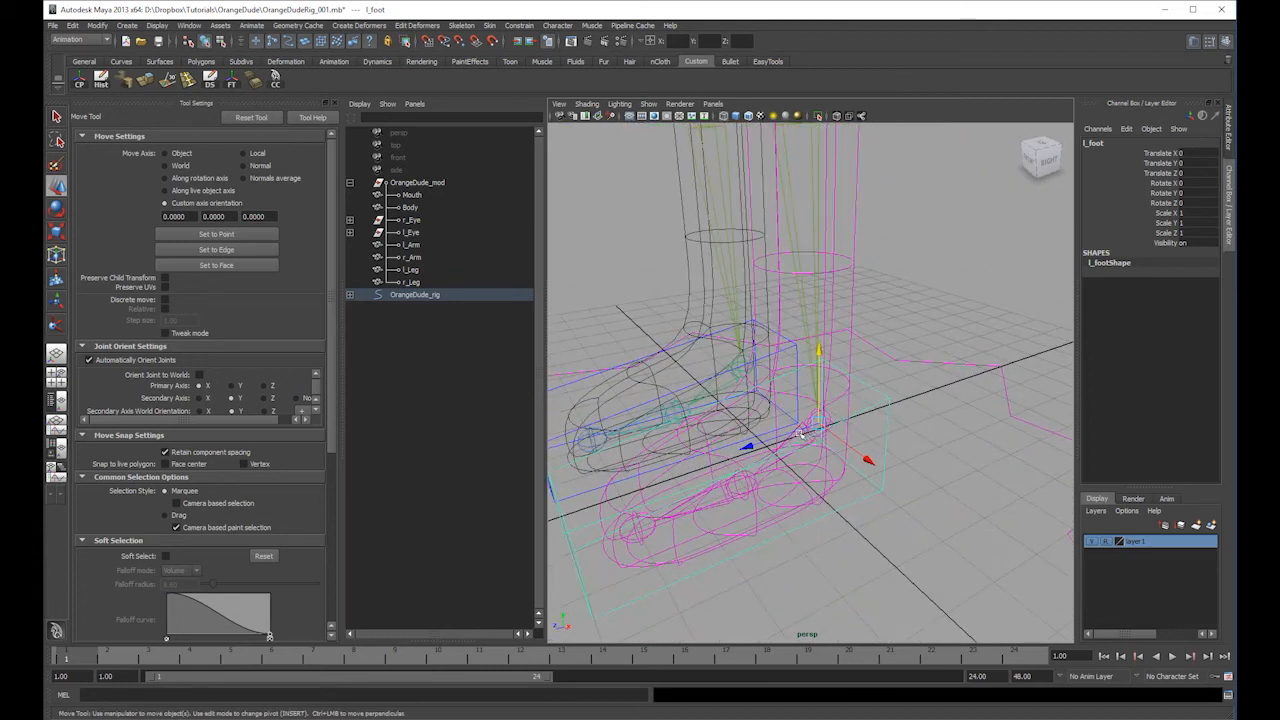
- Expand OrangeDude_rig, try moving ikHandle1 vertically and undo the move
{"action": "left_click", "coordinate": [349, 295]}
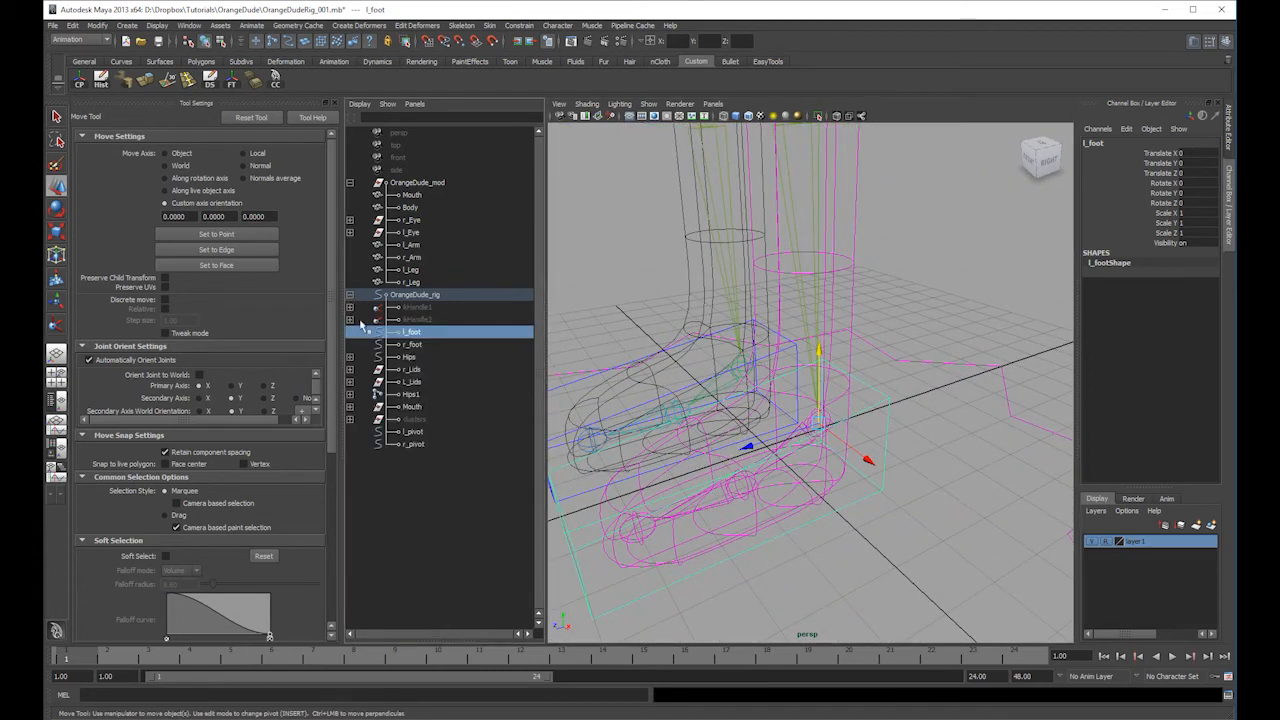
{"action": "left_click", "coordinate": [431, 307]}
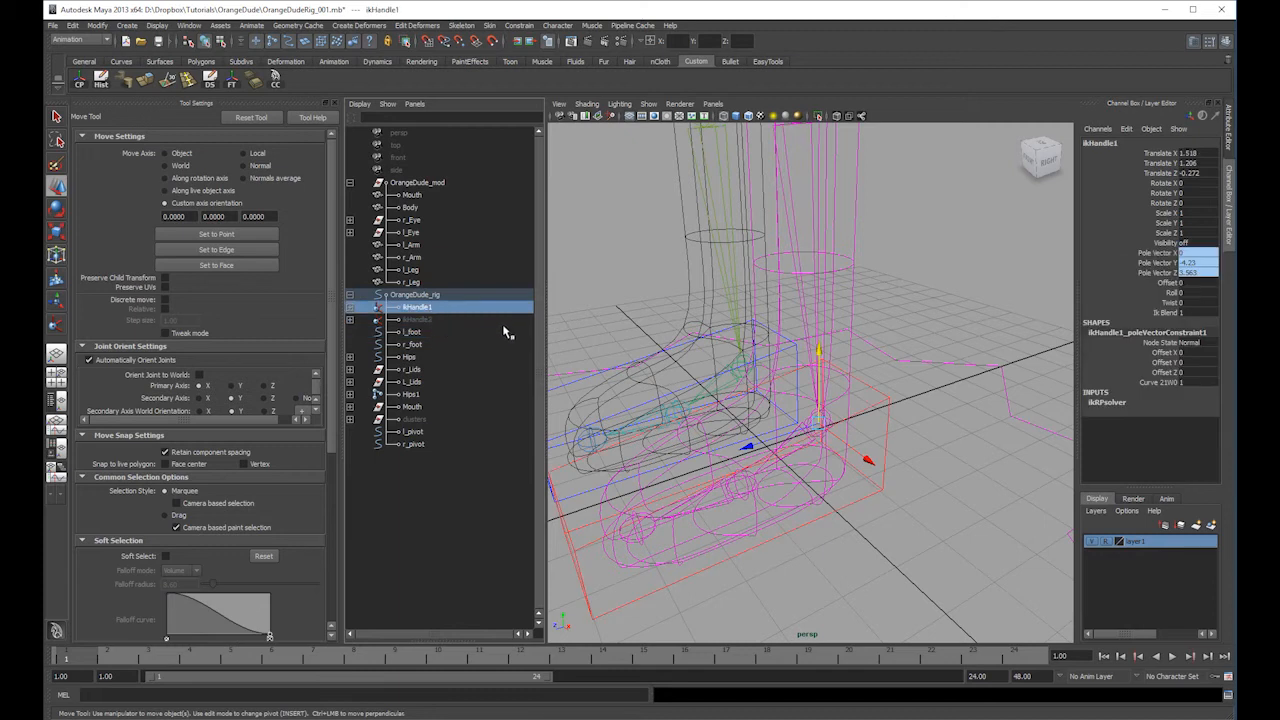
{"action": "left_click_drag", "start_coordinate": [819, 352], "coordinate": [820, 325]}
{"action": "key", "text": "ctrl+z"}
- Delete the pole vector constraint under ikHandle1
{"action": "left_click", "coordinate": [887, 401]}
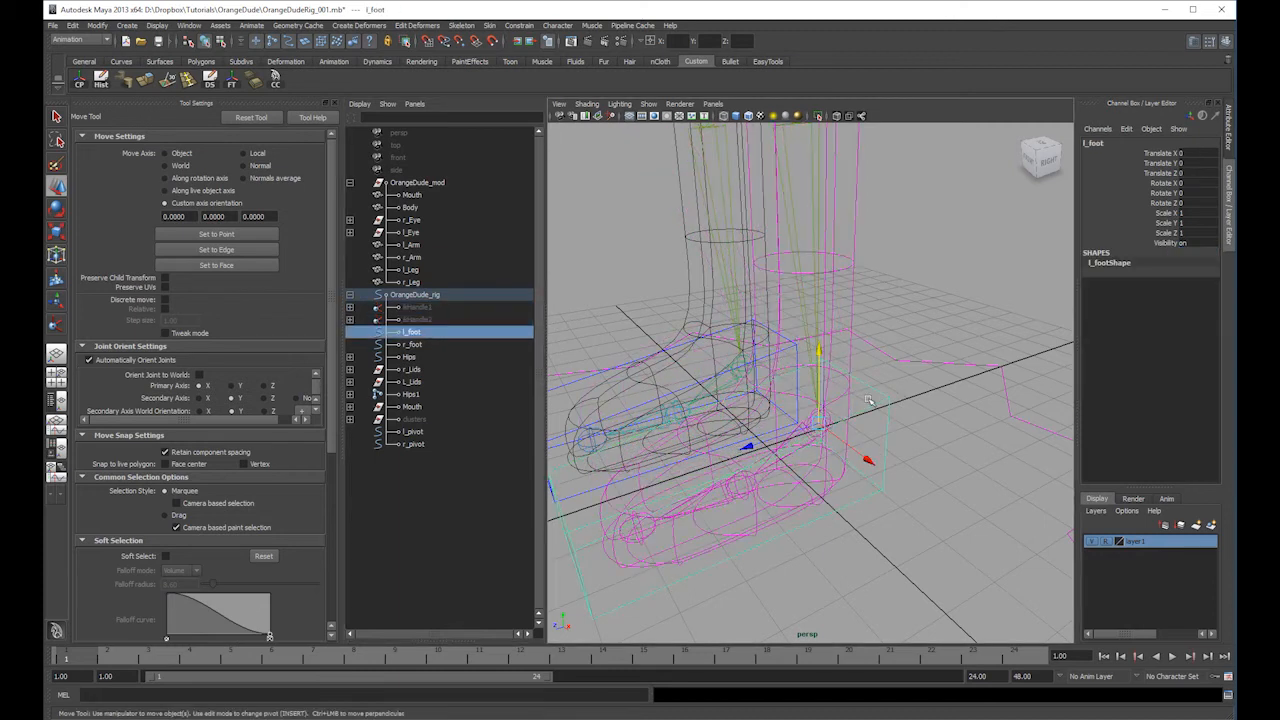
{"action": "left_click", "coordinate": [431, 307], "text": "ctrl"}
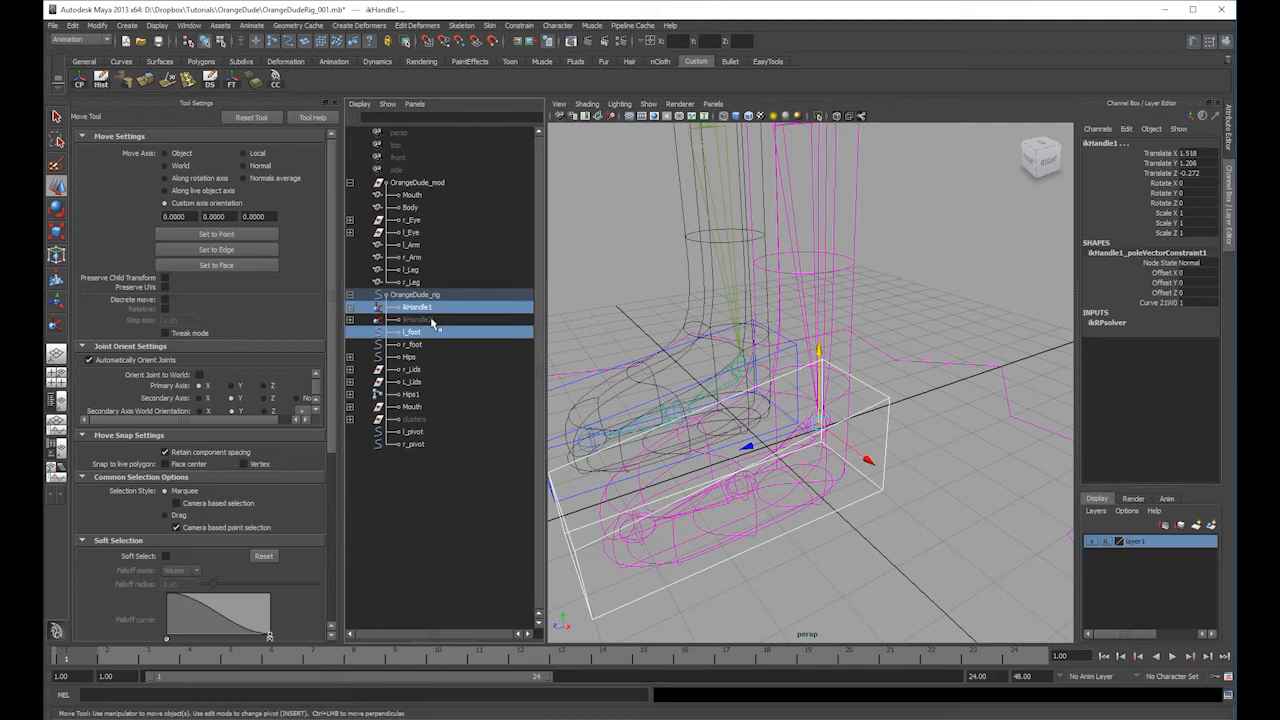
{"action": "left_click", "coordinate": [350, 307]}
{"action": "left_click", "coordinate": [446, 319]}
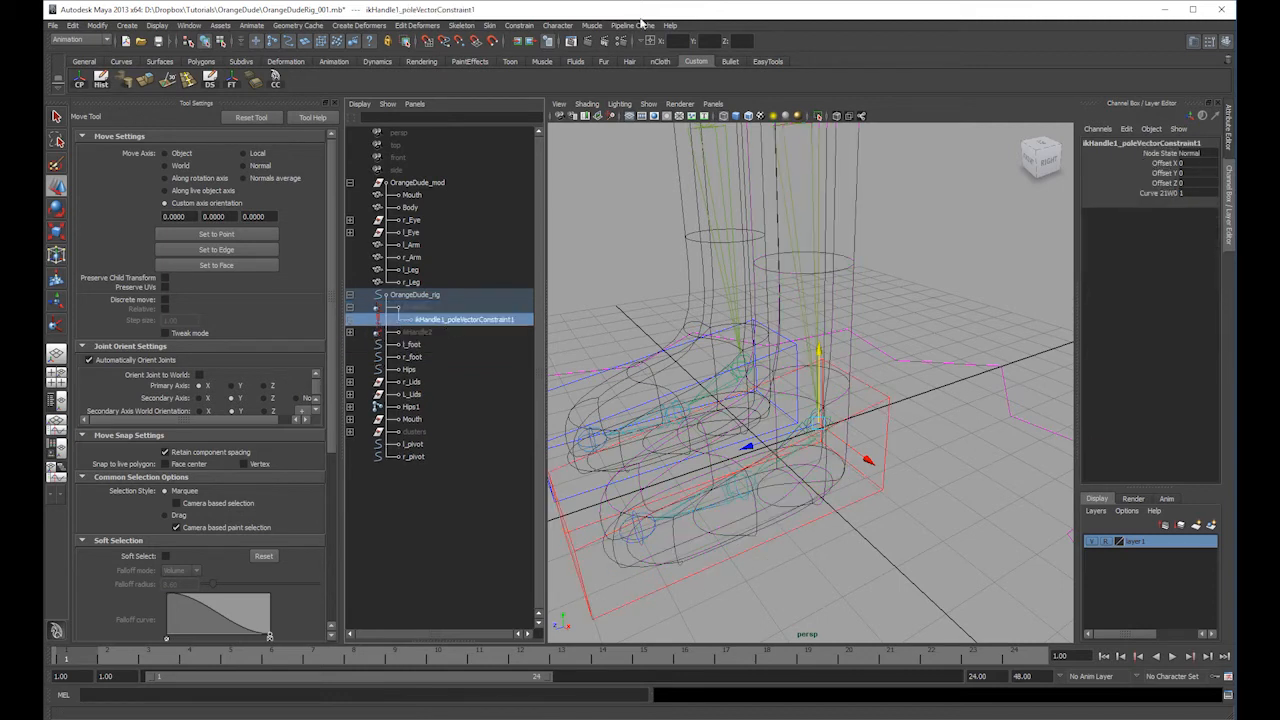
{"action": "key", "text": "Delete"}
- Point-constrain ikHandle1 to the l_foot control
{"action": "left_click", "coordinate": [885, 440]}
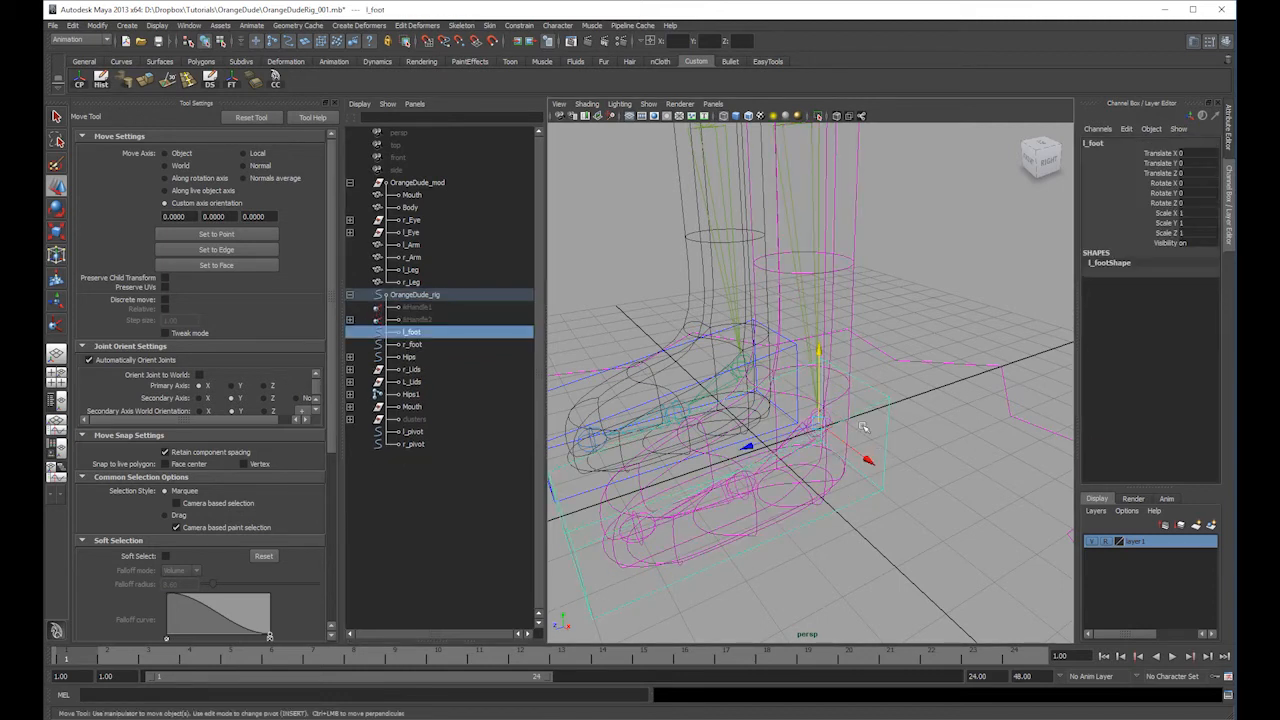
{"action": "left_click", "coordinate": [414, 309], "text": "ctrl"}
{"action": "left_click", "coordinate": [519, 25]}
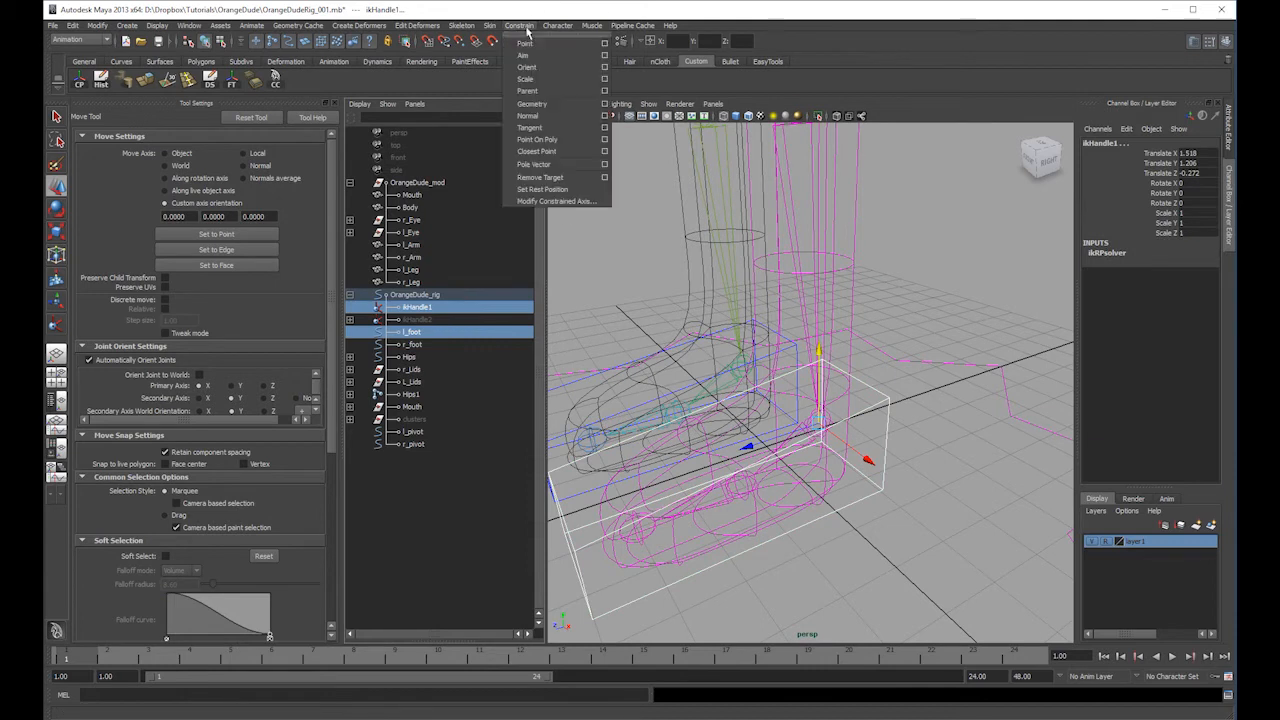
{"action": "left_click", "coordinate": [527, 40]}
- Raise the left foot control to test the leg's point constraint, and undo the test moves
{"action": "left_click", "coordinate": [912, 400]}
{"action": "right_click_drag", "start_coordinate": [912, 400], "coordinate": [812, 362], "text": "alt"}
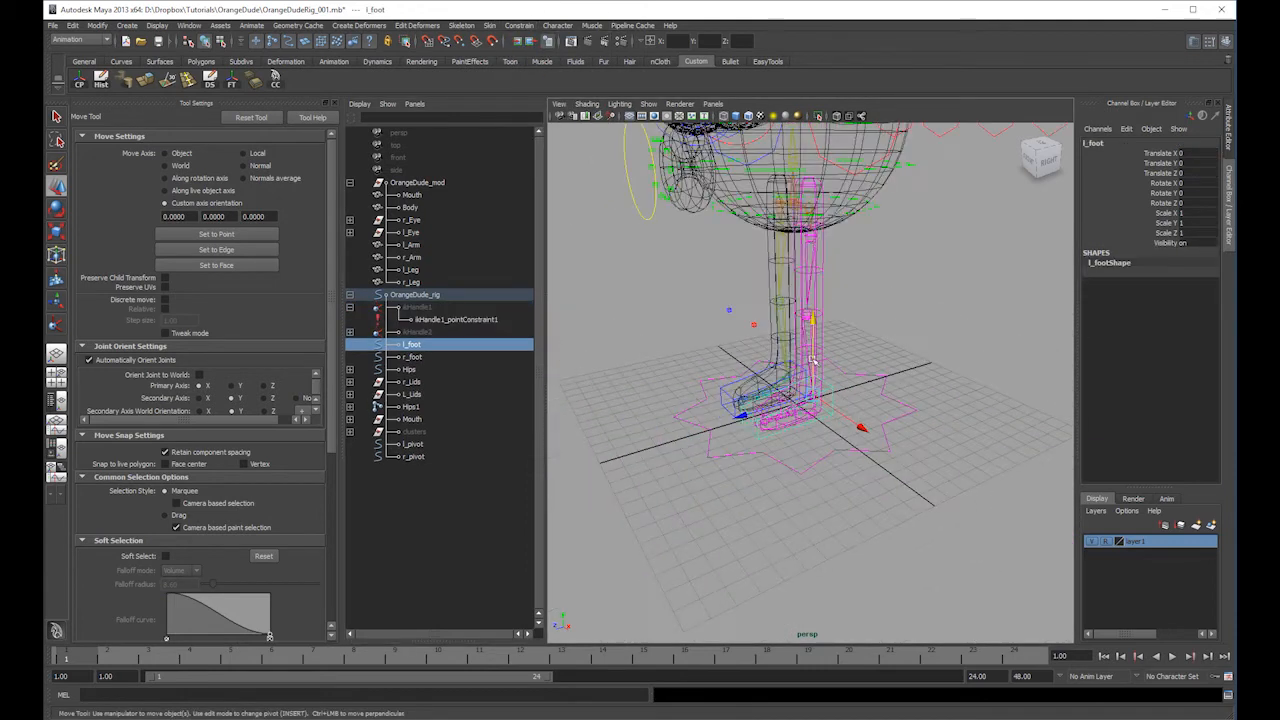
{"action": "left_click", "coordinate": [814, 310]}
{"action": "key", "text": "ctrl+z"}
{"action": "left_click_drag", "start_coordinate": [814, 306], "coordinate": [779, 264]}
{"action": "key", "text": "ctrl+z"}
{"action": "left_click", "coordinate": [722, 388]}
{"action": "key", "text": "ctrl+z"}
- Delete the pole vector constraint under ikHandle2
{"action": "left_click", "coordinate": [425, 321]}
{"action": "left_click", "coordinate": [350, 332]}
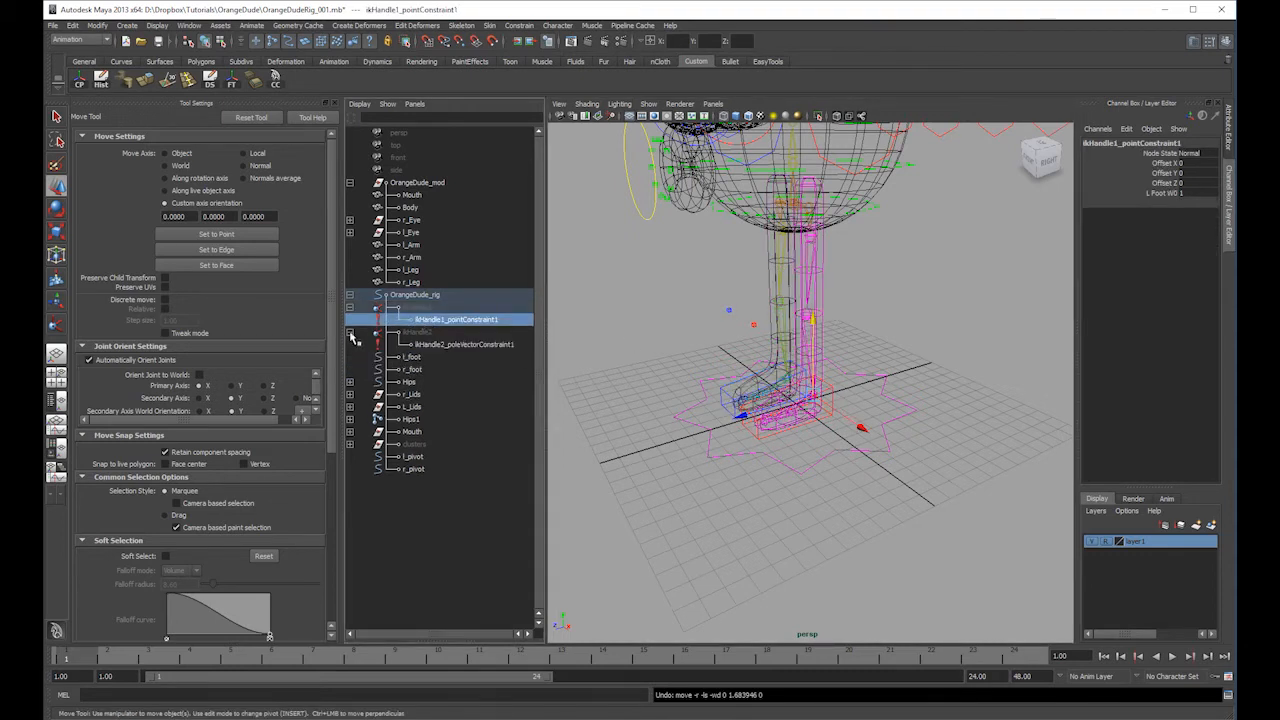
{"action": "left_click", "coordinate": [434, 345]}
{"action": "key", "text": "Delete"}
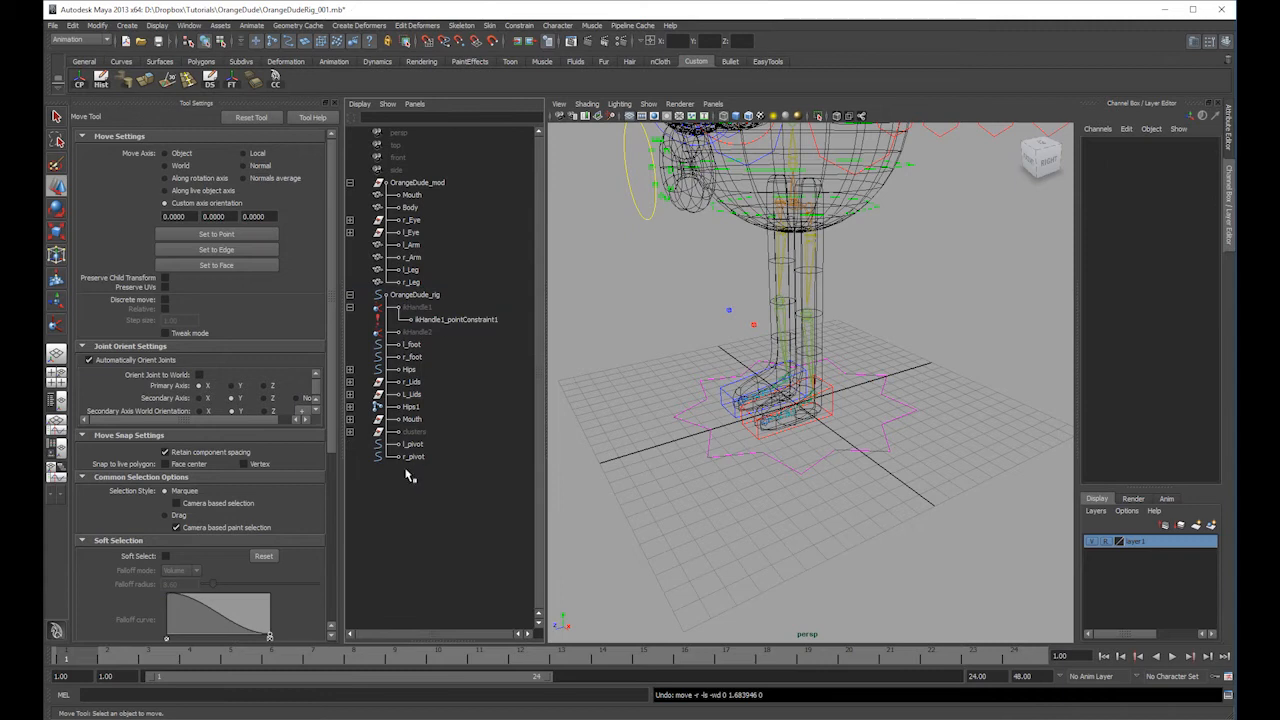
- Point-constrain ikHandle2 to the r_foot control
{"action": "left_click", "coordinate": [423, 444]}
{"action": "left_click", "coordinate": [425, 457]}
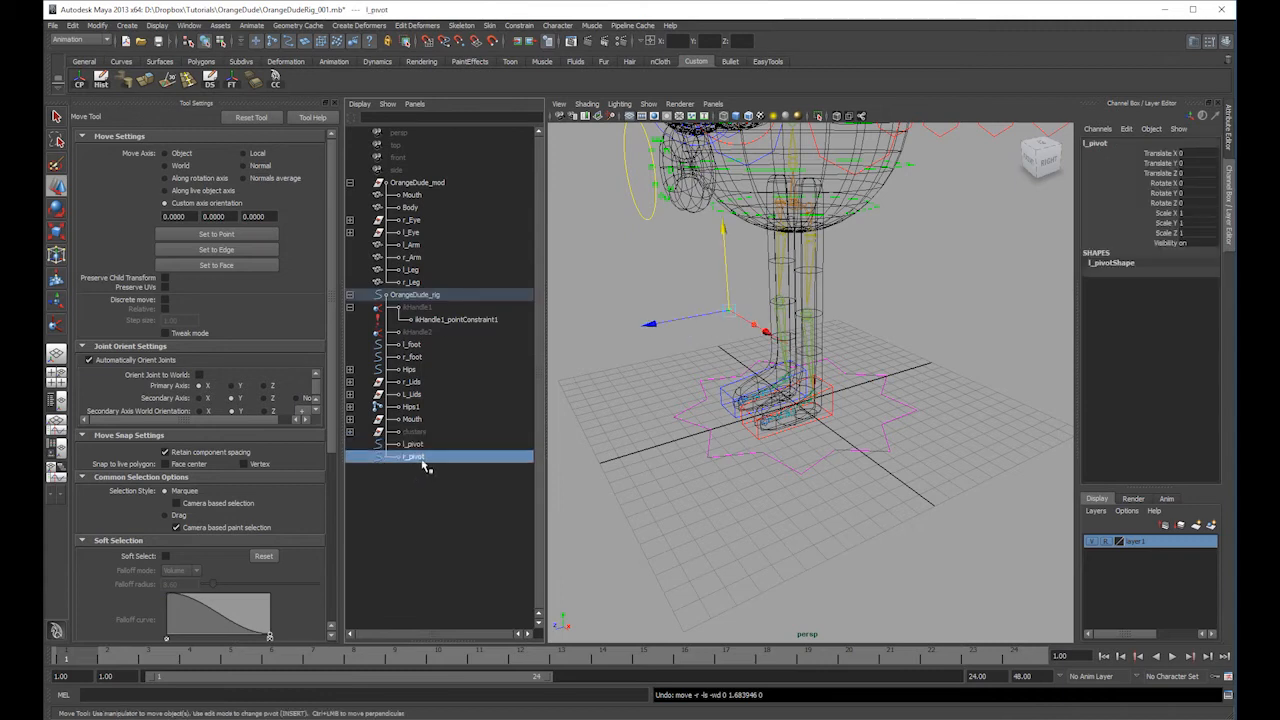
{"action": "left_click", "coordinate": [412, 332]}
{"action": "left_click", "coordinate": [446, 320]}
{"action": "left_click", "coordinate": [724, 390]}
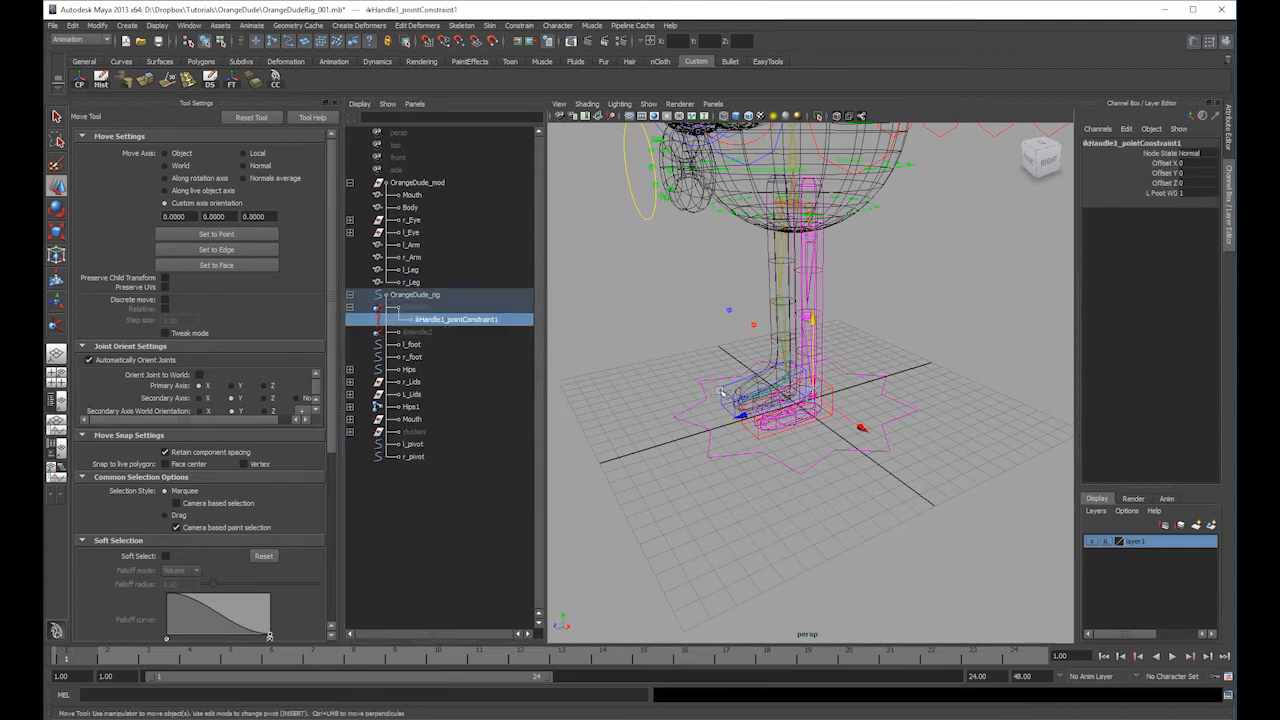
{"action": "left_click", "coordinate": [420, 332], "text": "ctrl"}
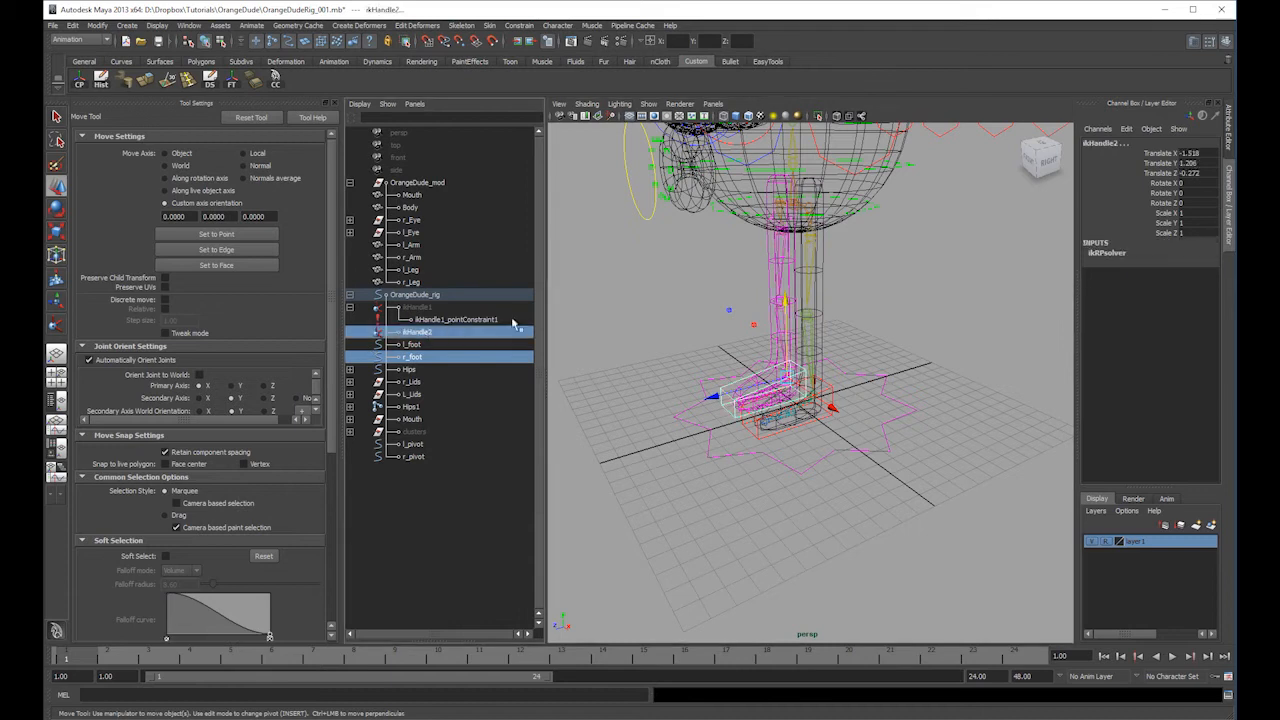
{"action": "left_click", "coordinate": [519, 25]}
{"action": "left_click", "coordinate": [560, 40]}
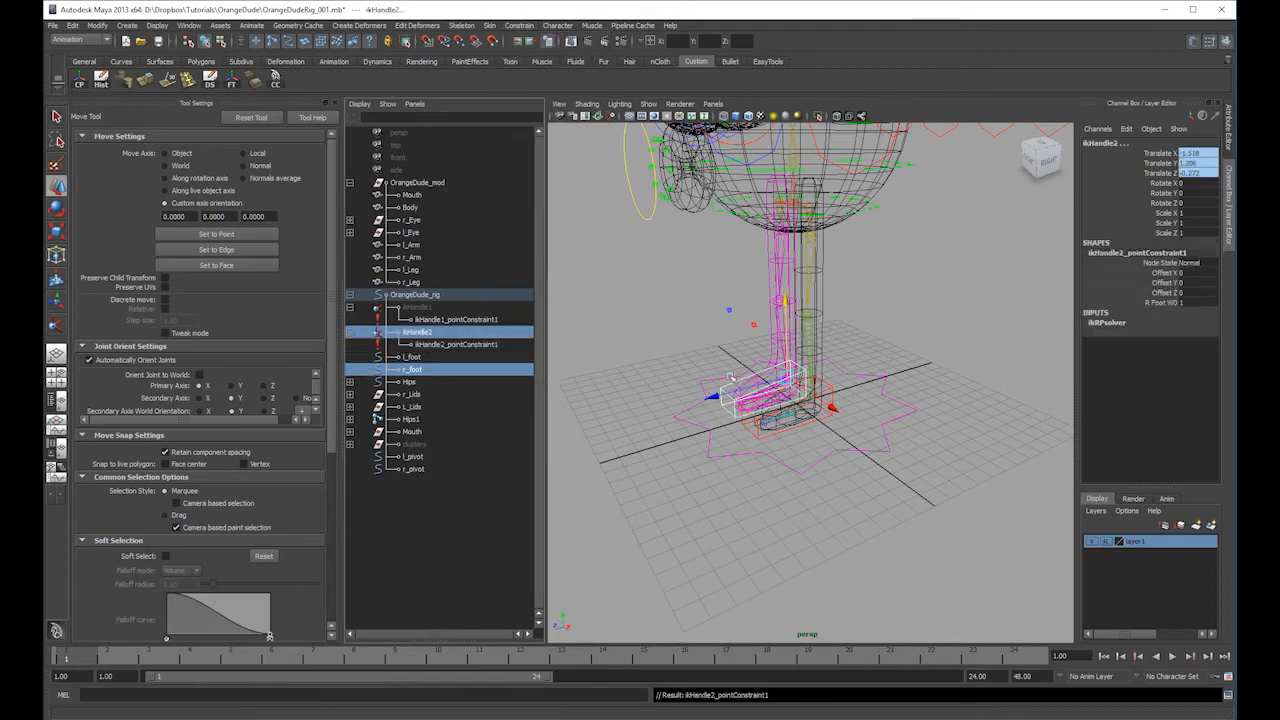
- Raise the r_foot control to test the right leg's bend, and undo the move
{"action": "left_click", "coordinate": [732, 388]}
{"action": "left_click_drag", "start_coordinate": [762, 360], "coordinate": [726, 308]}
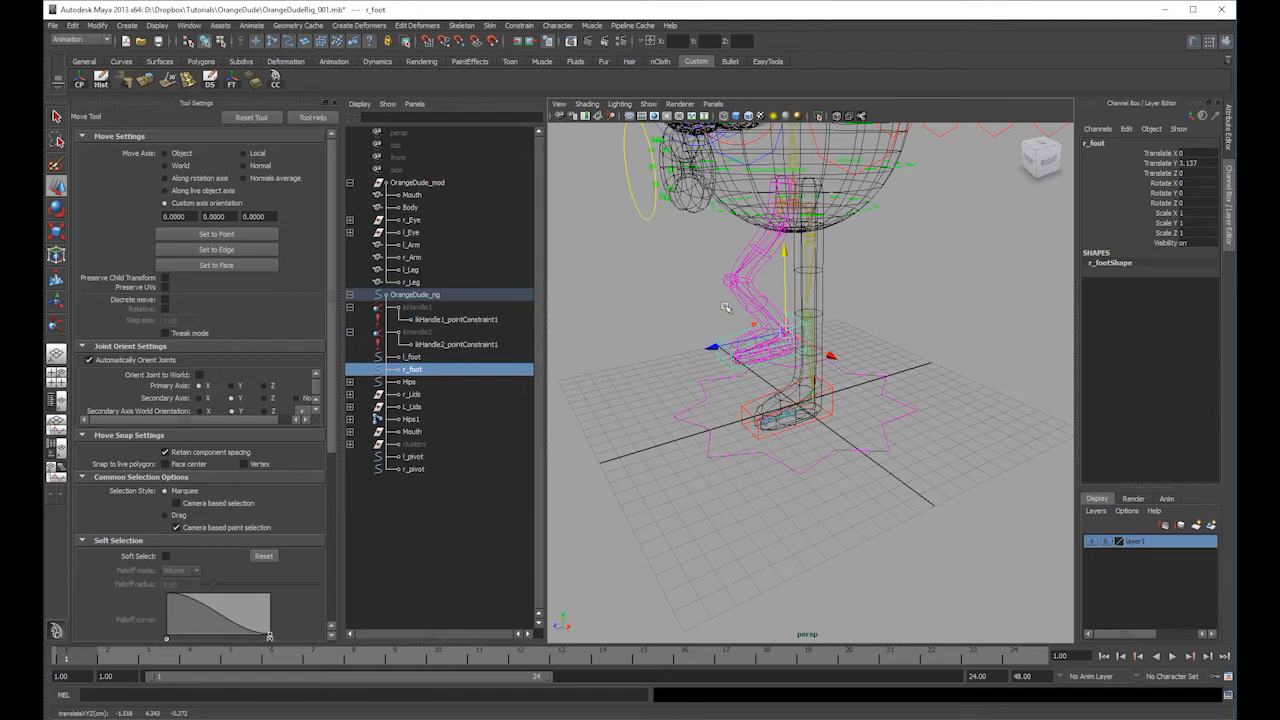
{"action": "left_click", "coordinate": [726, 308]}
{"action": "key", "text": "ctrl+z"}
{"action": "key", "text": "ctrl+z"}
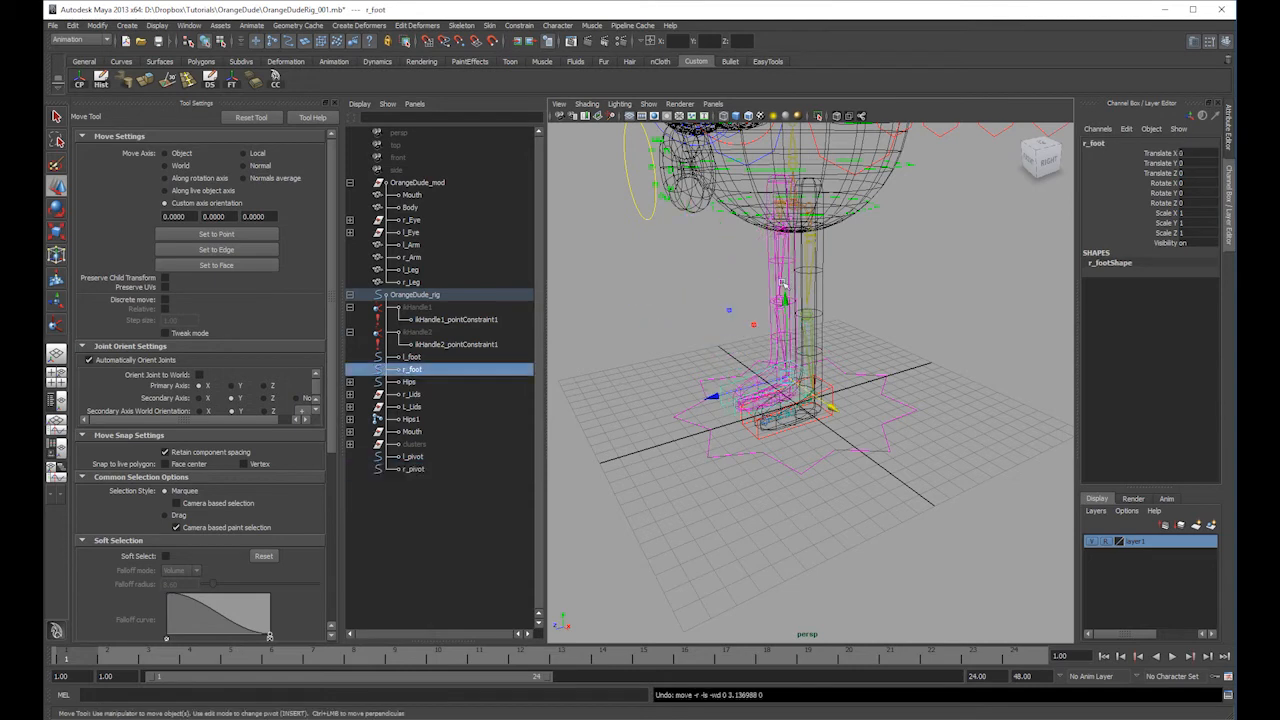
- Try to apply a pole vector constraint between r_foot and ikHandle2_pointConstraint1
{"action": "left_click", "coordinate": [438, 344], "text": "ctrl"}
{"action": "left_click", "coordinate": [519, 25]}
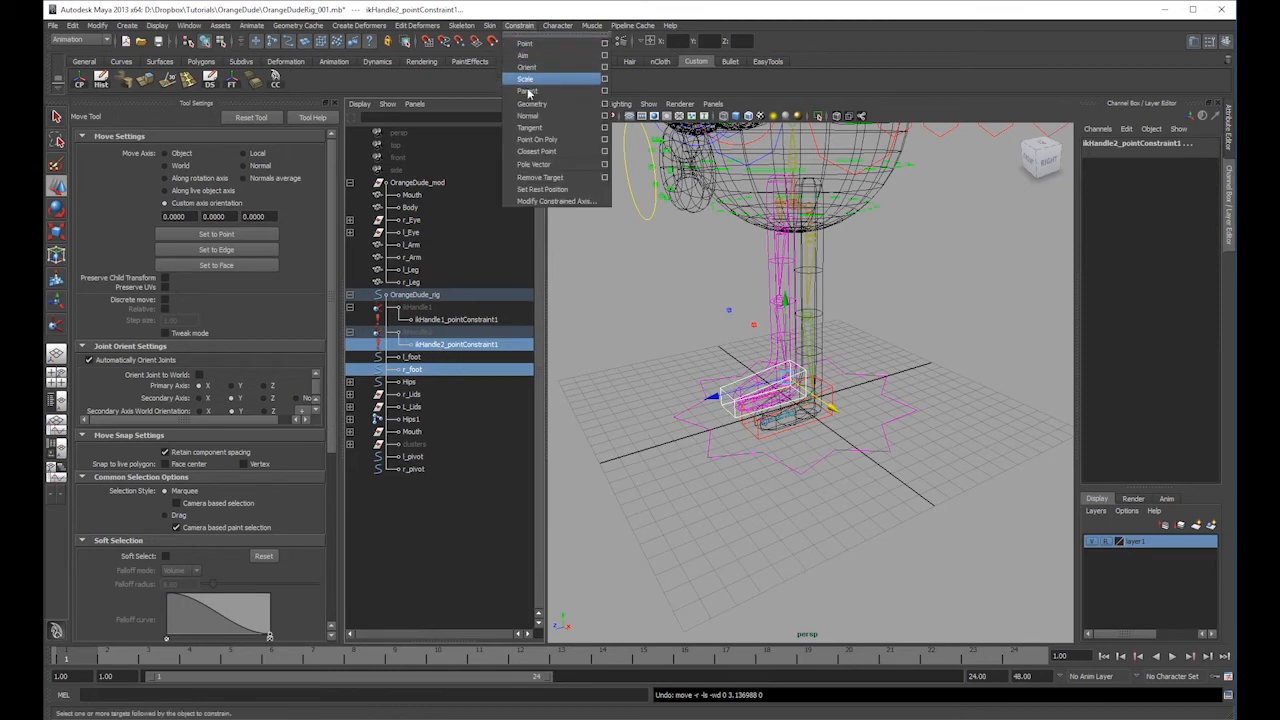
{"action": "left_click", "coordinate": [548, 165]}
{"action": "left_click", "coordinate": [418, 370]}
{"action": "left_click", "coordinate": [447, 347], "text": "ctrl"}
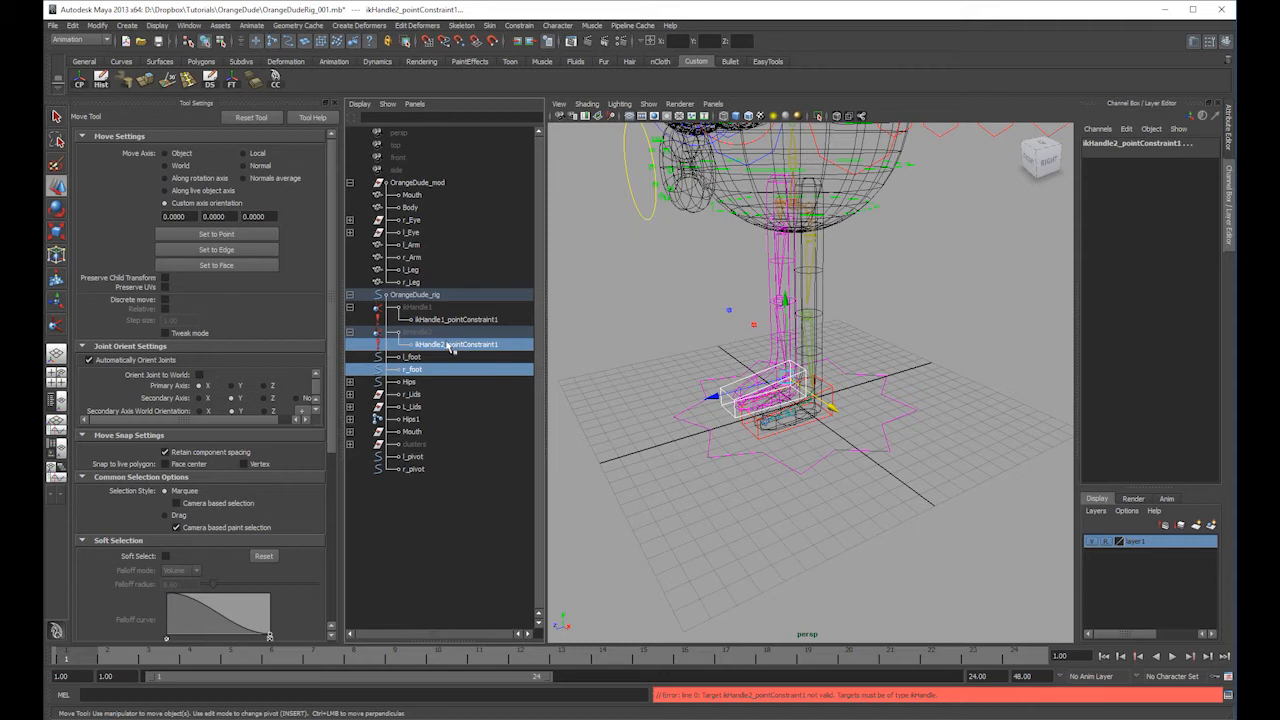
- Apply a pole vector constraint from l_pivot to ikHandle1
{"action": "left_click", "coordinate": [424, 457]}
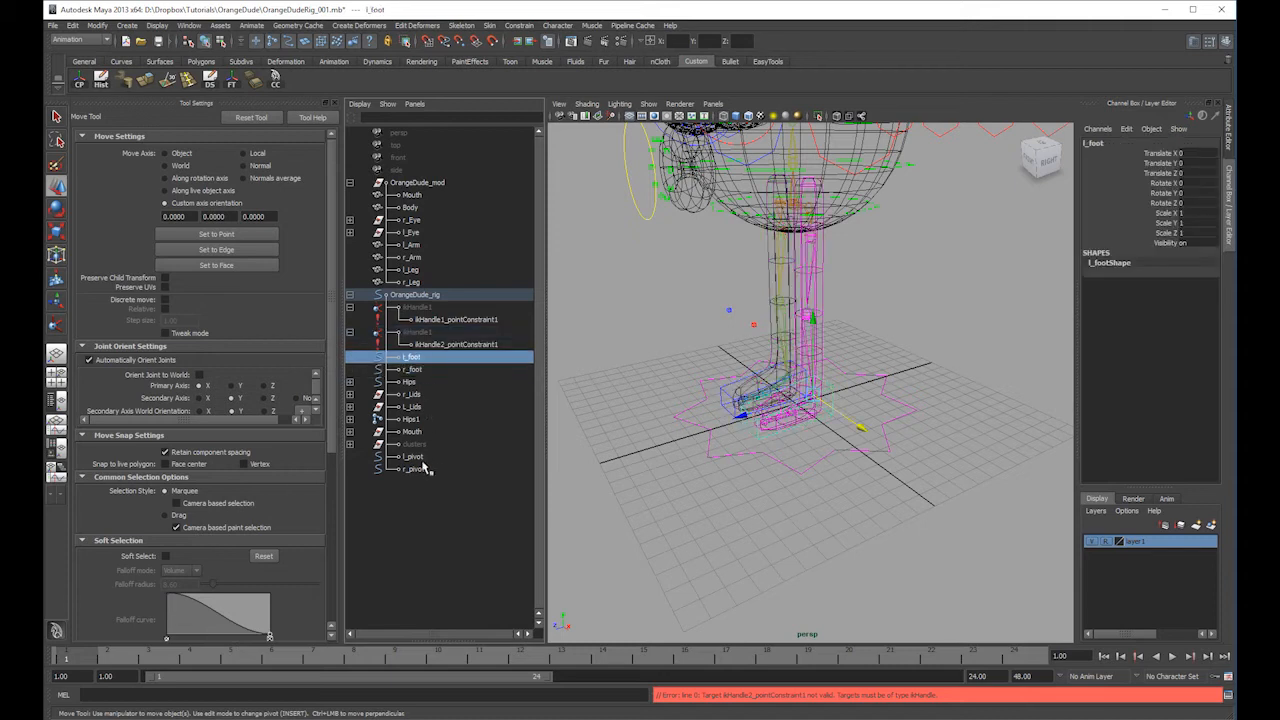
{"action": "left_click", "coordinate": [429, 308], "text": "ctrl"}
{"action": "key", "text": "g"}
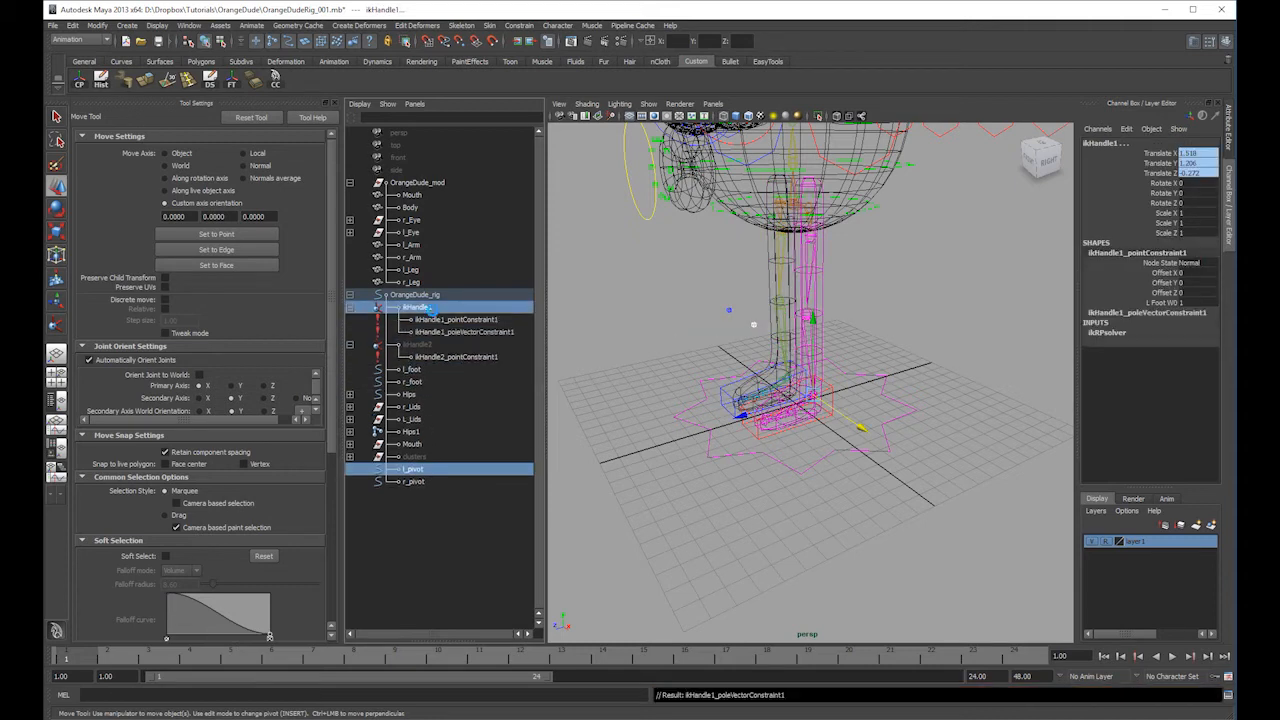
- Repeat the pole vector constraint from r_pivot to ikHandle2
{"action": "left_click", "coordinate": [405, 481]}
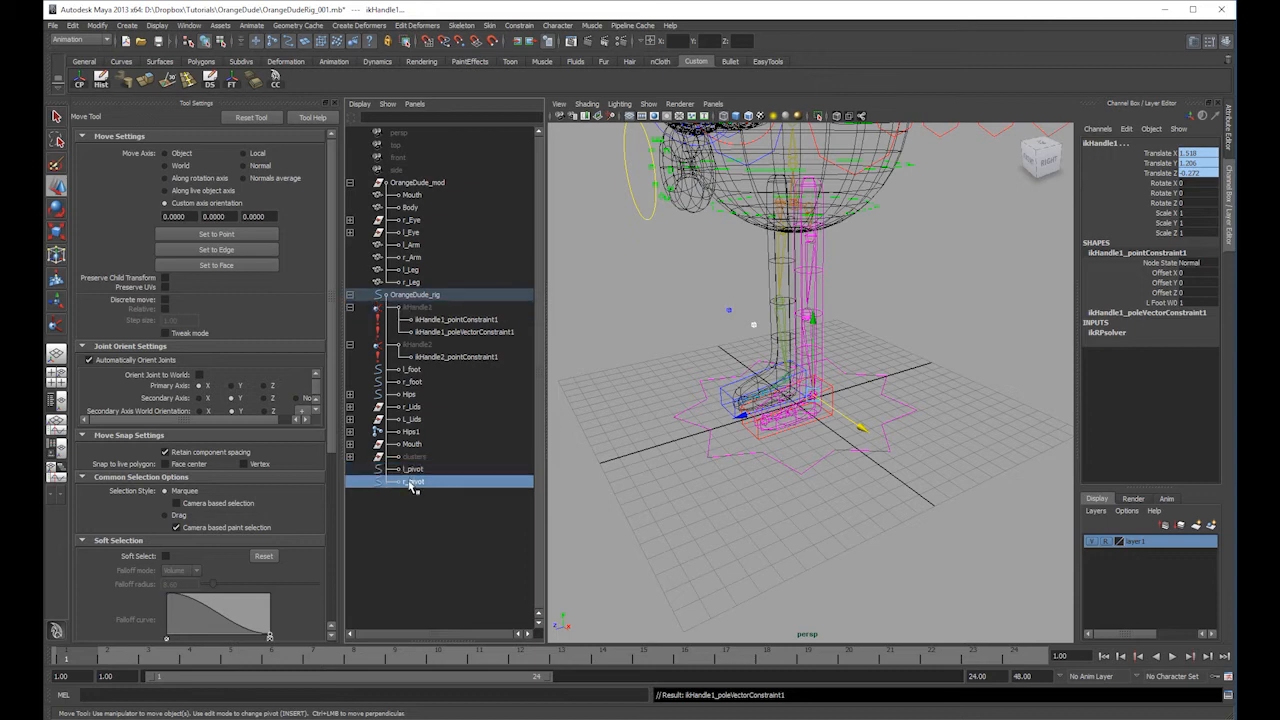
{"action": "left_click", "coordinate": [420, 345], "text": "ctrl"}
{"action": "key", "text": "g"}
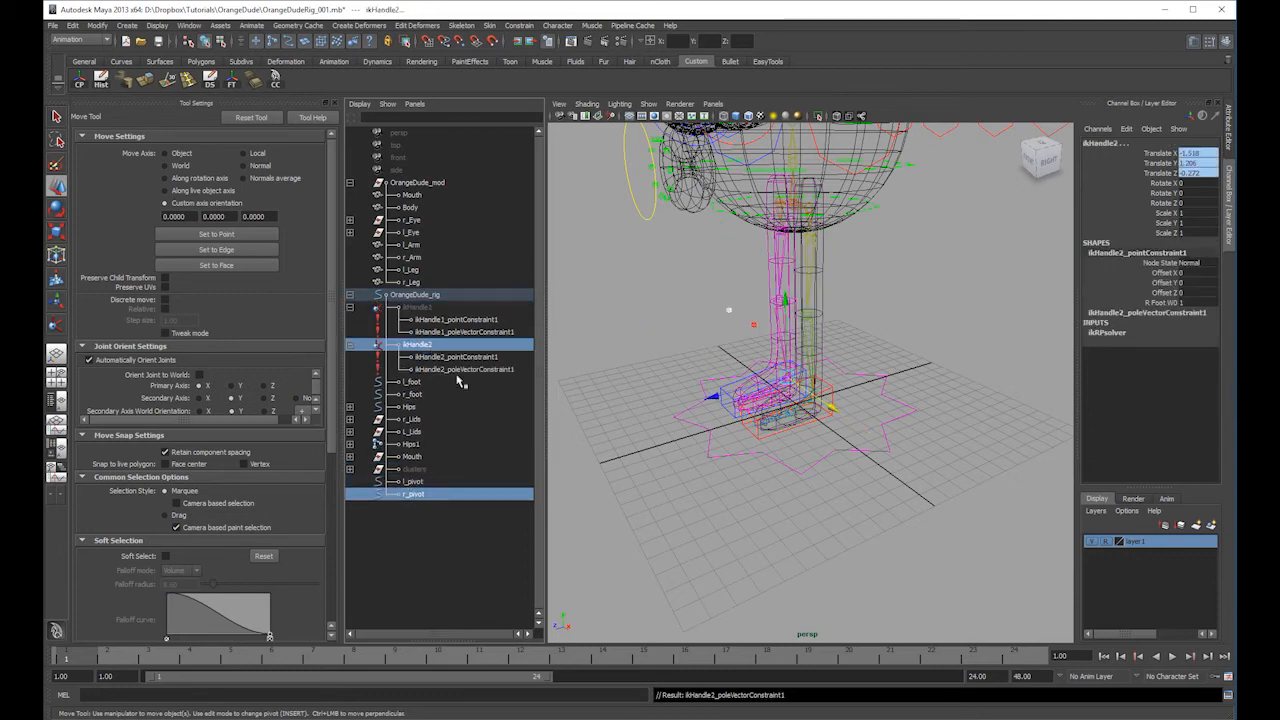
- Test the left leg in shaded display by moving l_foot and l_pivot and rotating the foot, and undo all test changes
{"action": "left_click", "coordinate": [412, 382]}
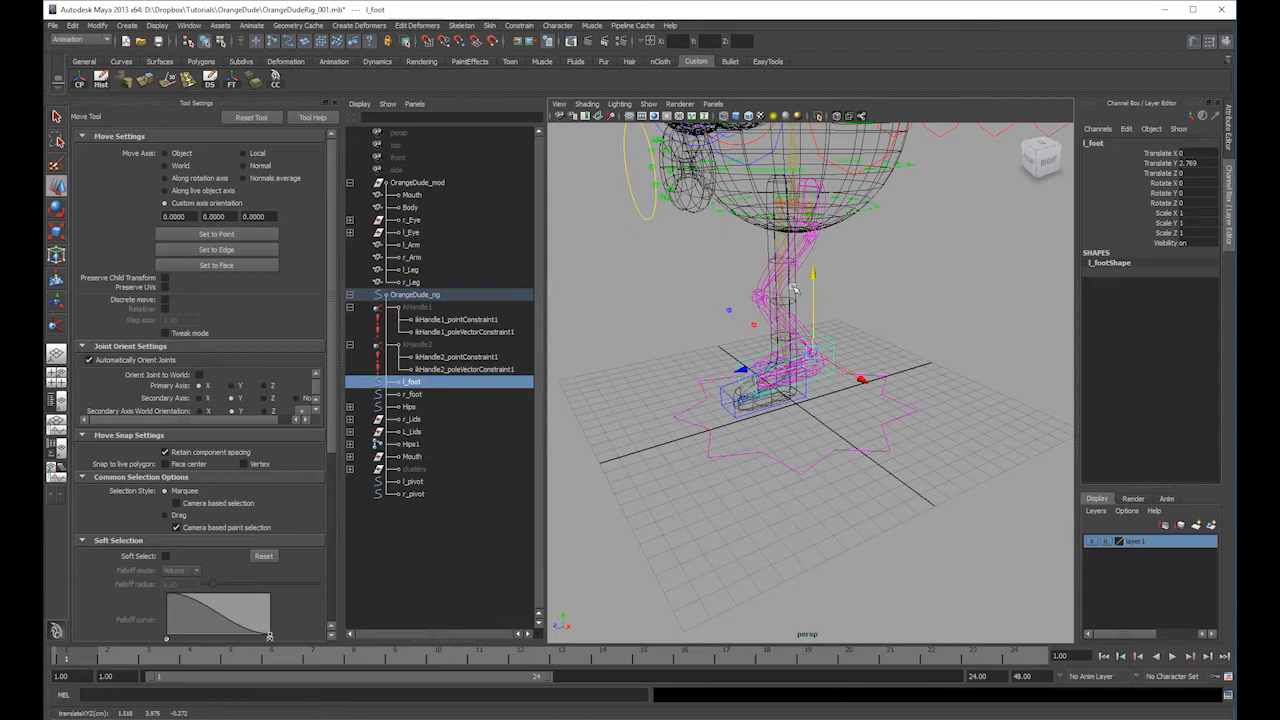
{"action": "key", "text": "5"}
{"action": "left_click", "coordinate": [786, 342]}
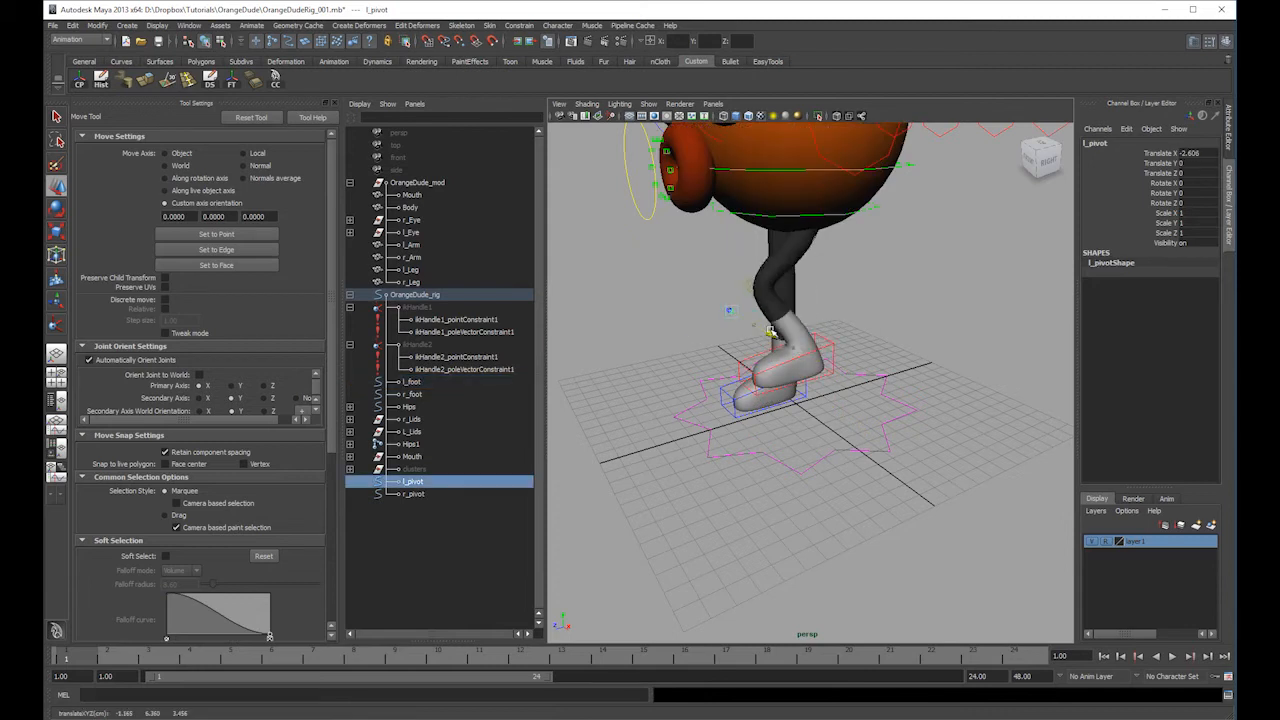
{"action": "left_click", "coordinate": [832, 345]}
{"action": "key", "text": "e"}
{"action": "left_click_drag", "start_coordinate": [773, 400], "coordinate": [818, 246]}
{"action": "key", "text": "ctrl+z"}
{"action": "key", "text": "ctrl+z"}
{"action": "key", "text": "ctrl+z"}
{"action": "key", "text": "ctrl+z"}
{"action": "key", "text": "ctrl+z"}
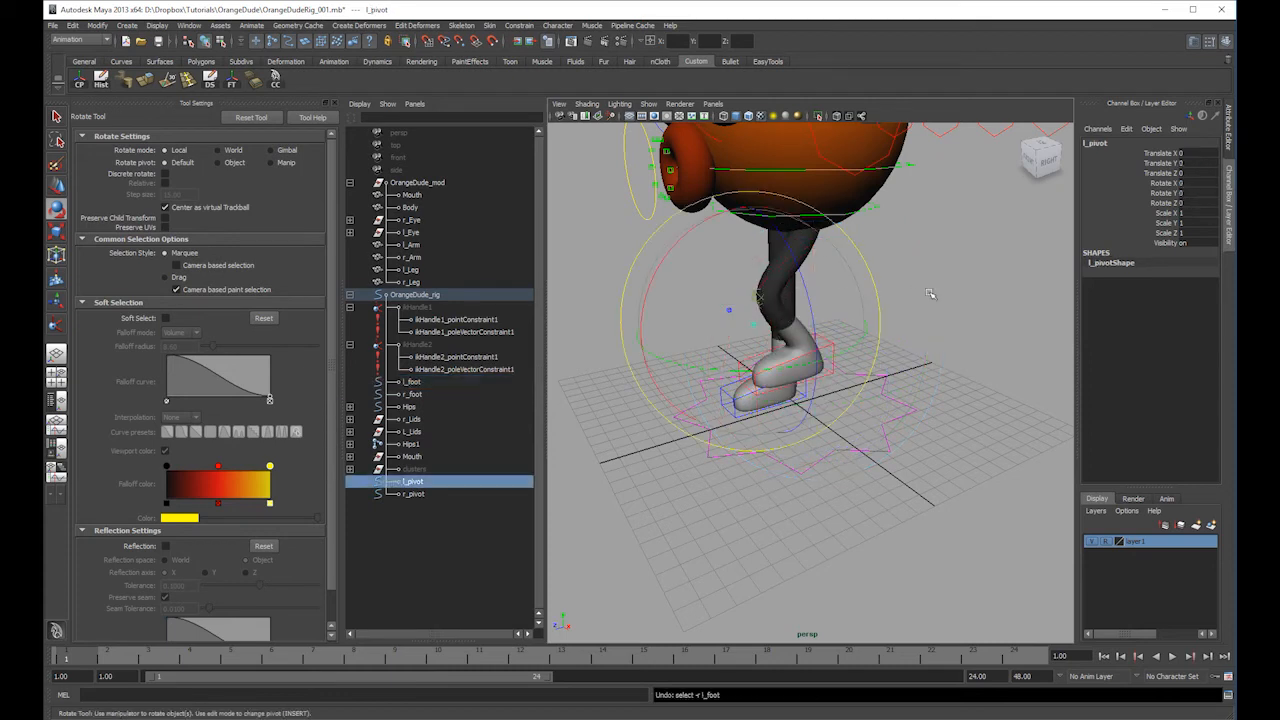
{"action": "key", "text": "ctrl+z"}
{"action": "key", "text": "ctrl+z"}
{"action": "key", "text": "ctrl+z"}
{"action": "key", "text": "ctrl+z"}
{"action": "key", "text": "ctrl+z"}
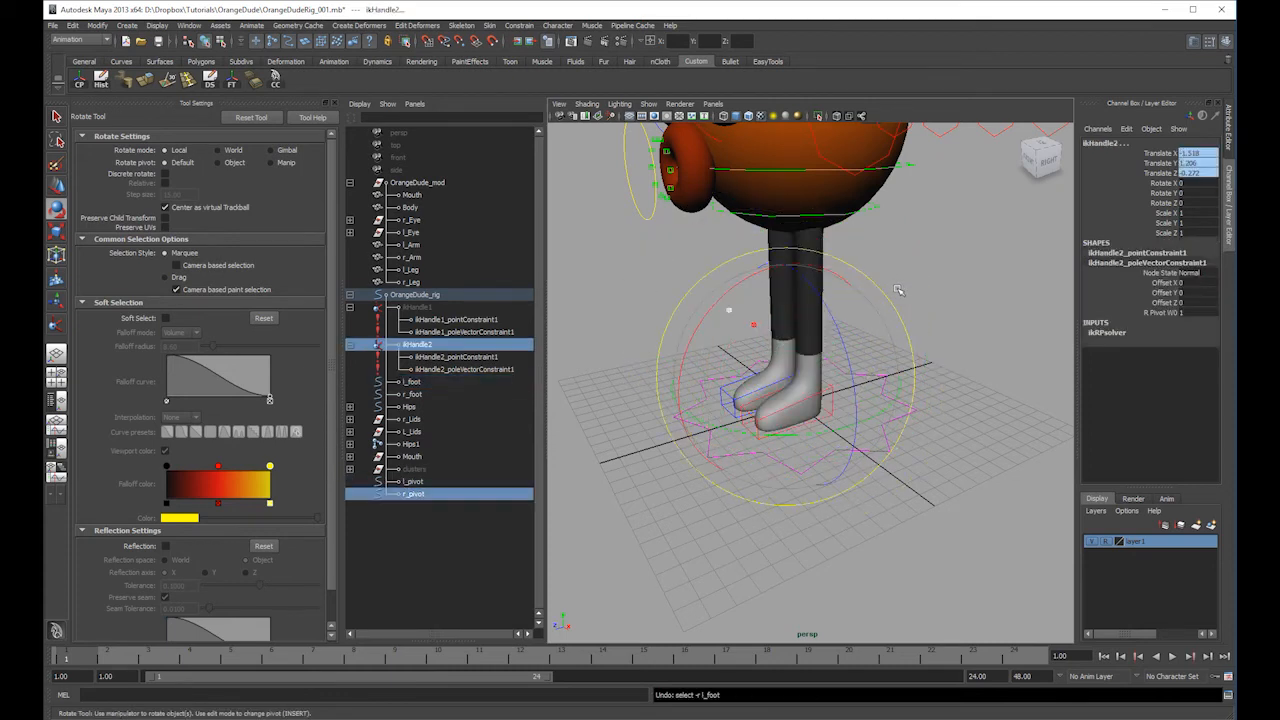
- Test the whole rig by scaling OrangeDude_rig down uniformly to about 0.887, and undo the scaling
{"action": "left_click_drag", "start_coordinate": [932, 279], "coordinate": [728, 337], "text": "alt"}
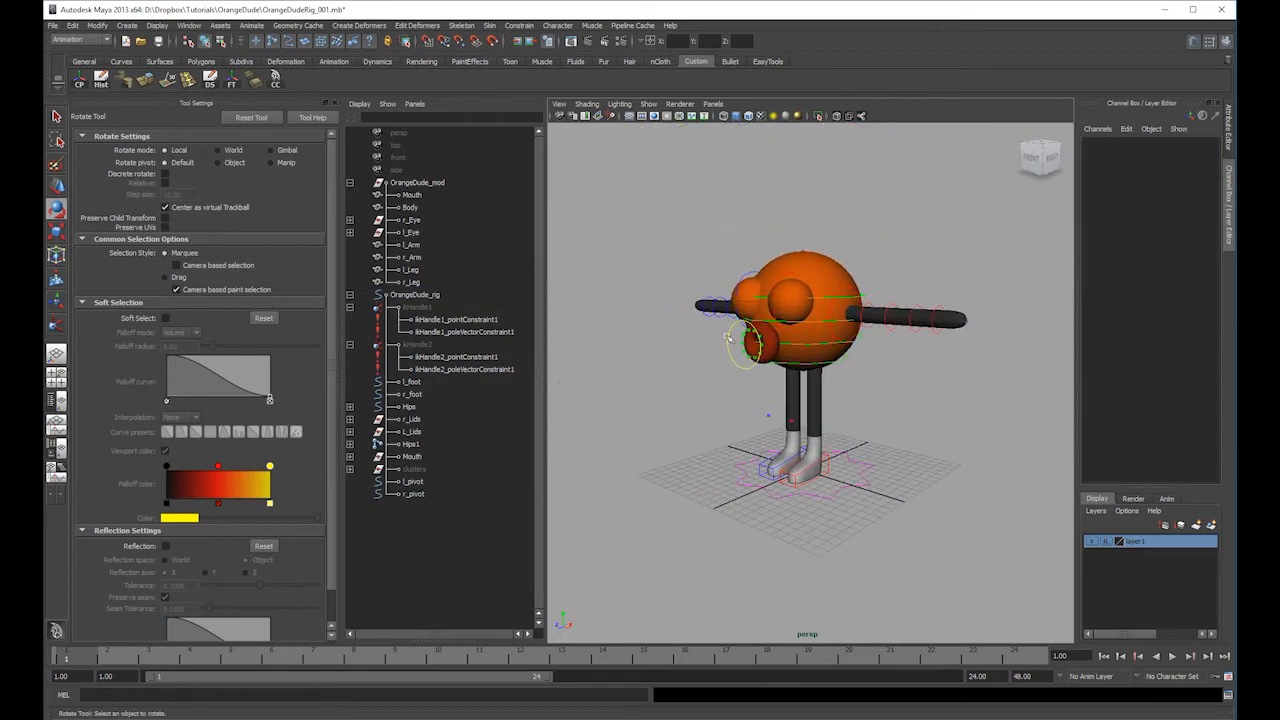
{"action": "left_click", "coordinate": [350, 296]}
{"action": "left_click", "coordinate": [405, 296]}
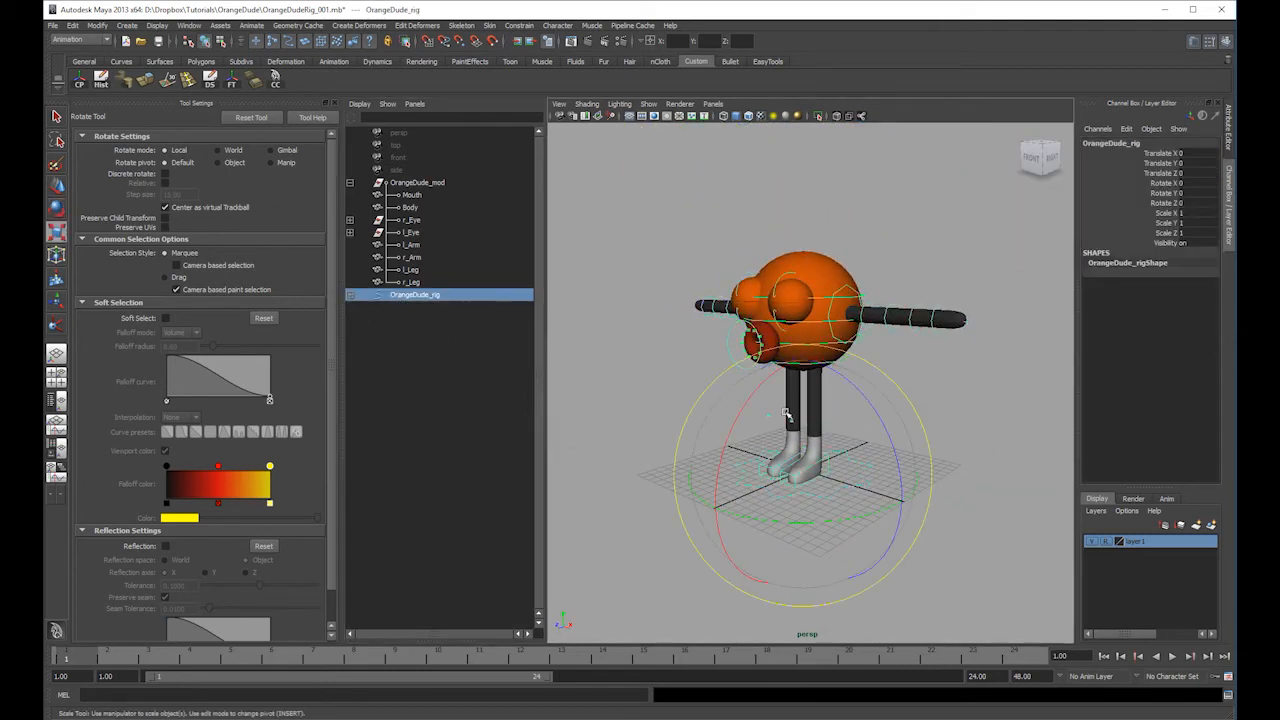
{"action": "key", "text": "r"}
{"action": "left_click_drag", "start_coordinate": [808, 467], "coordinate": [660, 517]}
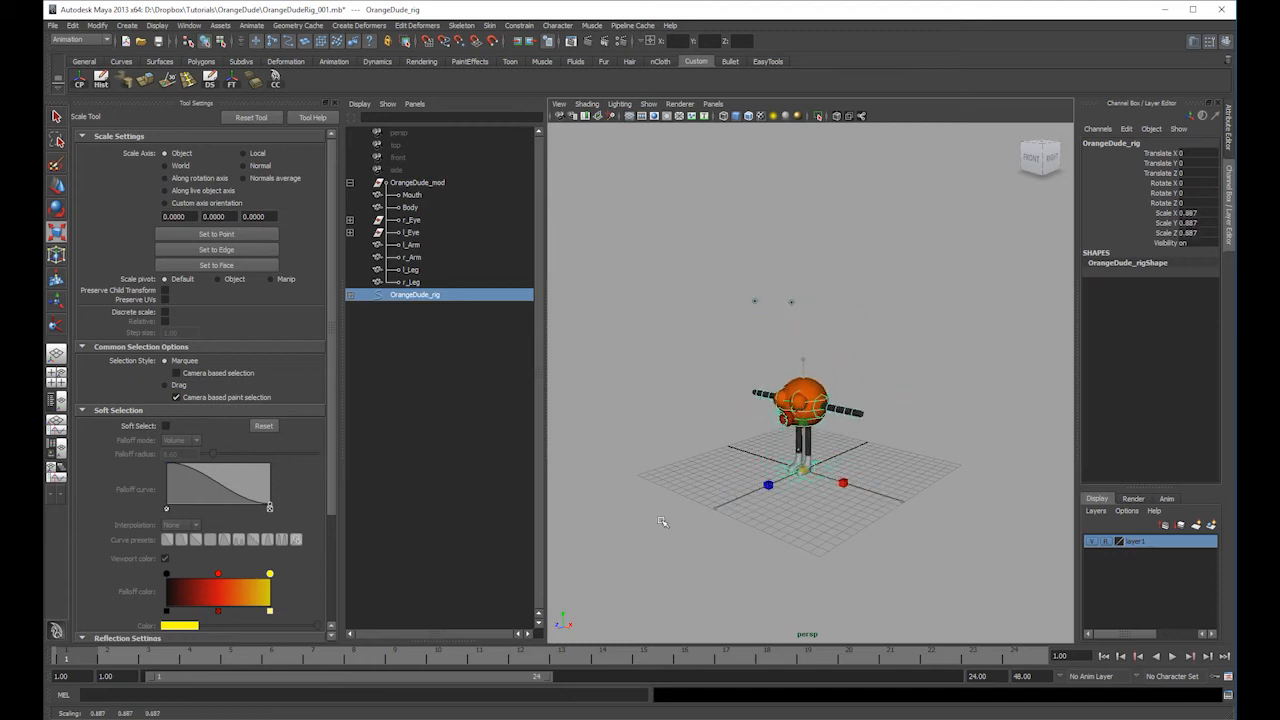
{"action": "key", "text": "ctrl+z"}
{"action": "left_click", "coordinate": [908, 237]}
- Save the scene, and tidy the workspace by closing the tool settings and collapsing the OrangeDude_mod hierarchy
{"action": "left_click", "coordinate": [52, 25]}
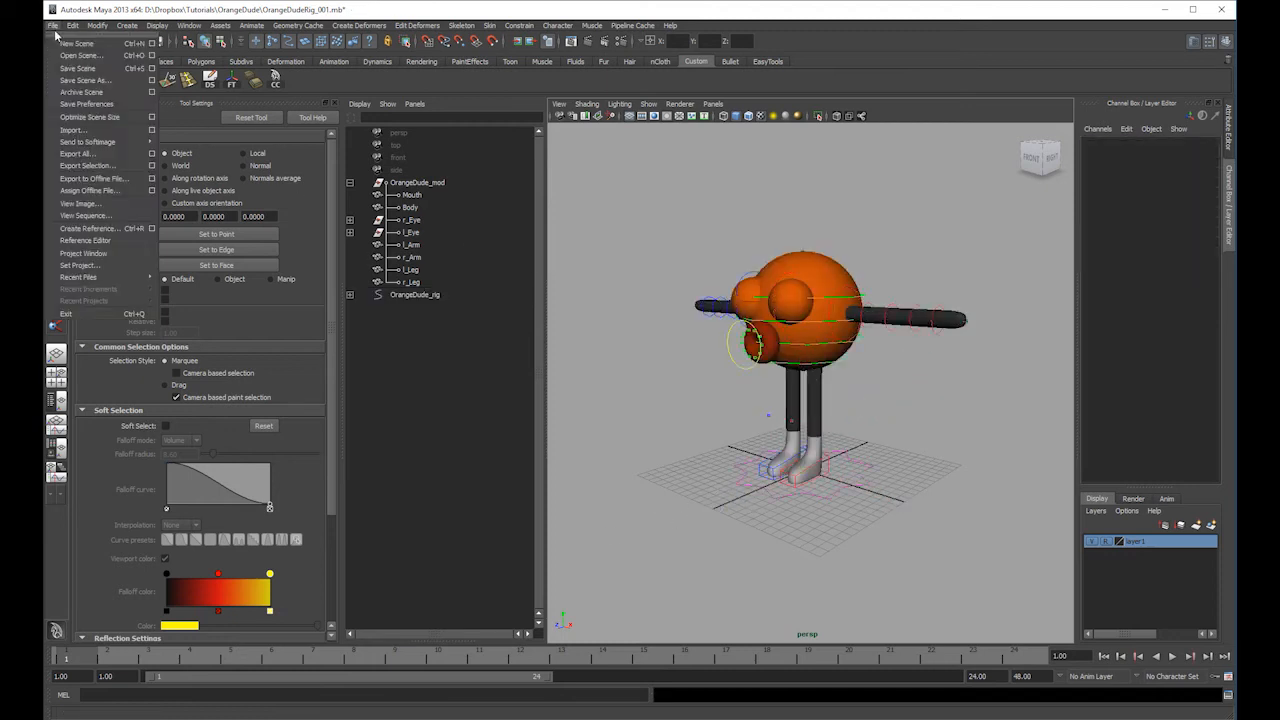
{"action": "key", "text": "Escape"}
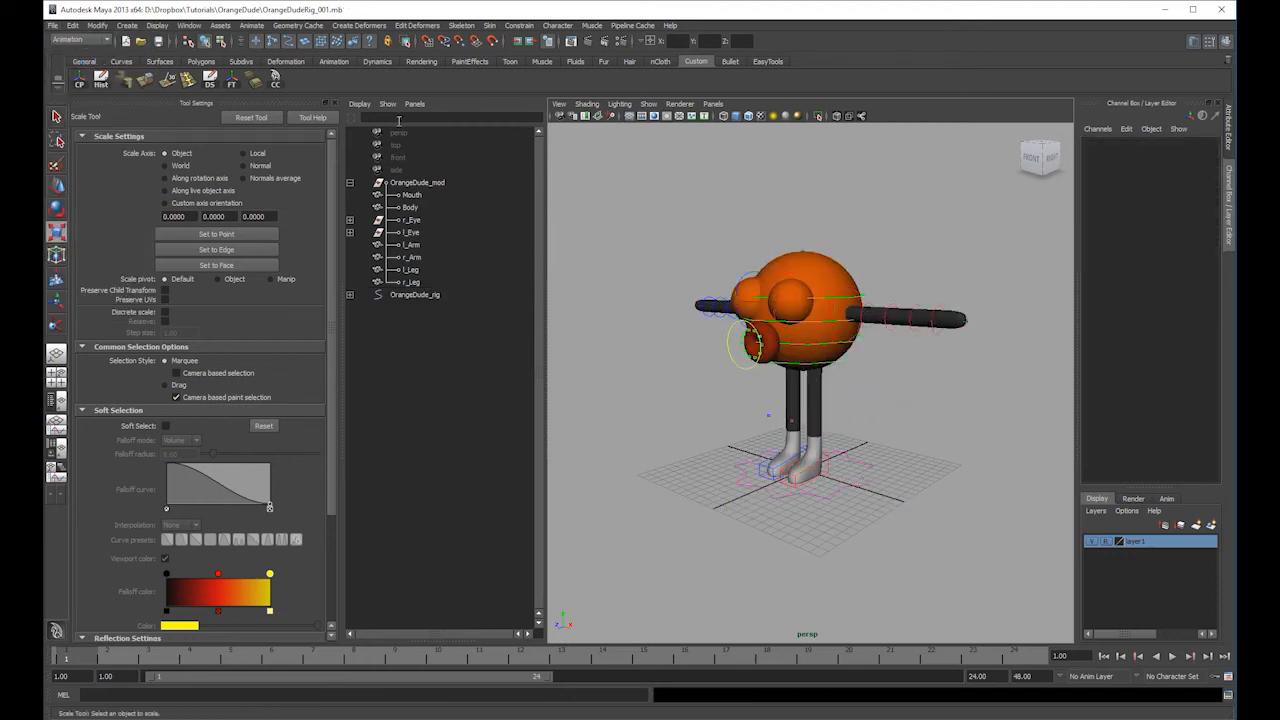
{"action": "left_click", "coordinate": [327, 103]}
{"action": "left_click", "coordinate": [77, 184]}
{"action": "left_click_drag", "start_coordinate": [797, 213], "coordinate": [762, 272], "text": "alt"}
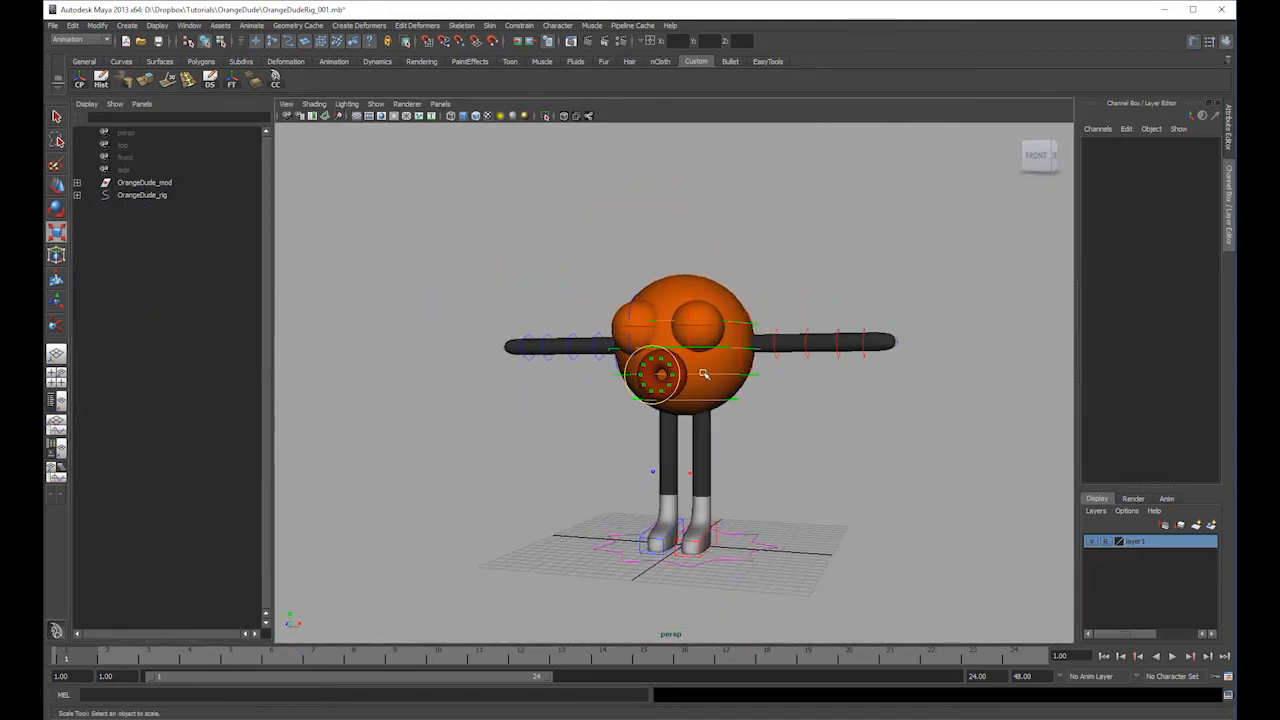
- Try adjusting the Happy attribute of the Mouth control, and undo the change
{"action": "left_click", "coordinate": [666, 347]}
{"action": "left_click_drag", "start_coordinate": [666, 347], "coordinate": [749, 349], "text": "alt"}
{"action": "scroll", "coordinate": [760, 348], "scroll_direction": "up", "scroll_amount": 3}
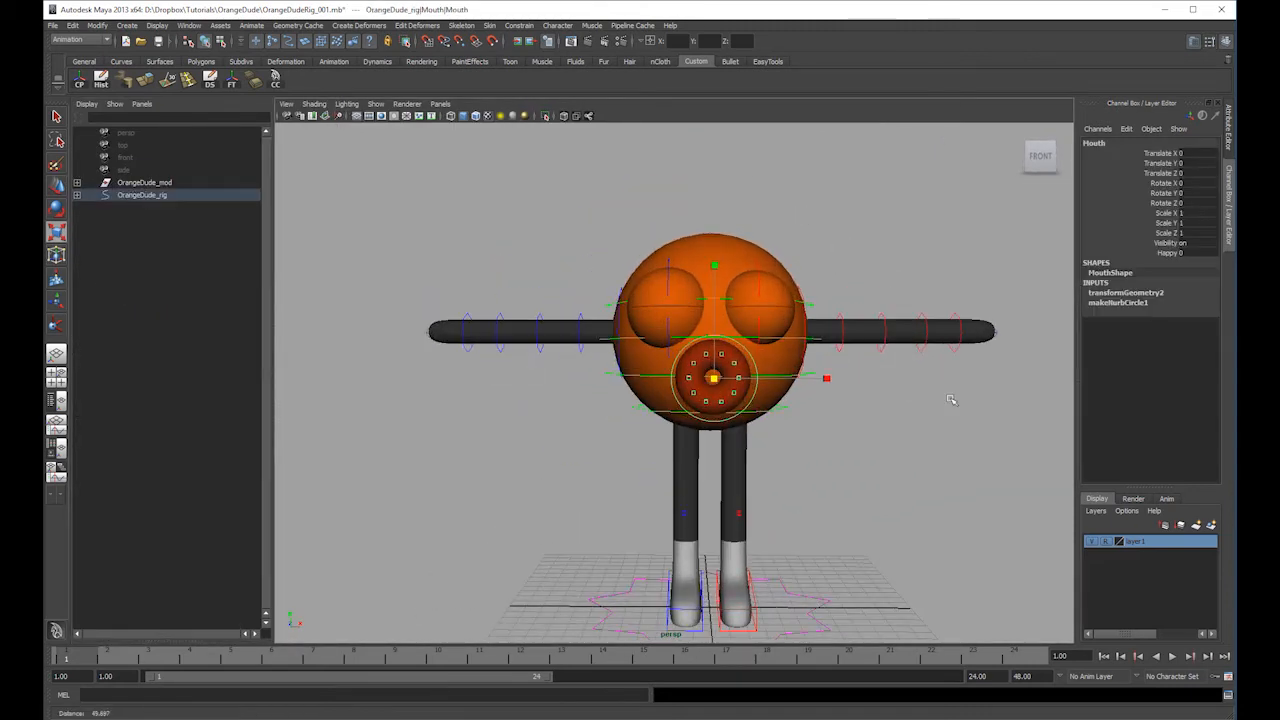
{"action": "left_click", "coordinate": [1190, 253]}
{"action": "right_click_drag", "start_coordinate": [852, 229], "coordinate": [908, 230]}
{"action": "middle_click_drag", "start_coordinate": [958, 214], "coordinate": [706, 252]}
{"action": "key", "text": "ctrl+z"}
{"action": "left_click", "coordinate": [1168, 253]}
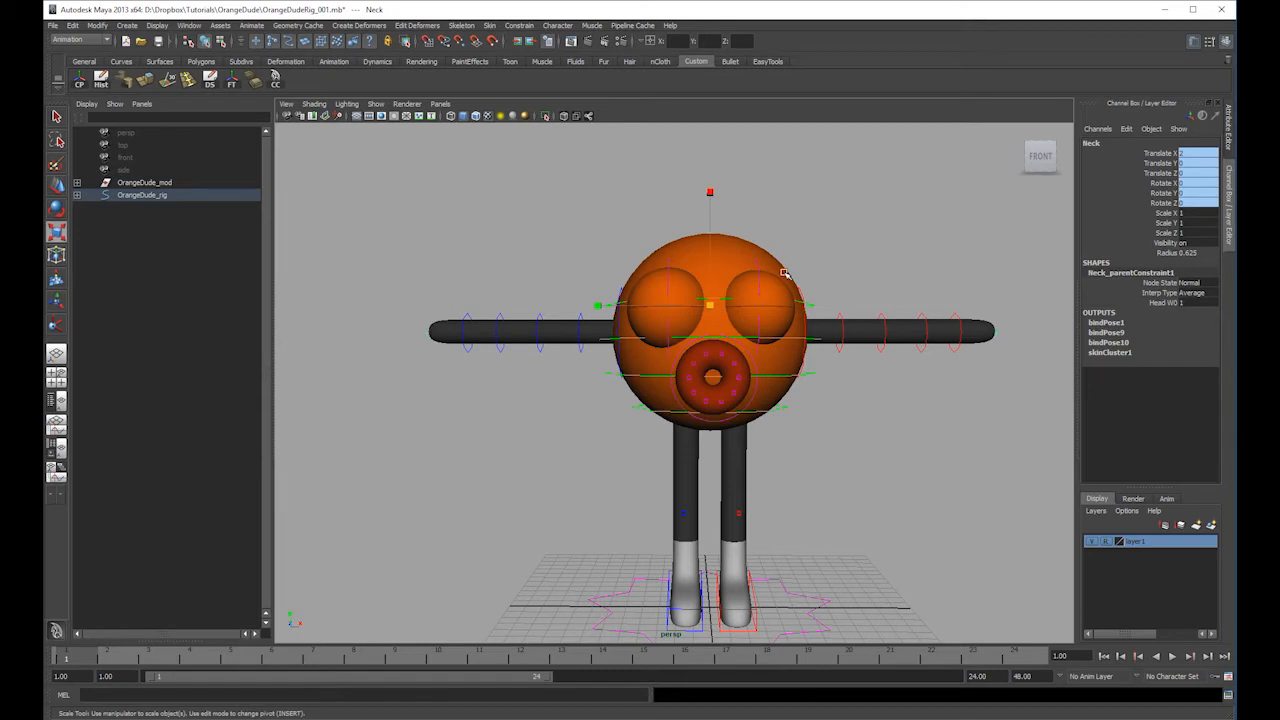
- Hide the Hips1 joint chain under OrangeDude_rig by setting its visibility to off
{"action": "left_click", "coordinate": [688, 303]}
{"action": "left_click", "coordinate": [77, 182]}
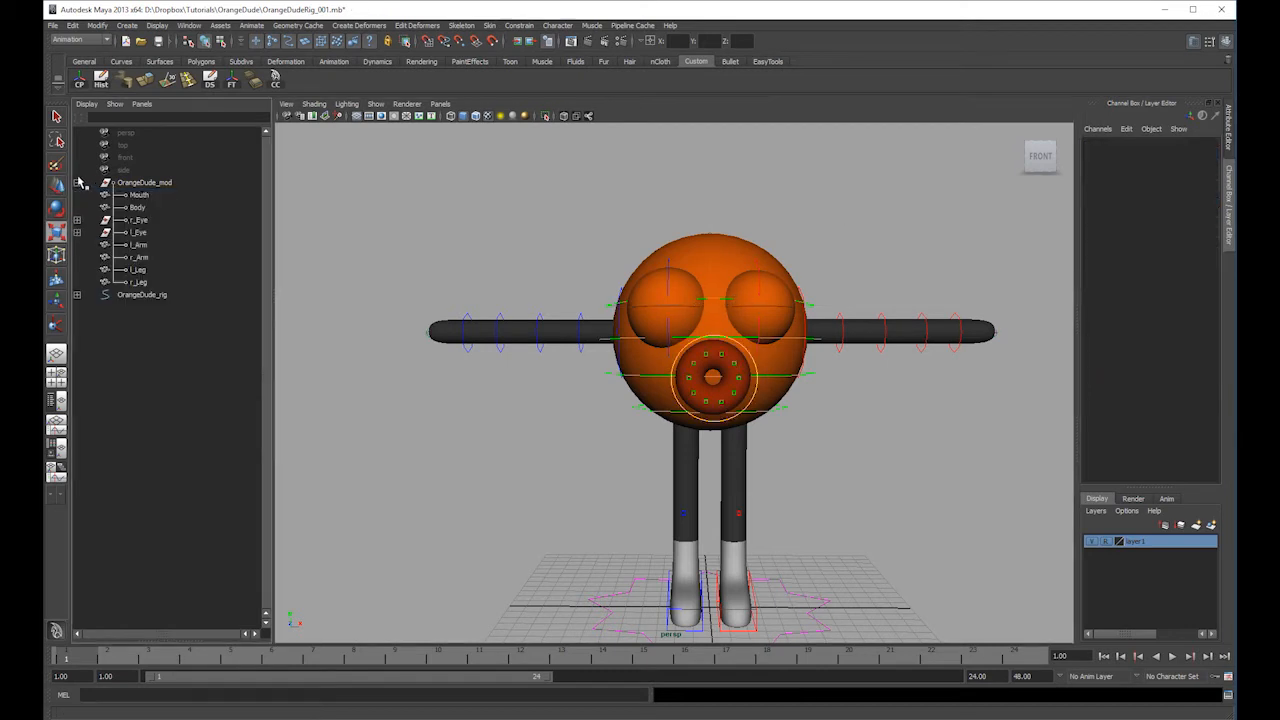
{"action": "left_click", "coordinate": [77, 182]}
{"action": "left_click", "coordinate": [77, 194]}
{"action": "left_click", "coordinate": [77, 207]}
{"action": "left_click", "coordinate": [78, 219]}
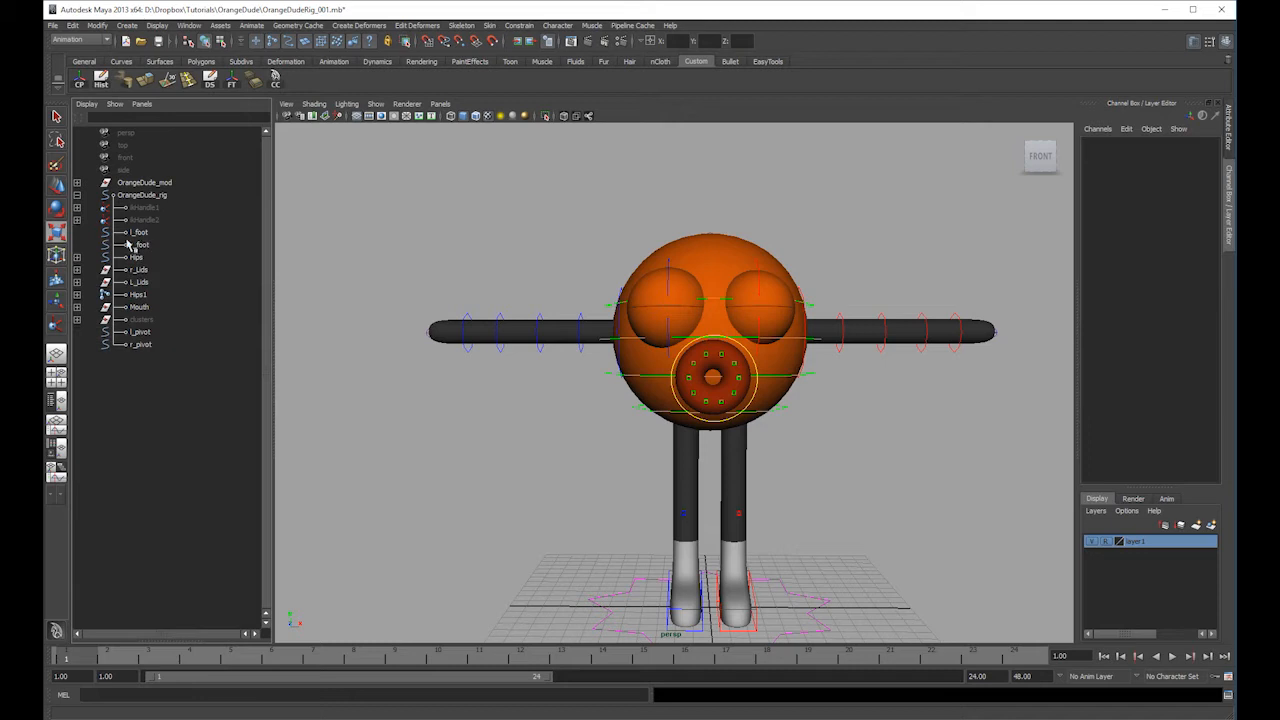
{"action": "left_click", "coordinate": [134, 295]}
{"action": "double_click", "coordinate": [1203, 245]}
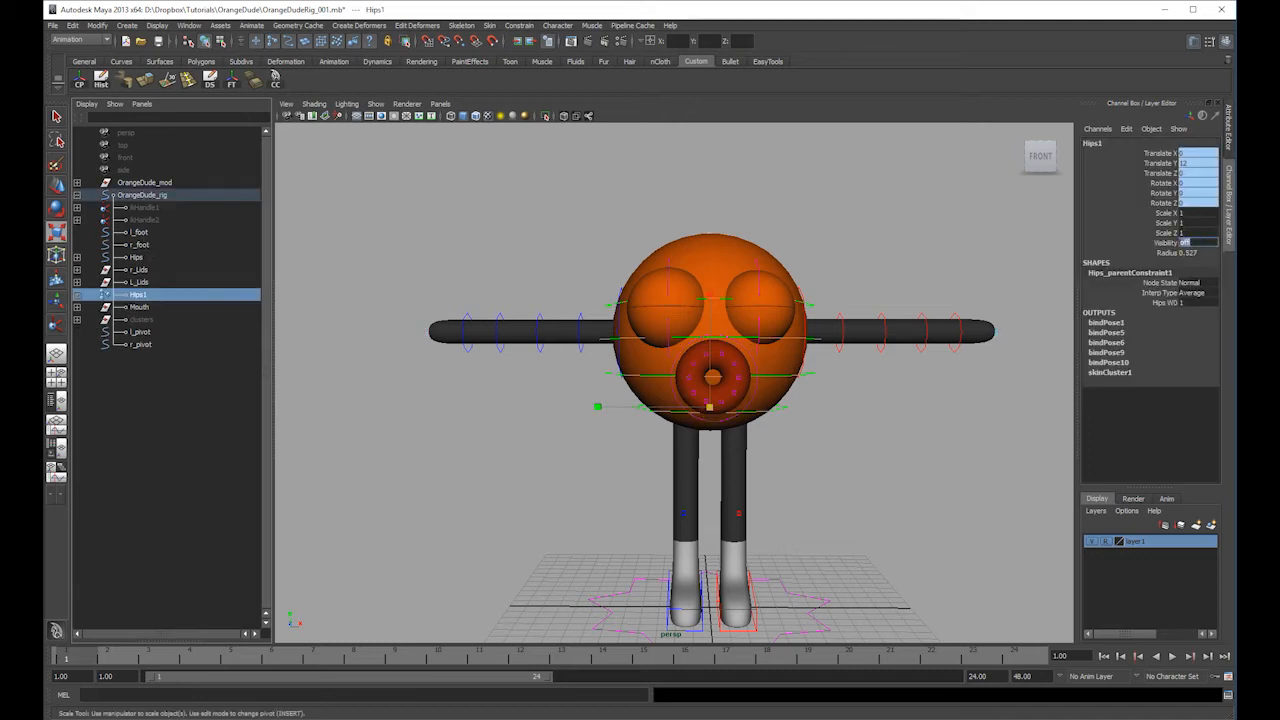
{"action": "left_click", "coordinate": [980, 514]}
{"action": "left_click_drag", "start_coordinate": [980, 514], "coordinate": [1003, 477], "text": "alt"}
{"action": "middle_click_drag", "start_coordinate": [1003, 477], "coordinate": [977, 446], "text": "alt"}
{"action": "scroll", "coordinate": [977, 446], "scroll_direction": "up", "scroll_amount": 1}
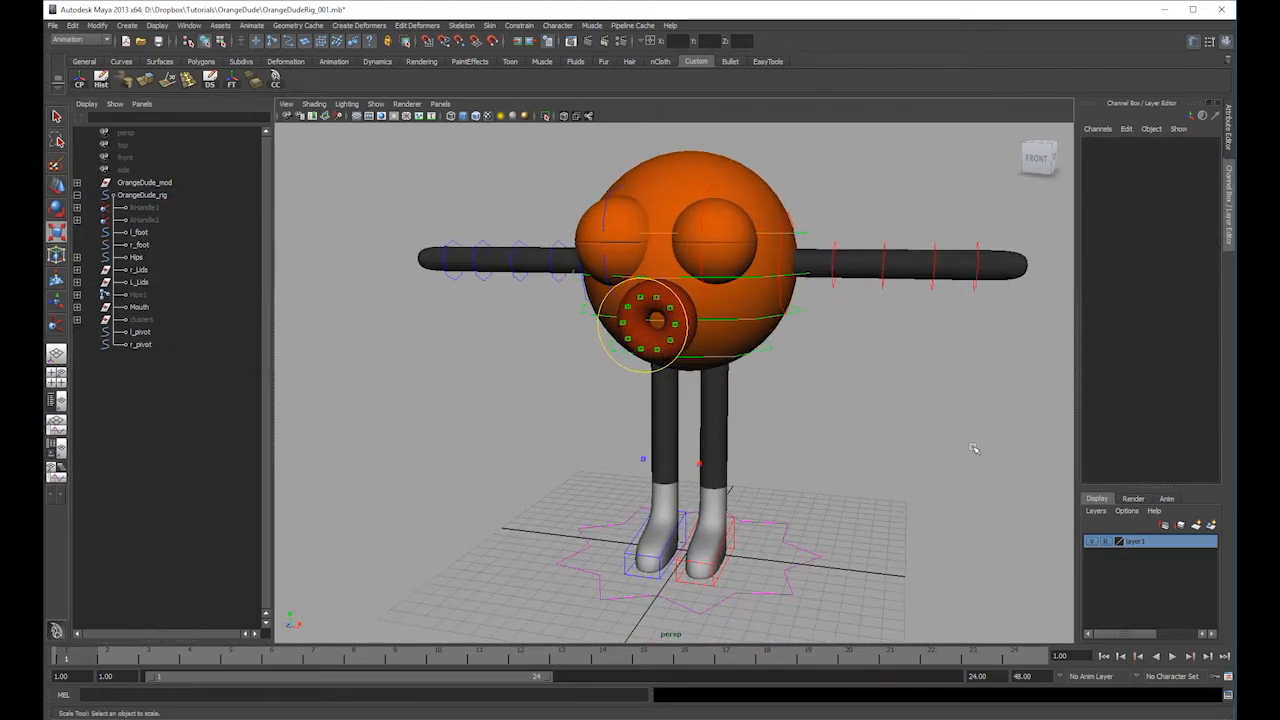
- Collapse OrangeDude_rig, show the shaded character in a single full-size perspective view, and save the scene
{"action": "left_click", "coordinate": [77, 195]}
{"action": "scroll", "coordinate": [700, 372], "scroll_direction": "down", "scroll_amount": 4}
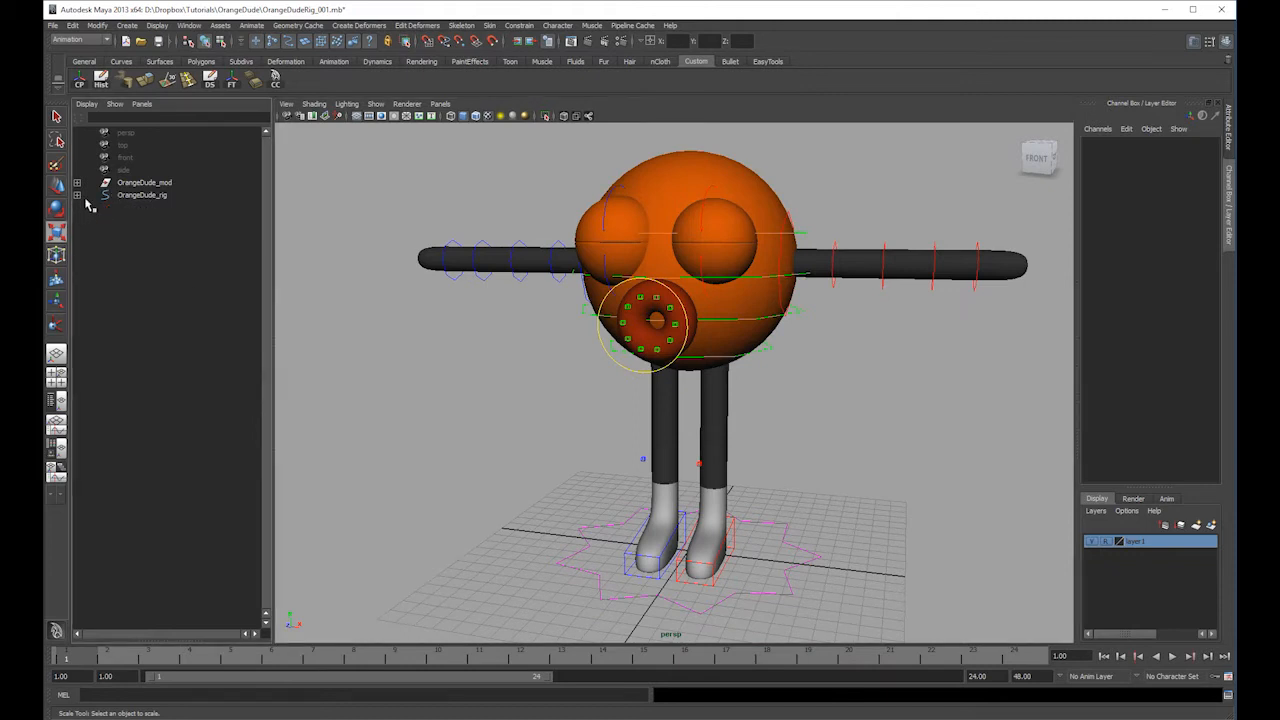
{"action": "key", "text": "4"}
{"action": "key", "text": "5"}
{"action": "left_click_drag", "start_coordinate": [790, 389], "coordinate": [765, 408], "text": "alt"}
{"action": "key", "text": "space"}
{"action": "right_click_drag", "start_coordinate": [799, 400], "coordinate": [835, 340], "text": "alt"}
{"action": "middle_click_drag", "start_coordinate": [938, 430], "coordinate": [973, 382], "text": "alt"}
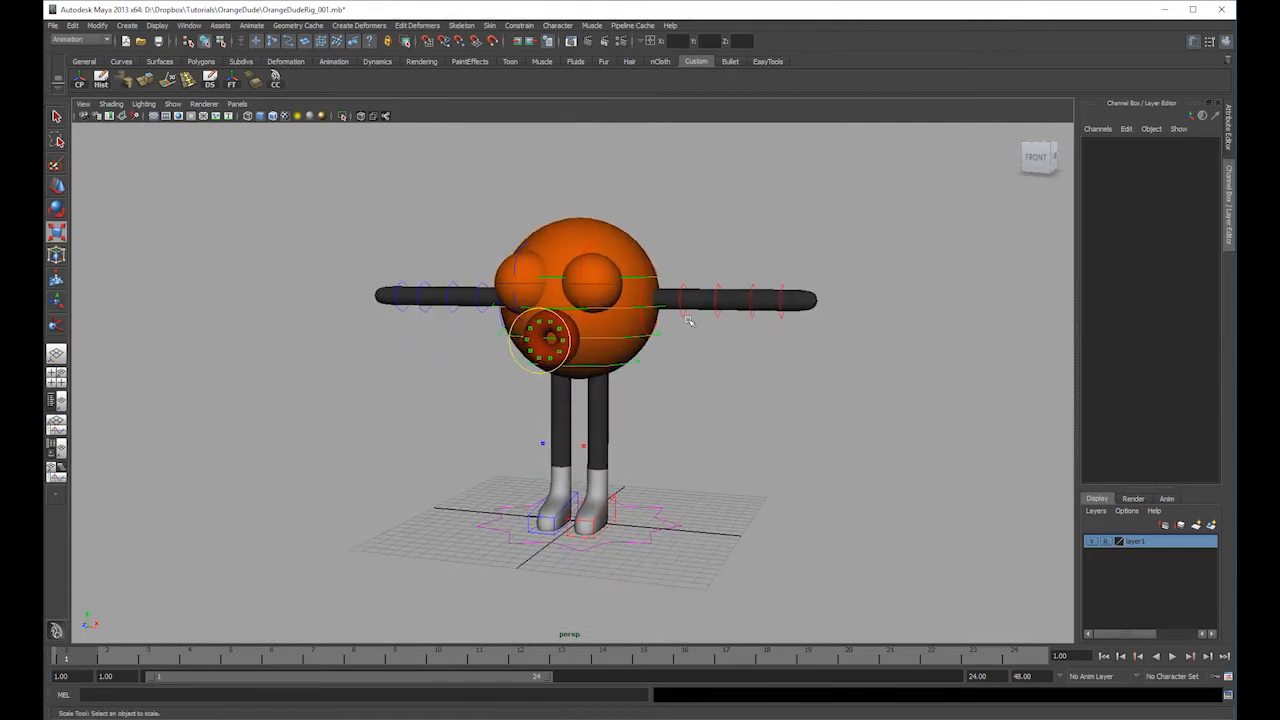
{"action": "left_click", "coordinate": [52, 27]}
{"action": "left_click", "coordinate": [80, 70]}
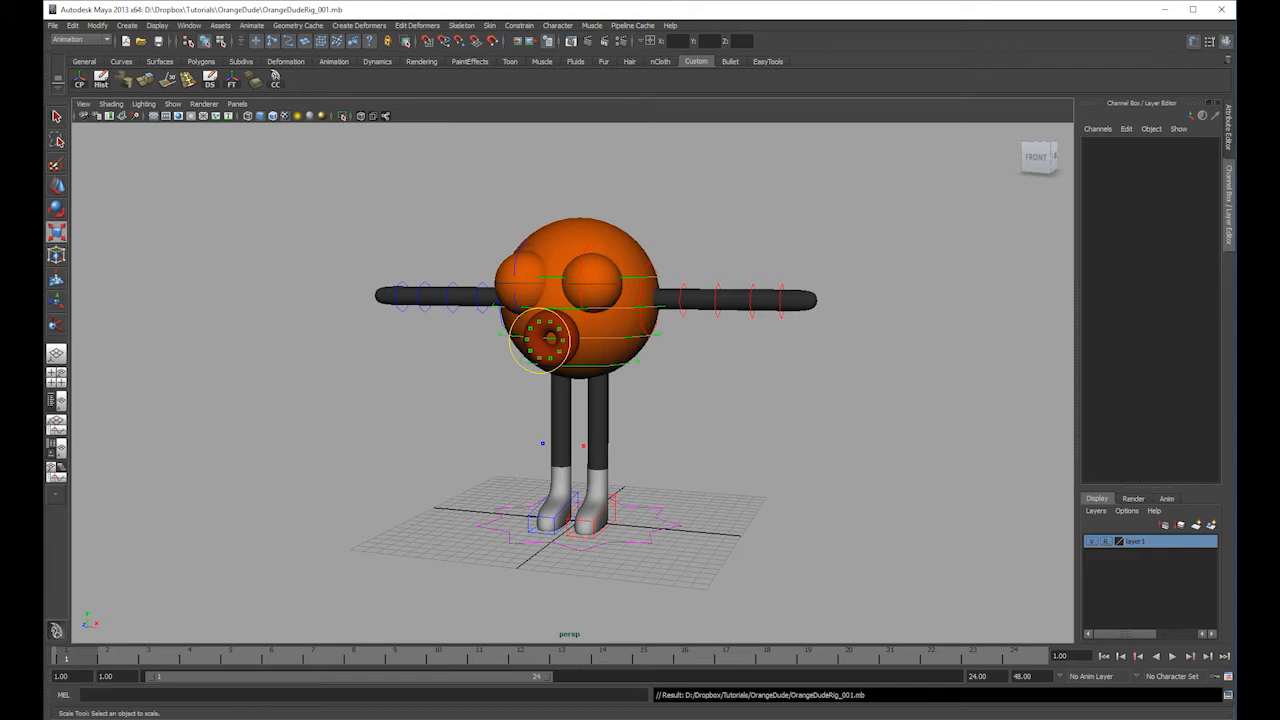
- Open both eyes by rotating the l_lowerLid and r_lowerLid controls to about 56 degrees in X
{"action": "left_click", "coordinate": [588, 300]}
{"action": "key", "text": "e"}
{"action": "left_click_drag", "start_coordinate": [621, 215], "coordinate": [623, 345]}
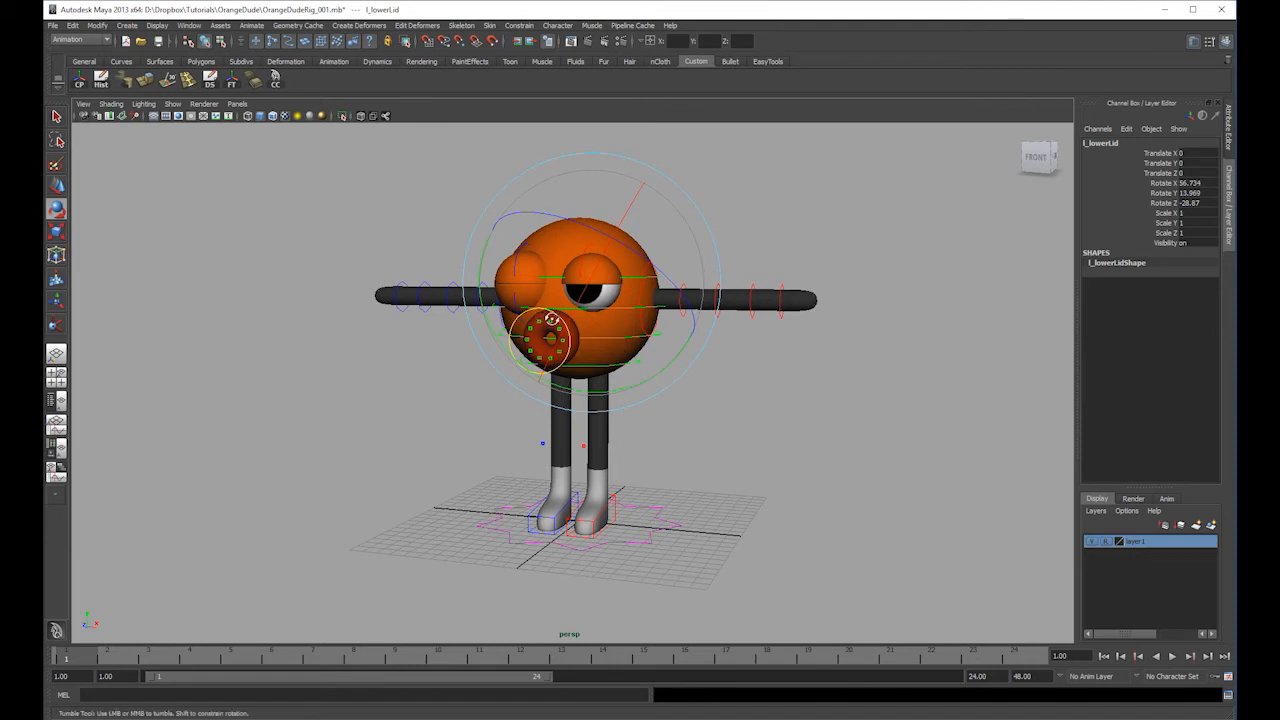
{"action": "left_click_drag", "start_coordinate": [551, 319], "coordinate": [600, 320], "text": "alt"}
{"action": "left_click", "coordinate": [572, 272]}
{"action": "left_click_drag", "start_coordinate": [565, 225], "coordinate": [562, 342]}
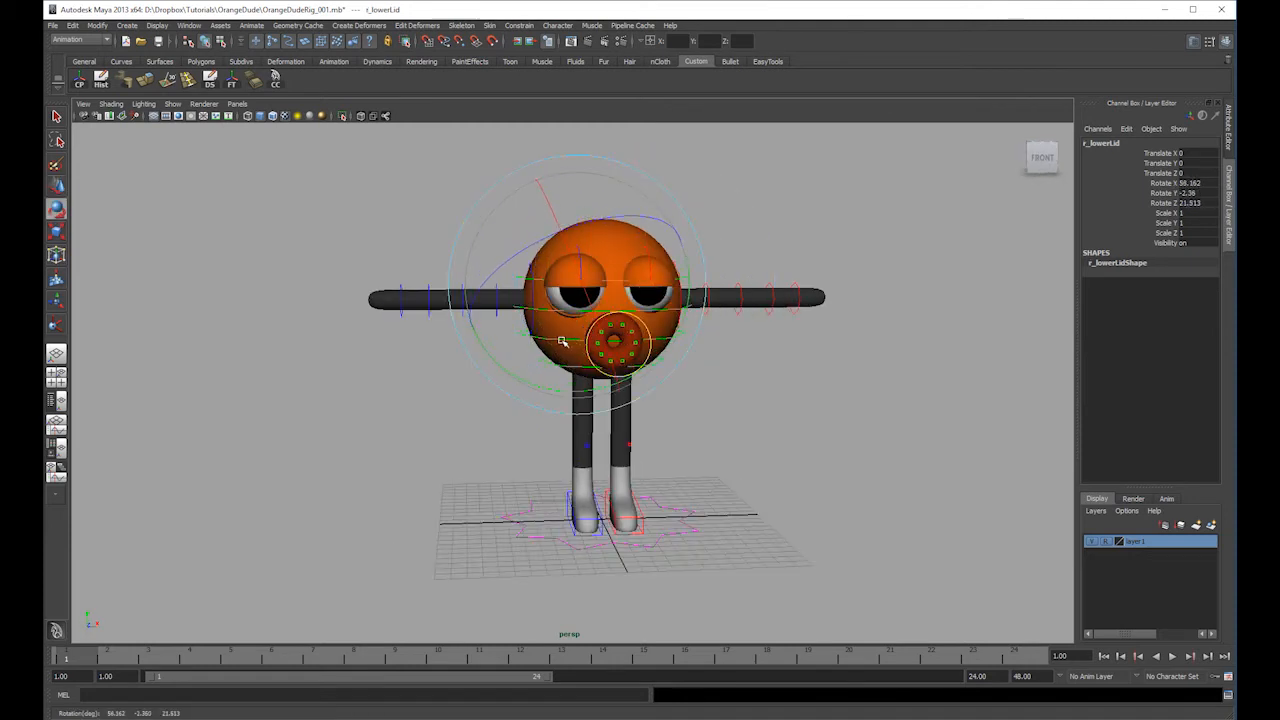
- Set the Happy attribute of the Mouth control to 5, undoing accidental moves of the control
{"action": "key", "text": "w"}
{"action": "left_click", "coordinate": [645, 316]}
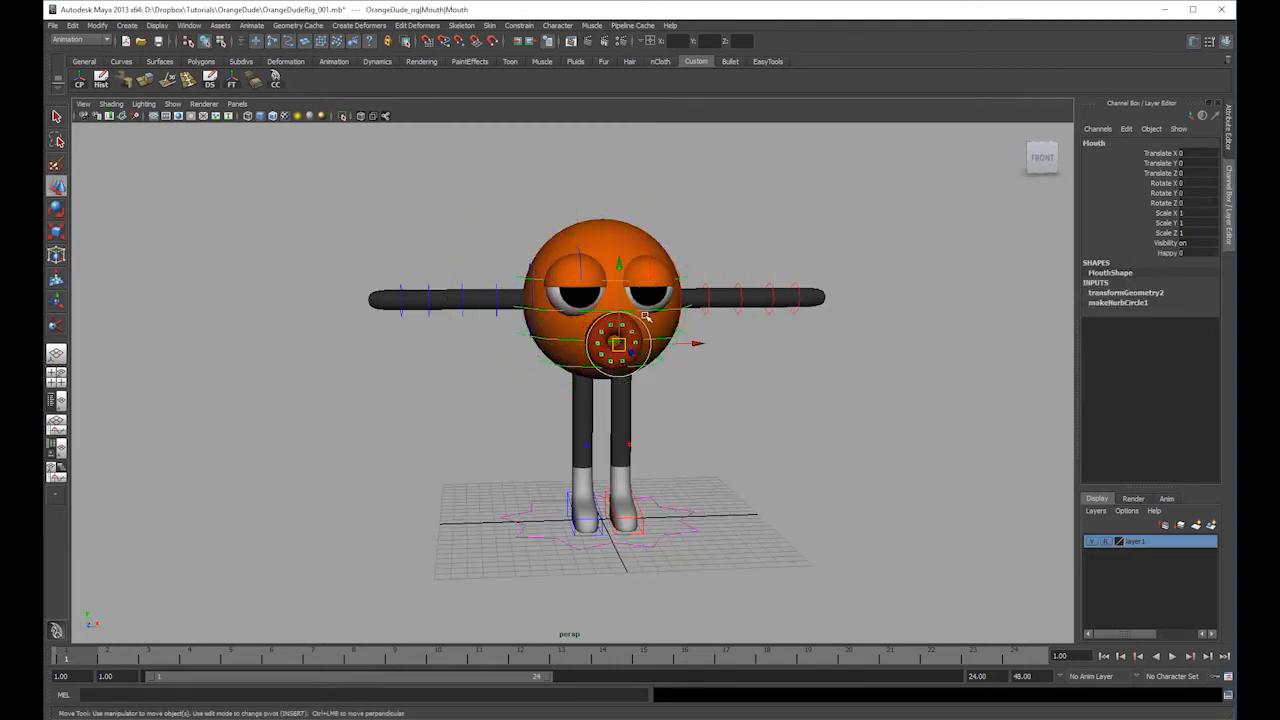
{"action": "left_click", "coordinate": [1150, 253]}
{"action": "right_click_drag", "start_coordinate": [1087, 236], "coordinate": [885, 270]}
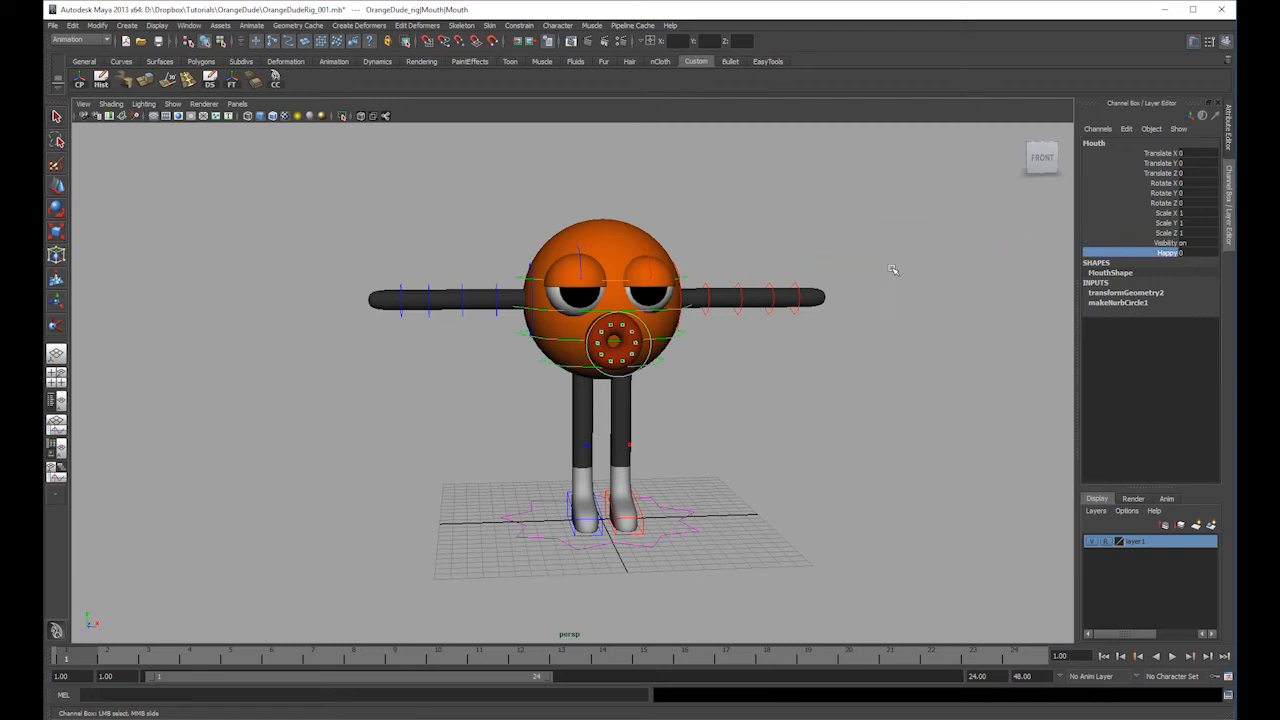
{"action": "key", "text": "ctrl+z"}
{"action": "middle_click_drag", "start_coordinate": [952, 251], "coordinate": [975, 257]}
{"action": "key", "text": "ctrl+z"}
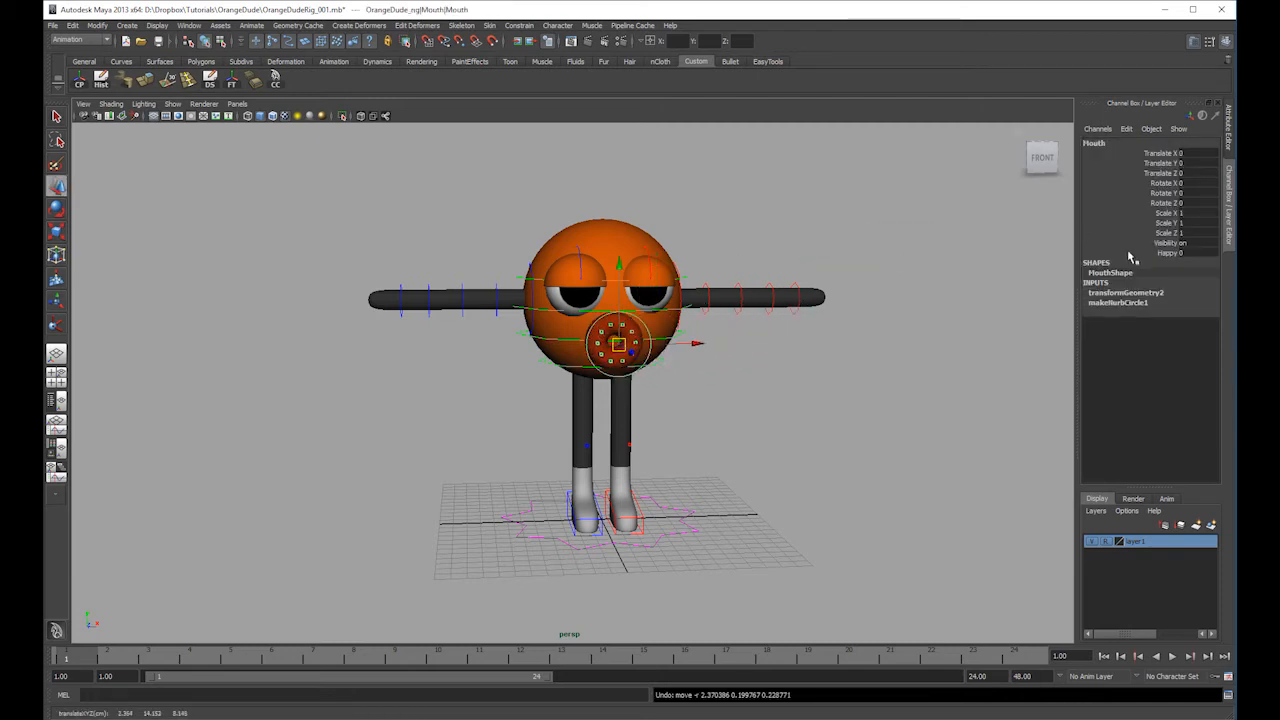
{"action": "left_click", "coordinate": [1162, 253]}
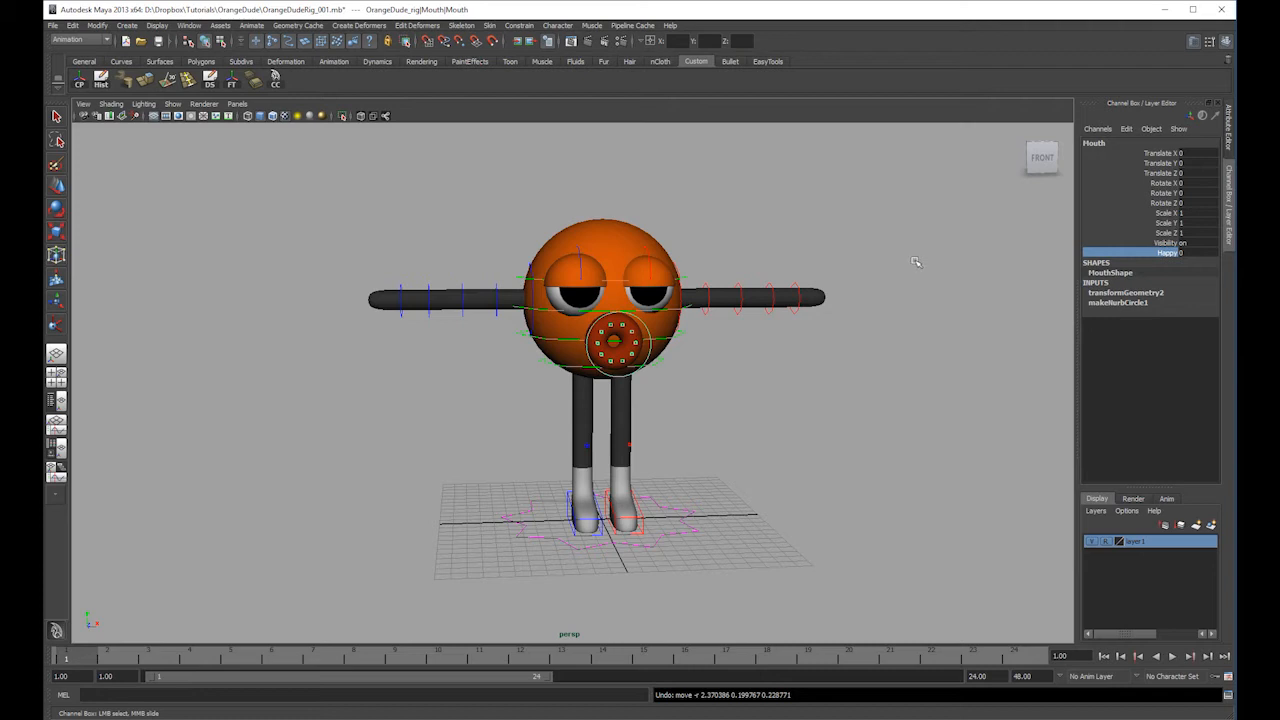
{"action": "middle_click_drag", "start_coordinate": [918, 262], "coordinate": [1026, 237]}
- Test the Mouth control by rotating it about 11.5 degrees in Z and moving it about 1.3 units in X
{"action": "key", "text": "w"}
{"action": "left_click_drag", "start_coordinate": [603, 244], "coordinate": [603, 235]}
{"action": "mouse_move", "coordinate": [662, 291]}
{"action": "left_mouse_down", "text": "alt"}
{"action": "mouse_move", "coordinate": [618, 290]}
{"action": "mouse_move", "coordinate": [653, 276]}
{"action": "left_mouse_up", "text": "alt"}
{"action": "key", "text": "e"}
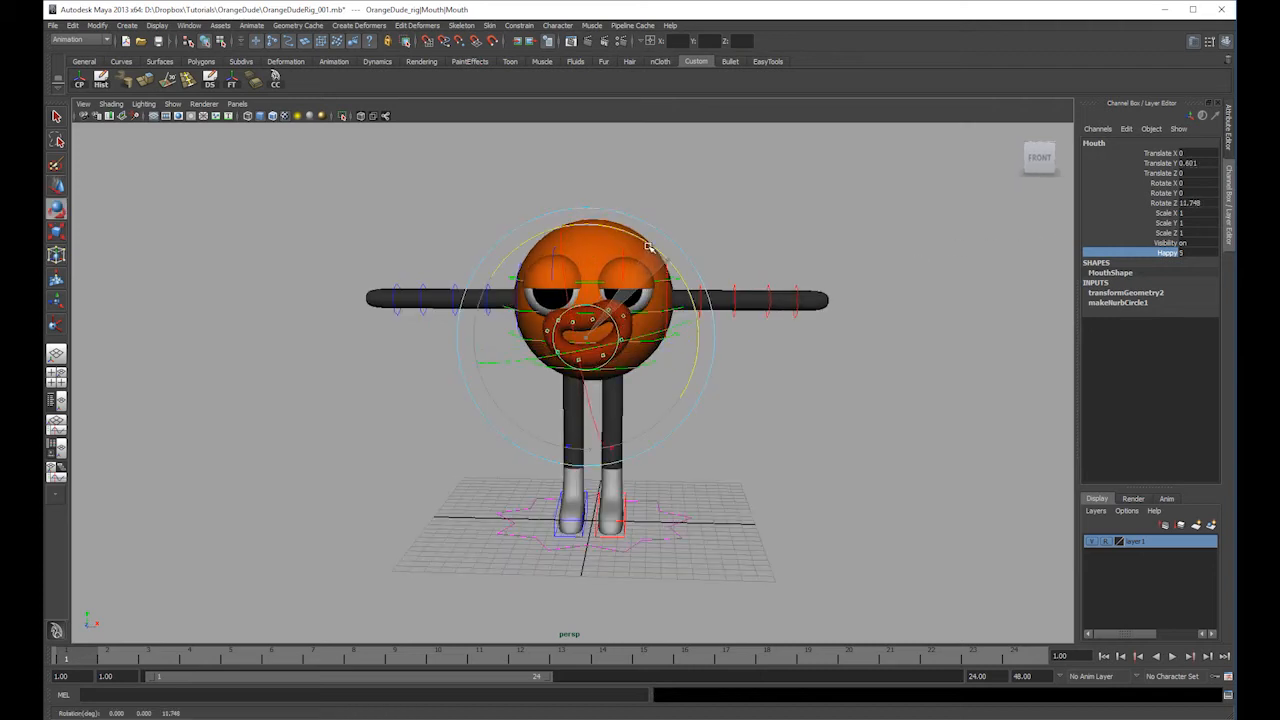
{"action": "key", "text": "w"}
{"action": "left_click_drag", "start_coordinate": [584, 334], "coordinate": [605, 344]}
{"action": "left_click", "coordinate": [747, 215]}
{"action": "middle_click_drag", "start_coordinate": [747, 215], "coordinate": [798, 260], "text": "alt"}
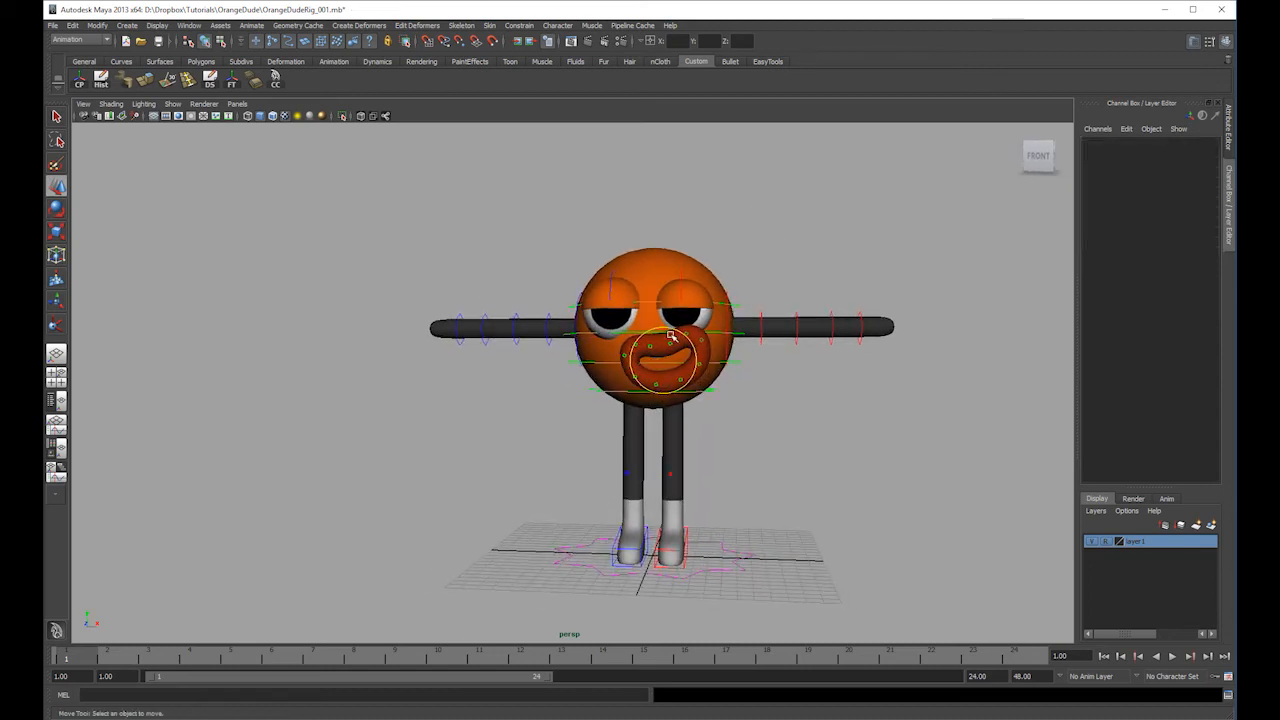
- Reset the Mouth control's Happy attribute, Z rotation and all three translations to 0
{"action": "left_click", "coordinate": [702, 328]}
{"action": "left_click", "coordinate": [682, 390]}
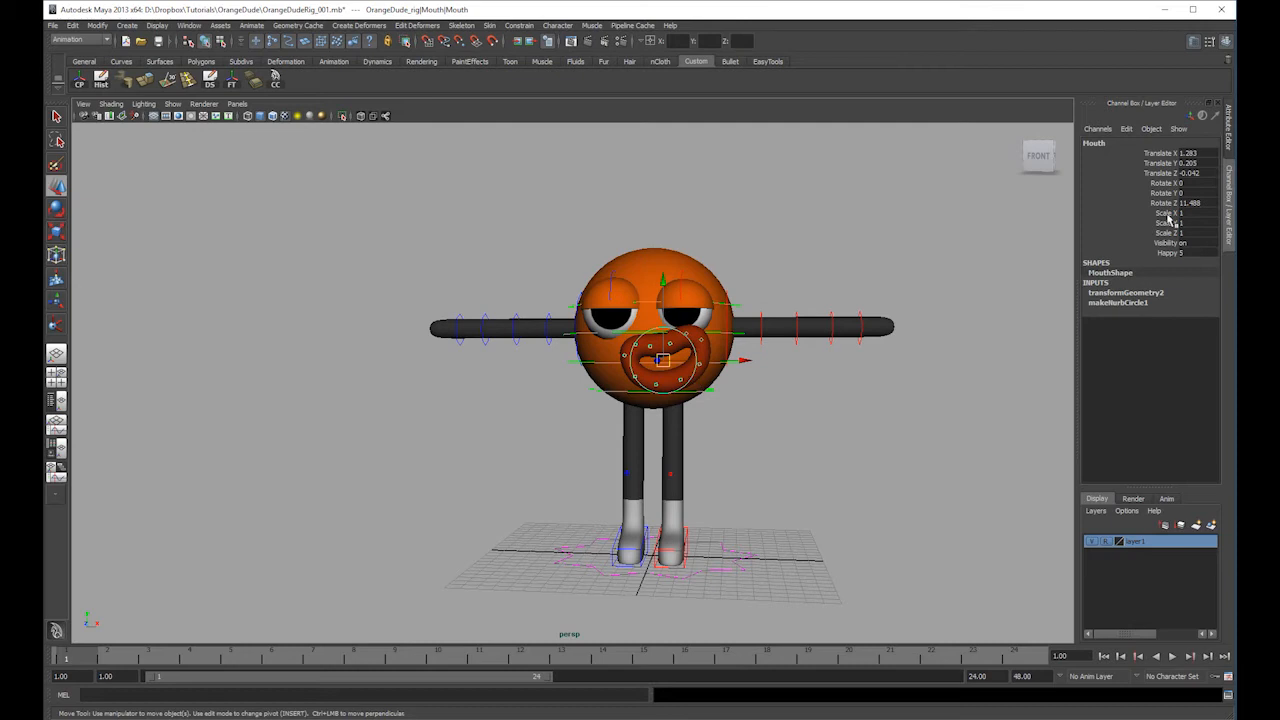
{"action": "left_click", "coordinate": [1199, 254]}
{"action": "type", "text": "0"}
{"action": "key", "text": "Return"}
{"action": "left_click", "coordinate": [1194, 203]}
{"action": "type", "text": "0"}
{"action": "key", "text": "Return"}
{"action": "left_click_drag", "start_coordinate": [1197, 153], "coordinate": [1197, 173]}
{"action": "type", "text": "0"}
{"action": "key", "text": "Return"}
{"action": "left_click", "coordinate": [786, 255]}
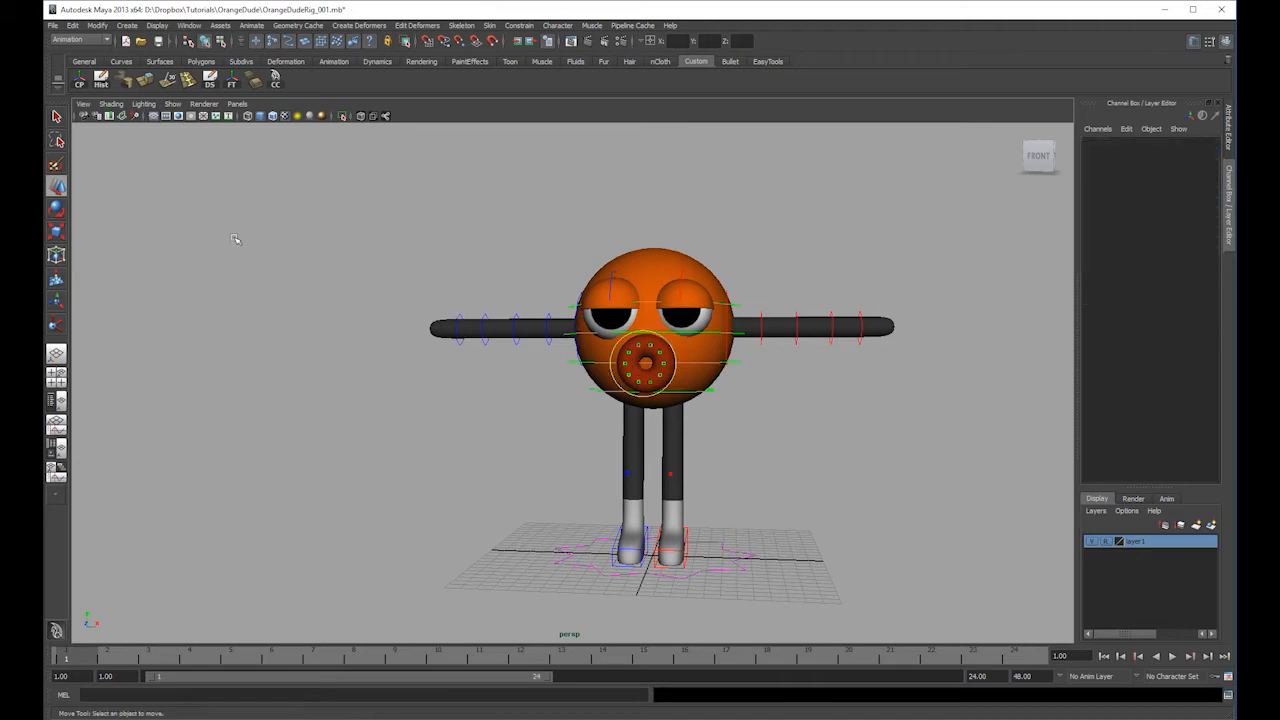
- Show the outliner beside the perspective view, create a polygon cylinder at the origin, and display the scene in wireframe
{"action": "left_click", "coordinate": [160, 61]}
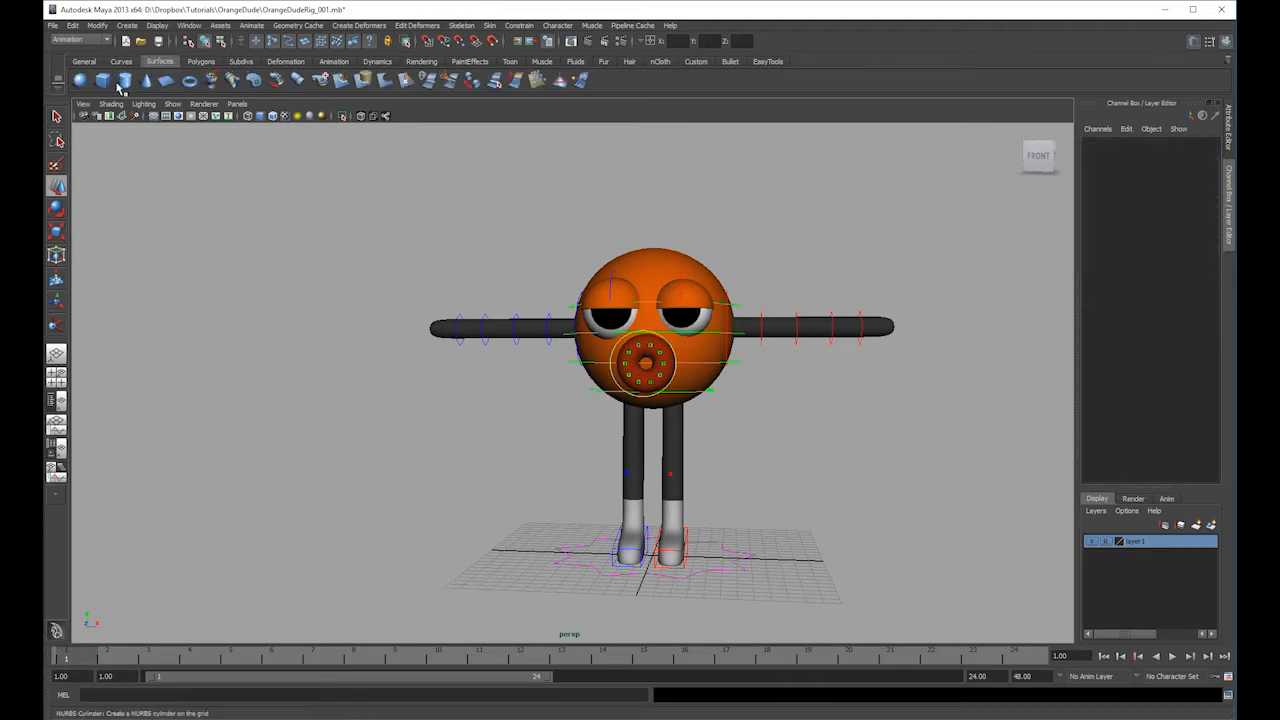
{"action": "left_click", "coordinate": [198, 62]}
{"action": "left_click", "coordinate": [62, 418]}
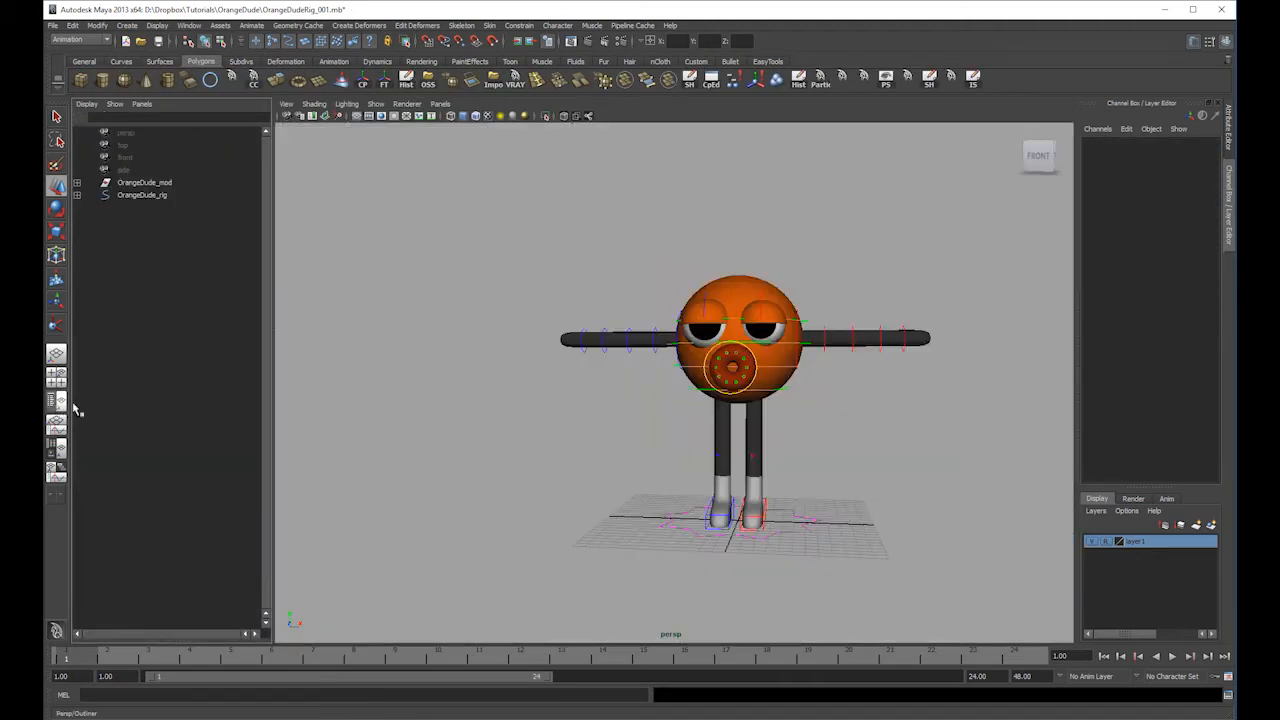
{"action": "left_click", "coordinate": [79, 196]}
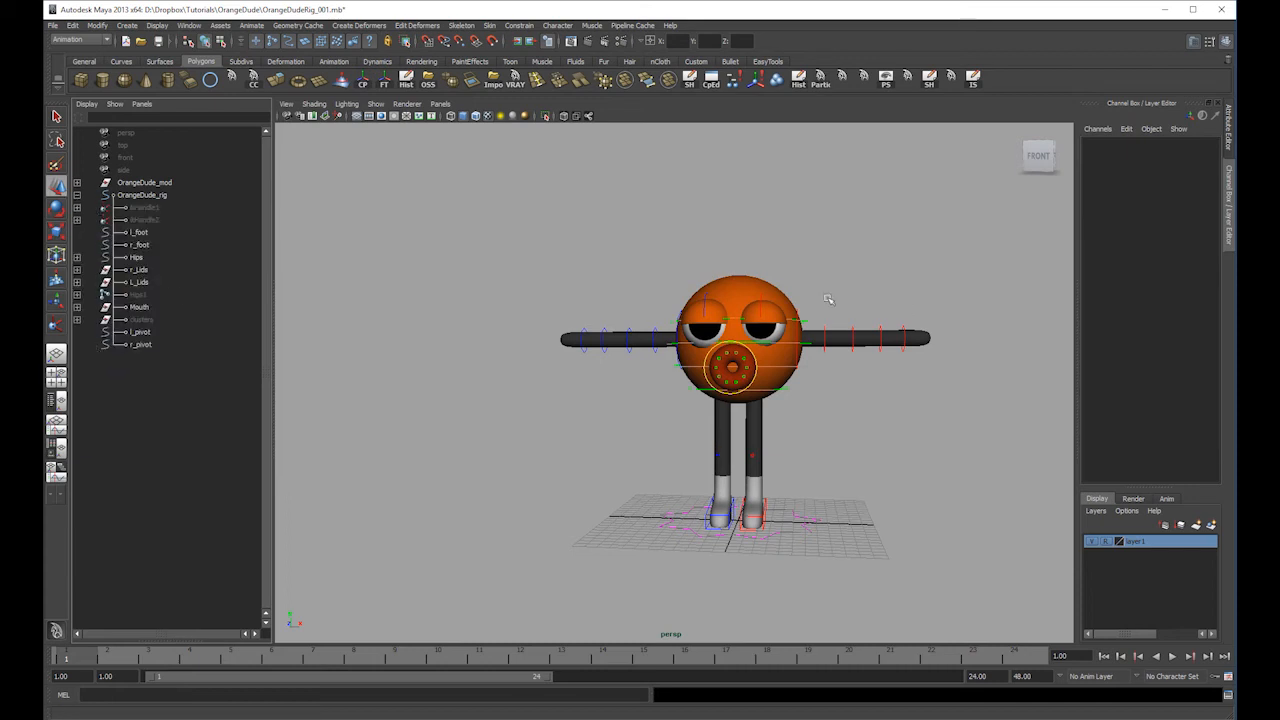
{"action": "left_click_drag", "start_coordinate": [834, 366], "coordinate": [877, 371], "text": "alt"}
{"action": "scroll", "coordinate": [890, 362], "scroll_direction": "up", "scroll_amount": 5}
{"action": "middle_click_drag", "start_coordinate": [895, 355], "coordinate": [760, 383], "text": "alt"}
{"action": "scroll", "coordinate": [760, 383], "scroll_direction": "up", "scroll_amount": 1}
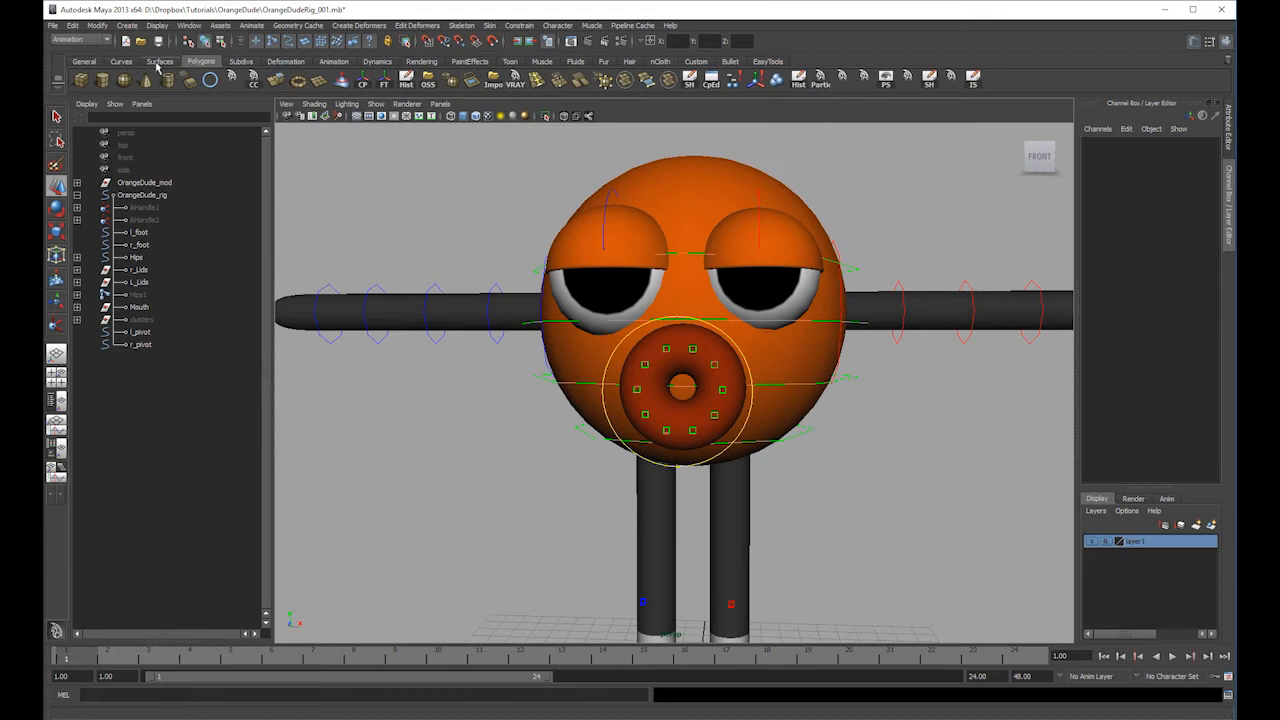
{"action": "left_click", "coordinate": [124, 80]}
{"action": "scroll", "coordinate": [846, 366], "scroll_direction": "down", "scroll_amount": 2}
{"action": "key", "text": "4"}
{"action": "middle_click_drag", "start_coordinate": [856, 376], "coordinate": [866, 250], "text": "alt"}
{"action": "scroll", "coordinate": [909, 317], "scroll_direction": "up", "scroll_amount": 3}
{"action": "middle_click_drag", "start_coordinate": [909, 317], "coordinate": [900, 371], "text": "alt"}
{"action": "left_click_drag", "start_coordinate": [692, 231], "coordinate": [702, 253], "text": "alt"}
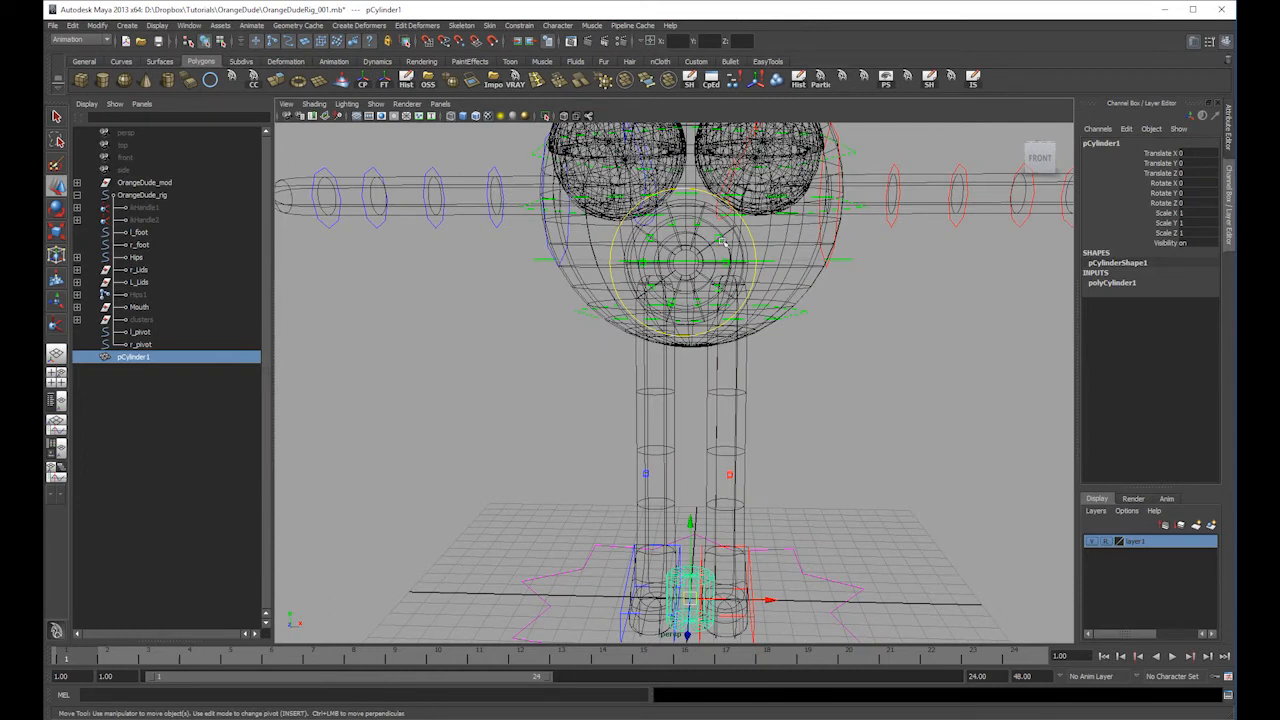
{"action": "middle_click_drag", "start_coordinate": [855, 441], "coordinate": [850, 334], "text": "alt"}
- Set the new cylinder's axis subdivisions to 10
{"action": "left_click", "coordinate": [1154, 283]}
{"action": "left_click", "coordinate": [1202, 312]}
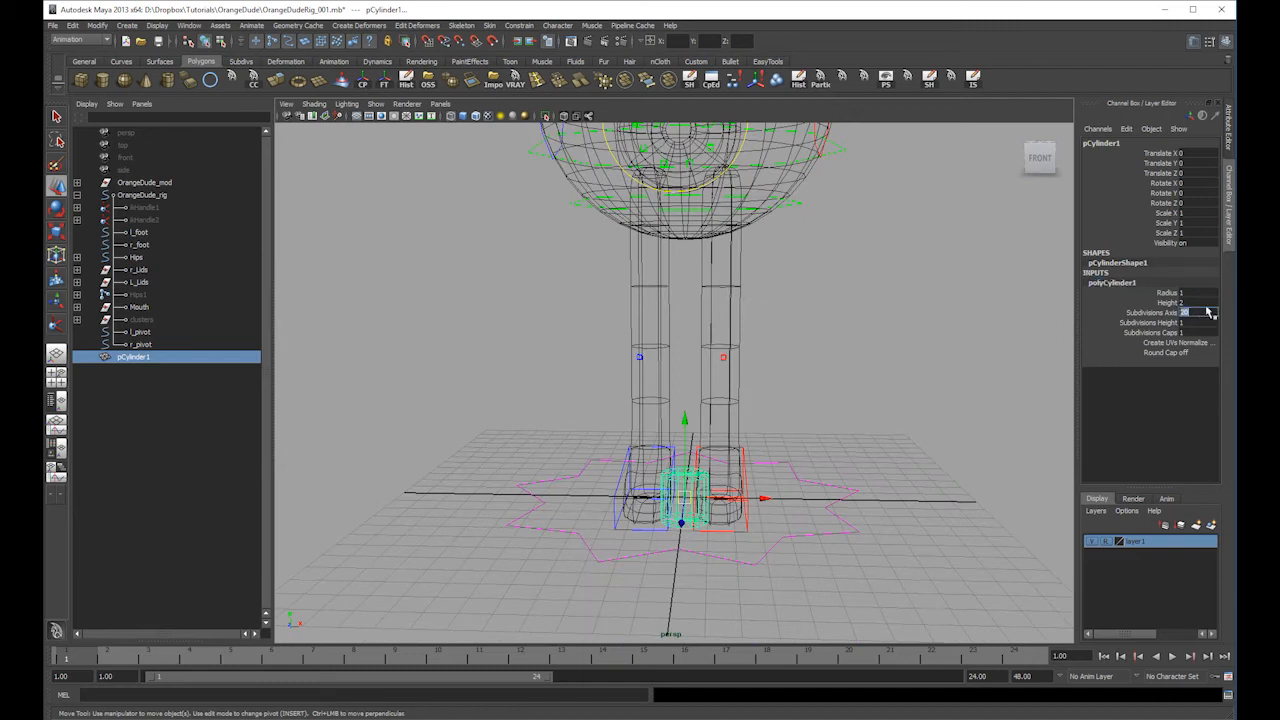
{"action": "type", "text": "10"}
{"action": "key", "text": "Return"}
{"action": "left_click", "coordinate": [846, 427]}
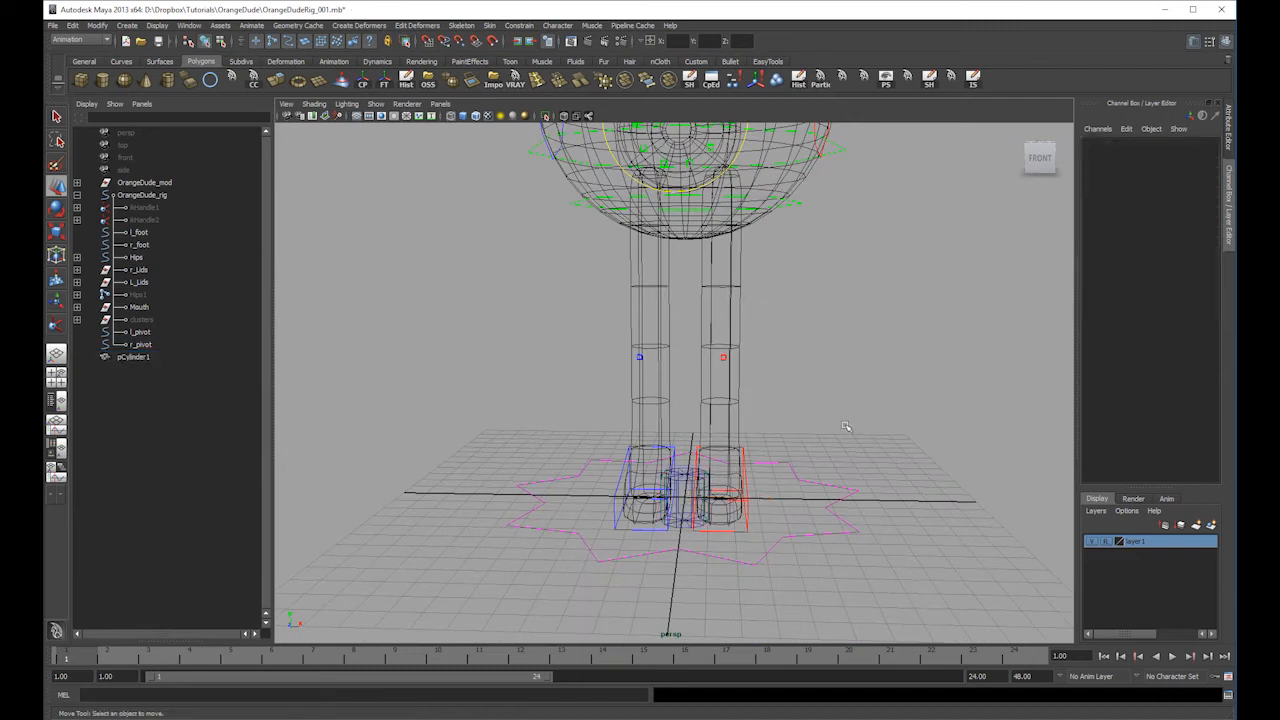
- Select pCylinder1 in the front view and set its X rotation to 90 degrees
{"action": "left_click", "coordinate": [696, 482]}
{"action": "left_click", "coordinate": [685, 483]}
{"action": "key", "text": "space"}
{"action": "right_click_drag", "start_coordinate": [840, 458], "coordinate": [588, 374], "text": "alt"}
{"action": "middle_click_drag", "start_coordinate": [588, 374], "coordinate": [610, 399], "text": "alt"}
{"action": "key", "text": "e"}
{"action": "left_click_drag", "start_coordinate": [645, 480], "coordinate": [852, 460]}
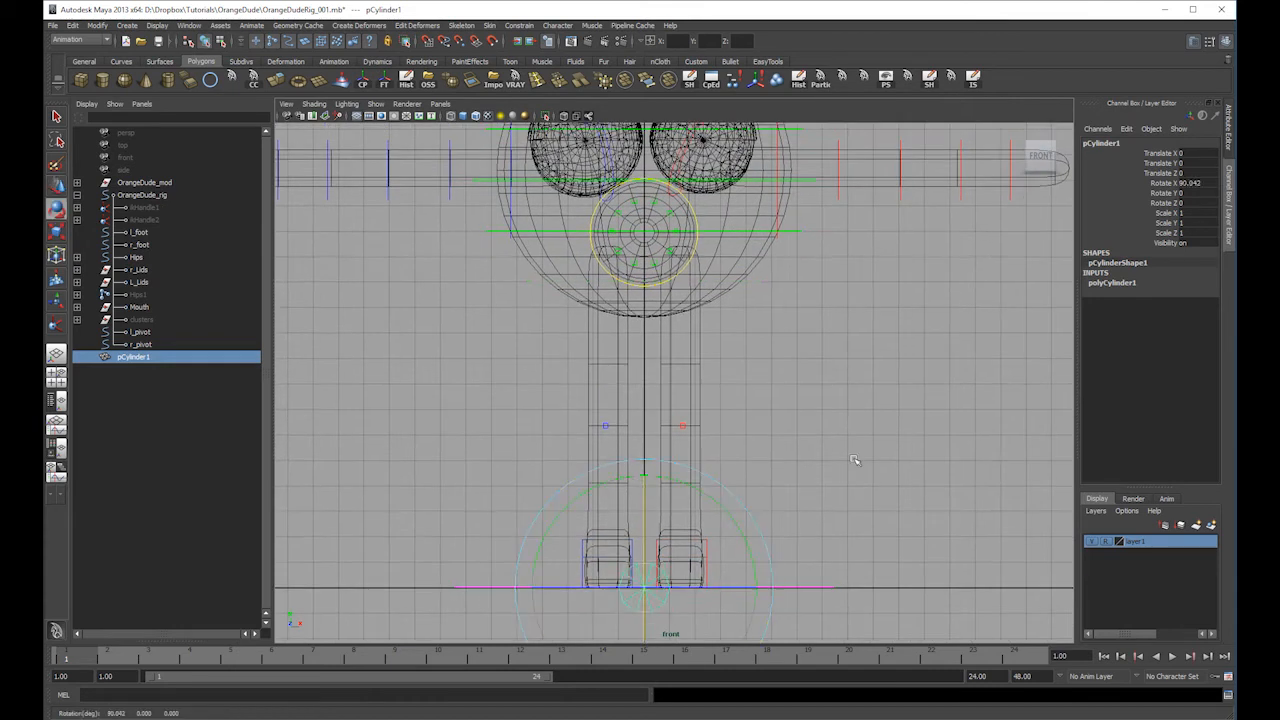
{"action": "double_click", "coordinate": [1199, 183]}
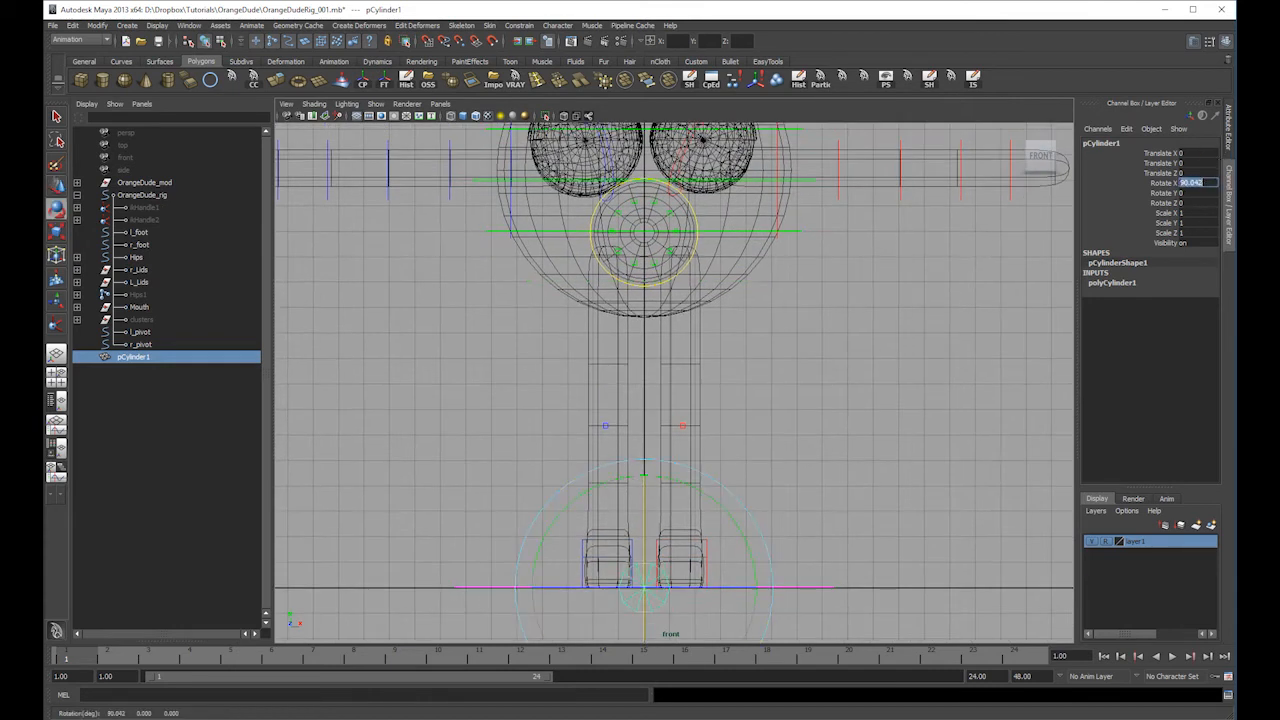
{"action": "left_click", "coordinate": [863, 352]}
{"action": "key", "text": "ctrl+z"}
- Raise the cylinder along Y to about 13.94 so it sits at the centre of the mouth ring
{"action": "key", "text": "w"}
{"action": "left_click_drag", "start_coordinate": [646, 524], "coordinate": [646, 202]}
{"action": "middle_click_drag", "start_coordinate": [650, 205], "coordinate": [653, 367], "text": "alt"}
{"action": "right_click_drag", "start_coordinate": [653, 367], "coordinate": [947, 490], "text": "alt"}
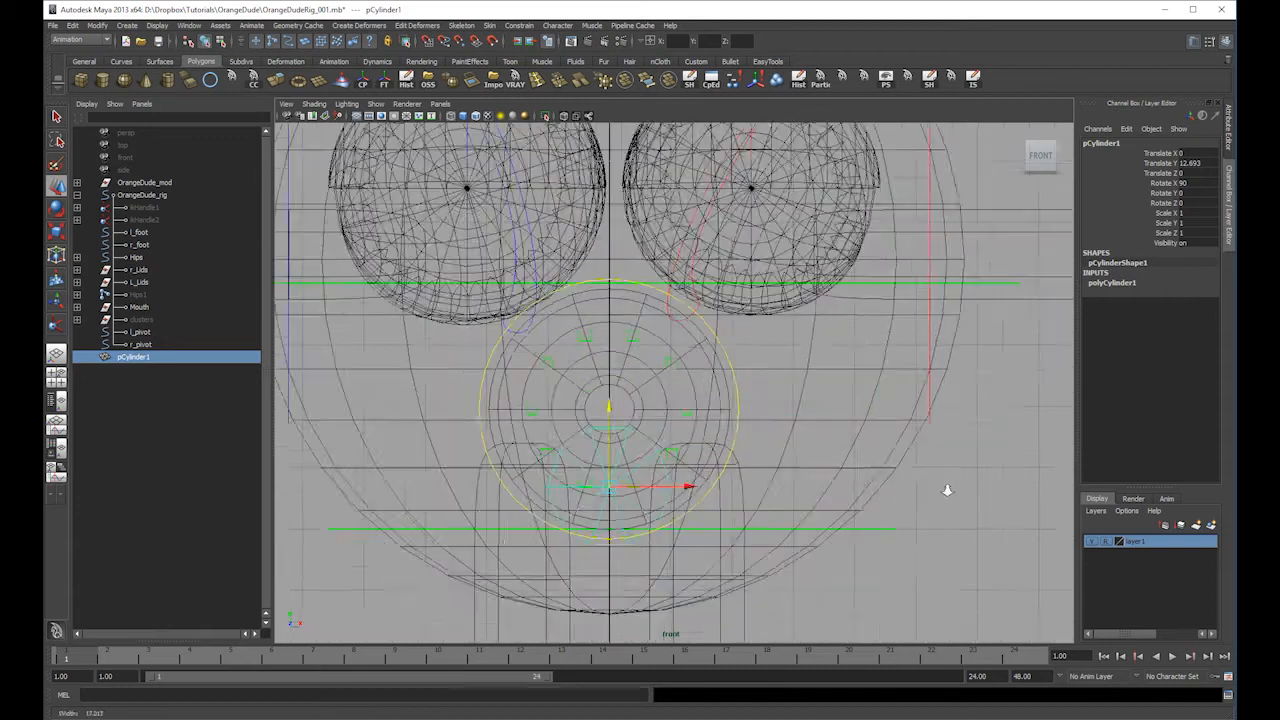
{"action": "scroll", "coordinate": [576, 403], "scroll_direction": "up", "scroll_amount": 1}
{"action": "left_click_drag", "start_coordinate": [594, 428], "coordinate": [598, 290]}
- Select and delete the cylinder's surplus faces in the perspective view, keeping its ten-sided cap
{"action": "key", "text": "space"}
{"action": "left_click_drag", "start_coordinate": [598, 300], "coordinate": [644, 344], "text": "alt"}
{"action": "right_click_drag", "start_coordinate": [700, 303], "coordinate": [702, 335]}
{"action": "left_click_drag", "start_coordinate": [702, 335], "coordinate": [722, 308], "text": "alt"}
{"action": "left_click", "coordinate": [642, 233]}
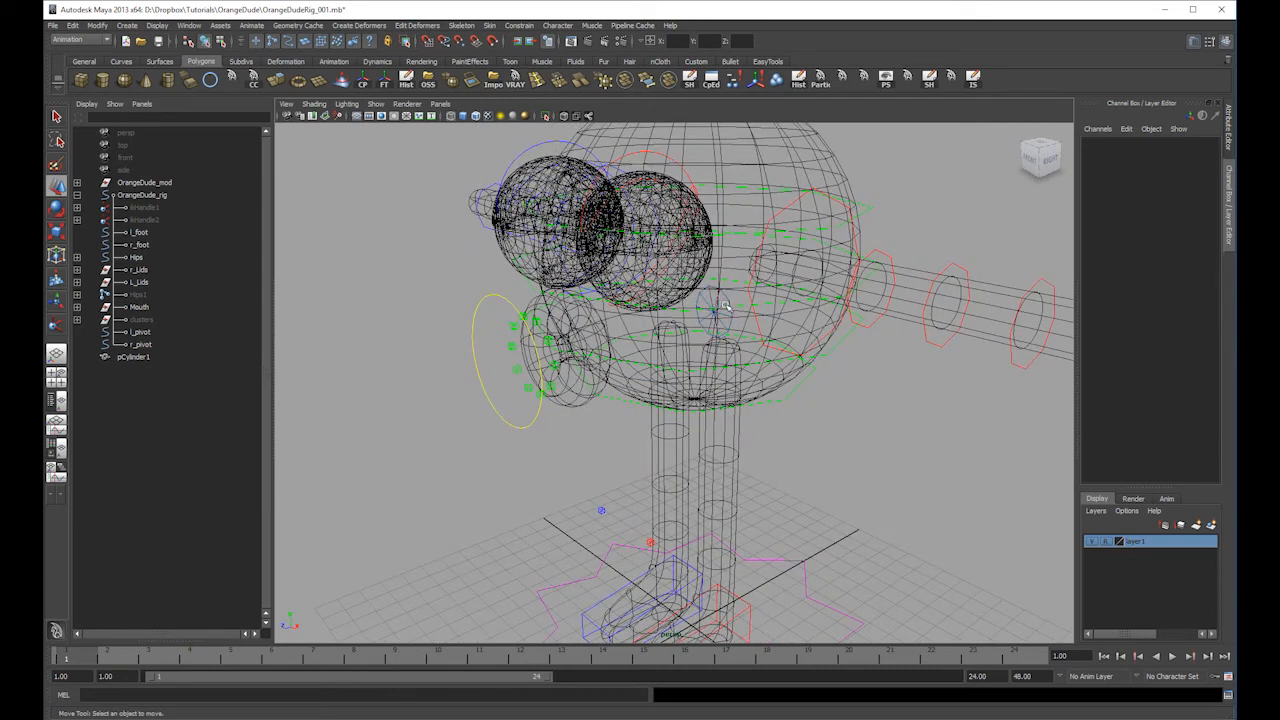
{"action": "left_click", "coordinate": [720, 300]}
- Centre the remaining cap's pivot and move it forward into the mouth, to Z 6.833
{"action": "left_click", "coordinate": [360, 81]}
{"action": "key", "text": "v"}
{"action": "mouse_move", "coordinate": [678, 322]}
{"action": "left_mouse_down"}
{"action": "mouse_move", "coordinate": [506, 377]}
{"action": "mouse_move", "coordinate": [712, 313]}
{"action": "left_mouse_up"}
{"action": "key", "text": "5"}
{"action": "mouse_move", "coordinate": [749, 293]}
{"action": "right_mouse_down", "text": "alt"}
{"action": "mouse_move", "coordinate": [871, 330]}
{"action": "mouse_move", "coordinate": [606, 391]}
{"action": "right_mouse_up", "text": "alt"}
{"action": "mouse_move", "coordinate": [606, 391]}
{"action": "left_mouse_down"}
{"action": "mouse_move", "coordinate": [597, 397]}
{"action": "mouse_move", "coordinate": [609, 391]}
{"action": "left_mouse_up"}
{"action": "key", "text": "4"}
{"action": "mouse_move", "coordinate": [661, 353]}
{"action": "left_mouse_down", "text": "alt"}
{"action": "mouse_move", "coordinate": [700, 317]}
{"action": "mouse_move", "coordinate": [665, 347]}
{"action": "left_mouse_up", "text": "alt"}
{"action": "key", "text": "space"}
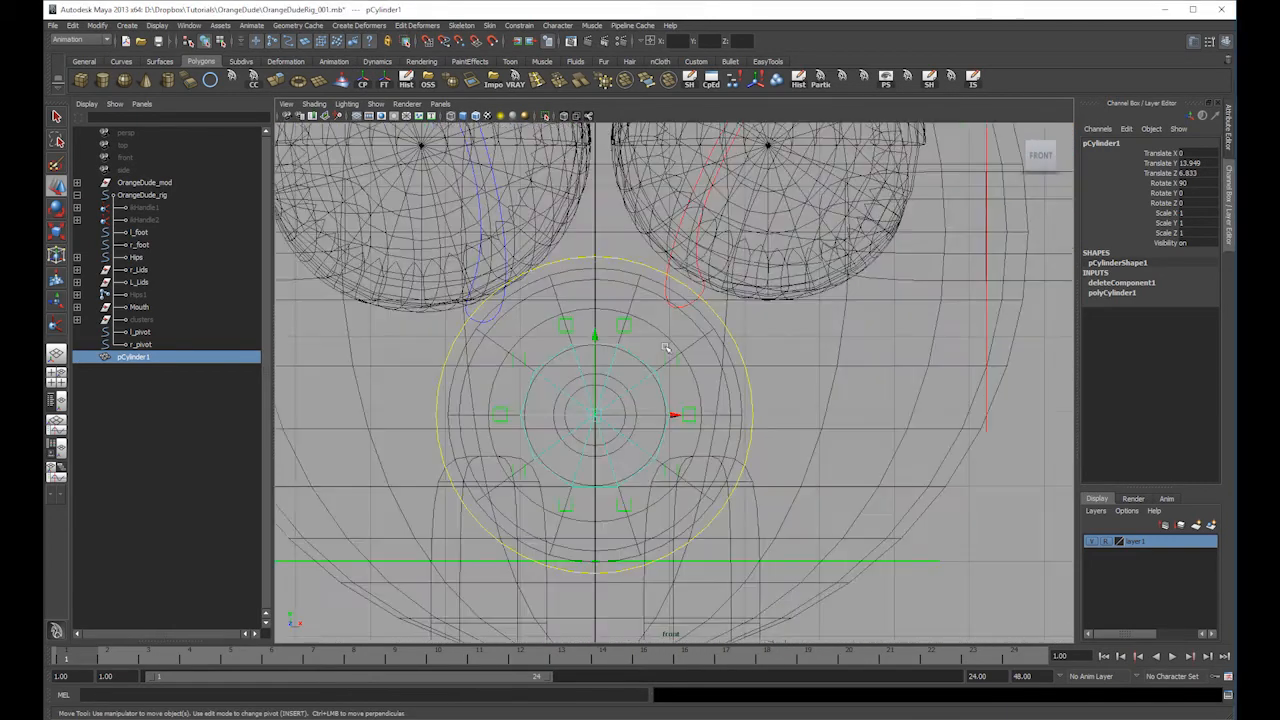
- Create a cluster deformer on the cap's upper-right vertex beside the vertical centre line
{"action": "scroll", "coordinate": [640, 340], "scroll_direction": "up", "scroll_amount": 2}
{"action": "right_click_drag", "start_coordinate": [622, 336], "coordinate": [566, 336]}
{"action": "left_click", "coordinate": [604, 335]}
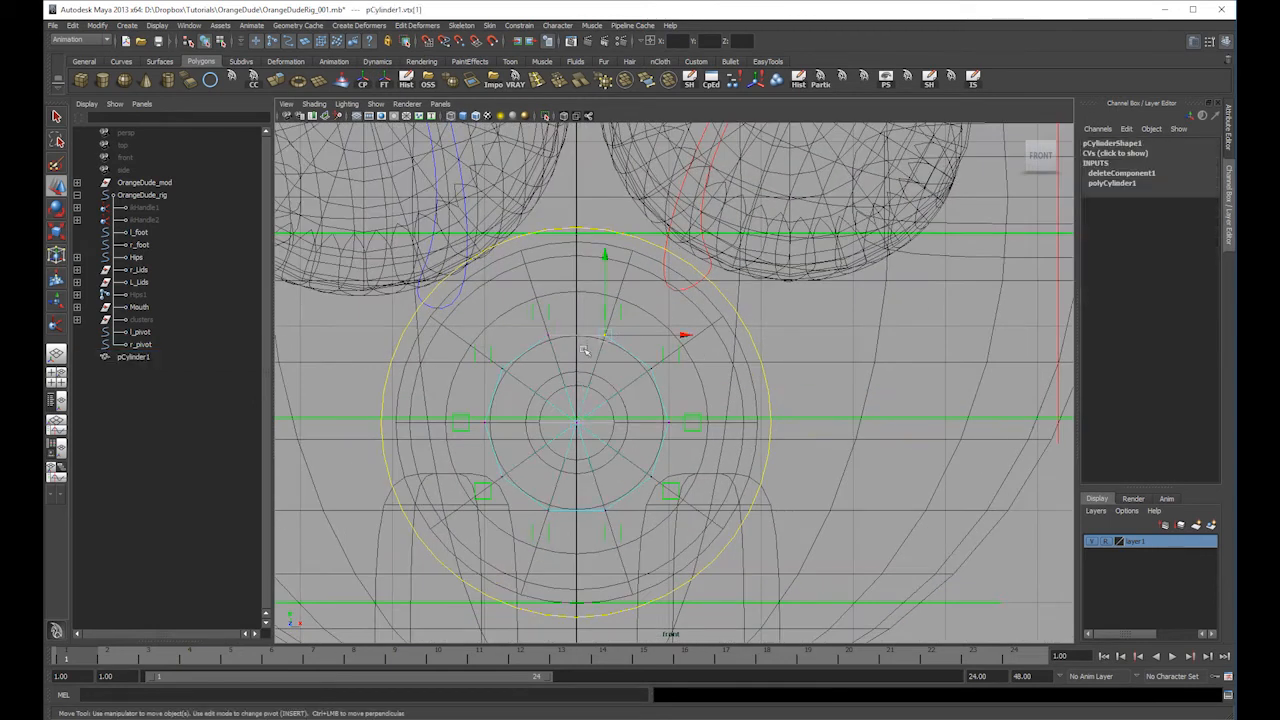
{"action": "left_click", "coordinate": [460, 25]}
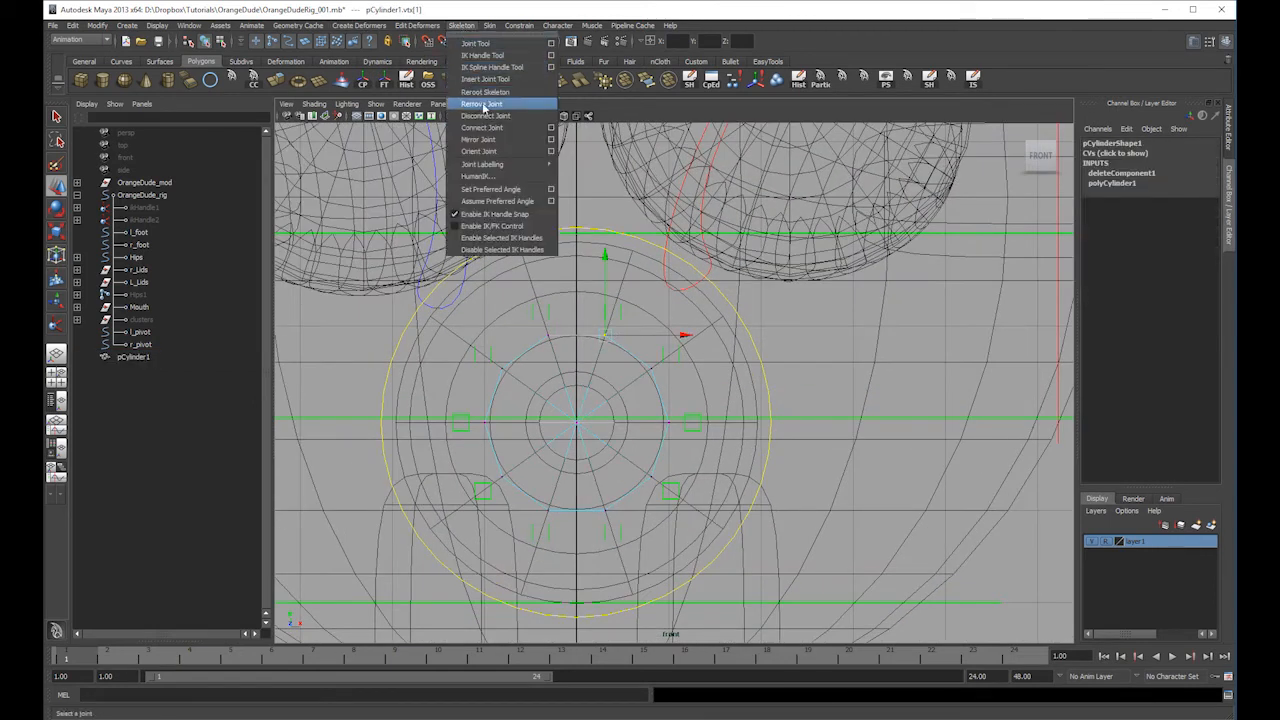
{"action": "left_click", "coordinate": [490, 25]}
{"action": "left_click", "coordinate": [298, 25]}
{"action": "mouse_move", "coordinate": [358, 25]}
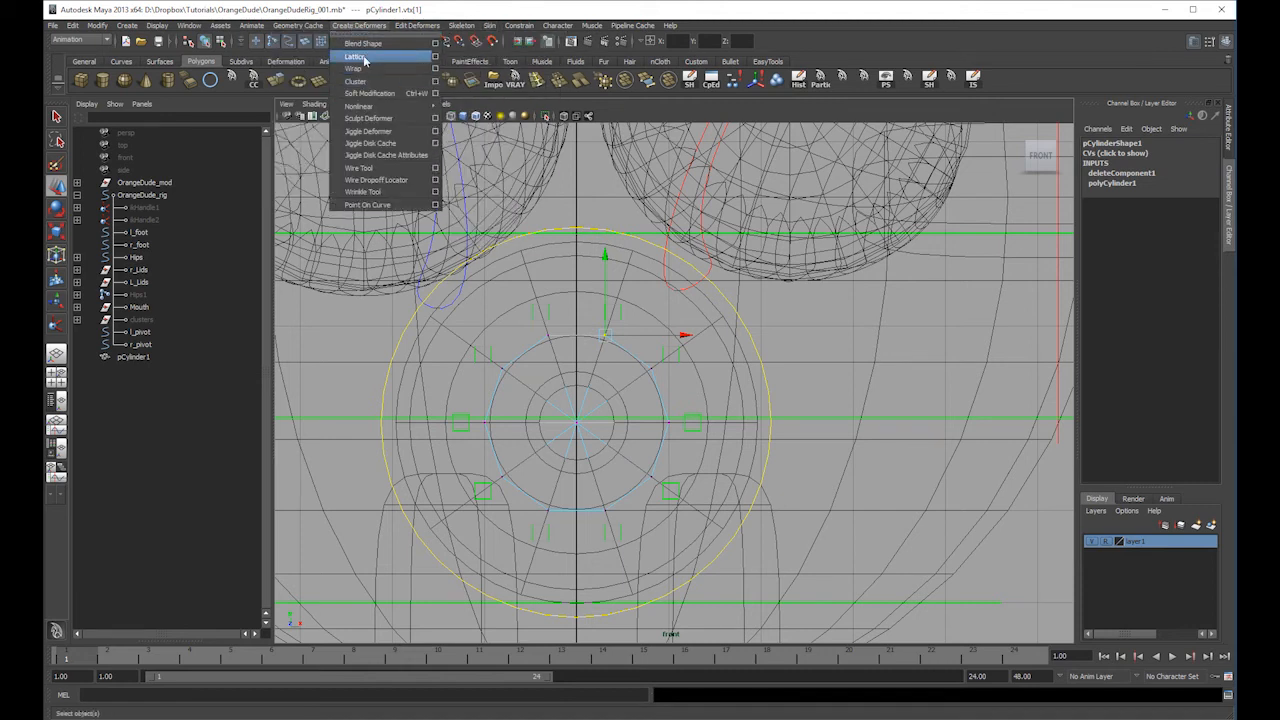
{"action": "left_click", "coordinate": [358, 81]}
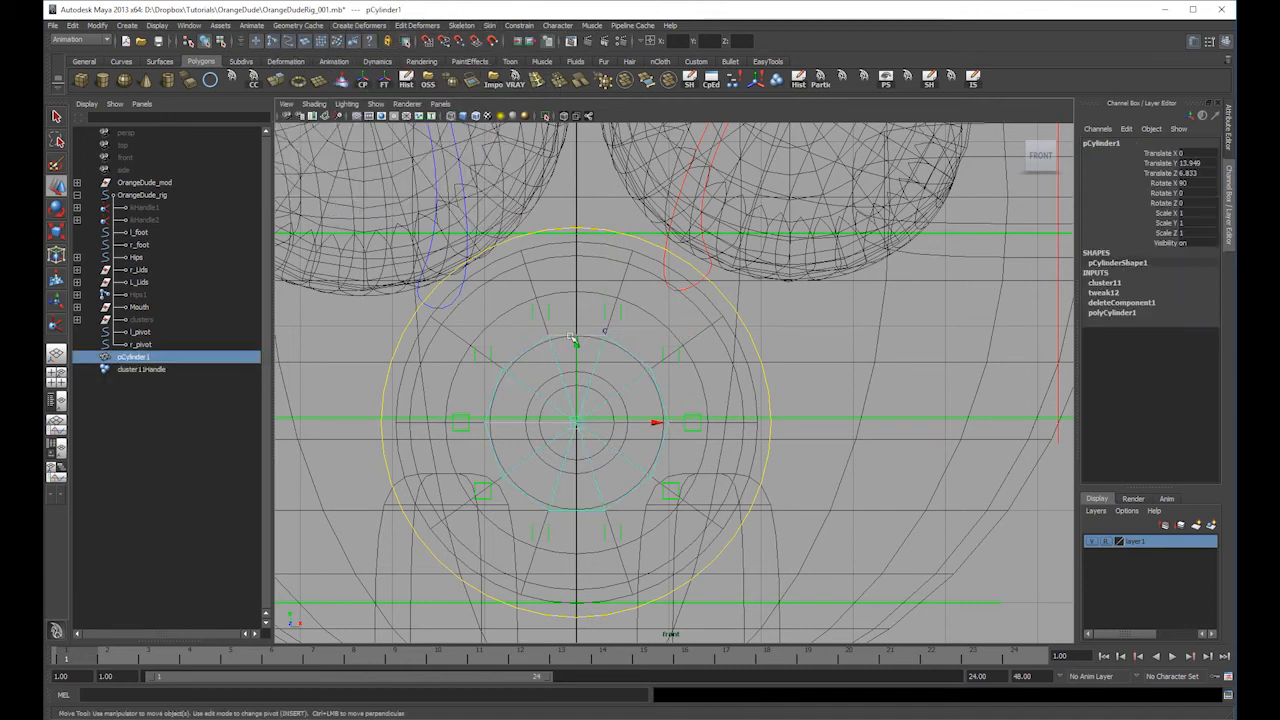
- Create a separate cluster on each of the cap's next four vertices, going counterclockwise from upper left to lower left
{"action": "right_click_drag", "start_coordinate": [569, 336], "coordinate": [520, 350]}
{"action": "left_click_drag", "start_coordinate": [559, 330], "coordinate": [526, 351]}
{"action": "key", "text": "g"}
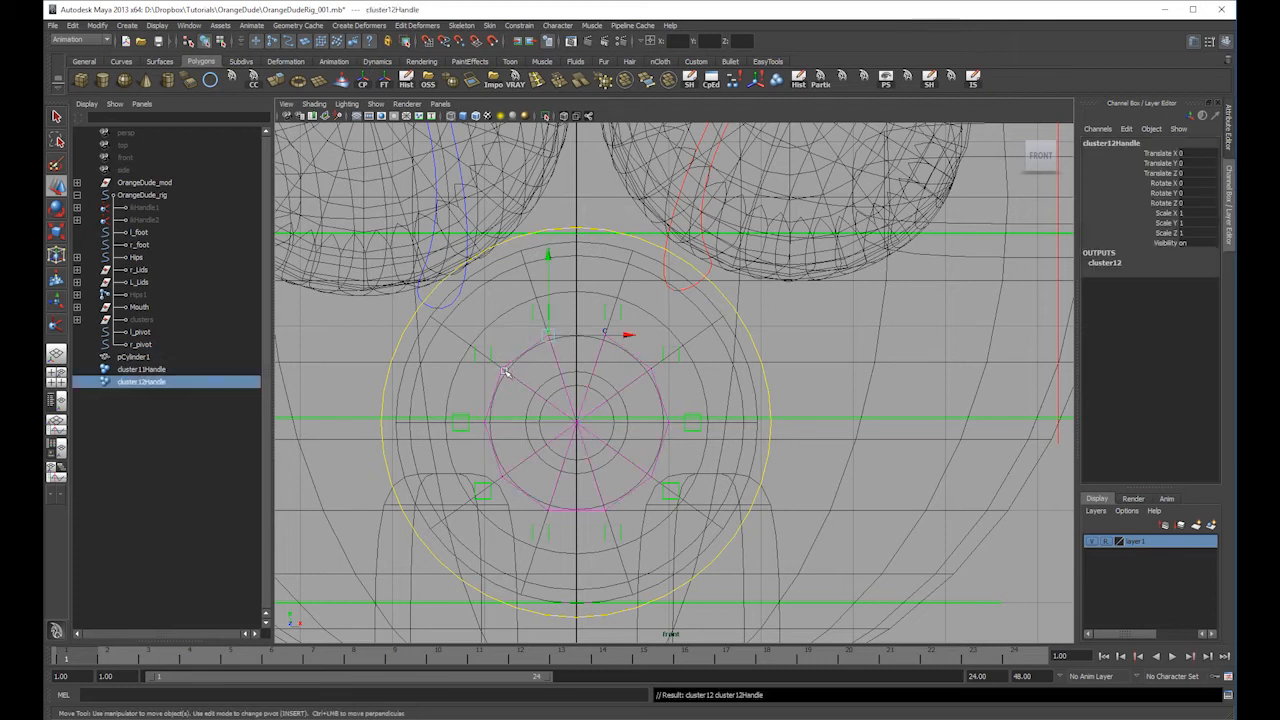
{"action": "left_click", "coordinate": [503, 369]}
{"action": "key", "text": "g"}
{"action": "right_click_drag", "start_coordinate": [493, 422], "coordinate": [464, 428]}
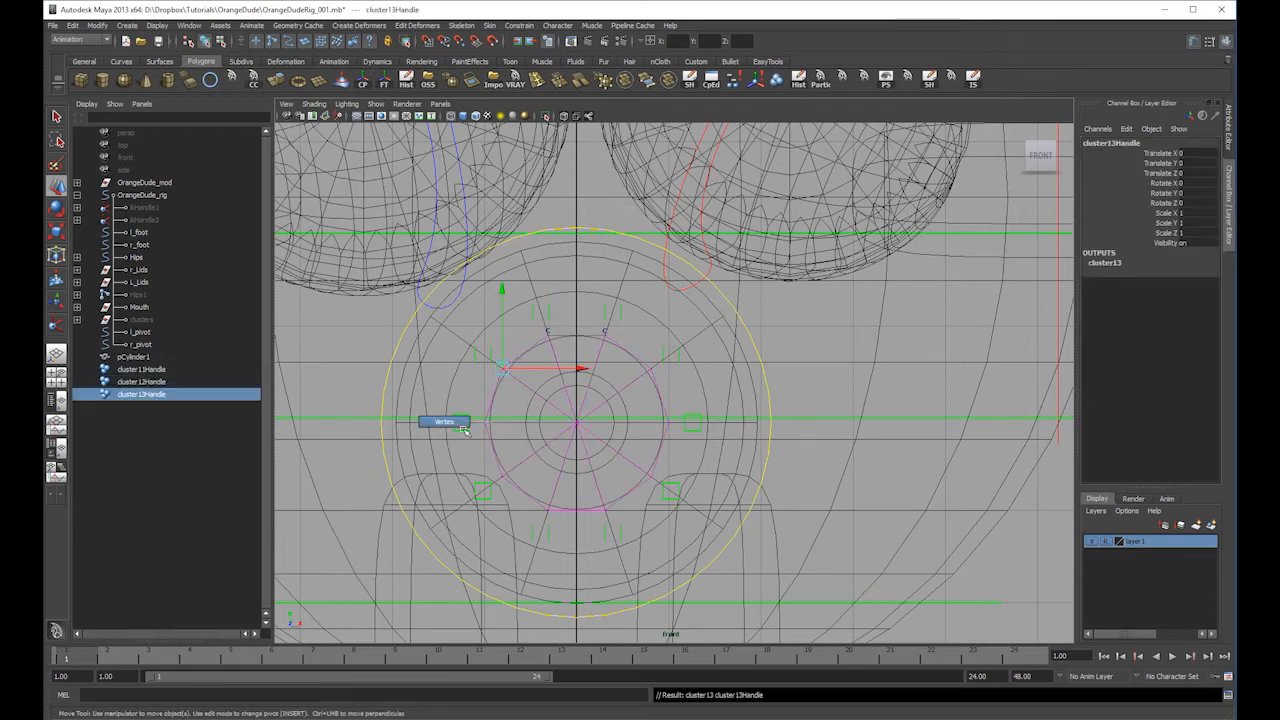
{"action": "left_click", "coordinate": [487, 420]}
{"action": "key", "text": "g"}
{"action": "right_click_drag", "start_coordinate": [515, 484], "coordinate": [466, 486]}
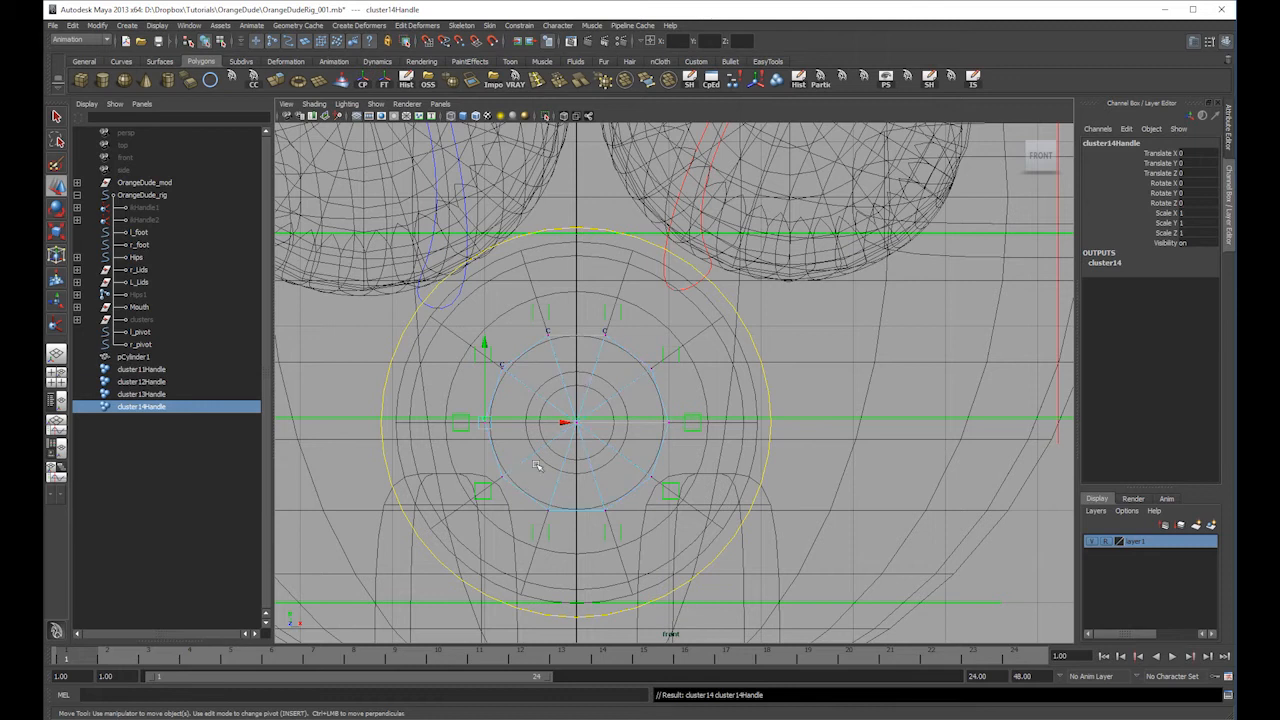
{"action": "left_click", "coordinate": [504, 475]}
{"action": "key", "text": "g"}
- Create a separate cluster on each of the cap's two lowest vertices
{"action": "left_click", "coordinate": [550, 510]}
{"action": "key", "text": "F9"}
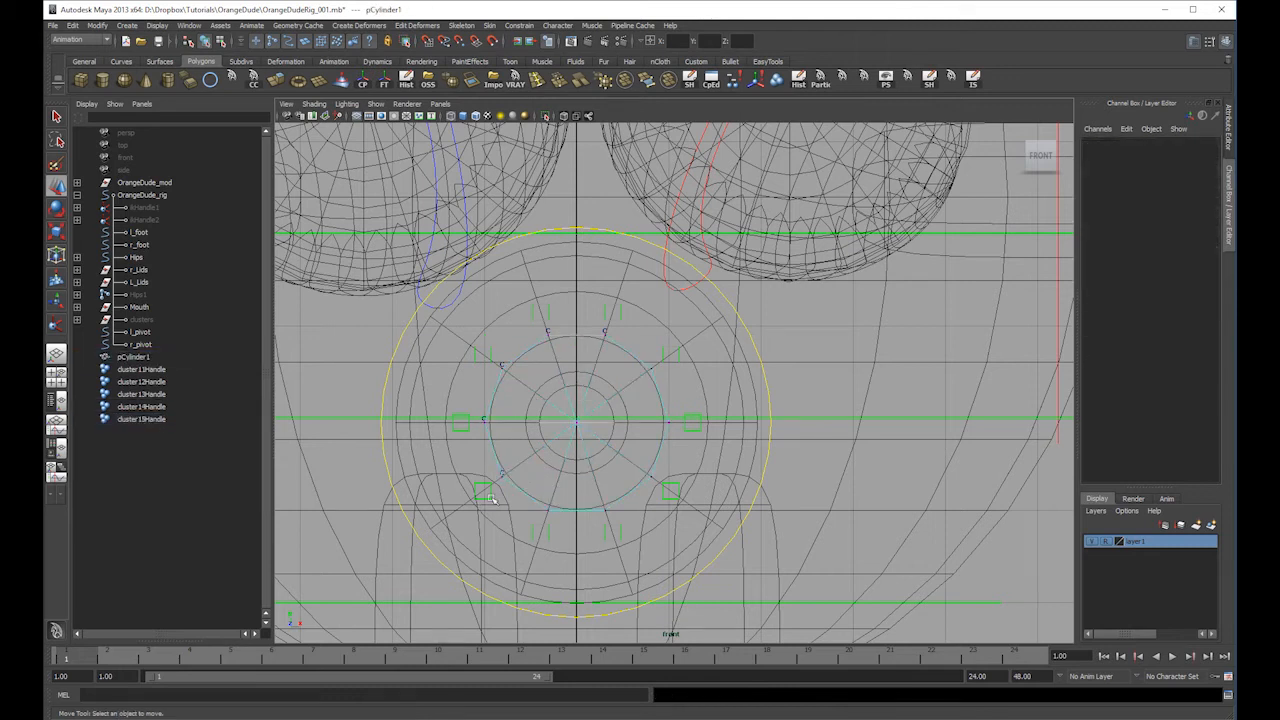
{"action": "left_click", "coordinate": [550, 510]}
{"action": "key", "text": "g"}
{"action": "right_click_drag", "start_coordinate": [596, 489], "coordinate": [482, 484]}
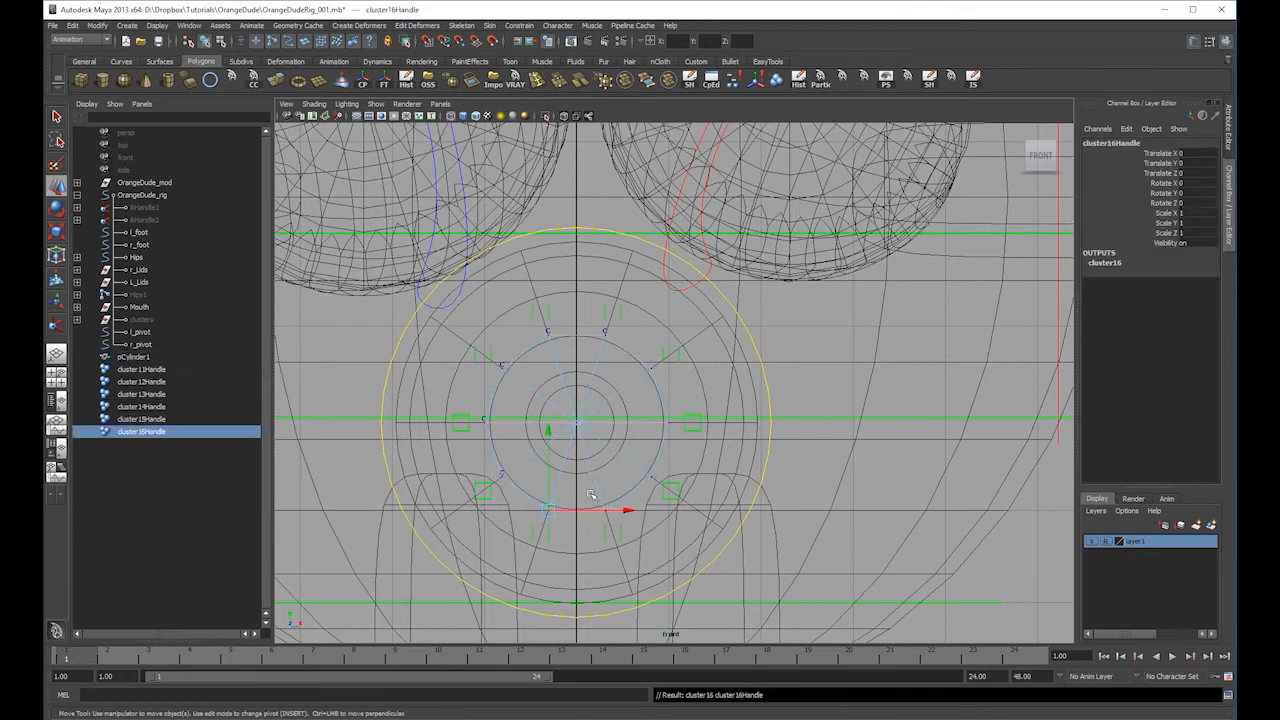
{"action": "left_click", "coordinate": [606, 507]}
{"action": "key", "text": "g"}
- Create a separate cluster on each of the cap's three remaining right-hand vertices, from lower right to upper right
{"action": "right_click_drag", "start_coordinate": [634, 461], "coordinate": [584, 455]}
{"action": "left_click", "coordinate": [646, 482]}
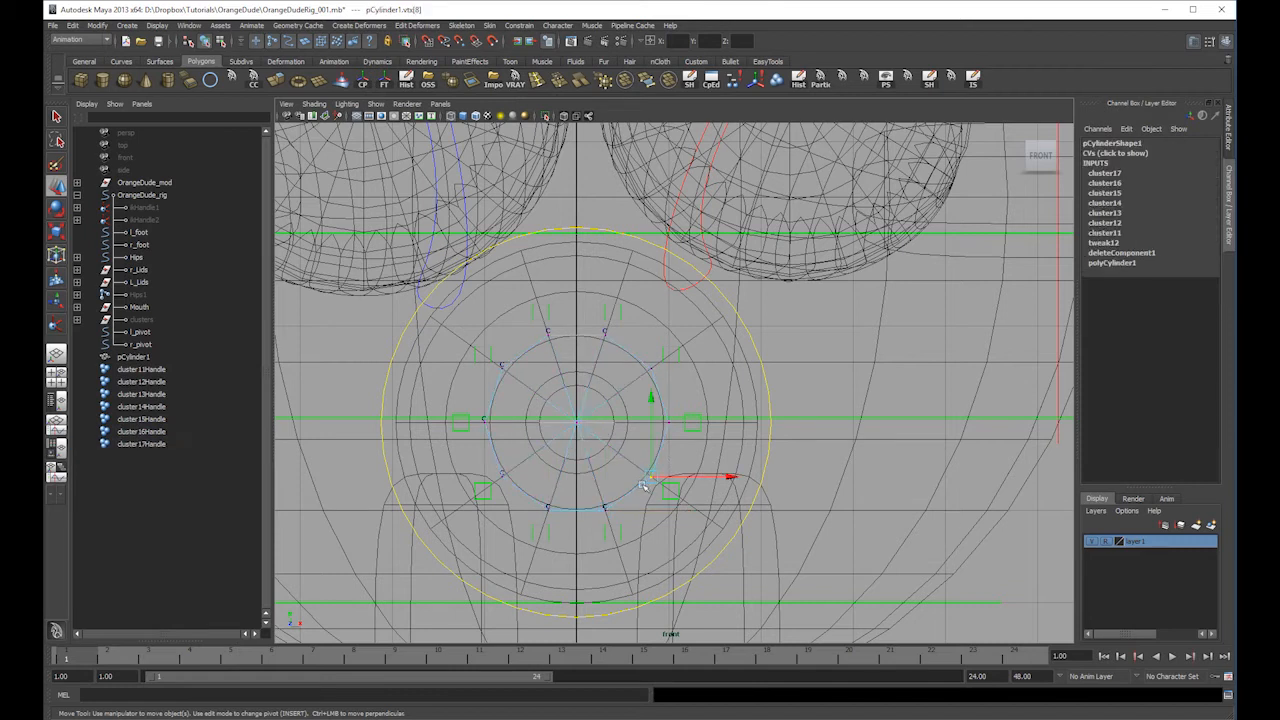
{"action": "key", "text": "g"}
{"action": "right_click_drag", "start_coordinate": [670, 424], "coordinate": [618, 423]}
{"action": "left_click", "coordinate": [663, 421]}
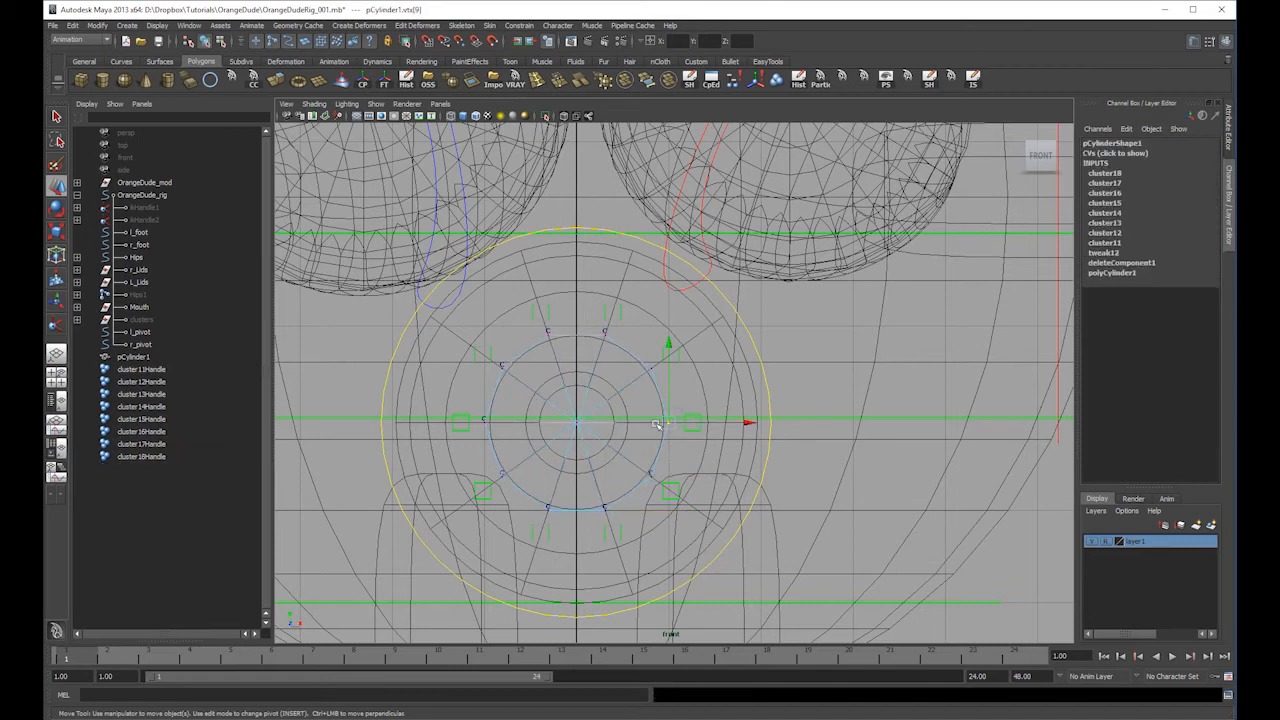
{"action": "key", "text": "g"}
{"action": "right_click_drag", "start_coordinate": [644, 376], "coordinate": [618, 361]}
{"action": "left_click", "coordinate": [650, 367]}
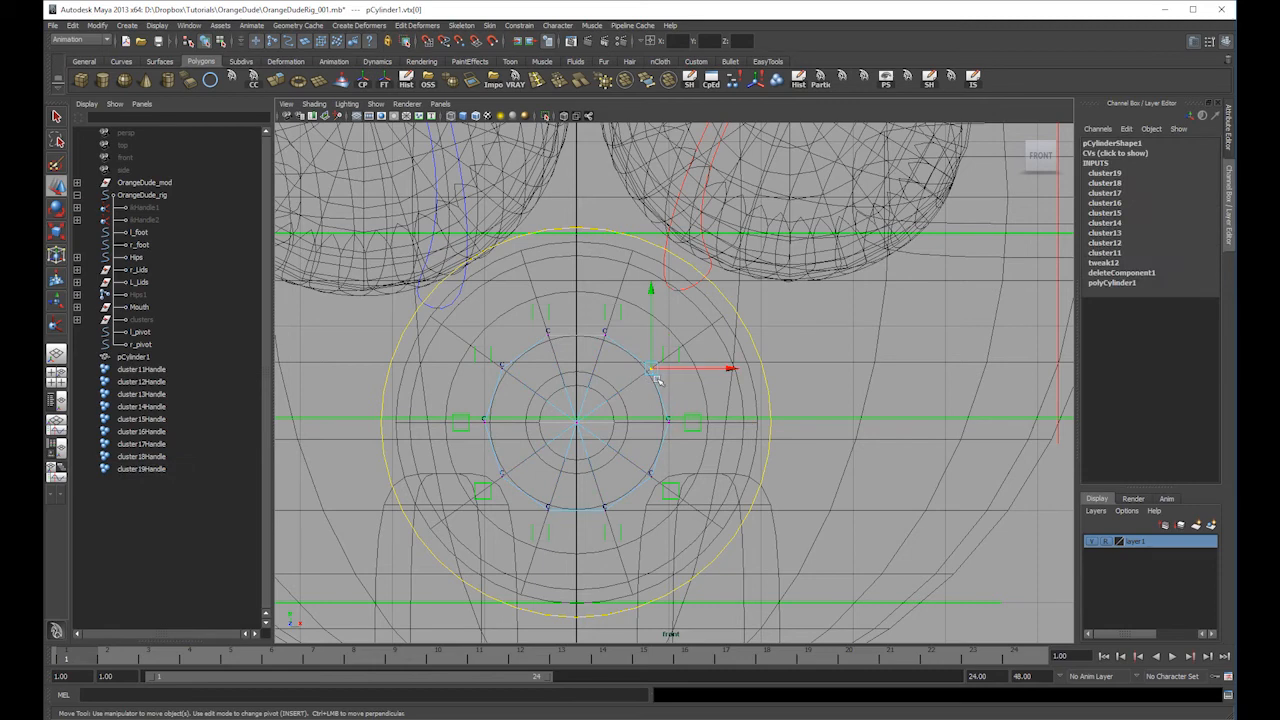
{"action": "key", "text": "g"}
- Display the mouth shaded in perspective, expand the clusters group and parent cluster11Handle under cluster1Handle
{"action": "key", "text": "space"}
{"action": "mouse_move", "coordinate": [650, 376]}
{"action": "left_mouse_down"}
{"action": "mouse_move", "coordinate": [703, 376]}
{"action": "mouse_move", "coordinate": [620, 397]}
{"action": "left_mouse_up"}
{"action": "key", "text": "5"}
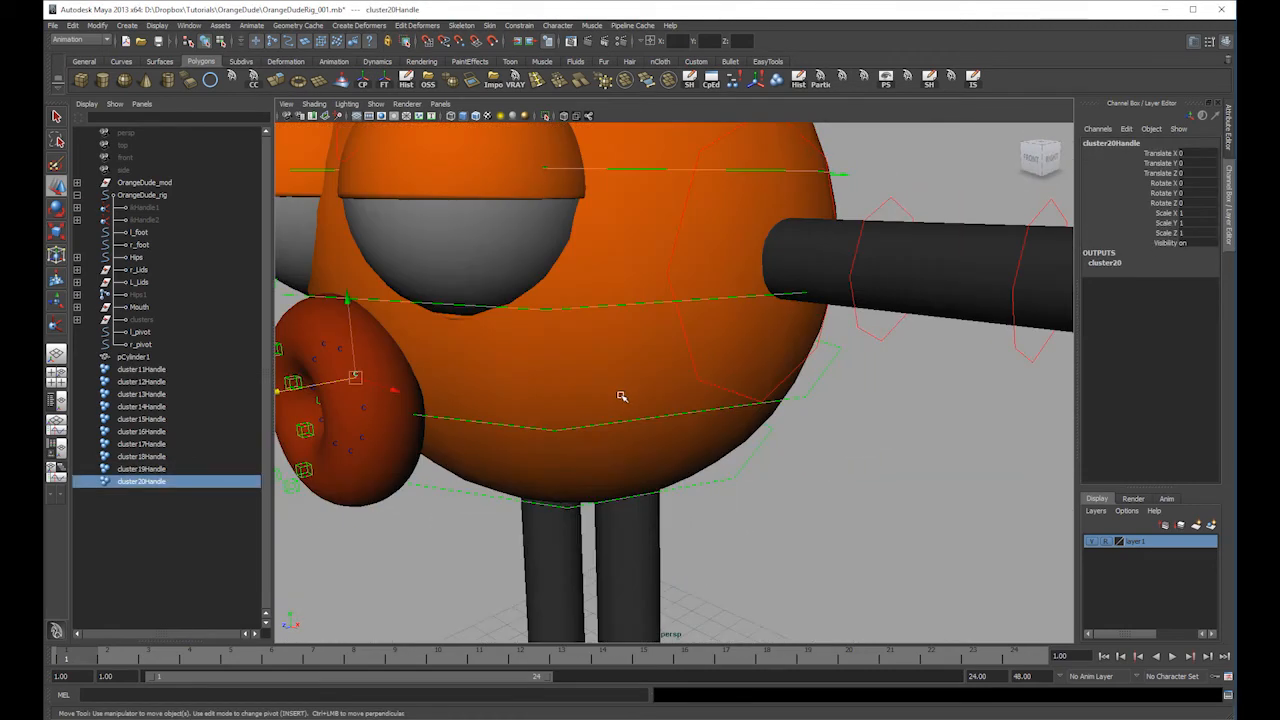
{"action": "key", "text": "["}
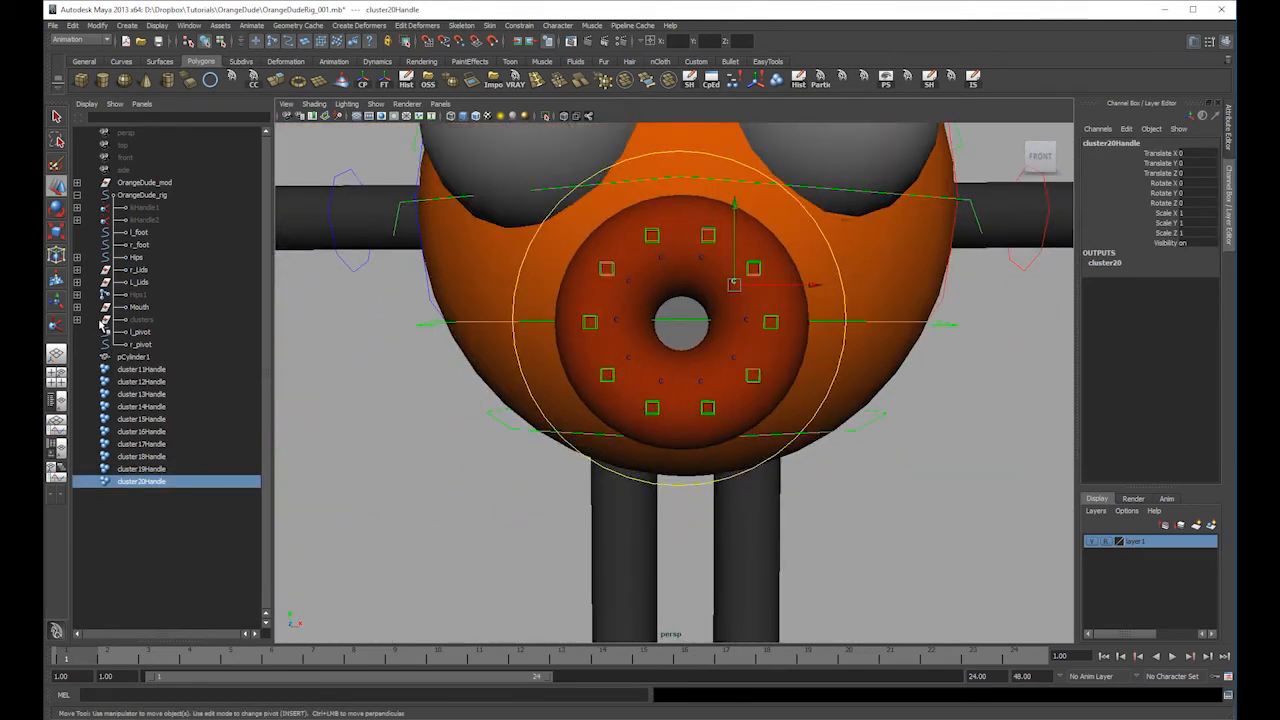
{"action": "left_click", "coordinate": [78, 319]}
{"action": "left_click", "coordinate": [150, 332]}
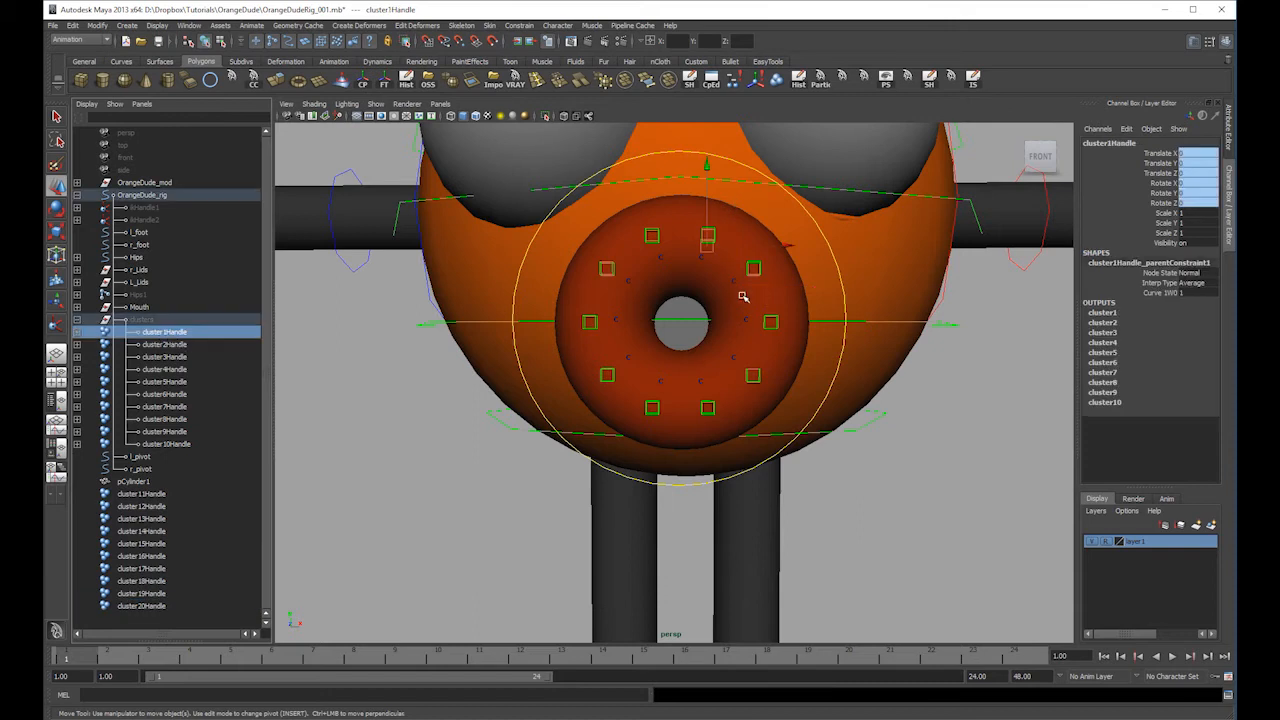
{"action": "left_click", "coordinate": [150, 494]}
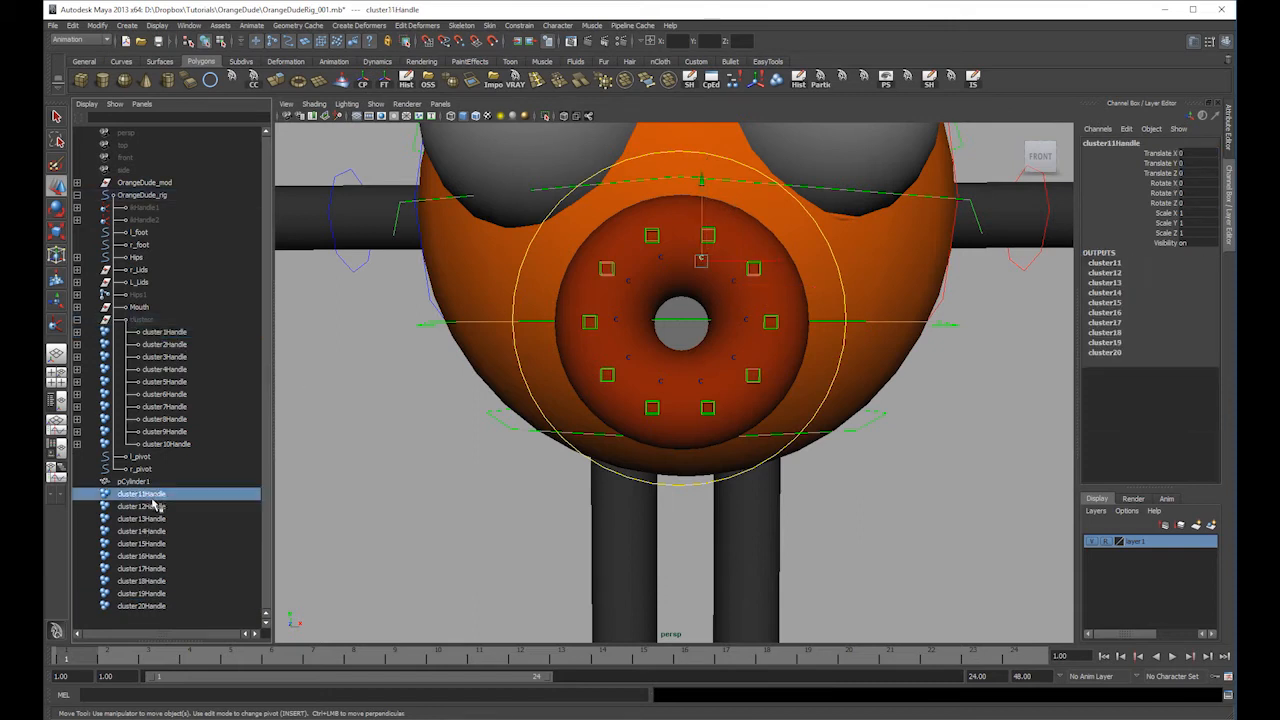
{"action": "middle_click_drag", "start_coordinate": [157, 497], "coordinate": [168, 345]}
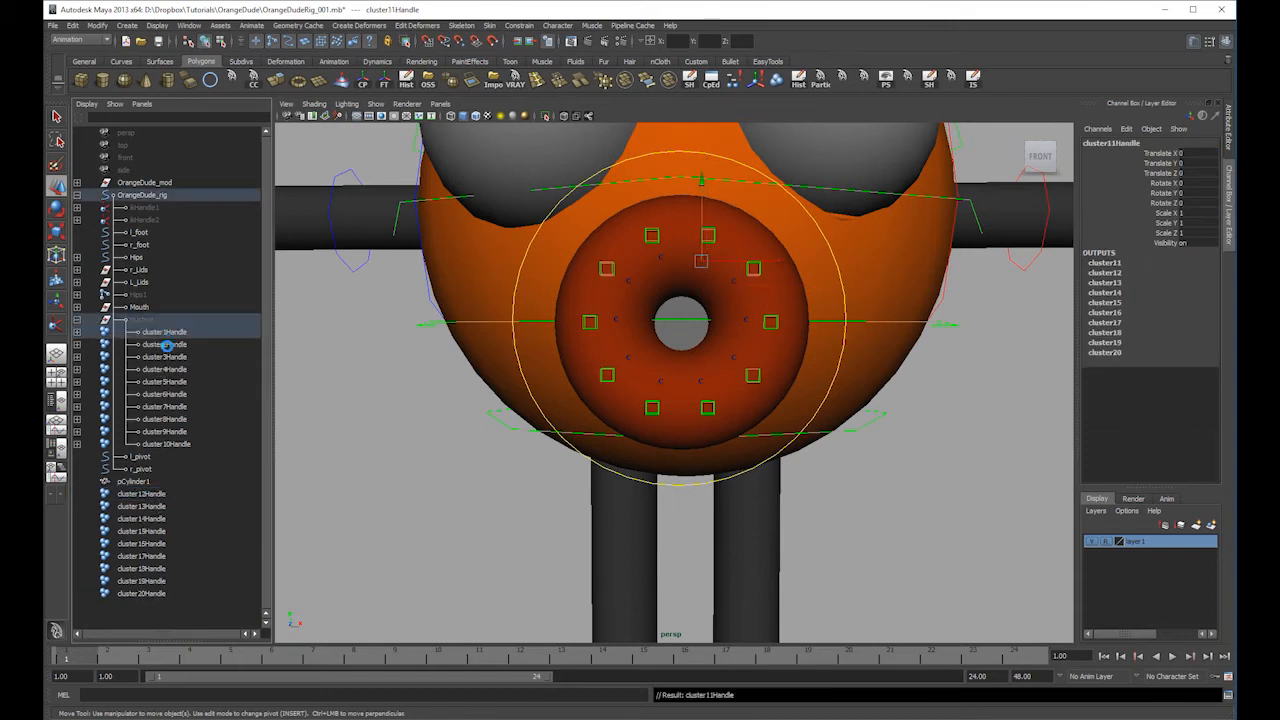
- Parent cluster20Handle under cluster2Handle, cluster19Handle under cluster3Handle and cluster18Handle under cluster4Handle
{"action": "mouse_move", "coordinate": [155, 500]}
{"action": "middle_mouse_down"}
{"action": "mouse_move", "coordinate": [177, 486]}
{"action": "mouse_move", "coordinate": [177, 349]}
{"action": "mouse_move", "coordinate": [160, 520]}
{"action": "mouse_move", "coordinate": [166, 500]}
{"action": "middle_mouse_up"}
{"action": "left_click", "coordinate": [187, 346]}
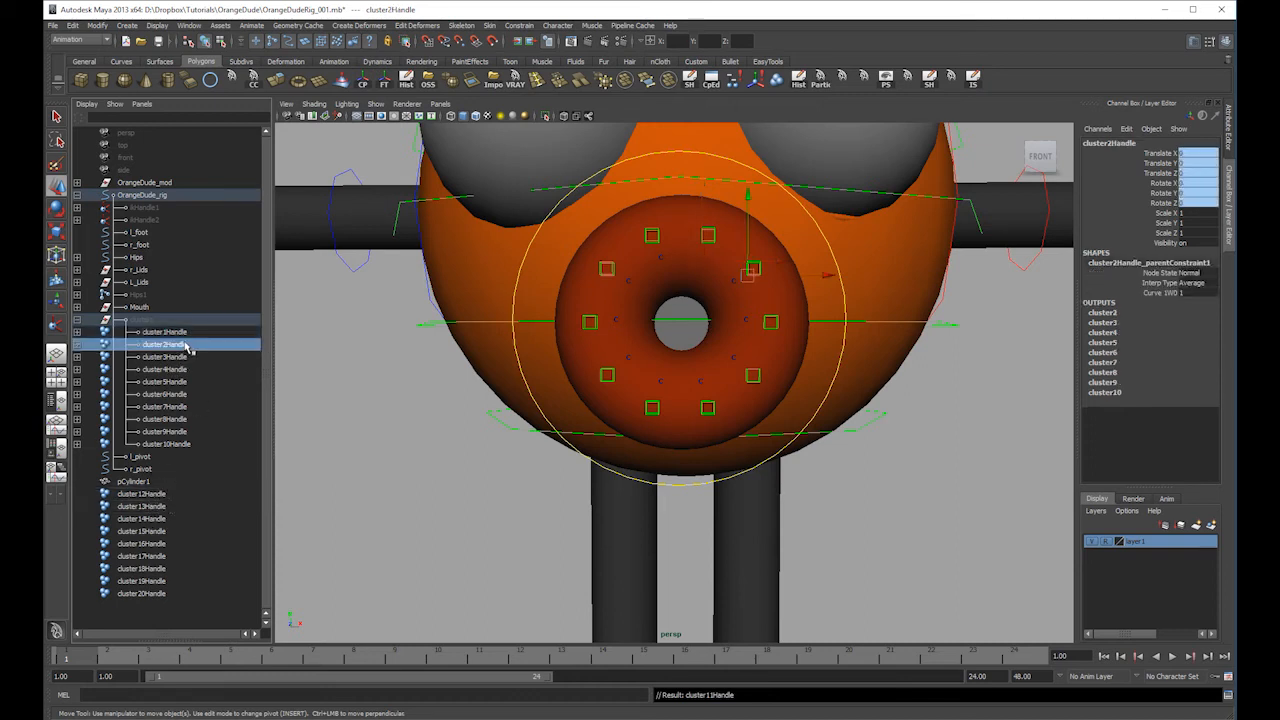
{"action": "left_click", "coordinate": [150, 595]}
{"action": "middle_click_drag", "start_coordinate": [162, 596], "coordinate": [181, 344]}
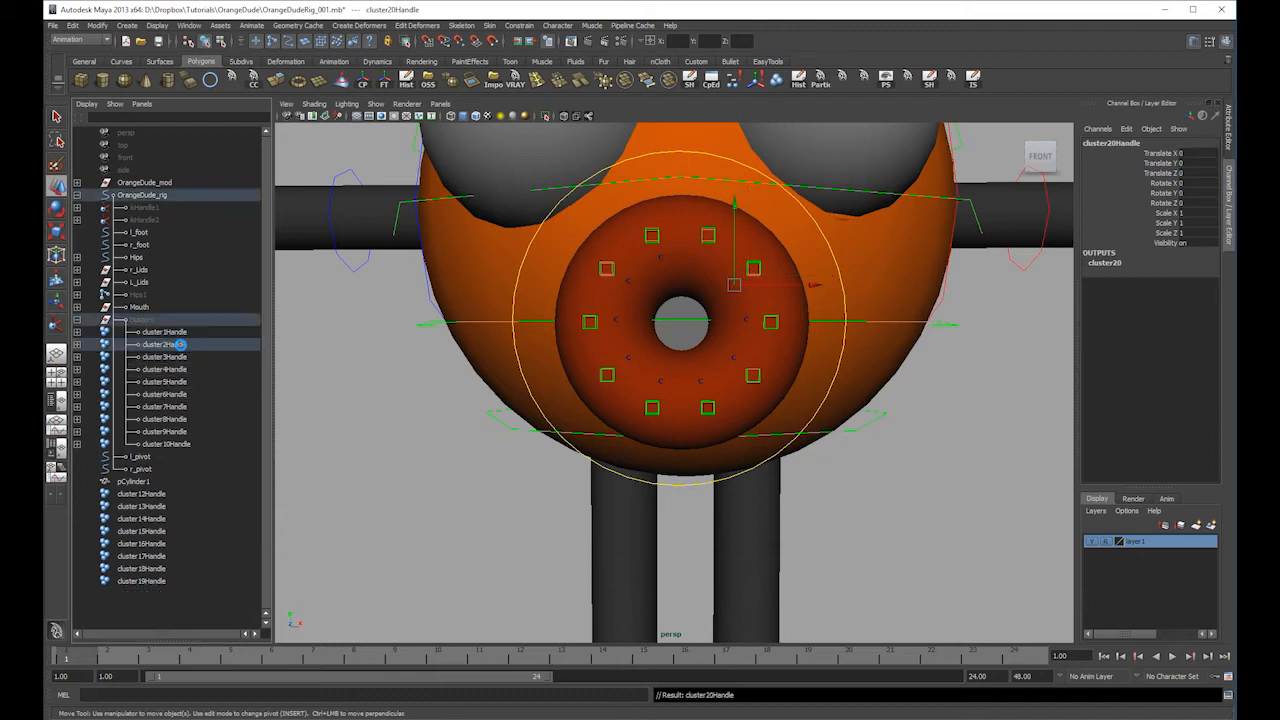
{"action": "left_click", "coordinate": [135, 580]}
{"action": "middle_click_drag", "start_coordinate": [135, 580], "coordinate": [177, 357]}
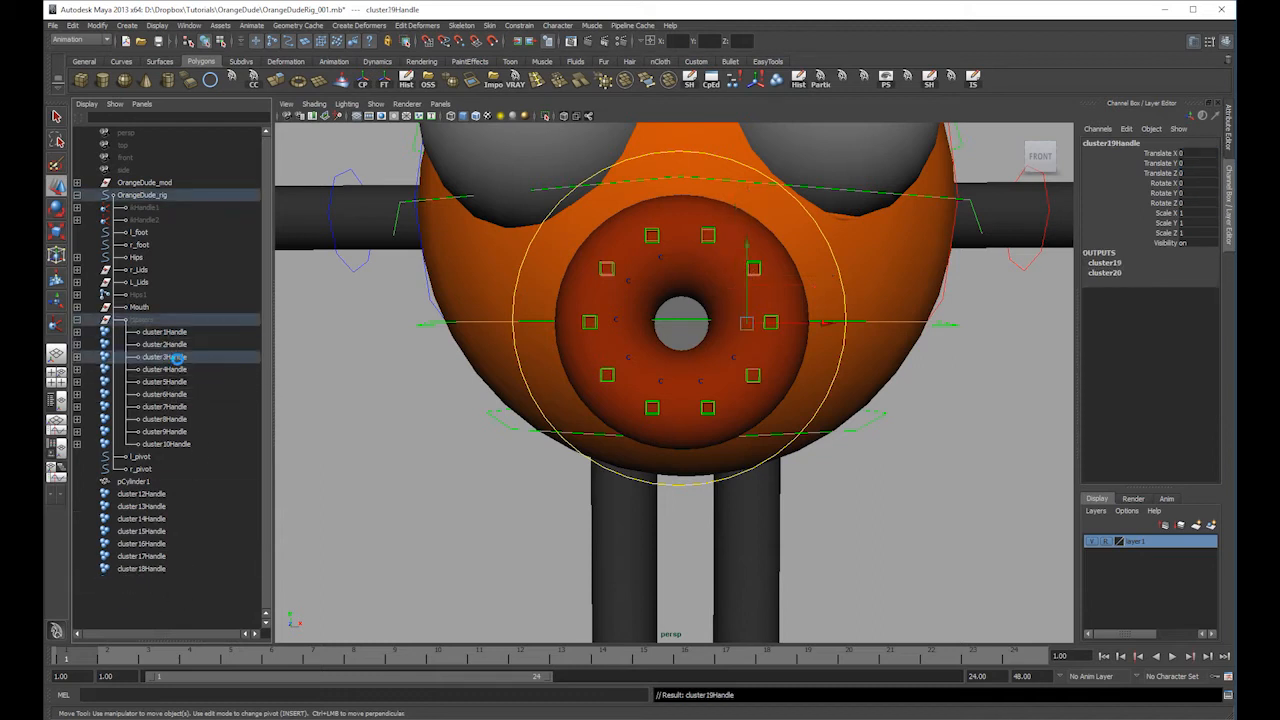
{"action": "left_click", "coordinate": [155, 578]}
{"action": "middle_click_drag", "start_coordinate": [160, 572], "coordinate": [184, 370]}
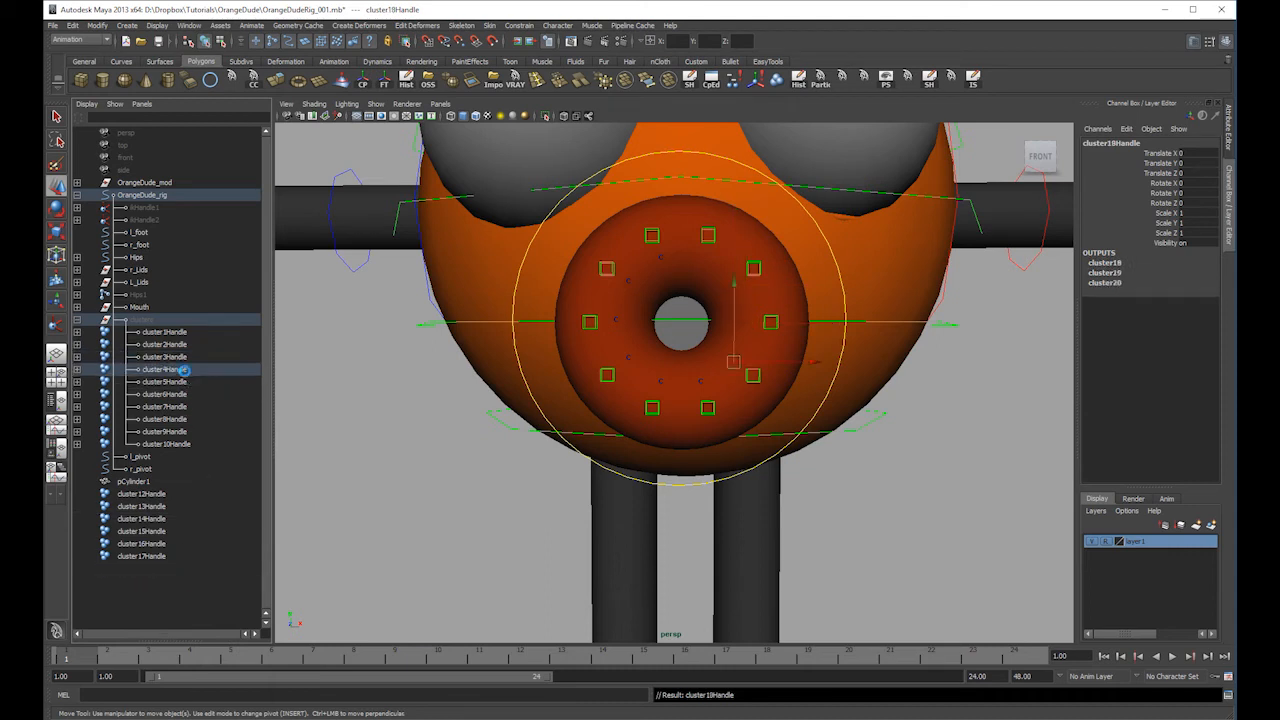
- Parent the remaining handles, cluster17Handle down to cluster12Handle, under the existing mouth clusters up to cluster10Handle
{"action": "left_click", "coordinate": [157, 562]}
{"action": "middle_click_drag", "start_coordinate": [157, 562], "coordinate": [185, 394]}
{"action": "middle_click_drag", "start_coordinate": [157, 531], "coordinate": [188, 411]}
{"action": "left_click", "coordinate": [157, 521]}
{"action": "middle_click_drag", "start_coordinate": [157, 521], "coordinate": [186, 420]}
{"action": "middle_click_drag", "start_coordinate": [163, 510], "coordinate": [191, 434]}
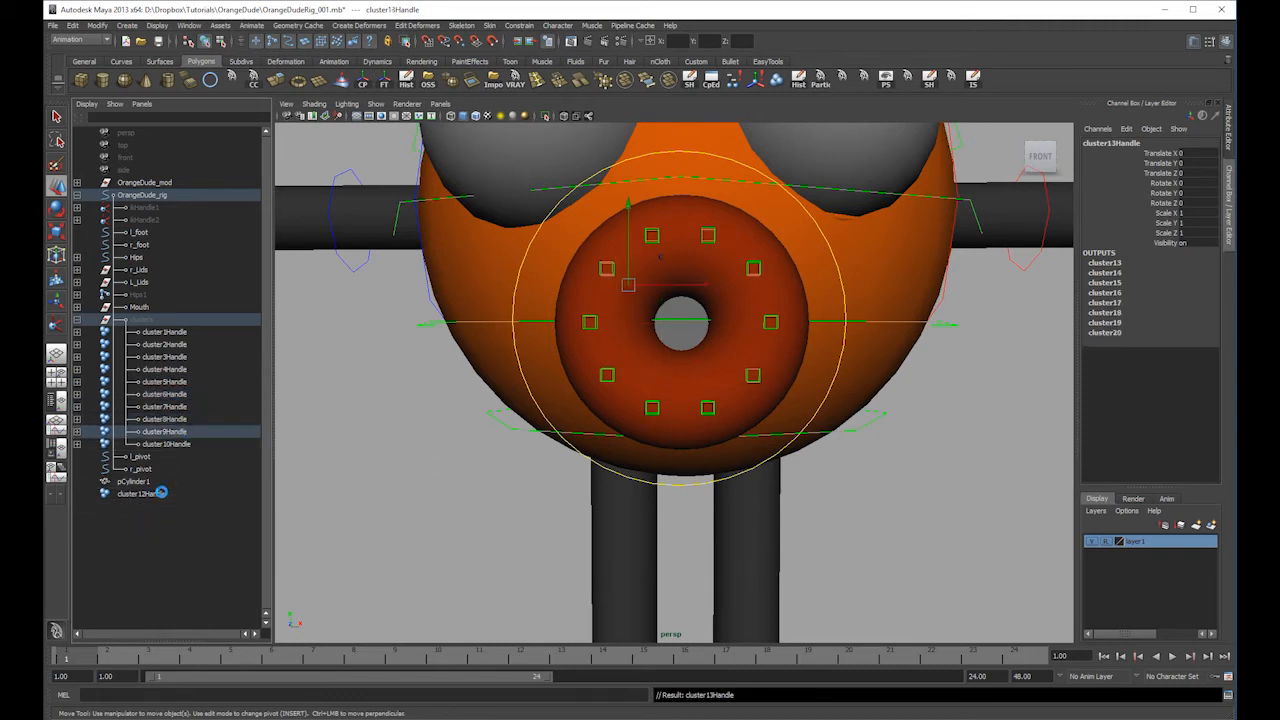
{"action": "middle_click_drag", "start_coordinate": [163, 491], "coordinate": [193, 456]}
- Test the mouth clusters by scaling the Mouth control, undo the scaling and inspect the mouth in wireframe
{"action": "scroll", "coordinate": [723, 278], "scroll_direction": "down", "scroll_amount": 4}
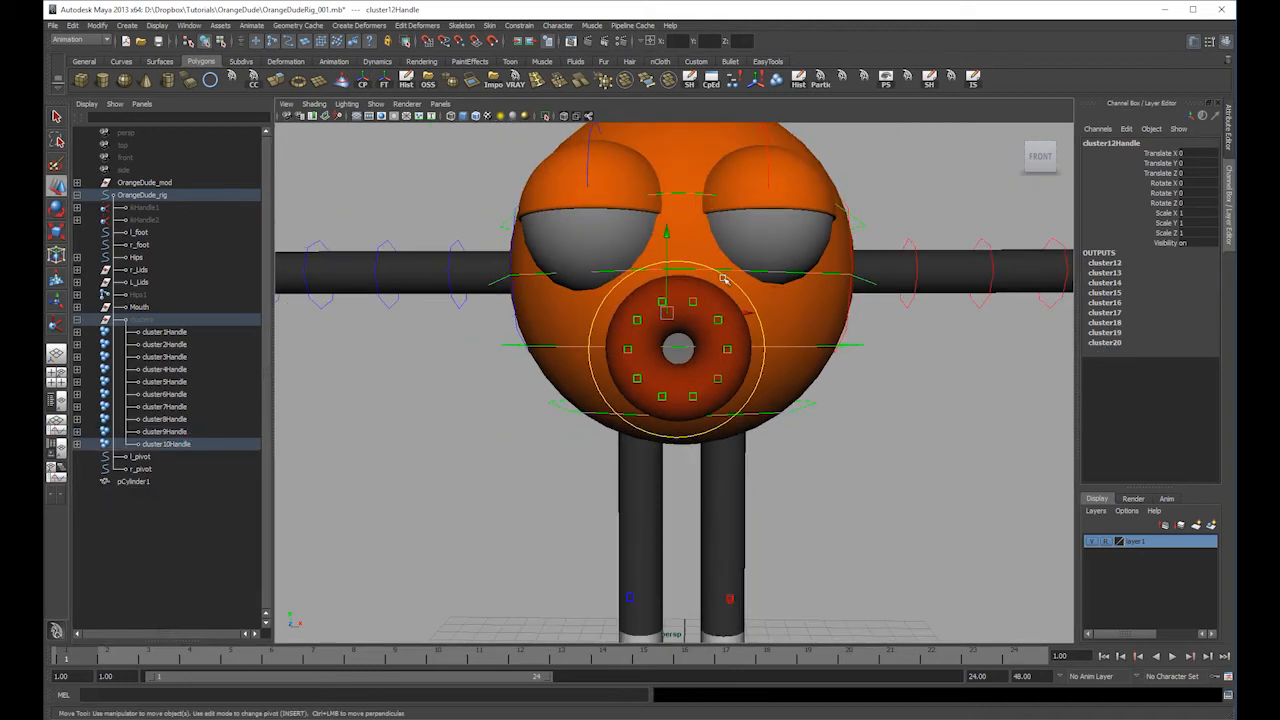
{"action": "left_click", "coordinate": [716, 268]}
{"action": "key", "text": "r"}
{"action": "left_click_drag", "start_coordinate": [676, 349], "coordinate": [832, 301]}
{"action": "key", "text": "ctrl+z"}
{"action": "key", "text": "4"}
{"action": "left_click_drag", "start_coordinate": [686, 348], "coordinate": [956, 359], "text": "alt"}
{"action": "key", "text": "ctrl+z"}
{"action": "left_click", "coordinate": [1041, 157]}
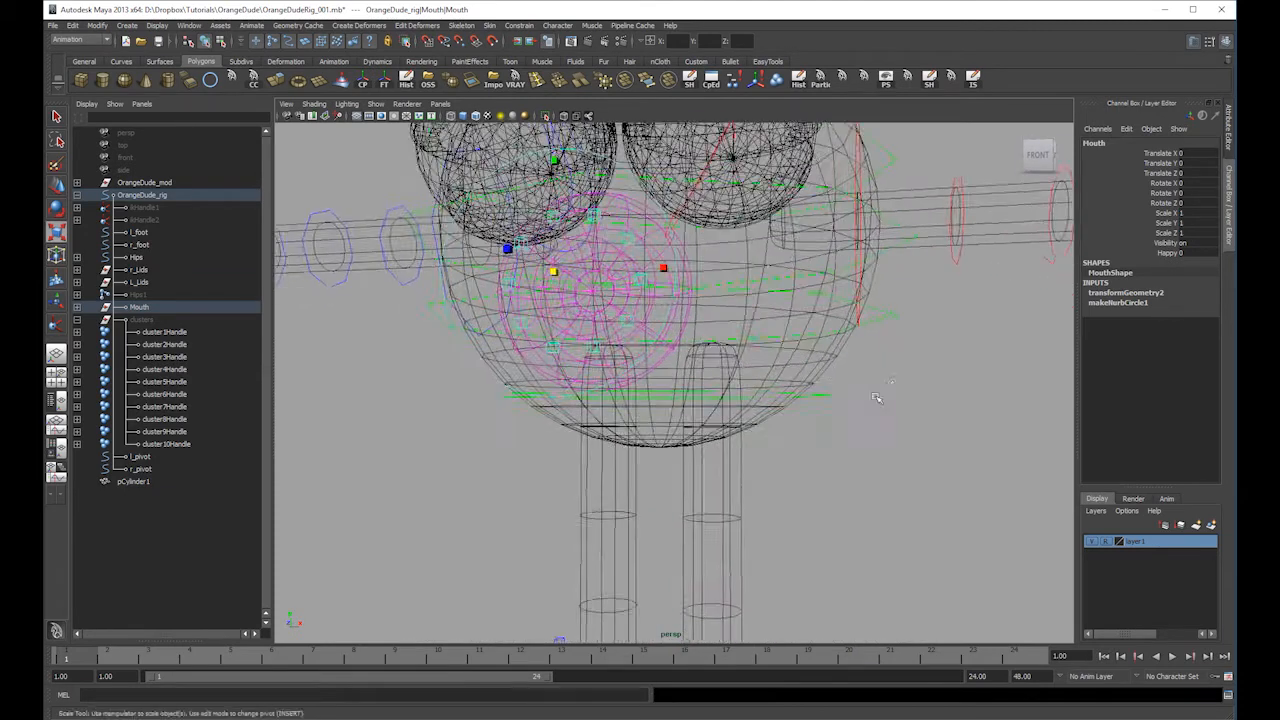
- Check in the shaded scene's outliner which new cluster handles are parented under each original mouth cluster
{"action": "key", "text": "5"}
{"action": "left_click", "coordinate": [77, 331]}
{"action": "left_click", "coordinate": [77, 369]}
{"action": "left_click", "coordinate": [77, 406]}
{"action": "left_click", "coordinate": [77, 443]}
{"action": "left_click", "coordinate": [77, 369]}
{"action": "left_click", "coordinate": [77, 381]}
{"action": "left_click", "coordinate": [77, 394]}
{"action": "left_click", "coordinate": [77, 331]}
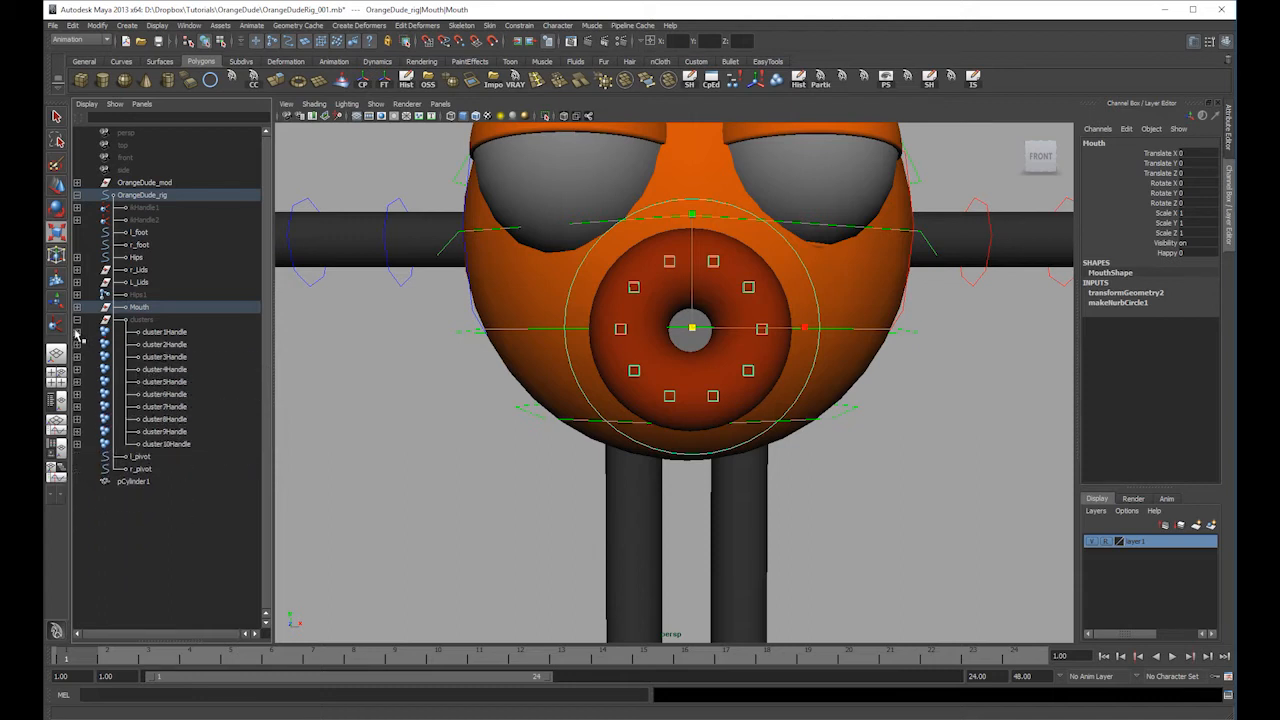
- Undo the cluster handle parenting, keeping only cluster11Handle under cluster1Handle
{"action": "key", "text": "ctrl+z"}
{"action": "key", "text": "ctrl+z"}
{"action": "key", "text": "ctrl+z"}
{"action": "key", "text": "ctrl+z"}
{"action": "key", "text": "ctrl+z"}
{"action": "key", "text": "ctrl+z"}
{"action": "key", "text": "ctrl+z"}
{"action": "key", "text": "ctrl+z"}
{"action": "key", "text": "ctrl+z"}
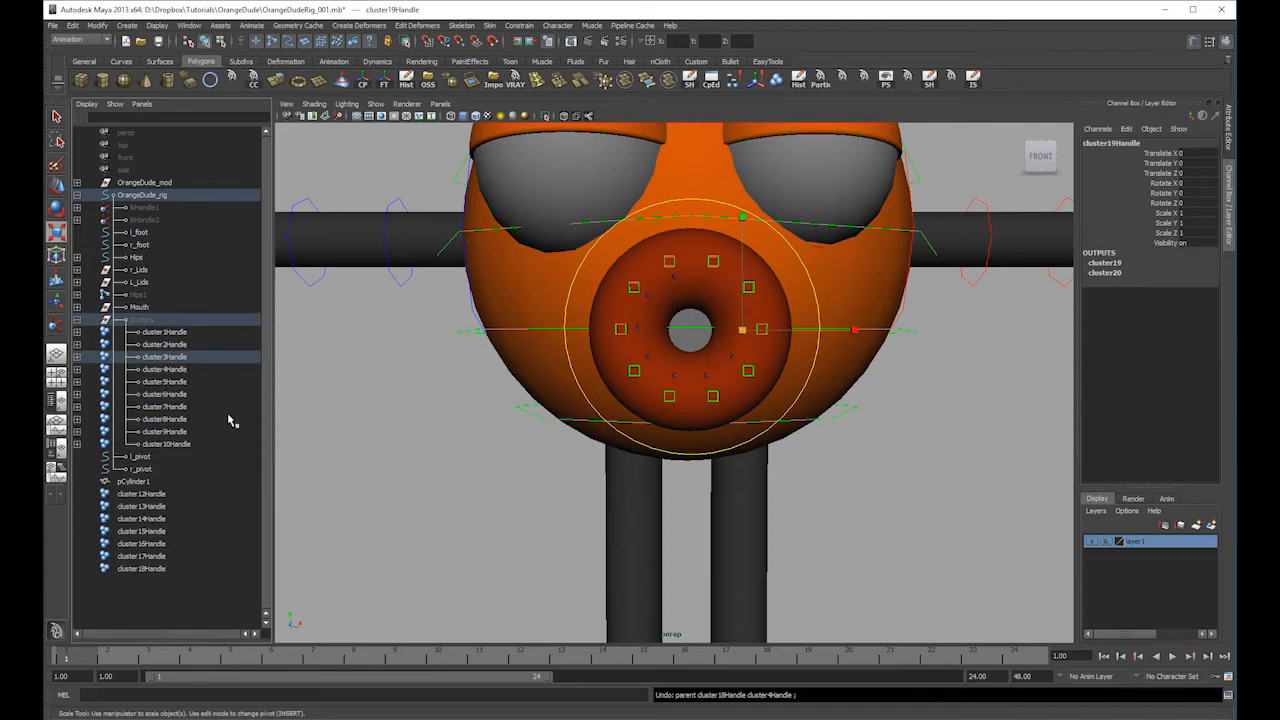
- Compare the positions of the new and original cluster handles, and examine the children of cluster1Handle
{"action": "left_click_drag", "start_coordinate": [168, 492], "coordinate": [170, 505]}
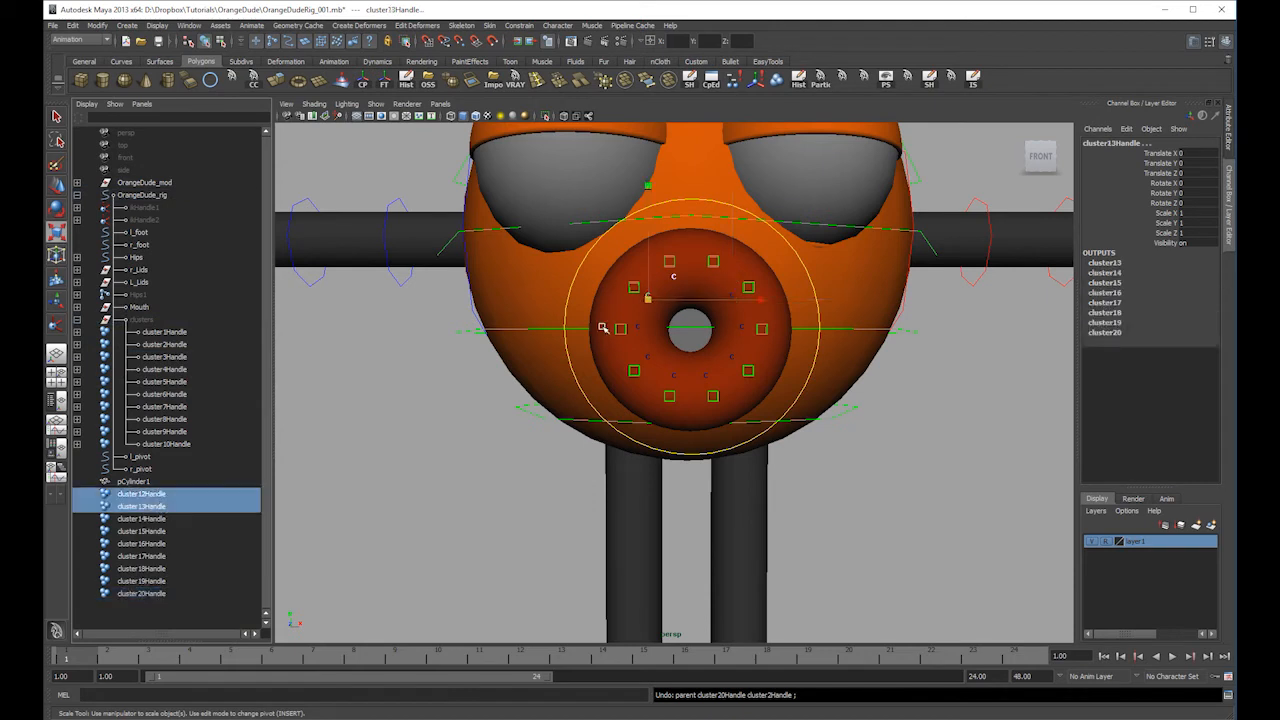
{"action": "left_click", "coordinate": [168, 494]}
{"action": "left_click", "coordinate": [164, 332]}
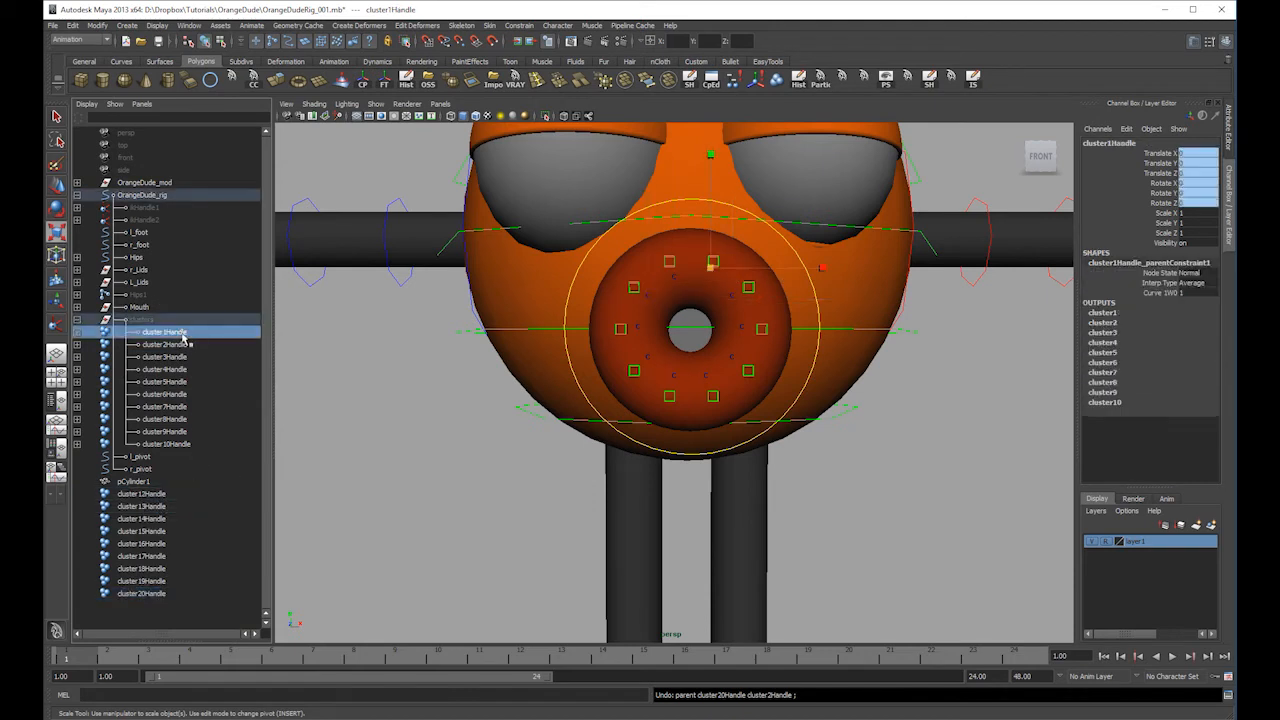
{"action": "left_click", "coordinate": [181, 346]}
{"action": "left_click", "coordinate": [182, 333]}
{"action": "left_click", "coordinate": [77, 332]}
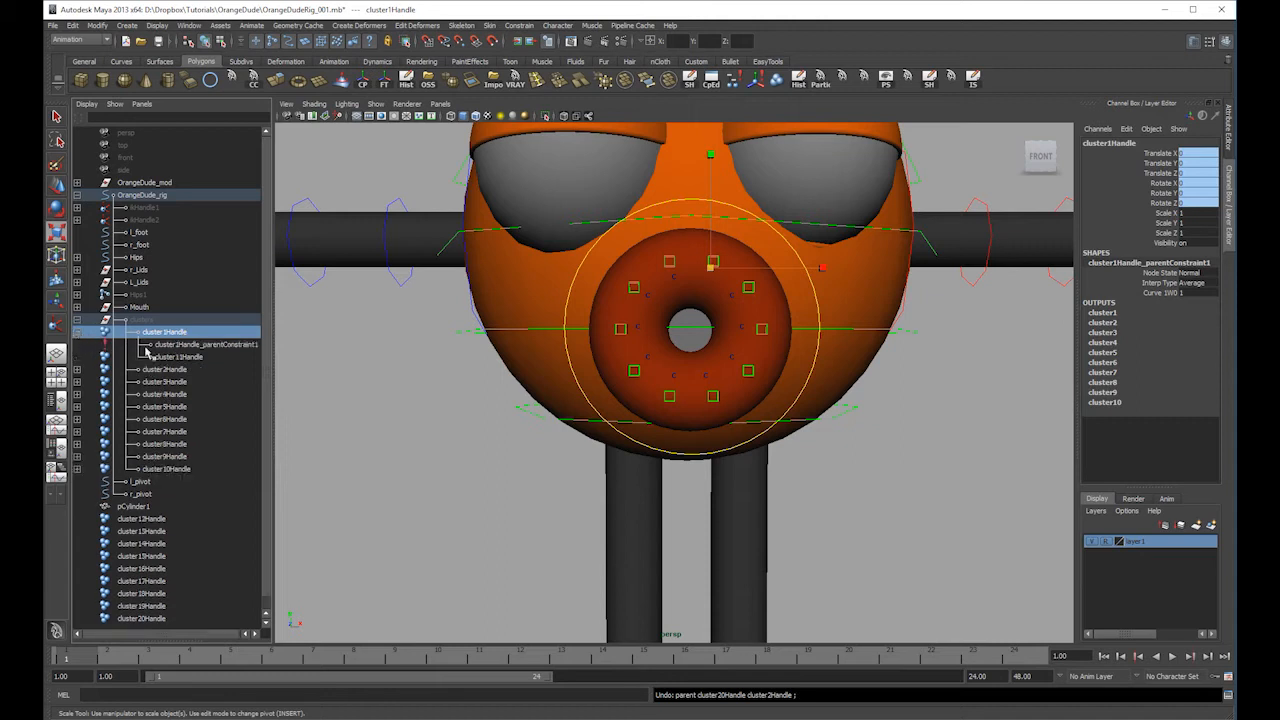
{"action": "left_click", "coordinate": [180, 357]}
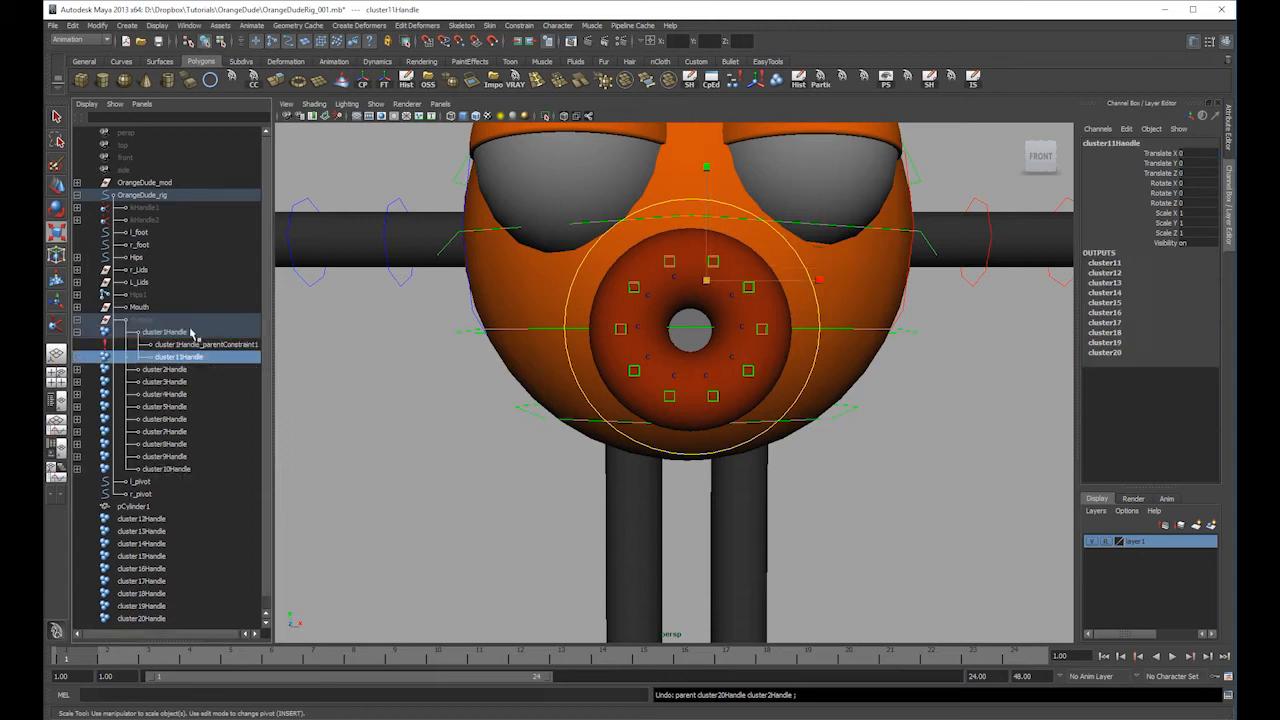
{"action": "left_click", "coordinate": [192, 333]}
{"action": "left_click", "coordinate": [184, 370]}
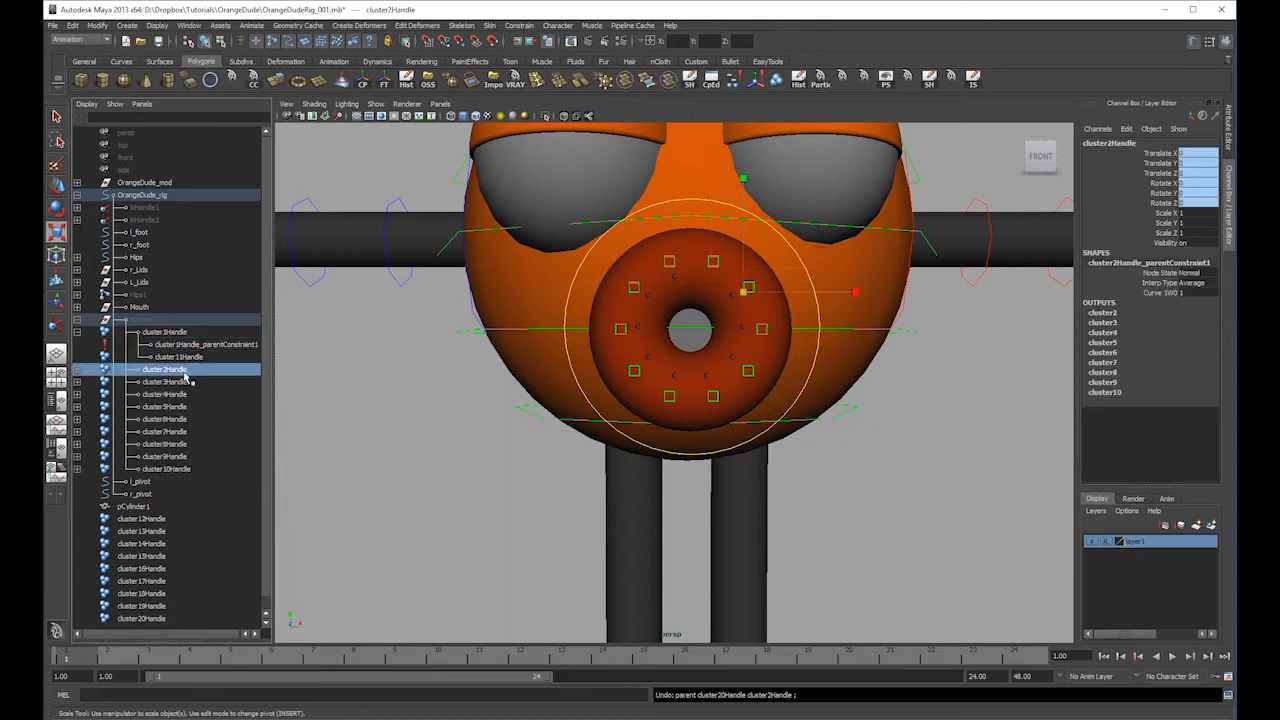
- Parent cluster20Handle under cluster2Handle and select cluster3Handle
{"action": "left_click", "coordinate": [167, 620]}
{"action": "middle_click_drag", "start_coordinate": [160, 626], "coordinate": [187, 381]}
{"action": "left_click", "coordinate": [178, 384]}
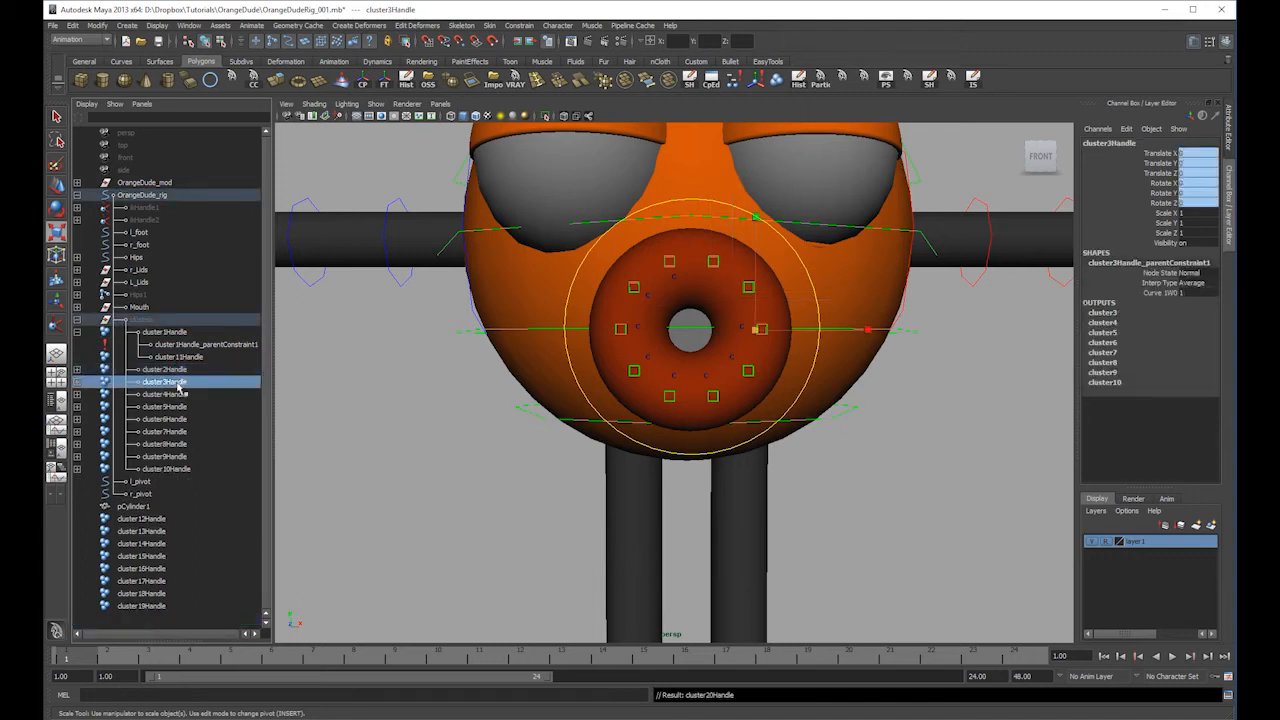
- Parent cluster19Handle under cluster3Handle and cluster12Handle under cluster4Handle
{"action": "left_click", "coordinate": [160, 607]}
{"action": "middle_click_drag", "start_coordinate": [157, 614], "coordinate": [182, 385]}
{"action": "left_click", "coordinate": [178, 384]}
{"action": "left_click", "coordinate": [160, 594]}
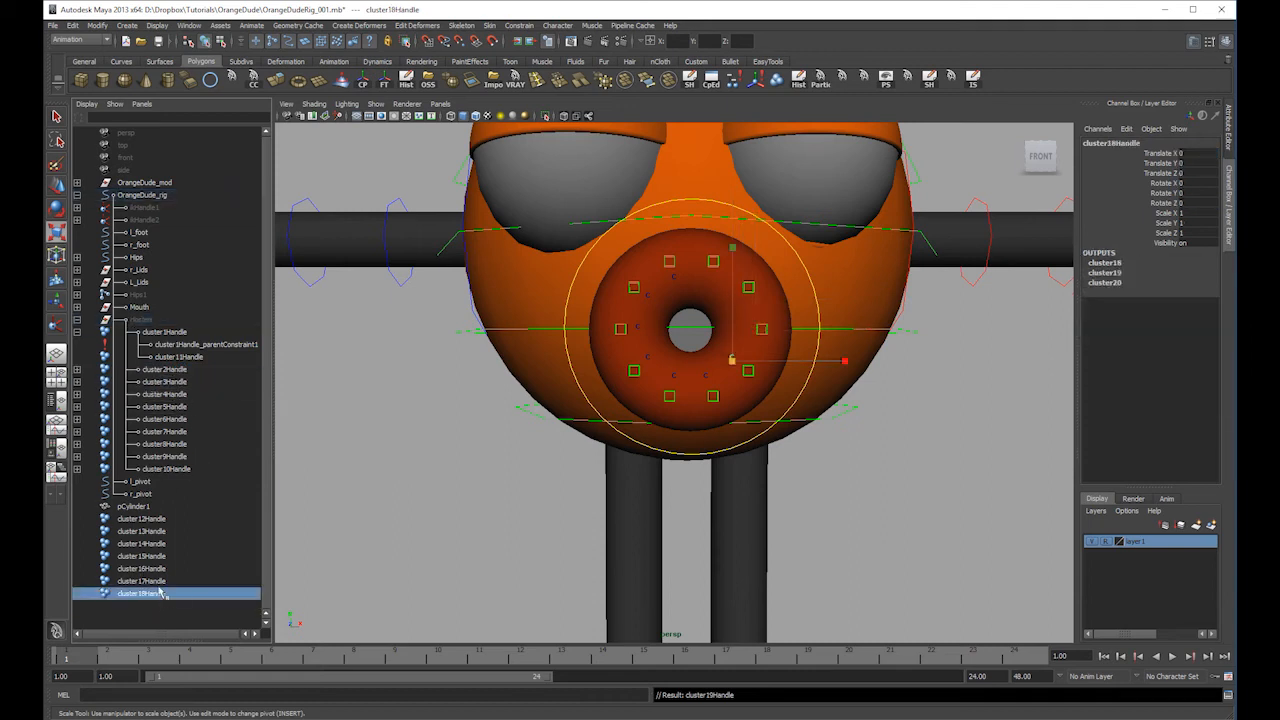
{"action": "left_click", "coordinate": [165, 394]}
{"action": "left_click", "coordinate": [150, 521]}
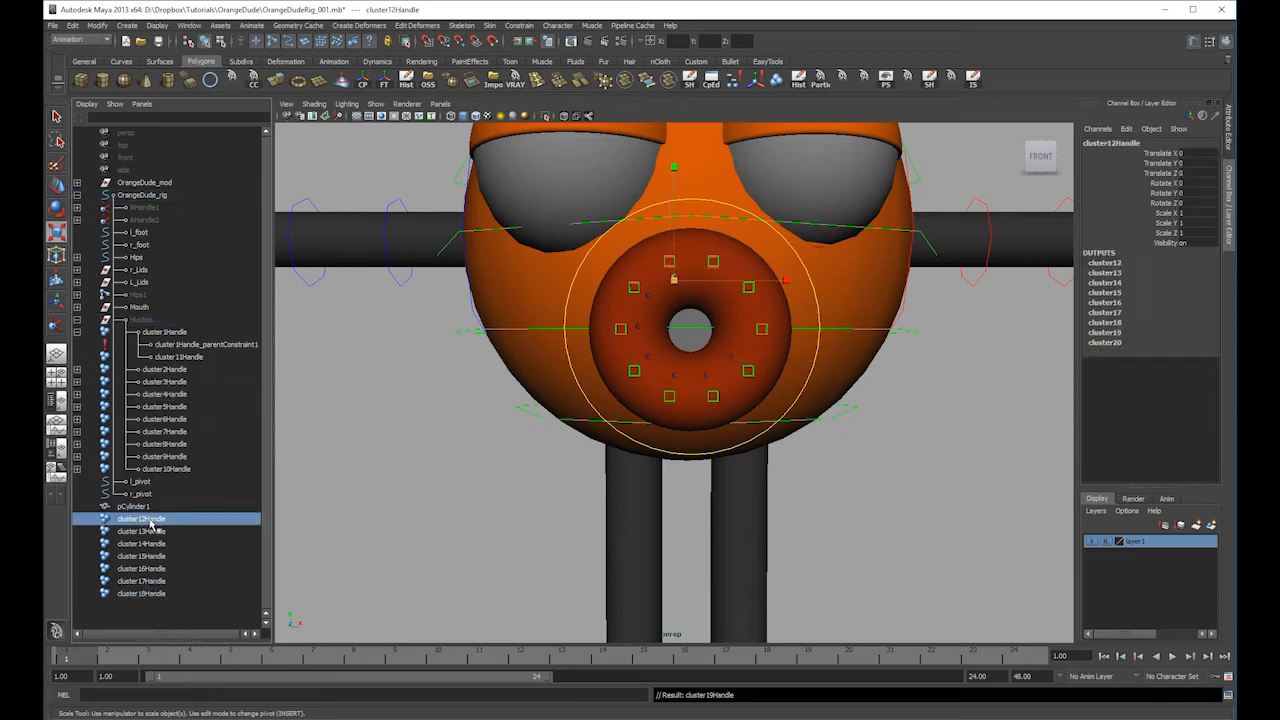
{"action": "key", "text": "ctrl+z"}
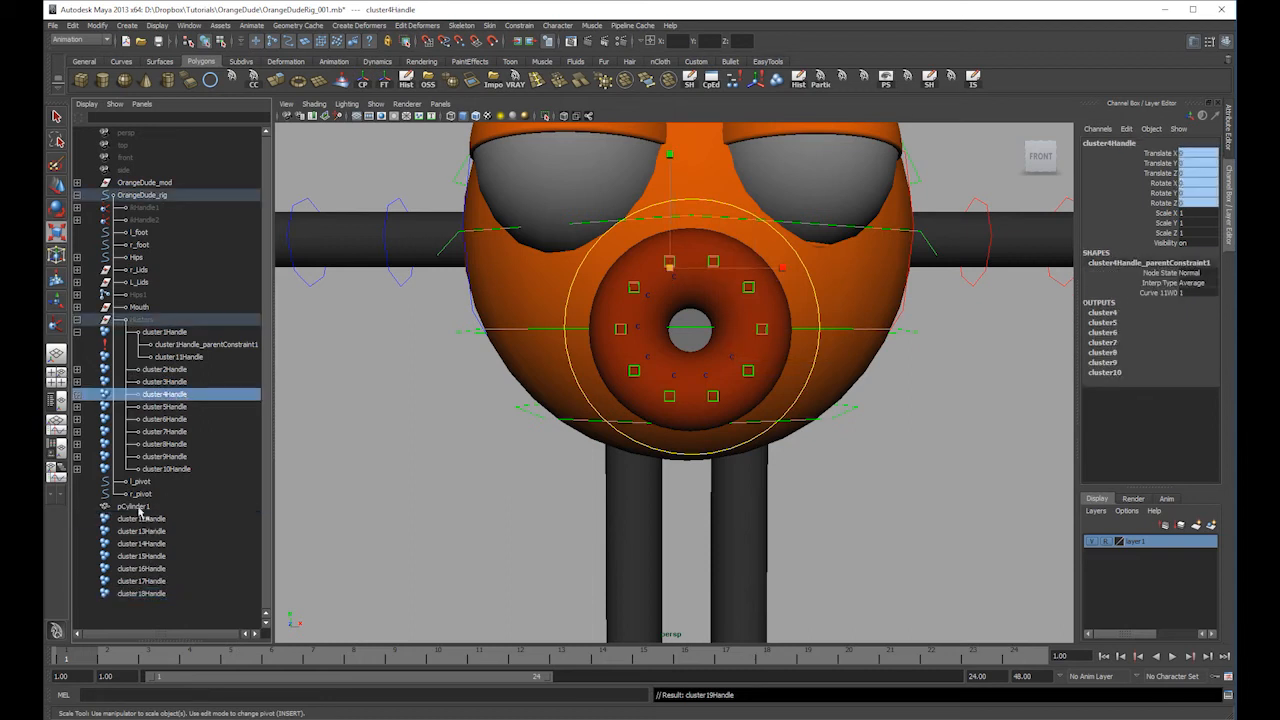
{"action": "middle_click_drag", "start_coordinate": [150, 521], "coordinate": [180, 406]}
- Parent cluster13Handle under cluster5Handle and cluster14Handle under cluster6Handle
{"action": "left_click", "coordinate": [172, 406]}
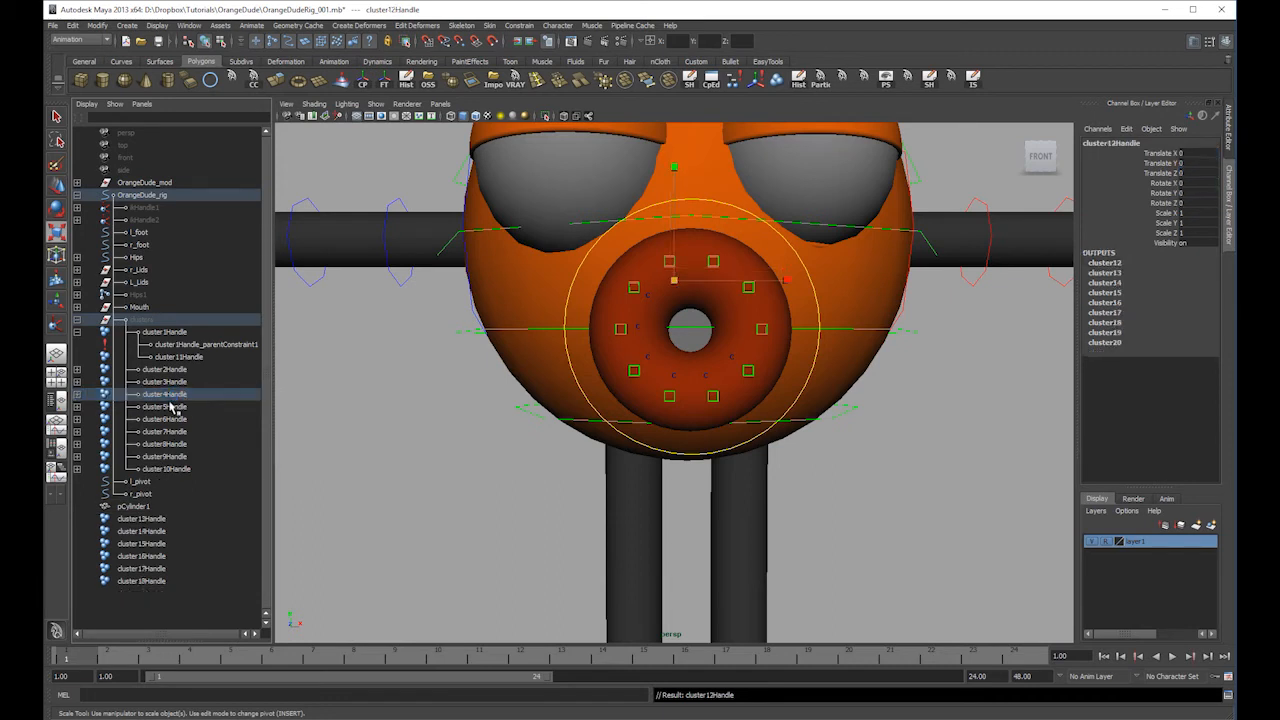
{"action": "left_click", "coordinate": [152, 519]}
{"action": "middle_click_drag", "start_coordinate": [152, 522], "coordinate": [176, 408]}
{"action": "left_click", "coordinate": [165, 419]}
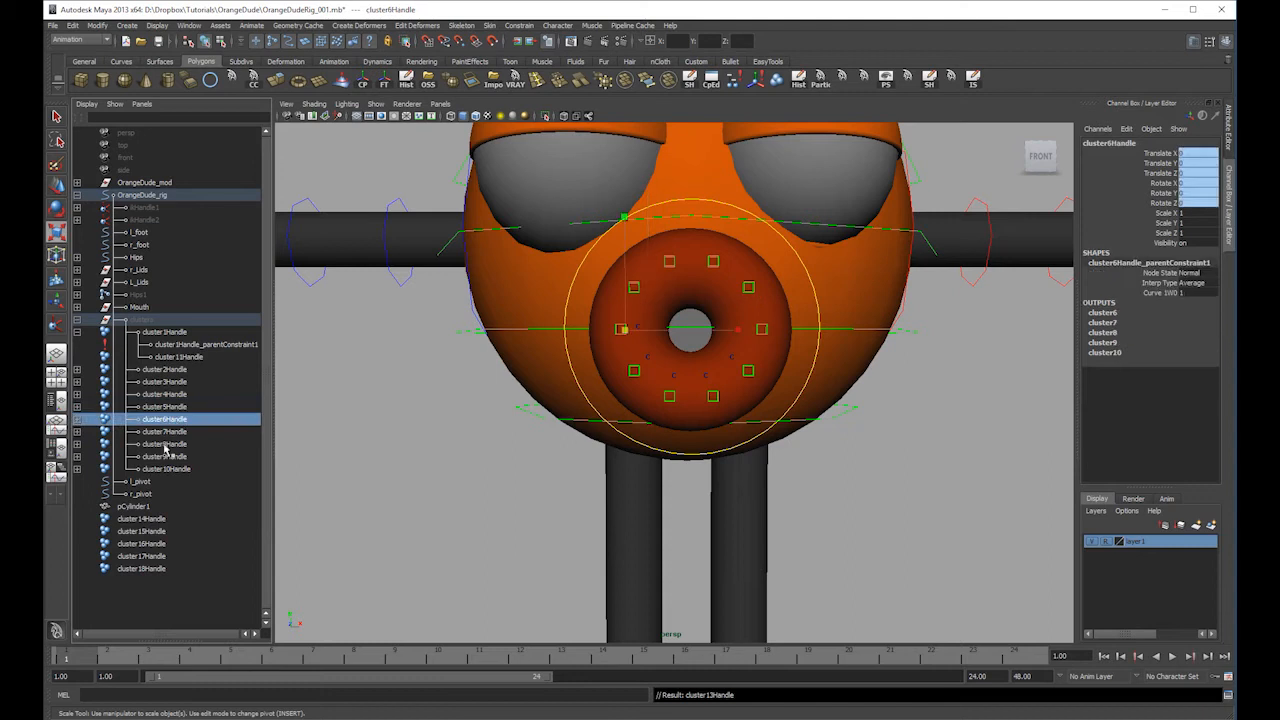
{"action": "left_click", "coordinate": [148, 521]}
{"action": "middle_click_drag", "start_coordinate": [150, 521], "coordinate": [178, 424]}
{"action": "left_click", "coordinate": [175, 421]}
- Parent cluster15Handle, cluster16Handle, cluster17Handle and cluster18Handle under cluster7Handle, cluster8Handle, cluster9Handle and cluster10Handle respectively
{"action": "left_click", "coordinate": [150, 519]}
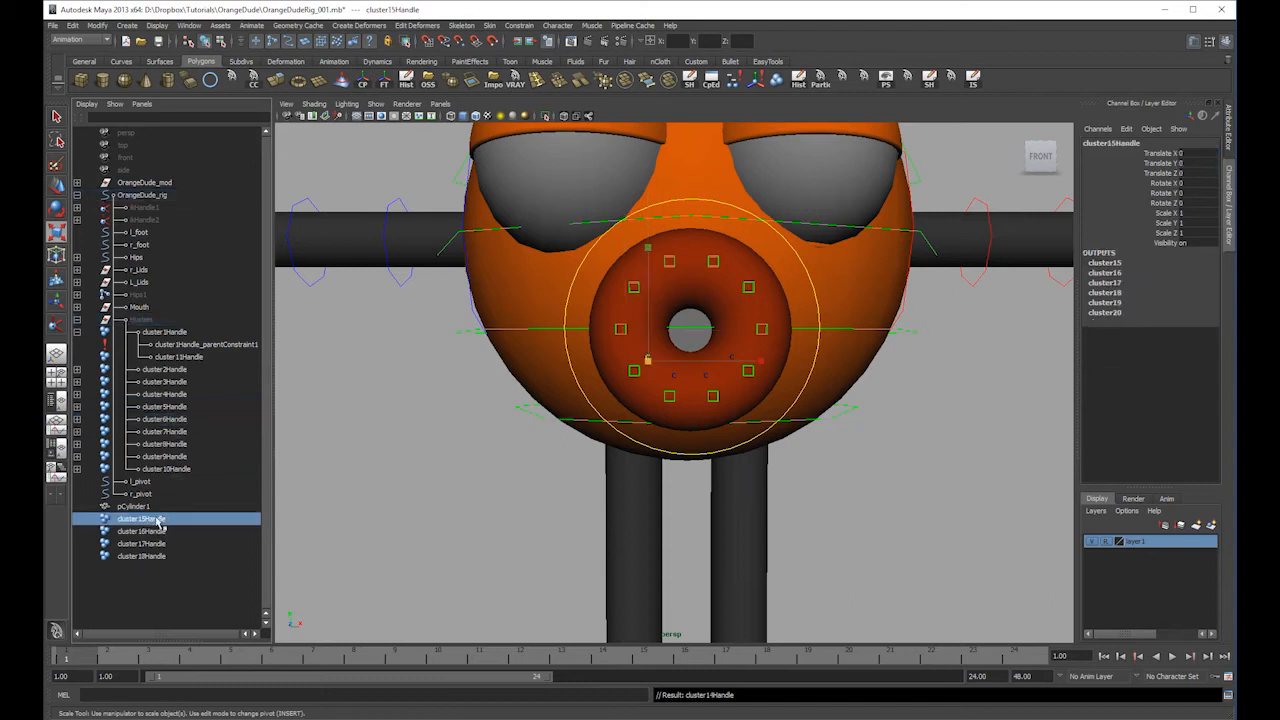
{"action": "left_click", "coordinate": [186, 432]}
{"action": "middle_click_drag", "start_coordinate": [181, 439], "coordinate": [173, 439]}
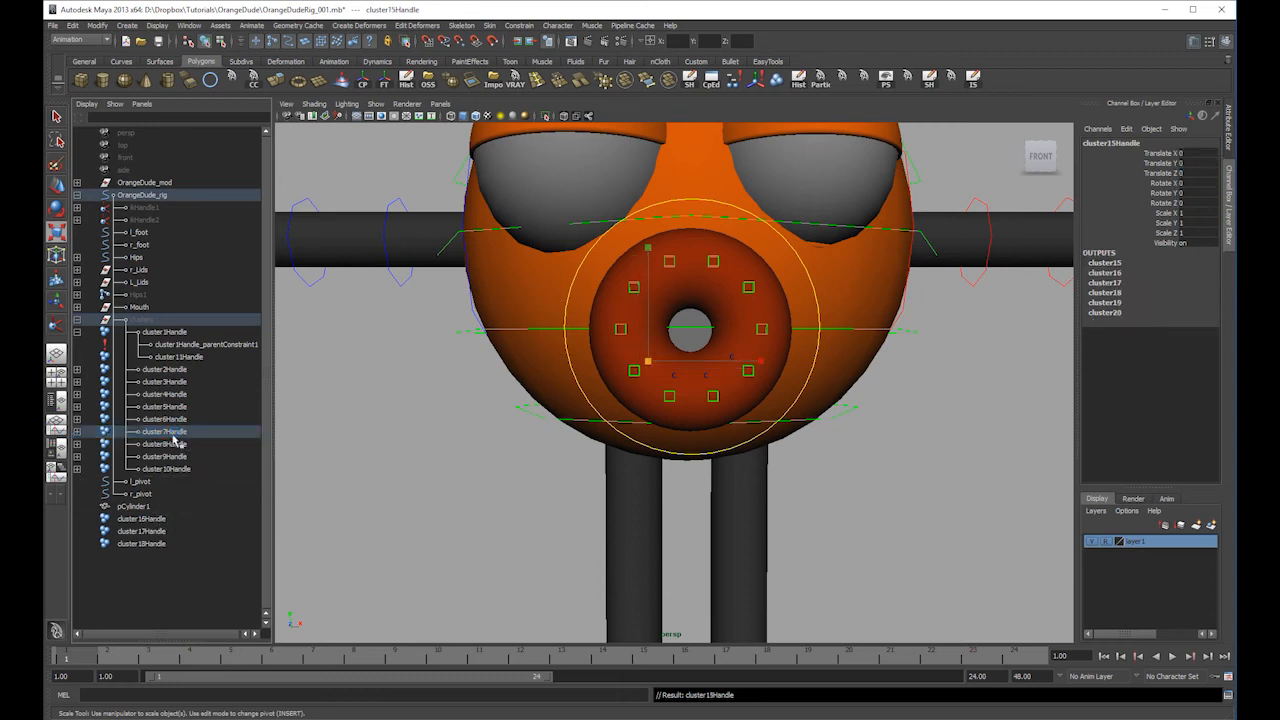
{"action": "middle_click_drag", "start_coordinate": [155, 524], "coordinate": [174, 444]}
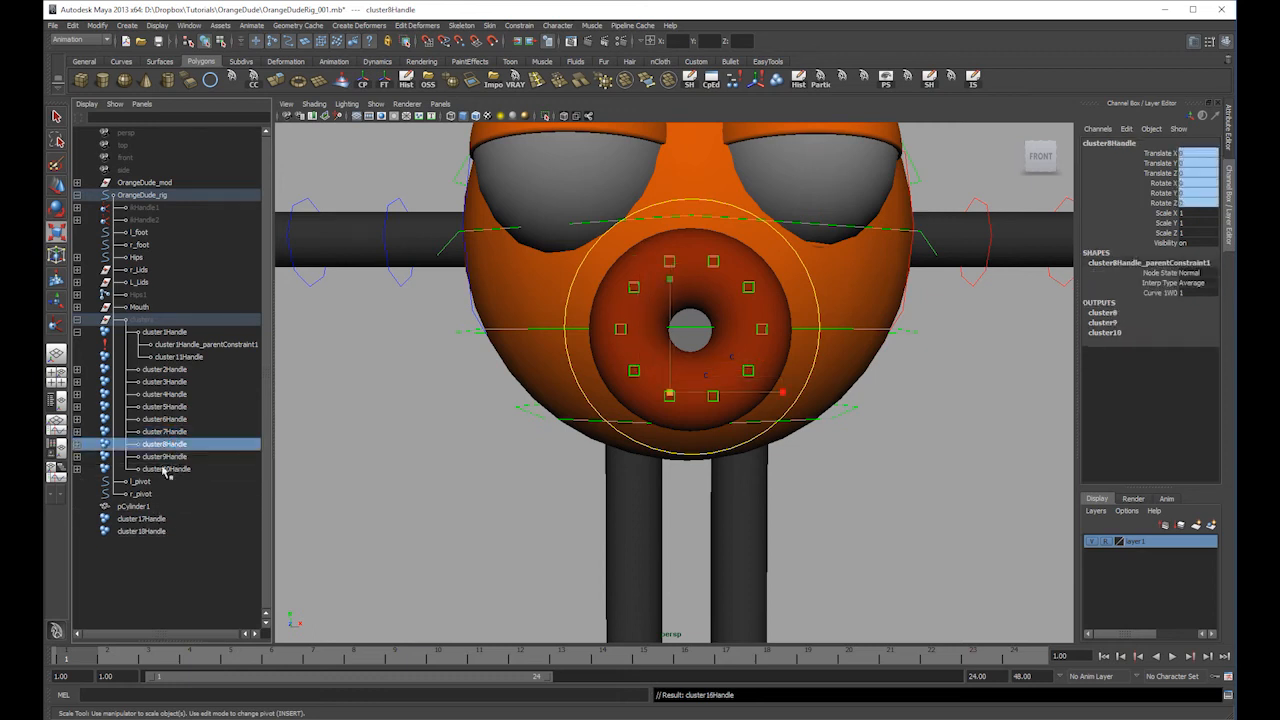
{"action": "middle_click_drag", "start_coordinate": [150, 524], "coordinate": [175, 455]}
{"action": "middle_click_drag", "start_coordinate": [166, 519], "coordinate": [188, 468]}
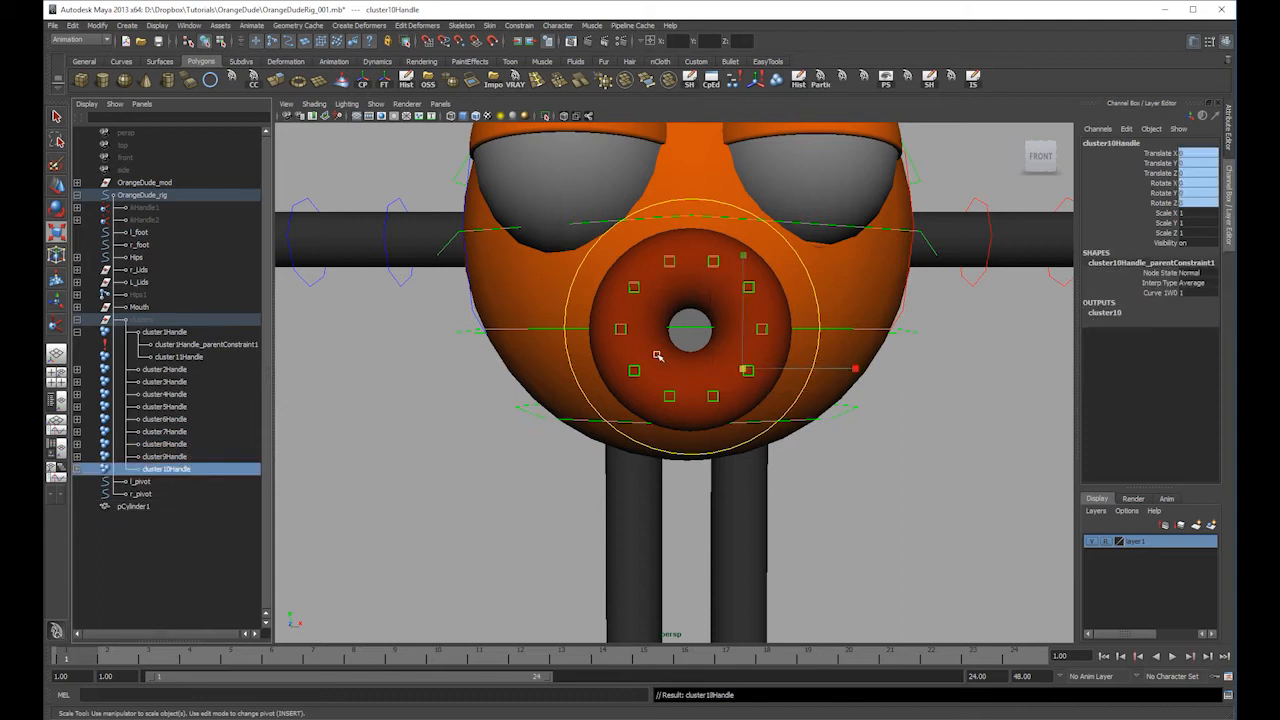
- Test the inner mouth piece by scaling the mouth control to about 1.66 and moving it about 4.7 forward in Z, and undo both
{"action": "right_click_drag", "start_coordinate": [733, 362], "coordinate": [689, 325], "text": "alt"}
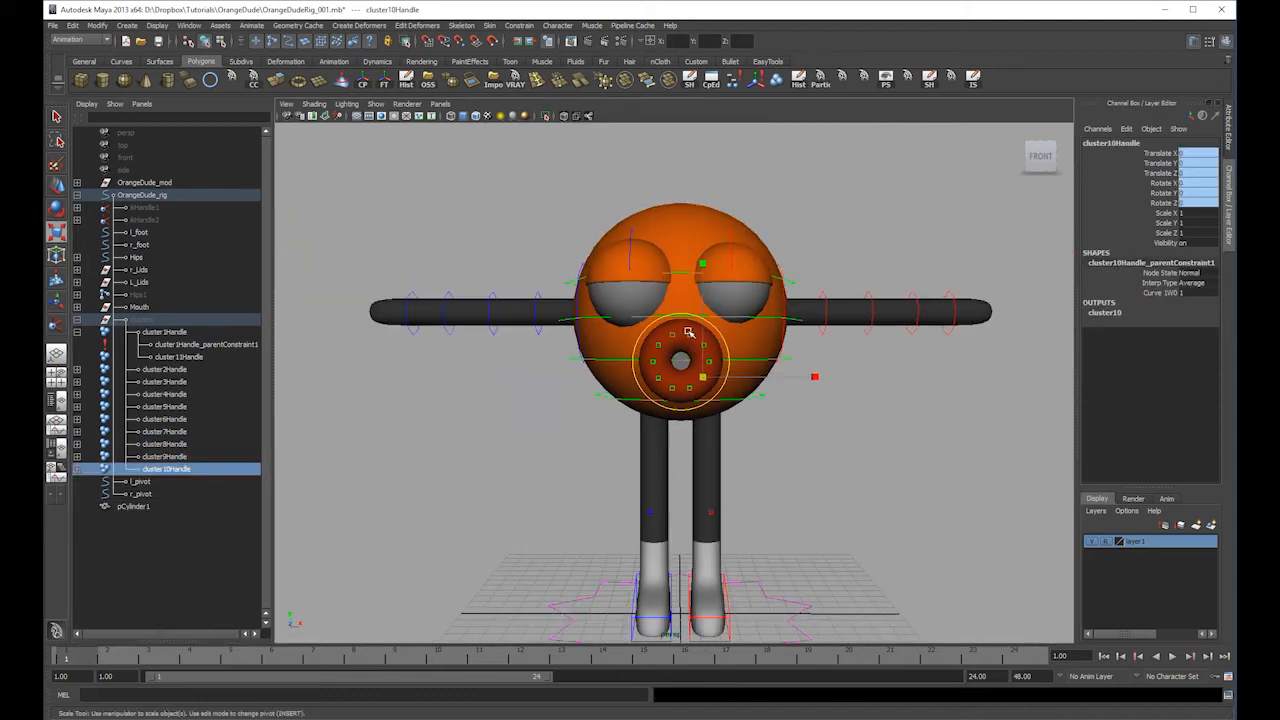
{"action": "left_click", "coordinate": [688, 314]}
{"action": "left_click_drag", "start_coordinate": [681, 362], "coordinate": [912, 444]}
{"action": "key", "text": "w"}
{"action": "left_click_drag", "start_coordinate": [800, 440], "coordinate": [738, 417], "text": "alt"}
{"action": "left_click", "coordinate": [689, 398]}
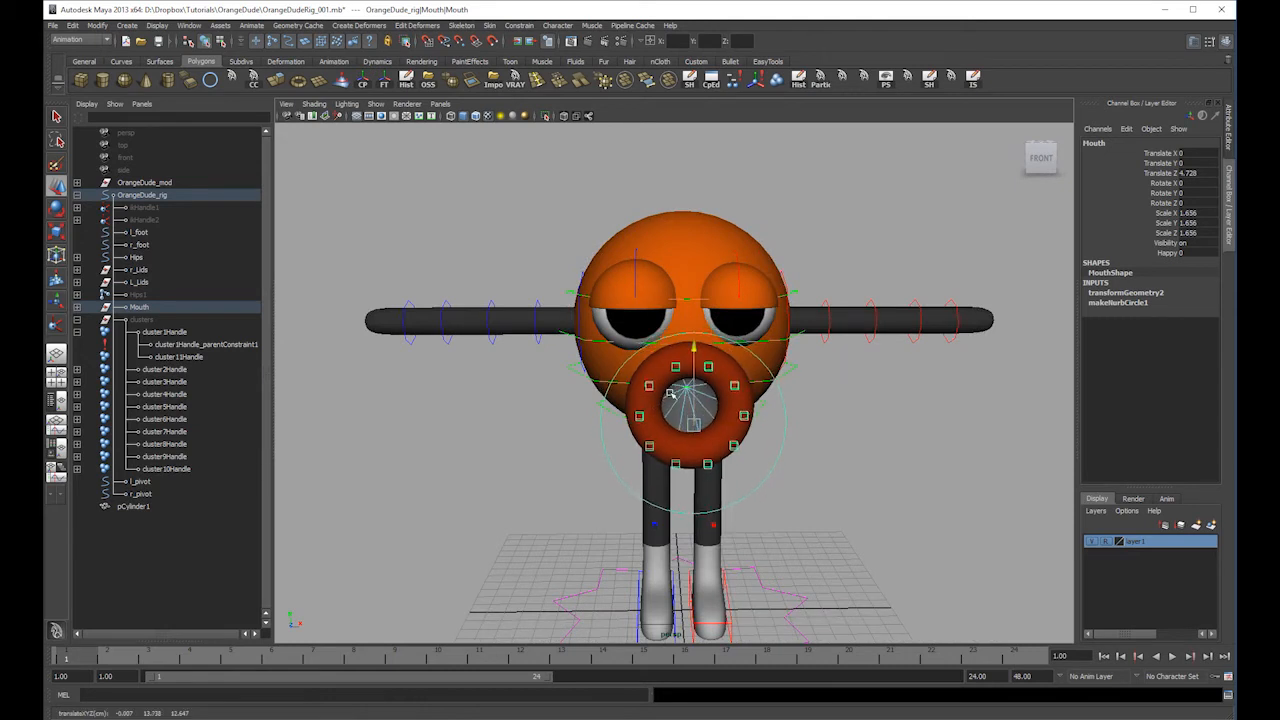
{"action": "key", "text": "ctrl+z"}
{"action": "key", "text": "ctrl+z"}
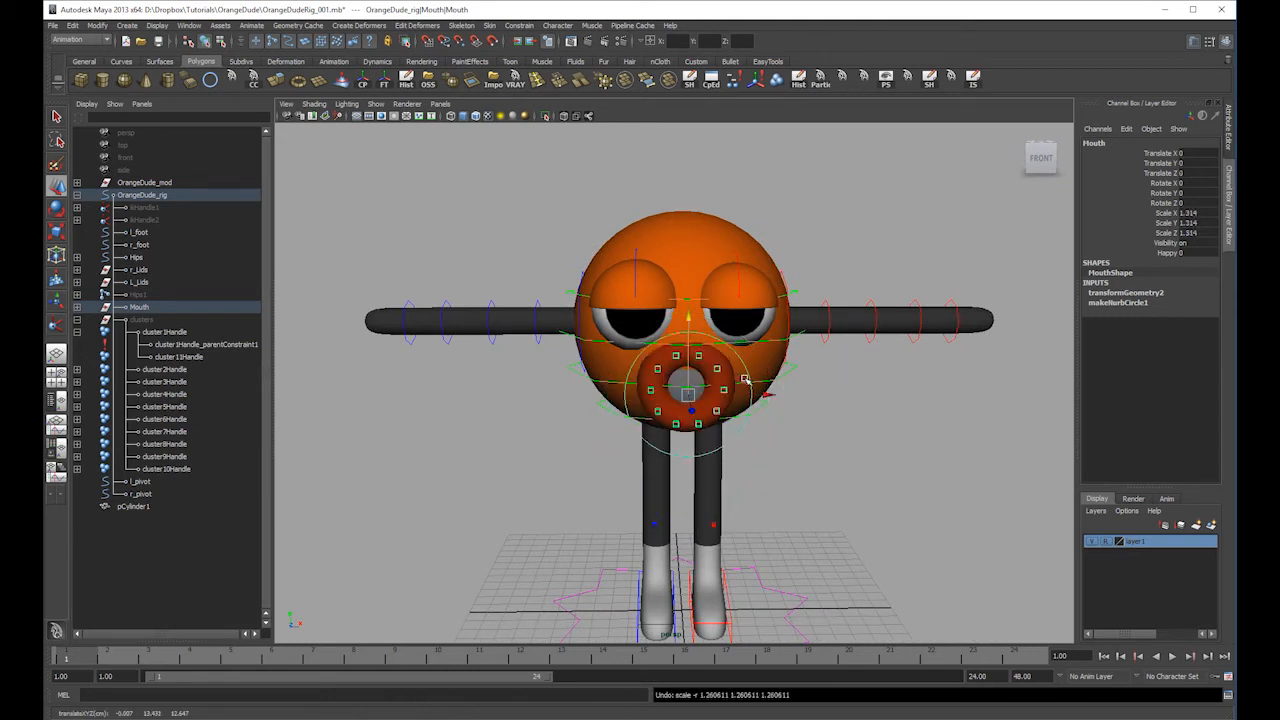
{"action": "key", "text": "ctrl+z"}
{"action": "scroll", "coordinate": [790, 378], "scroll_direction": "up", "scroll_amount": 3}
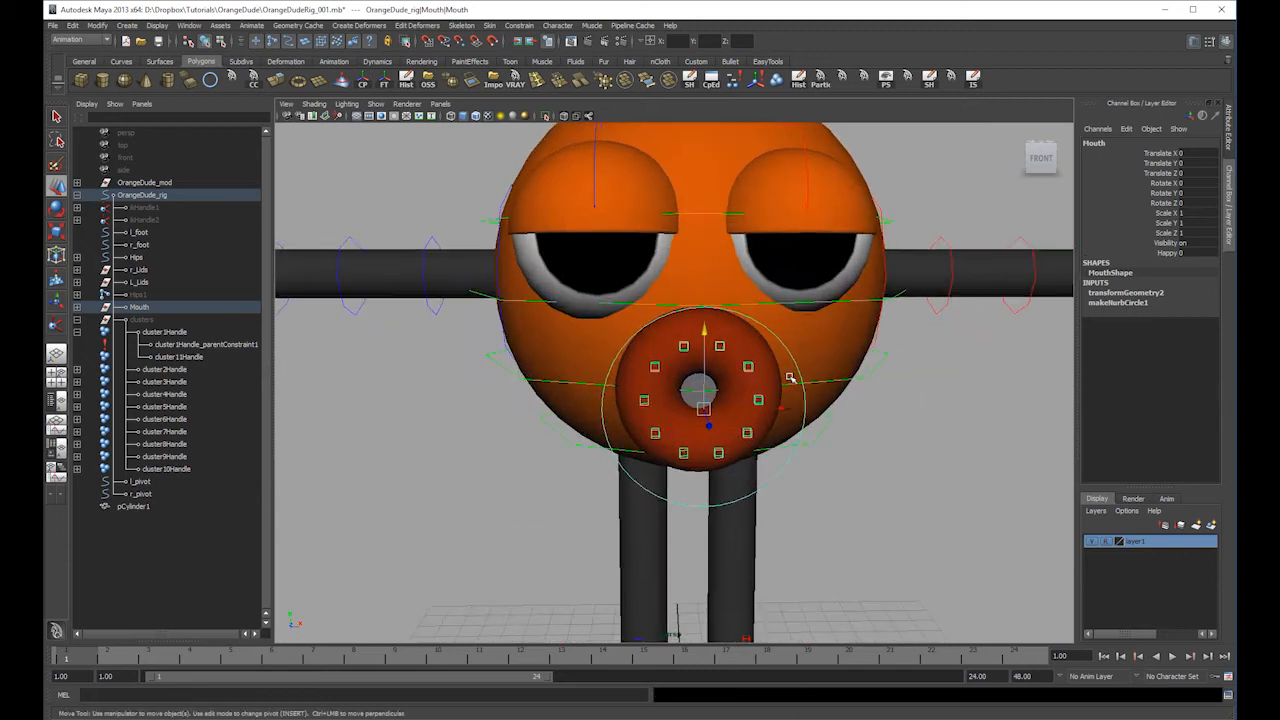
{"action": "left_click", "coordinate": [698, 381]}
{"action": "right_click_drag", "start_coordinate": [699, 387], "coordinate": [703, 355]}
{"action": "left_click_drag", "start_coordinate": [706, 390], "coordinate": [693, 338], "text": "alt"}
{"action": "left_click", "coordinate": [804, 230]}
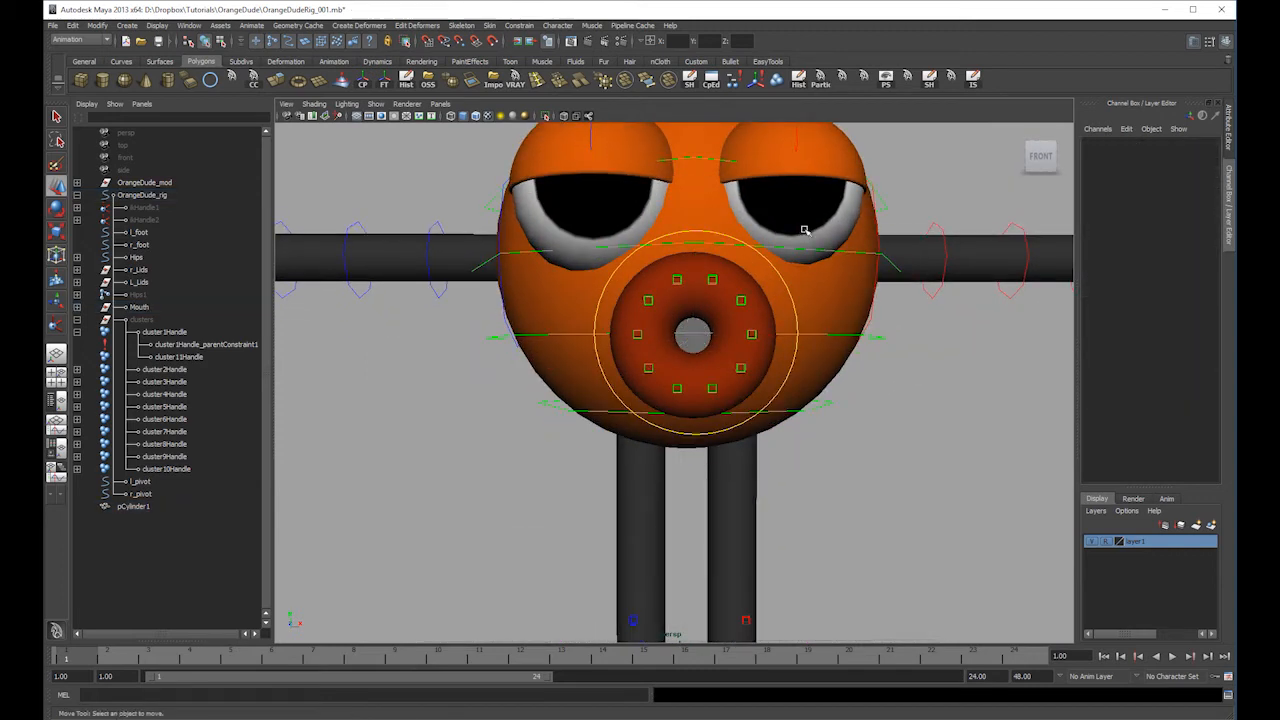
{"action": "left_click_drag", "start_coordinate": [696, 322], "coordinate": [720, 290], "text": "alt"}
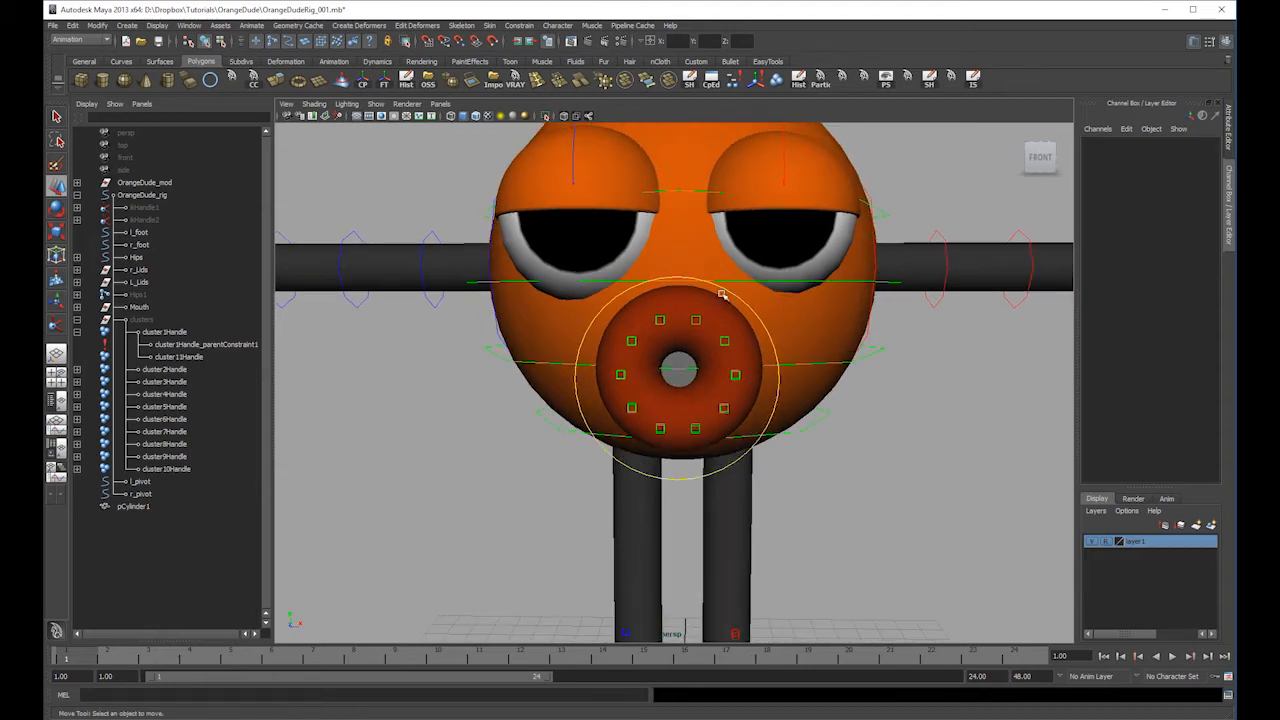
- Test the mouth deformation by scaling the mouth control to about 1.8 and moving it about 2.1 forward in Z
{"action": "left_click", "coordinate": [729, 287]}
{"action": "key", "text": "r"}
{"action": "key", "text": "4"}
{"action": "left_click_drag", "start_coordinate": [683, 383], "coordinate": [783, 350]}
{"action": "key", "text": "5"}
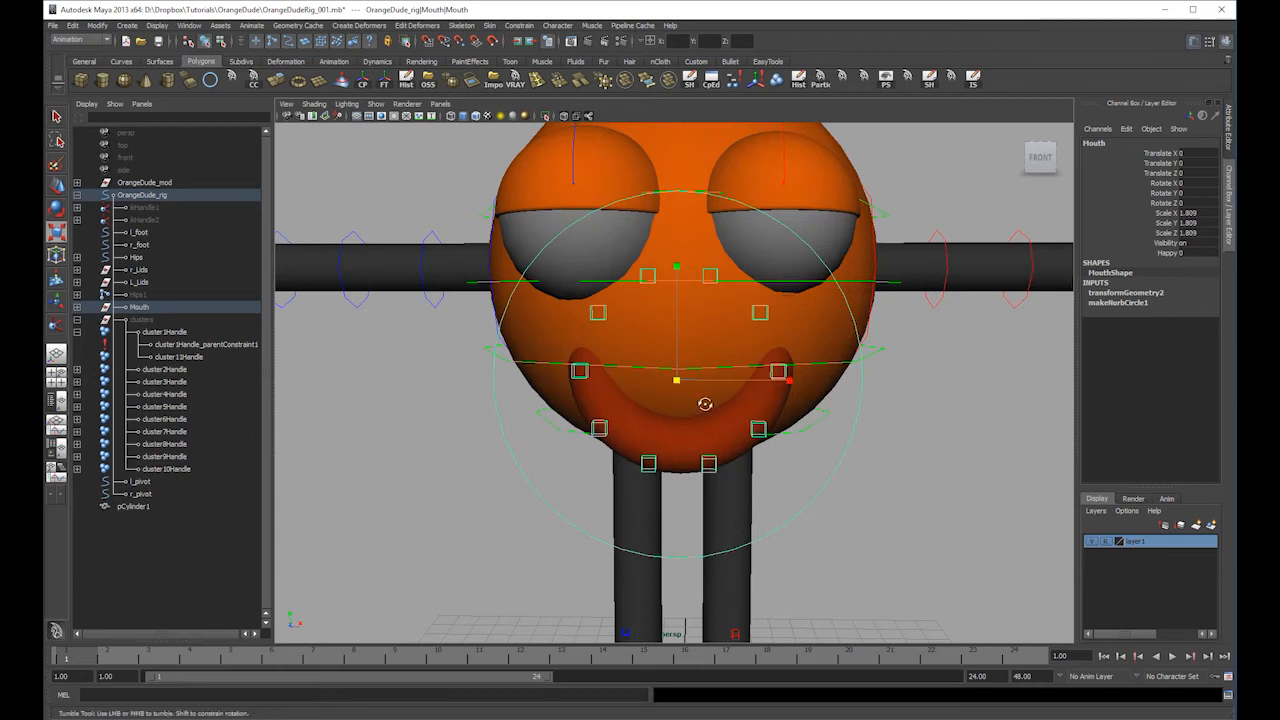
{"action": "key", "text": "w"}
{"action": "left_click_drag", "start_coordinate": [706, 385], "coordinate": [761, 420], "text": "alt"}
{"action": "left_click_drag", "start_coordinate": [875, 455], "coordinate": [924, 490]}
- Reset the mouth control's X, Y and Z scale to 1 and its Translate Z to 0
{"action": "left_click_drag", "start_coordinate": [1198, 213], "coordinate": [1198, 232]}
{"action": "type", "text": "1"}
{"action": "key", "text": "Return"}
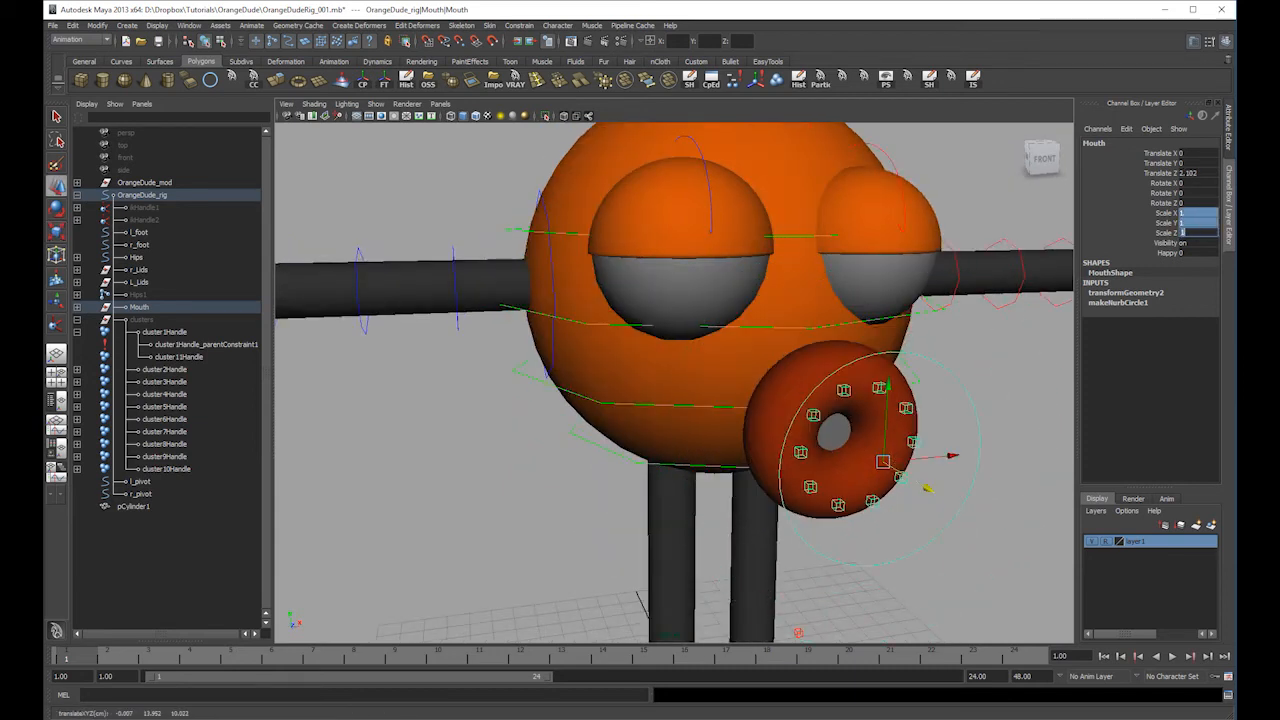
{"action": "left_click", "coordinate": [1197, 174]}
{"action": "type", "text": "0"}
{"action": "key", "text": "Return"}
{"action": "left_click_drag", "start_coordinate": [987, 400], "coordinate": [932, 370], "text": "alt"}
{"action": "left_click", "coordinate": [932, 370]}
{"action": "middle_click_drag", "start_coordinate": [685, 368], "coordinate": [763, 353], "text": "alt"}
{"action": "left_click", "coordinate": [717, 342]}
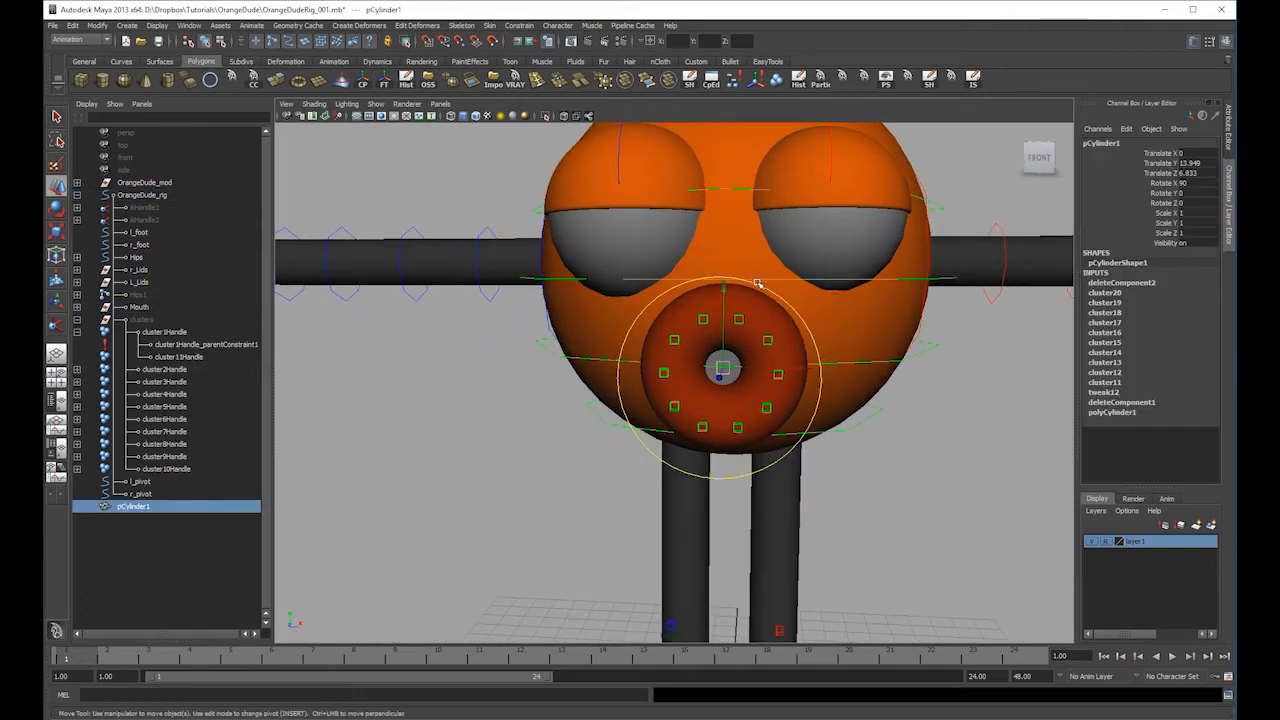
{"action": "left_click", "coordinate": [767, 308]}
{"action": "left_click", "coordinate": [745, 376]}
{"action": "left_click", "coordinate": [727, 362]}
{"action": "left_click", "coordinate": [975, 568]}
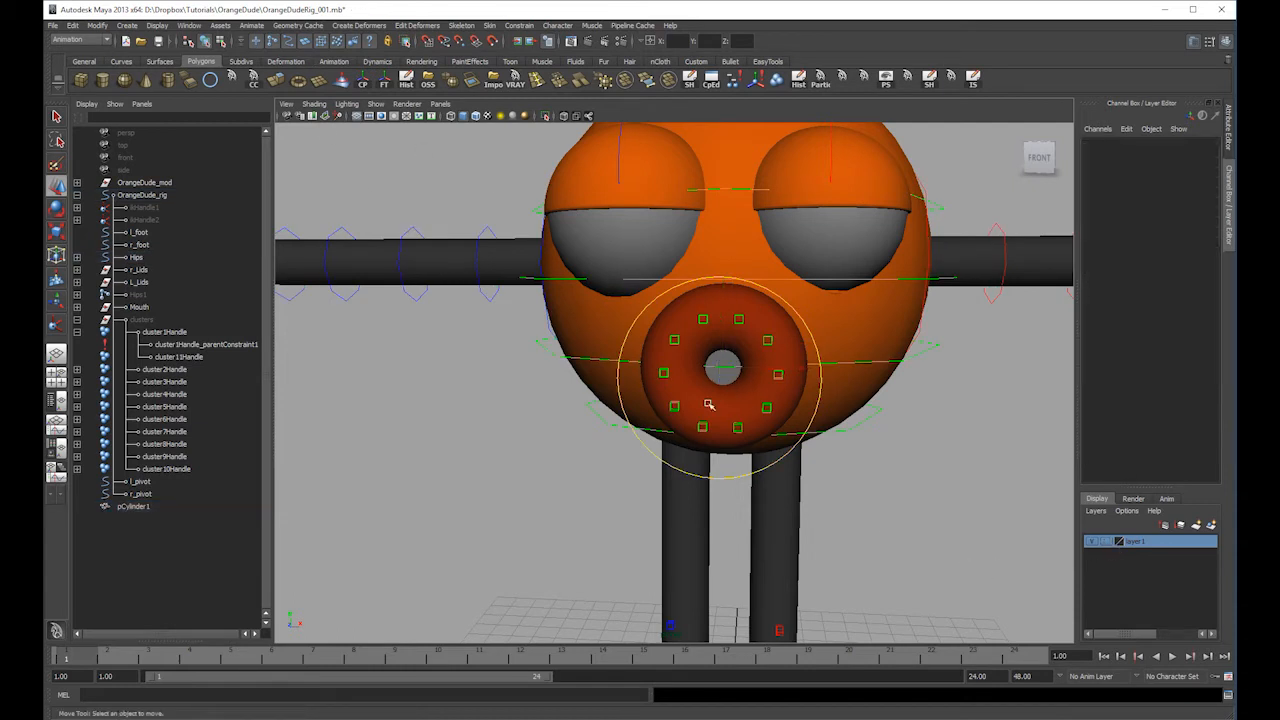
- Assign a new Lambert material to the inner mouth piece pCylinder1
{"action": "left_click", "coordinate": [732, 367]}
{"action": "left_click", "coordinate": [721, 376]}
{"action": "right_click_drag", "start_coordinate": [721, 374], "coordinate": [736, 556]}
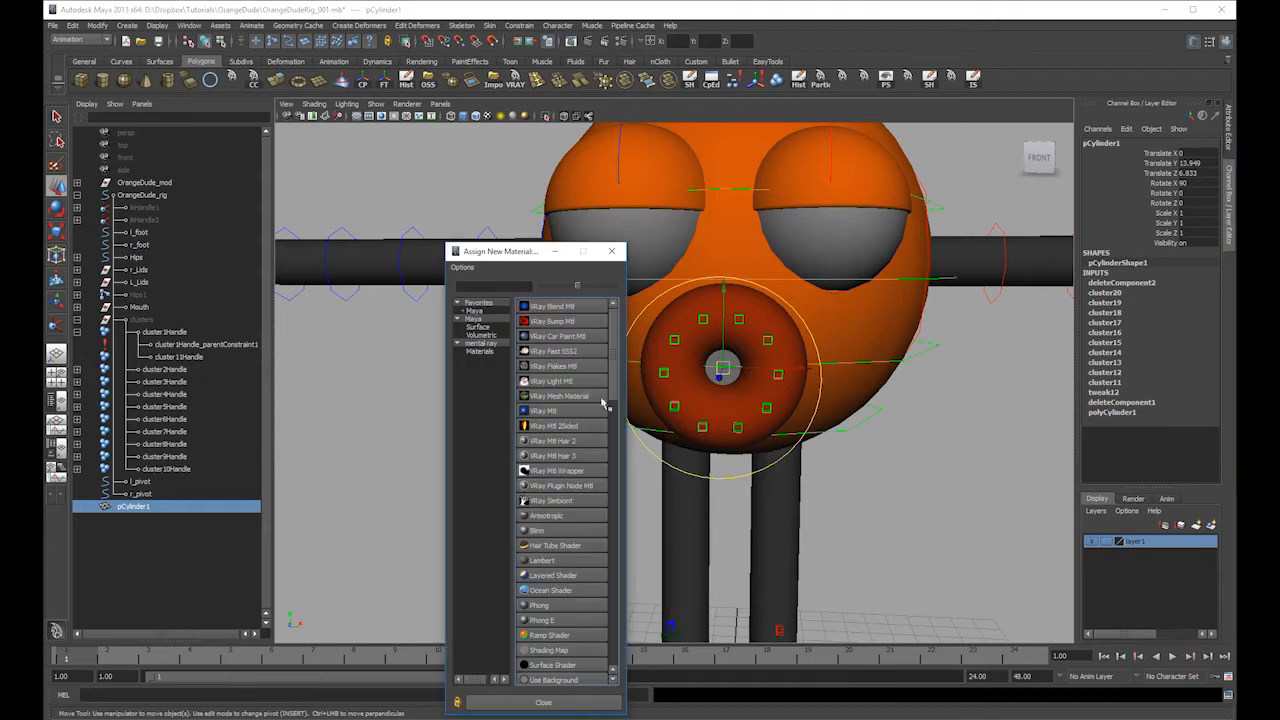
{"action": "left_click", "coordinate": [486, 316]}
{"action": "left_click", "coordinate": [563, 326]}
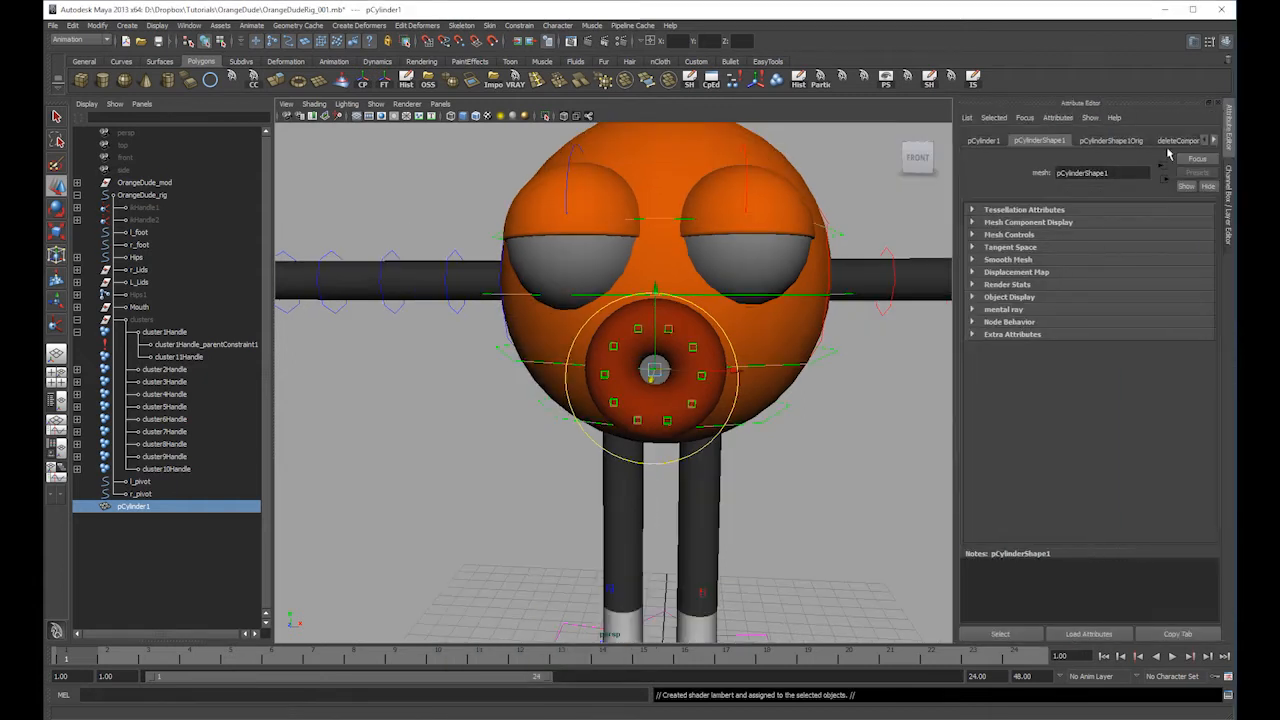
- Find the inner mouth piece's lambert7 material in the Hypershade and show its attributes
{"action": "right_click_drag", "start_coordinate": [648, 360], "coordinate": [645, 524]}
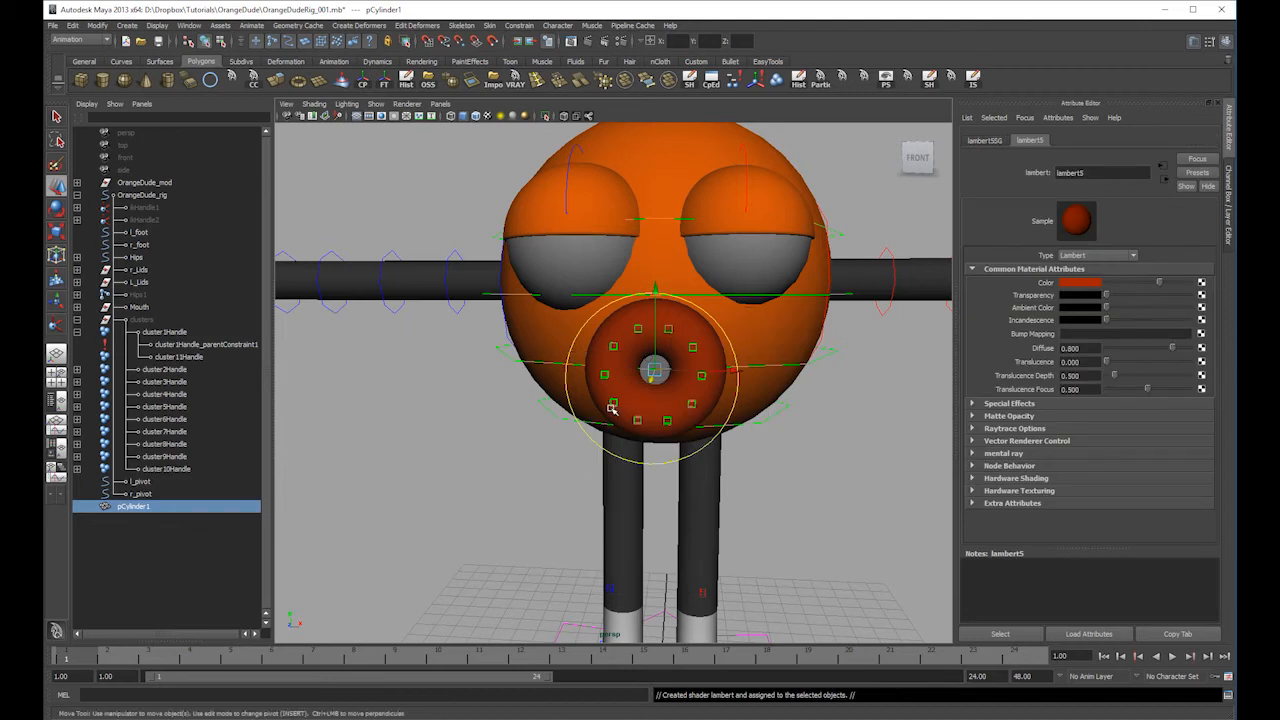
{"action": "left_click", "coordinate": [57, 447]}
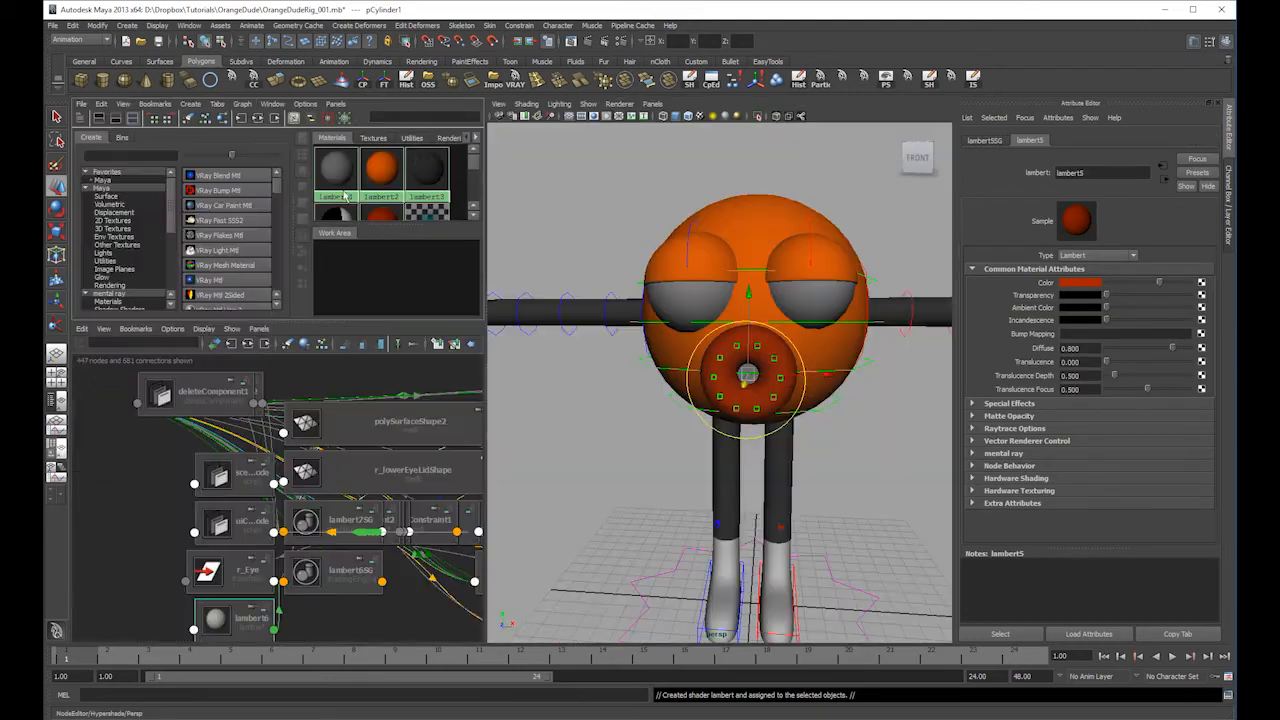
{"action": "left_click", "coordinate": [340, 170]}
{"action": "left_click", "coordinate": [372, 137]}
{"action": "left_click", "coordinate": [331, 137]}
{"action": "left_click", "coordinate": [428, 200]}
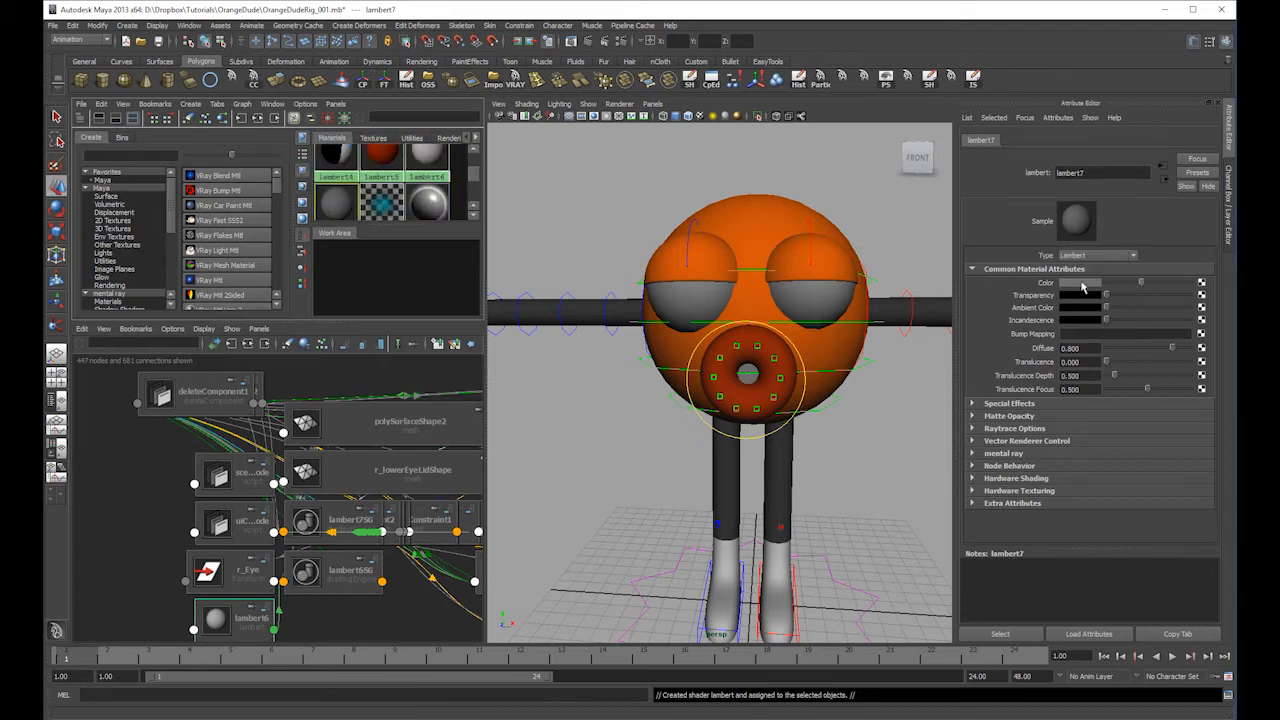
- Set the lambert7 colour to a dark red with hue 360, saturation 0.921 and value 0.287
{"action": "left_click", "coordinate": [1080, 283]}
{"action": "left_click", "coordinate": [1005, 287]}
{"action": "left_click_drag", "start_coordinate": [1035, 345], "coordinate": [963, 321]}
{"action": "left_click_drag", "start_coordinate": [1093, 330], "coordinate": [1029, 348]}
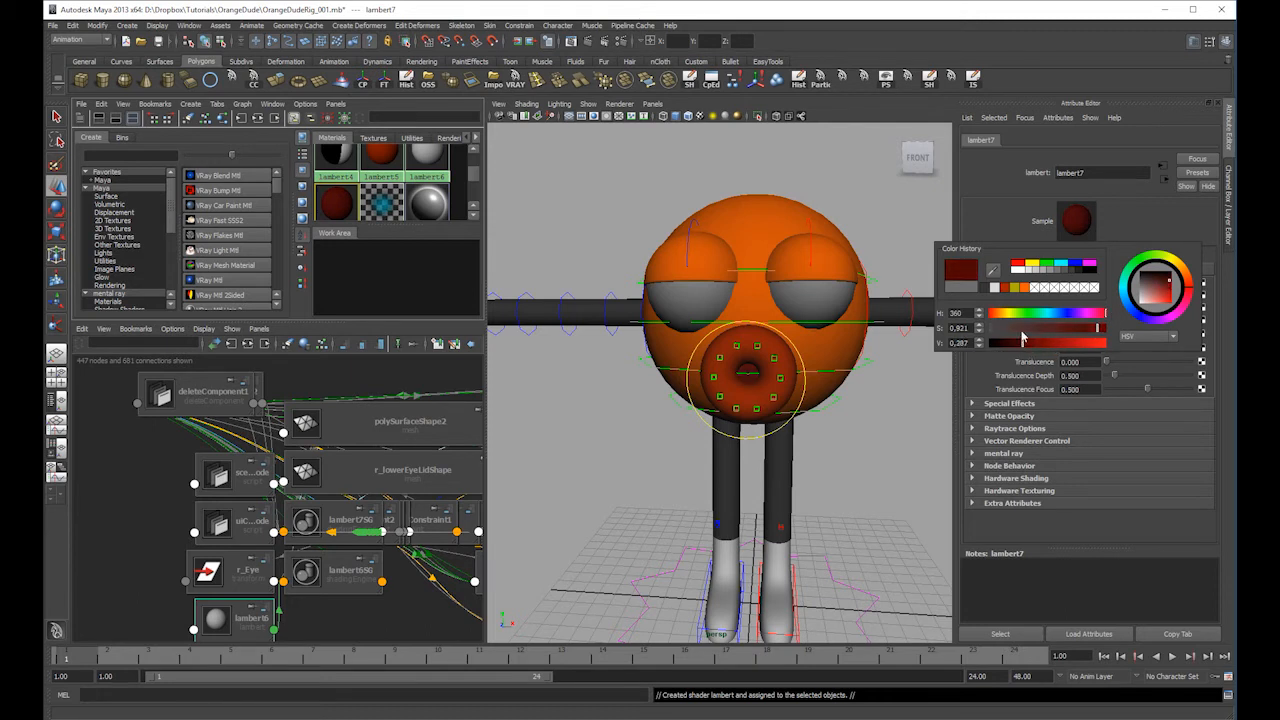
{"action": "left_click", "coordinate": [805, 335]}
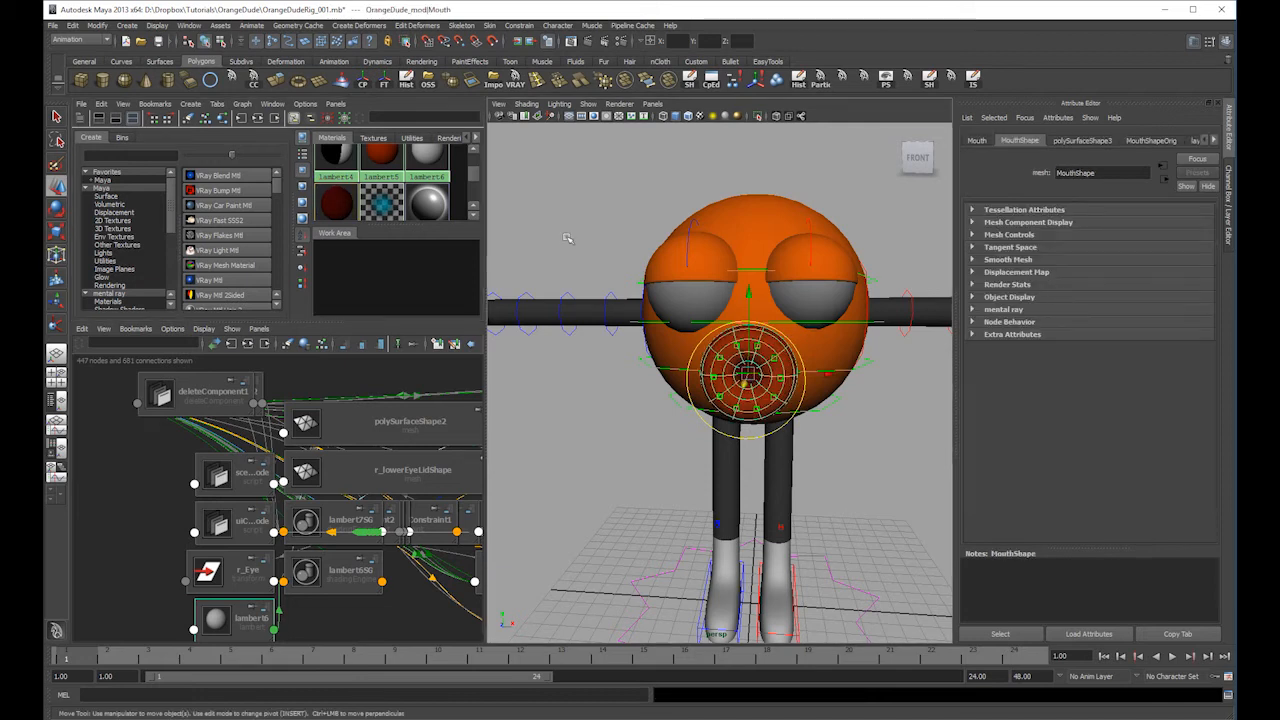
{"action": "left_click", "coordinate": [599, 203]}
{"action": "key", "text": "4"}
{"action": "key", "text": "5"}
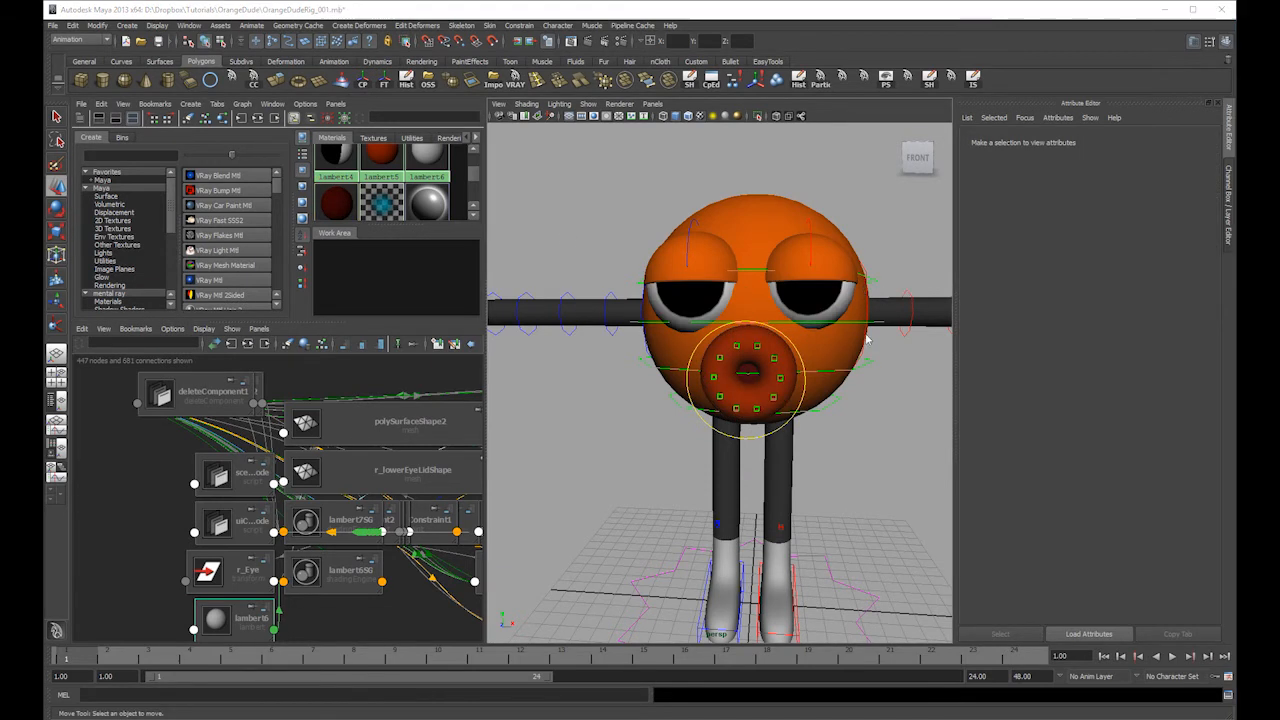
- Parent pCylinder1 under the OrangeDude_mod group in the outliner and expand the group
{"action": "key", "text": "space"}
{"action": "right_click_drag", "start_coordinate": [734, 309], "coordinate": [690, 289], "text": "alt"}
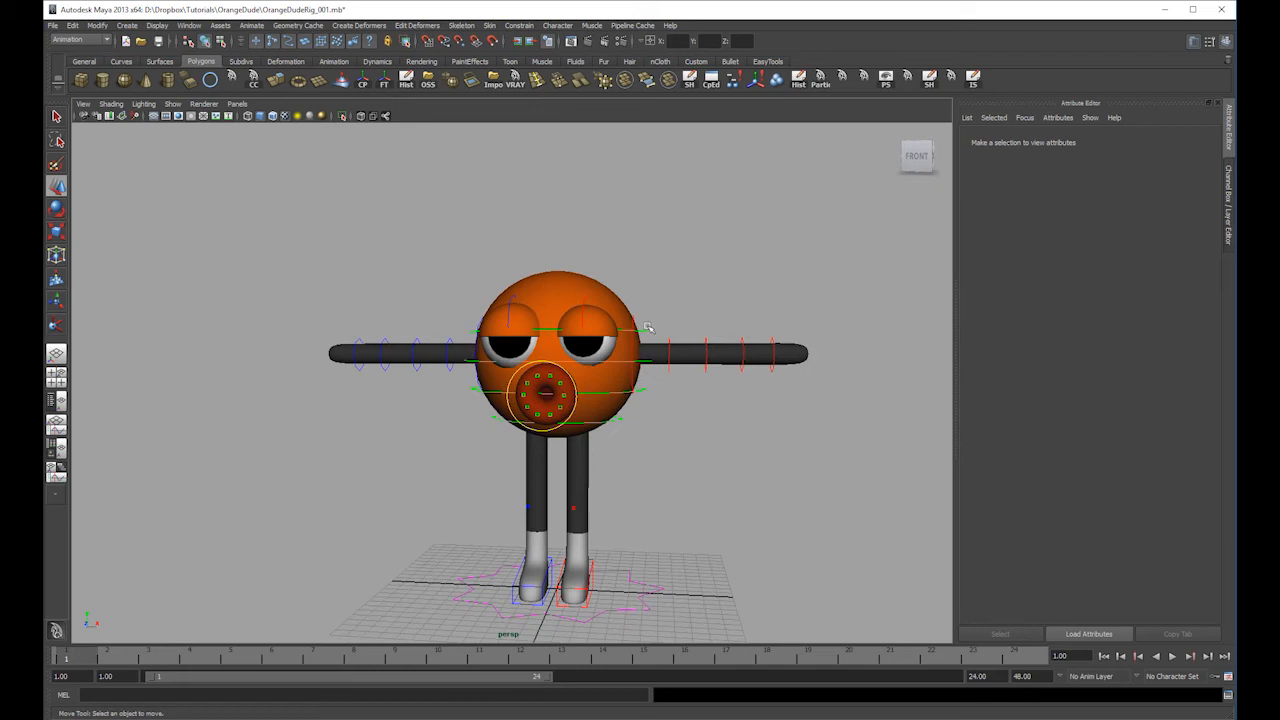
{"action": "left_click", "coordinate": [545, 393]}
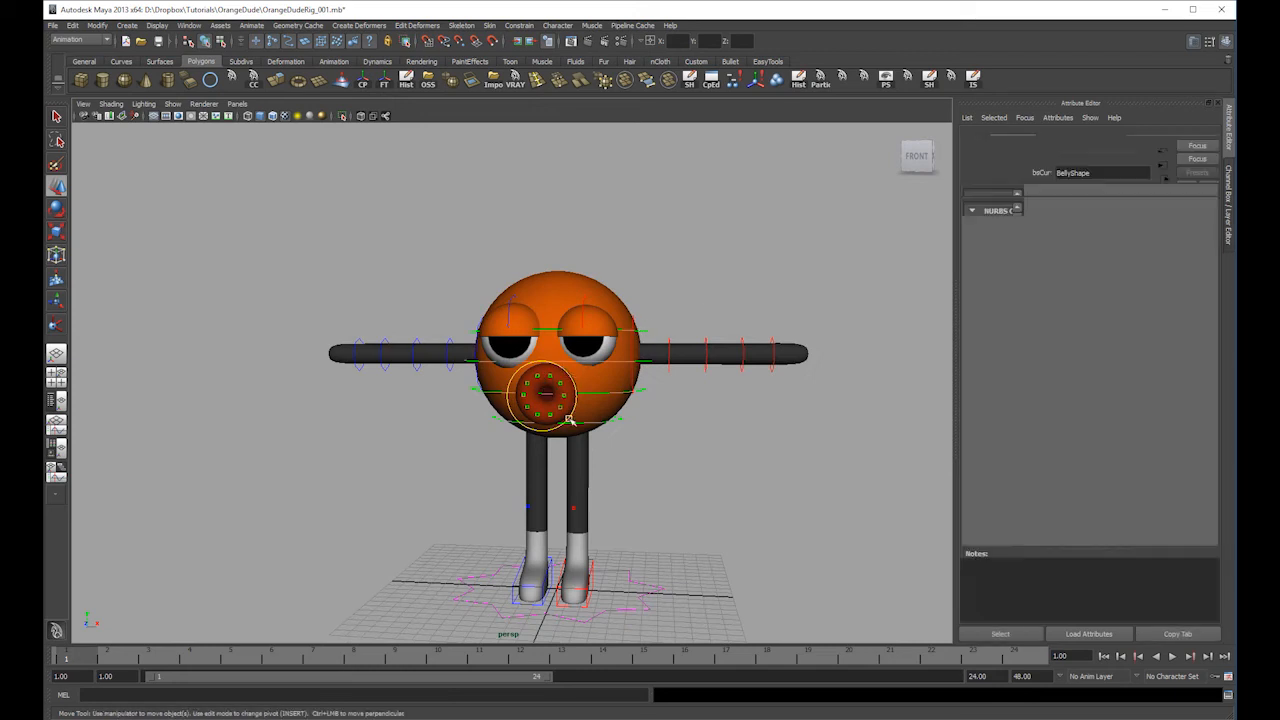
{"action": "left_click", "coordinate": [276, 300]}
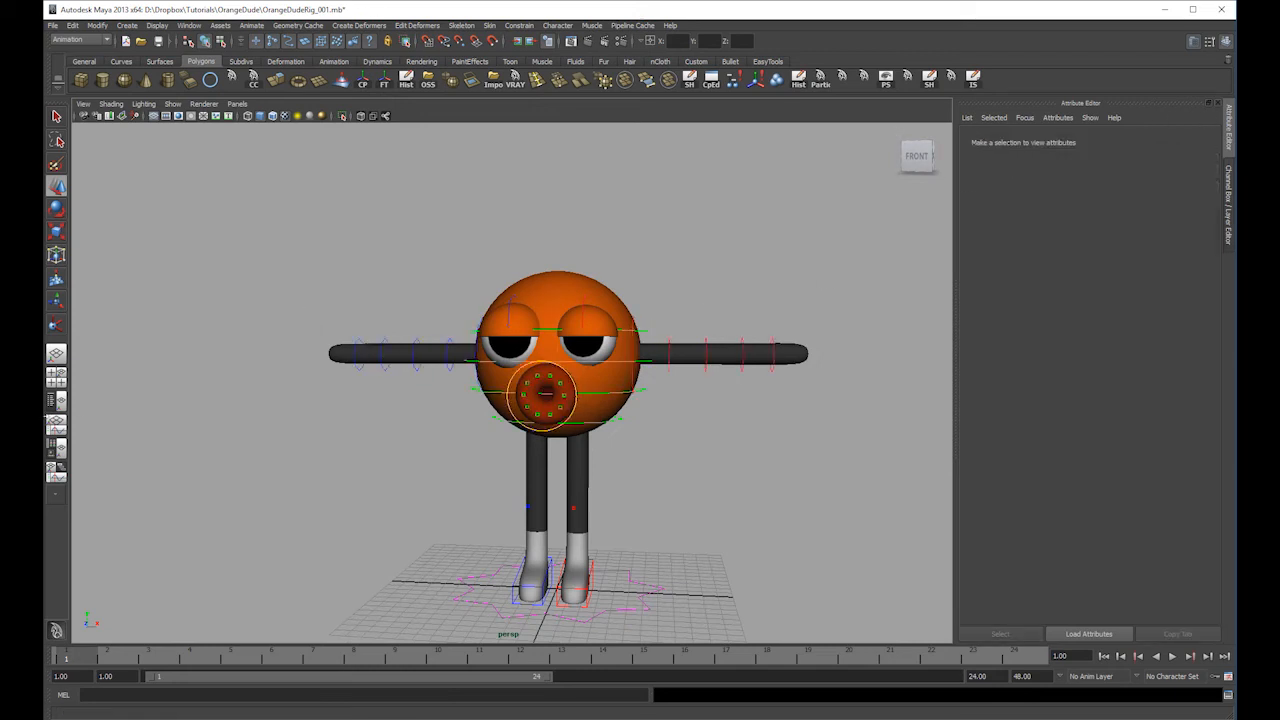
{"action": "left_click", "coordinate": [56, 401]}
{"action": "left_click", "coordinate": [80, 196]}
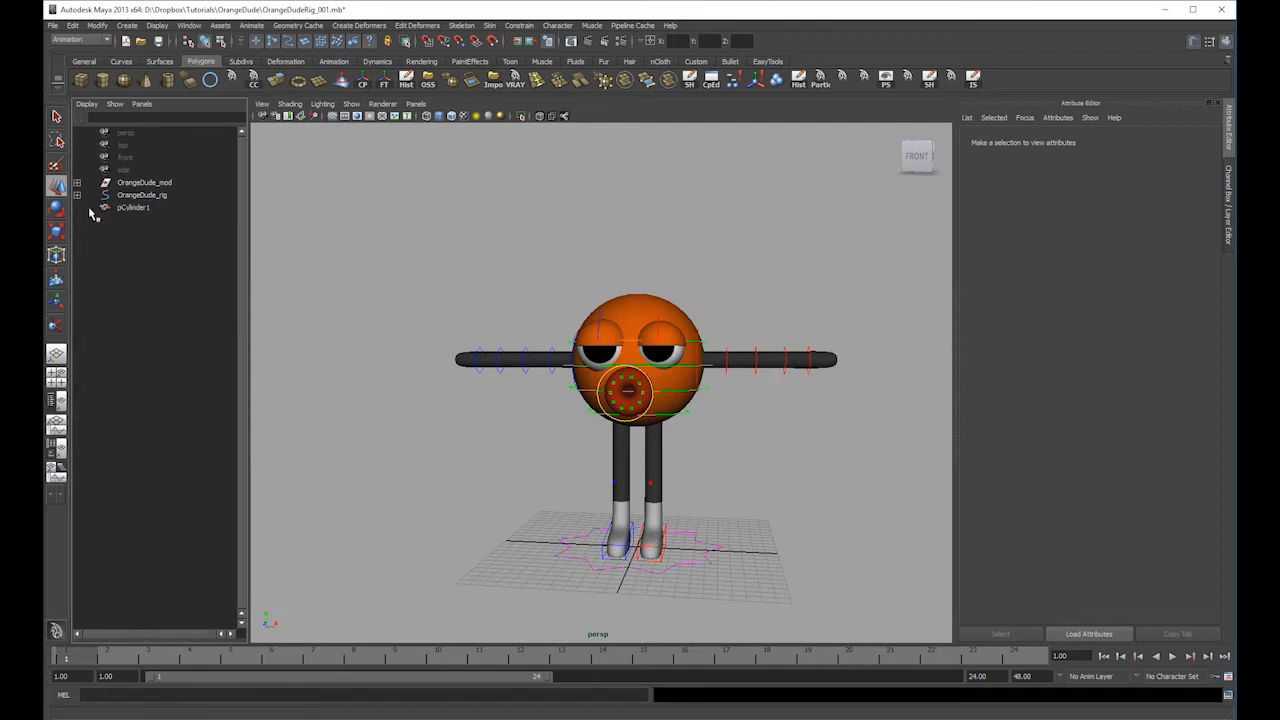
{"action": "left_click", "coordinate": [148, 183]}
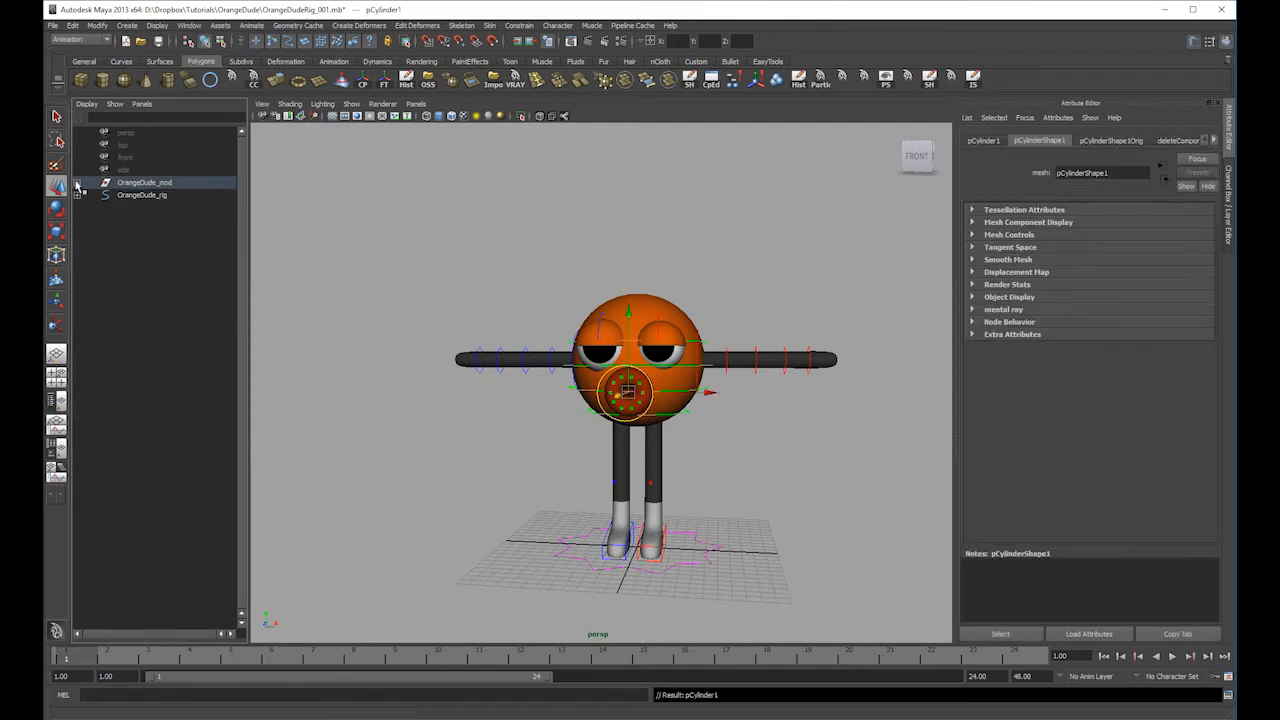
{"action": "left_click", "coordinate": [77, 182]}
- Rename pCylinder1 in the OrangeDude_mod group as MouthInside
{"action": "left_click", "coordinate": [145, 295]}
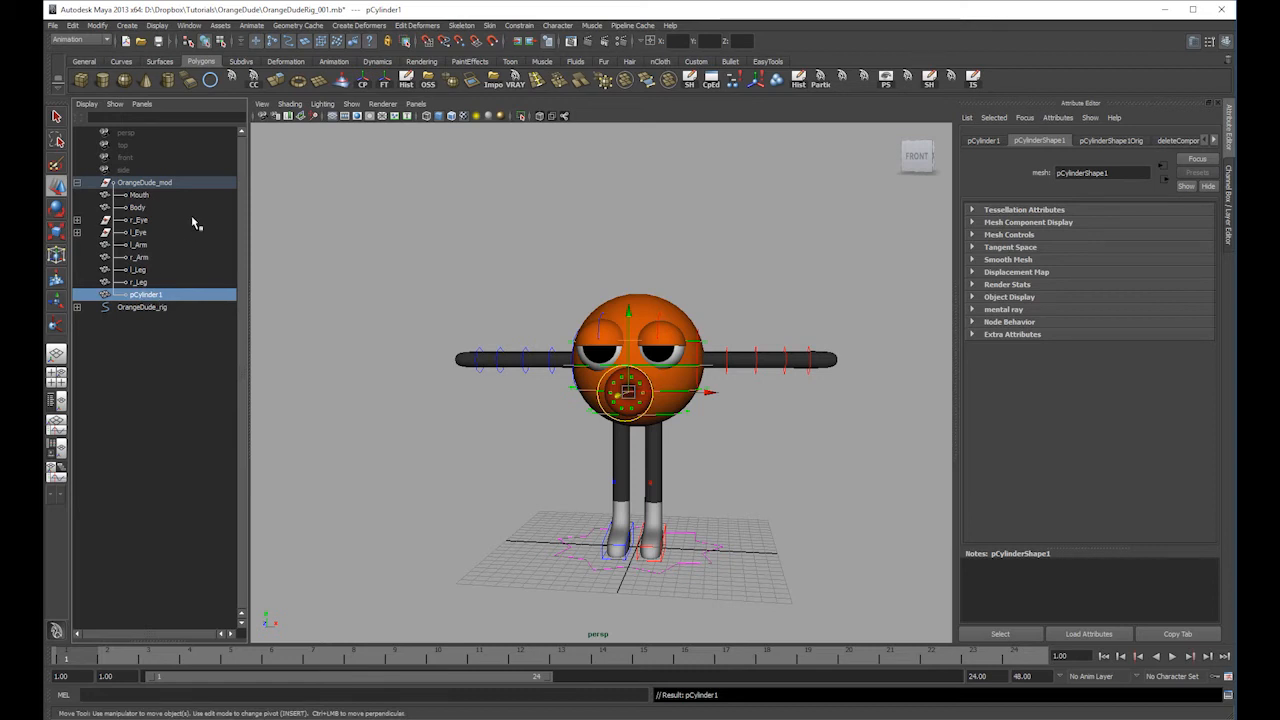
{"action": "double_click", "coordinate": [163, 294]}
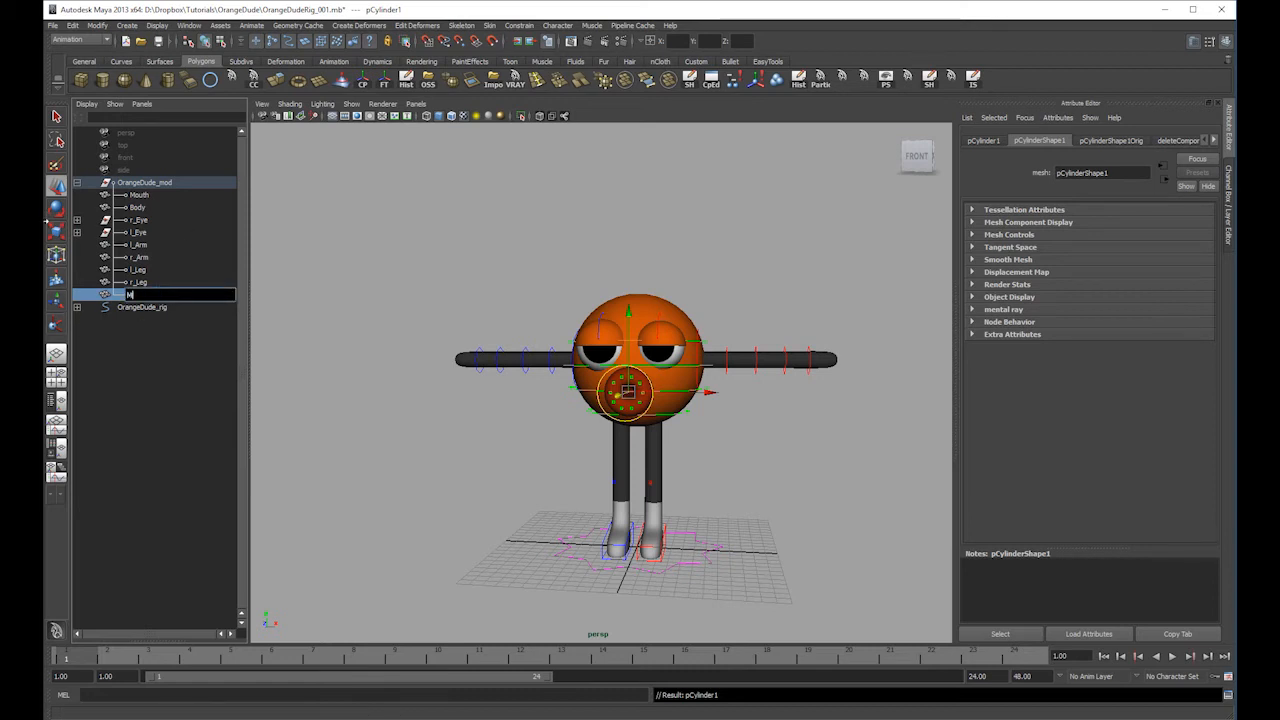
{"action": "type", "text": "MouthL"}
{"action": "key", "text": "BackSpace"}
{"action": "type", "text": "Inside"}
{"action": "key", "text": "Return"}
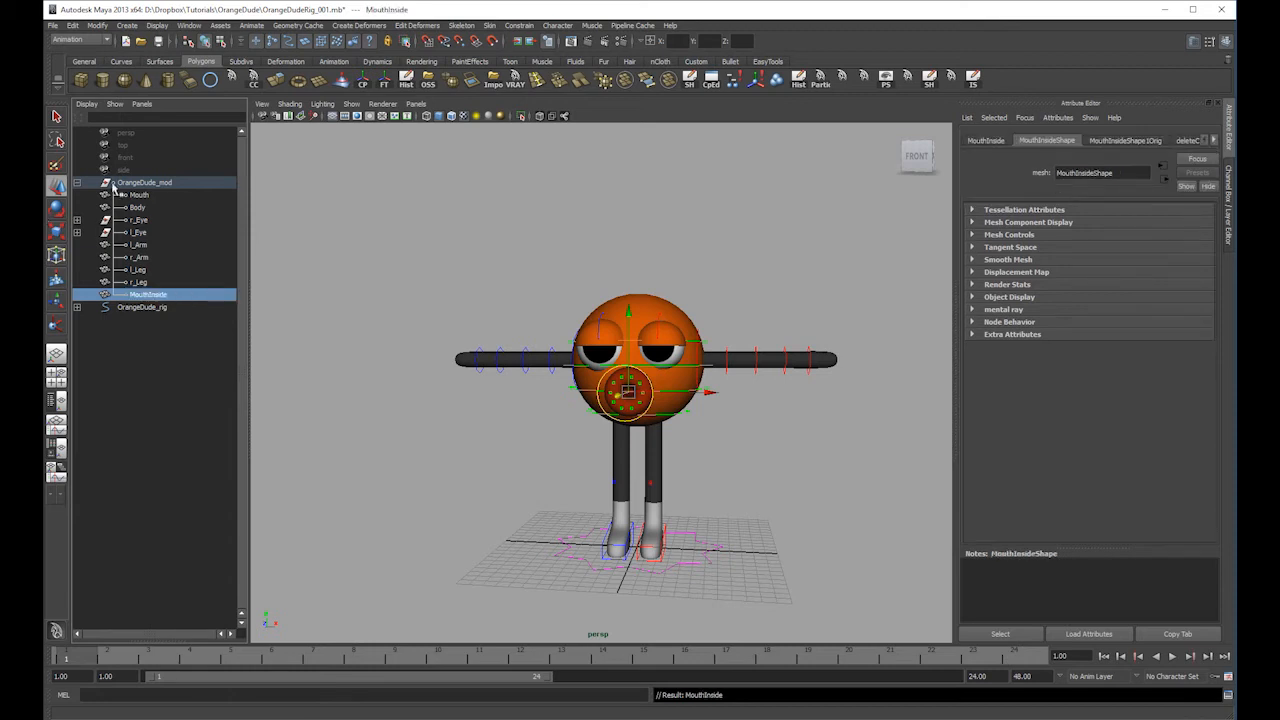
- Collapse the OrangeDude_mod group in the outliner and save the scene
{"action": "left_click", "coordinate": [78, 182]}
{"action": "left_click", "coordinate": [78, 182], "text": "shift"}
{"action": "left_click", "coordinate": [78, 182]}
{"action": "left_click", "coordinate": [53, 25]}
{"action": "left_click", "coordinate": [78, 68]}
- Examine the contents of the OrangeDude_rig group, including l_pivot and r_pivot, and collapse its clusters group and the rig group
{"action": "left_click", "coordinate": [77, 195]}
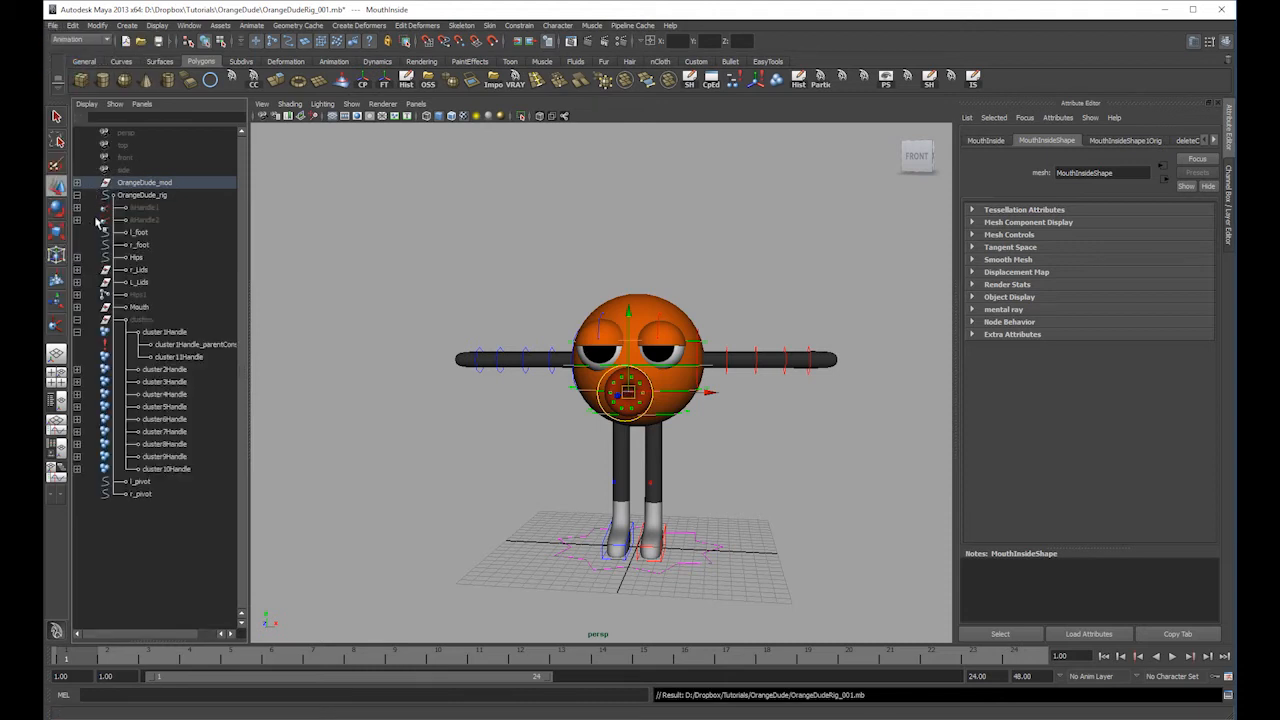
{"action": "left_click", "coordinate": [77, 331]}
{"action": "left_click", "coordinate": [77, 319]}
{"action": "left_click_drag", "start_coordinate": [140, 331], "coordinate": [145, 348]}
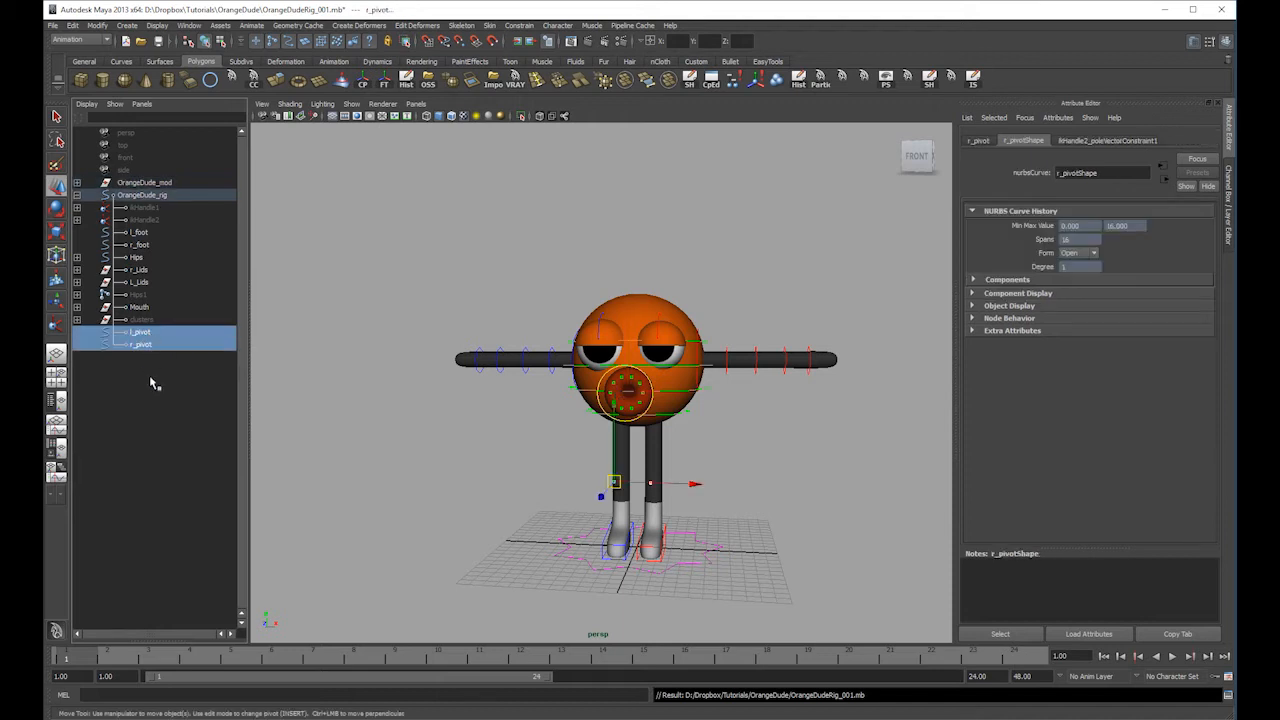
{"action": "left_click", "coordinate": [149, 375]}
{"action": "left_click", "coordinate": [77, 195]}
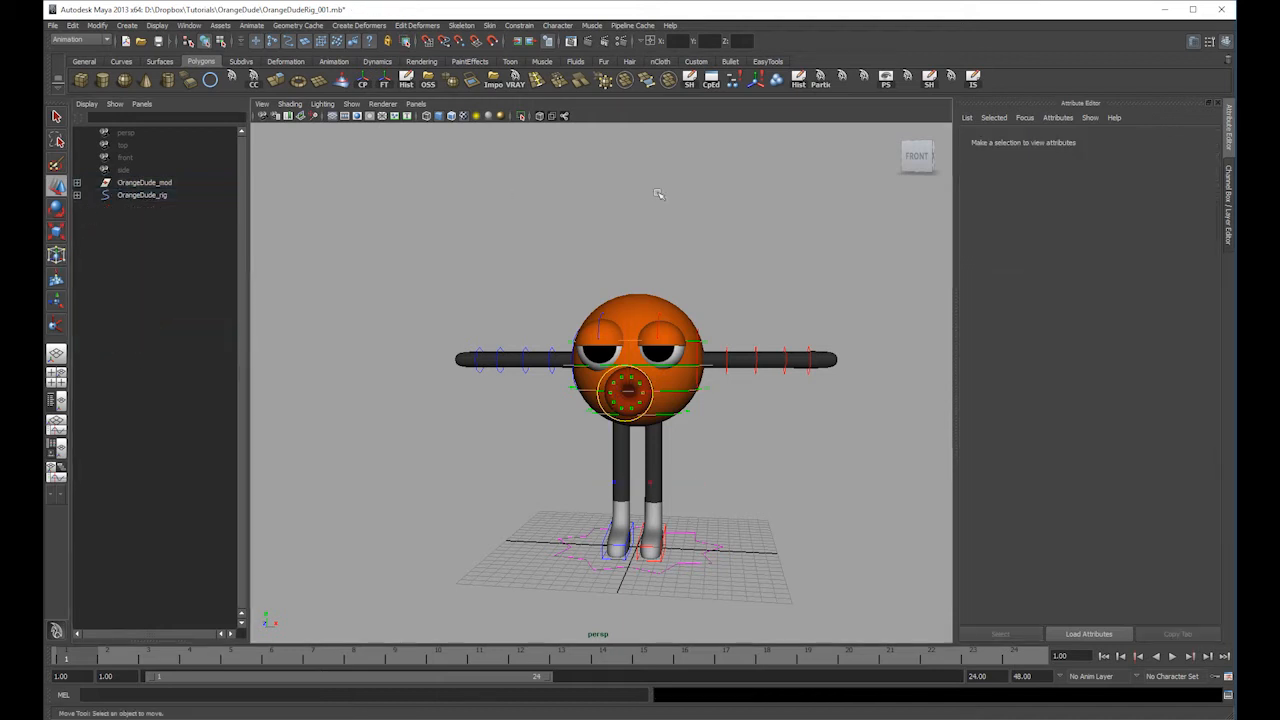
- Delete the existing display layer layer1
{"action": "left_click_drag", "start_coordinate": [733, 381], "coordinate": [729, 415], "text": "alt"}
{"action": "left_click", "coordinate": [1229, 205]}
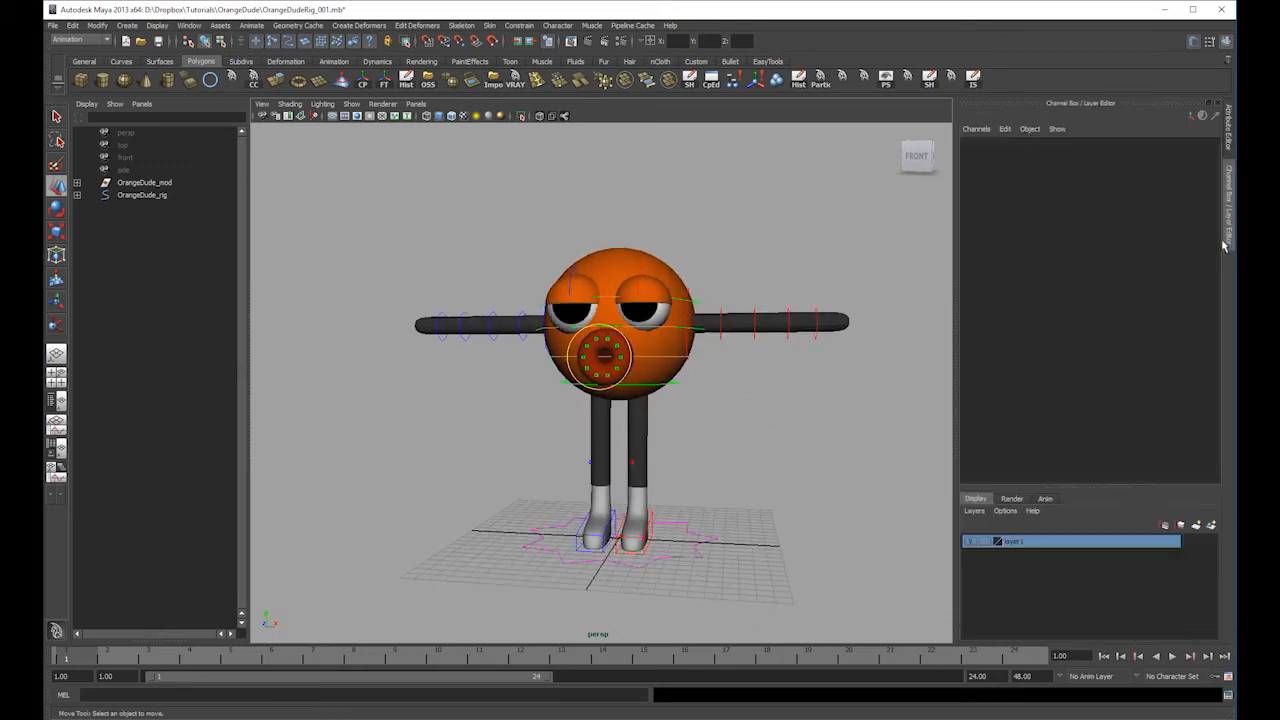
{"action": "right_click", "coordinate": [1137, 552]}
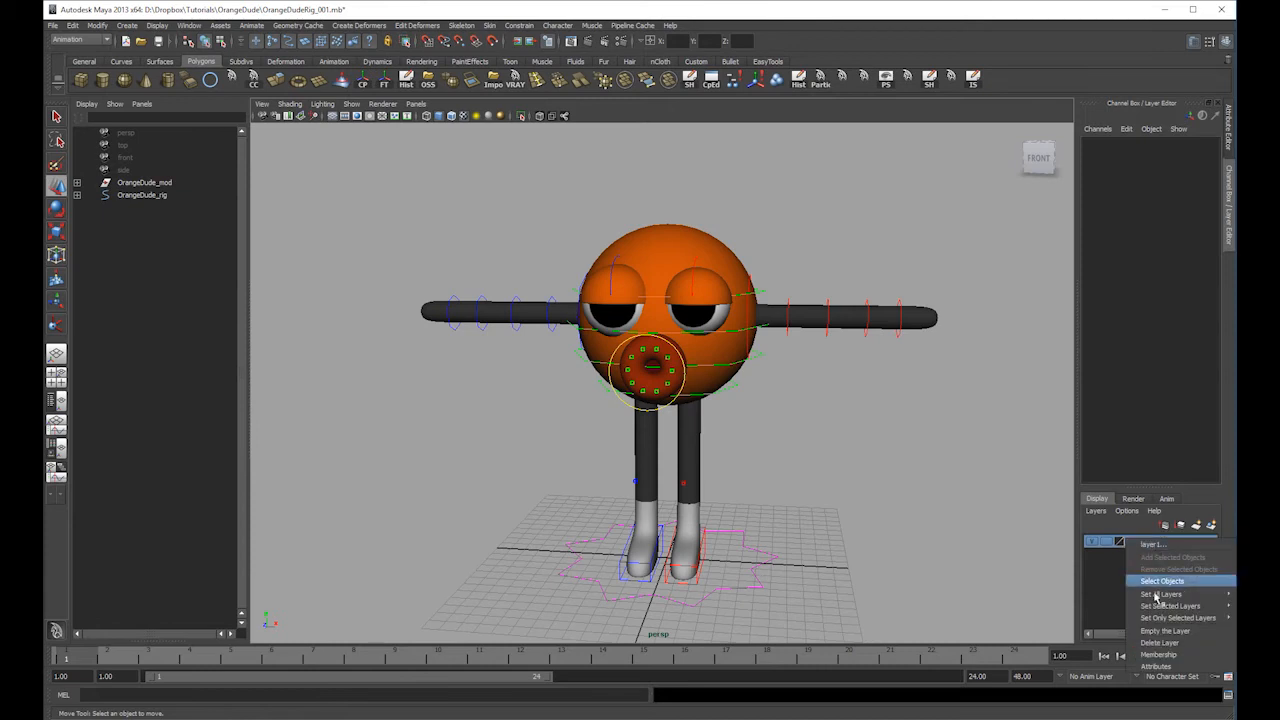
{"action": "left_click", "coordinate": [1160, 636]}
{"action": "left_click_drag", "start_coordinate": [1016, 558], "coordinate": [827, 474], "text": "alt"}
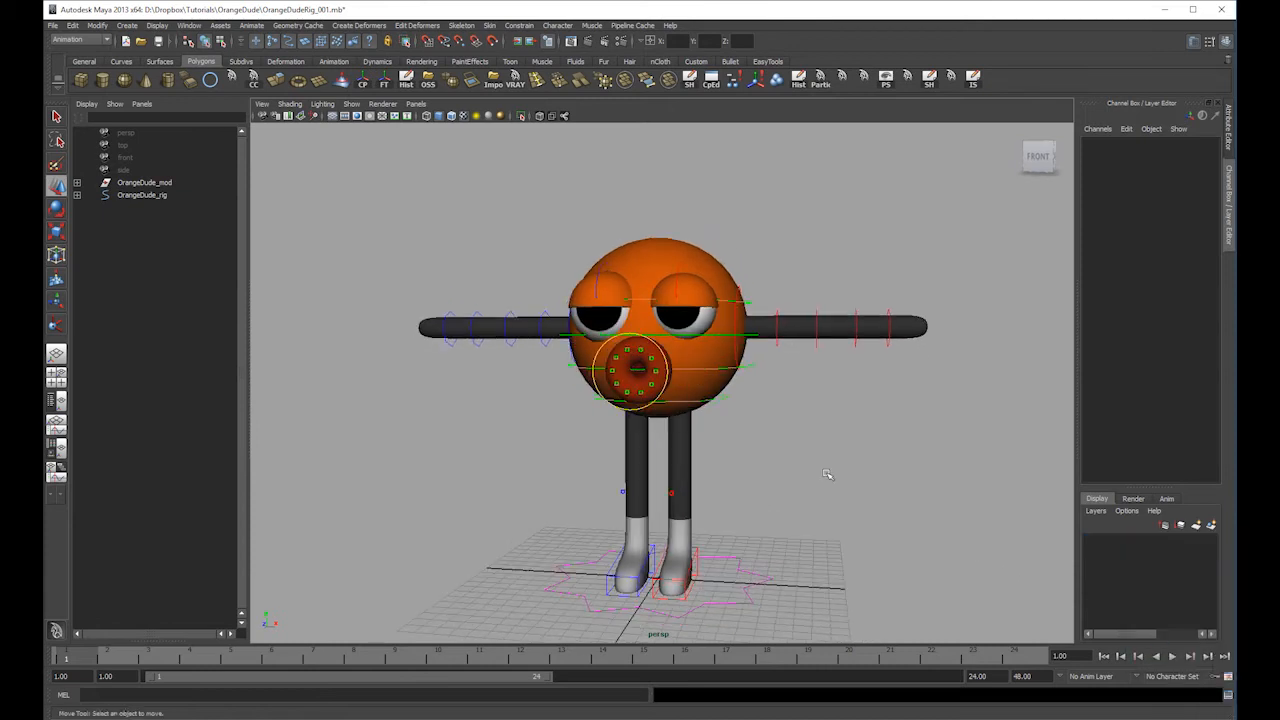
- Create a display layer from the OrangeDude_mod group and name it BodyLayer
{"action": "left_click", "coordinate": [610, 410]}
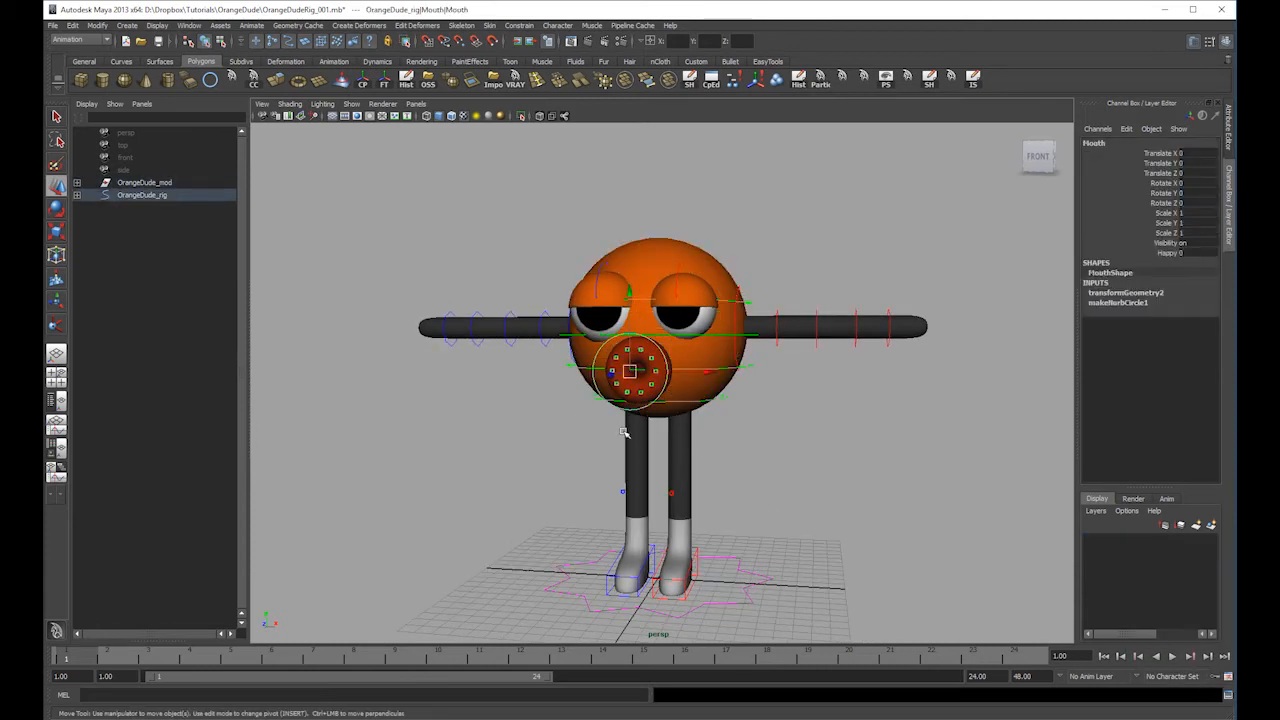
{"action": "left_click", "coordinate": [148, 183]}
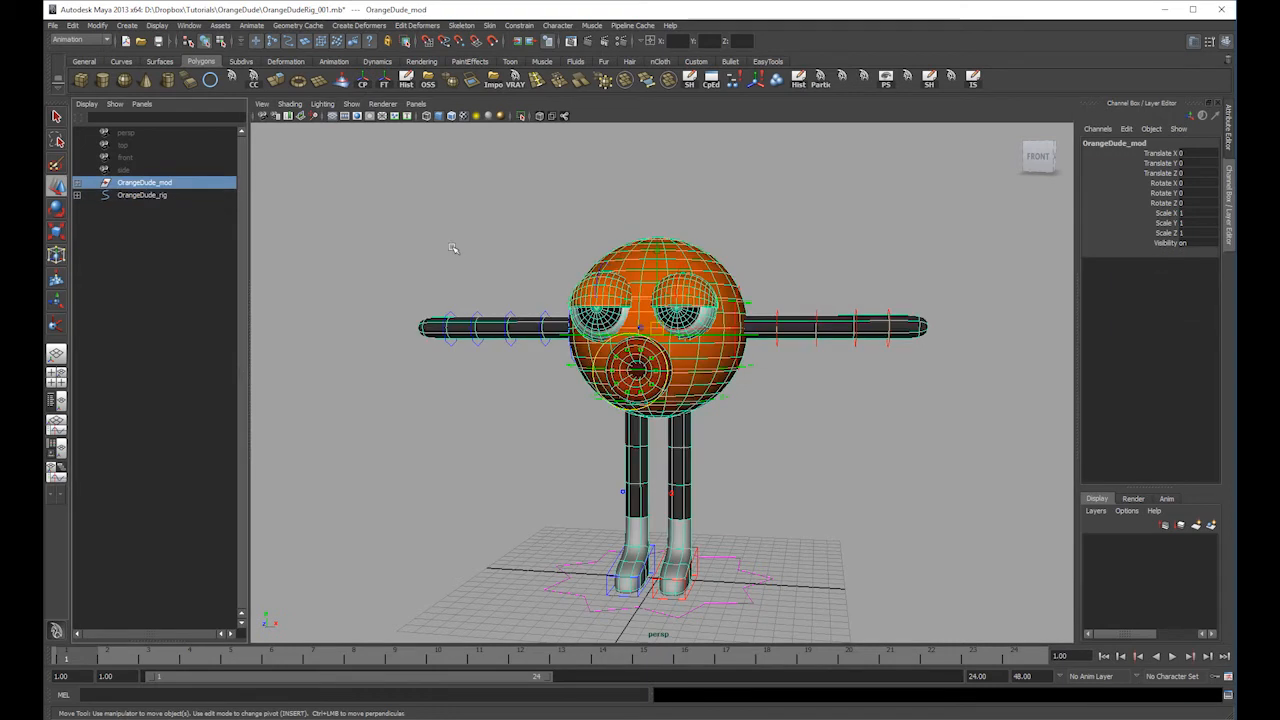
{"action": "left_click", "coordinate": [1211, 524]}
{"action": "double_click", "coordinate": [1149, 545]}
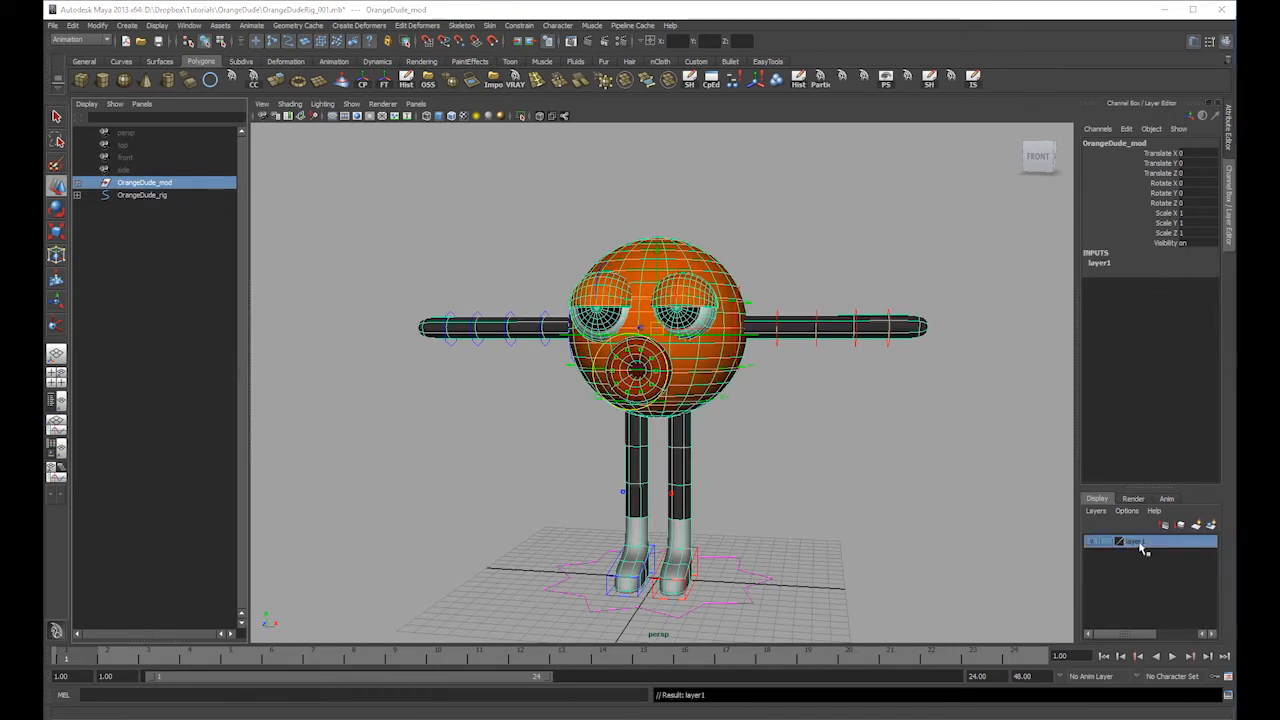
{"action": "type", "text": "Body"}
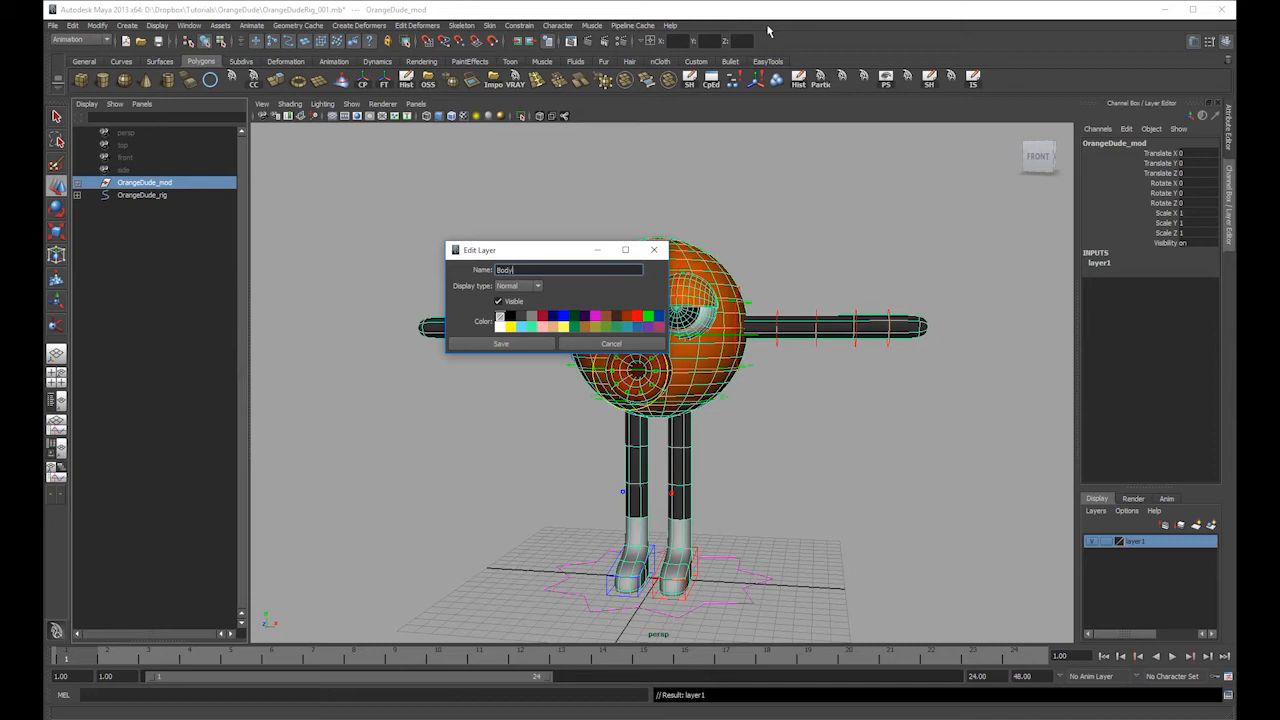
{"action": "left_click", "coordinate": [540, 343]}
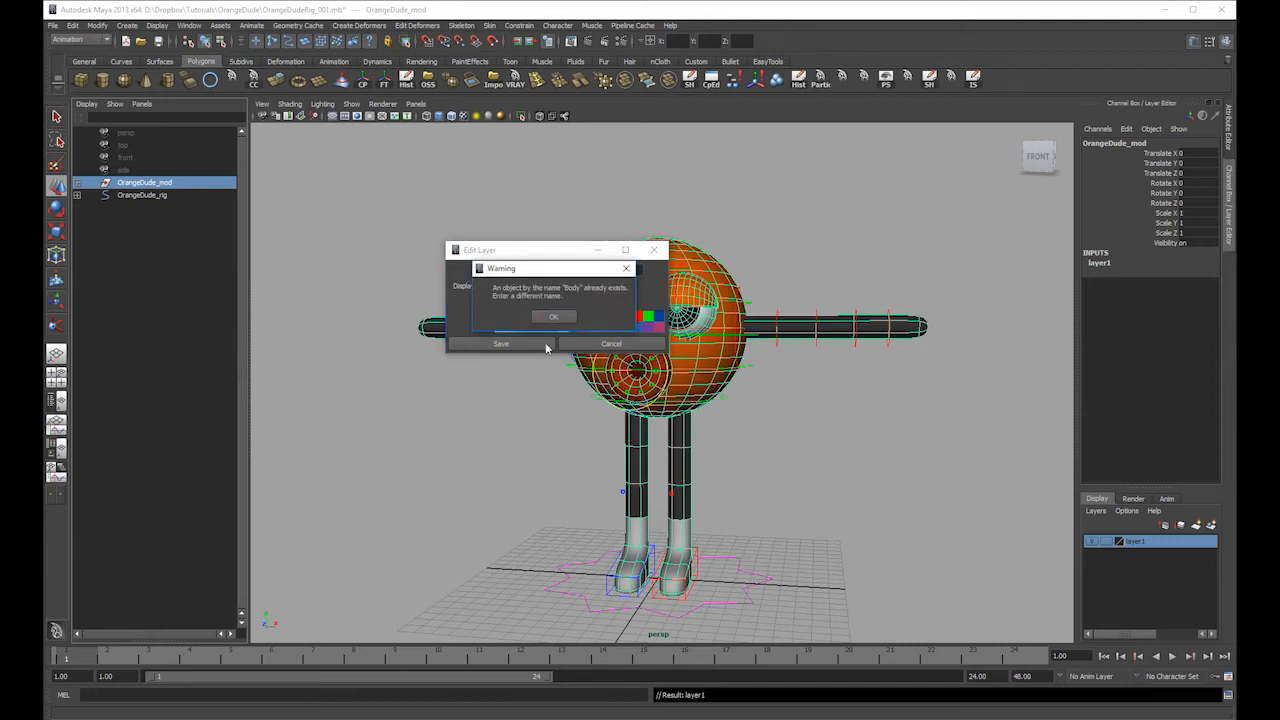
{"action": "left_click", "coordinate": [554, 316]}
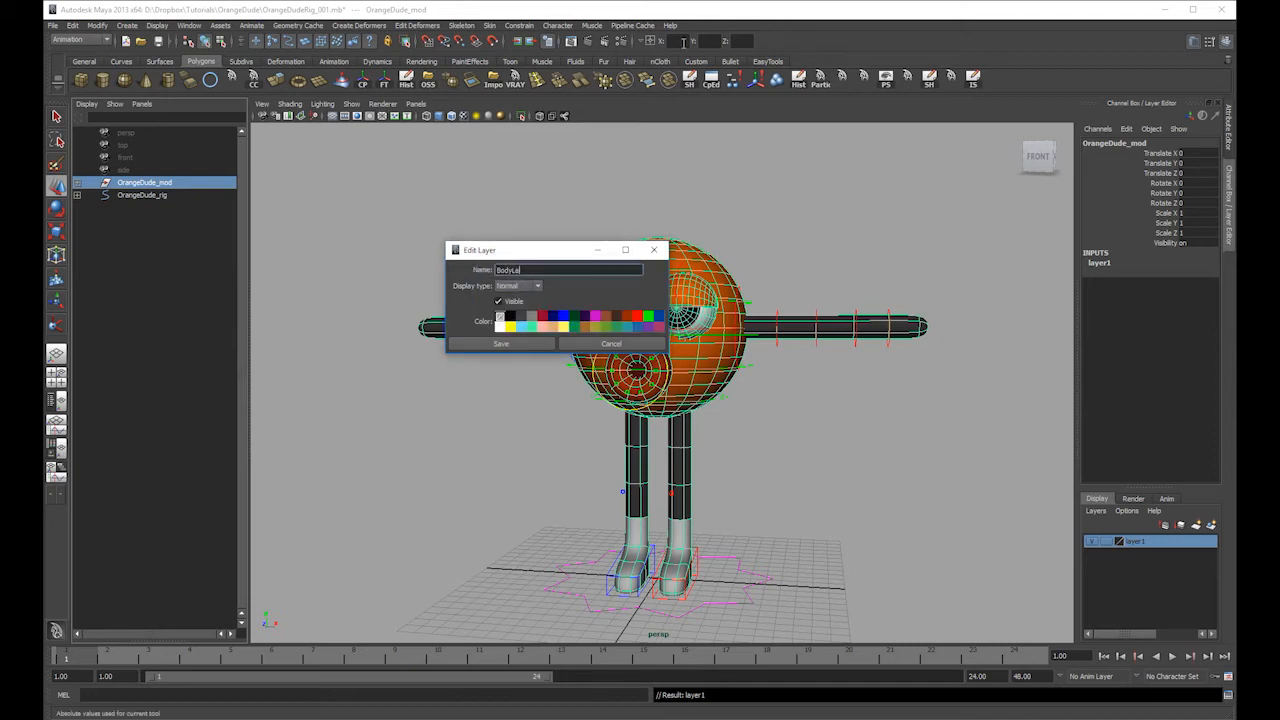
{"action": "left_click", "coordinate": [501, 343]}
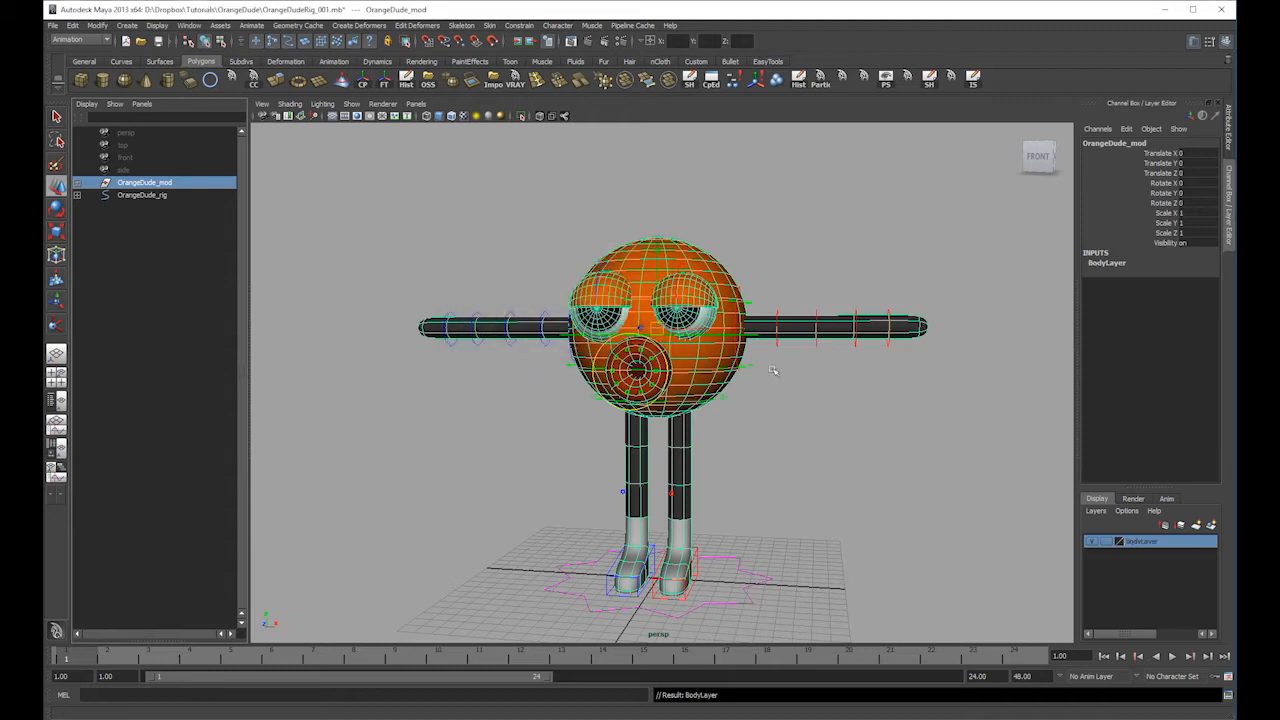
- Hide BodyLayer and show it again to check which objects it controls
{"action": "left_click", "coordinate": [1095, 546]}
{"action": "left_click", "coordinate": [990, 520]}
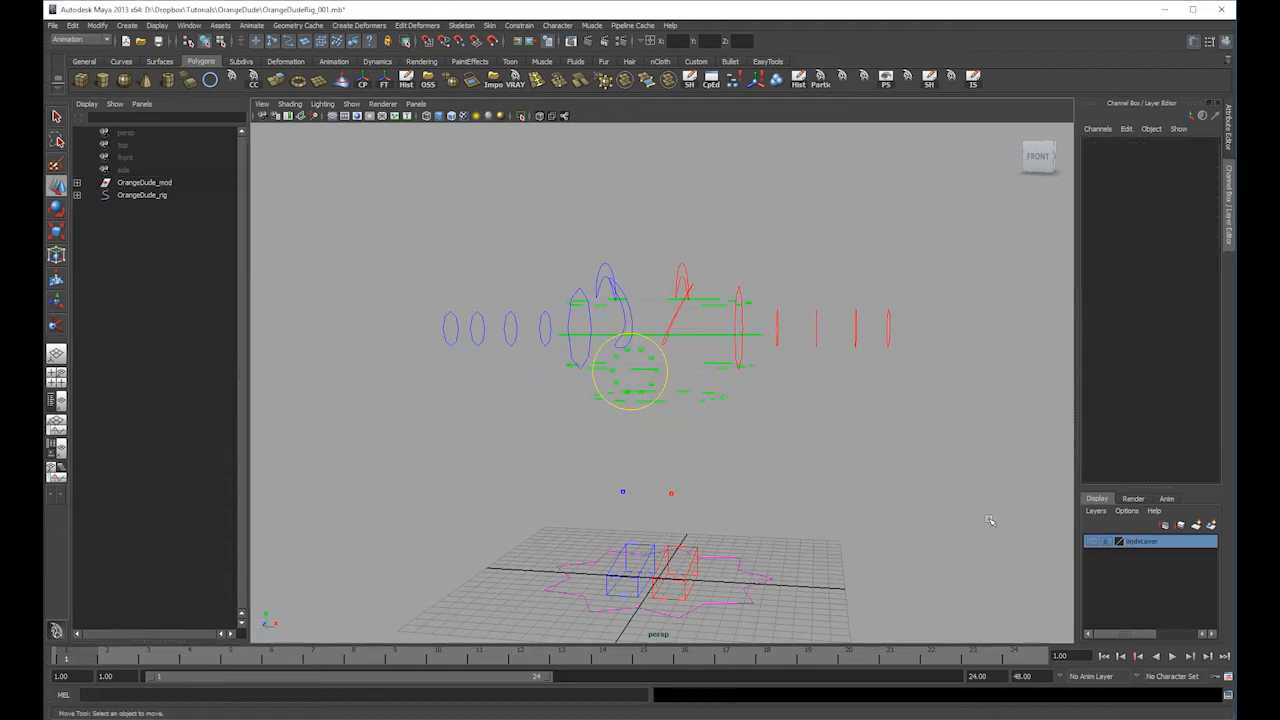
{"action": "left_click", "coordinate": [1092, 541]}
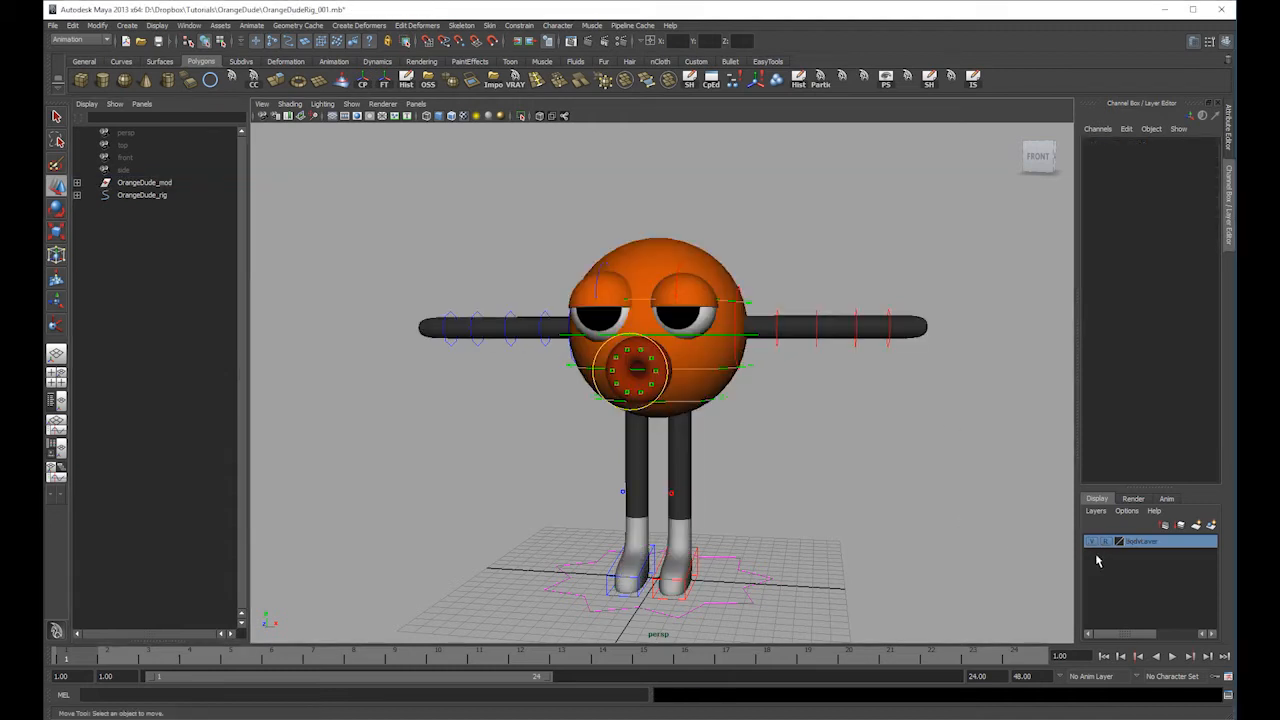
- Scale the circular Mouth control uniformly to about 2.3 and move it forward from the face by about 6 in Z
{"action": "left_click", "coordinate": [657, 343]}
{"action": "left_click_drag", "start_coordinate": [612, 374], "coordinate": [912, 362]}
{"action": "key", "text": "r"}
{"action": "key", "text": "w"}
{"action": "left_click_drag", "start_coordinate": [599, 379], "coordinate": [597, 388]}
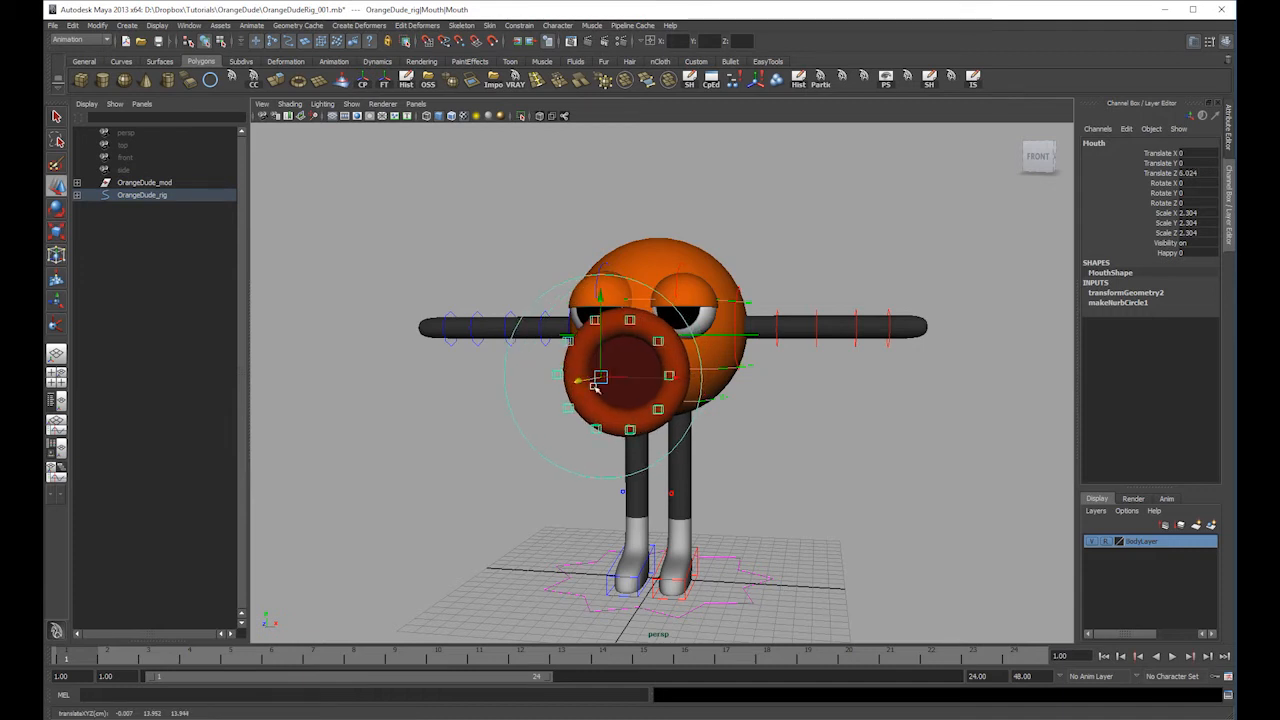
- Move the small control curve13 at the side of the mouth opening outward by about 0.21 in X
{"action": "left_click", "coordinate": [672, 376]}
{"action": "left_click", "coordinate": [670, 375]}
{"action": "left_click_drag", "start_coordinate": [669, 375], "coordinate": [680, 372]}
- Add the OrangeDude_mod group to BodyLayer and clear the selection
{"action": "left_click", "coordinate": [137, 186]}
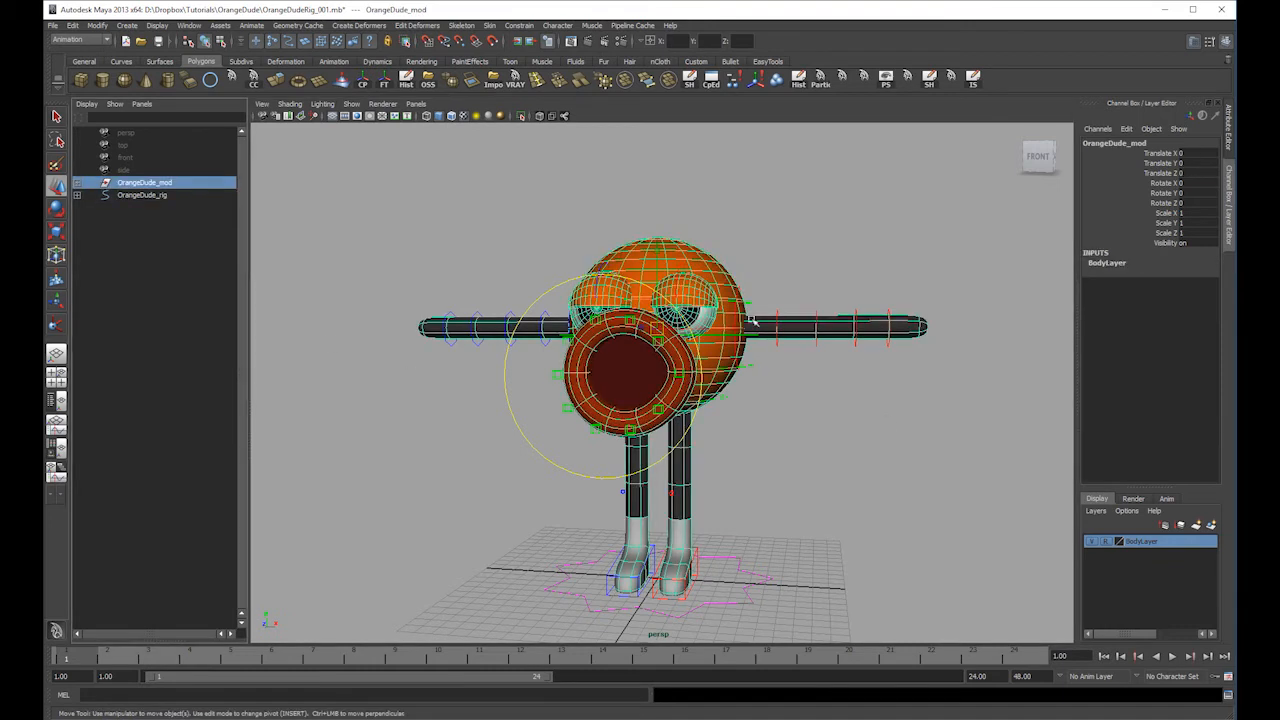
{"action": "right_click", "coordinate": [1172, 543]}
{"action": "left_click", "coordinate": [1150, 558]}
{"action": "left_click", "coordinate": [811, 223]}
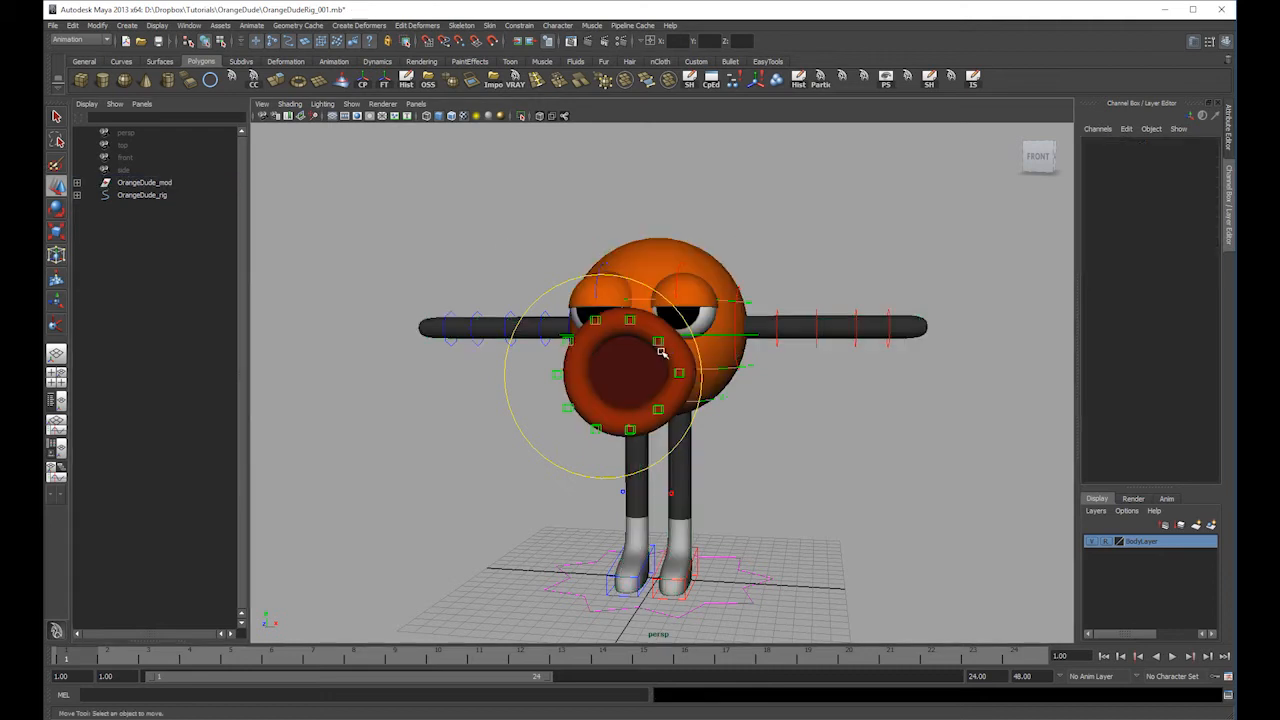
- Add all the children of OrangeDude_mod, from Mouth to MouthInside, to BodyLayer and clear the selection
{"action": "left_click", "coordinate": [672, 354]}
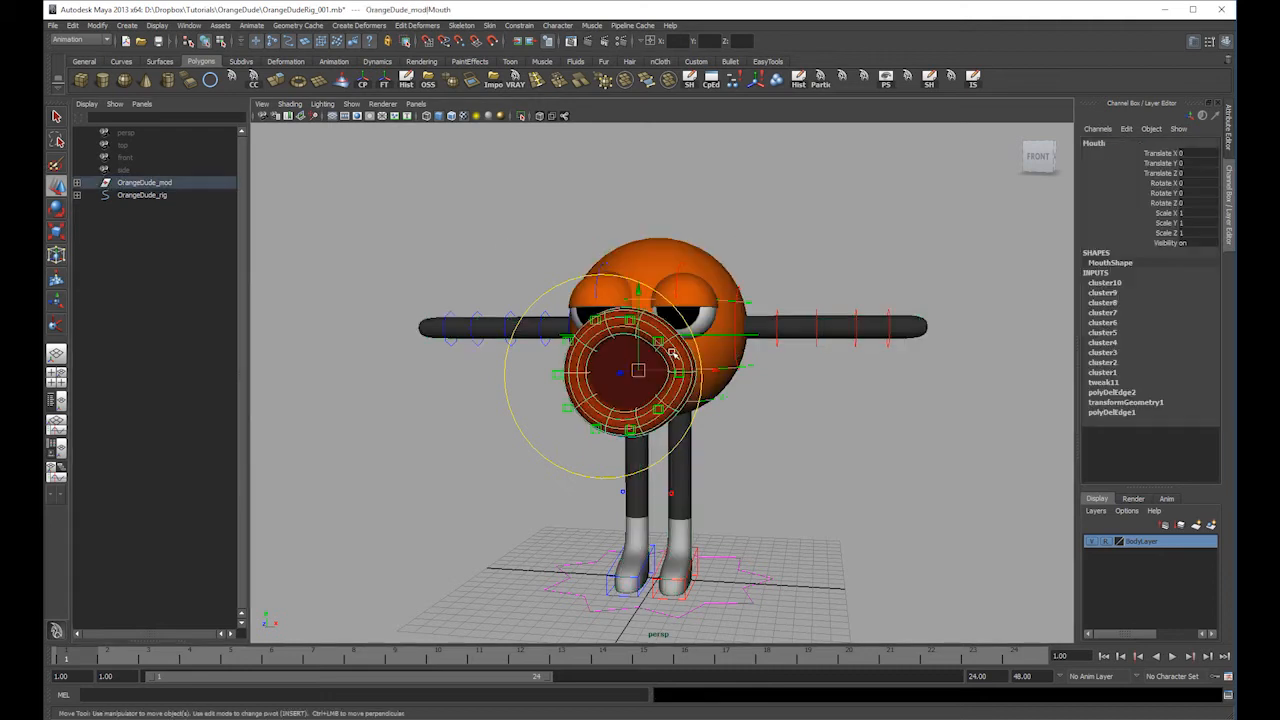
{"action": "left_click", "coordinate": [77, 182]}
{"action": "left_click_drag", "start_coordinate": [140, 196], "coordinate": [155, 297]}
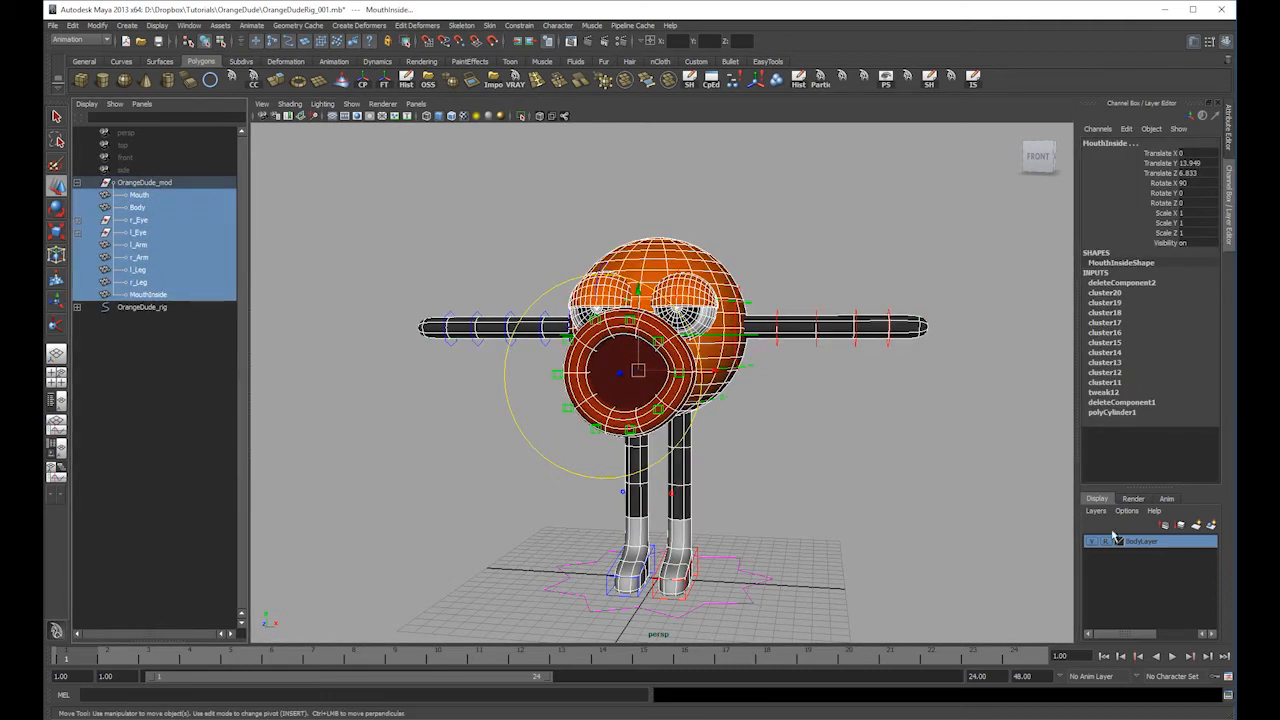
{"action": "right_click", "coordinate": [1127, 543]}
{"action": "left_click", "coordinate": [1156, 563]}
{"action": "left_click", "coordinate": [810, 381]}
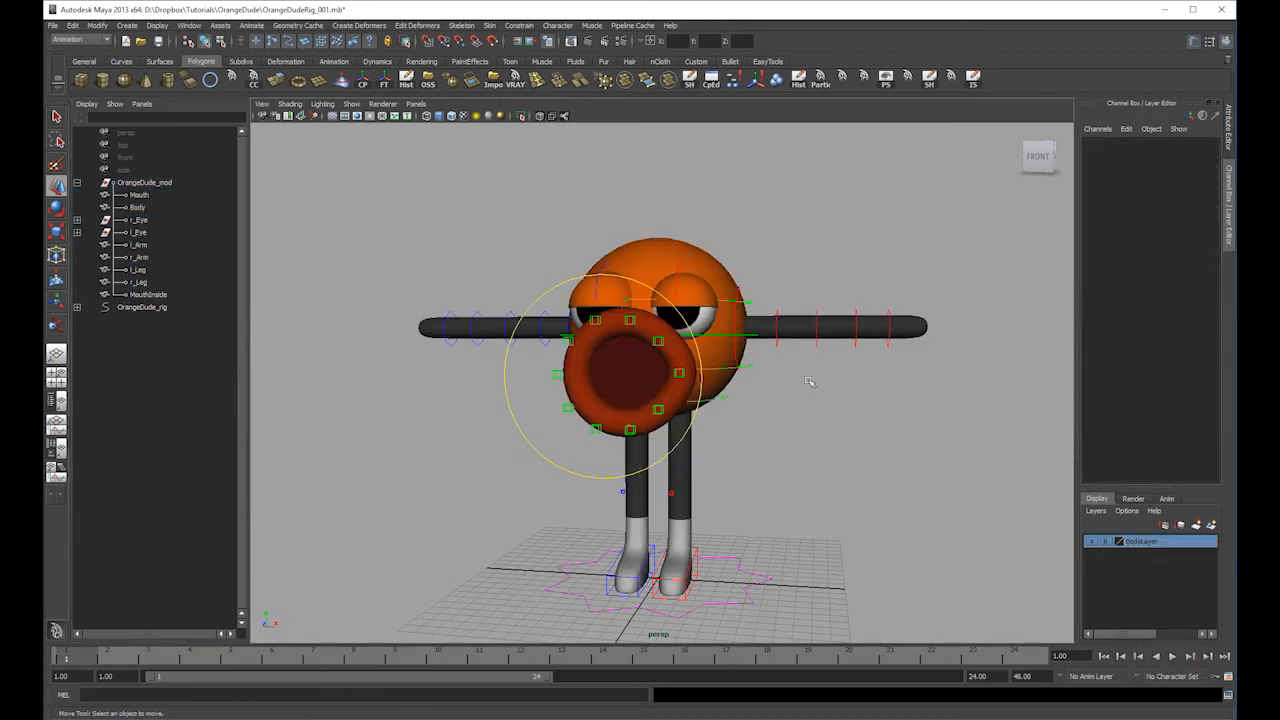
- Try moving the small controls at the top and lower side of the mouth opening to test the lip deformation
{"action": "left_click", "coordinate": [669, 331]}
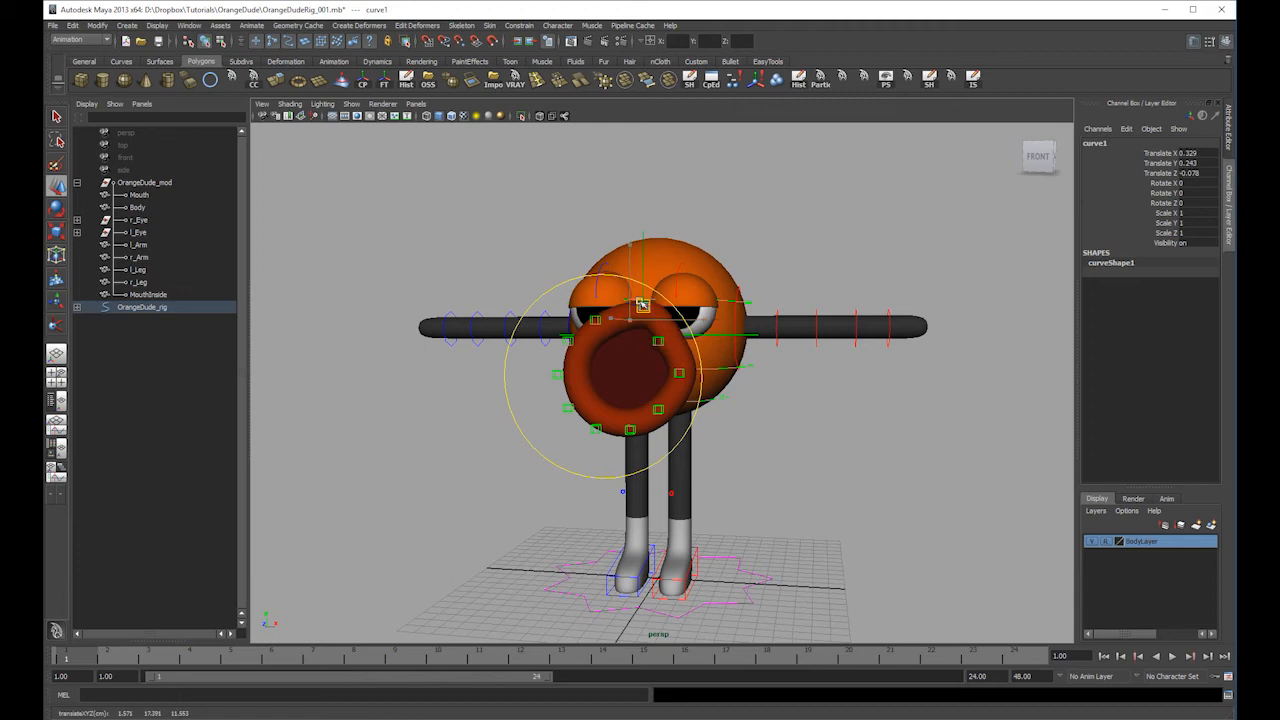
{"action": "left_click", "coordinate": [659, 397]}
{"action": "left_click", "coordinate": [660, 400]}
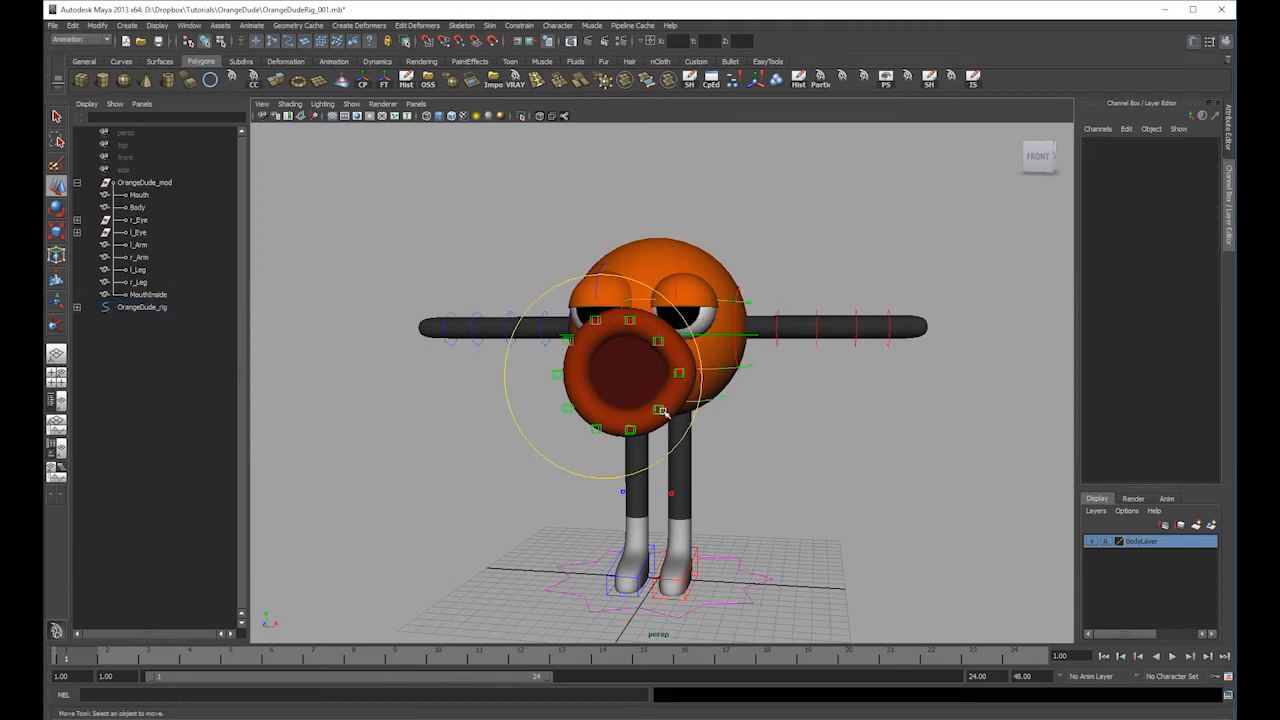
{"action": "left_click_drag", "start_coordinate": [661, 403], "coordinate": [663, 410]}
- Select the four small controls along the mouth opening's side together, including curve1 and curve13
{"action": "left_click", "coordinate": [680, 373]}
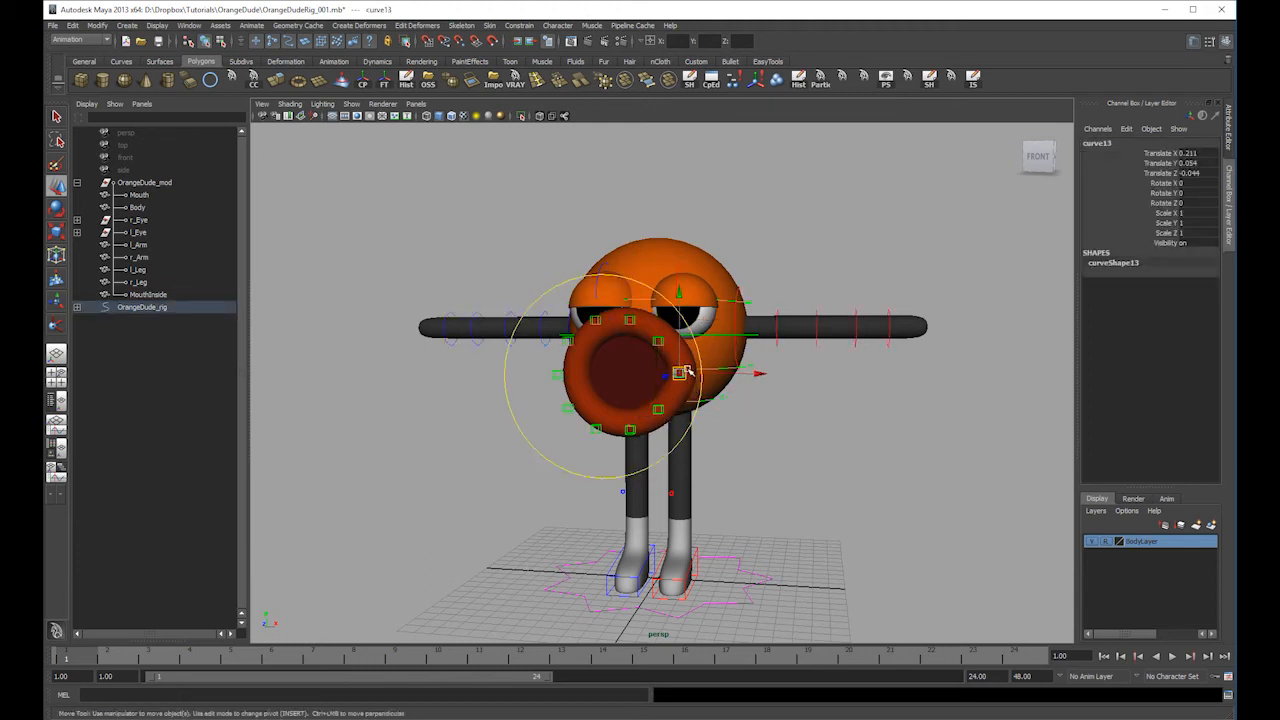
{"action": "left_click", "coordinate": [717, 313]}
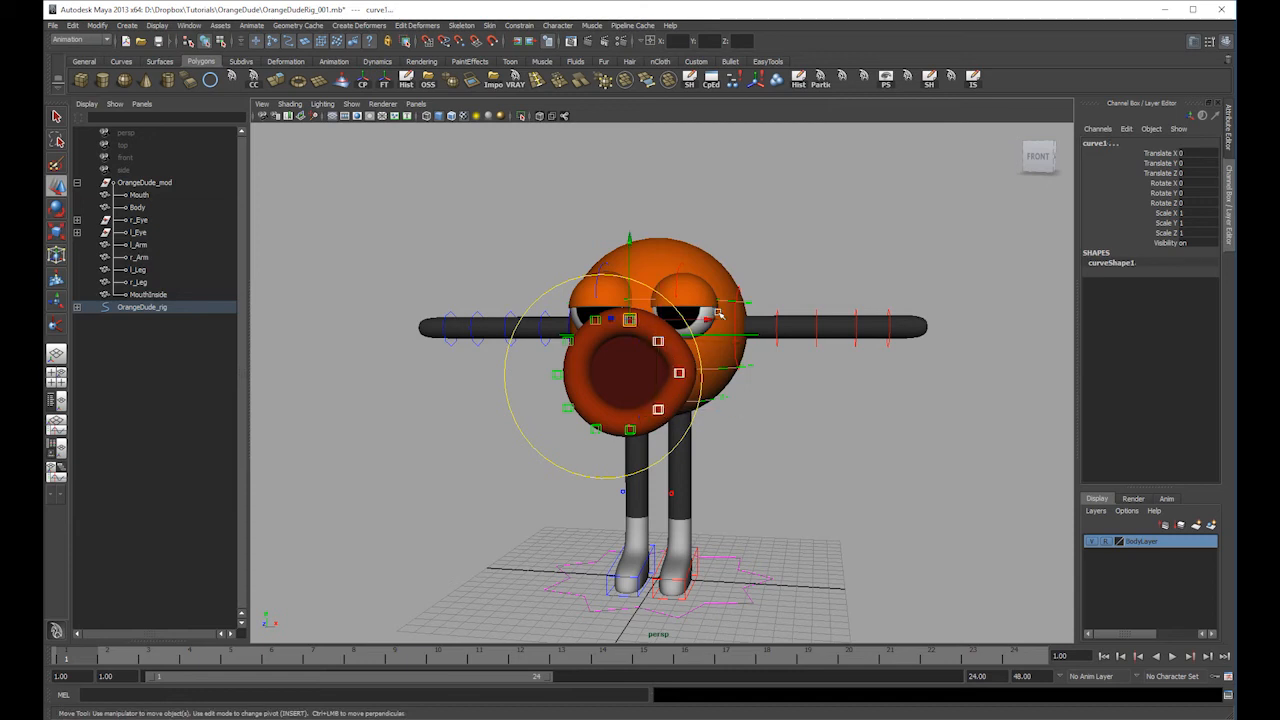
- Zero the selected controls' translate and rotate values and set the Mouth control's scale to 1 on all axes
{"action": "left_click_drag", "start_coordinate": [1190, 203], "coordinate": [1192, 153]}
{"action": "type", "text": "0"}
{"action": "key", "text": "Return"}
{"action": "left_click", "coordinate": [632, 264]}
{"action": "left_click_drag", "start_coordinate": [632, 264], "coordinate": [664, 280], "text": "alt"}
{"action": "left_click", "coordinate": [668, 271]}
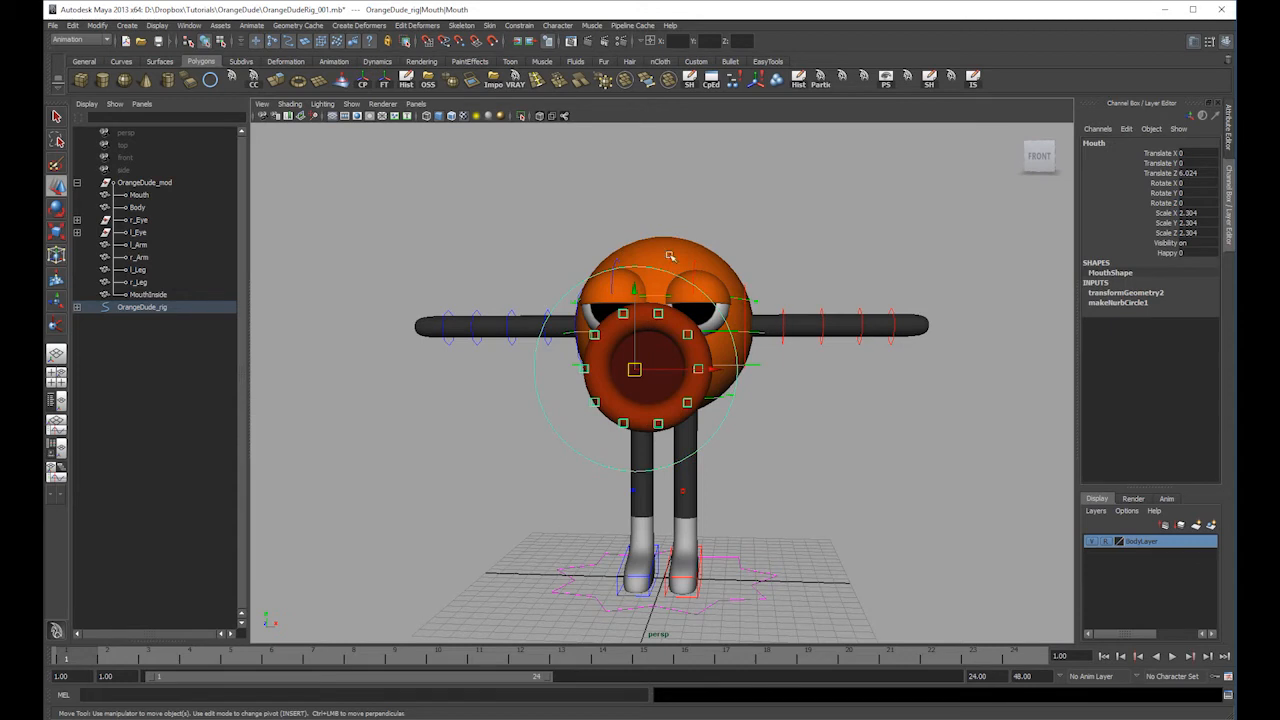
{"action": "left_click_drag", "start_coordinate": [1192, 213], "coordinate": [1192, 233]}
{"action": "type", "text": "1"}
{"action": "key", "text": "Return"}
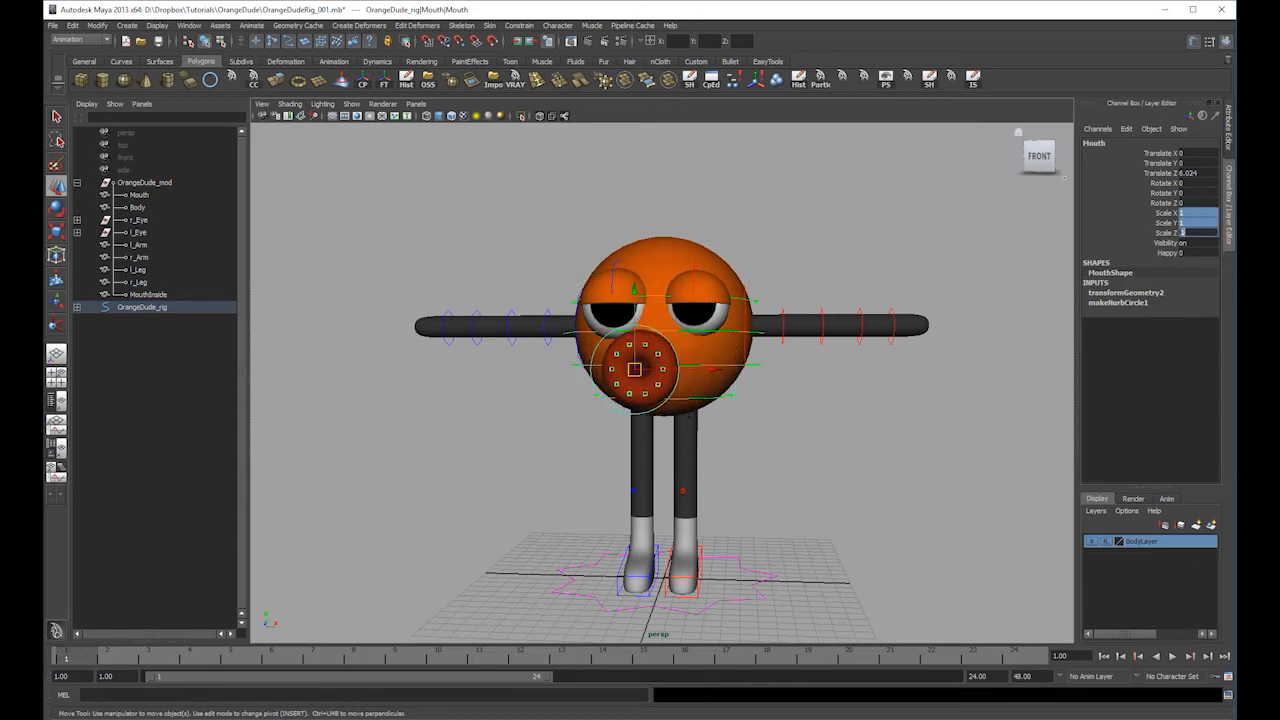
- Test-move the Mouth control on the face and set its translate X, Y and Z to 0
{"action": "left_click", "coordinate": [874, 197]}
{"action": "middle_click_drag", "start_coordinate": [610, 348], "coordinate": [654, 351], "text": "alt"}
{"action": "left_click", "coordinate": [697, 327]}
{"action": "mouse_move", "coordinate": [689, 369]}
{"action": "left_mouse_down"}
{"action": "mouse_move", "coordinate": [679, 372]}
{"action": "mouse_move", "coordinate": [703, 368]}
{"action": "left_mouse_up"}
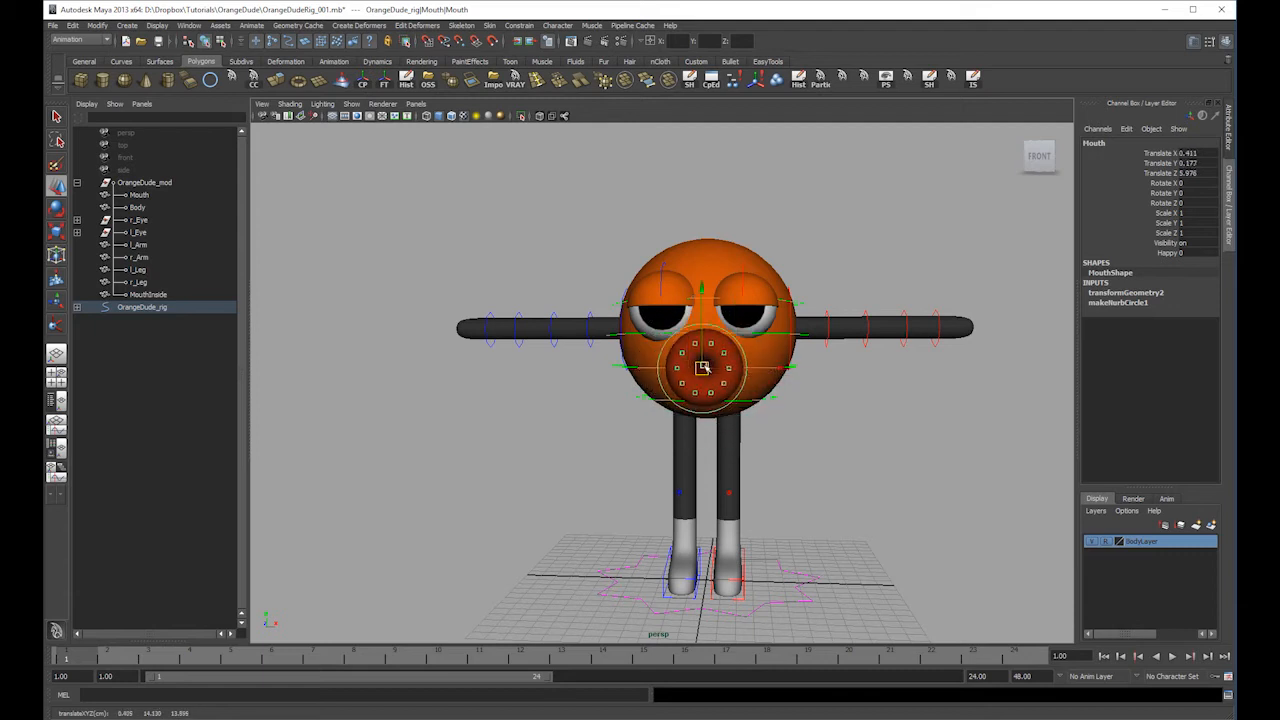
{"action": "left_click_drag", "start_coordinate": [1198, 153], "coordinate": [1210, 171]}
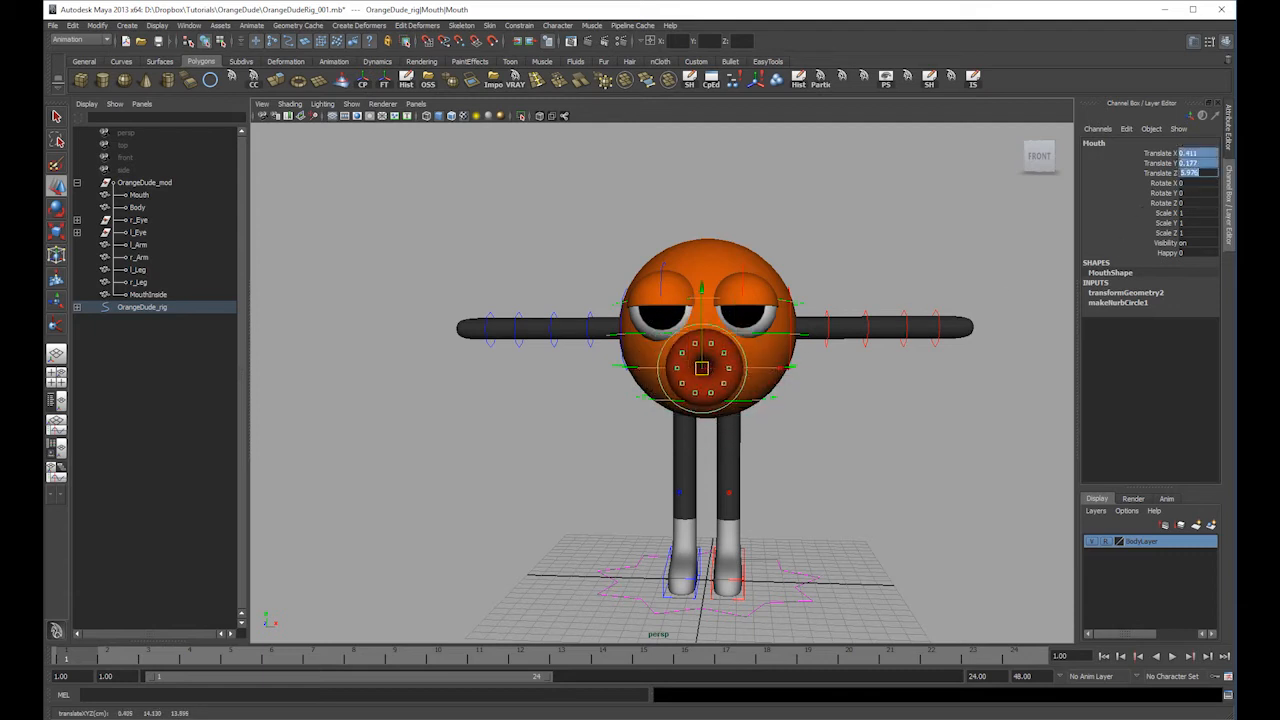
{"action": "type", "text": "0"}
{"action": "key", "text": "Return"}
{"action": "left_click", "coordinate": [946, 186]}
{"action": "left_click_drag", "start_coordinate": [714, 478], "coordinate": [674, 489], "text": "alt"}
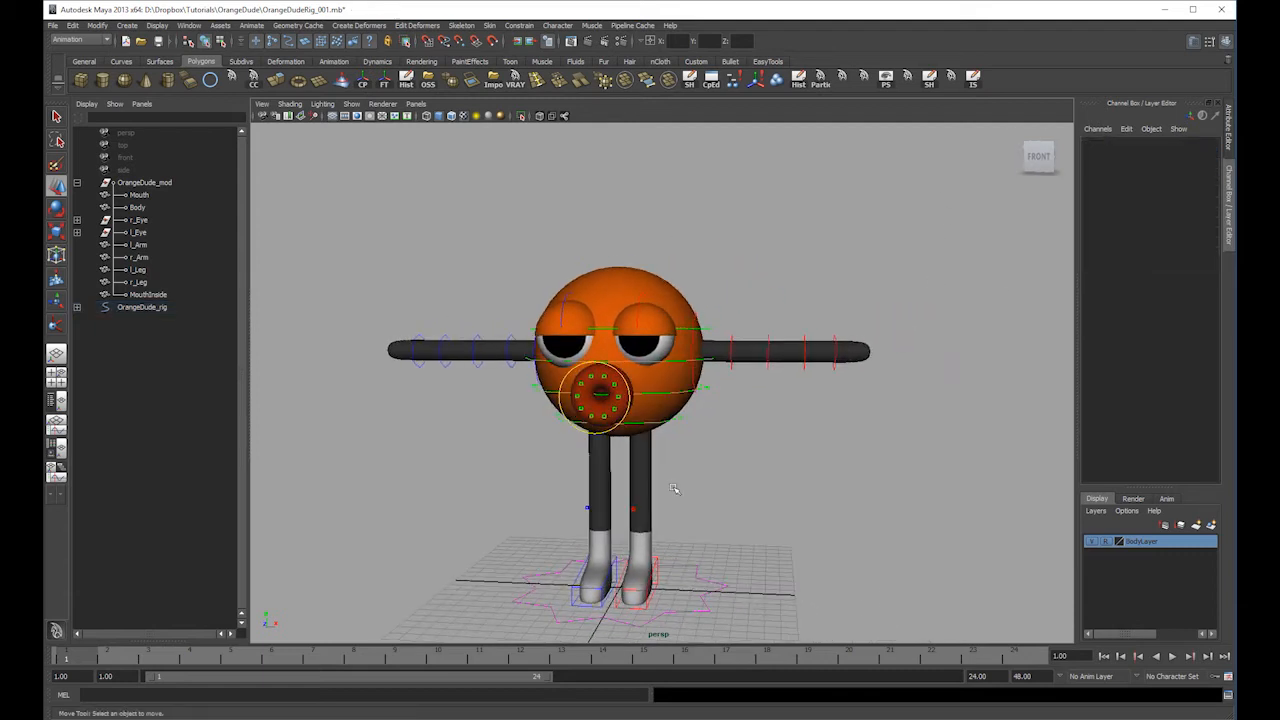
{"action": "left_click", "coordinate": [656, 562]}
{"action": "left_click_drag", "start_coordinate": [642, 571], "coordinate": [657, 563]}
{"action": "key", "text": "ctrl+z"}
{"action": "left_click", "coordinate": [705, 337]}
{"action": "key", "text": "e"}
{"action": "left_click_drag", "start_coordinate": [783, 280], "coordinate": [724, 212]}
{"action": "key", "text": "ctrl+z"}
- Rotate the left and right upper eyelid controls so both lids slant inward into an angry look
{"action": "left_click", "coordinate": [830, 220]}
{"action": "left_click", "coordinate": [642, 306]}
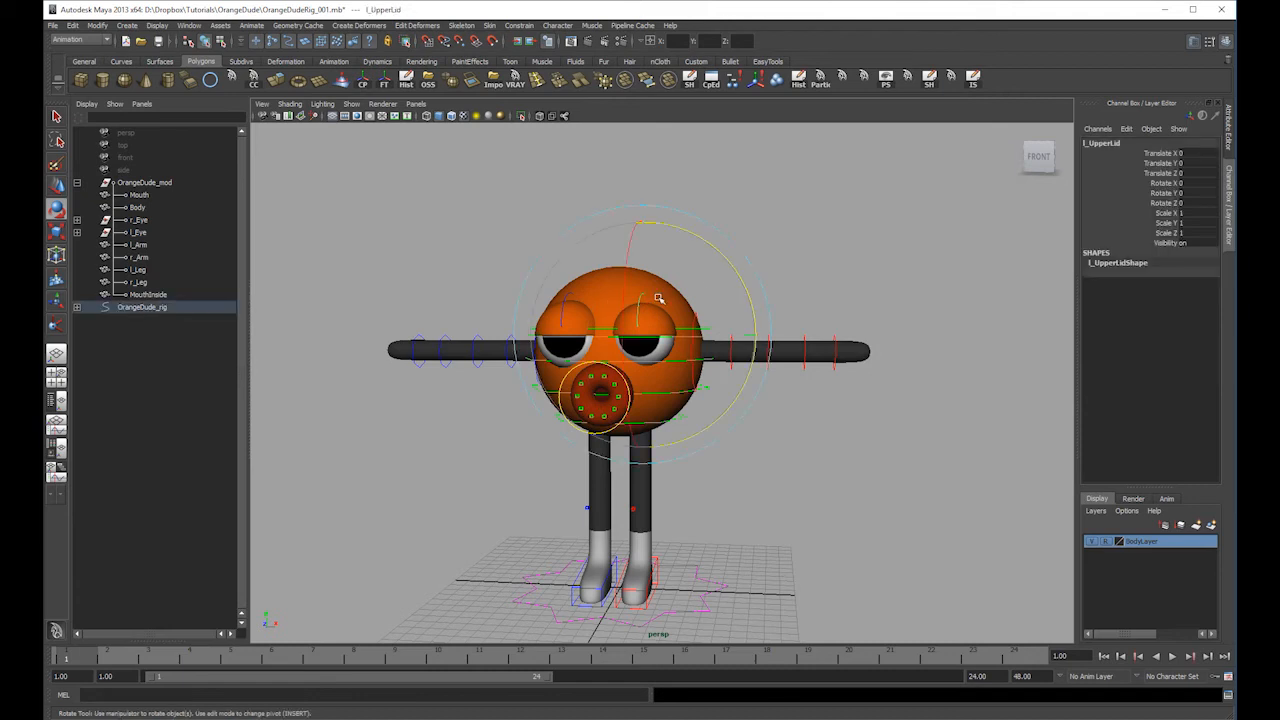
{"action": "left_click_drag", "start_coordinate": [729, 252], "coordinate": [660, 284]}
{"action": "key", "text": "w"}
{"action": "left_click", "coordinate": [573, 295]}
{"action": "key", "text": "e"}
{"action": "left_click", "coordinate": [734, 243]}
{"action": "left_click_drag", "start_coordinate": [734, 243], "coordinate": [744, 276], "text": "alt"}
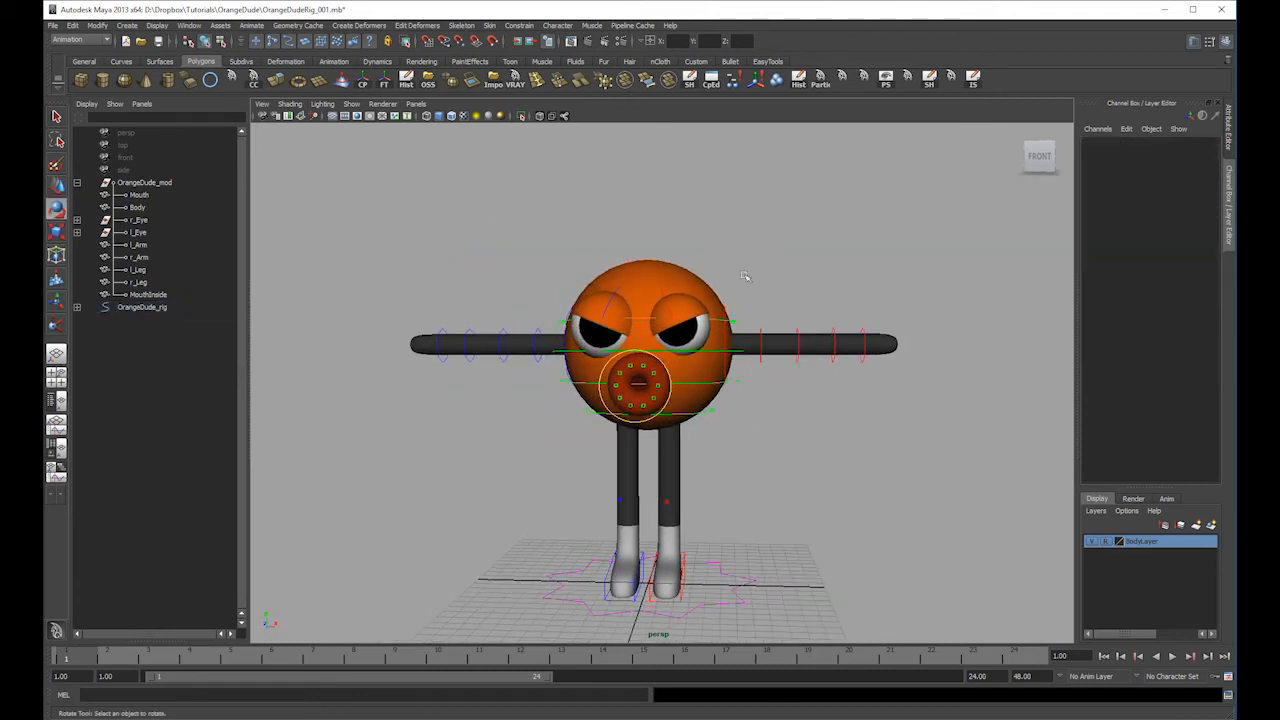
- Set the Mouth control's Happy attribute to 5 and rotate the mouth about 181 degrees around Z into a frown
{"action": "left_click", "coordinate": [672, 413]}
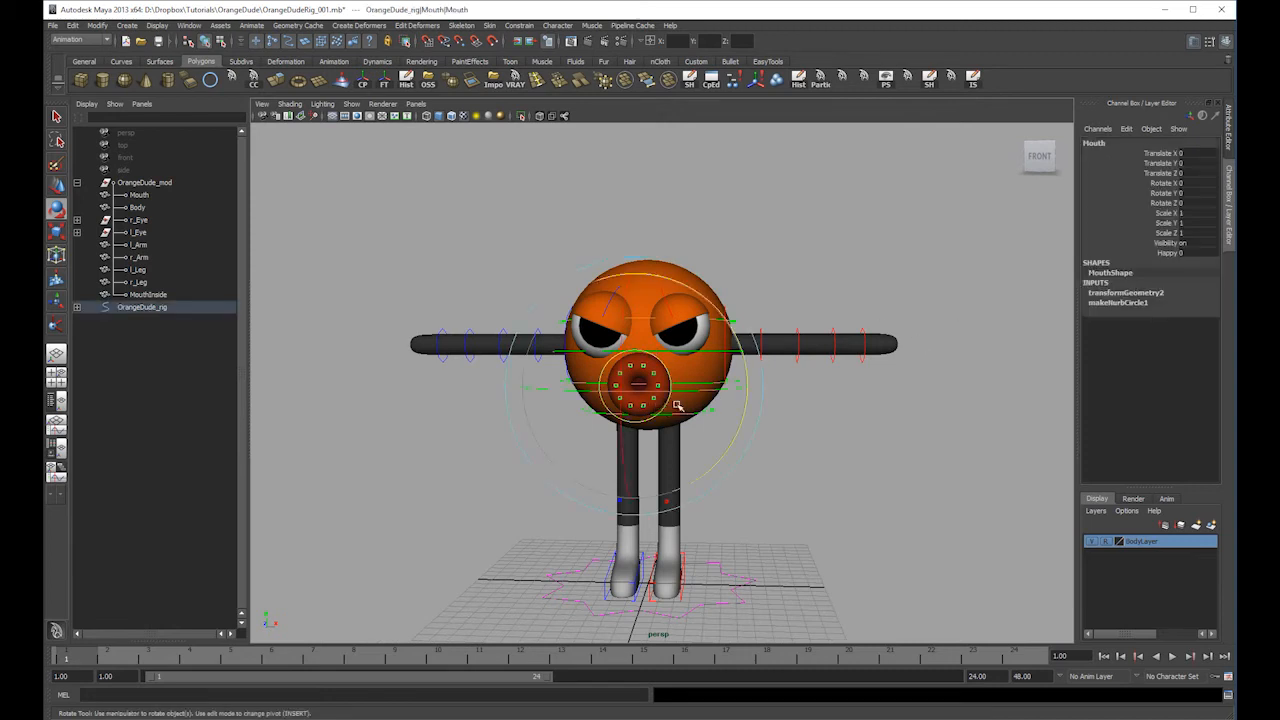
{"action": "key", "text": "w"}
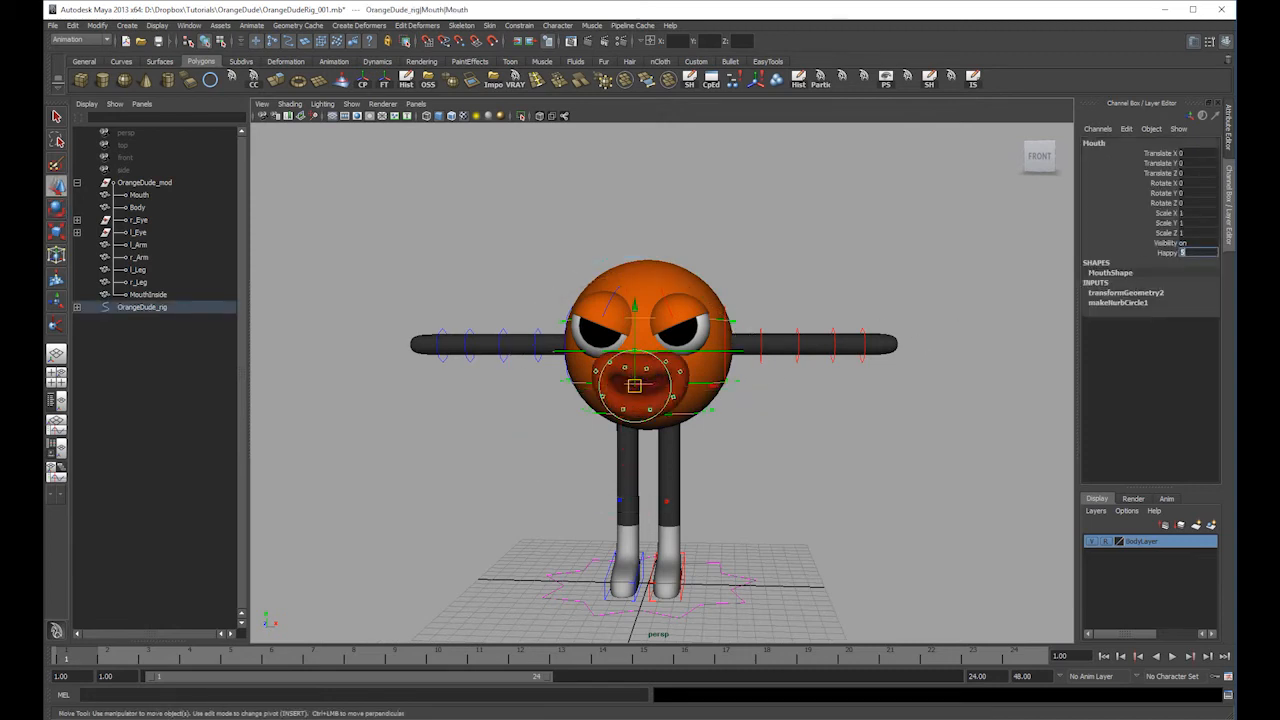
{"action": "key", "text": "ctrl+z"}
{"action": "key", "text": "e"}
{"action": "left_click_drag", "start_coordinate": [681, 282], "coordinate": [600, 485]}
- Rotate the left shoulder control so the left arm hangs down beside the body
{"action": "left_click", "coordinate": [983, 211]}
{"action": "left_click_drag", "start_coordinate": [1000, 214], "coordinate": [974, 206], "text": "alt"}
{"action": "left_click", "coordinate": [731, 305]}
{"action": "left_click_drag", "start_coordinate": [805, 250], "coordinate": [833, 353]}
{"action": "left_click_drag", "start_coordinate": [645, 326], "coordinate": [720, 328], "text": "alt"}
- Rotate the right shoulder control so the right arm hangs down beside the body
{"action": "key", "text": "w"}
{"action": "left_click", "coordinate": [560, 309]}
{"action": "left_click", "coordinate": [532, 241]}
{"action": "left_click", "coordinate": [562, 316]}
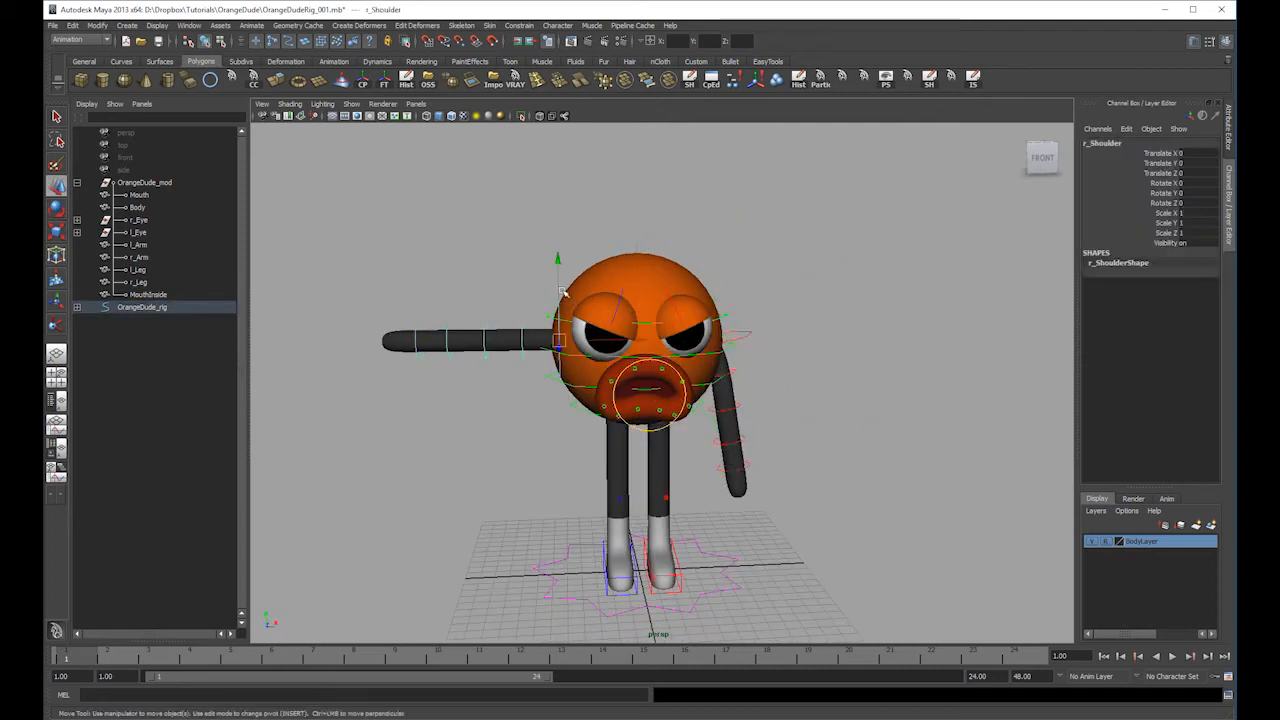
{"action": "key", "text": "e"}
{"action": "left_click_drag", "start_coordinate": [435, 378], "coordinate": [503, 462]}
{"action": "key", "text": "w"}
{"action": "mouse_move", "coordinate": [778, 303]}
{"action": "left_mouse_down", "text": "alt"}
{"action": "mouse_move", "coordinate": [777, 317]}
{"action": "mouse_move", "coordinate": [797, 300]}
{"action": "left_mouse_up", "text": "alt"}
{"action": "left_click", "coordinate": [797, 300]}
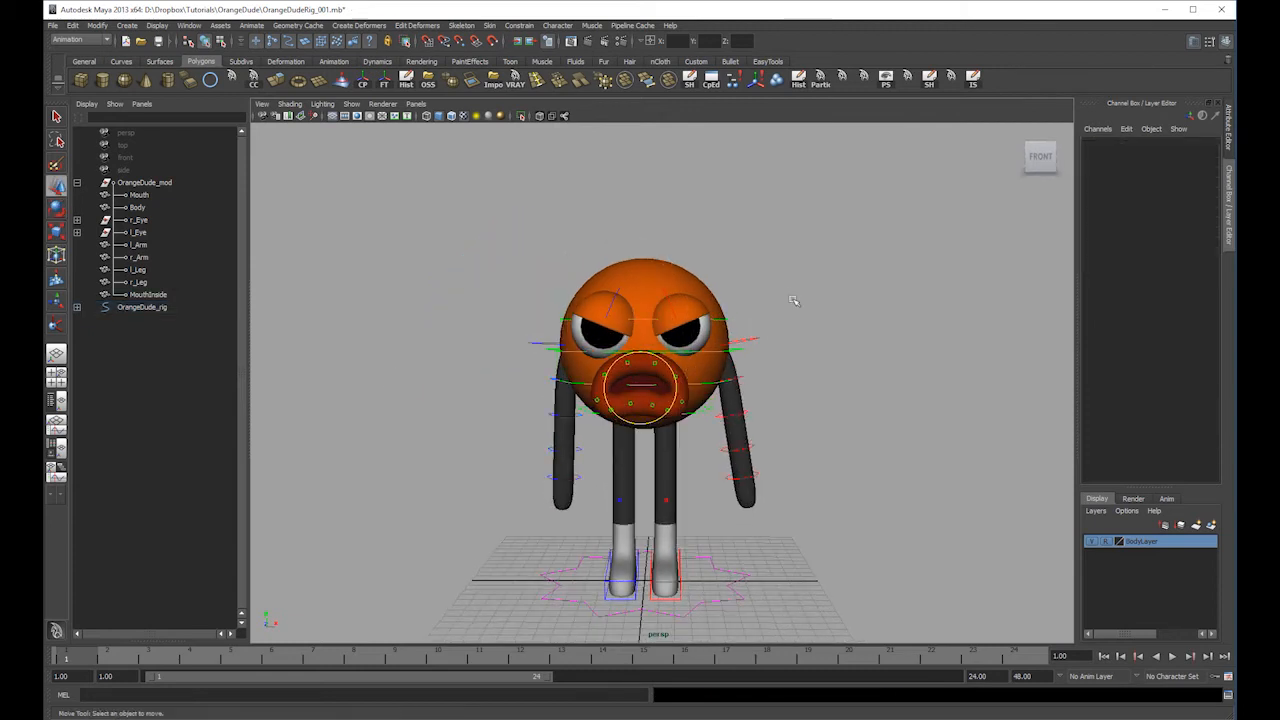
- Reposition the frowning mouth lower on the face and adjust its tilt with the Mouth control
{"action": "middle_click_drag", "start_coordinate": [797, 300], "coordinate": [814, 258], "text": "alt"}
{"action": "left_click", "coordinate": [651, 305]}
{"action": "left_click_drag", "start_coordinate": [646, 345], "coordinate": [650, 317]}
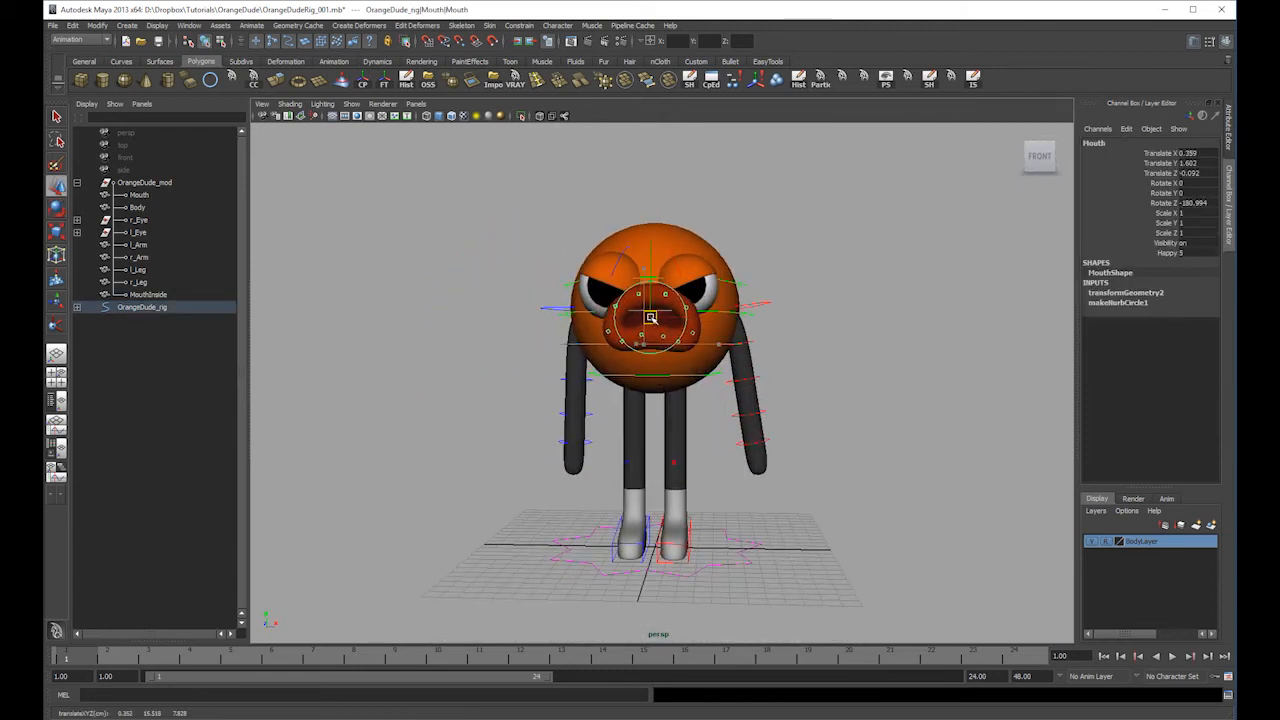
{"action": "left_click_drag", "start_coordinate": [648, 370], "coordinate": [652, 356]}
{"action": "key", "text": "e"}
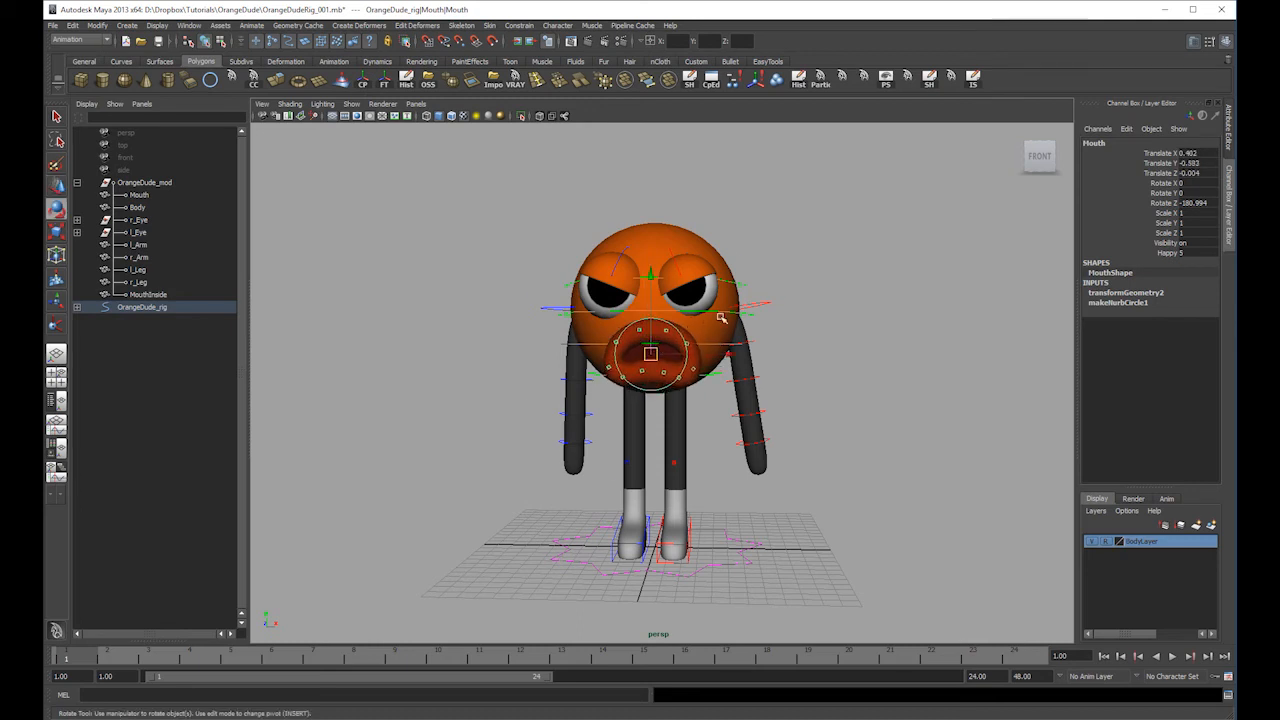
{"action": "left_click_drag", "start_coordinate": [747, 287], "coordinate": [735, 280]}
{"action": "key", "text": "w"}
{"action": "left_click_drag", "start_coordinate": [653, 355], "coordinate": [663, 349]}
{"action": "left_click", "coordinate": [835, 232]}
{"action": "middle_click_drag", "start_coordinate": [835, 232], "coordinate": [843, 229], "text": "alt"}
- Select all rig controls and reset their translate and rotate values to 0 and scale to 1
{"action": "left_click", "coordinate": [722, 374]}
{"action": "left_click_drag", "start_coordinate": [657, 371], "coordinate": [549, 612]}
{"action": "key", "text": "e"}
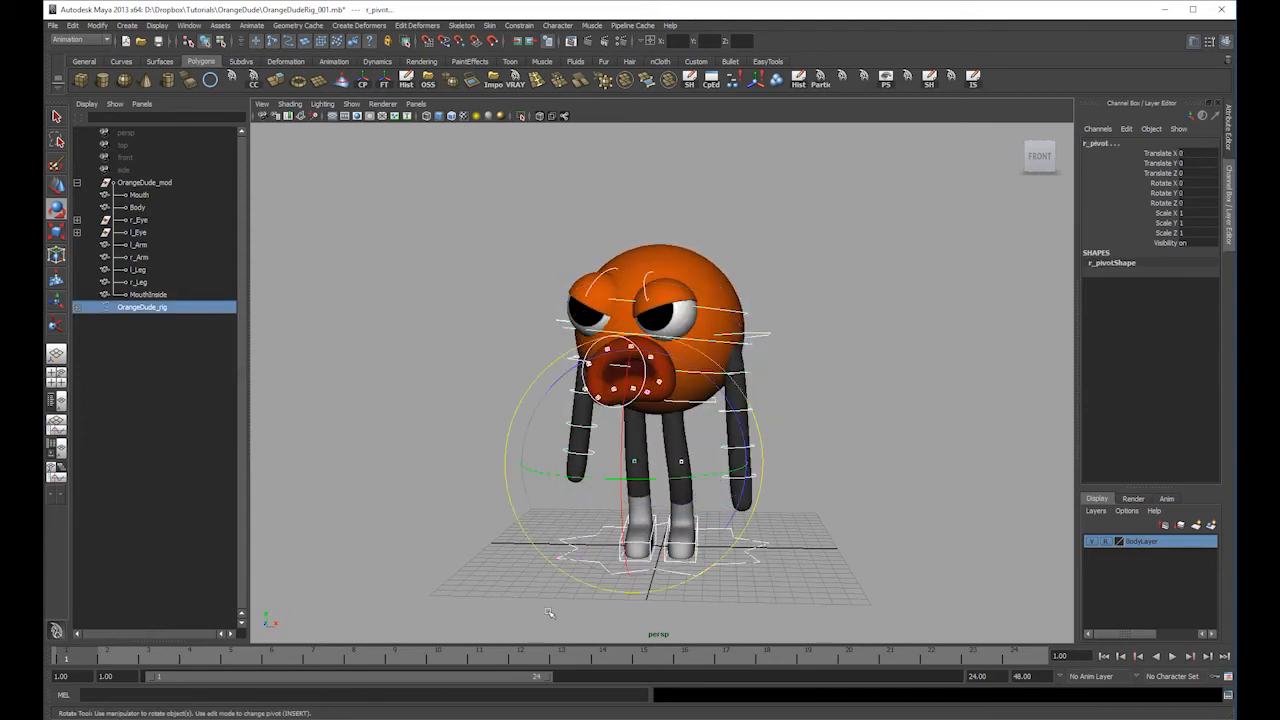
{"action": "left_click_drag", "start_coordinate": [1198, 153], "coordinate": [1208, 206]}
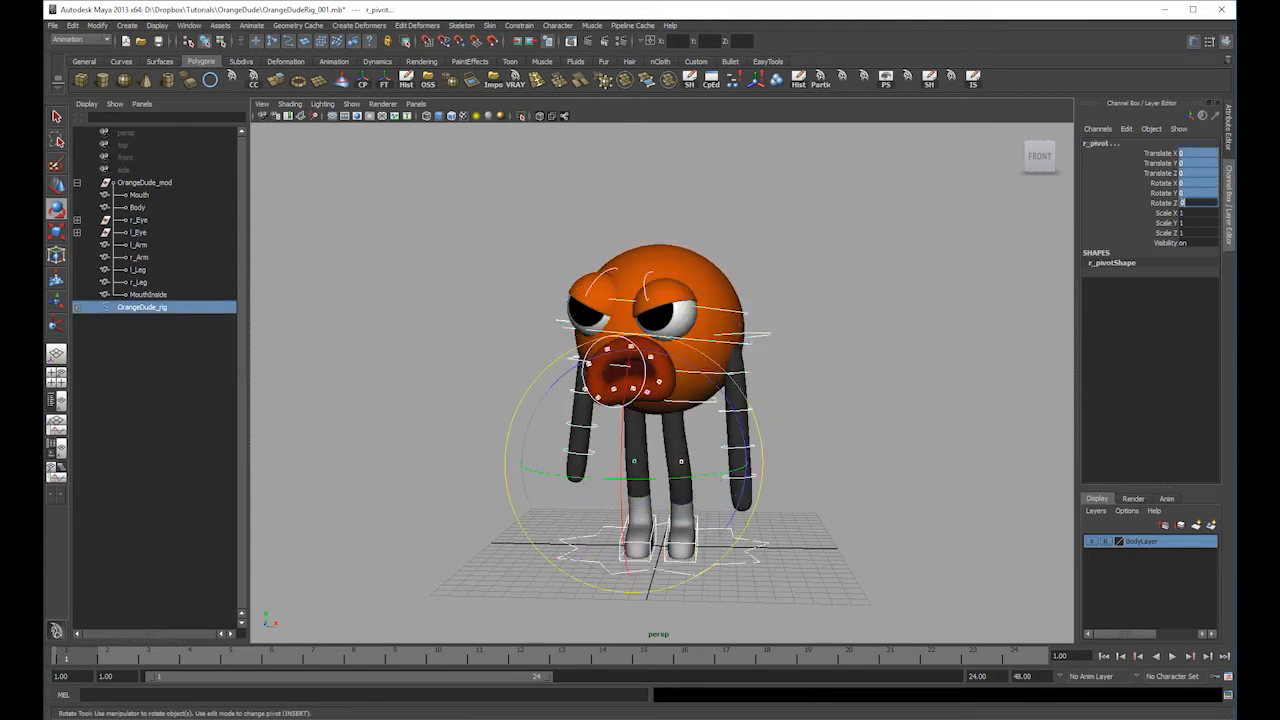
{"action": "key", "text": "Return"}
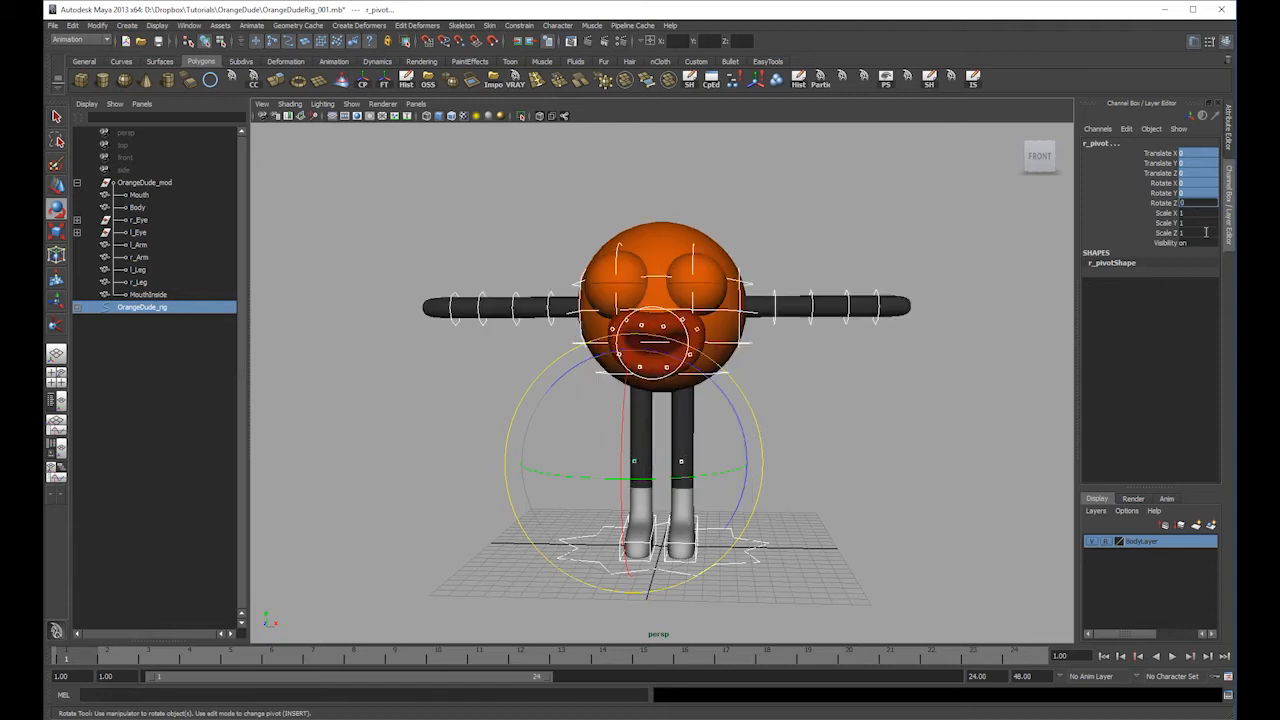
{"action": "left_click_drag", "start_coordinate": [1195, 213], "coordinate": [1200, 232]}
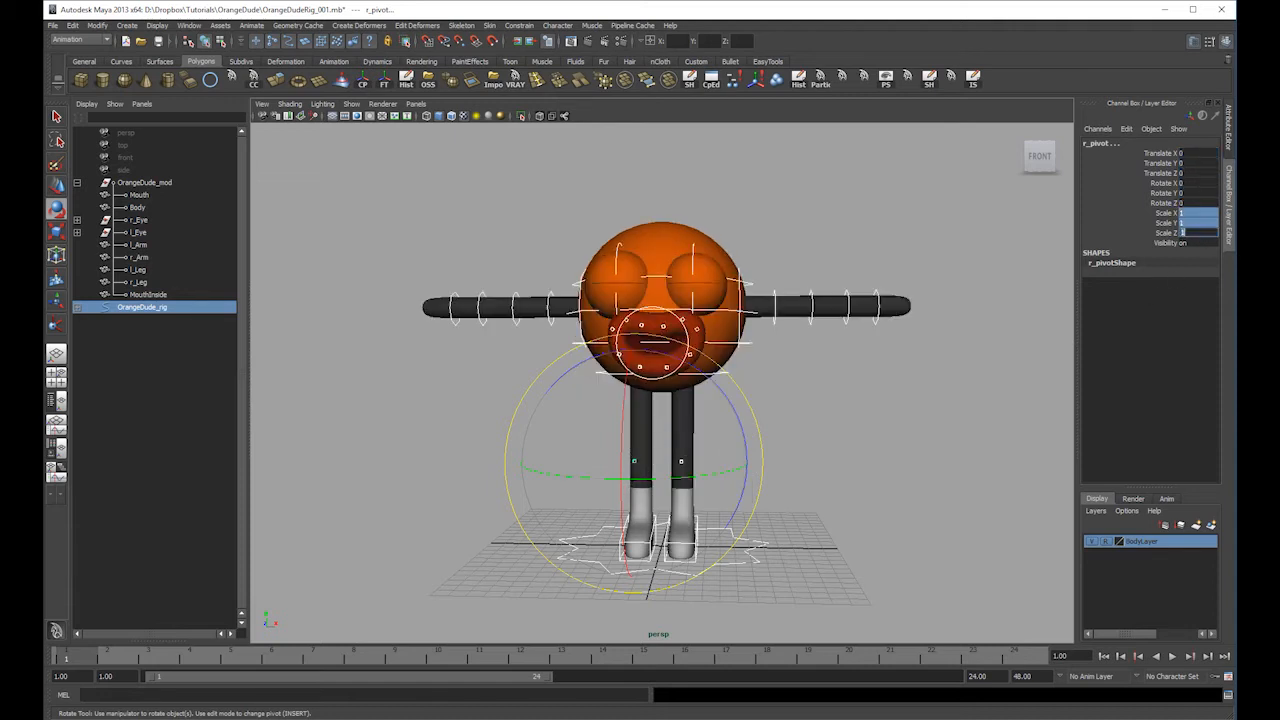
- Set the Mouth control's Happy attribute to 0
{"action": "key", "text": "w"}
{"action": "left_click", "coordinate": [705, 344]}
{"action": "left_click", "coordinate": [684, 358]}
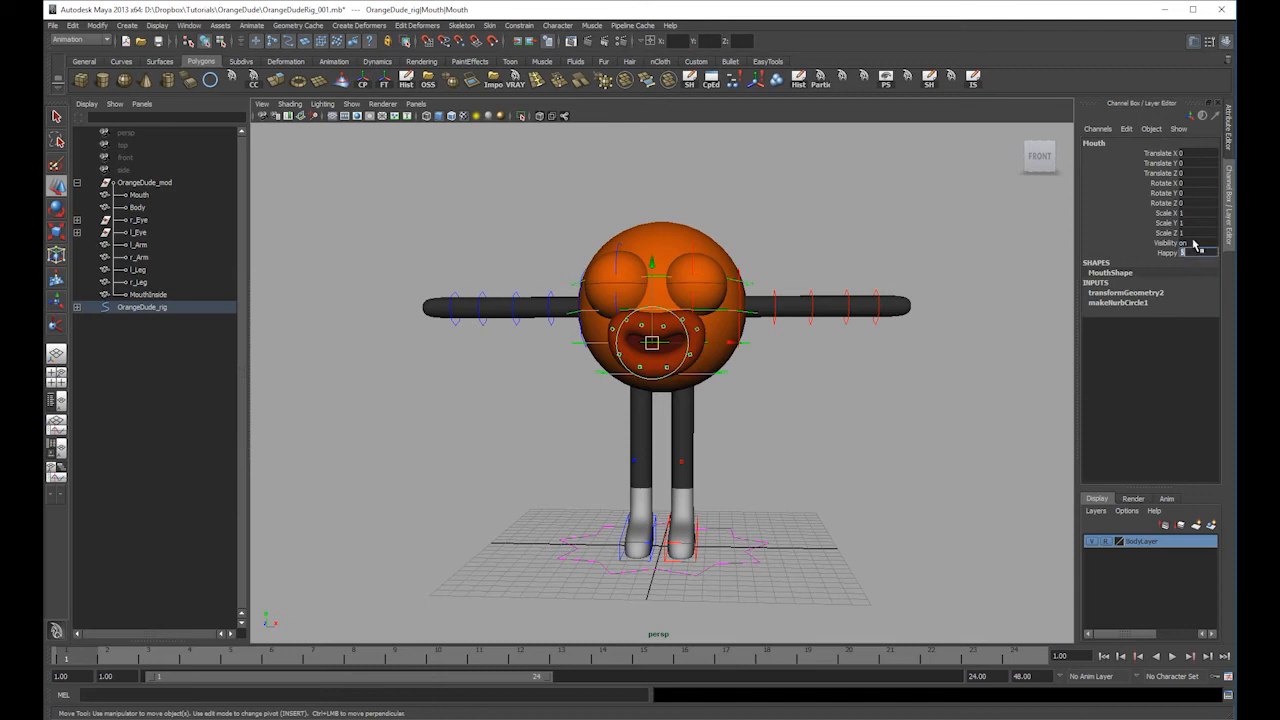
{"action": "type", "text": "0"}
{"action": "key", "text": "Return"}
{"action": "left_click", "coordinate": [794, 394]}
- Rotate both lower eyelid controls about 53 degrees around X to open the lower lids
{"action": "left_click_drag", "start_coordinate": [794, 394], "coordinate": [786, 404], "text": "alt"}
{"action": "left_click", "coordinate": [706, 328]}
{"action": "left_click", "coordinate": [622, 328]}
{"action": "key", "text": "e"}
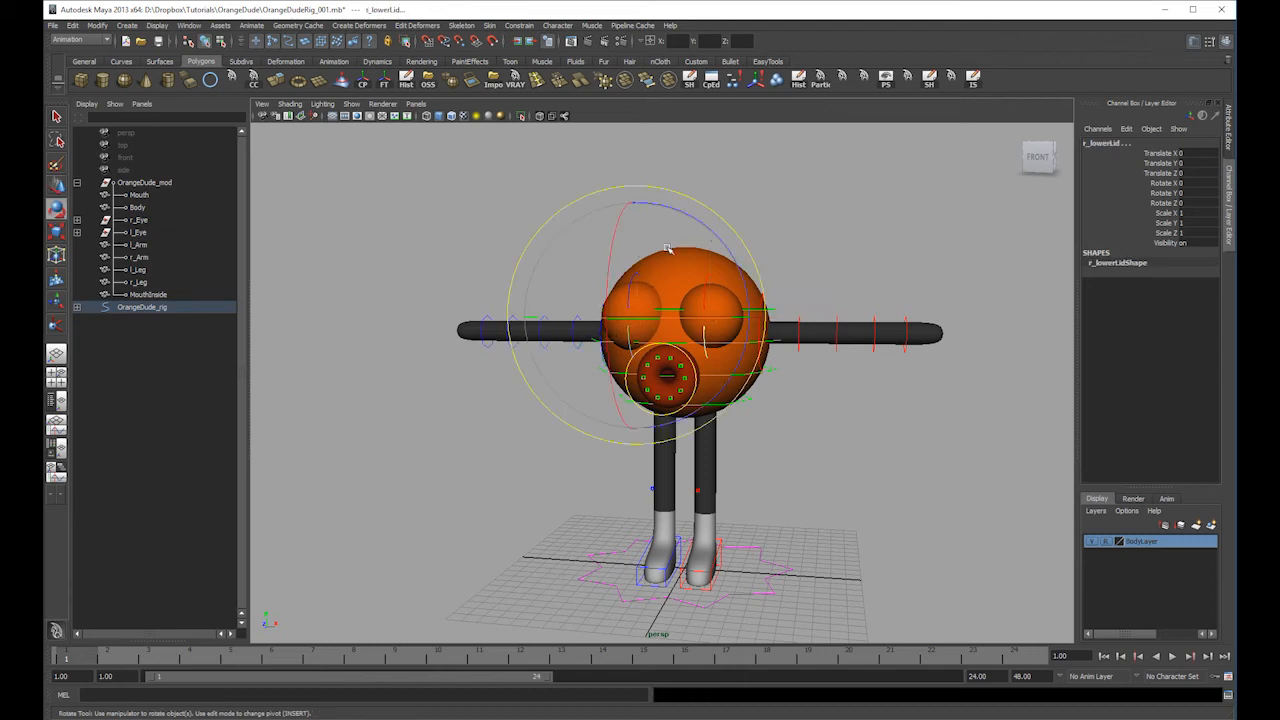
{"action": "left_click_drag", "start_coordinate": [618, 222], "coordinate": [614, 270]}
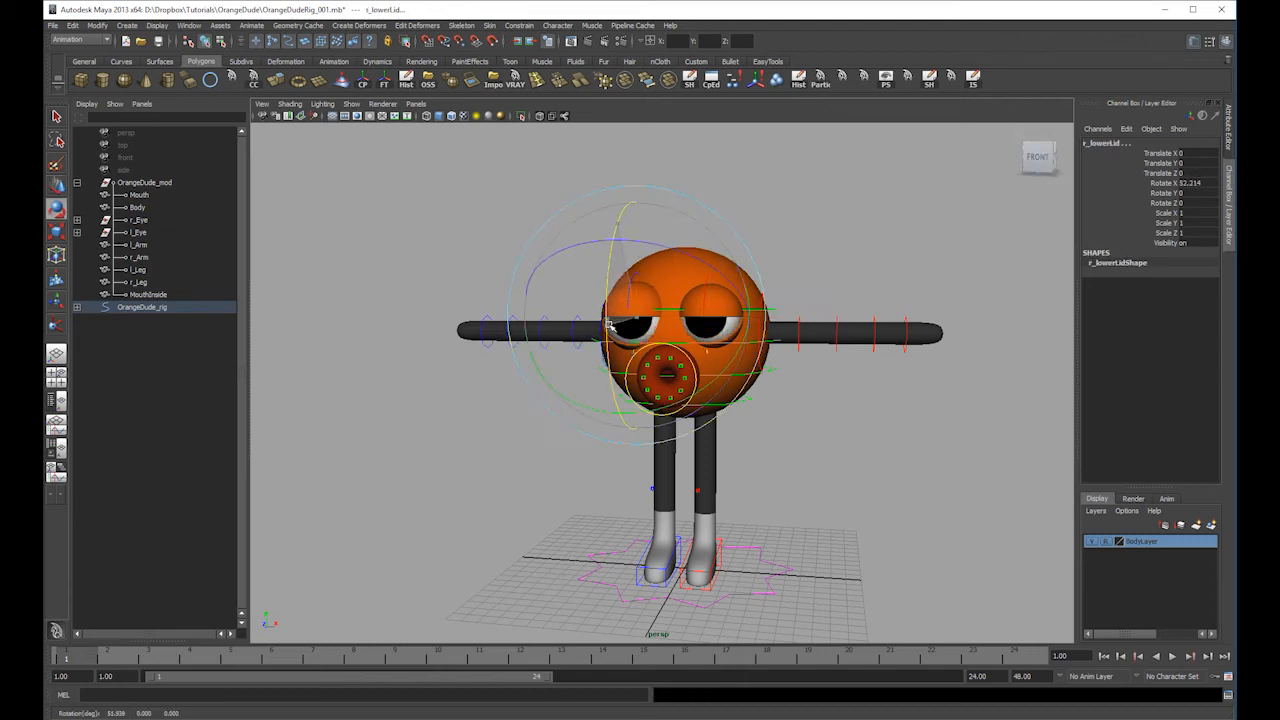
{"action": "key", "text": "w"}
- Rotate both upper eyelid controls around X to open the eyes wide
{"action": "left_click", "coordinate": [707, 283]}
{"action": "left_click", "coordinate": [636, 274]}
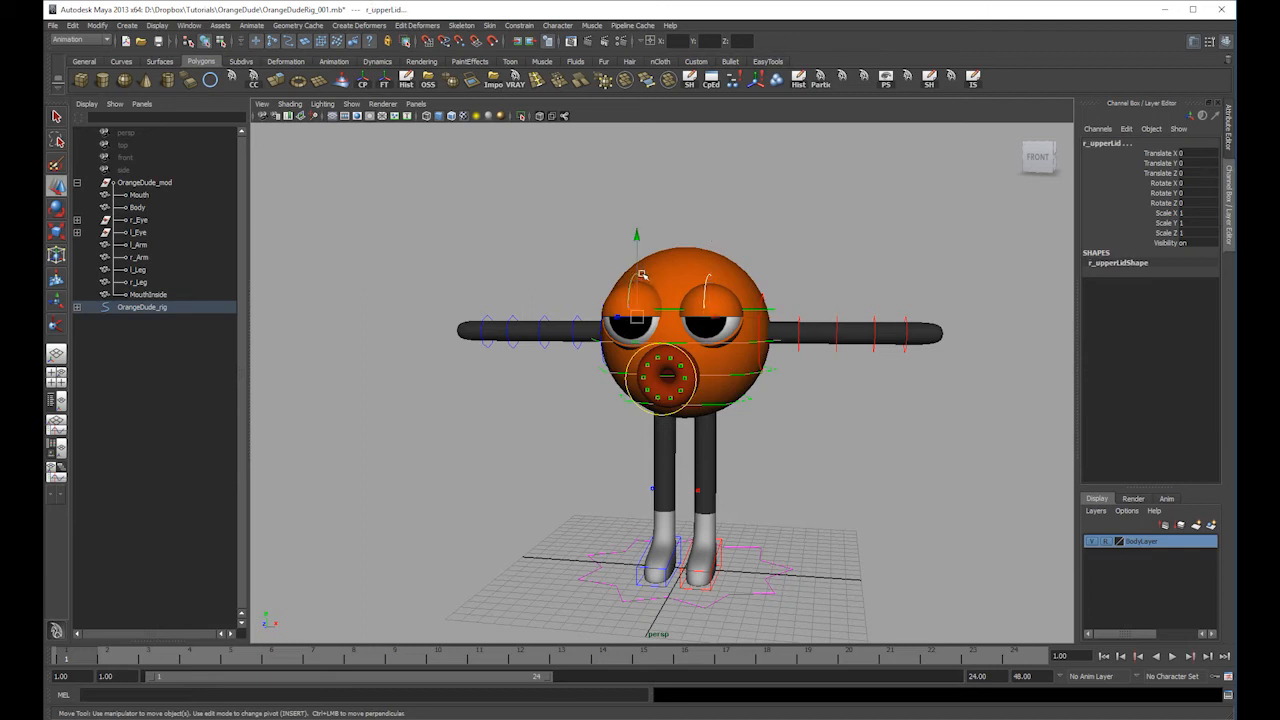
{"action": "key", "text": "e"}
{"action": "left_click_drag", "start_coordinate": [628, 214], "coordinate": [745, 190]}
{"action": "left_click", "coordinate": [1050, 254]}
{"action": "left_click_drag", "start_coordinate": [1050, 254], "coordinate": [998, 236], "text": "alt"}
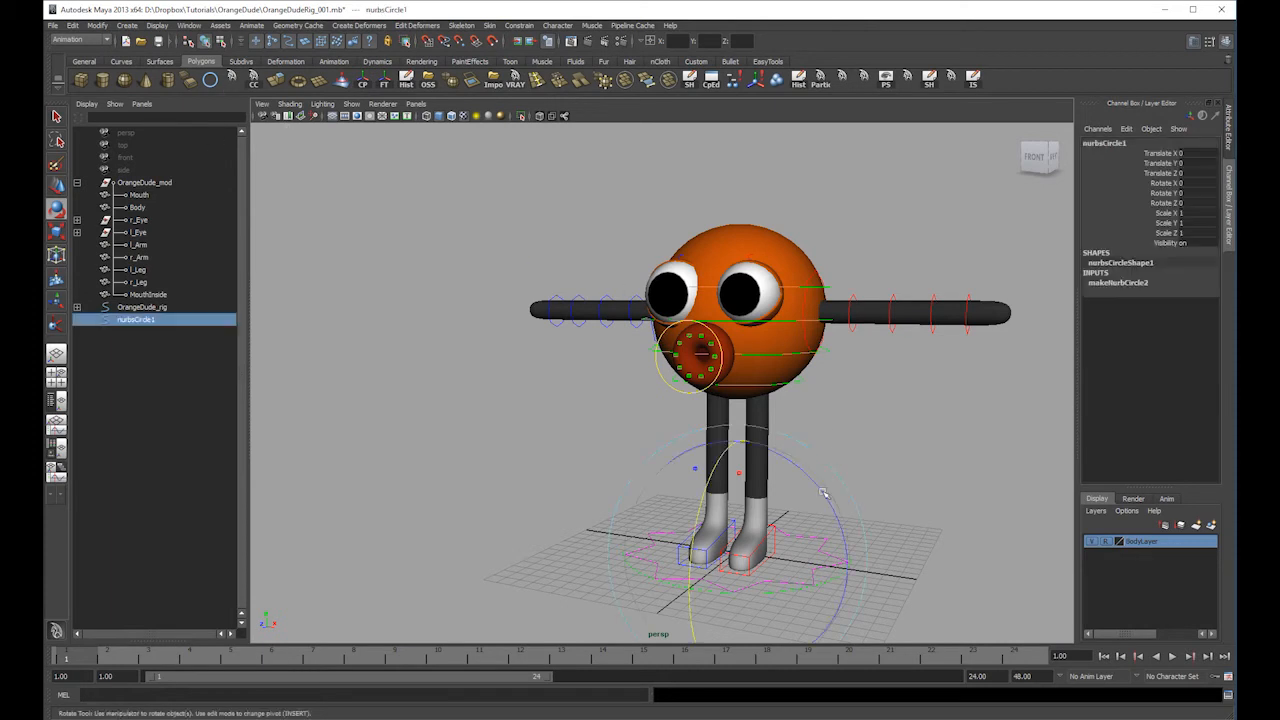
- Create a NURBS circle, move it in front of the character to about 12.57 in Z and set Rotate X to 90
{"action": "left_click", "coordinate": [210, 79]}
{"action": "key", "text": "w"}
{"action": "left_click_drag", "start_coordinate": [699, 578], "coordinate": [600, 663]}
{"action": "middle_click_drag", "start_coordinate": [636, 590], "coordinate": [673, 498], "text": "alt"}
{"action": "key", "text": "e"}
{"action": "left_click_drag", "start_coordinate": [671, 428], "coordinate": [647, 511]}
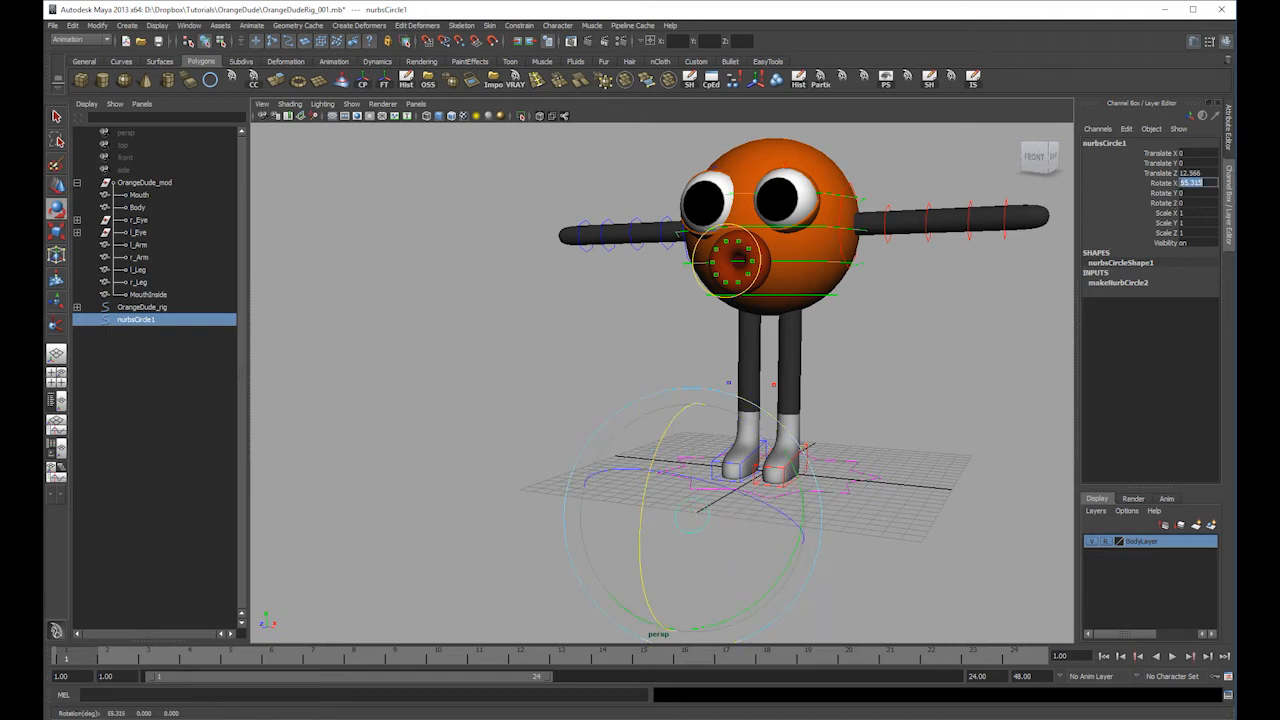
{"action": "key", "text": "Return"}
{"action": "left_click", "coordinate": [910, 410]}
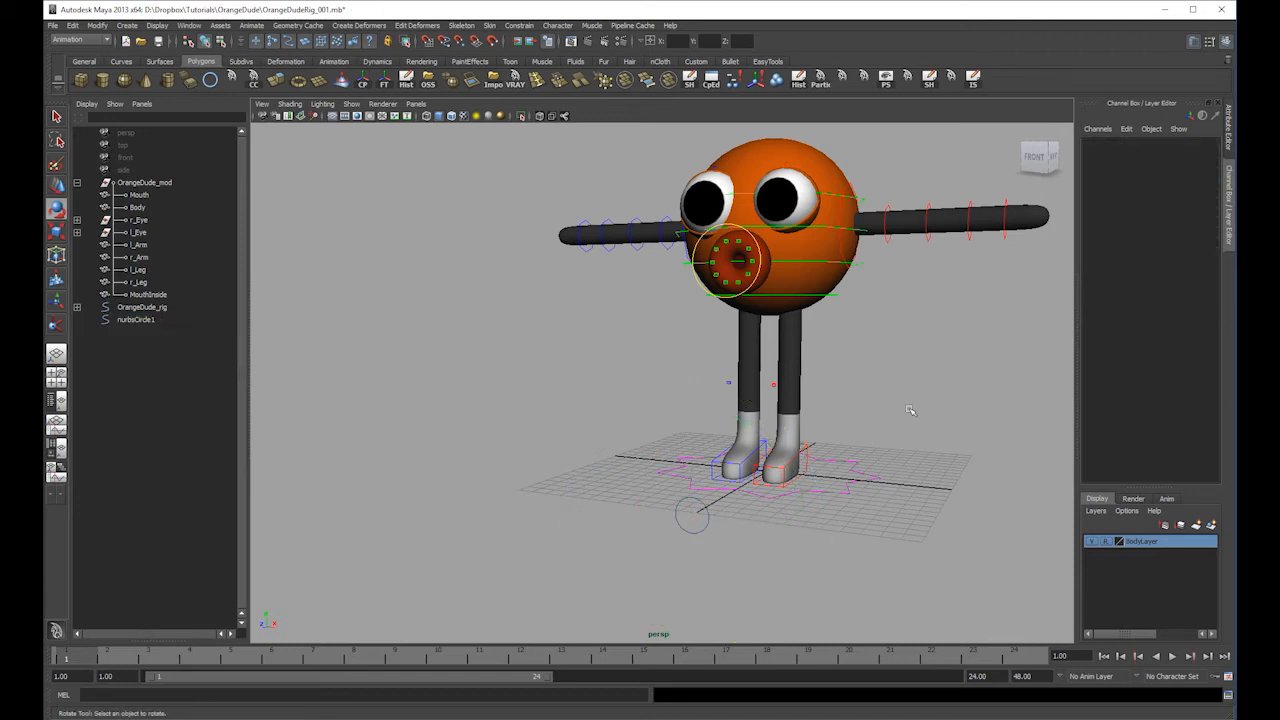
- Raise the circle to eye height in the front view, at about 17.25 in Y
{"action": "left_click", "coordinate": [694, 531]}
{"action": "key", "text": "space"}
{"action": "key", "text": "space"}
{"action": "scroll", "coordinate": [630, 540], "scroll_direction": "down", "scroll_amount": 4}
{"action": "middle_click_drag", "start_coordinate": [638, 635], "coordinate": [619, 567], "text": "alt"}
{"action": "key", "text": "w"}
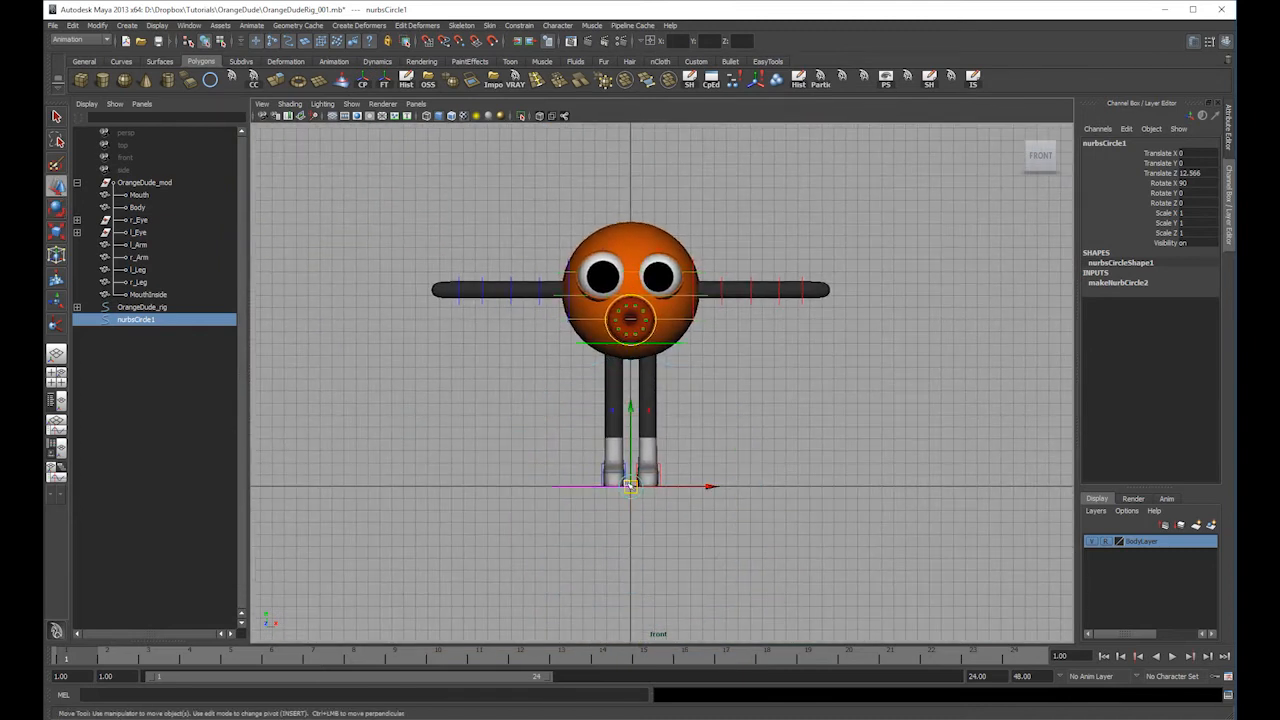
{"action": "left_click_drag", "start_coordinate": [631, 410], "coordinate": [594, 217]}
{"action": "scroll", "coordinate": [727, 410], "scroll_direction": "up", "scroll_amount": 5}
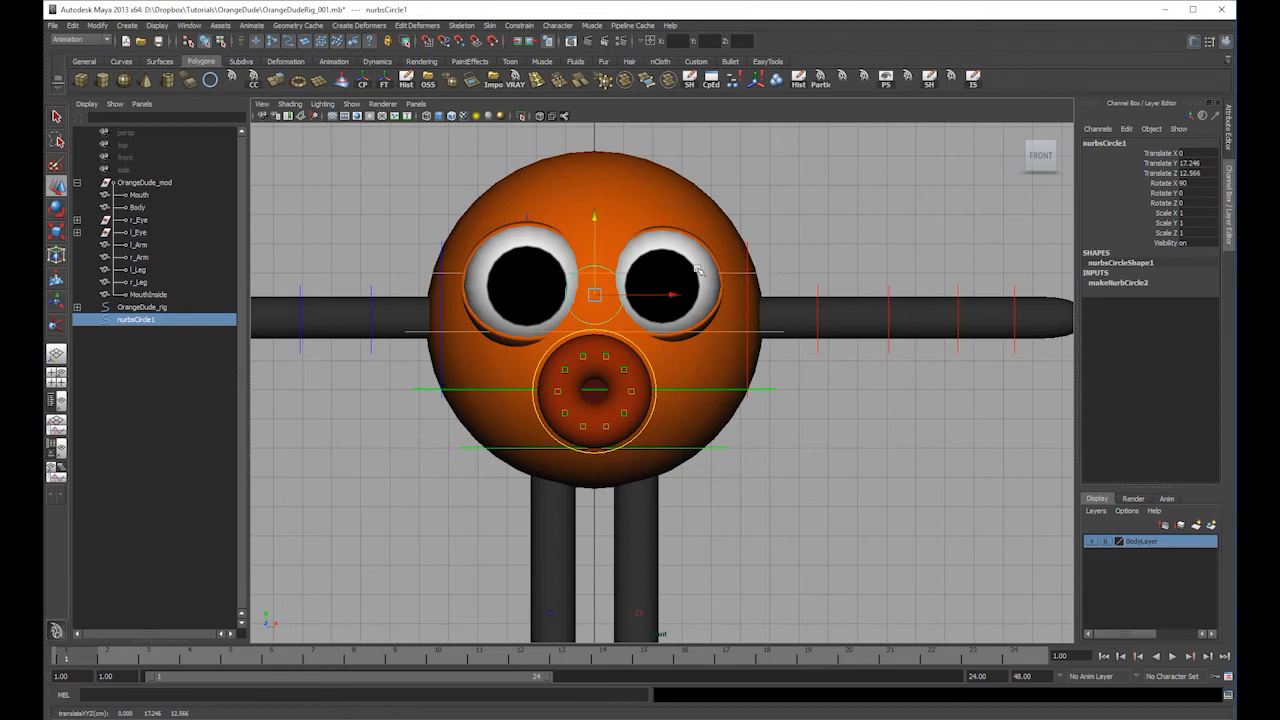
- Move the circle over the character's right eye and snap it to the eye's centre point in wireframe display
{"action": "left_click_drag", "start_coordinate": [679, 297], "coordinate": [612, 297]}
{"action": "key", "text": "3"}
{"action": "key", "text": "4"}
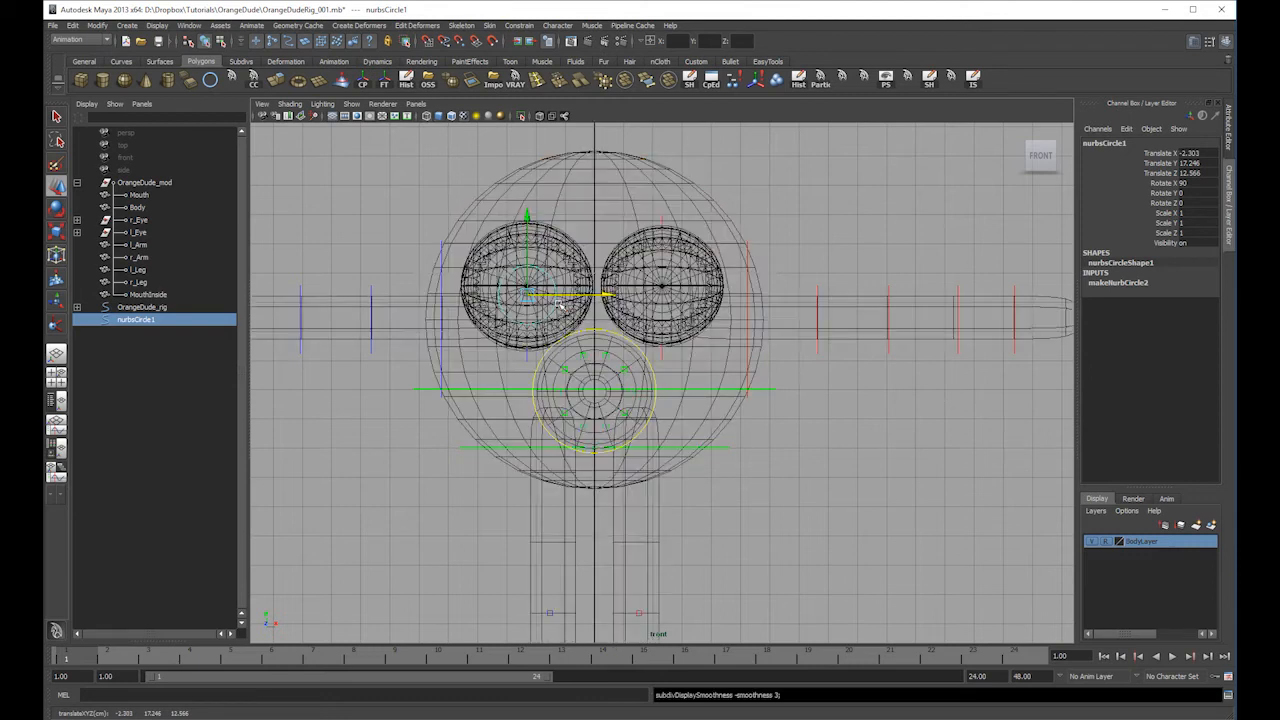
{"action": "right_click_drag", "start_coordinate": [561, 290], "coordinate": [766, 343], "text": "alt"}
{"action": "middle_click_drag", "start_coordinate": [766, 343], "coordinate": [831, 378], "text": "alt"}
{"action": "key", "text": "v"}
{"action": "left_click_drag", "start_coordinate": [550, 300], "coordinate": [550, 289]}
- Duplicate the eye circle and snap the copy to the centre of the character's left eye
{"action": "key", "text": "ctrl+d"}
{"action": "mouse_move", "coordinate": [630, 291]}
{"action": "left_mouse_down"}
{"action": "mouse_move", "coordinate": [708, 296]}
{"action": "mouse_move", "coordinate": [748, 258]}
{"action": "mouse_move", "coordinate": [732, 282]}
{"action": "left_mouse_up"}
{"action": "key", "text": "space"}
- Move both eye circles together in front of the face to about 16.08 in Z
{"action": "left_click", "coordinate": [166, 320], "text": "shift"}
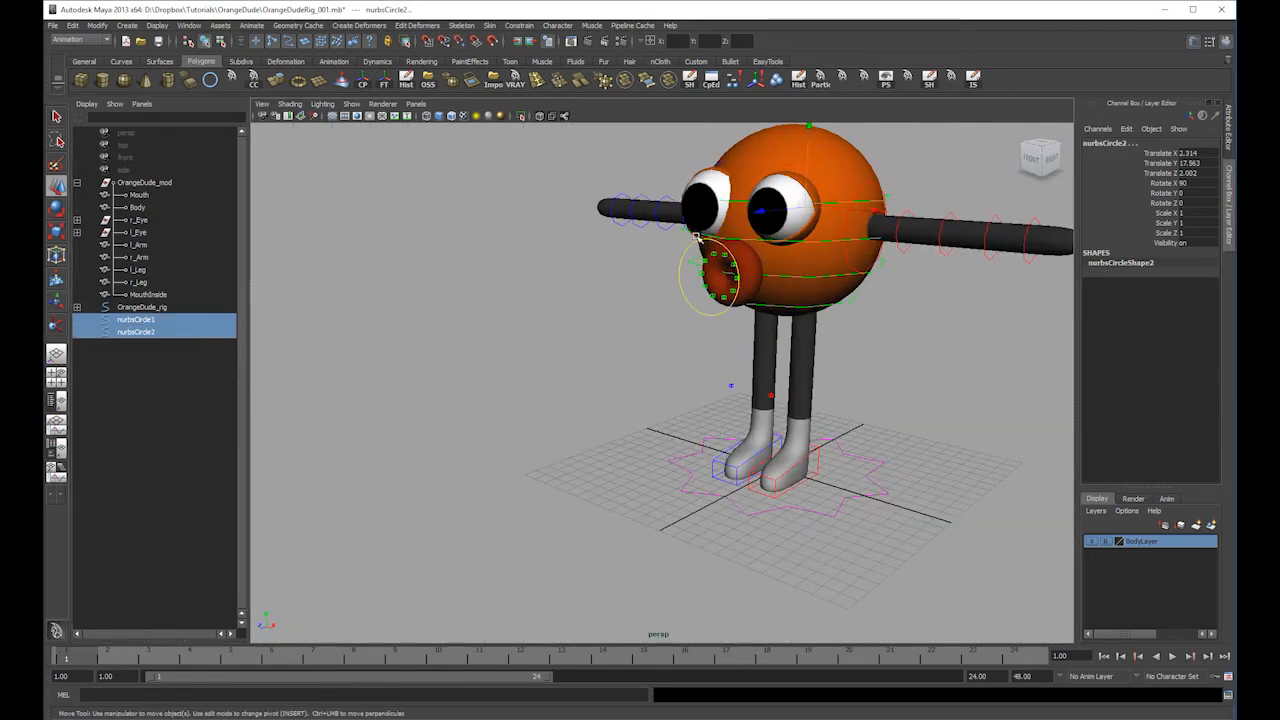
{"action": "left_click_drag", "start_coordinate": [766, 212], "coordinate": [590, 233]}
{"action": "middle_click_drag", "start_coordinate": [590, 233], "coordinate": [548, 338], "text": "alt"}
{"action": "left_click", "coordinate": [550, 264]}
{"action": "left_click", "coordinate": [518, 355]}
{"action": "left_click", "coordinate": [566, 360], "text": "shift"}
{"action": "left_click", "coordinate": [570, 323]}
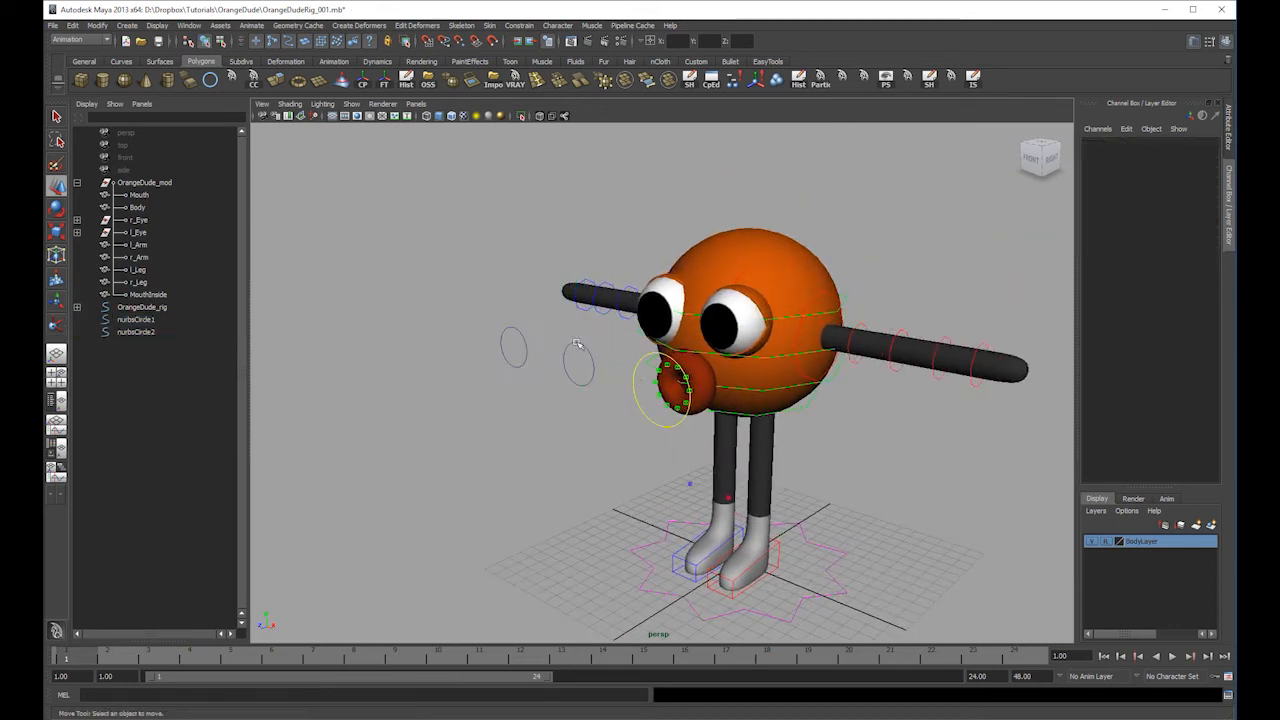
- Scale both eye circles down uniformly to about 0.65
{"action": "left_click", "coordinate": [592, 358]}
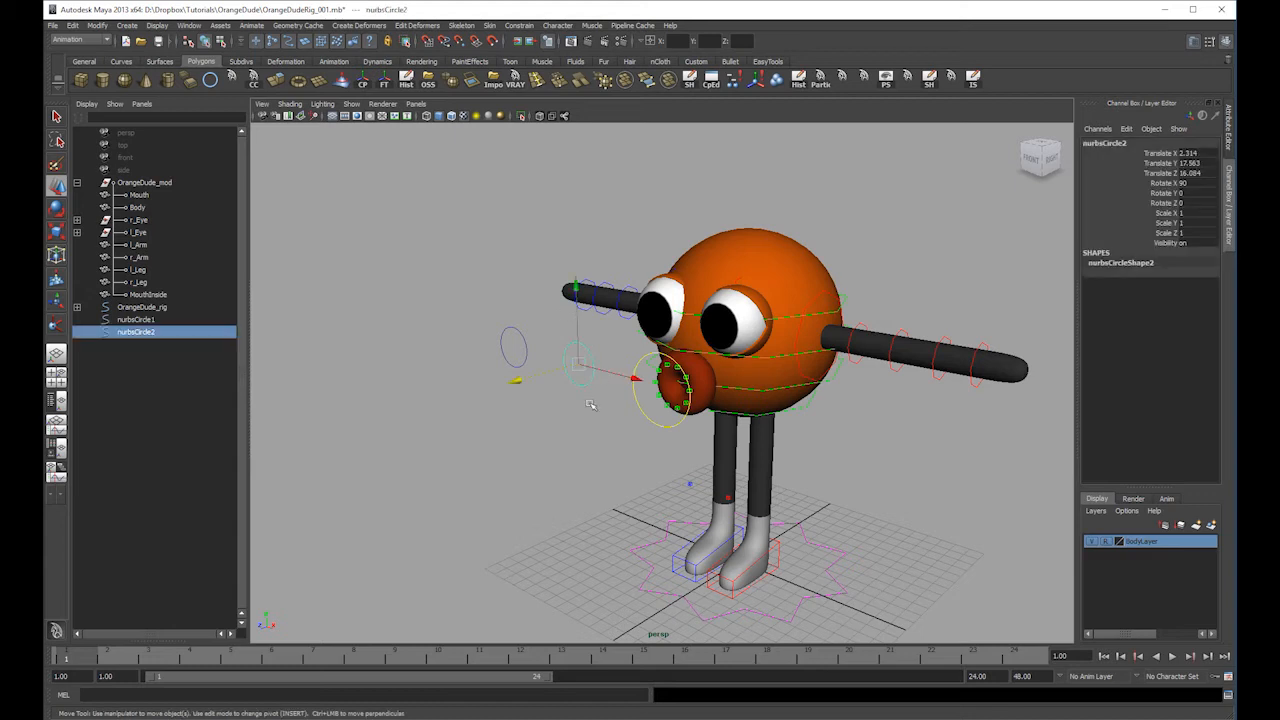
{"action": "left_click", "coordinate": [525, 356], "text": "shift"}
{"action": "key", "text": "r"}
{"action": "left_click_drag", "start_coordinate": [515, 347], "coordinate": [490, 348]}
{"action": "left_click", "coordinate": [581, 322]}
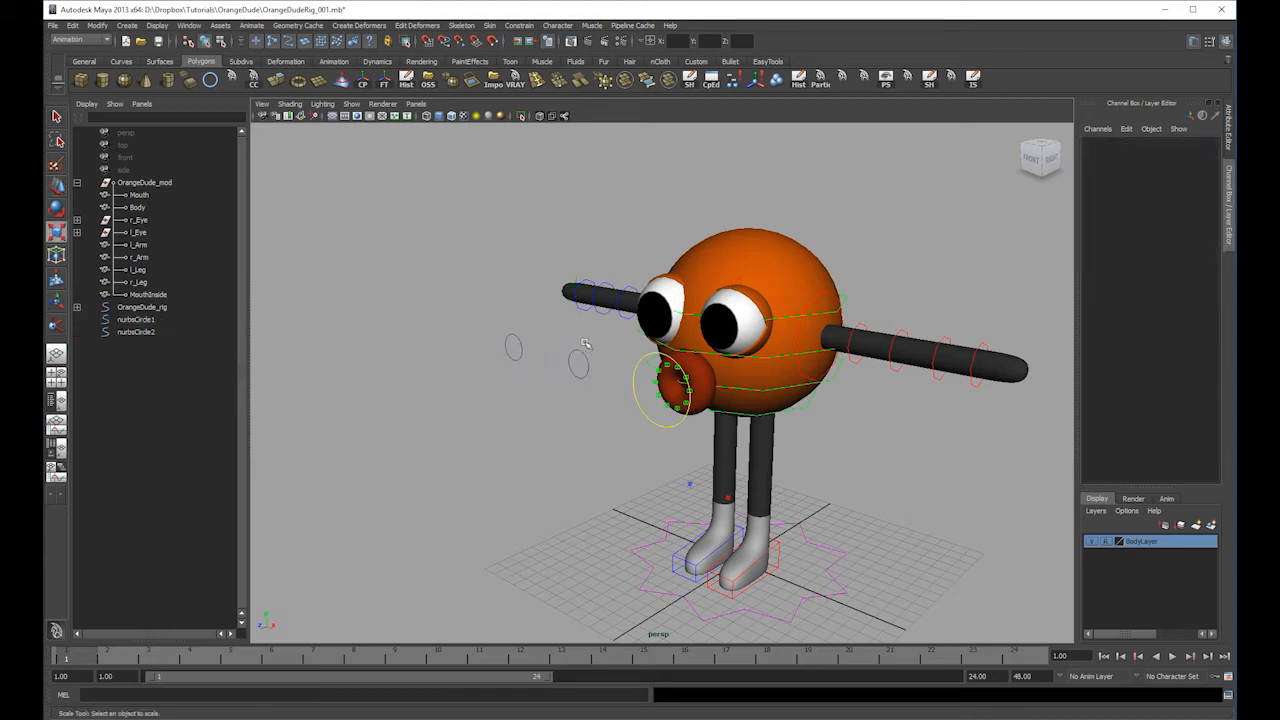
- Duplicate one eye circle, centre the copy between both circles and stretch it around them to about 3.45 in Scale X
{"action": "left_click", "coordinate": [595, 358]}
{"action": "key", "text": "ctrl+d"}
{"action": "key", "text": "w"}
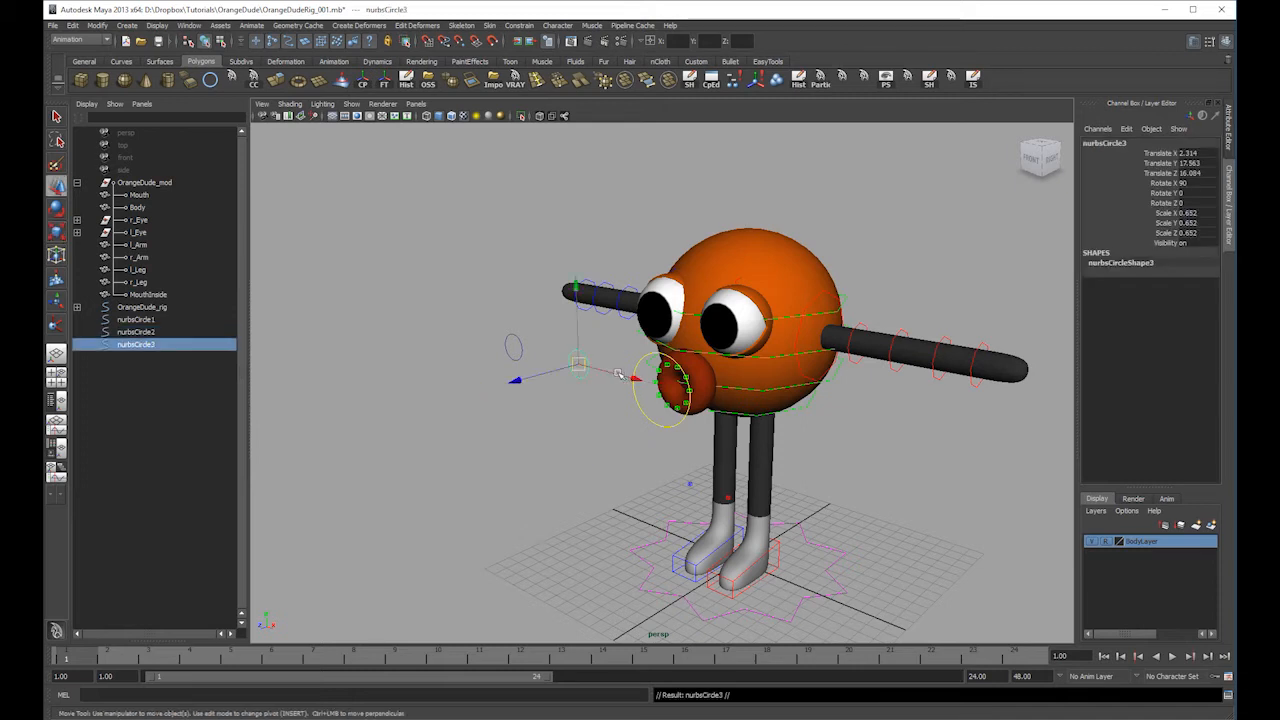
{"action": "key", "text": "r"}
{"action": "left_click_drag", "start_coordinate": [589, 376], "coordinate": [972, 465]}
{"action": "key", "text": "space"}
{"action": "left_click_drag", "start_coordinate": [491, 406], "coordinate": [500, 450]}
{"action": "key", "text": "4"}
{"action": "key", "text": "space"}
{"action": "key", "text": "space"}
{"action": "mouse_move", "coordinate": [697, 298]}
{"action": "left_mouse_down"}
{"action": "mouse_move", "coordinate": [698, 256]}
{"action": "mouse_move", "coordinate": [665, 342]}
{"action": "left_mouse_up"}
{"action": "key", "text": "5"}
{"action": "key", "text": "6"}
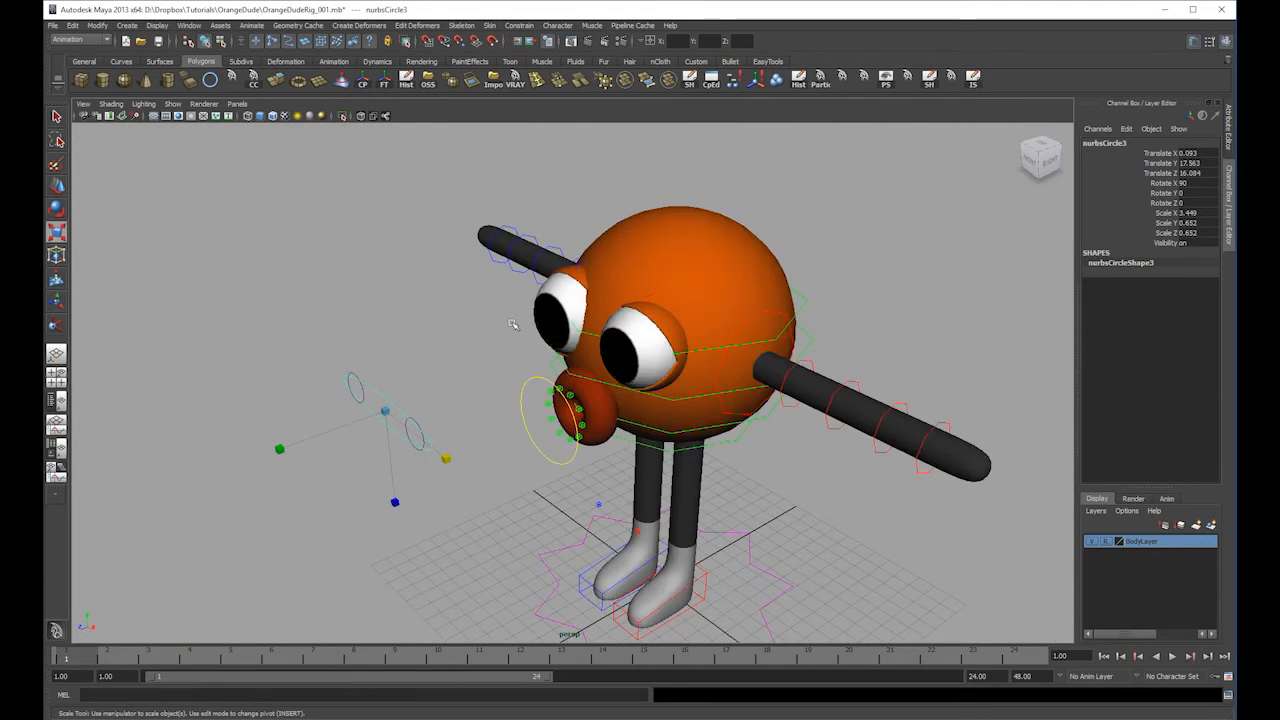
- Scale the stretched circle's four diagonal control vertices vertically to shape it into a rounded capsule around both eye circles
{"action": "left_click_drag", "start_coordinate": [462, 335], "coordinate": [519, 377], "text": "alt"}
{"action": "key", "text": "w"}
{"action": "right_click_drag", "start_coordinate": [469, 350], "coordinate": [368, 342]}
{"action": "left_click_drag", "start_coordinate": [436, 330], "coordinate": [390, 398]}
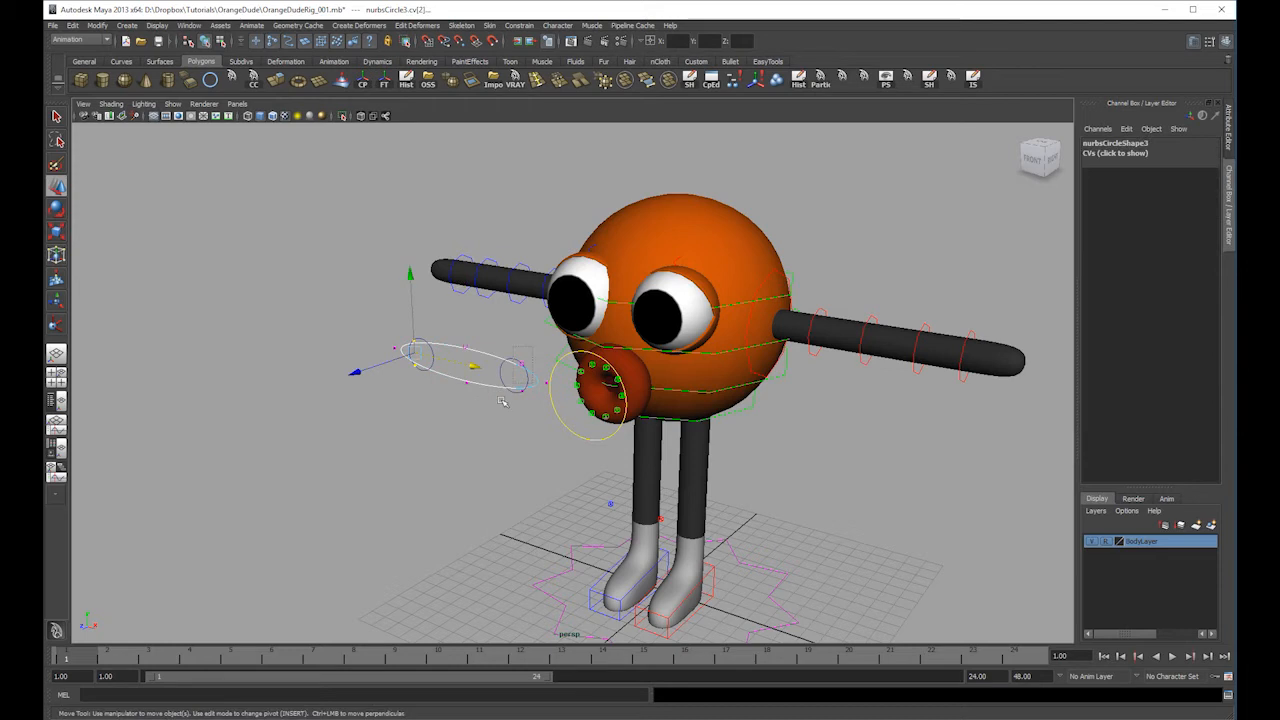
{"action": "left_click_drag", "start_coordinate": [502, 401], "coordinate": [500, 403], "text": "shift"}
{"action": "key", "text": "r"}
{"action": "left_click_drag", "start_coordinate": [463, 252], "coordinate": [484, 138]}
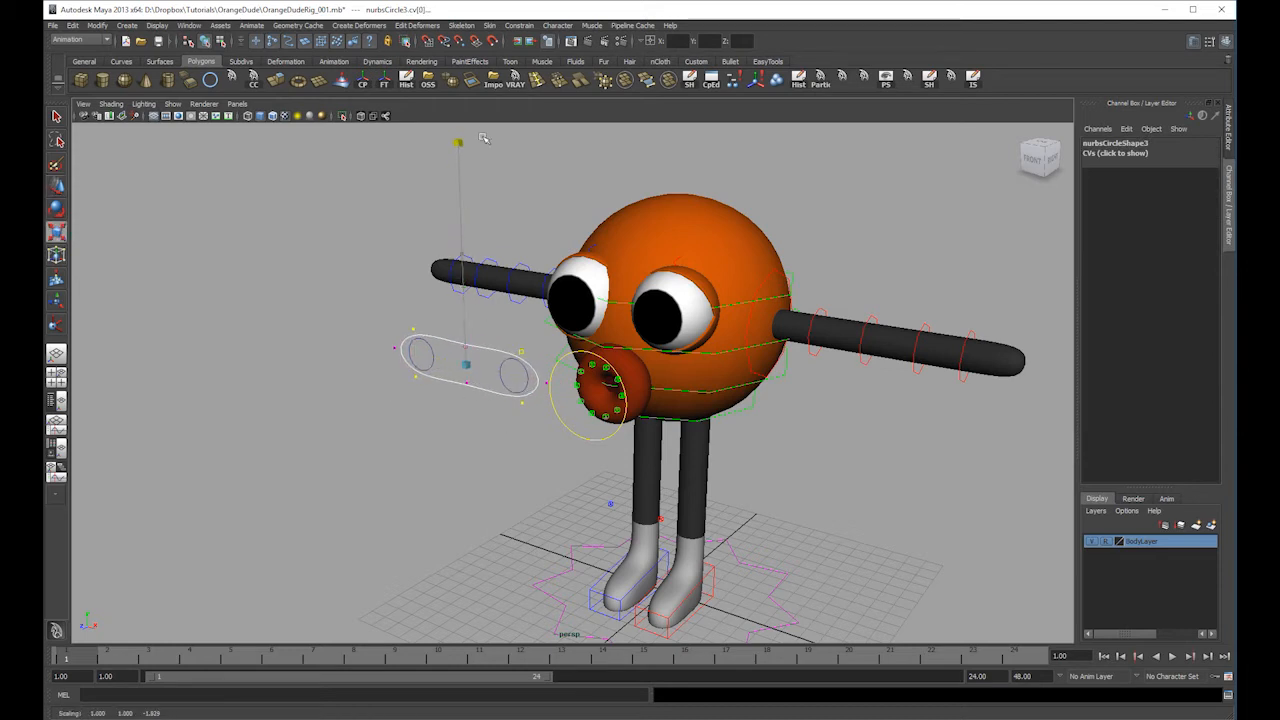
- Leave vertex editing, then freeze the transformations and delete the history of the capsule curve and both eye circles
{"action": "key", "text": "w"}
{"action": "left_click", "coordinate": [466, 290]}
{"action": "key", "text": "F8"}
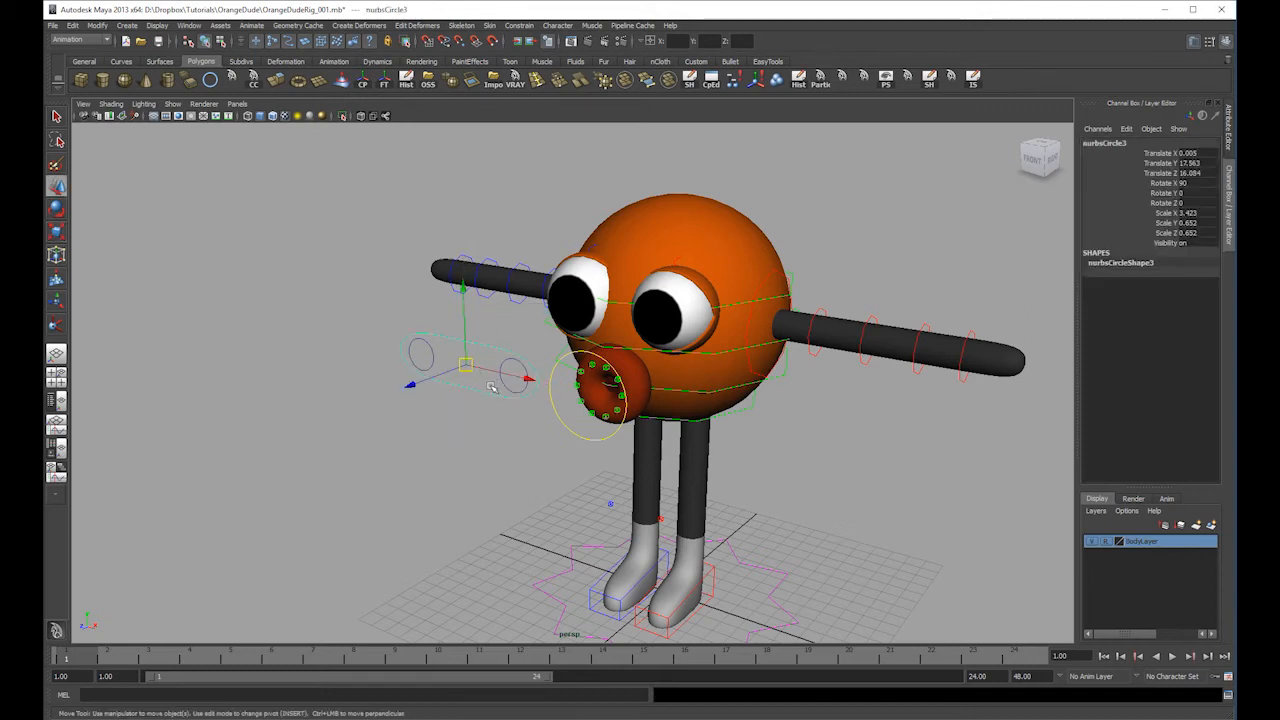
{"action": "left_click", "coordinate": [96, 25]}
{"action": "left_click", "coordinate": [120, 72]}
{"action": "left_click", "coordinate": [87, 28]}
{"action": "mouse_move", "coordinate": [134, 153]}
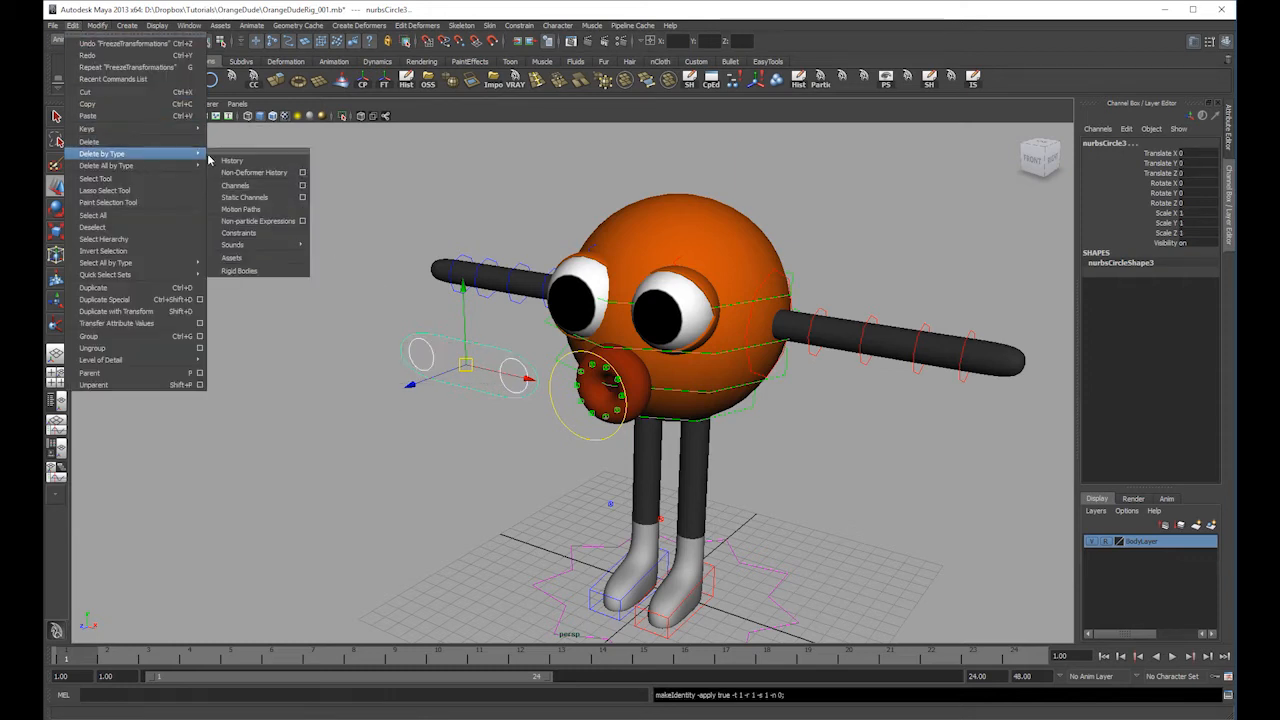
{"action": "left_click", "coordinate": [256, 160]}
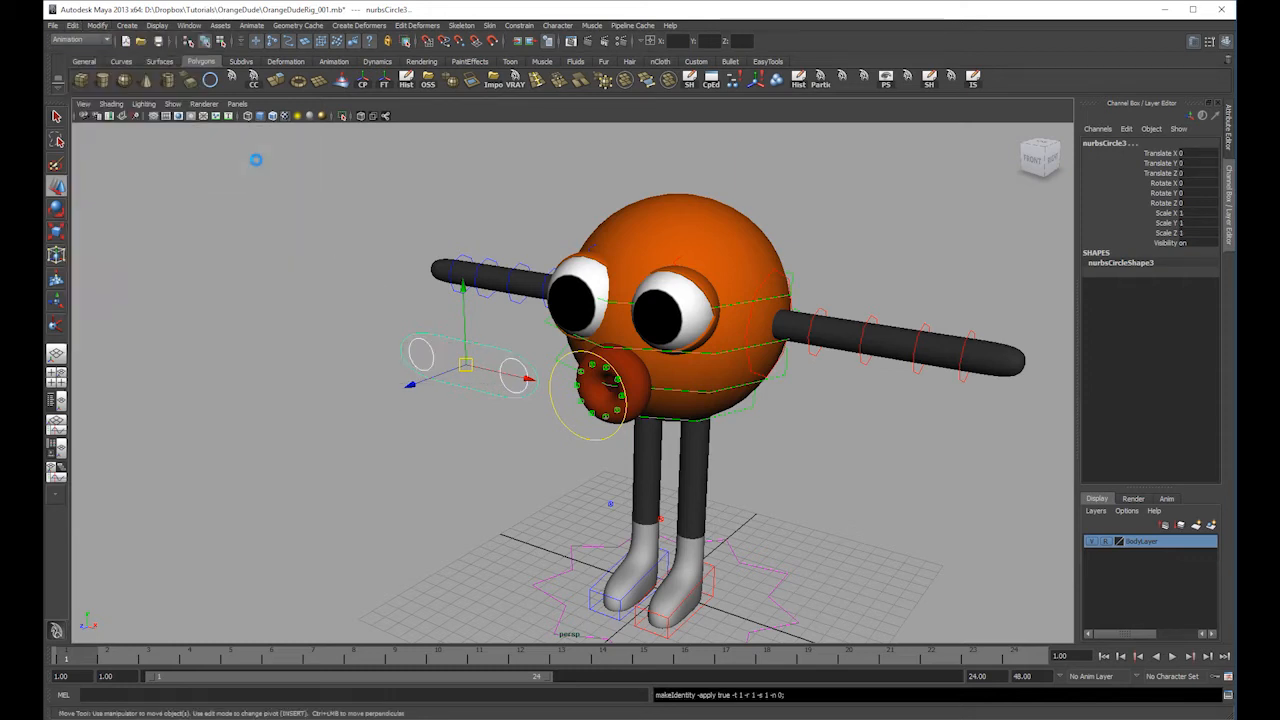
- Rename the capsule curve Eyes and the two inner circles r_Eye and l_Eye
{"action": "left_click", "coordinate": [1143, 145]}
{"action": "type", "text": "Eyes"}
{"action": "key", "text": "Return"}
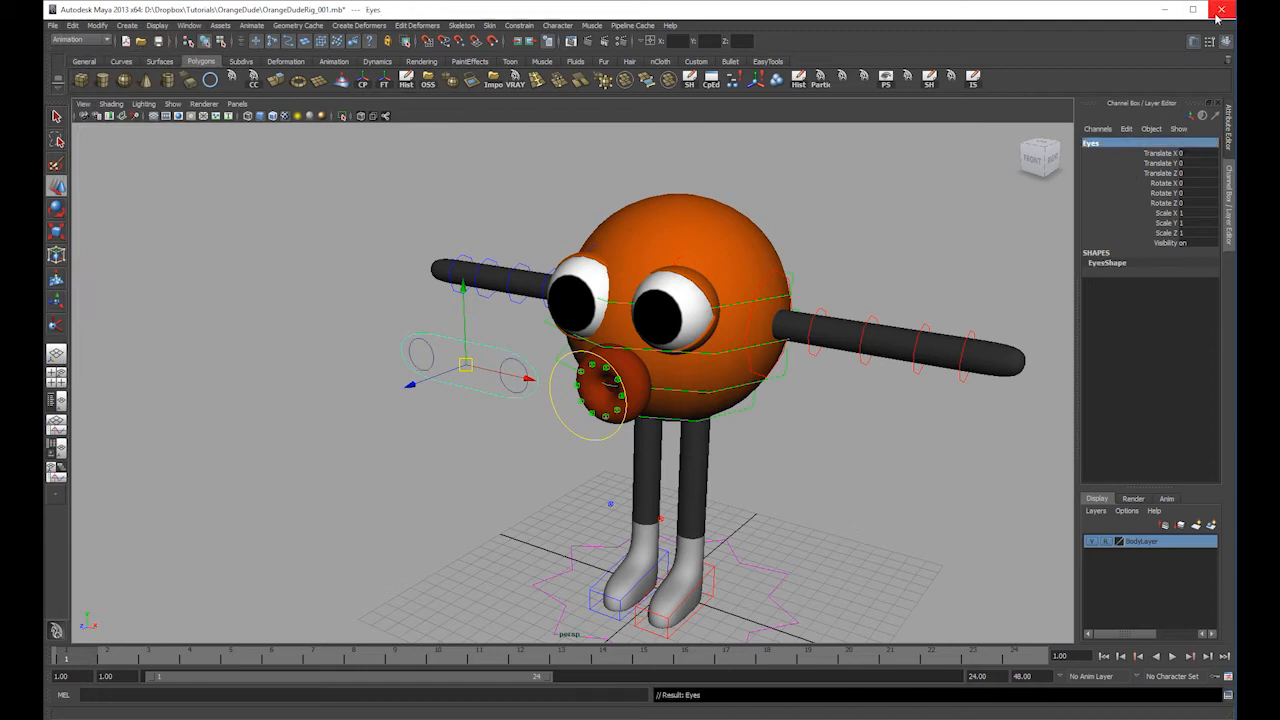
{"action": "left_click", "coordinate": [425, 350]}
{"action": "left_click", "coordinate": [1120, 142]}
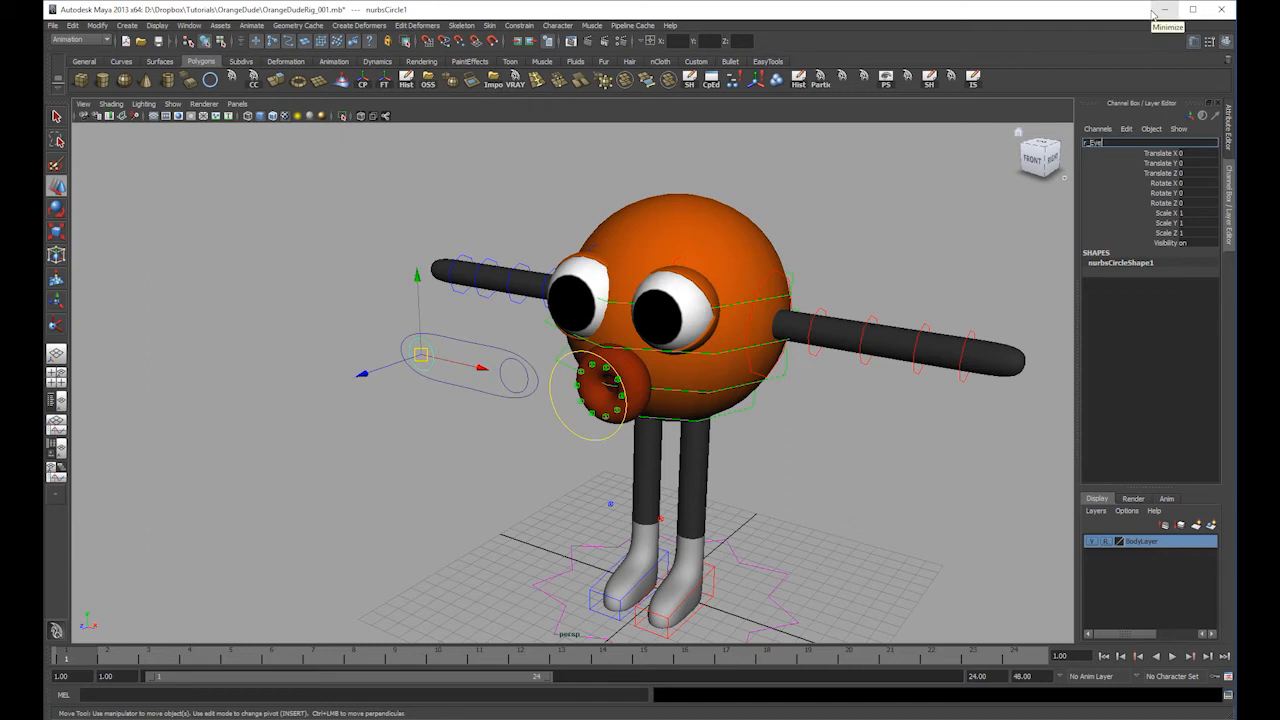
{"action": "key", "text": "Return"}
{"action": "left_click", "coordinate": [512, 372]}
{"action": "left_click", "coordinate": [1120, 145]}
{"action": "type", "text": "l_Eye"}
{"action": "key", "text": "Return"}
- Show the Outliner beside the viewport, and override the curve colours to red for the Eyes capsule and green for both inner circles
{"action": "left_click", "coordinate": [56, 400]}
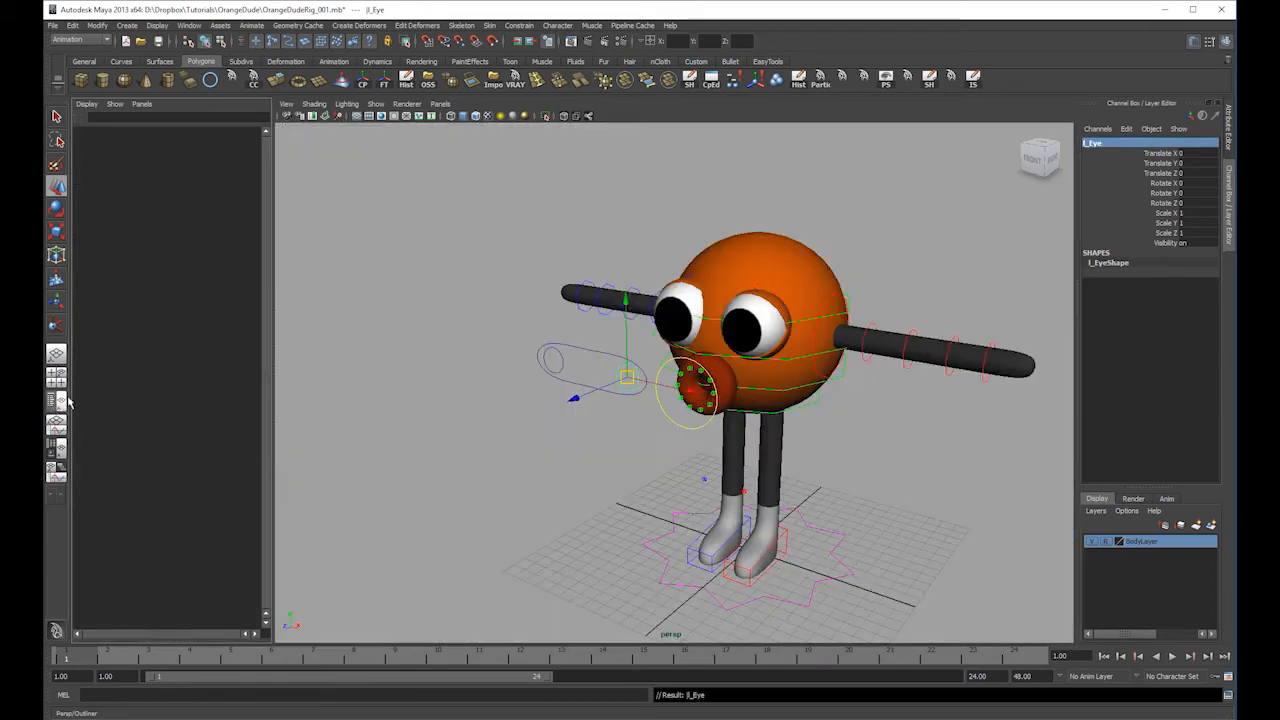
{"action": "left_click", "coordinate": [594, 366]}
{"action": "left_click", "coordinate": [253, 80]}
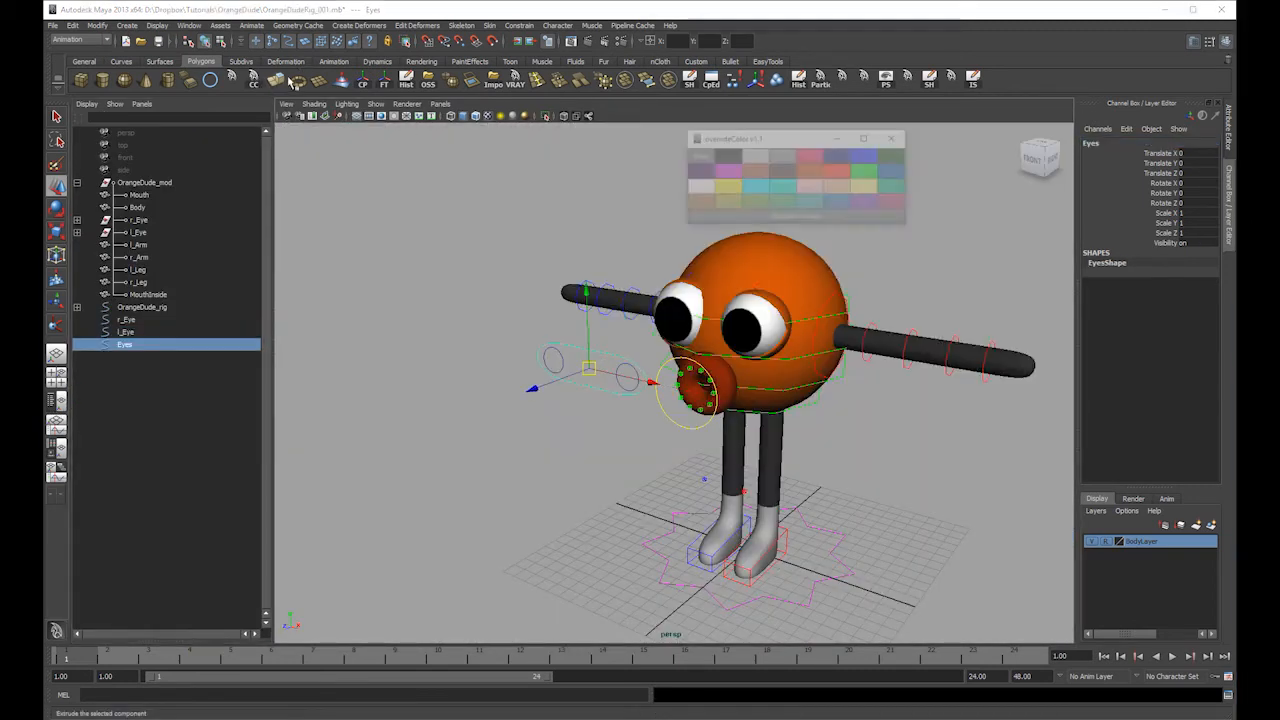
{"action": "left_click", "coordinate": [546, 430]}
{"action": "left_click", "coordinate": [592, 362]}
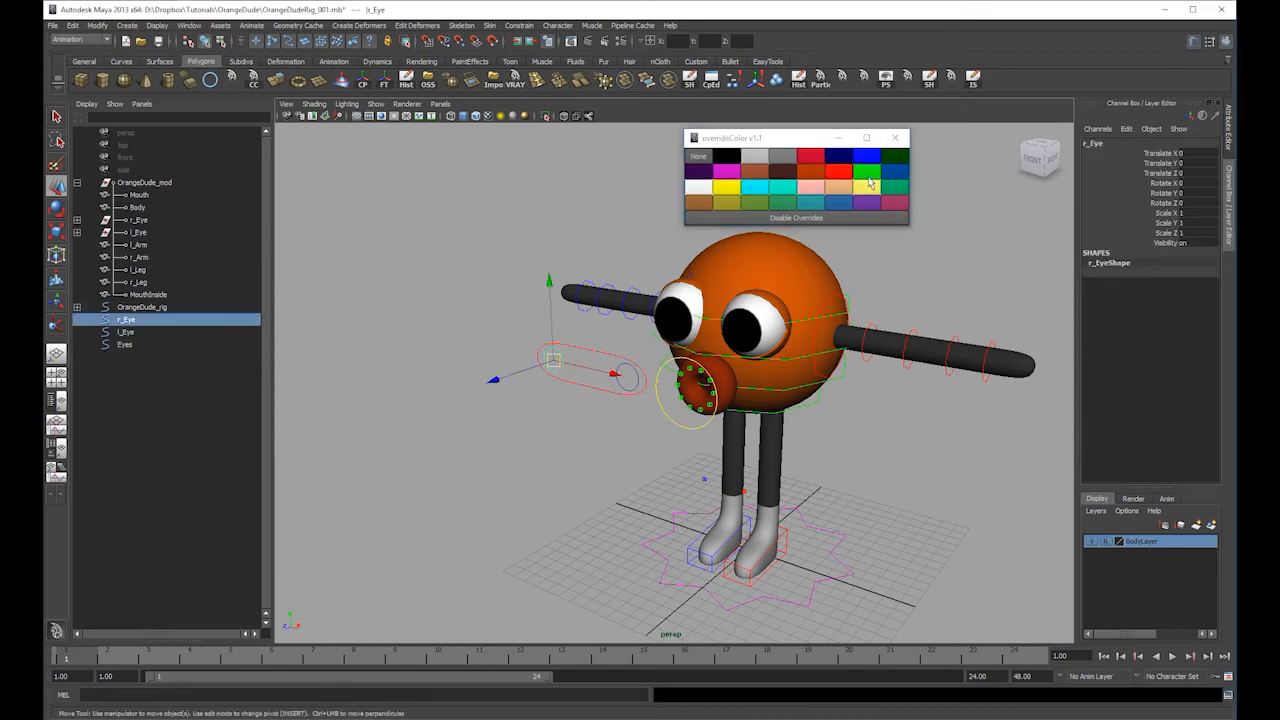
{"action": "left_click", "coordinate": [633, 358]}
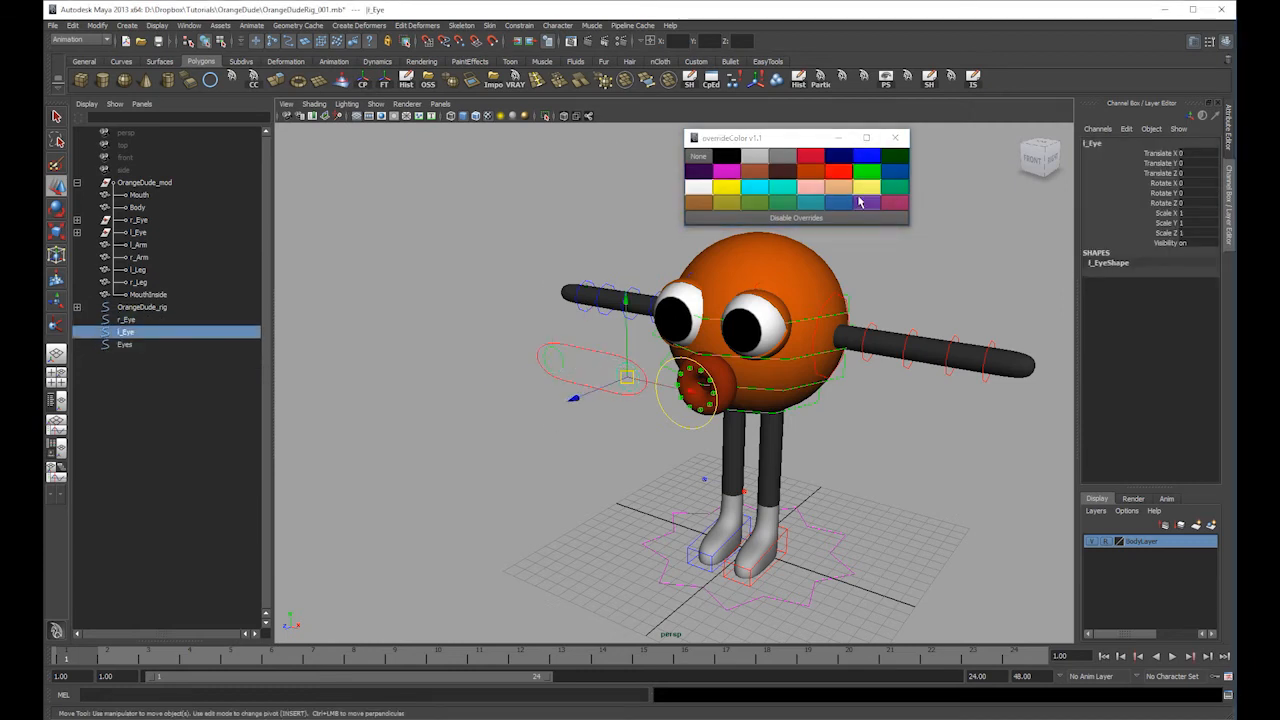
{"action": "left_click", "coordinate": [895, 137]}
{"action": "left_click", "coordinate": [937, 176]}
- Parent the r_Eye and l_Eye circles under the Eyes curve
{"action": "left_click", "coordinate": [594, 372]}
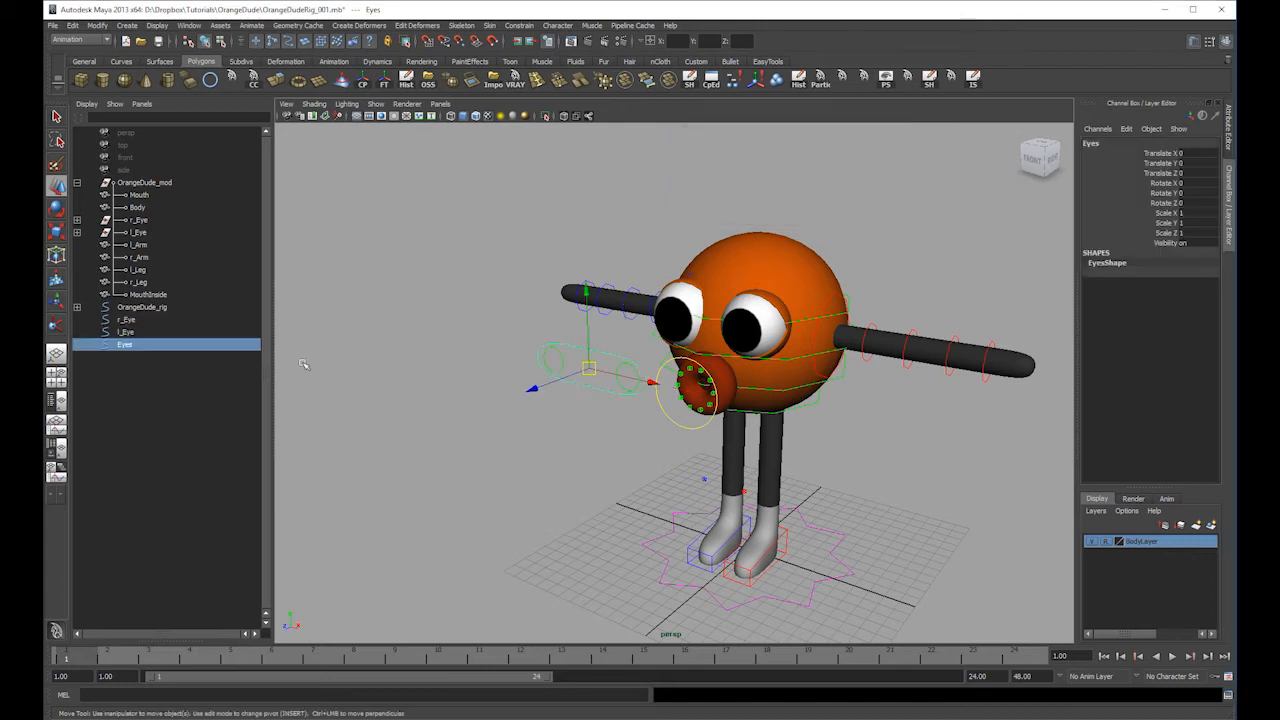
{"action": "left_click", "coordinate": [135, 321]}
{"action": "left_click", "coordinate": [132, 330], "text": "shift"}
{"action": "right_click", "coordinate": [130, 329]}
{"action": "middle_click_drag", "start_coordinate": [125, 332], "coordinate": [131, 344]}
{"action": "left_click", "coordinate": [108, 320]}
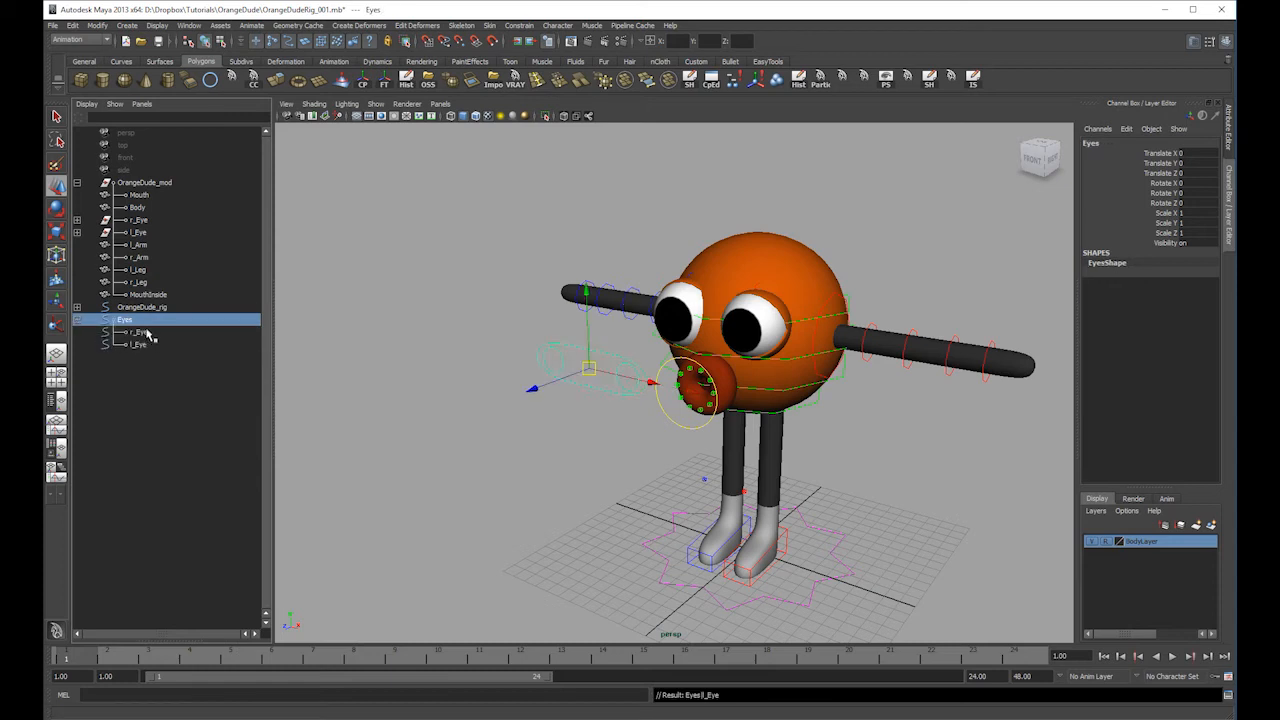
- Hide the polygon geometry in the viewport and unhide the Hips1 joint chain inside OrangeDude_rig
{"action": "left_click", "coordinate": [138, 332]}
{"action": "scroll", "coordinate": [405, 186], "scroll_direction": "up", "scroll_amount": 5}
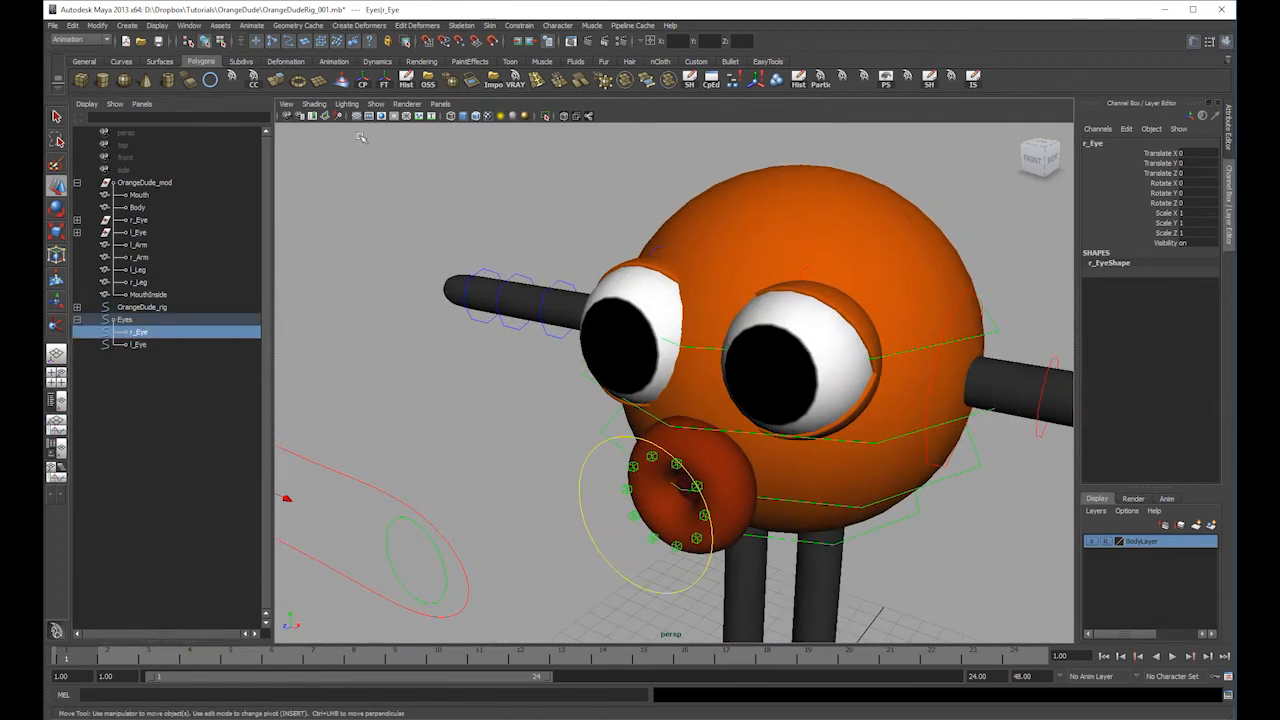
{"action": "left_click", "coordinate": [375, 104]}
{"action": "left_click", "coordinate": [400, 186]}
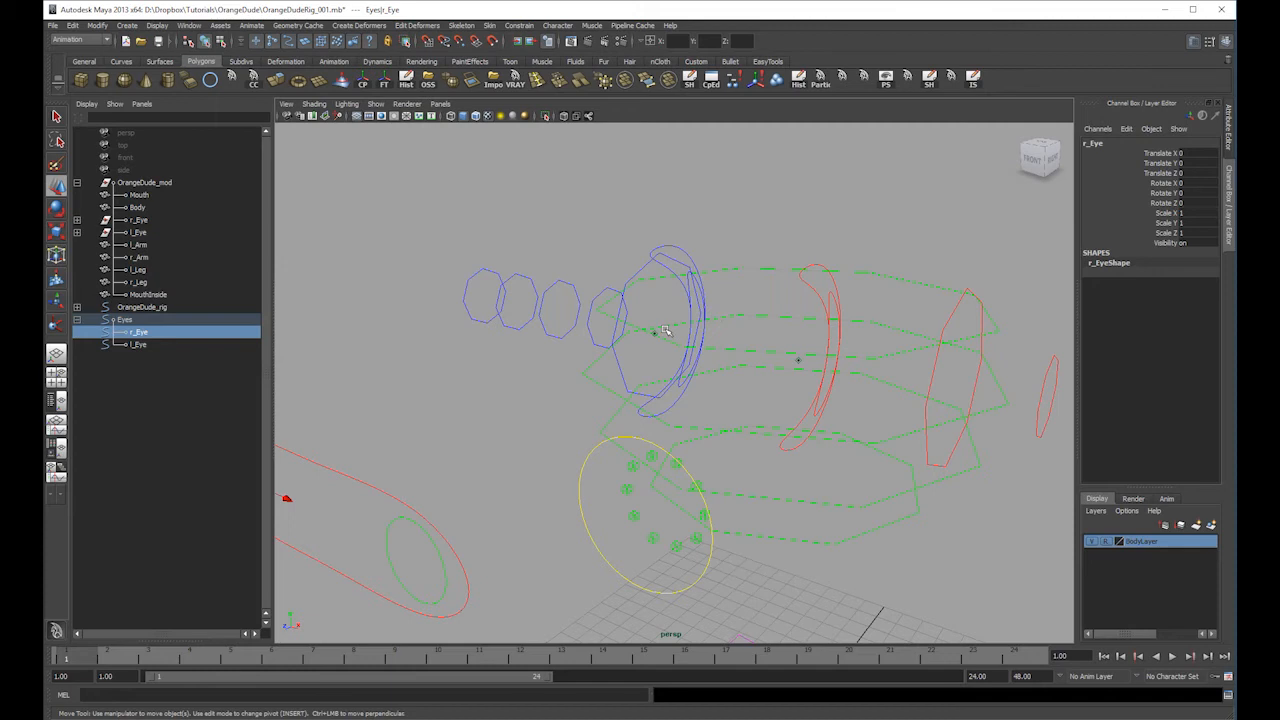
{"action": "left_click", "coordinate": [77, 307]}
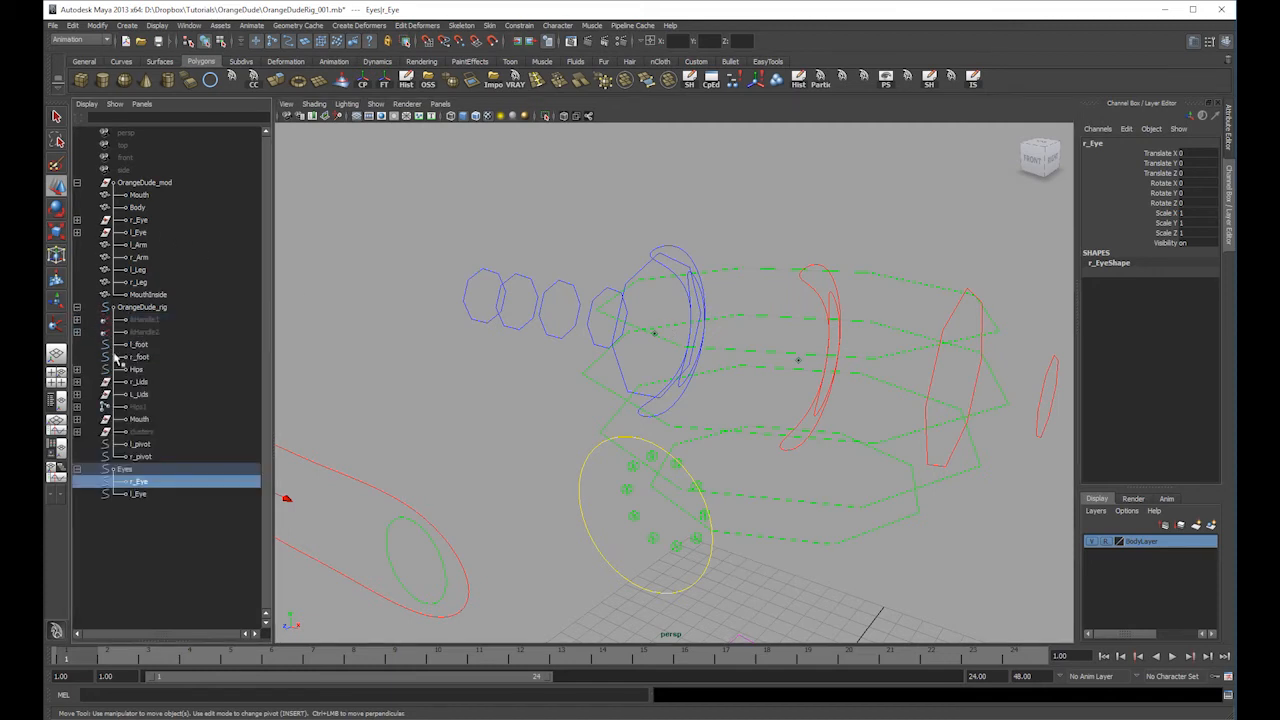
{"action": "left_click", "coordinate": [136, 407]}
{"action": "key", "text": "Return"}
- Locate the eye joints and expand the Hips1 hierarchy down to the l_EyeInner and r_EyeInner joints
{"action": "left_click_drag", "start_coordinate": [680, 325], "coordinate": [601, 365], "text": "alt"}
{"action": "left_click", "coordinate": [611, 355]}
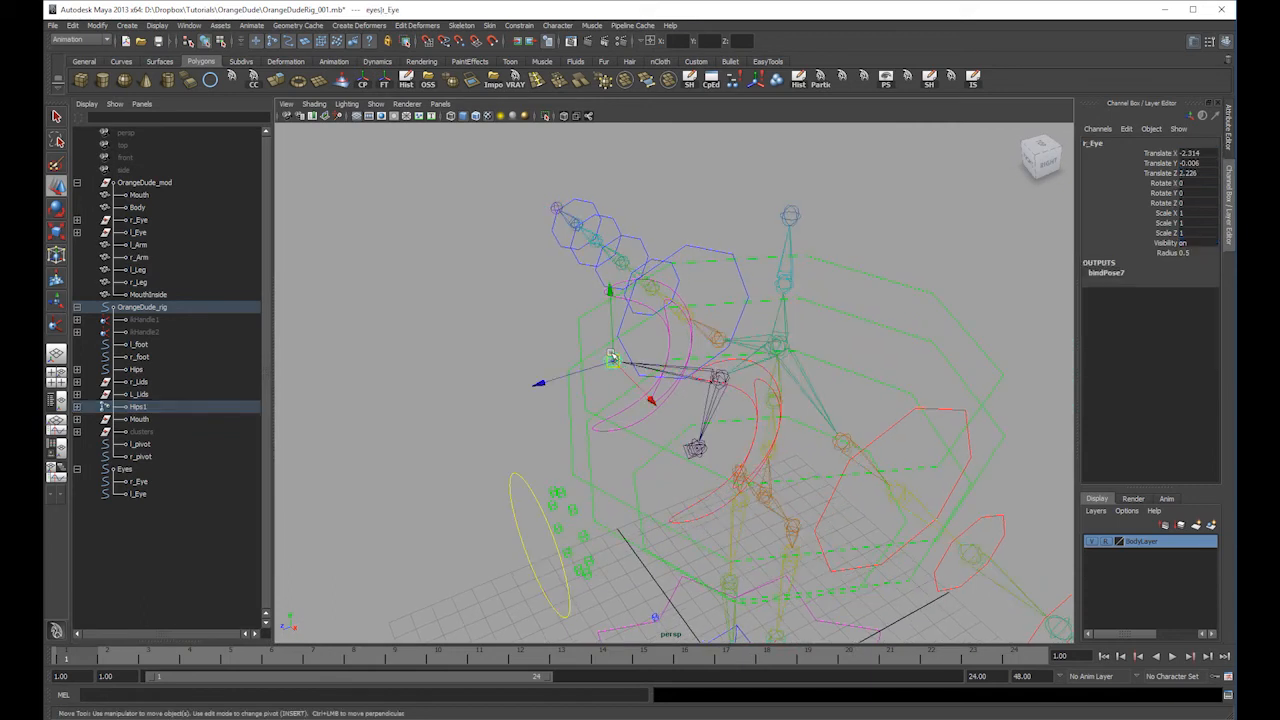
{"action": "key", "text": "f"}
{"action": "left_click", "coordinate": [78, 519]}
{"action": "left_click", "coordinate": [78, 507]}
{"action": "left_click", "coordinate": [218, 545]}
- Aim-constrain the r_Eye circle to the r_EyeInner joint with Maintain offset enabled
{"action": "left_click_drag", "start_coordinate": [455, 405], "coordinate": [516, 346], "text": "alt"}
{"action": "key", "text": "Up"}
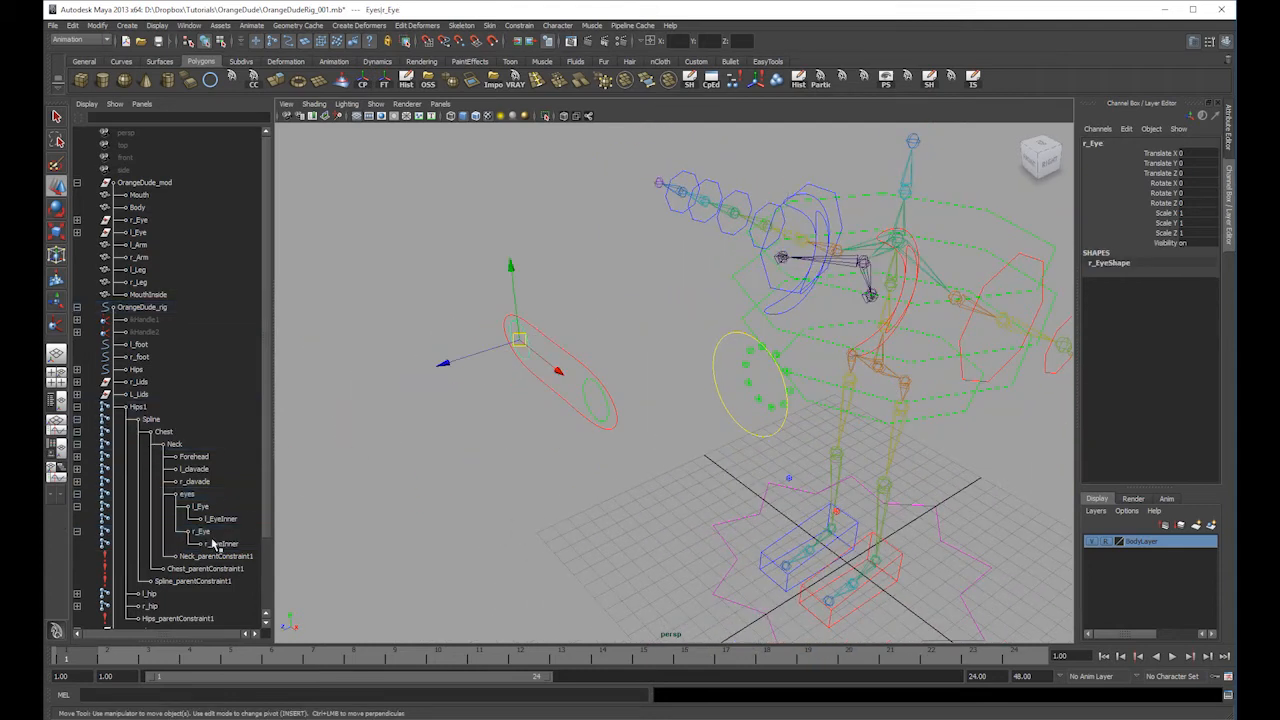
{"action": "left_click", "coordinate": [211, 546]}
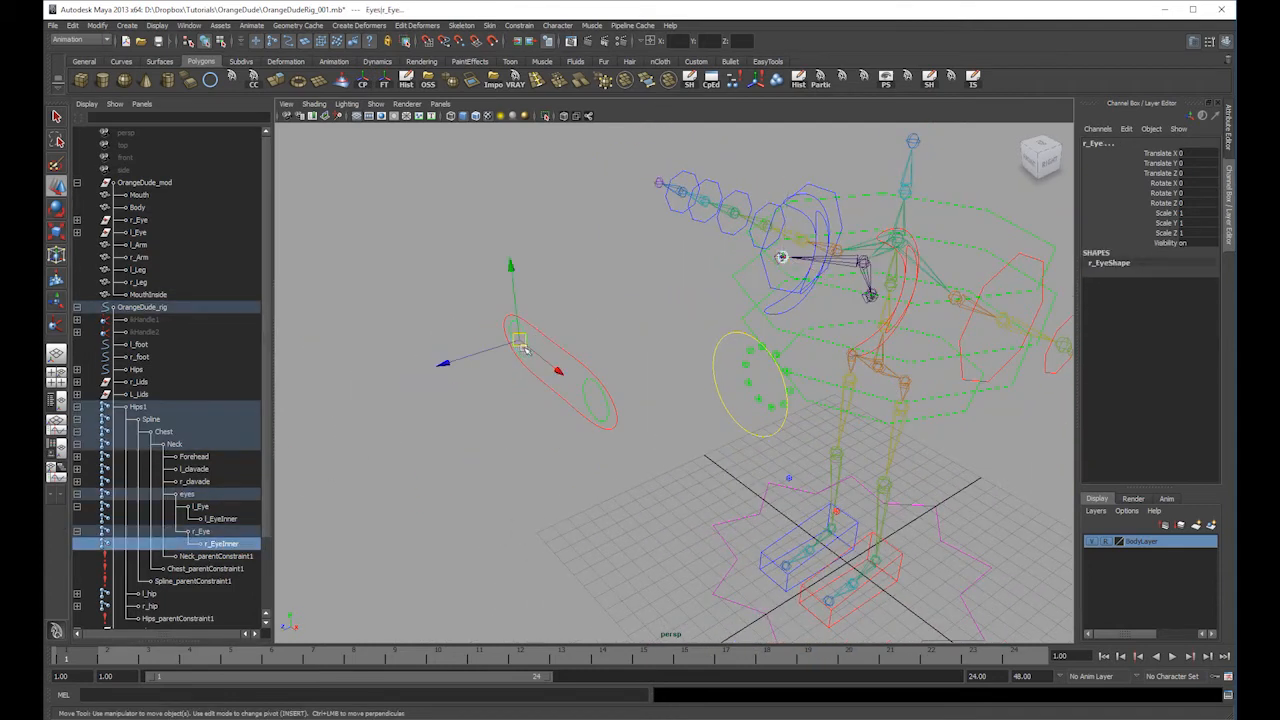
{"action": "left_click", "coordinate": [519, 25]}
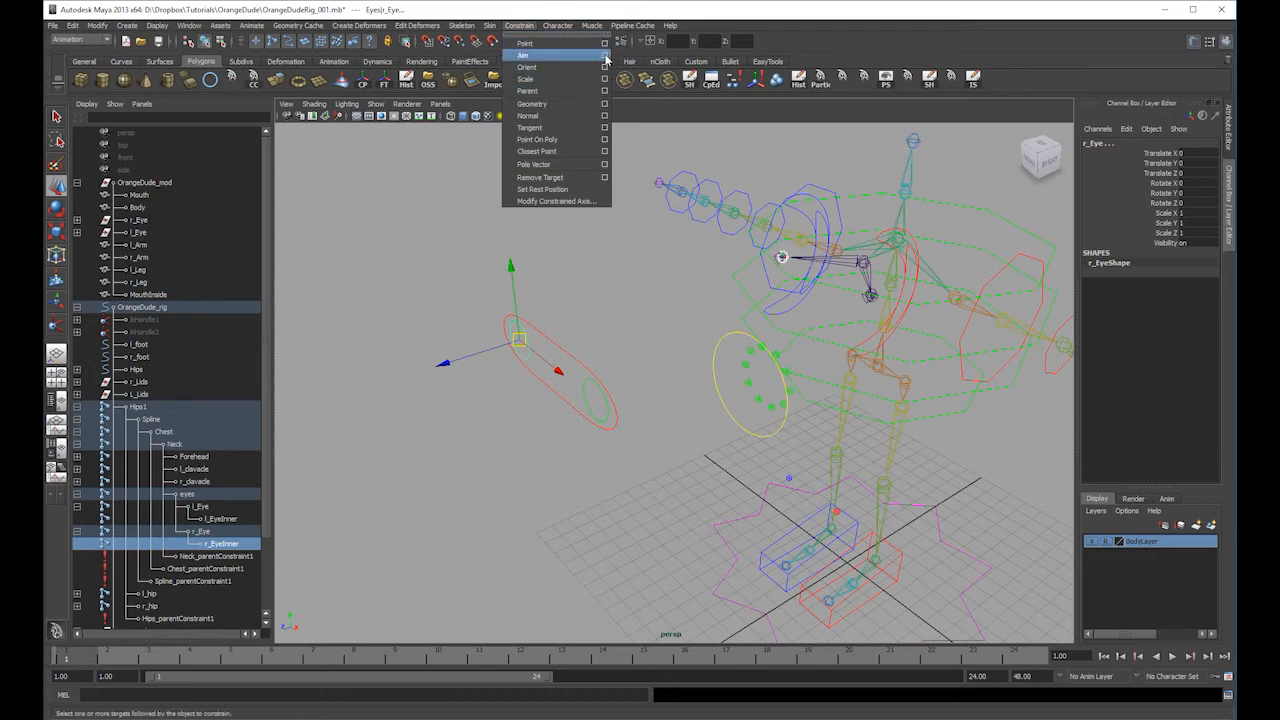
{"action": "left_click", "coordinate": [605, 57]}
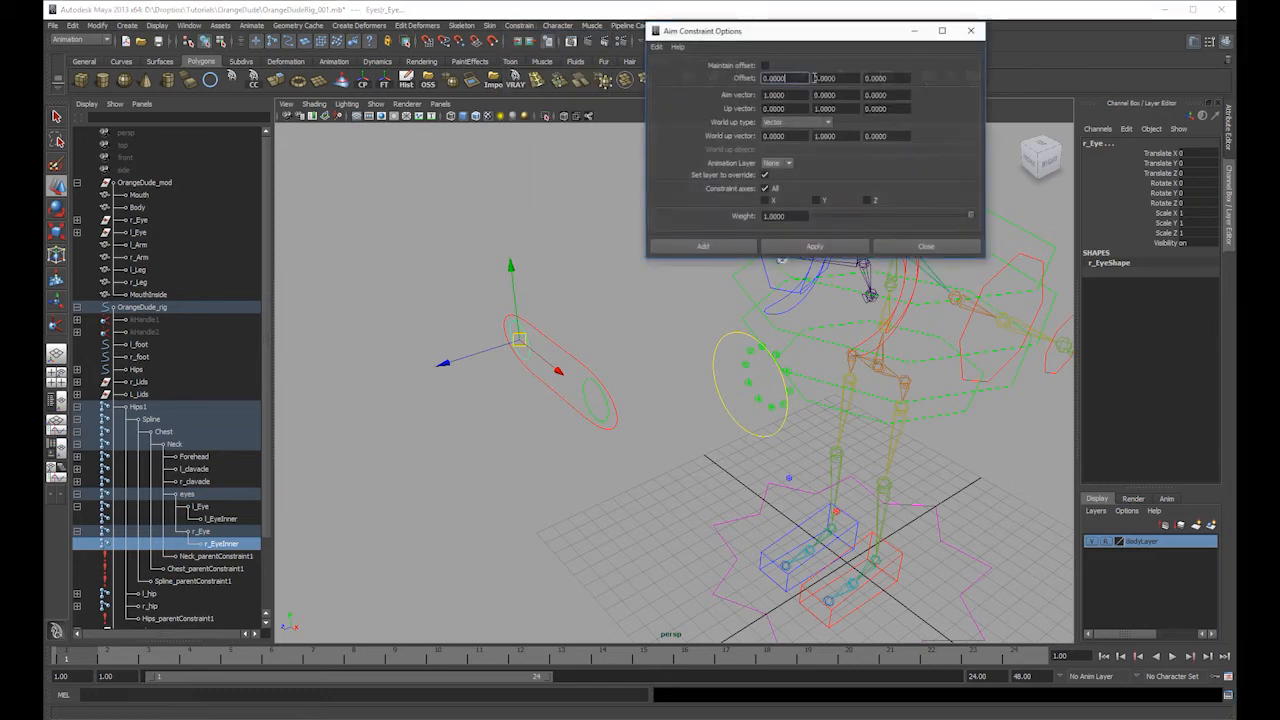
{"action": "left_click", "coordinate": [834, 247]}
- Aim-constrain the l_Eye circle to the l_EyeInner joint with the same options, then close the constraint options
{"action": "left_click", "coordinate": [224, 519]}
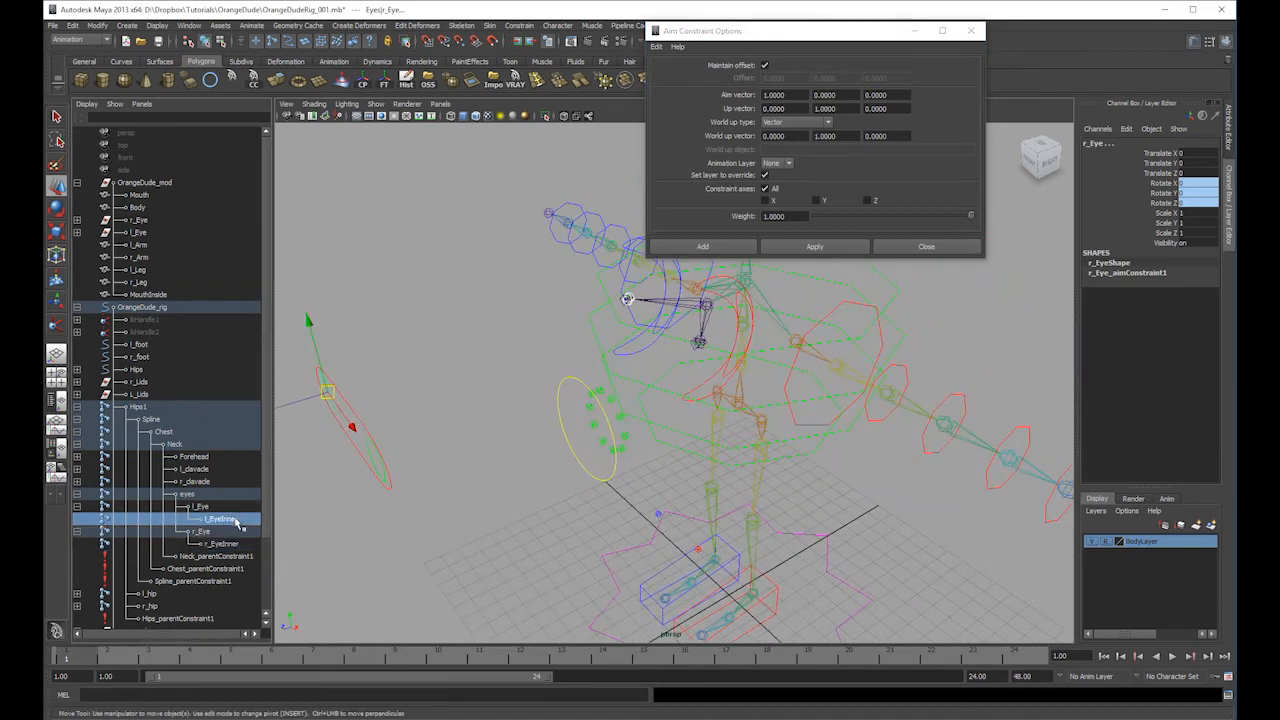
{"action": "left_click", "coordinate": [860, 248]}
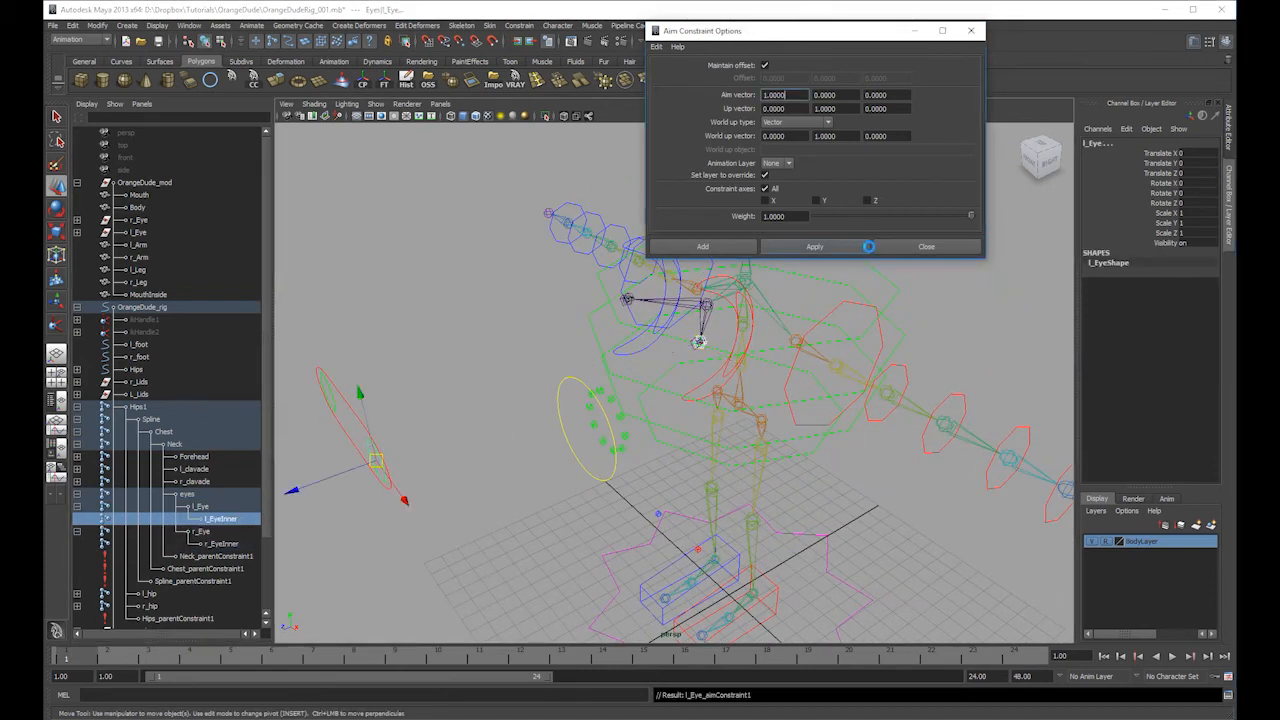
{"action": "left_click", "coordinate": [900, 248]}
{"action": "left_click", "coordinate": [916, 270]}
- Show the polygon geometry in the viewport again
{"action": "left_click", "coordinate": [376, 104]}
{"action": "left_click", "coordinate": [394, 185]}
{"action": "left_click_drag", "start_coordinate": [778, 233], "coordinate": [808, 196], "text": "alt"}
{"action": "left_click_drag", "start_coordinate": [550, 305], "coordinate": [477, 347], "text": "alt"}
- Test the r_Eye control circle and undo the changes
{"action": "left_click", "coordinate": [497, 319]}
{"action": "key", "text": "ctrl+z"}
{"action": "key", "text": "ctrl+z"}
{"action": "key", "text": "ctrl+z"}
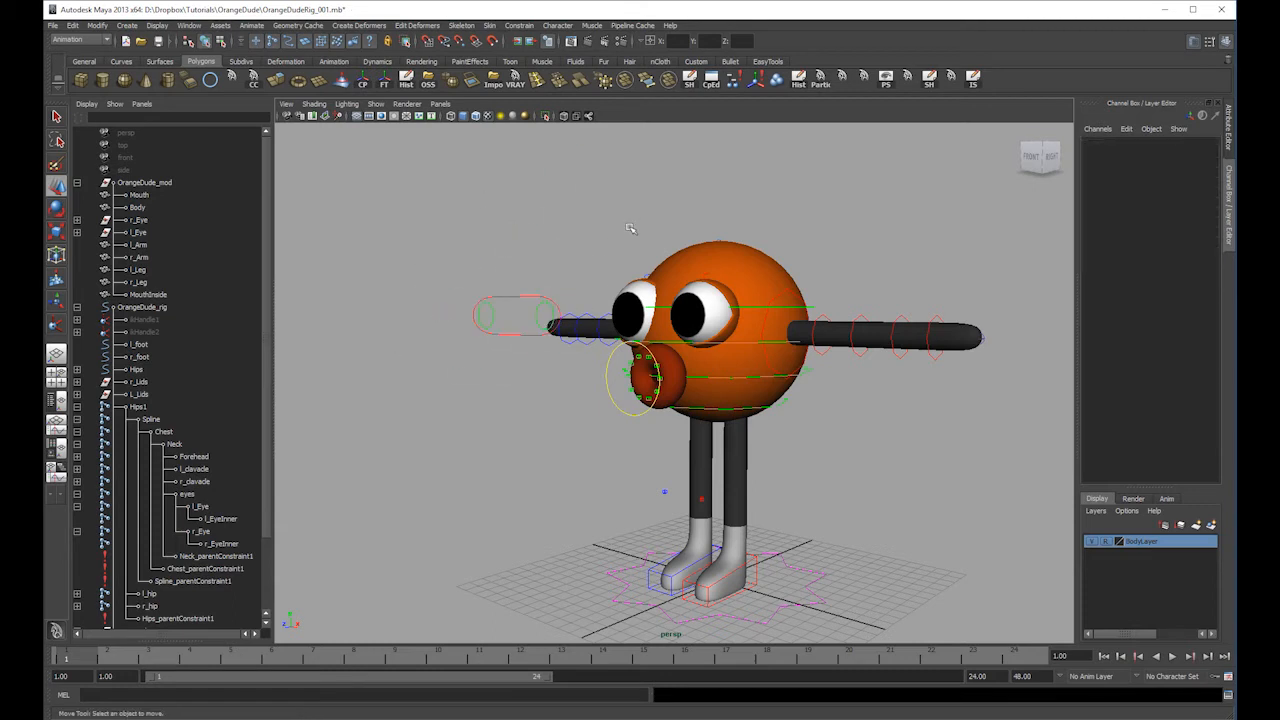
- Delete the aim constraints under the r_Eye and l_Eye circles
{"action": "scroll", "coordinate": [268, 597], "scroll_direction": "down", "scroll_amount": 2}
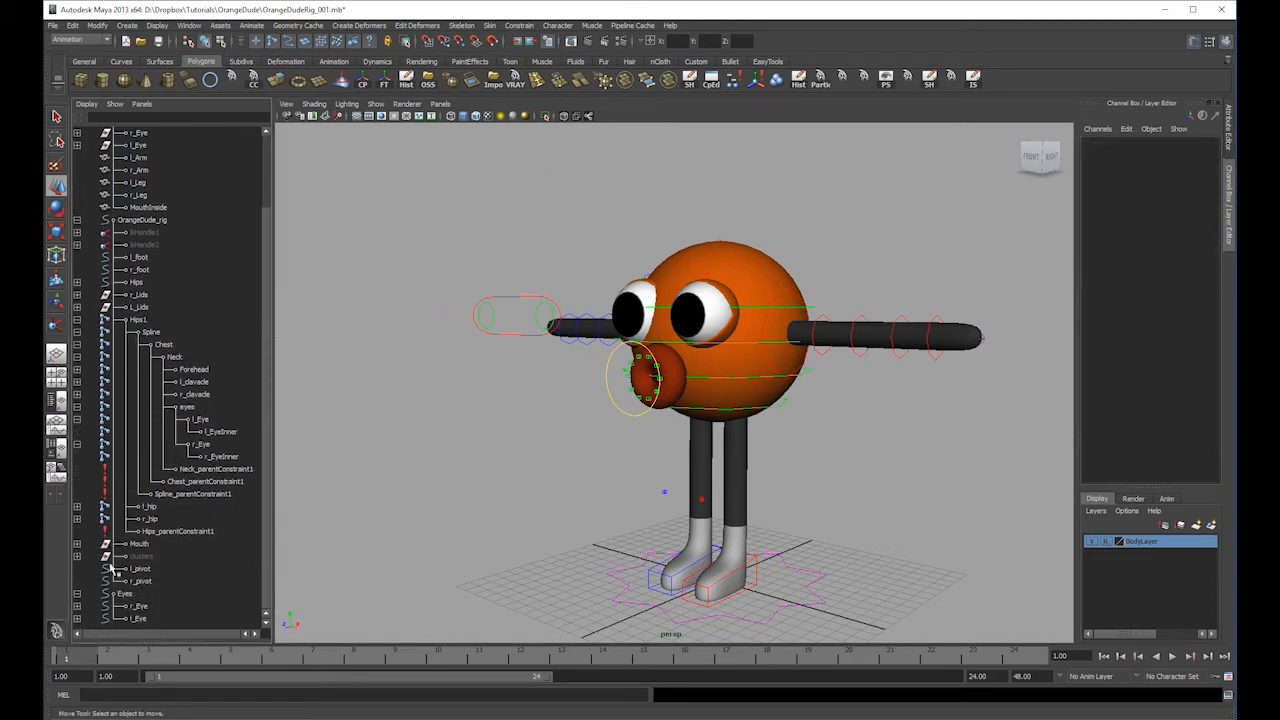
{"action": "left_click", "coordinate": [77, 606]}
{"action": "left_click", "coordinate": [97, 620]}
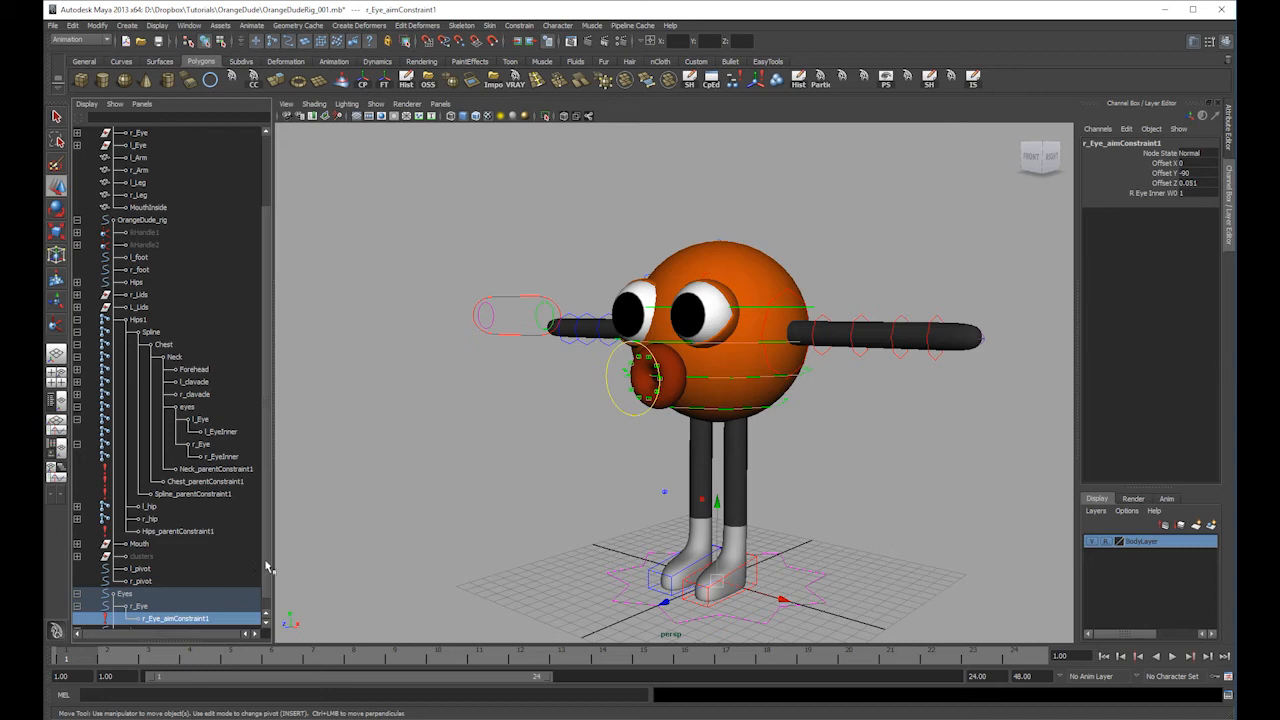
{"action": "scroll", "coordinate": [266, 567], "scroll_direction": "down", "scroll_amount": 1}
{"action": "scroll", "coordinate": [266, 593], "scroll_direction": "down", "scroll_amount": 1}
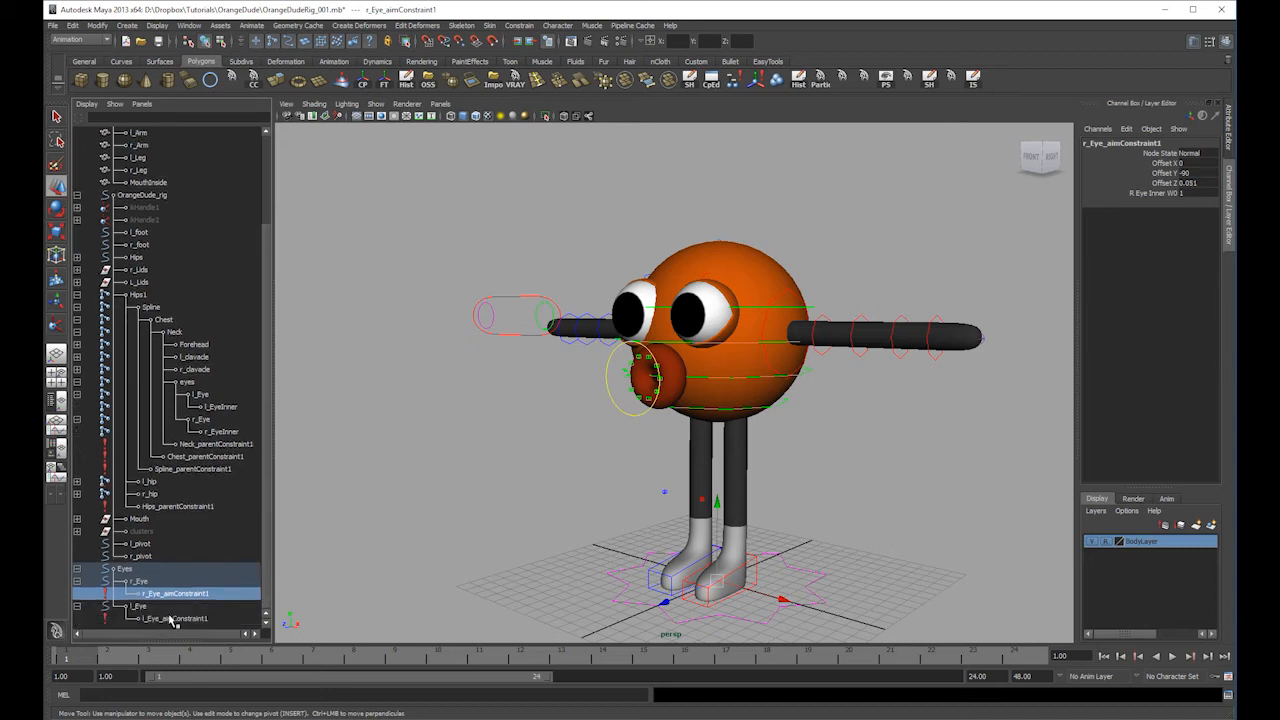
{"action": "left_click", "coordinate": [175, 618], "text": "ctrl"}
{"action": "key", "text": "Delete"}
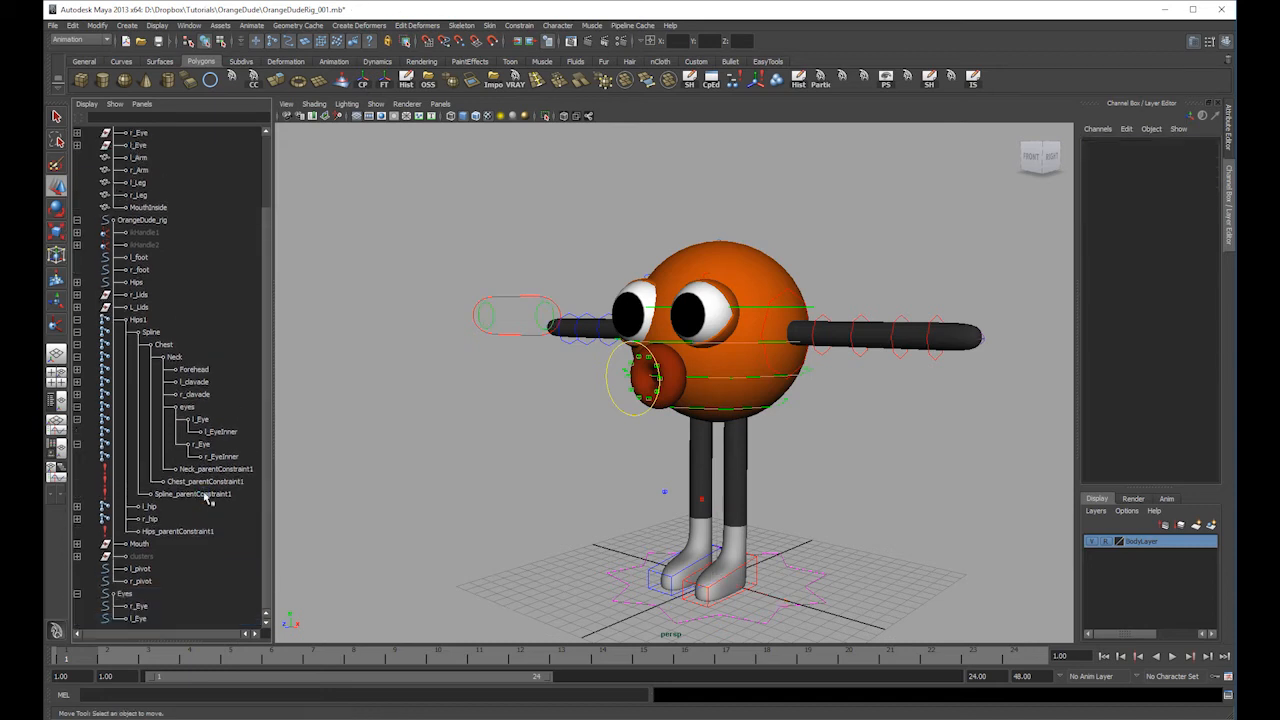
- Aim-constrain the l_EyeInner joint to the r_Eye circle and the r_EyeInner joint to the l_Eye circle
{"action": "left_click", "coordinate": [158, 606]}
{"action": "left_click", "coordinate": [212, 433], "text": "ctrl"}
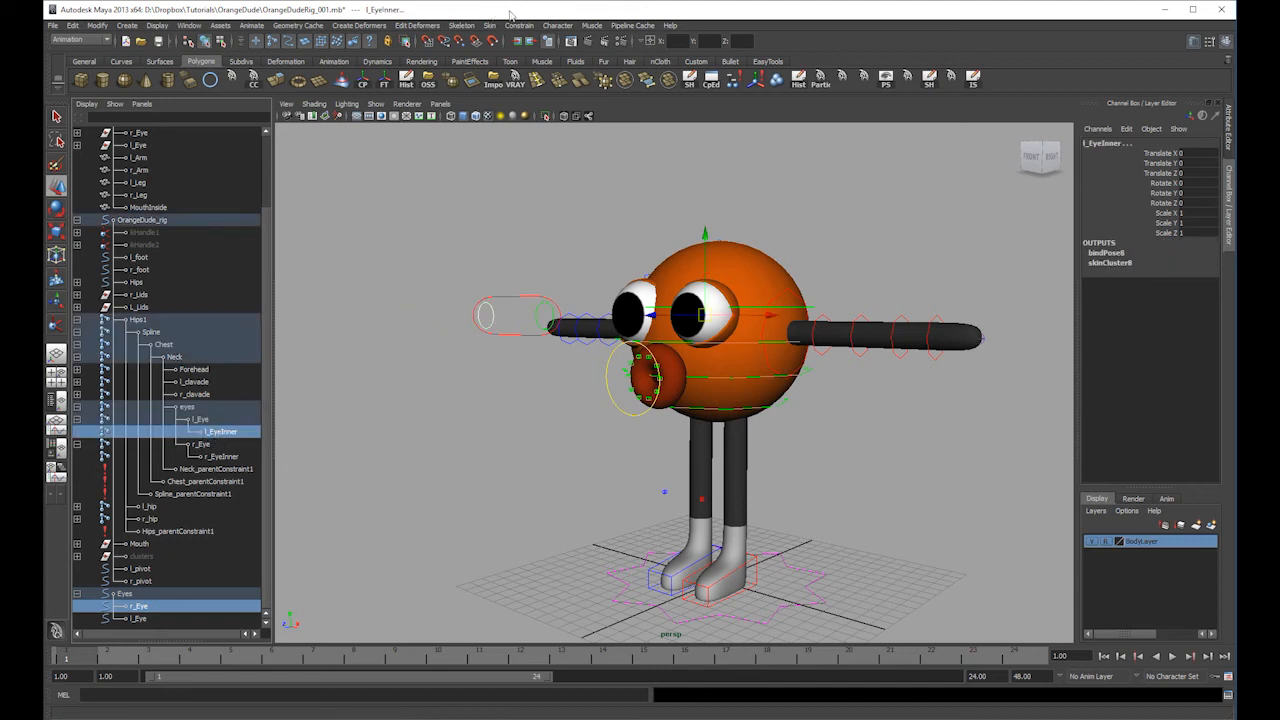
{"action": "left_click", "coordinate": [519, 25]}
{"action": "left_click", "coordinate": [549, 57]}
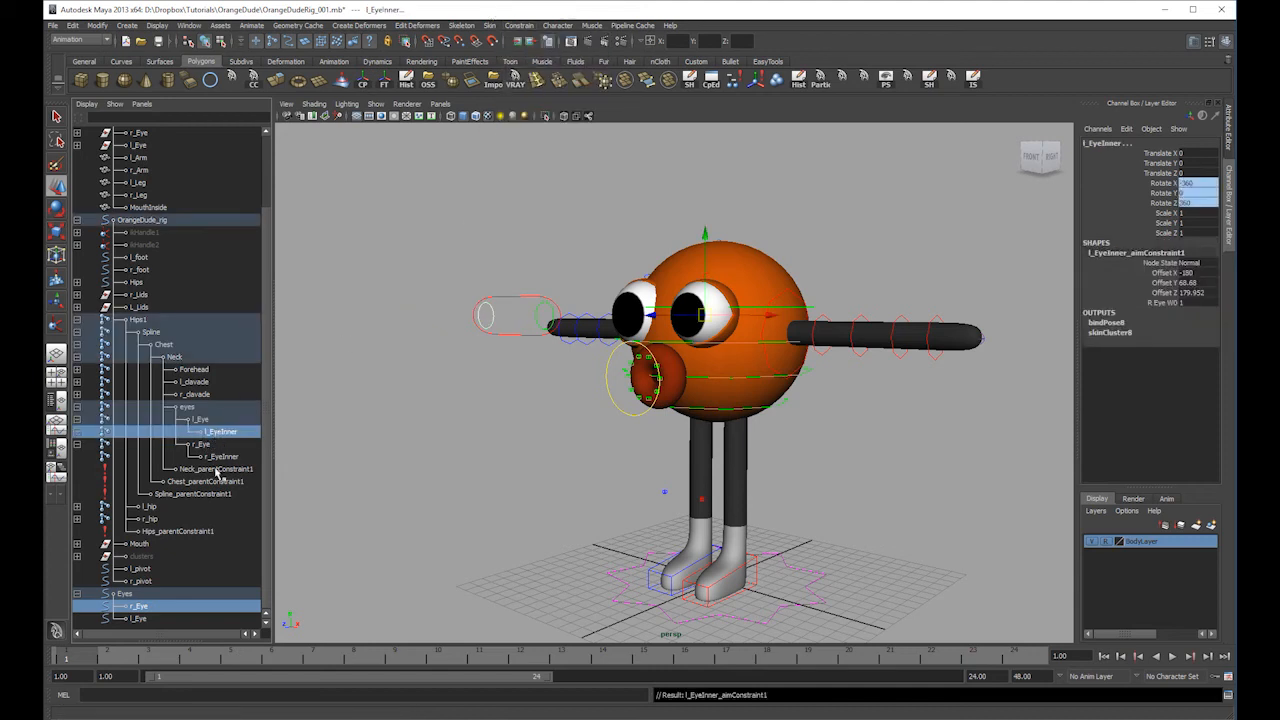
{"action": "left_click", "coordinate": [140, 619]}
{"action": "left_click", "coordinate": [225, 456], "text": "ctrl"}
{"action": "key", "text": "g"}
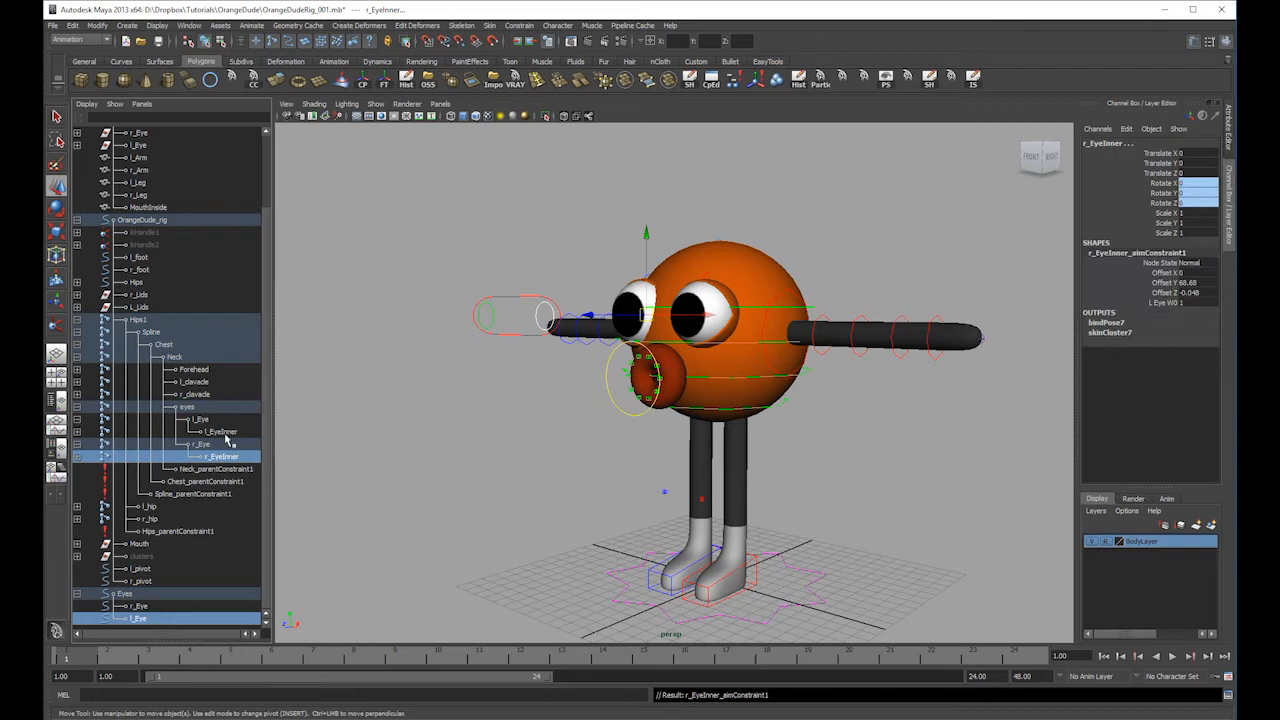
- Move the Eyes control around in front of the face to test the gaze, and undo the moves
{"action": "left_click", "coordinate": [525, 300]}
{"action": "left_click_drag", "start_coordinate": [514, 318], "coordinate": [760, 294]}
{"action": "key", "text": "z"}
{"action": "scroll", "coordinate": [700, 330], "scroll_direction": "down", "scroll_amount": 4}
{"action": "left_click_drag", "start_coordinate": [590, 338], "coordinate": [820, 342], "text": "alt"}
{"action": "key", "text": "z"}
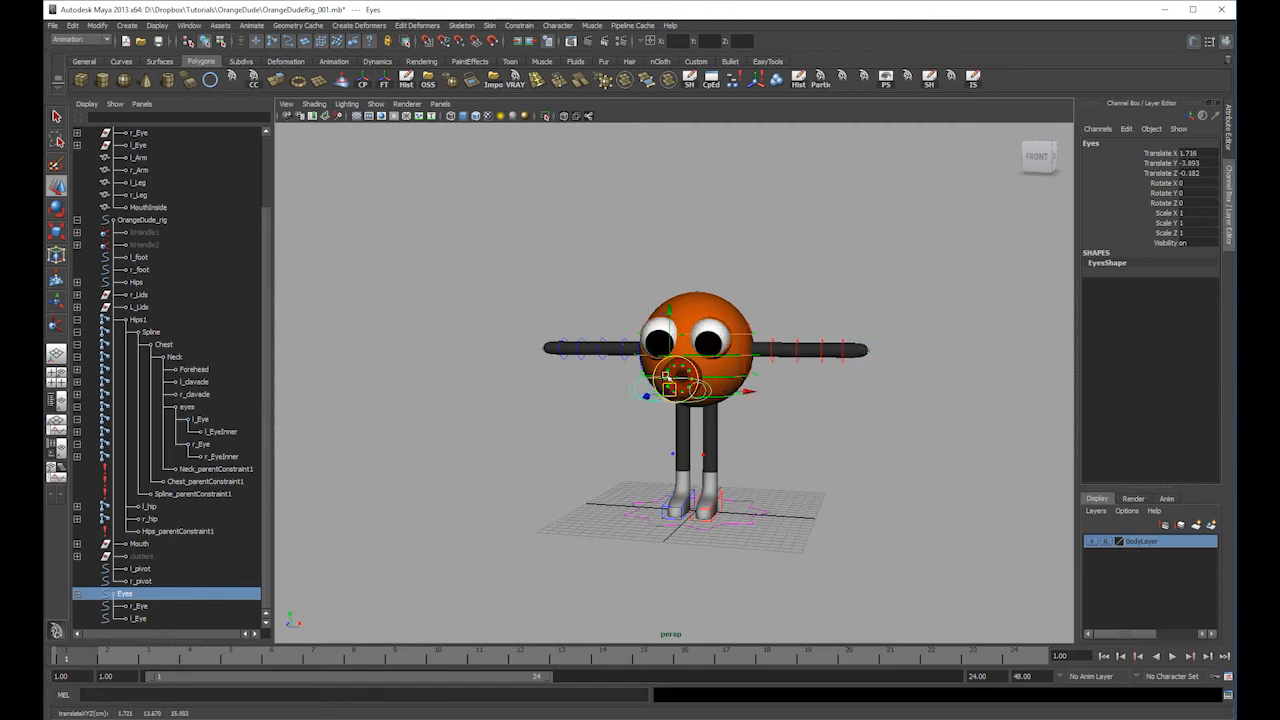
{"action": "left_click", "coordinate": [800, 271]}
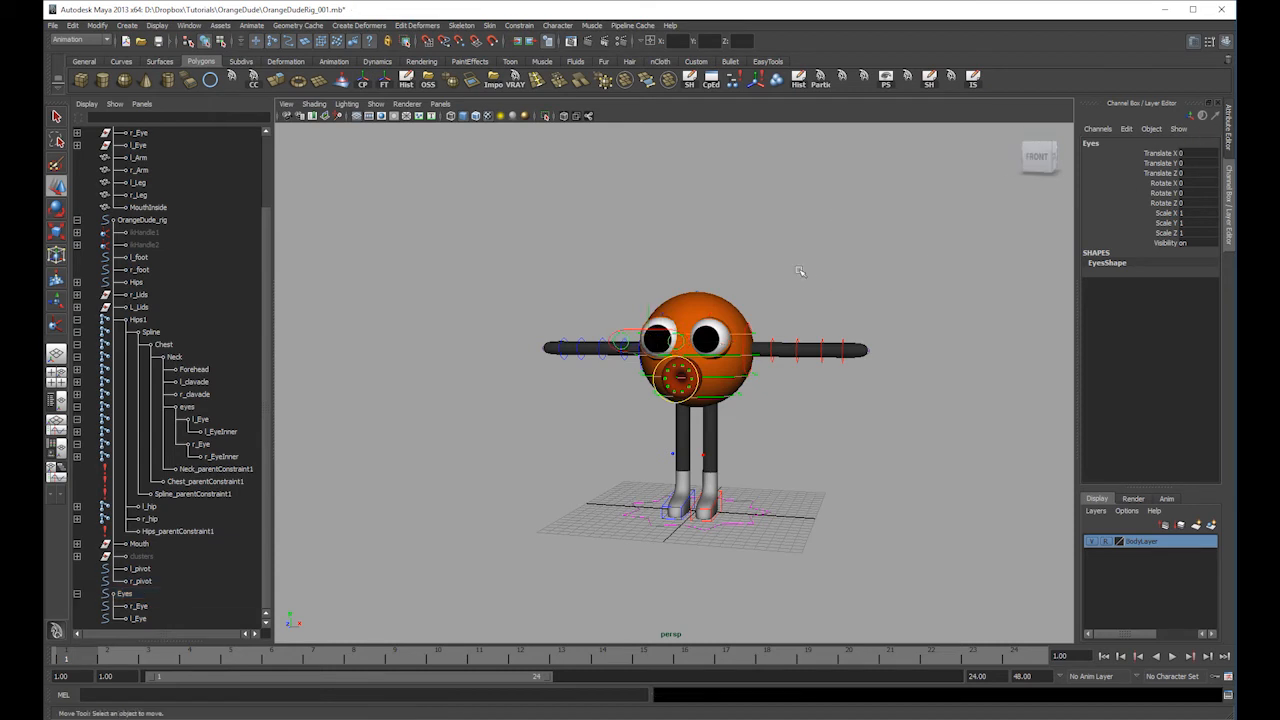
- Collapse the Outliner hierarchies and parent the Eyes control under OrangeDude_rig
{"action": "left_click", "coordinate": [77, 319]}
{"action": "left_click", "coordinate": [77, 307]}
{"action": "left_click", "coordinate": [77, 183]}
{"action": "left_click", "coordinate": [77, 207]}
{"action": "left_click", "coordinate": [89, 208]}
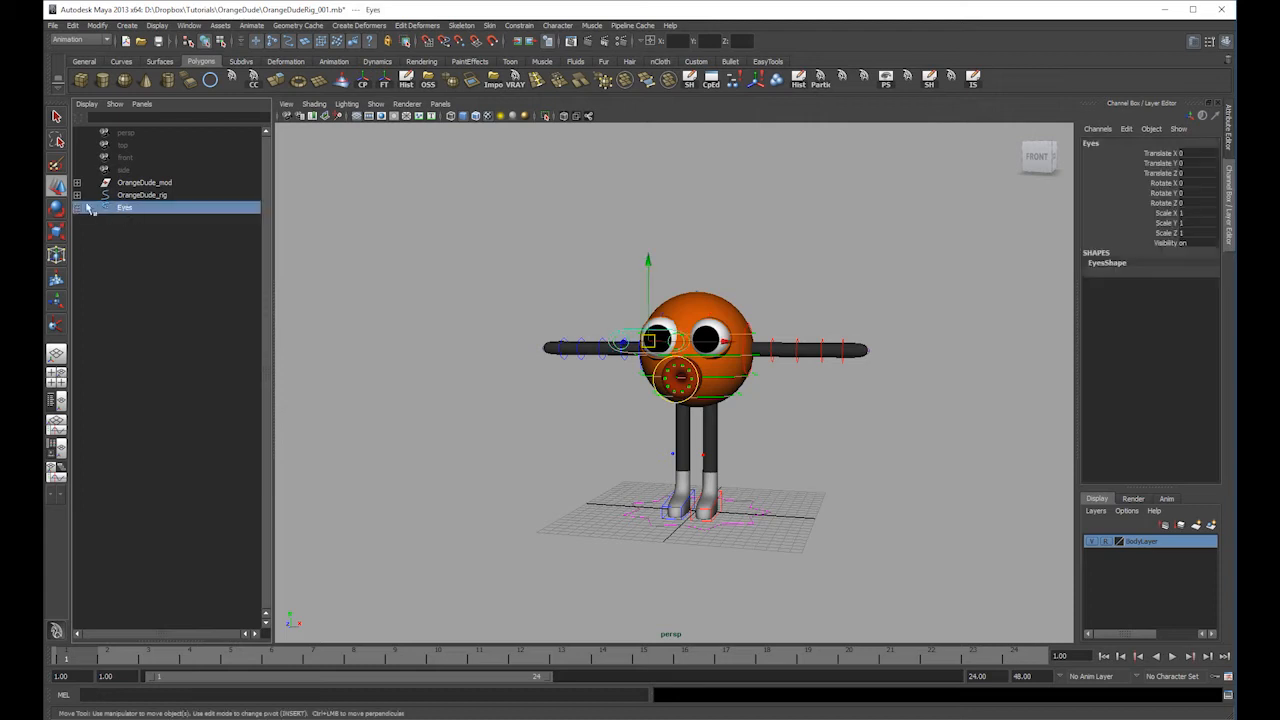
{"action": "right_click", "coordinate": [119, 206]}
{"action": "middle_click_drag", "start_coordinate": [107, 206], "coordinate": [134, 208]}
- Scale the whole OrangeDude_rig control down uniformly to about 0.68 as a test, and undo it
{"action": "left_click", "coordinate": [762, 511]}
{"action": "key", "text": "r"}
{"action": "left_click_drag", "start_coordinate": [697, 511], "coordinate": [640, 525]}
{"action": "key", "text": "ctrl+z"}
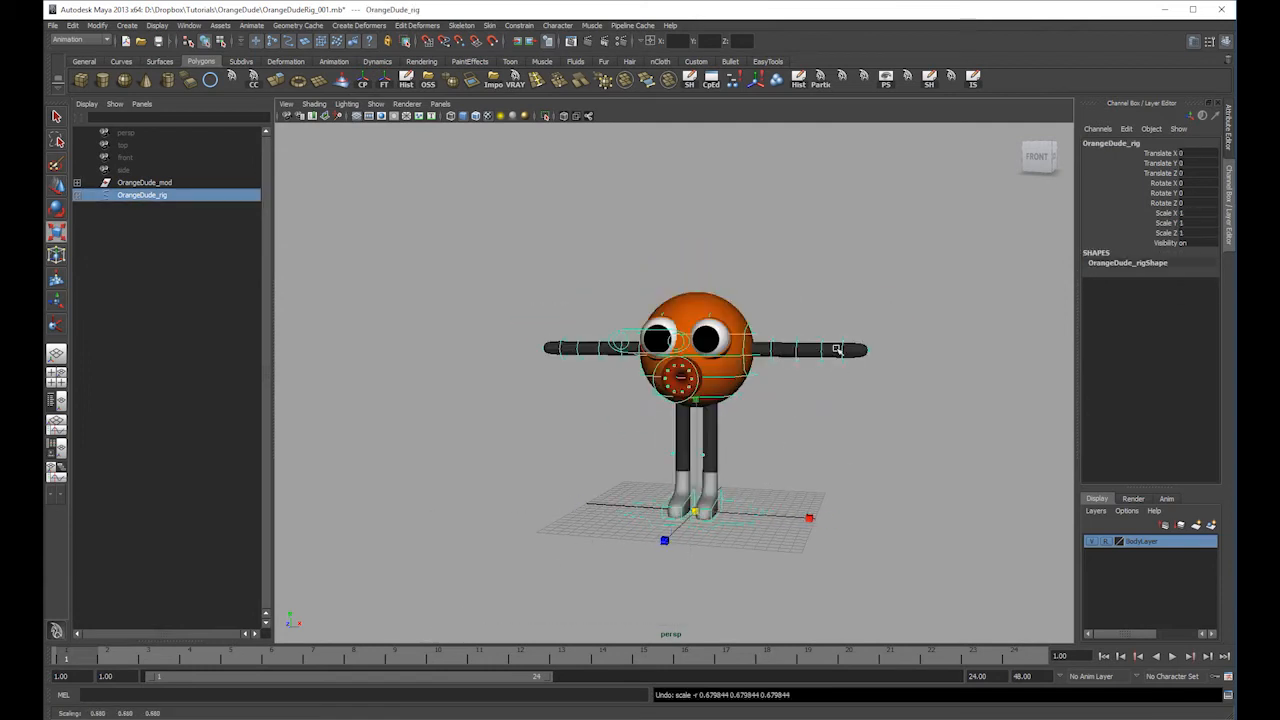
{"action": "left_click", "coordinate": [837, 350]}
- Select all four upper and lower eyelid controls and reset their Rotate X to 0 so both eyes close
{"action": "left_click_drag", "start_coordinate": [700, 398], "coordinate": [752, 400], "text": "alt"}
{"action": "right_click_drag", "start_coordinate": [752, 400], "coordinate": [808, 402], "text": "alt"}
{"action": "mouse_move", "coordinate": [808, 402]}
{"action": "left_mouse_down", "text": "alt"}
{"action": "mouse_move", "coordinate": [700, 390]}
{"action": "mouse_move", "coordinate": [629, 294]}
{"action": "left_mouse_up", "text": "alt"}
{"action": "left_click", "coordinate": [700, 388]}
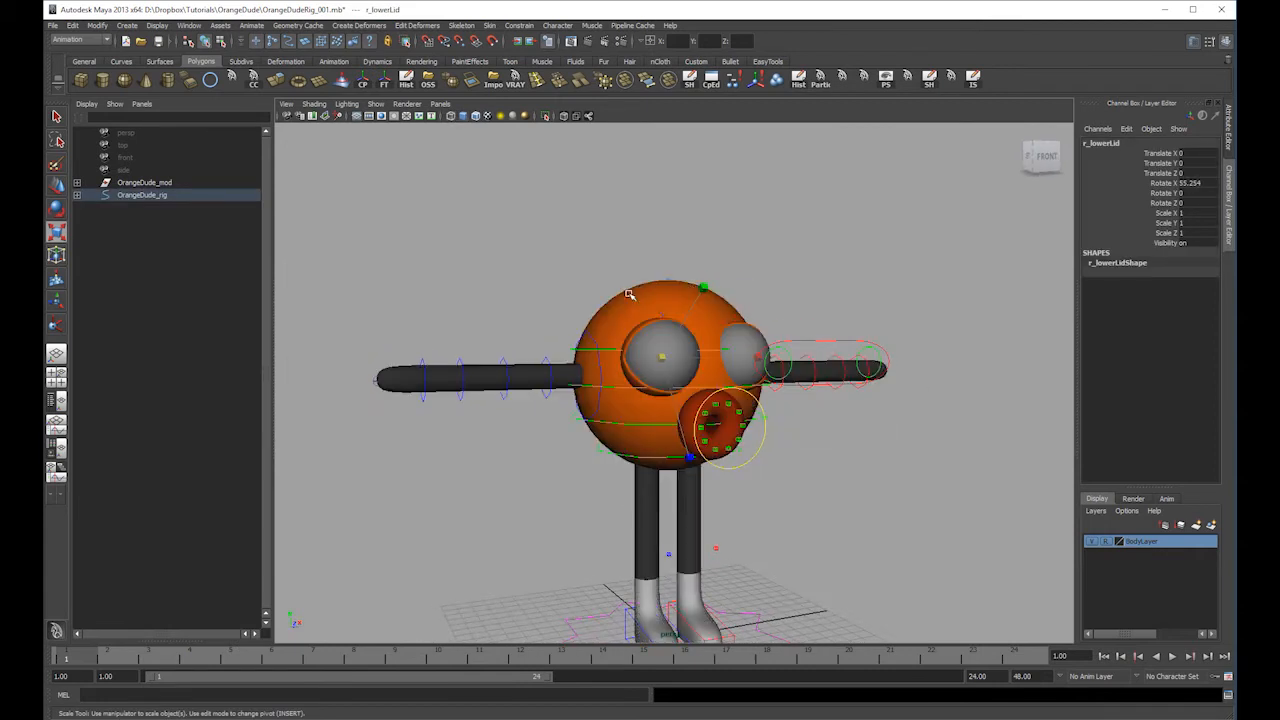
{"action": "left_click", "coordinate": [686, 311]}
{"action": "left_click", "coordinate": [660, 312]}
{"action": "left_click_drag", "start_coordinate": [777, 310], "coordinate": [743, 318], "text": "alt"}
{"action": "left_click", "coordinate": [729, 319]}
{"action": "left_click_drag", "start_coordinate": [754, 362], "coordinate": [734, 351], "text": "alt"}
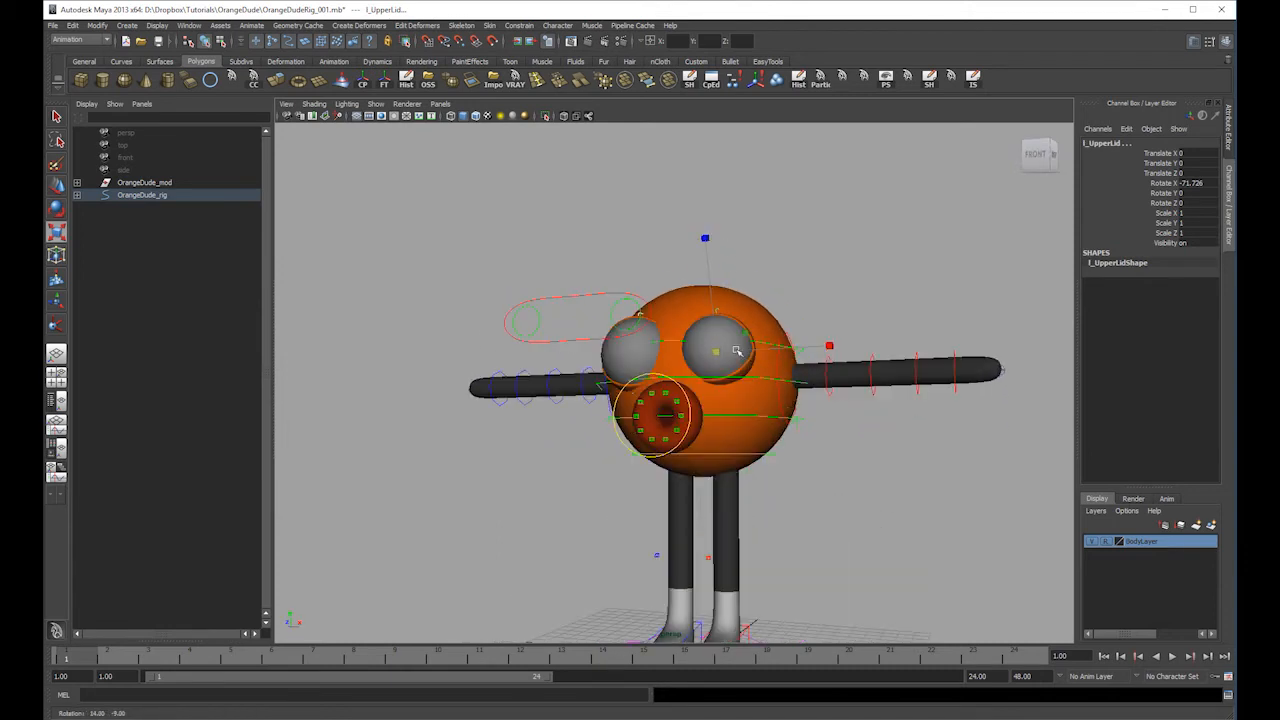
{"action": "key", "text": "4"}
{"action": "left_click", "coordinate": [719, 395], "text": "shift"}
{"action": "key", "text": "ctrl+z"}
{"action": "key", "text": "shift+z"}
{"action": "key", "text": "ctrl+z"}
{"action": "left_click", "coordinate": [726, 398]}
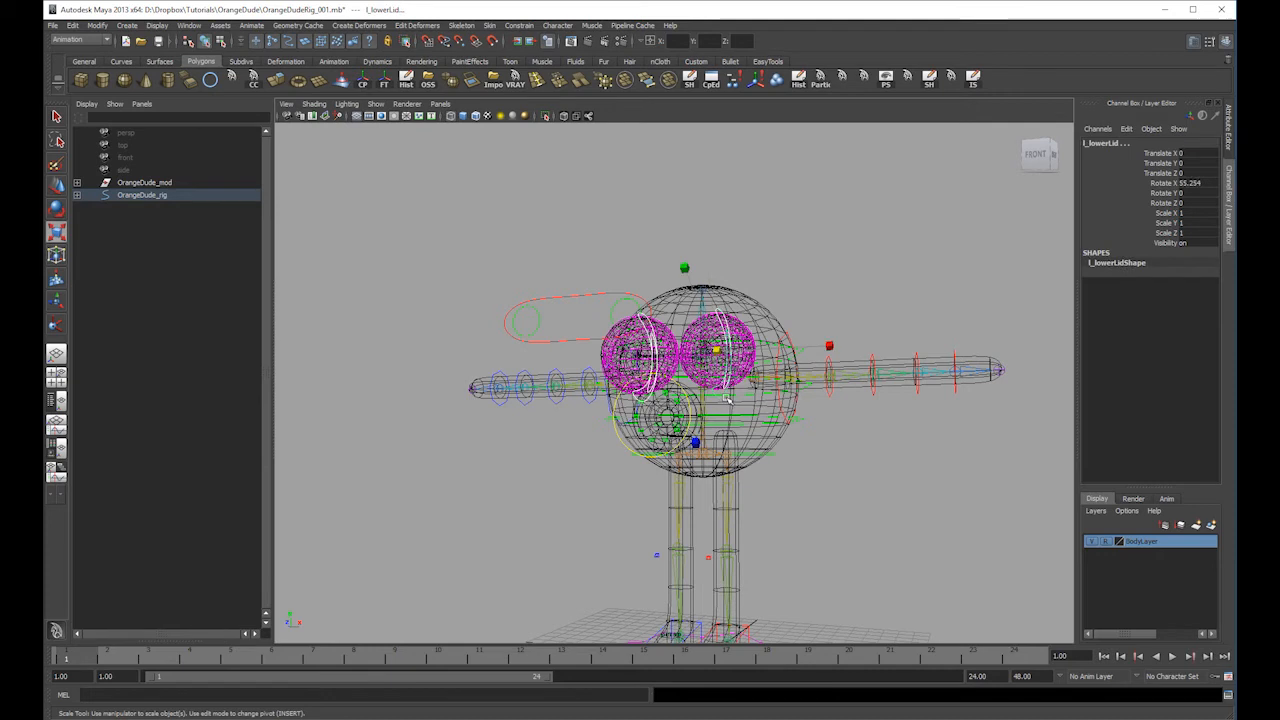
{"action": "left_click", "coordinate": [883, 255]}
{"action": "key", "text": "5"}
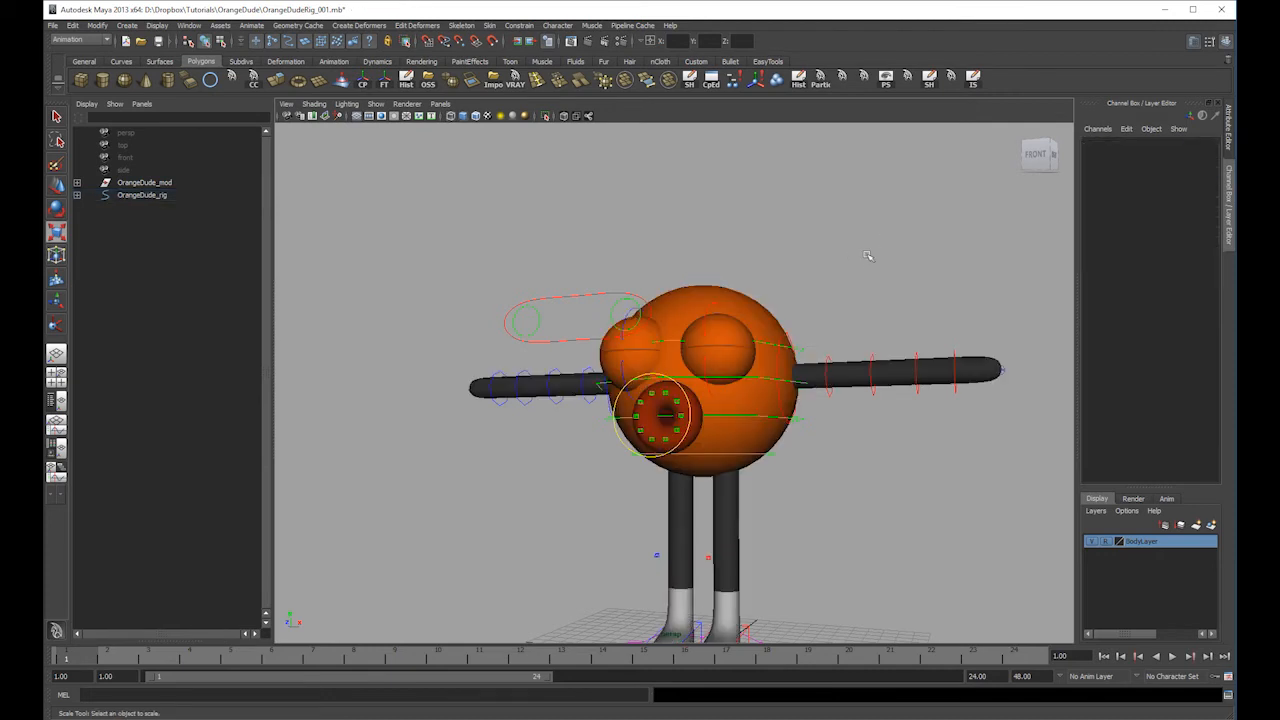
- Hide the Hips1 joint inside OrangeDude_rig by turning its visibility off, and save the scene
{"action": "left_click_drag", "start_coordinate": [903, 282], "coordinate": [860, 262], "text": "alt"}
{"action": "left_click", "coordinate": [78, 194]}
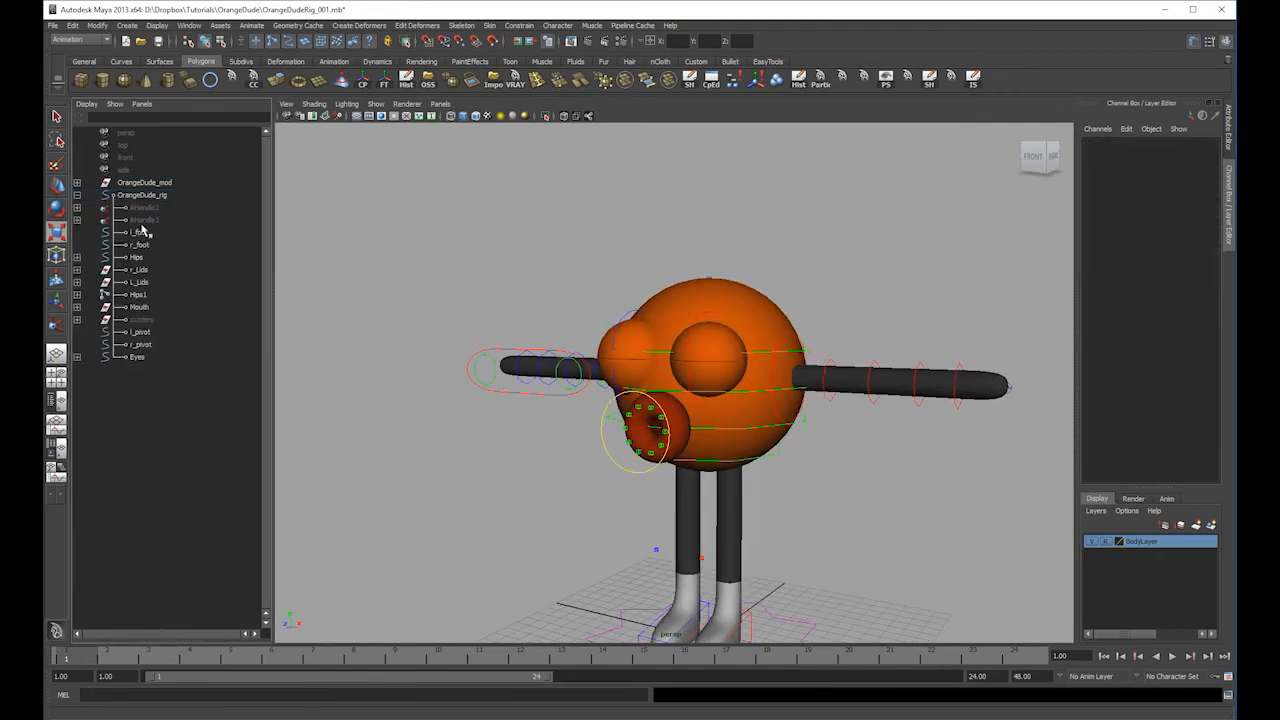
{"action": "left_click", "coordinate": [137, 295]}
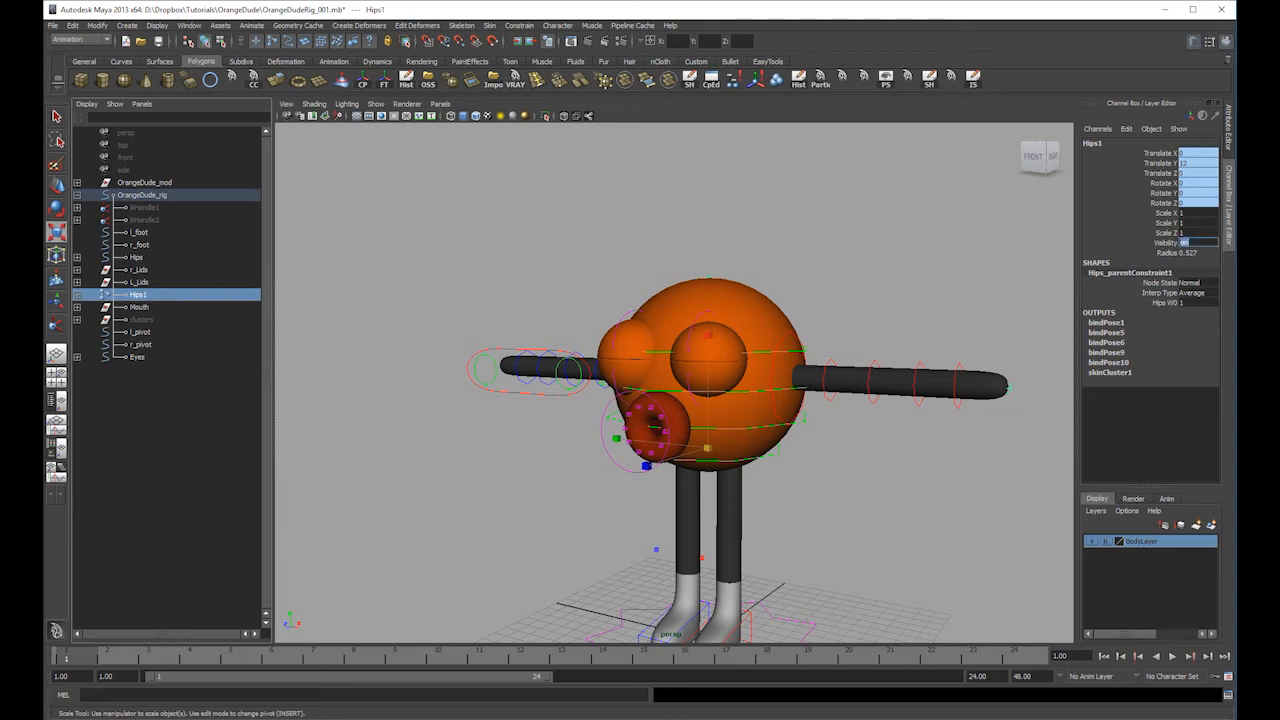
{"action": "left_click", "coordinate": [529, 243]}
{"action": "left_click", "coordinate": [57, 62]}
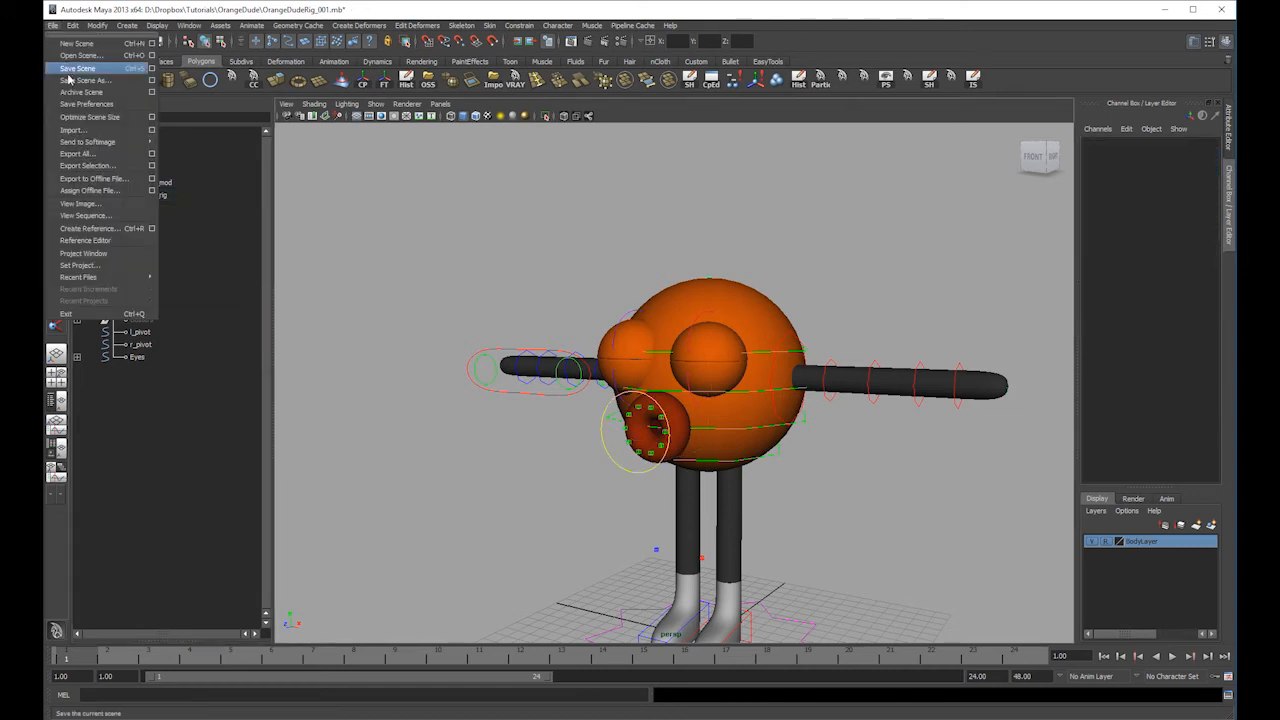
- Rotate the l_lowerLid control to about 39, 9 and -33 degrees in X, Y and Z to test opening the eye
{"action": "middle_click_drag", "start_coordinate": [720, 357], "coordinate": [680, 305], "text": "alt"}
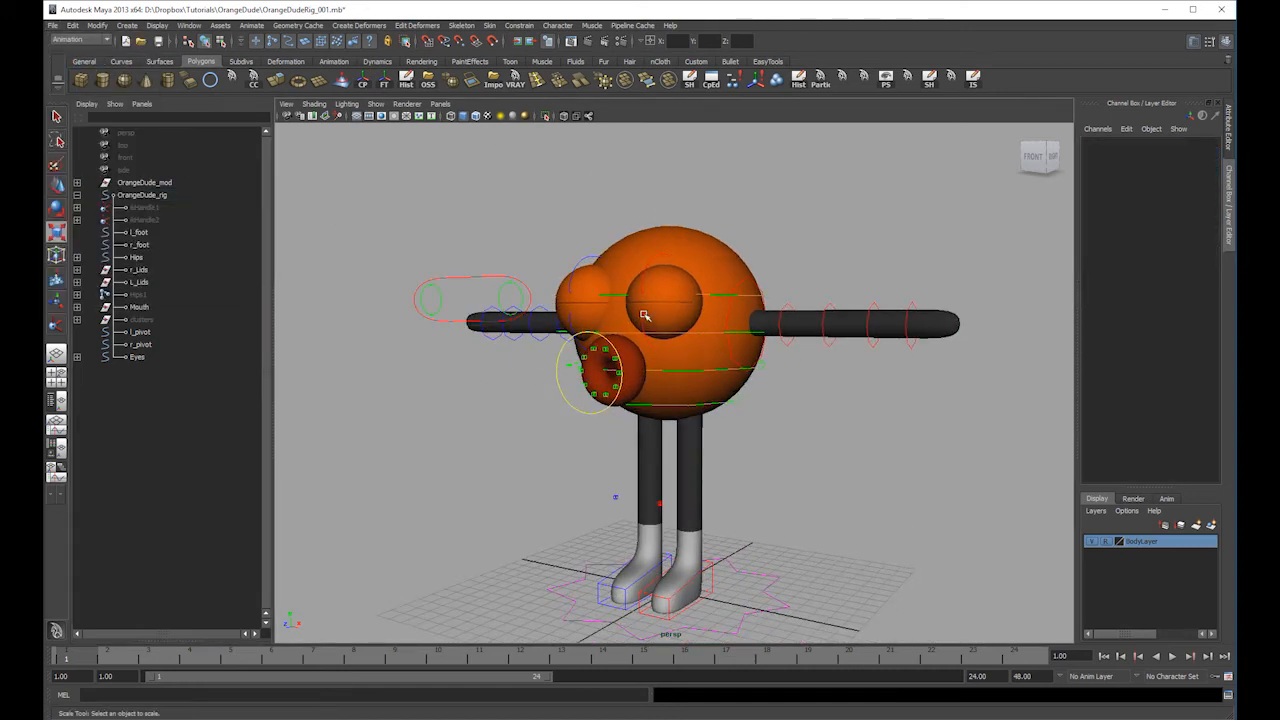
{"action": "left_click", "coordinate": [643, 315]}
{"action": "key", "text": "e"}
{"action": "left_click_drag", "start_coordinate": [645, 318], "coordinate": [663, 357]}
{"action": "left_click_drag", "start_coordinate": [658, 283], "coordinate": [790, 322]}
{"action": "key", "text": "w"}
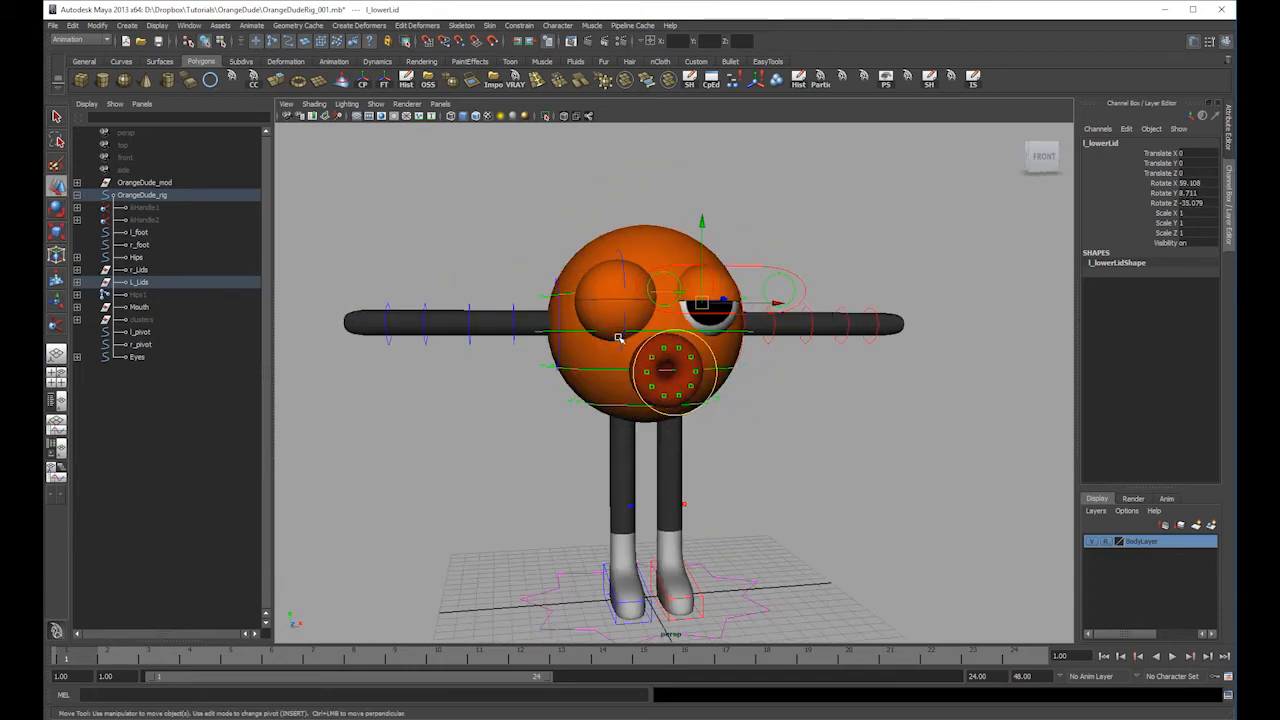
- Rotate the r_lowerLid control to test opening the other eye's lower lid
{"action": "left_click", "coordinate": [619, 333]}
{"action": "key", "text": "e"}
{"action": "left_click_drag", "start_coordinate": [619, 333], "coordinate": [578, 259]}
{"action": "key", "text": "w"}
- Rotate both upper lid controls into an angry slant, with l_UpperLid at about 20 degrees in Z
{"action": "left_click", "coordinate": [648, 260]}
{"action": "left_click", "coordinate": [628, 260]}
{"action": "key", "text": "e"}
{"action": "left_click_drag", "start_coordinate": [651, 204], "coordinate": [720, 206]}
{"action": "key", "text": "w"}
{"action": "left_click", "coordinate": [684, 268]}
{"action": "key", "text": "e"}
{"action": "left_click", "coordinate": [710, 253]}
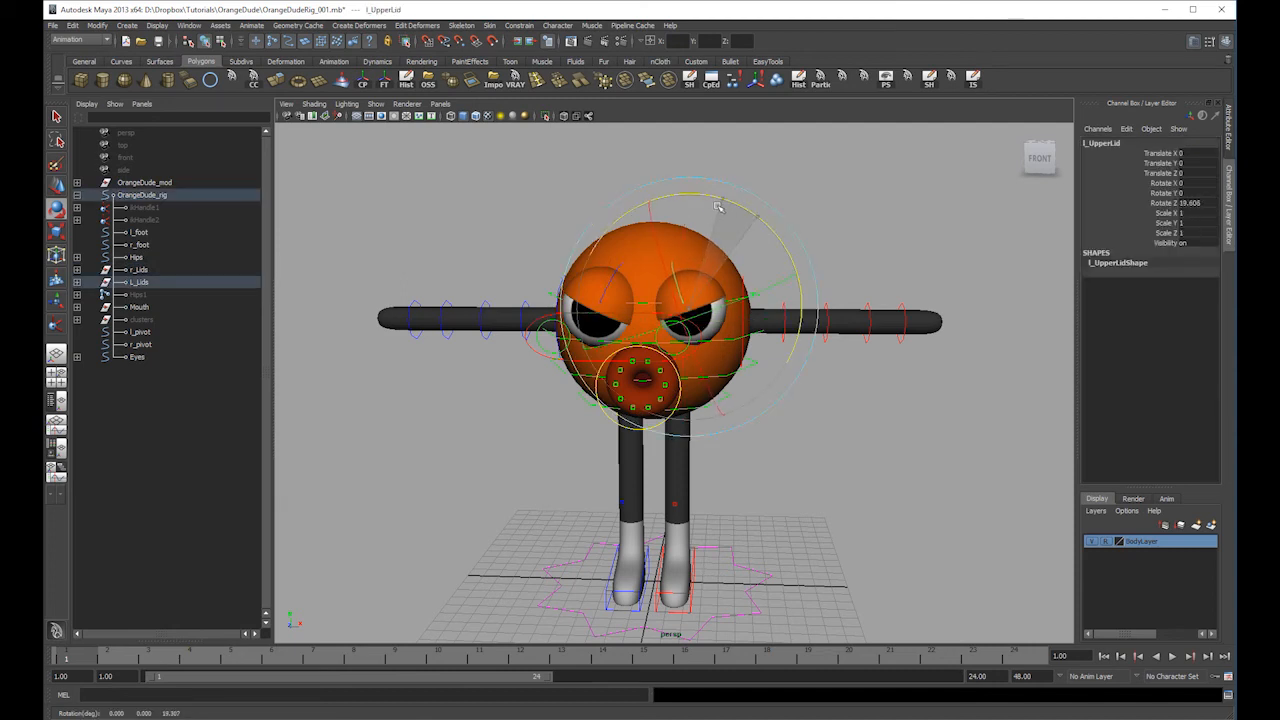
- Move the Eyes control up above the head to test the gaze direction
{"action": "key", "text": "w"}
{"action": "left_click", "coordinate": [614, 335]}
{"action": "left_click_drag", "start_coordinate": [618, 334], "coordinate": [688, 224]}
- Set the Mouth control's Happy attribute to 5
{"action": "left_click", "coordinate": [651, 348]}
{"action": "left_click", "coordinate": [1210, 245]}
{"action": "type", "text": "5"}
{"action": "key", "text": "Return"}
- Rotate the Mouth control to about -180 degrees in Z to turn the smile upside down
{"action": "left_click_drag", "start_coordinate": [750, 410], "coordinate": [781, 386], "text": "alt"}
{"action": "left_click_drag", "start_coordinate": [680, 322], "coordinate": [663, 331], "text": "alt"}
{"action": "left_click", "coordinate": [683, 329]}
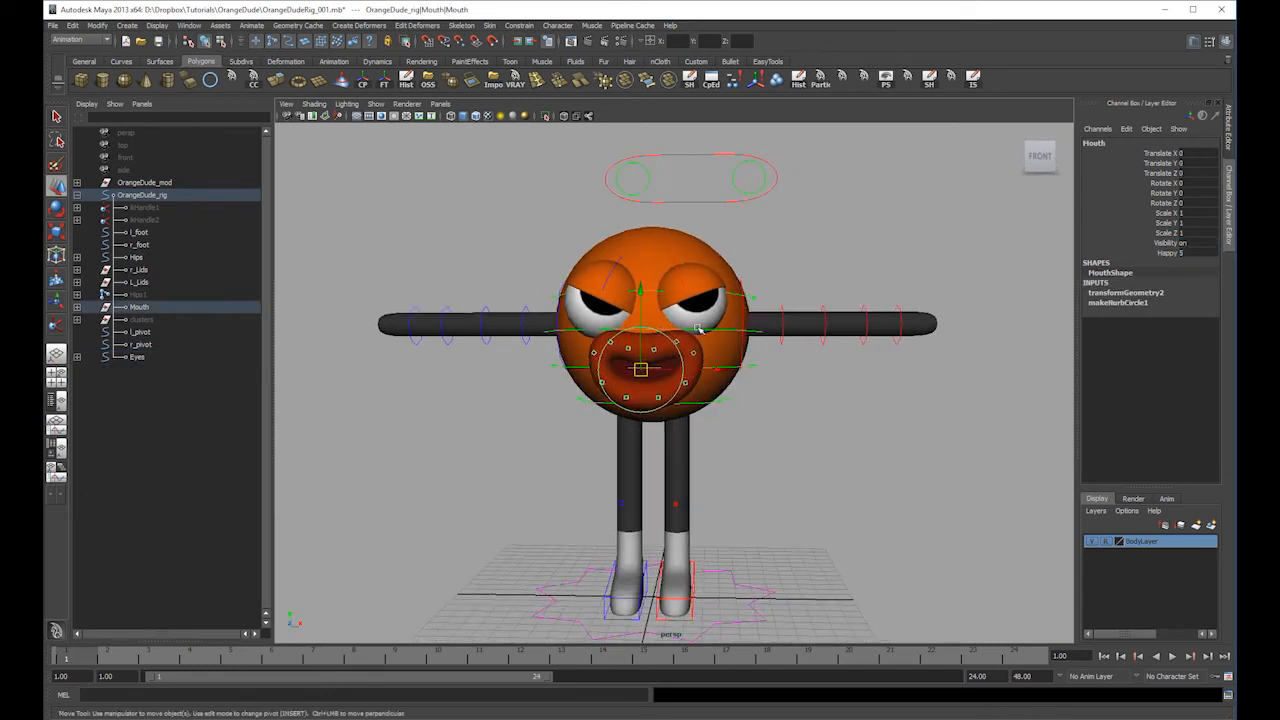
{"action": "key", "text": "e"}
{"action": "left_click_drag", "start_coordinate": [710, 283], "coordinate": [561, 470]}
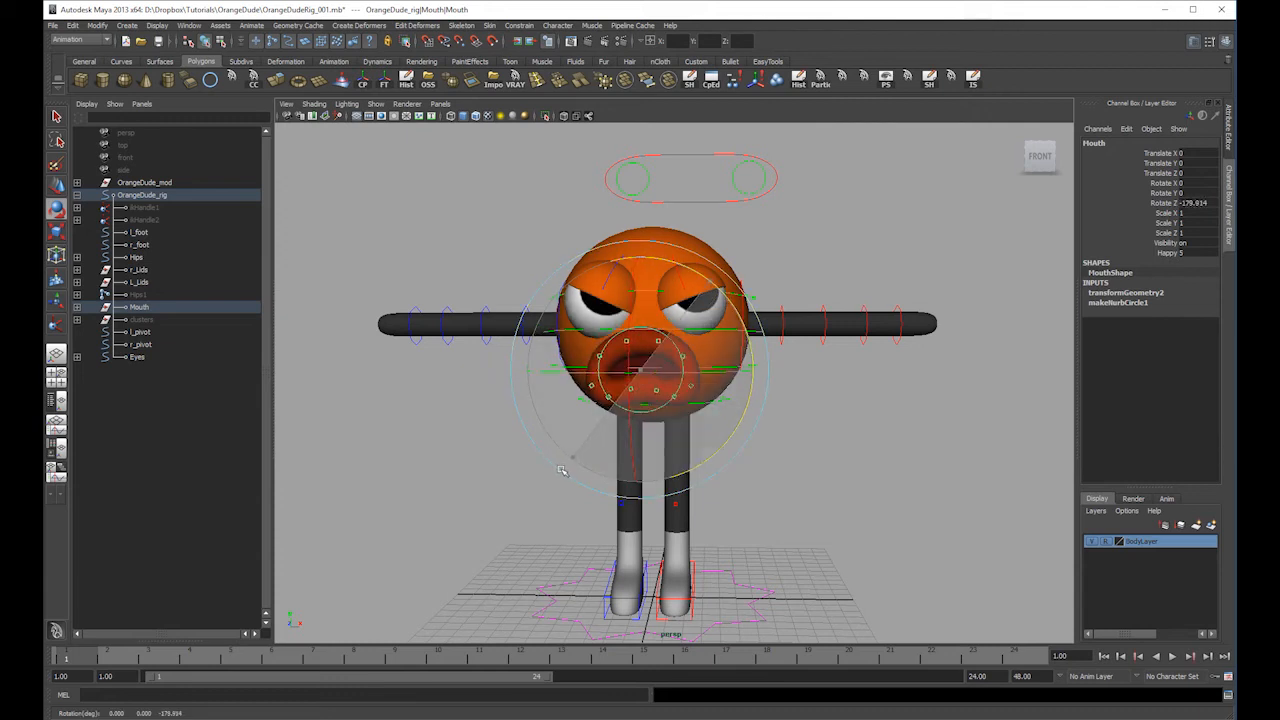
{"action": "left_click", "coordinate": [822, 303]}
- Rotate the control rings of both arms so the arms point up beside the head
{"action": "middle_click_drag", "start_coordinate": [817, 305], "coordinate": [714, 350], "text": "alt"}
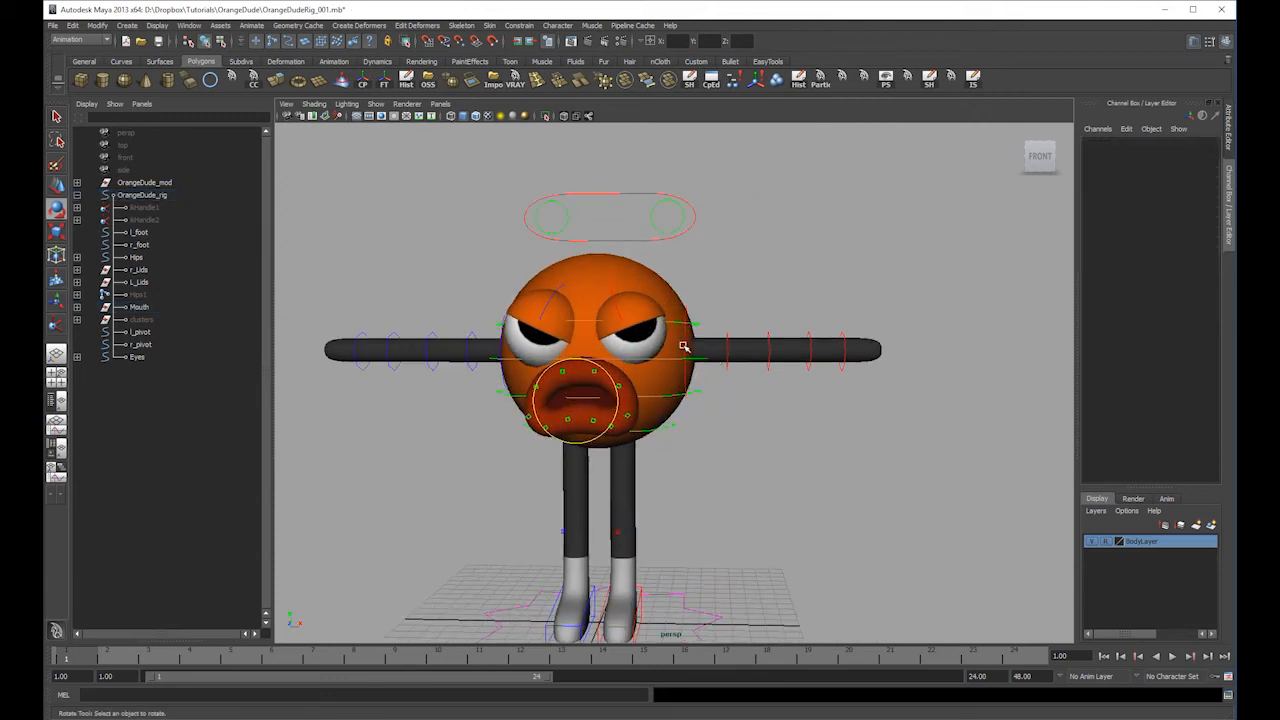
{"action": "left_click", "coordinate": [684, 340]}
{"action": "left_click_drag", "start_coordinate": [749, 266], "coordinate": [578, 199]}
{"action": "left_click_drag", "start_coordinate": [445, 316], "coordinate": [498, 333], "text": "alt"}
{"action": "left_click", "coordinate": [500, 332]}
{"action": "left_click_drag", "start_coordinate": [522, 231], "coordinate": [674, 362]}
- Lower the Hips control by about 2.4 units to test how the legs bend
{"action": "left_click_drag", "start_coordinate": [740, 430], "coordinate": [657, 438], "text": "alt"}
{"action": "middle_click_drag", "start_coordinate": [657, 438], "coordinate": [668, 389], "text": "alt"}
{"action": "key", "text": "w"}
{"action": "left_click", "coordinate": [679, 370]}
{"action": "left_click_drag", "start_coordinate": [621, 369], "coordinate": [617, 408]}
- Move the Eyes control down in front of the face to about 2.3, 0.2 and -0.6 in X, Y and Z
{"action": "right_click_drag", "start_coordinate": [656, 362], "coordinate": [567, 277], "text": "alt"}
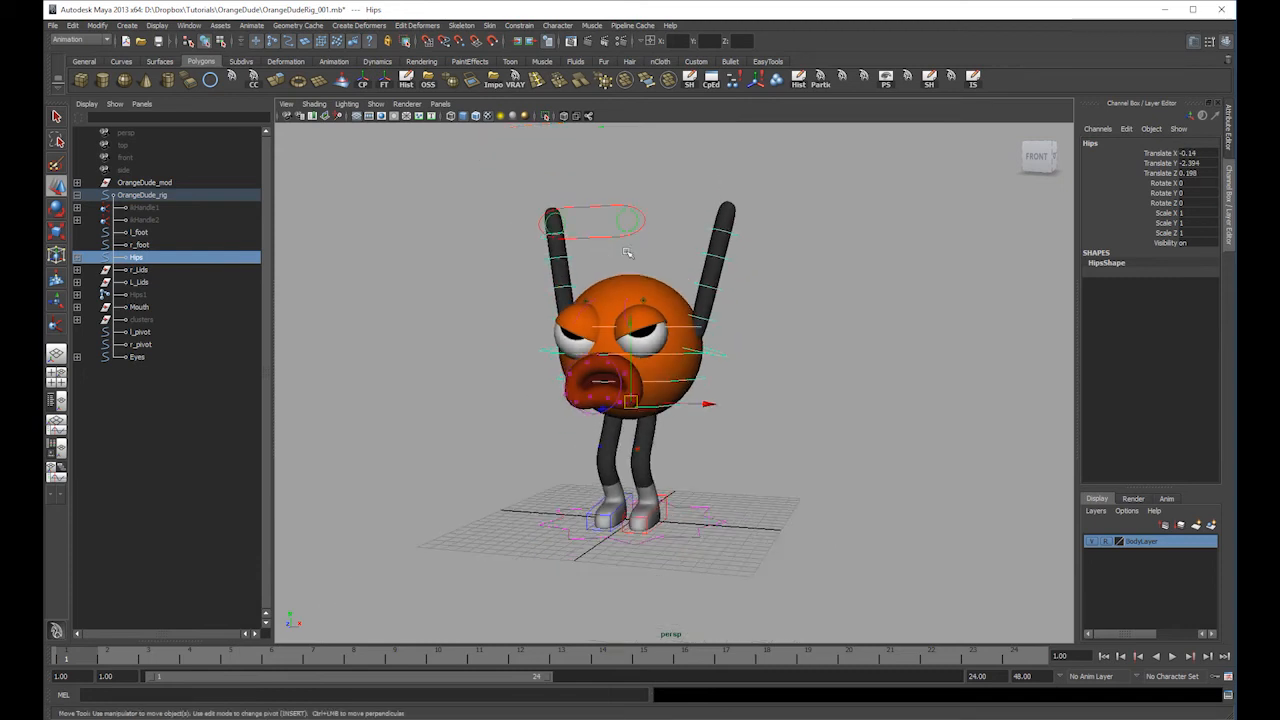
{"action": "left_click", "coordinate": [602, 238]}
{"action": "left_click_drag", "start_coordinate": [591, 223], "coordinate": [582, 289]}
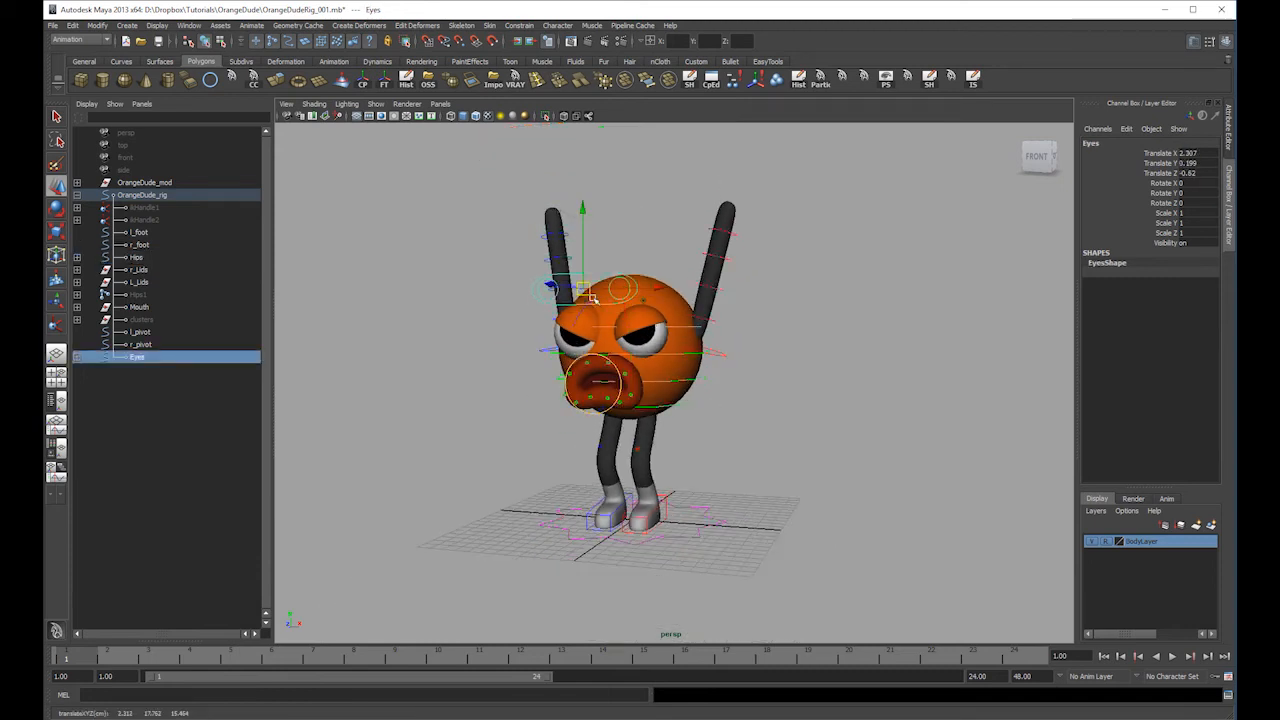
- Move and turn the l_foot control outward to widen the stance, undoing a wrong adjustment on the way
{"action": "left_click", "coordinate": [664, 511]}
{"action": "key", "text": "e"}
{"action": "left_click_drag", "start_coordinate": [654, 522], "coordinate": [751, 514]}
{"action": "key", "text": "w"}
{"action": "key", "text": "ctrl+z"}
{"action": "key", "text": "e"}
{"action": "left_click_drag", "start_coordinate": [678, 533], "coordinate": [734, 530]}
{"action": "left_click", "coordinate": [839, 396]}
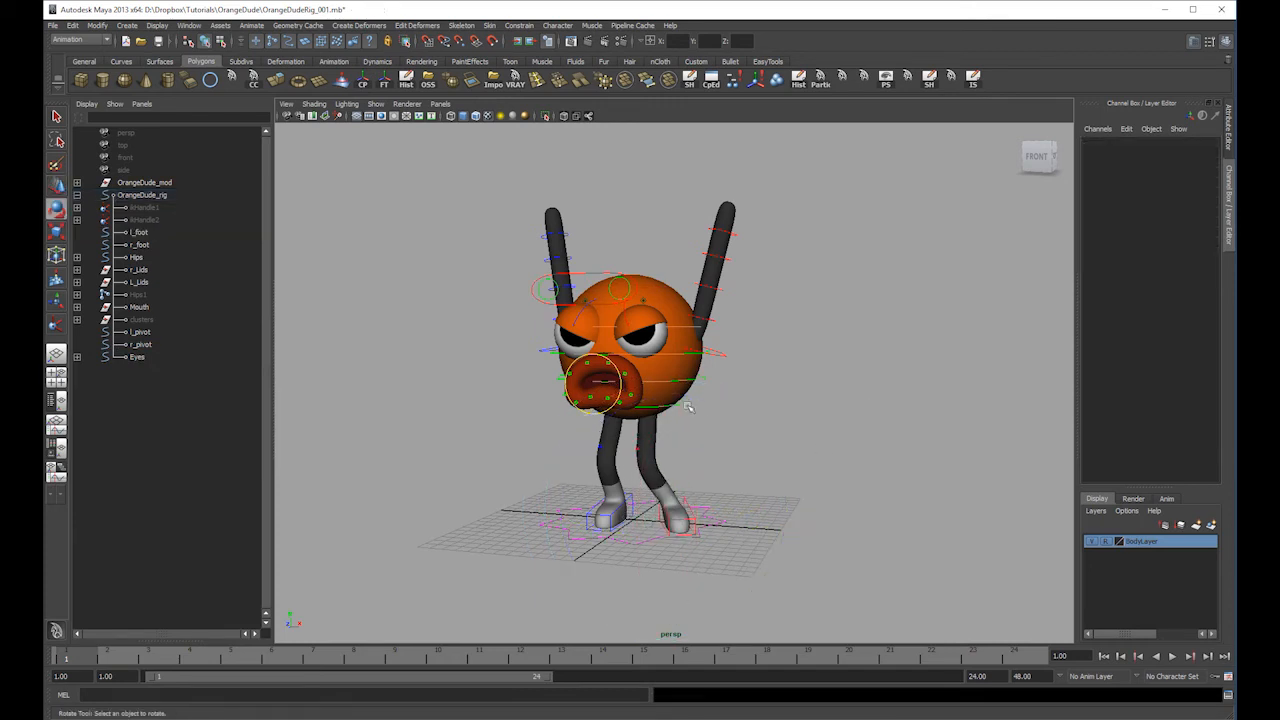
- Tilt the body by rotating the Hips control to about -0.8, -7.3 and 8.6 degrees in X, Y and Z
{"action": "left_click", "coordinate": [683, 400]}
{"action": "left_click_drag", "start_coordinate": [707, 397], "coordinate": [662, 368]}
{"action": "key", "text": "w"}
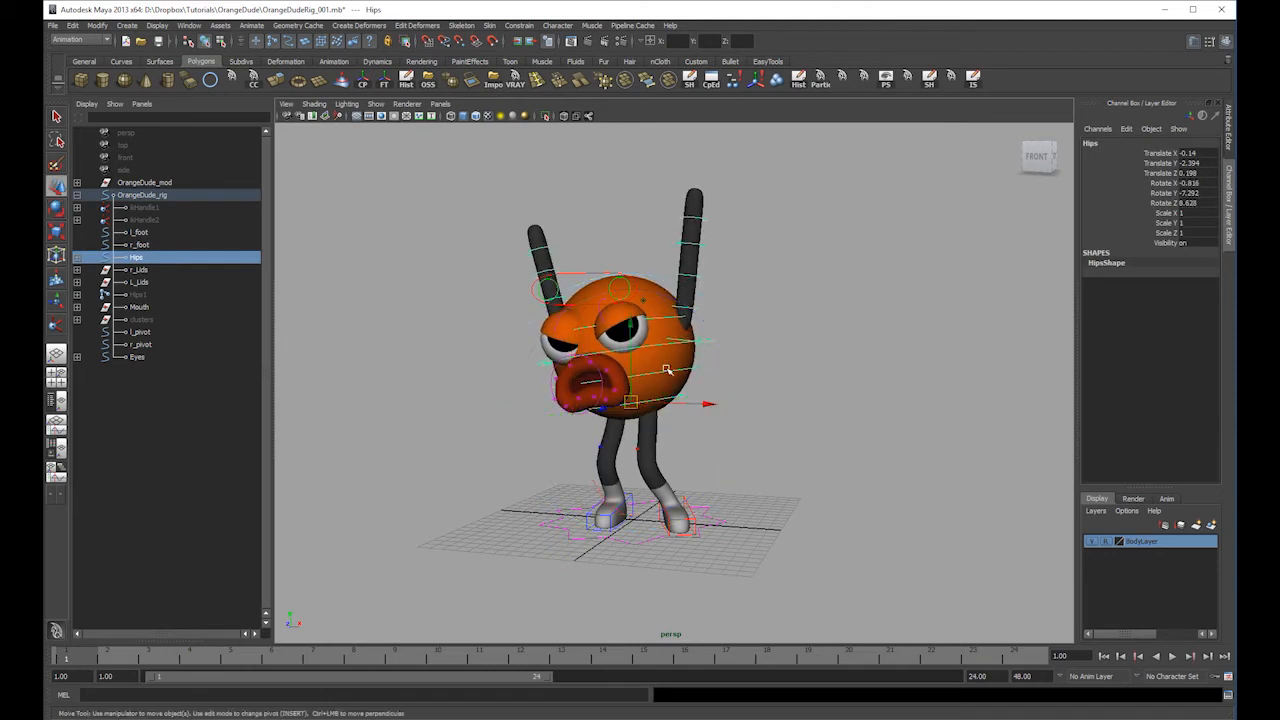
- Rotate the torso ring controls to try further body poses, and undo the last change
{"action": "left_click", "coordinate": [680, 369]}
{"action": "key", "text": "e"}
{"action": "left_click_drag", "start_coordinate": [597, 443], "coordinate": [664, 386]}
{"action": "key", "text": "w"}
{"action": "left_click", "coordinate": [659, 321]}
{"action": "key", "text": "e"}
{"action": "left_click", "coordinate": [659, 321]}
{"action": "left_click_drag", "start_coordinate": [659, 321], "coordinate": [563, 329]}
{"action": "key", "text": "w"}
{"action": "left_click", "coordinate": [580, 271]}
{"action": "key", "text": "ctrl+z"}
- Select every control of the rig and reset all translate and rotate values to 0
{"action": "left_click", "coordinate": [816, 264]}
{"action": "right_click_drag", "start_coordinate": [841, 374], "coordinate": [826, 286], "text": "alt"}
{"action": "left_click_drag", "start_coordinate": [829, 234], "coordinate": [326, 634]}
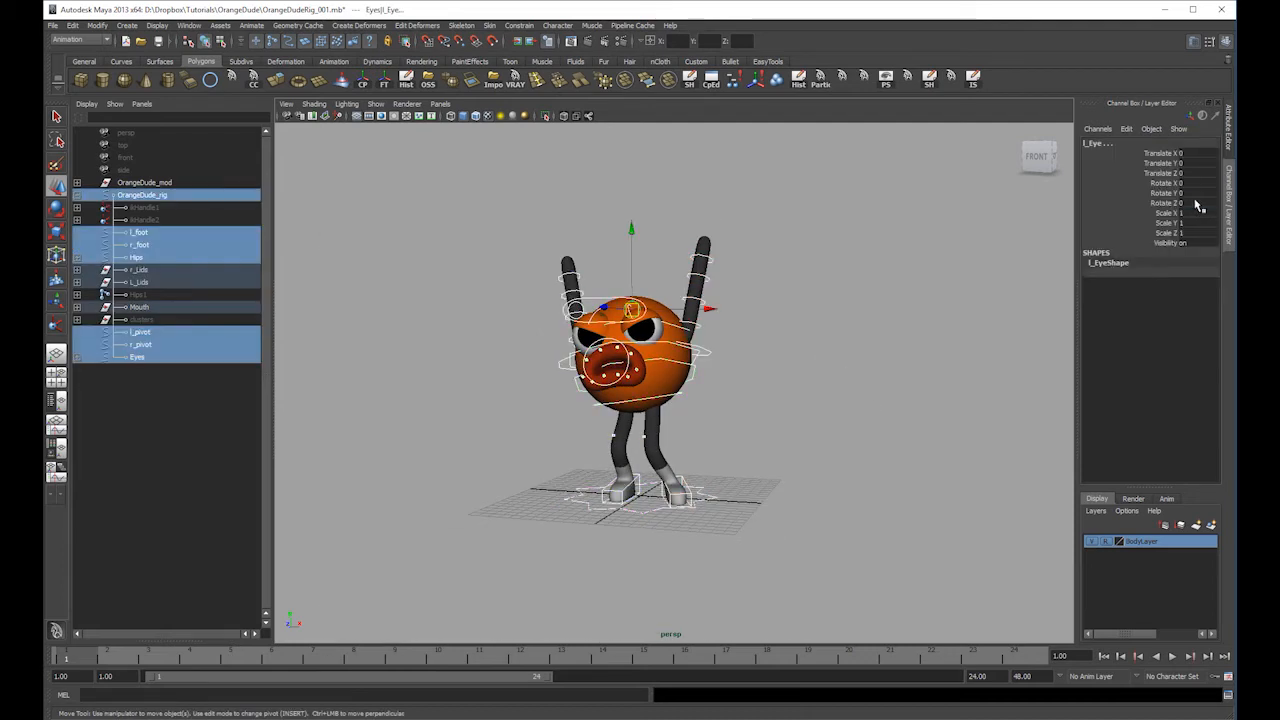
{"action": "left_click_drag", "start_coordinate": [1195, 202], "coordinate": [1199, 155]}
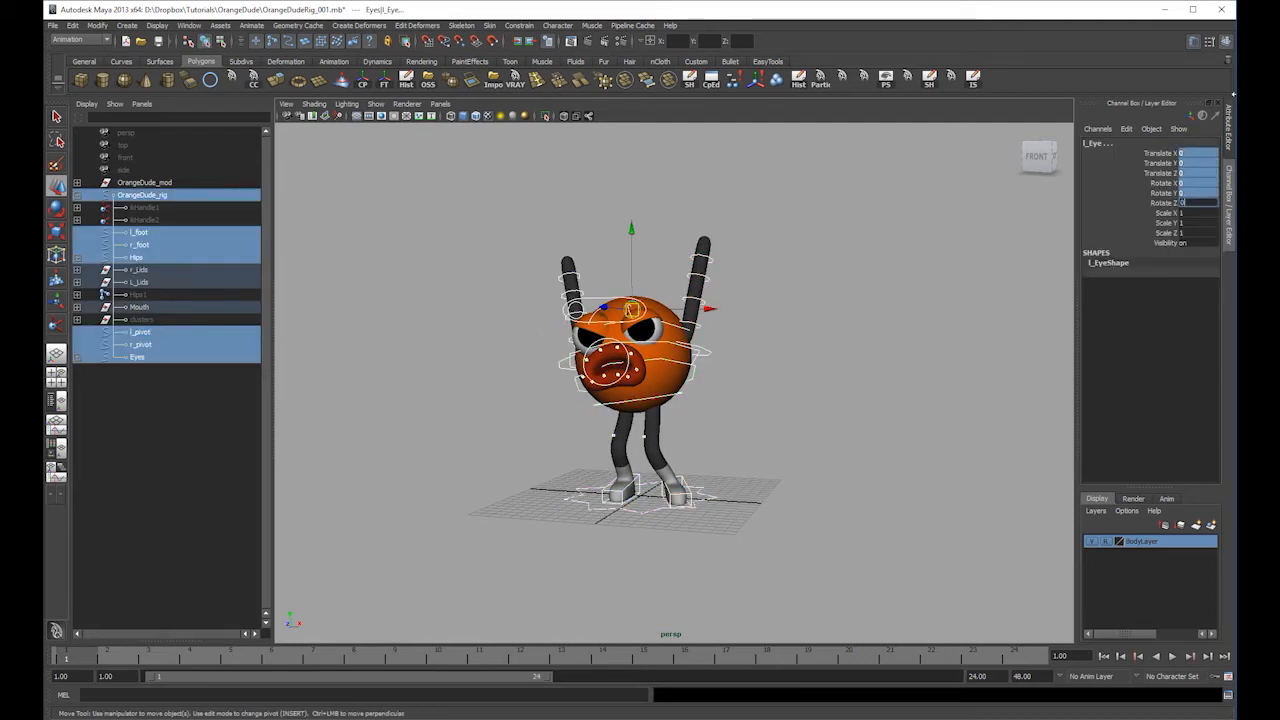
{"action": "key", "text": "Return"}
{"action": "left_click", "coordinate": [853, 257]}
{"action": "left_click_drag", "start_coordinate": [853, 257], "coordinate": [745, 421], "text": "alt"}
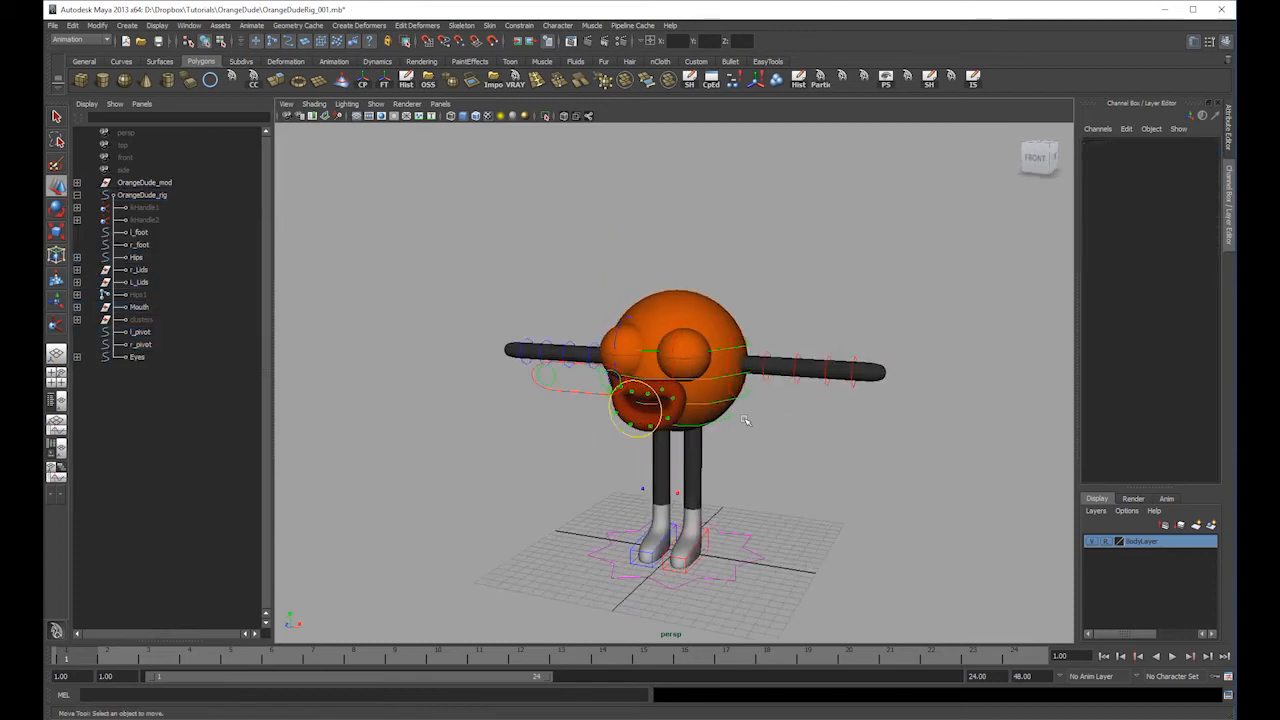
- Give the Eyes control curve a yellow override color with the overrideColor script
{"action": "left_click", "coordinate": [587, 391]}
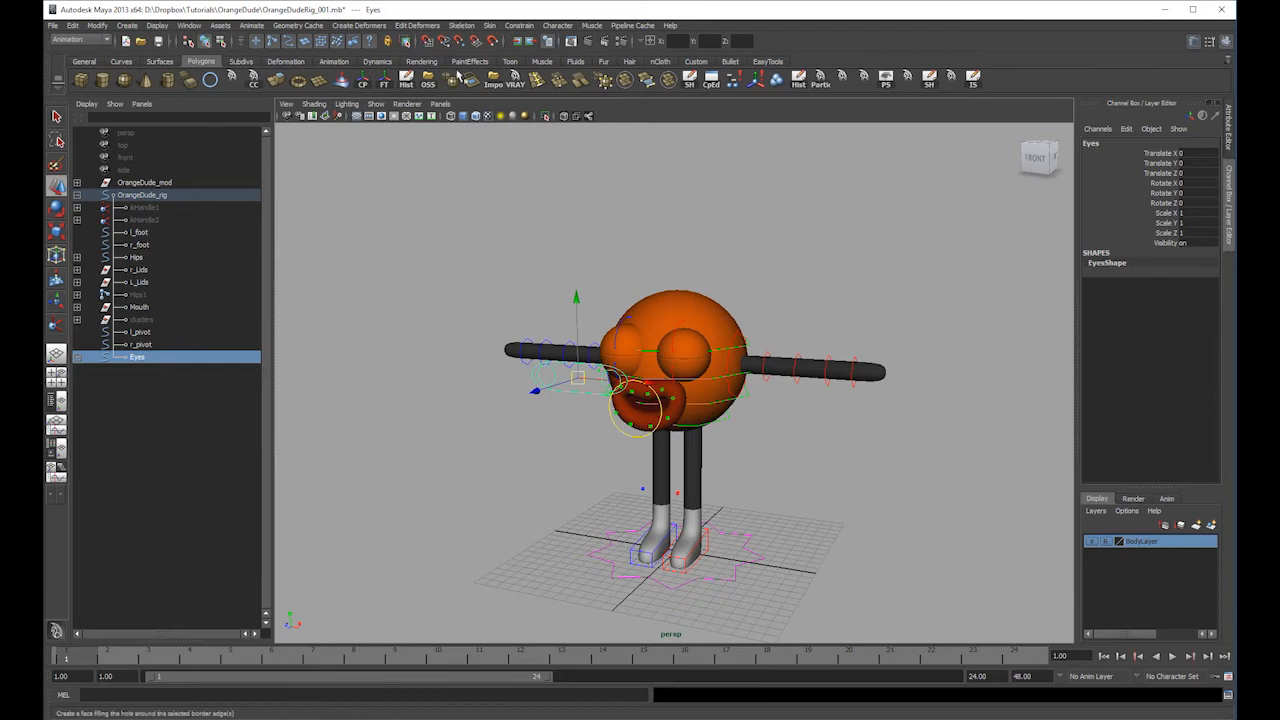
{"action": "left_click", "coordinate": [695, 61]}
{"action": "left_click", "coordinate": [276, 80]}
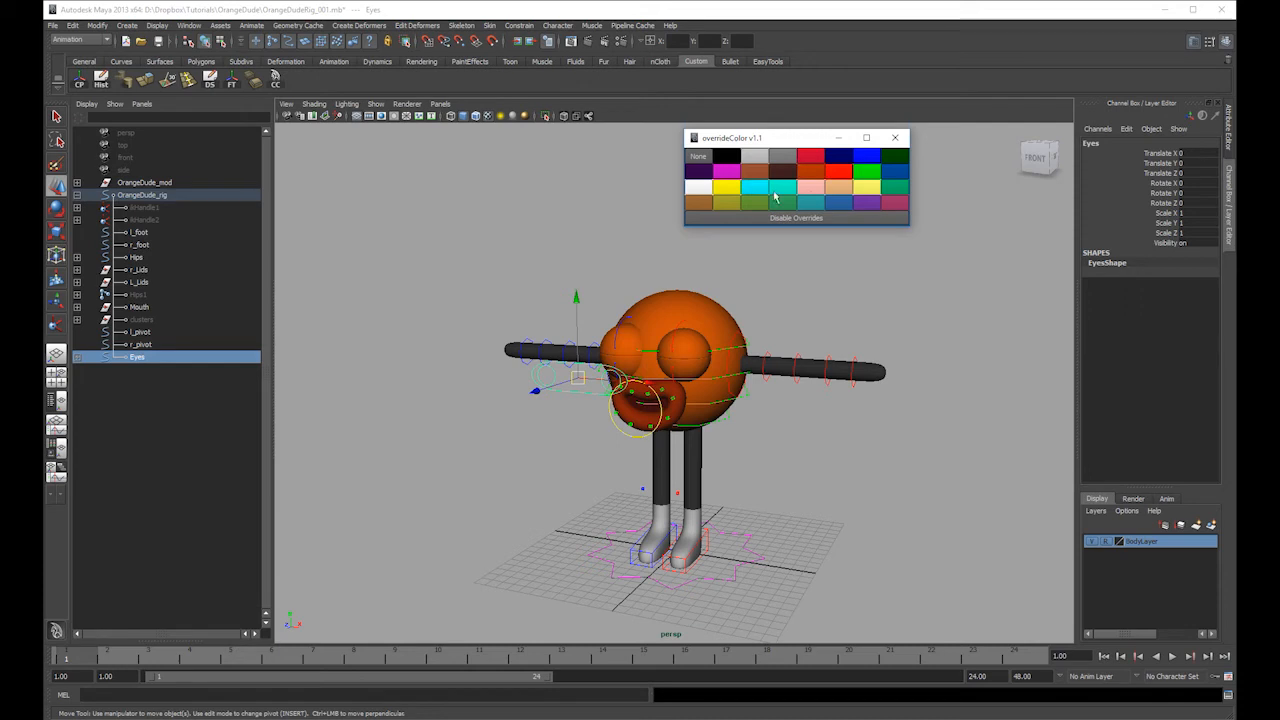
{"action": "left_click", "coordinate": [874, 308]}
{"action": "left_click_drag", "start_coordinate": [874, 308], "coordinate": [806, 300], "text": "alt"}
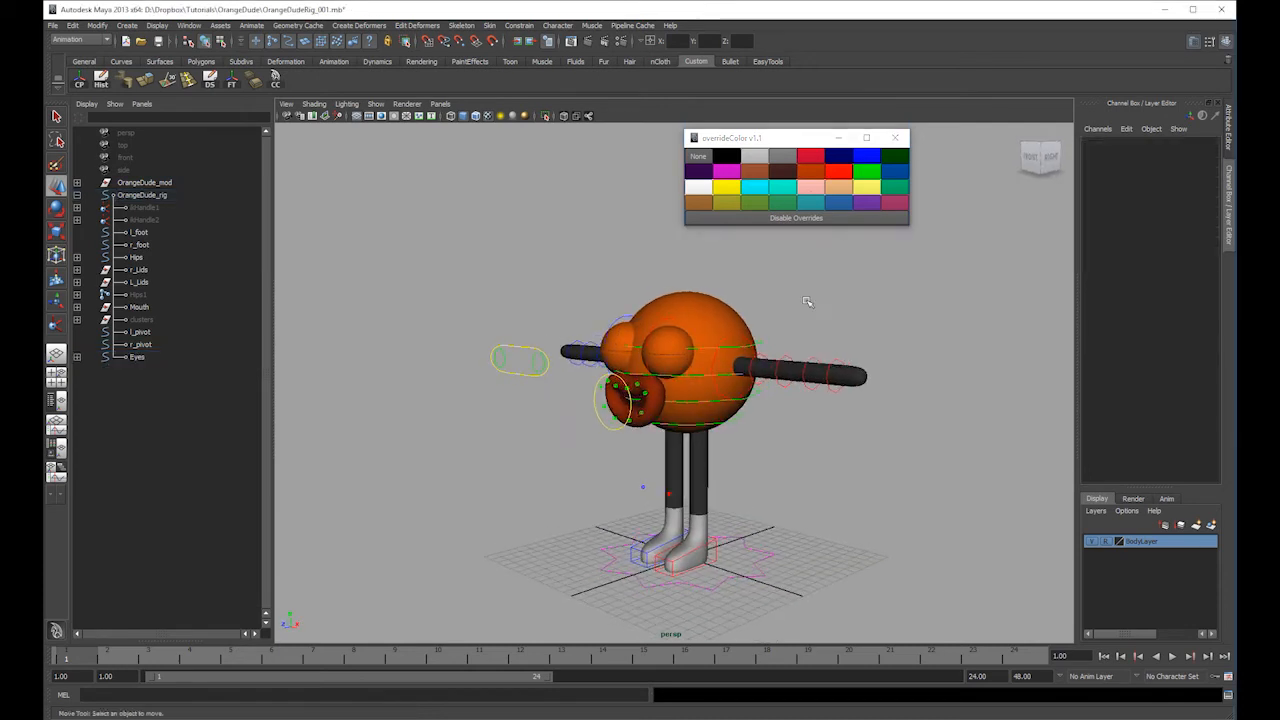
- Color the l_Eye and r_Eye circles magenta and close the overrideColor window
{"action": "left_click", "coordinate": [497, 360]}
{"action": "left_click", "coordinate": [726, 308]}
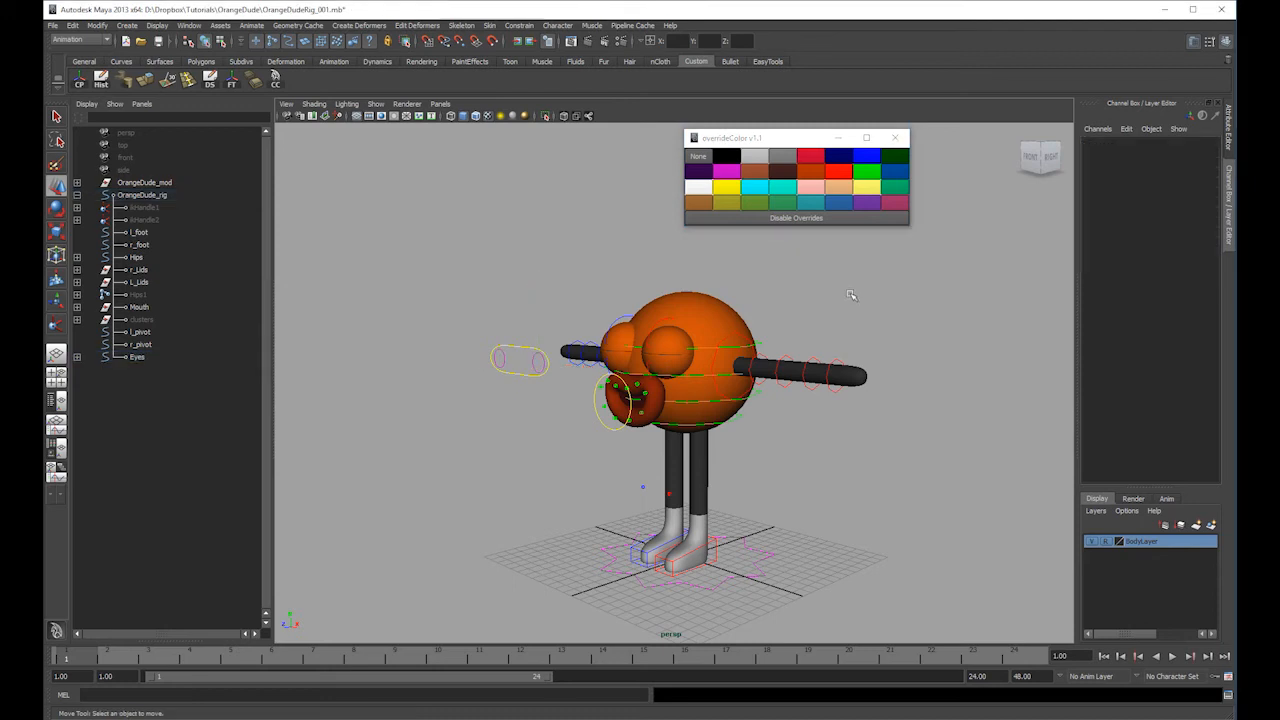
{"action": "left_click", "coordinate": [893, 160]}
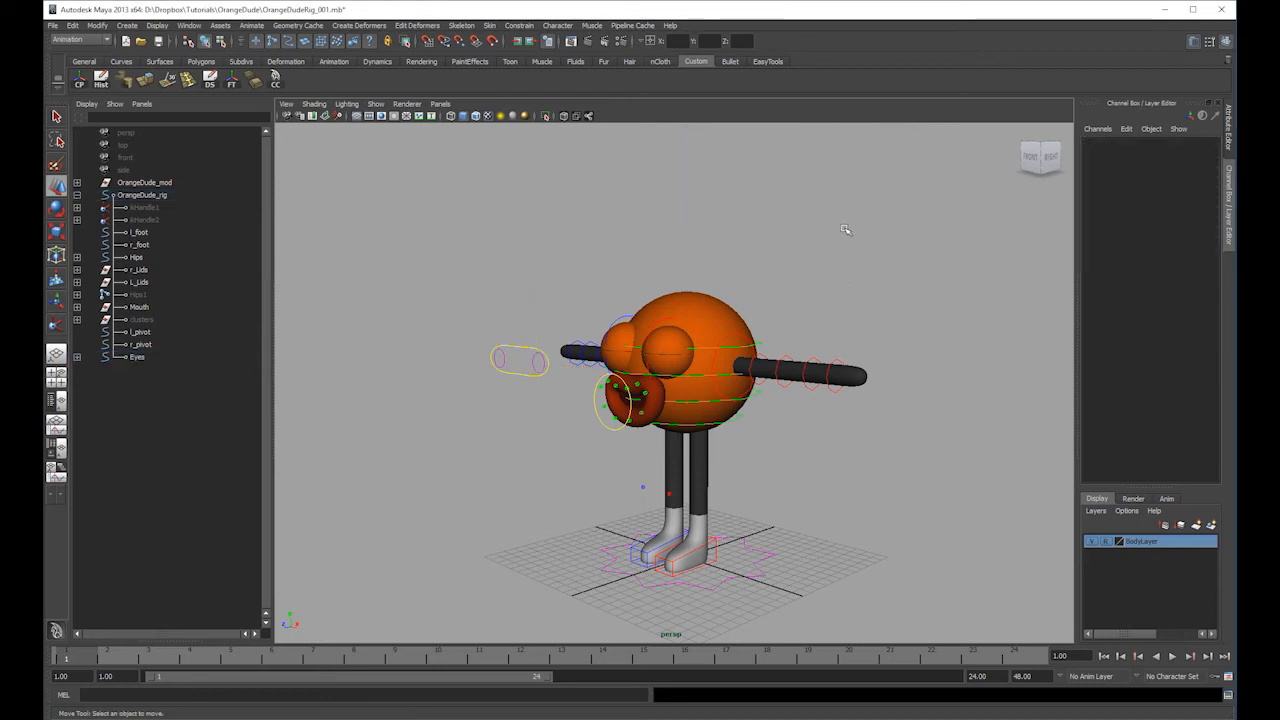
- Collapse the OrangeDude_rig hierarchy in the Outliner and save the scene
{"action": "left_click", "coordinate": [77, 195]}
{"action": "left_click", "coordinate": [141, 195]}
{"action": "left_click", "coordinate": [160, 220]}
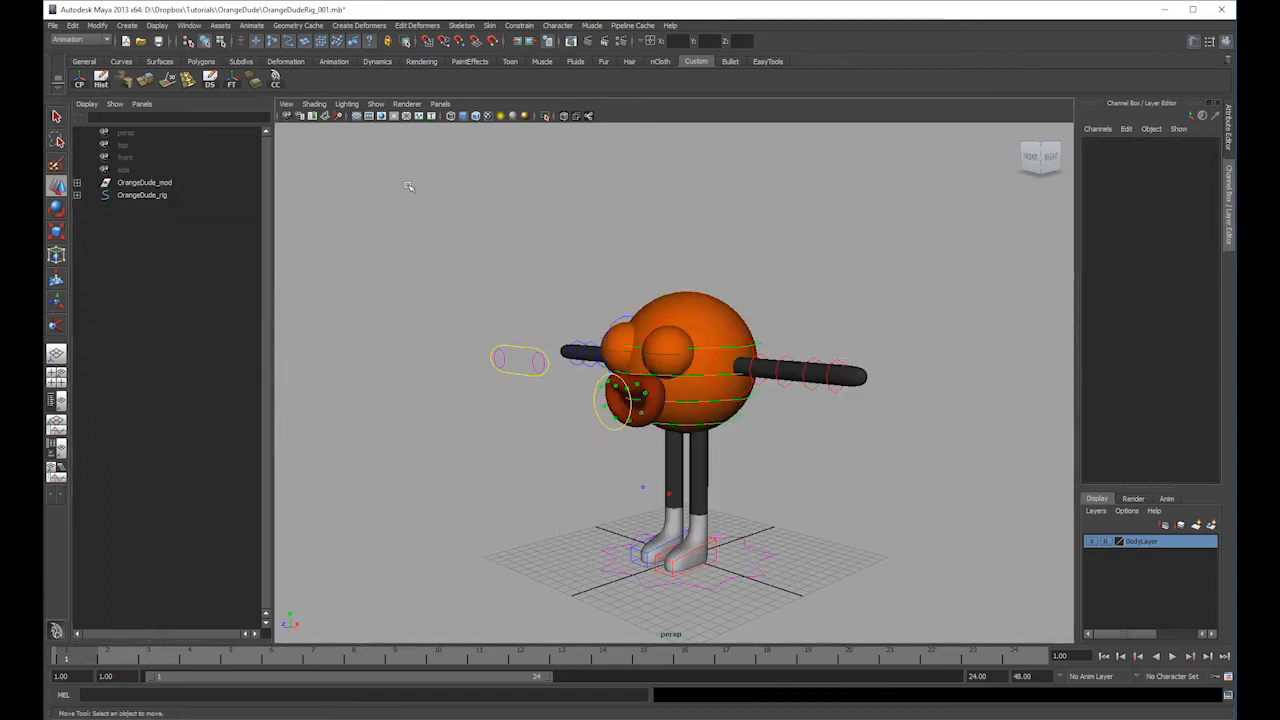
{"action": "key", "text": "ctrl+s"}
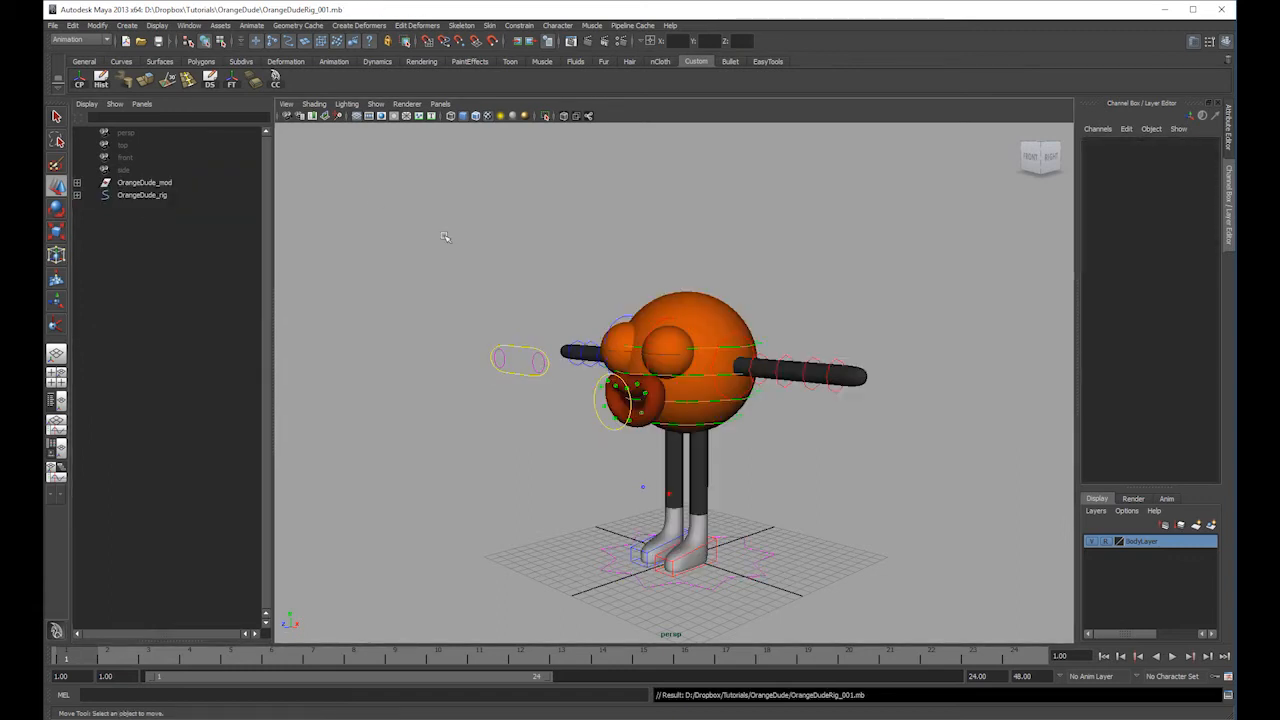
{"action": "left_click", "coordinate": [53, 25]}
{"action": "left_click", "coordinate": [79, 70]}
- Create a new empty scene without saving changes to OrangeDudeRig_001.mb again
{"action": "left_click", "coordinate": [53, 26]}
{"action": "left_click", "coordinate": [71, 45]}
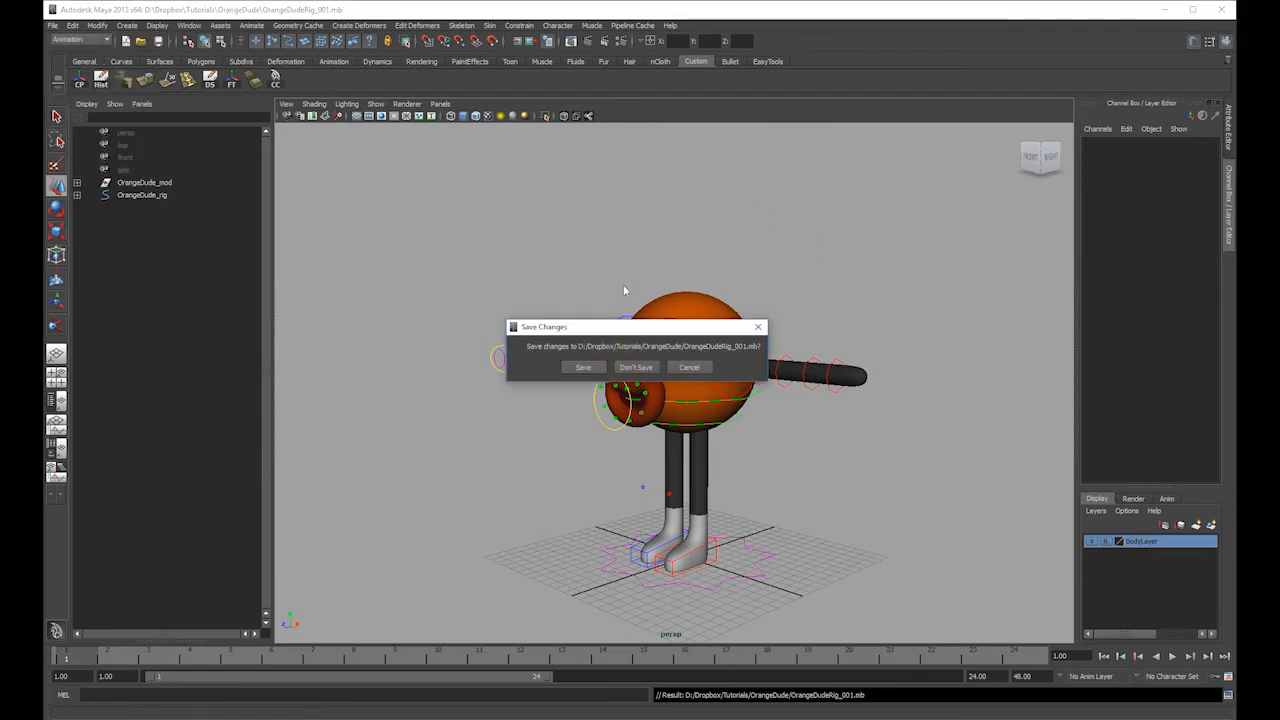
{"action": "left_click", "coordinate": [622, 368]}
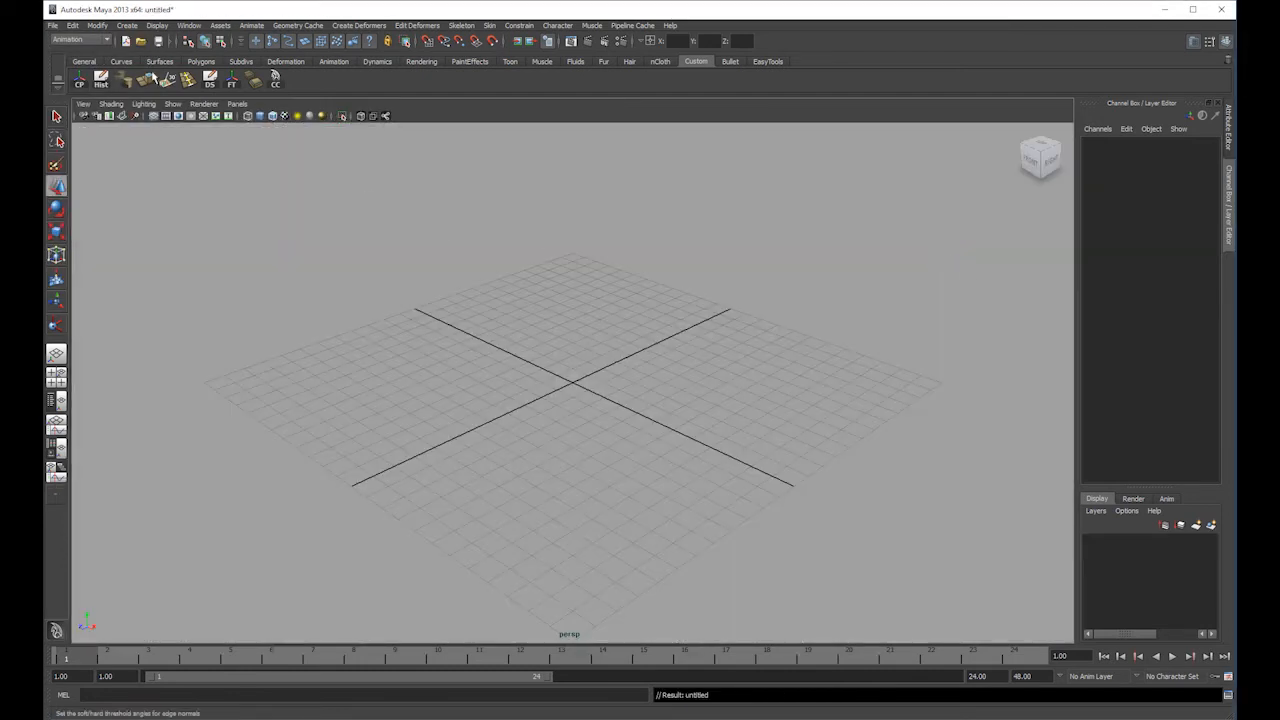
- Open the Render Settings and choose V-Ray as the renderer
{"action": "left_click", "coordinate": [622, 55]}
{"action": "left_click", "coordinate": [528, 102]}
{"action": "left_click", "coordinate": [521, 138]}
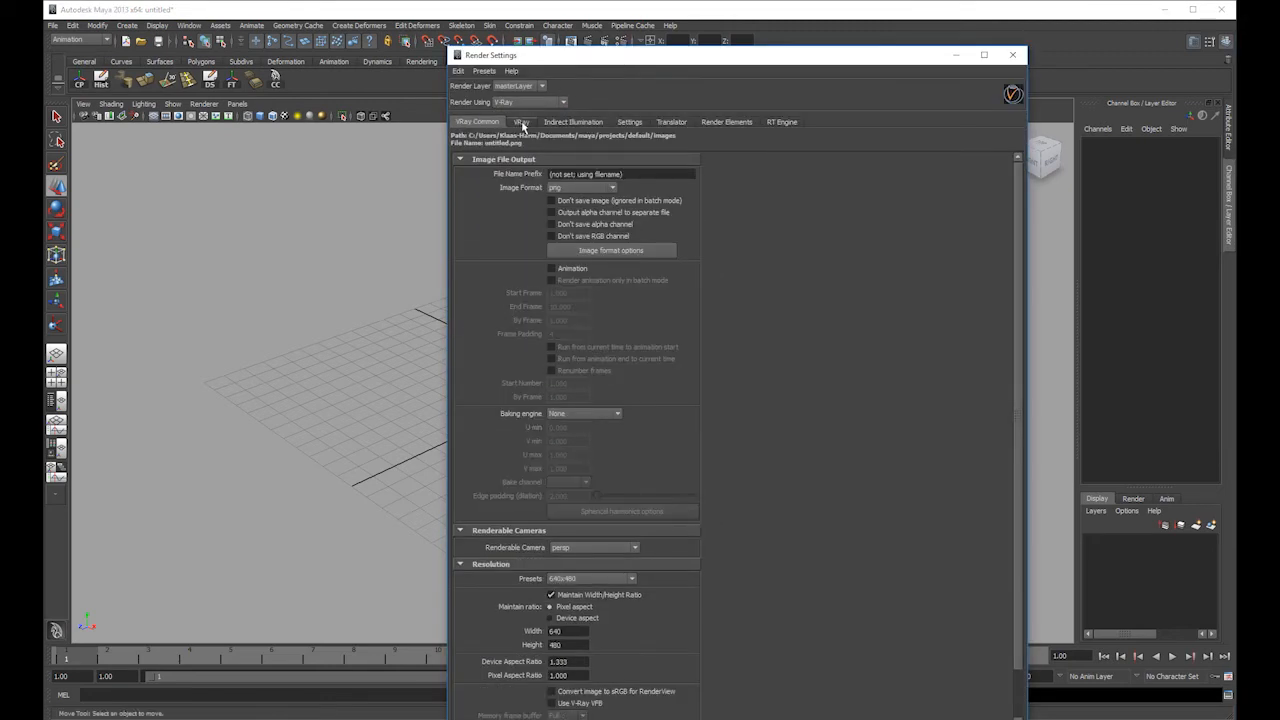
- Enable Override Environment for V-Ray and set the GI texture color to hue 30, saturation 0.157 and value 1
{"action": "left_click", "coordinate": [522, 122]}
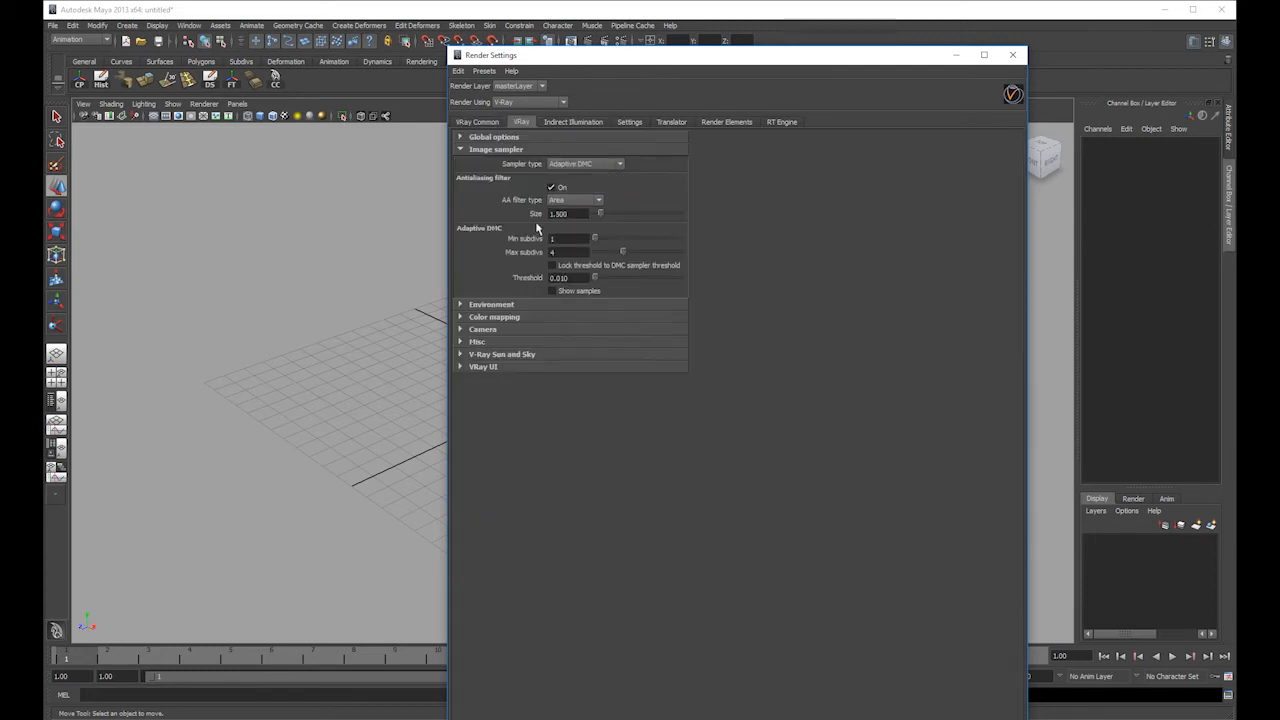
{"action": "left_click", "coordinate": [494, 137]}
{"action": "left_click", "coordinate": [541, 139]}
{"action": "left_click", "coordinate": [503, 305]}
{"action": "left_click", "coordinate": [585, 320]}
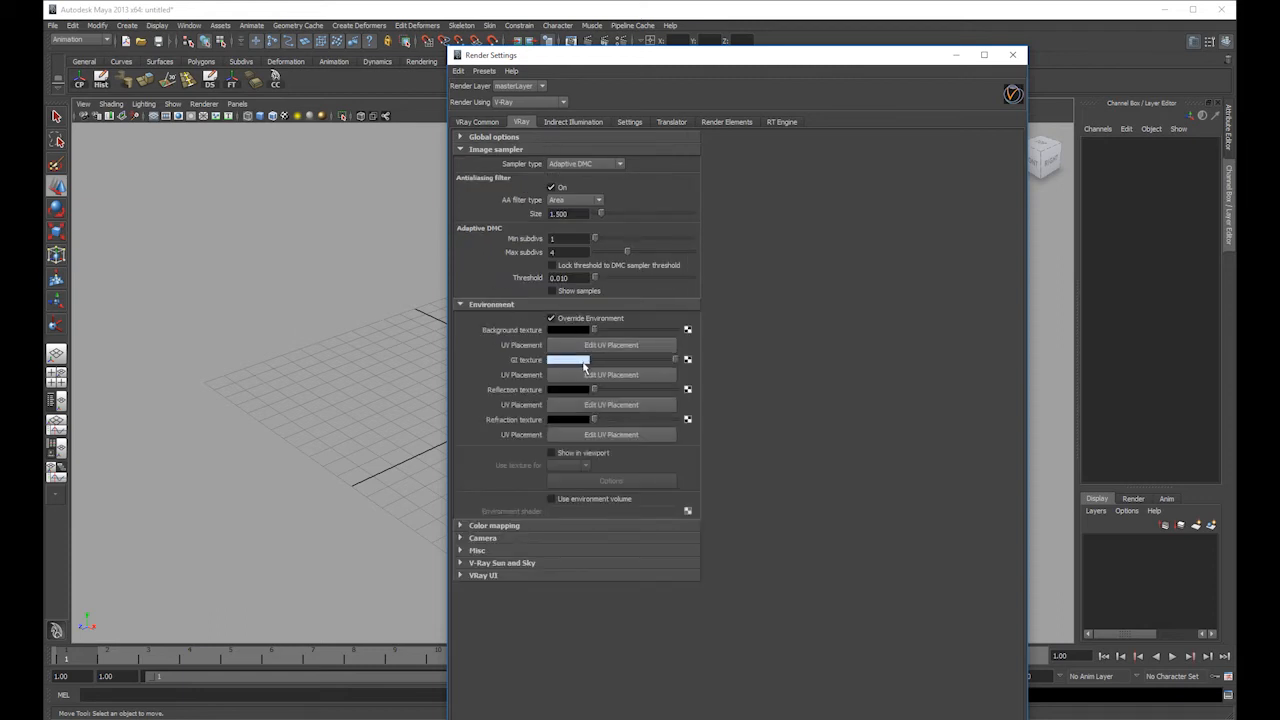
{"action": "left_click", "coordinate": [580, 360]}
{"action": "mouse_move", "coordinate": [528, 394]}
{"action": "left_mouse_down"}
{"action": "mouse_move", "coordinate": [504, 396]}
{"action": "mouse_move", "coordinate": [518, 381]}
{"action": "mouse_move", "coordinate": [527, 394]}
{"action": "left_mouse_up"}
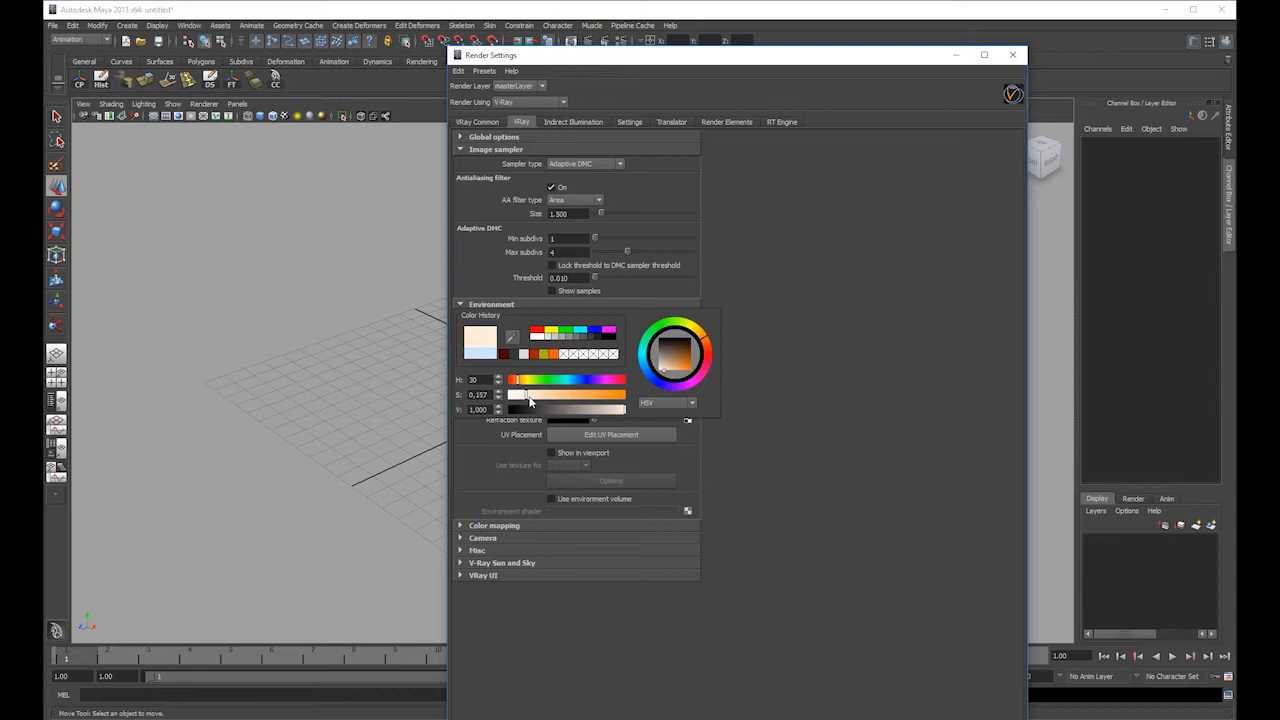
- Turn on GI in the V-Ray indirect illumination settings and close the Render Settings
{"action": "left_click", "coordinate": [568, 123]}
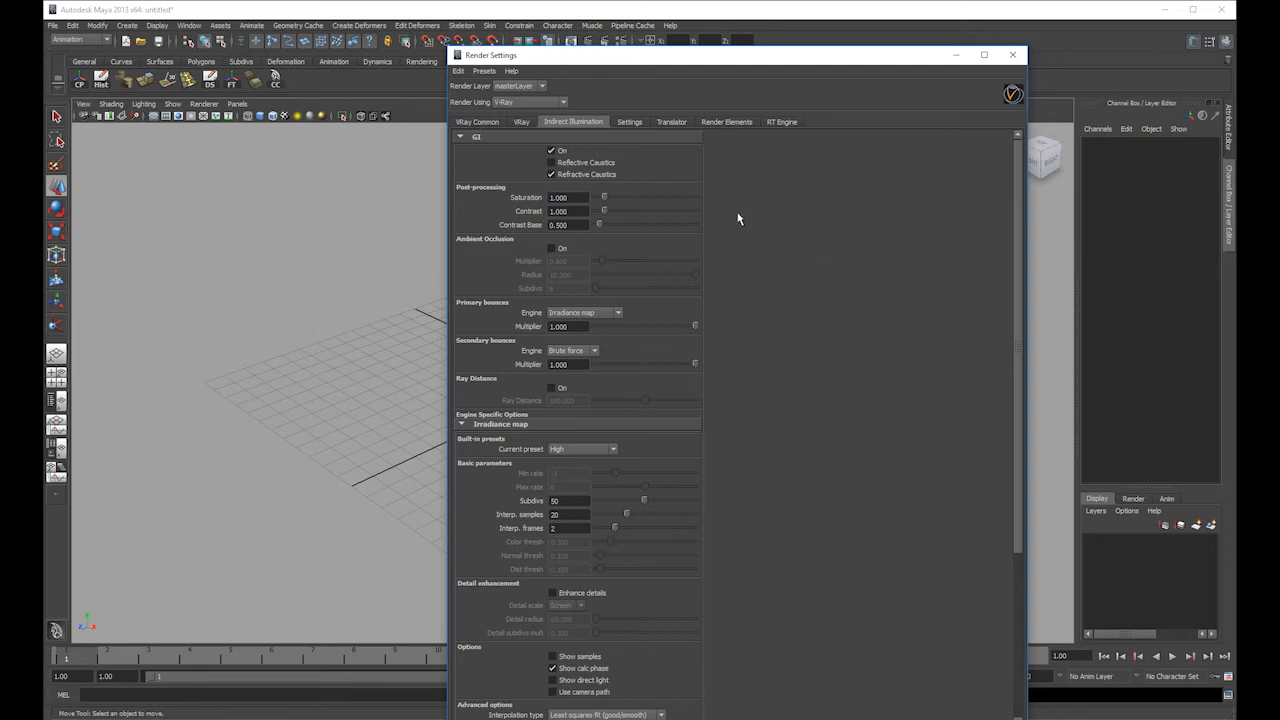
{"action": "left_click", "coordinate": [1012, 54]}
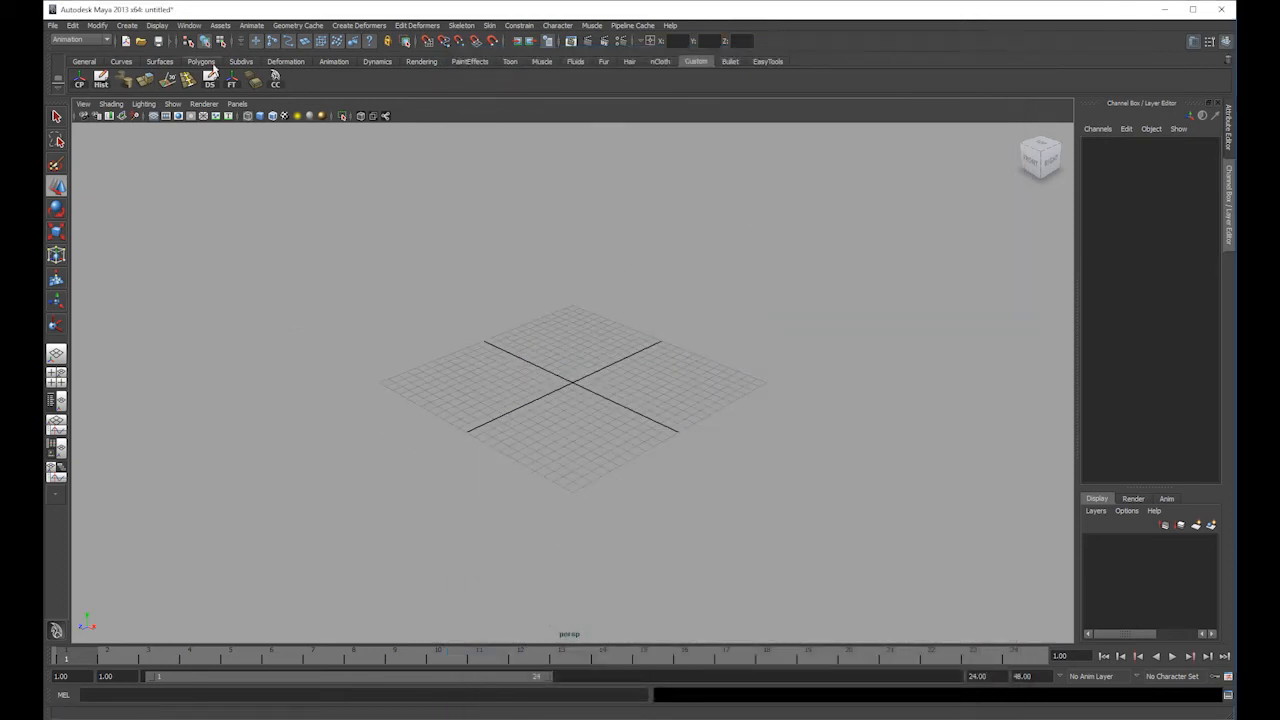
- Create a polygon sphere at the origin and delete the faces of its upper half
{"action": "left_click", "coordinate": [201, 61]}
{"action": "left_click", "coordinate": [123, 80]}
{"action": "key", "text": "r"}
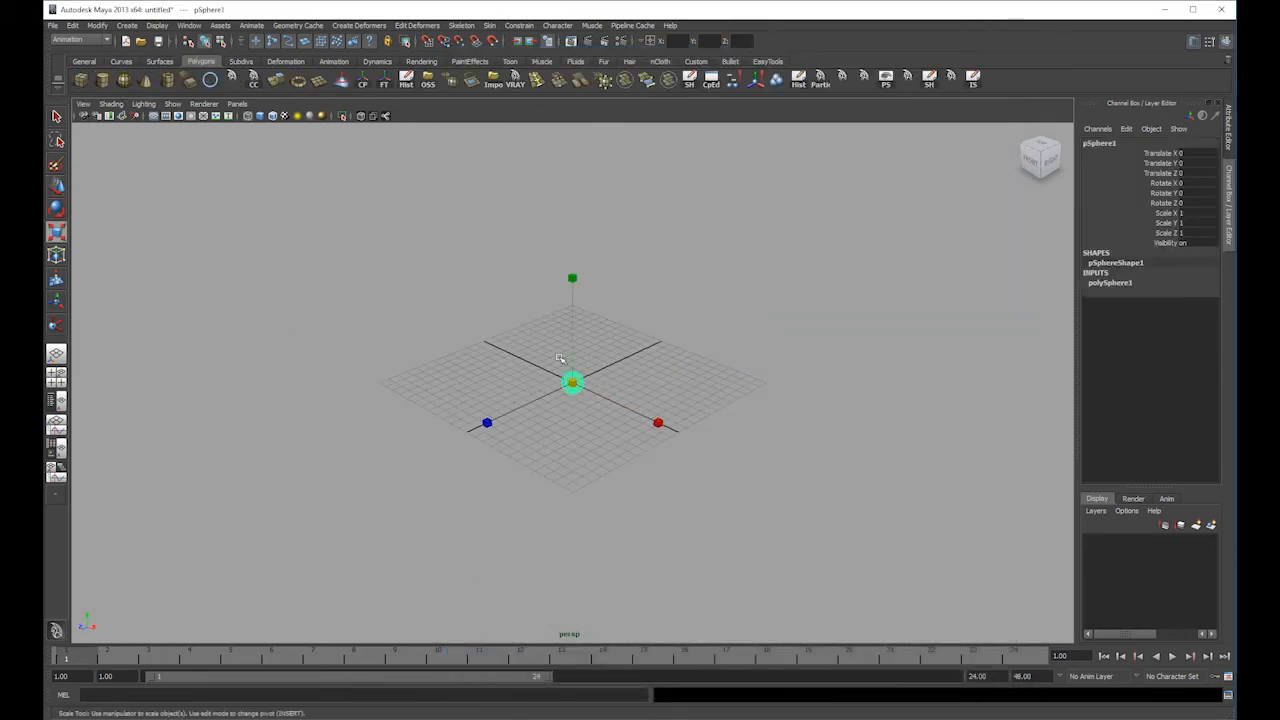
{"action": "key", "text": "space"}
{"action": "scroll", "coordinate": [584, 350], "scroll_direction": "up", "scroll_amount": 4}
{"action": "right_click_drag", "start_coordinate": [596, 350], "coordinate": [606, 377]}
{"action": "left_click_drag", "start_coordinate": [696, 289], "coordinate": [463, 379]}
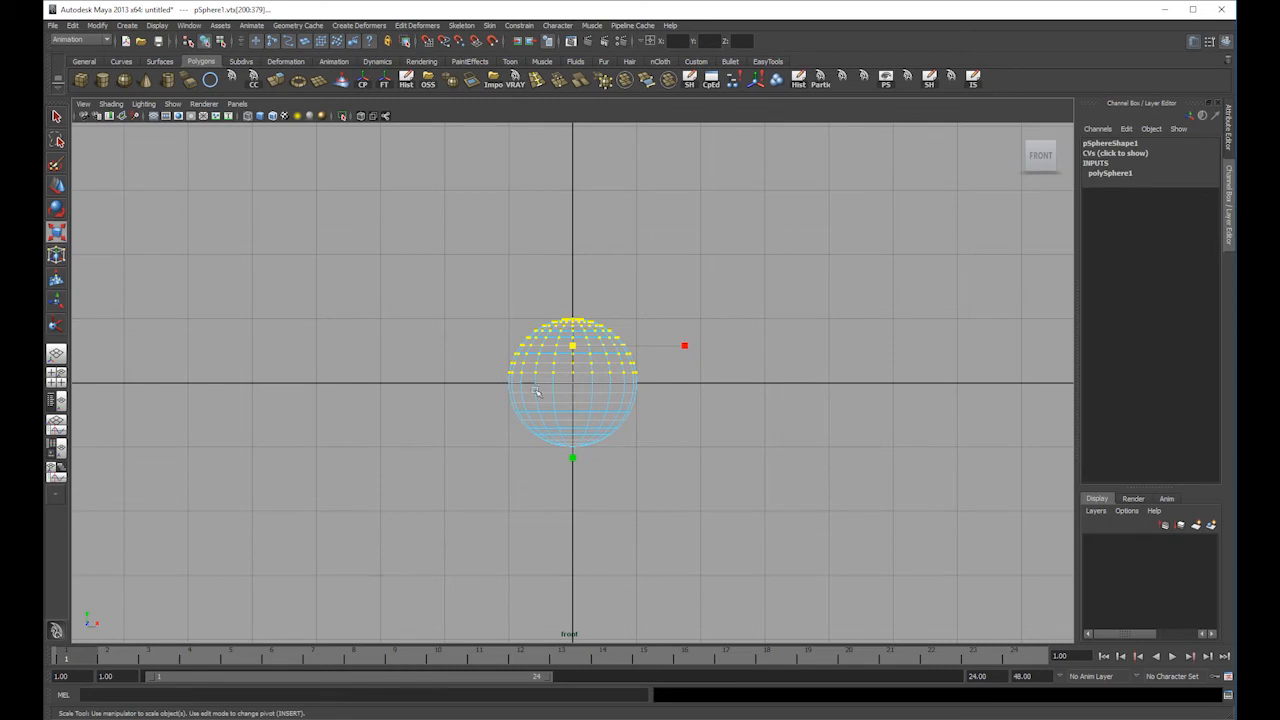
{"action": "right_click_drag", "start_coordinate": [608, 343], "coordinate": [457, 374]}
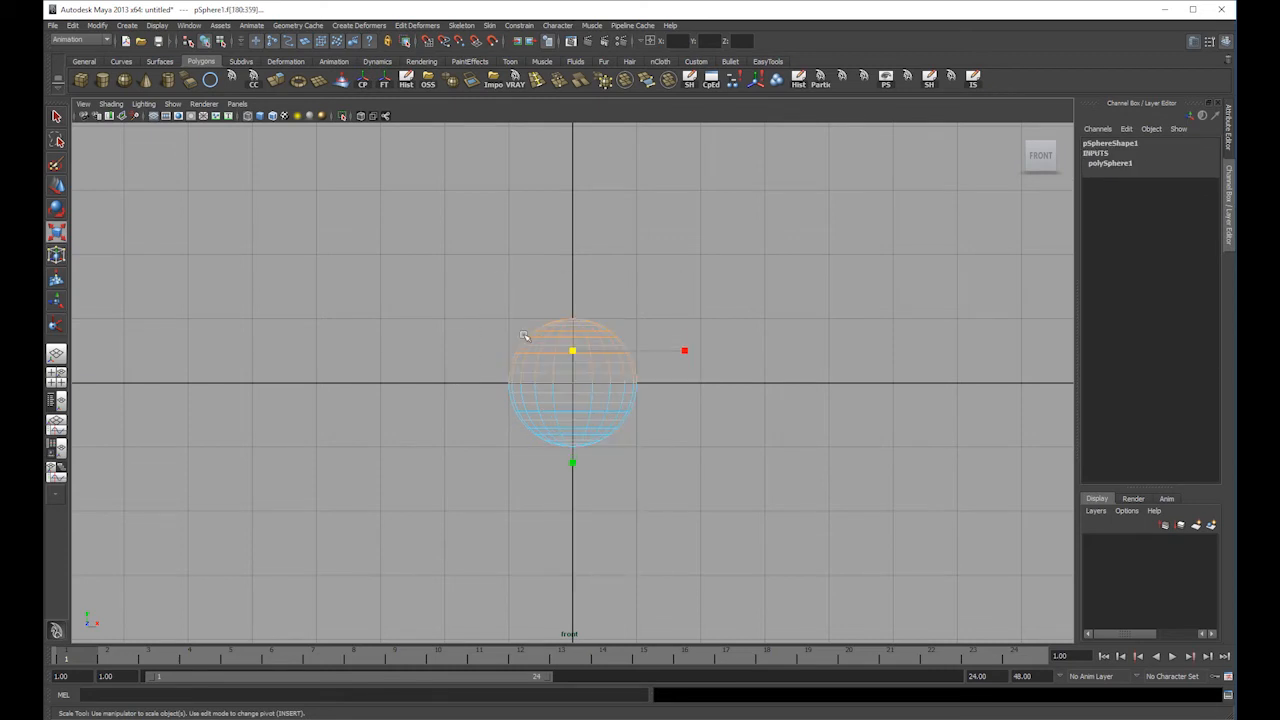
{"action": "key", "text": "Delete"}
{"action": "right_click_drag", "start_coordinate": [628, 392], "coordinate": [712, 294]}
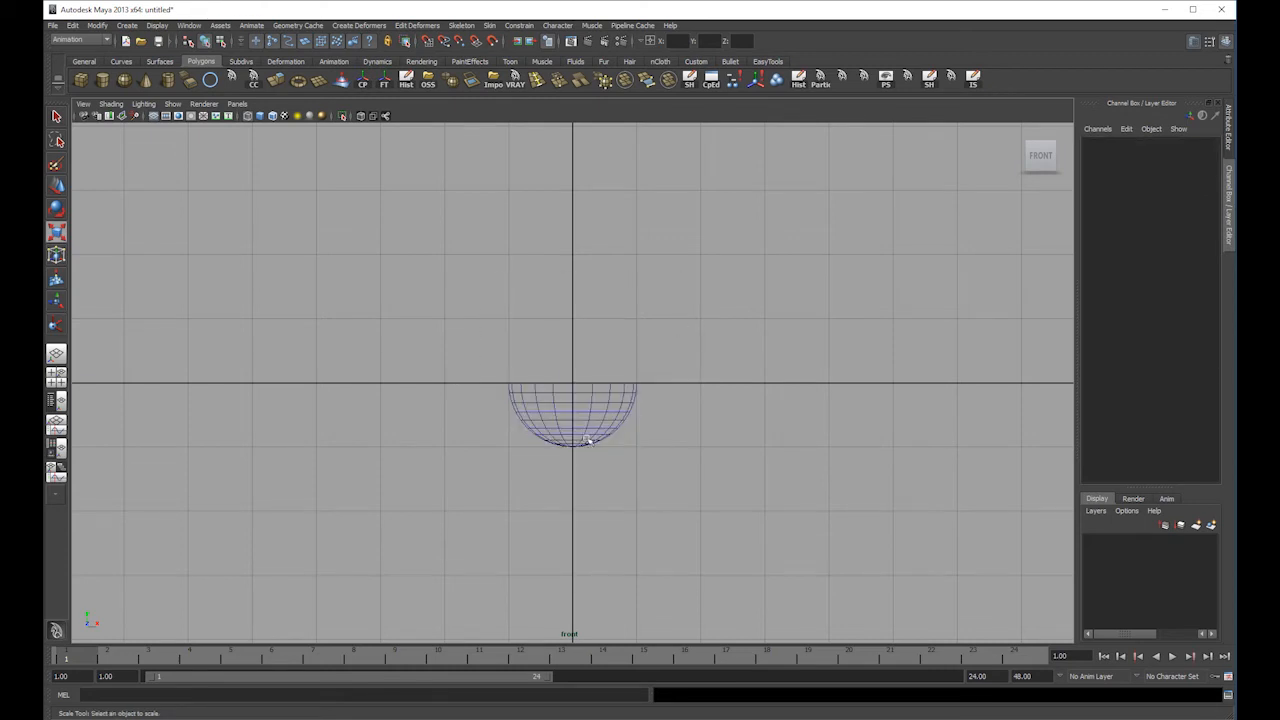
- Move the half sphere's pivot to its lowest point and snap it onto the origin, raising the object 1 unit in Y
{"action": "left_click", "coordinate": [578, 451]}
{"action": "key", "text": "w"}
{"action": "mouse_move", "coordinate": [578, 392]}
{"action": "left_mouse_down", "text": "alt"}
{"action": "mouse_move", "coordinate": [600, 363]}
{"action": "mouse_move", "coordinate": [600, 400]}
{"action": "left_mouse_up", "text": "alt"}
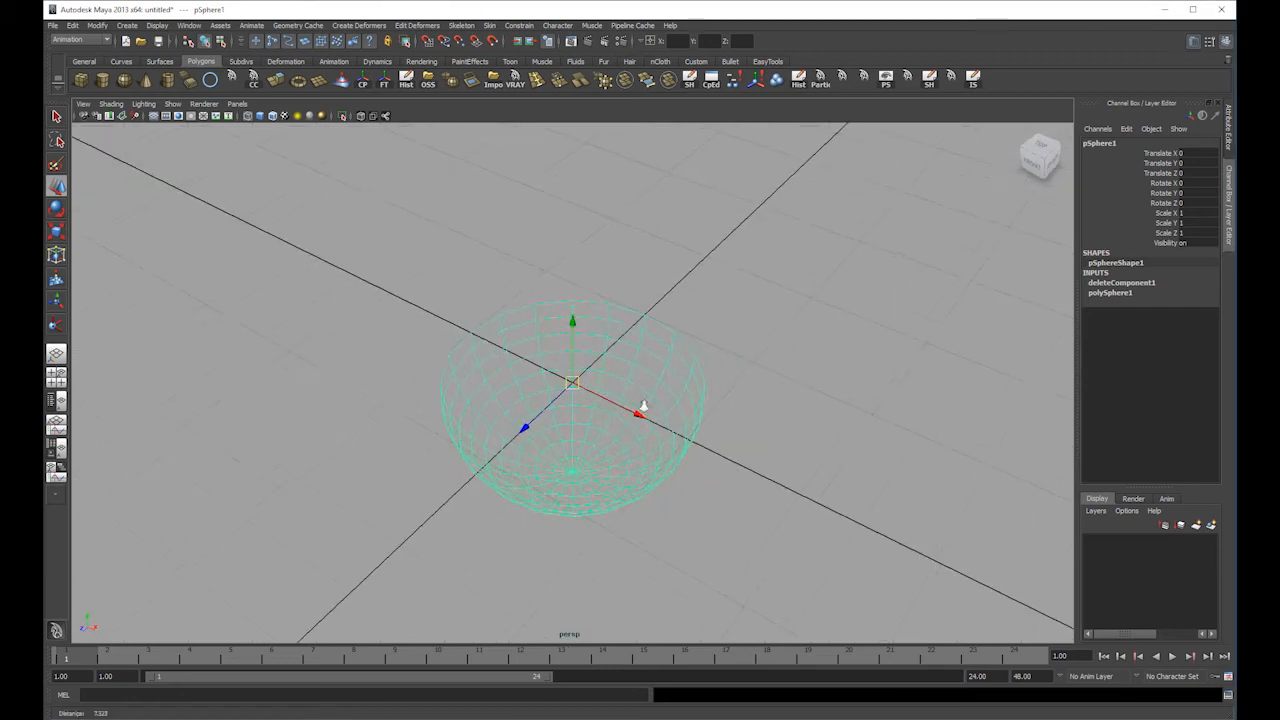
{"action": "right_click_drag", "start_coordinate": [571, 480], "coordinate": [572, 440], "text": "alt"}
{"action": "left_click_drag", "start_coordinate": [572, 441], "coordinate": [574, 384]}
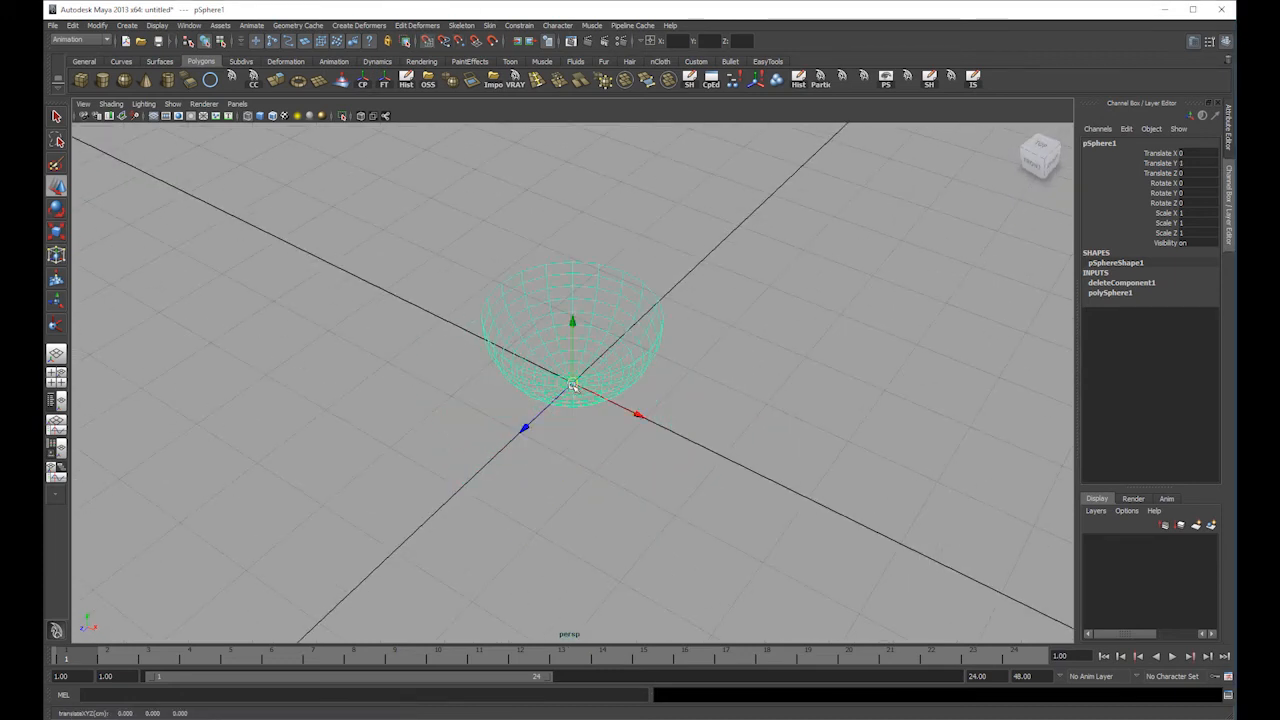
- Scale the half sphere up uniformly from its base and widen it further in X and Z
{"action": "key", "text": "r"}
{"action": "right_click_drag", "start_coordinate": [734, 383], "coordinate": [560, 352], "text": "alt"}
{"action": "left_click_drag", "start_coordinate": [572, 382], "coordinate": [1092, 230]}
{"action": "right_click_drag", "start_coordinate": [1092, 230], "coordinate": [398, 350], "text": "alt"}
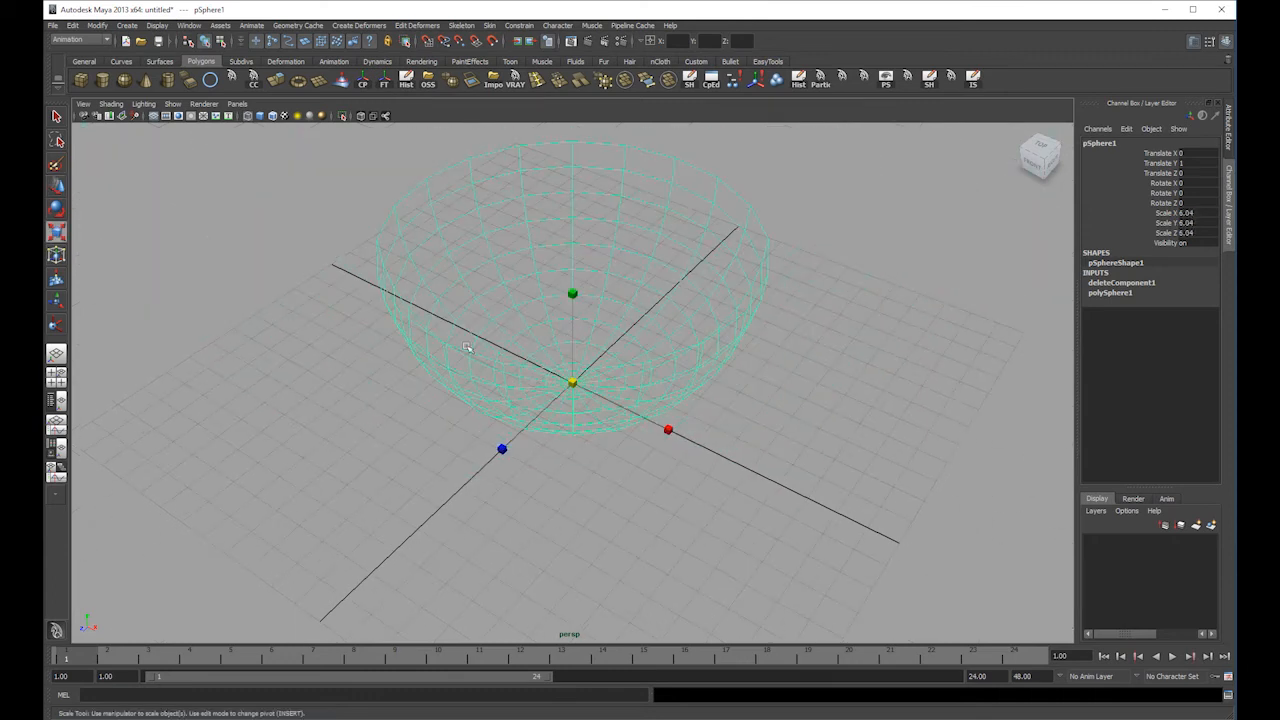
{"action": "left_click_drag", "start_coordinate": [556, 386], "coordinate": [700, 382]}
{"action": "right_click_drag", "start_coordinate": [700, 382], "coordinate": [557, 351], "text": "alt"}
{"action": "left_click_drag", "start_coordinate": [572, 291], "coordinate": [572, 265], "text": "ctrl"}
- Flatten the lowest vertex rows of the half sphere into a level floor and raise them close to the next row
{"action": "left_click_drag", "start_coordinate": [735, 310], "coordinate": [550, 345], "text": "alt"}
{"action": "left_click", "coordinate": [548, 345]}
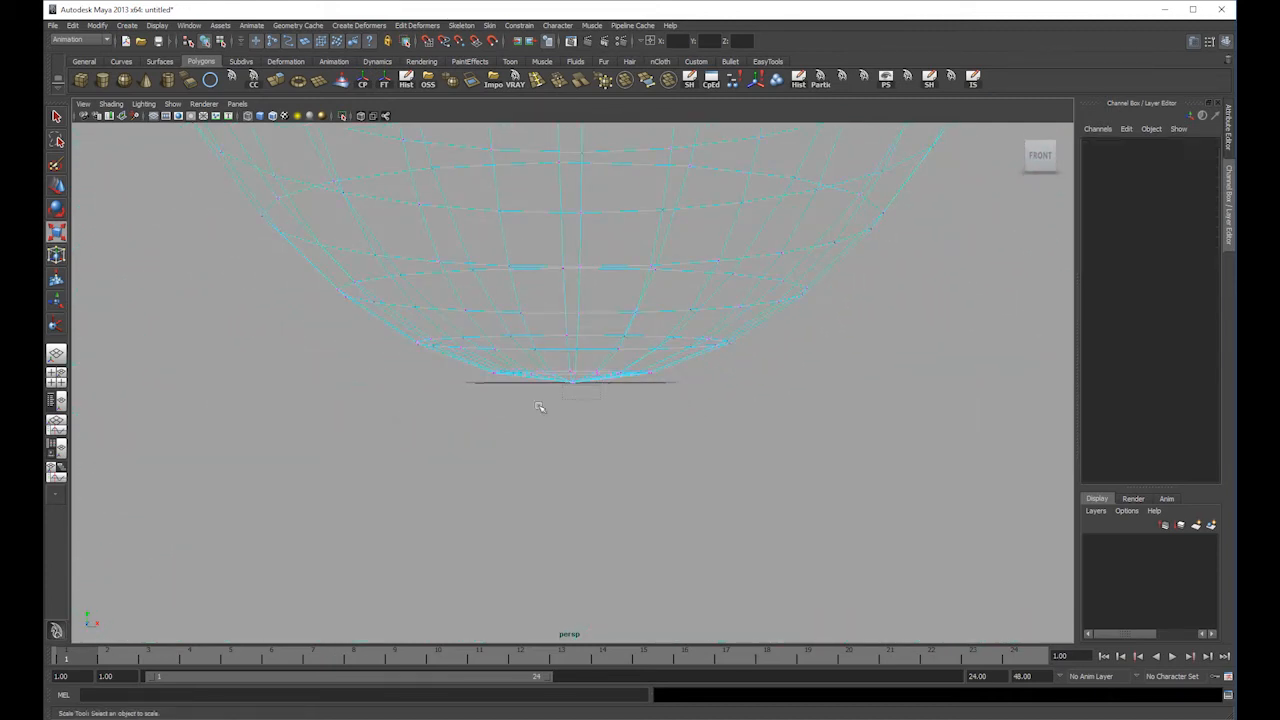
{"action": "key", "text": "space"}
{"action": "left_click_drag", "start_coordinate": [800, 390], "coordinate": [689, 354]}
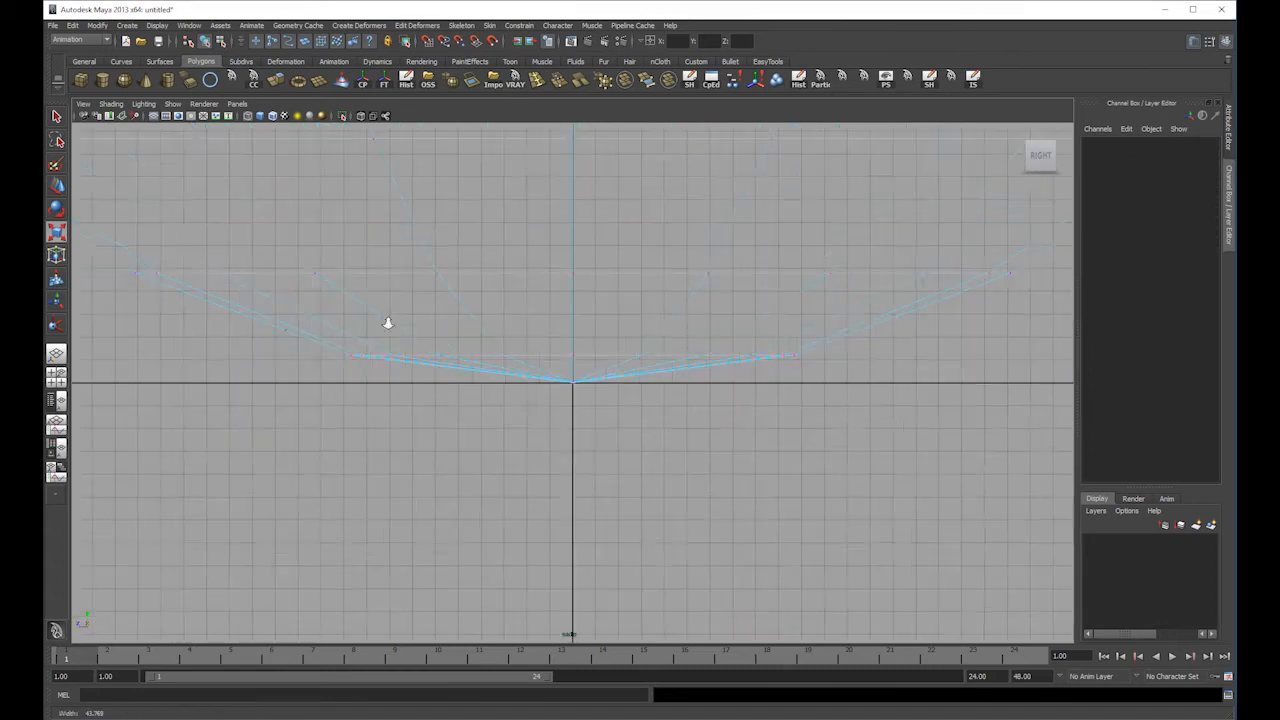
{"action": "left_click_drag", "start_coordinate": [155, 257], "coordinate": [645, 335]}
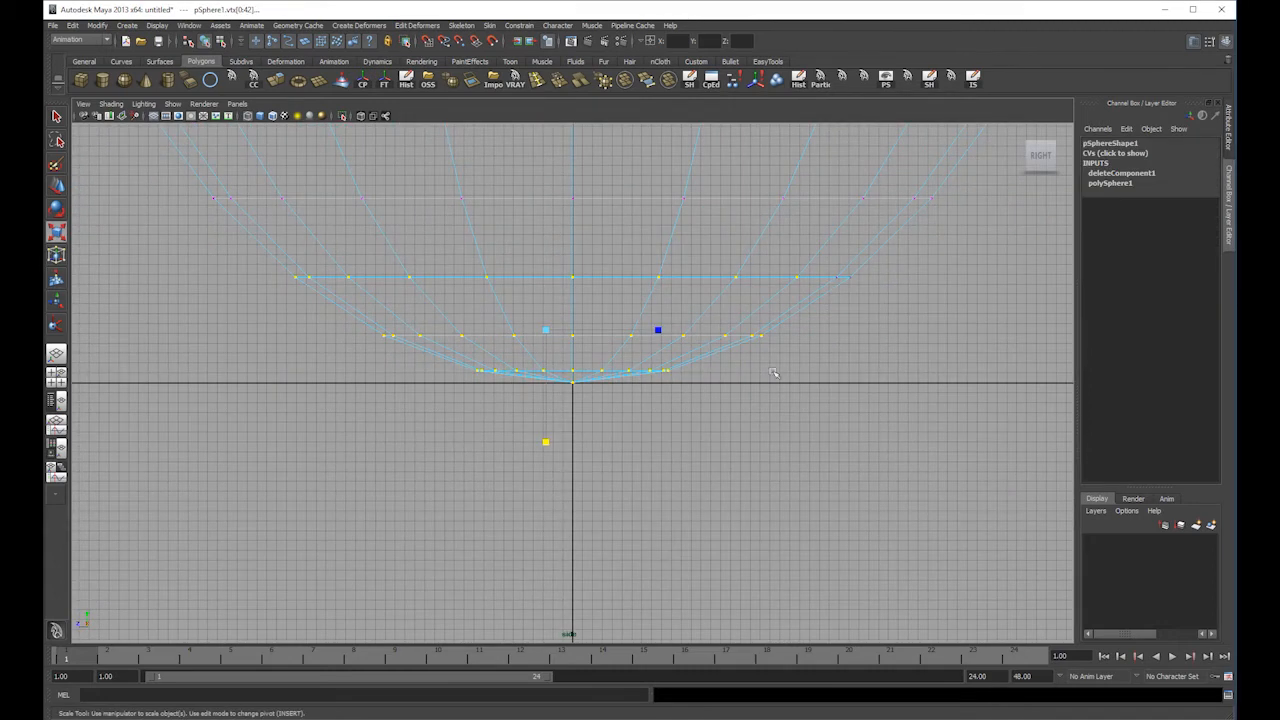
{"action": "left_click_drag", "start_coordinate": [875, 258], "coordinate": [608, 345], "text": "shift"}
{"action": "left_click_drag", "start_coordinate": [572, 441], "coordinate": [577, 215]}
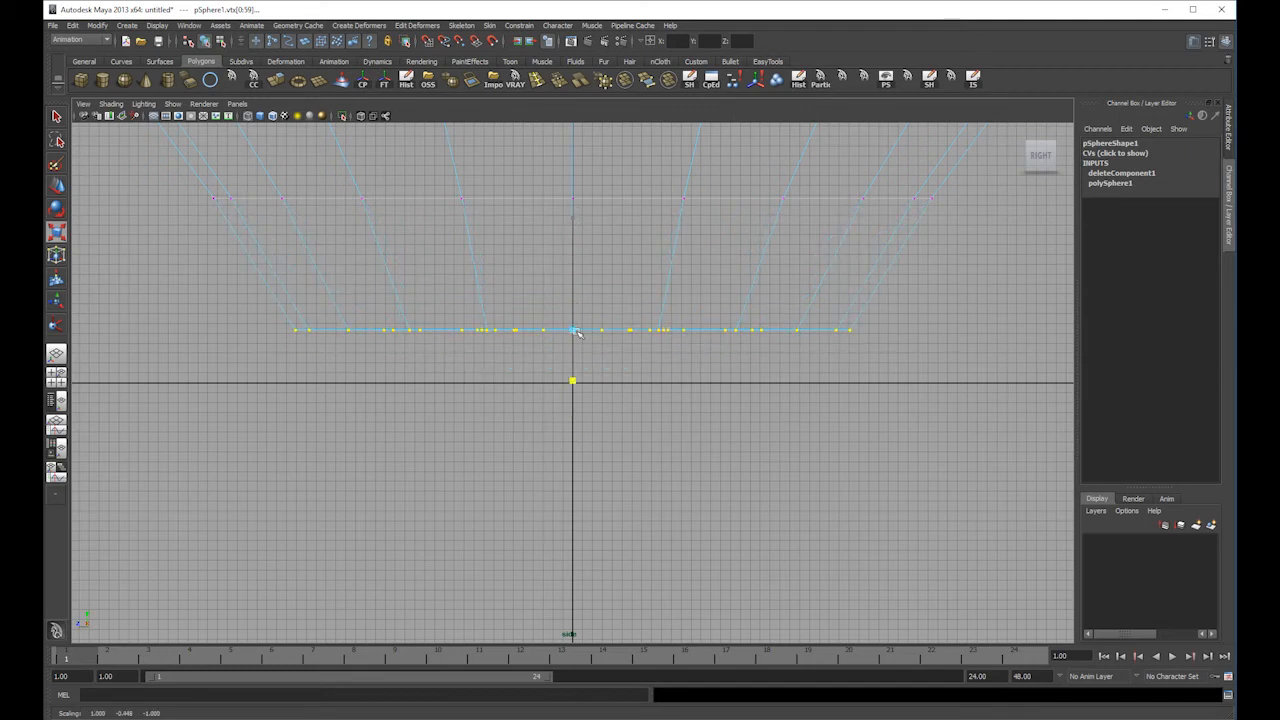
{"action": "key", "text": "w"}
{"action": "left_click_drag", "start_coordinate": [574, 248], "coordinate": [608, 152]}
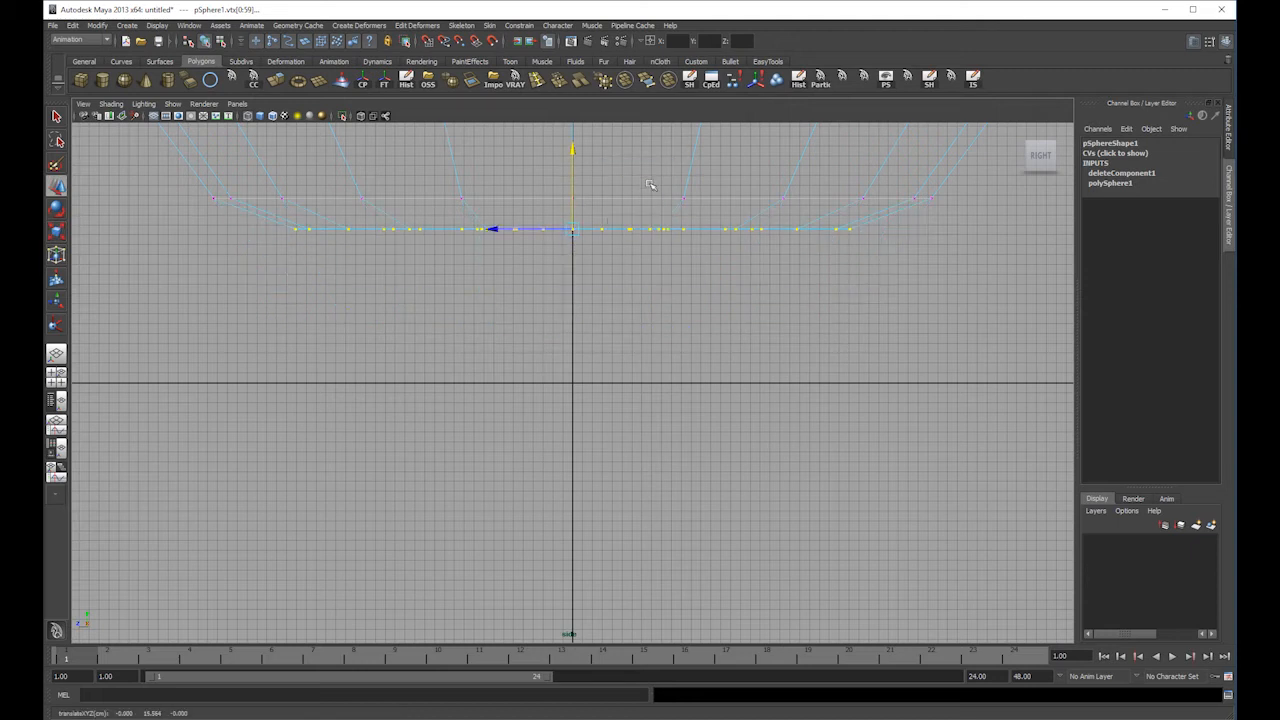
- Return the half sphere to object mode, move its pivot to the flat floor and snap the floor to the grid origin
{"action": "right_click_drag", "start_coordinate": [637, 196], "coordinate": [697, 180]}
{"action": "middle_click_drag", "start_coordinate": [568, 218], "coordinate": [569, 261], "text": "alt"}
{"action": "key", "text": "Insert"}
{"action": "left_click_drag", "start_coordinate": [573, 354], "coordinate": [593, 255]}
{"action": "key", "text": "Insert"}
{"action": "key", "text": "x"}
{"action": "left_click_drag", "start_coordinate": [573, 197], "coordinate": [633, 426]}
- Display the backdrop shaded and enlarge it to a scale of about 446 in X and Z and 269 in Y
{"action": "key", "text": "r"}
{"action": "scroll", "coordinate": [396, 341], "scroll_direction": "down", "scroll_amount": 3}
{"action": "left_click_drag", "start_coordinate": [572, 302], "coordinate": [609, 282], "text": "ctrl"}
{"action": "key", "text": "space"}
{"action": "key", "text": "space"}
{"action": "middle_click_drag", "start_coordinate": [609, 282], "coordinate": [580, 333], "text": "alt"}
{"action": "key", "text": "5"}
{"action": "right_click_drag", "start_coordinate": [623, 334], "coordinate": [785, 334], "text": "alt"}
{"action": "mouse_move", "coordinate": [785, 334]}
{"action": "middle_mouse_down", "text": "alt"}
{"action": "mouse_move", "coordinate": [766, 414]}
{"action": "mouse_move", "coordinate": [803, 410]}
{"action": "middle_mouse_up", "text": "alt"}
{"action": "left_click_drag", "start_coordinate": [537, 445], "coordinate": [949, 174], "text": "ctrl"}
{"action": "middle_click_drag", "start_coordinate": [552, 375], "coordinate": [546, 509], "text": "alt"}
{"action": "left_click_drag", "start_coordinate": [546, 509], "coordinate": [553, 488], "text": "alt"}
{"action": "left_click_drag", "start_coordinate": [572, 388], "coordinate": [574, 418]}
- Assign a new Lambert material to the backdrop and delete its construction history
{"action": "middle_click_drag", "start_coordinate": [580, 424], "coordinate": [625, 334], "text": "alt"}
{"action": "left_click_drag", "start_coordinate": [625, 334], "coordinate": [629, 371], "text": "alt"}
{"action": "right_click_drag", "start_coordinate": [649, 352], "coordinate": [672, 529]}
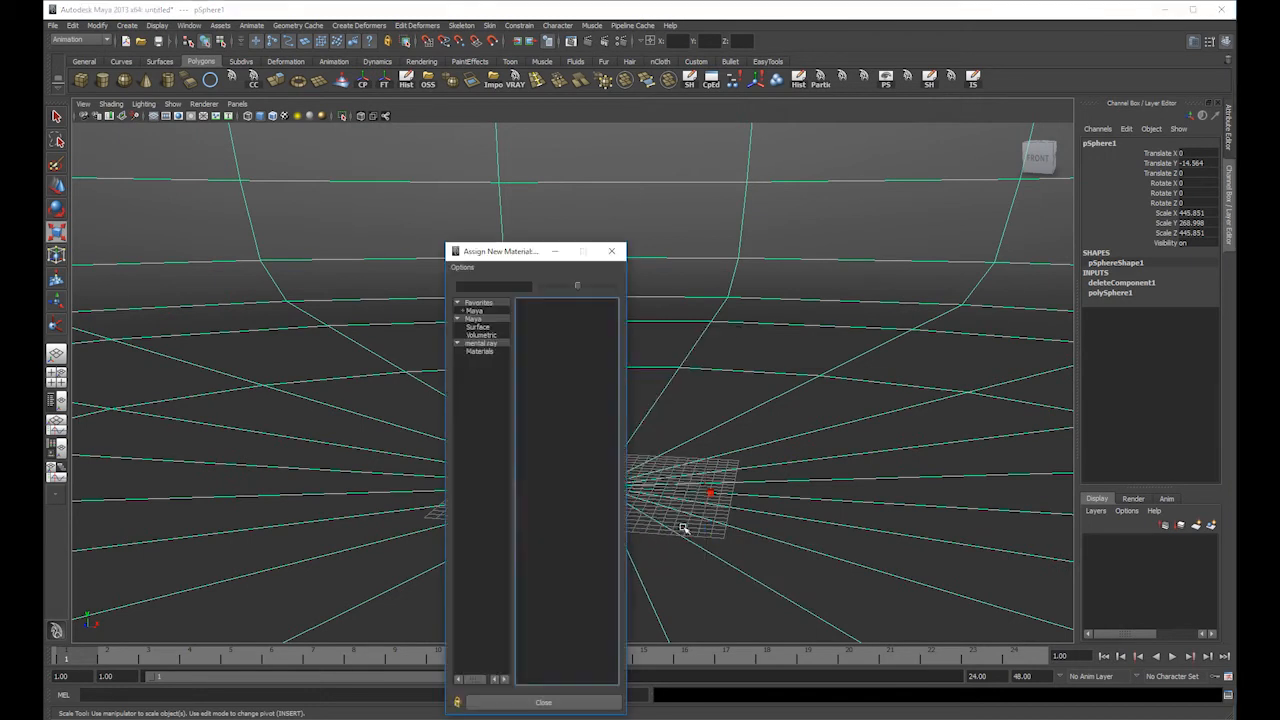
{"action": "left_click", "coordinate": [491, 322]}
{"action": "left_click", "coordinate": [558, 351]}
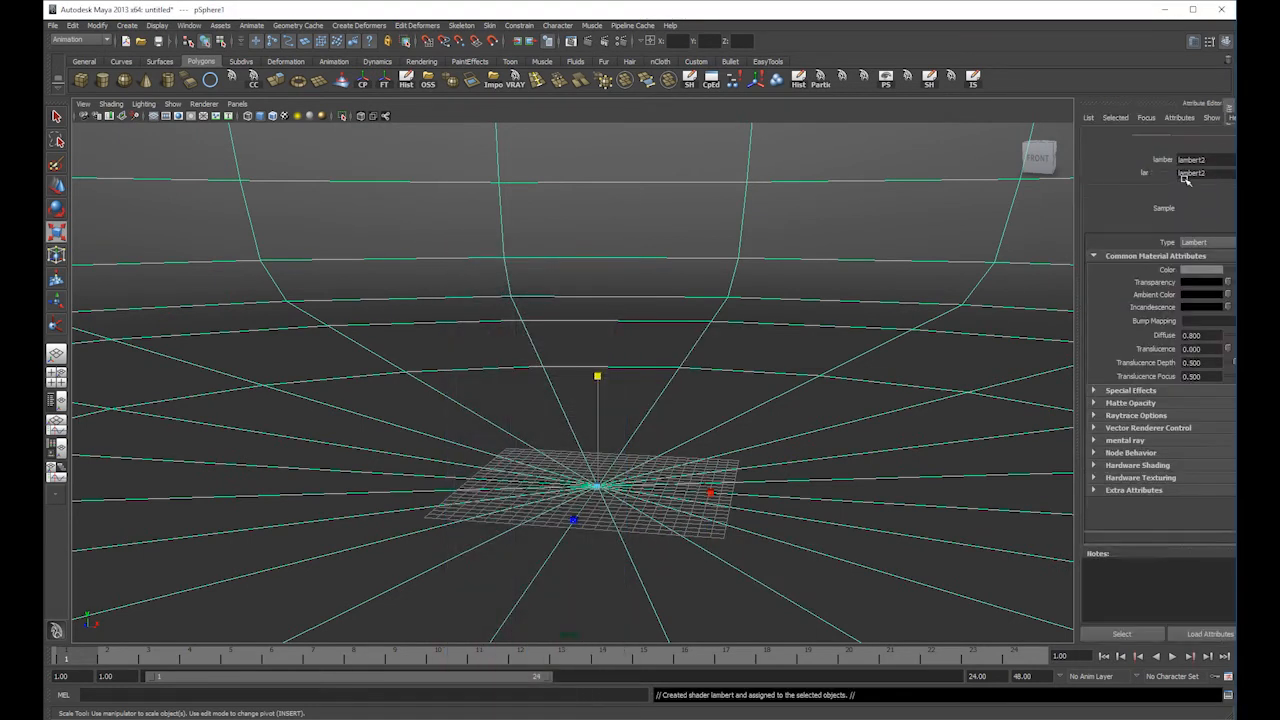
{"action": "left_click", "coordinate": [72, 25]}
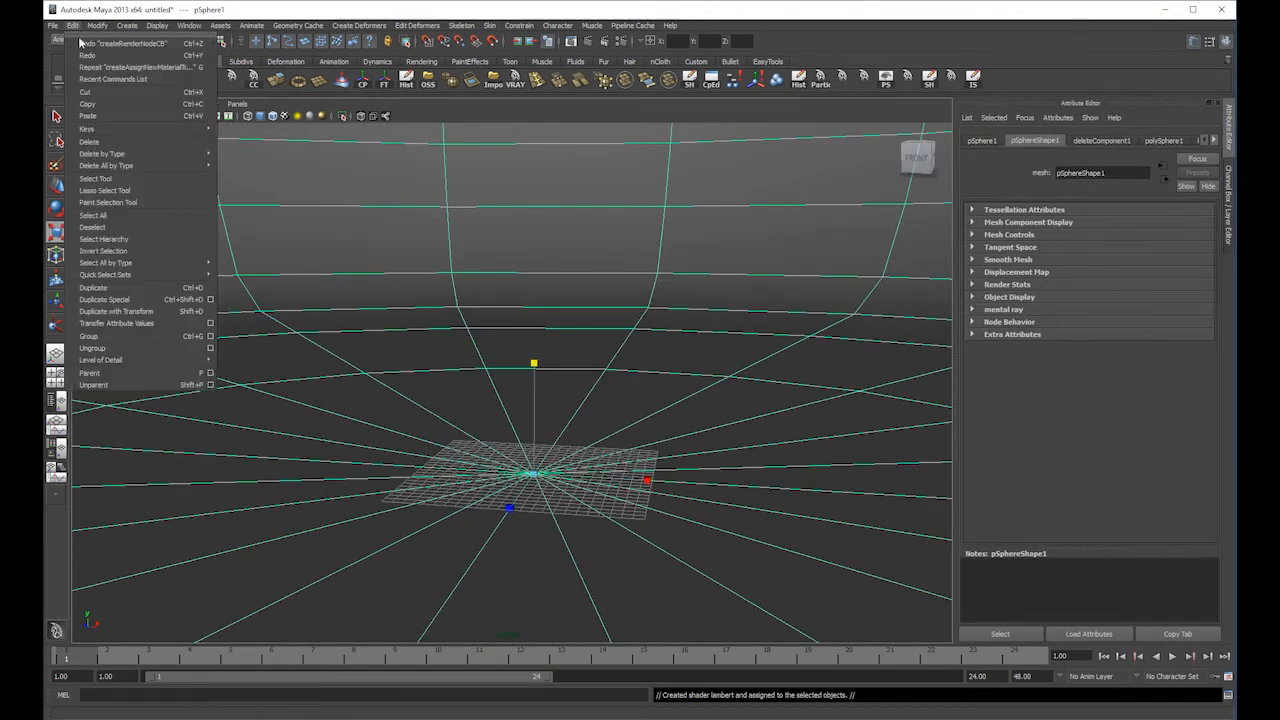
{"action": "mouse_move", "coordinate": [134, 154]}
{"action": "left_click", "coordinate": [244, 162]}
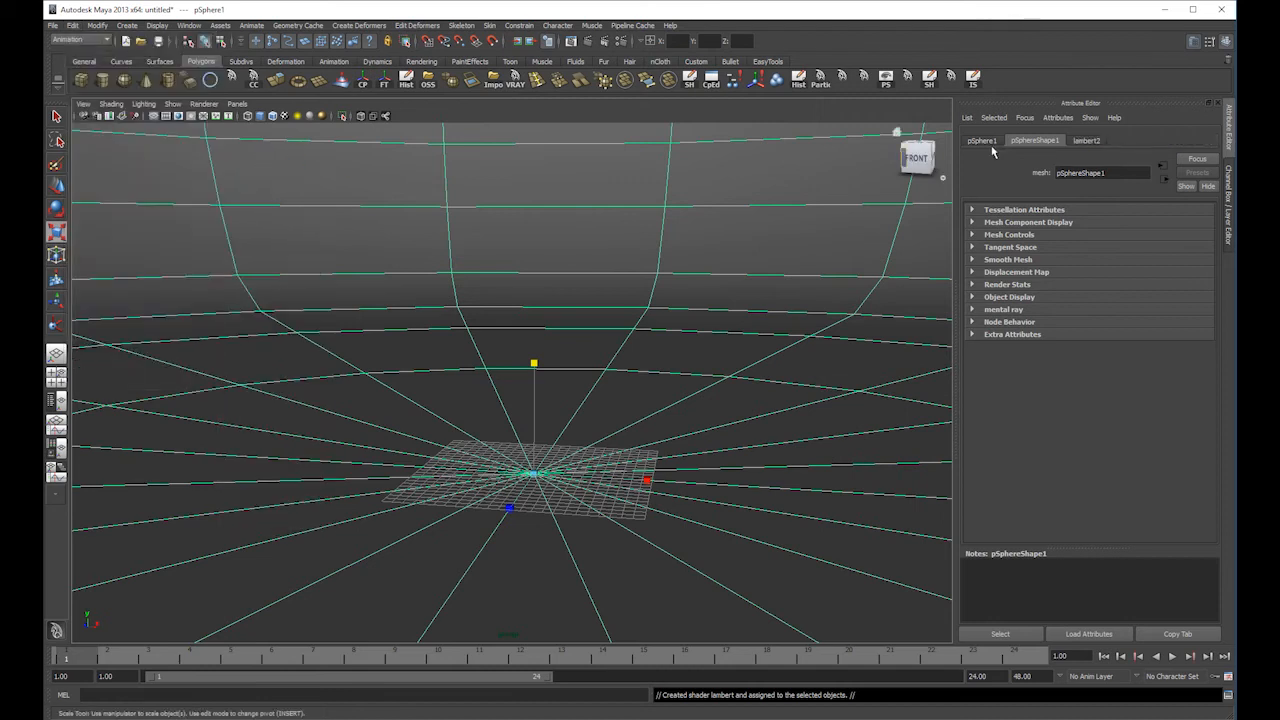
- Set the backdrop material's color to hue 30, saturation 0.118 and value 1
{"action": "left_click", "coordinate": [1100, 142]}
{"action": "left_click", "coordinate": [1082, 286]}
{"action": "left_click_drag", "start_coordinate": [1091, 334], "coordinate": [1105, 333]}
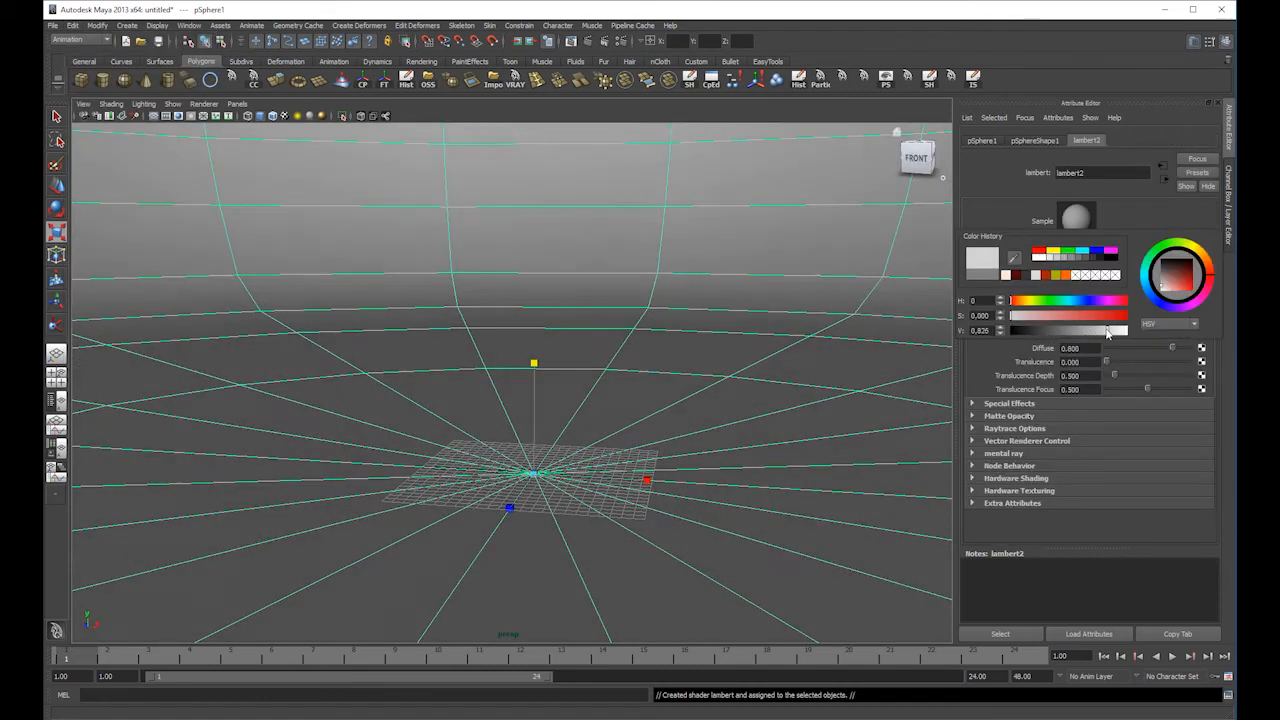
{"action": "left_click_drag", "start_coordinate": [1027, 303], "coordinate": [1019, 298]}
{"action": "left_click", "coordinate": [1006, 275]}
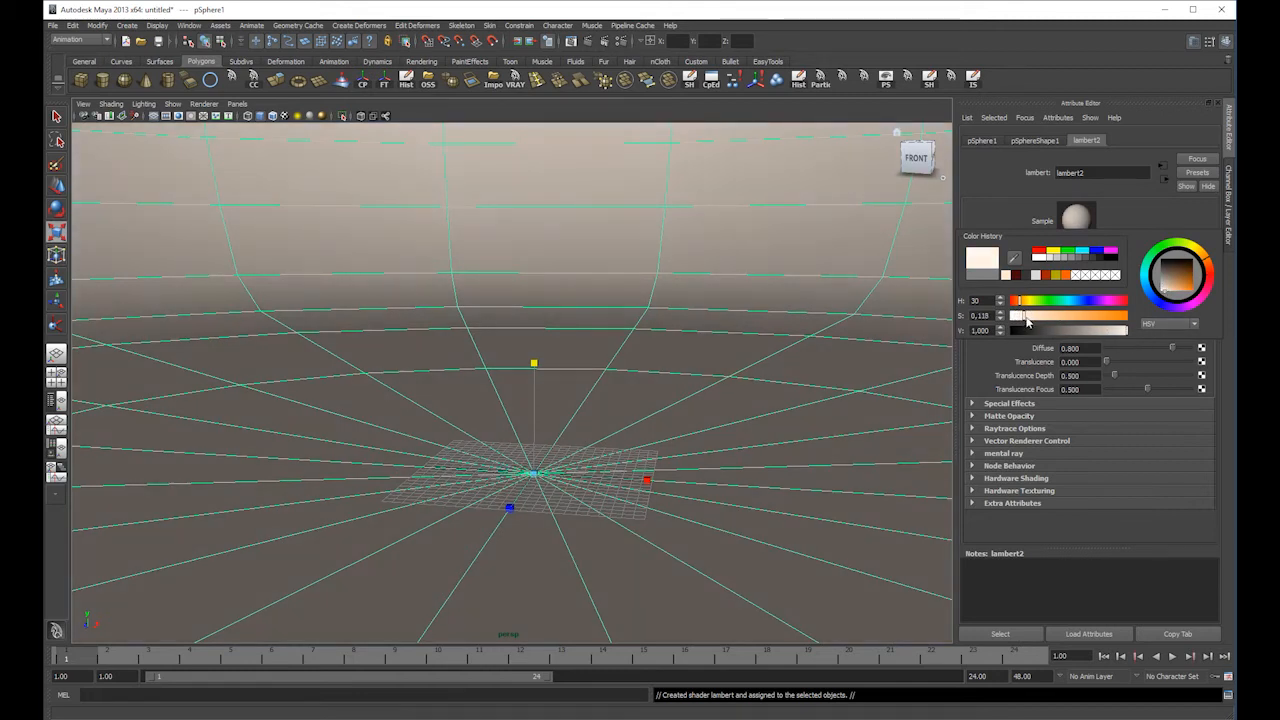
- Create a new perspective camera and rename it CAM
{"action": "middle_click_drag", "start_coordinate": [505, 282], "coordinate": [546, 240], "text": "alt"}
{"action": "left_click_drag", "start_coordinate": [546, 240], "coordinate": [556, 260], "text": "alt"}
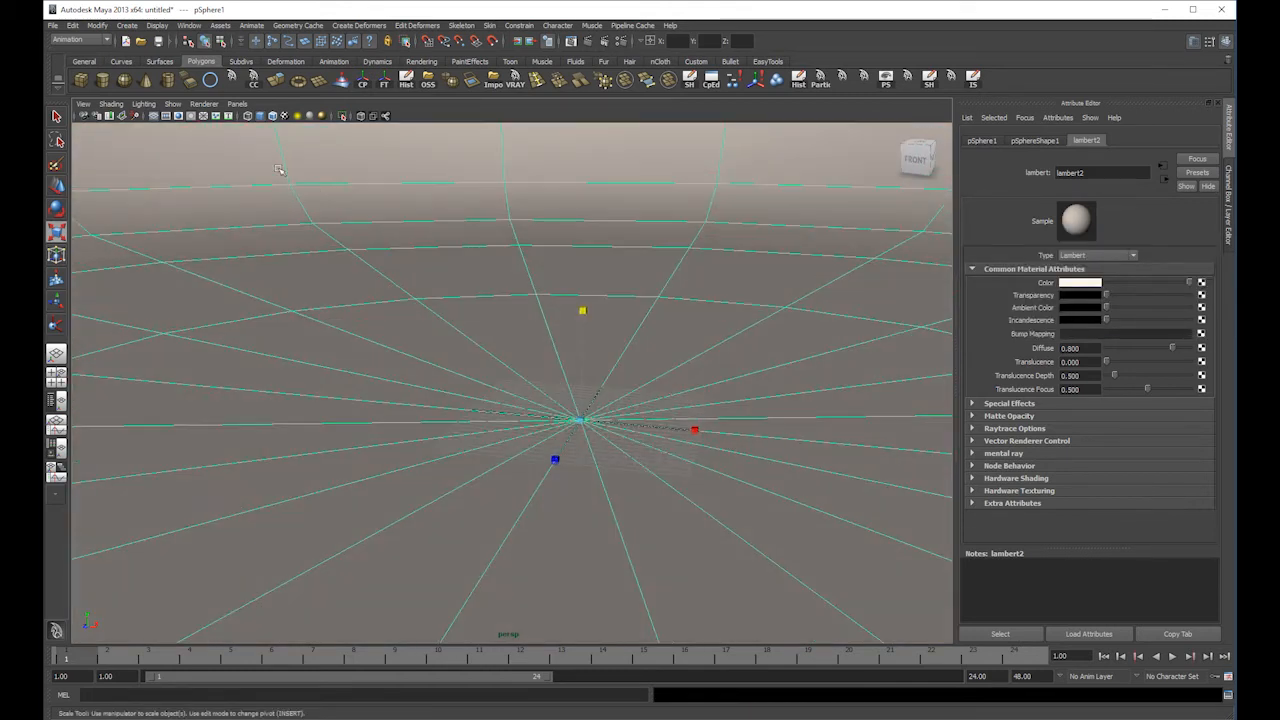
{"action": "left_click_drag", "start_coordinate": [342, 182], "coordinate": [580, 249], "text": "alt"}
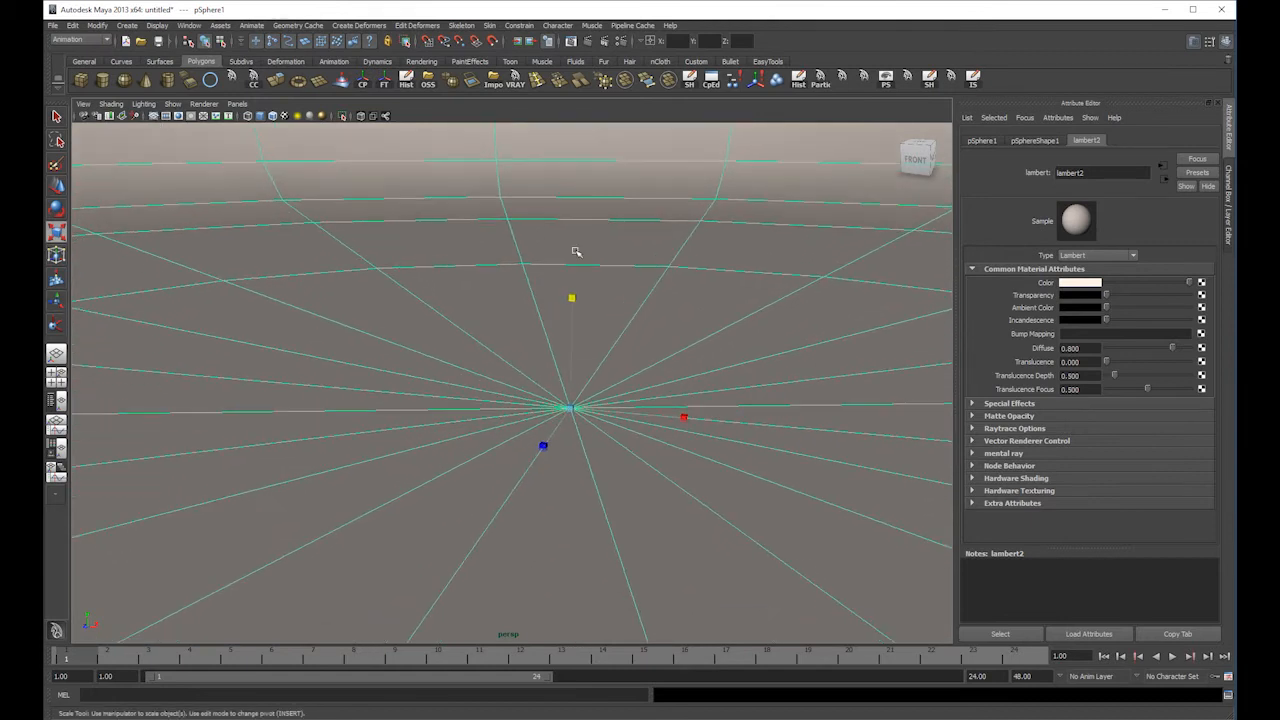
{"action": "left_click", "coordinate": [237, 104]}
{"action": "mouse_move", "coordinate": [271, 114]}
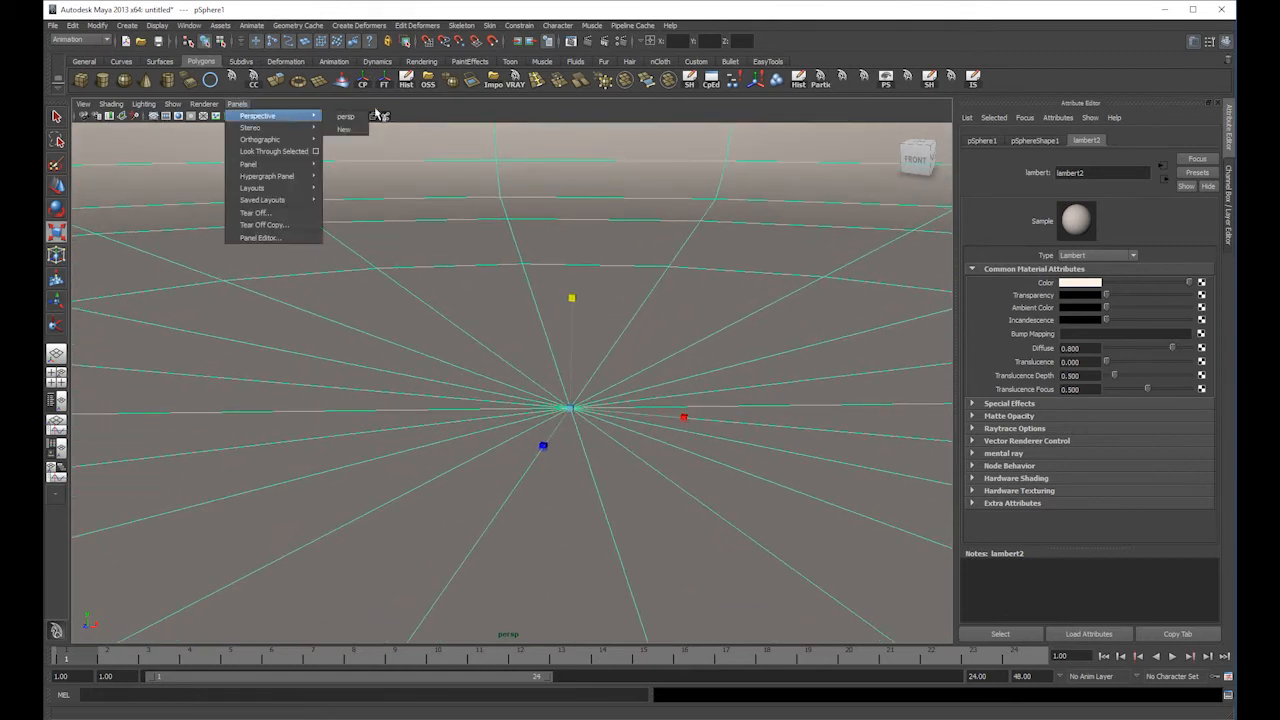
{"action": "left_click", "coordinate": [343, 115]}
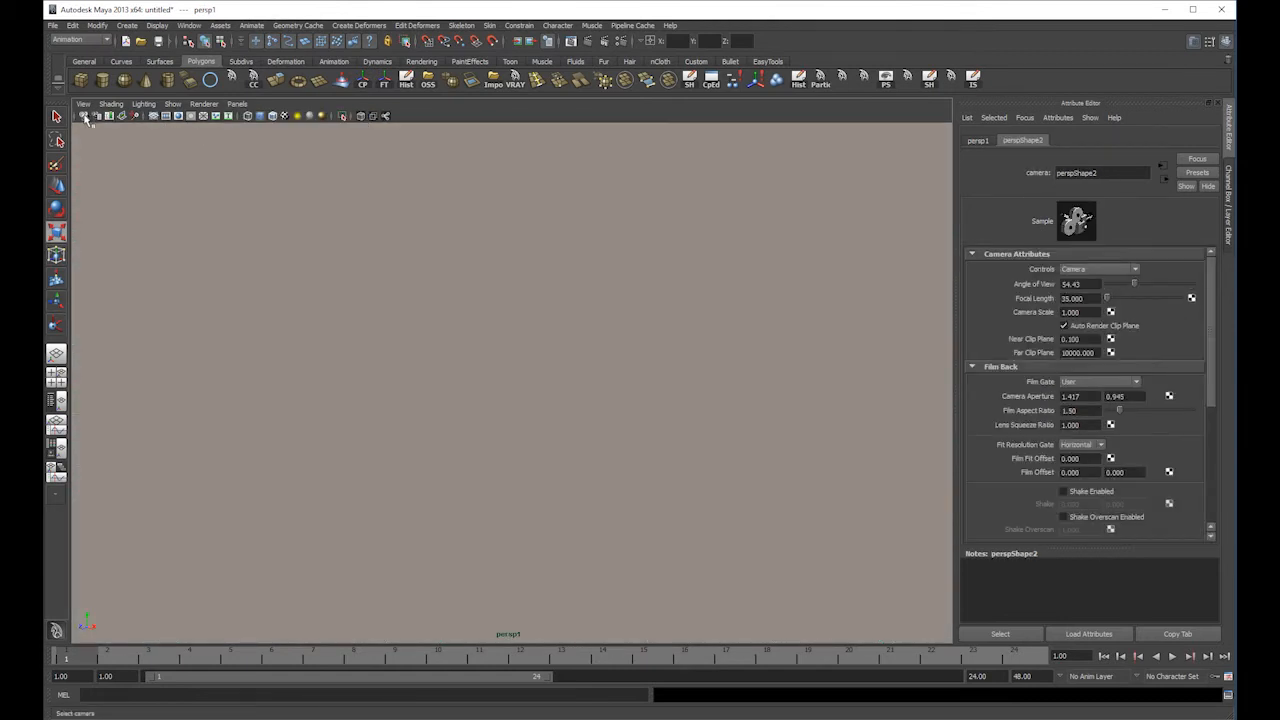
{"action": "left_click", "coordinate": [978, 140]}
{"action": "type", "text": "CAM"}
{"action": "key", "text": "Return"}
{"action": "left_click", "coordinate": [1229, 232]}
- Show the resolution gate in the CAM view
{"action": "left_click", "coordinate": [164, 116]}
{"action": "left_click", "coordinate": [156, 116]}
{"action": "left_click", "coordinate": [156, 116]}
{"action": "left_click", "coordinate": [166, 116]}
{"action": "left_click", "coordinate": [178, 116]}
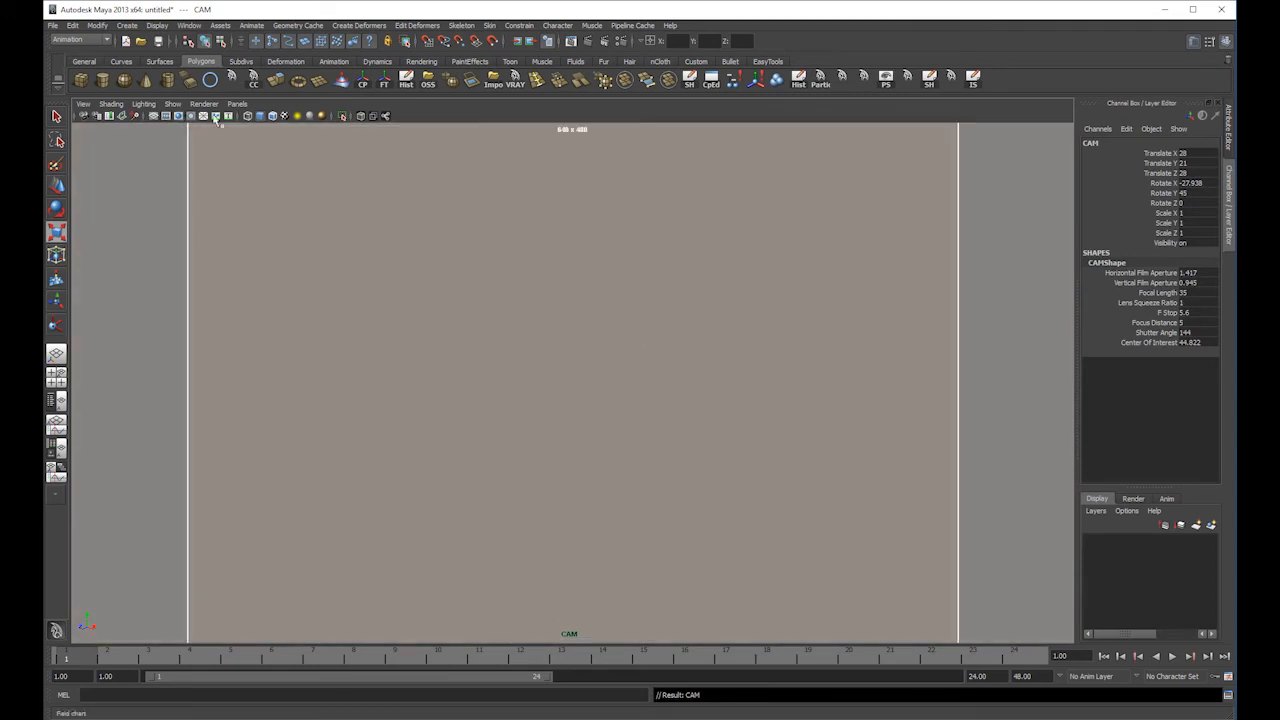
- Set the V-Ray render resolution to 1280 x 720
{"action": "left_click", "coordinate": [620, 41]}
{"action": "left_click", "coordinate": [477, 121]}
{"action": "double_click", "coordinate": [578, 630]}
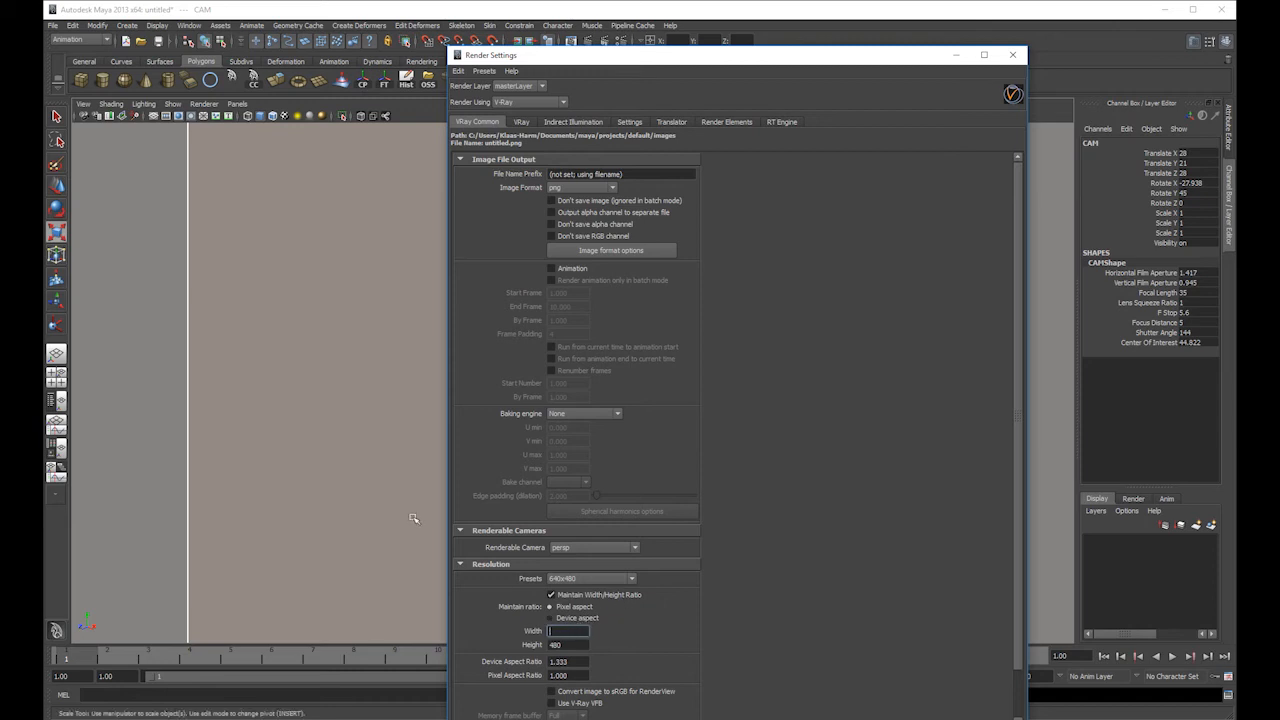
{"action": "type", "text": "1280"}
{"action": "key", "text": "Tab"}
{"action": "type", "text": "720"}
{"action": "key", "text": "Return"}
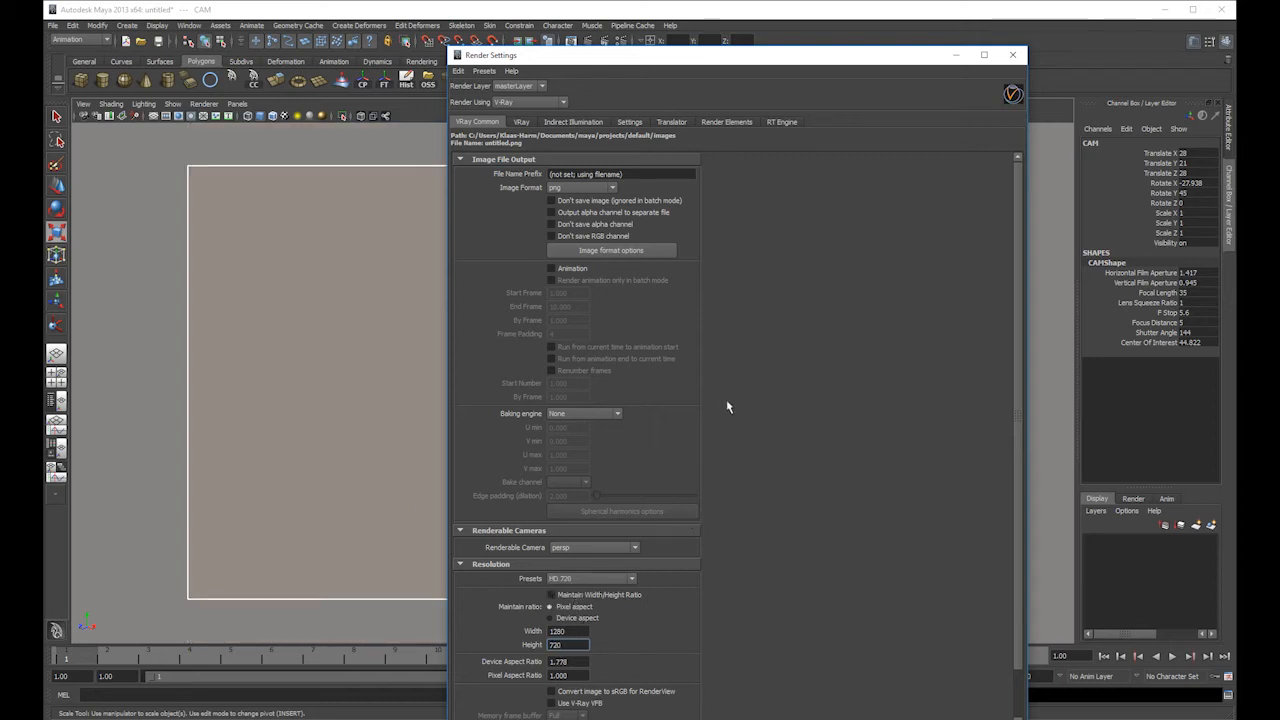
- Choose CAM as the renderable camera, enable Use V-Ray VFB and close the Render Settings
{"action": "left_click", "coordinate": [590, 547]}
{"action": "left_click", "coordinate": [577, 576]}
{"action": "scroll", "coordinate": [809, 596], "scroll_direction": "down", "scroll_amount": 2}
{"action": "left_click", "coordinate": [551, 649]}
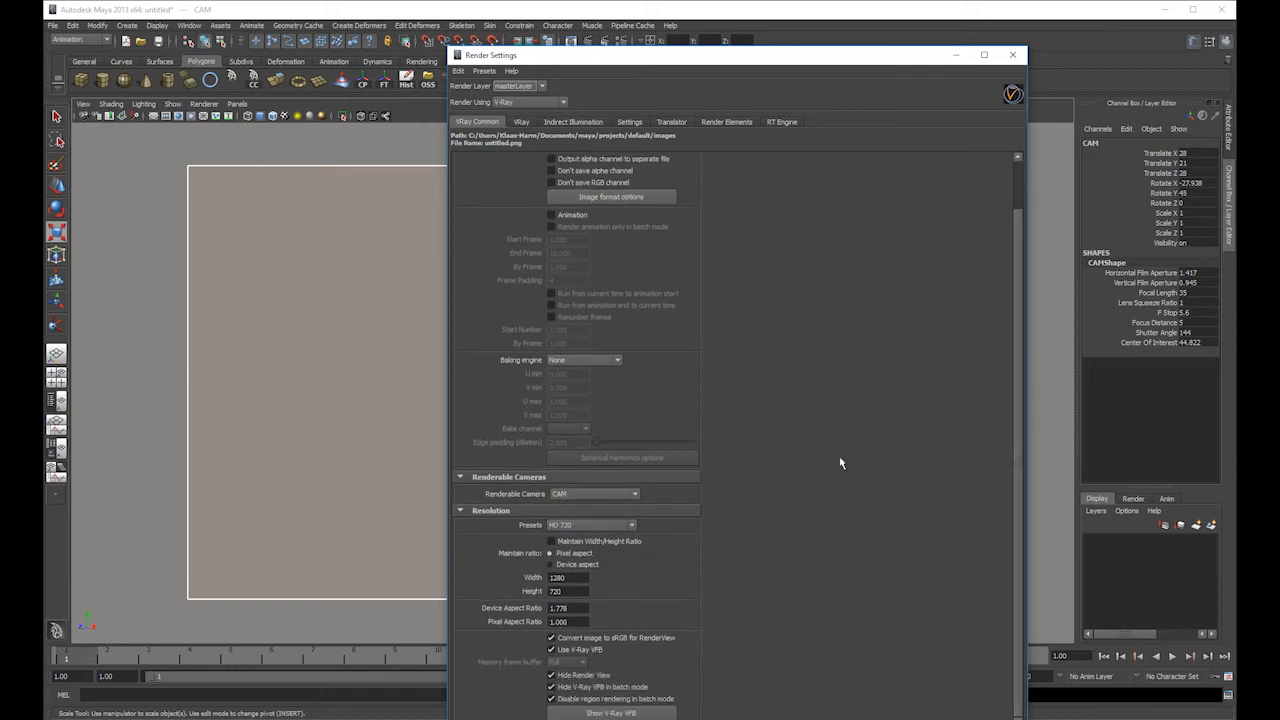
{"action": "left_click", "coordinate": [1012, 55]}
- Turn on the grid and lower the CAM view to frame the backdrop's floor and horizon
{"action": "left_click_drag", "start_coordinate": [686, 343], "coordinate": [670, 366], "text": "alt"}
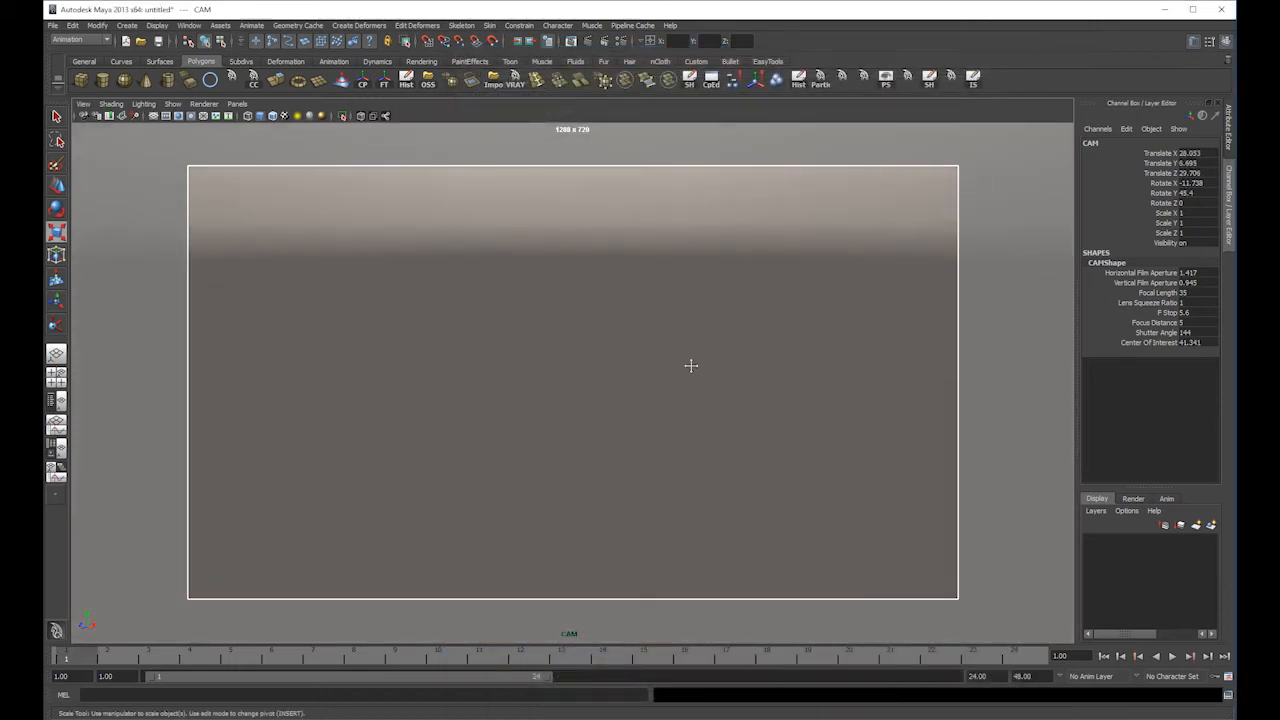
{"action": "left_click", "coordinate": [153, 115]}
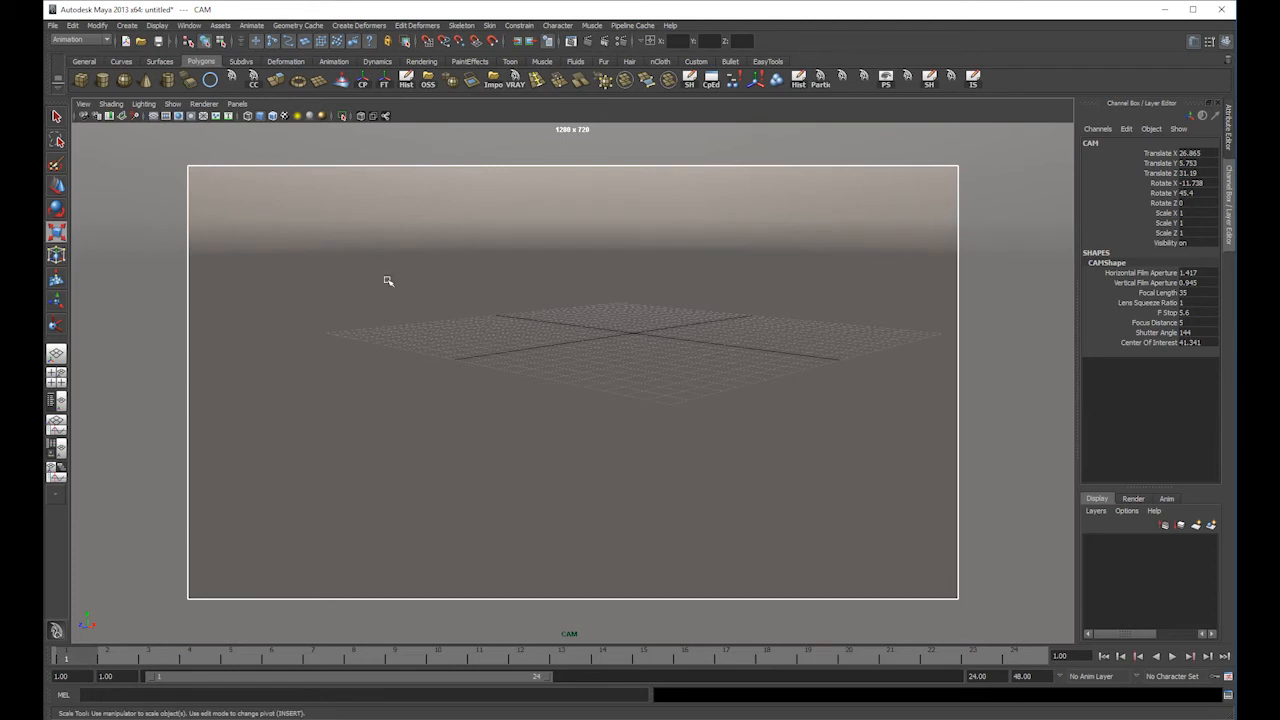
{"action": "middle_click_drag", "start_coordinate": [430, 275], "coordinate": [376, 349], "text": "alt"}
{"action": "left_click_drag", "start_coordinate": [376, 349], "coordinate": [614, 343], "text": "alt"}
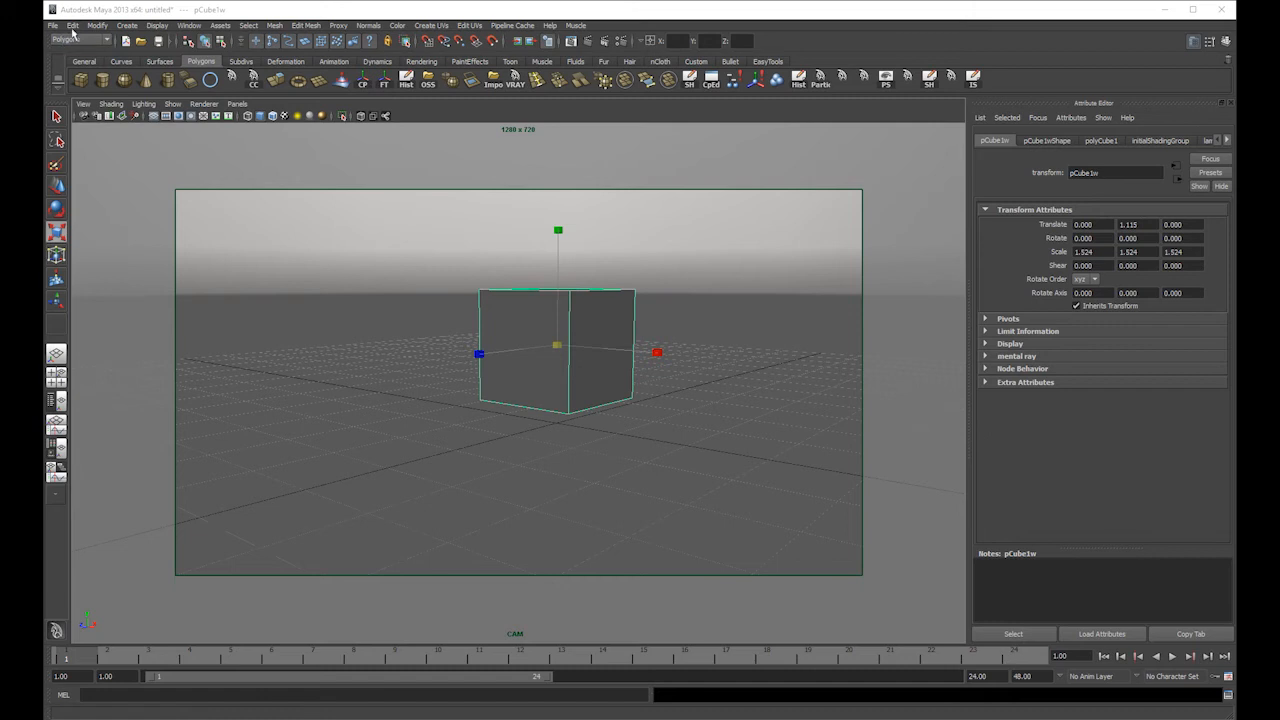
- Start saving the scene under a new name and switch the save location to the D: drive
{"action": "left_click", "coordinate": [52, 25]}
{"action": "left_click", "coordinate": [80, 83]}
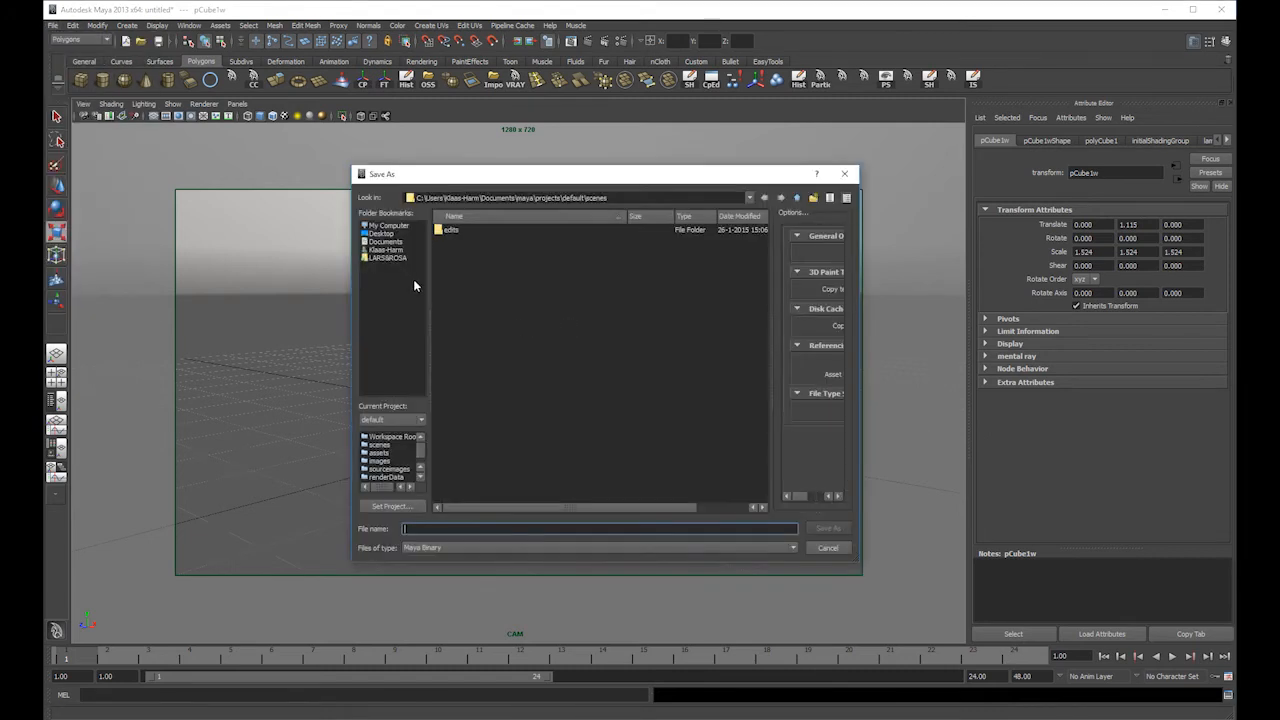
{"action": "left_click", "coordinate": [796, 198]}
{"action": "left_click", "coordinate": [796, 198]}
{"action": "left_click", "coordinate": [796, 198]}
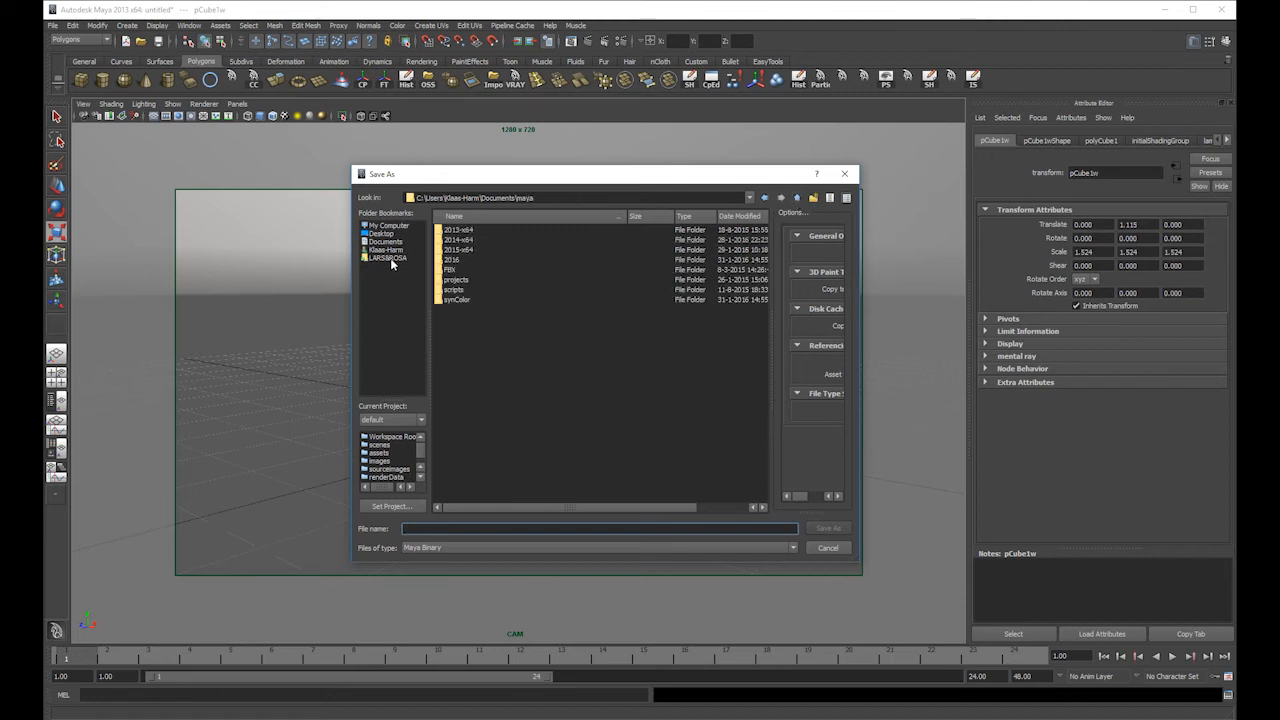
{"action": "left_click", "coordinate": [389, 258]}
{"action": "left_click", "coordinate": [388, 226]}
{"action": "left_click", "coordinate": [445, 240]}
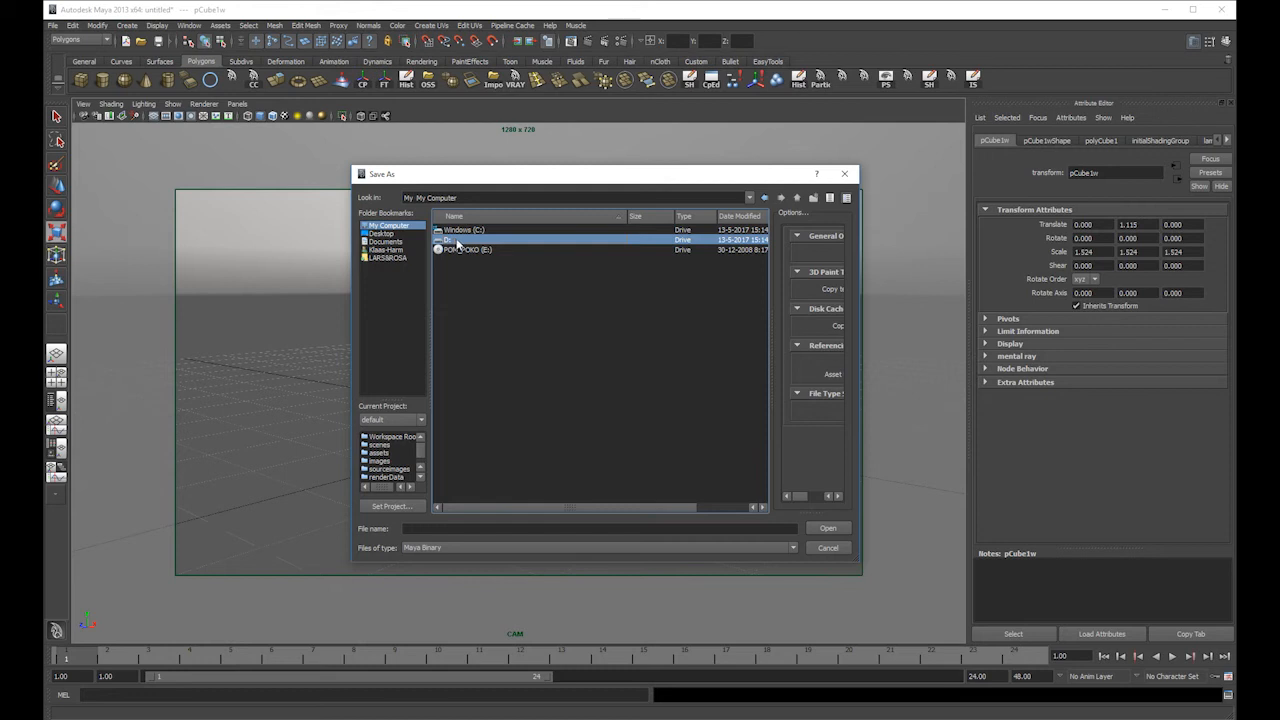
{"action": "double_click", "coordinate": [454, 240]}
- Save the scene as RenderScene in the D:\Dropbox\Tutorials\OrangeDude folder
{"action": "left_click", "coordinate": [797, 198]}
{"action": "left_click", "coordinate": [796, 199]}
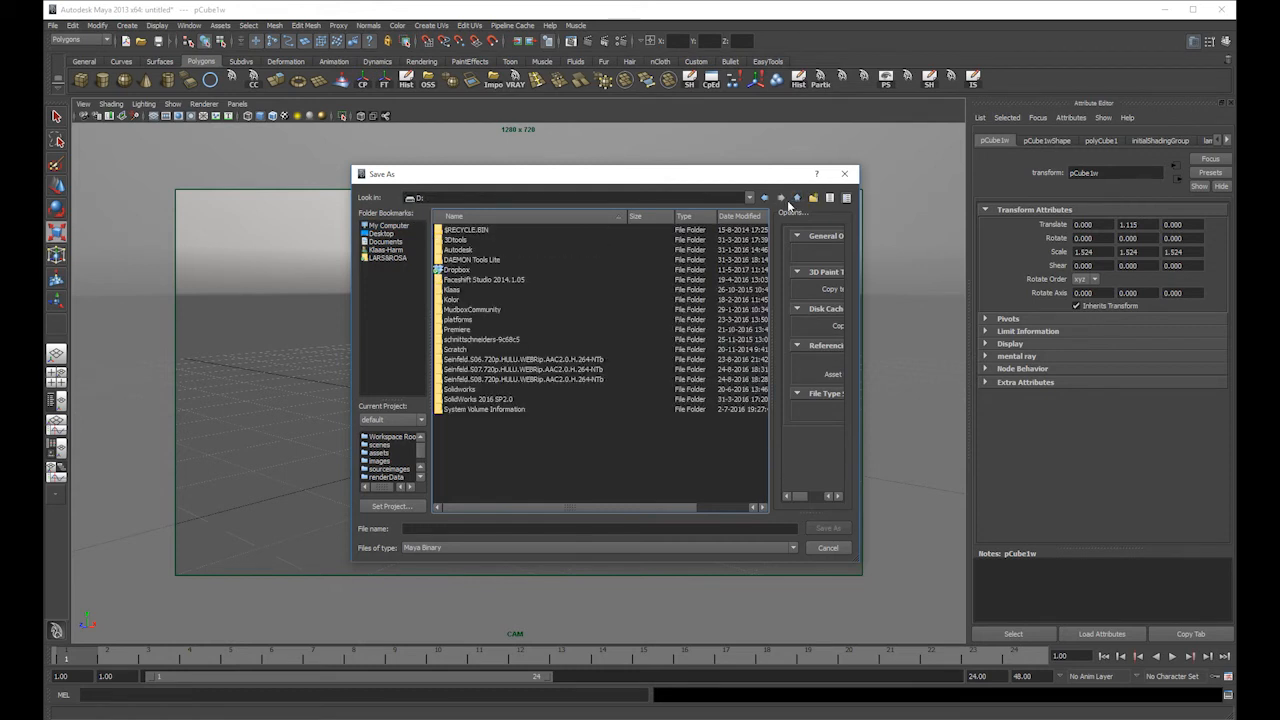
{"action": "double_click", "coordinate": [460, 271]}
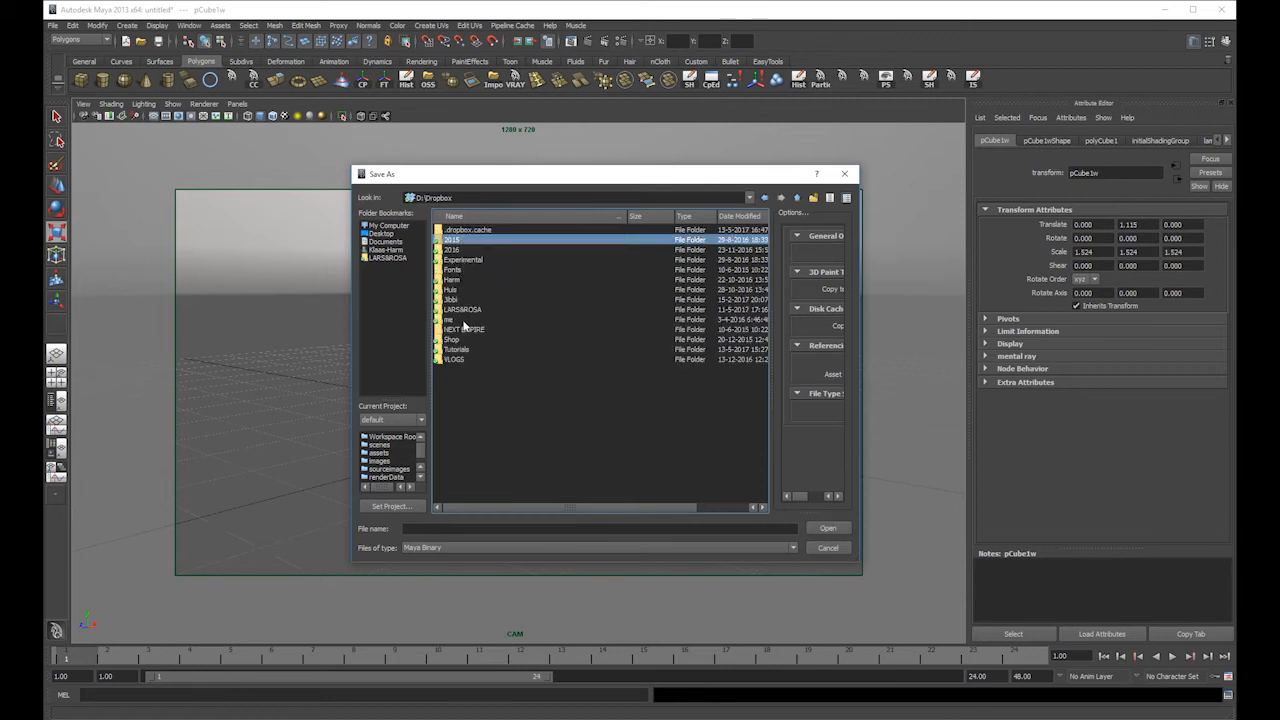
{"action": "double_click", "coordinate": [462, 347]}
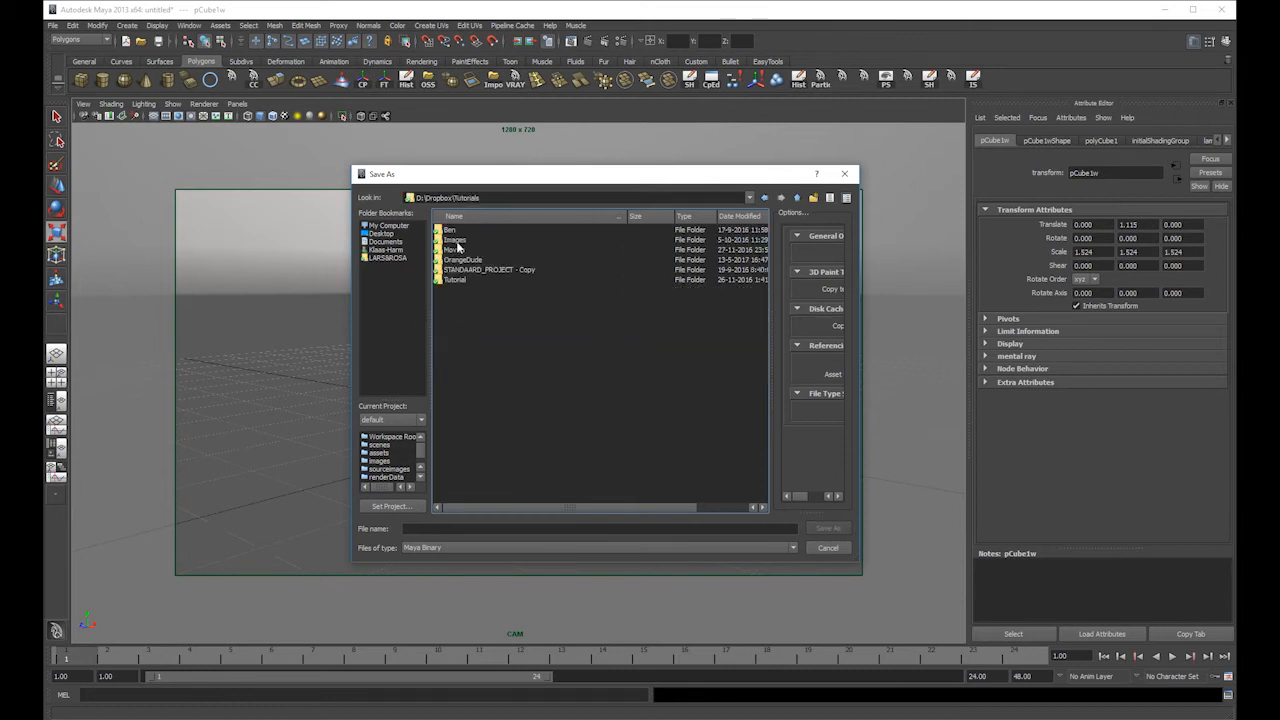
{"action": "double_click", "coordinate": [464, 260]}
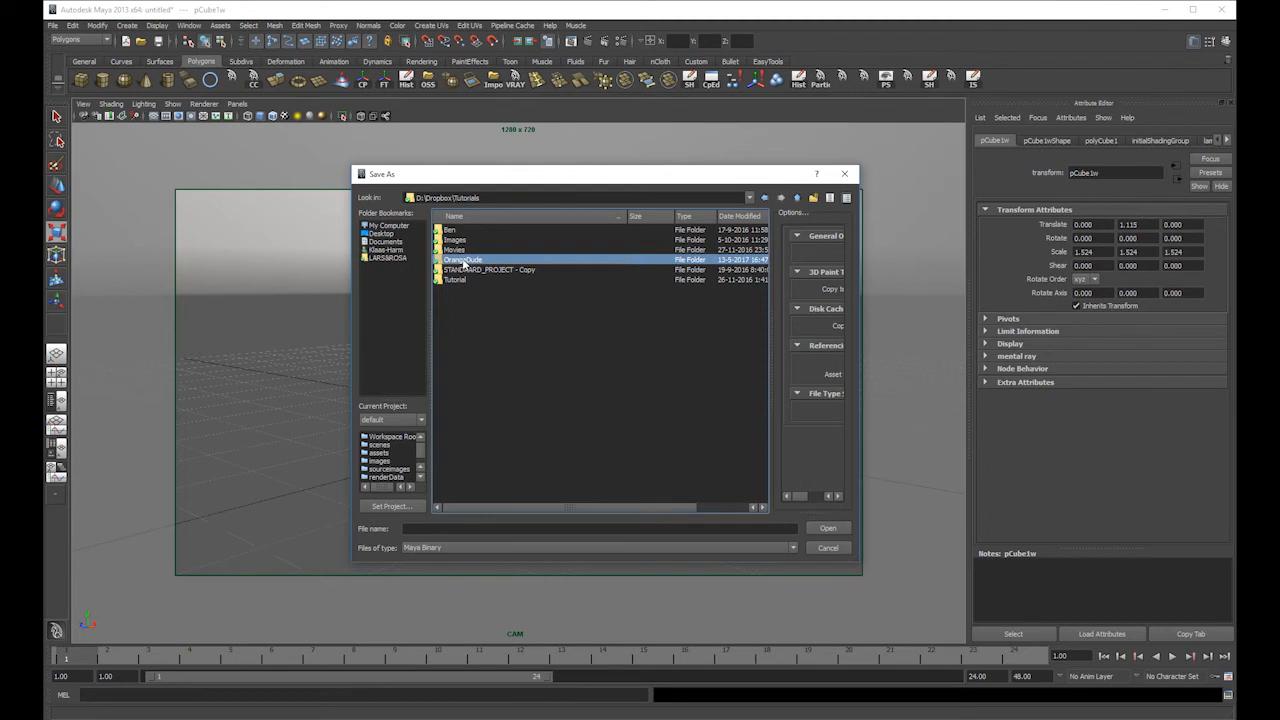
{"action": "left_click", "coordinate": [490, 528]}
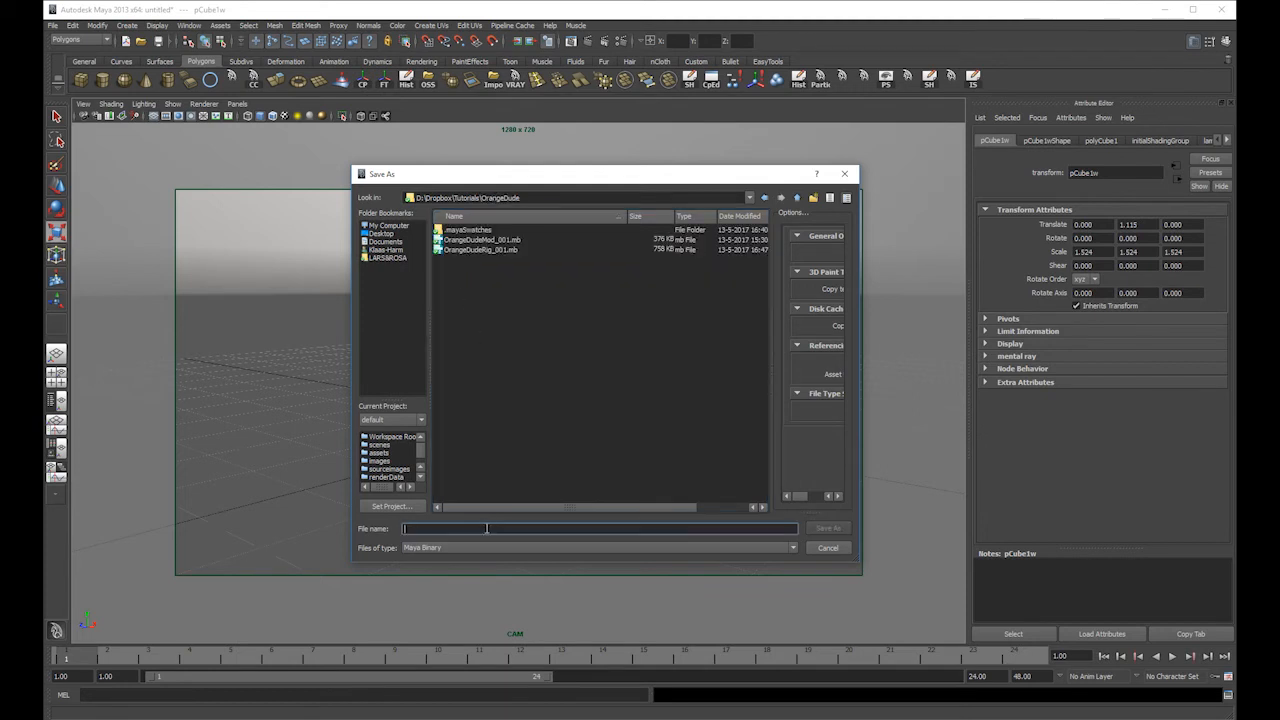
{"action": "type", "text": "RenderScene"}
{"action": "key", "text": "Return"}
- Run a test render of the cube from CAM and close the Render View
{"action": "left_click_drag", "start_coordinate": [677, 243], "coordinate": [664, 276], "text": "alt"}
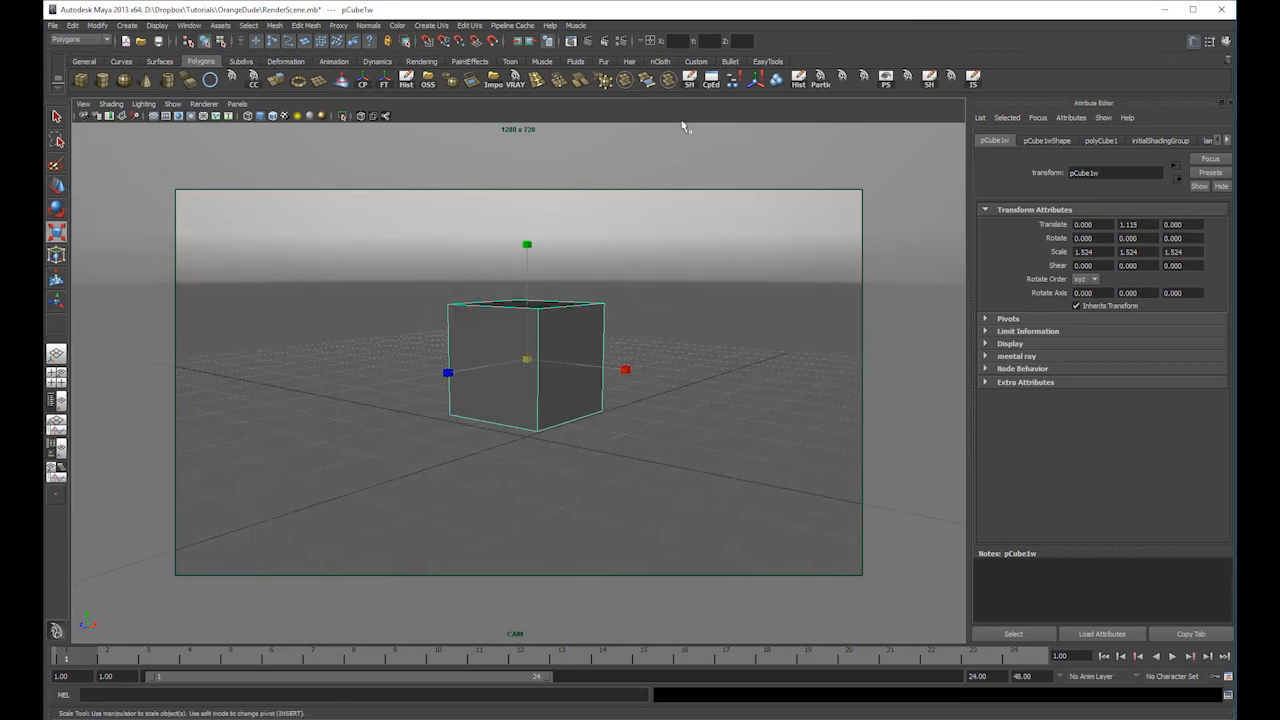
{"action": "left_click", "coordinate": [586, 42]}
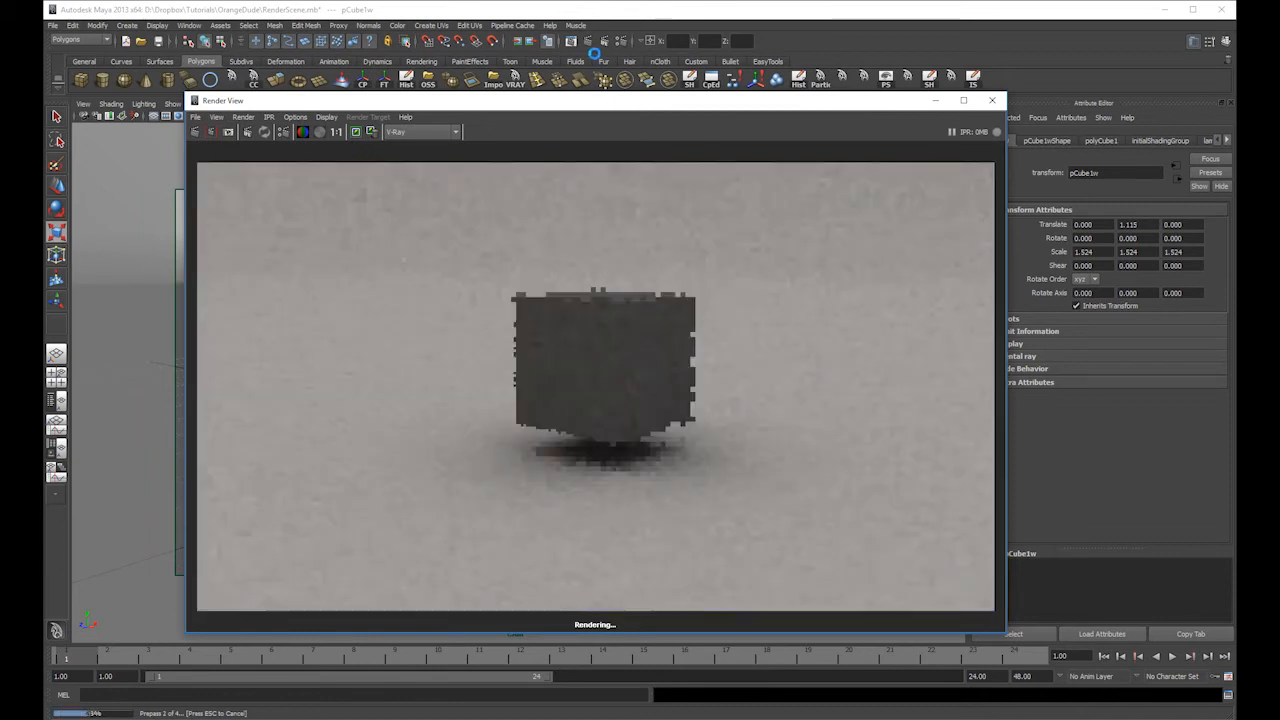
{"action": "left_click", "coordinate": [991, 100]}
- Enable Convert image to sRGB for RenderView and Use V-Ray VFB in the Render Settings, and show the V-Ray frame buffer
{"action": "left_click", "coordinate": [620, 42]}
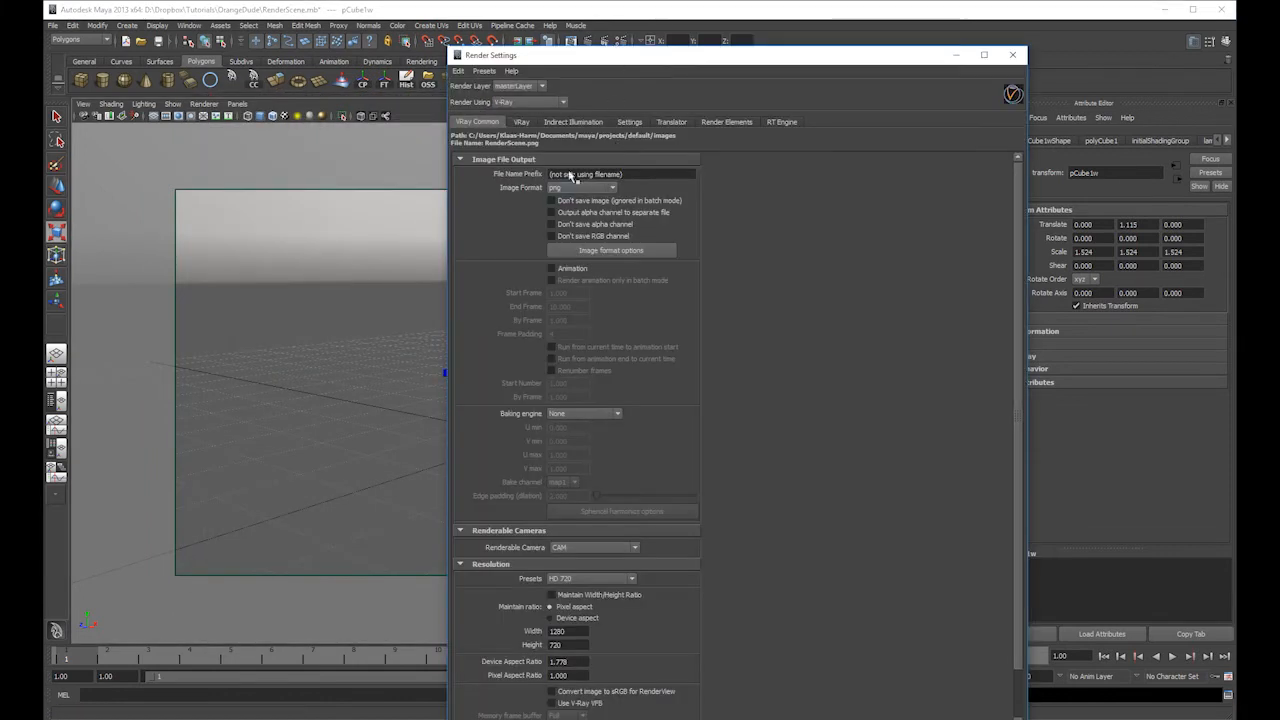
{"action": "left_click", "coordinate": [519, 123]}
{"action": "left_click", "coordinate": [483, 122]}
{"action": "scroll", "coordinate": [628, 597], "scroll_direction": "down", "scroll_amount": 2}
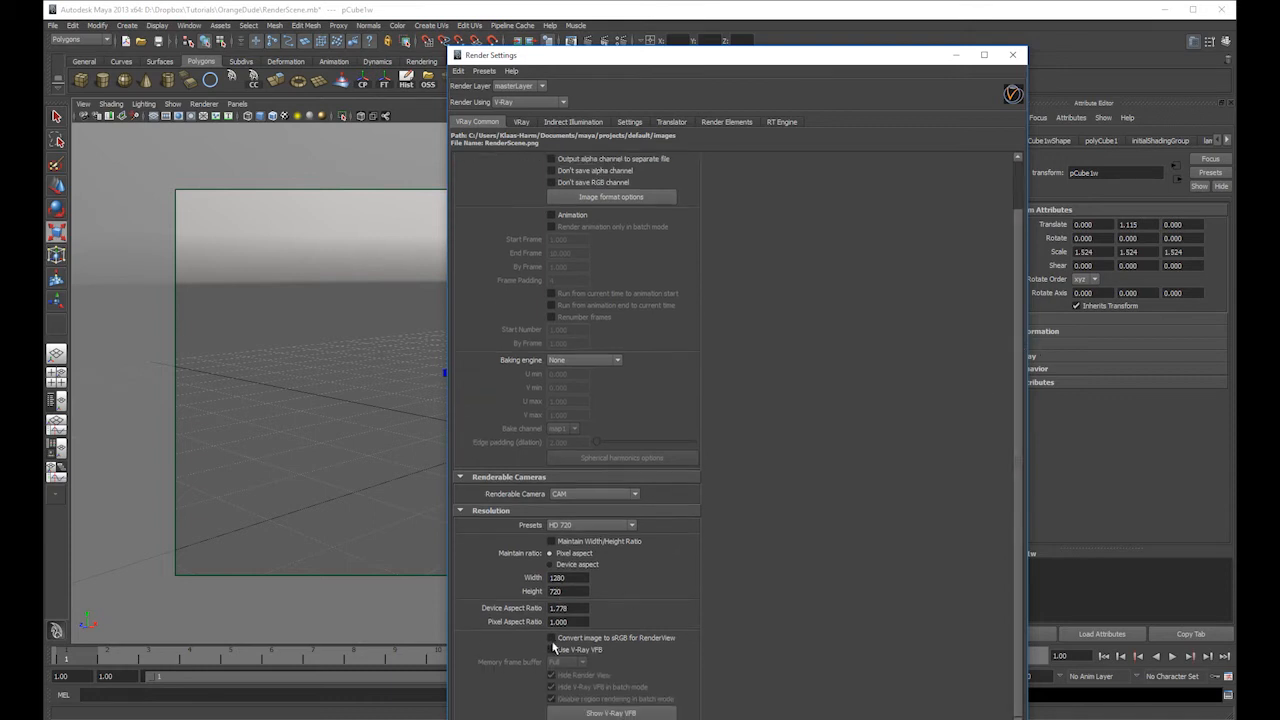
{"action": "left_click", "coordinate": [611, 713]}
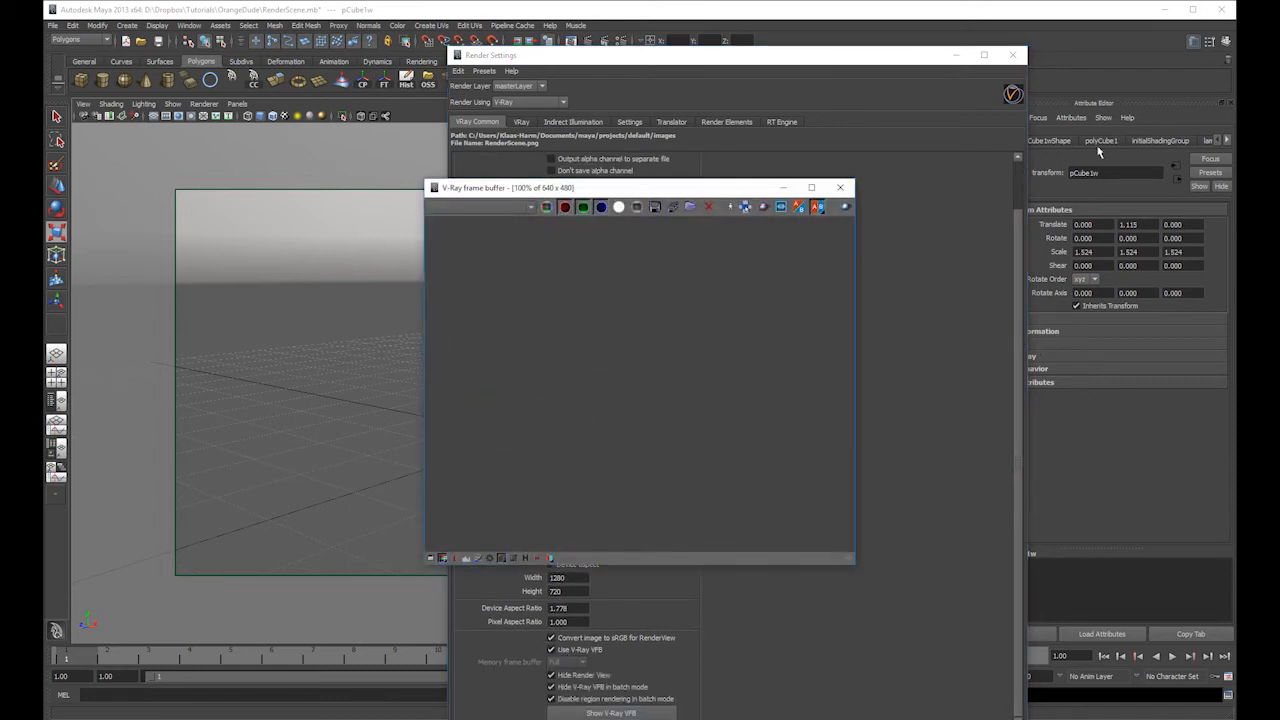
{"action": "left_click", "coordinate": [1012, 55]}
- Render the cube in the V-Ray frame buffer and arrange the render windows clear of the viewport
{"action": "left_click", "coordinate": [845, 207]}
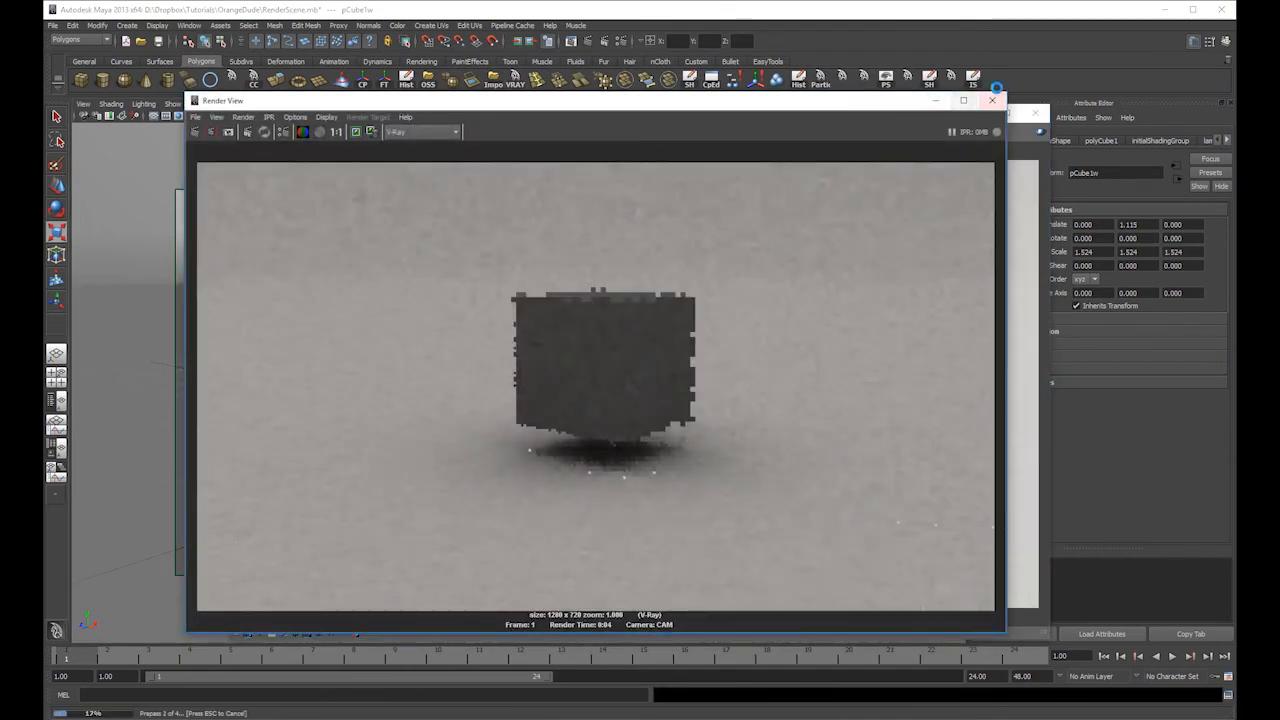
{"action": "left_click_drag", "start_coordinate": [831, 106], "coordinate": [475, 193]}
{"action": "left_click_drag", "start_coordinate": [340, 161], "coordinate": [1085, 695]}
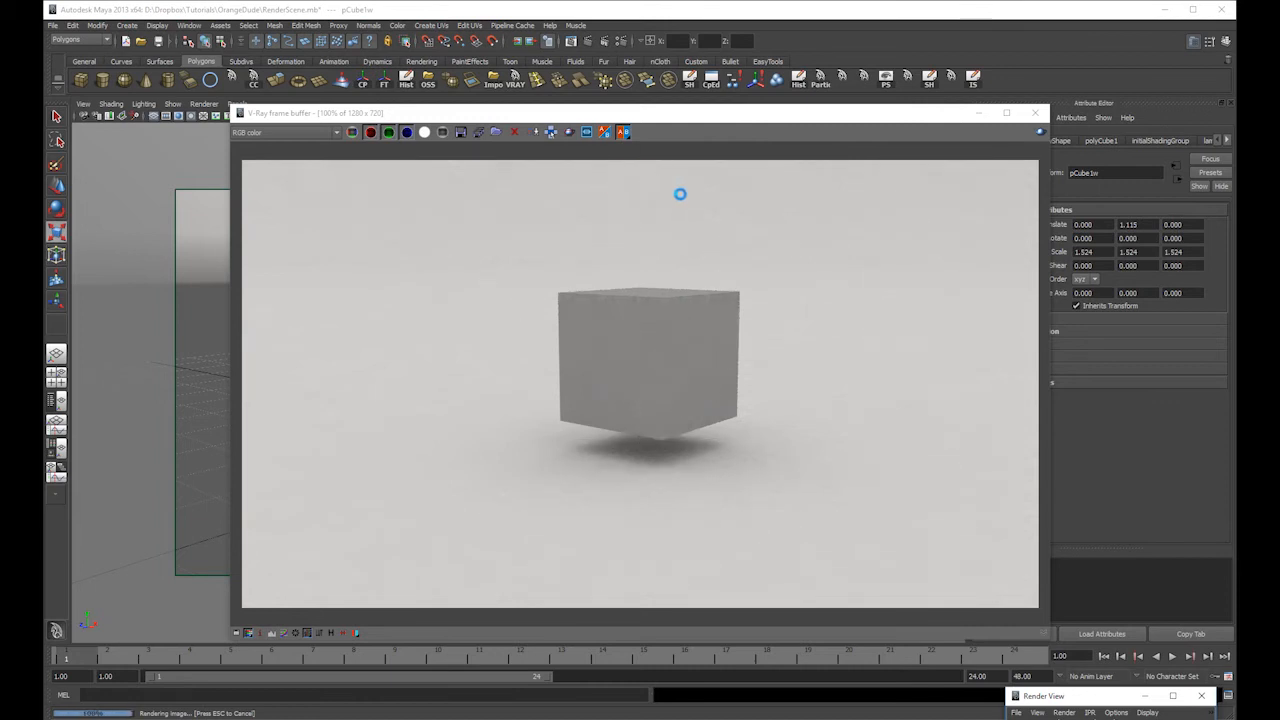
{"action": "left_click", "coordinate": [1037, 110]}
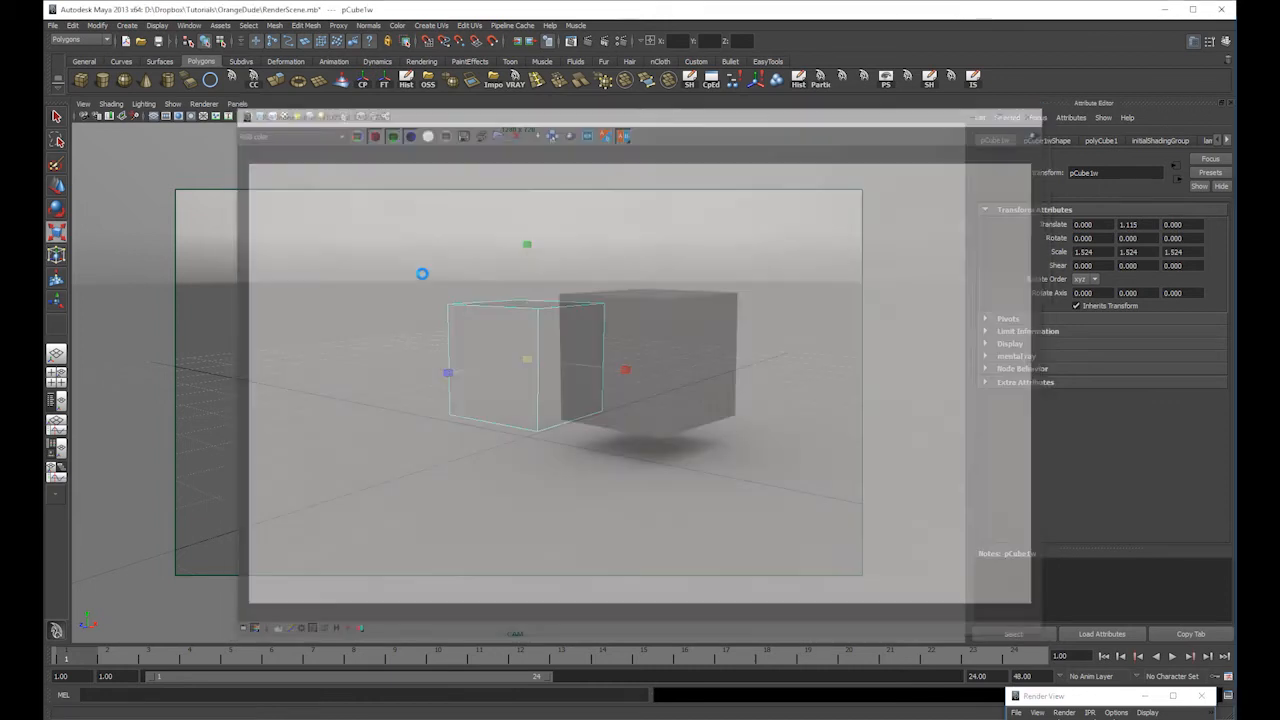
{"action": "left_click", "coordinate": [516, 78]}
{"action": "left_click_drag", "start_coordinate": [1050, 106], "coordinate": [749, 155]}
{"action": "left_click_drag", "start_coordinate": [612, 167], "coordinate": [1071, 51]}
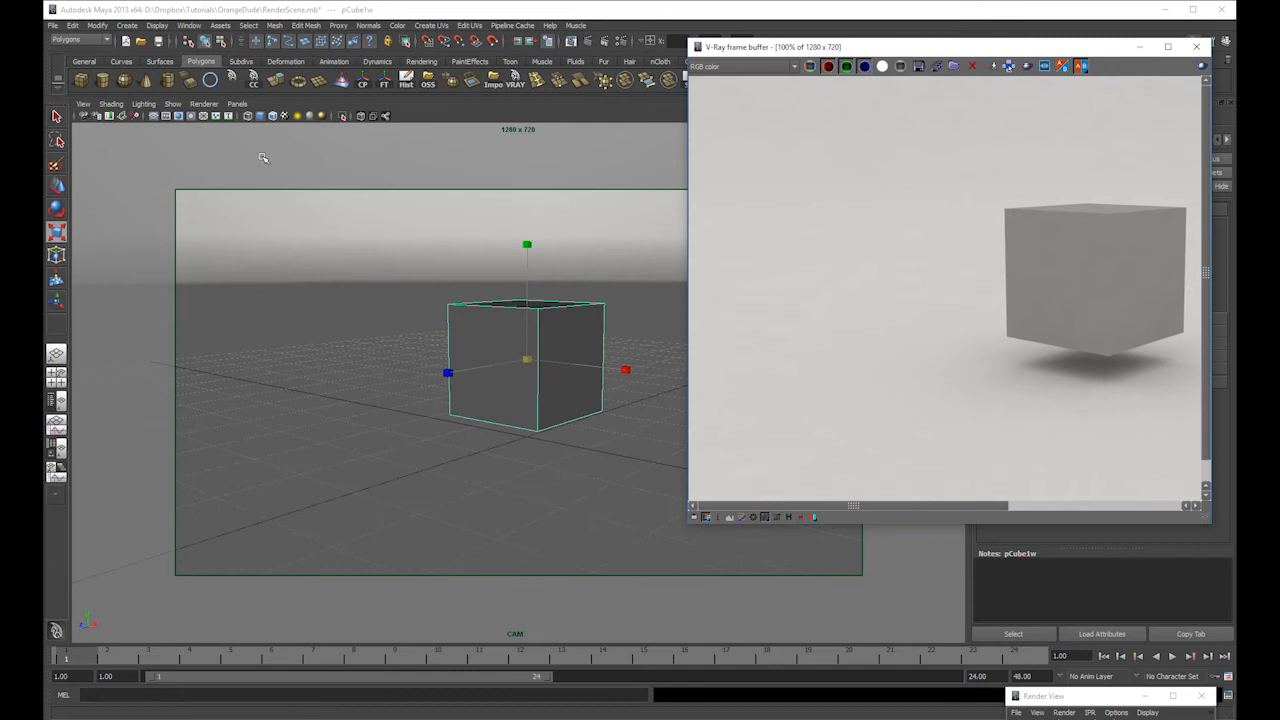
- Create a directional light, scaled to about 2.84, raised to about 4.7 units above the cube and angled diagonally down
{"action": "left_click", "coordinate": [103, 25]}
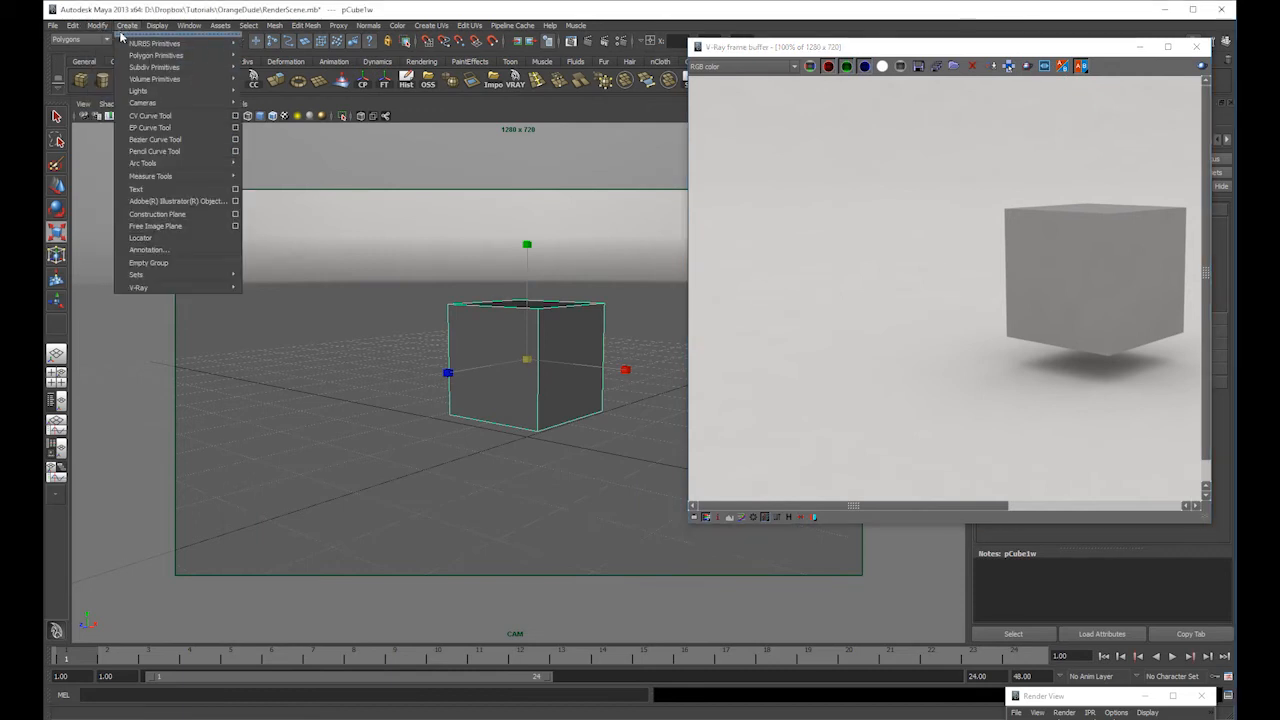
{"action": "left_click", "coordinate": [126, 25]}
{"action": "left_click", "coordinate": [72, 25]}
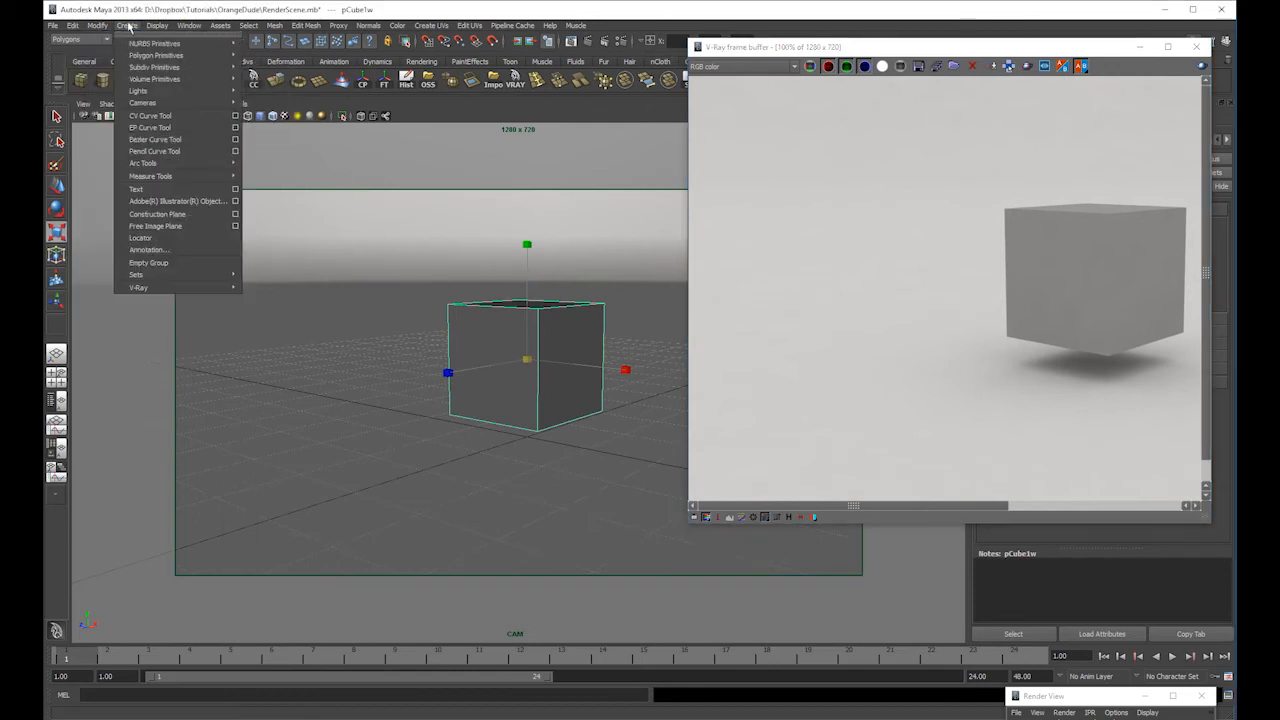
{"action": "mouse_move", "coordinate": [161, 97]}
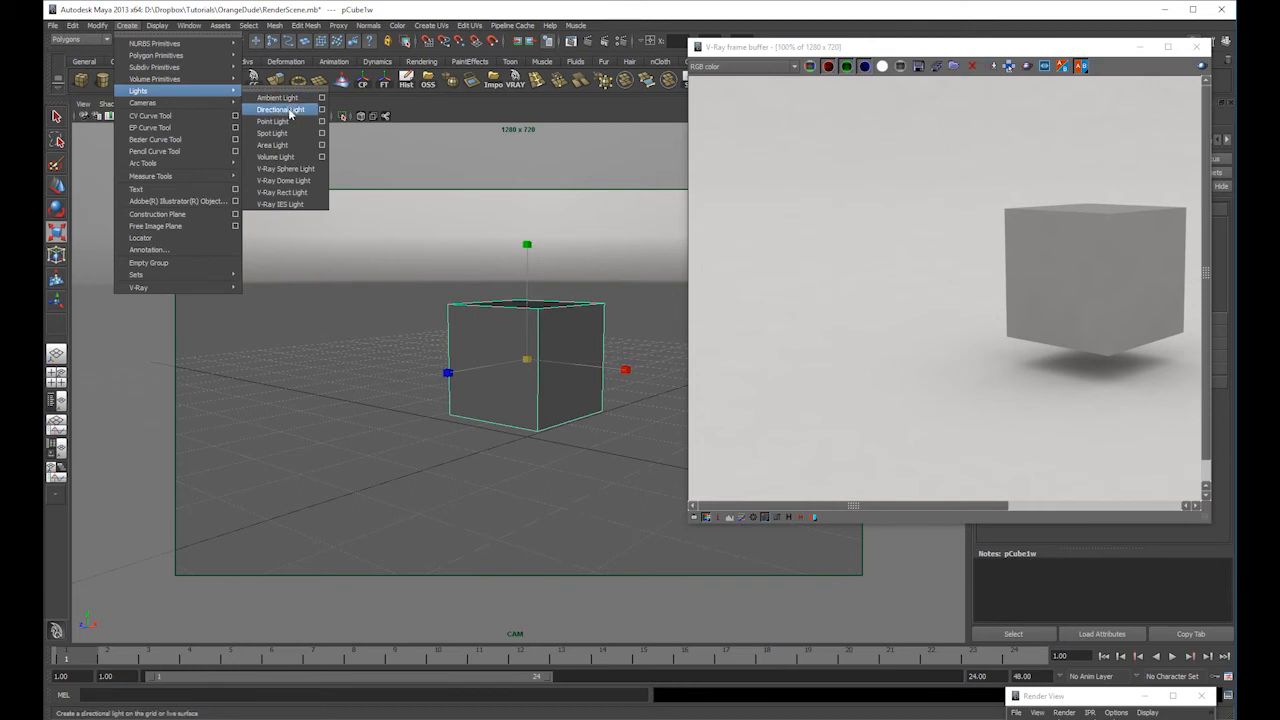
{"action": "left_click", "coordinate": [290, 110]}
{"action": "key", "text": "e"}
{"action": "left_click_drag", "start_coordinate": [523, 394], "coordinate": [440, 158]}
{"action": "key", "text": "w"}
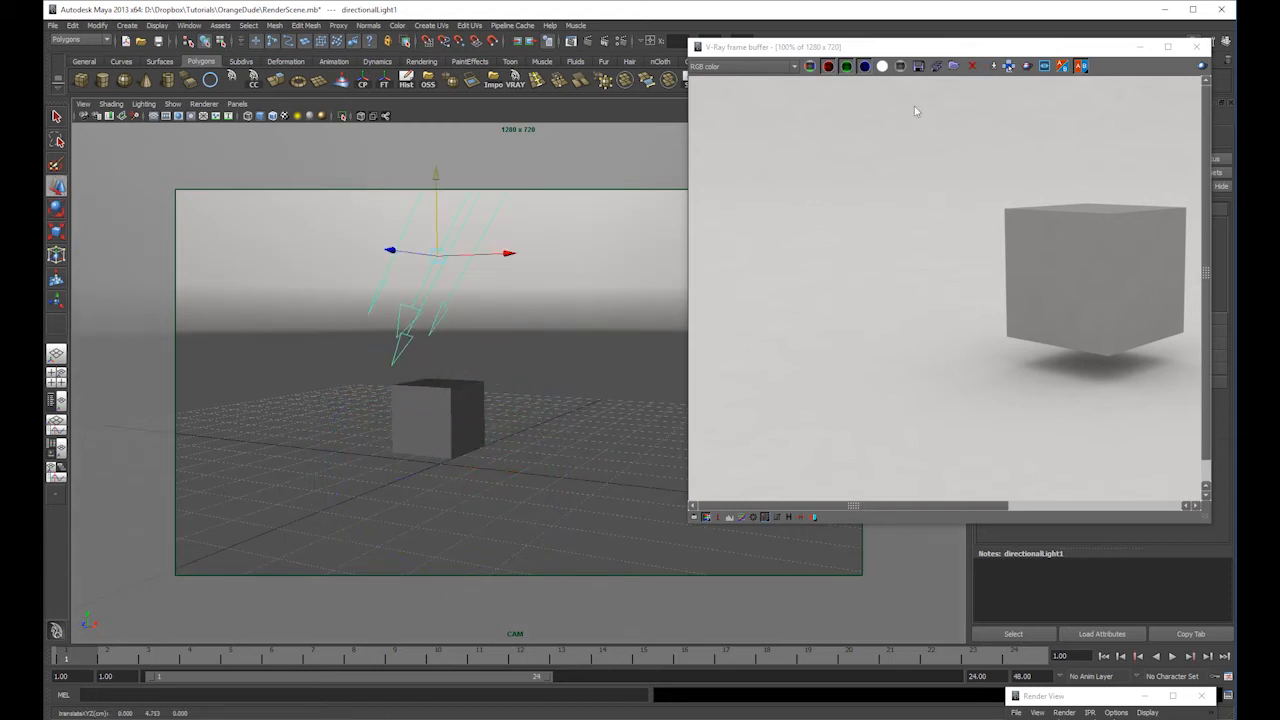
- Move the frame buffer off the light's attributes and set the directional light's intensity to 0.65
{"action": "left_click_drag", "start_coordinate": [1052, 48], "coordinate": [1020, 145]}
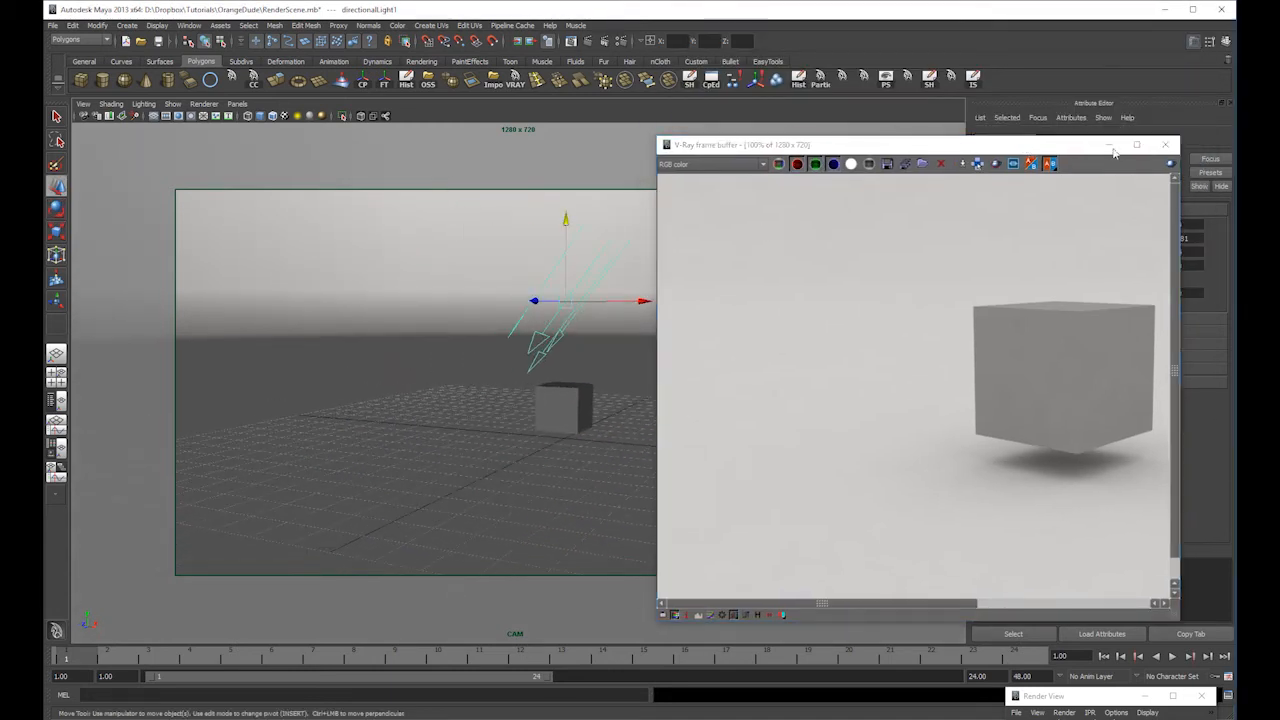
{"action": "left_click_drag", "start_coordinate": [1133, 148], "coordinate": [859, 179]}
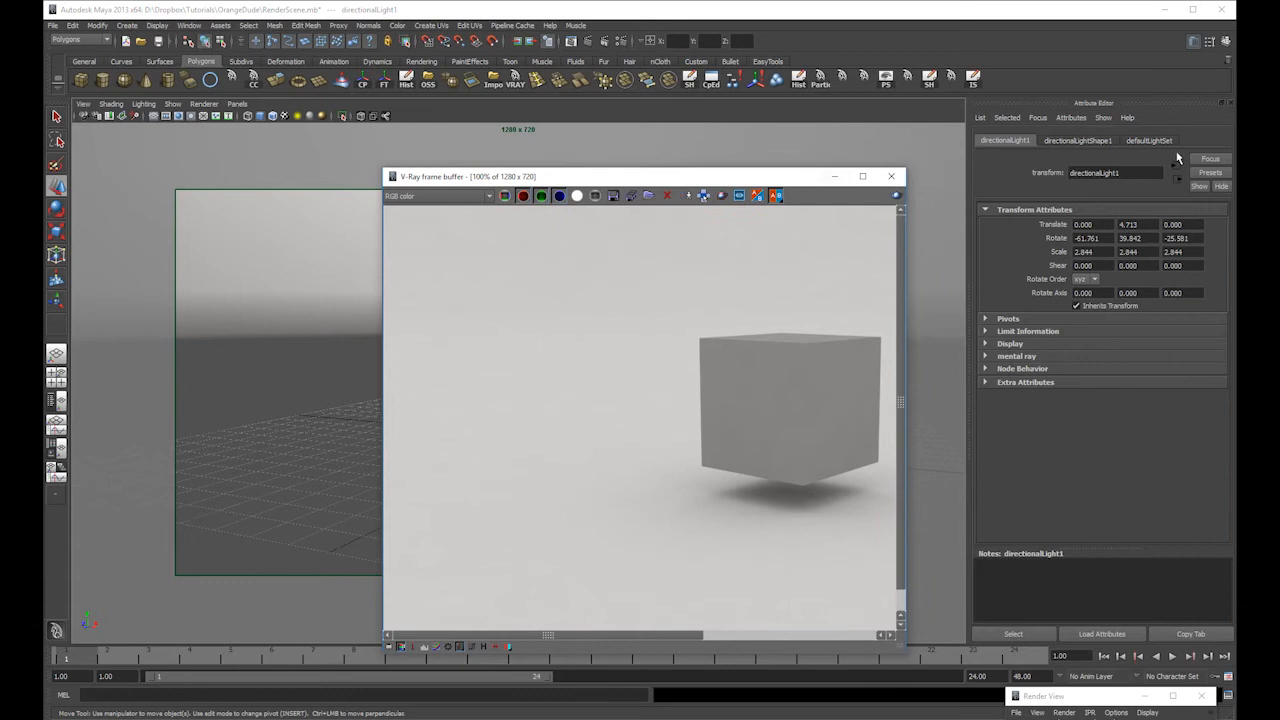
{"action": "left_click", "coordinate": [1080, 140]}
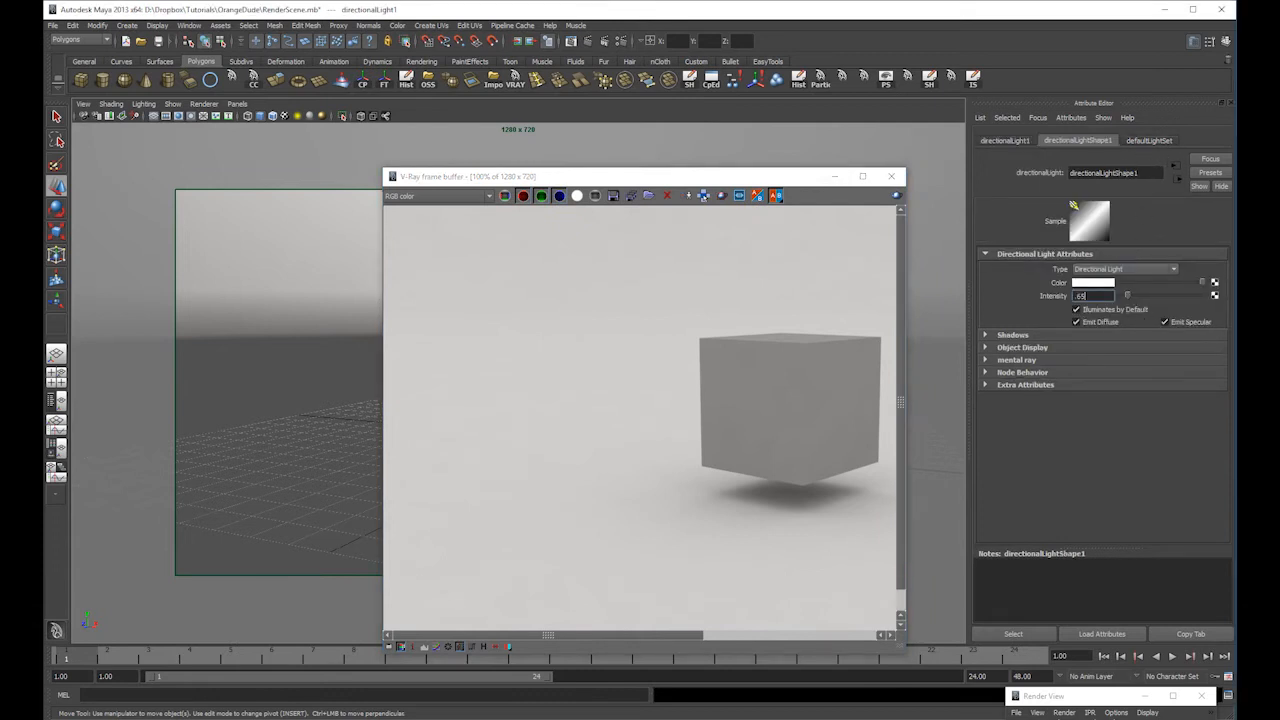
{"action": "type", "text": ".65"}
{"action": "key", "text": "Return"}
- Set the directional light's raytraced shadows to a light angle of 3 and 16 shadow rays
{"action": "left_click", "coordinate": [1030, 334]}
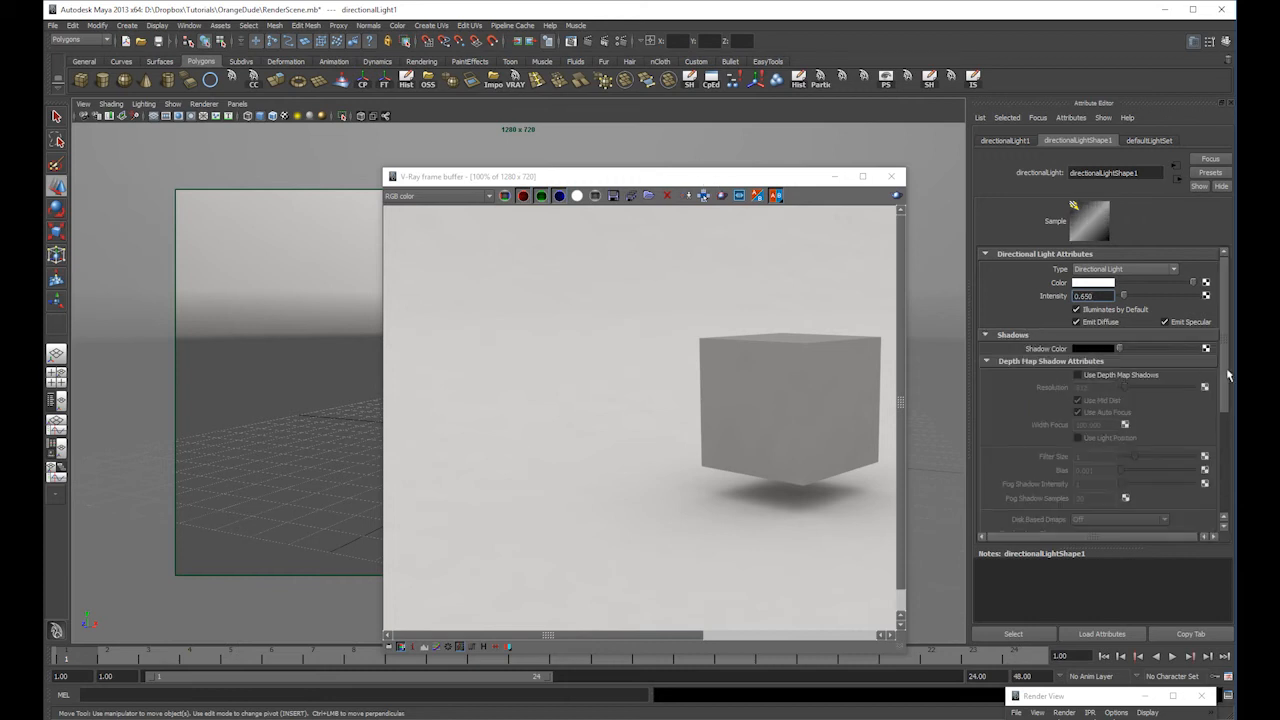
{"action": "scroll", "coordinate": [1160, 491], "scroll_direction": "down", "scroll_amount": 5}
{"action": "type", "text": "3"}
{"action": "key", "text": "Tab"}
{"action": "type", "text": "16"}
{"action": "key", "text": "Return"}
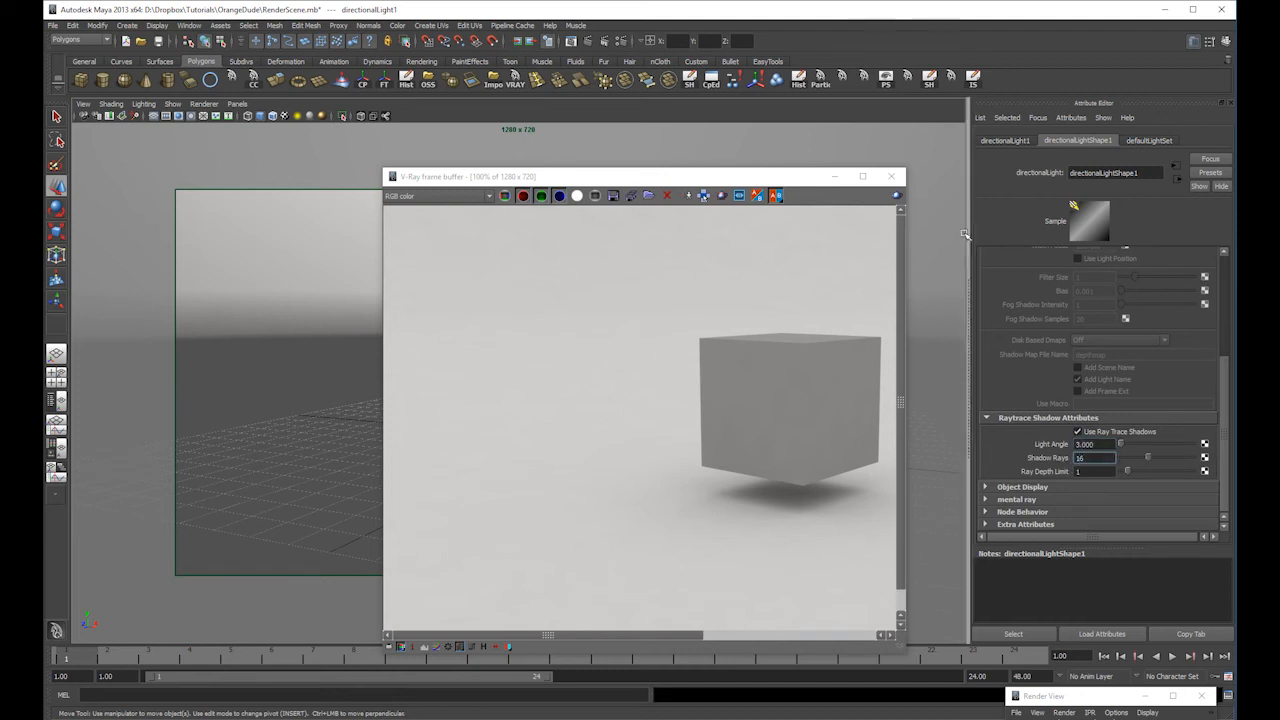
- Tilt the cube and render it with the new light, viewing the whole frame at 50% in the V-Ray frame buffer
{"action": "left_click_drag", "start_coordinate": [249, 313], "coordinate": [331, 206], "text": "alt"}
{"action": "right_click_drag", "start_coordinate": [331, 206], "coordinate": [340, 346], "text": "alt"}
{"action": "left_click_drag", "start_coordinate": [340, 346], "coordinate": [360, 376], "text": "alt"}
{"action": "left_click", "coordinate": [353, 357]}
{"action": "left_click", "coordinate": [896, 195]}
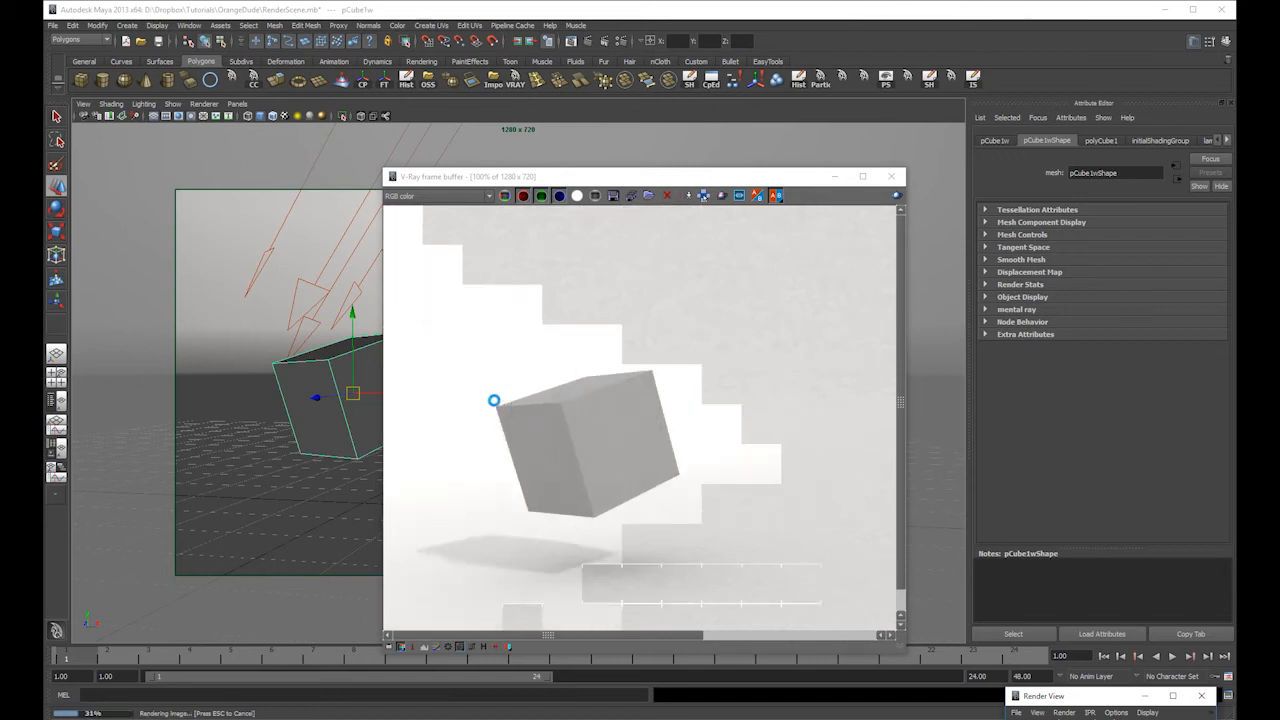
{"action": "scroll", "coordinate": [766, 338], "scroll_direction": "down", "scroll_amount": 2}
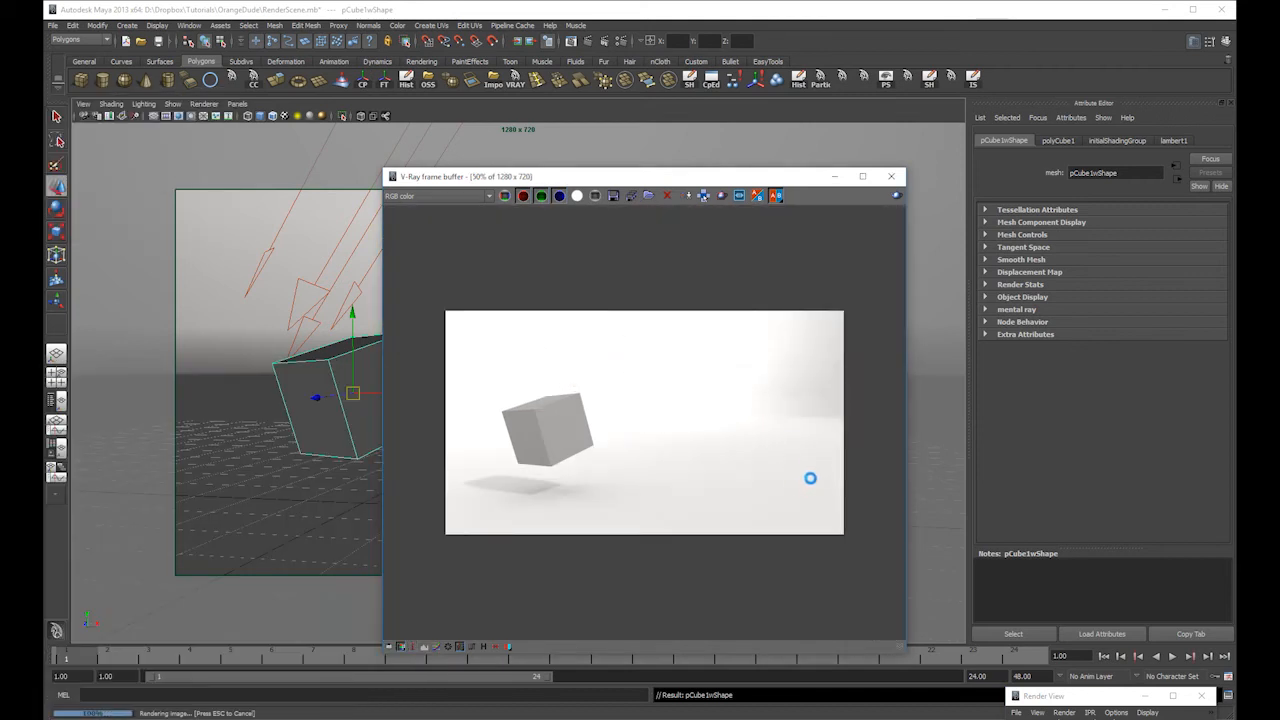
- Smooth the backdrop mesh and delete its construction history
{"action": "left_click", "coordinate": [257, 423]}
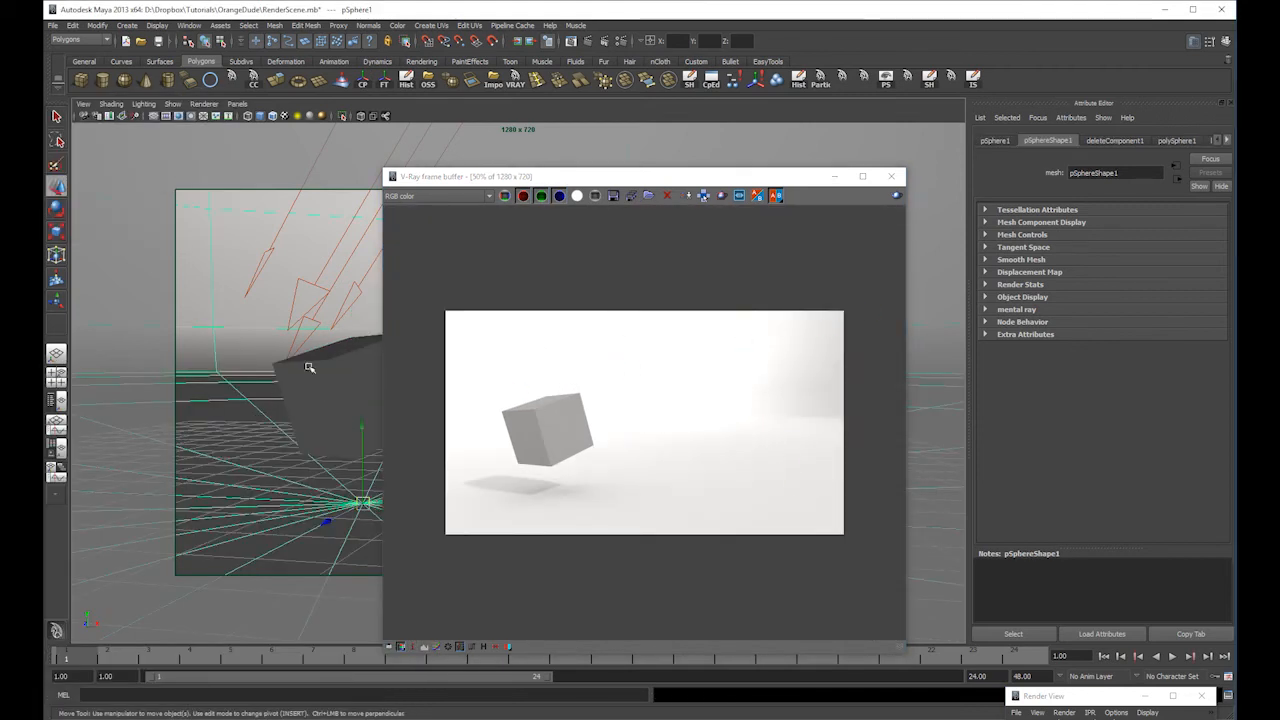
{"action": "left_click", "coordinate": [276, 26]}
{"action": "left_click", "coordinate": [291, 91]}
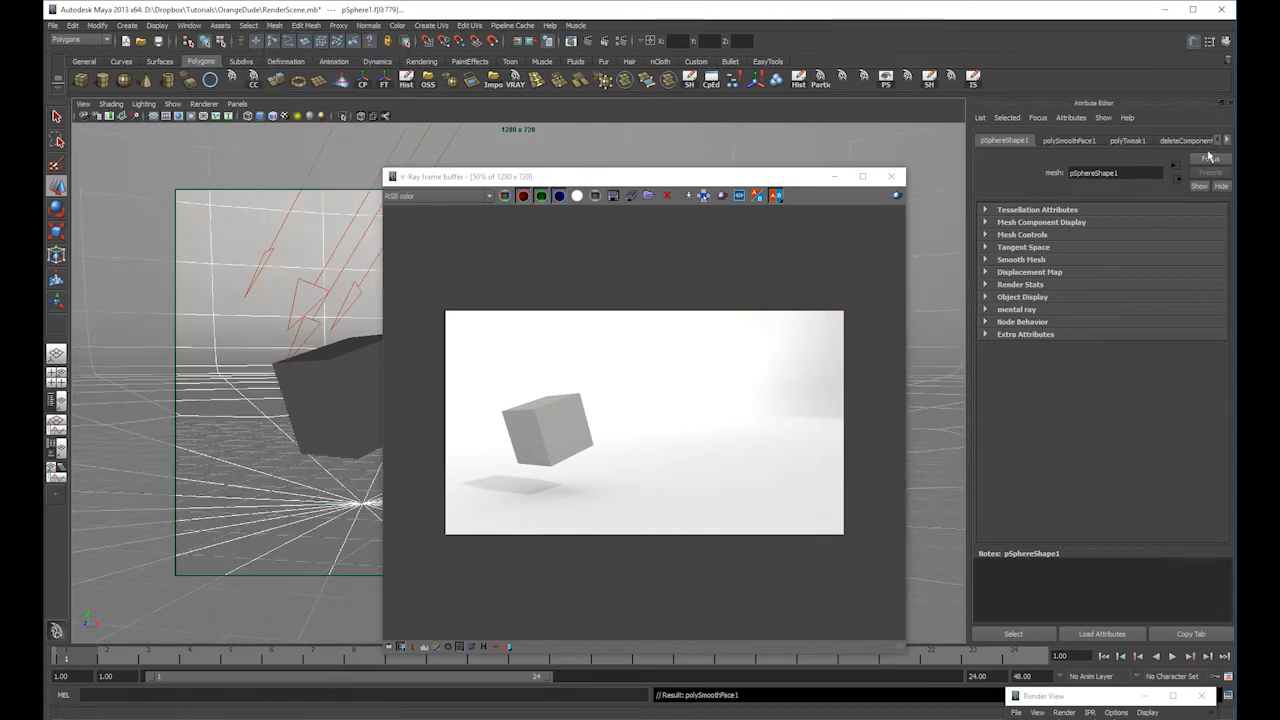
{"action": "left_click", "coordinate": [73, 25]}
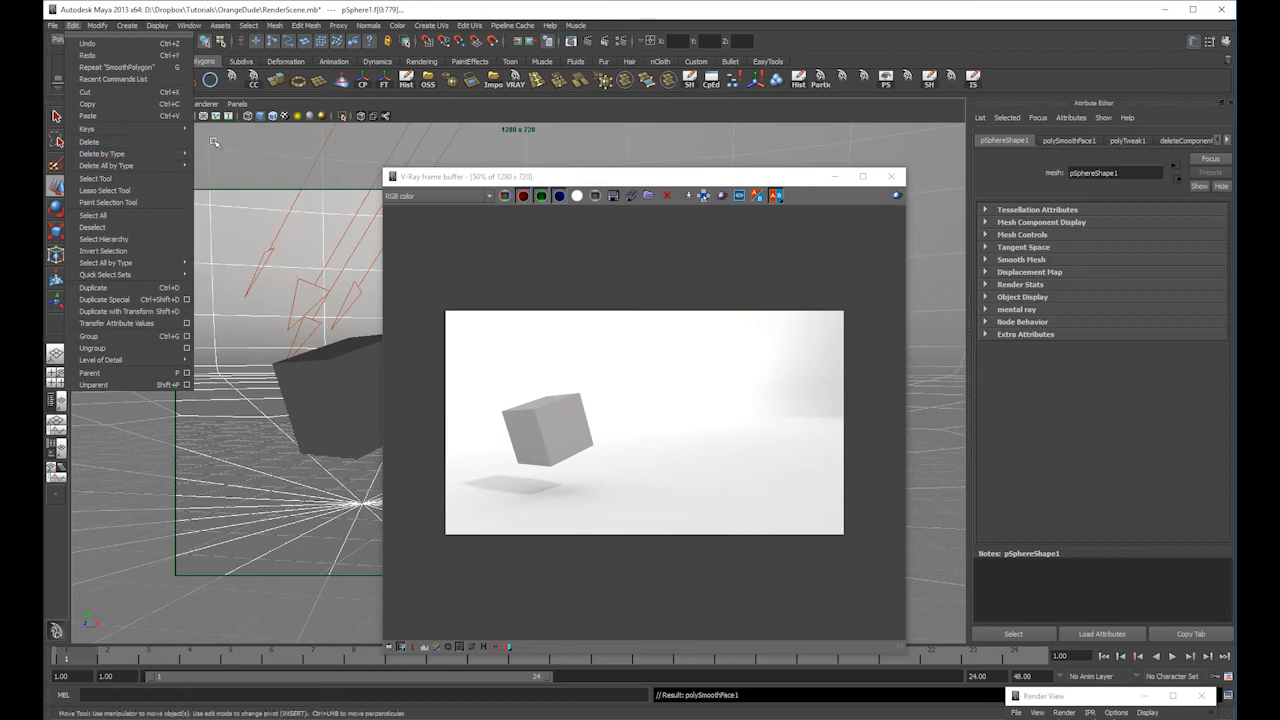
{"action": "mouse_move", "coordinate": [152, 155]}
{"action": "left_click", "coordinate": [218, 160]}
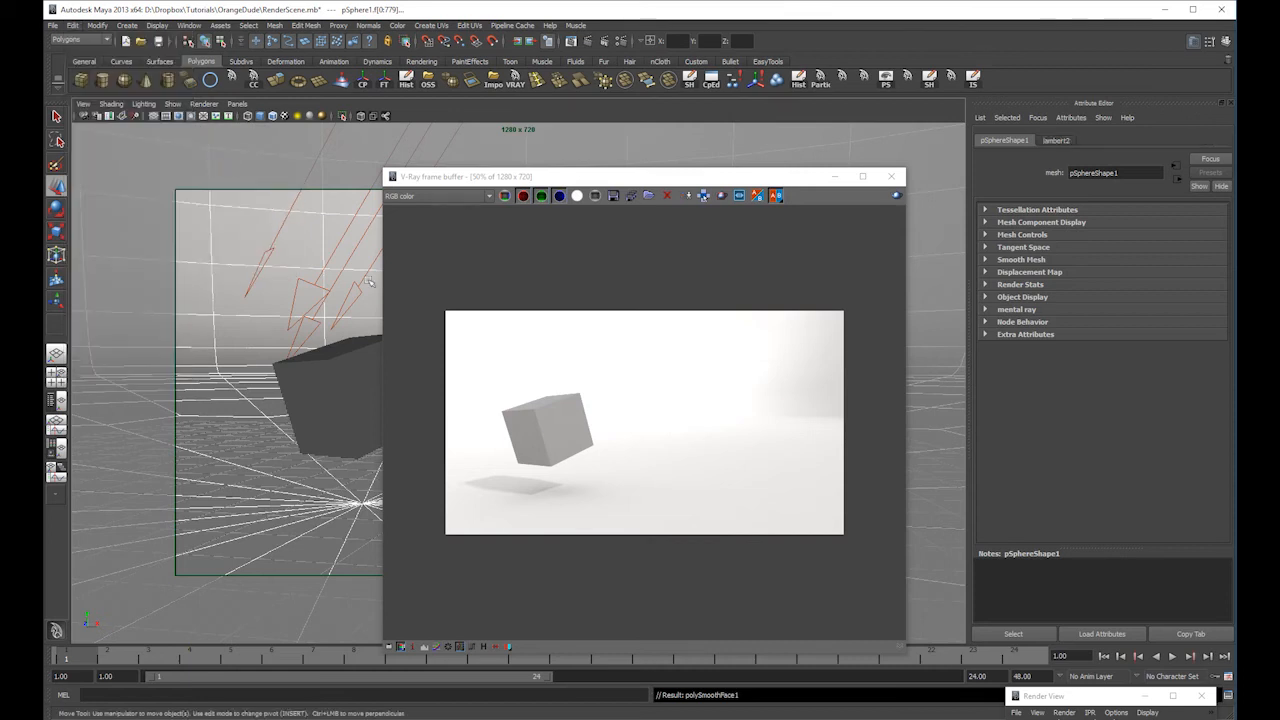
- Move the directional light sideways away from the scene's centre and delete the test cube
{"action": "left_click", "coordinate": [345, 264]}
{"action": "left_click_drag", "start_coordinate": [361, 210], "coordinate": [817, 185]}
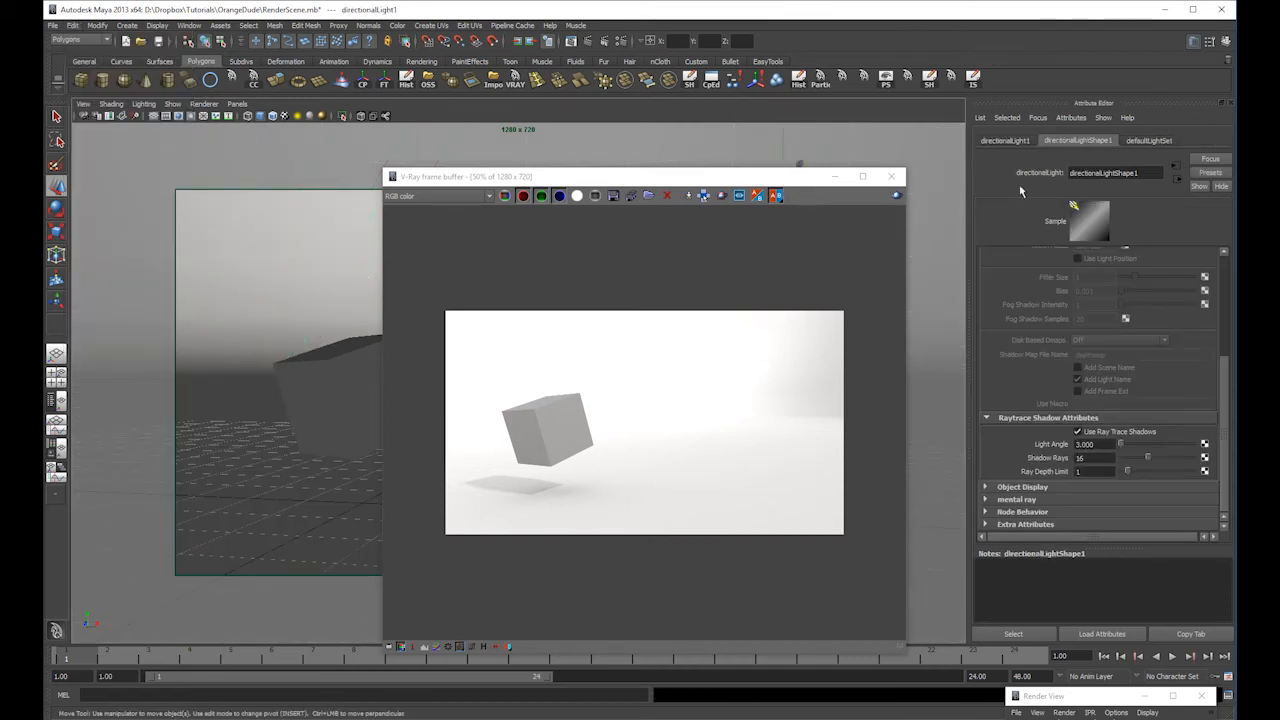
{"action": "left_click", "coordinate": [342, 381]}
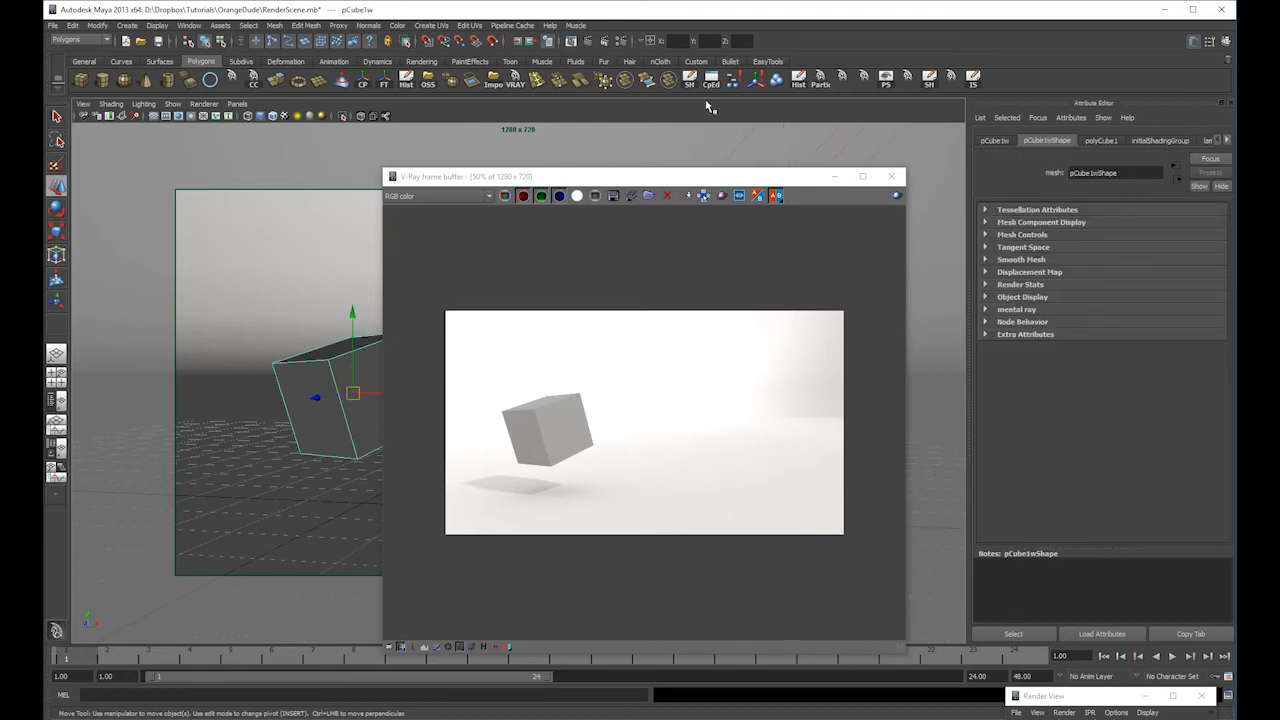
{"action": "key", "text": "Delete"}
- Shrink the frame buffer and move it aside, and reference OrangeDudeRig_001.mb into the scene, framing the whole character
{"action": "left_click_drag", "start_coordinate": [906, 167], "coordinate": [829, 320]}
{"action": "left_click_drag", "start_coordinate": [665, 329], "coordinate": [1008, 181]}
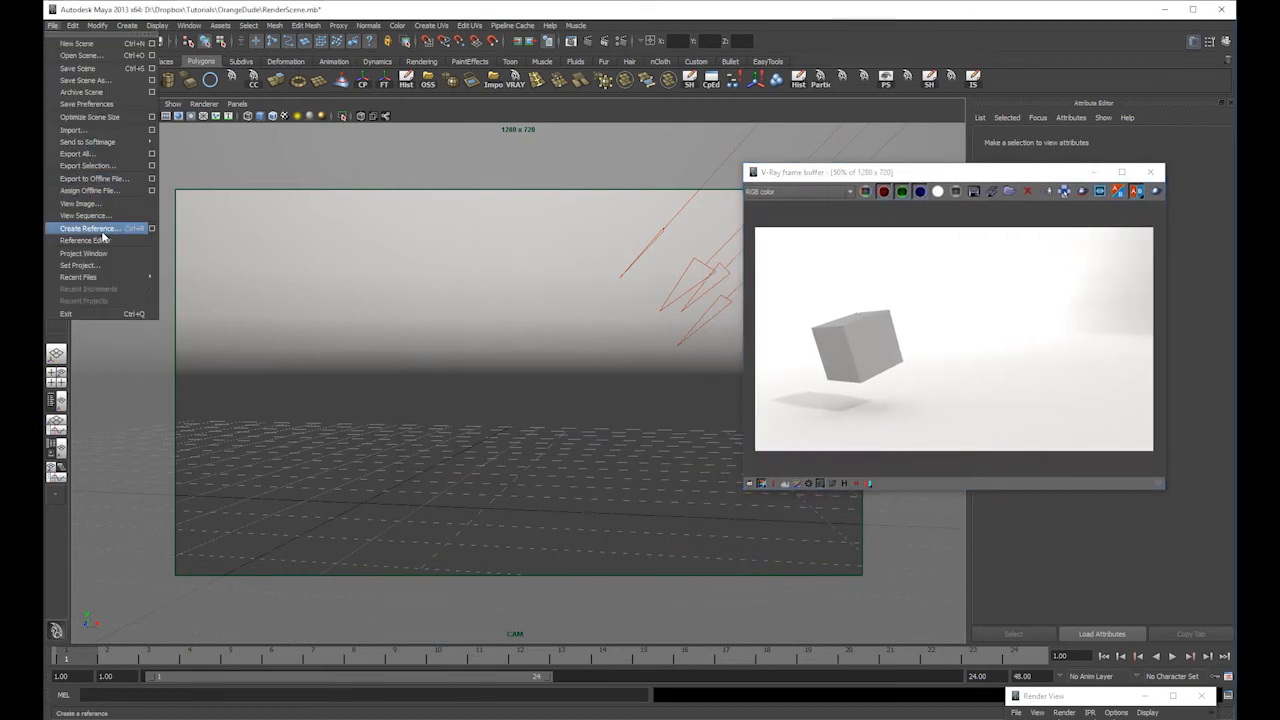
{"action": "left_click", "coordinate": [134, 234]}
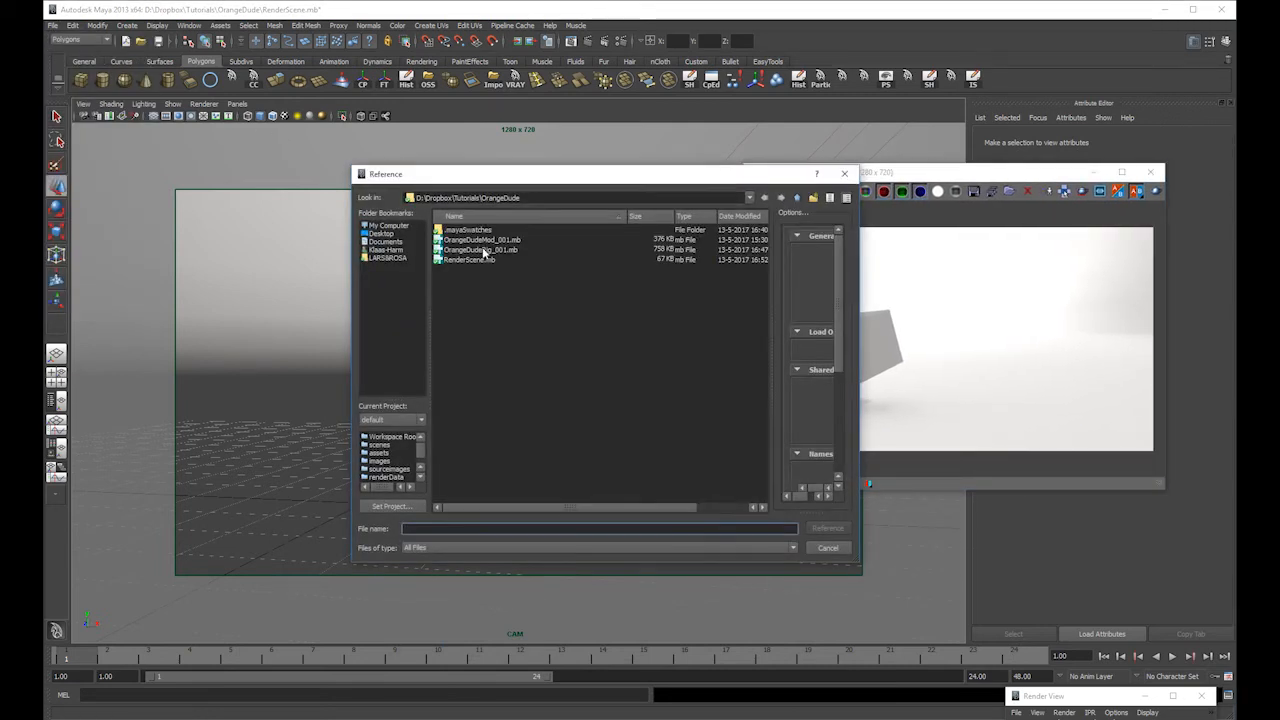
{"action": "left_click", "coordinate": [488, 250]}
{"action": "left_click", "coordinate": [828, 528]}
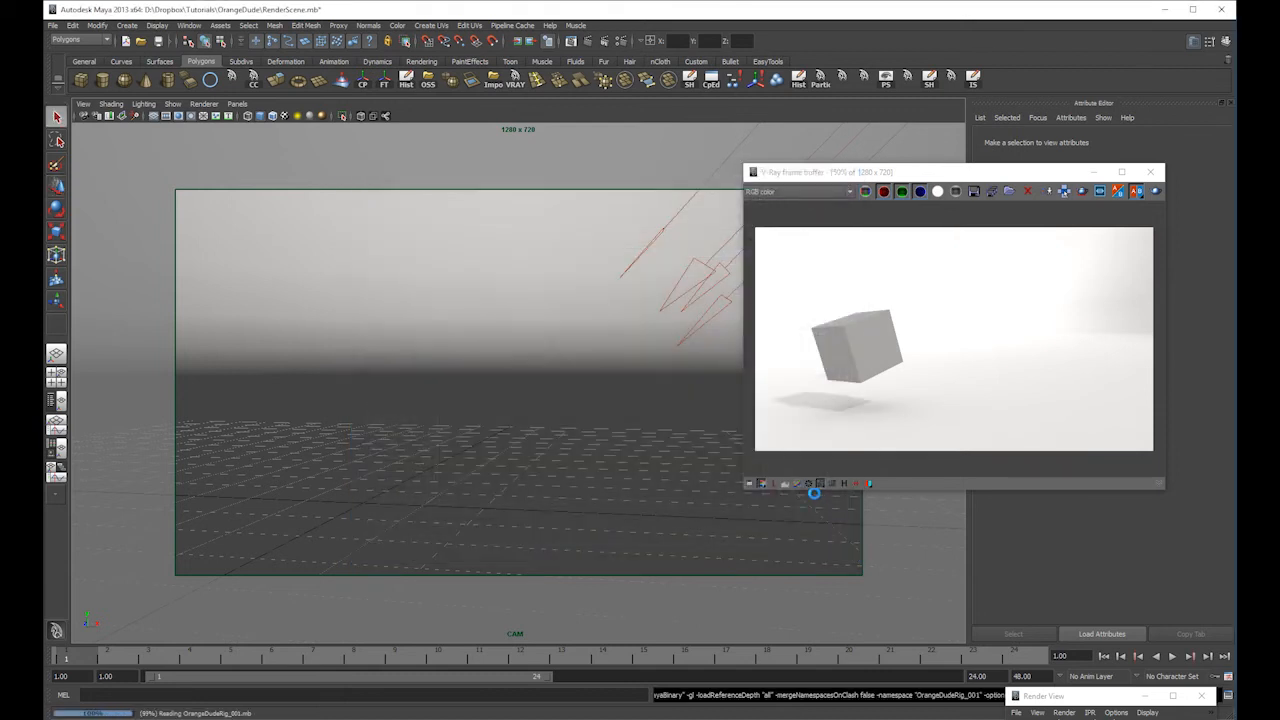
{"action": "right_click_drag", "start_coordinate": [513, 398], "coordinate": [598, 425], "text": "alt"}
{"action": "left_click", "coordinate": [588, 410]}
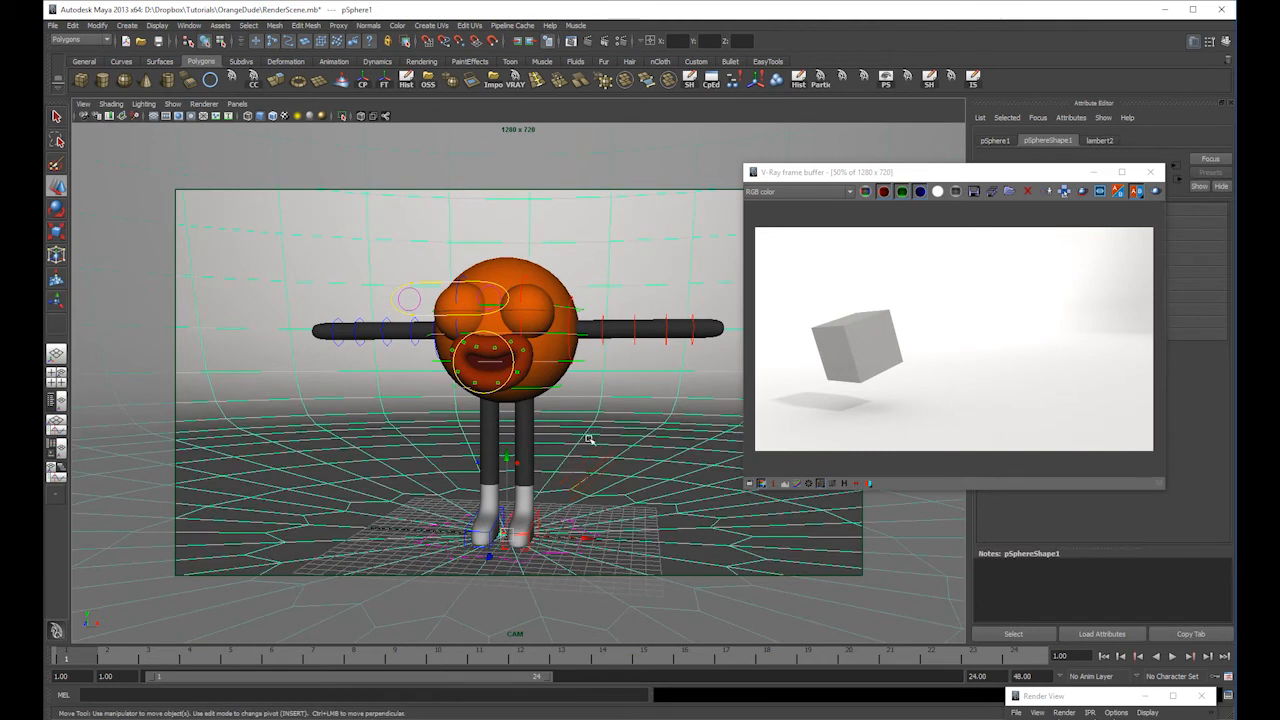
- Scale the backdrop up around the character to about 329 in X and Z and 531 in Y
{"action": "key", "text": "r"}
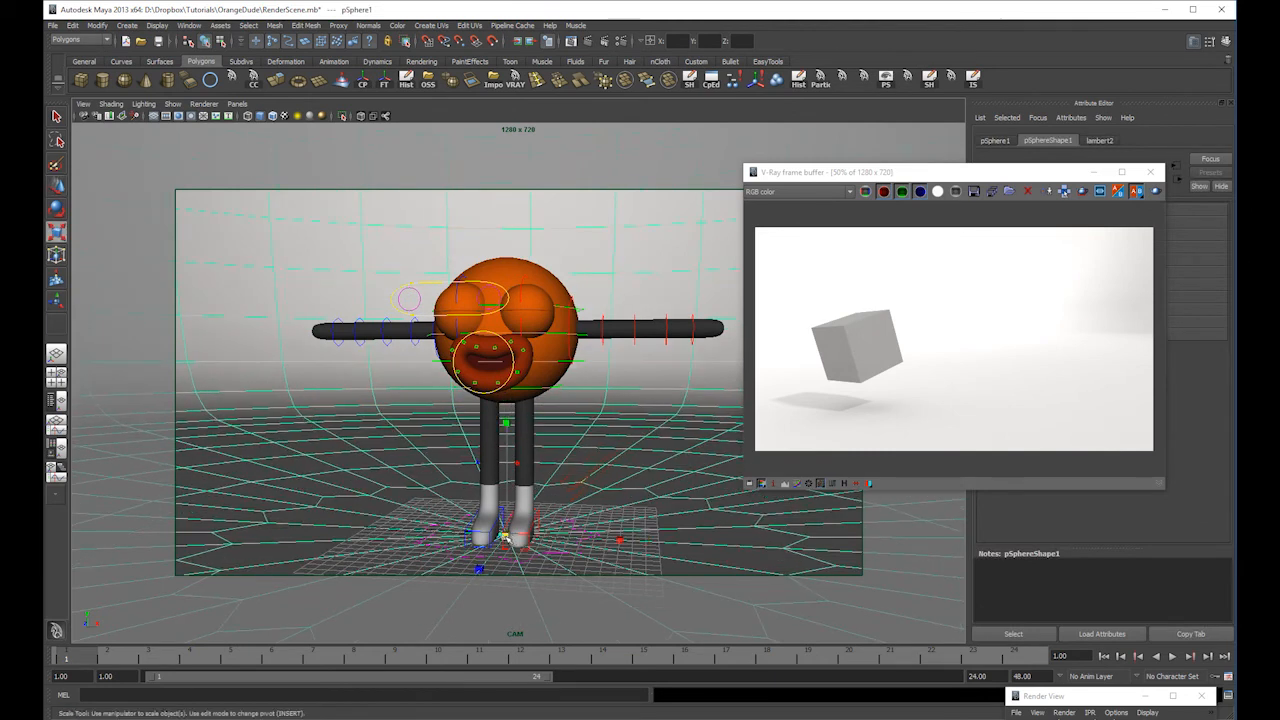
{"action": "left_click_drag", "start_coordinate": [506, 536], "coordinate": [522, 536]}
{"action": "left_click_drag", "start_coordinate": [509, 423], "coordinate": [512, 382]}
{"action": "mouse_move", "coordinate": [509, 534]}
{"action": "left_mouse_down"}
{"action": "mouse_move", "coordinate": [611, 514]}
{"action": "mouse_move", "coordinate": [514, 534]}
{"action": "left_mouse_up"}
{"action": "middle_click_drag", "start_coordinate": [534, 437], "coordinate": [555, 388], "text": "alt"}
- Move the directional light up above the character's outstretched left arm, beside its head
{"action": "left_click", "coordinate": [622, 416]}
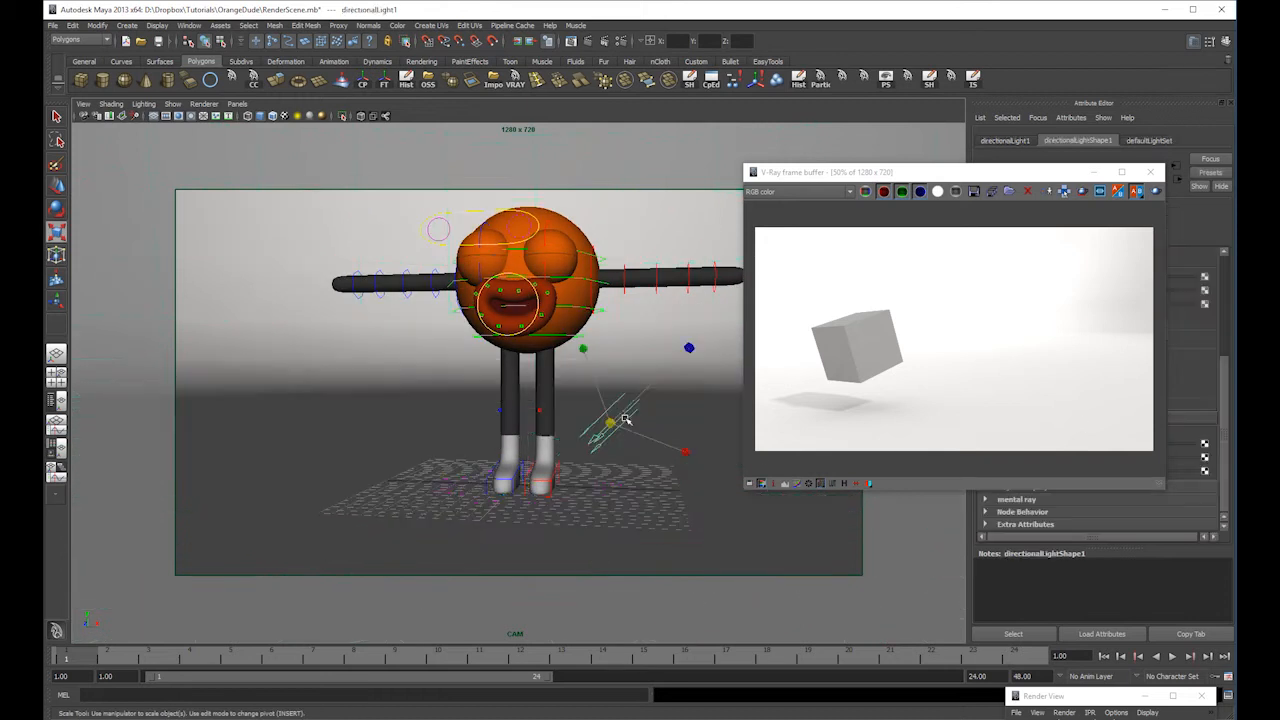
{"action": "left_click_drag", "start_coordinate": [609, 423], "coordinate": [659, 402]}
{"action": "middle_click_drag", "start_coordinate": [659, 402], "coordinate": [636, 490], "text": "alt"}
{"action": "key", "text": "w"}
{"action": "left_click_drag", "start_coordinate": [586, 511], "coordinate": [520, 268]}
{"action": "key", "text": "r"}
{"action": "key", "text": "w"}
{"action": "left_click_drag", "start_coordinate": [639, 214], "coordinate": [632, 265]}
{"action": "middle_click_drag", "start_coordinate": [632, 318], "coordinate": [626, 288], "text": "alt"}
{"action": "right_click_drag", "start_coordinate": [570, 312], "coordinate": [514, 335], "text": "alt"}
{"action": "middle_click_drag", "start_coordinate": [534, 319], "coordinate": [546, 314], "text": "alt"}
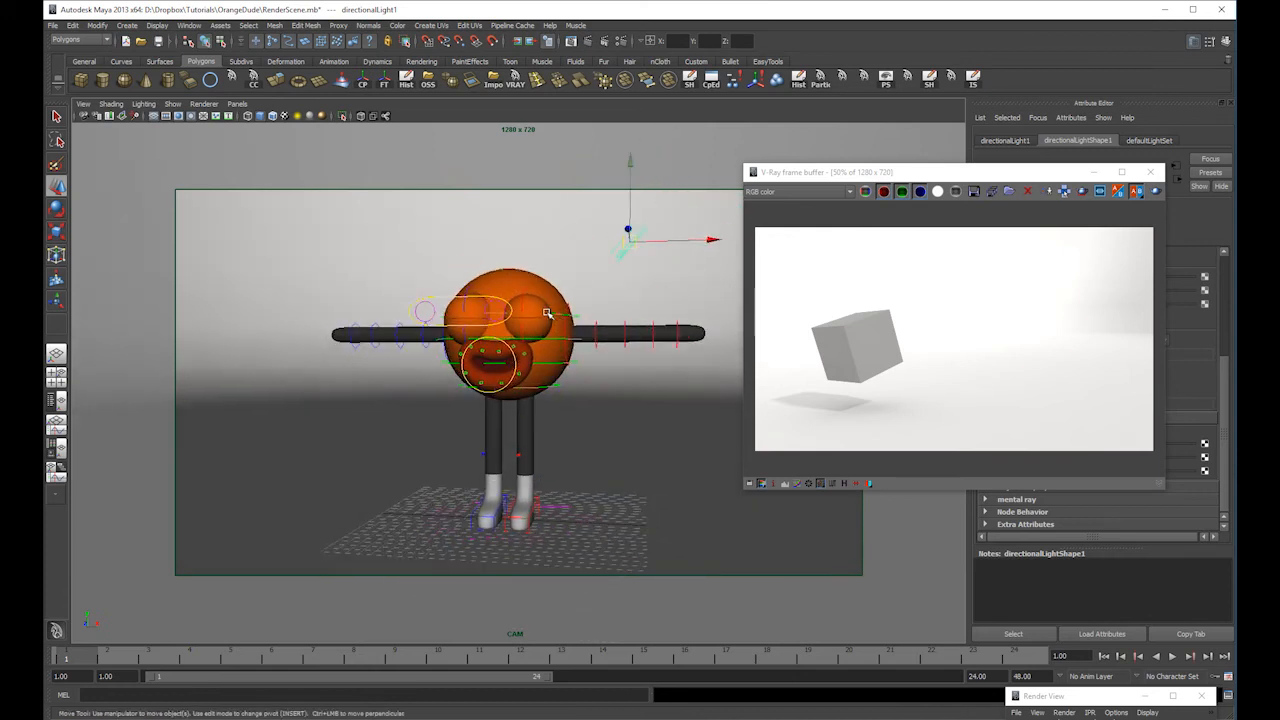
- Put the backdrop on a new display layer named BG and set the layer to reference
{"action": "left_click", "coordinate": [531, 279]}
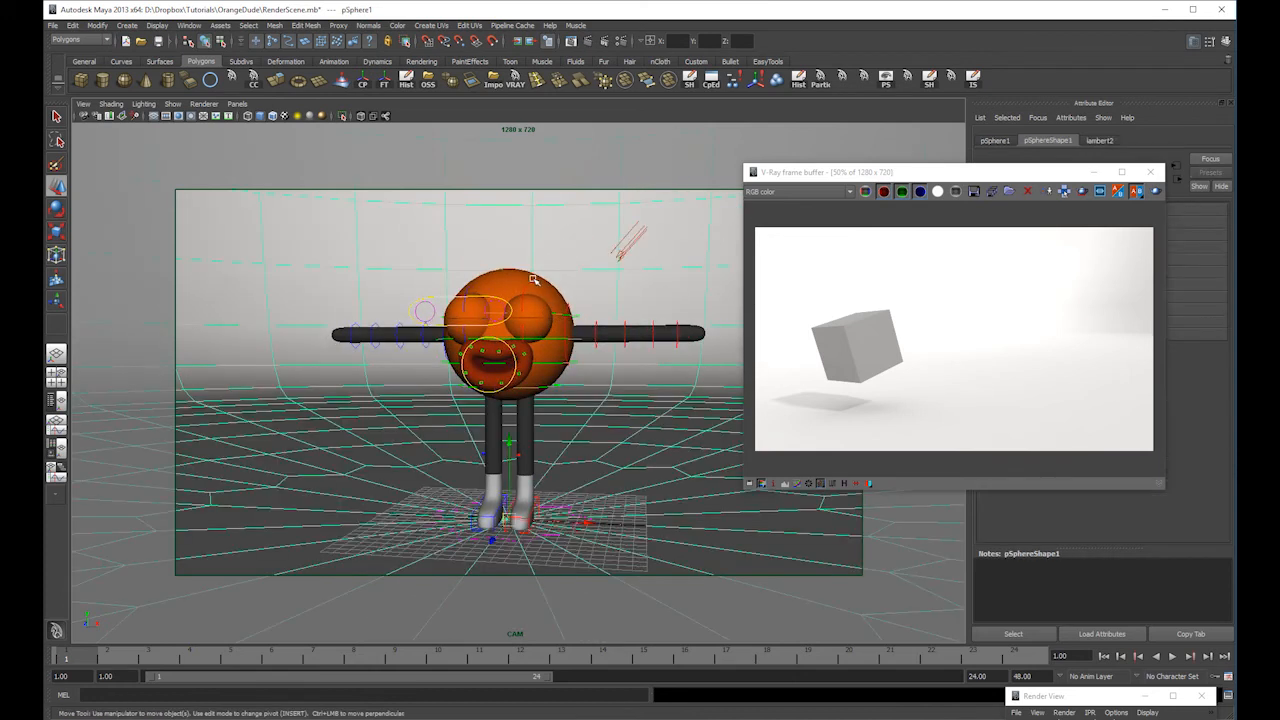
{"action": "left_click", "coordinate": [617, 301]}
{"action": "left_click", "coordinate": [644, 437]}
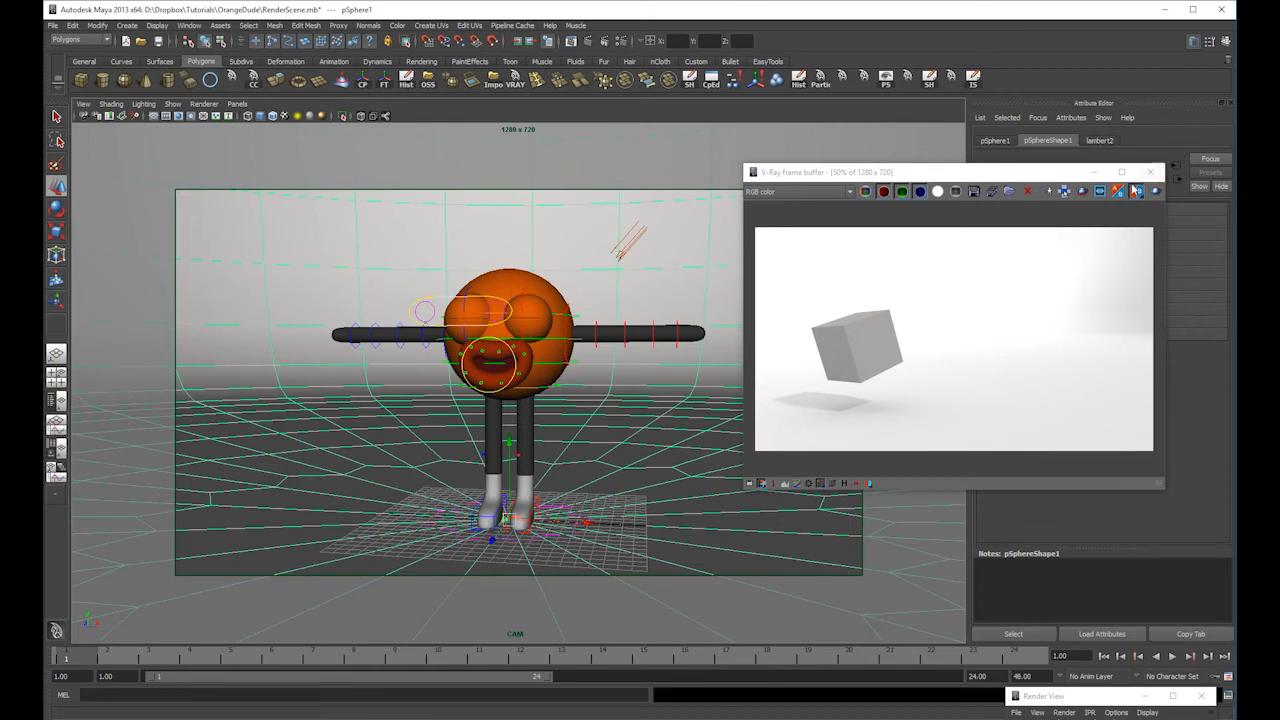
{"action": "left_click_drag", "start_coordinate": [1044, 178], "coordinate": [961, 174]}
{"action": "left_click", "coordinate": [1226, 44]}
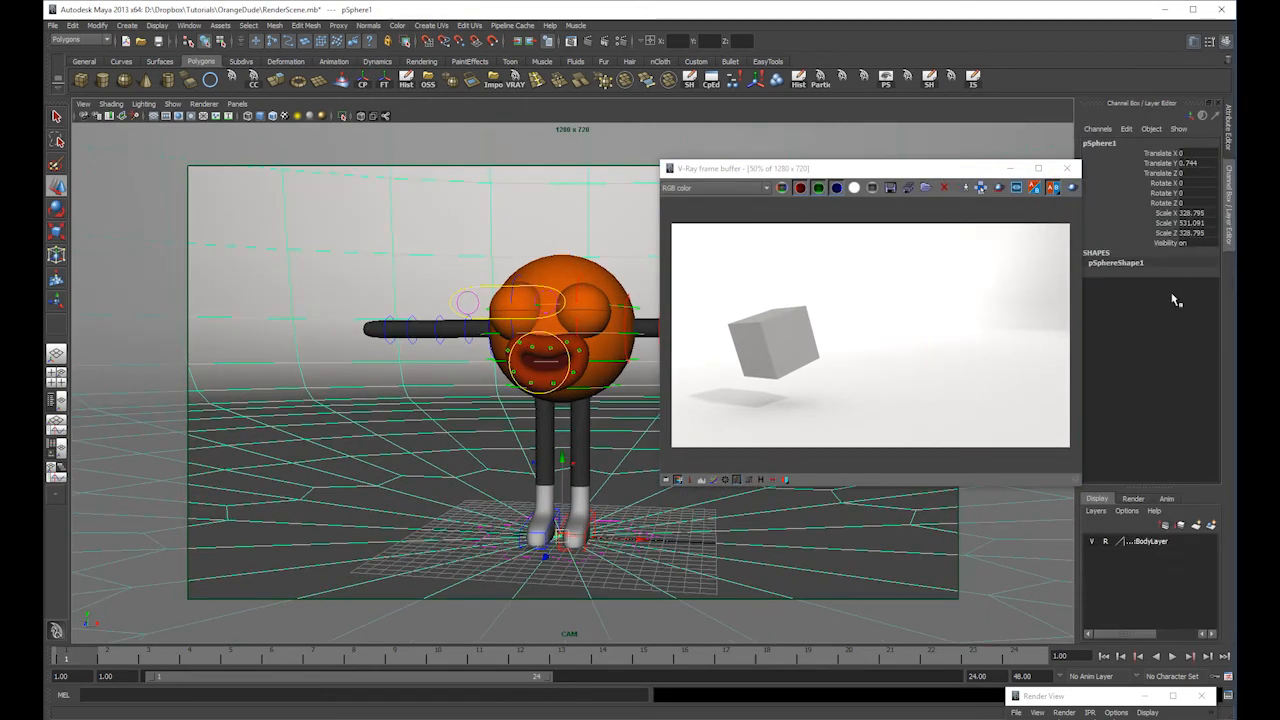
{"action": "left_click", "coordinate": [1213, 527]}
{"action": "double_click", "coordinate": [1138, 541]}
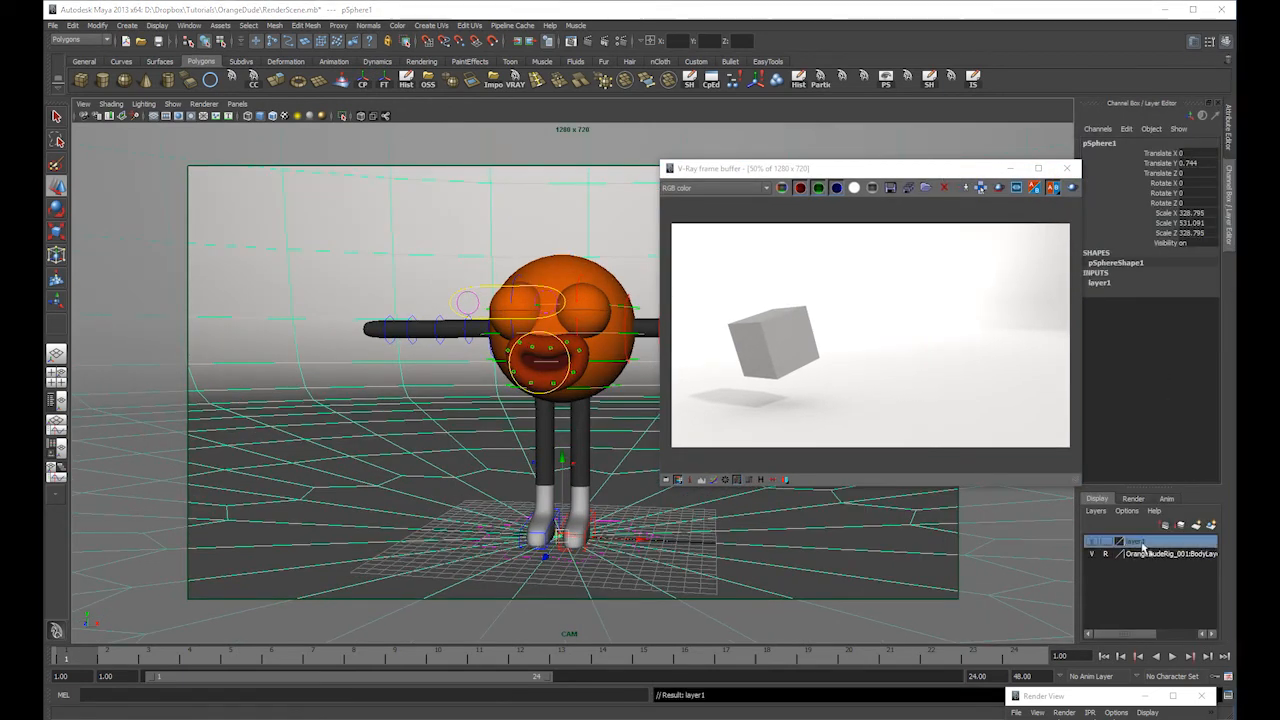
{"action": "double_click", "coordinate": [517, 269]}
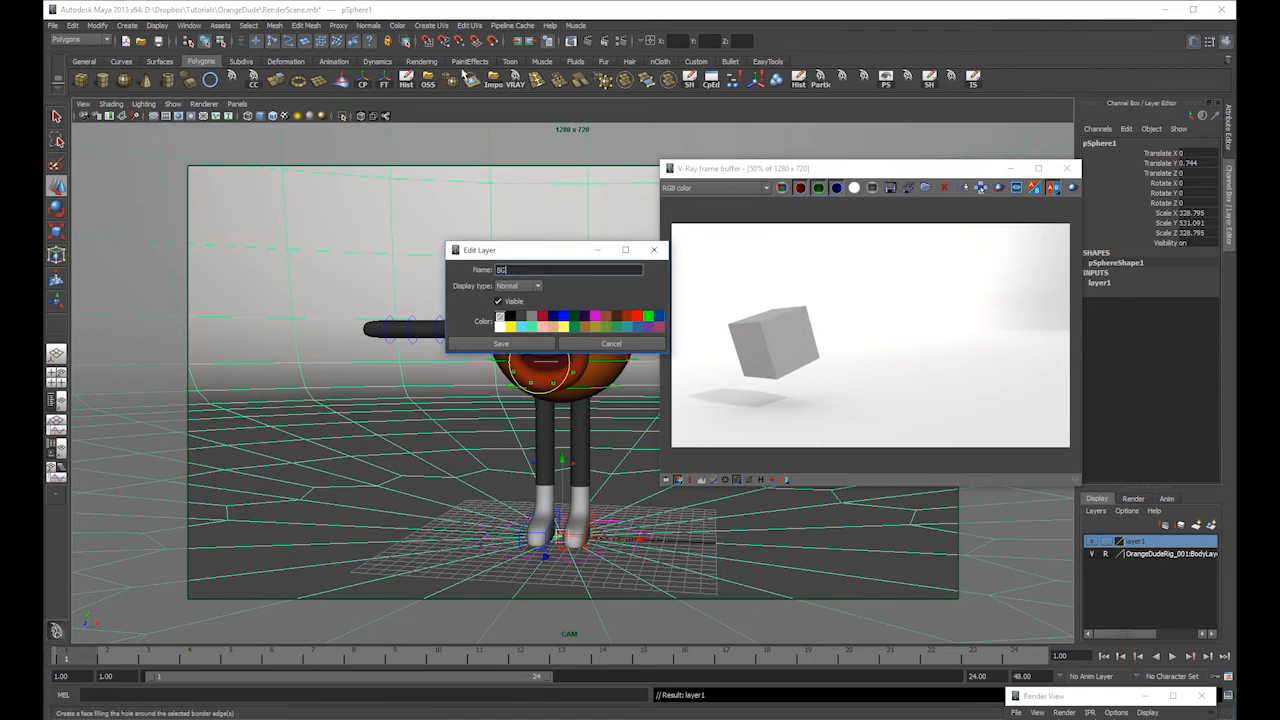
{"action": "key", "text": "Return"}
{"action": "left_click", "coordinate": [1105, 541]}
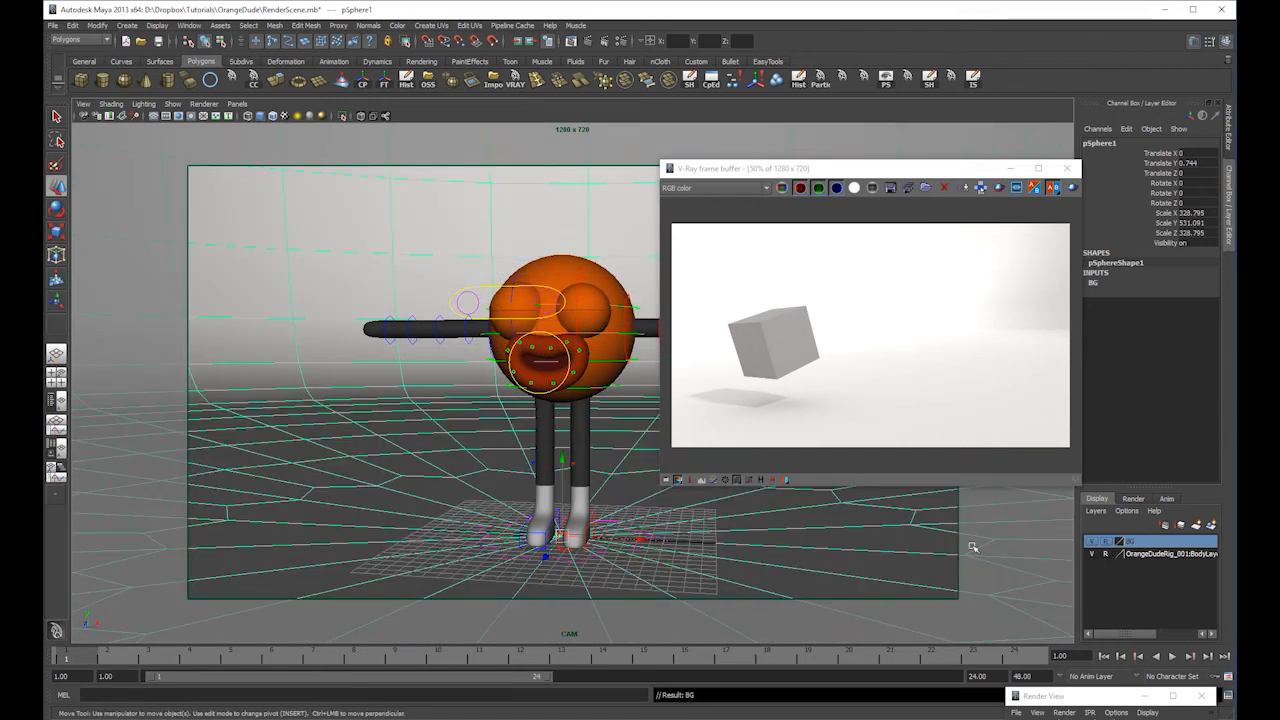
- Select the OrangeDude_mod group in the Outliner and apply a single VRayDisplacement node to it
{"action": "left_click", "coordinate": [56, 400]}
{"action": "middle_click_drag", "start_coordinate": [503, 223], "coordinate": [326, 334], "text": "alt"}
{"action": "left_click_drag", "start_coordinate": [326, 334], "coordinate": [510, 291], "text": "alt"}
{"action": "middle_click_drag", "start_coordinate": [573, 259], "coordinate": [598, 242], "text": "alt"}
{"action": "left_click_drag", "start_coordinate": [598, 242], "coordinate": [210, 237], "text": "alt"}
{"action": "left_click", "coordinate": [143, 220]}
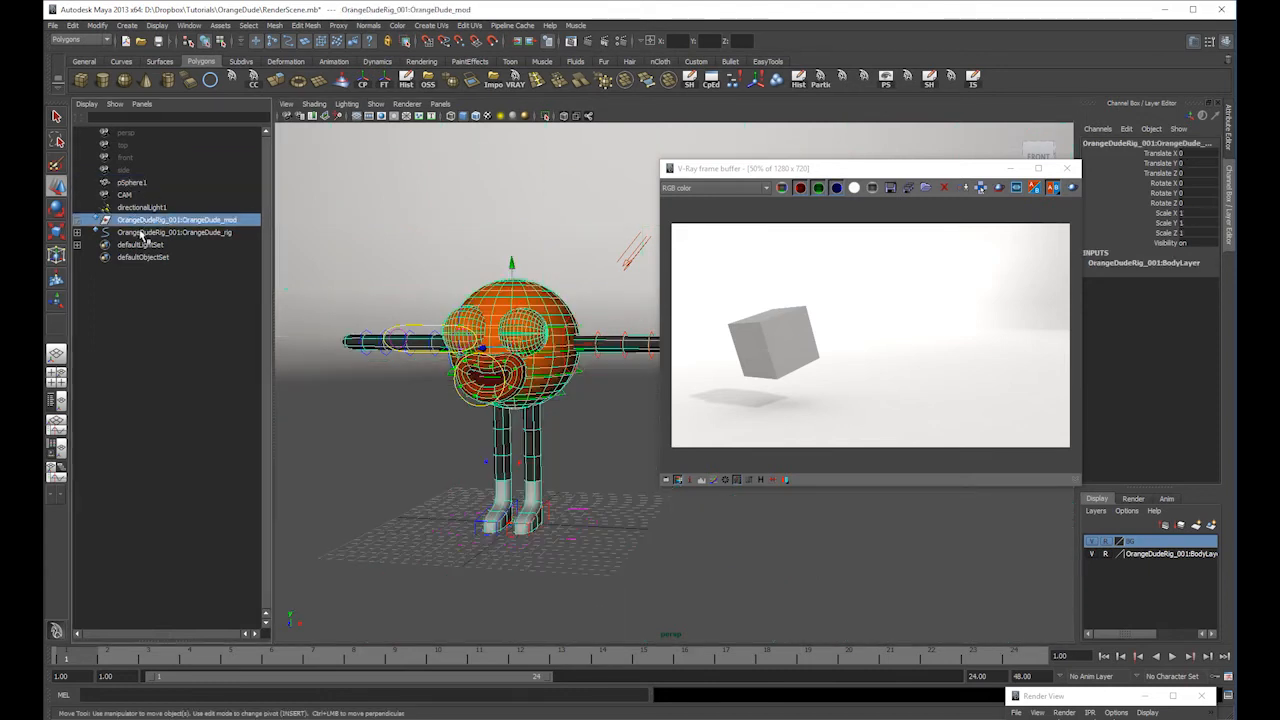
{"action": "left_click", "coordinate": [127, 25]}
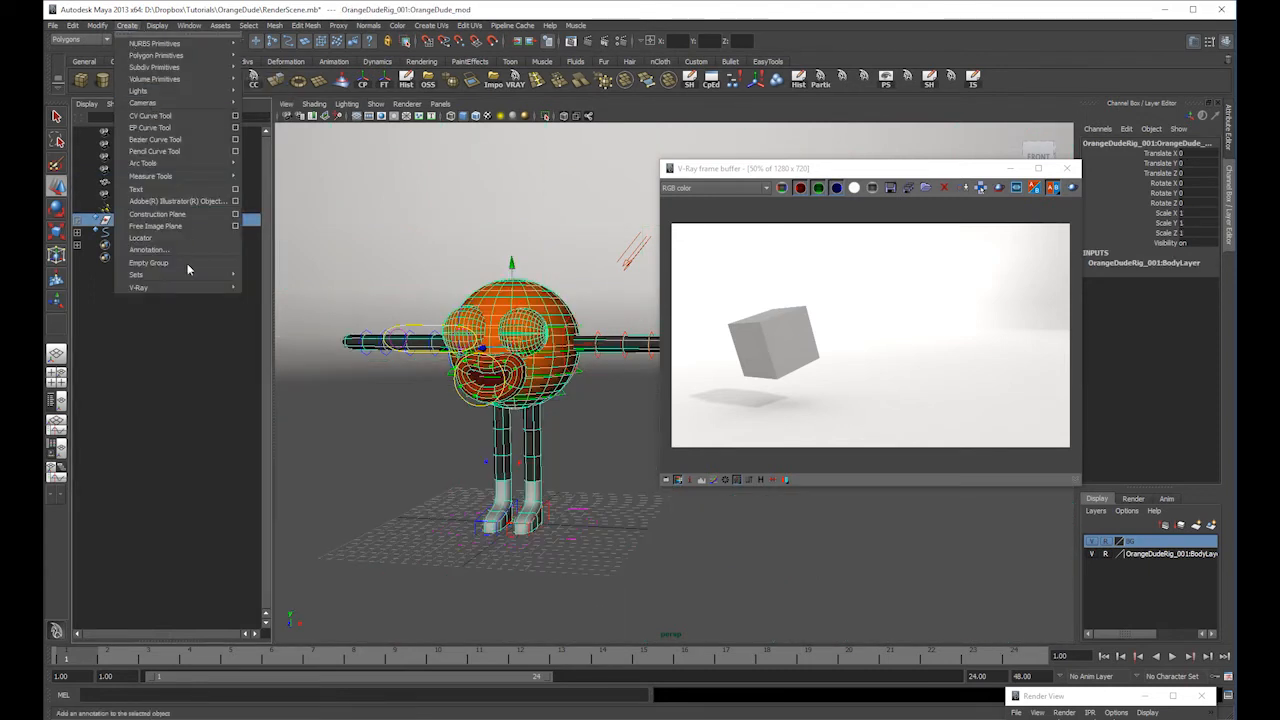
{"action": "mouse_move", "coordinate": [195, 288]}
{"action": "mouse_move", "coordinate": [323, 419]}
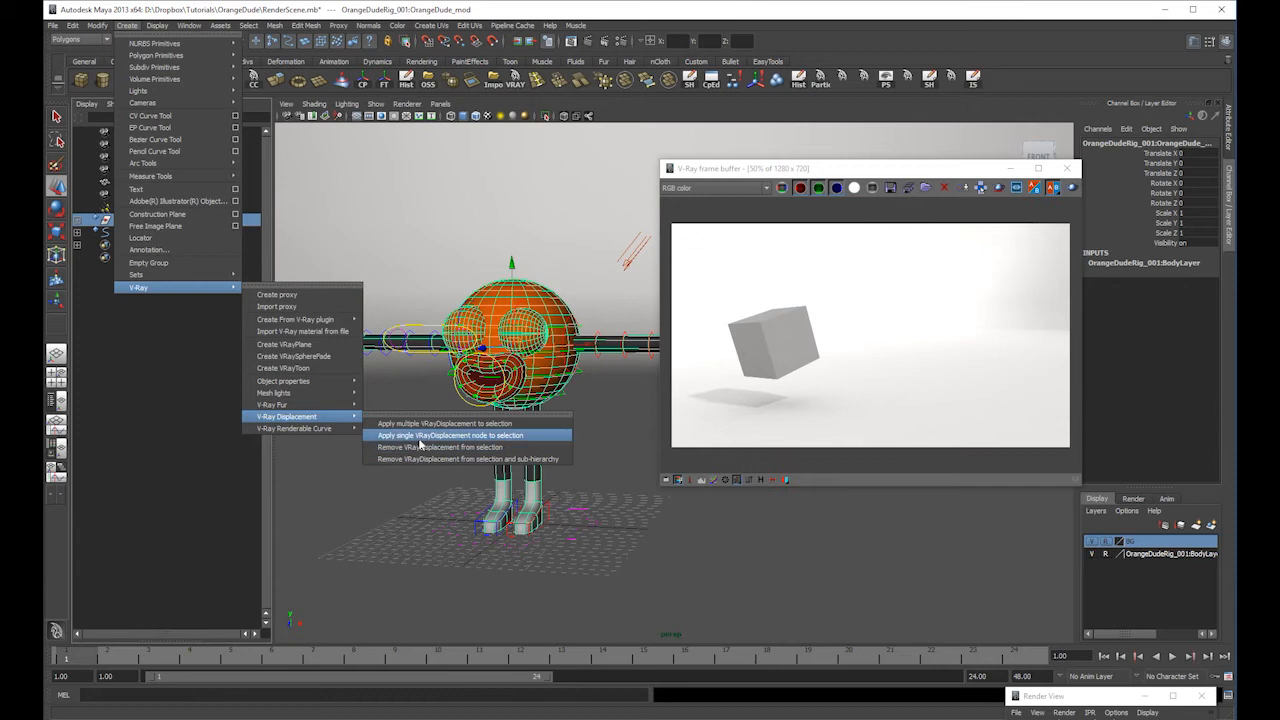
{"action": "left_click", "coordinate": [425, 435]}
- Add the V-Ray Subdivision and the Subdivision and Displacement Quality attributes to the vrayDisplacement node
{"action": "left_click", "coordinate": [148, 270]}
{"action": "left_click_drag", "start_coordinate": [1044, 172], "coordinate": [933, 168]}
{"action": "left_click", "coordinate": [1228, 128]}
{"action": "left_click", "coordinate": [1058, 117]}
{"action": "mouse_move", "coordinate": [1063, 164]}
{"action": "left_click", "coordinate": [1118, 165]}
{"action": "left_click", "coordinate": [1058, 117]}
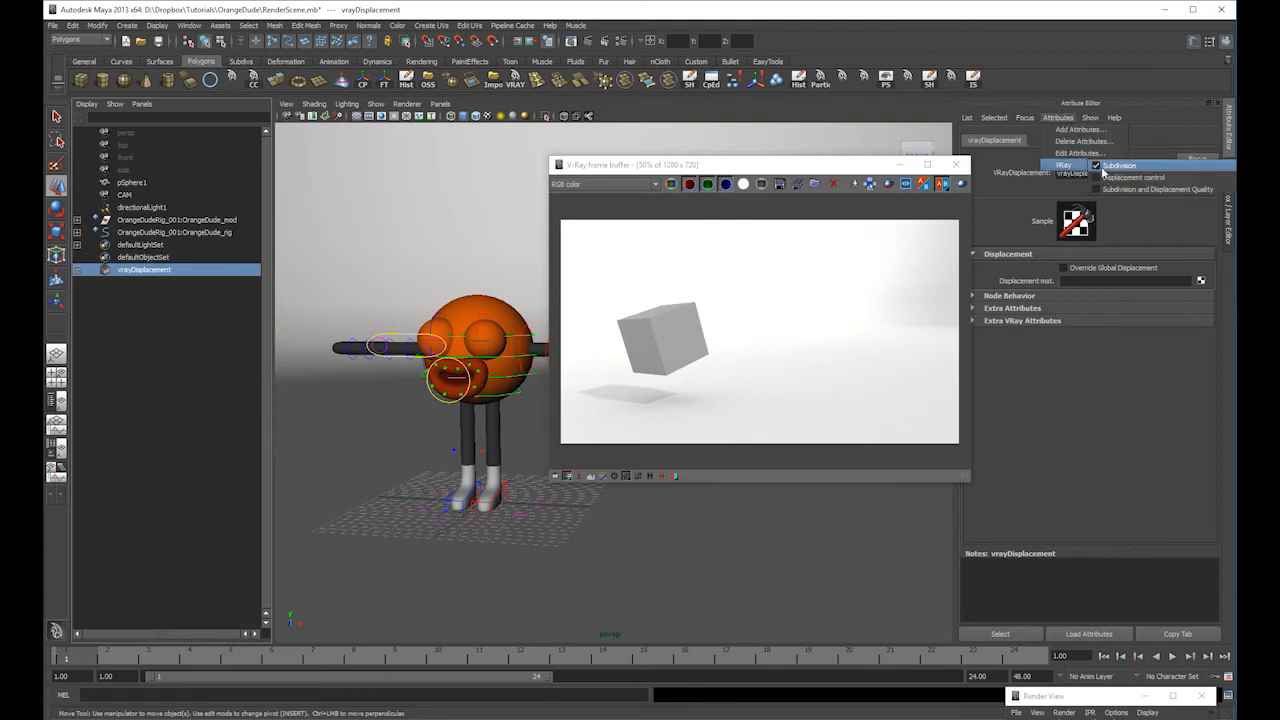
{"action": "left_click", "coordinate": [1157, 189]}
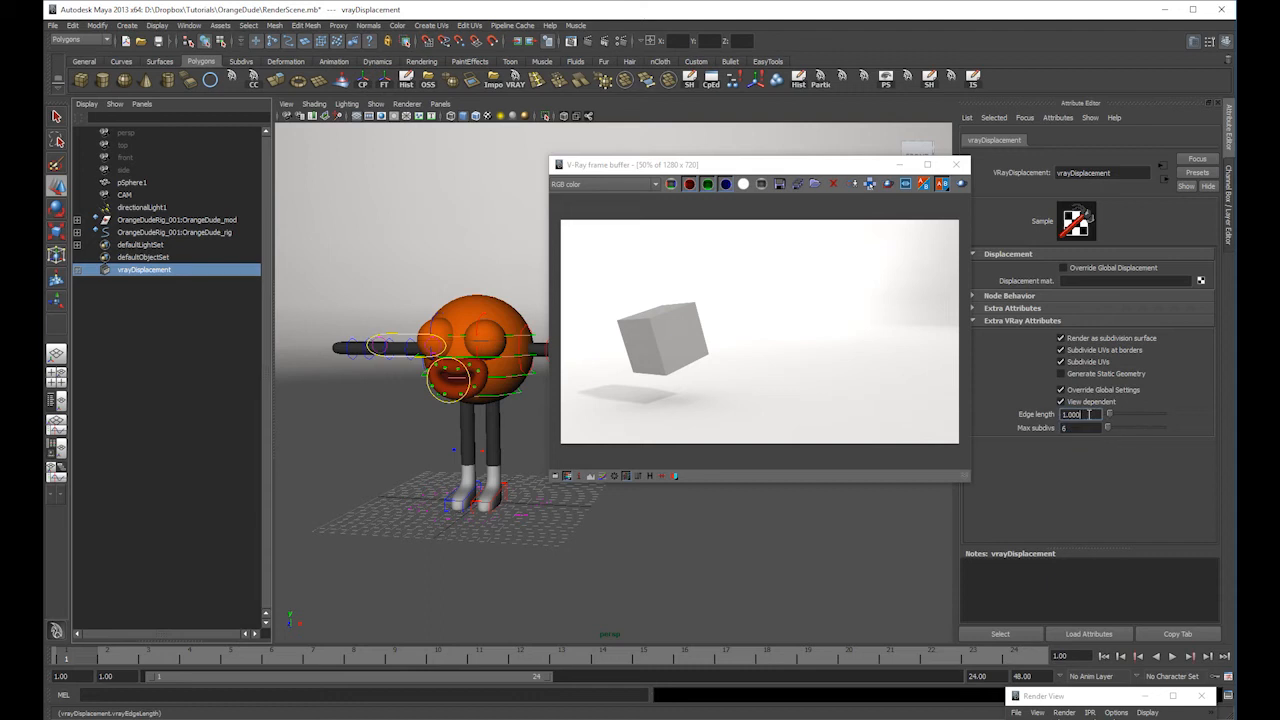
- Look through the CAM camera, move the frame buffer clear of the character and render the frame
{"action": "left_click", "coordinate": [385, 116]}
{"action": "left_click", "coordinate": [440, 104]}
{"action": "left_click", "coordinate": [549, 116]}
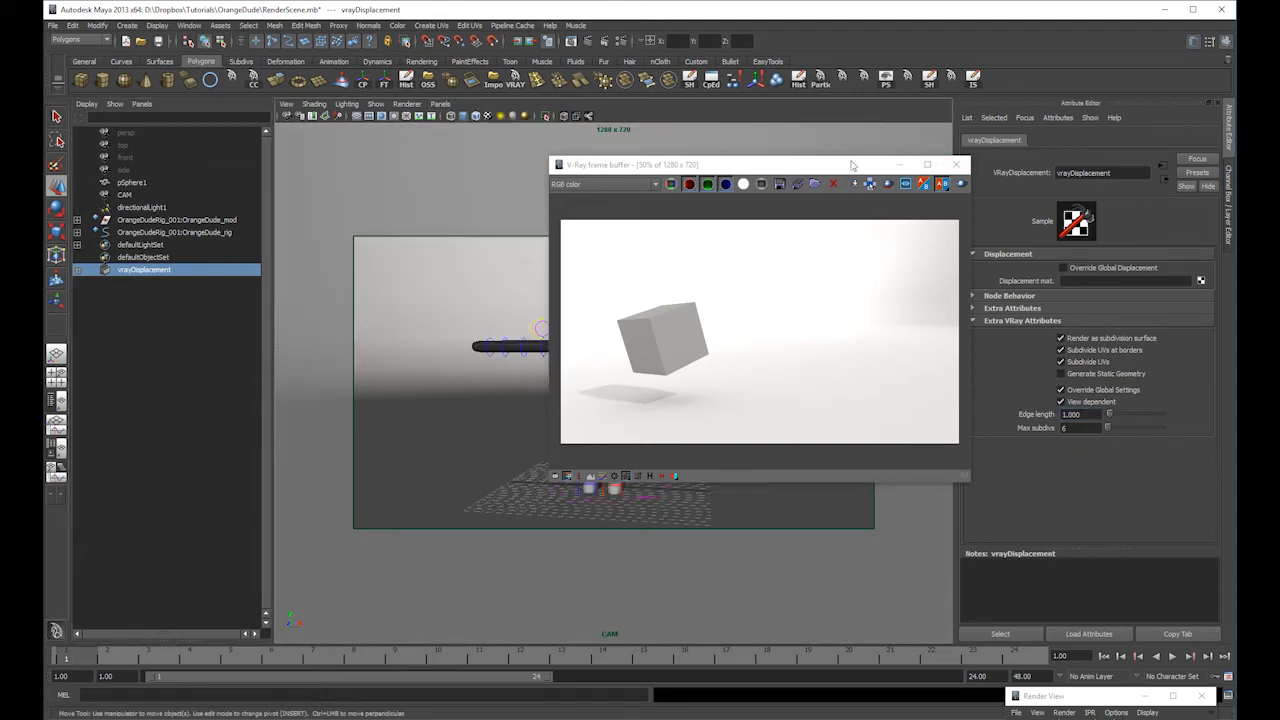
{"action": "left_click_drag", "start_coordinate": [855, 165], "coordinate": [1072, 147]}
{"action": "left_click_drag", "start_coordinate": [633, 353], "coordinate": [648, 374], "text": "alt"}
{"action": "left_click", "coordinate": [1176, 170]}
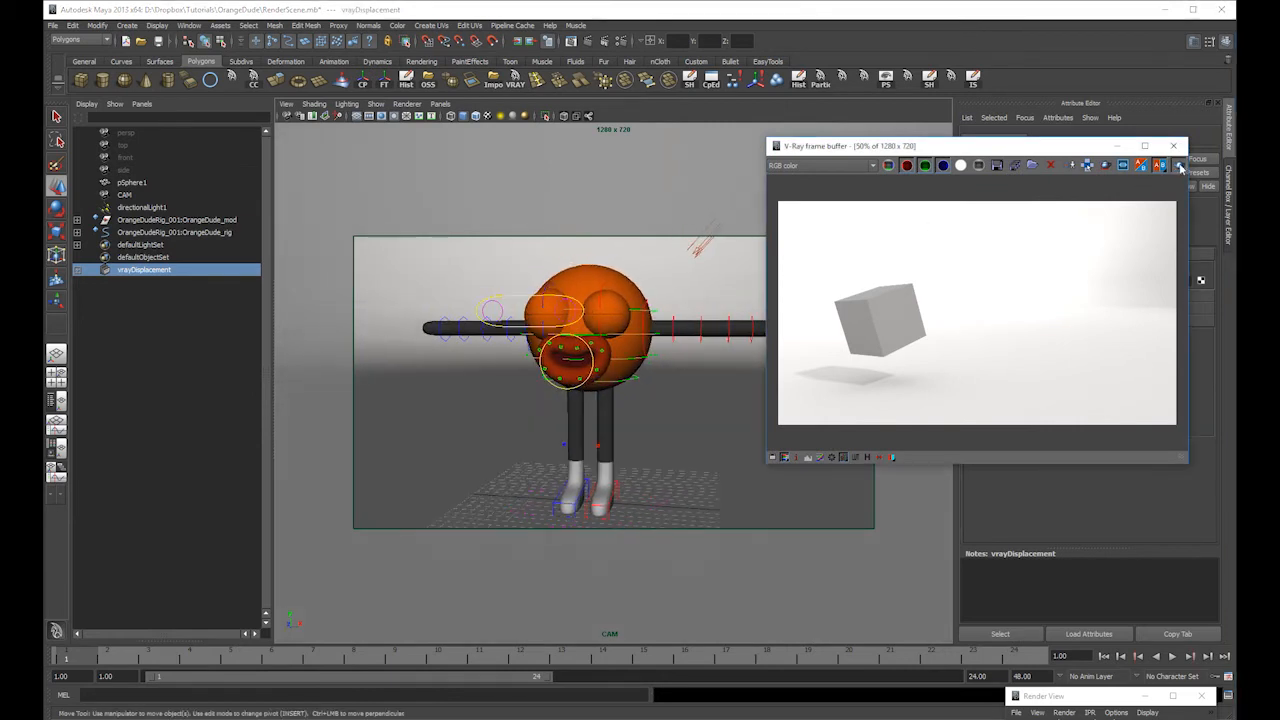
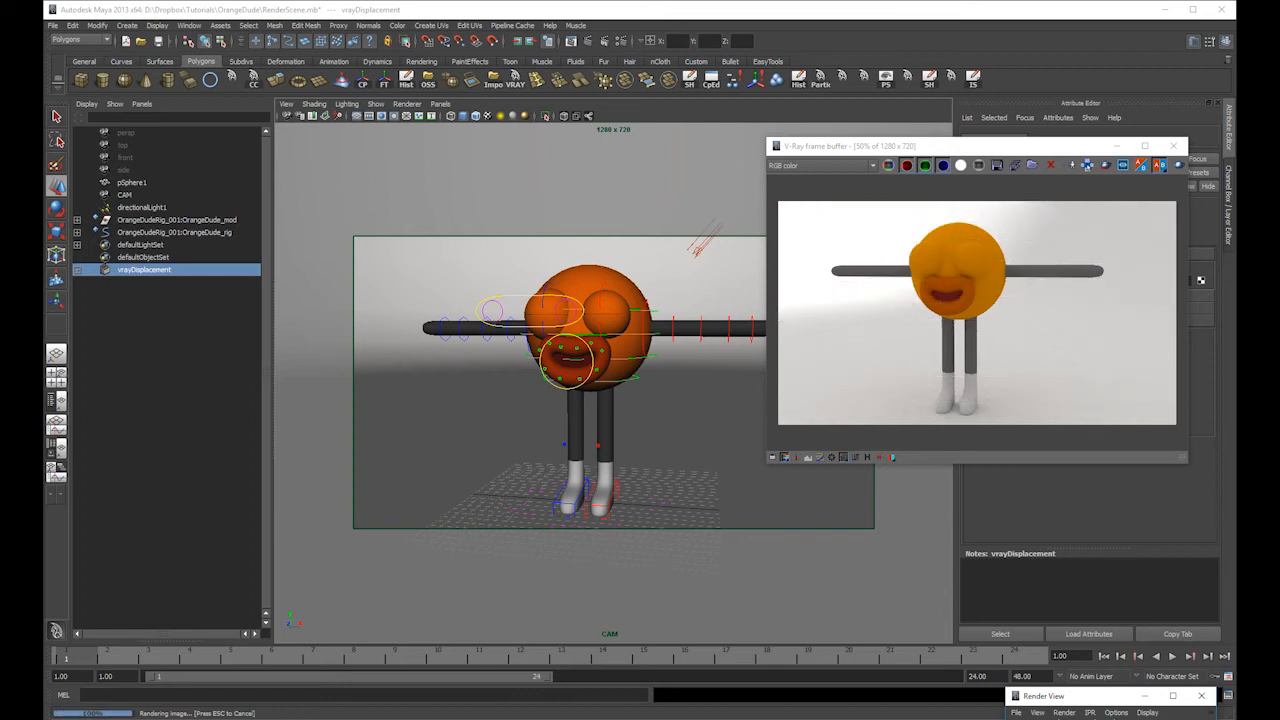
- Enlarge the pSphere1 backdrop further, including its height, and render the character again
{"action": "left_click", "coordinate": [651, 290]}
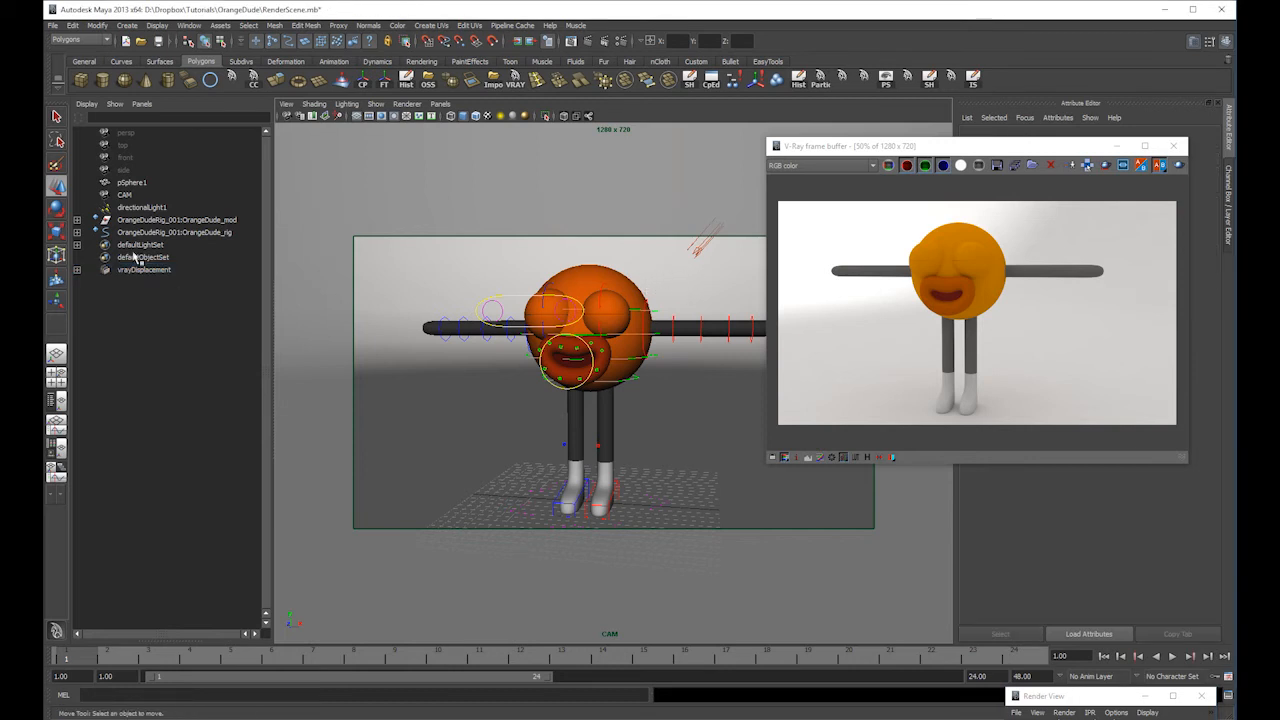
{"action": "left_click", "coordinate": [131, 183]}
{"action": "key", "text": "r"}
{"action": "left_click_drag", "start_coordinate": [591, 483], "coordinate": [617, 303]}
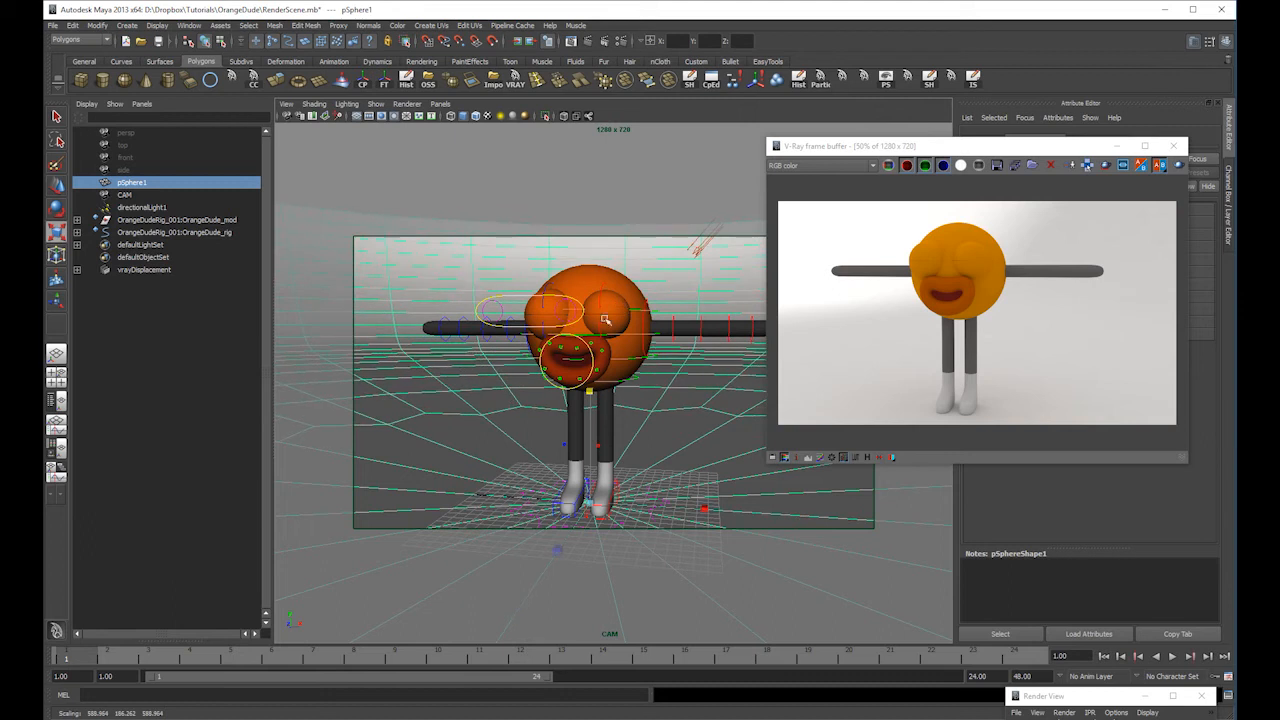
{"action": "left_click_drag", "start_coordinate": [590, 395], "coordinate": [595, 324]}
{"action": "left_click", "coordinate": [1180, 167]}
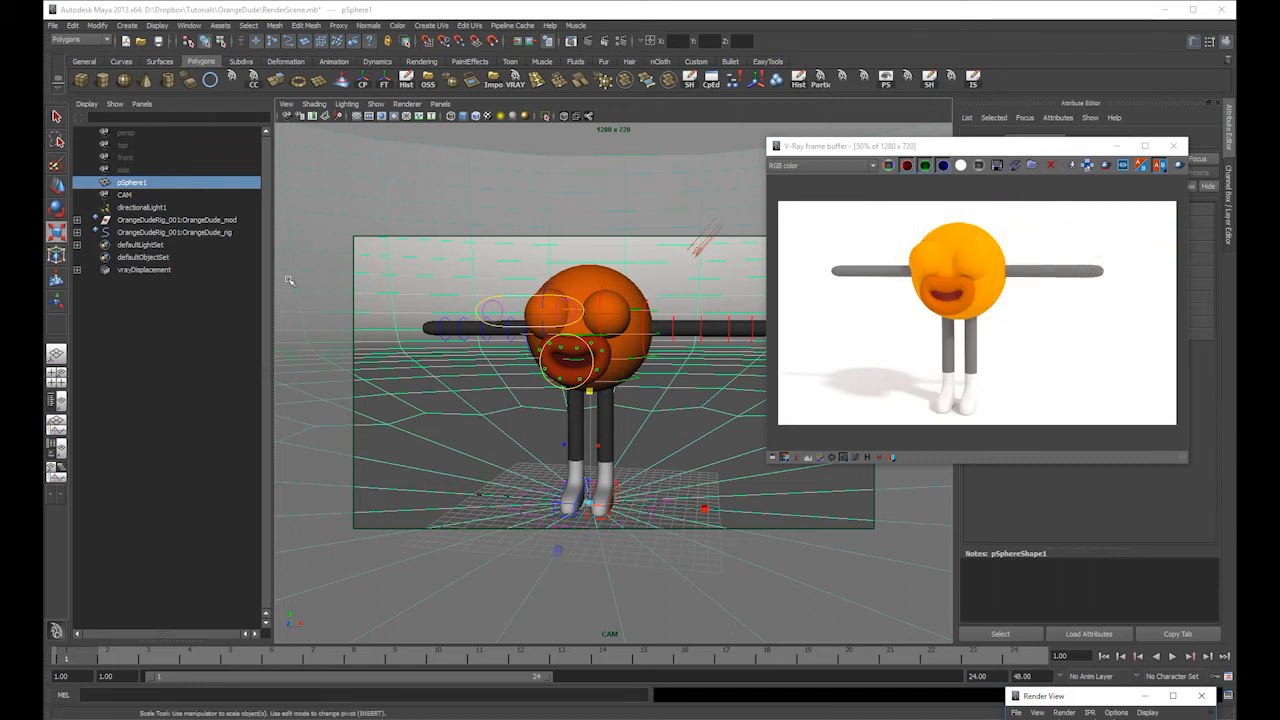
{"action": "left_click", "coordinate": [621, 41]}
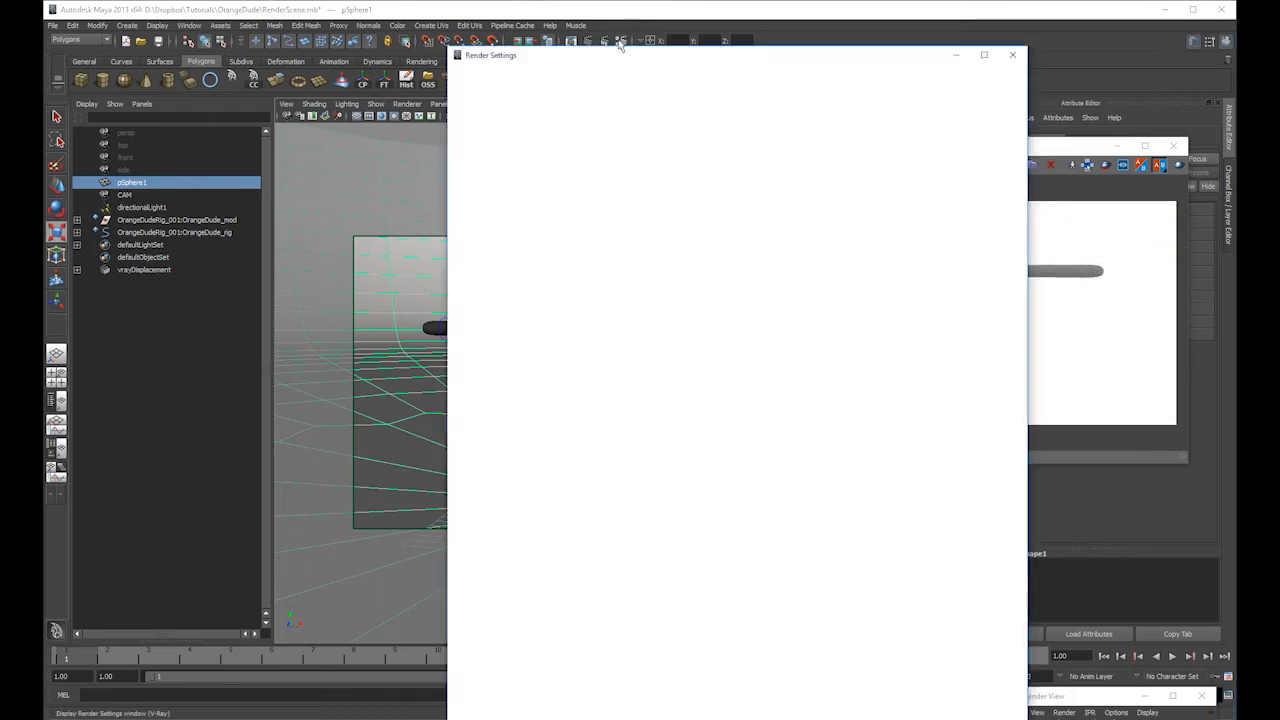
{"action": "left_click", "coordinate": [589, 123]}
{"action": "left_click", "coordinate": [523, 123]}
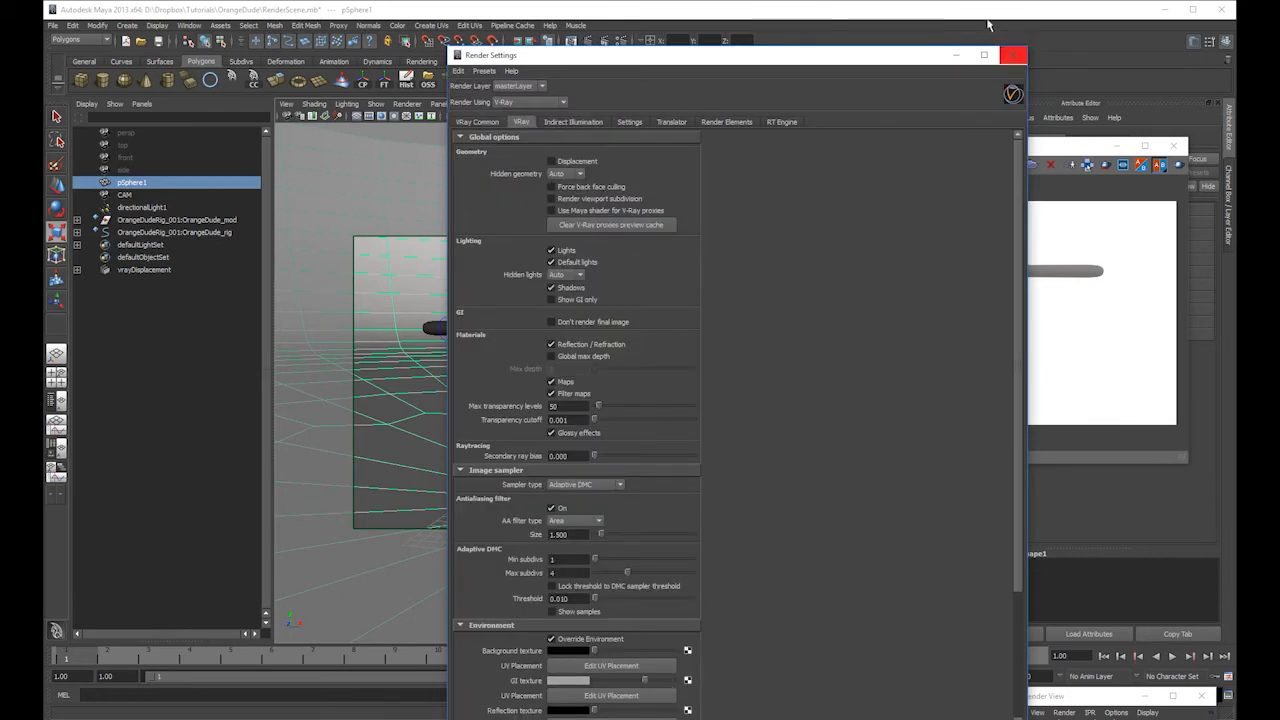
{"action": "left_click", "coordinate": [1013, 55]}
- Set the directional light's intensity to 0.5 and render the frame again
{"action": "left_click", "coordinate": [141, 207]}
{"action": "left_click_drag", "start_coordinate": [1047, 150], "coordinate": [488, 177]}
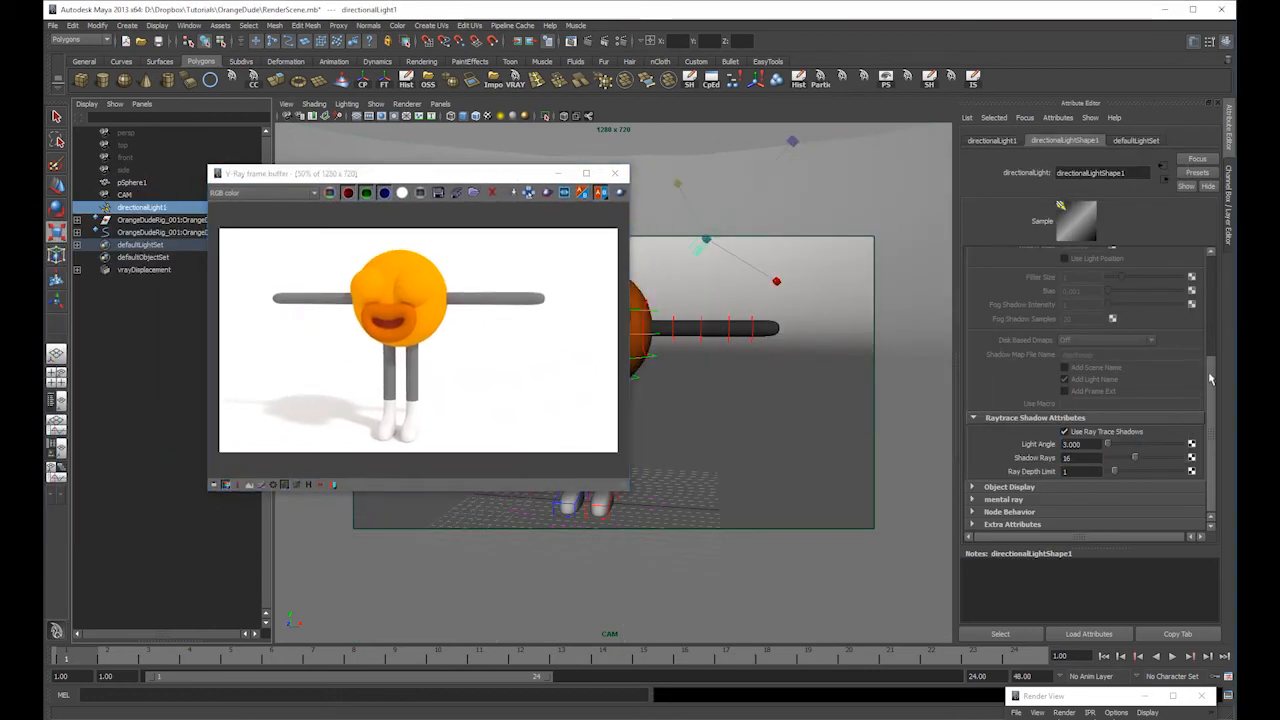
{"action": "scroll", "coordinate": [1117, 330], "scroll_direction": "up", "scroll_amount": 5}
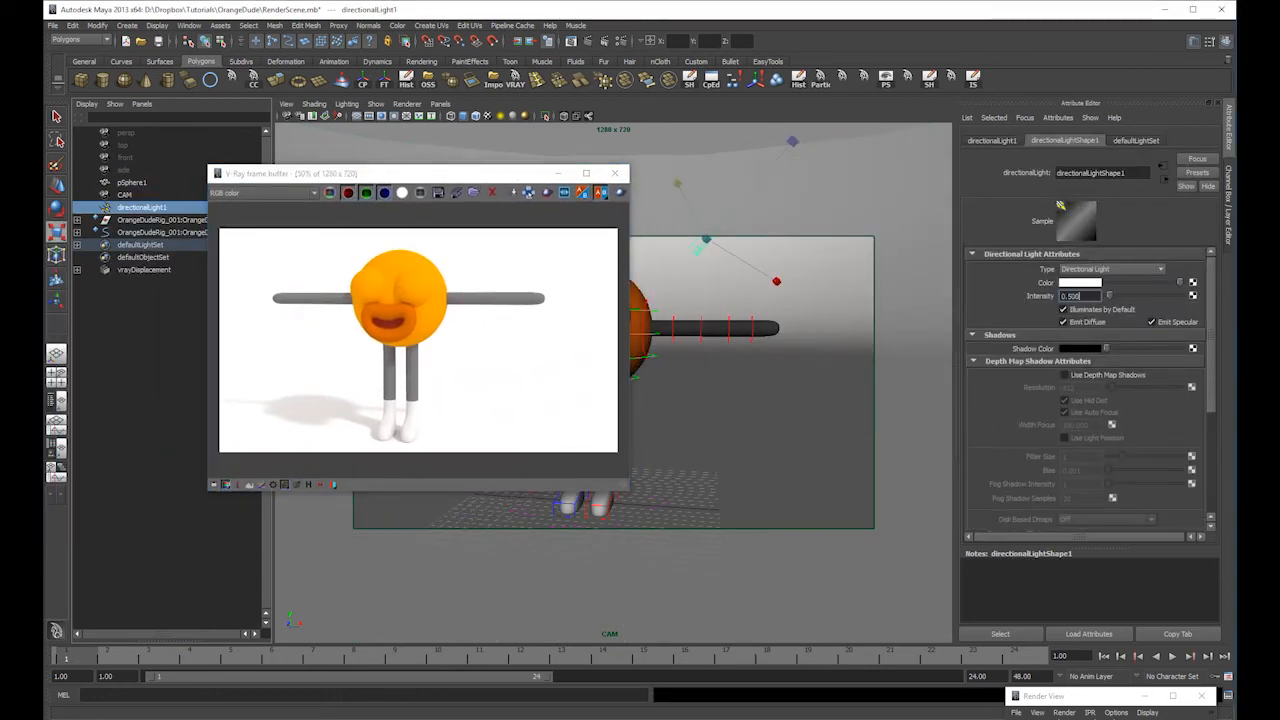
{"action": "left_click", "coordinate": [619, 193]}
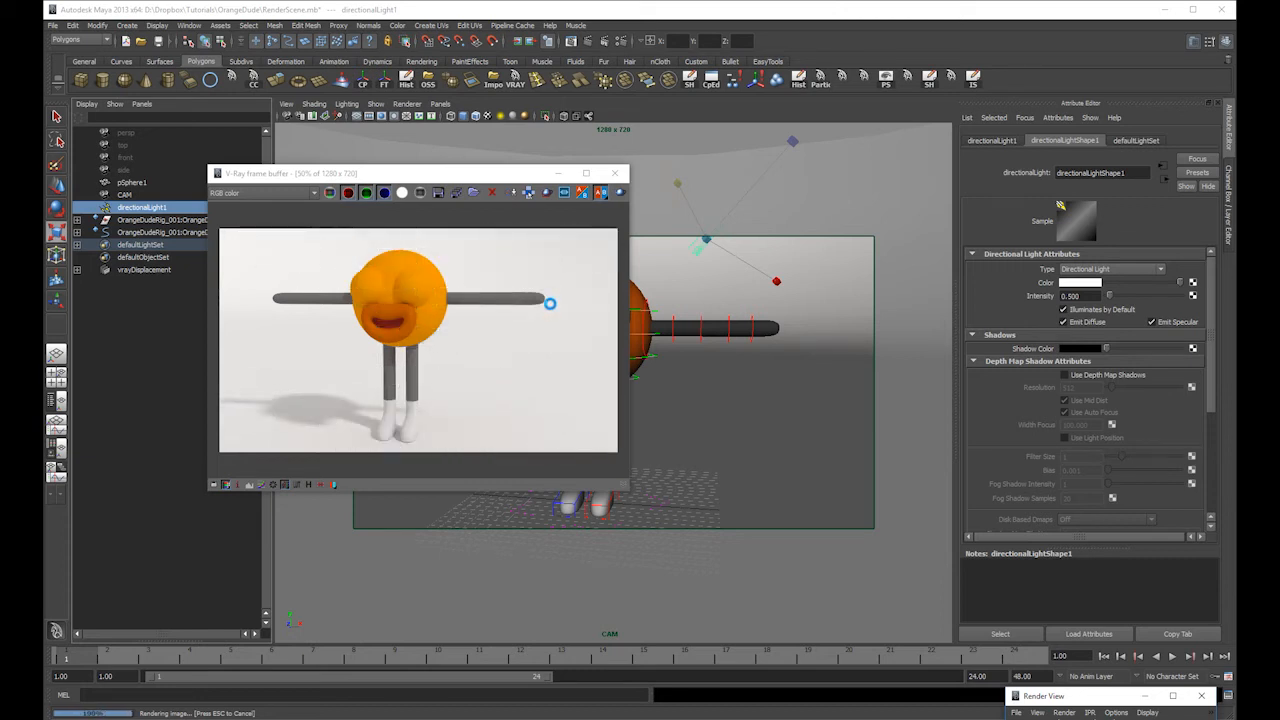
- Move the frame buffer off the face and rotate the left eye's lids and the right upper lid open
{"action": "left_click_drag", "start_coordinate": [404, 175], "coordinate": [984, 104]}
{"action": "right_click_drag", "start_coordinate": [751, 331], "coordinate": [680, 358], "text": "alt"}
{"action": "left_click", "coordinate": [645, 309]}
{"action": "right_click_drag", "start_coordinate": [689, 303], "coordinate": [541, 327], "text": "alt"}
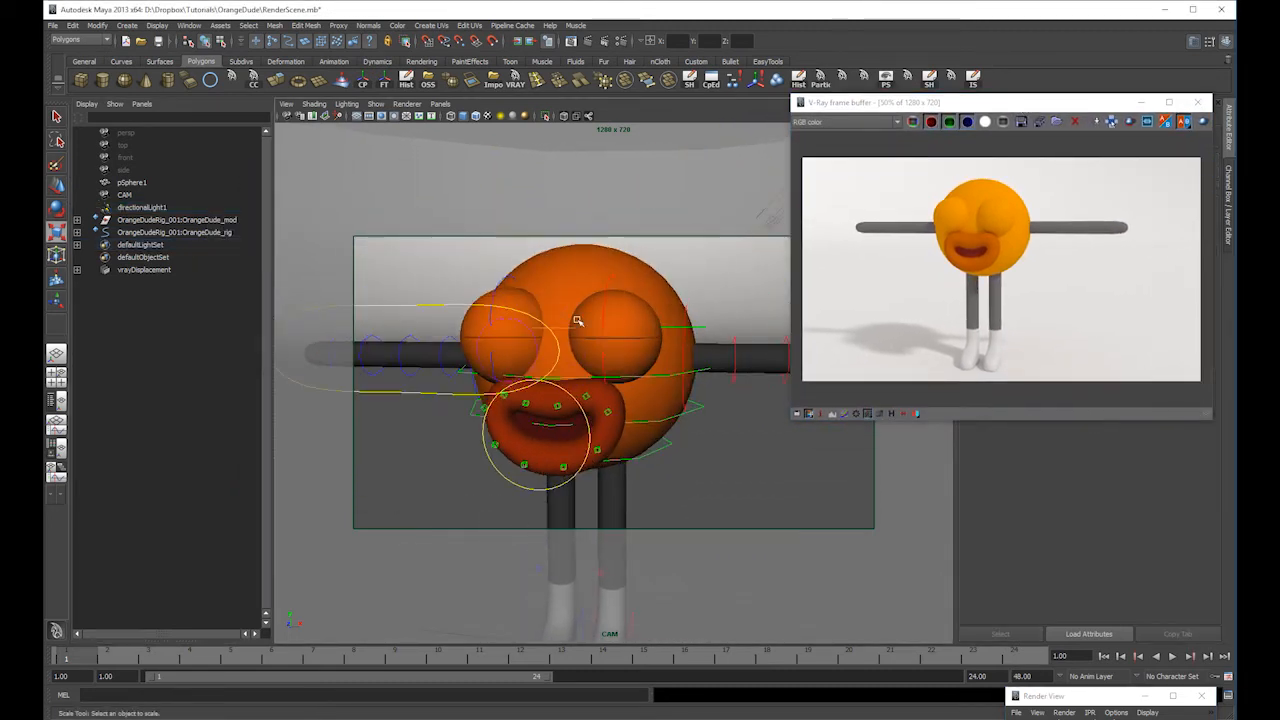
{"action": "left_click", "coordinate": [634, 327]}
{"action": "left_click", "coordinate": [613, 362]}
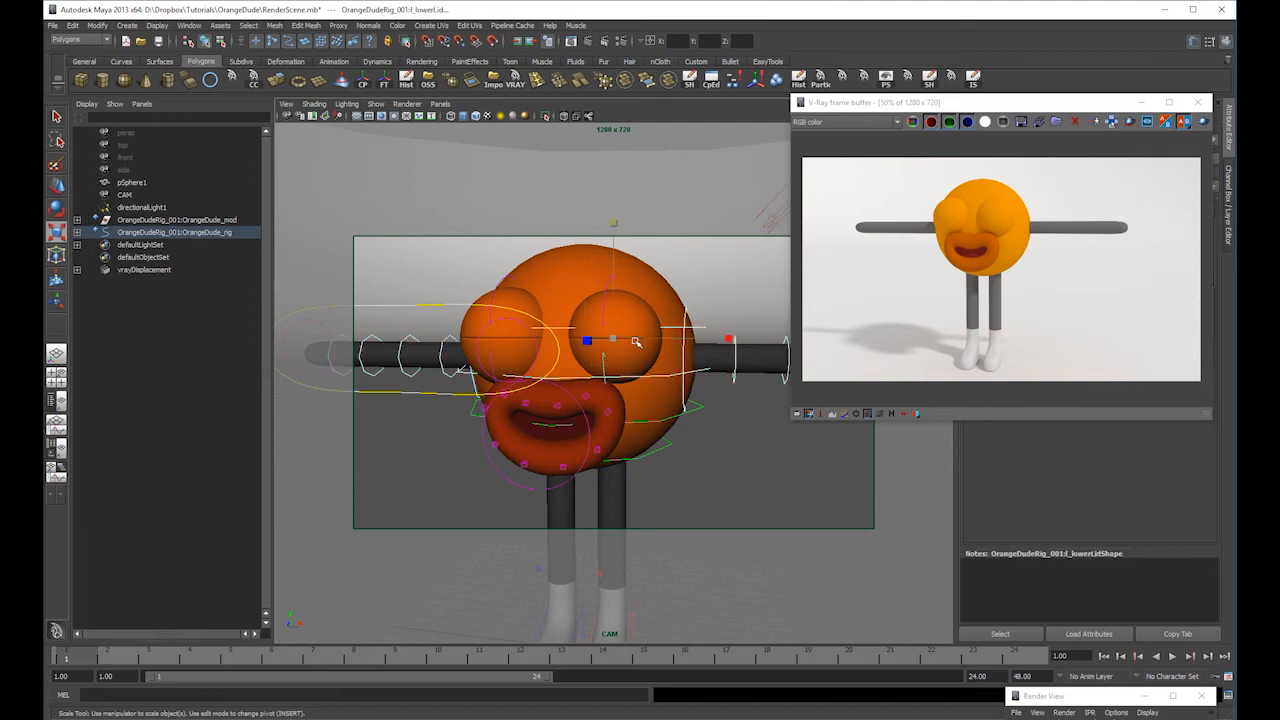
{"action": "key", "text": "e"}
{"action": "left_click_drag", "start_coordinate": [640, 286], "coordinate": [764, 255]}
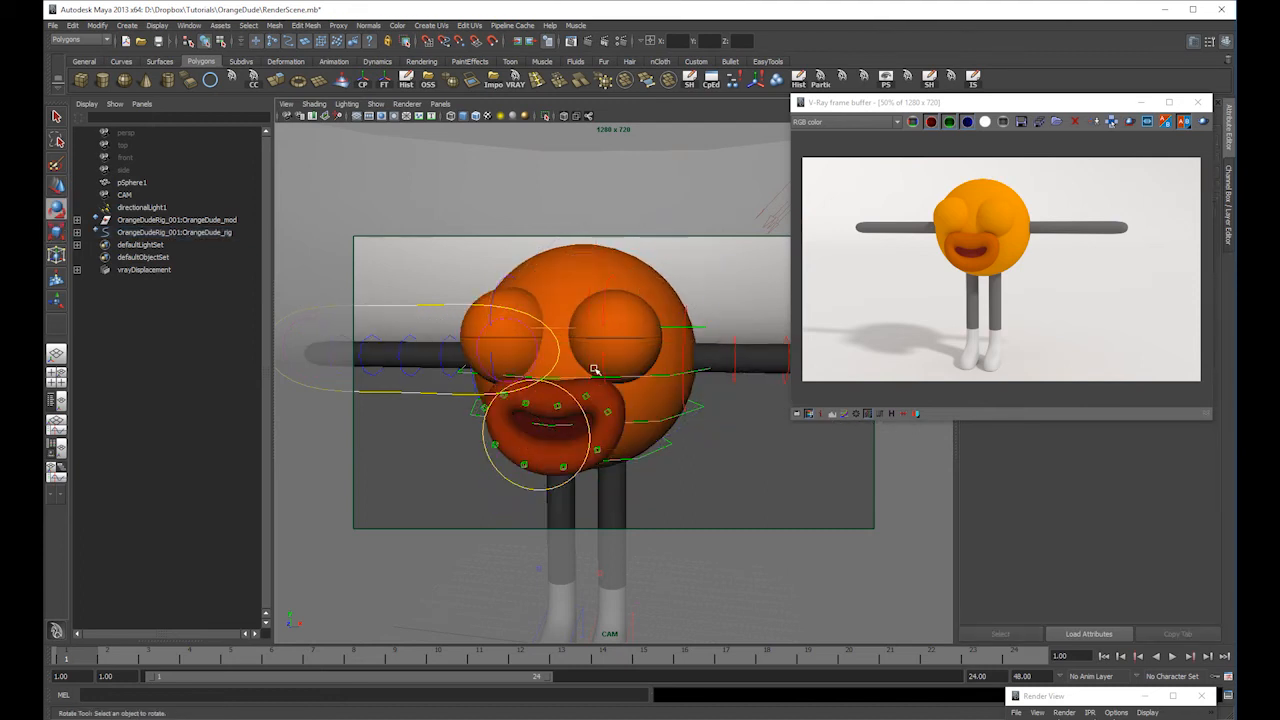
{"action": "left_click_drag", "start_coordinate": [647, 273], "coordinate": [600, 315]}
{"action": "left_click", "coordinate": [607, 282]}
{"action": "key", "text": "w"}
{"action": "key", "text": "e"}
{"action": "left_click", "coordinate": [459, 41]}
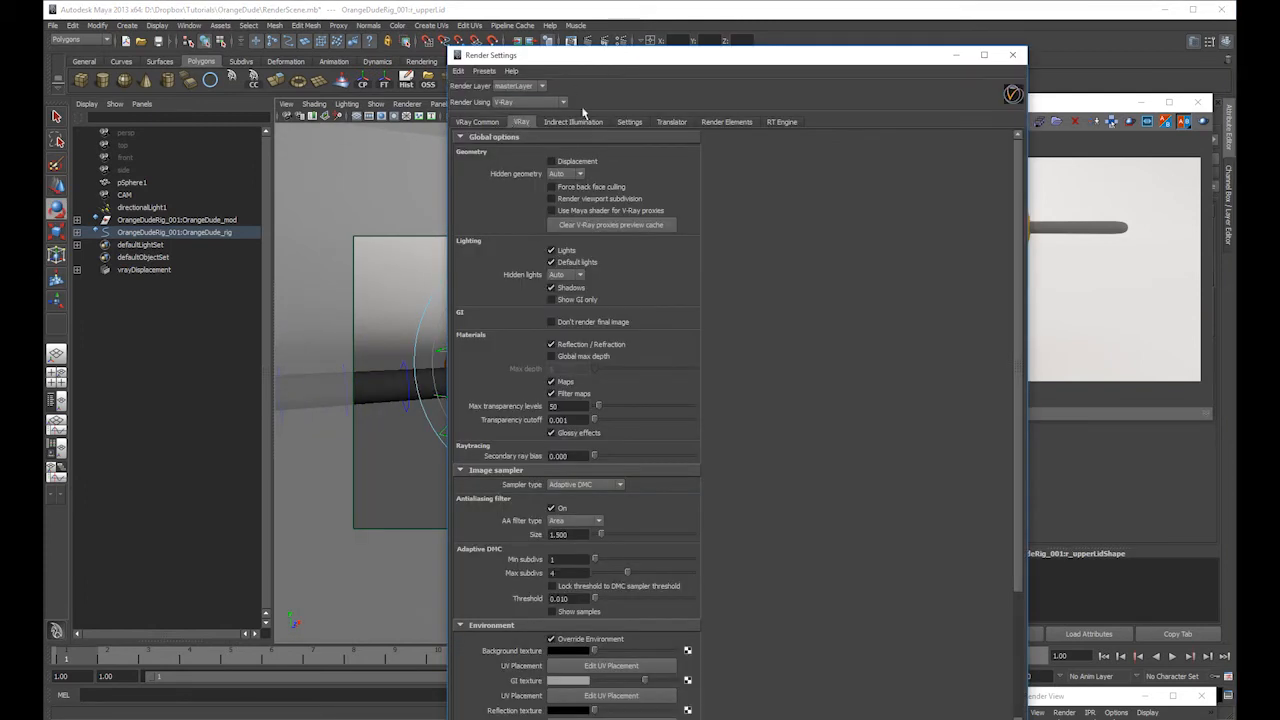
{"action": "left_click", "coordinate": [486, 123]}
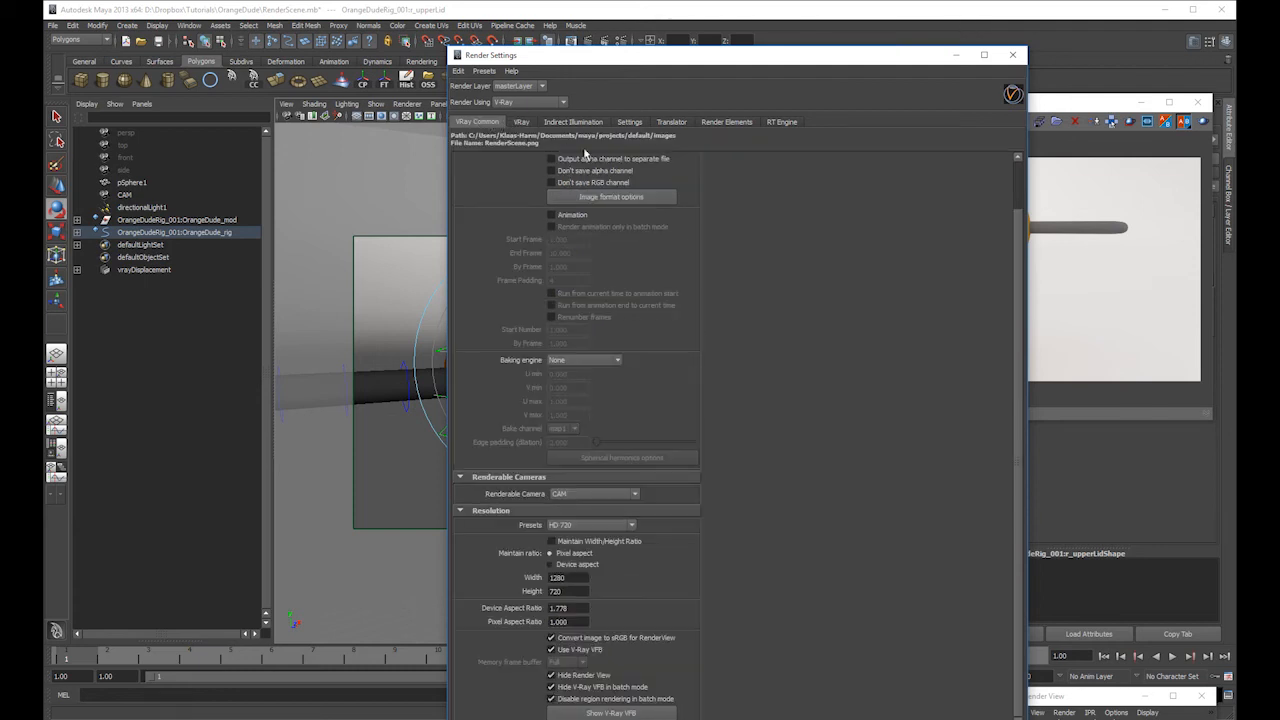
{"action": "left_click", "coordinate": [522, 123]}
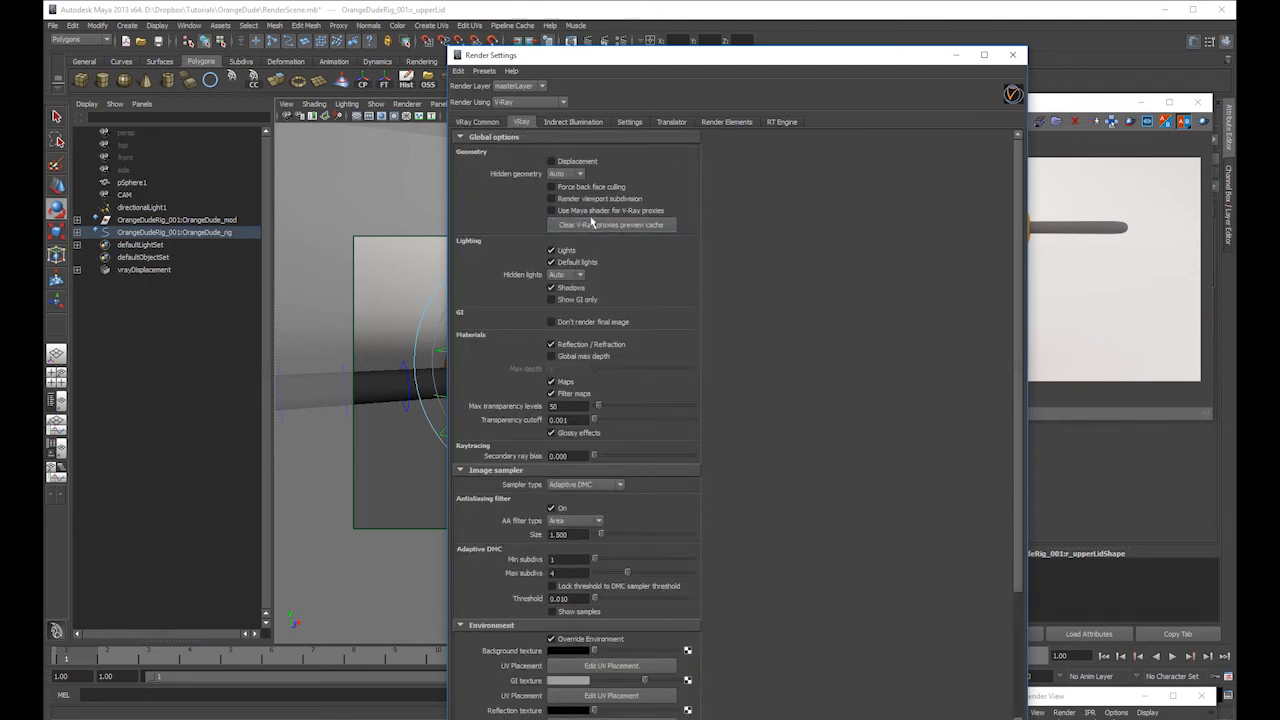
{"action": "left_click", "coordinate": [1012, 55]}
- Rotate the right eye's lower lid down to open the eye fully
{"action": "key", "text": "w"}
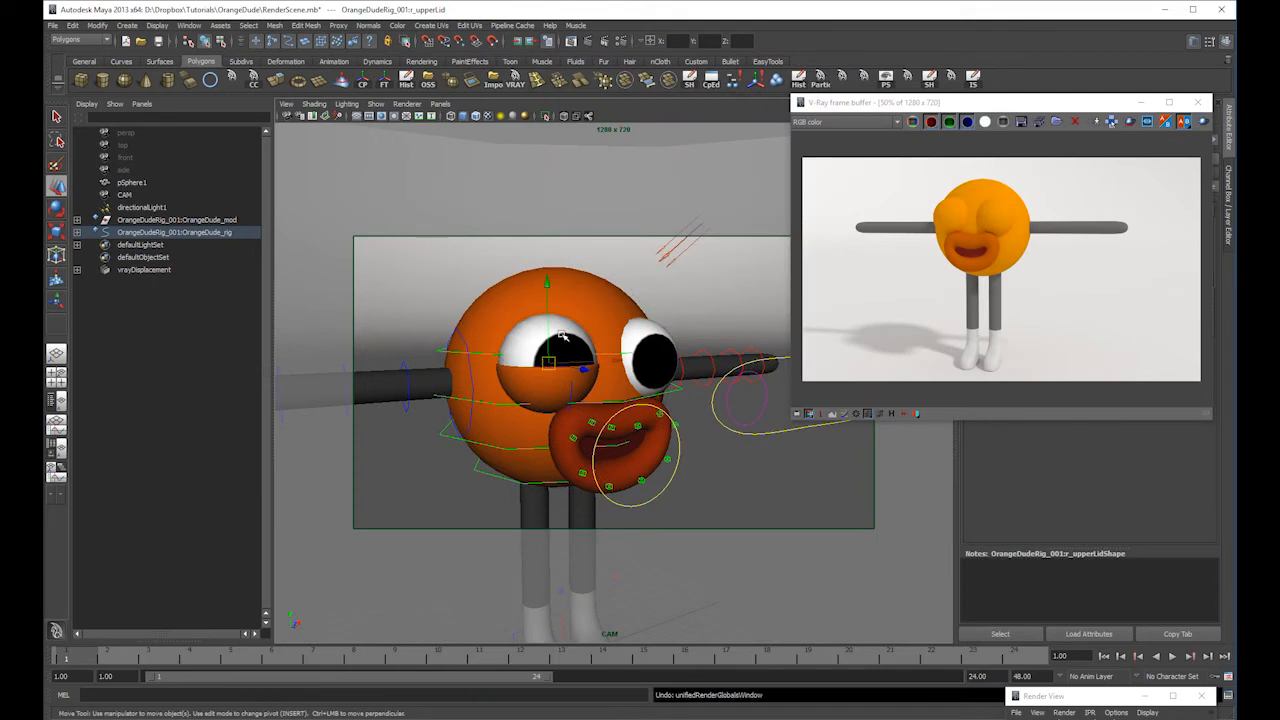
{"action": "left_click", "coordinate": [576, 392]}
{"action": "key", "text": "e"}
{"action": "left_click_drag", "start_coordinate": [571, 394], "coordinate": [548, 420]}
{"action": "left_click_drag", "start_coordinate": [522, 338], "coordinate": [580, 342], "text": "alt"}
{"action": "key", "text": "w"}
- Rotate the right shoulder control so the arm points steeply upwards
{"action": "left_click", "coordinate": [520, 393]}
{"action": "mouse_move", "coordinate": [540, 385]}
{"action": "left_mouse_down", "text": "alt"}
{"action": "mouse_move", "coordinate": [572, 350]}
{"action": "mouse_move", "coordinate": [556, 395]}
{"action": "left_mouse_up", "text": "alt"}
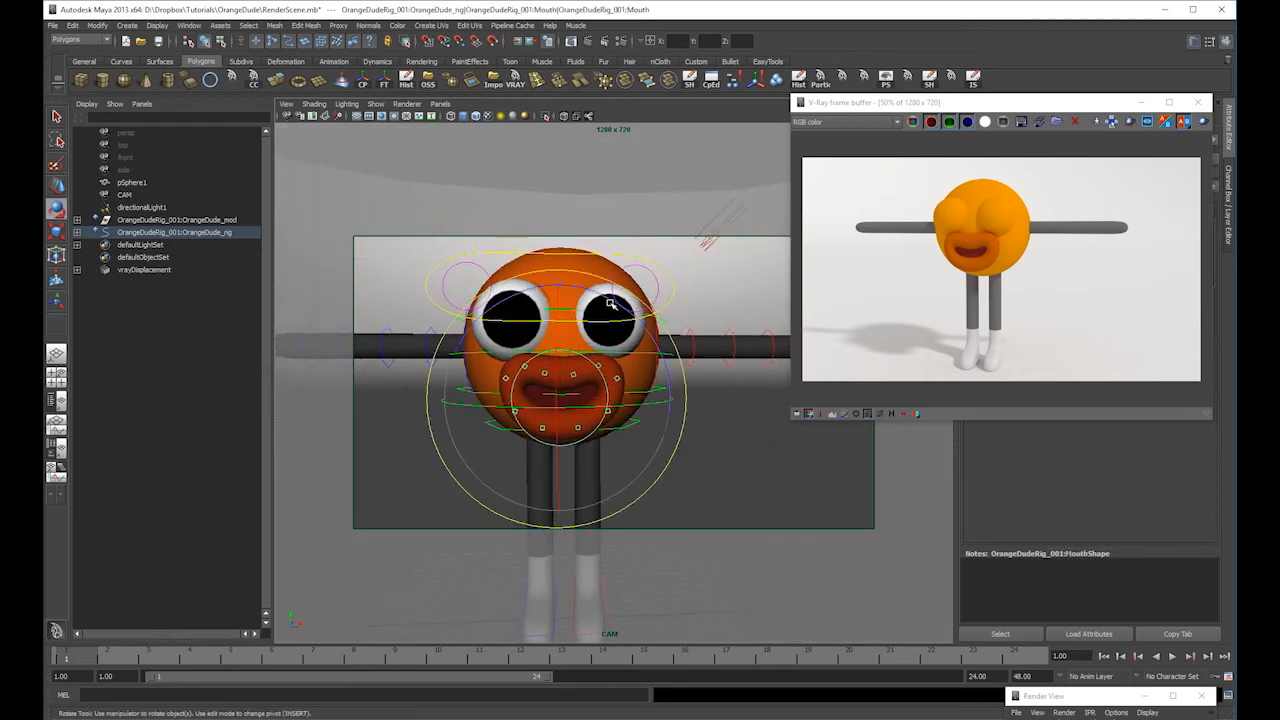
{"action": "right_click_drag", "start_coordinate": [556, 398], "coordinate": [603, 326], "text": "alt"}
{"action": "left_click_drag", "start_coordinate": [458, 368], "coordinate": [486, 365], "text": "alt"}
{"action": "left_click", "coordinate": [489, 355]}
{"action": "middle_click_drag", "start_coordinate": [524, 324], "coordinate": [534, 372], "text": "alt"}
{"action": "key", "text": "e"}
{"action": "left_click_drag", "start_coordinate": [526, 292], "coordinate": [600, 380]}
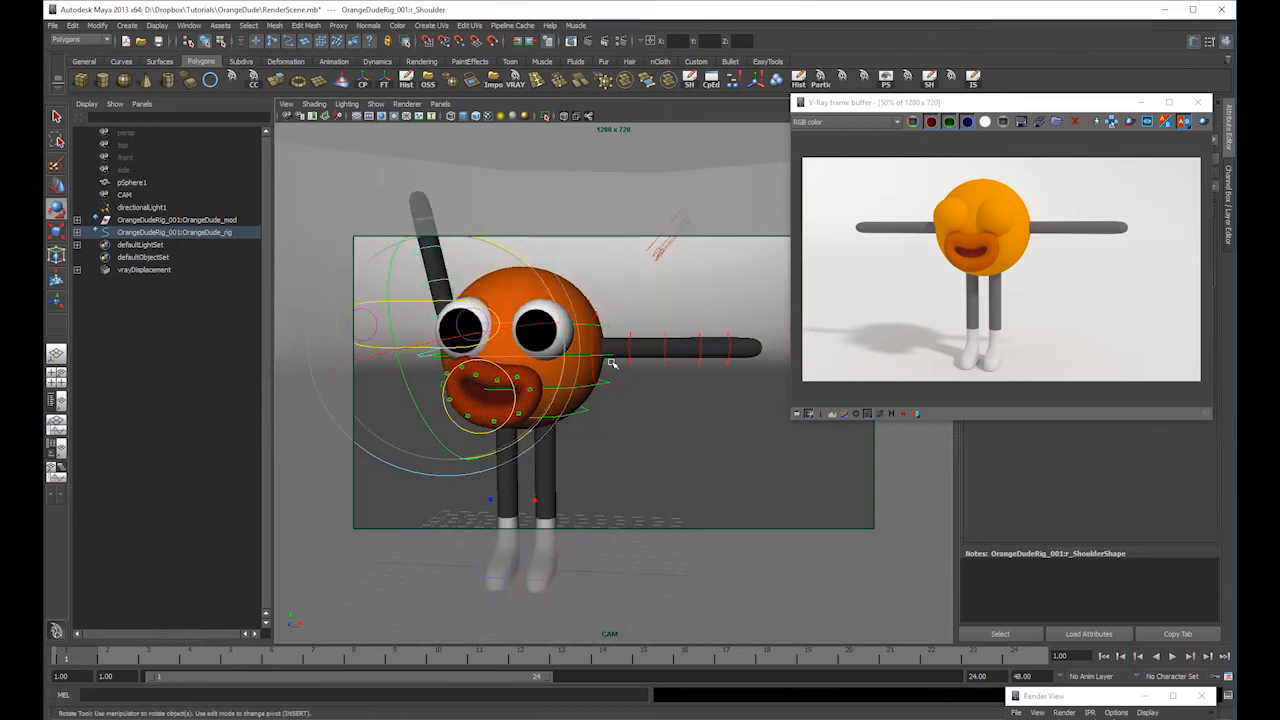
- Rotate the left shoulder control about -93° so the arm hangs down beside the body
{"action": "left_click", "coordinate": [596, 378]}
{"action": "key", "text": "w"}
{"action": "key", "text": "e"}
{"action": "left_click_drag", "start_coordinate": [697, 322], "coordinate": [688, 420]}
{"action": "key", "text": "ctrl+z"}
{"action": "left_click_drag", "start_coordinate": [687, 283], "coordinate": [650, 443]}
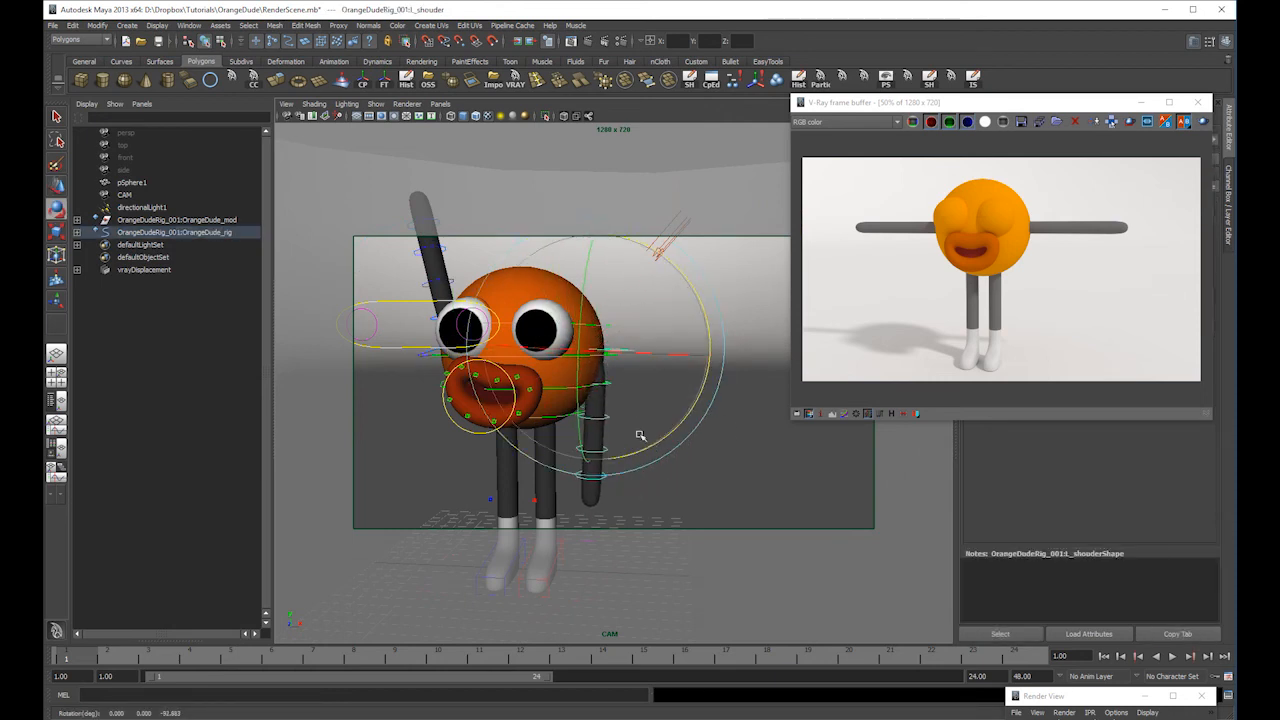
- Fine-tune the left shoulder's rotation and rotate the right arm's upper controls so the raised arm bends slightly
{"action": "left_click_drag", "start_coordinate": [699, 298], "coordinate": [688, 282]}
{"action": "left_click_drag", "start_coordinate": [520, 312], "coordinate": [580, 323], "text": "alt"}
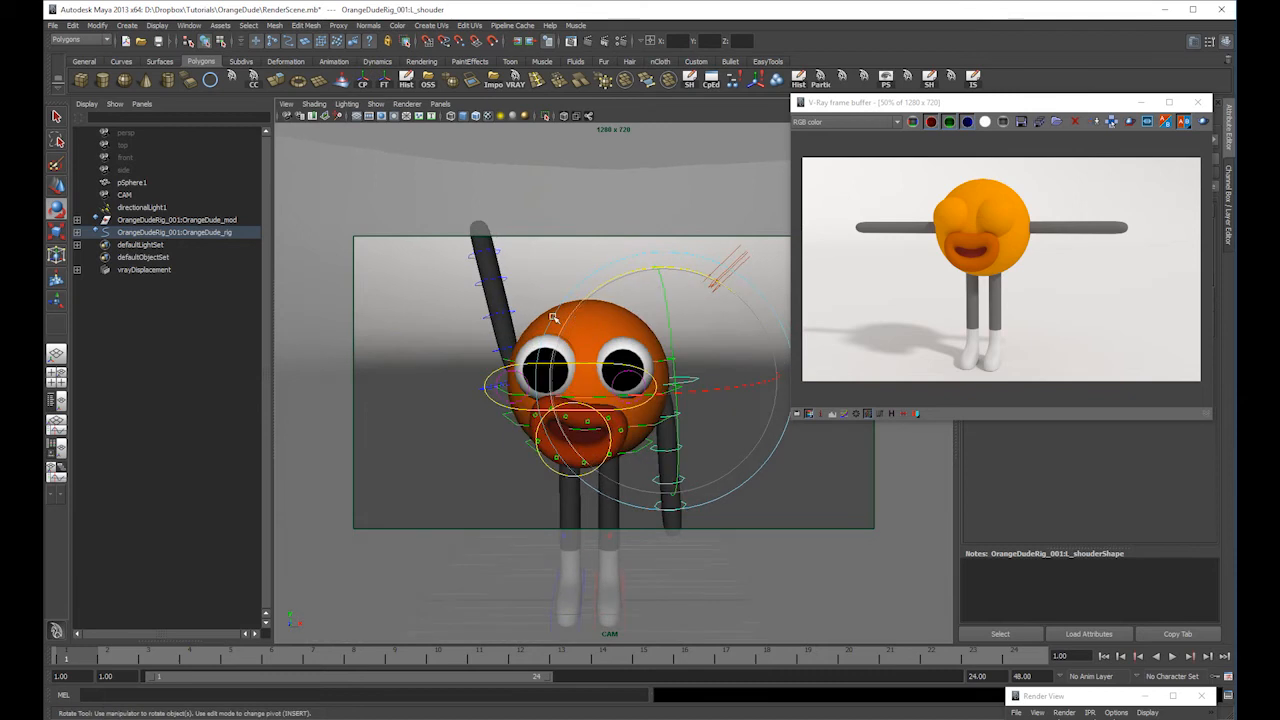
{"action": "key", "text": "w"}
{"action": "left_click", "coordinate": [497, 255]}
{"action": "key", "text": "e"}
{"action": "left_click_drag", "start_coordinate": [598, 238], "coordinate": [710, 373]}
- Rotate the left arm's lower controls, including the palm, so the hanging arm curves in towards the legs
{"action": "left_click_drag", "start_coordinate": [691, 500], "coordinate": [666, 490]}
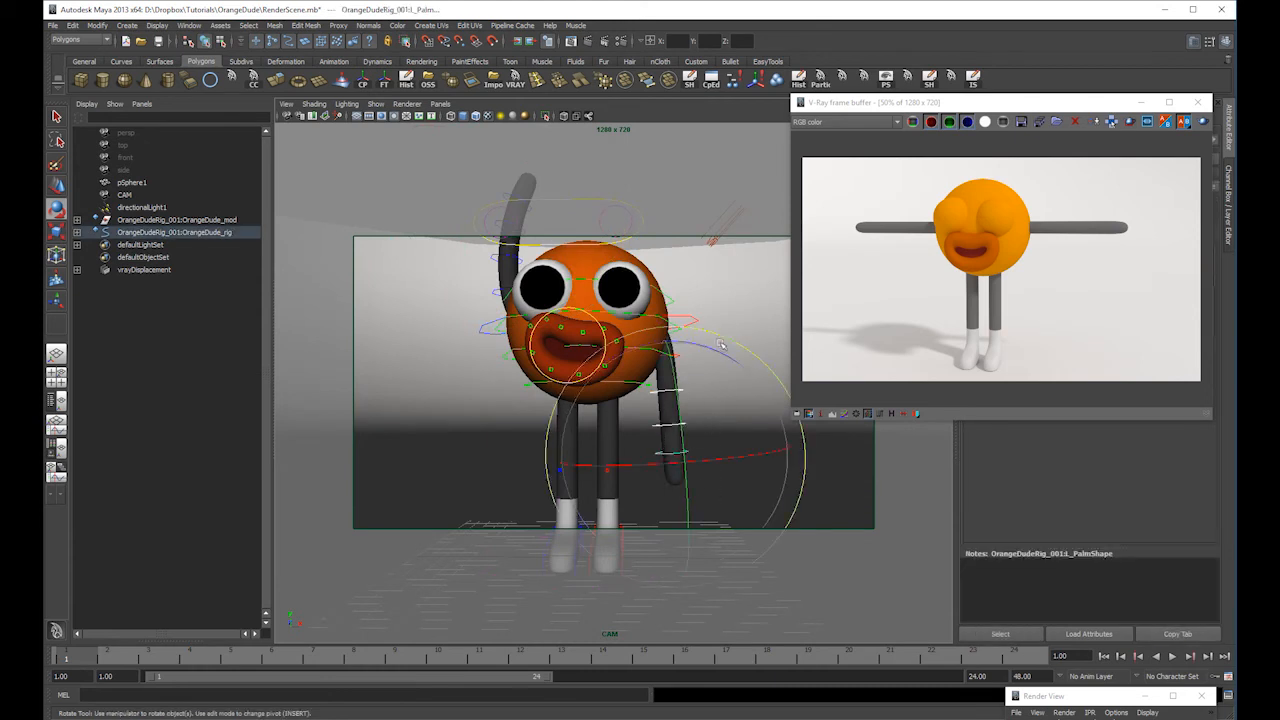
{"action": "left_click_drag", "start_coordinate": [715, 349], "coordinate": [737, 382]}
{"action": "left_click_drag", "start_coordinate": [725, 378], "coordinate": [625, 328], "text": "alt"}
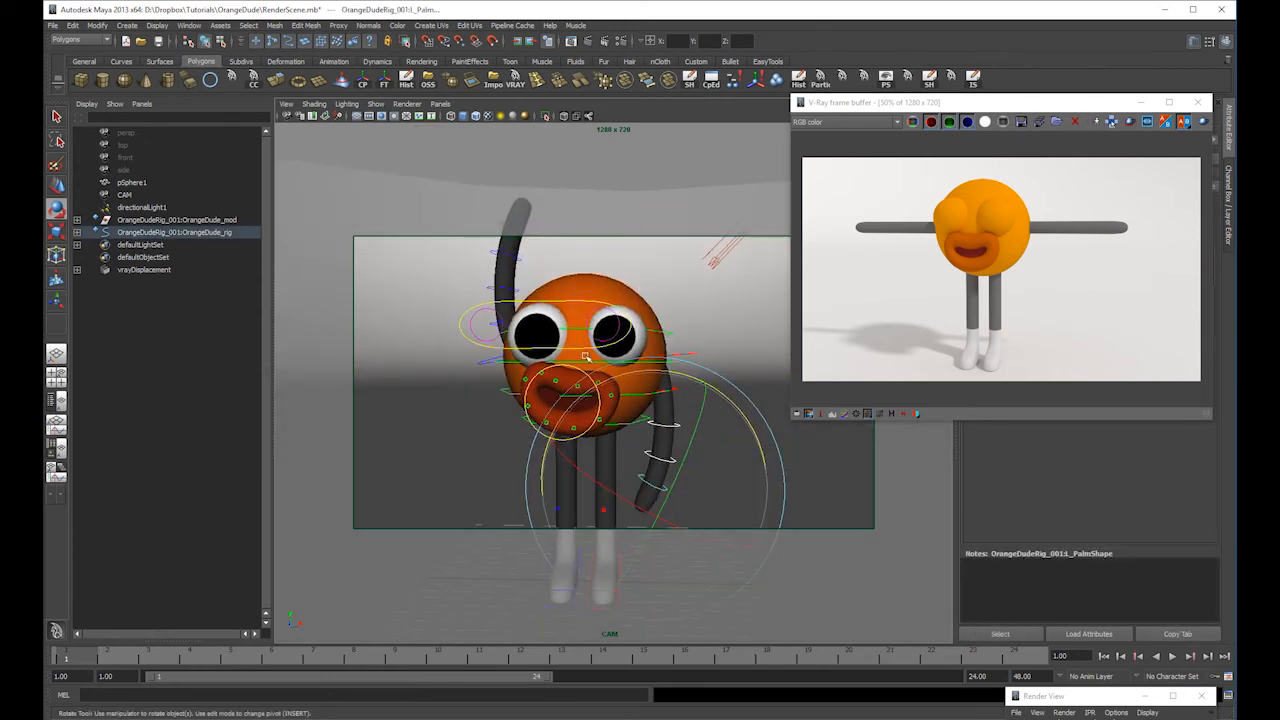
- Move the Eyes control up and sideways to aim both pupils straight ahead at the camera
{"action": "key", "text": "w"}
{"action": "left_click", "coordinate": [558, 306]}
{"action": "left_click_drag", "start_coordinate": [545, 325], "coordinate": [613, 294]}
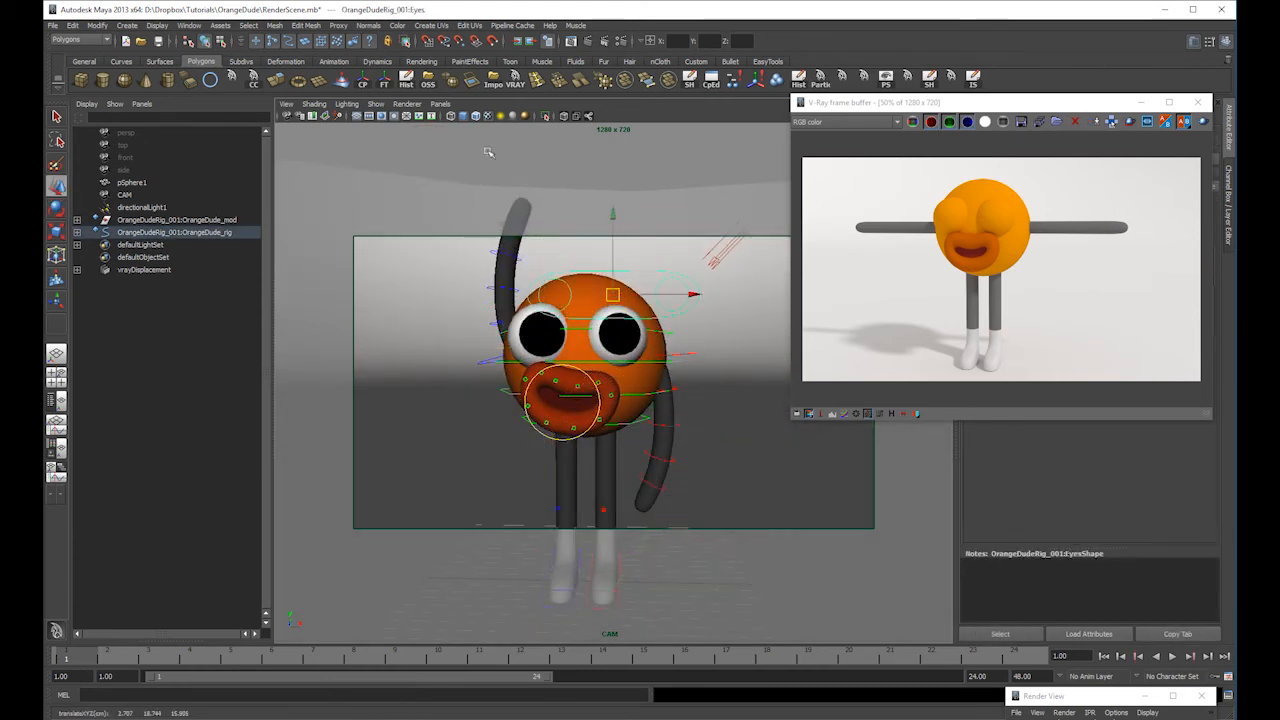
- Look through the render camera and pull it back so the whole character fits inside the frame
{"action": "left_click", "coordinate": [440, 104]}
{"action": "mouse_move", "coordinate": [514, 116]}
{"action": "left_click", "coordinate": [568, 116]}
{"action": "right_click_drag", "start_coordinate": [640, 381], "coordinate": [600, 378], "text": "alt"}
{"action": "left_click_drag", "start_coordinate": [637, 372], "coordinate": [636, 404], "text": "alt"}
- Rotate the left foot control about its vertical axis to turn the toes outward
{"action": "left_click", "coordinate": [622, 388]}
{"action": "key", "text": "e"}
{"action": "key", "text": "w"}
{"action": "key", "text": "e"}
{"action": "key", "text": "w"}
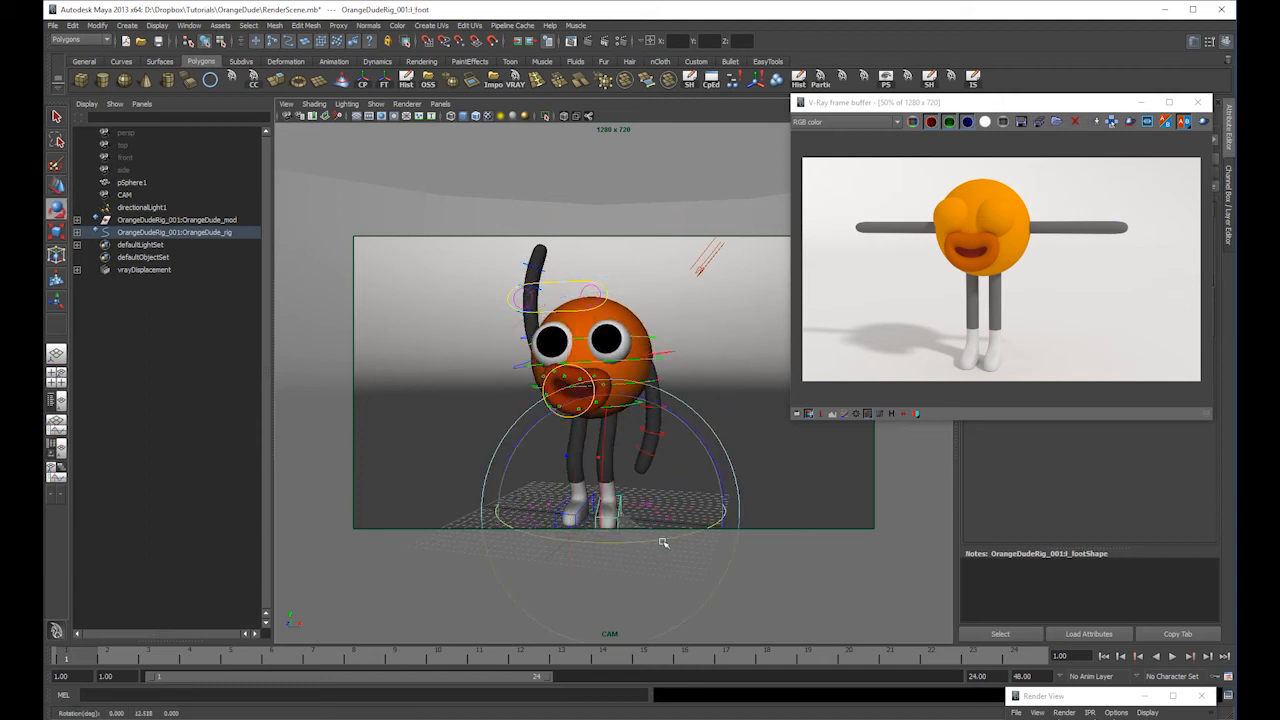
{"action": "key", "text": "w"}
- Move the left foot control sideways, away from the right foot, to widen the character's stance
{"action": "left_click", "coordinate": [601, 461]}
{"action": "left_click", "coordinate": [601, 461]}
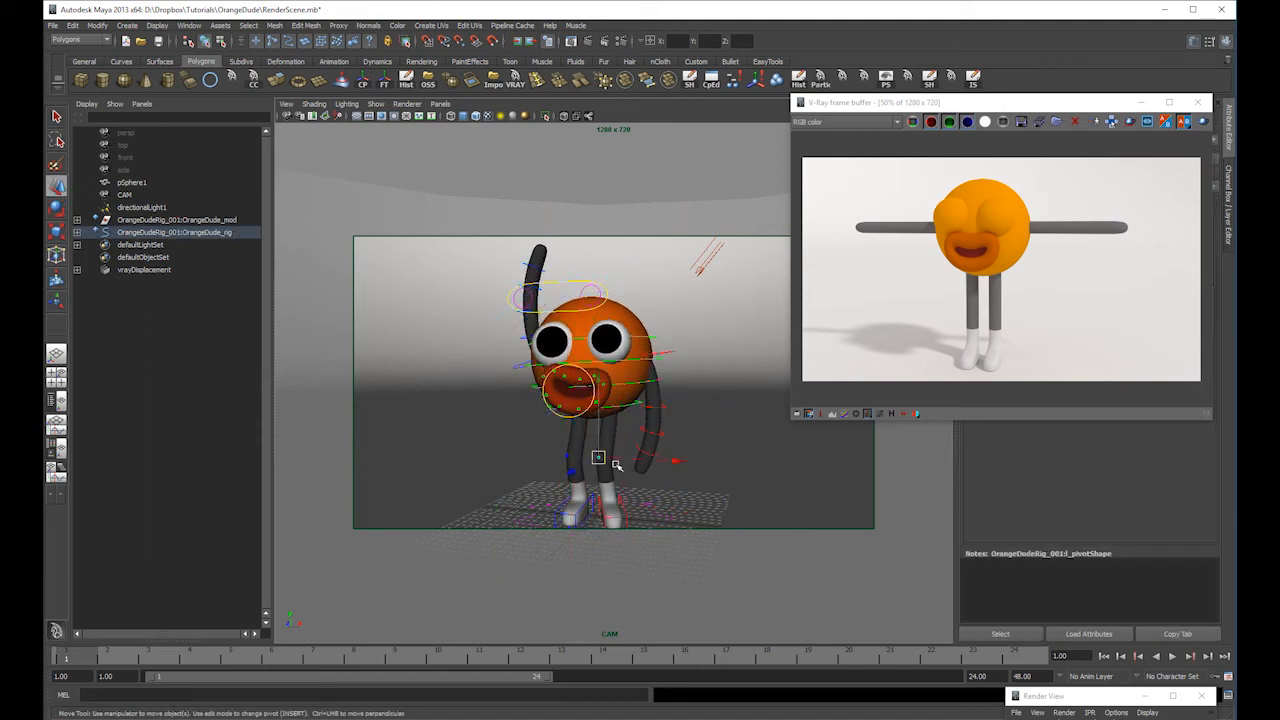
{"action": "left_click", "coordinate": [623, 521]}
{"action": "left_click_drag", "start_coordinate": [686, 509], "coordinate": [701, 514]}
{"action": "middle_click_drag", "start_coordinate": [662, 490], "coordinate": [652, 438], "text": "alt"}
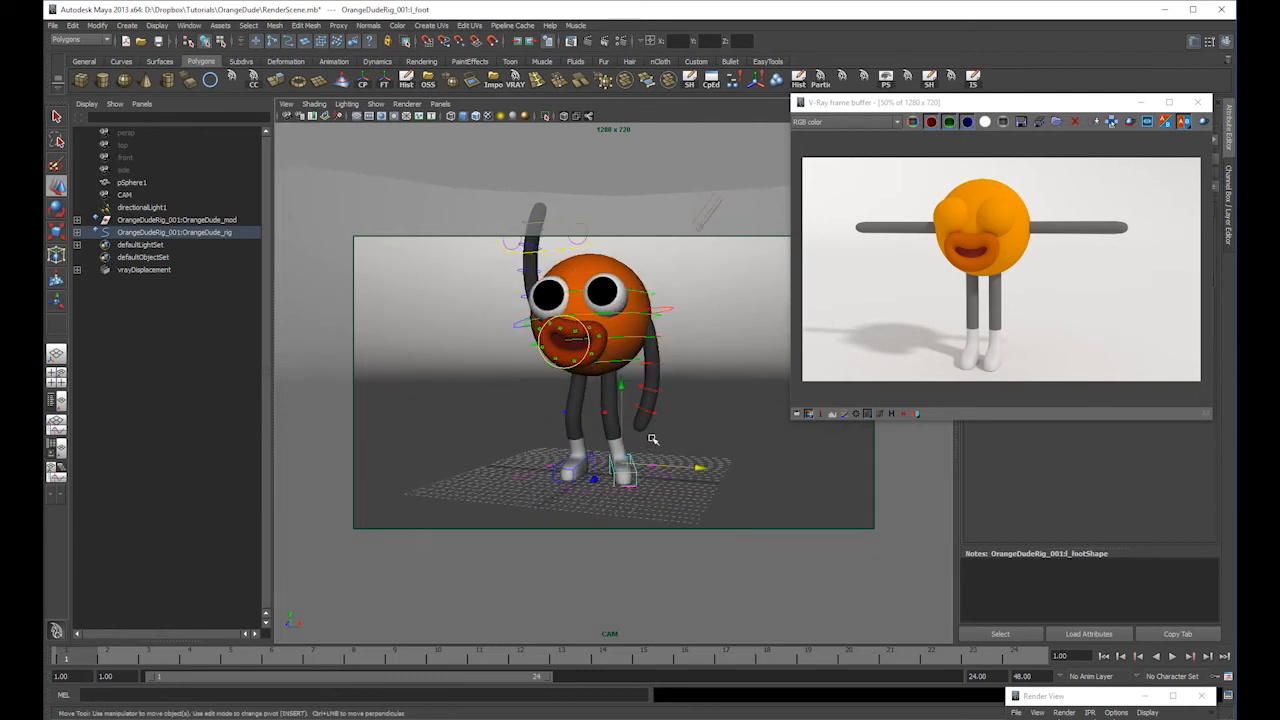
- Rotate the right foot control to turn its toes outward, and undo the last extra rotation
{"action": "left_click", "coordinate": [568, 470]}
{"action": "key", "text": "e"}
{"action": "left_click_drag", "start_coordinate": [617, 483], "coordinate": [590, 487]}
{"action": "key", "text": "w"}
{"action": "key", "text": "e"}
{"action": "key", "text": "ctrl+z"}
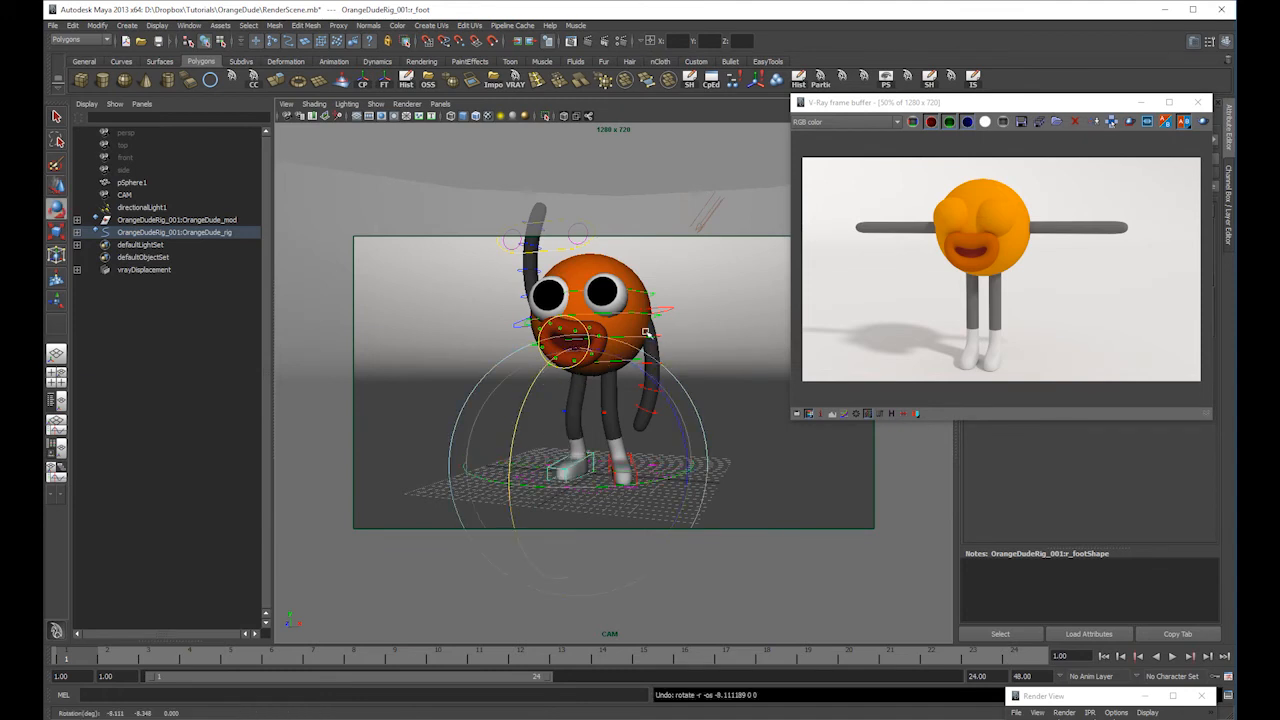
- Select the body control around the orange sphere and rotate it to tilt the body slightly
{"action": "middle_click_drag", "start_coordinate": [645, 336], "coordinate": [638, 368], "text": "alt"}
{"action": "left_click", "coordinate": [631, 392]}
{"action": "key", "text": "w"}
{"action": "left_click", "coordinate": [639, 371]}
{"action": "key", "text": "e"}
{"action": "left_click_drag", "start_coordinate": [654, 312], "coordinate": [656, 332]}
{"action": "middle_click_drag", "start_coordinate": [656, 332], "coordinate": [659, 343], "text": "alt"}
- Move the Eyes control down and sideways to redirect the character's gaze
{"action": "key", "text": "w"}
{"action": "left_click", "coordinate": [572, 286]}
{"action": "left_click_drag", "start_coordinate": [577, 289], "coordinate": [595, 324]}
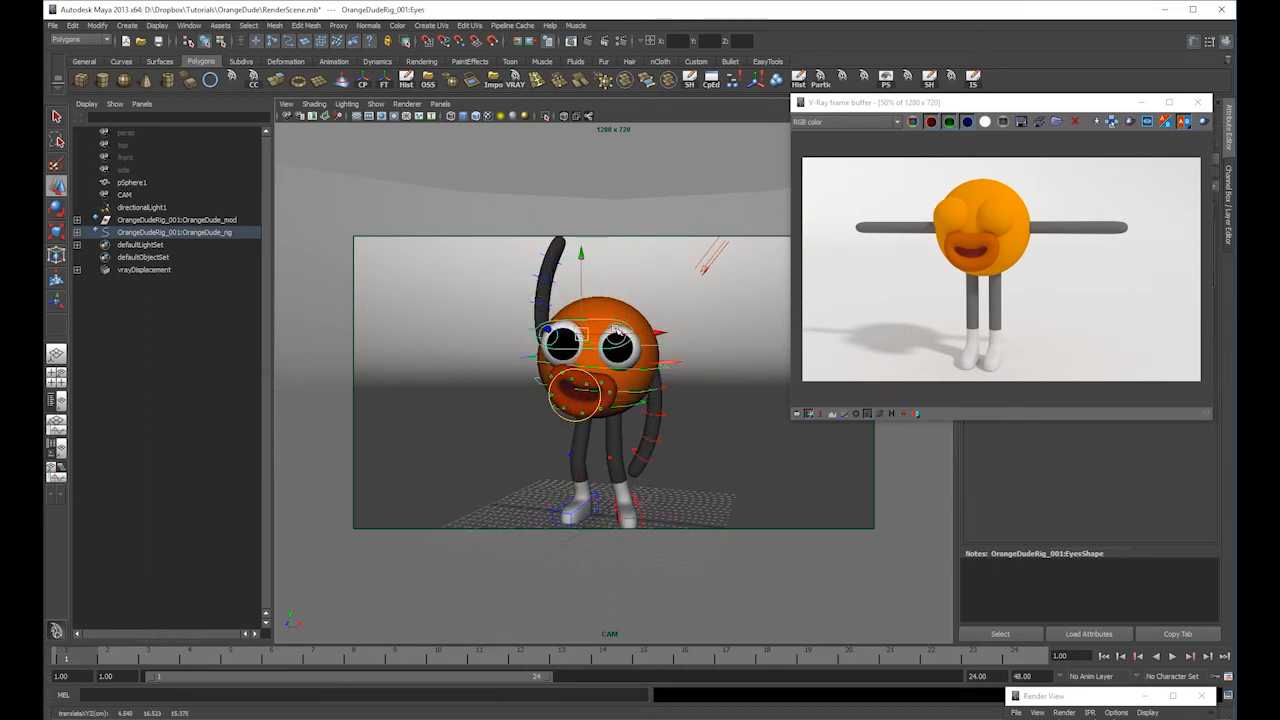
- Look through the render camera and reframe it with some space around the whole posed character
{"action": "left_click", "coordinate": [440, 104]}
{"action": "mouse_move", "coordinate": [462, 117]}
{"action": "left_click", "coordinate": [548, 119]}
{"action": "right_click_drag", "start_coordinate": [680, 356], "coordinate": [655, 350], "text": "alt"}
{"action": "mouse_move", "coordinate": [655, 350]}
{"action": "middle_mouse_down", "text": "alt"}
{"action": "mouse_move", "coordinate": [649, 333]}
{"action": "mouse_move", "coordinate": [651, 350]}
{"action": "middle_mouse_up", "text": "alt"}
{"action": "right_click_drag", "start_coordinate": [651, 350], "coordinate": [656, 351], "text": "alt"}
- Rotate the right palm control so the raised arm's end curls inward above the head
{"action": "left_click", "coordinate": [549, 288]}
{"action": "key", "text": "e"}
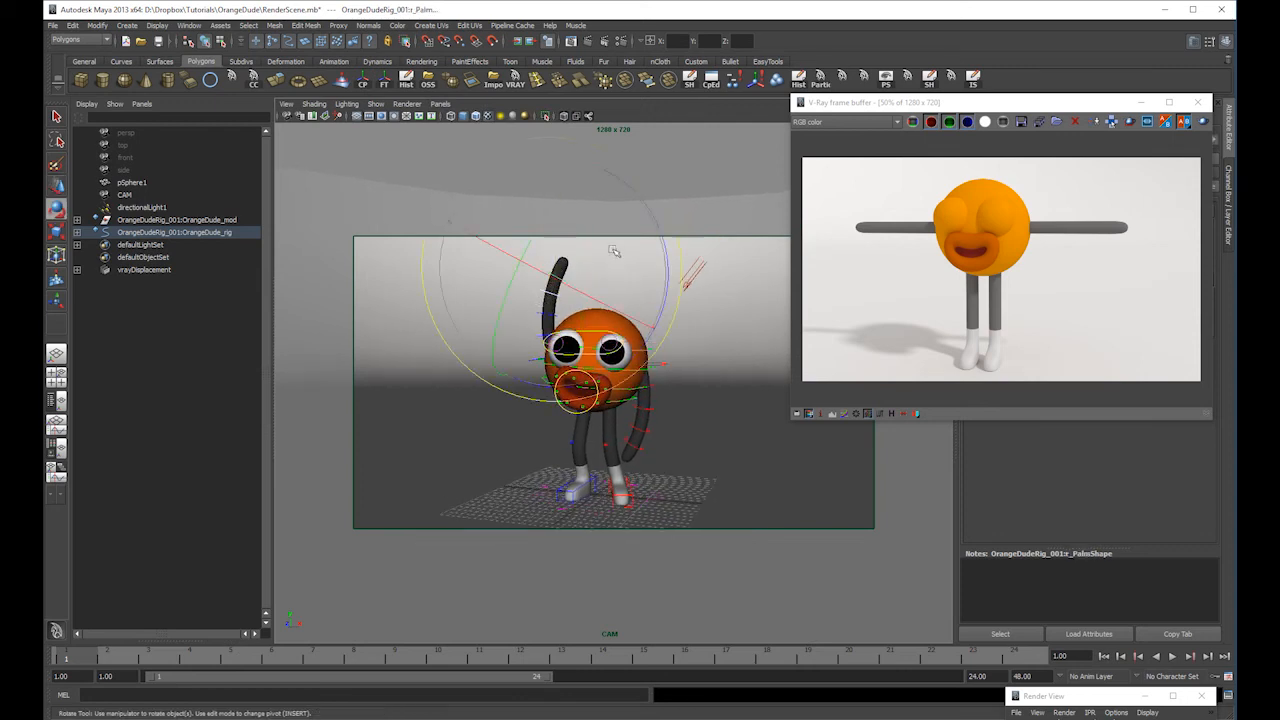
{"action": "left_click_drag", "start_coordinate": [666, 237], "coordinate": [624, 262]}
{"action": "mouse_move", "coordinate": [676, 306]}
{"action": "middle_mouse_down", "text": "alt"}
{"action": "mouse_move", "coordinate": [661, 295]}
{"action": "mouse_move", "coordinate": [674, 312]}
{"action": "middle_mouse_up", "text": "alt"}
{"action": "mouse_move", "coordinate": [674, 312]}
{"action": "right_mouse_down", "text": "alt"}
{"action": "mouse_move", "coordinate": [680, 322]}
{"action": "mouse_move", "coordinate": [662, 329]}
{"action": "right_mouse_up", "text": "alt"}
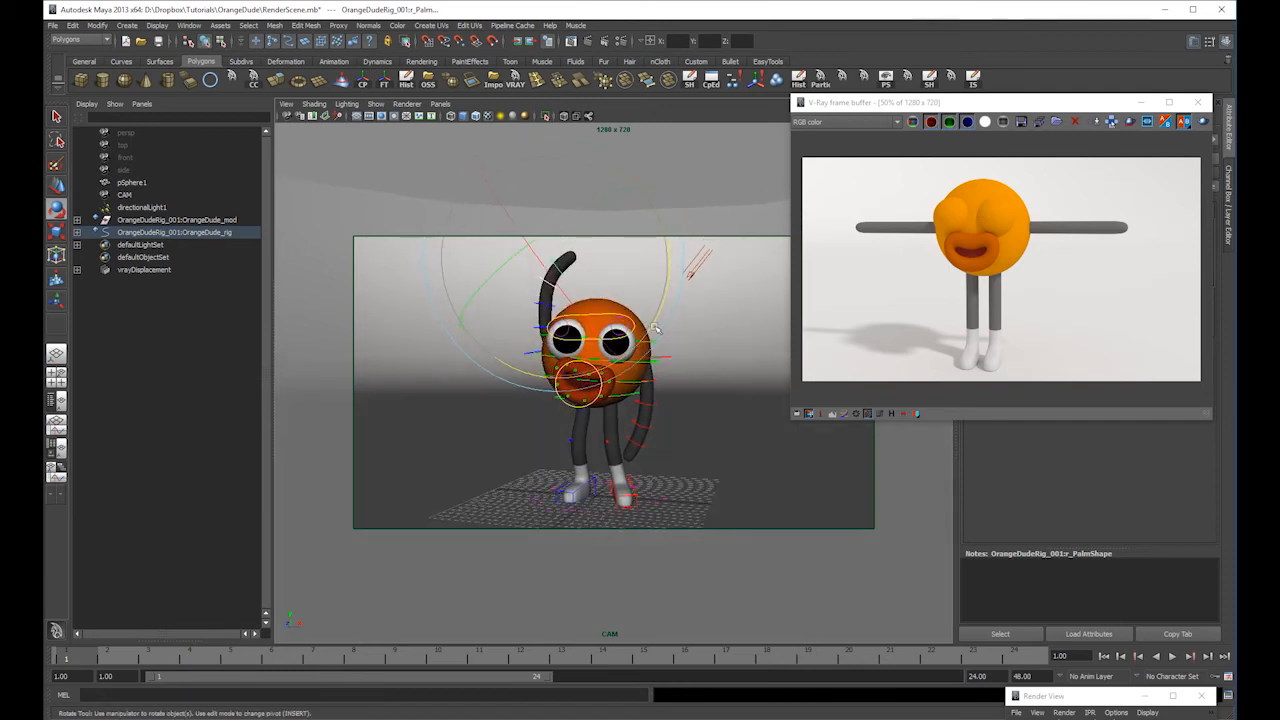
- Render the posed character with V-Ray and move the frame buffer off the camera view
{"action": "key", "text": "w"}
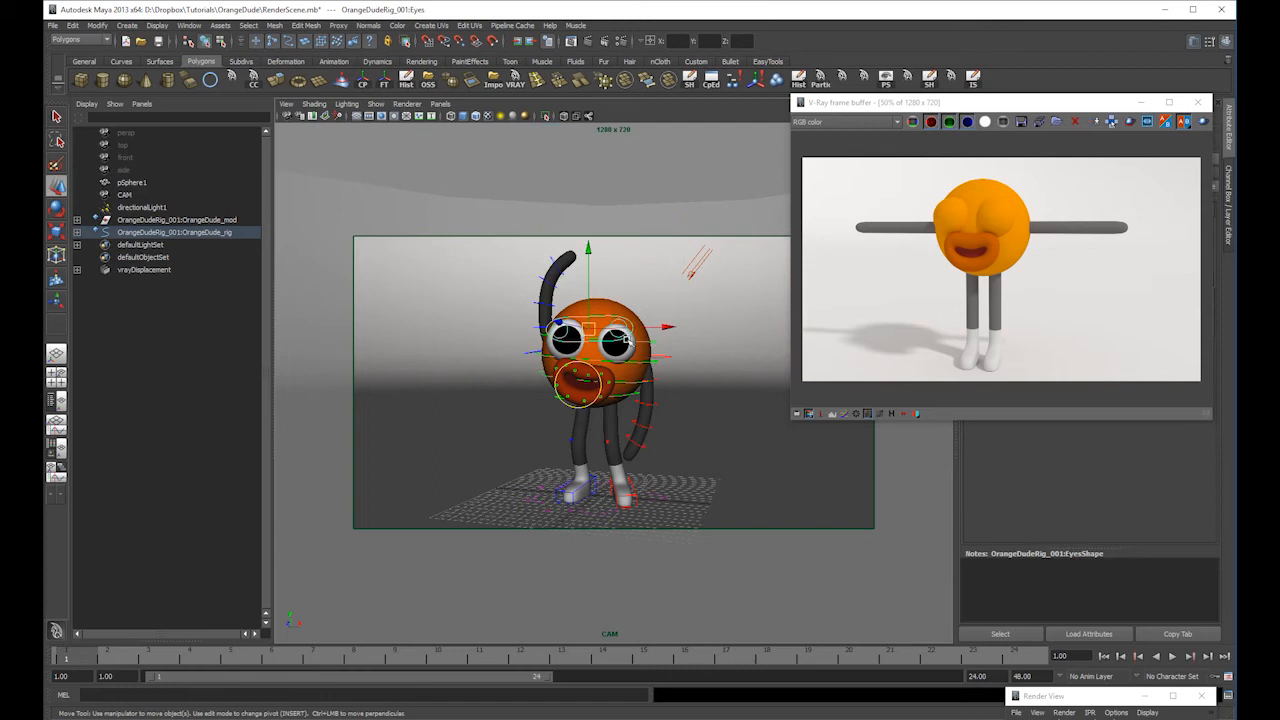
{"action": "left_click", "coordinate": [628, 342]}
{"action": "left_click", "coordinate": [1205, 121]}
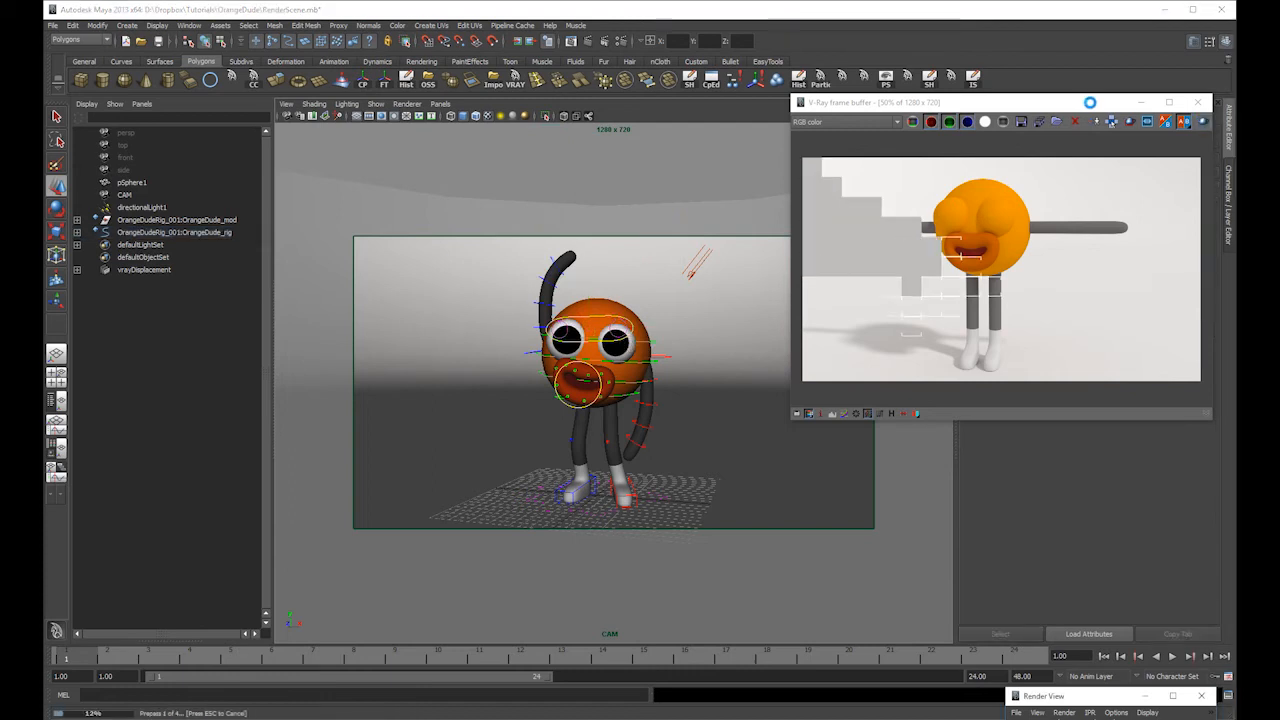
{"action": "left_click_drag", "start_coordinate": [1097, 104], "coordinate": [398, 76]}
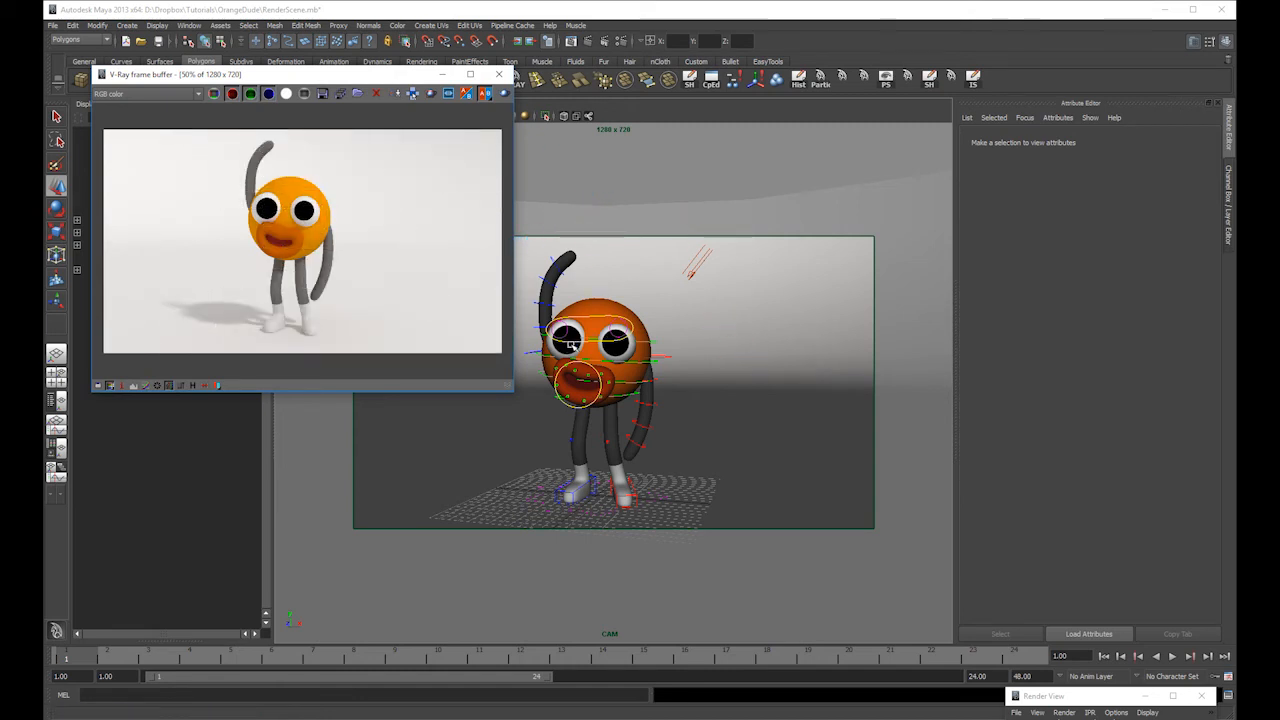
- Save the render scene and open OrangeDudeRig_001.mb
{"action": "left_click", "coordinate": [55, 25]}
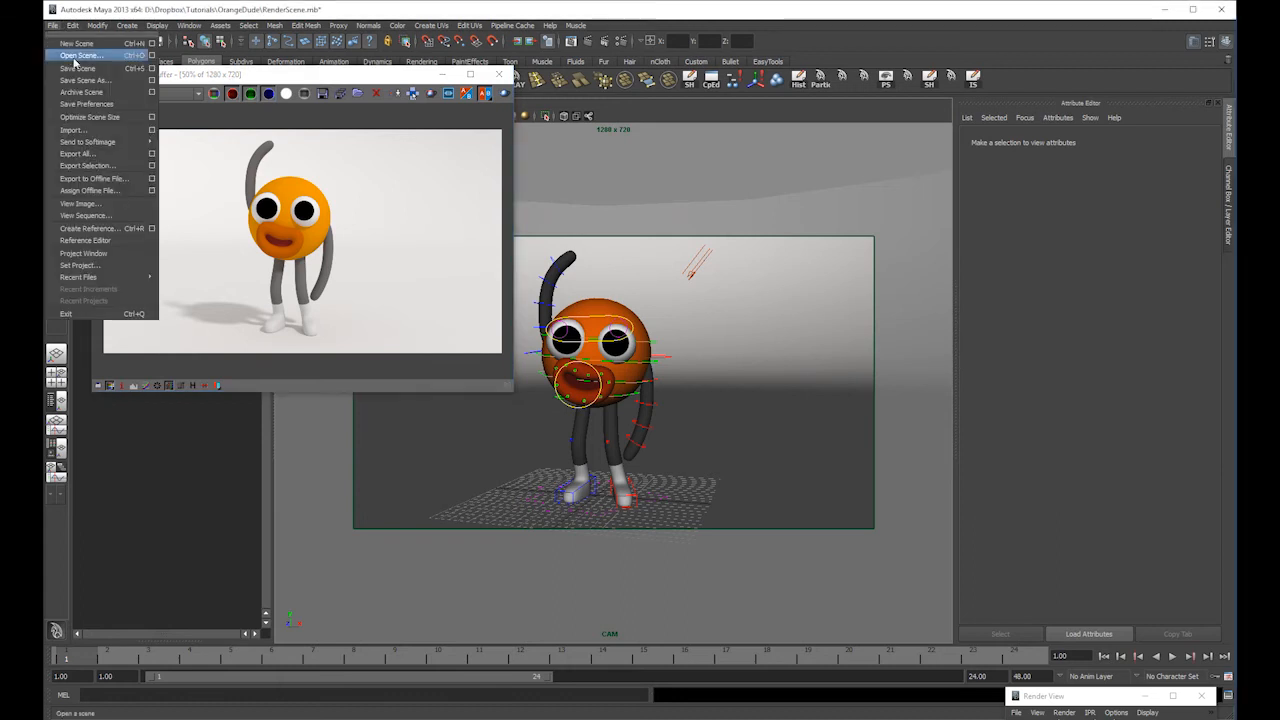
{"action": "left_click", "coordinate": [78, 67]}
{"action": "left_click", "coordinate": [55, 25]}
{"action": "left_click", "coordinate": [76, 56]}
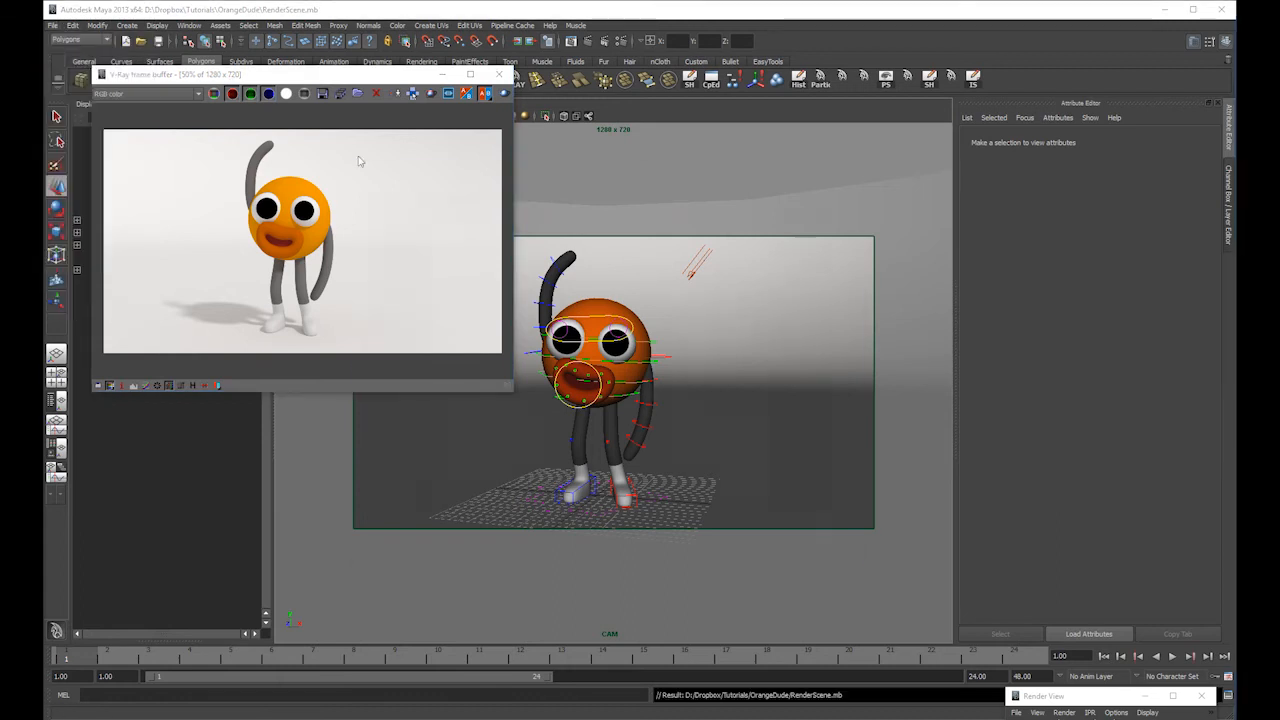
{"action": "left_click", "coordinate": [480, 249]}
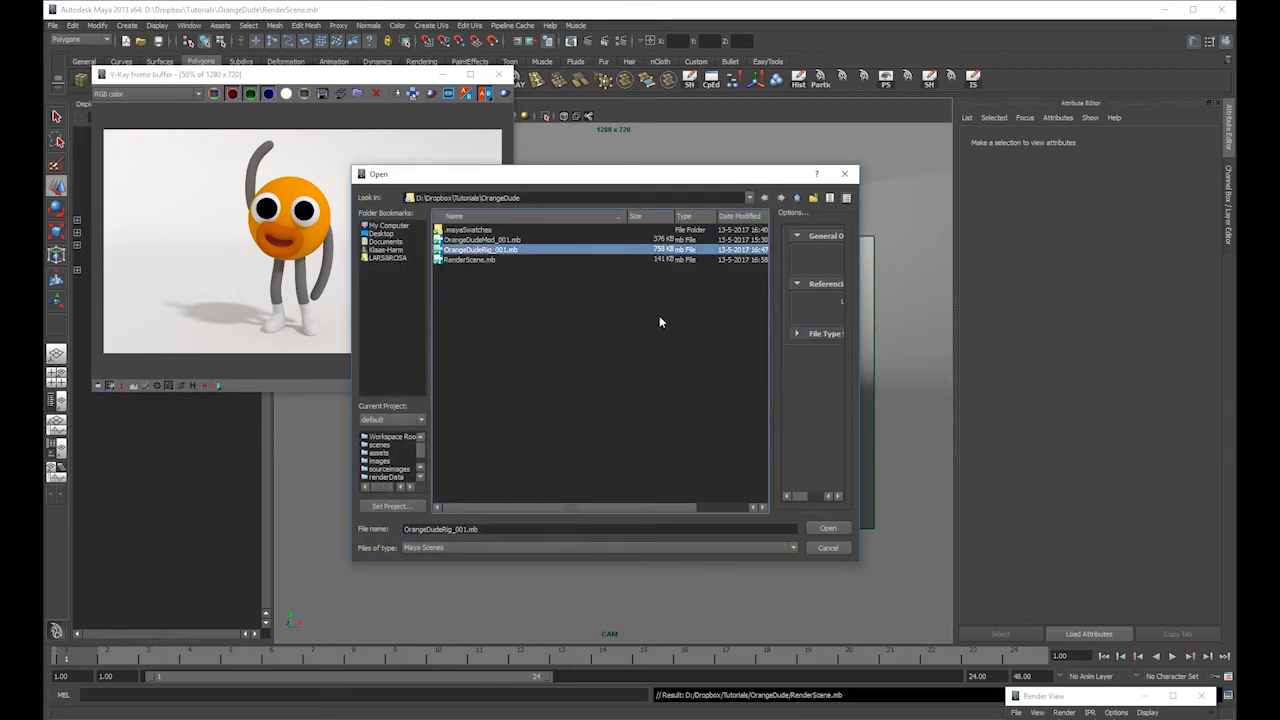
{"action": "left_click", "coordinate": [828, 527]}
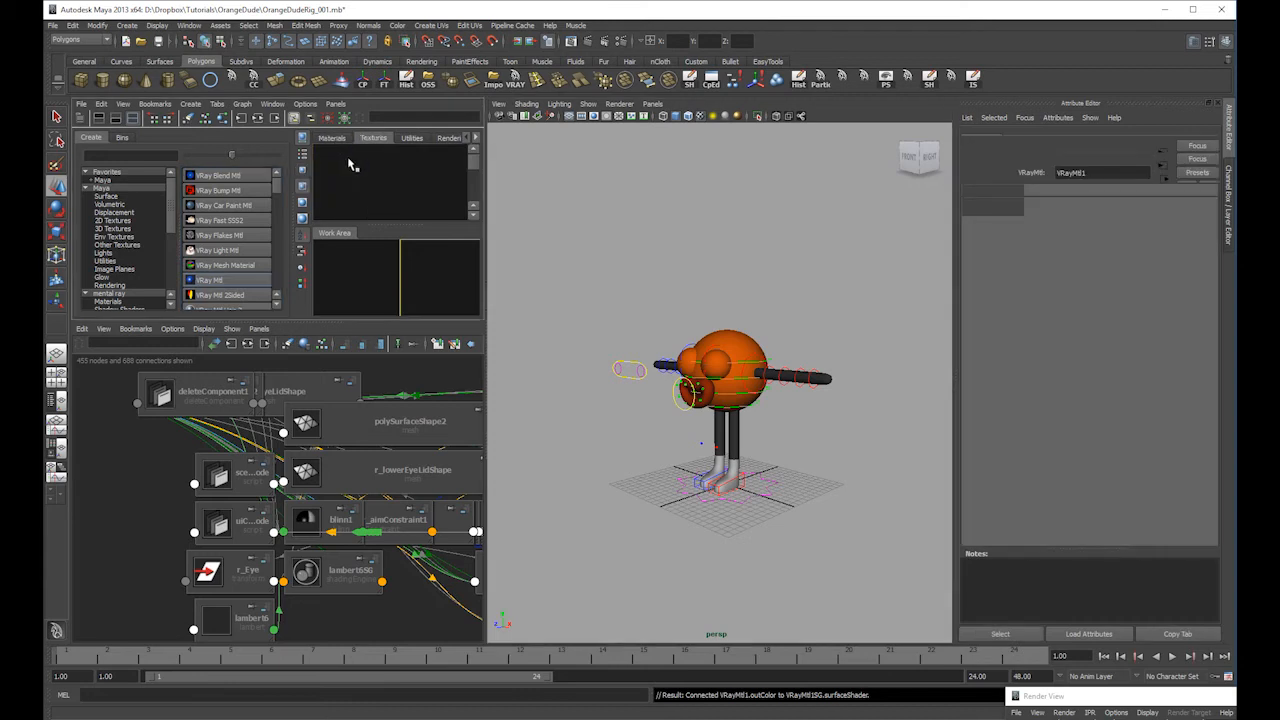
- Connect ramp1 to the diffuse color of VRayMtl1 and assign that material to the eyes in place of blinn1
{"action": "left_click", "coordinate": [372, 140]}
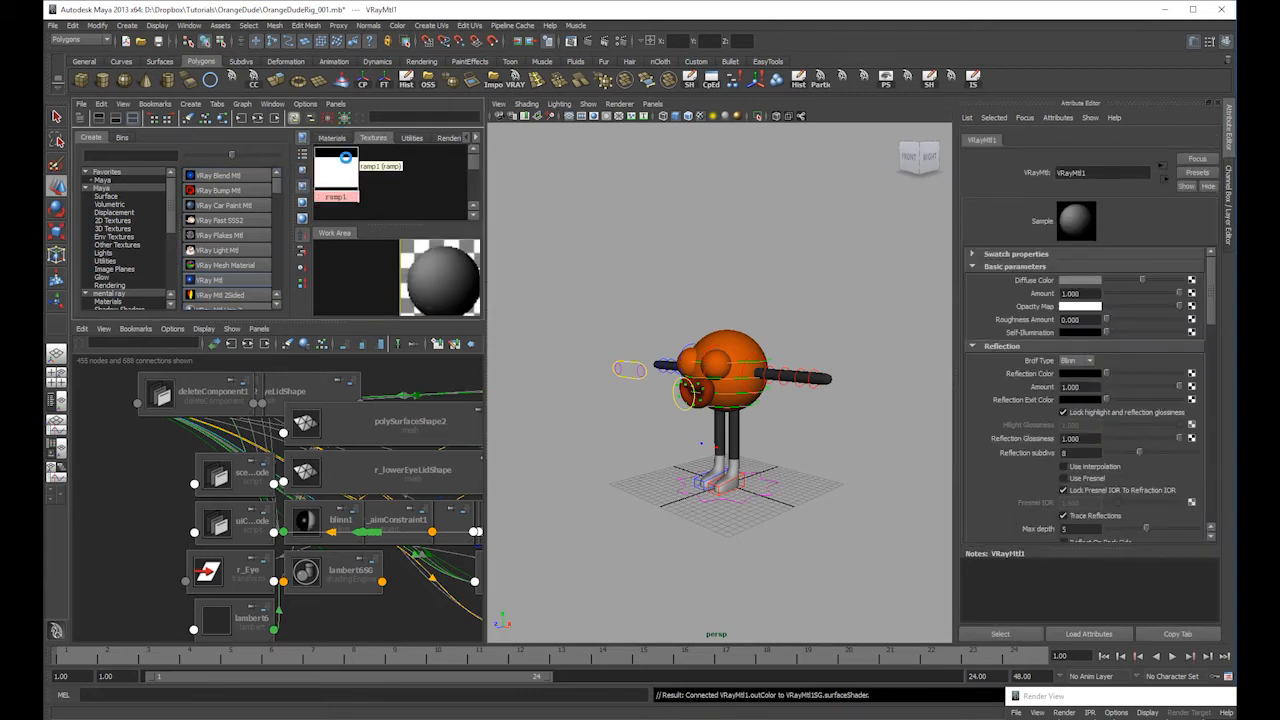
{"action": "middle_click_drag", "start_coordinate": [640, 189], "coordinate": [1035, 285]}
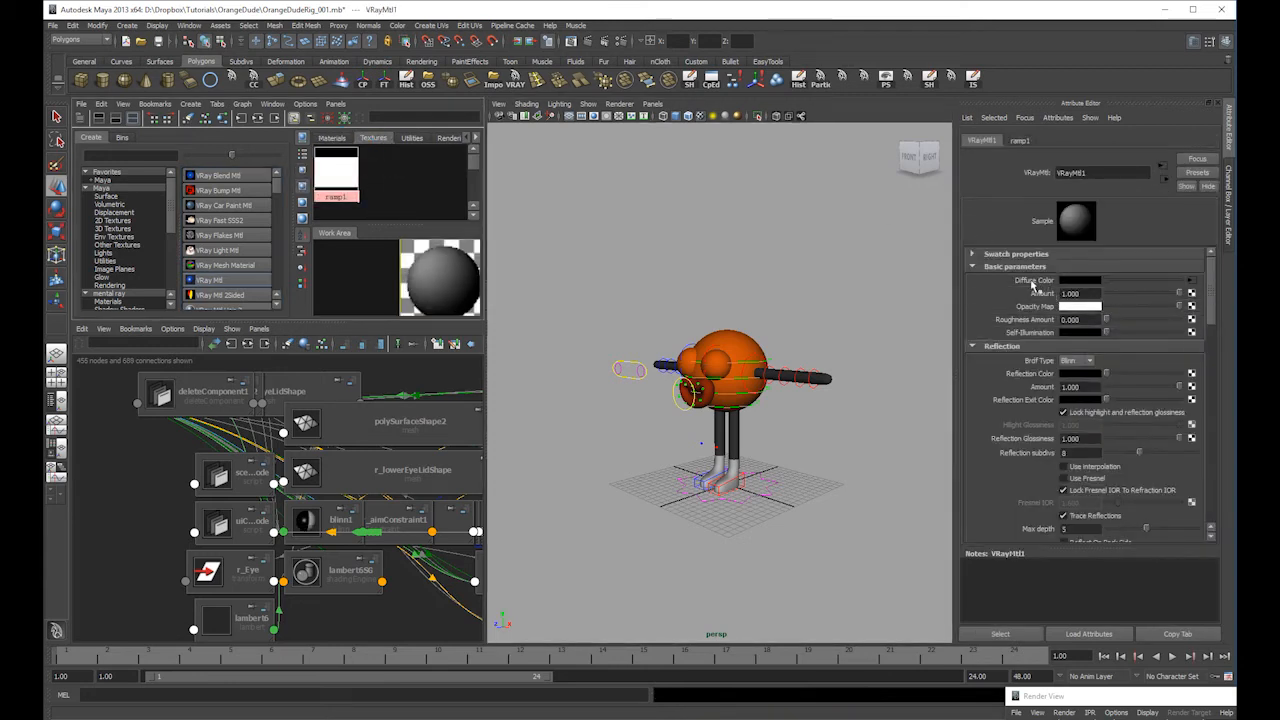
{"action": "left_click", "coordinate": [336, 138]}
{"action": "right_click_drag", "start_coordinate": [348, 157], "coordinate": [324, 127]}
{"action": "left_click", "coordinate": [322, 157]}
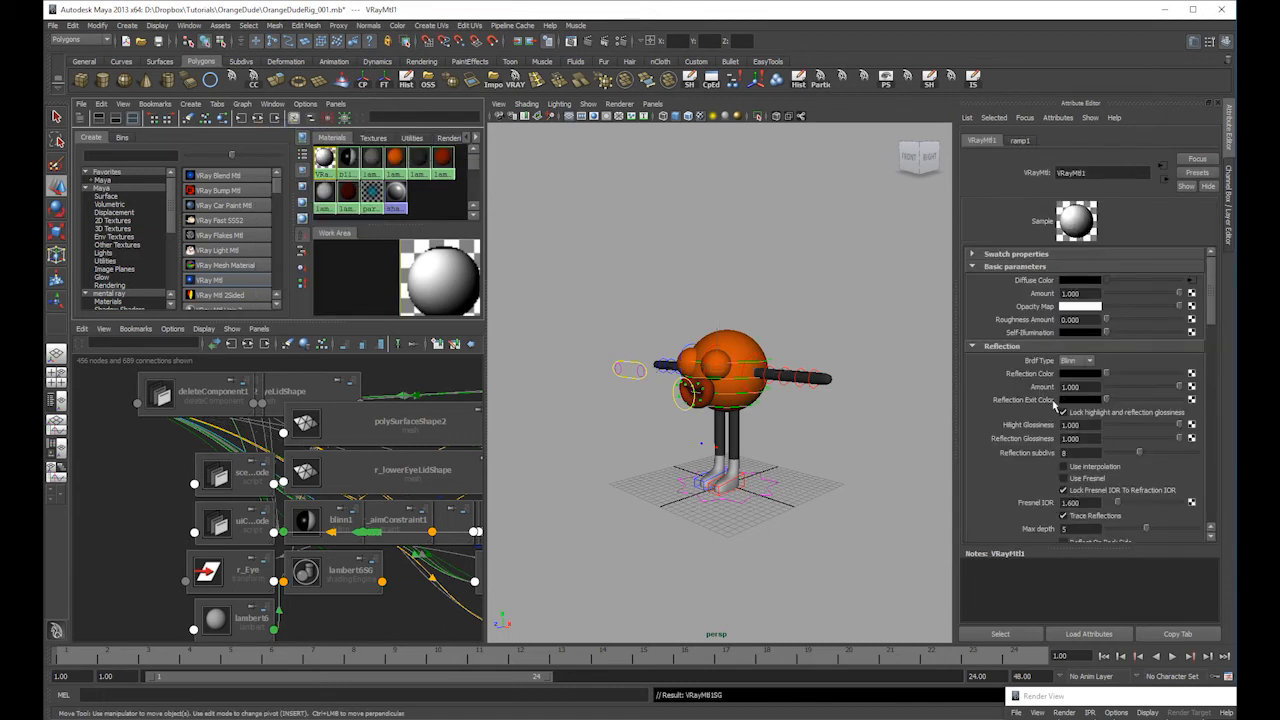
- Set VRayMtl1's reflection color to mid grey, reflection amount to 0.060 and reflection glossiness to 0.778
{"action": "left_click_drag", "start_coordinate": [1105, 375], "coordinate": [1116, 375]}
{"action": "left_click_drag", "start_coordinate": [1145, 445], "coordinate": [1192, 441]}
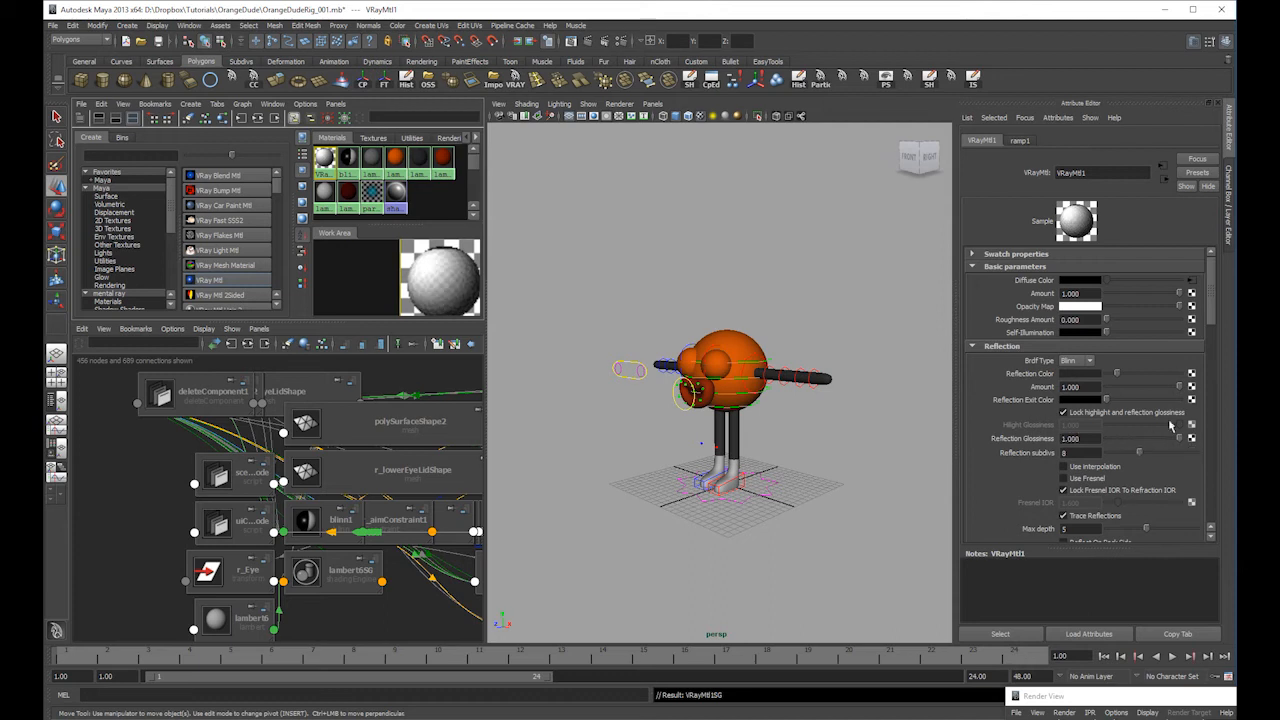
{"action": "mouse_move", "coordinate": [1130, 393]}
{"action": "left_mouse_down"}
{"action": "mouse_move", "coordinate": [1162, 389]}
{"action": "mouse_move", "coordinate": [1163, 375]}
{"action": "mouse_move", "coordinate": [1125, 392]}
{"action": "left_mouse_up"}
{"action": "left_click_drag", "start_coordinate": [1135, 444], "coordinate": [1172, 438]}
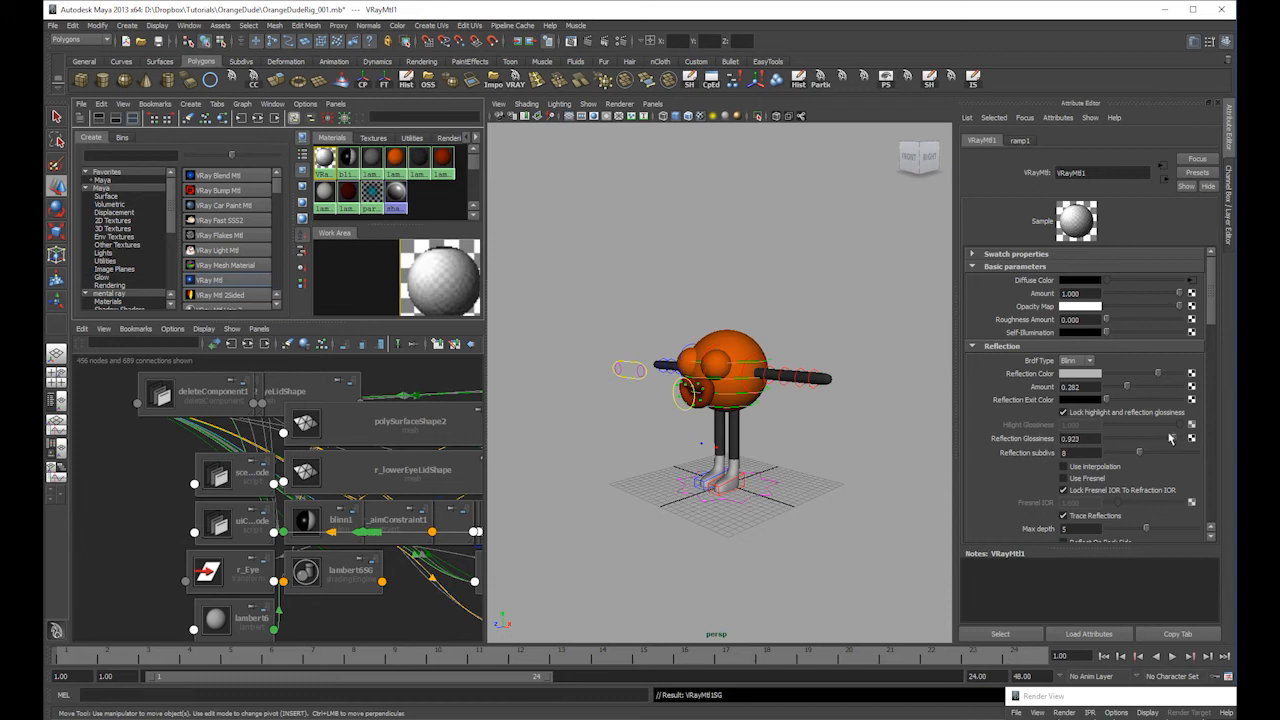
{"action": "left_click_drag", "start_coordinate": [1140, 378], "coordinate": [1145, 378]}
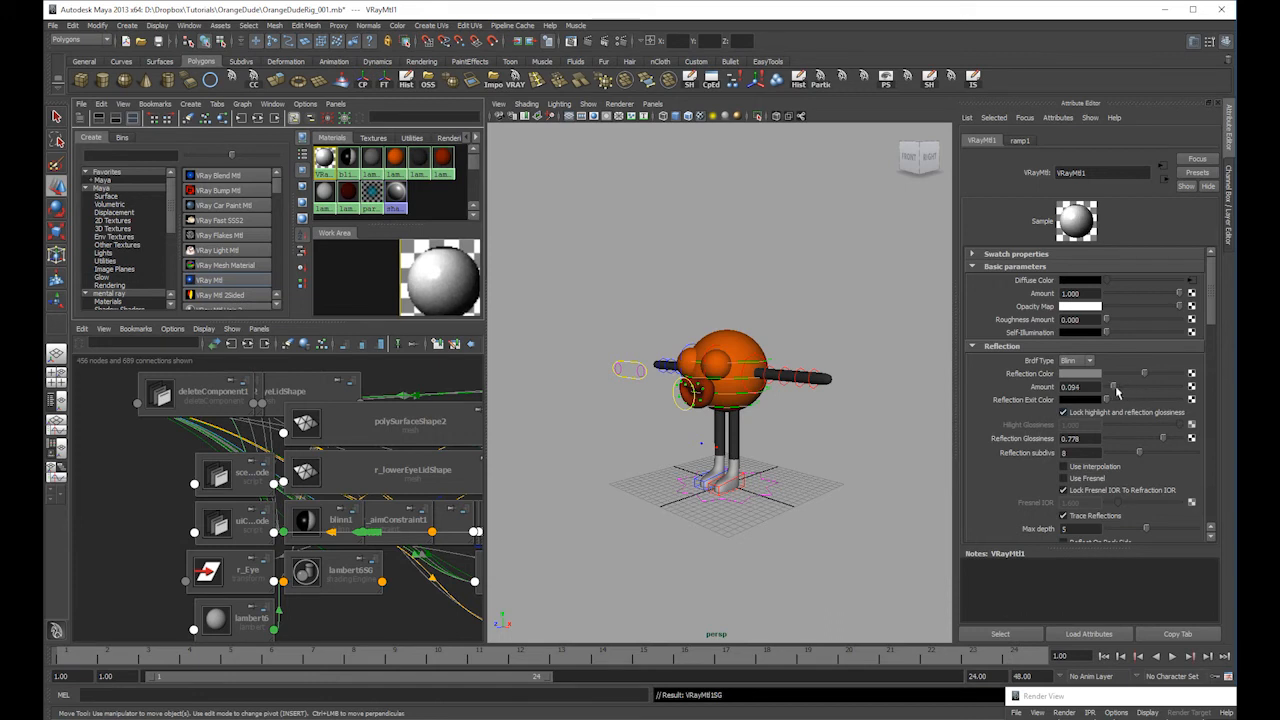
{"action": "left_click", "coordinate": [1111, 388]}
- Save the rig file and reopen RenderScene.mb
{"action": "left_click", "coordinate": [54, 25]}
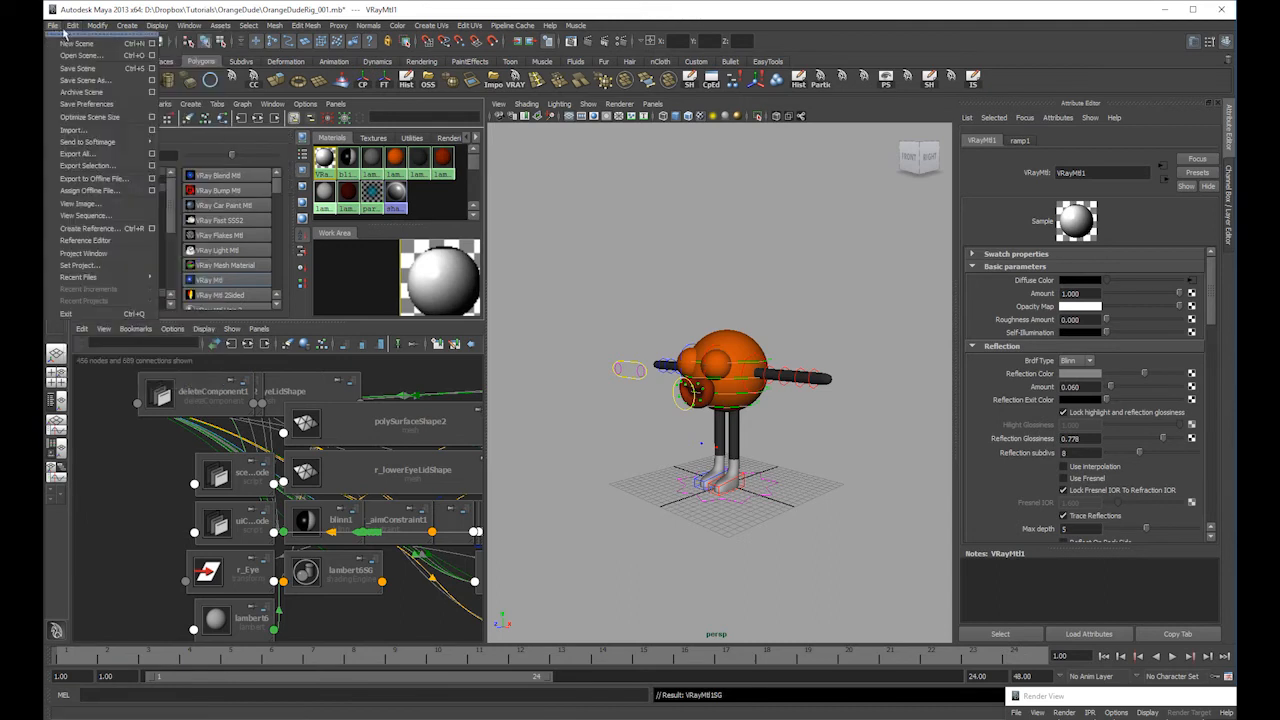
{"action": "left_click", "coordinate": [78, 68]}
{"action": "left_click", "coordinate": [55, 30]}
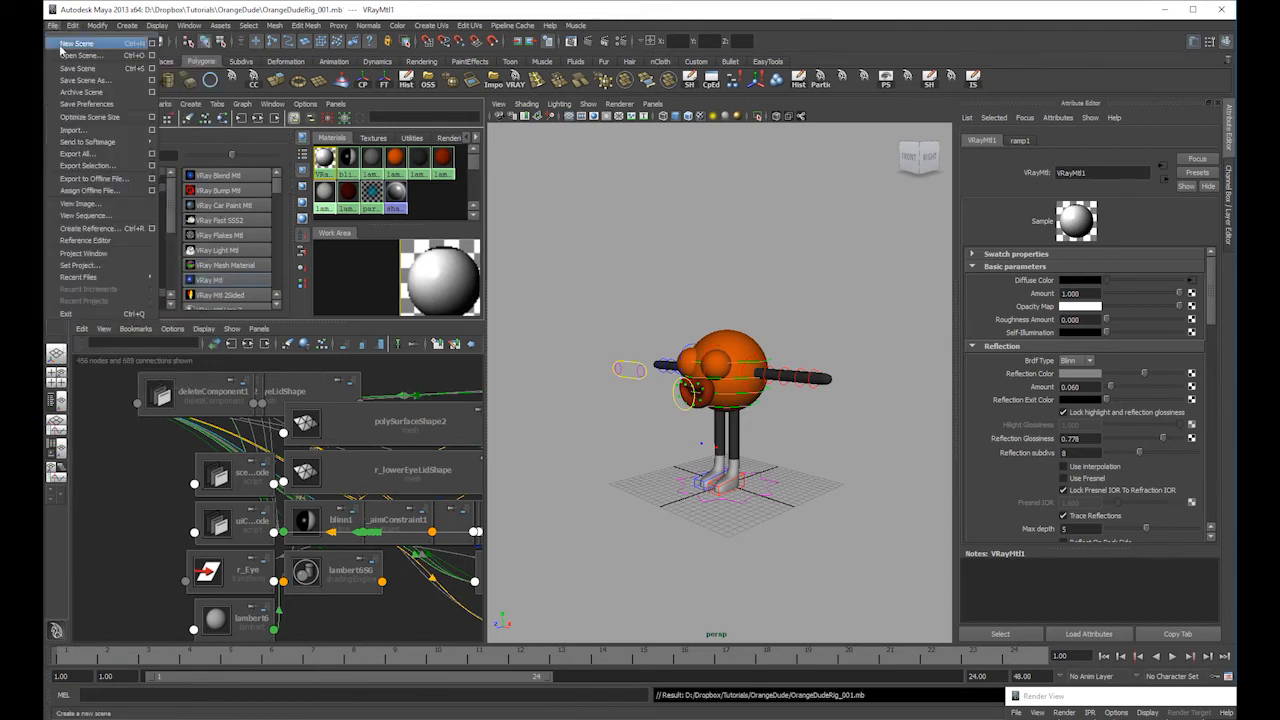
{"action": "mouse_move", "coordinate": [100, 277]}
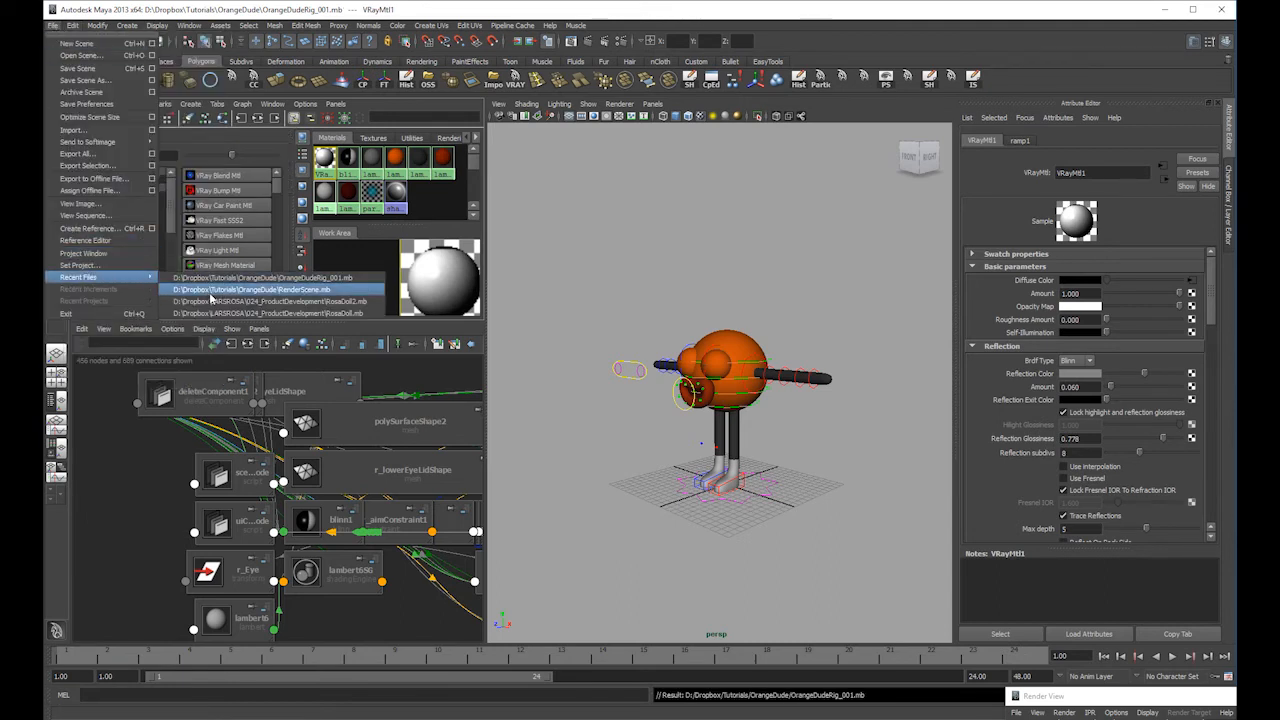
{"action": "left_click", "coordinate": [214, 291]}
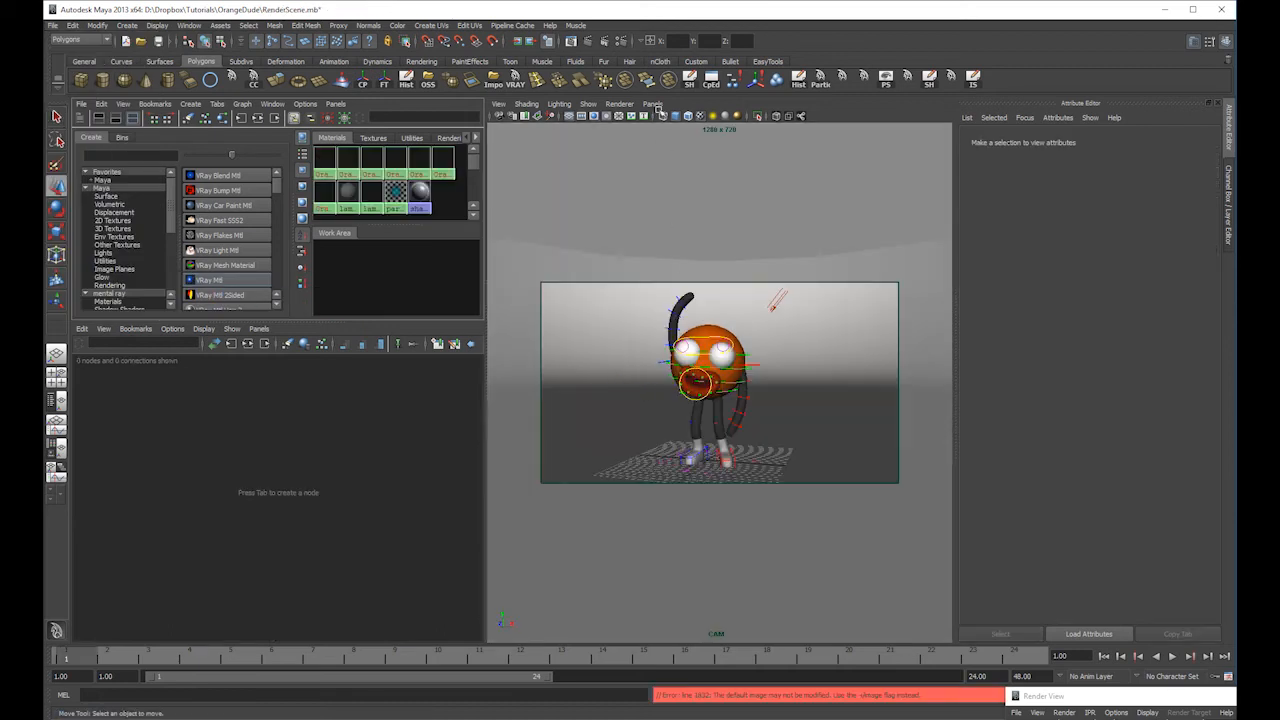
- Render the character with the updated eye material and save the render scene
{"action": "left_click", "coordinate": [587, 41]}
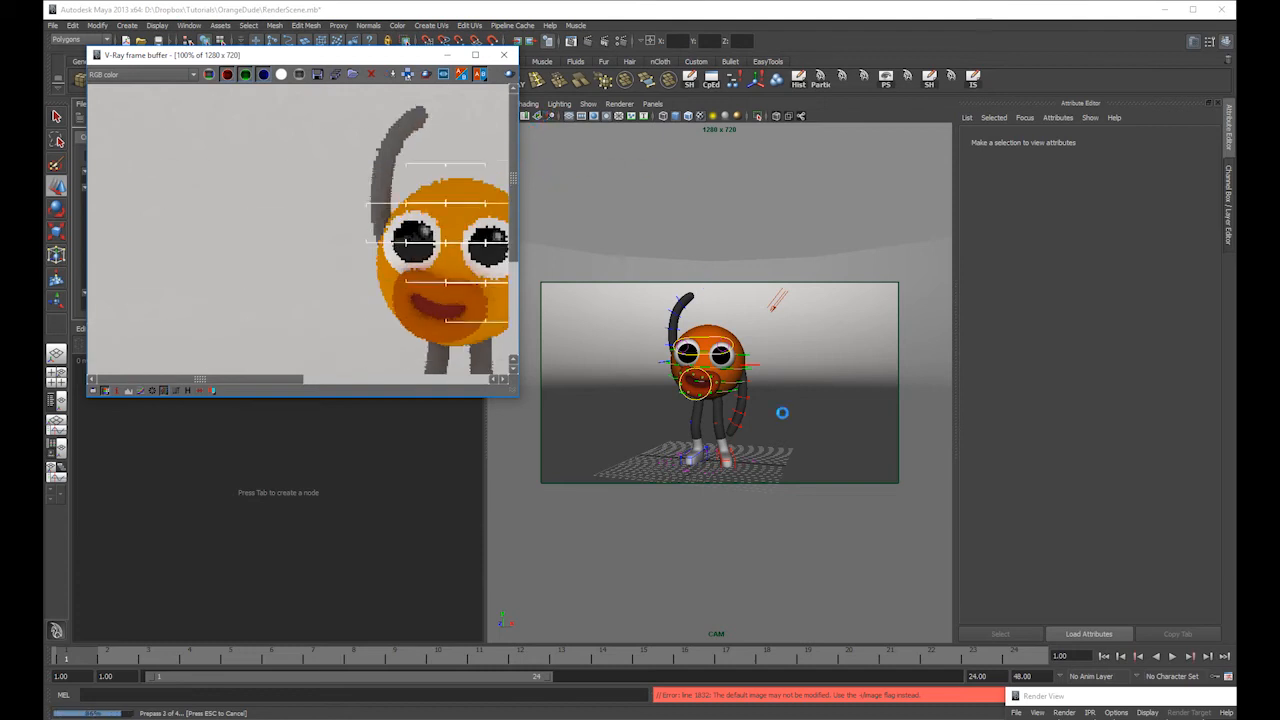
{"action": "left_click", "coordinate": [321, 378]}
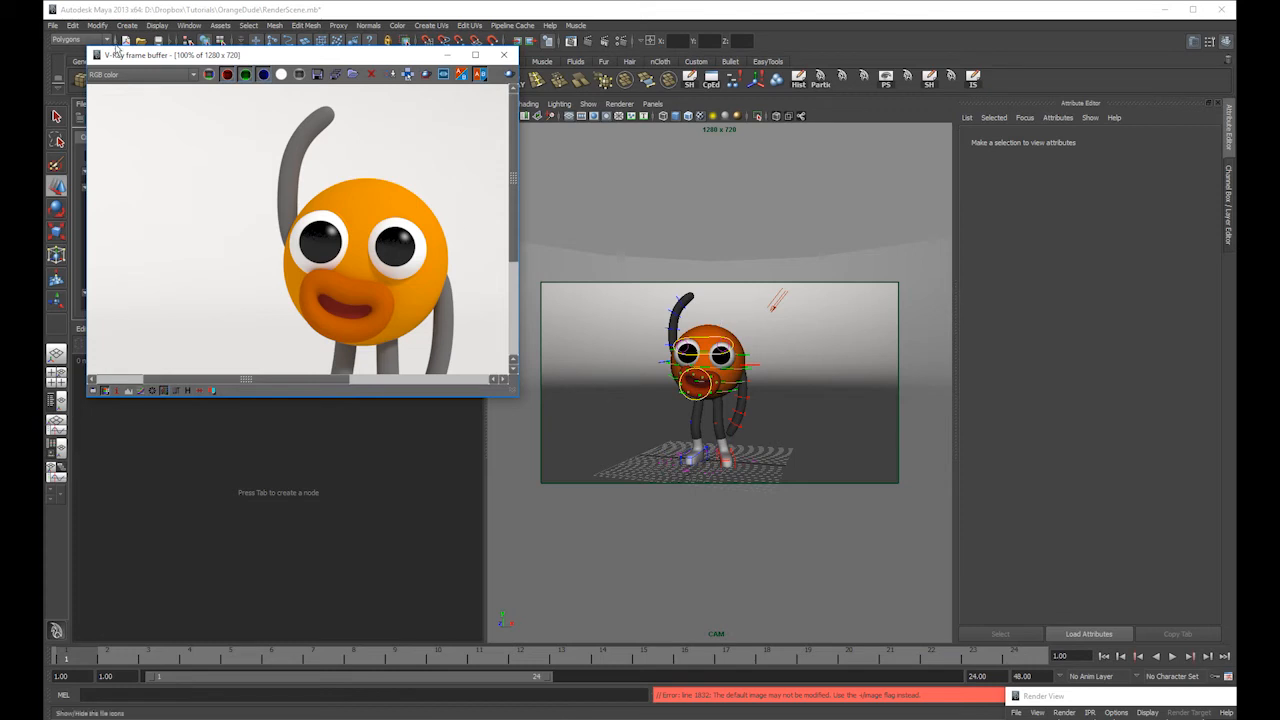
{"action": "left_click", "coordinate": [73, 25]}
{"action": "mouse_move", "coordinate": [53, 25]}
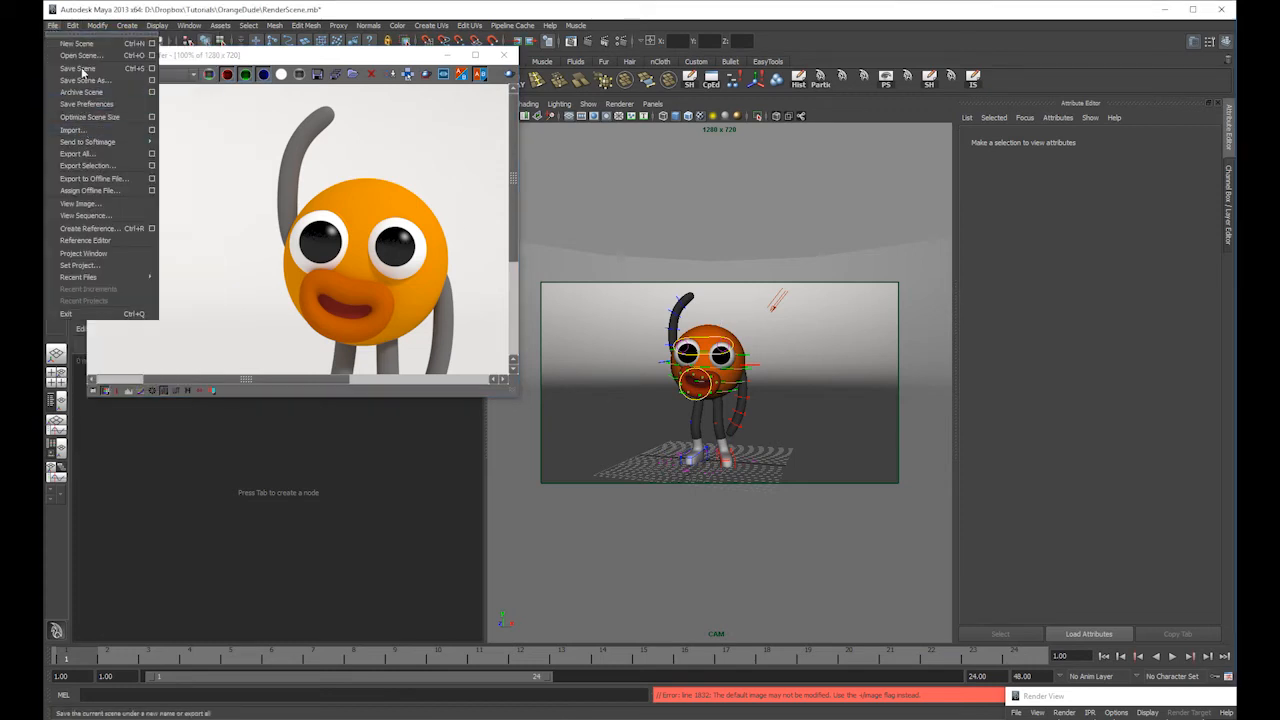
{"action": "left_click", "coordinate": [78, 68]}
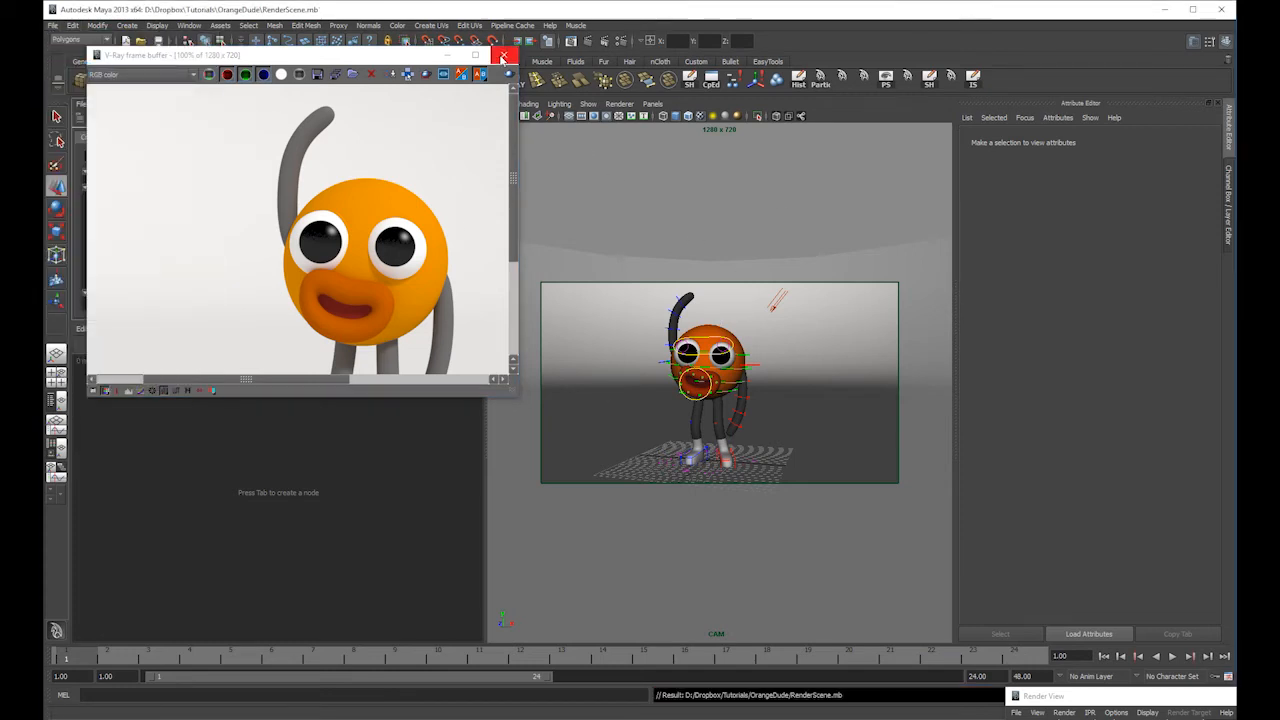
{"action": "left_click", "coordinate": [503, 56]}
- Set the render resolution to 1024 x 1024 in the V-Ray common render settings
{"action": "key", "text": "space"}
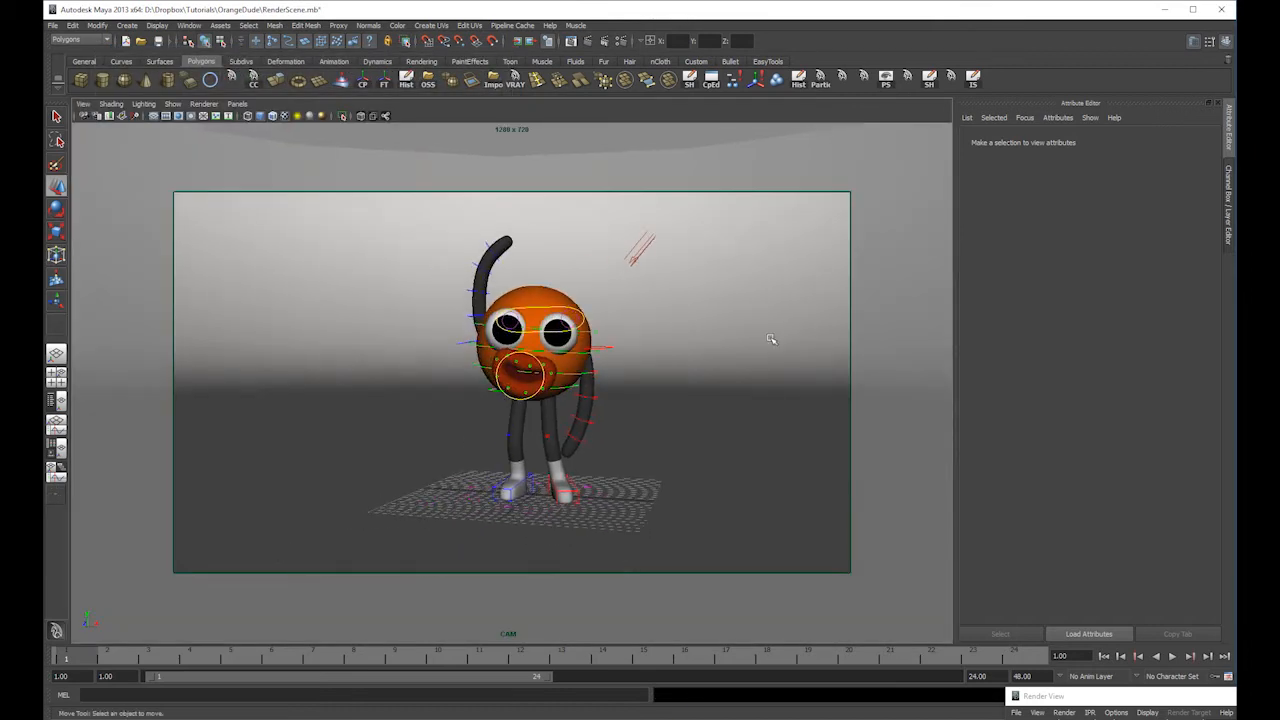
{"action": "middle_click_drag", "start_coordinate": [773, 337], "coordinate": [725, 318], "text": "alt"}
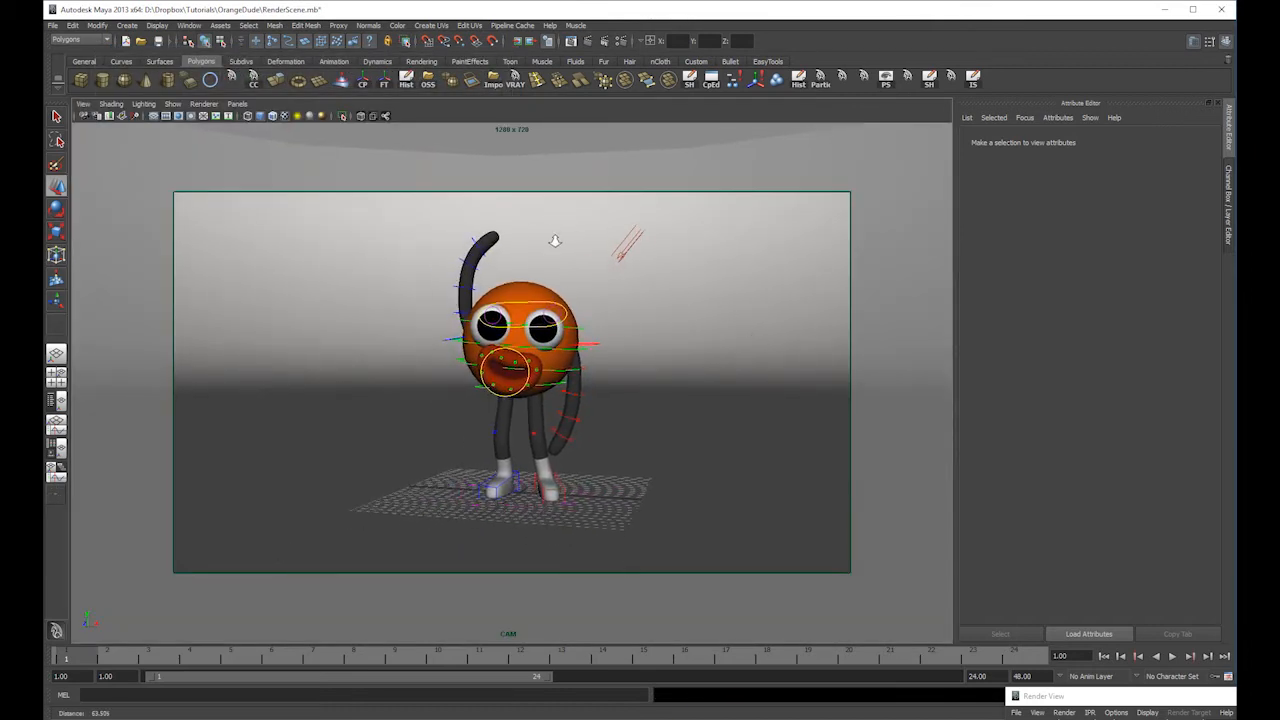
{"action": "left_click", "coordinate": [625, 79]}
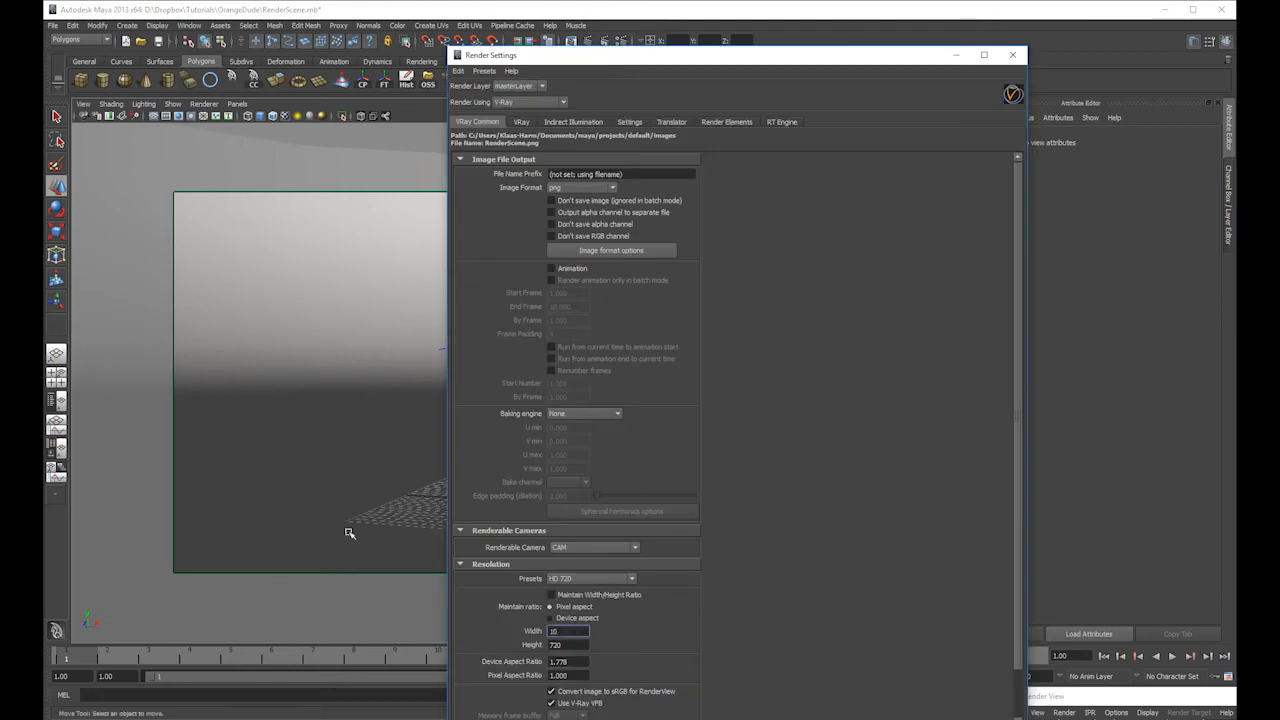
{"action": "type", "text": "1024"}
{"action": "key", "text": "Tab"}
{"action": "type", "text": "102"}
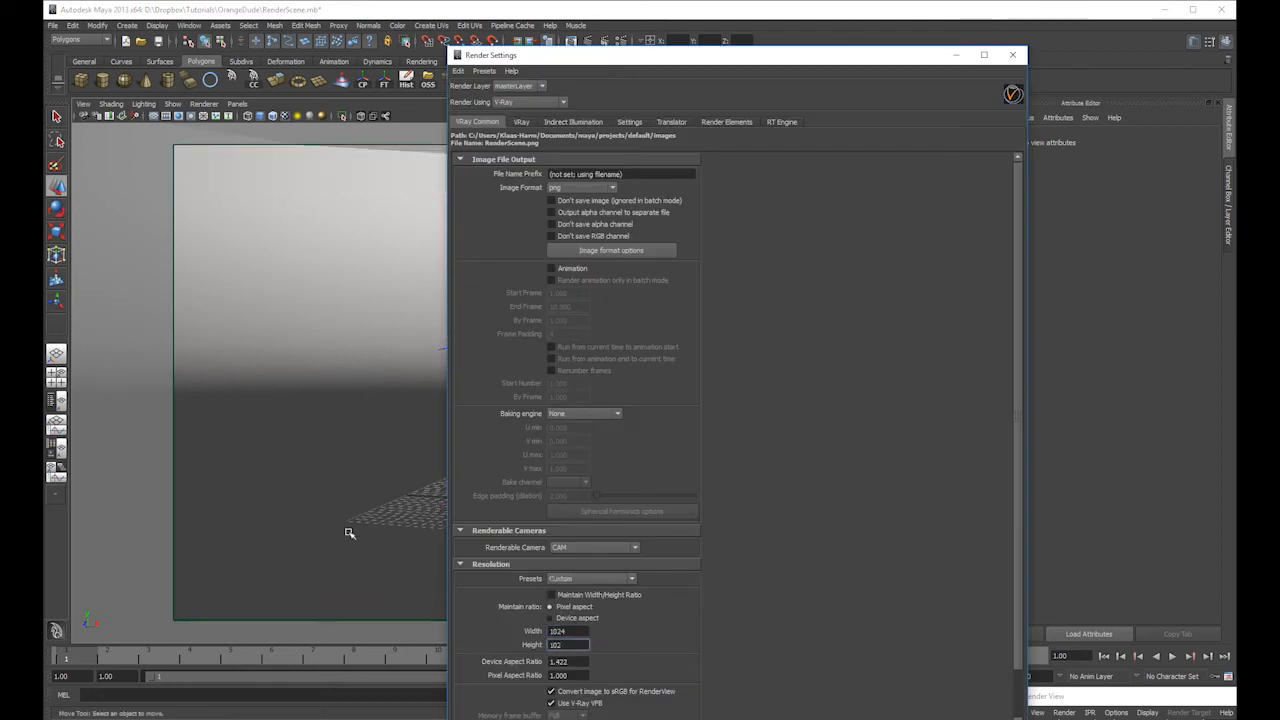
{"action": "type", "text": "4"}
{"action": "key", "text": "Return"}
- Set the focal length of the CAM camera to 100
{"action": "left_click", "coordinate": [92, 116]}
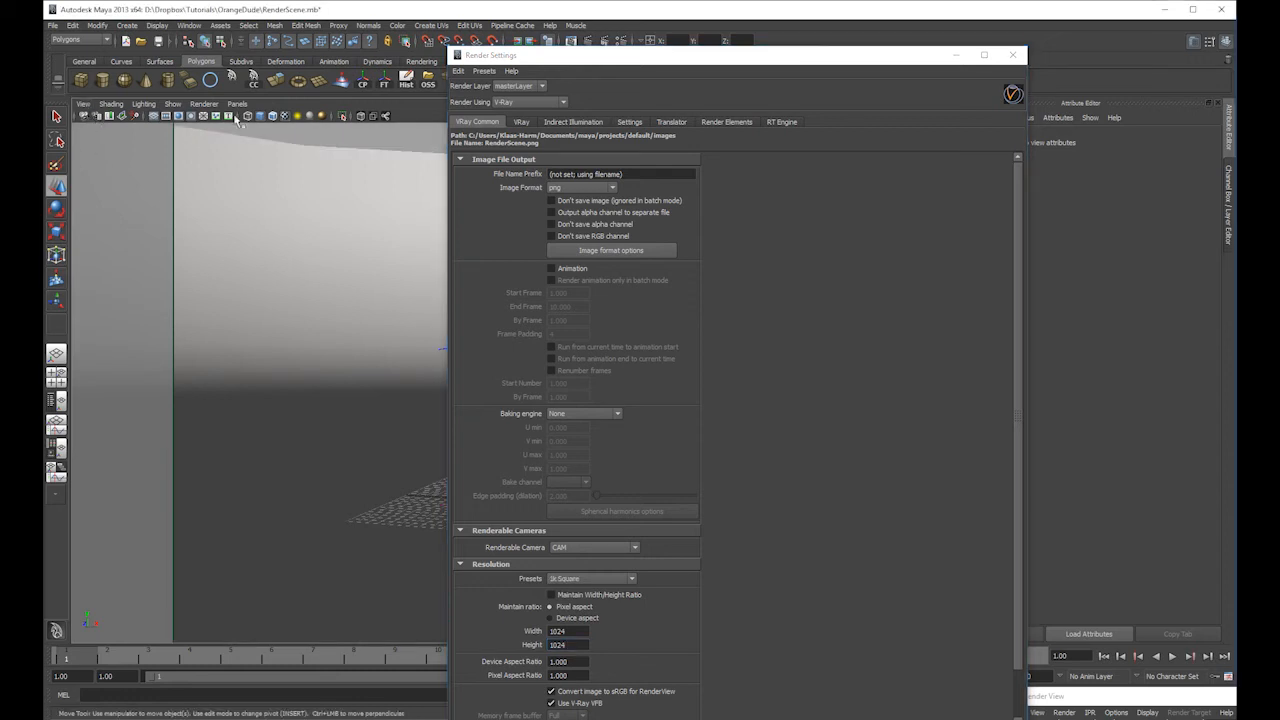
{"action": "left_click", "coordinate": [1012, 55]}
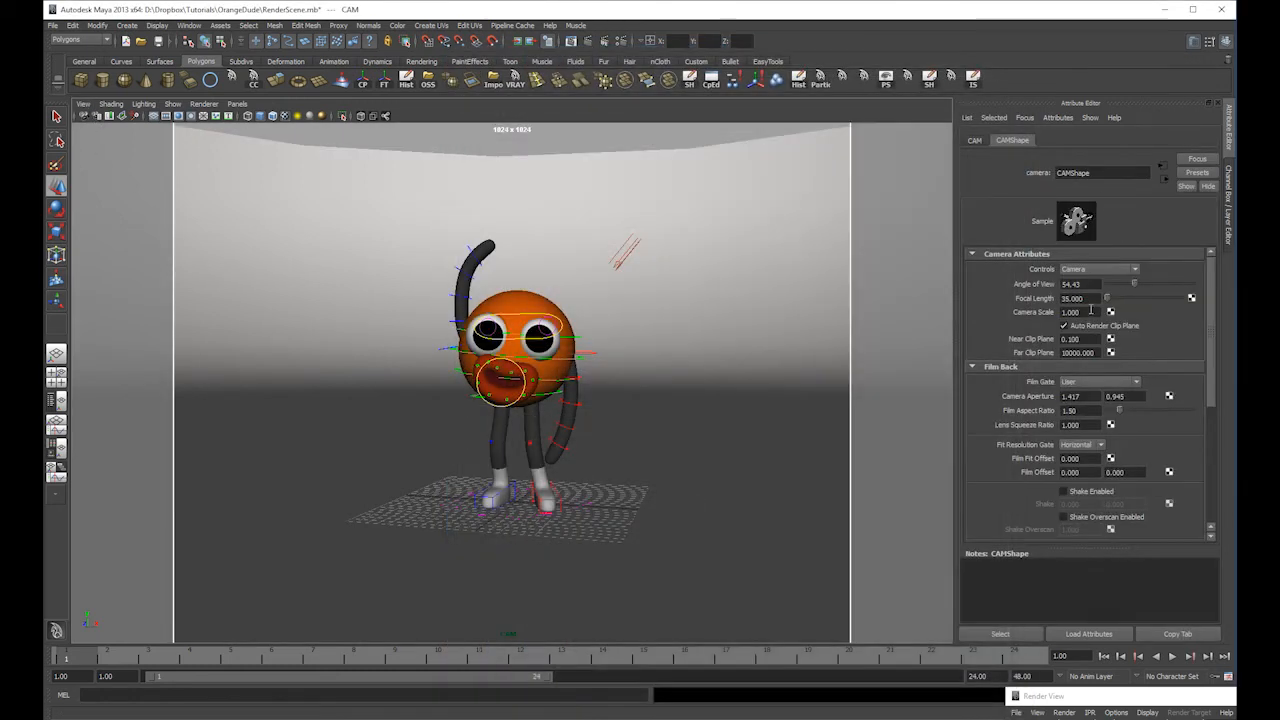
{"action": "key", "text": "Return"}
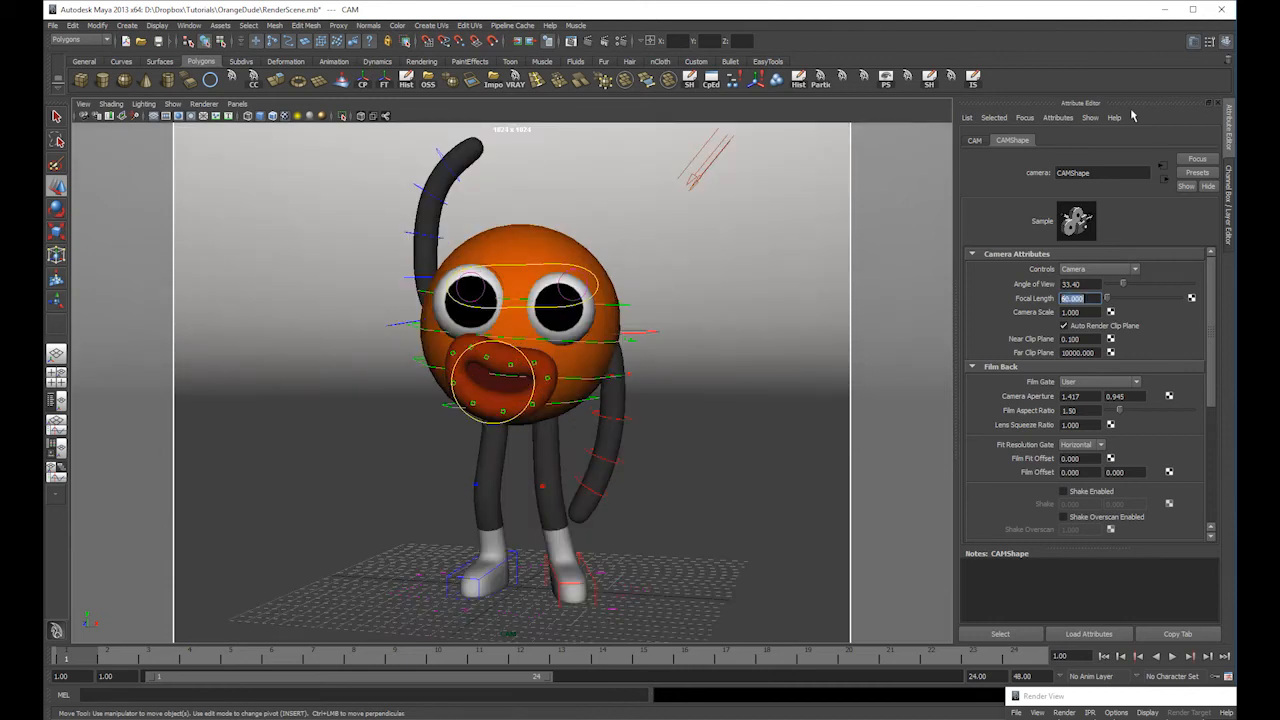
{"action": "key", "text": "Return"}
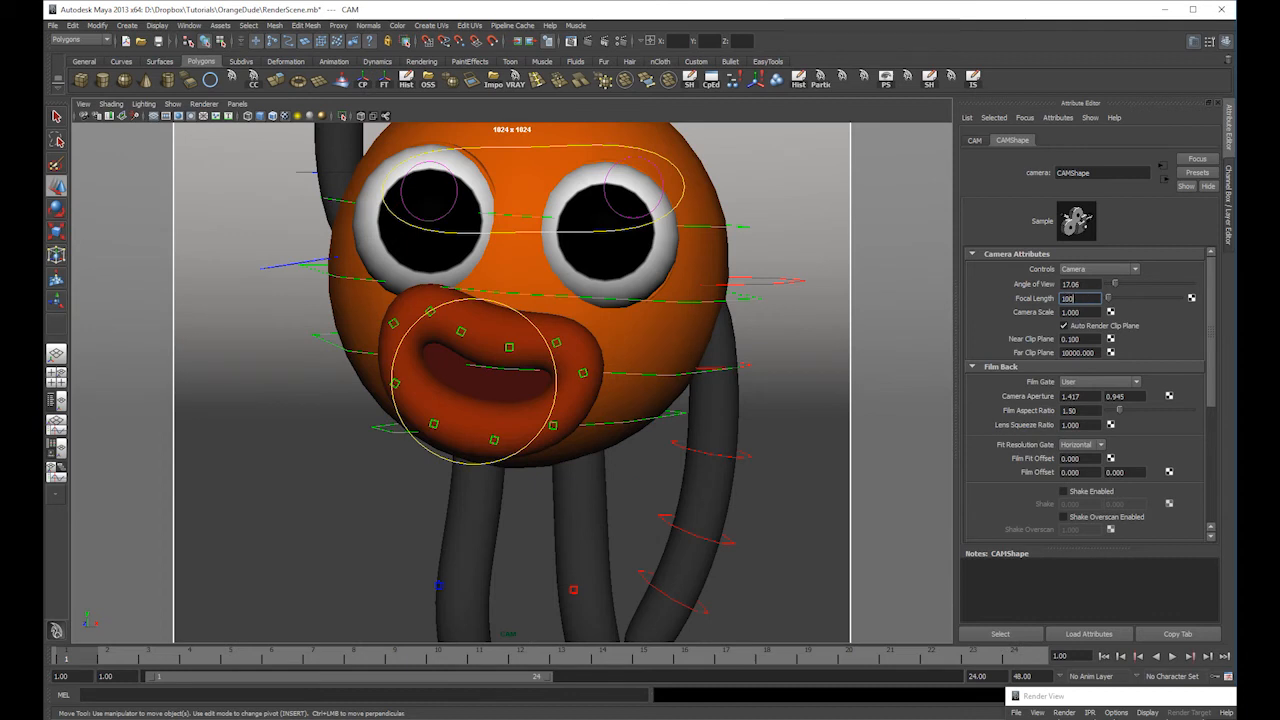
{"action": "key", "text": "Return"}
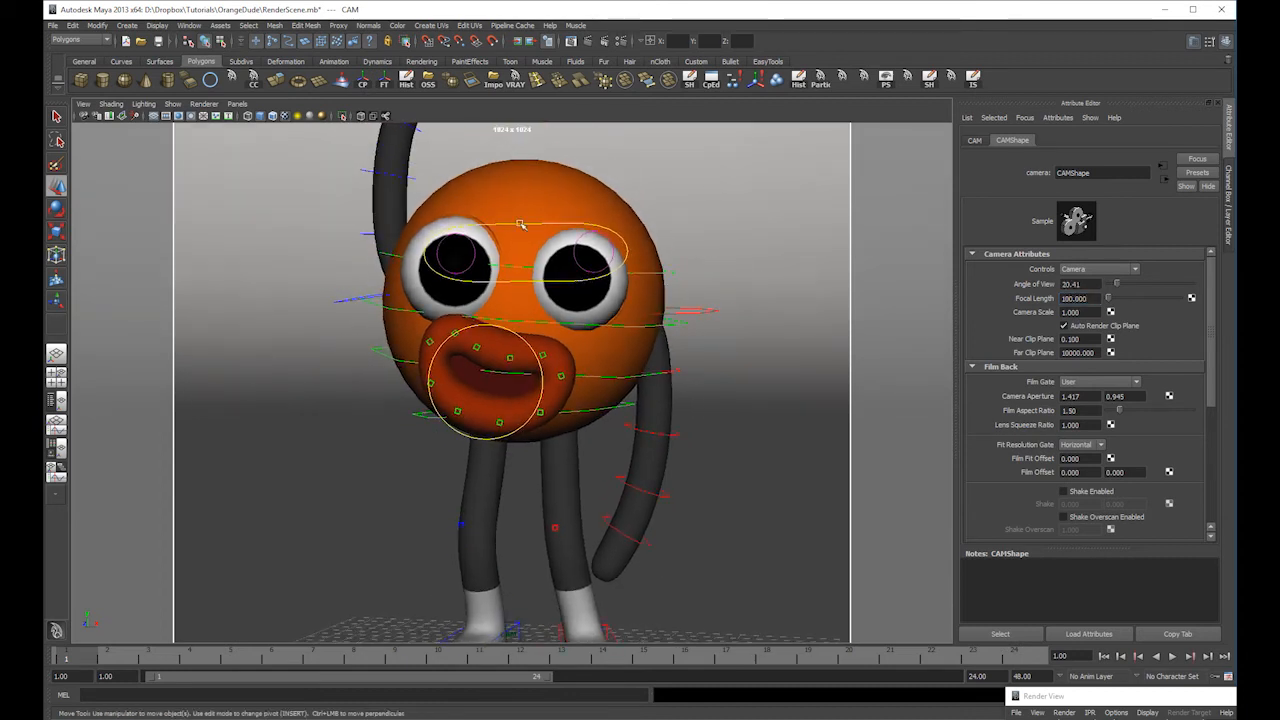
- Show the Outliner beside the CAM view and reframe the camera so the whole character fits the square frame
{"action": "left_click", "coordinate": [56, 401]}
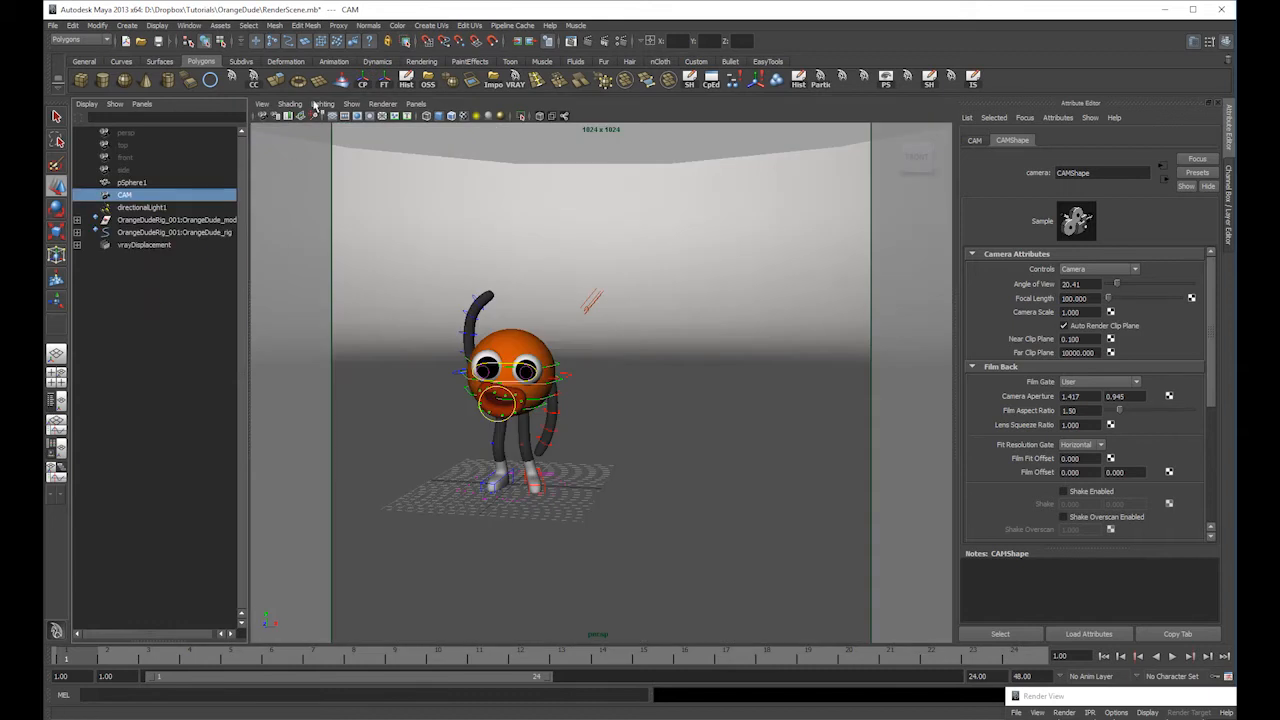
{"action": "left_click", "coordinate": [416, 104]}
{"action": "left_click", "coordinate": [431, 167]}
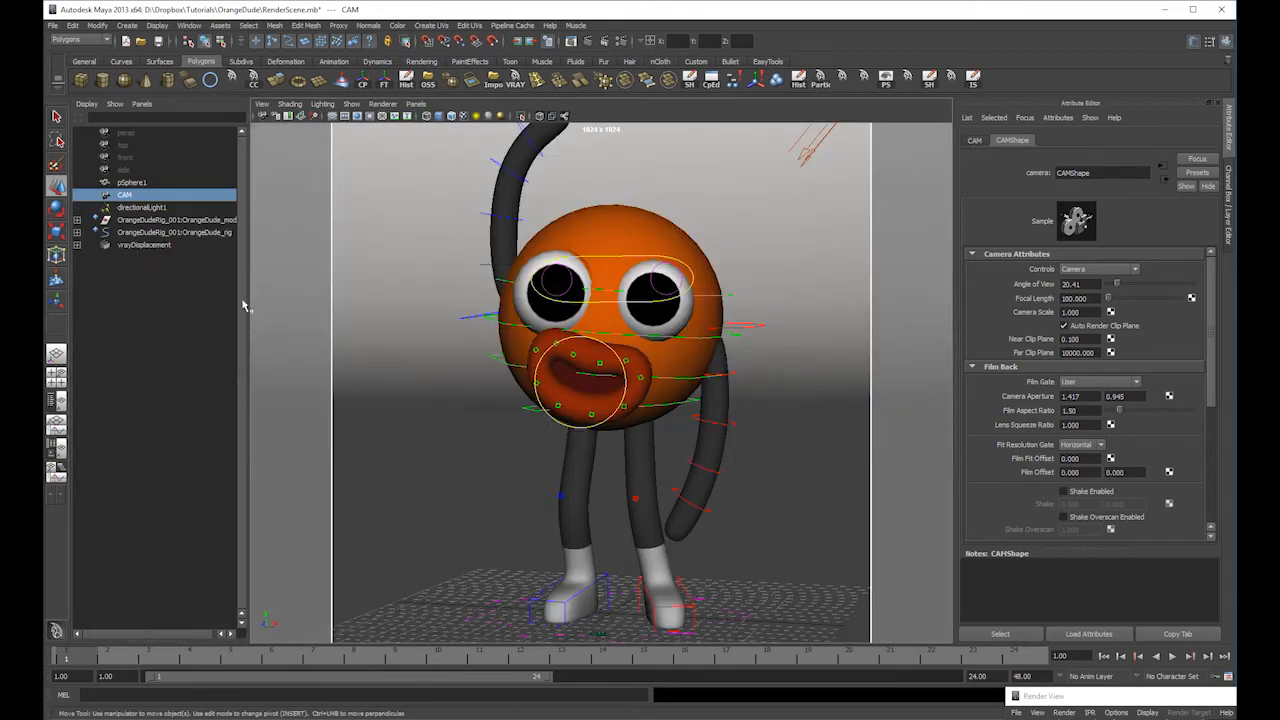
{"action": "left_click_drag", "start_coordinate": [250, 308], "coordinate": [452, 308]}
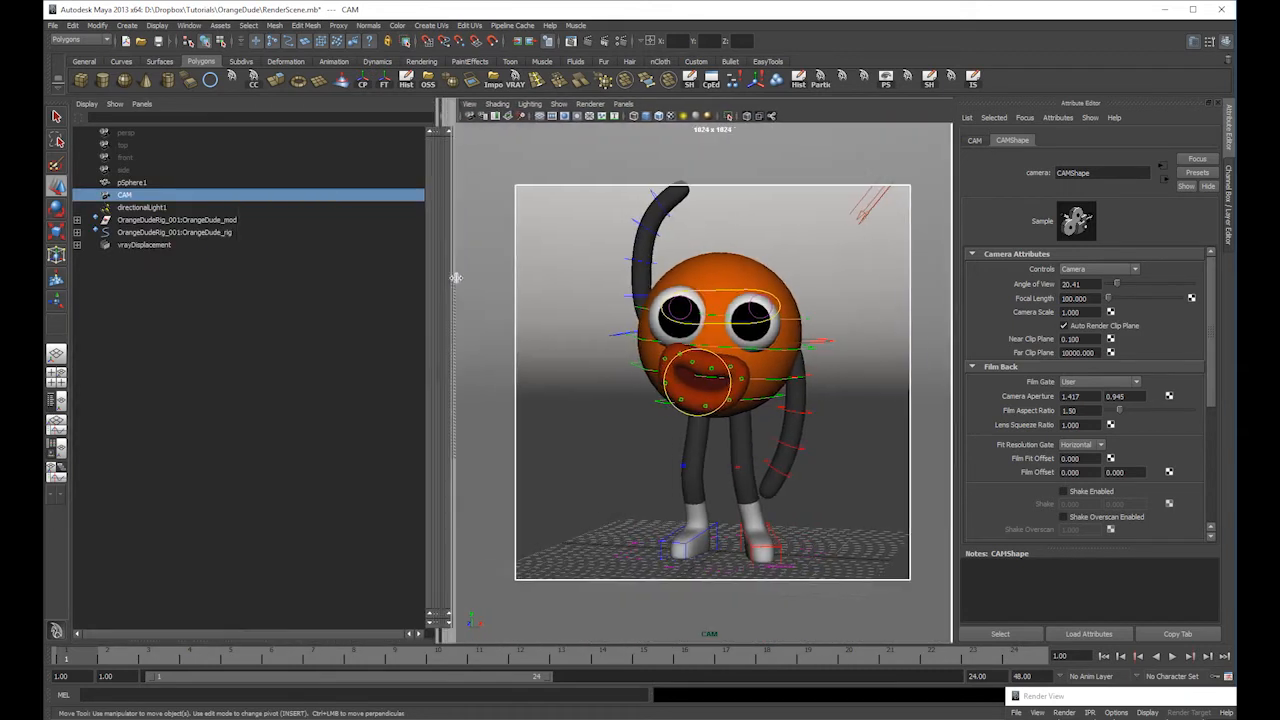
{"action": "left_click_drag", "start_coordinate": [710, 265], "coordinate": [659, 241], "text": "alt"}
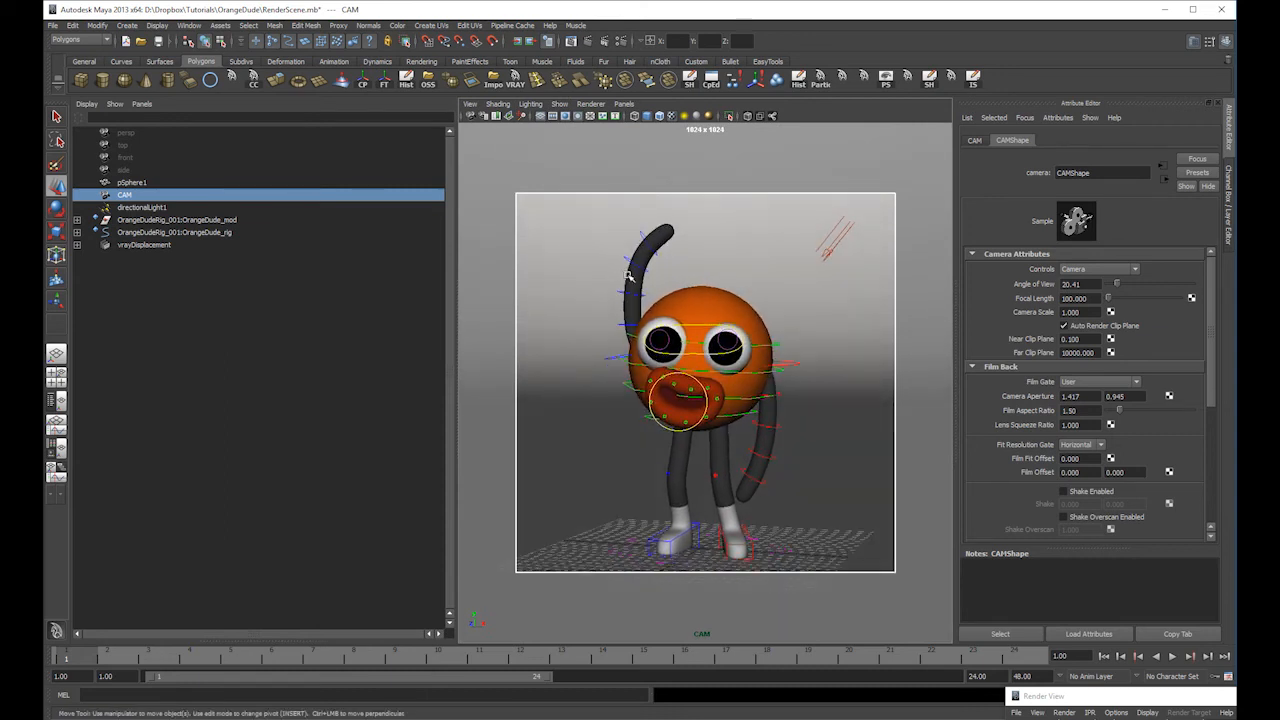
- Render the character and save the image as OpenEXR file OrangeDude001 in the Tutorials\OrangeDude folder
{"action": "left_click", "coordinate": [589, 43]}
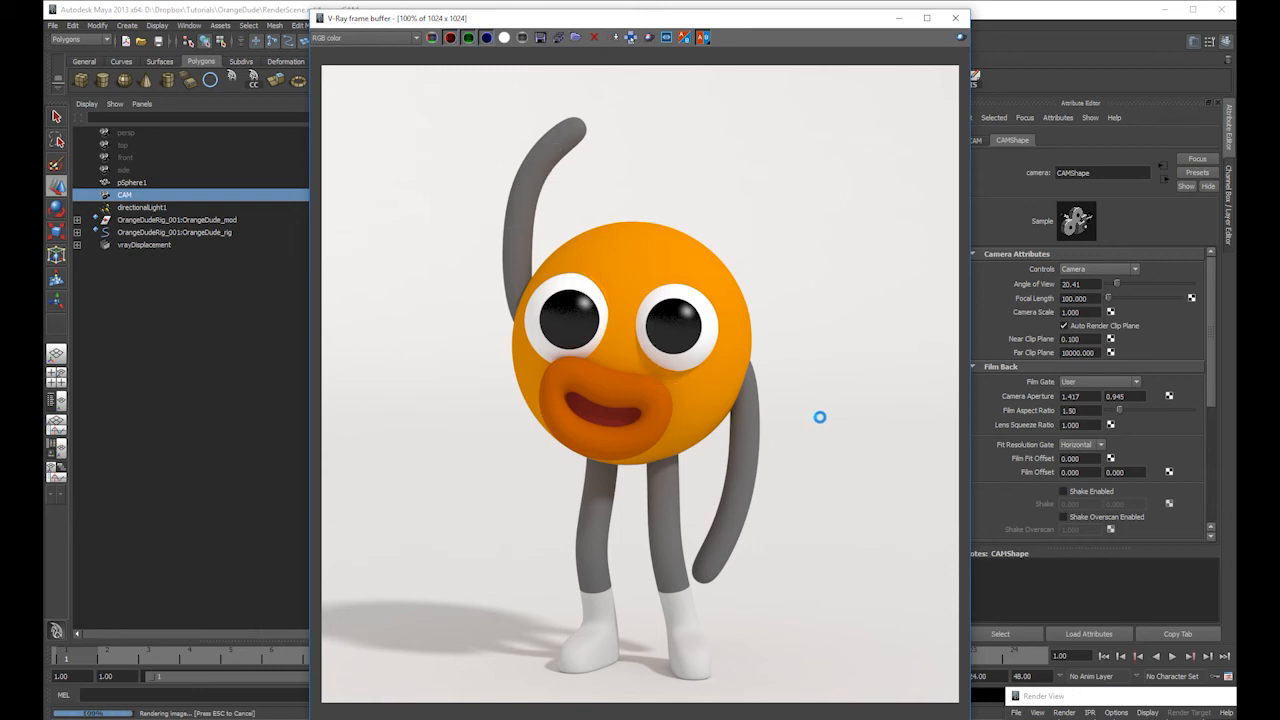
{"action": "left_click", "coordinate": [541, 38]}
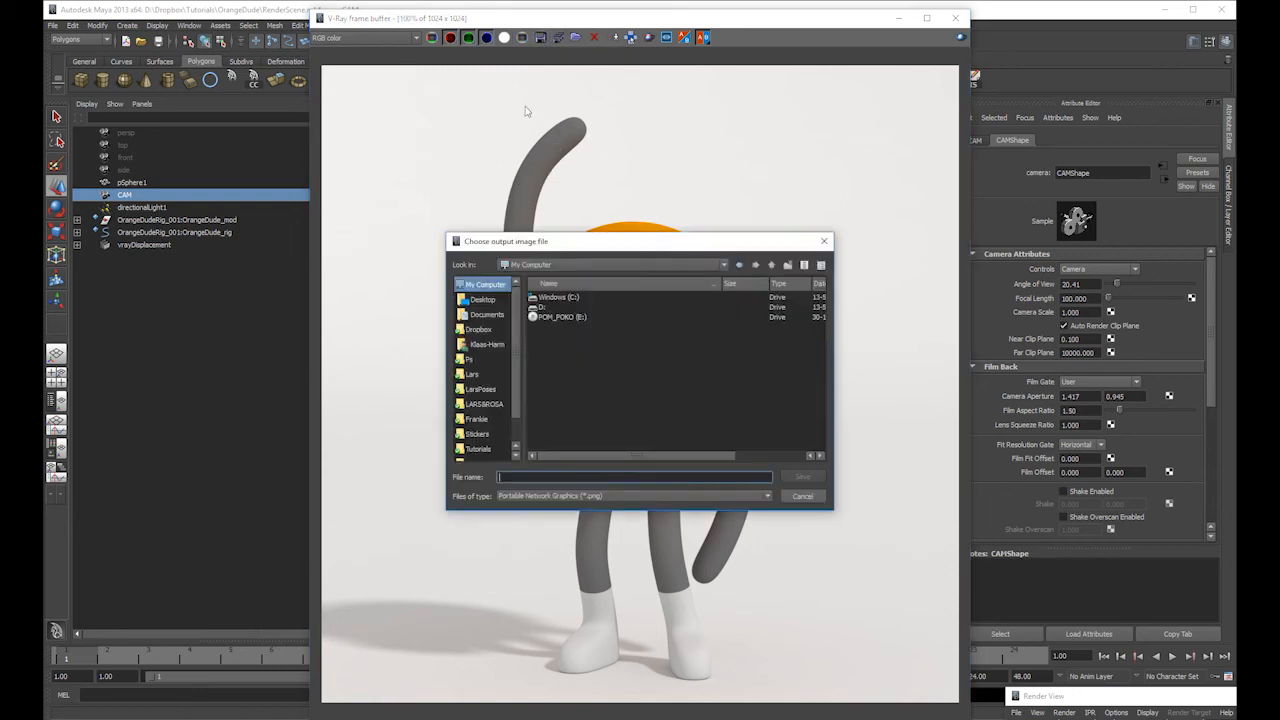
{"action": "left_click", "coordinate": [480, 329]}
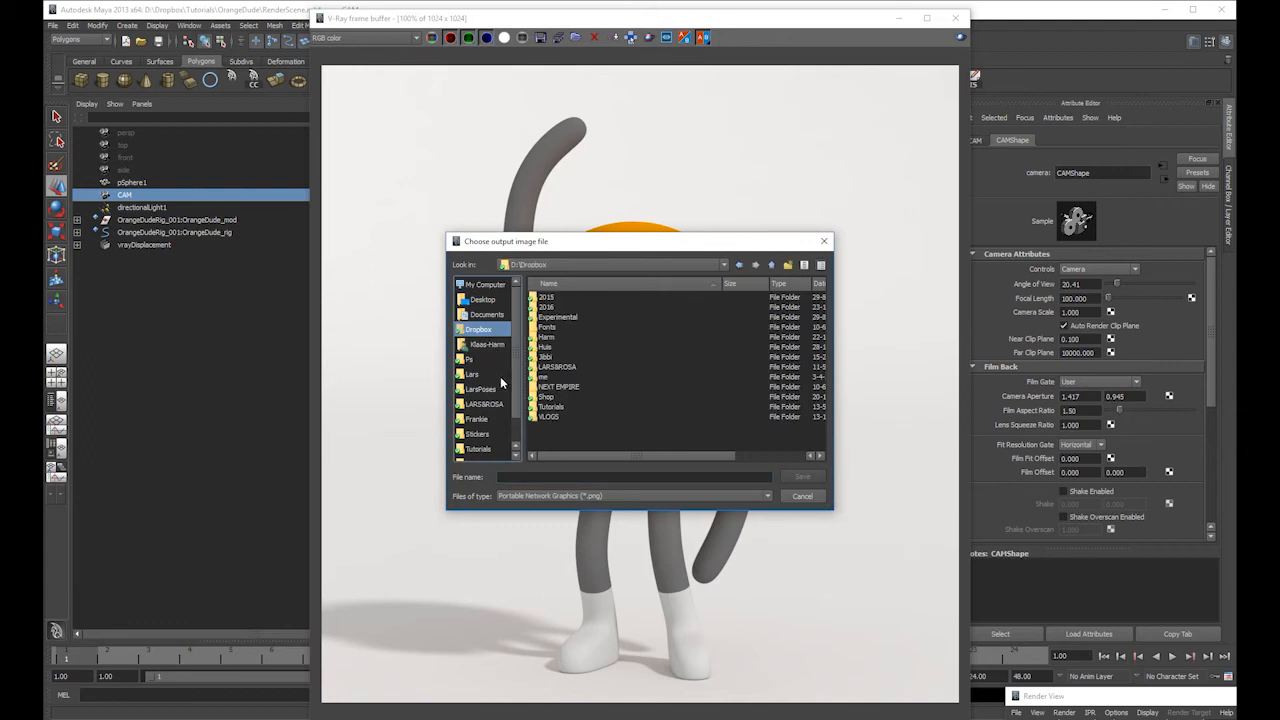
{"action": "double_click", "coordinate": [551, 406]}
{"action": "double_click", "coordinate": [556, 328]}
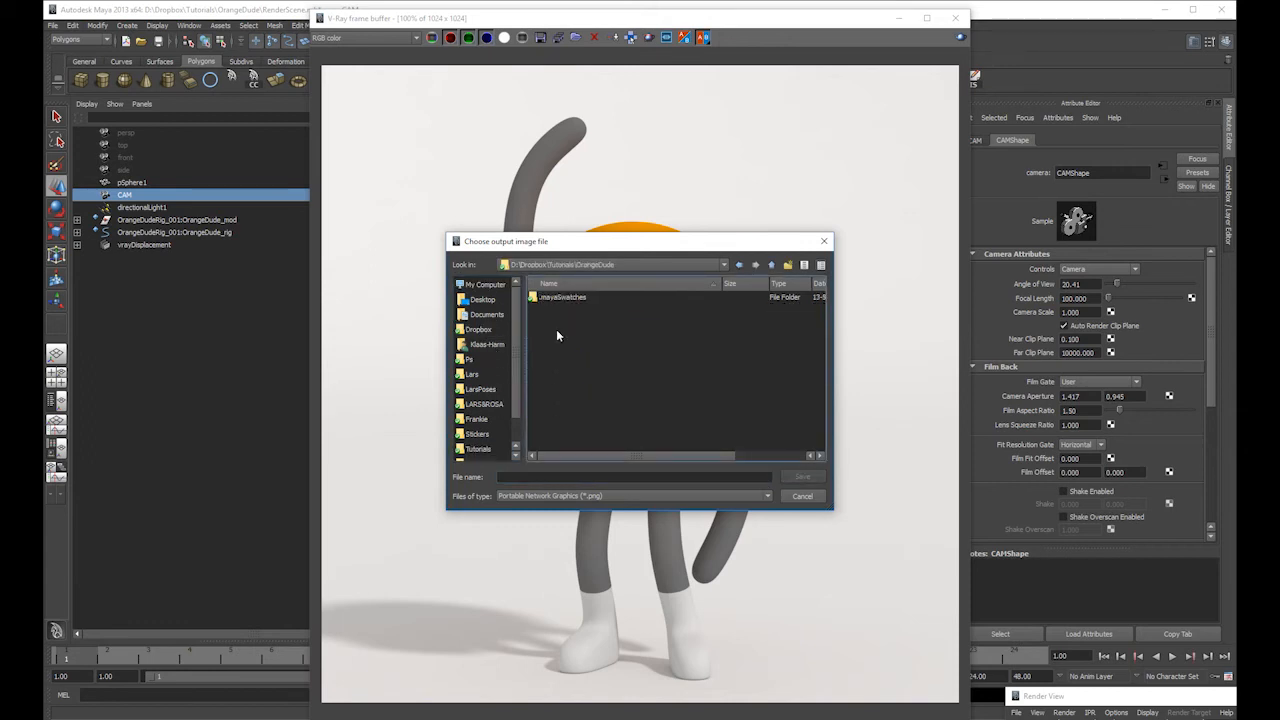
{"action": "left_click", "coordinate": [571, 495]}
{"action": "left_click", "coordinate": [540, 561]}
{"action": "left_click", "coordinate": [548, 477]}
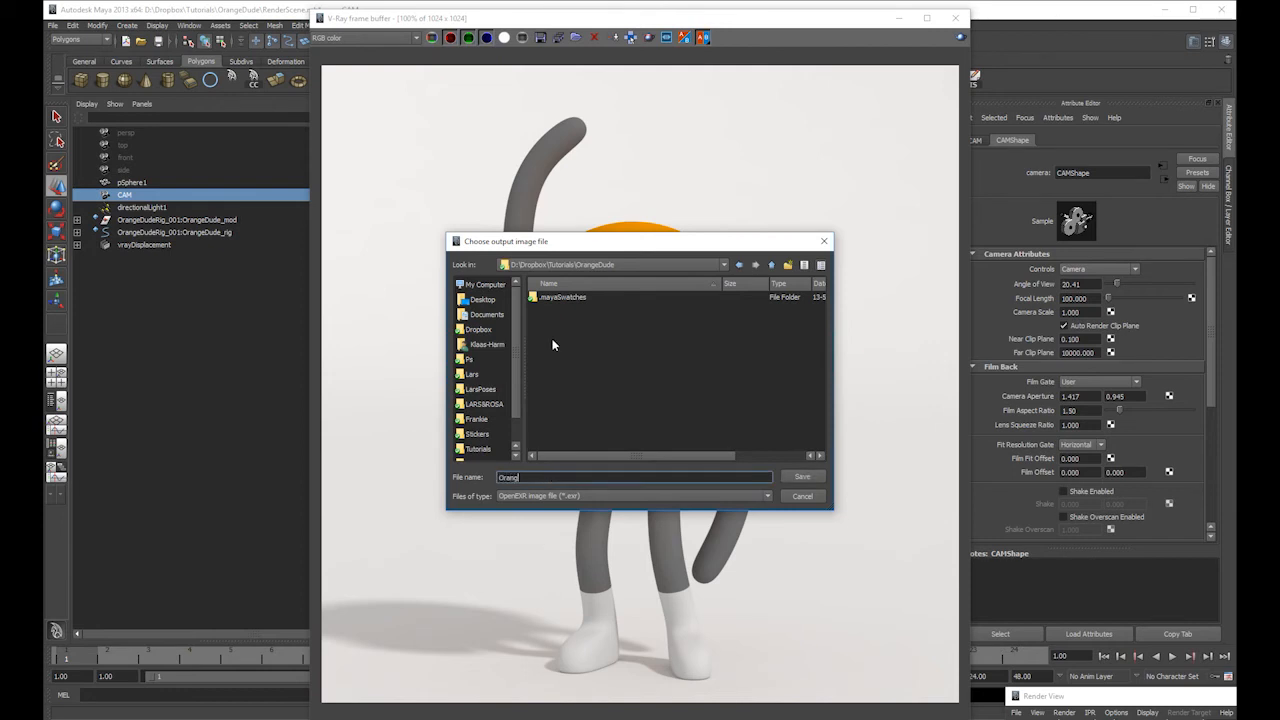
{"action": "key", "text": "Return"}
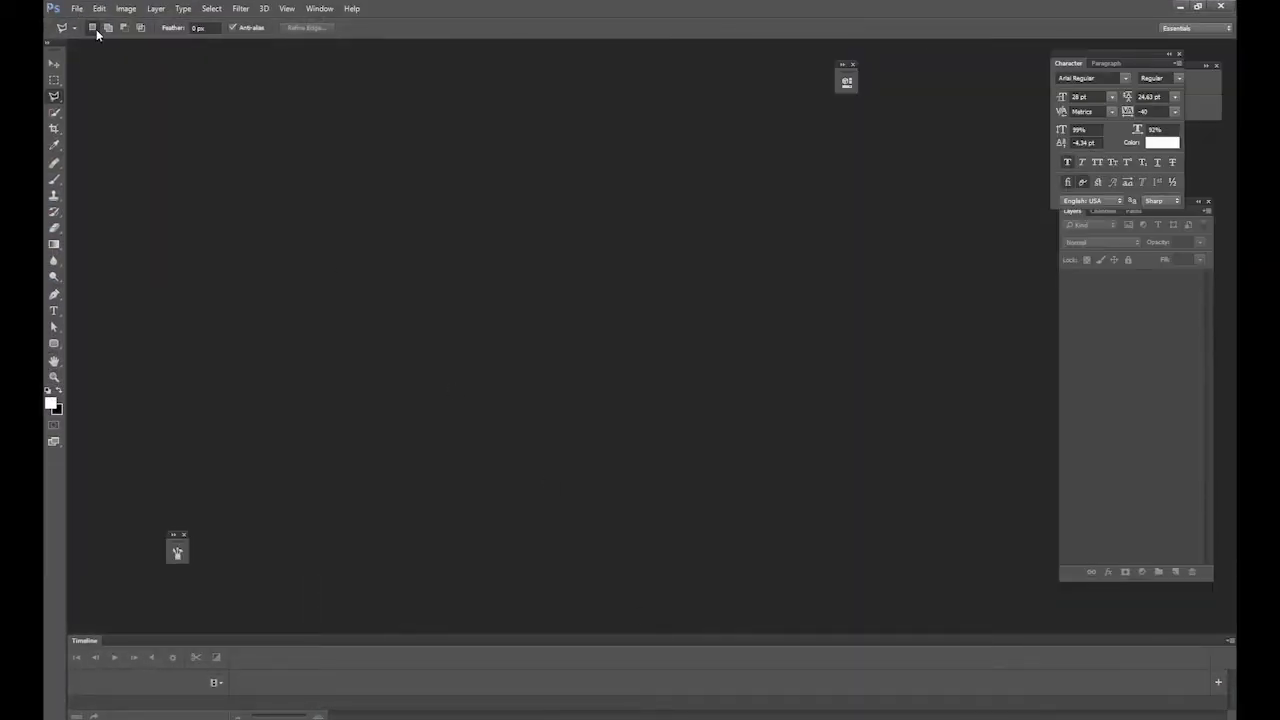
- Switch to Photoshop and open OrangeDude001.exr from the Tutorials\OrangeDude folder
{"action": "left_click", "coordinate": [77, 9]}
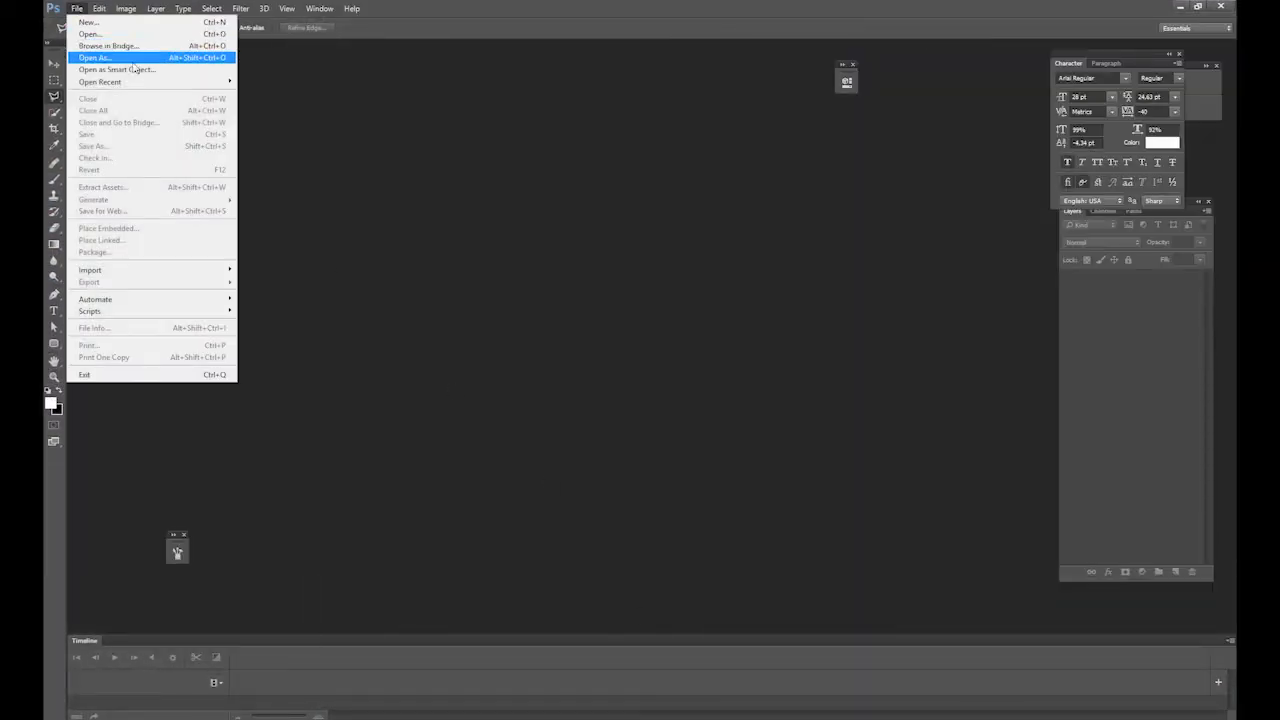
{"action": "left_click", "coordinate": [100, 31]}
{"action": "double_click", "coordinate": [236, 230]}
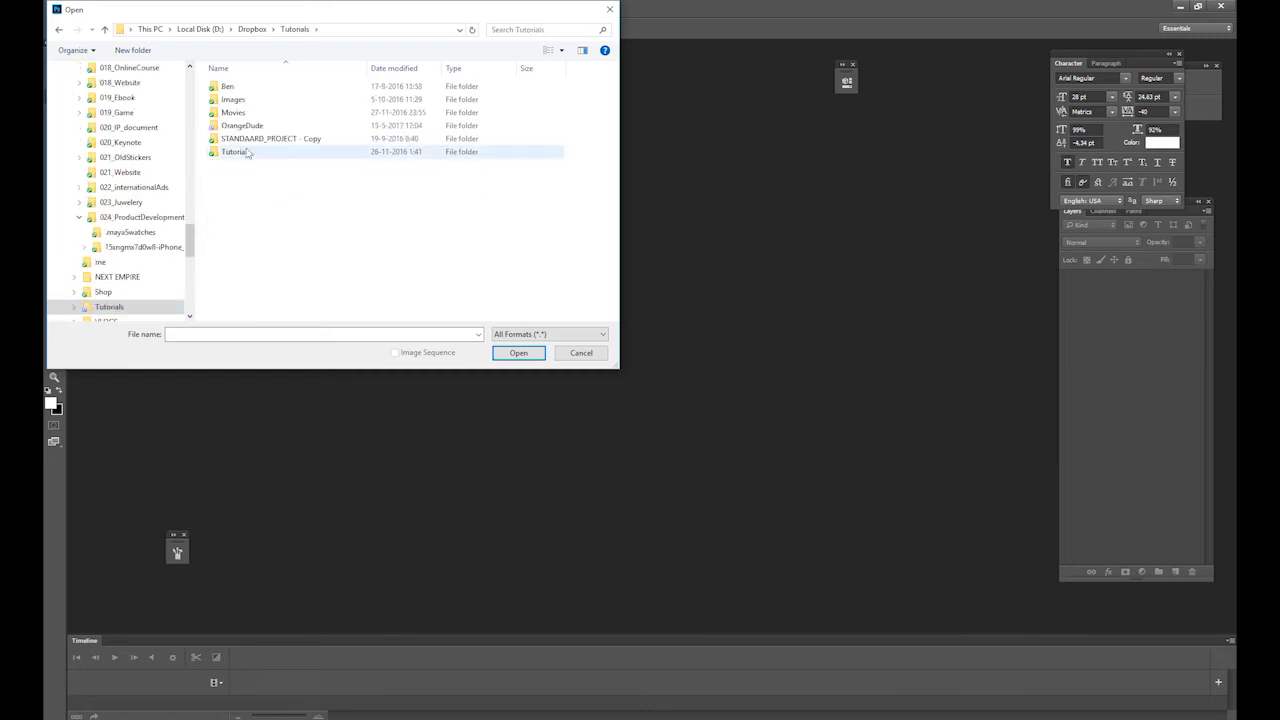
{"action": "left_click", "coordinate": [241, 127]}
{"action": "double_click", "coordinate": [246, 100]}
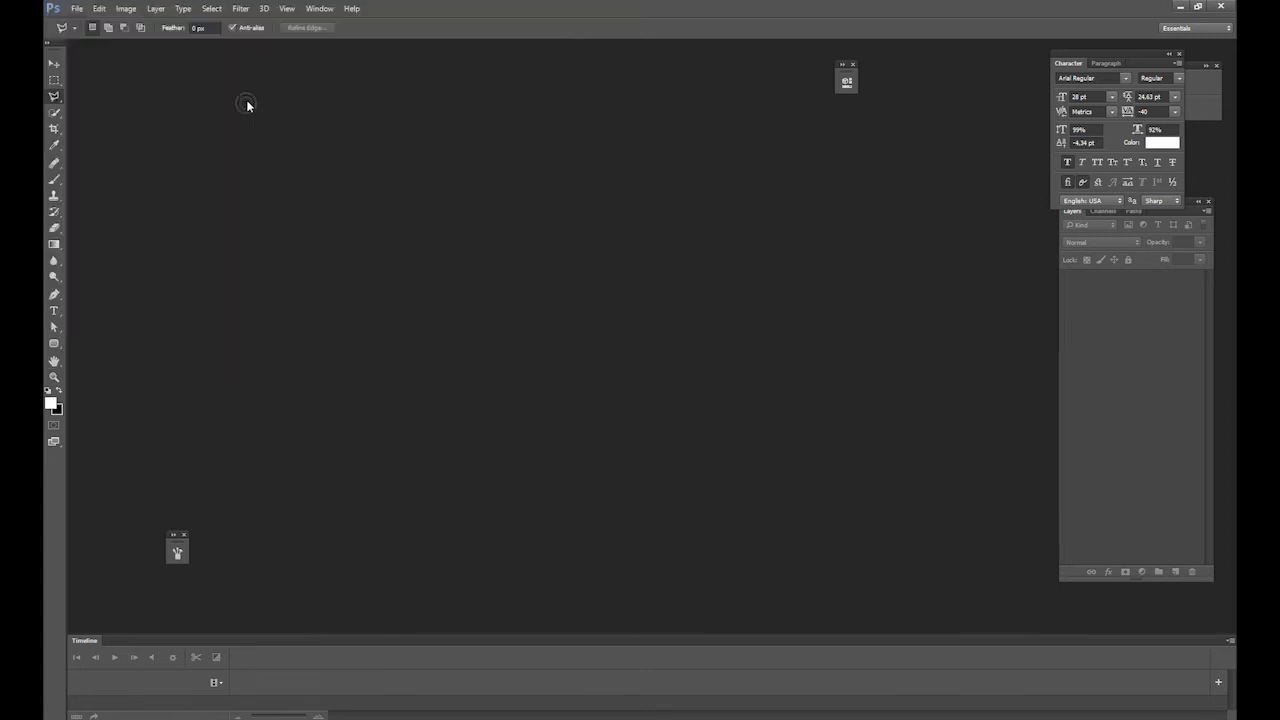
{"action": "left_click", "coordinate": [681, 248]}
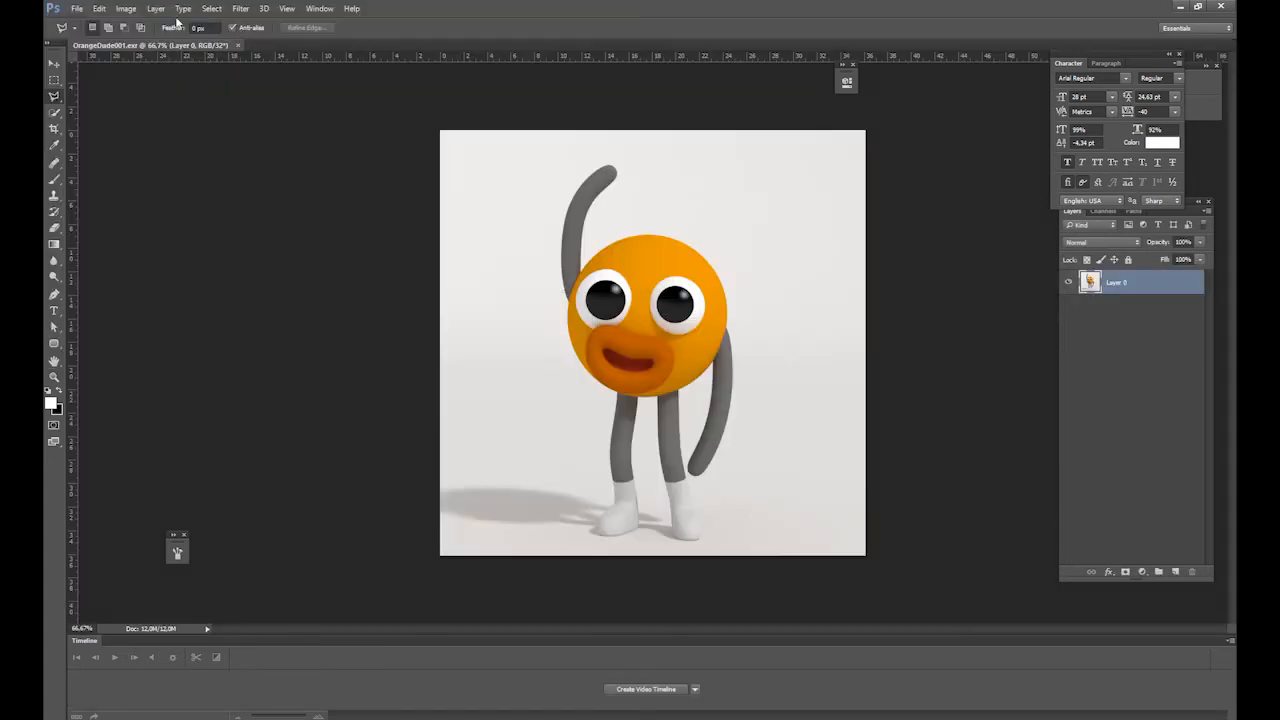
- Convert the opened render to 8 Bits/Channel
{"action": "left_click", "coordinate": [127, 9]}
{"action": "mouse_move", "coordinate": [138, 23]}
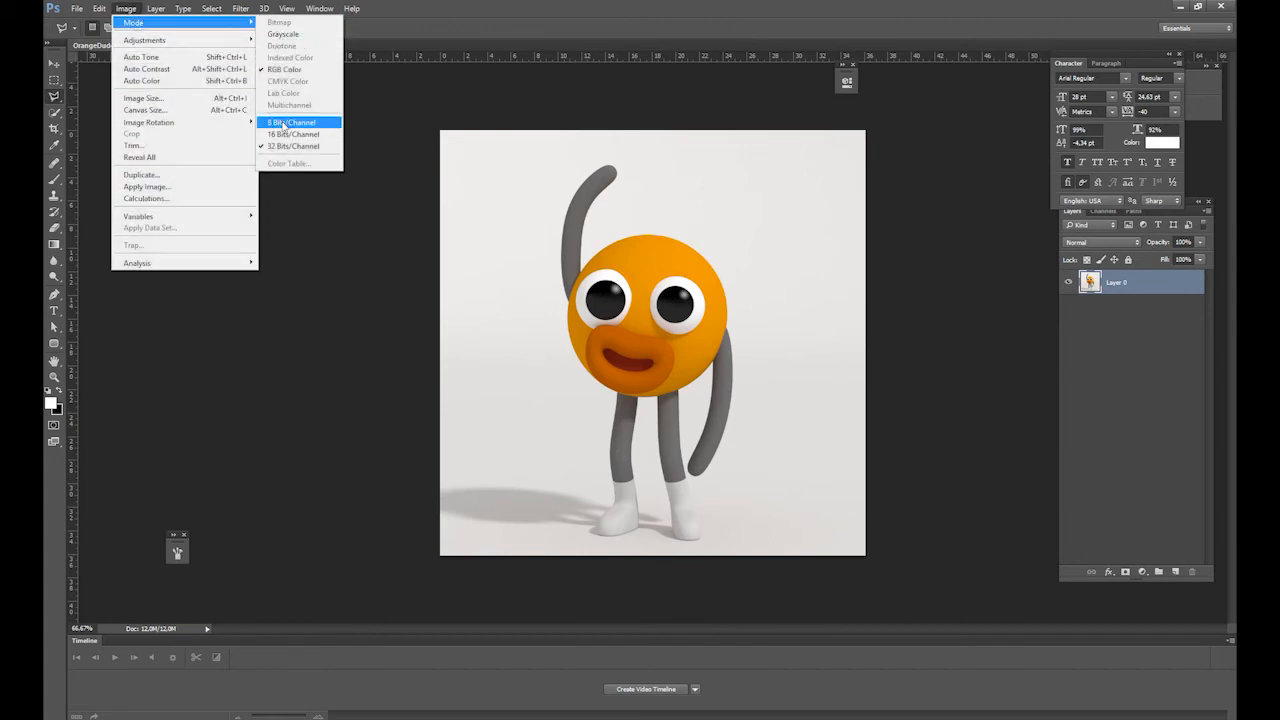
{"action": "left_click", "coordinate": [285, 125]}
{"action": "left_click", "coordinate": [709, 275]}
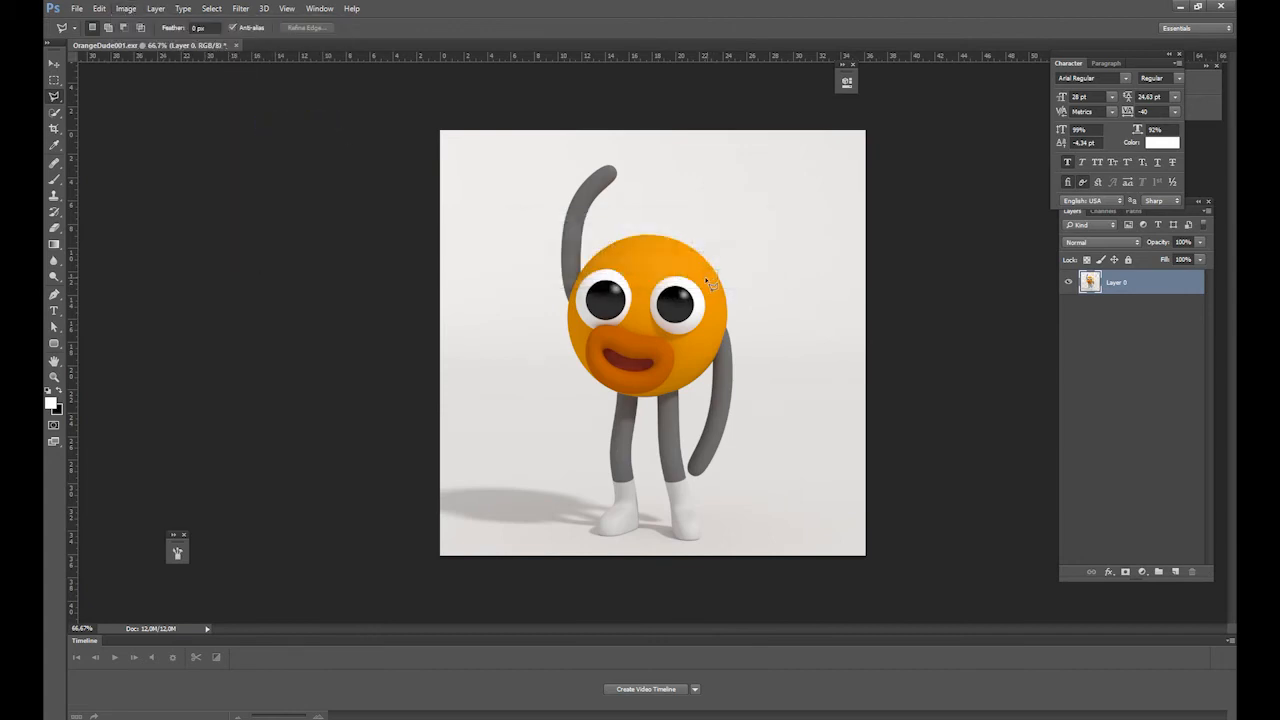
- Add a Curves adjustment layer with a shadow point and a highlight point raised to about input 189, output 205
{"action": "left_click", "coordinate": [1143, 571]}
{"action": "left_click", "coordinate": [1148, 378]}
{"action": "mouse_move", "coordinate": [756, 196]}
{"action": "left_mouse_down"}
{"action": "mouse_move", "coordinate": [790, 151]}
{"action": "mouse_move", "coordinate": [750, 205]}
{"action": "left_mouse_up"}
{"action": "left_click_drag", "start_coordinate": [789, 153], "coordinate": [792, 155]}
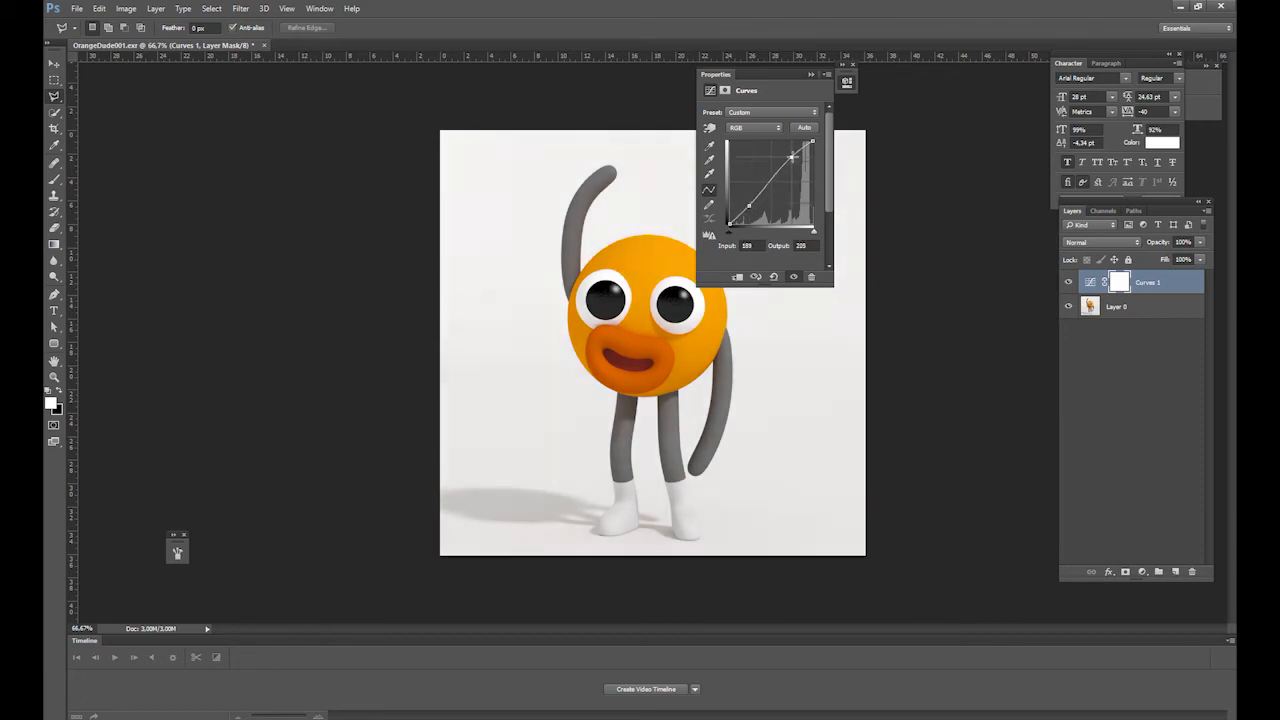
- Switch back to Maya and examine the render beside the V-Ray image sampler and environment override settings
{"action": "key", "text": "alt+Tab"}
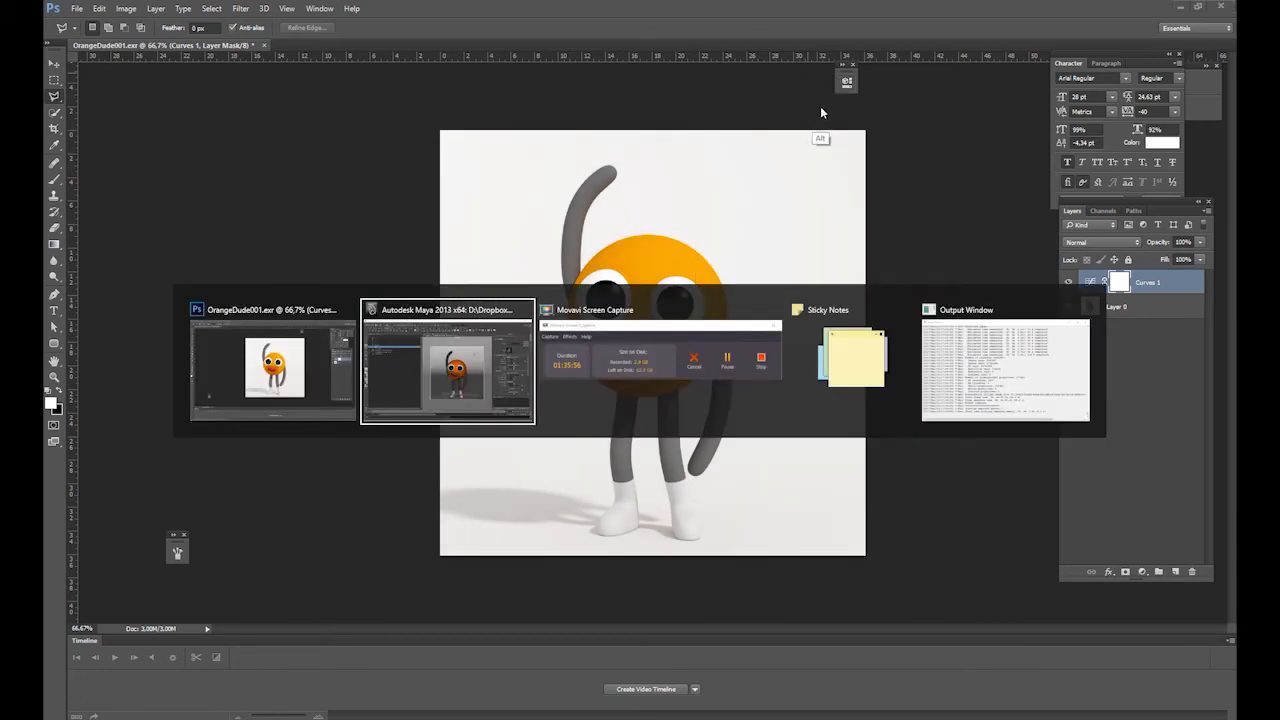
{"action": "left_click_drag", "start_coordinate": [880, 22], "coordinate": [646, 23]}
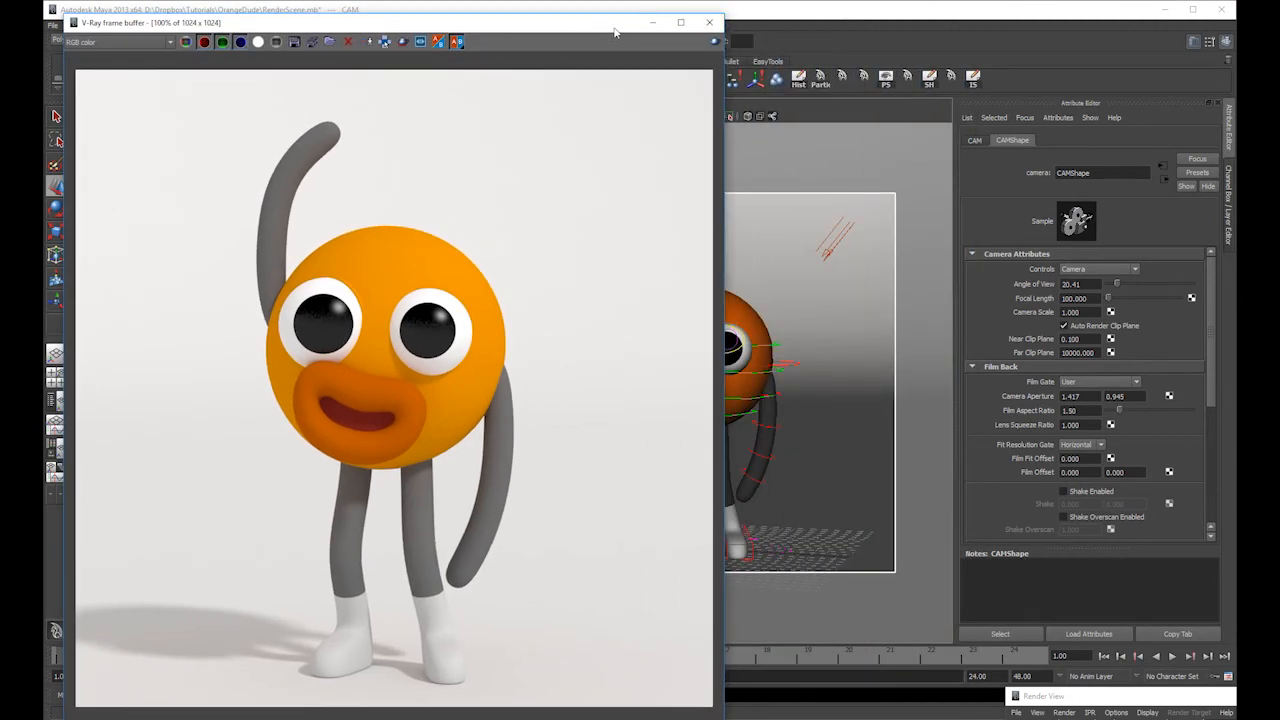
{"action": "left_click_drag", "start_coordinate": [605, 28], "coordinate": [518, 83]}
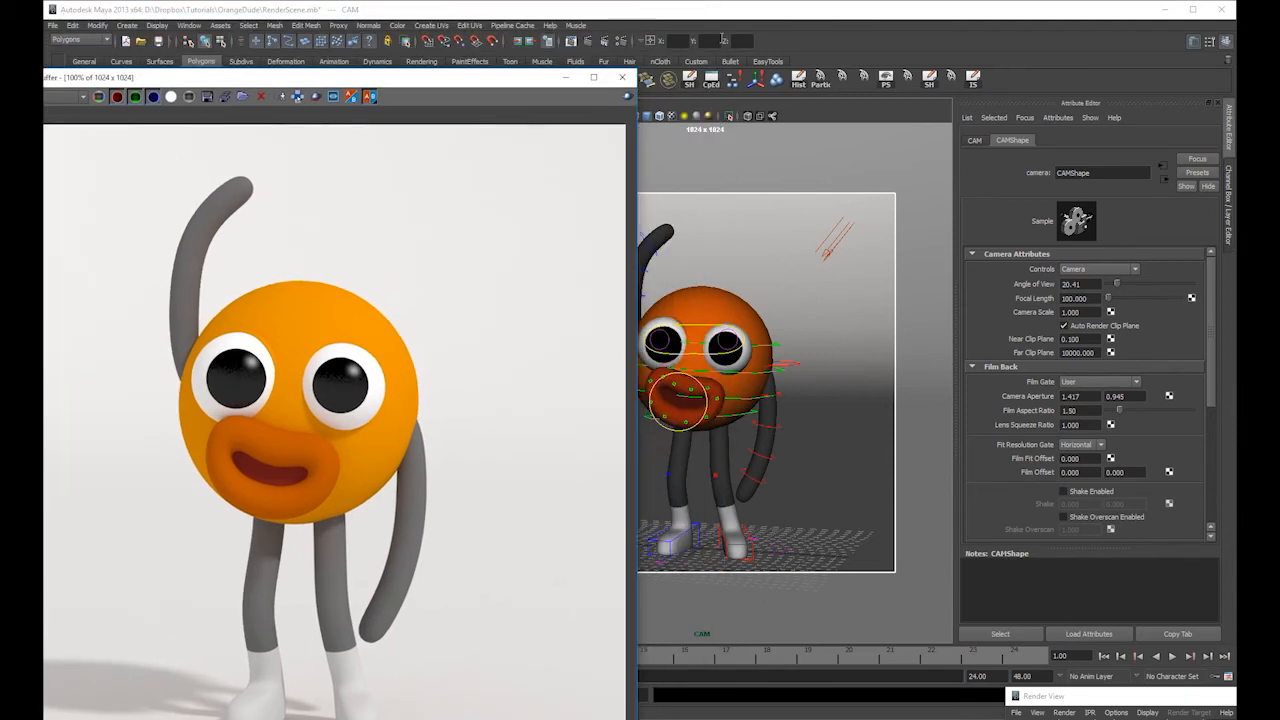
{"action": "left_click", "coordinate": [620, 41]}
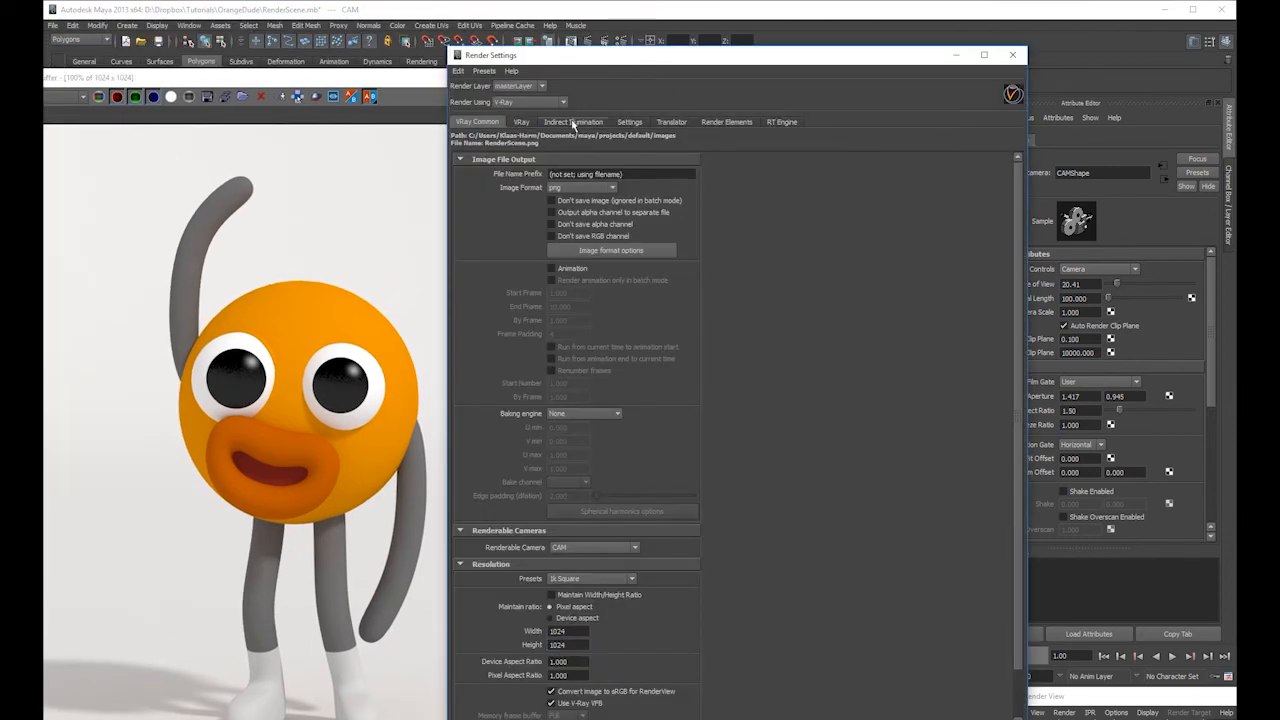
{"action": "left_click", "coordinate": [522, 123]}
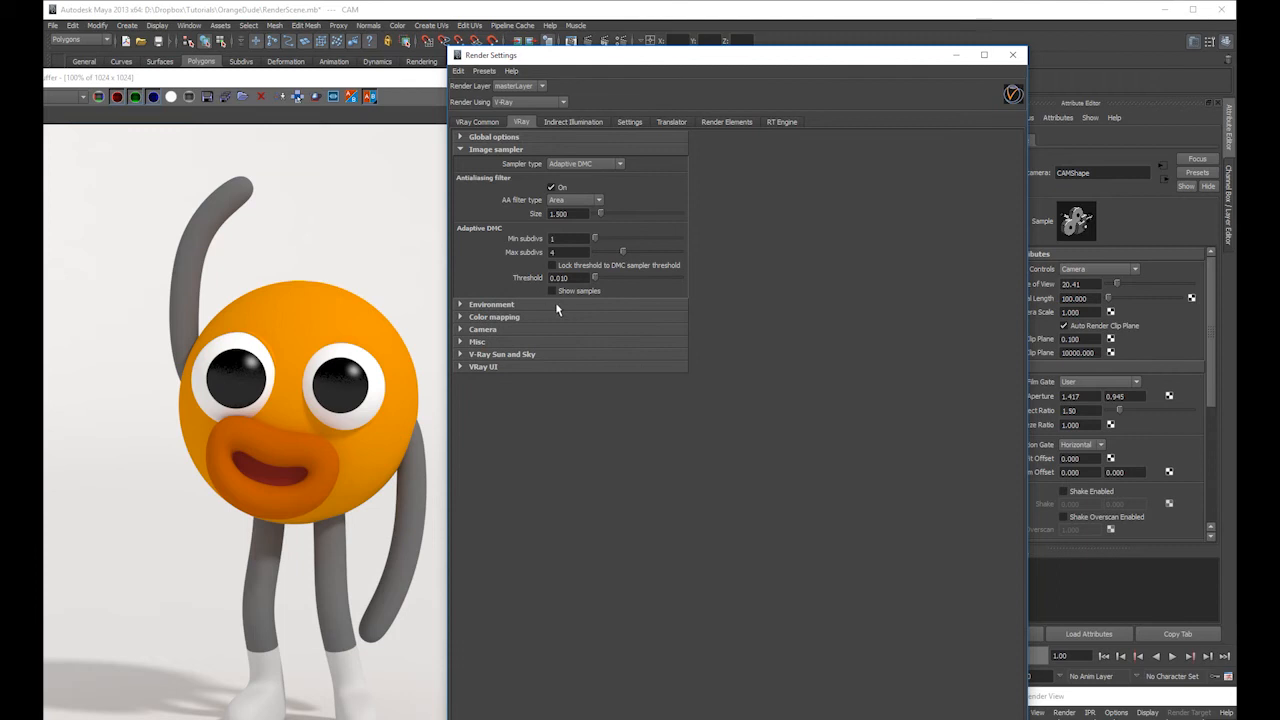
{"action": "left_click", "coordinate": [555, 305]}
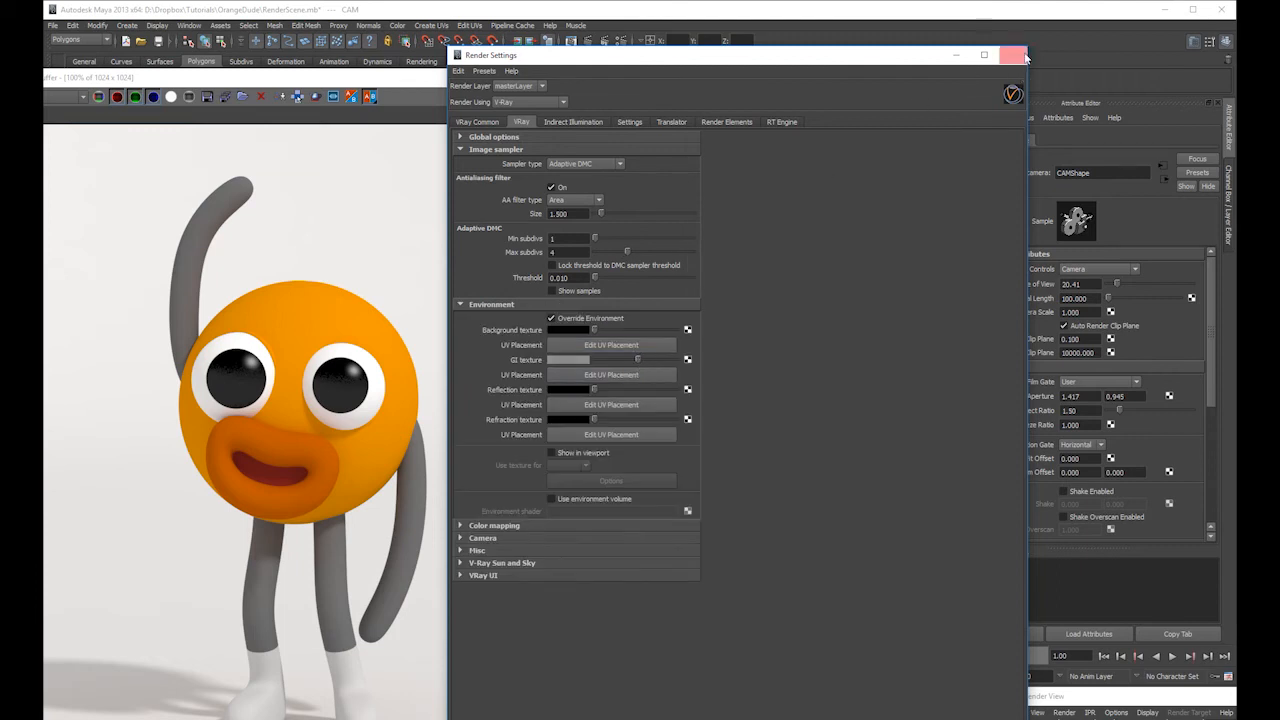
{"action": "left_click", "coordinate": [1013, 55]}
- Set the directional light's intensity to 0.450 and render the character again
{"action": "left_click", "coordinate": [840, 229]}
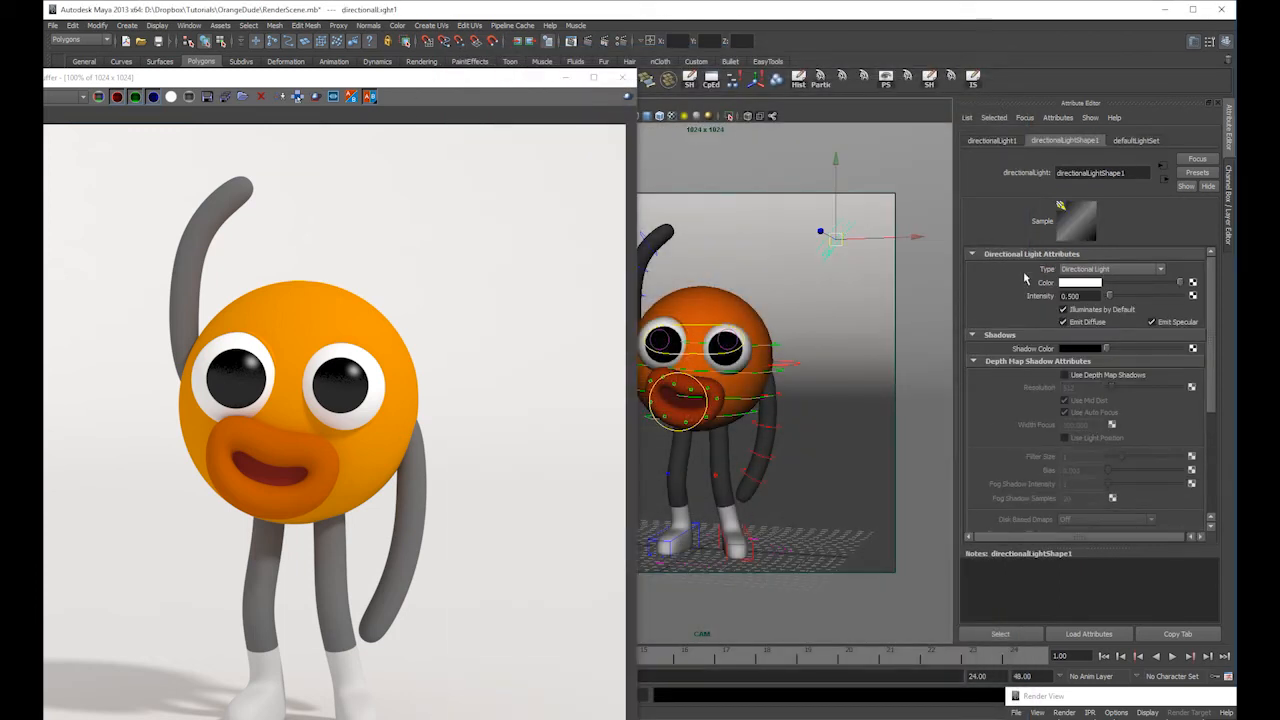
{"action": "type", "text": "0.450"}
{"action": "left_click_drag", "start_coordinate": [496, 72], "coordinate": [686, 35]}
{"action": "left_click", "coordinate": [835, 48]}
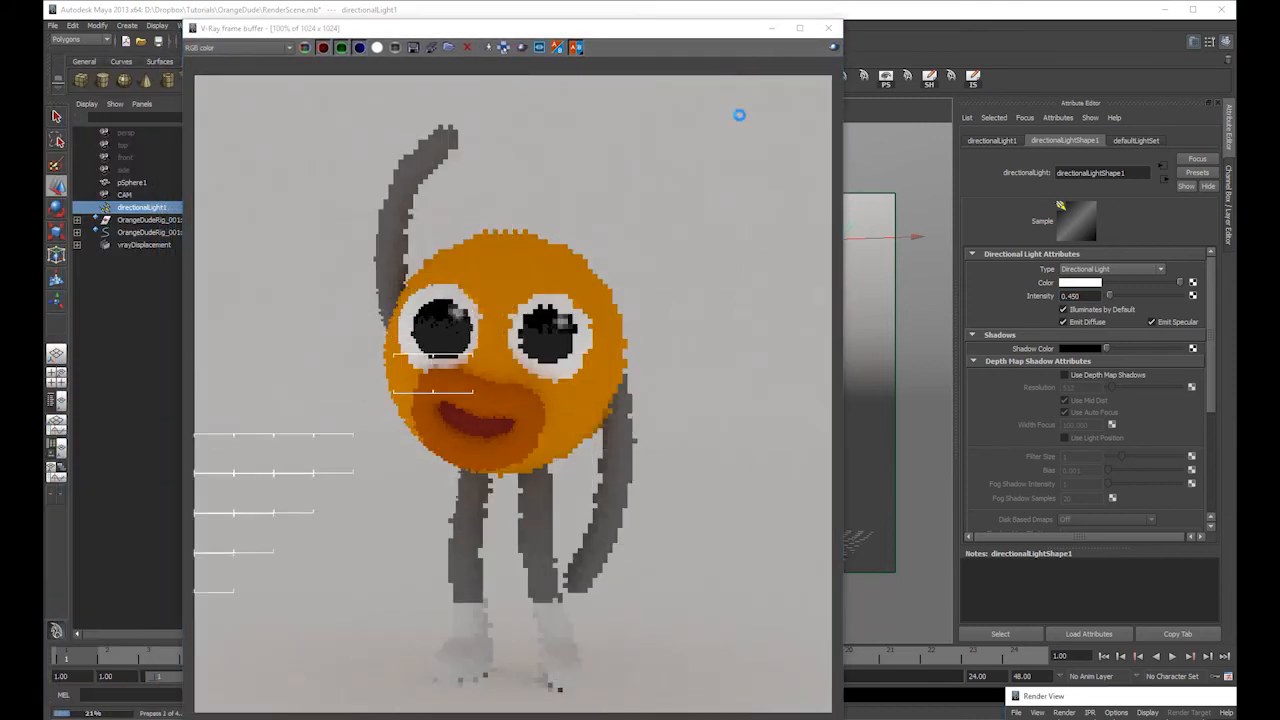
{"action": "left_click", "coordinate": [853, 308]}
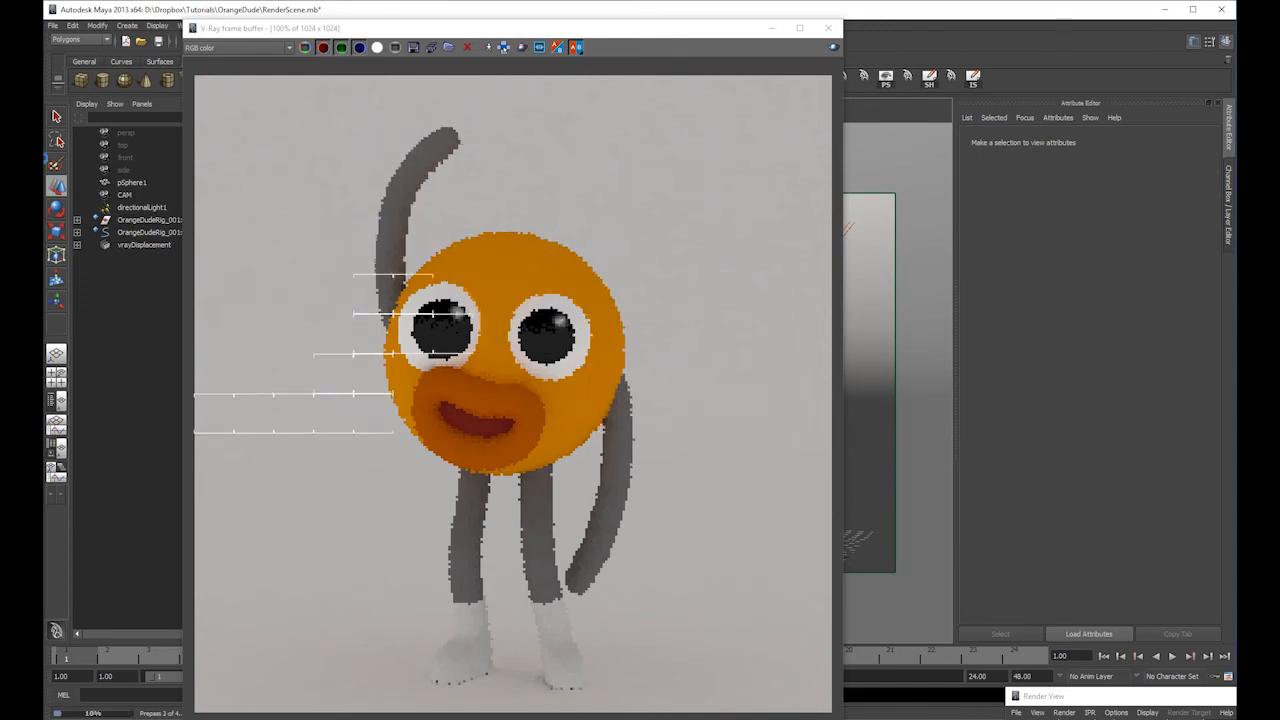
- Darken the background sphere's lambert2 color slightly to light grey and render the character again
{"action": "left_click", "coordinate": [127, 183]}
{"action": "left_click", "coordinate": [1109, 140]}
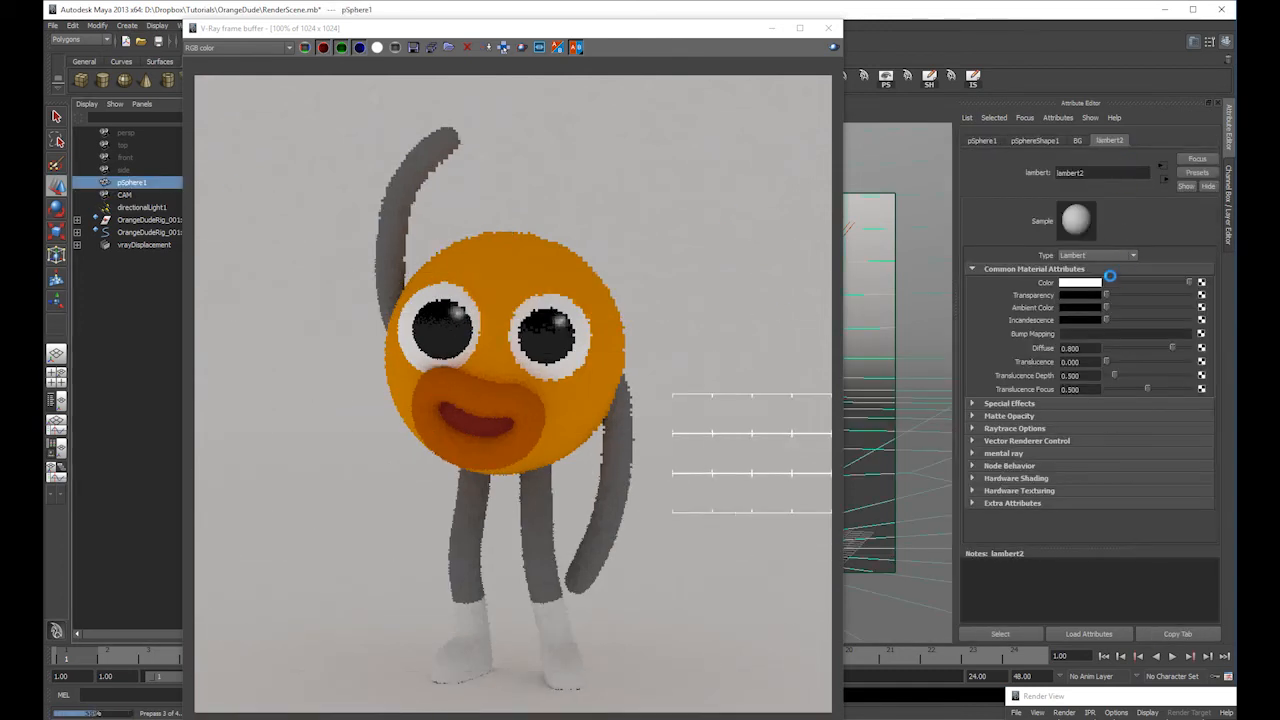
{"action": "left_click_drag", "start_coordinate": [1188, 283], "coordinate": [1175, 283]}
{"action": "left_click", "coordinate": [701, 295]}
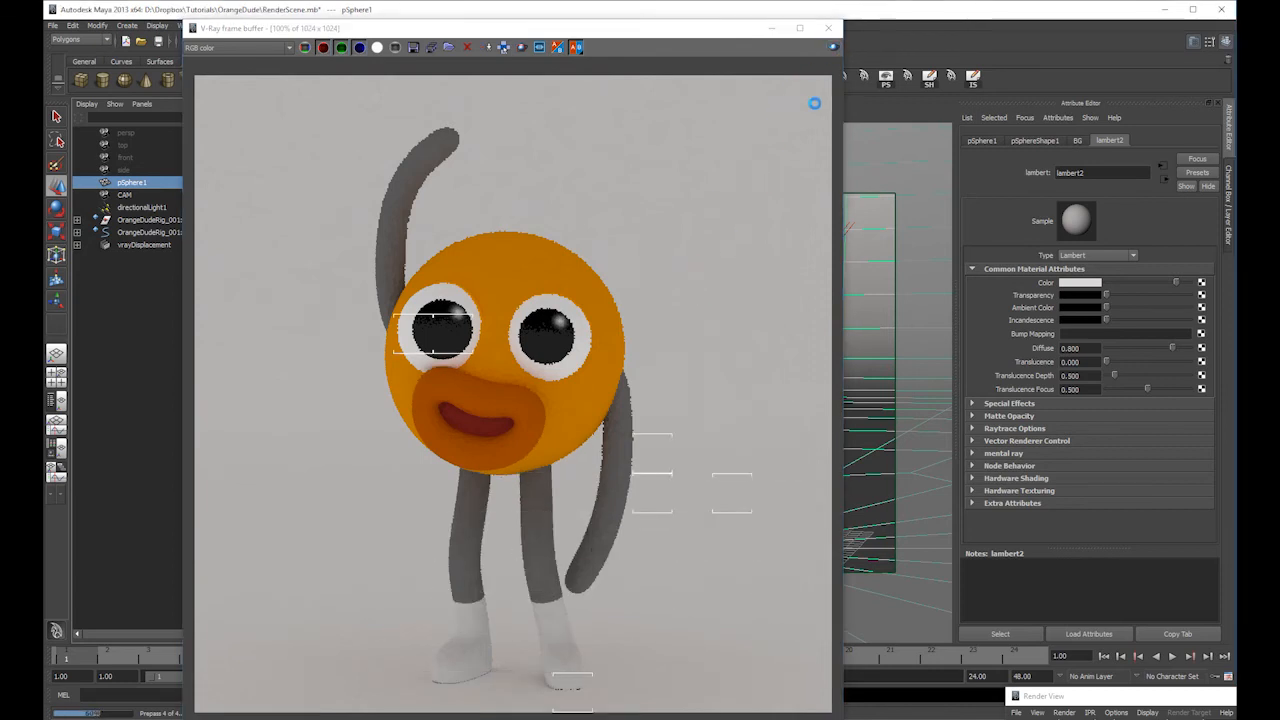
{"action": "left_click", "coordinate": [832, 47]}
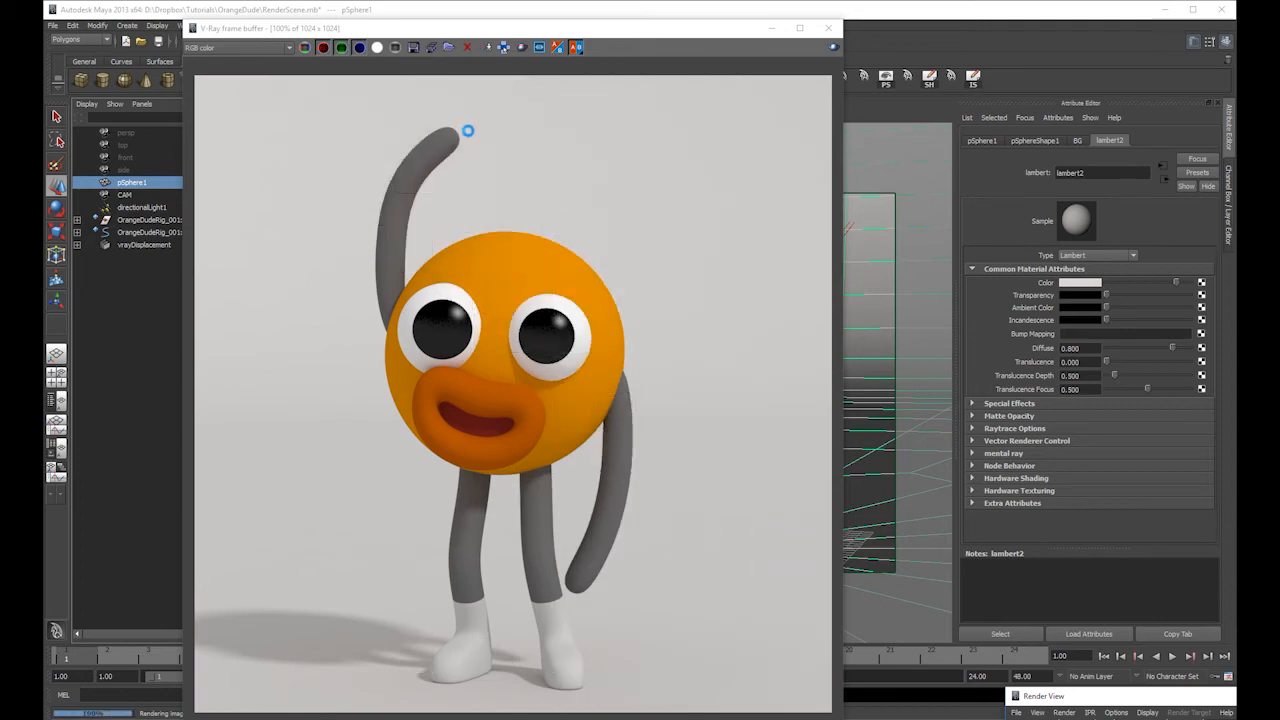
- Save the render as an OpenEXR image in the Tutorials/OrangeDude folder, replacing OrangeDude001.exr
{"action": "left_click", "coordinate": [412, 47]}
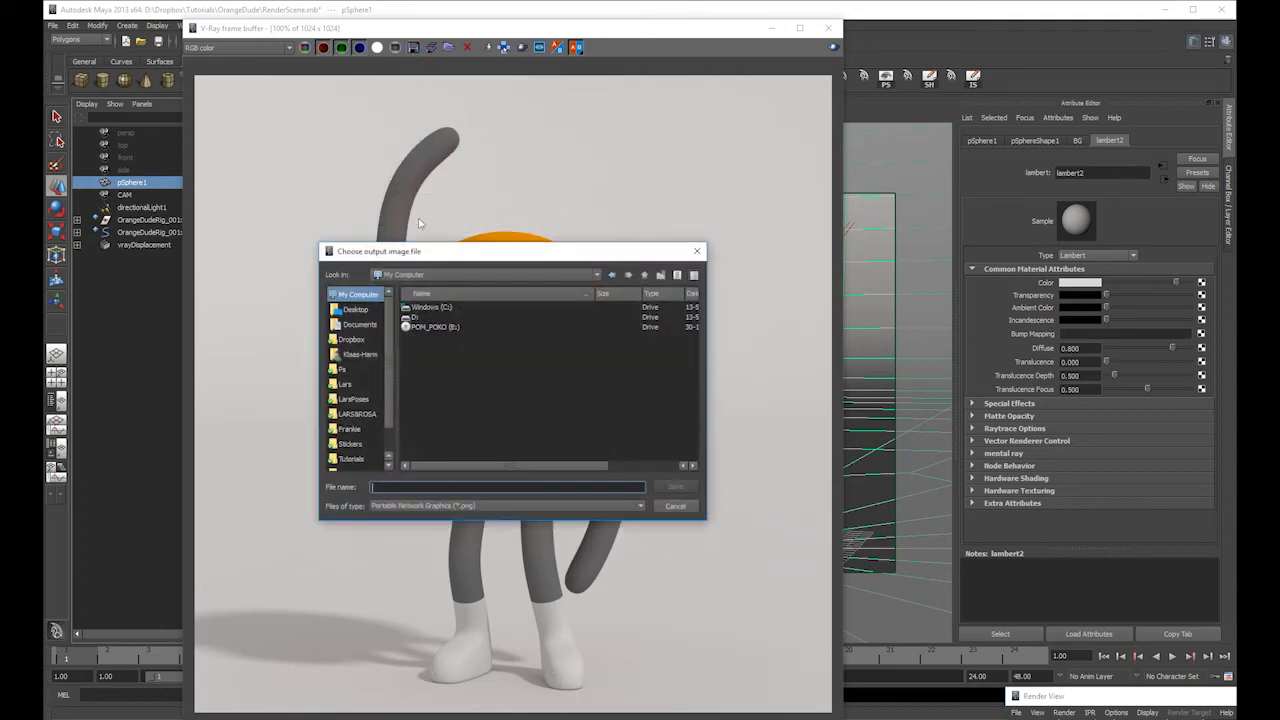
{"action": "left_click", "coordinate": [425, 505]}
{"action": "left_click", "coordinate": [420, 570]}
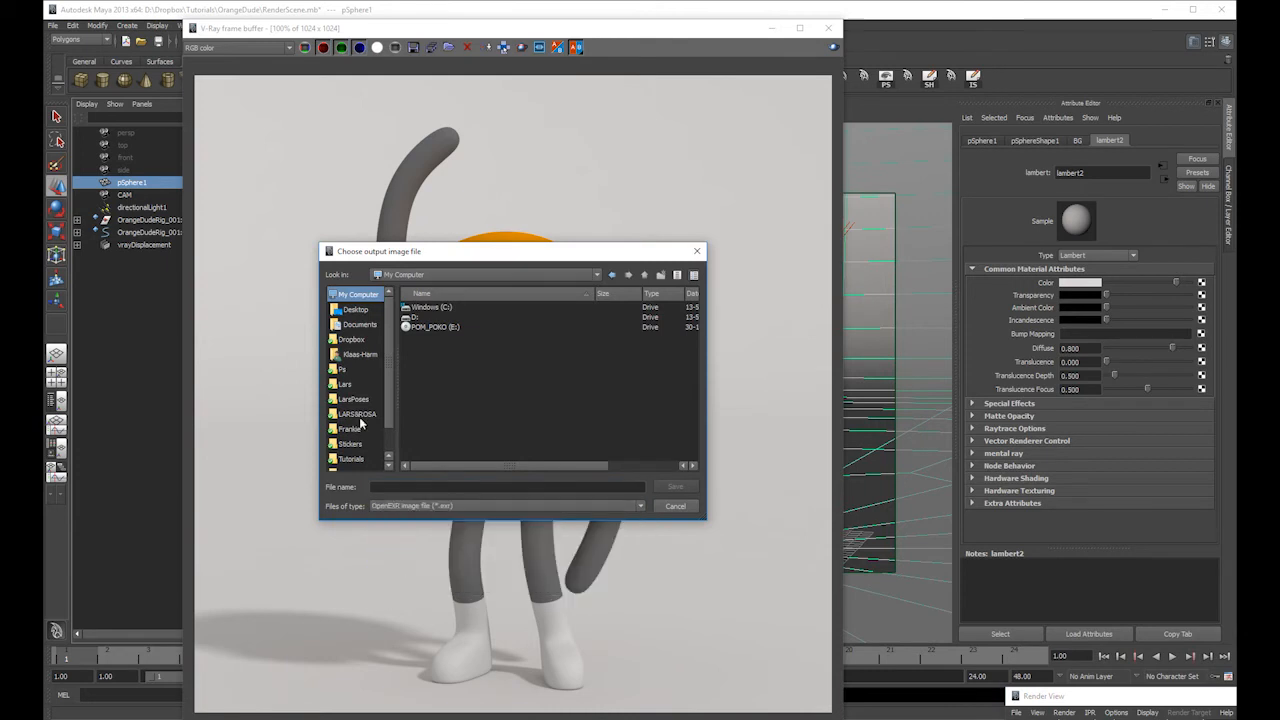
{"action": "scroll", "coordinate": [386, 400], "scroll_direction": "down", "scroll_amount": 1}
{"action": "left_click", "coordinate": [362, 430]}
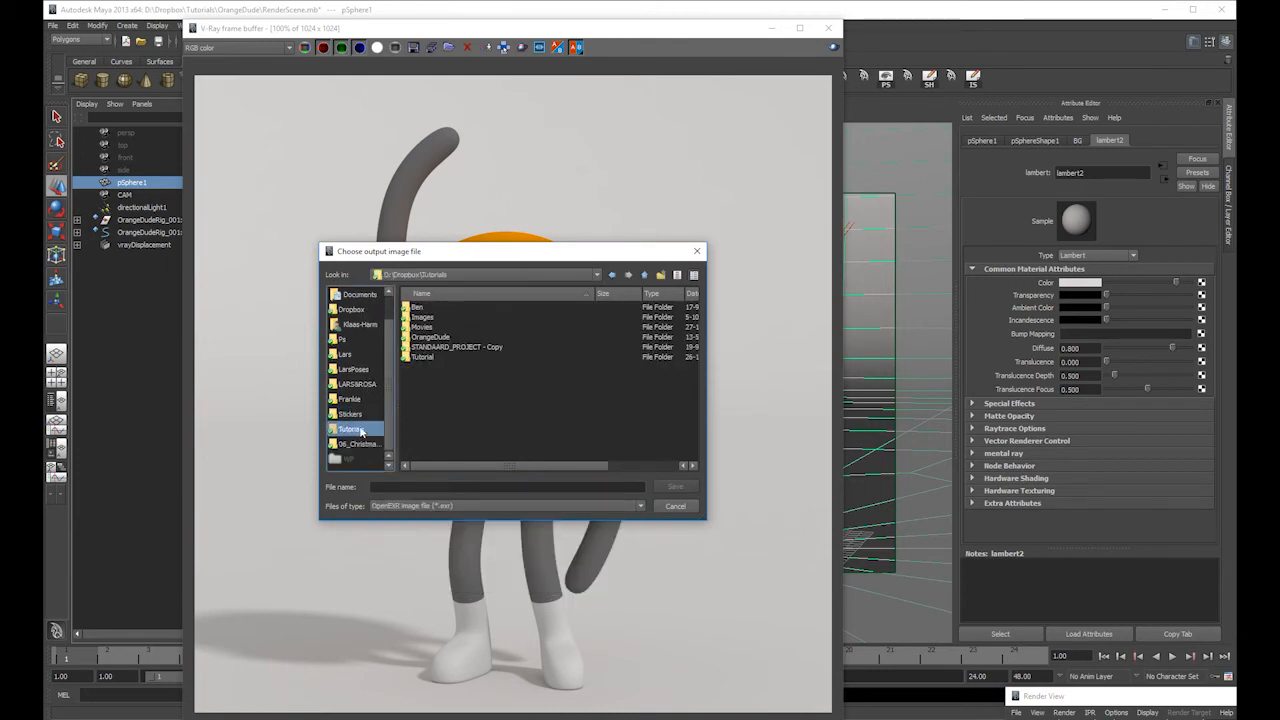
{"action": "left_click", "coordinate": [433, 337]}
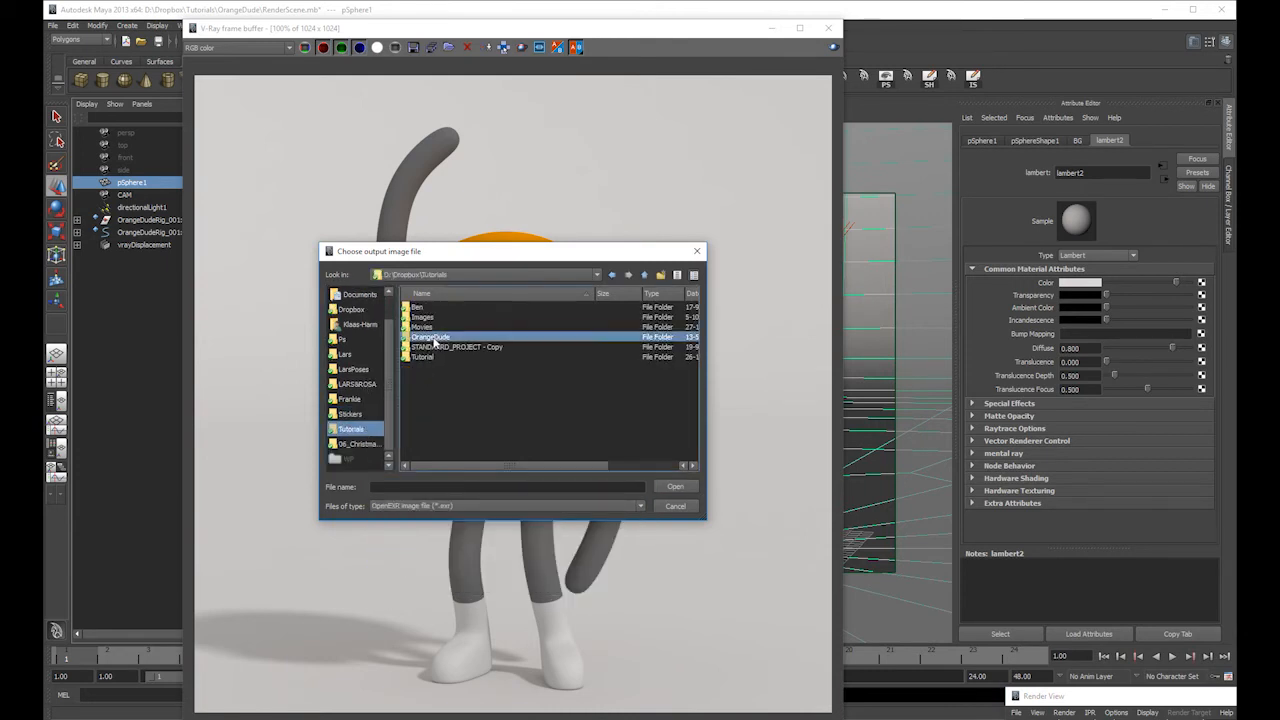
{"action": "double_click", "coordinate": [434, 338]}
{"action": "left_click", "coordinate": [442, 317]}
{"action": "left_click", "coordinate": [663, 485]}
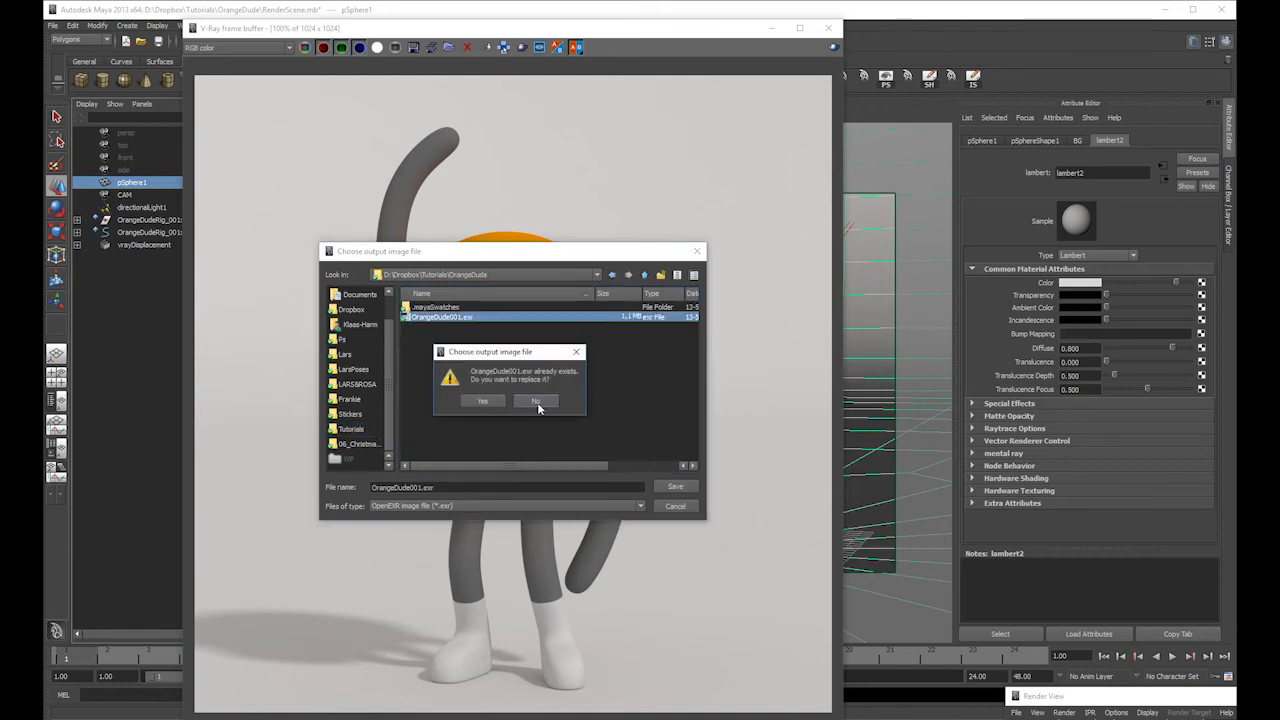
{"action": "left_click", "coordinate": [484, 400]}
- Switch to Photoshop and reopen OrangeDude001.exr, updating it from the disk copy
{"action": "key", "text": "alt+Tab"}
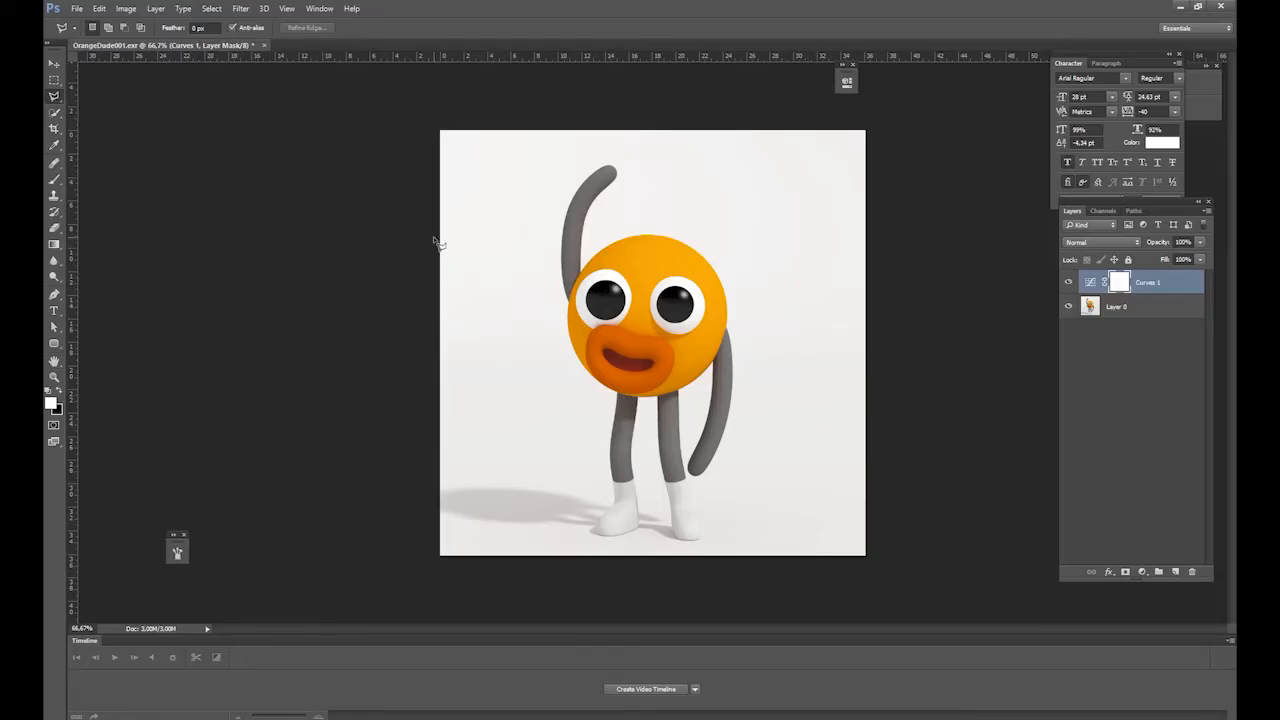
{"action": "key", "text": "ctrl+o"}
{"action": "left_click", "coordinate": [306, 111]}
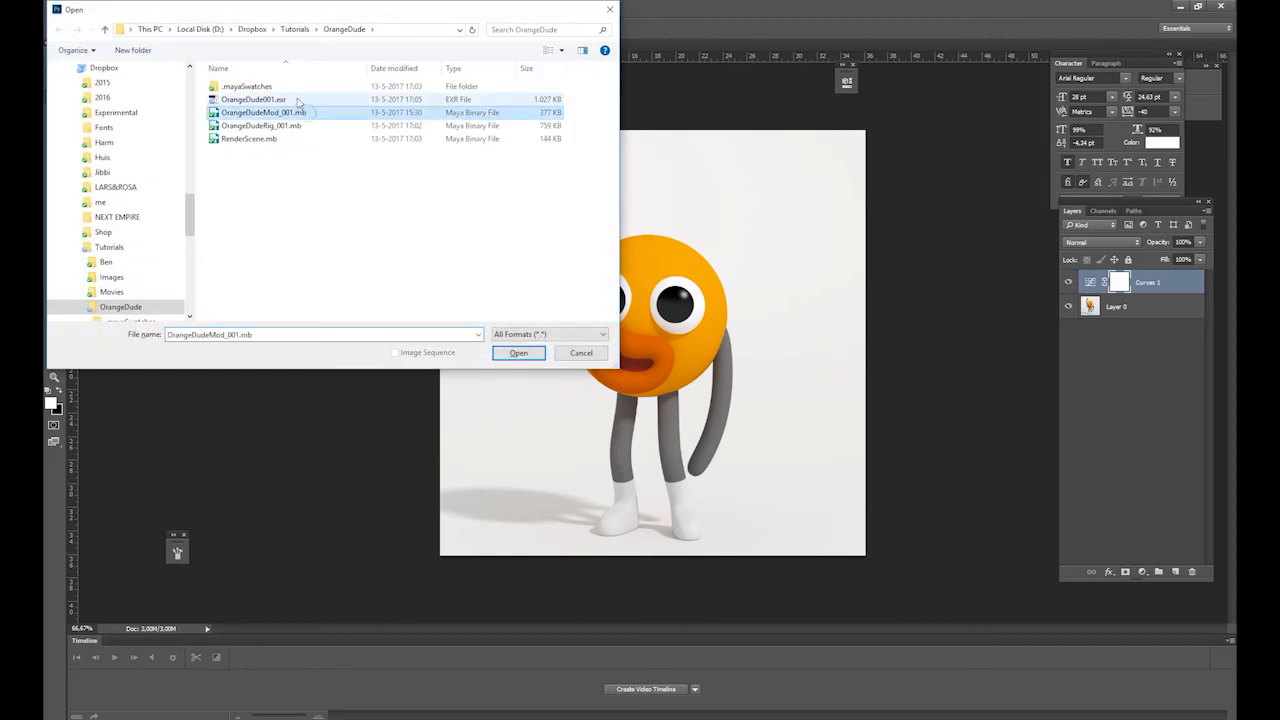
{"action": "left_click", "coordinate": [297, 100]}
{"action": "left_click", "coordinate": [518, 352]}
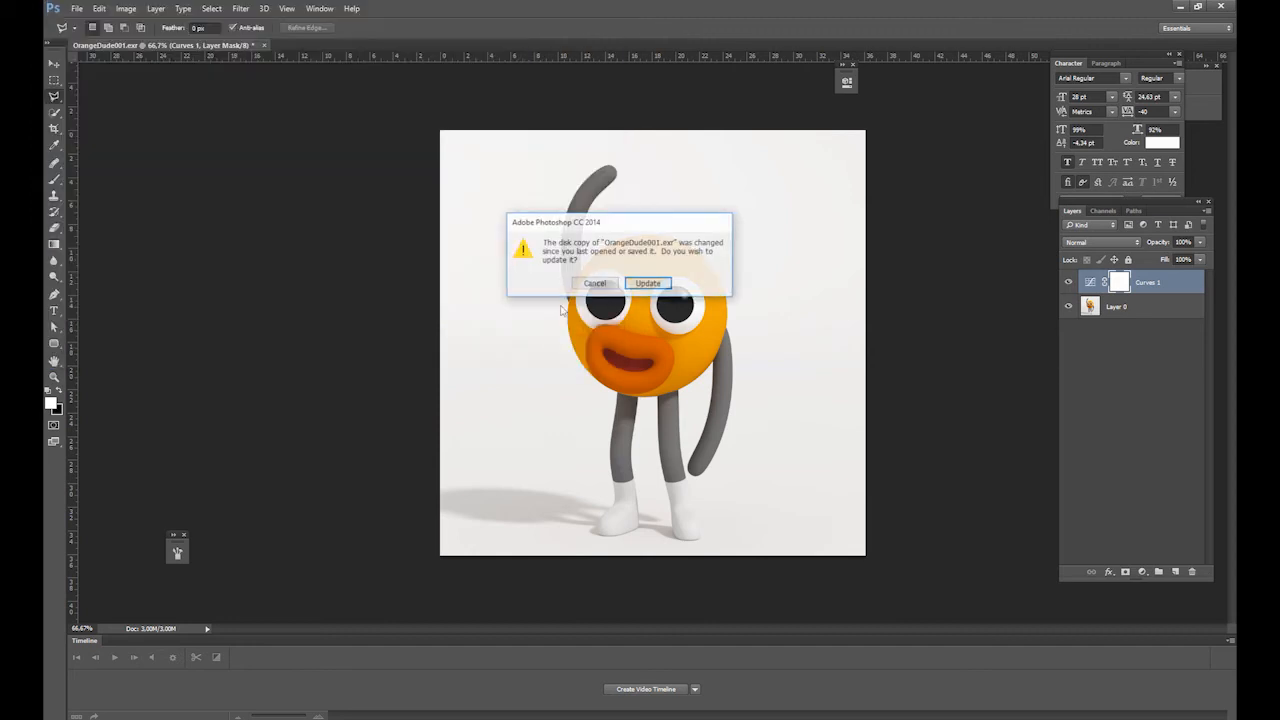
{"action": "left_click", "coordinate": [652, 283]}
{"action": "left_click", "coordinate": [706, 247]}
- Convert the reloaded render to 8 Bits/Channel
{"action": "left_click", "coordinate": [125, 8]}
{"action": "mouse_move", "coordinate": [140, 22]}
{"action": "left_click", "coordinate": [292, 122]}
{"action": "left_click", "coordinate": [722, 274]}
- Add a Curves adjustment layer with a raised highlight point and a lowered shadow point for brightness and contrast
{"action": "left_click", "coordinate": [1140, 572]}
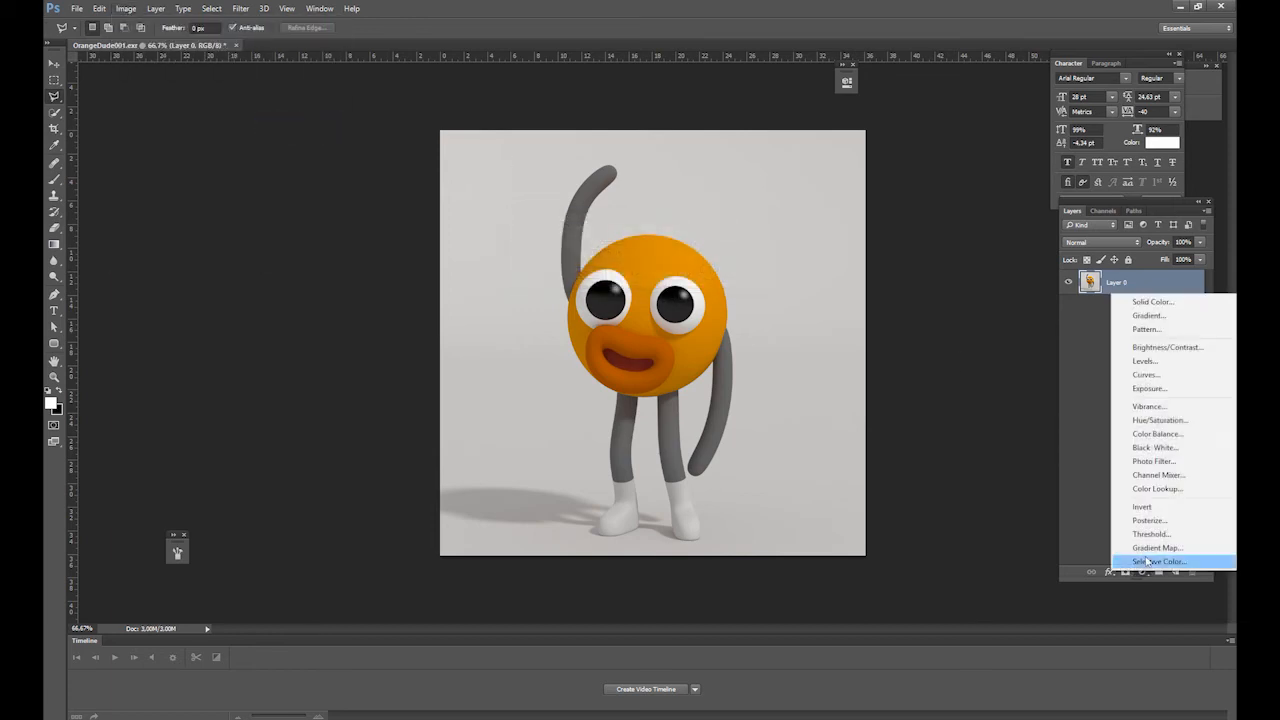
{"action": "left_click", "coordinate": [1158, 382]}
{"action": "left_click_drag", "start_coordinate": [806, 152], "coordinate": [795, 145]}
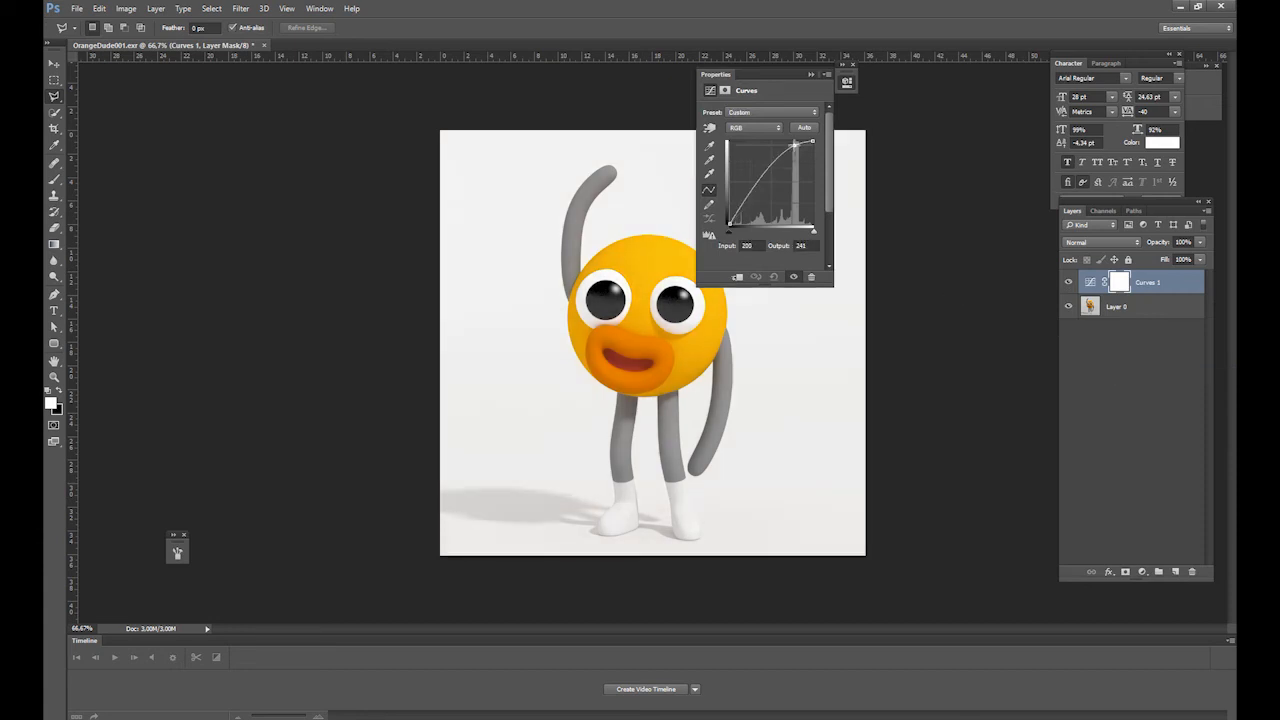
{"action": "left_click_drag", "start_coordinate": [737, 206], "coordinate": [744, 213]}
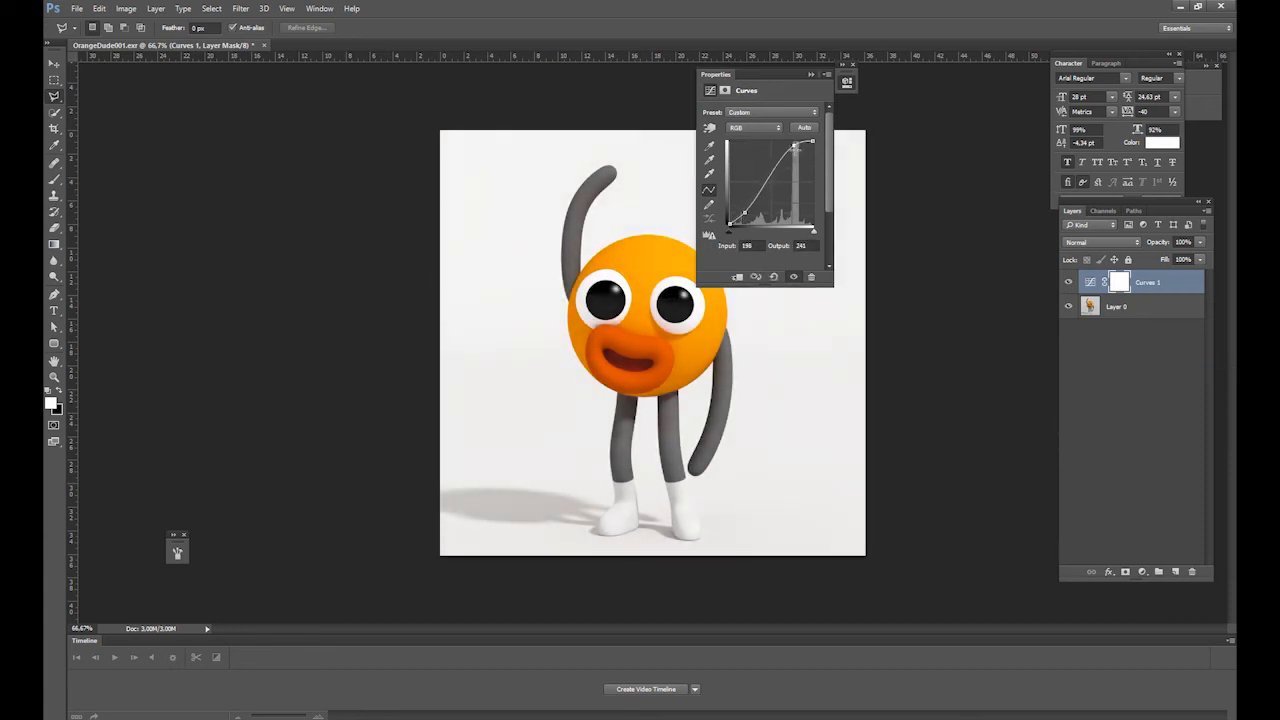
{"action": "left_click_drag", "start_coordinate": [795, 145], "coordinate": [798, 150]}
{"action": "left_click_drag", "start_coordinate": [744, 213], "coordinate": [742, 210]}
{"action": "left_click", "coordinate": [812, 75]}
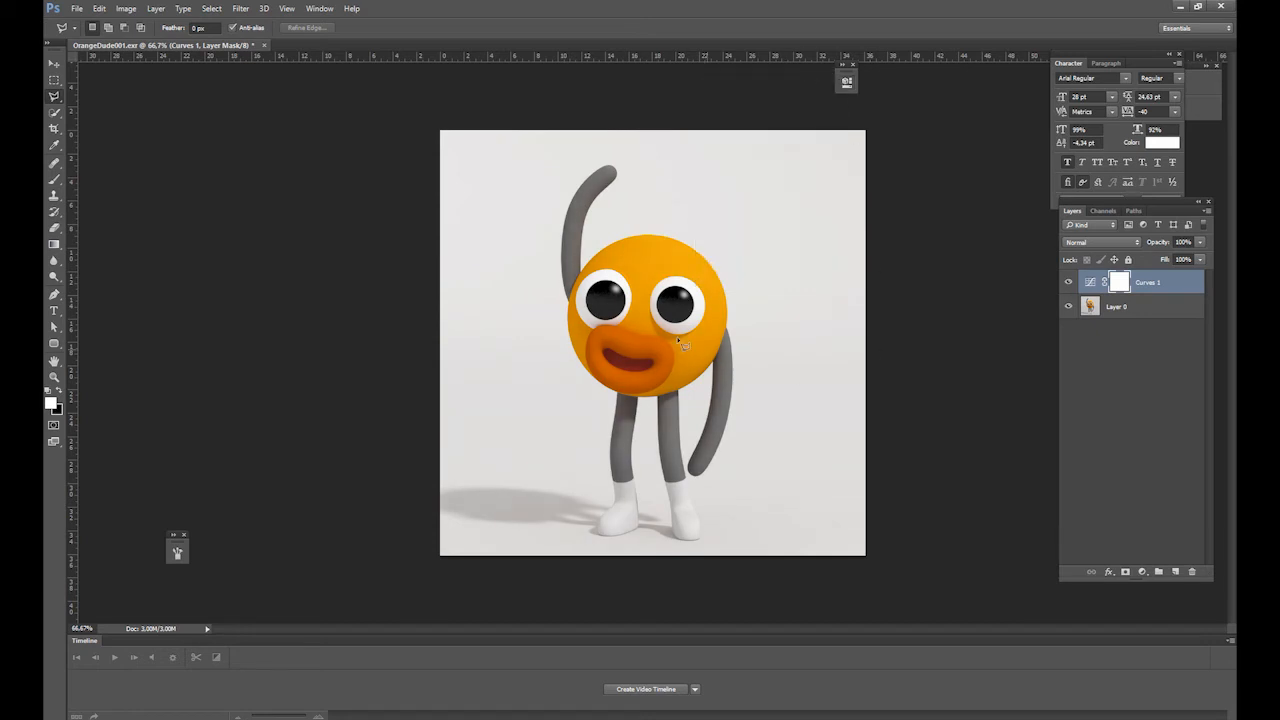
- Fill a new layer above the curves with an orange-to-transparent gradient running from the character's raised arm down past its feet
{"action": "key", "text": "b"}
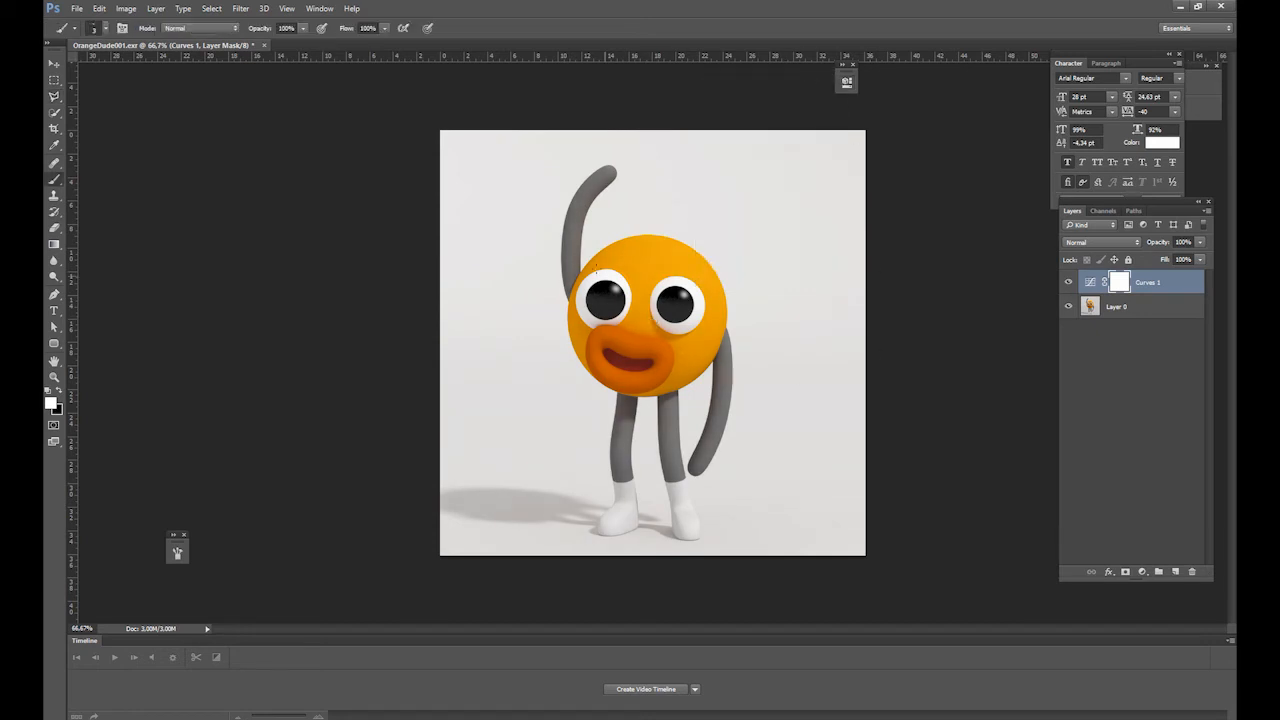
{"action": "left_click", "coordinate": [1175, 572]}
{"action": "key", "text": "g"}
{"action": "left_click_drag", "start_coordinate": [567, 260], "coordinate": [609, 588]}
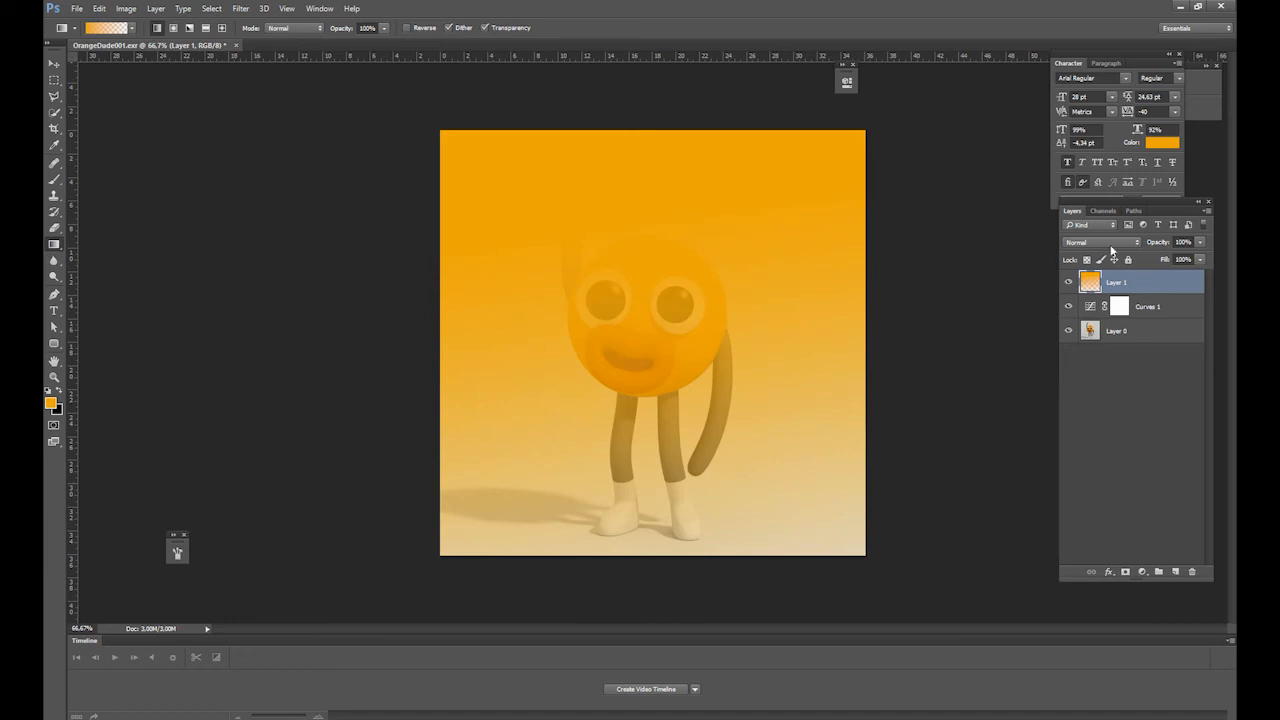
- Set the gradient layer's opacity to 27% and its blend mode to Screen
{"action": "left_click", "coordinate": [1100, 242]}
{"action": "left_click", "coordinate": [1089, 364]}
{"action": "left_click_drag", "start_coordinate": [1203, 246], "coordinate": [1137, 270]}
{"action": "left_click", "coordinate": [1090, 243]}
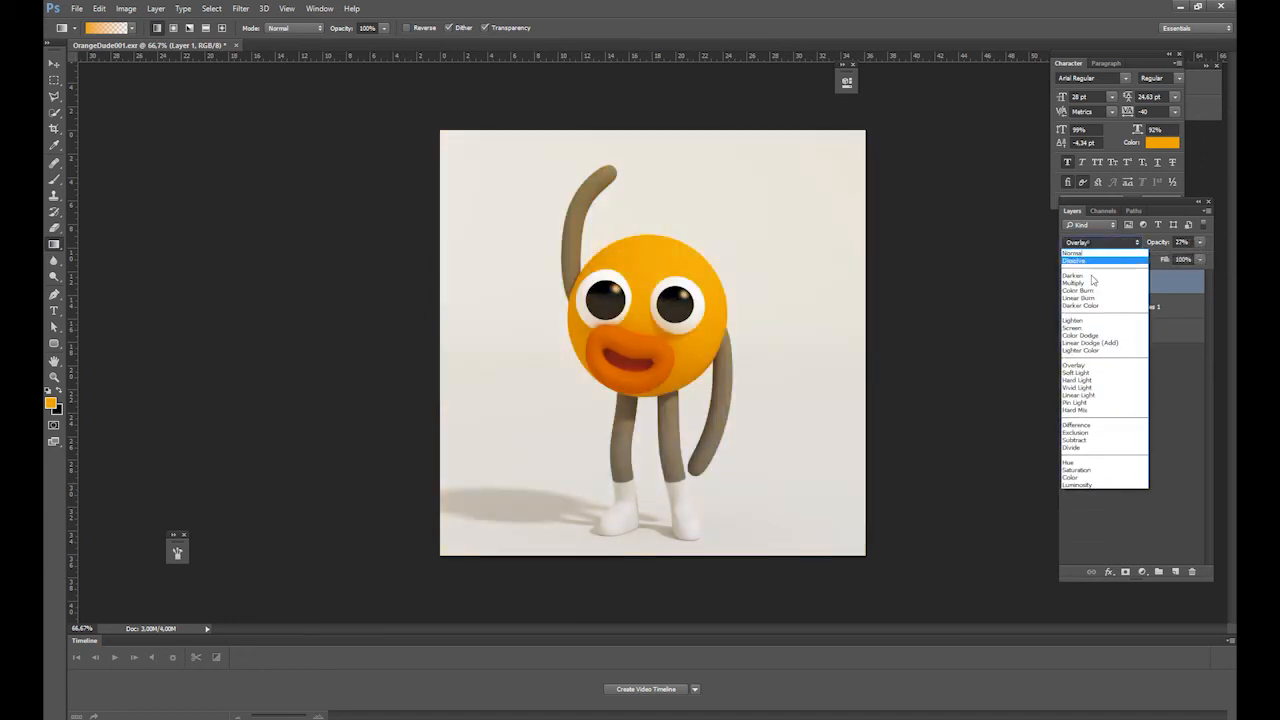
{"action": "left_click", "coordinate": [1085, 322]}
- Shift the gradient layer's hue from orange to a pinkish red with Hue/Saturation
{"action": "key", "text": "ctrl+u"}
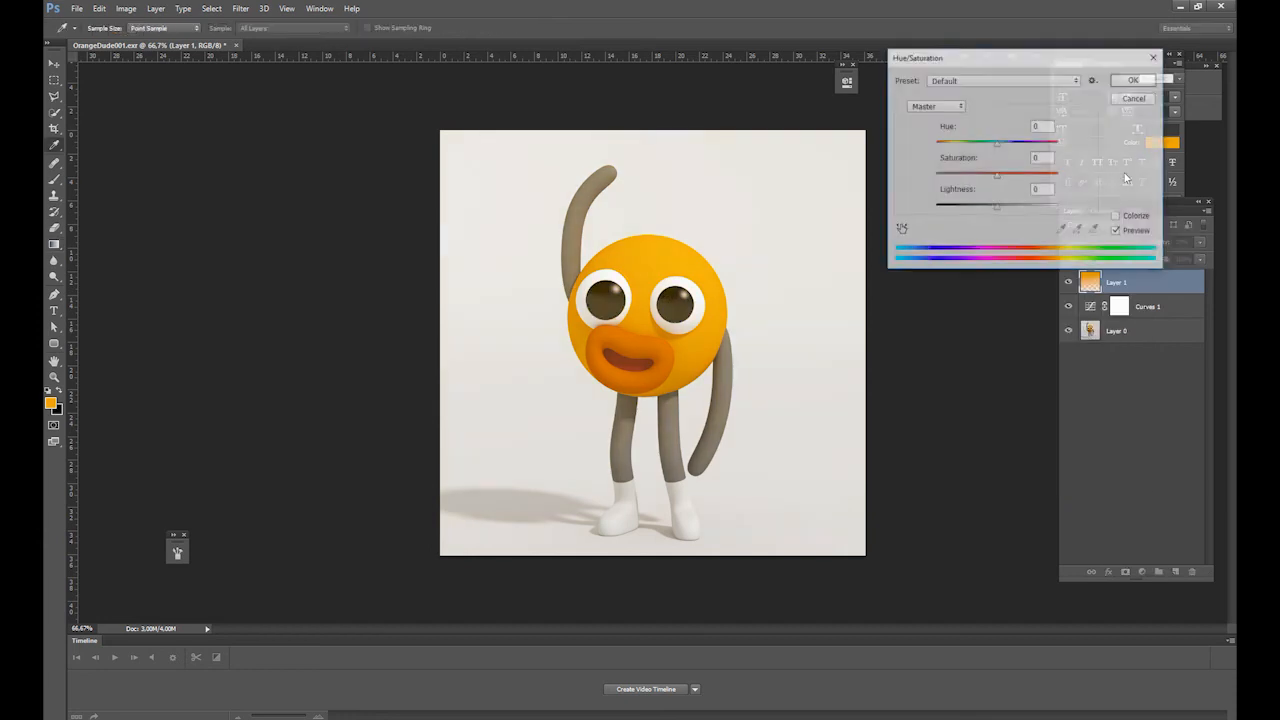
{"action": "left_click_drag", "start_coordinate": [999, 143], "coordinate": [967, 157]}
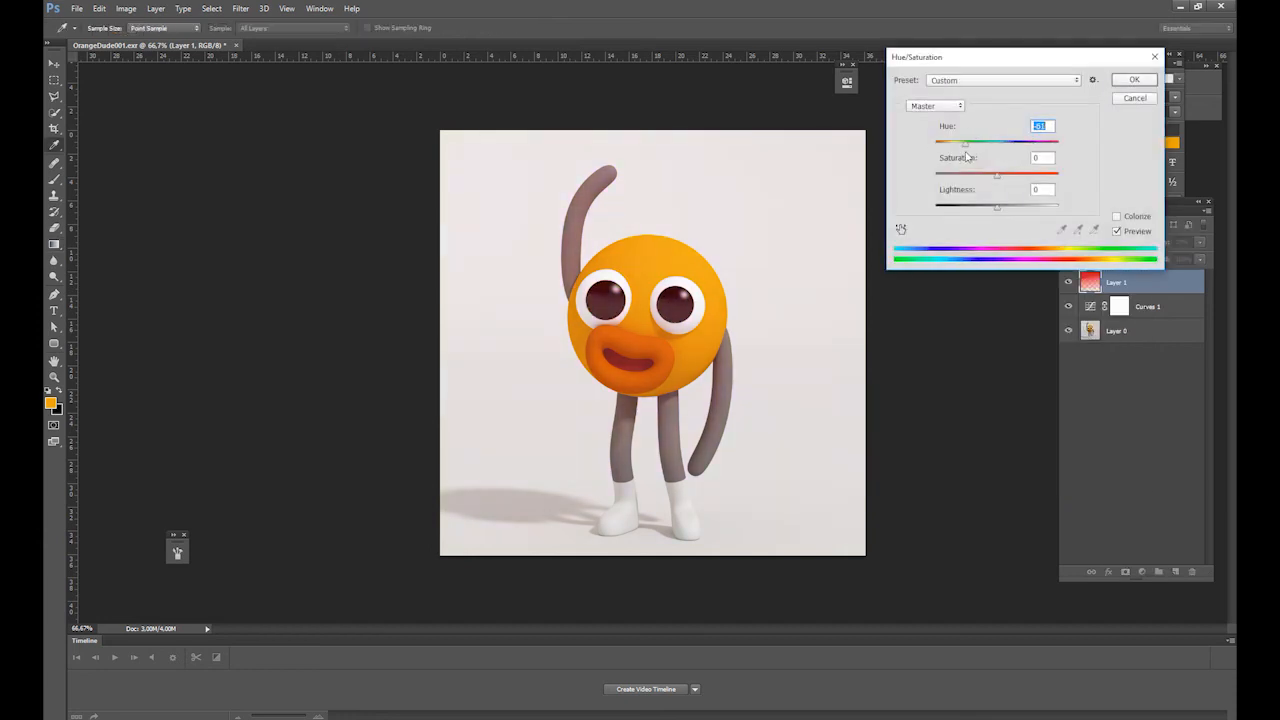
{"action": "left_click", "coordinate": [1137, 78]}
- Compress the gradient layer vertically into the upper part of the image and set the Eraser to a very large brush
{"action": "key", "text": "ctrl+t"}
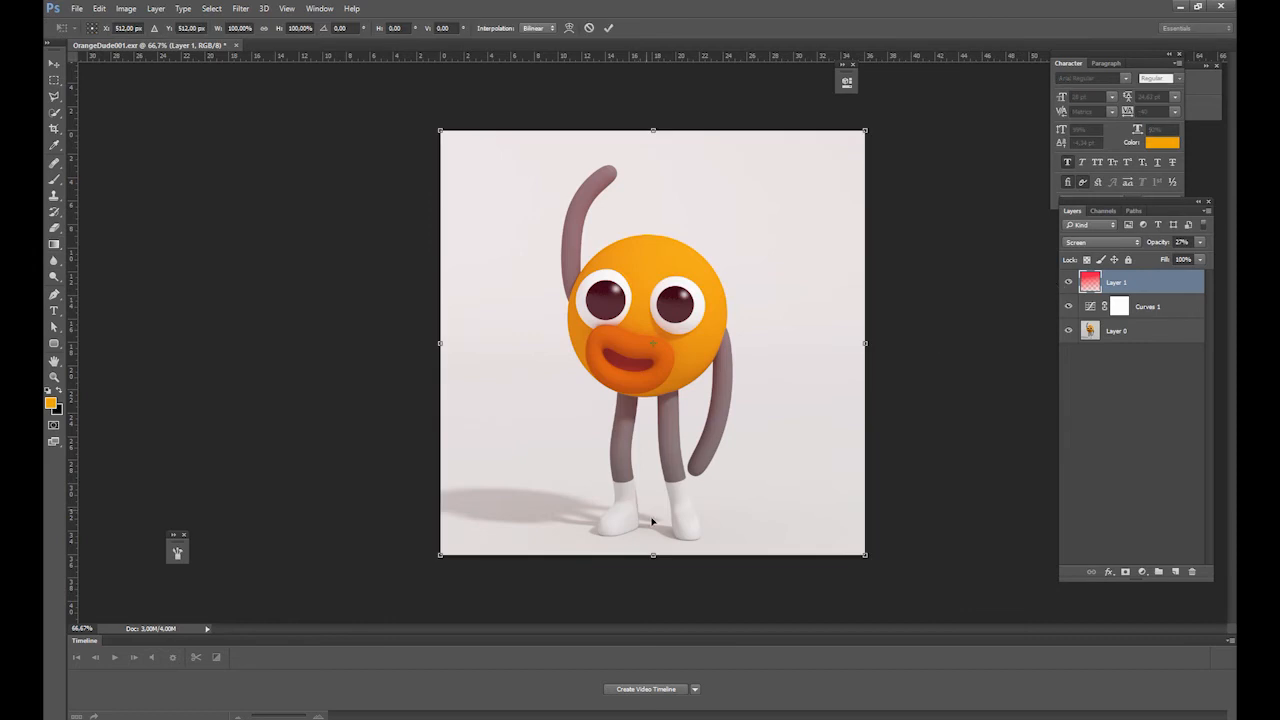
{"action": "left_click_drag", "start_coordinate": [652, 556], "coordinate": [660, 458]}
{"action": "key", "text": "Return"}
{"action": "key", "text": "e"}
{"action": "right_click_drag", "start_coordinate": [869, 438], "coordinate": [867, 435], "text": "alt"}
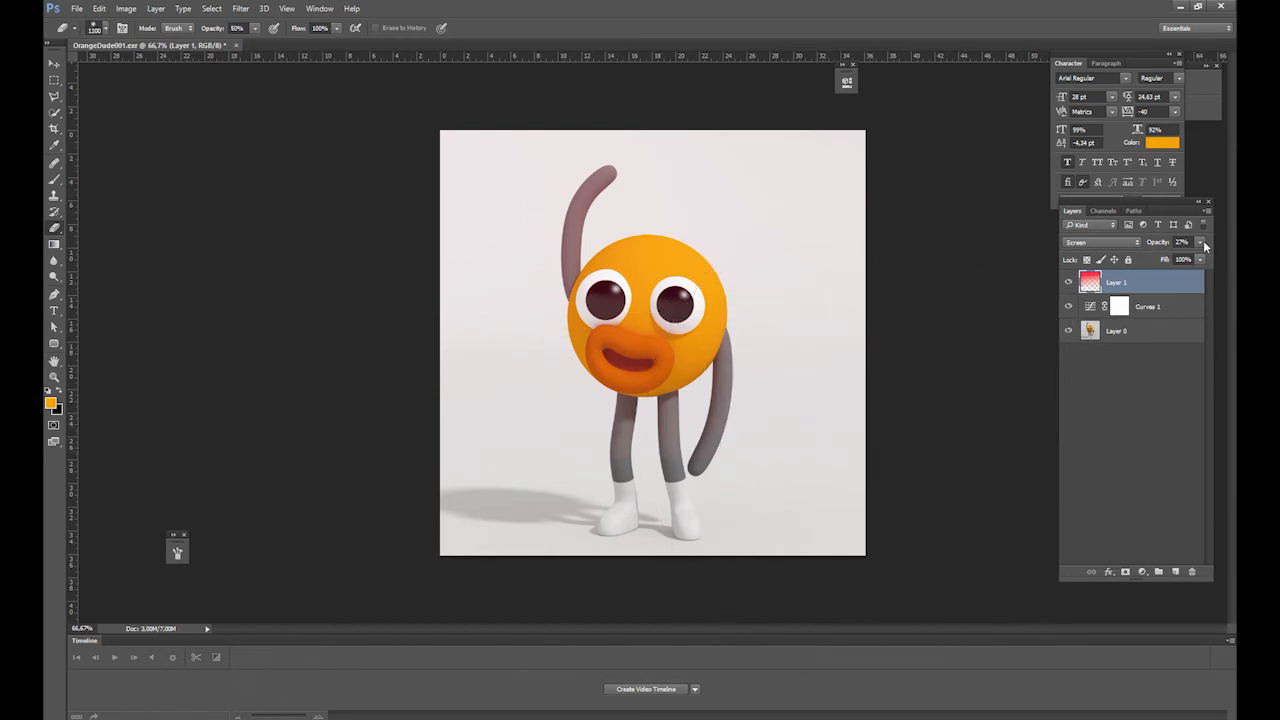
- Try Overlay on the gradient layer, set its opacity to 19%, and change it to a lightening blend mode
{"action": "left_click", "coordinate": [1098, 242]}
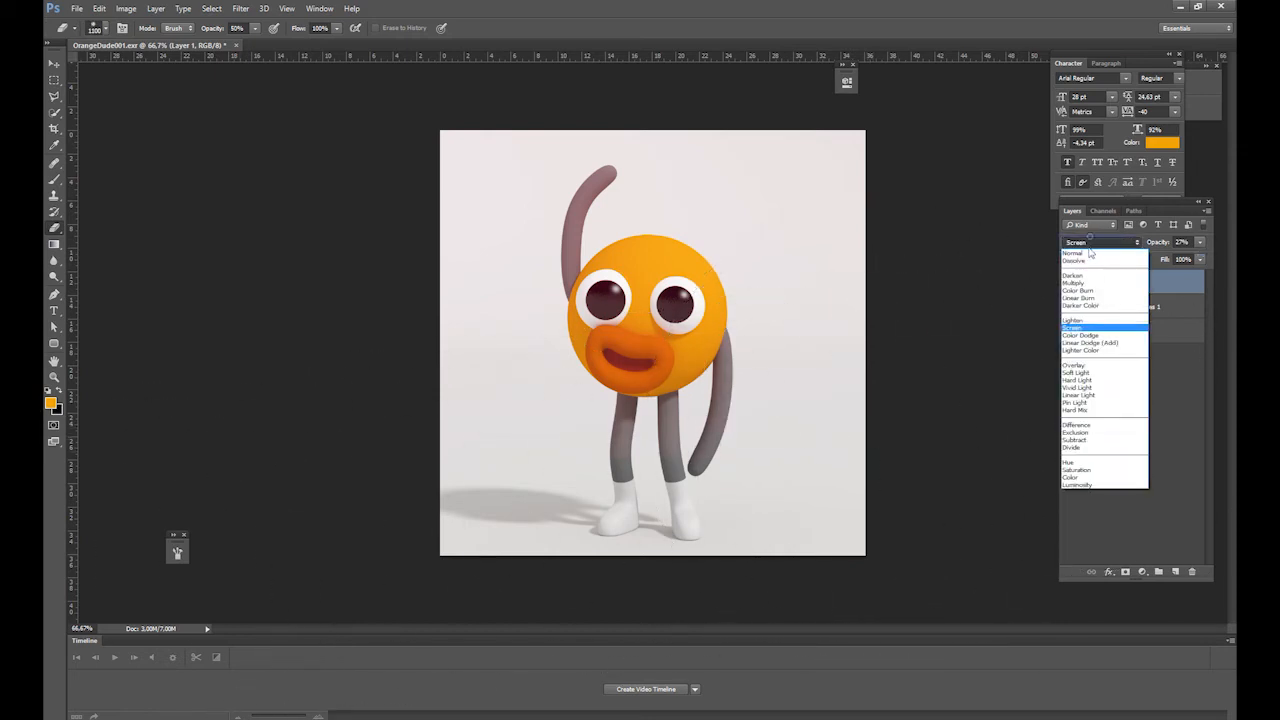
{"action": "left_click", "coordinate": [1083, 329]}
{"action": "left_click", "coordinate": [1105, 243]}
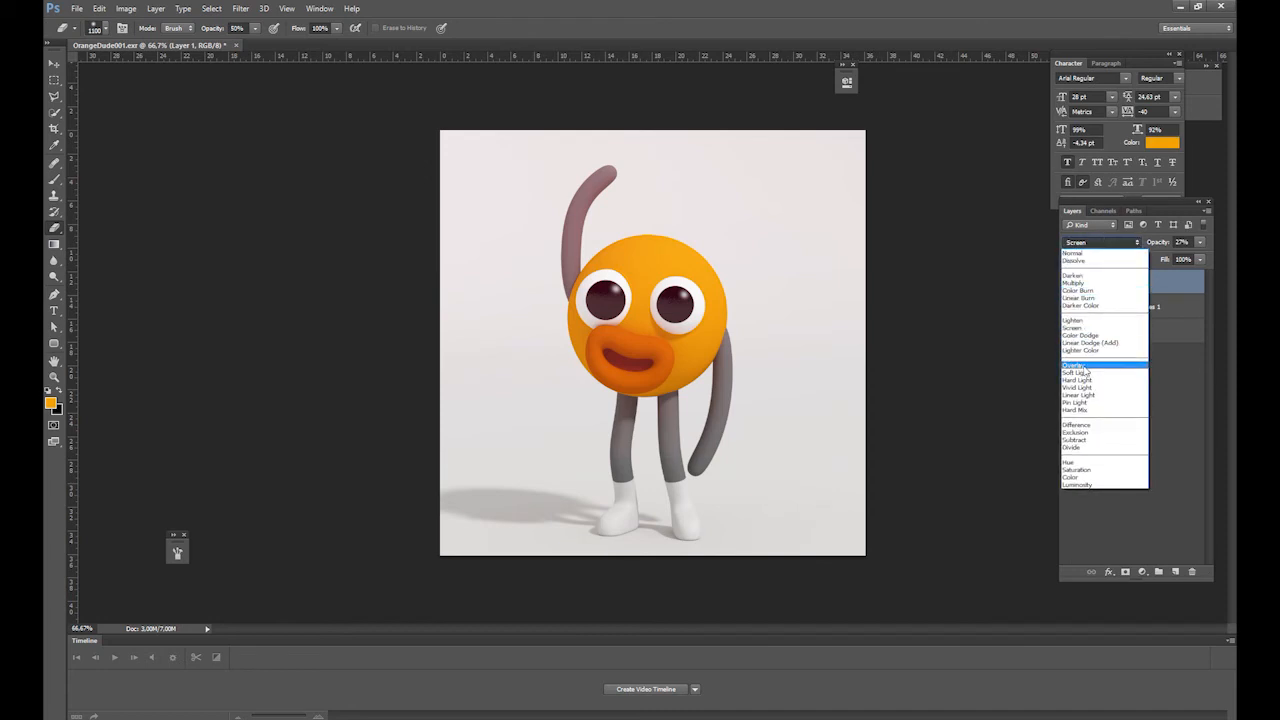
{"action": "left_click", "coordinate": [1110, 362]}
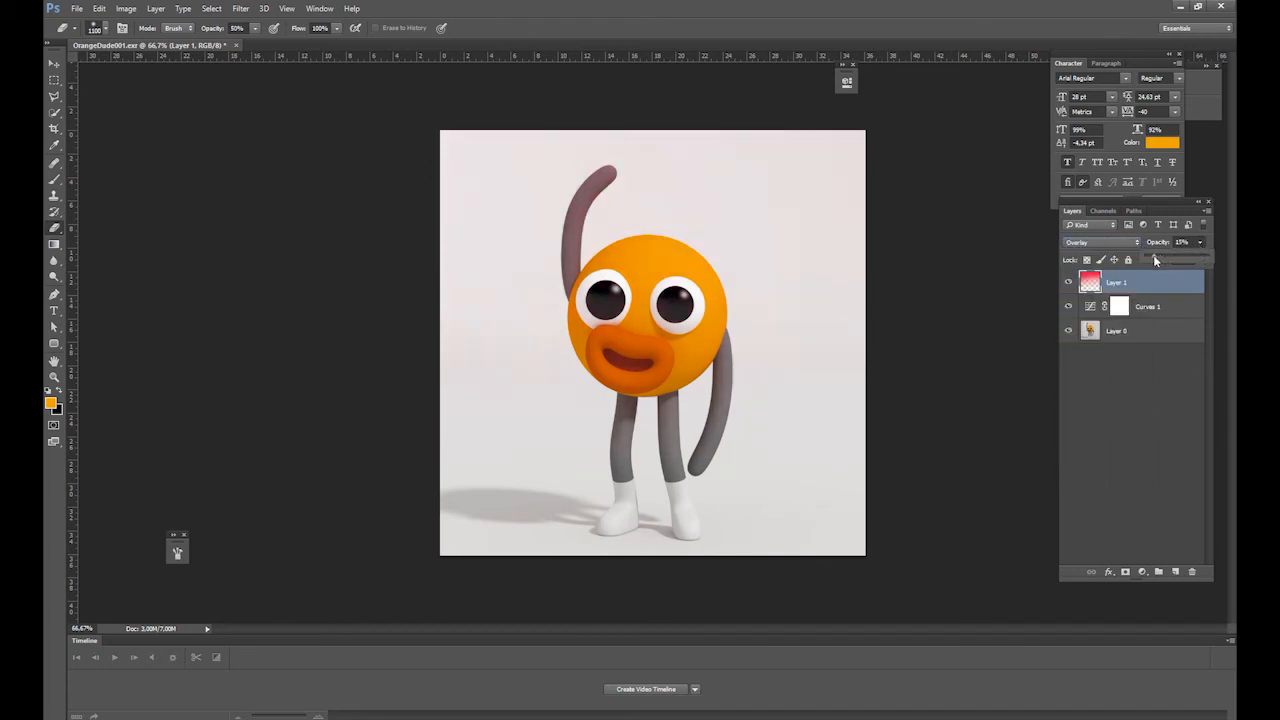
{"action": "left_click", "coordinate": [1092, 243]}
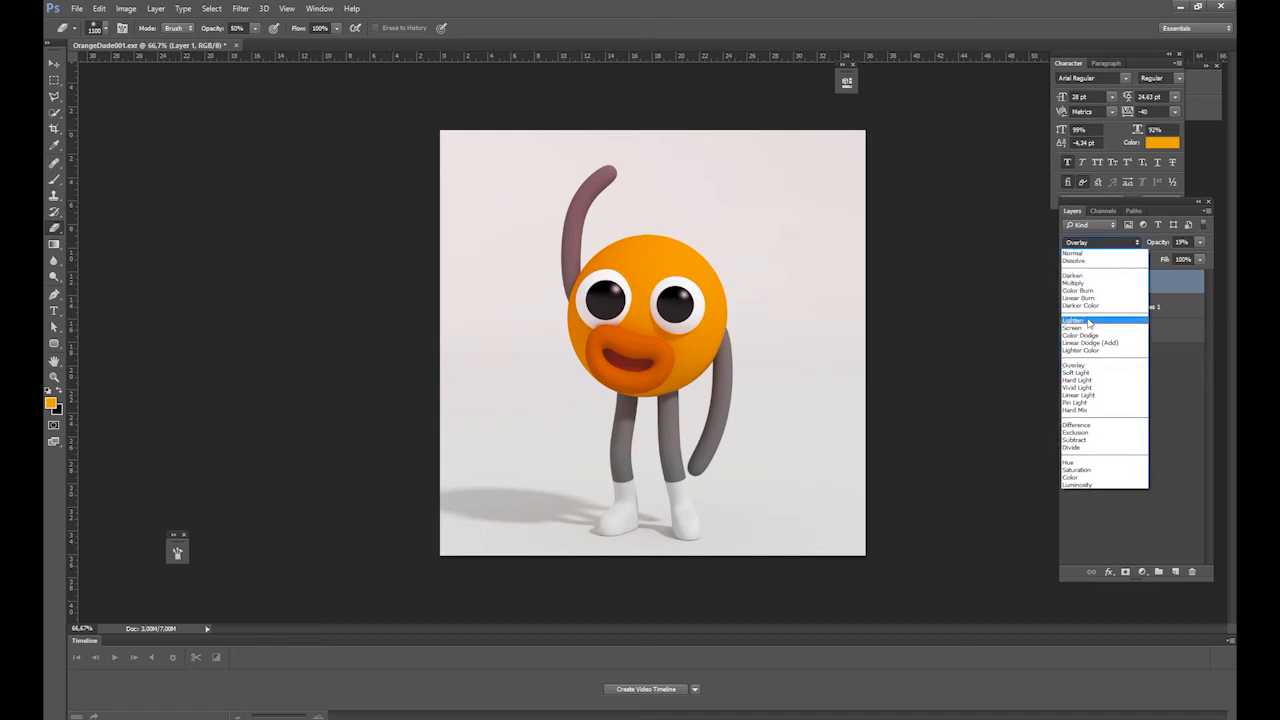
{"action": "left_click", "coordinate": [1093, 318]}
- Shift the gradient layer's hue to violet with Hue/Saturation and deselect the layer
{"action": "key", "text": "ctrl+u"}
{"action": "left_click_drag", "start_coordinate": [1005, 146], "coordinate": [962, 158]}
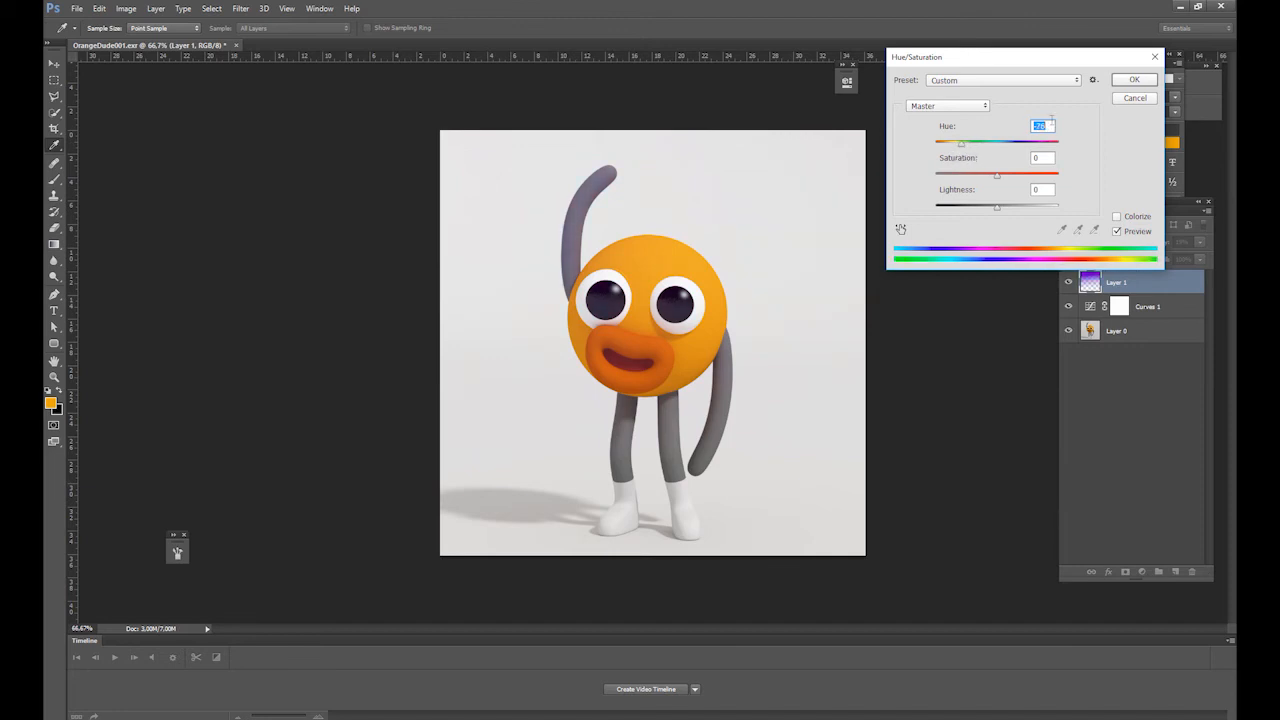
{"action": "left_click", "coordinate": [1134, 80]}
{"action": "left_click", "coordinate": [1143, 341]}
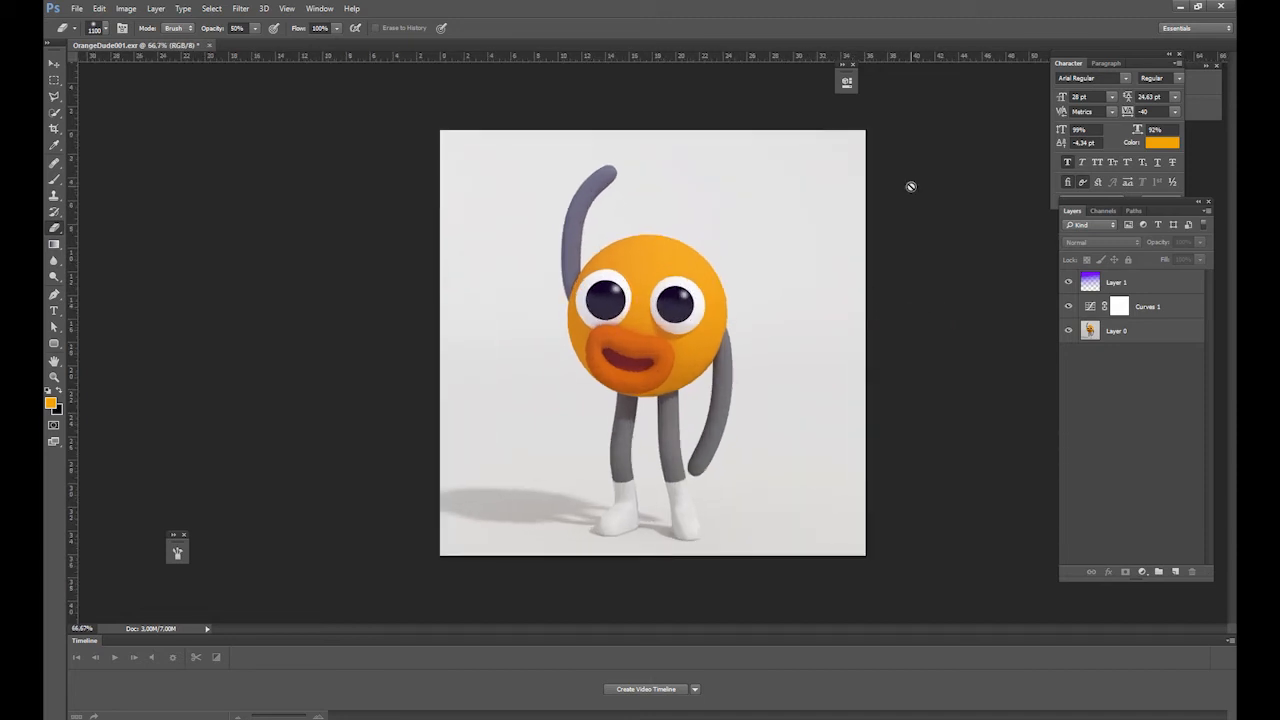
- Switch back to Maya, close the V-Ray frame buffer, and lock all translate, rotate, scale and visibility channels of the CAM camera
{"action": "key", "text": "alt+Tab"}
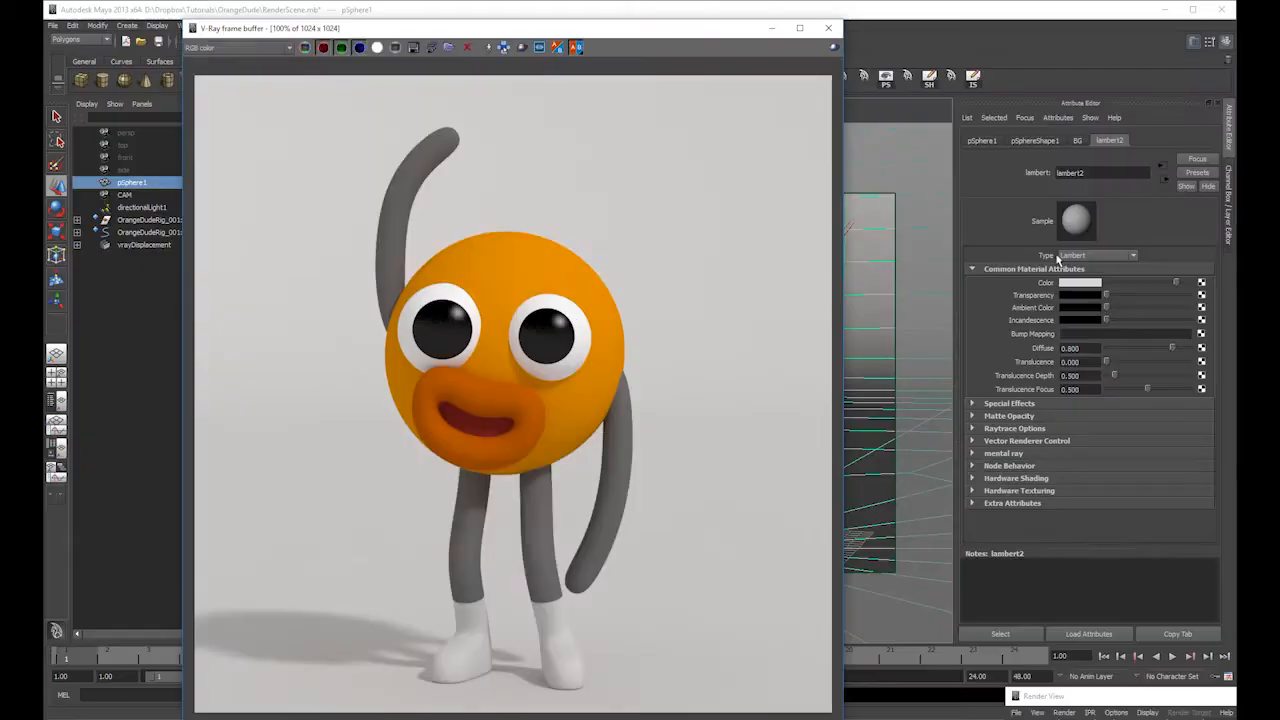
{"action": "left_click", "coordinate": [827, 28]}
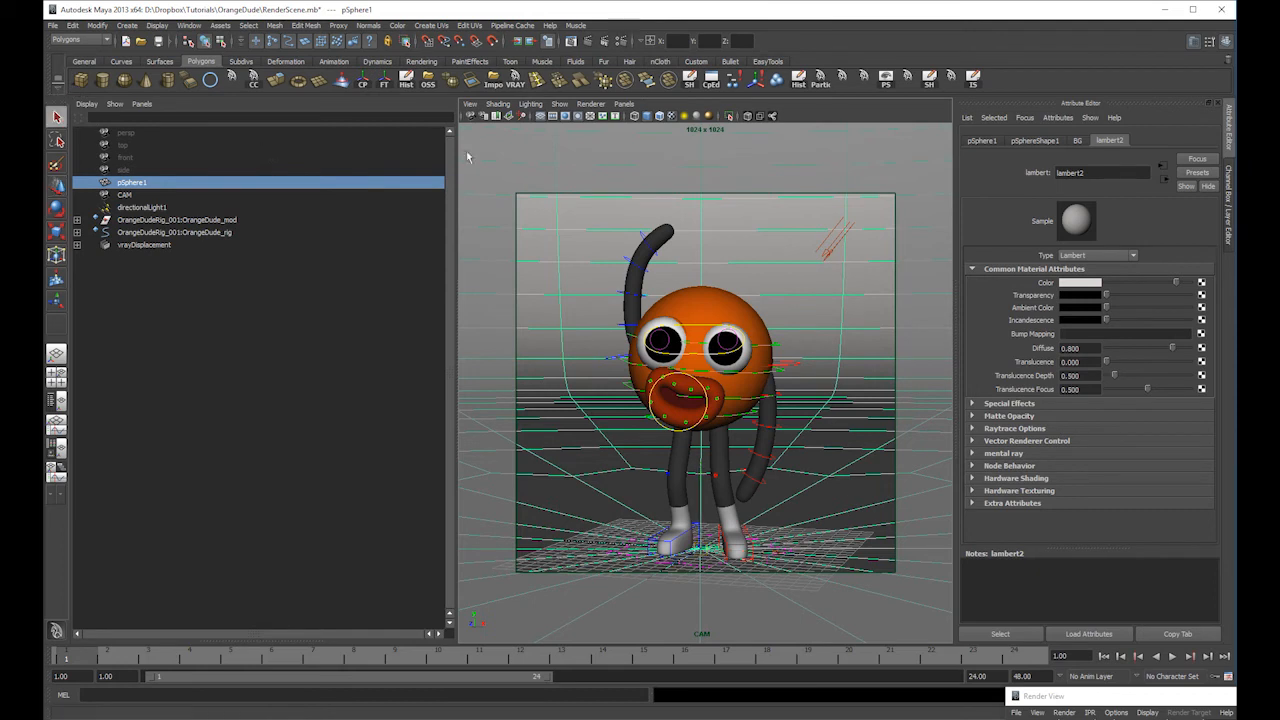
{"action": "left_click", "coordinate": [494, 117]}
{"action": "left_click", "coordinate": [1228, 185]}
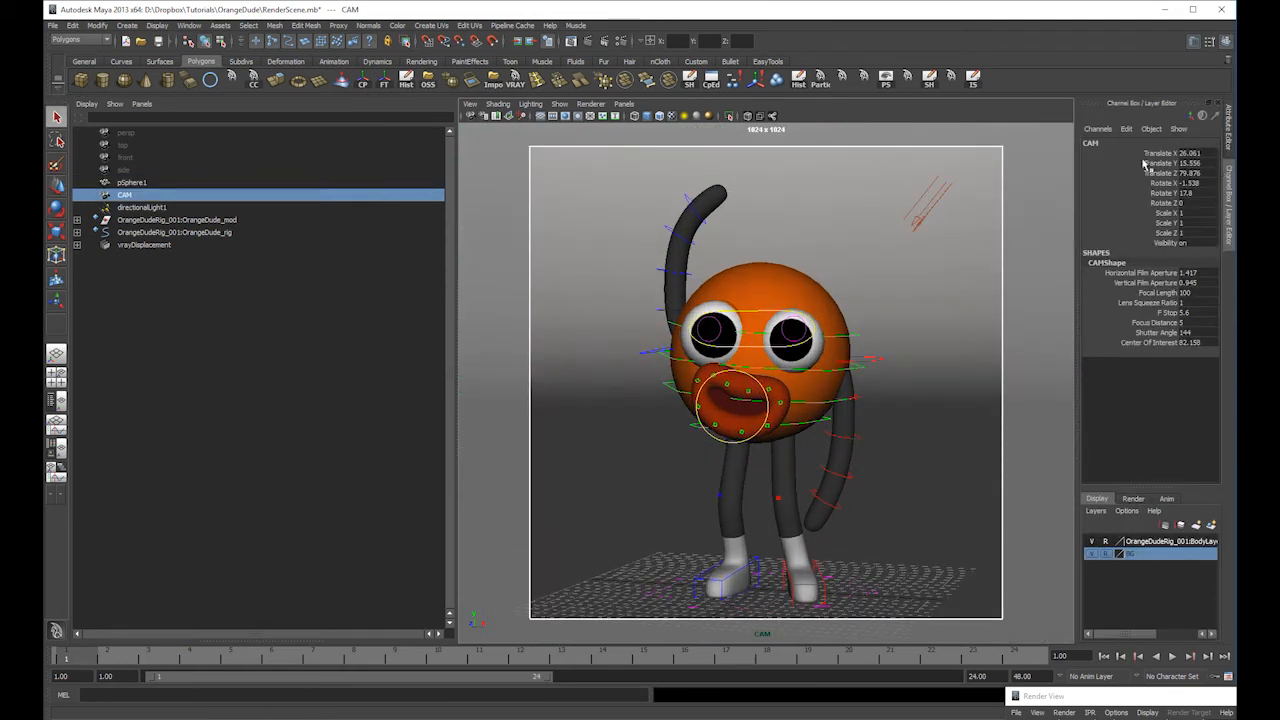
{"action": "left_click_drag", "start_coordinate": [1150, 153], "coordinate": [1187, 276]}
{"action": "right_click", "coordinate": [1174, 214]}
{"action": "right_click", "coordinate": [1171, 209]}
{"action": "left_click", "coordinate": [1170, 444]}
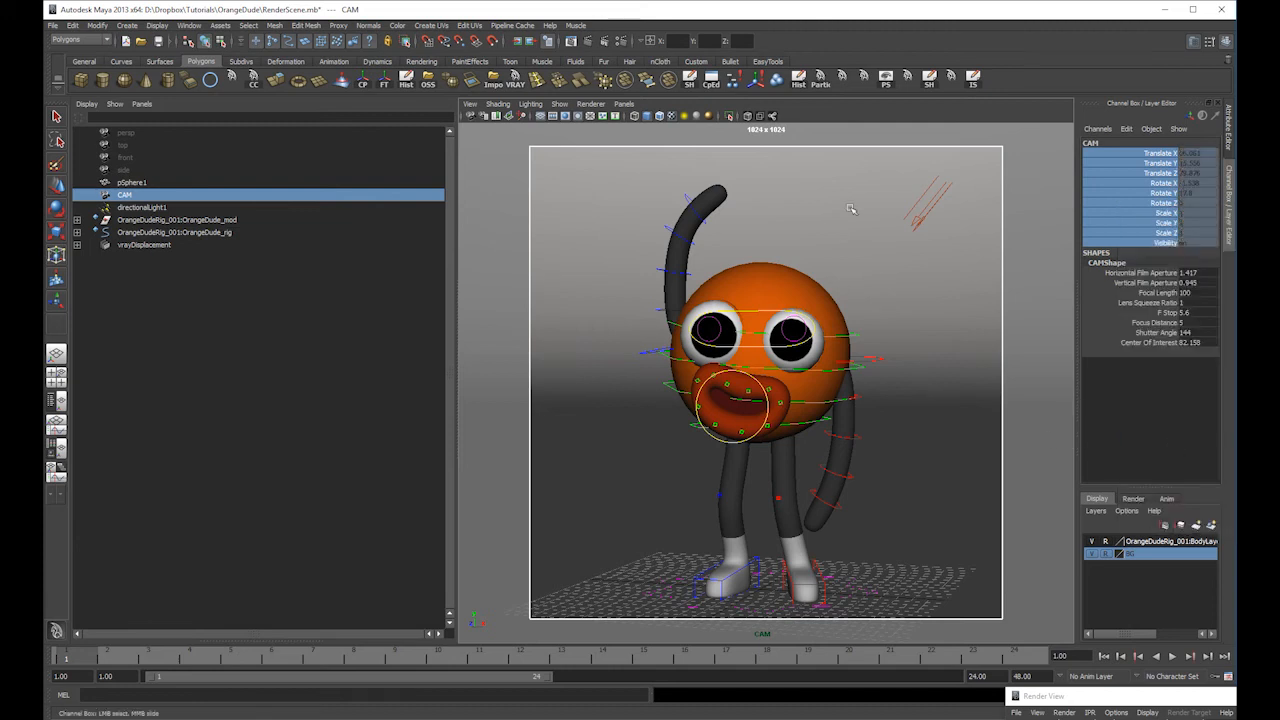
- Select the character's l_UpperLid control and rotate it so the upper eyelid tilts down over half of the eye
{"action": "left_click", "coordinate": [797, 316]}
{"action": "left_click", "coordinate": [787, 328]}
{"action": "key", "text": "Up"}
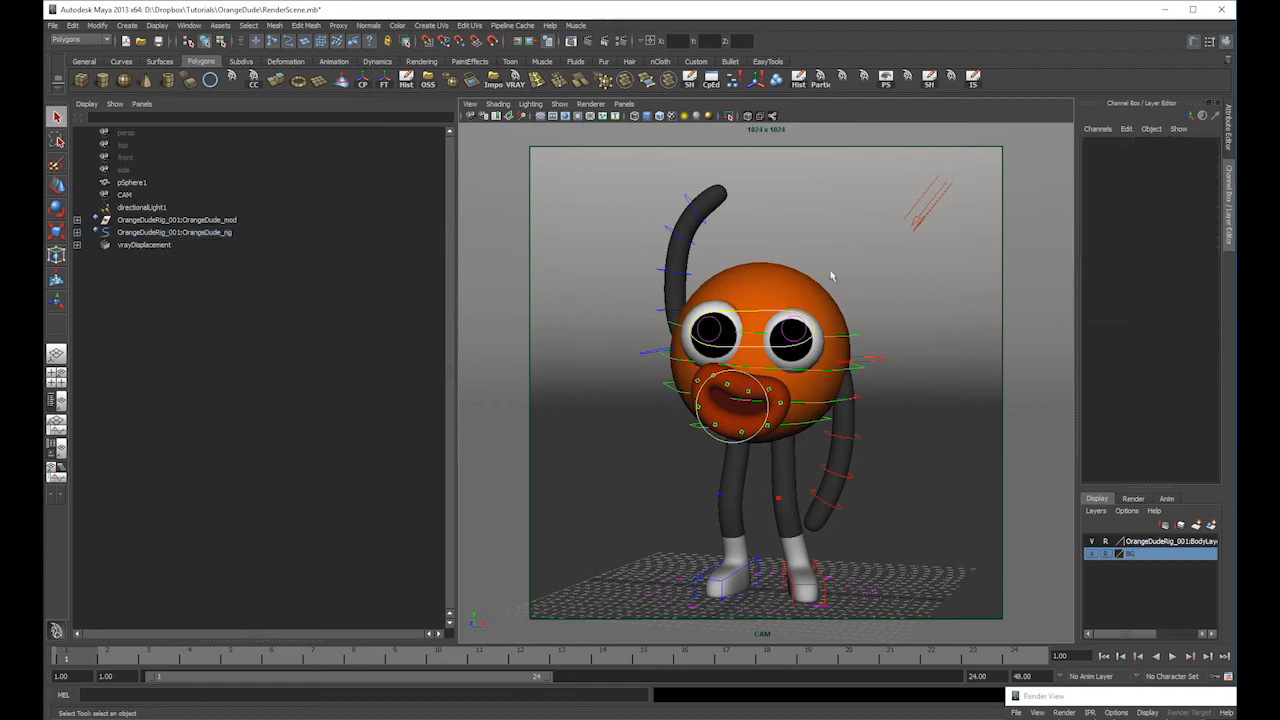
{"action": "left_click", "coordinate": [849, 265]}
{"action": "key", "text": "4"}
{"action": "left_click", "coordinate": [787, 338]}
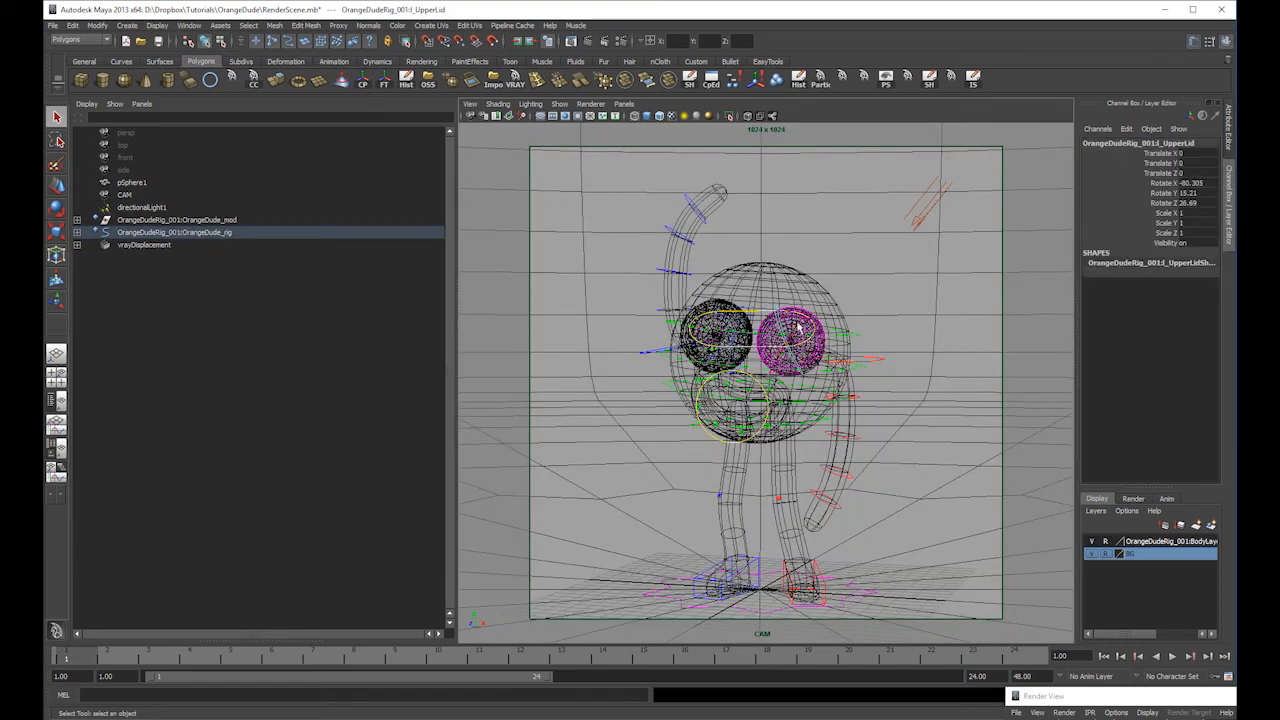
{"action": "key", "text": "5"}
{"action": "key", "text": "e"}
{"action": "left_click_drag", "start_coordinate": [798, 327], "coordinate": [765, 343]}
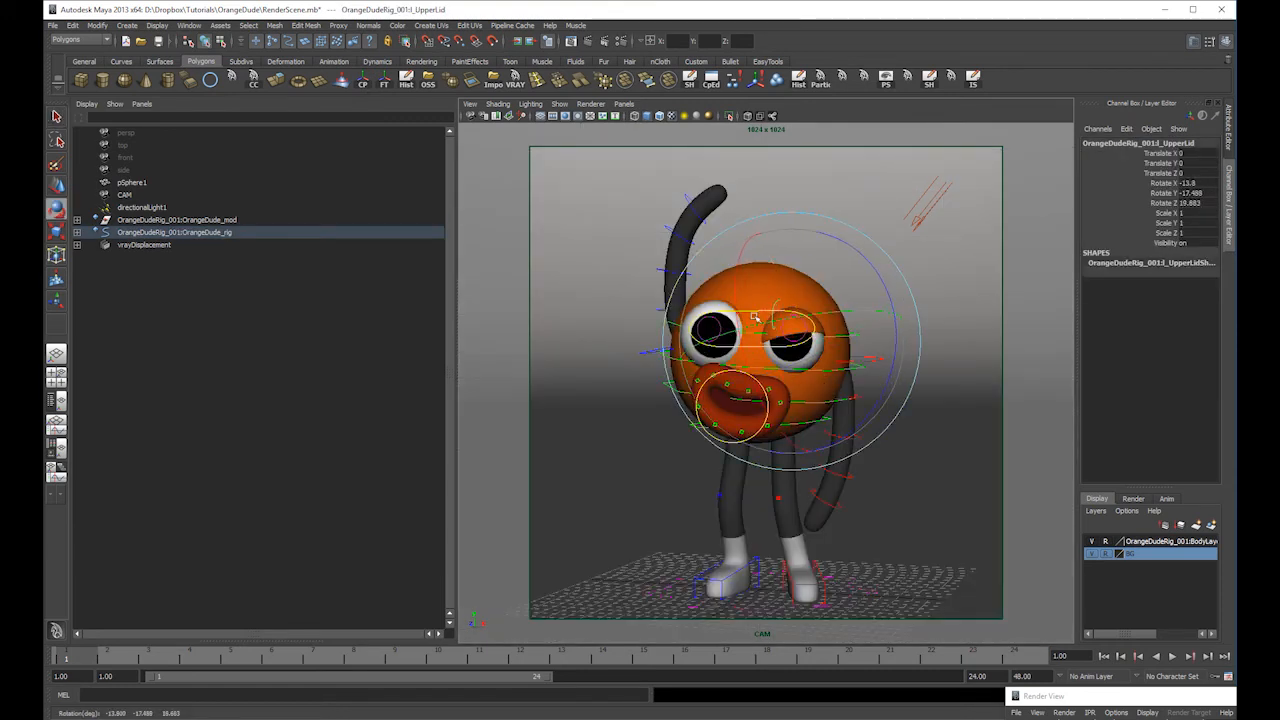
- Select the r_upperLid control and rotate it so the upper eyelid tilts down over half of the other eye
{"action": "key", "text": "4"}
{"action": "key", "text": "w"}
{"action": "left_click", "coordinate": [743, 310]}
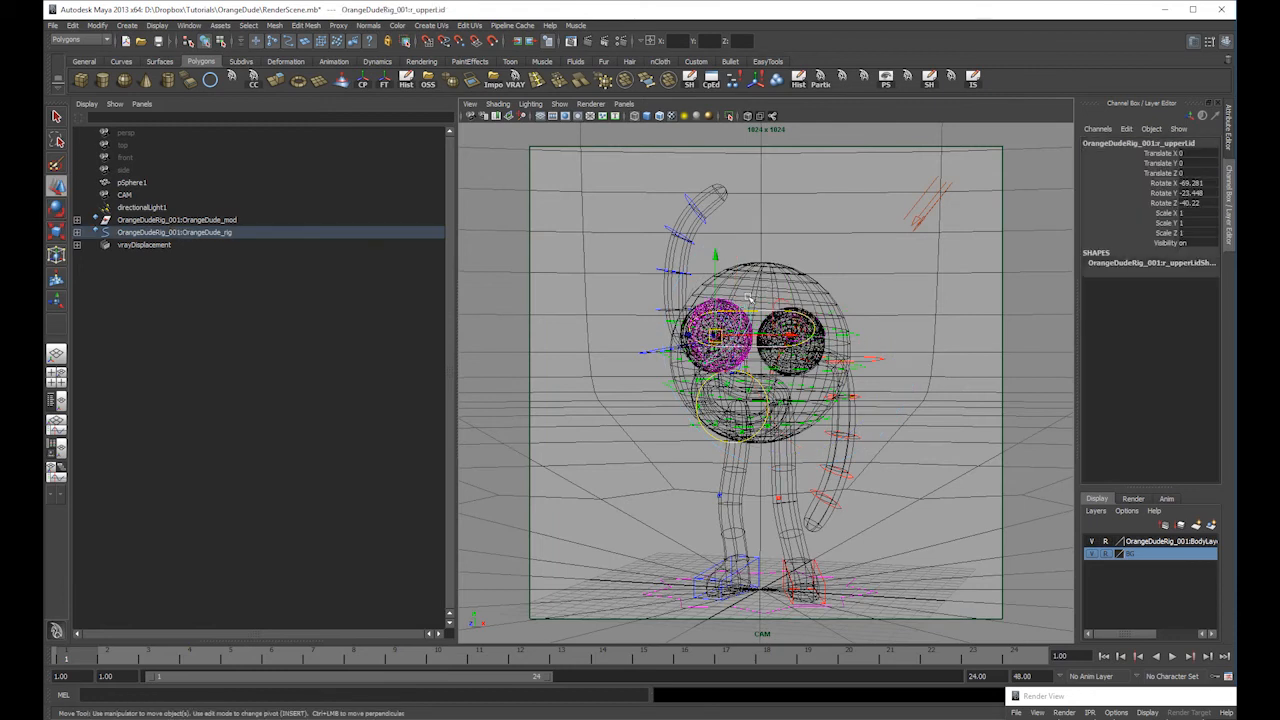
{"action": "key", "text": "5"}
{"action": "key", "text": "e"}
{"action": "left_click_drag", "start_coordinate": [748, 318], "coordinate": [757, 346]}
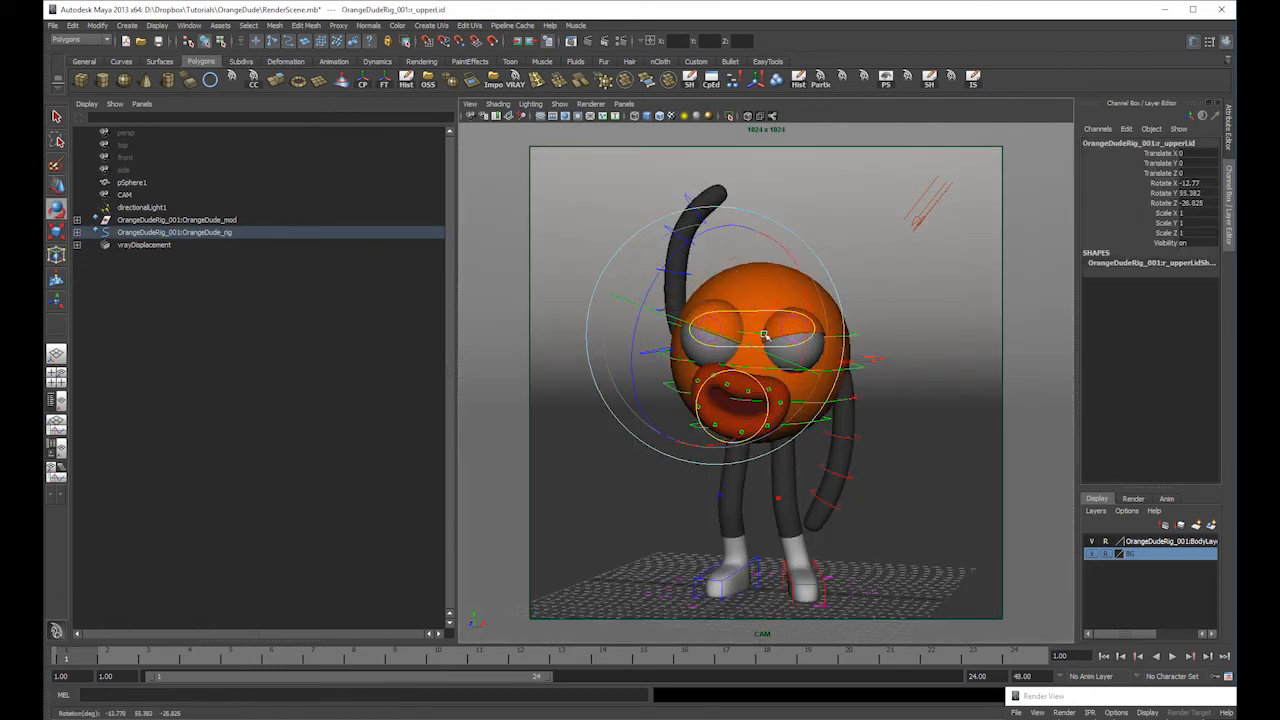
{"action": "key", "text": "4"}
{"action": "key", "text": "5"}
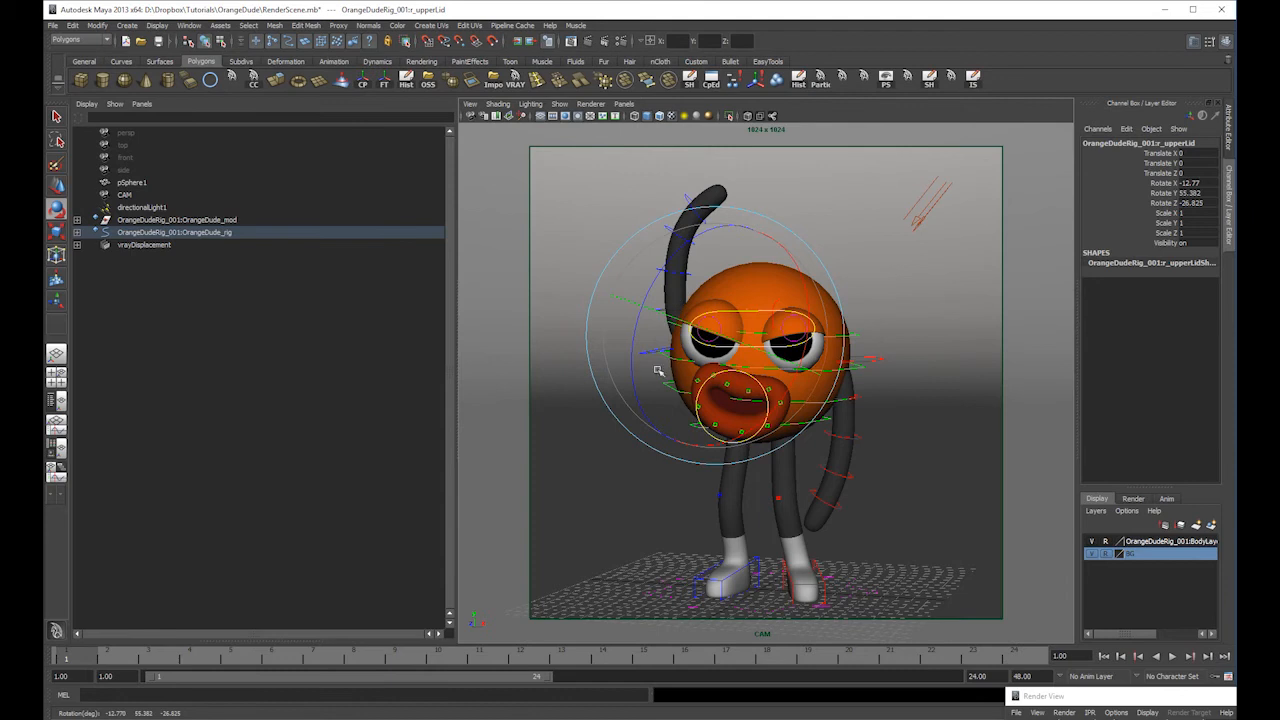
- Rotate the Mouth control about 180 degrees around Z to turn the mouth into a frown, and move it up toward the eyes
{"action": "key", "text": "w"}
{"action": "left_click", "coordinate": [741, 371]}
{"action": "key", "text": "e"}
{"action": "left_click_drag", "start_coordinate": [791, 313], "coordinate": [677, 509]}
{"action": "key", "text": "w"}
{"action": "left_click_drag", "start_coordinate": [723, 406], "coordinate": [741, 394]}
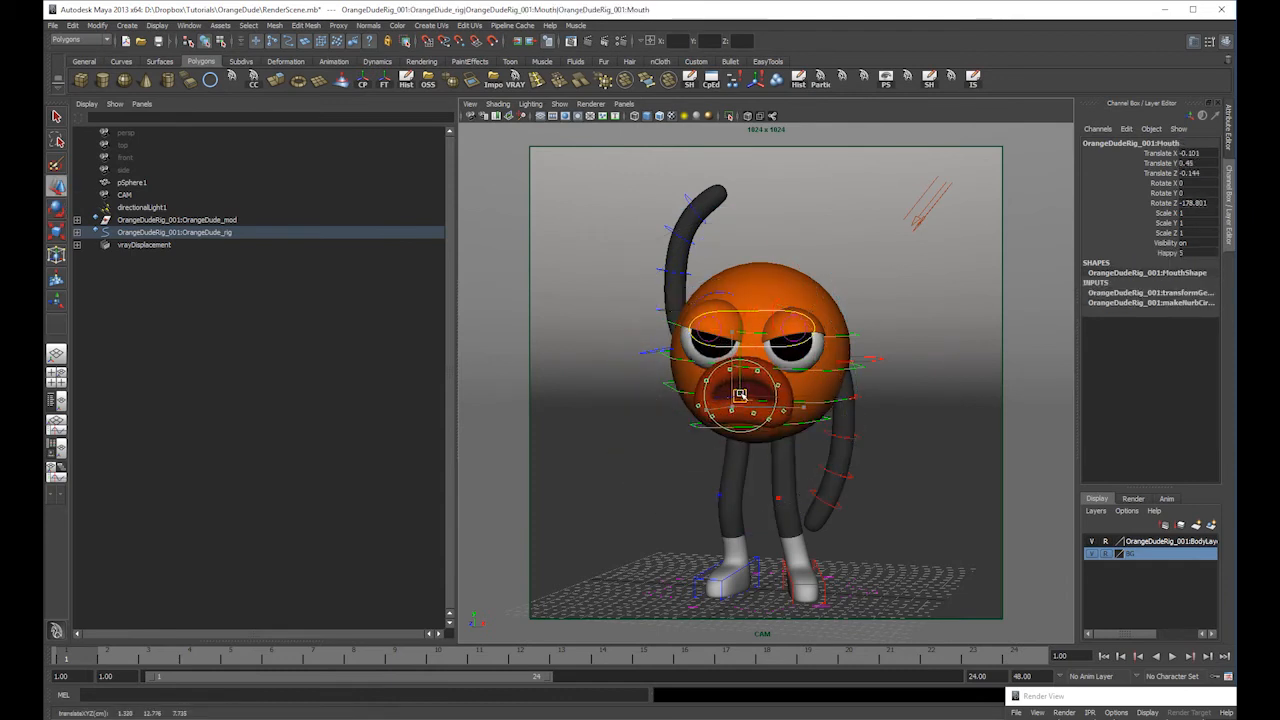
- Try repositioning individual lip controls around the flipped mouth in the CAM view, undoing each move
{"action": "left_click", "coordinate": [749, 415]}
{"action": "left_click", "coordinate": [764, 414]}
{"action": "key", "text": "ctrl+z"}
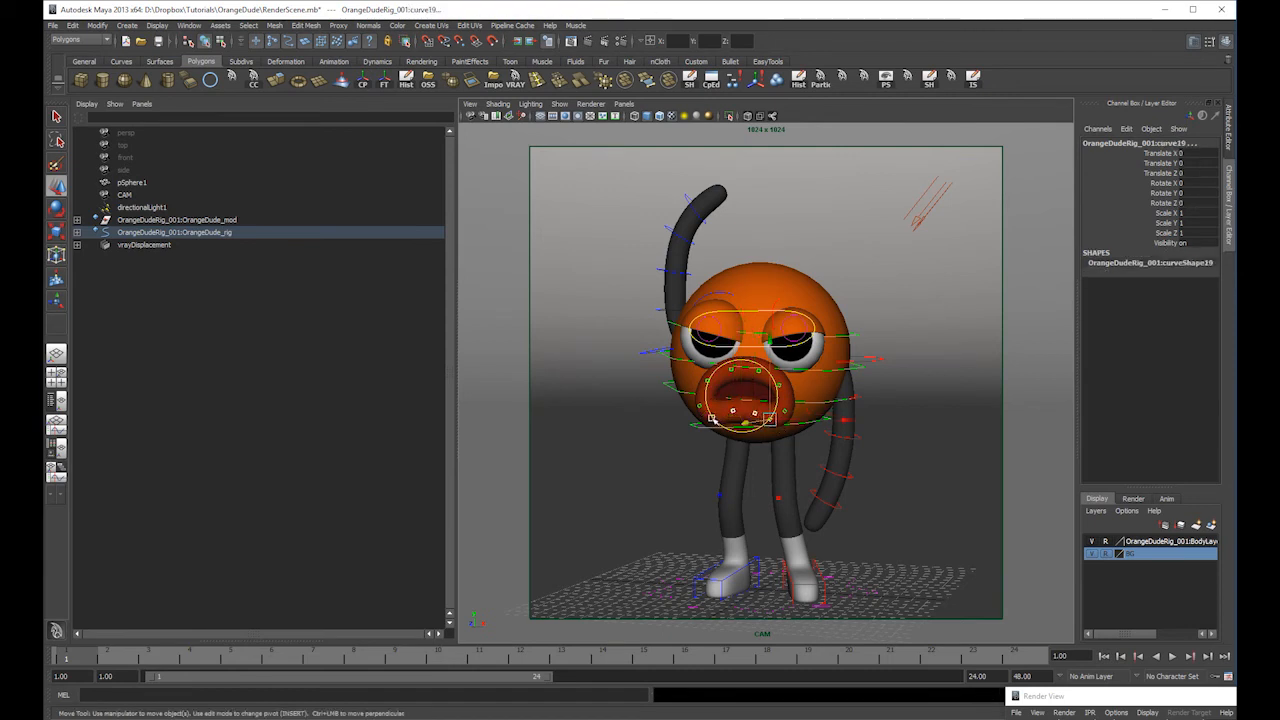
{"action": "left_click", "coordinate": [712, 419]}
{"action": "left_click_drag", "start_coordinate": [741, 396], "coordinate": [743, 402]}
{"action": "key", "text": "ctrl+z"}
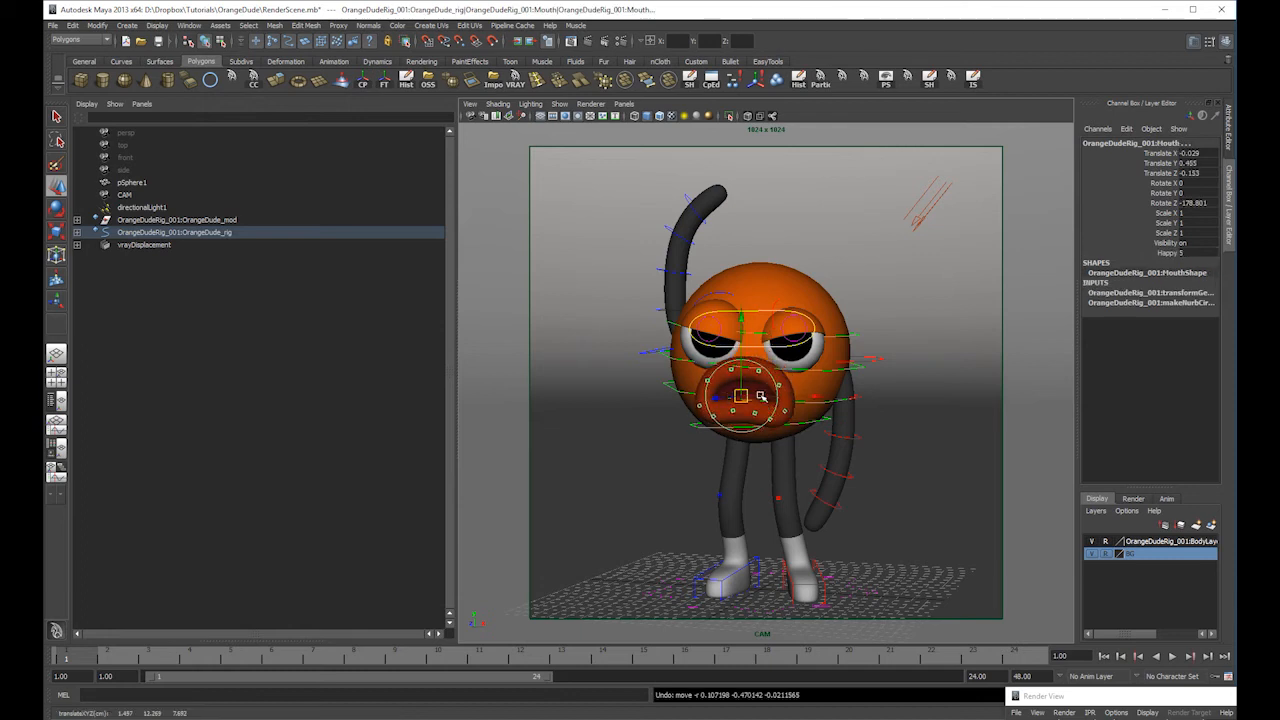
{"action": "left_click", "coordinate": [753, 367]}
{"action": "left_click", "coordinate": [727, 411]}
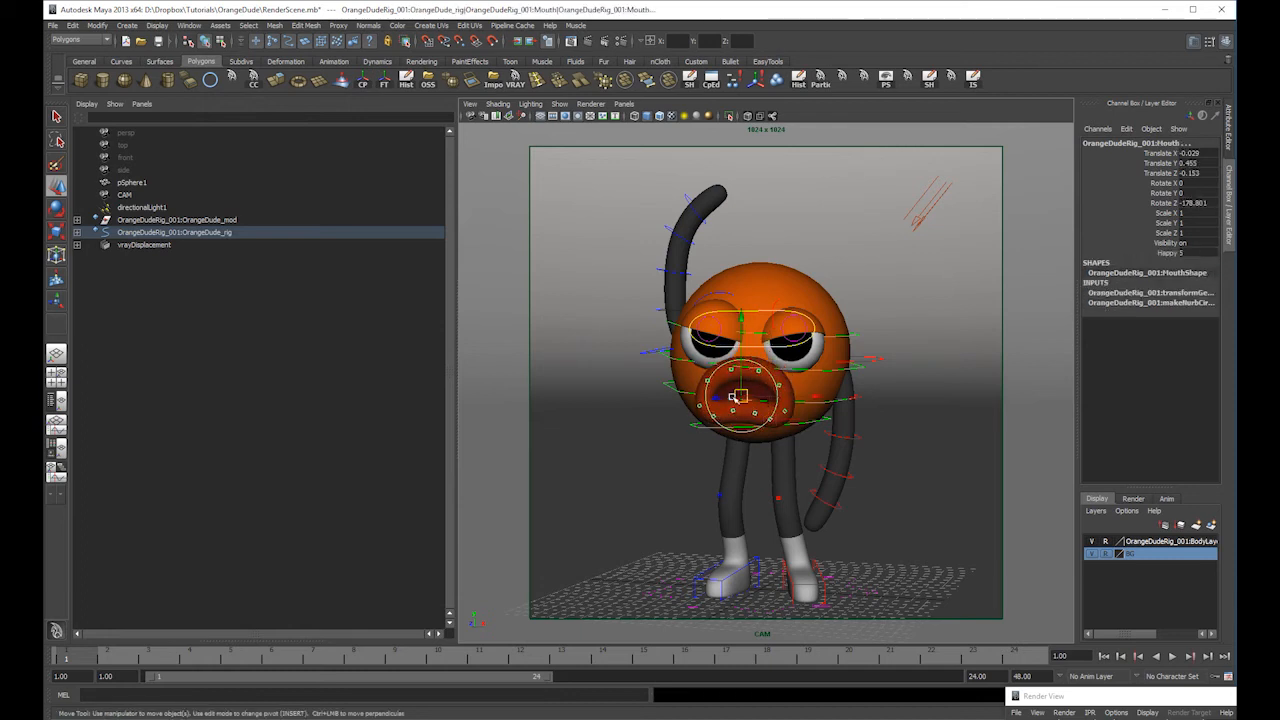
{"action": "key", "text": "ctrl+z"}
- Try moving the lower lip controls curve12, curve19 and curve20 in the perspective view, and undo the moves
{"action": "key", "text": "space"}
{"action": "left_click_drag", "start_coordinate": [720, 414], "coordinate": [814, 381]}
{"action": "key", "text": "f"}
{"action": "right_click_drag", "start_coordinate": [828, 351], "coordinate": [795, 398], "text": "alt"}
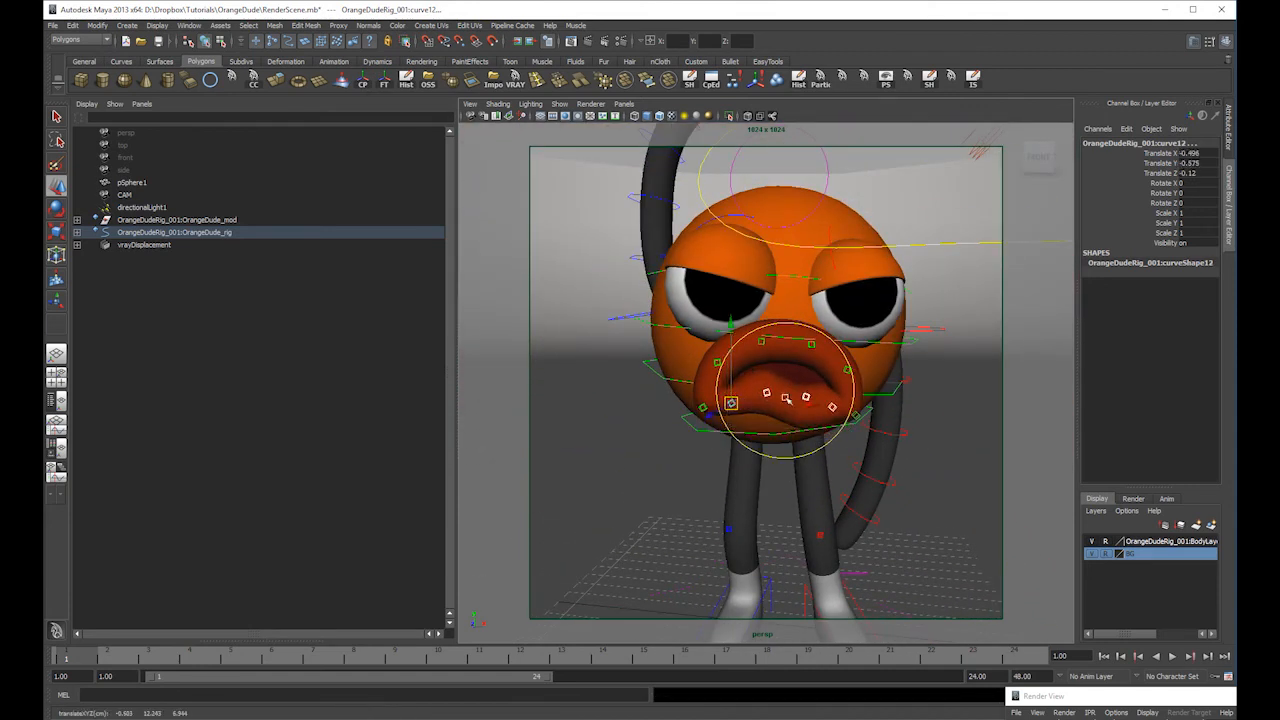
{"action": "left_click_drag", "start_coordinate": [822, 407], "coordinate": [807, 367], "text": "alt"}
{"action": "left_click", "coordinate": [801, 418]}
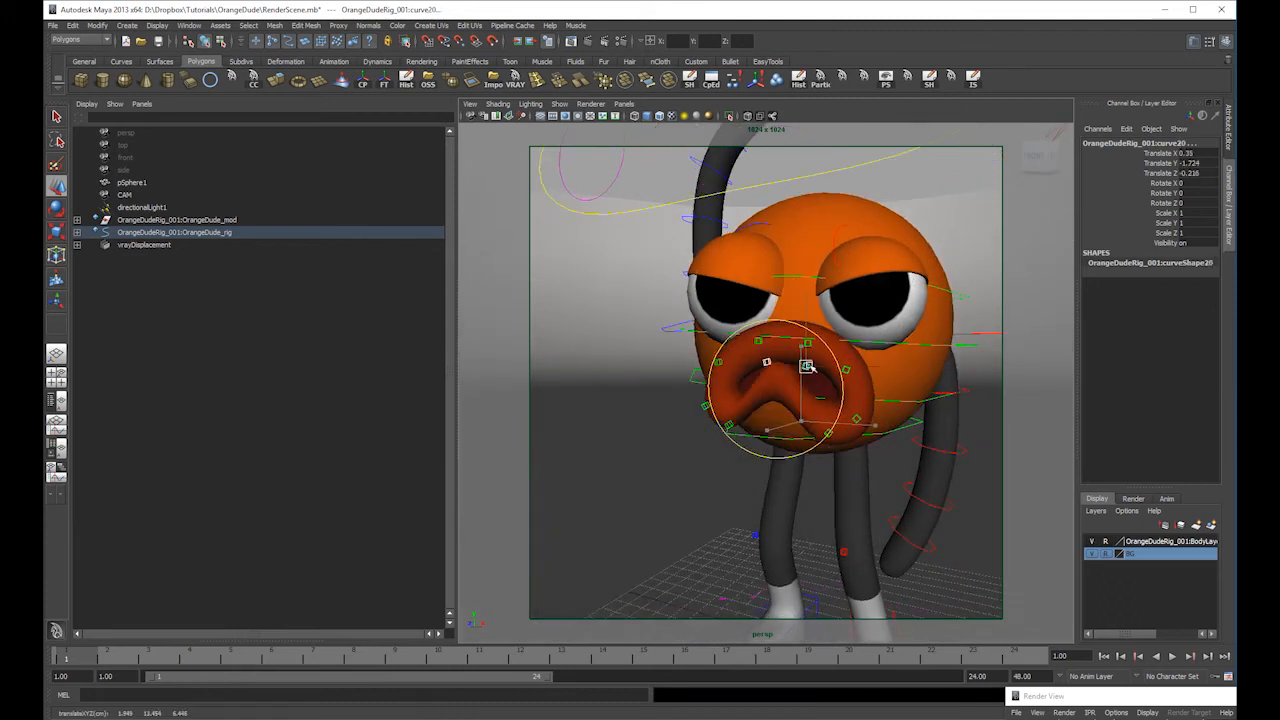
{"action": "left_click", "coordinate": [827, 428]}
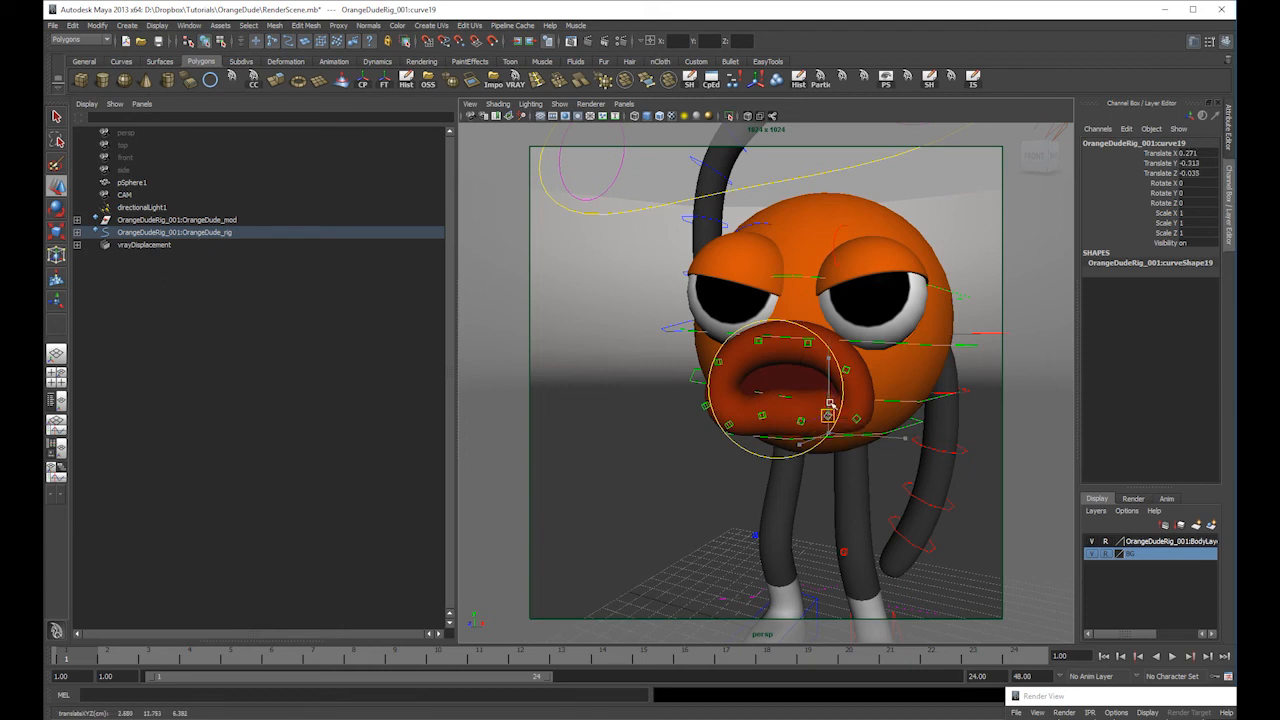
{"action": "key", "text": "ctrl+z"}
{"action": "key", "text": "ctrl+z"}
{"action": "key", "text": "ctrl+z"}
{"action": "key", "text": "ctrl+z"}
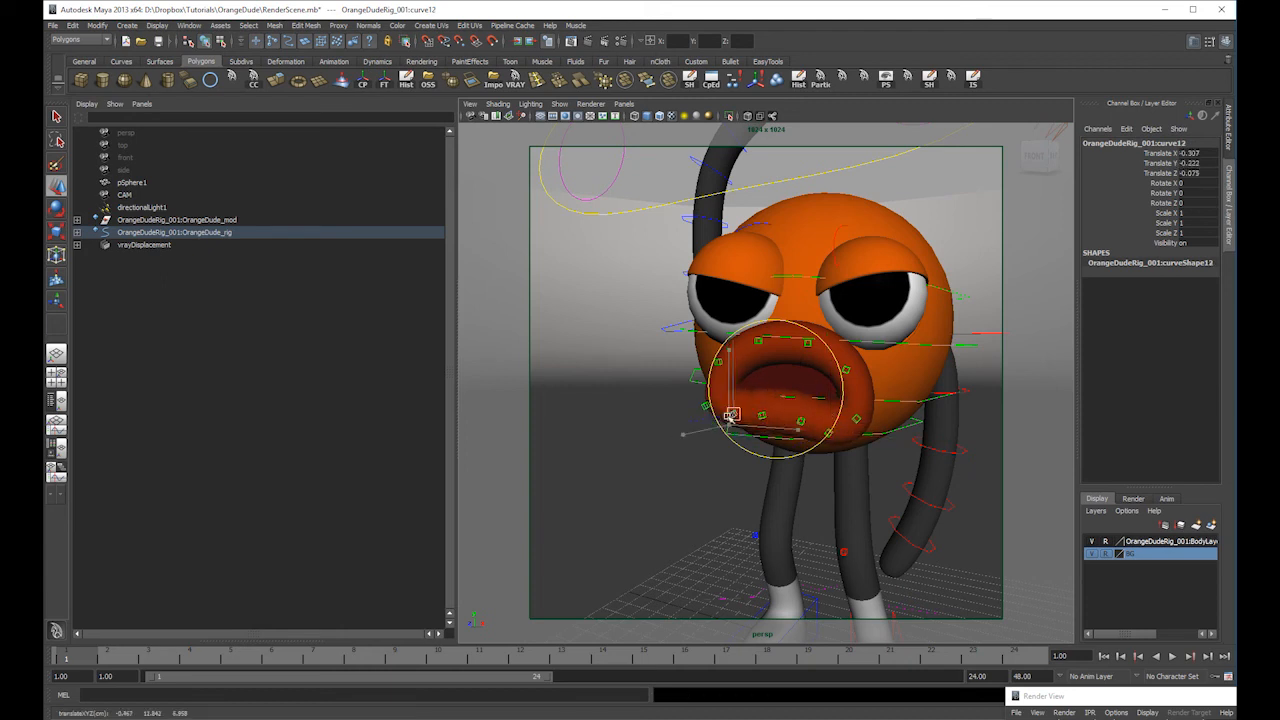
- Save the render scene and open the recent rig file OrangeDudeRig_001.mb, discarding any further scene changes
{"action": "right_click_drag", "start_coordinate": [840, 339], "coordinate": [699, 355], "text": "alt"}
{"action": "mouse_move", "coordinate": [755, 368]}
{"action": "left_mouse_down", "text": "alt"}
{"action": "mouse_move", "coordinate": [771, 369]}
{"action": "mouse_move", "coordinate": [746, 346]}
{"action": "left_mouse_up", "text": "alt"}
{"action": "key", "text": "ctrl+s"}
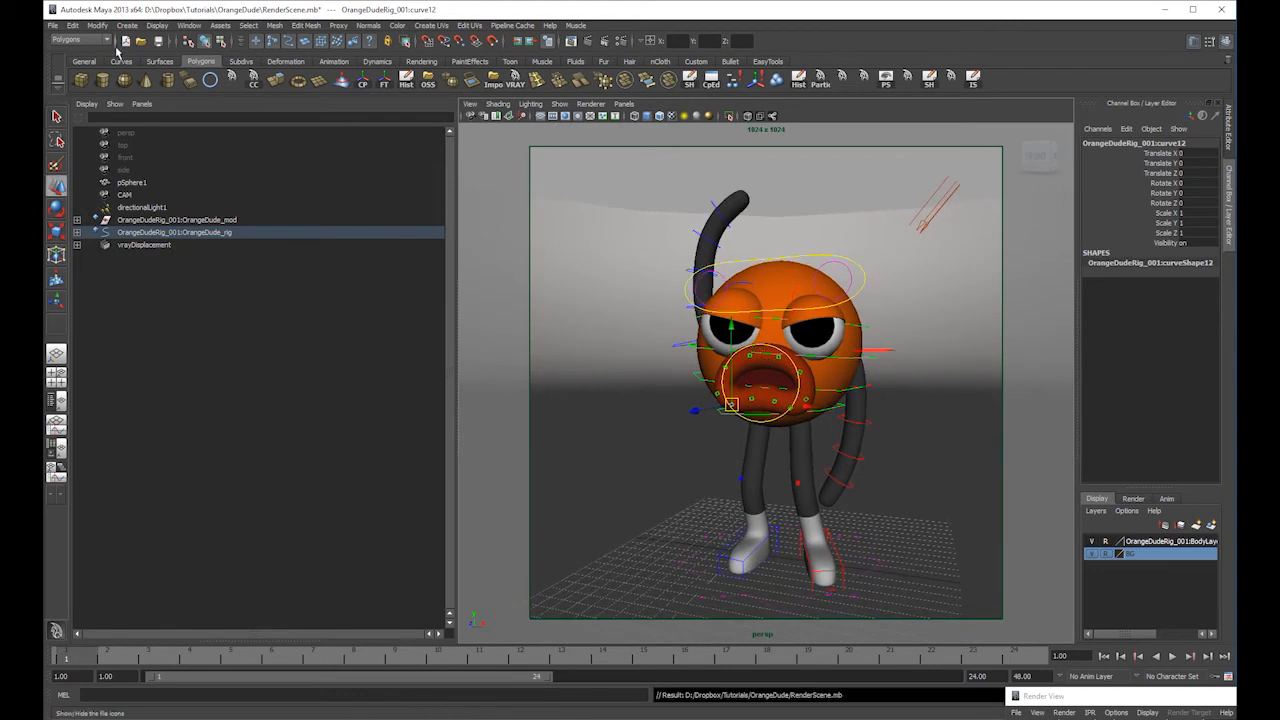
{"action": "left_click", "coordinate": [52, 25]}
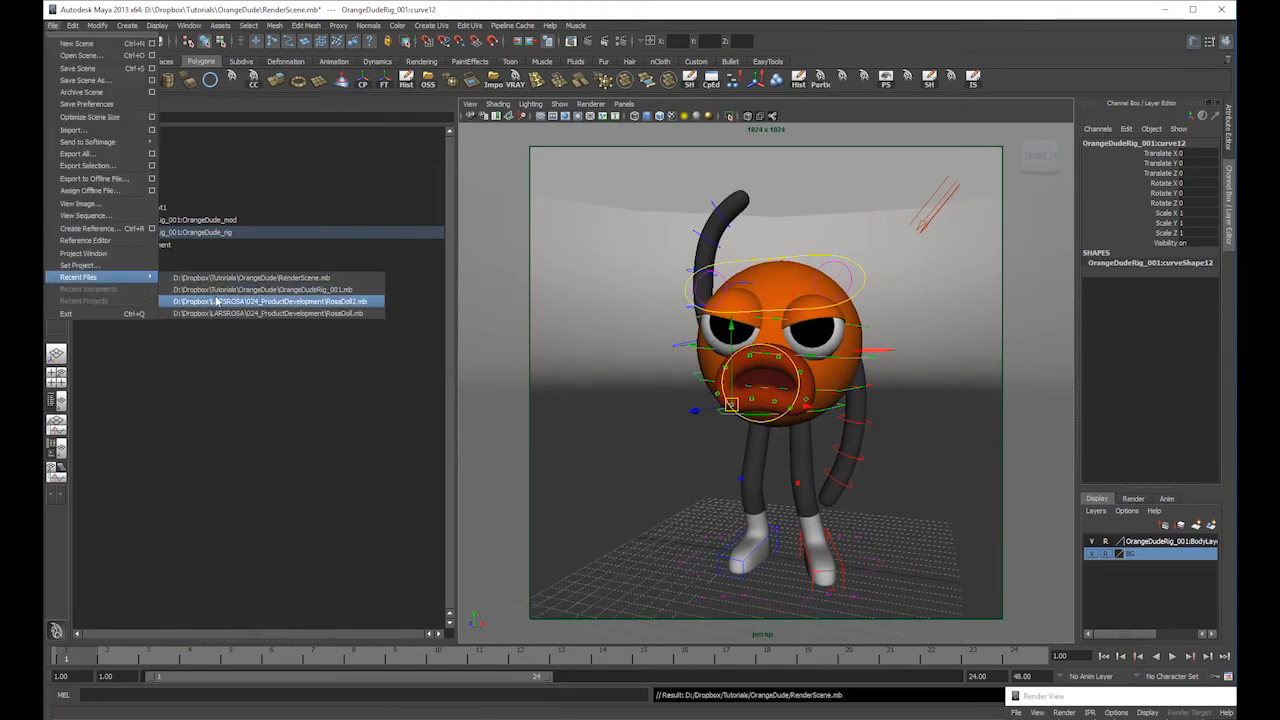
{"action": "left_click", "coordinate": [224, 290]}
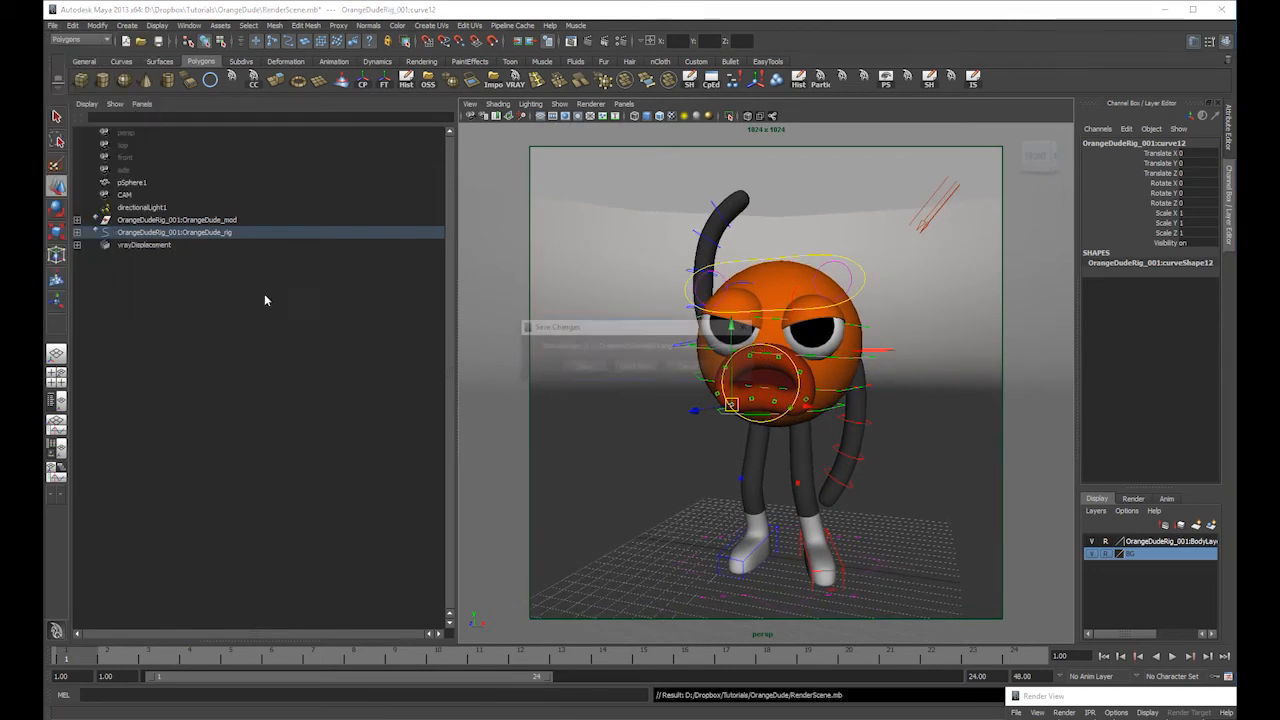
{"action": "left_click", "coordinate": [636, 367]}
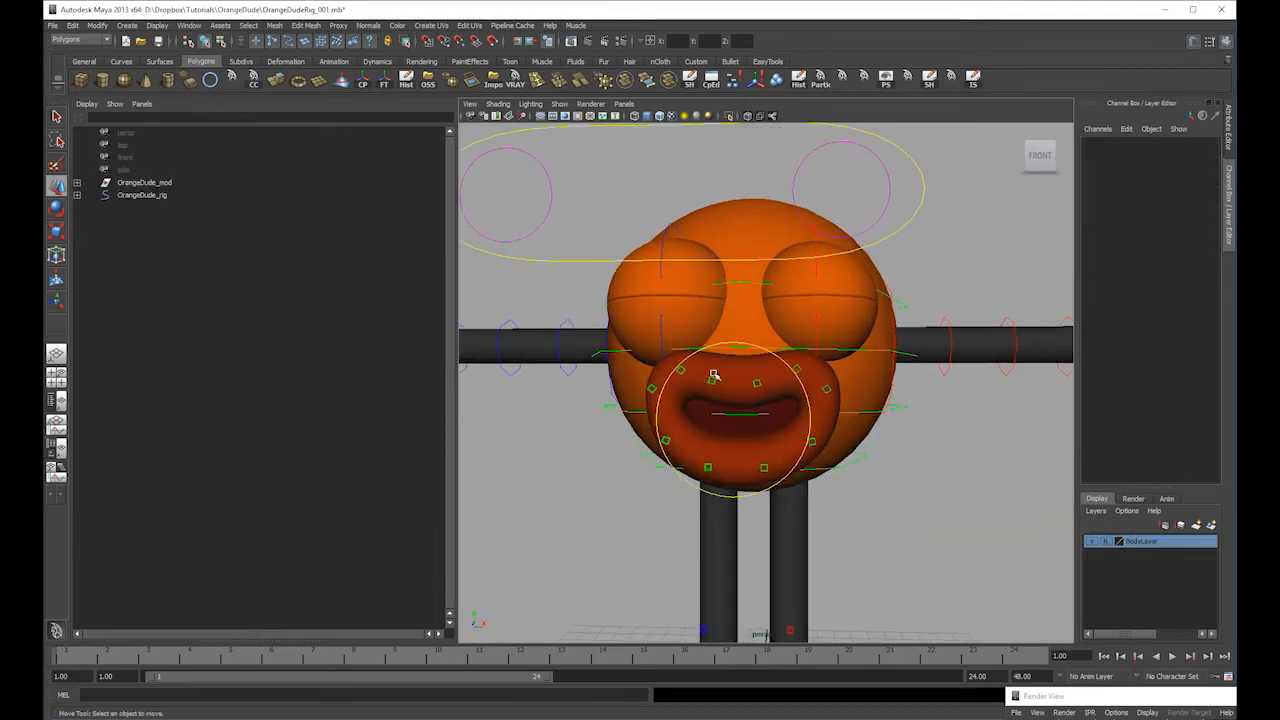
- Test-move the upper lip control curve20 and inspect the mouth rig in close-up wireframe
{"action": "left_click", "coordinate": [712, 380]}
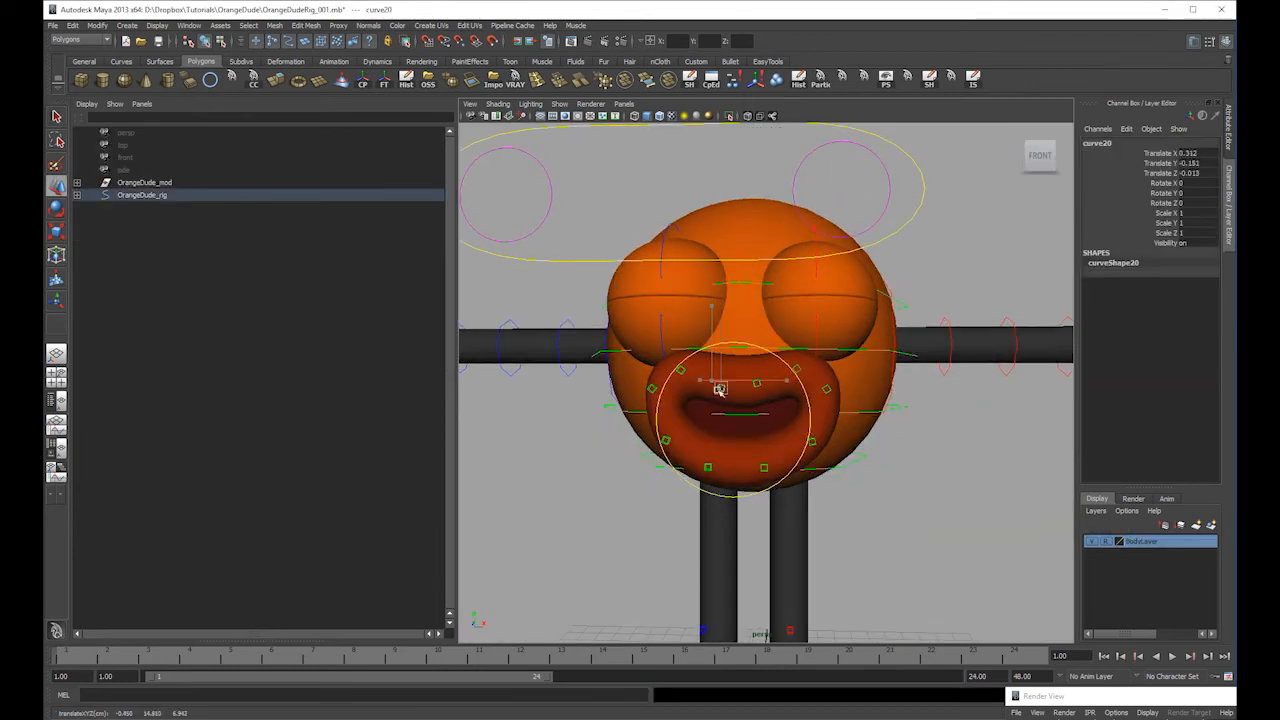
{"action": "scroll", "coordinate": [820, 371], "scroll_direction": "up", "scroll_amount": 5}
{"action": "key", "text": "4"}
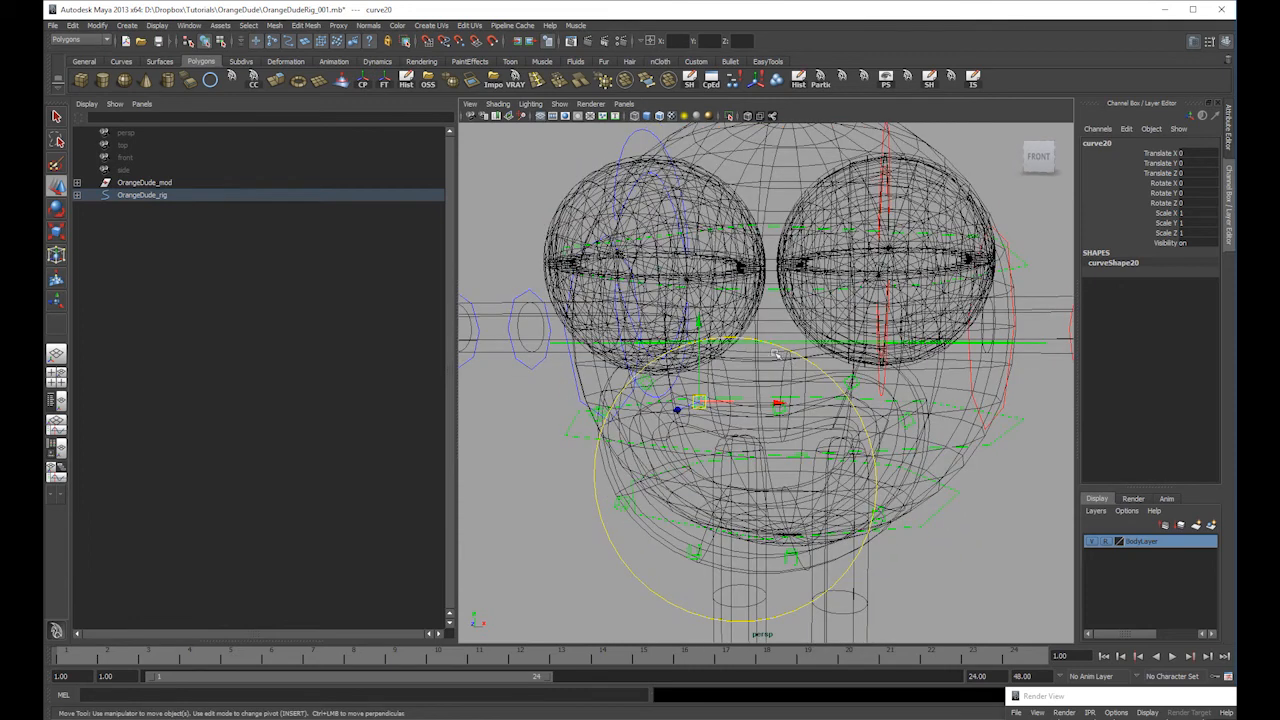
- Expand OrangeDude_rig and examine its cluster handles, the contents of cluster4Handle and the Mouth hierarchy
{"action": "left_click", "coordinate": [77, 195]}
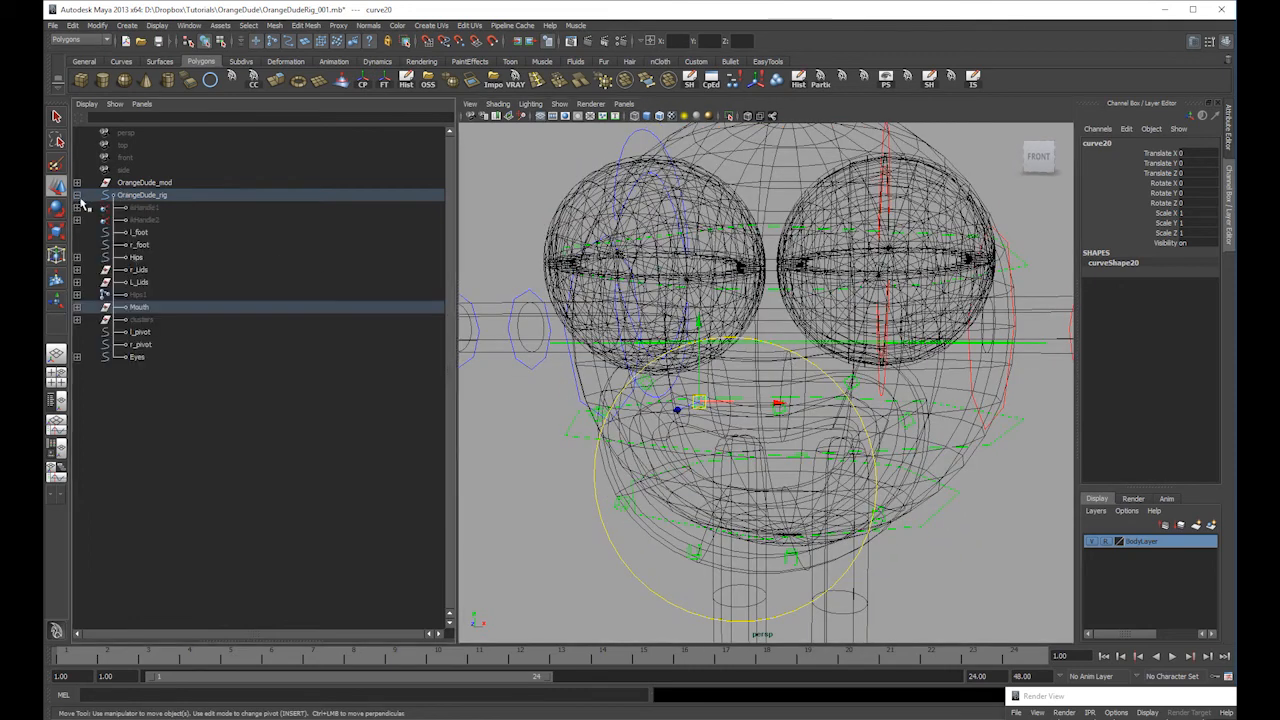
{"action": "left_click", "coordinate": [77, 319]}
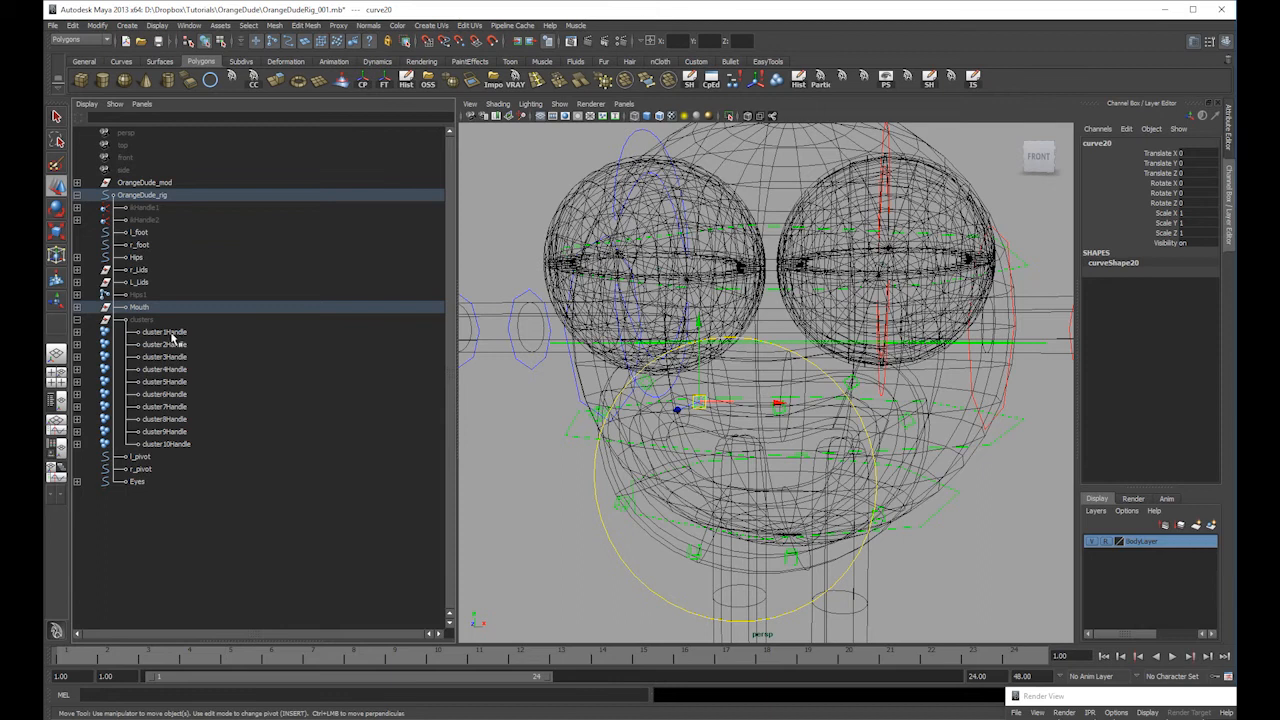
{"action": "left_click", "coordinate": [178, 344]}
{"action": "left_click", "coordinate": [188, 357]}
{"action": "left_click", "coordinate": [190, 370]}
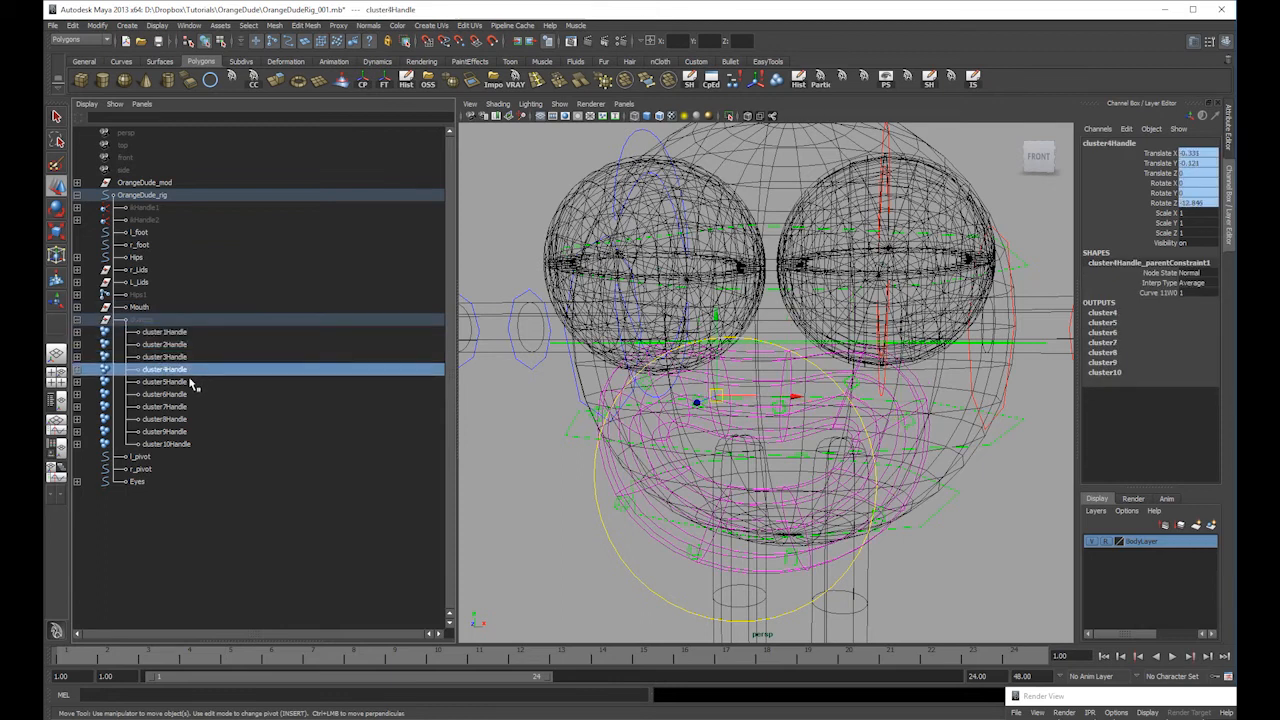
{"action": "left_click", "coordinate": [77, 369]}
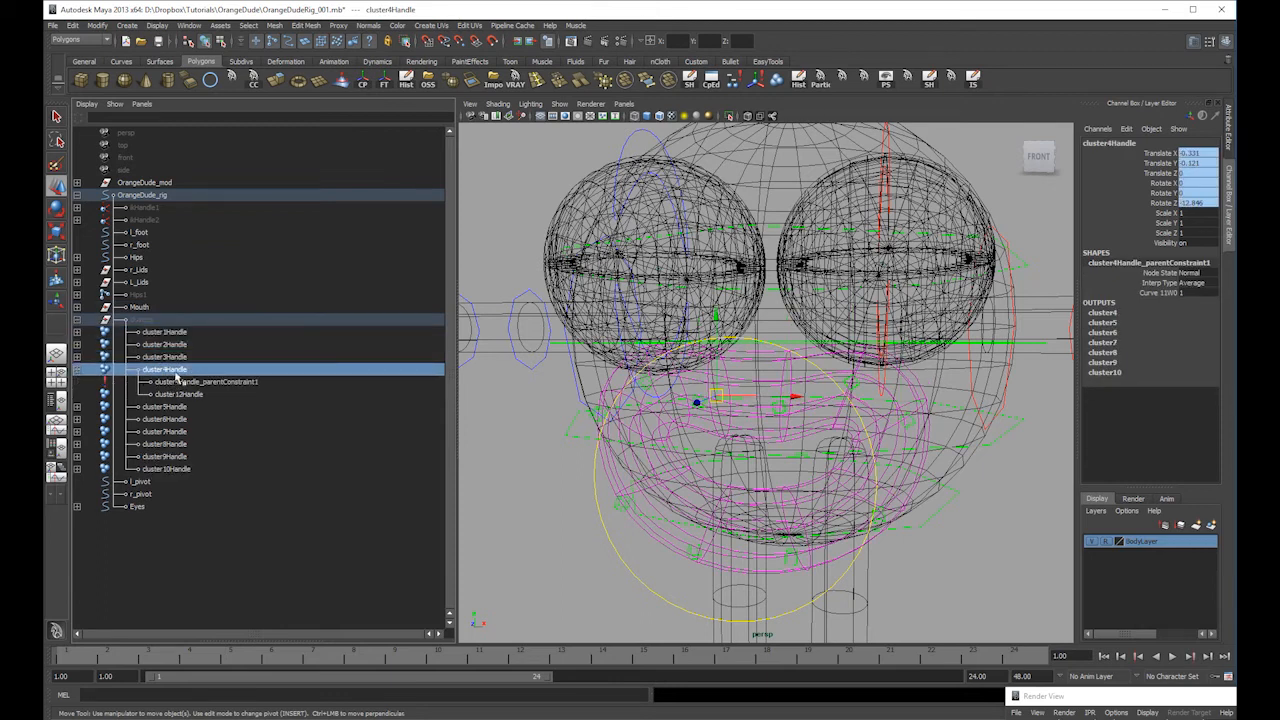
{"action": "left_click", "coordinate": [76, 308]}
{"action": "left_click", "coordinate": [77, 320]}
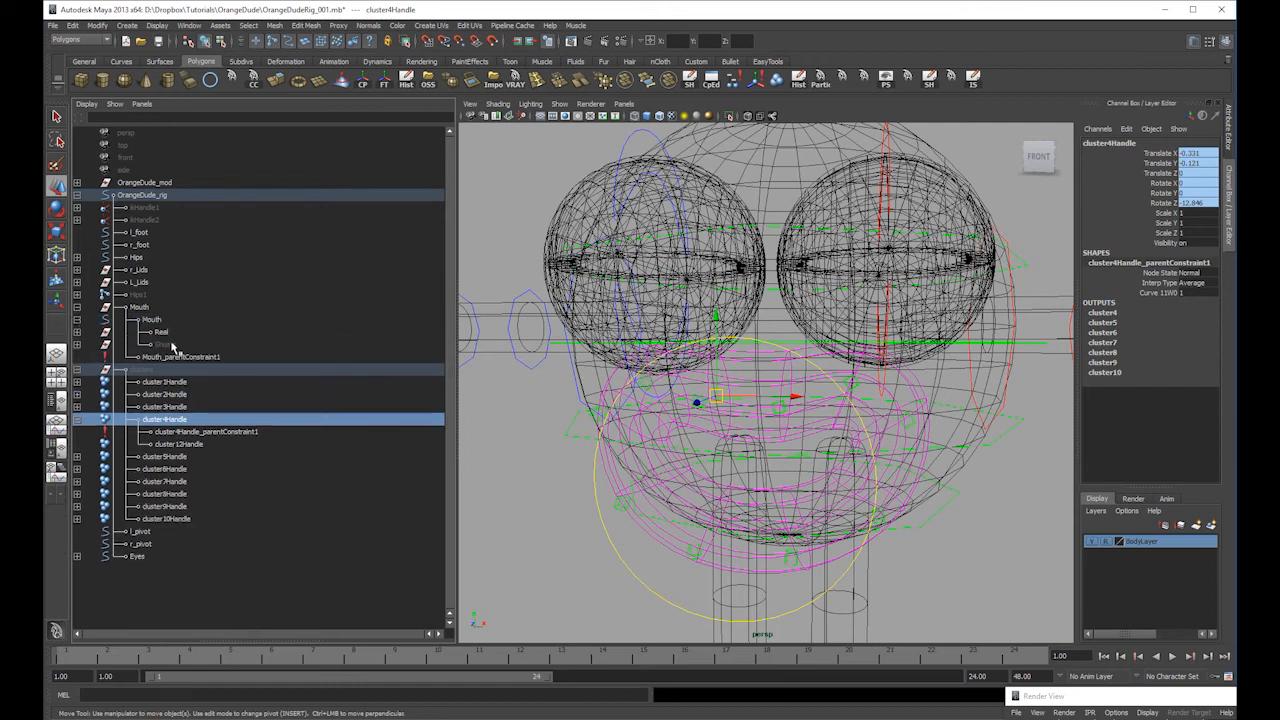
- Turn on the visibility of the Ghosts group under the Mouth control
{"action": "left_click", "coordinate": [165, 345]}
{"action": "left_click", "coordinate": [1203, 241]}
{"action": "type", "text": "1"}
{"action": "key", "text": "Return"}
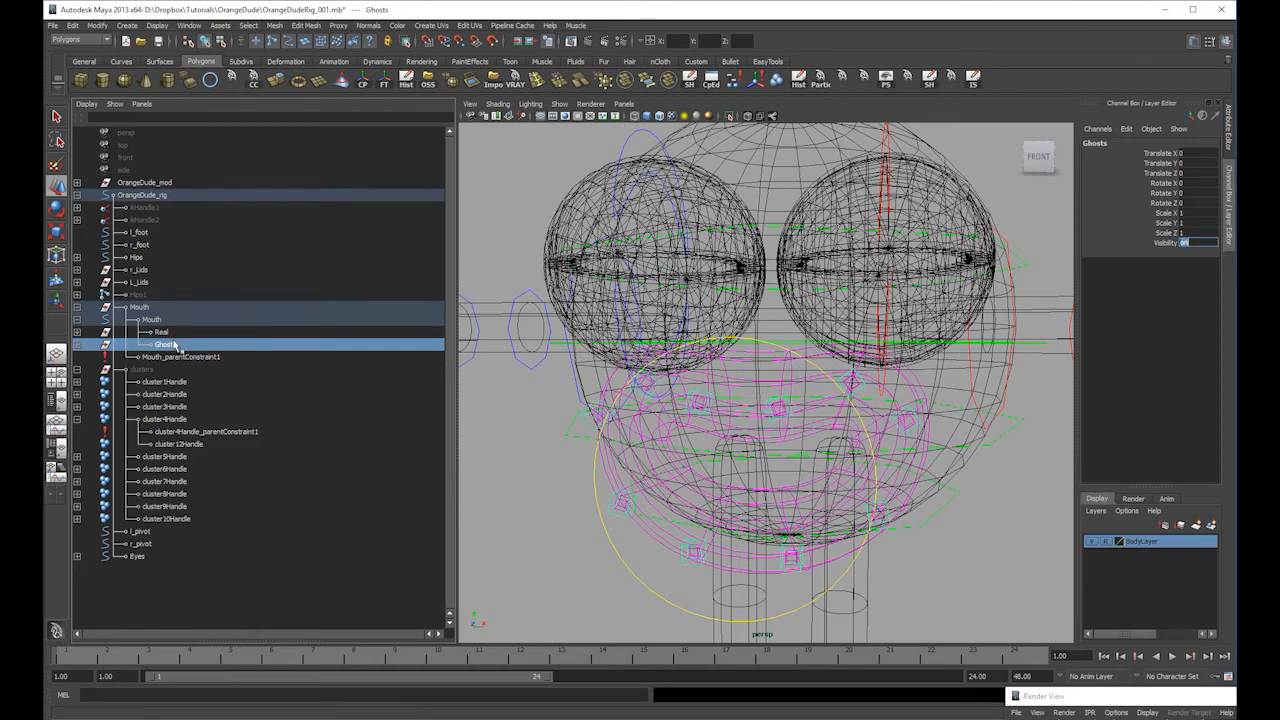
- Test-move the ghost control curve11 and the real lip control curve20, undoing each move
{"action": "left_click", "coordinate": [740, 398]}
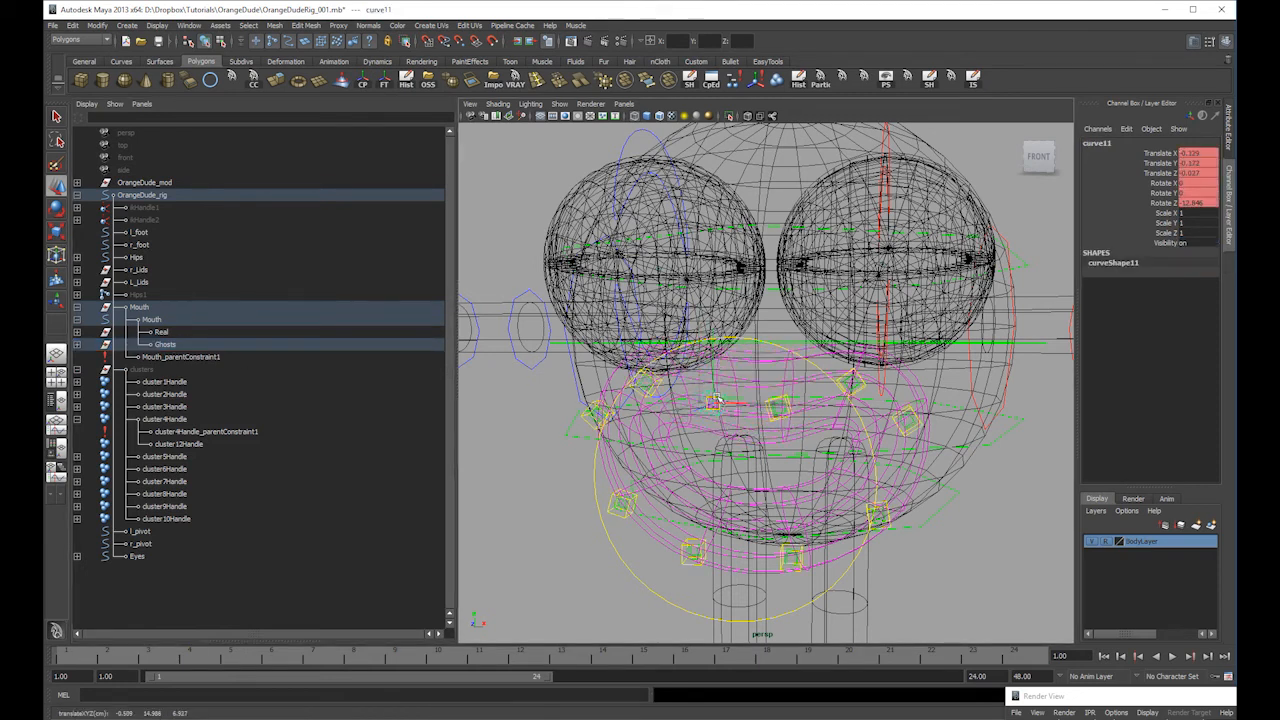
{"action": "key", "text": "ctrl+z"}
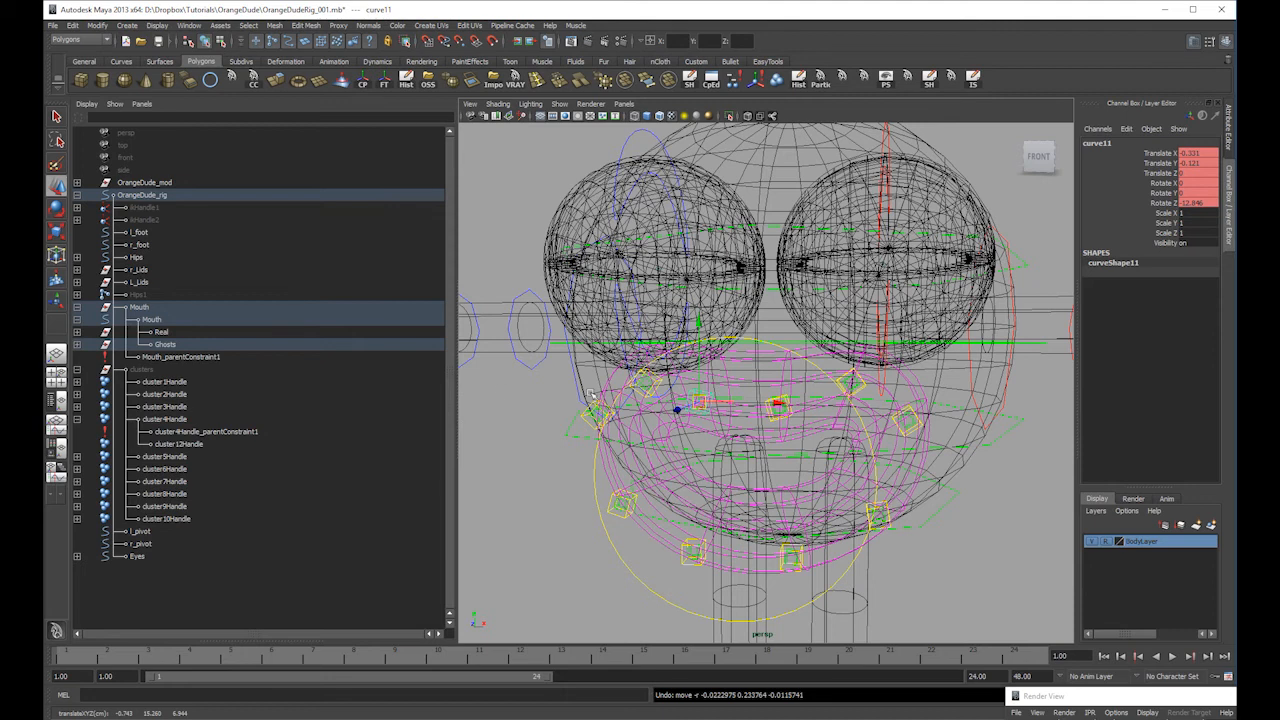
{"action": "left_click", "coordinate": [163, 332]}
{"action": "left_click", "coordinate": [78, 333]}
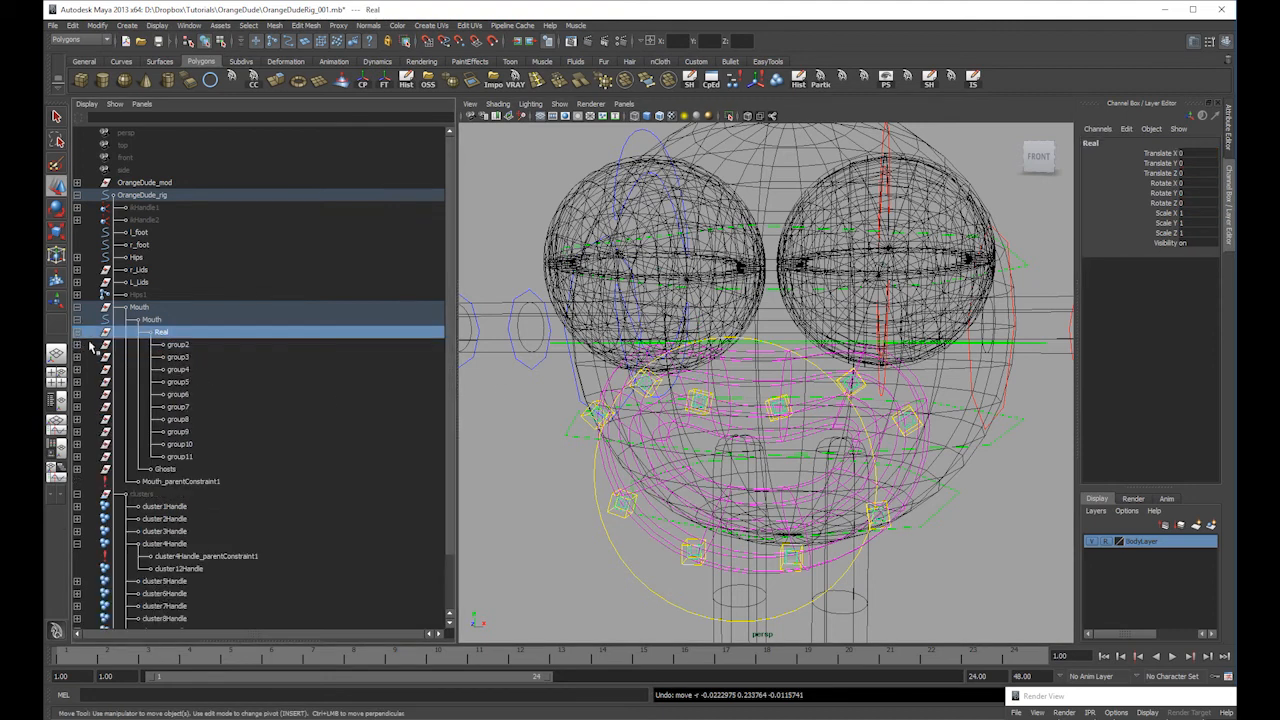
{"action": "left_click", "coordinate": [701, 401]}
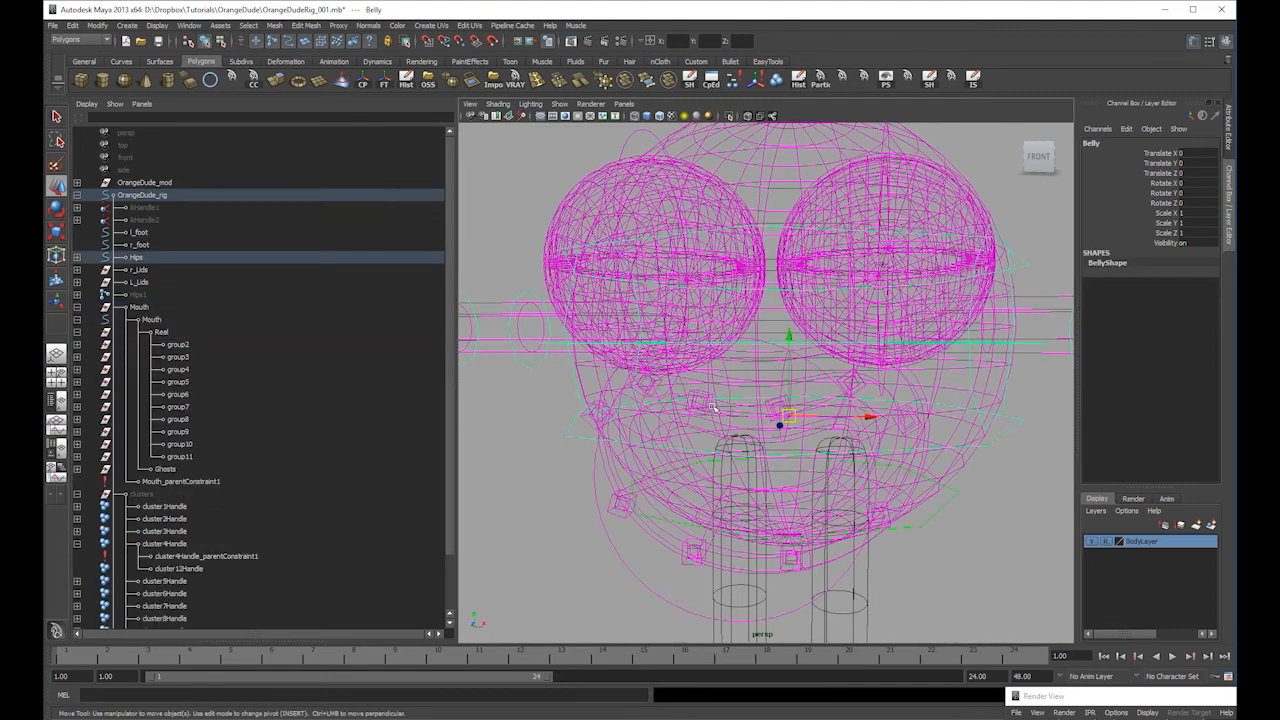
{"action": "left_click", "coordinate": [703, 418]}
{"action": "left_click", "coordinate": [700, 405]}
{"action": "left_click_drag", "start_coordinate": [700, 405], "coordinate": [722, 397]}
{"action": "key", "text": "ctrl+z"}
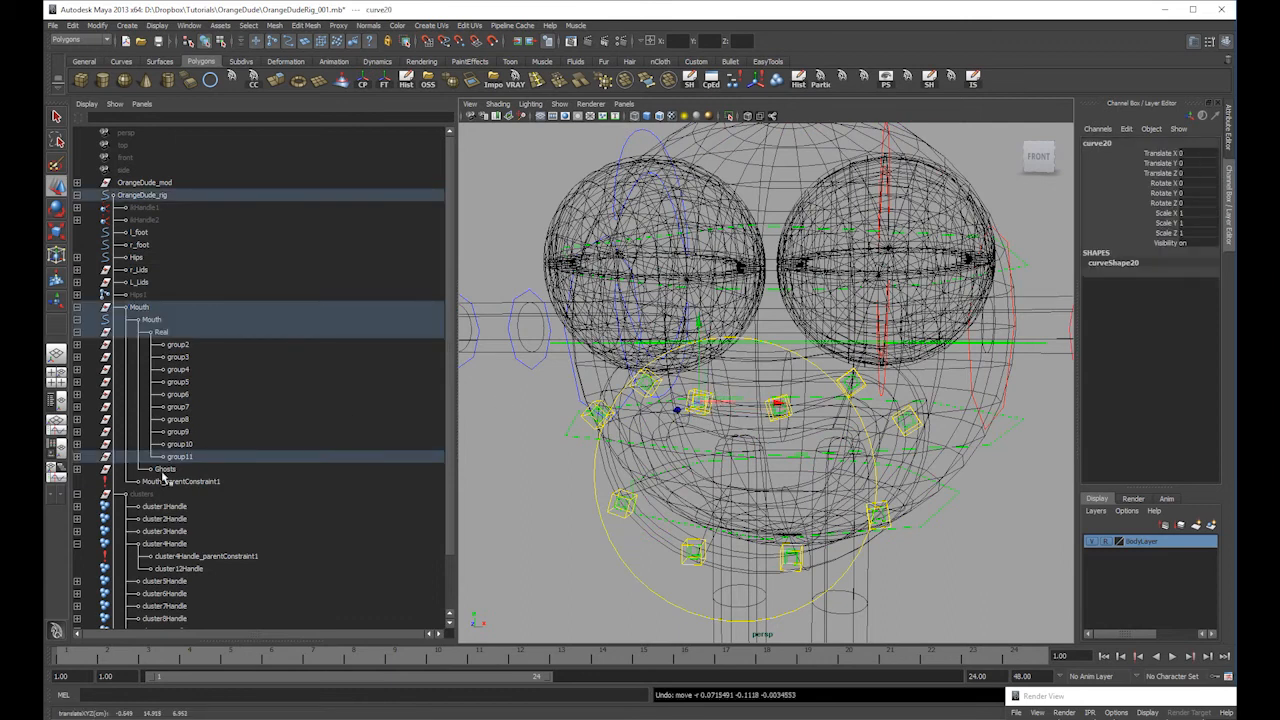
- Examine the curves in the Ghosts group alongside group11, its curve20 control and its parent constraints
{"action": "left_click", "coordinate": [78, 469]}
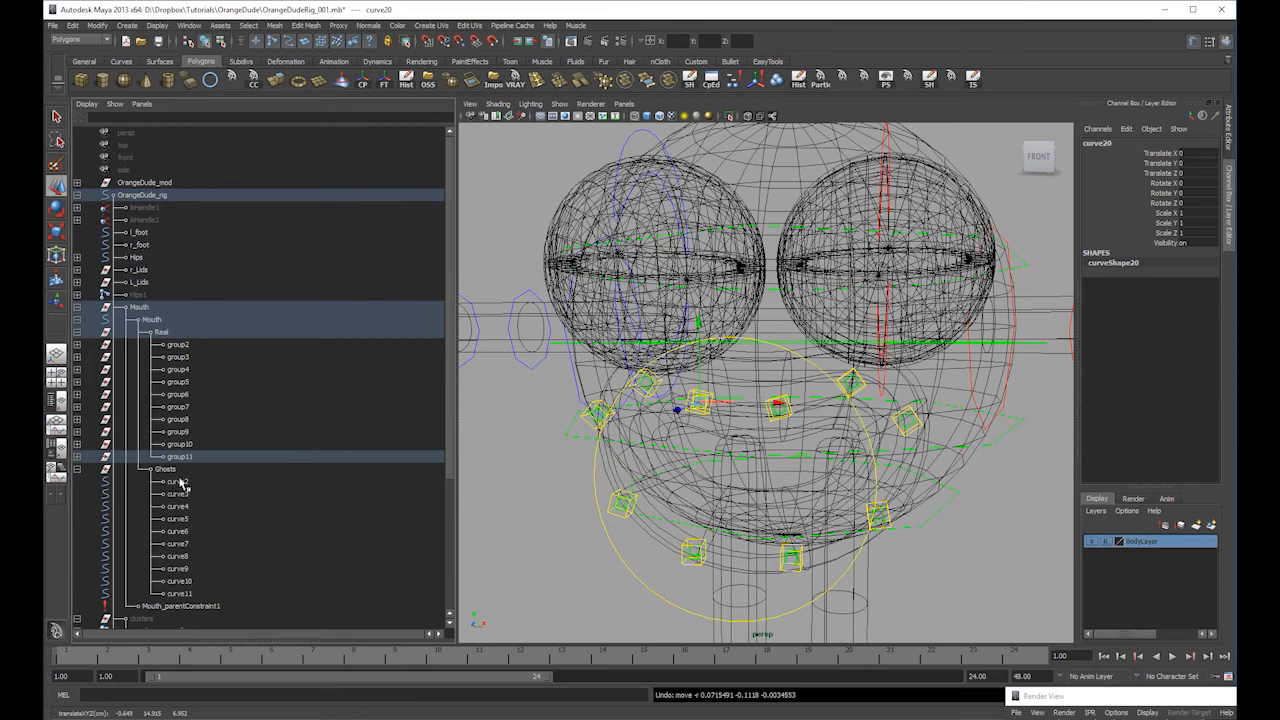
{"action": "left_click", "coordinate": [78, 469]}
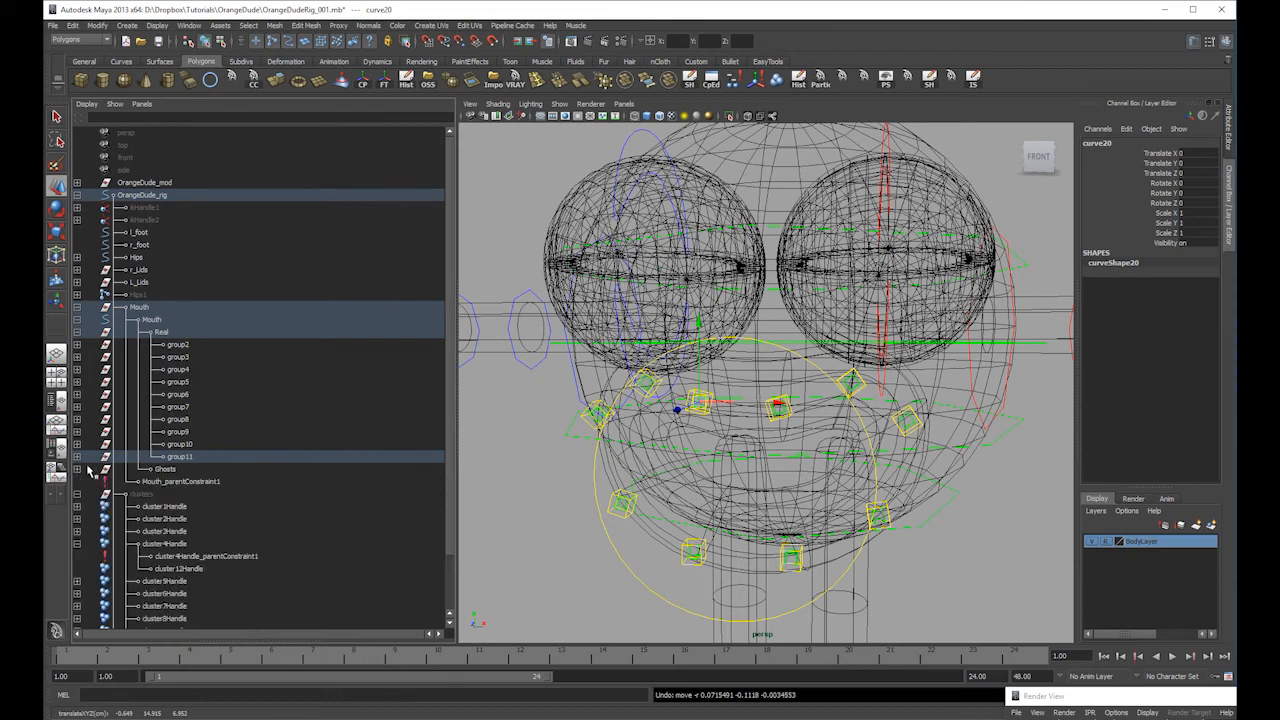
{"action": "left_click", "coordinate": [79, 469]}
{"action": "left_click", "coordinate": [191, 483]}
{"action": "left_click", "coordinate": [190, 495]}
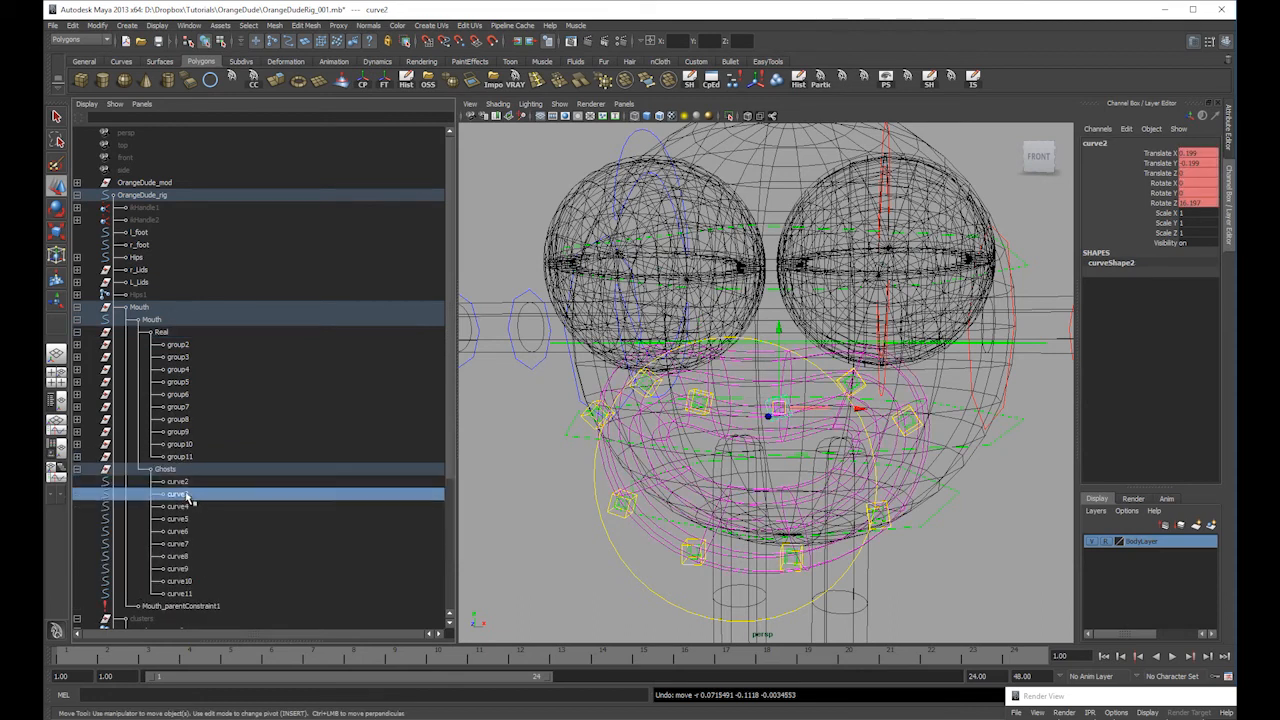
{"action": "left_click", "coordinate": [189, 507]}
{"action": "left_click", "coordinate": [191, 582]}
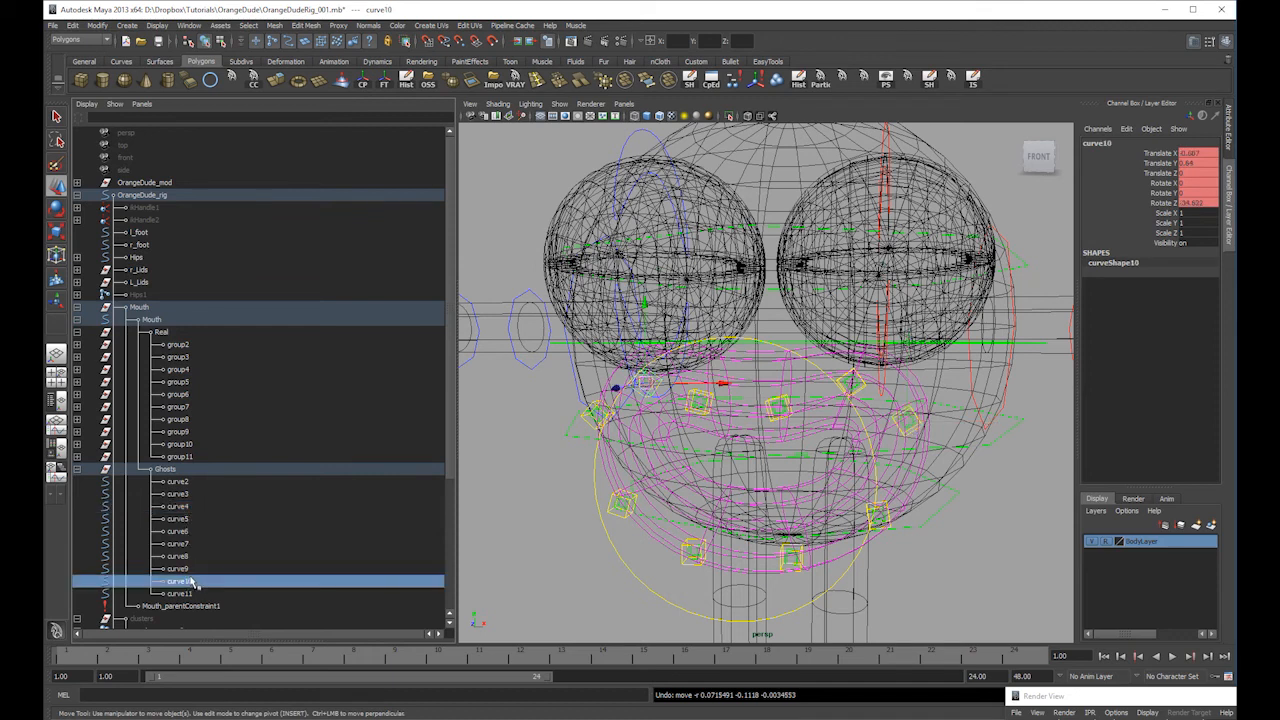
{"action": "left_click", "coordinate": [193, 594]}
{"action": "left_click", "coordinate": [186, 457], "text": "ctrl"}
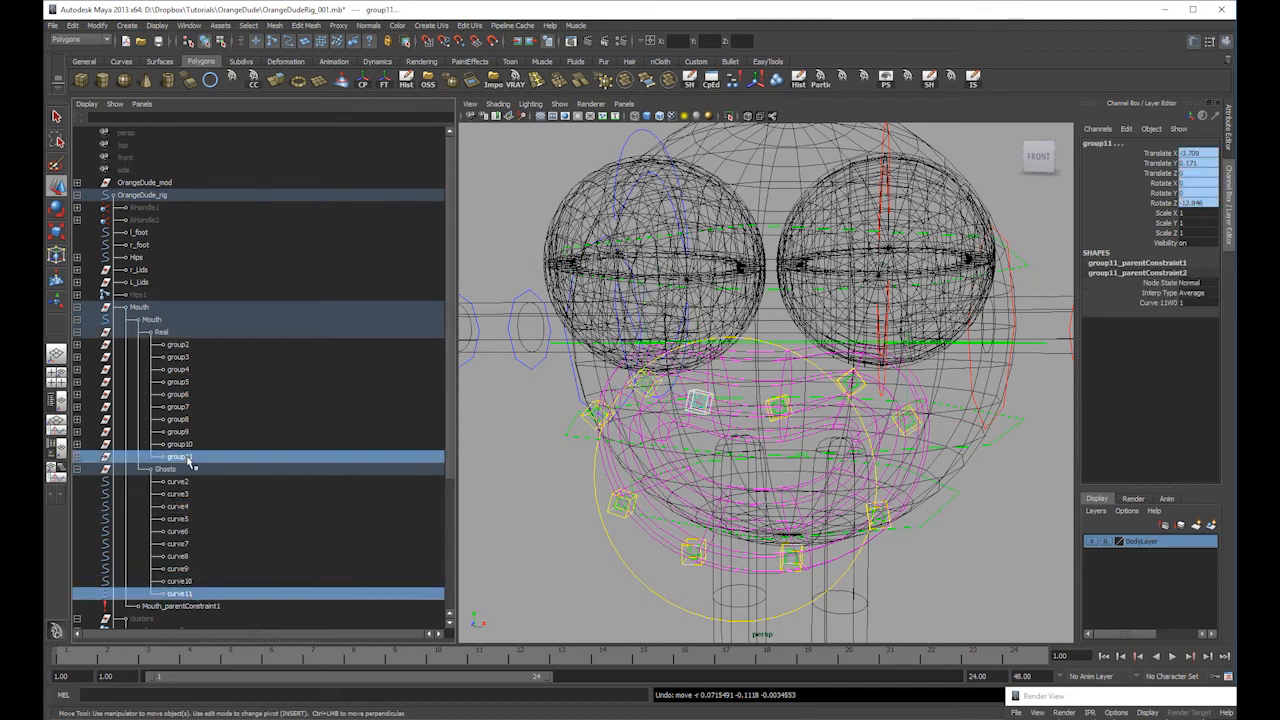
{"action": "left_click", "coordinate": [77, 456]}
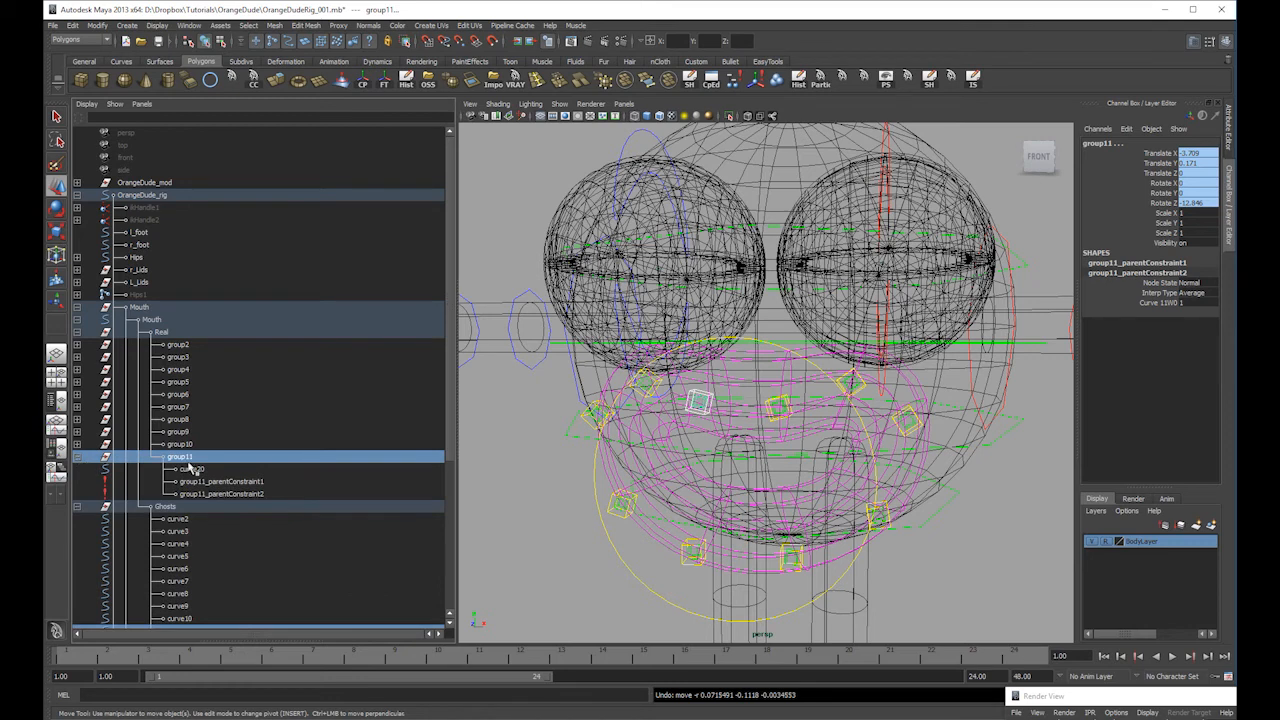
{"action": "left_click", "coordinate": [192, 469]}
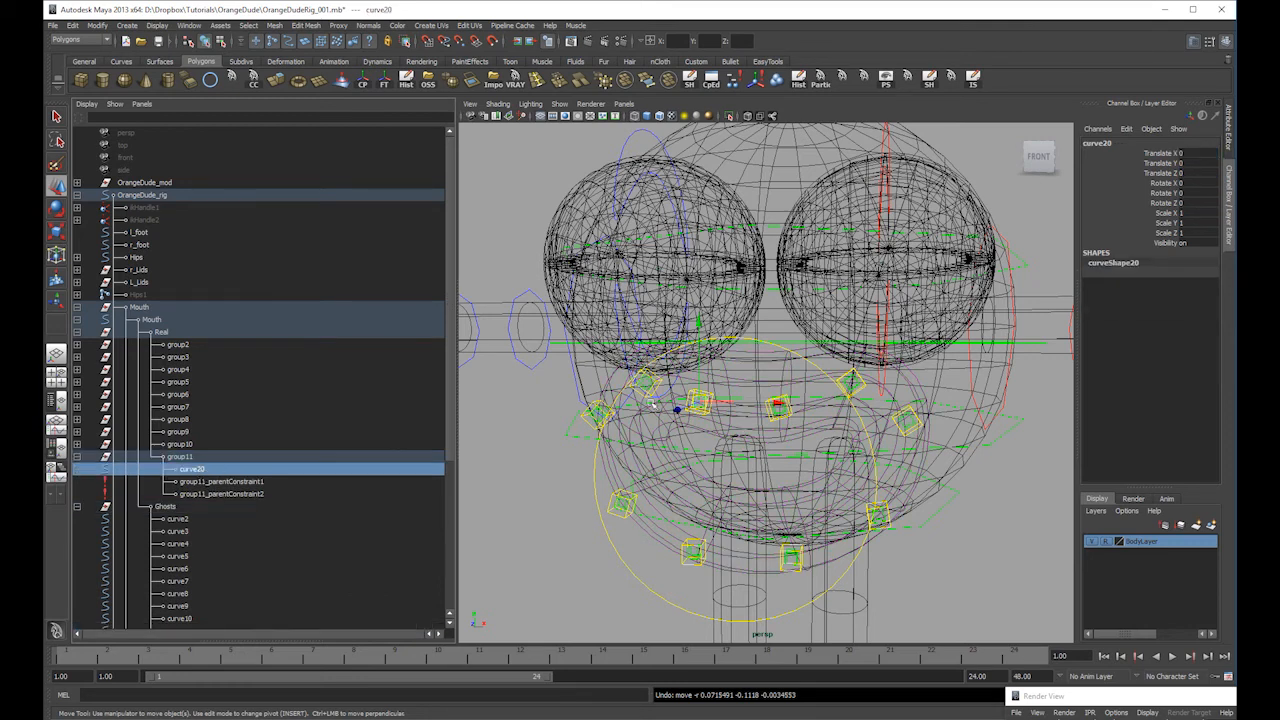
- Test-move the real lip control curve20 slightly and undo the move
{"action": "left_click_drag", "start_coordinate": [704, 403], "coordinate": [709, 410]}
{"action": "key", "text": "ctrl+z"}
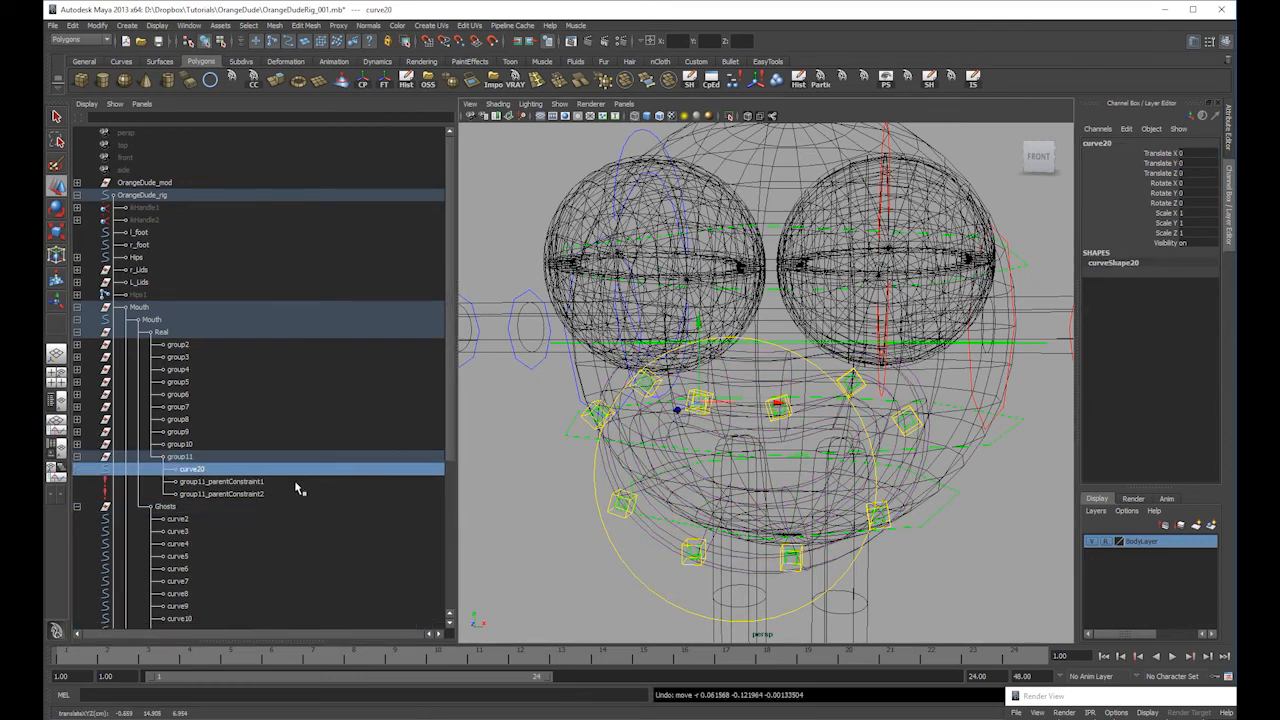
{"action": "middle_click_drag", "start_coordinate": [515, 385], "coordinate": [521, 329], "text": "alt"}
{"action": "left_click_drag", "start_coordinate": [521, 329], "coordinate": [573, 382], "text": "alt"}
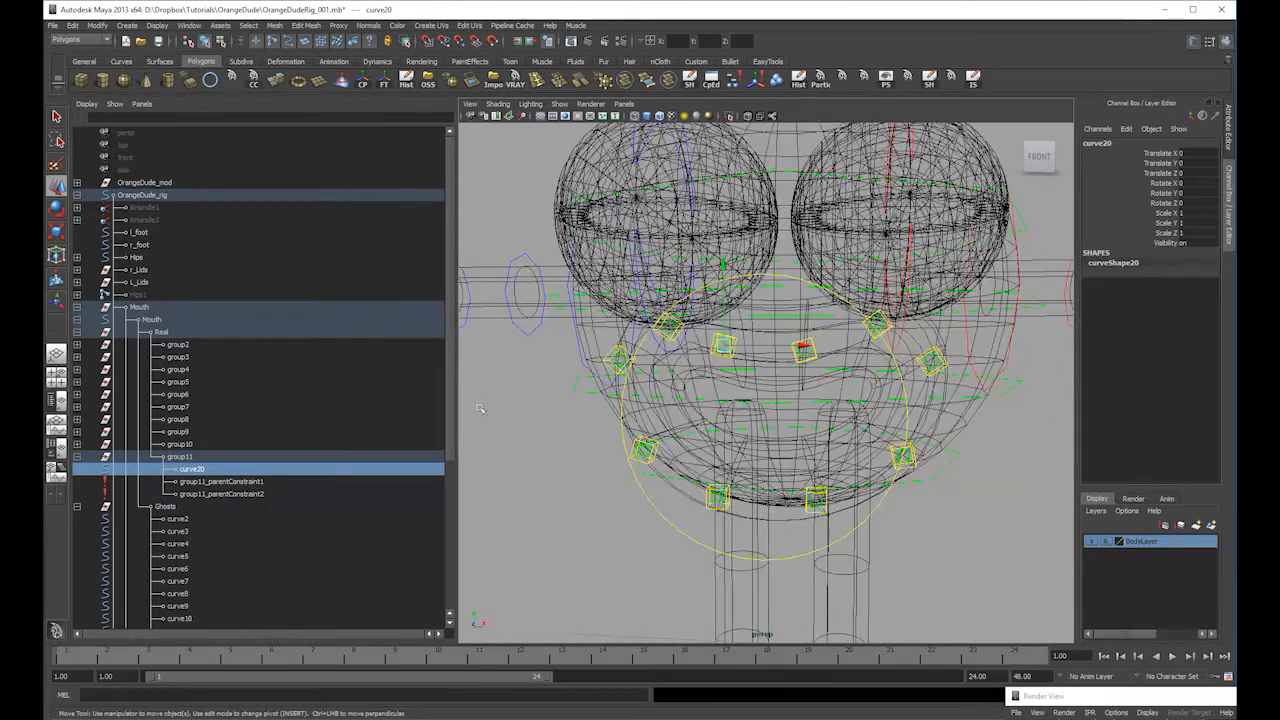
- Collapse cluster4Handle in the clusters group and check the neighbouring handles cluster1Handle, cluster2Handle, cluster9Handle and cluster10Handle
{"action": "scroll", "coordinate": [410, 580], "scroll_direction": "down", "scroll_amount": 6}
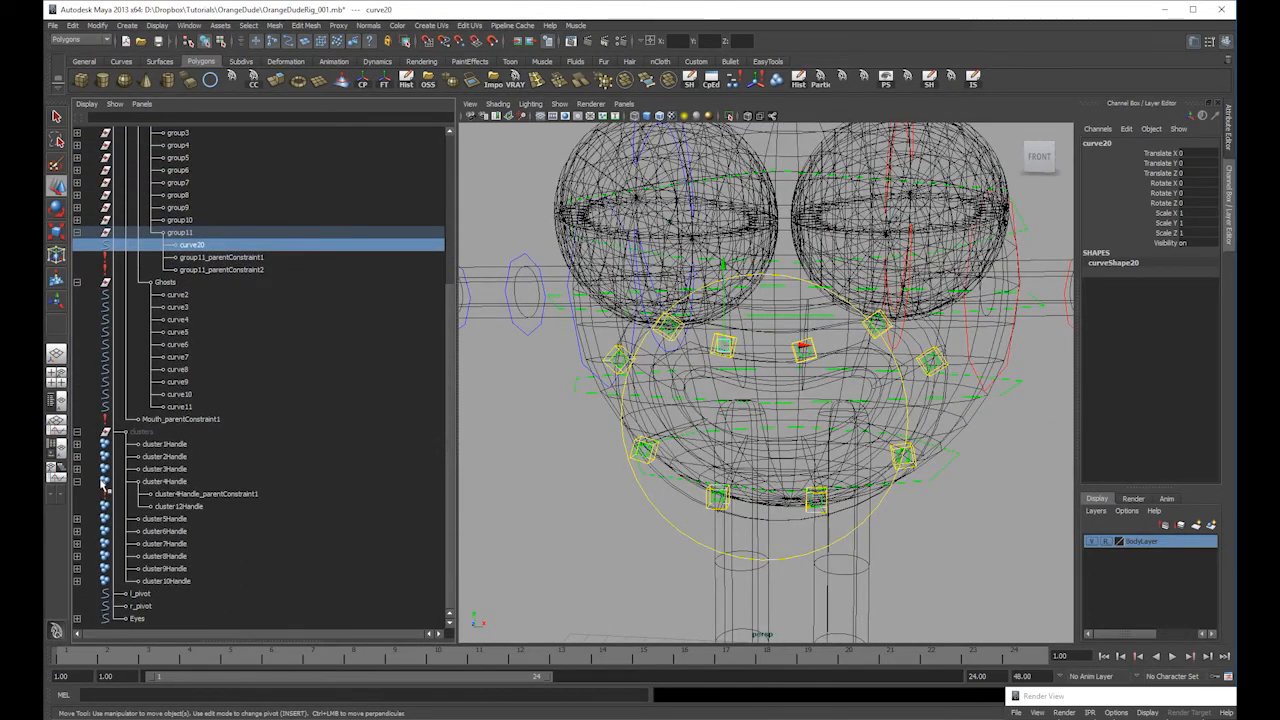
{"action": "left_click", "coordinate": [78, 481]}
{"action": "left_click", "coordinate": [182, 470]}
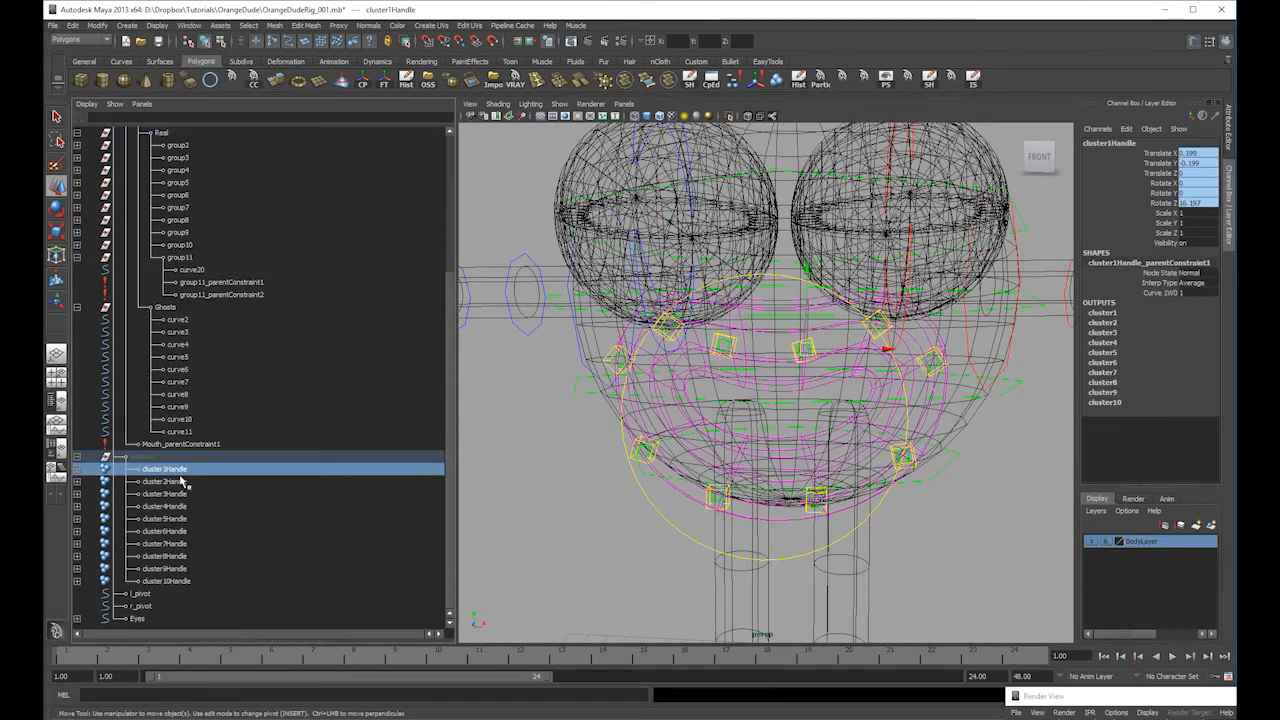
{"action": "left_click", "coordinate": [196, 583]}
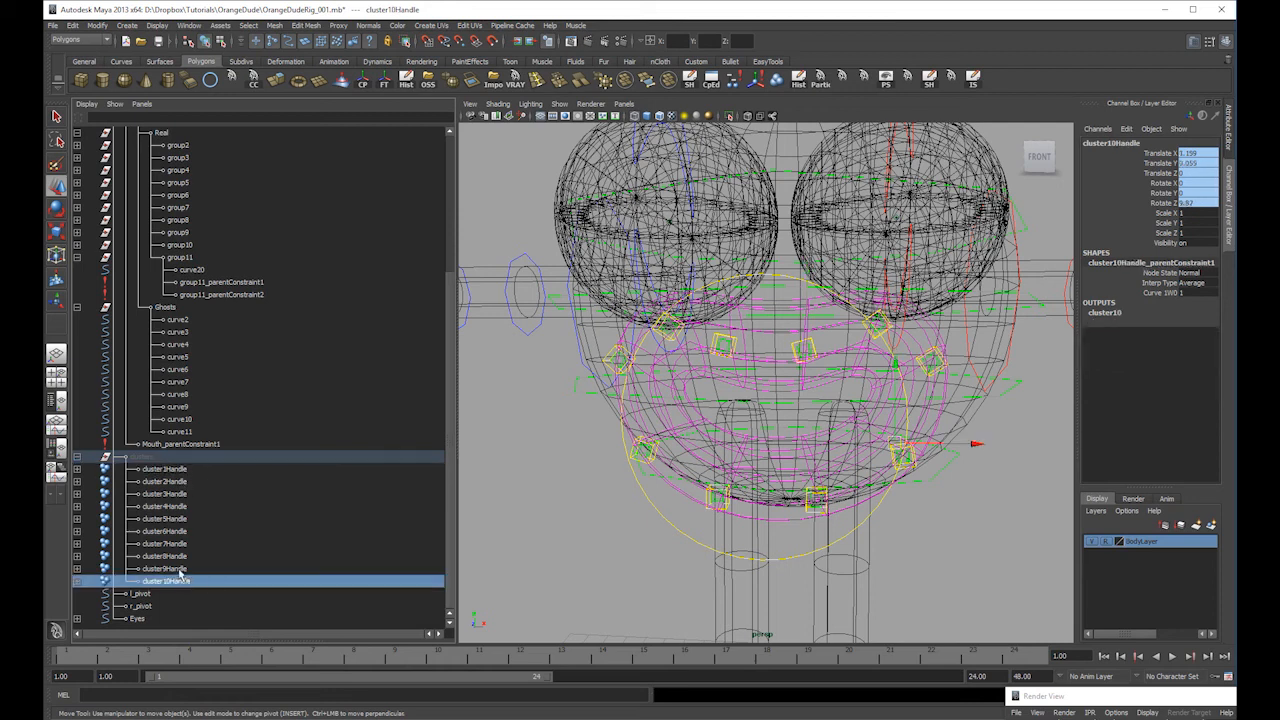
{"action": "left_click", "coordinate": [181, 570]}
{"action": "left_click", "coordinate": [196, 483]}
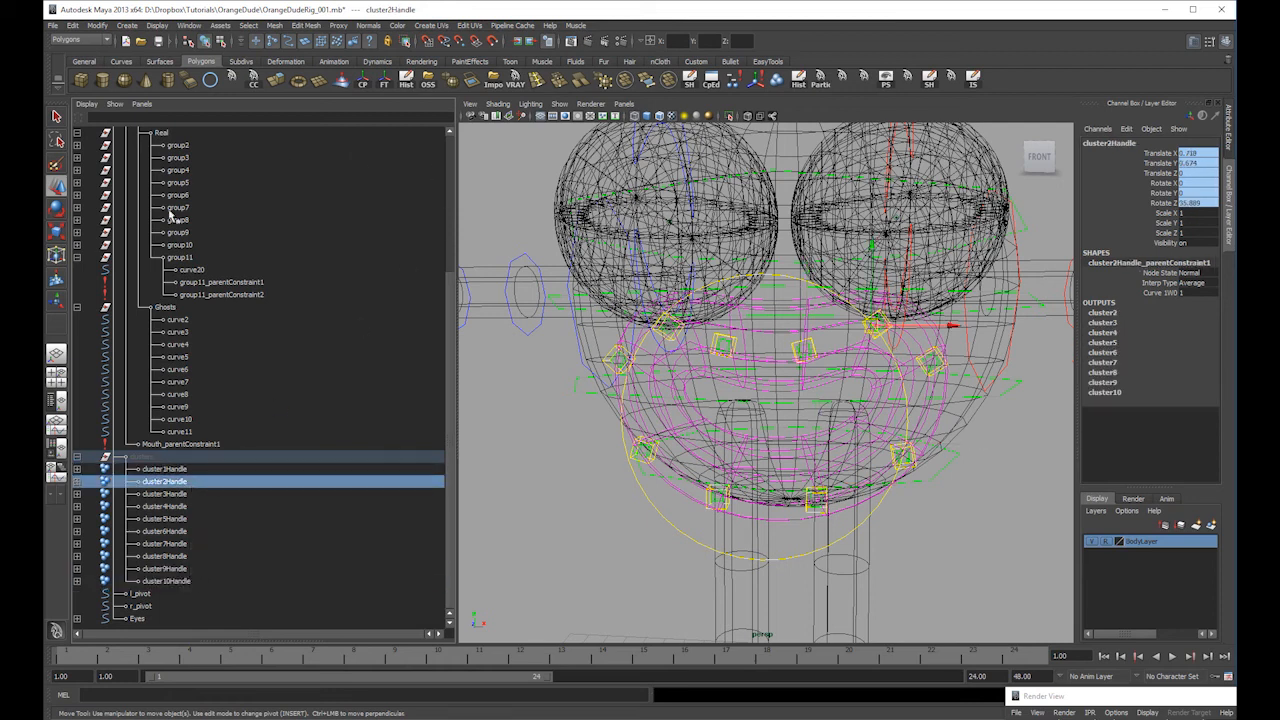
- Turn on the visibility of the clusters group and select cluster12Handle at the mouth
{"action": "left_click", "coordinate": [165, 457]}
{"action": "double_click", "coordinate": [1200, 242]}
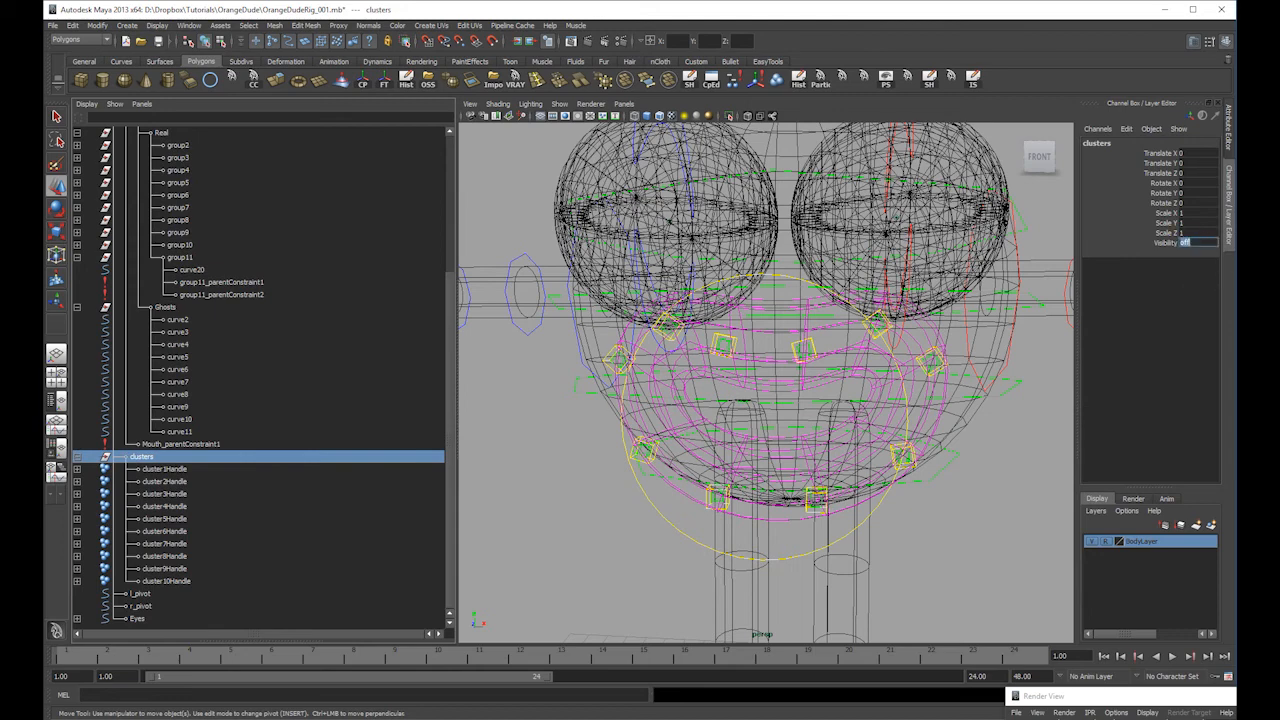
{"action": "left_click_drag", "start_coordinate": [771, 332], "coordinate": [728, 372], "text": "alt"}
{"action": "left_click", "coordinate": [728, 372]}
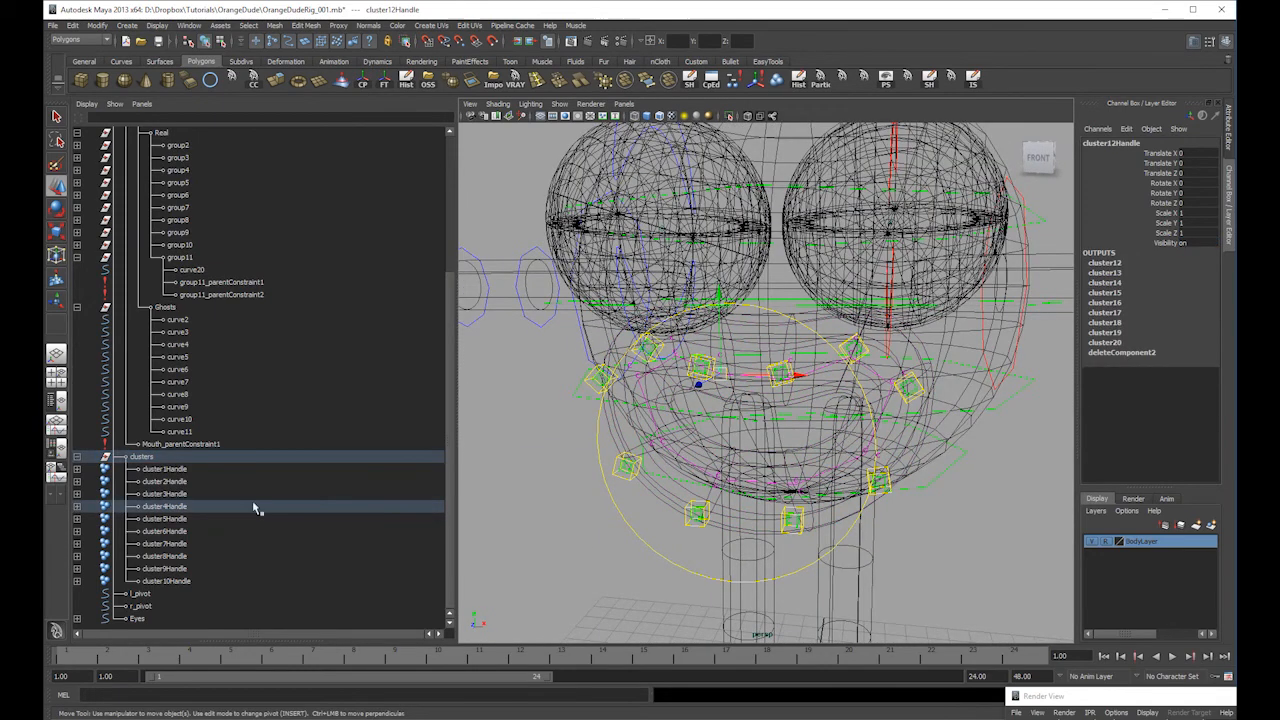
- Test-move cluster4Handle at the upper lip and undo the move
{"action": "left_click", "coordinate": [160, 507]}
{"action": "left_click_drag", "start_coordinate": [716, 358], "coordinate": [700, 363]}
{"action": "key", "text": "ctrl+z"}
- Expand cluster4Handle and delete its existing parent constraint, cluster4Handle_parentConstraint1
{"action": "left_click", "coordinate": [77, 506]}
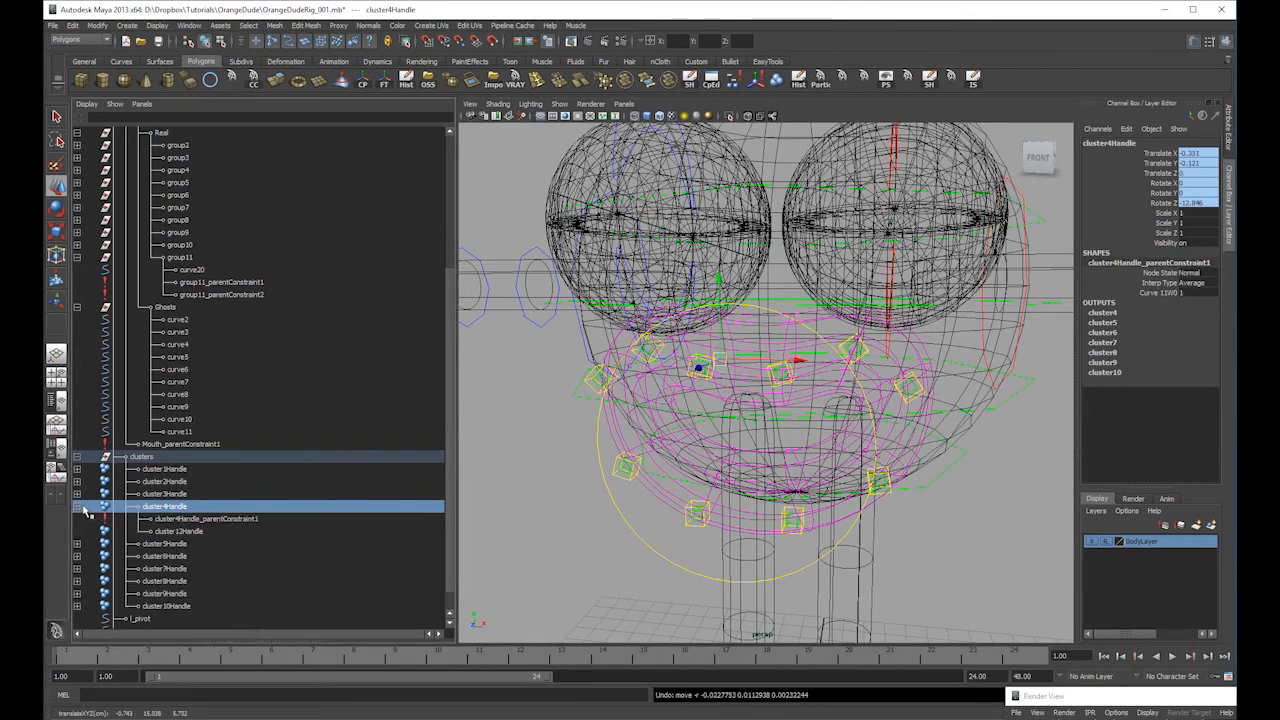
{"action": "left_click", "coordinate": [182, 519]}
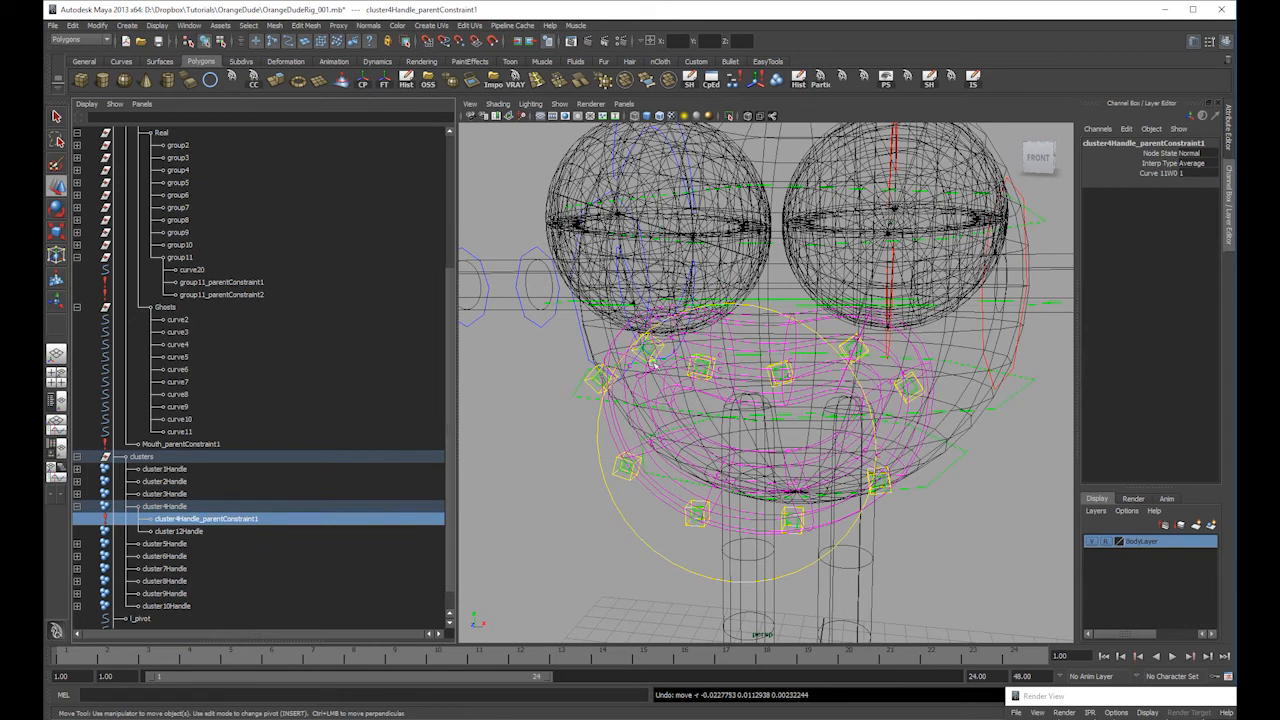
{"action": "left_click", "coordinate": [709, 370]}
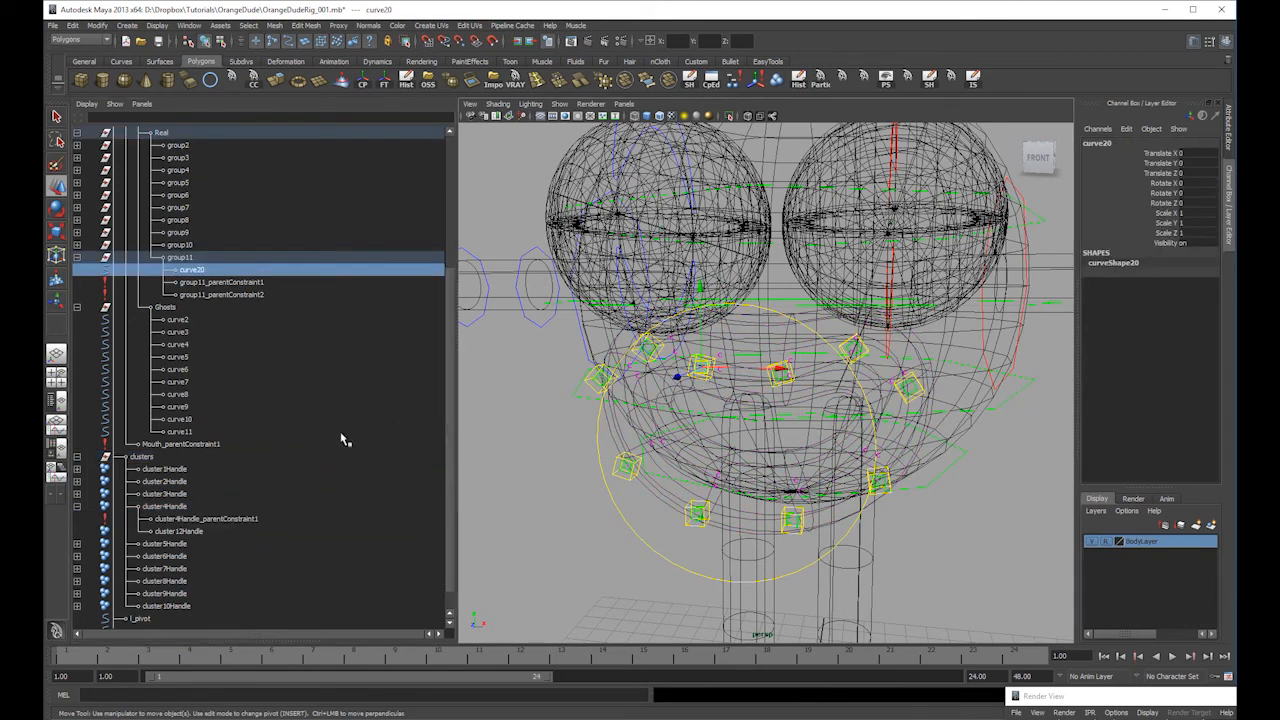
{"action": "left_click", "coordinate": [200, 519]}
{"action": "key", "text": "Delete"}
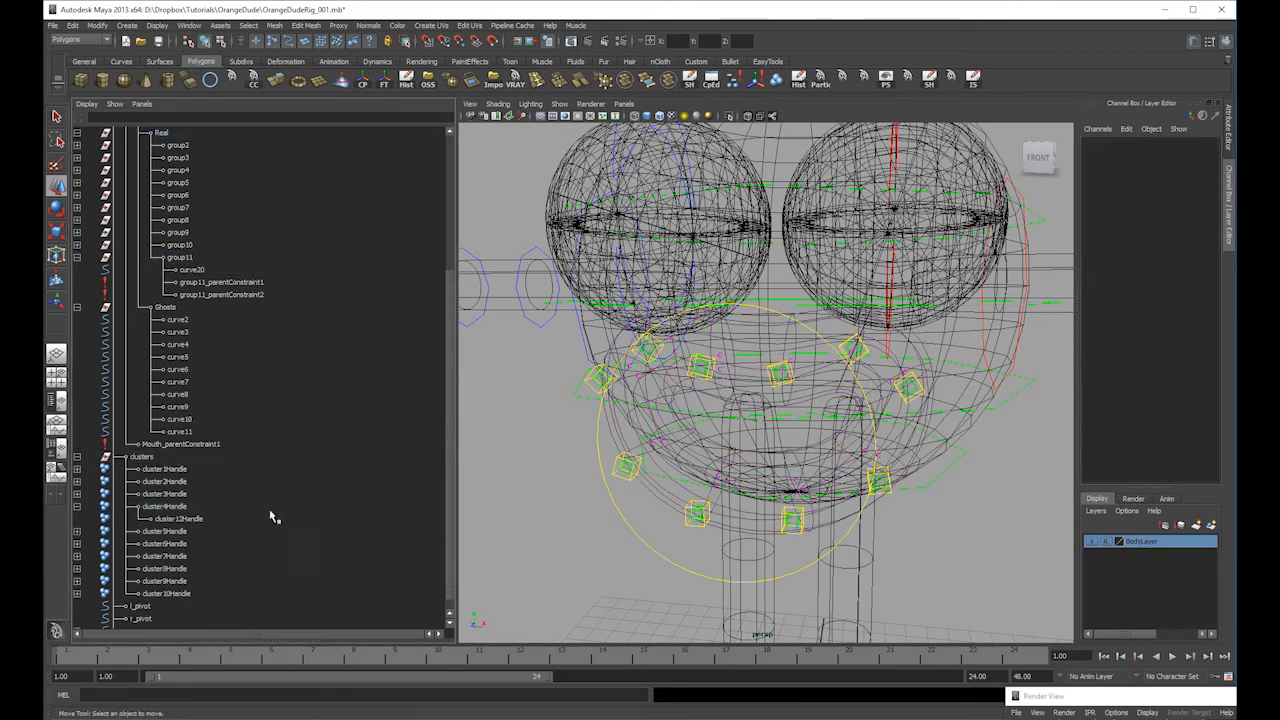
- Parent-constrain cluster4Handle to the real lip control curve20, using the Animation menu set's Parent constraint
{"action": "left_click", "coordinate": [712, 368]}
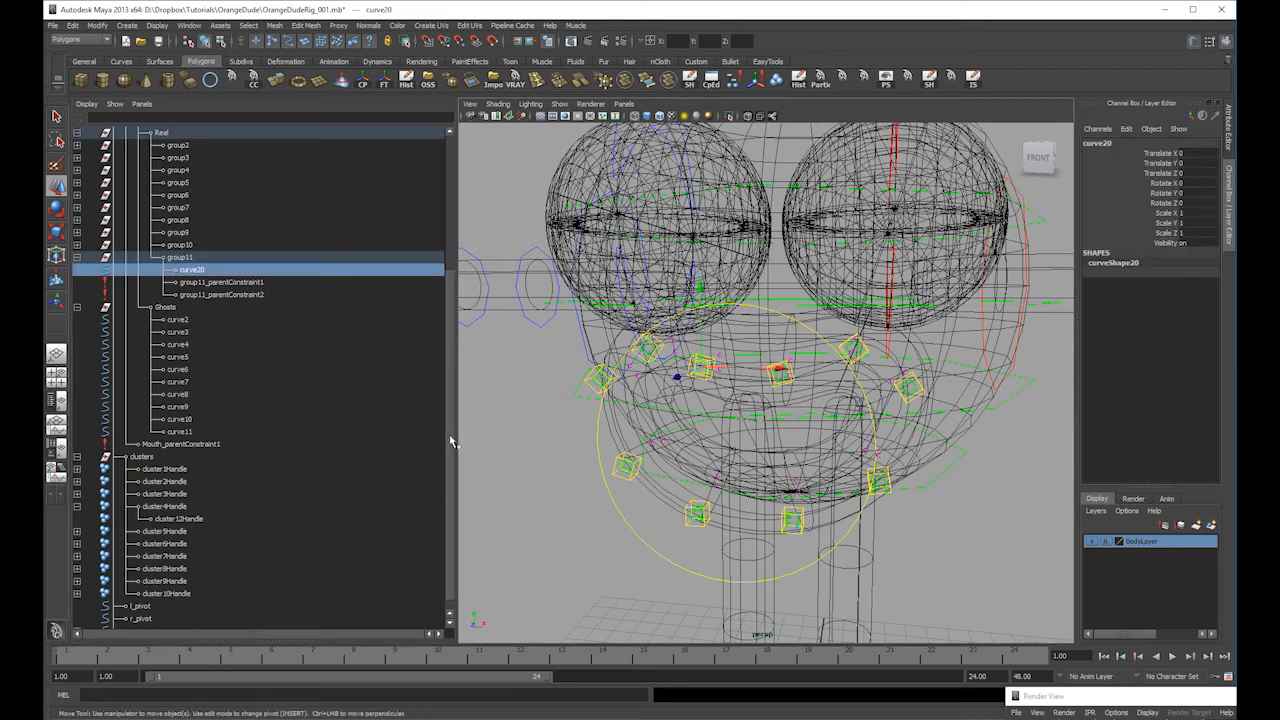
{"action": "left_click", "coordinate": [184, 508]}
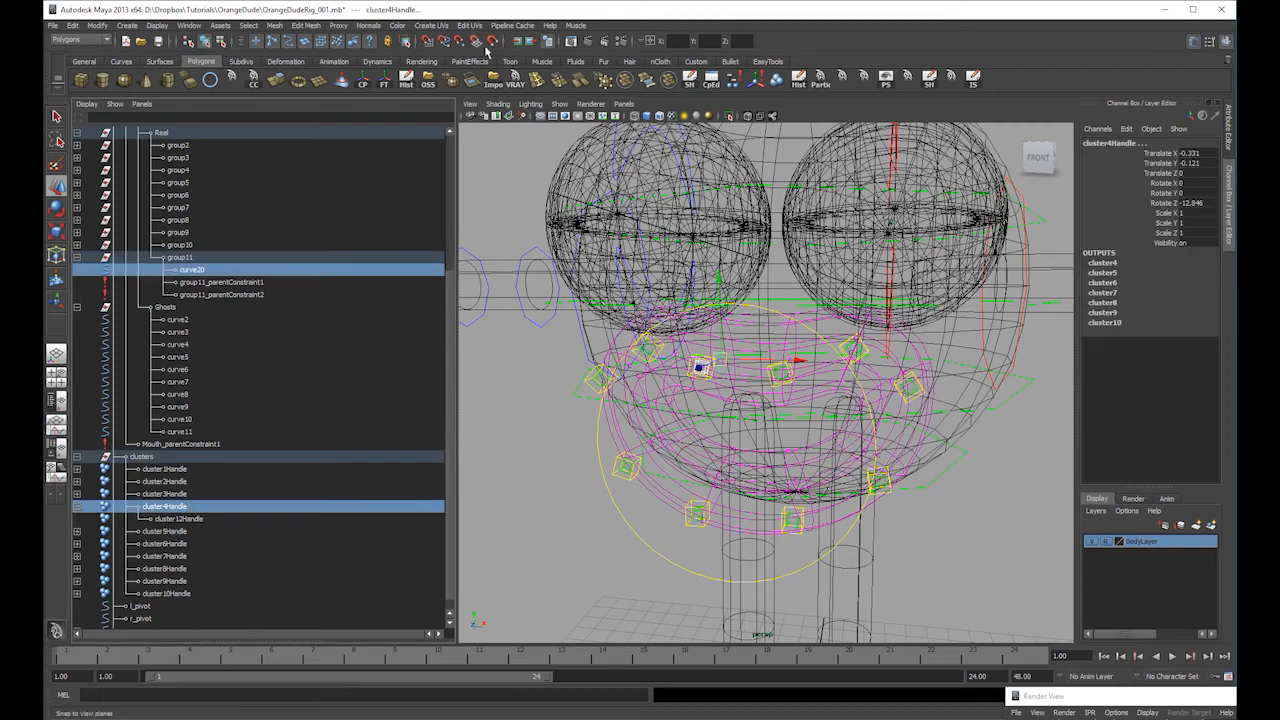
{"action": "left_click", "coordinate": [370, 25]}
{"action": "left_click", "coordinate": [370, 25]}
{"action": "left_click", "coordinate": [97, 25]}
{"action": "left_click", "coordinate": [65, 40]}
{"action": "left_click", "coordinate": [70, 47]}
{"action": "left_click", "coordinate": [519, 25]}
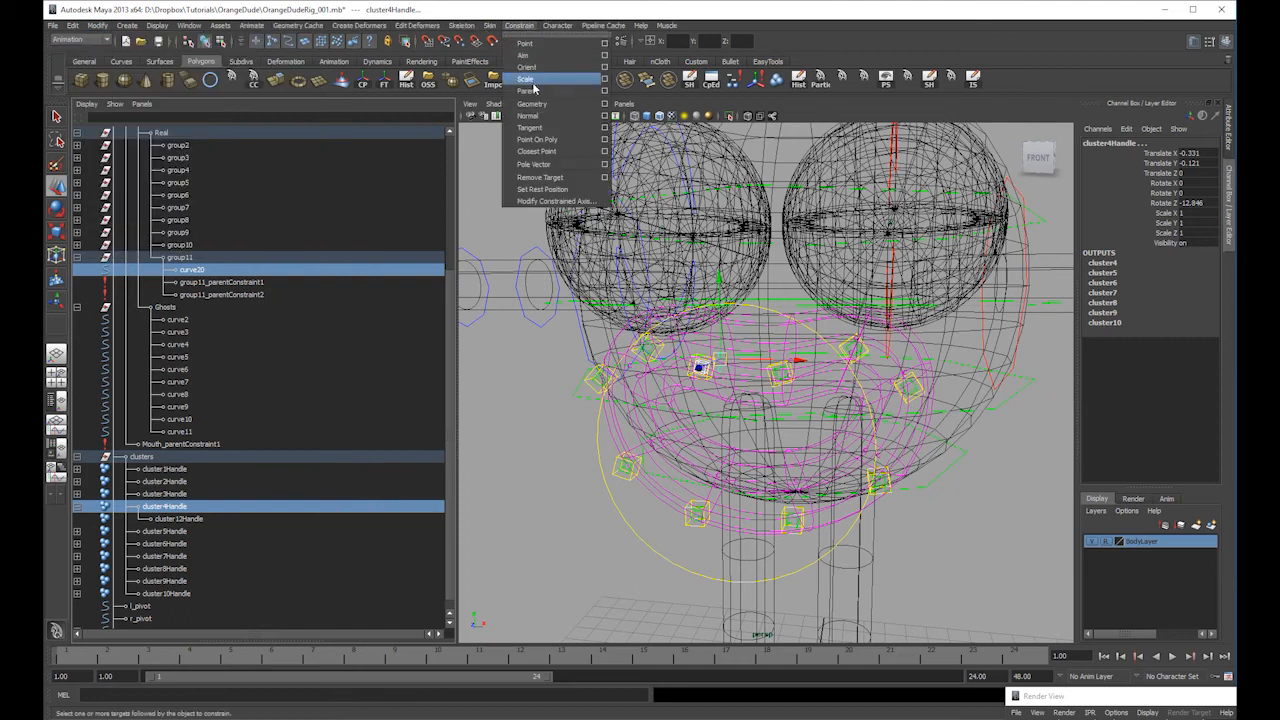
{"action": "left_click", "coordinate": [543, 91]}
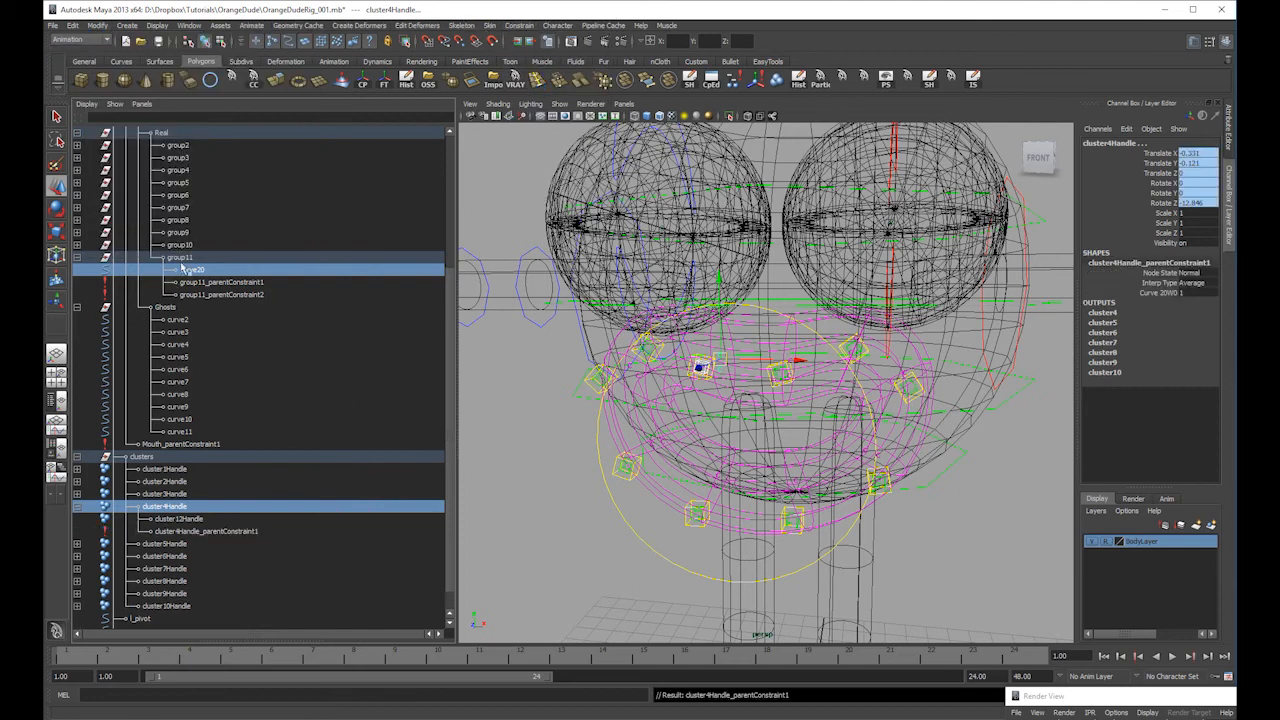
- Test the new cluster4Handle constraint by moving curve20, and undo the move
{"action": "left_click", "coordinate": [166, 307]}
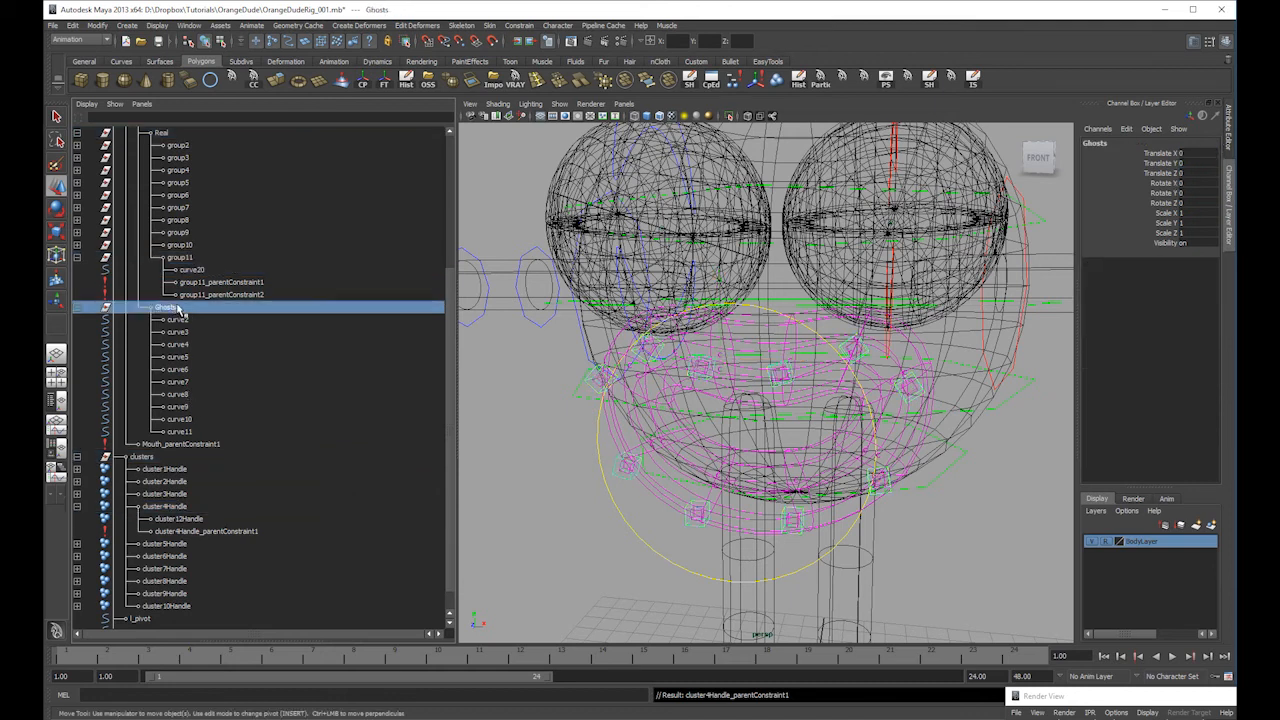
{"action": "left_click", "coordinate": [193, 270]}
{"action": "key", "text": "ctrl+z"}
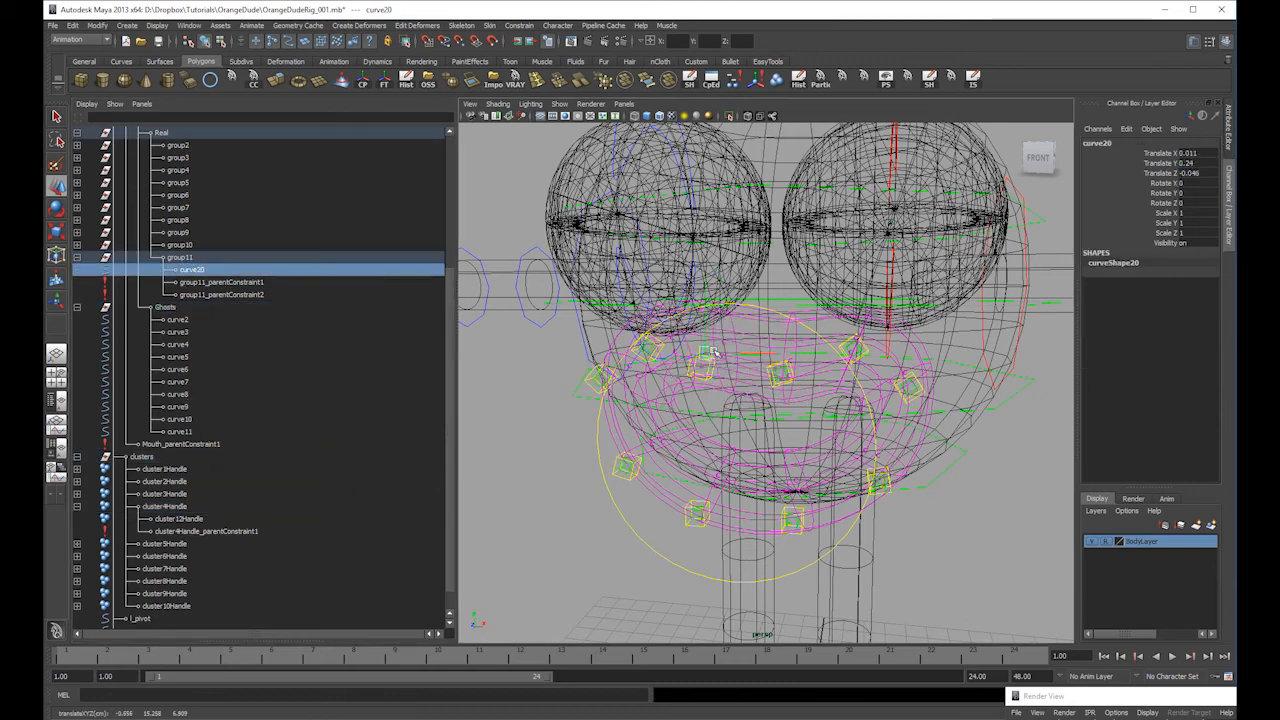
- Examine ghost control curve2 and compare the Ghosts group with the Real group of the mouth controls
{"action": "left_click", "coordinate": [178, 320]}
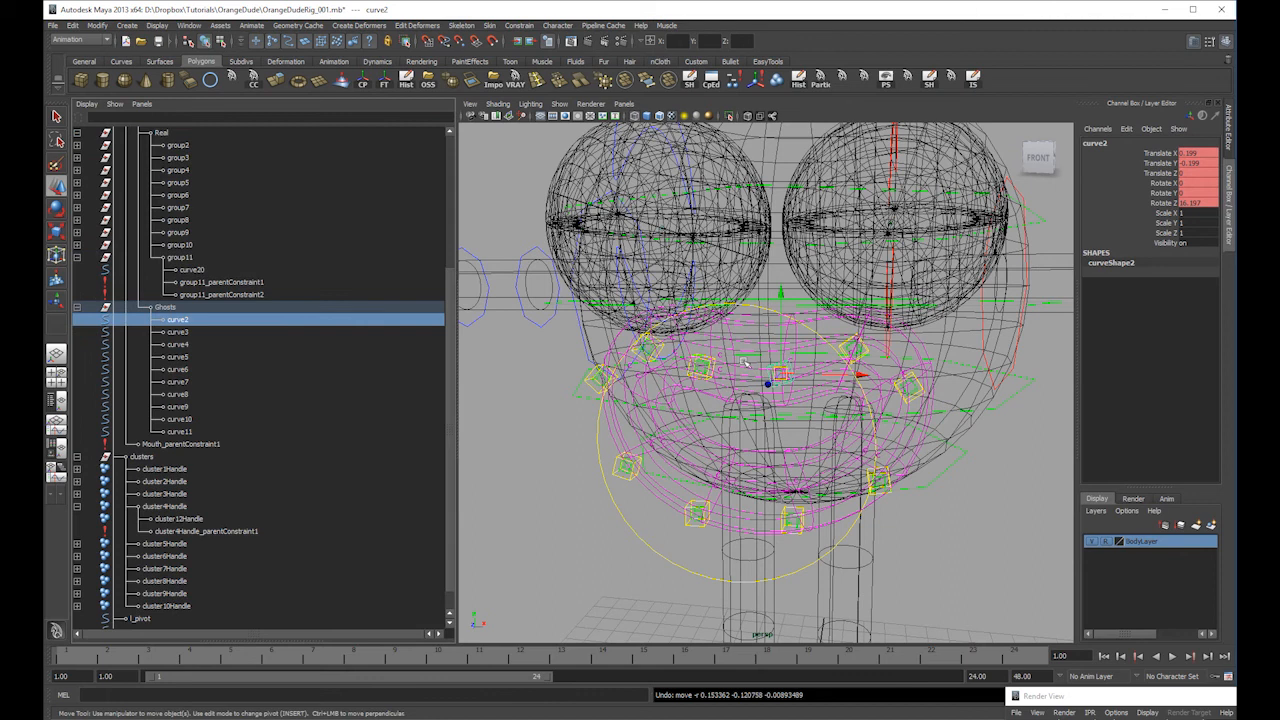
{"action": "left_click", "coordinate": [166, 307]}
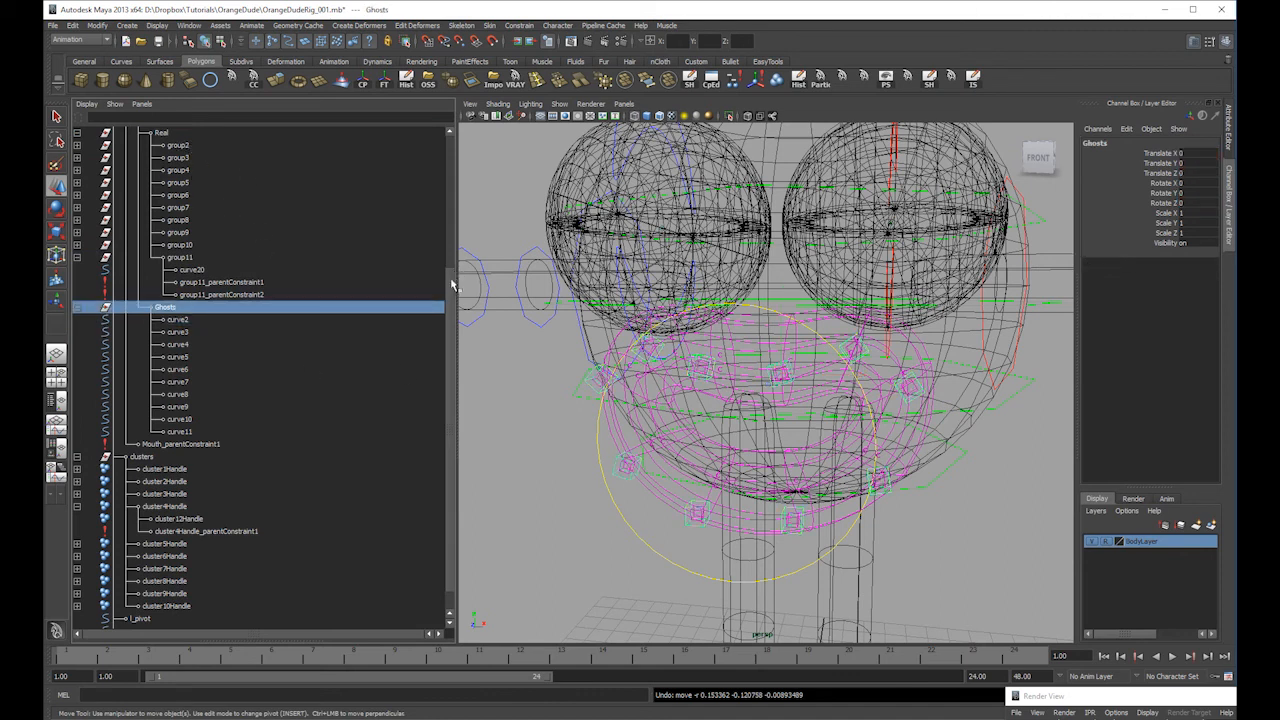
{"action": "left_click", "coordinate": [163, 131]}
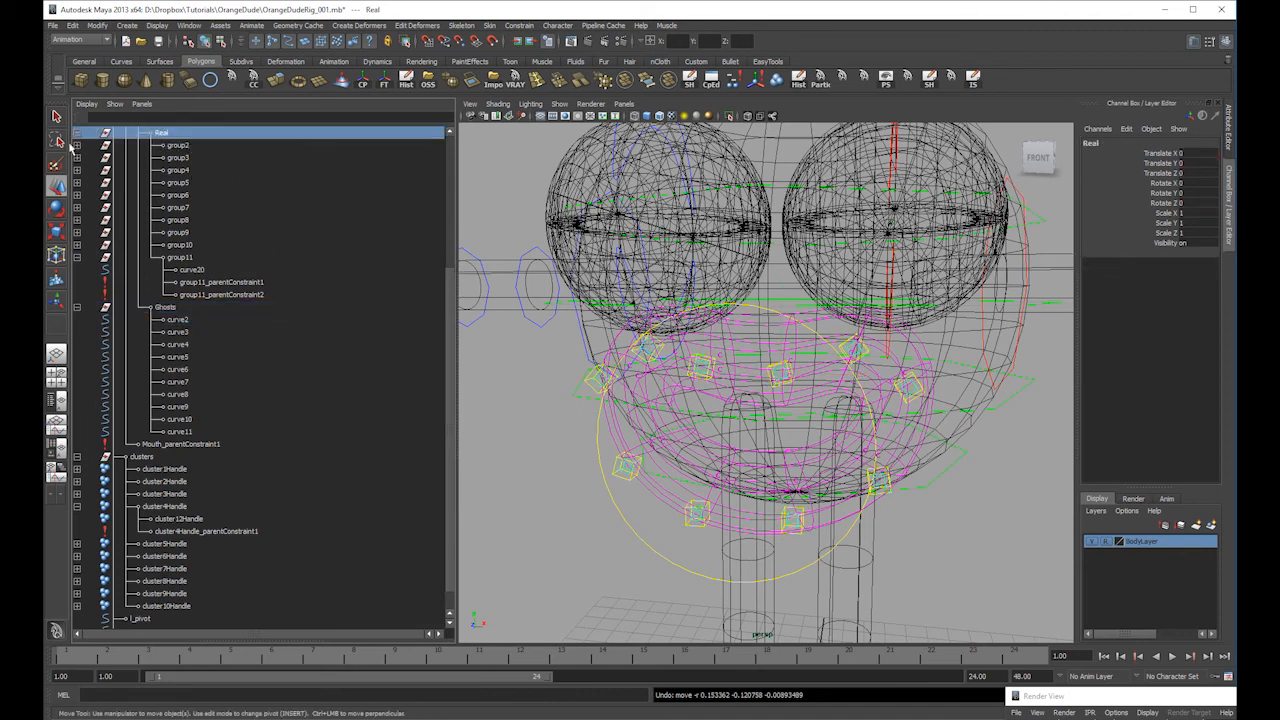
- Collapse the expanded mouth sub-groups in the Outliner and turn off the visibility of the clusters group
{"action": "left_click", "coordinate": [79, 265]}
{"action": "left_click", "coordinate": [77, 282]}
{"action": "left_click", "coordinate": [77, 431]}
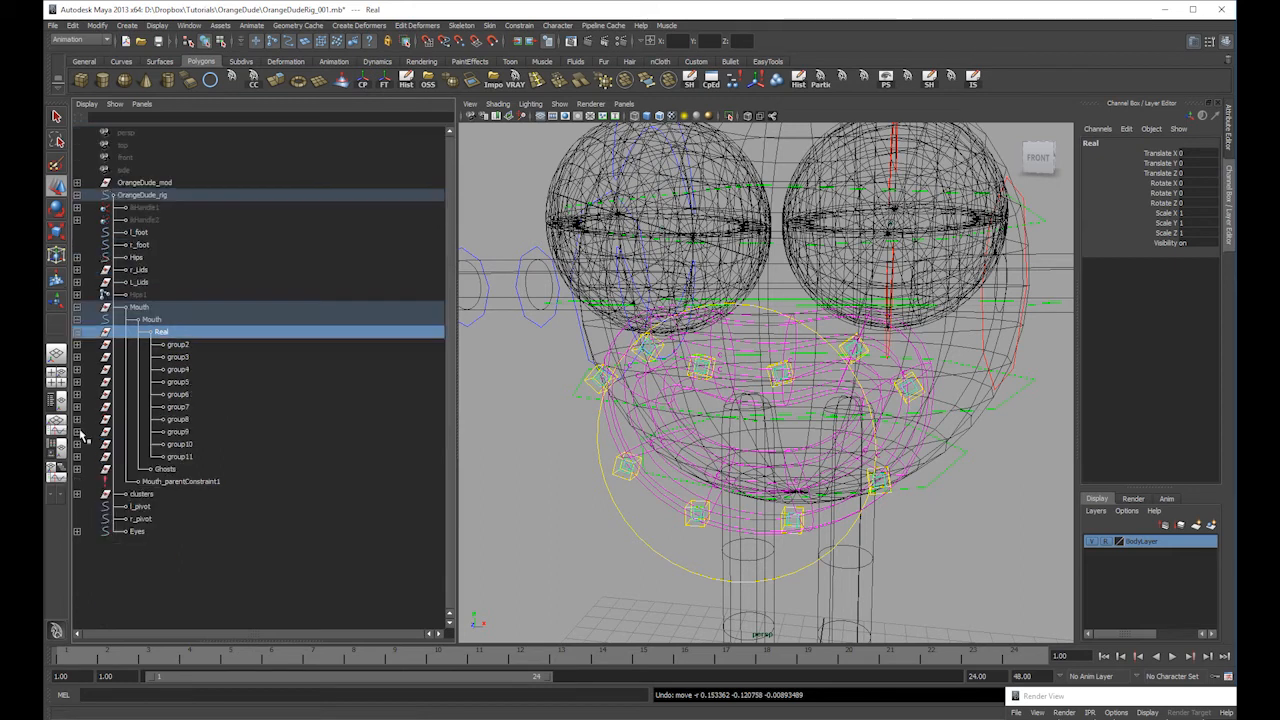
{"action": "left_click", "coordinate": [146, 495]}
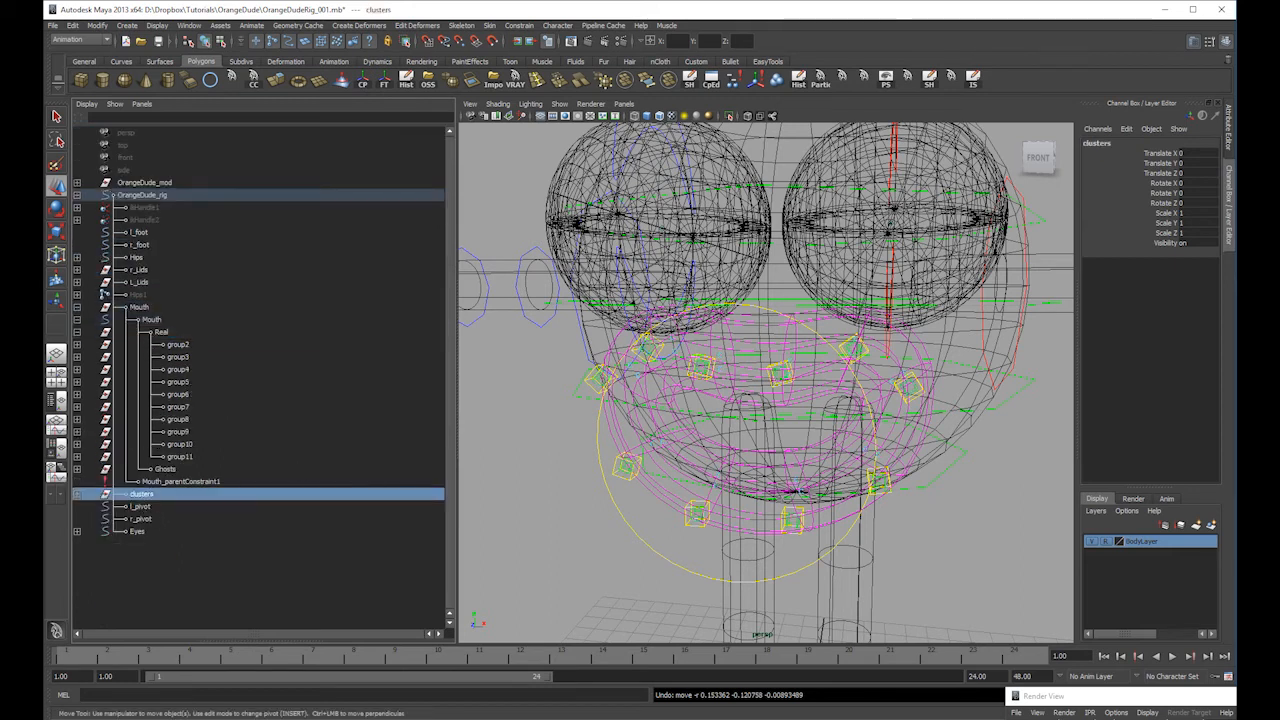
{"action": "left_click", "coordinate": [1204, 246]}
{"action": "type", "text": "0"}
{"action": "key", "text": "Return"}
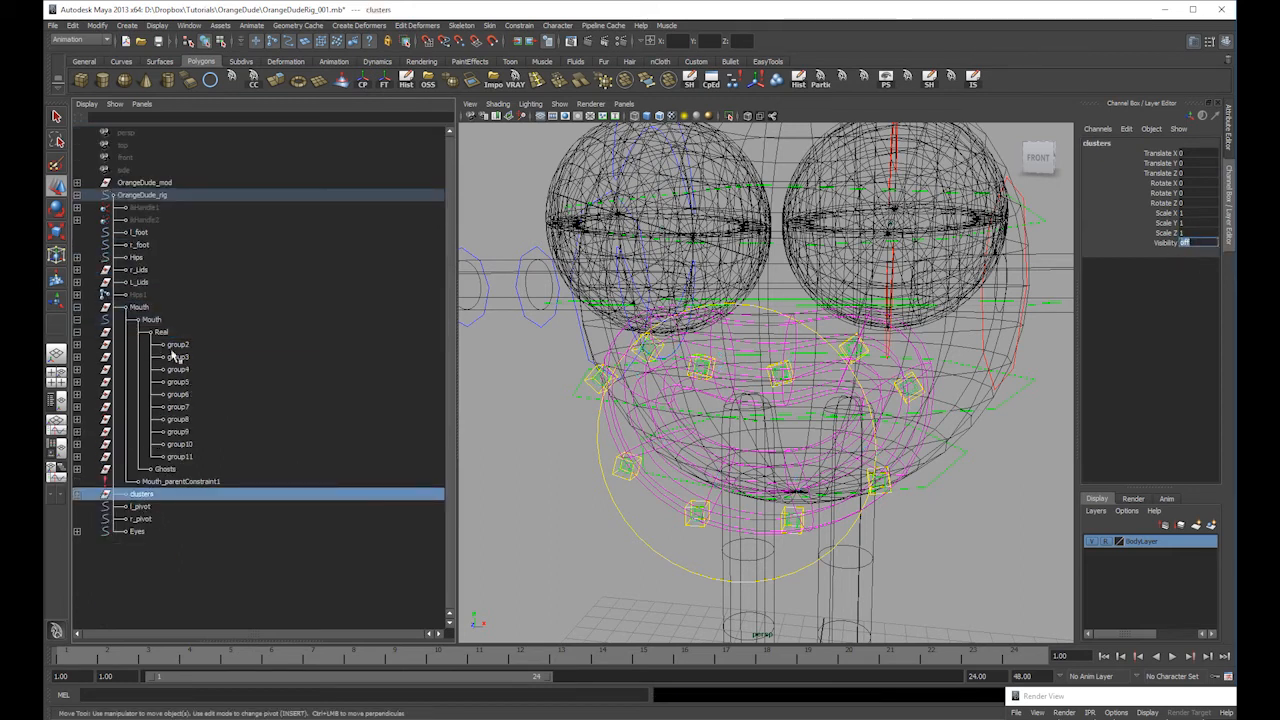
- Turn off the visibility of the Ghosts group under the Mouth control
{"action": "left_click", "coordinate": [165, 470]}
{"action": "left_click", "coordinate": [1187, 242]}
{"action": "type", "text": "0"}
{"action": "key", "text": "Return"}
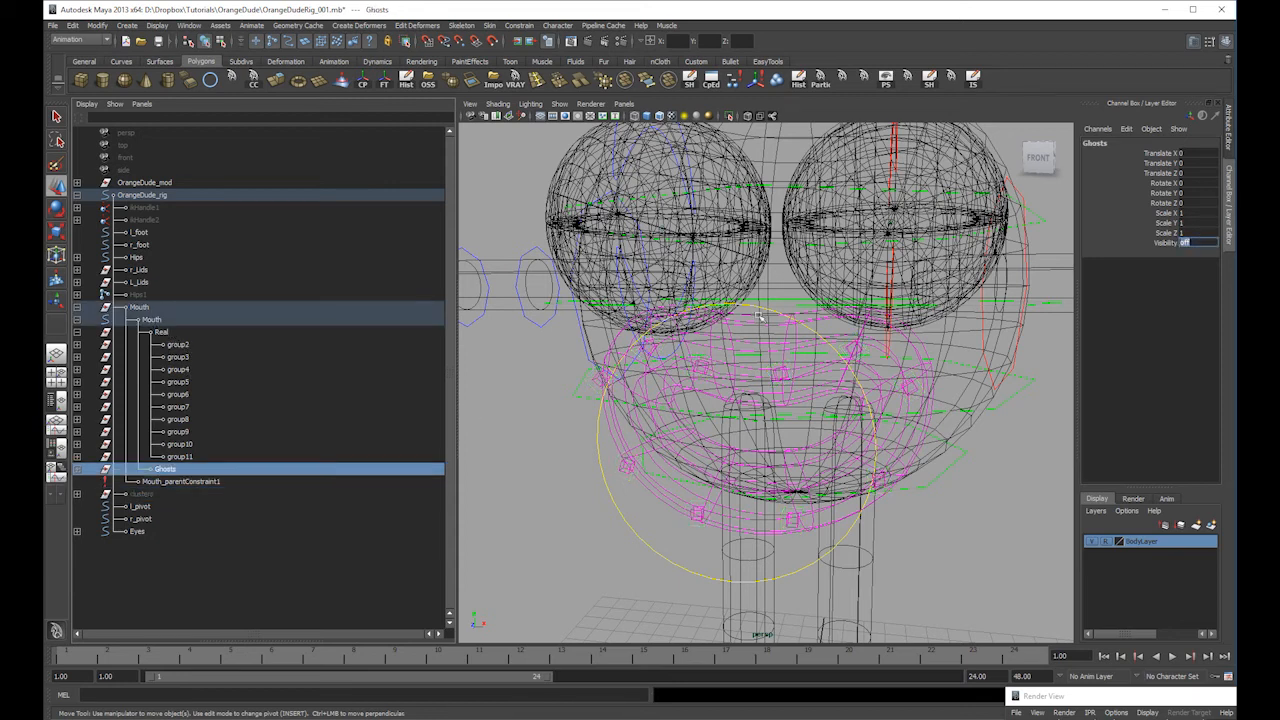
- Show the model shaded and test the Mouth control's Happy attribute, ending with the value 5
{"action": "key", "text": "5"}
{"action": "left_click", "coordinate": [825, 333]}
{"action": "left_click", "coordinate": [1196, 253]}
{"action": "type", "text": "1"}
{"action": "key", "text": "Return"}
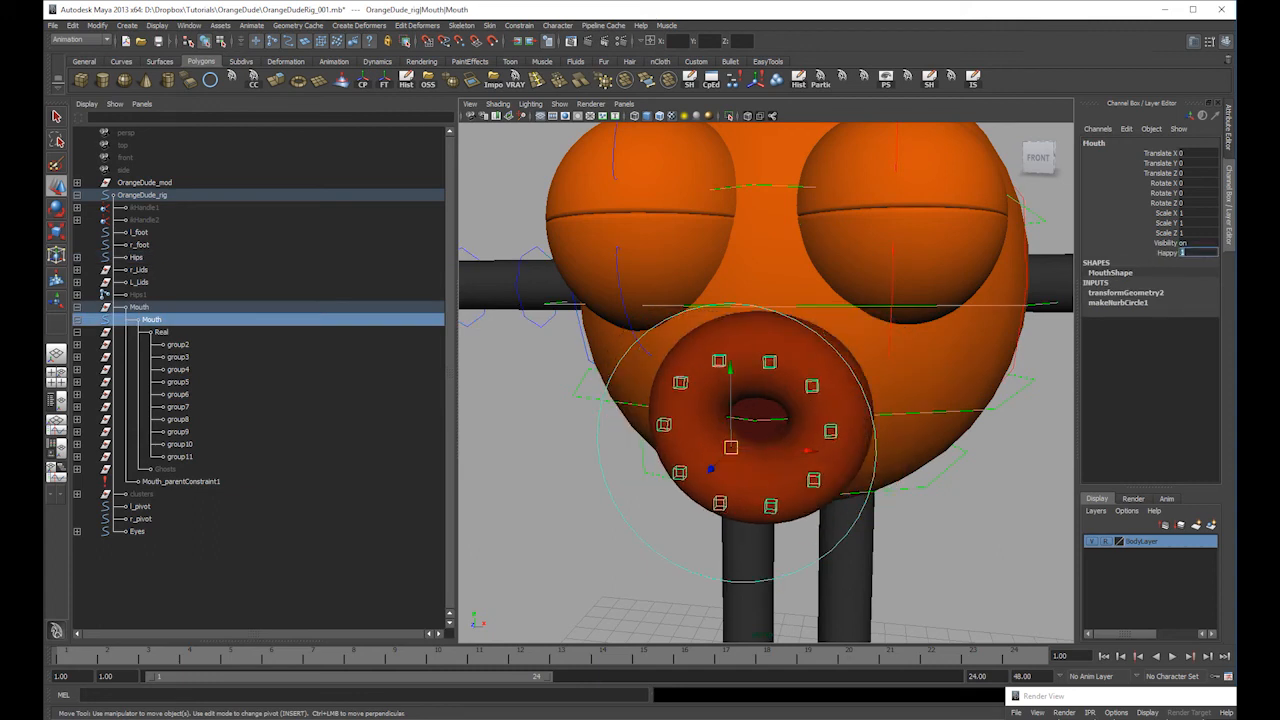
{"action": "key", "text": "Return"}
- Collapse the Mouth control's hierarchy in the Outliner
{"action": "left_click", "coordinate": [77, 320]}
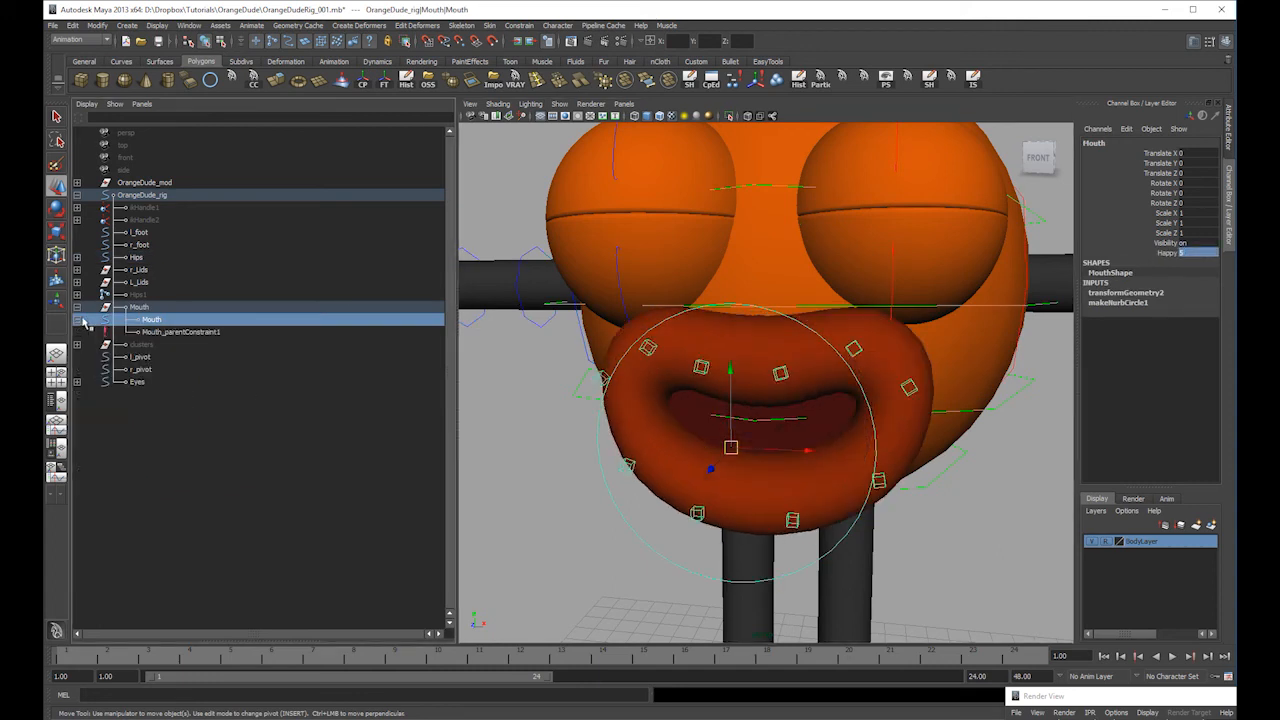
{"action": "left_click", "coordinate": [77, 320]}
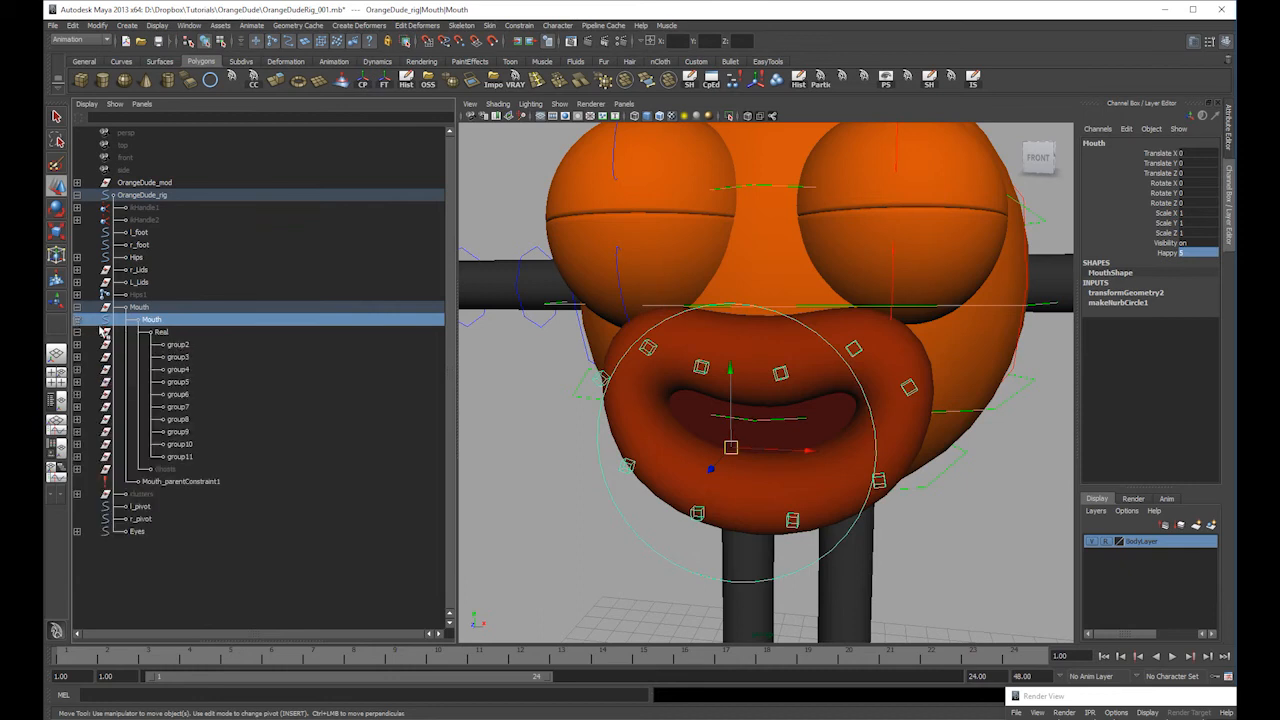
{"action": "left_click", "coordinate": [84, 318]}
{"action": "left_click", "coordinate": [77, 320]}
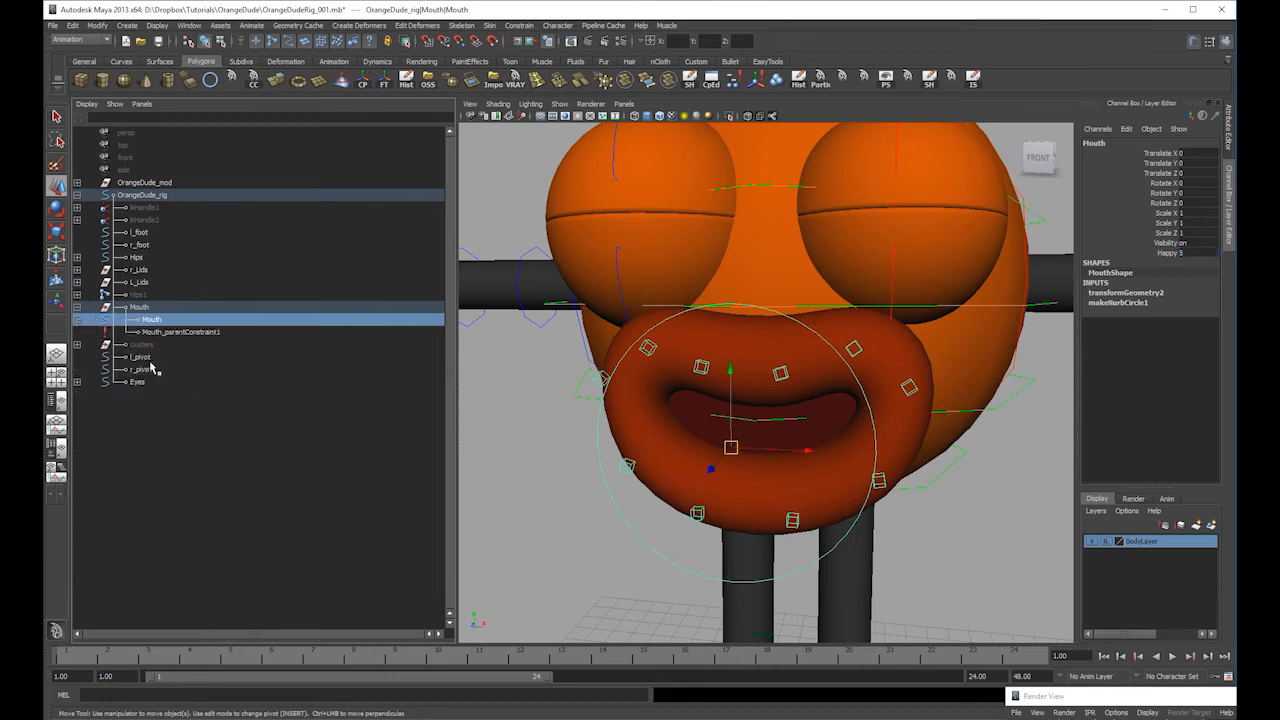
- Try moving the small upper-lip controls to test the mouth deformation, and undo the moves
{"action": "left_click", "coordinate": [701, 367]}
{"action": "left_click_drag", "start_coordinate": [720, 337], "coordinate": [794, 374]}
{"action": "key", "text": "ctrl+z"}
{"action": "left_click", "coordinate": [777, 371]}
{"action": "key", "text": "ctrl+z"}
- Check the contents of the clusters group and collapse the whole OrangeDude_rig hierarchy
{"action": "left_click", "coordinate": [147, 321]}
{"action": "left_click", "coordinate": [93, 344]}
{"action": "left_click", "coordinate": [77, 344]}
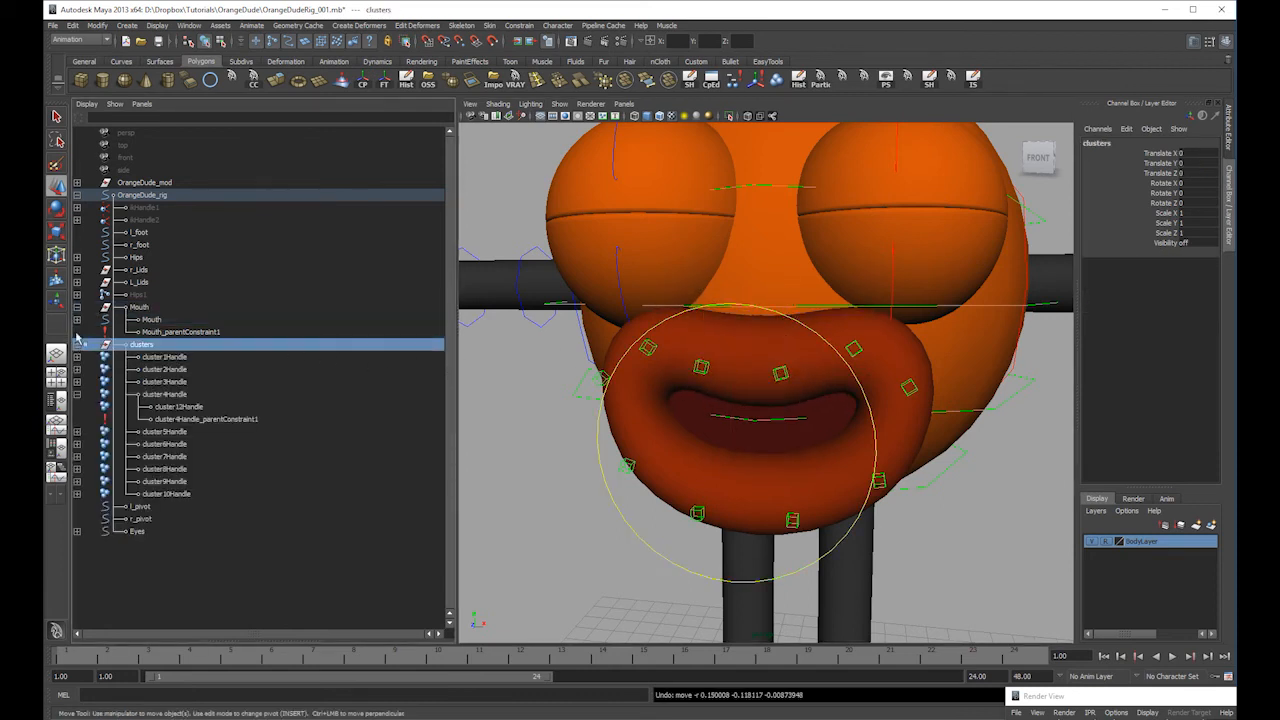
{"action": "left_click", "coordinate": [77, 306]}
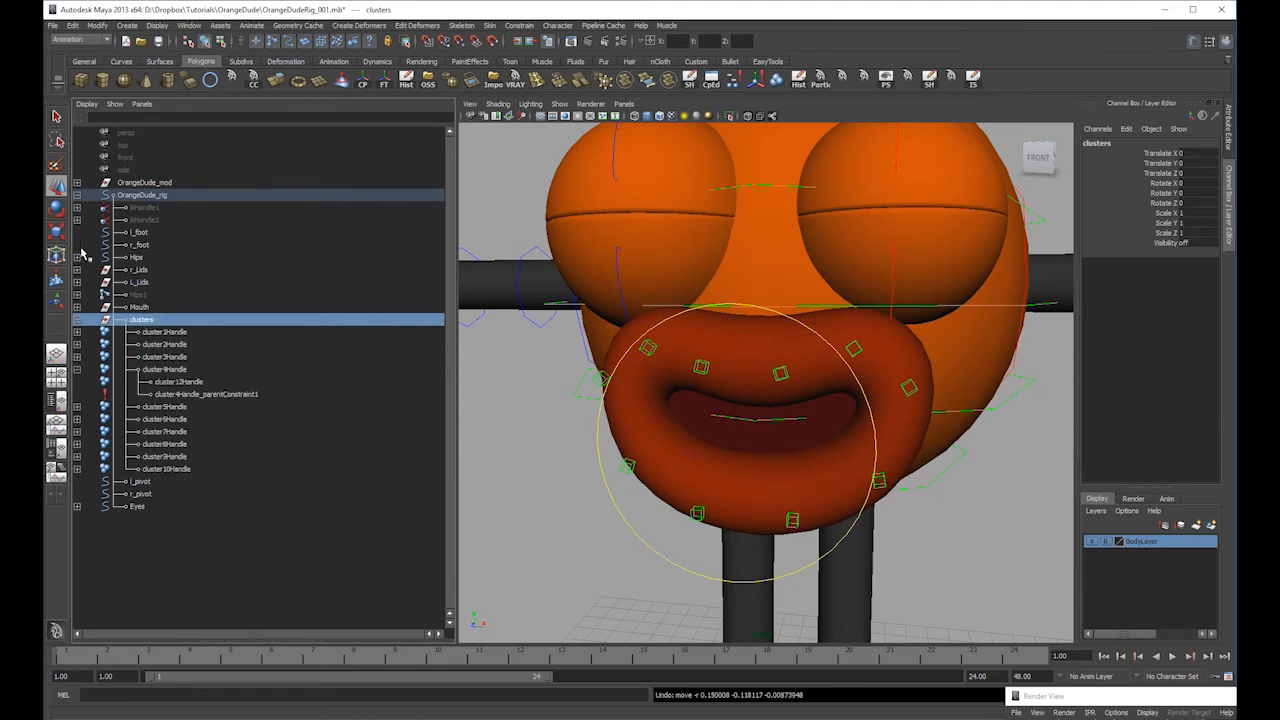
{"action": "left_click", "coordinate": [77, 195]}
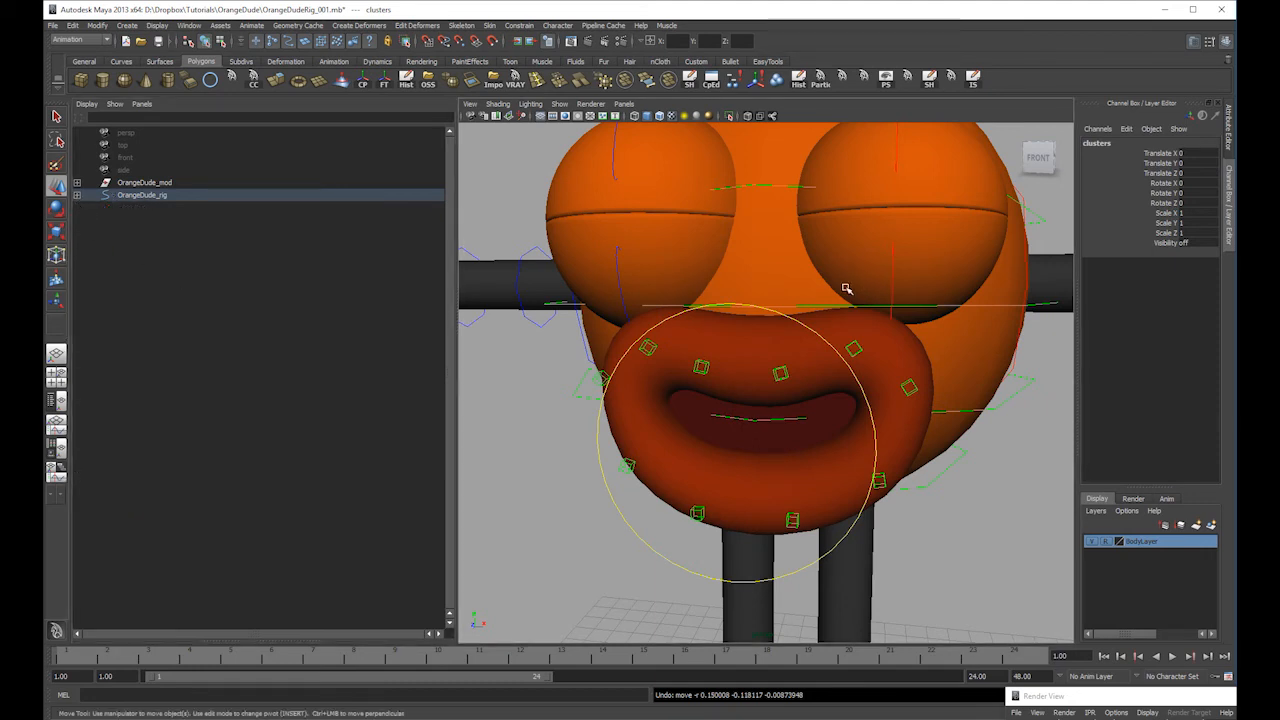
- Frame the whole character and open the recent scene RenderScene.mb
{"action": "key", "text": "a"}
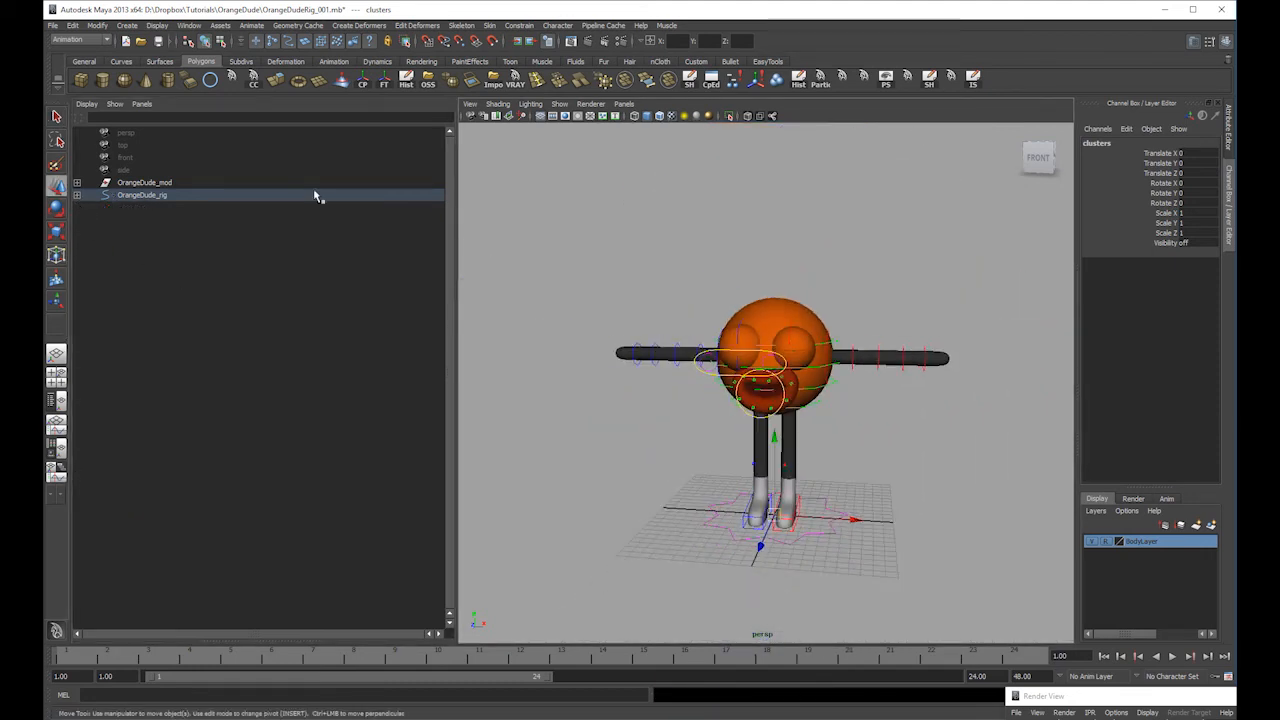
{"action": "left_click", "coordinate": [53, 25]}
{"action": "mouse_move", "coordinate": [143, 279]}
{"action": "left_click", "coordinate": [257, 289]}
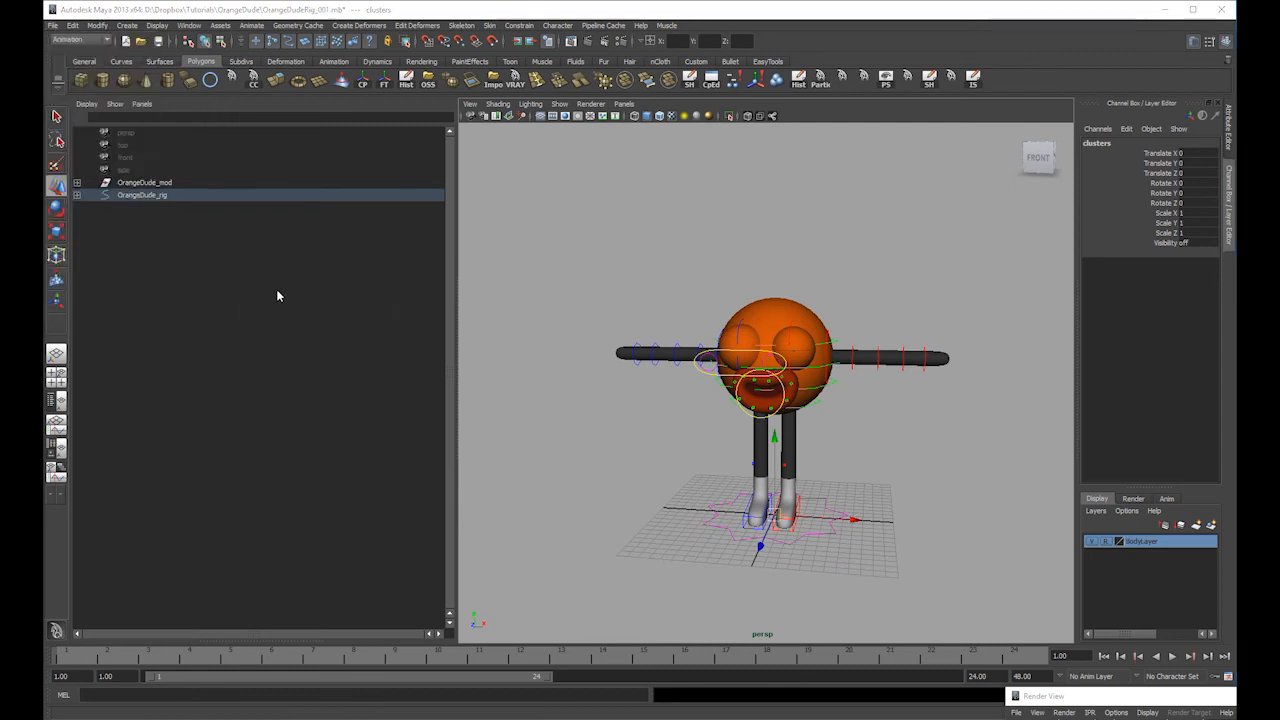
{"action": "left_click", "coordinate": [583, 367]}
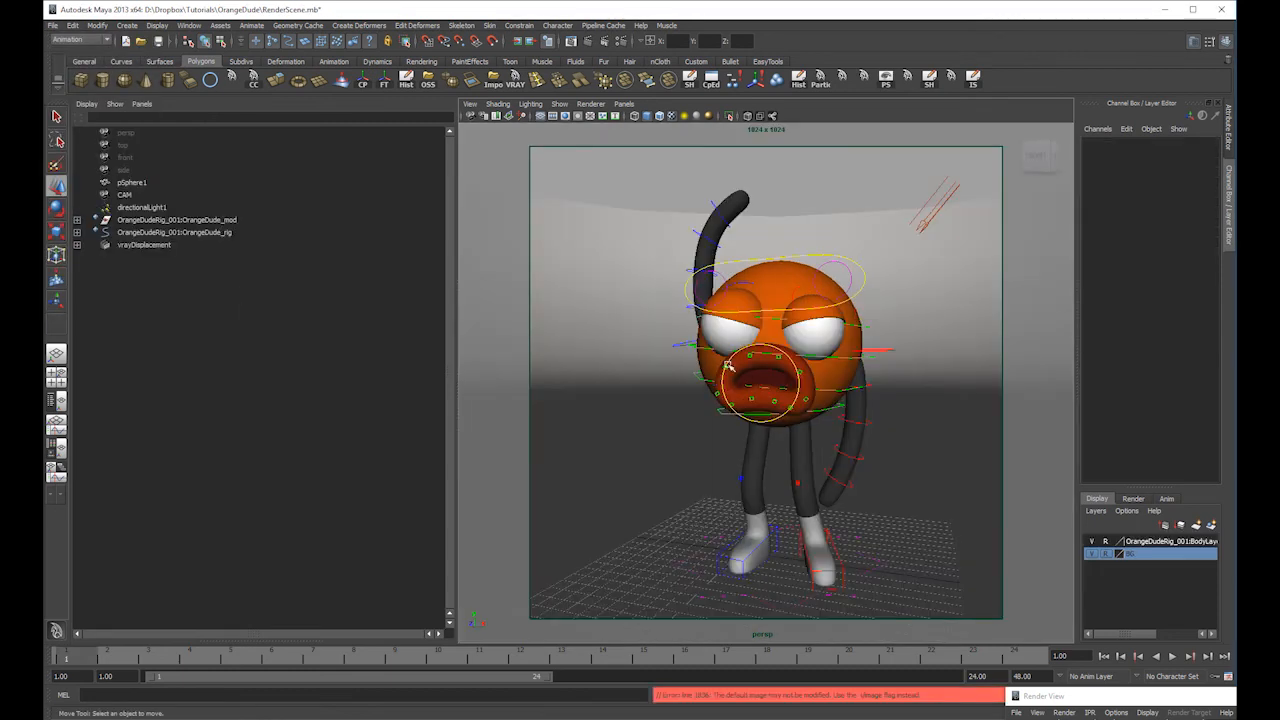
- Enlarge the view of the face and raise the four lower-lip controls to close the mouth
{"action": "key", "text": "space"}
{"action": "scroll", "coordinate": [609, 341], "scroll_direction": "up", "scroll_amount": 3}
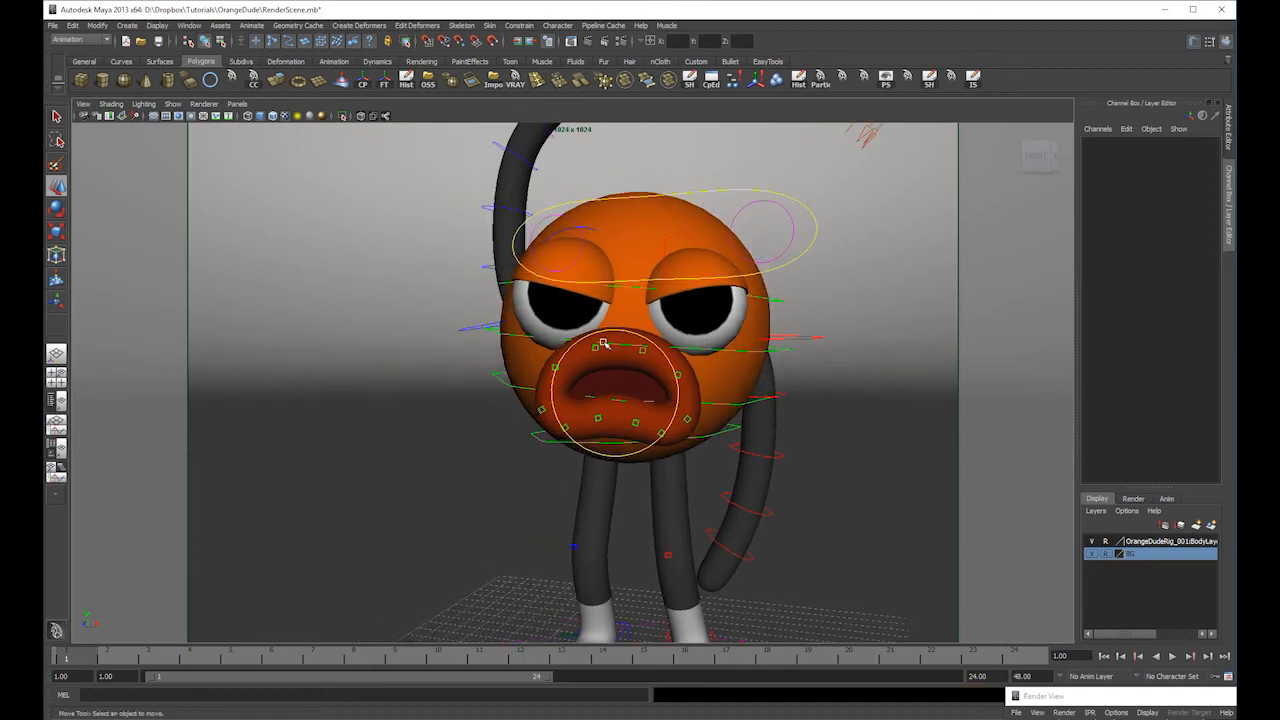
{"action": "left_click", "coordinate": [598, 416]}
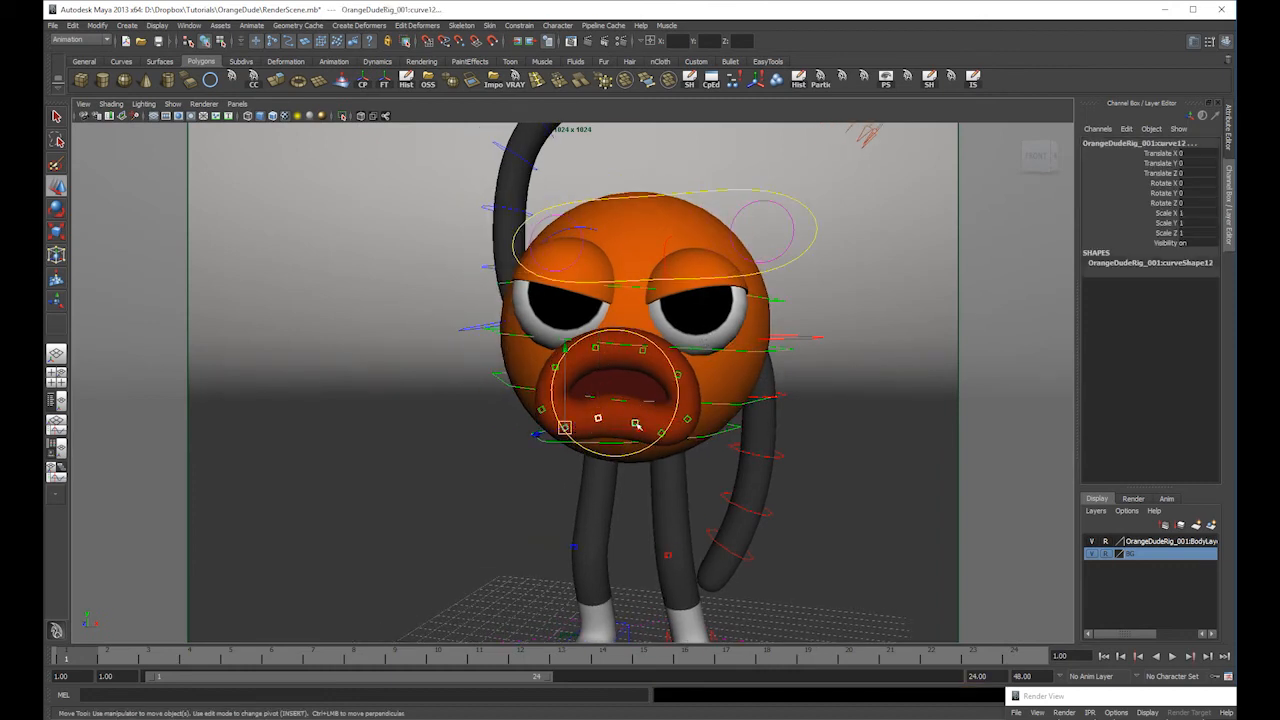
{"action": "left_click", "coordinate": [670, 432]}
{"action": "mouse_move", "coordinate": [670, 432]}
{"action": "left_mouse_down"}
{"action": "mouse_move", "coordinate": [663, 401]}
{"action": "mouse_move", "coordinate": [663, 416]}
{"action": "left_mouse_up"}
- Raise the two mouth-corner controls slightly and lift the two middle lower-lip controls
{"action": "left_click", "coordinate": [687, 418]}
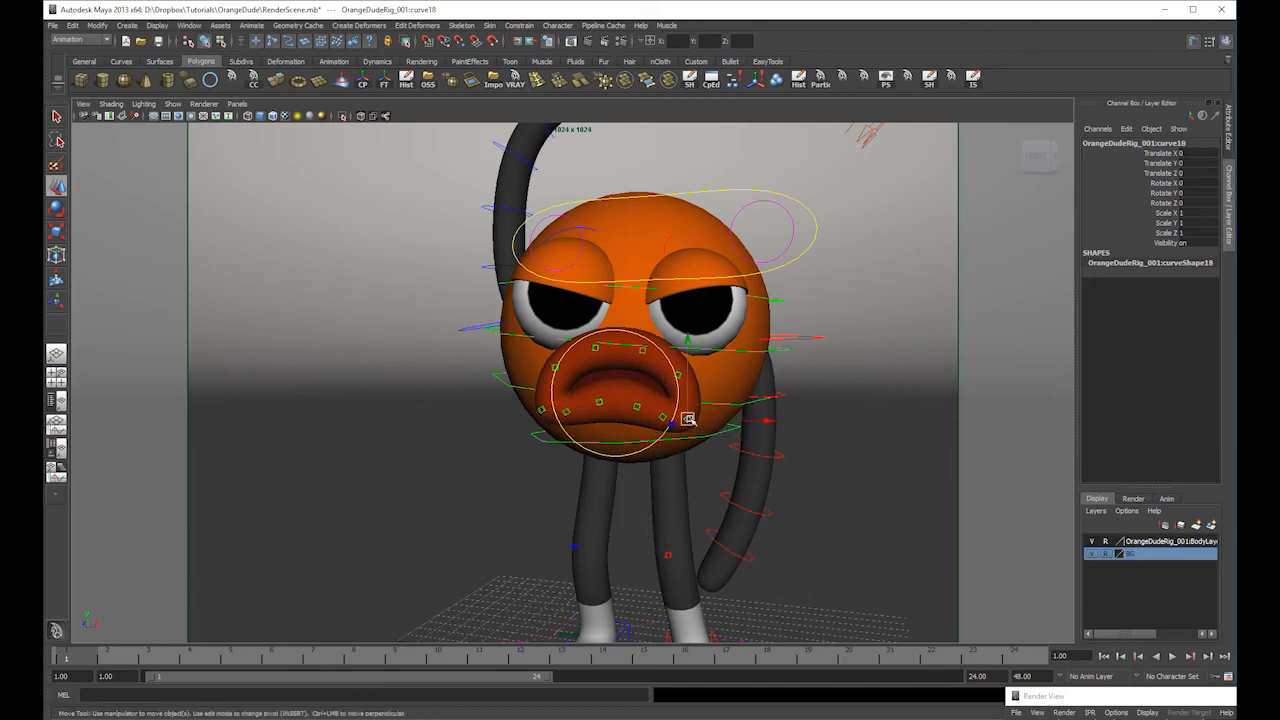
{"action": "left_click", "coordinate": [540, 409]}
{"action": "left_click_drag", "start_coordinate": [540, 409], "coordinate": [600, 395]}
{"action": "left_click", "coordinate": [637, 407]}
{"action": "left_click", "coordinate": [600, 402], "text": "shift"}
- Rotate the outer lower-lip control on the character's left about -20 degrees in Z and nudge it upward
{"action": "left_click", "coordinate": [685, 372]}
{"action": "key", "text": "e"}
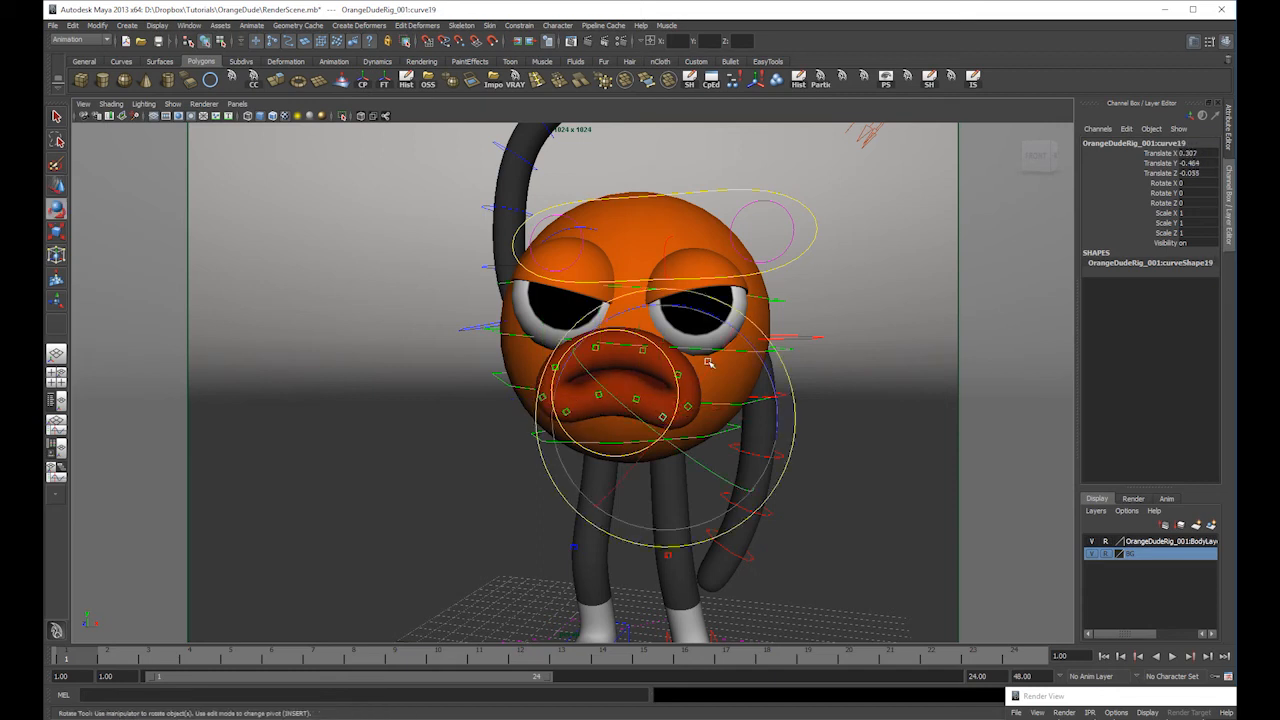
{"action": "left_click_drag", "start_coordinate": [720, 320], "coordinate": [742, 345]}
{"action": "key", "text": "w"}
{"action": "left_click_drag", "start_coordinate": [664, 417], "coordinate": [662, 410]}
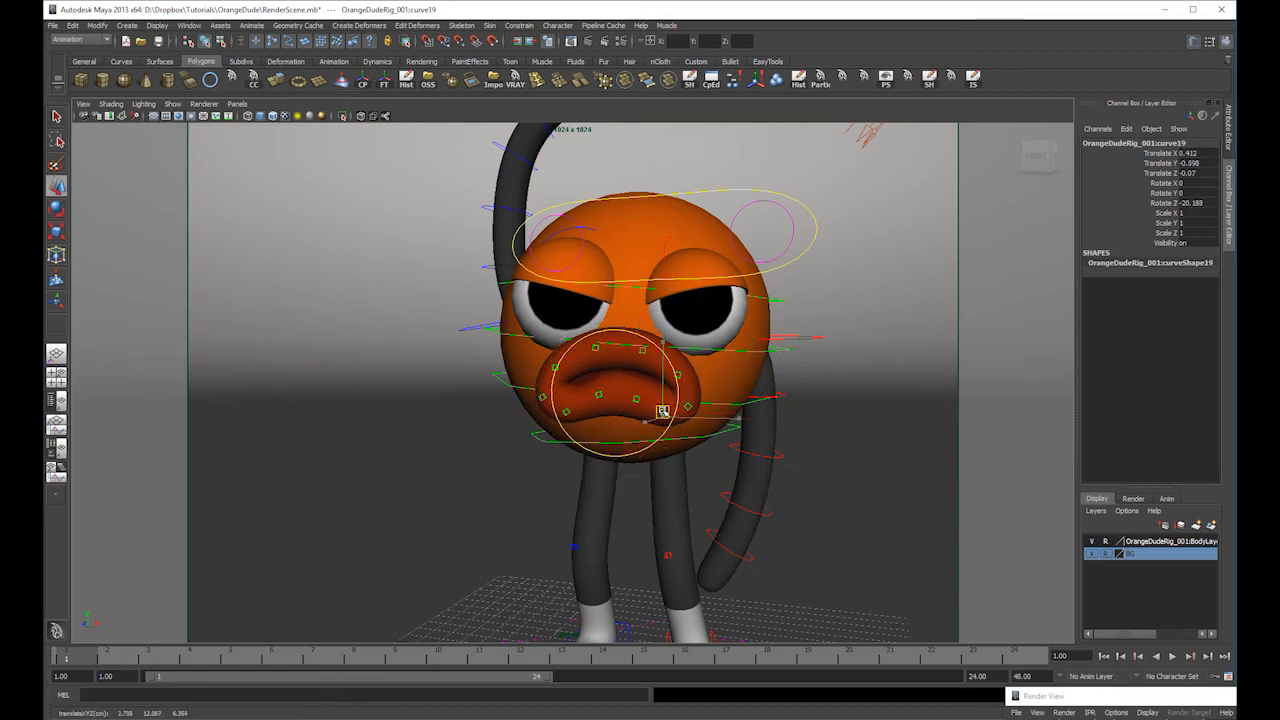
- Rotate and raise the outer lower-lip control on the character's right, and lift the two middle lower-lip controls slightly
{"action": "left_click", "coordinate": [562, 409]}
{"action": "key", "text": "e"}
{"action": "left_click_drag", "start_coordinate": [623, 311], "coordinate": [637, 394]}
{"action": "key", "text": "w"}
{"action": "left_click", "coordinate": [636, 398]}
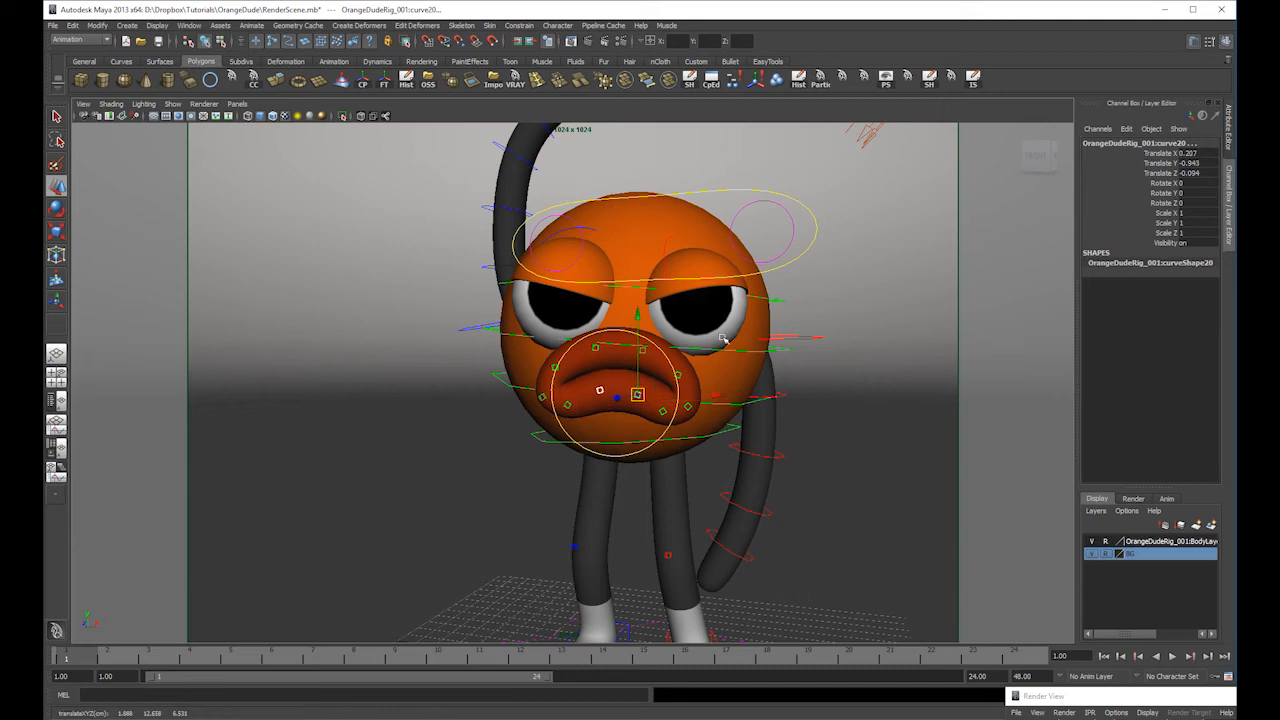
- Select the controls of the character's raised right arm and reset their rotation to 0
{"action": "left_click_drag", "start_coordinate": [599, 329], "coordinate": [460, 304], "text": "alt"}
{"action": "left_click", "coordinate": [405, 320]}
{"action": "left_click", "coordinate": [432, 318]}
{"action": "scroll", "coordinate": [300, 280], "scroll_direction": "down", "scroll_amount": 4}
{"action": "left_click", "coordinate": [556, 358]}
{"action": "left_click", "coordinate": [524, 364]}
{"action": "left_click", "coordinate": [1192, 203]}
{"action": "type", "text": "0"}
{"action": "key", "text": "Return"}
- Rotate the right shoulder so the arm hangs straight down beside the body, and select the arm's lower controls
{"action": "left_click", "coordinate": [532, 438]}
{"action": "key", "text": "e"}
{"action": "left_click_drag", "start_coordinate": [600, 332], "coordinate": [443, 402]}
{"action": "middle_click_drag", "start_coordinate": [475, 445], "coordinate": [460, 403], "text": "alt"}
{"action": "left_click_drag", "start_coordinate": [460, 403], "coordinate": [506, 505]}
{"action": "key", "text": "w"}
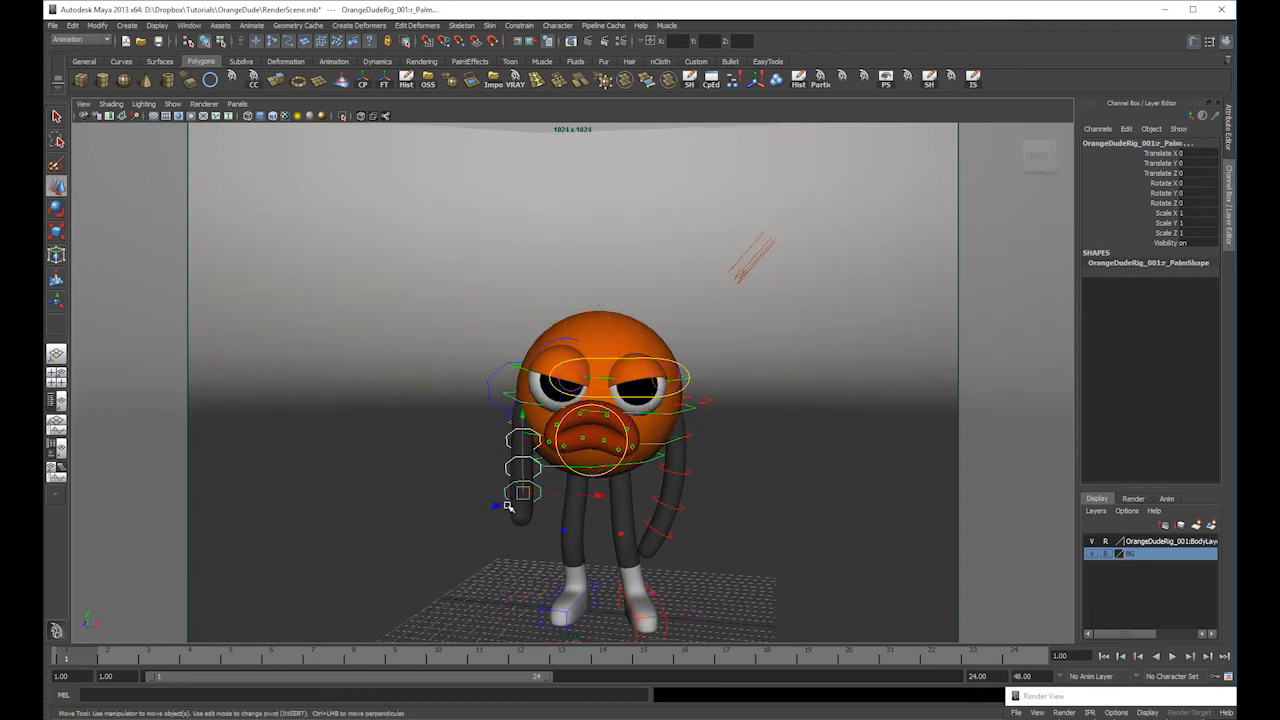
- Rotate the right arm's shoulder and arm controls to bend the arm across the front of the belly
{"action": "left_click", "coordinate": [510, 414]}
{"action": "key", "text": "e"}
{"action": "left_click_drag", "start_coordinate": [528, 462], "coordinate": [610, 472]}
{"action": "key", "text": "w"}
{"action": "left_click", "coordinate": [492, 401]}
{"action": "key", "text": "e"}
{"action": "key", "text": "w"}
{"action": "key", "text": "e"}
{"action": "key", "text": "w"}
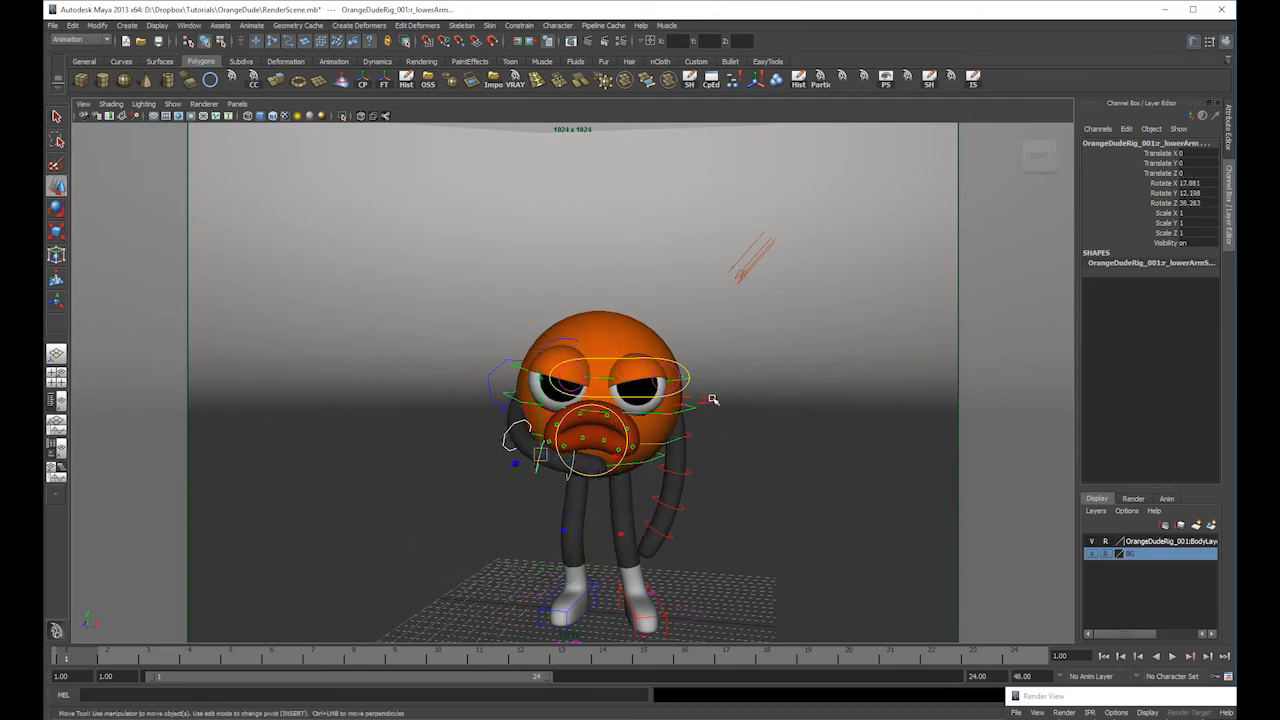
- Rotate the left shoulder control to swing the left arm in toward the body
{"action": "left_click", "coordinate": [711, 400]}
{"action": "key", "text": "e"}
{"action": "left_click_drag", "start_coordinate": [711, 400], "coordinate": [712, 430]}
{"action": "key", "text": "w"}
- Rotate the left lower-arm and upper-arm controls to fold the left arm across the belly
{"action": "left_click", "coordinate": [690, 478]}
{"action": "left_click", "coordinate": [688, 516]}
{"action": "key", "text": "e"}
{"action": "left_click_drag", "start_coordinate": [700, 520], "coordinate": [648, 415]}
{"action": "key", "text": "w"}
{"action": "left_click", "coordinate": [691, 415]}
{"action": "key", "text": "e"}
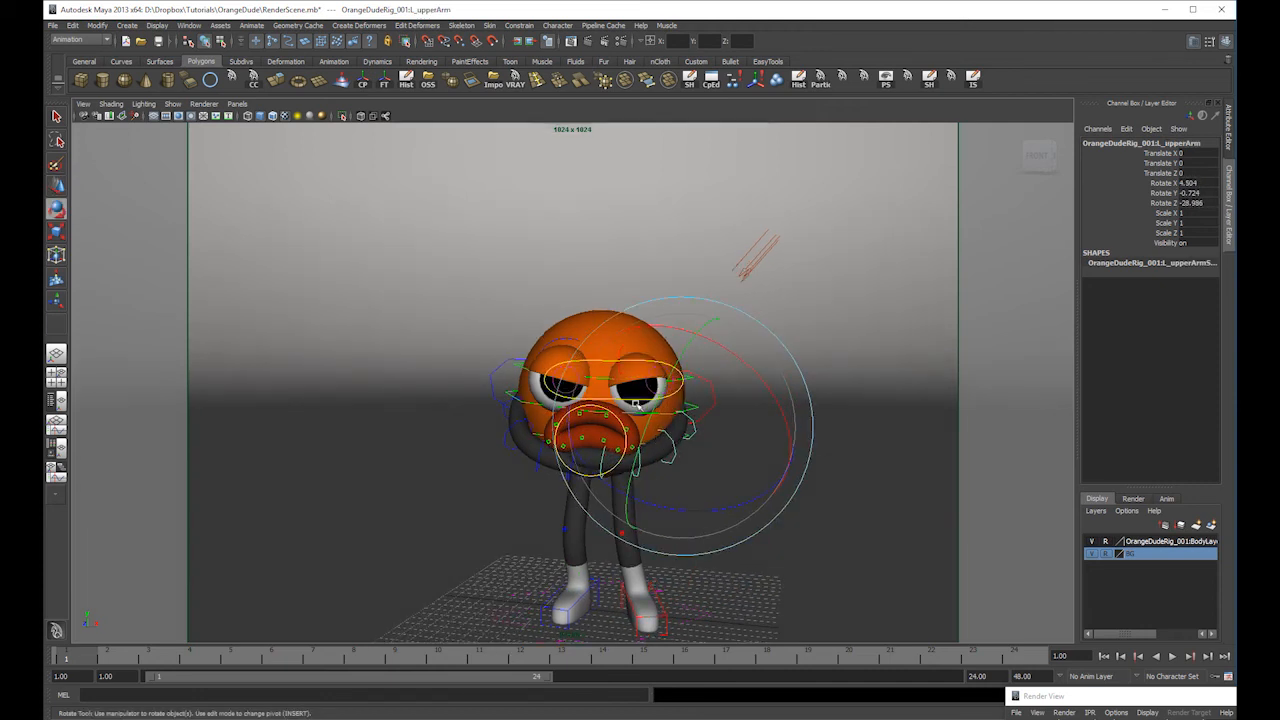
- Move the eye aim control above and to one side of the head to redirect the gaze upward
{"action": "key", "text": "w"}
{"action": "left_click", "coordinate": [628, 362]}
{"action": "left_click_drag", "start_coordinate": [613, 376], "coordinate": [546, 229]}
- Rotate the Belly control to turn the face toward the character's right and tilt it slightly upward
{"action": "left_click", "coordinate": [650, 449]}
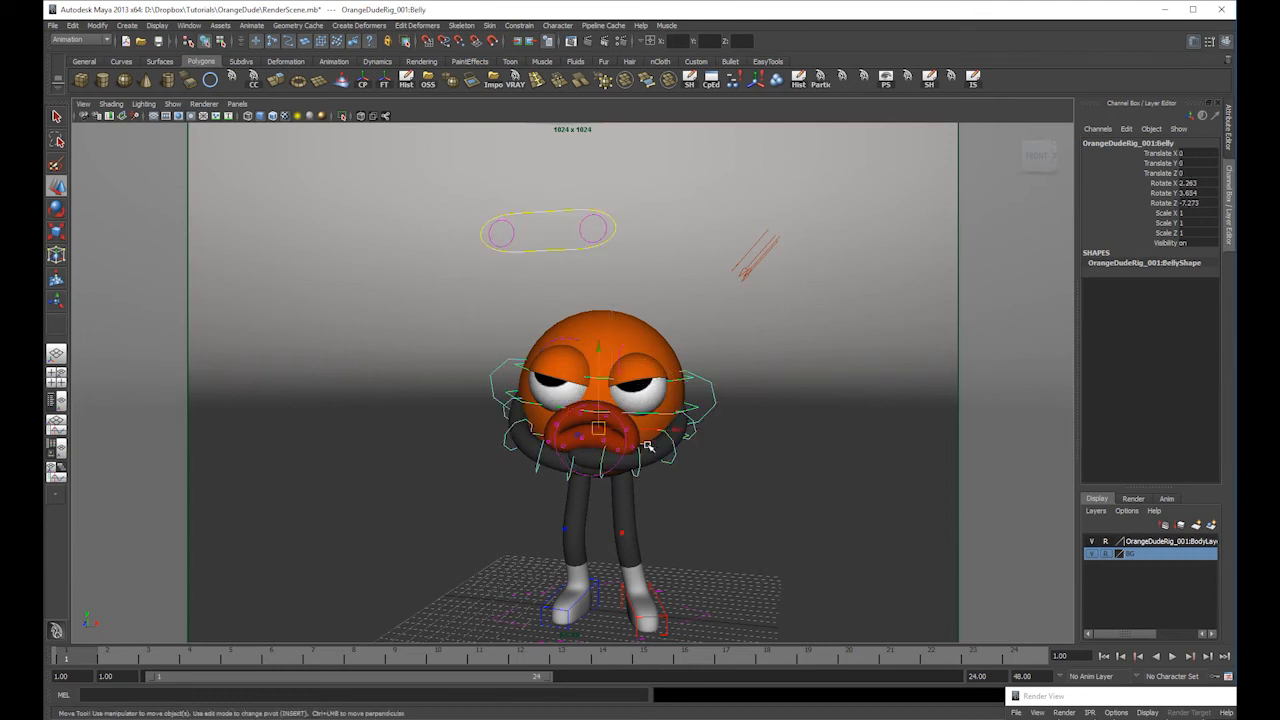
{"action": "key", "text": "e"}
{"action": "left_click_drag", "start_coordinate": [652, 440], "coordinate": [622, 399]}
{"action": "key", "text": "w"}
{"action": "left_click", "coordinate": [712, 395]}
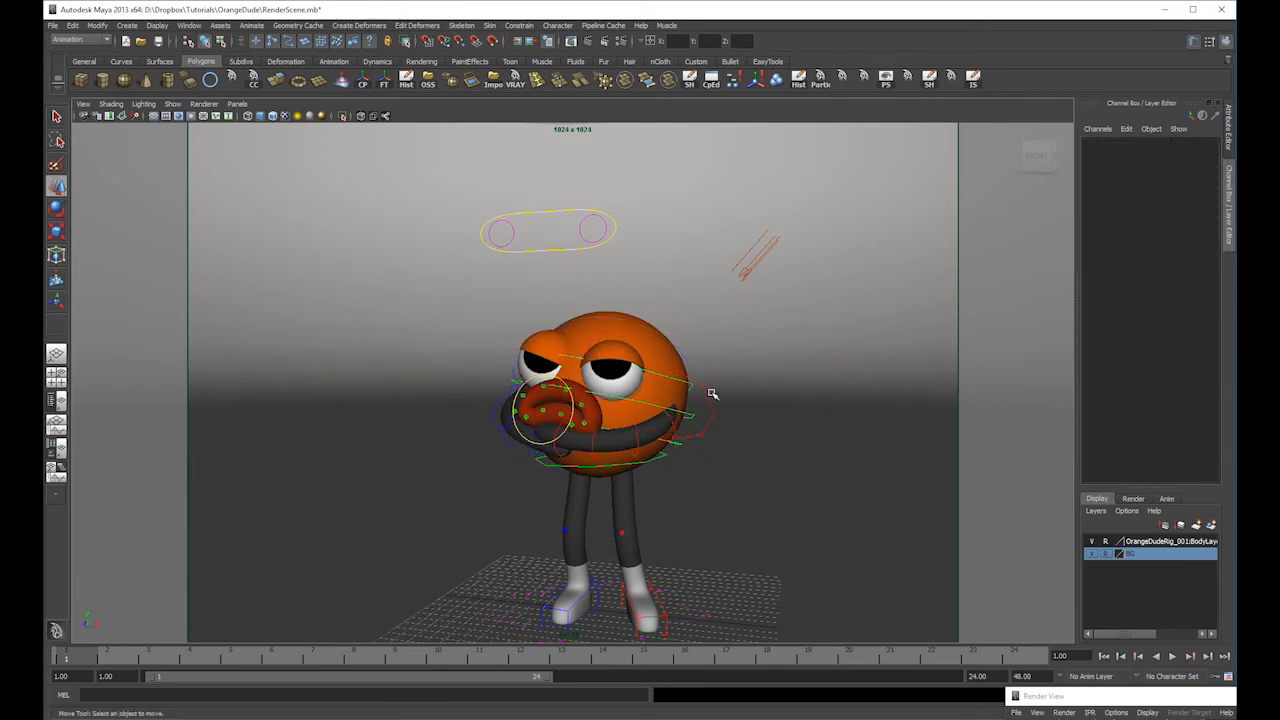
- Move the left shoulder control to fit the folded arm against the turned body
{"action": "left_click", "coordinate": [697, 407]}
{"action": "left_click_drag", "start_coordinate": [680, 420], "coordinate": [665, 440]}
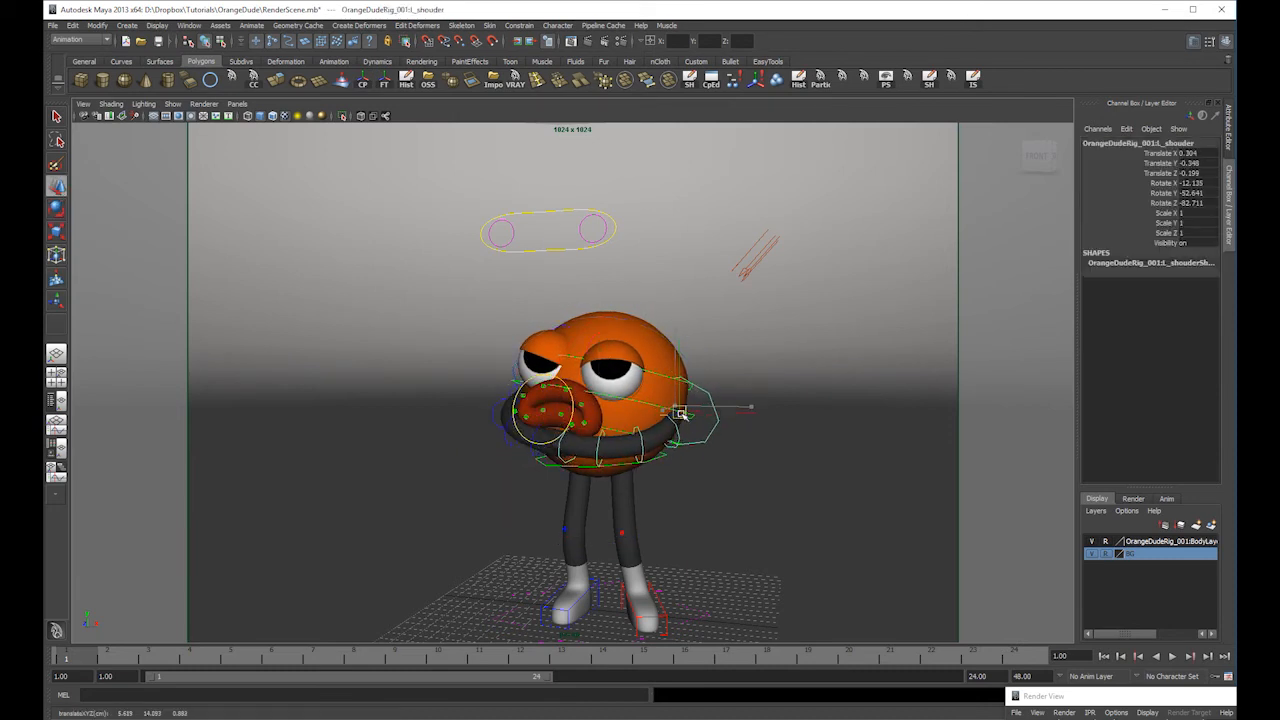
{"action": "key", "text": "e"}
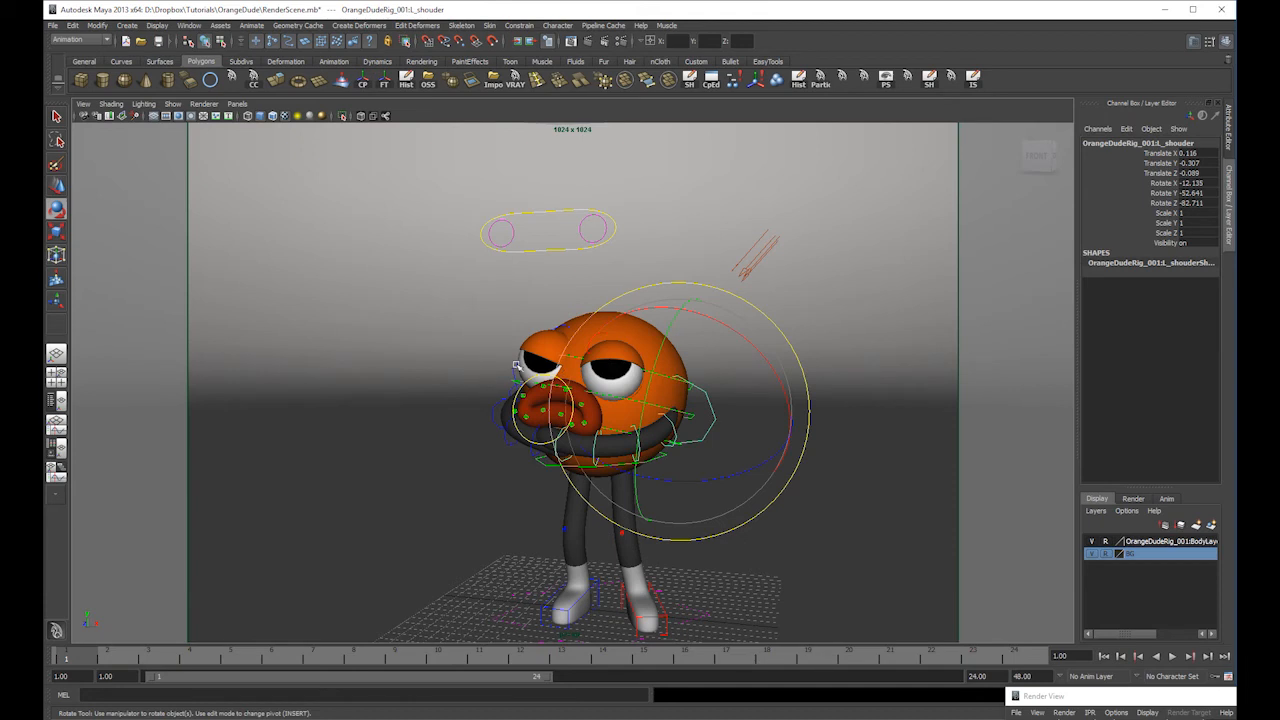
- Move the right shoulder control inward to tuck the right arm in beneath the mouth, and deselect everything
{"action": "left_click", "coordinate": [514, 380]}
{"action": "key", "text": "w"}
{"action": "left_click_drag", "start_coordinate": [532, 388], "coordinate": [574, 441]}
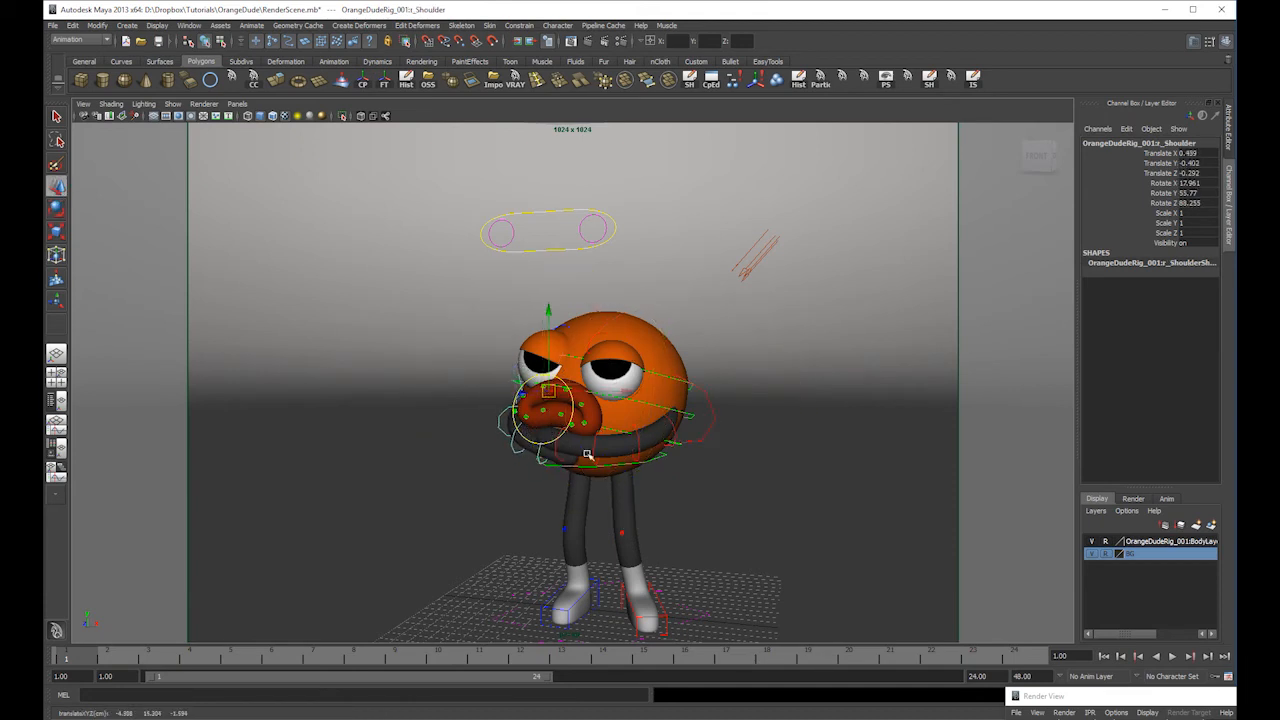
{"action": "key", "text": "e"}
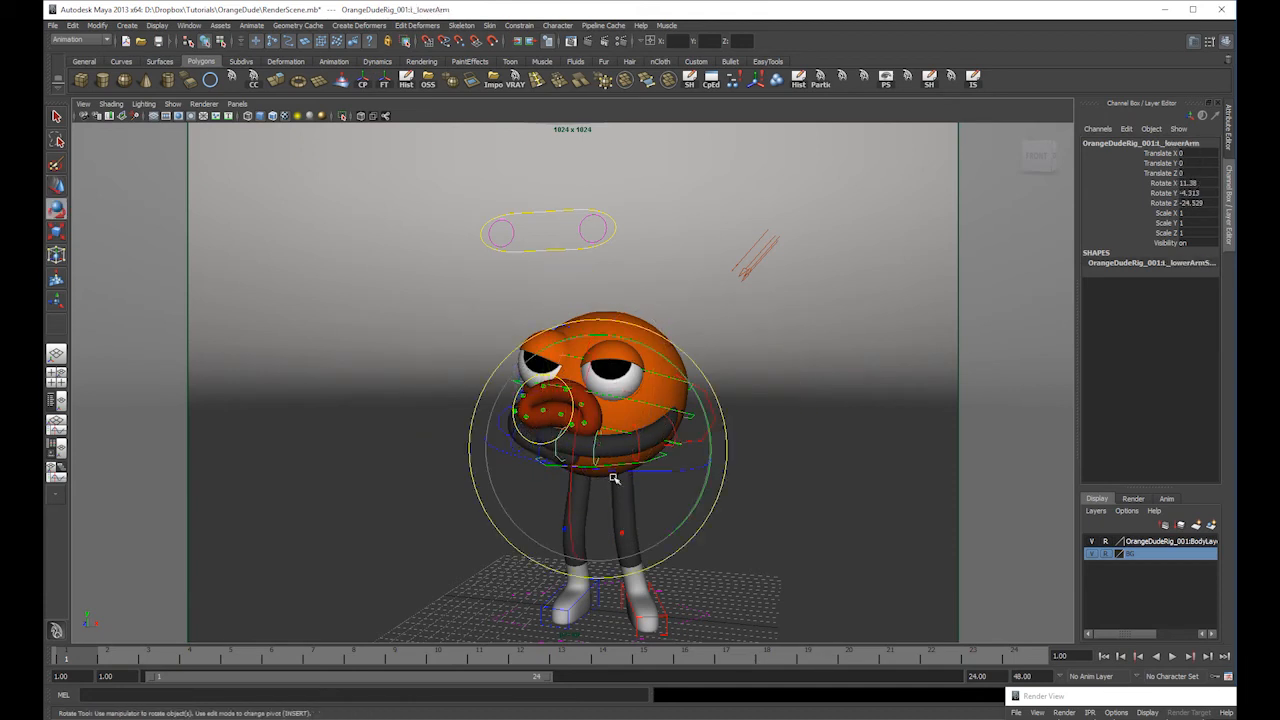
{"action": "left_click", "coordinate": [714, 341]}
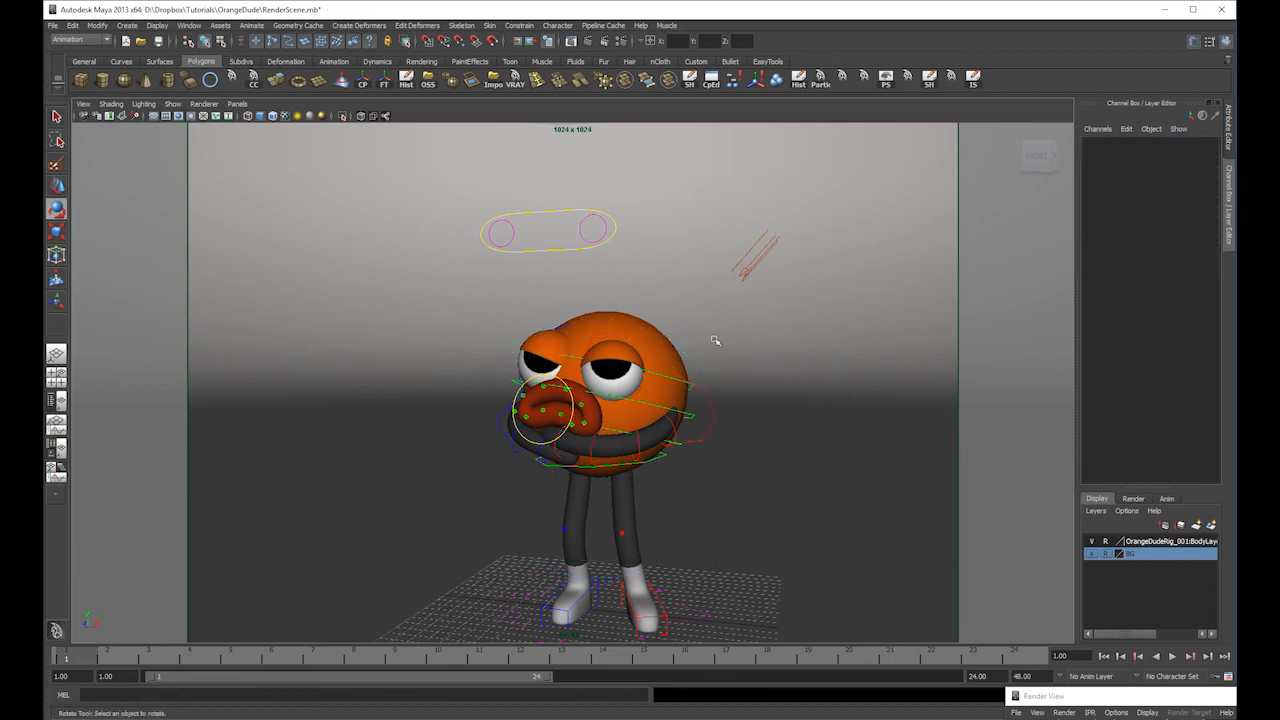
- Look through the CAM camera and rotate the Hips control to tilt the body
{"action": "left_click", "coordinate": [222, 112]}
{"action": "mouse_move", "coordinate": [260, 114]}
{"action": "left_click", "coordinate": [345, 118]}
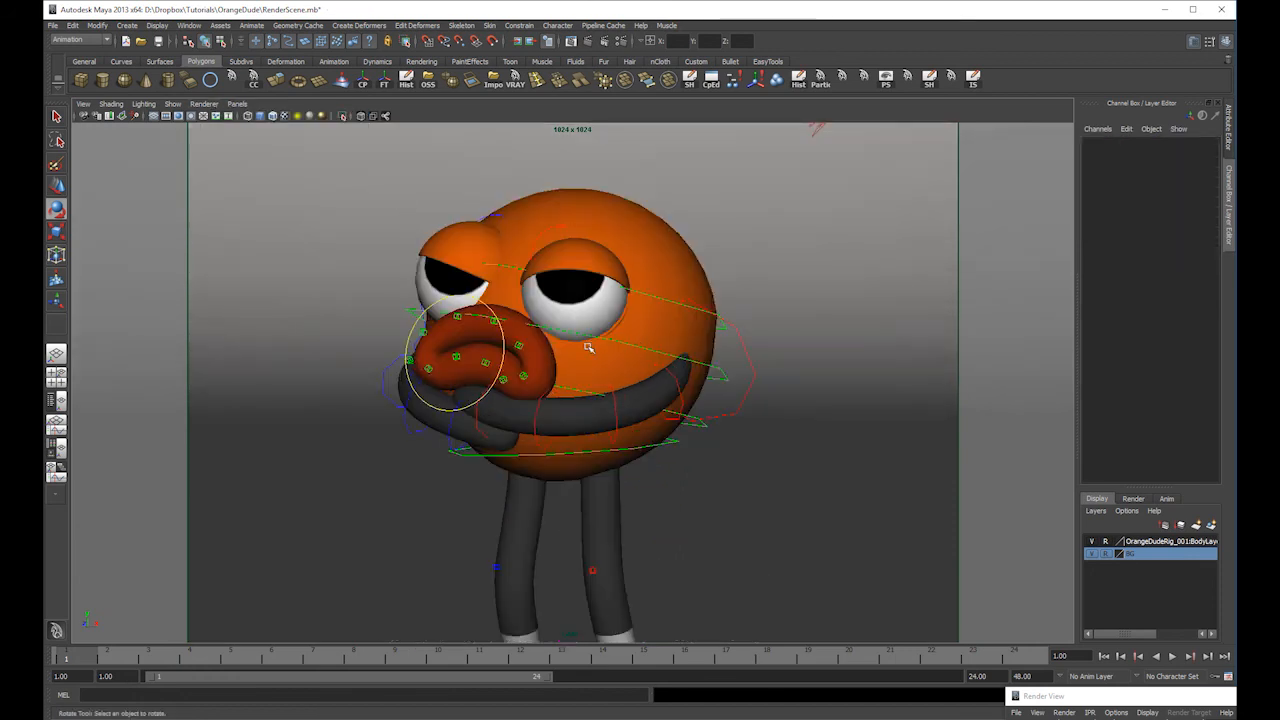
{"action": "left_click", "coordinate": [640, 452]}
{"action": "left_click_drag", "start_coordinate": [640, 452], "coordinate": [600, 520]}
{"action": "key", "text": "w"}
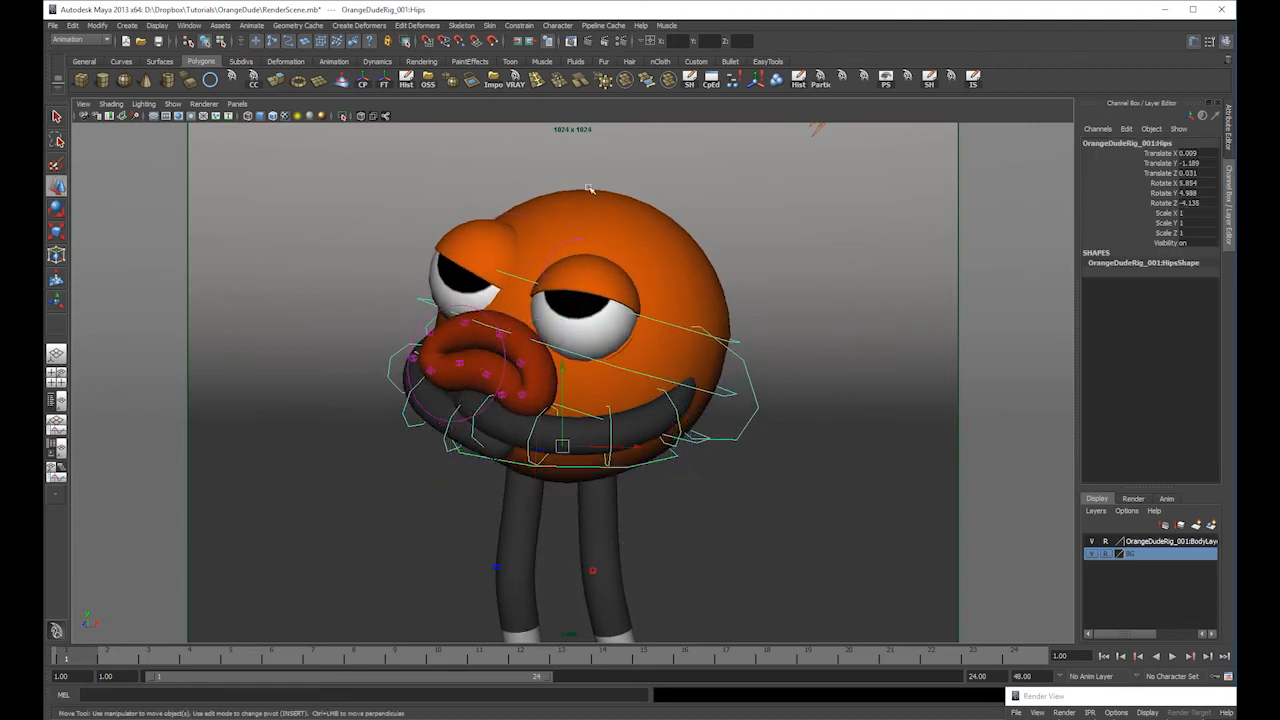
- Select the left eye's lower lid control in wireframe, return to shaded display and adjust the lid's rotation
{"action": "key", "text": "4"}
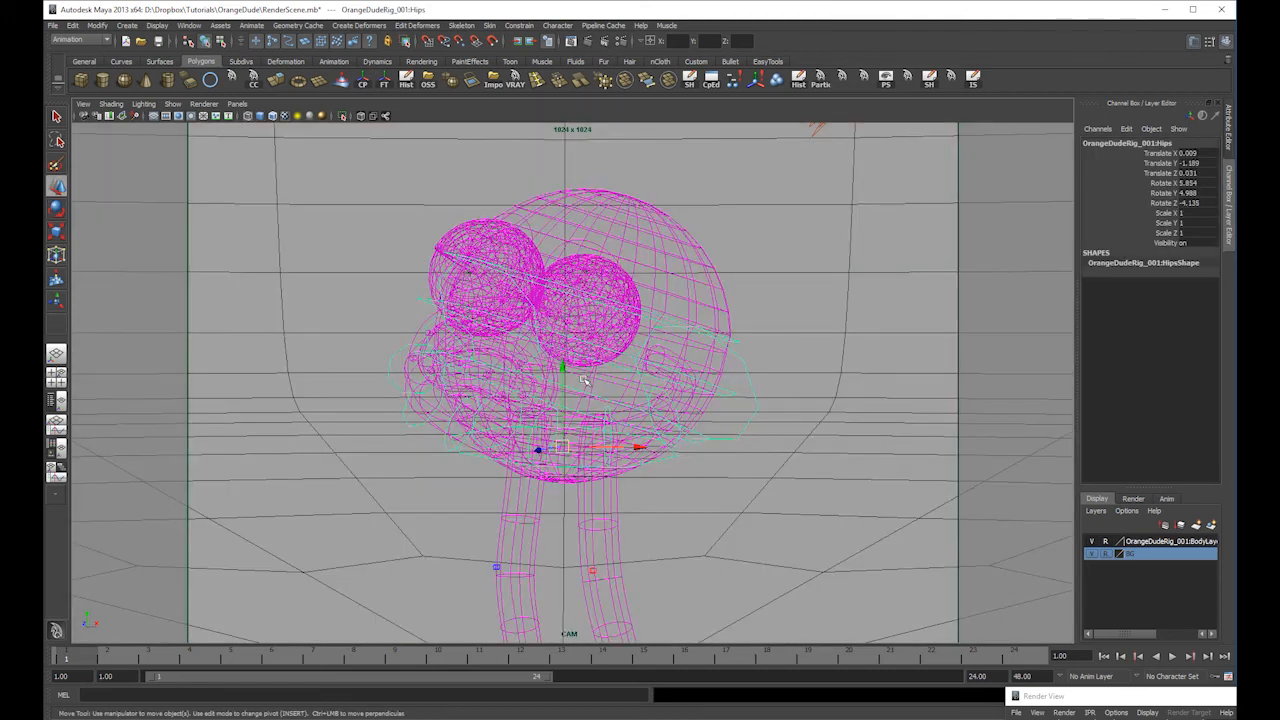
{"action": "left_click", "coordinate": [847, 237]}
{"action": "left_click", "coordinate": [636, 311]}
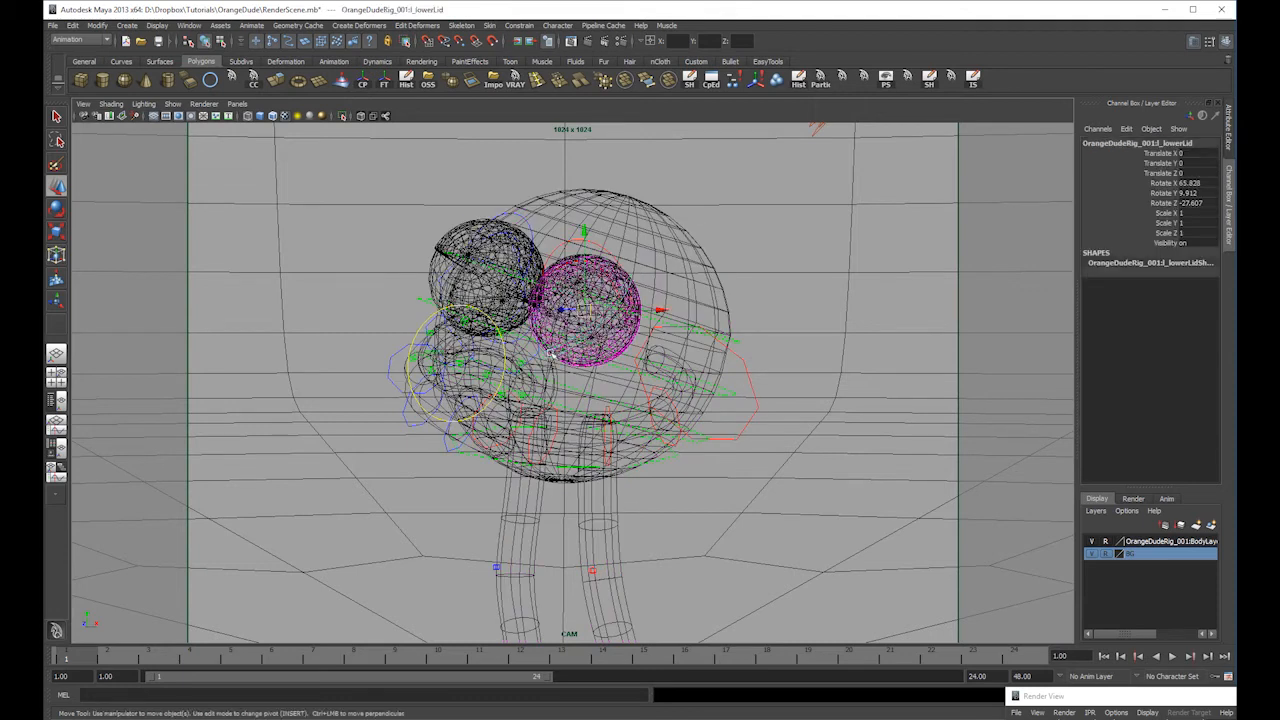
{"action": "key", "text": "5"}
{"action": "left_click_drag", "start_coordinate": [636, 311], "coordinate": [610, 315]}
{"action": "left_click", "coordinate": [817, 242]}
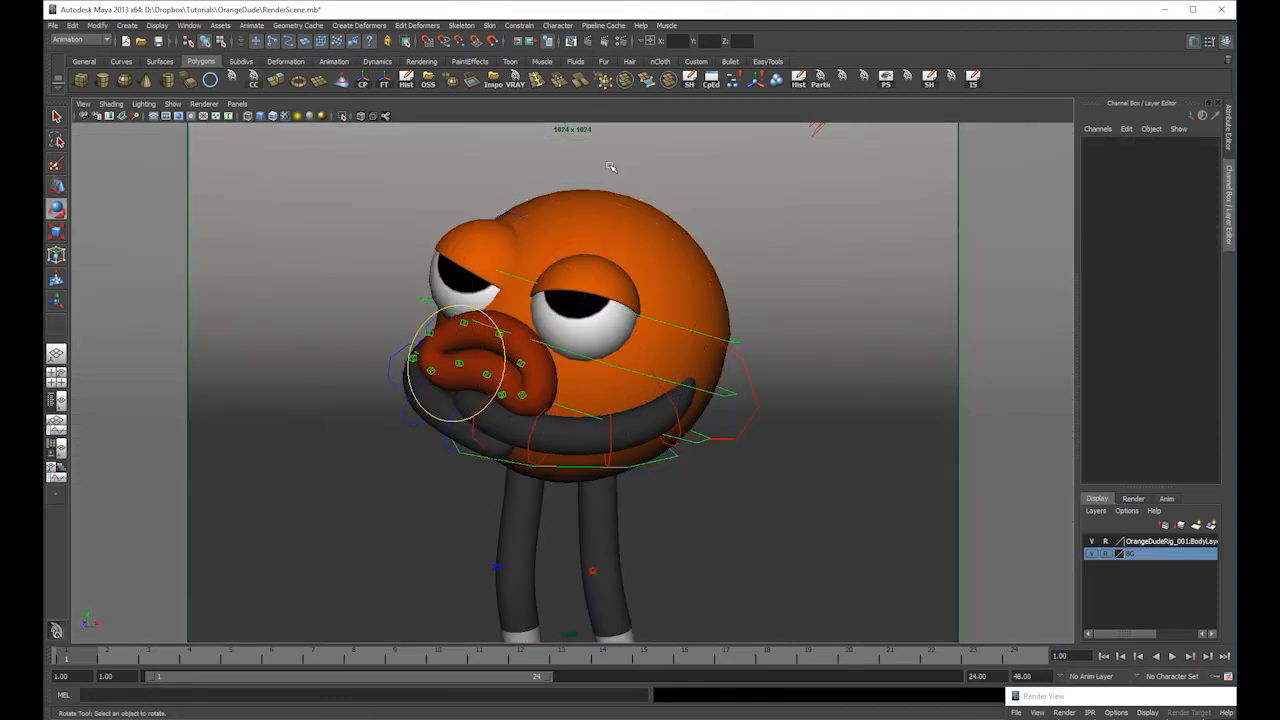
- Render the posed character and save the image as OpenEXR file OrangeDude002 in the Tutorials/OrangeDude folder
{"action": "left_click", "coordinate": [588, 41]}
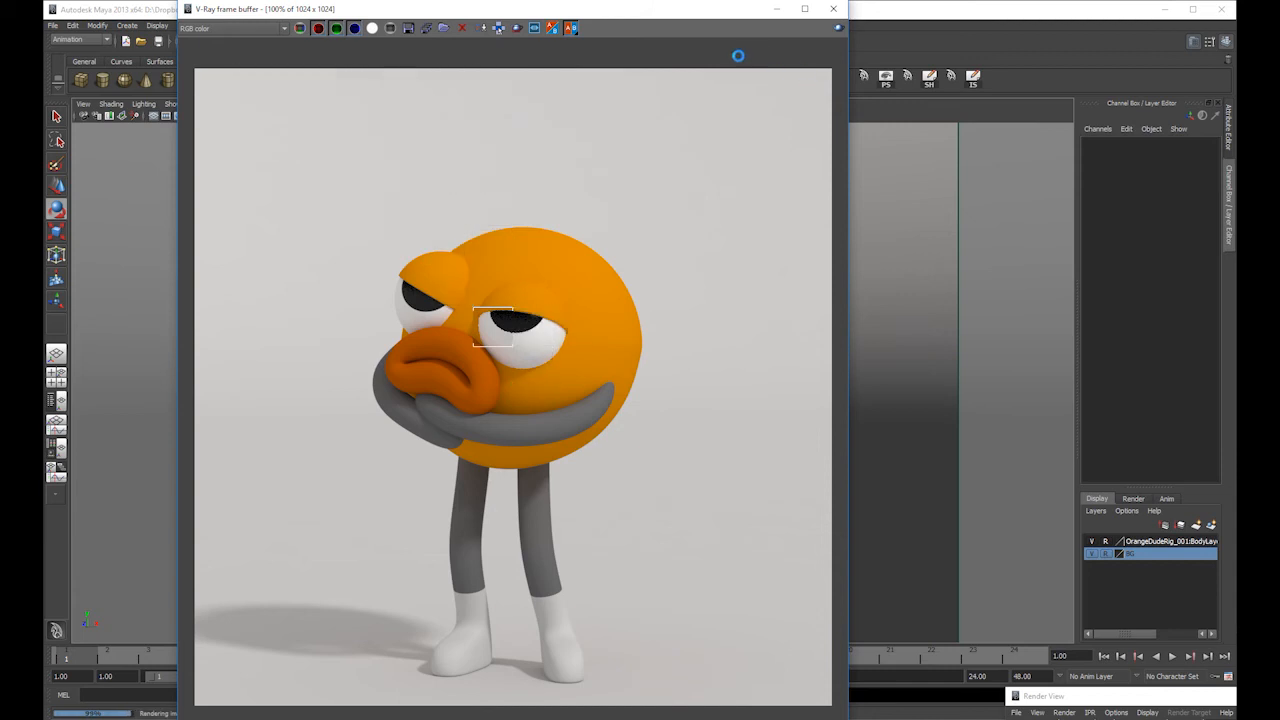
{"action": "left_click", "coordinate": [408, 29]}
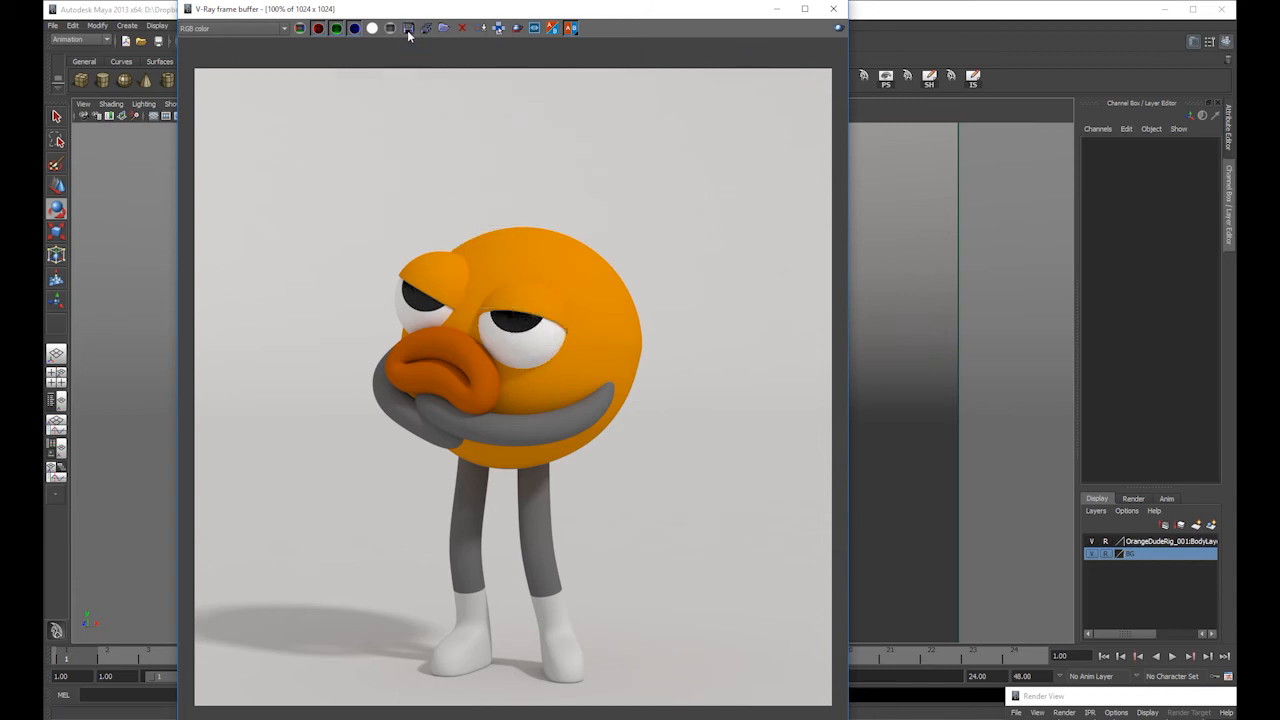
{"action": "left_click", "coordinate": [430, 498]}
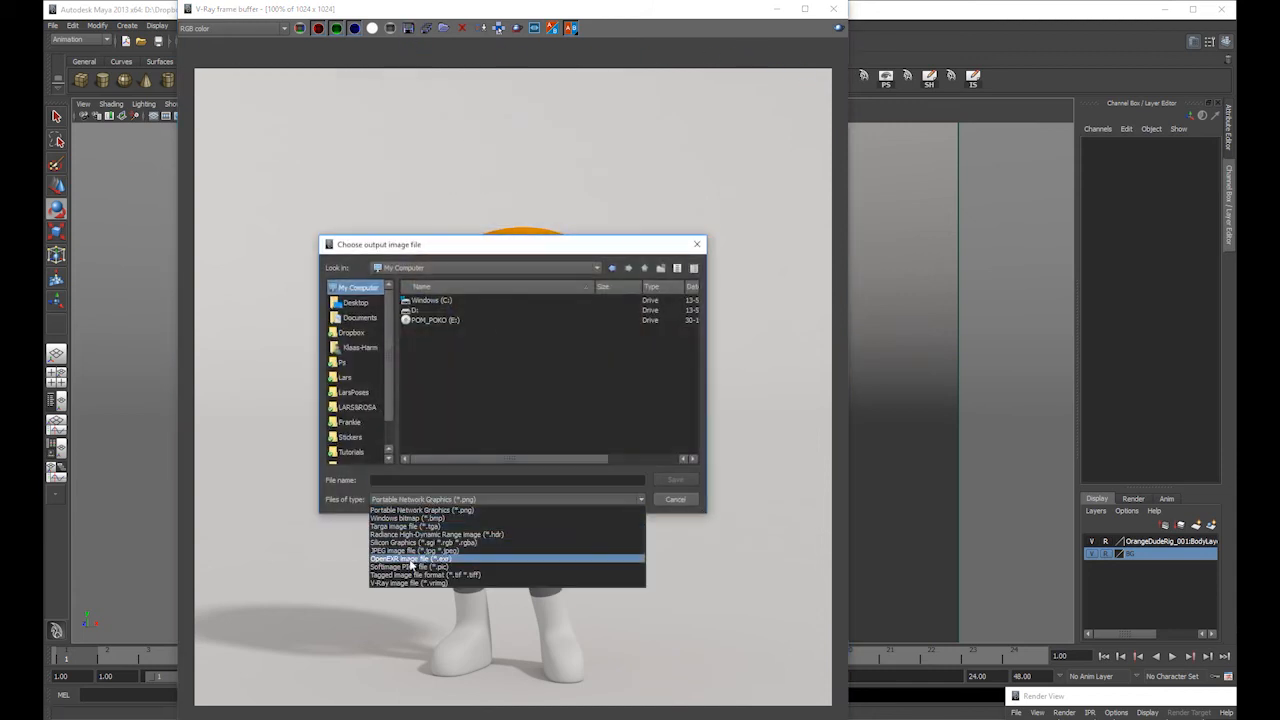
{"action": "left_click", "coordinate": [417, 565]}
{"action": "left_click", "coordinate": [351, 453]}
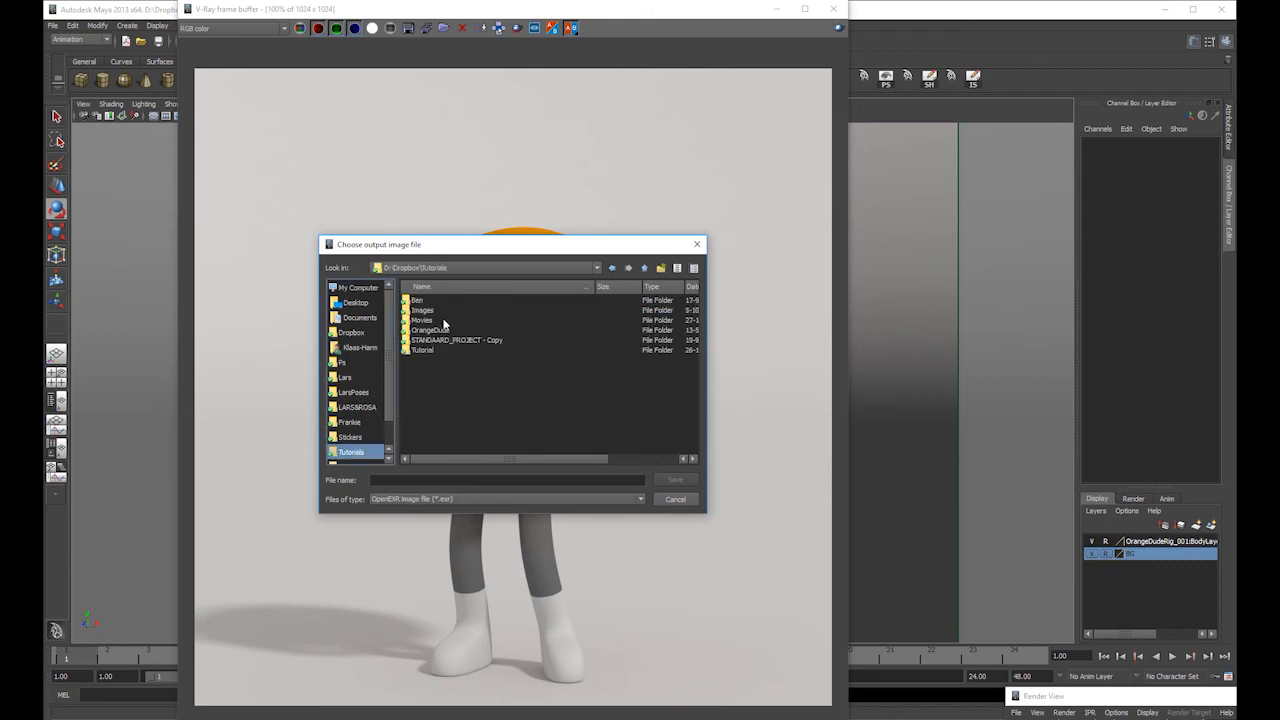
{"action": "left_click", "coordinate": [431, 331]}
{"action": "double_click", "coordinate": [434, 333]}
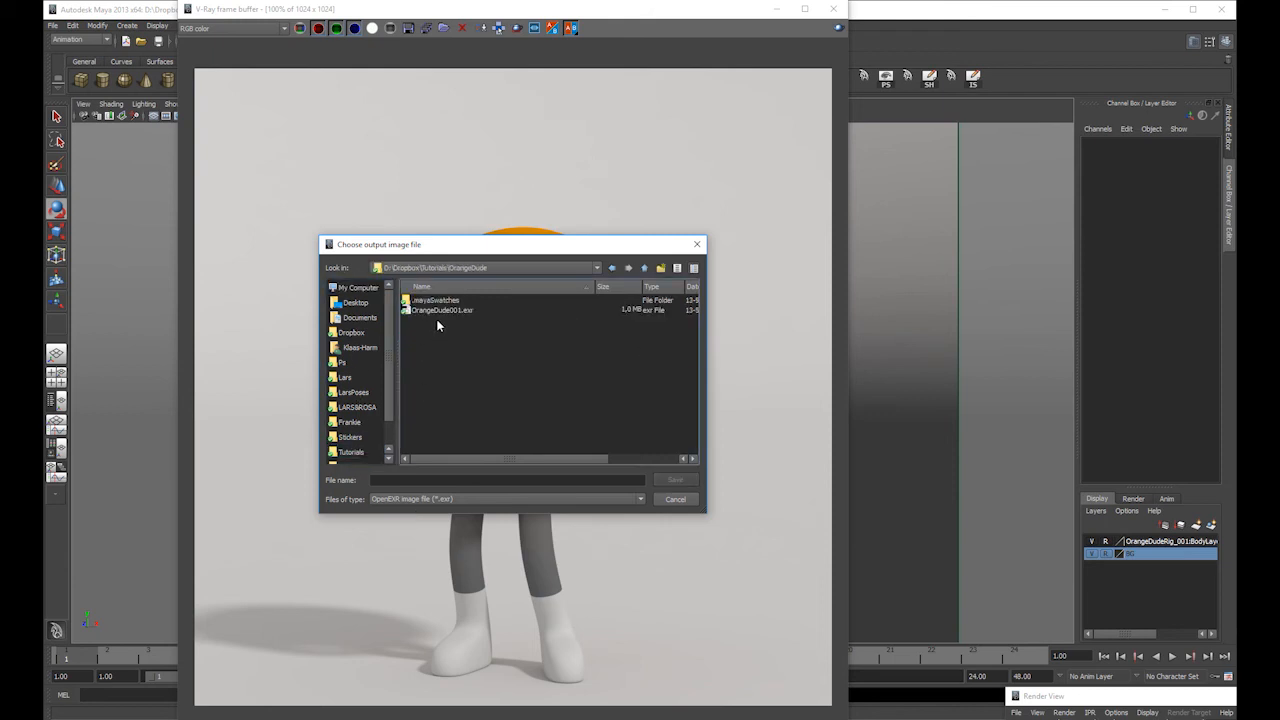
{"action": "left_click", "coordinate": [438, 311]}
{"action": "left_click", "coordinate": [415, 481]}
{"action": "key", "text": "Return"}
- Switch to Photoshop, open OrangeDude002.exr and convert it to 8 Bits/Channel
{"action": "key", "text": "alt+Tab"}
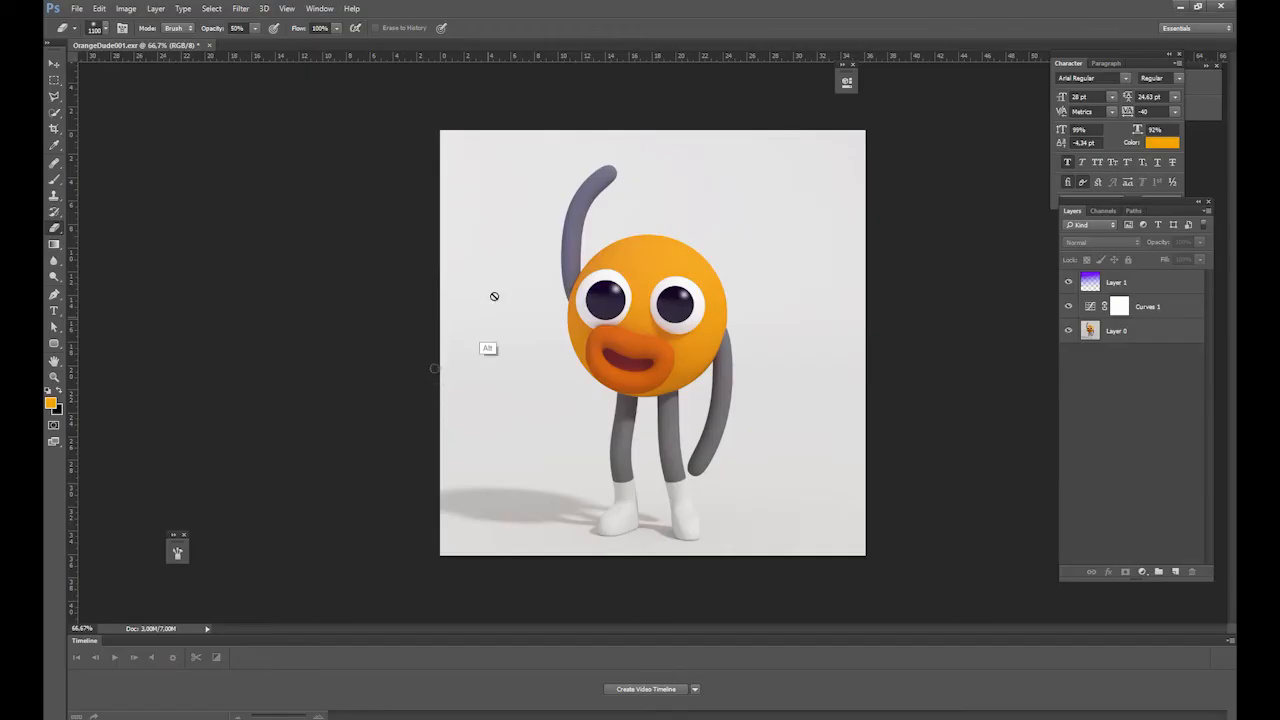
{"action": "key", "text": "ctrl+o"}
{"action": "double_click", "coordinate": [276, 118]}
{"action": "key", "text": "Return"}
{"action": "left_click", "coordinate": [126, 8]}
{"action": "mouse_move", "coordinate": [140, 22]}
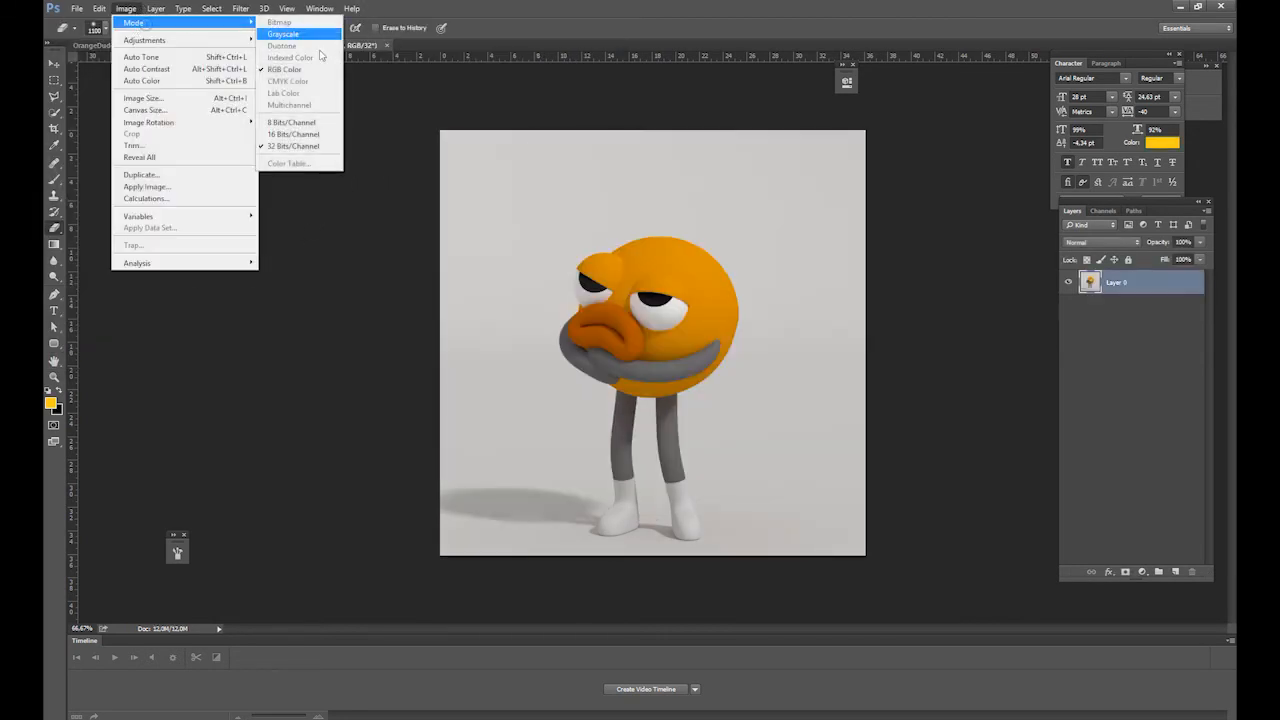
{"action": "left_click", "coordinate": [292, 122]}
{"action": "left_click", "coordinate": [724, 274]}
- Duplicate the grumpy render's layer into OrangeDude001.exr and place it directly beneath the Curves 1 layer
{"action": "right_click", "coordinate": [1128, 285]}
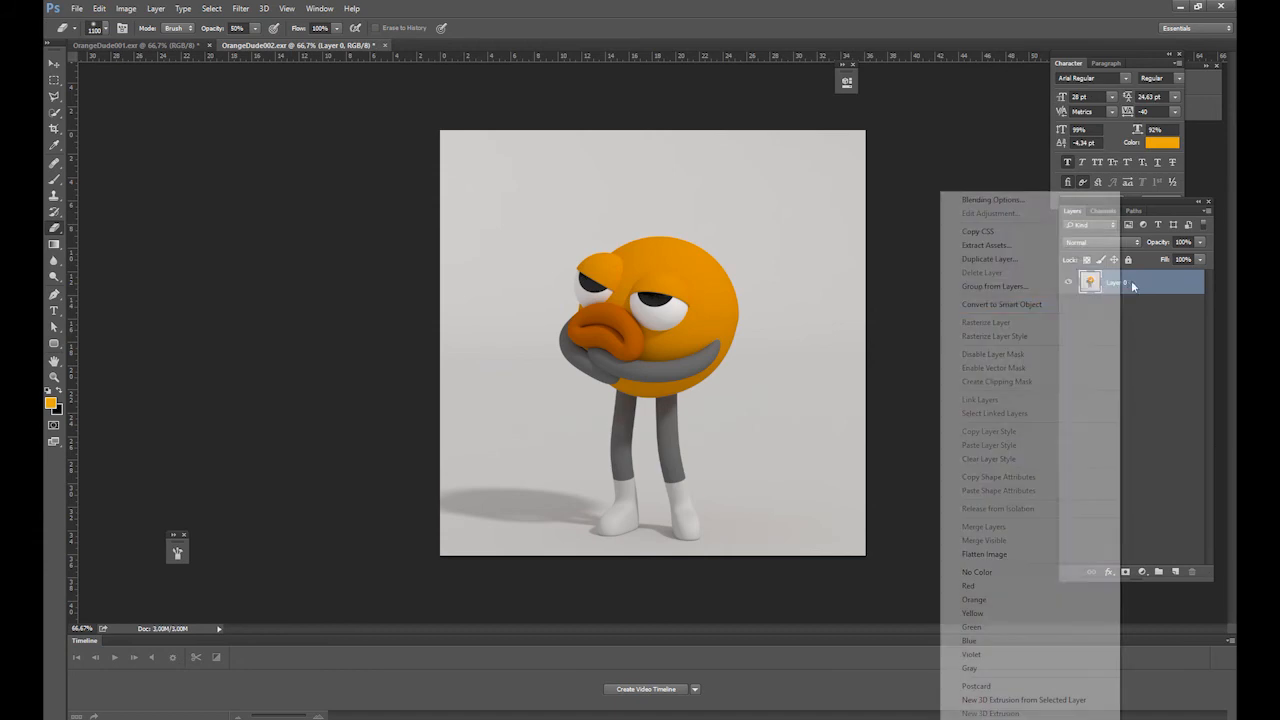
{"action": "left_click", "coordinate": [1038, 259]}
{"action": "left_click", "coordinate": [1005, 290]}
{"action": "left_click", "coordinate": [981, 301]}
{"action": "left_click", "coordinate": [1132, 242]}
{"action": "left_click", "coordinate": [125, 44]}
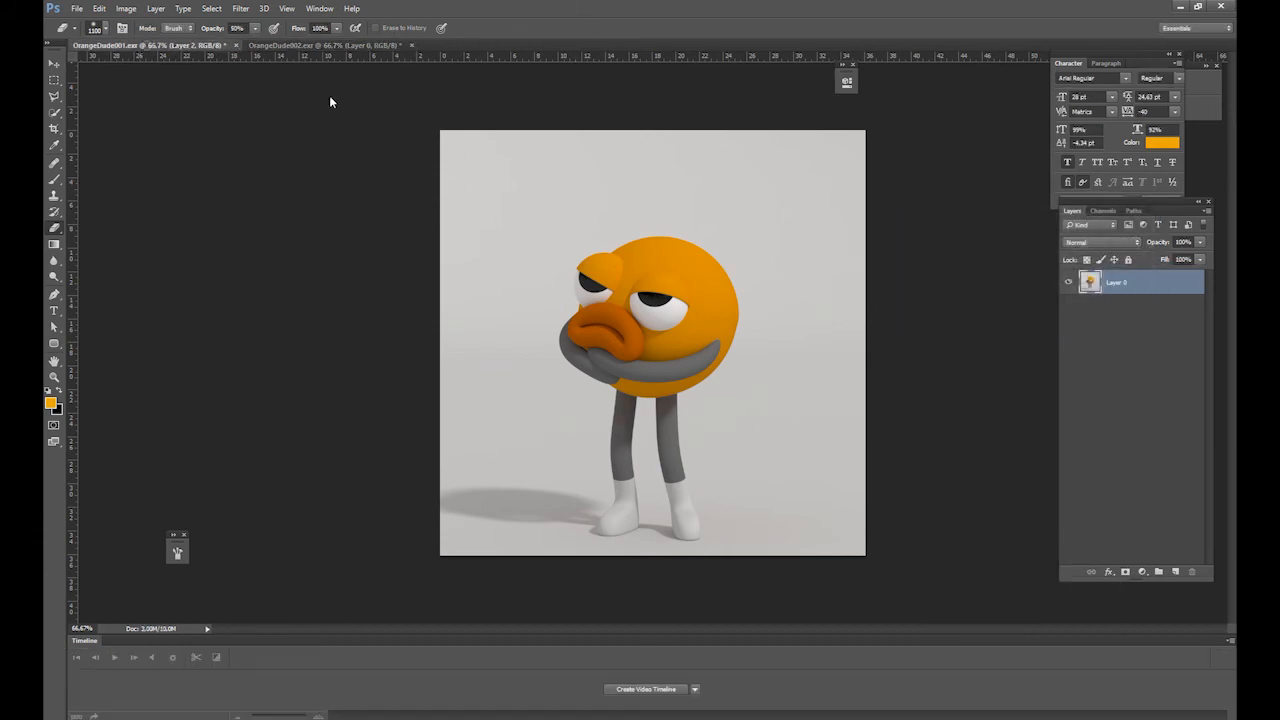
{"action": "left_click_drag", "start_coordinate": [1115, 283], "coordinate": [1134, 358]}
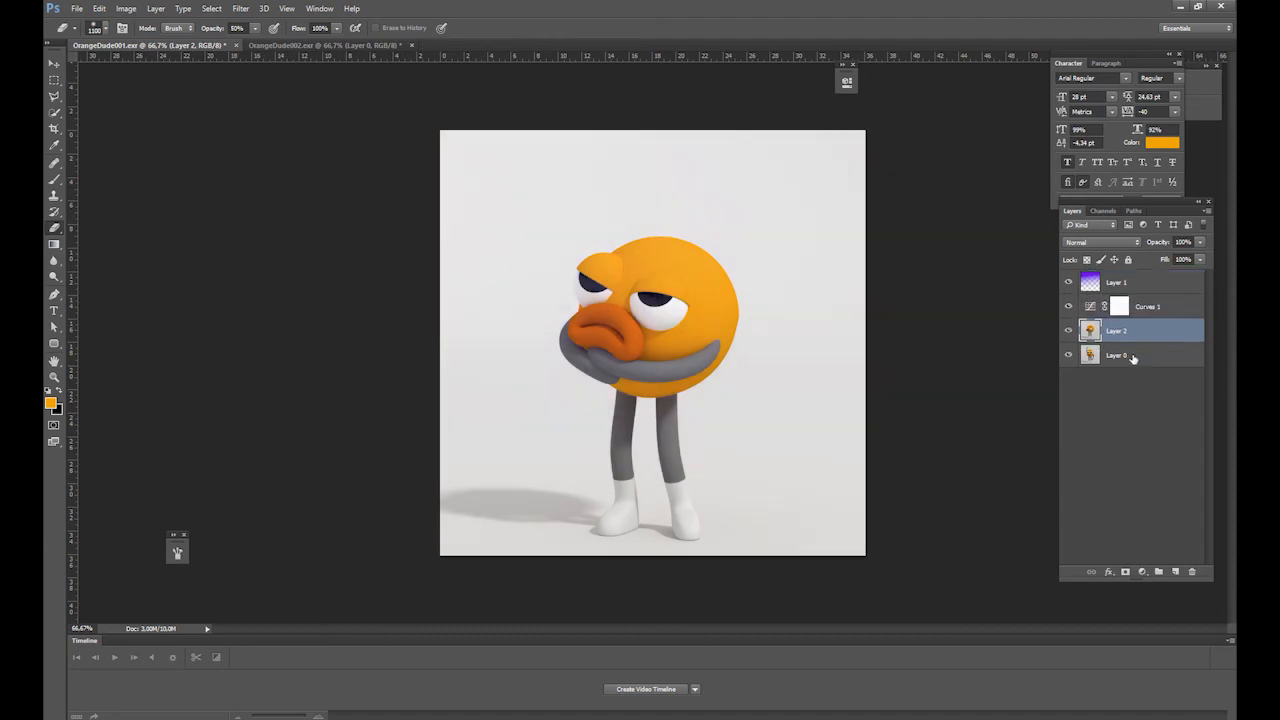
- Toggle the visibility of the grumpy render layer repeatedly to compare it with the waving pose
{"action": "left_click", "coordinate": [1067, 331]}
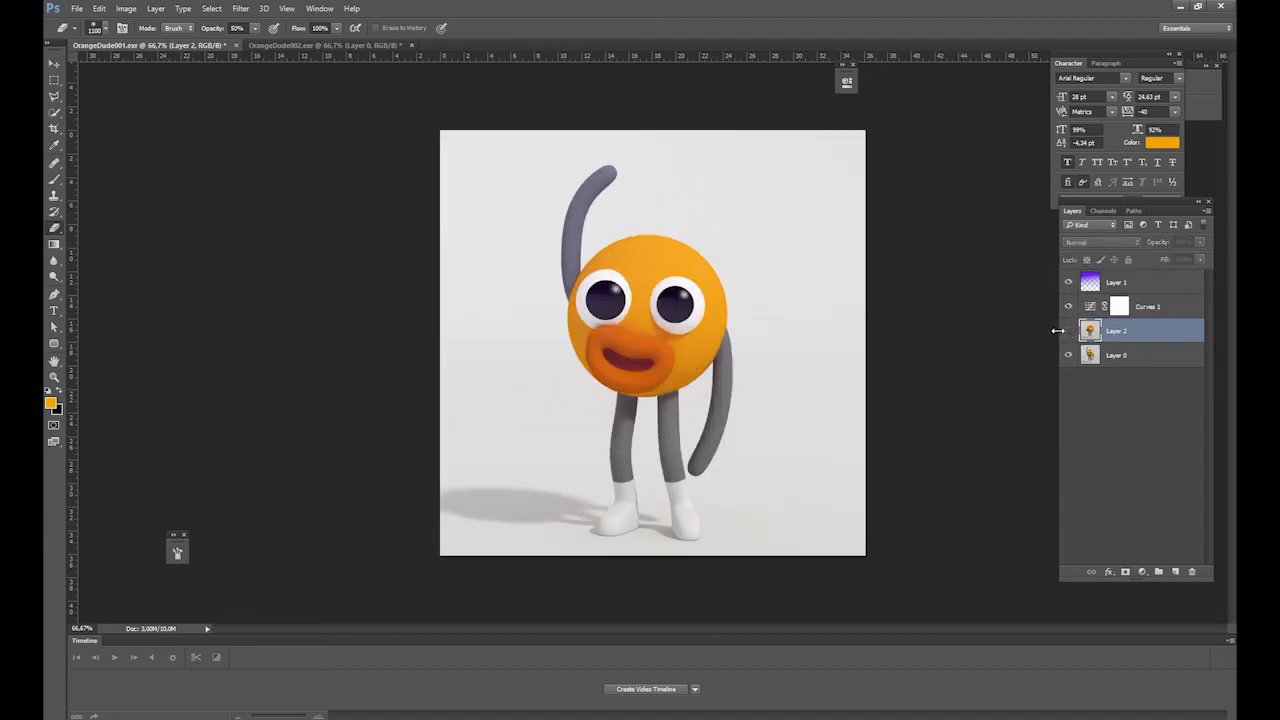
{"action": "left_click", "coordinate": [1068, 331]}
{"action": "left_click", "coordinate": [1068, 331]}
{"action": "left_click", "coordinate": [1068, 333]}
{"action": "left_click", "coordinate": [1068, 335]}
{"action": "left_click", "coordinate": [1068, 333]}
{"action": "left_click", "coordinate": [1068, 334]}
{"action": "left_click", "coordinate": [1069, 335]}
- Switch back to Maya and close the V-Ray frame buffer
{"action": "key", "text": "alt+Tab"}
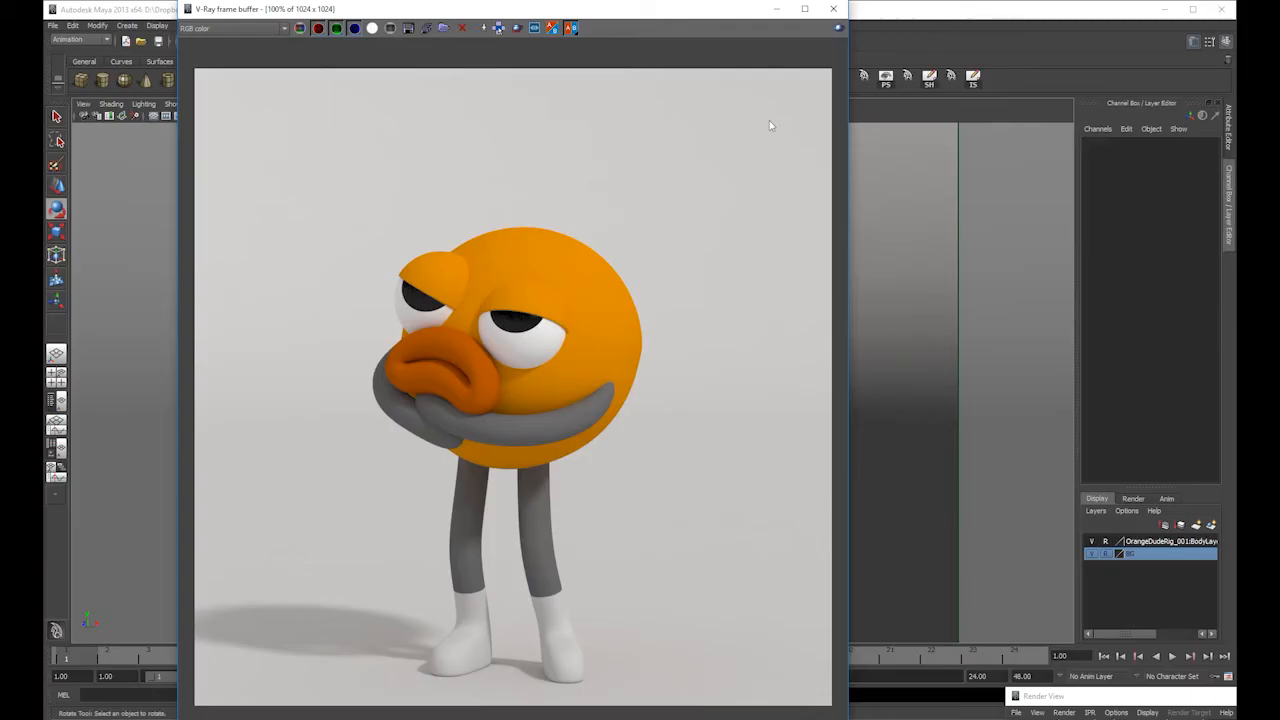
{"action": "left_click", "coordinate": [833, 8]}
{"action": "left_click", "coordinate": [52, 25]}
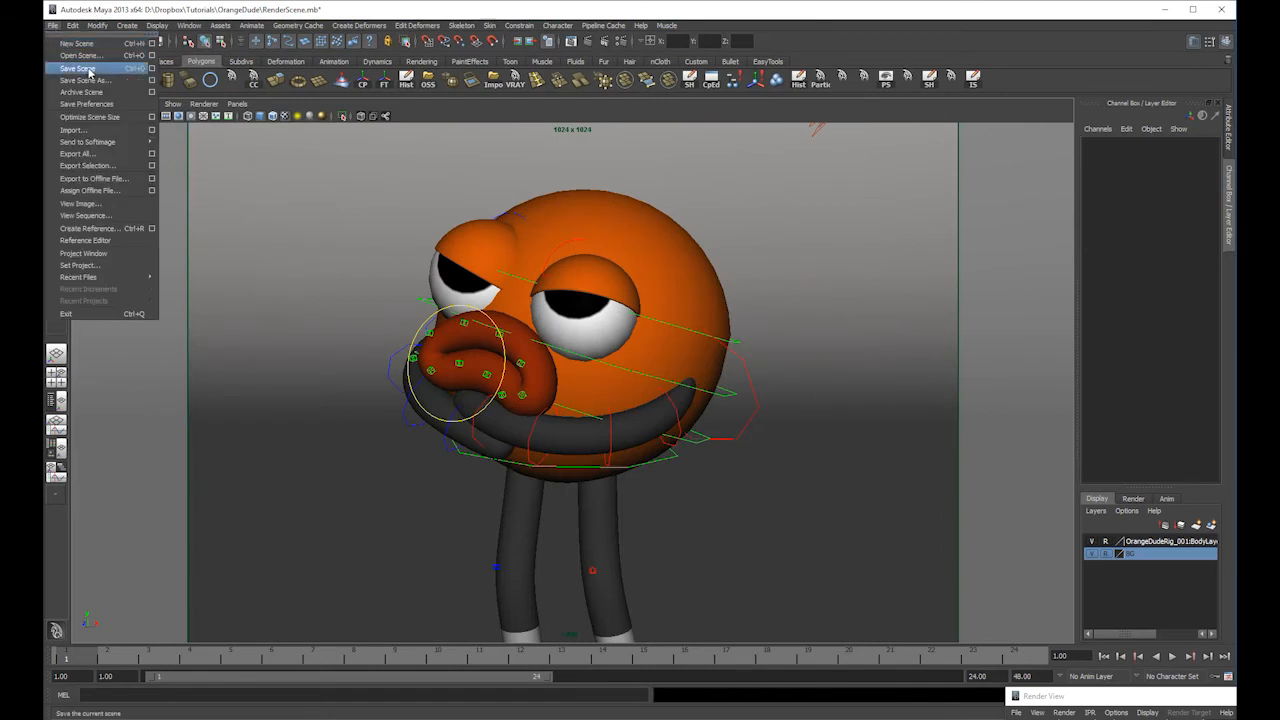
{"action": "left_click", "coordinate": [86, 80]}
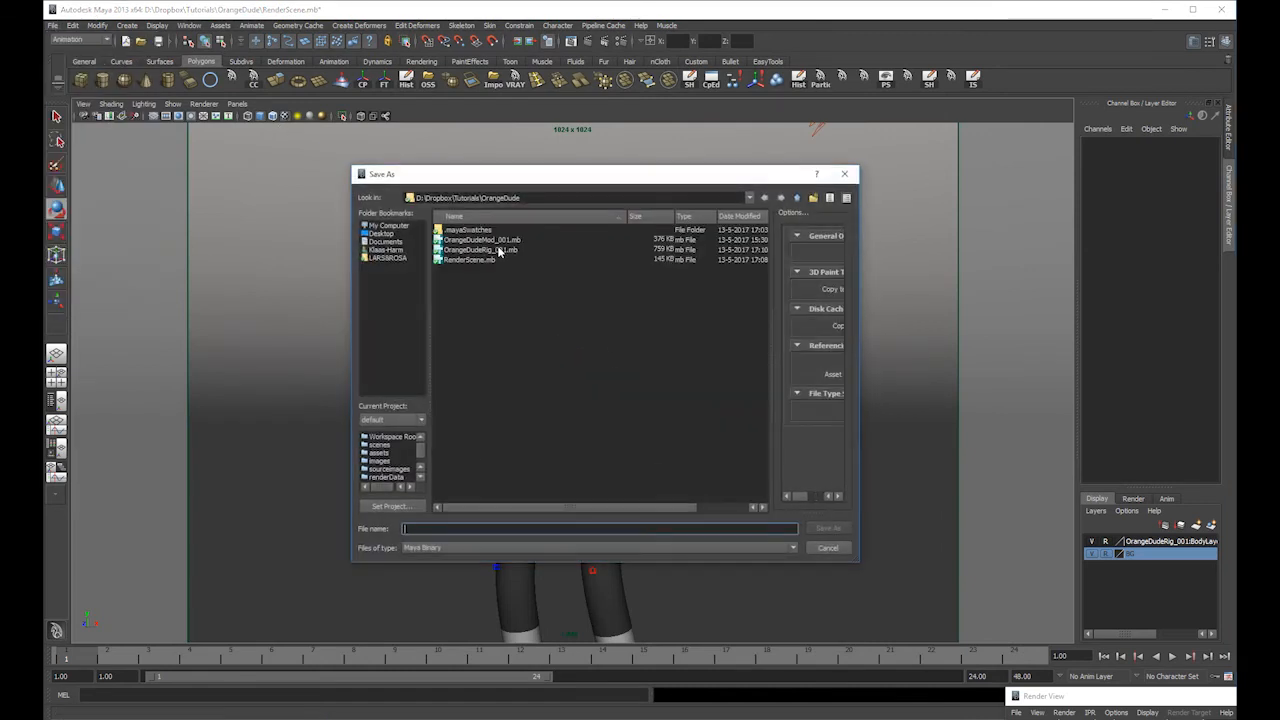
{"action": "left_click", "coordinate": [487, 260]}
{"action": "left_click", "coordinate": [844, 174]}
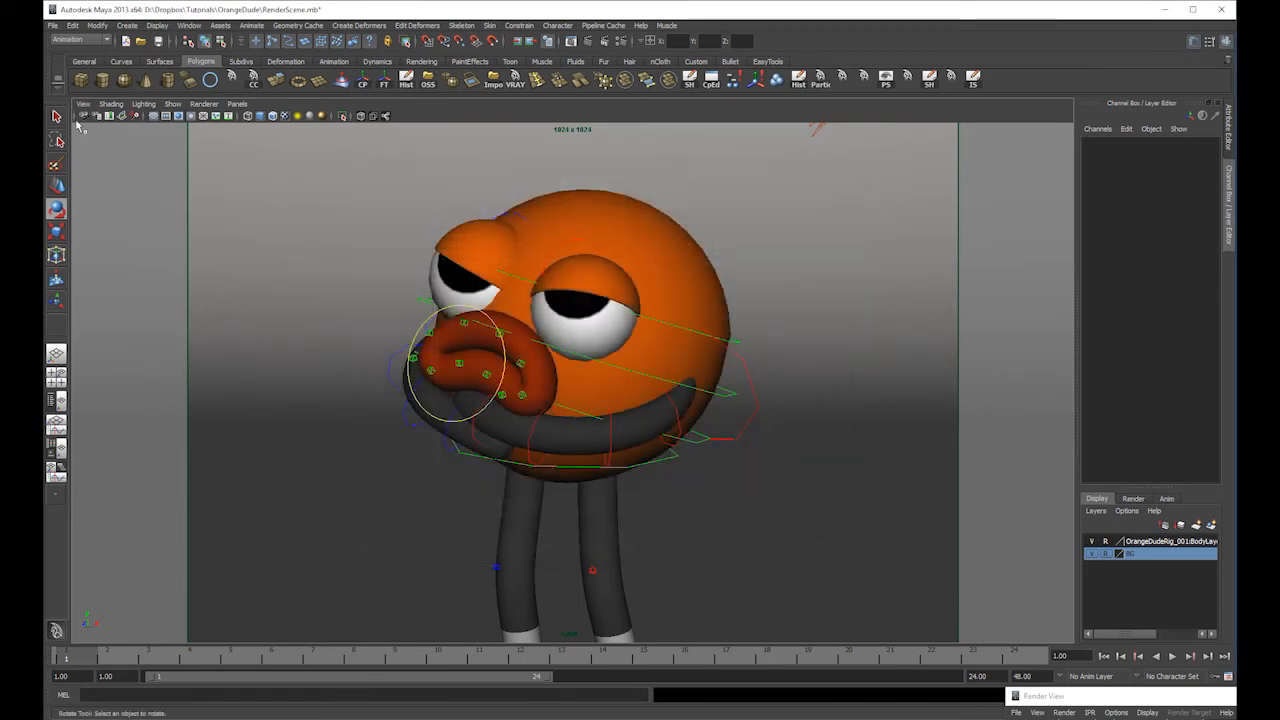
- Save RenderScene.mb, and save a copy of the scene as Animation001 in the OrangeDude folder
{"action": "left_click", "coordinate": [53, 26]}
{"action": "left_click", "coordinate": [82, 68]}
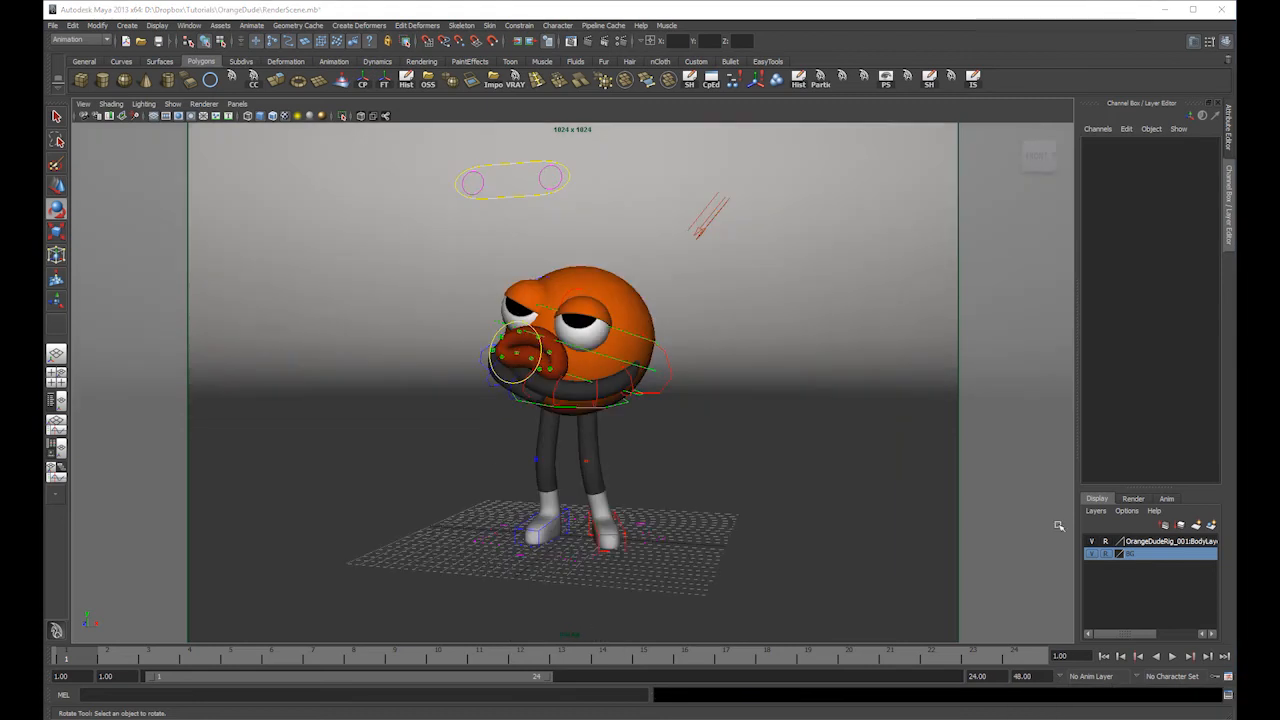
{"action": "left_click", "coordinate": [53, 26]}
{"action": "left_click", "coordinate": [90, 84]}
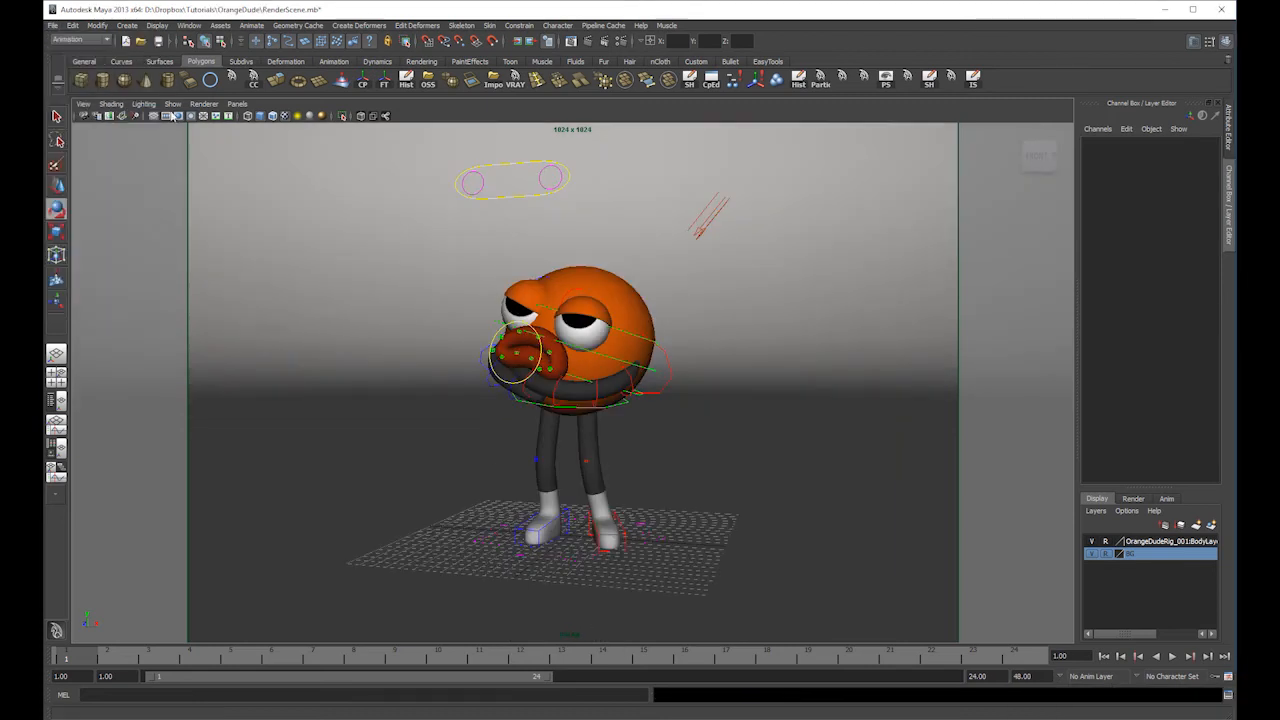
{"action": "left_click", "coordinate": [490, 250]}
{"action": "left_click", "coordinate": [486, 260]}
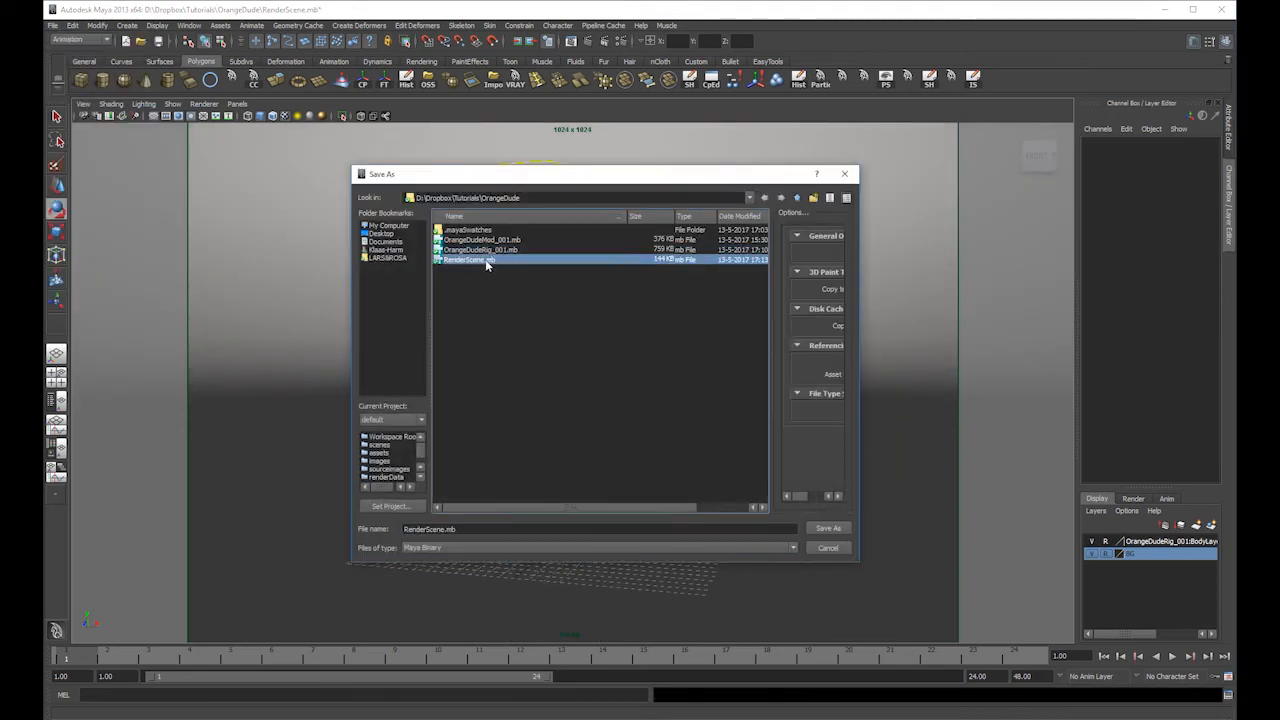
{"action": "left_click", "coordinate": [442, 530]}
{"action": "key", "text": "BackSpace"}
{"action": "key", "text": "BackSpace"}
{"action": "key", "text": "BackSpace"}
{"action": "key", "text": "BackSpace"}
{"action": "key", "text": "BackSpace"}
{"action": "key", "text": "BackSpace"}
{"action": "key", "text": "BackSpace"}
{"action": "key", "text": "BackSpace"}
{"action": "key", "text": "BackSpace"}
{"action": "key", "text": "BackSpace"}
{"action": "key", "text": "BackSpace"}
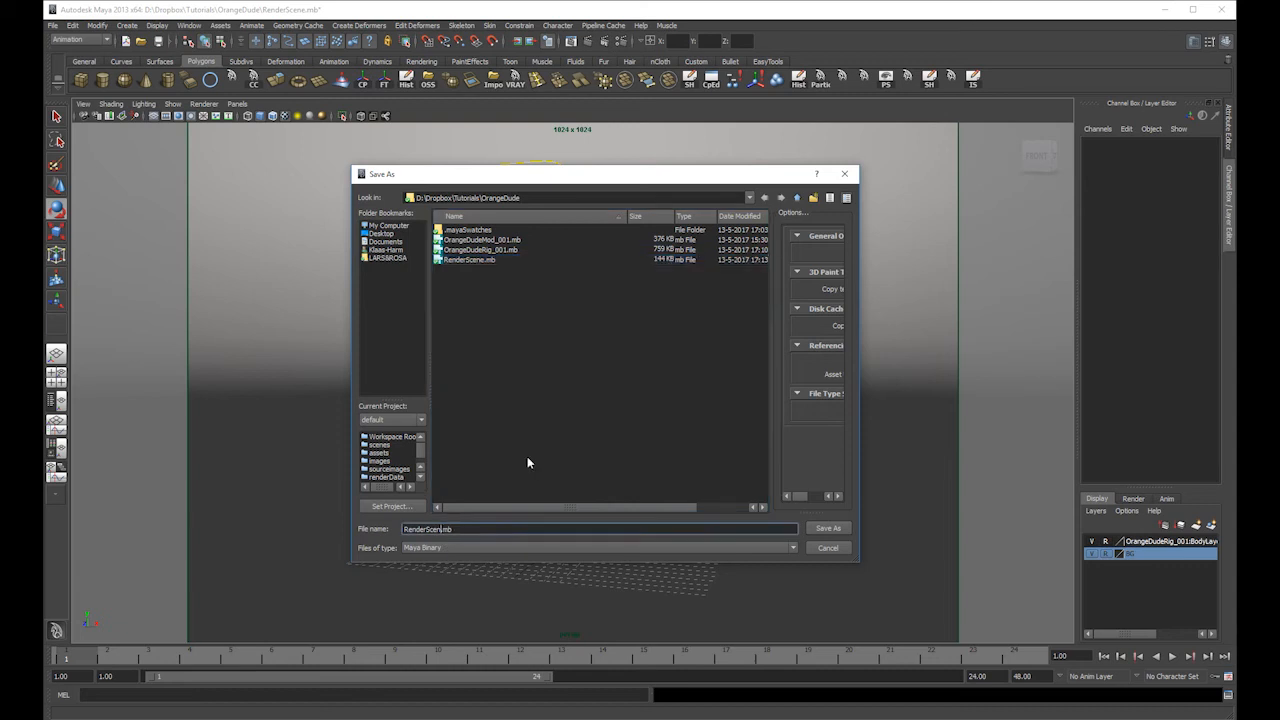
{"action": "type", "text": "Animation001"}
{"action": "key", "text": "Return"}
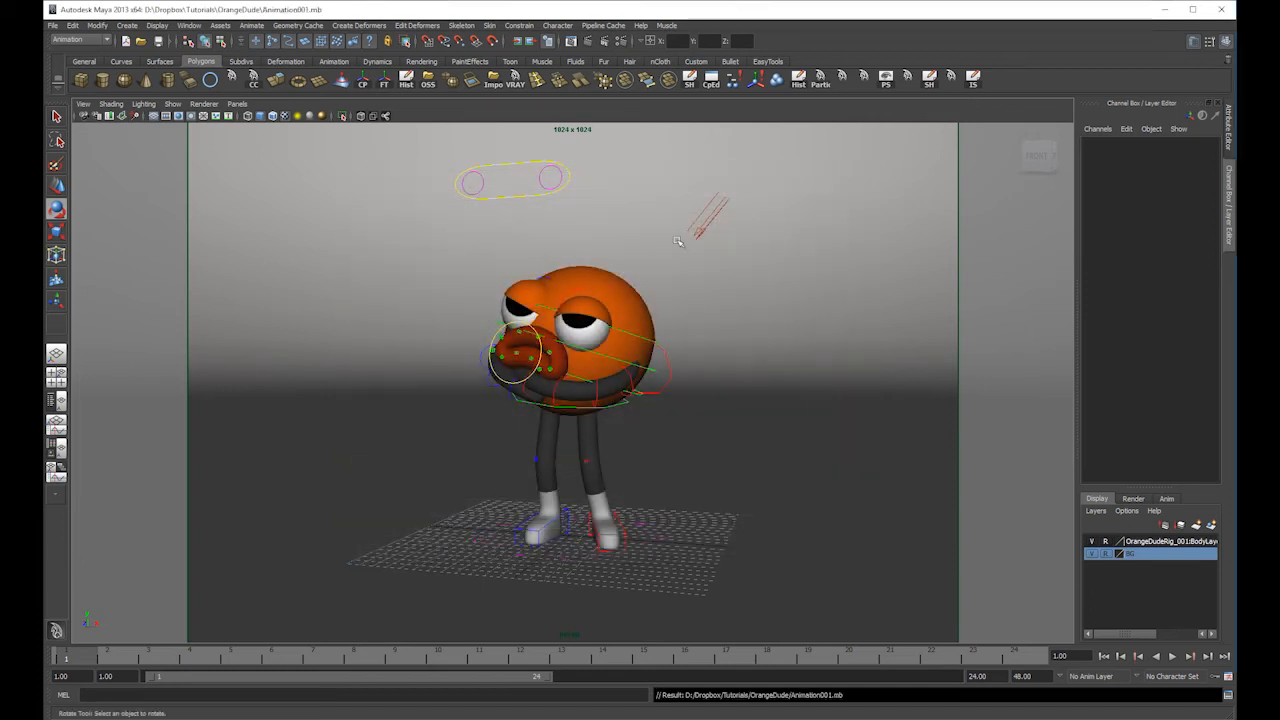
- Select all of the character's rig controls and set their translate and rotate values to 0
{"action": "left_click", "coordinate": [718, 205]}
{"action": "right_click_drag", "start_coordinate": [722, 226], "coordinate": [690, 262], "text": "alt"}
{"action": "middle_click_drag", "start_coordinate": [705, 310], "coordinate": [695, 301], "text": "alt"}
{"action": "key", "text": "w"}
{"action": "left_click_drag", "start_coordinate": [670, 304], "coordinate": [725, 213]}
{"action": "left_click_drag", "start_coordinate": [329, 278], "coordinate": [715, 642]}
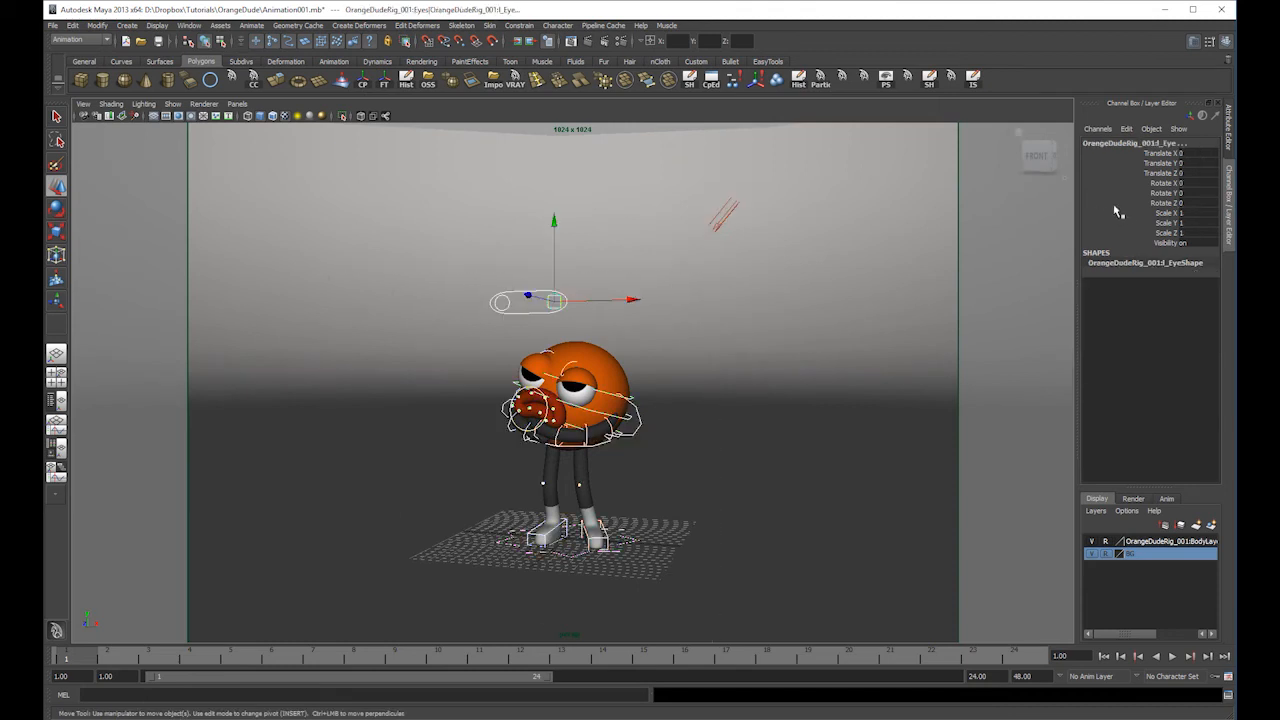
{"action": "left_click_drag", "start_coordinate": [1189, 203], "coordinate": [1189, 153]}
{"action": "key", "text": "Return"}
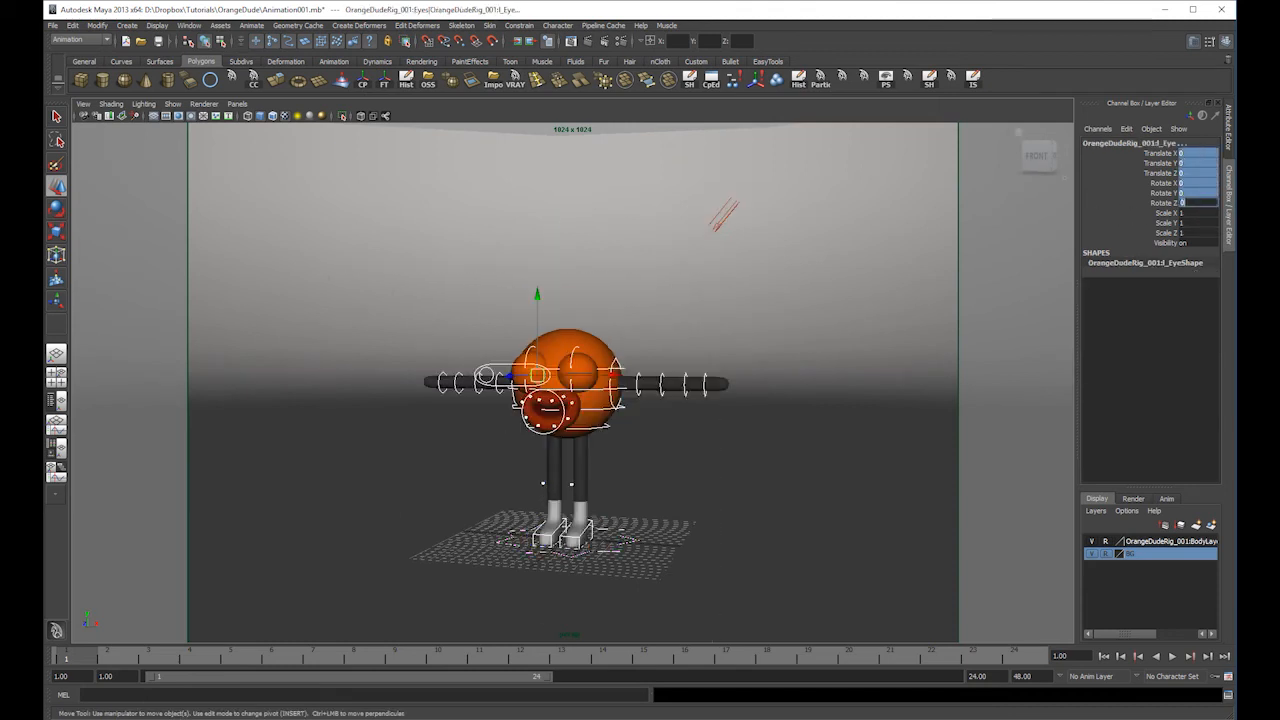
- Set the Mouth control's Happy attribute to 0 and clear the selection
{"action": "left_click", "coordinate": [555, 432]}
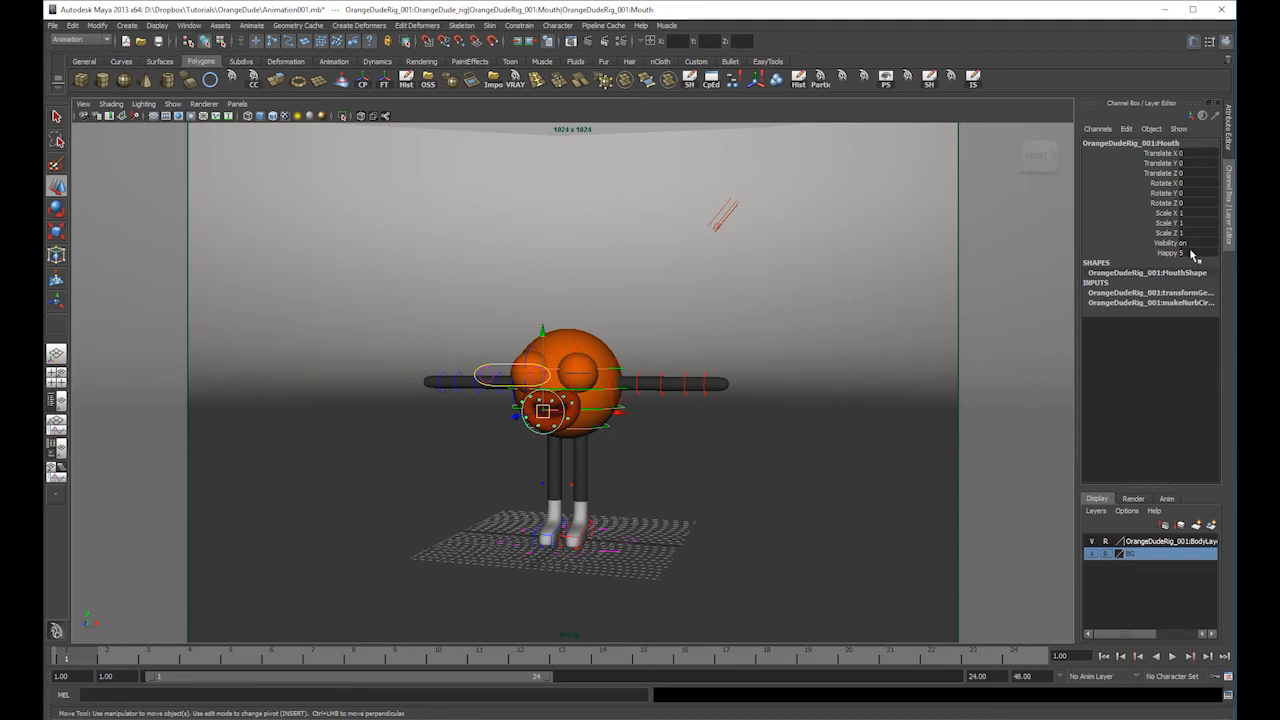
{"action": "left_click", "coordinate": [750, 375]}
{"action": "key", "text": "space"}
{"action": "key", "text": "space"}
- Frame the whole character in the perspective view and turn off the resolution gate
{"action": "middle_click_drag", "start_coordinate": [500, 402], "coordinate": [532, 323], "text": "alt"}
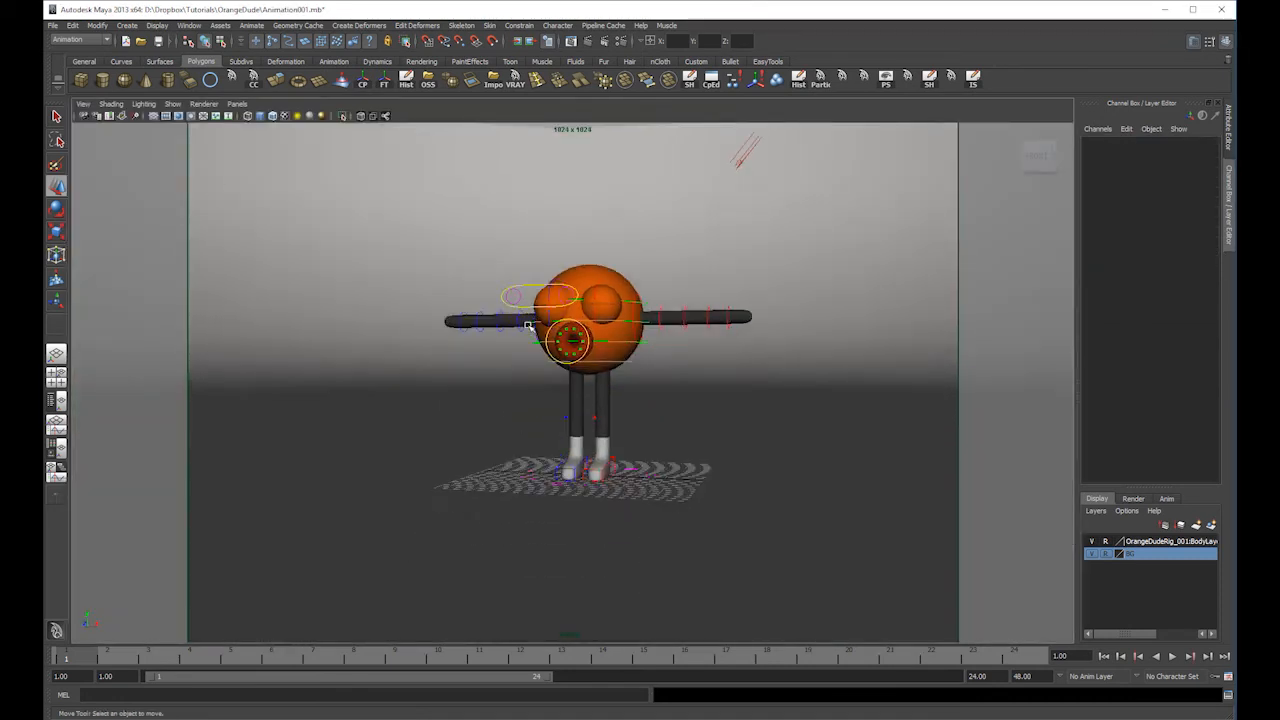
{"action": "right_click_drag", "start_coordinate": [532, 323], "coordinate": [582, 378], "text": "alt"}
{"action": "middle_click_drag", "start_coordinate": [582, 378], "coordinate": [584, 451], "text": "alt"}
{"action": "left_click", "coordinate": [166, 116]}
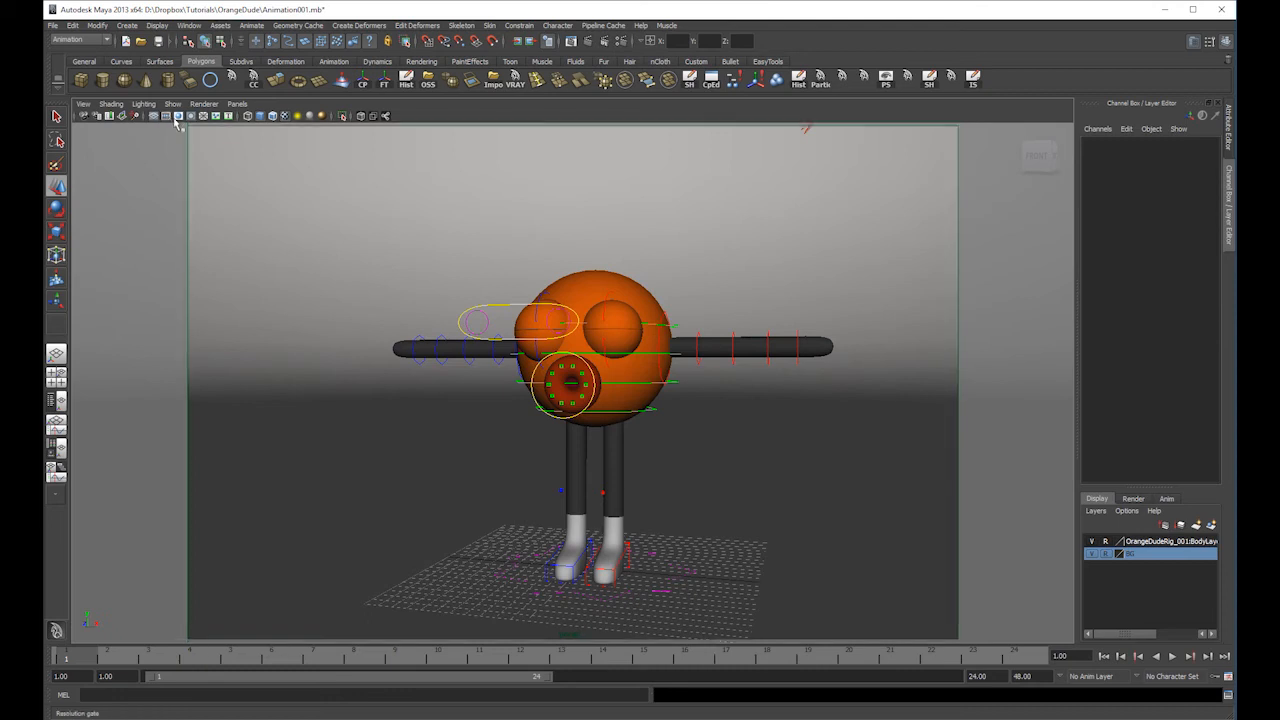
{"action": "left_click", "coordinate": [177, 116]}
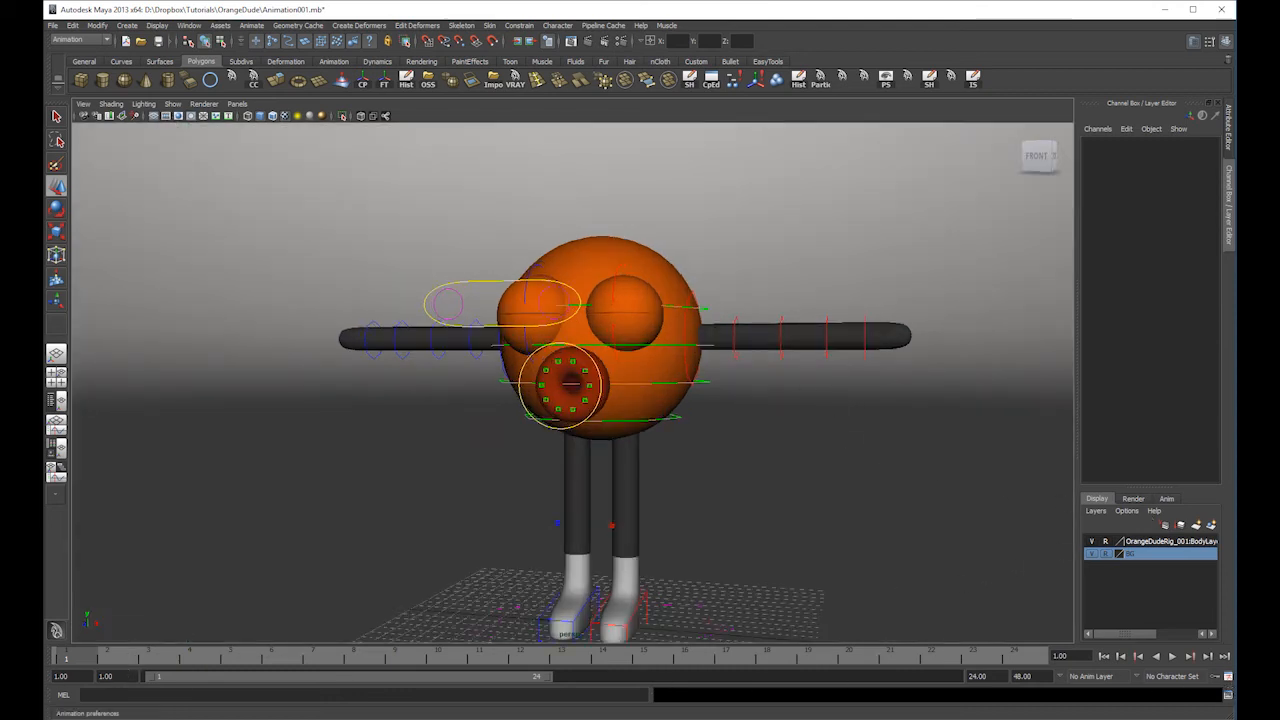
- Change the scene's working time unit in the animation preferences and save the preferences
{"action": "left_click", "coordinate": [1228, 676]}
{"action": "left_click", "coordinate": [307, 288]}
{"action": "left_click", "coordinate": [545, 290]}
{"action": "left_click", "coordinate": [509, 313]}
{"action": "left_click", "coordinate": [428, 418]}
- Set the animation range to run from frame 1 to 25 and go to frame 1
{"action": "left_click_drag", "start_coordinate": [131, 677], "coordinate": [92, 677]}
{"action": "type", "text": "1"}
{"action": "left_click_drag", "start_coordinate": [1028, 677], "coordinate": [943, 681]}
{"action": "key", "text": "Return"}
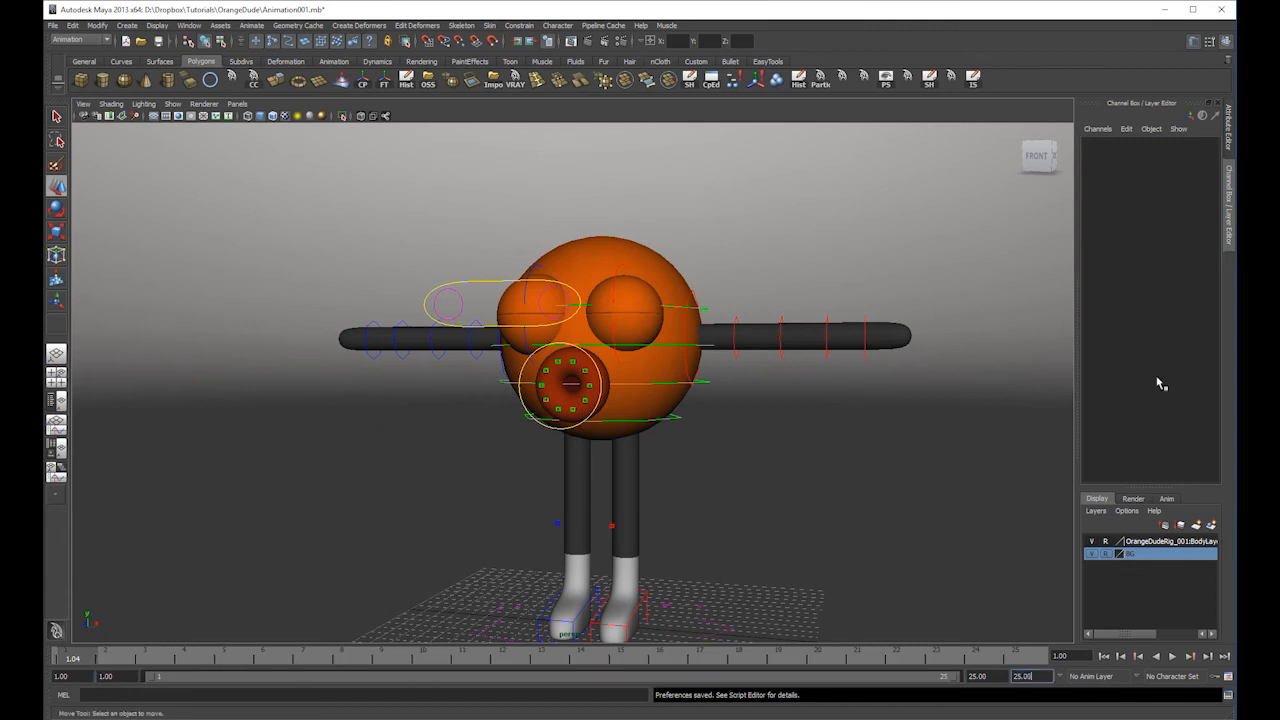
{"action": "left_click", "coordinate": [75, 662]}
- Rotate the root OrangeDude_rig control about 83 degrees in Y so the character faces sideways
{"action": "right_click_drag", "start_coordinate": [622, 456], "coordinate": [622, 299], "text": "alt"}
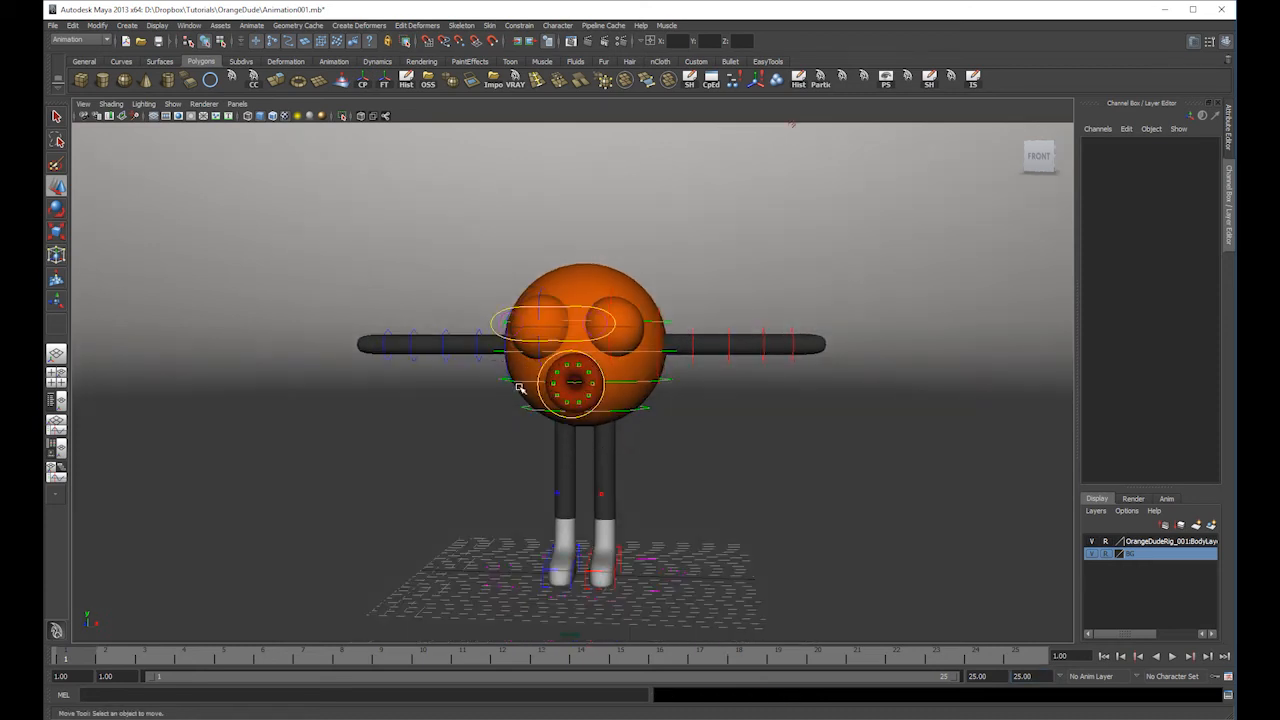
{"action": "left_click", "coordinate": [590, 361]}
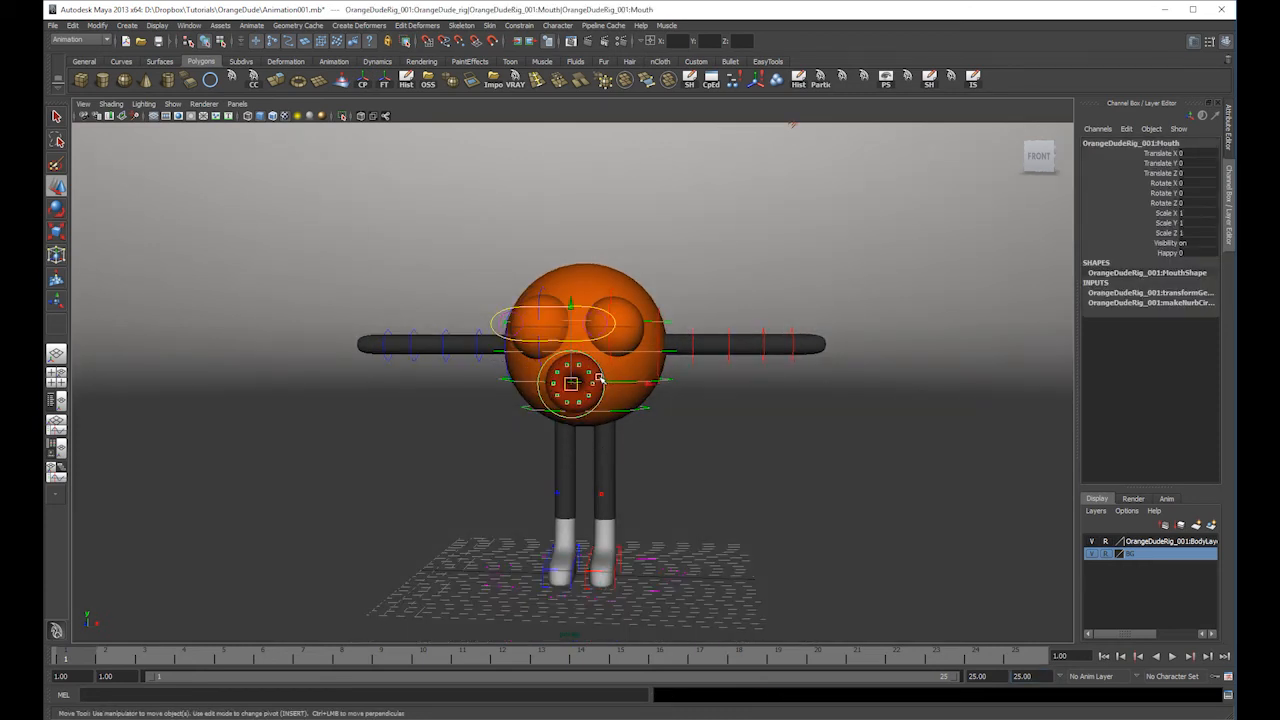
{"action": "left_click", "coordinate": [644, 594]}
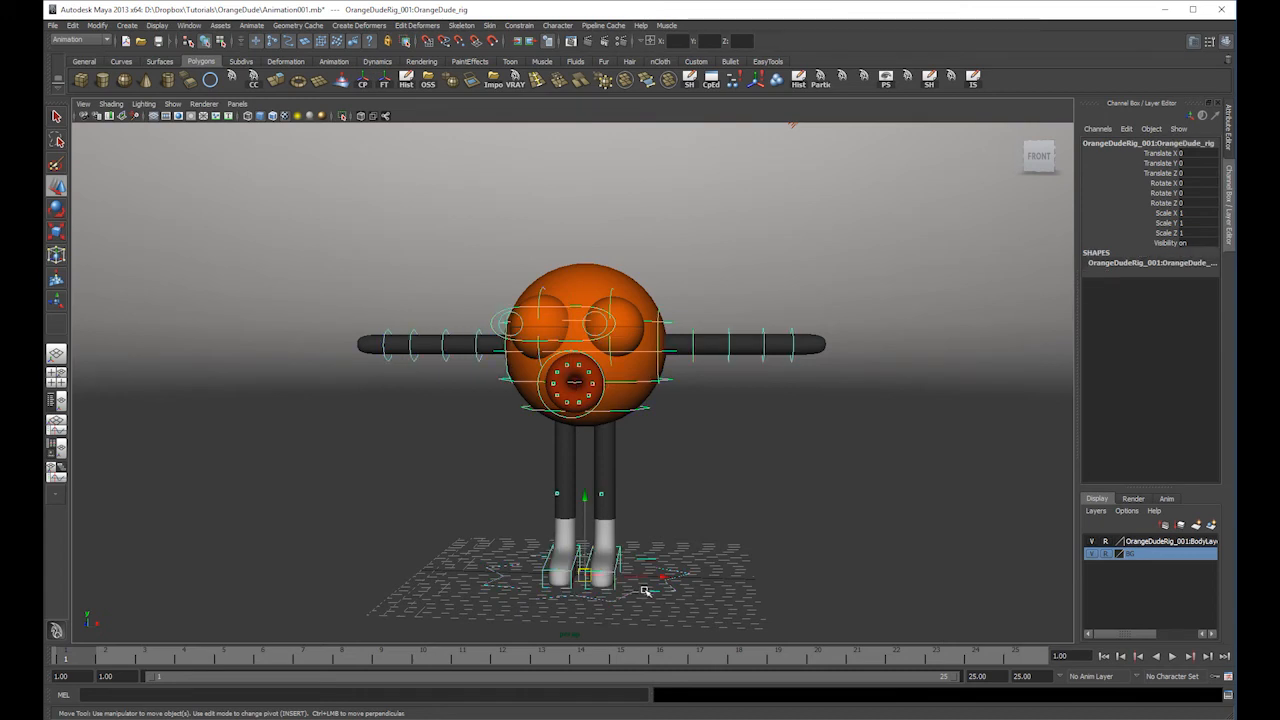
{"action": "key", "text": "e"}
{"action": "left_click_drag", "start_coordinate": [522, 600], "coordinate": [645, 566]}
{"action": "left_click_drag", "start_coordinate": [613, 606], "coordinate": [675, 575]}
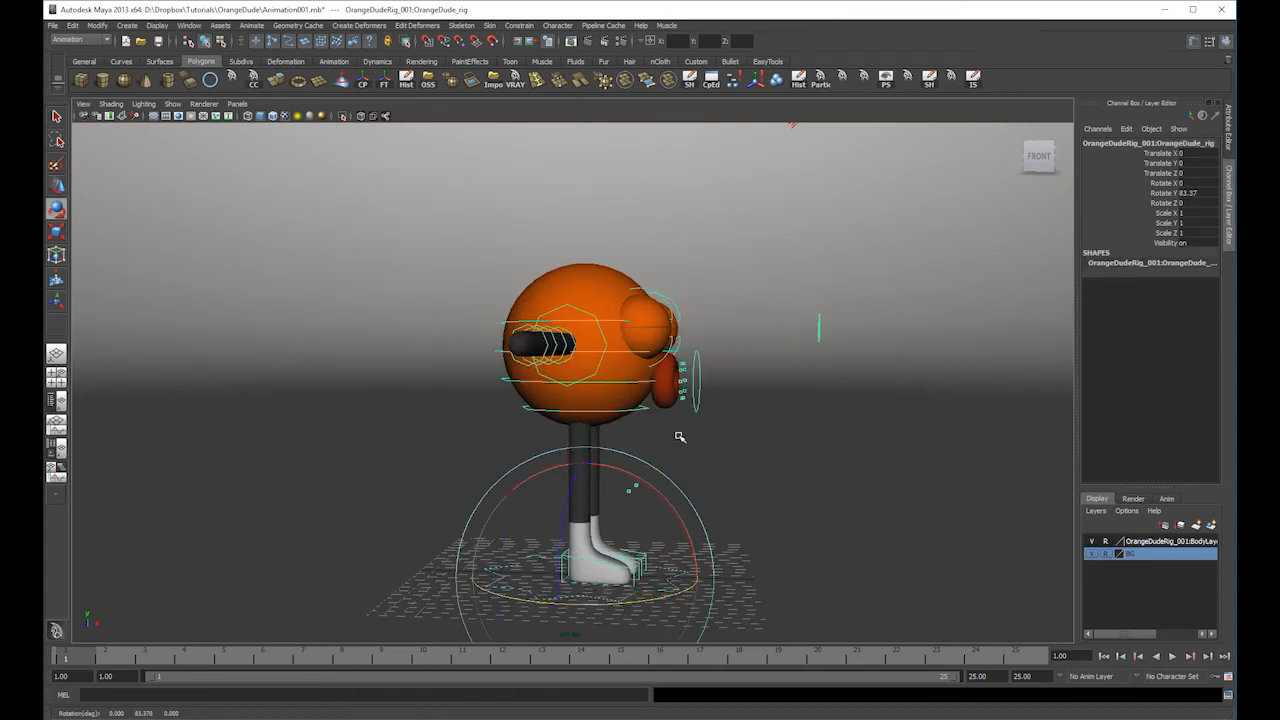
{"action": "key", "text": "w"}
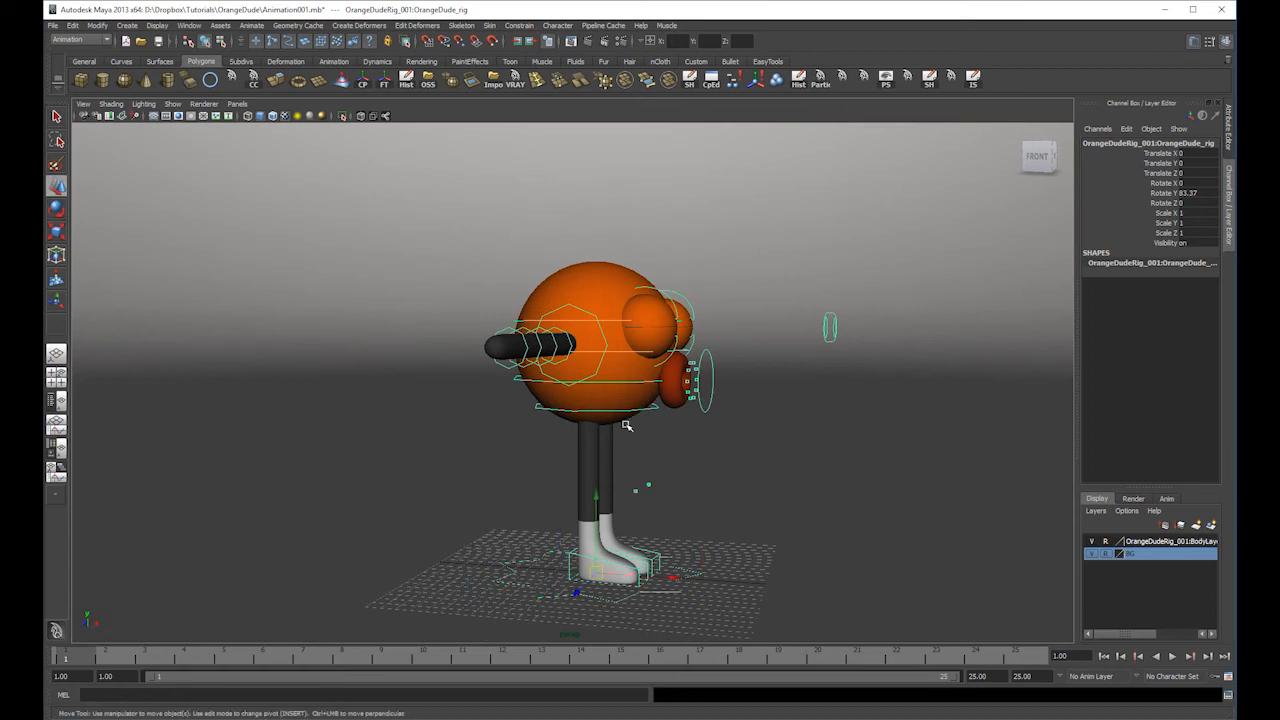
{"action": "left_click", "coordinate": [634, 566]}
{"action": "left_click_drag", "start_coordinate": [663, 566], "coordinate": [583, 564]}
{"action": "key", "text": "ctrl+z"}
- Lower the Hips control to about -1.5 in Translate Y so the knees bend
{"action": "left_click", "coordinate": [641, 413]}
{"action": "left_click_drag", "start_coordinate": [643, 414], "coordinate": [654, 443], "text": "alt"}
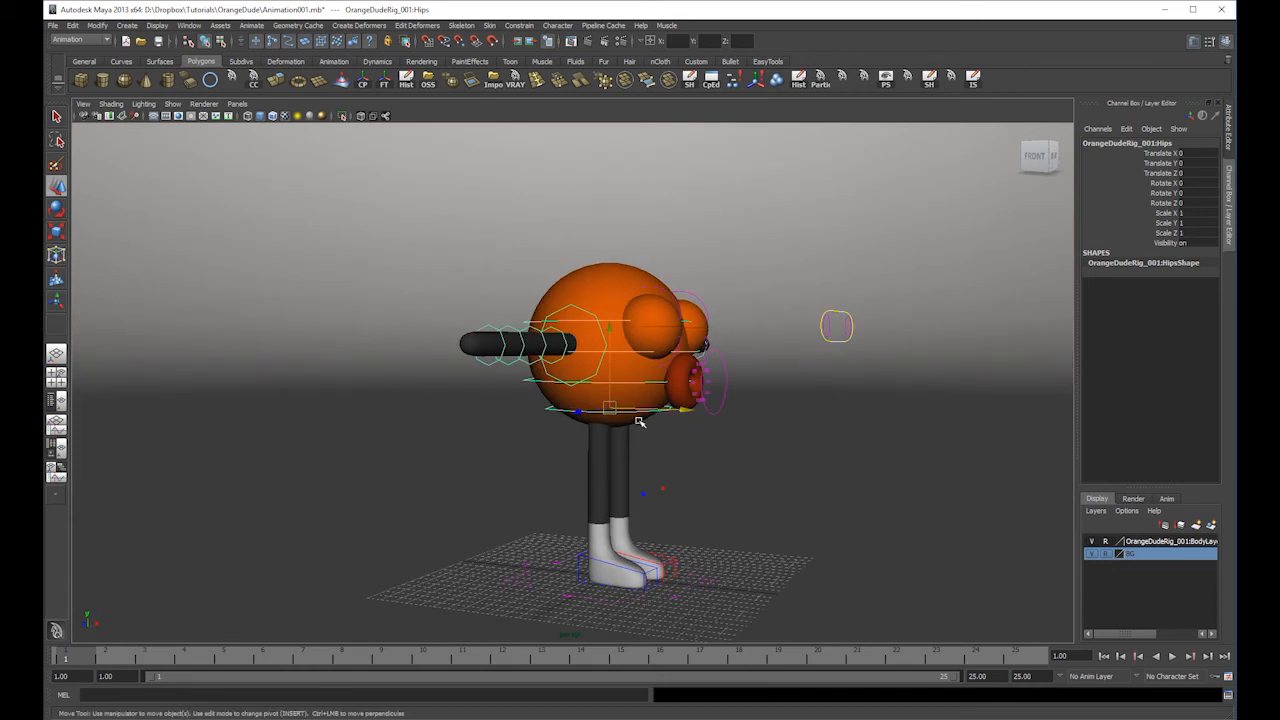
{"action": "left_click_drag", "start_coordinate": [631, 419], "coordinate": [620, 388], "text": "alt"}
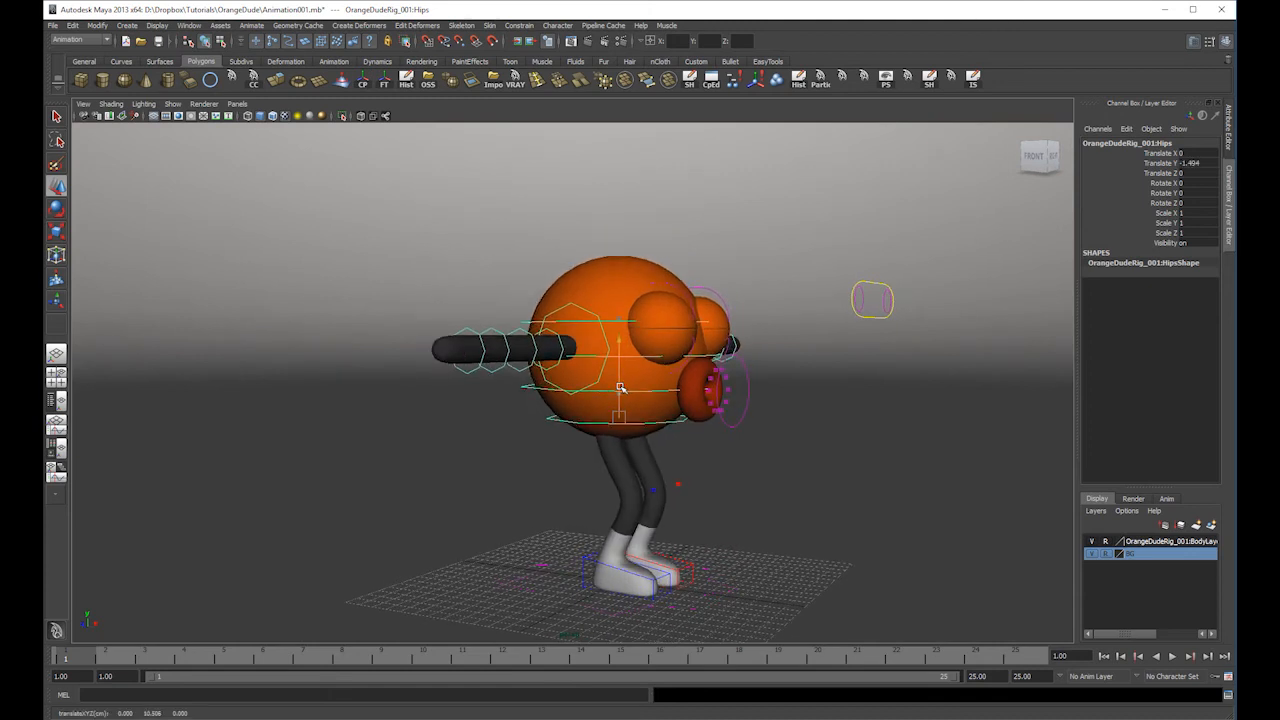
- Place the right foot behind the body, move the left foot forward to about 4.6 in Translate Z, and rotate it to about -44 in X
{"action": "left_click", "coordinate": [657, 573]}
{"action": "left_click_drag", "start_coordinate": [660, 570], "coordinate": [741, 546], "text": "alt"}
{"action": "left_click", "coordinate": [676, 572]}
{"action": "key", "text": "e"}
{"action": "key", "text": "w"}
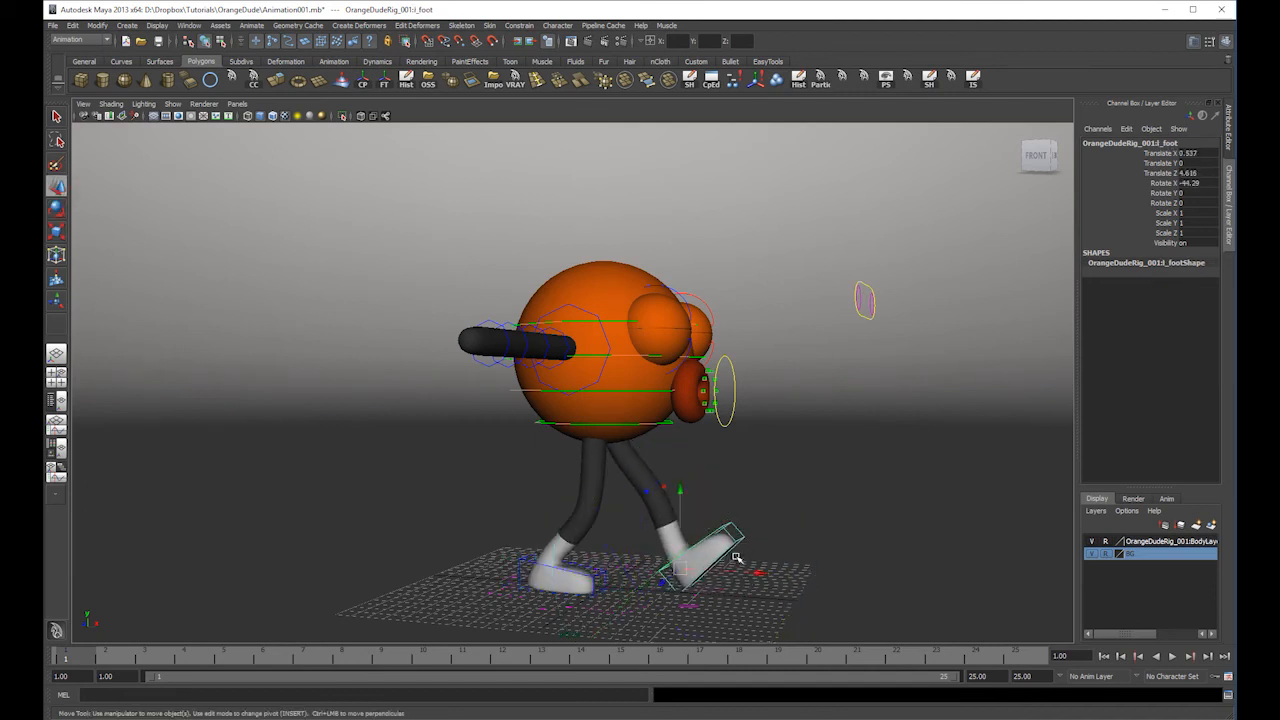
- Rotate the Hips control to about -5.8 in X so the body leans back
{"action": "left_click", "coordinate": [658, 423]}
{"action": "key", "text": "e"}
{"action": "left_click_drag", "start_coordinate": [678, 340], "coordinate": [655, 341]}
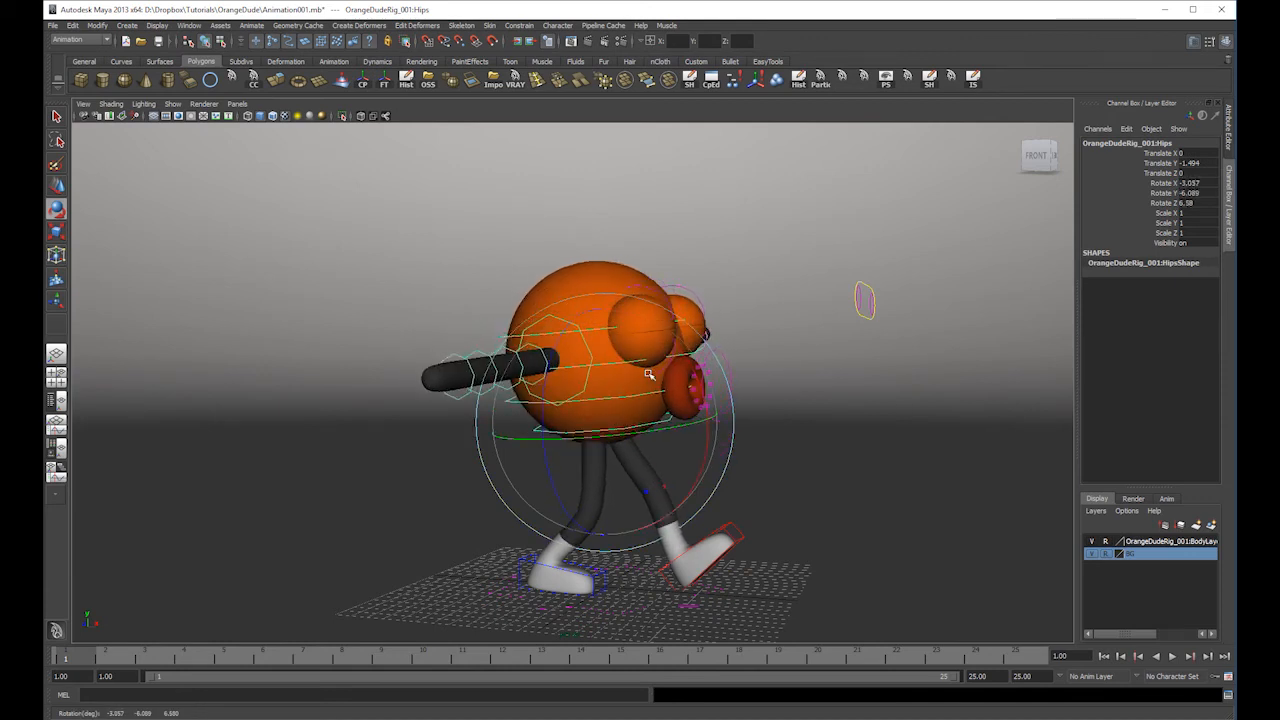
{"action": "left_click", "coordinate": [773, 278]}
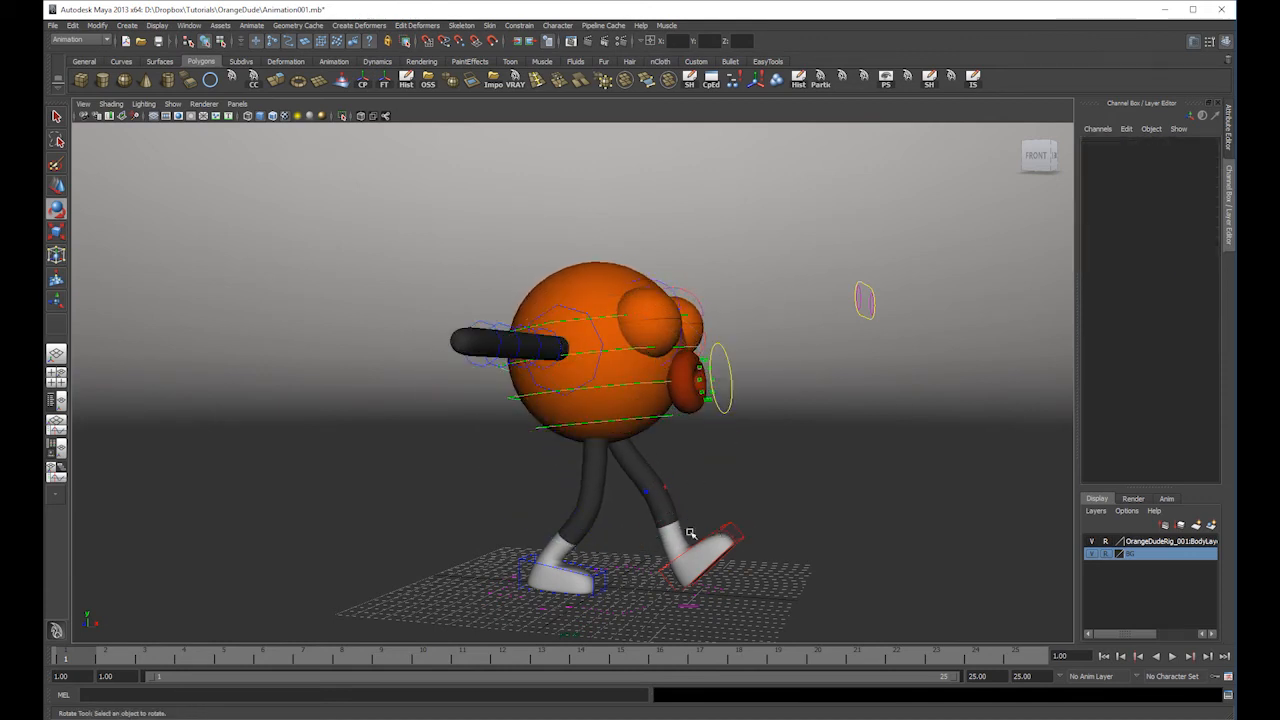
- Set keyframes on both feet and the Hips control at frame 1
{"action": "left_click", "coordinate": [603, 571]}
{"action": "left_click", "coordinate": [740, 522]}
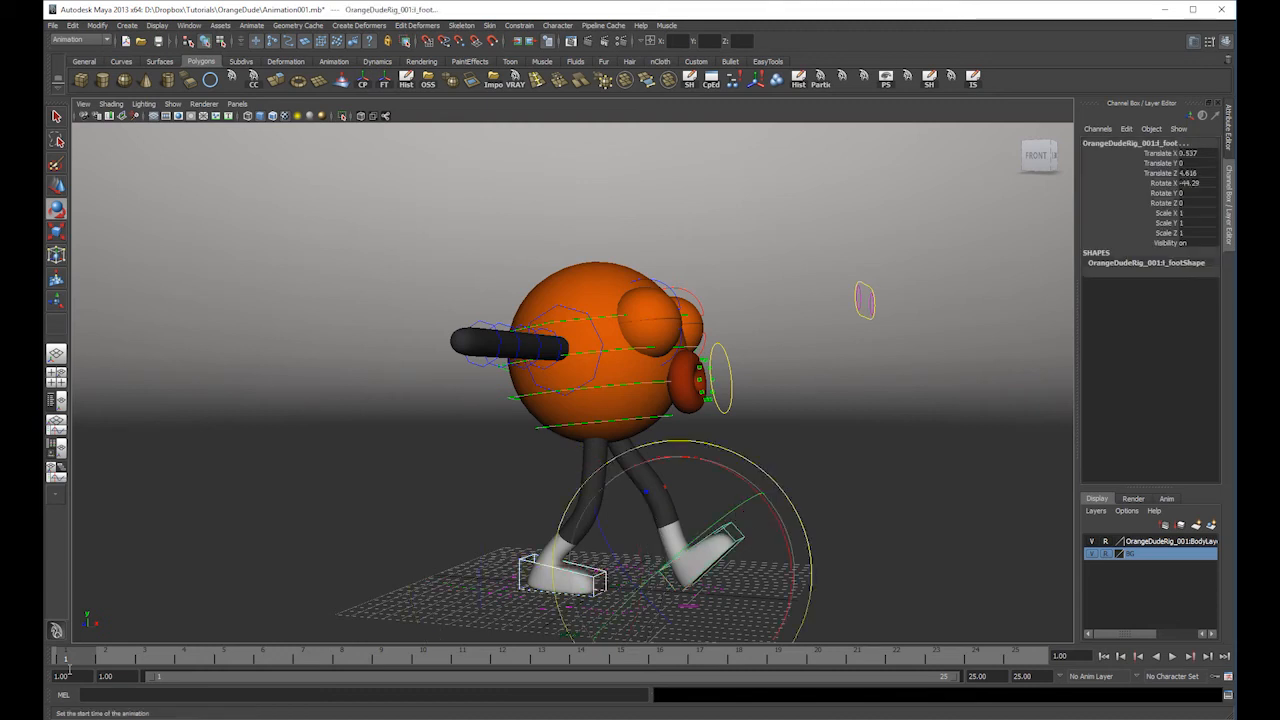
{"action": "key", "text": "s"}
{"action": "left_click", "coordinate": [571, 476]}
{"action": "key", "text": "s"}
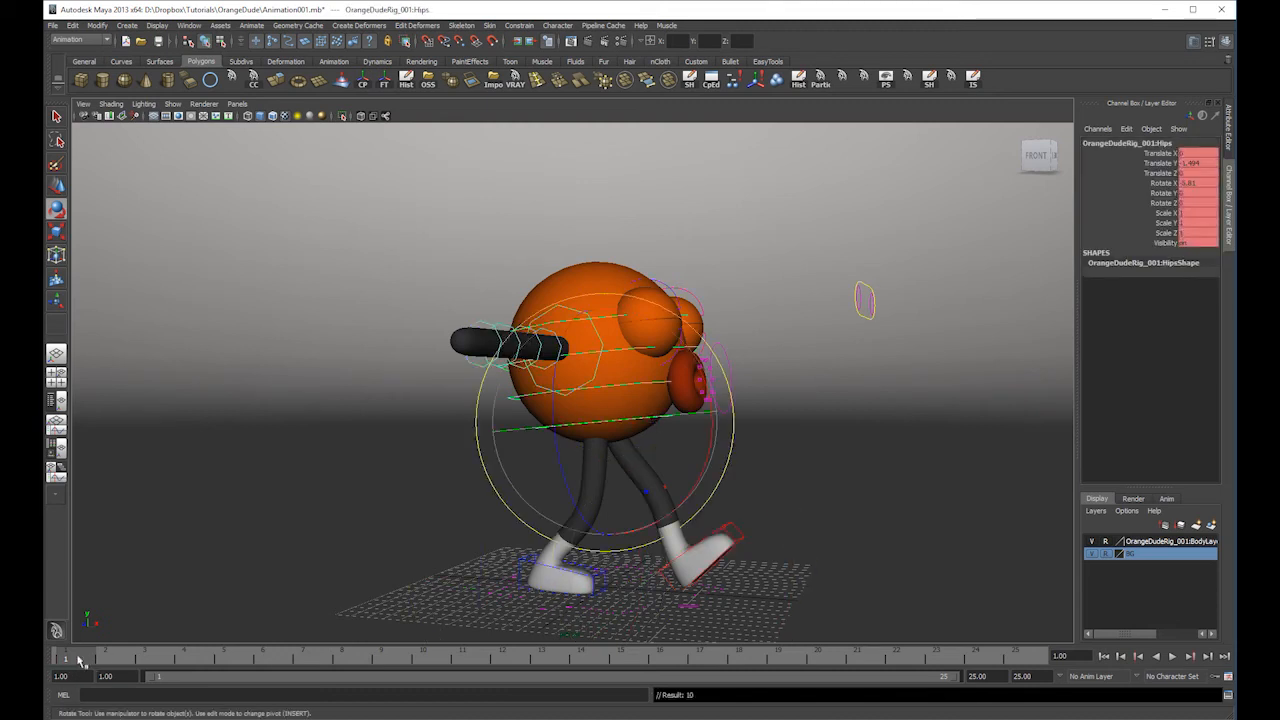
- Key the same stride pose on both feet and the Hips control at frame 16
{"action": "left_click_drag", "start_coordinate": [70, 662], "coordinate": [144, 659]}
{"action": "left_click_drag", "start_coordinate": [688, 502], "coordinate": [521, 573], "text": "alt"}
{"action": "key", "text": "w"}
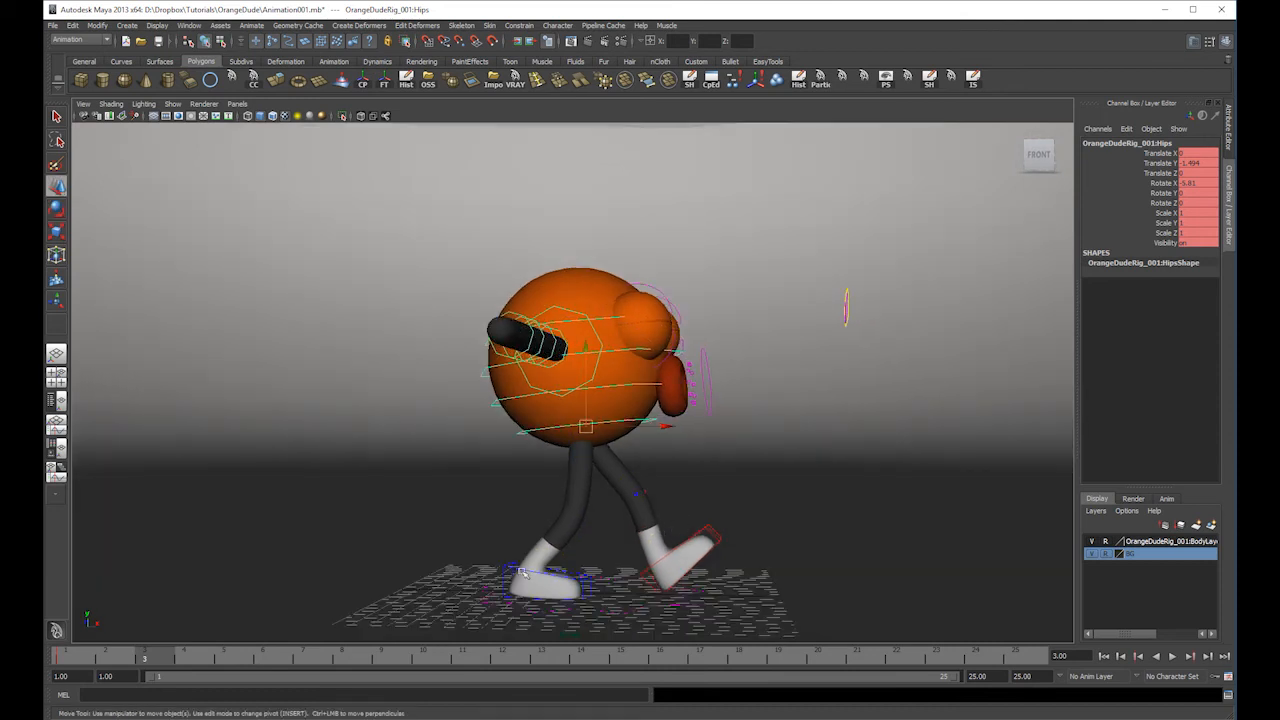
{"action": "left_click", "coordinate": [678, 665]}
{"action": "left_click", "coordinate": [515, 567]}
{"action": "left_click", "coordinate": [716, 528]}
{"action": "left_click", "coordinate": [146, 659]}
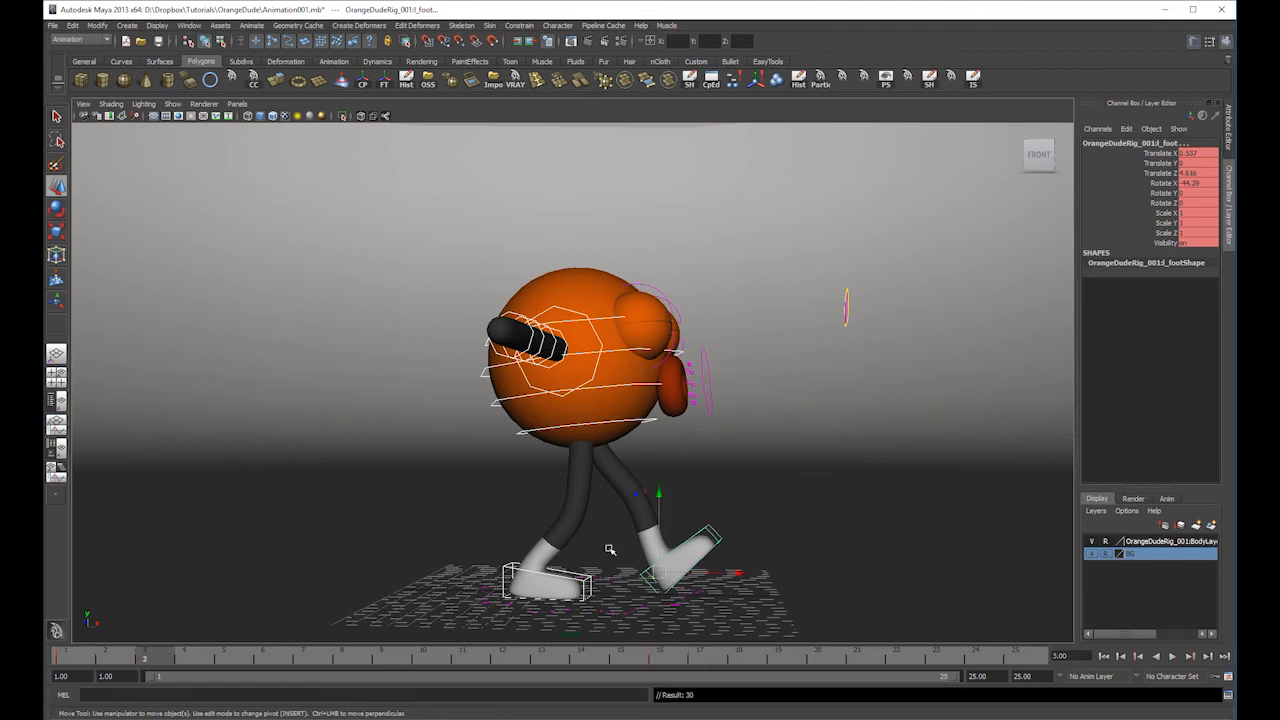
- At frame 8, move the right foot forward beside the left foot and rotate its toe up about 44 degrees
{"action": "left_click", "coordinate": [372, 662]}
{"action": "left_click", "coordinate": [589, 582]}
{"action": "left_click_drag", "start_coordinate": [591, 579], "coordinate": [714, 577]}
{"action": "key", "text": "e"}
{"action": "left_click_drag", "start_coordinate": [733, 530], "coordinate": [663, 487]}
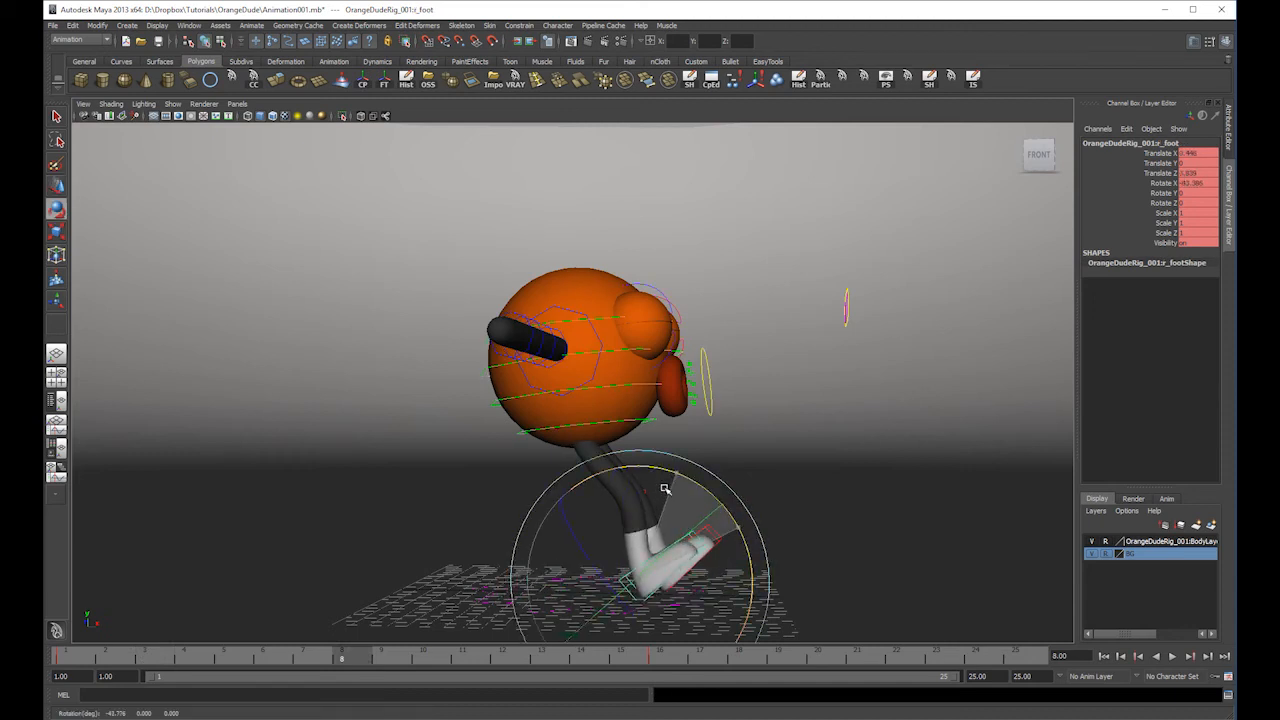
{"action": "key", "text": "w"}
- At frame 8, move the left foot back to about -3.5 in Translate Z, level it on the ground, and key it
{"action": "left_click_drag", "start_coordinate": [720, 579], "coordinate": [613, 578]}
{"action": "left_click", "coordinate": [722, 580]}
{"action": "key", "text": "e"}
{"action": "key", "text": "w"}
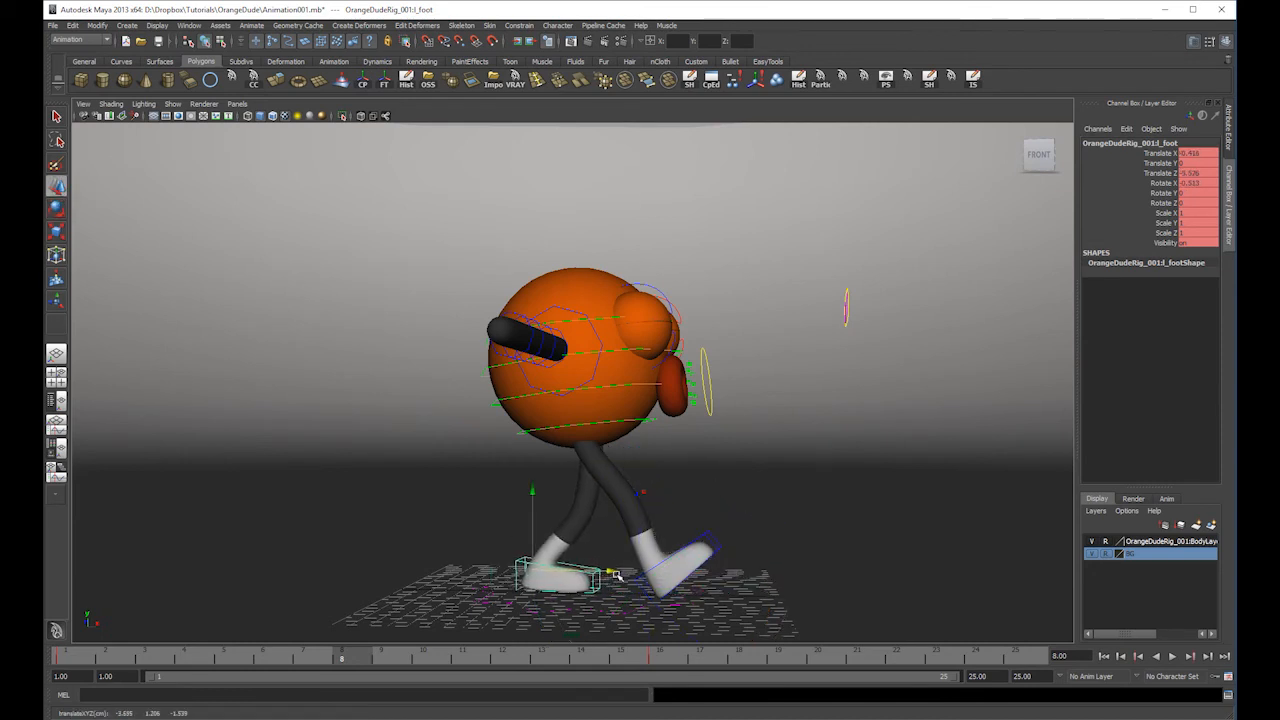
{"action": "mouse_move", "coordinate": [356, 658]}
{"action": "left_mouse_down"}
{"action": "mouse_move", "coordinate": [279, 651]}
{"action": "mouse_move", "coordinate": [243, 670]}
{"action": "mouse_move", "coordinate": [406, 678]}
{"action": "mouse_move", "coordinate": [362, 660]}
{"action": "mouse_move", "coordinate": [76, 662]}
{"action": "mouse_move", "coordinate": [341, 662]}
{"action": "left_mouse_up"}
{"action": "left_click", "coordinate": [505, 567]}
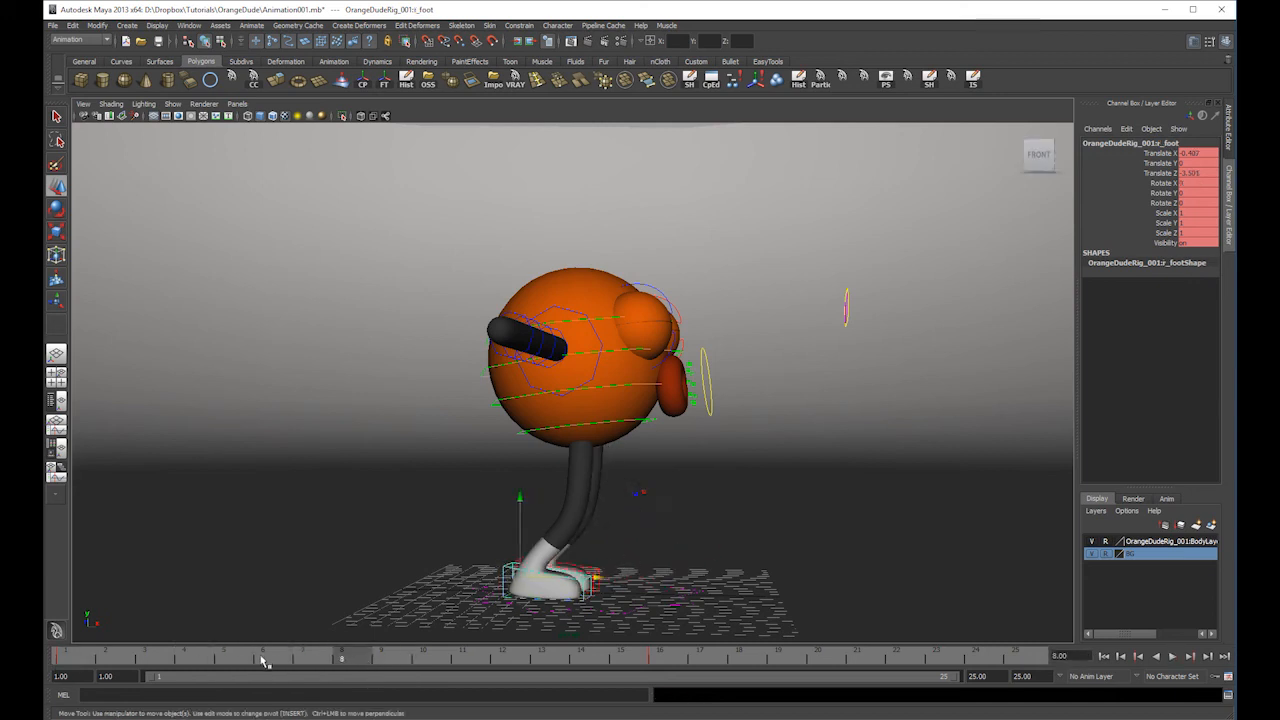
- At frame 1, move the right foot forward beside the left foot, tilt its toe up, and switch to the front view
{"action": "left_click_drag", "start_coordinate": [262, 659], "coordinate": [46, 665]}
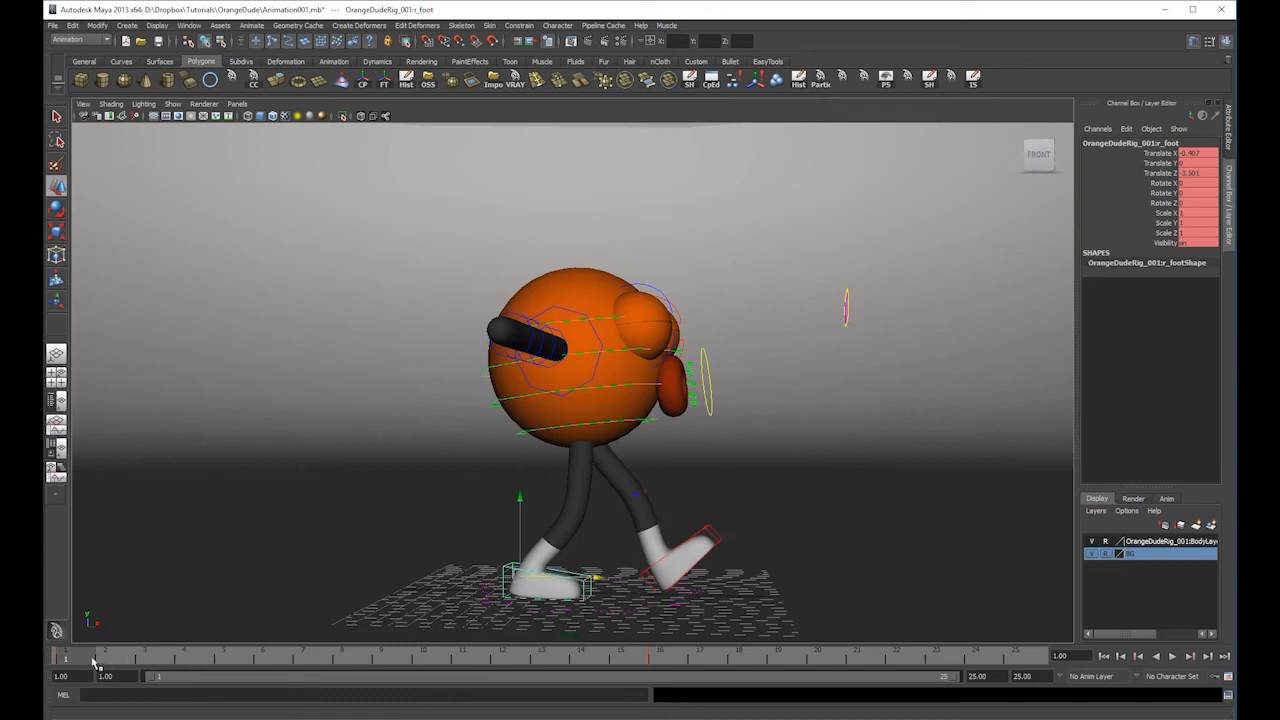
{"action": "left_click_drag", "start_coordinate": [585, 578], "coordinate": [706, 591]}
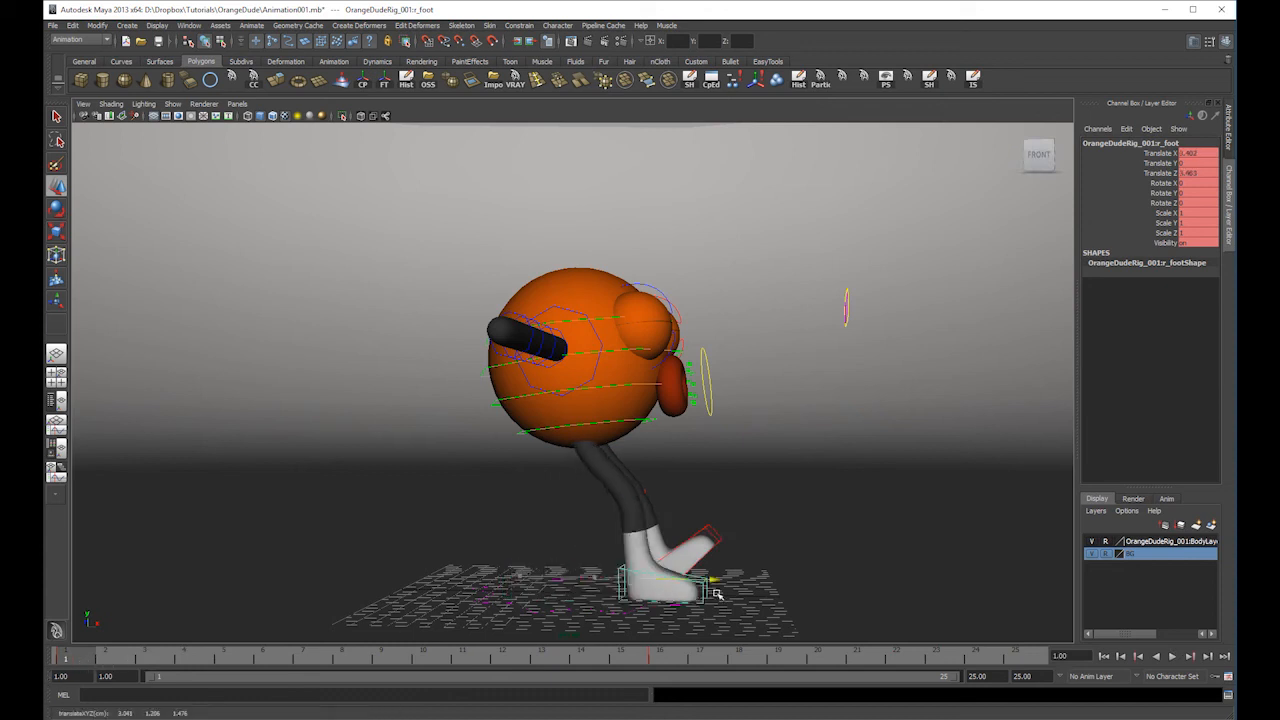
{"action": "key", "text": "e"}
{"action": "left_click_drag", "start_coordinate": [746, 513], "coordinate": [829, 505]}
{"action": "key", "text": "space"}
{"action": "key", "text": "space"}
- Match the right foot to the left foot's heel-strike pose, about 4.9 in Translate Z and -42 in Rotate X, and key it at frame 8
{"action": "left_click_drag", "start_coordinate": [667, 338], "coordinate": [703, 360]}
{"action": "middle_click_drag", "start_coordinate": [780, 369], "coordinate": [780, 456], "text": "alt"}
{"action": "left_click_drag", "start_coordinate": [716, 428], "coordinate": [721, 424]}
{"action": "key", "text": "e"}
{"action": "left_click_drag", "start_coordinate": [819, 372], "coordinate": [814, 371]}
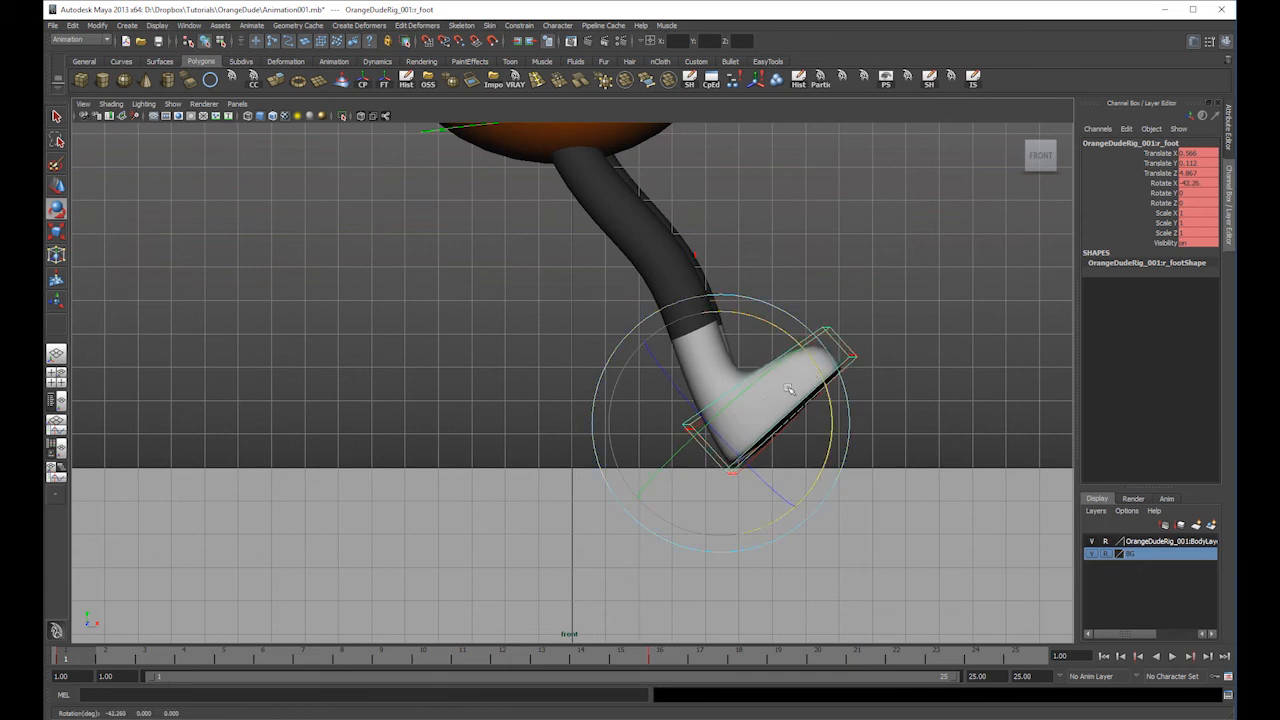
{"action": "key", "text": "w"}
{"action": "left_click_drag", "start_coordinate": [716, 427], "coordinate": [717, 424]}
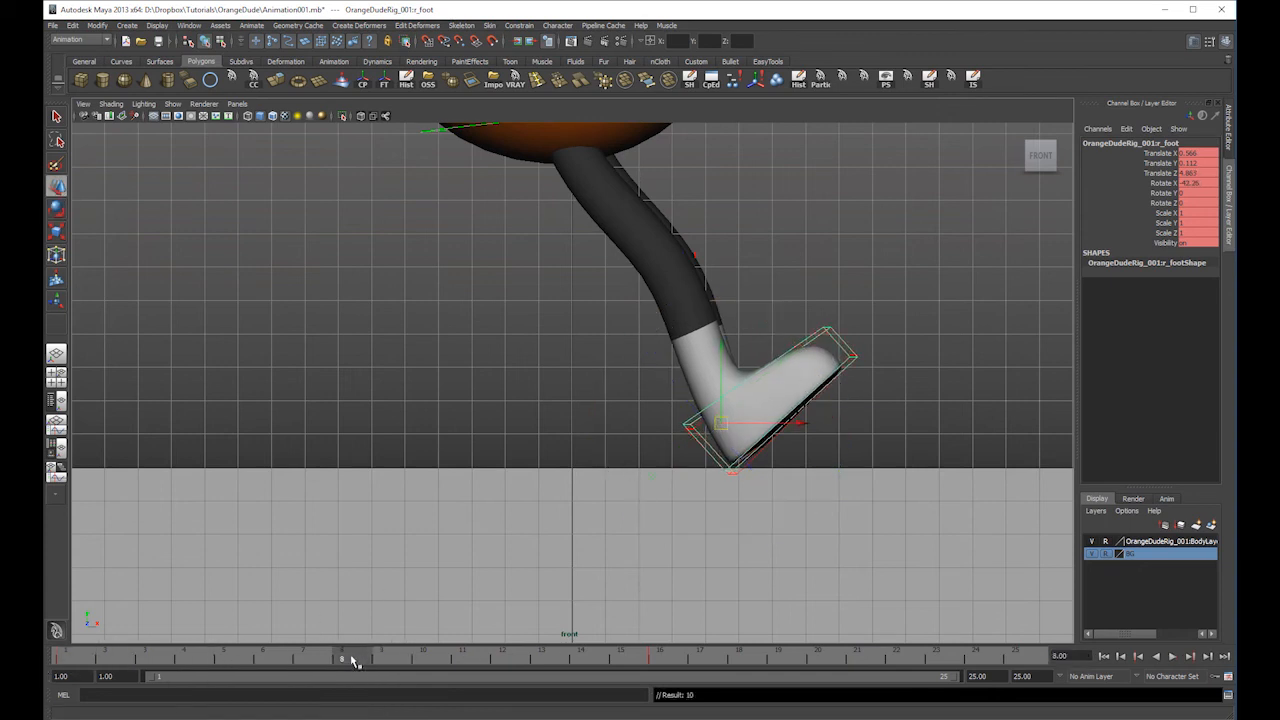
{"action": "left_click_drag", "start_coordinate": [630, 655], "coordinate": [650, 657]}
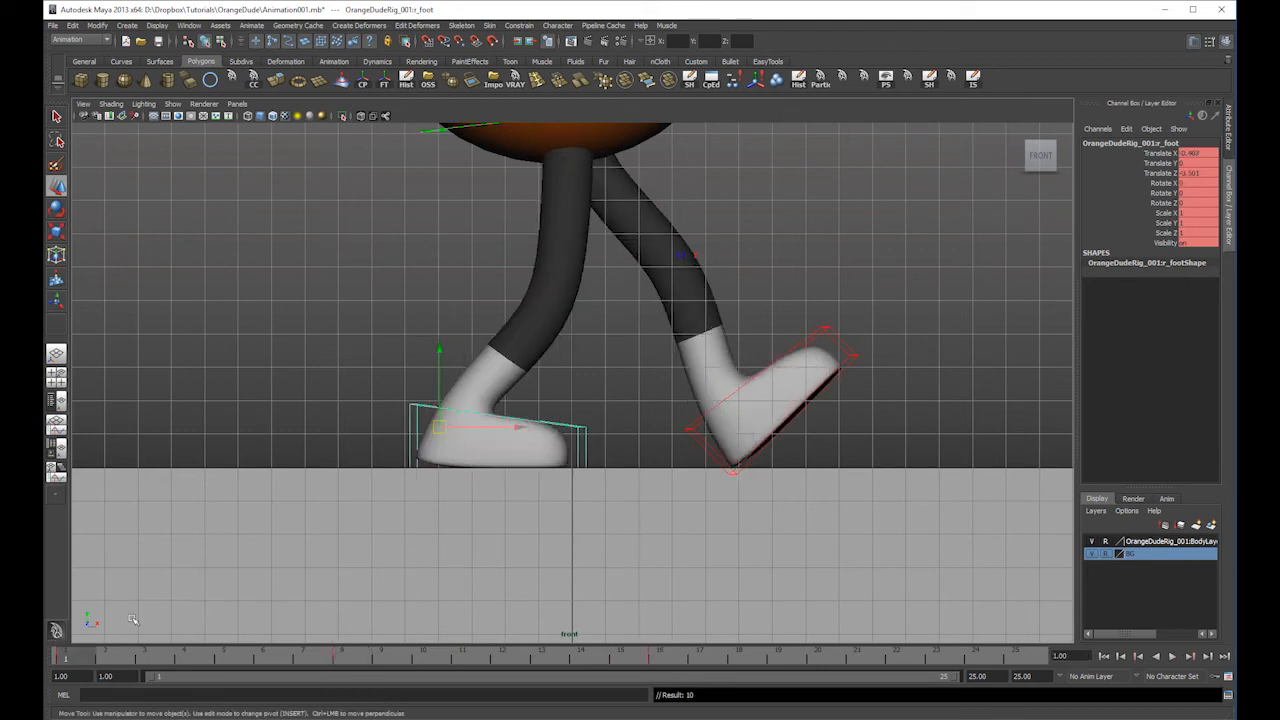
{"action": "left_click_drag", "start_coordinate": [104, 656], "coordinate": [857, 660]}
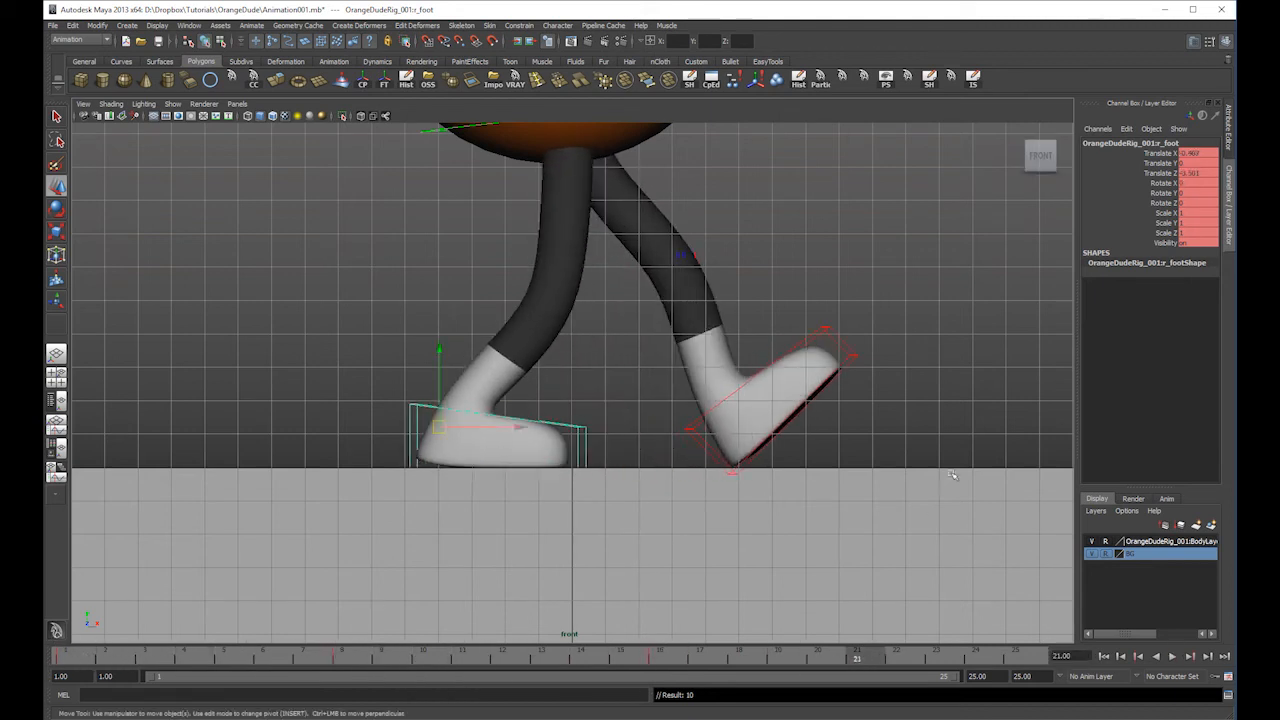
- At frame 3, rotate the left foot flat onto the ground
{"action": "left_click_drag", "start_coordinate": [88, 657], "coordinate": [143, 657]}
{"action": "left_click", "coordinate": [797, 350]}
{"action": "key", "text": "e"}
{"action": "left_click_drag", "start_coordinate": [743, 346], "coordinate": [773, 413]}
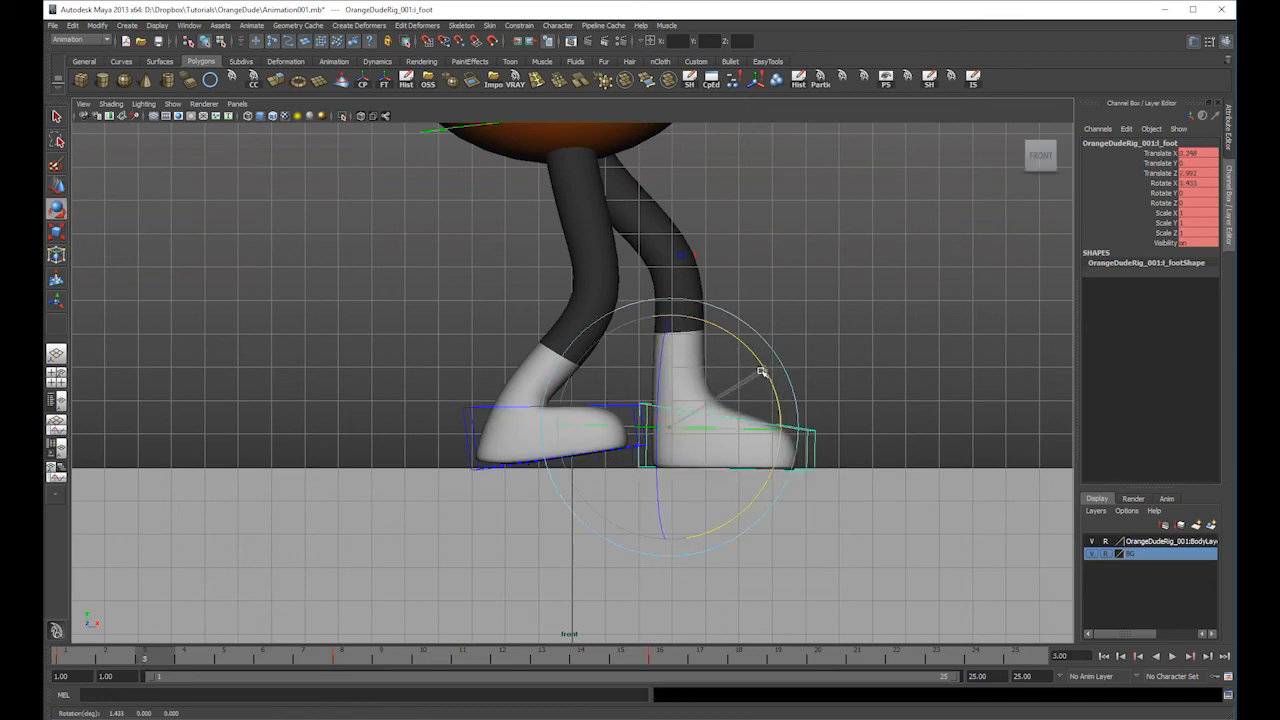
- Move the right foot back to about -6.3 in Translate Z and rotate it to about 54 in X so it stands on its toe
{"action": "left_click", "coordinate": [620, 408]}
{"action": "left_click_drag", "start_coordinate": [599, 371], "coordinate": [575, 455]}
{"action": "key", "text": "w"}
{"action": "left_click_drag", "start_coordinate": [449, 409], "coordinate": [348, 347]}
{"action": "key", "text": "e"}
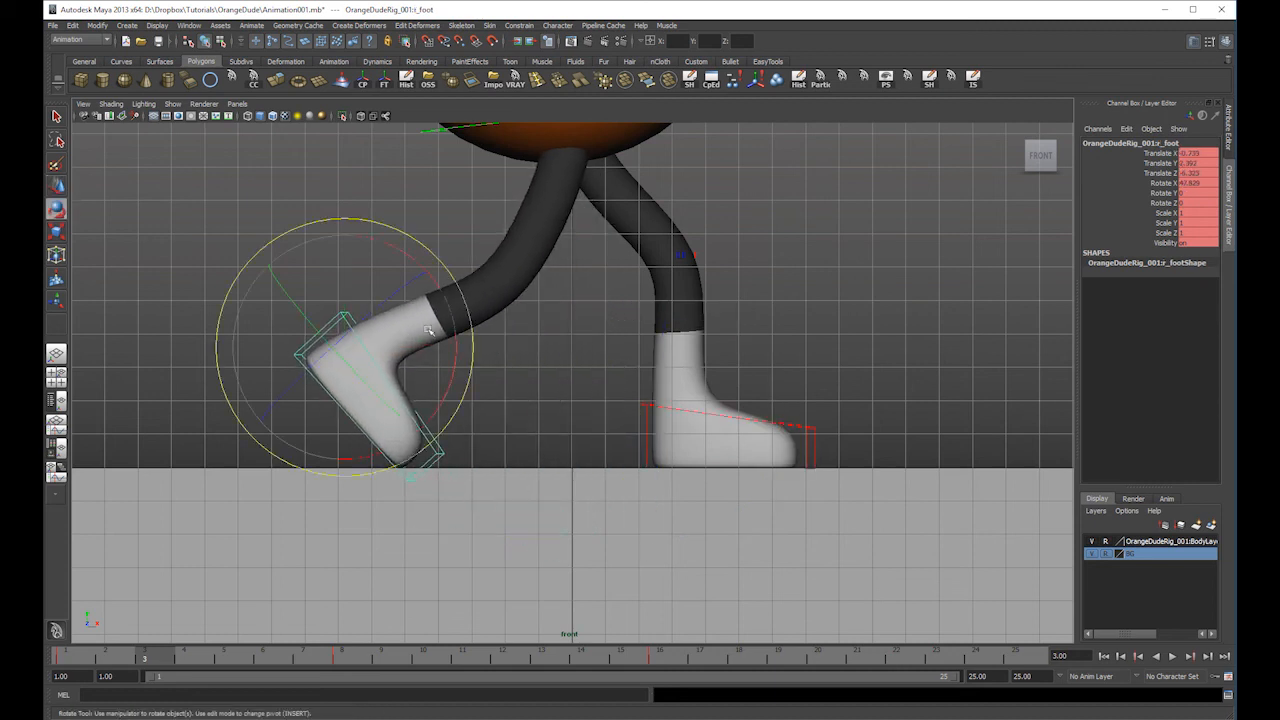
{"action": "left_click_drag", "start_coordinate": [446, 305], "coordinate": [449, 312]}
{"action": "key", "text": "w"}
{"action": "left_click", "coordinate": [262, 659]}
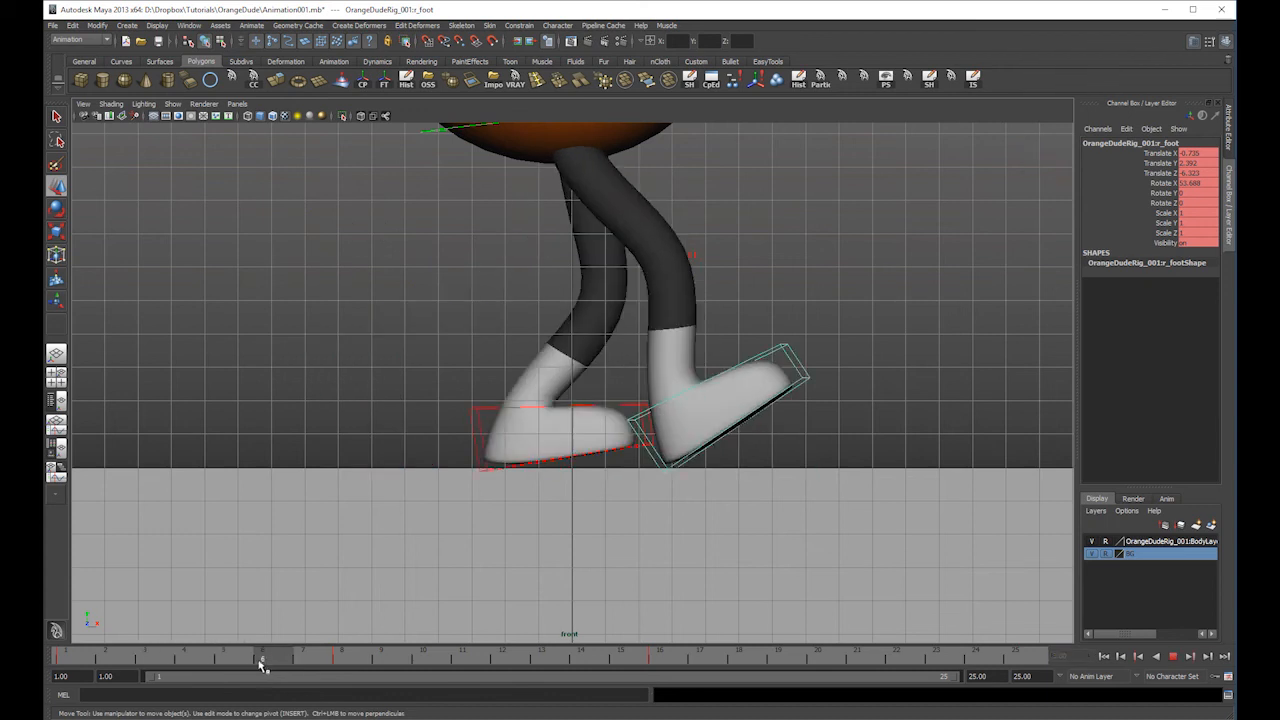
- Try out a lifted, rotated pose for the right foot between frames 3 and 8, undoing unwanted rotations
{"action": "left_click", "coordinate": [224, 659]}
{"action": "key", "text": "e"}
{"action": "left_click_drag", "start_coordinate": [662, 326], "coordinate": [546, 301]}
{"action": "key", "text": "w"}
{"action": "key", "text": "e"}
{"action": "left_click_drag", "start_coordinate": [658, 251], "coordinate": [660, 290]}
{"action": "key", "text": "ctrl+z"}
{"action": "left_click_drag", "start_coordinate": [655, 336], "coordinate": [655, 338]}
{"action": "key", "text": "ctrl+z"}
{"action": "left_click_drag", "start_coordinate": [660, 289], "coordinate": [651, 346]}
- Turn on automatic keyframing and, at frame 3, lift the right foot behind the body with its toe pointing down
{"action": "key", "text": "w"}
{"action": "left_click_drag", "start_coordinate": [250, 663], "coordinate": [47, 664]}
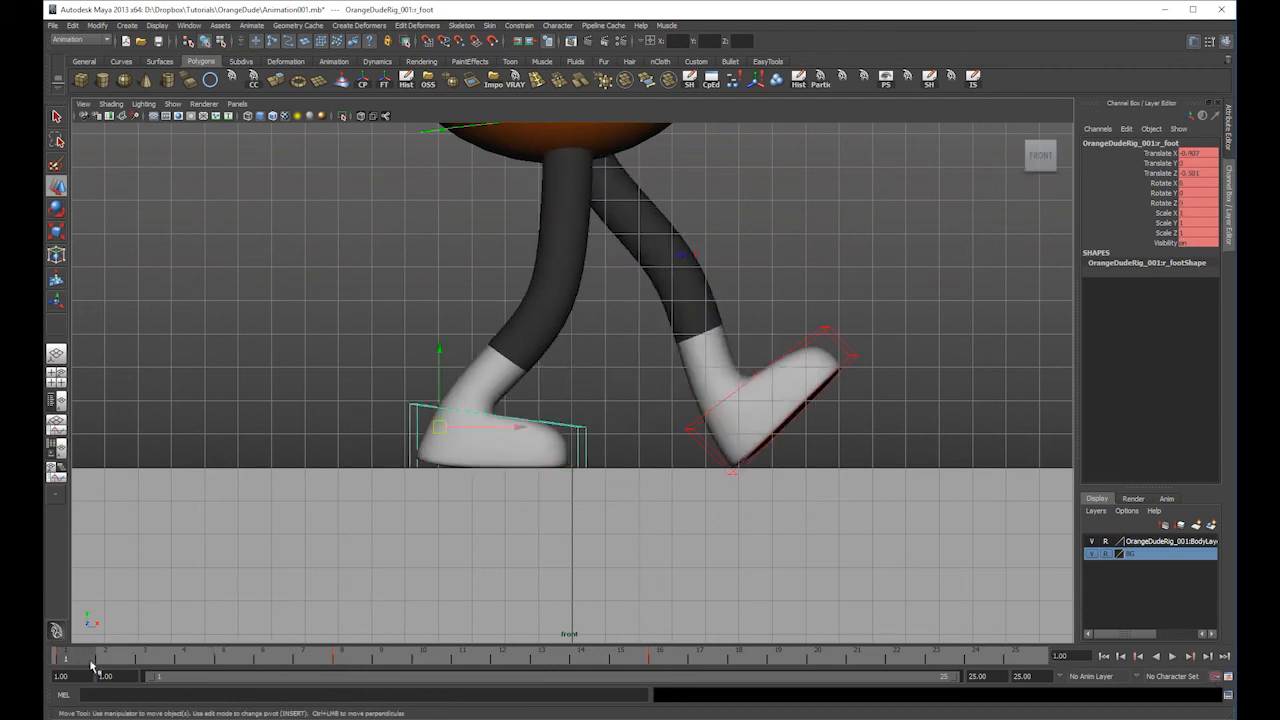
{"action": "left_click_drag", "start_coordinate": [92, 664], "coordinate": [163, 662]}
{"action": "key", "text": "e"}
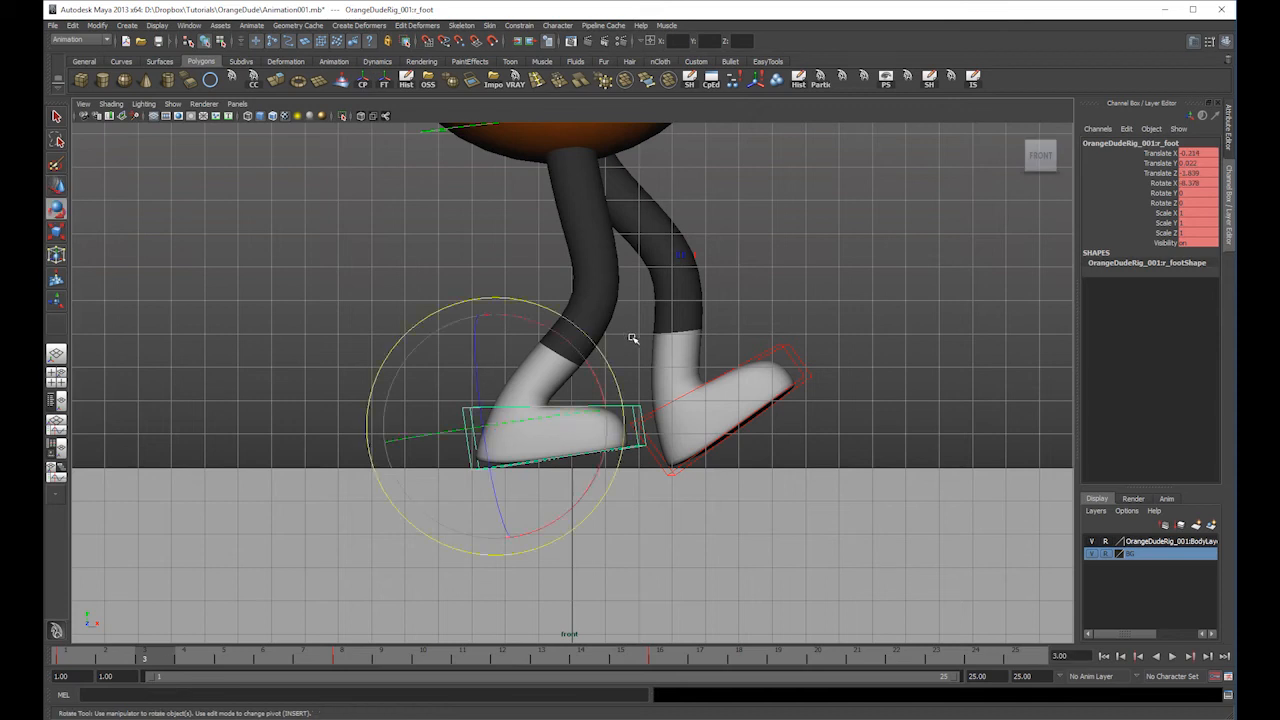
{"action": "left_click_drag", "start_coordinate": [586, 366], "coordinate": [543, 466]}
{"action": "key", "text": "w"}
{"action": "left_click_drag", "start_coordinate": [495, 426], "coordinate": [491, 291]}
- Rotate the left foot to about 0 in X at frame 3 so its sole rests flat on the ground
{"action": "left_click", "coordinate": [790, 355]}
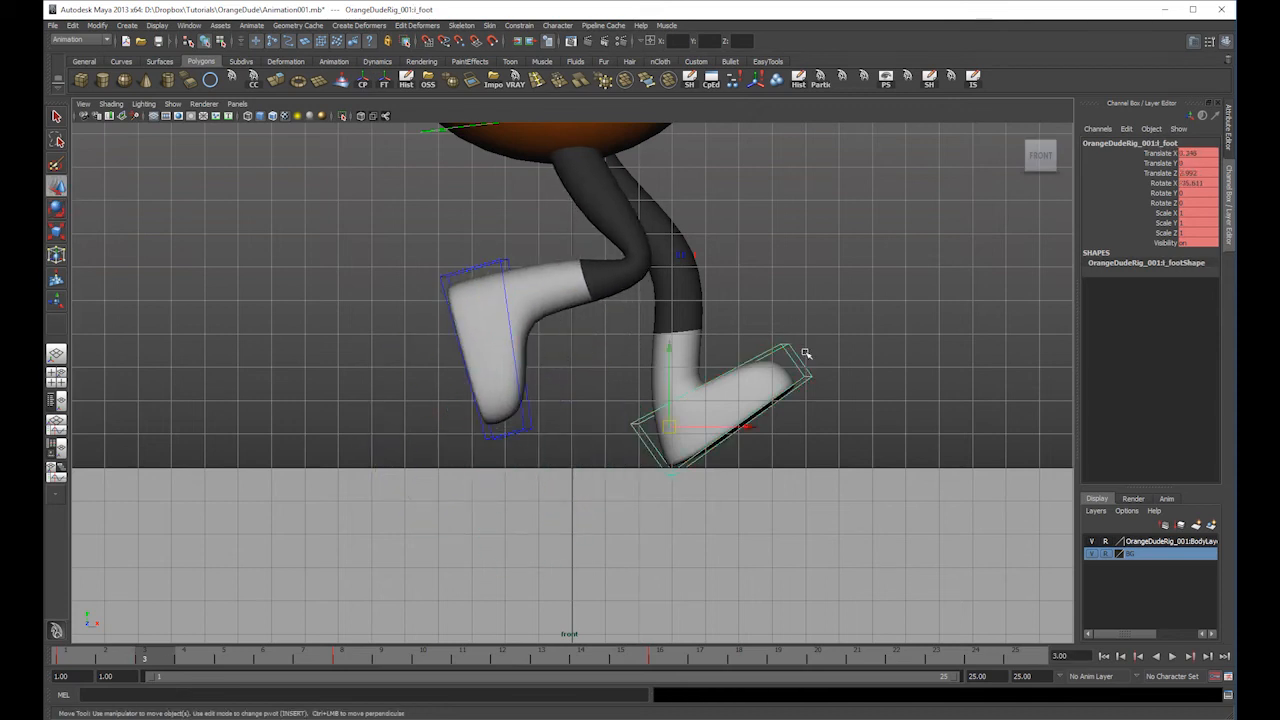
{"action": "key", "text": "e"}
{"action": "left_click_drag", "start_coordinate": [749, 351], "coordinate": [769, 402]}
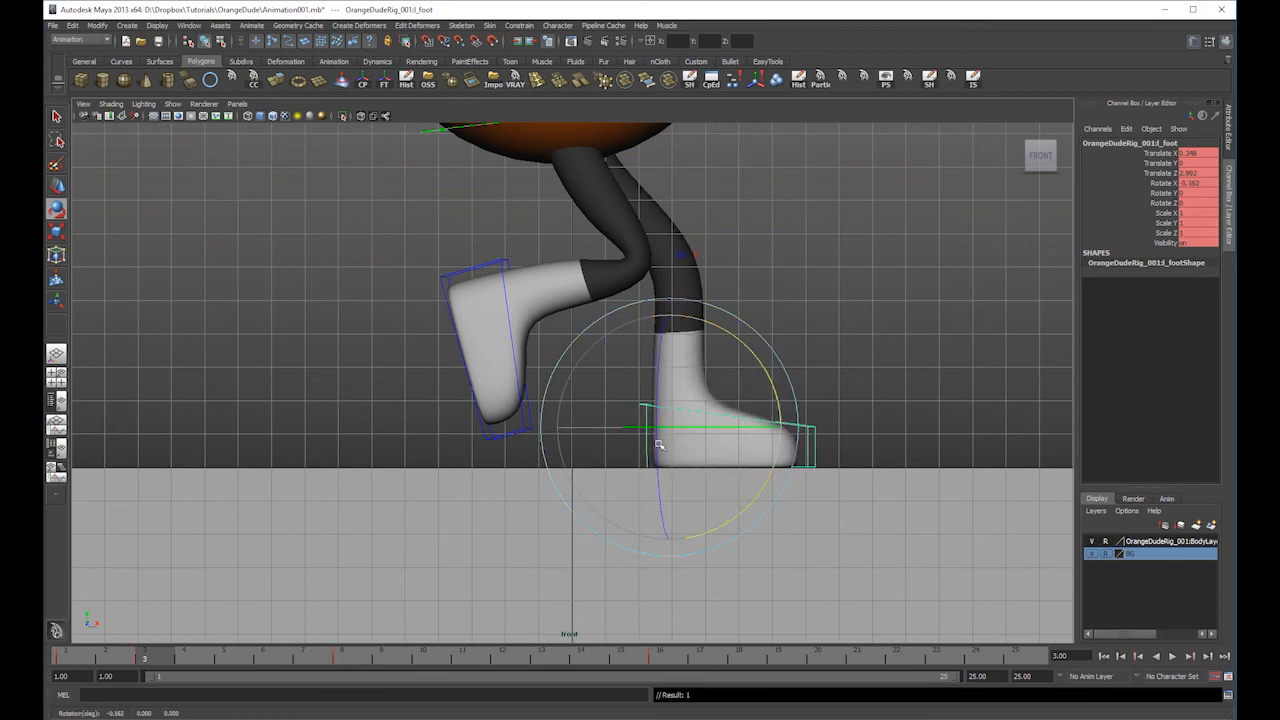
- At frame 5, raise the right foot to about 2.1 in Translate Y and rotate it to about -15 in X
{"action": "left_click", "coordinate": [198, 661]}
{"action": "left_click", "coordinate": [246, 664]}
{"action": "key", "text": "w"}
{"action": "left_click", "coordinate": [622, 332]}
{"action": "key", "text": "e"}
{"action": "left_click_drag", "start_coordinate": [709, 314], "coordinate": [653, 247]}
{"action": "key", "text": "ctrl+z"}
{"action": "left_click_drag", "start_coordinate": [706, 303], "coordinate": [646, 232]}
{"action": "key", "text": "w"}
{"action": "left_click_drag", "start_coordinate": [600, 338], "coordinate": [648, 356]}
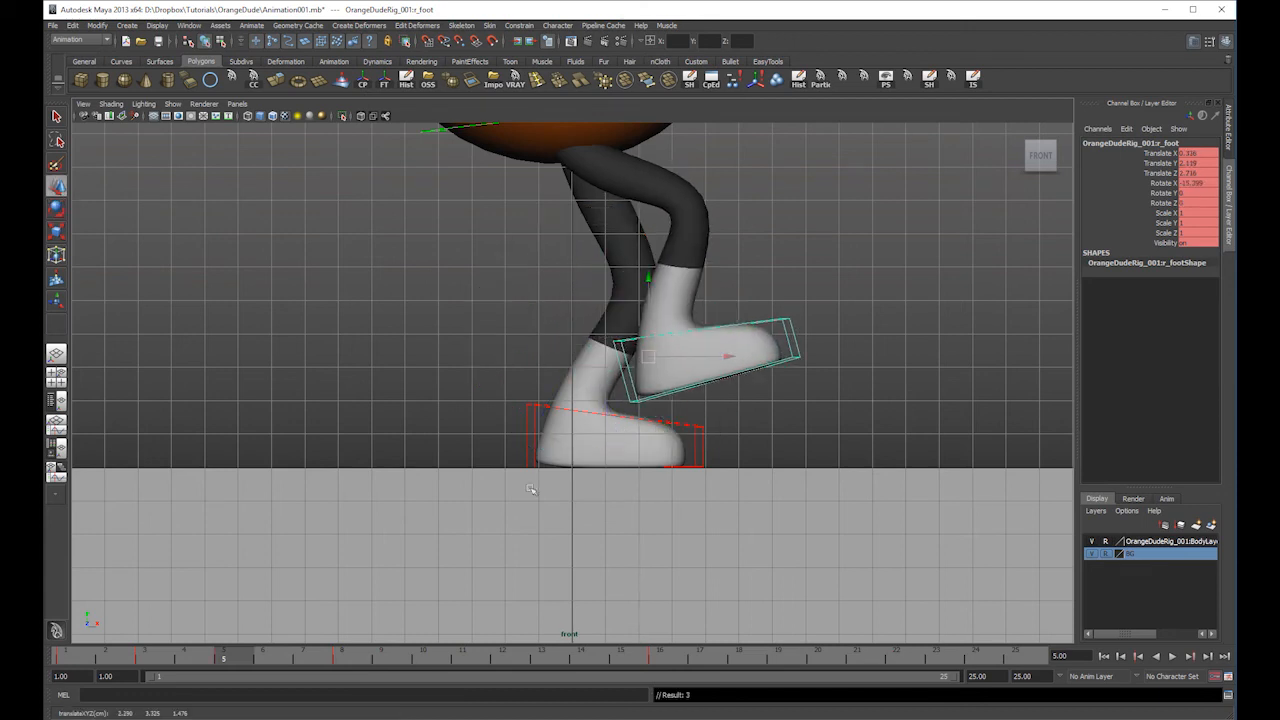
- Shift the right foot forward at frame 7 and rotate it flat onto the ground at frame 10
{"action": "left_click_drag", "start_coordinate": [243, 663], "coordinate": [306, 666]}
{"action": "left_click_drag", "start_coordinate": [706, 416], "coordinate": [748, 419]}
{"action": "left_click_drag", "start_coordinate": [306, 666], "coordinate": [421, 666]}
{"action": "key", "text": "e"}
{"action": "left_click_drag", "start_coordinate": [732, 355], "coordinate": [752, 444]}
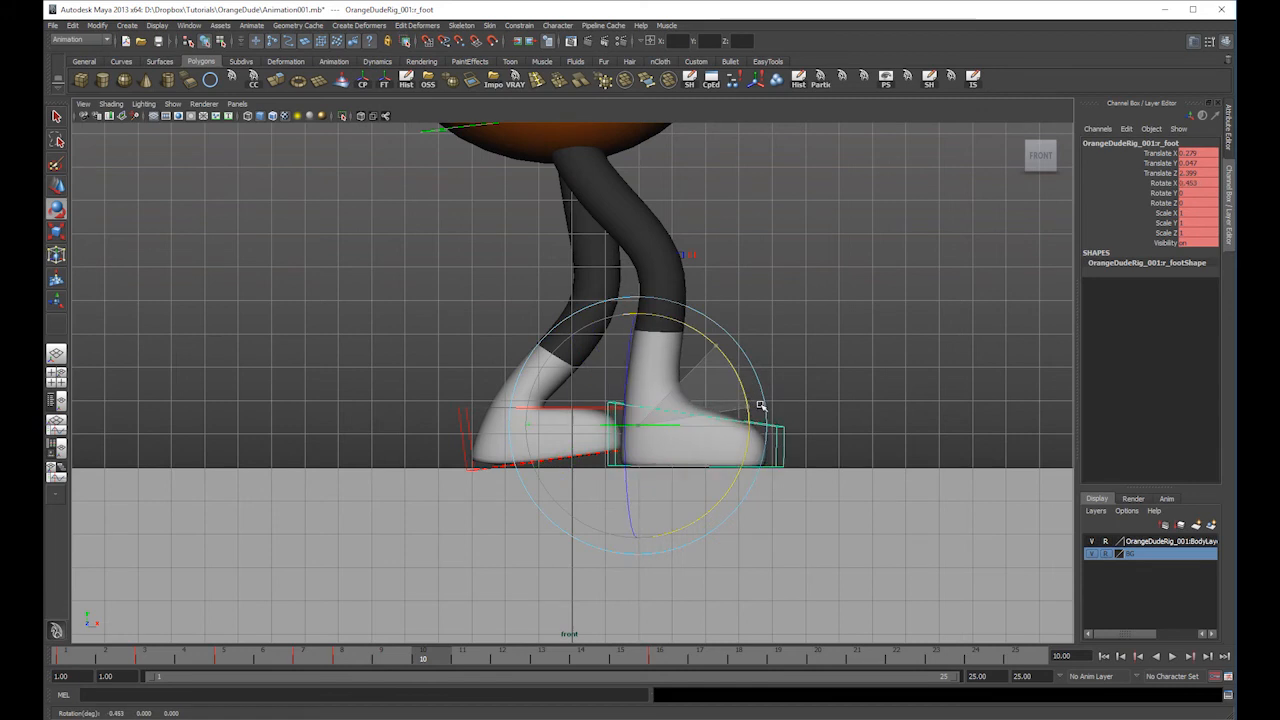
- Select the left foot and play back the animation to check the foot motion
{"action": "left_click_drag", "start_coordinate": [436, 666], "coordinate": [700, 664]}
{"action": "left_click", "coordinate": [829, 328]}
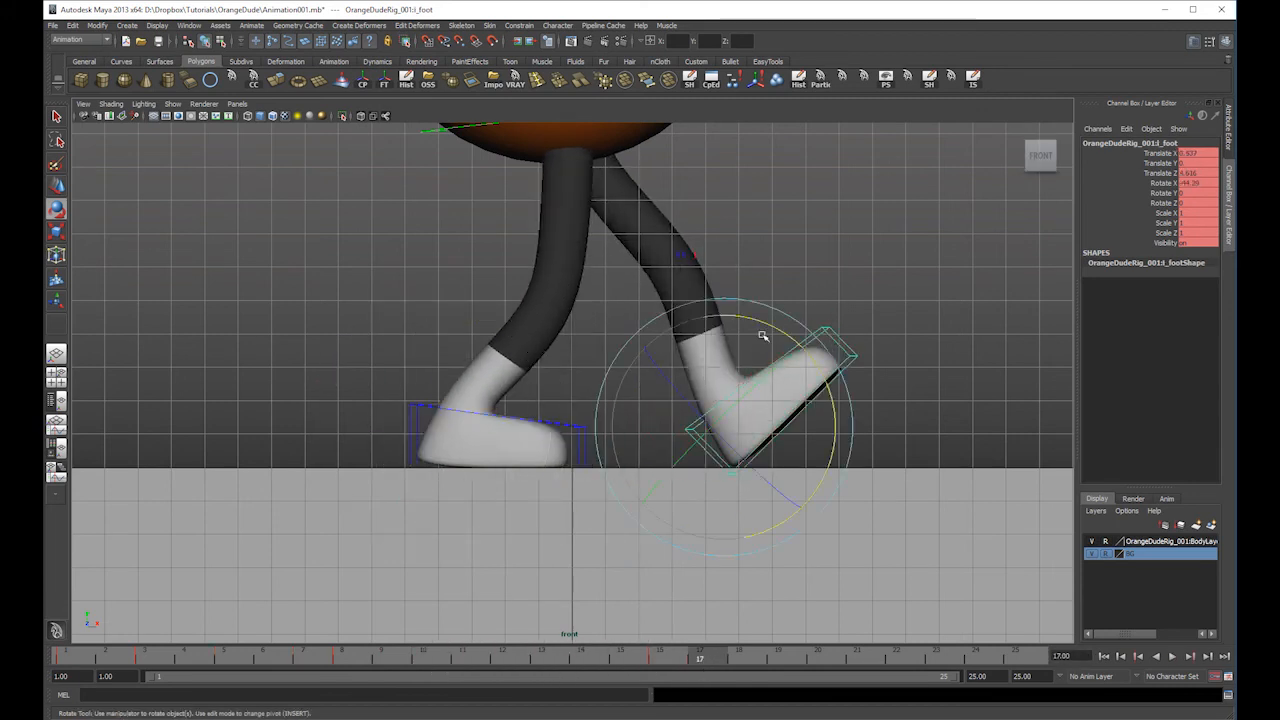
{"action": "key", "text": "alt+v"}
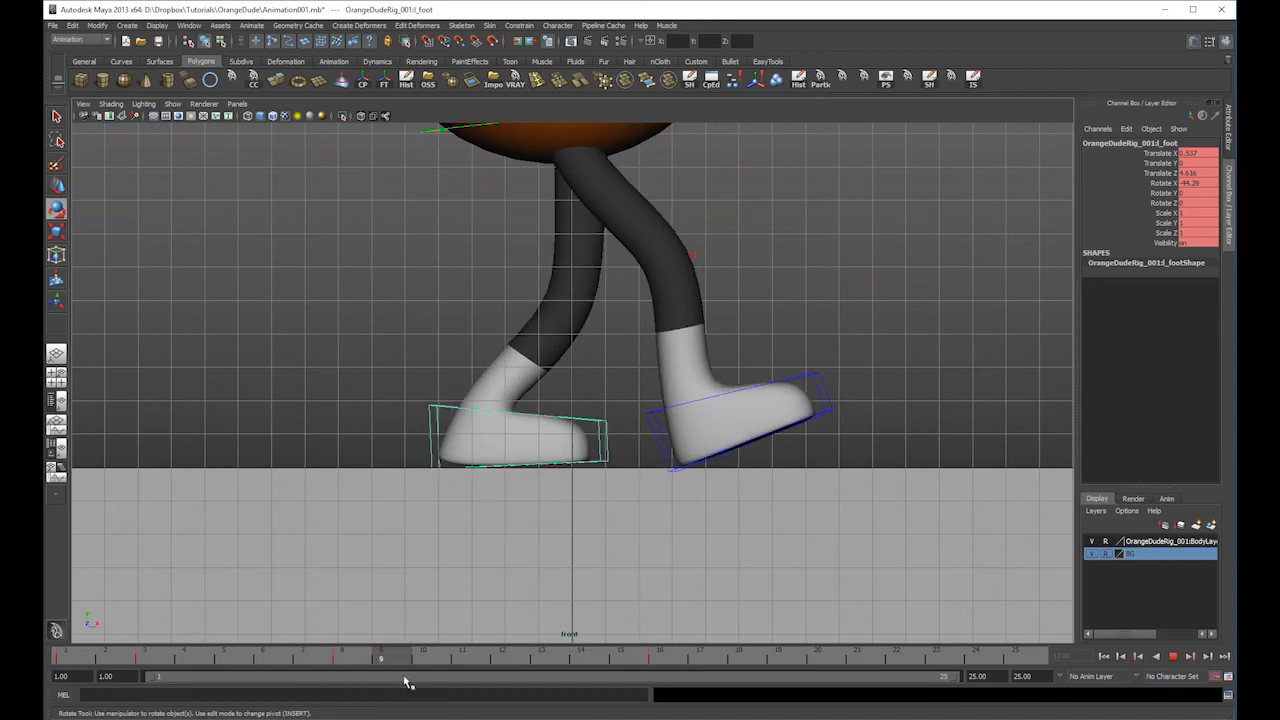
{"action": "key", "text": "alt+v"}
- At frame 10, move the left foot back to about -4.9 in Translate Z and rotate it to about 44.5 in X for the push-off
{"action": "key", "text": "w"}
{"action": "key", "text": "e"}
{"action": "left_click_drag", "start_coordinate": [570, 356], "coordinate": [600, 446]}
{"action": "key", "text": "w"}
{"action": "left_click_drag", "start_coordinate": [491, 427], "coordinate": [384, 339]}
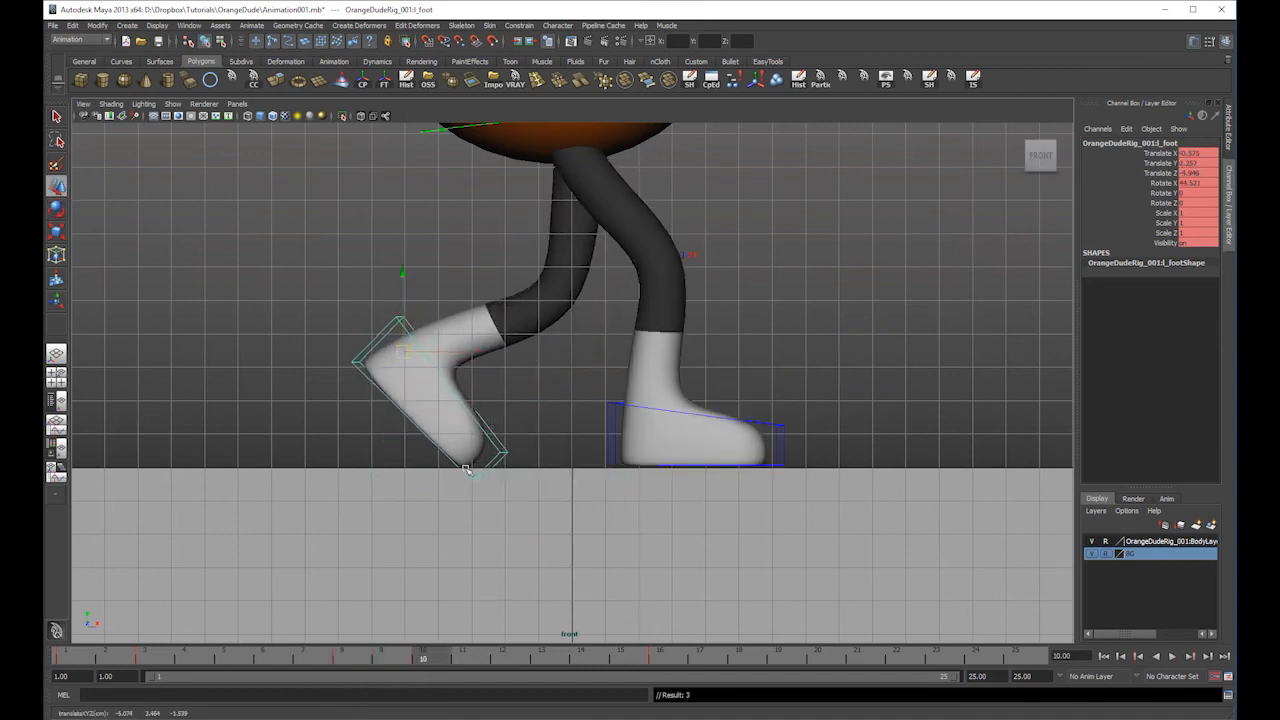
- At frame 12, raise the left foot to about 3.5 in Translate Y with its toe pointing down
{"action": "left_click", "coordinate": [502, 658]}
{"action": "key", "text": "e"}
{"action": "mouse_move", "coordinate": [557, 305]}
{"action": "left_mouse_down"}
{"action": "mouse_move", "coordinate": [497, 372]}
{"action": "mouse_move", "coordinate": [545, 313]}
{"action": "left_mouse_up"}
{"action": "key", "text": "w"}
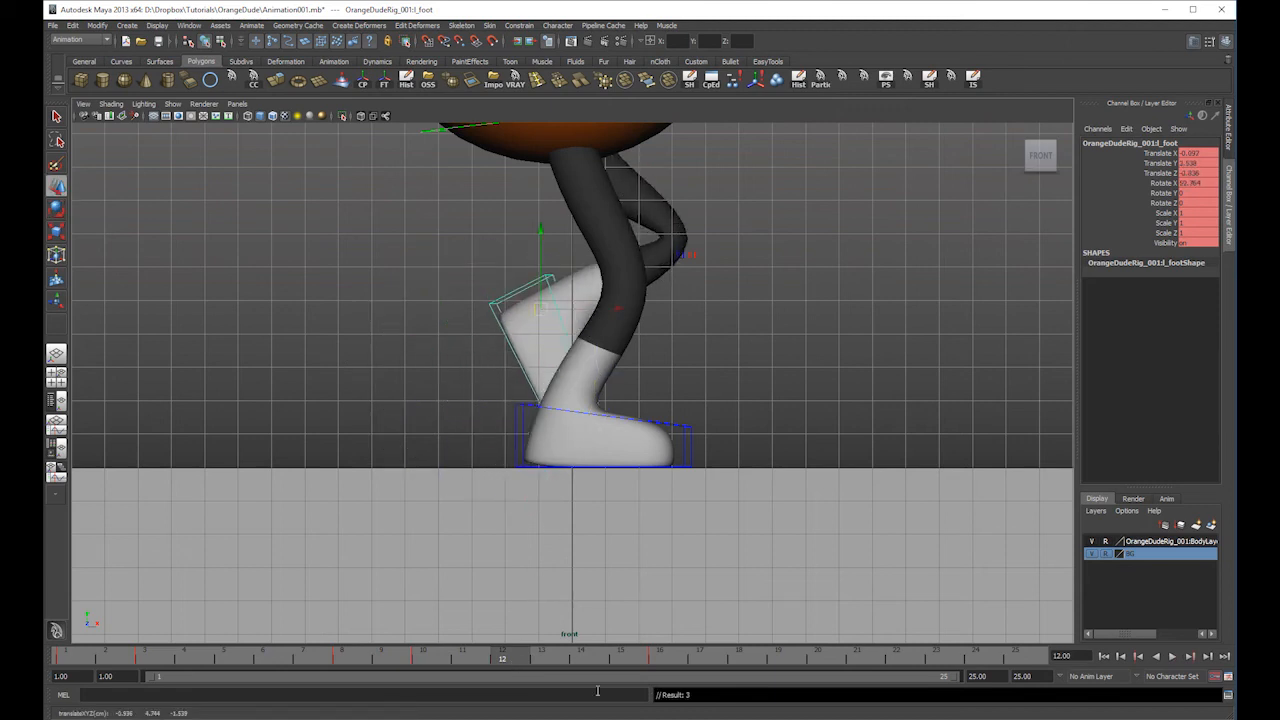
- Swing the left foot forward with its toe raised at frame 14, and extend it slightly further forward at frame 16
{"action": "left_click", "coordinate": [580, 657]}
{"action": "left_click_drag", "start_coordinate": [668, 368], "coordinate": [755, 380]}
{"action": "key", "text": "e"}
{"action": "left_click_drag", "start_coordinate": [834, 297], "coordinate": [732, 300]}
{"action": "key", "text": "w"}
{"action": "left_click_drag", "start_coordinate": [592, 656], "coordinate": [662, 660]}
{"action": "left_click_drag", "start_coordinate": [722, 427], "coordinate": [745, 434]}
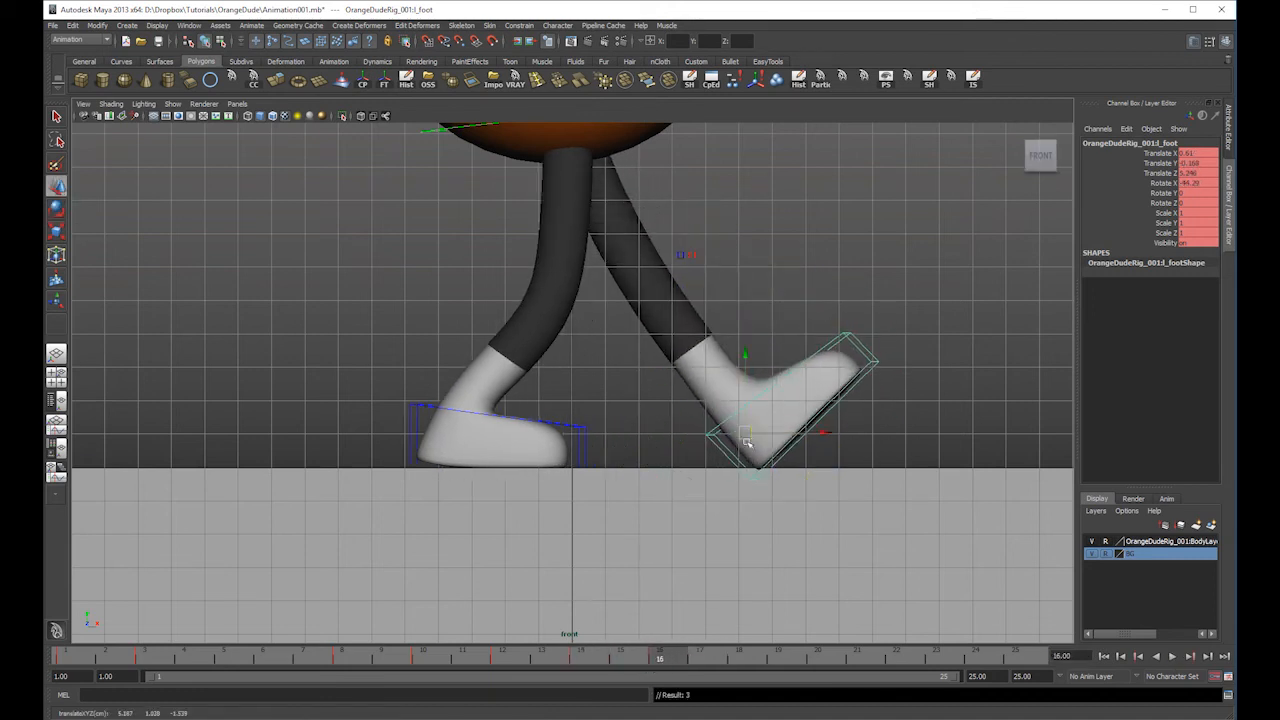
- Move the right foot slightly further forward at its frame 8 heel strike and scrub through the walk
{"action": "left_click", "coordinate": [581, 430]}
{"action": "key", "text": "comma"}
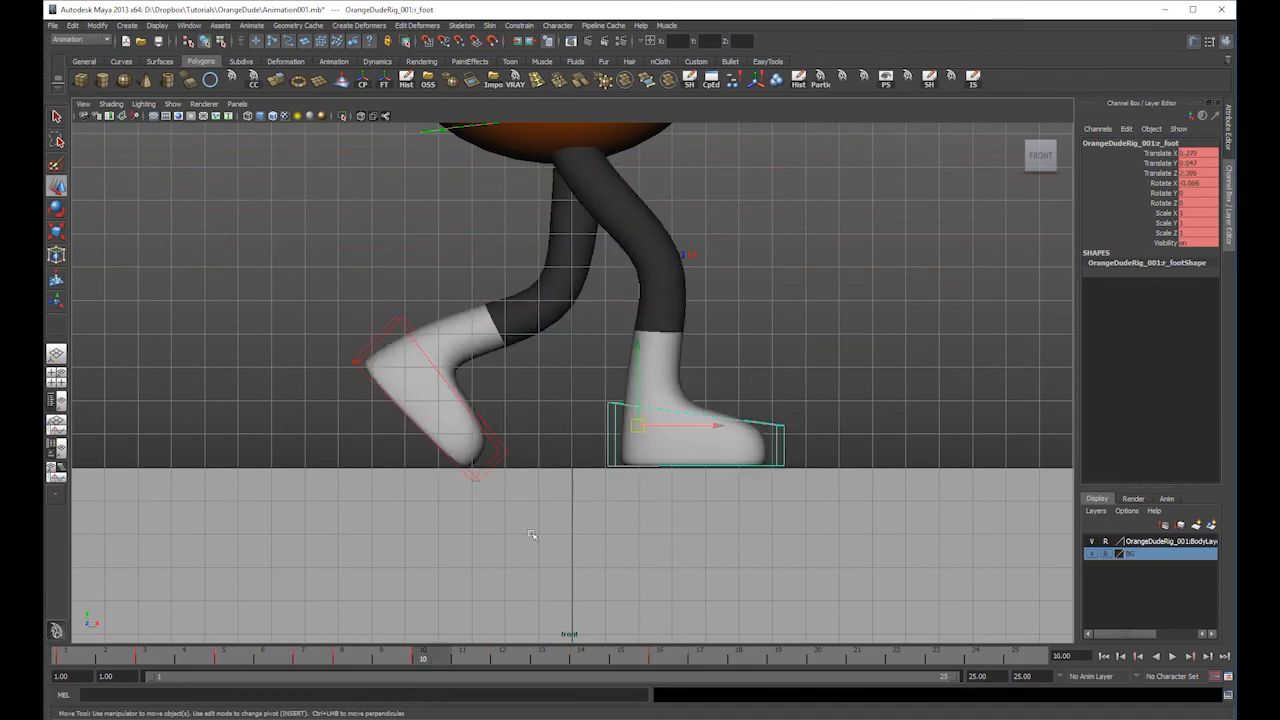
{"action": "left_click", "coordinate": [356, 657]}
{"action": "left_click_drag", "start_coordinate": [718, 424], "coordinate": [736, 431]}
{"action": "left_click_drag", "start_coordinate": [316, 663], "coordinate": [986, 655]}
- Play back the walk, change a setting in the animation preferences, and save the preferences
{"action": "left_click", "coordinate": [1170, 656]}
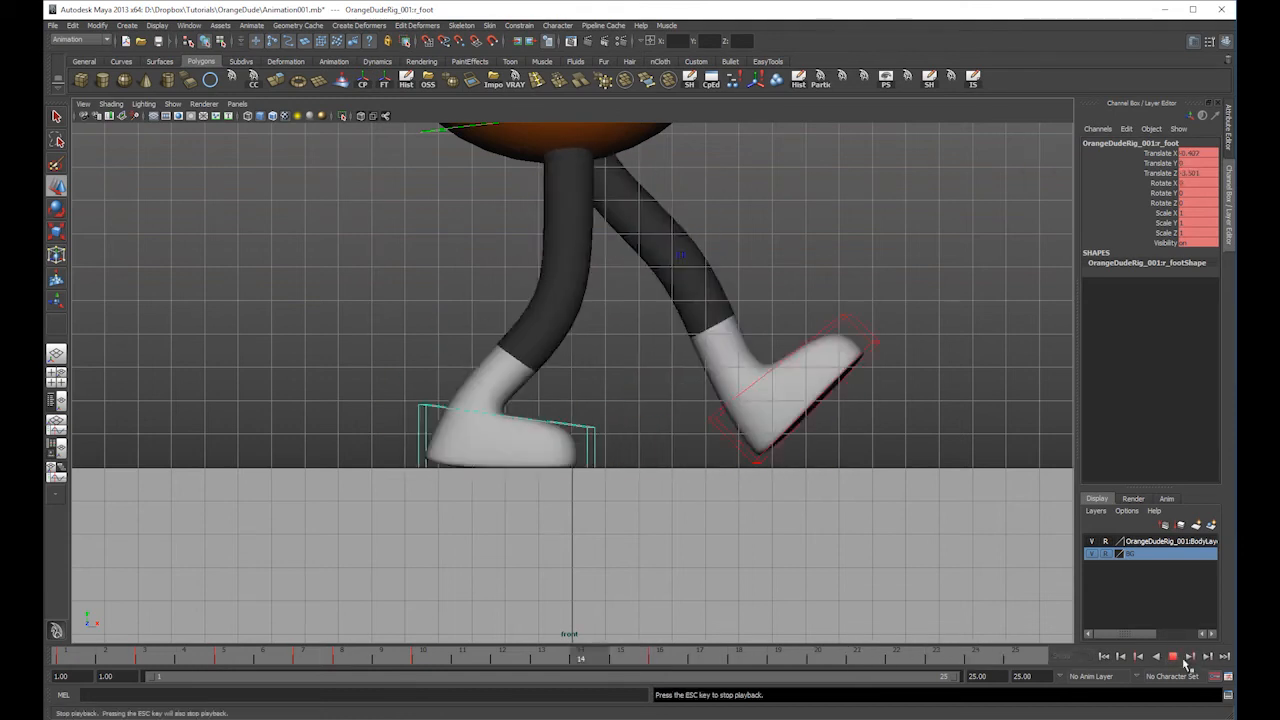
{"action": "left_click", "coordinate": [515, 343]}
{"action": "left_click", "coordinate": [527, 362]}
{"action": "left_click", "coordinate": [392, 418]}
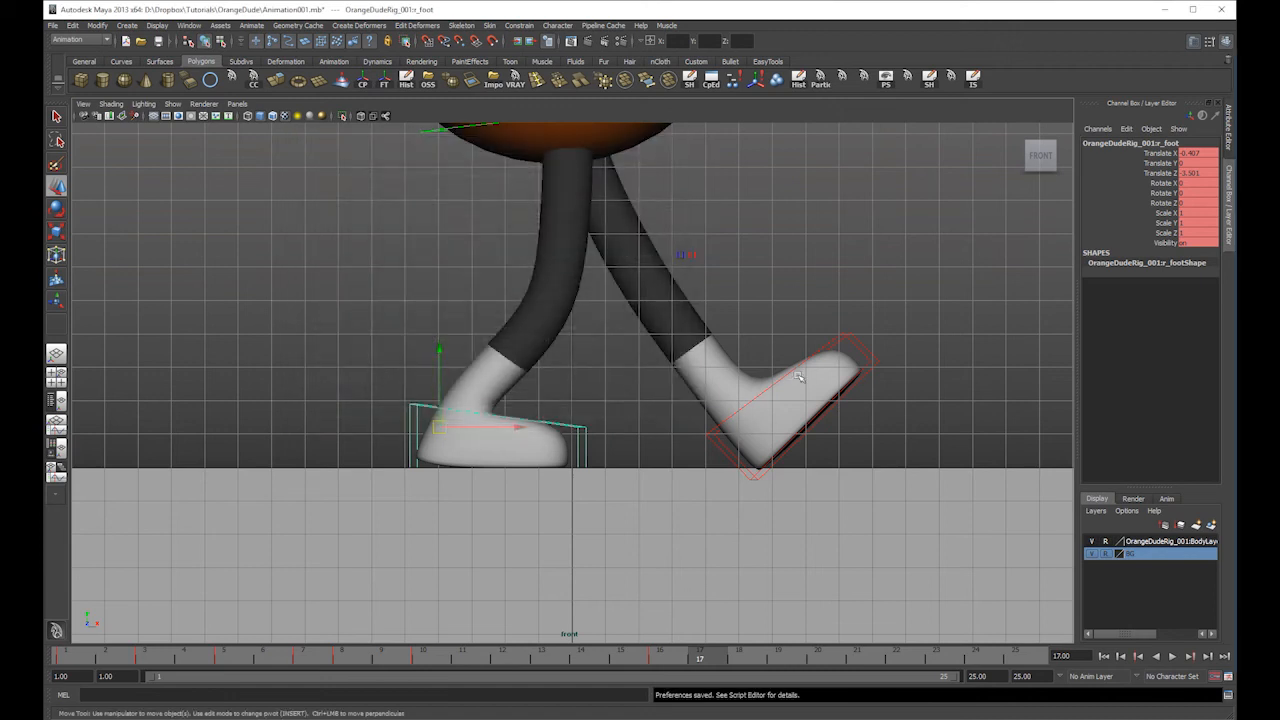
- Play back the walk with more of the body in view and set the animation range's end to frame 16
{"action": "scroll", "coordinate": [889, 499], "scroll_direction": "down", "scroll_amount": 3}
{"action": "left_click", "coordinate": [1172, 656]}
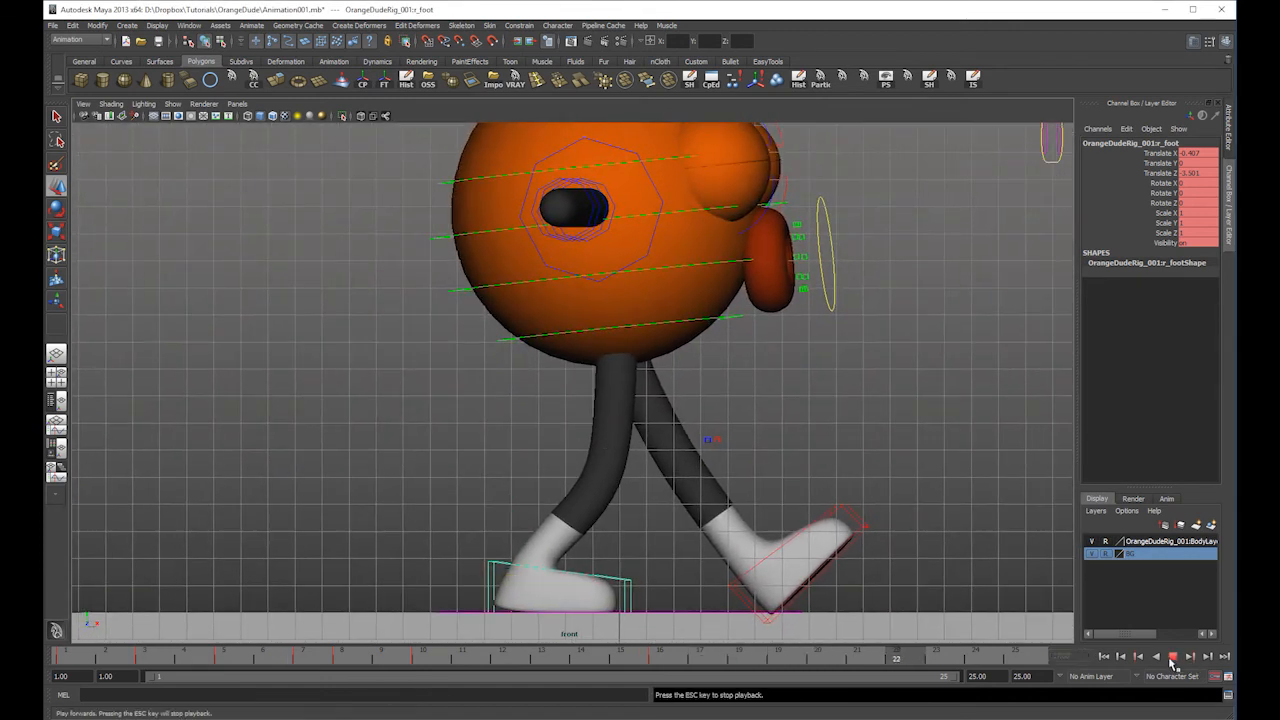
{"action": "left_click", "coordinate": [1172, 656]}
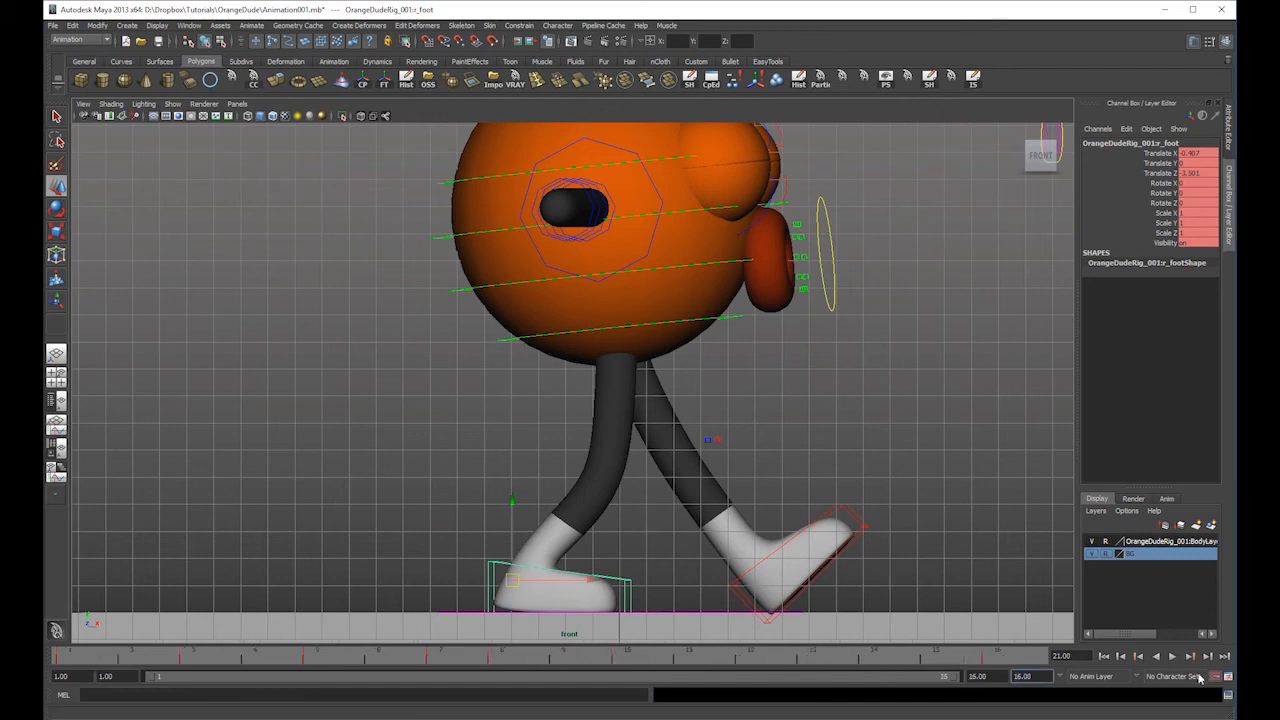
- Play back the 16-frame walk loop in the front view and in the perspective view
{"action": "left_click", "coordinate": [1172, 656]}
{"action": "scroll", "coordinate": [743, 409], "scroll_direction": "down", "scroll_amount": 1}
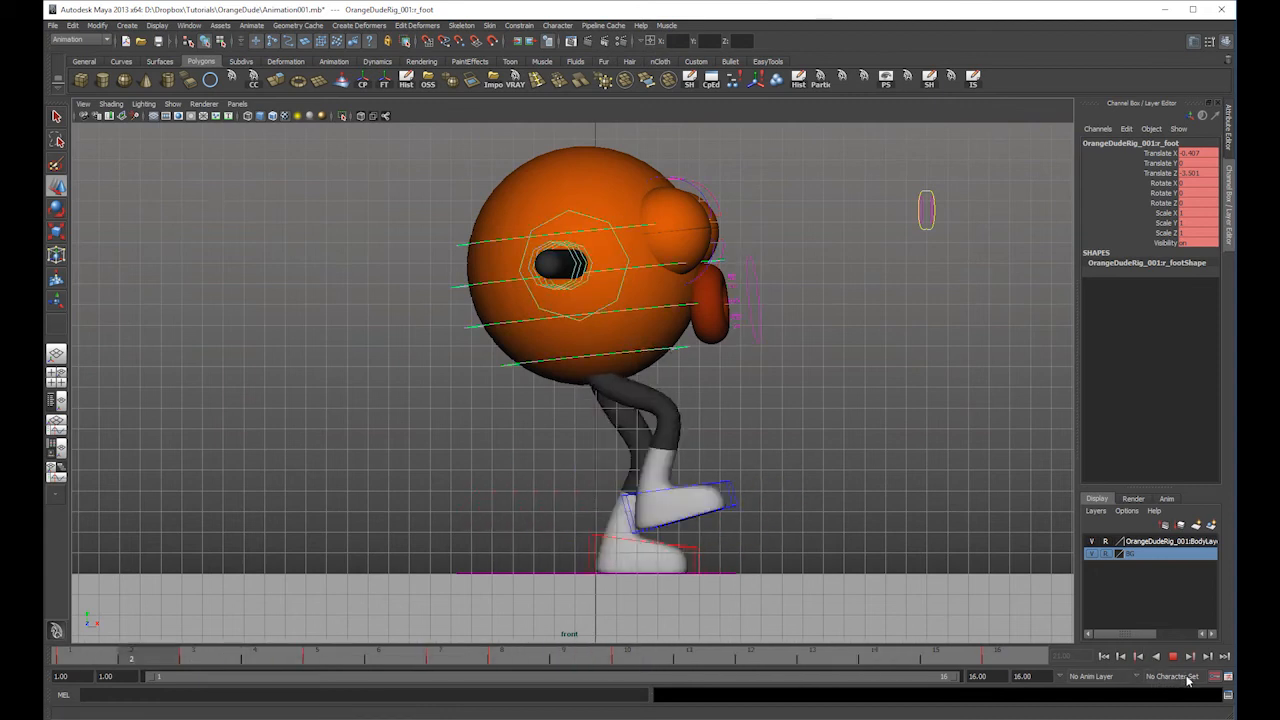
{"action": "left_click", "coordinate": [1174, 658]}
{"action": "left_click", "coordinate": [93, 655]}
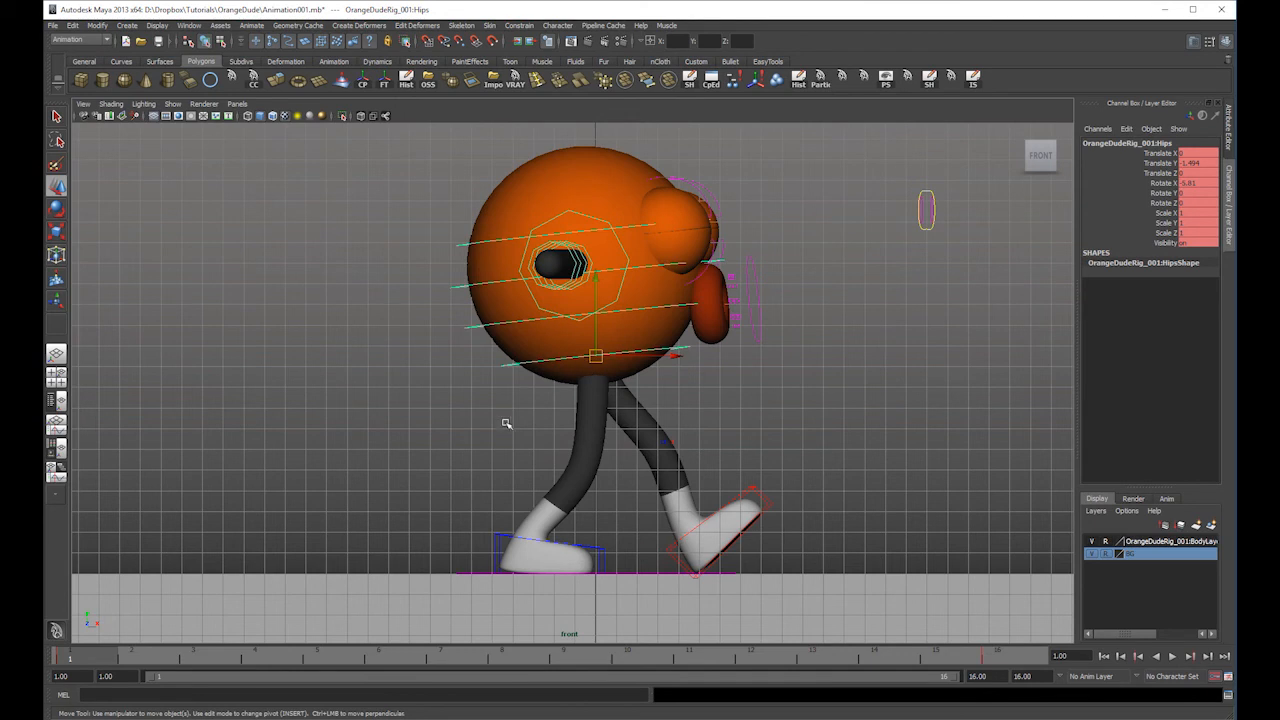
{"action": "key", "text": "space"}
{"action": "left_click_drag", "start_coordinate": [733, 385], "coordinate": [654, 386]}
{"action": "left_click_drag", "start_coordinate": [110, 659], "coordinate": [1027, 657]}
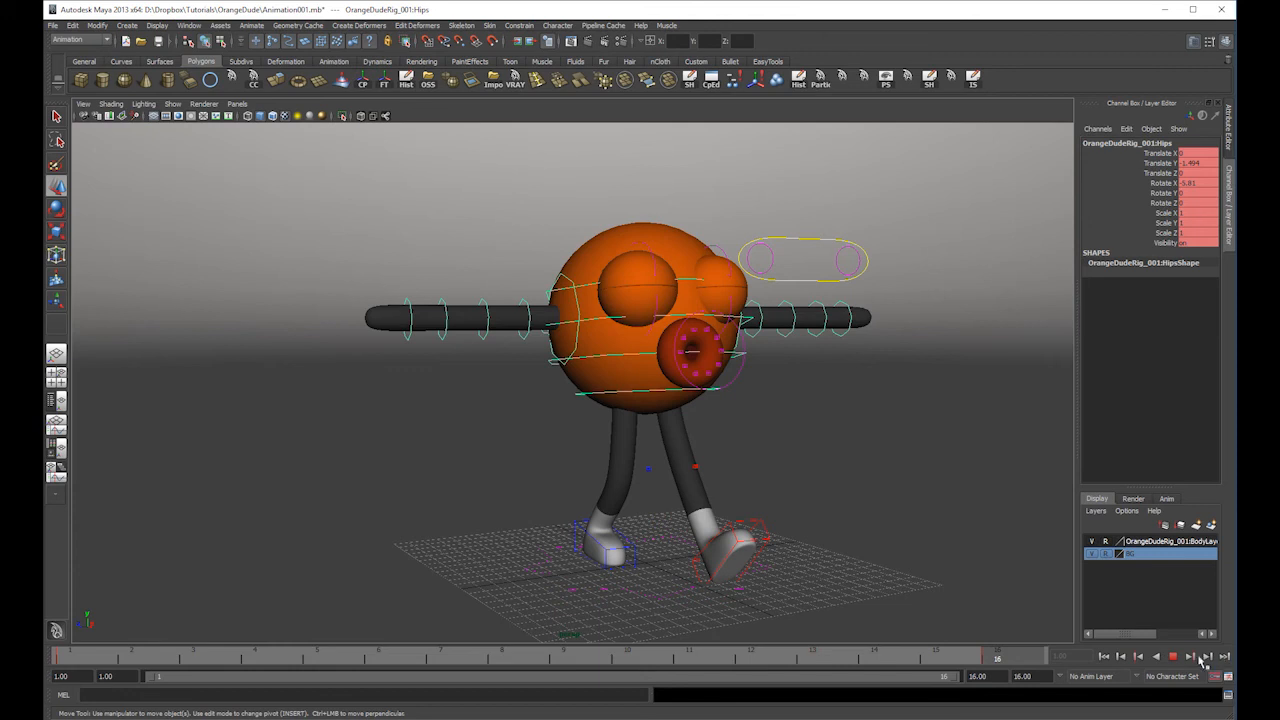
{"action": "left_click_drag", "start_coordinate": [1222, 660], "coordinate": [46, 672]}
- At frame 1, roll the hips sideways to about -6.5 in Rotate Z, shift and lower them, and scrub through the walk
{"action": "key", "text": "e"}
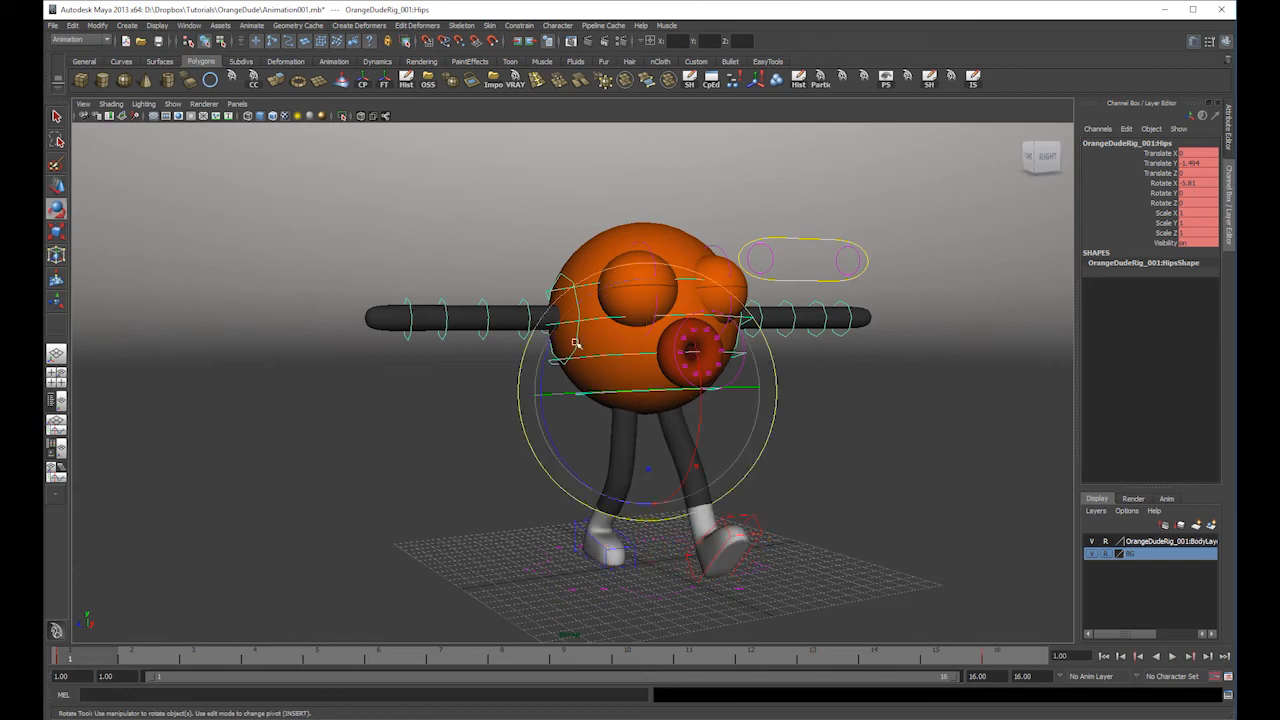
{"action": "left_click_drag", "start_coordinate": [634, 396], "coordinate": [555, 366], "text": "alt"}
{"action": "left_click_drag", "start_coordinate": [820, 335], "coordinate": [786, 370], "text": "alt"}
{"action": "key", "text": "w"}
{"action": "left_click_drag", "start_coordinate": [676, 390], "coordinate": [698, 392], "text": "alt"}
{"action": "left_click_drag", "start_coordinate": [661, 394], "coordinate": [652, 402]}
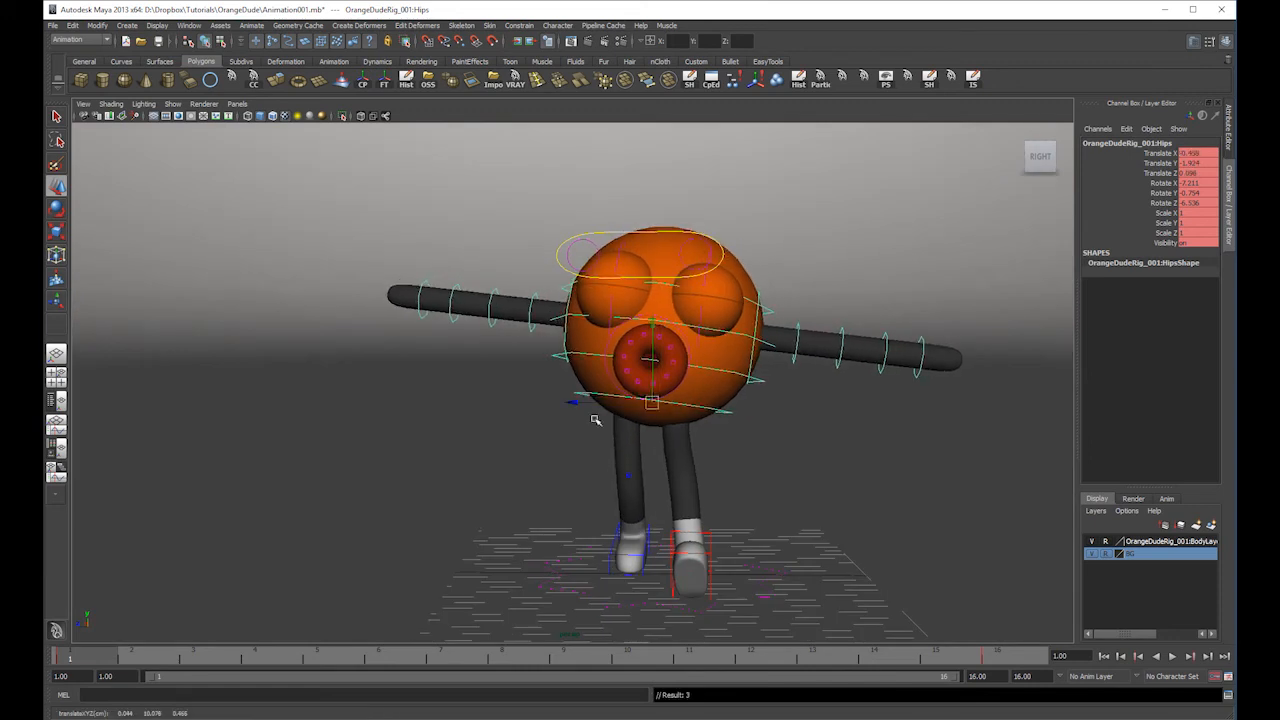
{"action": "left_click_drag", "start_coordinate": [80, 666], "coordinate": [523, 664]}
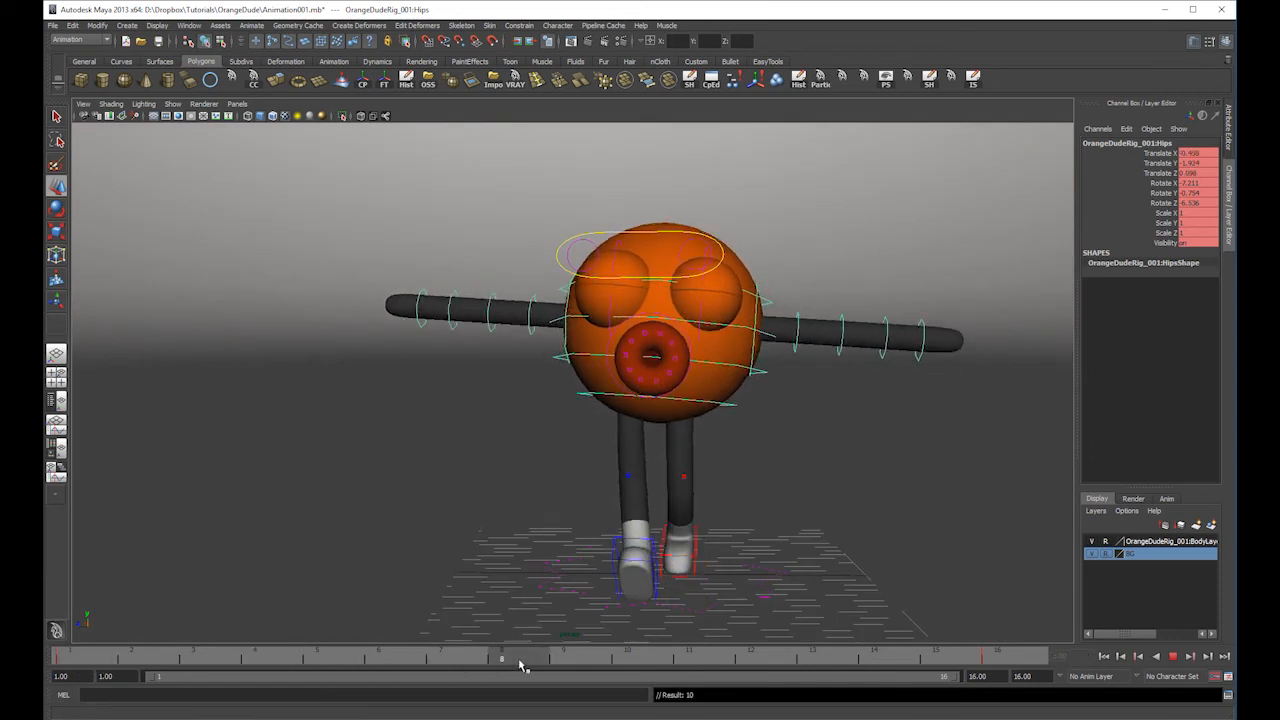
{"action": "left_click_drag", "start_coordinate": [700, 455], "coordinate": [830, 462], "text": "alt"}
{"action": "left_click", "coordinate": [86, 666]}
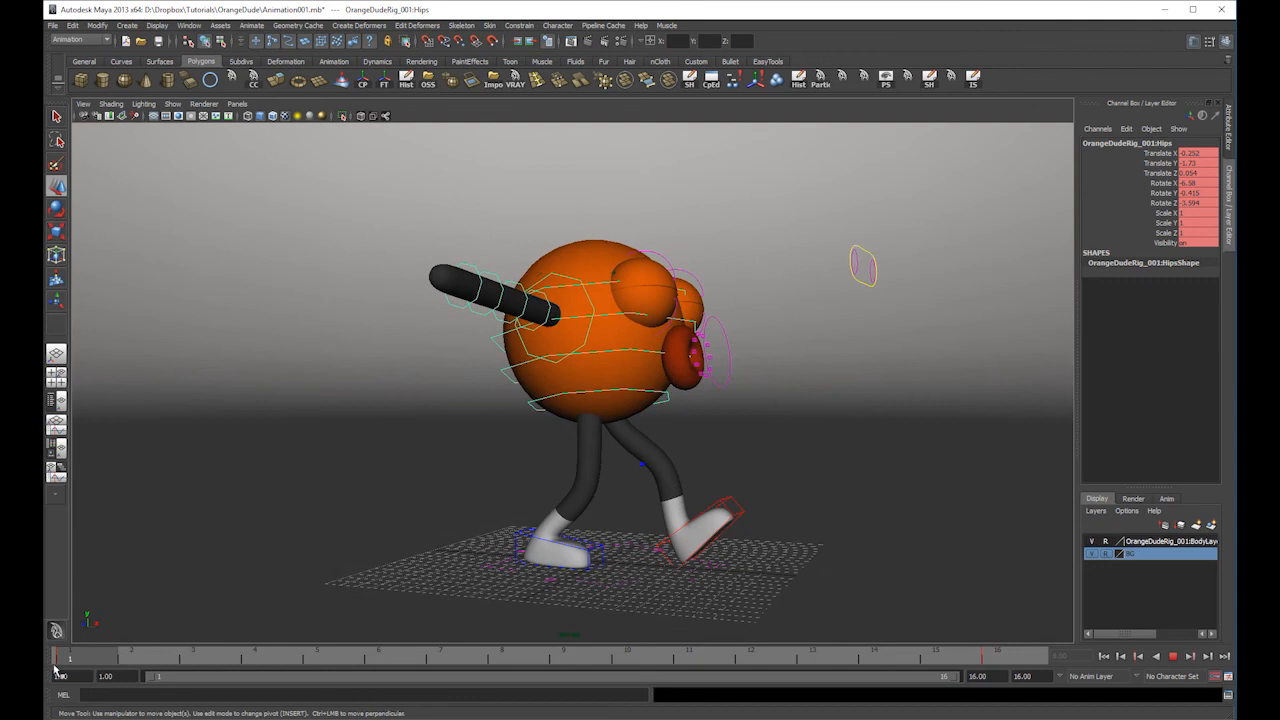
- At frame 5, raise the hips to about -0.76 in Translate Y and level their sideways roll
{"action": "left_click_drag", "start_coordinate": [128, 684], "coordinate": [307, 679]}
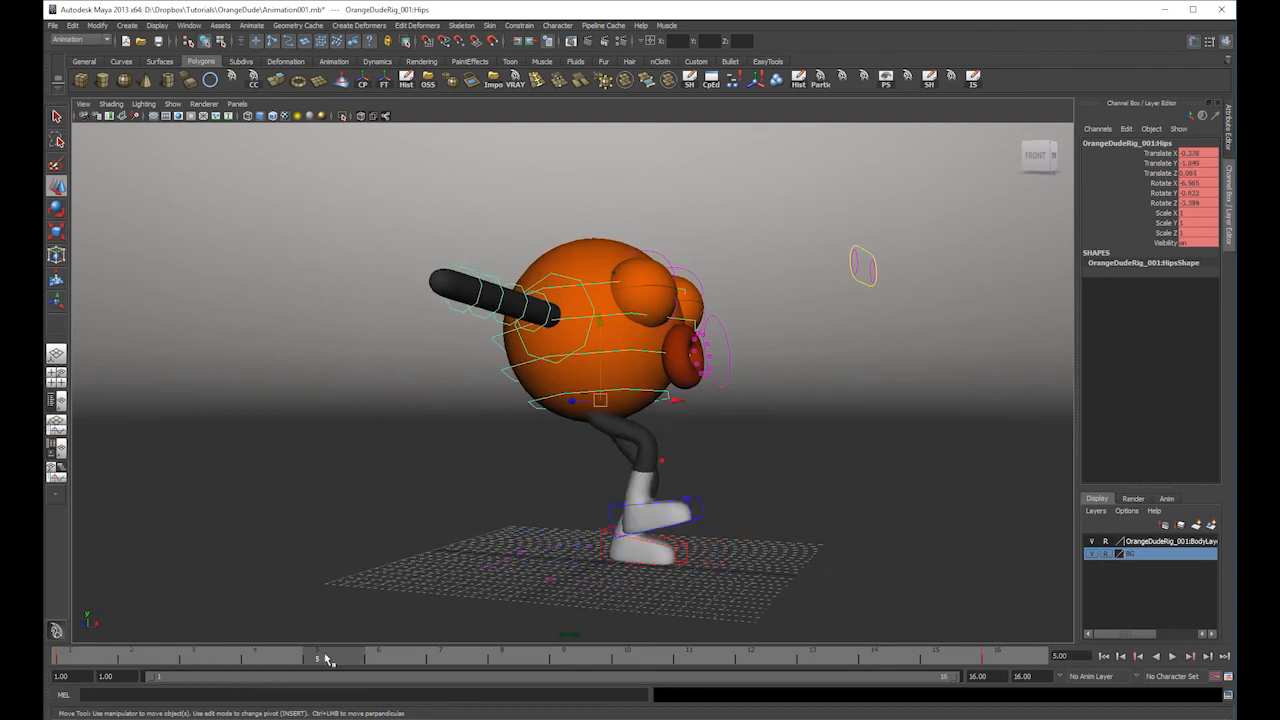
{"action": "left_click_drag", "start_coordinate": [610, 356], "coordinate": [600, 305]}
{"action": "mouse_move", "coordinate": [645, 360]}
{"action": "left_mouse_down", "text": "alt"}
{"action": "mouse_move", "coordinate": [698, 385]}
{"action": "mouse_move", "coordinate": [663, 371]}
{"action": "left_mouse_up", "text": "alt"}
{"action": "key", "text": "e"}
{"action": "left_click", "coordinate": [779, 318]}
{"action": "key", "text": "ctrl+z"}
{"action": "mouse_move", "coordinate": [782, 338]}
{"action": "left_mouse_down"}
{"action": "mouse_move", "coordinate": [783, 326]}
{"action": "mouse_move", "coordinate": [779, 337]}
{"action": "left_mouse_up"}
{"action": "middle_click_drag", "start_coordinate": [732, 437], "coordinate": [646, 405], "text": "alt"}
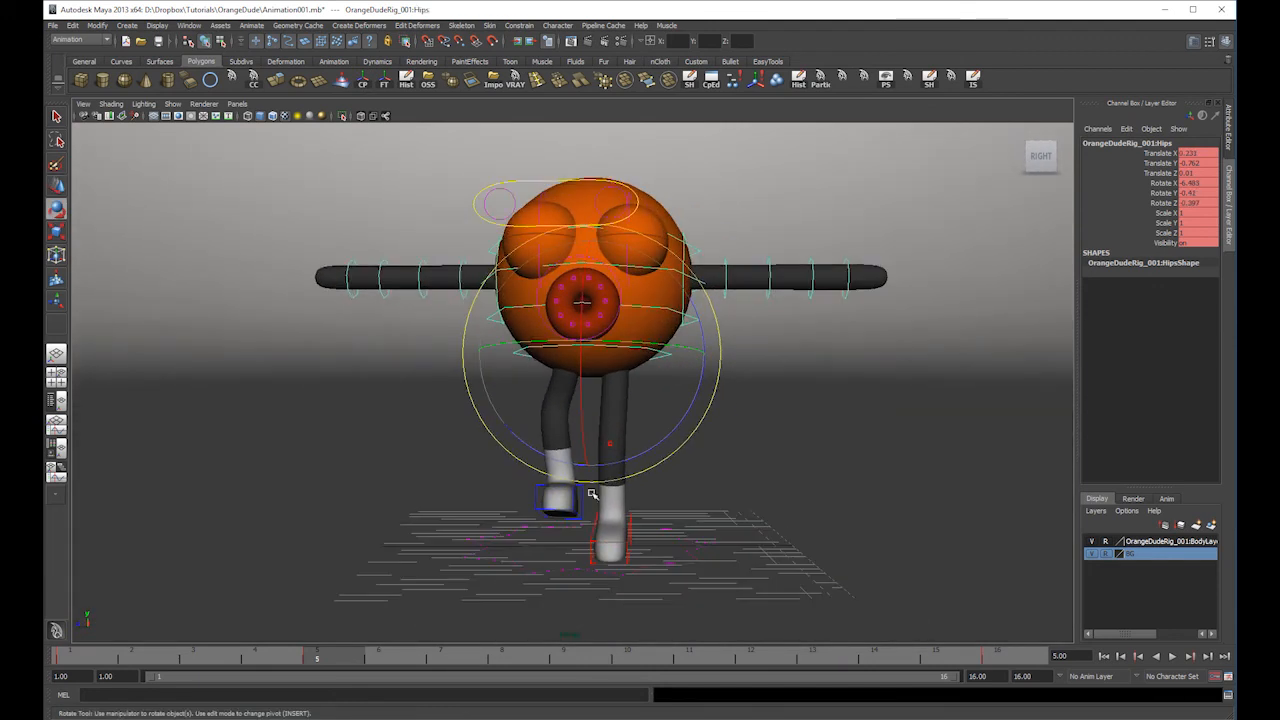
- At frame 8, roll the hips sideways opposite to the frame 1 tilt and lower them
{"action": "left_click", "coordinate": [502, 660]}
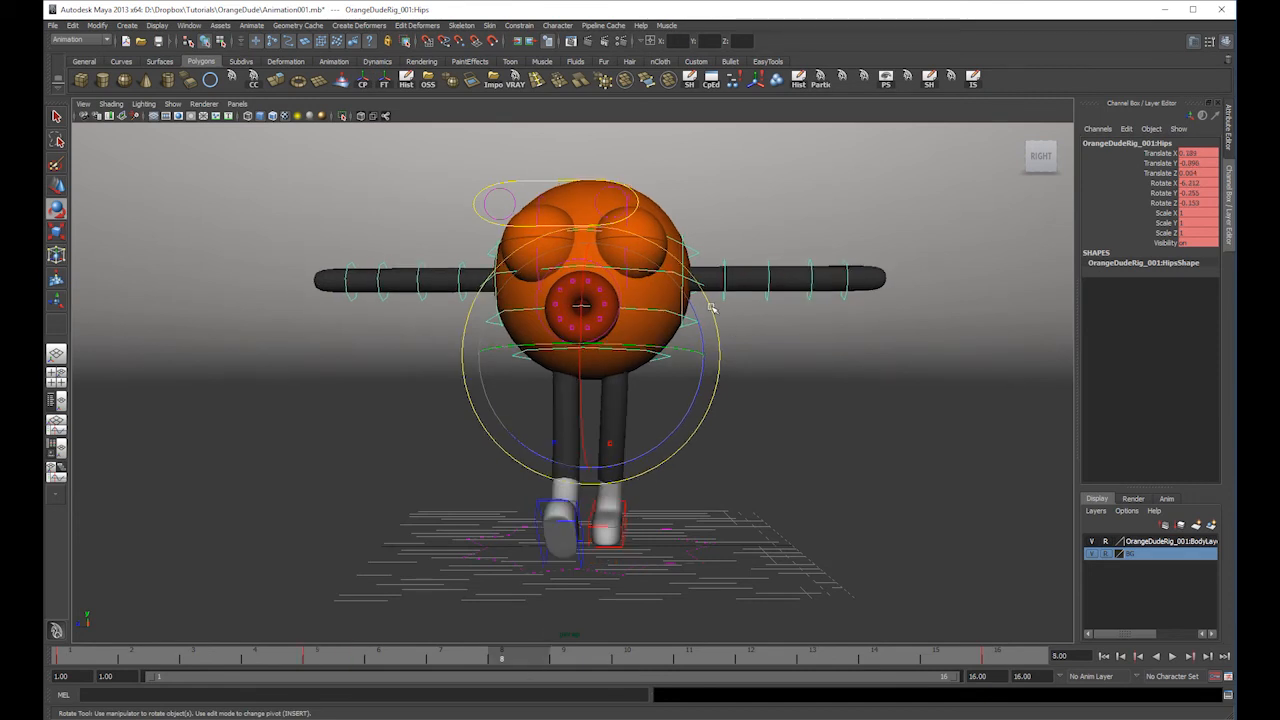
{"action": "left_click_drag", "start_coordinate": [712, 310], "coordinate": [677, 286]}
{"action": "key", "text": "w"}
{"action": "left_click_drag", "start_coordinate": [583, 308], "coordinate": [583, 320]}
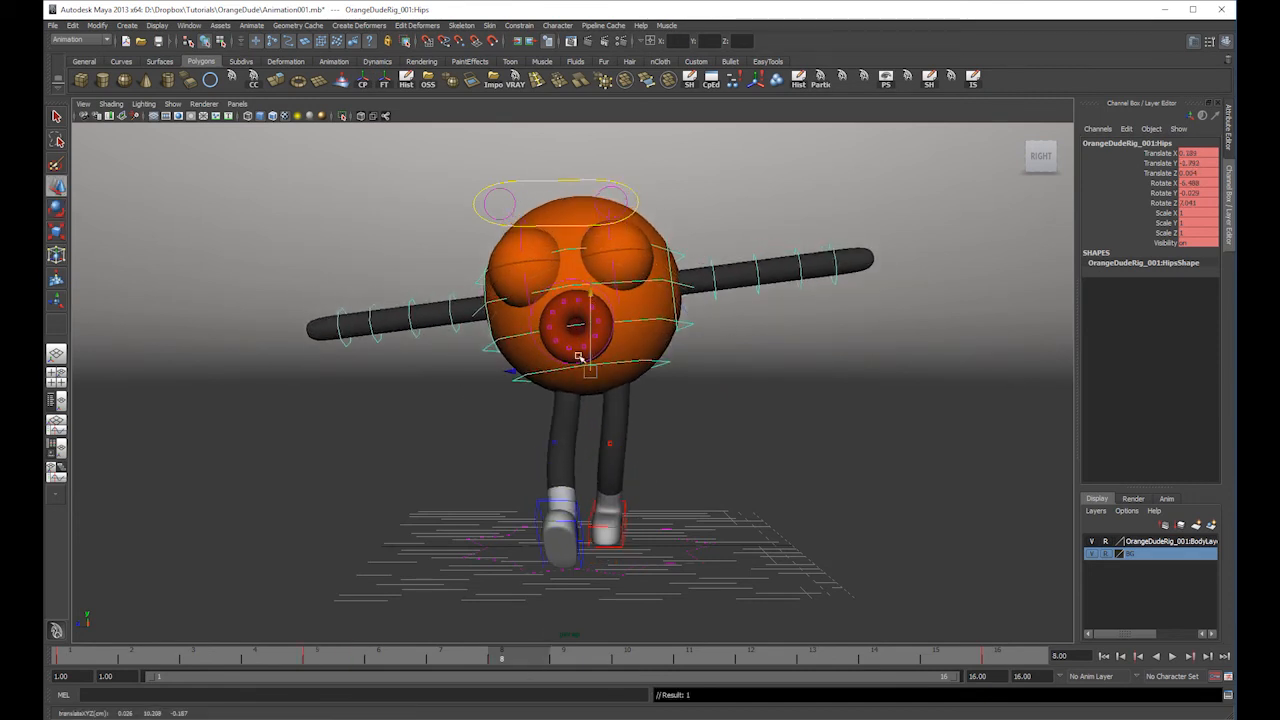
- At frame 12, bring the hips' sideways roll back to nearly level and raise them slightly
{"action": "left_click_drag", "start_coordinate": [554, 662], "coordinate": [750, 660]}
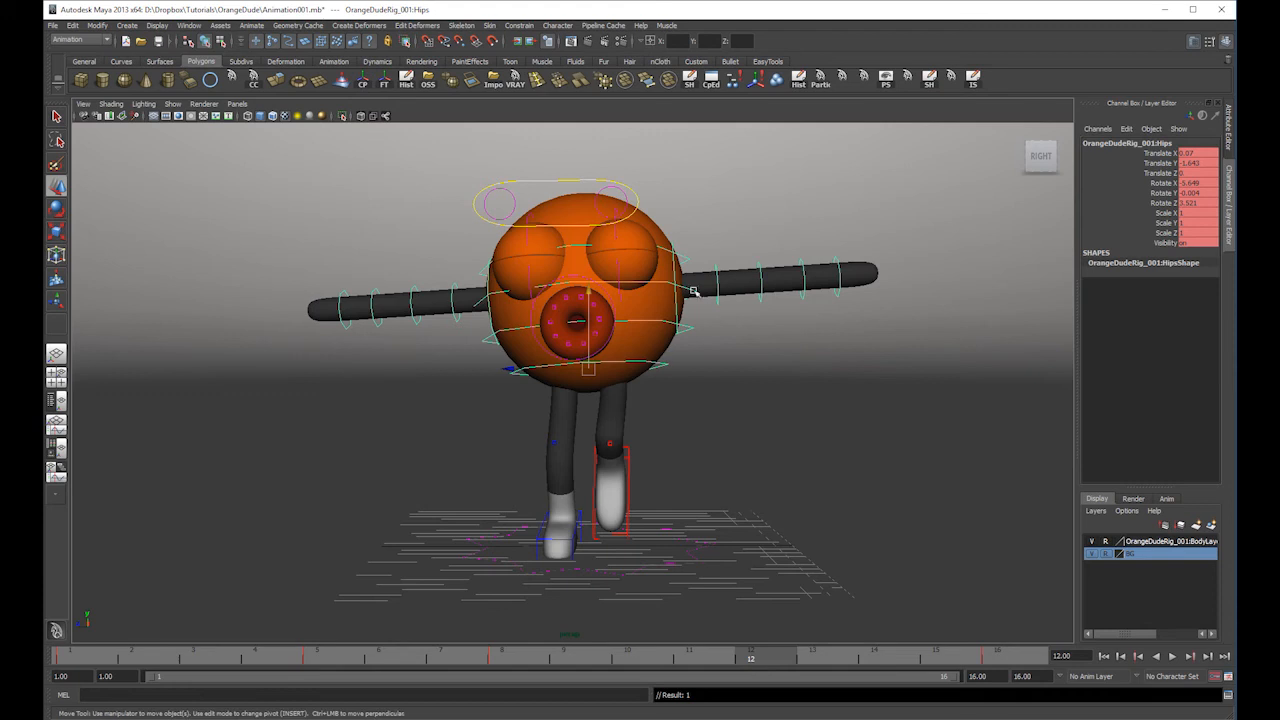
{"action": "key", "text": "e"}
{"action": "left_click_drag", "start_coordinate": [683, 287], "coordinate": [700, 316]}
{"action": "key", "text": "w"}
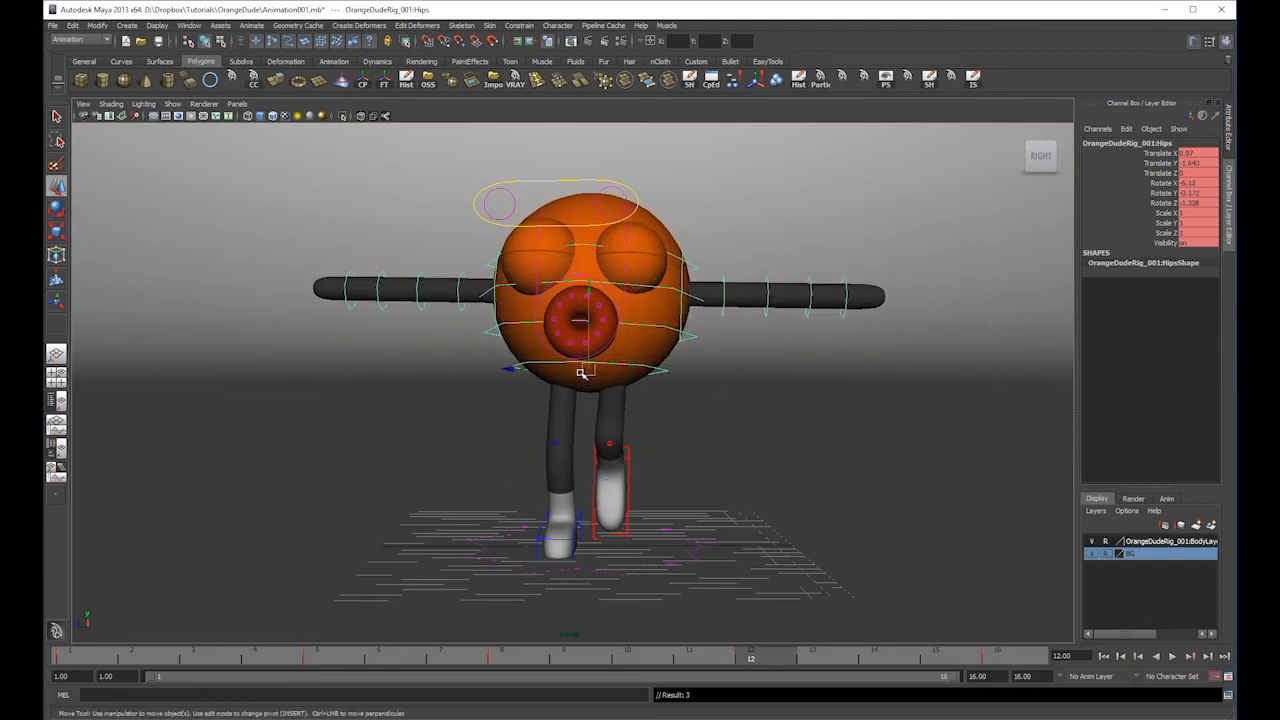
{"action": "left_click_drag", "start_coordinate": [581, 374], "coordinate": [587, 359]}
- Key the hips' frame 1 pose at frame 16 and play back the walk from the front and side
{"action": "left_click", "coordinate": [90, 660]}
{"action": "key", "text": "alt+v"}
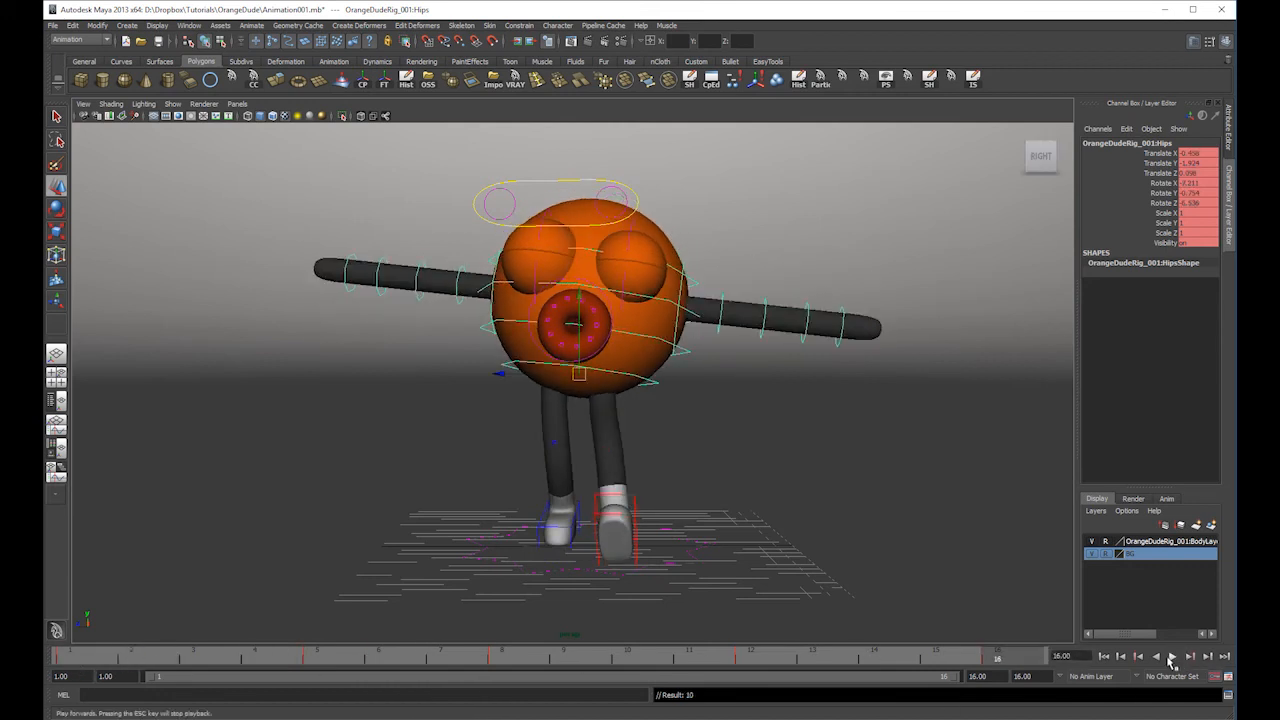
{"action": "left_click", "coordinate": [1174, 656]}
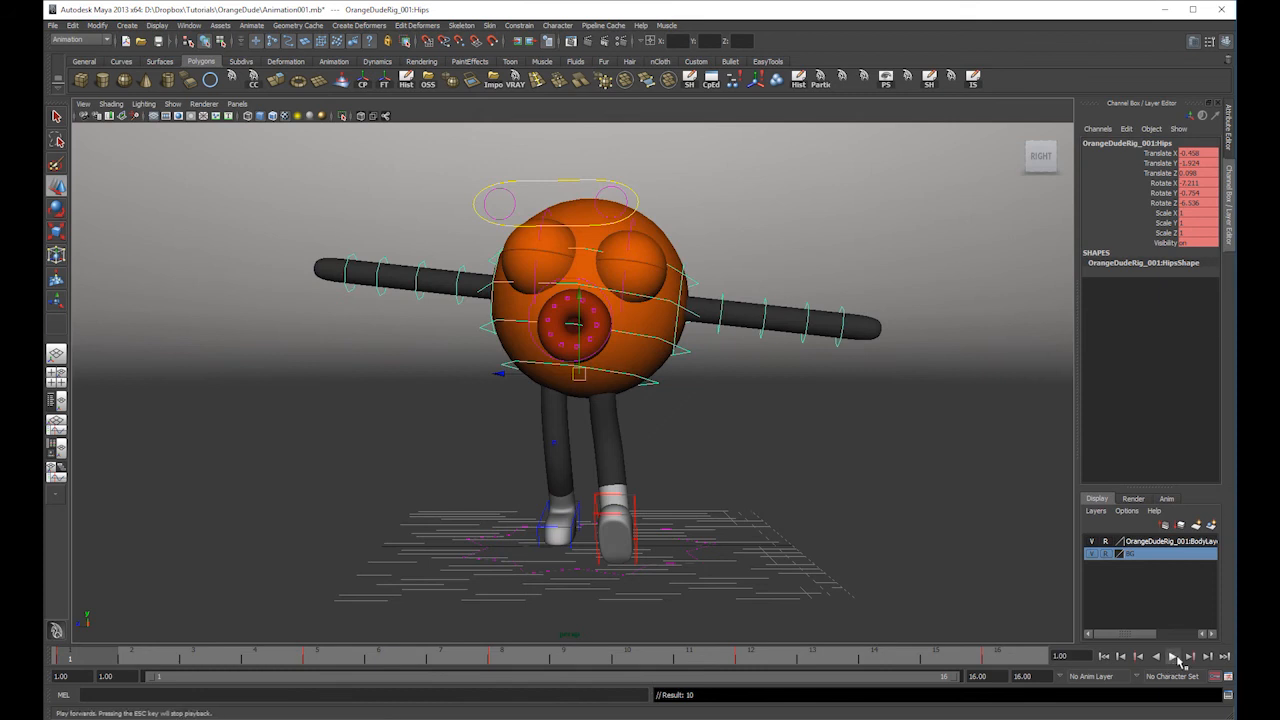
{"action": "left_click", "coordinate": [1174, 656]}
{"action": "left_click_drag", "start_coordinate": [914, 560], "coordinate": [729, 409], "text": "alt"}
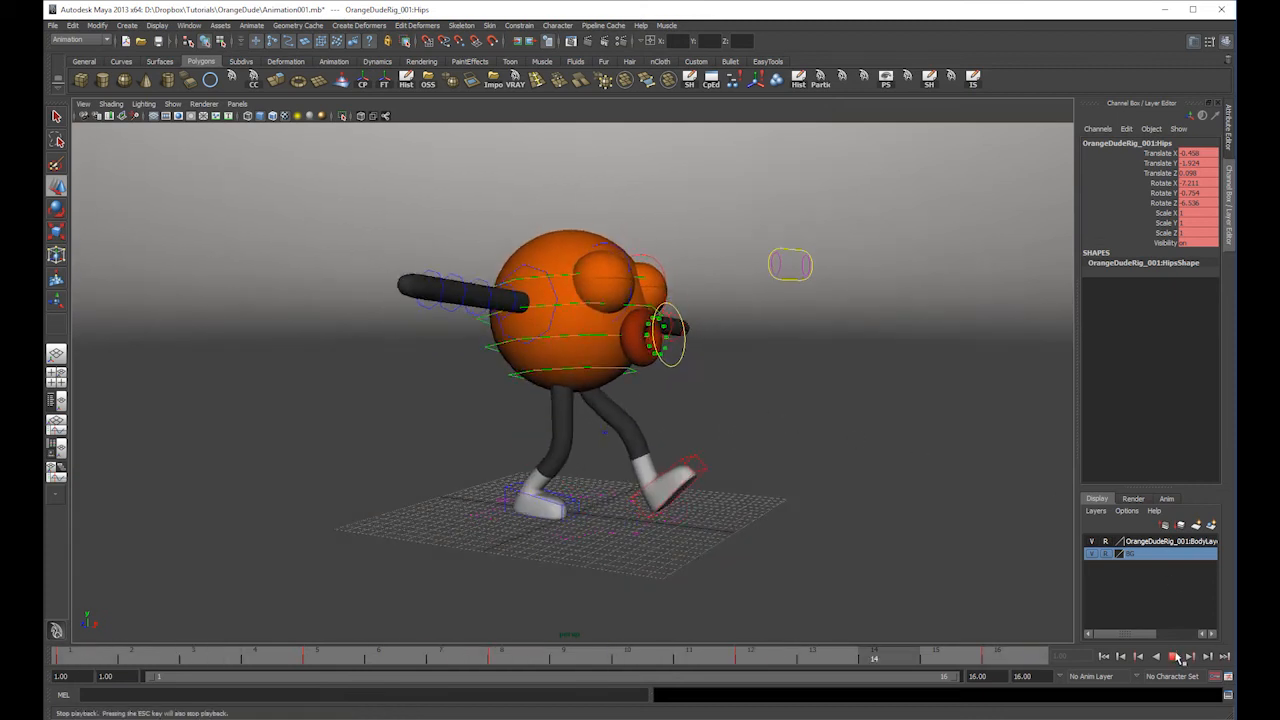
{"action": "left_click", "coordinate": [1183, 657]}
- Rotate both shoulders so the arms hang down, with Rotate Z about 79.7 on the right and -85.8 on the left
{"action": "left_click", "coordinate": [657, 414]}
{"action": "left_click", "coordinate": [551, 320]}
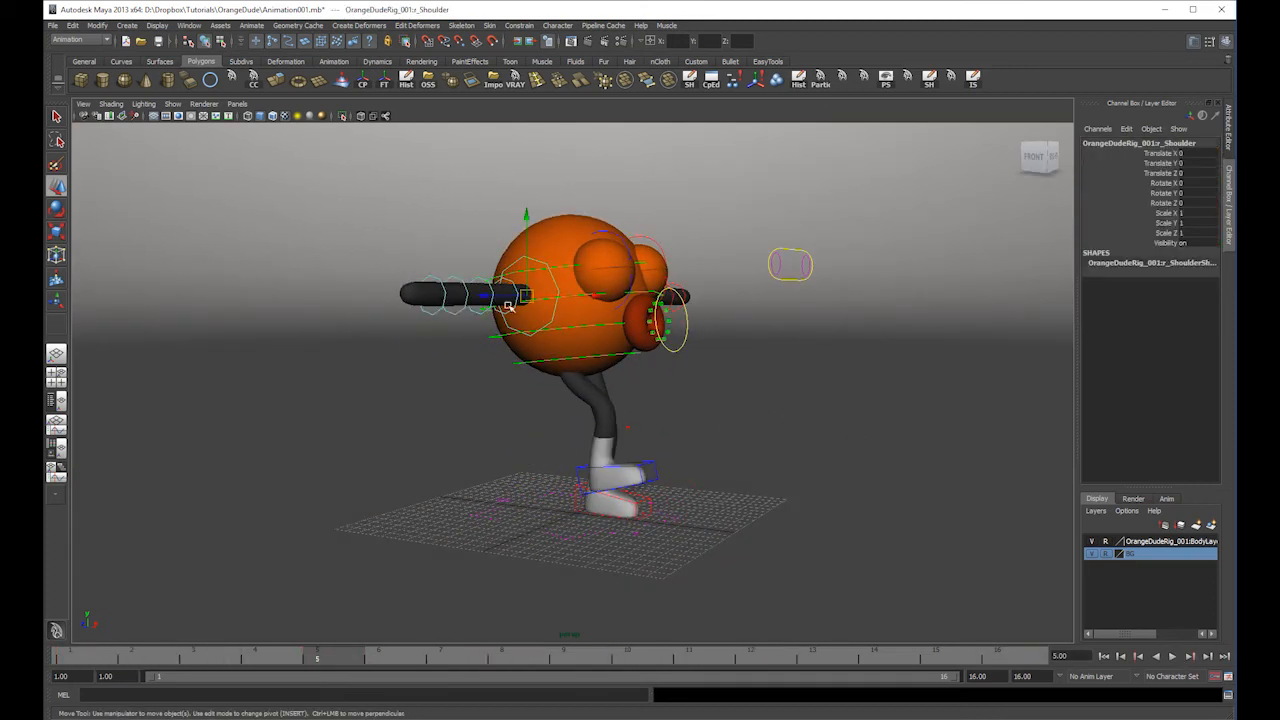
{"action": "key", "text": "e"}
{"action": "left_click_drag", "start_coordinate": [468, 219], "coordinate": [470, 373]}
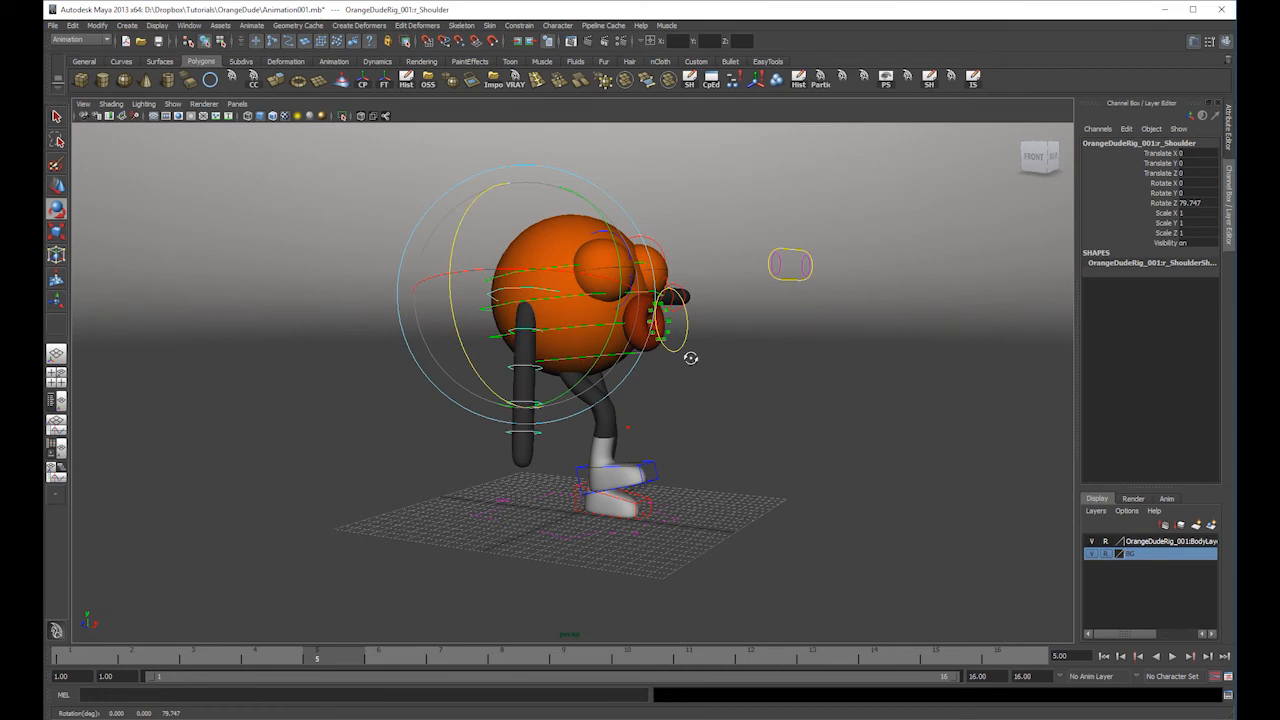
{"action": "left_click_drag", "start_coordinate": [722, 354], "coordinate": [620, 350], "text": "alt"}
{"action": "left_click", "coordinate": [724, 272]}
{"action": "left_click_drag", "start_coordinate": [735, 222], "coordinate": [589, 416]}
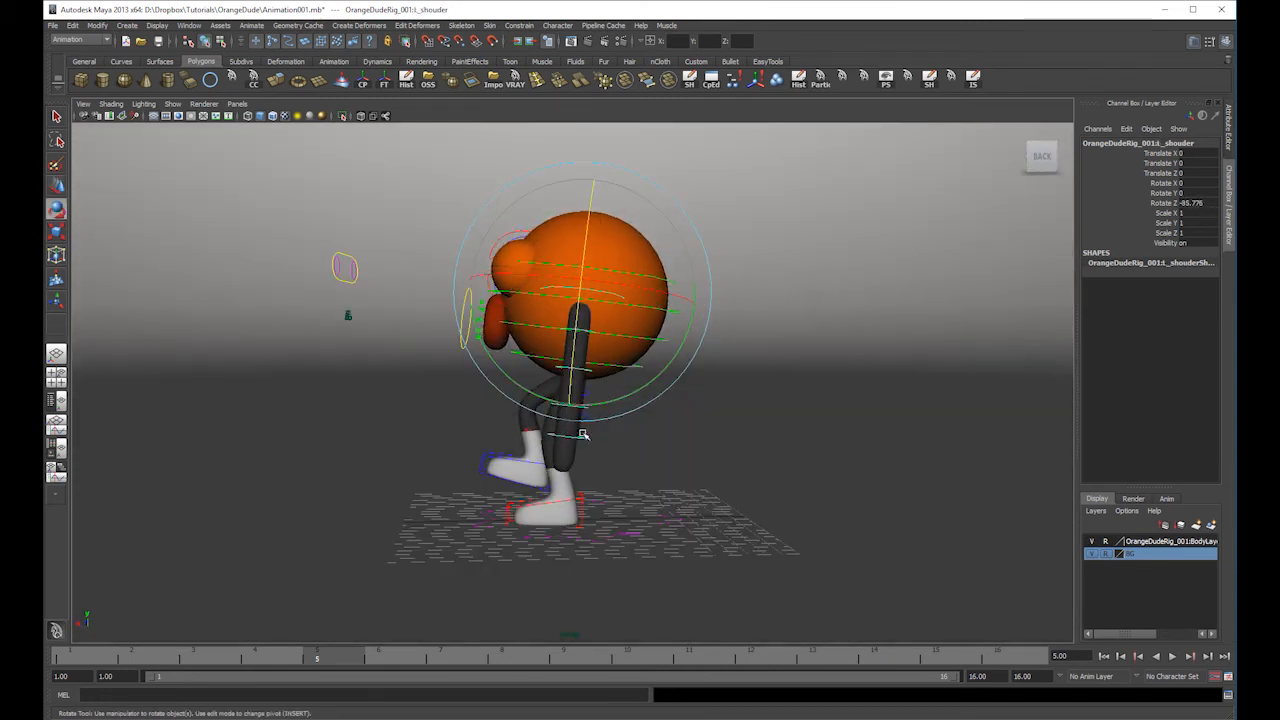
- Open the right eye halfway by rotating its lower eyelid down
{"action": "key", "text": "w"}
{"action": "left_click", "coordinate": [638, 365]}
{"action": "left_click_drag", "start_coordinate": [651, 383], "coordinate": [707, 331], "text": "alt"}
{"action": "left_click", "coordinate": [634, 302]}
{"action": "key", "text": "e"}
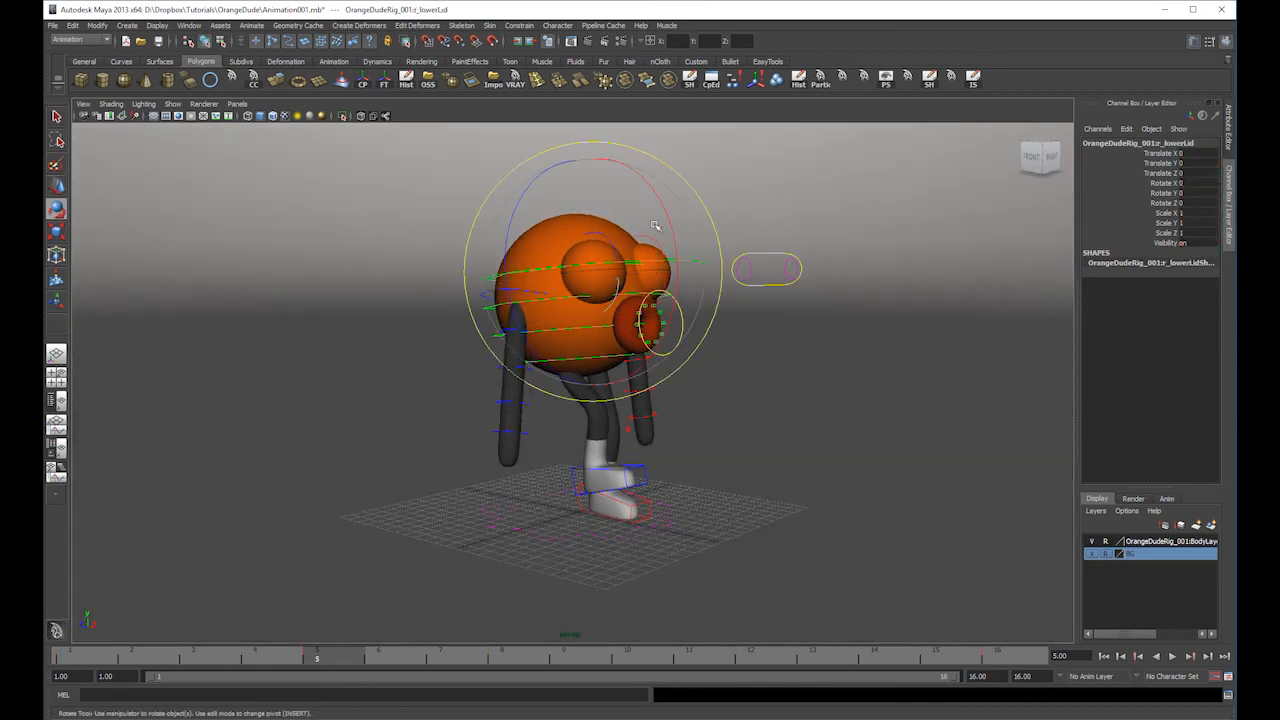
{"action": "left_click_drag", "start_coordinate": [659, 207], "coordinate": [588, 285]}
{"action": "key", "text": "w"}
{"action": "key", "text": "e"}
{"action": "left_click", "coordinate": [594, 290]}
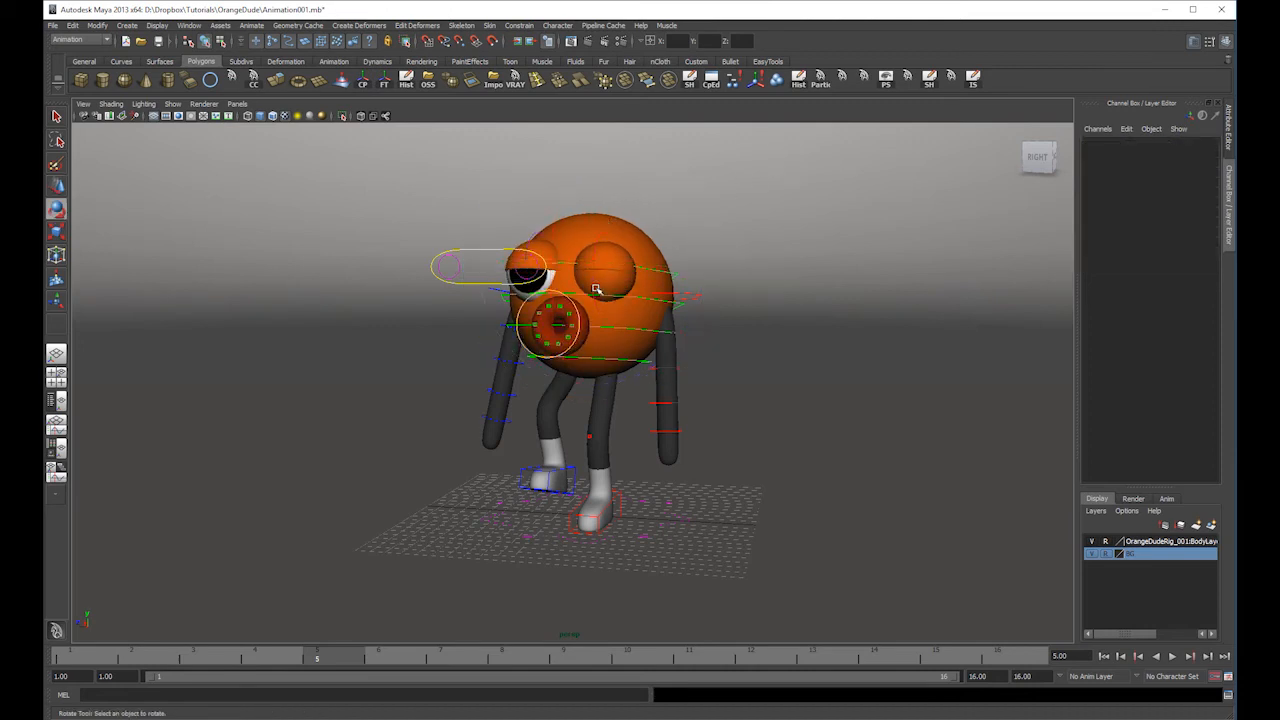
- Open the left eye halfway to match the right eye by rotating its eyelid
{"action": "left_click", "coordinate": [596, 282]}
{"action": "key", "text": "e"}
{"action": "left_click_drag", "start_coordinate": [596, 283], "coordinate": [593, 285]}
{"action": "key", "text": "w"}
- Set the Mouth control's Happy attribute to 5
{"action": "left_click", "coordinate": [578, 307]}
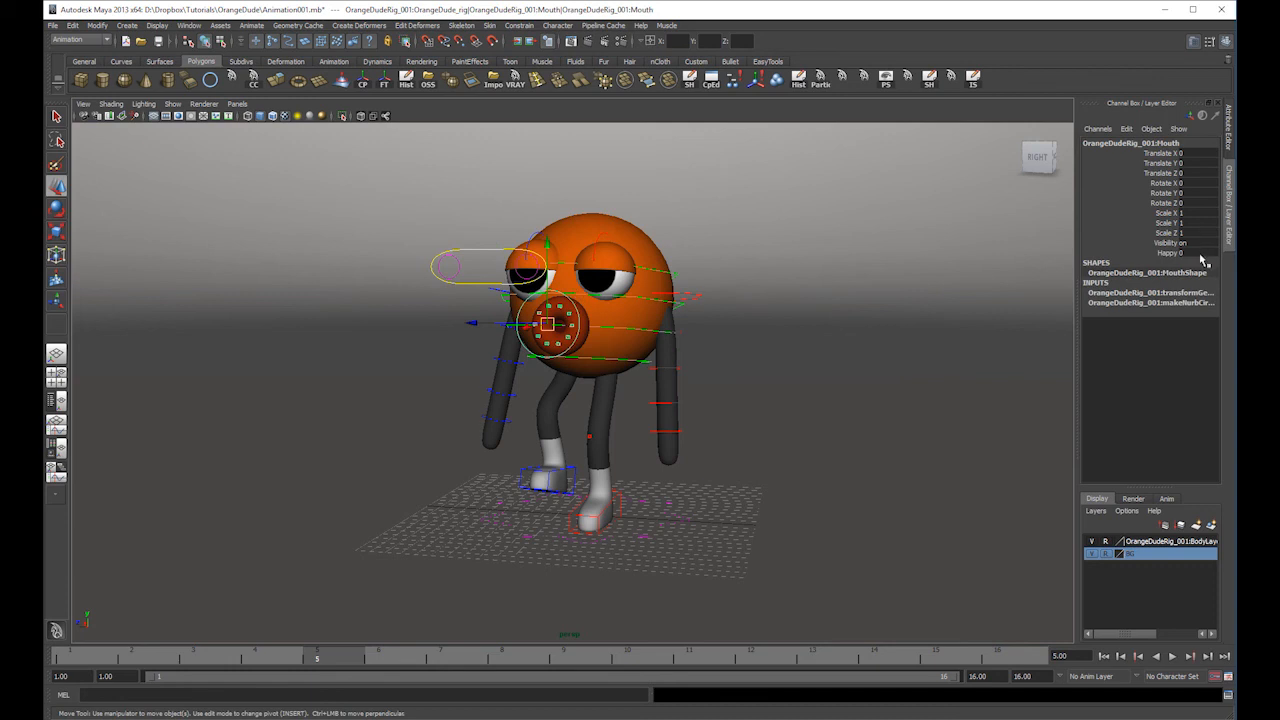
{"action": "type", "text": "5"}
{"action": "key", "text": "Return"}
{"action": "scroll", "coordinate": [654, 410], "scroll_direction": "up", "scroll_amount": 5}
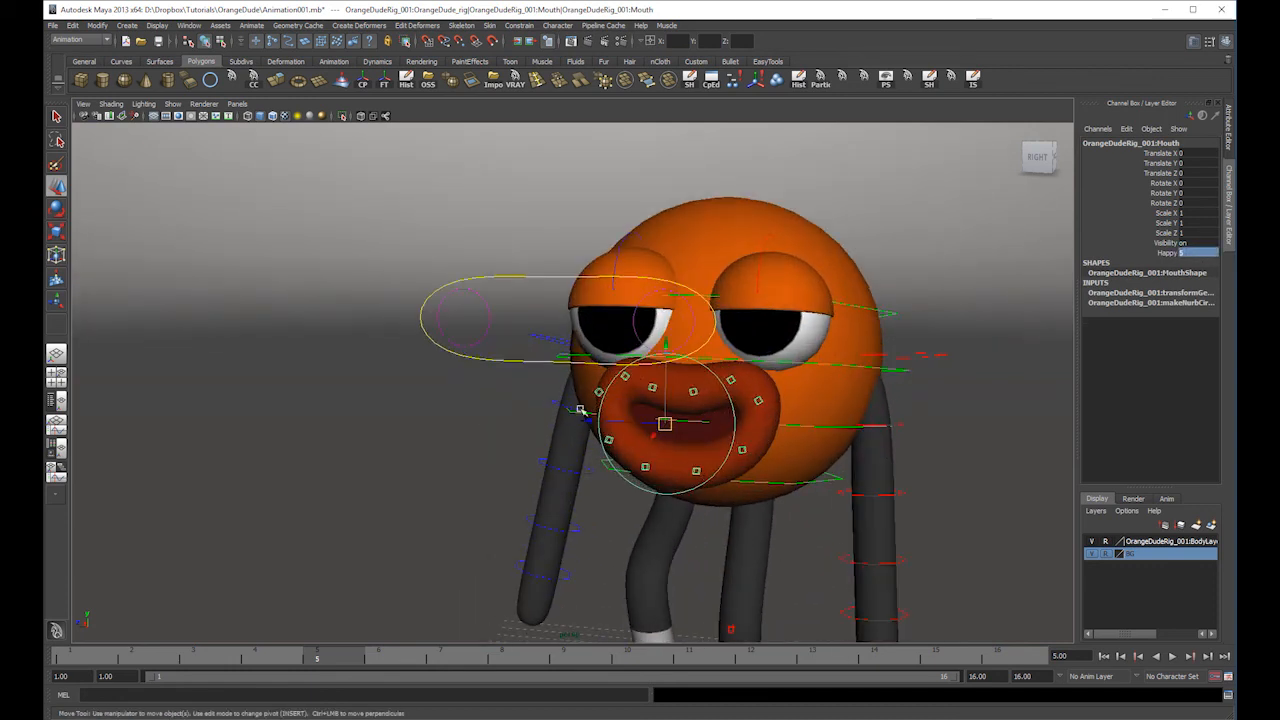
- Lower the upper lip's controls, pulling the two middle ones down further to curve the mouth into a smile
{"action": "left_click", "coordinate": [627, 378]}
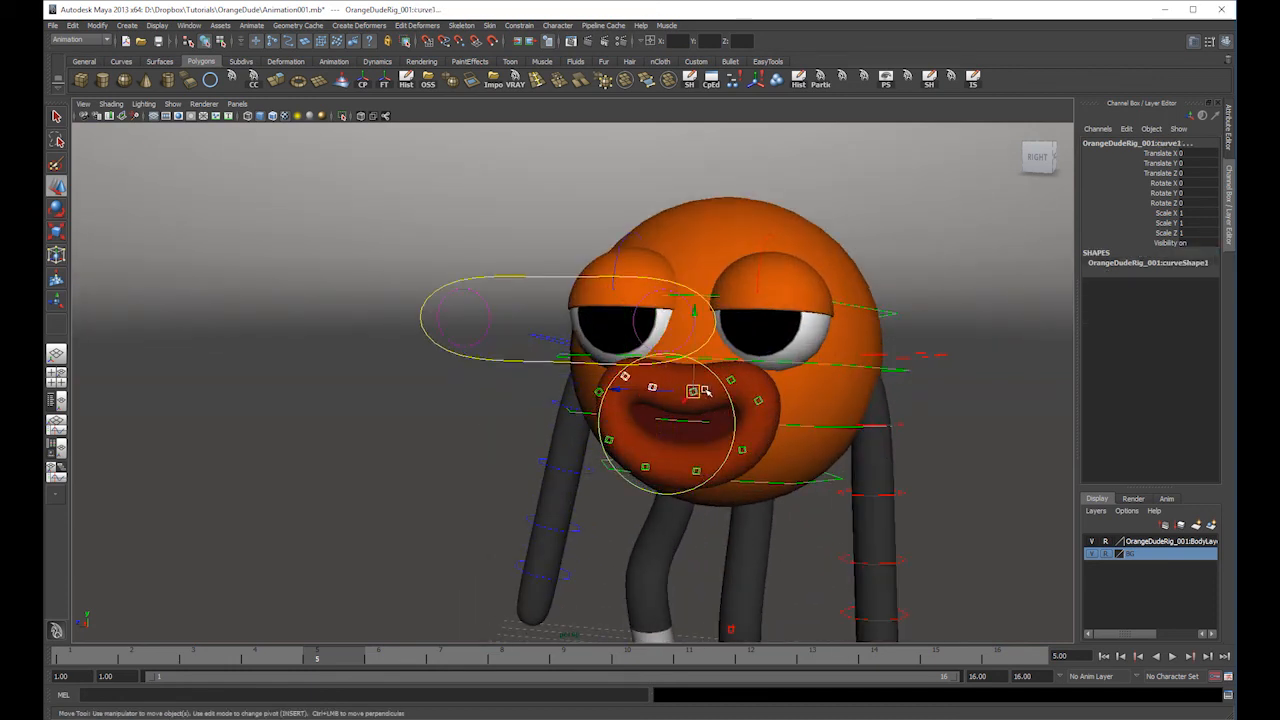
{"action": "left_click_drag", "start_coordinate": [731, 379], "coordinate": [731, 401]}
{"action": "left_click", "coordinate": [760, 400]}
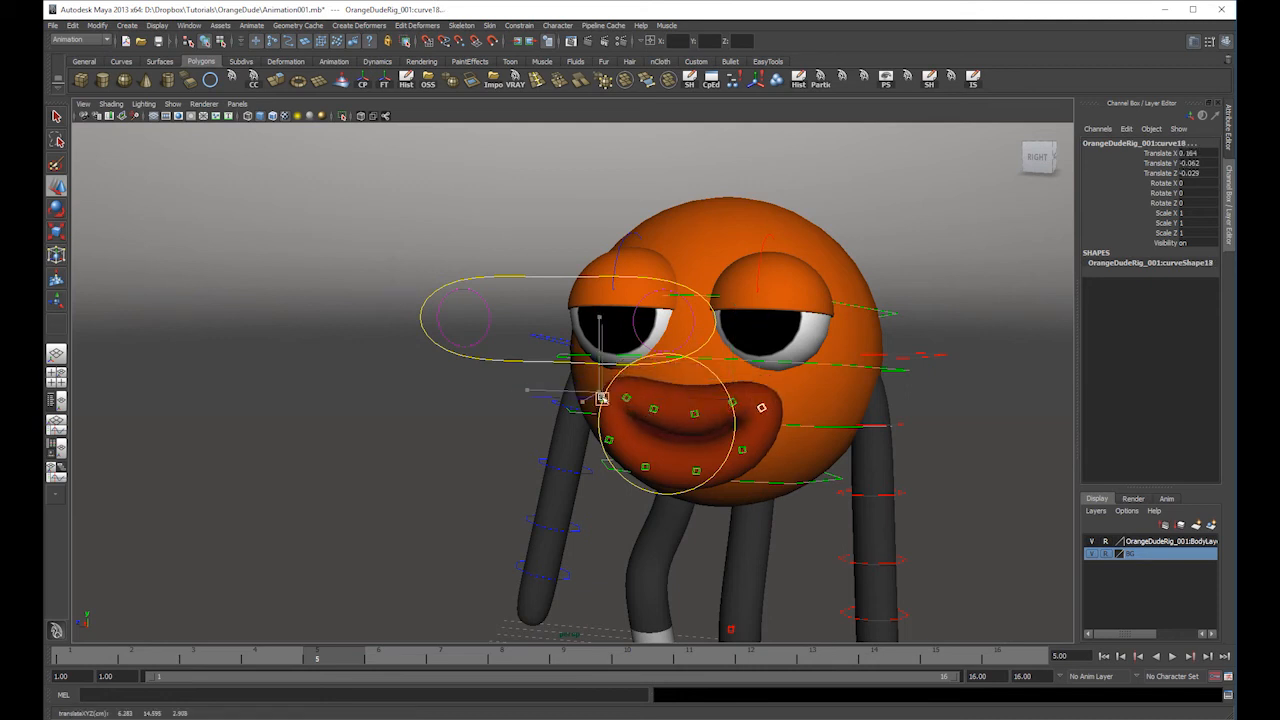
{"action": "left_click", "coordinate": [697, 412]}
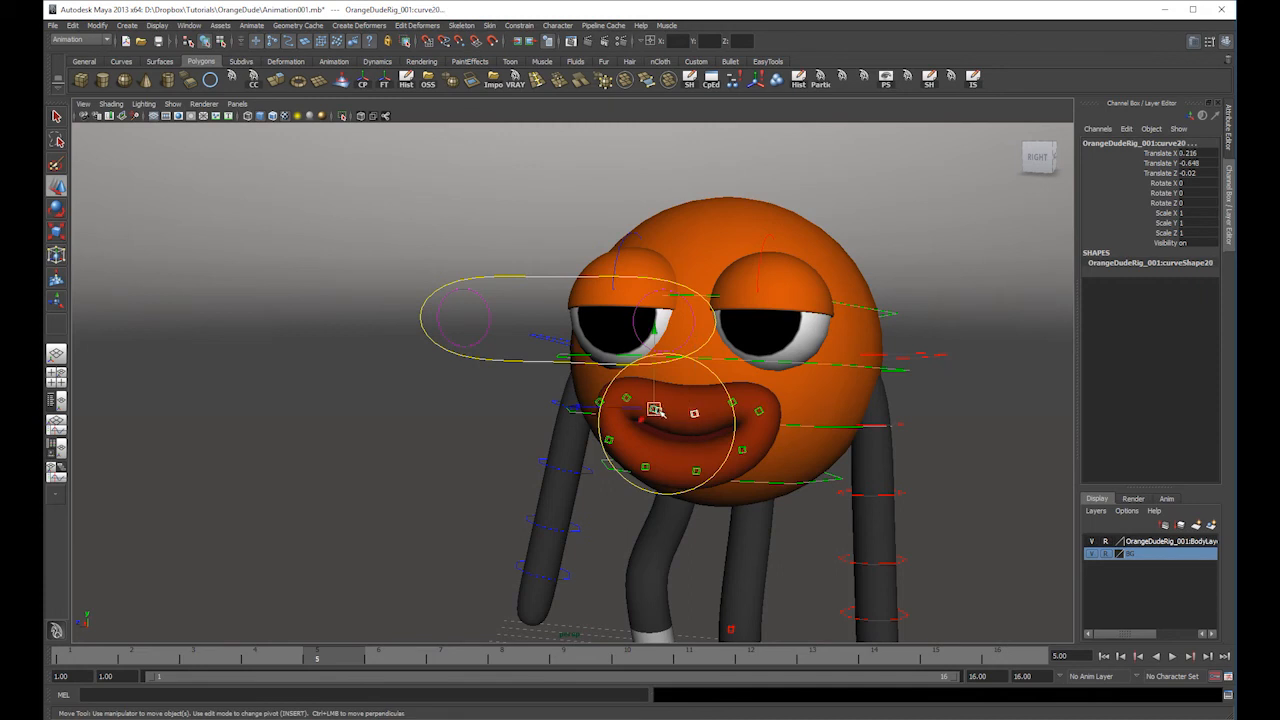
{"action": "left_click_drag", "start_coordinate": [656, 411], "coordinate": [656, 420]}
{"action": "left_click", "coordinate": [746, 408]}
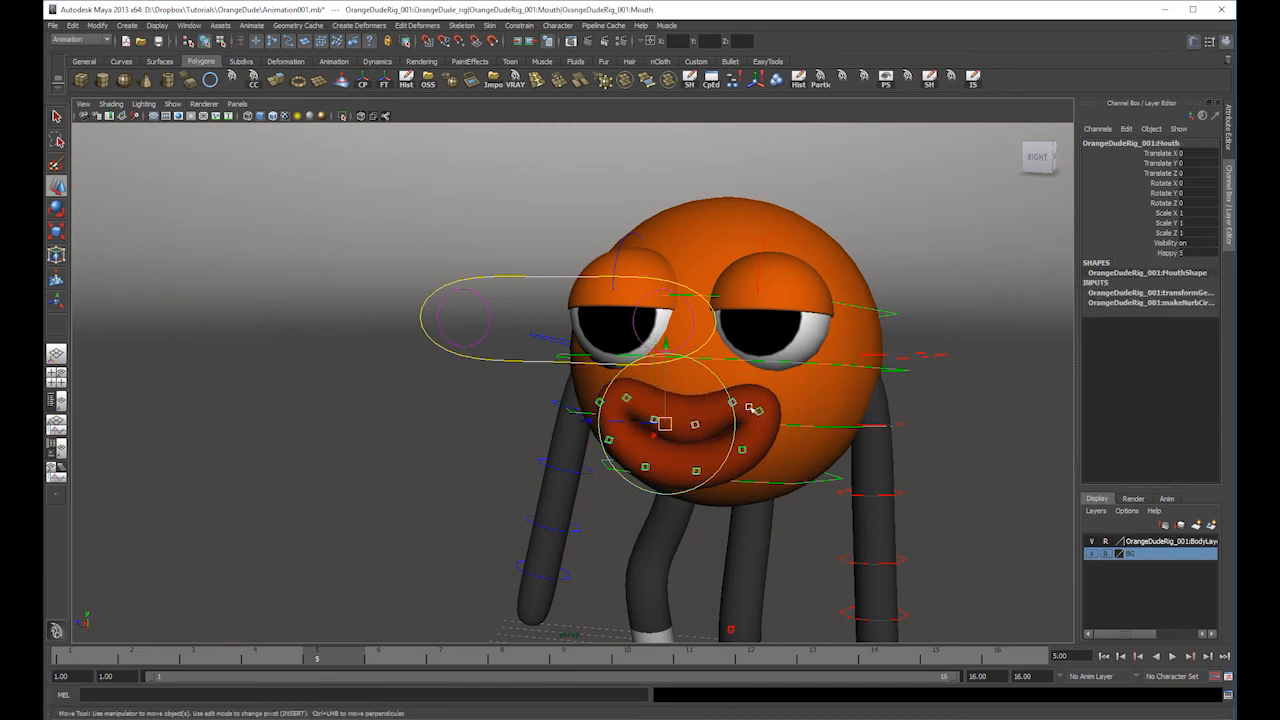
- Refine the smile by adjusting the outer upper-lip controls near the mouth corners
{"action": "left_click", "coordinate": [630, 398]}
{"action": "key", "text": "e"}
{"action": "mouse_move", "coordinate": [737, 394]}
{"action": "left_mouse_down"}
{"action": "mouse_move", "coordinate": [723, 398]}
{"action": "mouse_move", "coordinate": [749, 401]}
{"action": "left_mouse_up"}
{"action": "key", "text": "w"}
{"action": "left_click", "coordinate": [733, 401]}
{"action": "key", "text": "e"}
{"action": "left_click_drag", "start_coordinate": [836, 356], "coordinate": [731, 356]}
{"action": "key", "text": "w"}
{"action": "left_click", "coordinate": [731, 356]}
{"action": "left_click_drag", "start_coordinate": [757, 405], "coordinate": [735, 310]}
- Play back the walk with the whole character in view to check the arms and face in motion
{"action": "left_click", "coordinate": [974, 254]}
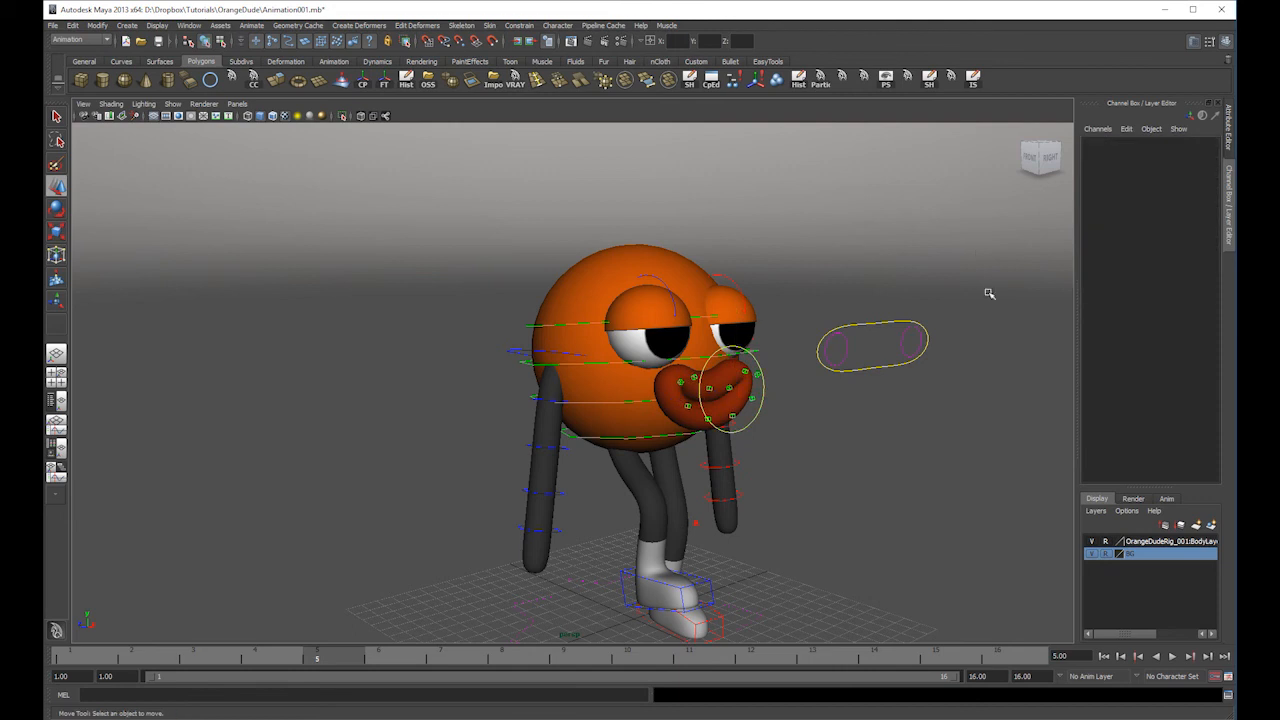
{"action": "right_click_drag", "start_coordinate": [974, 254], "coordinate": [811, 309], "text": "alt"}
{"action": "left_click_drag", "start_coordinate": [811, 309], "coordinate": [766, 346], "text": "alt"}
{"action": "right_click_drag", "start_coordinate": [766, 346], "coordinate": [846, 410], "text": "alt"}
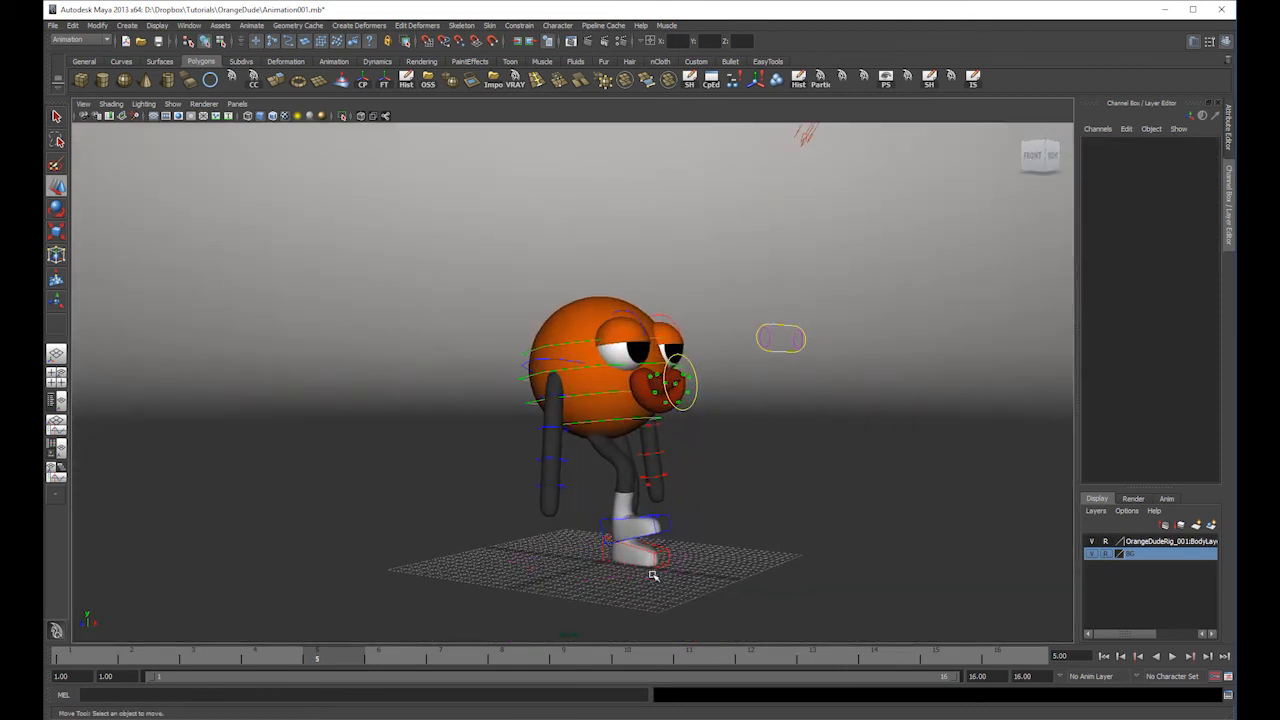
{"action": "left_click", "coordinate": [1172, 657]}
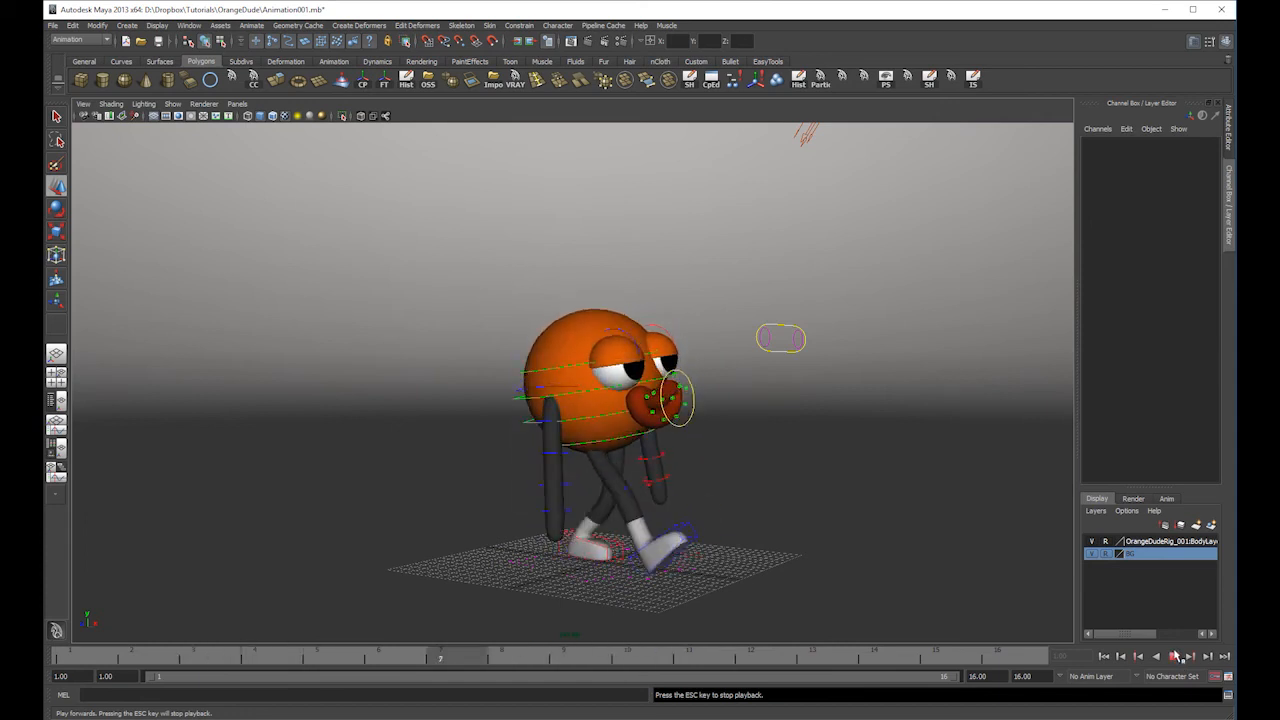
{"action": "key", "text": "Escape"}
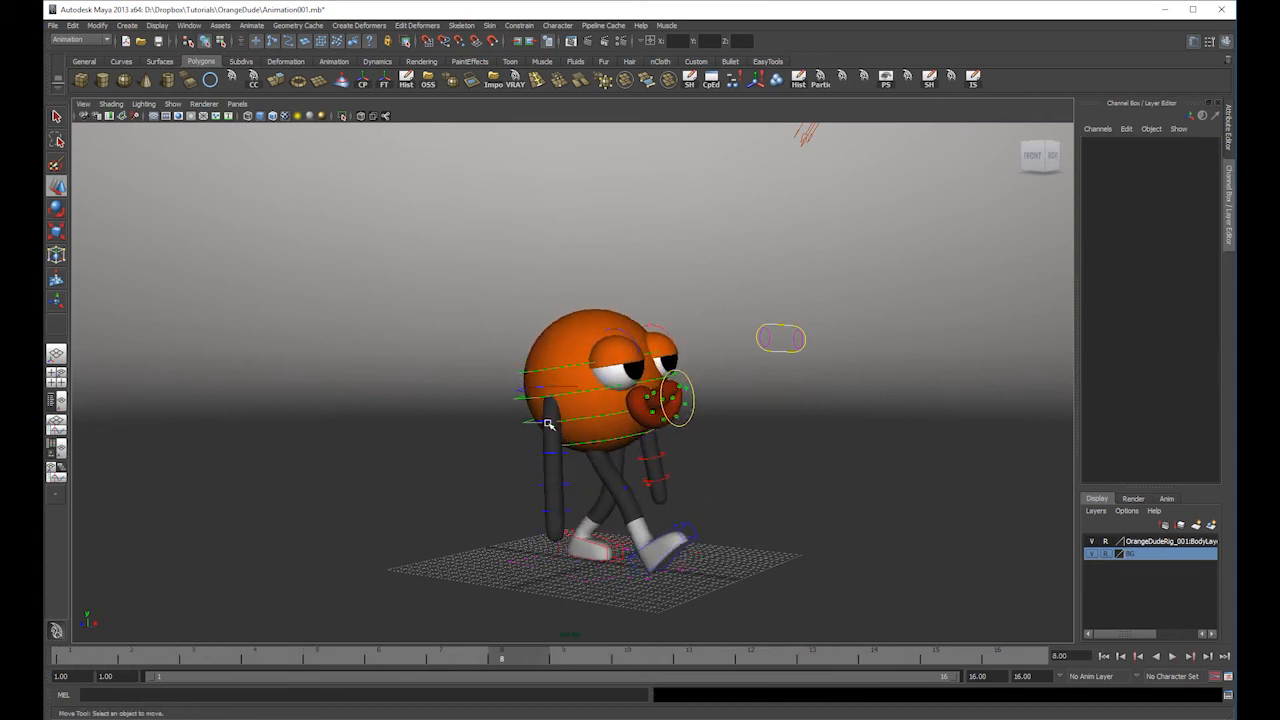
- Key all the right arm's controls swung forward at frame 1 and swung back to about -13.9 in Rotate Y at frame 8
{"action": "left_click", "coordinate": [564, 436]}
{"action": "left_click", "coordinate": [560, 450]}
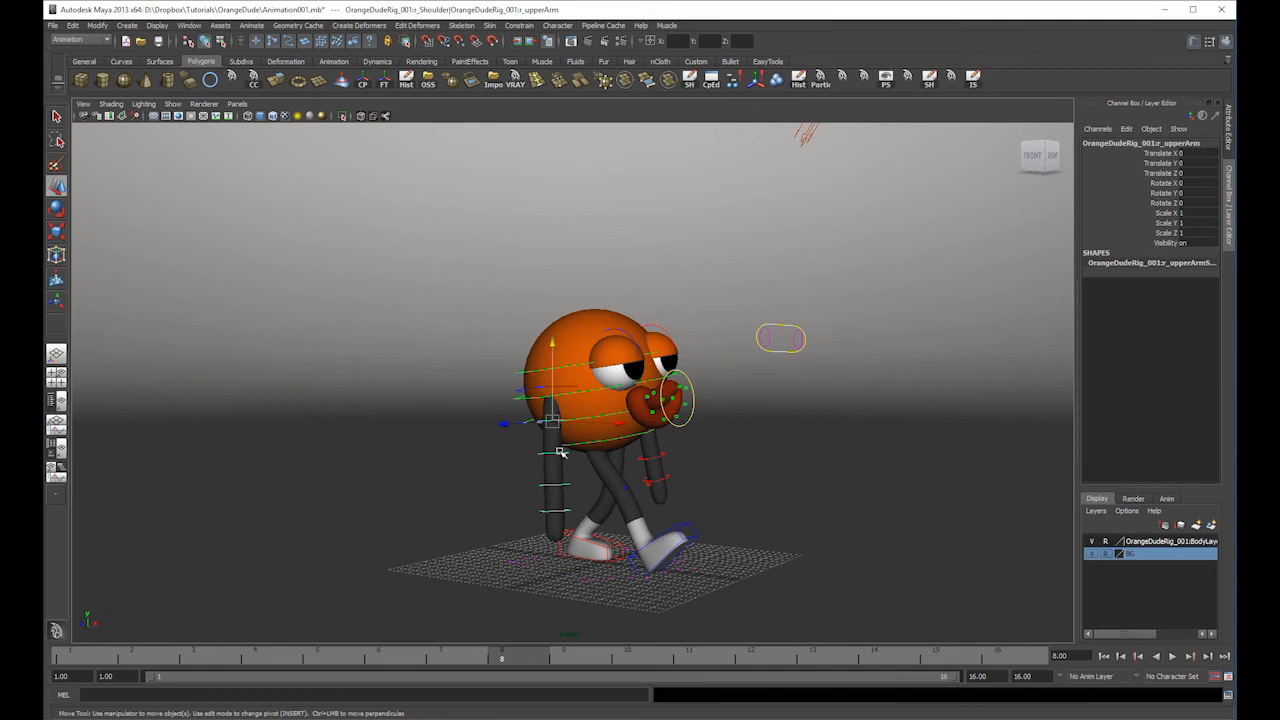
{"action": "left_click", "coordinate": [66, 662]}
{"action": "key", "text": "e"}
{"action": "left_click_drag", "start_coordinate": [600, 440], "coordinate": [621, 409], "text": "alt"}
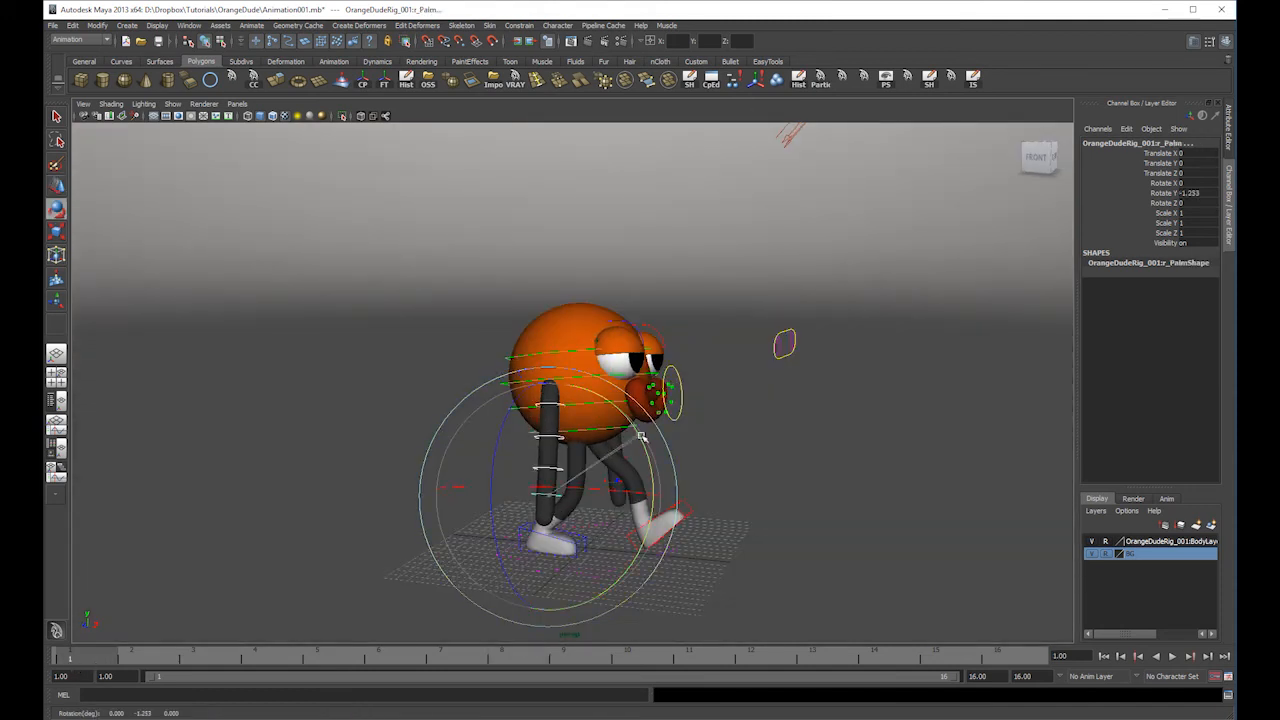
{"action": "key", "text": "s"}
{"action": "left_click_drag", "start_coordinate": [103, 660], "coordinate": [520, 689]}
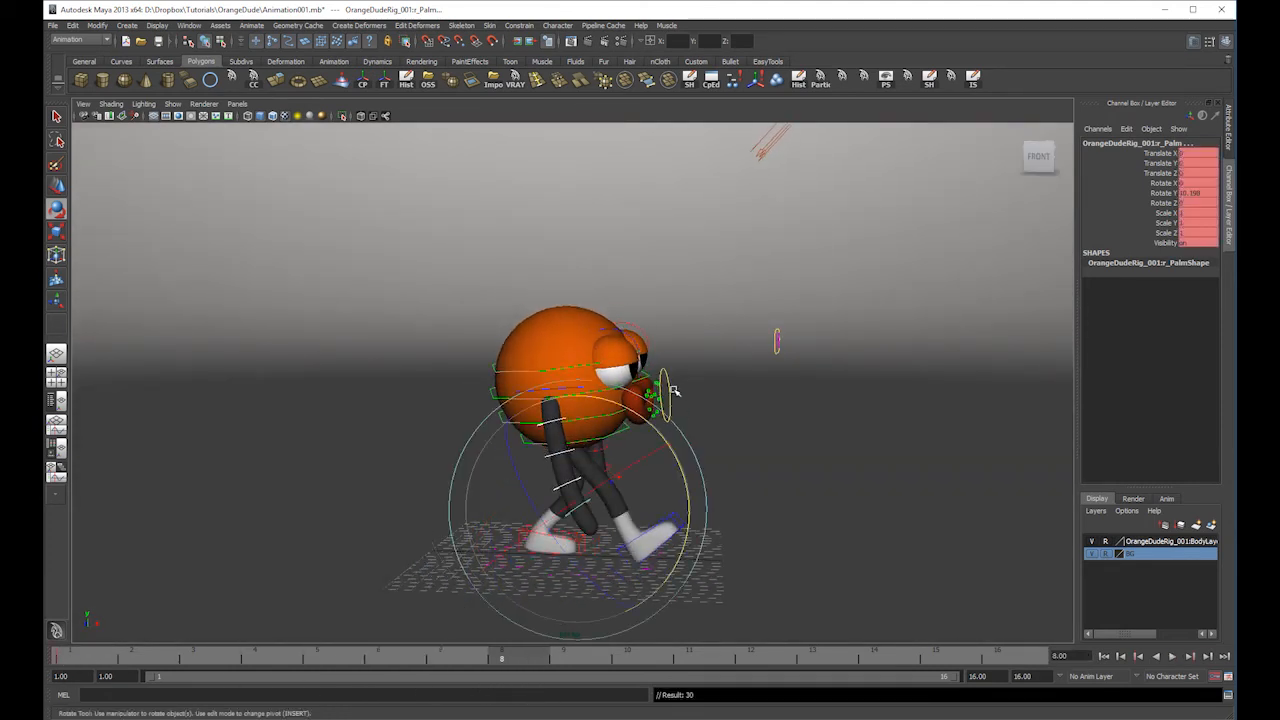
{"action": "left_click_drag", "start_coordinate": [653, 427], "coordinate": [681, 475]}
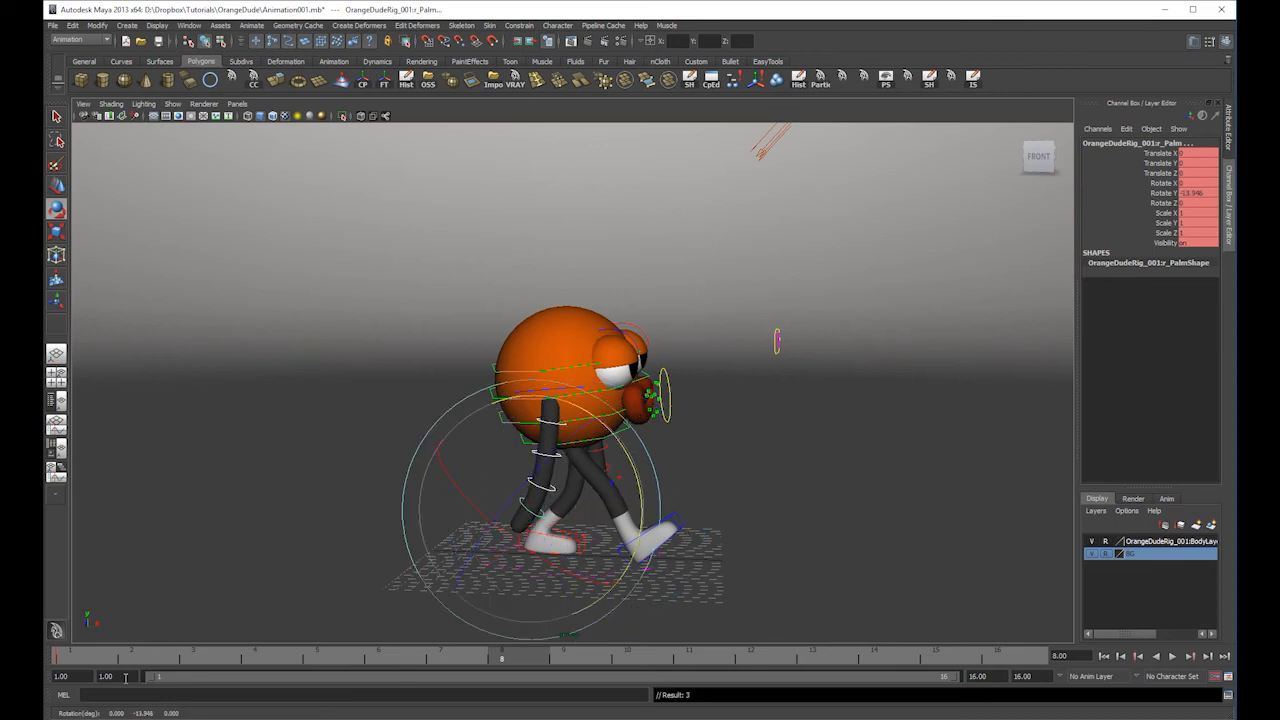
- Play back the walk from the side and from a front angle to check the right arm's swing
{"action": "left_click", "coordinate": [86, 661]}
{"action": "key", "text": "alt+v"}
{"action": "key", "text": "w"}
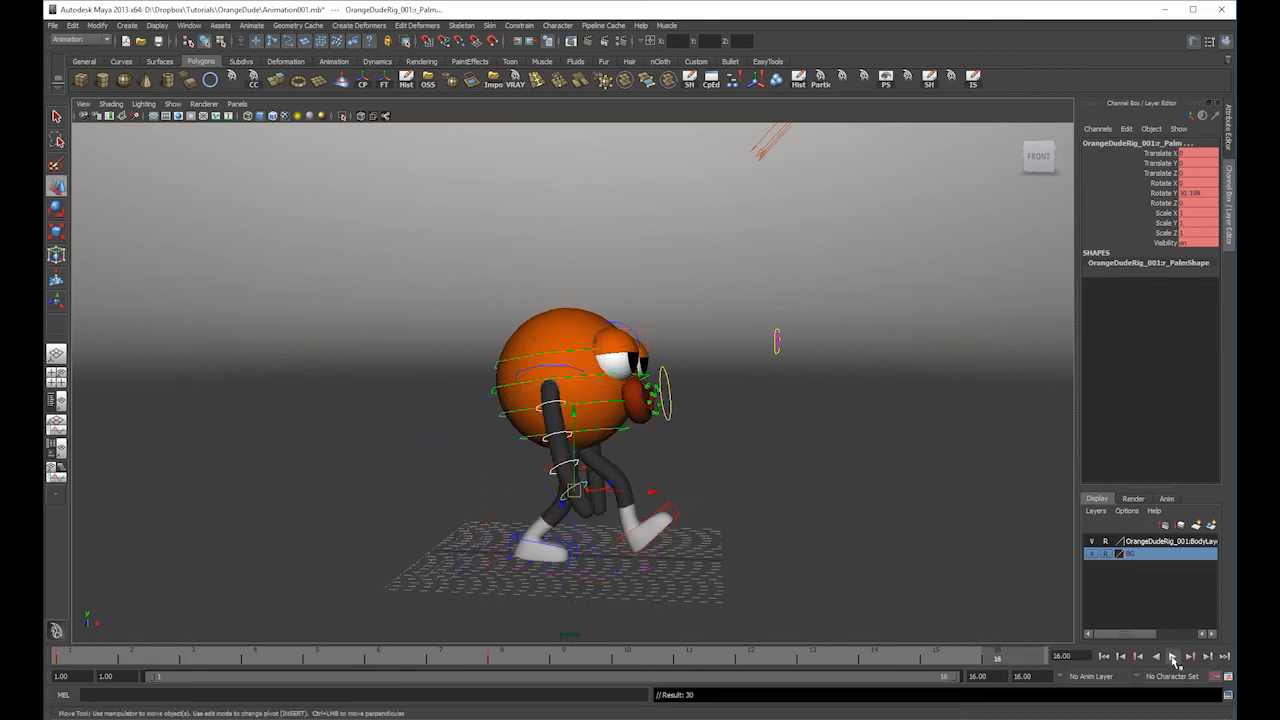
{"action": "left_click", "coordinate": [1172, 657]}
{"action": "left_click_drag", "start_coordinate": [843, 457], "coordinate": [755, 417], "text": "alt"}
{"action": "left_click", "coordinate": [1173, 659]}
- Key all the left arm's controls swung back to about 9.6 in Rotate Y at frame 1 and swung forward at frame 8
{"action": "left_click", "coordinate": [717, 543]}
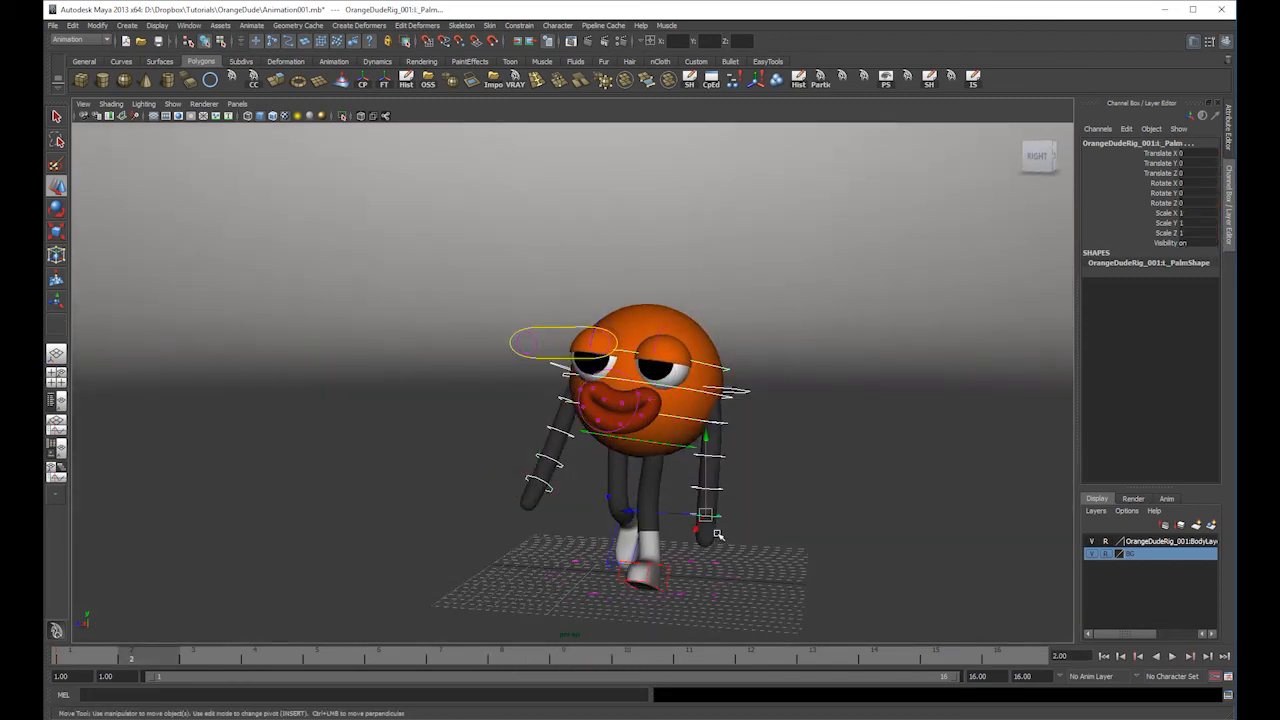
{"action": "left_click", "coordinate": [78, 660]}
{"action": "key", "text": "e"}
{"action": "left_click_drag", "start_coordinate": [450, 470], "coordinate": [657, 423], "text": "alt"}
{"action": "left_click", "coordinate": [658, 420]}
{"action": "key", "text": "ctrl+z"}
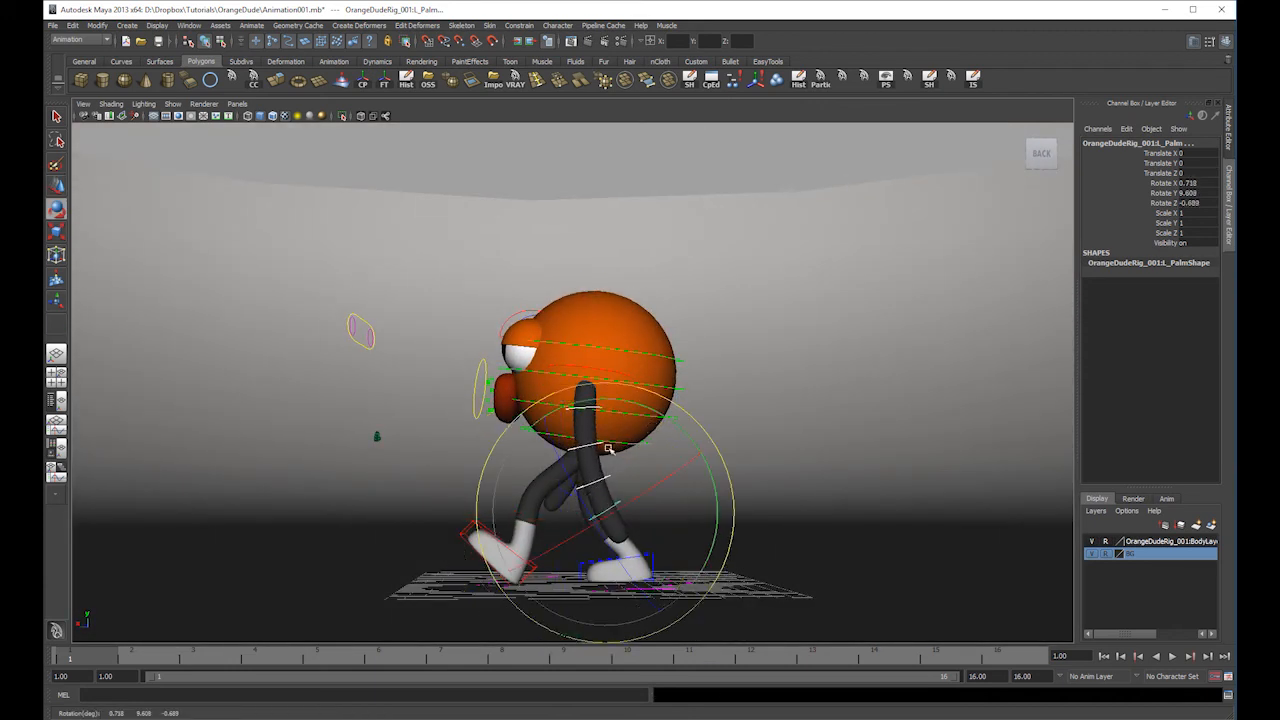
{"action": "key", "text": "s"}
{"action": "left_click", "coordinate": [536, 660]}
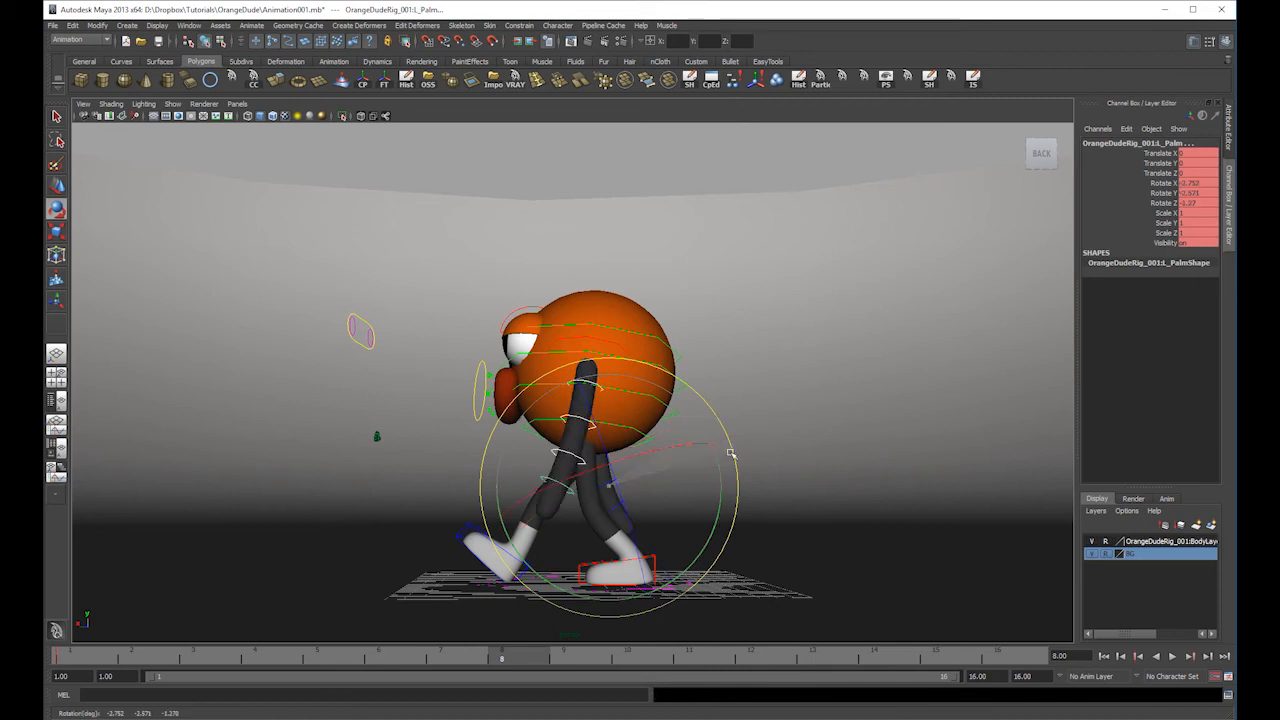
{"action": "left_click_drag", "start_coordinate": [730, 447], "coordinate": [696, 533]}
{"action": "key", "text": "s"}
- Play back the walk from frame 1 and orbit around the character to check both arms swinging
{"action": "left_click", "coordinate": [82, 657]}
{"action": "key", "text": "alt+v"}
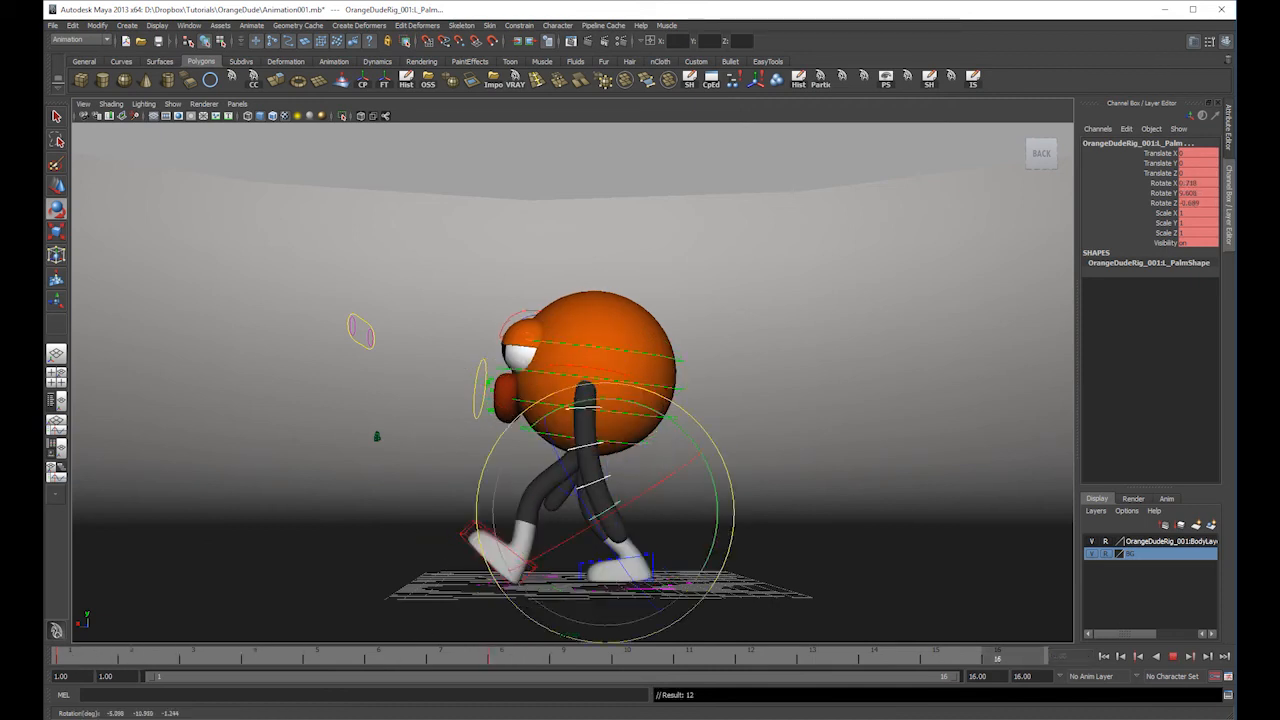
{"action": "left_click", "coordinate": [853, 450]}
{"action": "left_click_drag", "start_coordinate": [853, 450], "coordinate": [1073, 561], "text": "alt"}
{"action": "left_click", "coordinate": [1173, 656]}
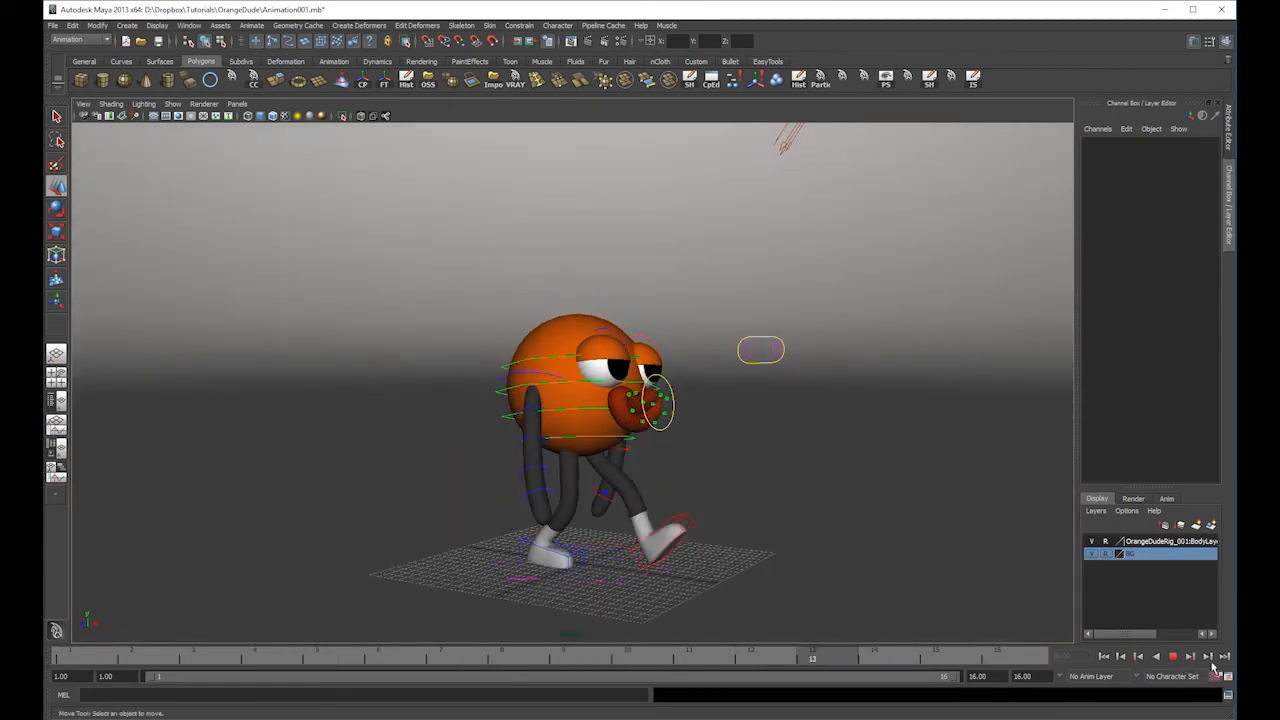
{"action": "left_click", "coordinate": [1173, 656]}
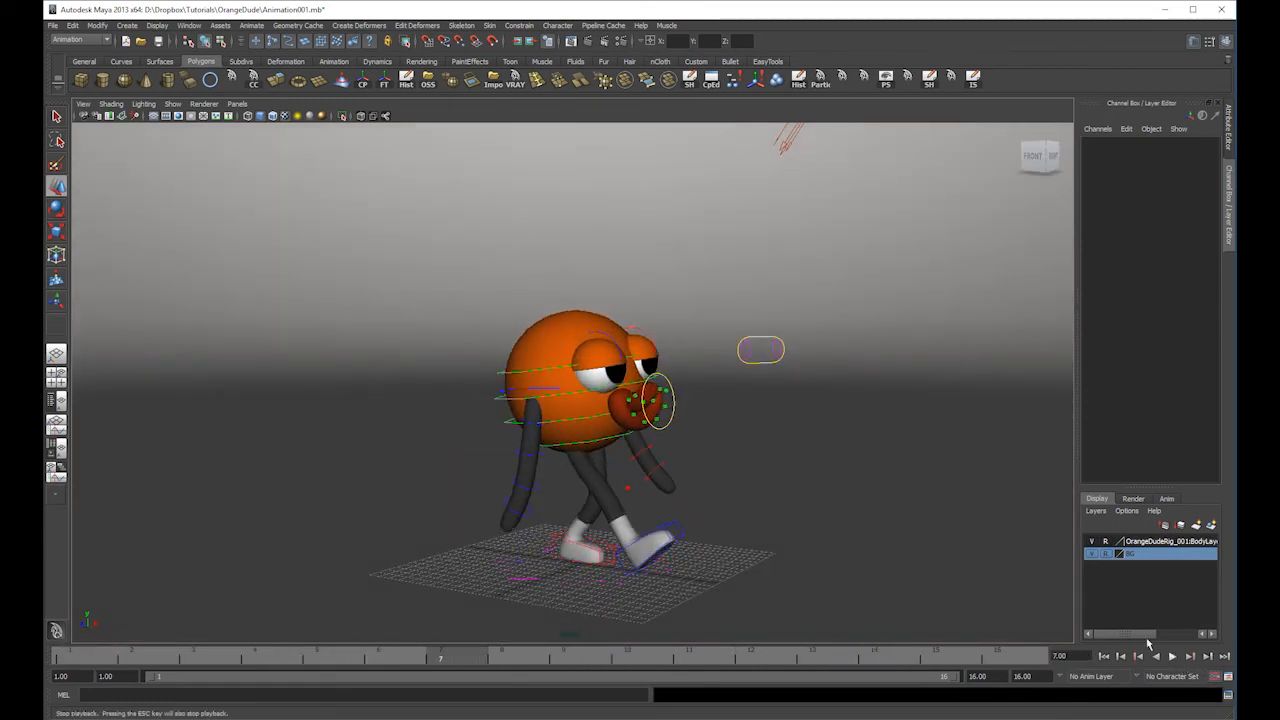
- Select the hips at frame 5 and show their animation curves in a graph editor alongside the perspective view
{"action": "left_click", "coordinate": [617, 443]}
{"action": "left_click_drag", "start_coordinate": [105, 660], "coordinate": [317, 661]}
{"action": "left_click_drag", "start_coordinate": [406, 603], "coordinate": [604, 579], "text": "alt"}
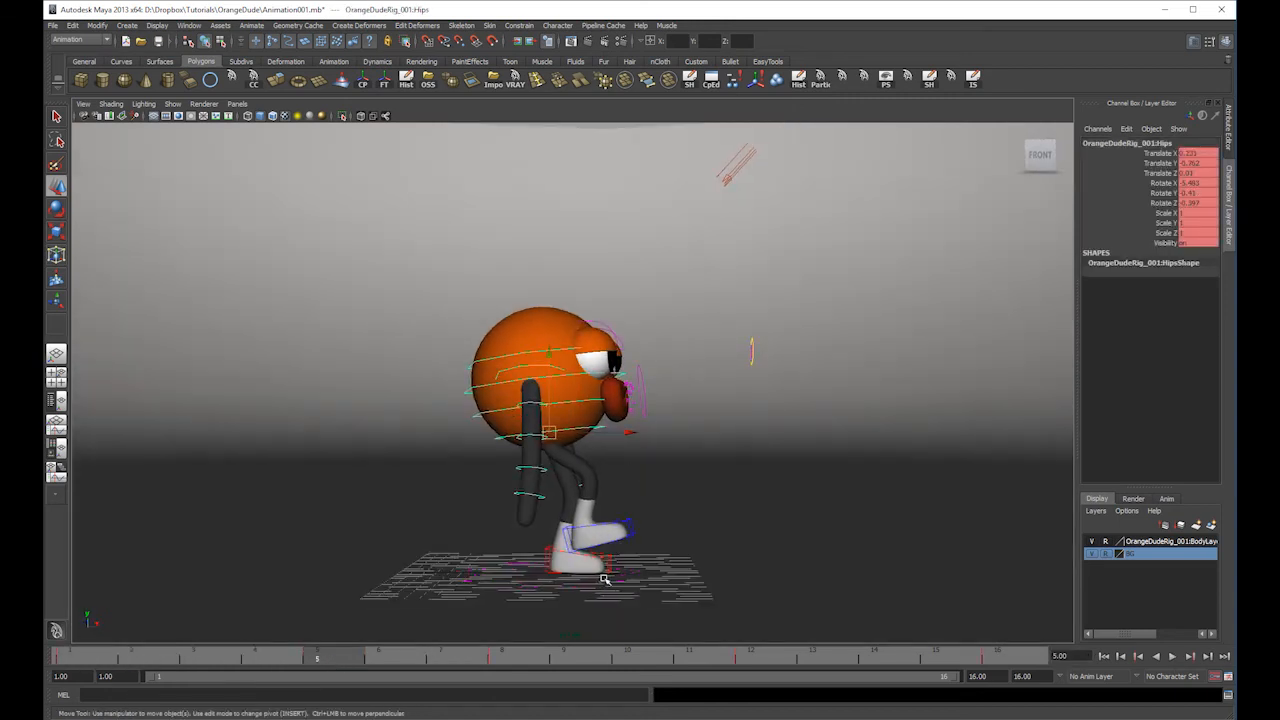
{"action": "left_click", "coordinate": [607, 561]}
{"action": "left_click", "coordinate": [580, 418]}
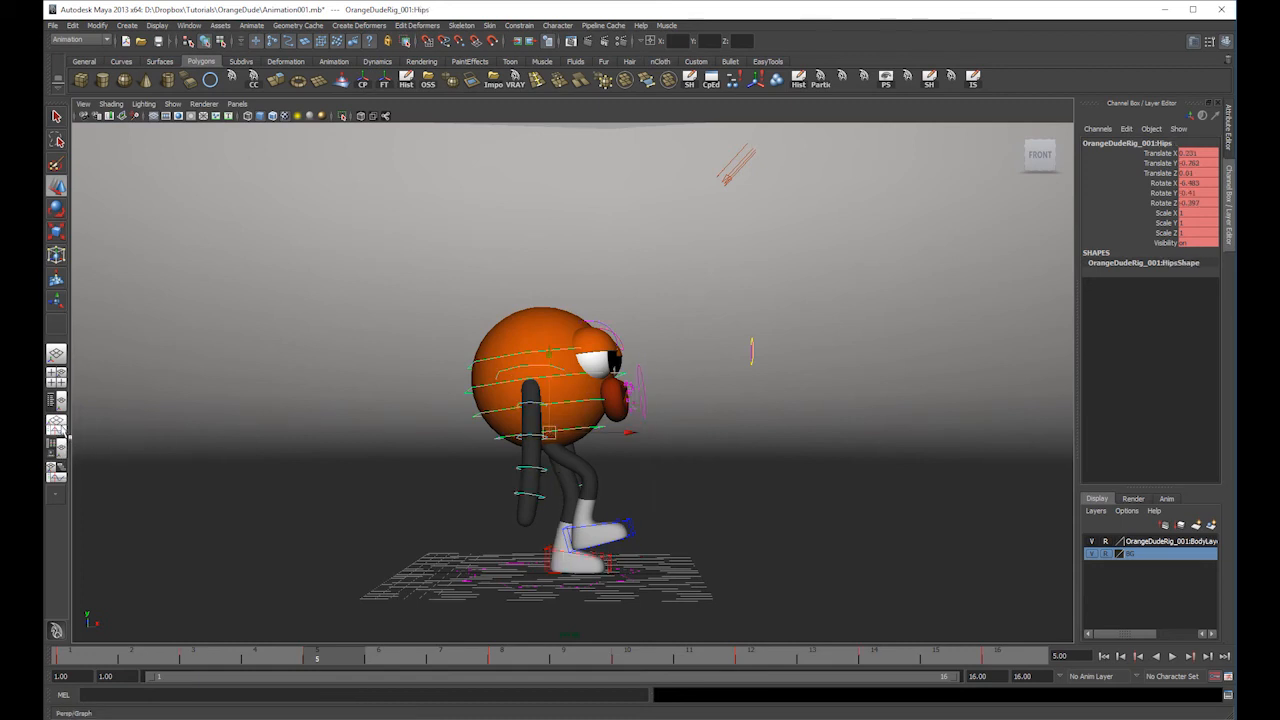
{"action": "left_click", "coordinate": [57, 449]}
{"action": "left_click", "coordinate": [158, 432]}
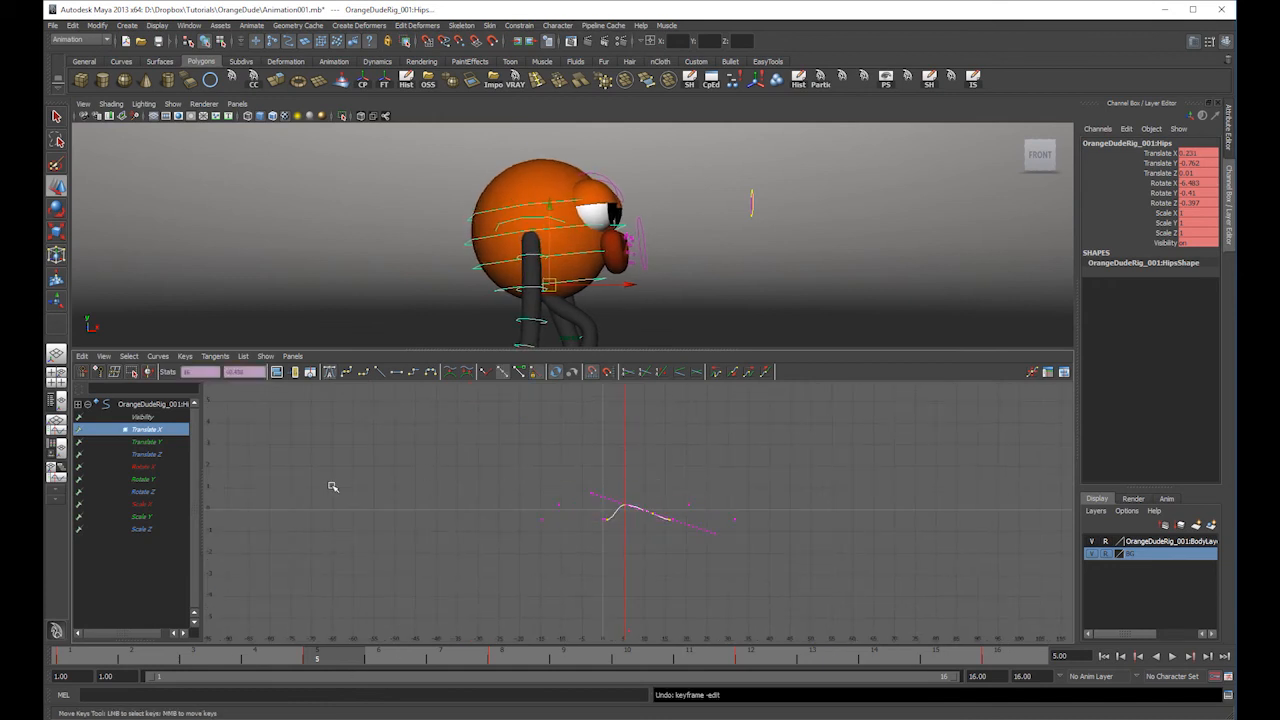
- Select all keys on the hips' Translate Z curve and shift the whole curve up by about 2.3
{"action": "left_click", "coordinate": [160, 443]}
{"action": "left_click", "coordinate": [162, 455]}
{"action": "key", "text": "f"}
{"action": "scroll", "coordinate": [760, 483], "scroll_direction": "down", "scroll_amount": 5}
{"action": "left_click_drag", "start_coordinate": [782, 444], "coordinate": [525, 567]}
{"action": "middle_click_drag", "start_coordinate": [649, 487], "coordinate": [645, 452], "text": "shift"}
{"action": "scroll", "coordinate": [645, 452], "scroll_direction": "down", "scroll_amount": 3}
{"action": "middle_click_drag", "start_coordinate": [663, 503], "coordinate": [663, 470], "text": "shift"}
{"action": "key", "text": "space"}
{"action": "middle_click_drag", "start_coordinate": [866, 533], "coordinate": [836, 452], "text": "alt"}
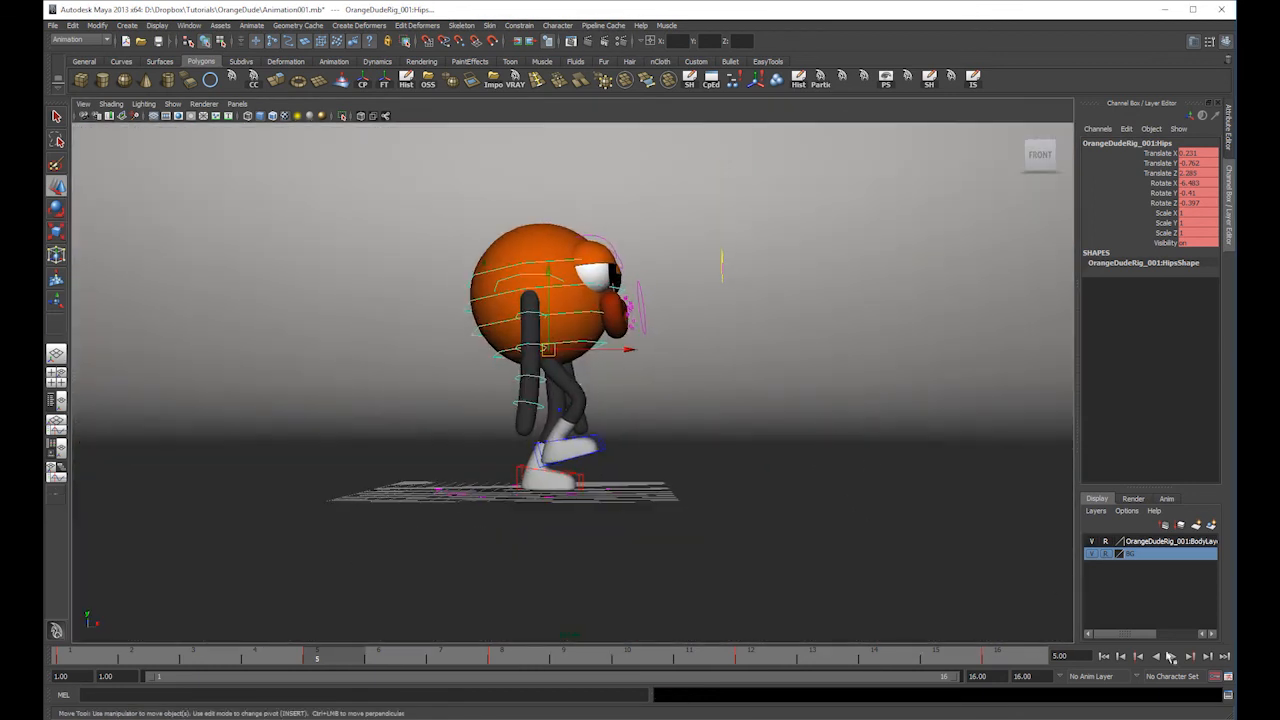
- Play back the walk from a side angle to check the hips' position over the feet
{"action": "left_click", "coordinate": [1173, 657]}
{"action": "left_click_drag", "start_coordinate": [643, 436], "coordinate": [577, 451], "text": "alt"}
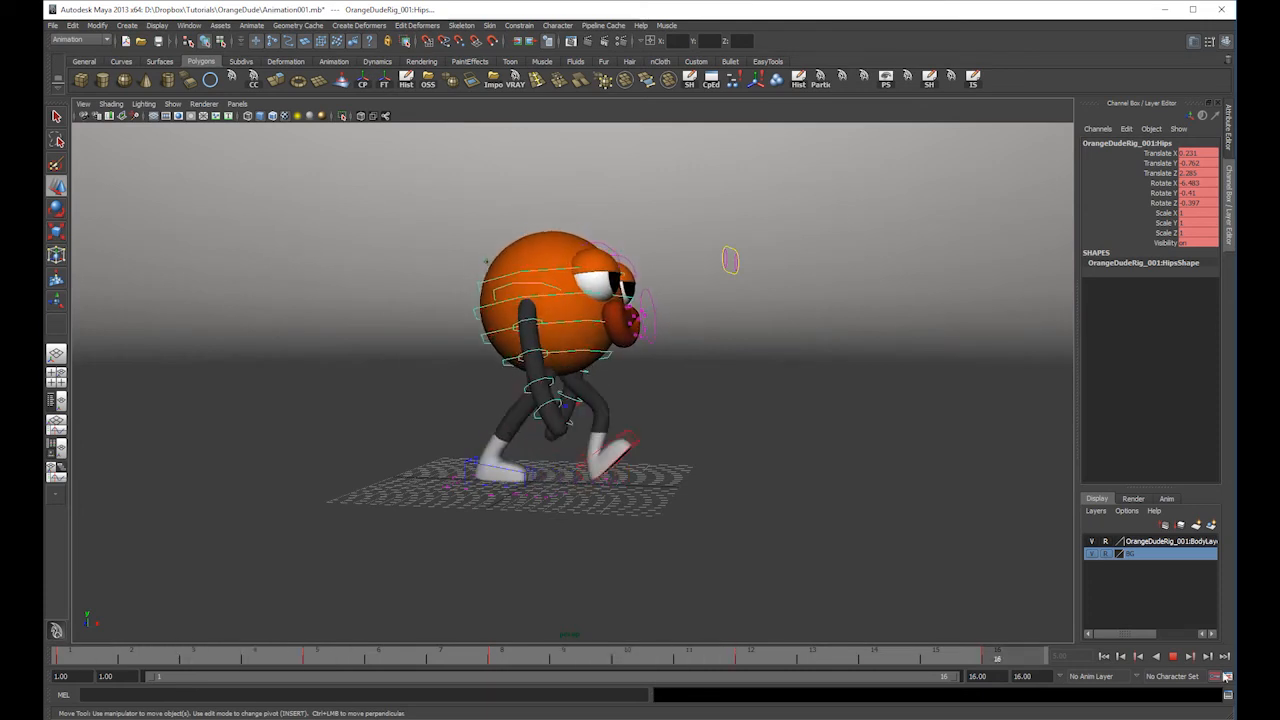
{"action": "left_click", "coordinate": [1173, 657]}
- Lower the hips' whole Translate Z curve to about 1.6
{"action": "key", "text": "space"}
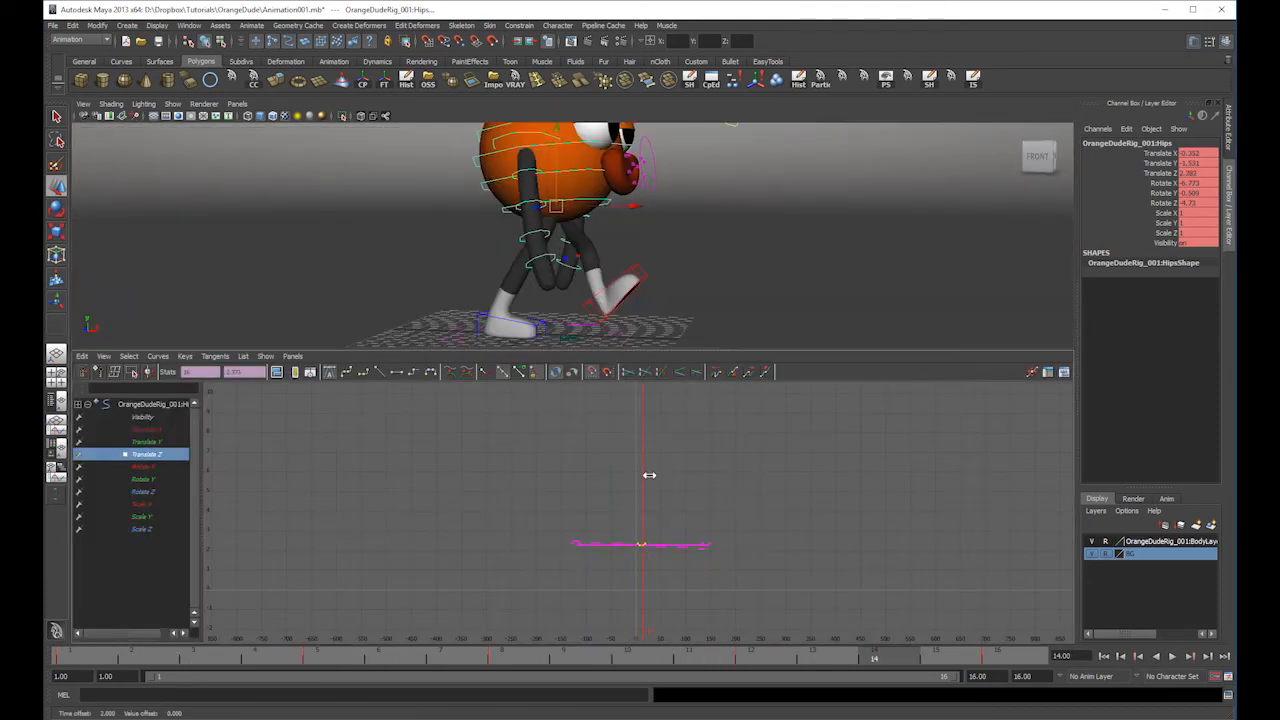
{"action": "middle_click_drag", "start_coordinate": [647, 460], "coordinate": [651, 472], "text": "shift"}
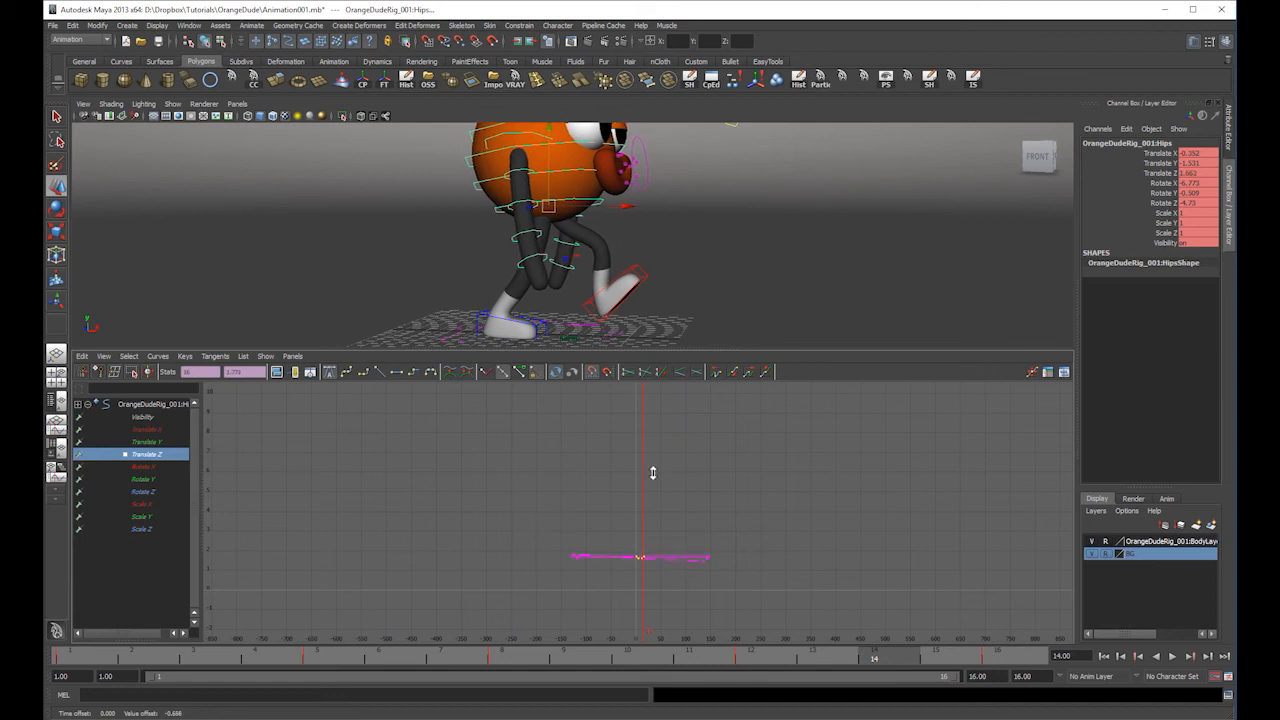
{"action": "key", "text": "space"}
- Play back the walk from several angles to check the body's balance and up-and-down motion
{"action": "left_click", "coordinate": [1173, 657]}
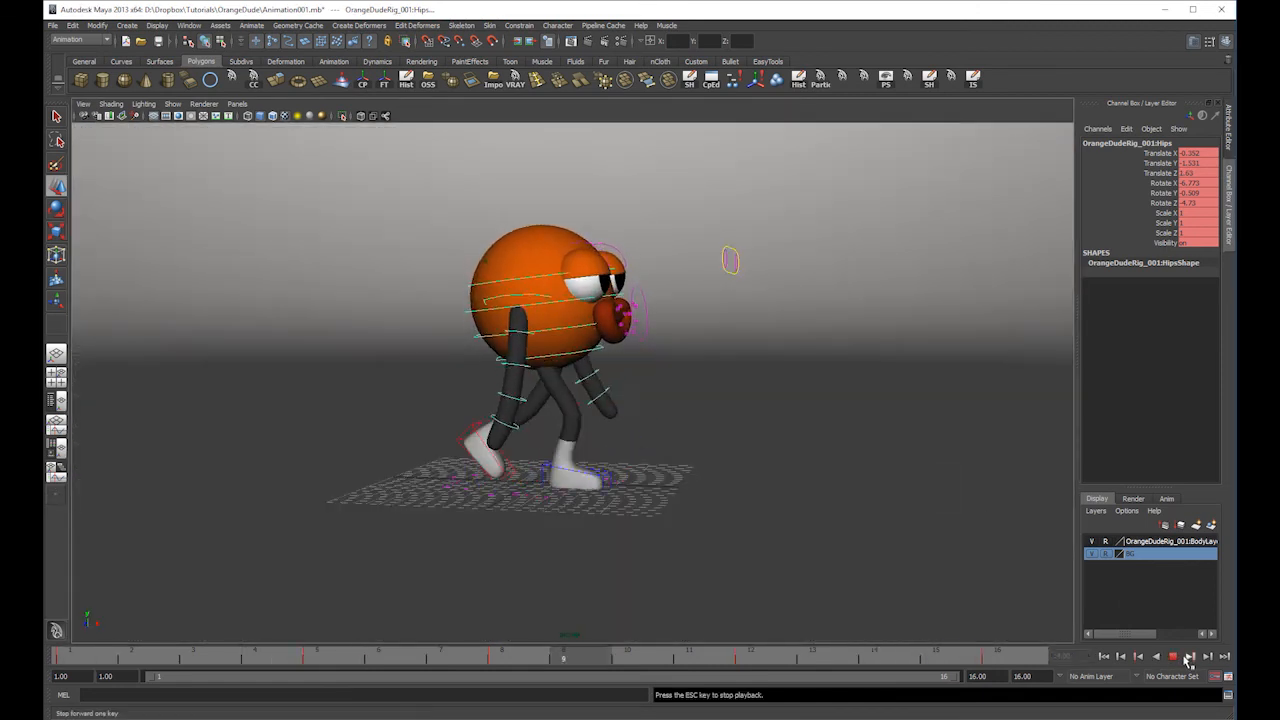
{"action": "middle_click_drag", "start_coordinate": [730, 362], "coordinate": [743, 397], "text": "alt"}
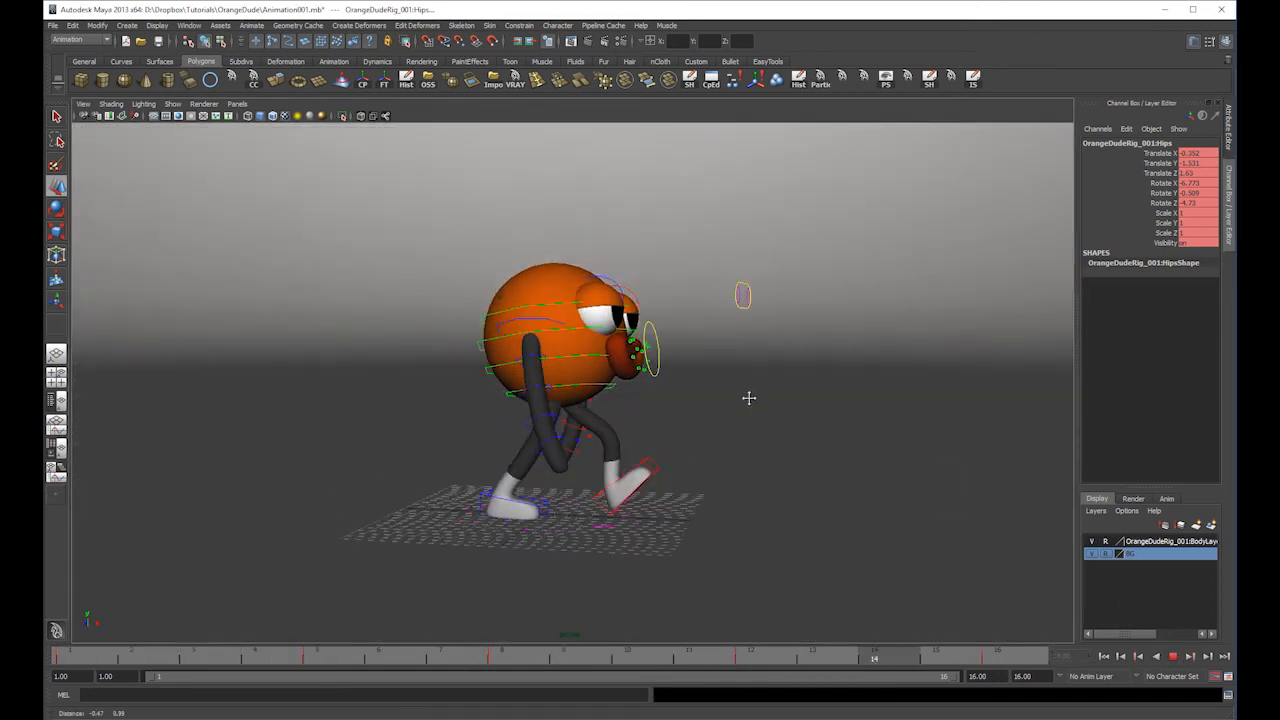
{"action": "left_click_drag", "start_coordinate": [848, 362], "coordinate": [754, 397], "text": "alt"}
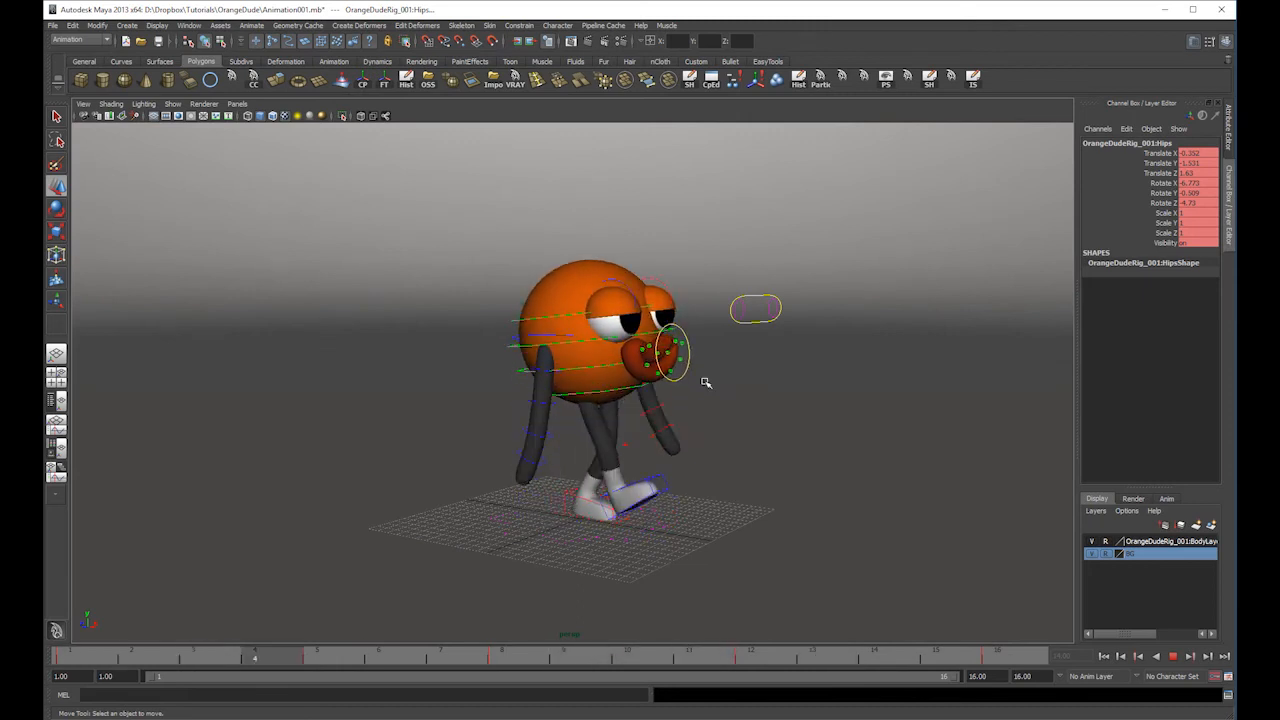
{"action": "left_click", "coordinate": [1175, 657]}
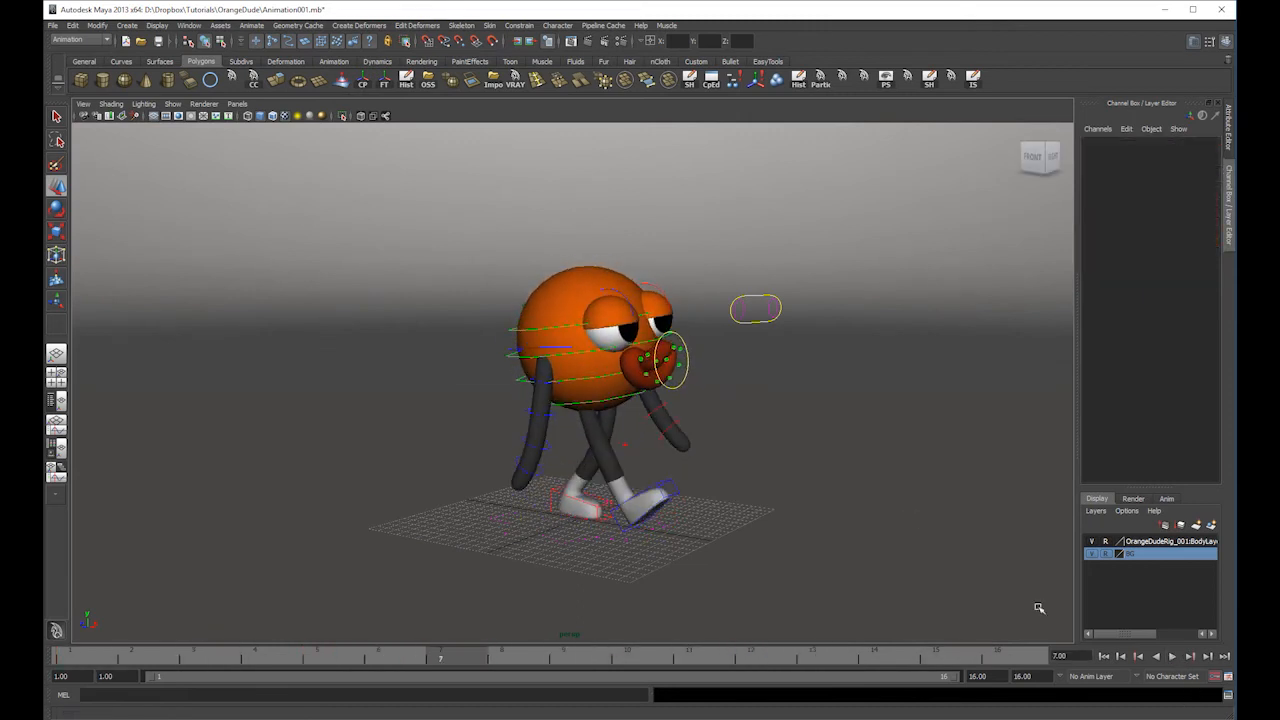
{"action": "key", "text": "alt+v"}
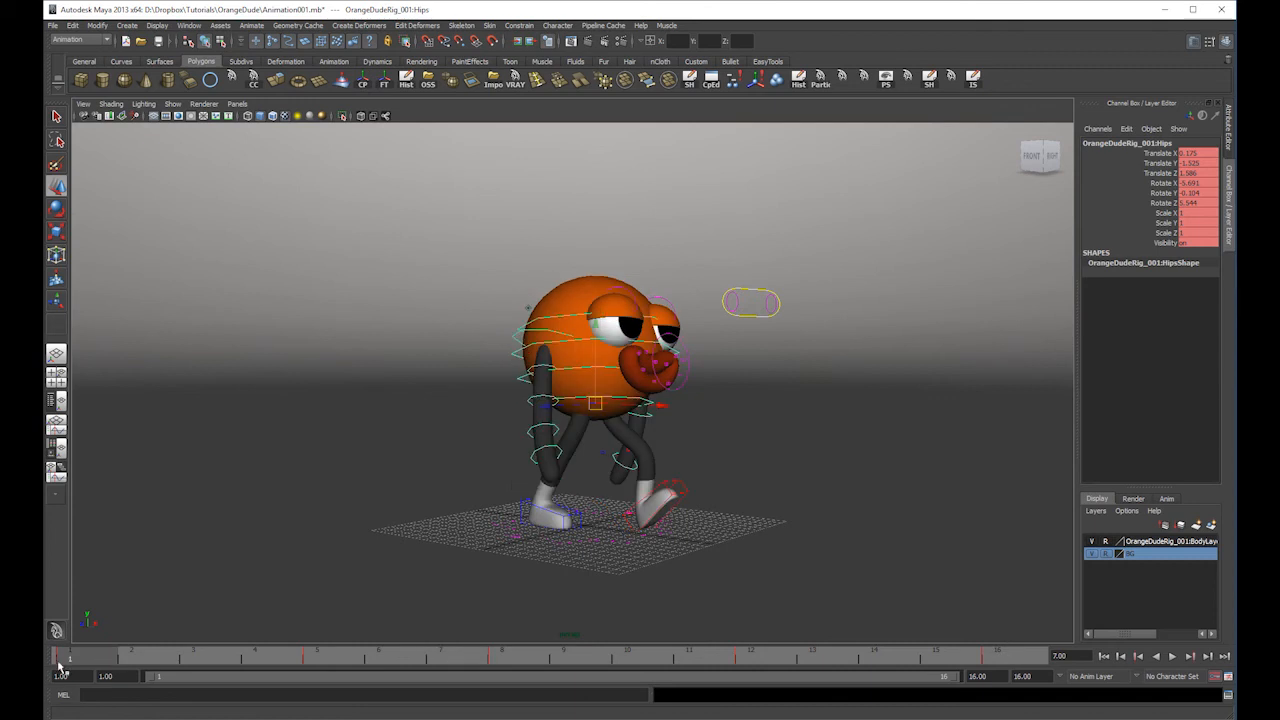
- Raise the hips and key Translate Y at about -0.85 on frame 3 and about -0.47 on frame 5
{"action": "left_click_drag", "start_coordinate": [593, 313], "coordinate": [597, 303]}
{"action": "key", "text": "alt+v"}
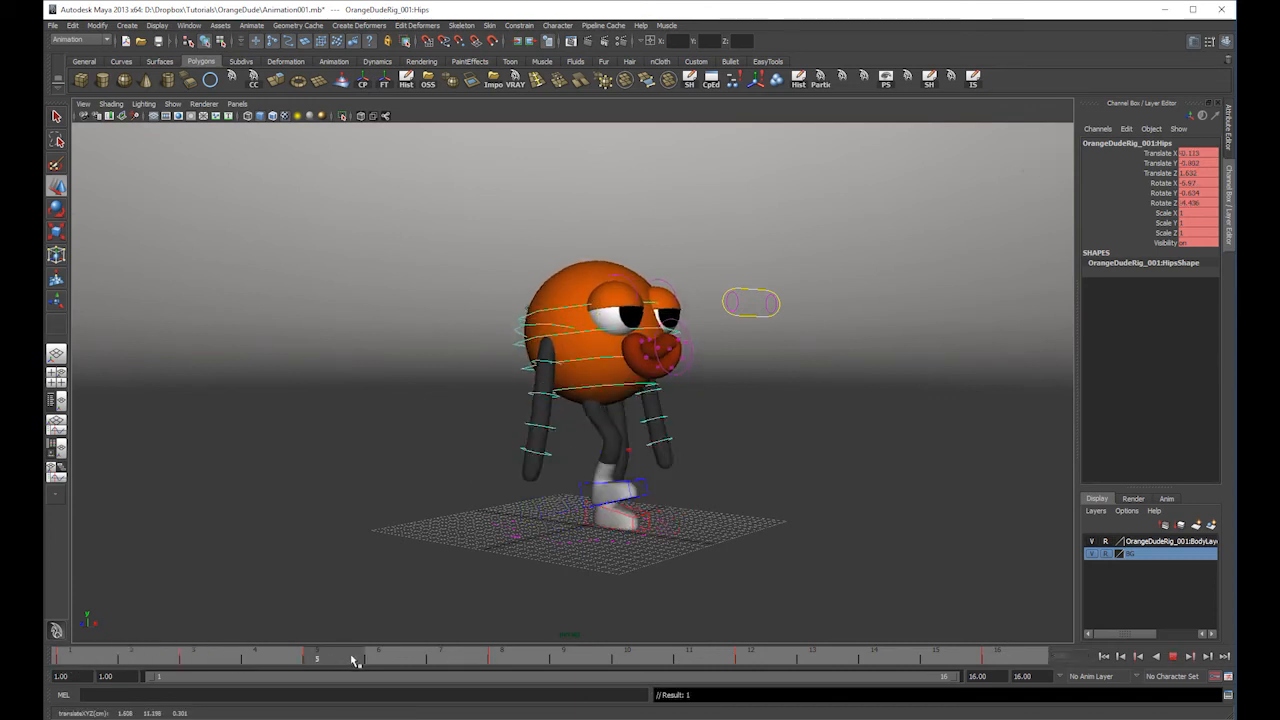
{"action": "left_click_drag", "start_coordinate": [604, 312], "coordinate": [602, 309]}
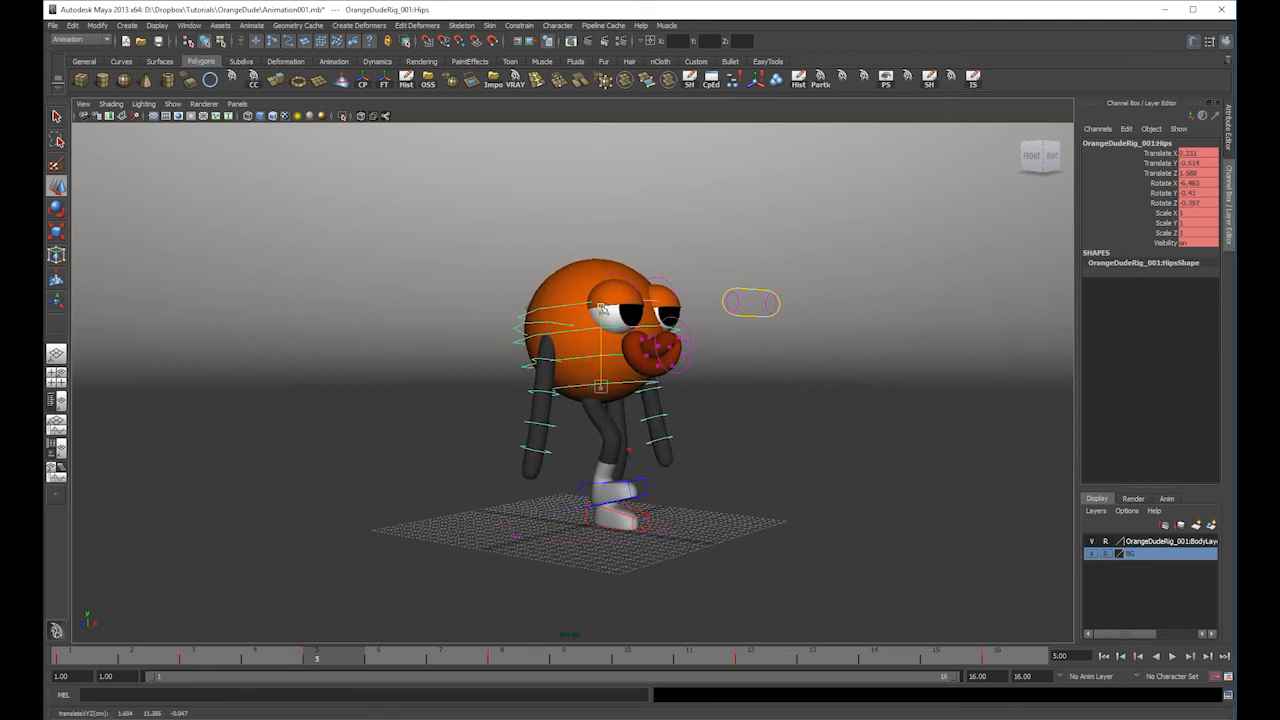
{"action": "key", "text": "alt+v"}
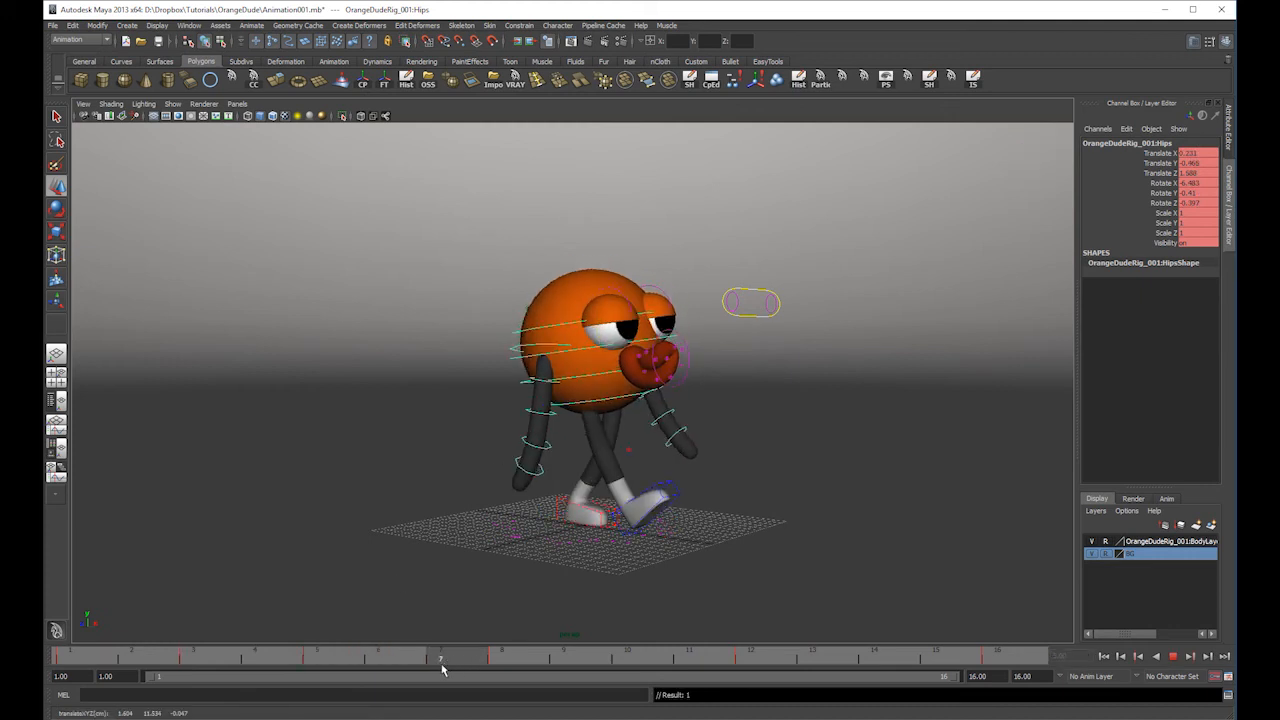
- Lower the hips and key Translate Y at about -1.99 on frame 7 and about -2.53 on frame 8
{"action": "key", "text": "alt+v"}
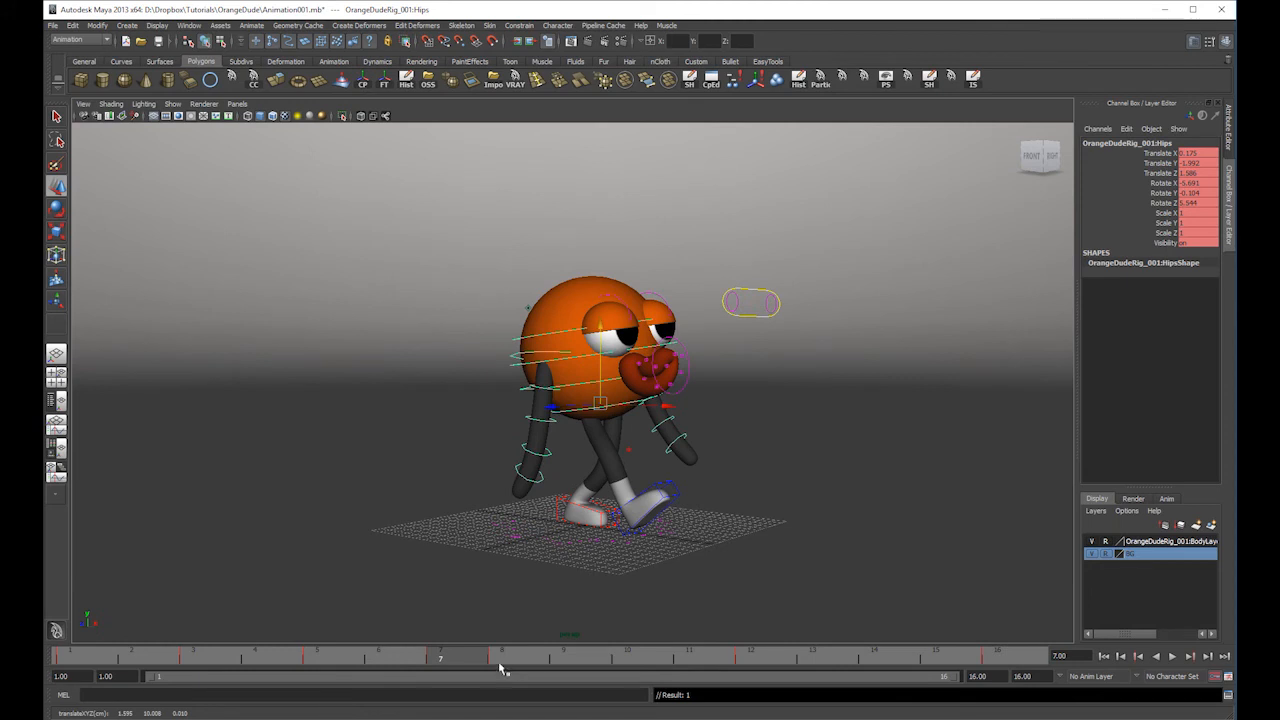
{"action": "left_click", "coordinate": [527, 661]}
{"action": "left_click_drag", "start_coordinate": [600, 318], "coordinate": [600, 333]}
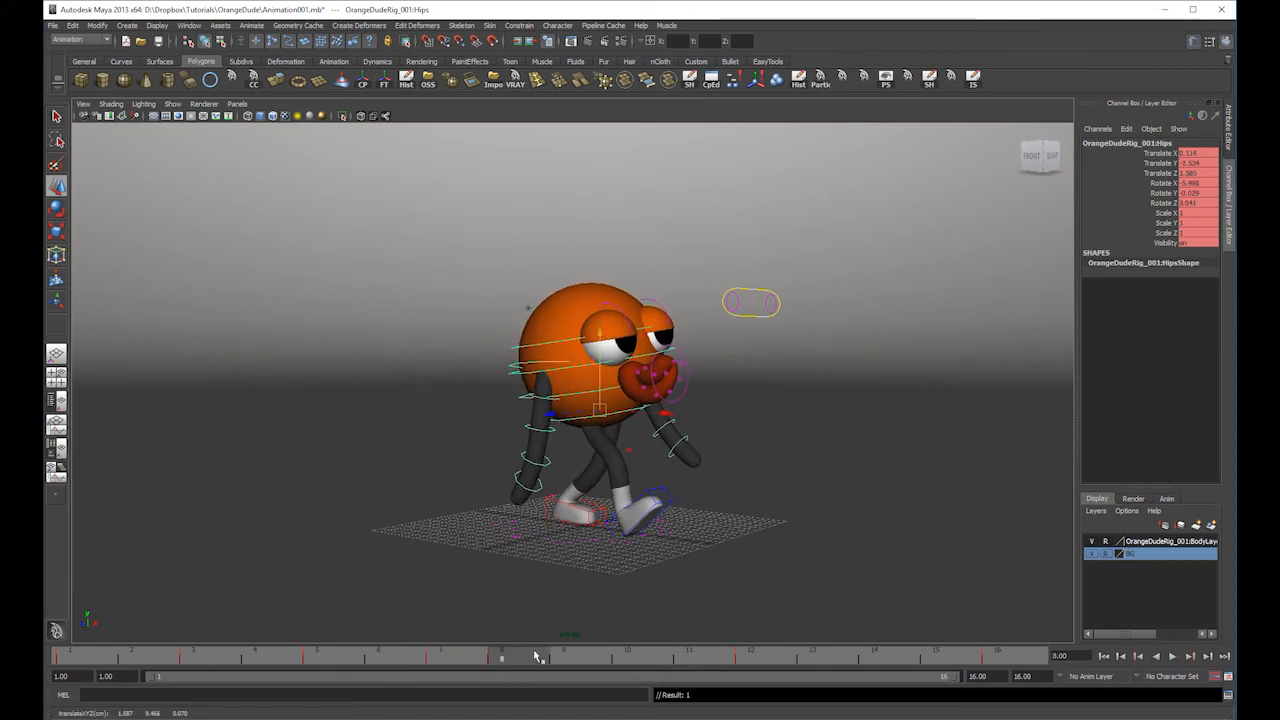
- Adjust the hips' height from frame 10 through frame 16, keying Translate Y at about -2.37 on frame 16
{"action": "left_click_drag", "start_coordinate": [553, 663], "coordinate": [625, 663]}
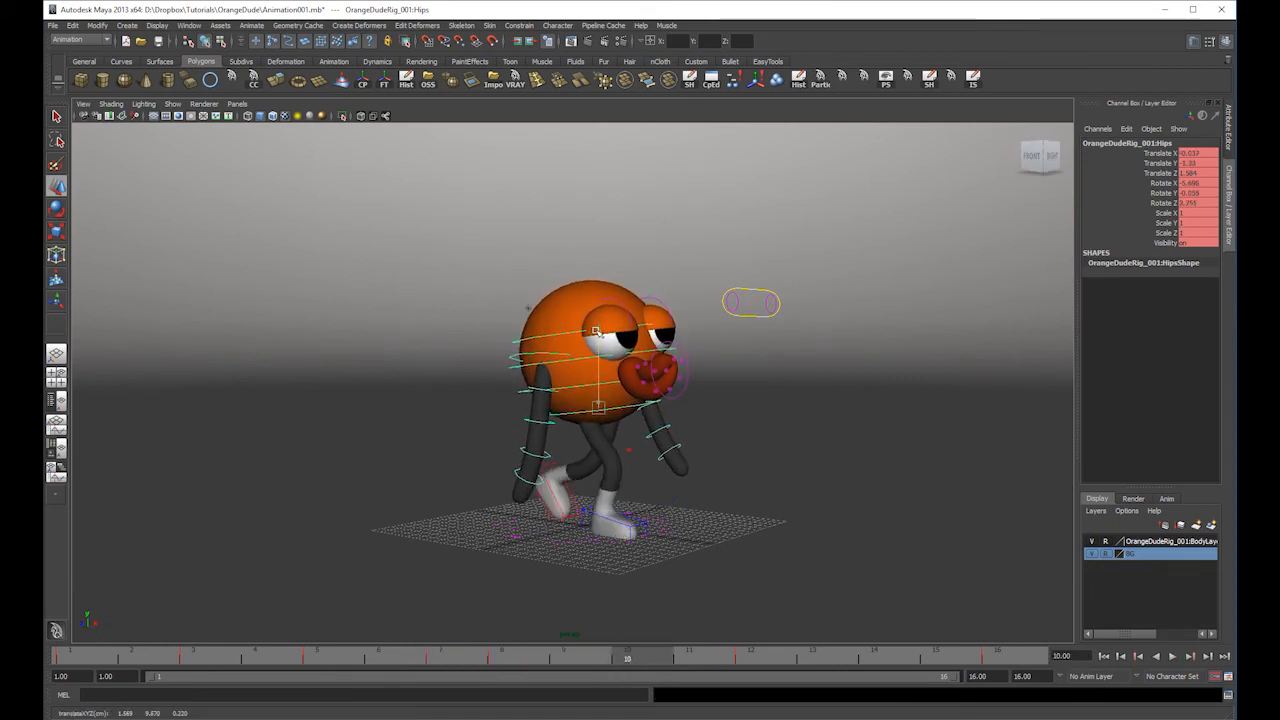
{"action": "key", "text": "alt+v"}
{"action": "left_click_drag", "start_coordinate": [597, 311], "coordinate": [594, 356]}
{"action": "left_click", "coordinate": [884, 658]}
{"action": "left_click", "coordinate": [997, 658]}
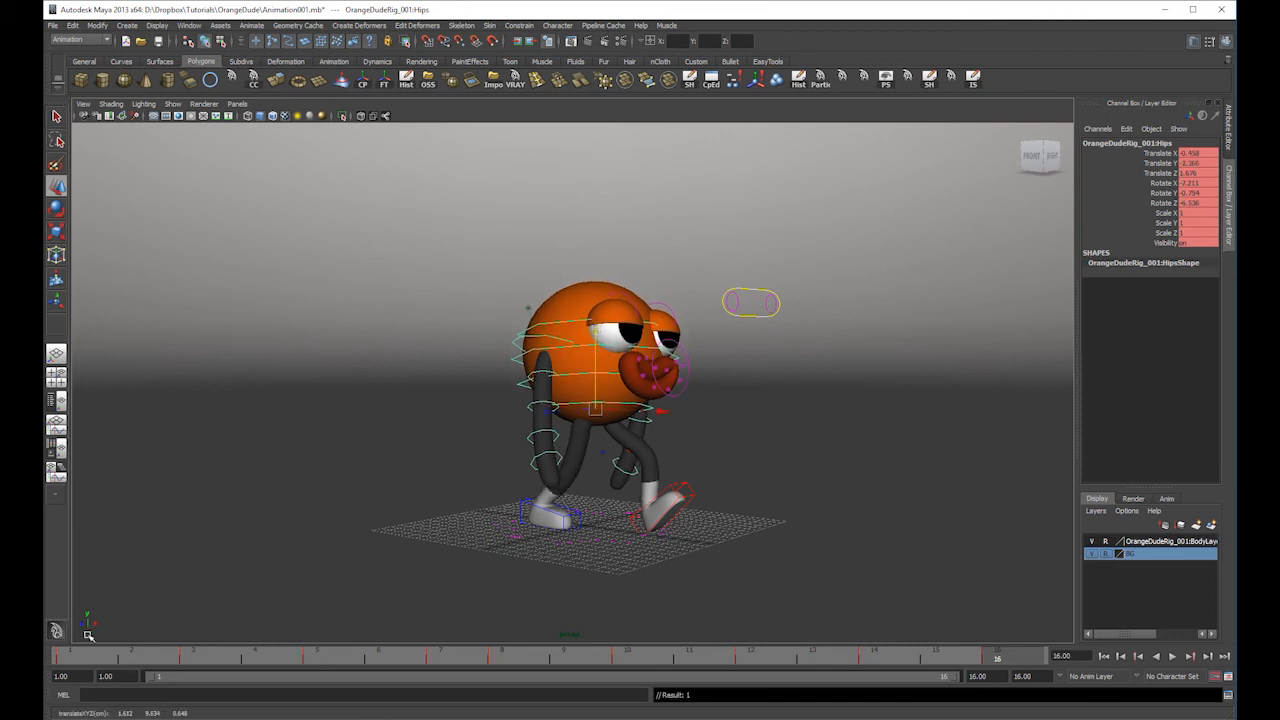
- Compare the hips at frames 1 and 16 and play back the cycle to check the loop
{"action": "left_click", "coordinate": [72, 658]}
{"action": "left_click", "coordinate": [1016, 659]}
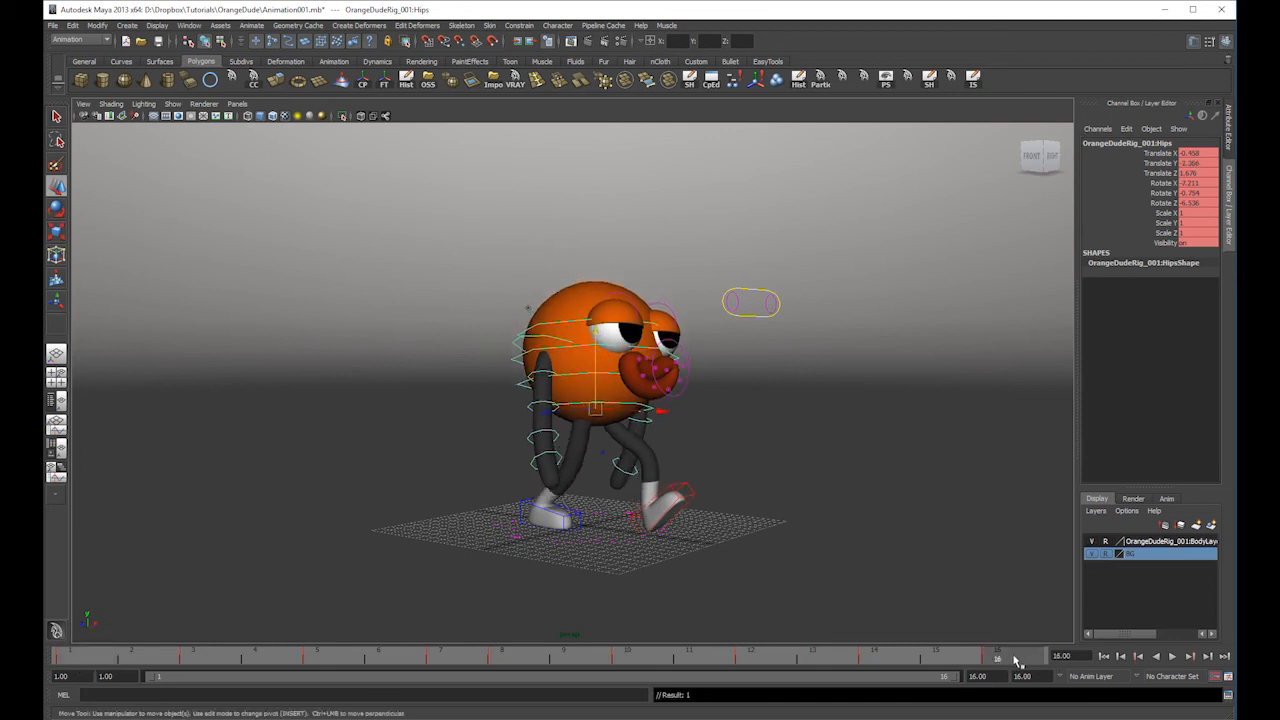
{"action": "left_click", "coordinate": [1174, 658]}
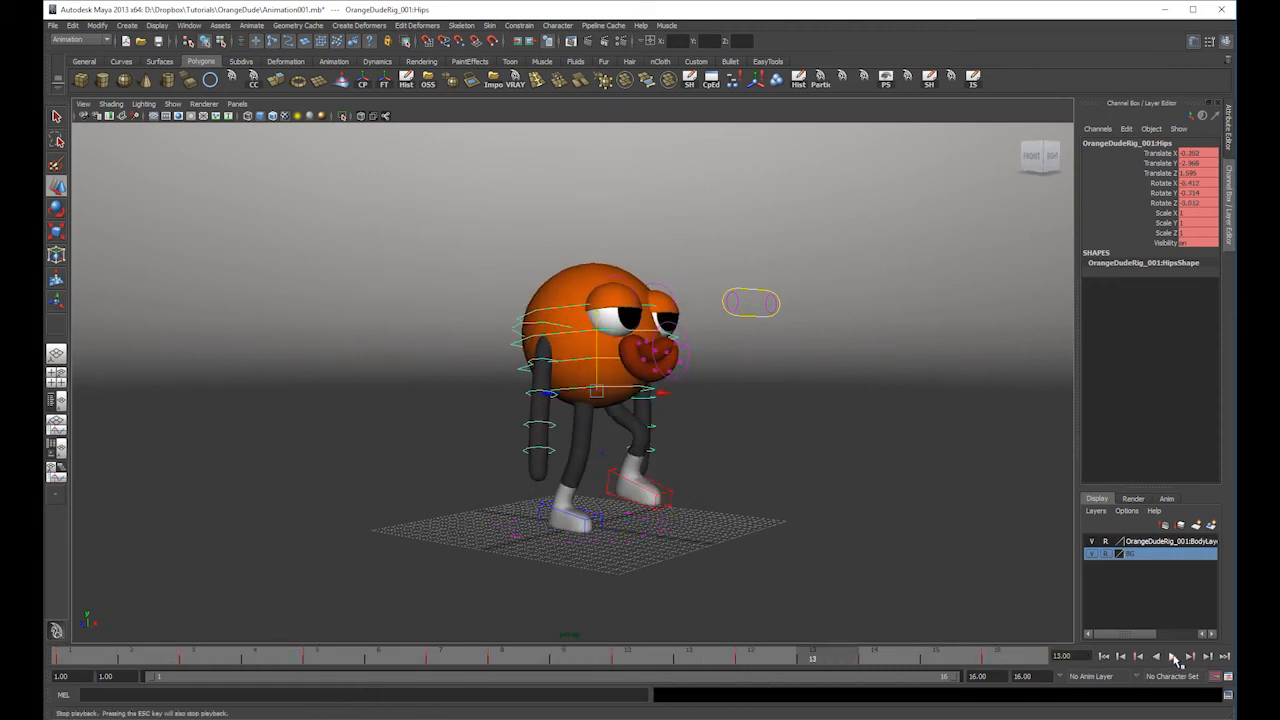
{"action": "left_click", "coordinate": [1173, 657]}
- Adjust and key the hips' height at frame 1 to match frame 16, and play back the loop
{"action": "left_click", "coordinate": [64, 659]}
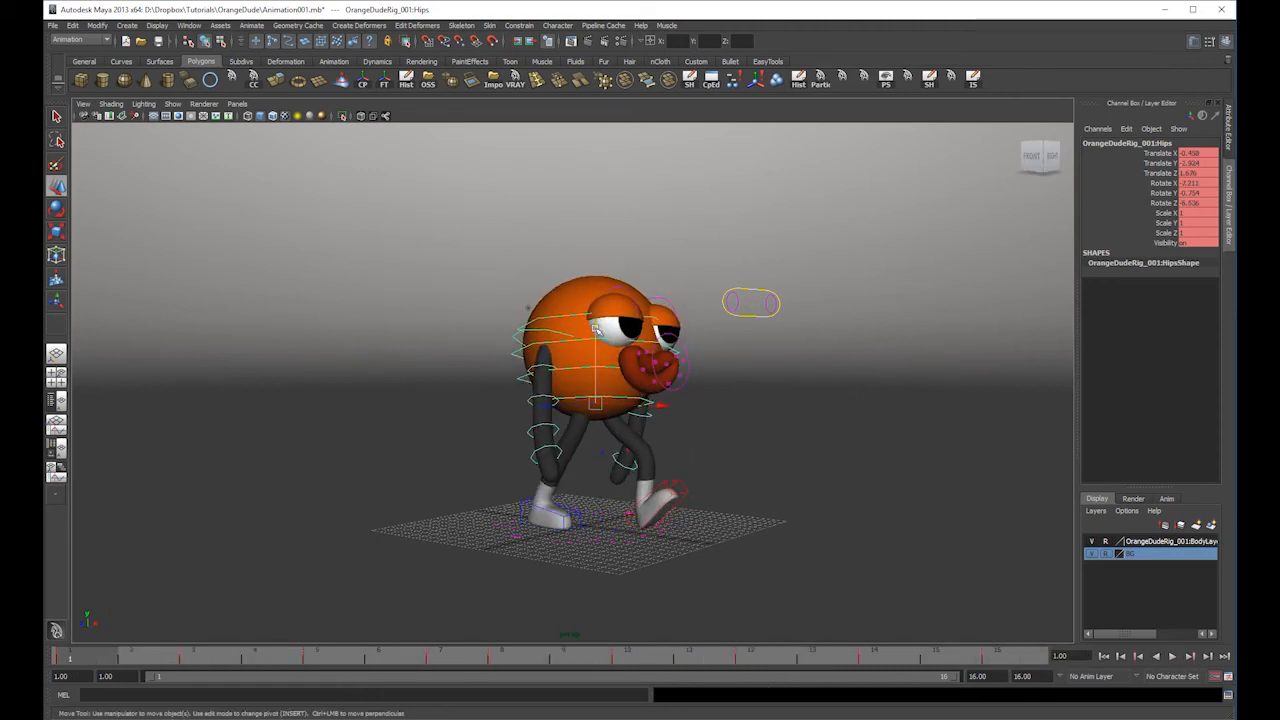
{"action": "key", "text": "alt+v"}
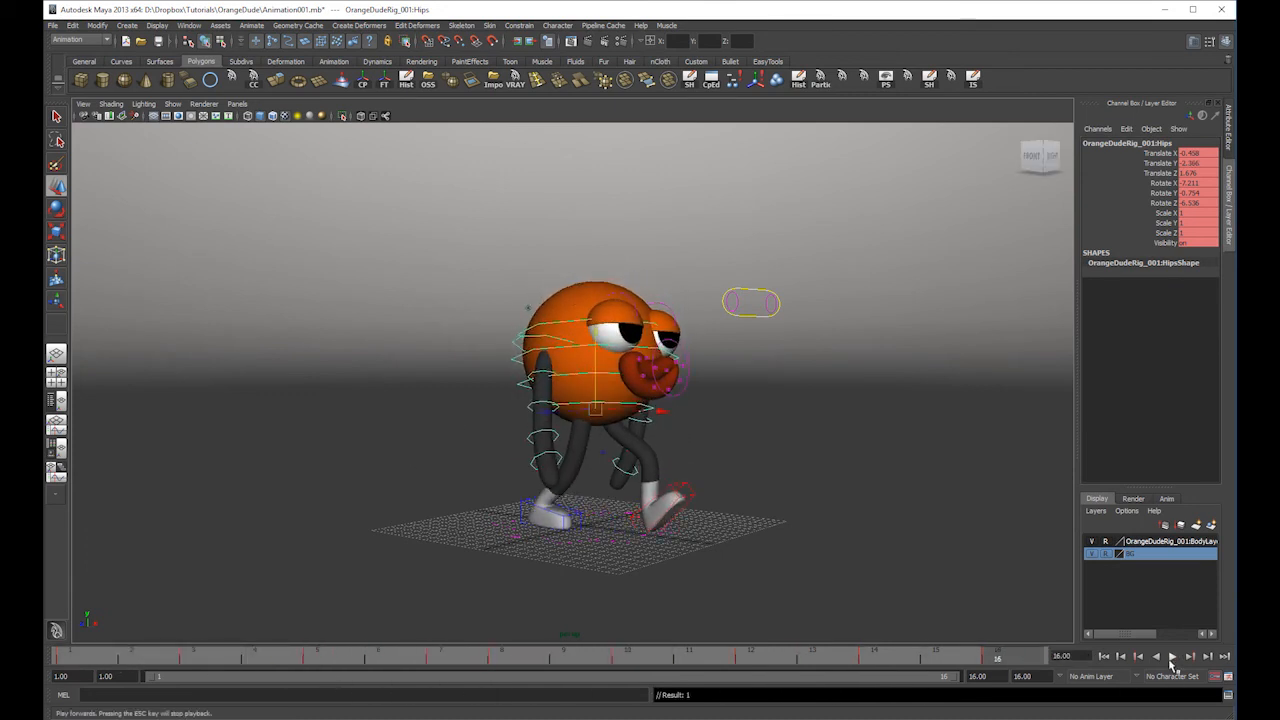
{"action": "left_click", "coordinate": [1172, 658]}
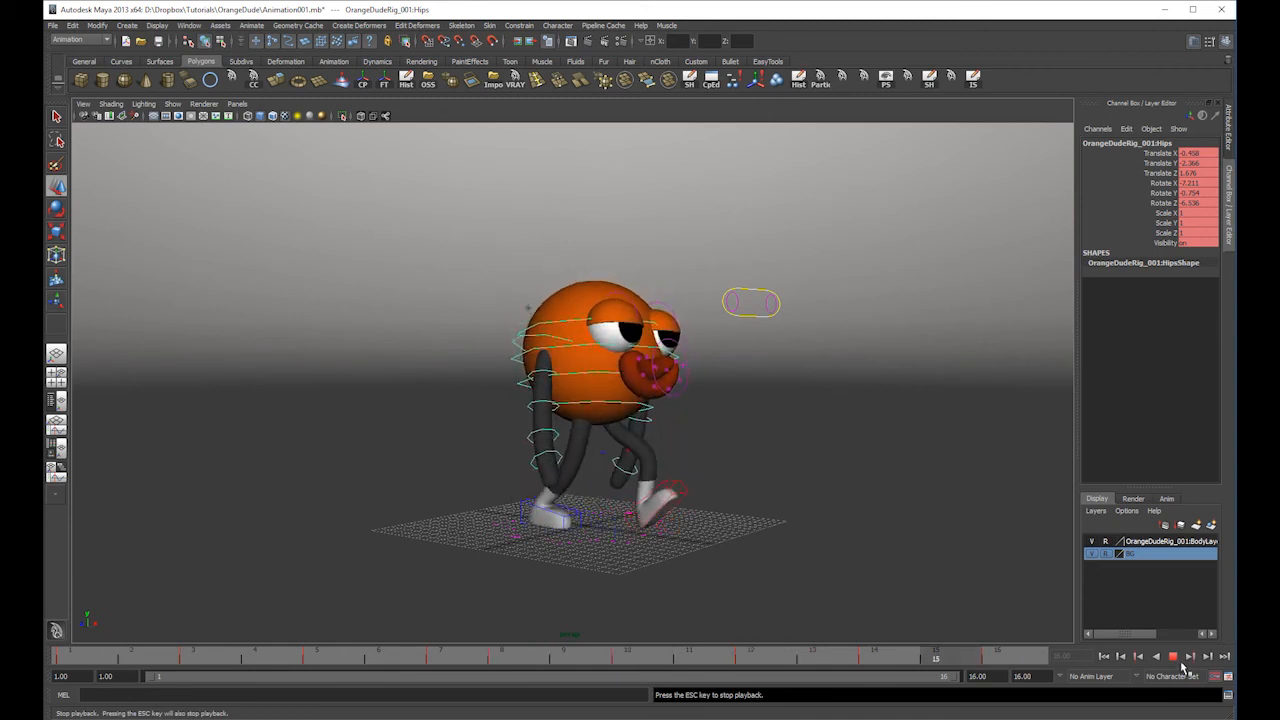
{"action": "left_click", "coordinate": [1172, 657]}
- Shorten the animation range to end at frame 15 and play back the loop
{"action": "left_click", "coordinate": [996, 661]}
{"action": "key", "text": "alt+v"}
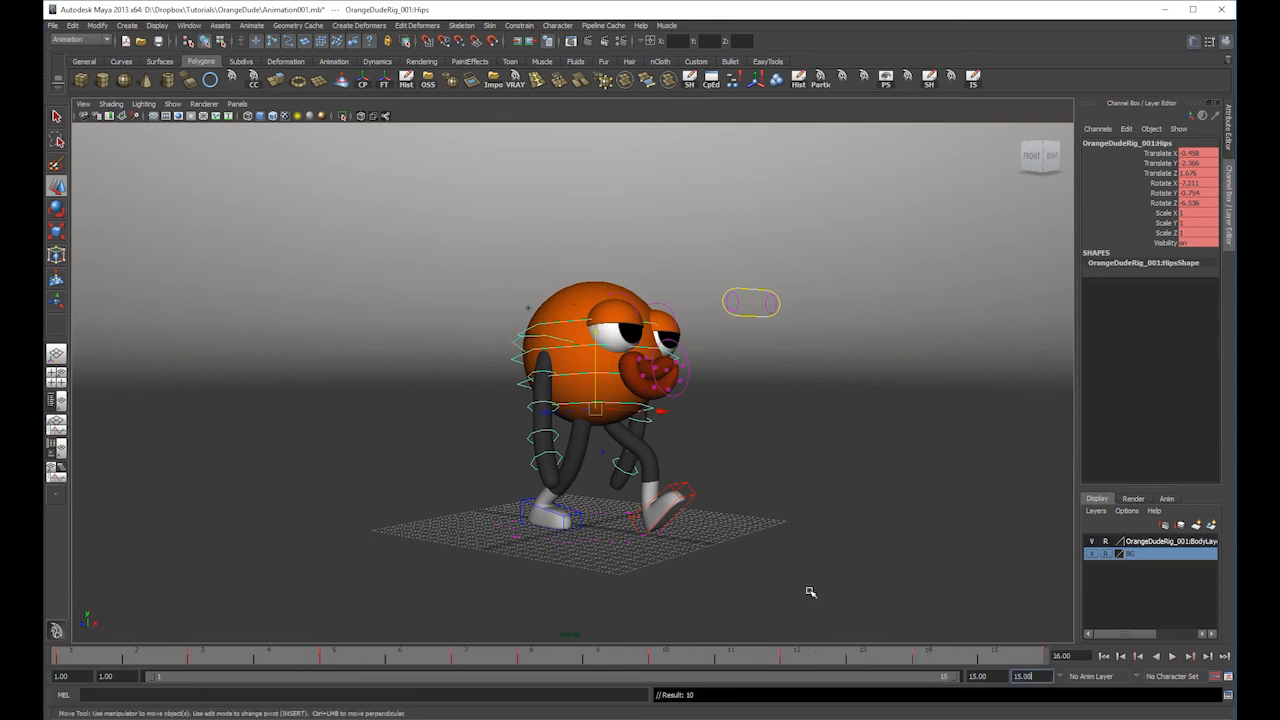
{"action": "left_click", "coordinate": [1178, 656]}
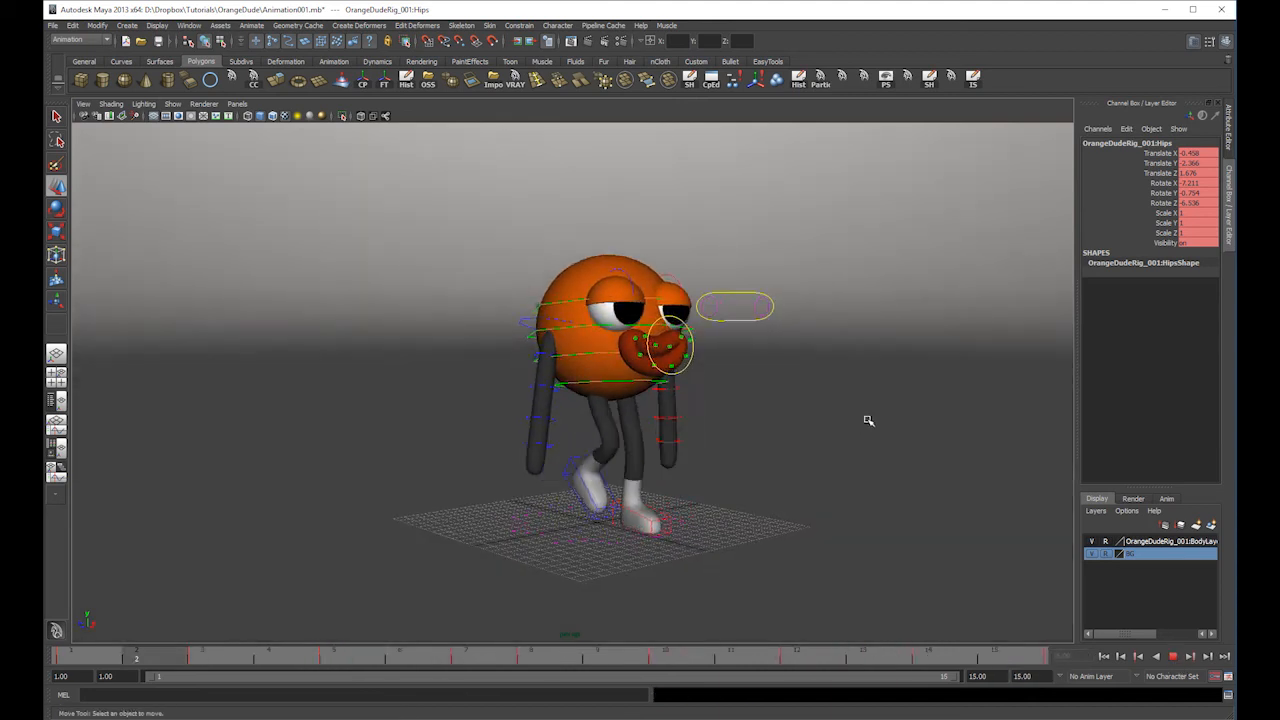
{"action": "left_click", "coordinate": [1173, 656]}
- Lower the hips at frame 3 and key Translate Y at about -1.19
{"action": "left_click", "coordinate": [583, 410]}
{"action": "left_click_drag", "start_coordinate": [80, 666], "coordinate": [209, 666]}
{"action": "key", "text": "w"}
{"action": "left_click_drag", "start_coordinate": [608, 325], "coordinate": [609, 329]}
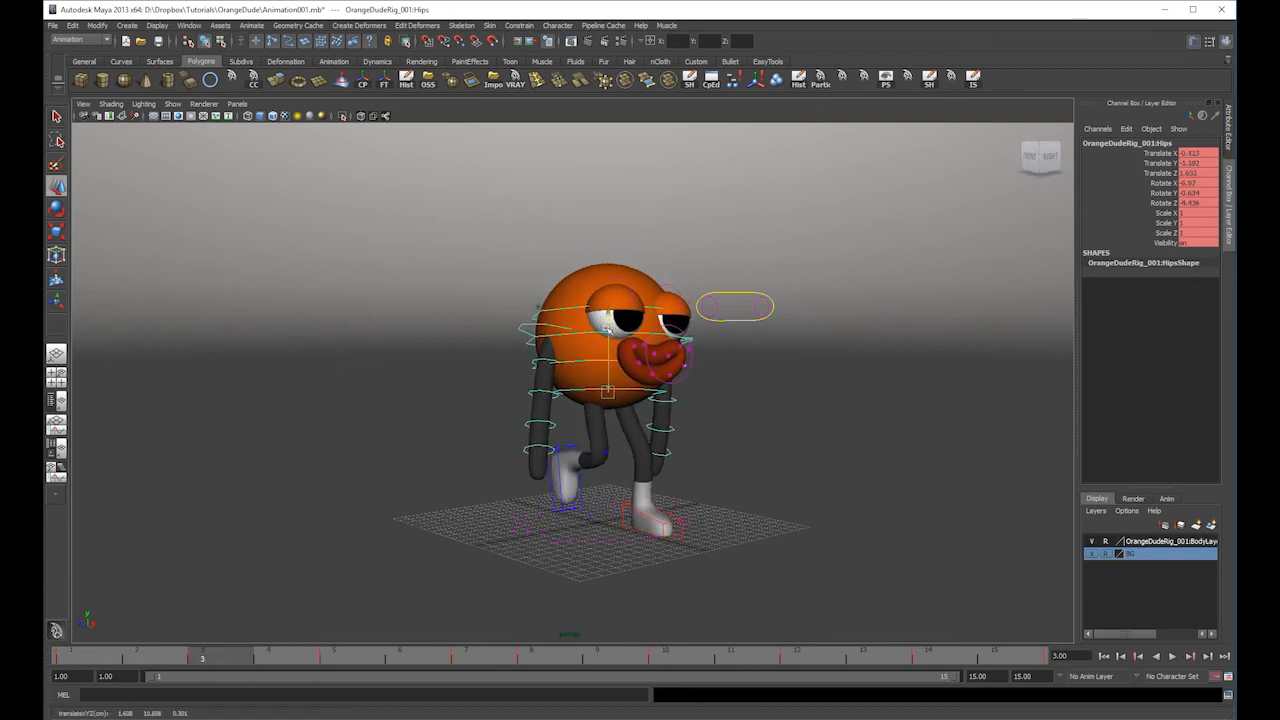
{"action": "key", "text": "alt+v"}
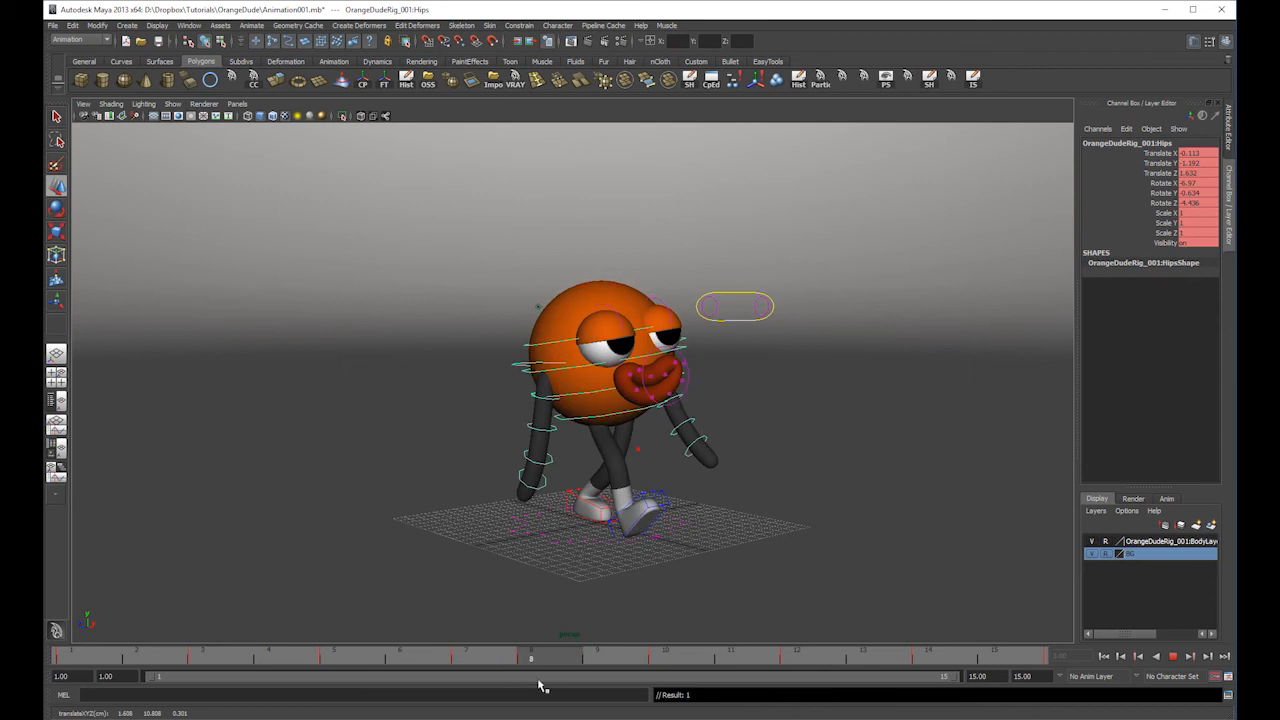
- Extend the animation range to end at frame 16 and play back the loop from frame 1
{"action": "key", "text": "alt+v"}
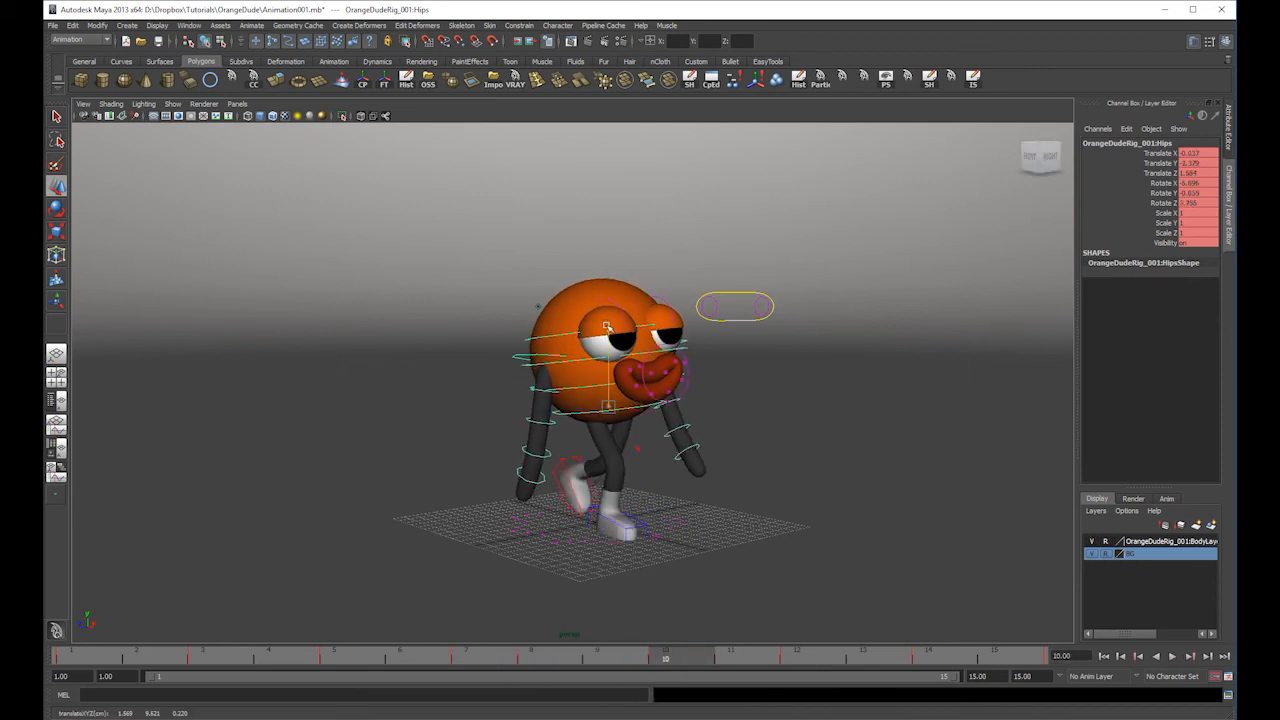
{"action": "left_click_drag", "start_coordinate": [699, 662], "coordinate": [1058, 660]}
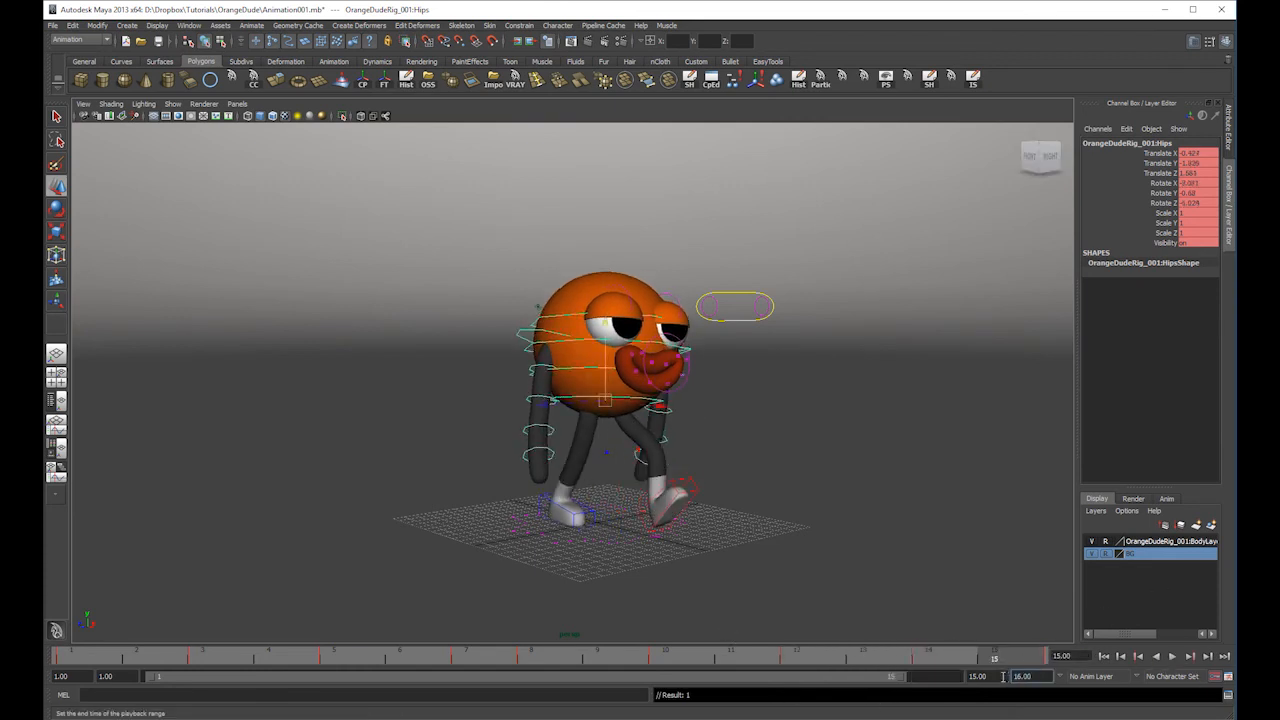
{"action": "key", "text": "Return"}
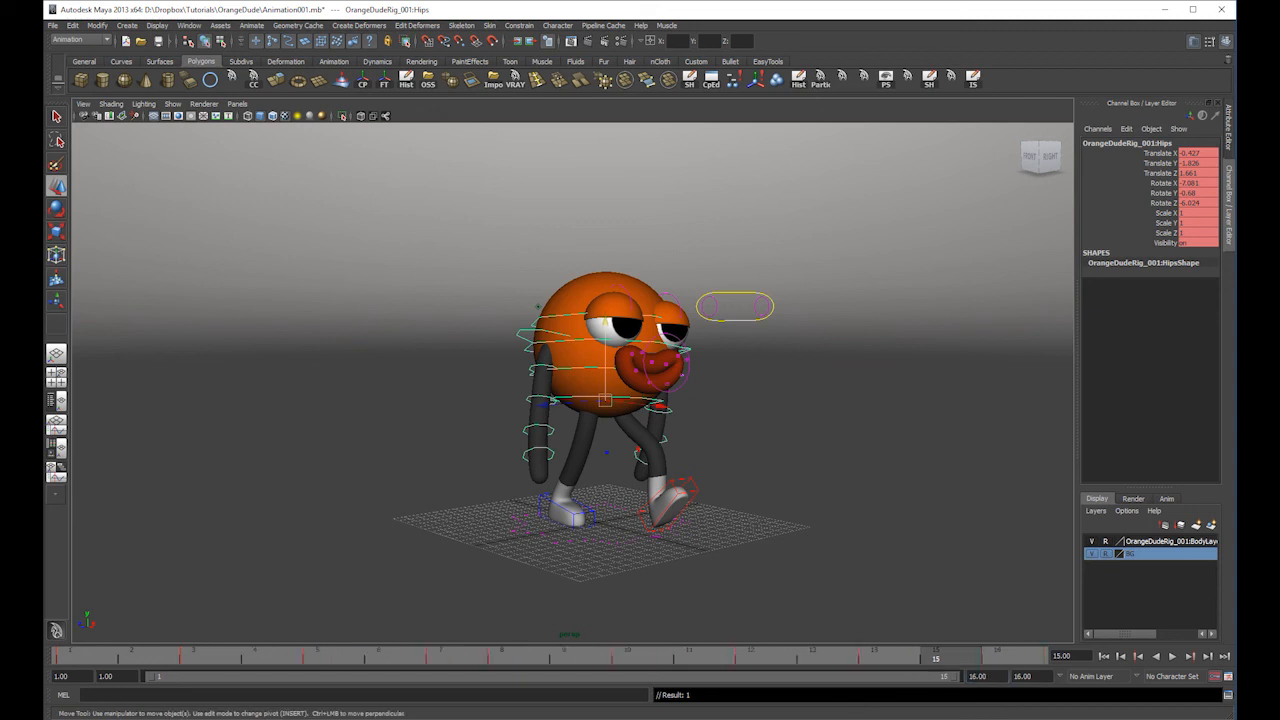
{"action": "left_click", "coordinate": [1172, 656]}
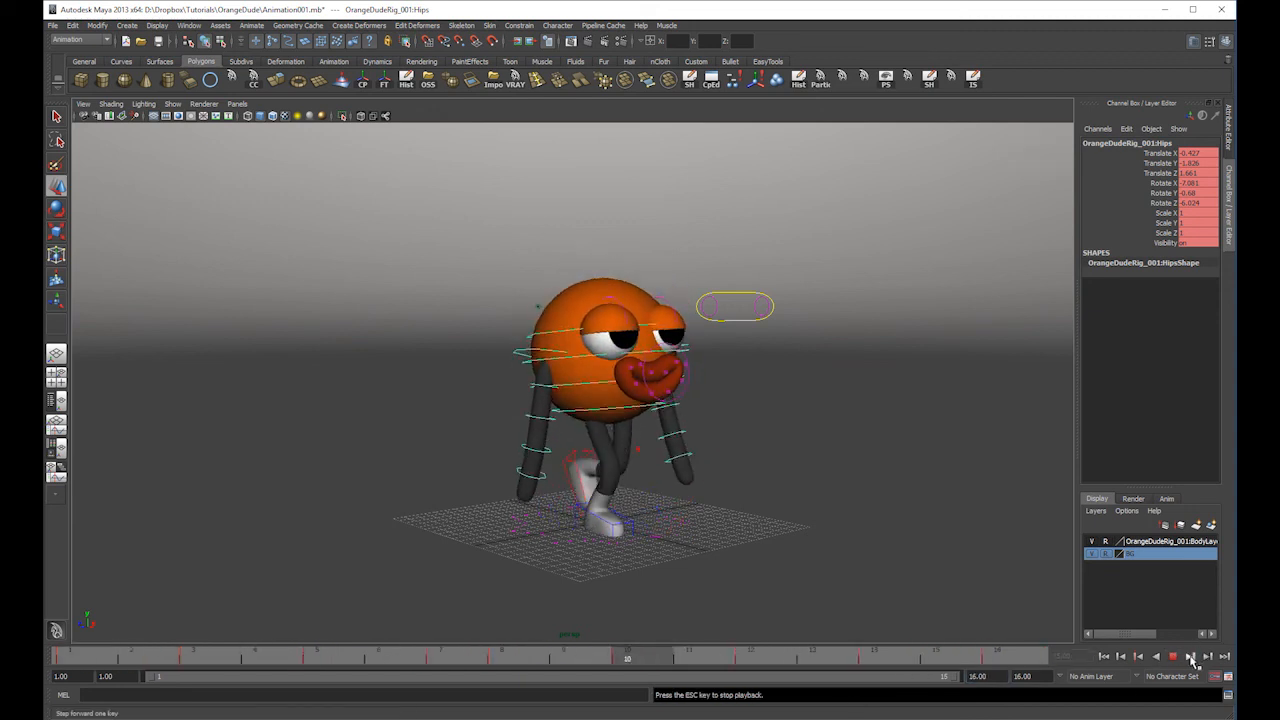
{"action": "left_click", "coordinate": [1172, 656]}
{"action": "left_click", "coordinate": [90, 660]}
{"action": "key", "text": "alt+v"}
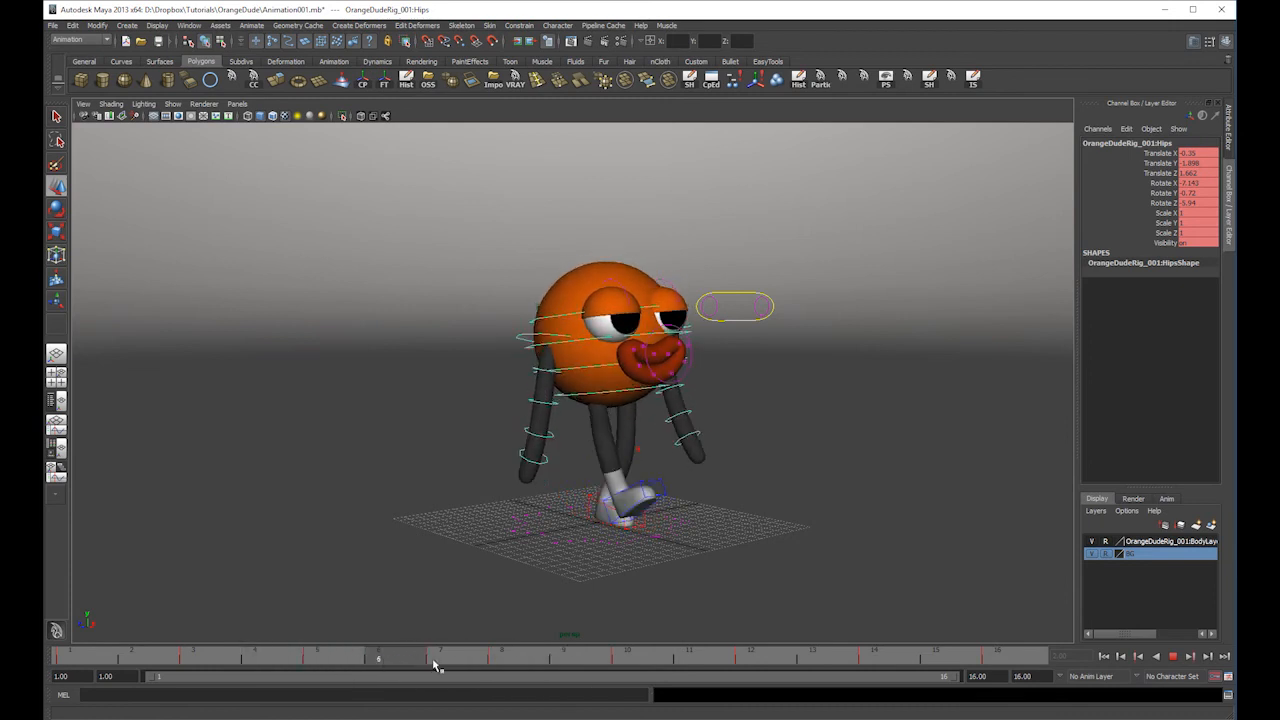
{"action": "left_click", "coordinate": [446, 663]}
{"action": "mouse_move", "coordinate": [617, 513]}
{"action": "left_mouse_down", "text": "alt"}
{"action": "mouse_move", "coordinate": [589, 509]}
{"action": "mouse_move", "coordinate": [633, 514]}
{"action": "left_mouse_up", "text": "alt"}
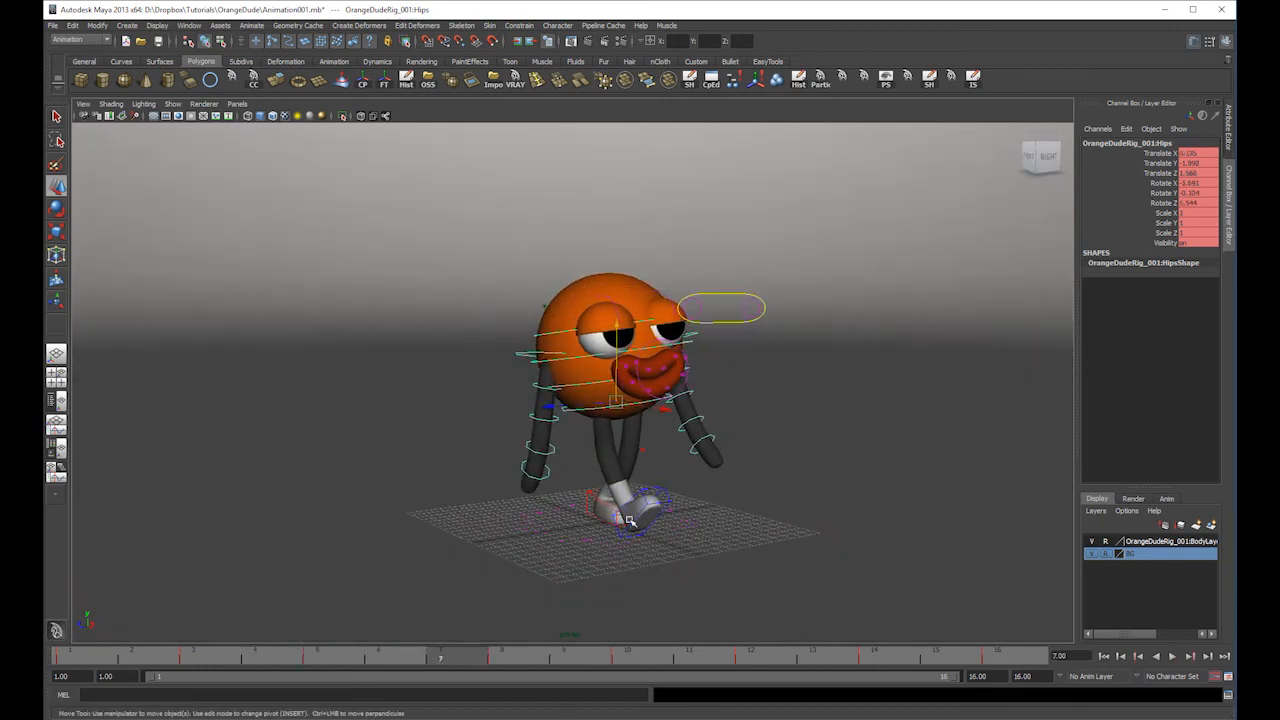
{"action": "left_click", "coordinate": [501, 663]}
{"action": "right_click", "coordinate": [506, 660]}
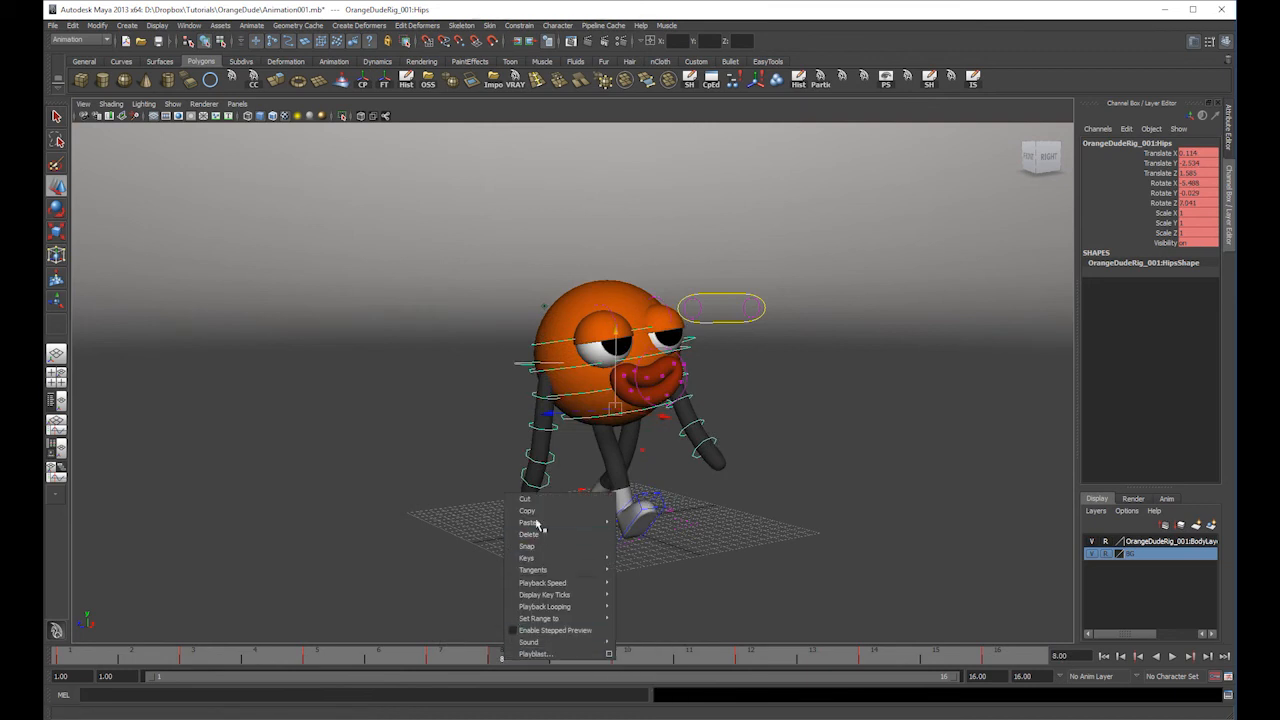
{"action": "left_click", "coordinate": [538, 508]}
{"action": "mouse_move", "coordinate": [505, 650]}
{"action": "left_mouse_down"}
{"action": "mouse_move", "coordinate": [329, 663]}
{"action": "mouse_move", "coordinate": [509, 663]}
{"action": "left_mouse_up"}
{"action": "key", "text": "ctrl+z"}
- Raise the hips at frame 7 to a Translate Y of about -1.55
{"action": "left_click", "coordinate": [443, 662]}
{"action": "right_click", "coordinate": [447, 663]}
{"action": "left_click", "coordinate": [476, 505]}
{"action": "mouse_move", "coordinate": [452, 662]}
{"action": "left_mouse_down"}
{"action": "mouse_move", "coordinate": [754, 677]}
{"action": "mouse_move", "coordinate": [388, 664]}
{"action": "mouse_move", "coordinate": [546, 689]}
{"action": "mouse_move", "coordinate": [366, 666]}
{"action": "mouse_move", "coordinate": [517, 700]}
{"action": "mouse_move", "coordinate": [434, 700]}
{"action": "mouse_move", "coordinate": [478, 678]}
{"action": "left_mouse_up"}
{"action": "left_click_drag", "start_coordinate": [612, 327], "coordinate": [619, 319]}
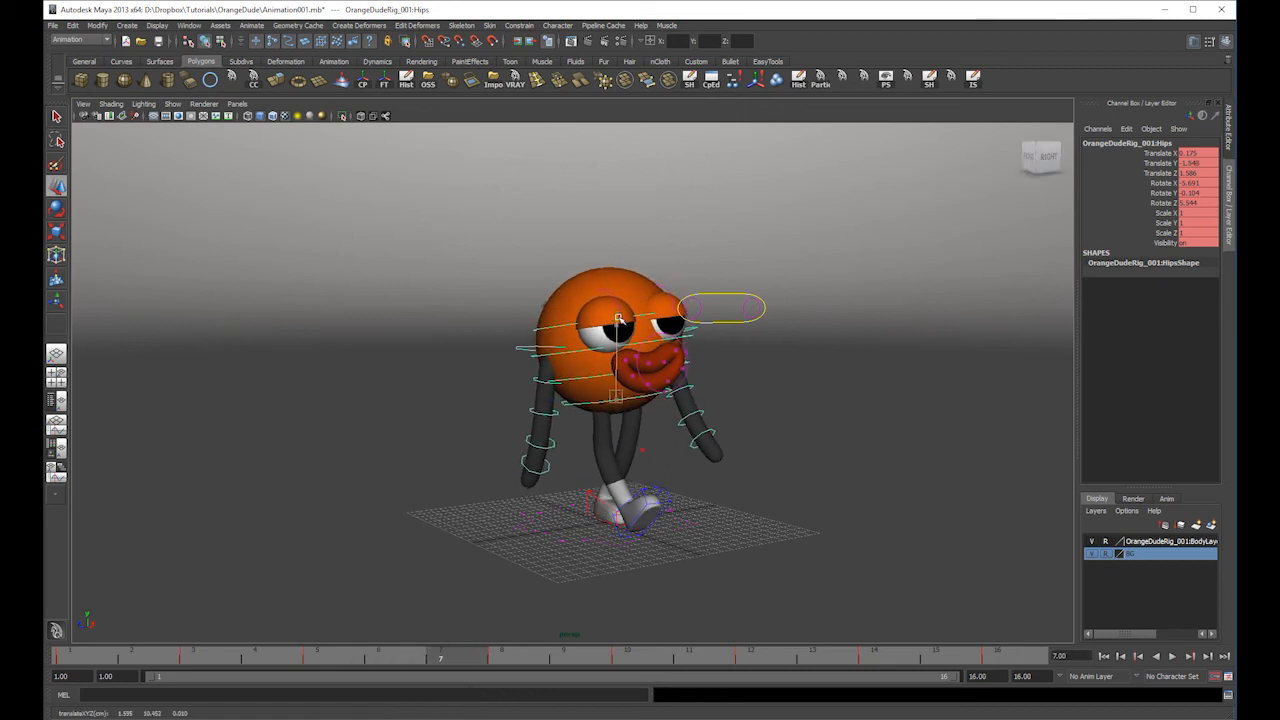
- Lower the hips at frame 10, key Translate Y at about -3.2, and play back the cycle
{"action": "mouse_move", "coordinate": [467, 668]}
{"action": "left_mouse_down"}
{"action": "mouse_move", "coordinate": [686, 680]}
{"action": "mouse_move", "coordinate": [667, 637]}
{"action": "left_mouse_up"}
{"action": "left_click_drag", "start_coordinate": [614, 327], "coordinate": [616, 337]}
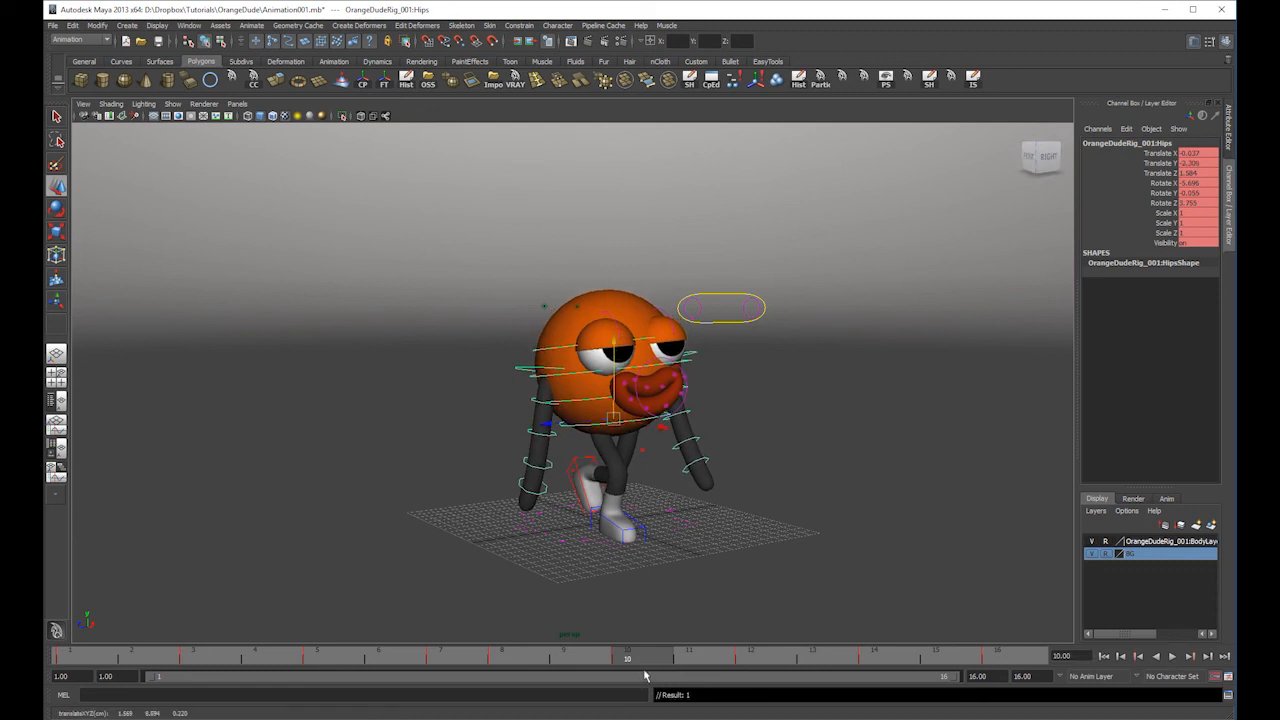
{"action": "key", "text": "alt+v"}
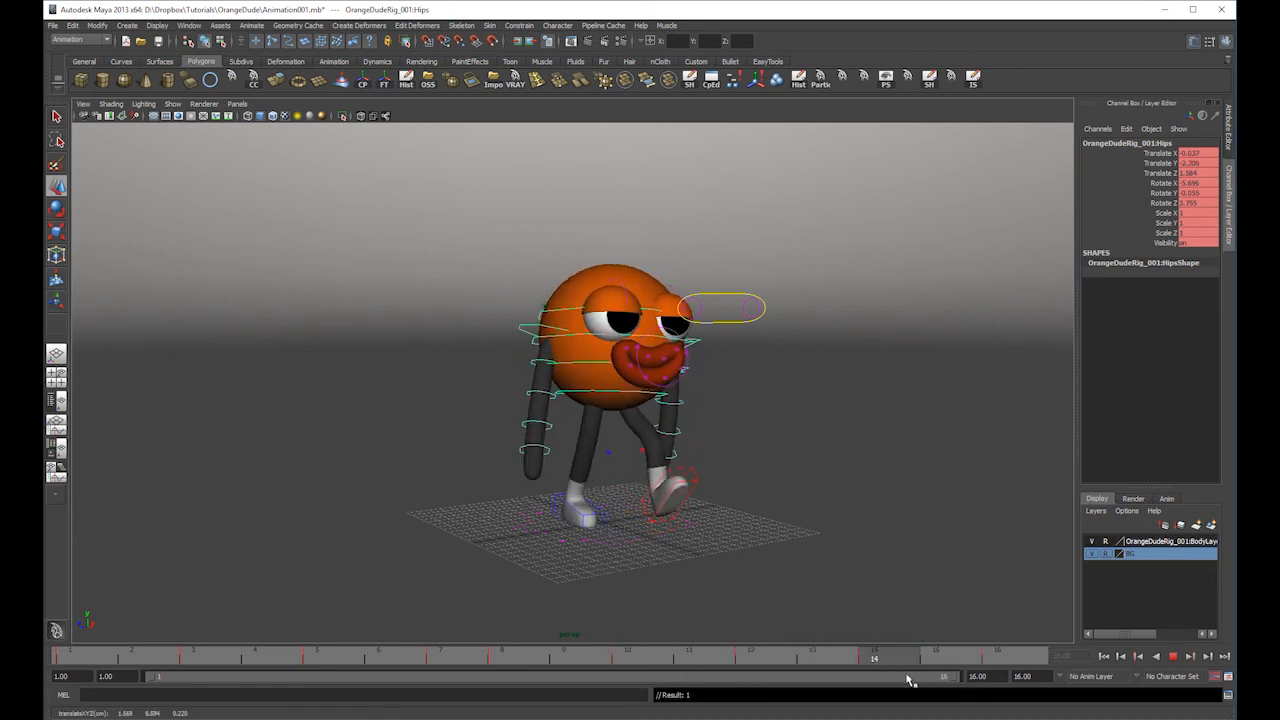
{"action": "key", "text": "alt+v"}
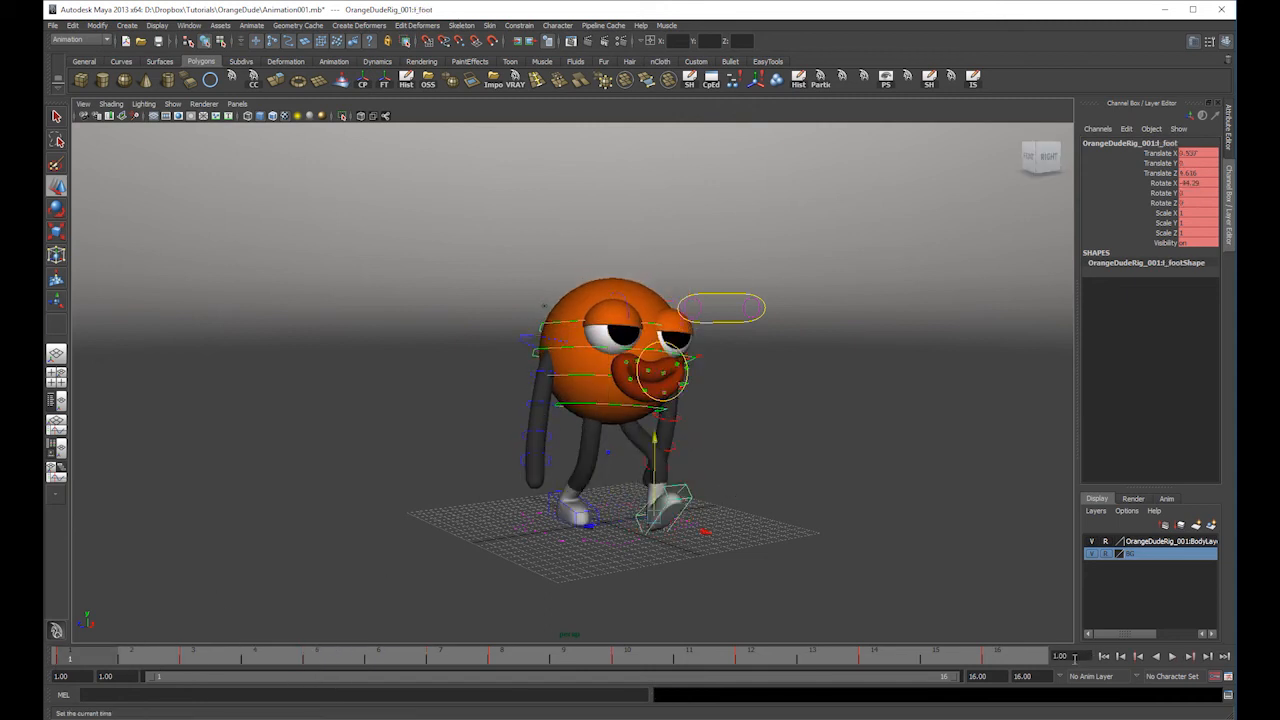
- Key the left foot at frame 1 with its frame 16 position, Translate Z about 5.25, and play back the loop
{"action": "left_click", "coordinate": [1025, 660]}
{"action": "key", "text": "alt+v"}
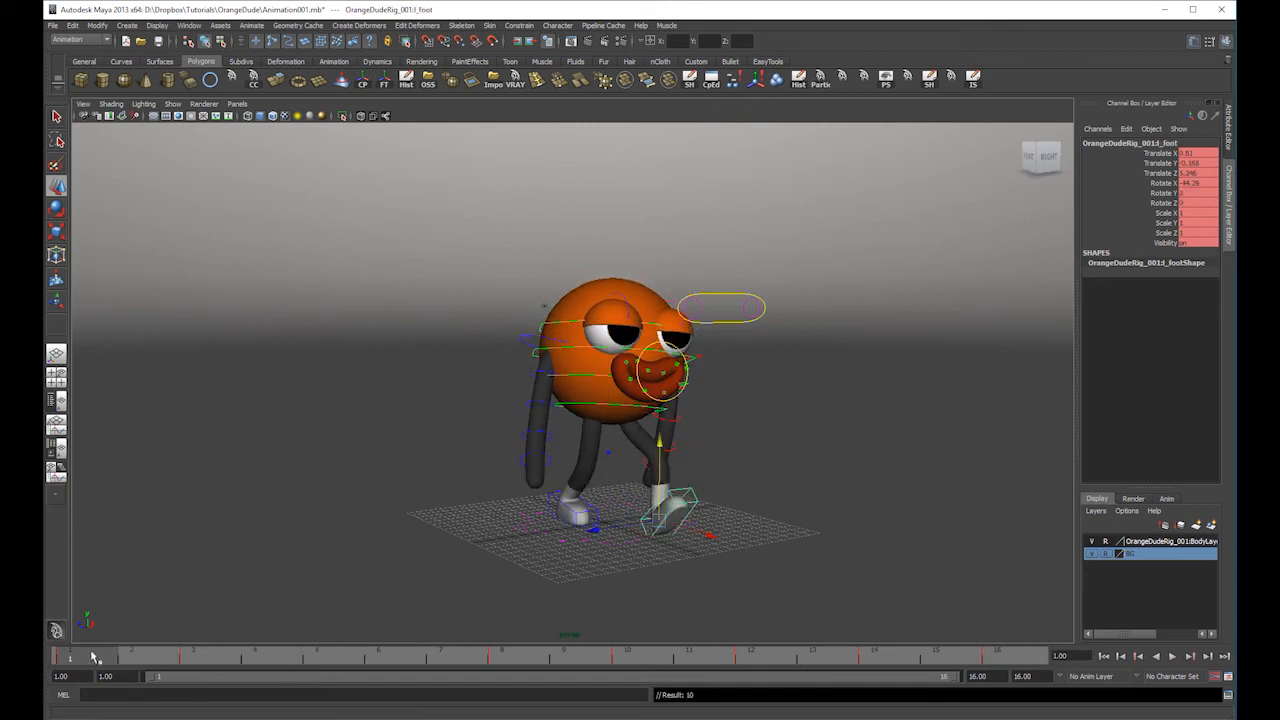
{"action": "left_click", "coordinate": [1176, 654]}
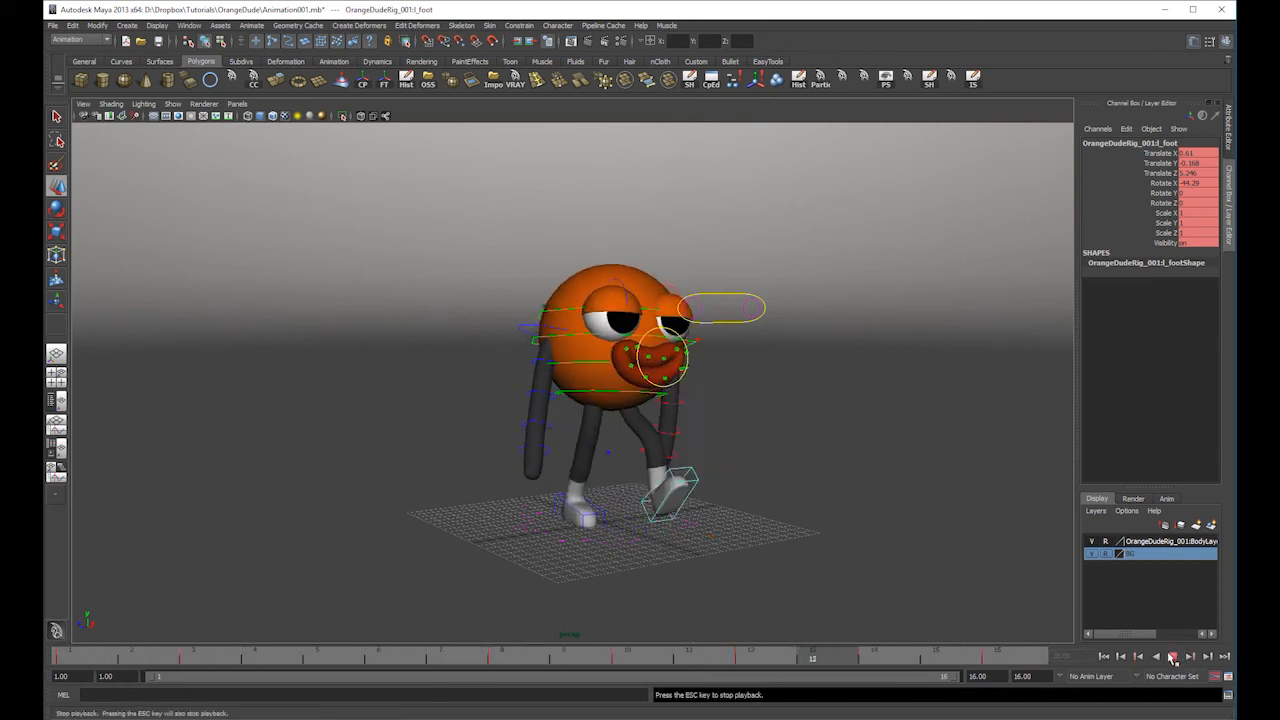
{"action": "left_click", "coordinate": [1172, 656]}
{"action": "key", "text": "alt+v"}
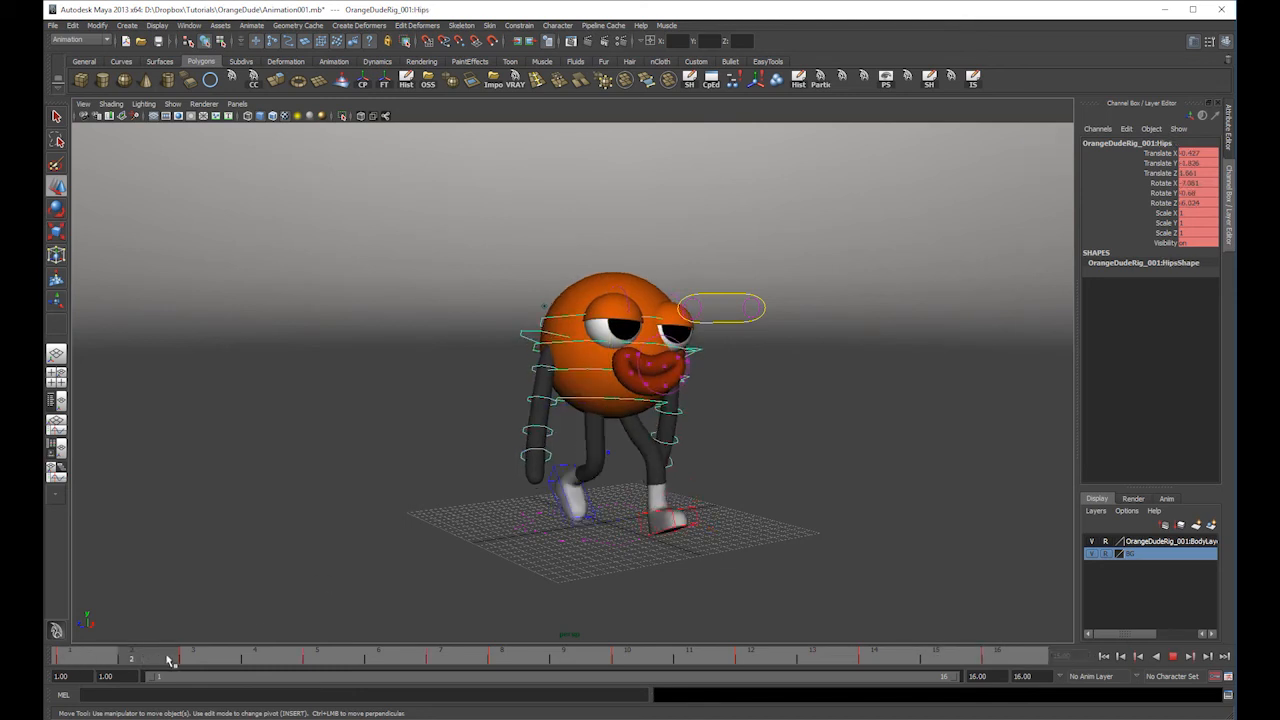
- Move the left leg's pivot control to Translate X 0.665 and Translate Z 5.72, and play back the cycle
{"action": "key", "text": "alt+v"}
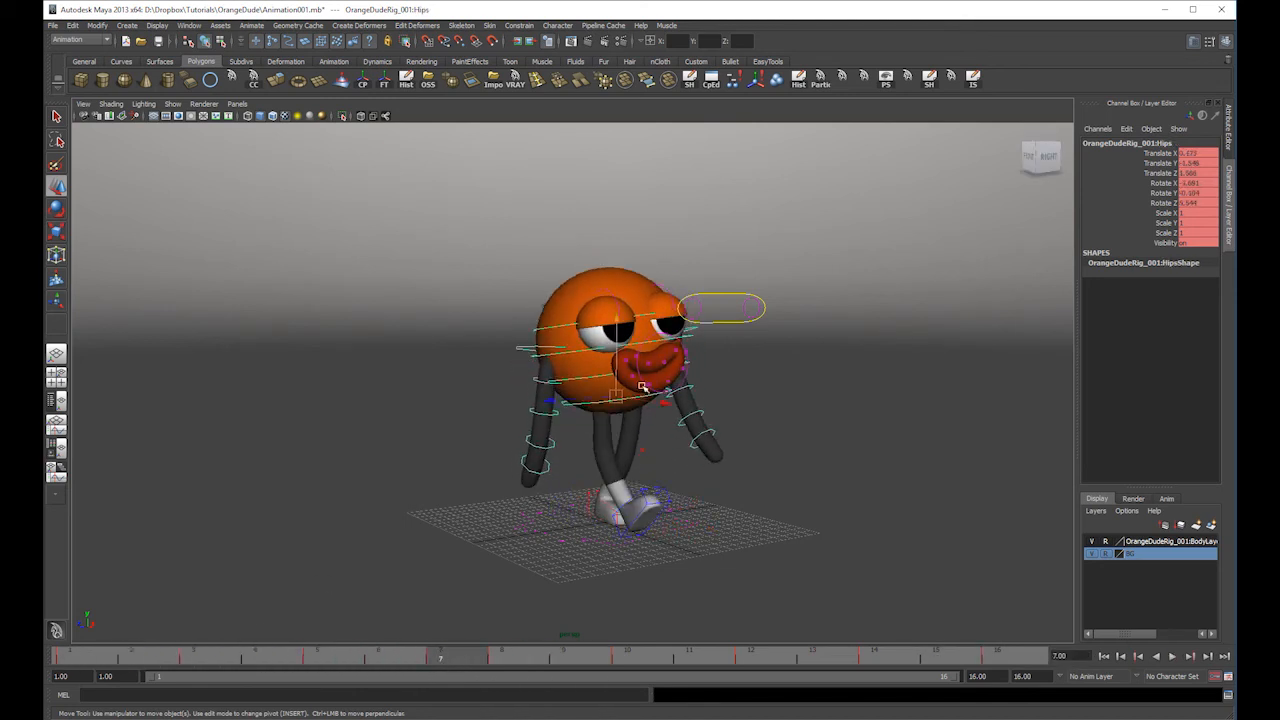
{"action": "left_click_drag", "start_coordinate": [624, 467], "coordinate": [762, 484]}
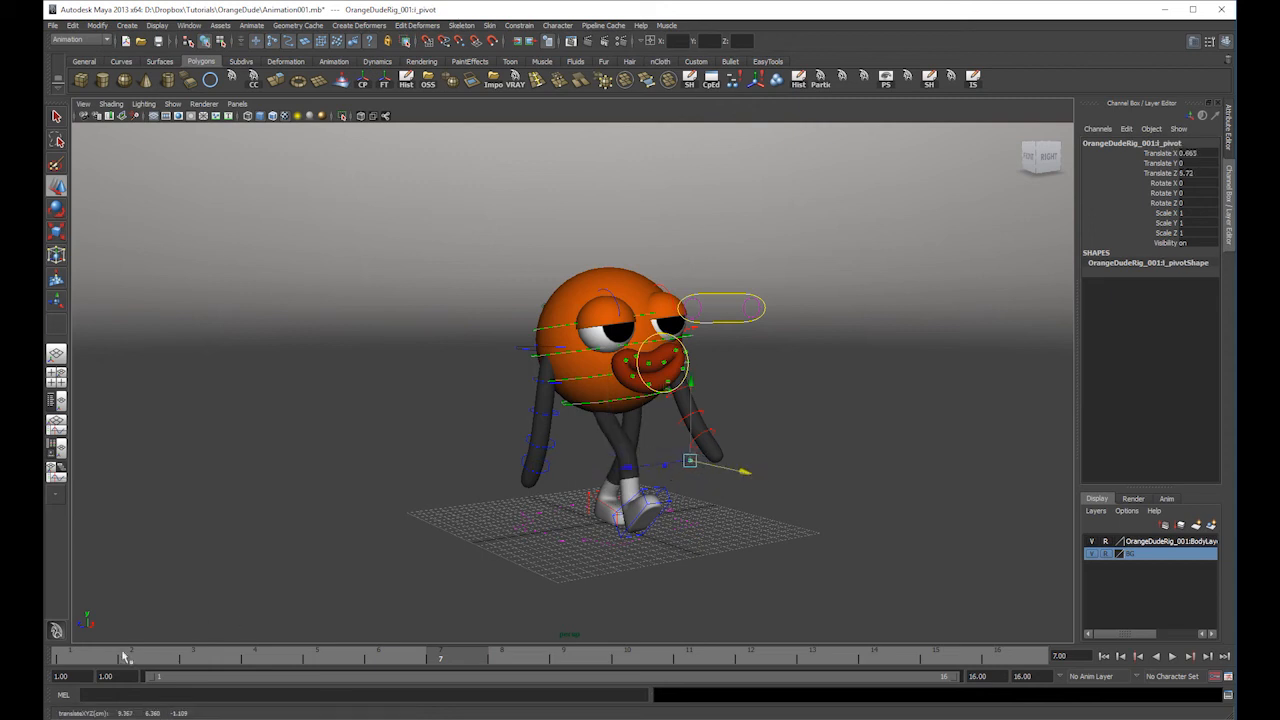
{"action": "key", "text": "alt+v"}
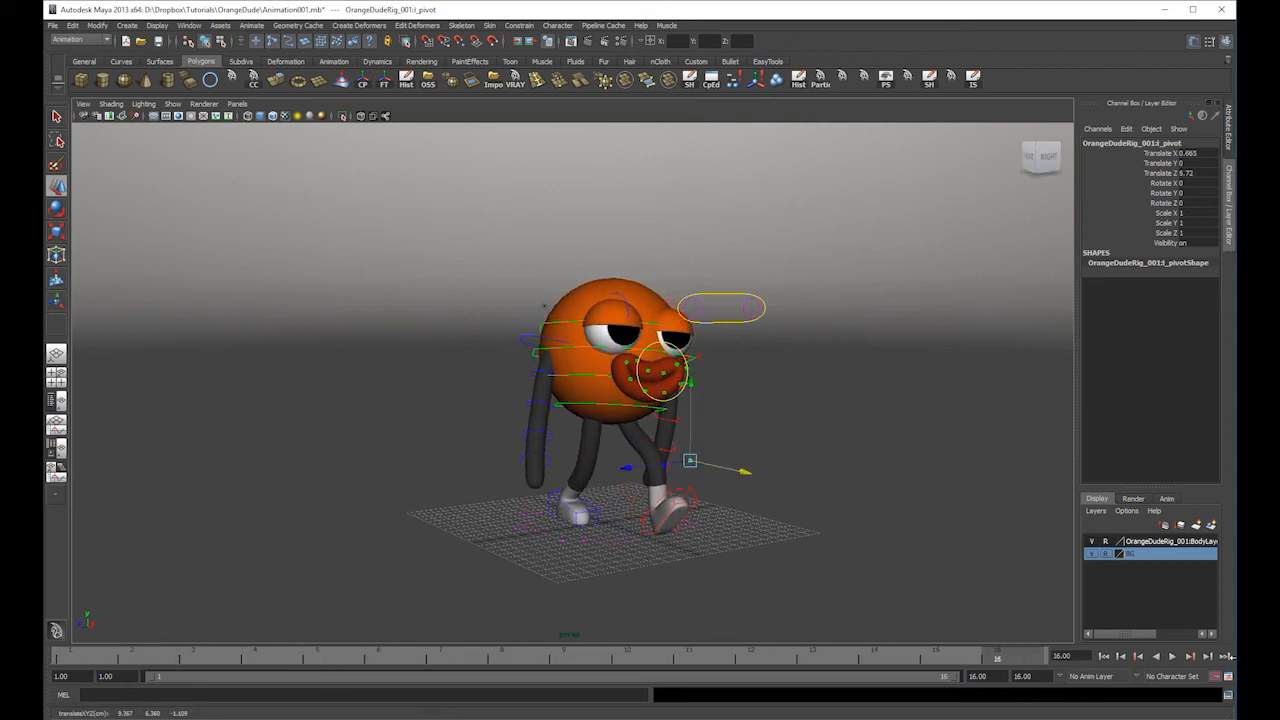
{"action": "left_click", "coordinate": [1173, 658]}
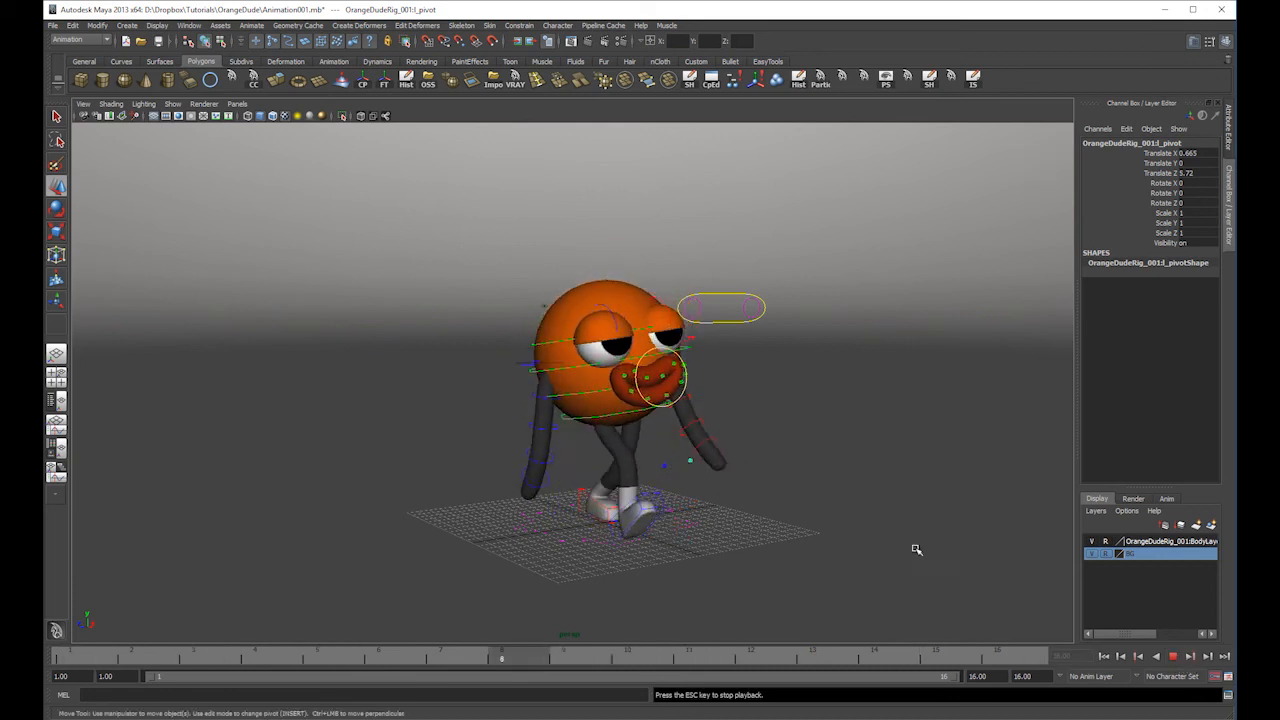
{"action": "key", "text": "Escape"}
- Adjust the hips' height at frame 12, key Translate Y at about -2.3, and play back the cycle
{"action": "left_click", "coordinate": [540, 421]}
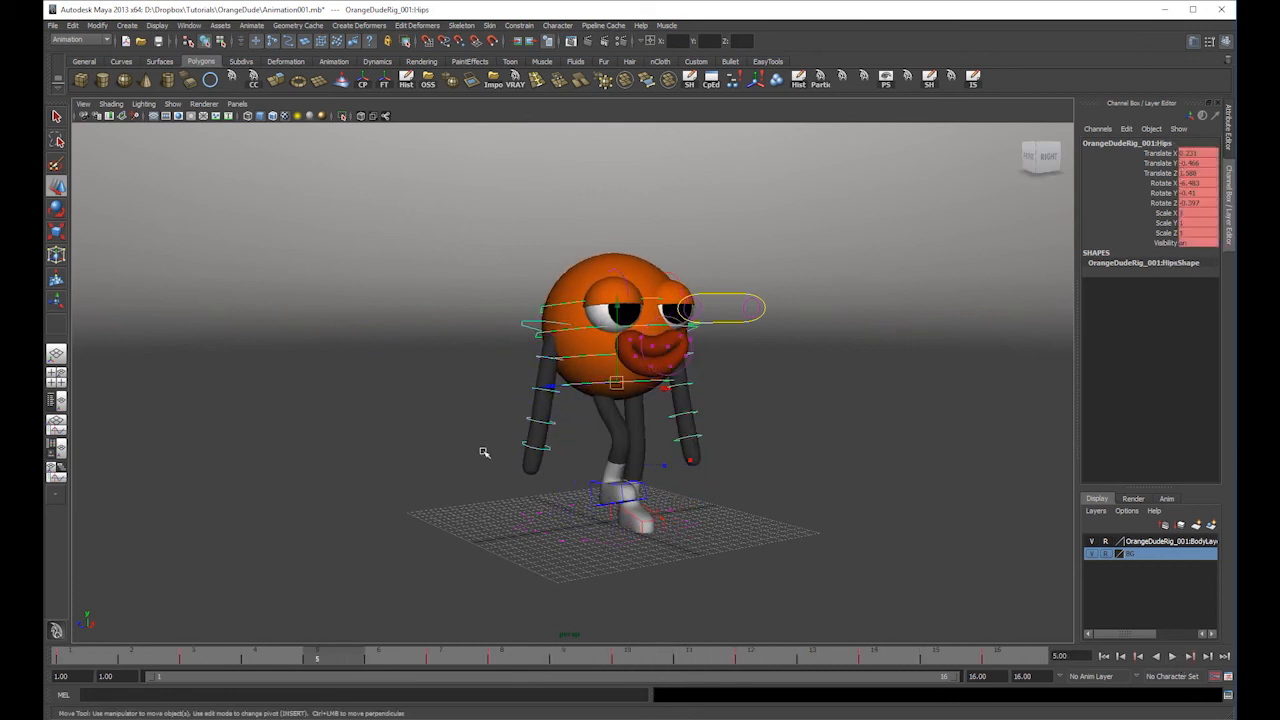
{"action": "left_click_drag", "start_coordinate": [94, 658], "coordinate": [880, 656]}
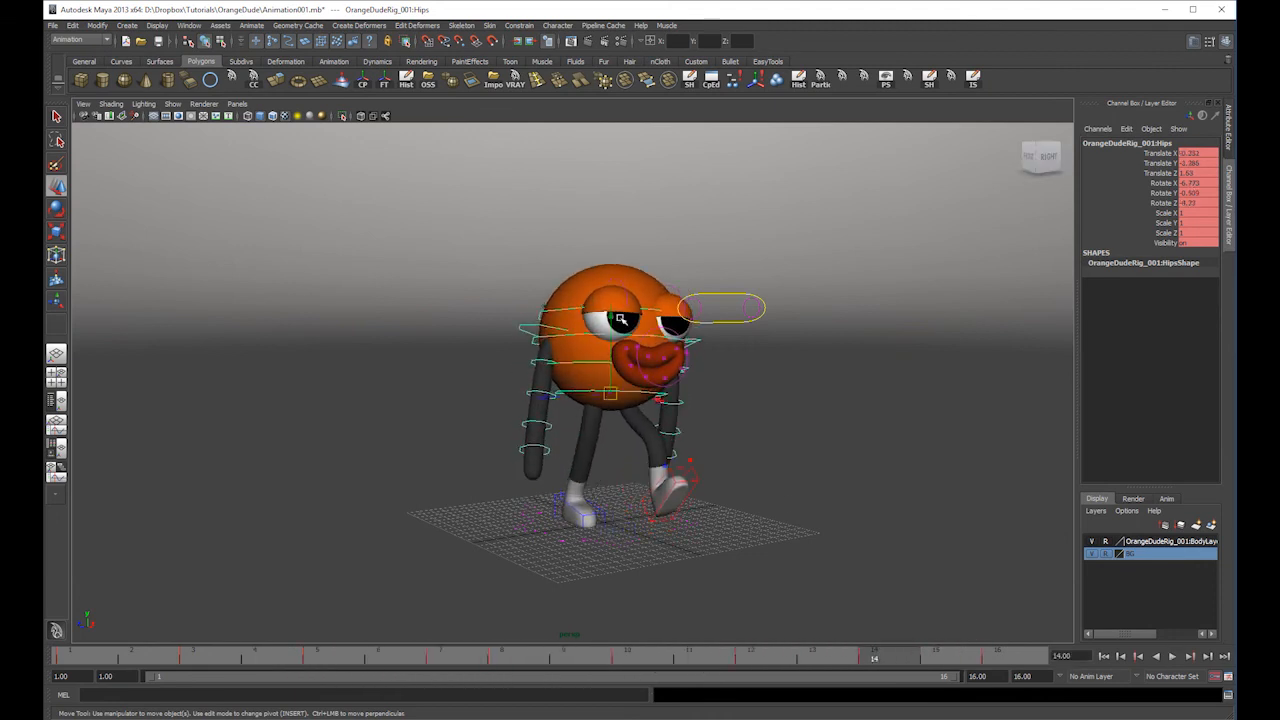
{"action": "left_click_drag", "start_coordinate": [870, 670], "coordinate": [770, 667]}
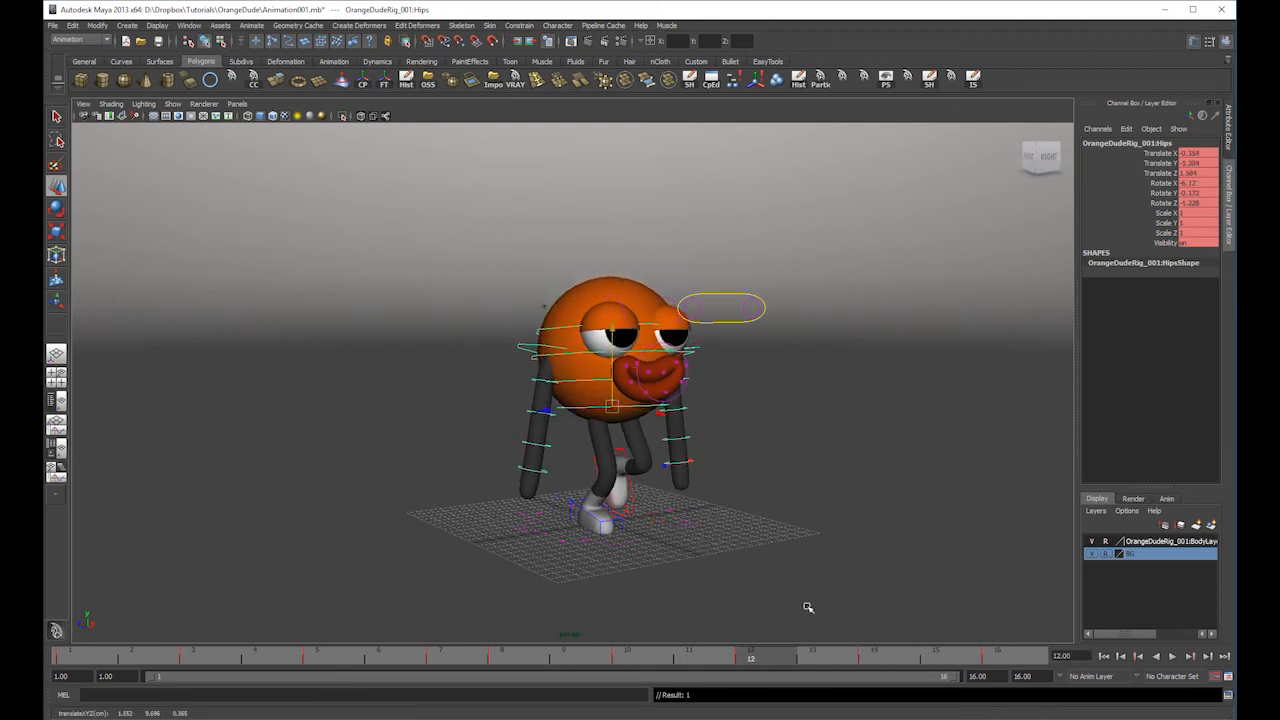
{"action": "left_click", "coordinate": [1172, 657]}
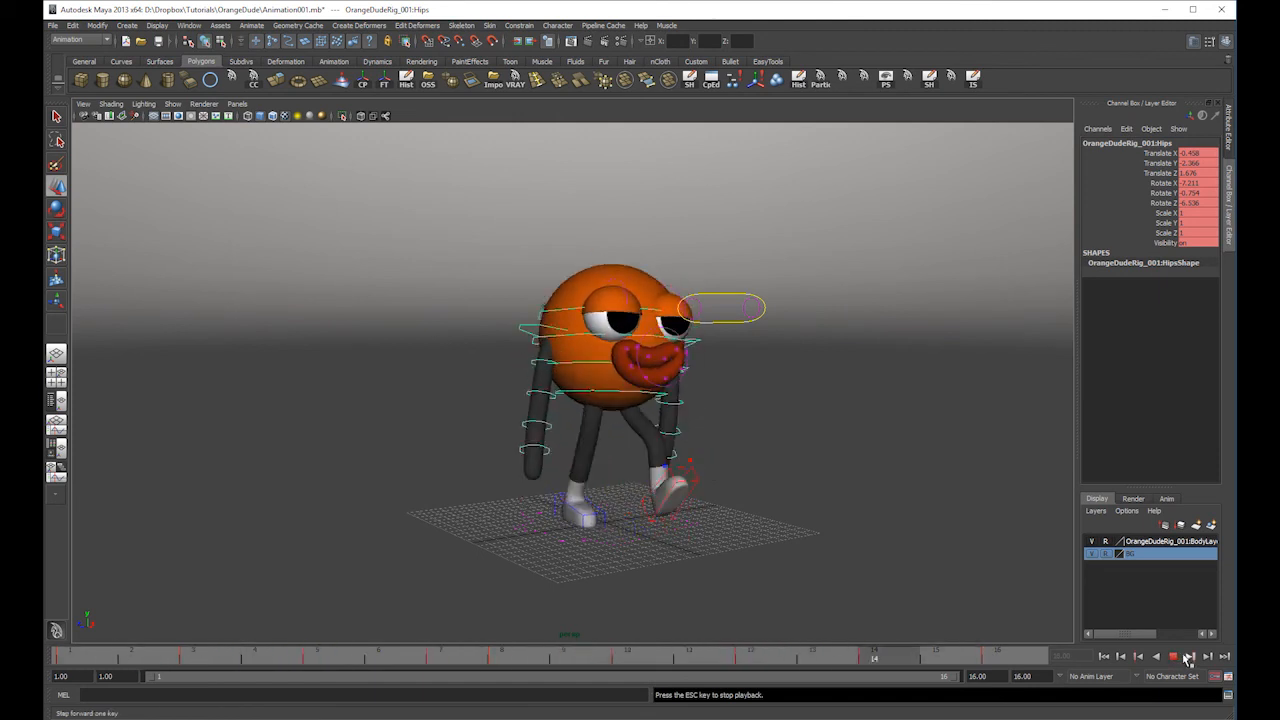
{"action": "left_click", "coordinate": [1172, 657]}
- Raise the hips at frame 7 to a Translate Y of -1.15 and play back the walk while viewing it from the side
{"action": "left_click_drag", "start_coordinate": [645, 658], "coordinate": [1131, 619]}
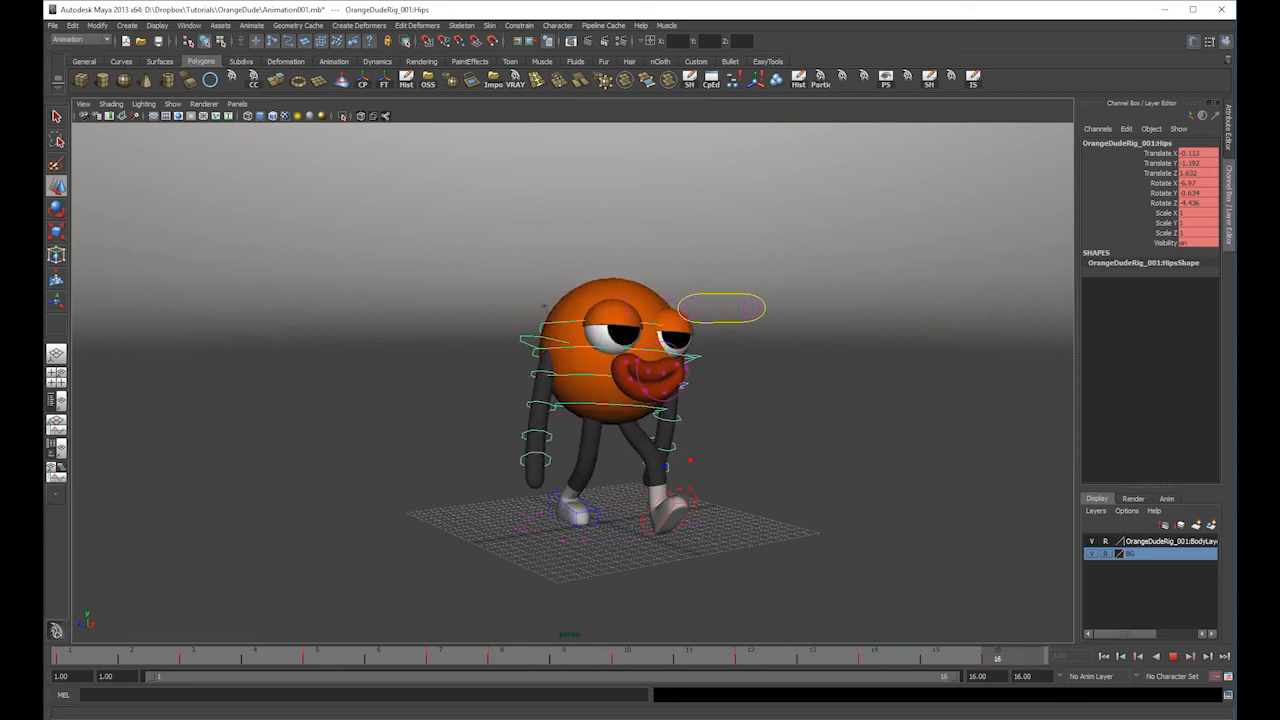
{"action": "left_click_drag", "start_coordinate": [80, 663], "coordinate": [1058, 633]}
{"action": "left_click_drag", "start_coordinate": [62, 660], "coordinate": [440, 668]}
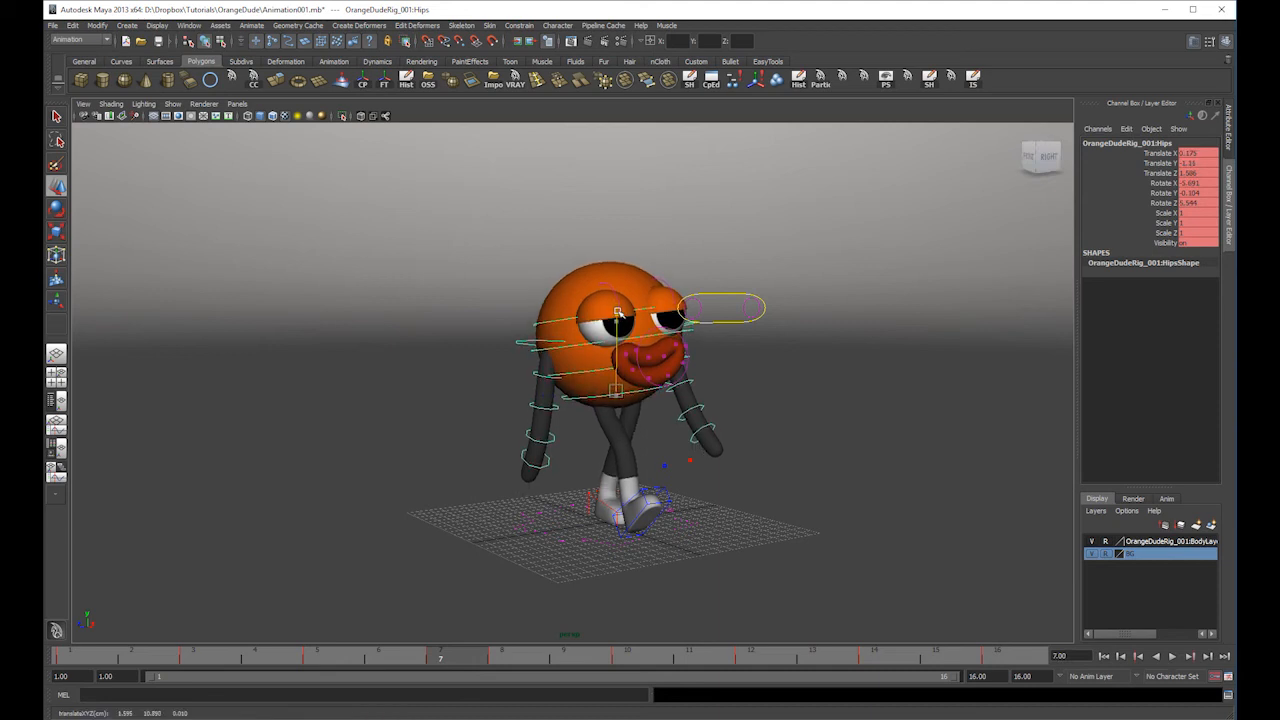
{"action": "left_click_drag", "start_coordinate": [488, 666], "coordinate": [495, 665]}
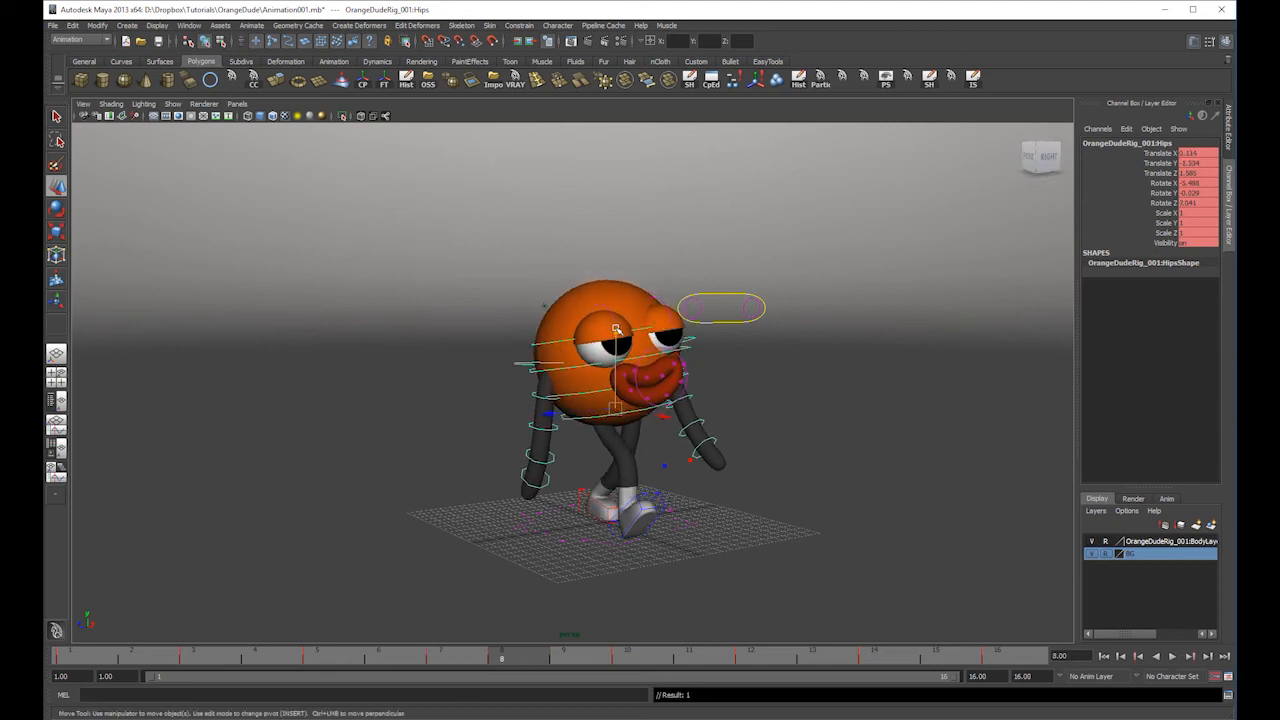
{"action": "key", "text": "alt+v"}
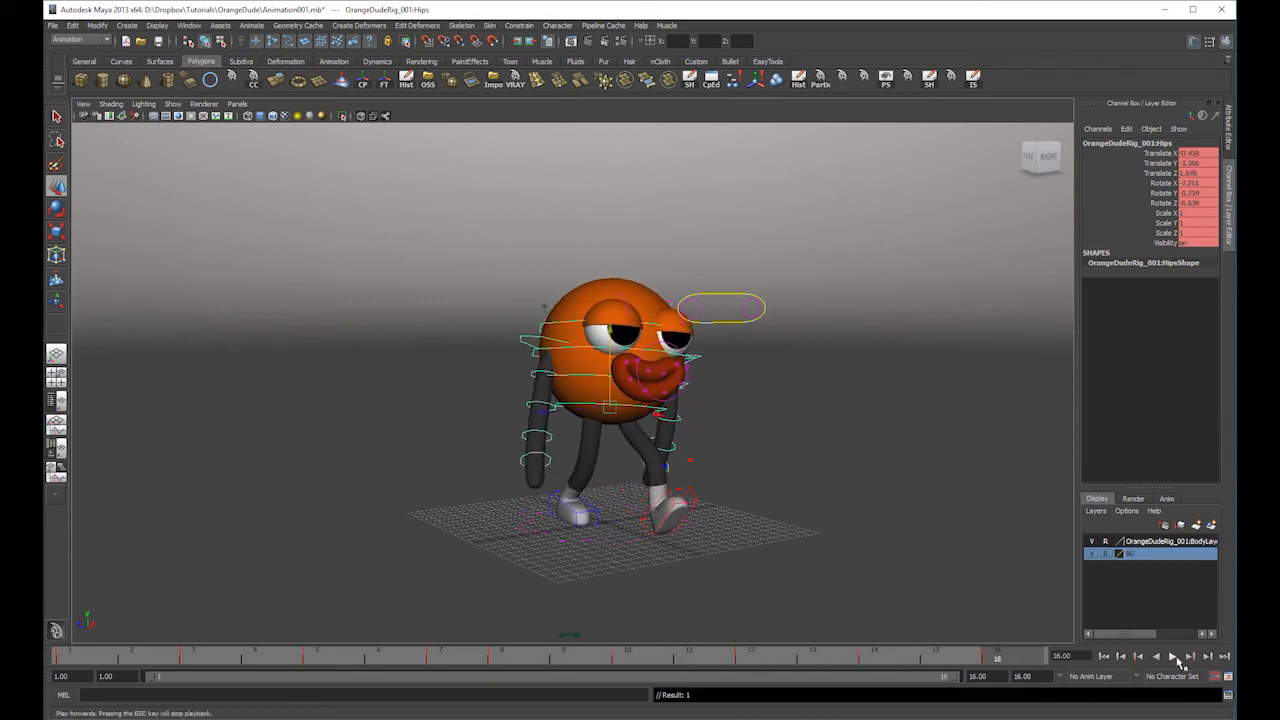
{"action": "mouse_move", "coordinate": [871, 434]}
{"action": "left_mouse_down", "text": "alt"}
{"action": "mouse_move", "coordinate": [831, 420]}
{"action": "mouse_move", "coordinate": [874, 426]}
{"action": "left_mouse_up", "text": "alt"}
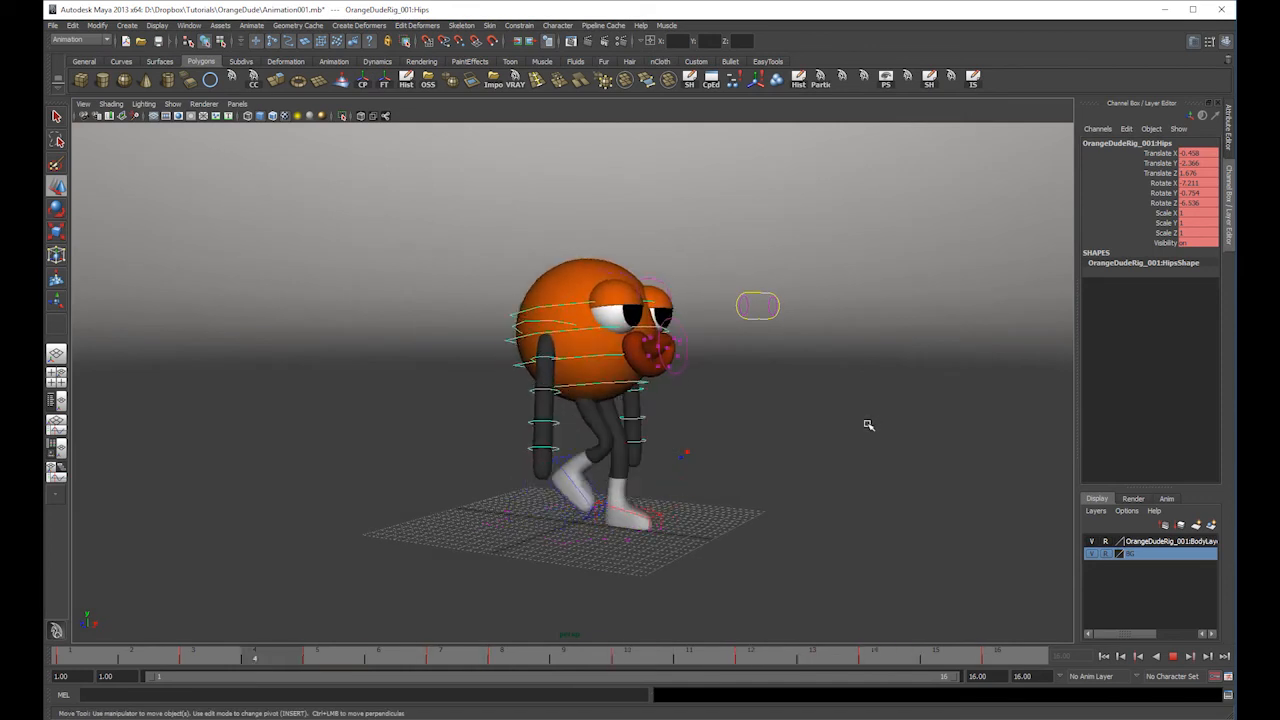
{"action": "key", "text": "alt+v"}
- Key the right shoulder swung forward at frame 1 and backward at frame 8, with Rotate Y about -33.5 at frame 8
{"action": "left_click", "coordinate": [527, 343]}
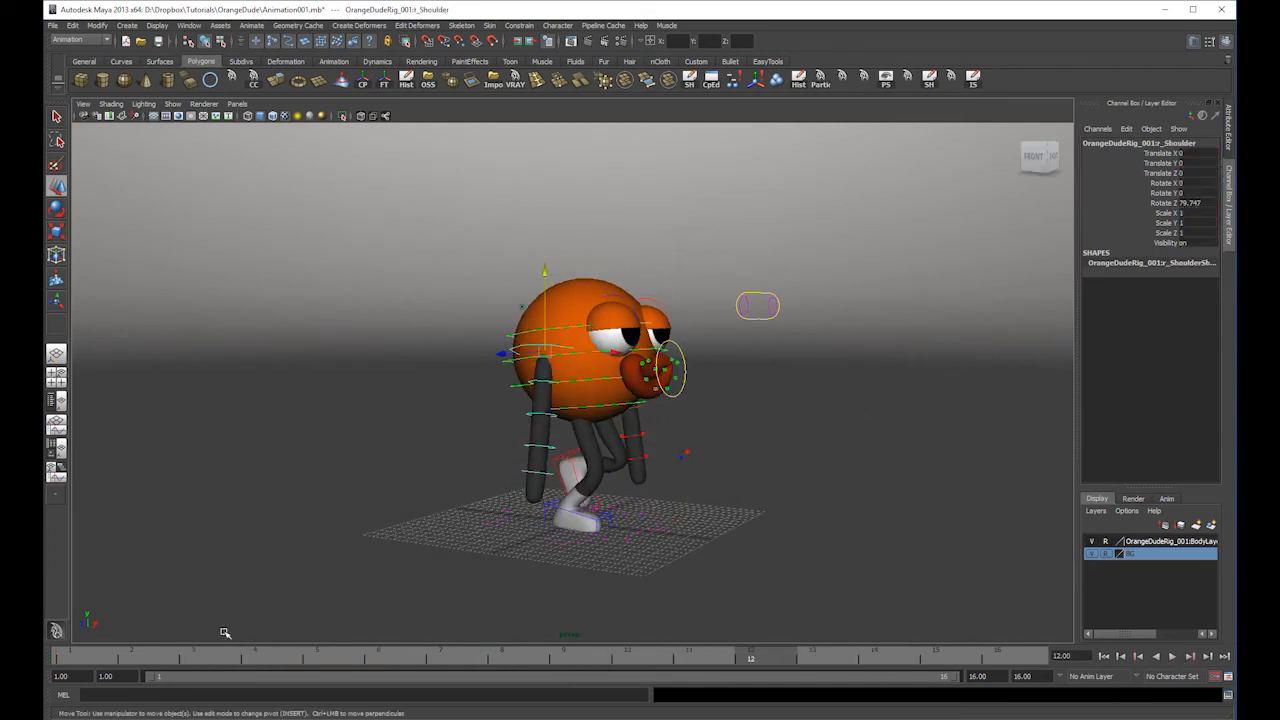
{"action": "left_click_drag", "start_coordinate": [110, 662], "coordinate": [47, 660]}
{"action": "left_click_drag", "start_coordinate": [583, 426], "coordinate": [651, 389], "text": "alt"}
{"action": "key", "text": "e"}
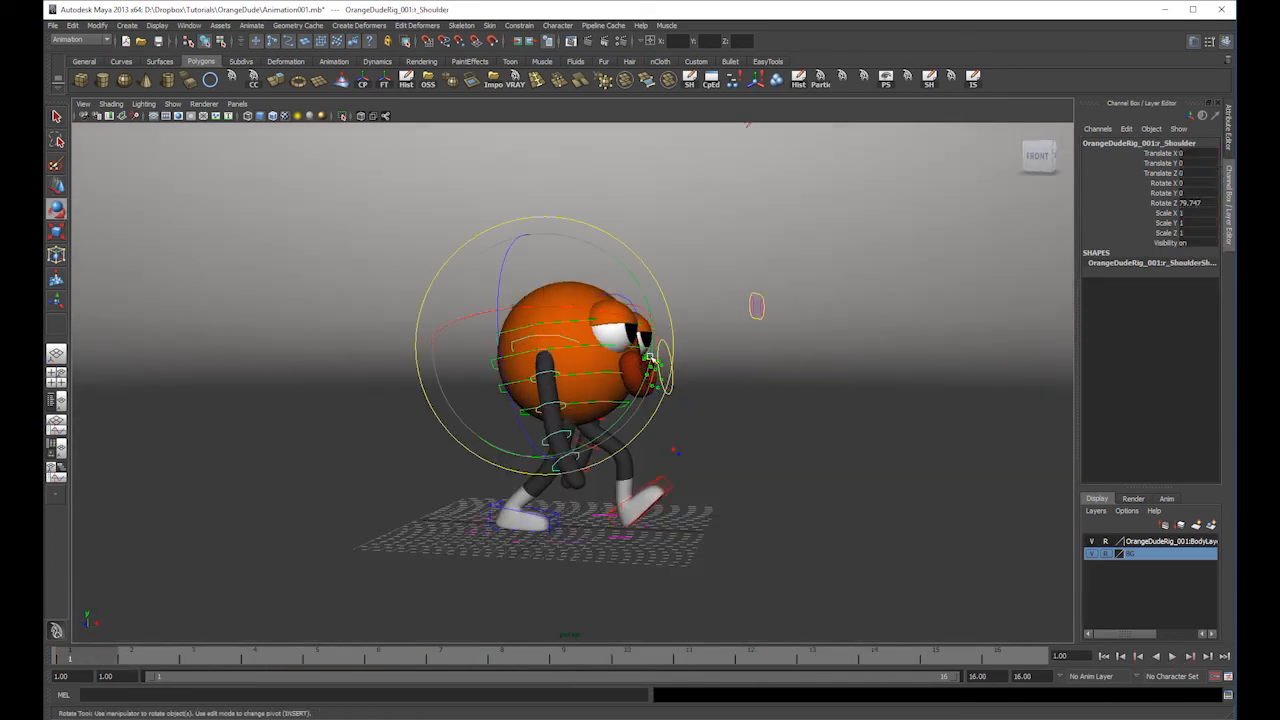
{"action": "key", "text": "s"}
{"action": "left_click_drag", "start_coordinate": [120, 658], "coordinate": [521, 672]}
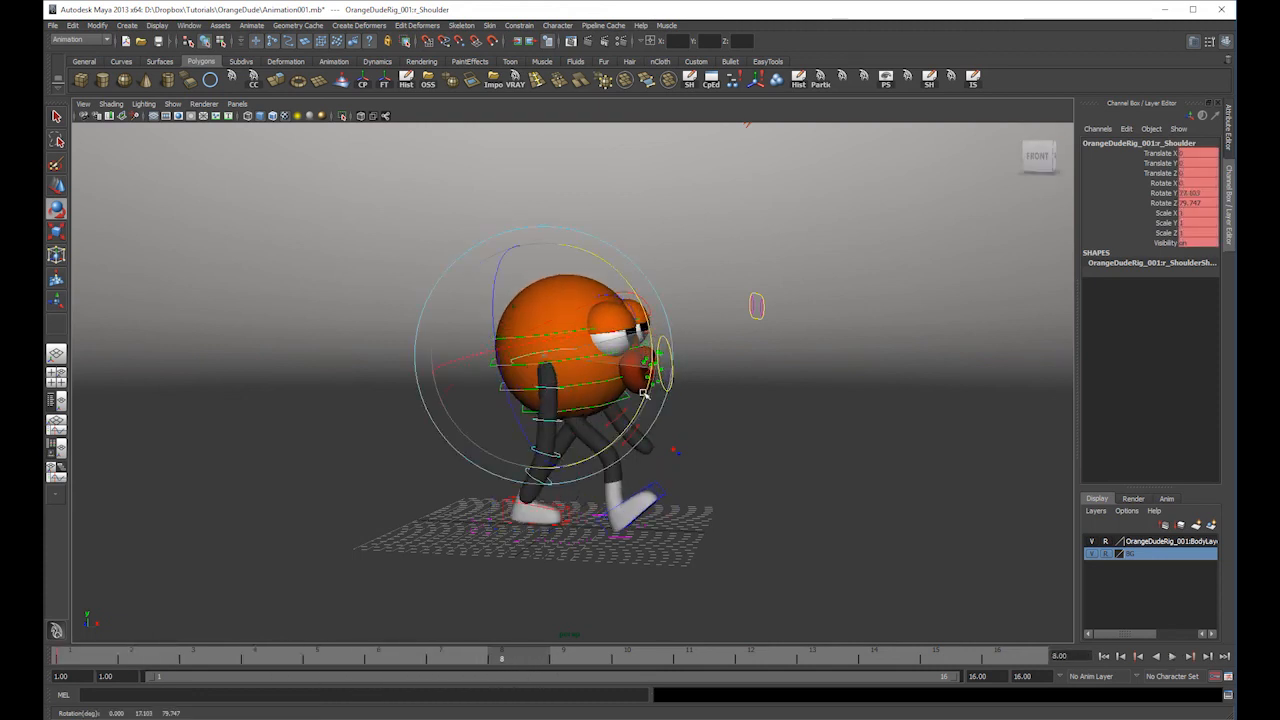
{"action": "key", "text": "alt+v"}
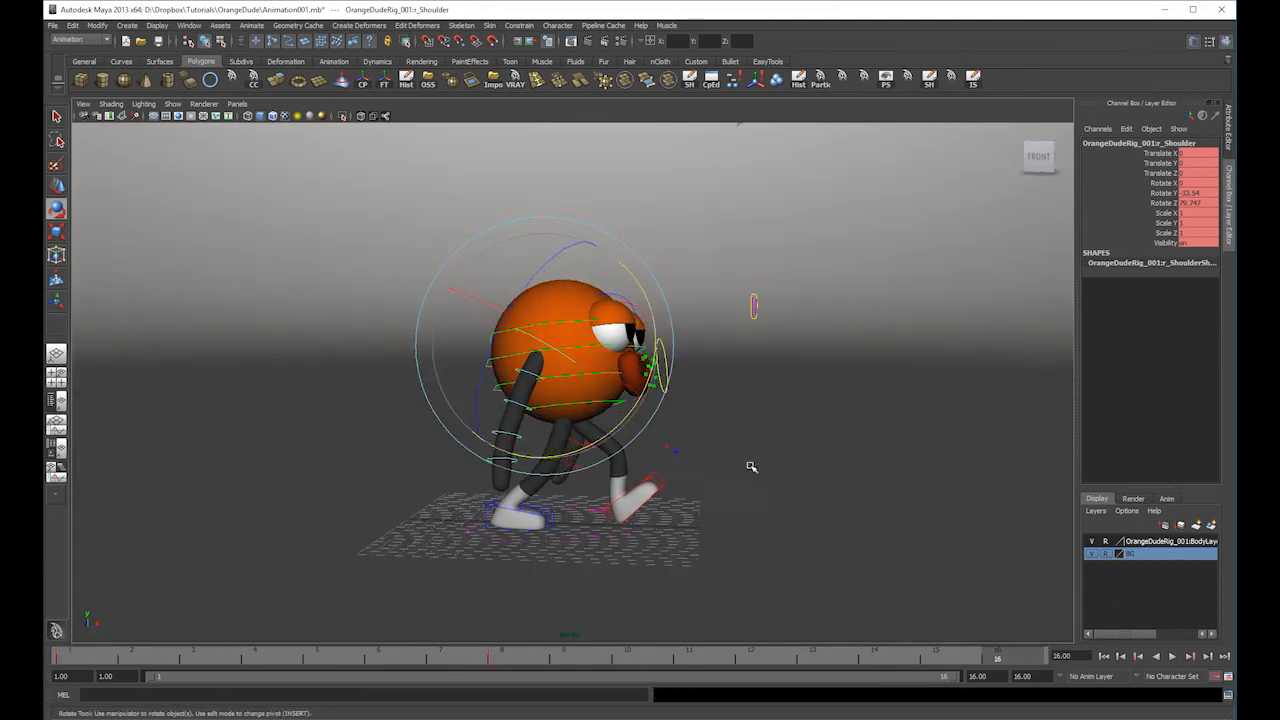
- Bend the right arm's lower controls forward at frame 3 and key the palm's Rotate Y at about 21.9
{"action": "key", "text": "w"}
{"action": "left_click_drag", "start_coordinate": [766, 466], "coordinate": [486, 394], "text": "alt"}
{"action": "left_click_drag", "start_coordinate": [517, 466], "coordinate": [518, 467]}
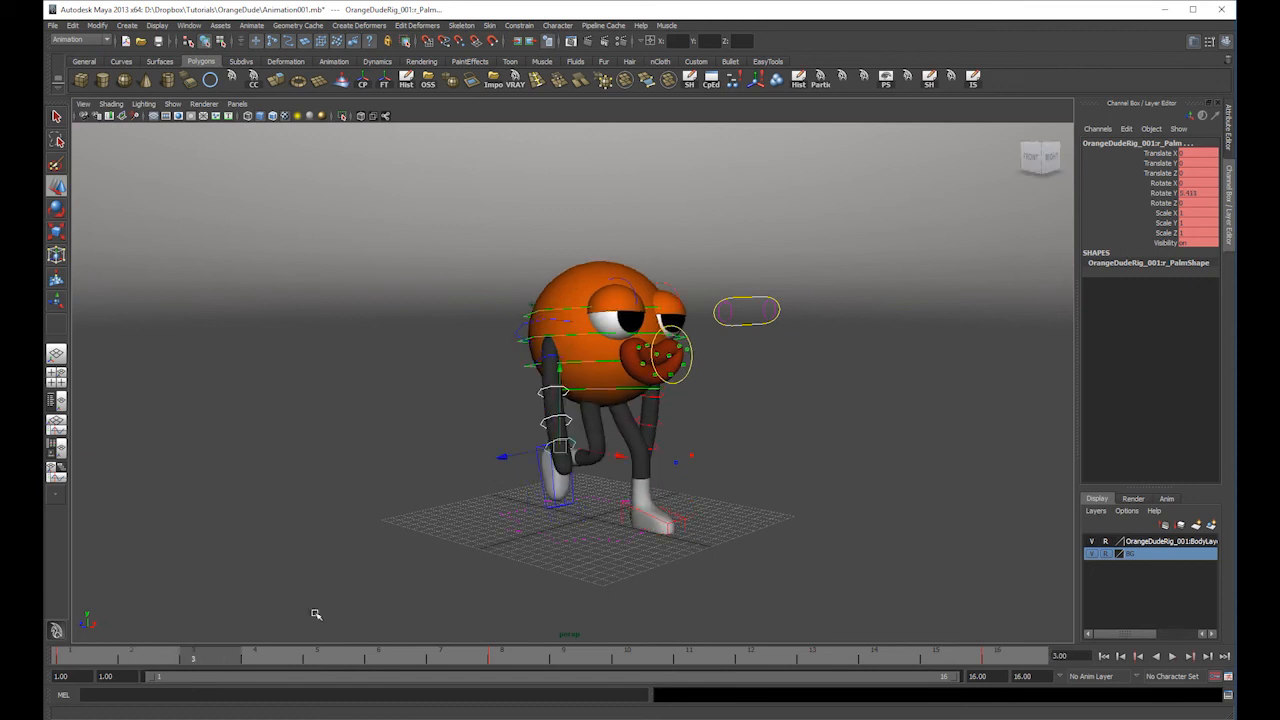
{"action": "left_click_drag", "start_coordinate": [612, 424], "coordinate": [706, 426], "text": "alt"}
{"action": "key", "text": "e"}
{"action": "left_click_drag", "start_coordinate": [676, 368], "coordinate": [634, 346]}
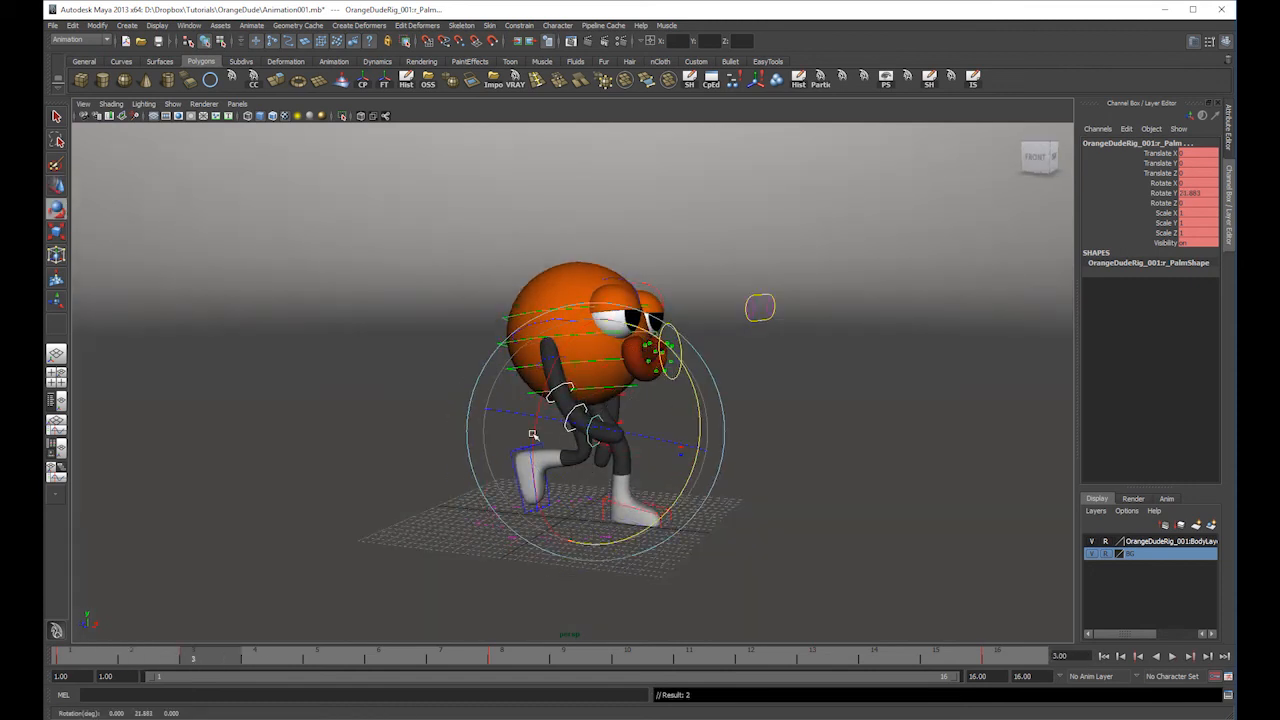
- Rotate and key the right arm's lower controls at frame 5, and play back the arm swing
{"action": "key", "text": "alt+v"}
{"action": "key", "text": "alt+v"}
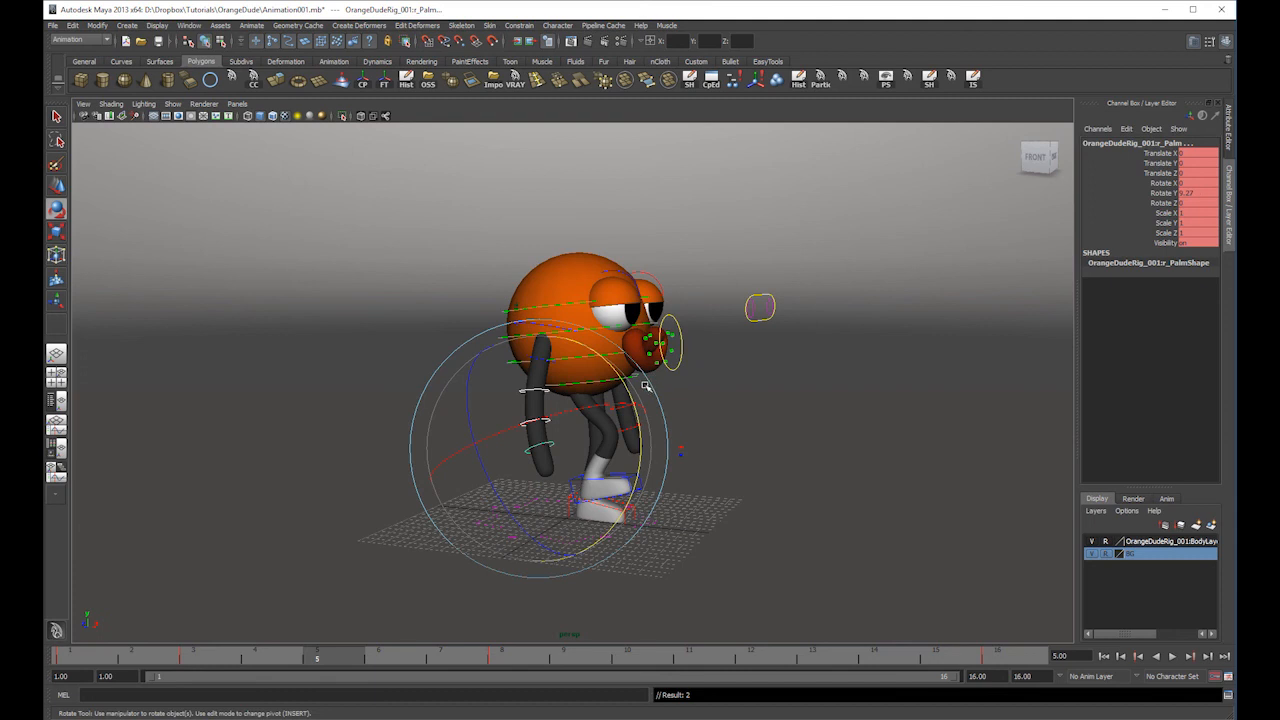
{"action": "key", "text": "alt+v"}
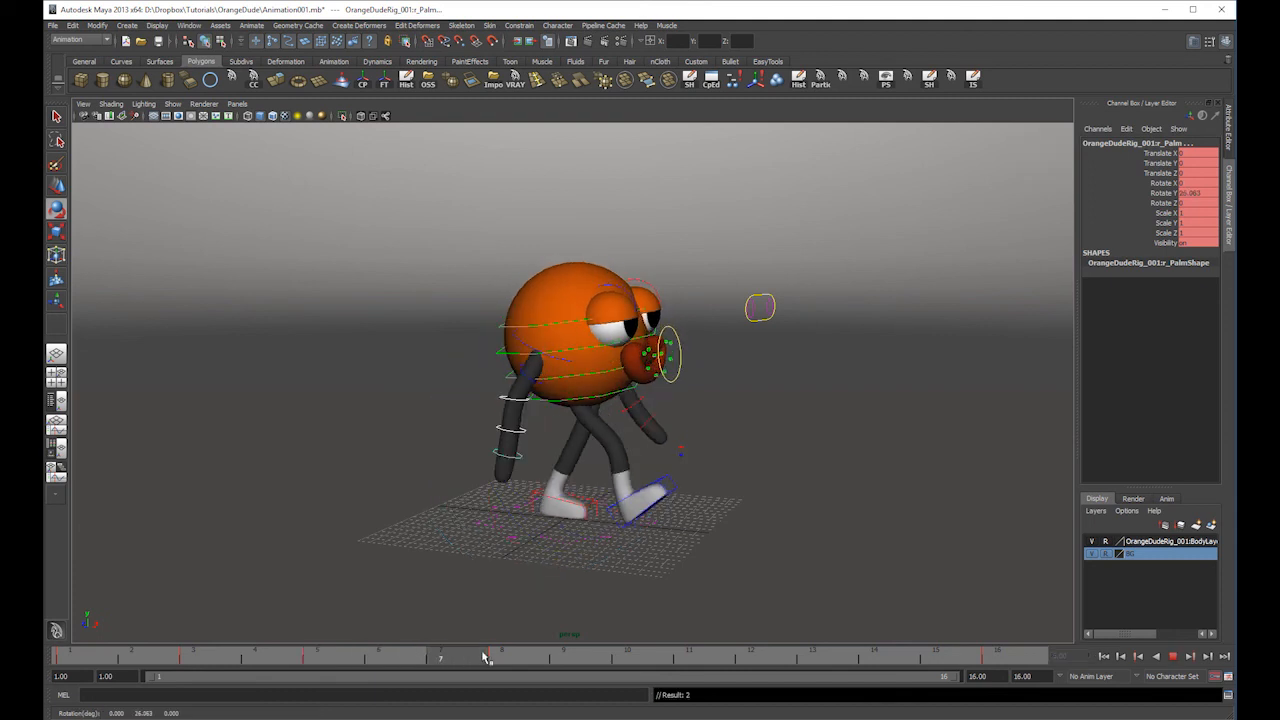
- At frames 7 and 8, reset the right arm's lower controls to Rotate Y 0 and rotate them into a new bend
{"action": "key", "text": "alt+v"}
{"action": "key", "text": "w"}
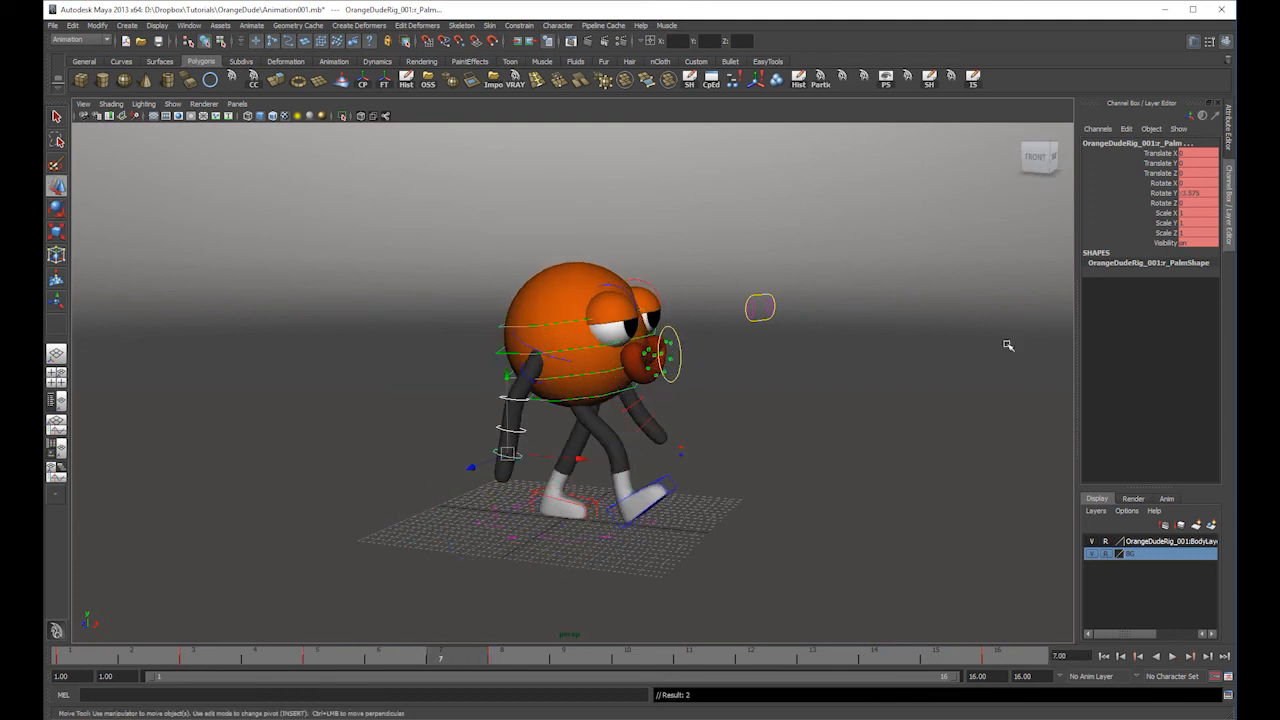
{"action": "type", "text": "0"}
{"action": "key", "text": "Return"}
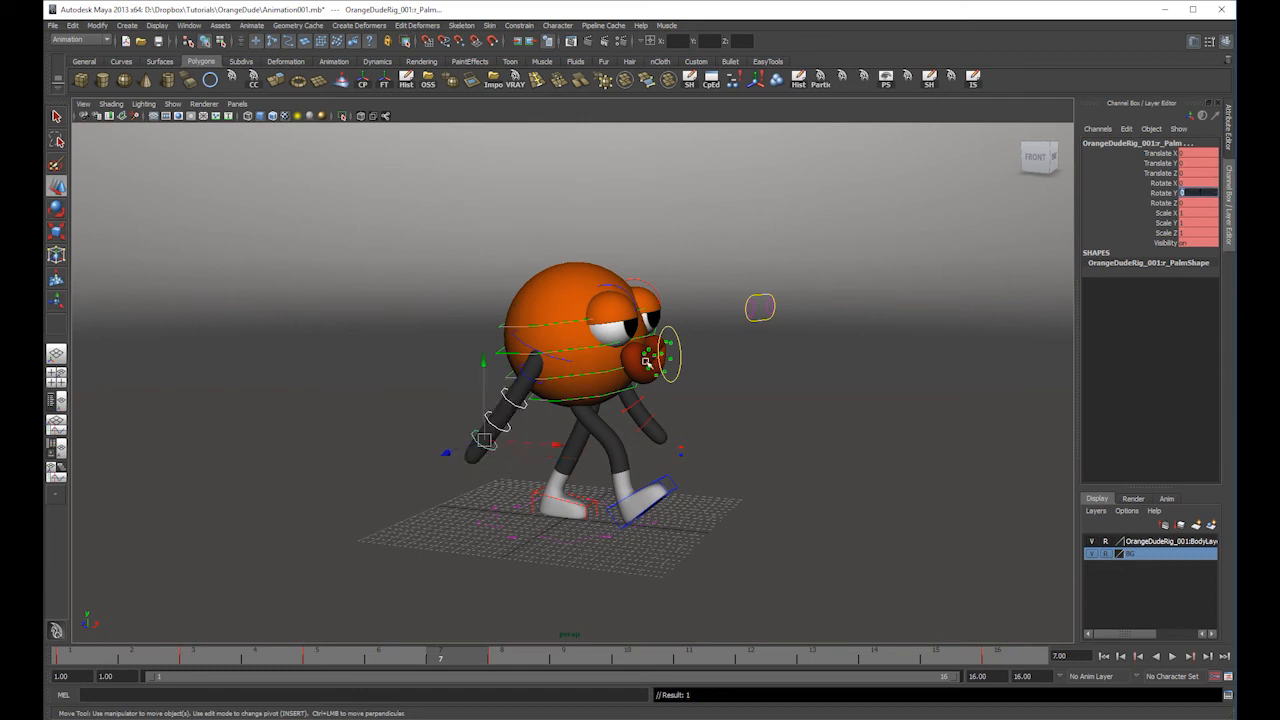
{"action": "key", "text": "e"}
{"action": "left_click_drag", "start_coordinate": [536, 444], "coordinate": [533, 508]}
{"action": "left_click", "coordinate": [519, 658]}
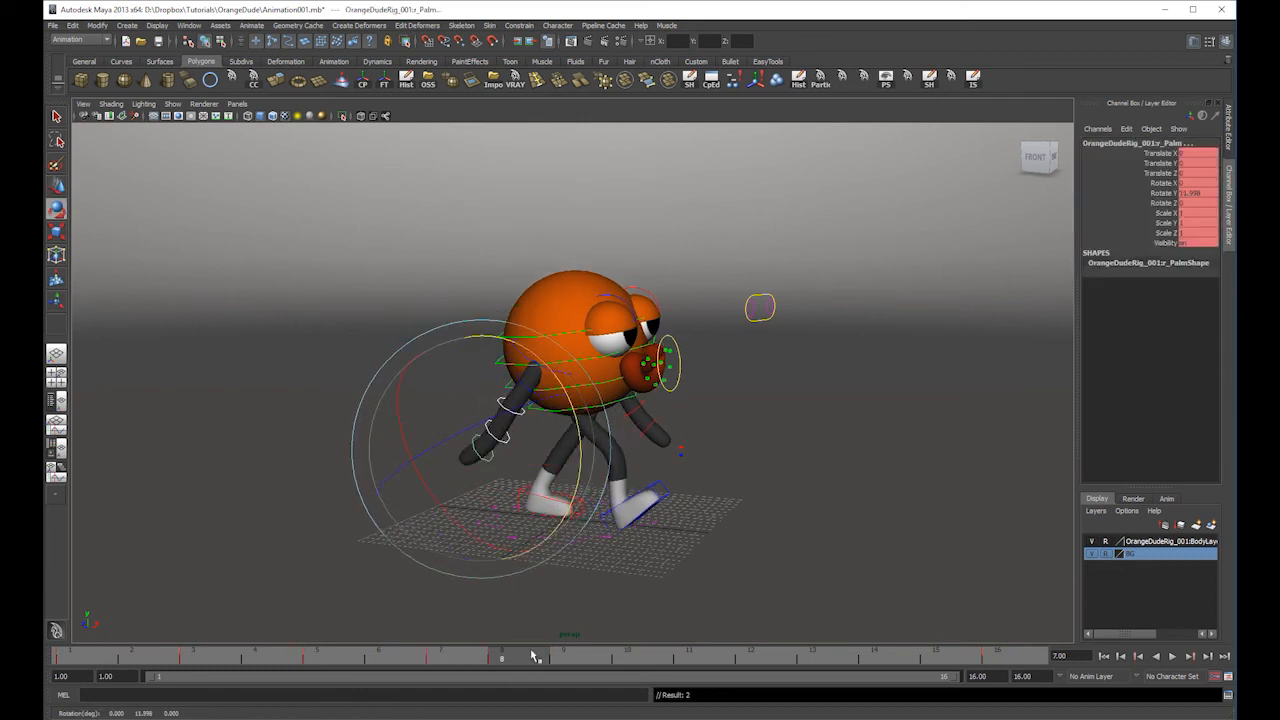
{"action": "key", "text": "Return"}
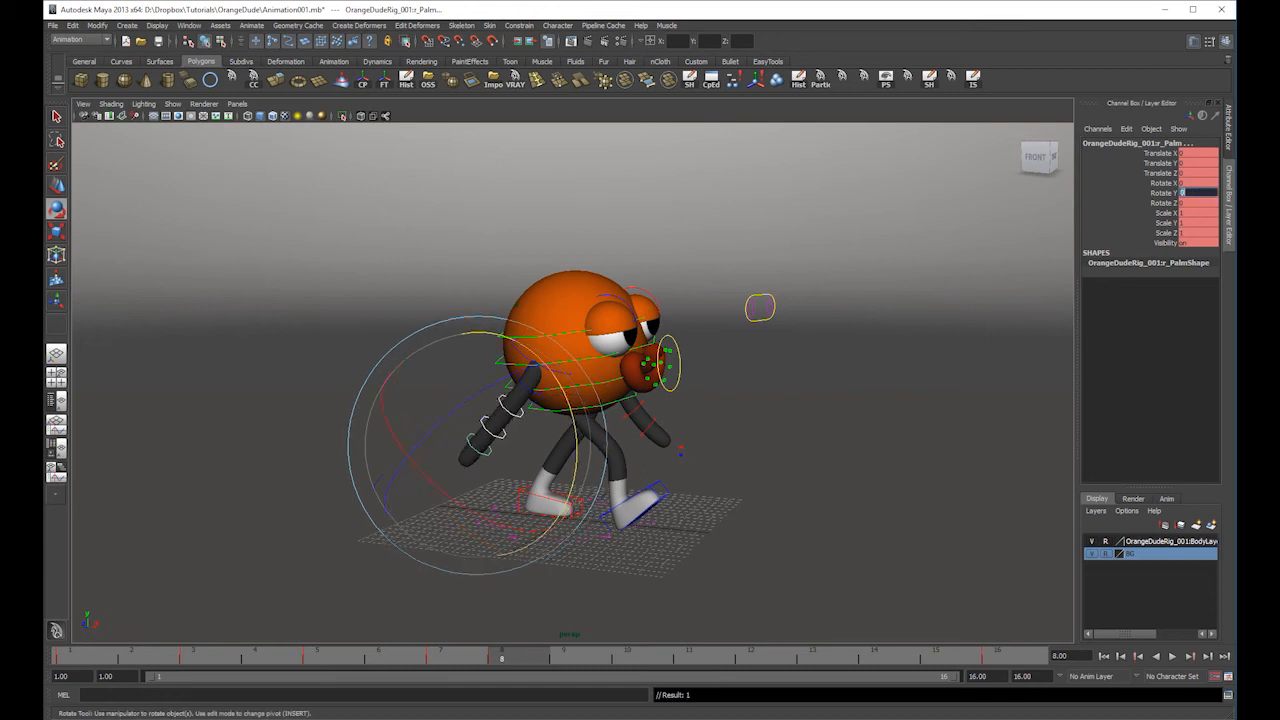
{"action": "left_click_drag", "start_coordinate": [565, 387], "coordinate": [566, 418]}
{"action": "left_click_drag", "start_coordinate": [589, 660], "coordinate": [997, 662]}
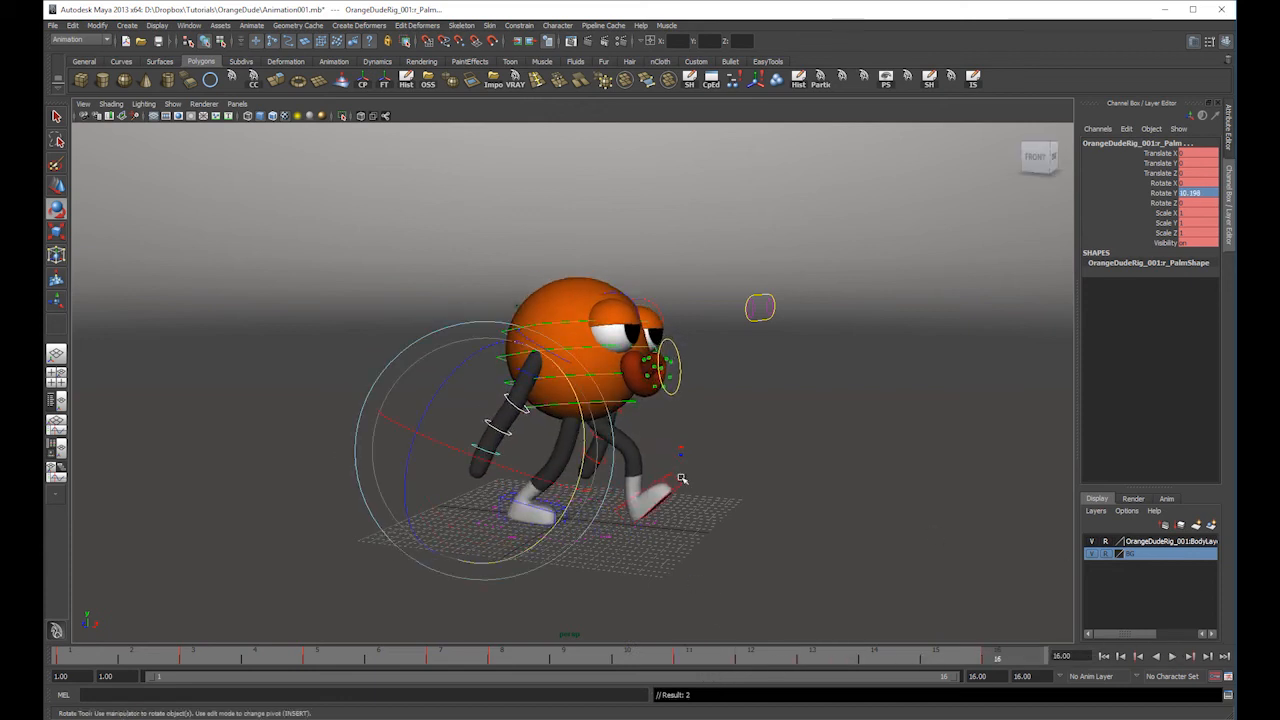
- Rotate and key the right arm's lower controls to drag behind the shoulder during the forward swing after frame 8
{"action": "key", "text": "w"}
{"action": "left_click", "coordinate": [521, 347]}
{"action": "left_click", "coordinate": [533, 339]}
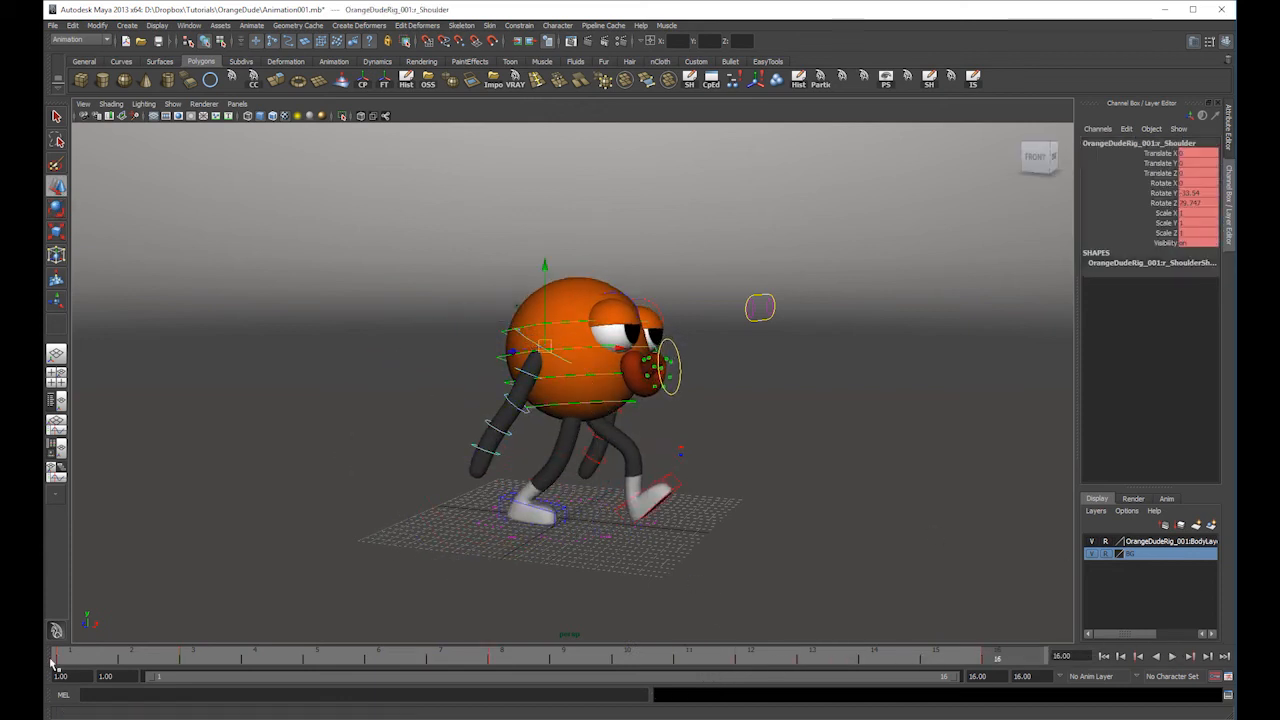
{"action": "key", "text": "alt+v"}
{"action": "left_click", "coordinate": [575, 410]}
{"action": "left_click", "coordinate": [601, 434]}
{"action": "left_click_drag", "start_coordinate": [510, 660], "coordinate": [823, 662]}
{"action": "key", "text": "e"}
{"action": "left_click_drag", "start_coordinate": [605, 371], "coordinate": [632, 425]}
{"action": "key", "text": "ctrl+z"}
{"action": "key", "text": "alt+v"}
{"action": "key", "text": "alt+v"}
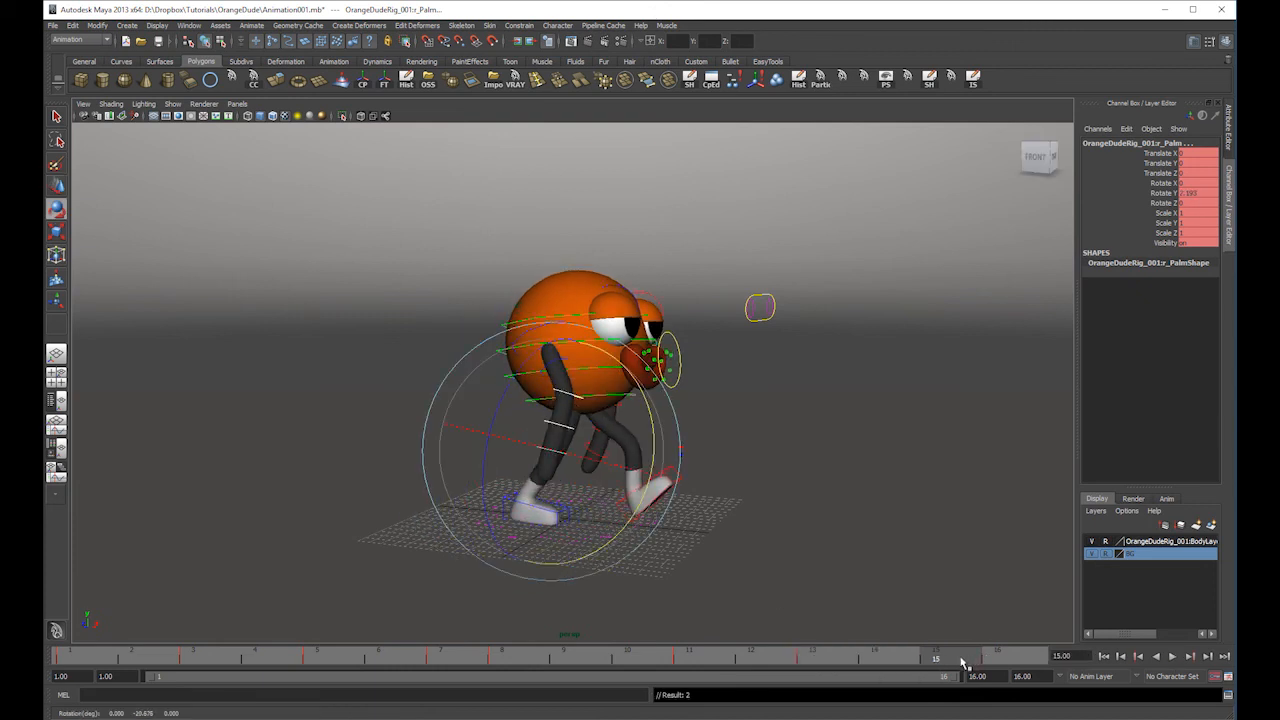
- At frame 15, set the right arm's lower controls to Rotate Y 0, refine their bend and play back the walk
{"action": "type", "text": "0"}
{"action": "key", "text": "Return"}
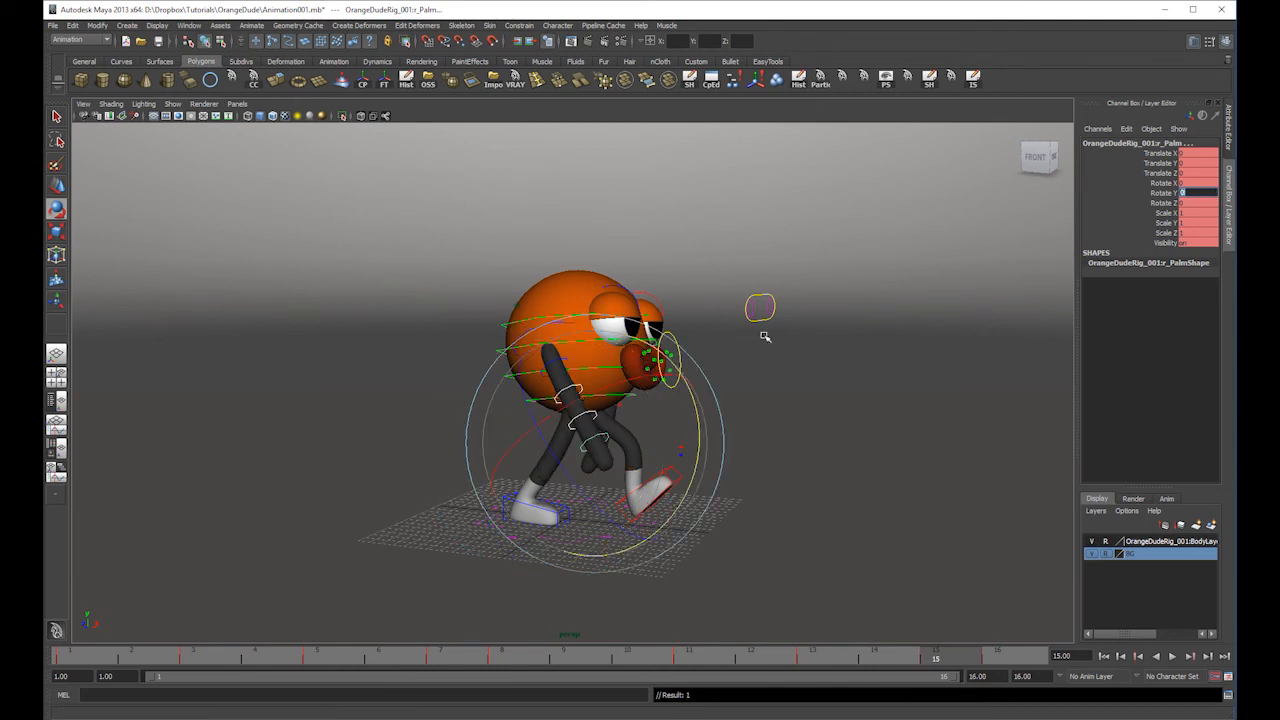
{"action": "left_click_drag", "start_coordinate": [711, 384], "coordinate": [662, 433]}
{"action": "left_click_drag", "start_coordinate": [80, 658], "coordinate": [1193, 657]}
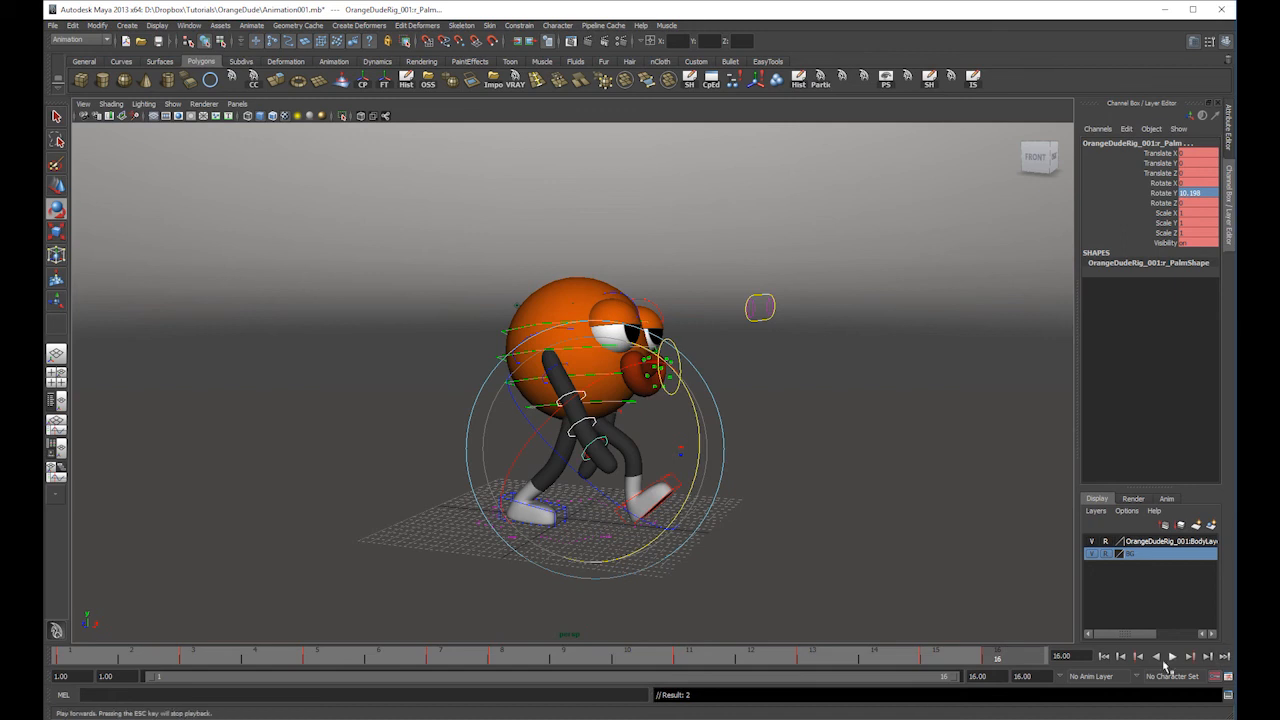
{"action": "left_click", "coordinate": [1172, 656]}
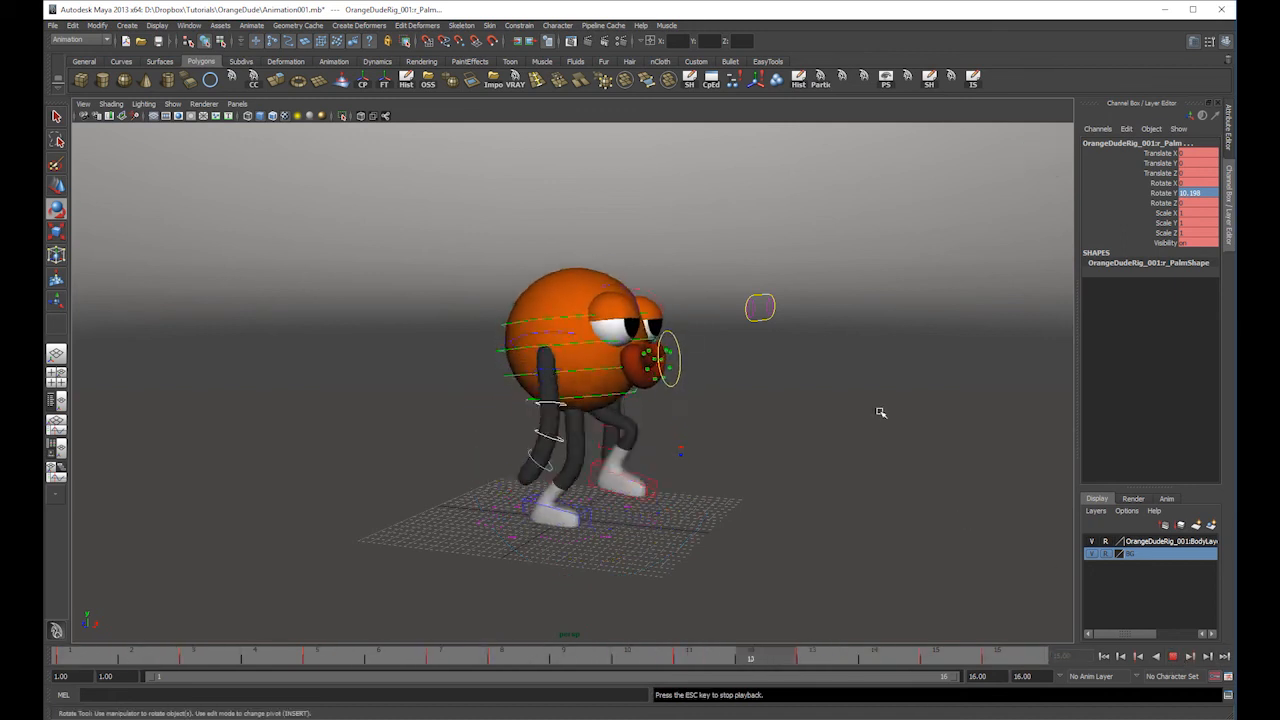
{"action": "left_click", "coordinate": [1172, 656]}
- Key the left shoulder at frame 1 with the arm swung backward
{"action": "left_click_drag", "start_coordinate": [600, 400], "coordinate": [271, 186], "text": "alt"}
{"action": "key", "text": "w"}
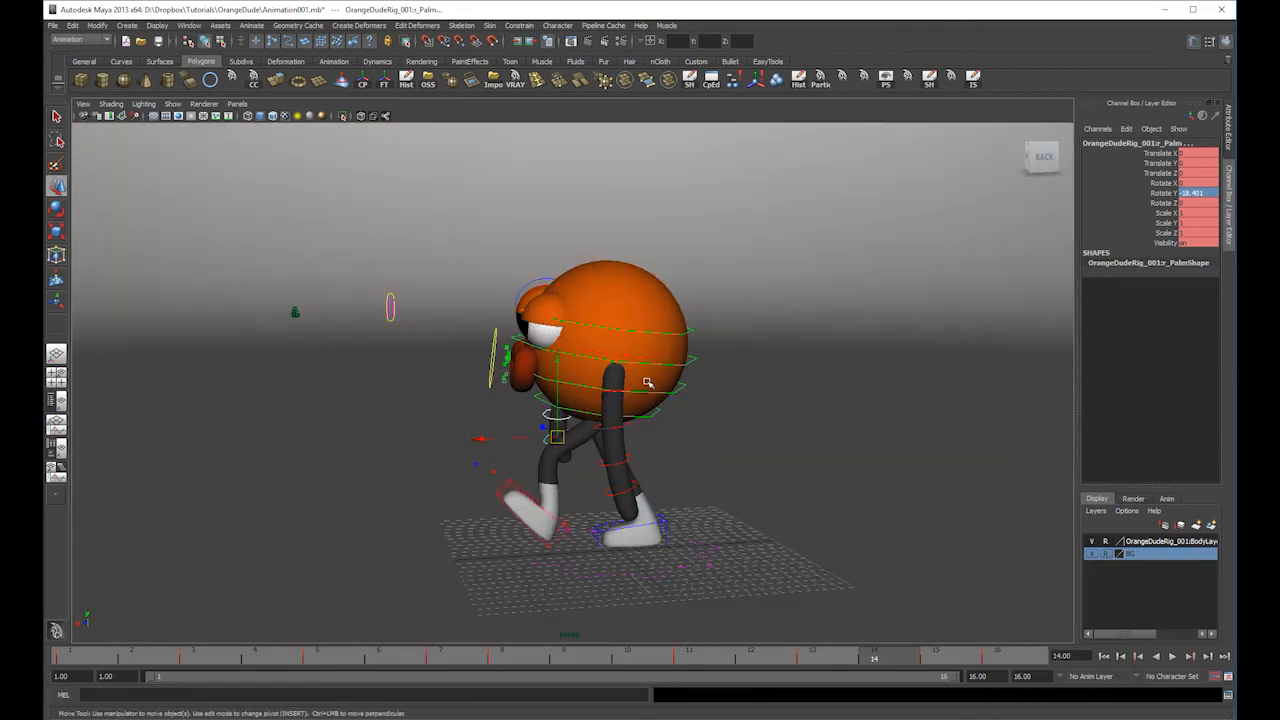
{"action": "left_click", "coordinate": [649, 358]}
{"action": "left_click", "coordinate": [81, 666]}
{"action": "left_click_drag", "start_coordinate": [337, 554], "coordinate": [402, 502], "text": "alt"}
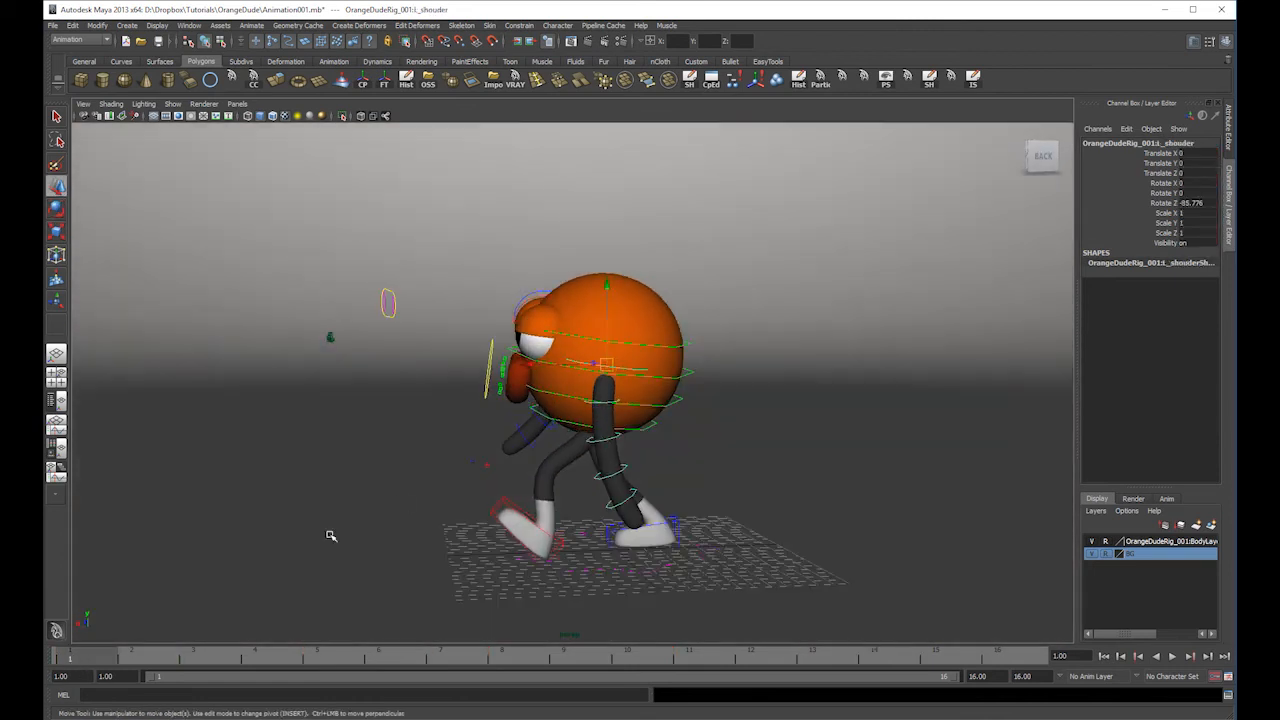
{"action": "left_click_drag", "start_coordinate": [703, 330], "coordinate": [629, 286], "text": "alt"}
{"action": "key", "text": "e"}
{"action": "key", "text": "s"}
- Swing the left shoulder forward at frame 8 and repeat its frame 1 pose at frame 16
{"action": "left_click_drag", "start_coordinate": [75, 657], "coordinate": [501, 657]}
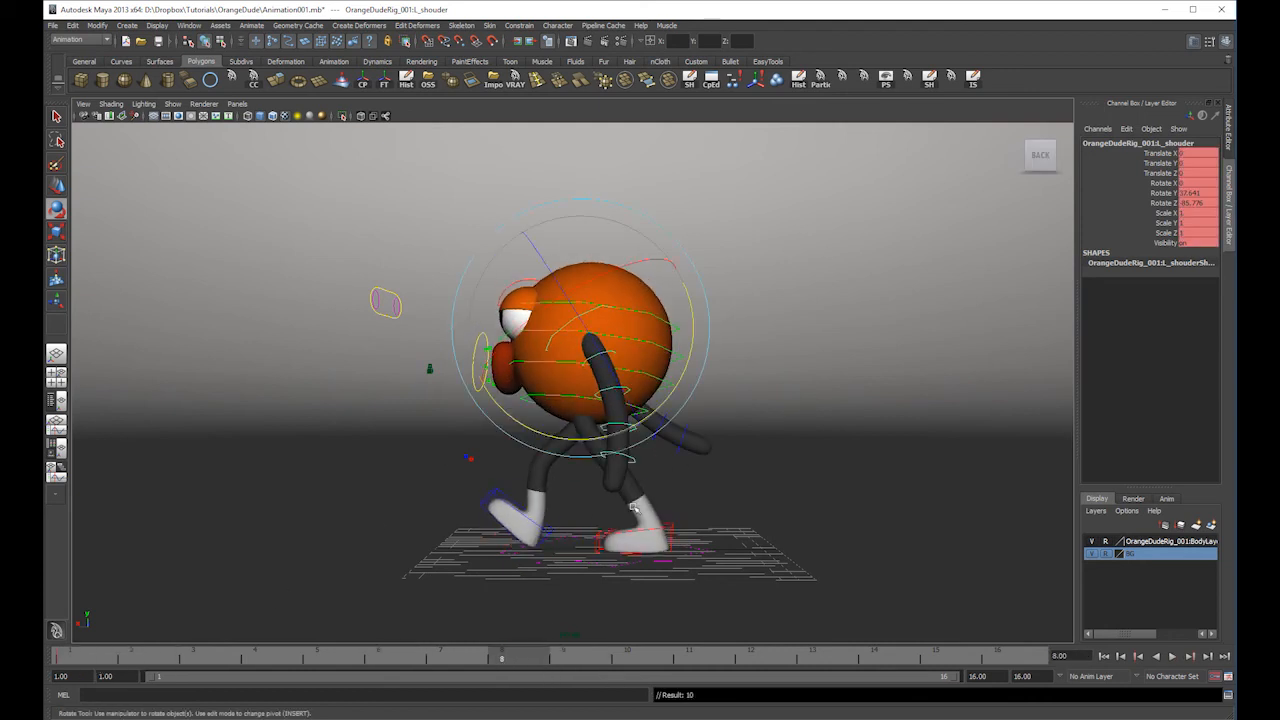
{"action": "left_click_drag", "start_coordinate": [685, 287], "coordinate": [557, 511]}
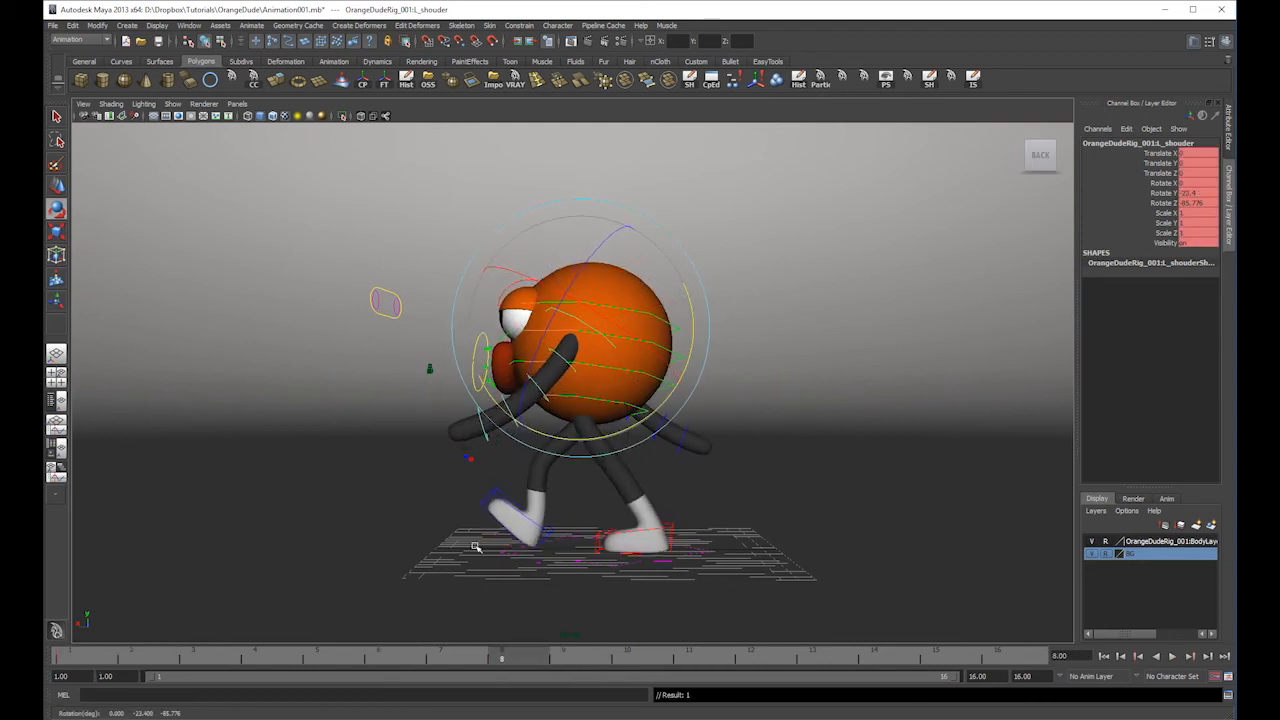
{"action": "left_click_drag", "start_coordinate": [62, 665], "coordinate": [1012, 660]}
- Rotate and key the left arm's lower controls to trail the shoulder through the forward swing up to frame 8
{"action": "key", "text": "w"}
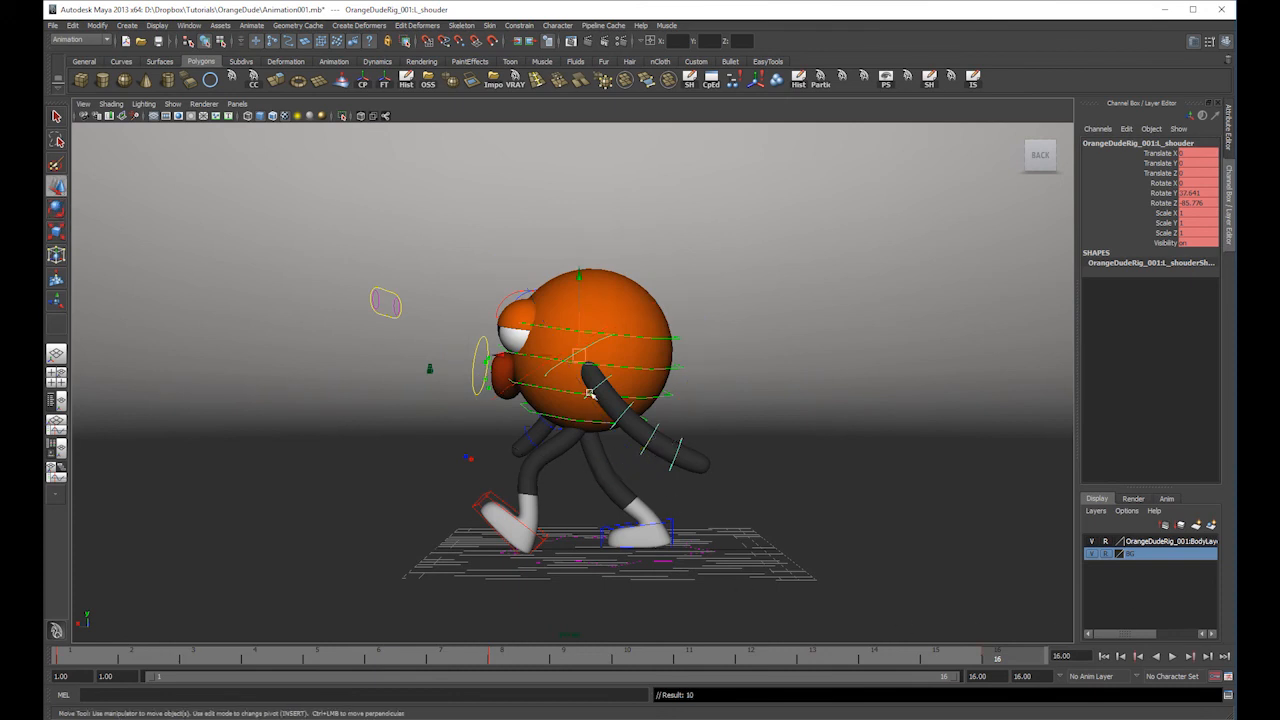
{"action": "left_click_drag", "start_coordinate": [592, 398], "coordinate": [642, 425], "text": "alt"}
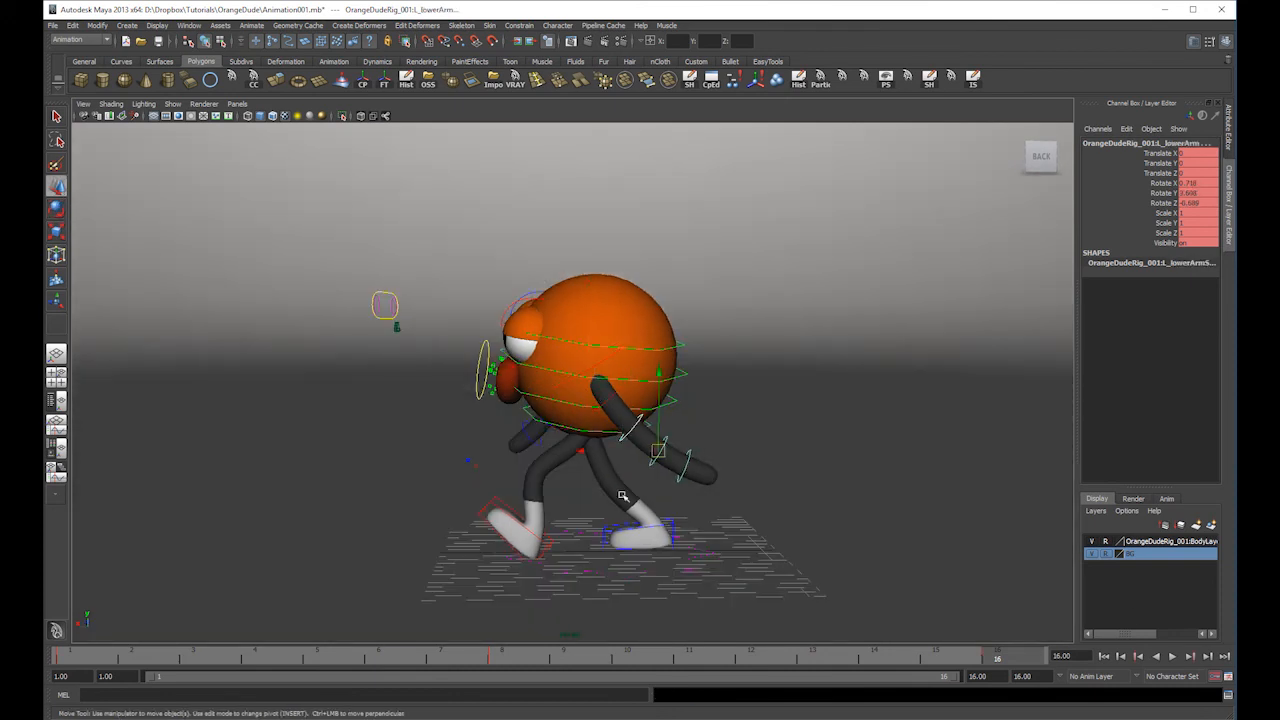
{"action": "left_click_drag", "start_coordinate": [101, 664], "coordinate": [44, 666]}
{"action": "key", "text": "alt+v"}
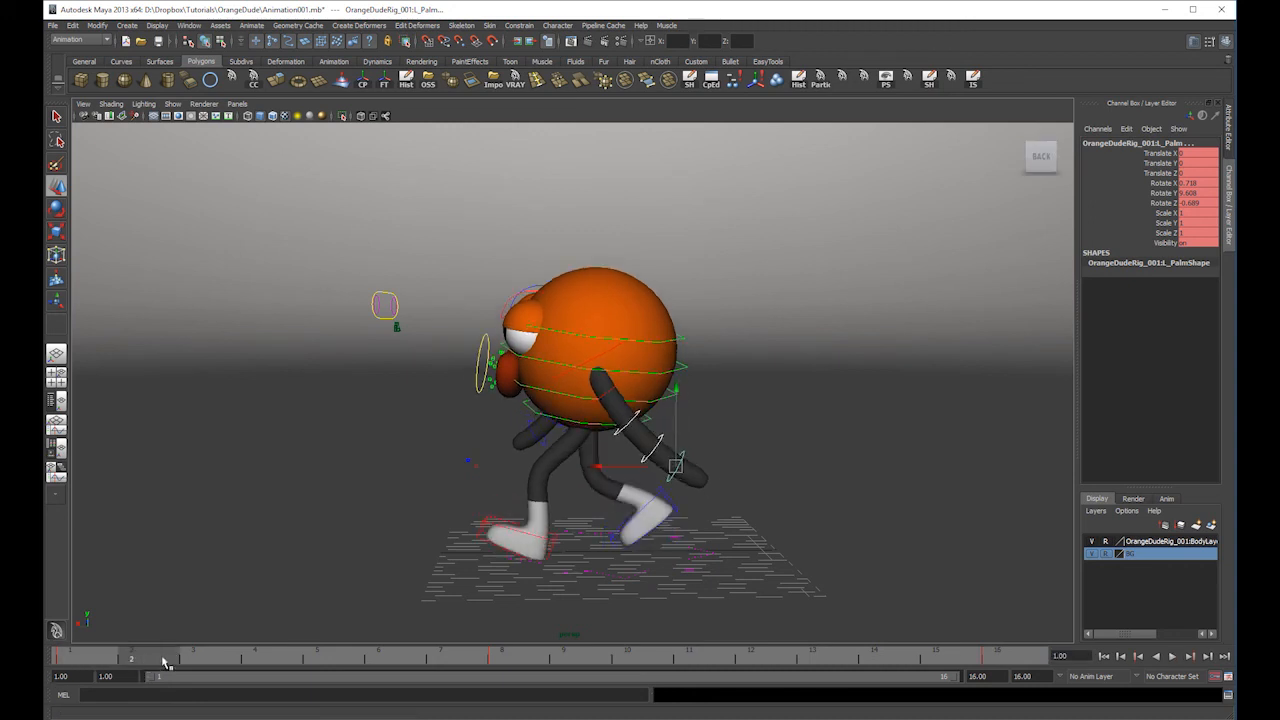
{"action": "key", "text": "e"}
{"action": "left_click_drag", "start_coordinate": [686, 390], "coordinate": [652, 385]}
{"action": "key", "text": "s"}
{"action": "key", "text": "alt+v"}
{"action": "key", "text": "alt+v"}
{"action": "key", "text": "alt+v"}
{"action": "key", "text": "alt+v"}
- Rotate and key the left arm's lower controls at frames 10, 12, 14 and 16, and play back the walk
{"action": "left_click_drag", "start_coordinate": [590, 657], "coordinate": [630, 657]}
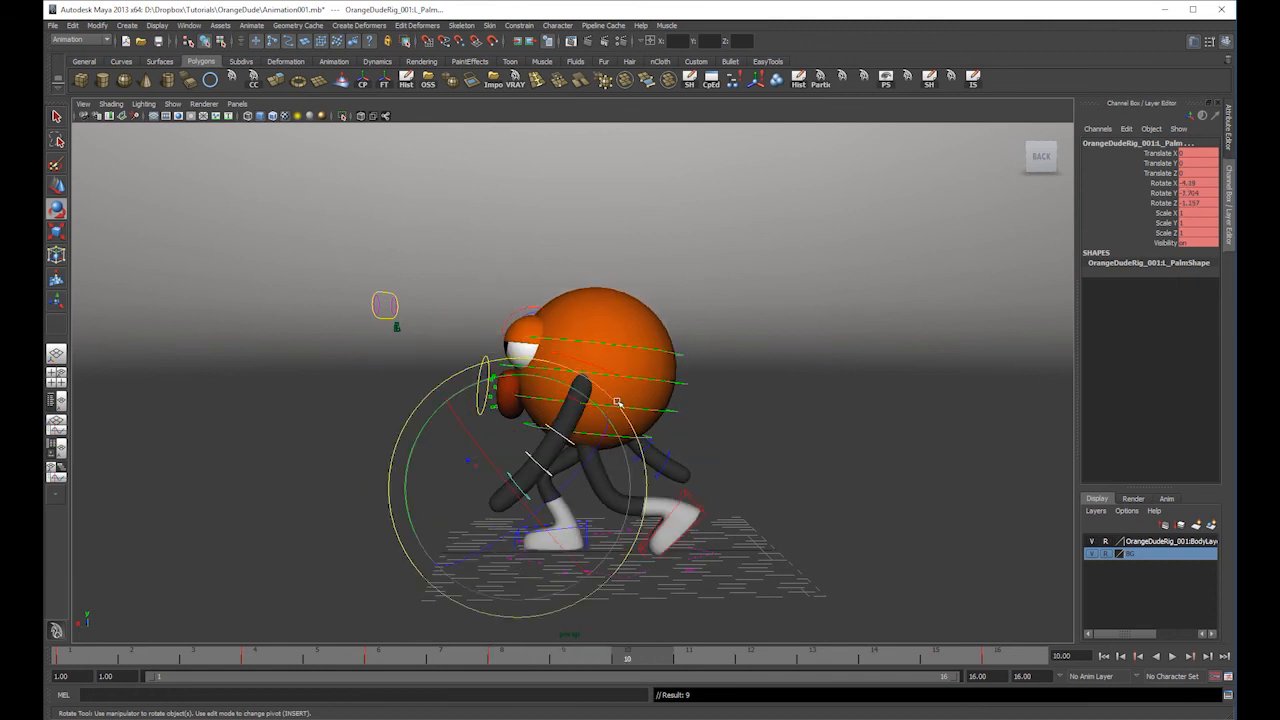
{"action": "left_click", "coordinate": [750, 657]}
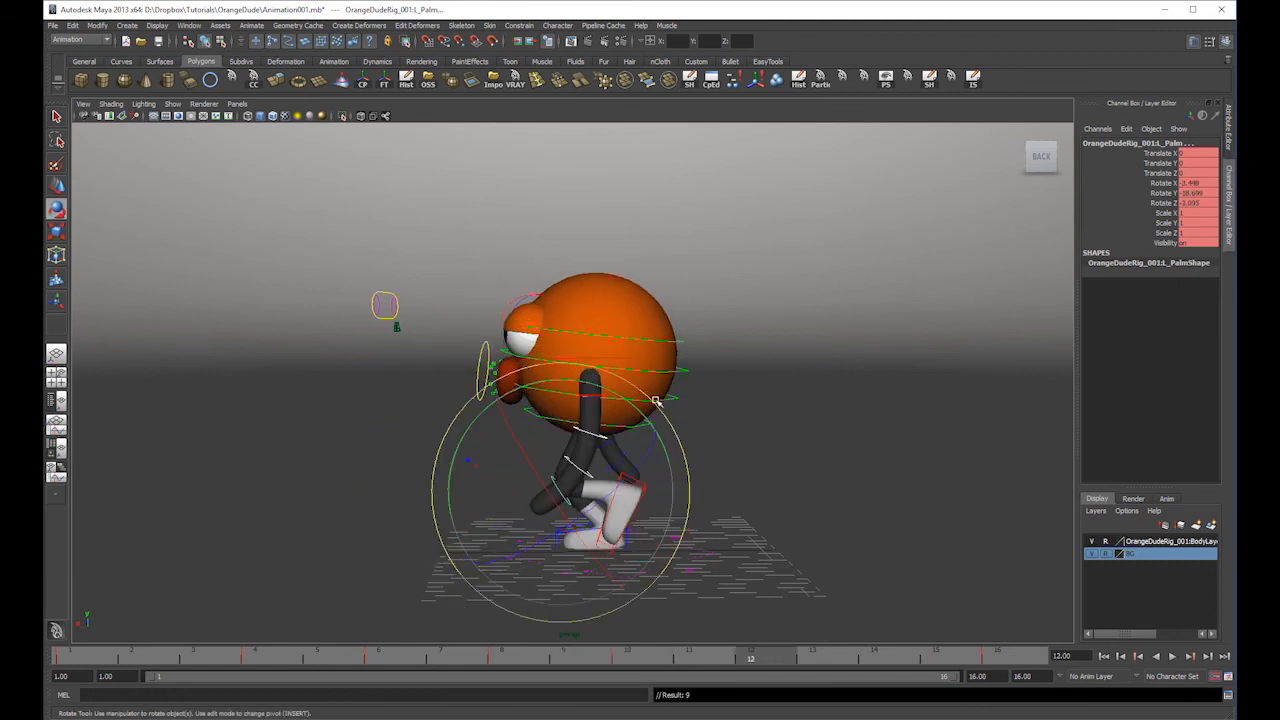
{"action": "left_click", "coordinate": [900, 658]}
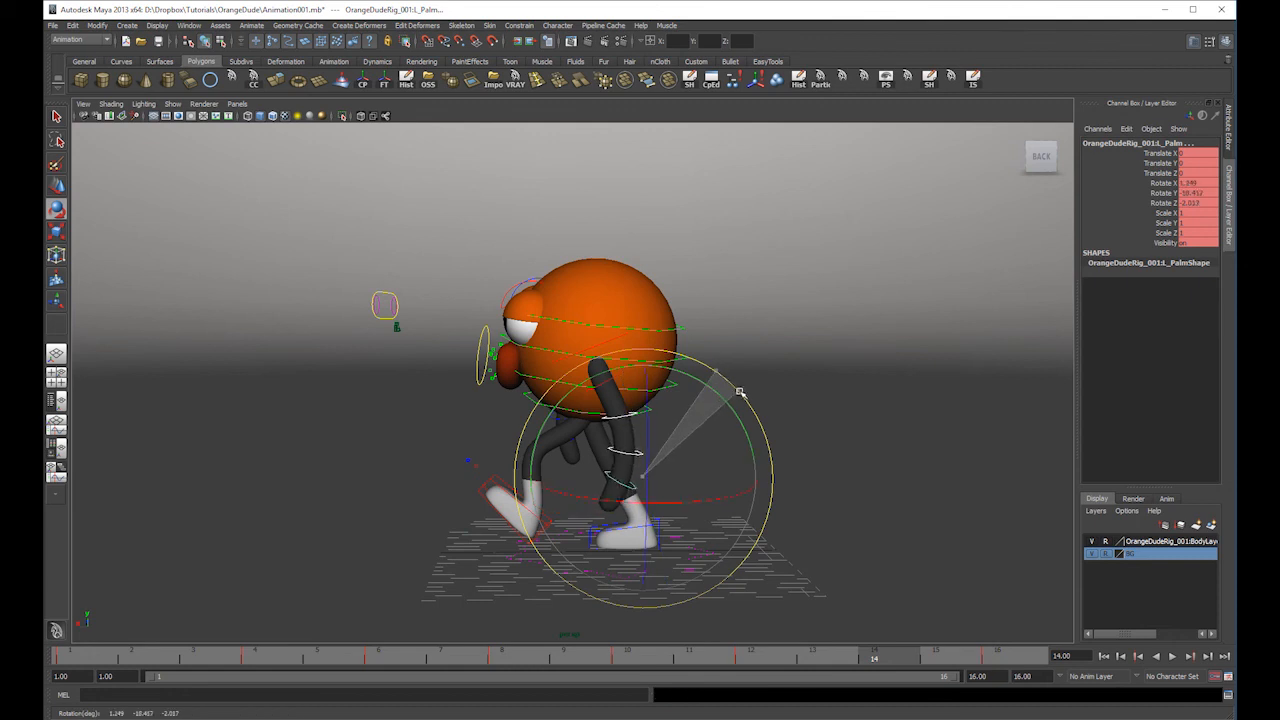
{"action": "left_click", "coordinate": [998, 658]}
{"action": "left_click_drag", "start_coordinate": [818, 438], "coordinate": [783, 383]}
{"action": "left_click_drag", "start_coordinate": [97, 661], "coordinate": [998, 658]}
{"action": "left_click", "coordinate": [1180, 656]}
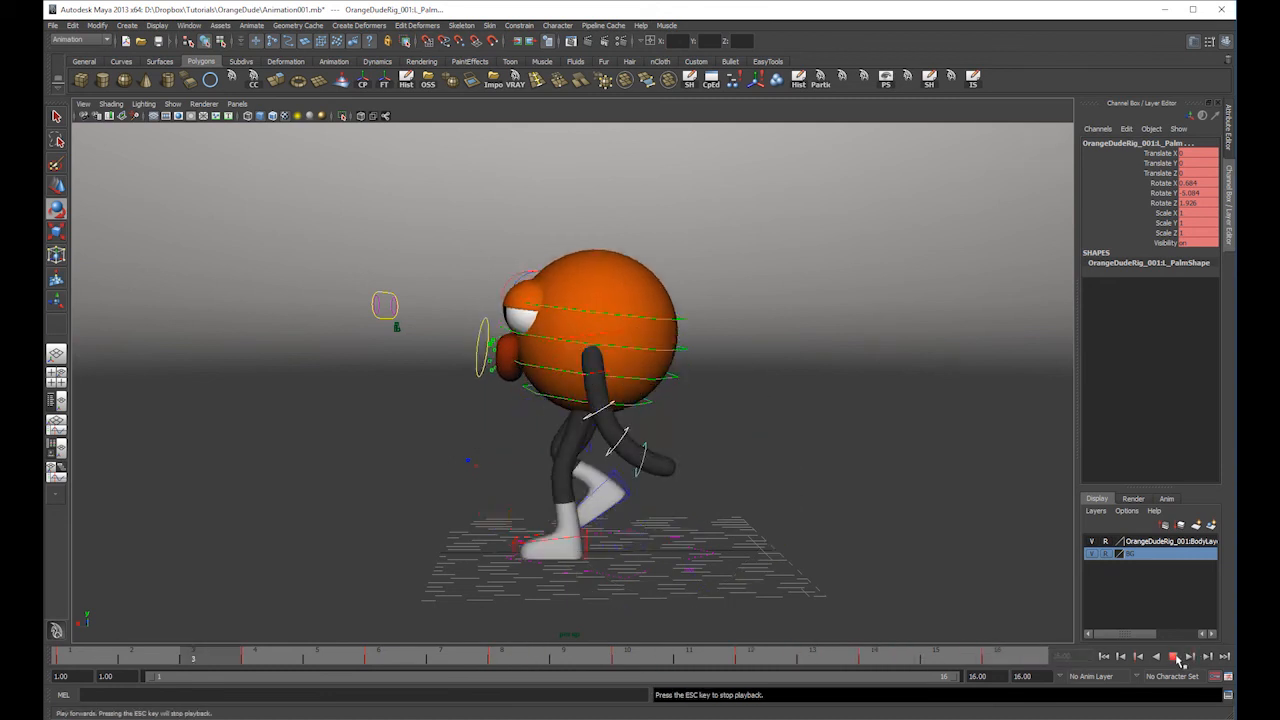
{"action": "left_click_drag", "start_coordinate": [800, 400], "coordinate": [860, 466], "text": "alt"}
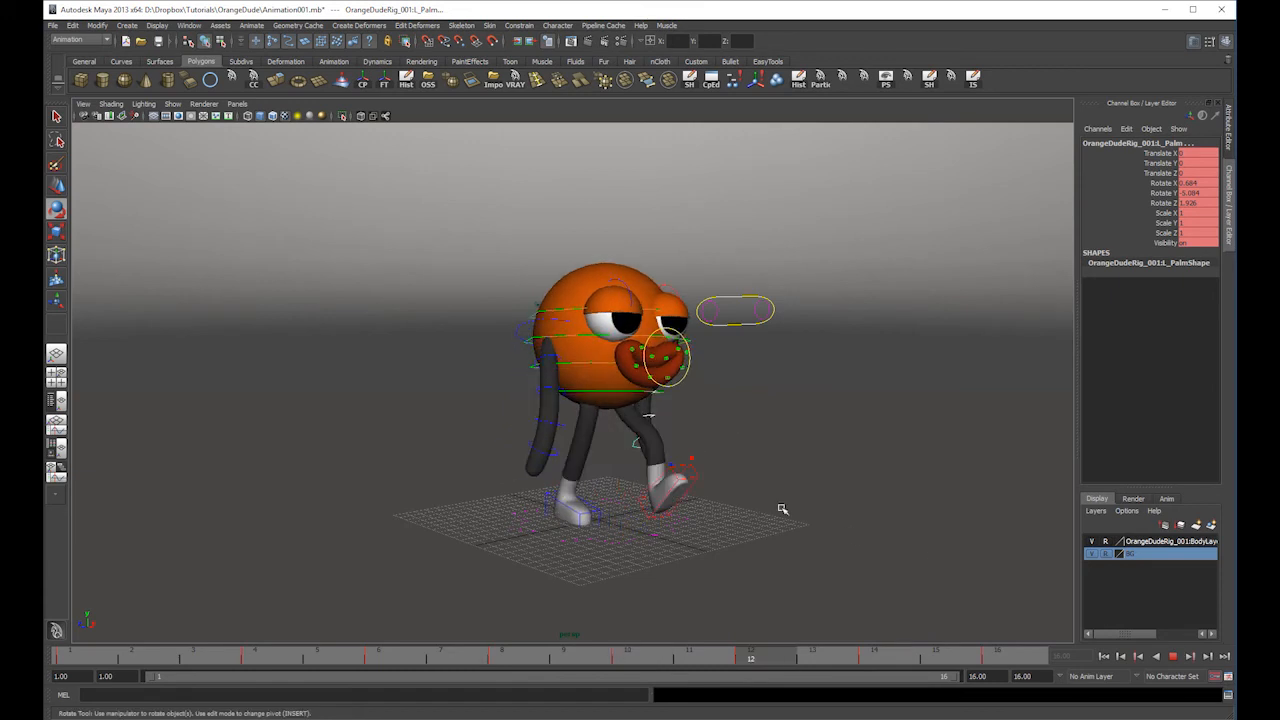
{"action": "left_click_drag", "start_coordinate": [851, 536], "coordinate": [934, 517], "text": "alt"}
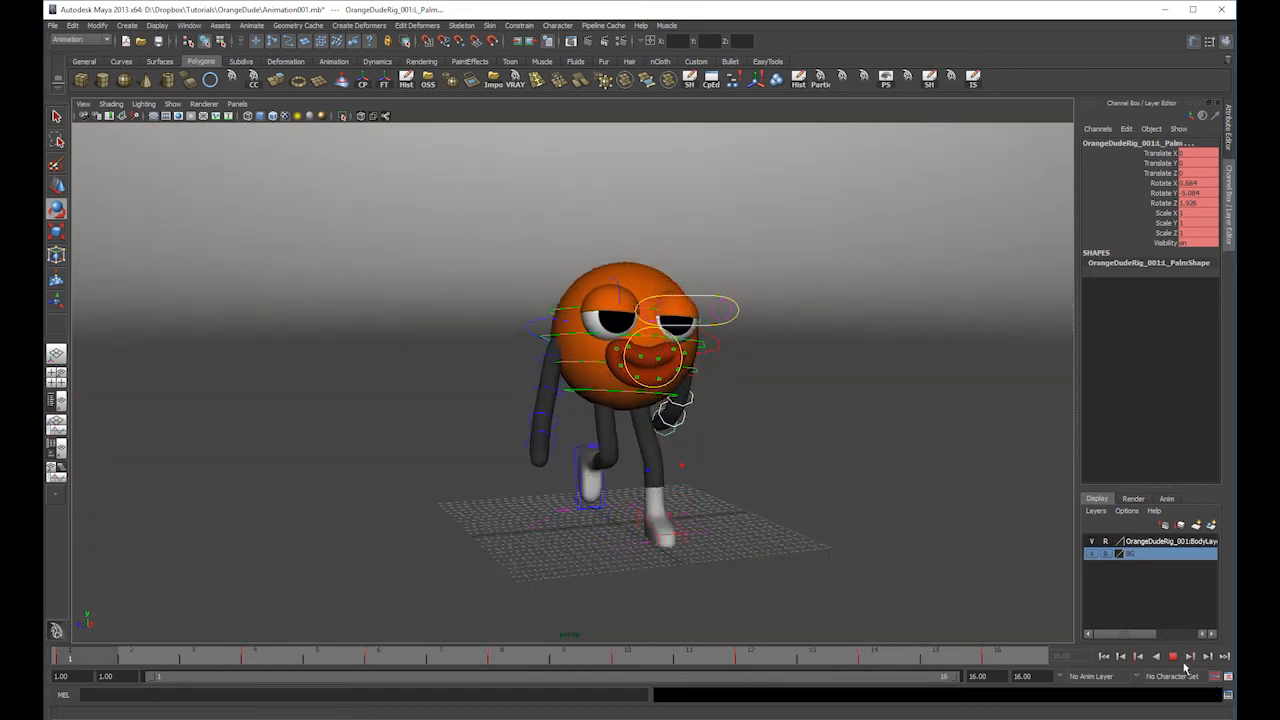
{"action": "left_click", "coordinate": [1172, 656]}
- At frame 5, shift the hips sideways over the planted foot and tilt them to a Rotate Z of about 4.8
{"action": "left_click", "coordinate": [567, 420]}
{"action": "key", "text": "w"}
{"action": "left_click_drag", "start_coordinate": [75, 665], "coordinate": [48, 665]}
{"action": "key", "text": "alt+v"}
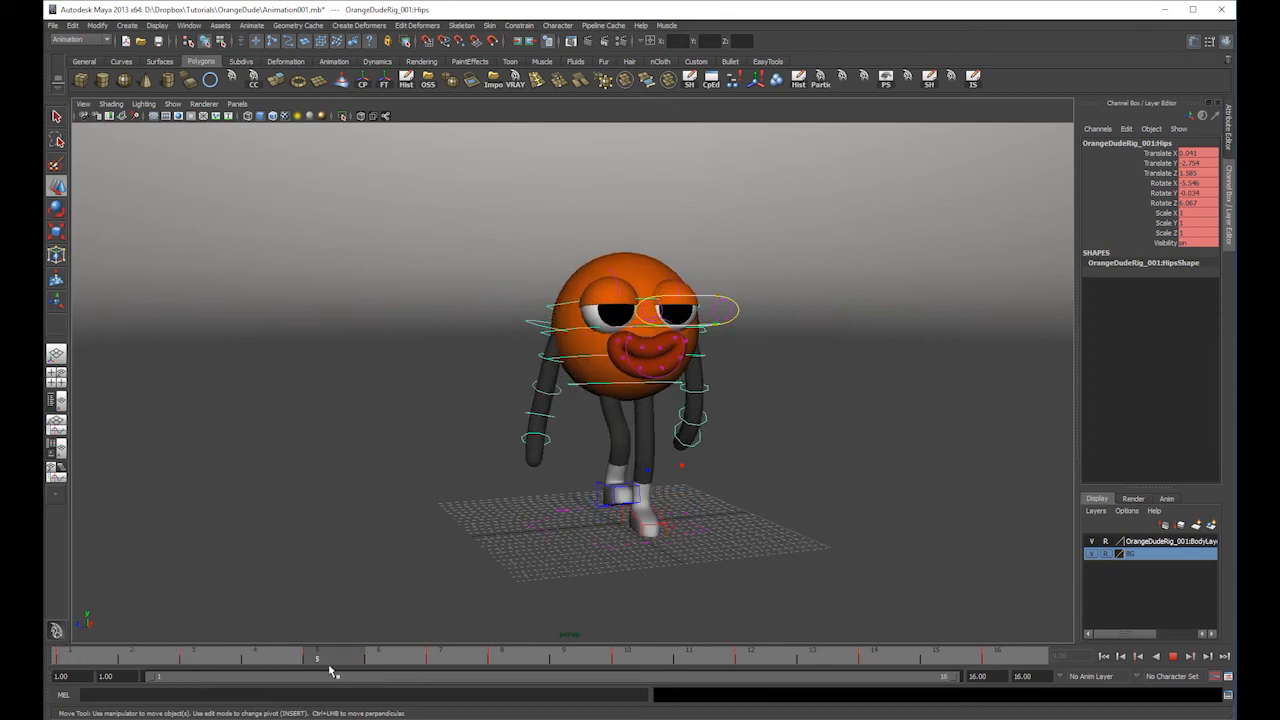
{"action": "left_click_drag", "start_coordinate": [725, 366], "coordinate": [691, 380], "text": "alt"}
{"action": "left_click", "coordinate": [568, 386]}
{"action": "key", "text": "ctrl+z"}
{"action": "left_click_drag", "start_coordinate": [565, 386], "coordinate": [578, 387]}
{"action": "key", "text": "e"}
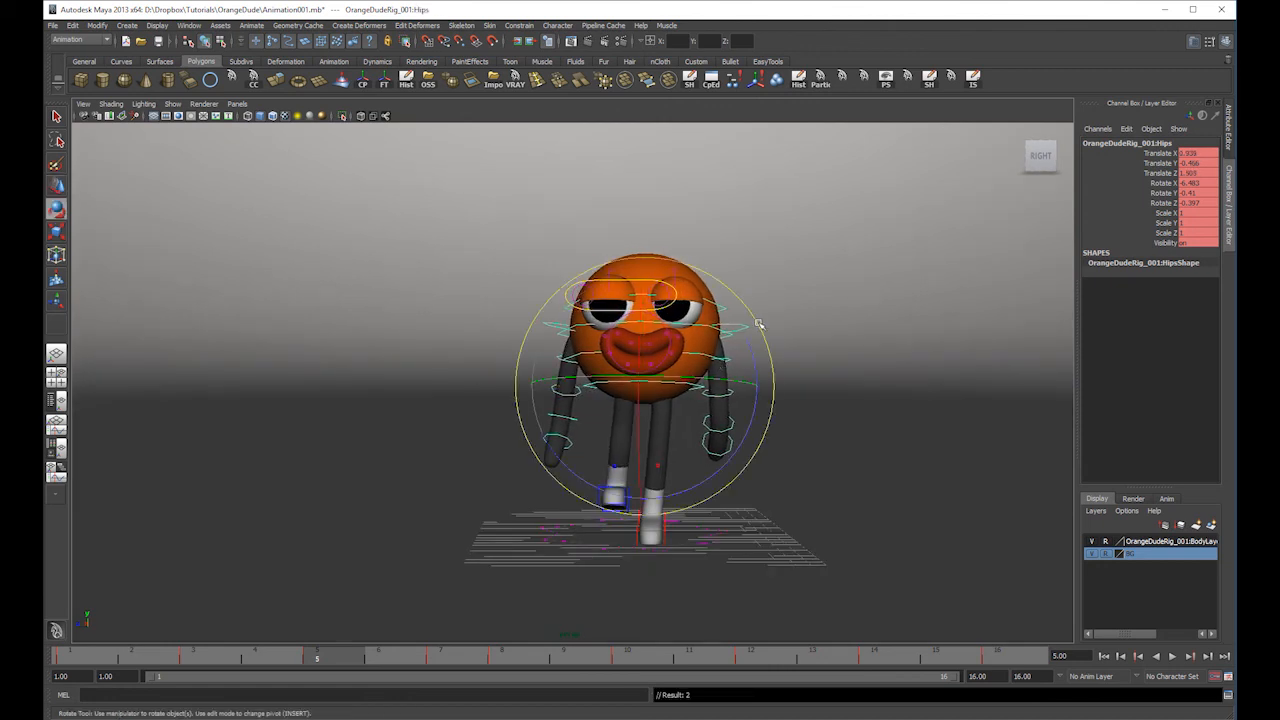
{"action": "left_click_drag", "start_coordinate": [312, 657], "coordinate": [46, 662]}
{"action": "key", "text": "alt+v"}
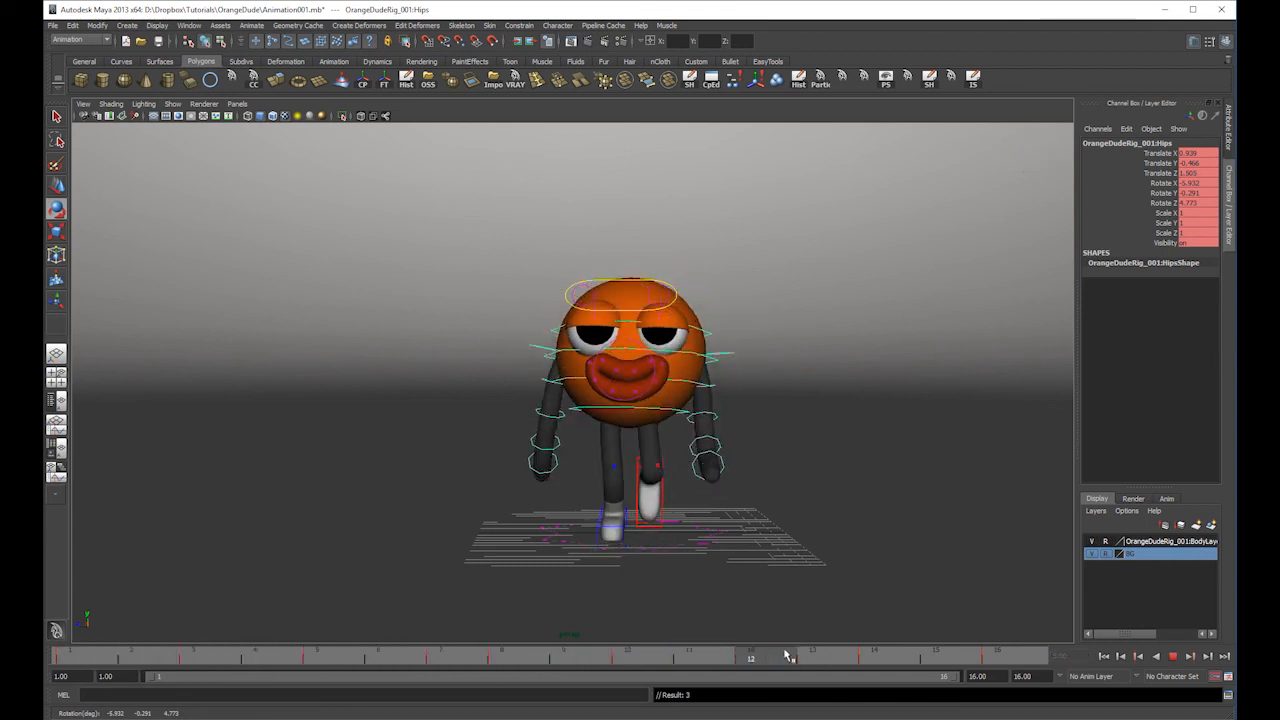
- Play back the walk to check the hips' sideways sway from the front and at an angle
{"action": "key", "text": "w"}
{"action": "left_click_drag", "start_coordinate": [734, 657], "coordinate": [55, 657]}
{"action": "left_click", "coordinate": [1172, 656]}
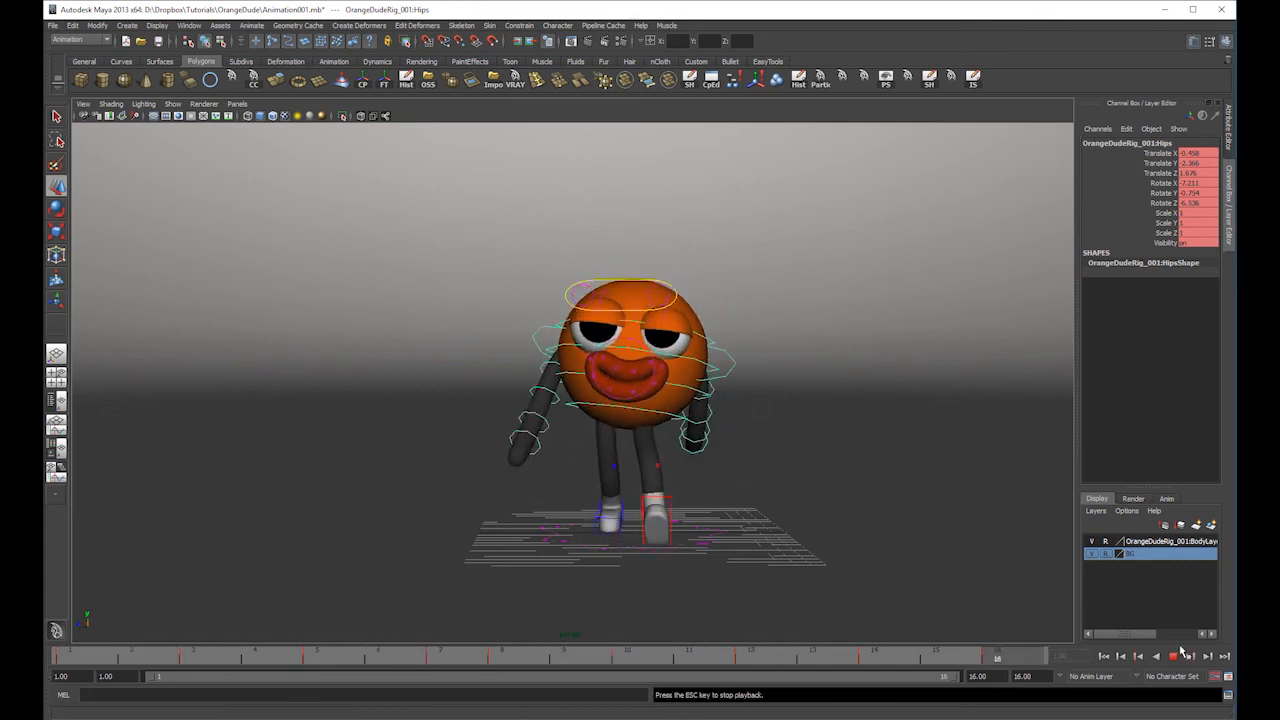
{"action": "left_click_drag", "start_coordinate": [860, 490], "coordinate": [943, 491], "text": "alt"}
{"action": "left_click", "coordinate": [1173, 656]}
- Adjust the hips' height at frame 7 and play back the walk from a front three-quarter view
{"action": "left_click_drag", "start_coordinate": [58, 660], "coordinate": [1000, 662]}
{"action": "left_click_drag", "start_coordinate": [162, 662], "coordinate": [482, 656]}
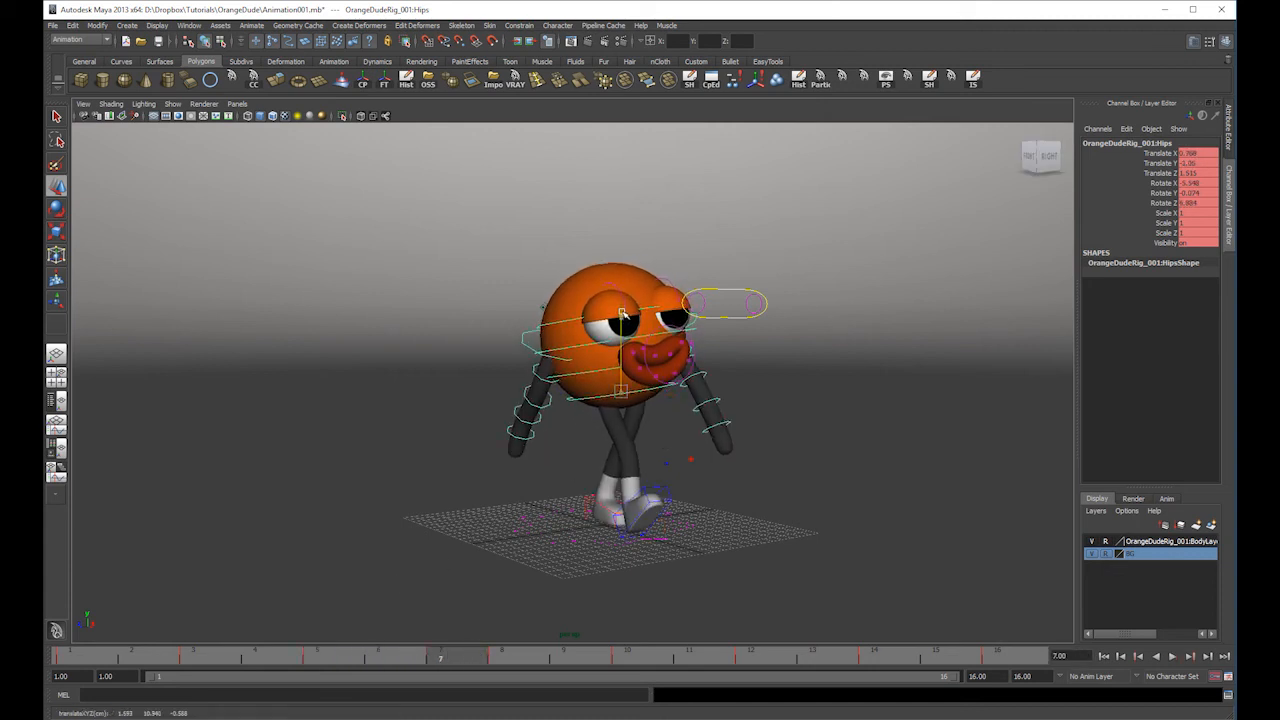
{"action": "left_click_drag", "start_coordinate": [395, 663], "coordinate": [52, 660]}
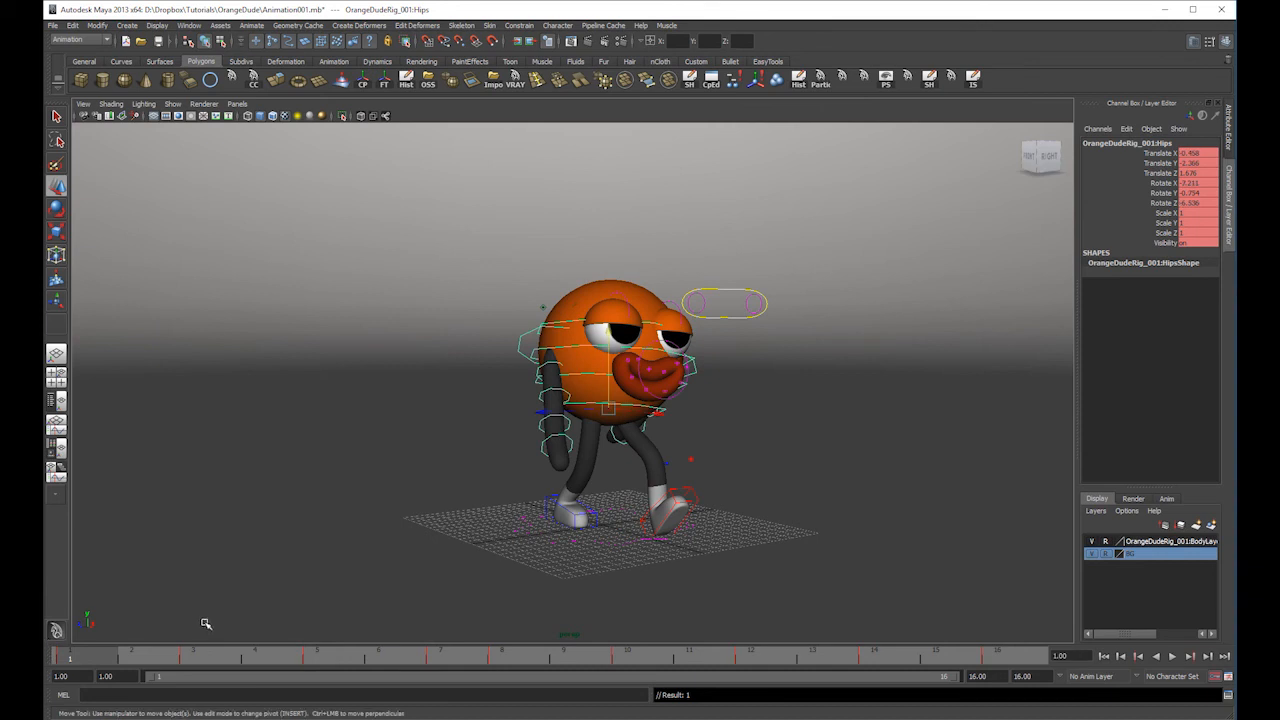
{"action": "left_click_drag", "start_coordinate": [100, 663], "coordinate": [1020, 650]}
{"action": "left_click", "coordinate": [1172, 657]}
{"action": "mouse_move", "coordinate": [900, 500]}
{"action": "left_mouse_down", "text": "alt"}
{"action": "mouse_move", "coordinate": [955, 502]}
{"action": "mouse_move", "coordinate": [923, 506]}
{"action": "left_mouse_up", "text": "alt"}
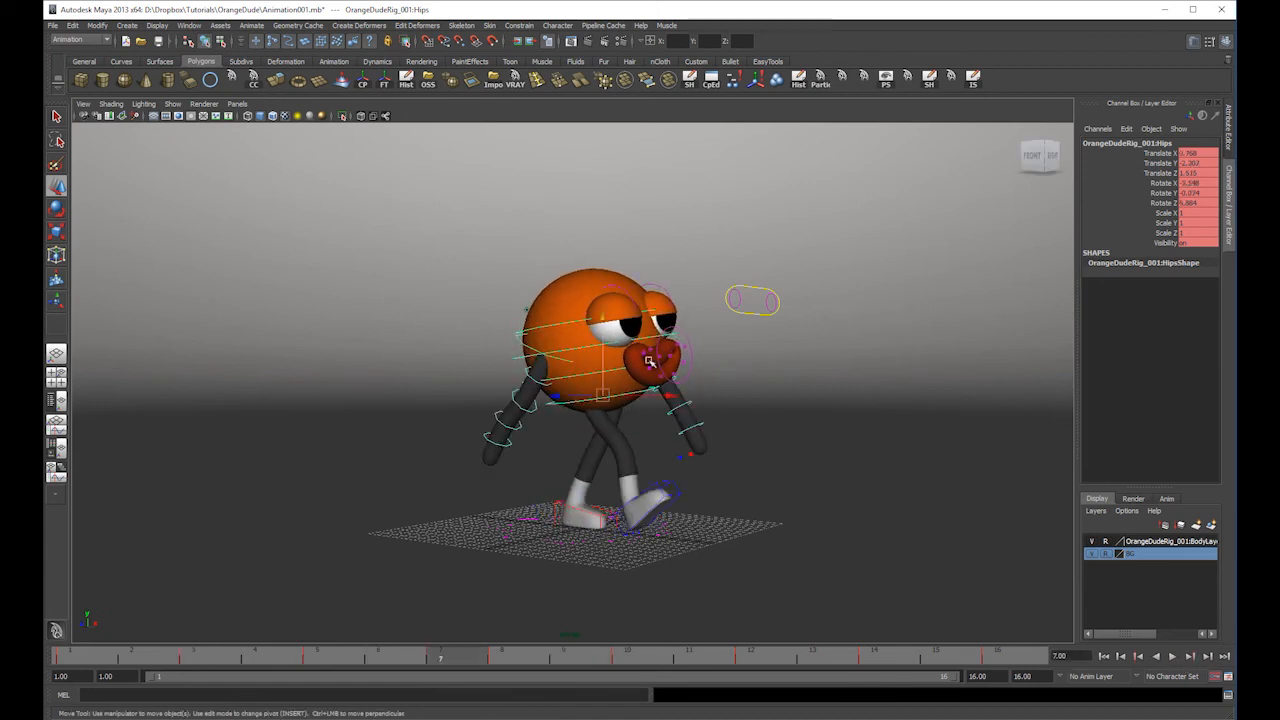
- Rotate and key the chest control at frame 1 to twist the upper body
{"action": "left_click", "coordinate": [587, 352]}
{"action": "key", "text": "e"}
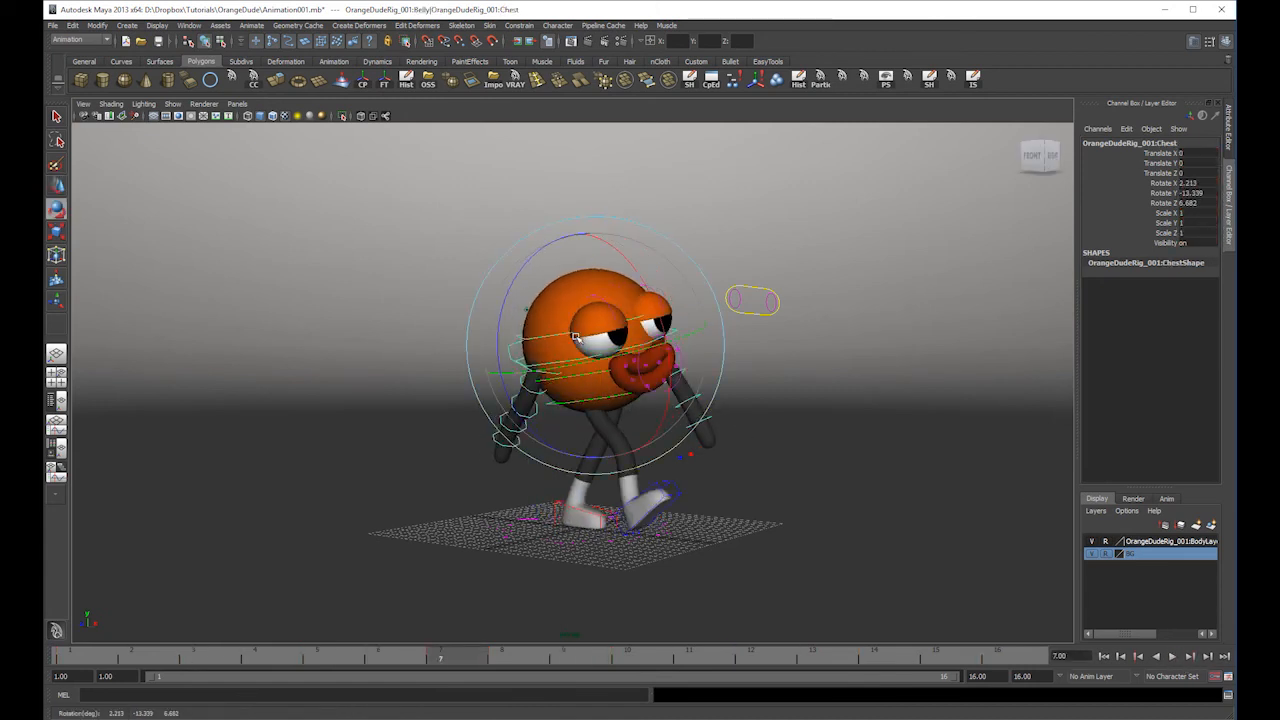
{"action": "key", "text": "w"}
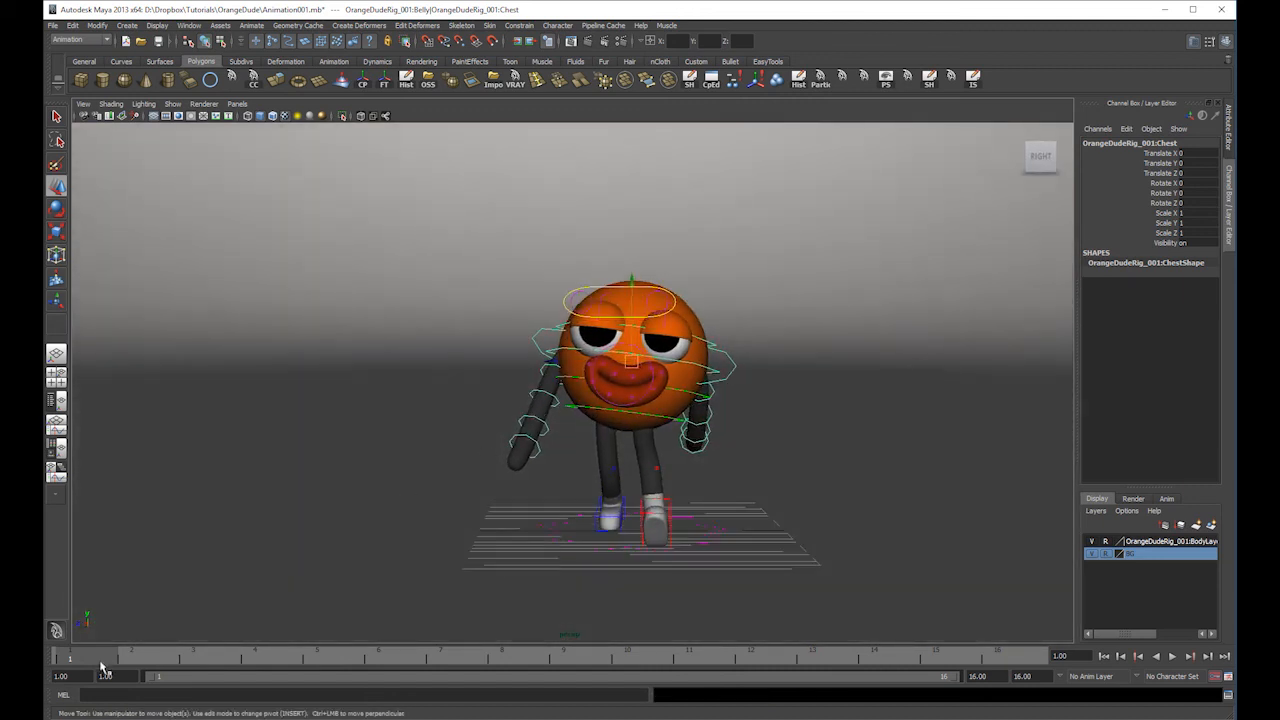
{"action": "key", "text": "e"}
{"action": "key", "text": "s"}
- Twist the chest the opposite way at frame 8, repeat the frame 1 pose at frame 16, and play back the walk
{"action": "left_click_drag", "start_coordinate": [123, 656], "coordinate": [502, 656]}
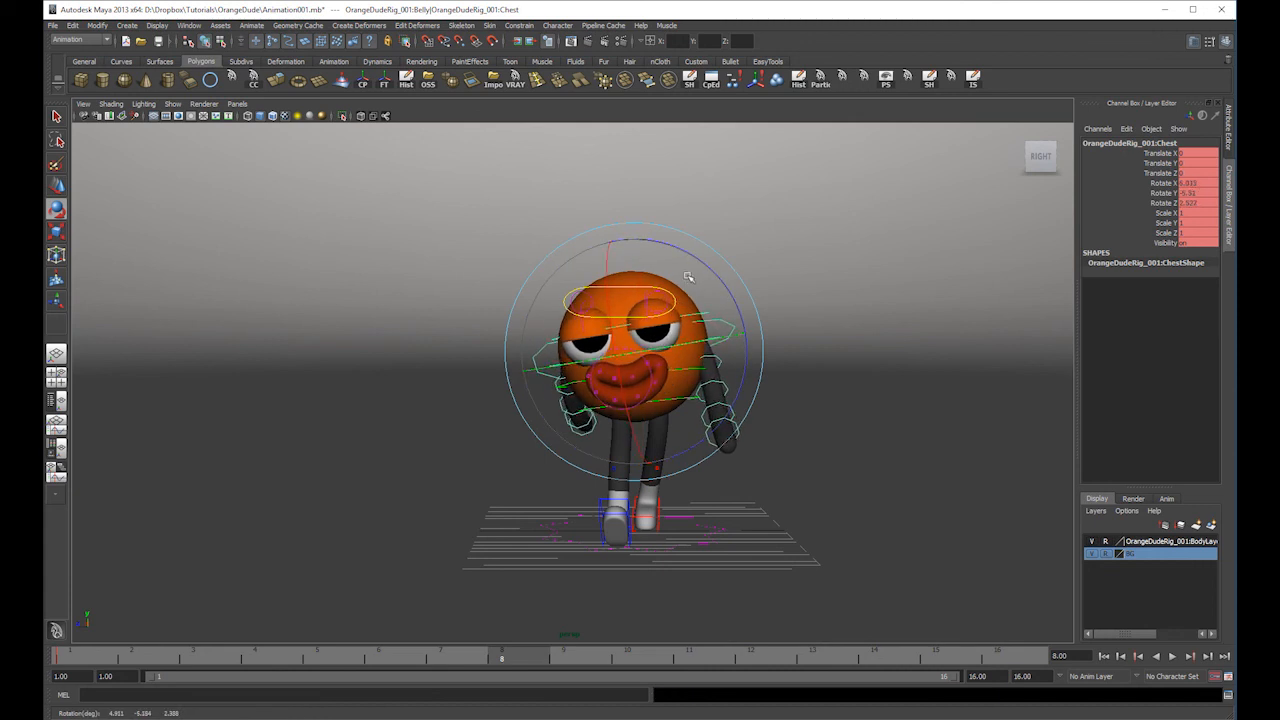
{"action": "key", "text": "alt+v"}
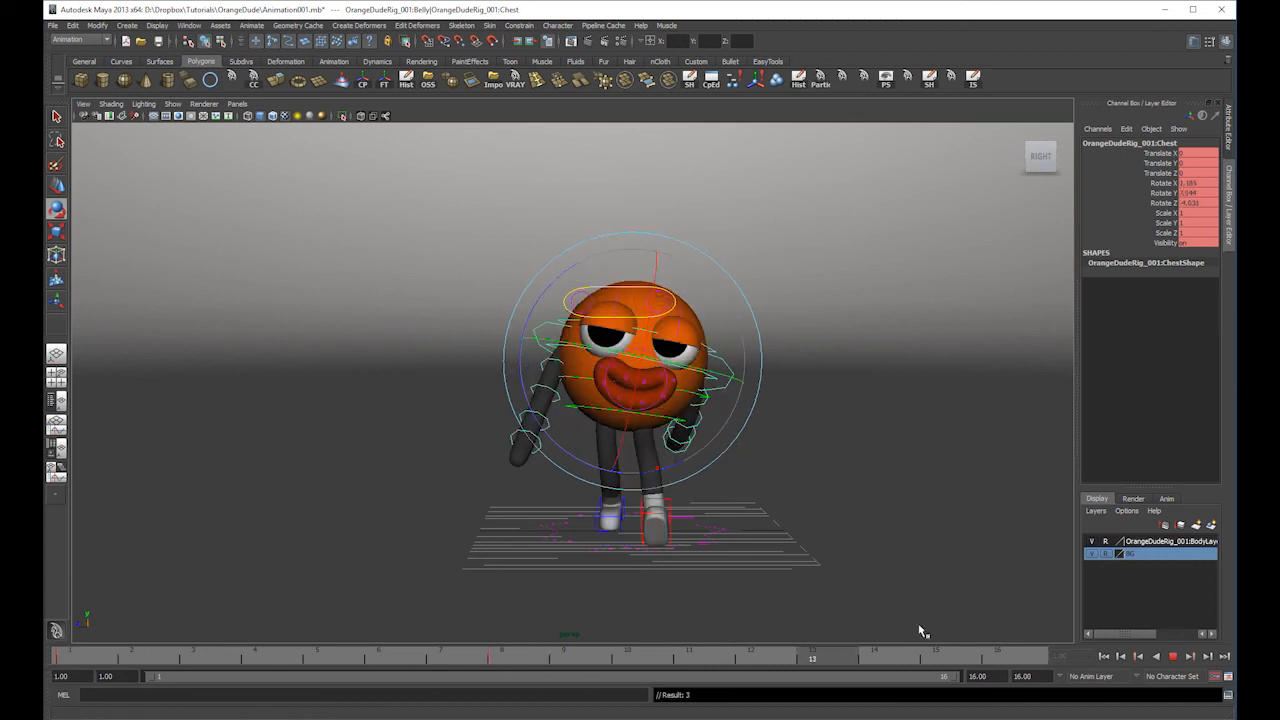
{"action": "key", "text": "w"}
{"action": "left_click", "coordinate": [1173, 656]}
{"action": "left_click_drag", "start_coordinate": [759, 435], "coordinate": [847, 376], "text": "alt"}
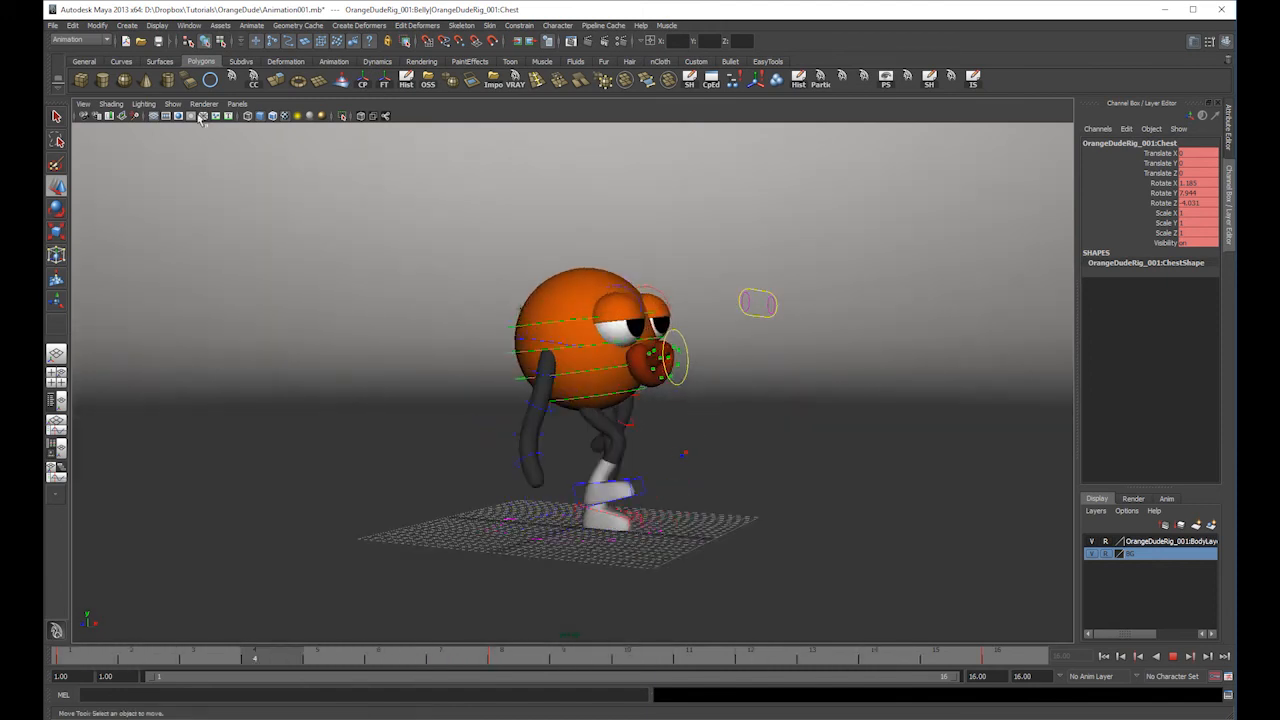
- Hide the NURBS control curves in the viewport and watch the walk play from a slightly rotated view
{"action": "left_click", "coordinate": [173, 104]}
{"action": "left_click", "coordinate": [188, 161]}
{"action": "left_click_drag", "start_coordinate": [803, 281], "coordinate": [788, 293], "text": "alt"}
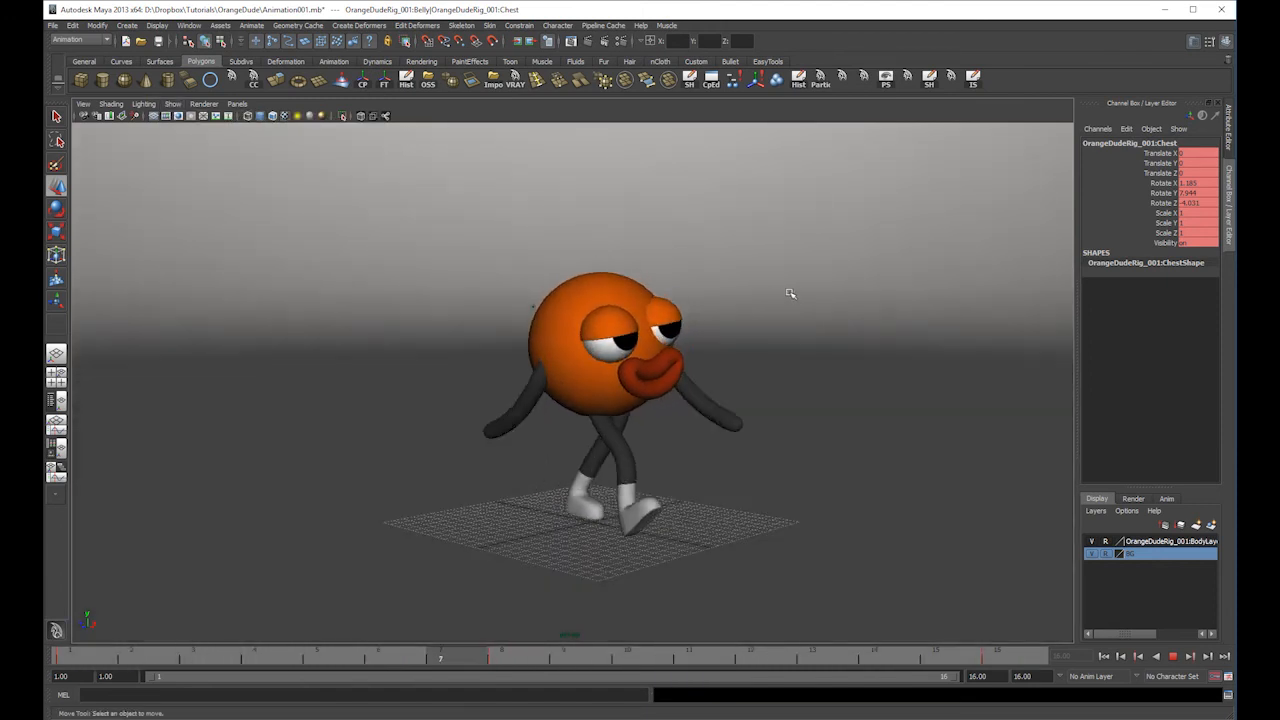
- Try ending the playback range at frame 15 and play back the walk to check the loop
{"action": "left_click", "coordinate": [1172, 656]}
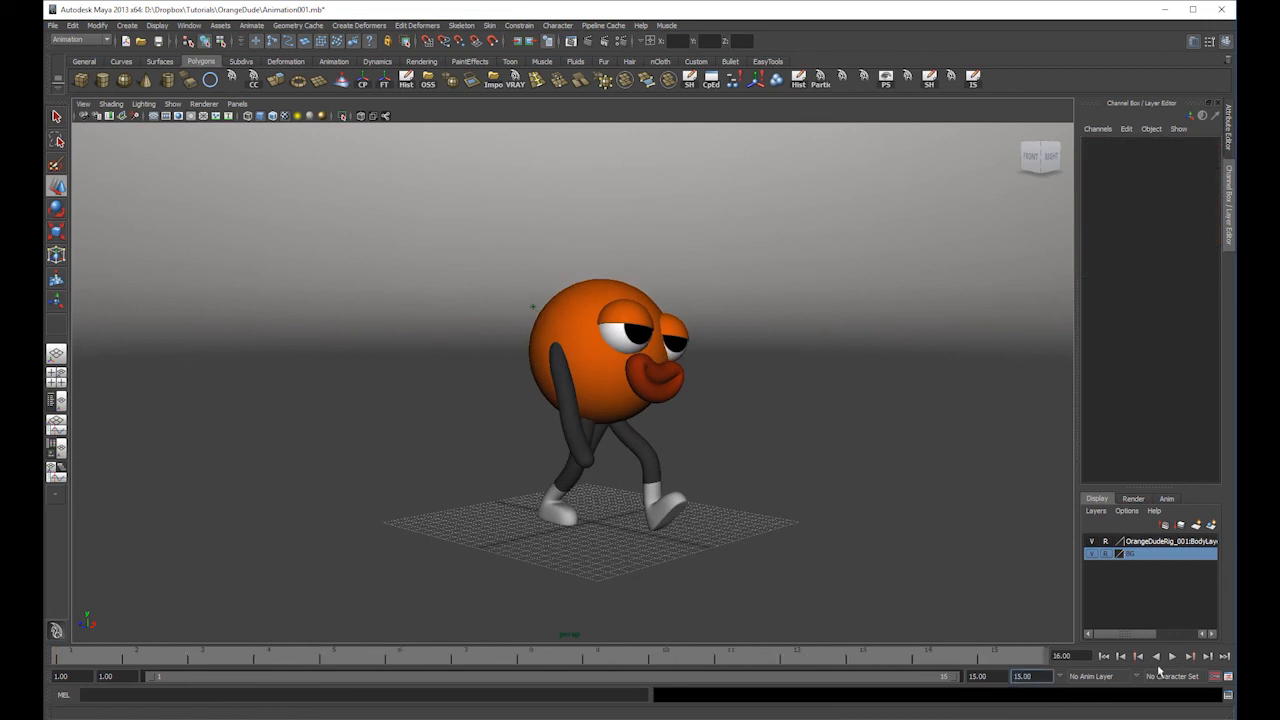
{"action": "left_click", "coordinate": [1172, 656]}
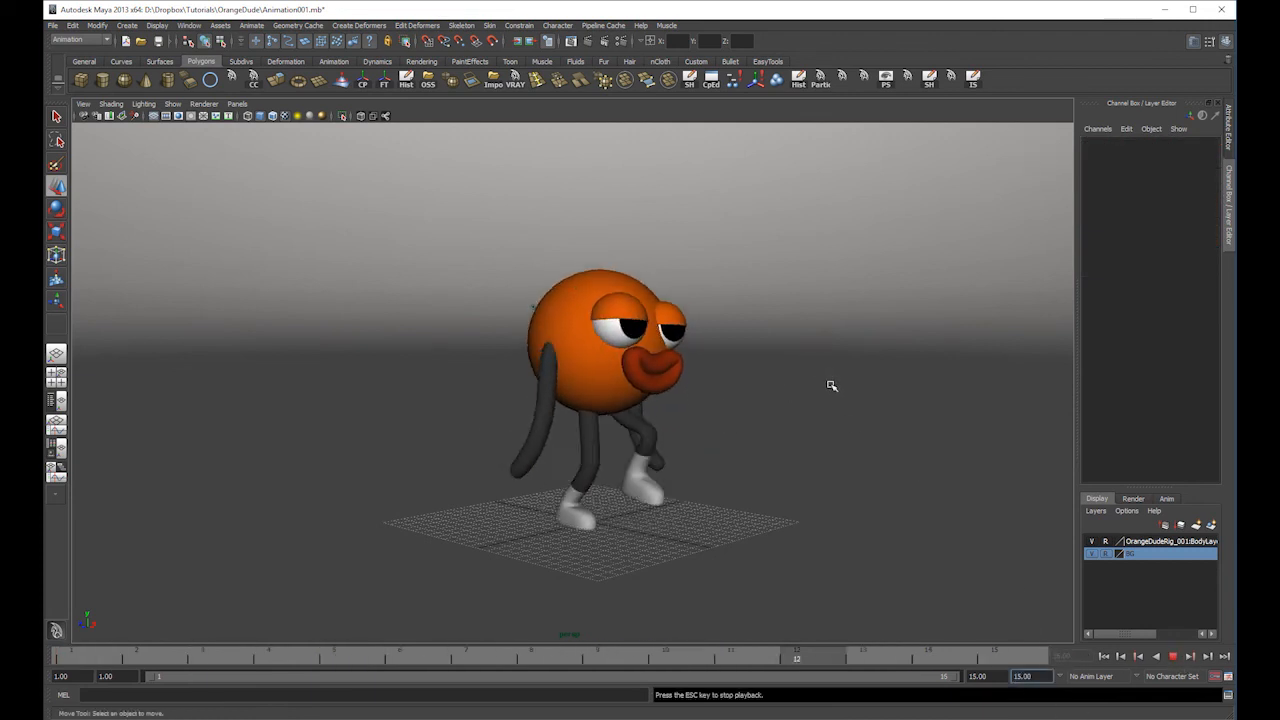
{"action": "left_click_drag", "start_coordinate": [837, 386], "coordinate": [866, 389], "text": "alt"}
{"action": "middle_click_drag", "start_coordinate": [866, 389], "coordinate": [838, 376], "text": "alt"}
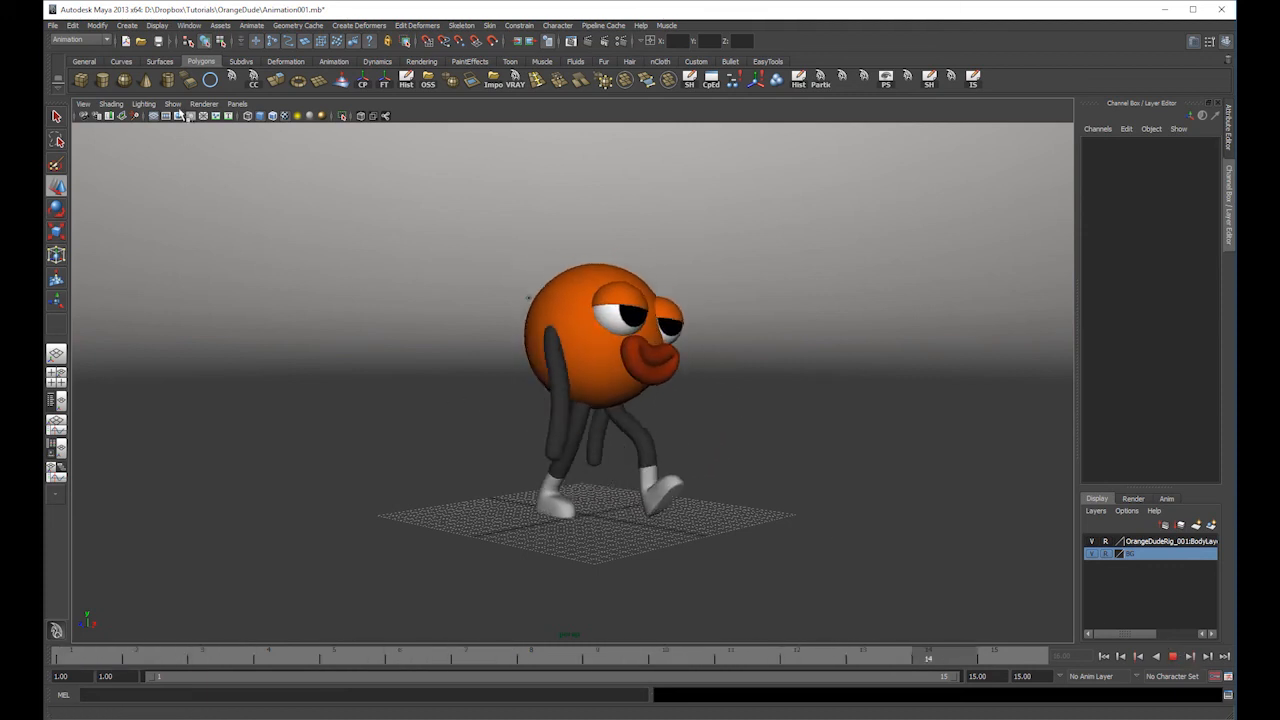
- Change which object types the viewport shows while the walk plays, keeping the character's geometry displayed without control curves
{"action": "left_click", "coordinate": [173, 104]}
{"action": "left_click", "coordinate": [185, 147]}
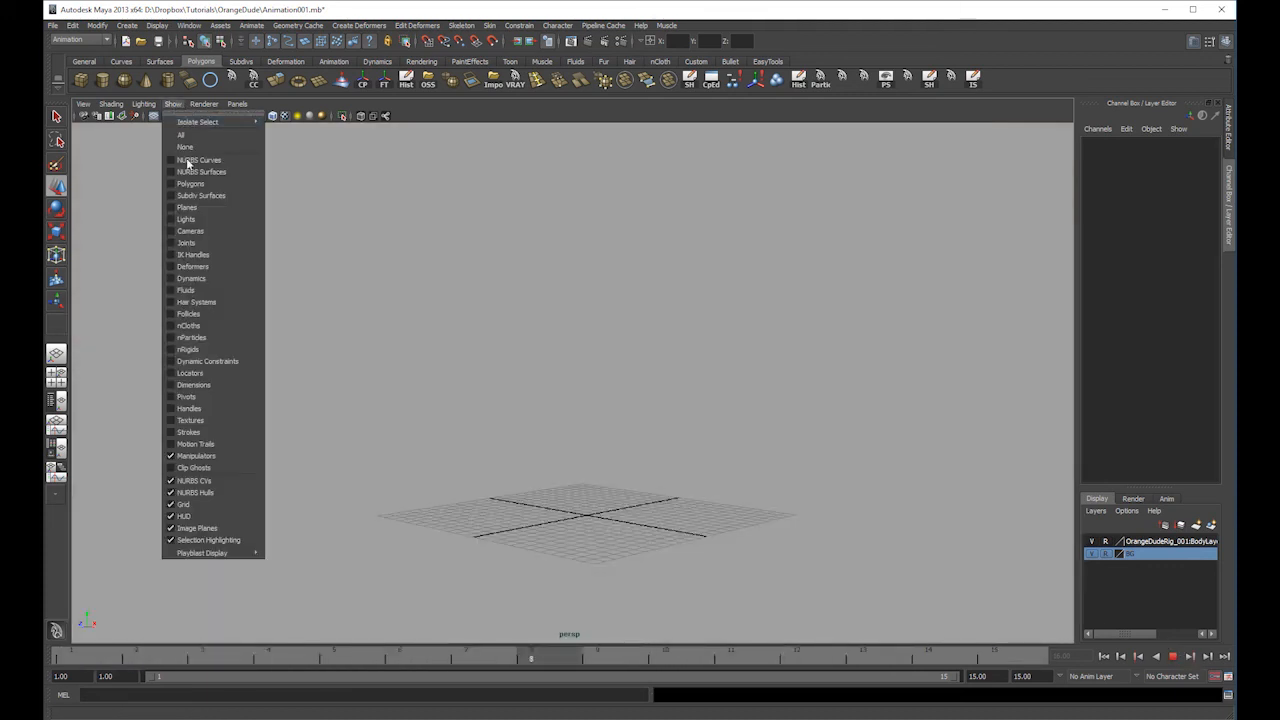
{"action": "left_click", "coordinate": [181, 135]}
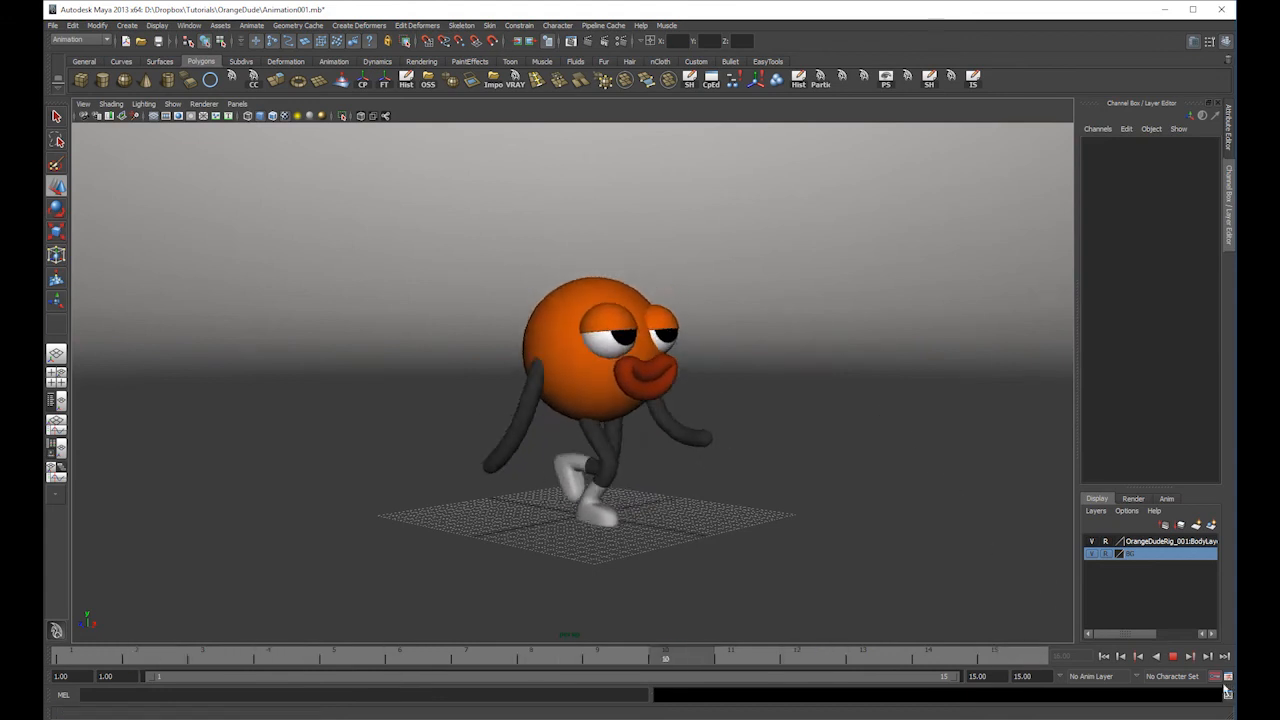
- Play back the walk from frame 1 to check the loop from a three-quarter view
{"action": "left_click", "coordinate": [1173, 656]}
{"action": "left_click_drag", "start_coordinate": [780, 357], "coordinate": [909, 483], "text": "alt"}
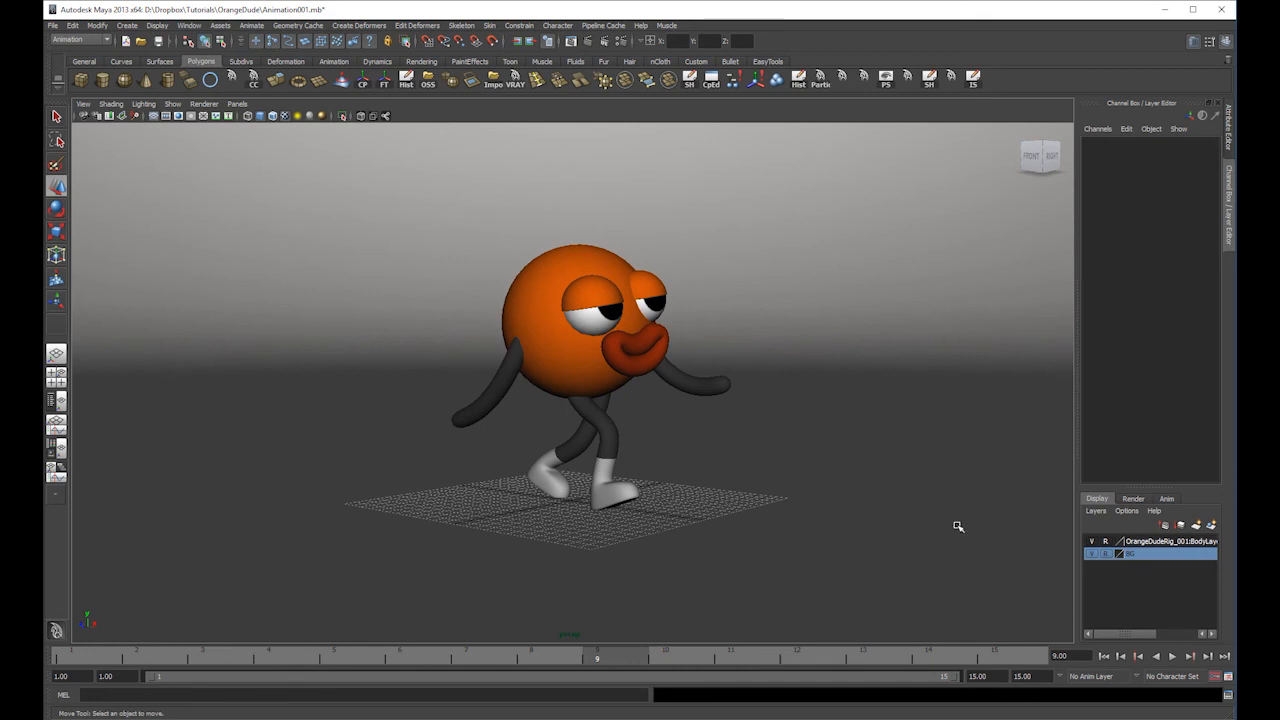
{"action": "left_click", "coordinate": [1104, 656]}
{"action": "left_click", "coordinate": [1172, 656]}
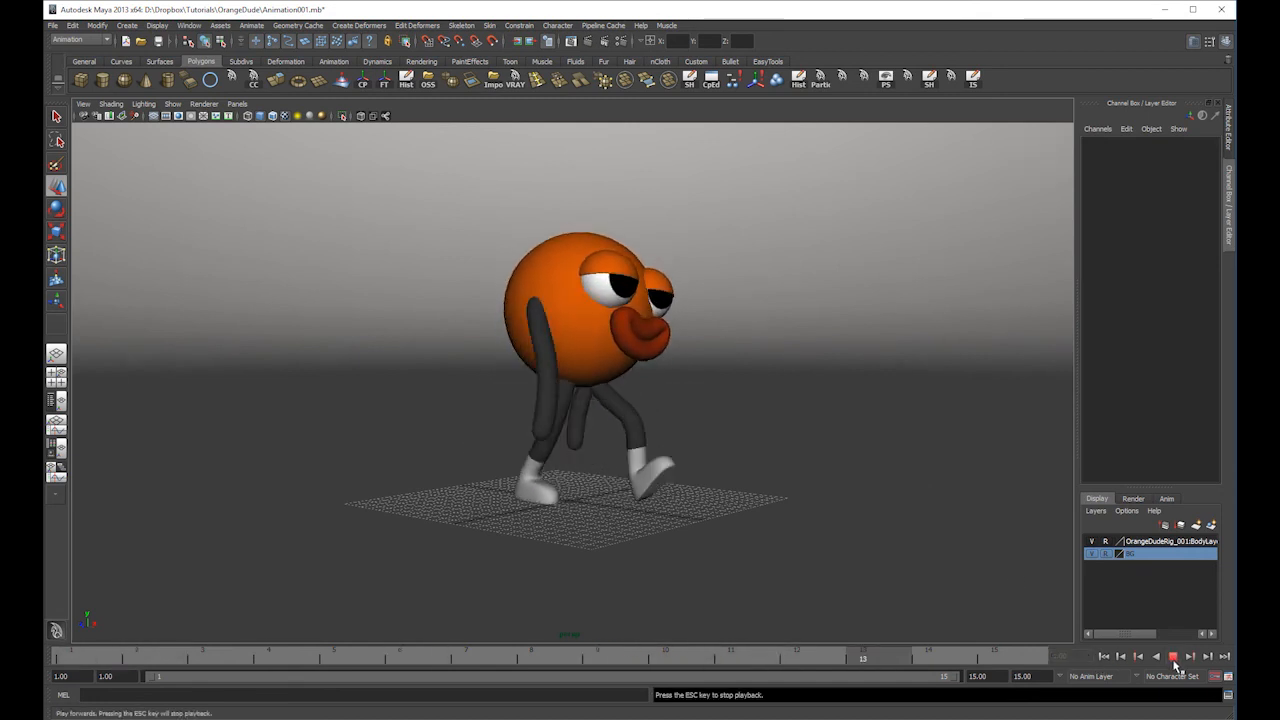
{"action": "left_click", "coordinate": [1170, 657]}
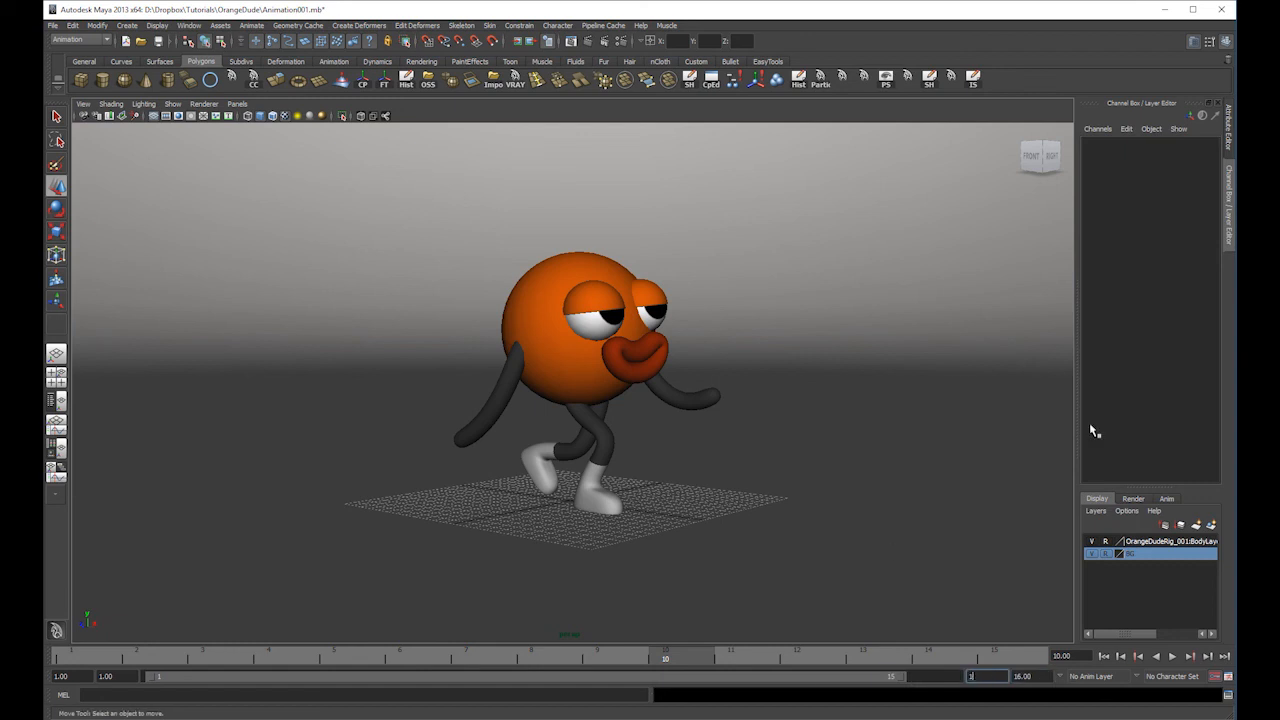
- Set the end of the playback range to frame 16 and play back the walk
{"action": "type", "text": "6"}
{"action": "key", "text": "Return"}
{"action": "left_click", "coordinate": [1172, 656]}
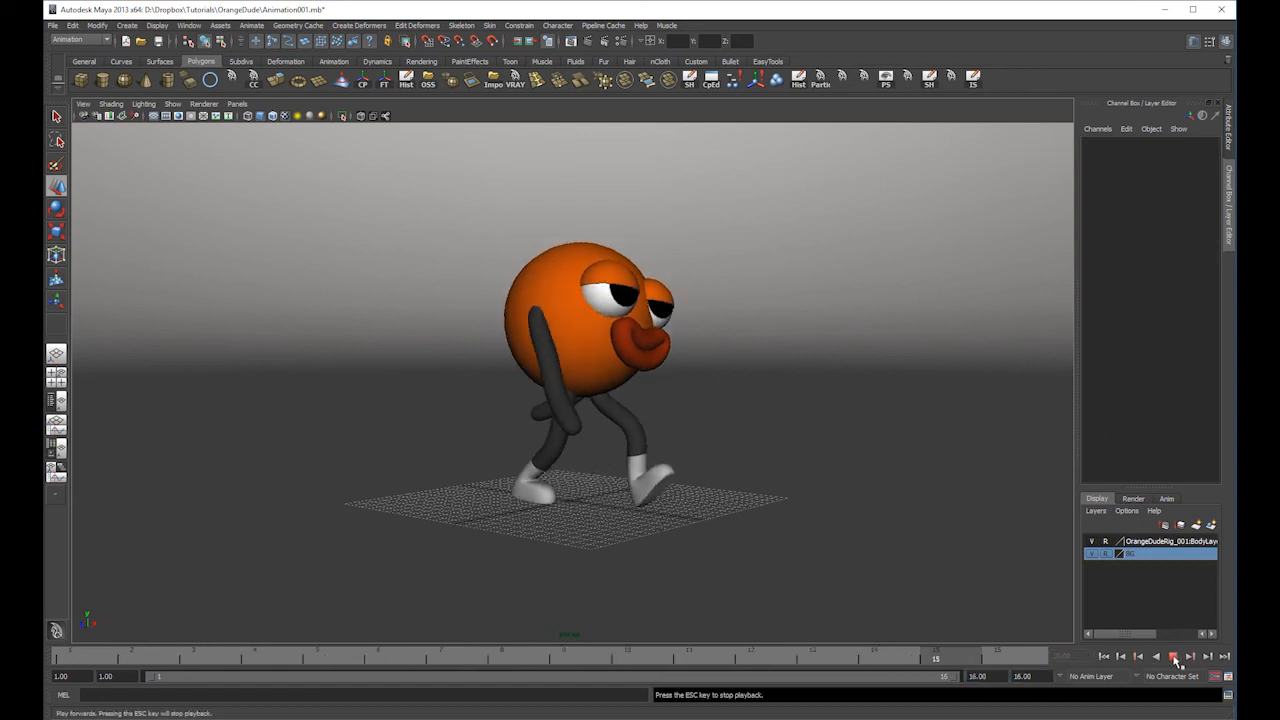
{"action": "key", "text": "Escape"}
- Show the NURBS control curves in the viewport and select the hips control
{"action": "left_click", "coordinate": [178, 117]}
{"action": "left_click", "coordinate": [177, 157]}
{"action": "left_click", "coordinate": [594, 378]}
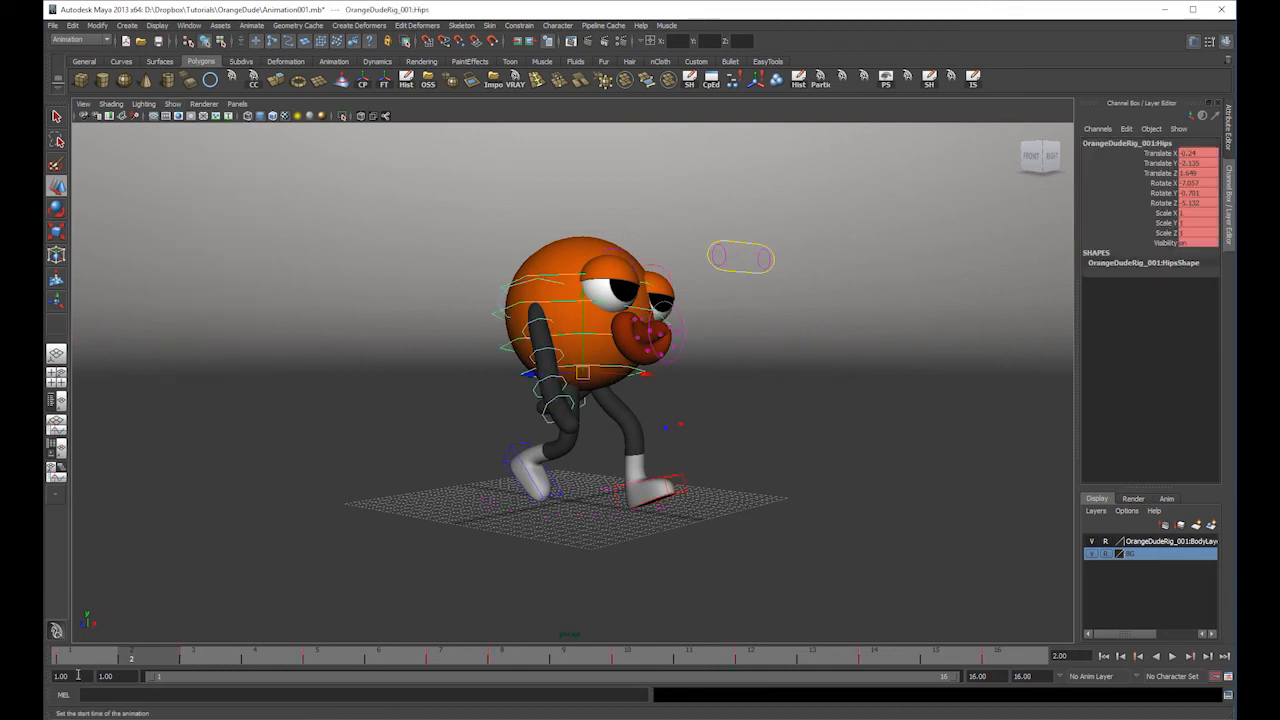
- Delete the hips' key at frame 3 and play back the walk
{"action": "left_click_drag", "start_coordinate": [70, 660], "coordinate": [192, 658]}
{"action": "right_click", "coordinate": [195, 662]}
{"action": "left_click", "coordinate": [208, 538]}
{"action": "key", "text": "alt+v"}
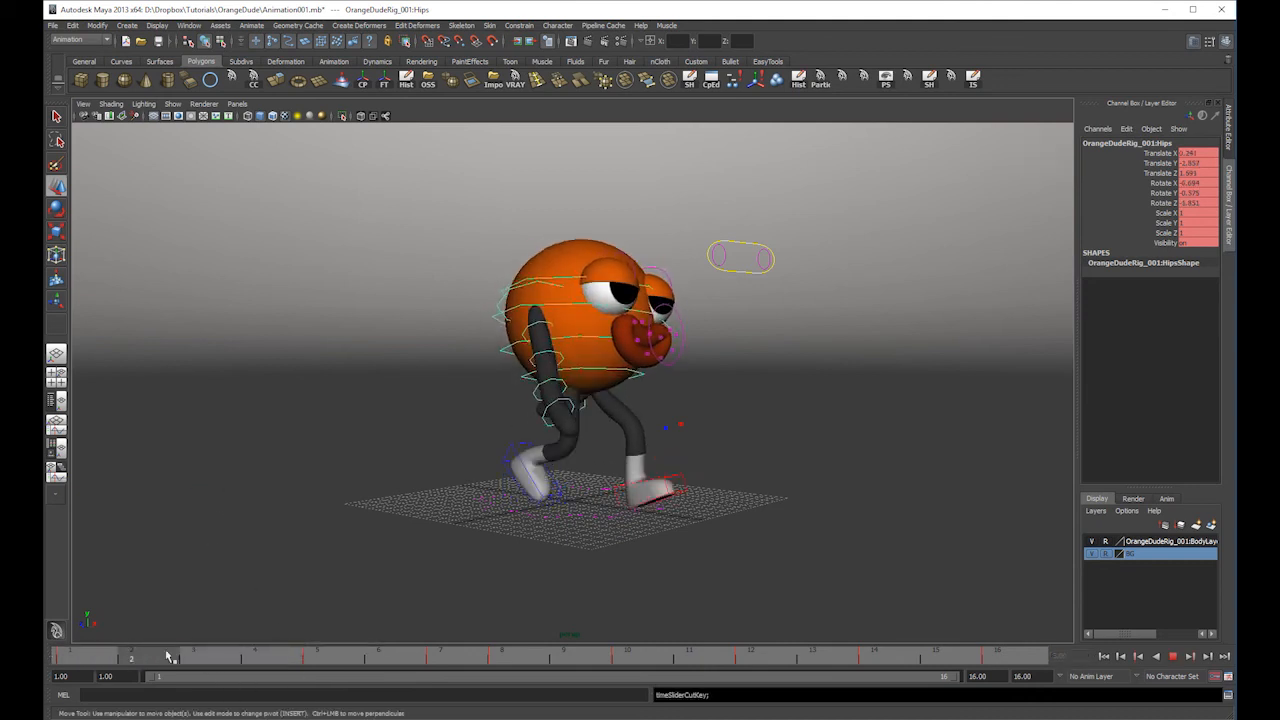
- Delete the hips' keys at frames 10 and 7 and play back the walk
{"action": "right_click", "coordinate": [635, 656]}
{"action": "left_click", "coordinate": [686, 494]}
{"action": "left_click_drag", "start_coordinate": [639, 658], "coordinate": [1117, 650]}
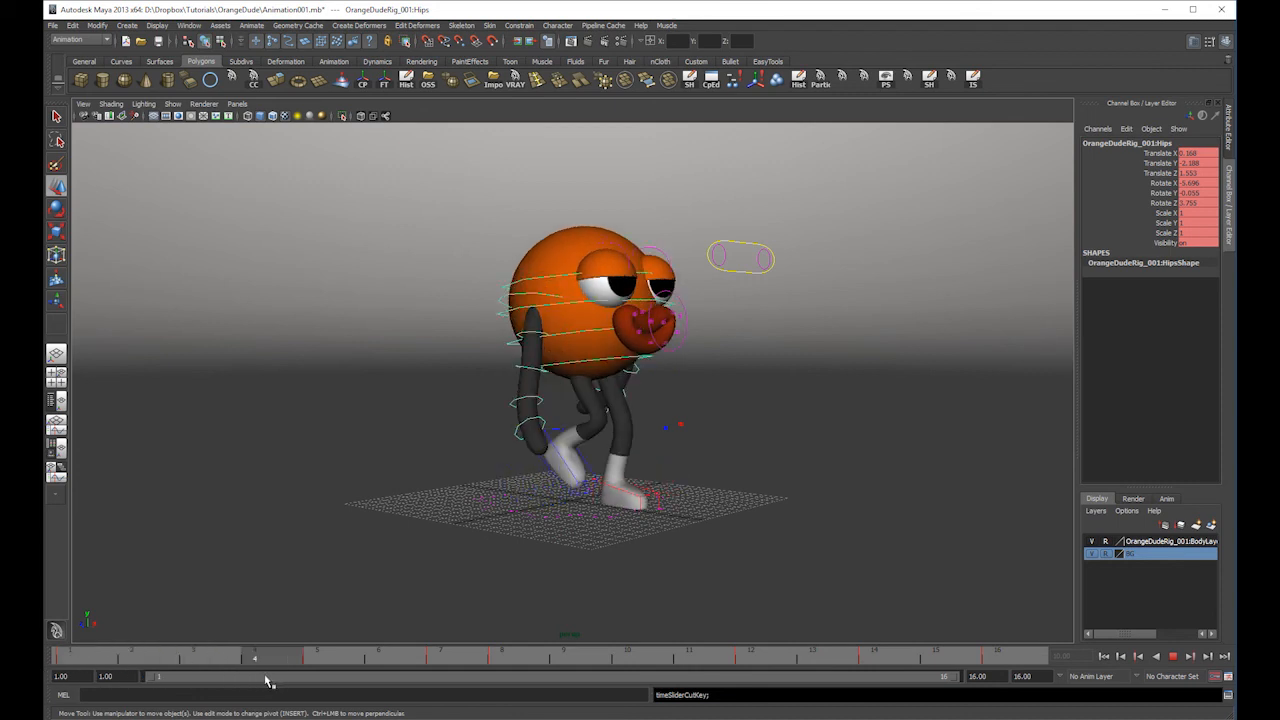
{"action": "left_click", "coordinate": [449, 660]}
{"action": "right_click", "coordinate": [440, 656]}
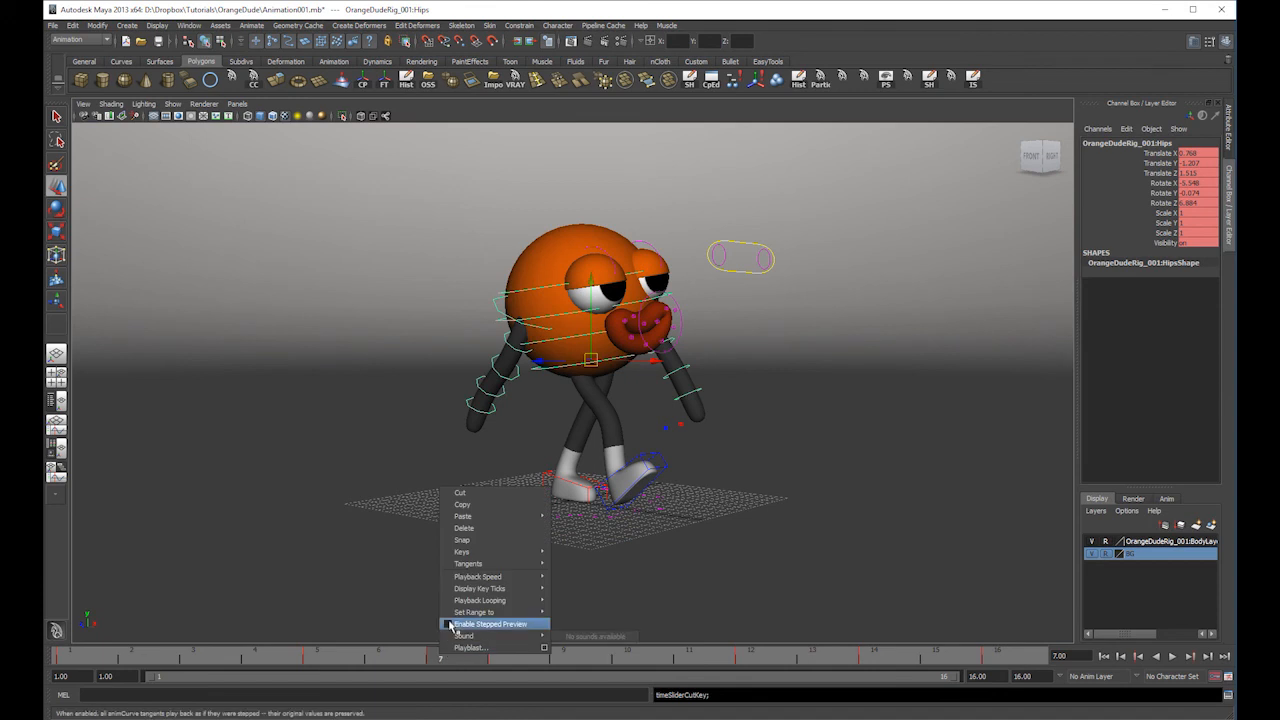
{"action": "left_click", "coordinate": [477, 493]}
{"action": "key", "text": "alt+v"}
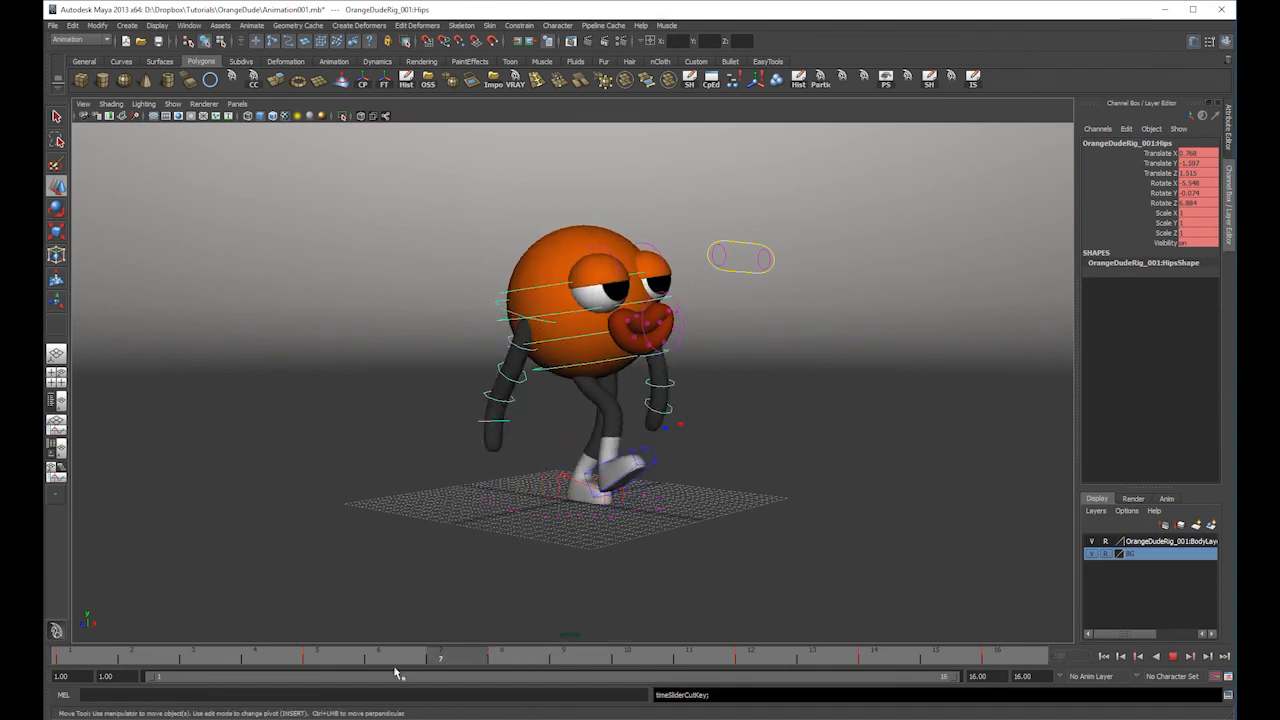
- Raise the hips at frame 5 to a Translate Y of about -0.825 and play back the walk
{"action": "left_click", "coordinate": [592, 342]}
{"action": "key", "text": "ctrl+z"}
{"action": "left_click_drag", "start_coordinate": [592, 349], "coordinate": [592, 343]}
{"action": "key", "text": "alt+v"}
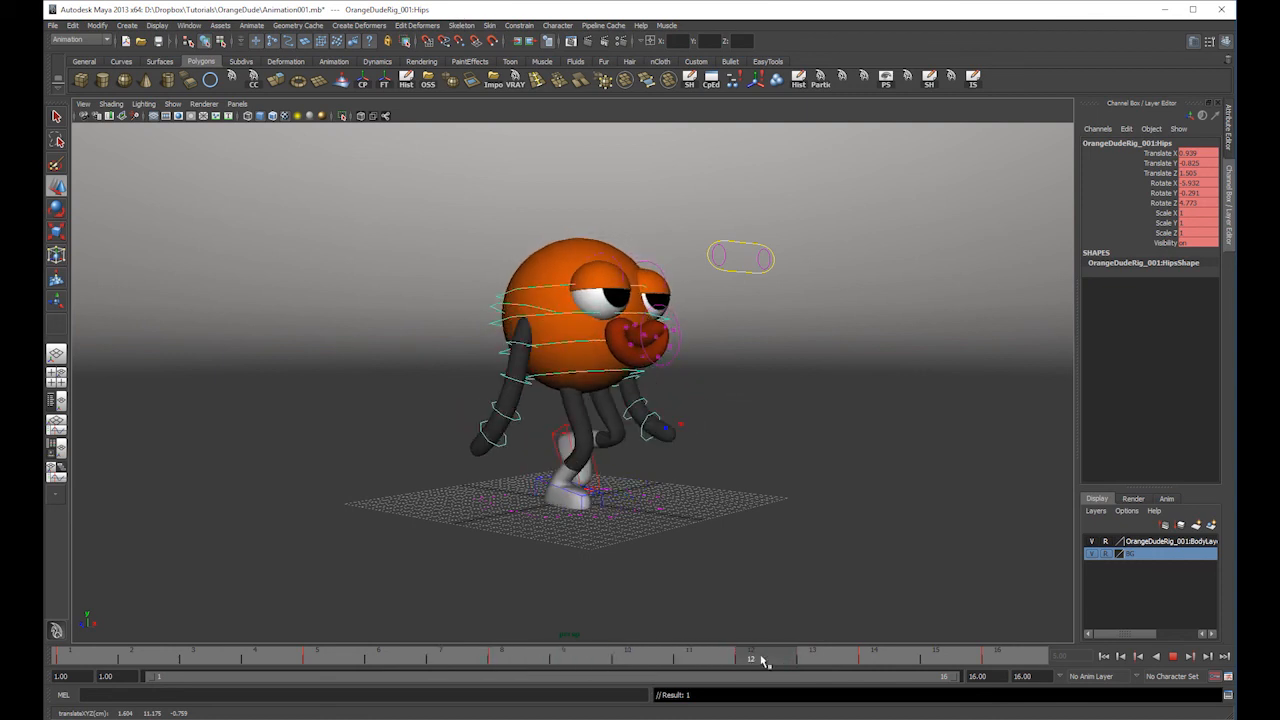
- Delete the hips' key at frame 14 and play back the walk
{"action": "right_click", "coordinate": [876, 658]}
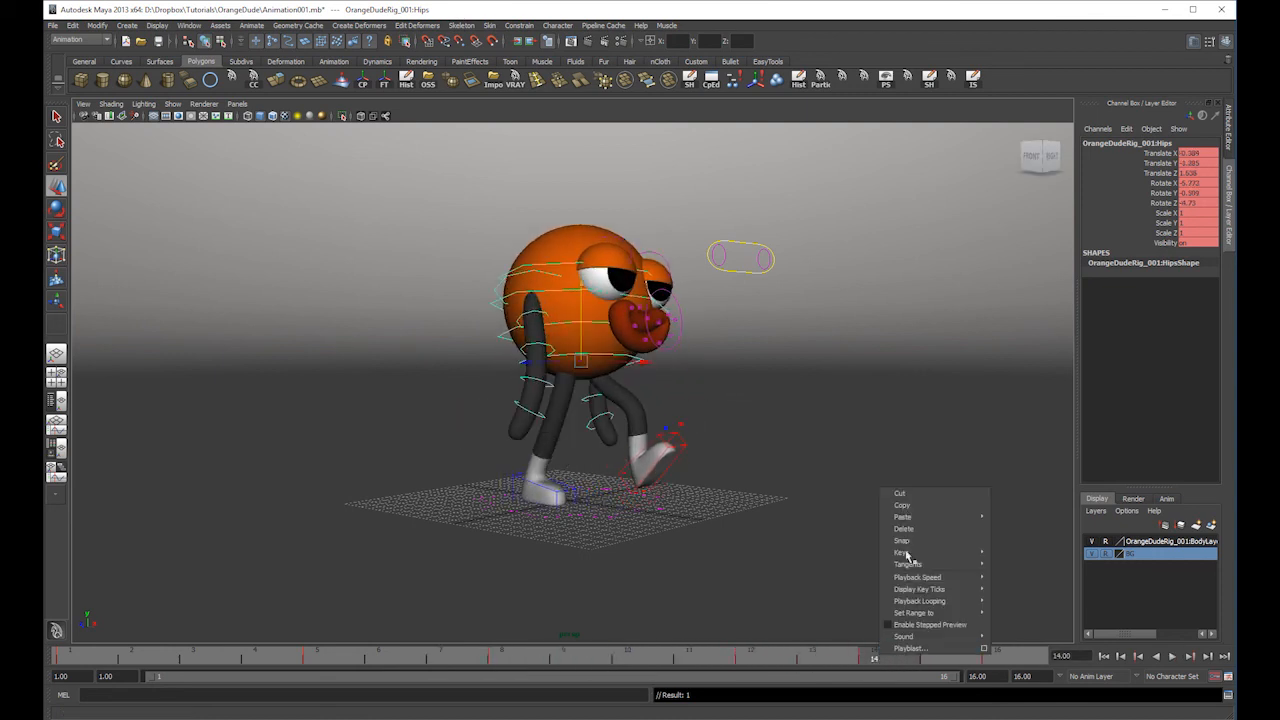
{"action": "left_click", "coordinate": [933, 496]}
{"action": "left_click", "coordinate": [1172, 656]}
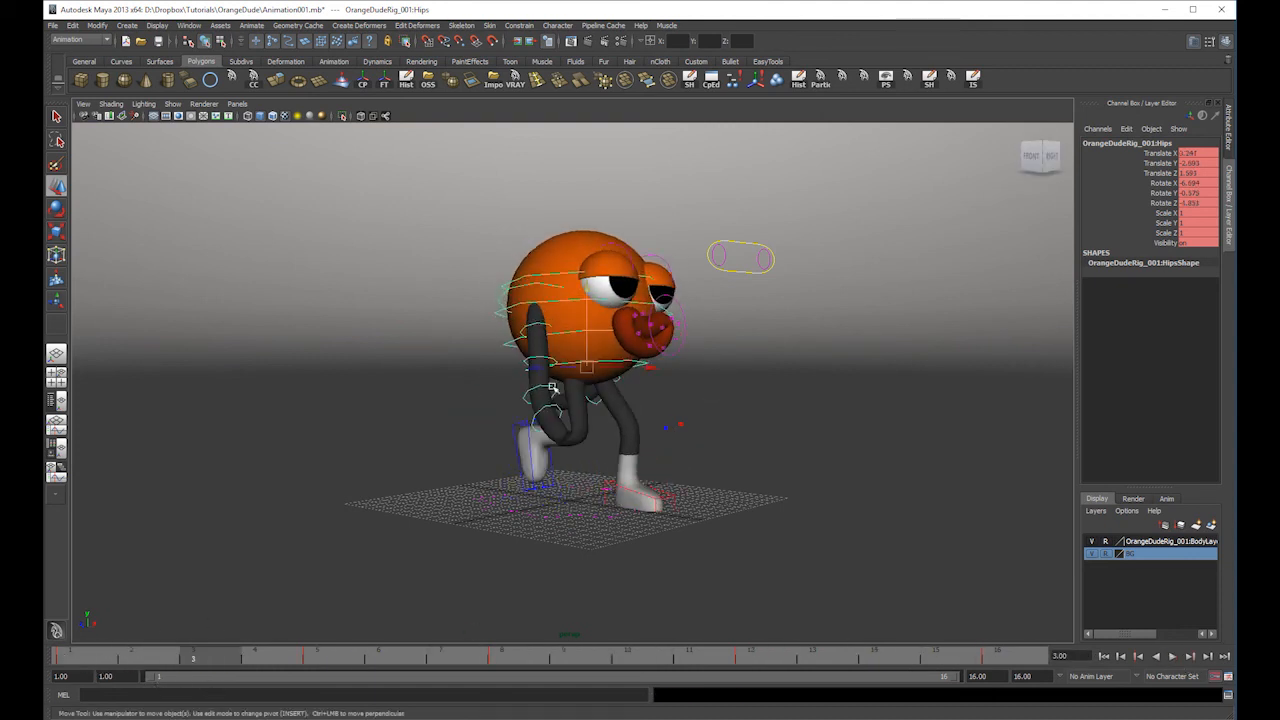
- Lower the hips at frames 3, 5 and 8, using a Translate Y of about -1.898 at frame 5
{"action": "left_click_drag", "start_coordinate": [586, 288], "coordinate": [586, 298]}
{"action": "left_click_drag", "start_coordinate": [240, 663], "coordinate": [319, 668]}
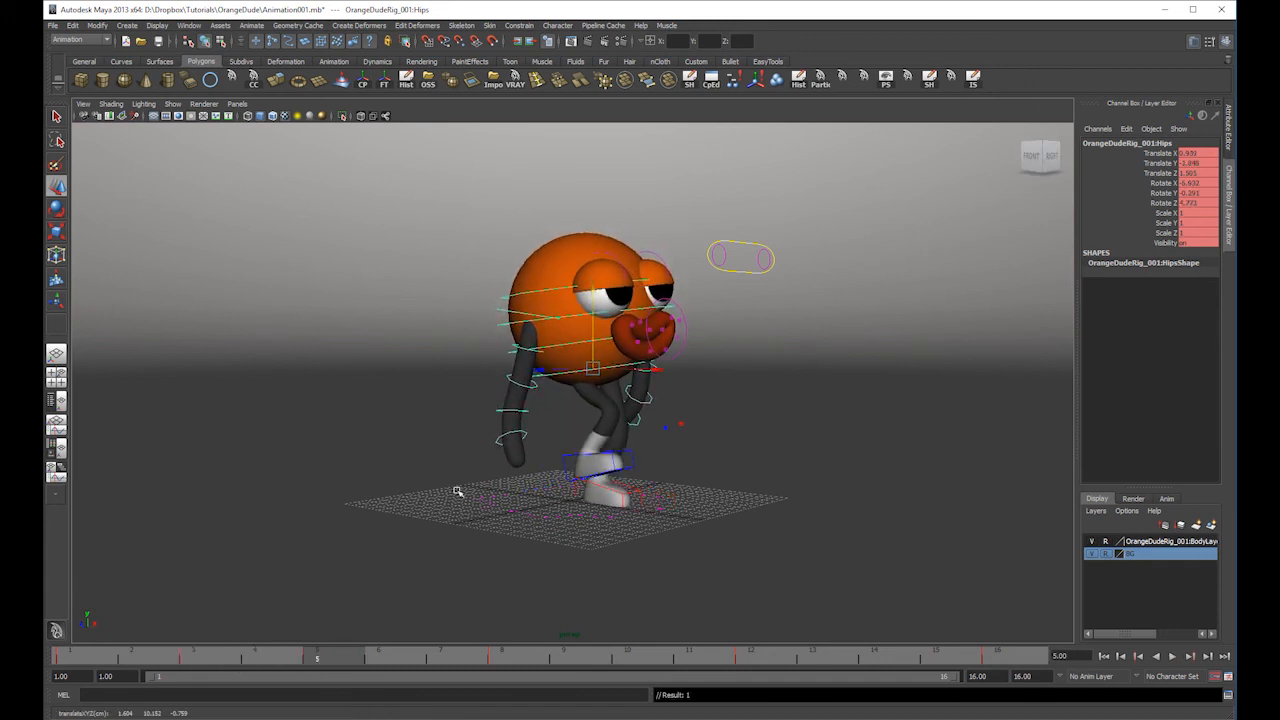
{"action": "left_click_drag", "start_coordinate": [432, 660], "coordinate": [503, 664]}
{"action": "left_click_drag", "start_coordinate": [591, 290], "coordinate": [584, 328]}
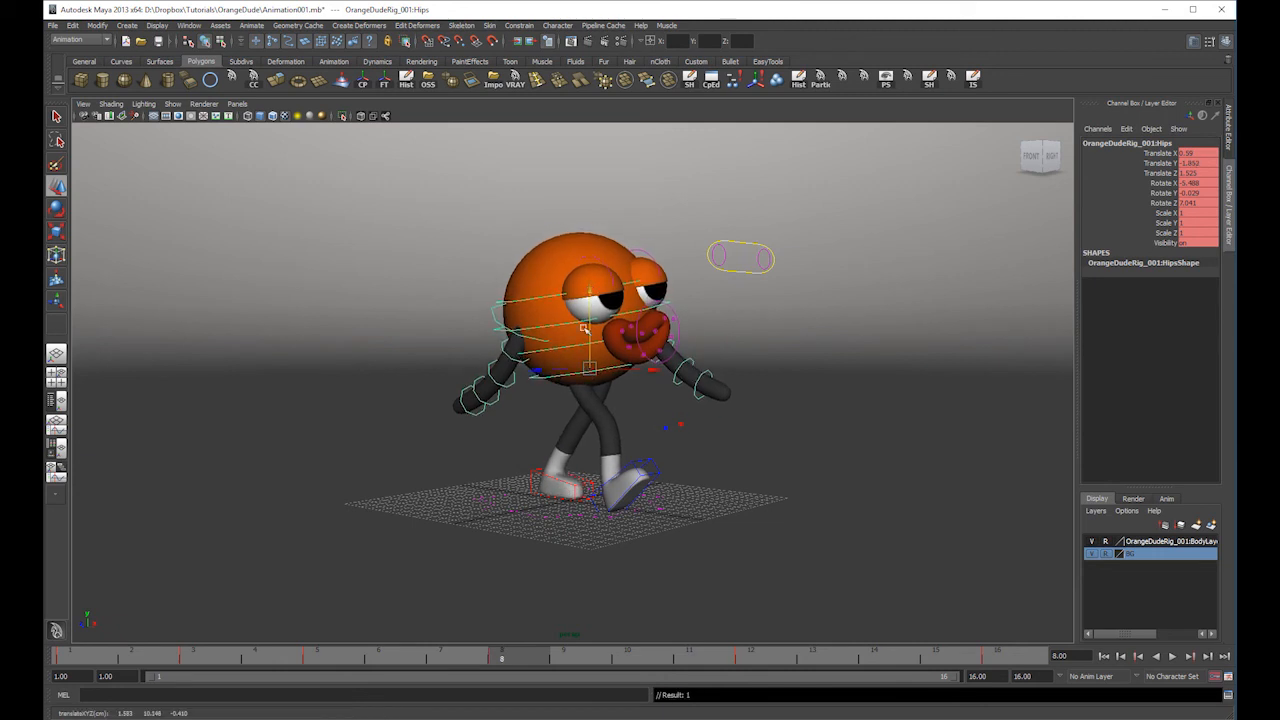
- Adjust the hips' height at frame 7 and delete their key at frame 8
{"action": "left_click", "coordinate": [445, 655]}
{"action": "mouse_move", "coordinate": [596, 284]}
{"action": "left_mouse_down"}
{"action": "mouse_move", "coordinate": [590, 295]}
{"action": "mouse_move", "coordinate": [581, 283]}
{"action": "left_mouse_up"}
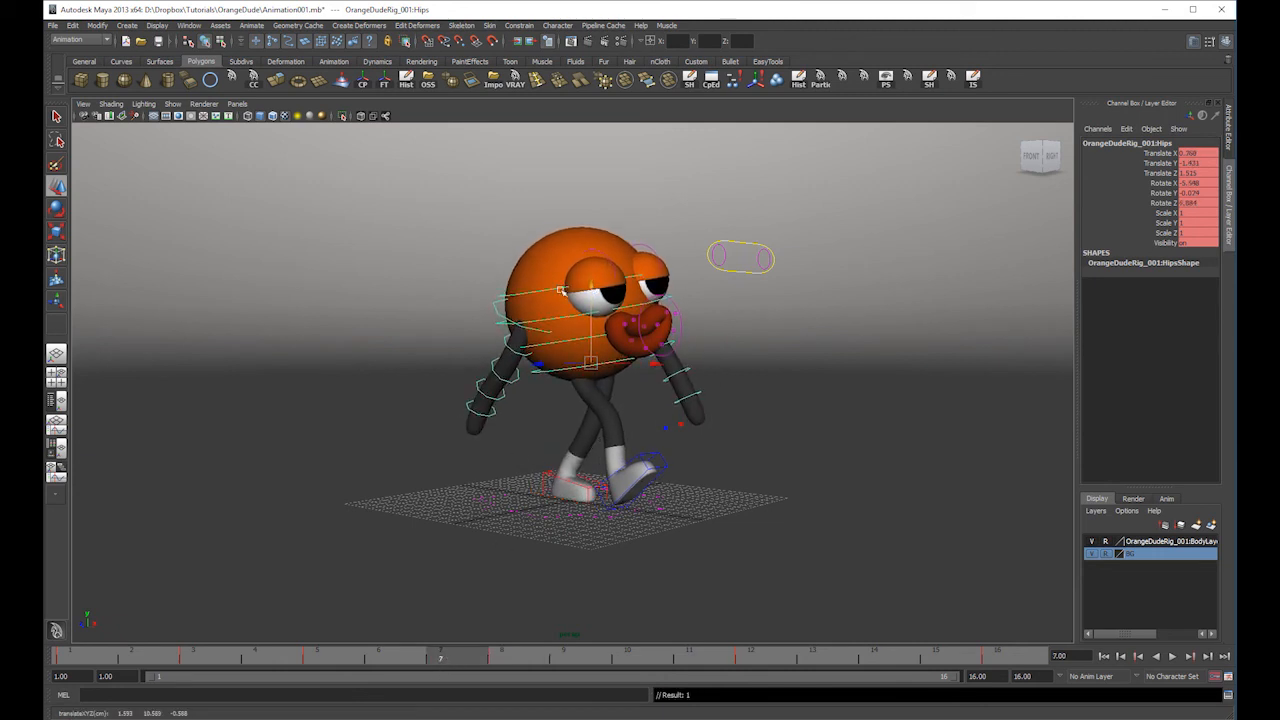
{"action": "left_click", "coordinate": [501, 657]}
{"action": "right_click", "coordinate": [509, 660]}
{"action": "left_click", "coordinate": [563, 487]}
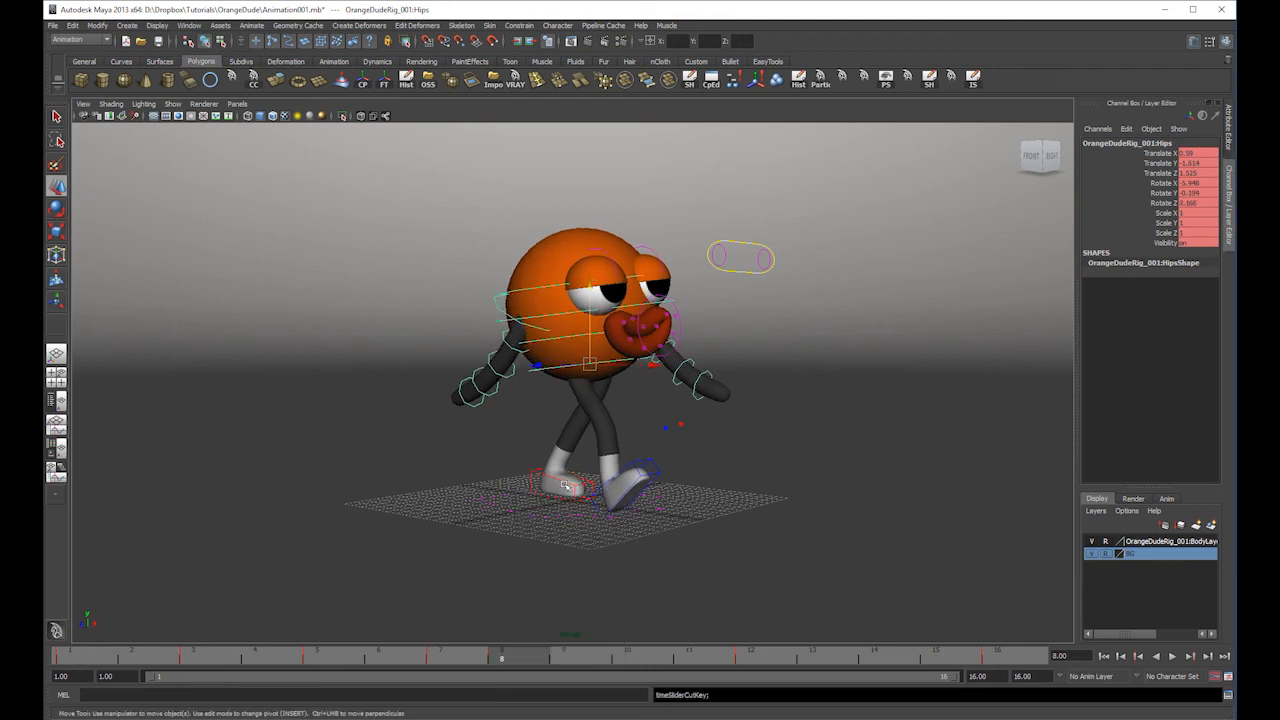
- Adjust the hips' height at frames 10 and 12 and play back the walk
{"action": "left_click_drag", "start_coordinate": [537, 662], "coordinate": [634, 659]}
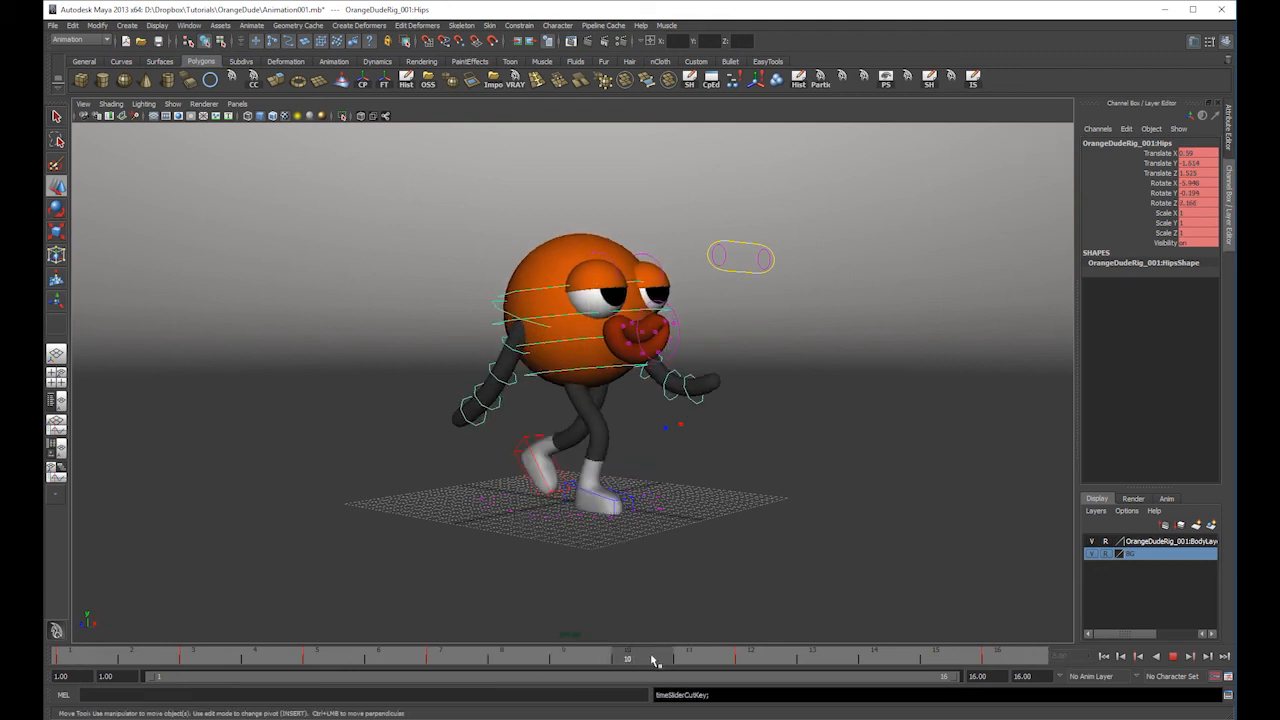
{"action": "left_click_drag", "start_coordinate": [593, 293], "coordinate": [594, 295]}
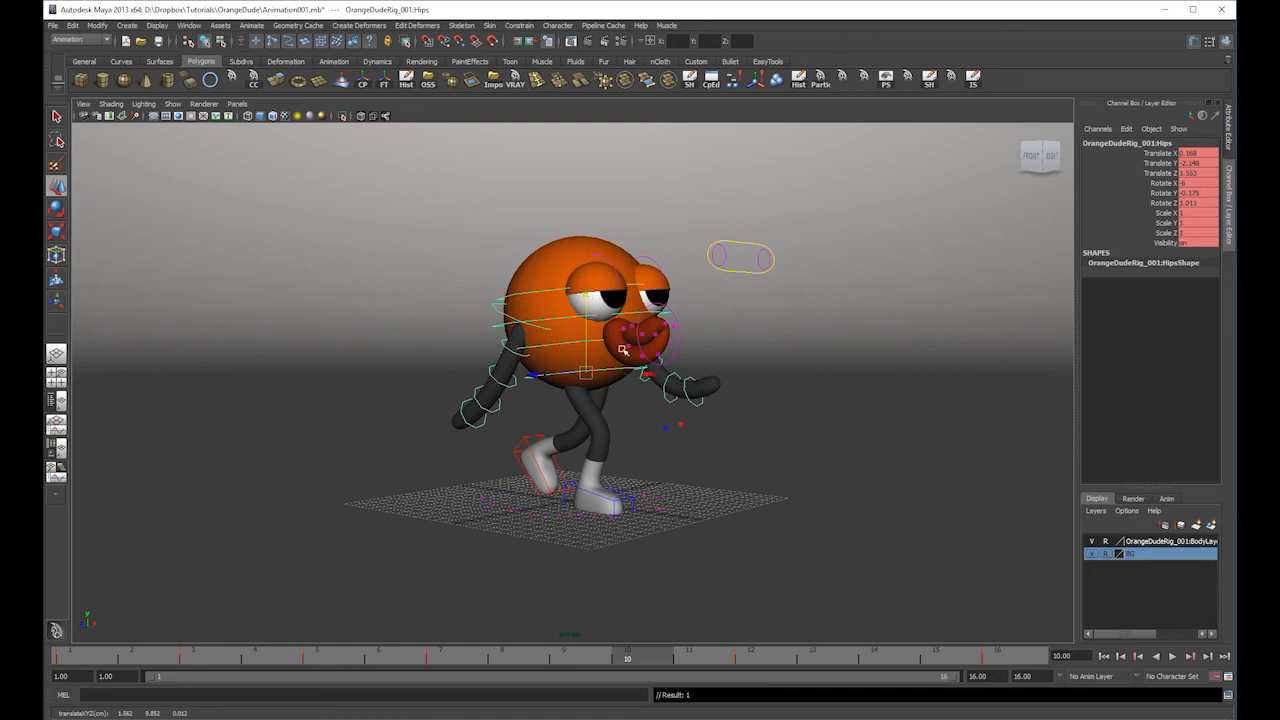
{"action": "key", "text": "alt+v"}
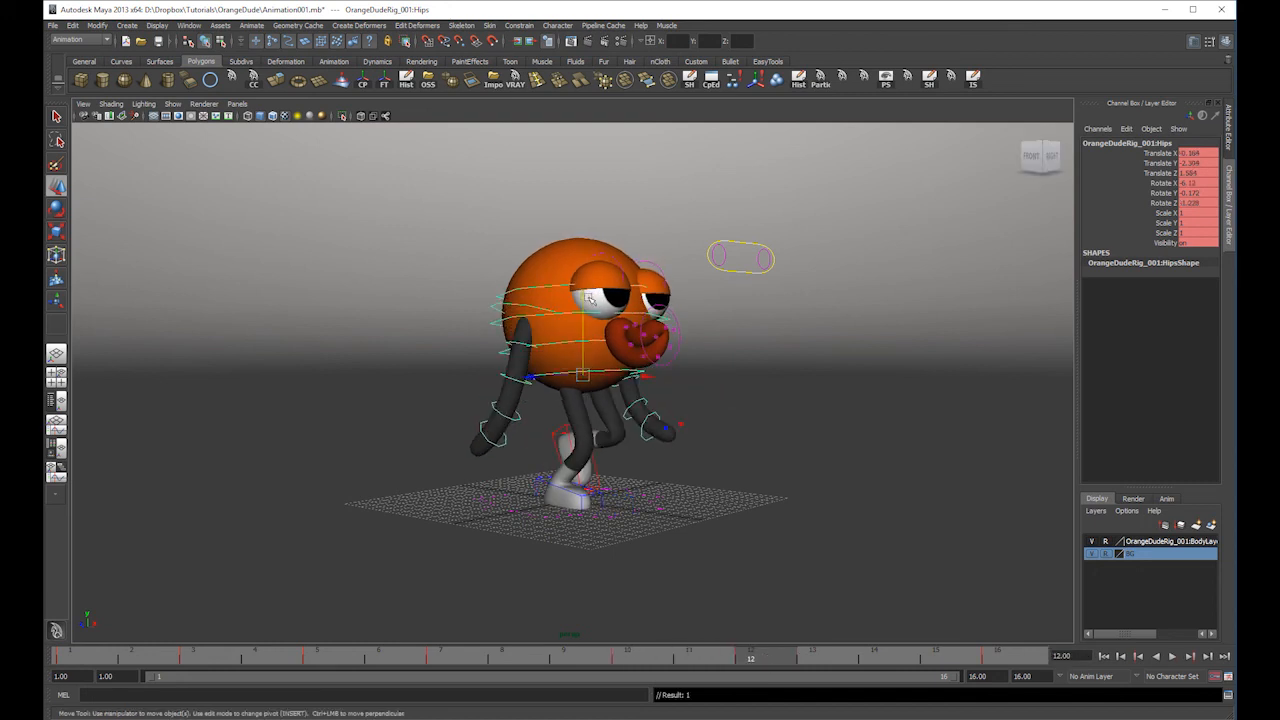
{"action": "key", "text": "alt+v"}
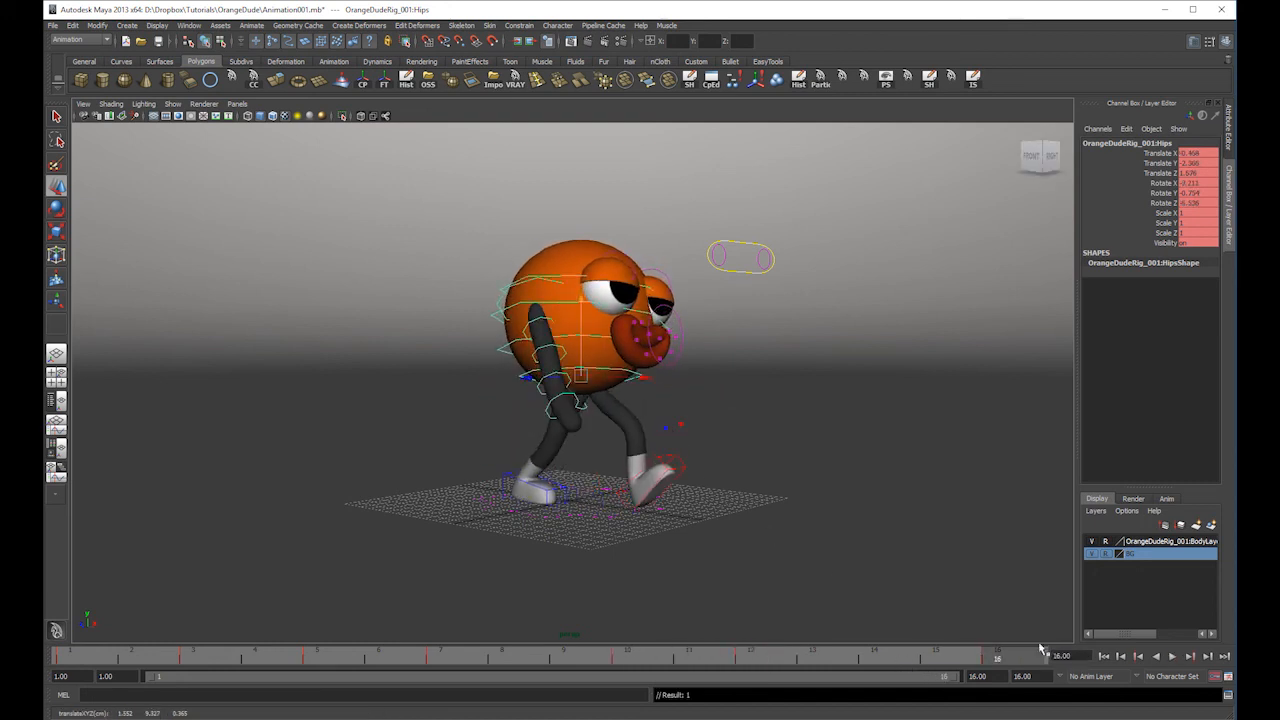
{"action": "left_click_drag", "start_coordinate": [97, 659], "coordinate": [660, 652]}
{"action": "key", "text": "alt+v"}
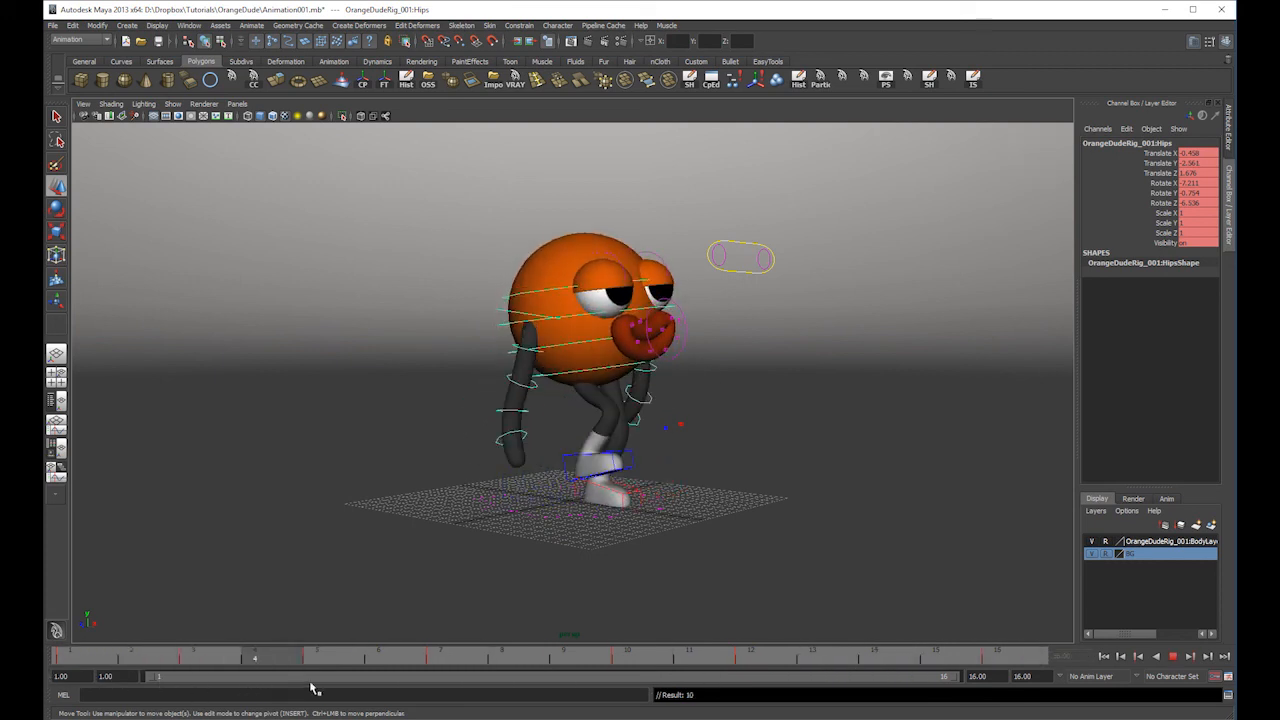
- Raise the hips to a Translate Y of about -1.569 at frame 5 and -1.245 at frame 7, and play back the walk
{"action": "left_click_drag", "start_coordinate": [594, 288], "coordinate": [596, 285]}
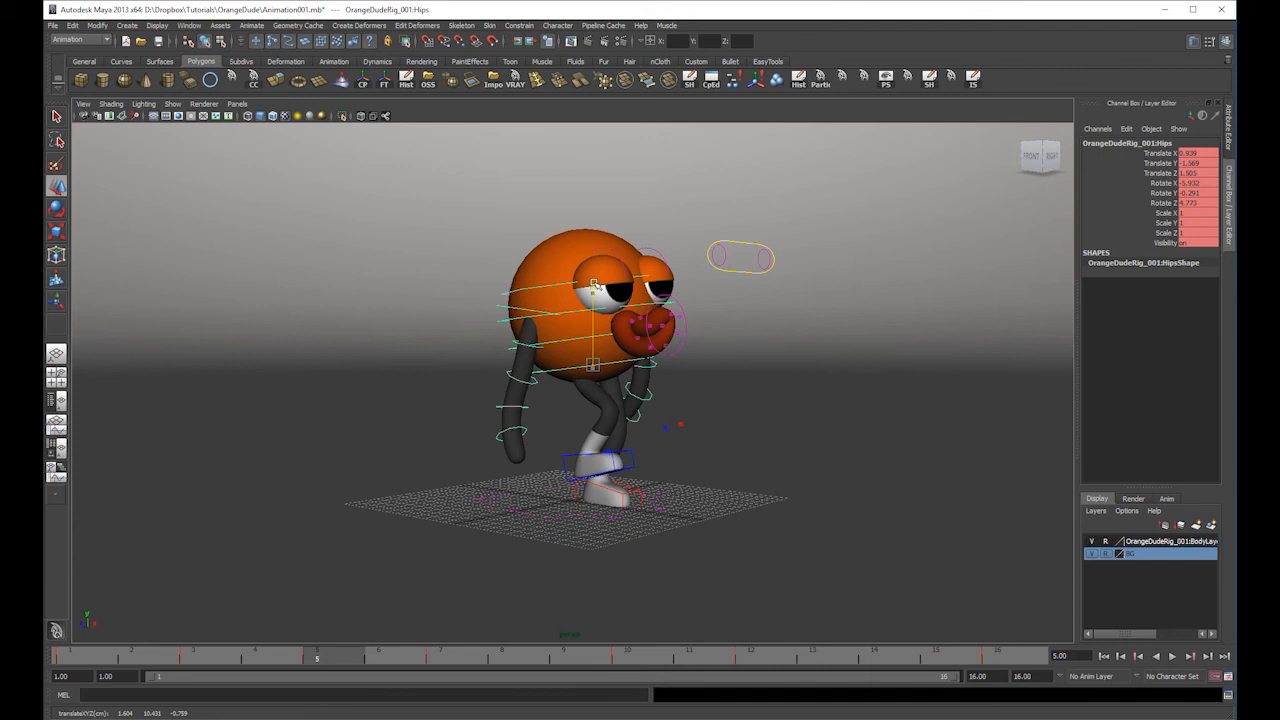
{"action": "left_click_drag", "start_coordinate": [399, 666], "coordinate": [449, 666]}
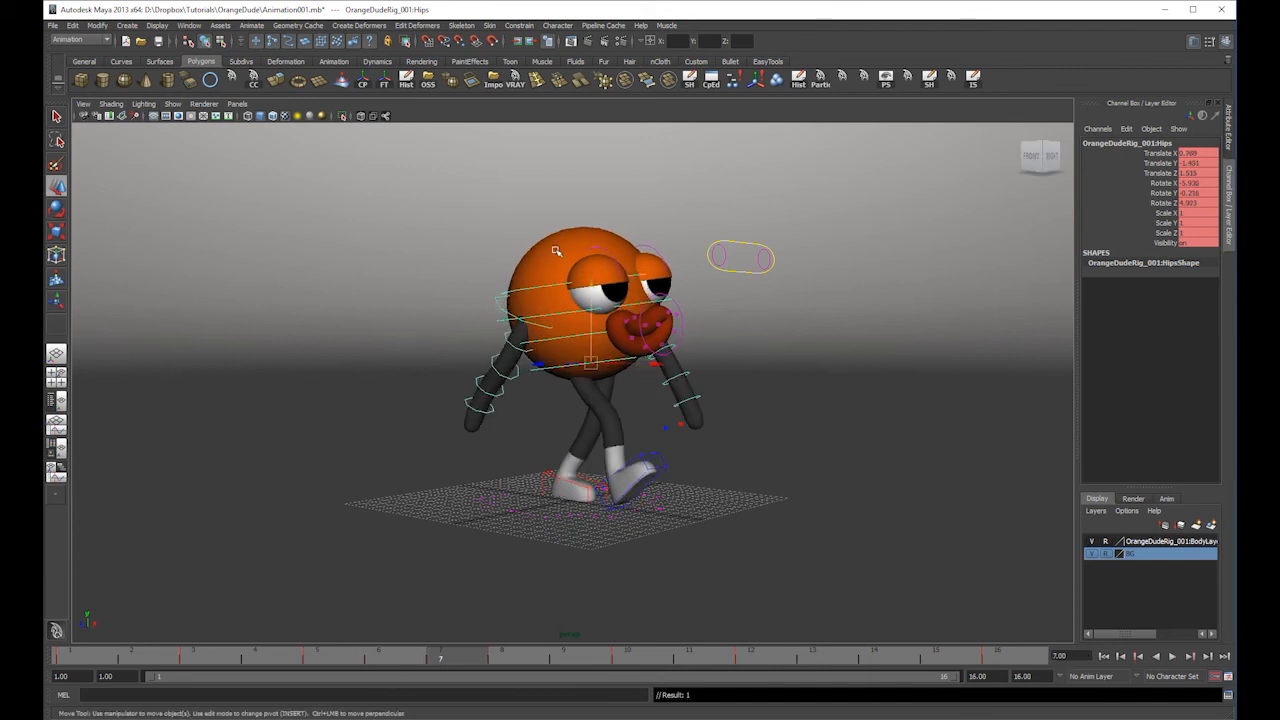
{"action": "left_click_drag", "start_coordinate": [594, 285], "coordinate": [566, 335]}
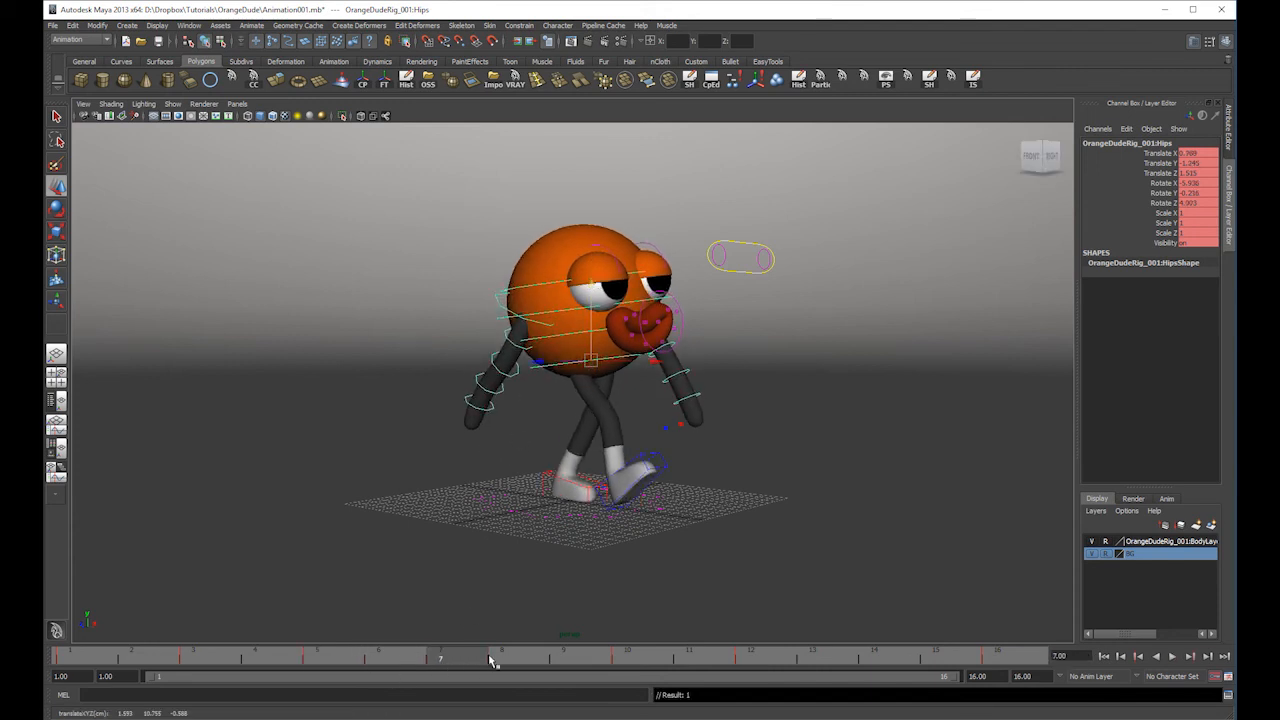
{"action": "key", "text": "alt+v"}
- Try lowering the hips at frame 10 to a Translate Y of about -2.472, and delete their key there
{"action": "left_click_drag", "start_coordinate": [585, 287], "coordinate": [592, 297]}
{"action": "left_click", "coordinate": [658, 662]}
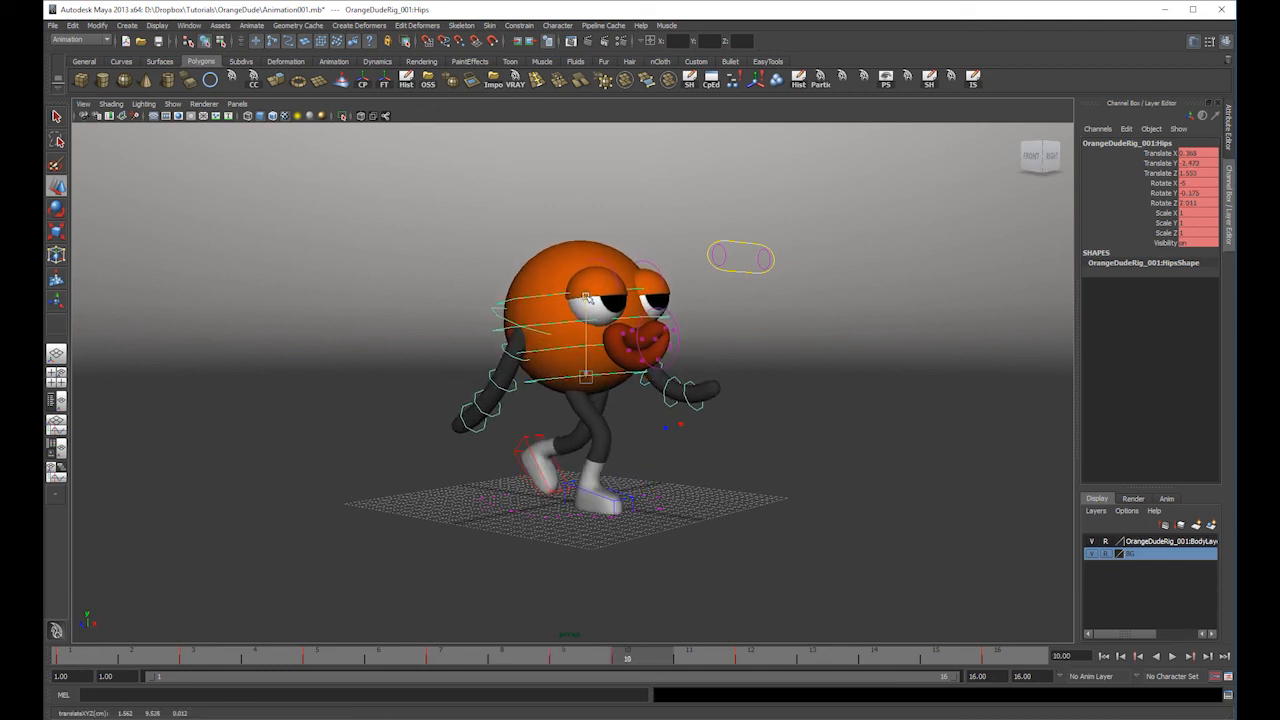
{"action": "right_click", "coordinate": [625, 657]}
{"action": "left_click", "coordinate": [655, 503]}
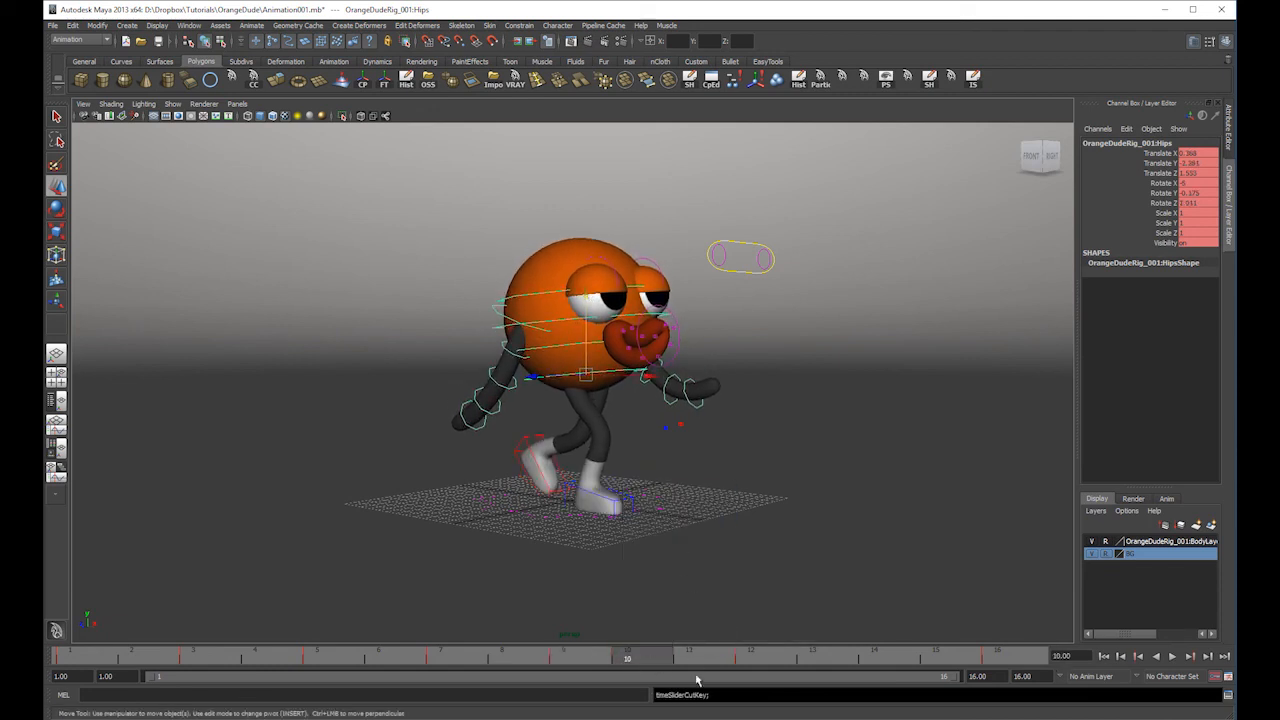
- Lower the hips at frame 11 to a Translate Y of about -3.1 and set frame 13 to about -2.01
{"action": "left_click", "coordinate": [689, 658]}
{"action": "left_click_drag", "start_coordinate": [591, 304], "coordinate": [591, 311]}
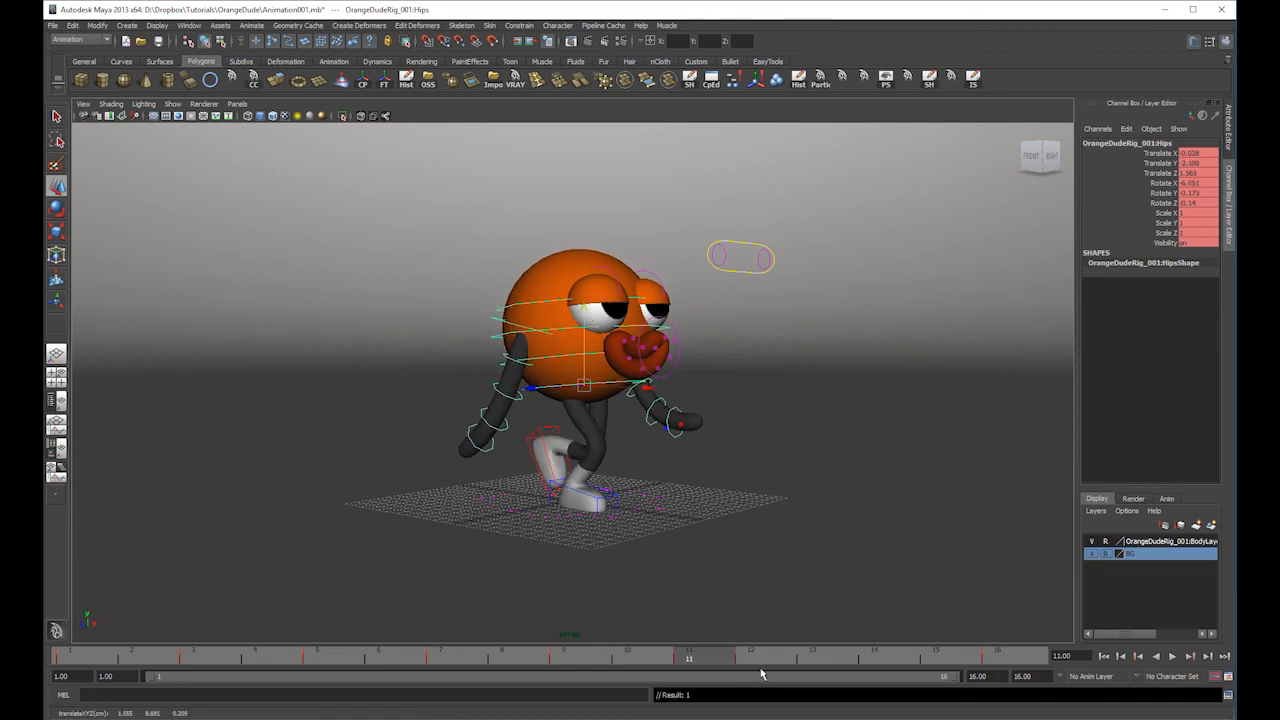
{"action": "left_click_drag", "start_coordinate": [805, 659], "coordinate": [817, 661]}
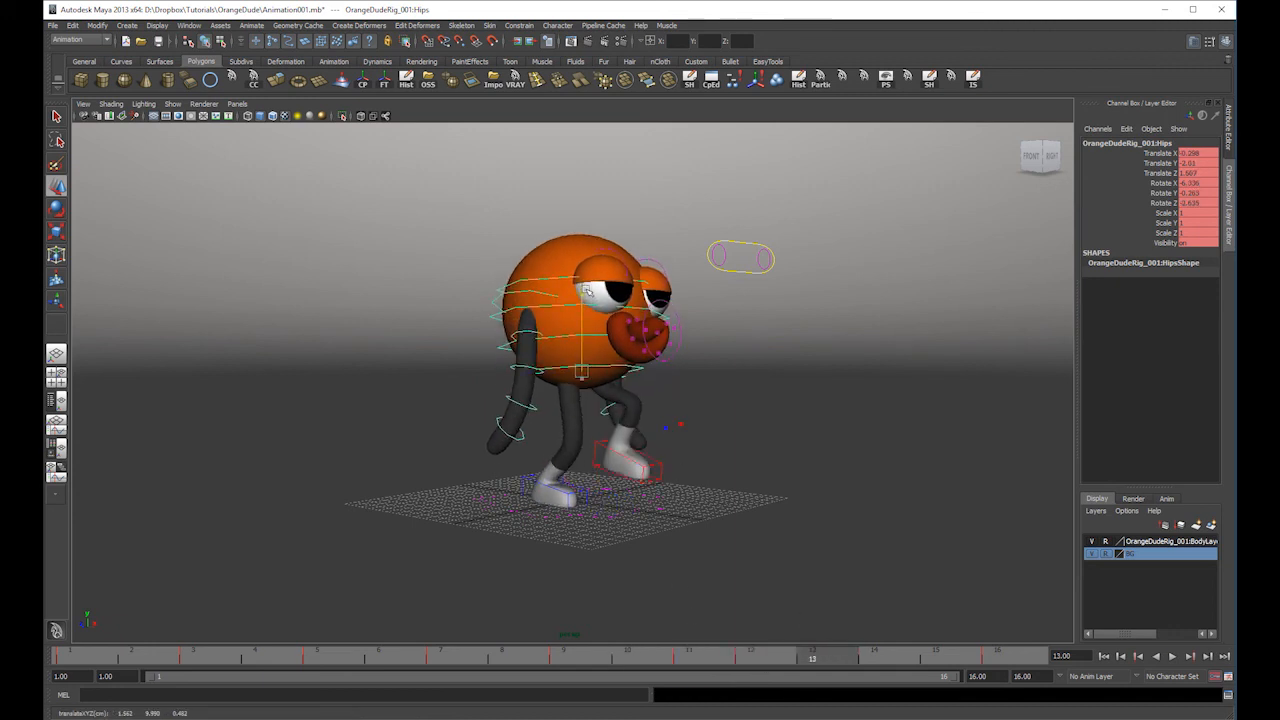
- Delete the hips' key at frame 12
{"action": "left_click", "coordinate": [751, 657]}
{"action": "right_click", "coordinate": [751, 657]}
{"action": "left_click", "coordinate": [790, 503]}
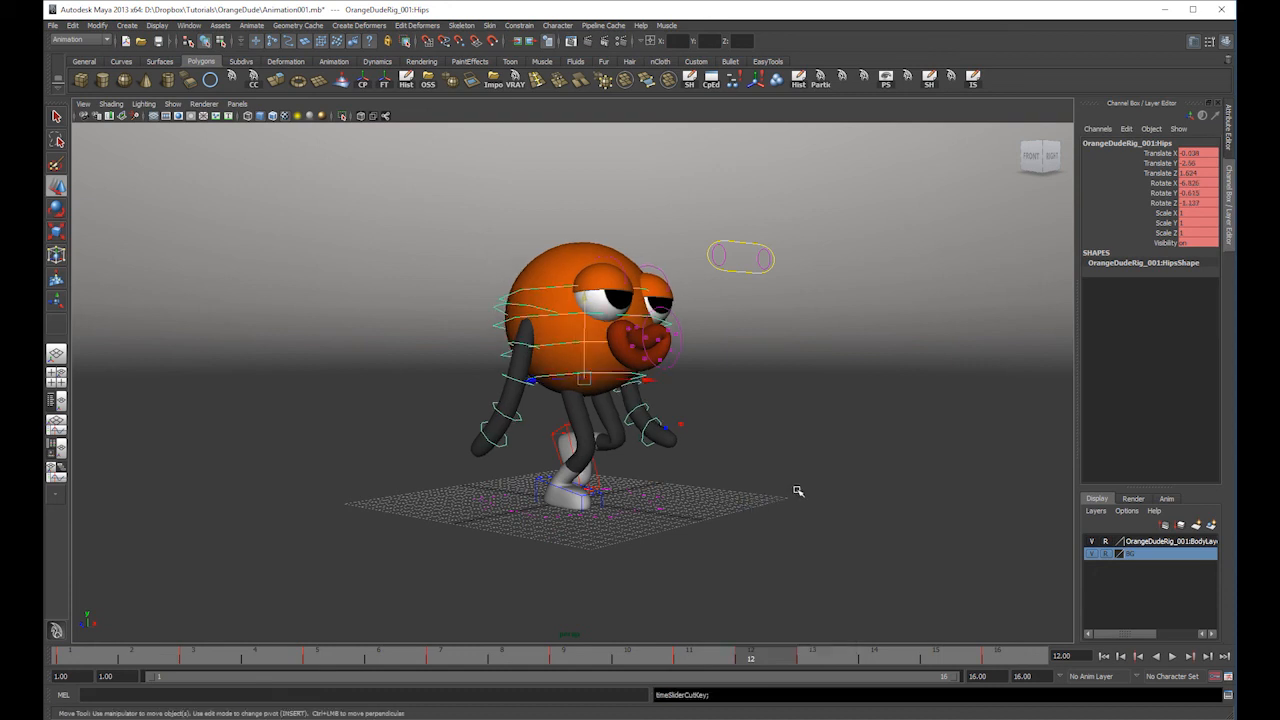
- Play back the walk cycle, and key the Belly control at frame 1
{"action": "left_click_drag", "start_coordinate": [770, 658], "coordinate": [946, 660]}
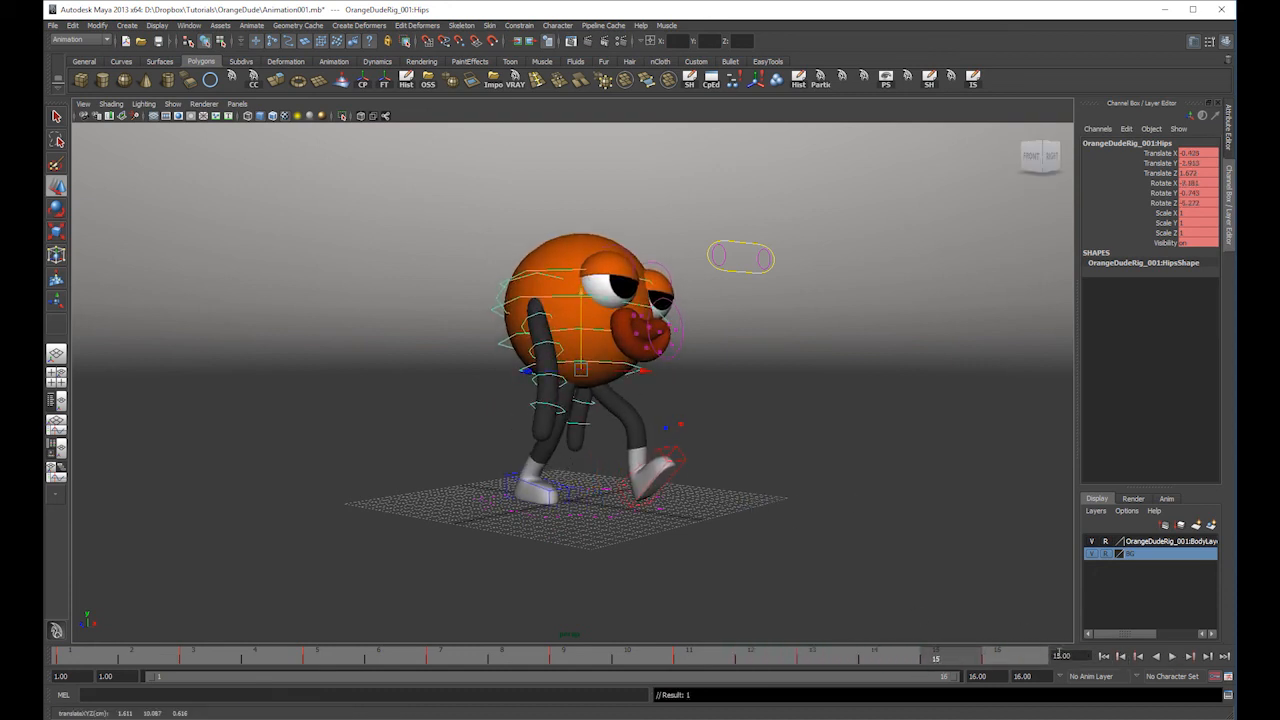
{"action": "left_click", "coordinate": [1175, 657]}
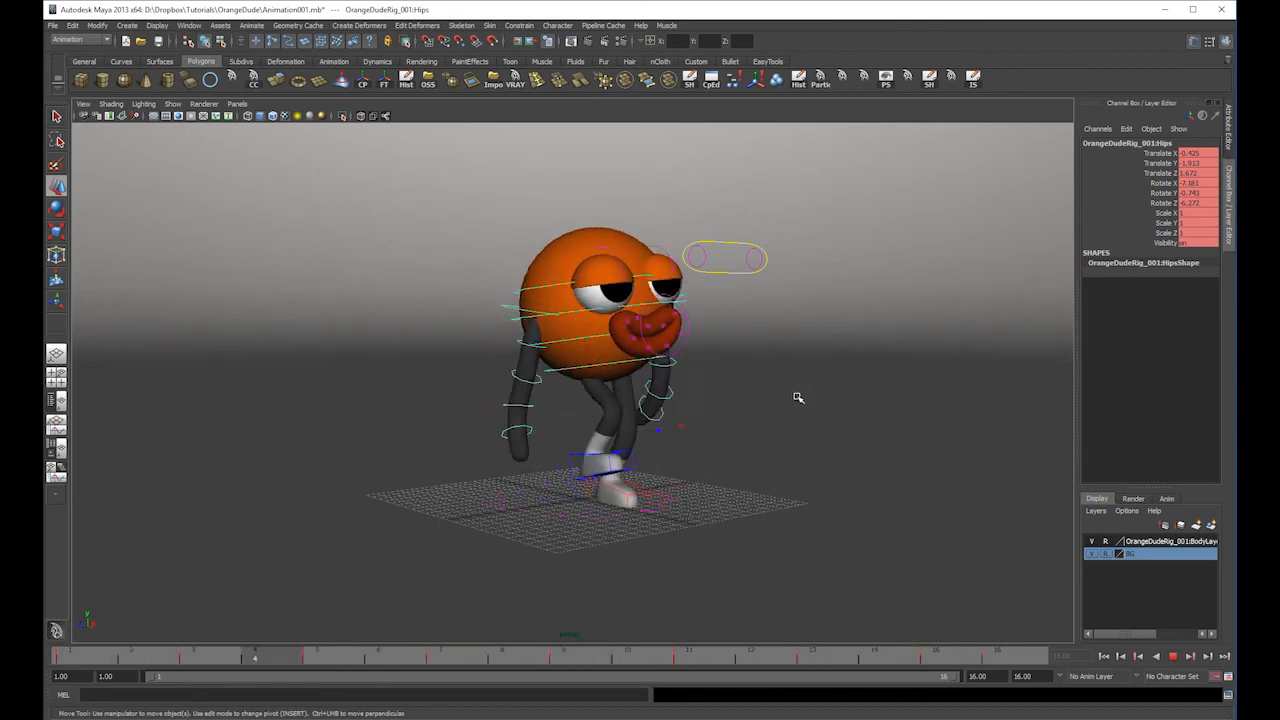
{"action": "left_click", "coordinate": [567, 342]}
{"action": "left_click", "coordinate": [57, 656]}
{"action": "key", "text": "s"}
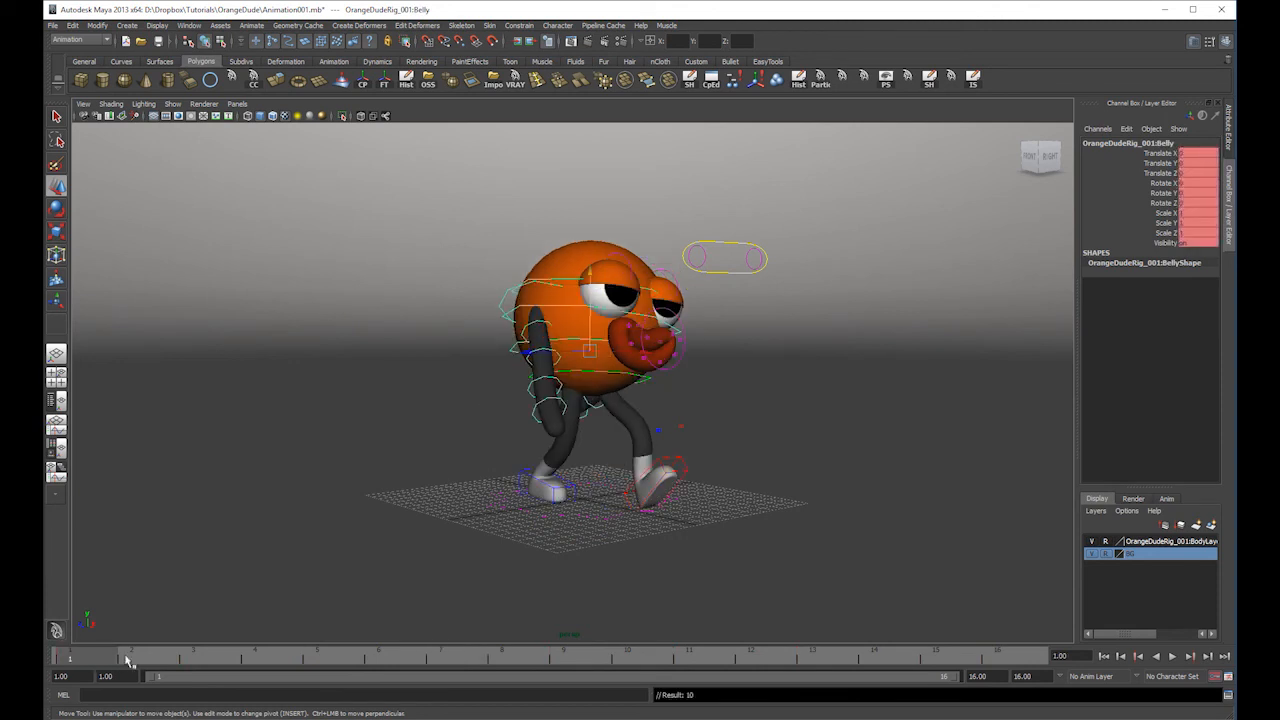
- Rotate the Chest control at frame 3 to about 1.145, 5.952, -5.551 in X, Y and Z
{"action": "key", "text": "alt+v"}
{"action": "key", "text": "alt+v"}
{"action": "key", "text": "e"}
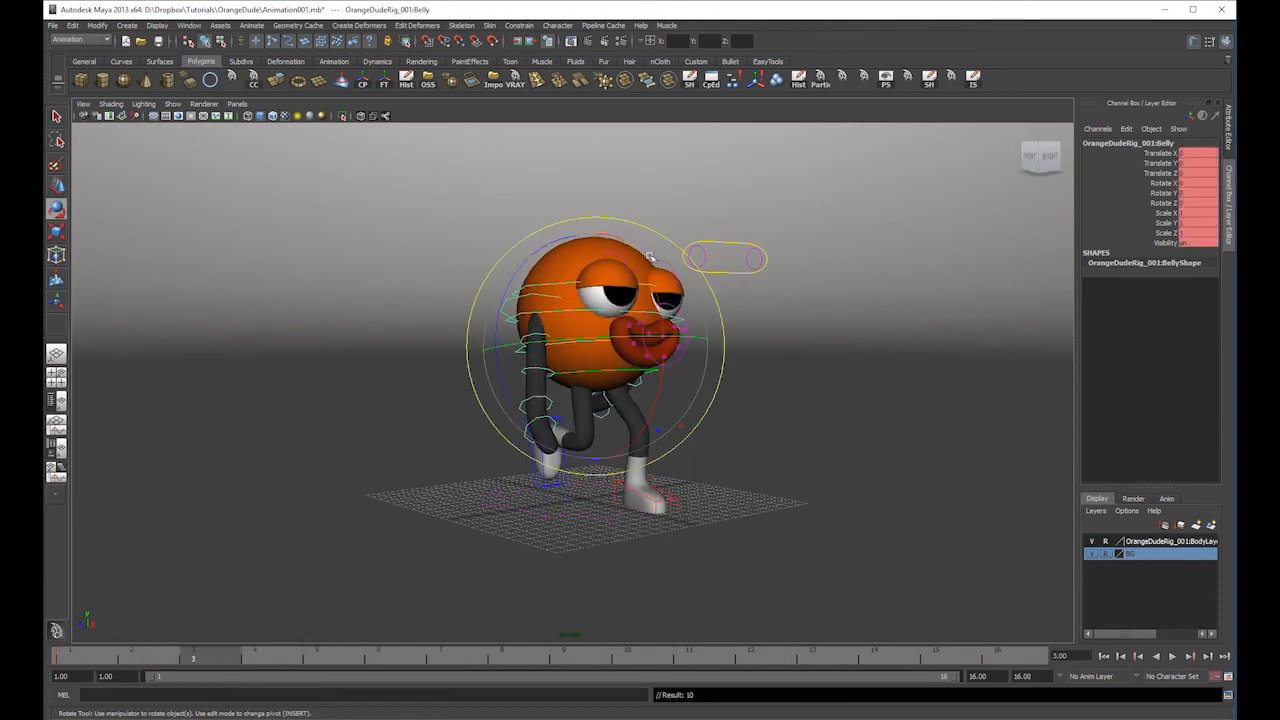
{"action": "key", "text": "w"}
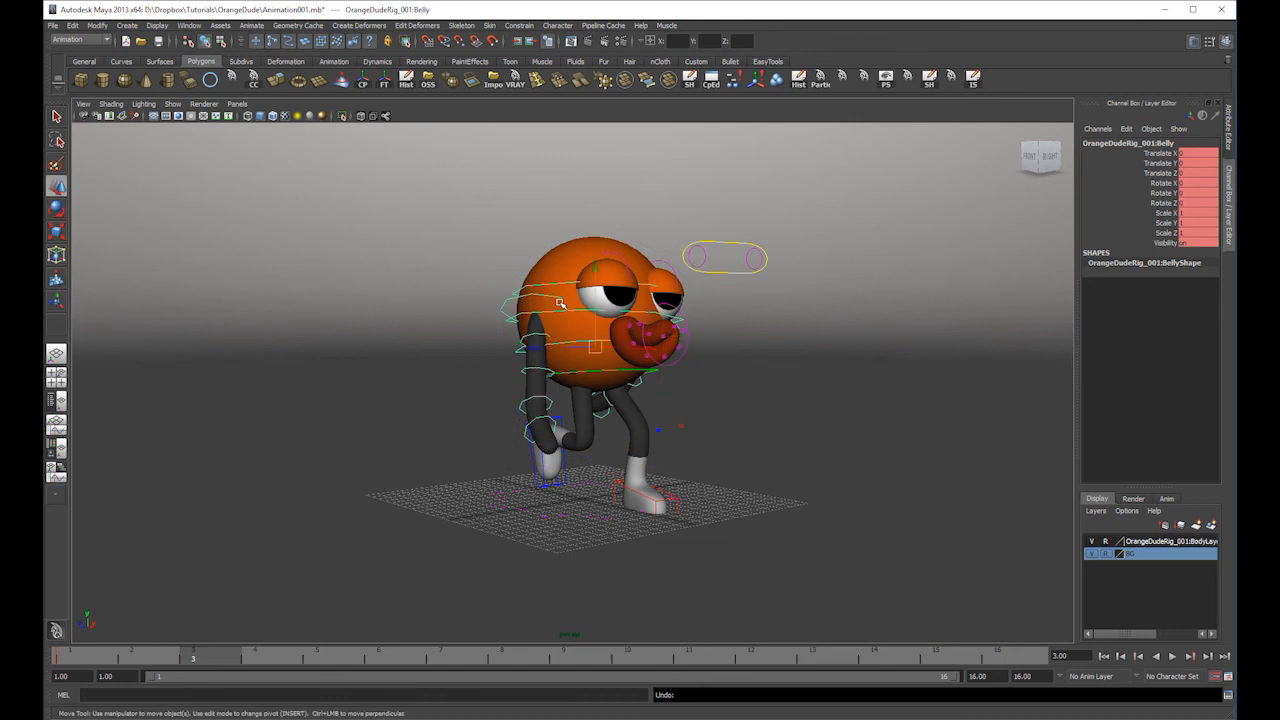
{"action": "key", "text": "e"}
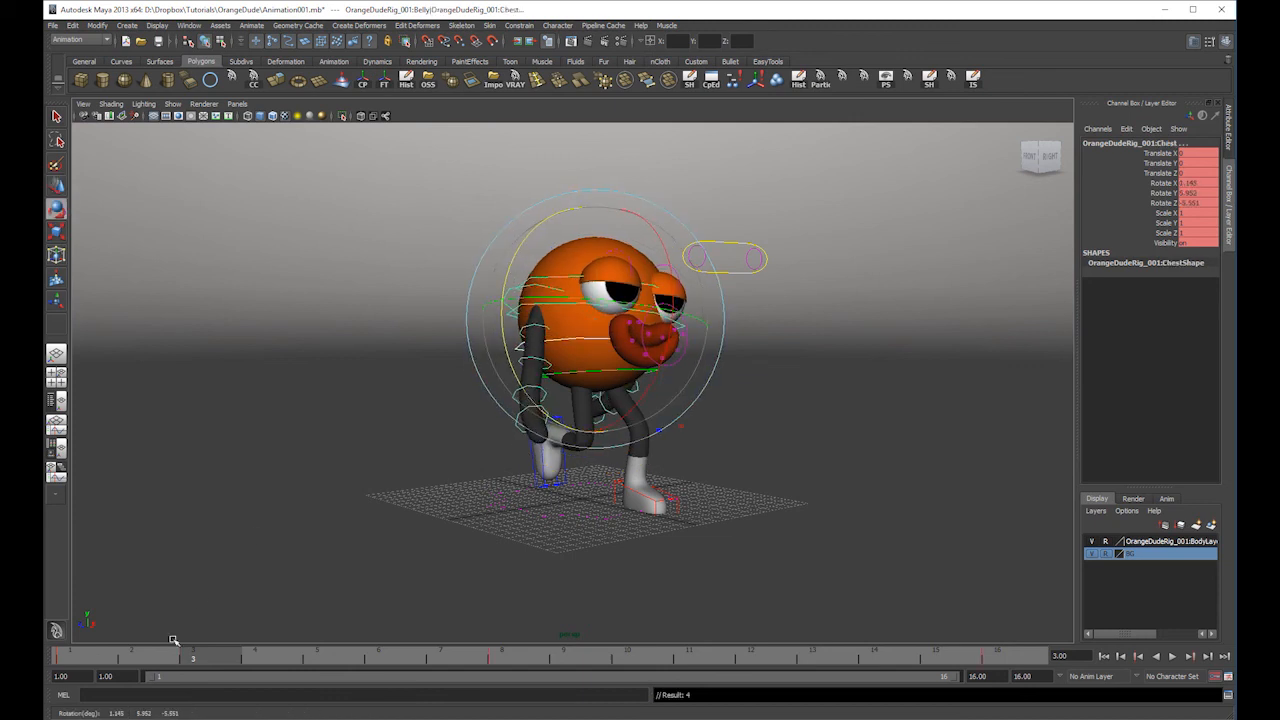
- Adjust the Chest control's forward and backward tilt at frames 5, 7 and 9
{"action": "left_click_drag", "start_coordinate": [87, 667], "coordinate": [337, 671]}
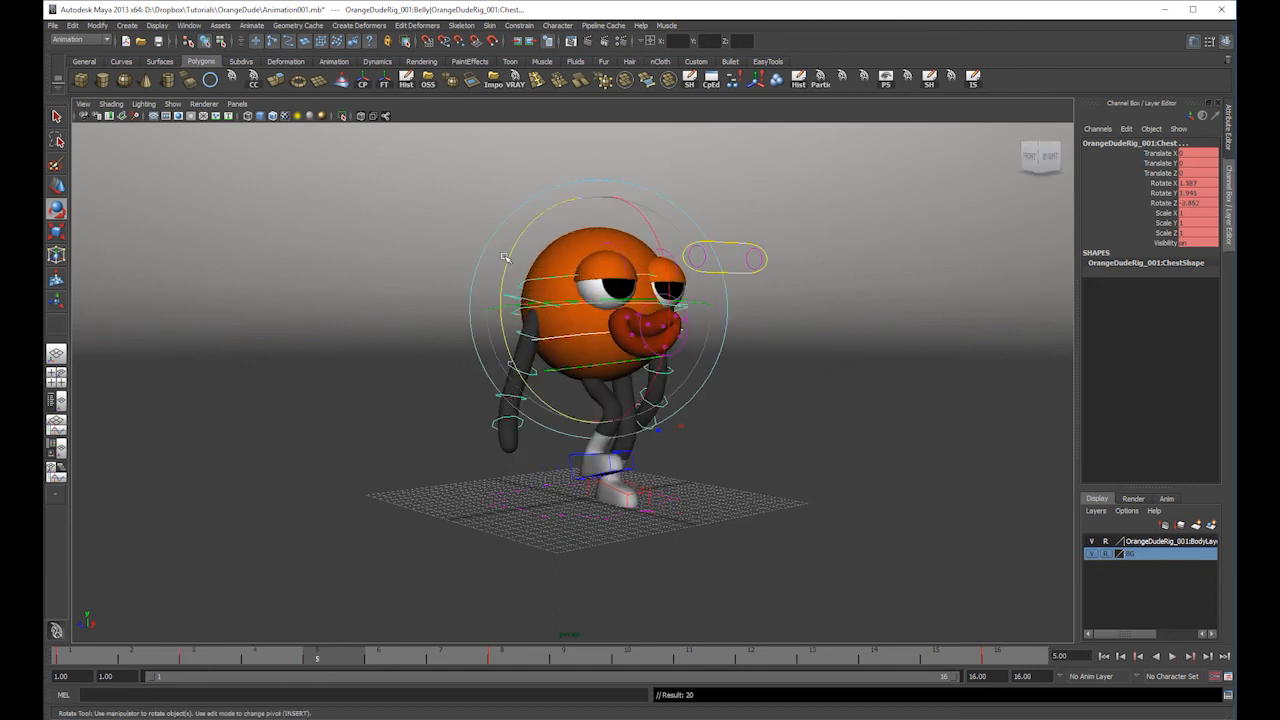
{"action": "left_click", "coordinate": [439, 663]}
{"action": "left_click_drag", "start_coordinate": [515, 278], "coordinate": [500, 297]}
{"action": "left_click", "coordinate": [563, 660]}
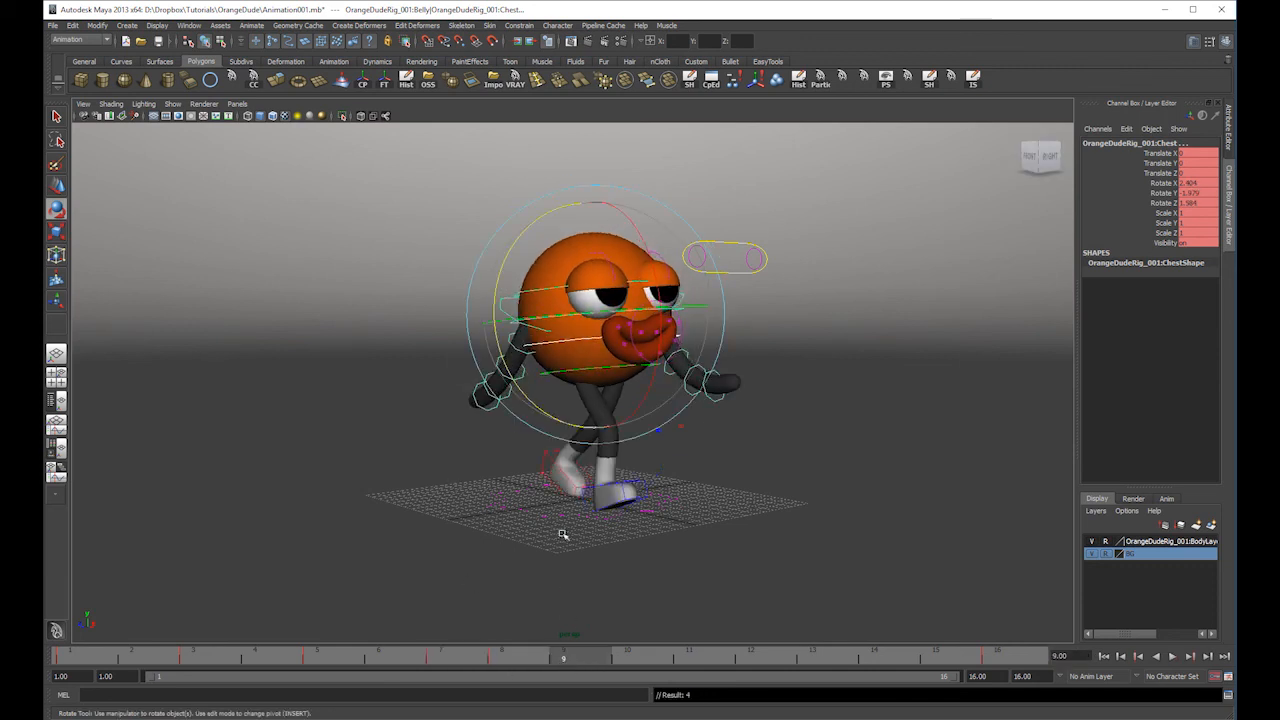
{"action": "left_click_drag", "start_coordinate": [517, 232], "coordinate": [522, 339]}
- Delete the Chest control's key at frame 8
{"action": "left_click", "coordinate": [530, 660]}
{"action": "right_click_drag", "start_coordinate": [525, 660], "coordinate": [543, 553]}
{"action": "left_click", "coordinate": [528, 491]}
- Key the Chest control at frame 11 and adjust its tilt at frames 13 and 15
{"action": "left_click_drag", "start_coordinate": [615, 660], "coordinate": [822, 660]}
{"action": "key", "text": "s"}
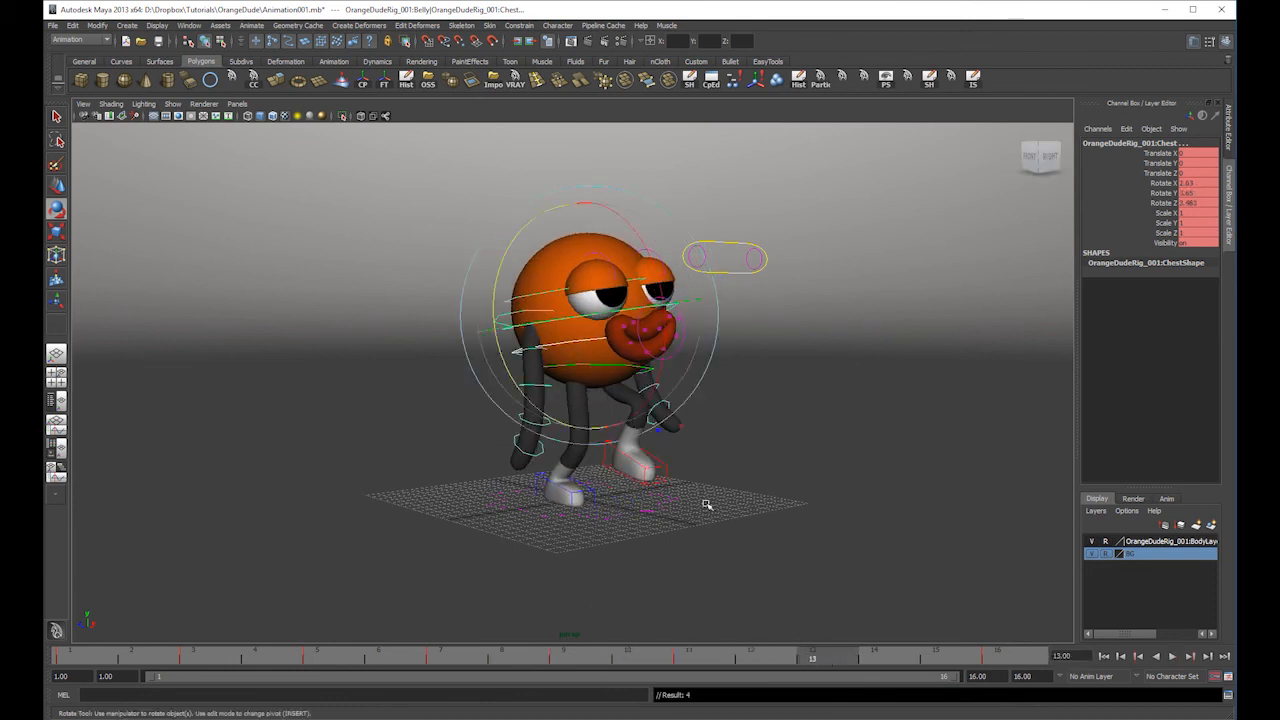
{"action": "left_click_drag", "start_coordinate": [521, 232], "coordinate": [514, 243]}
{"action": "left_click_drag", "start_coordinate": [936, 657], "coordinate": [940, 657]}
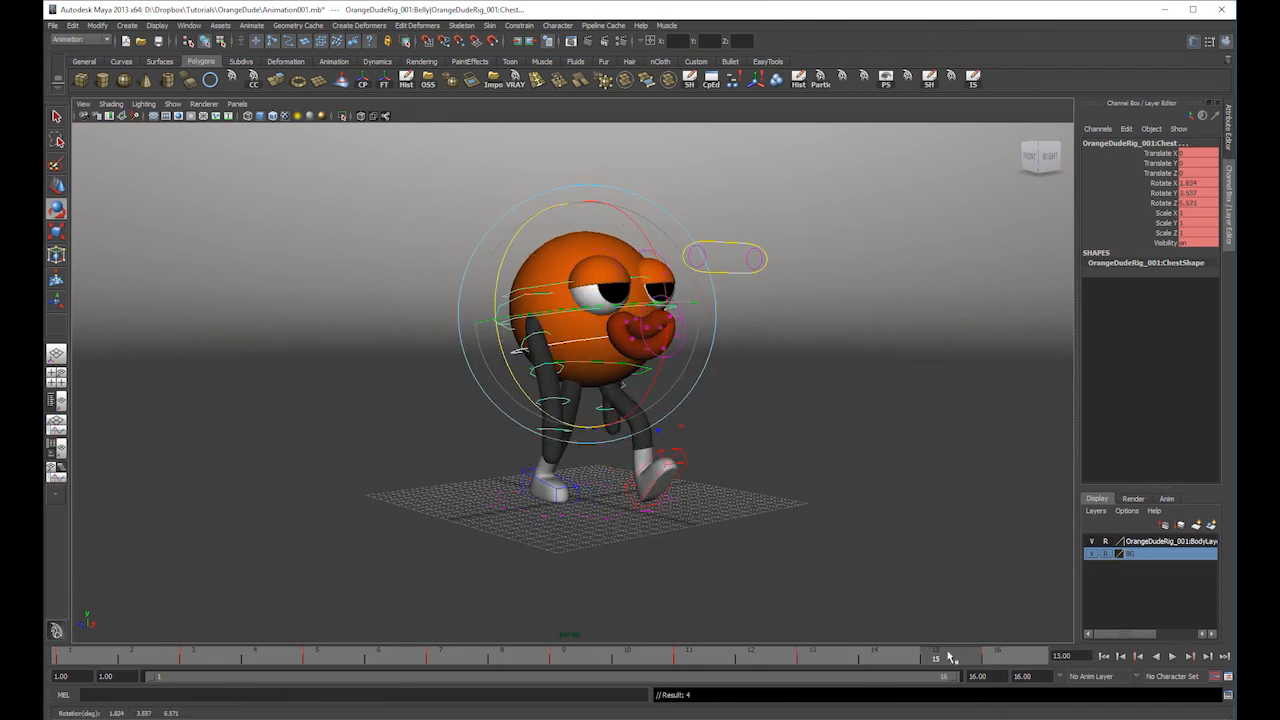
{"action": "left_click_drag", "start_coordinate": [506, 259], "coordinate": [510, 268]}
{"action": "left_click", "coordinate": [1000, 657]}
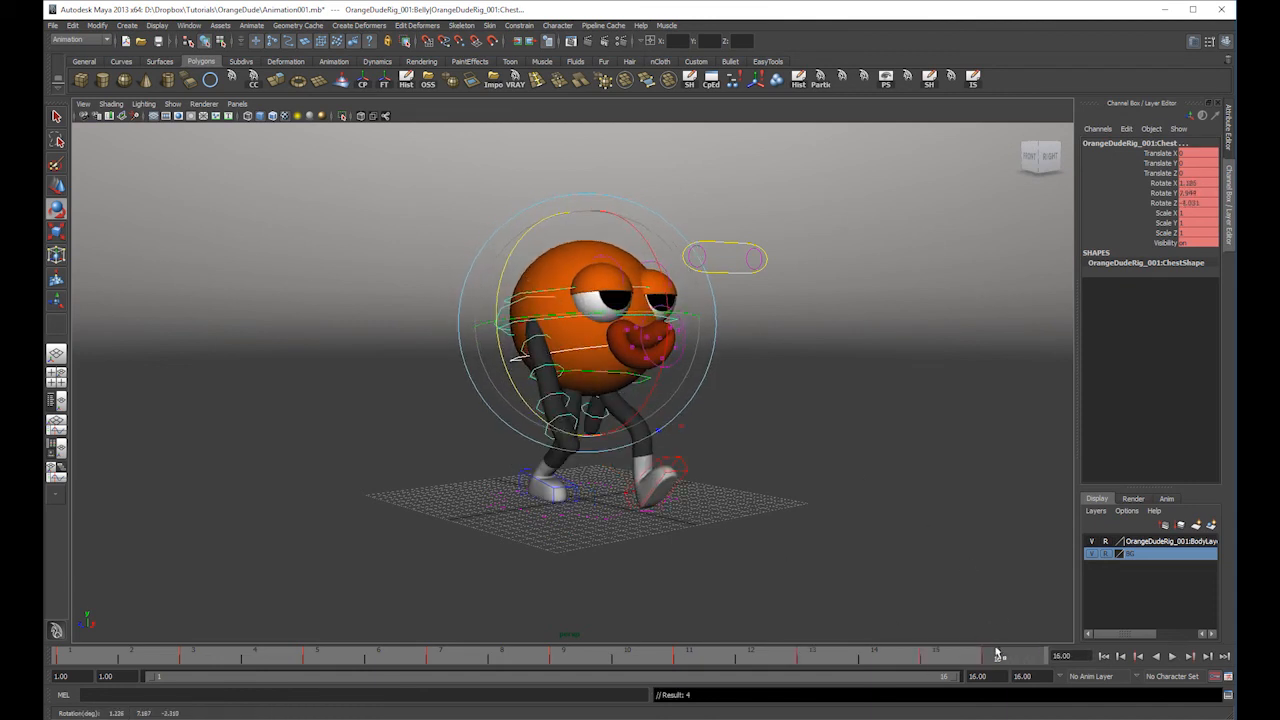
- Copy the Chest's frame 1 pose to frame 16, key it, and delete the Chest's key at frame 15
{"action": "left_click", "coordinate": [74, 659]}
{"action": "middle_click_drag", "start_coordinate": [74, 659], "coordinate": [1003, 652]}
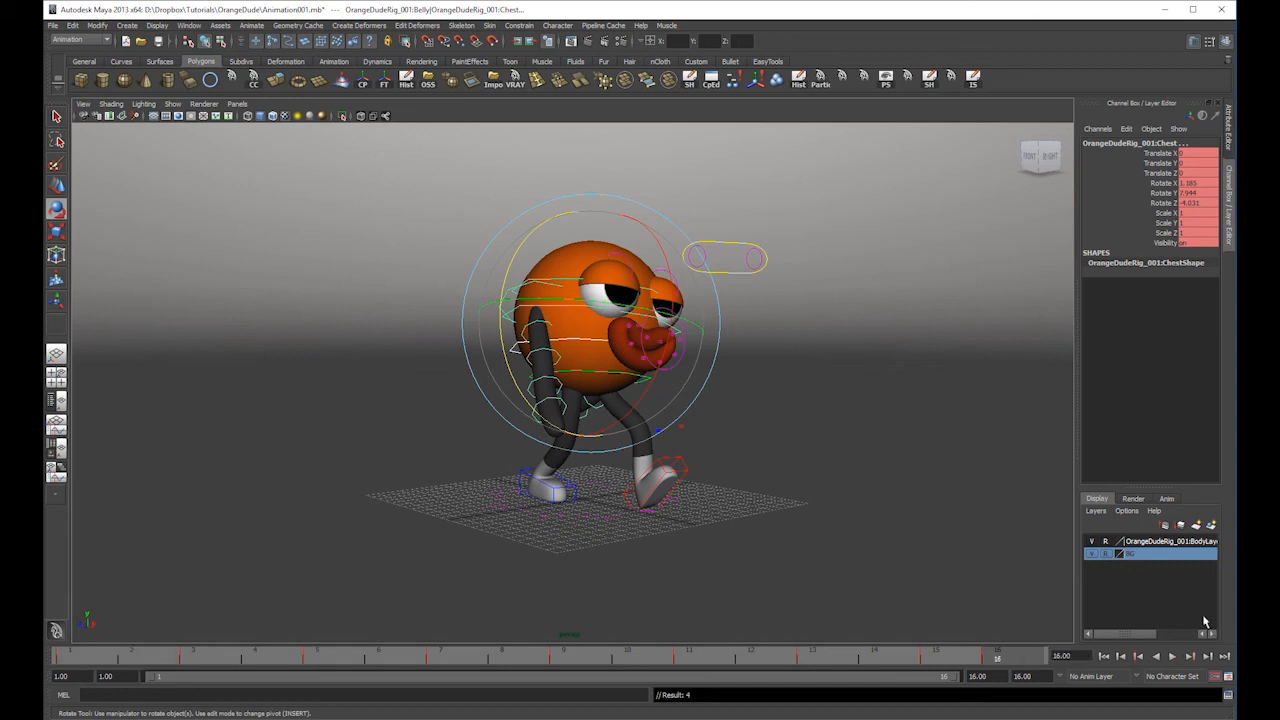
{"action": "key", "text": "s"}
{"action": "left_click", "coordinate": [950, 659]}
{"action": "right_click", "coordinate": [950, 659]}
{"action": "left_click", "coordinate": [994, 492]}
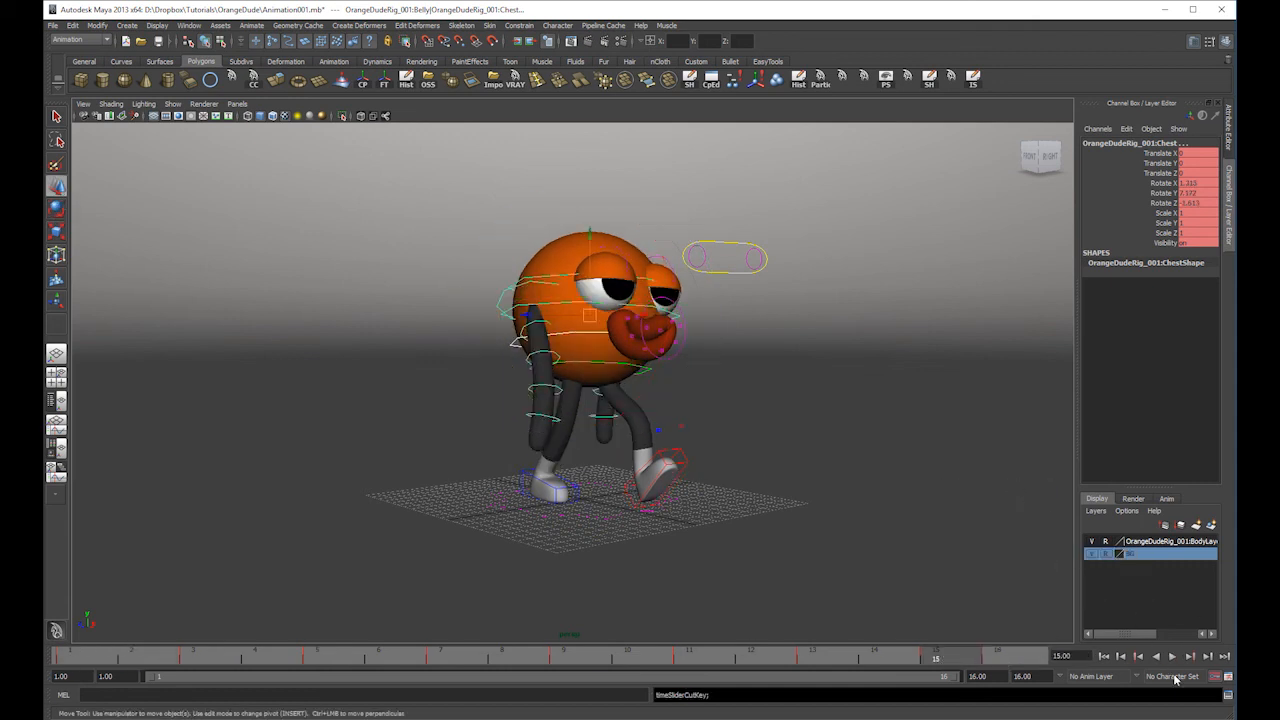
- Replace the Chest's key at frame 13 with a rotation of about 1.862, 3.468, 9.196 in X, Y and Z
{"action": "left_click", "coordinate": [1172, 656]}
{"action": "key", "text": "ctrl+z"}
{"action": "key", "text": "alt+v"}
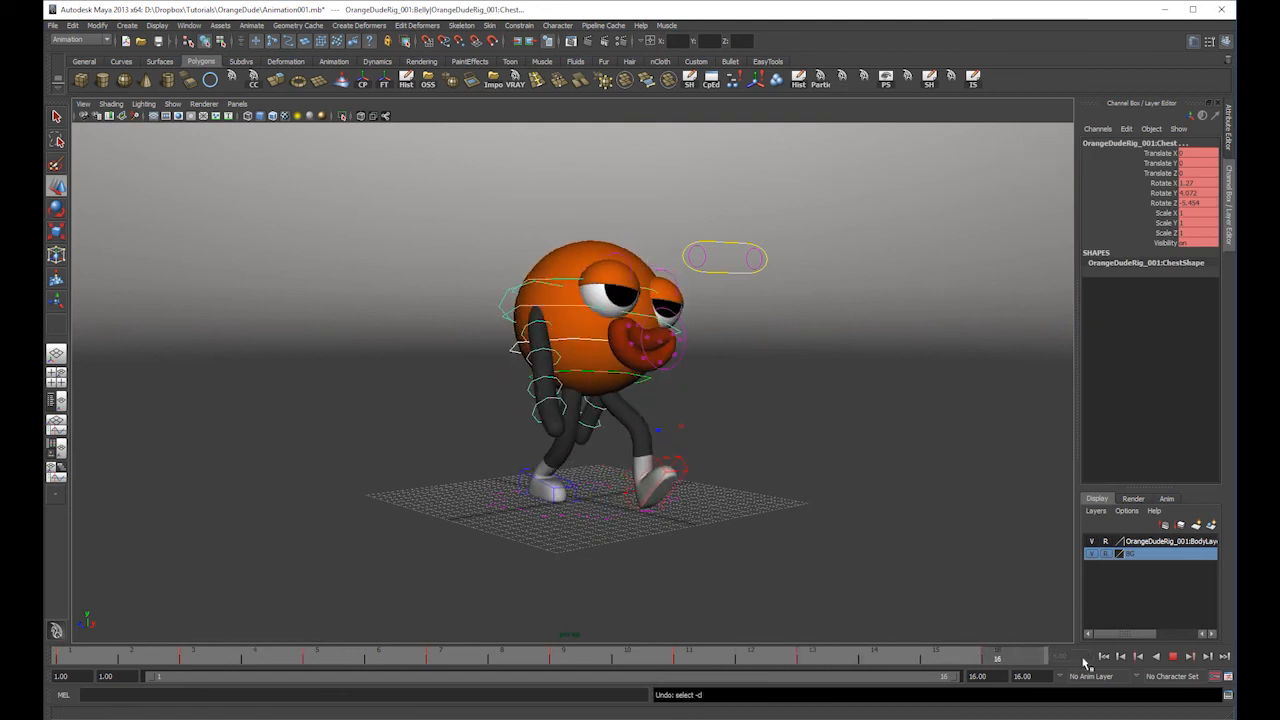
{"action": "right_click", "coordinate": [826, 662]}
{"action": "left_click", "coordinate": [871, 503]}
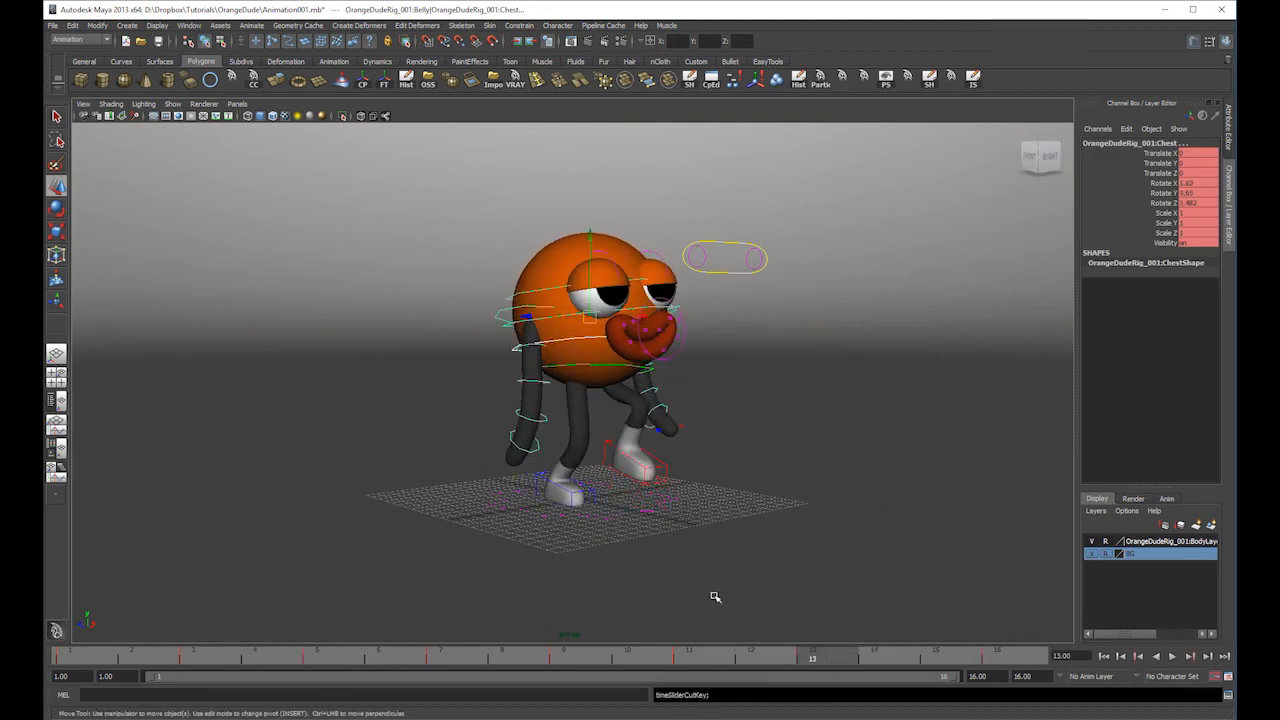
{"action": "left_click_drag", "start_coordinate": [692, 657], "coordinate": [840, 660]}
{"action": "key", "text": "e"}
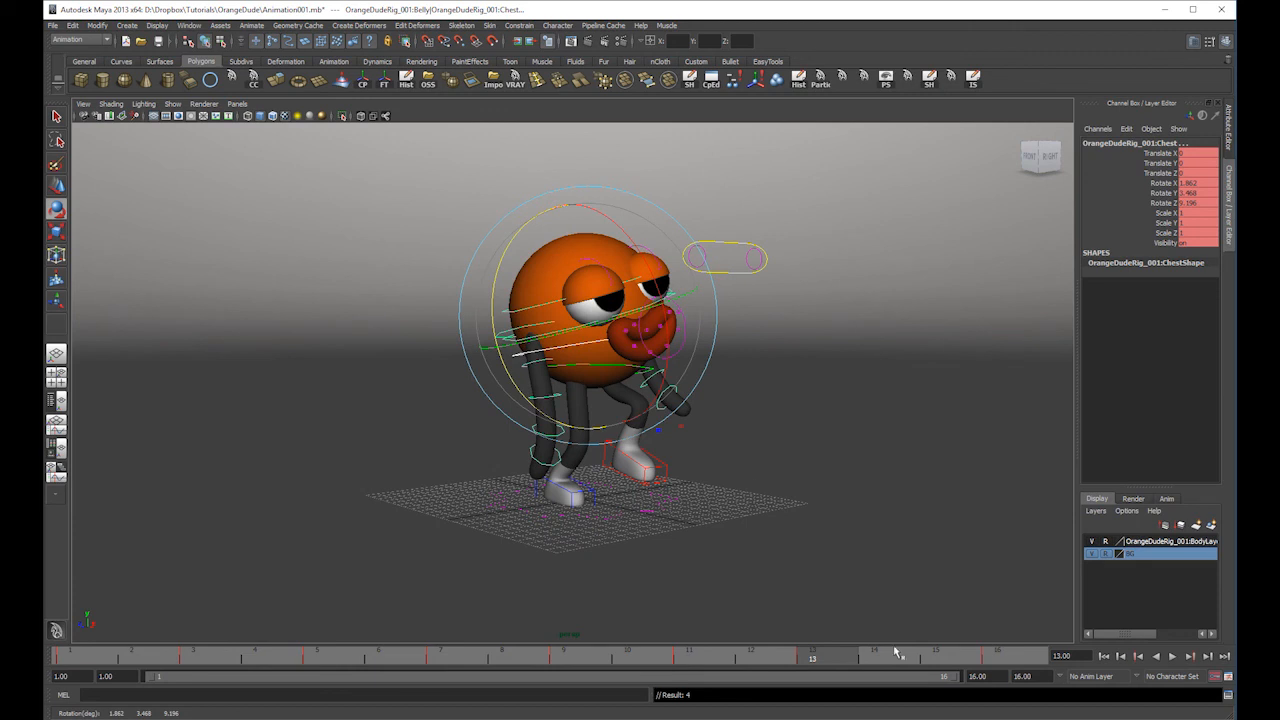
- Key the Chest at frame 16 with a rotation of about 2.343, 7.684, 4.47, and play back the walk
{"action": "key", "text": "alt+v"}
{"action": "left_click_drag", "start_coordinate": [951, 655], "coordinate": [1046, 658]}
{"action": "left_click_drag", "start_coordinate": [533, 247], "coordinate": [527, 241]}
{"action": "key", "text": "s"}
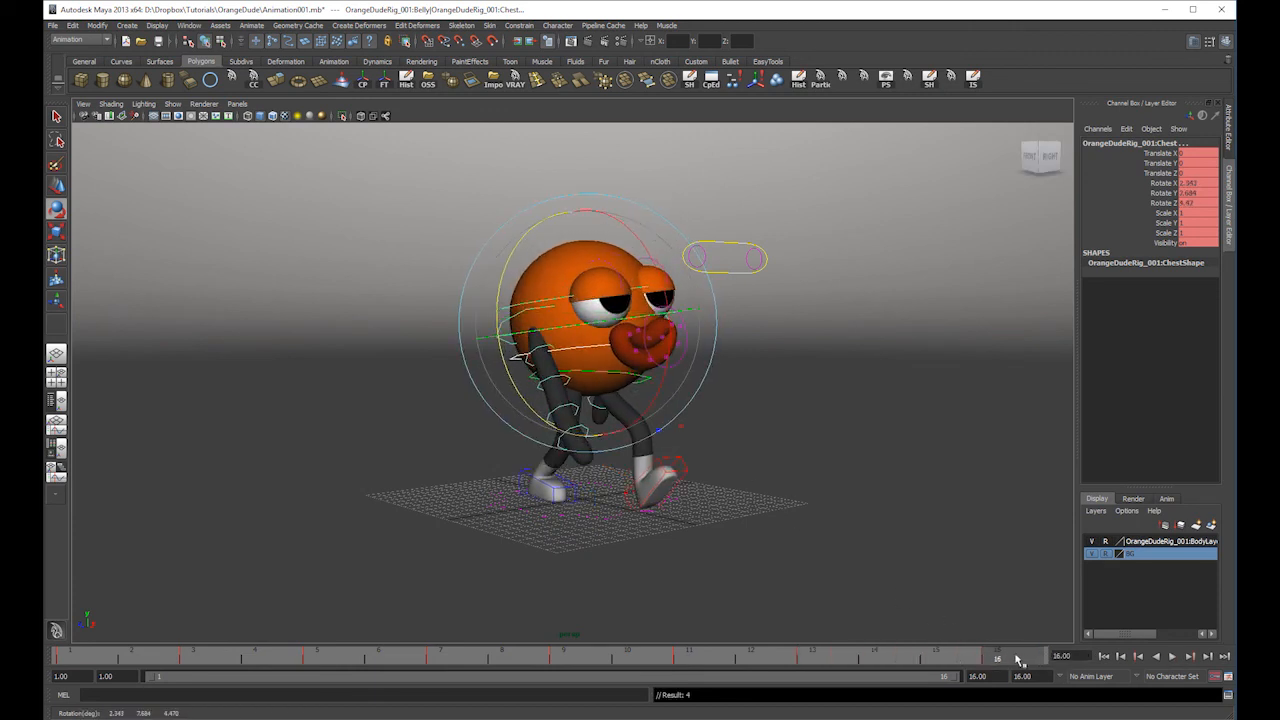
{"action": "key", "text": "alt+v"}
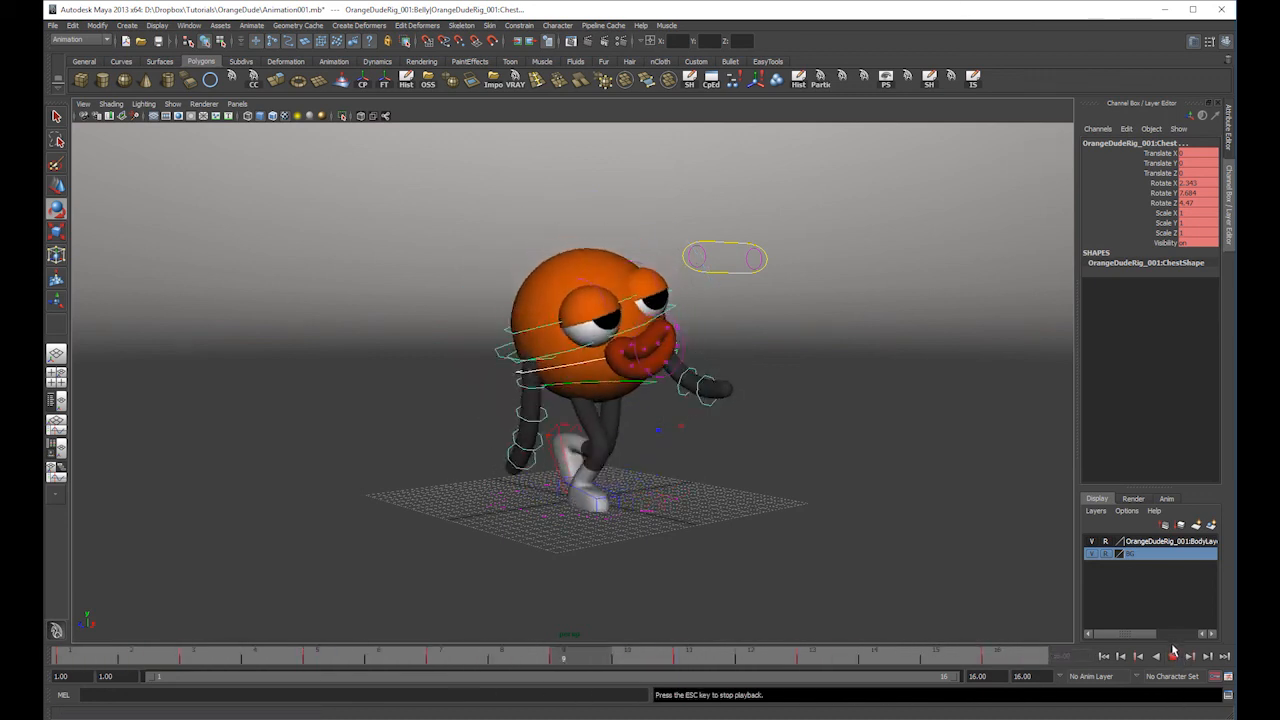
- Replace the Chest control's key at frame 5 with a copy of its frame 3 pose
{"action": "left_click", "coordinate": [1174, 653]}
{"action": "key", "text": "e"}
{"action": "left_click_drag", "start_coordinate": [91, 650], "coordinate": [316, 660]}
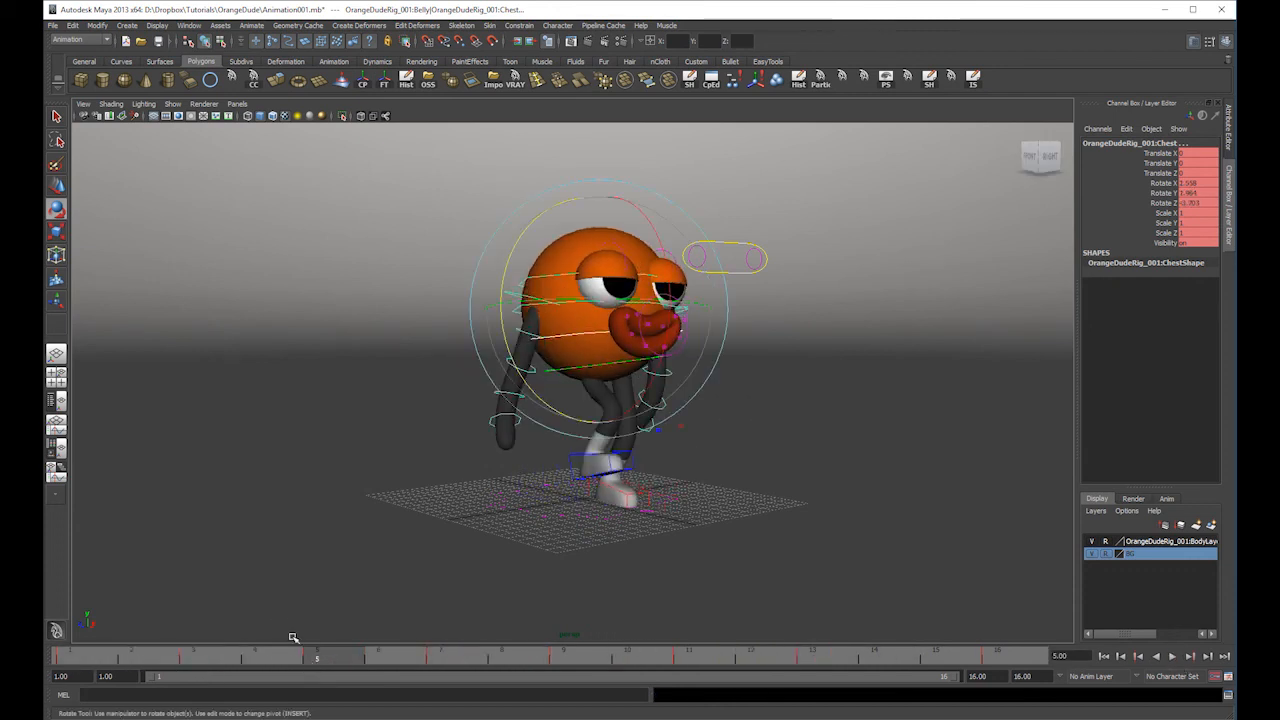
{"action": "right_click", "coordinate": [320, 668]}
{"action": "left_click", "coordinate": [333, 514]}
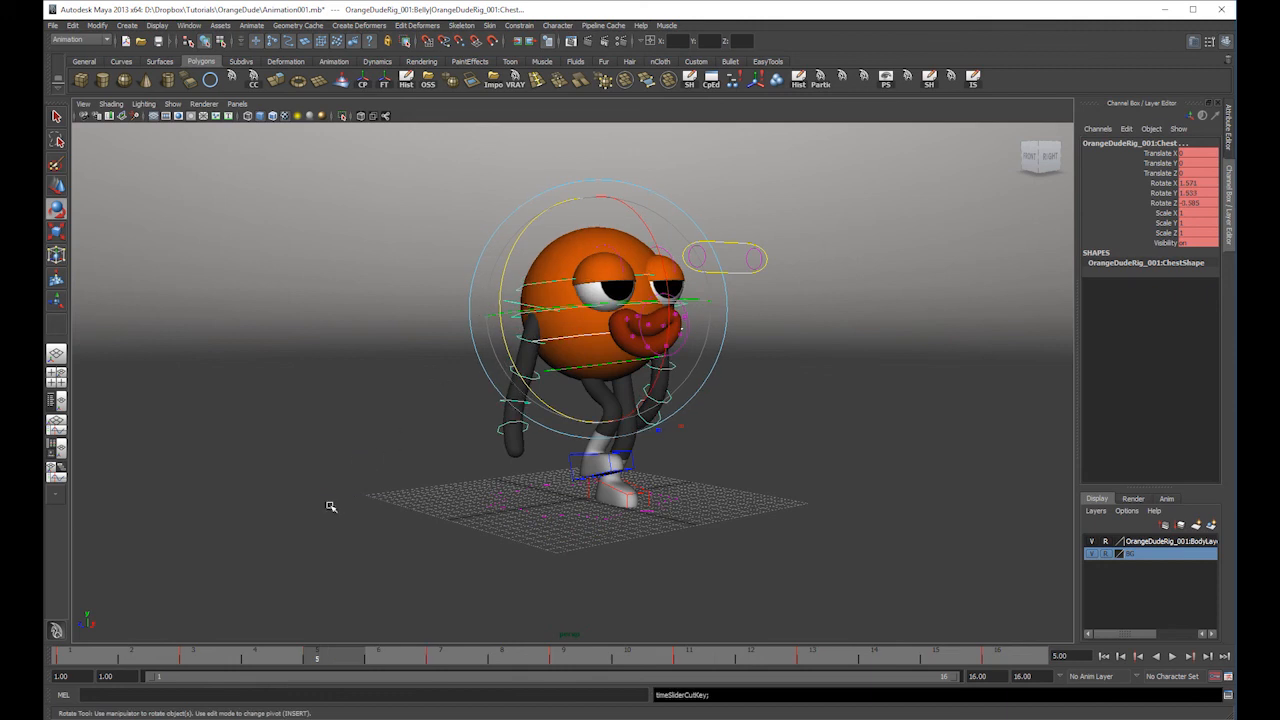
{"action": "left_click", "coordinate": [219, 659]}
{"action": "right_click", "coordinate": [319, 663]}
{"action": "left_click", "coordinate": [214, 664]}
{"action": "right_click", "coordinate": [222, 662]}
{"action": "left_click", "coordinate": [204, 661]}
{"action": "left_click_drag", "start_coordinate": [204, 661], "coordinate": [317, 661]}
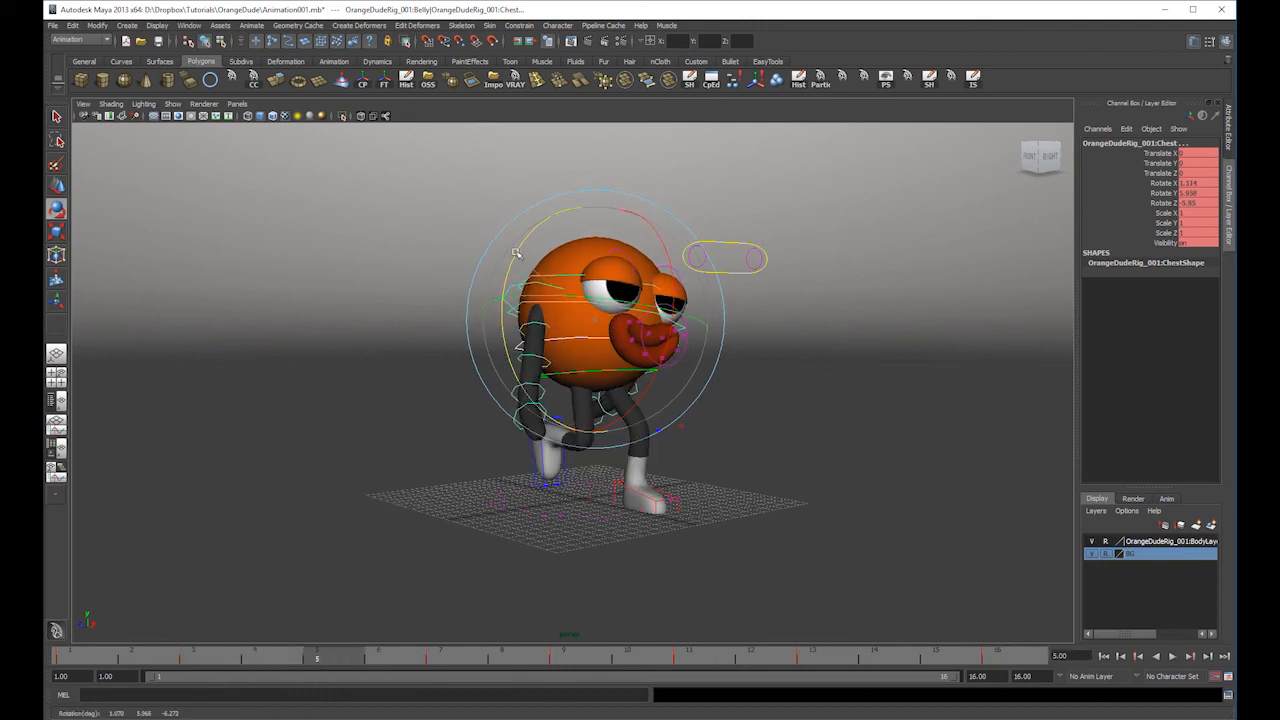
- Adjust the Chest's tilt at frame 5 and delete its key at frame 7
{"action": "left_click_drag", "start_coordinate": [514, 256], "coordinate": [520, 245]}
{"action": "left_click_drag", "start_coordinate": [372, 661], "coordinate": [440, 661]}
{"action": "right_click_drag", "start_coordinate": [440, 661], "coordinate": [514, 500]}
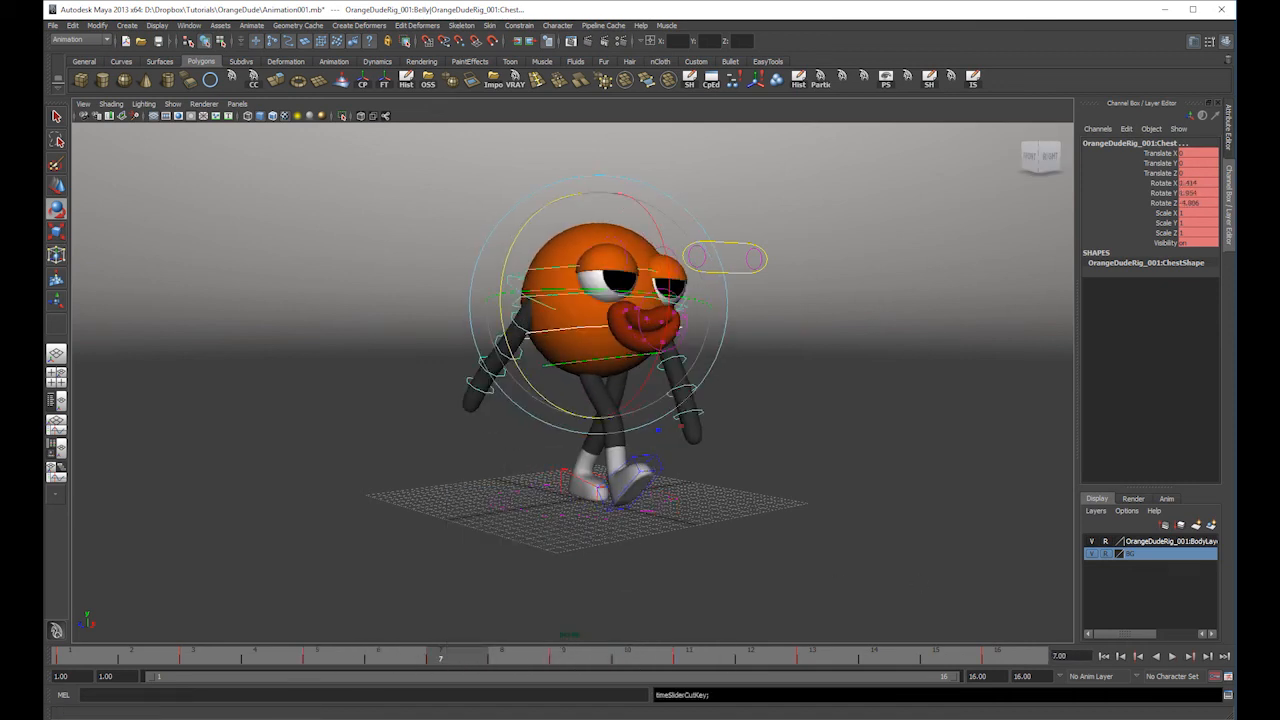
- Play back the walk, and move the Eyes control to a translation of about -7.215, -1.998, -2.498
{"action": "left_click", "coordinate": [1163, 657]}
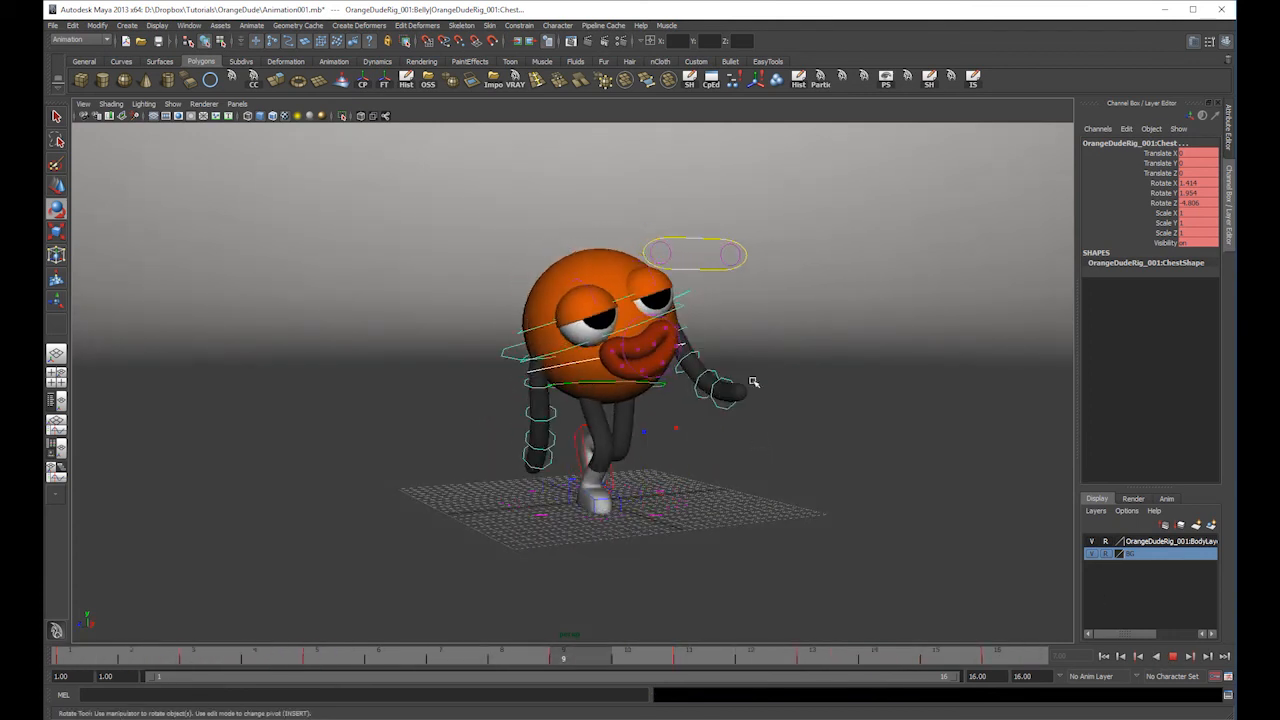
{"action": "key", "text": "w"}
{"action": "left_click", "coordinate": [698, 242]}
{"action": "left_click", "coordinate": [697, 240]}
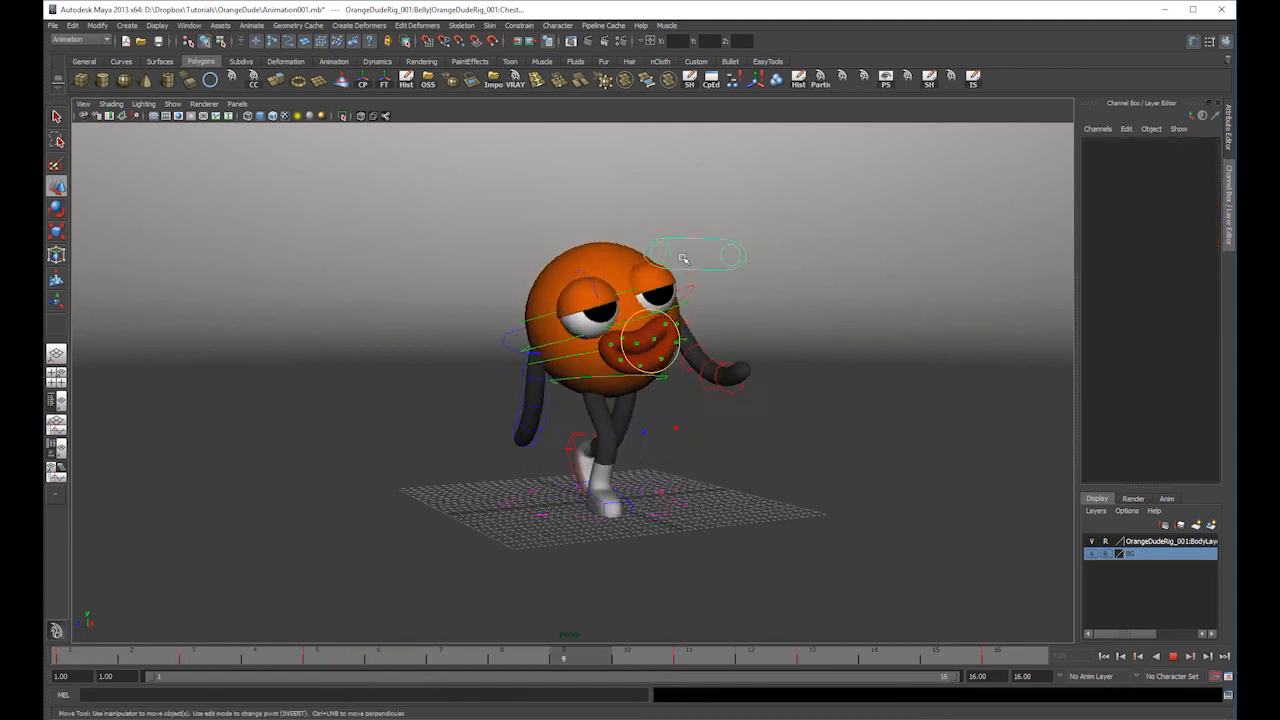
{"action": "left_click", "coordinate": [1173, 656]}
{"action": "left_click_drag", "start_coordinate": [696, 253], "coordinate": [570, 261]}
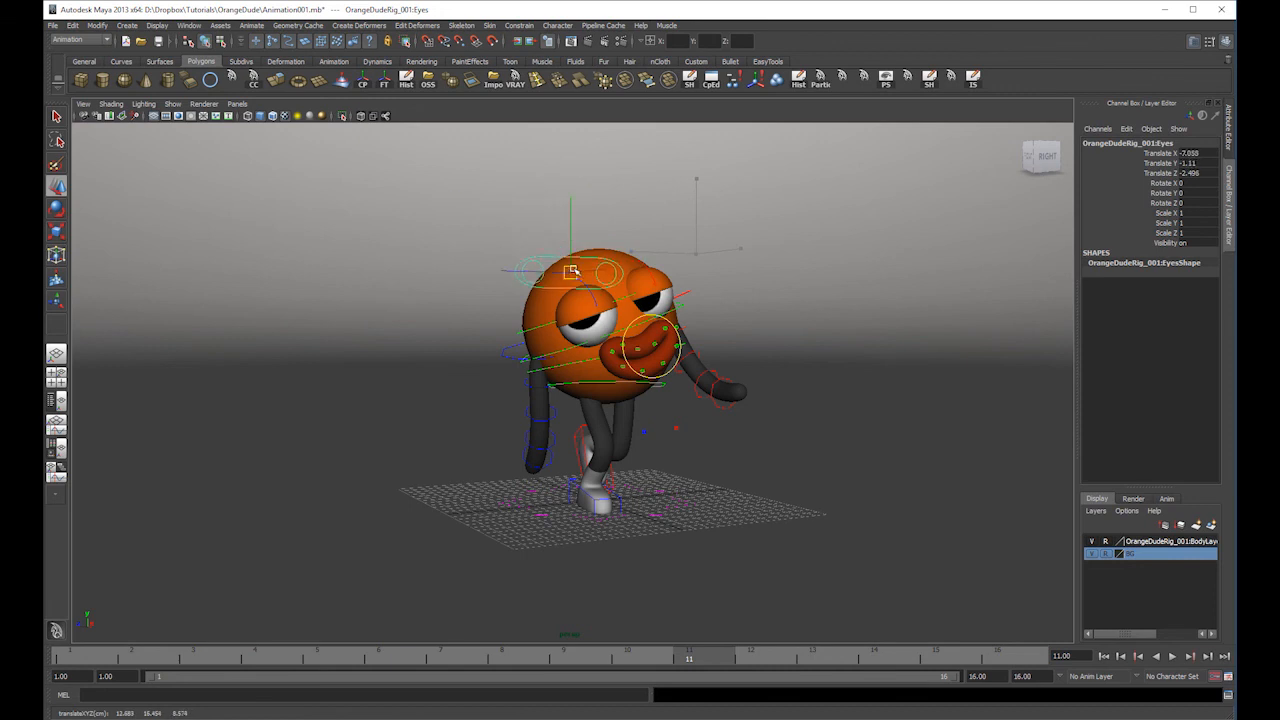
- Look through the CAM camera and unlock all of its transform and visibility channels
{"action": "left_click", "coordinate": [238, 104]}
{"action": "mouse_move", "coordinate": [260, 114]}
{"action": "left_click", "coordinate": [345, 122]}
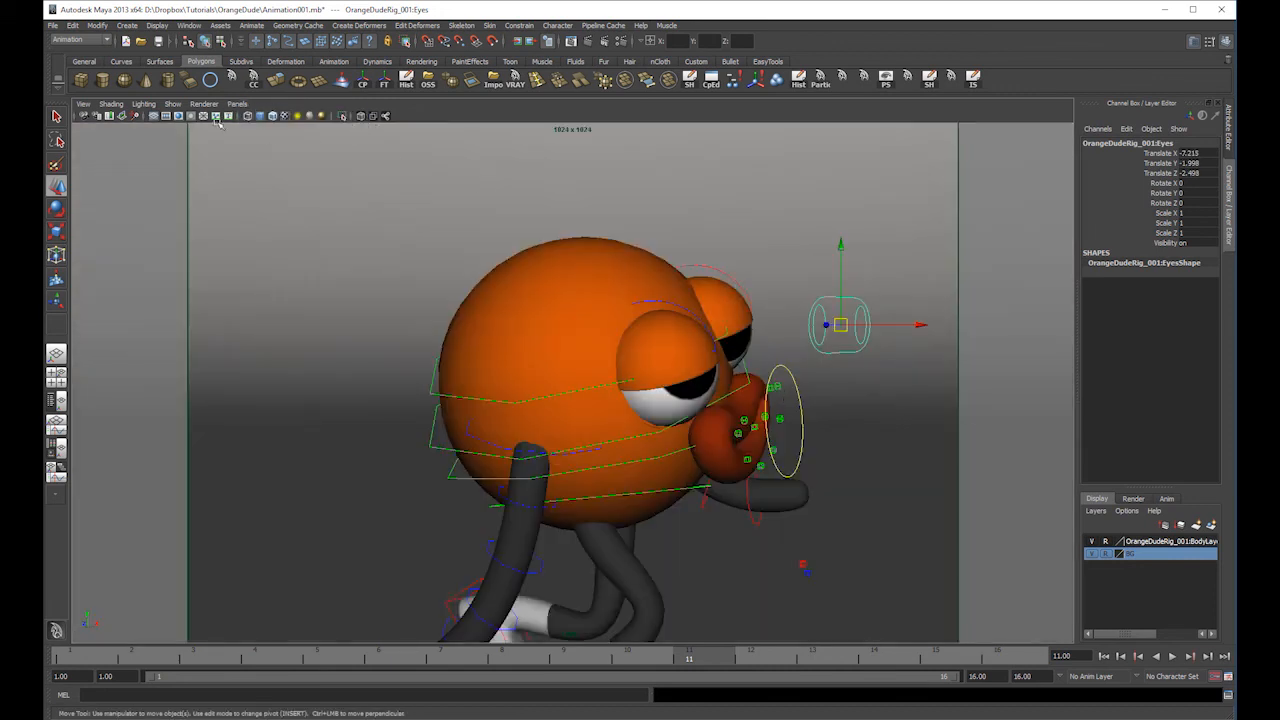
{"action": "left_click", "coordinate": [85, 115]}
{"action": "left_click_drag", "start_coordinate": [1163, 153], "coordinate": [1170, 247]}
{"action": "right_click", "coordinate": [1170, 247]}
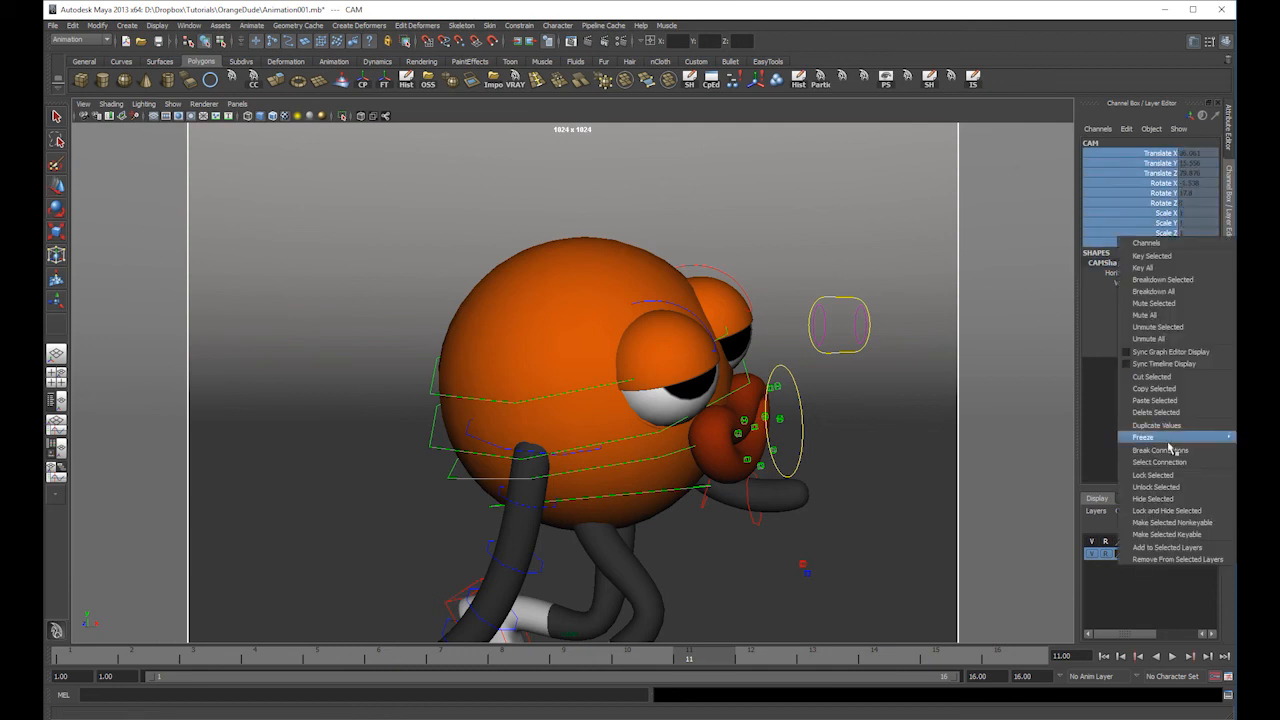
{"action": "left_click", "coordinate": [1171, 491]}
- Pull the CAM camera back to frame the whole character, and save the scene
{"action": "left_click_drag", "start_coordinate": [719, 453], "coordinate": [788, 437], "text": "alt"}
{"action": "right_click_drag", "start_coordinate": [788, 437], "coordinate": [805, 439], "text": "alt"}
{"action": "middle_click_drag", "start_coordinate": [805, 439], "coordinate": [811, 431], "text": "alt"}
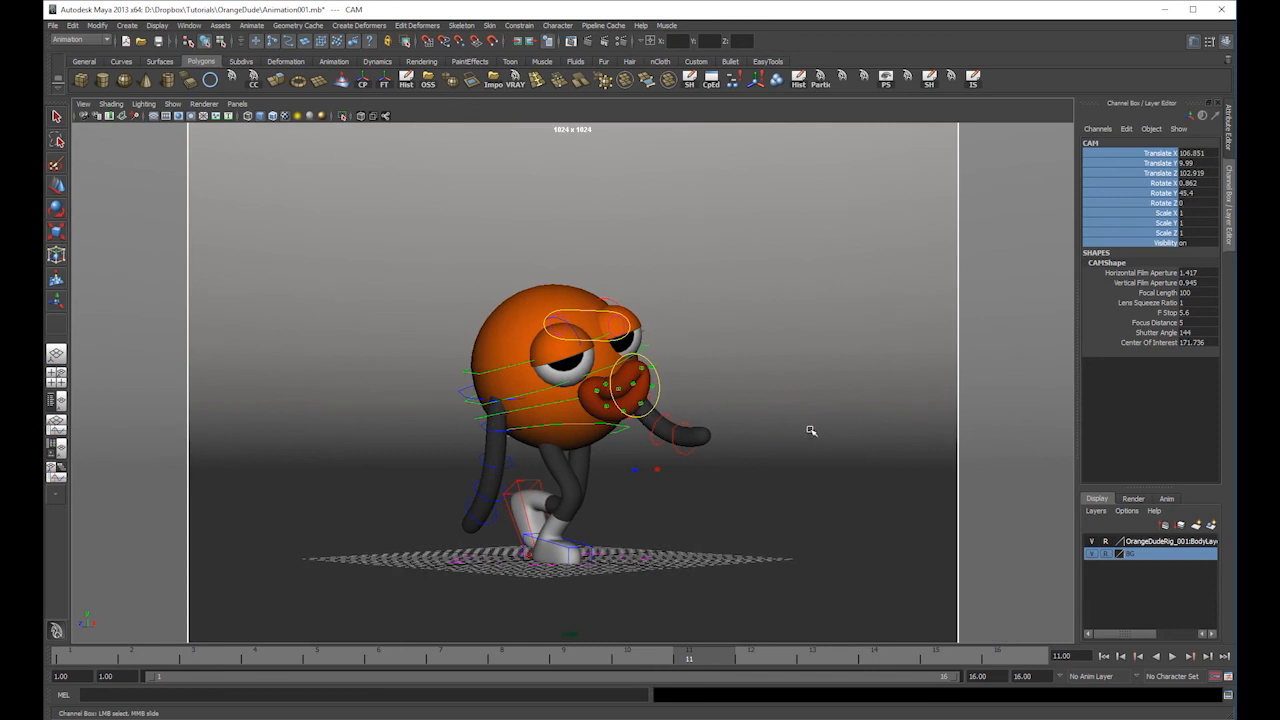
{"action": "left_click", "coordinate": [52, 25]}
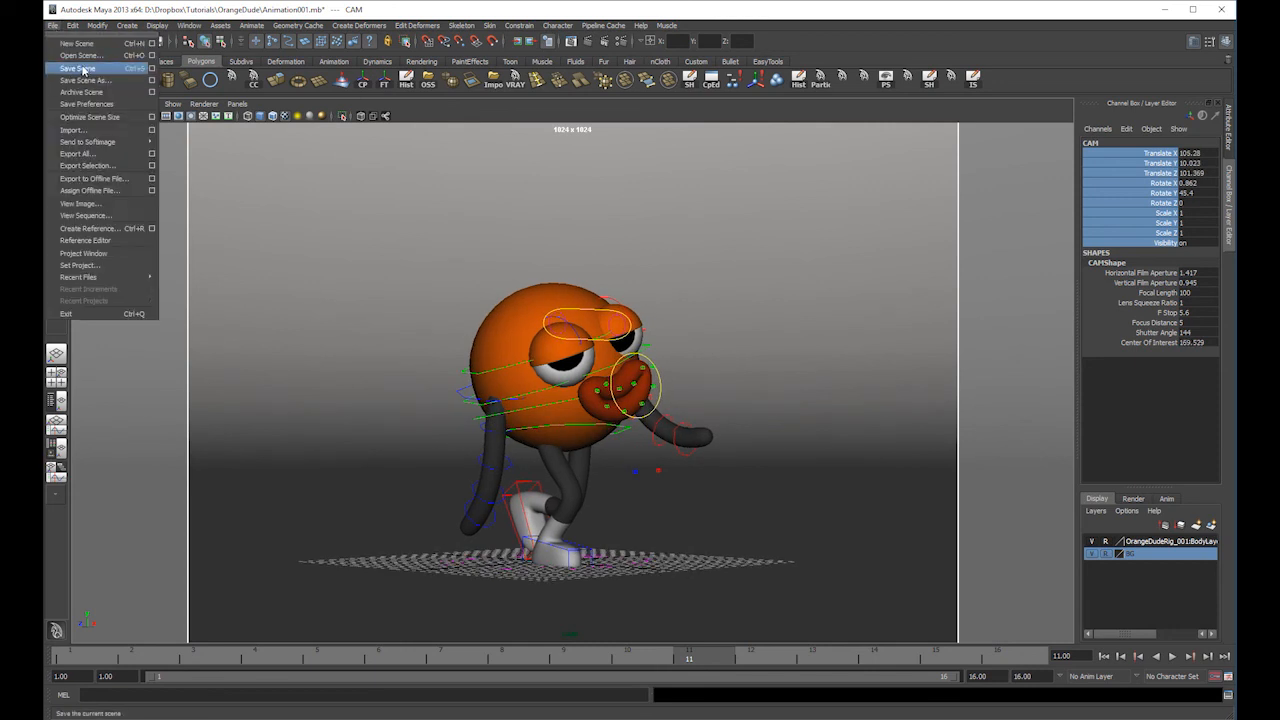
{"action": "left_click", "coordinate": [75, 57]}
{"action": "left_click", "coordinate": [154, 117]}
- Reframe CAM closer at about translation 71.421, 12.353, 66.85 and rotation -0.938, 46.2, 0, and play back the walk
{"action": "right_click_drag", "start_coordinate": [680, 426], "coordinate": [723, 431], "text": "alt"}
{"action": "left_click_drag", "start_coordinate": [723, 431], "coordinate": [720, 428], "text": "alt"}
{"action": "right_click_drag", "start_coordinate": [720, 428], "coordinate": [808, 452], "text": "alt"}
{"action": "middle_click_drag", "start_coordinate": [808, 452], "coordinate": [811, 440], "text": "alt"}
{"action": "left_click_drag", "start_coordinate": [811, 440], "coordinate": [797, 433], "text": "alt"}
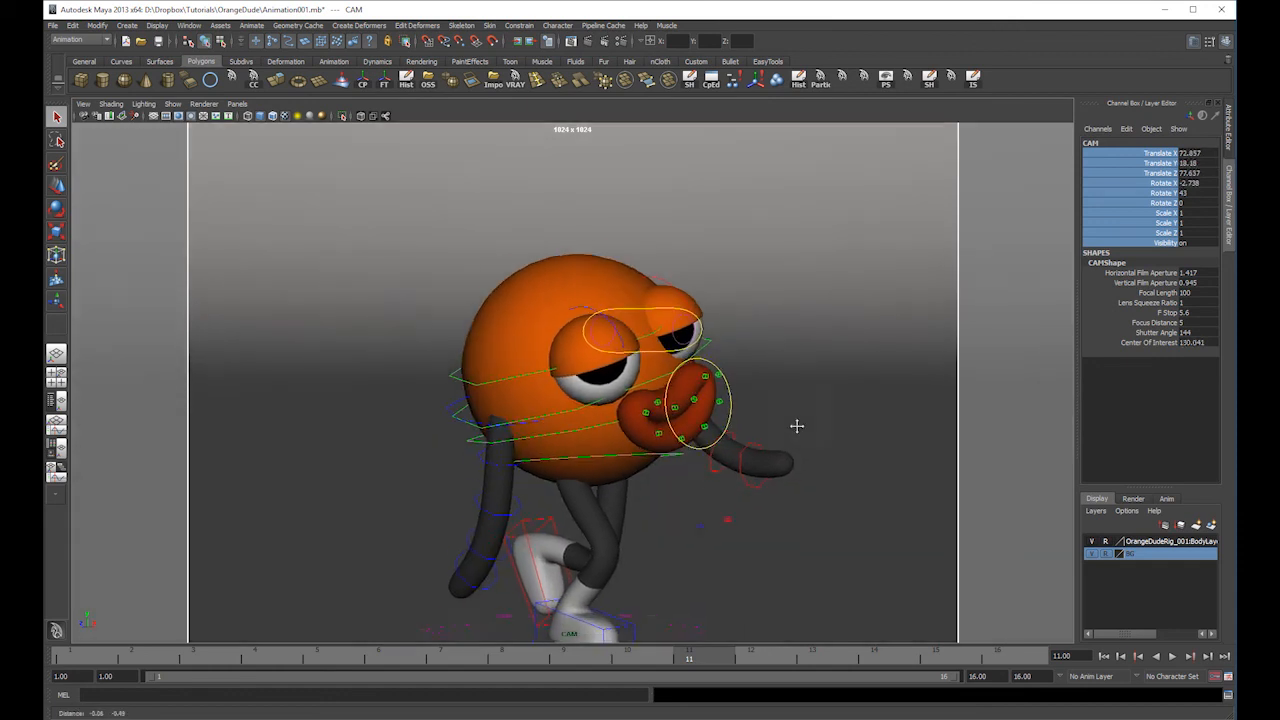
{"action": "middle_click_drag", "start_coordinate": [797, 433], "coordinate": [788, 414], "text": "alt"}
{"action": "right_click_drag", "start_coordinate": [788, 411], "coordinate": [796, 412], "text": "alt"}
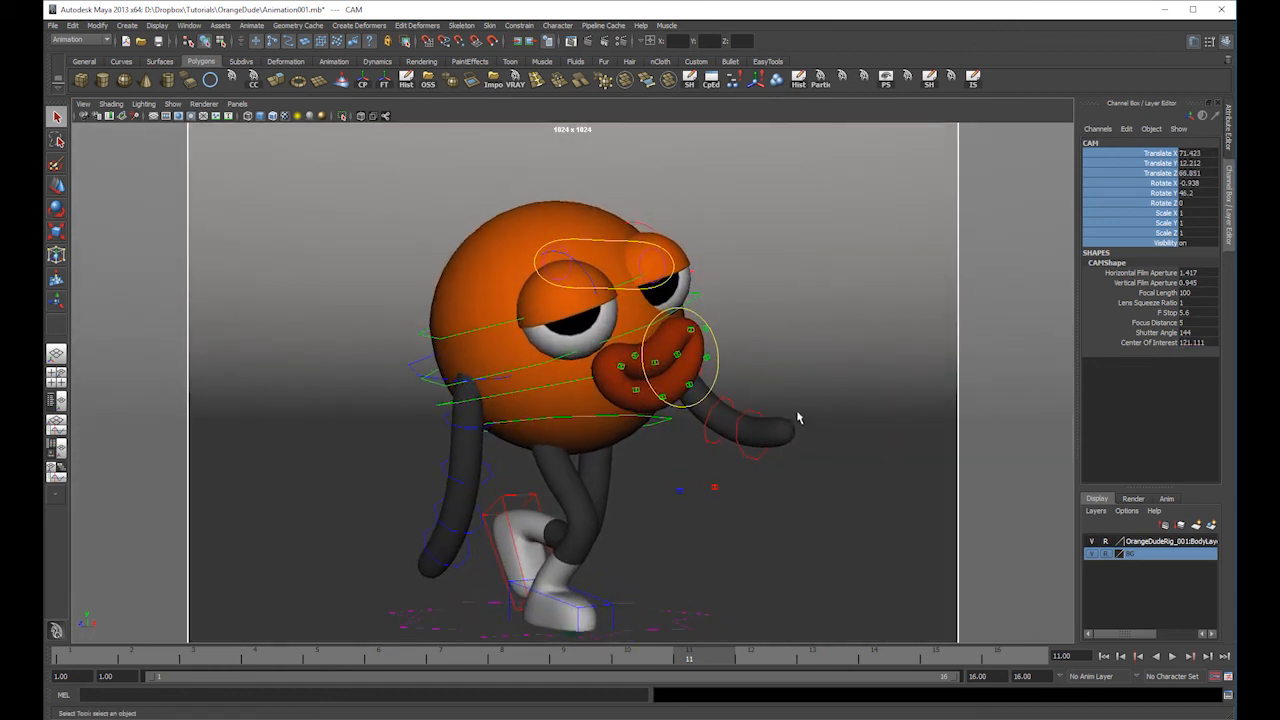
{"action": "left_click", "coordinate": [1173, 656]}
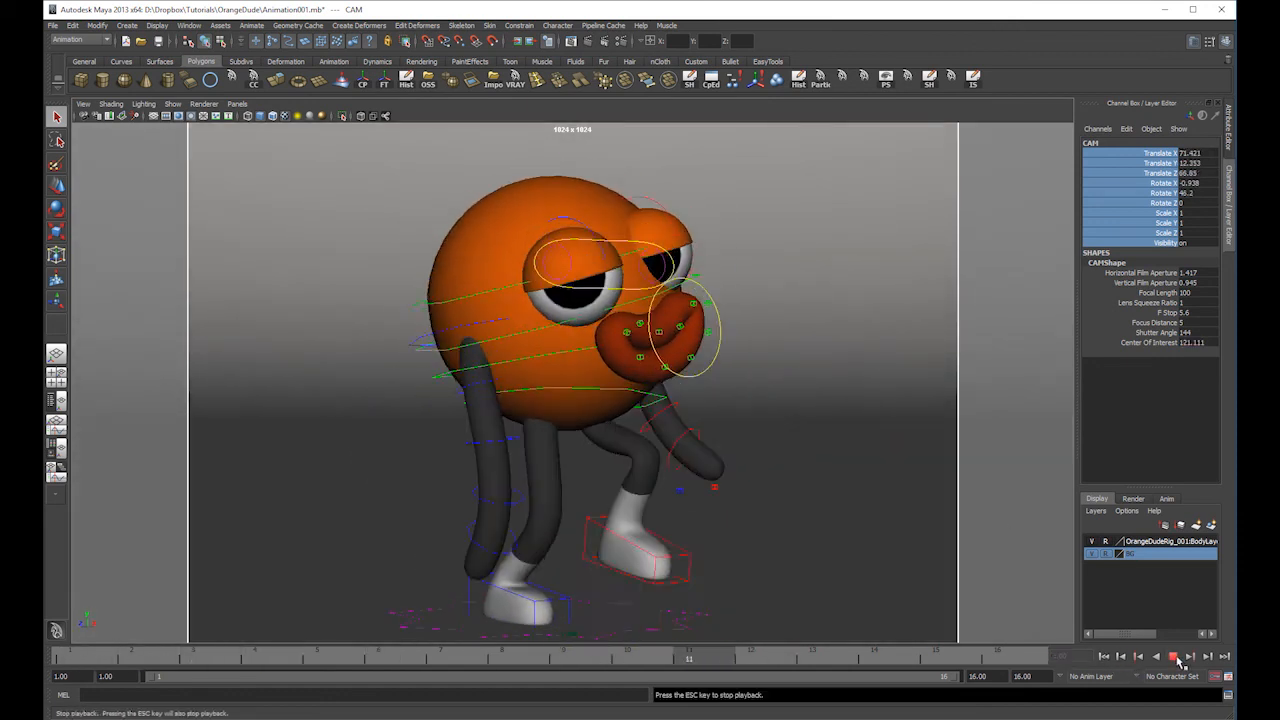
{"action": "left_click", "coordinate": [1174, 658]}
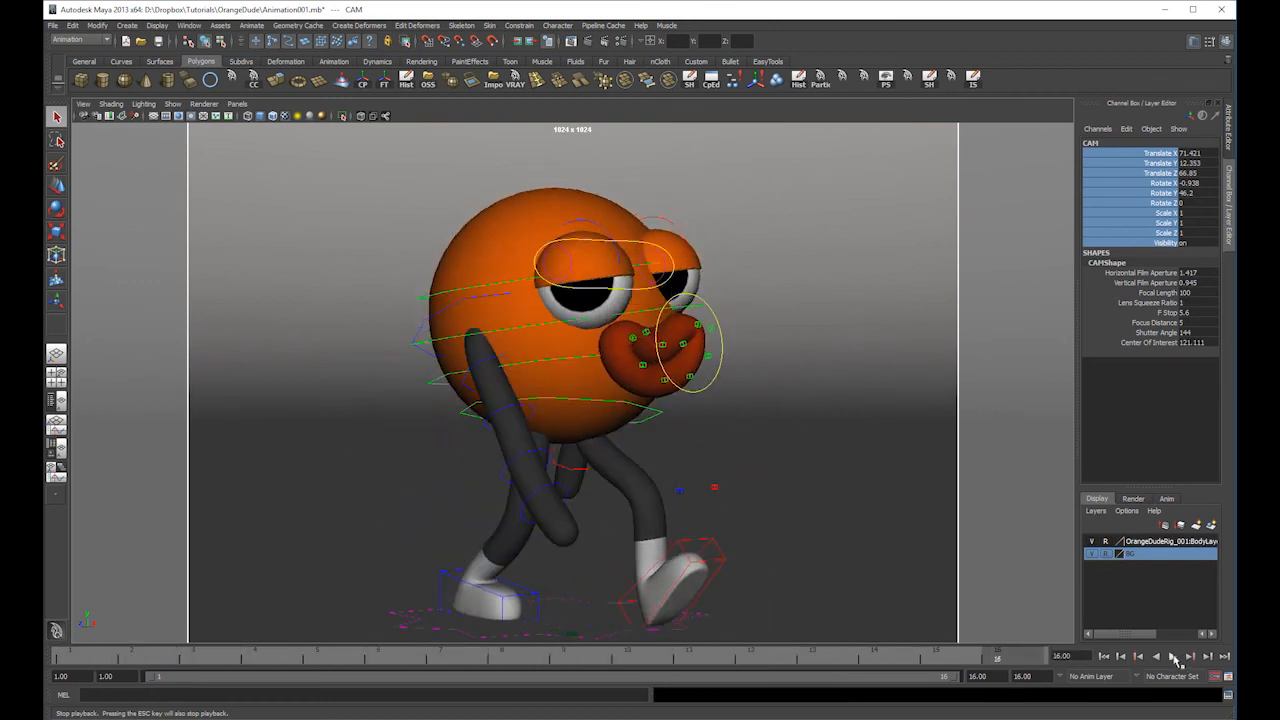
- Save the scene and open the Render Settings
{"action": "left_click", "coordinate": [52, 25]}
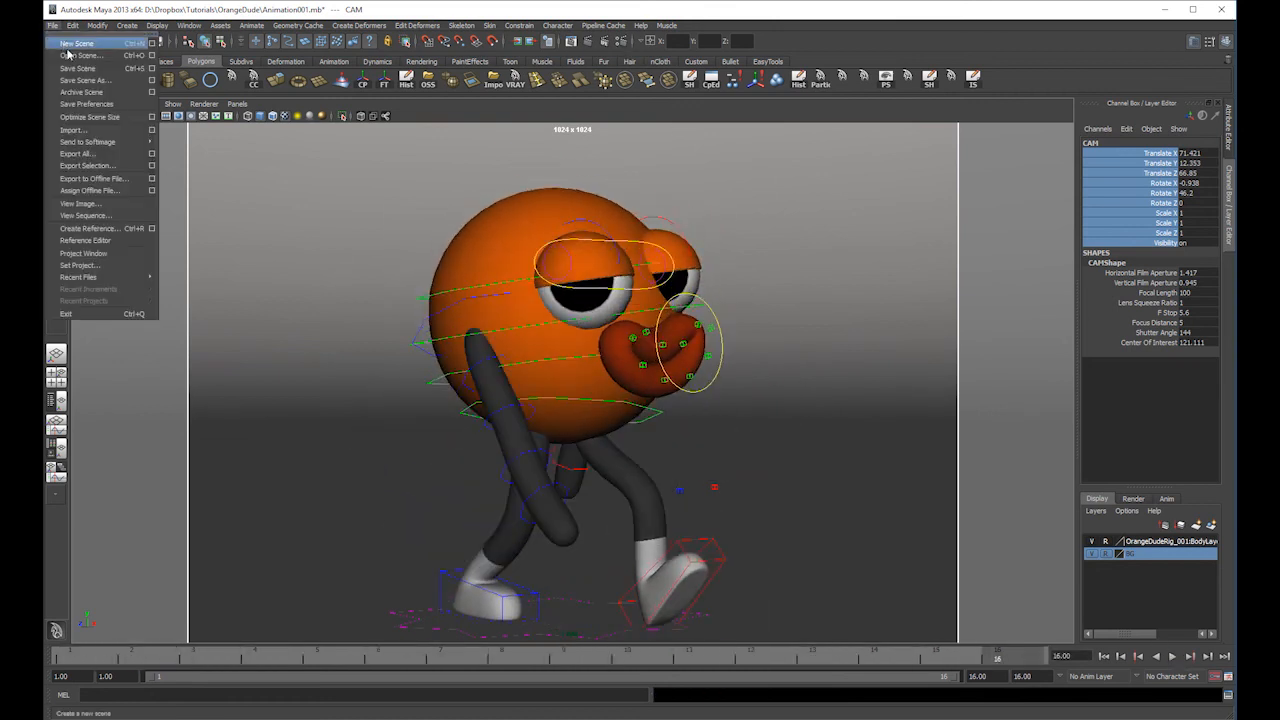
{"action": "left_click", "coordinate": [78, 69]}
{"action": "left_click", "coordinate": [620, 41]}
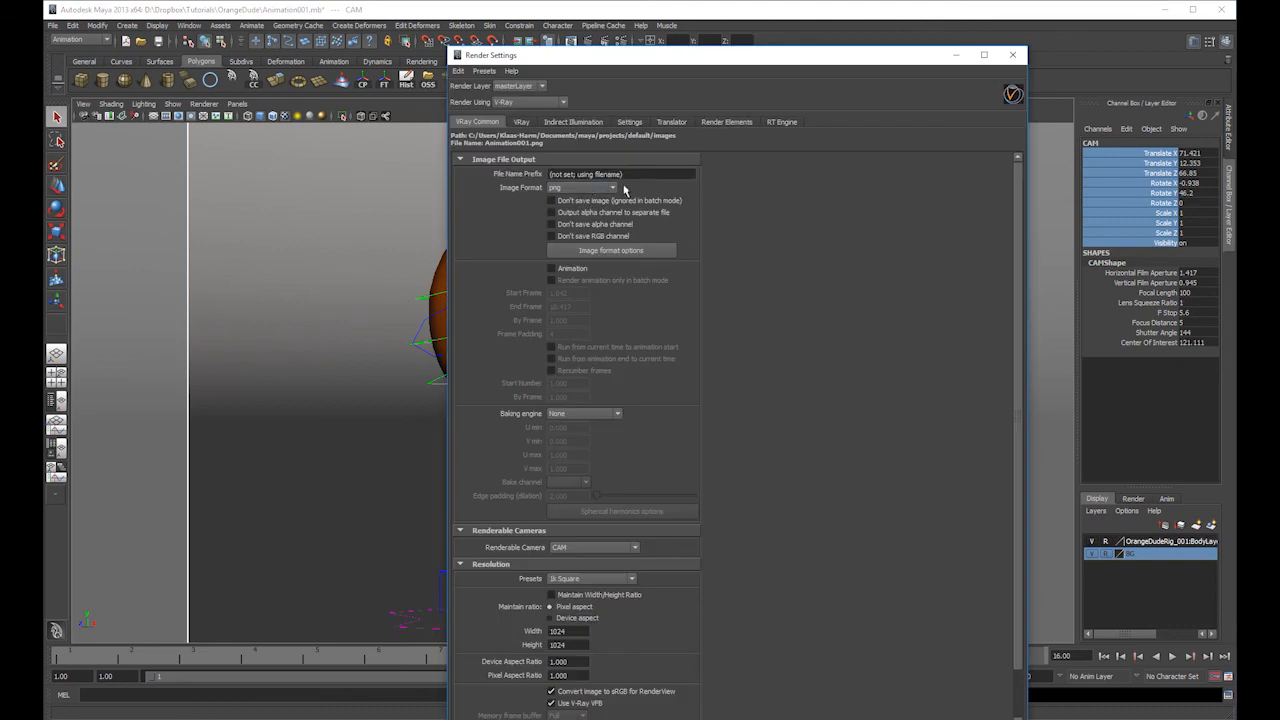
- Set the render file name prefix to Anim001/v1/Anim_v1 in PNG format and enable animation output
{"action": "left_click", "coordinate": [634, 176]}
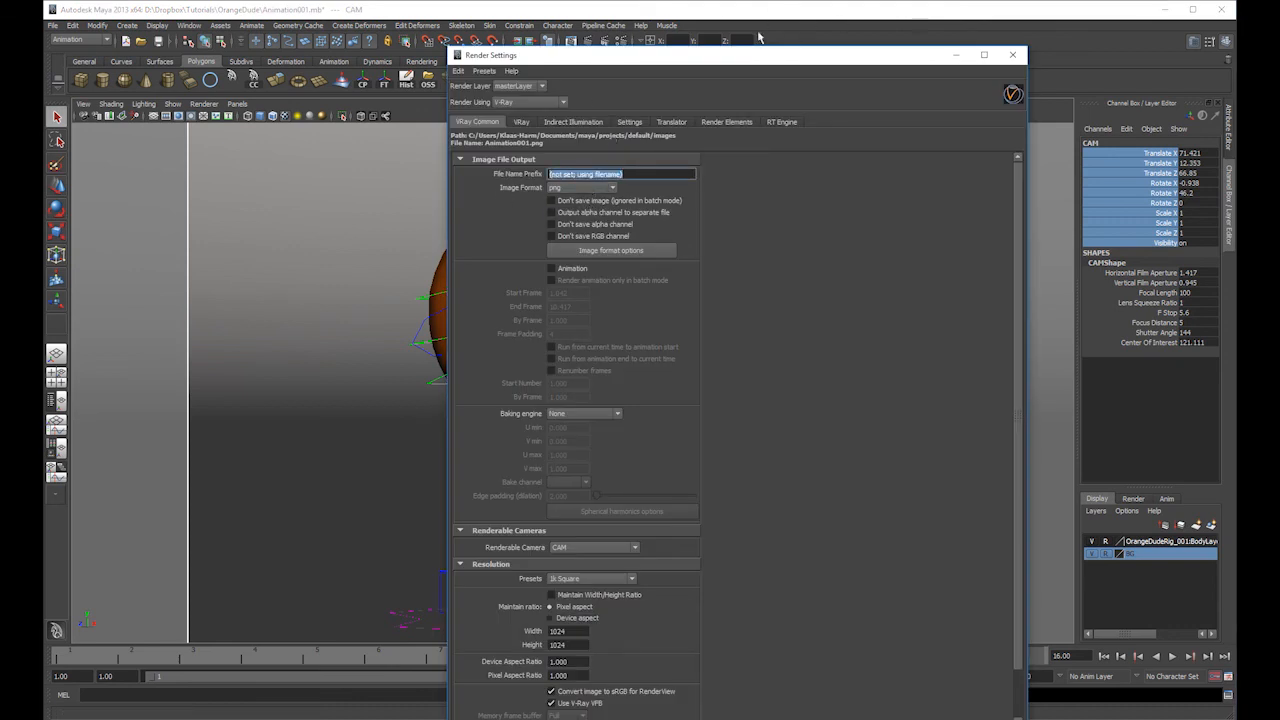
{"action": "type", "text": "Anim001/v1/Anim_v1"}
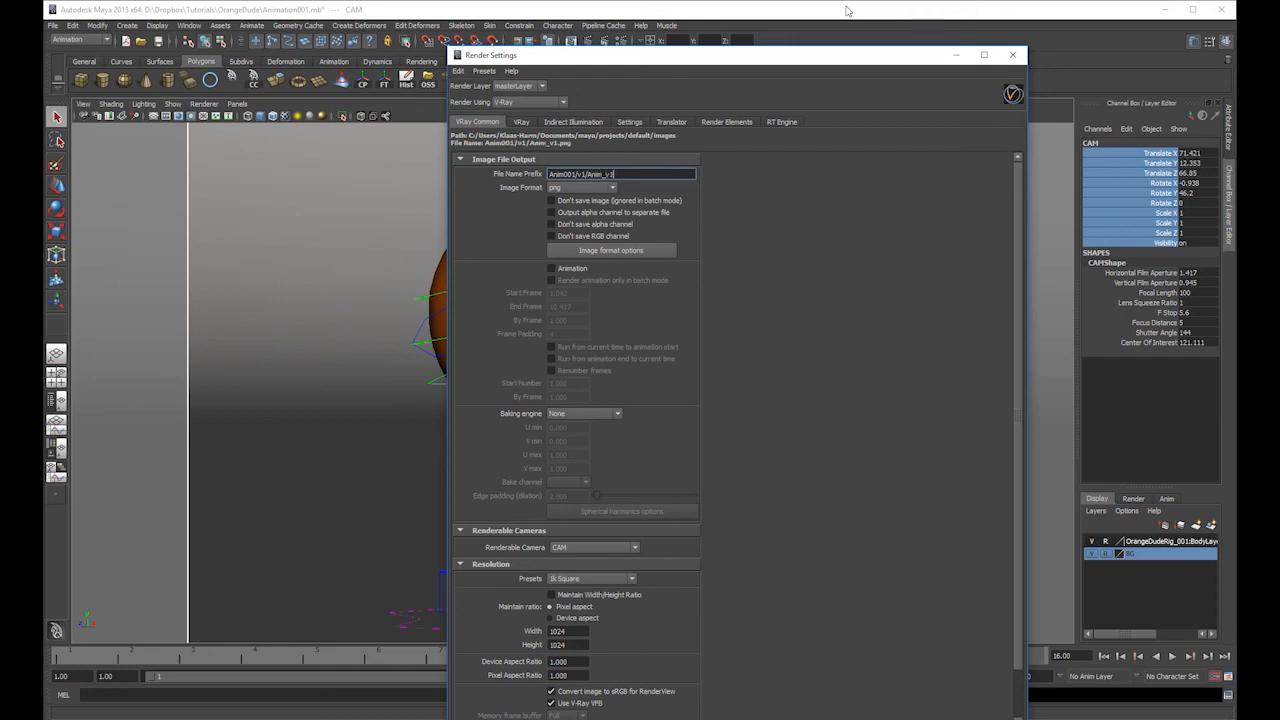
{"action": "left_click", "coordinate": [598, 188]}
{"action": "left_click", "coordinate": [574, 199]}
{"action": "left_click", "coordinate": [571, 270]}
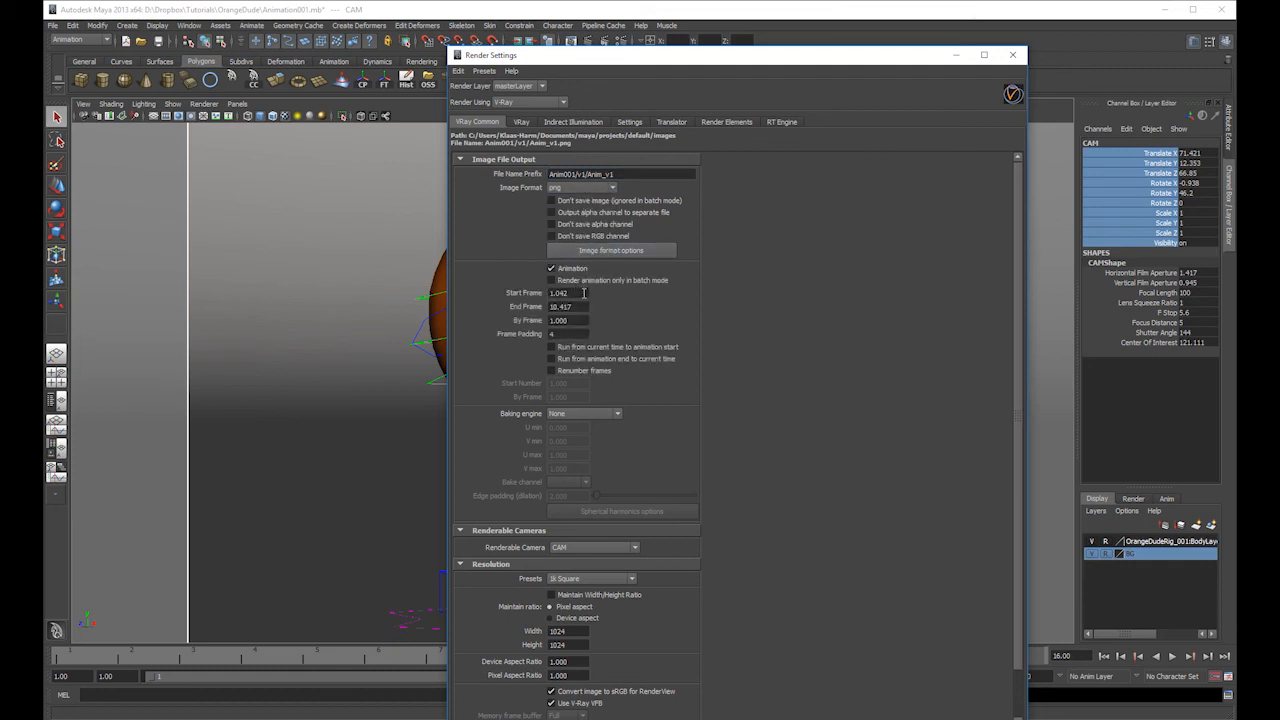
- Set the render range to frames 1 through 16 and the resolution to 512 by 512 pixels
{"action": "type", "text": "1"}
{"action": "key", "text": "Tab"}
{"action": "type", "text": "16"}
{"action": "key", "text": "Return"}
{"action": "left_click", "coordinate": [570, 630]}
{"action": "key", "text": "Tab"}
{"action": "type", "text": "1"}
{"action": "left_click", "coordinate": [1011, 54]}
- Save the scene and set the project to Dropbox/Tutorials/OrangeDude, creating a default workspace there
{"action": "left_click", "coordinate": [53, 25]}
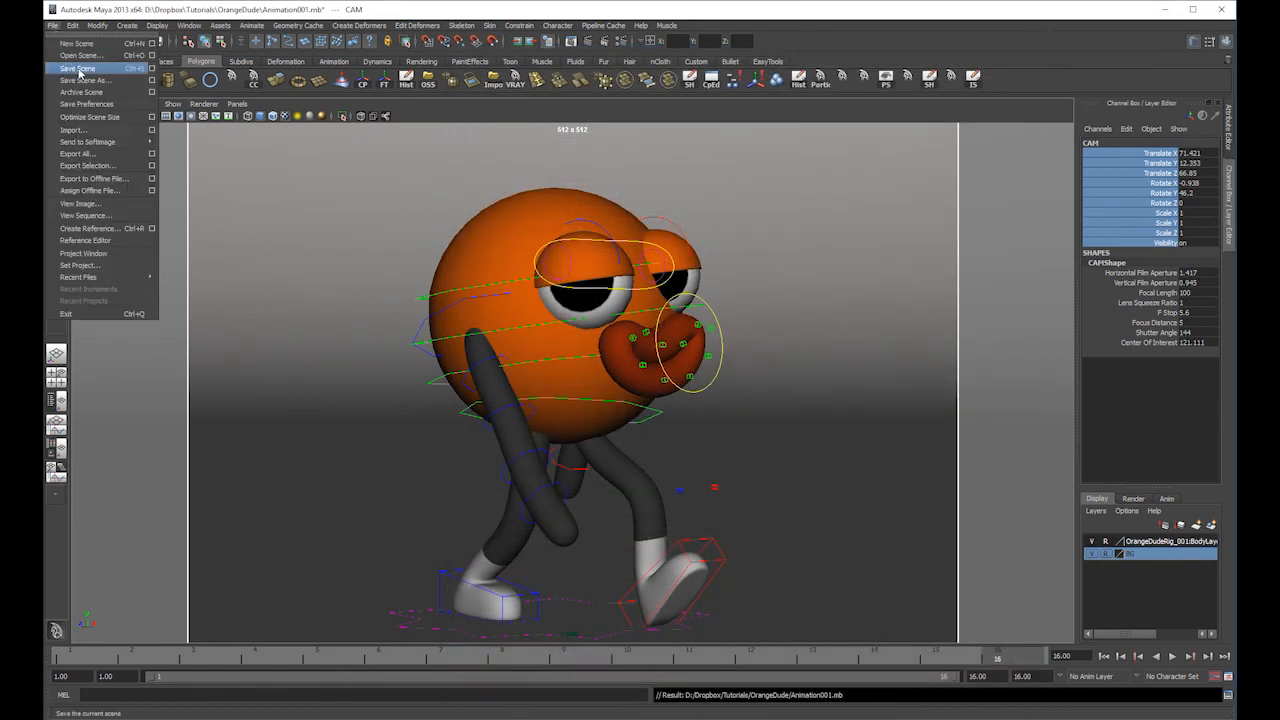
{"action": "left_click", "coordinate": [80, 68]}
{"action": "left_click", "coordinate": [53, 25]}
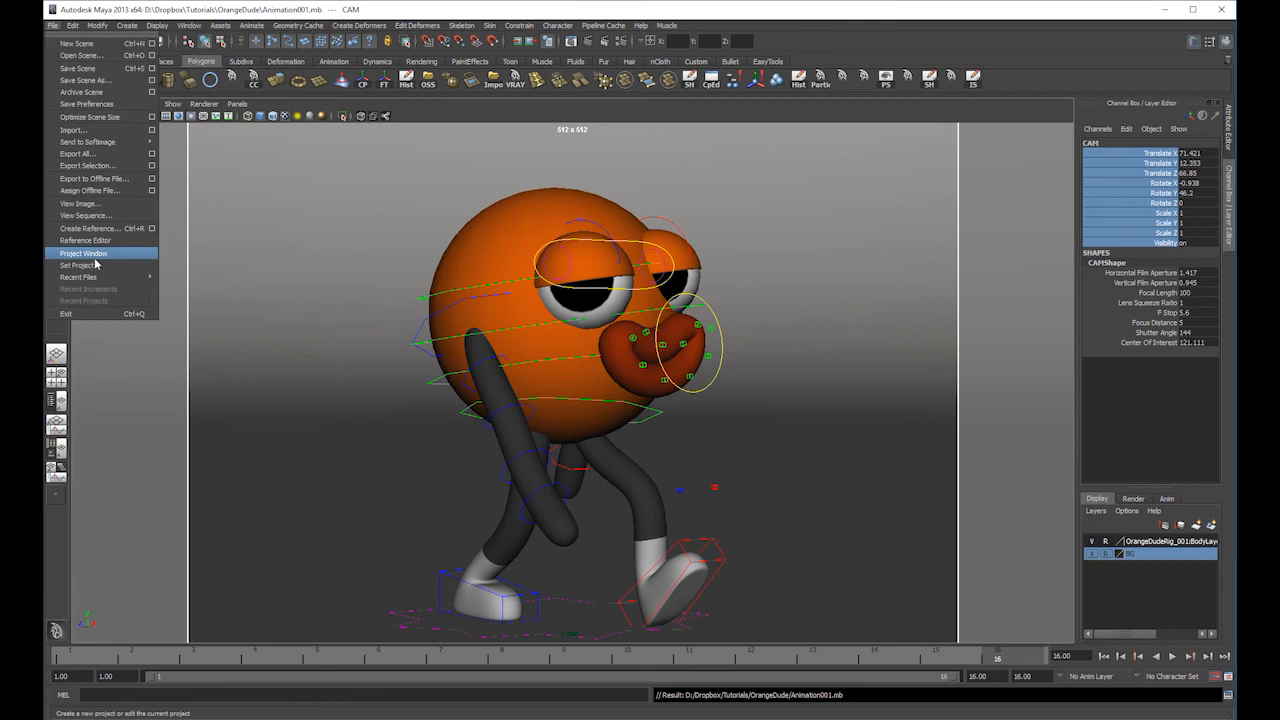
{"action": "left_click", "coordinate": [80, 265]}
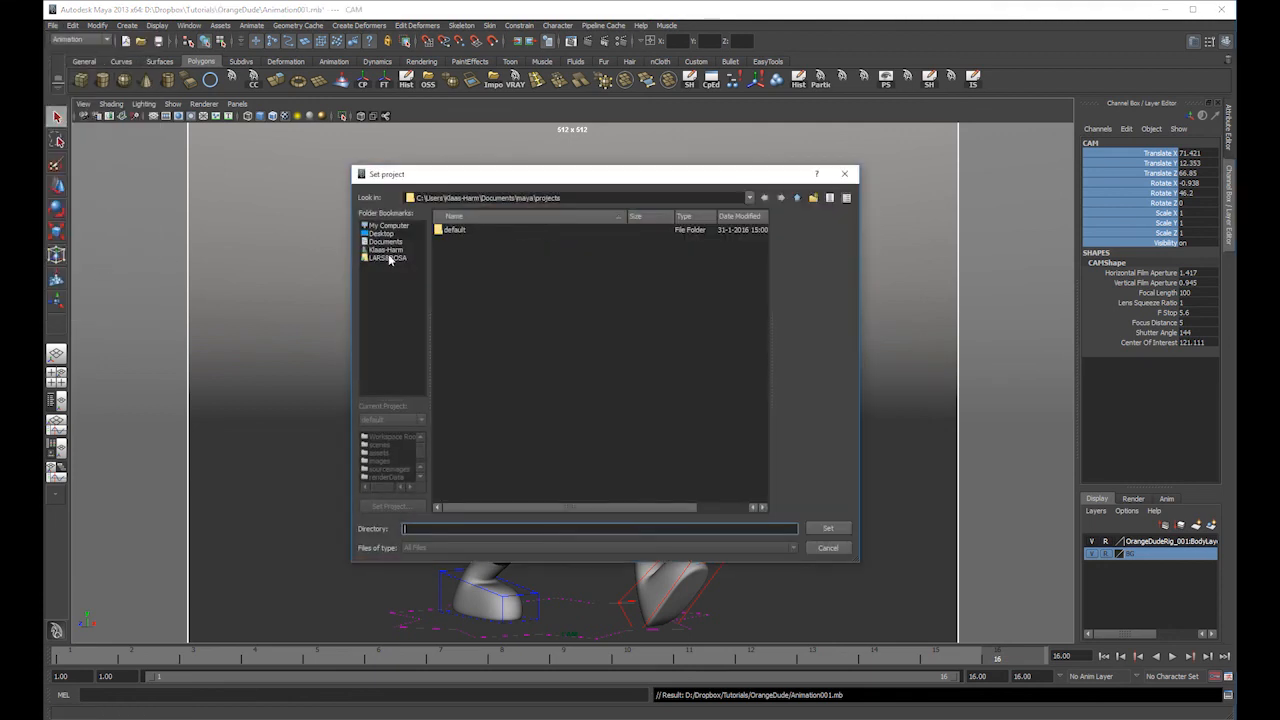
{"action": "left_click", "coordinate": [388, 258]}
{"action": "left_click", "coordinate": [796, 198]}
{"action": "double_click", "coordinate": [458, 349]}
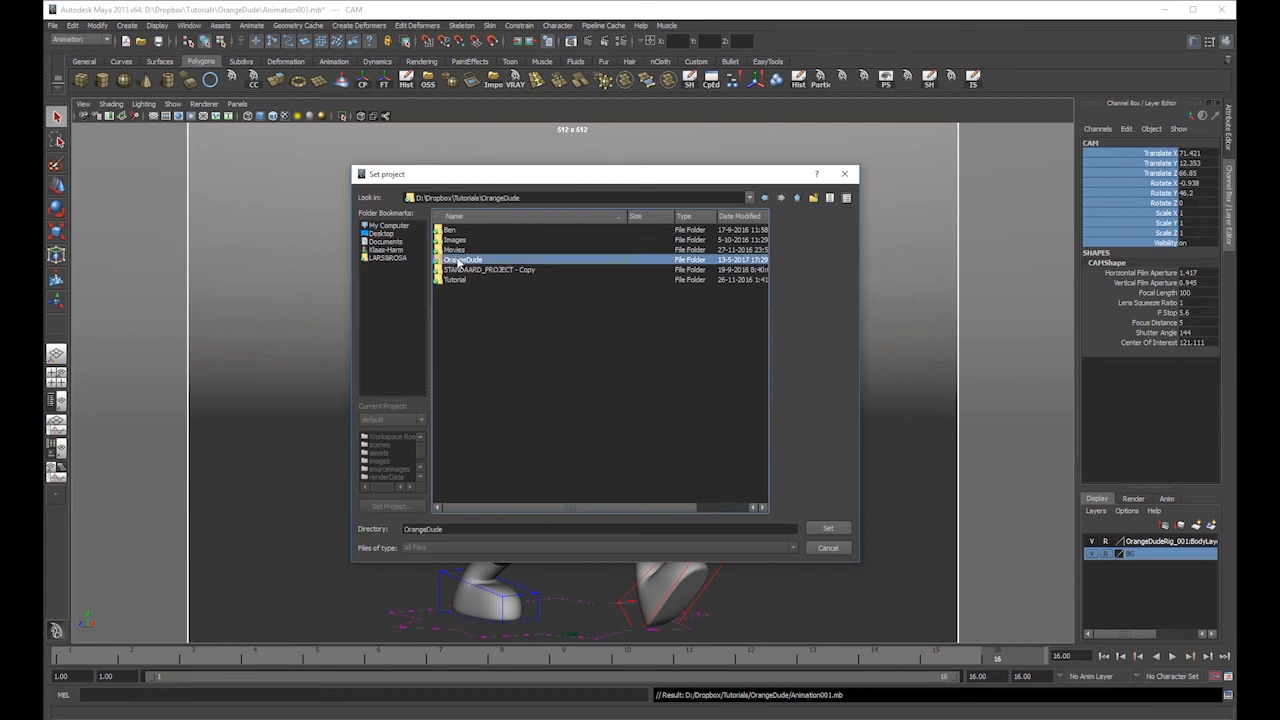
{"action": "double_click", "coordinate": [458, 260]}
{"action": "left_click", "coordinate": [826, 529]}
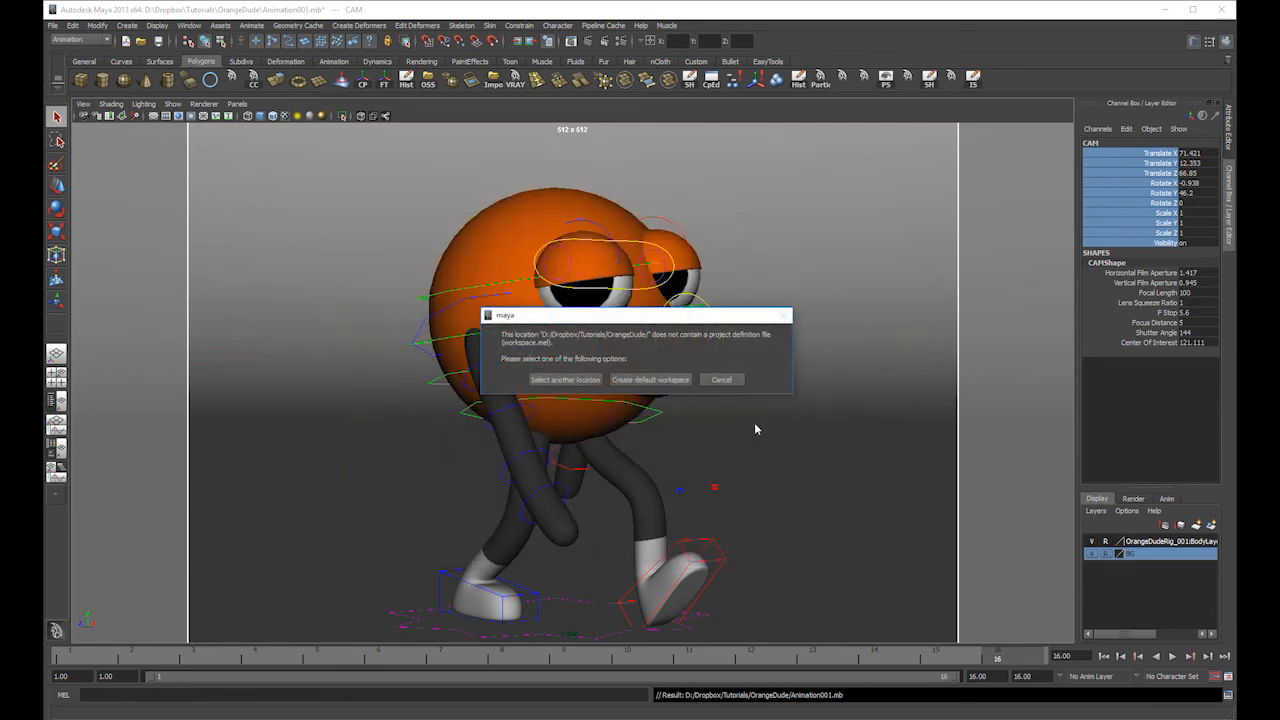
{"action": "left_click", "coordinate": [635, 380]}
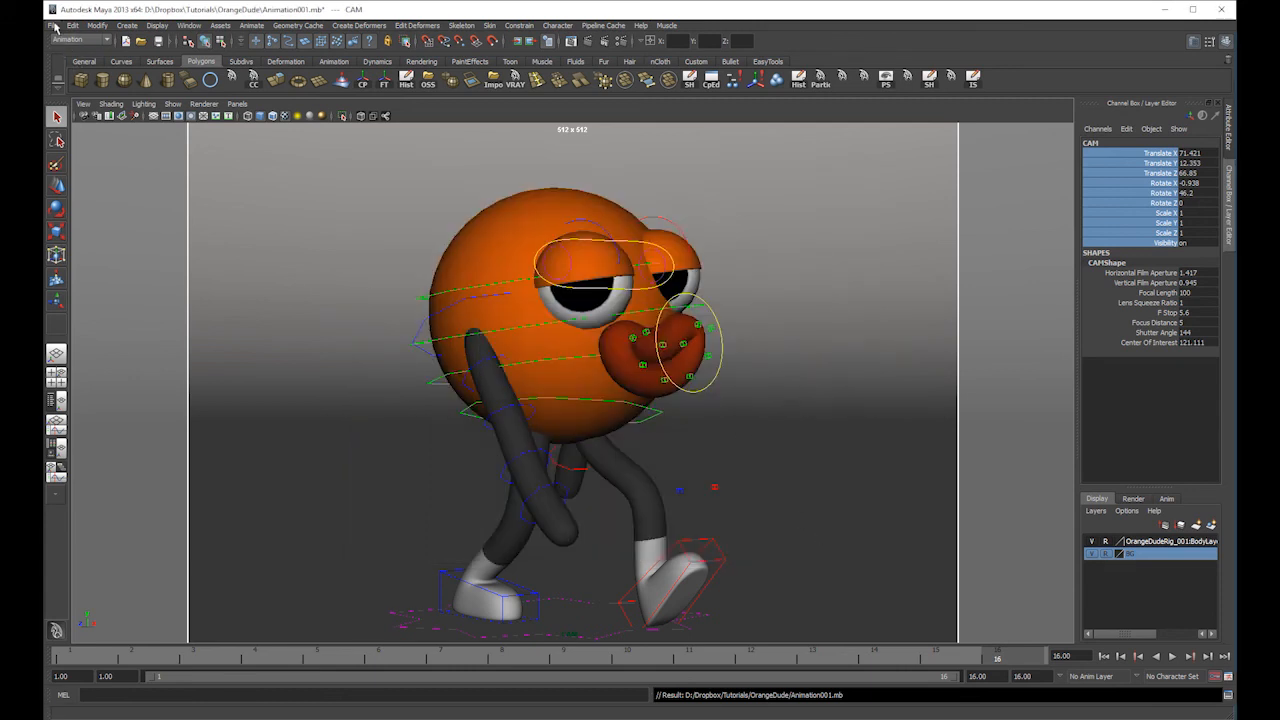
- Check the output path and resolution in the Render Settings and try a test render through CAM
{"action": "left_click", "coordinate": [52, 25]}
{"action": "left_click", "coordinate": [620, 41]}
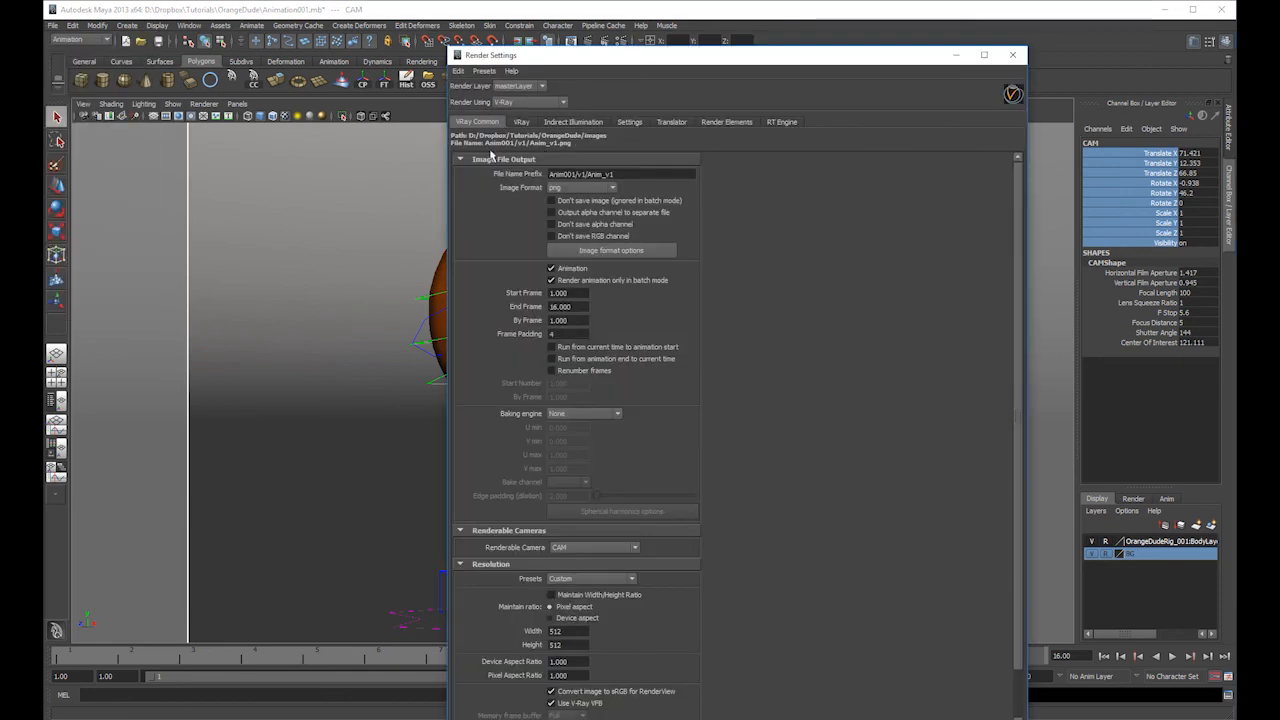
{"action": "scroll", "coordinate": [1019, 230], "scroll_direction": "down", "scroll_amount": 2}
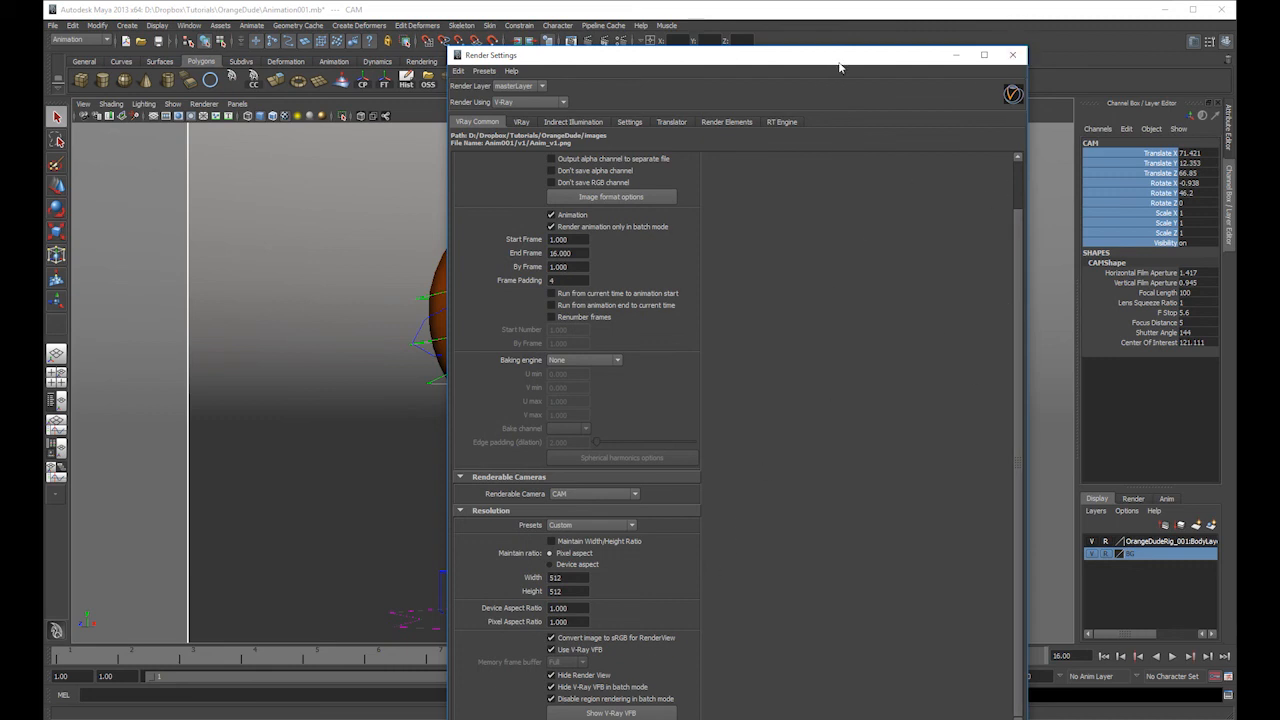
{"action": "left_click", "coordinate": [1012, 55]}
{"action": "left_click", "coordinate": [587, 41]}
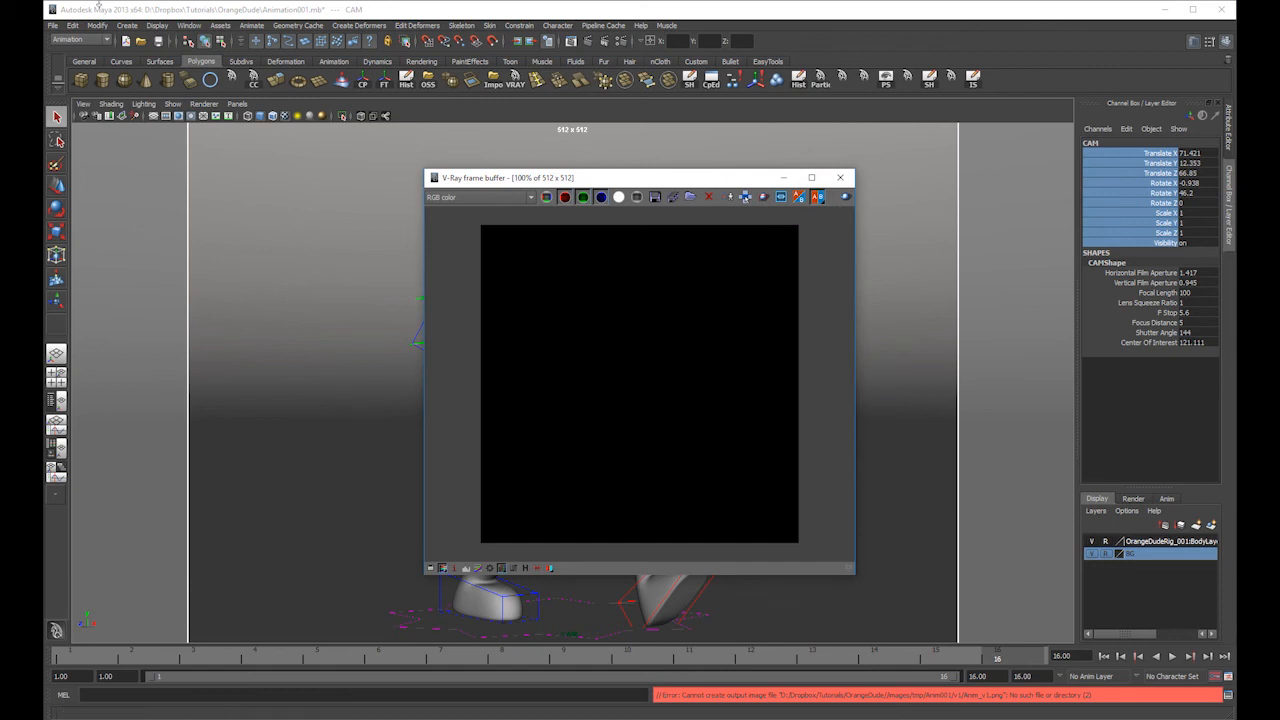
{"action": "left_click", "coordinate": [52, 25]}
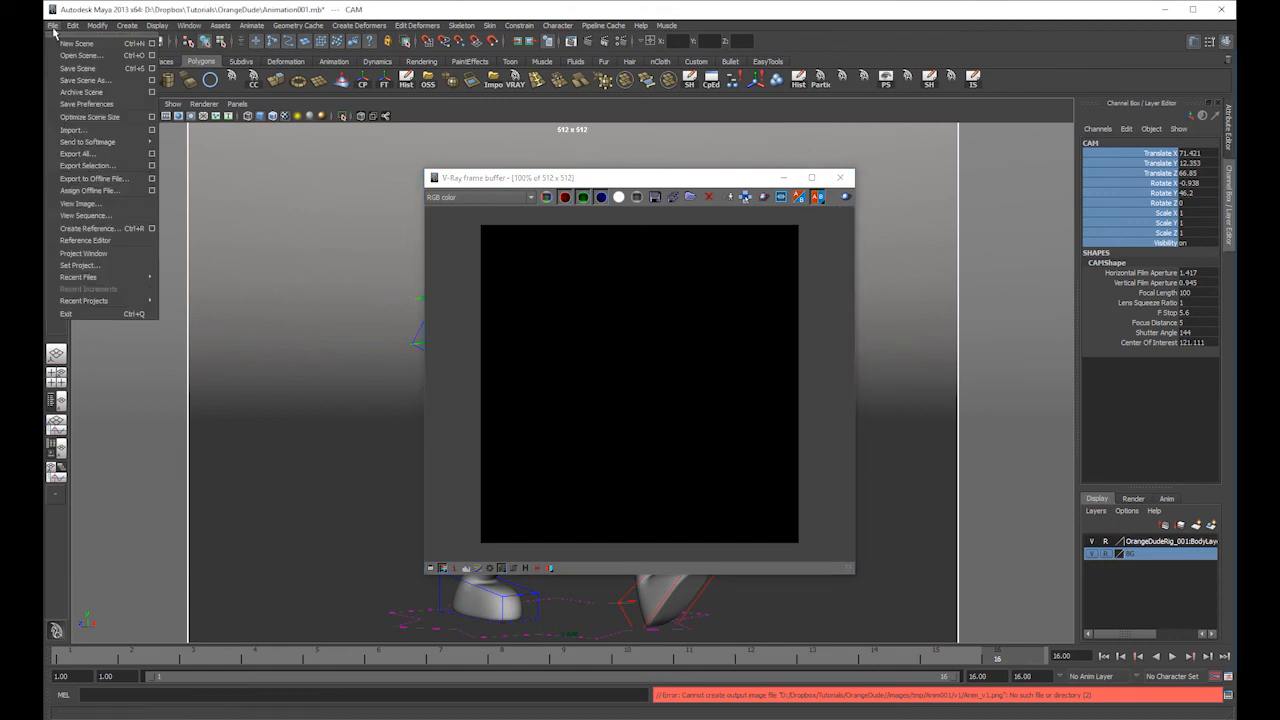
{"action": "left_click", "coordinate": [128, 268]}
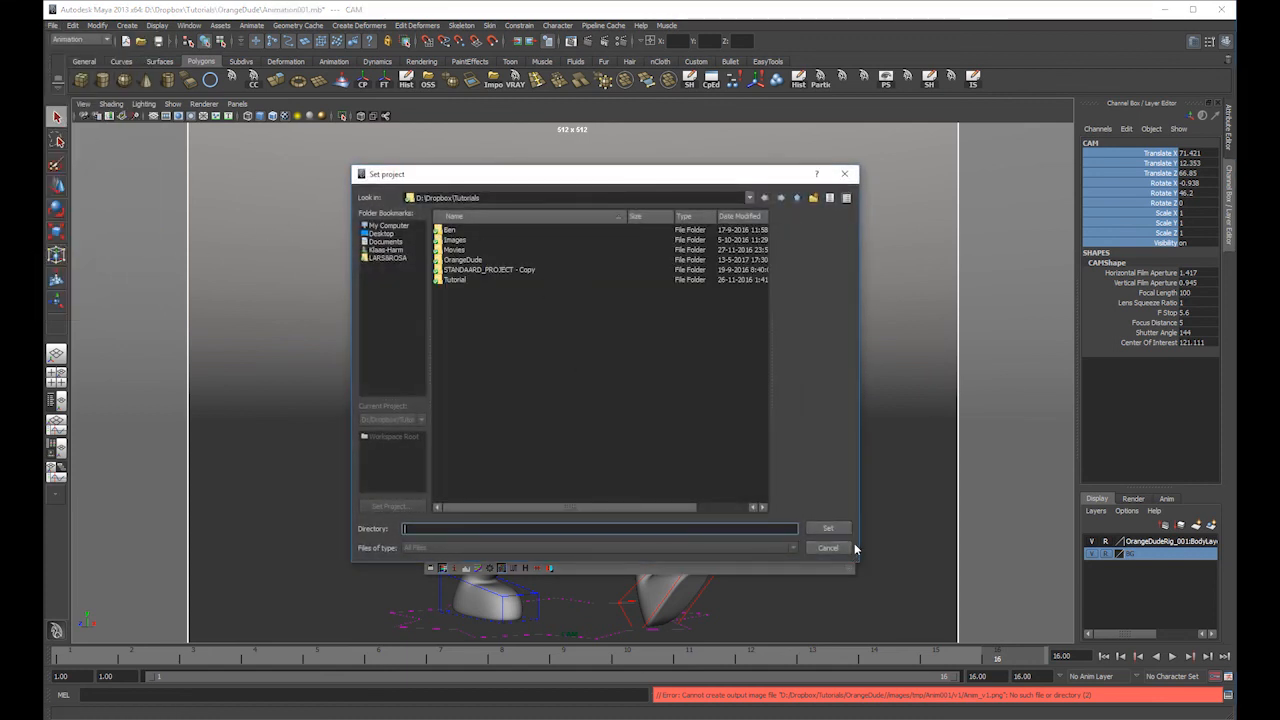
{"action": "left_click", "coordinate": [846, 547]}
- Create the OrangeDude project's default folders through the Project Window and render the current frame again
{"action": "left_click", "coordinate": [52, 26]}
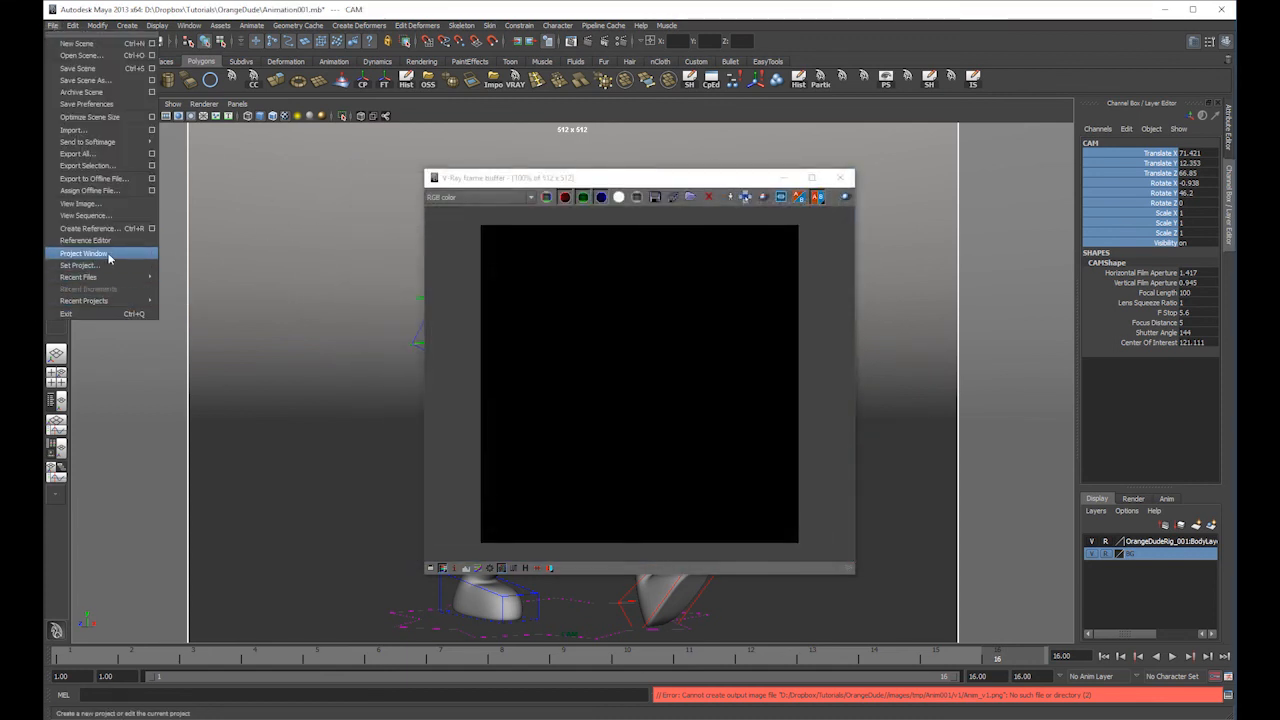
{"action": "left_click", "coordinate": [100, 253]}
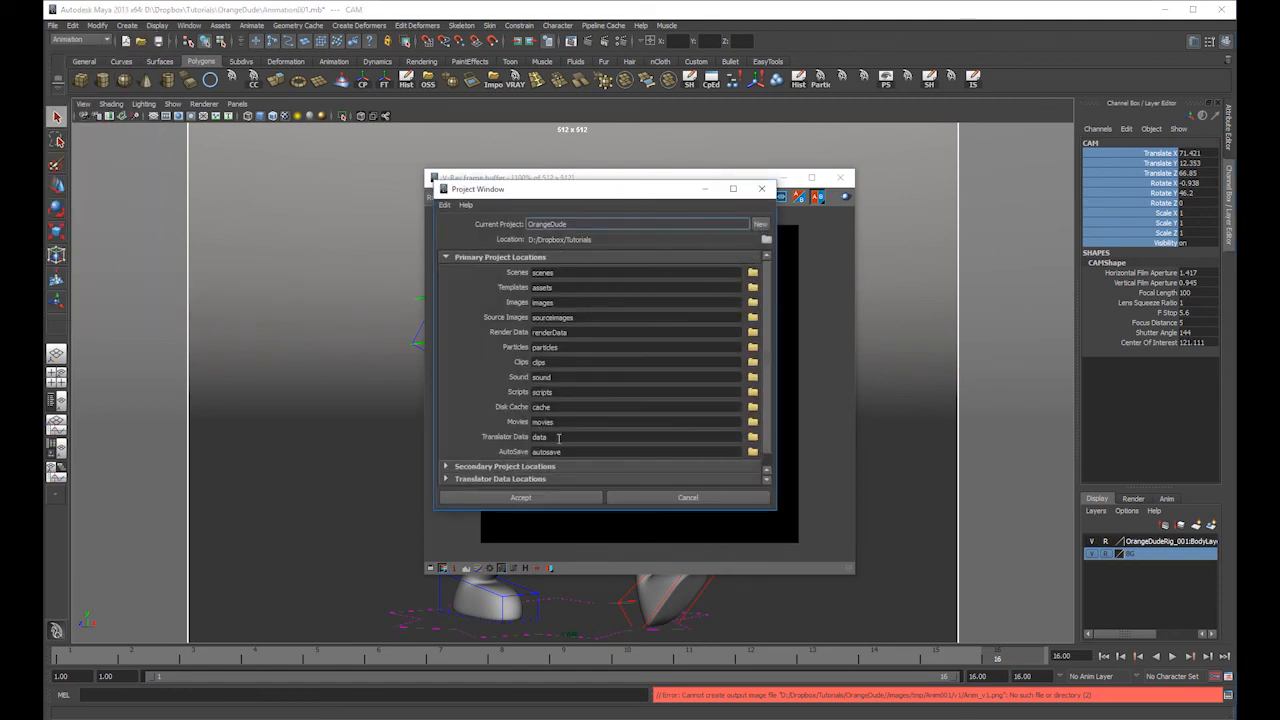
{"action": "left_click", "coordinate": [562, 499]}
{"action": "left_click", "coordinate": [845, 198]}
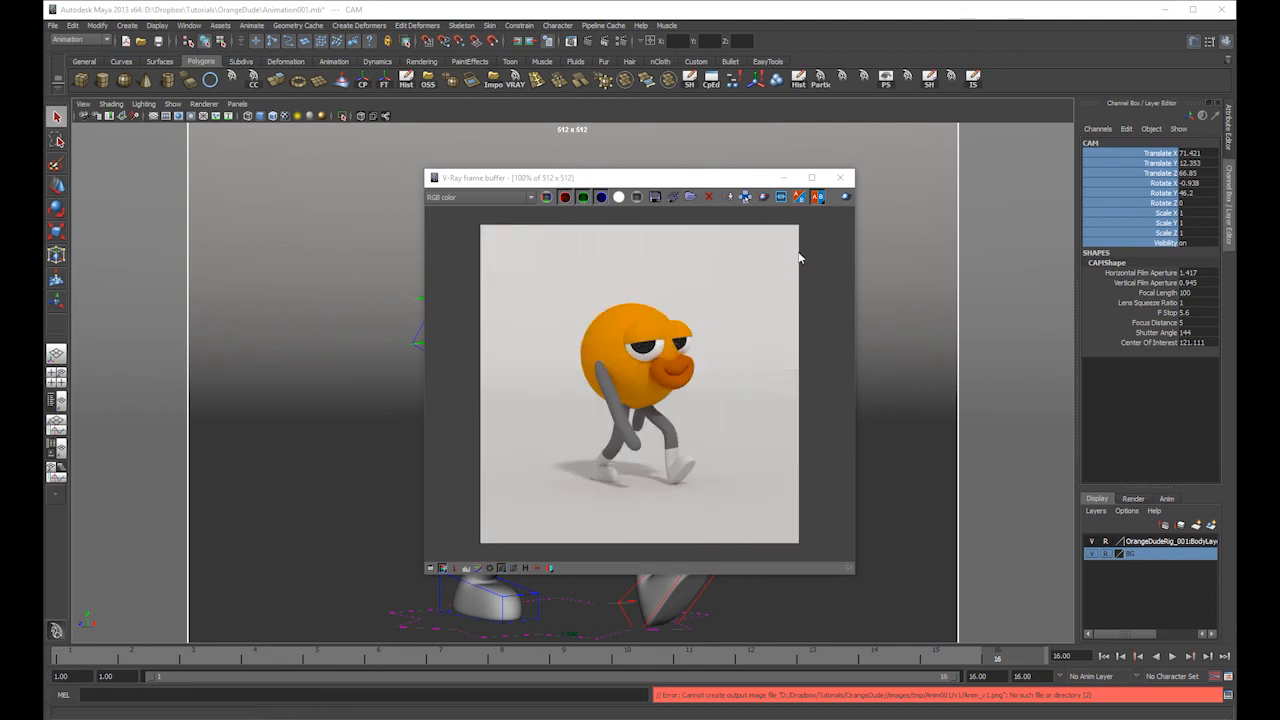
- Allow animation rendering outside batch mode and render the 16-frame sequence in the V-Ray frame buffer
{"action": "left_click", "coordinate": [624, 42]}
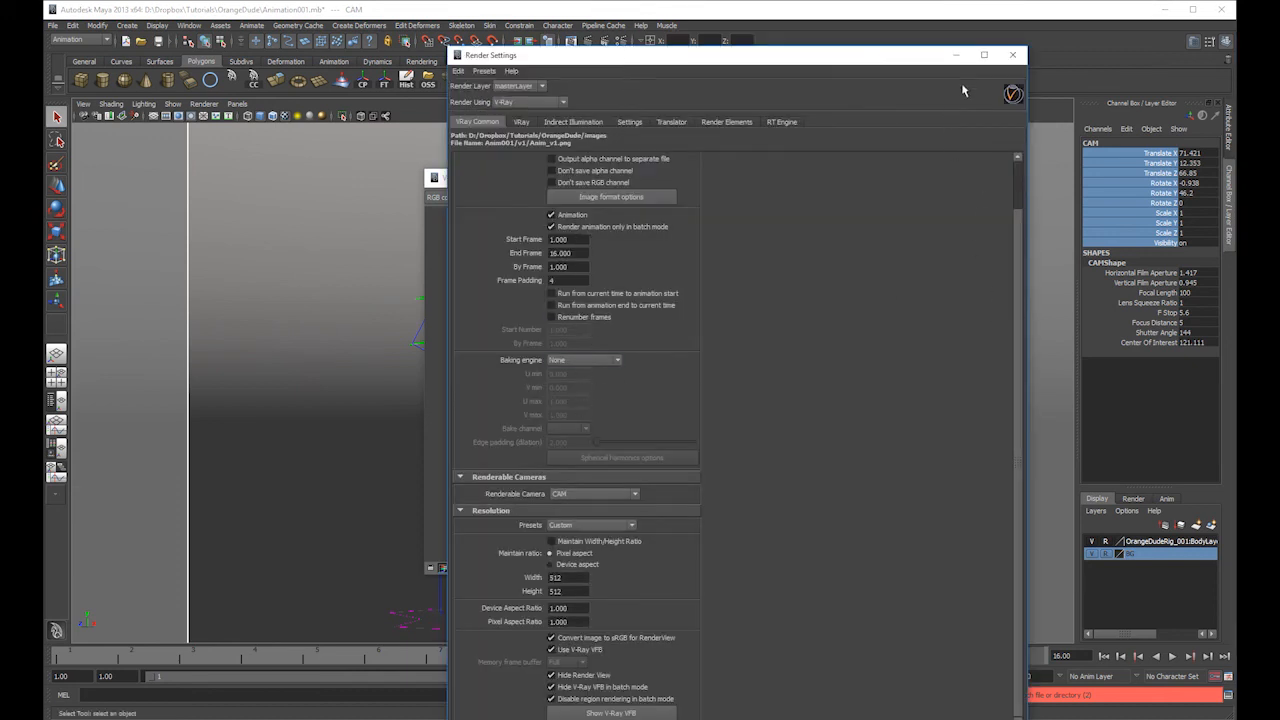
{"action": "left_click", "coordinate": [1012, 54]}
{"action": "left_click", "coordinate": [623, 42]}
{"action": "left_click", "coordinate": [1011, 55]}
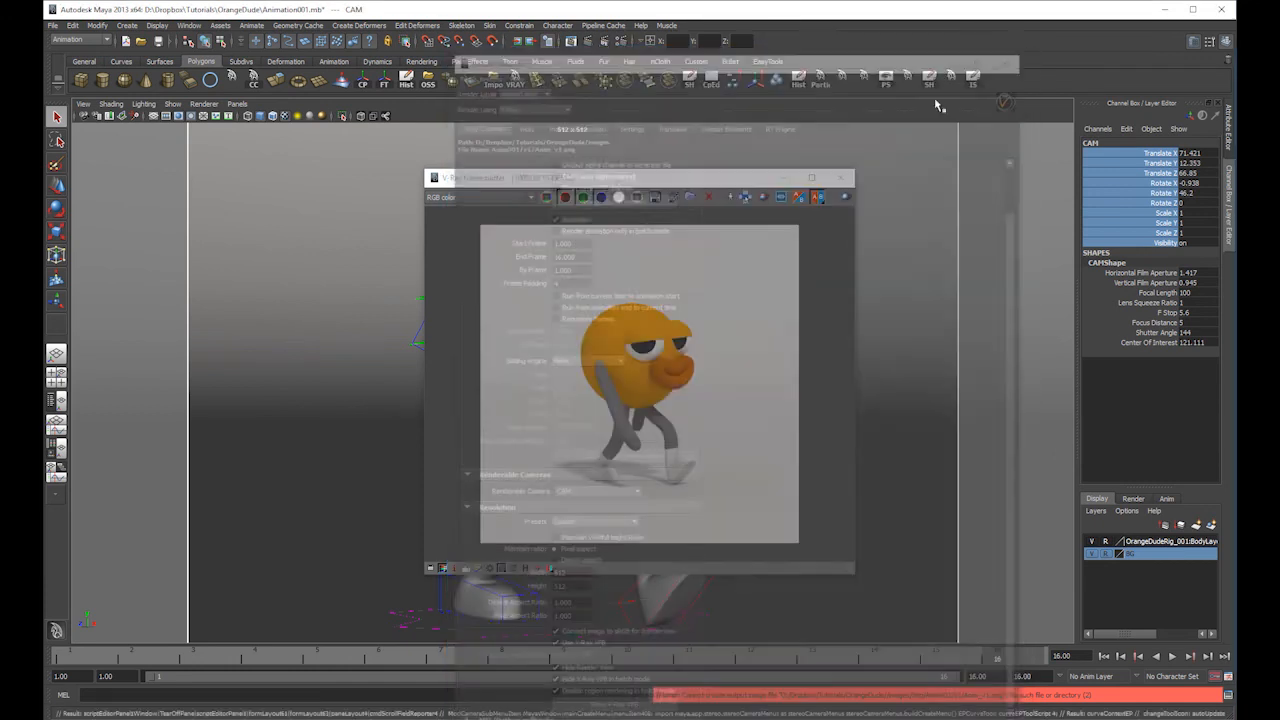
{"action": "left_click", "coordinate": [845, 197]}
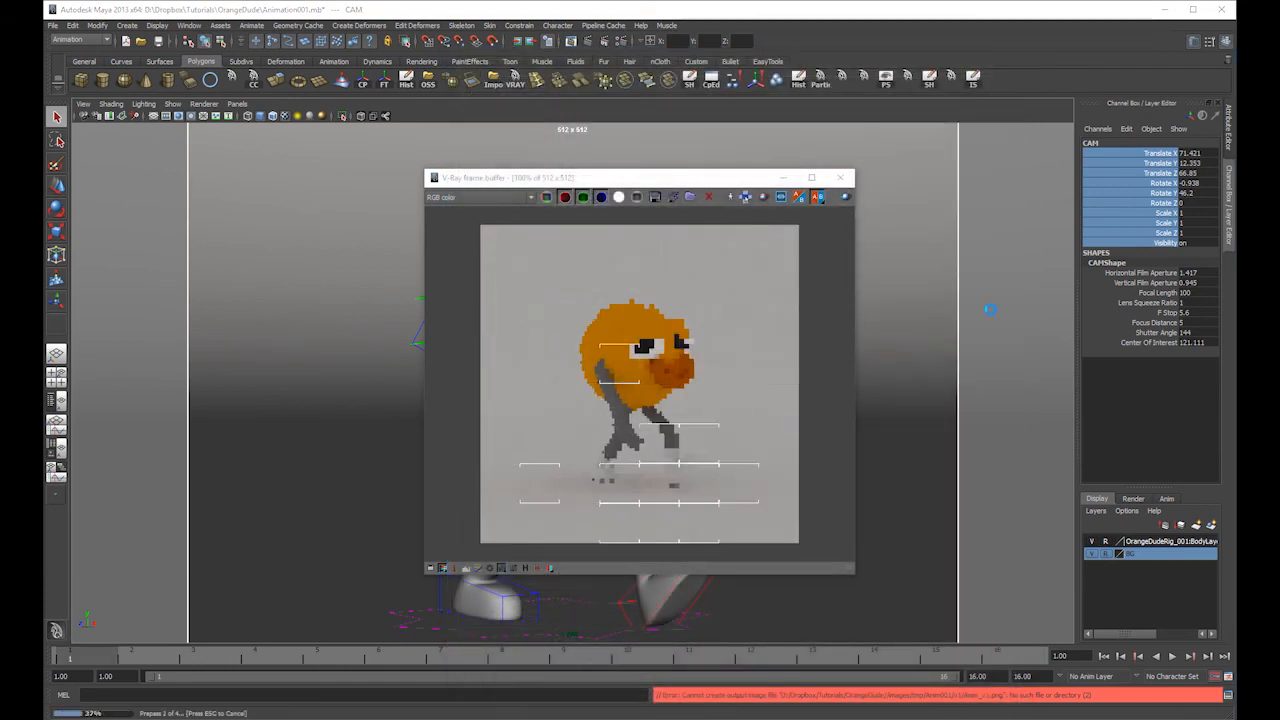
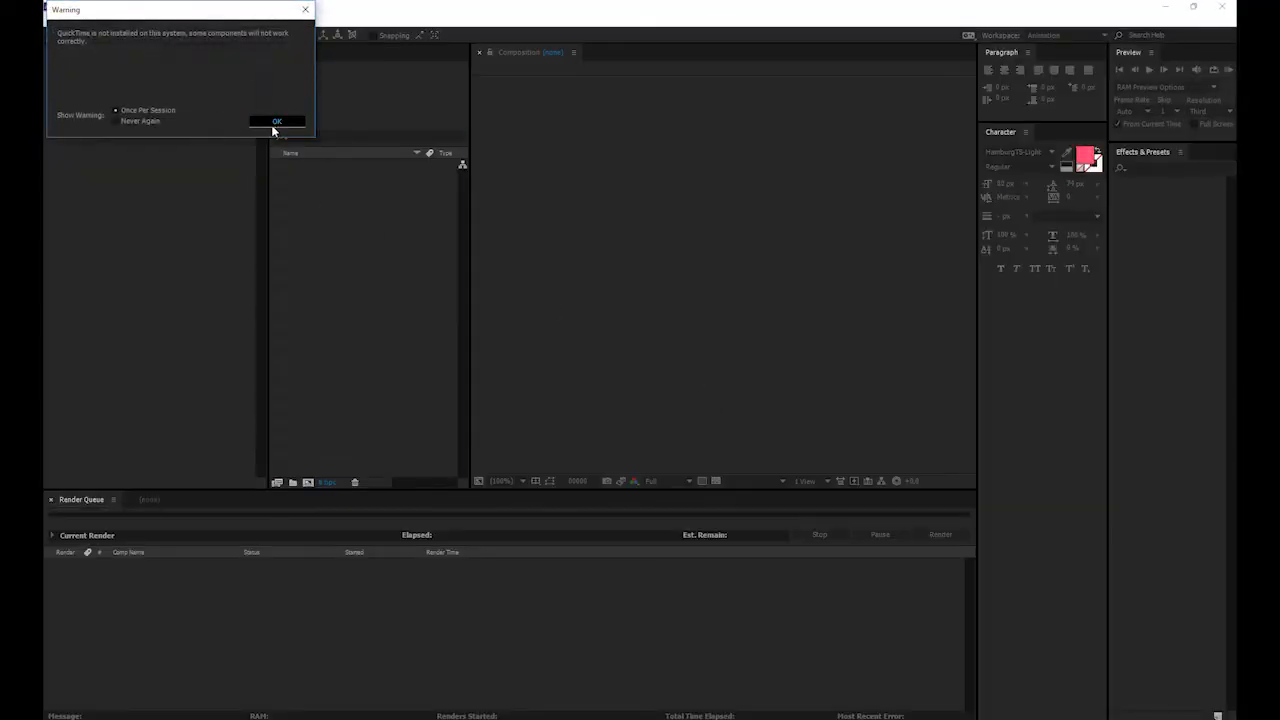
- Switch to After Effects, dismiss the QuickTime warning, and open the file import dialog
{"action": "left_click", "coordinate": [274, 121]}
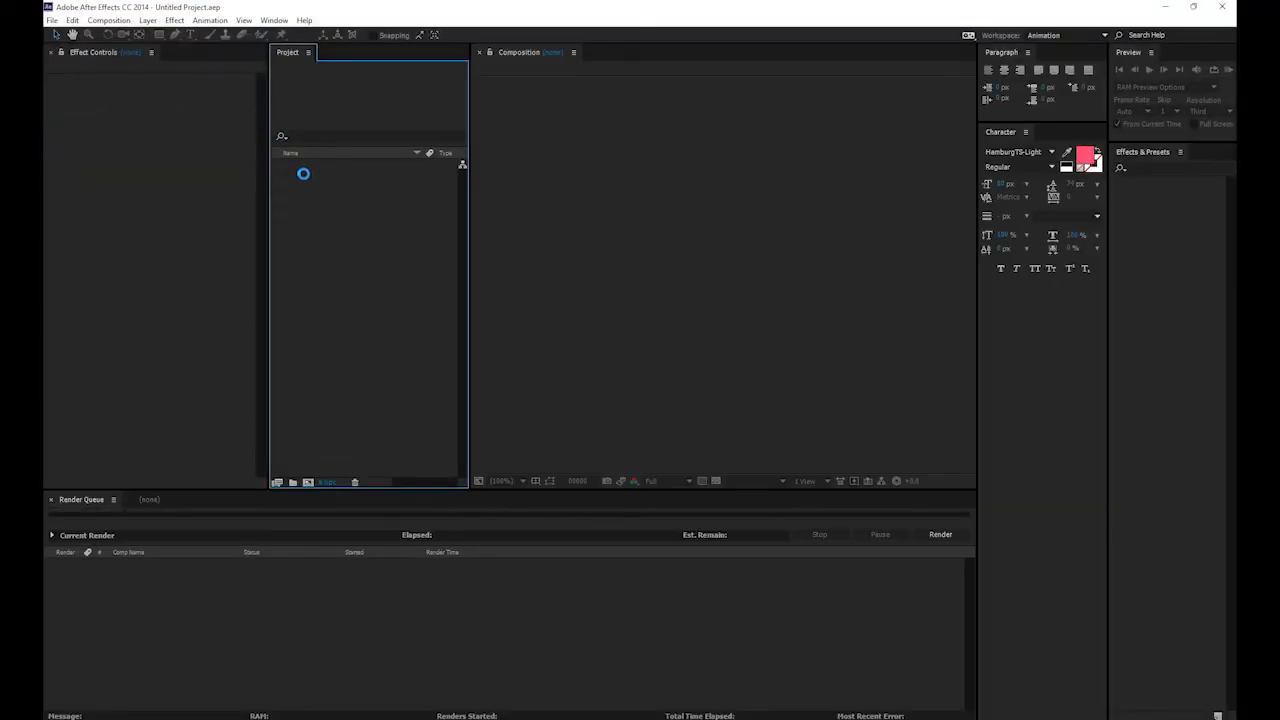
{"action": "left_click", "coordinate": [51, 20]}
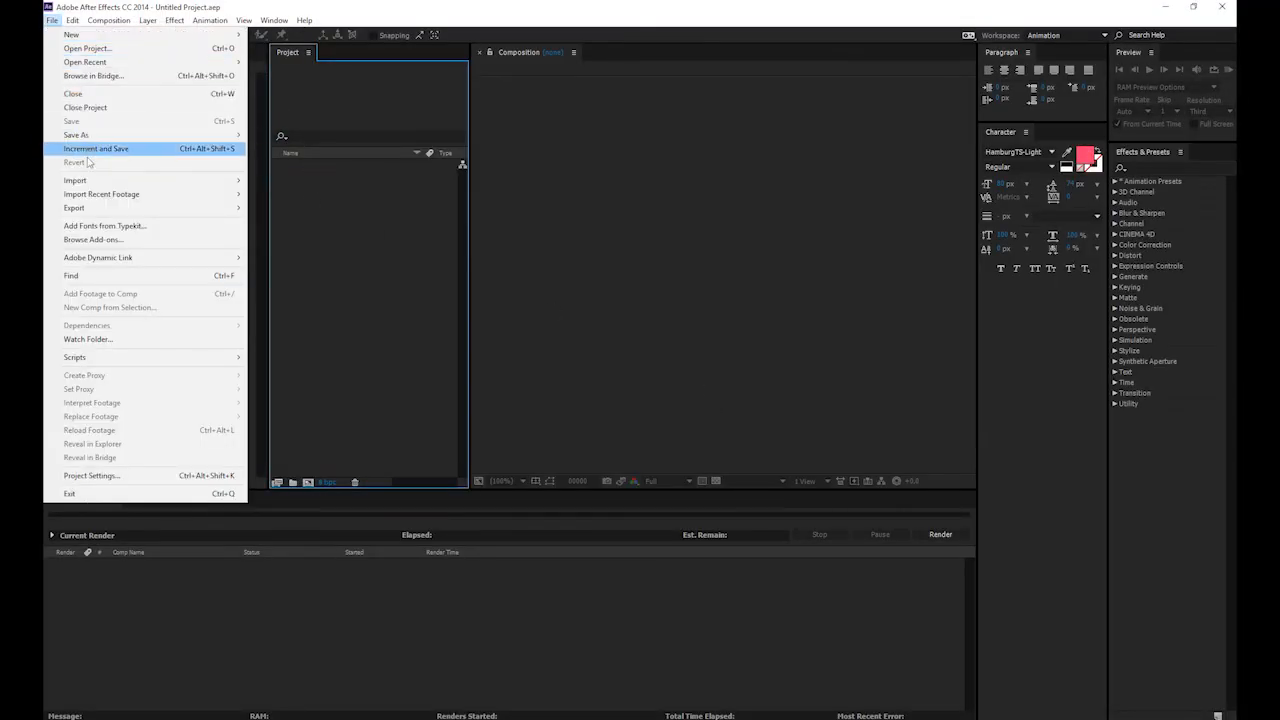
{"action": "left_click", "coordinate": [326, 280]}
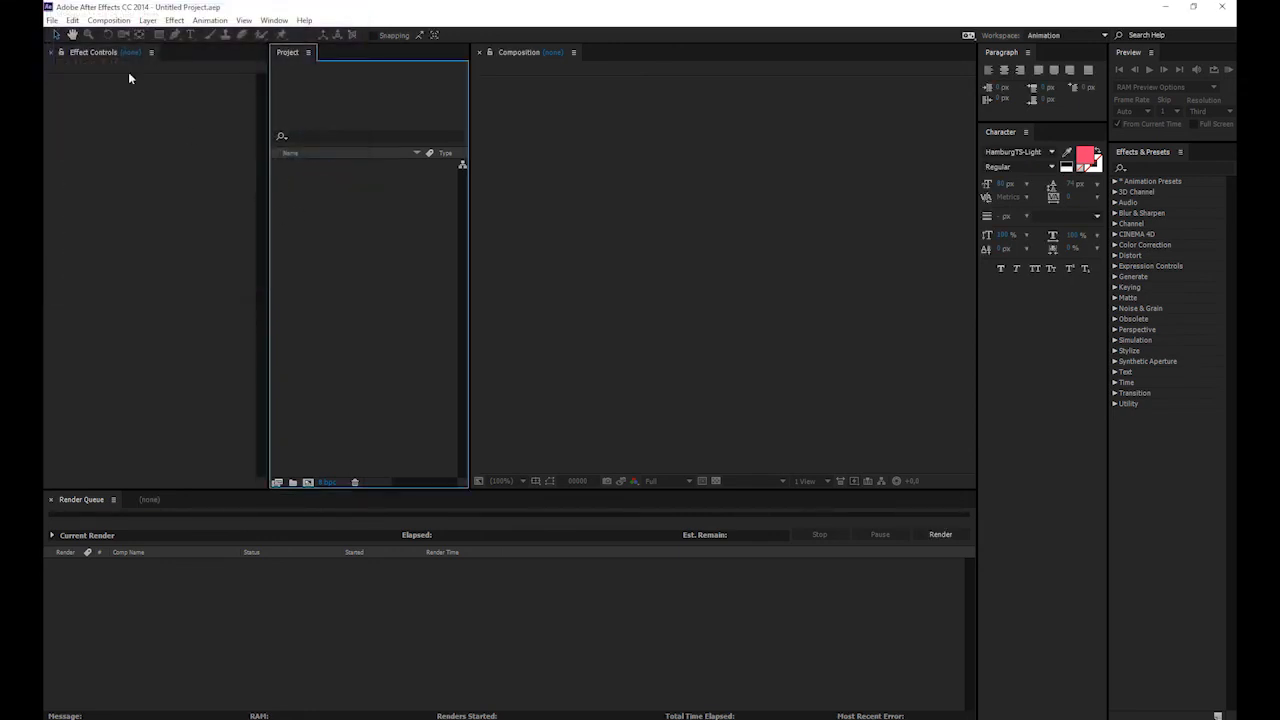
{"action": "left_click", "coordinate": [52, 20]}
{"action": "mouse_move", "coordinate": [166, 182]}
{"action": "left_click", "coordinate": [380, 180]}
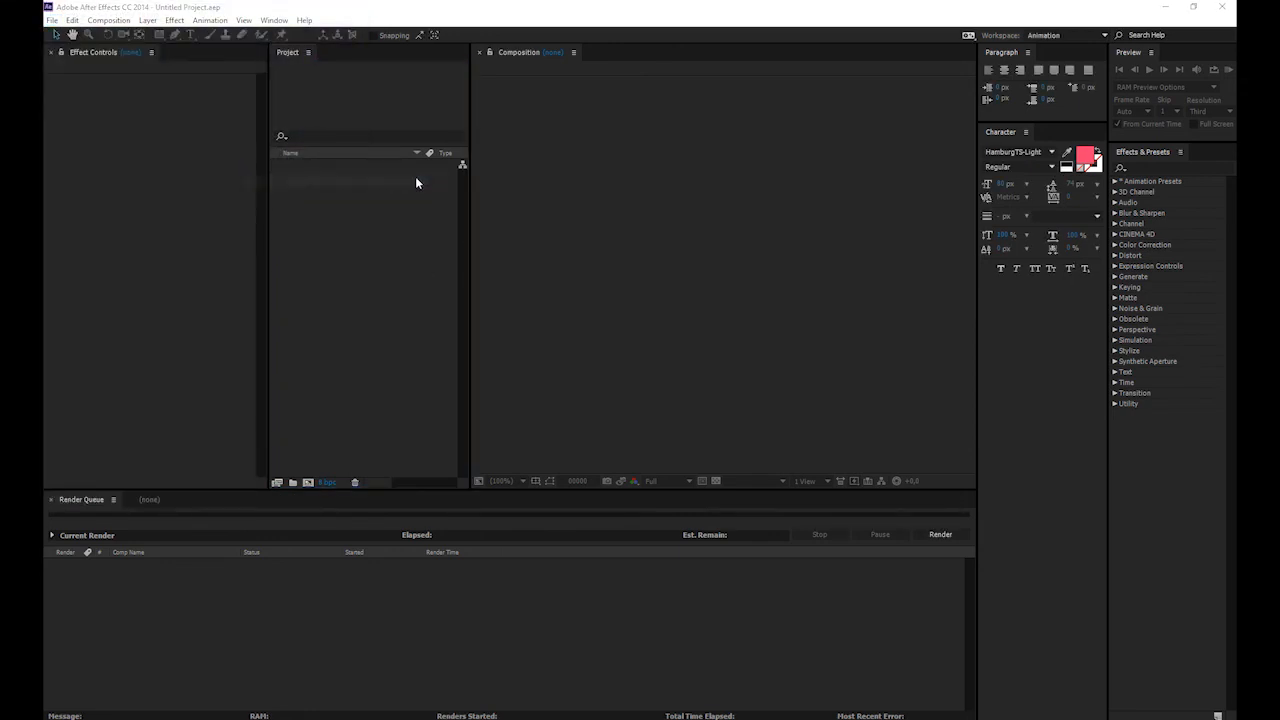
- Import the Anim_v1 frames from OrangeDude/images/Anim001/v1 as a PNG sequence, starting with Anim_v1.0001.png
{"action": "left_click", "coordinate": [241, 322]}
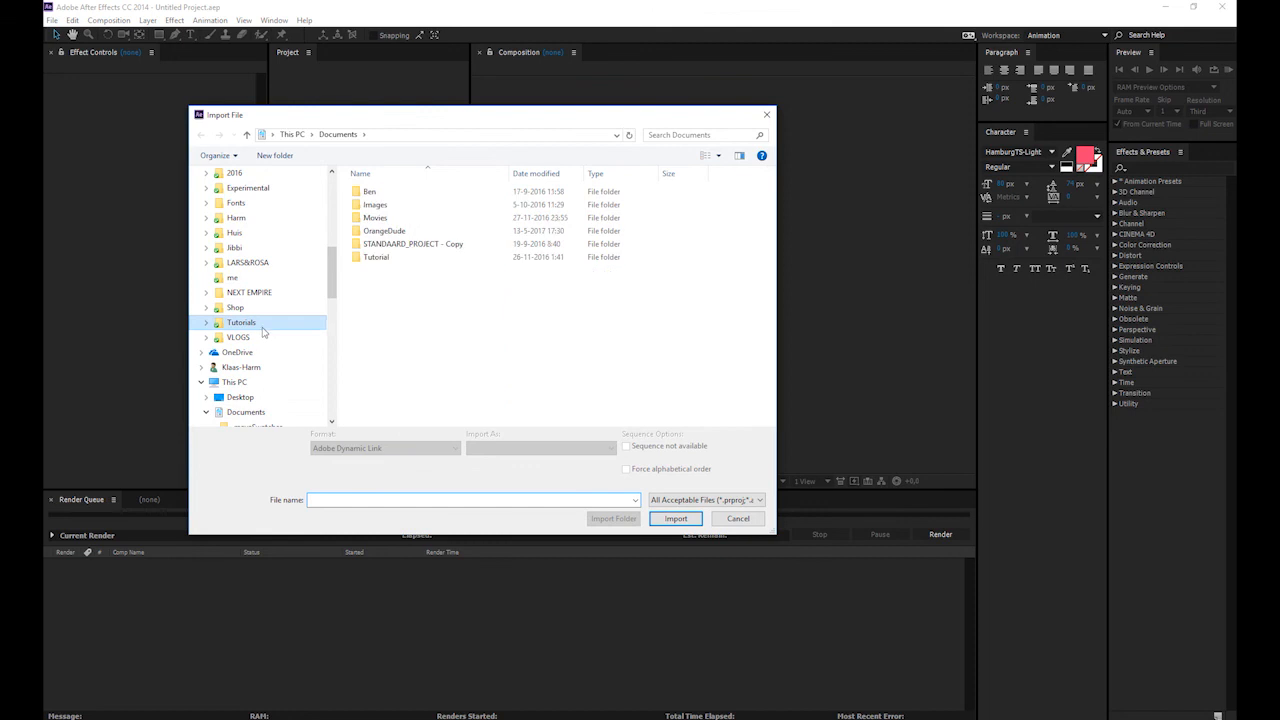
{"action": "left_click", "coordinate": [404, 232]}
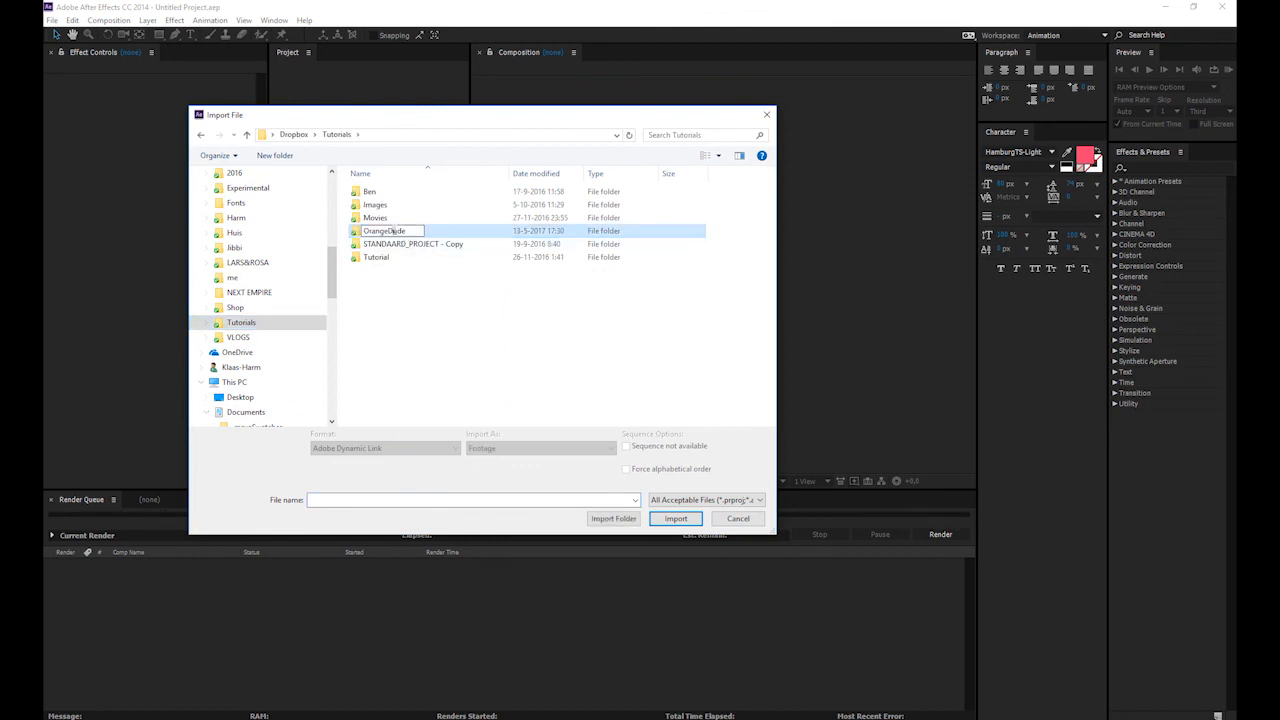
{"action": "double_click", "coordinate": [390, 231]}
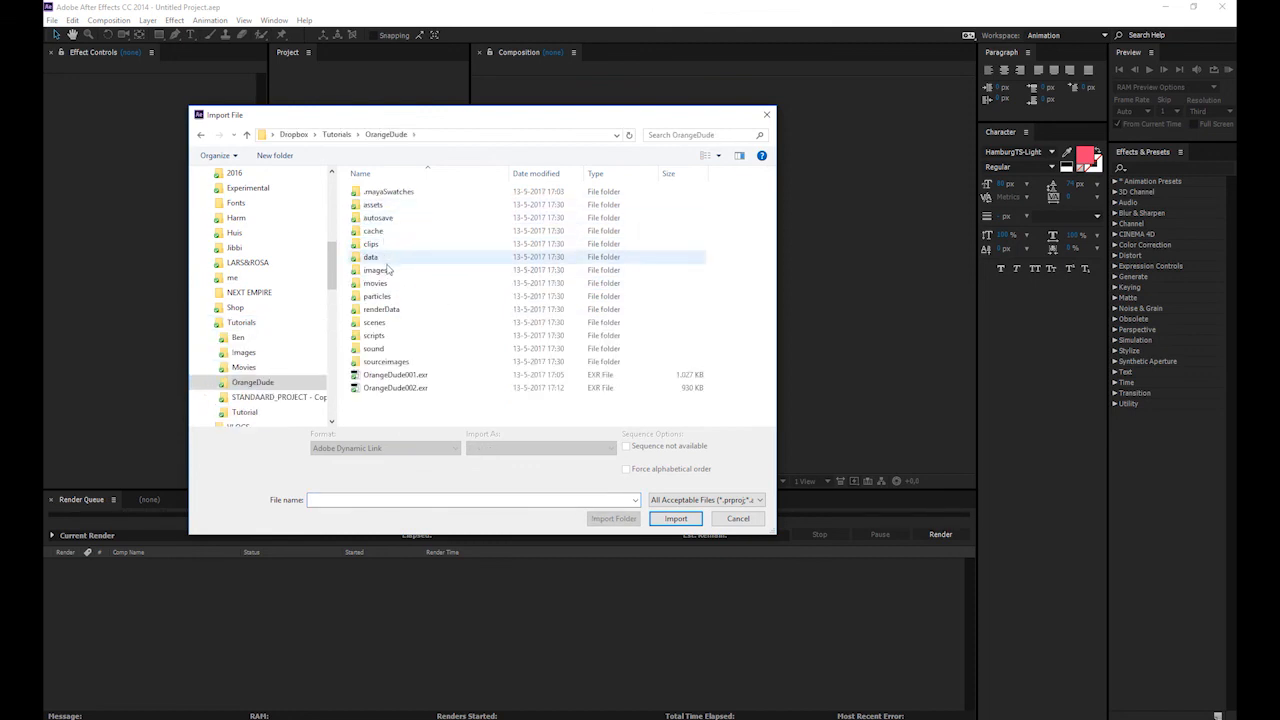
{"action": "double_click", "coordinate": [388, 272]}
{"action": "double_click", "coordinate": [392, 195]}
{"action": "left_click", "coordinate": [392, 199]}
{"action": "double_click", "coordinate": [391, 199]}
{"action": "left_click", "coordinate": [400, 206]}
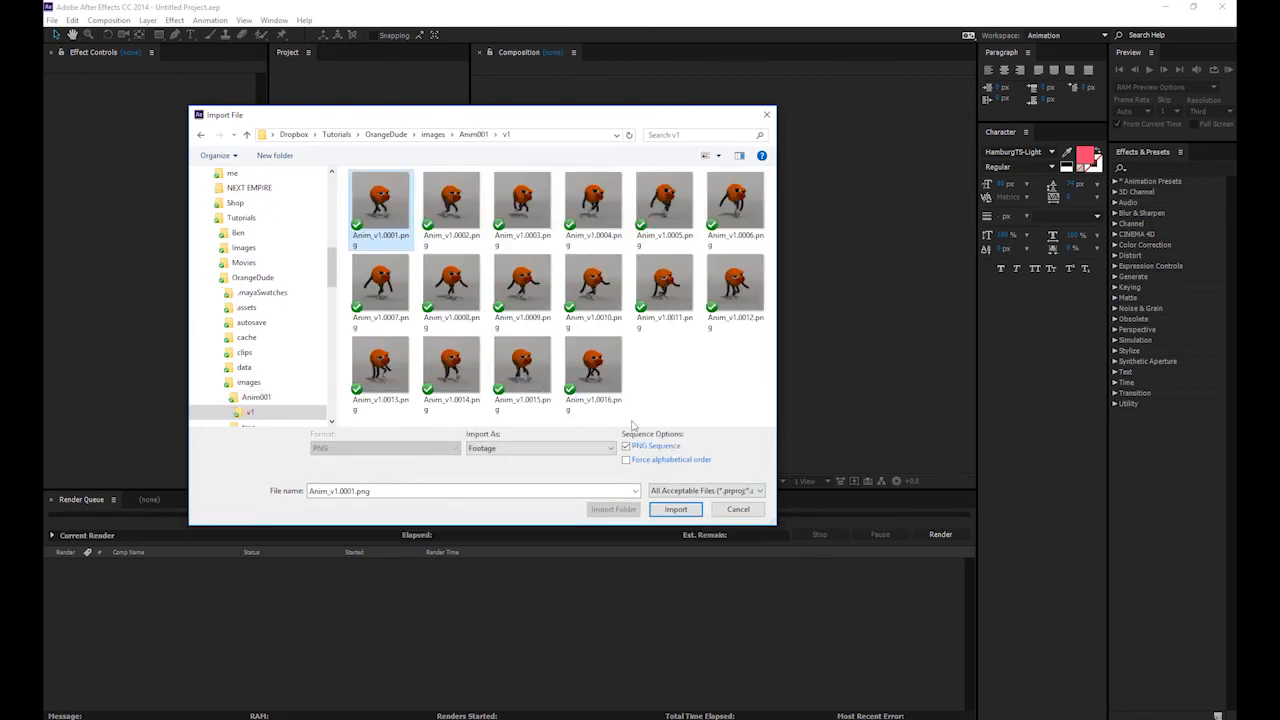
{"action": "left_click", "coordinate": [676, 509]}
- Interpret the Anim_v1 PNG sequence at 25 frames per second, looping it to a total length of 240 frames
{"action": "right_click", "coordinate": [325, 166]}
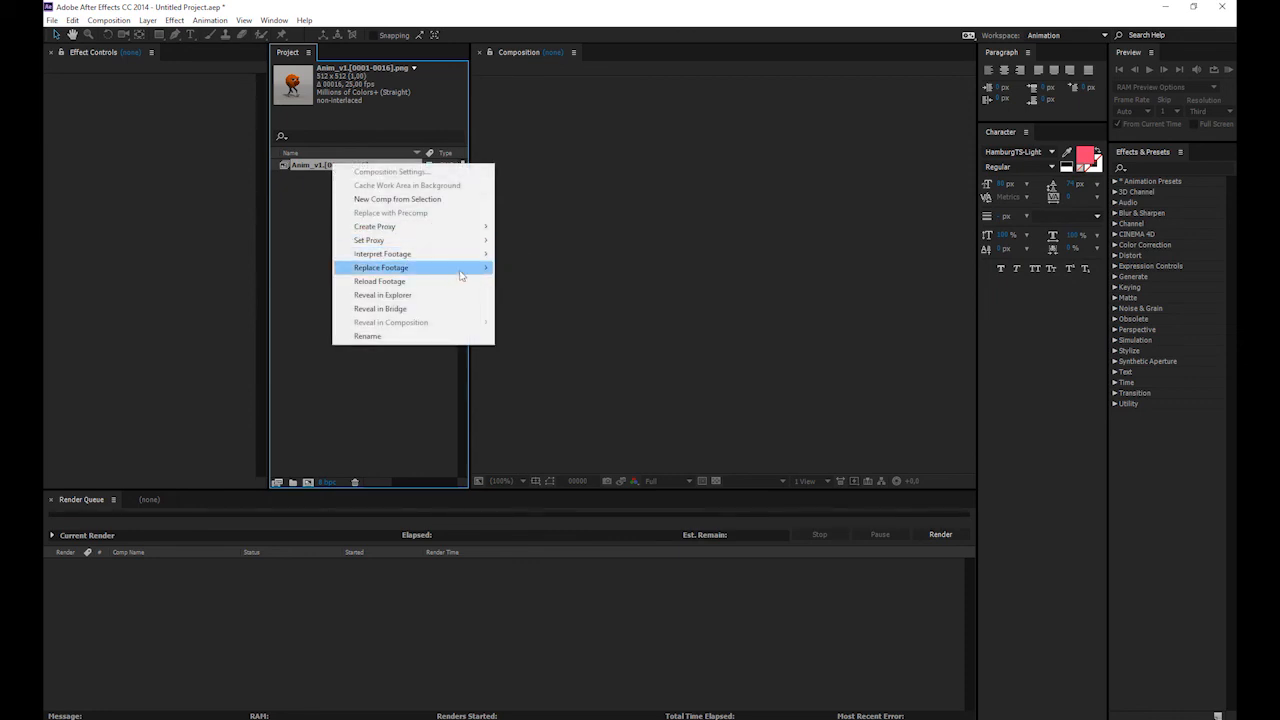
{"action": "mouse_move", "coordinate": [445, 256]}
{"action": "left_click", "coordinate": [293, 256]}
{"action": "left_click", "coordinate": [147, 38]}
{"action": "left_click", "coordinate": [206, 140]}
{"action": "left_click", "coordinate": [200, 166]}
{"action": "left_click", "coordinate": [85, 39]}
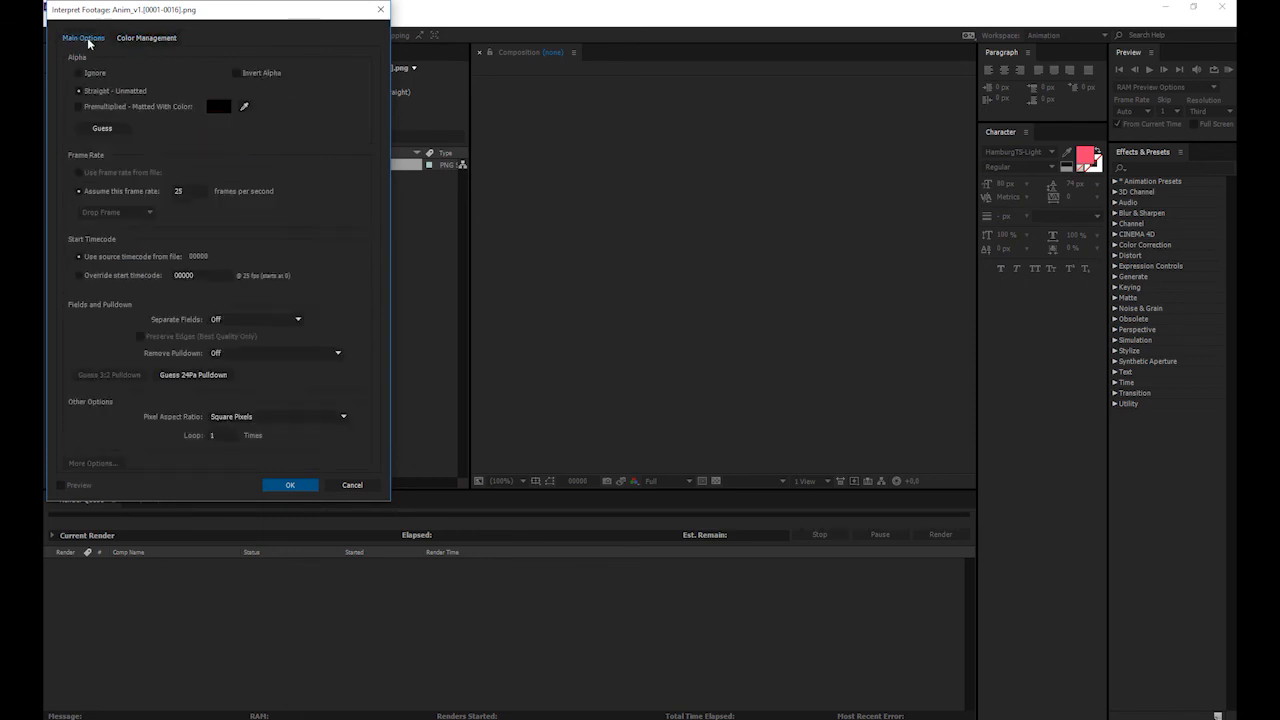
{"action": "left_click", "coordinate": [224, 436]}
{"action": "key", "text": "Return"}
- Create a composition from the Anim_v1 sequence and add an adjustment layer above the footage
{"action": "left_click_drag", "start_coordinate": [335, 446], "coordinate": [308, 482]}
{"action": "left_click", "coordinate": [152, 20]}
{"action": "mouse_move", "coordinate": [153, 36]}
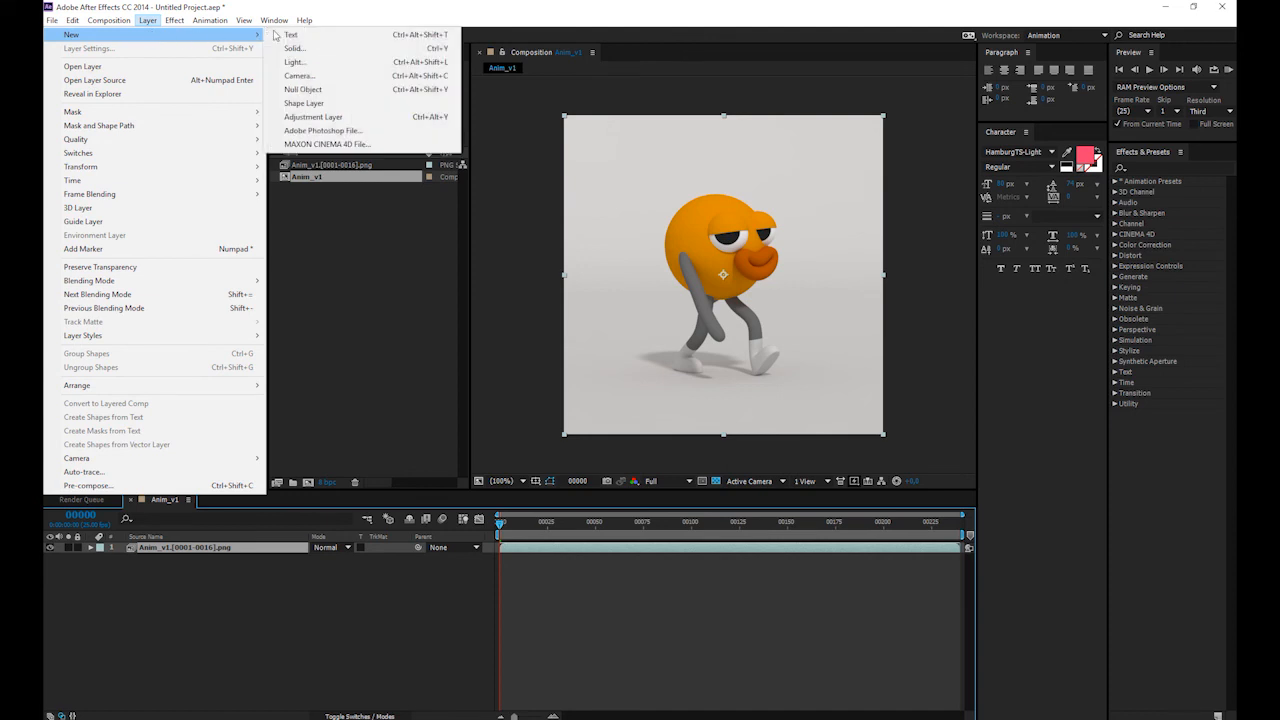
{"action": "left_click", "coordinate": [345, 117]}
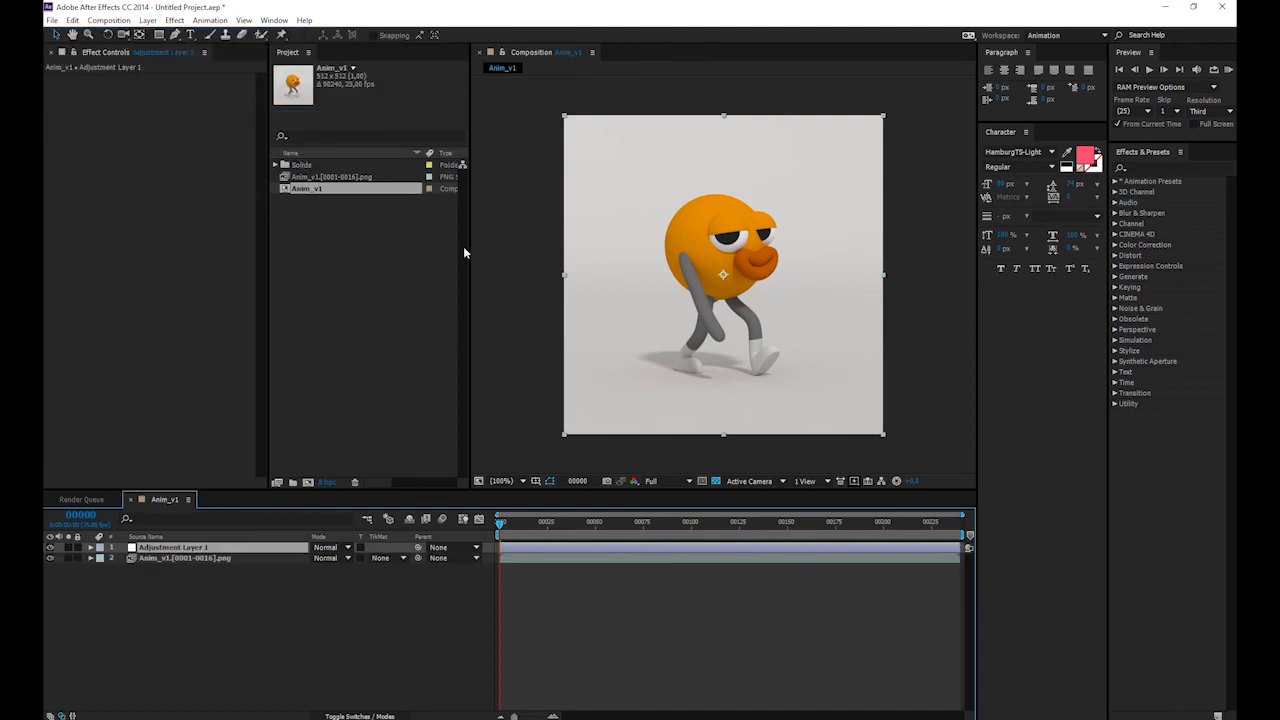
- Apply a Curves effect to the adjustment layer and shape its RGB curve to brighten the highlights while holding the shadows near the diagonal
{"action": "left_click", "coordinate": [176, 21]}
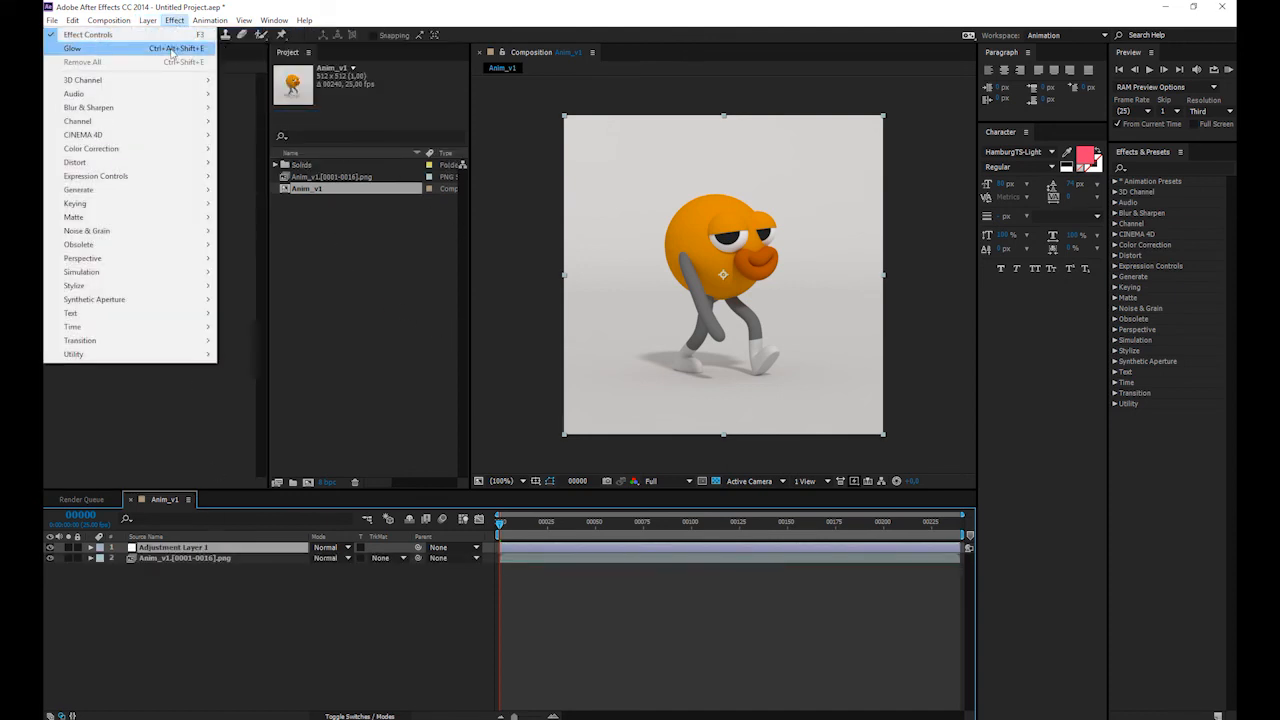
{"action": "mouse_move", "coordinate": [100, 148]}
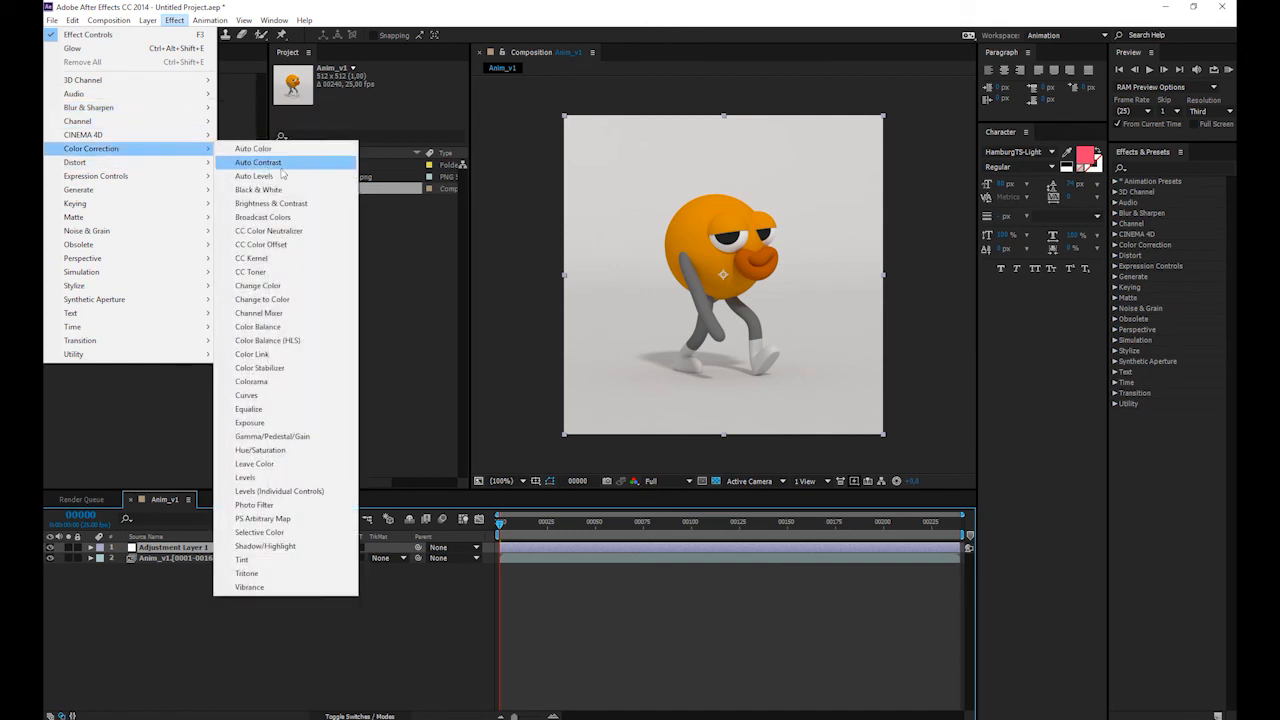
{"action": "left_click", "coordinate": [292, 400]}
{"action": "left_click_drag", "start_coordinate": [184, 157], "coordinate": [179, 147]}
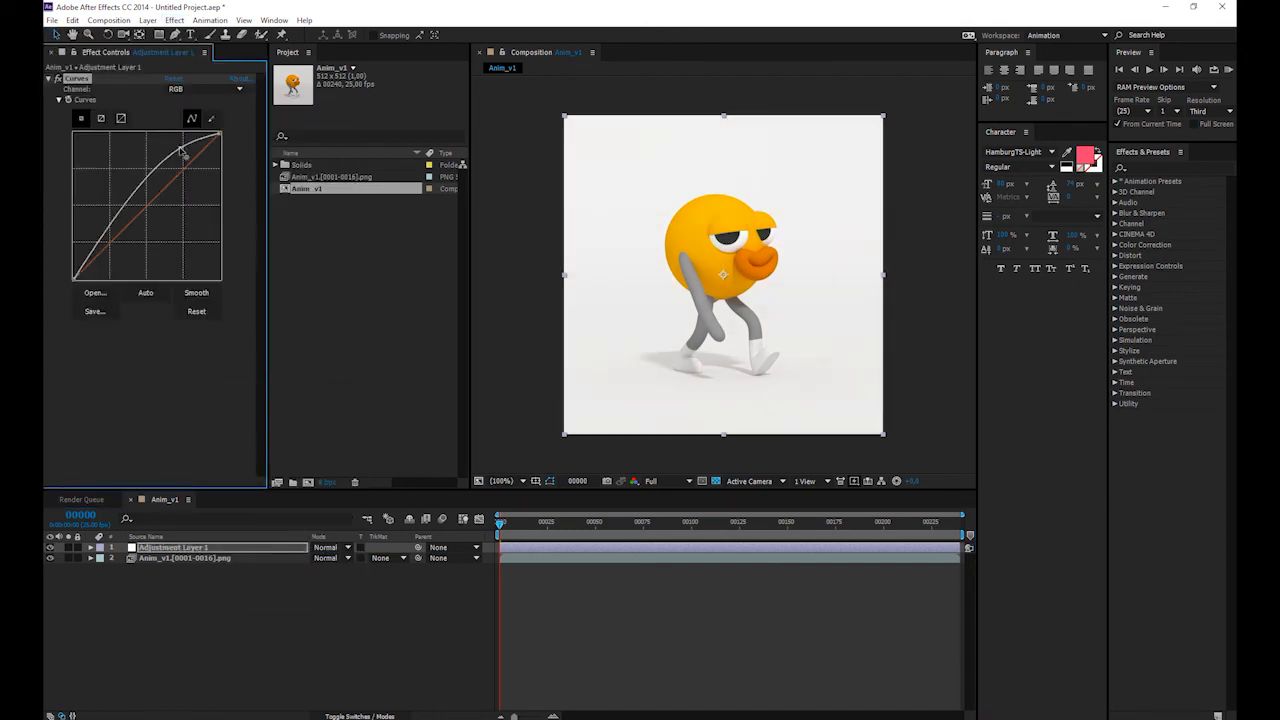
{"action": "mouse_move", "coordinate": [104, 232]}
{"action": "left_mouse_down"}
{"action": "mouse_move", "coordinate": [113, 247]}
{"action": "mouse_move", "coordinate": [103, 244]}
{"action": "left_mouse_up"}
{"action": "left_click_drag", "start_coordinate": [179, 148], "coordinate": [183, 150]}
{"action": "left_click_drag", "start_coordinate": [103, 244], "coordinate": [105, 247]}
- Set the RAM preview to skip 0 frames at Full resolution and preview the looping walk cycle
{"action": "left_click", "coordinate": [1120, 70]}
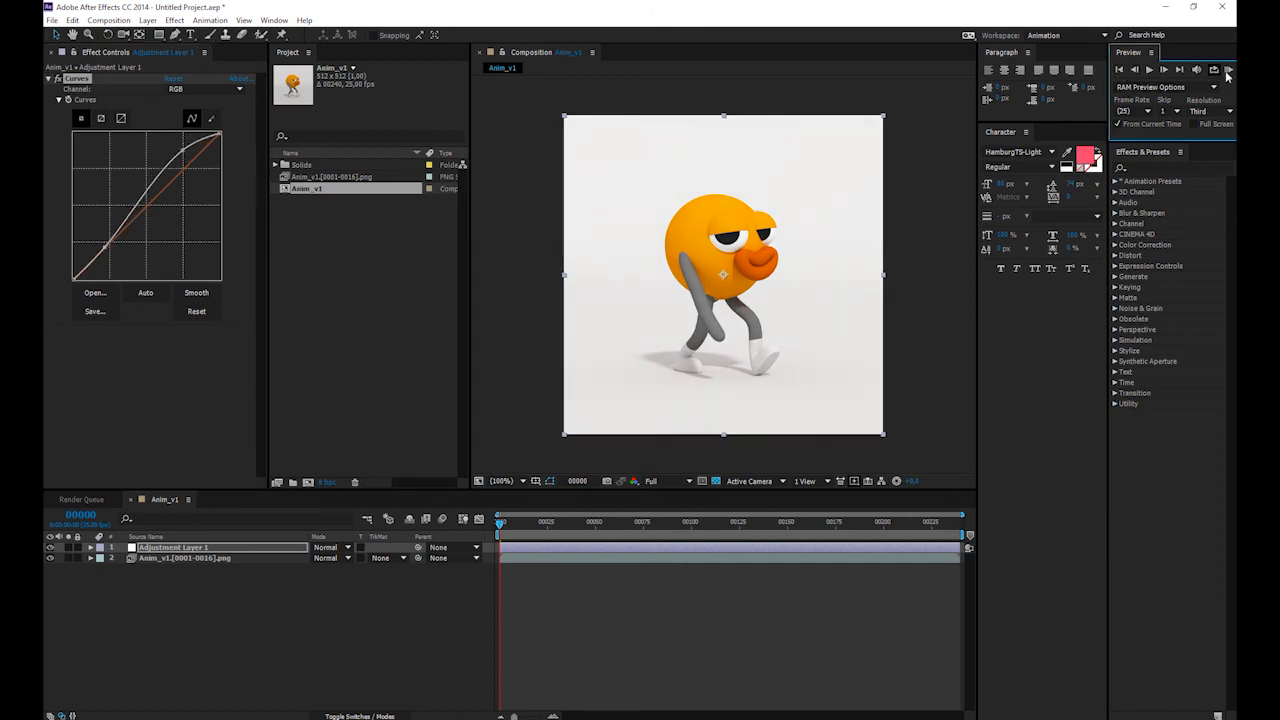
{"action": "left_click", "coordinate": [1227, 70]}
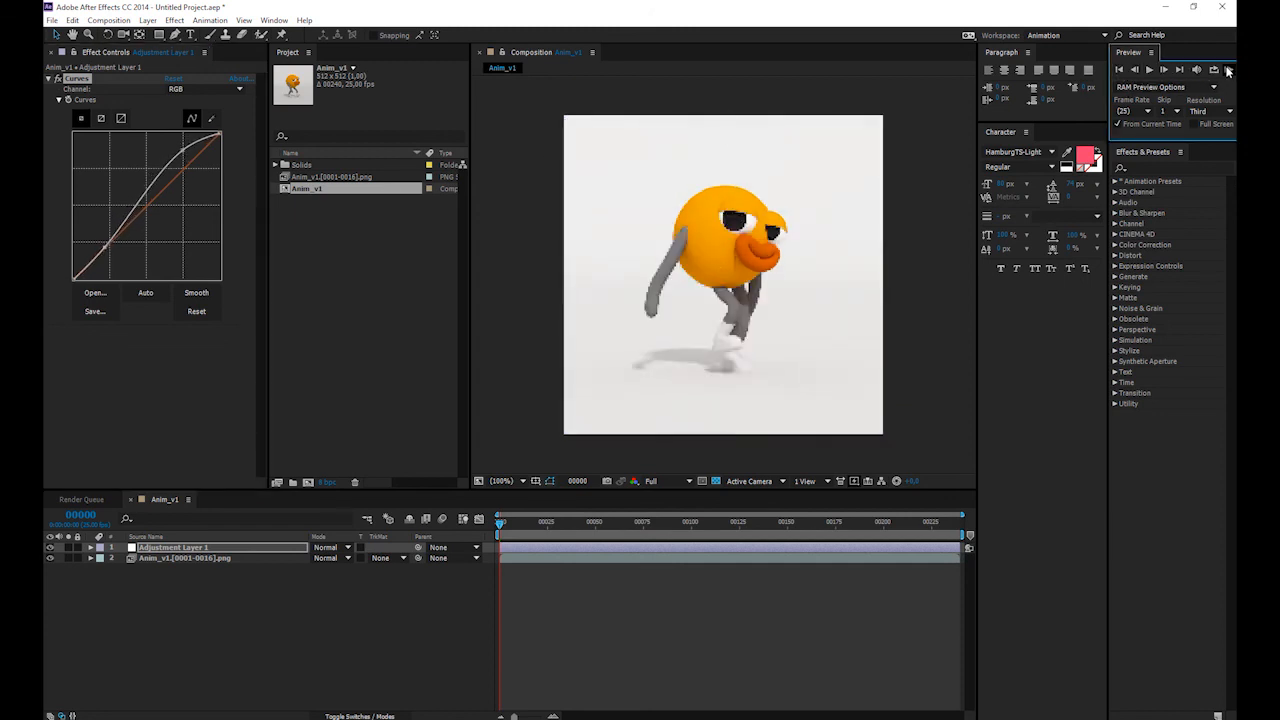
{"action": "left_click", "coordinate": [1170, 111]}
{"action": "left_click", "coordinate": [1176, 126]}
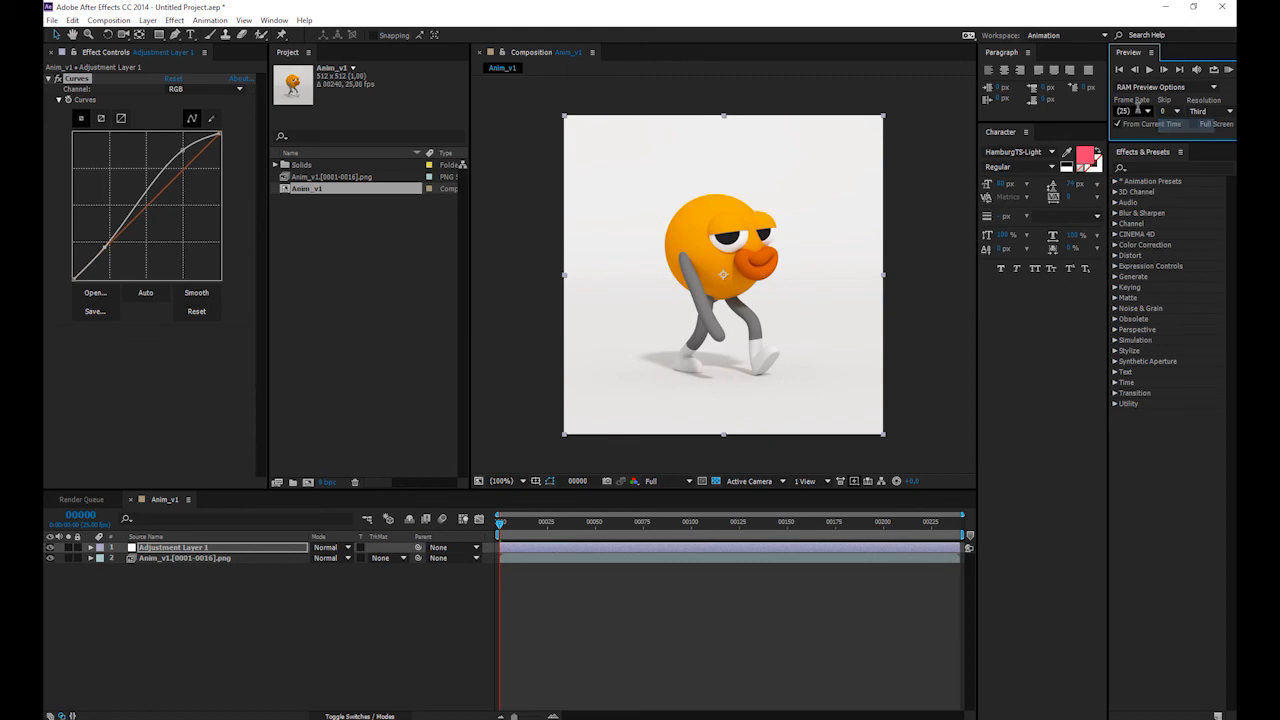
{"action": "left_click", "coordinate": [1147, 111]}
{"action": "left_click", "coordinate": [1226, 112]}
{"action": "left_click", "coordinate": [1226, 112]}
{"action": "left_click", "coordinate": [1226, 112]}
{"action": "left_click", "coordinate": [1176, 143]}
{"action": "left_click", "coordinate": [1228, 69]}
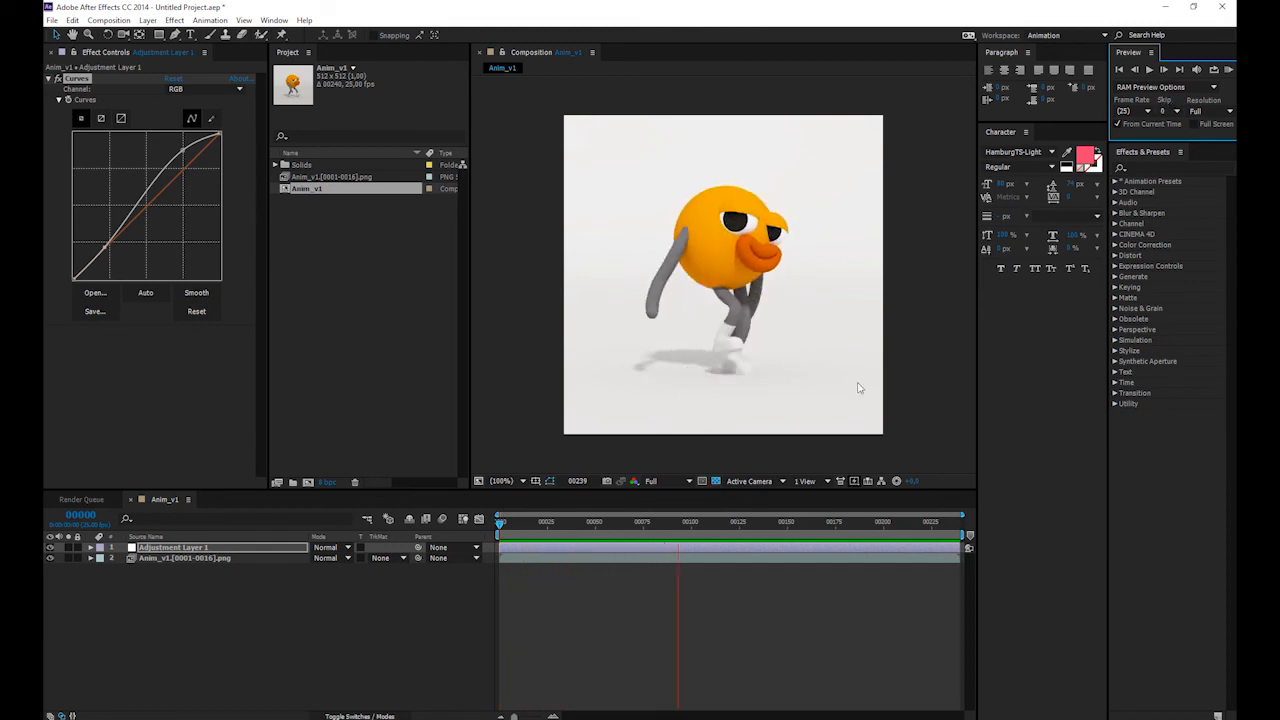
{"action": "key", "text": "space"}
- Delete the duplicate last frame Anim_v1.0016.png and replace the Anim_v1 footage with the 0001-0015 PNG sequence
{"action": "left_click", "coordinate": [351, 178]}
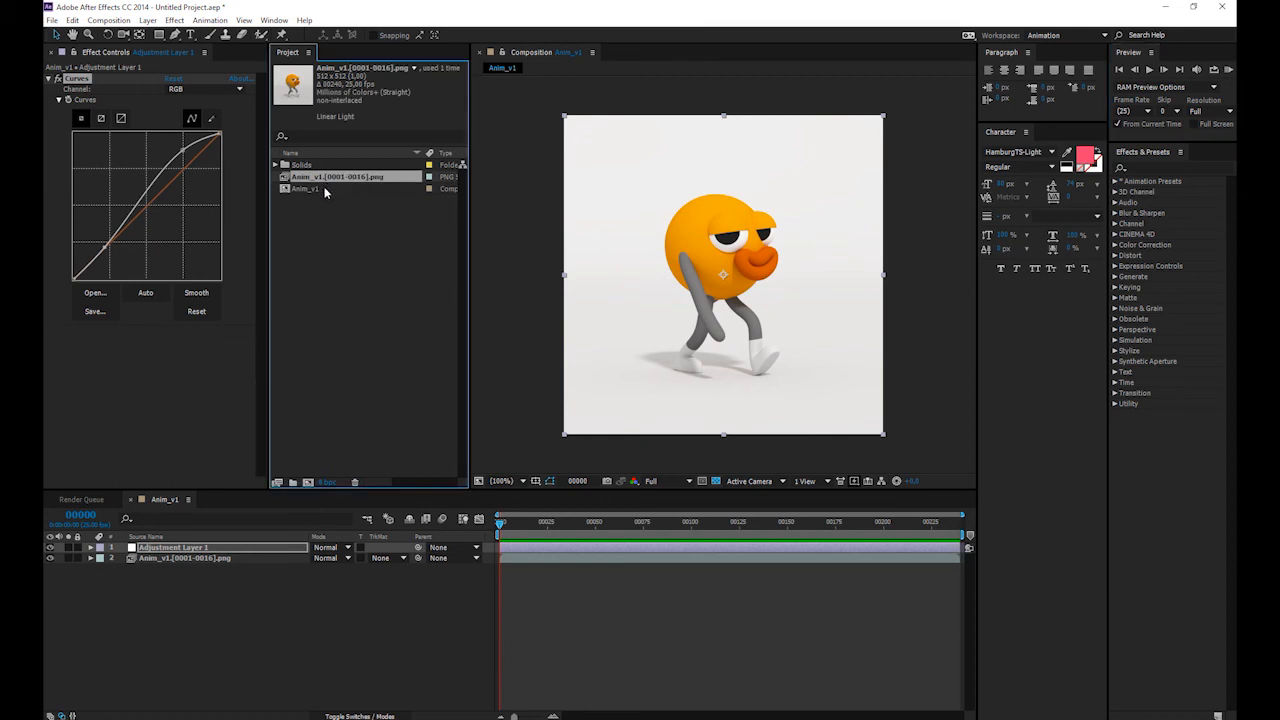
{"action": "right_click", "coordinate": [340, 177]}
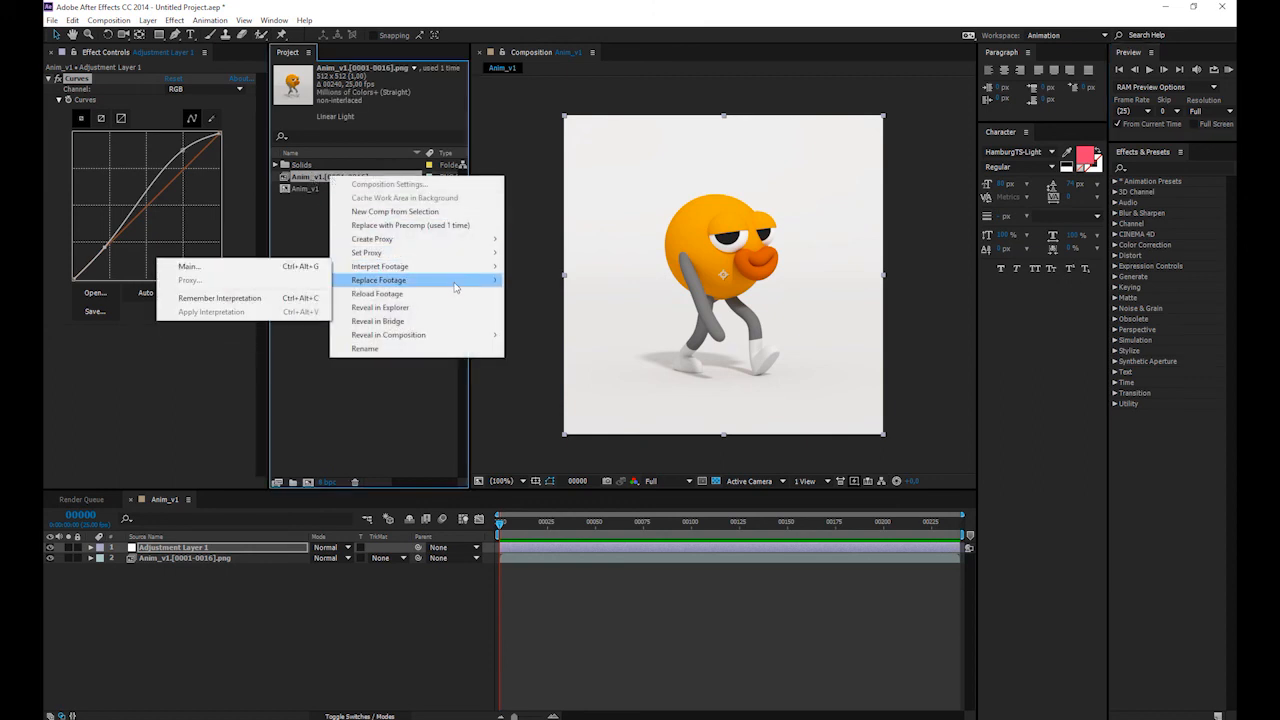
{"action": "mouse_move", "coordinate": [377, 284]}
{"action": "left_click", "coordinate": [305, 280]}
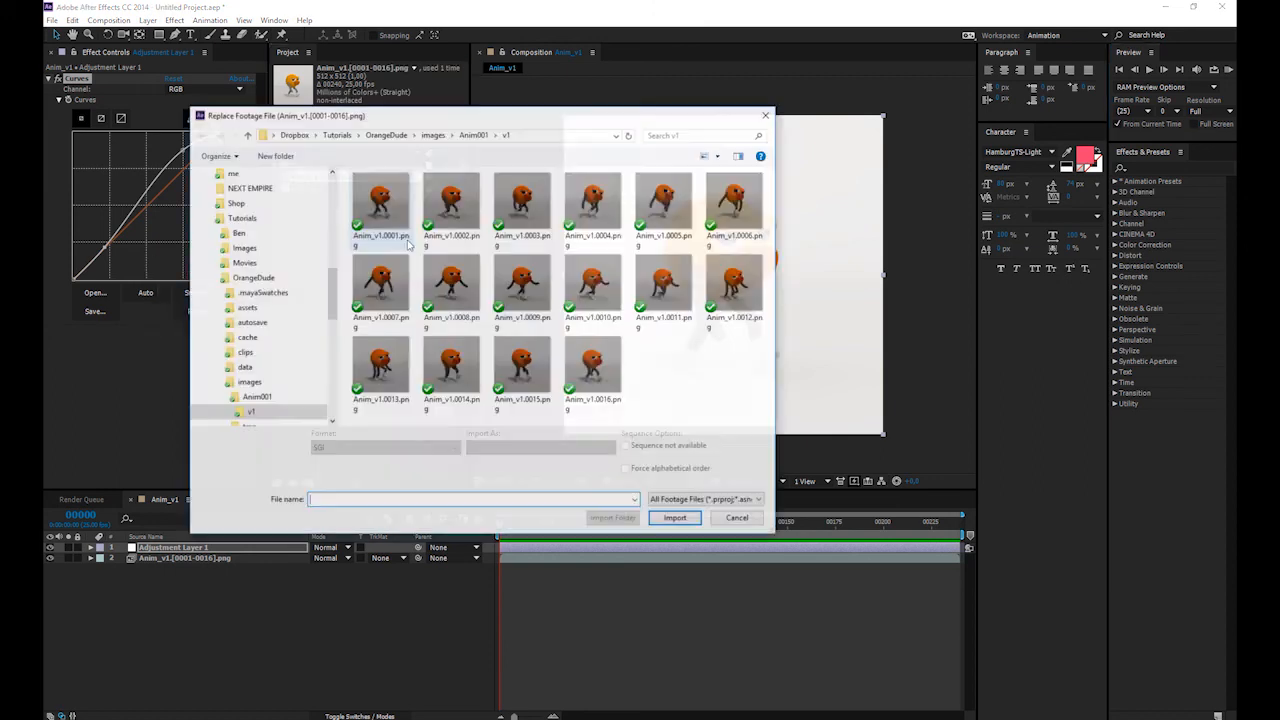
{"action": "key", "text": "Delete"}
{"action": "left_click", "coordinate": [689, 415]}
{"action": "left_click", "coordinate": [676, 509]}
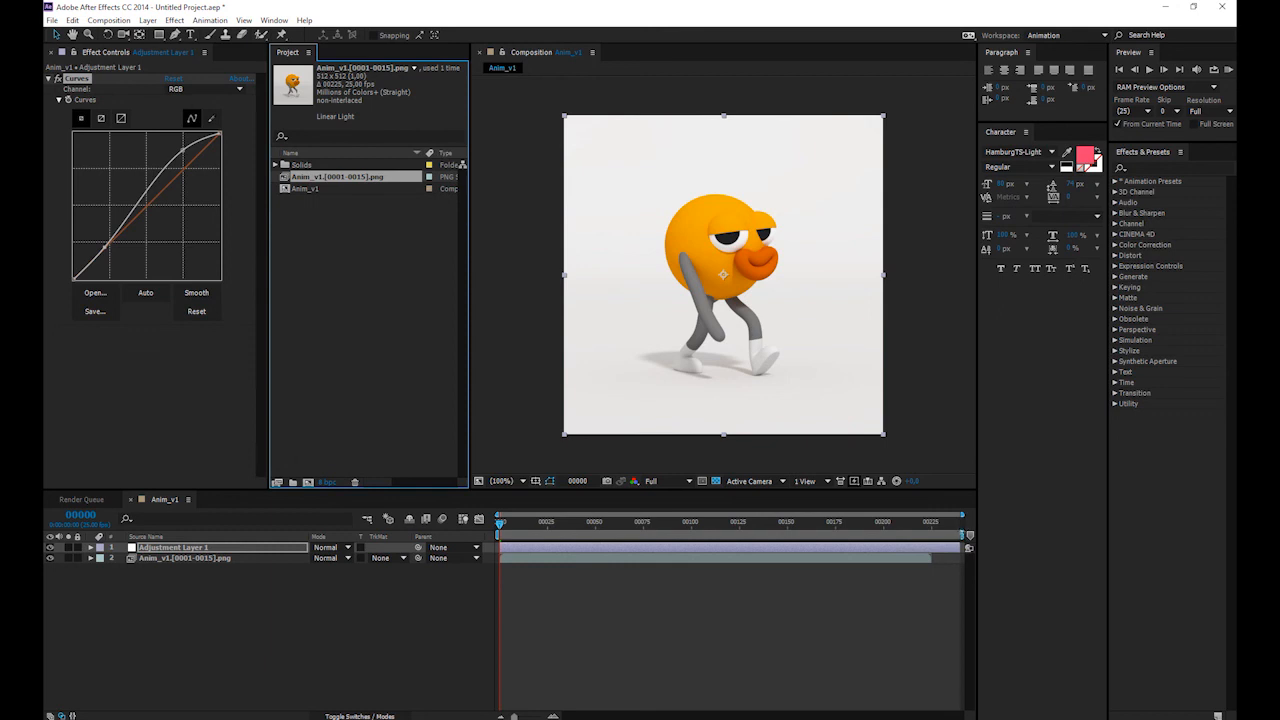
- Shorten the work area to the end of the Anim_v1 footage layer and trim the composition to it
{"action": "left_click_drag", "start_coordinate": [963, 536], "coordinate": [933, 536]}
{"action": "left_click", "coordinate": [108, 20]}
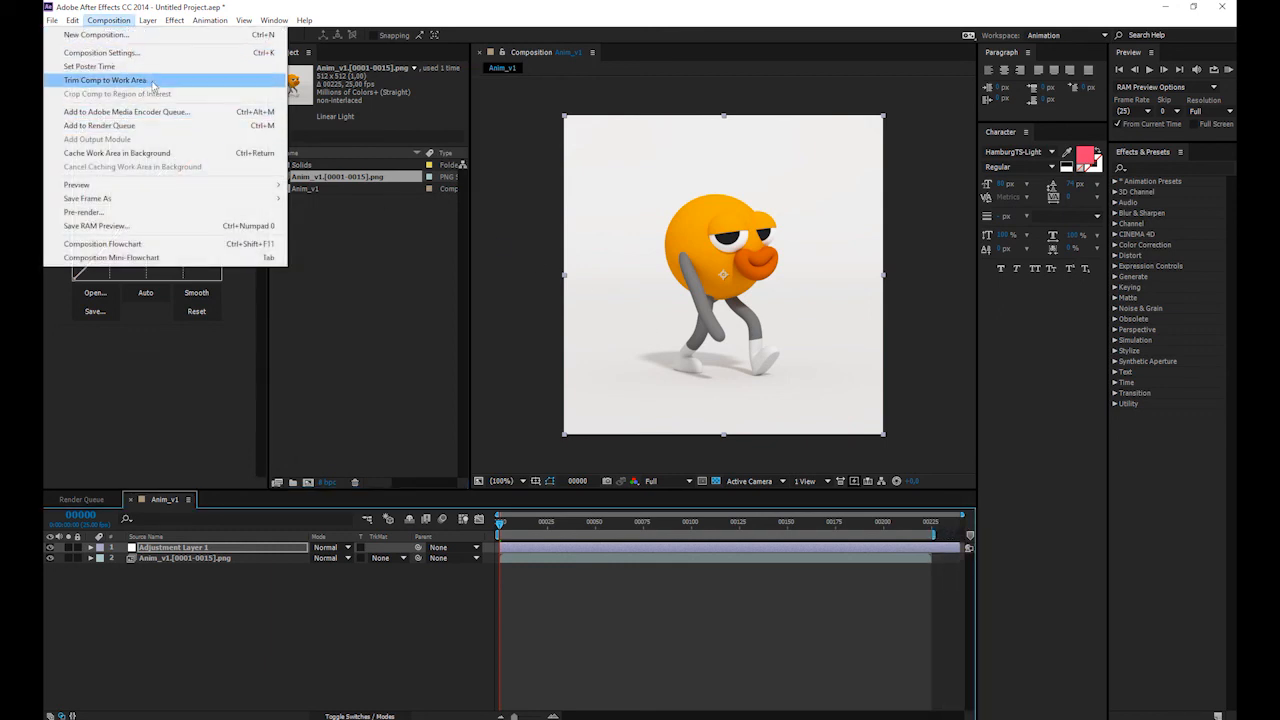
{"action": "left_click", "coordinate": [105, 80]}
- RAM preview the trimmed composition from its first frame to check the walk cycle's loop
{"action": "left_click", "coordinate": [1228, 70]}
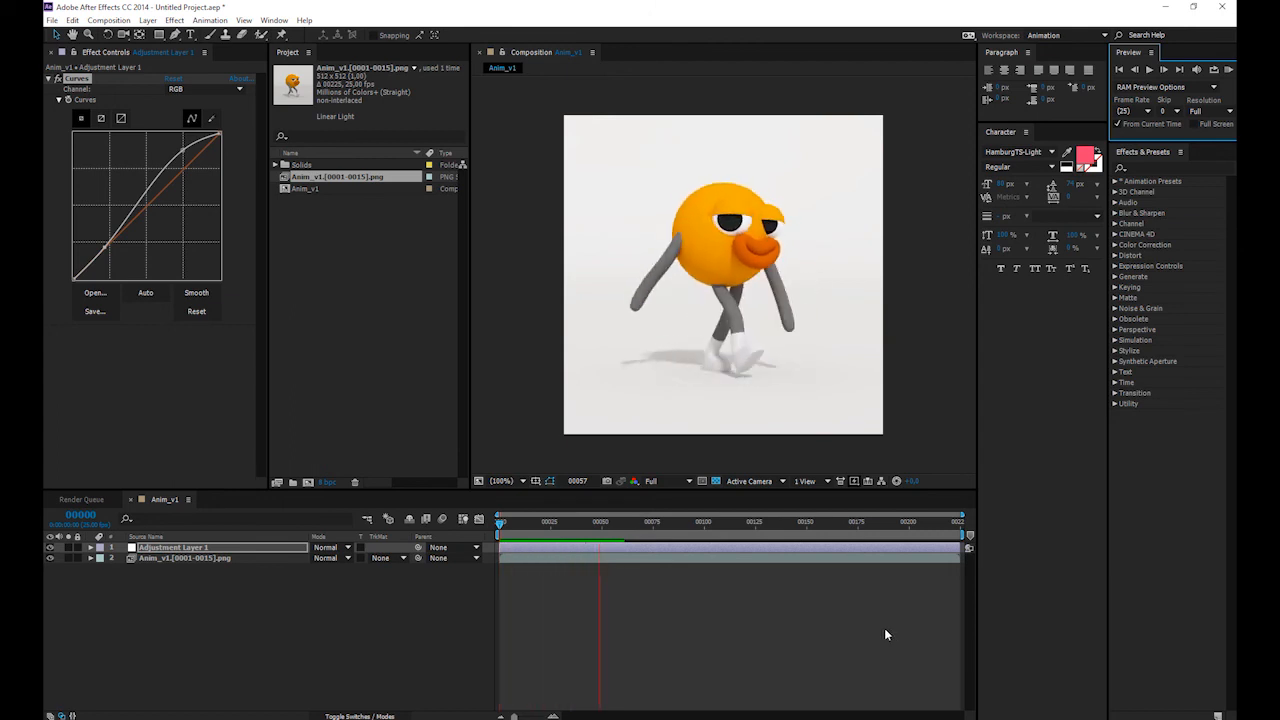
{"action": "key", "text": "space"}
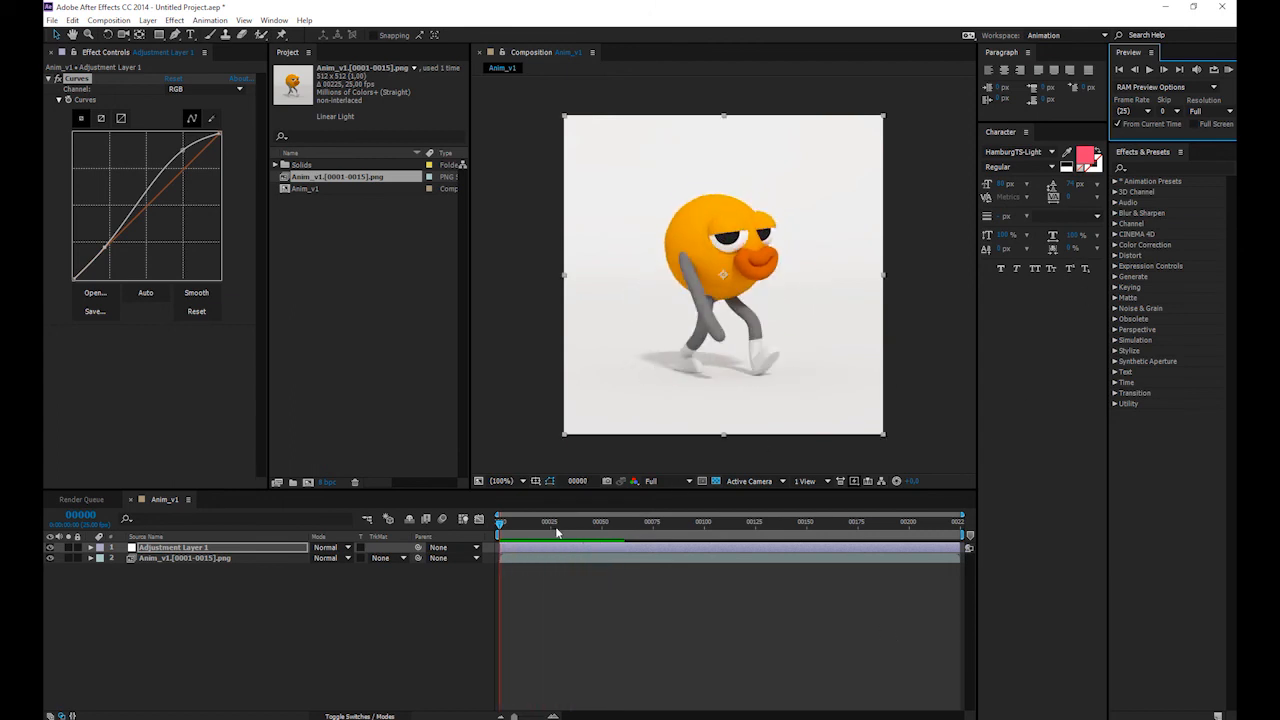
{"action": "mouse_move", "coordinate": [500, 528]}
{"action": "left_mouse_down"}
{"action": "mouse_move", "coordinate": [597, 540]}
{"action": "mouse_move", "coordinate": [499, 537]}
{"action": "left_mouse_up"}
{"action": "key", "text": "KP_0"}
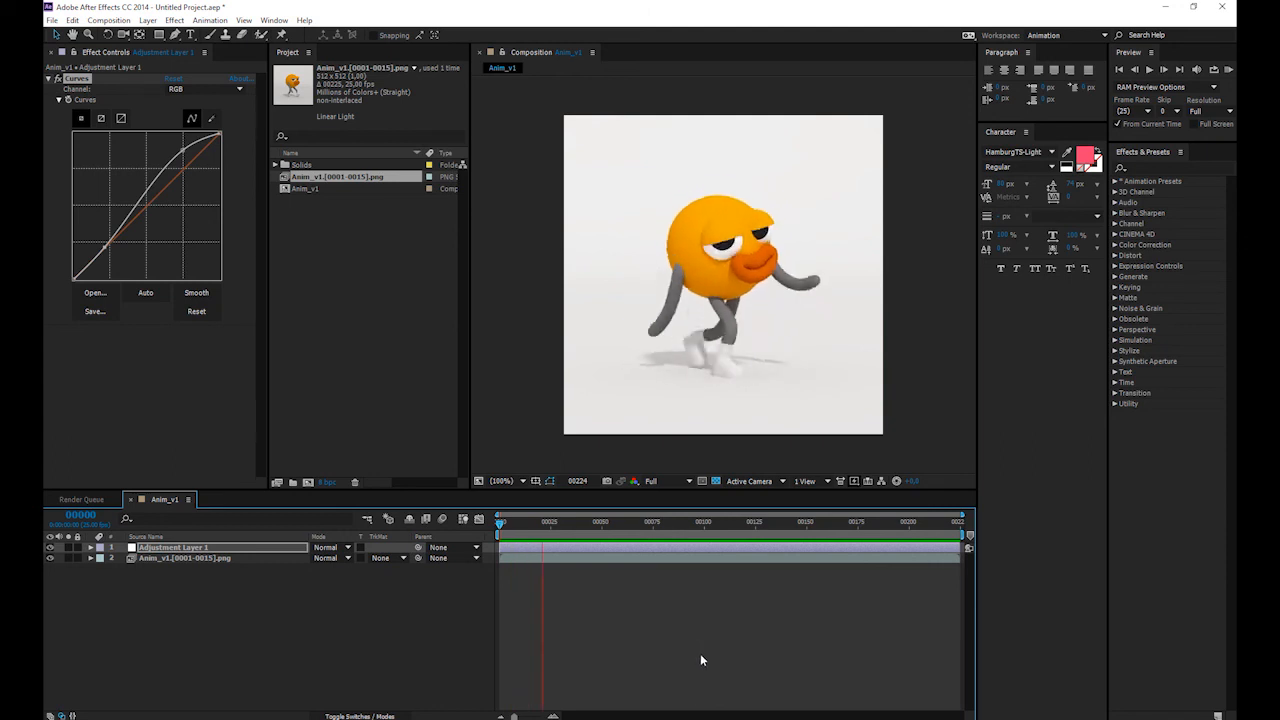
{"action": "key", "text": "space"}
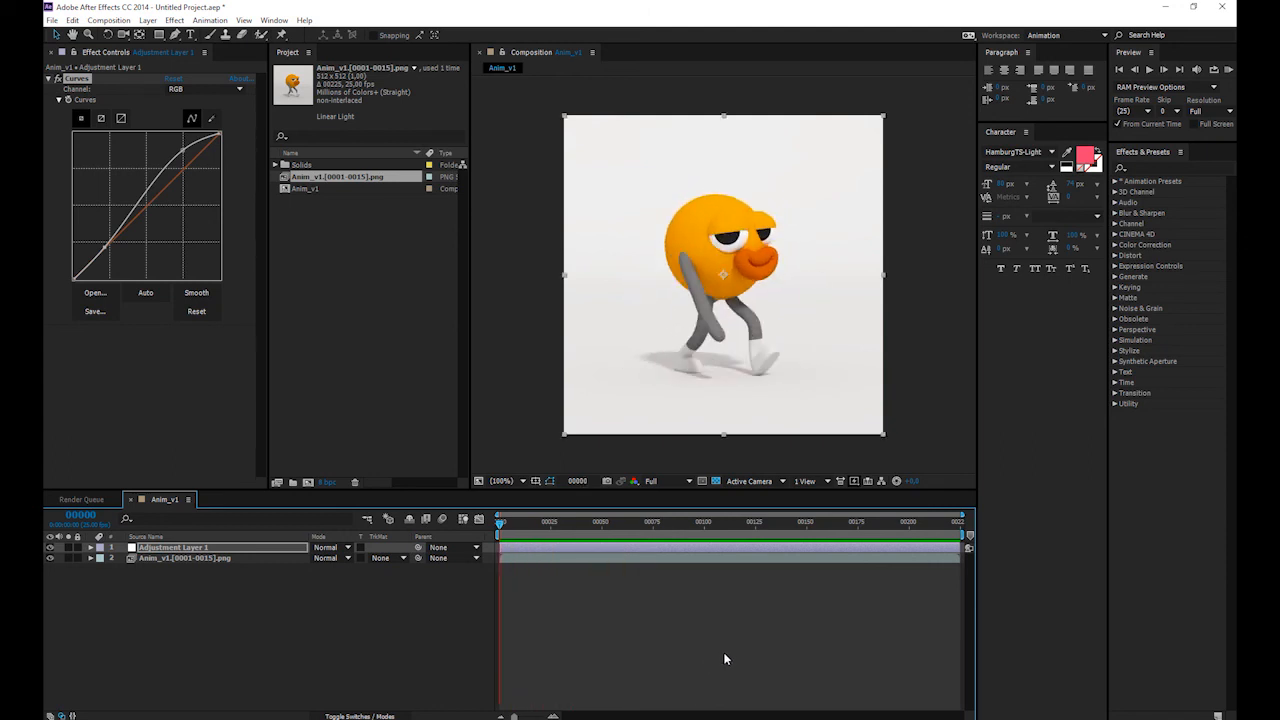